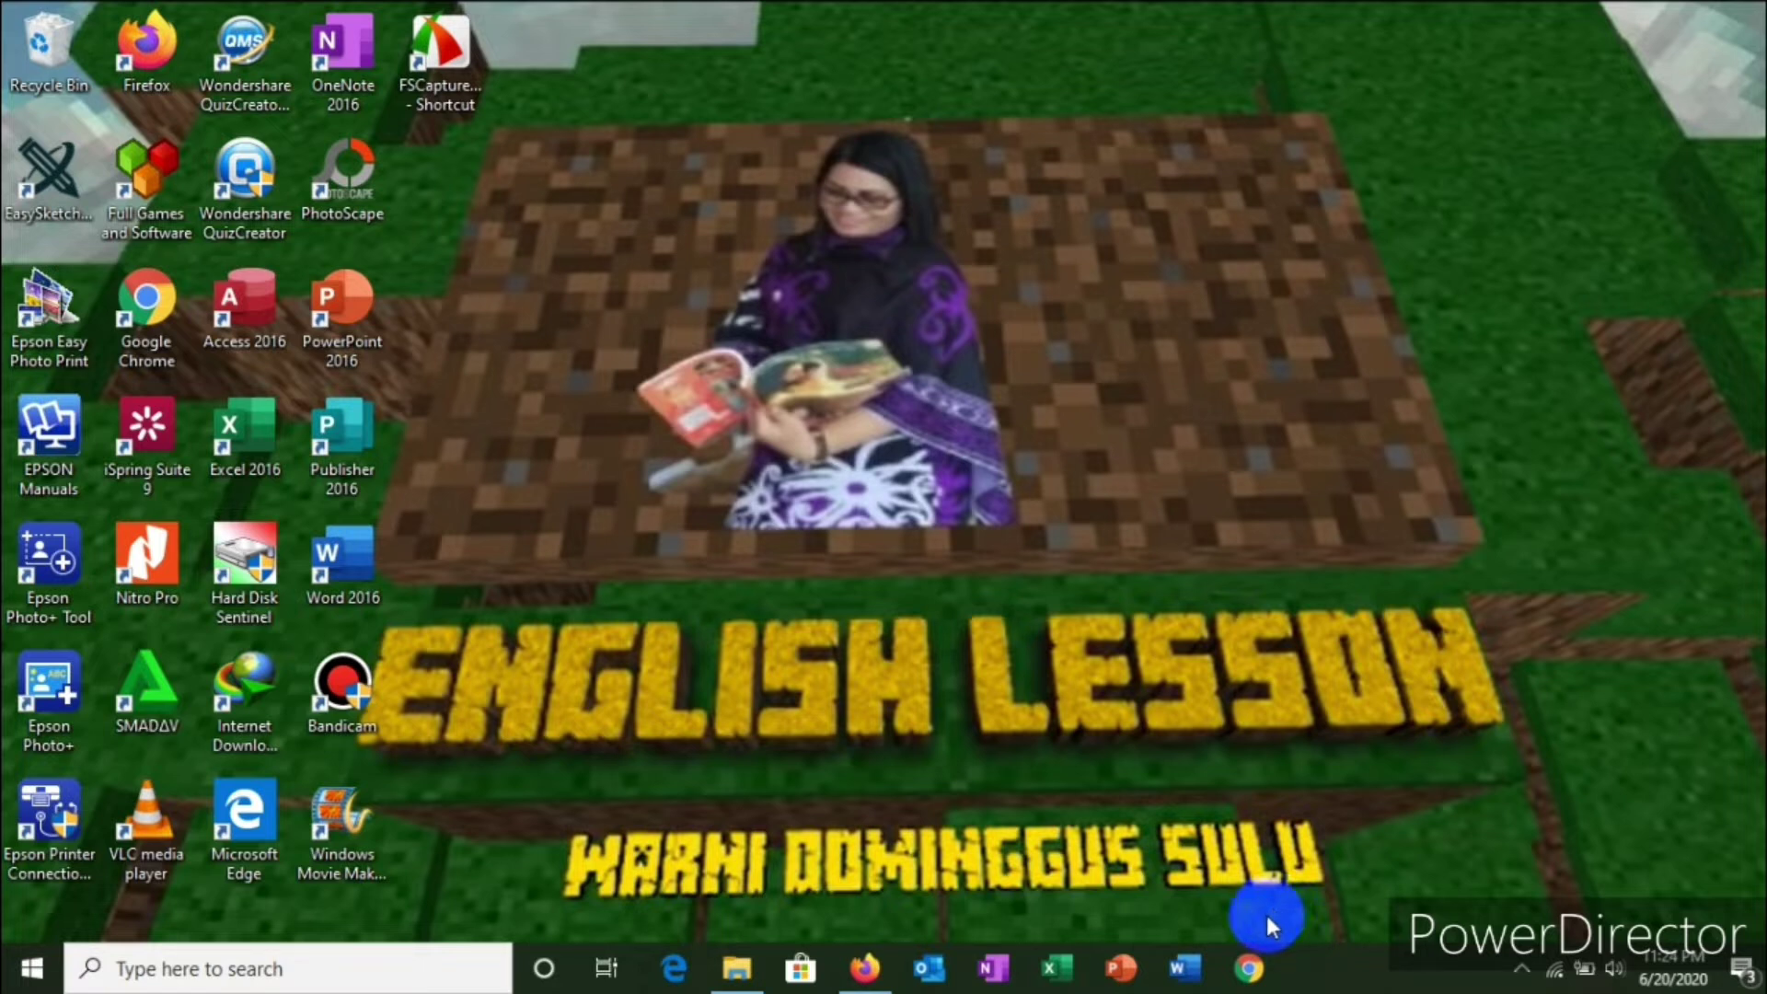
Step: Launch Google Chrome from the Windows taskbar
click(1251, 971)
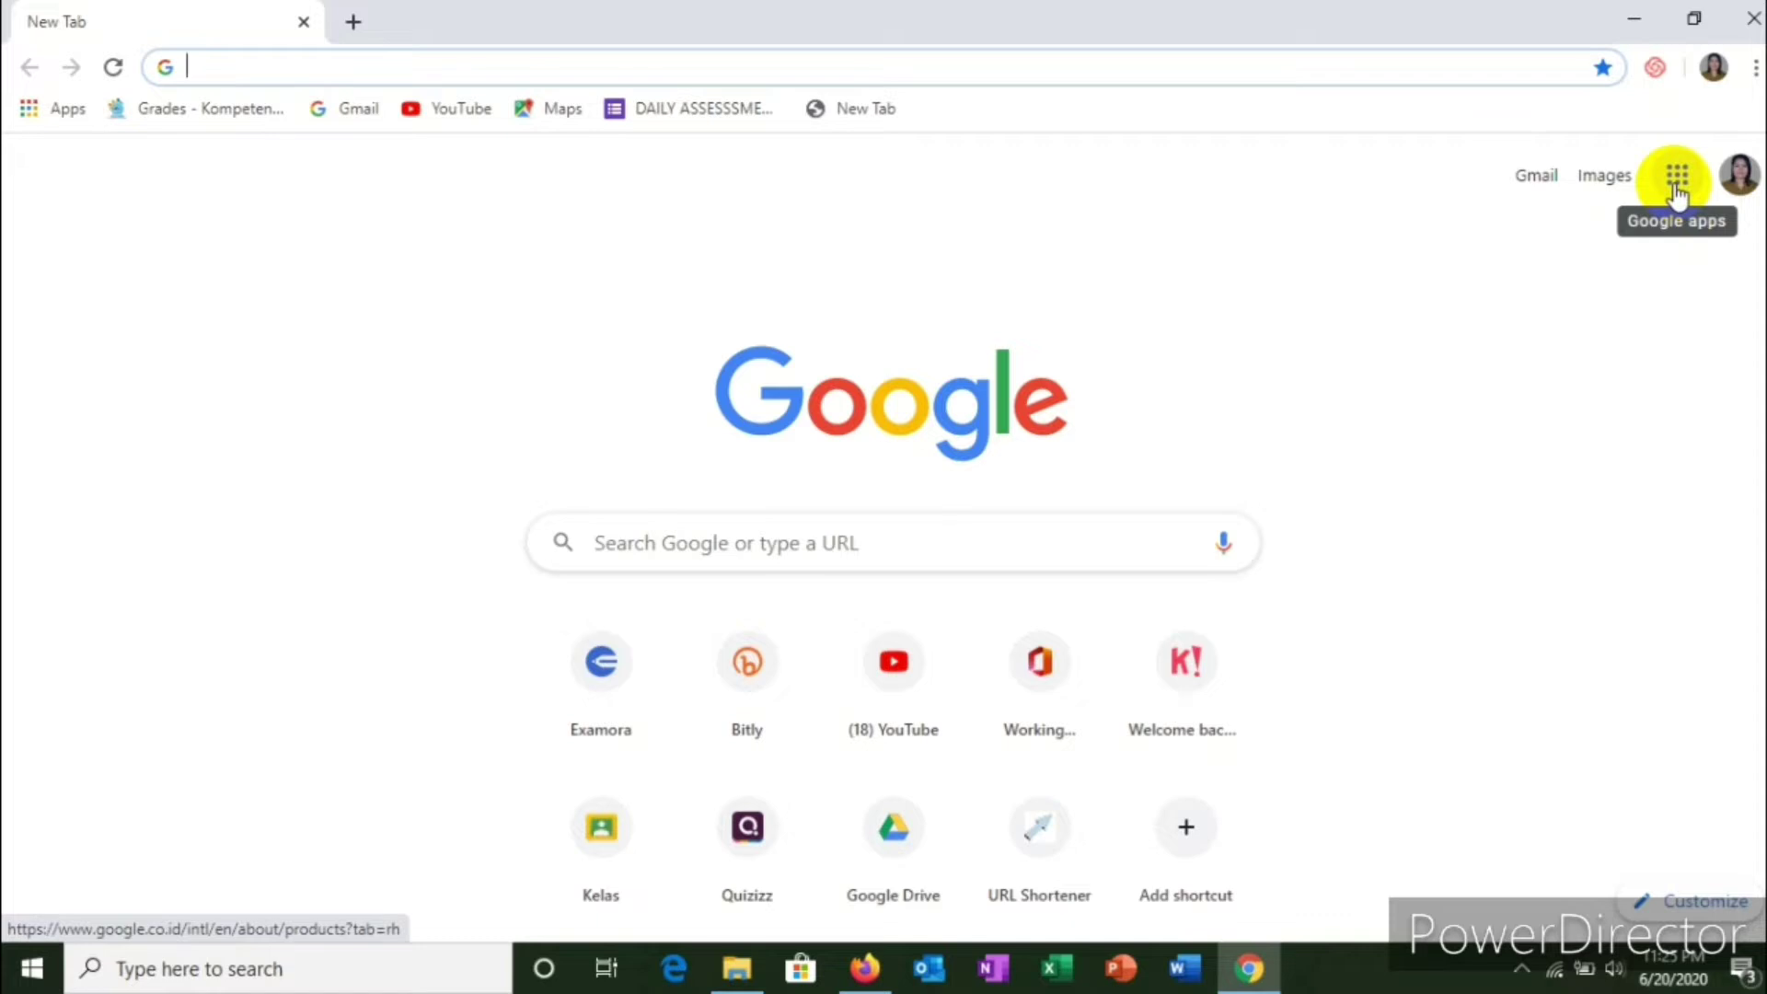
Step: Go to Google Classroom at classroom.google.com to see the class cards
click(1675, 184)
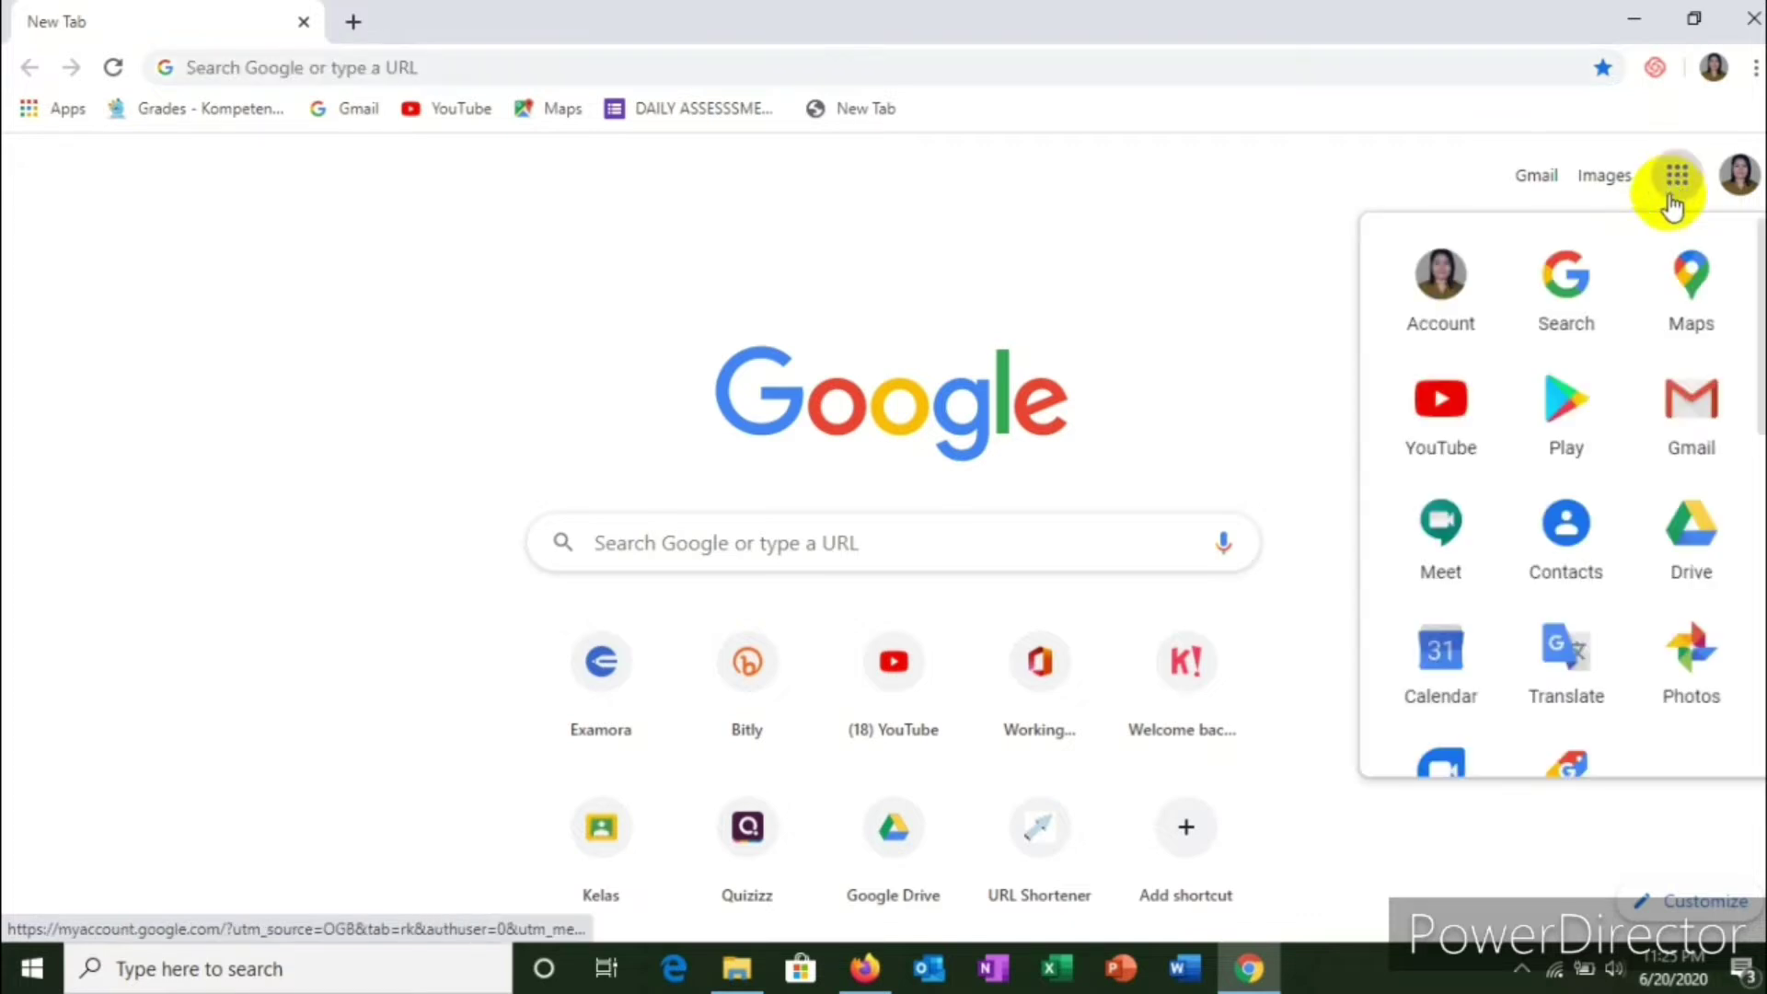
scroll(1617, 466, down, 5)
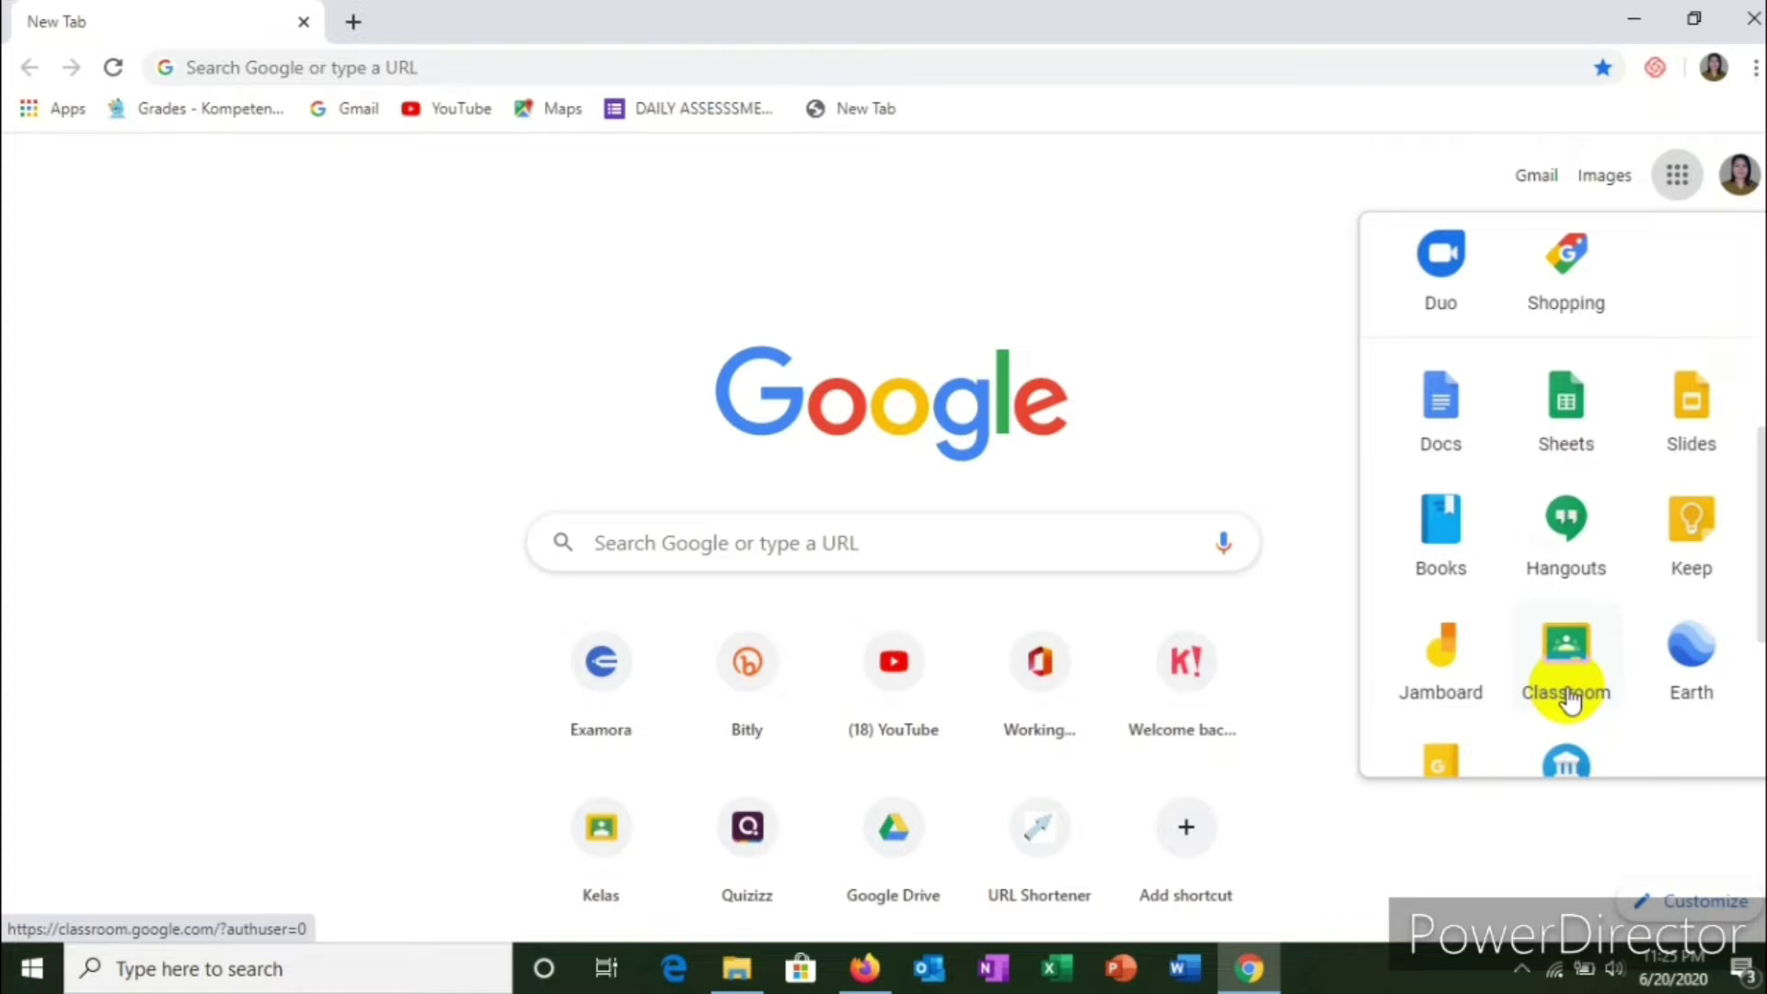
click(1569, 700)
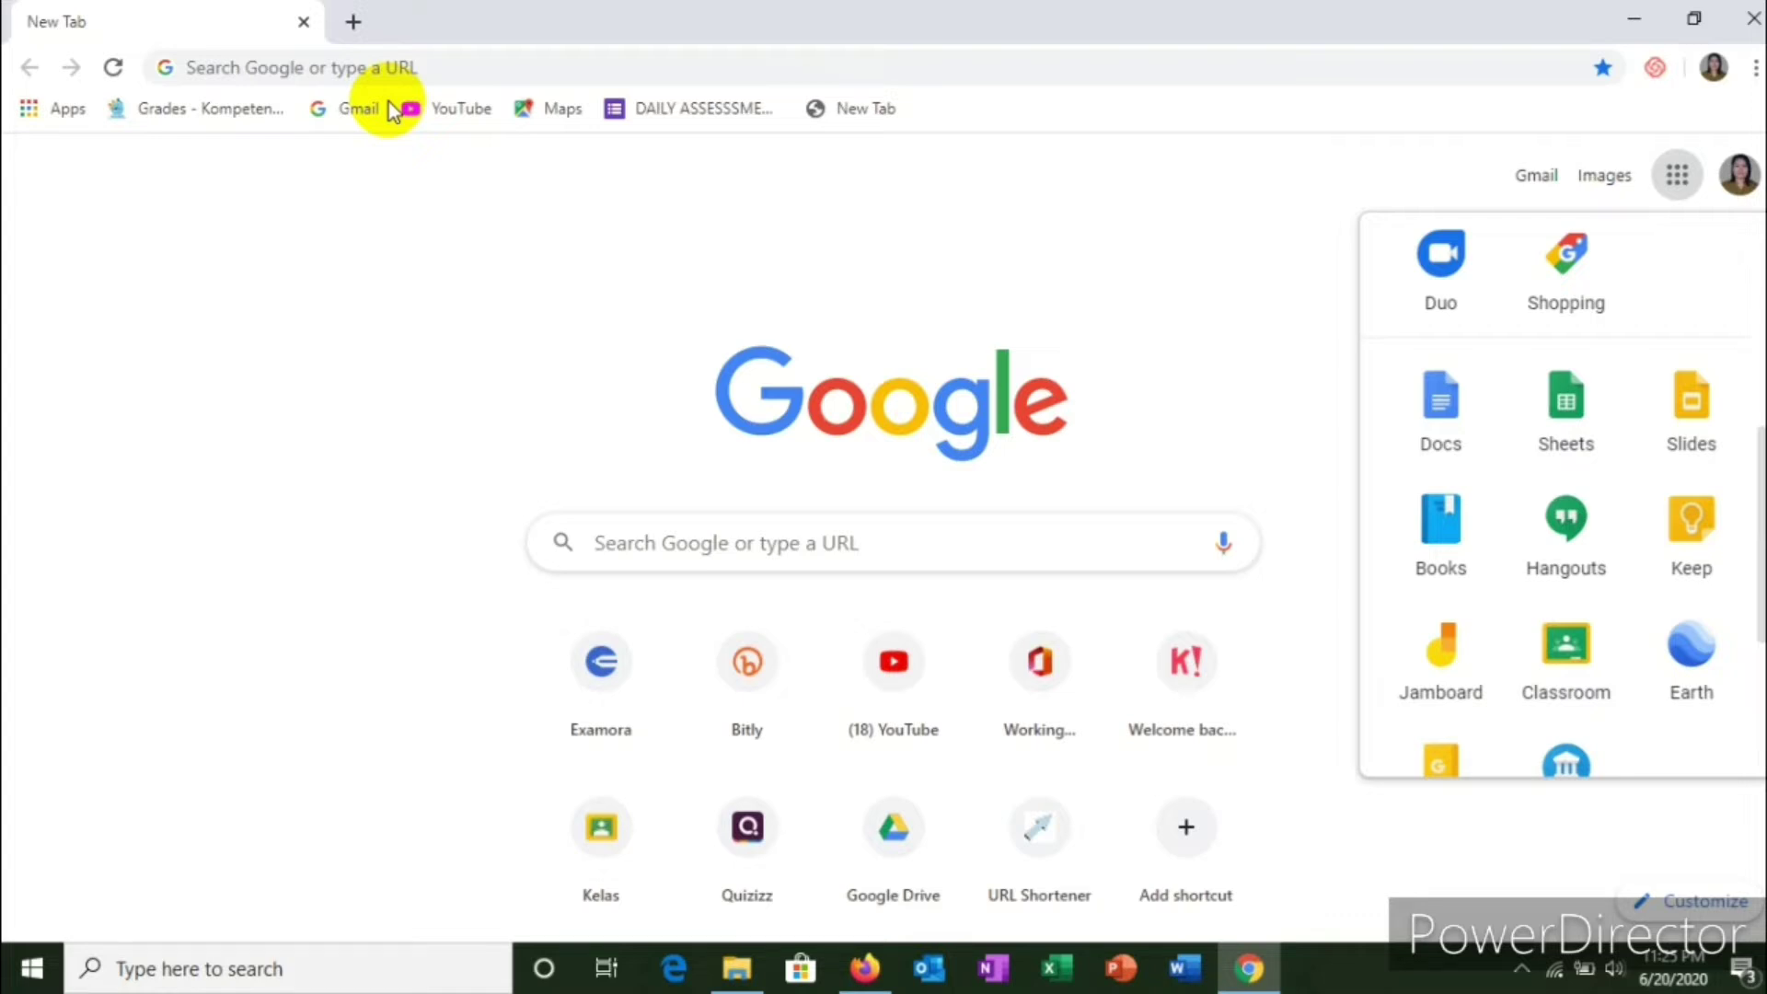
click(313, 68)
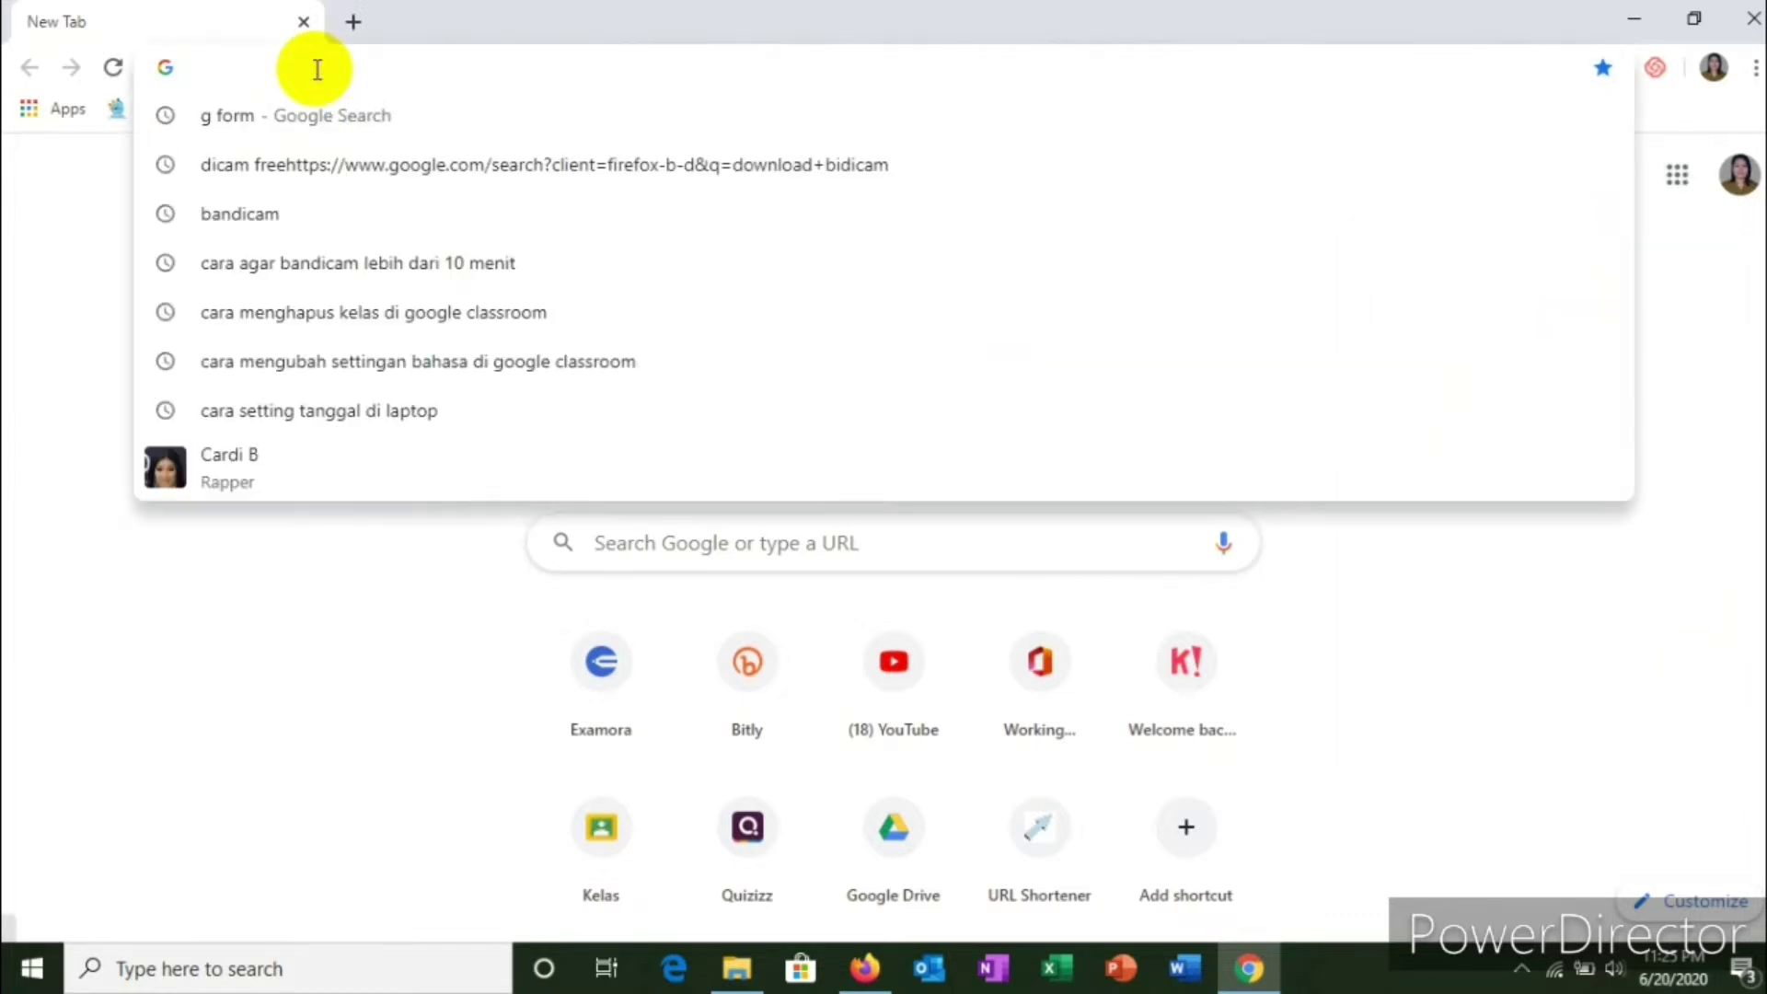
text(c)
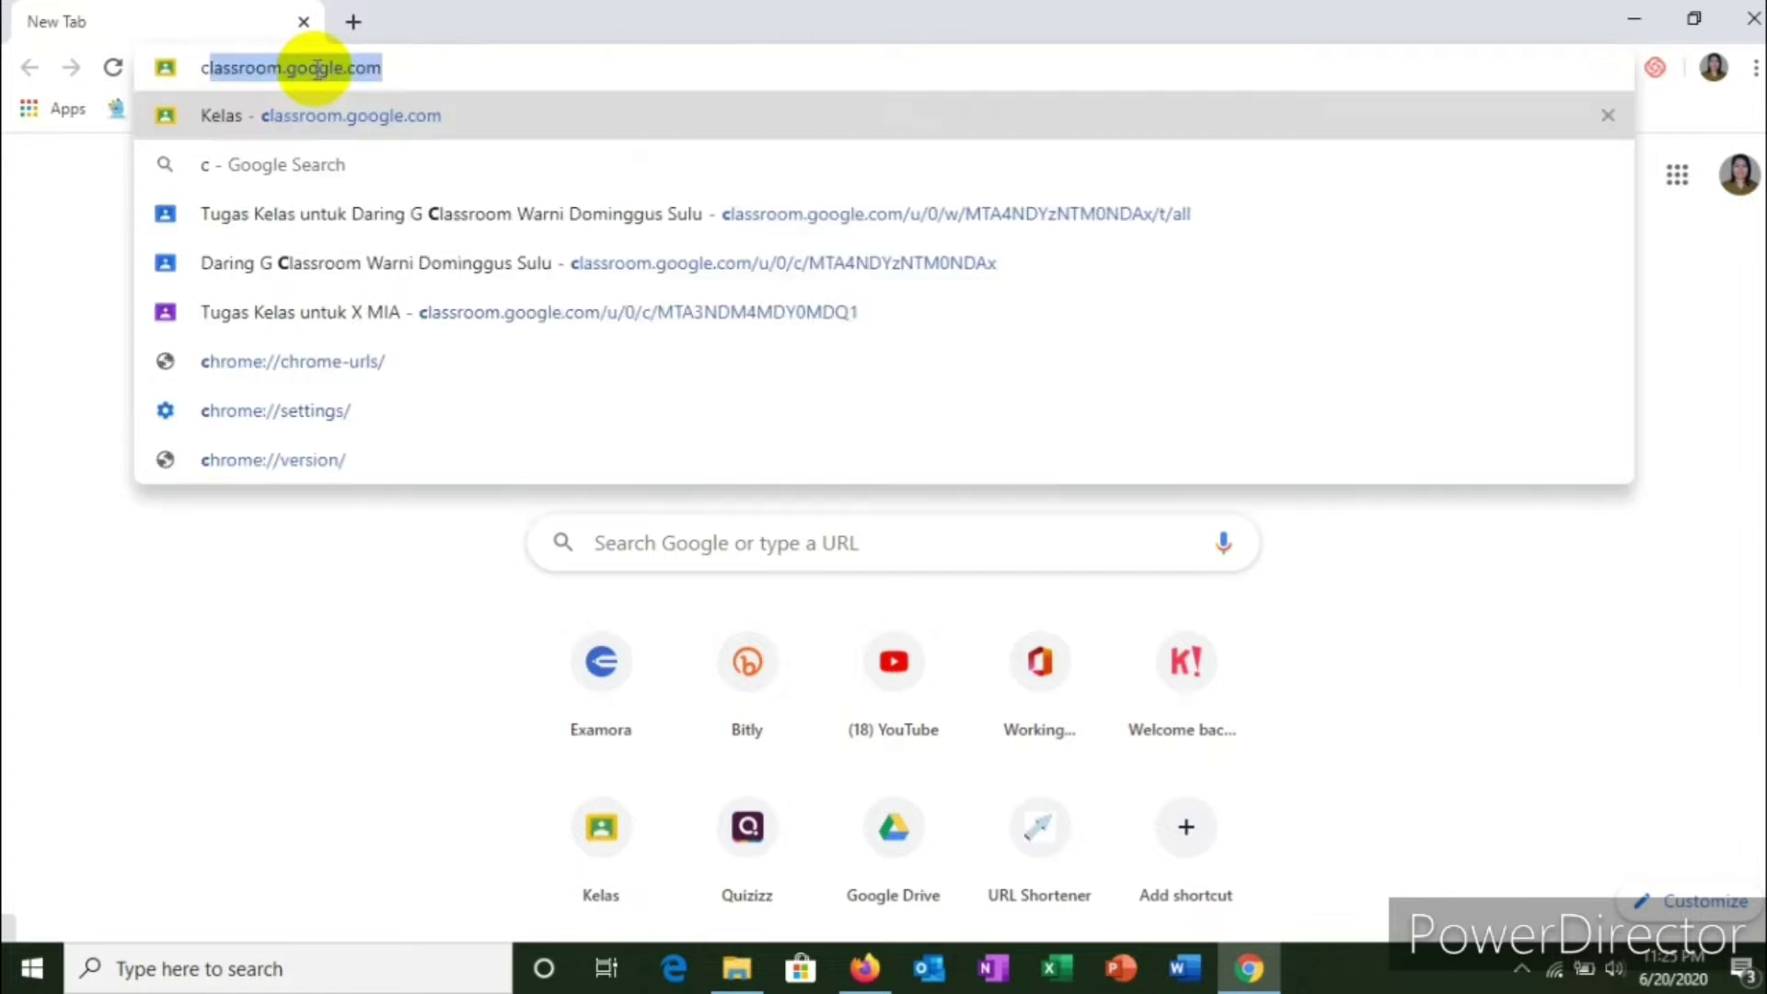
text(lass)
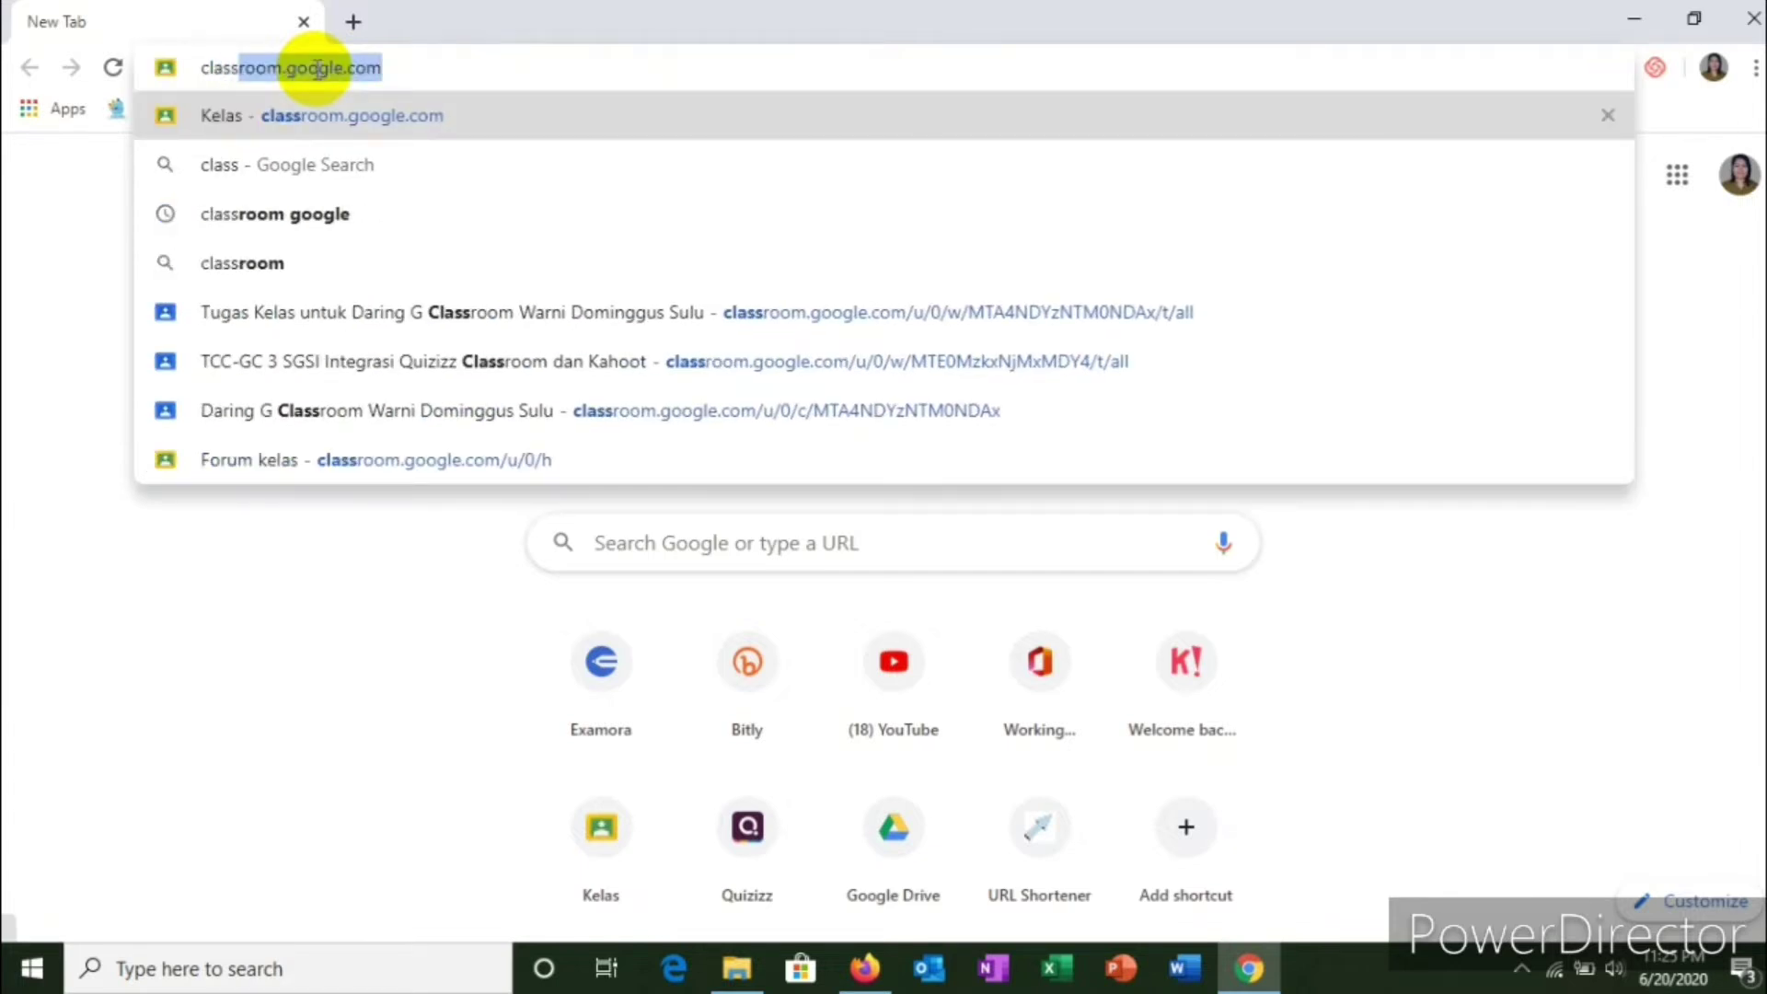
text(roo)
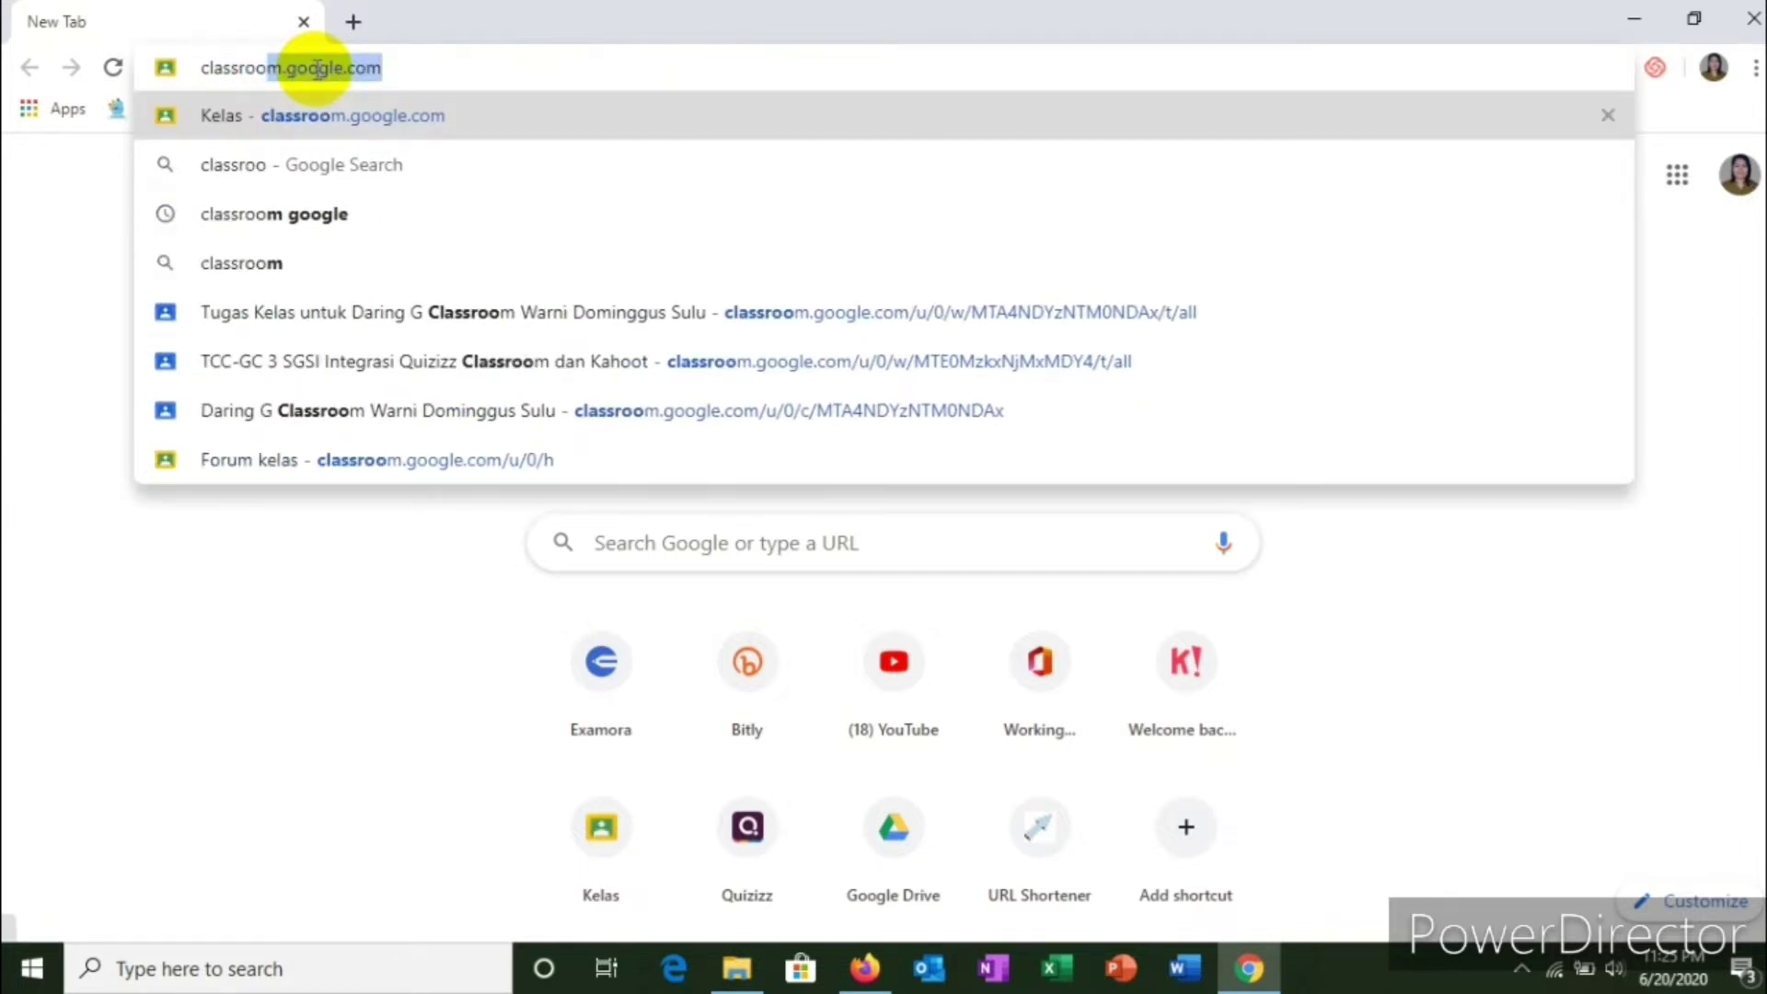
text(m.g)
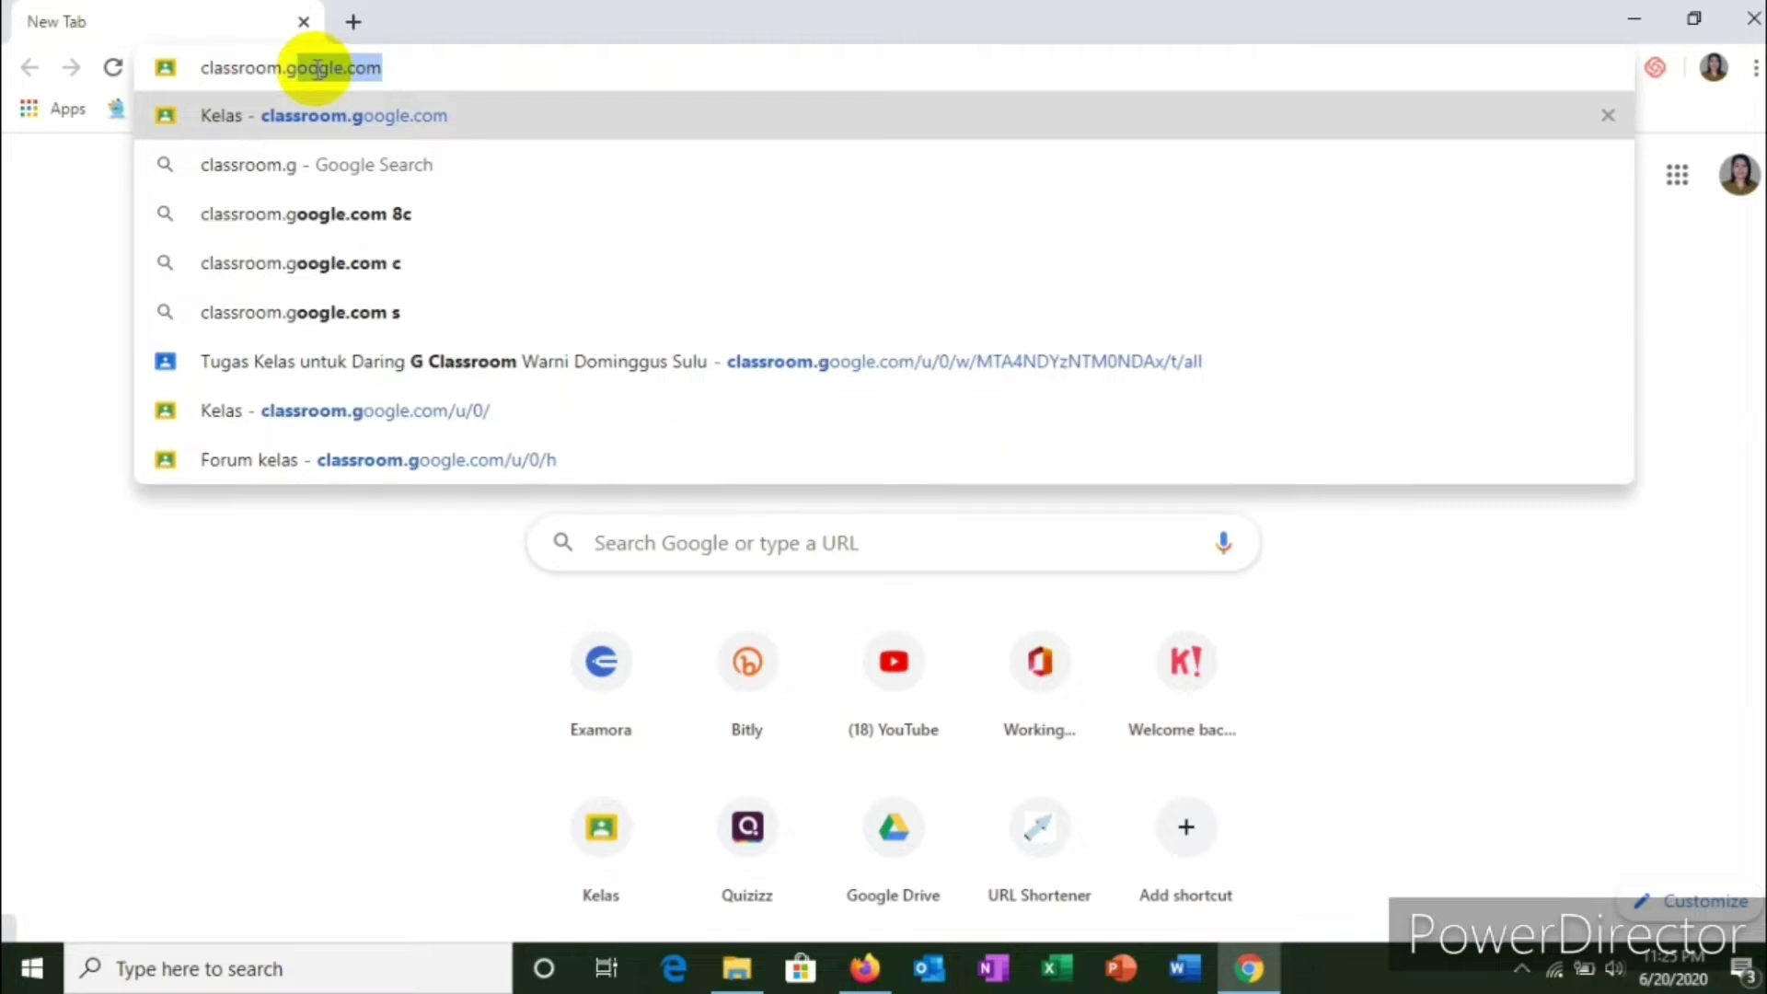
text(oogle)
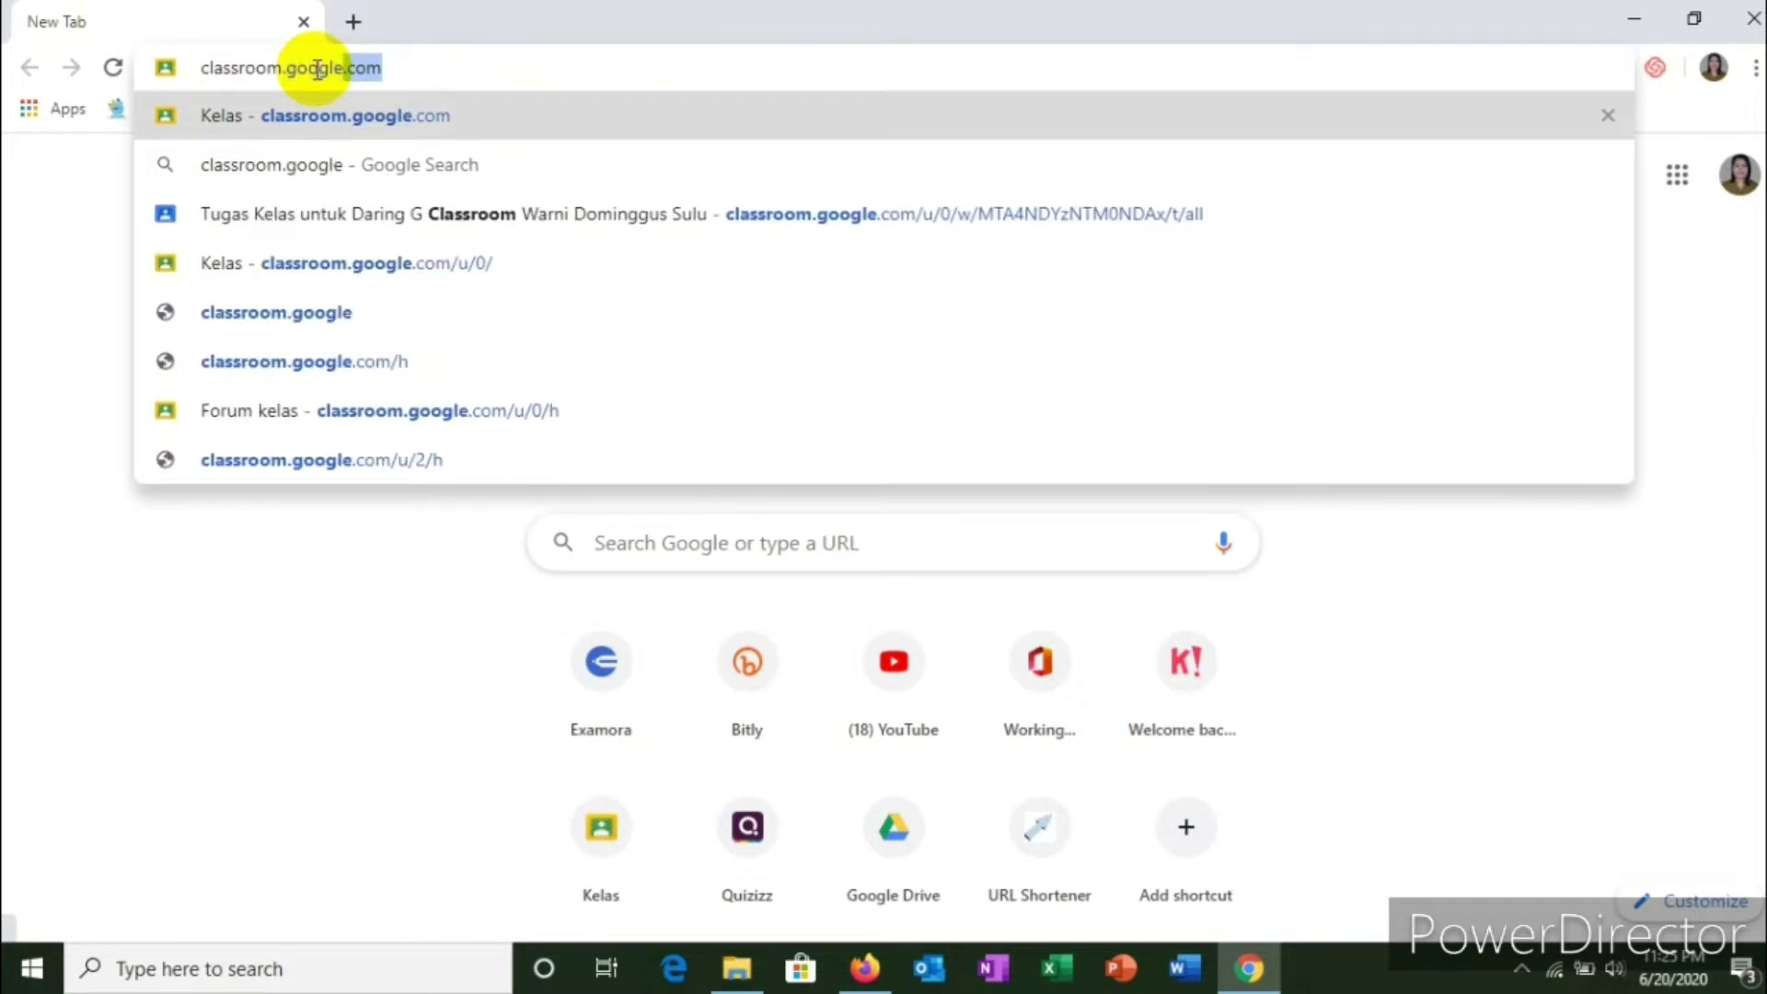
text(.com)
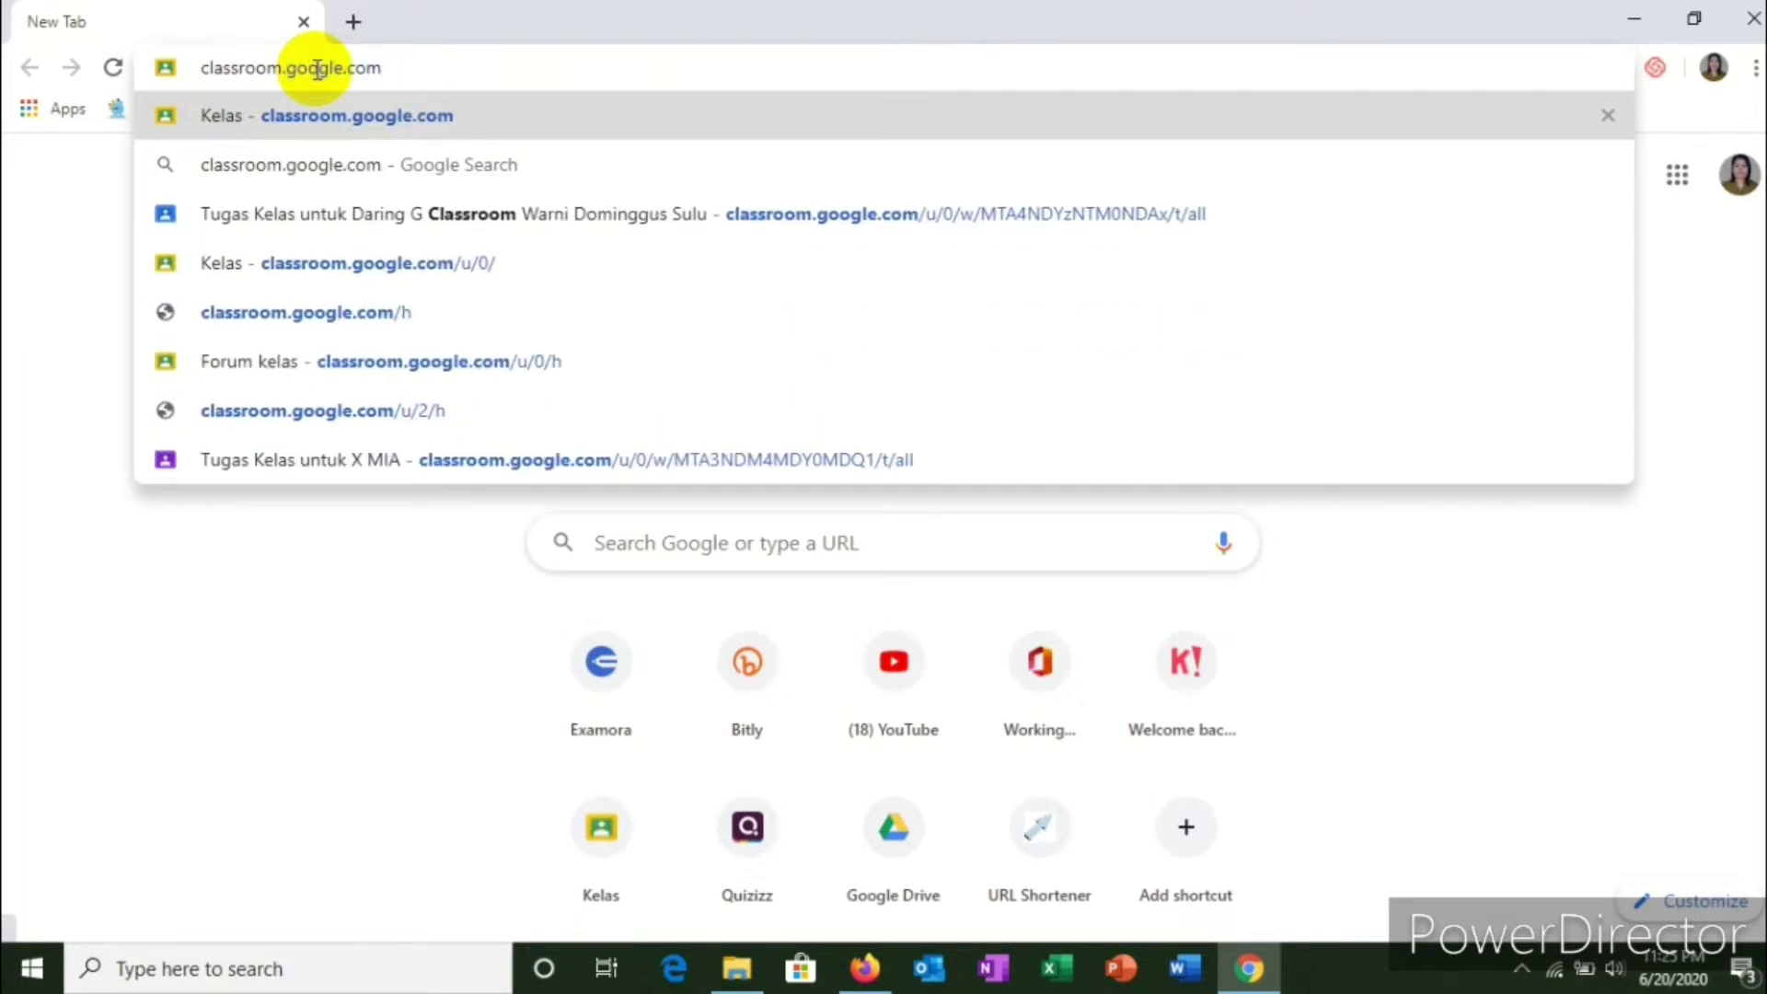
key(Return)
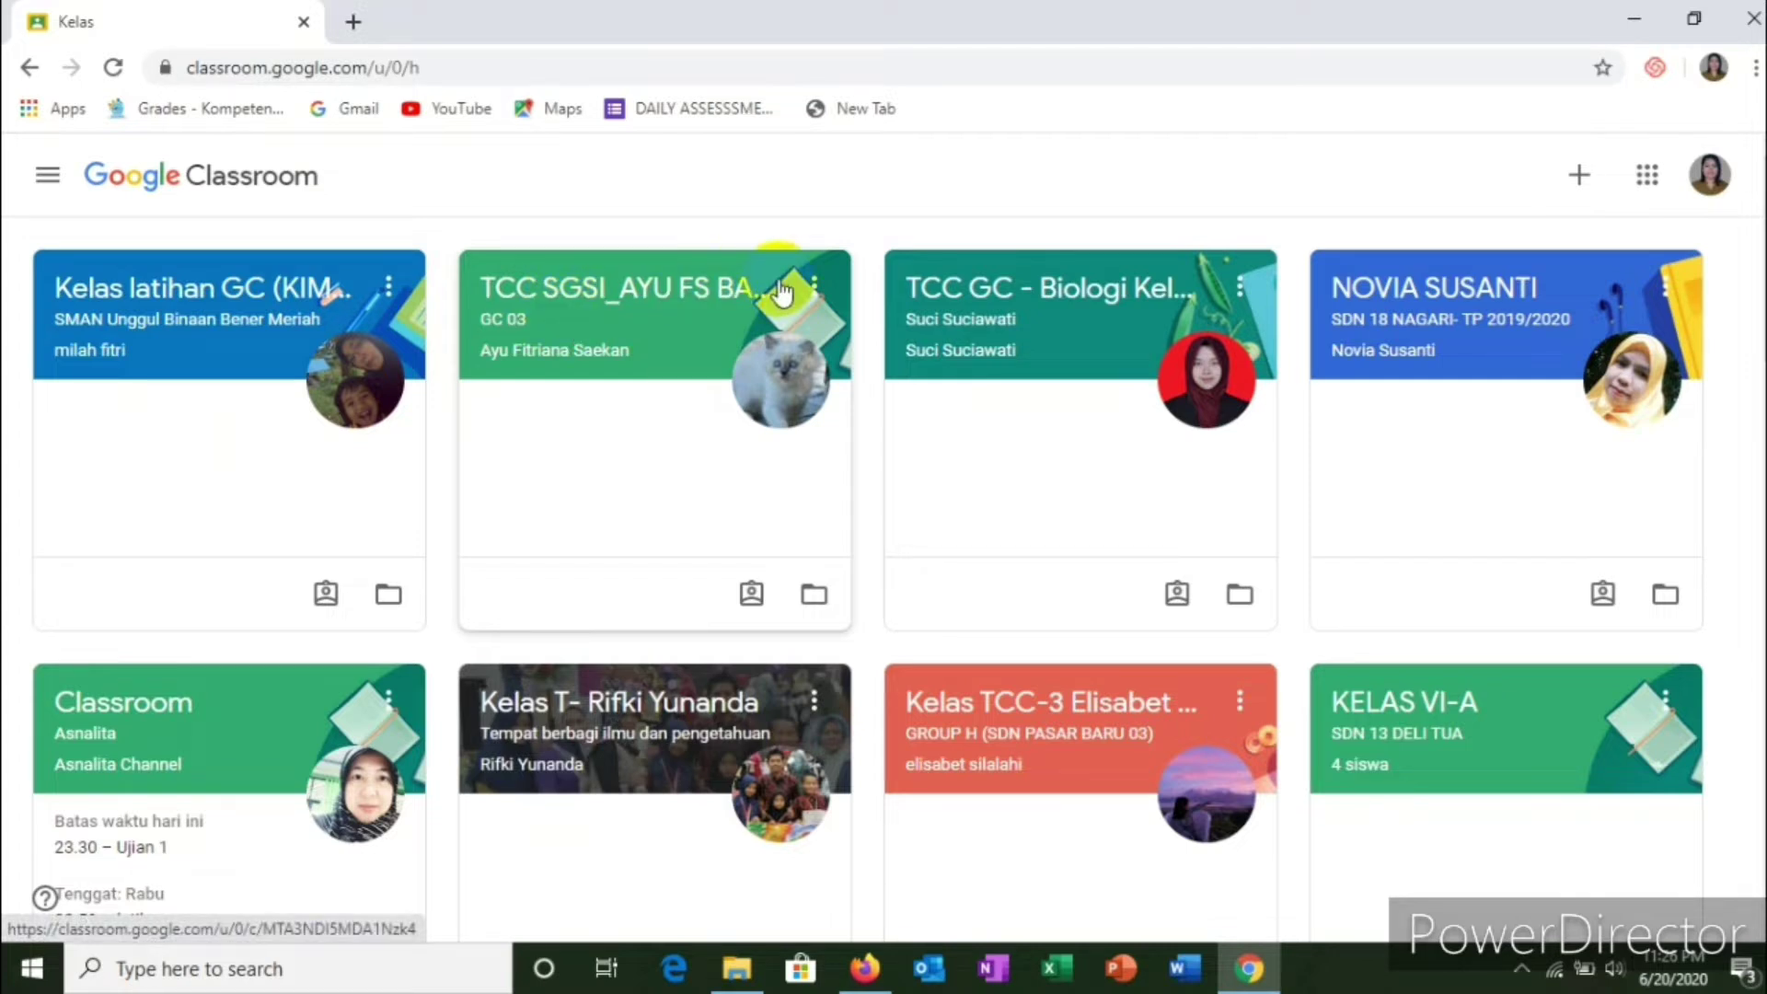
Step: Open Classroom in a new second tab from the Google apps grid
click(356, 23)
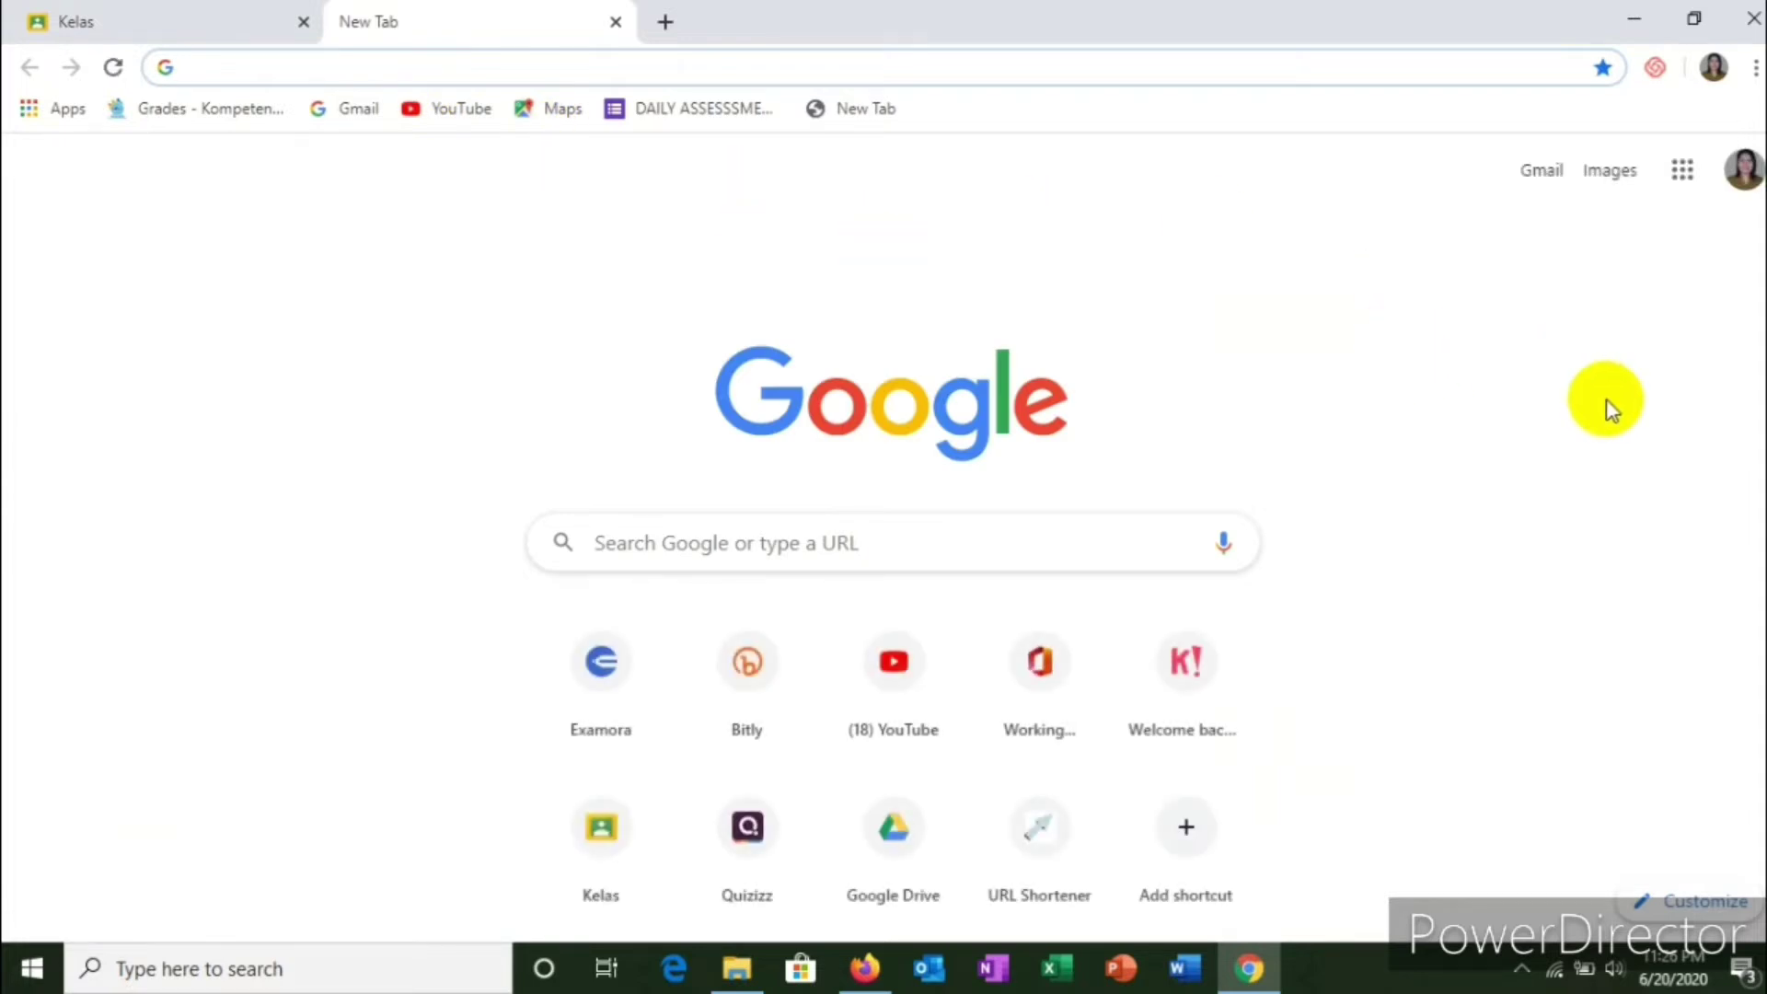
click(1683, 173)
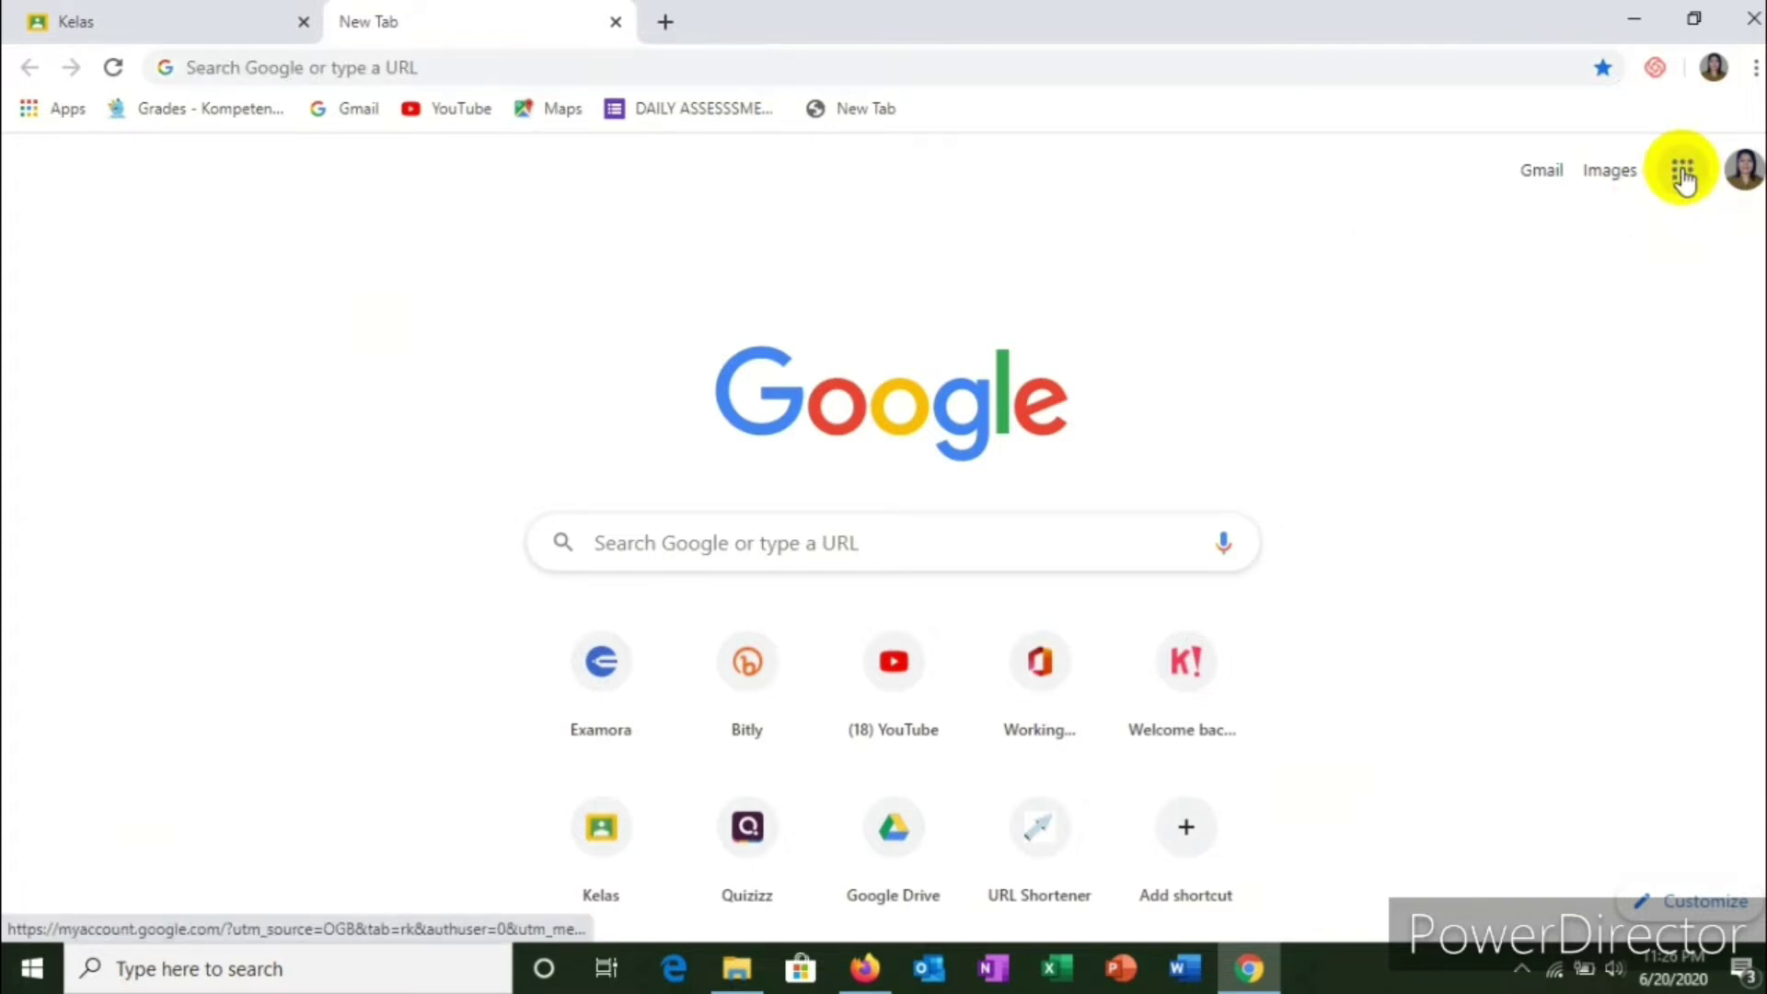
scroll(1605, 442, down, 1)
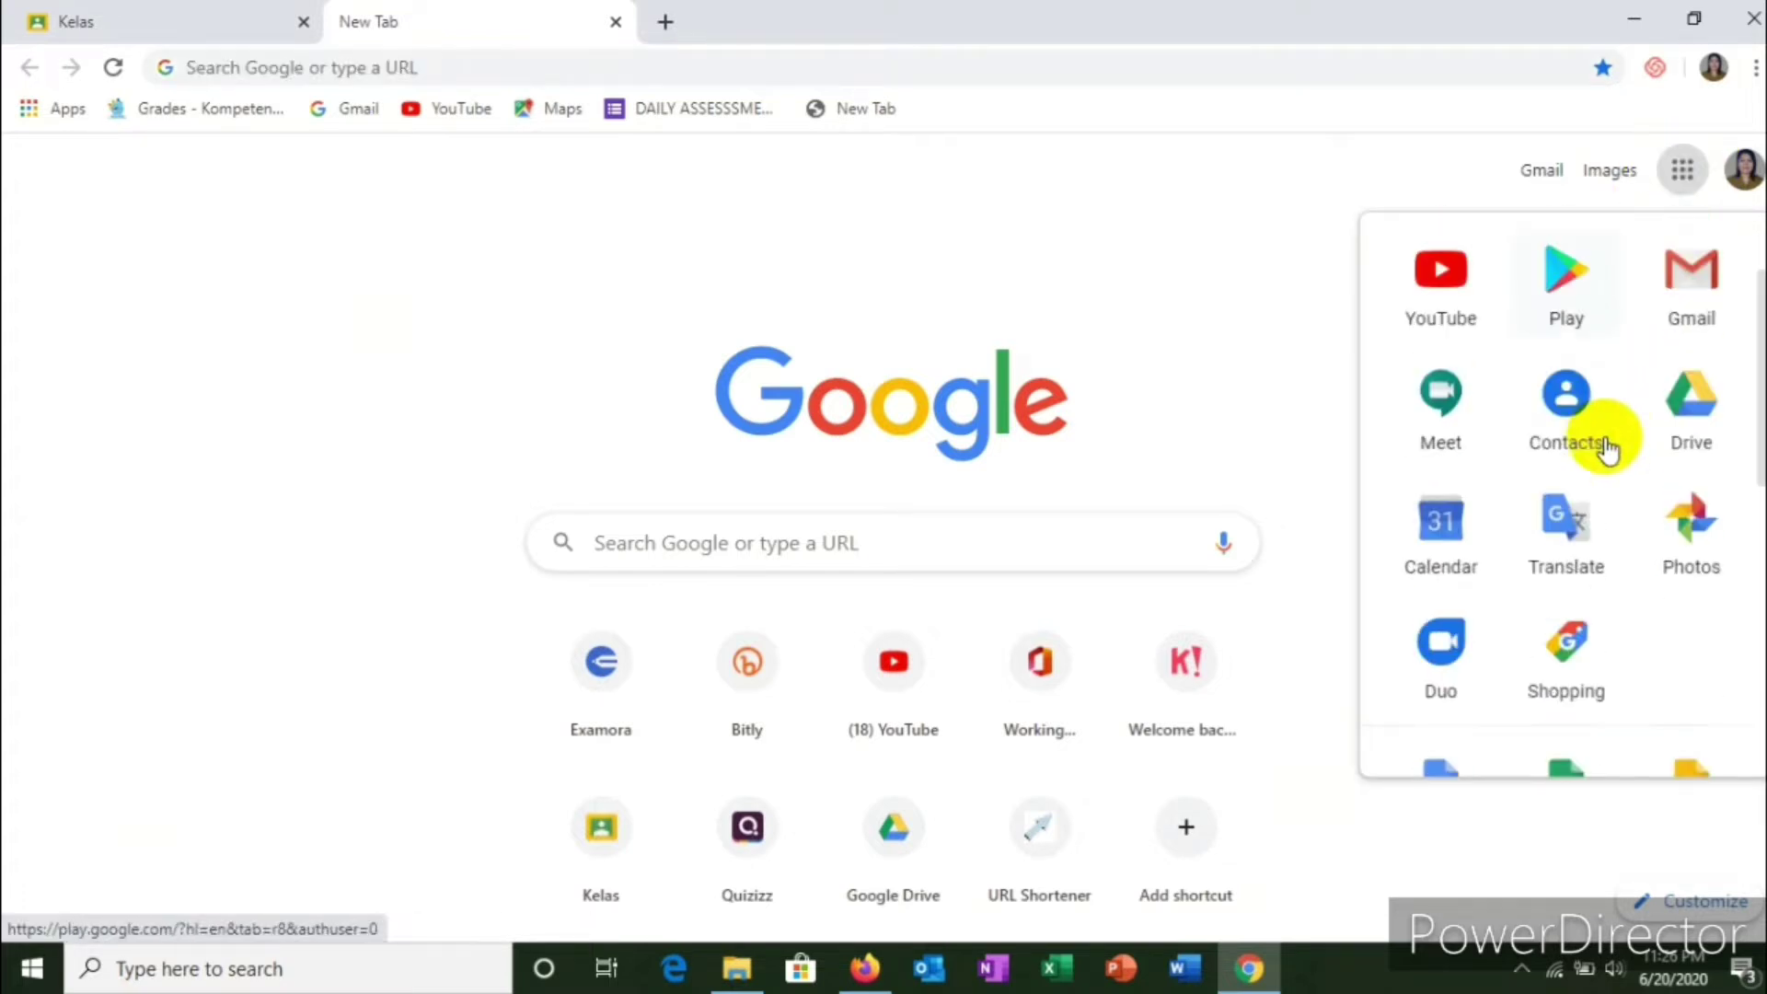
scroll(1612, 390, down, 5)
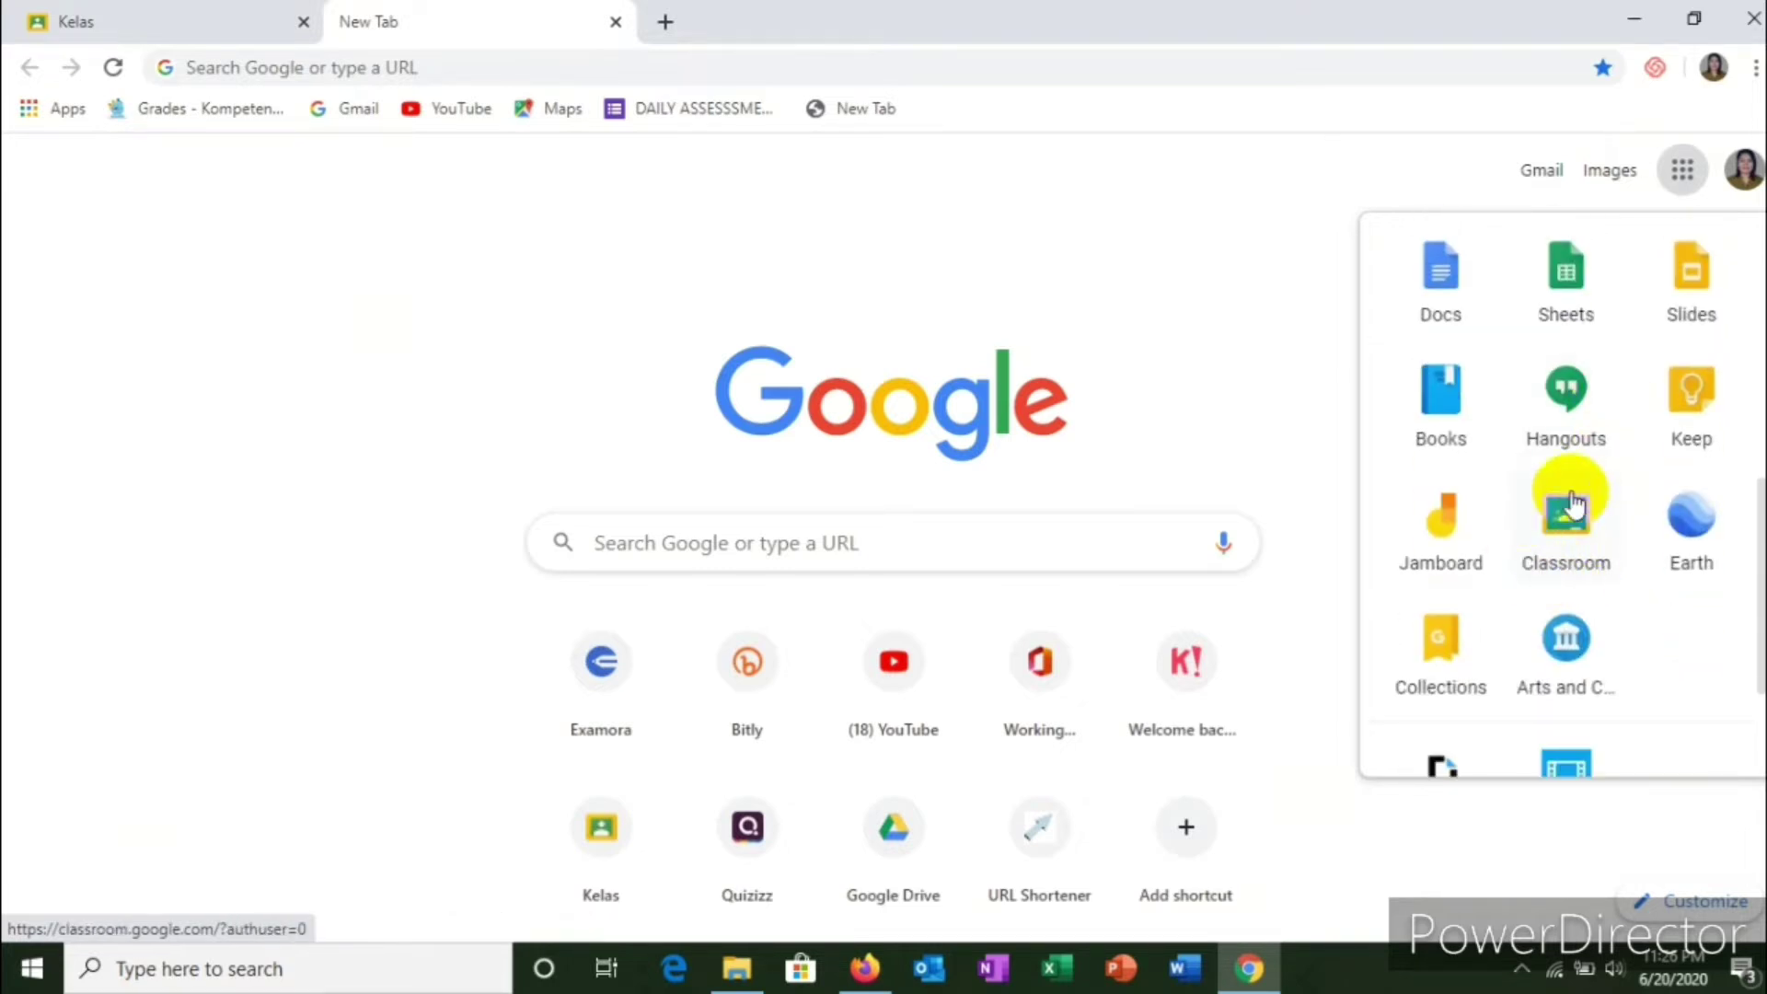
click(1574, 570)
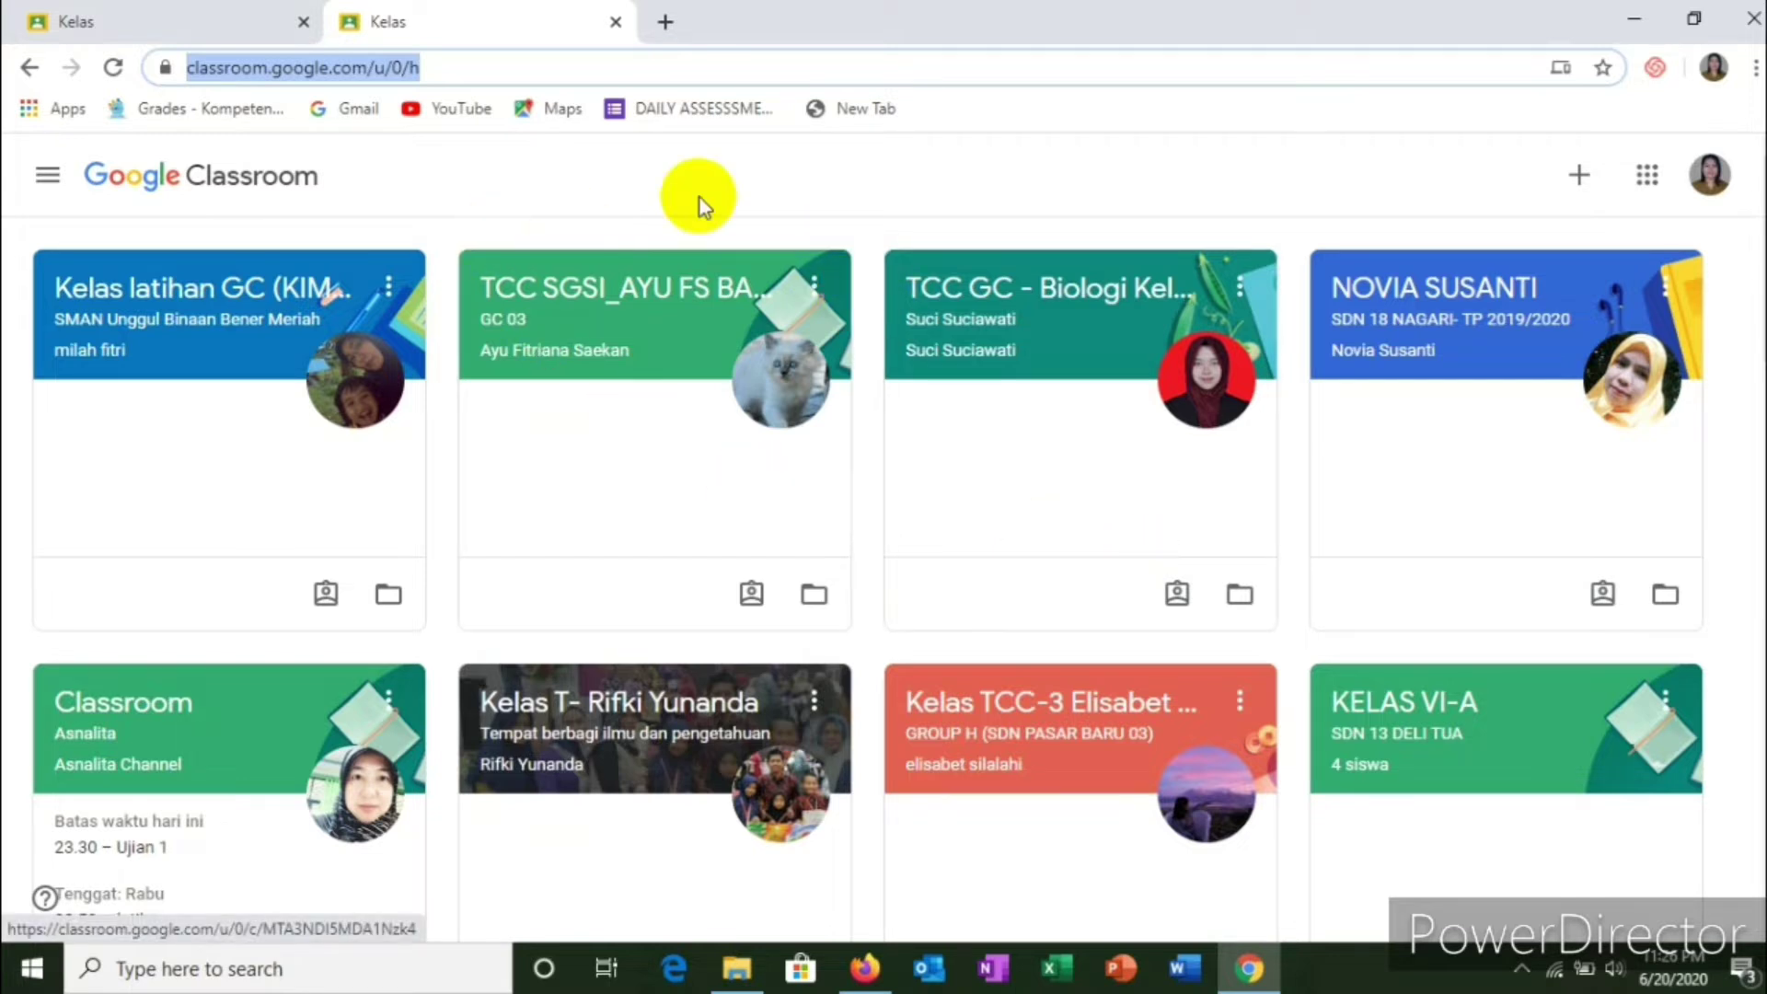
Step: Close the duplicate Classroom tab and choose Buat kelas to create a class
click(303, 22)
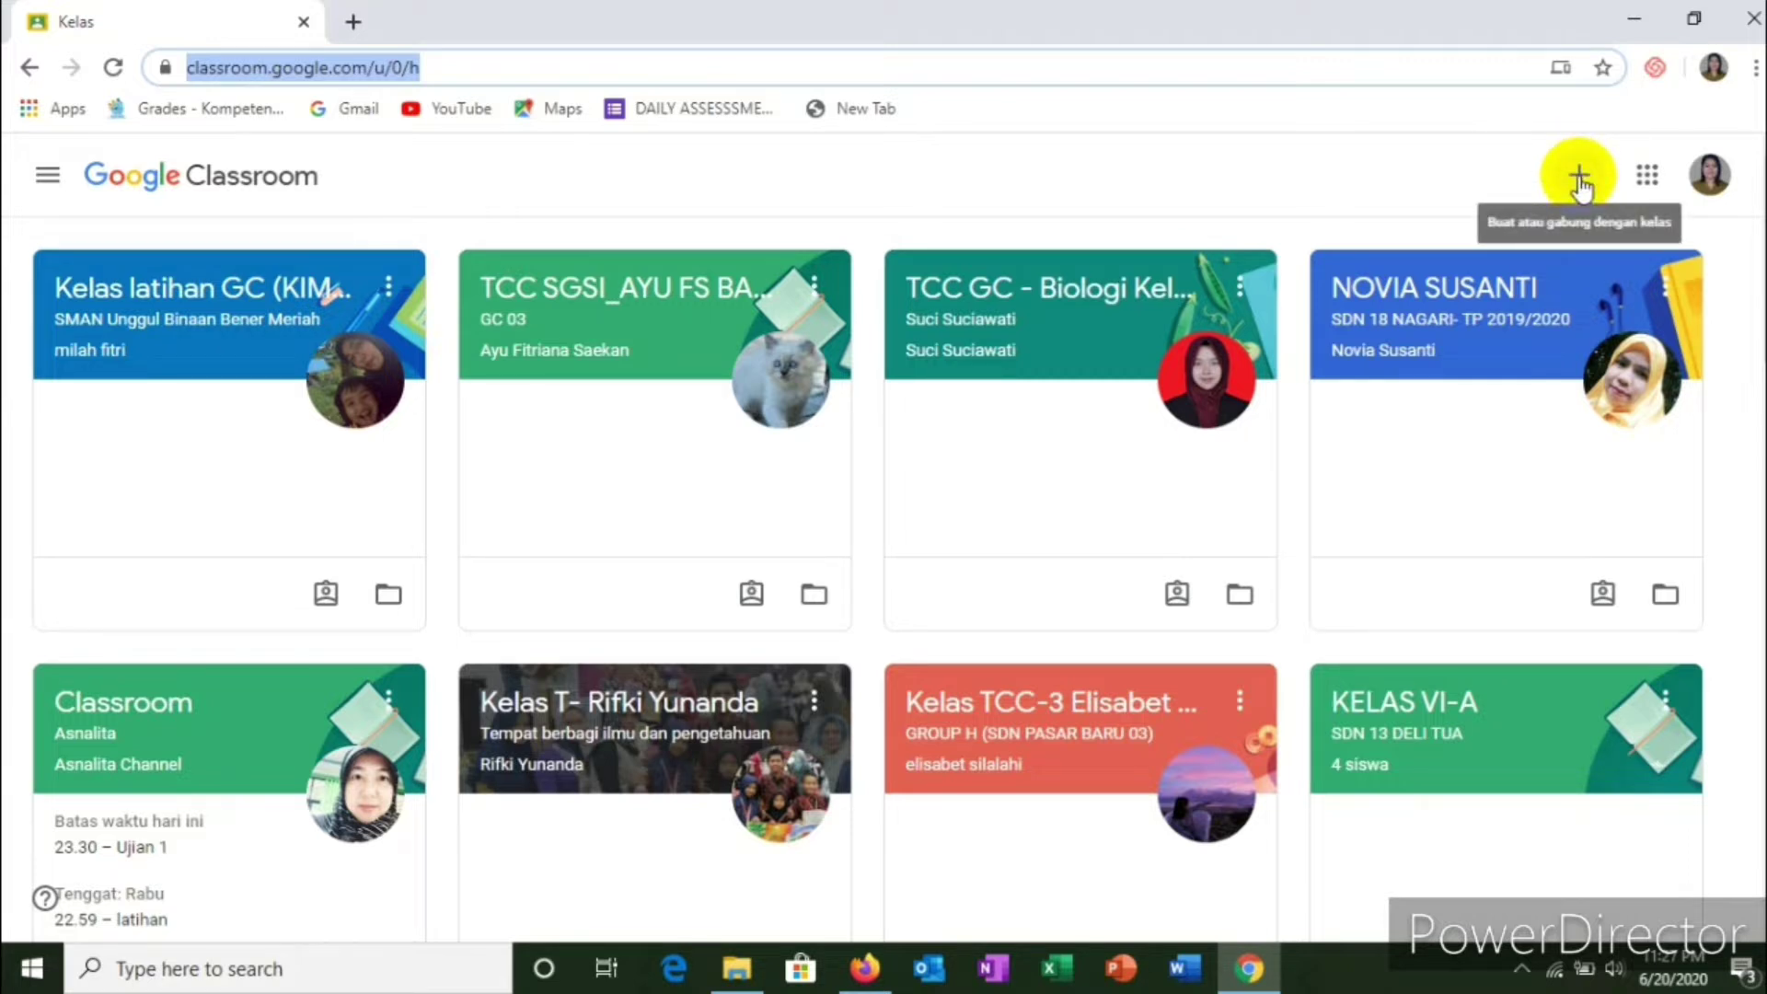
click(1579, 180)
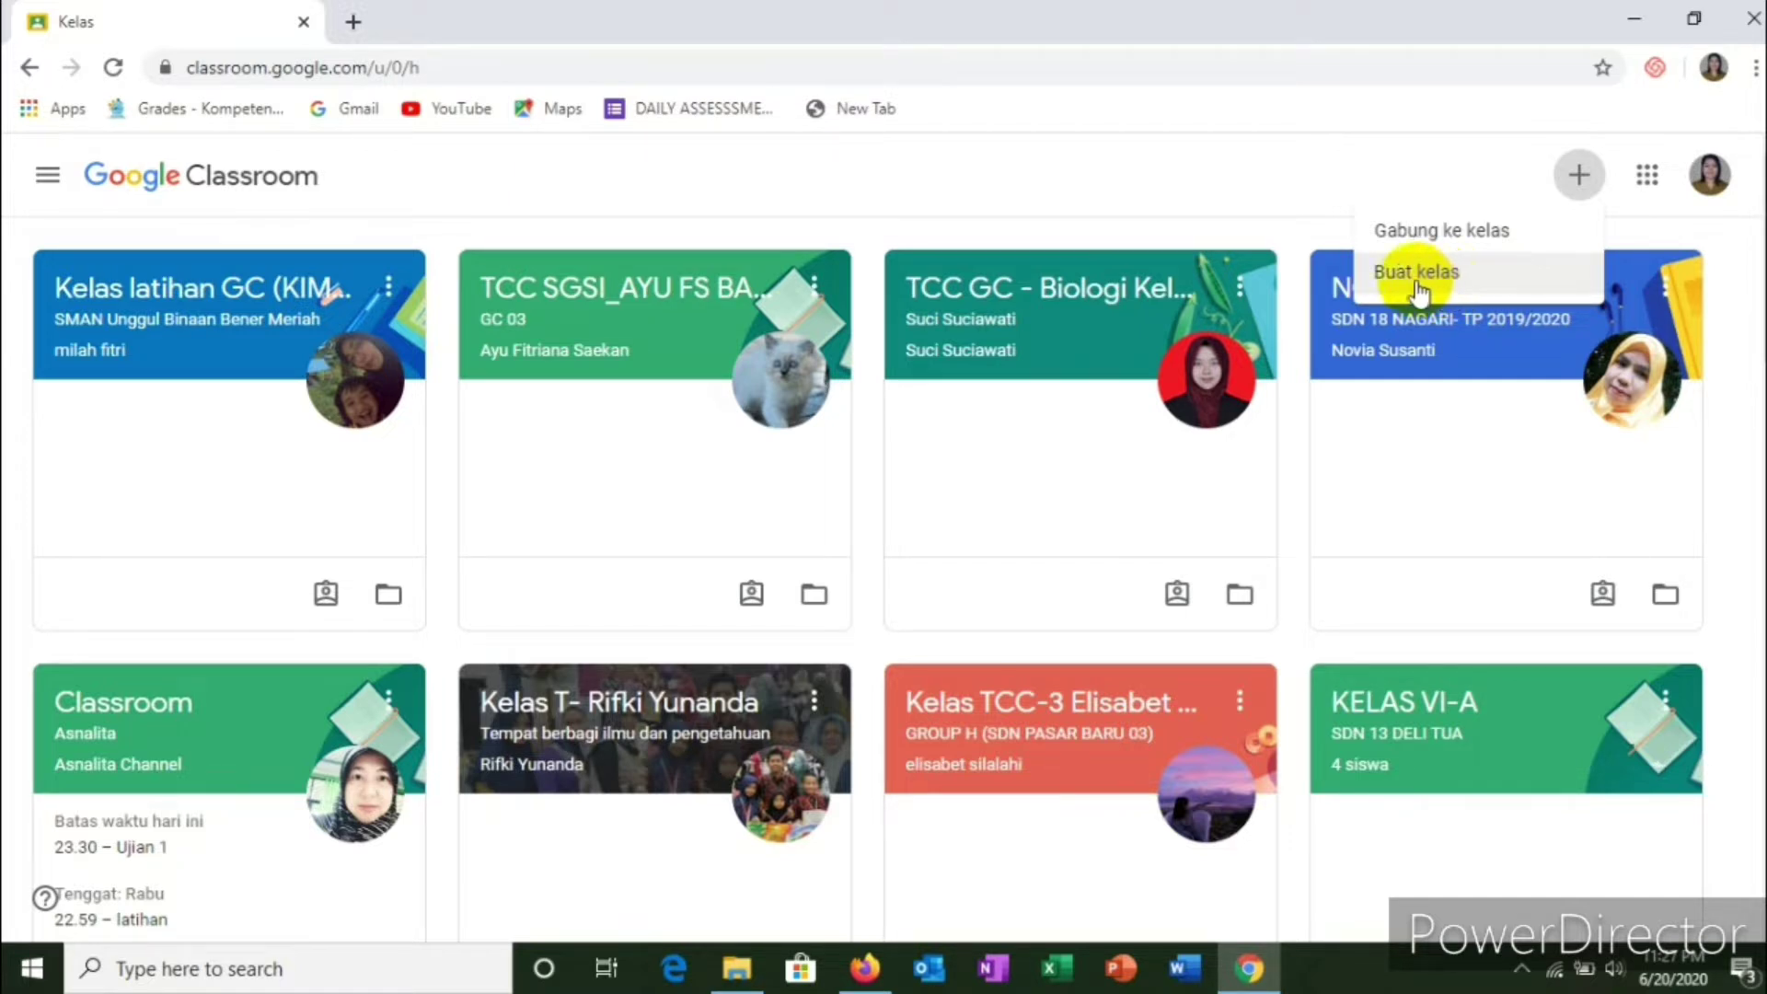
click(1415, 285)
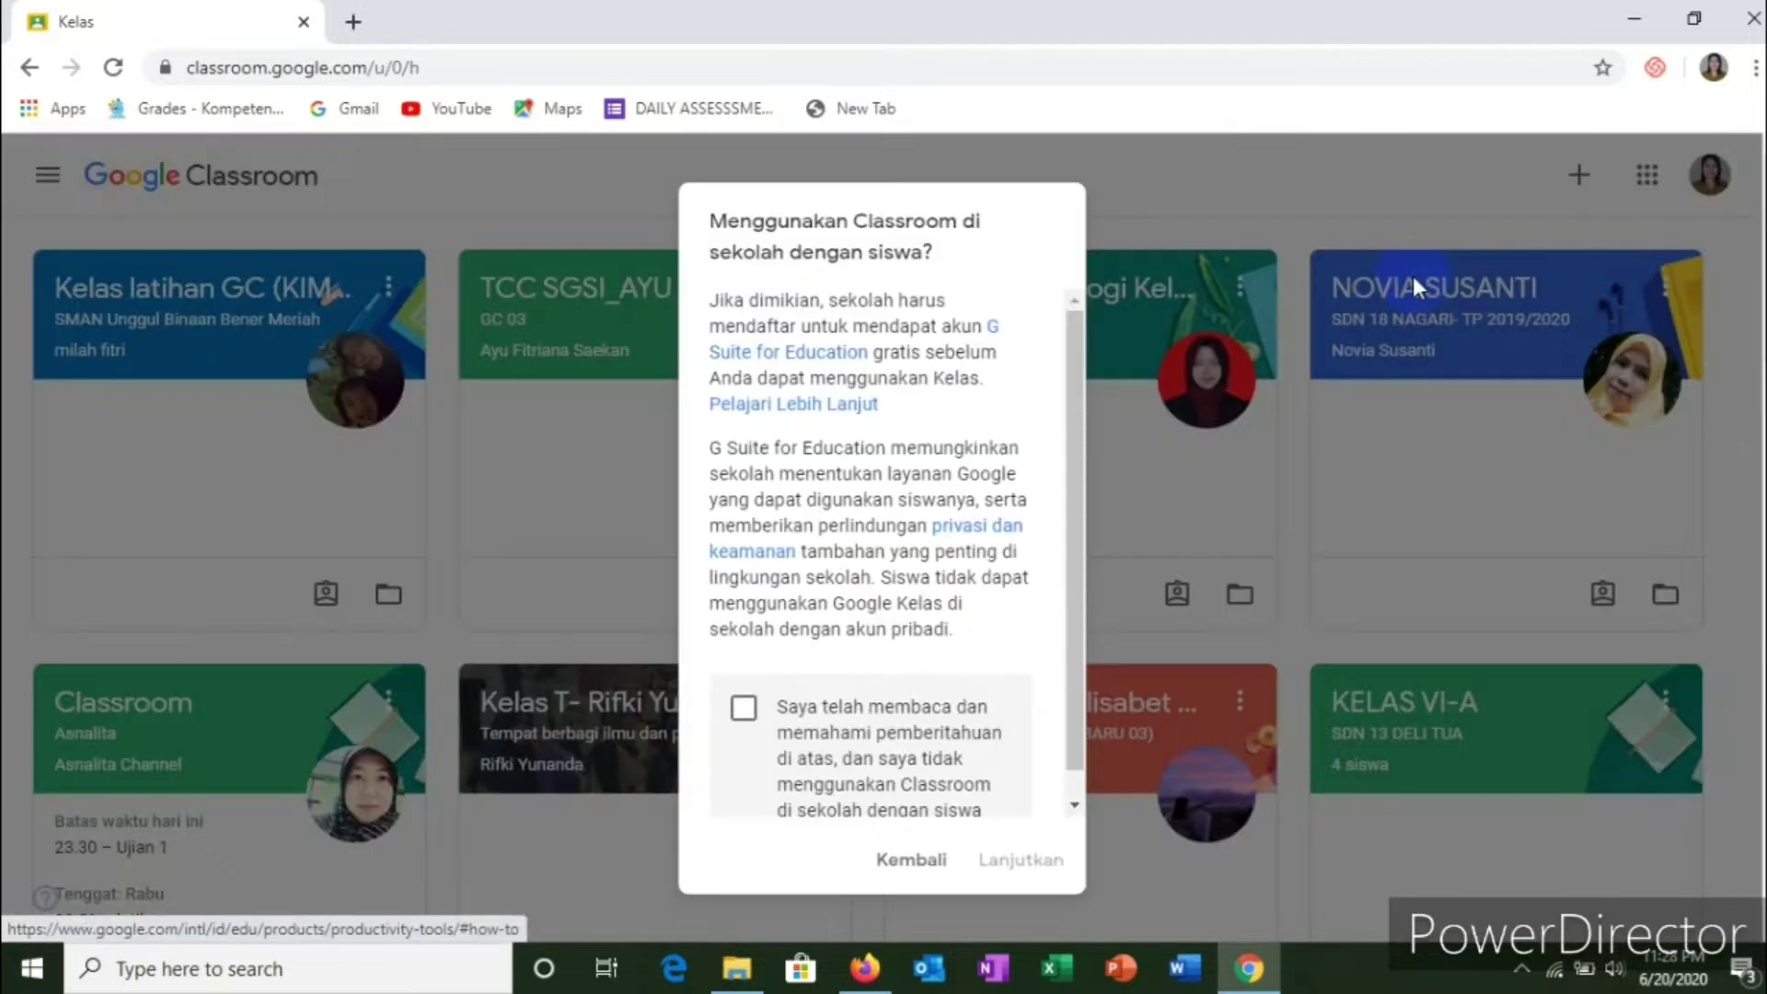
Step: Acknowledge the school-use notice and continue to the empty Buat kelas form
scroll(1046, 405, down, 3)
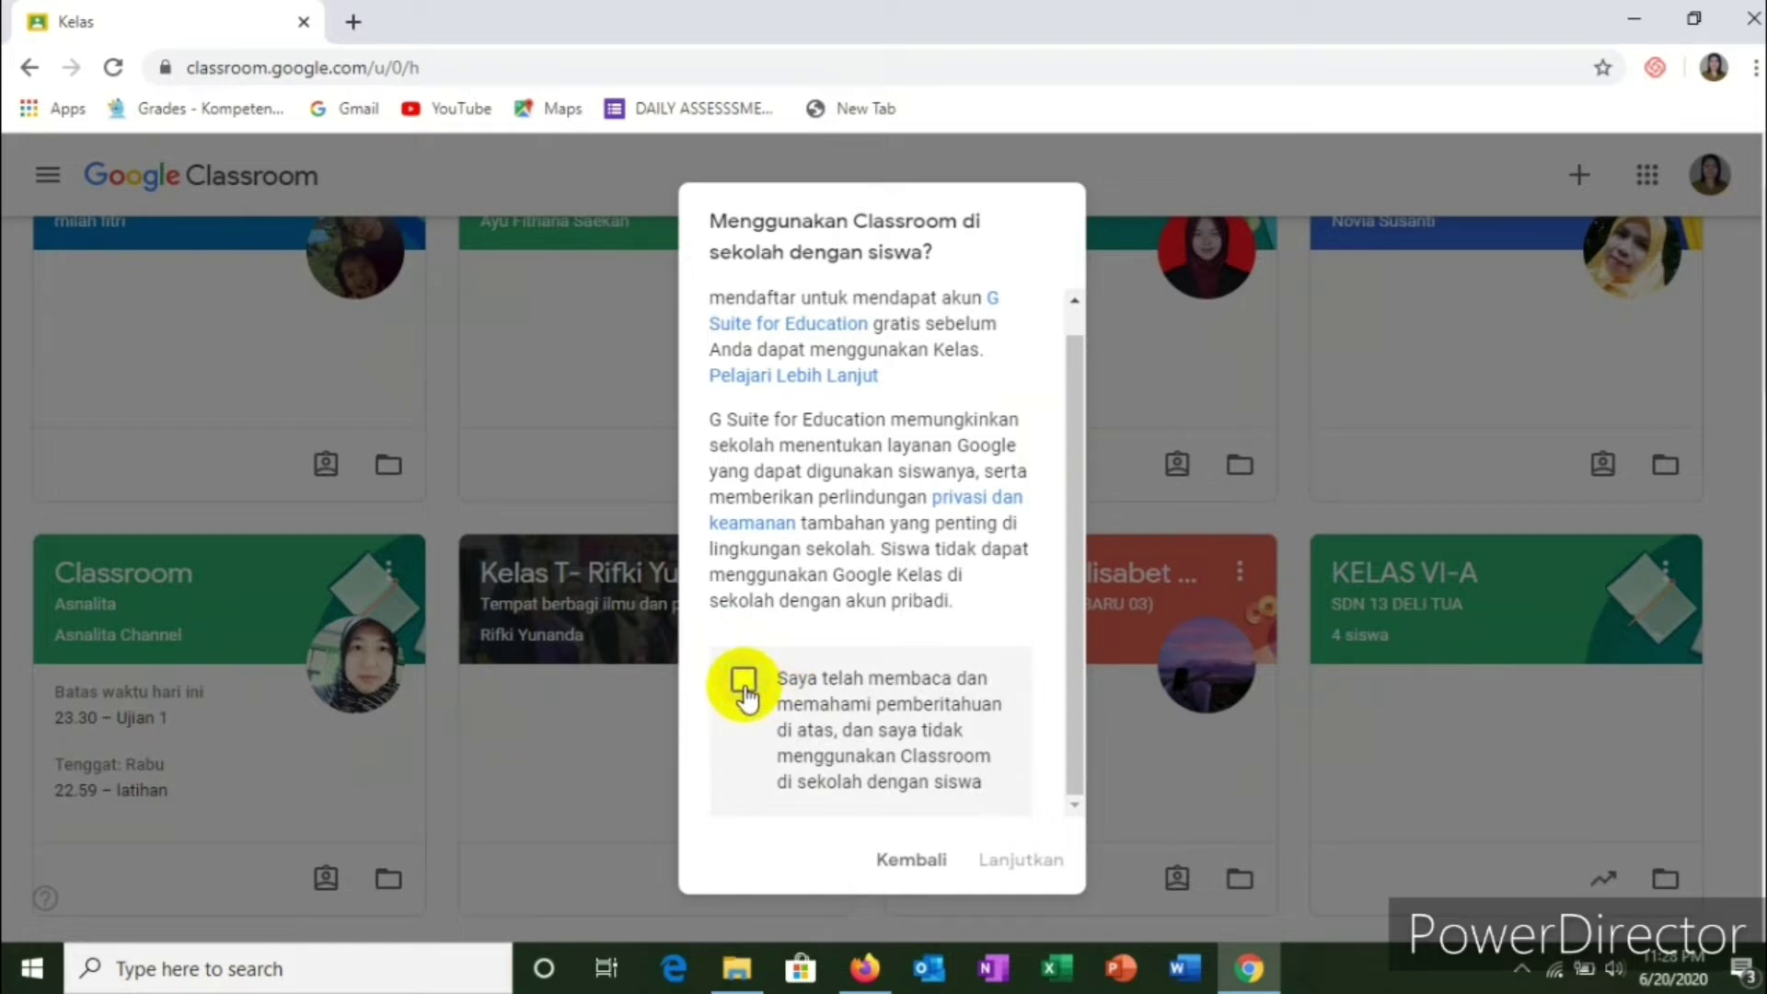
click(743, 683)
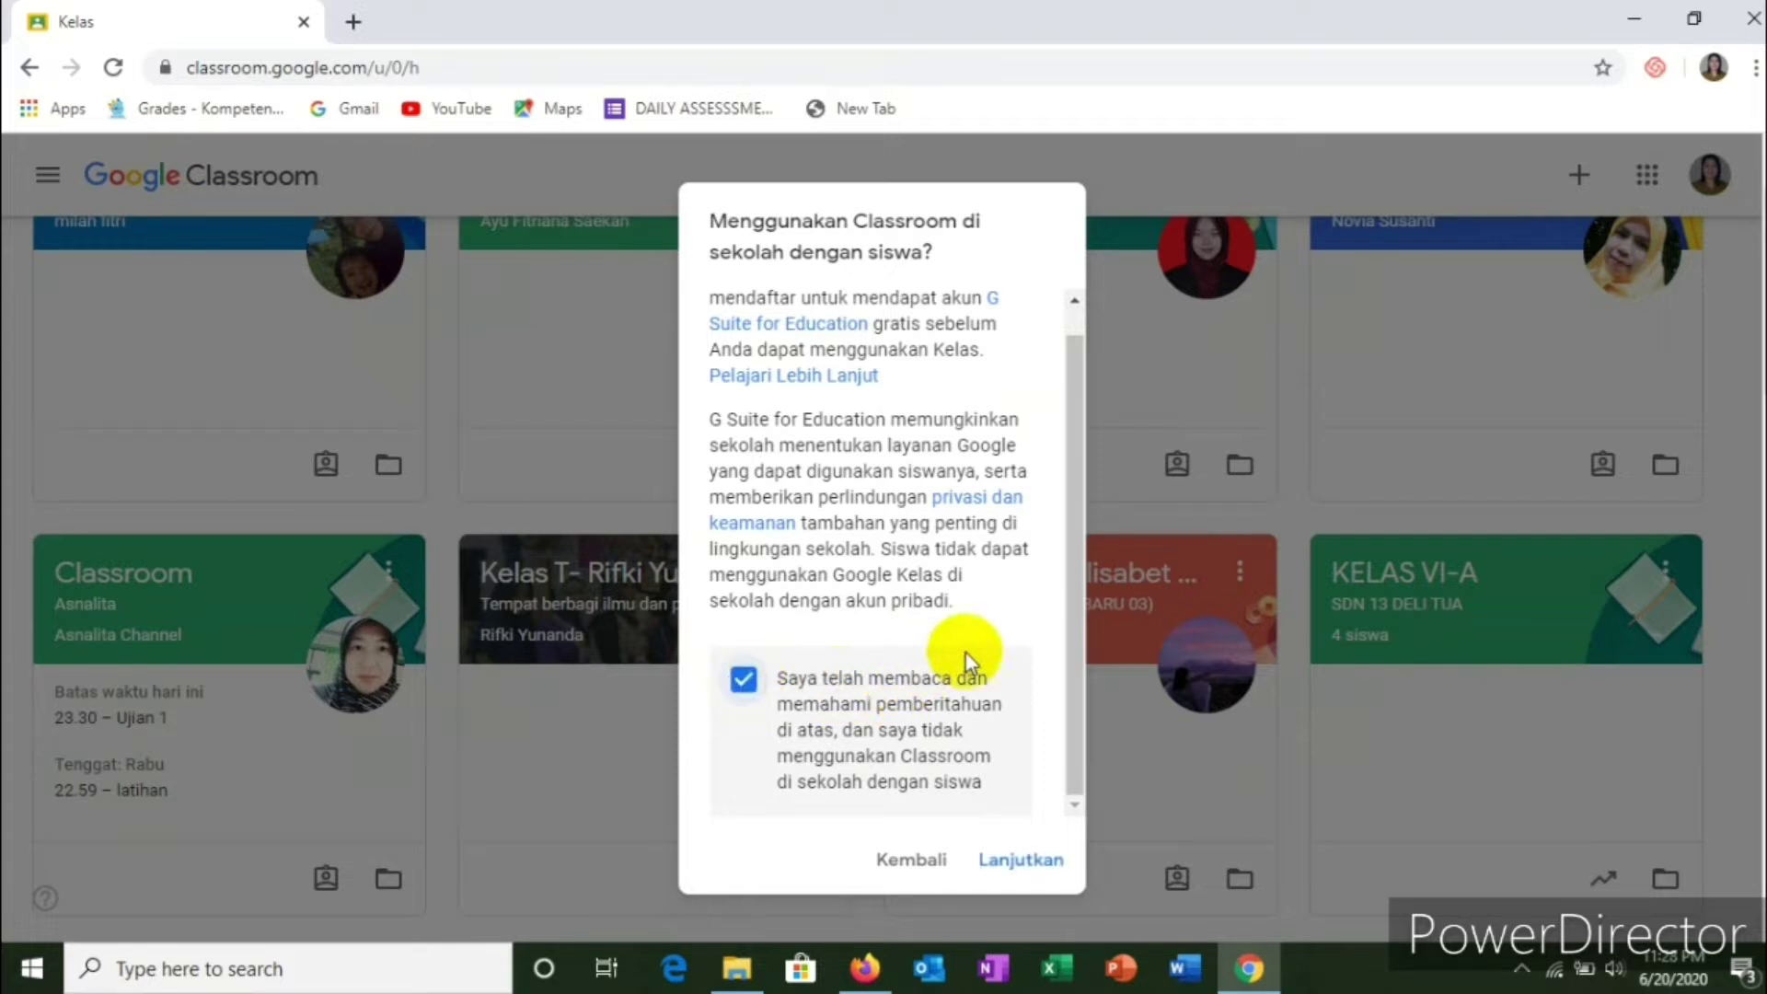
click(1021, 860)
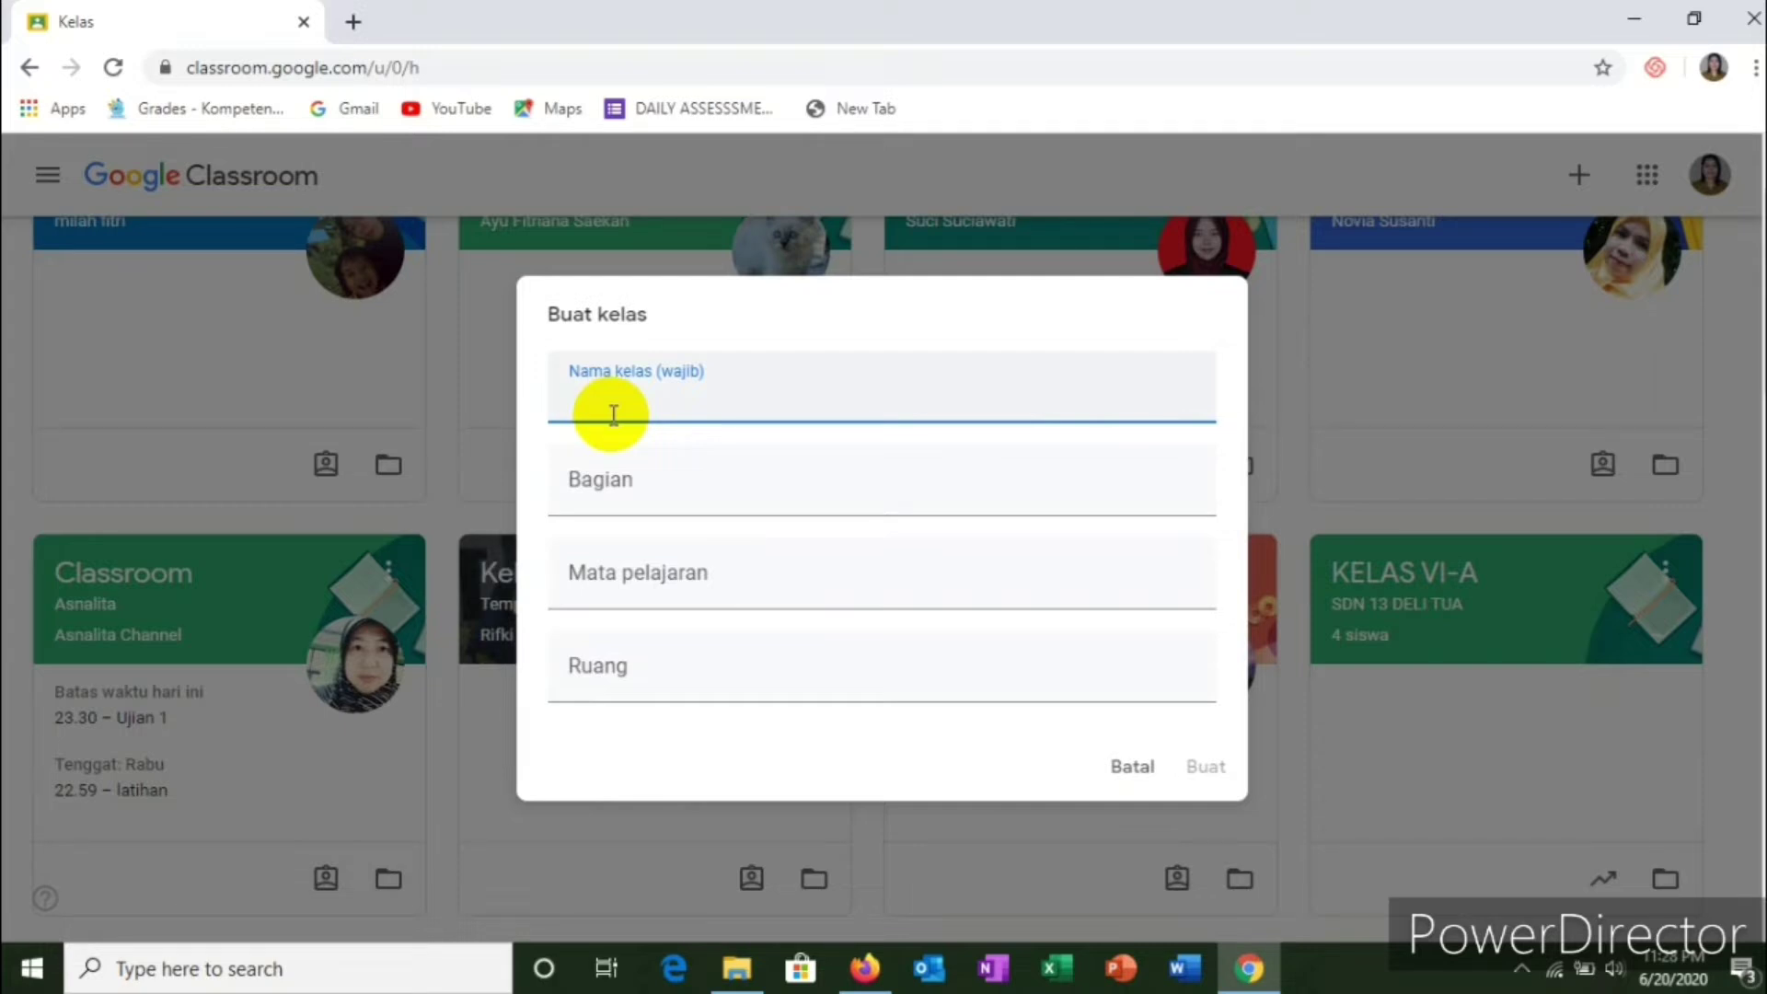
Step: Create class 'X MIA', section 'SMA NEGERI 4 MALINAU', subject 'BAHASA INGGRIS', room 'I'
text(X MIA)
click(612, 479)
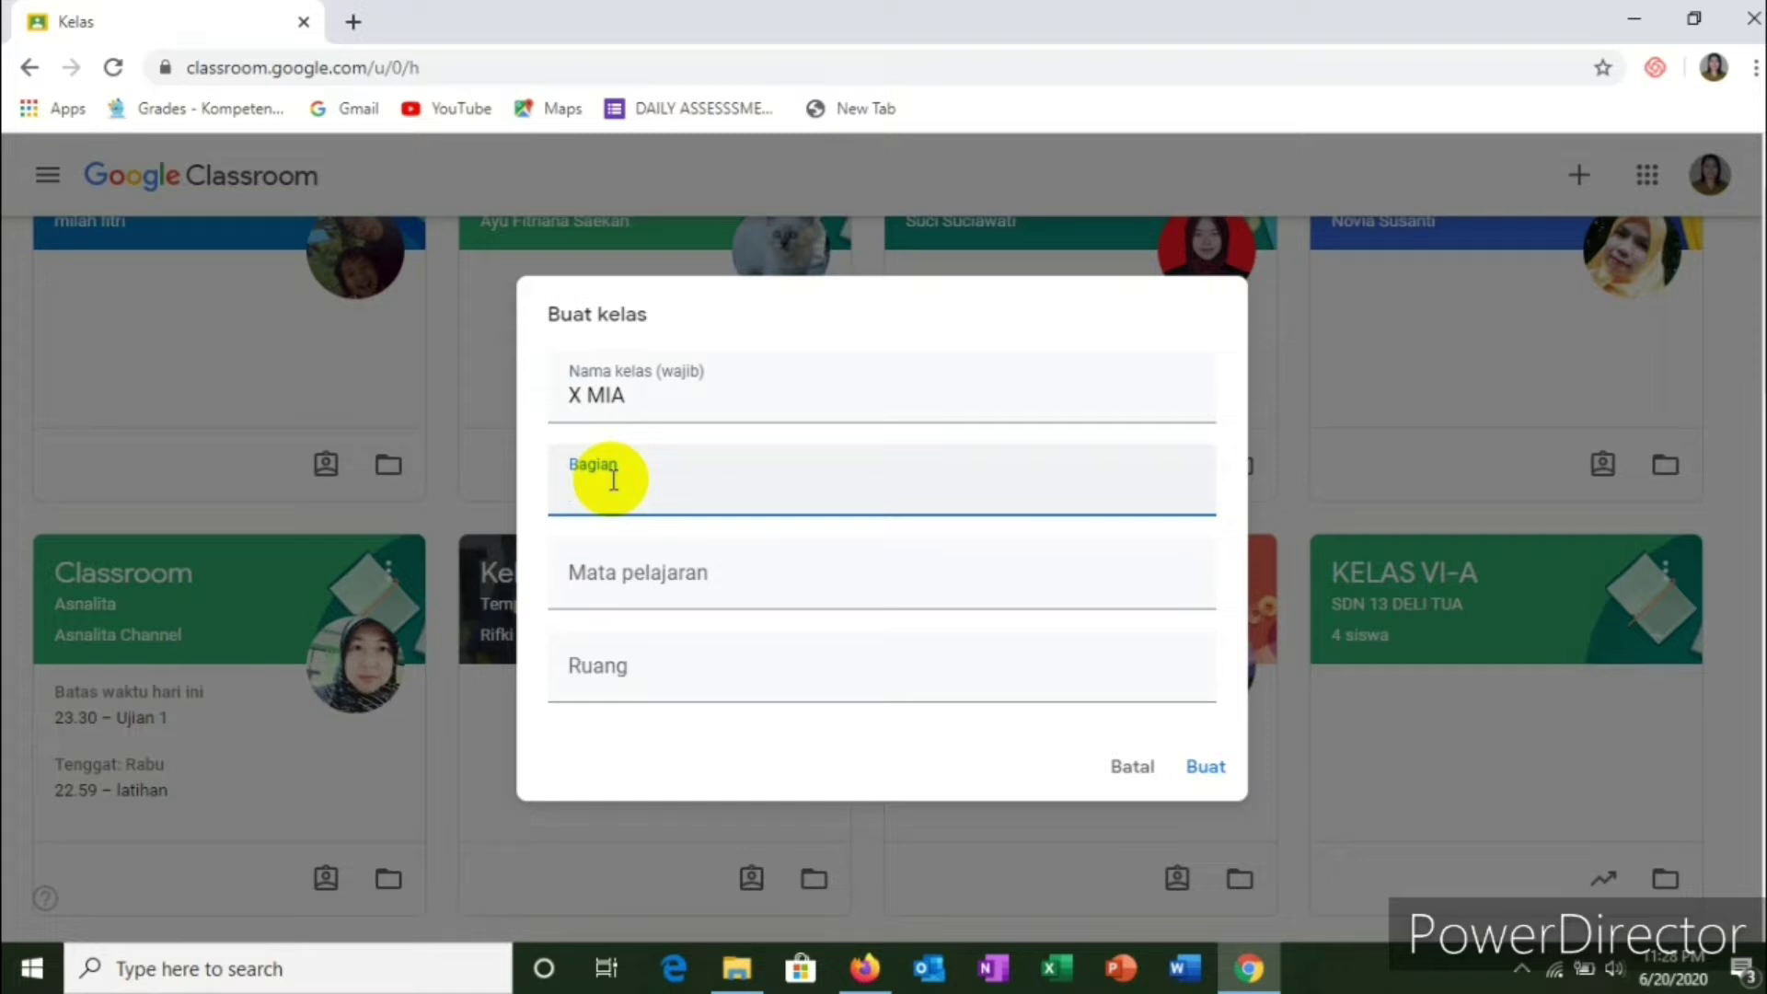
text(SMA NEGERI 4 MALINAU)
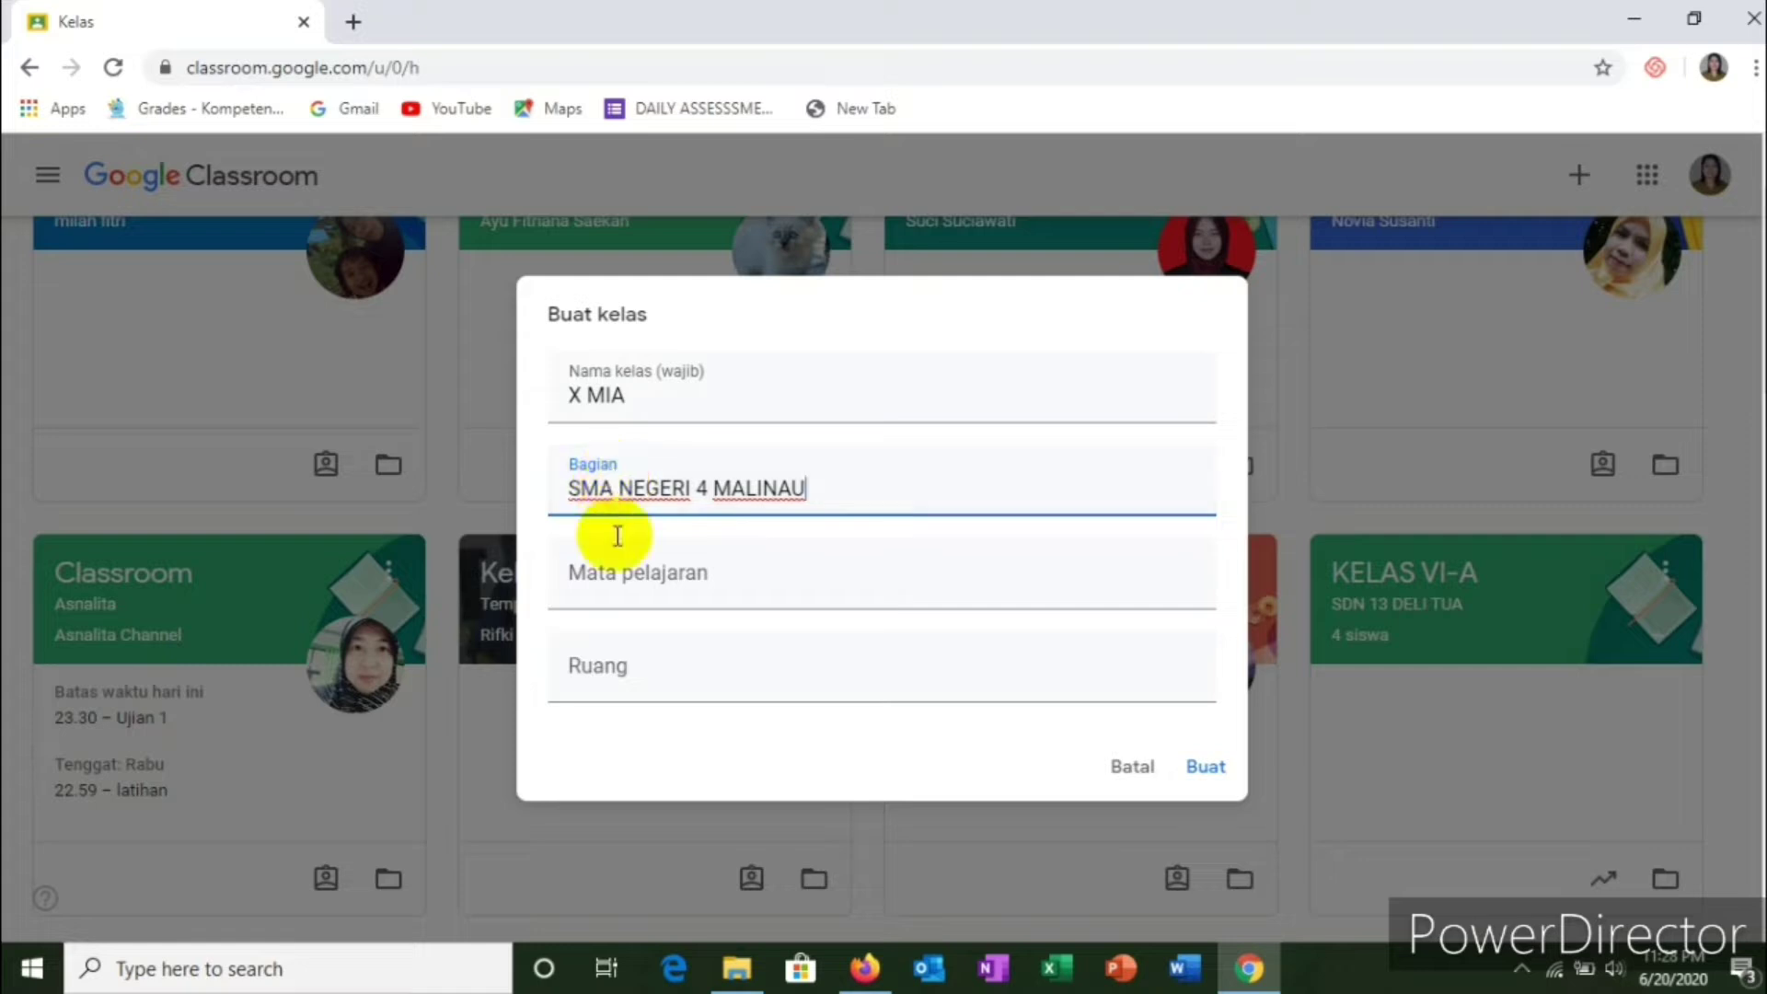
click(615, 583)
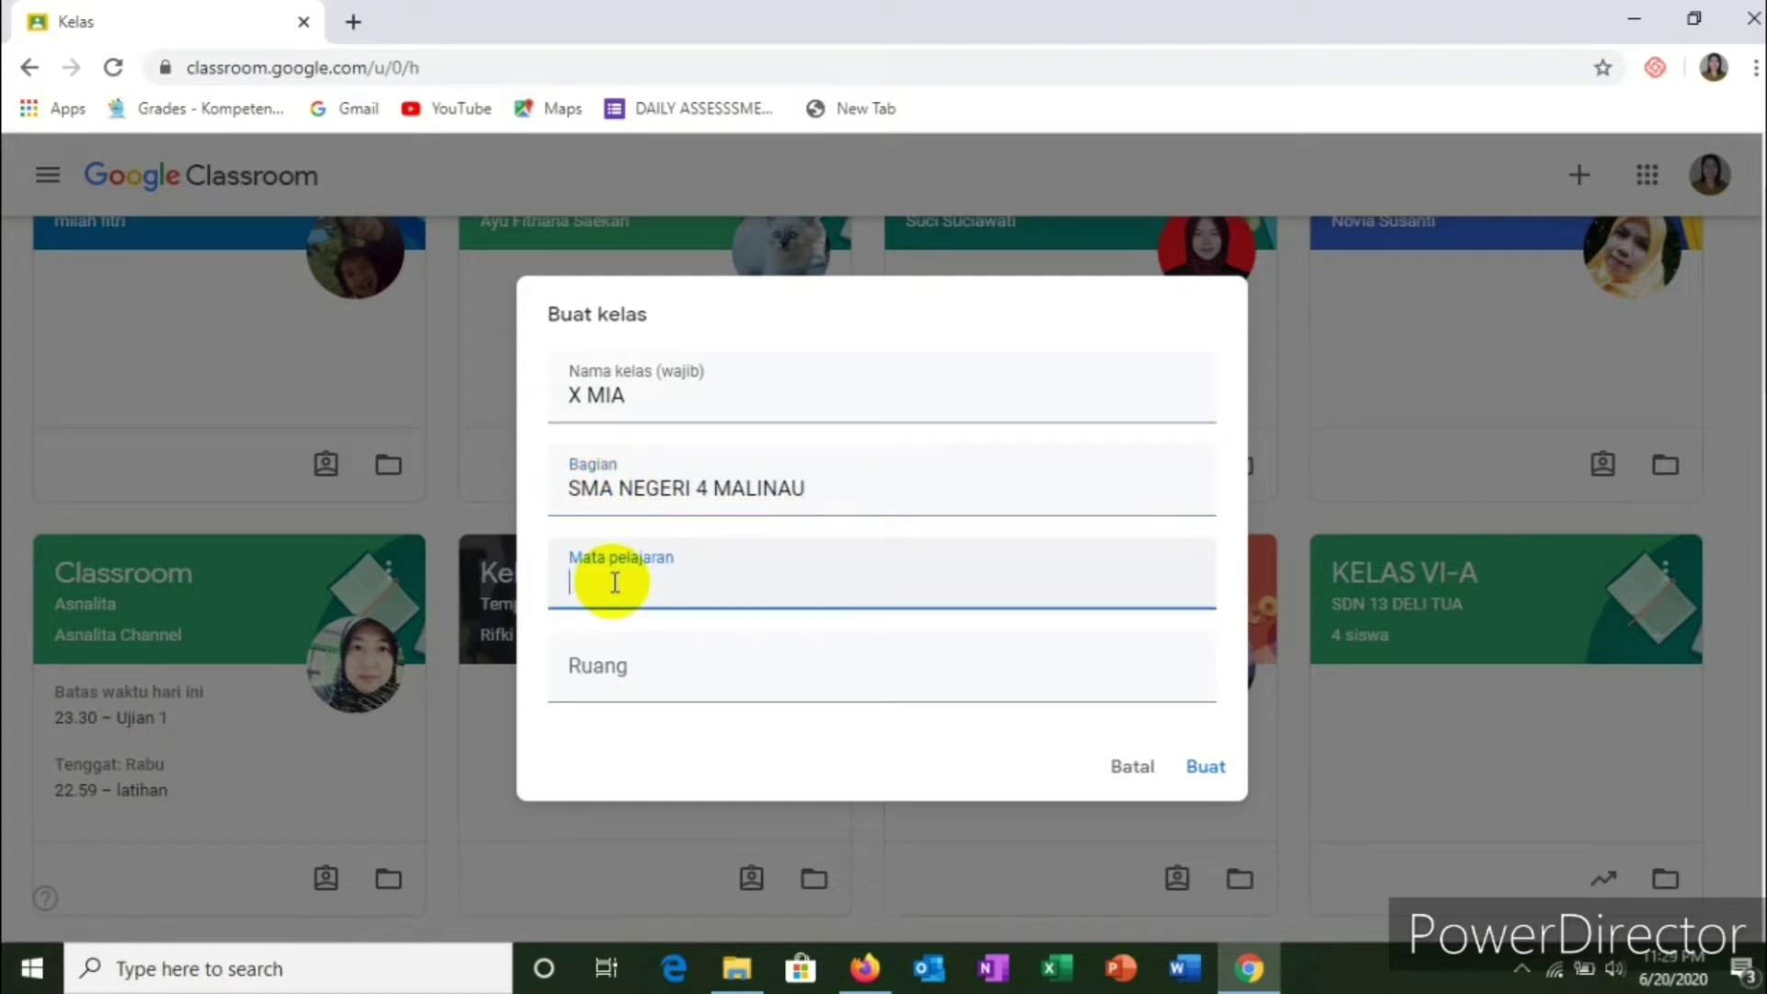
text(BAHASA INGGRIS)
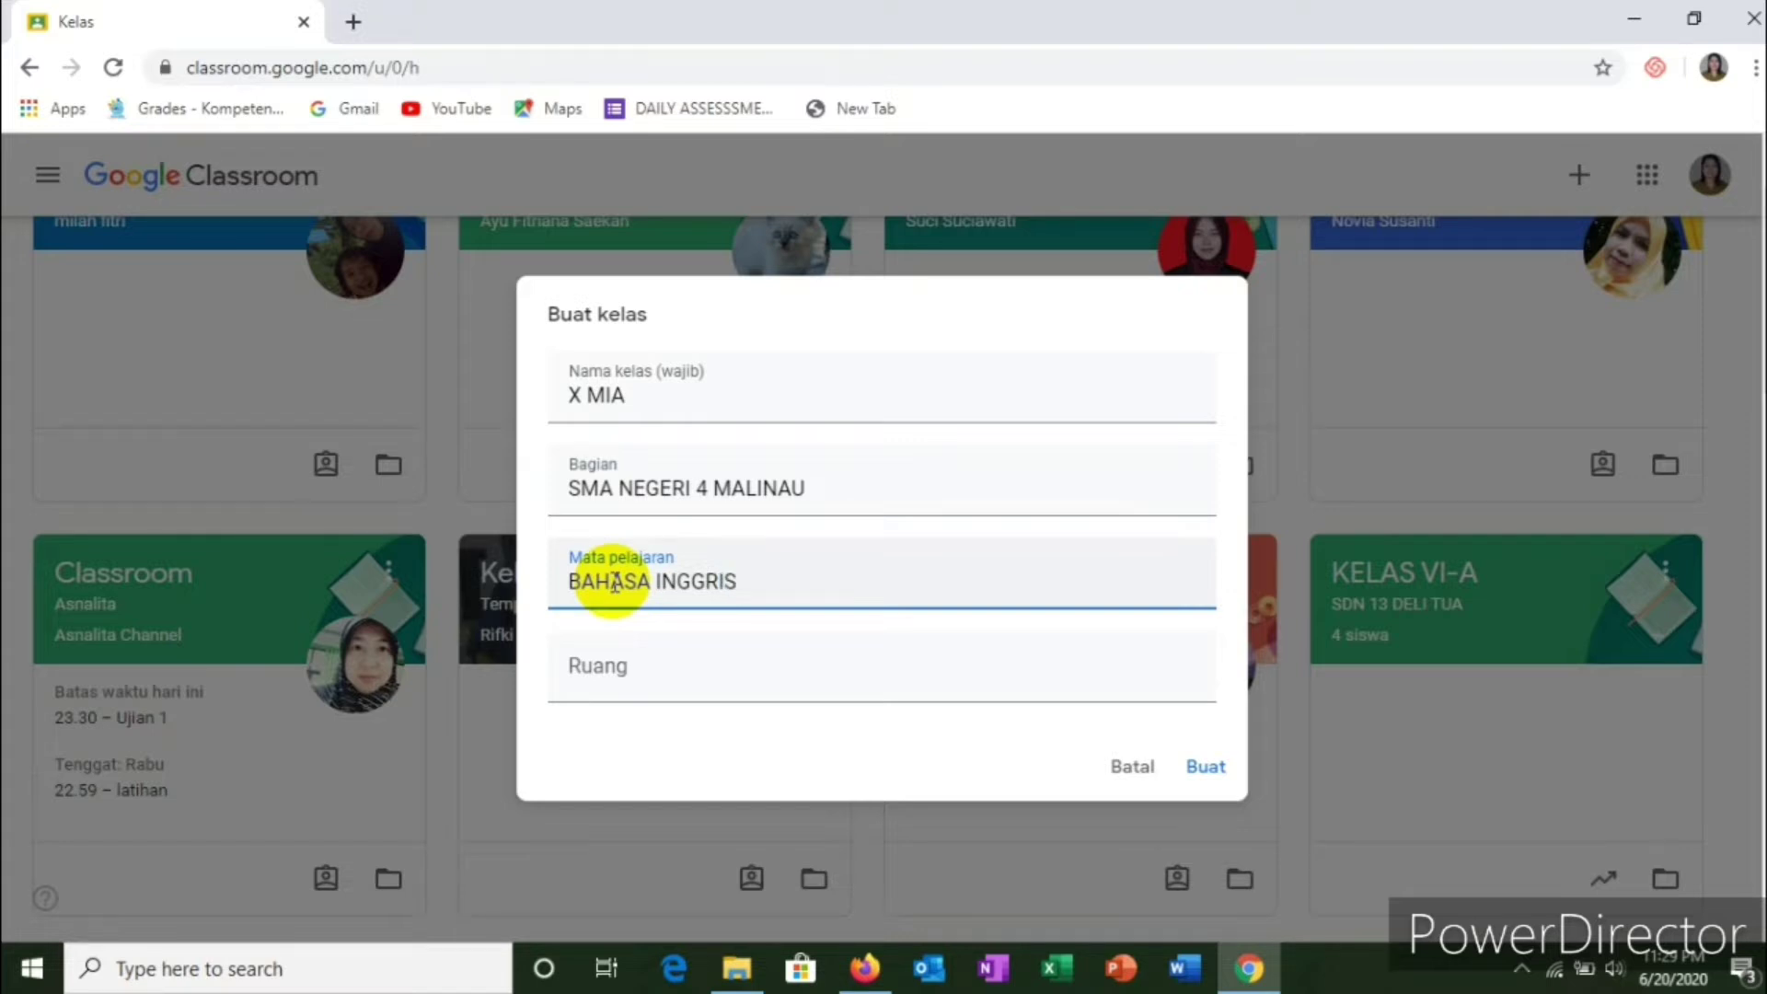
click(602, 676)
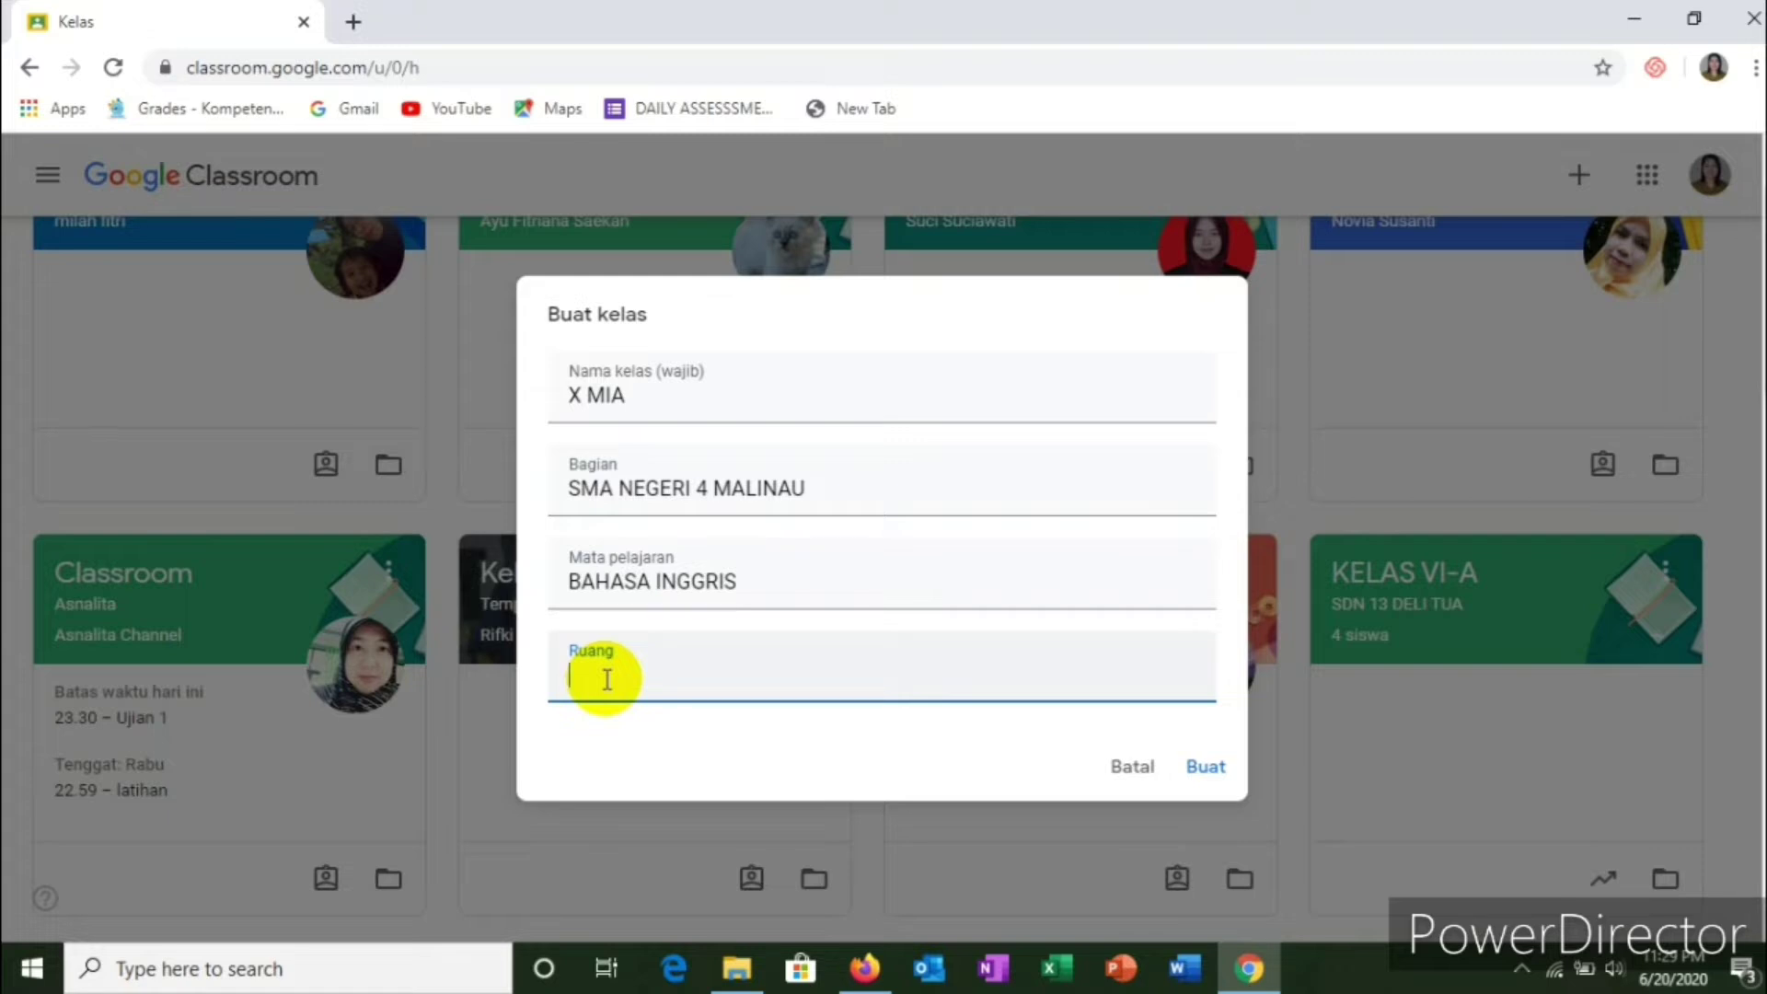
text(I)
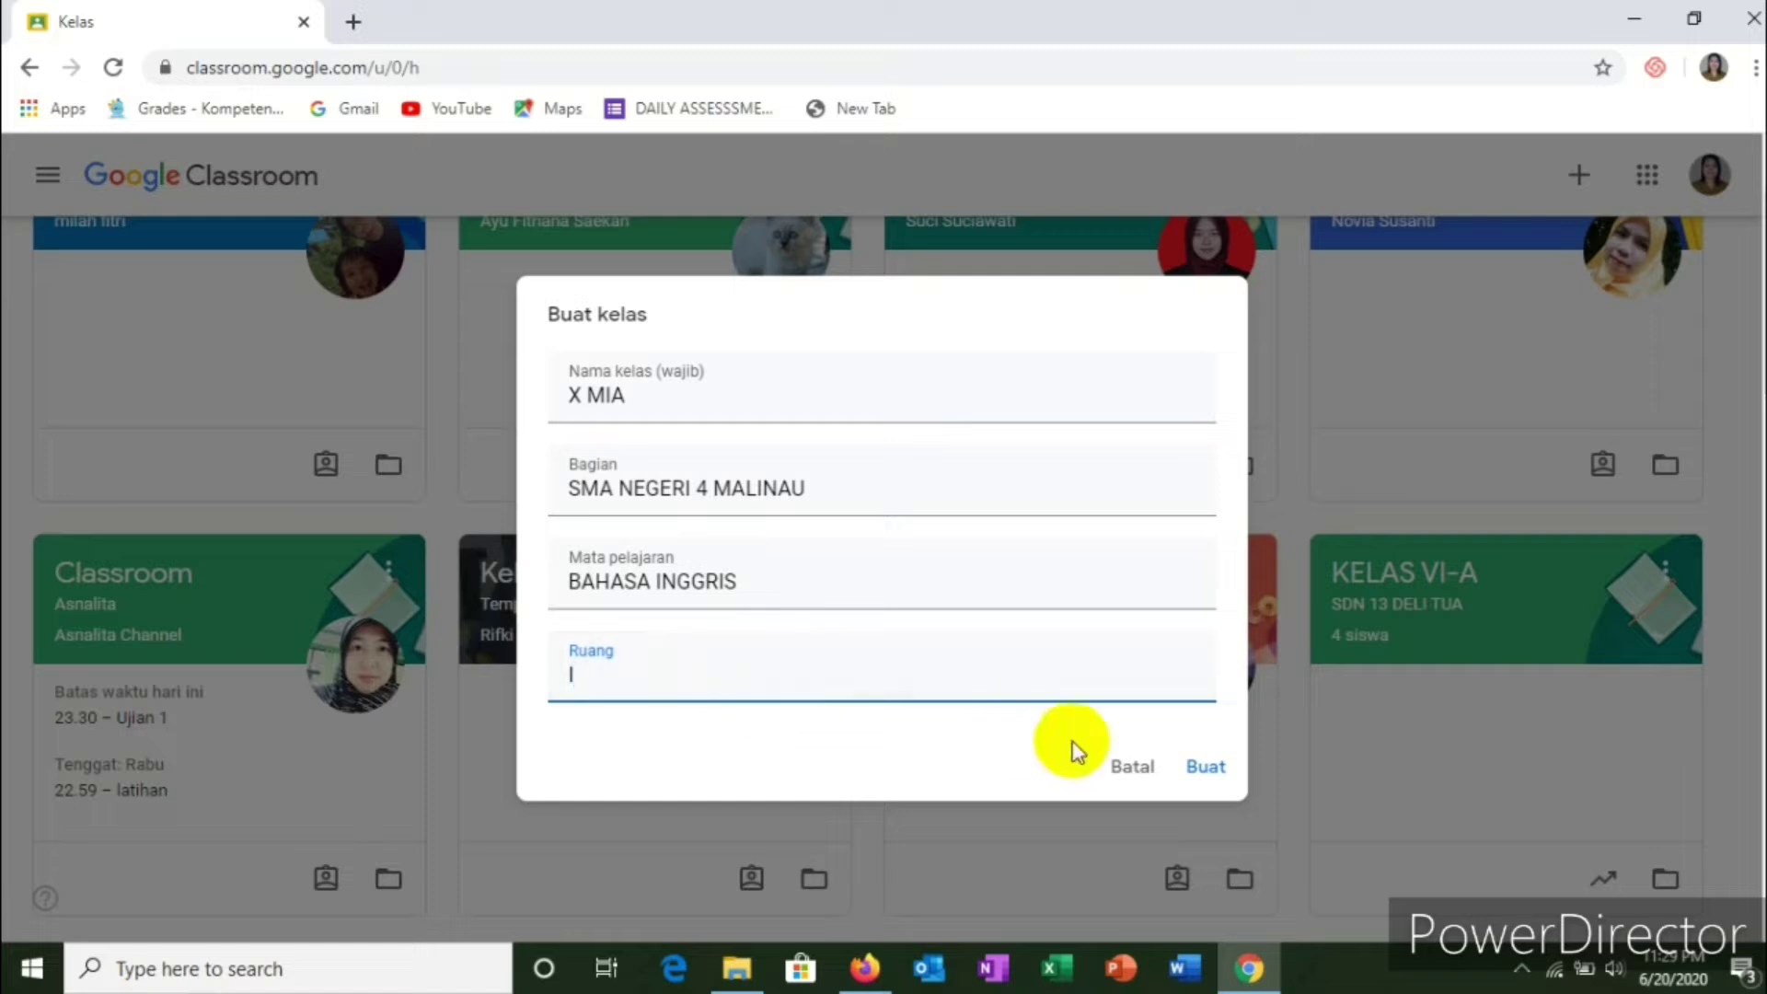
click(1211, 773)
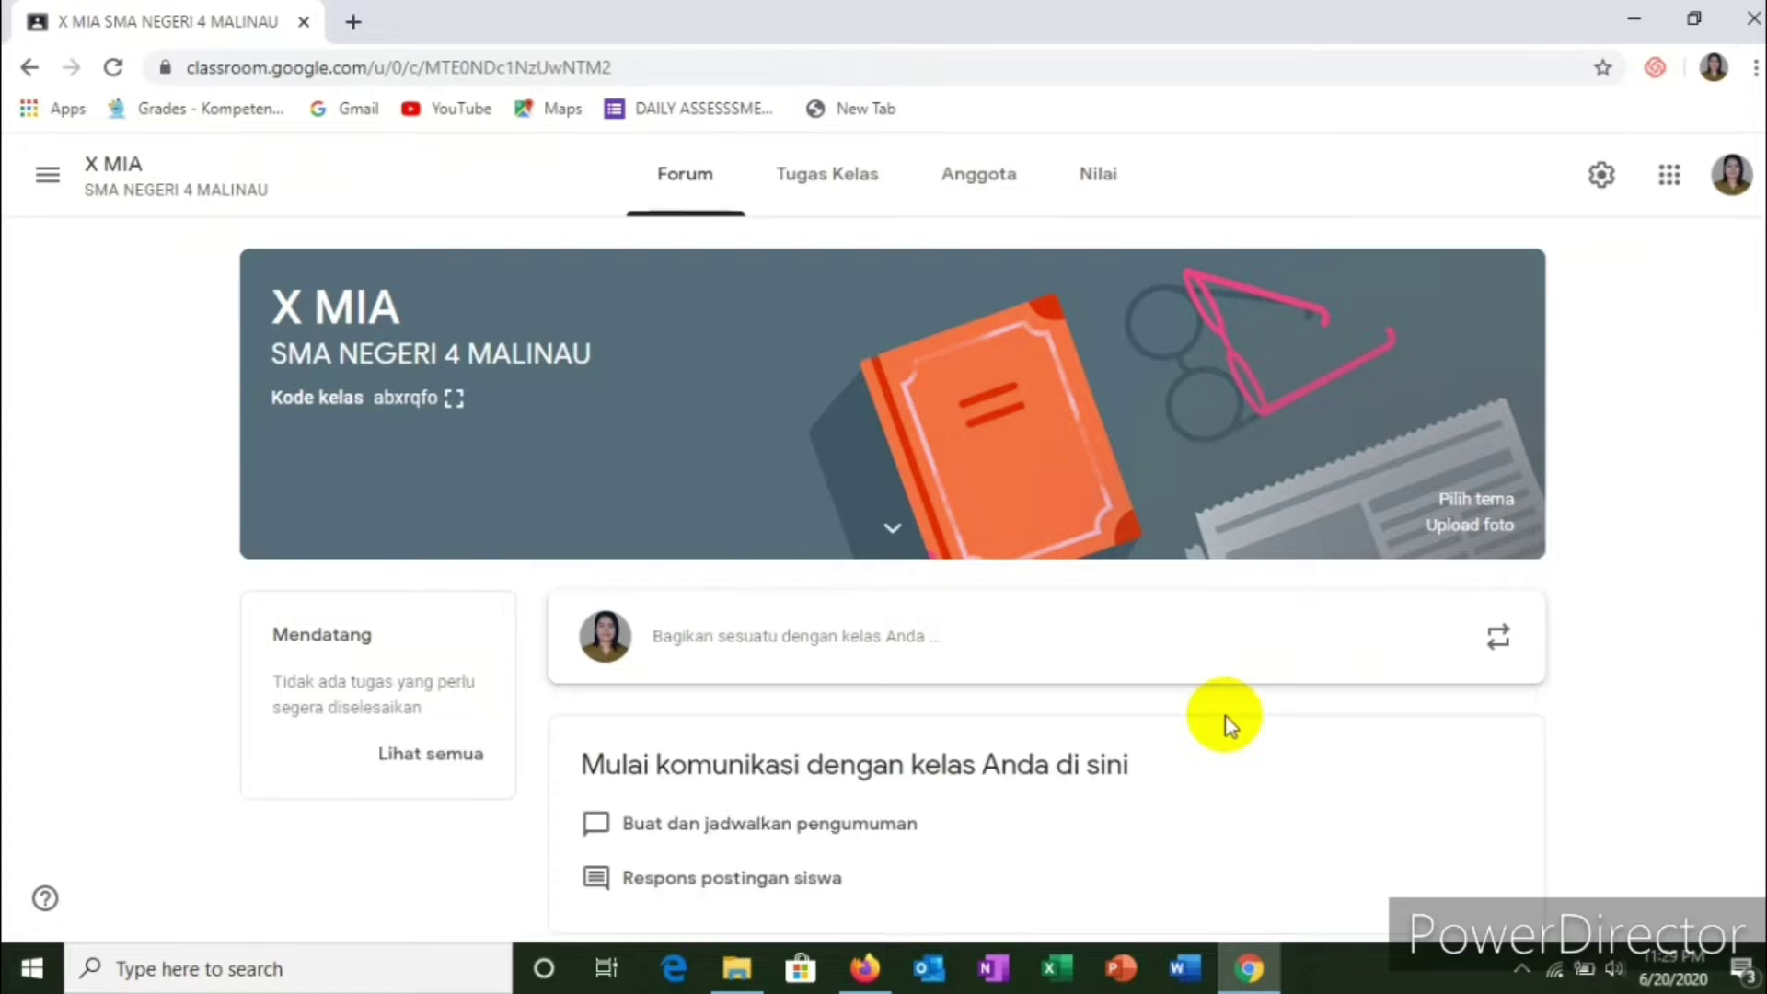
Step: Show the X MIA class code in the enlarged full-screen display
click(906, 469)
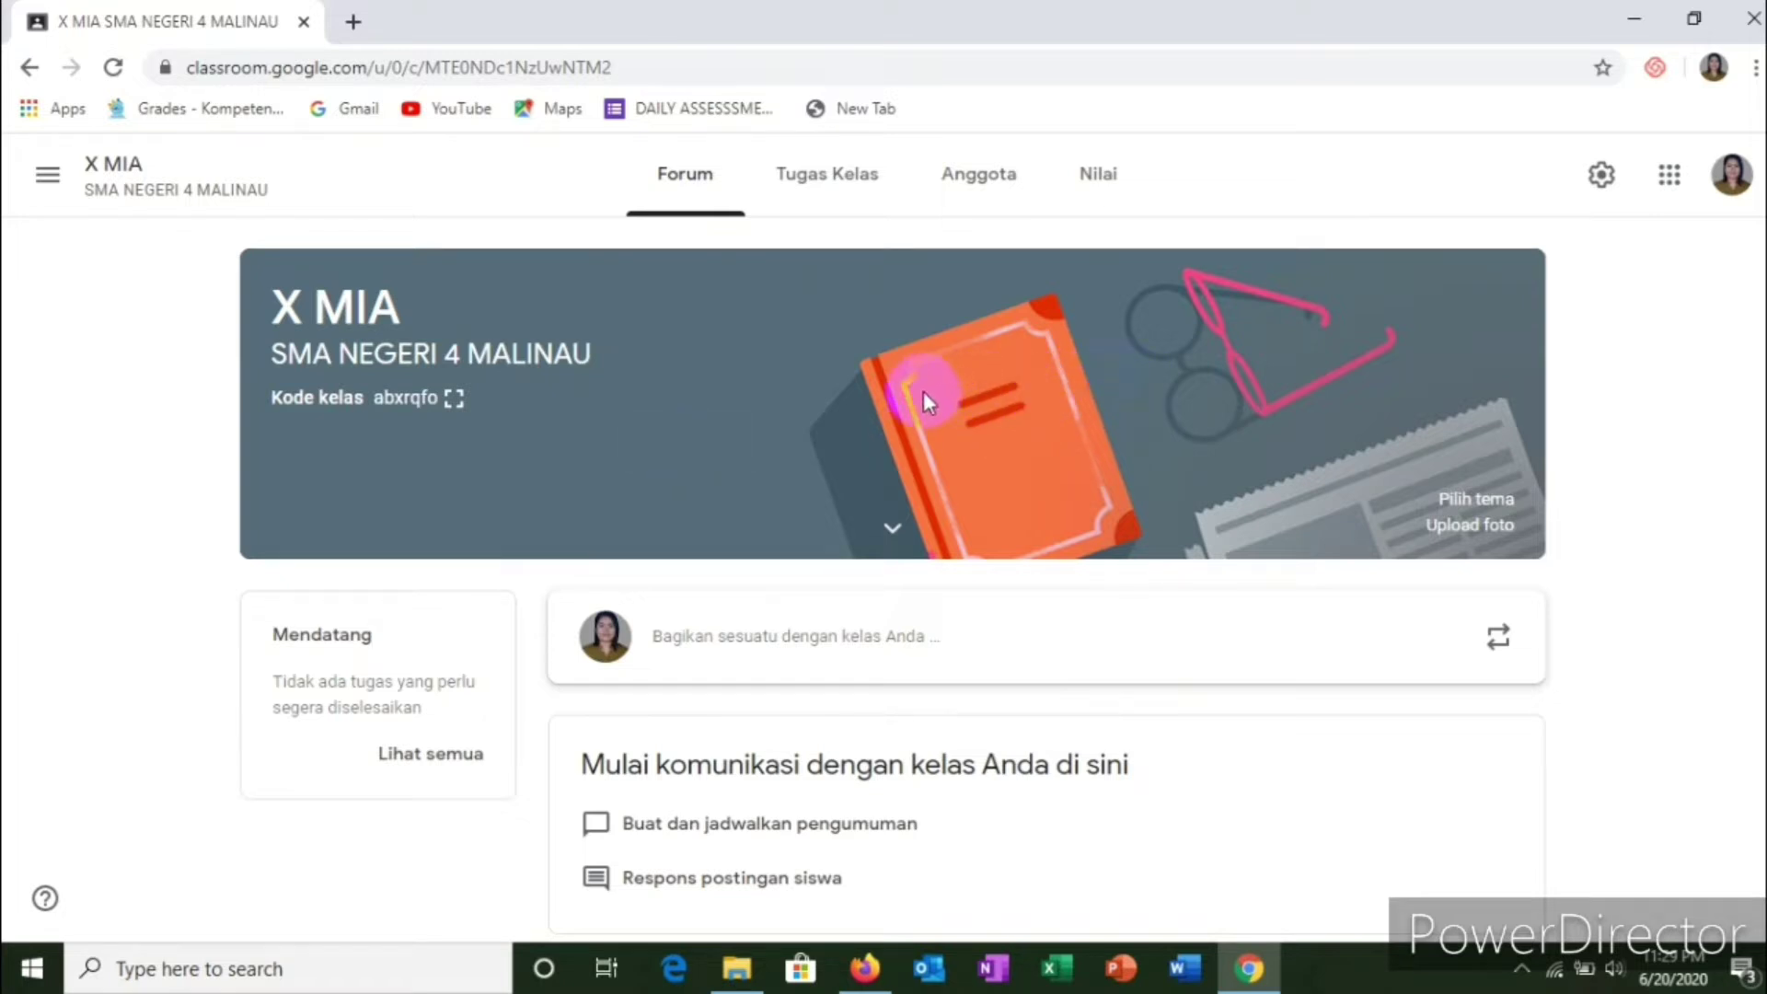
click(455, 399)
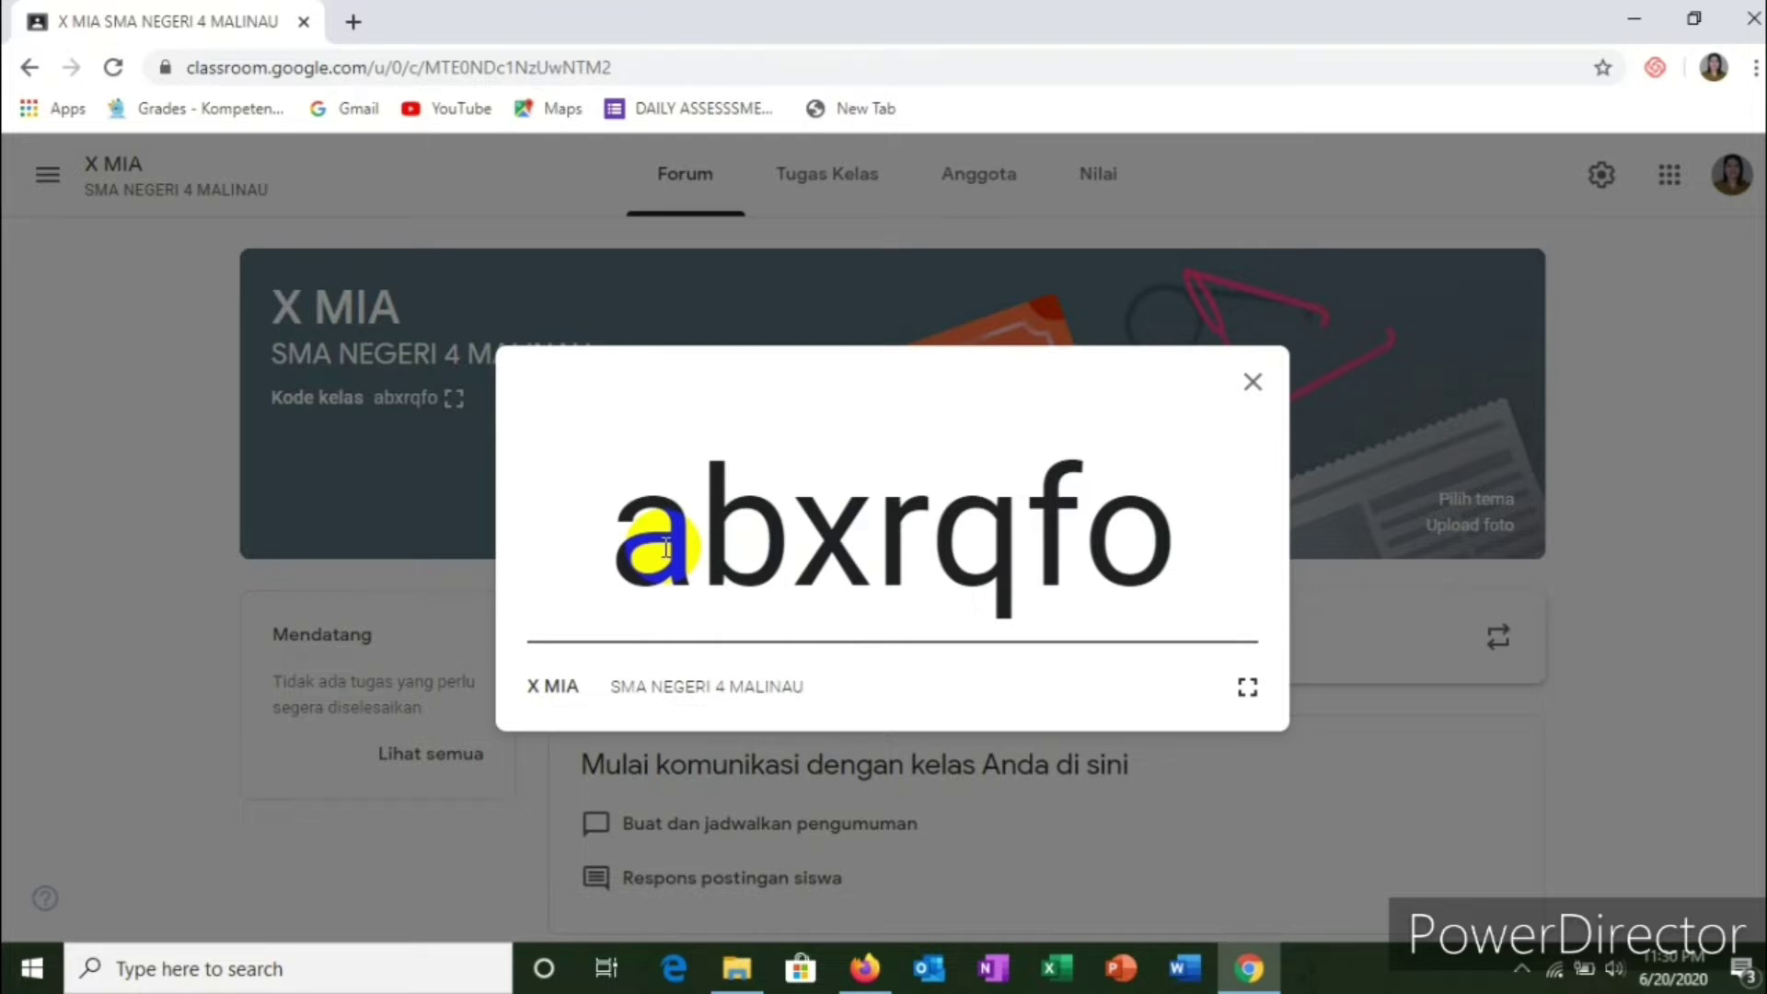
Step: Copy the enlarged X MIA class code, then close the code view
click(618, 552)
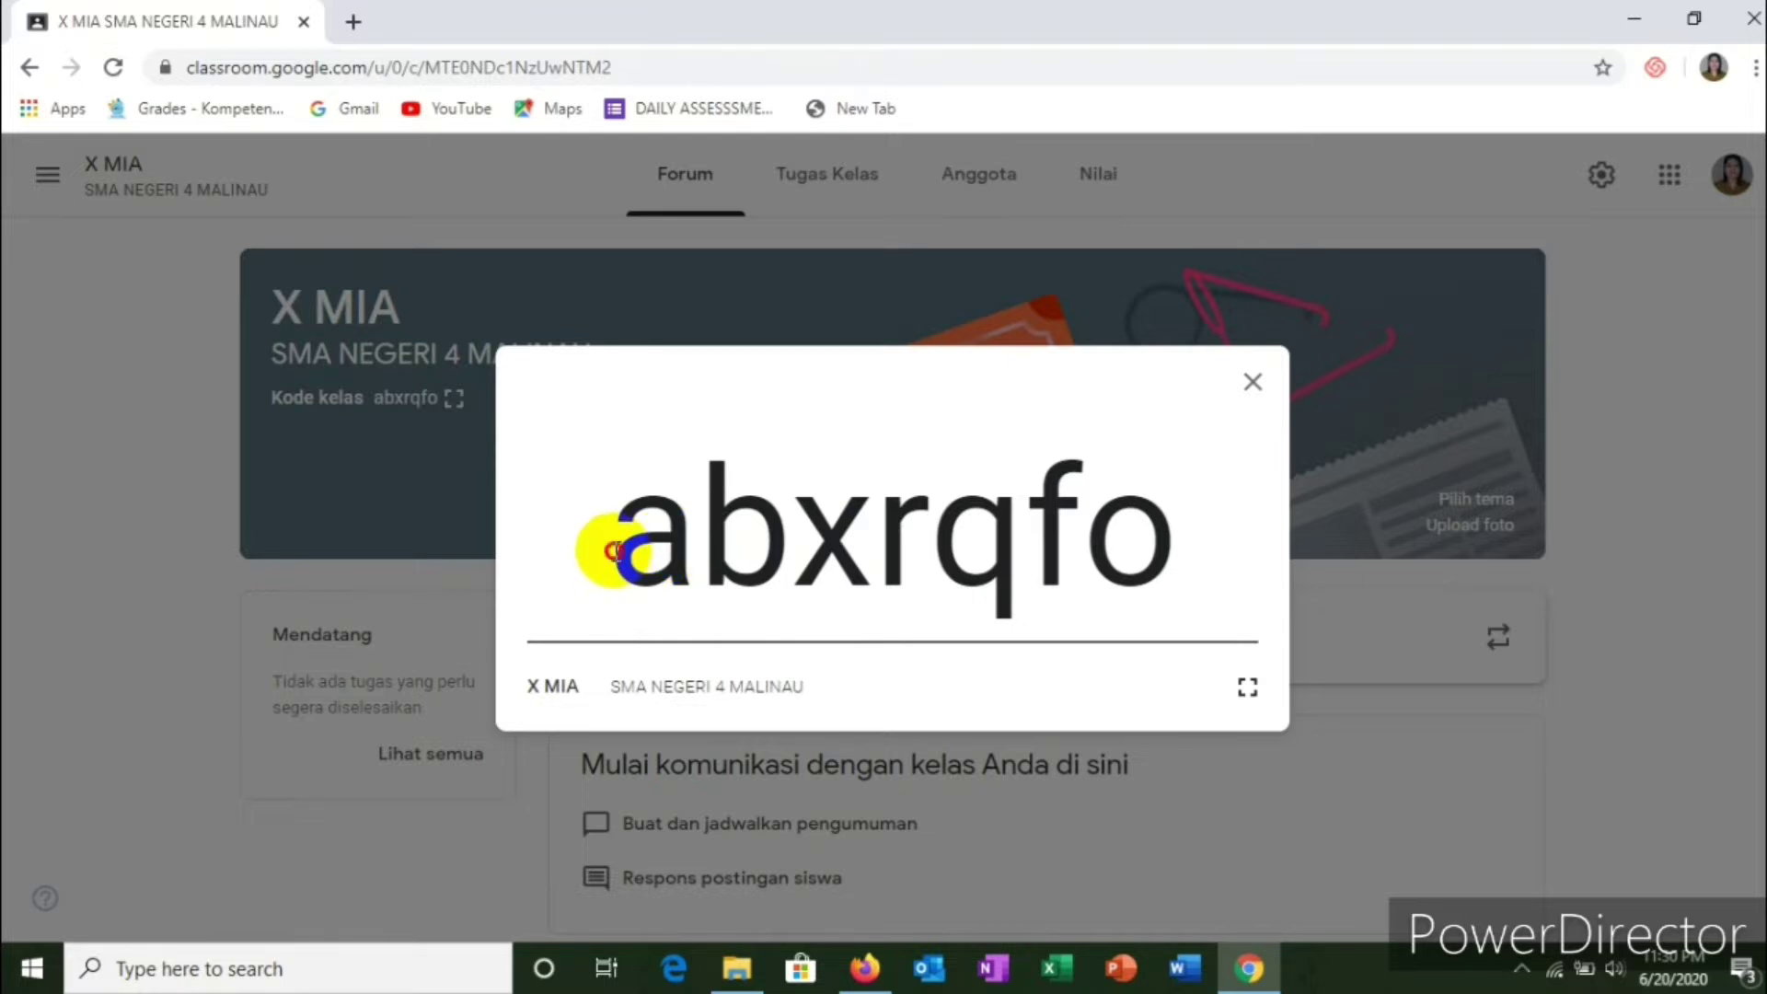
drag(617, 551, 1219, 611)
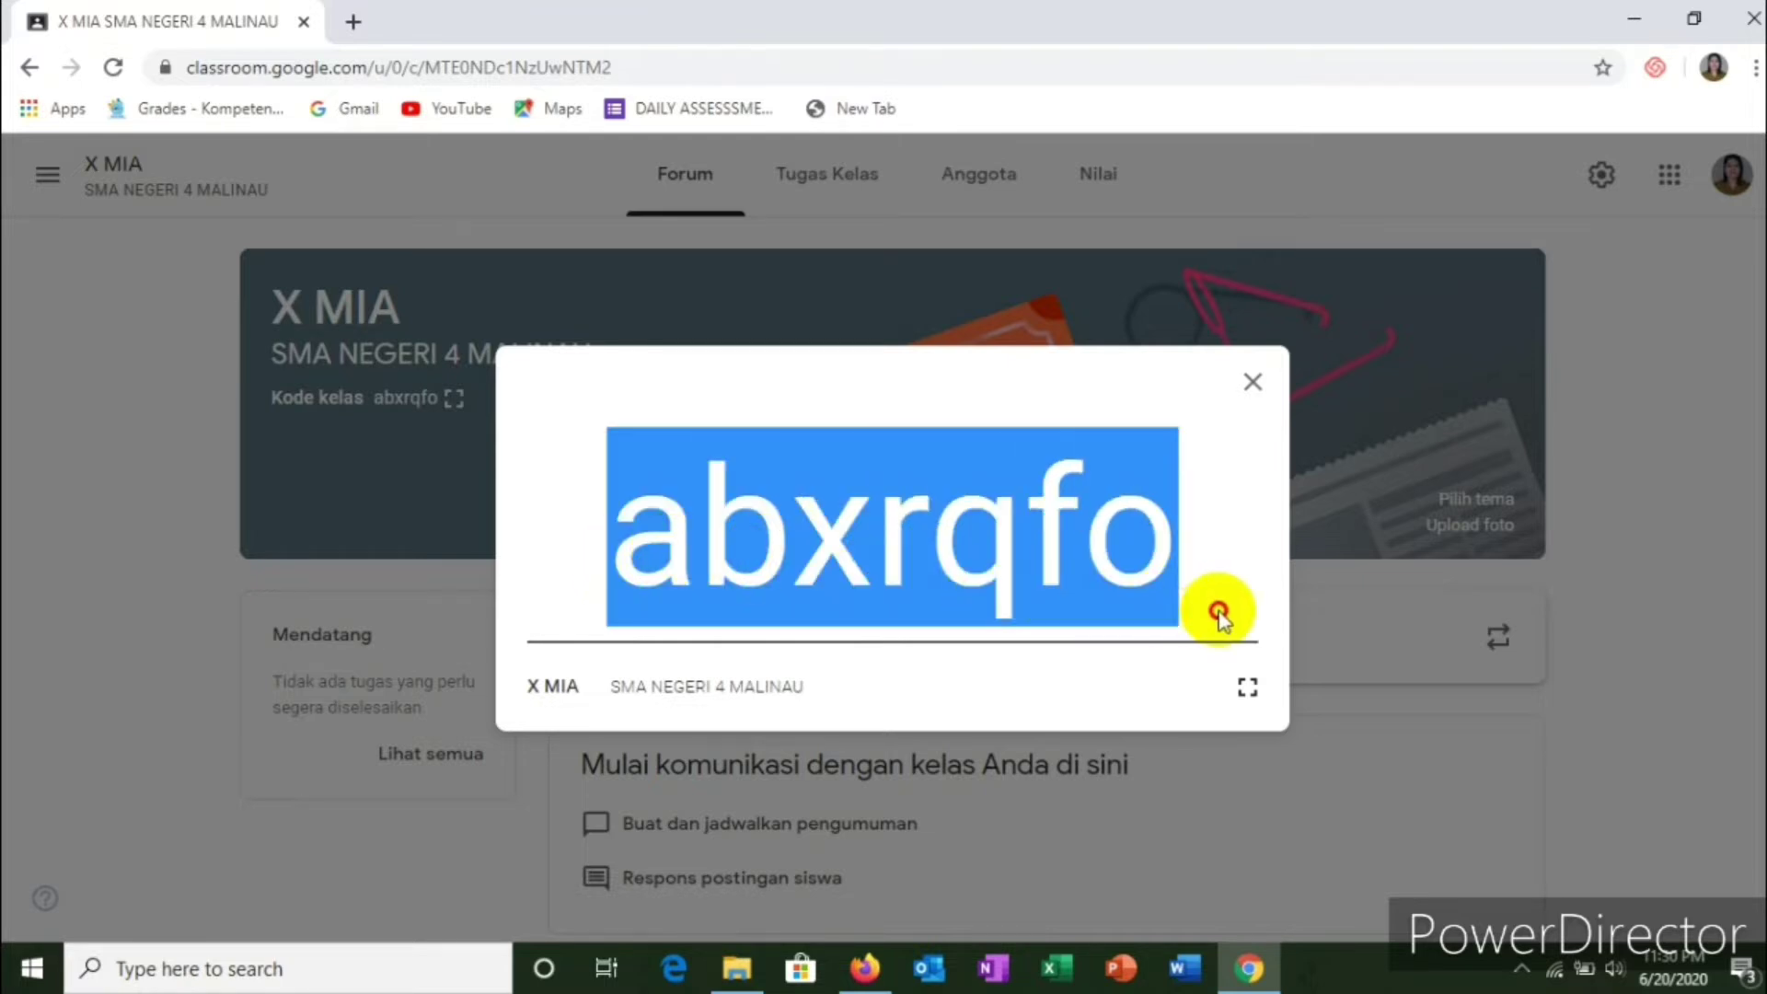
right_click(848, 537)
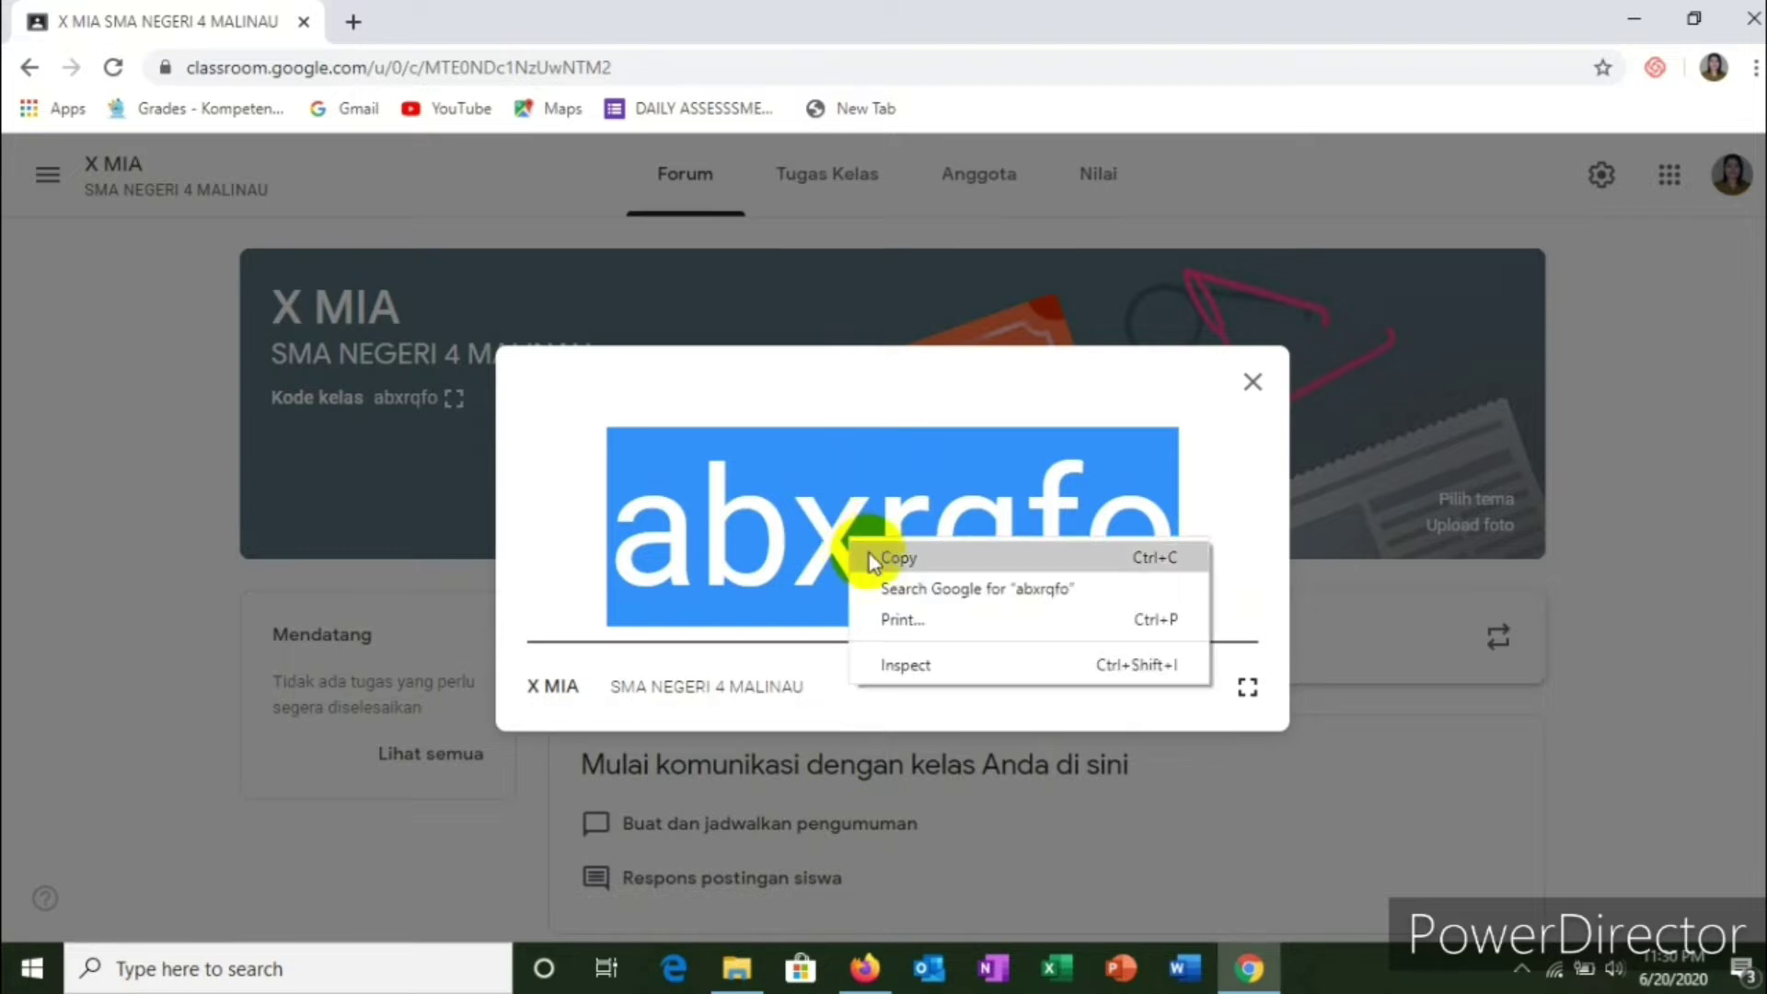
click(907, 560)
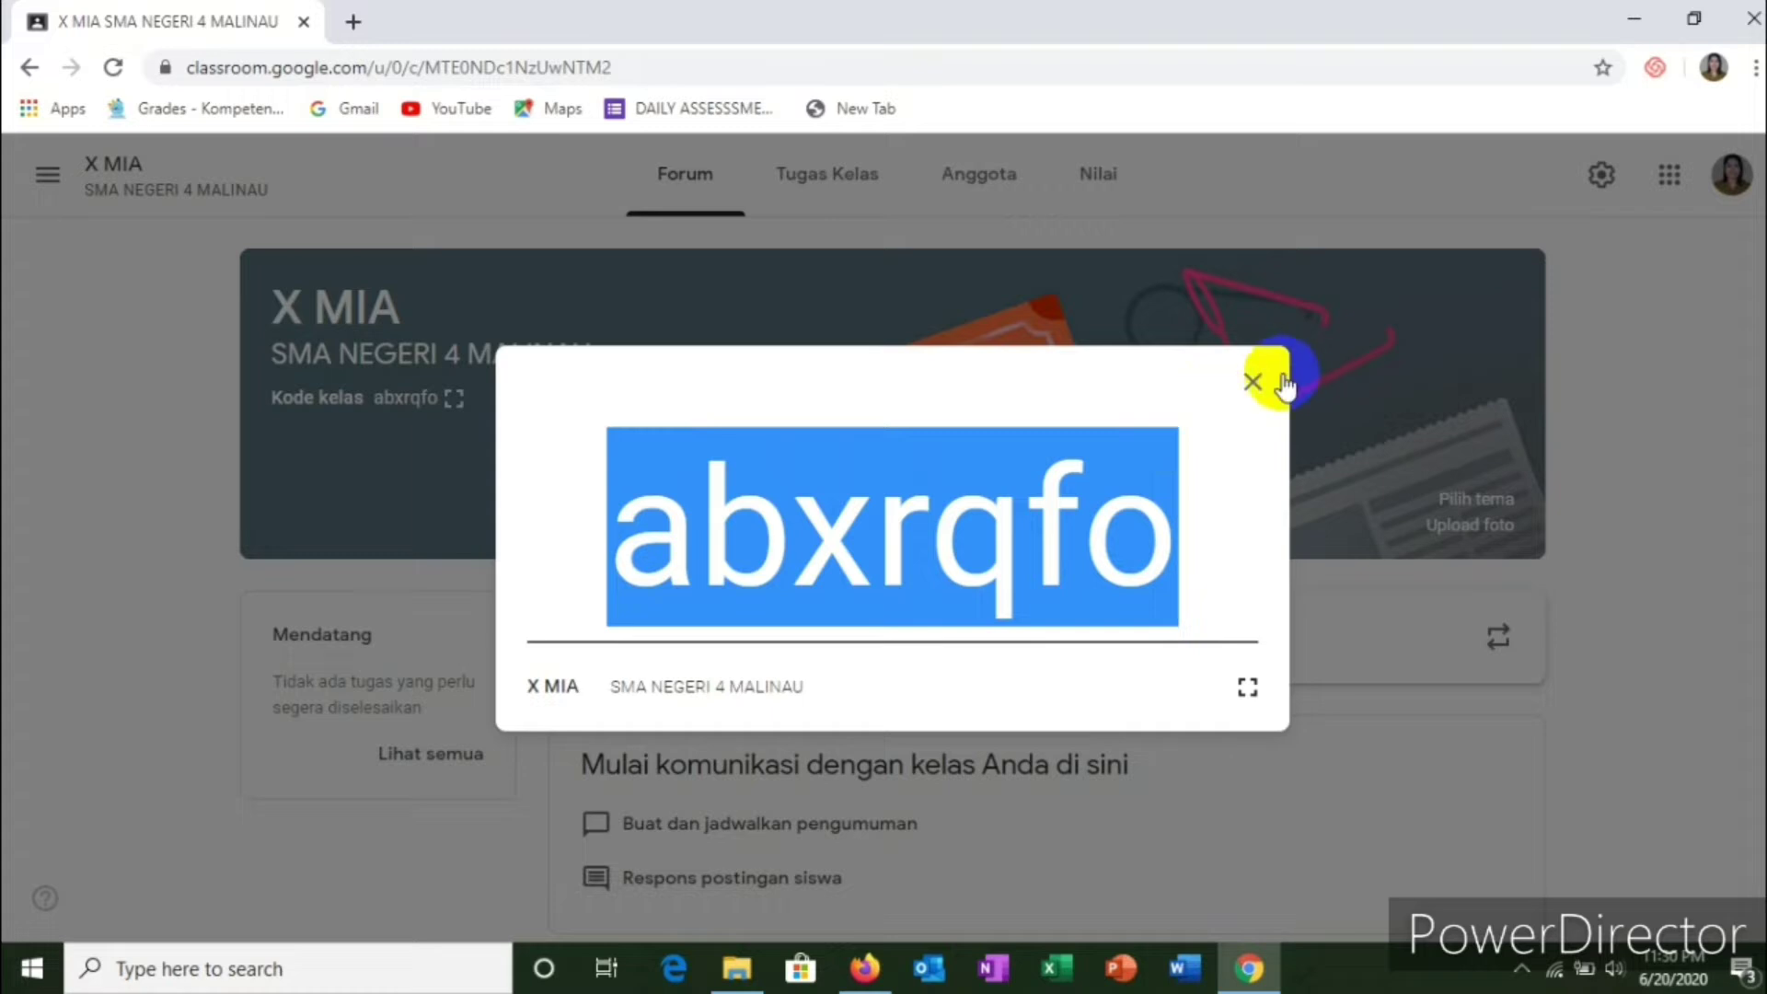
click(1252, 381)
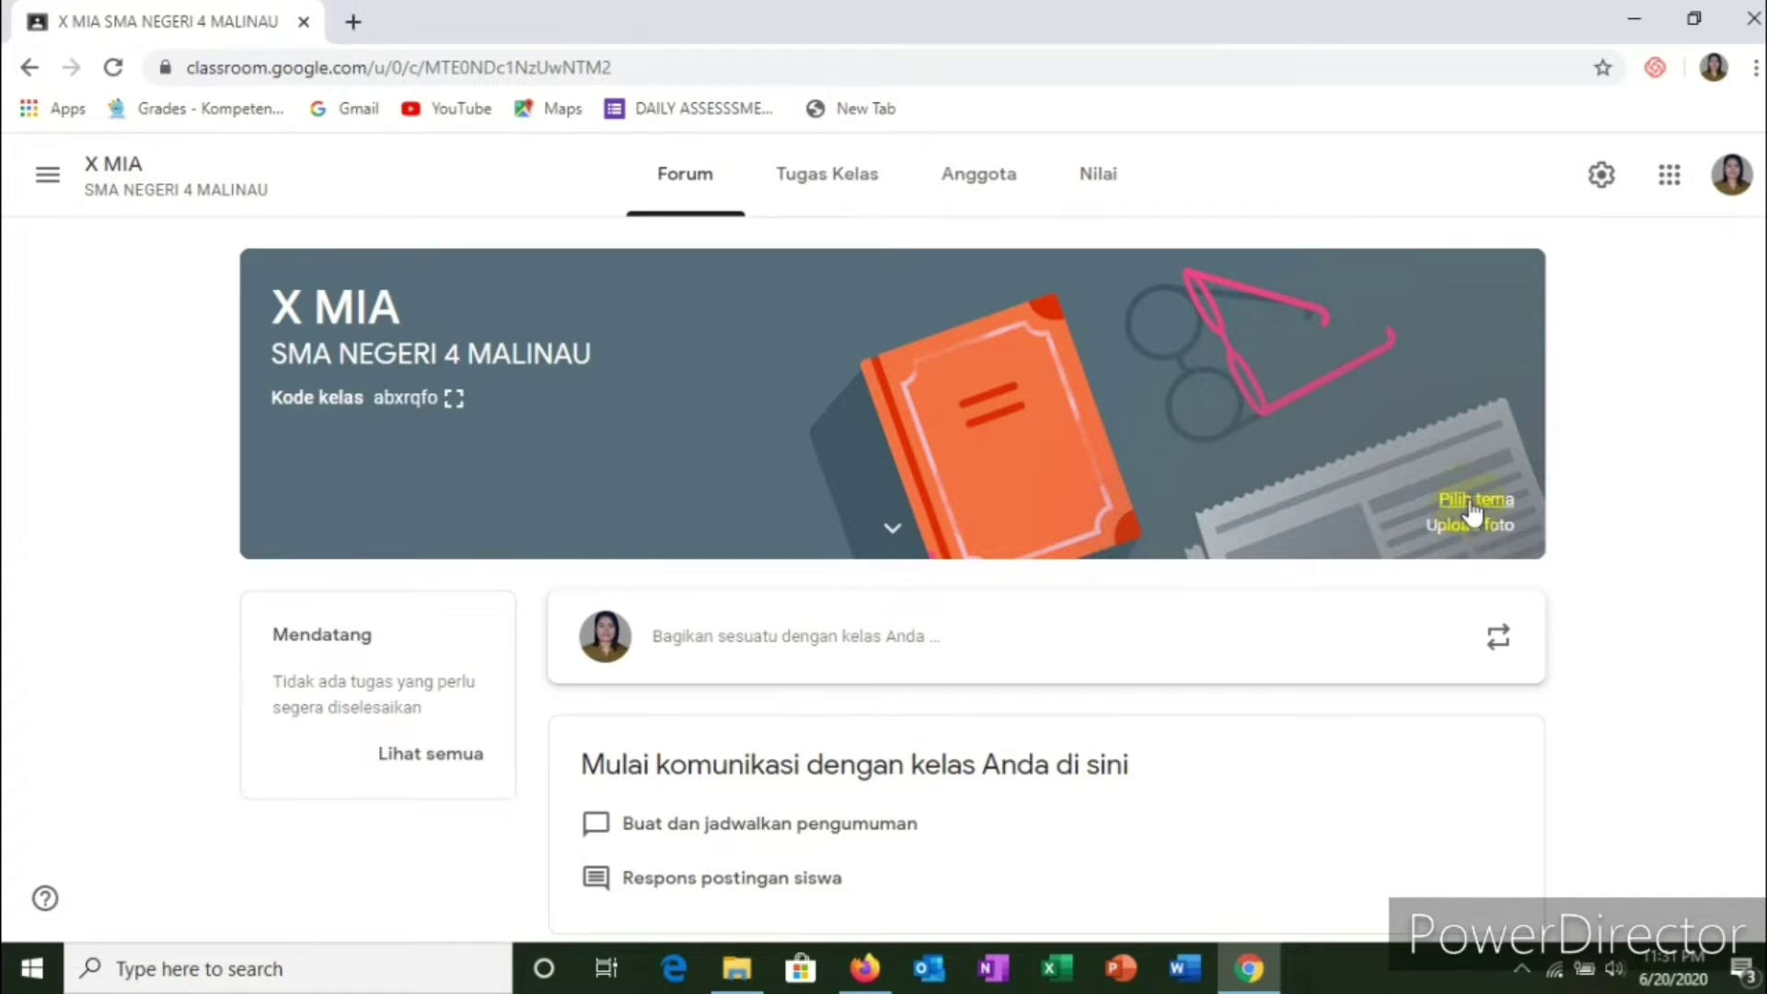
Step: Apply the purple Writing theme from English & History as the X MIA banner
click(1470, 502)
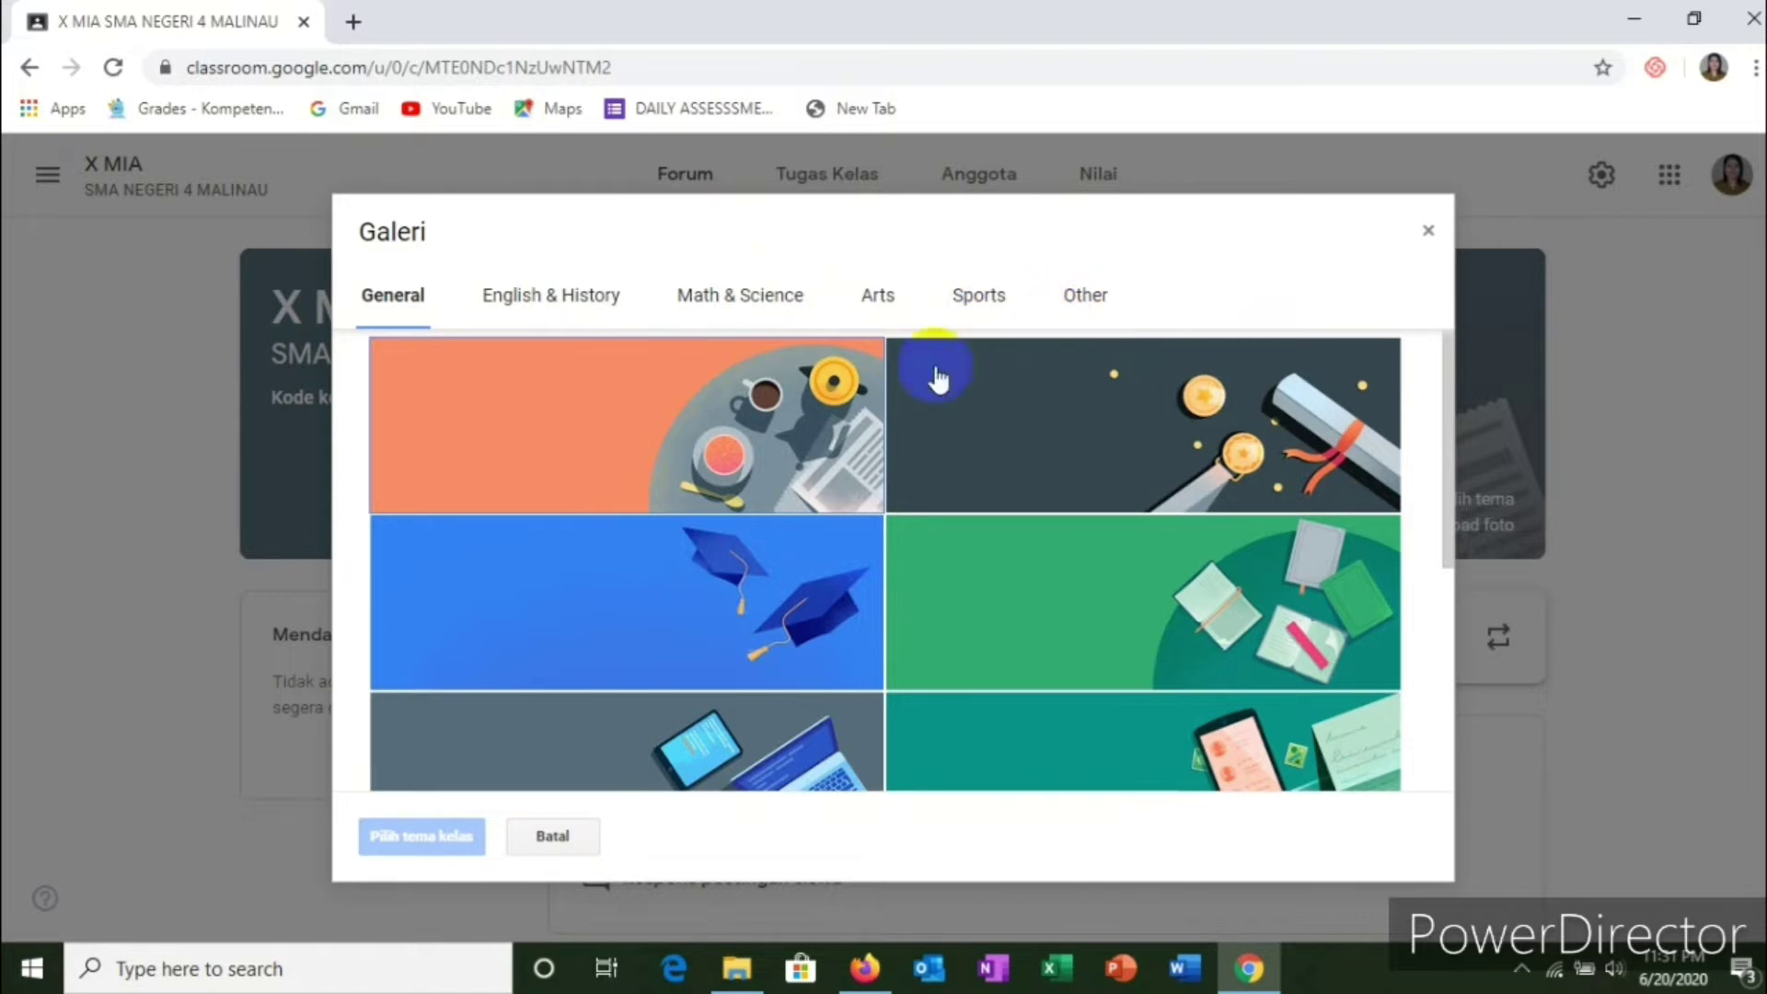
click(556, 302)
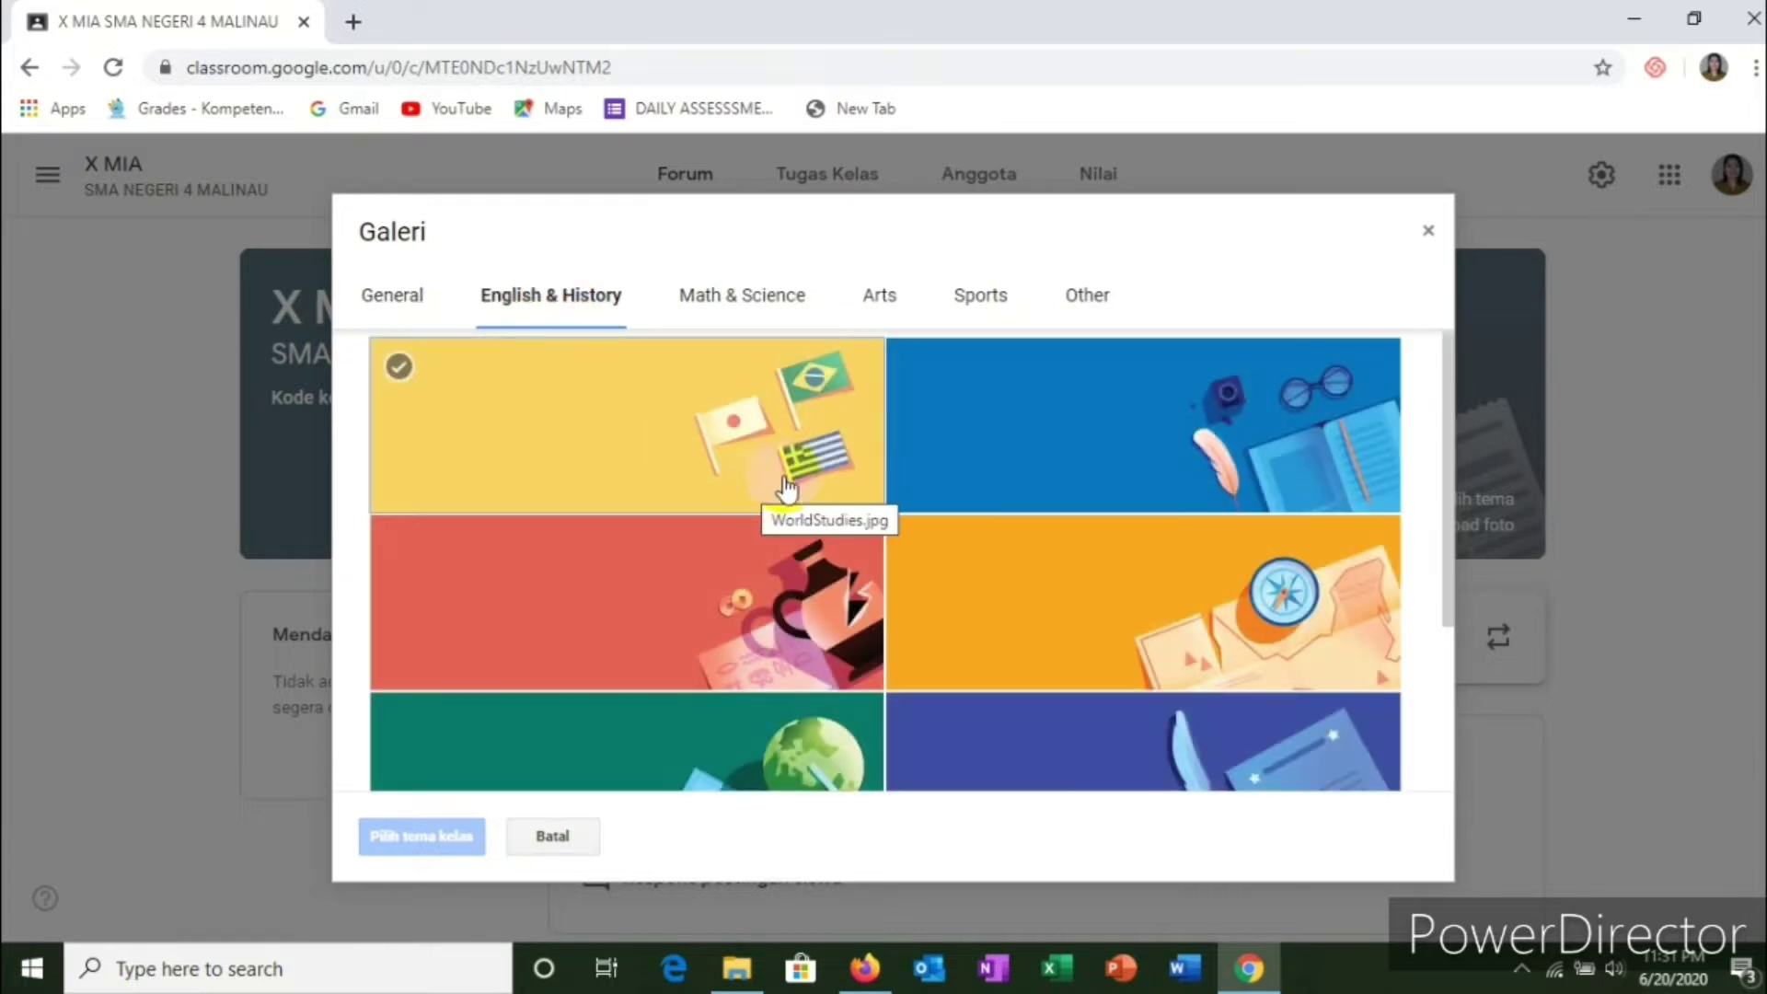
scroll(1048, 504, down, 3)
scroll(599, 497, up, 3)
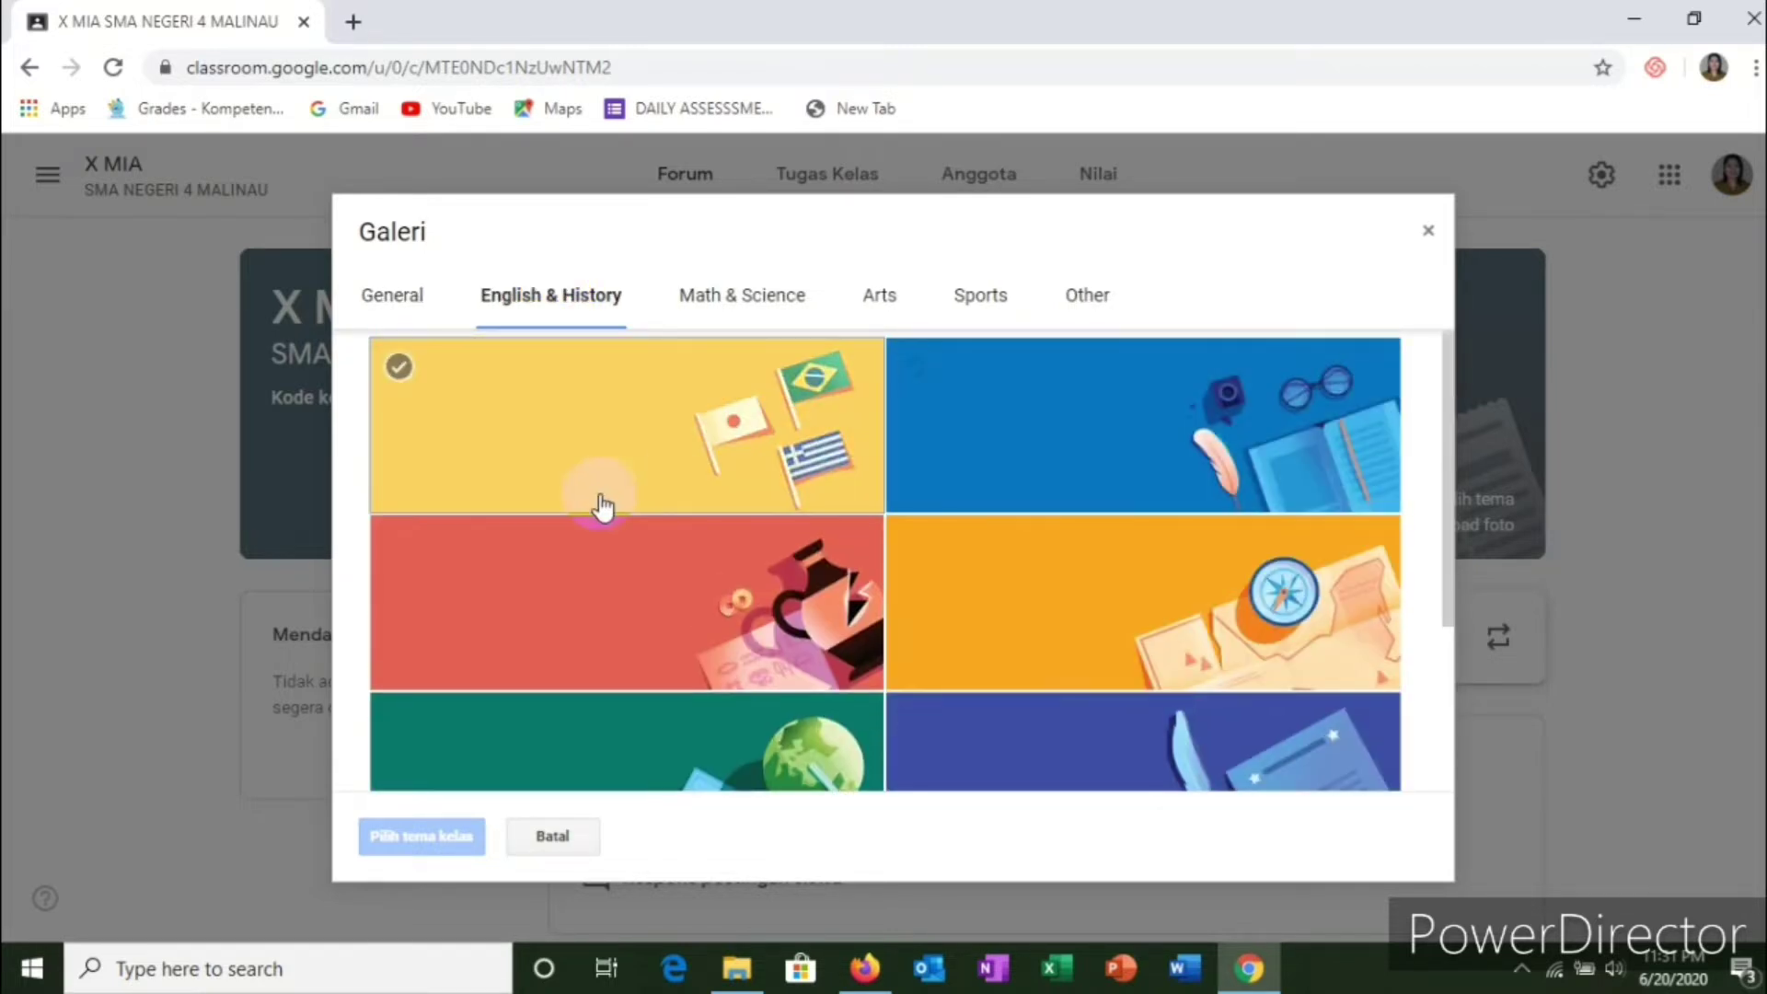
scroll(900, 451, down, 3)
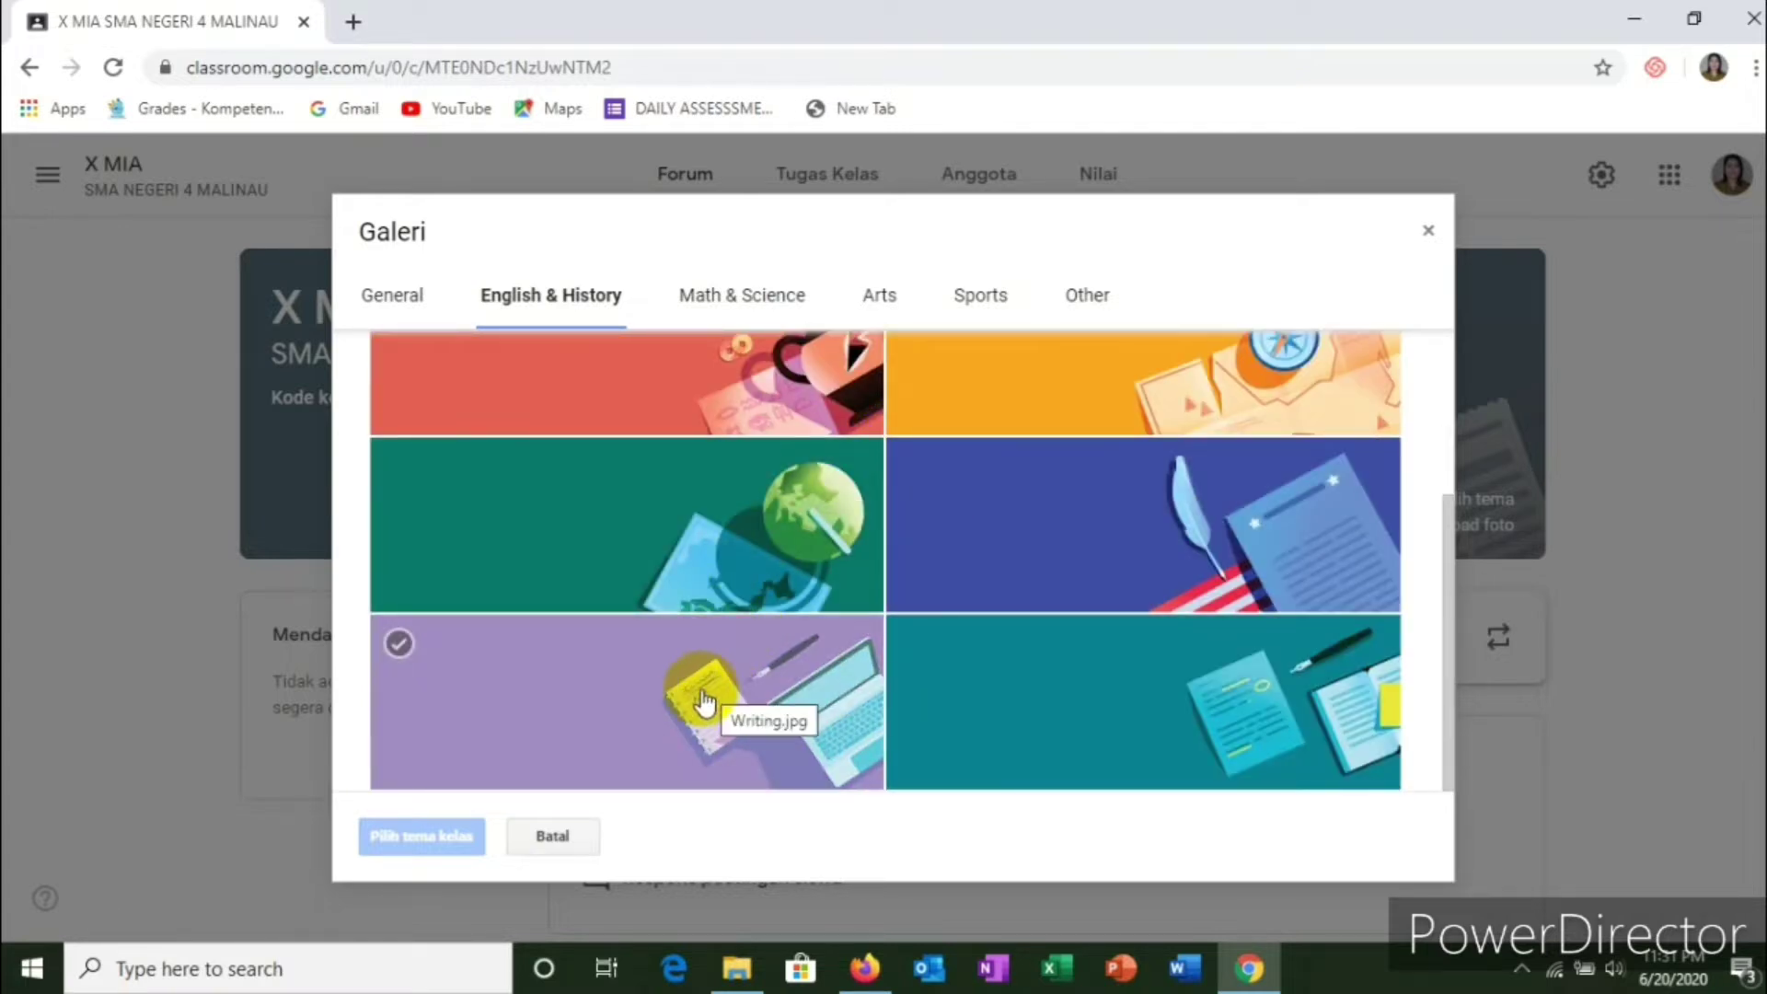
click(488, 692)
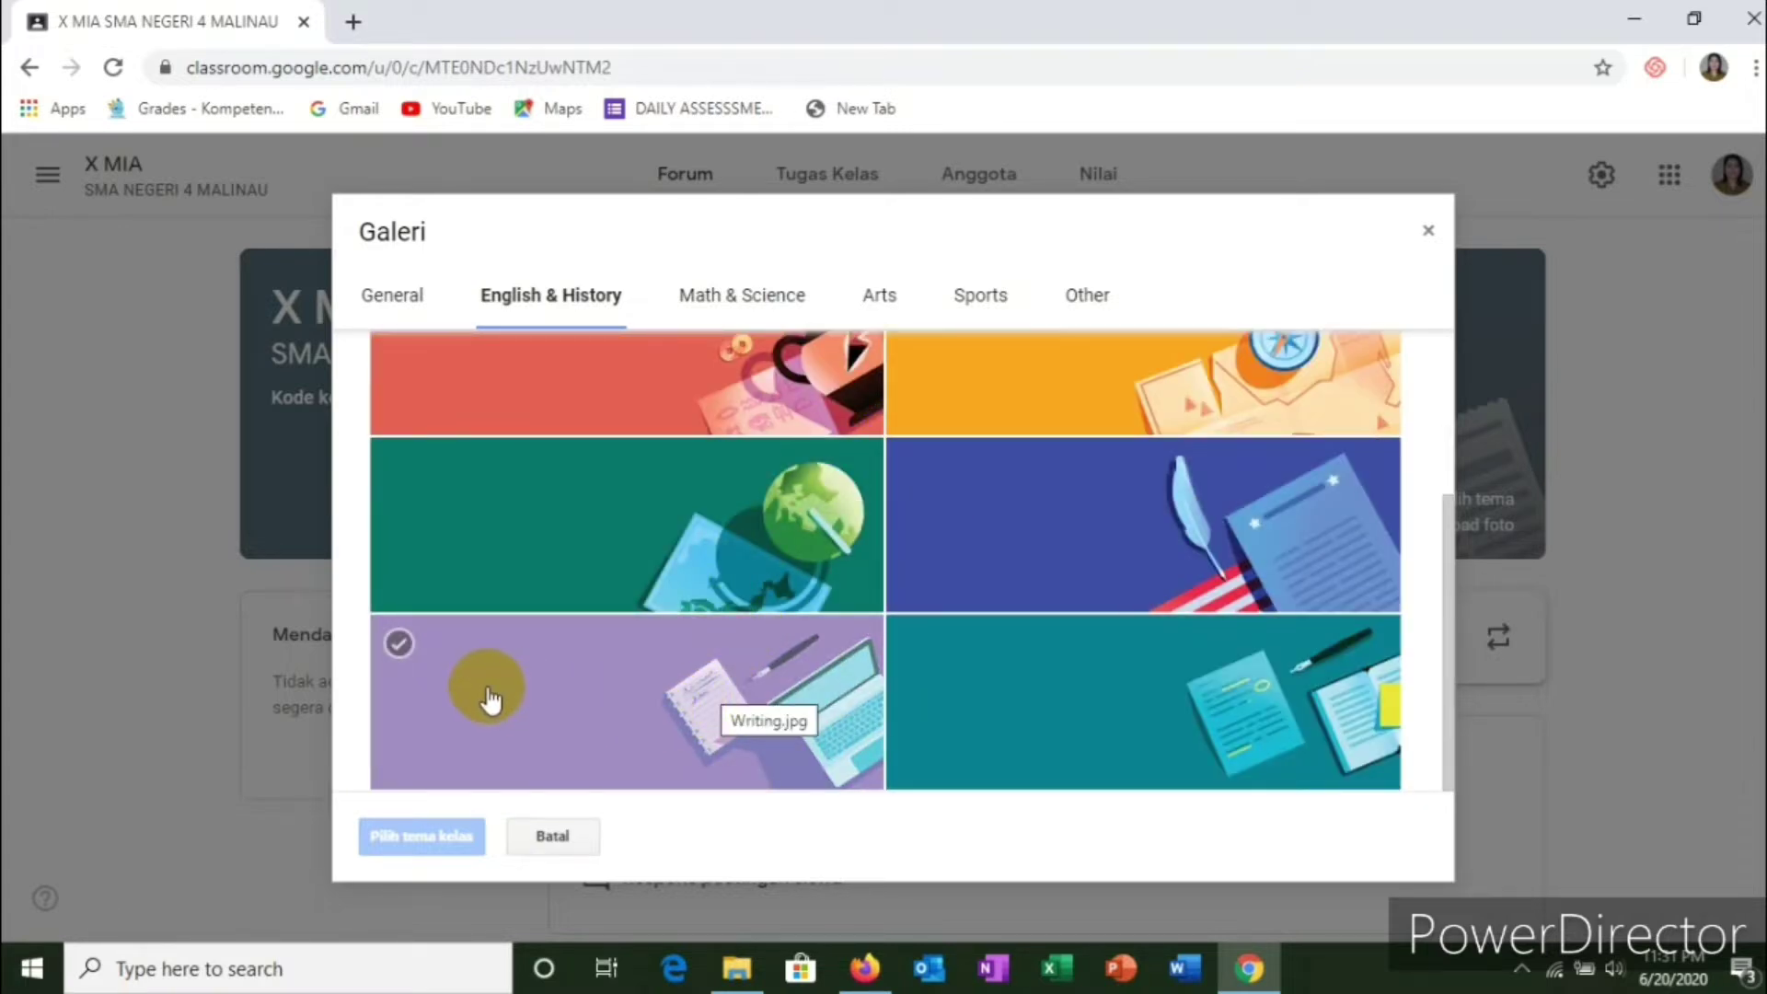
click(399, 646)
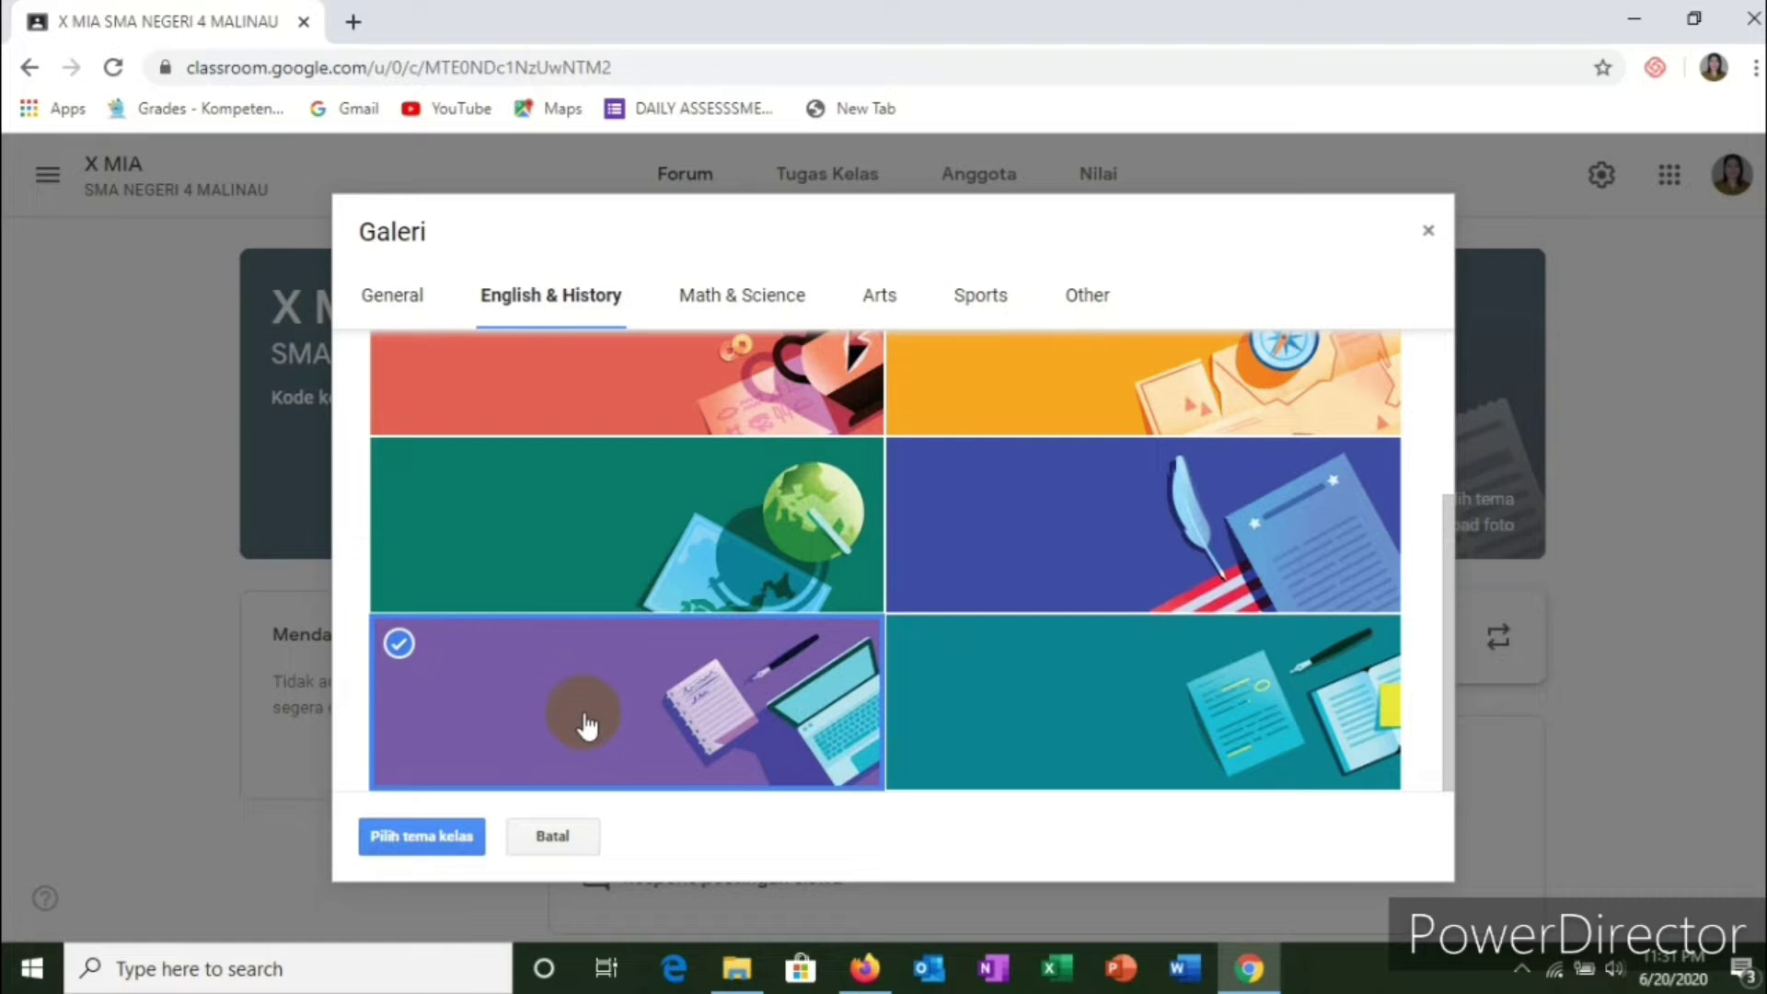
click(432, 840)
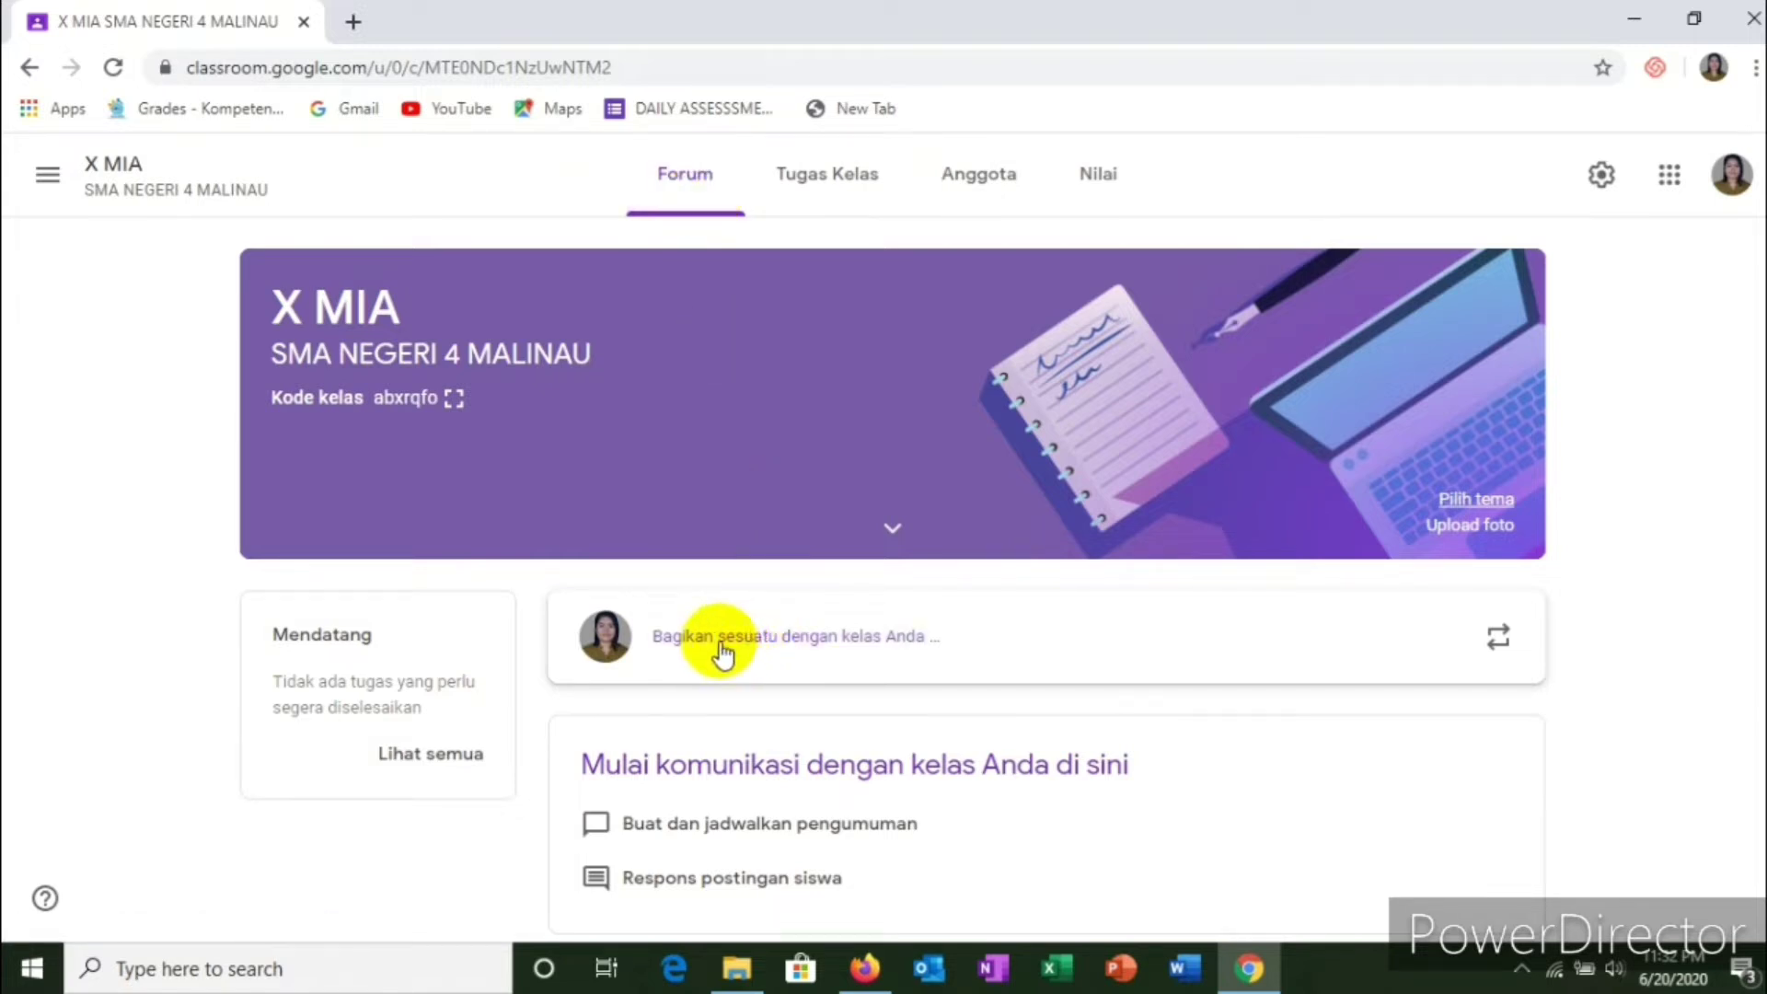
Step: Post the announcement 'ke pada seluruh peserta didik kelas x mia besok kita akan ujian melalui kahoot'
click(816, 649)
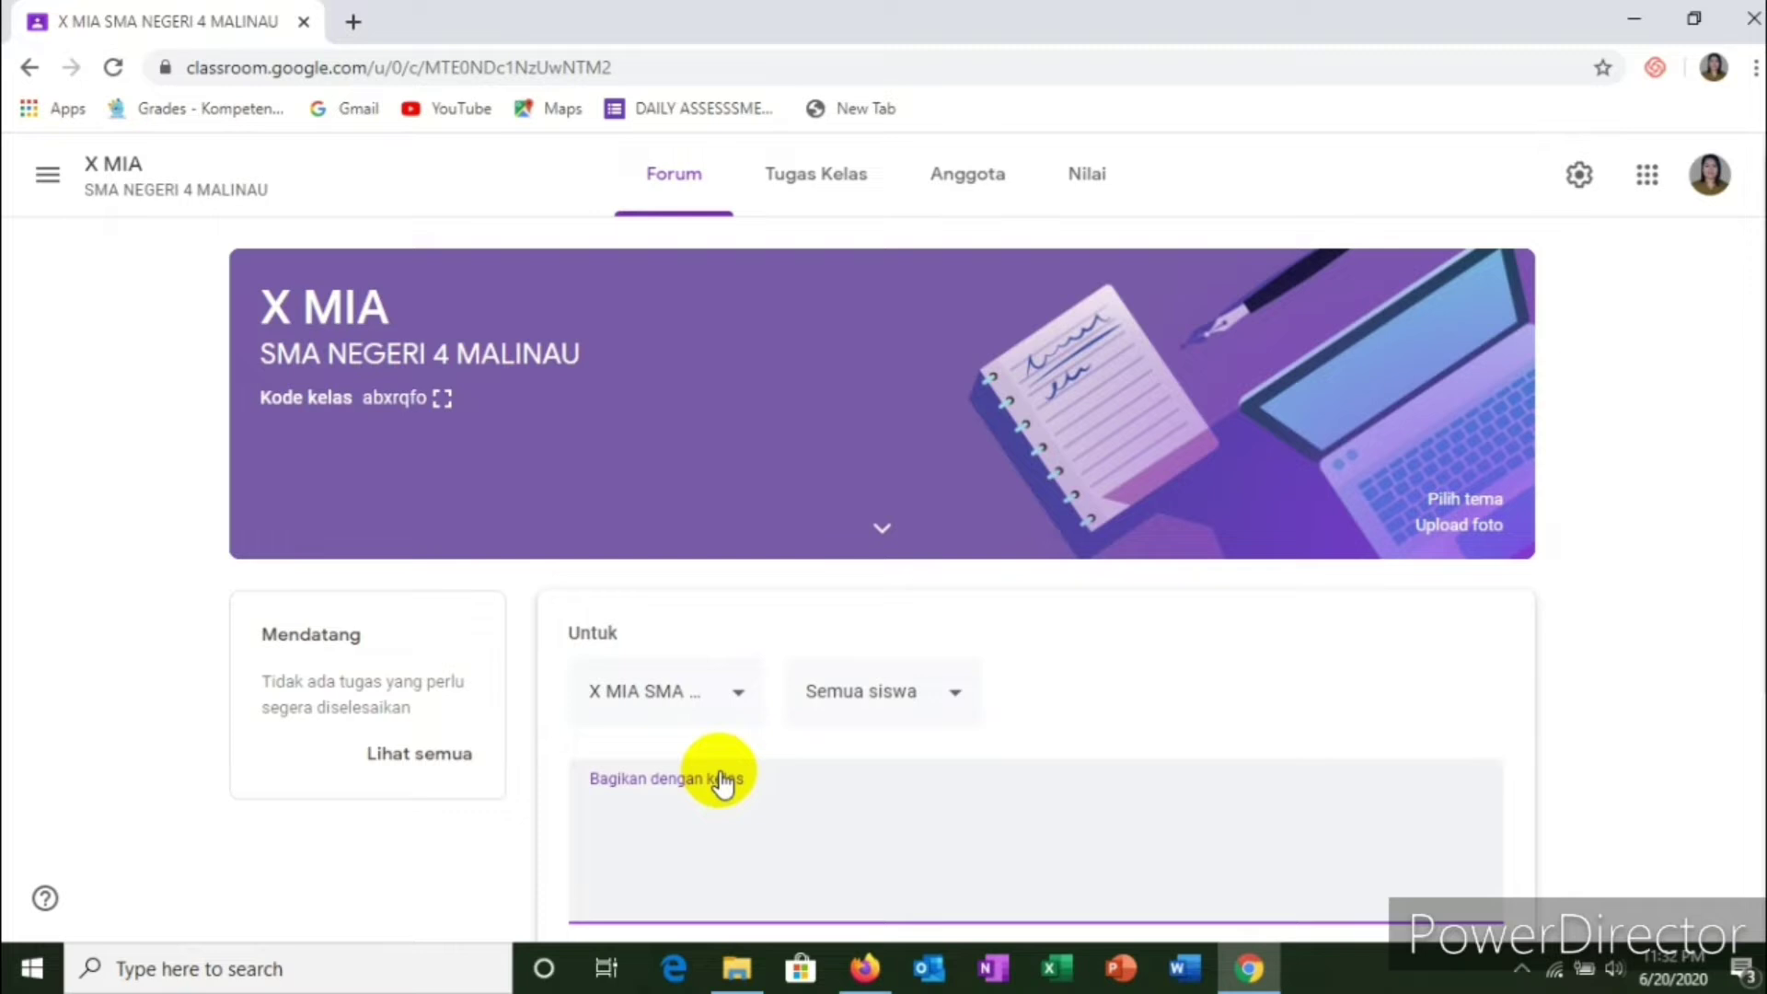
text(KE PADA)
key(BackSpace)
key(BackSpace)
key(BackSpace)
key(BackSpace)
key(BackSpace)
key(BackSpace)
key(BackSpace)
text(ke pada seluruh)
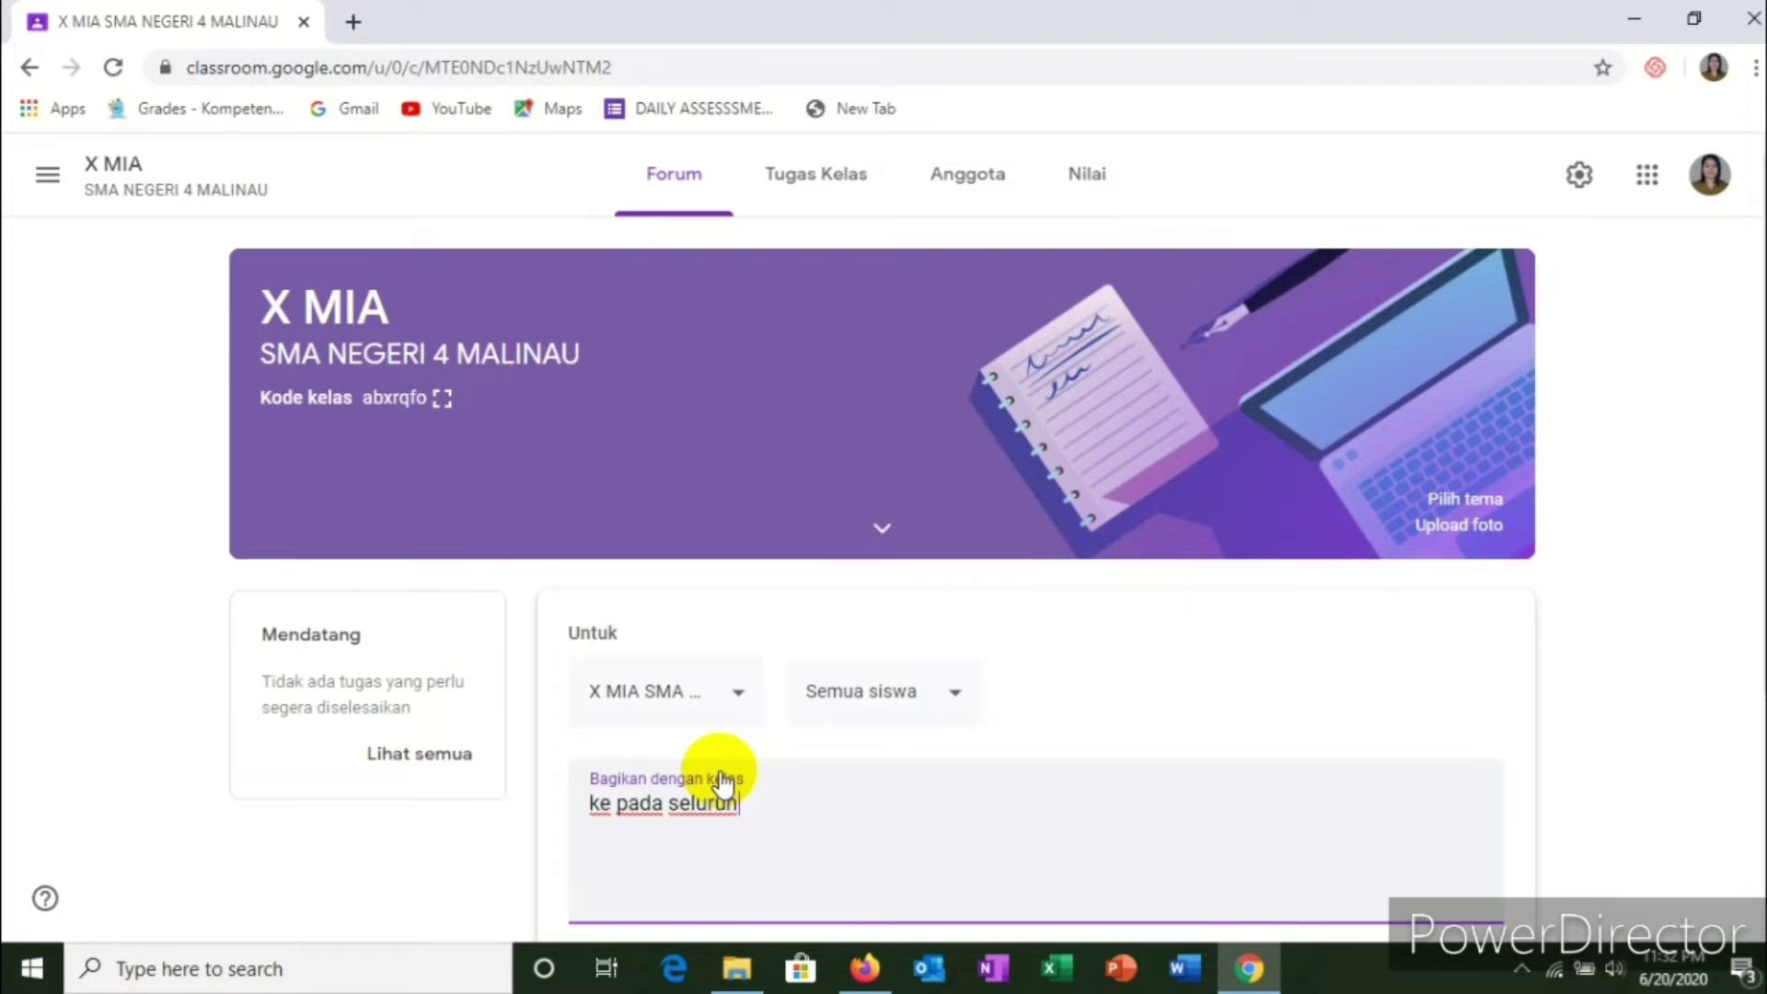
text( pesertad)
key(BackSpace)
text(didik kela)
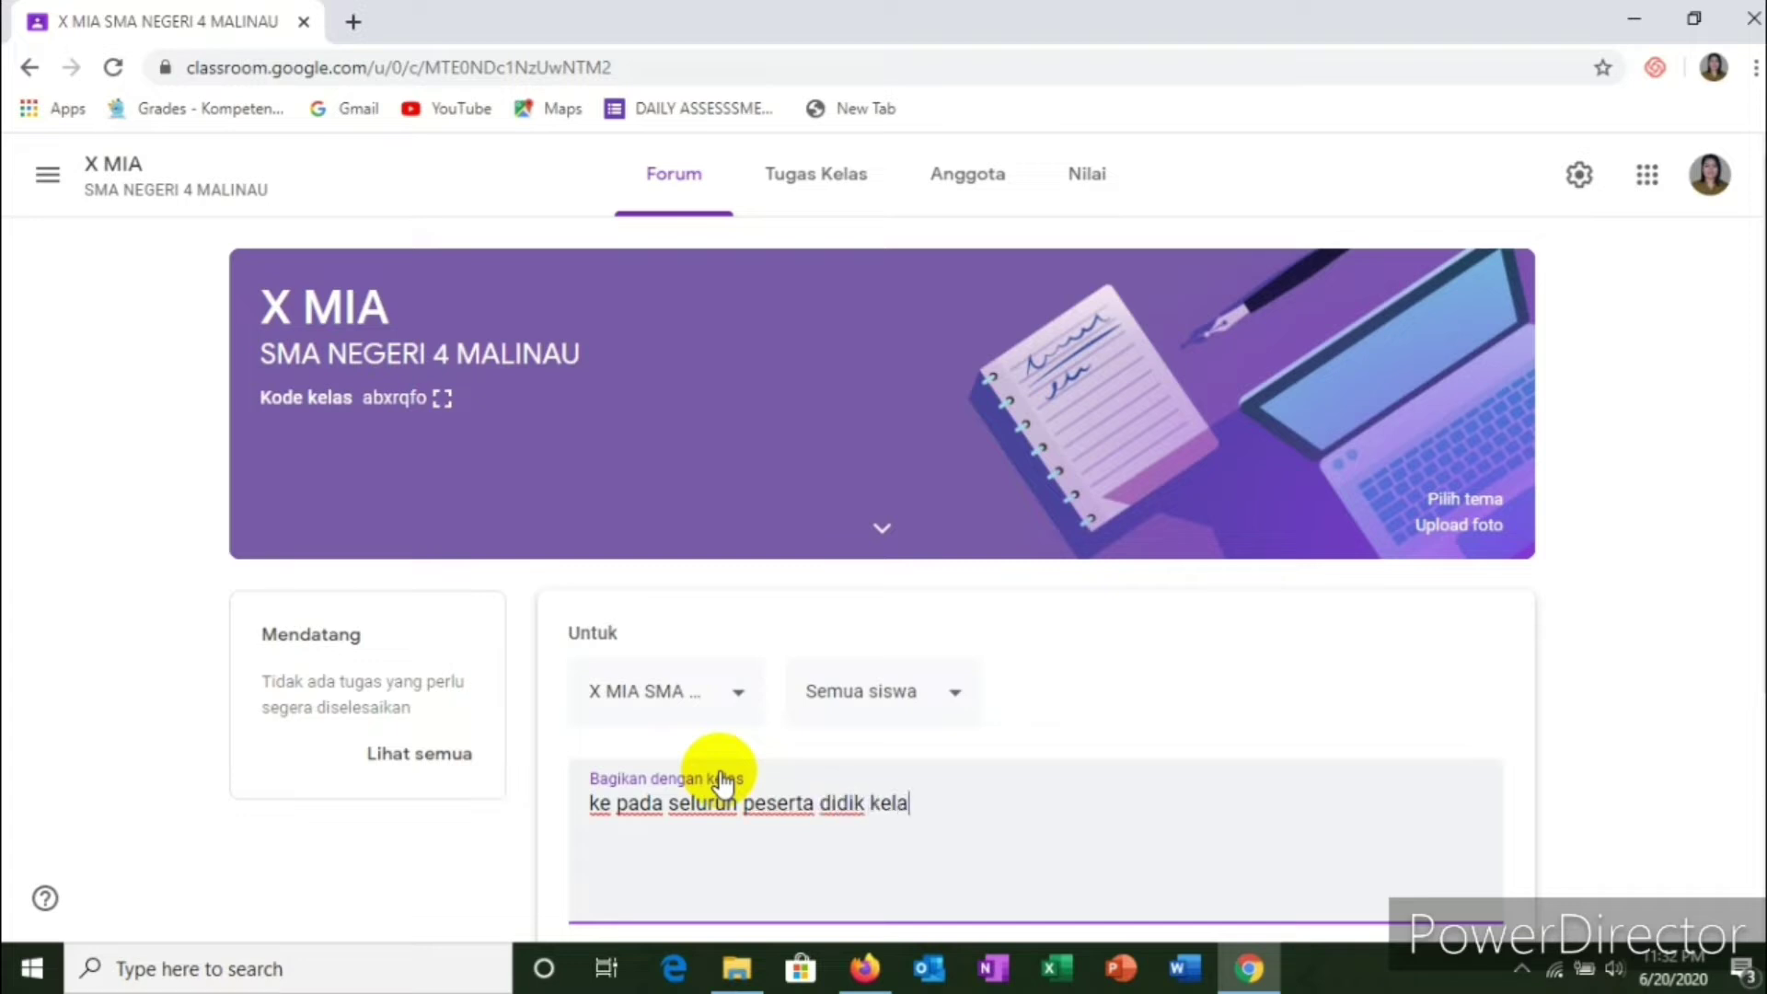
text(s x mia beso)
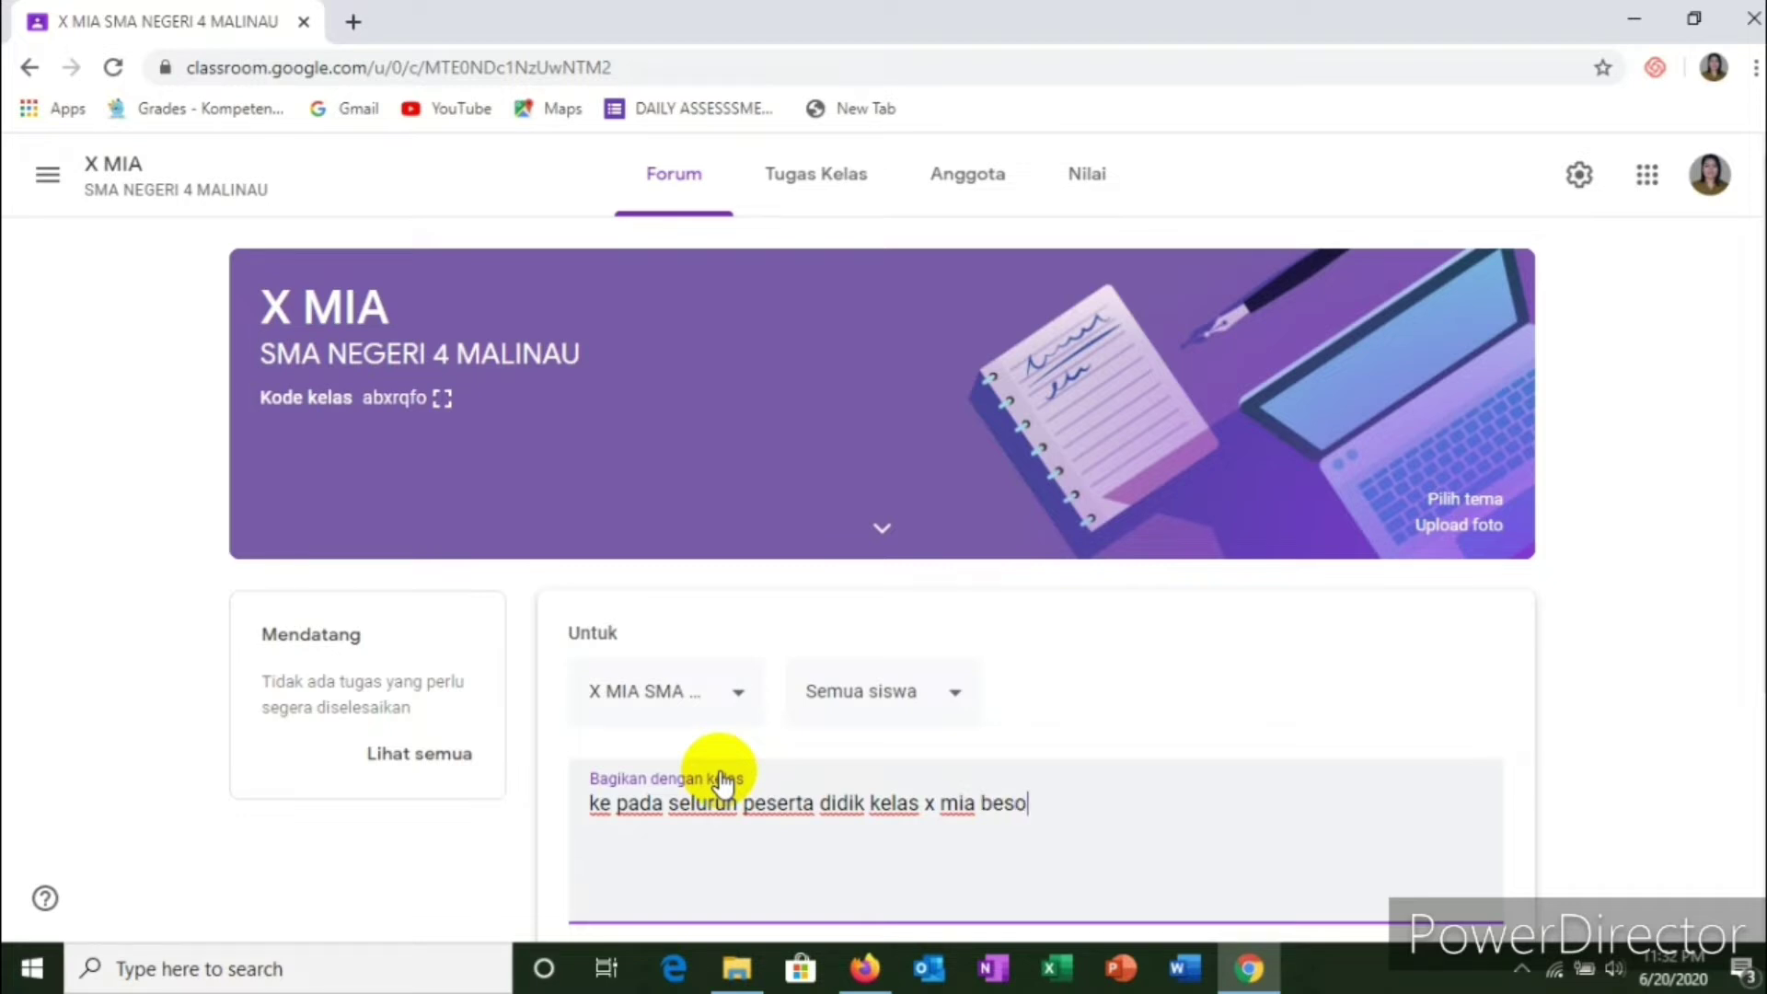
text(k kita akan ujian )
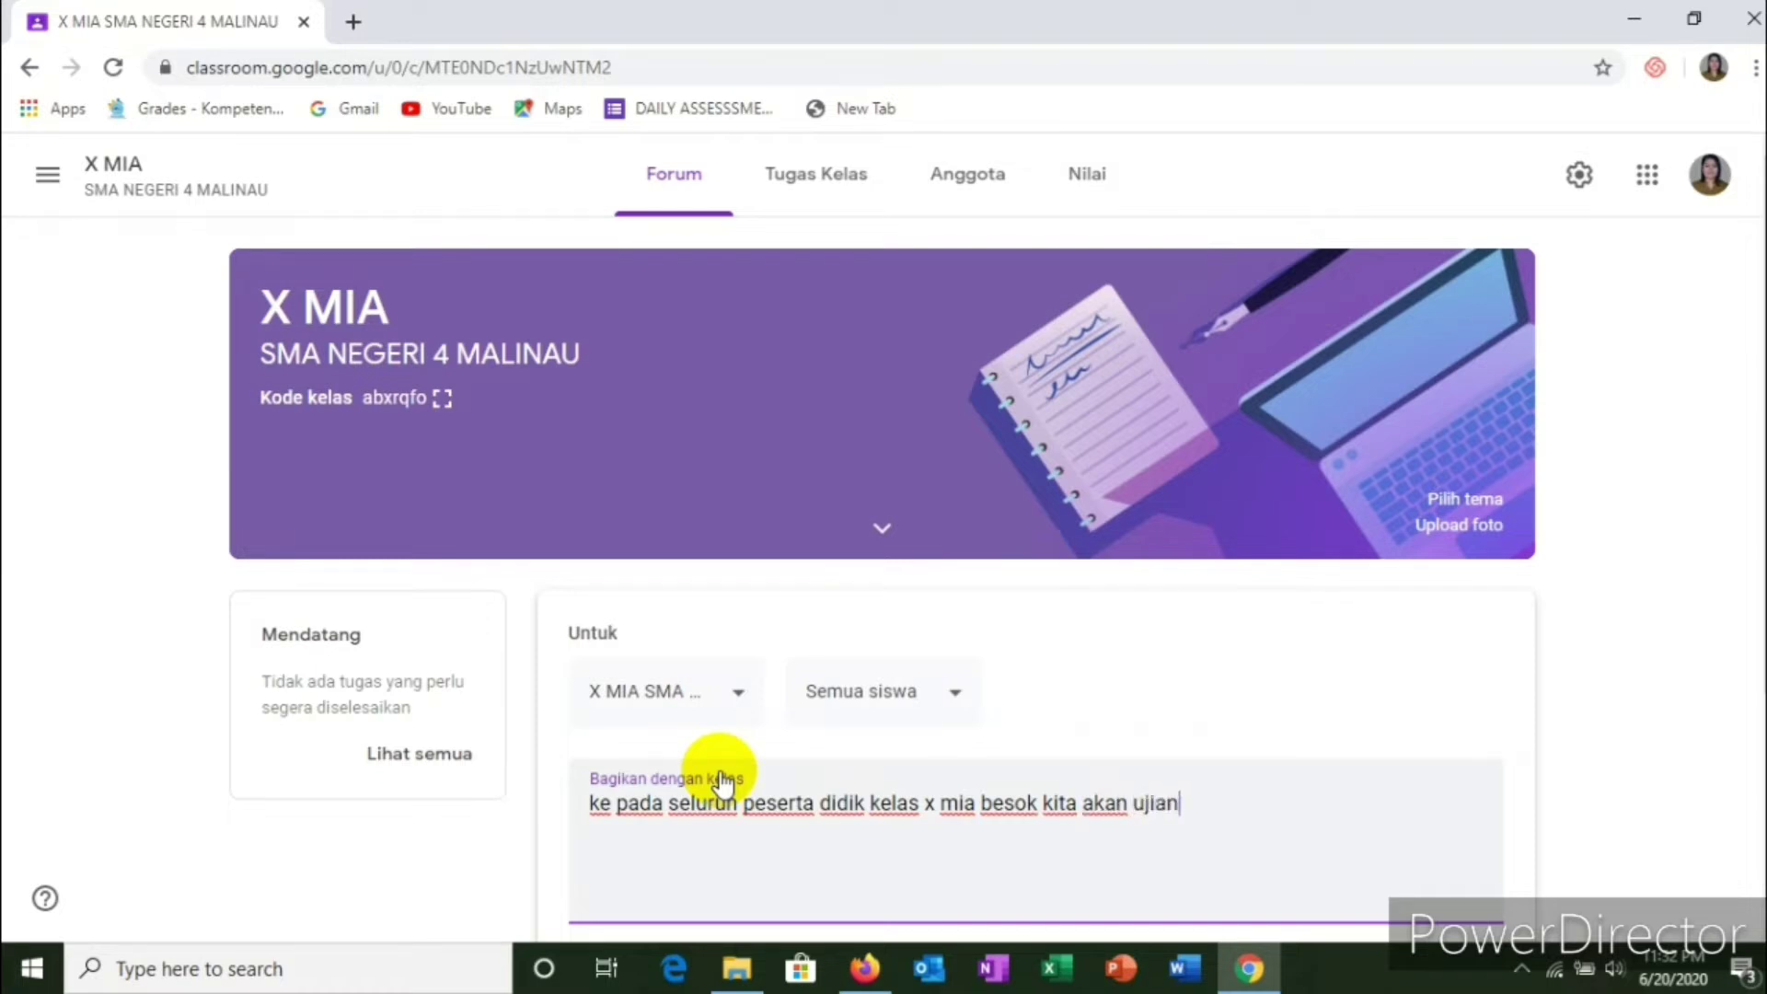
text(melalui )
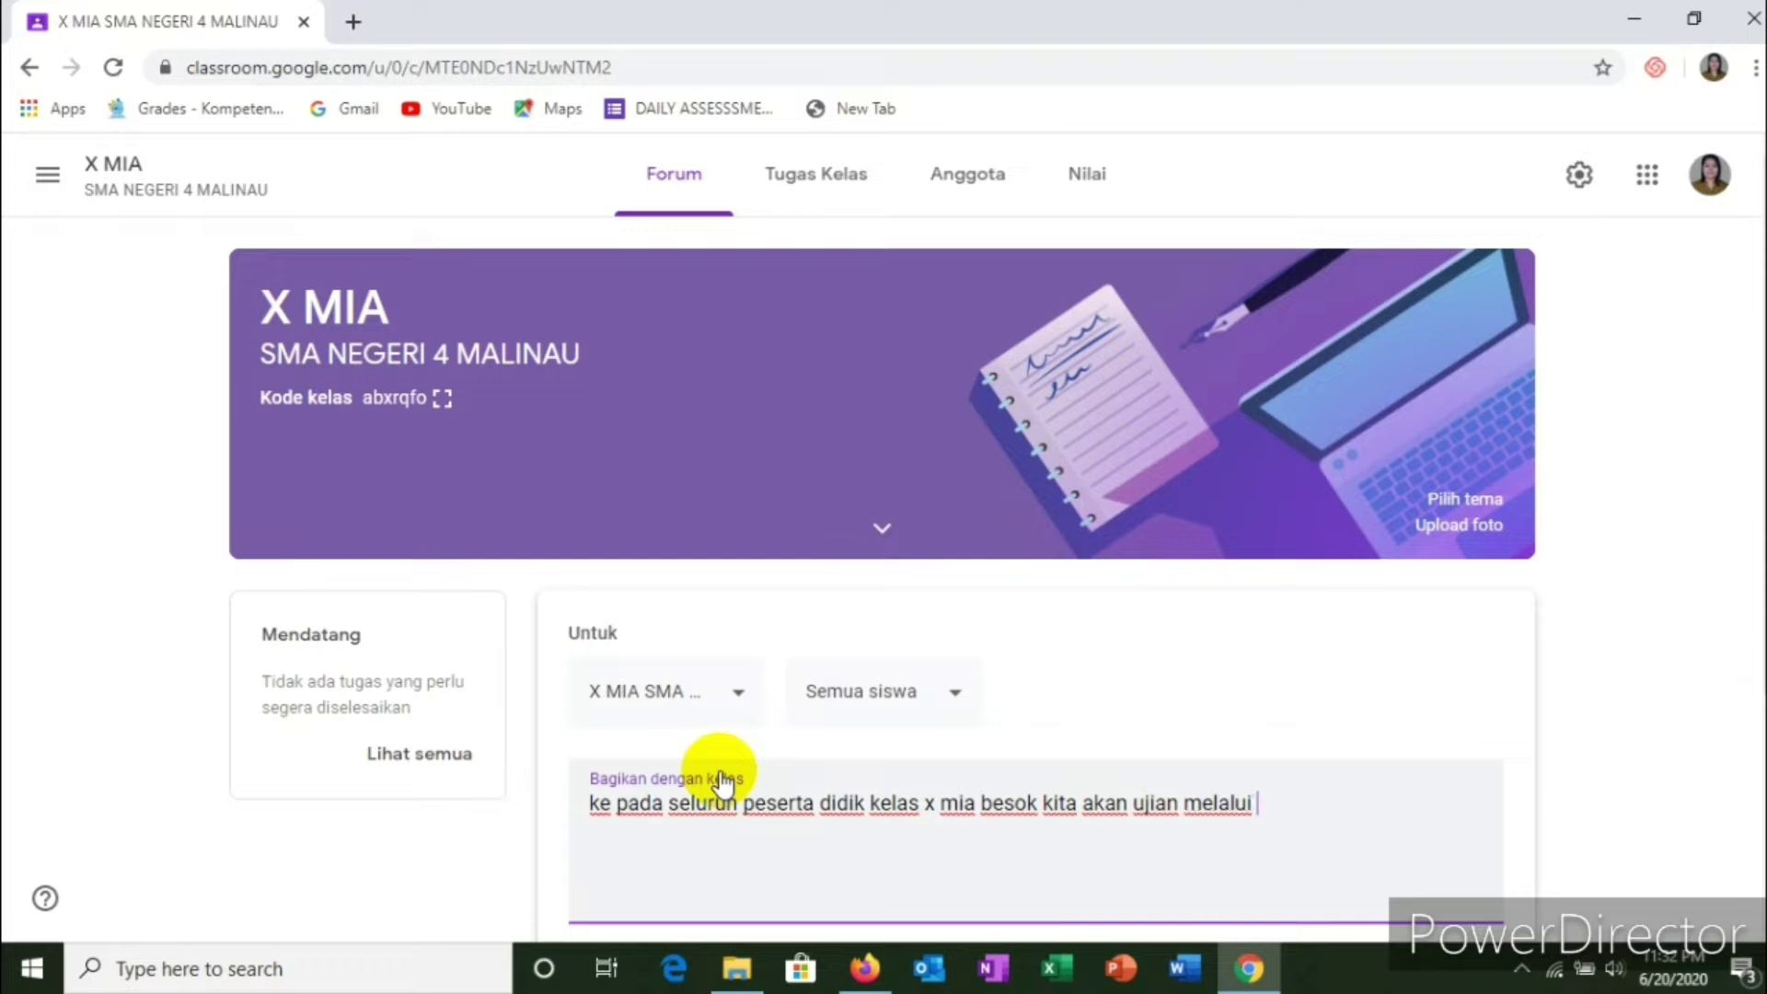
text(a)
key(BackSpace)
text(kahoot)
scroll(841, 777, down, 4)
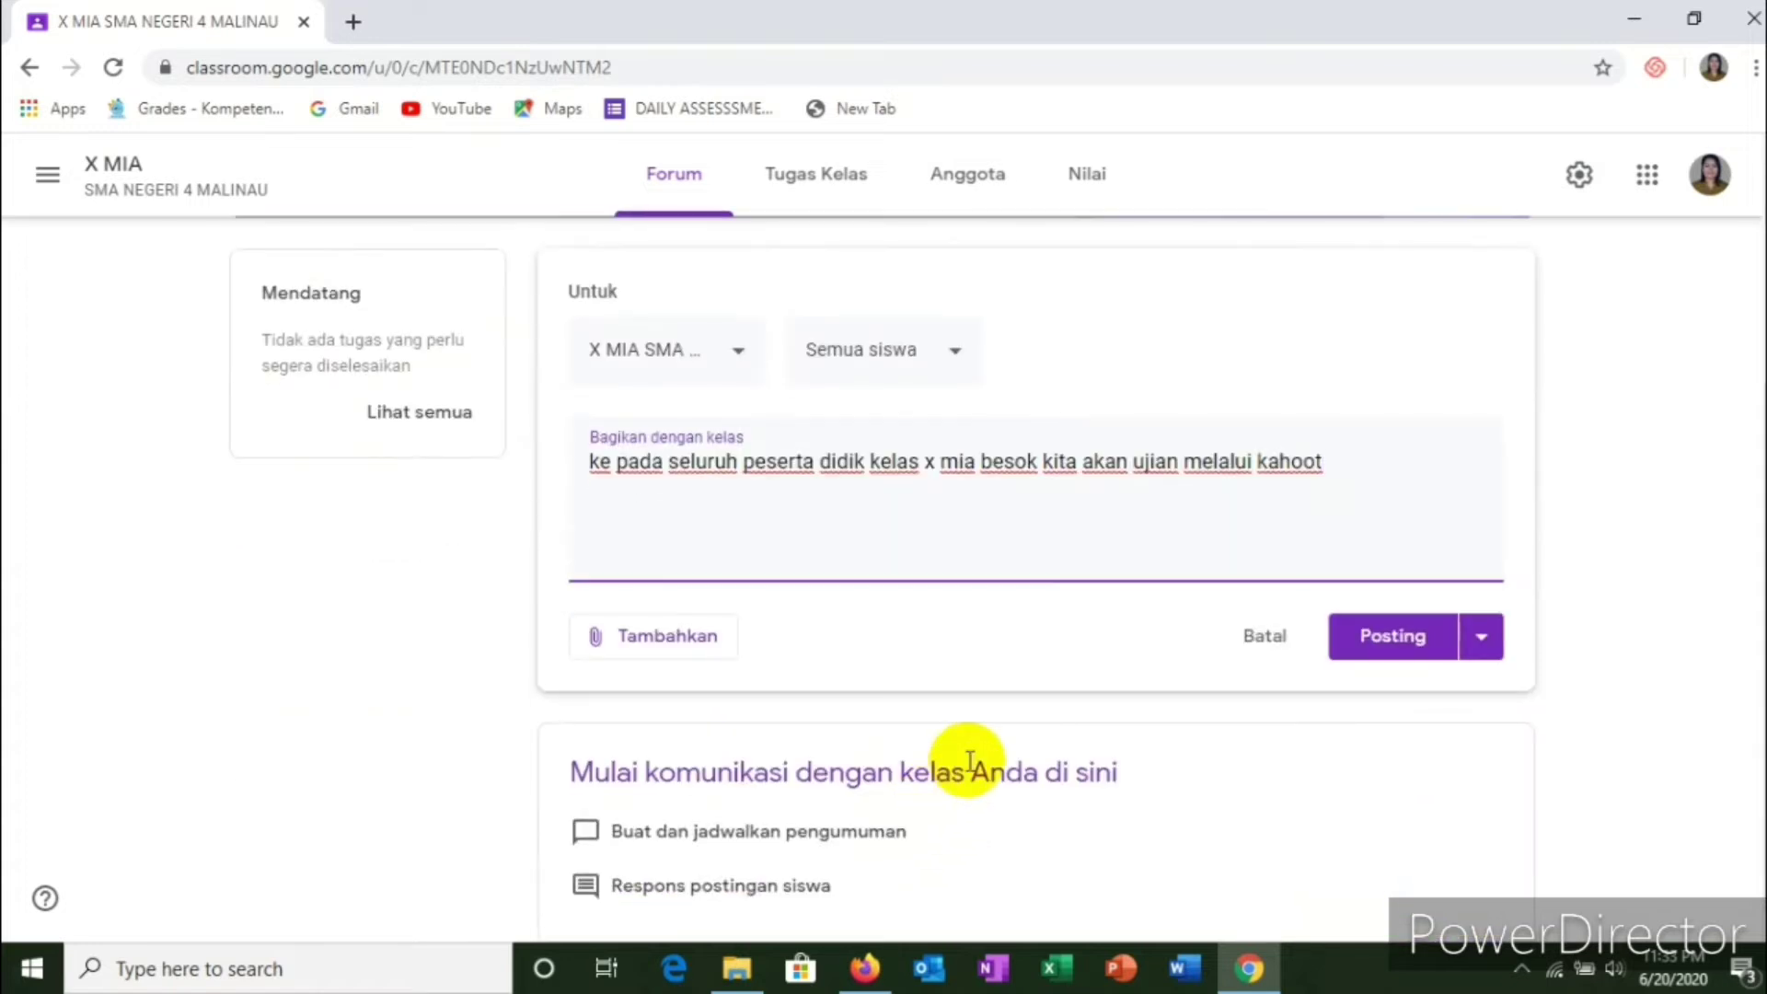
click(1381, 649)
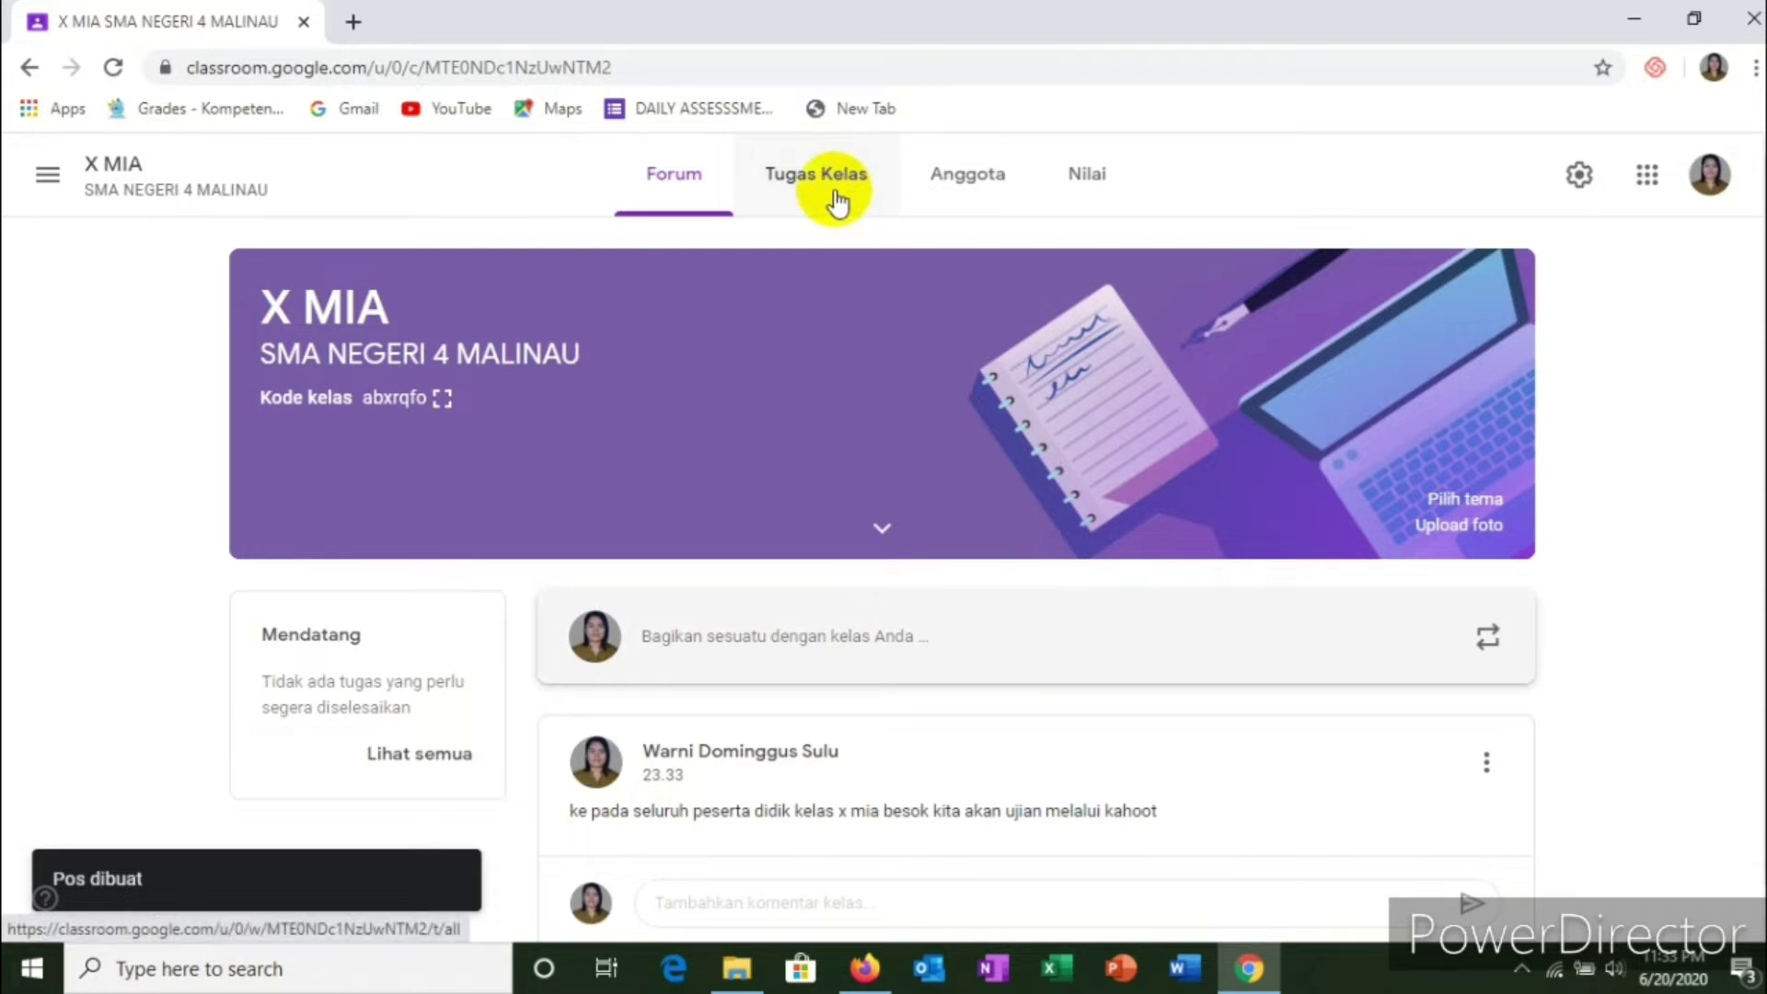
click(835, 201)
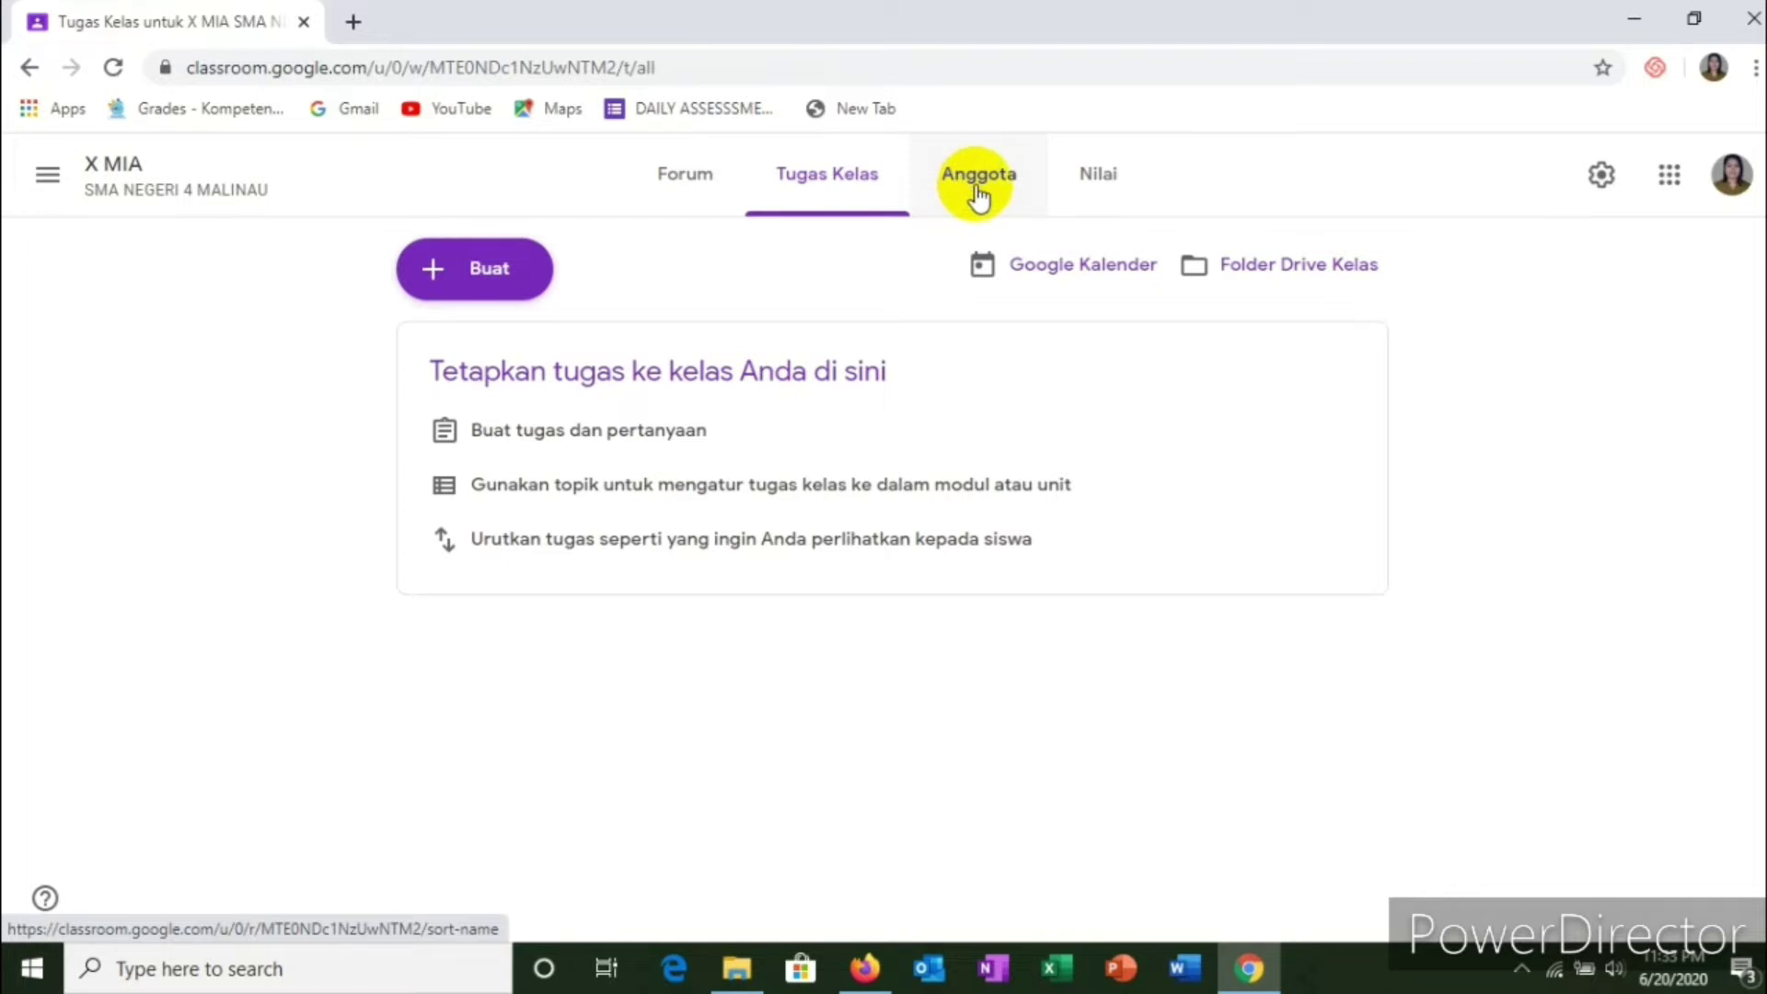
click(978, 192)
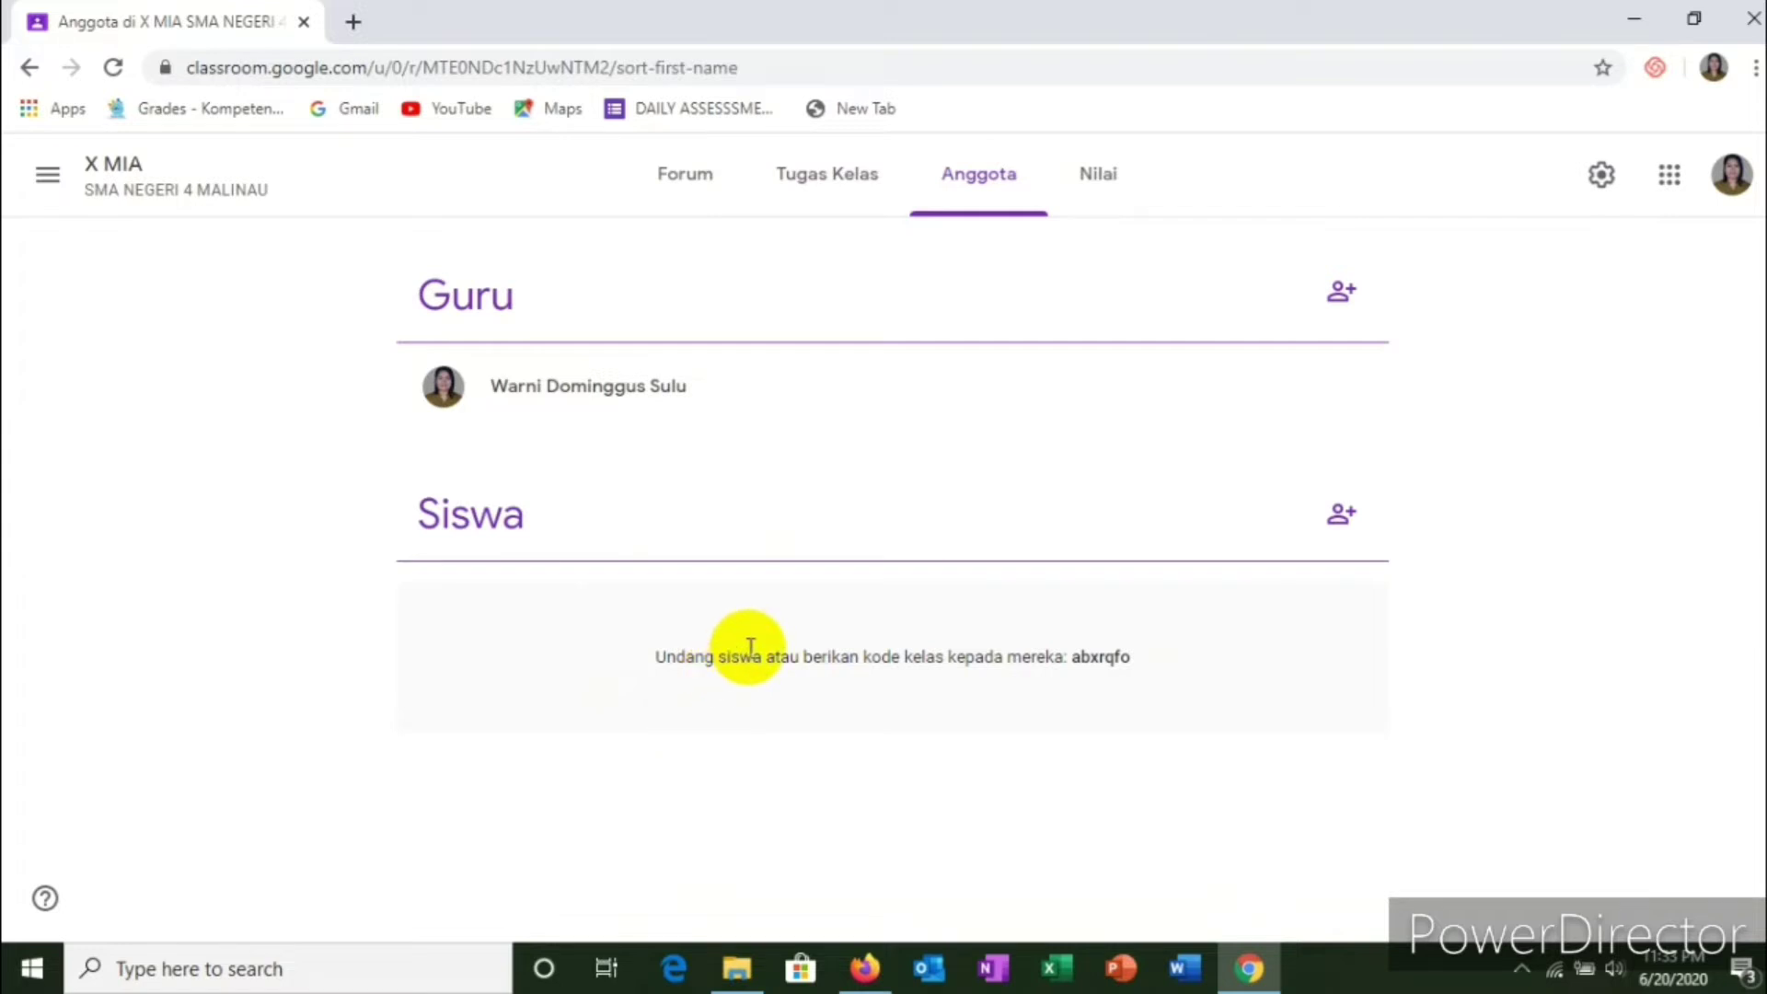
click(1087, 191)
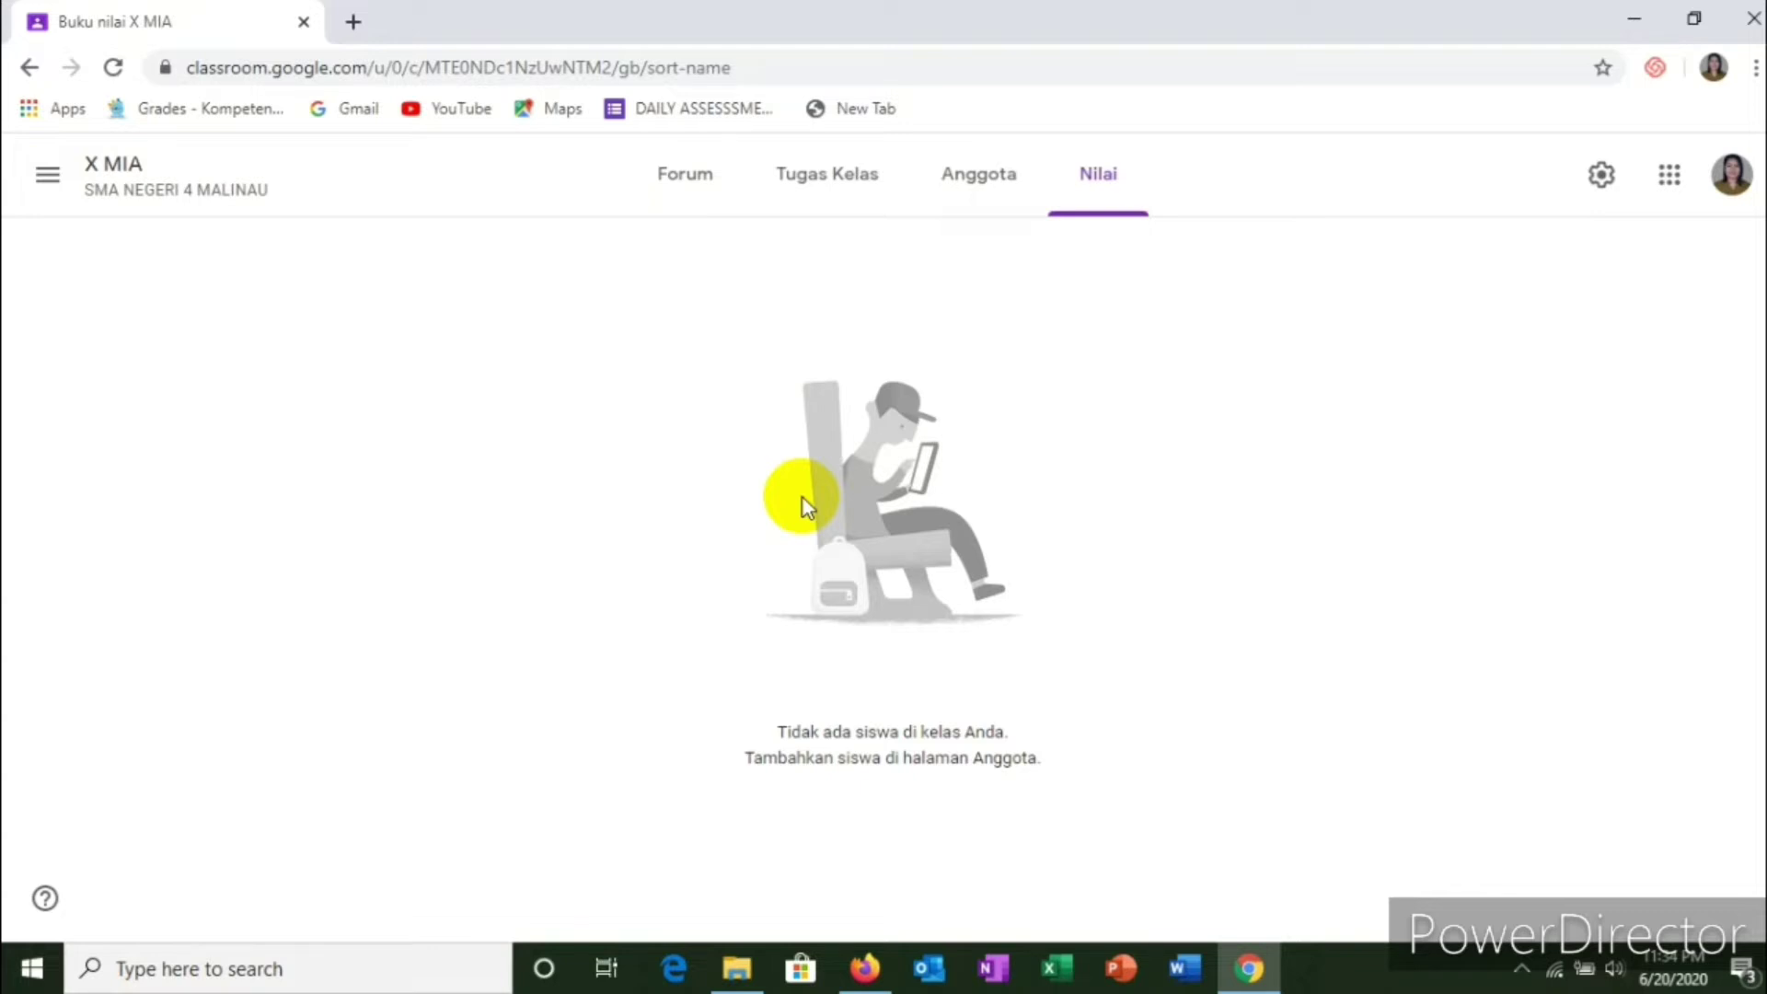
click(688, 189)
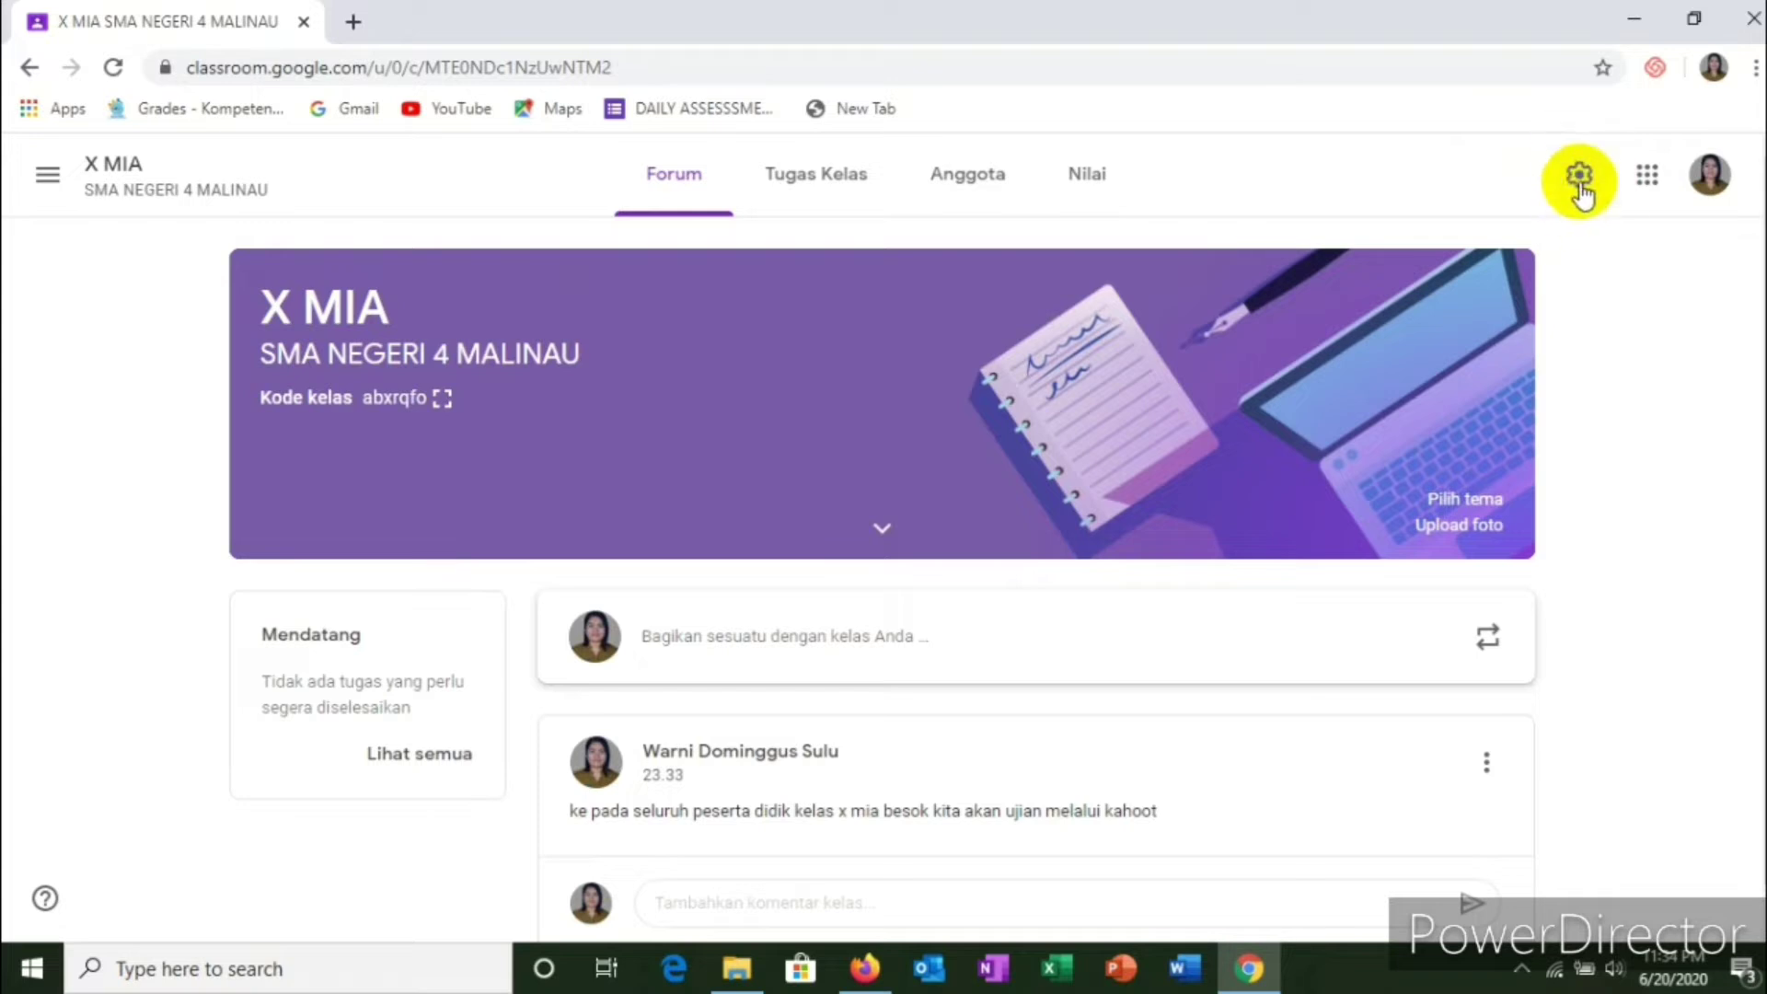
Step: Open the class settings and look at the class code options without changing them
click(1581, 190)
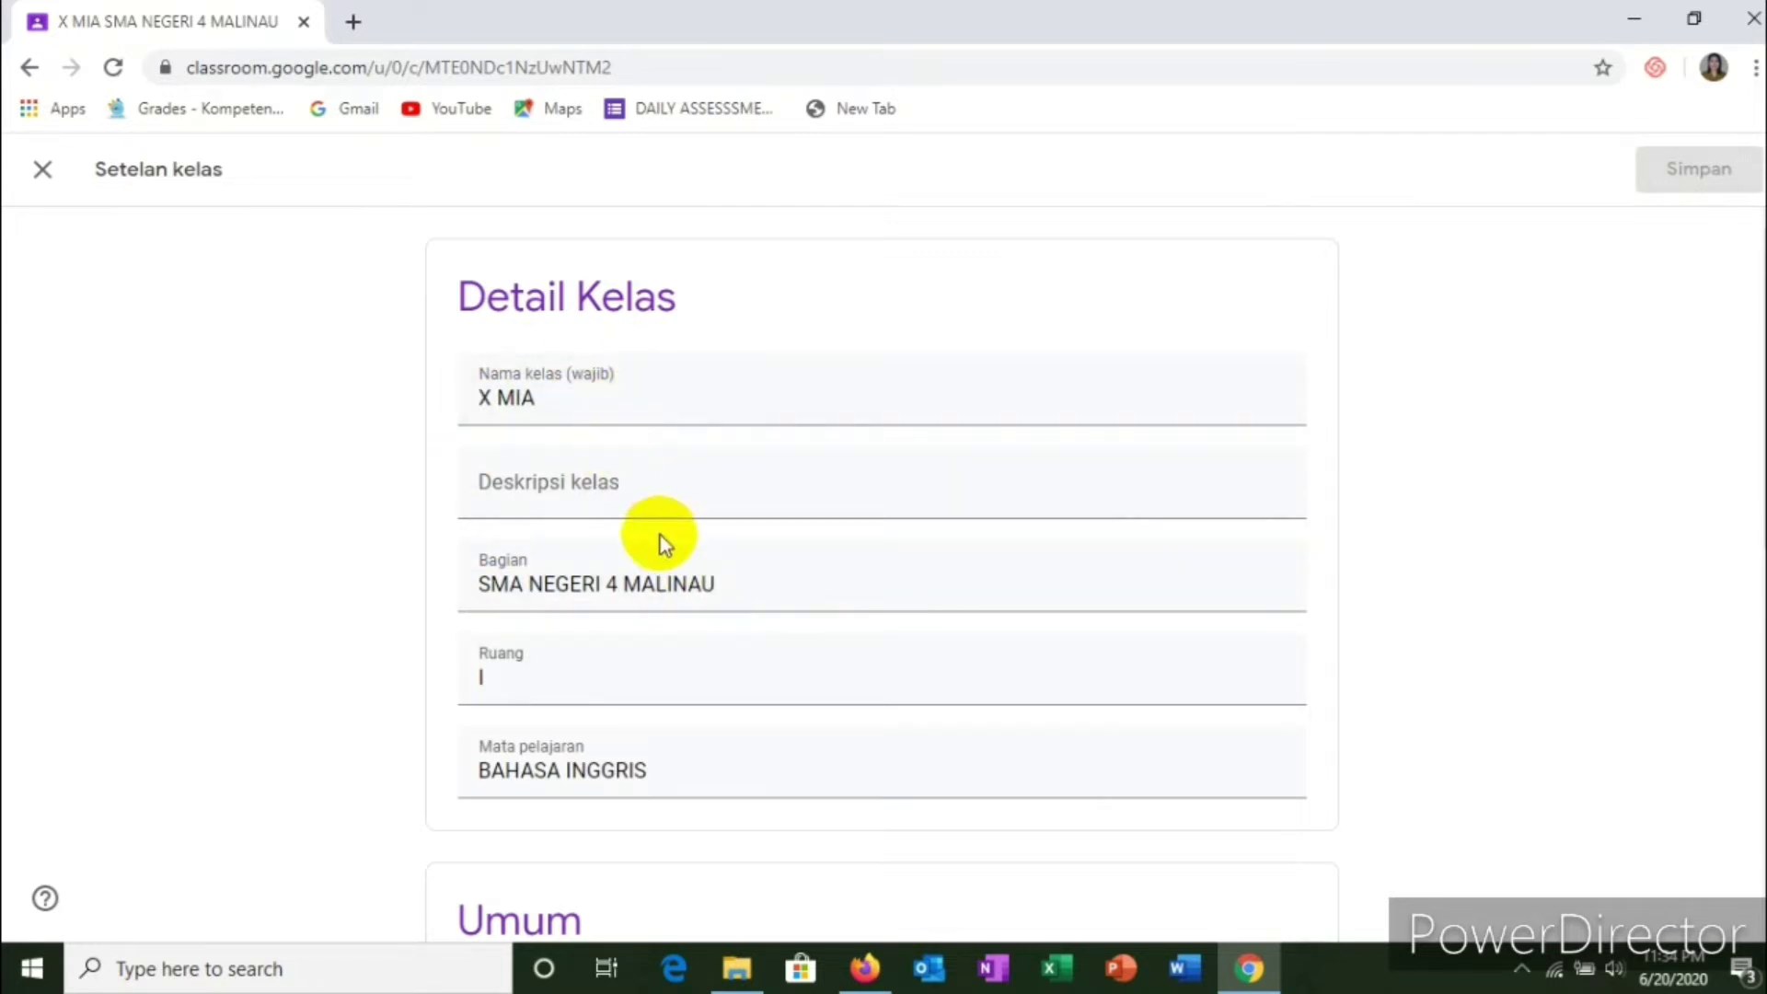
scroll(660, 534, down, 4)
scroll(756, 556, down, 1)
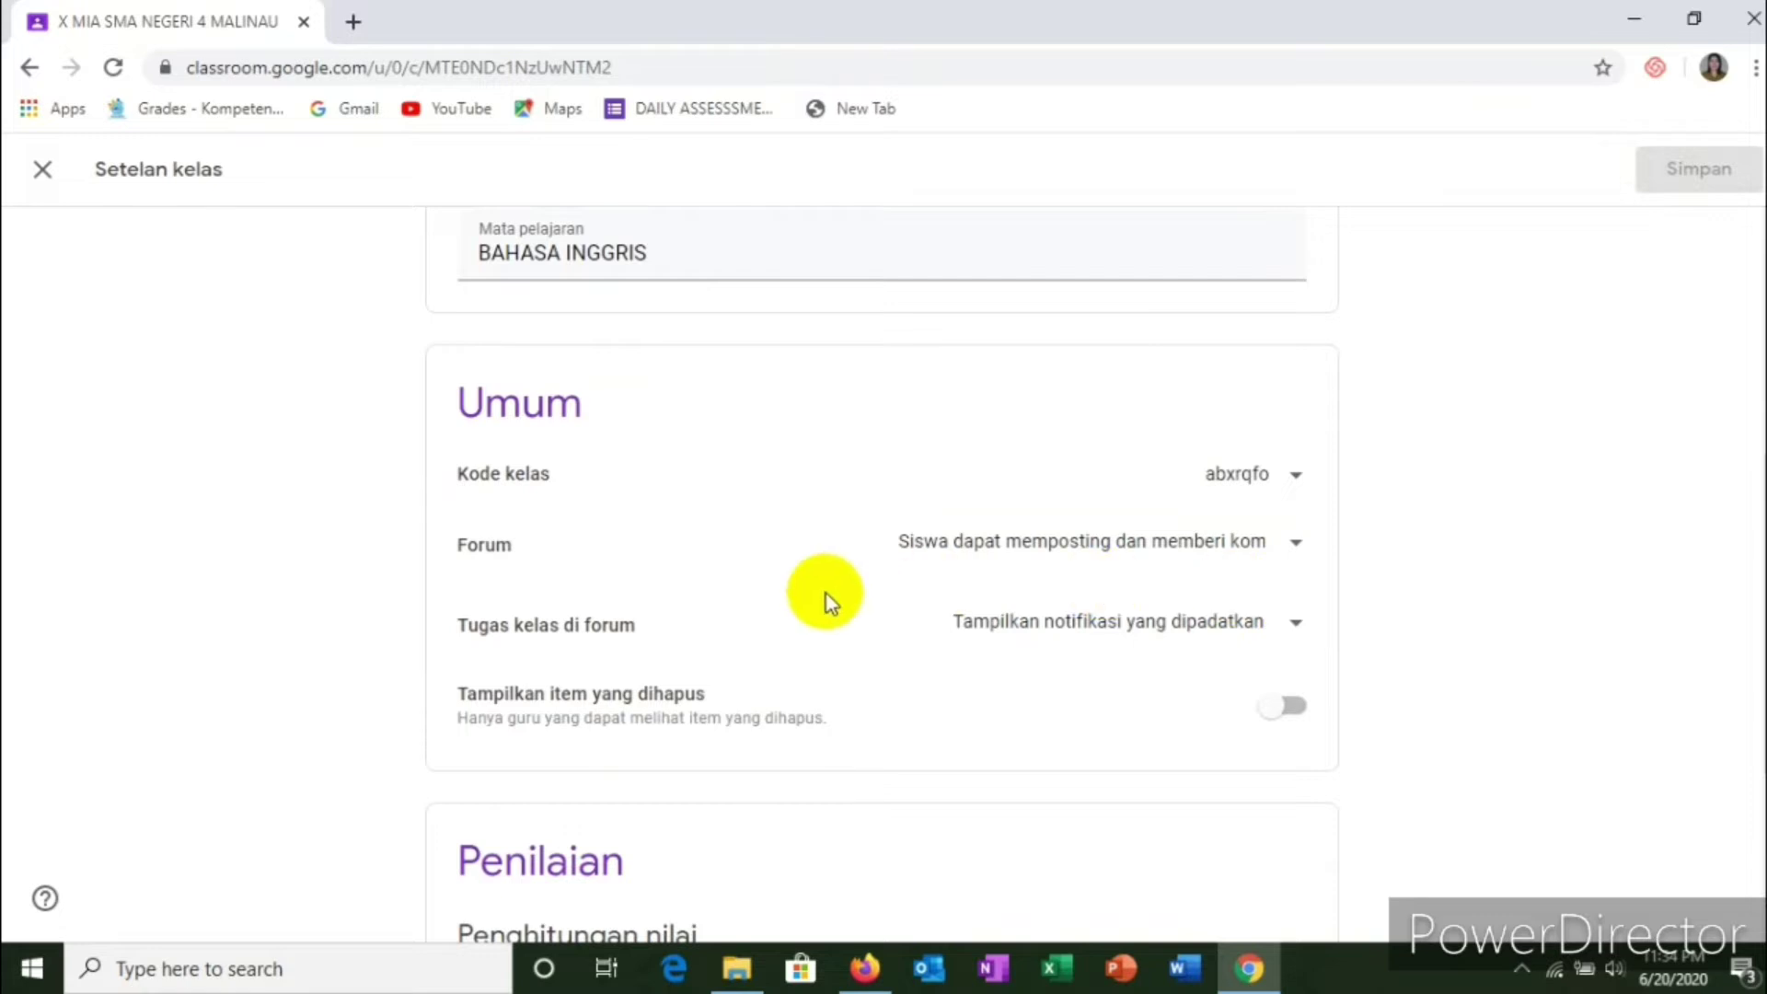
click(1296, 477)
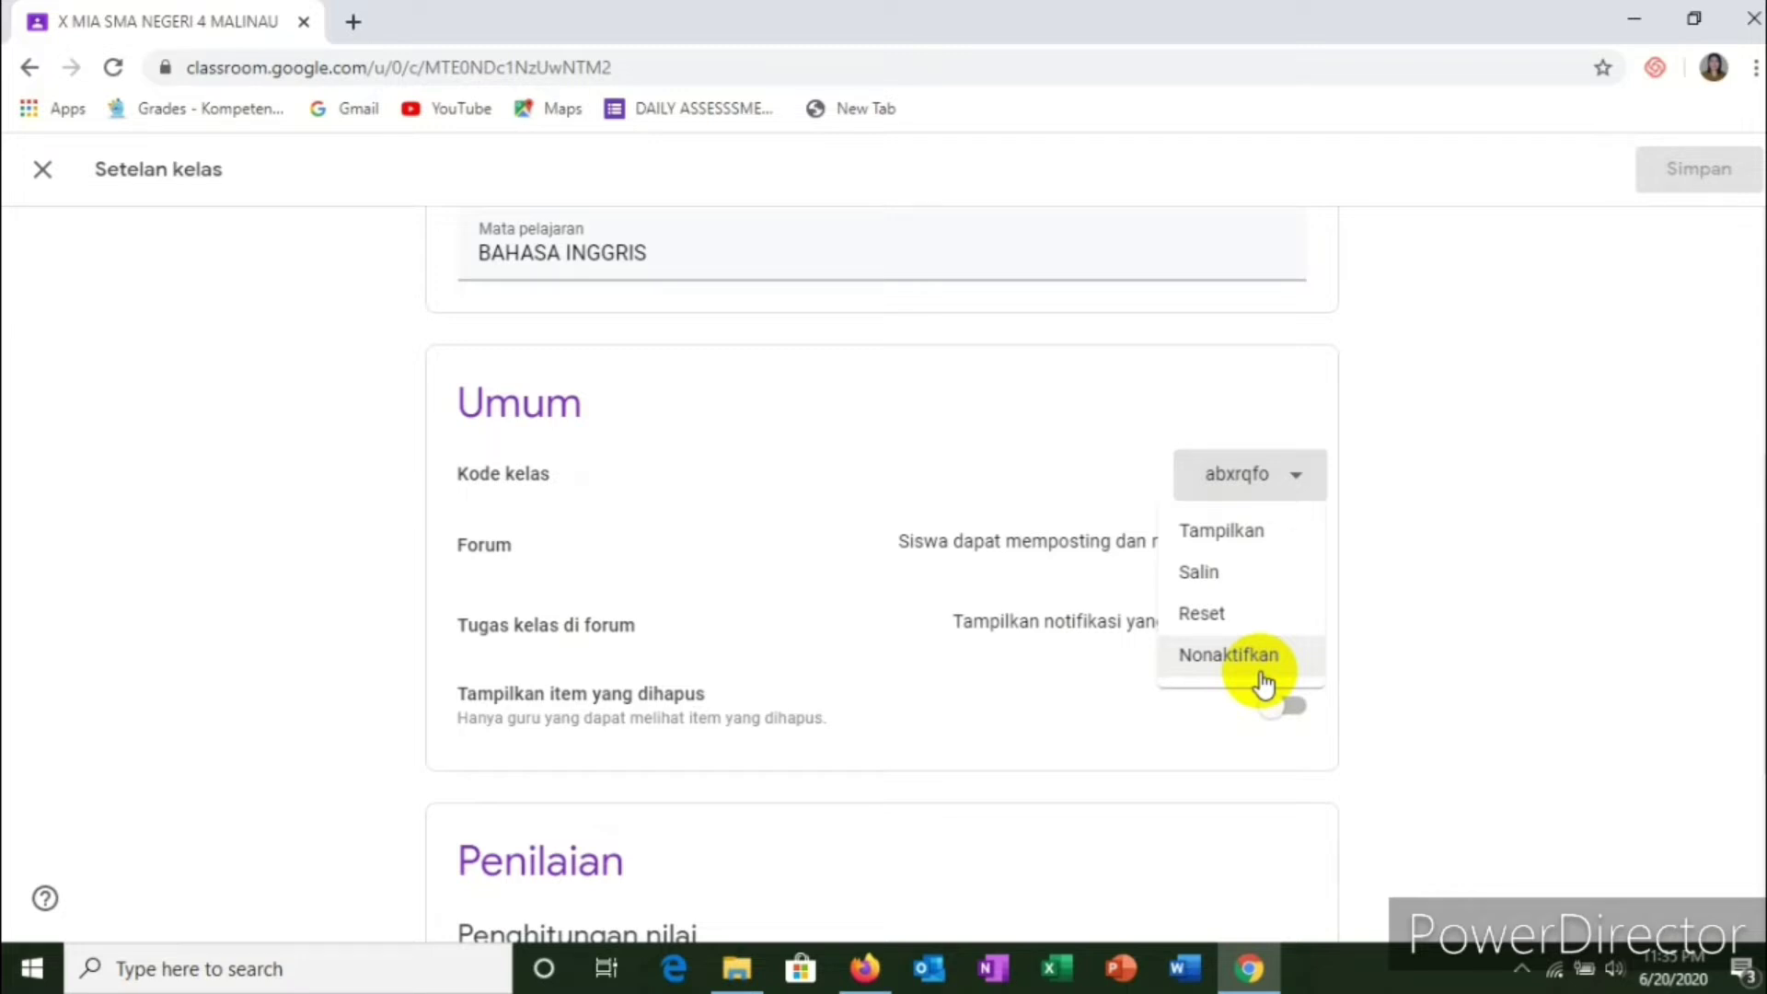
click(821, 447)
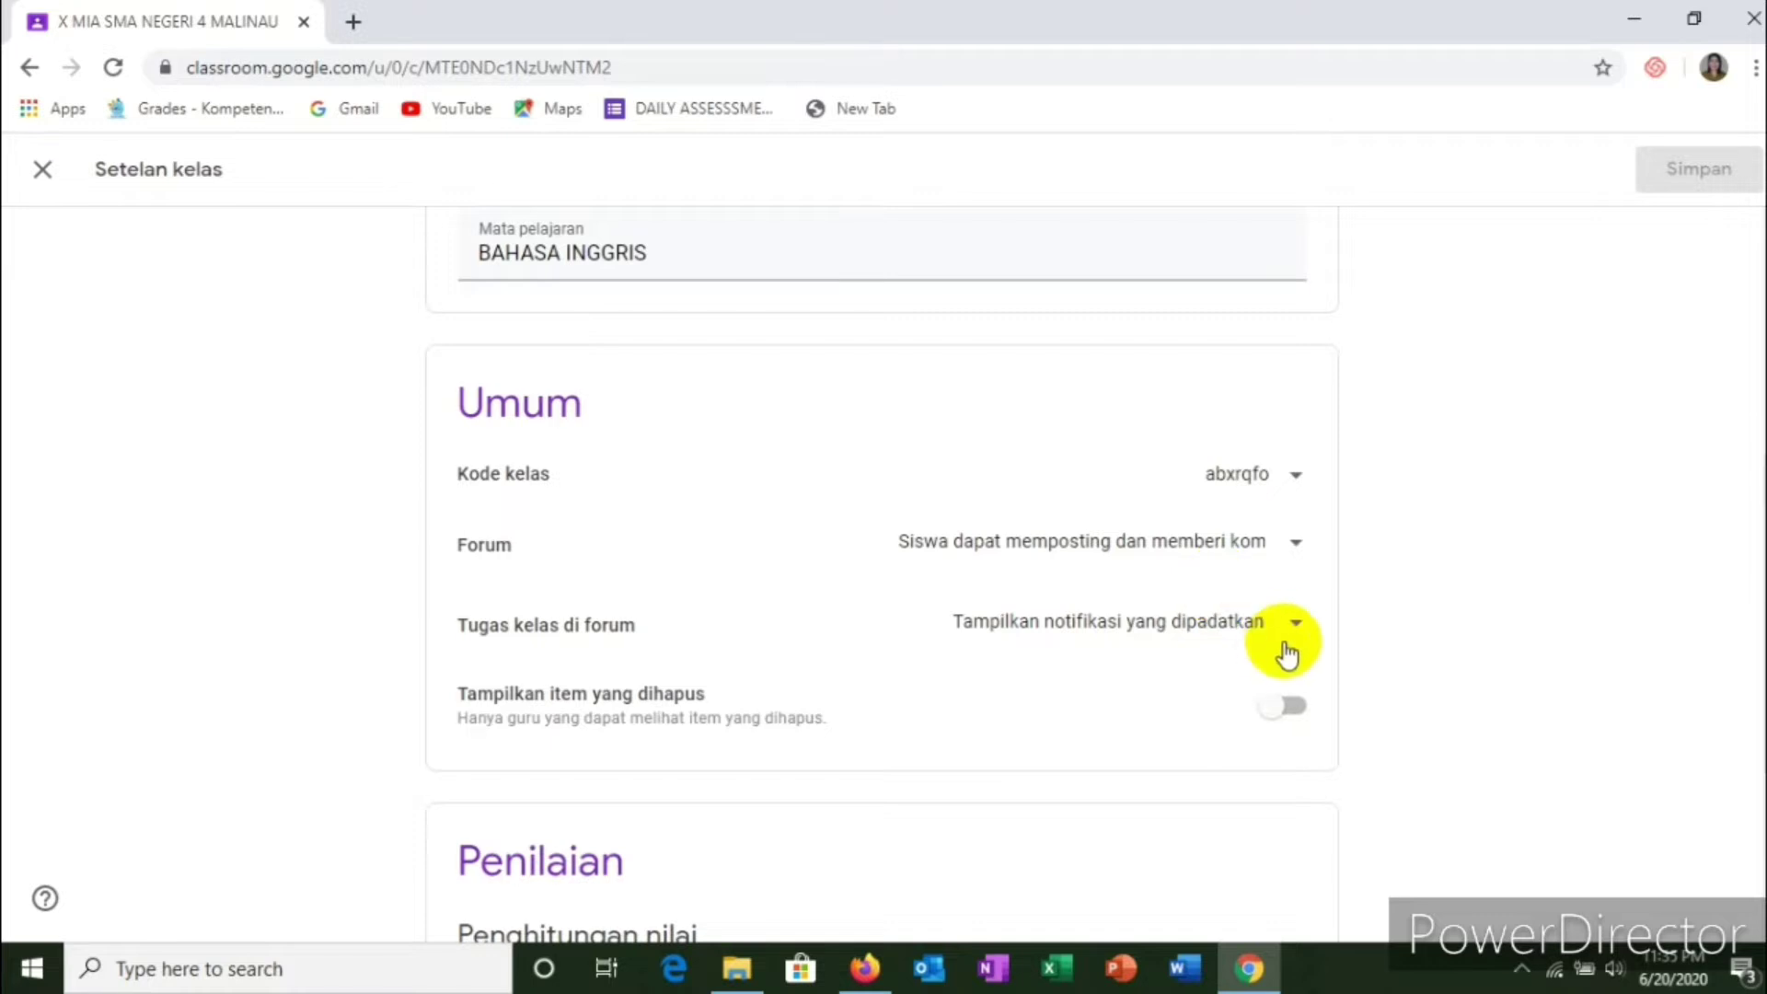
Step: Set stream posting to 'Siswa hanya dapat memberi komentar' and save the settings
scroll(1291, 637, down, 3)
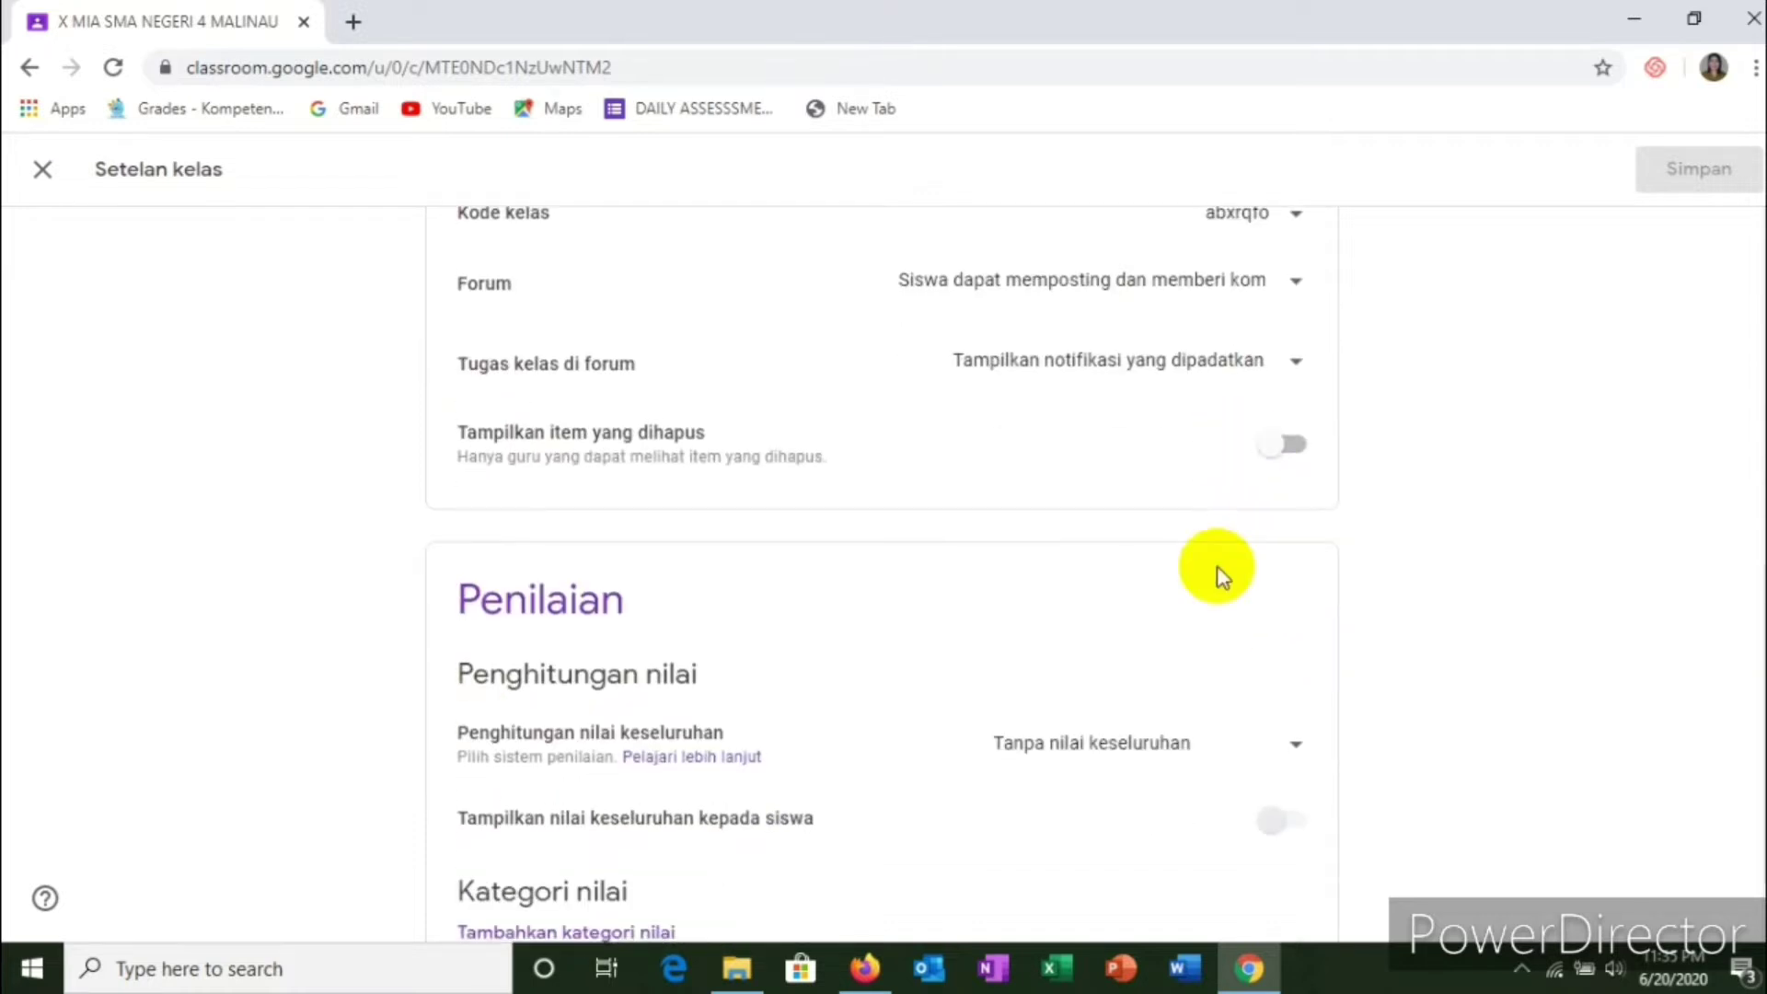
scroll(1220, 579, down, 1)
scroll(1212, 573, up, 10)
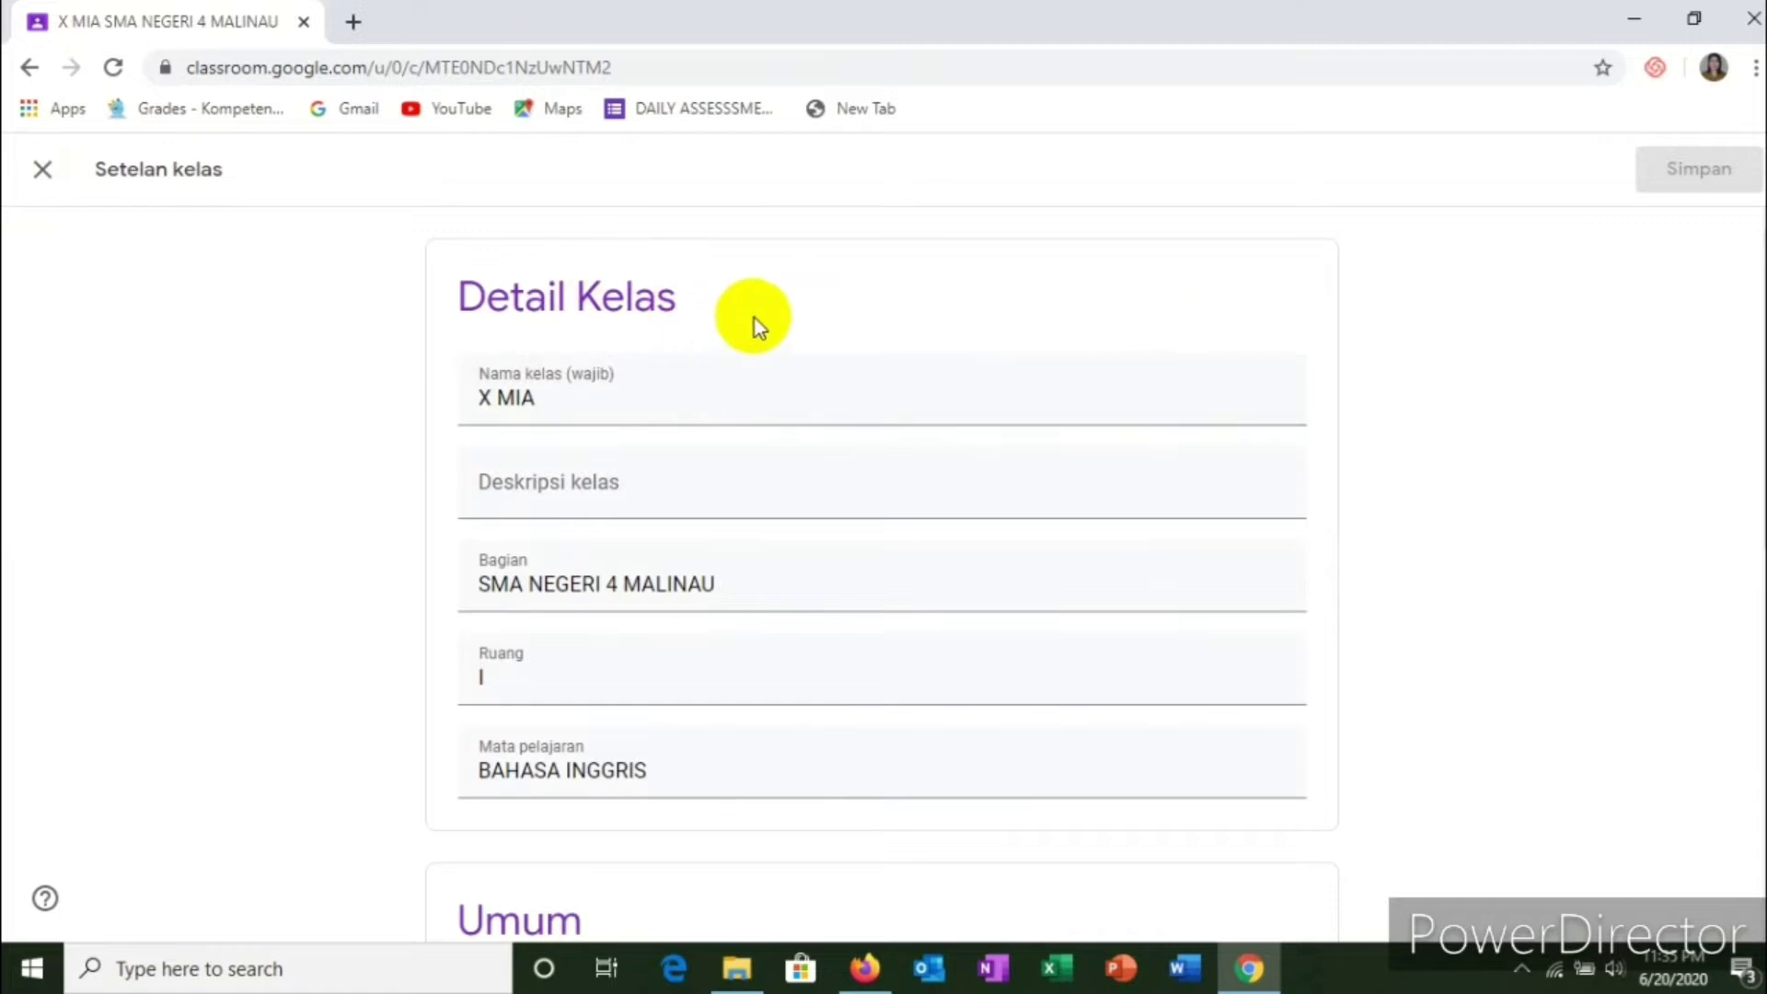
scroll(1233, 516, down, 7)
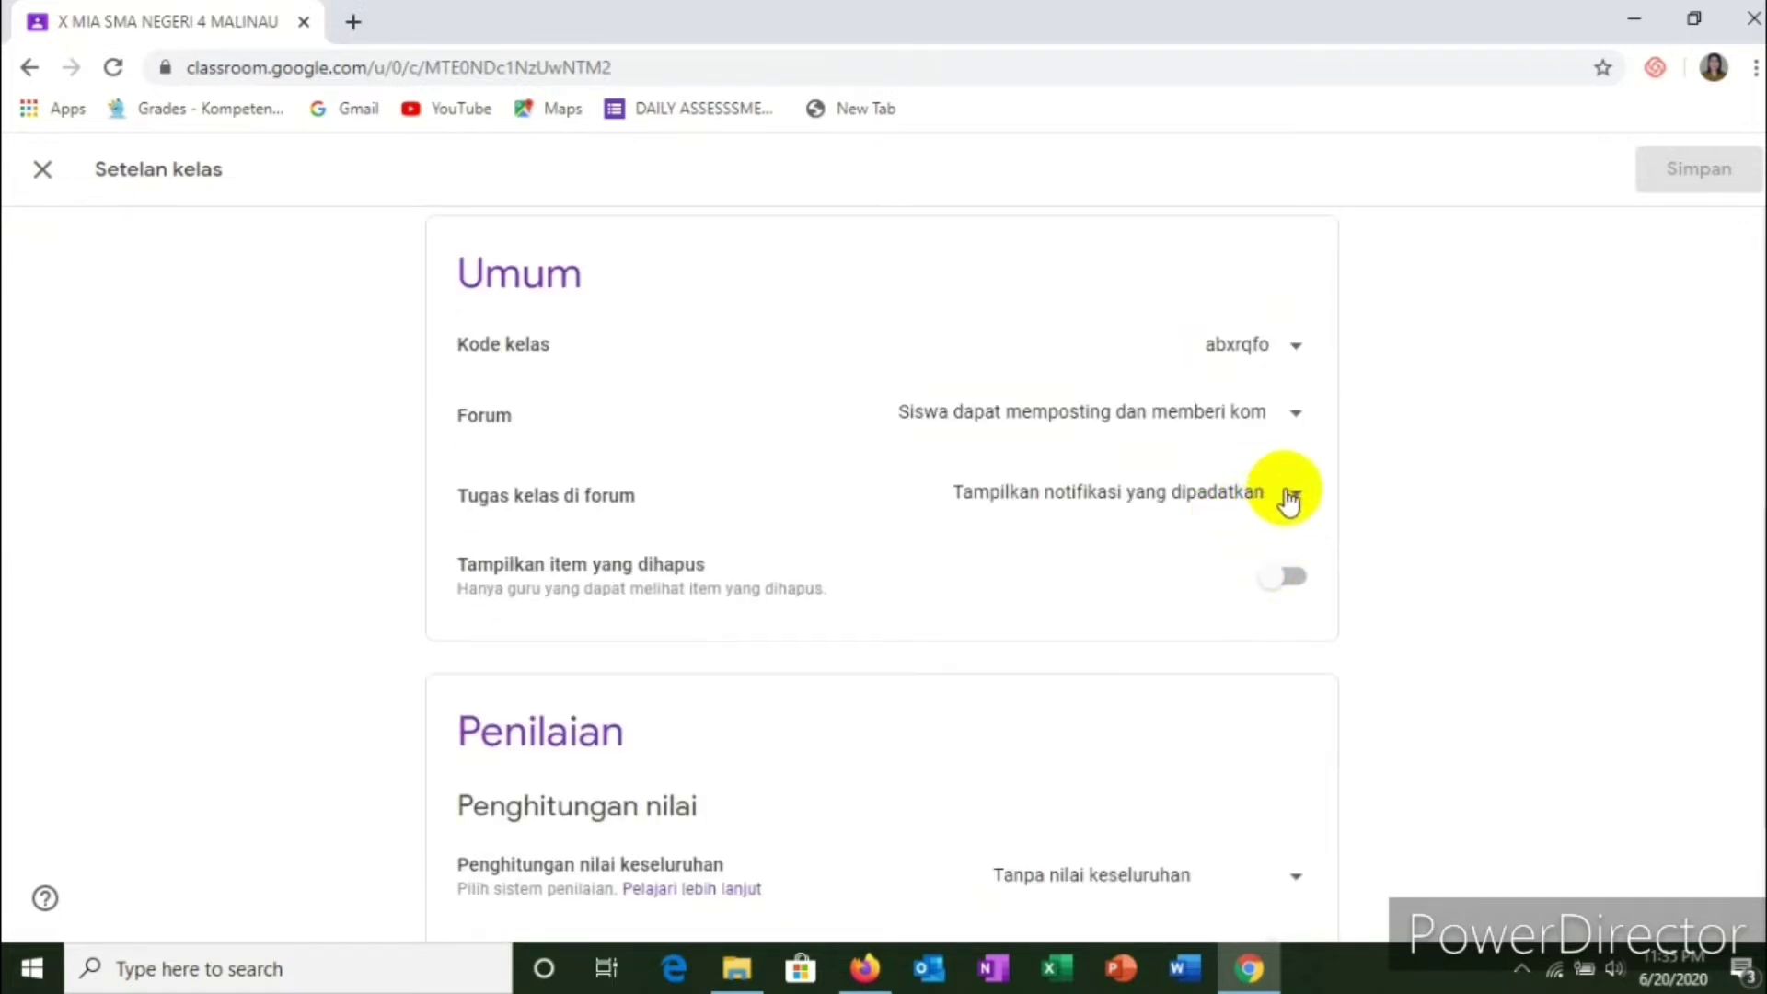
click(1286, 425)
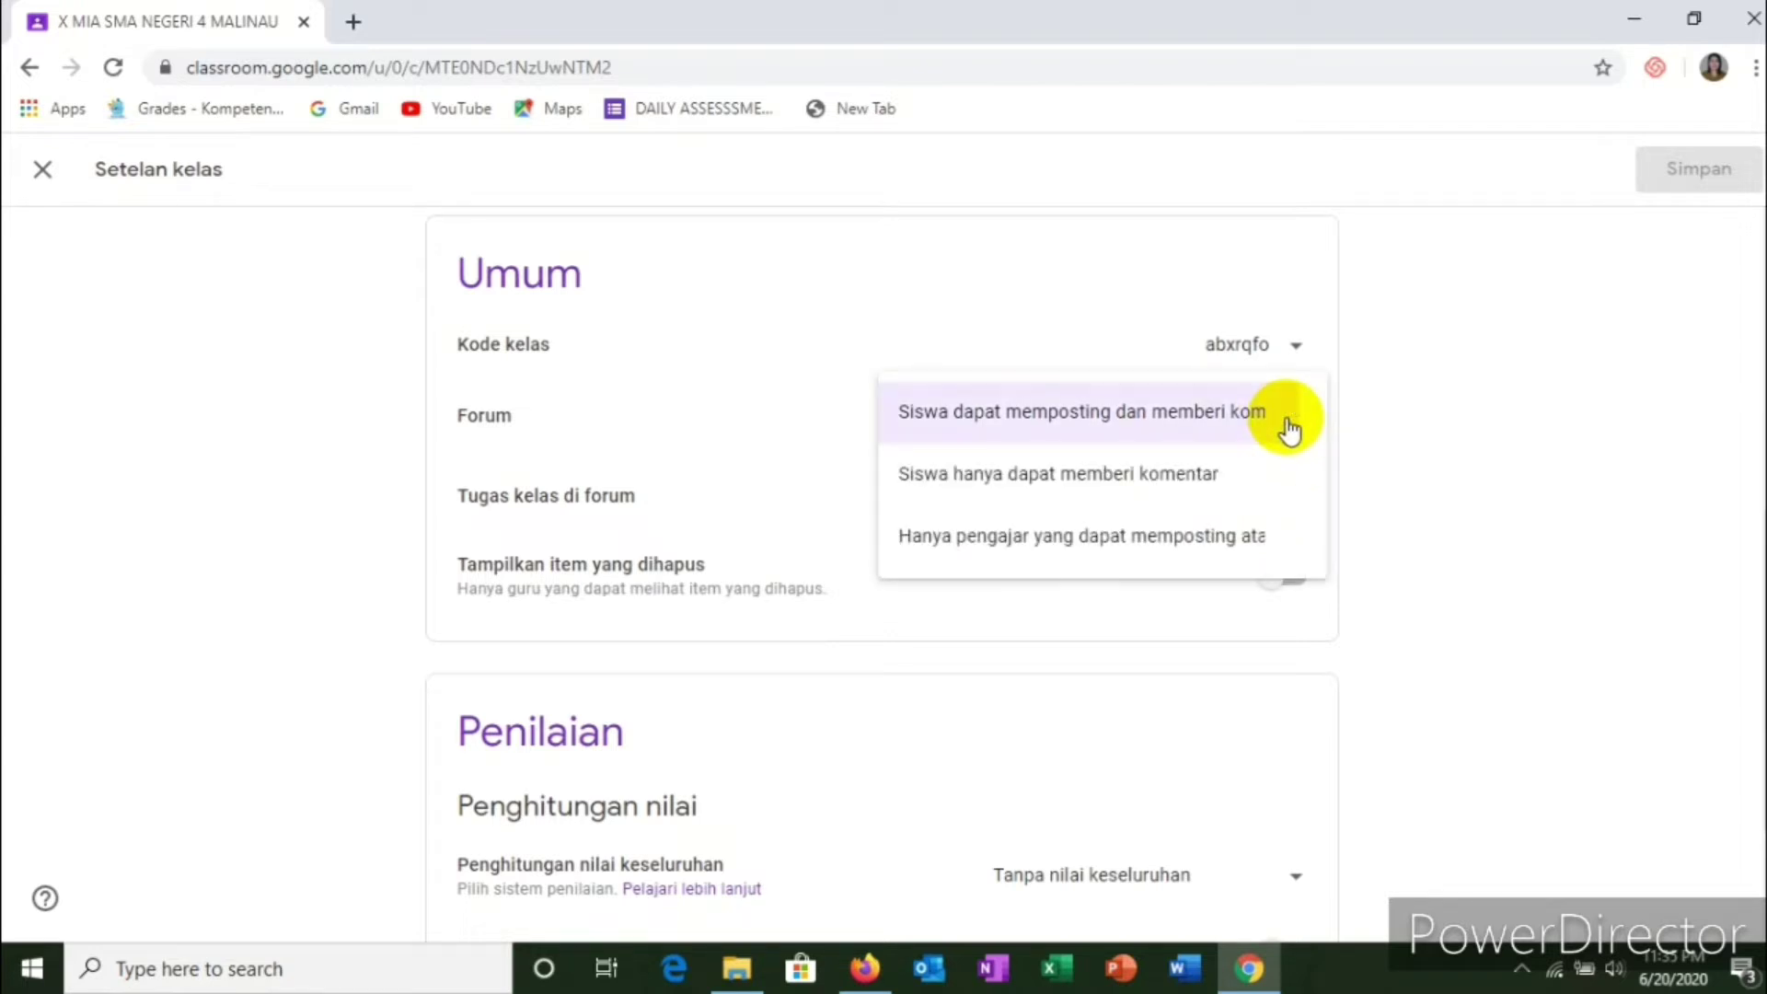
click(1161, 486)
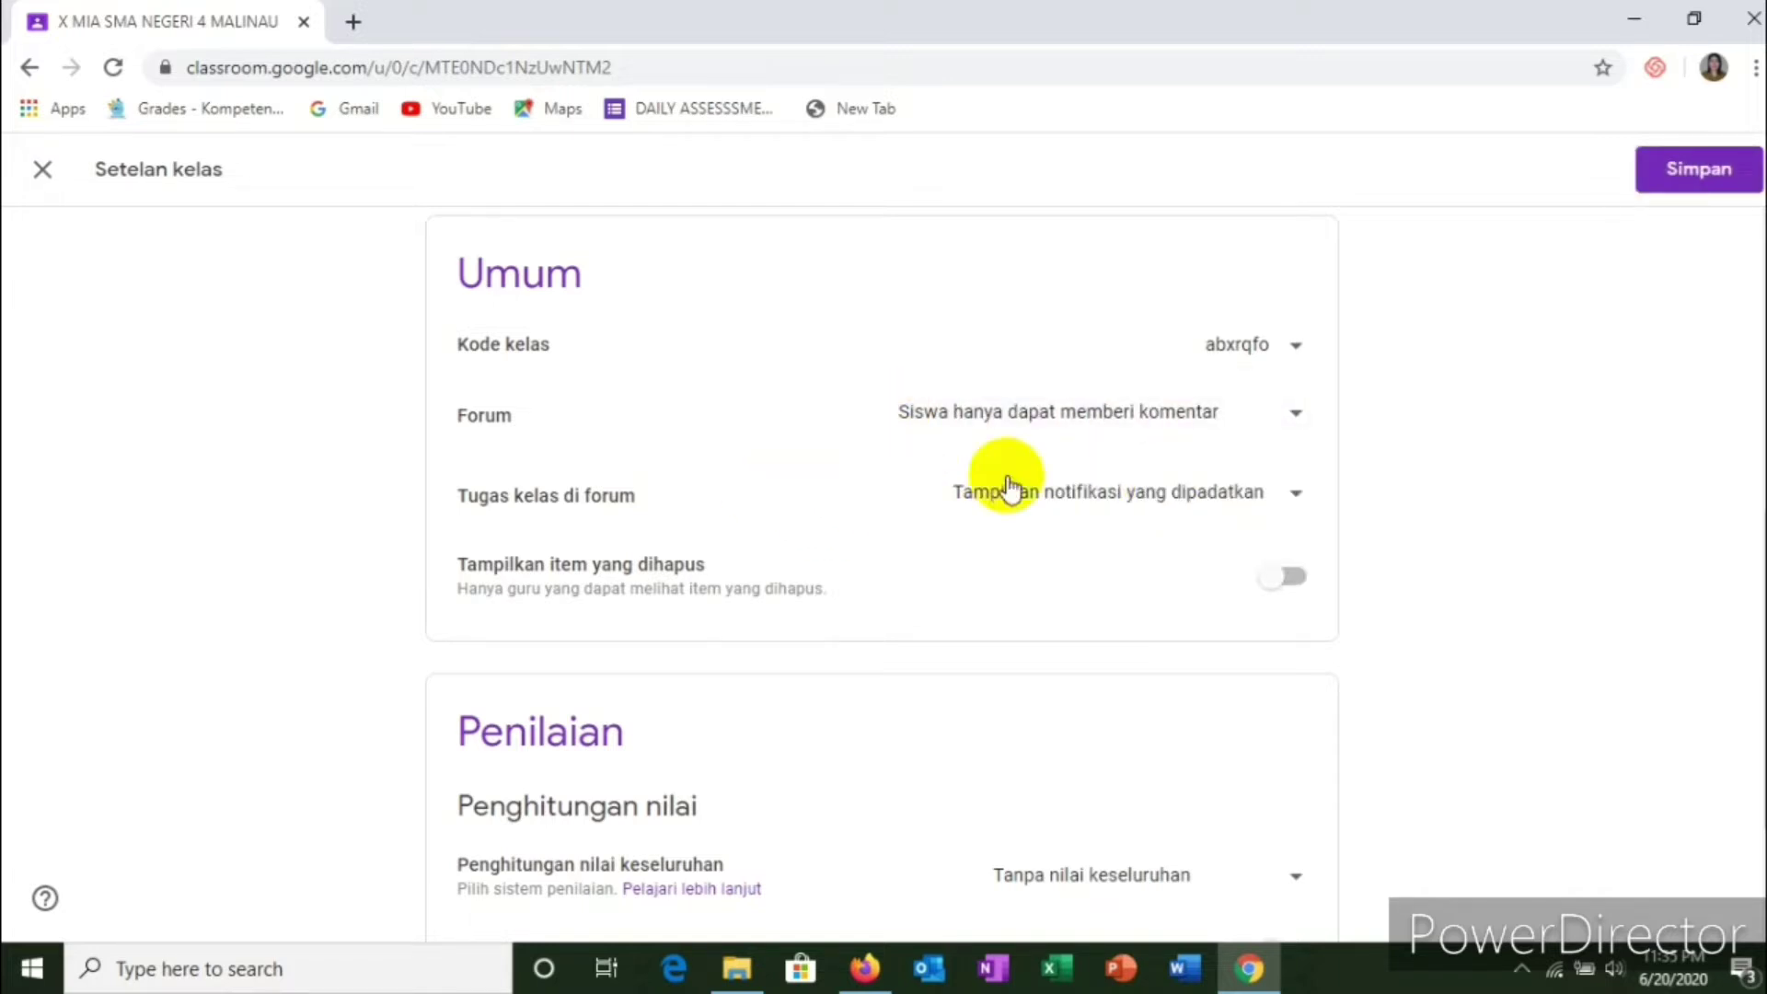
click(1691, 179)
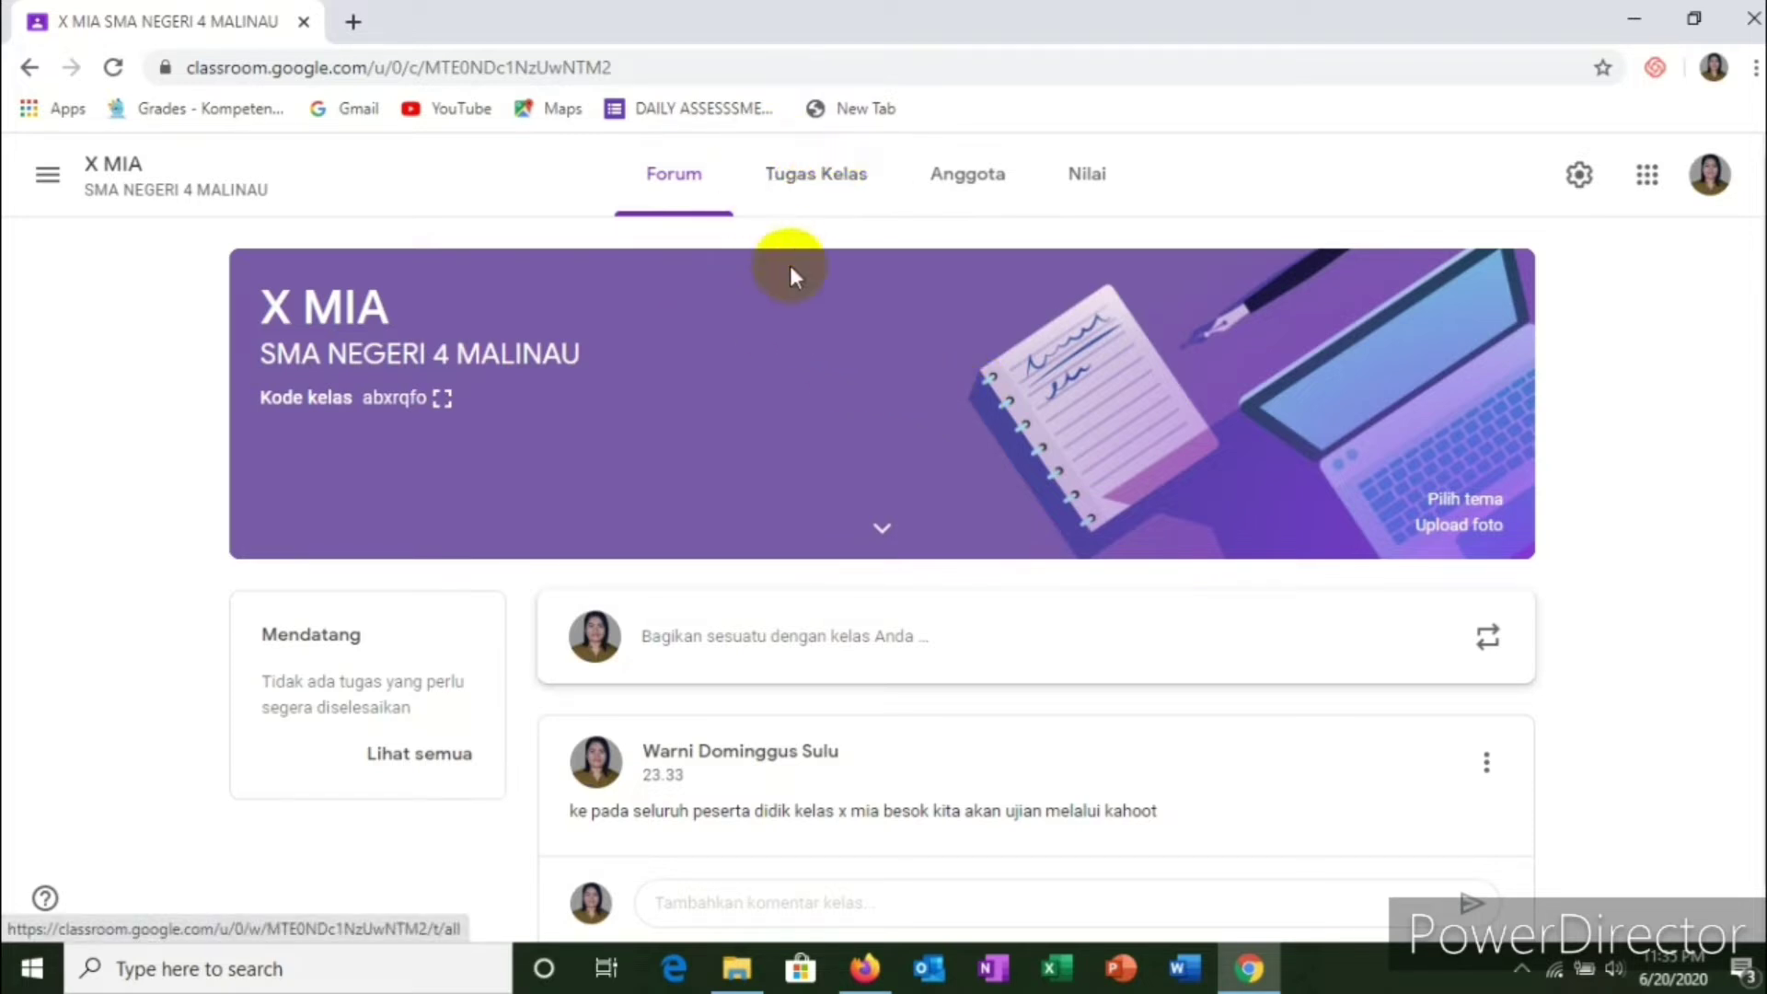
Step: Switch to the Tugas Kelas page and bring up the Buat menu
click(826, 180)
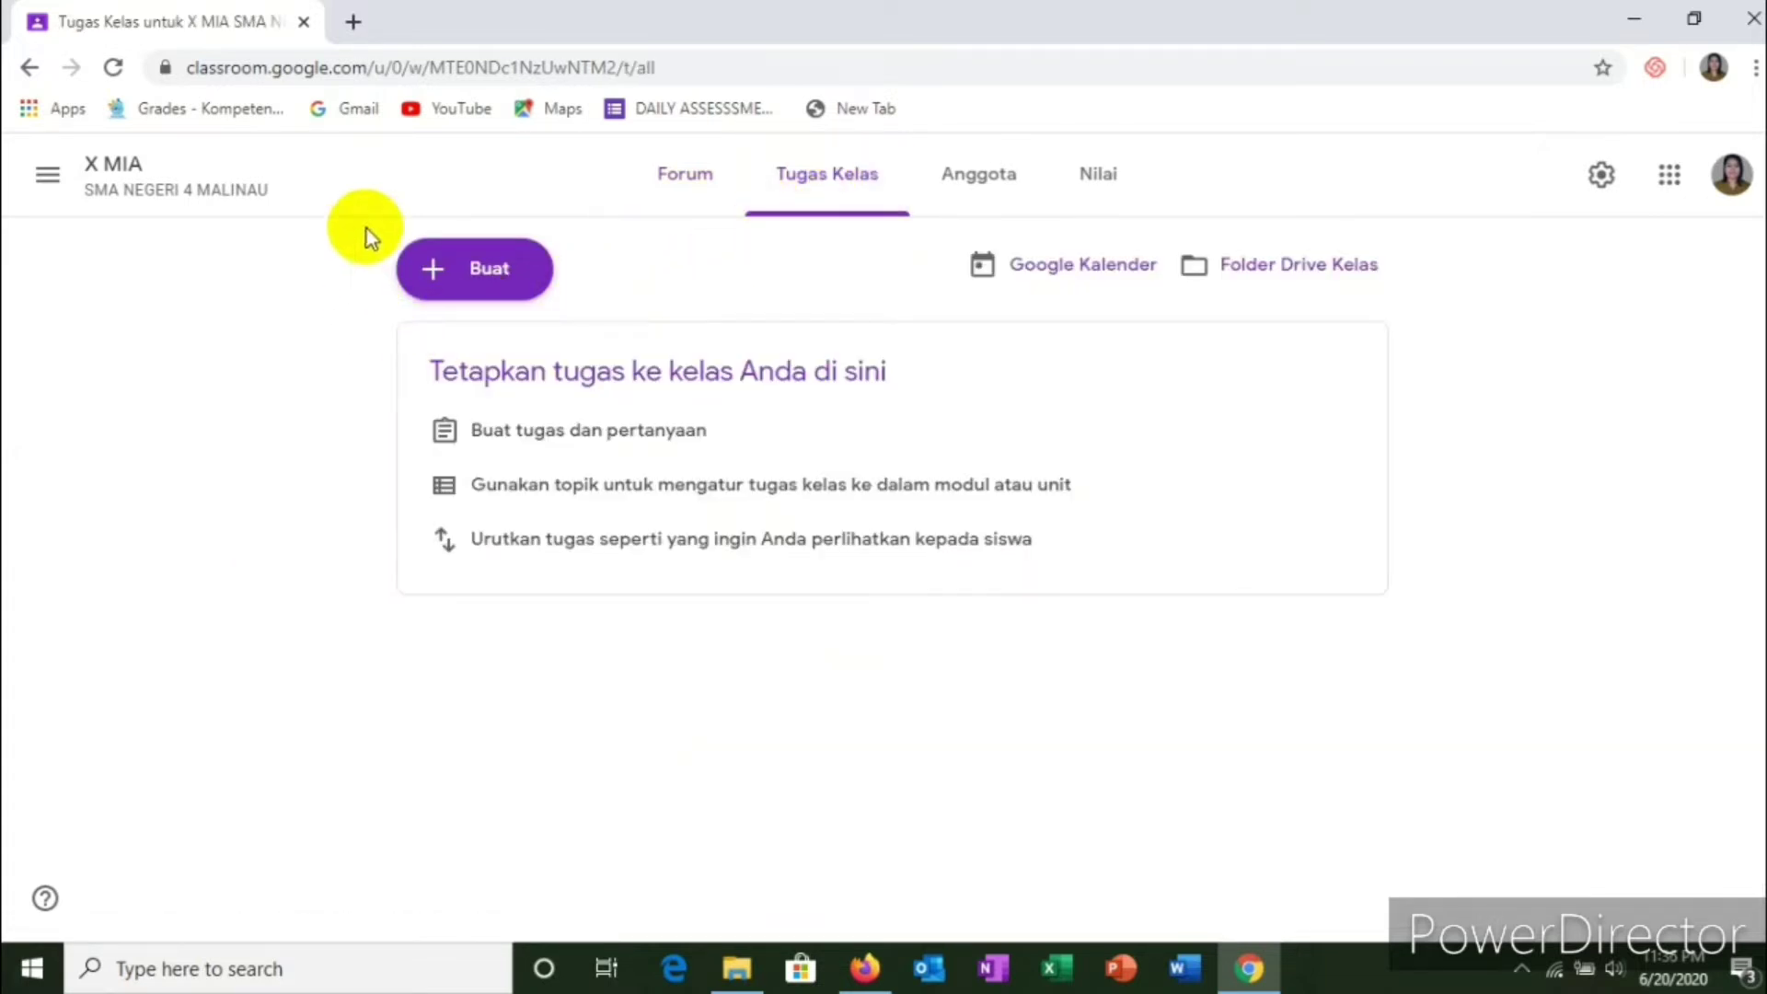
click(493, 281)
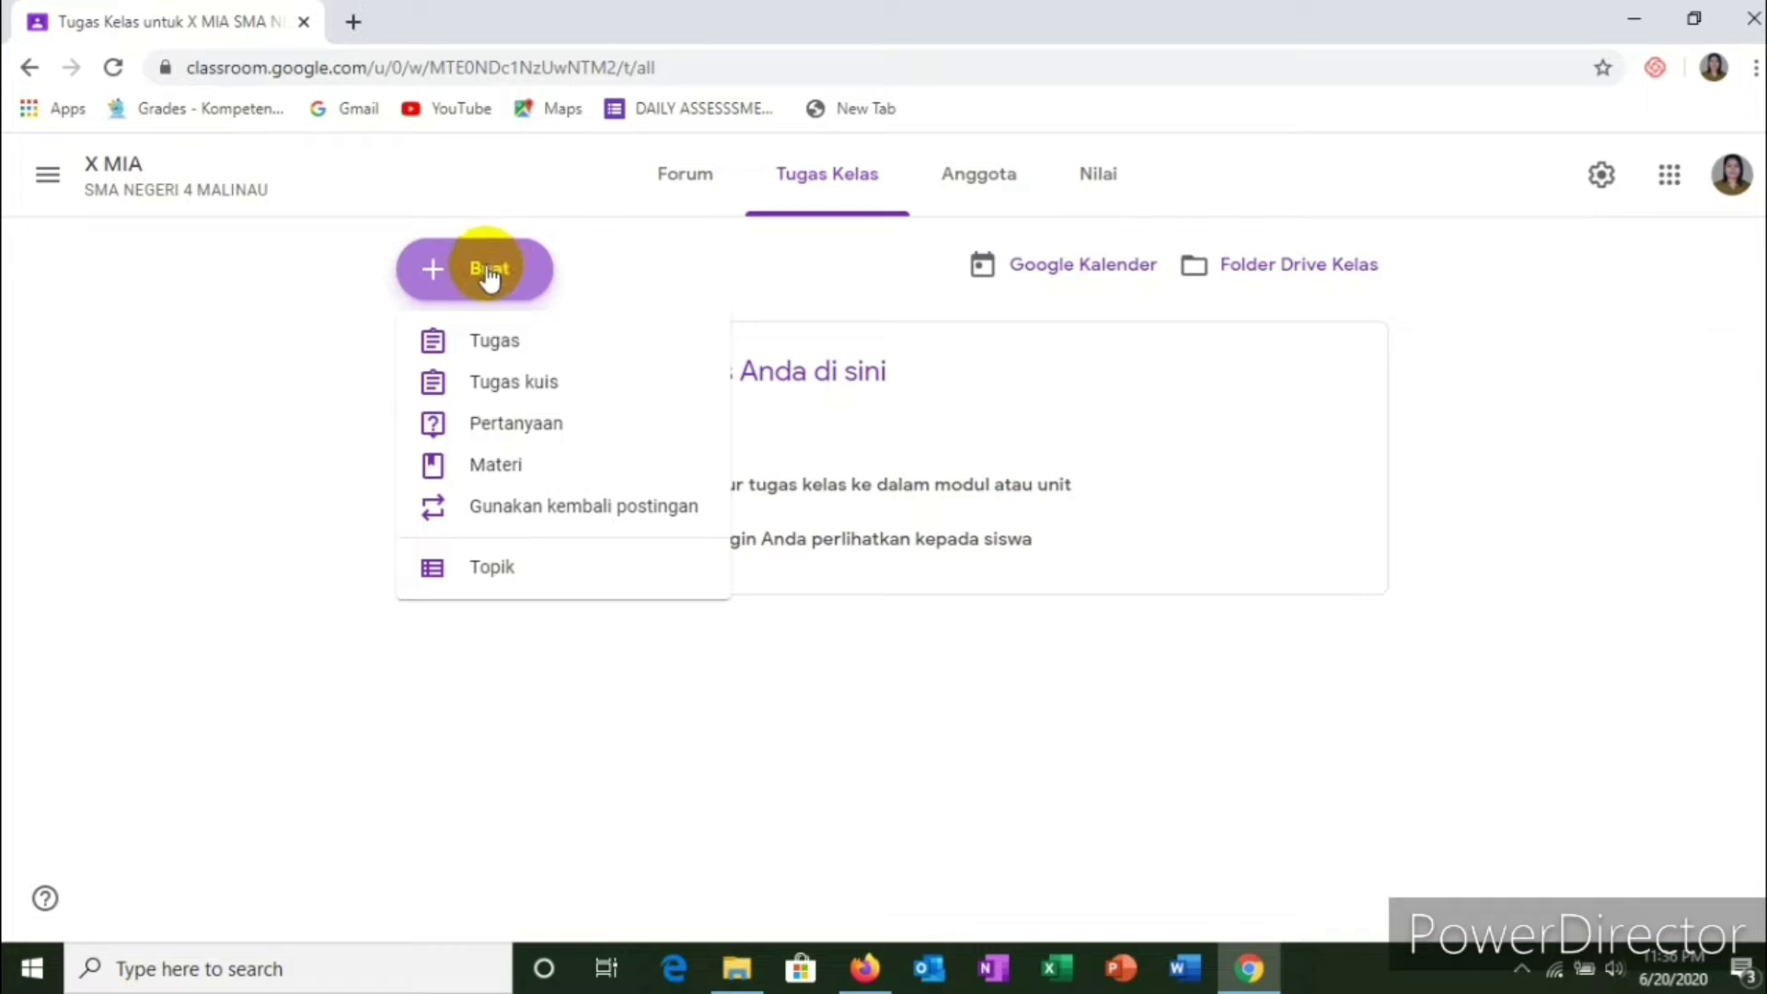
Step: Create a new classwork topic titled 'A. ABSENSI'
click(493, 574)
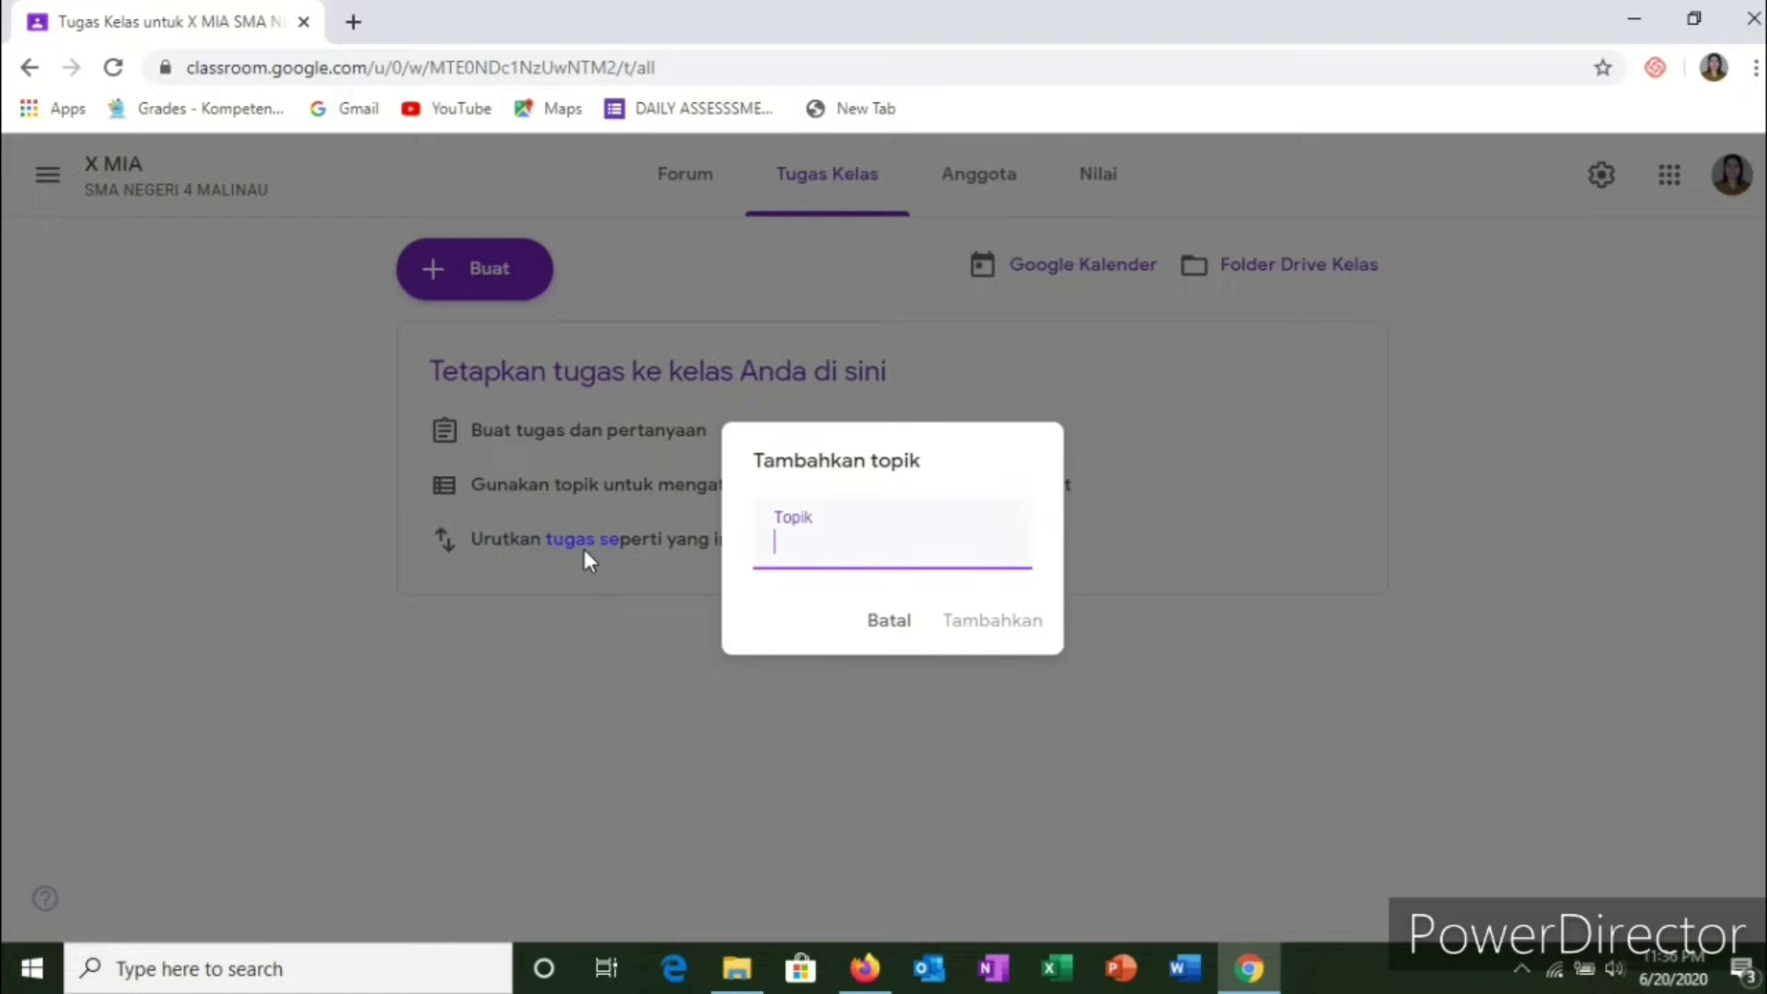
text(a)
key(BackSpace)
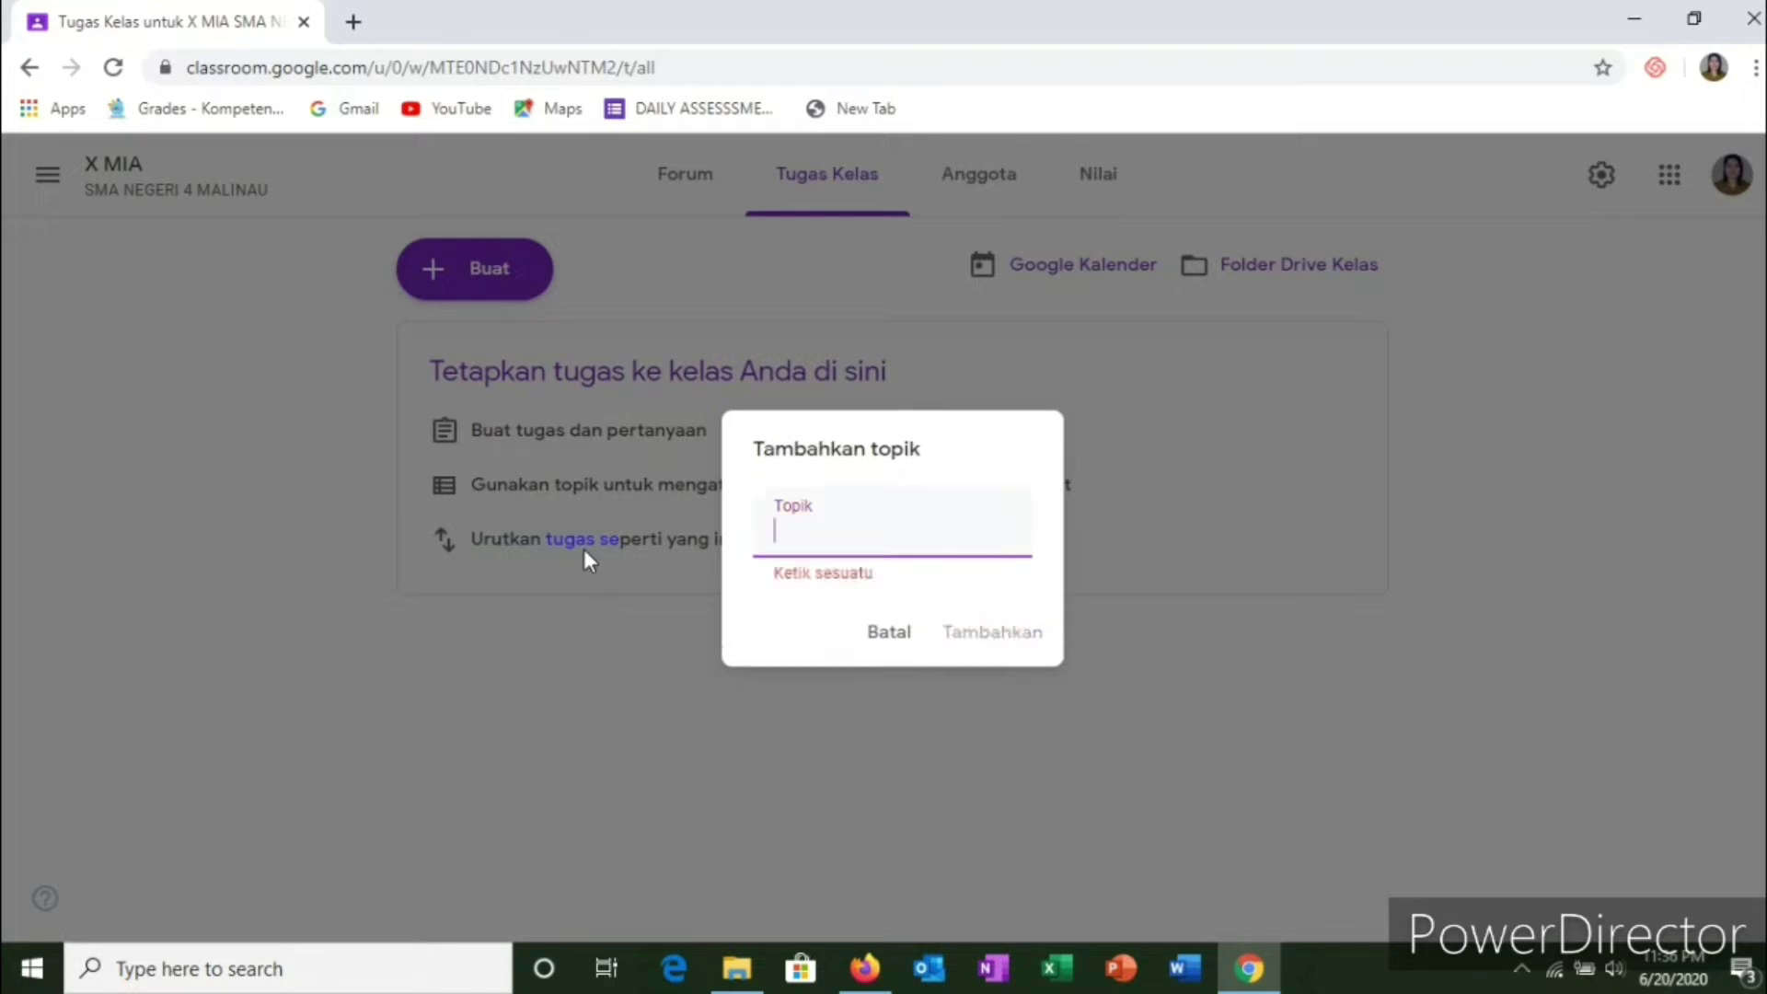
text(Ari)
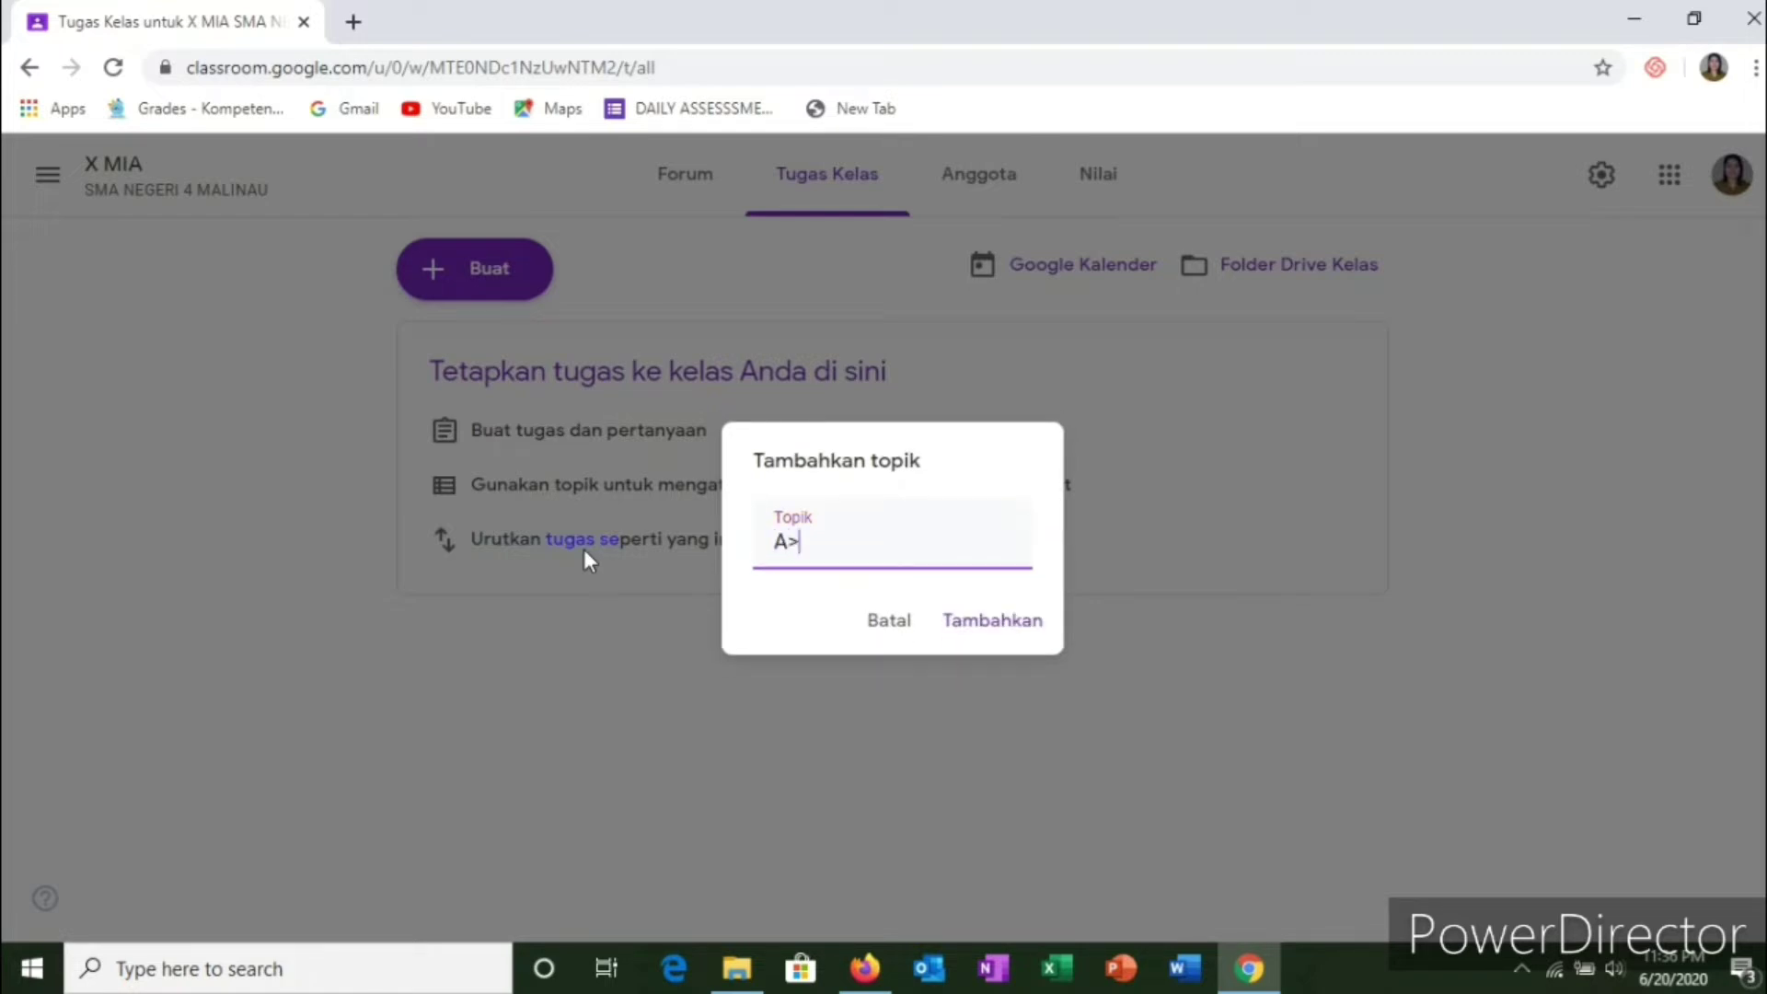
key(BackSpace)
key(BackSpace)
text(. ABSENSI)
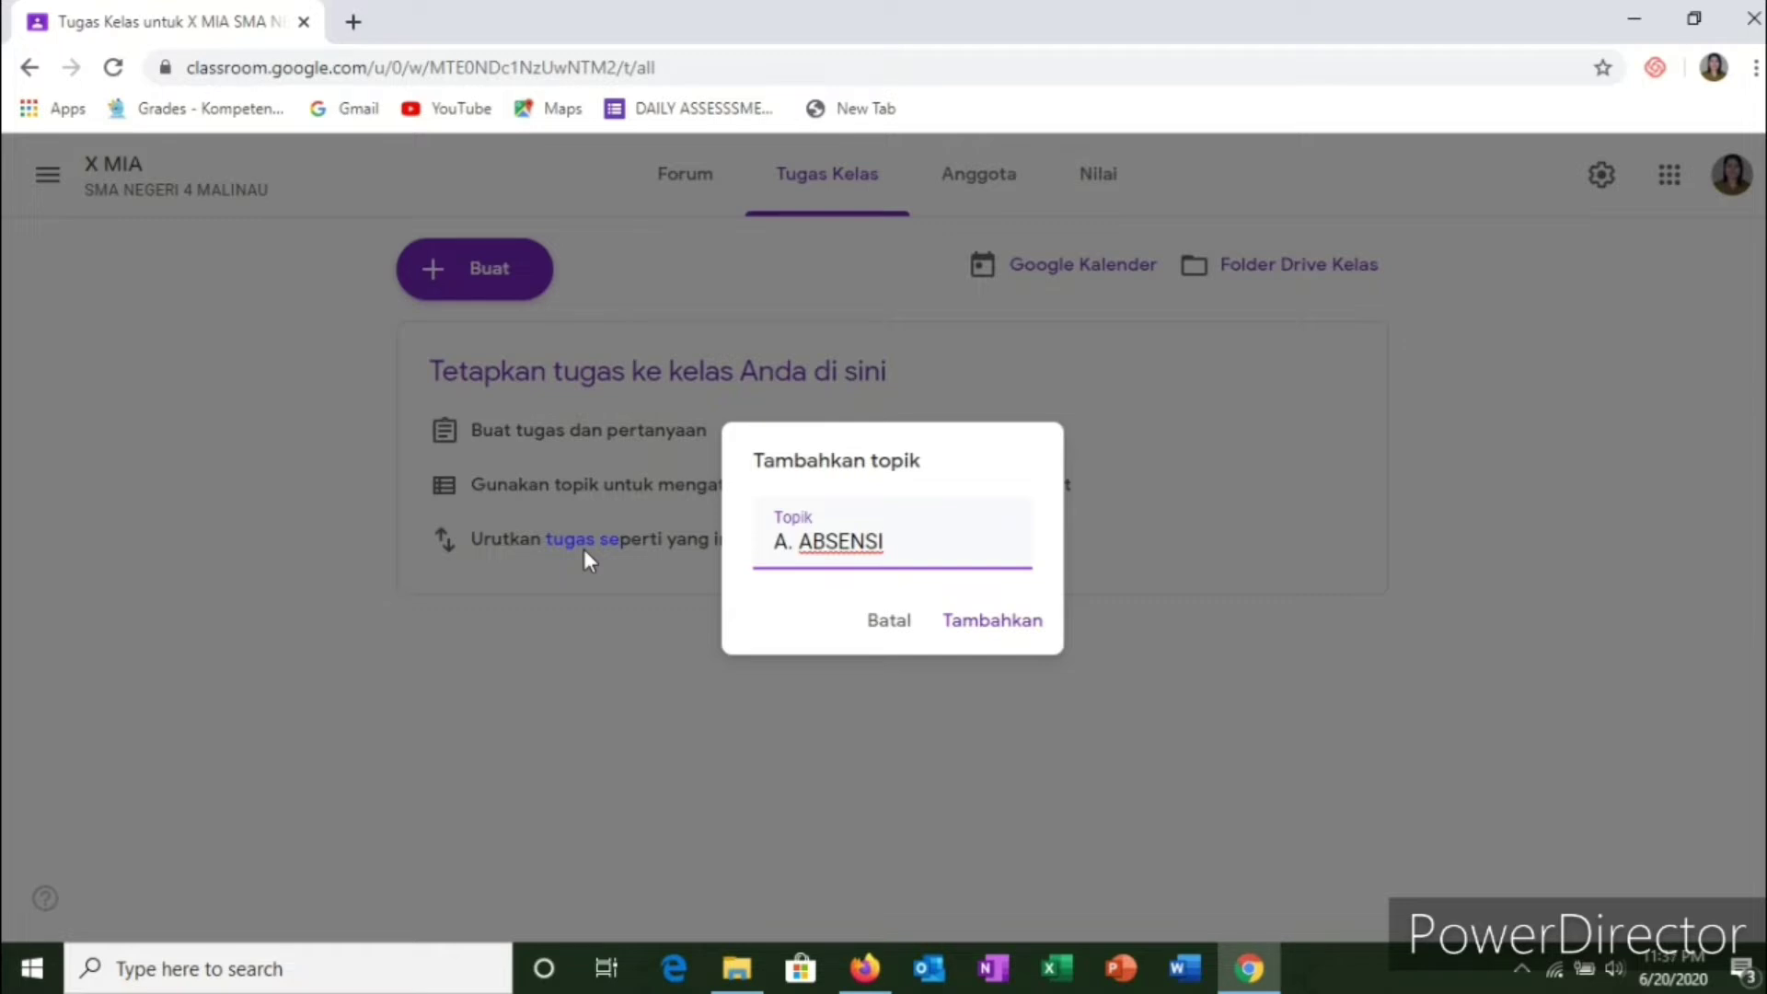
click(1001, 635)
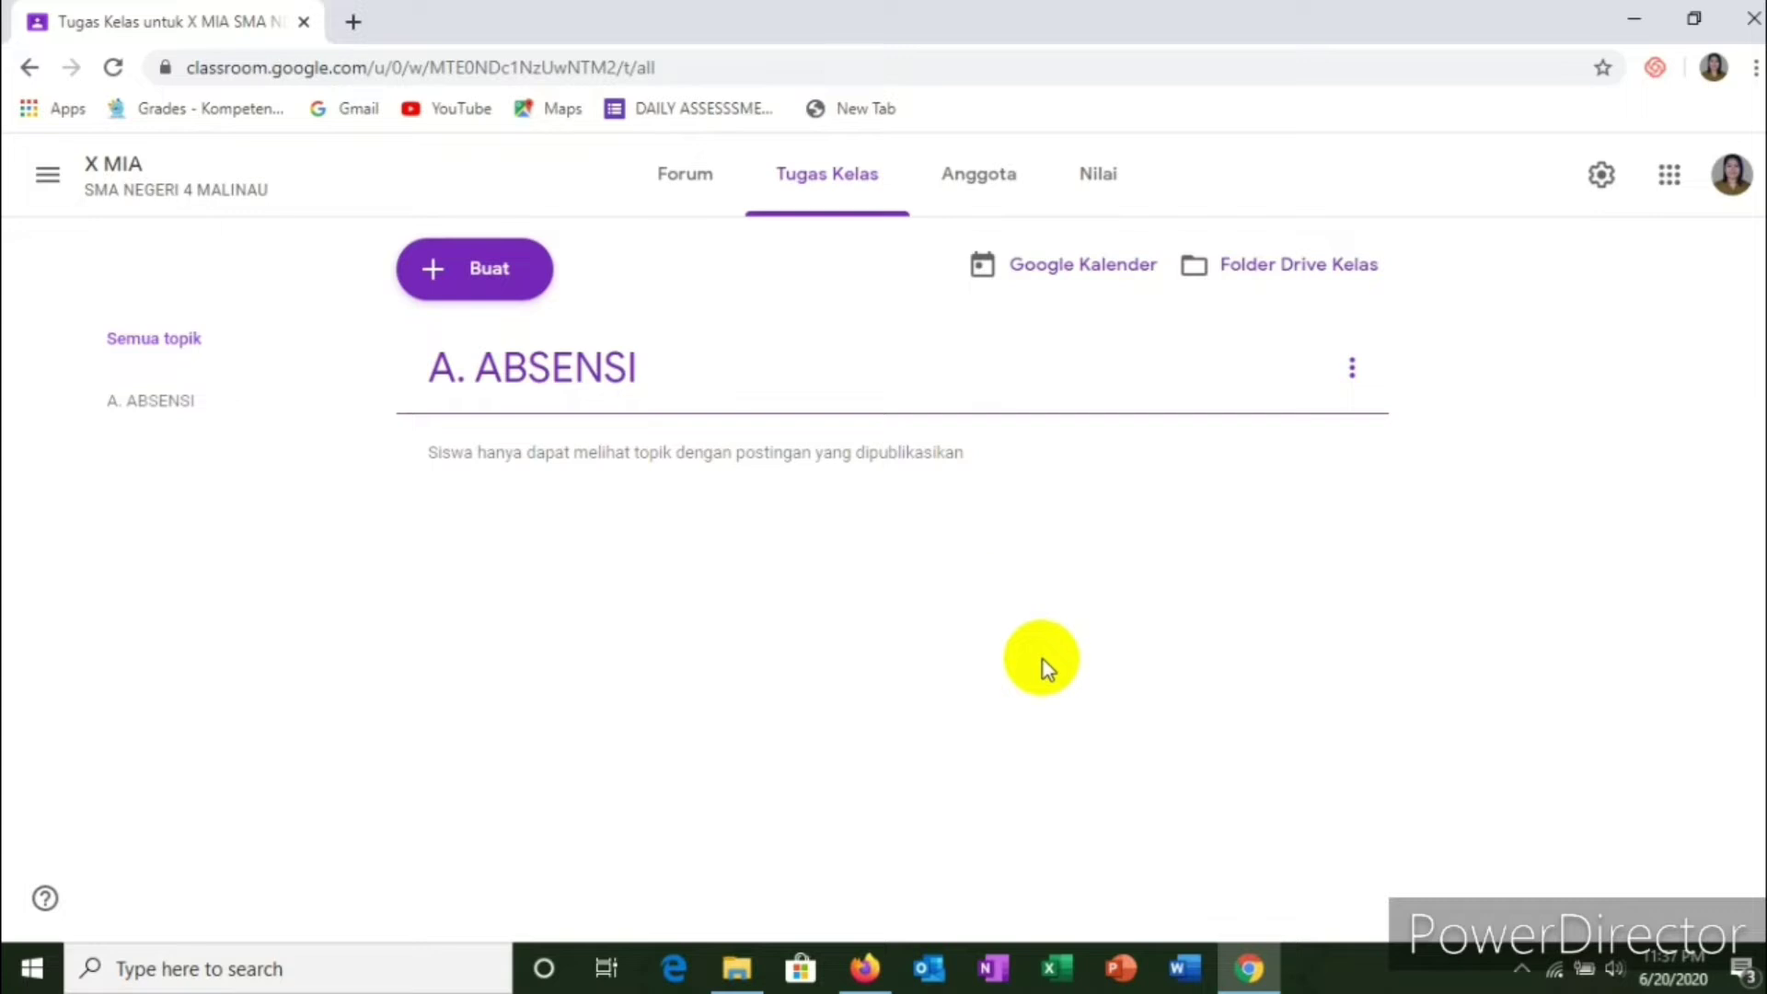
Step: Add the topics 'B. MATERI', 'C. TUGAS' and 'D. UJIAN' one after another
click(509, 283)
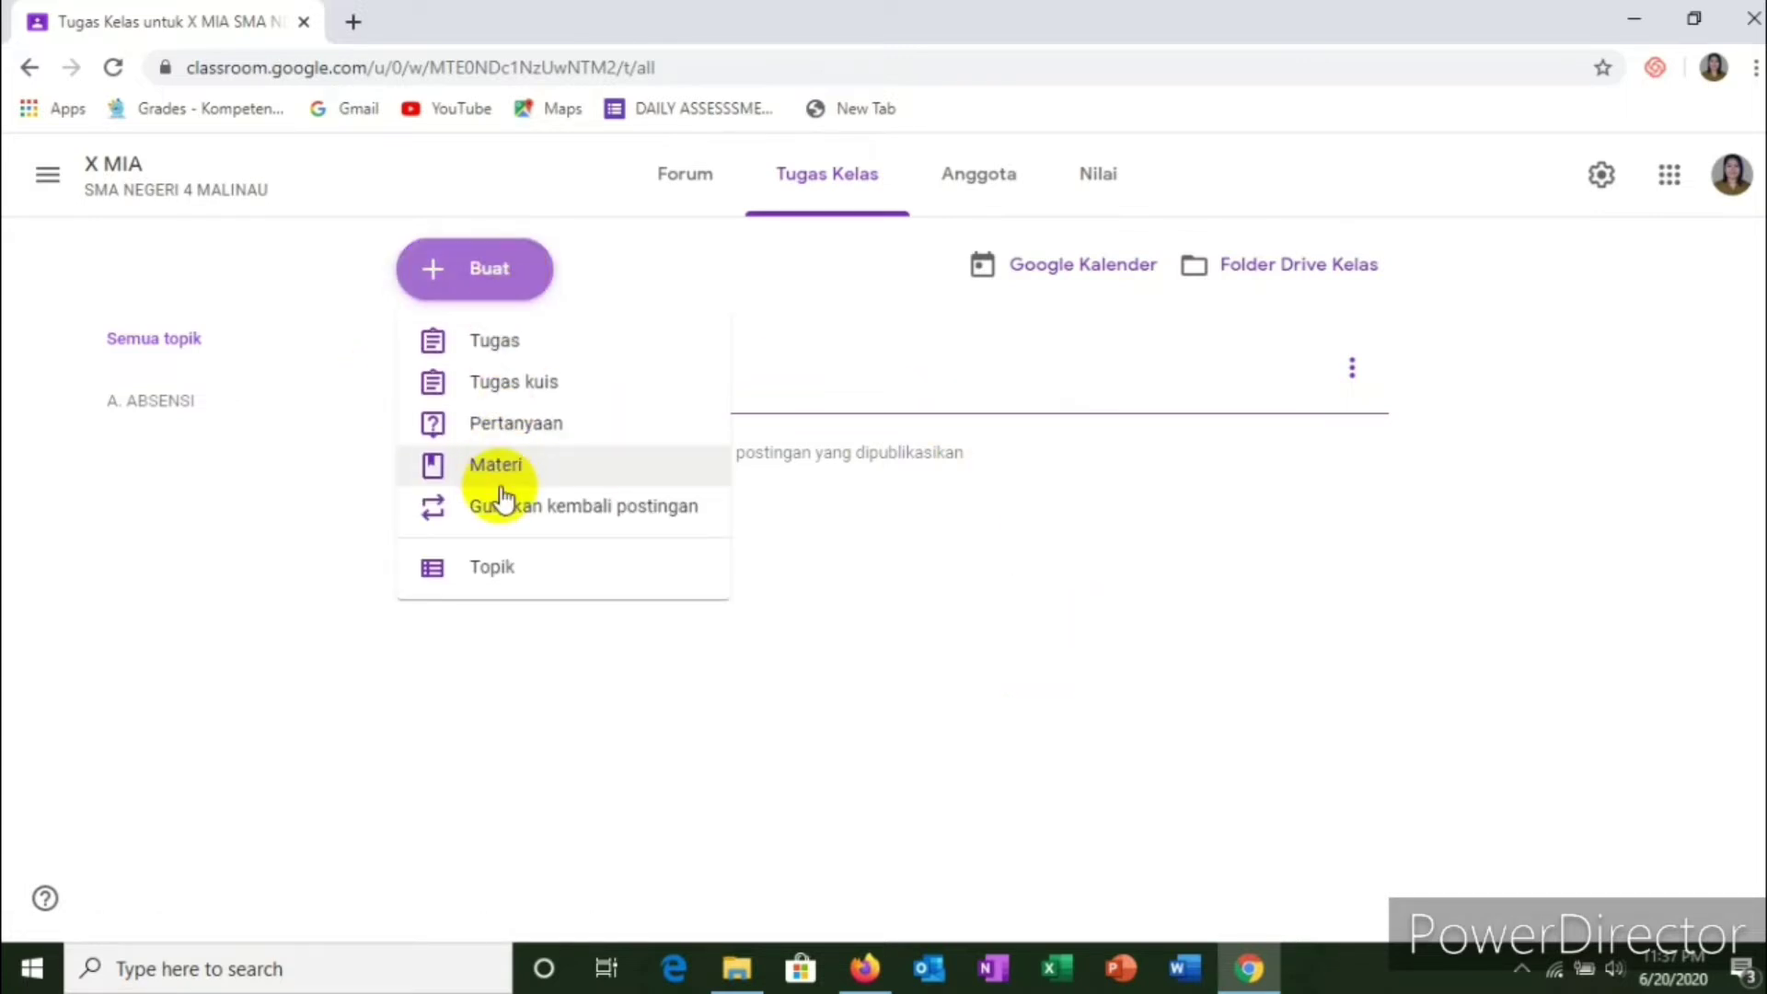
click(478, 580)
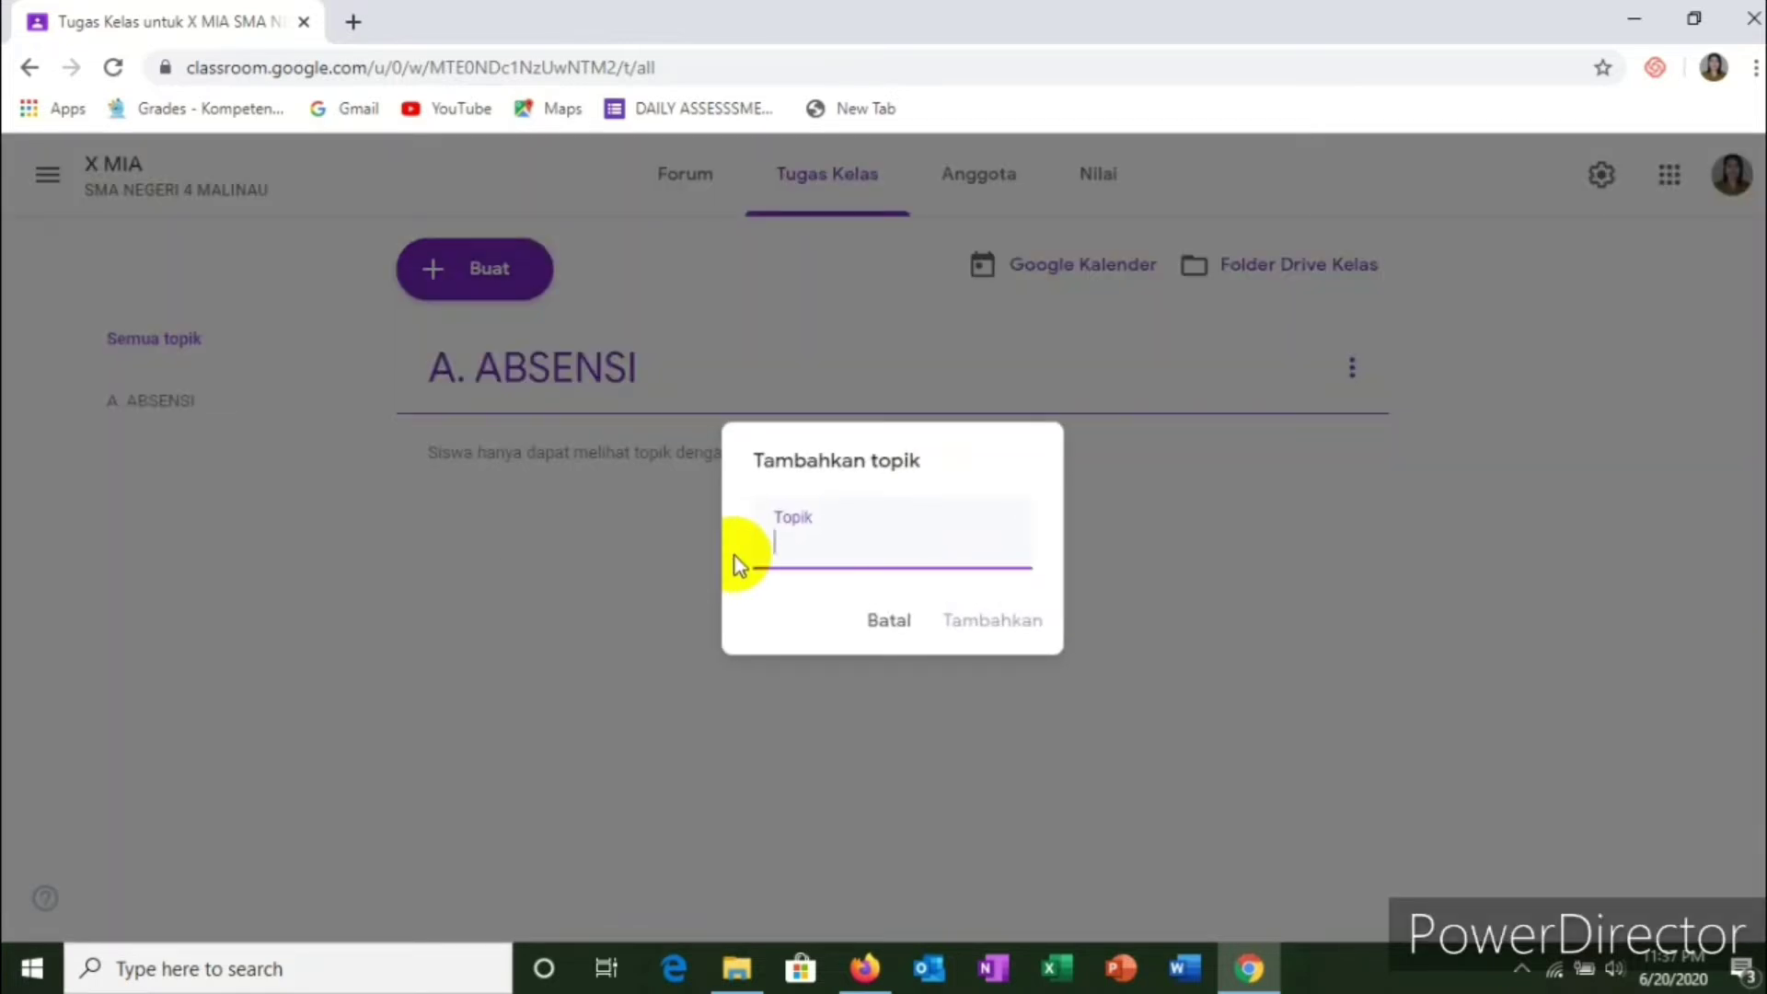
text(B. MATERI)
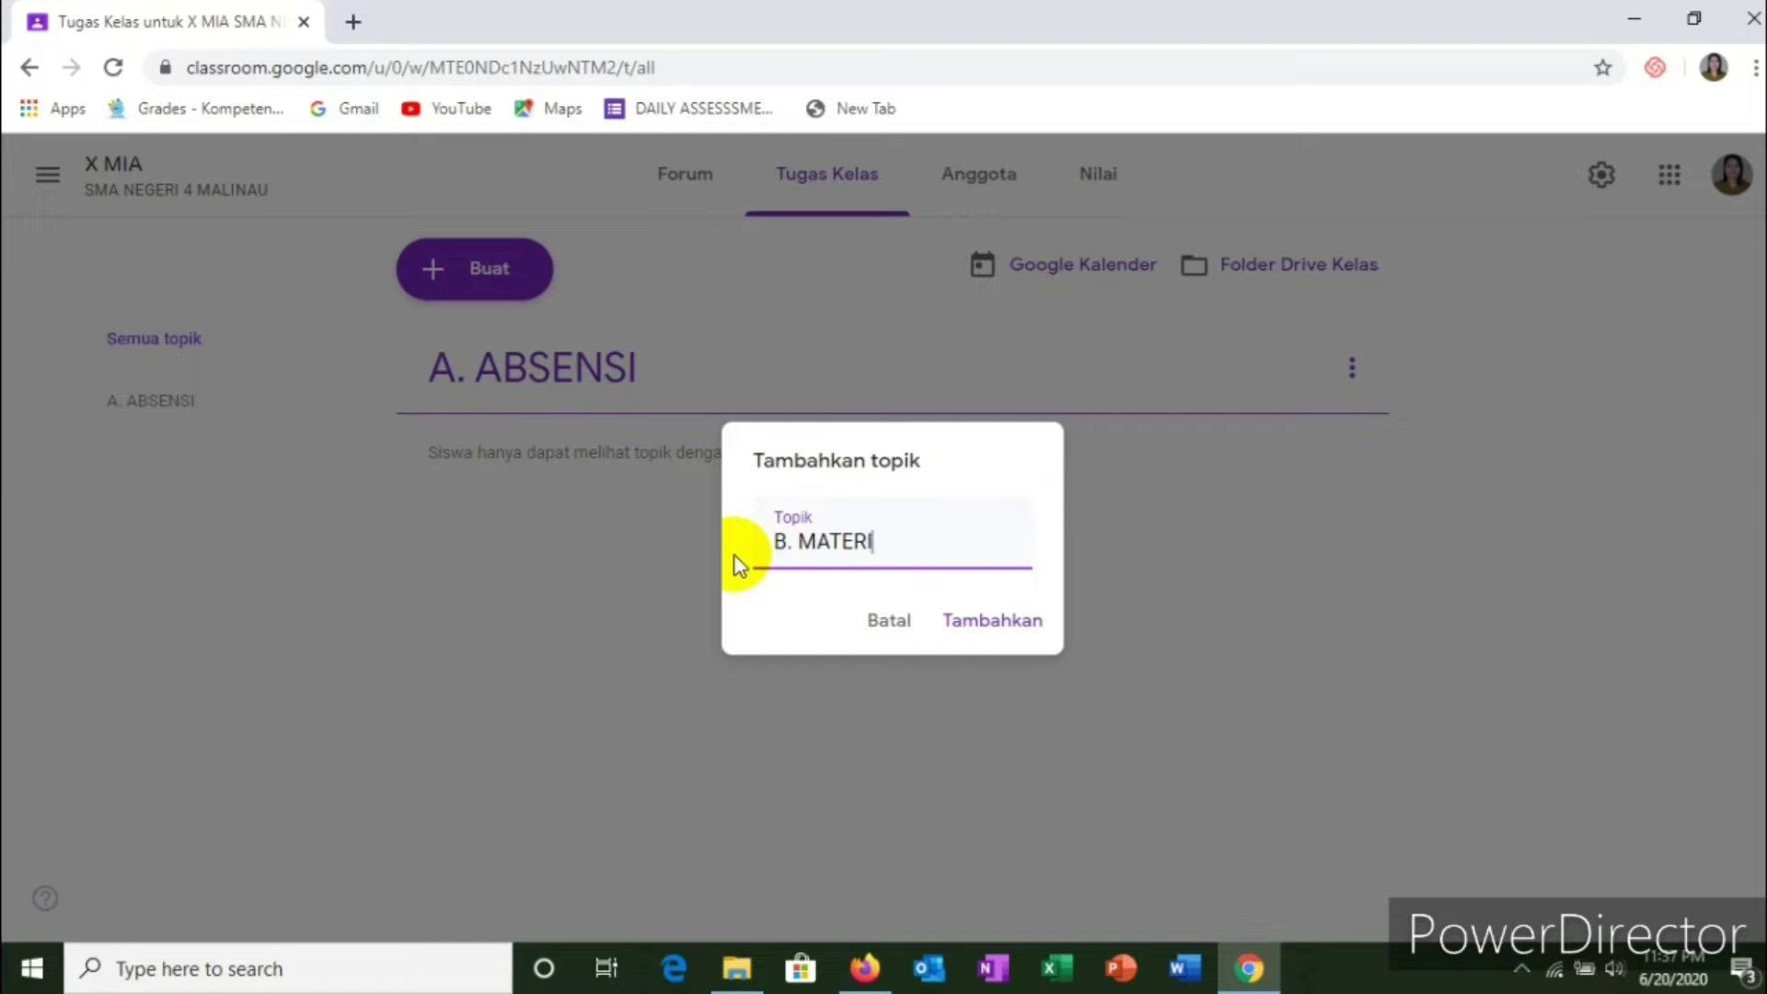
click(1002, 638)
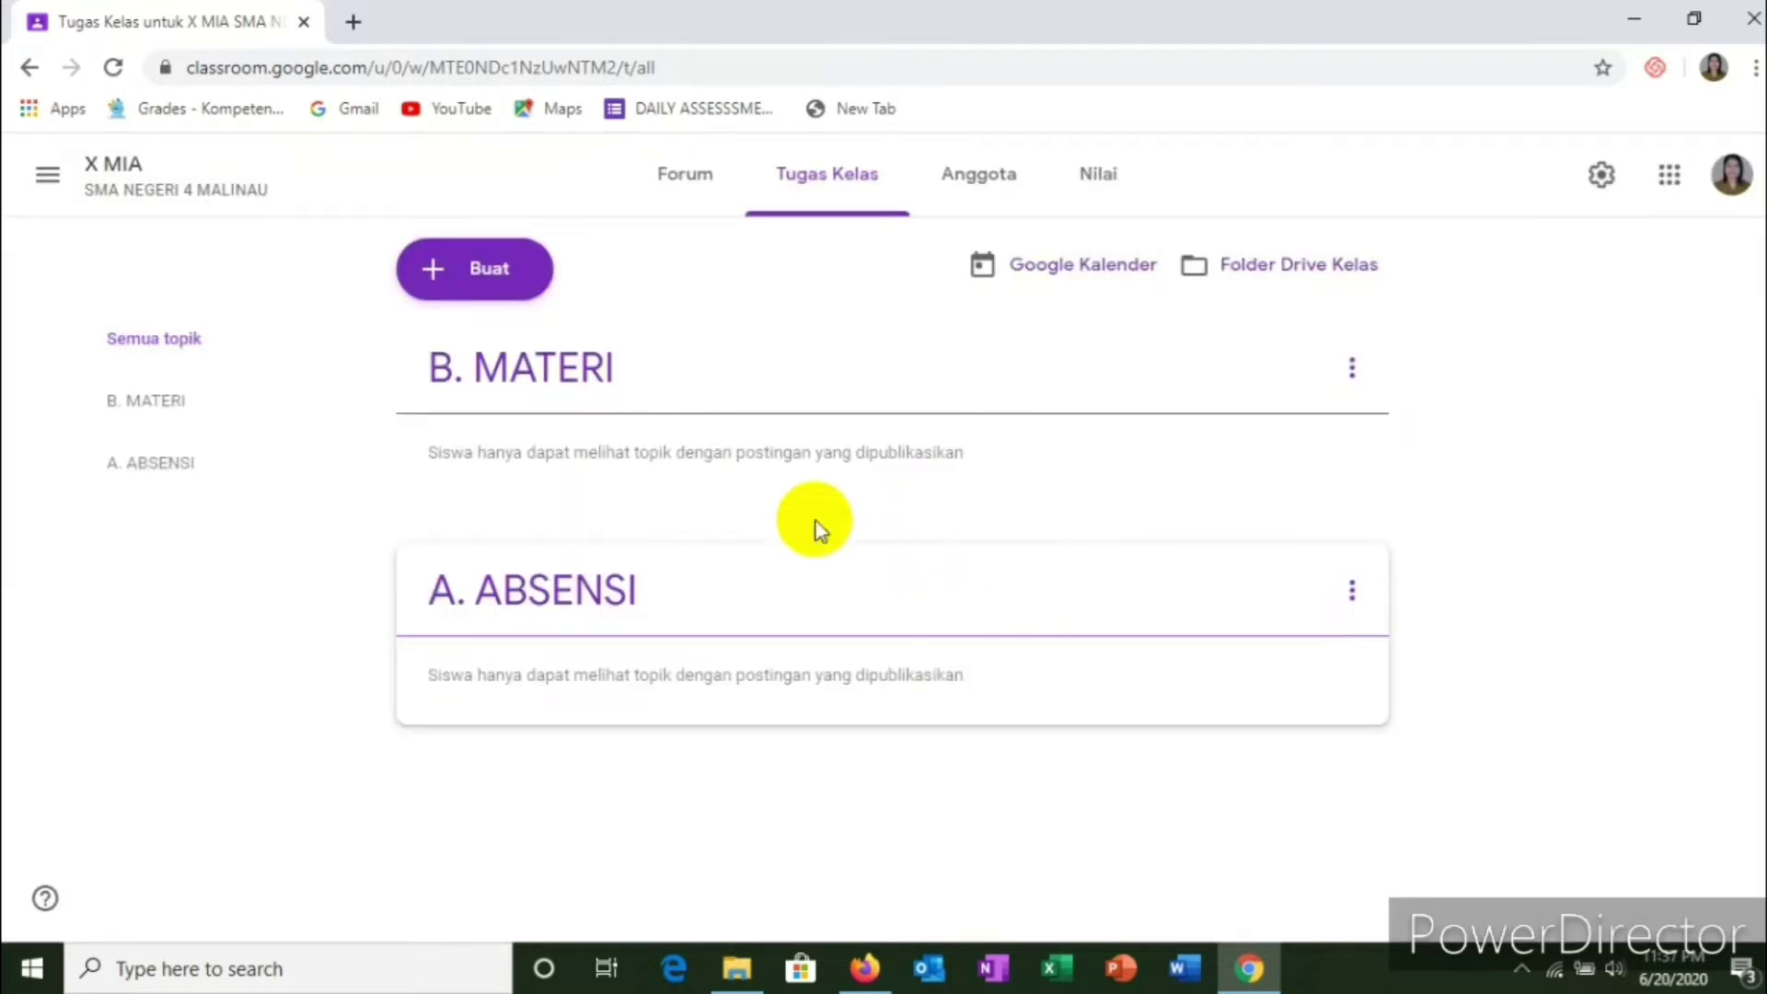
click(479, 276)
click(484, 572)
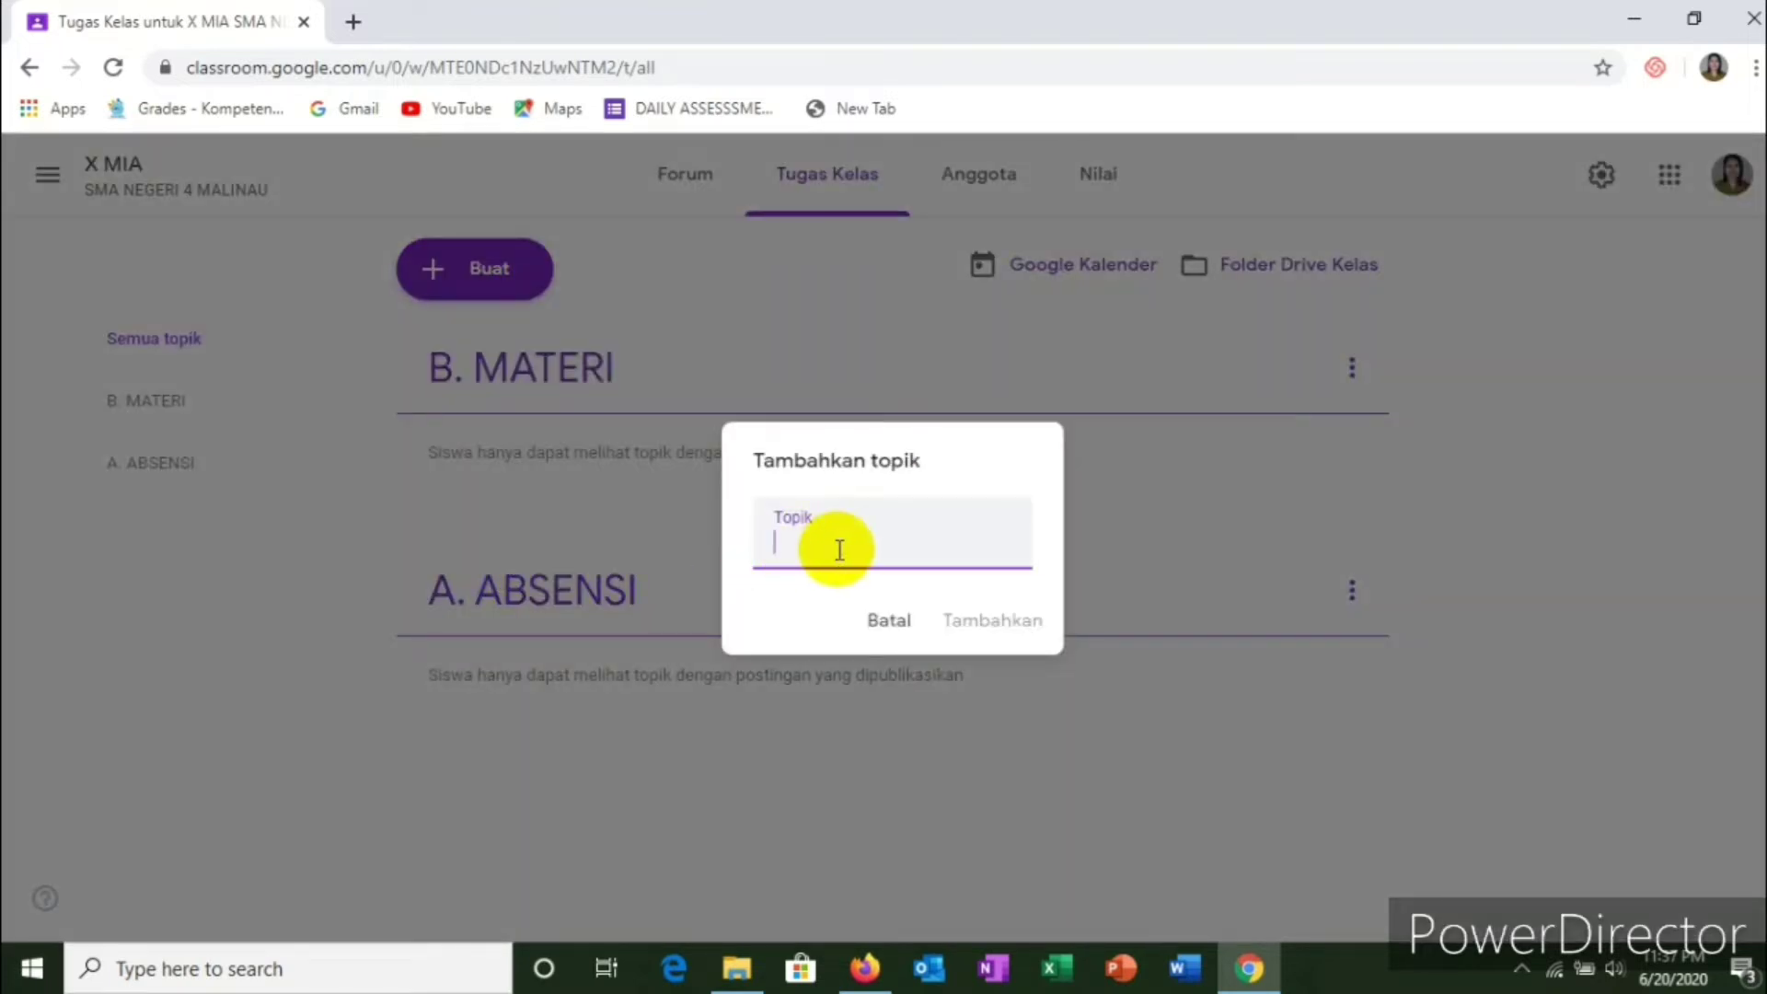
text(C>)
text( TUGAS)
click(971, 631)
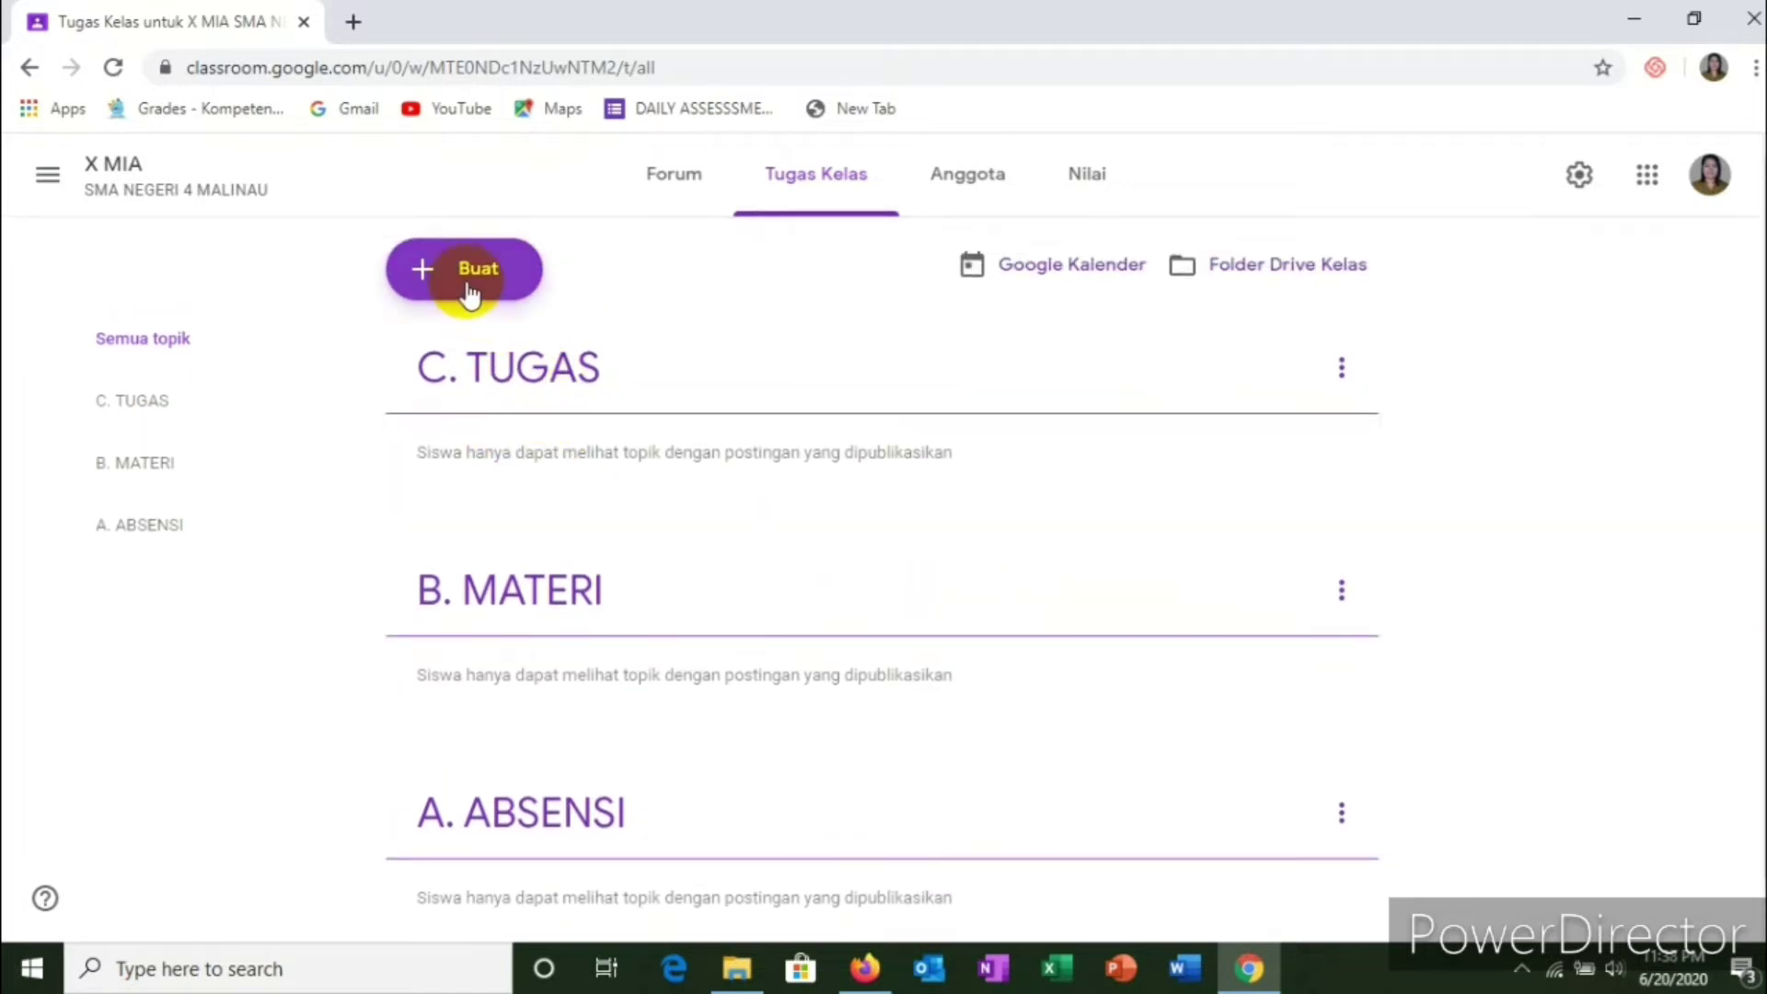
click(469, 292)
click(469, 573)
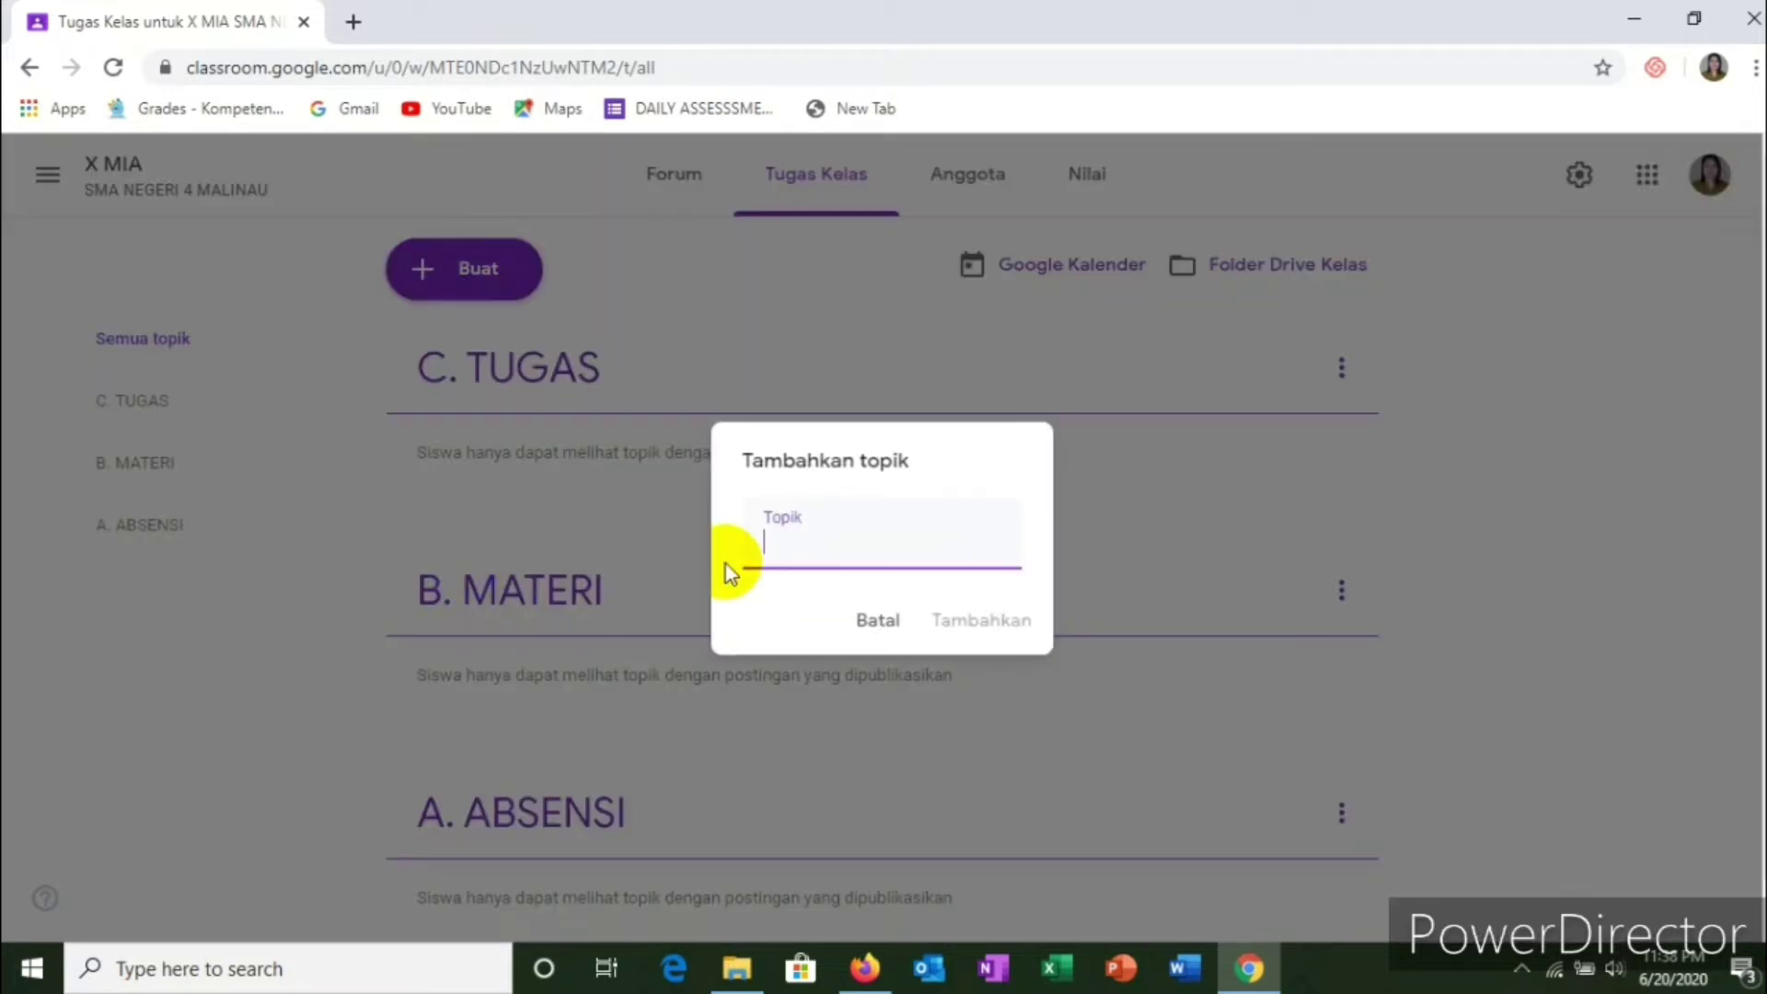
text(D. UJIAN)
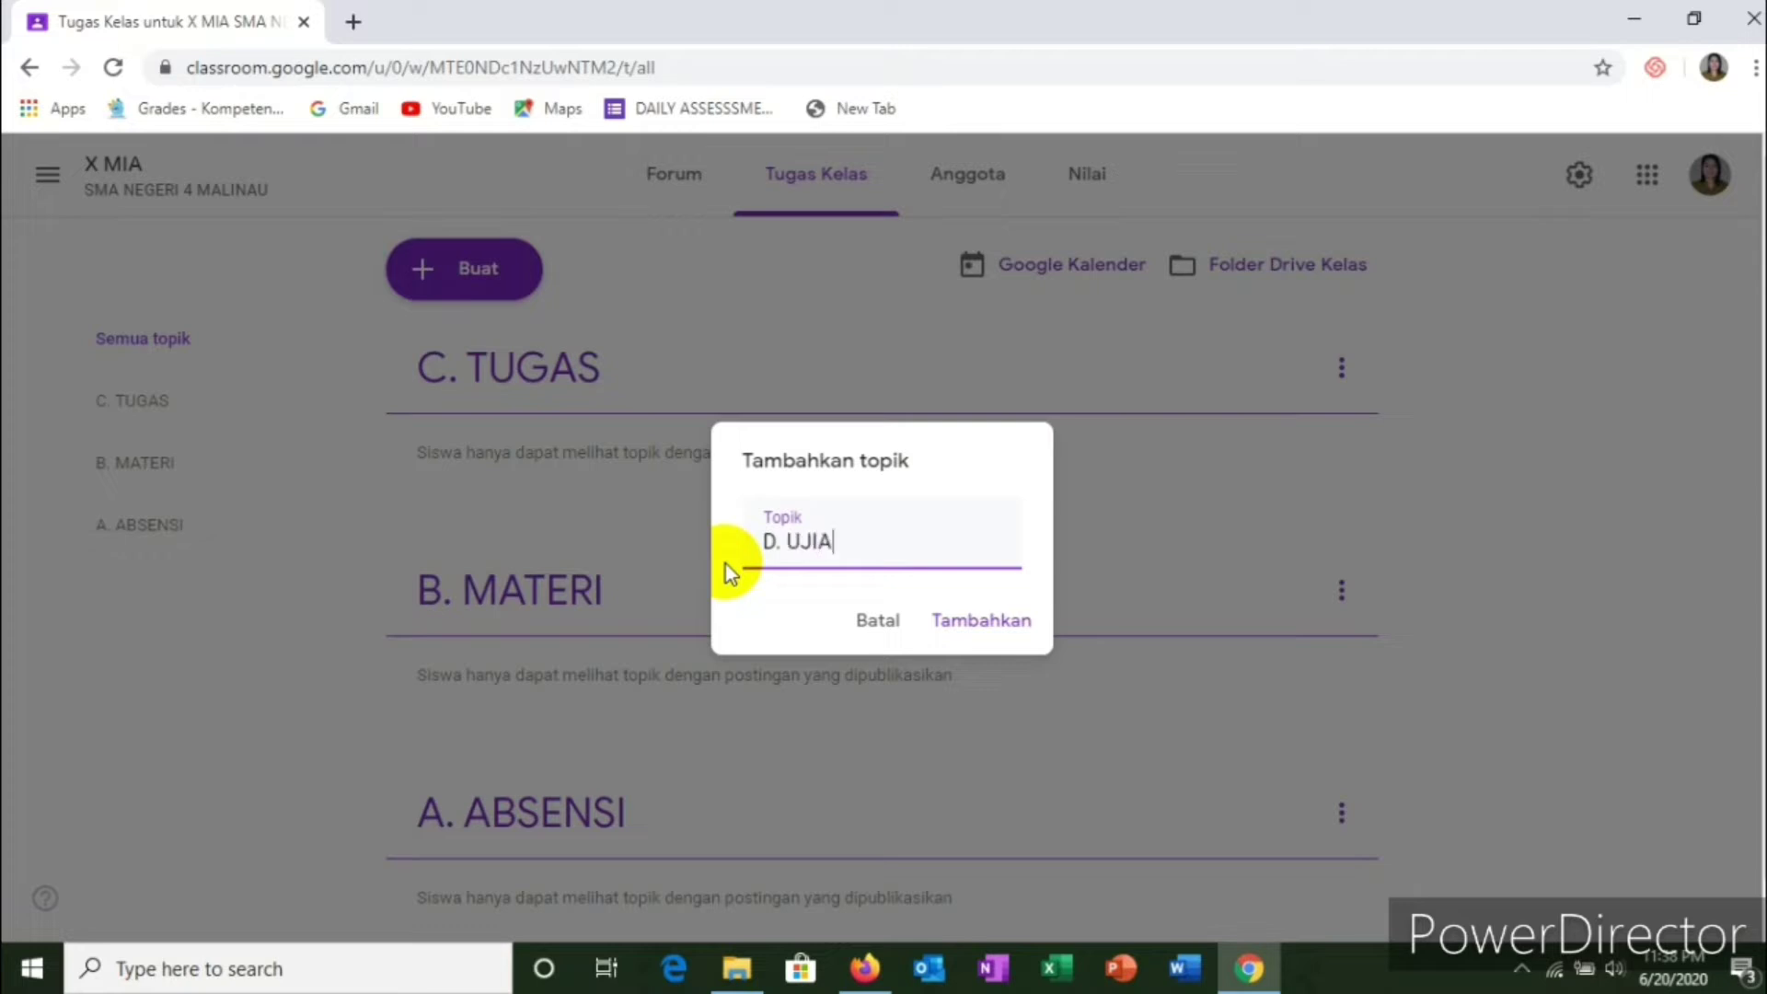
click(1013, 607)
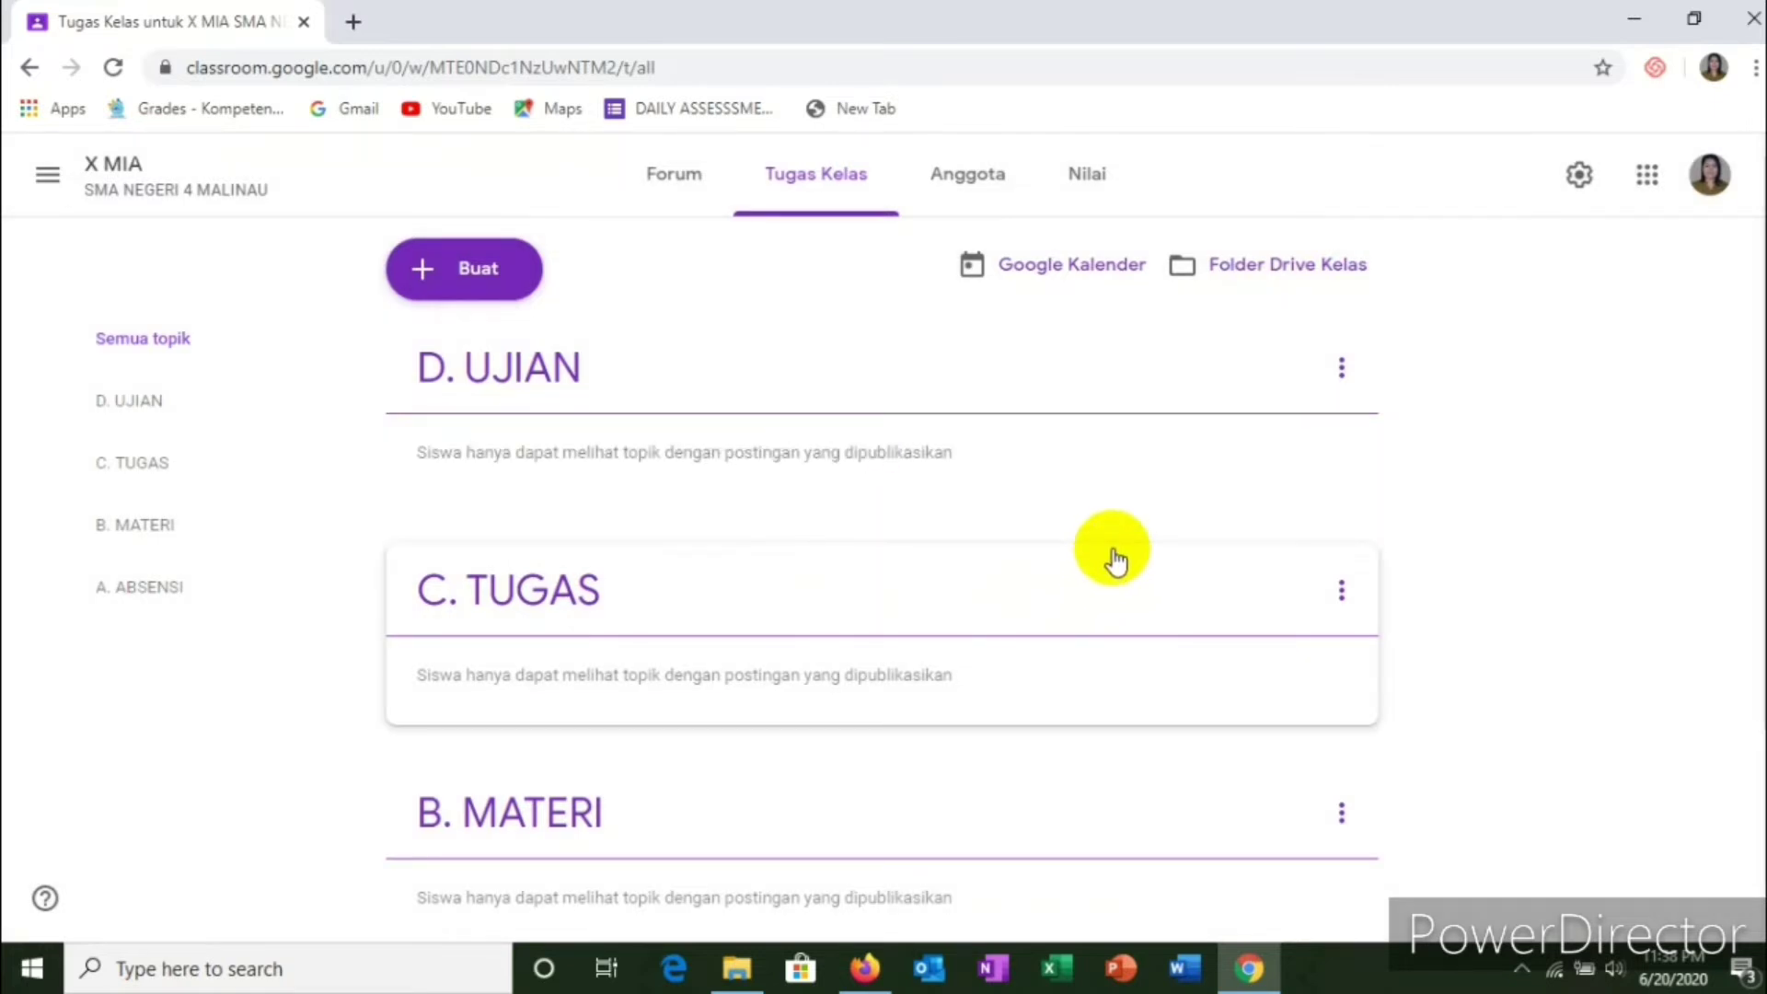
Step: Drag the A. ABSENSI topic to the top of the classwork page
scroll(915, 545, down, 3)
scroll(916, 545, up, 3)
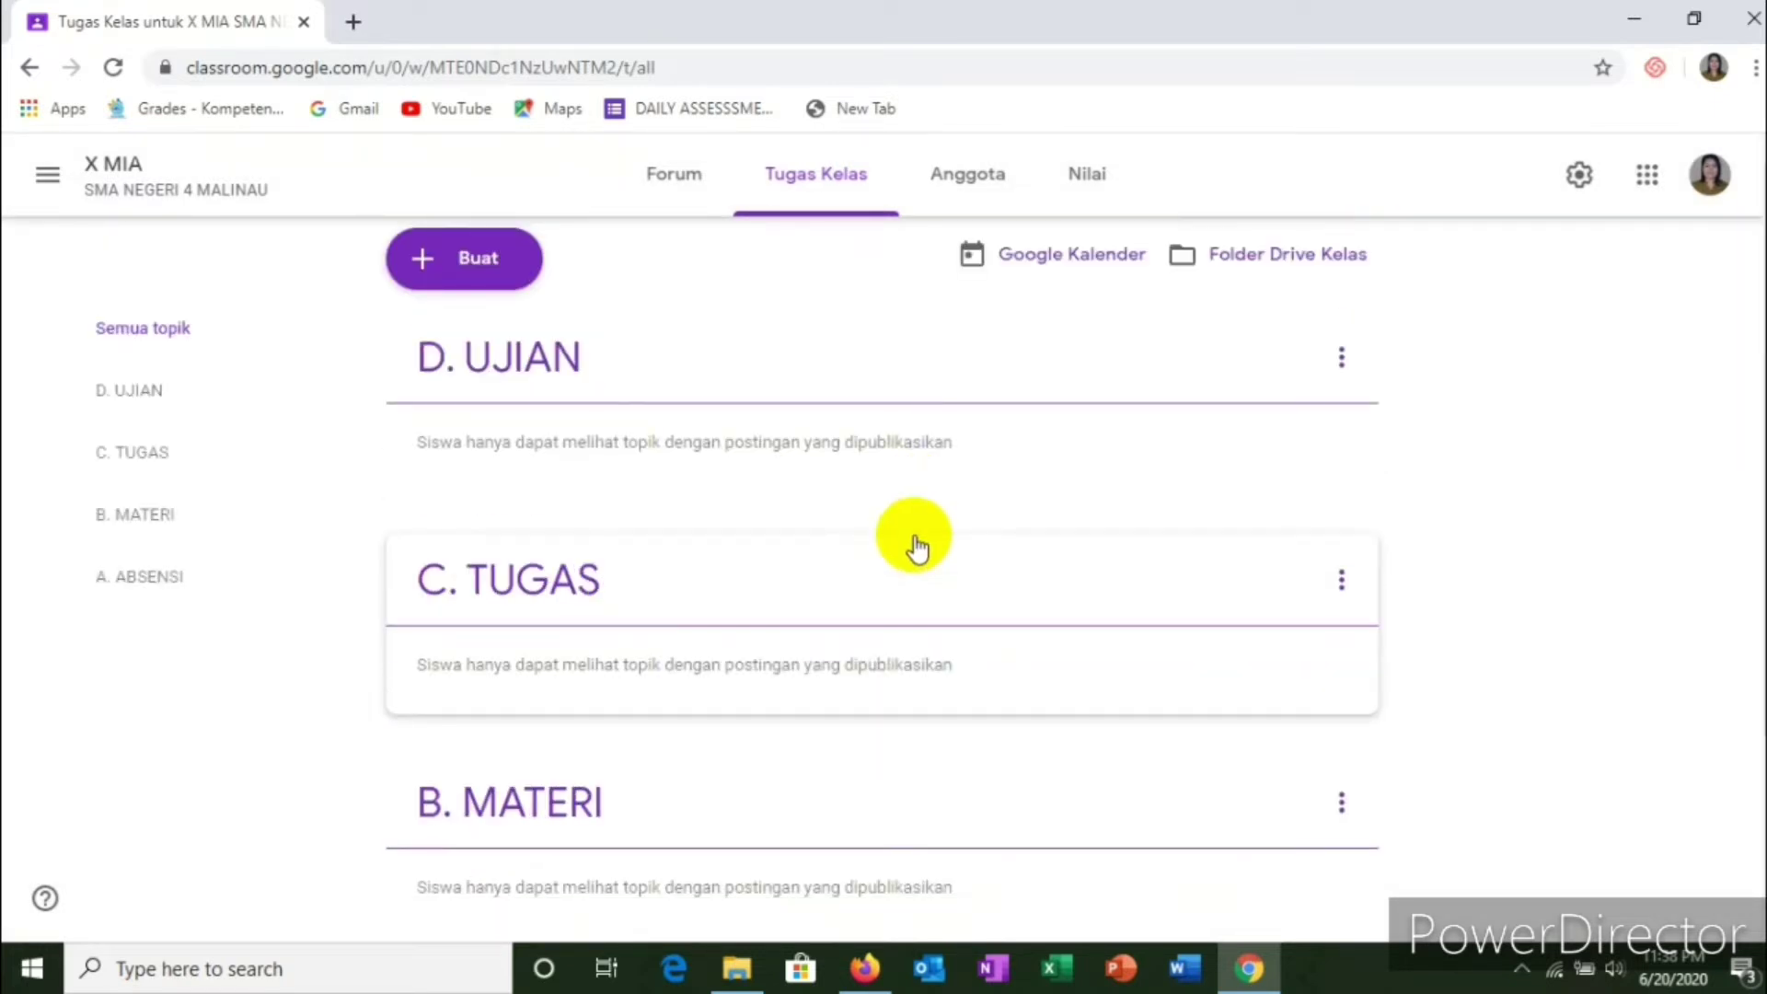
scroll(902, 608, down, 3)
scroll(889, 635, up, 3)
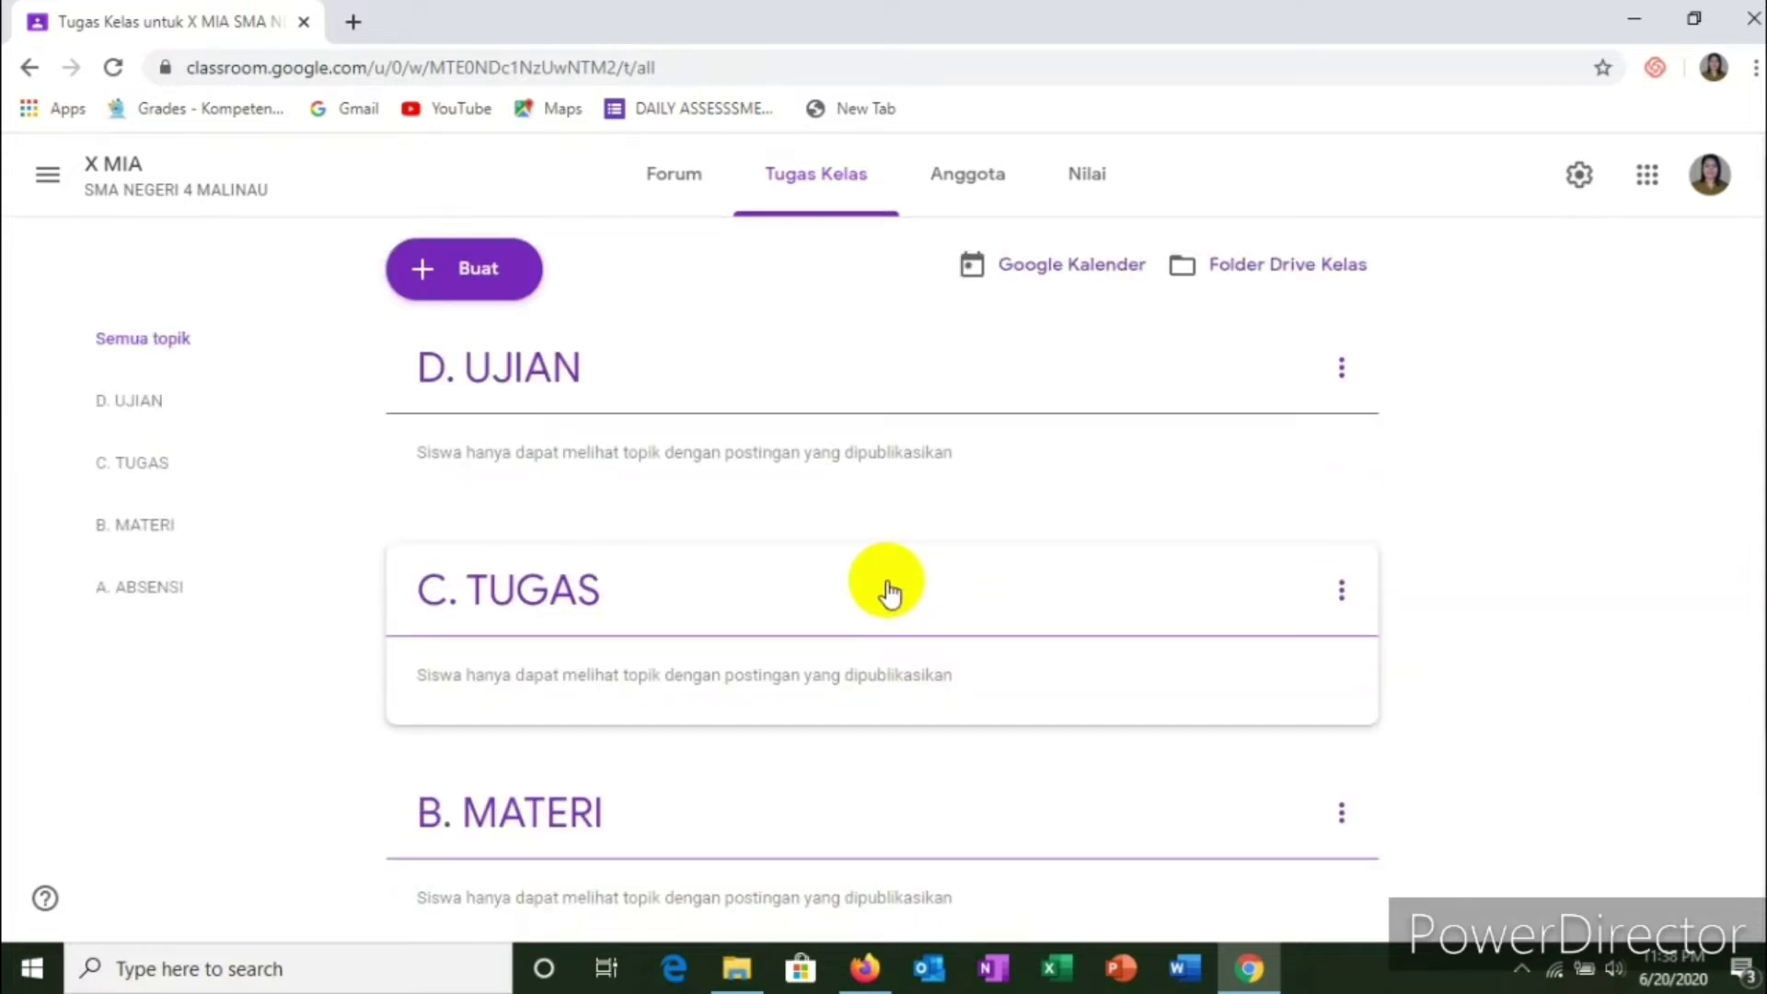
scroll(892, 529, down, 3)
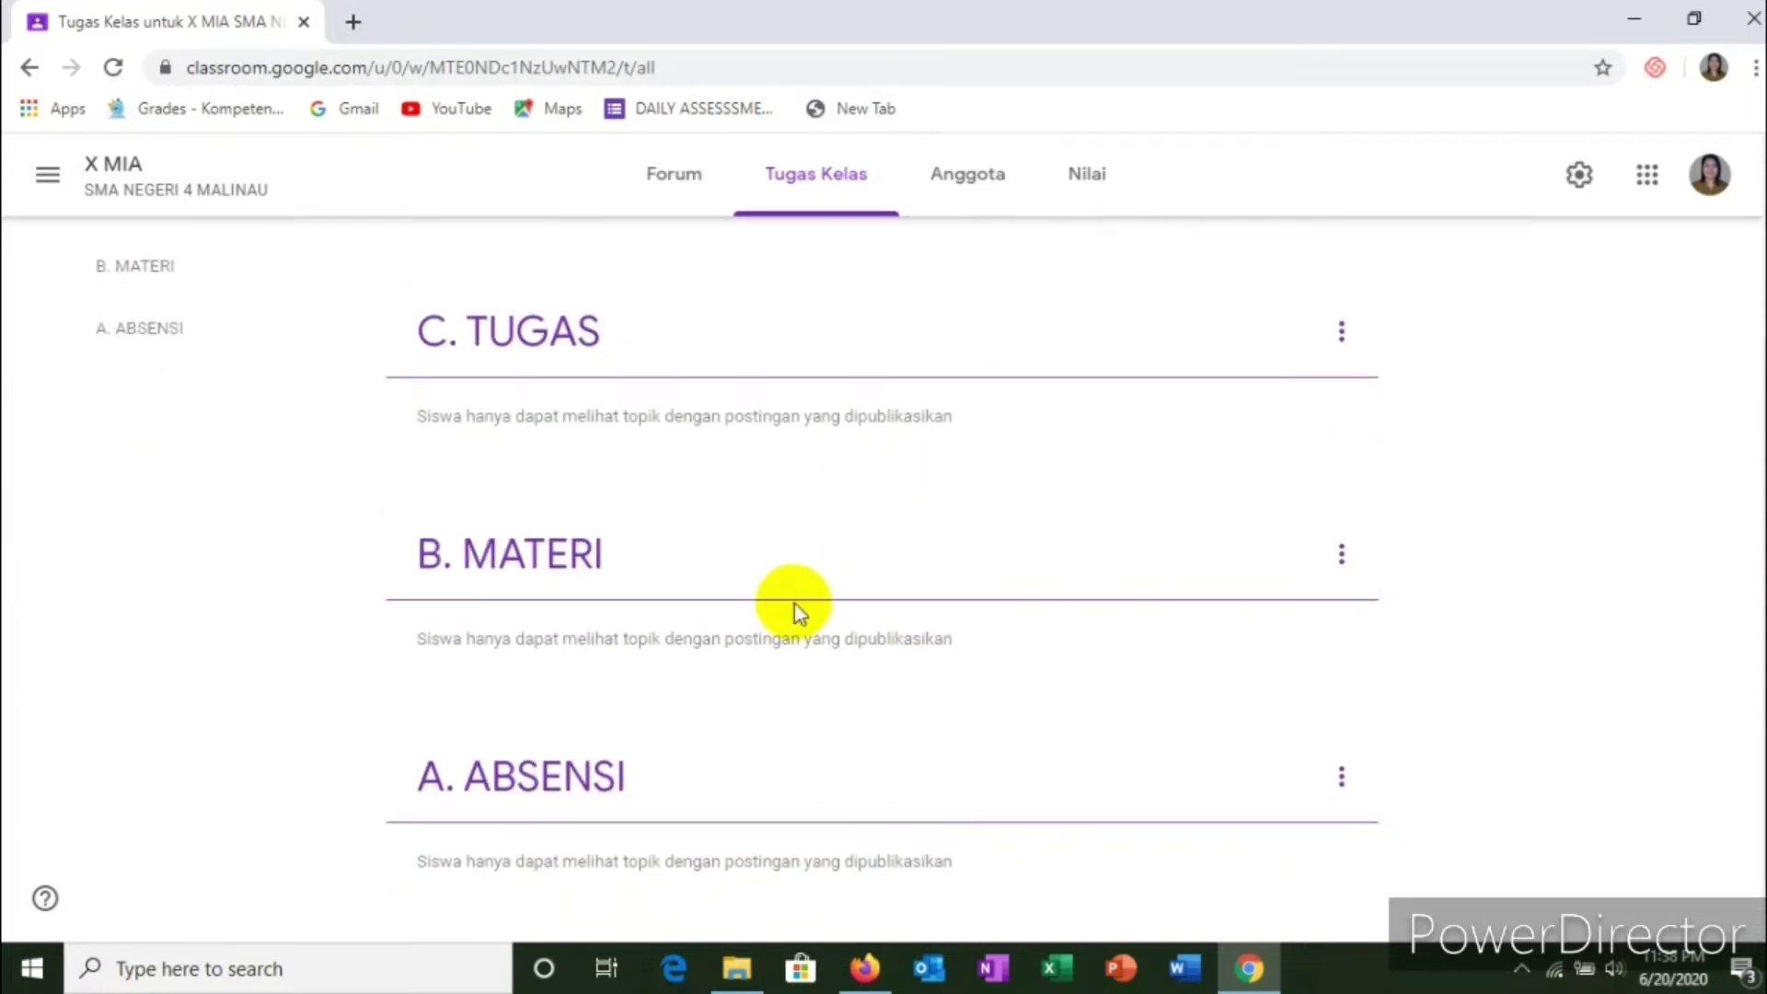
scroll(763, 635, up, 1)
scroll(736, 661, down, 1)
scroll(589, 764, up, 1)
scroll(580, 783, down, 1)
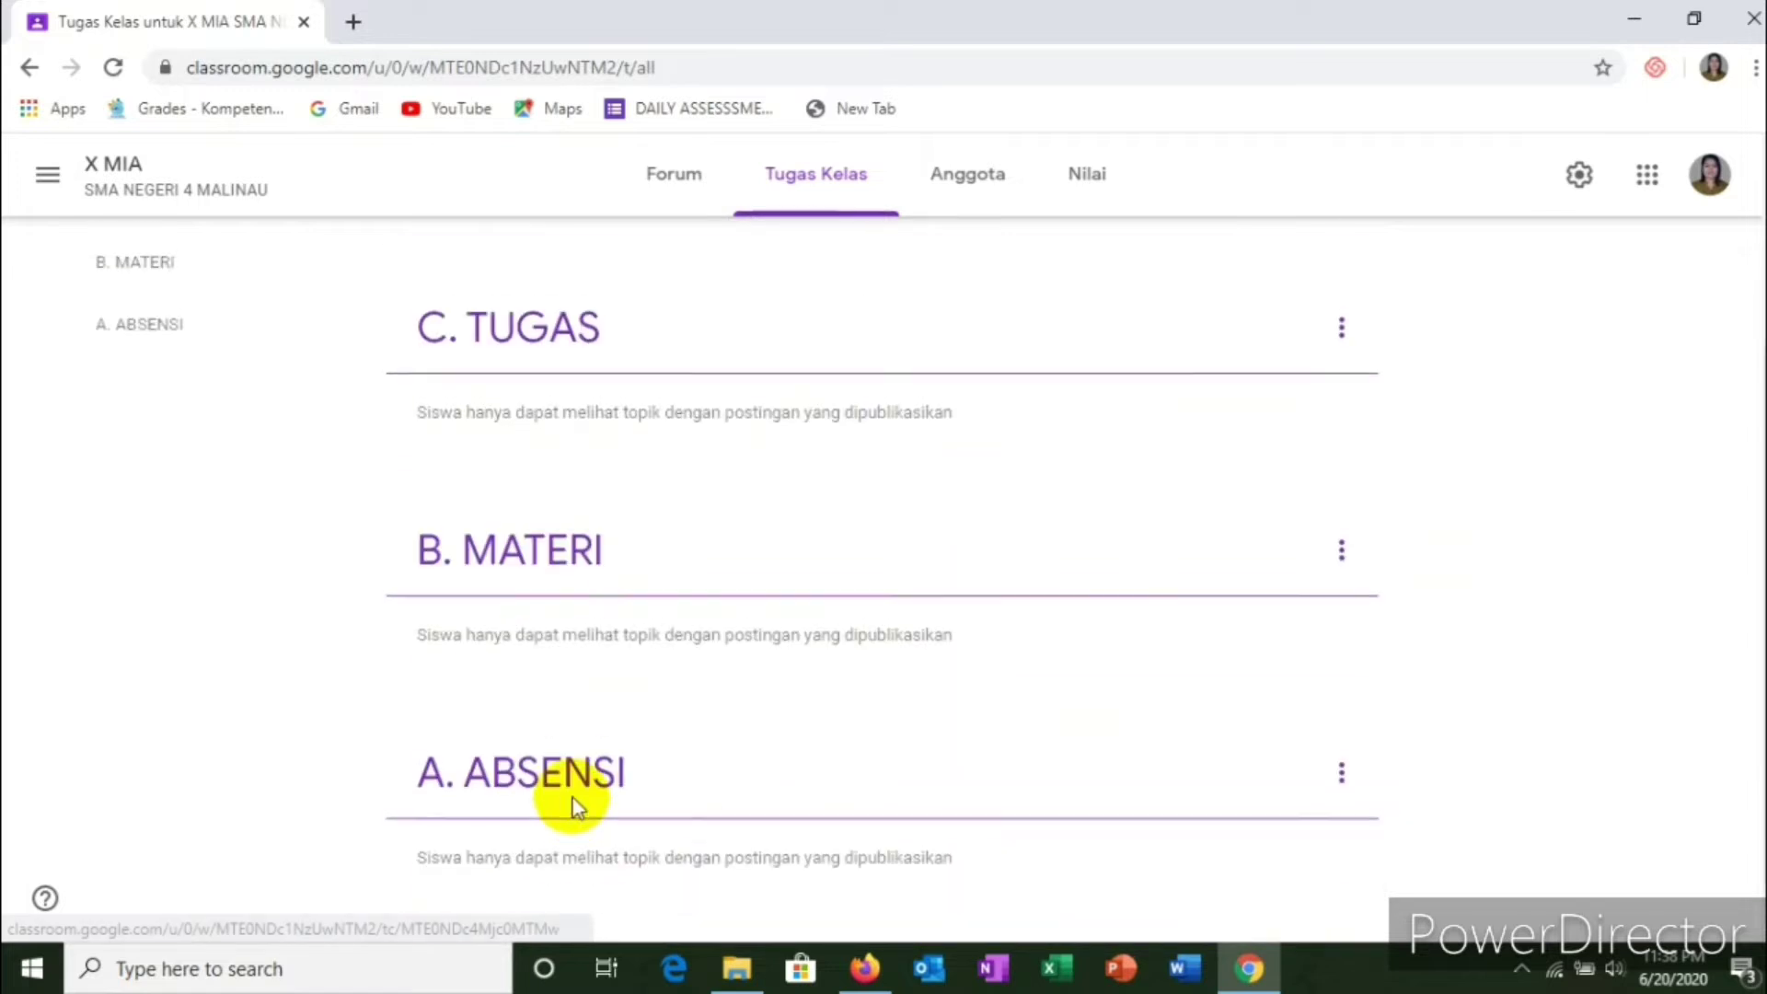
drag(566, 800, 681, 193)
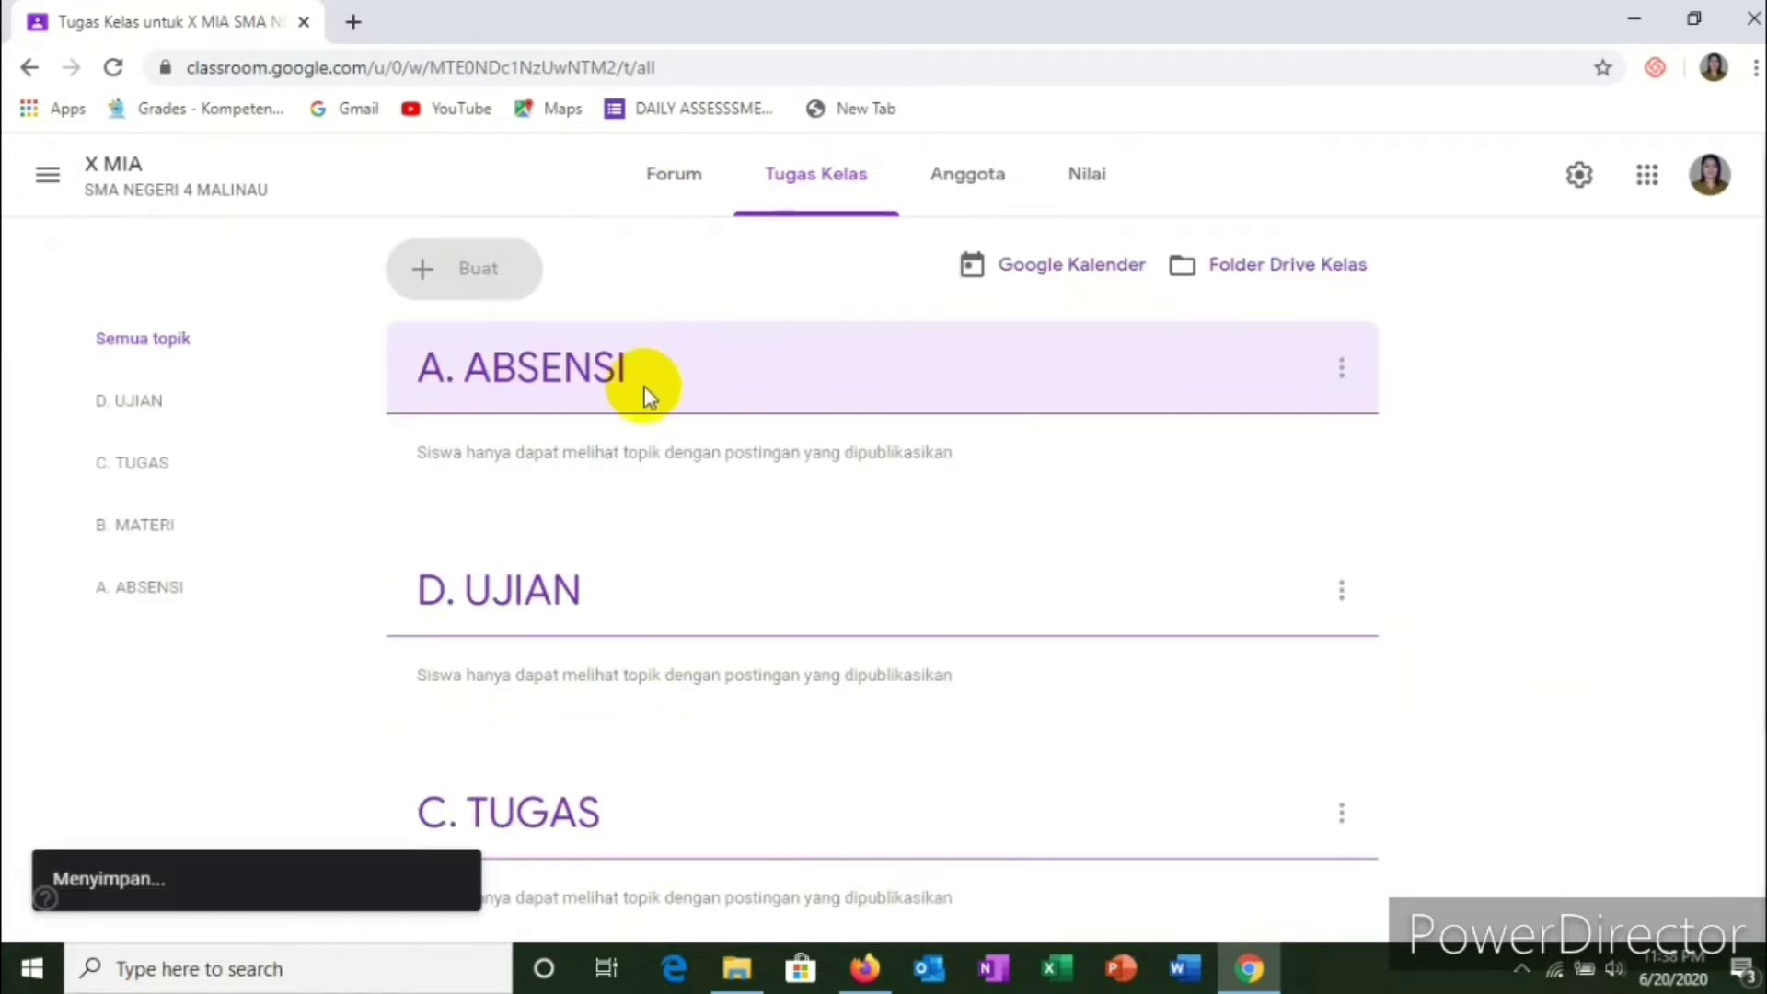
Step: Place B. MATERI right under A. ABSENSI and C. TUGAS above D. UJIAN
scroll(727, 492, down, 3)
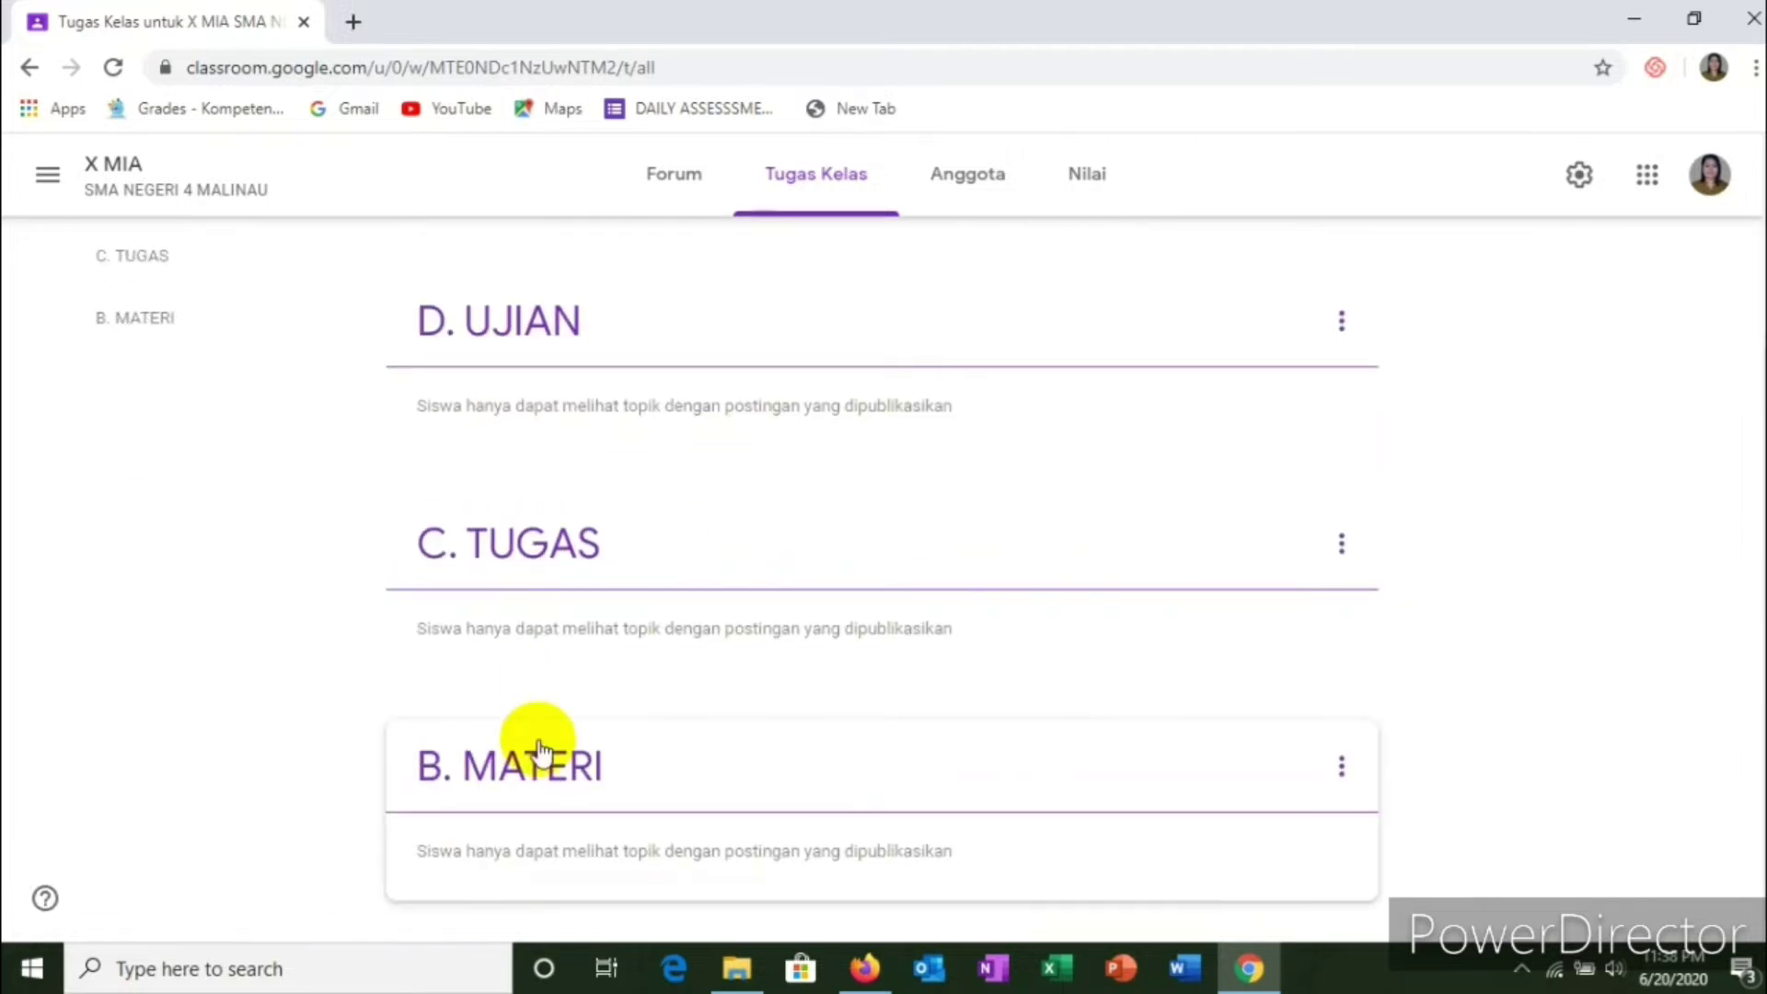
drag(540, 771, 587, 234)
scroll(595, 427, up, 3)
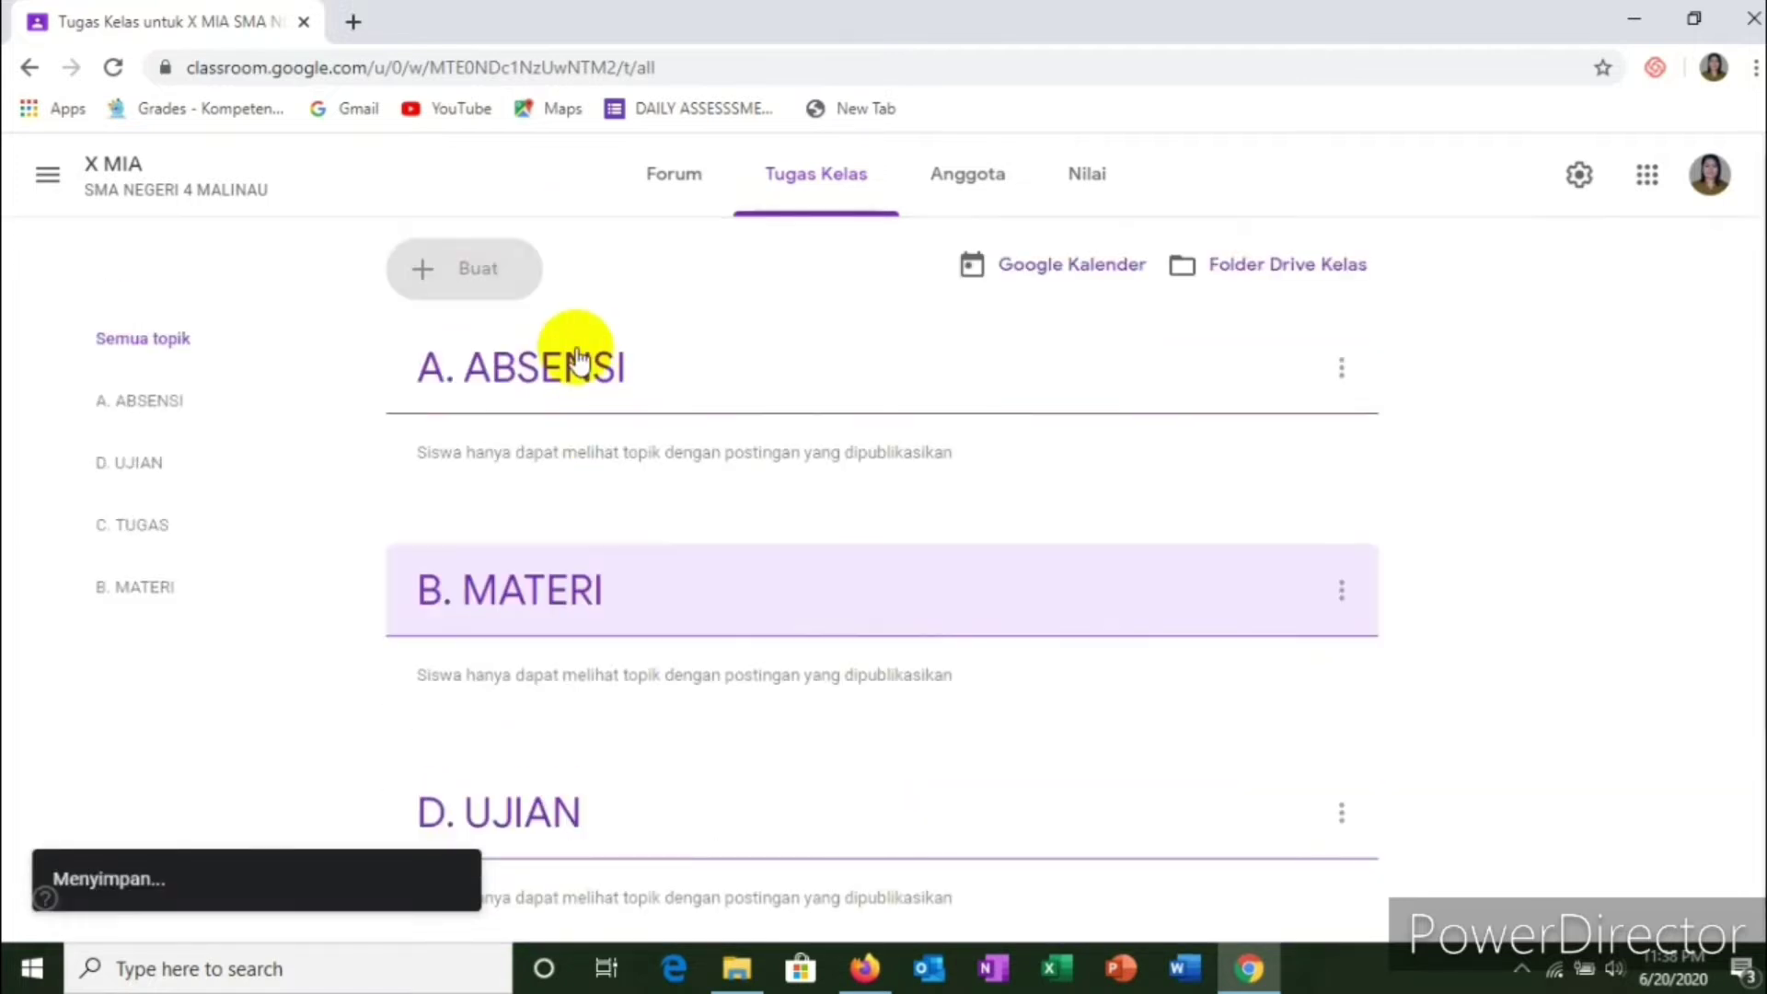
scroll(576, 365, down, 2)
scroll(576, 373, down, 1)
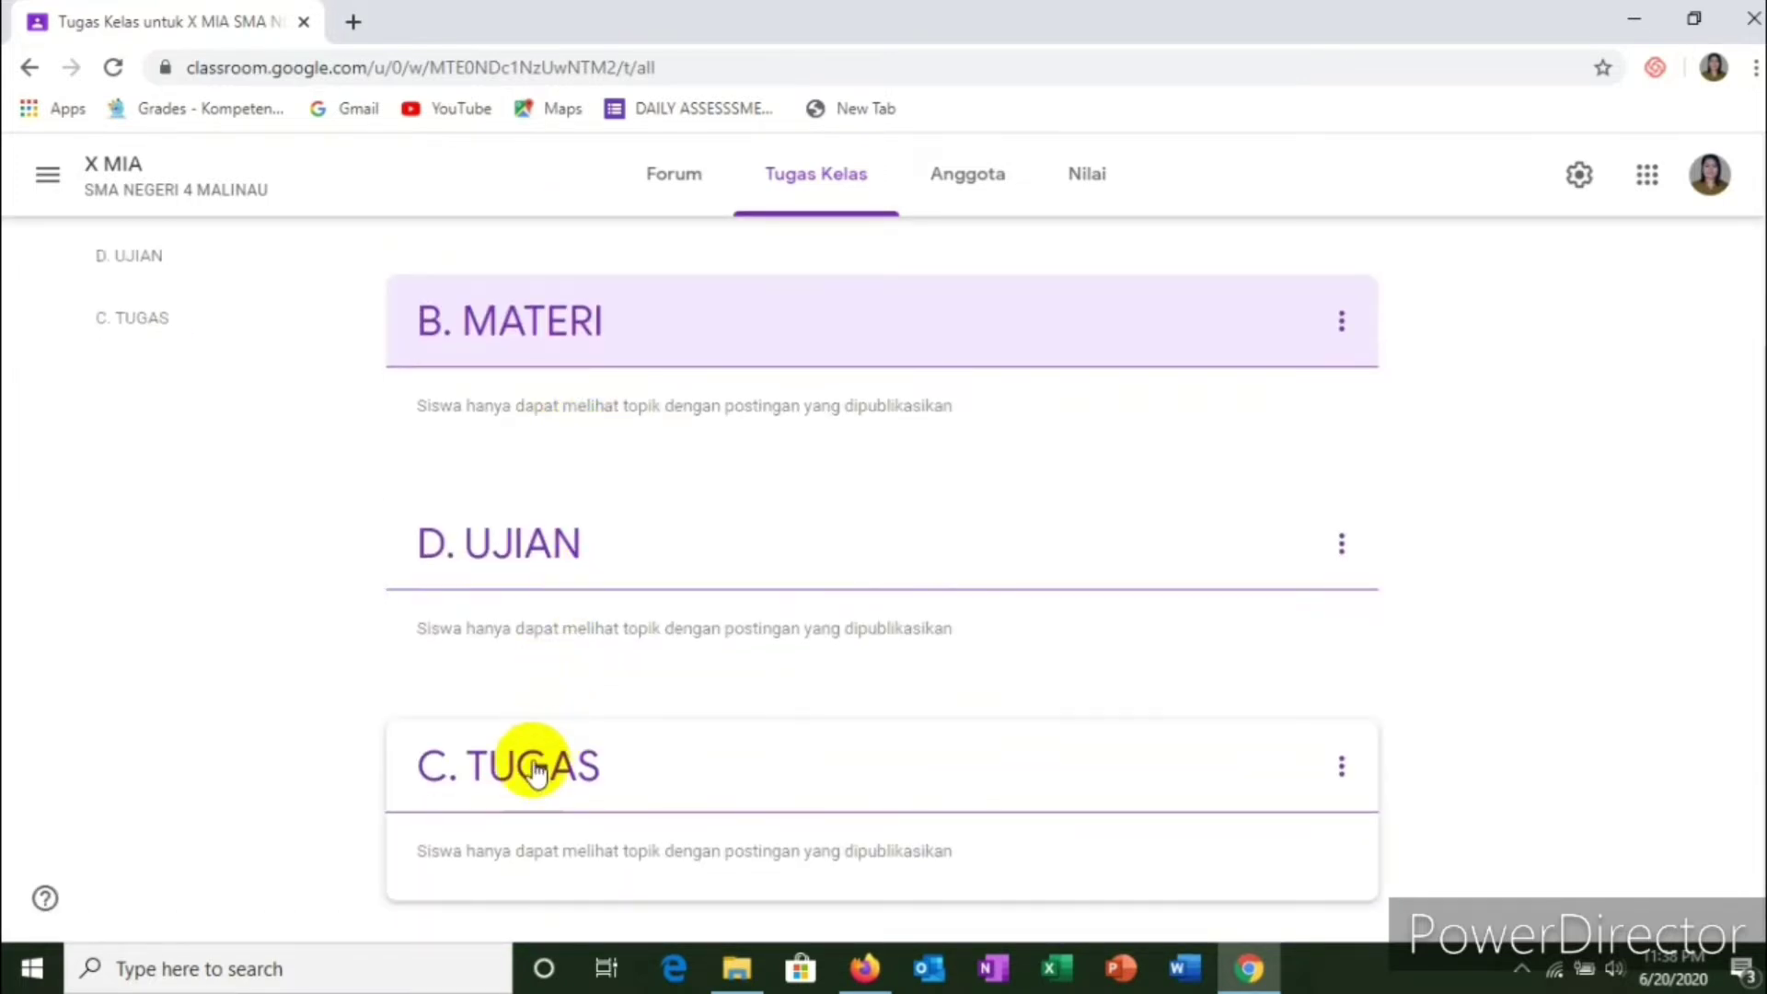
drag(525, 761, 558, 471)
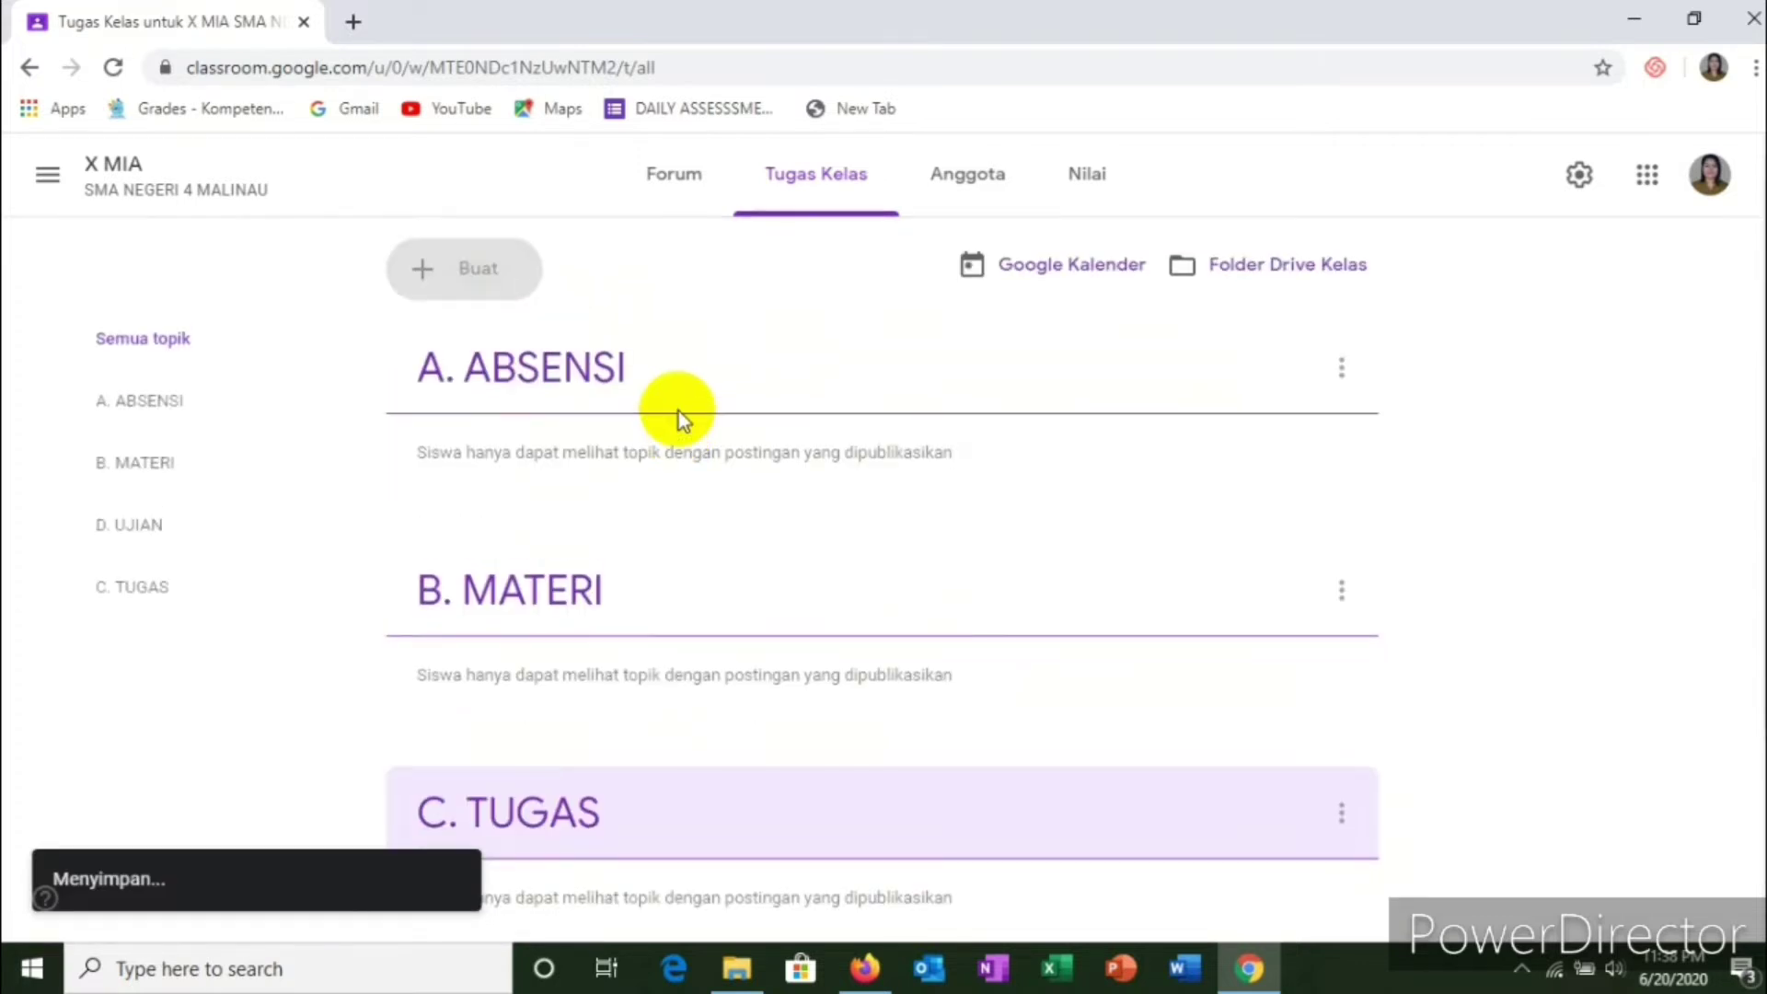
scroll(681, 407, up, 3)
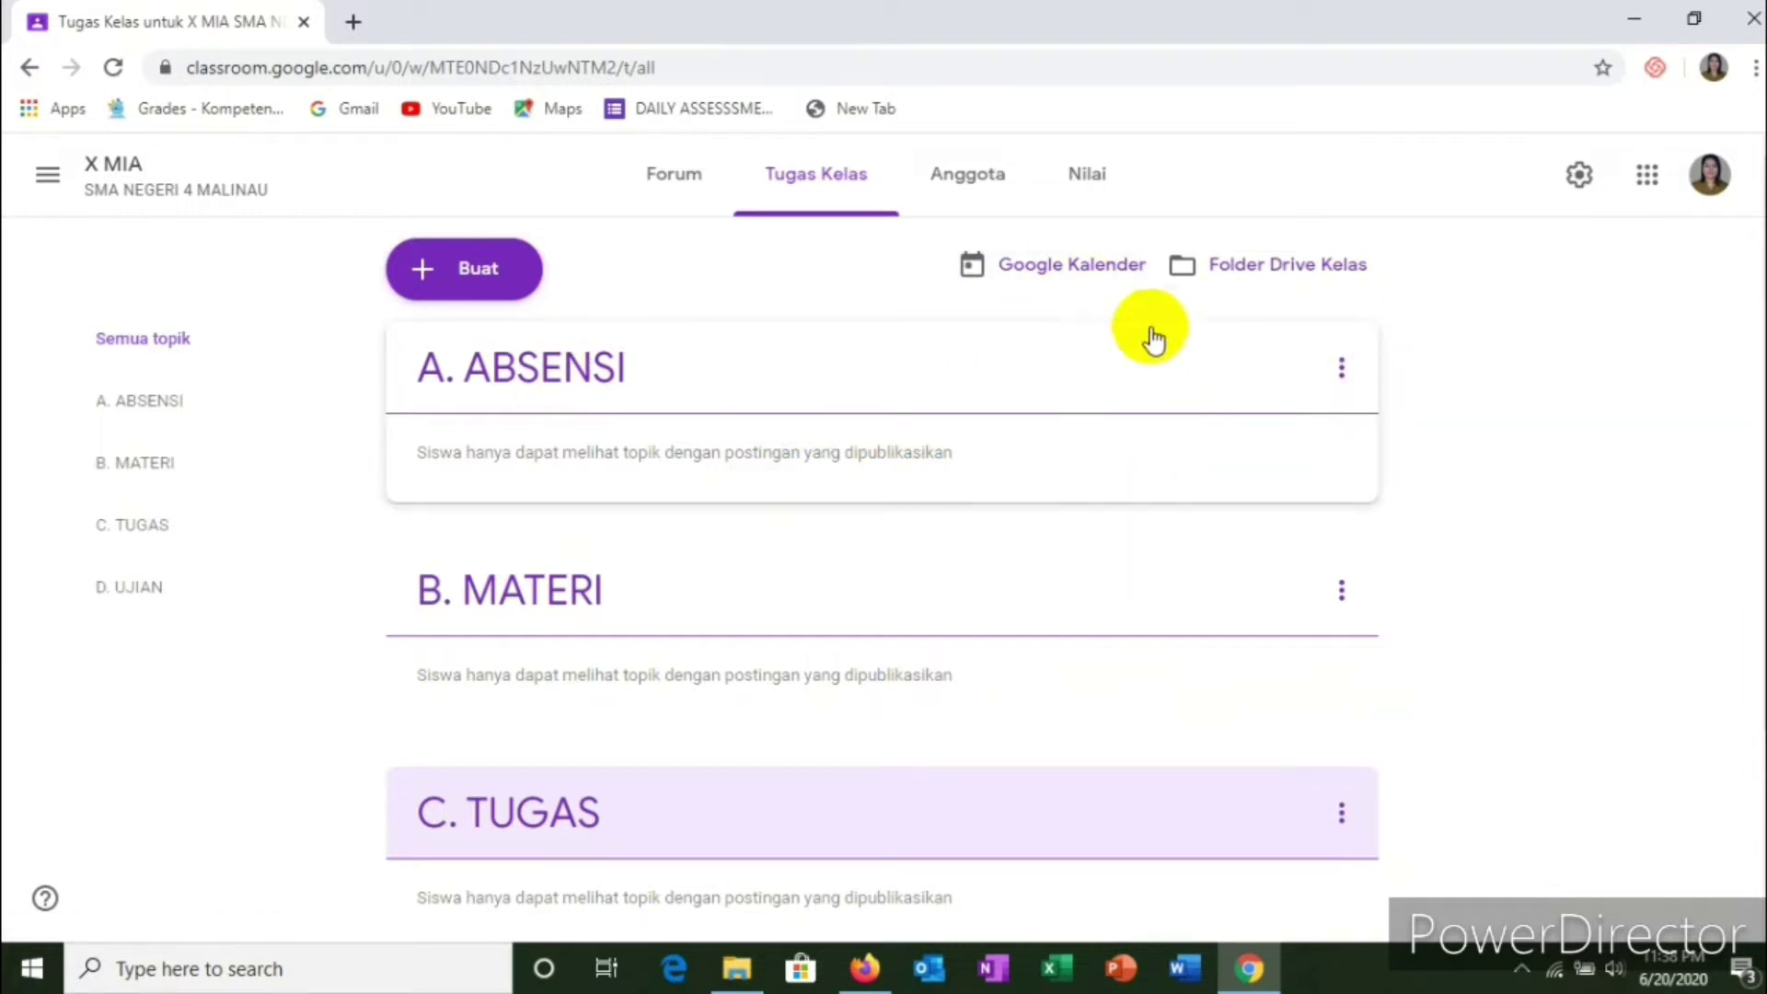
click(1343, 379)
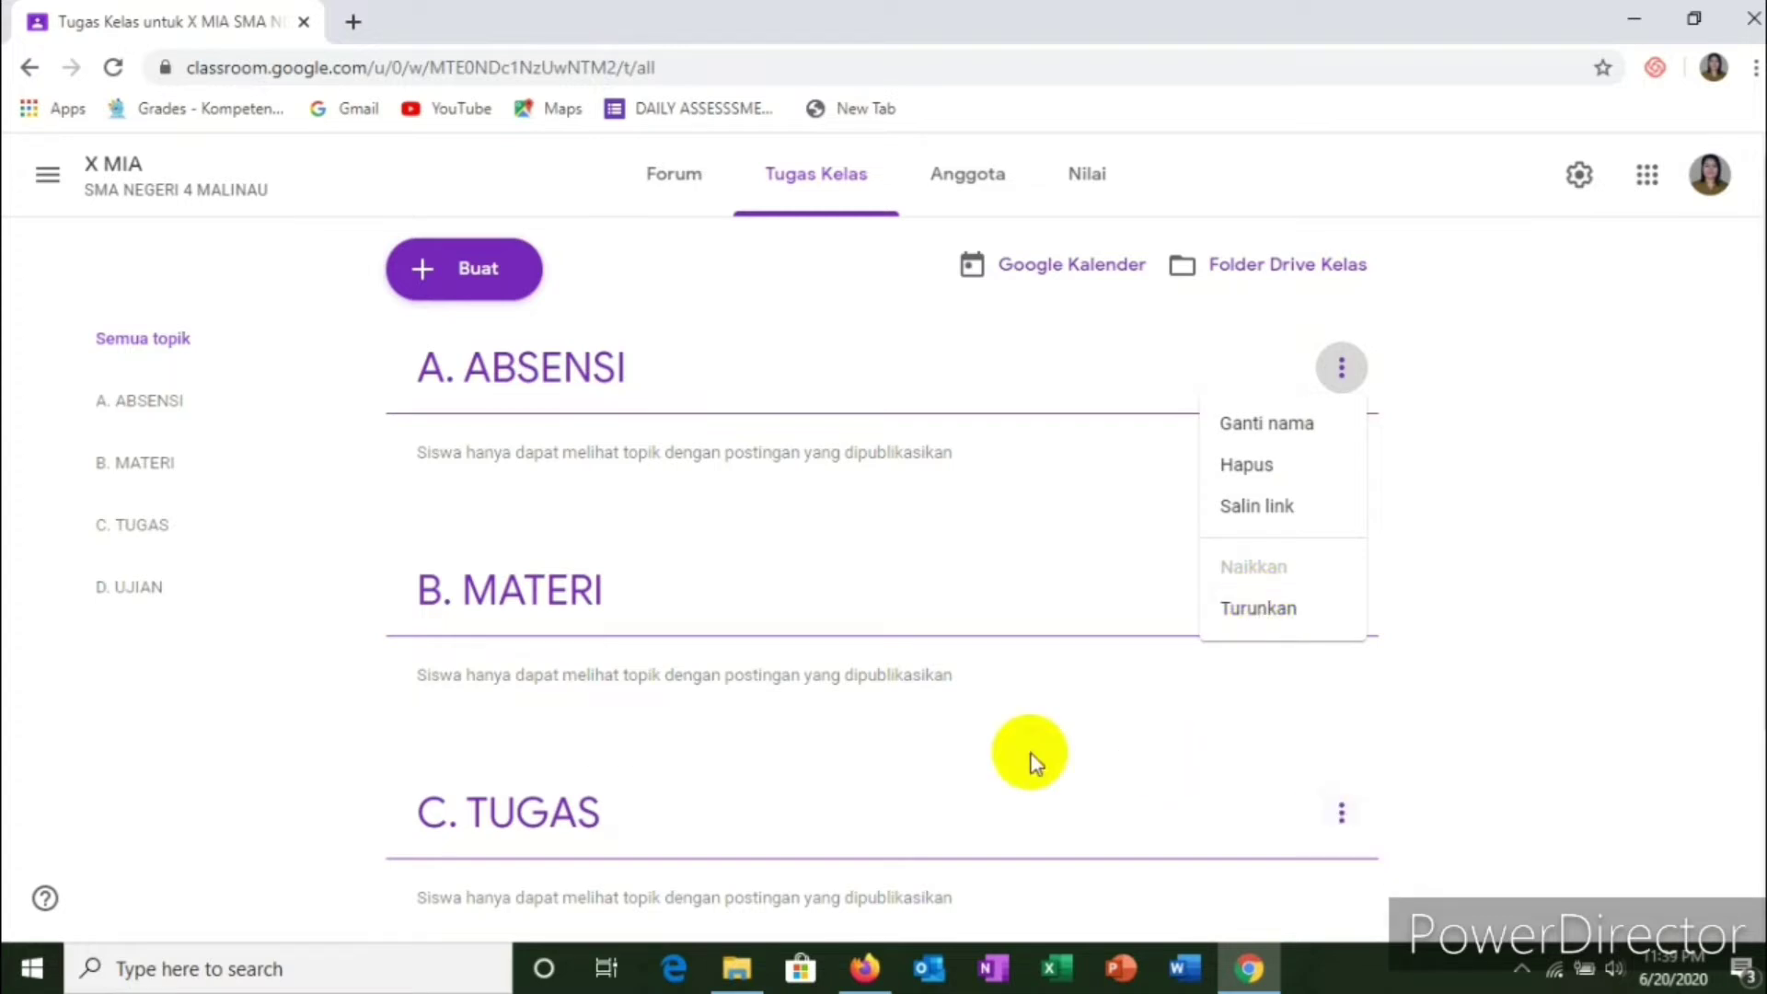
click(954, 718)
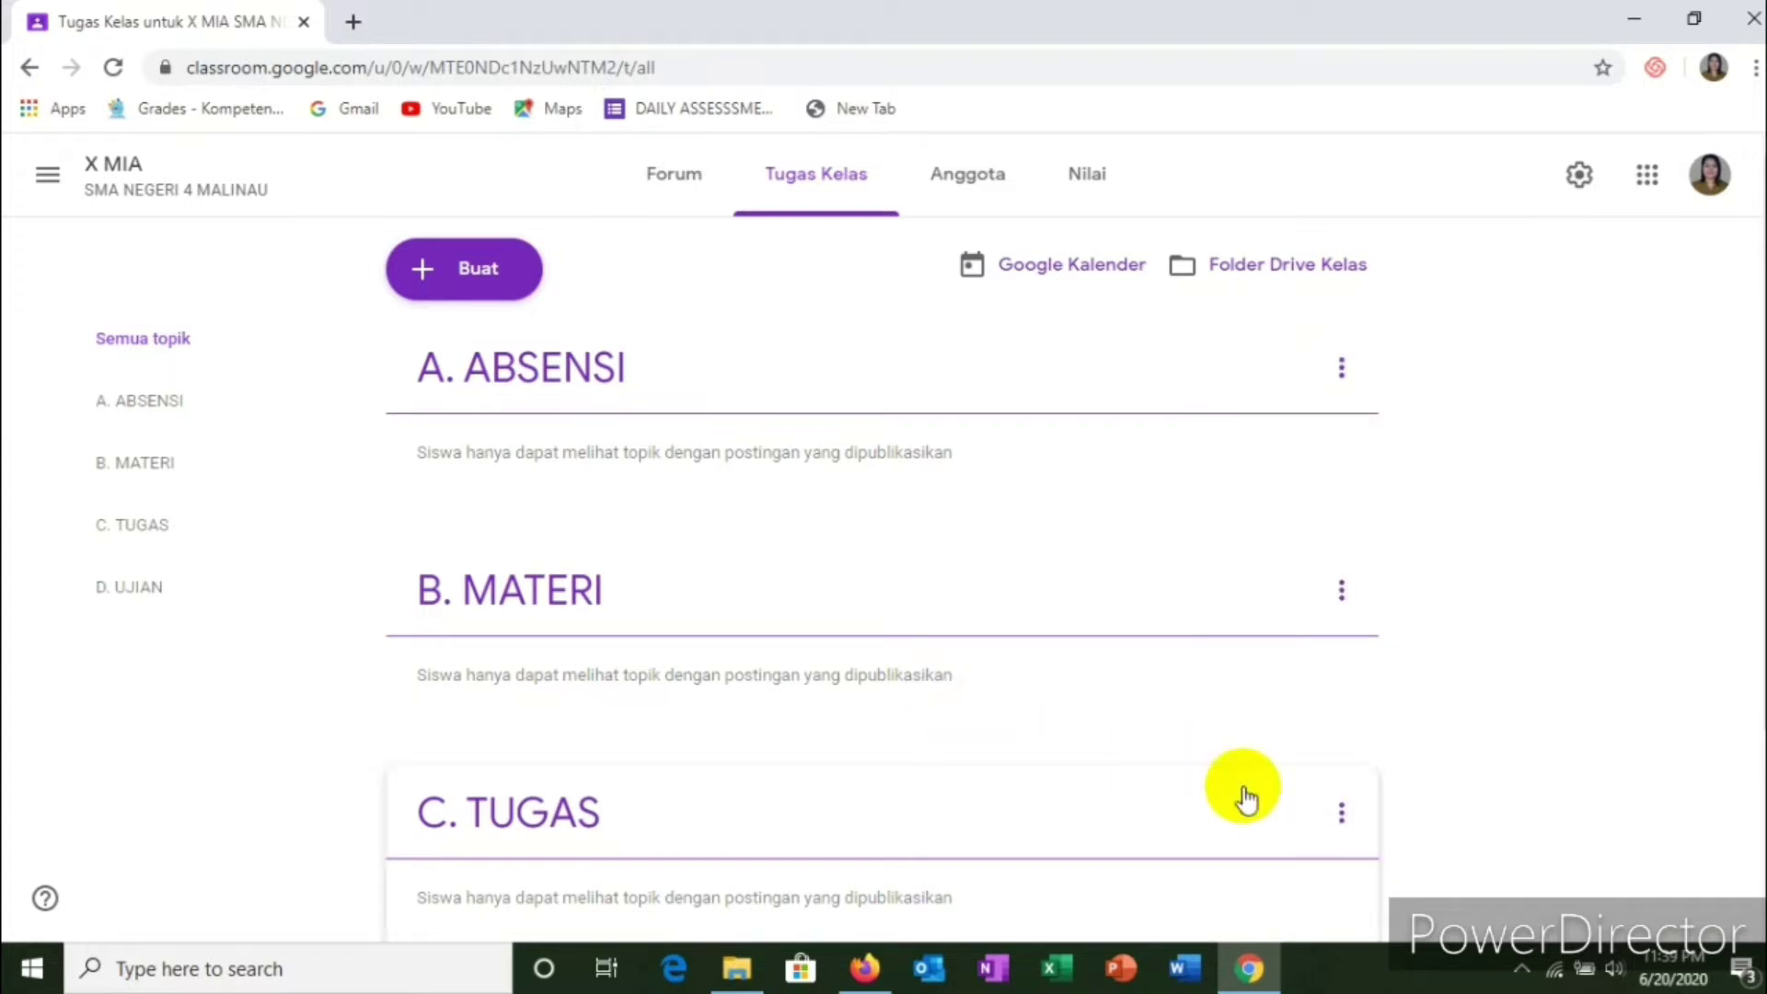
click(1344, 815)
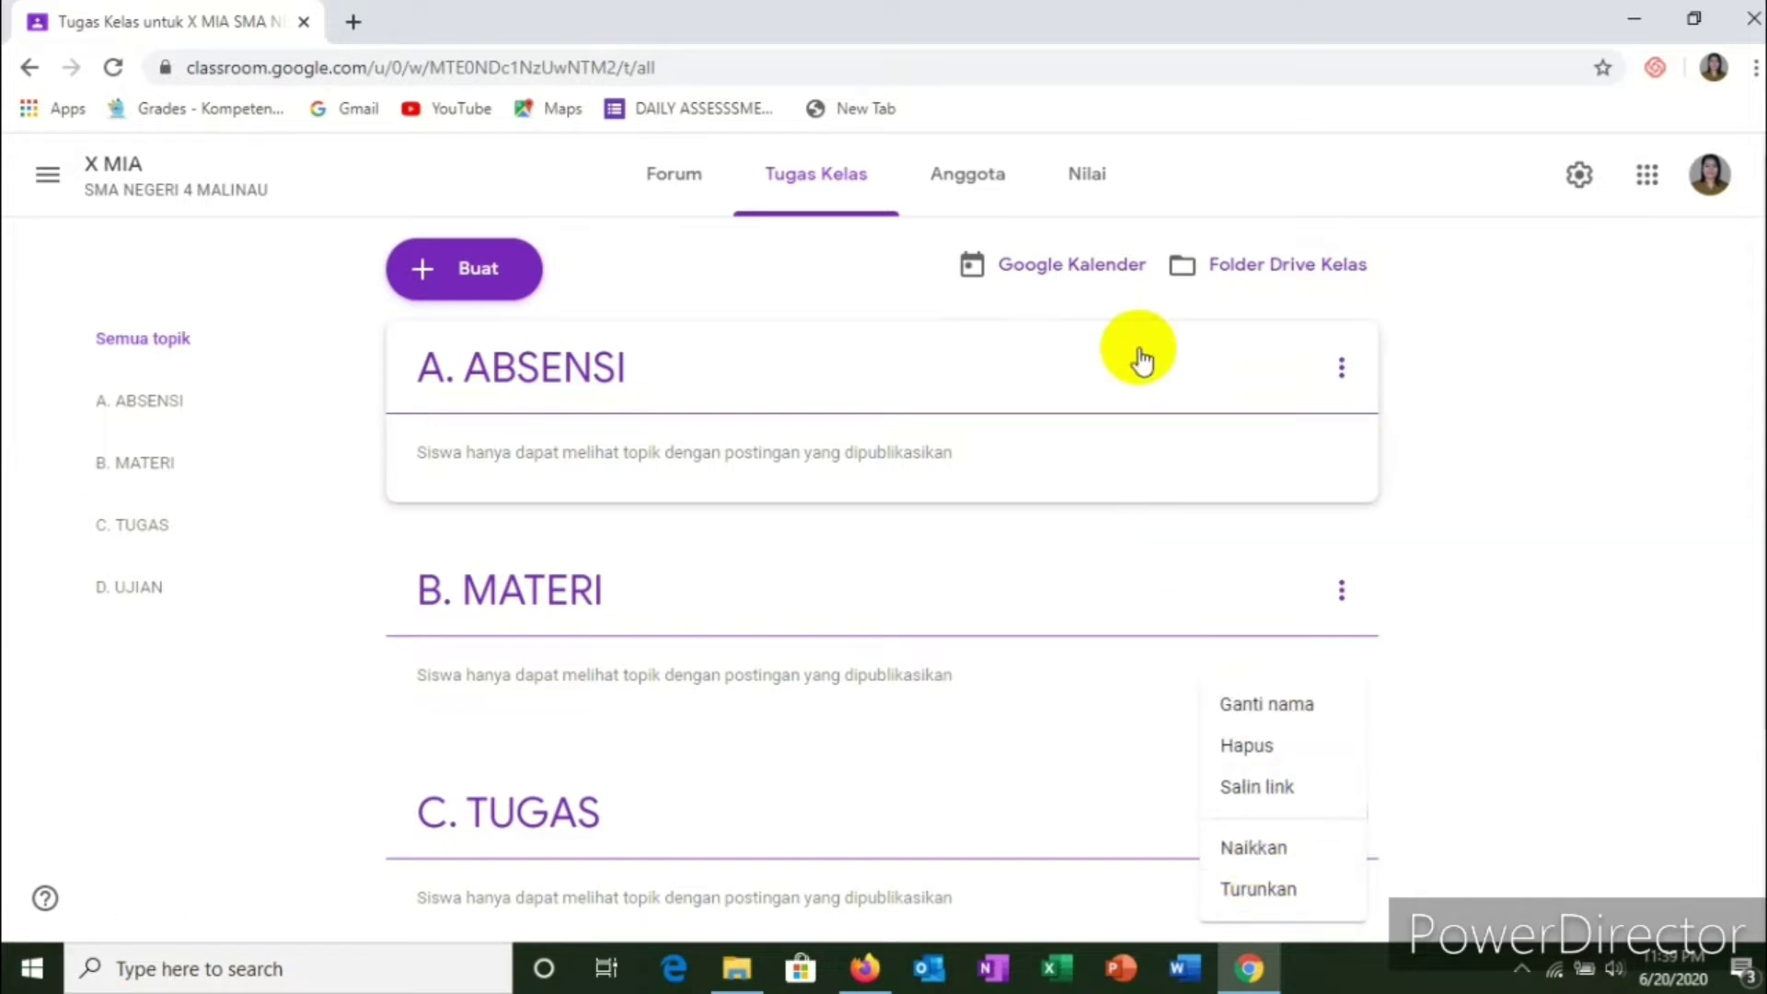
click(1643, 455)
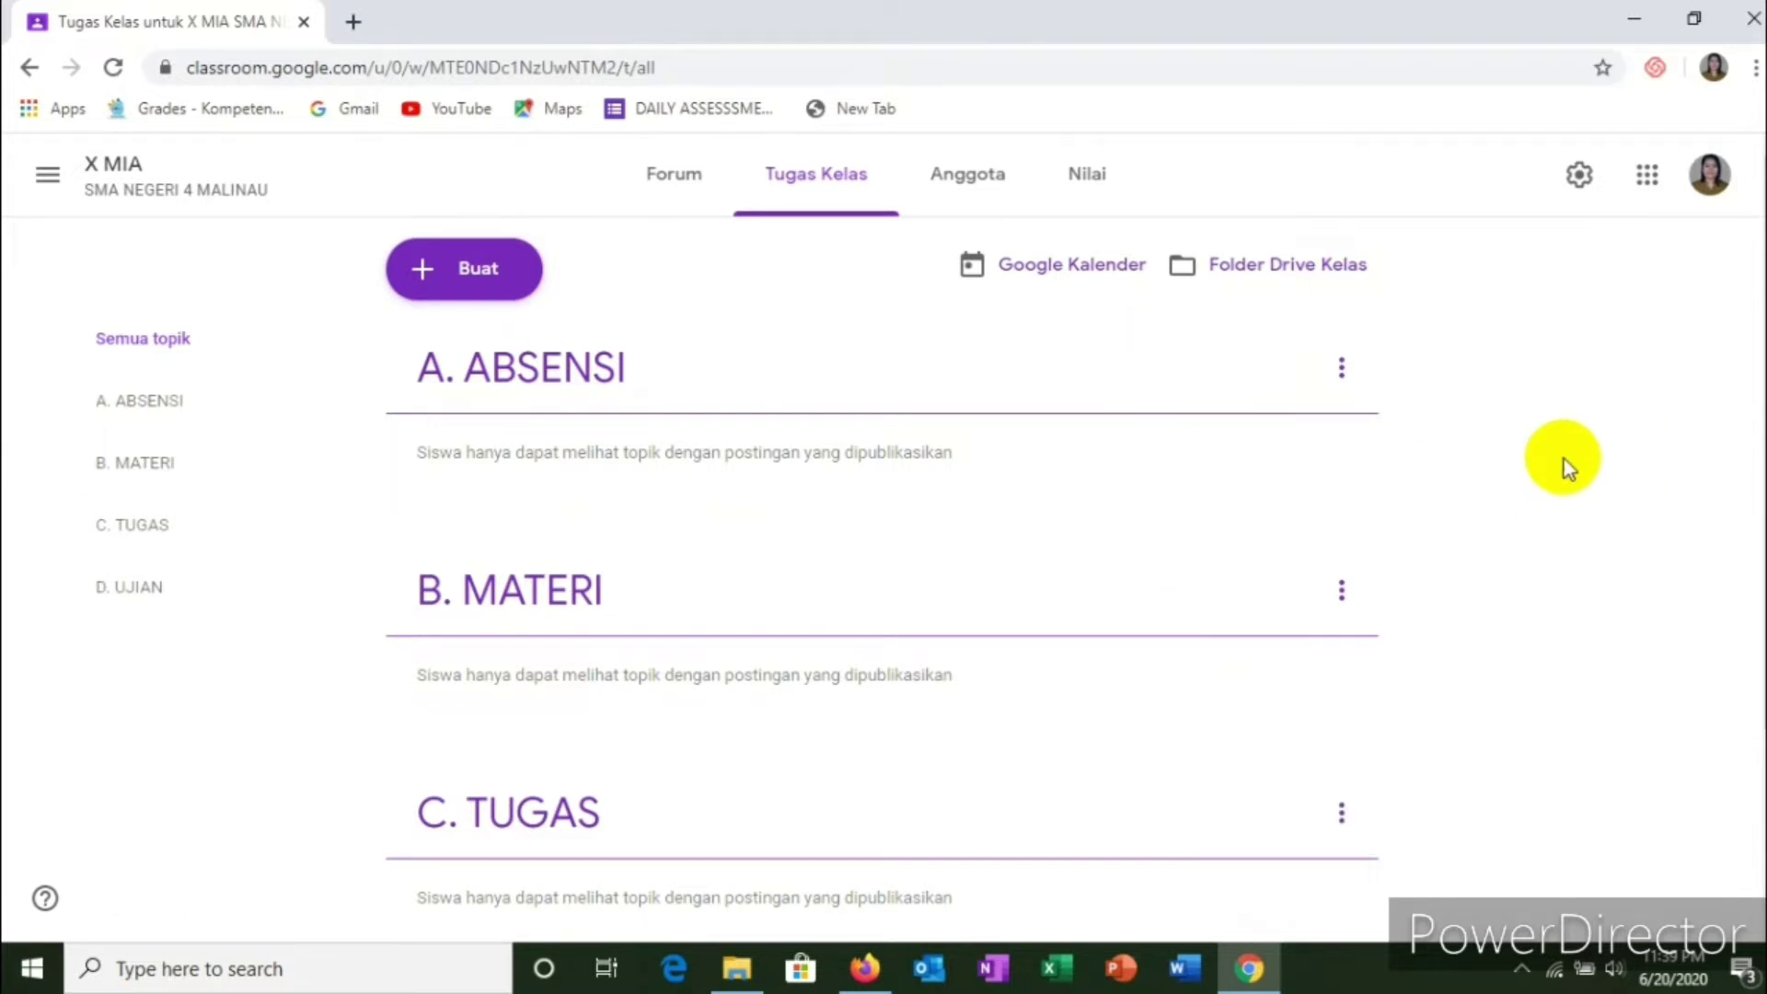
scroll(857, 556, down, 3)
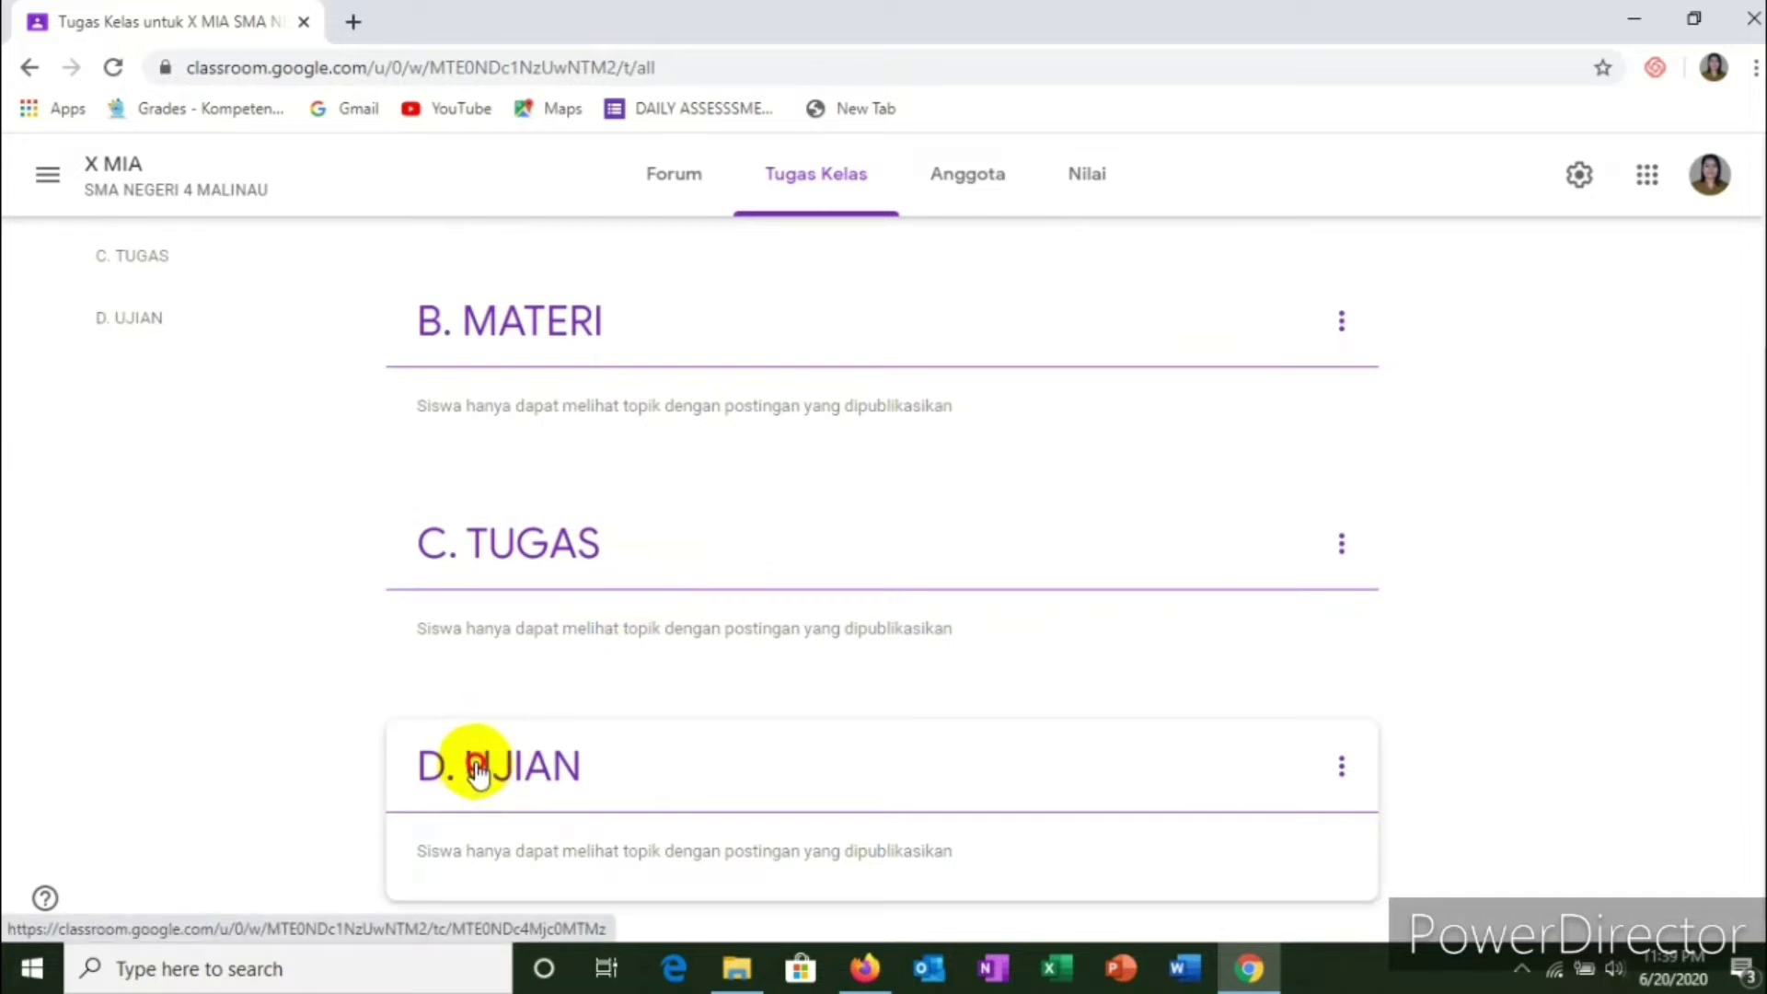
drag(477, 769, 520, 712)
scroll(829, 625, up, 3)
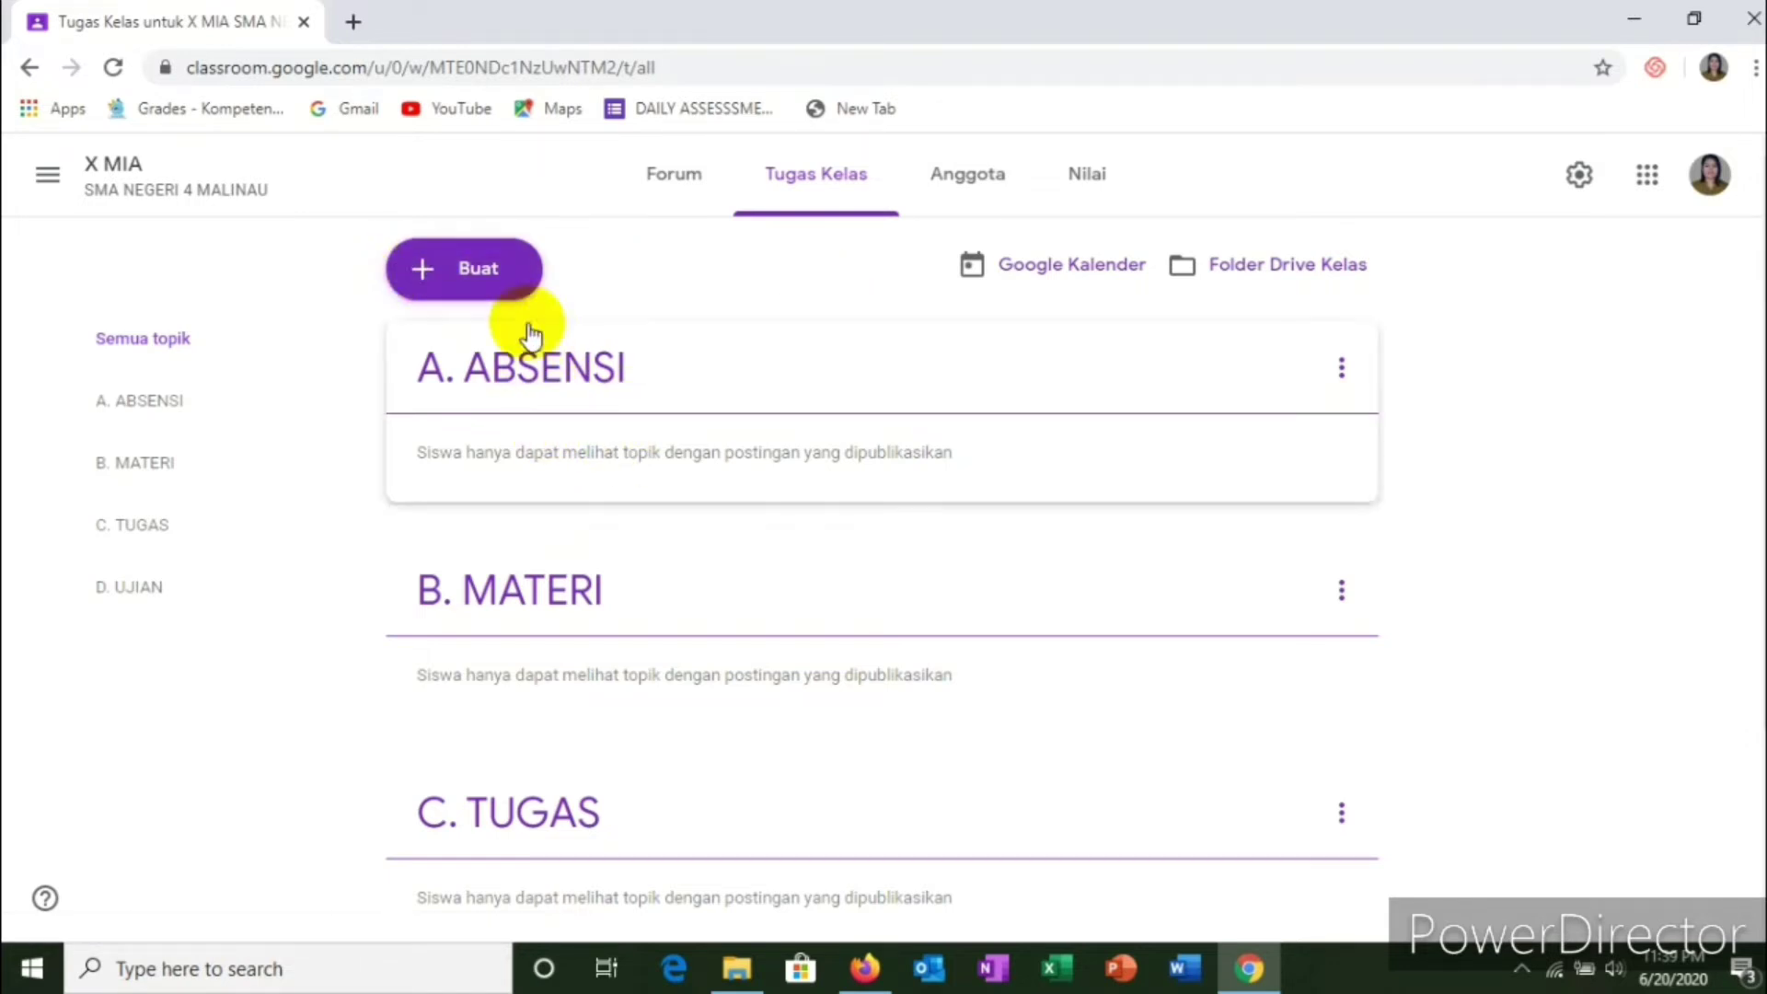
Step: Create a new Materi post and give it the title 'Absensi Materi'
click(468, 271)
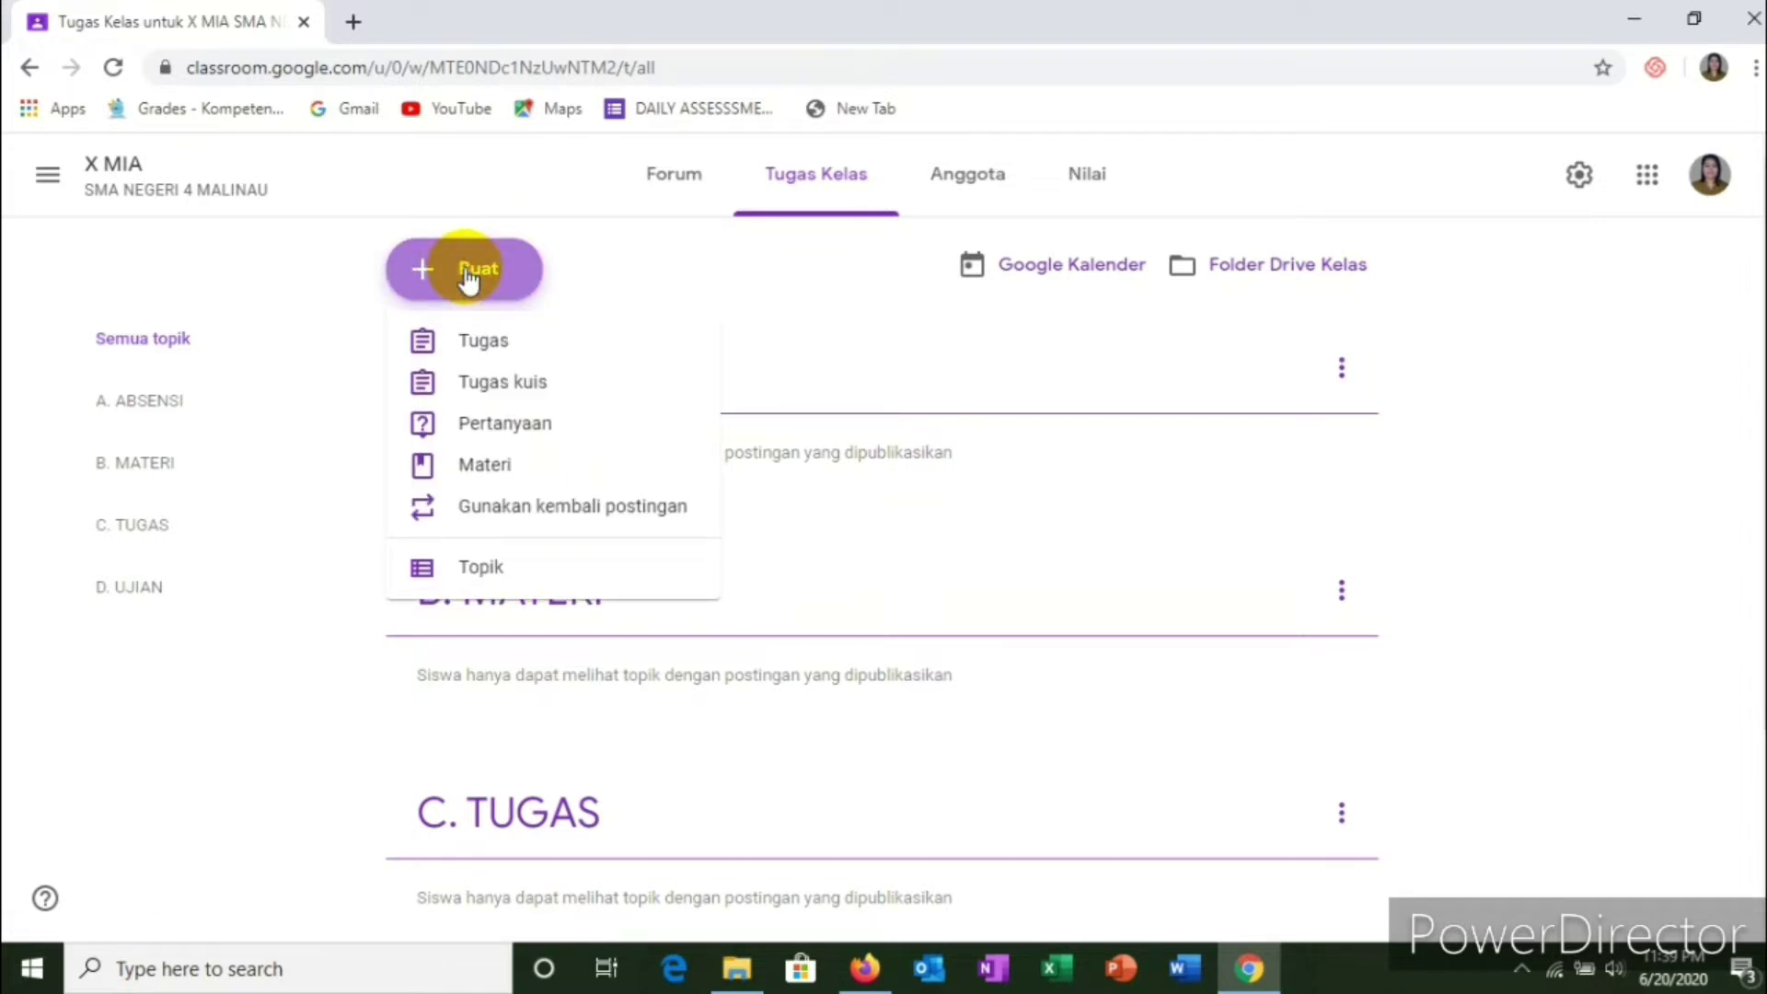
click(479, 470)
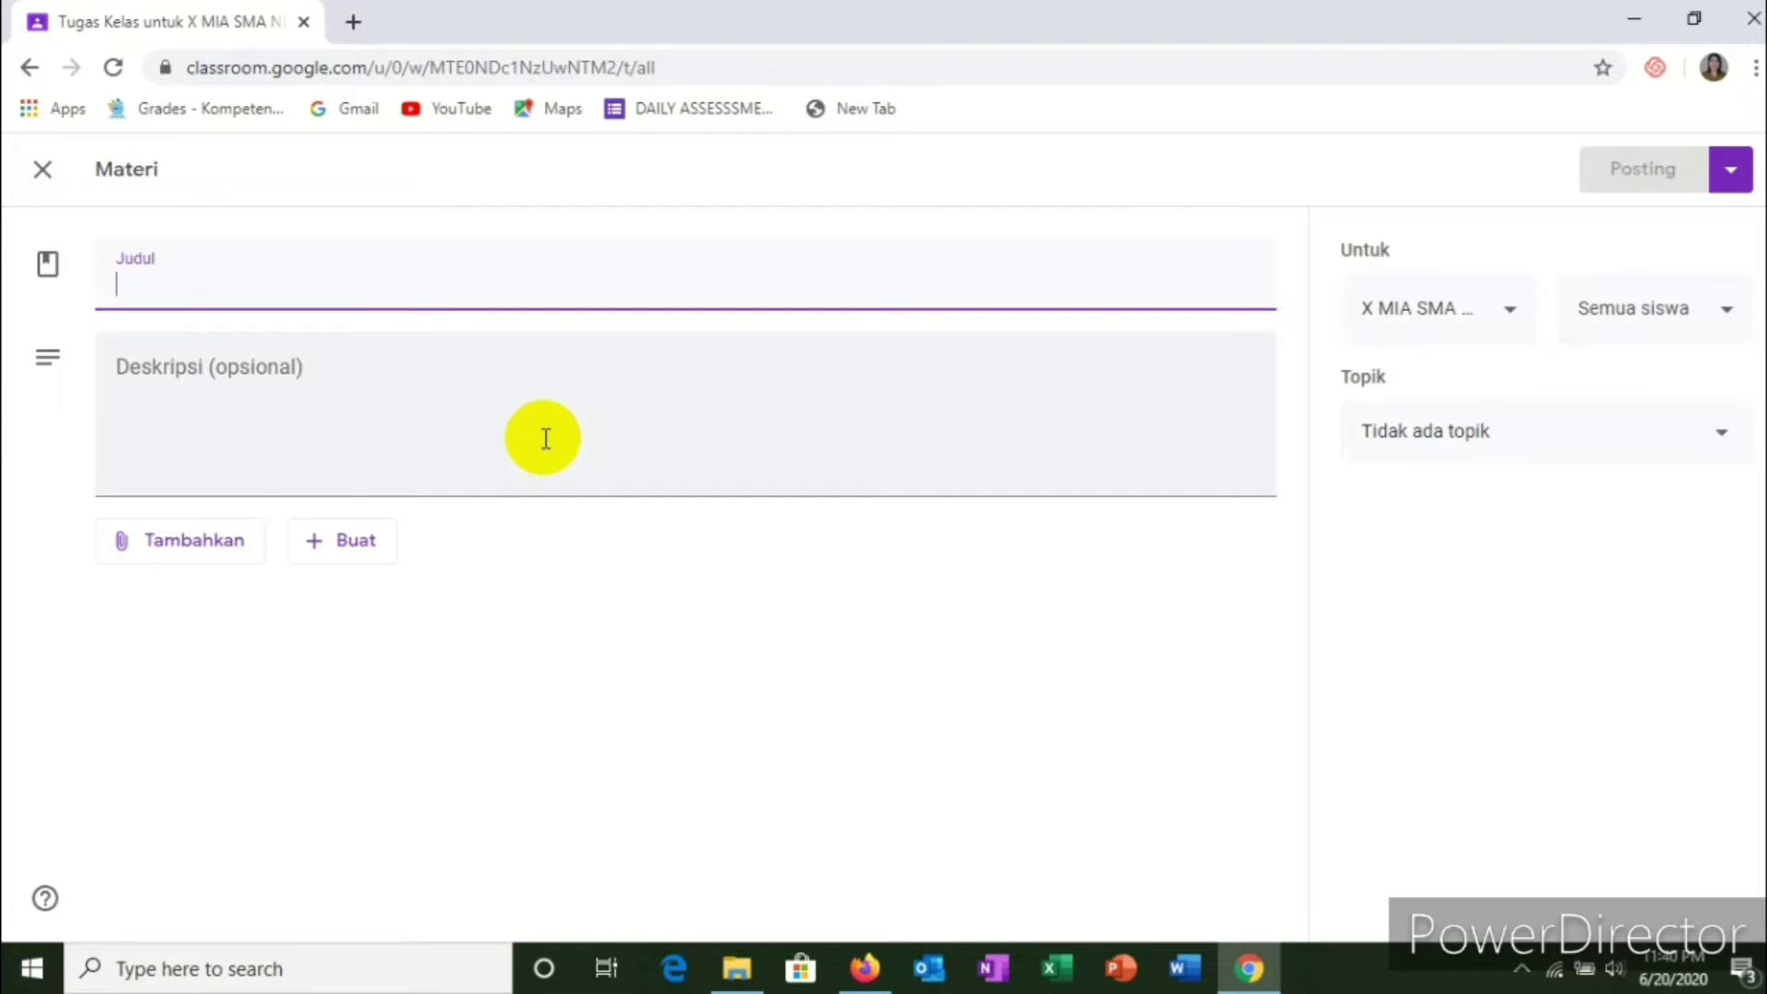
text(abse)
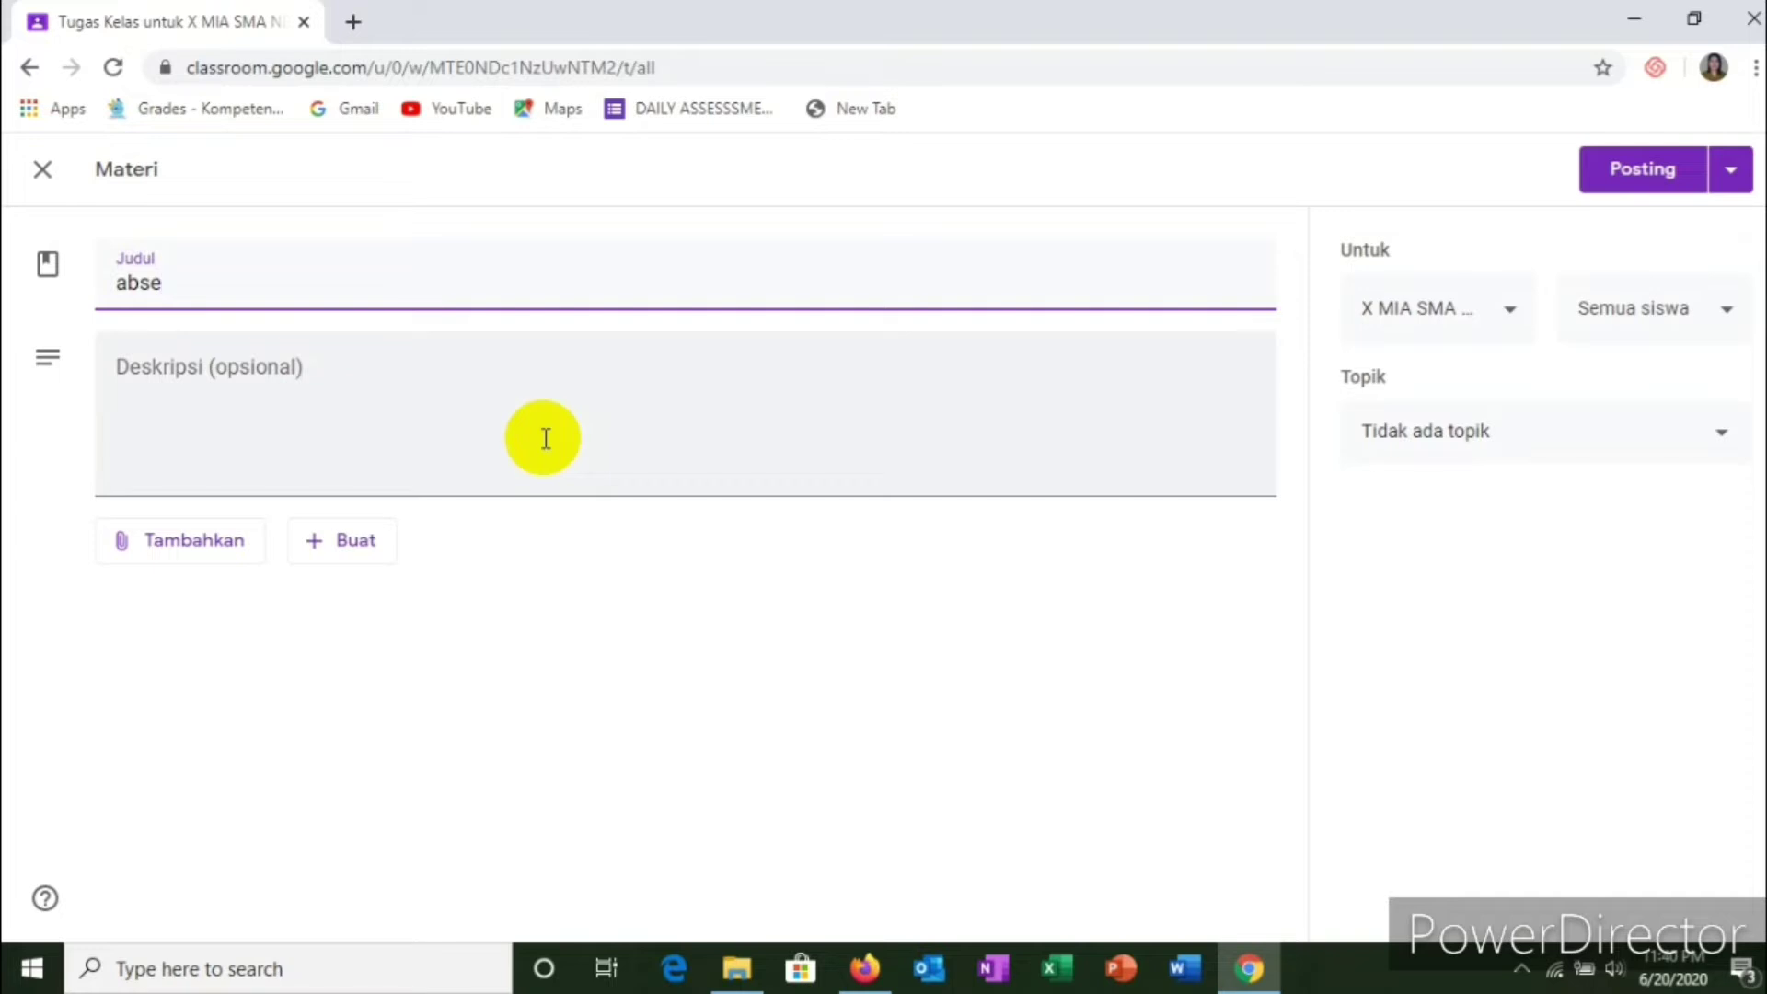
key(BackSpace)
key(BackSpace)
key(BackSpace)
key(BackSpace)
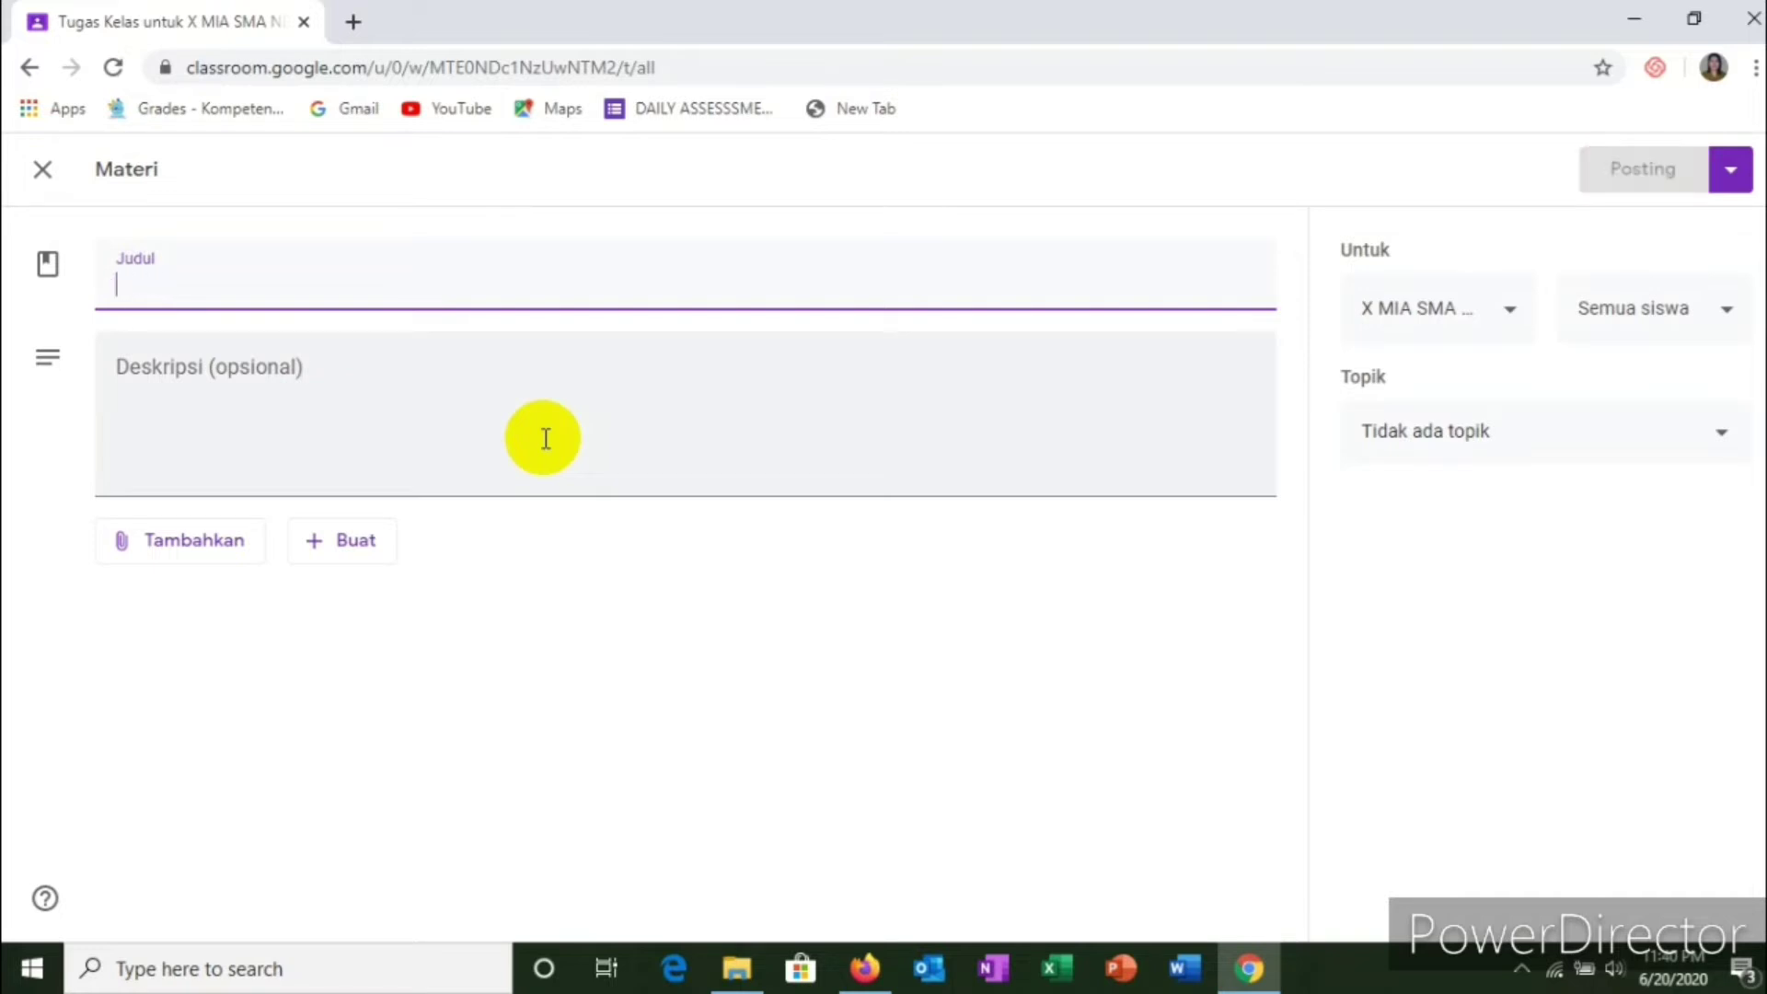
text(Absensi)
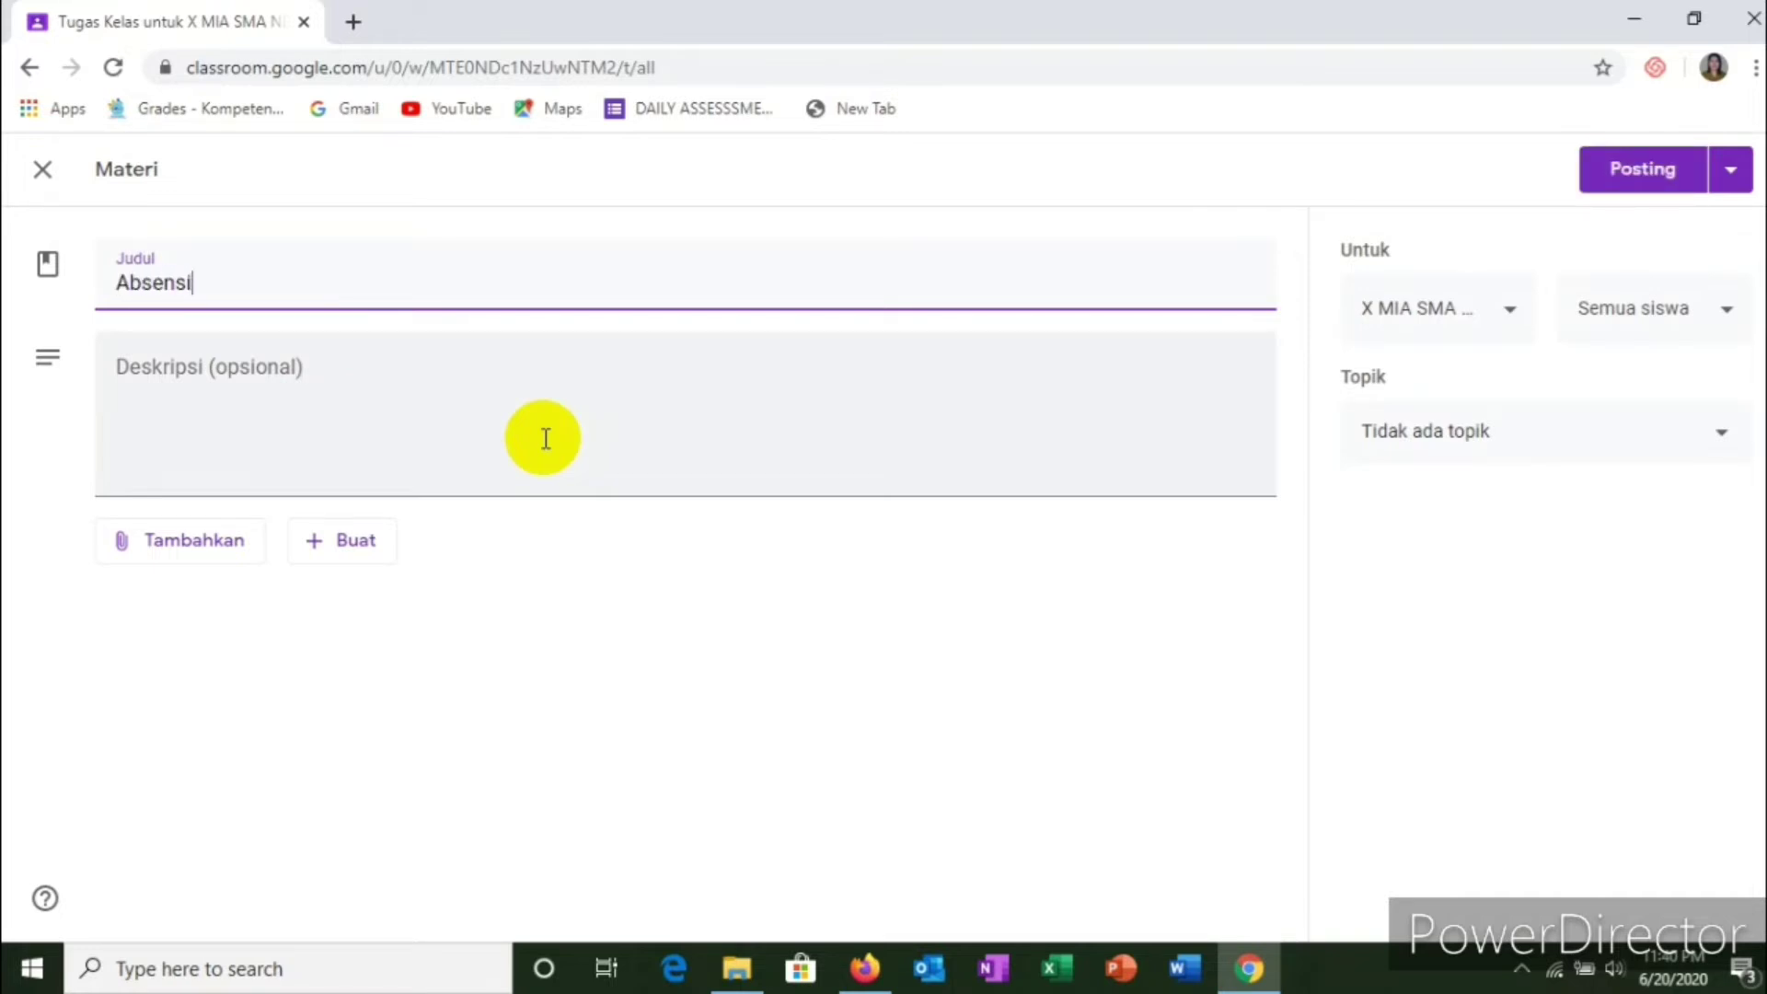
text( KEhadira)
key(BackSpace)
key(BackSpace)
key(BackSpace)
key(BackSpace)
key(BackSpace)
key(BackSpace)
key(BackSpace)
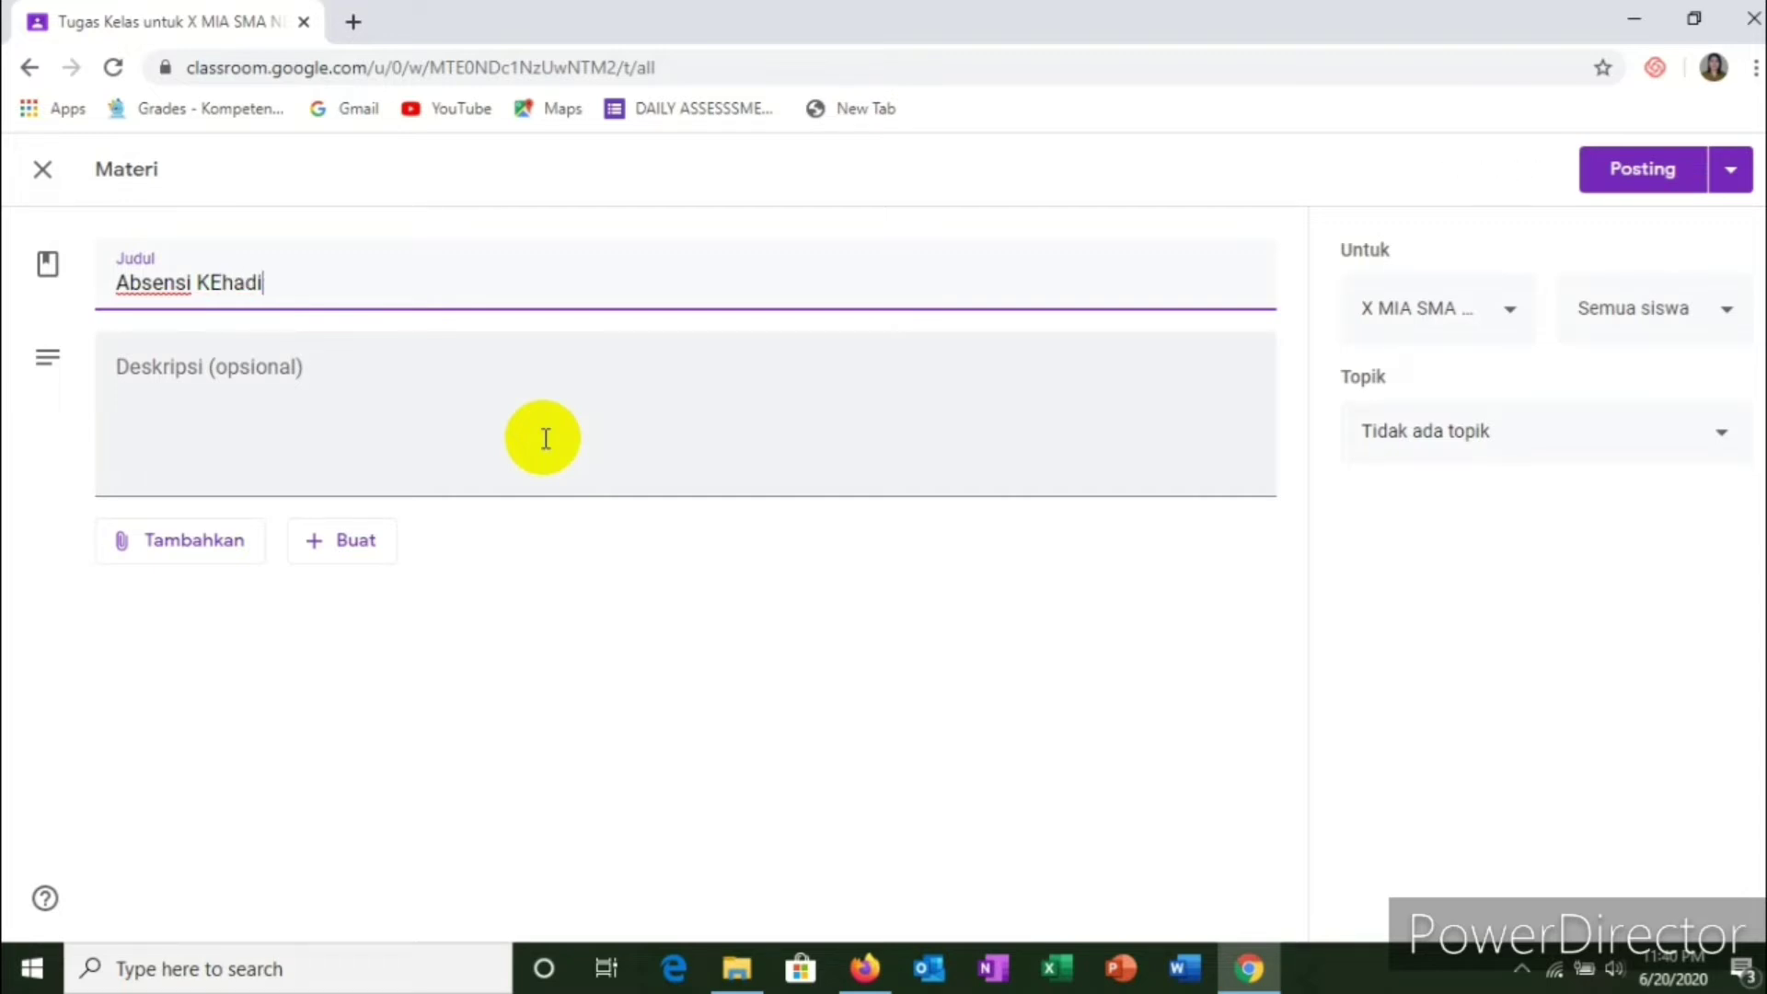
text(ehadiran)
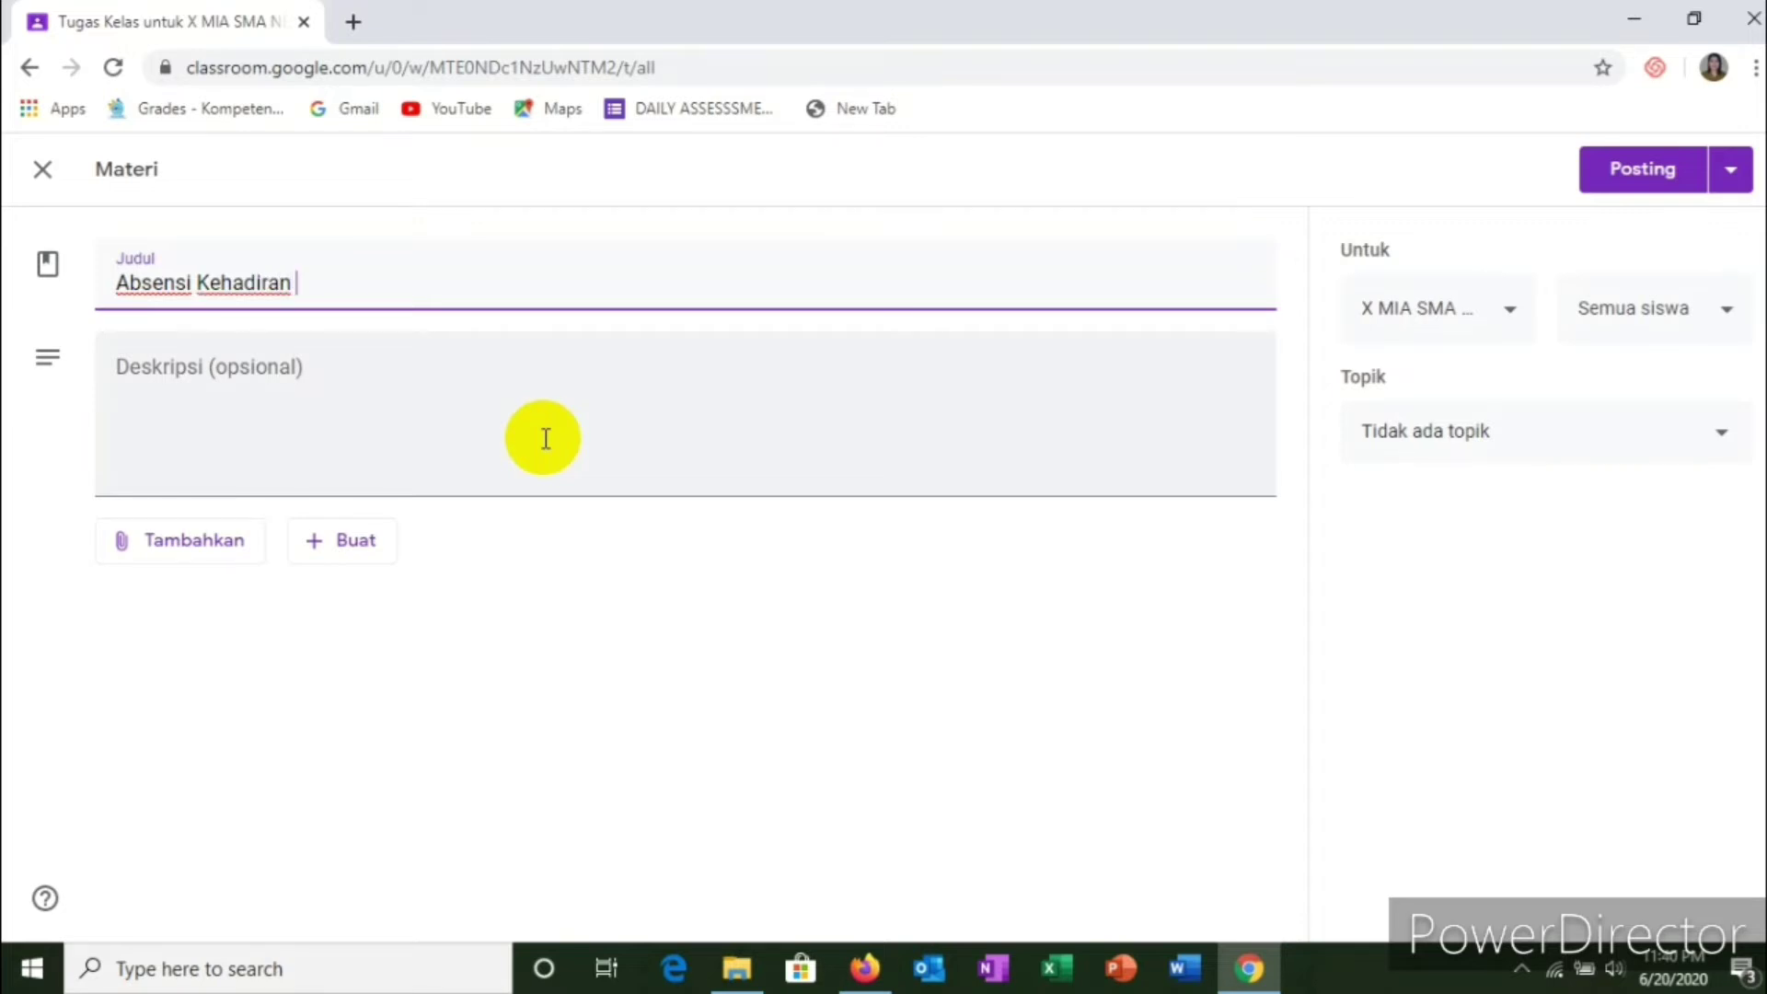
text( Mater)
key(BackSpace)
key(BackSpace)
key(BackSpace)
key(BackSpace)
key(BackSpace)
key(BackSpace)
key(BackSpace)
key(BackSpace)
key(BackSpace)
key(BackSpace)
key(BackSpace)
key(BackSpace)
key(BackSpace)
key(BackSpace)
key(BackSpace)
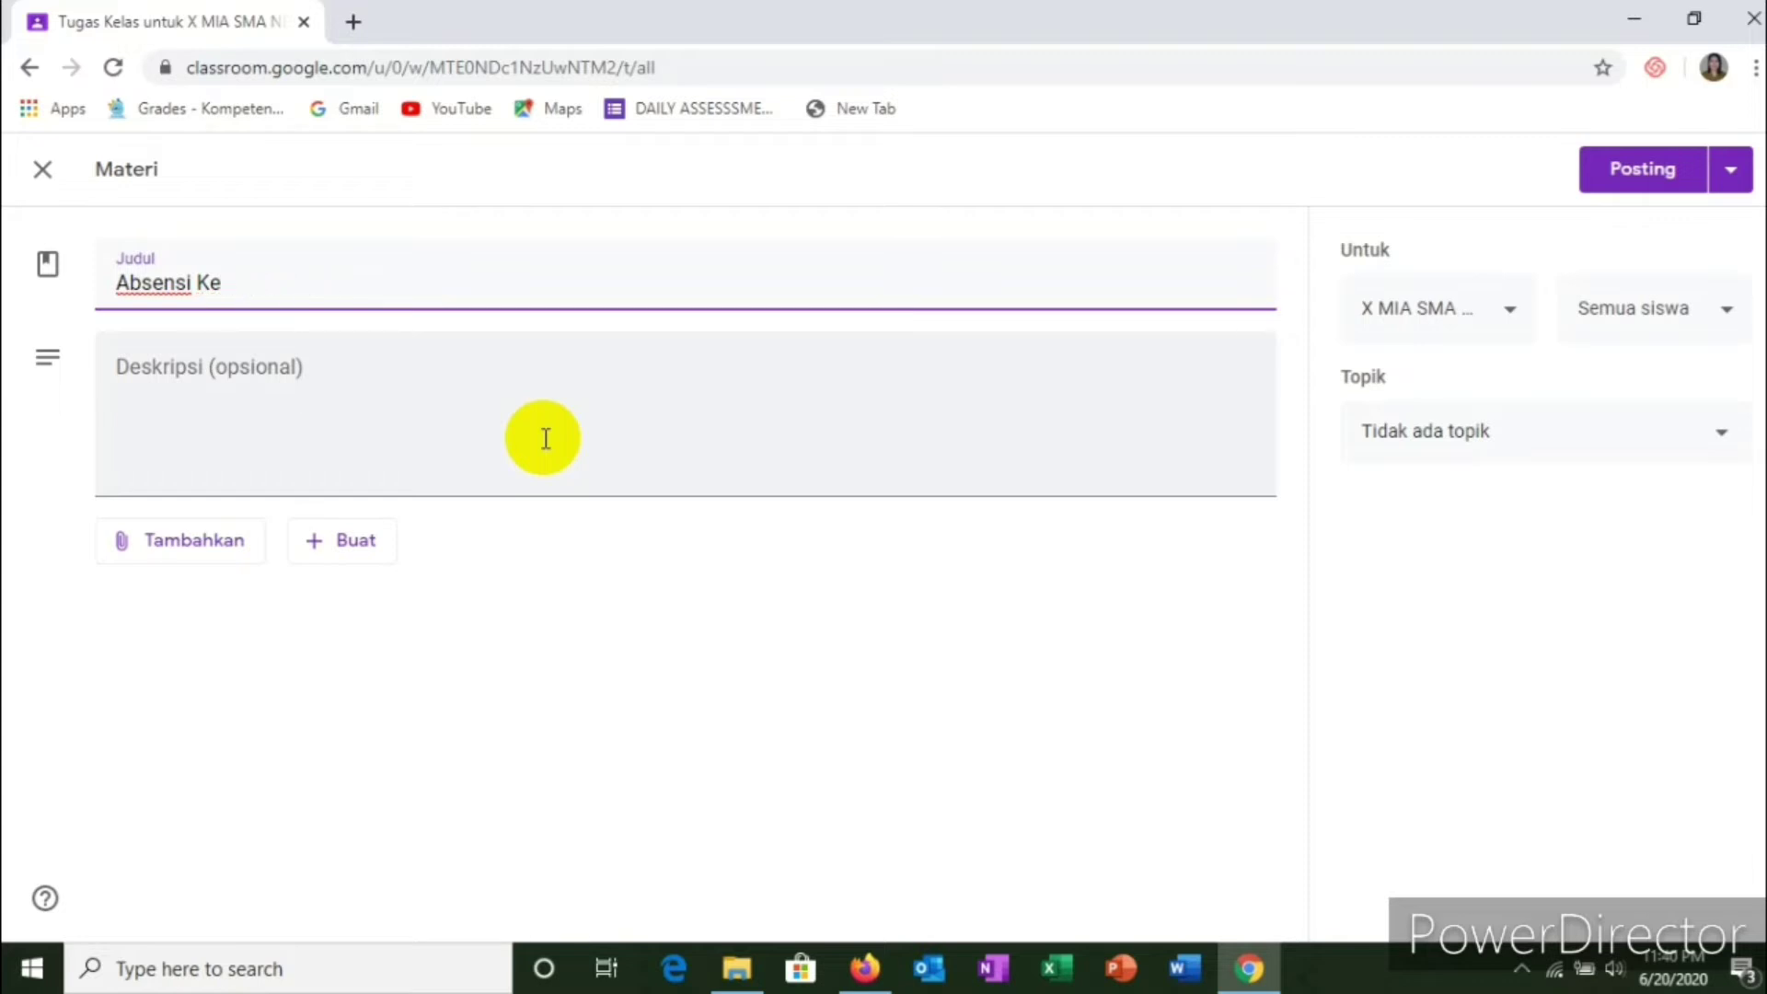
text(Mater)
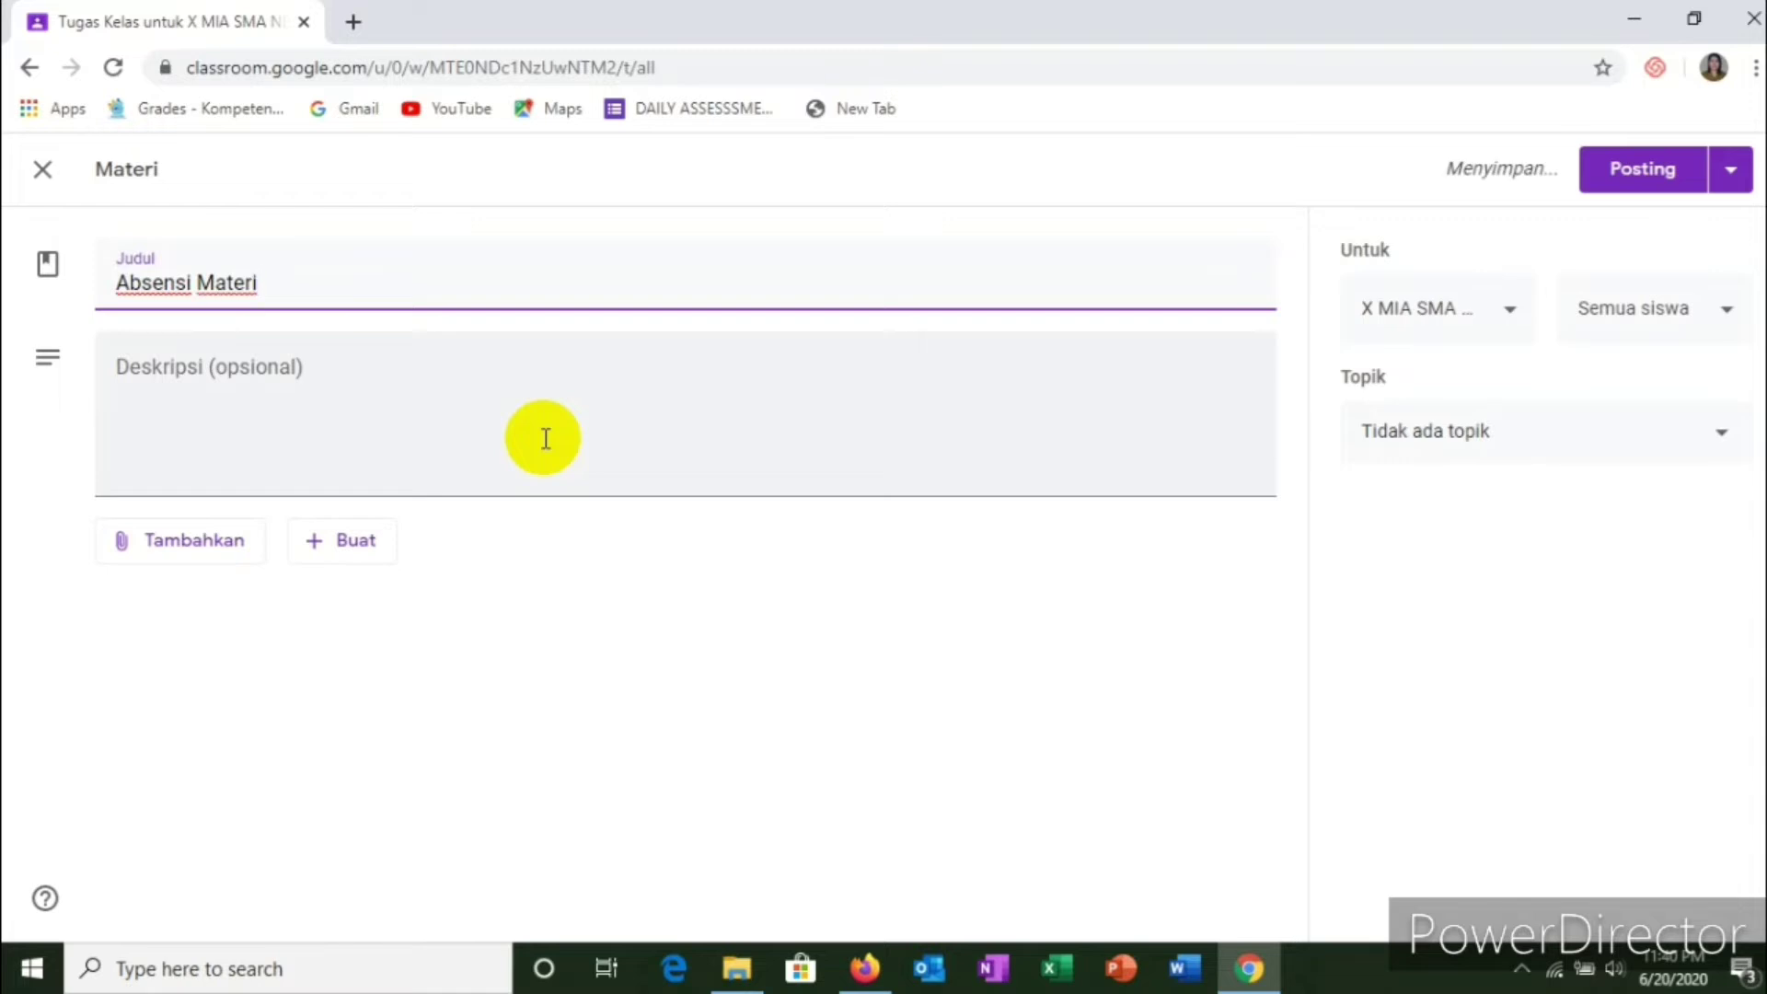
text(i)
Step: Enter 'Please complete the presence below' as the post's description
click(203, 368)
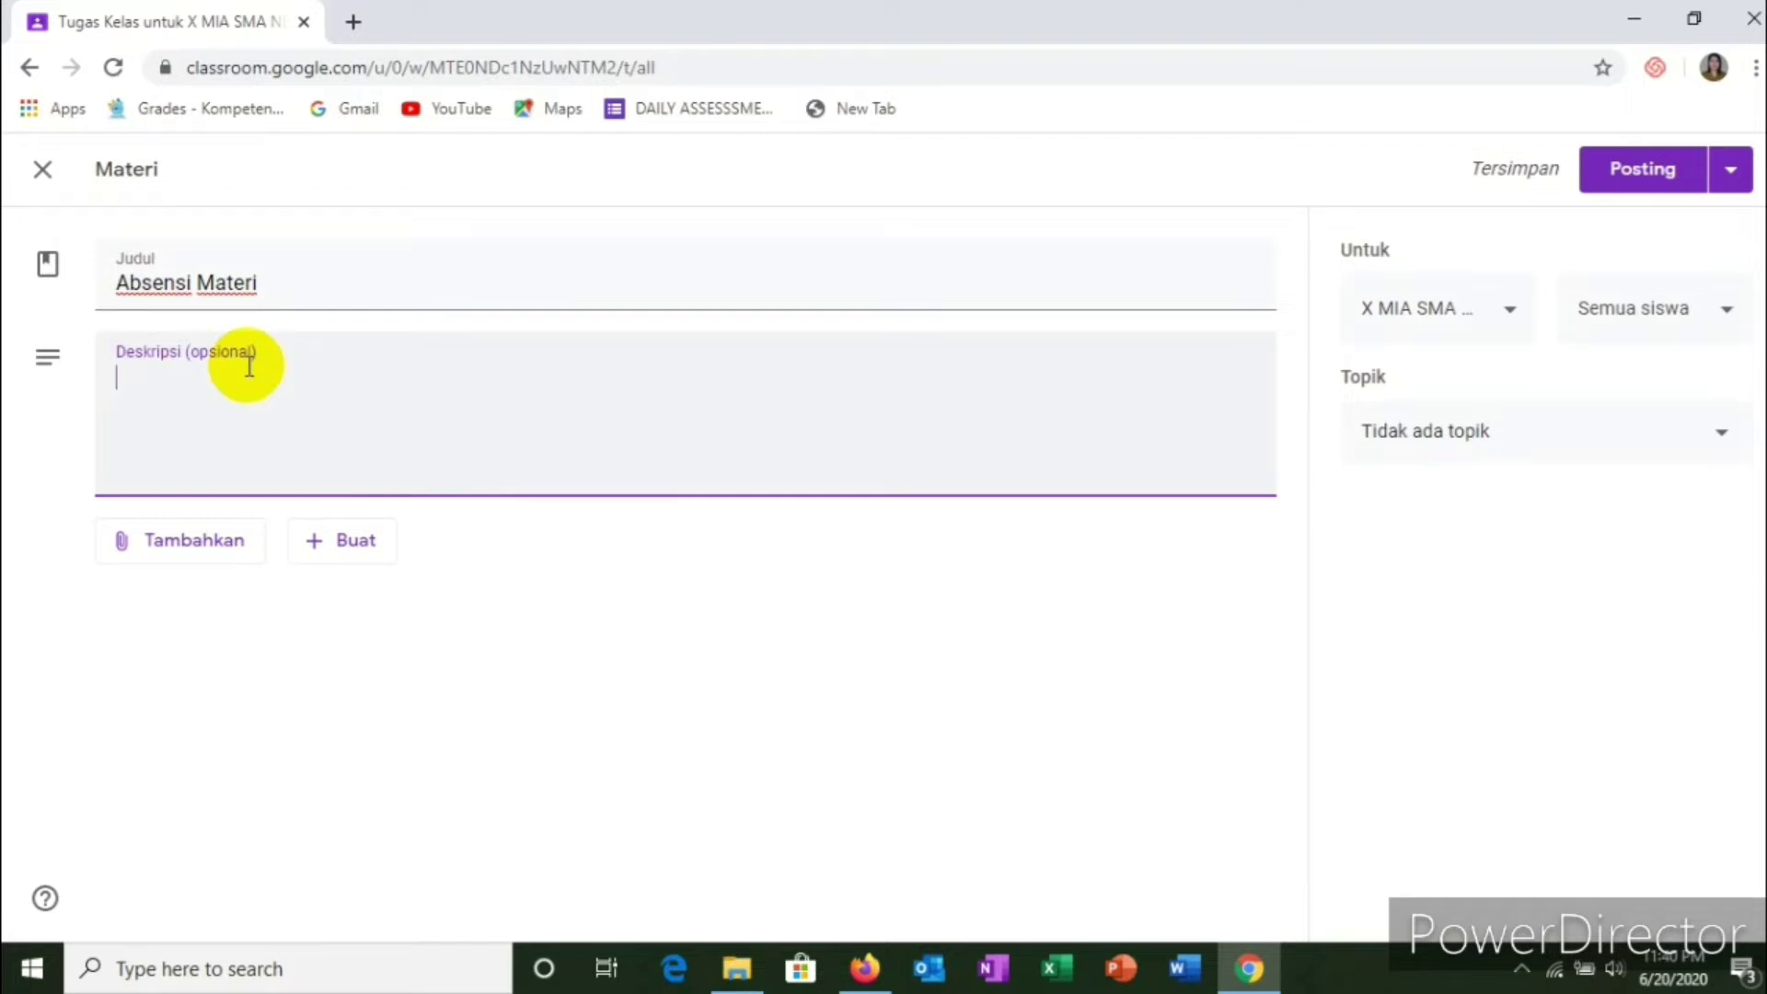
text(Ple)
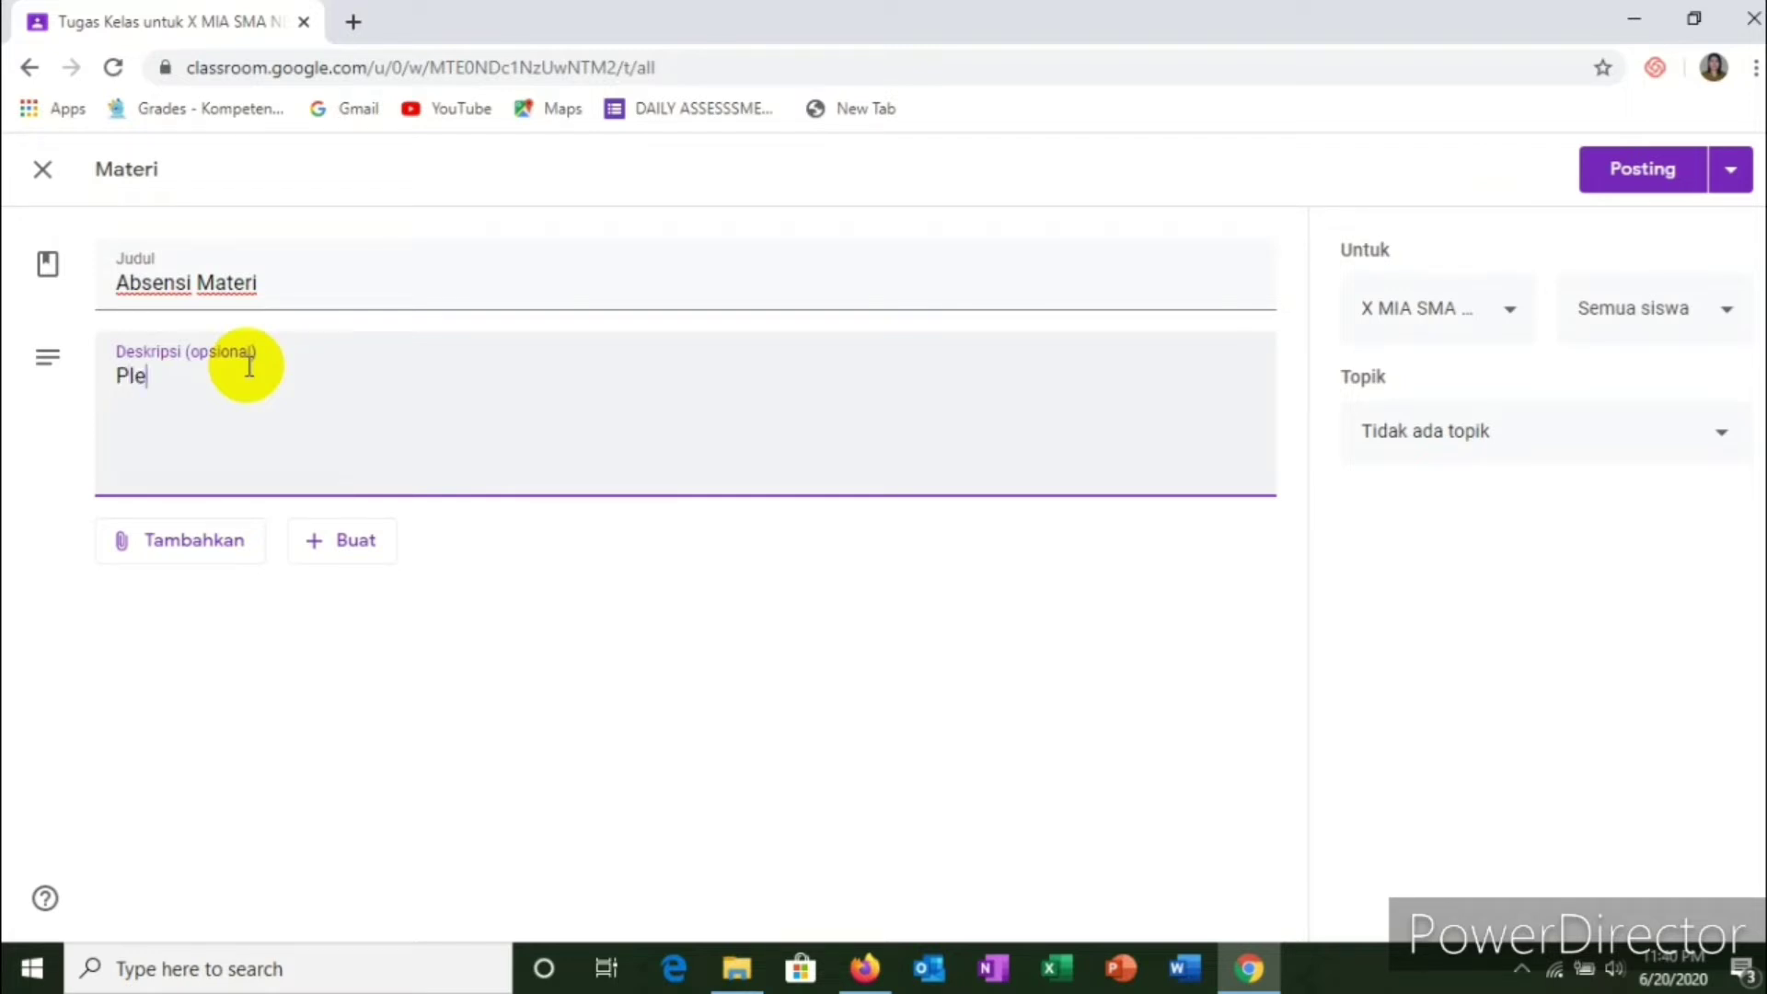
text(as)
text(e)
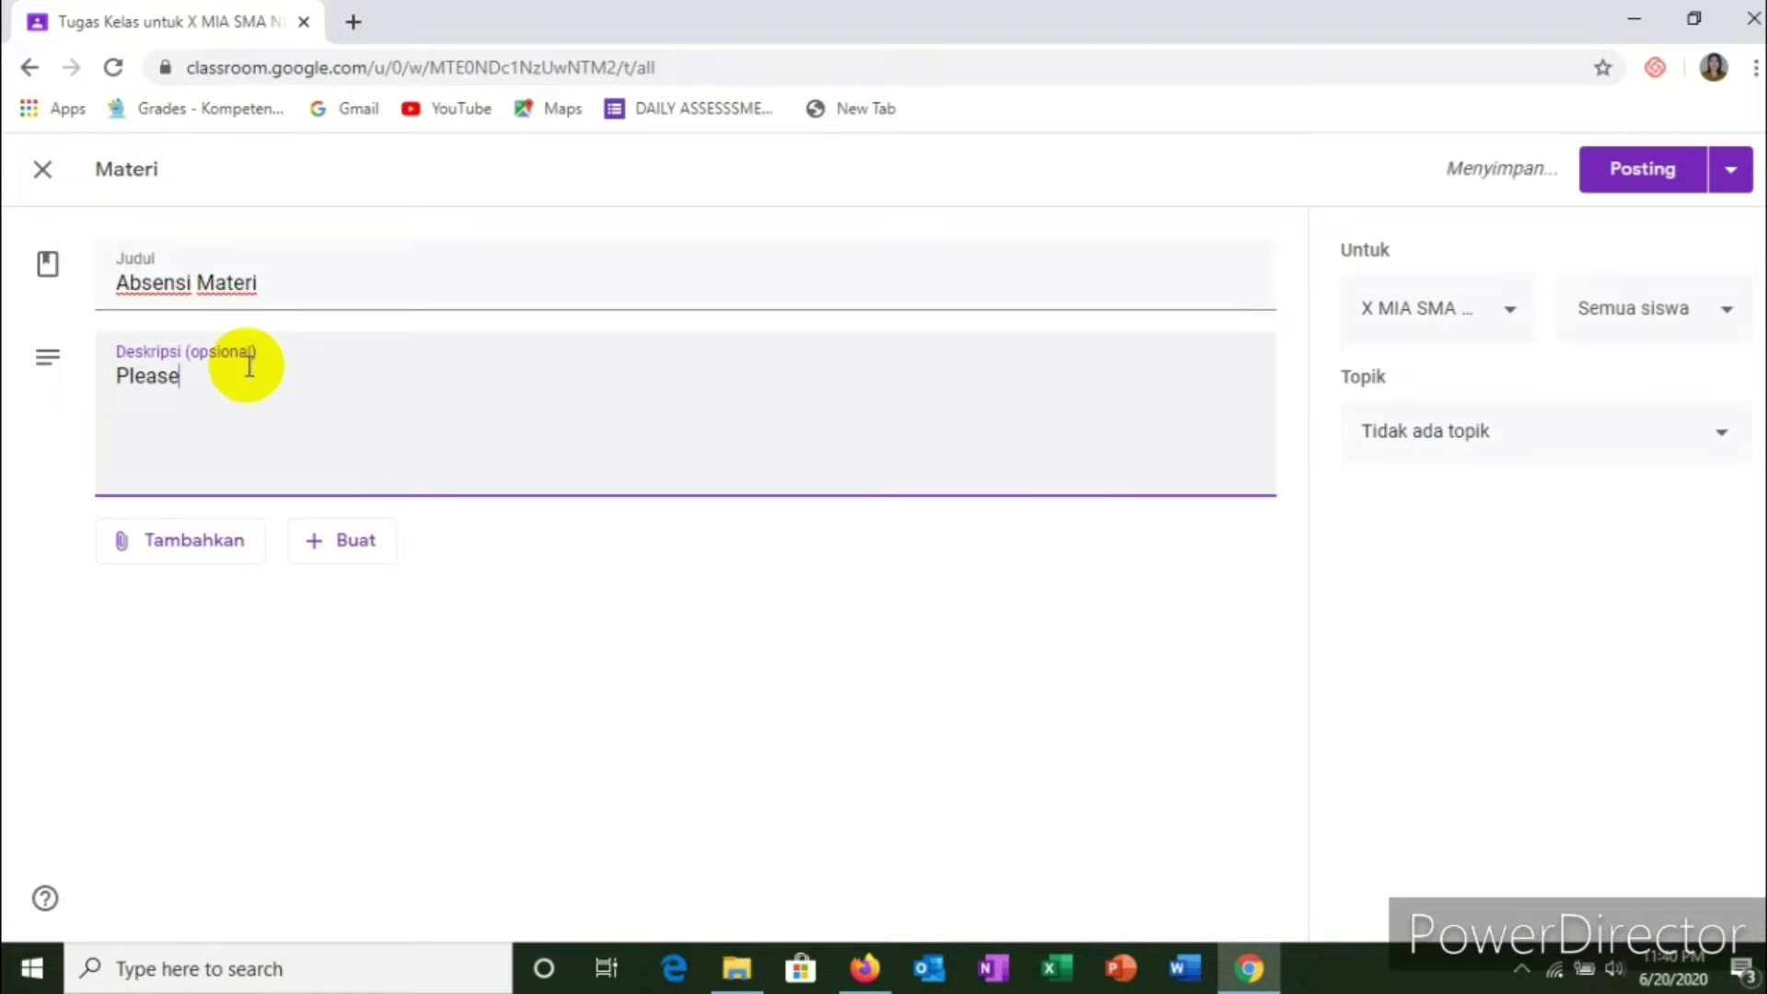
text( Com)
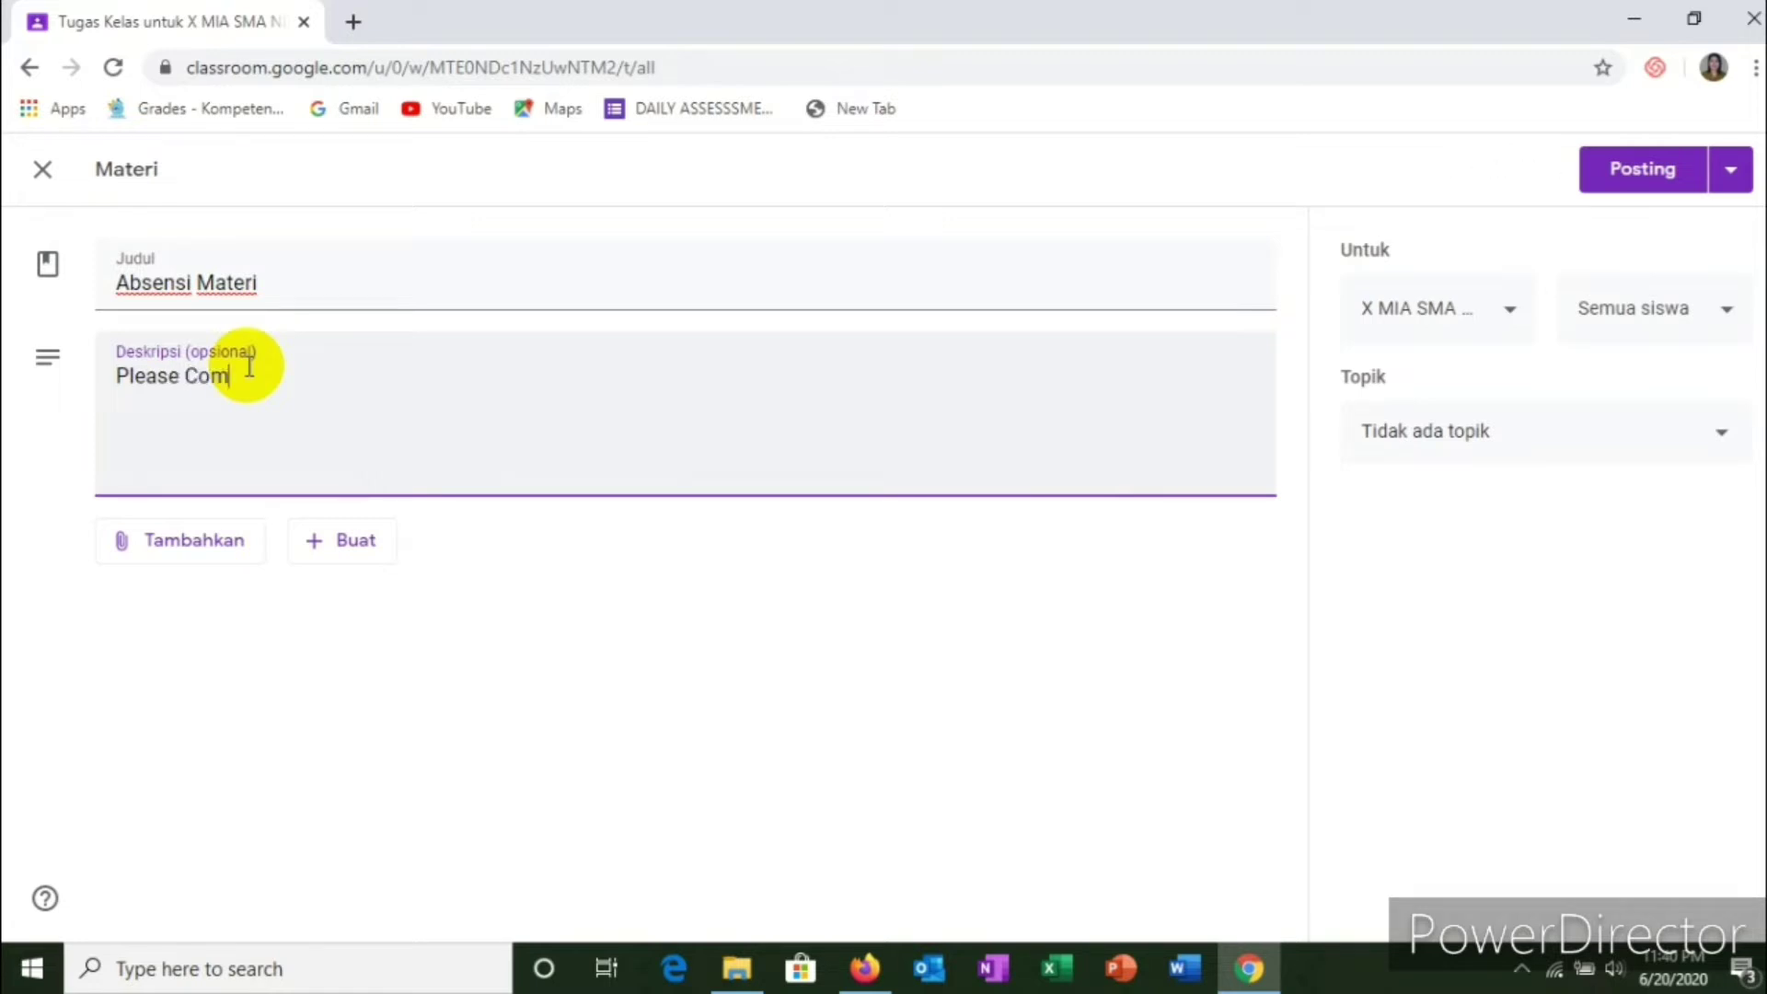
key(BackSpace)
key(BackSpace)
key(BackSpace)
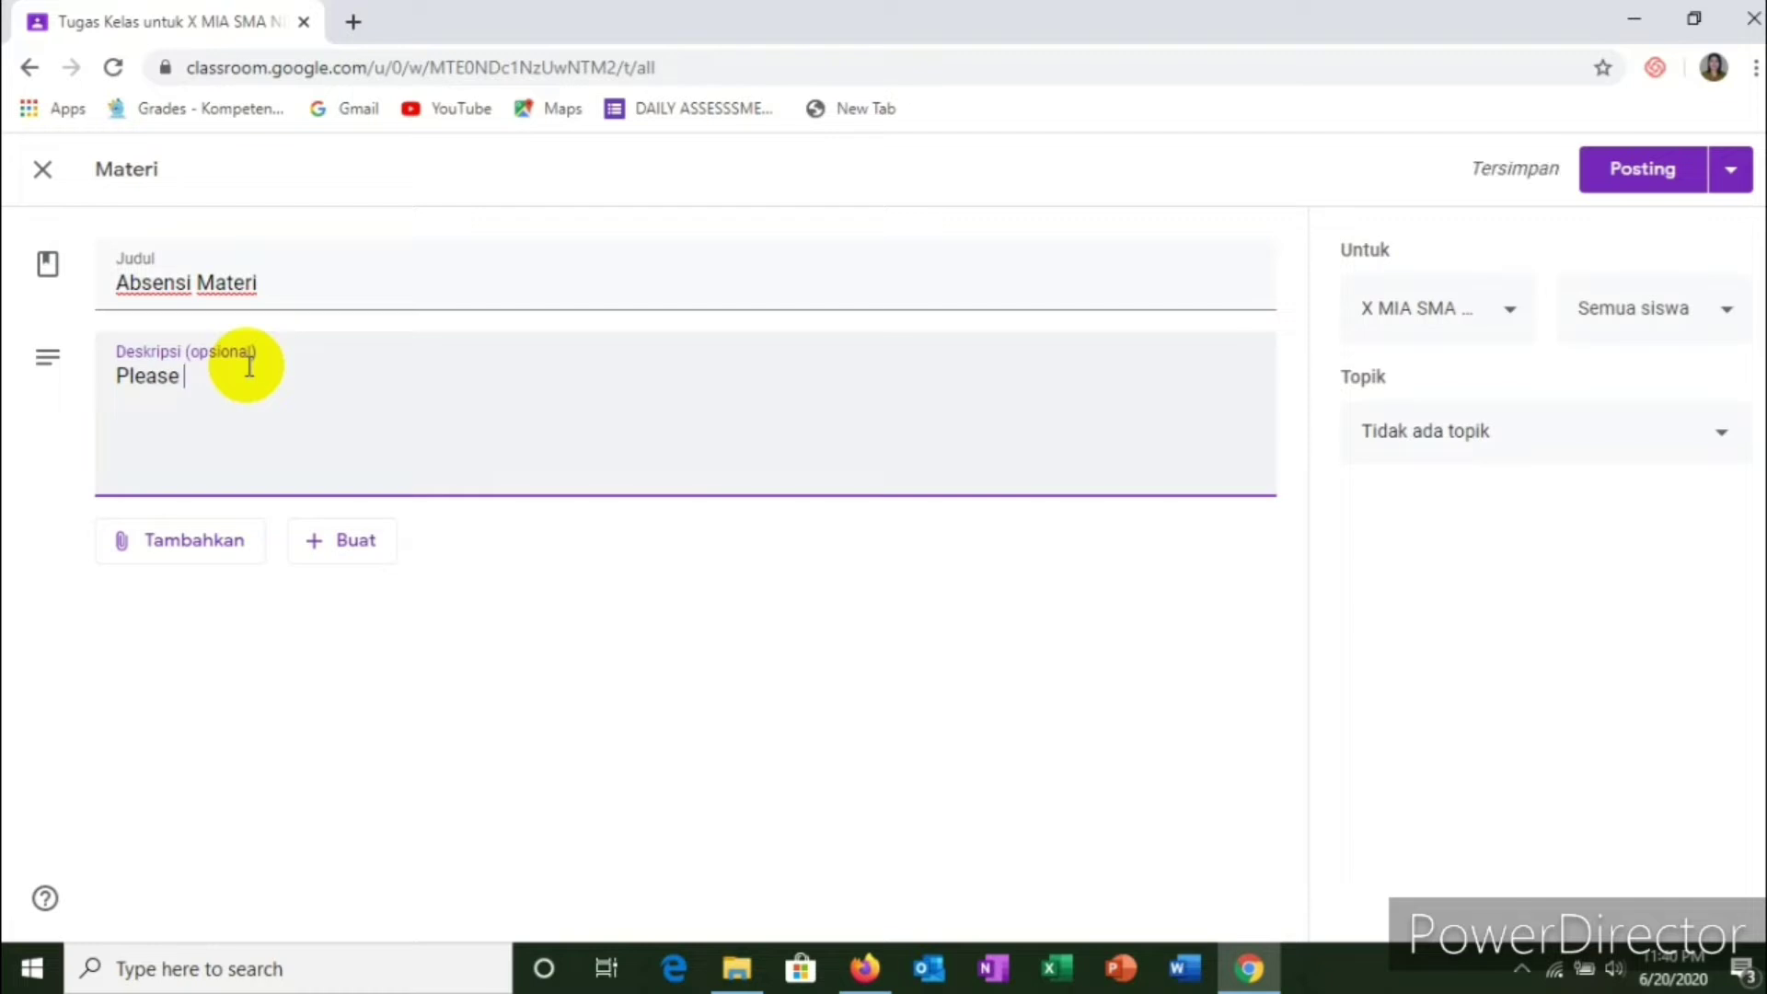
text(complete)
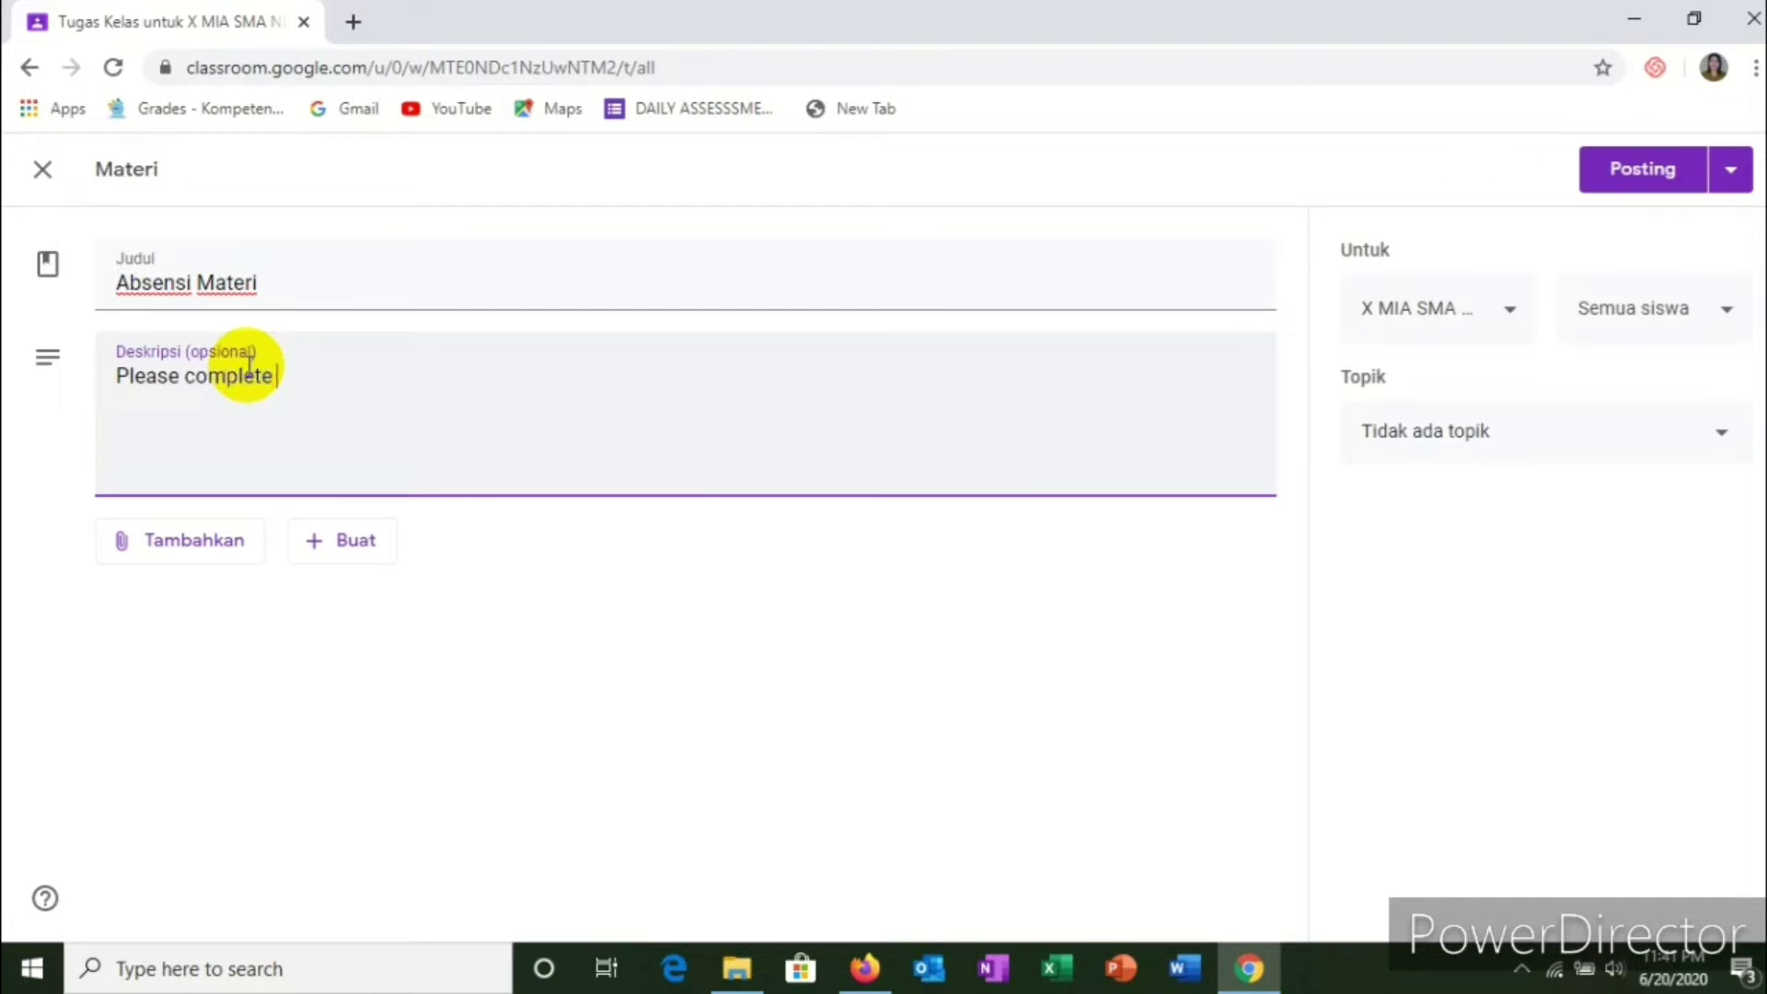
text( the presence below)
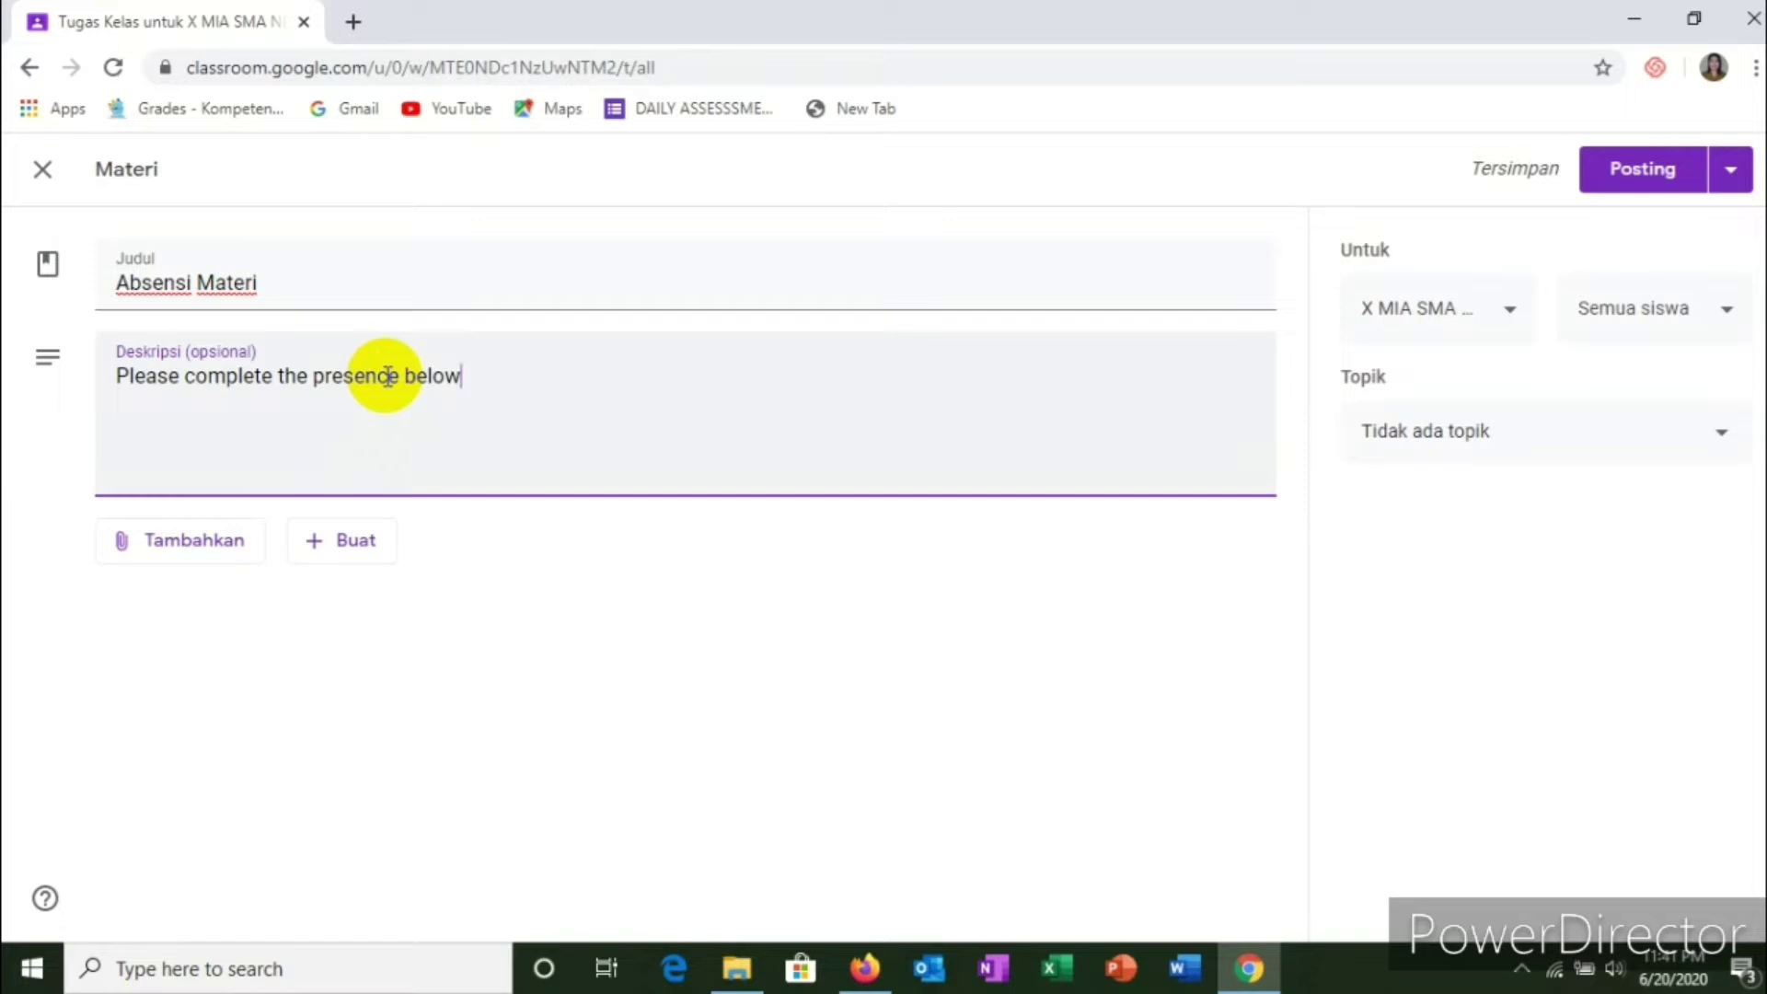
Step: Open Google Drive in a new browser tab from the Google apps grid
click(354, 21)
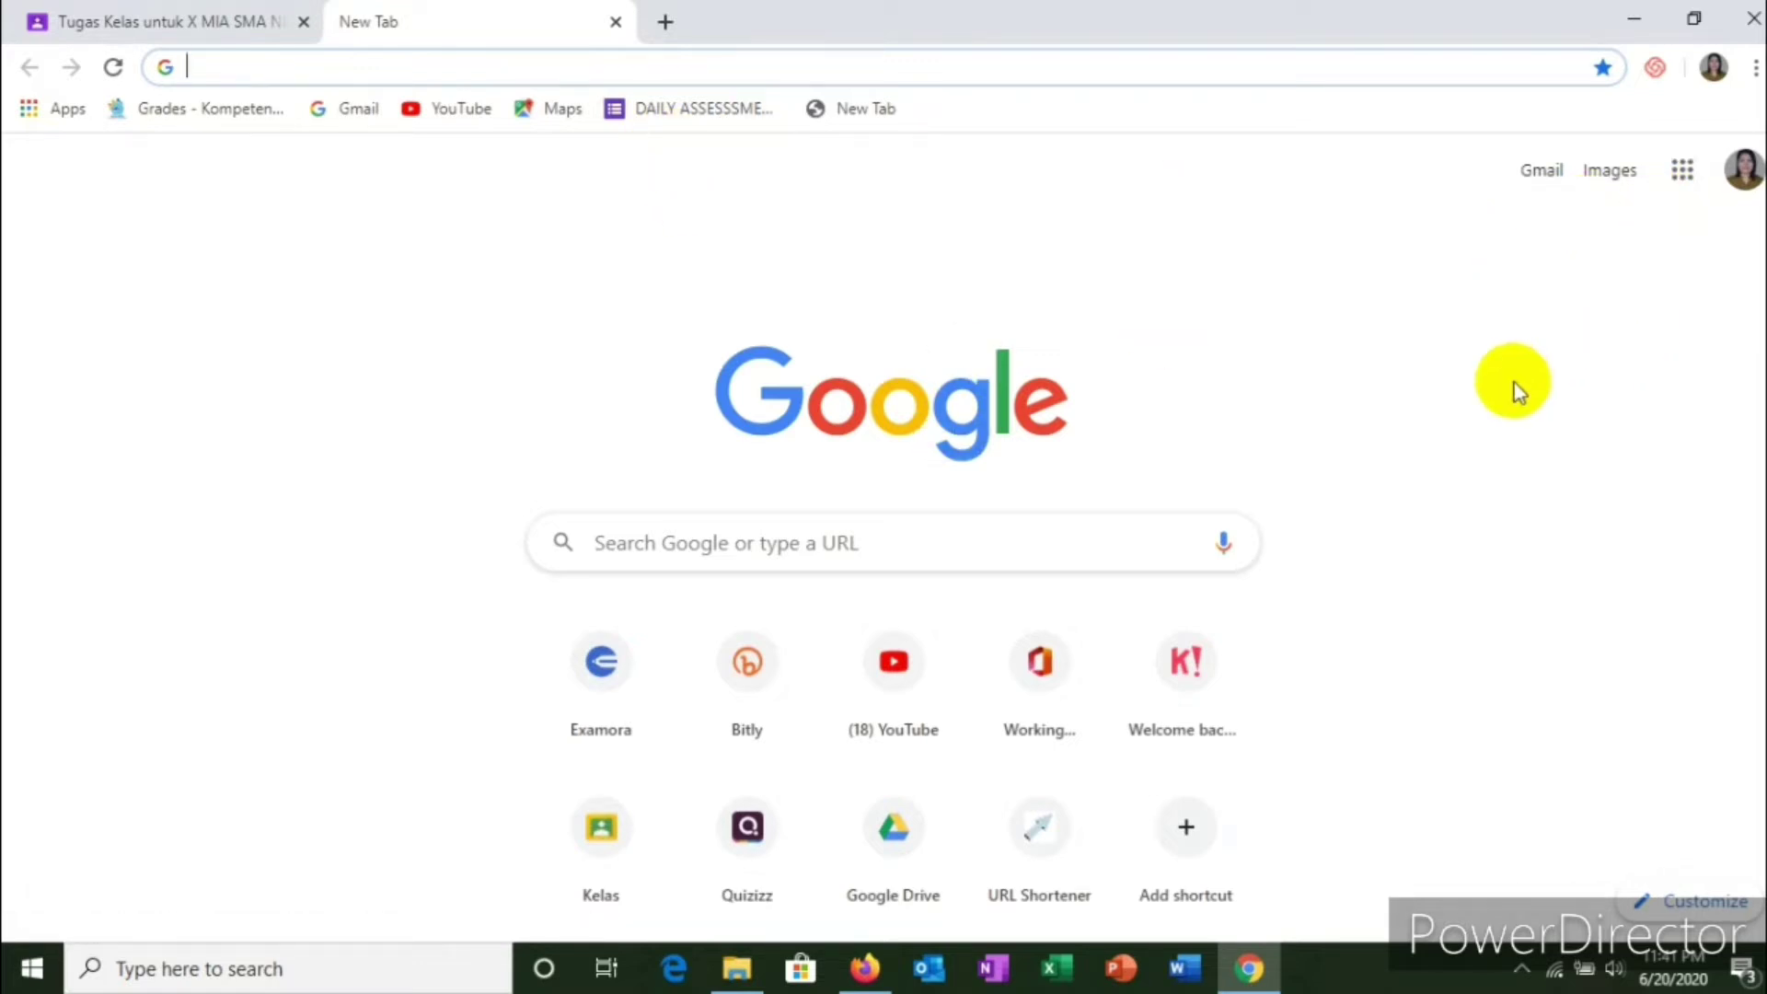
click(1681, 180)
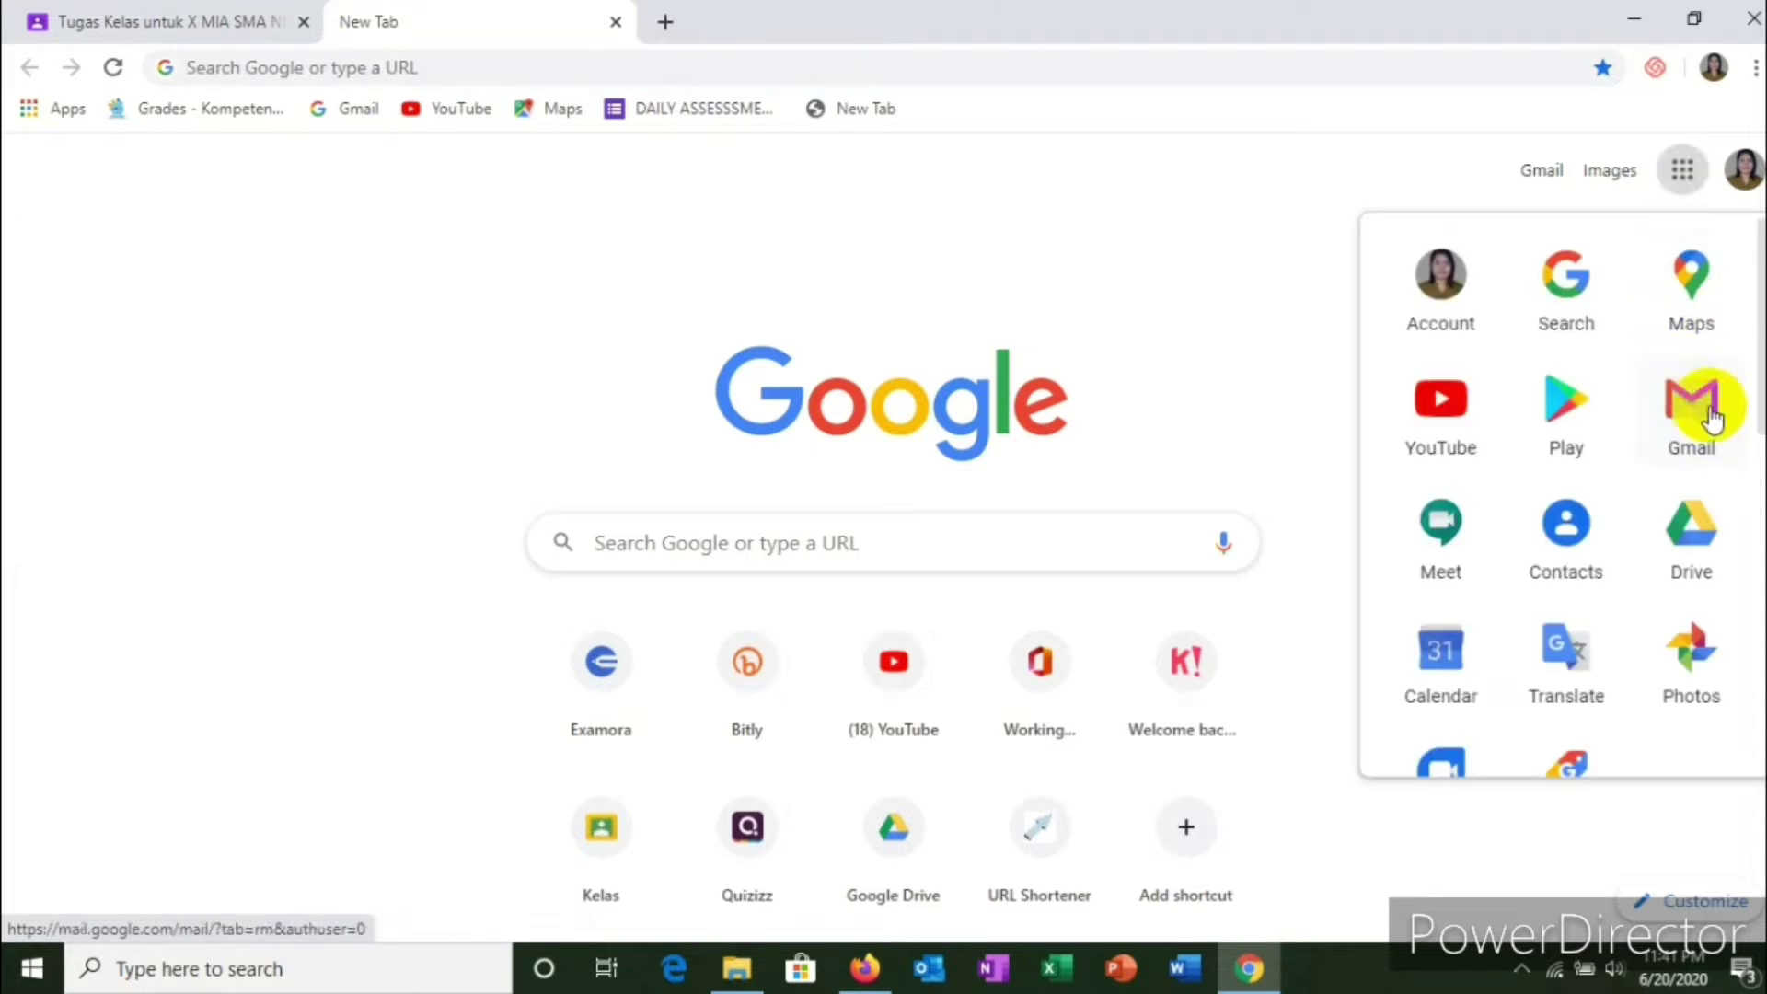
click(1691, 543)
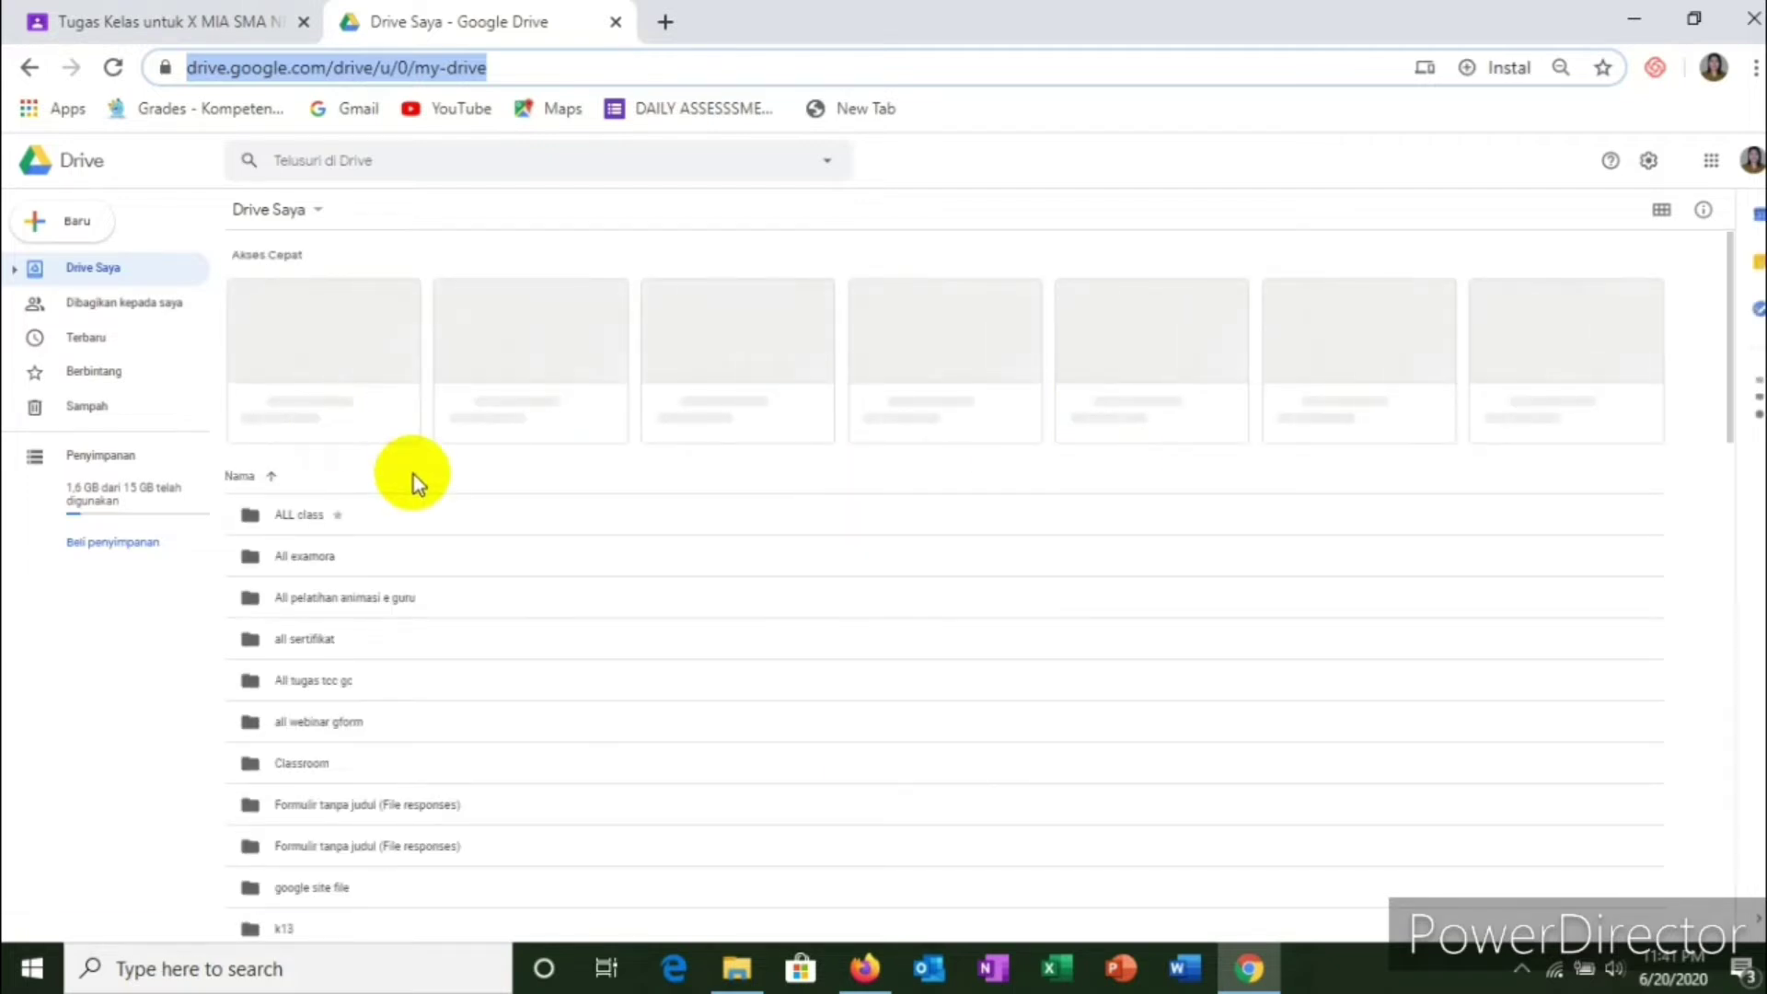
Step: Create a blank Google Form from Drive's Baru > Lainnya menu
click(83, 238)
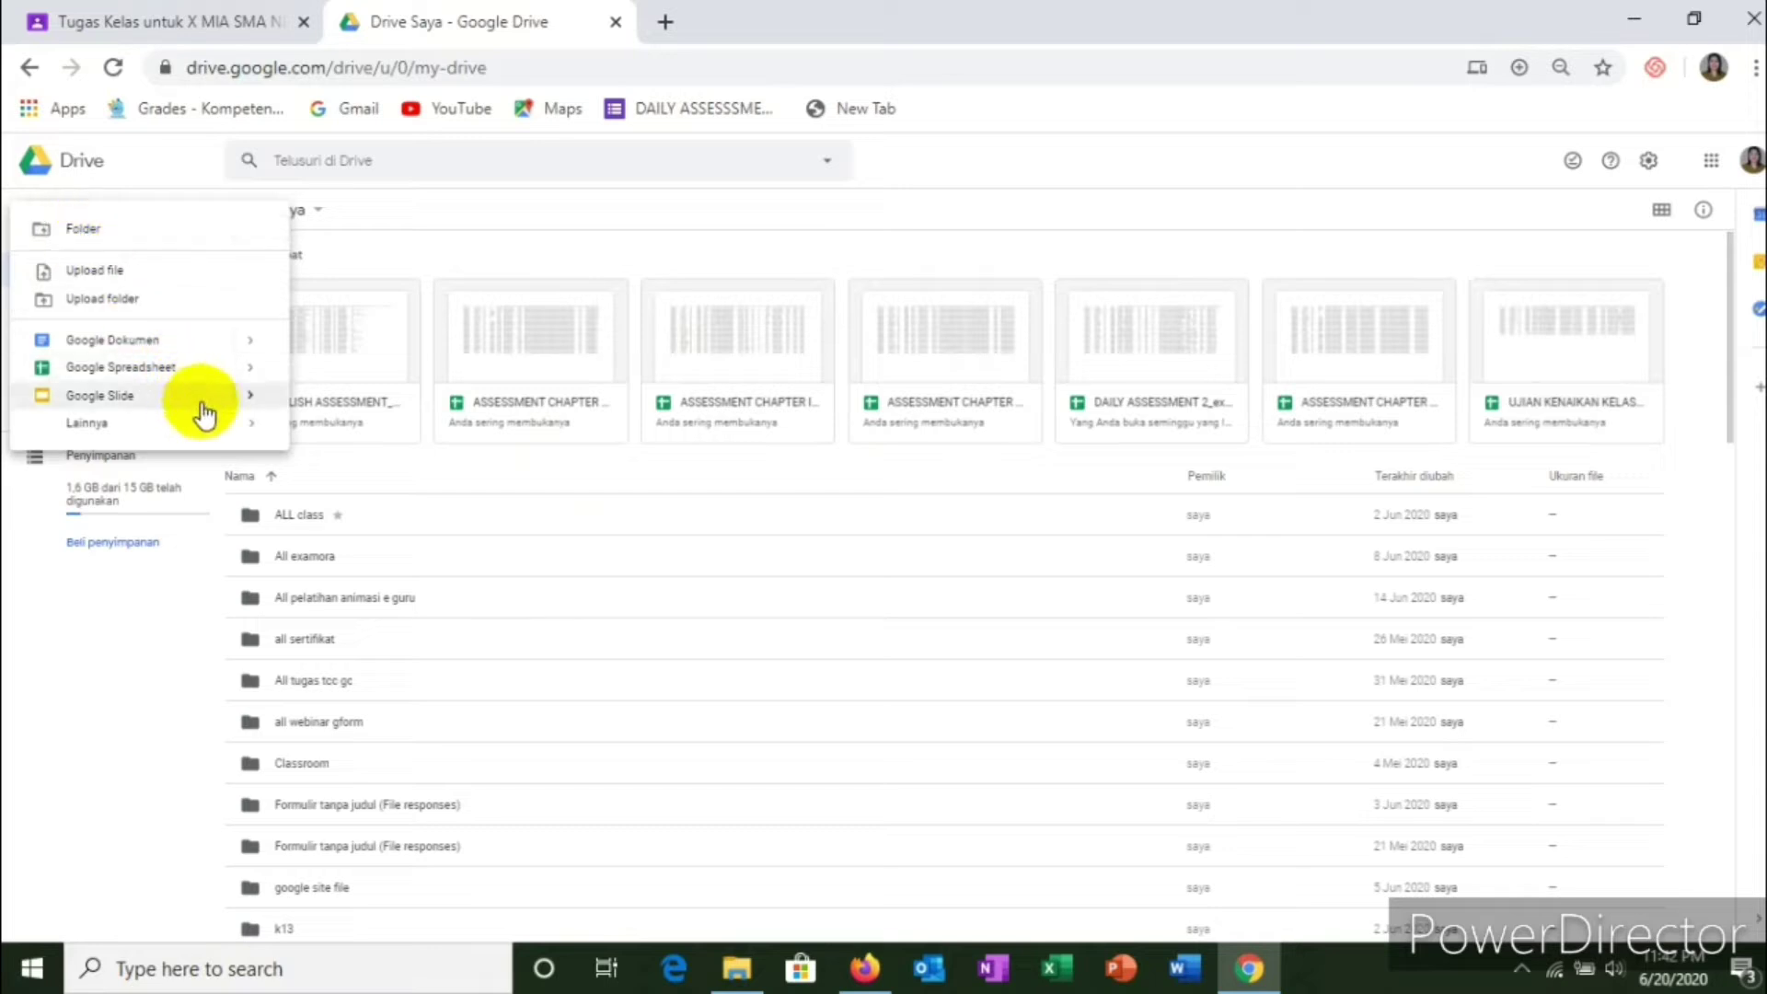
mouse_move(228, 430)
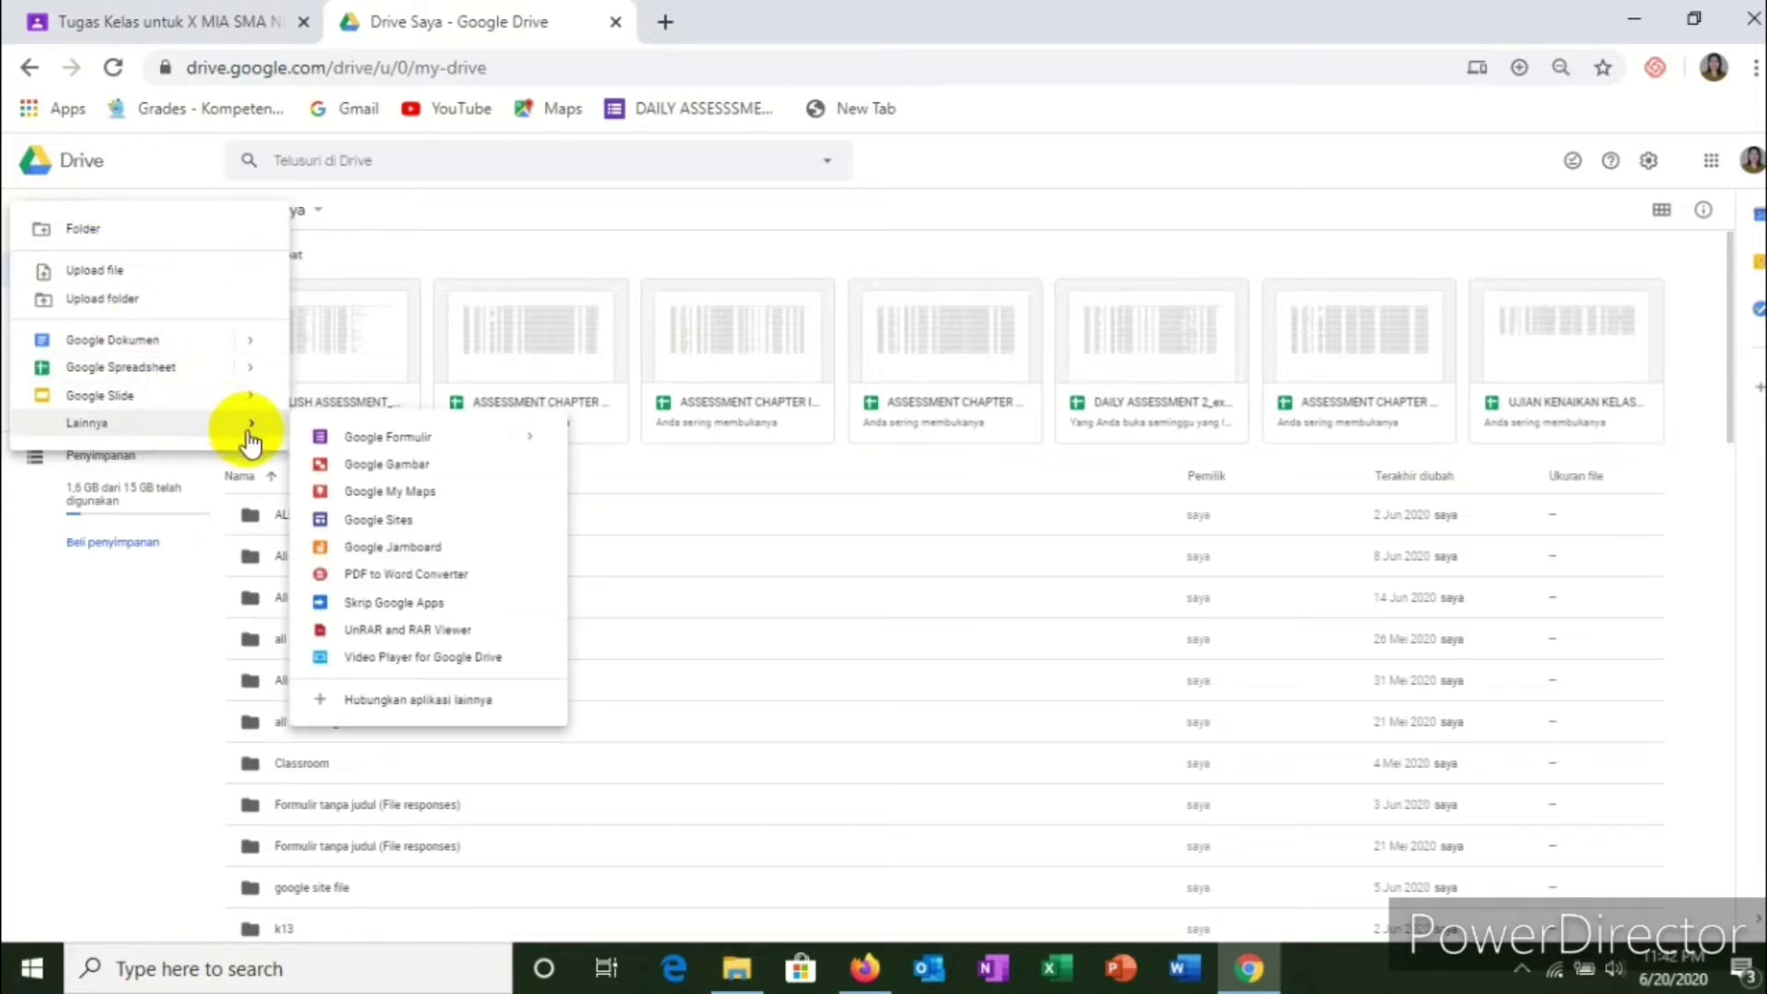
click(422, 442)
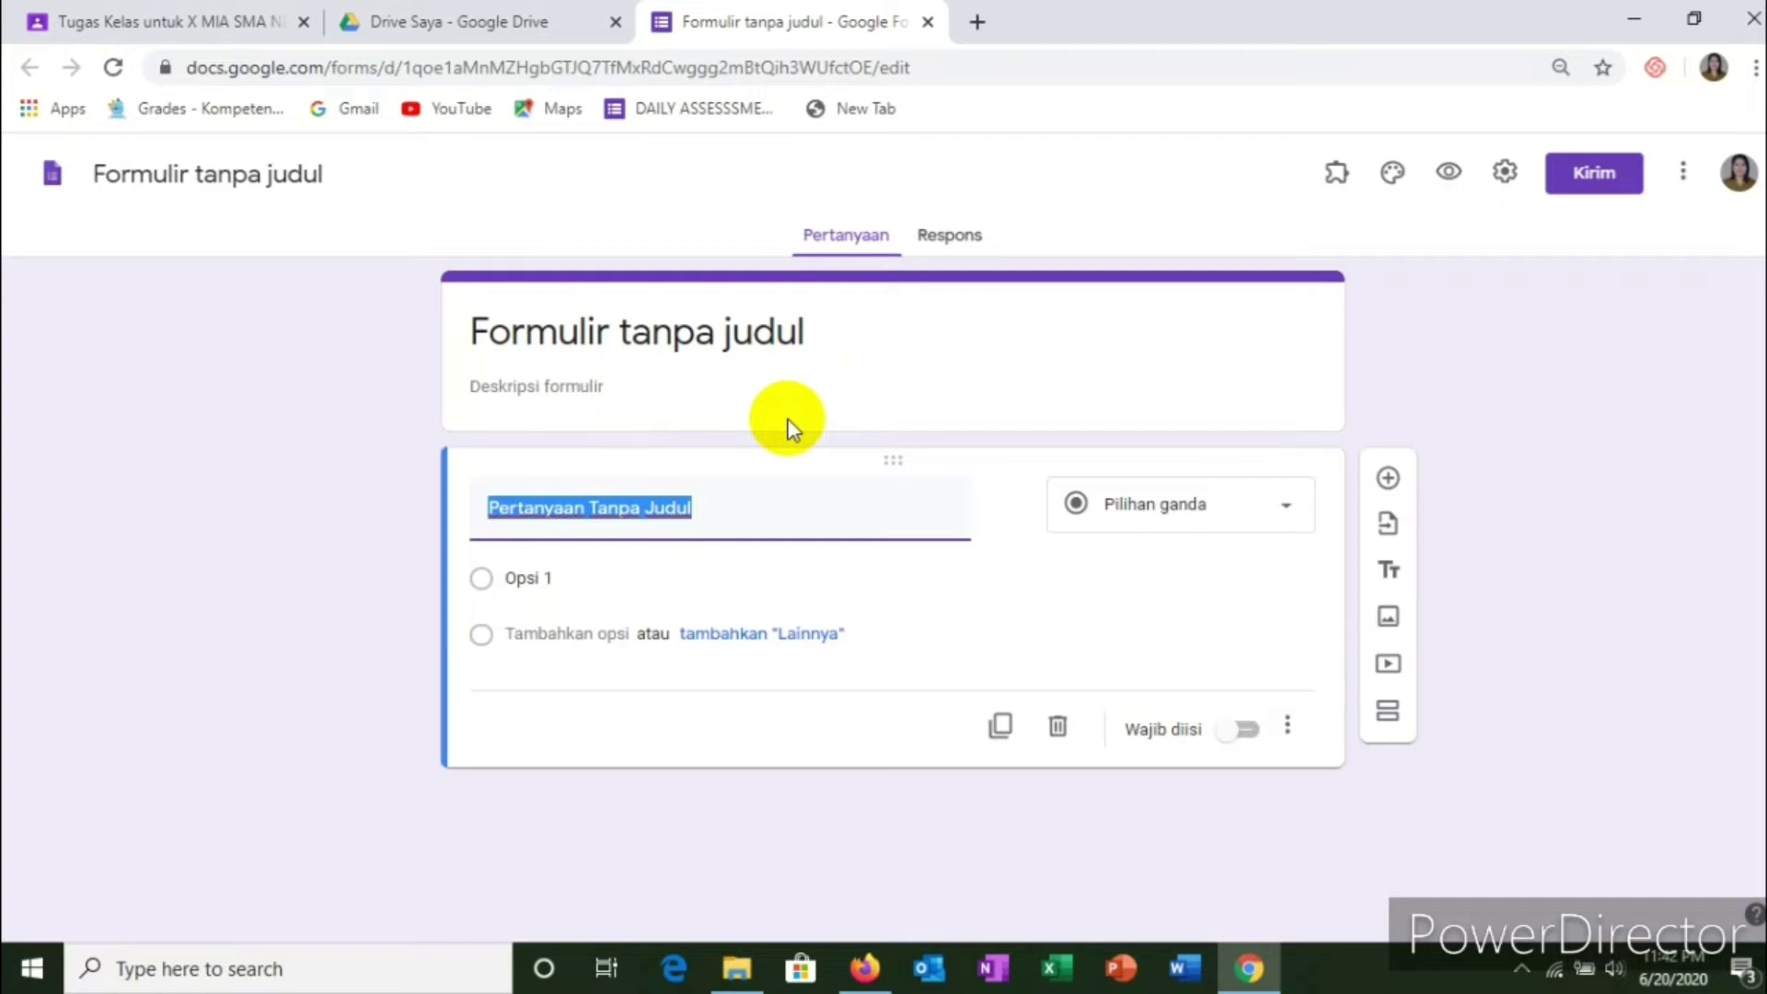
Step: Give the form the title 'ABSENSI MATERI'
click(787, 336)
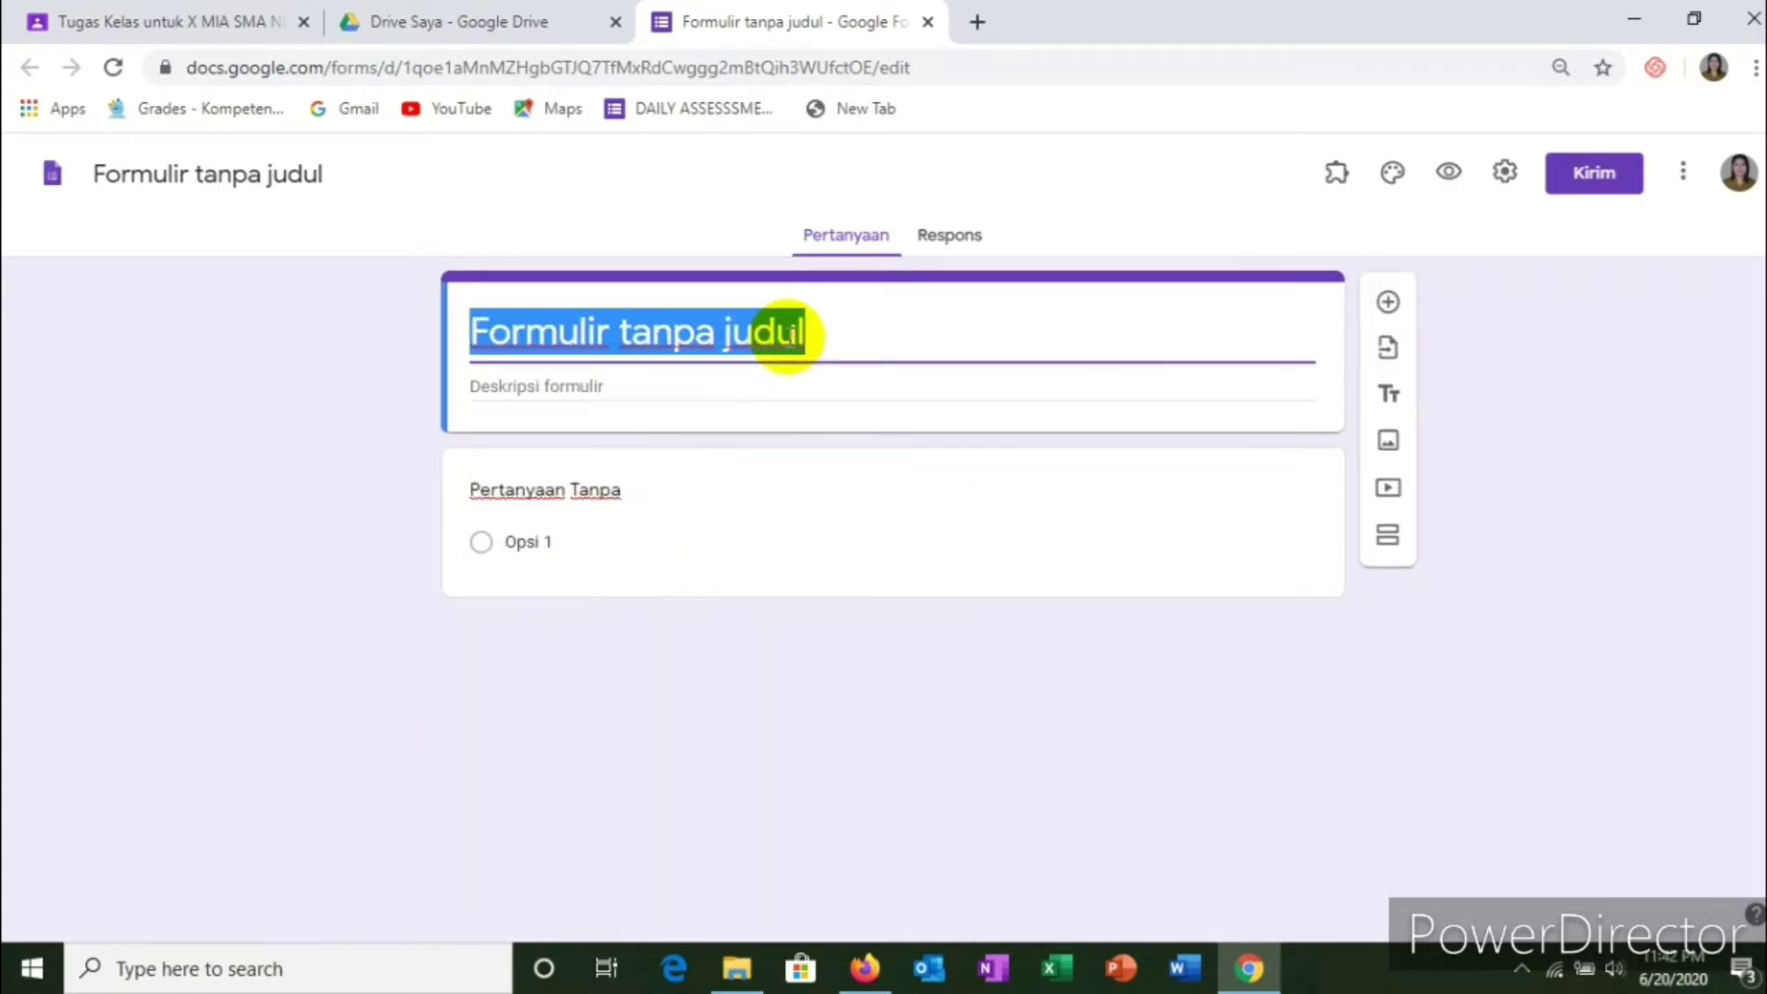
text(ab)
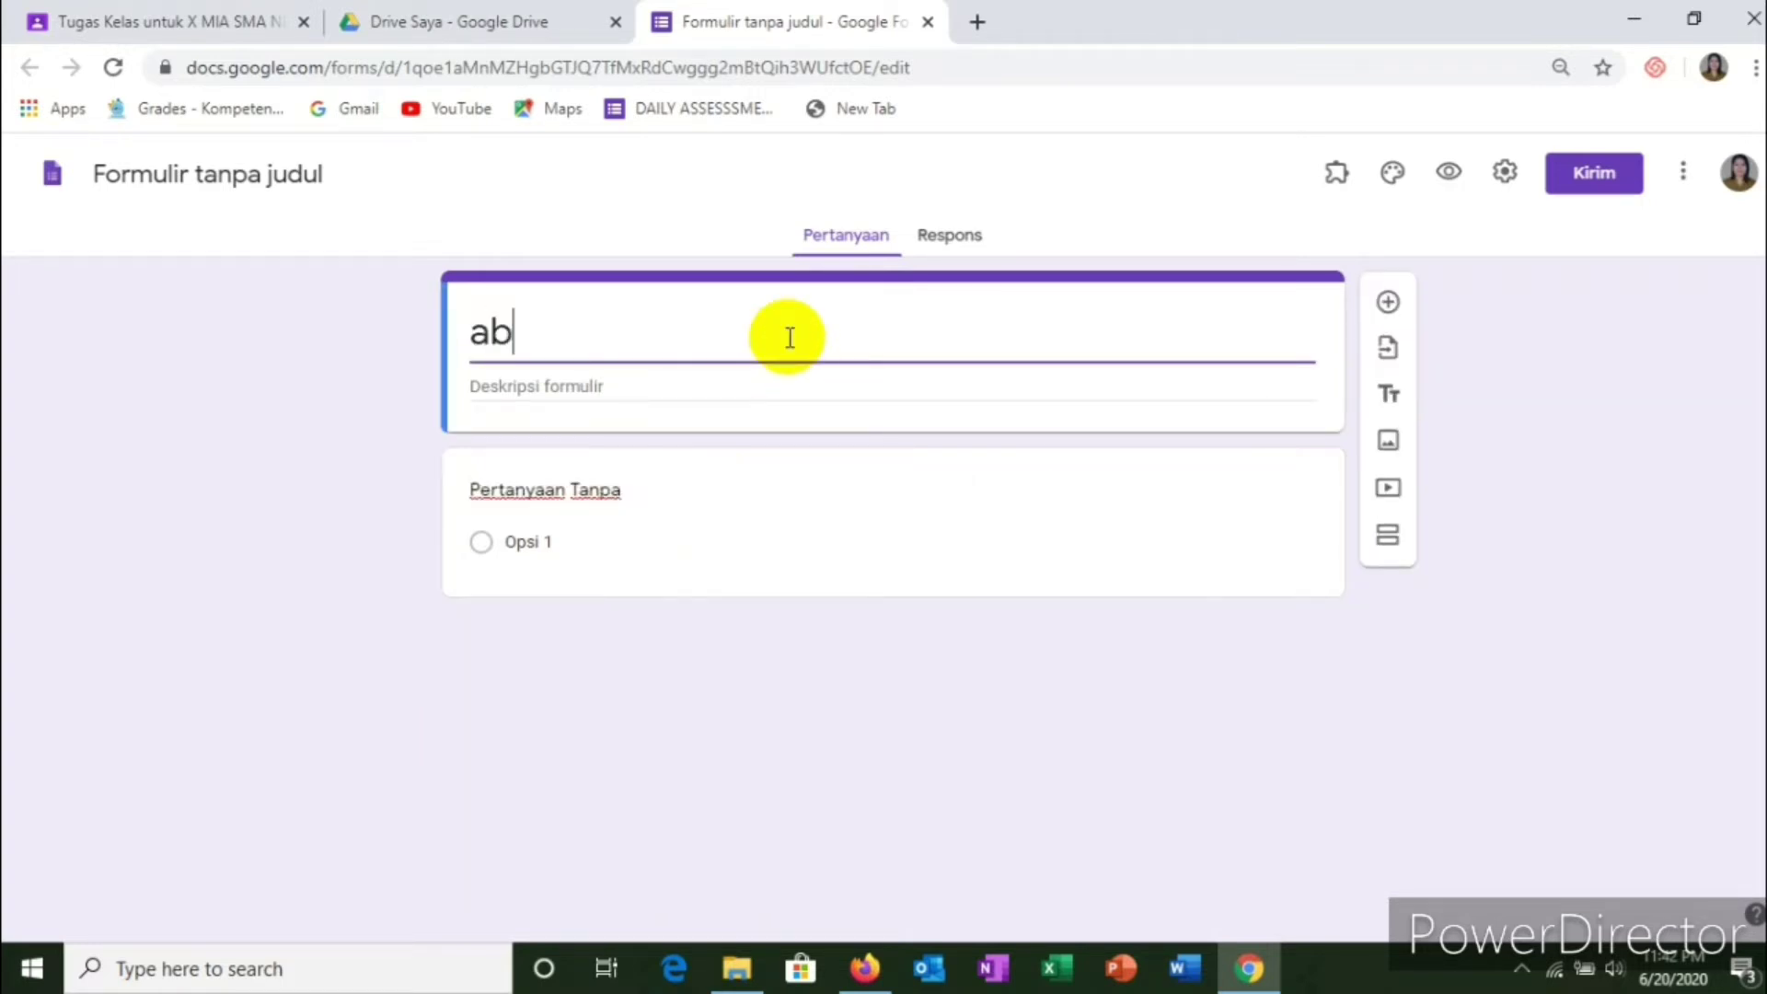
key(BackSpace)
key(BackSpace)
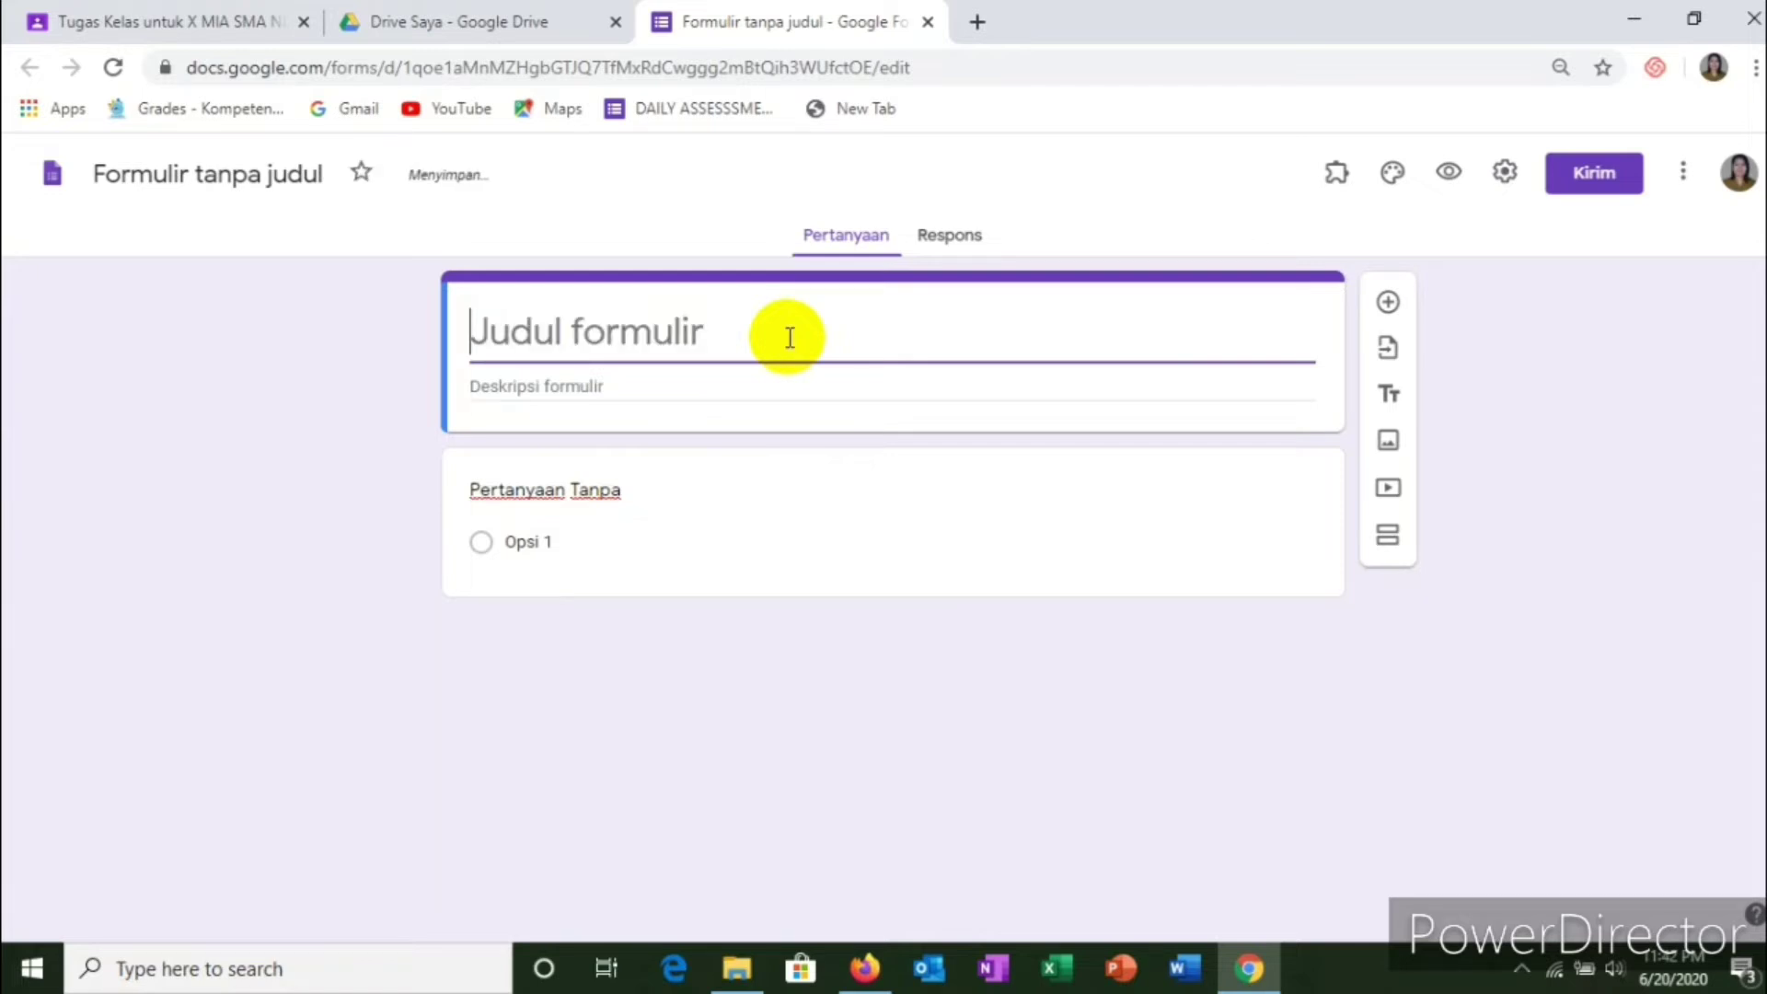
text(ABSEN)
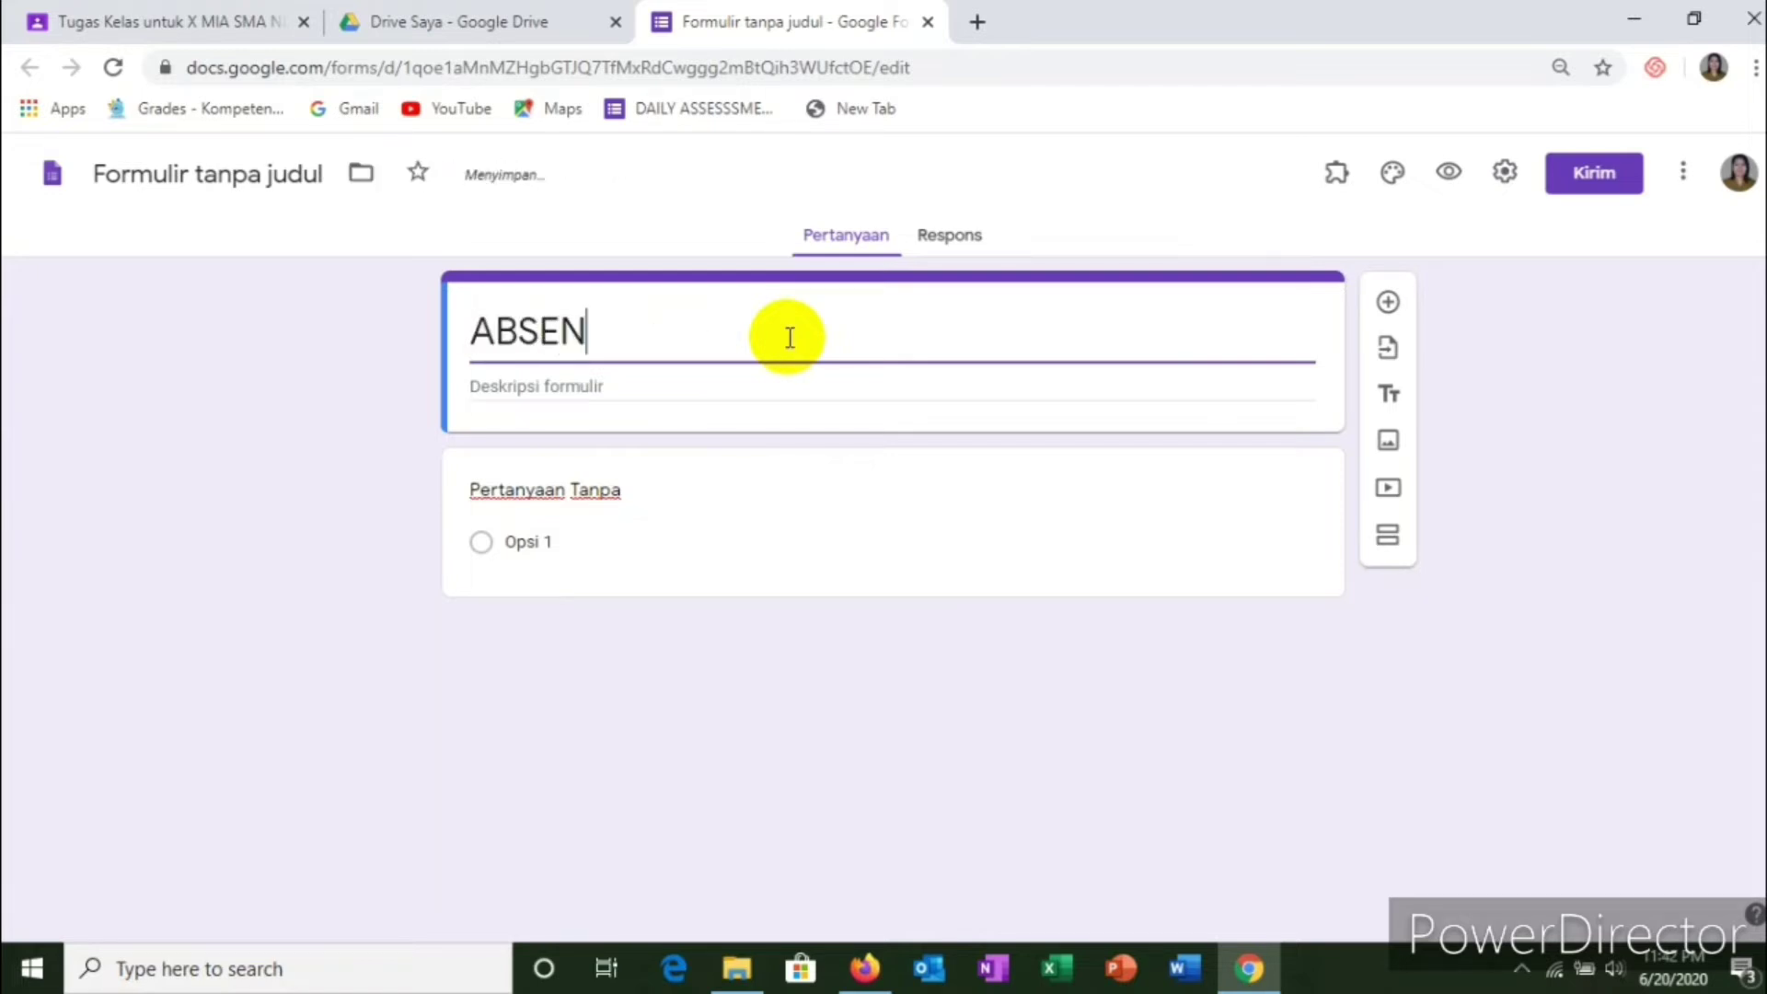
text(SI MATERI)
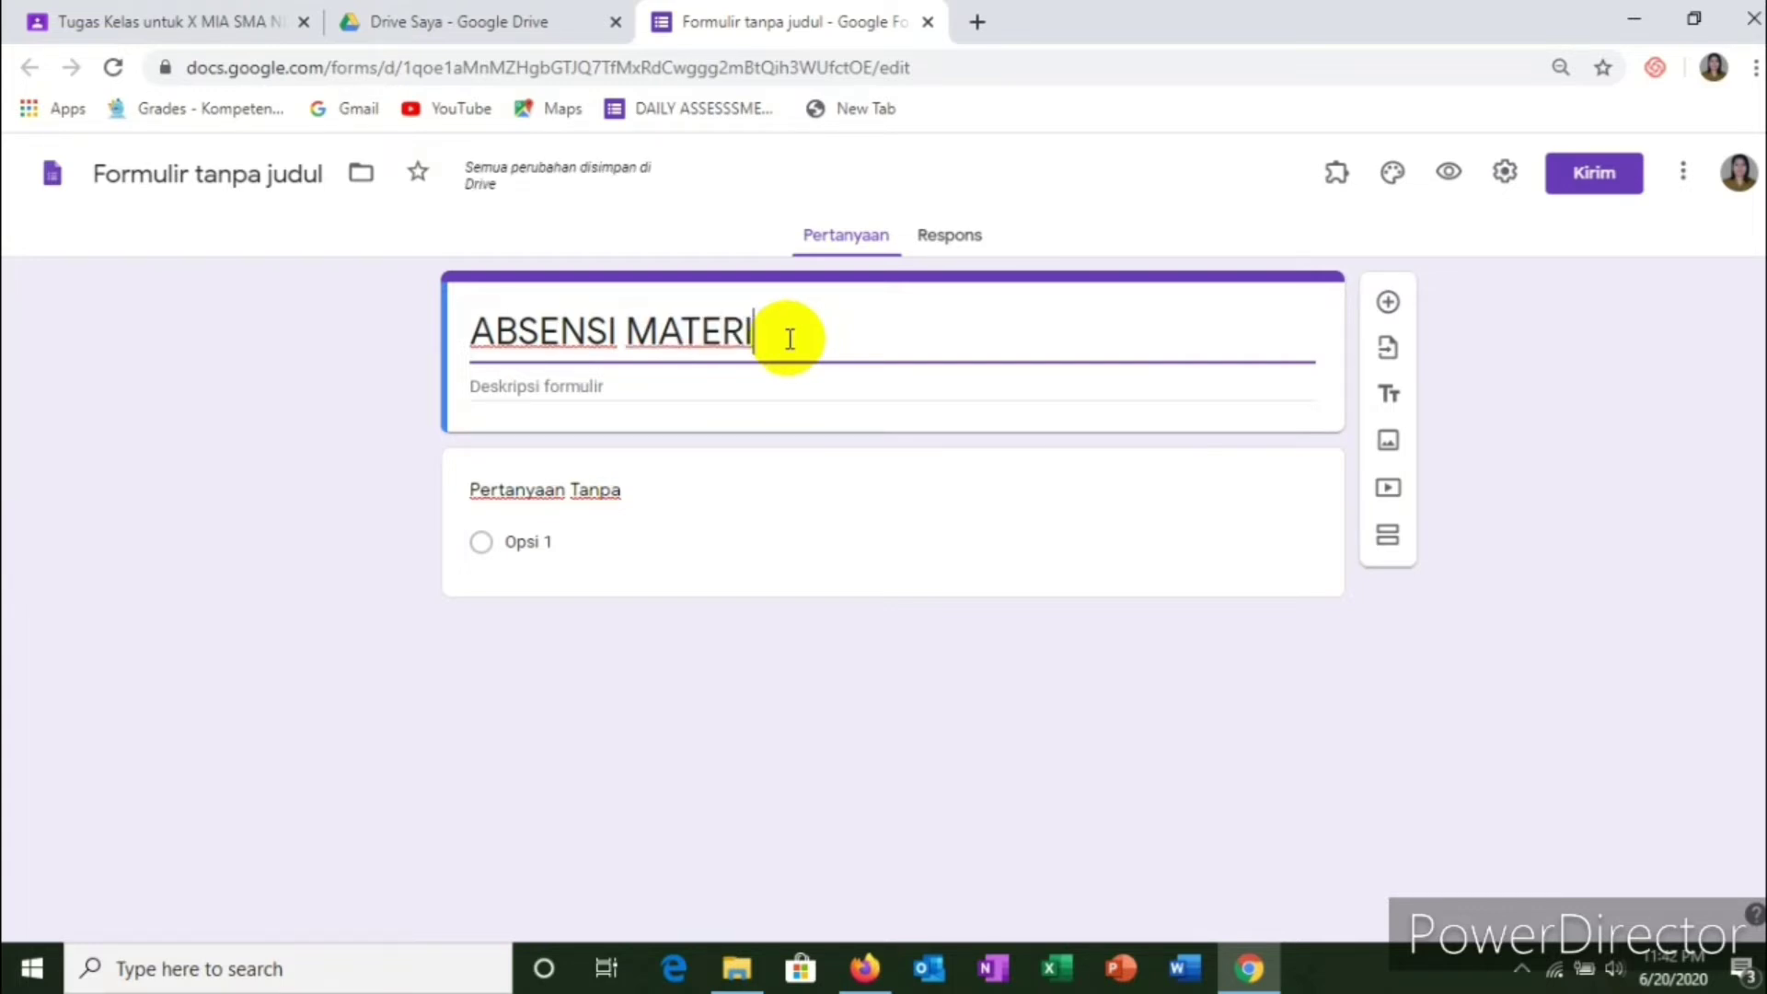
Step: Add the form description 'Complete the data below'
click(586, 380)
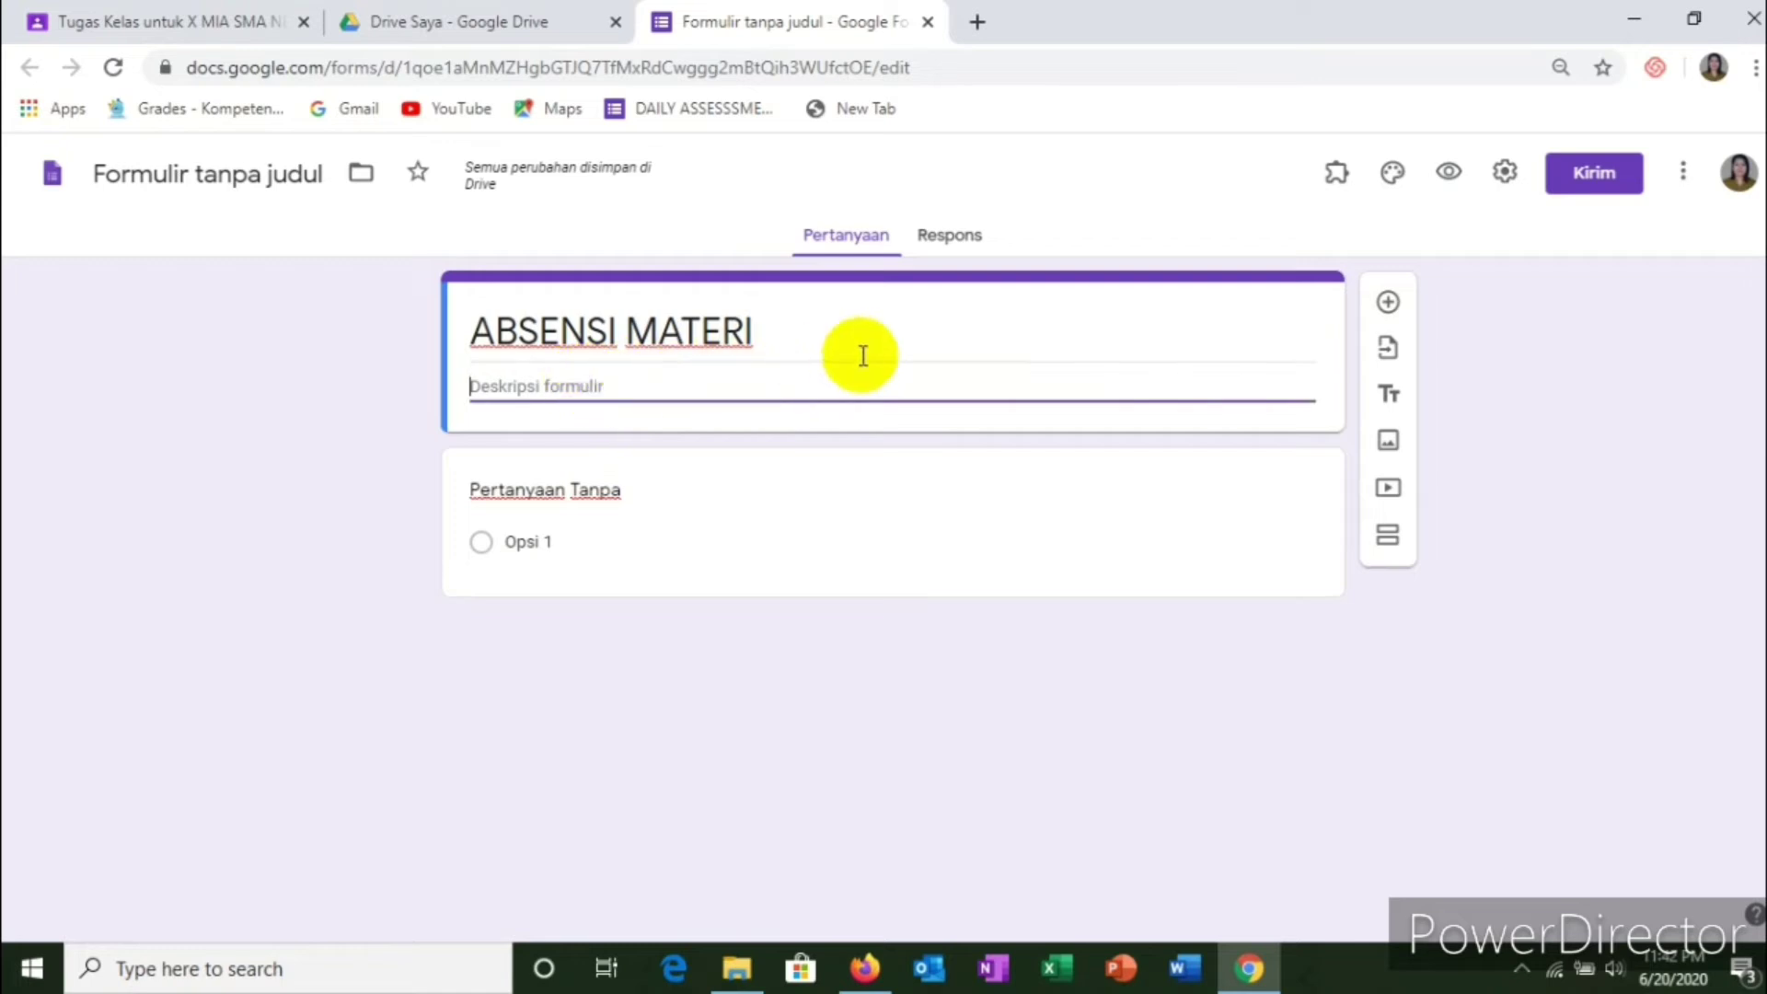
text(ISI)
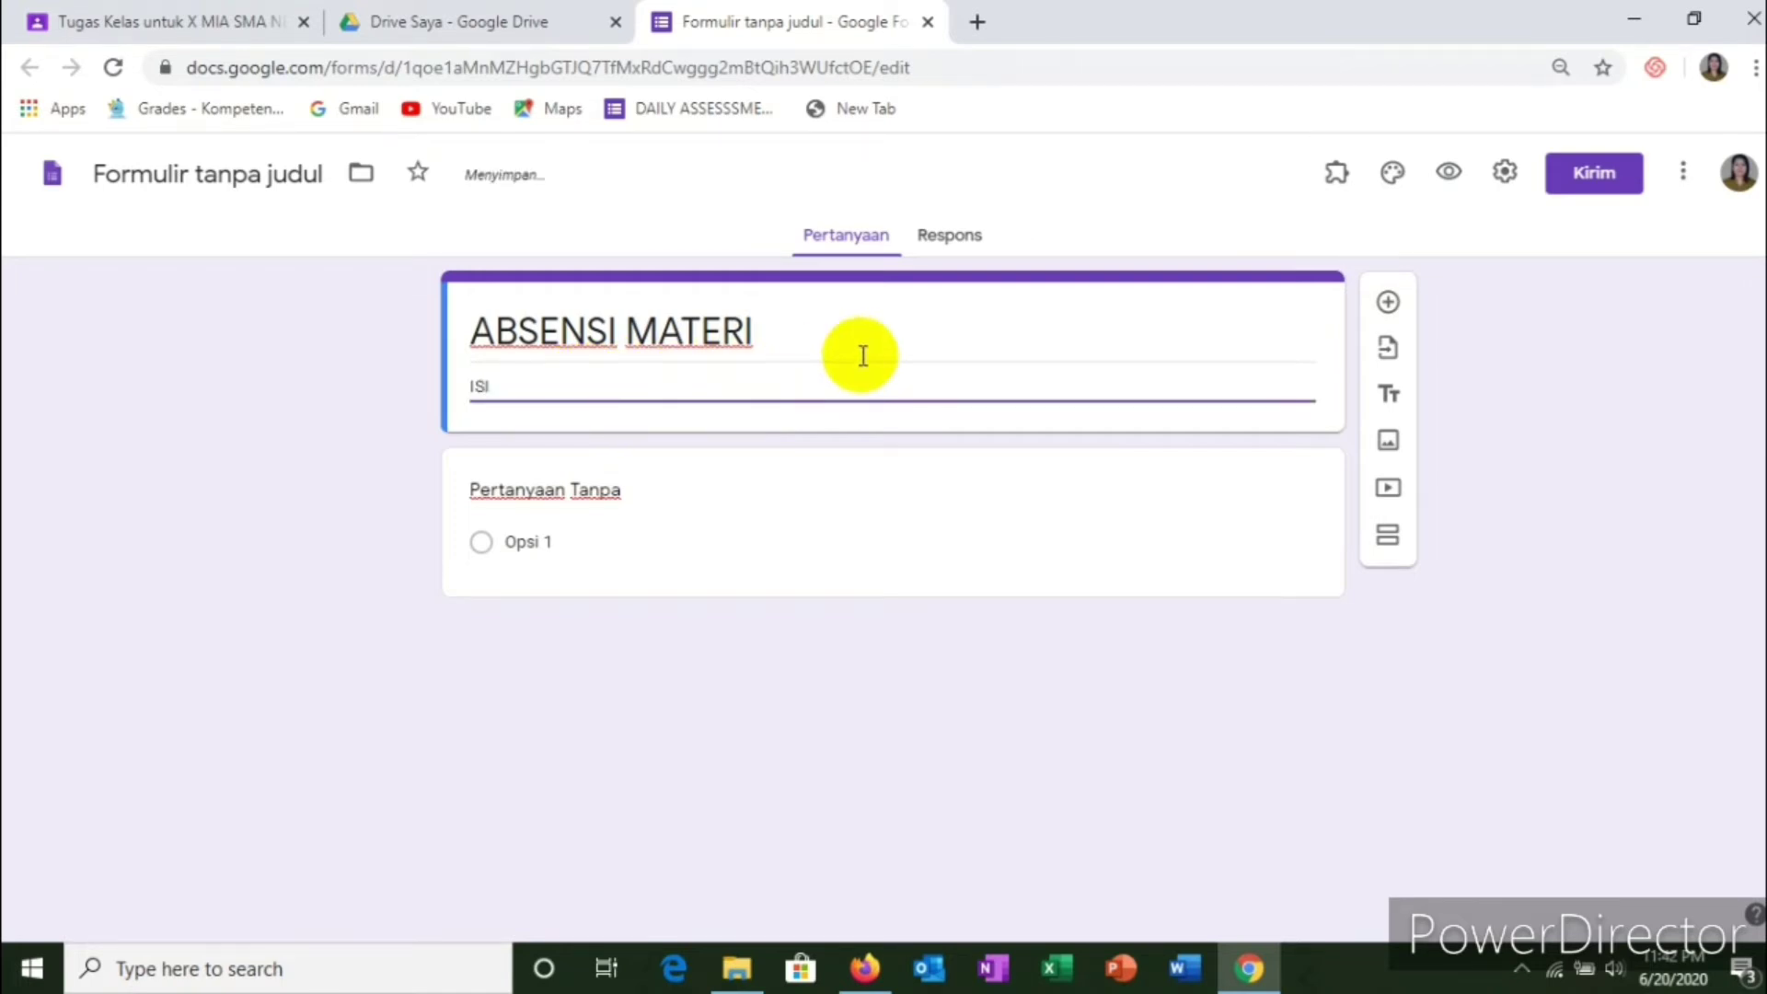
text(LAH)
key(BackSpace)
key(BackSpace)
key(BackSpace)
key(BackSpace)
key(BackSpace)
key(BackSpace)
text(Complete)
text( th)
text(he)
text( data)
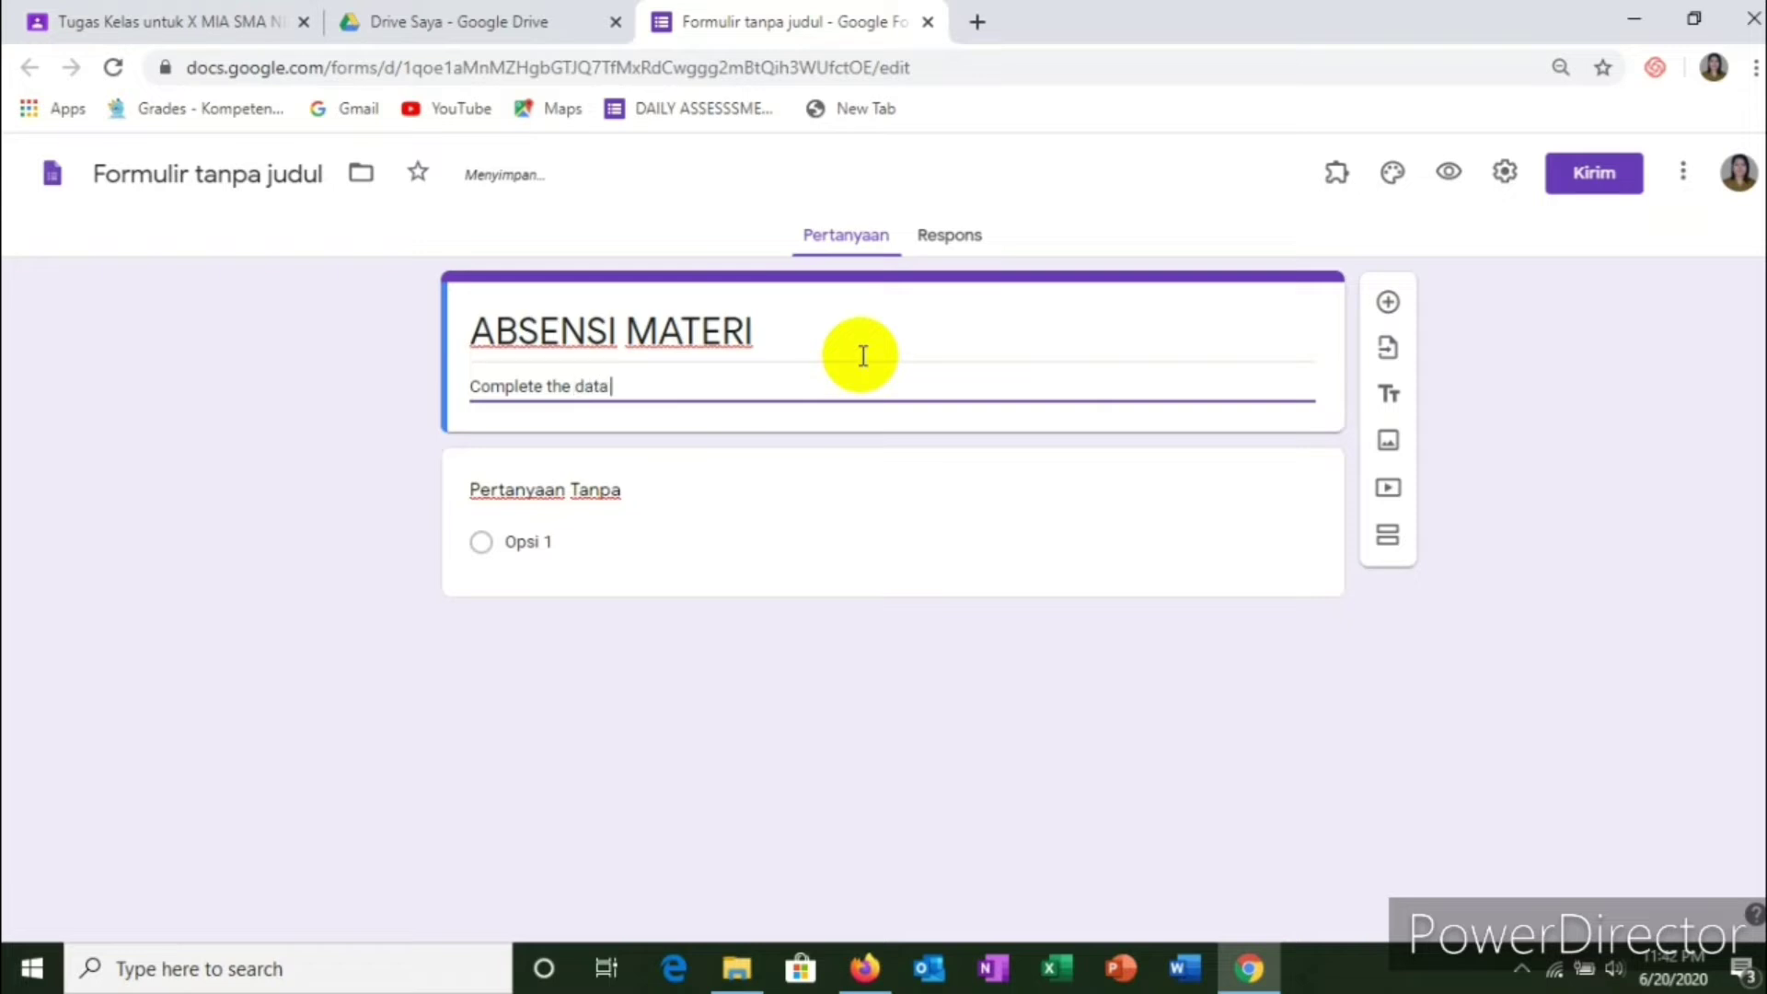
text( below)
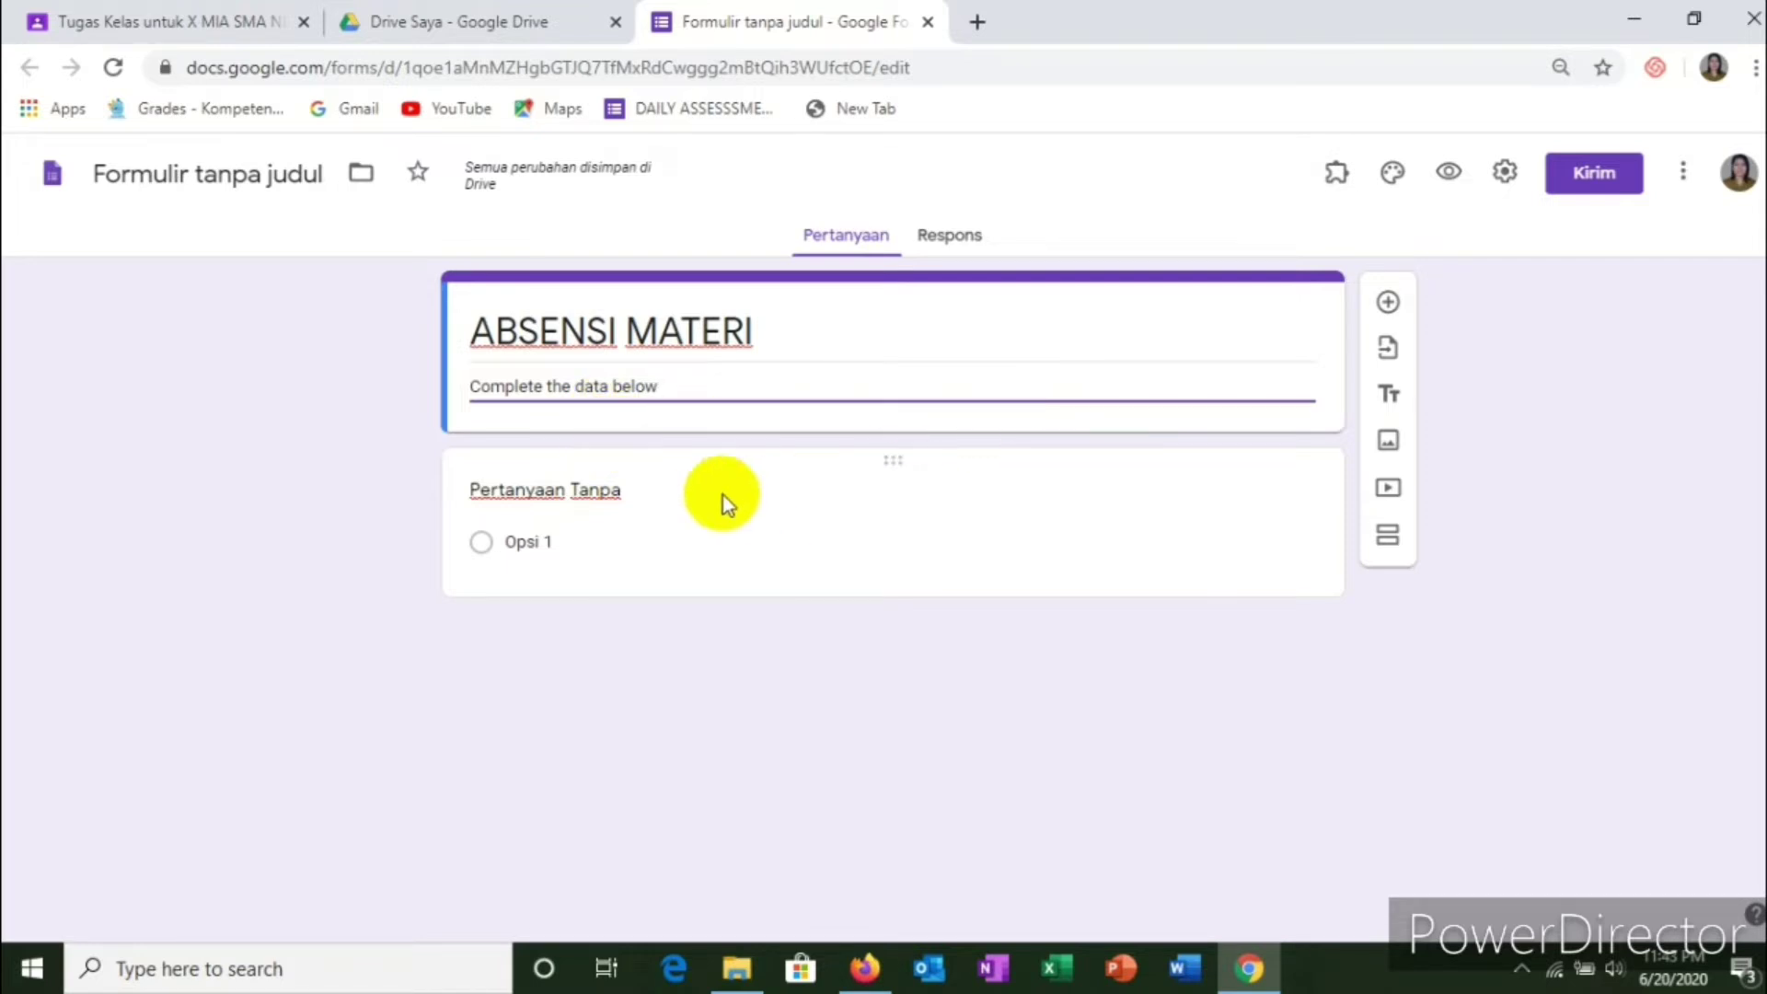
Step: Title the first question 'Complete Name' as a short-answer field and mark it required
click(618, 497)
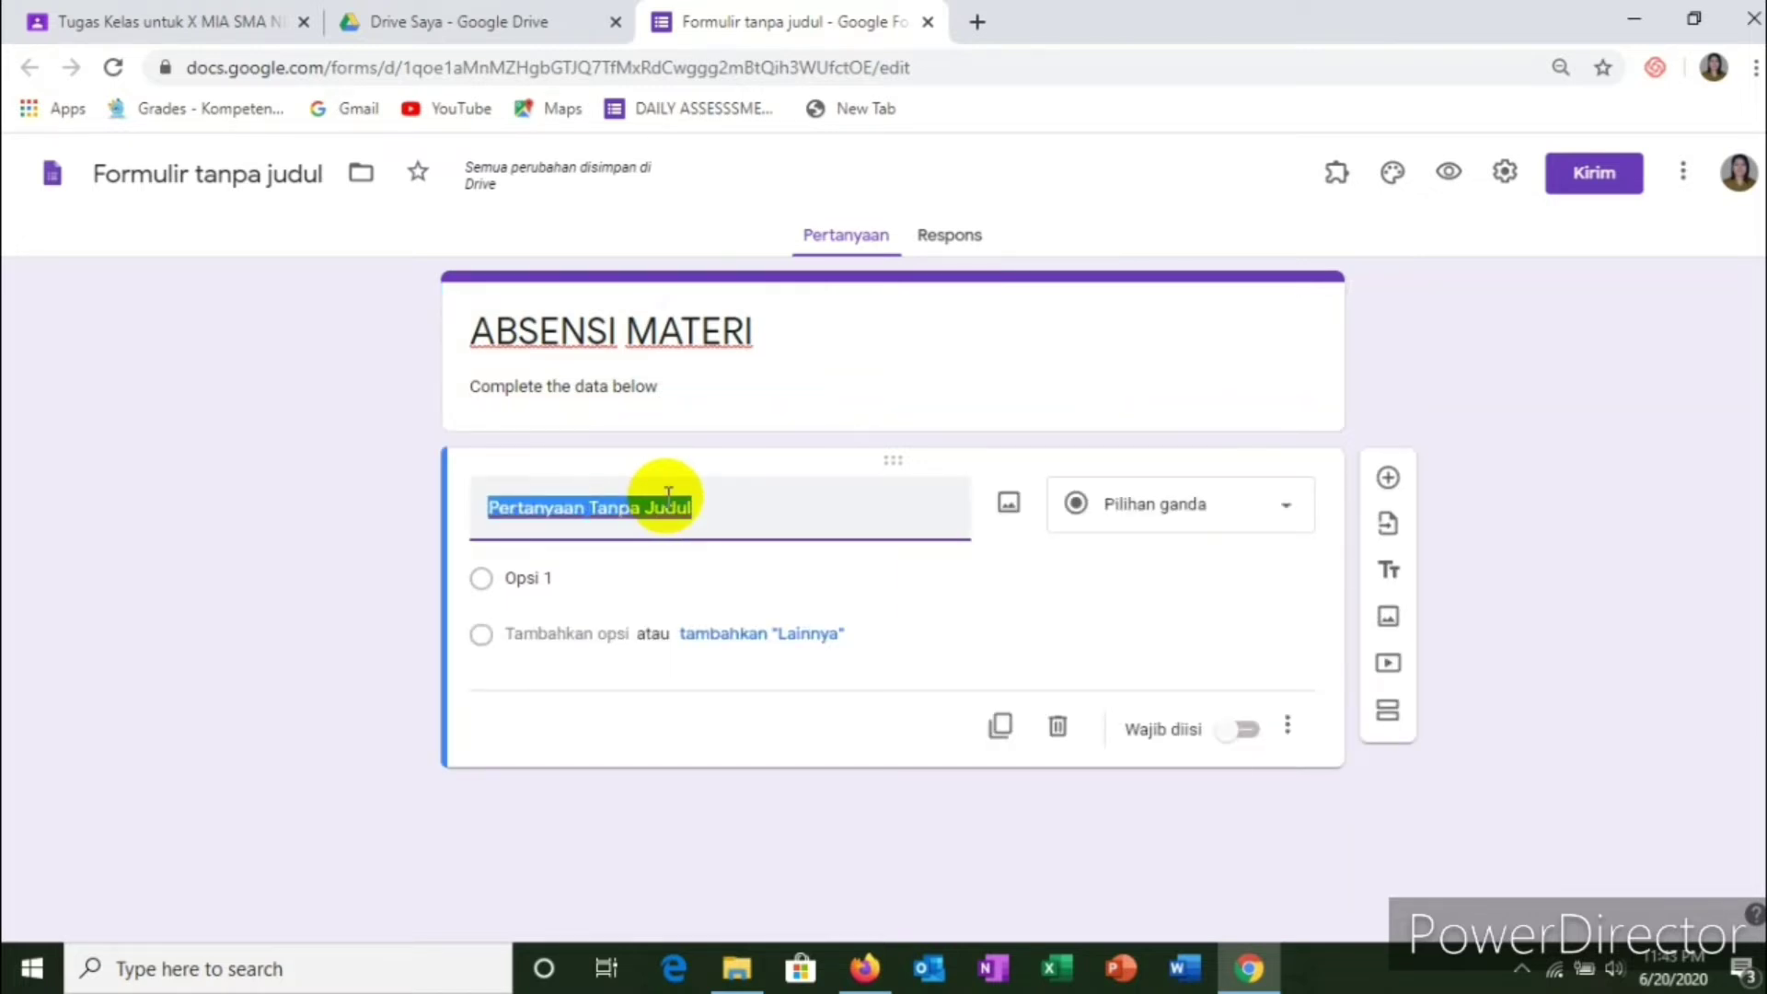
text(Com)
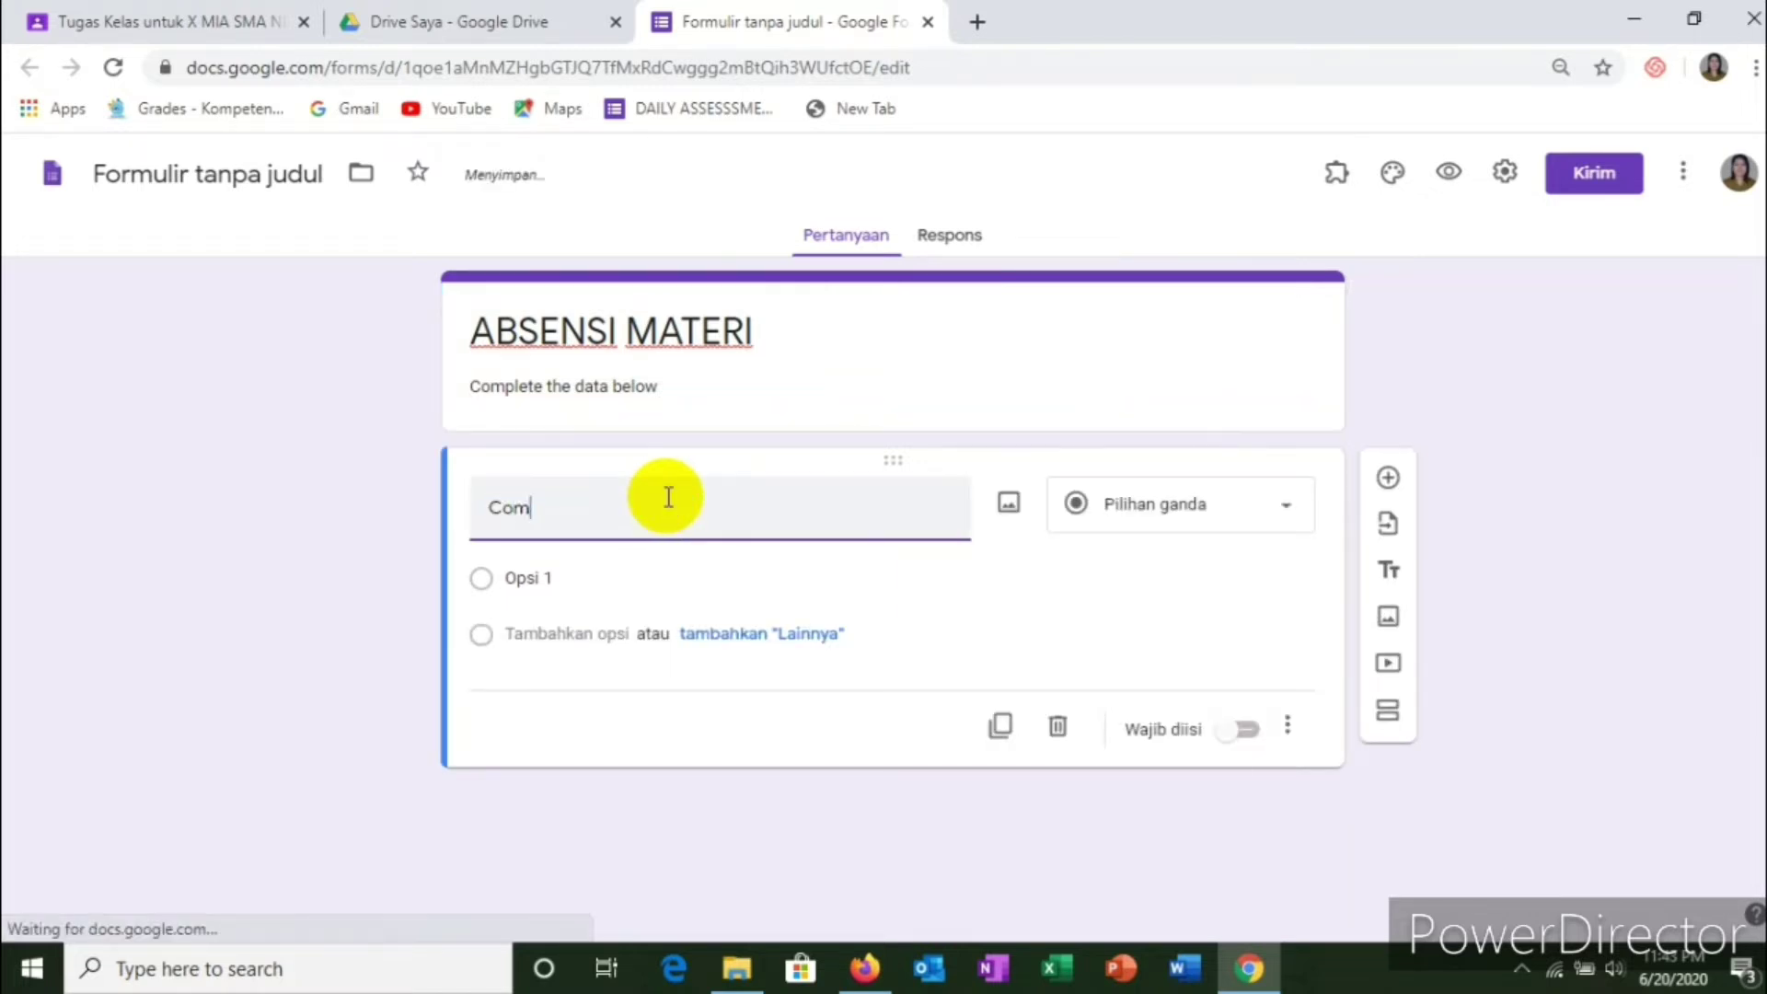
text(pe)
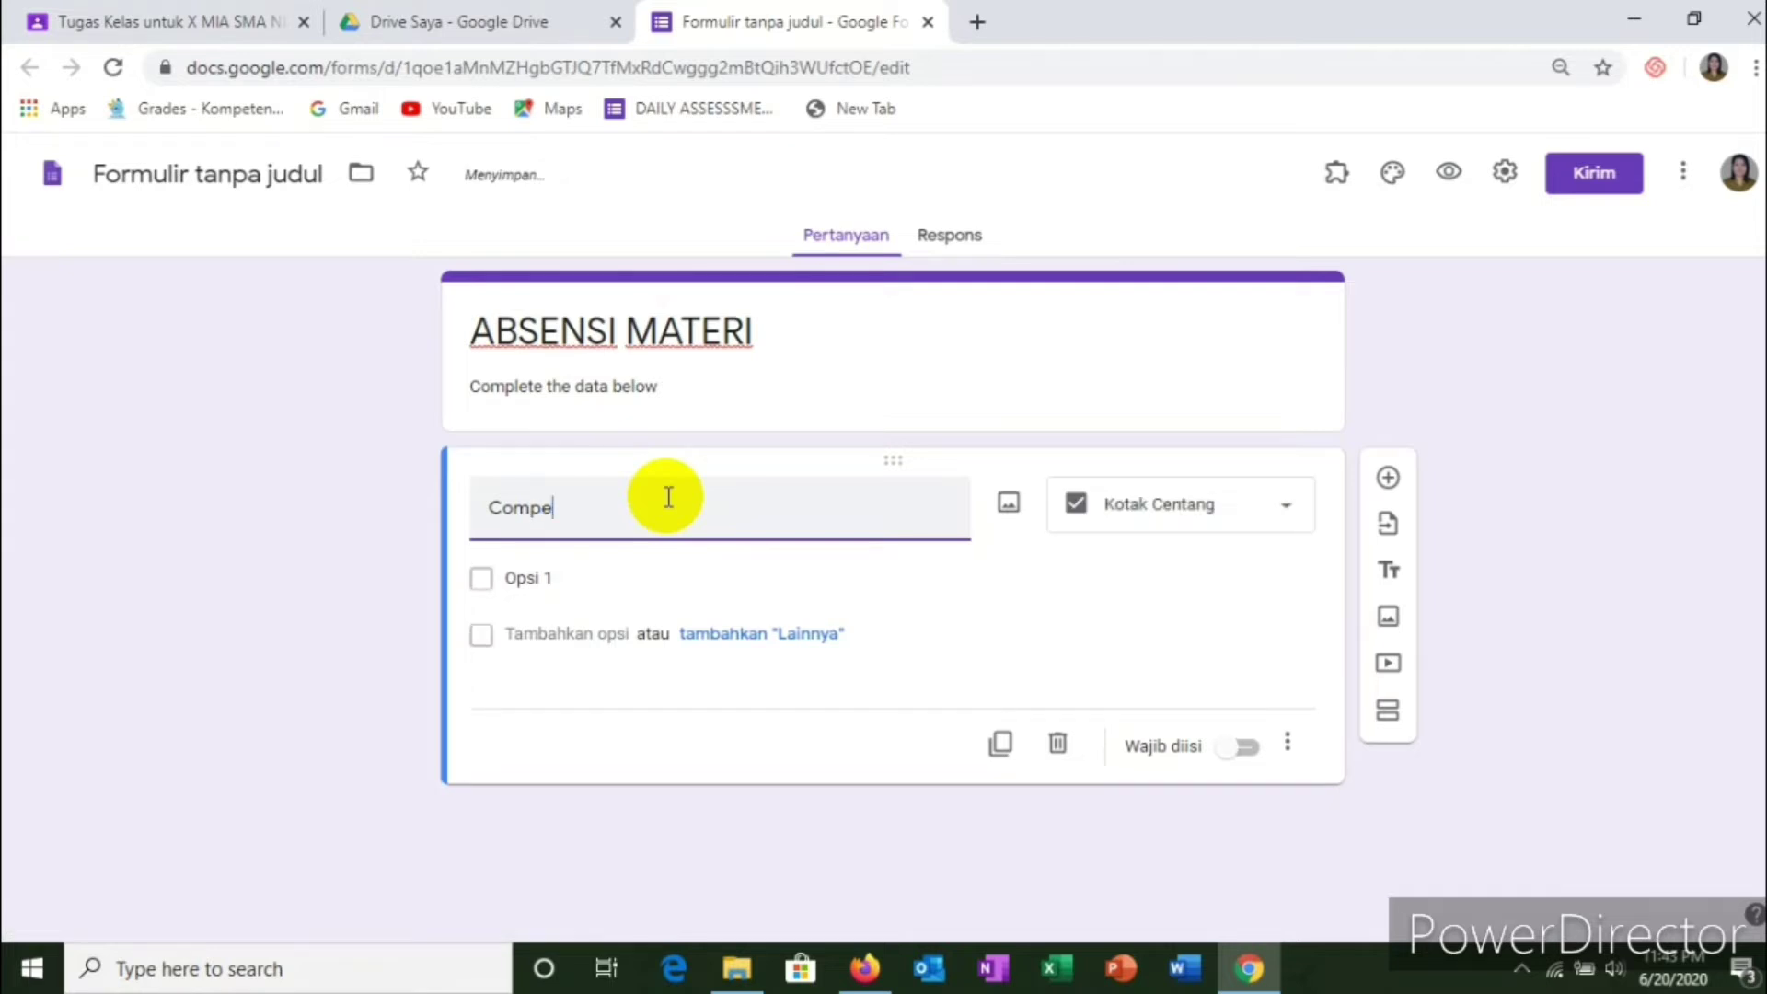
key(BackSpace)
text(lete Na)
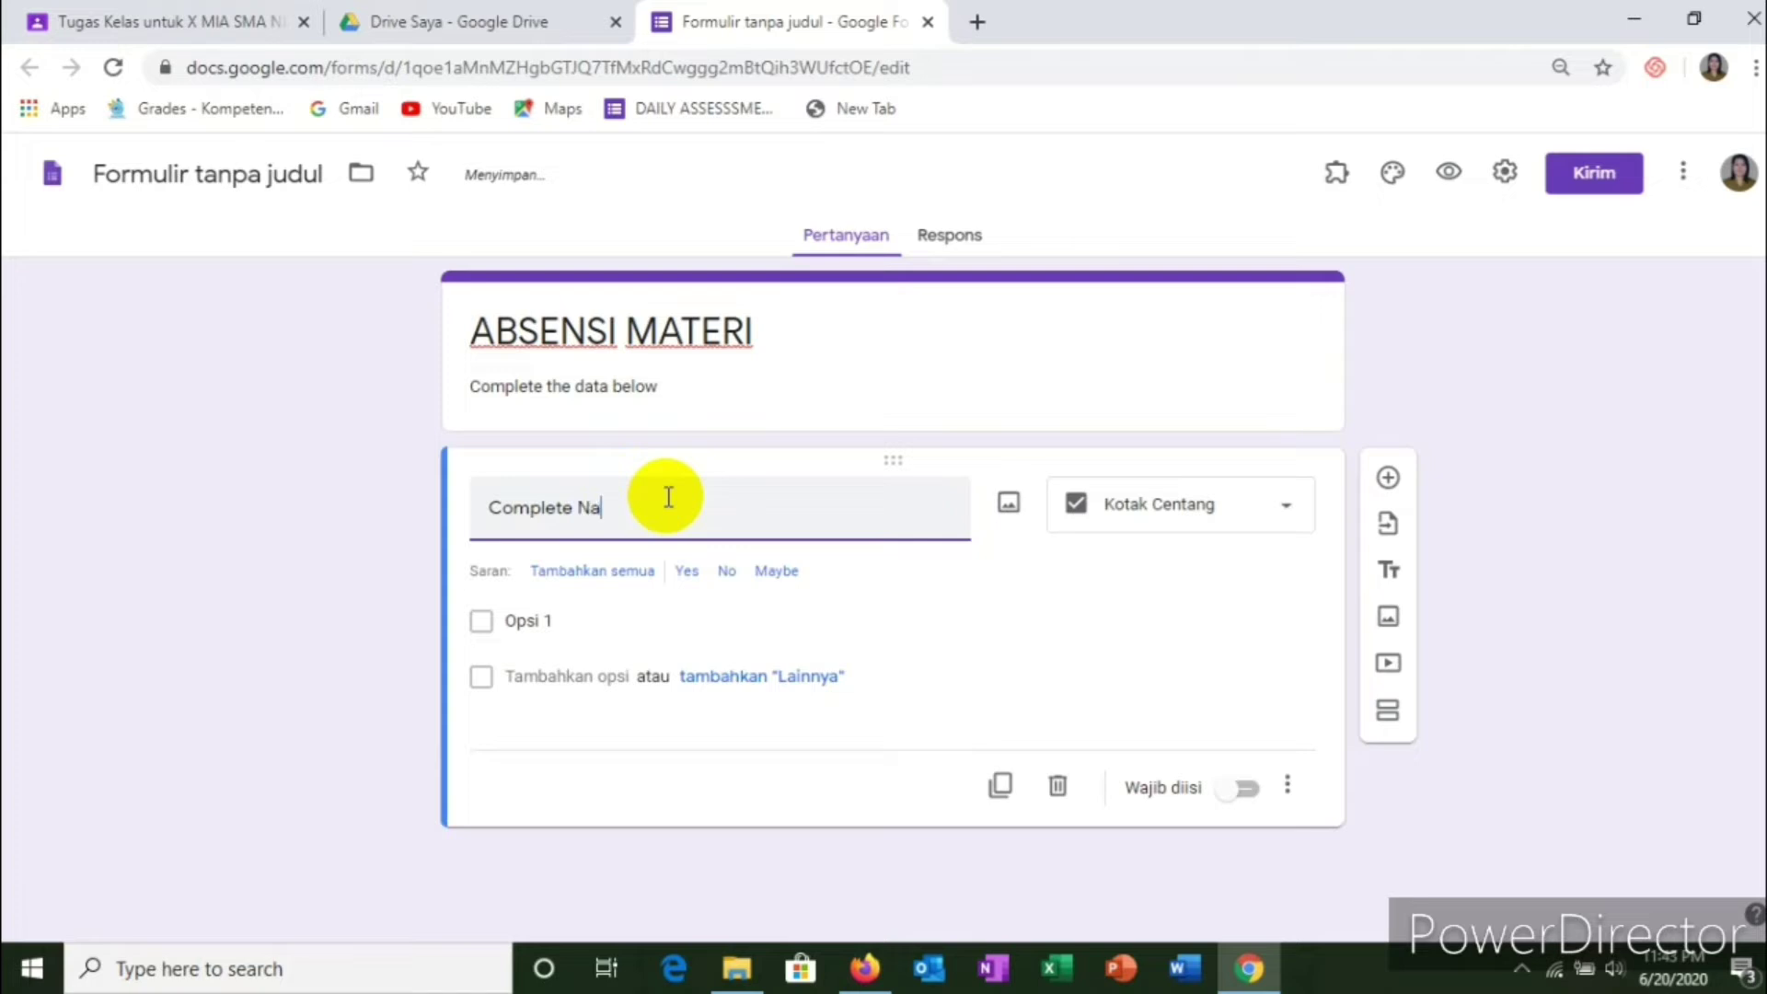
text(me)
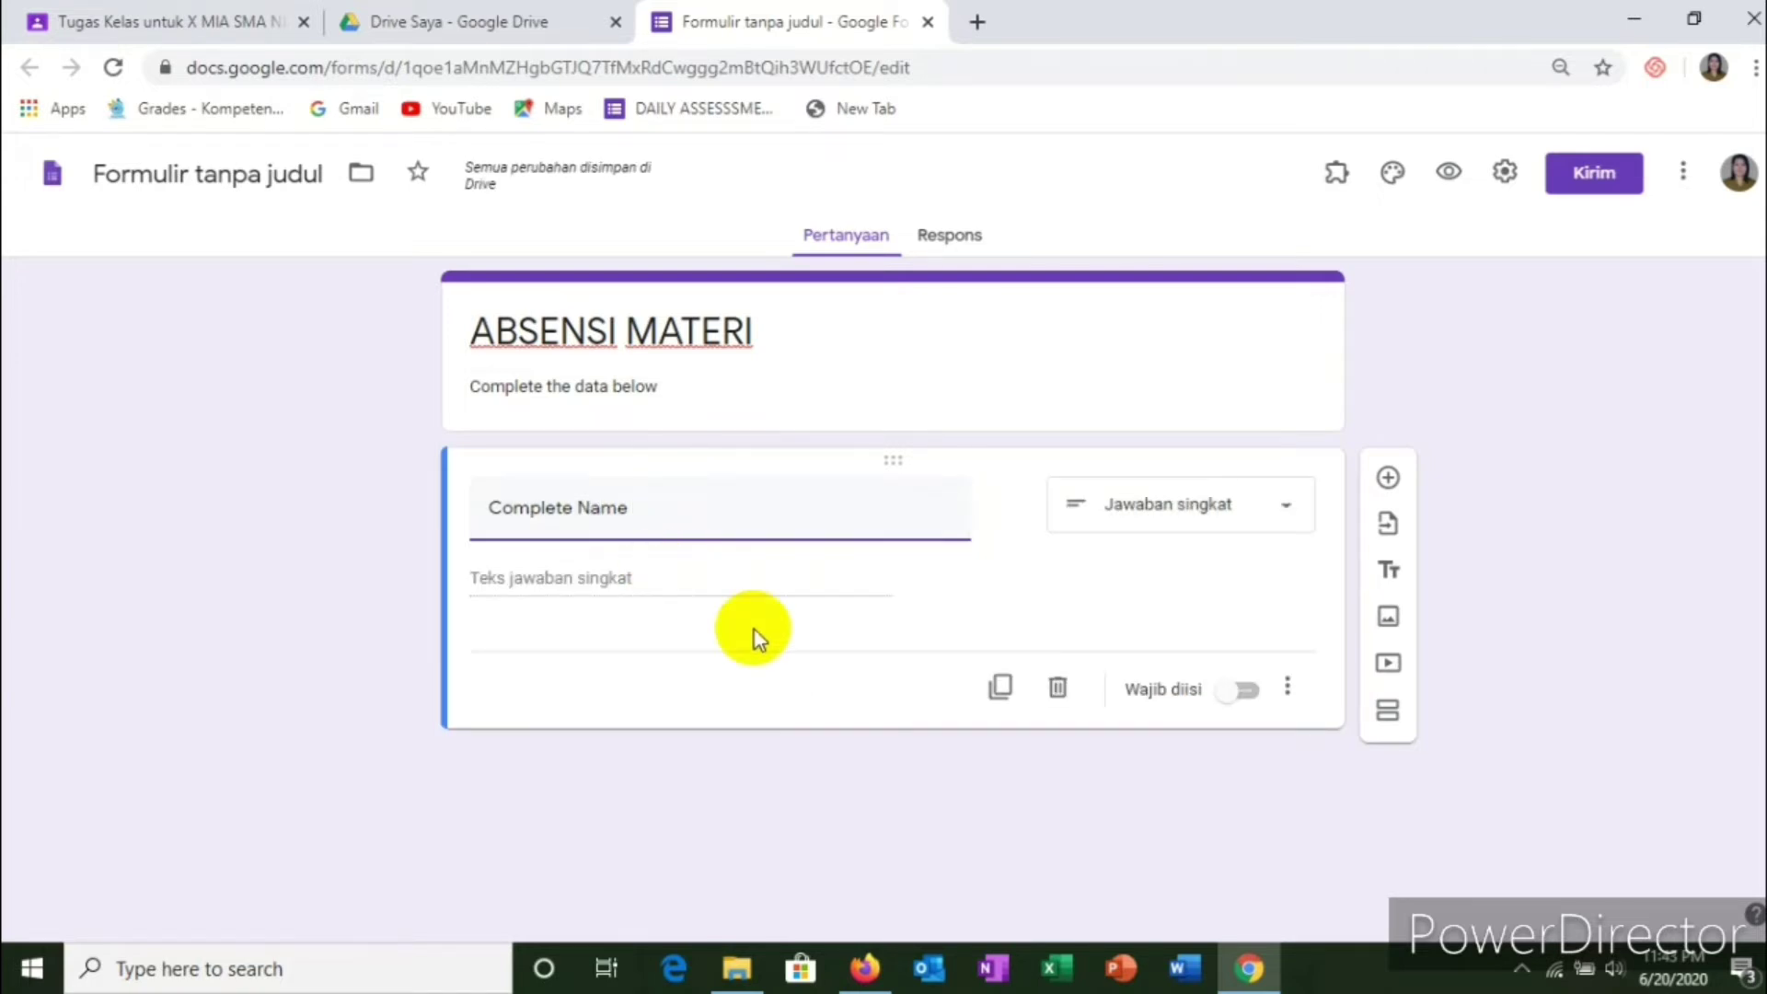
click(1247, 700)
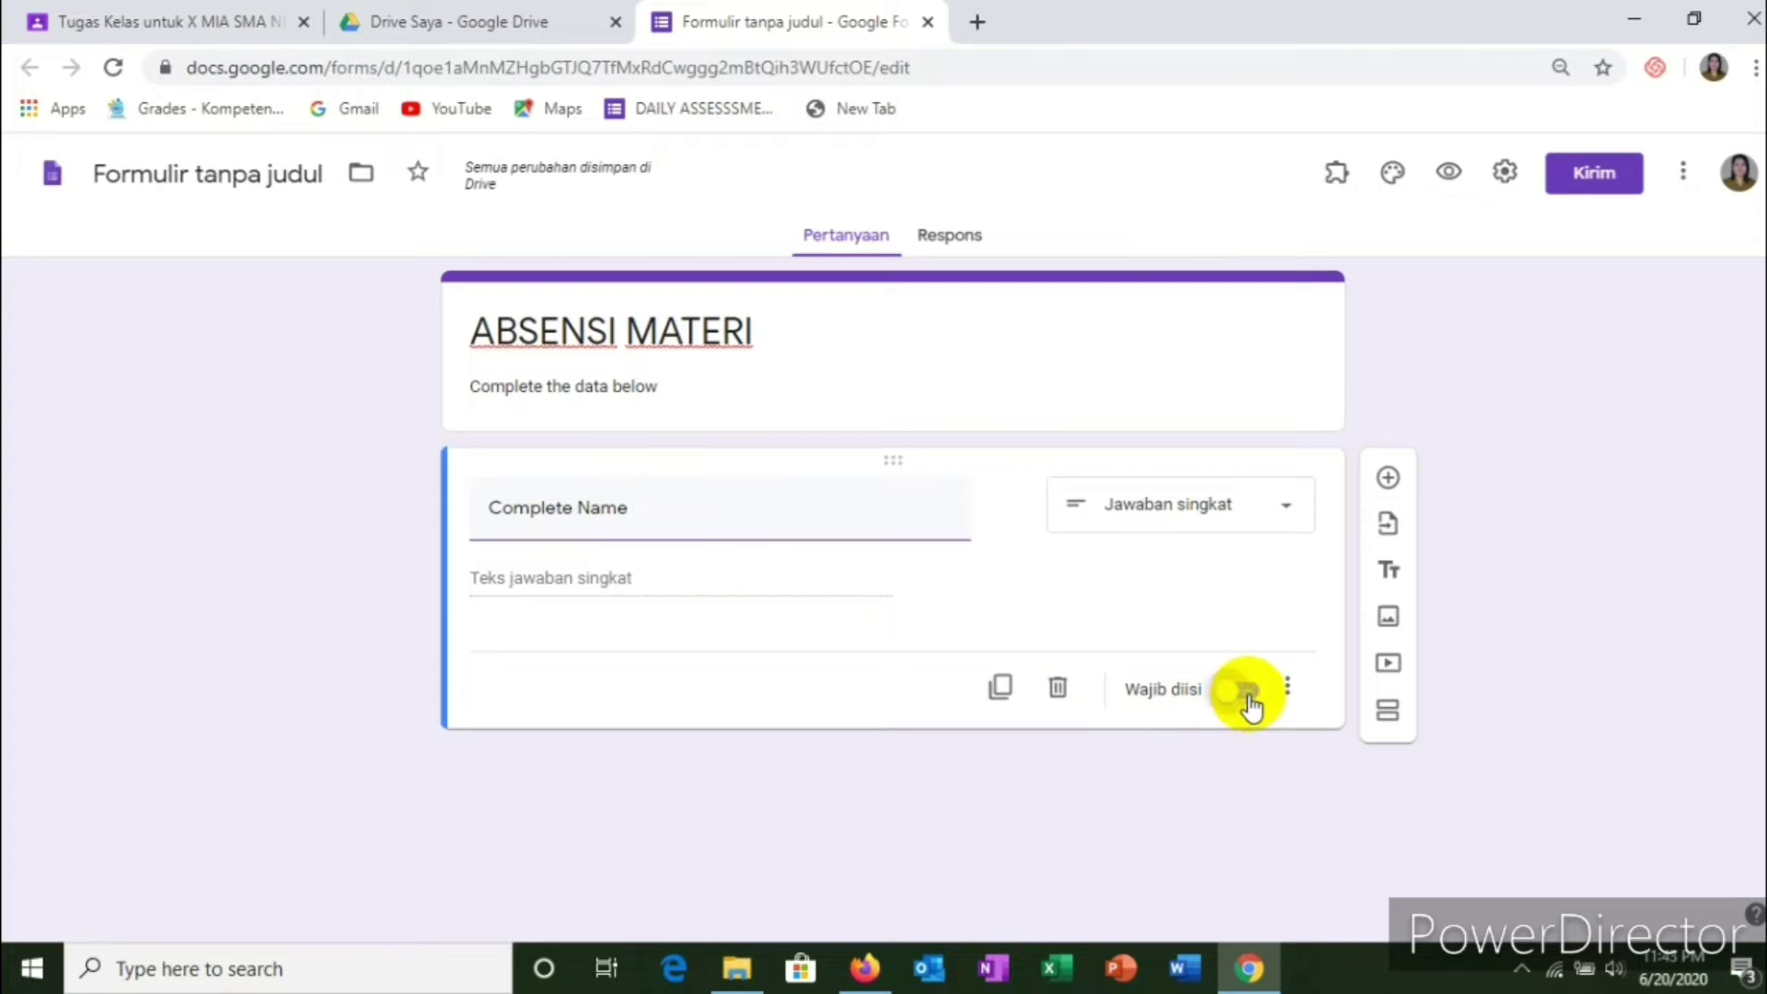
click(1250, 705)
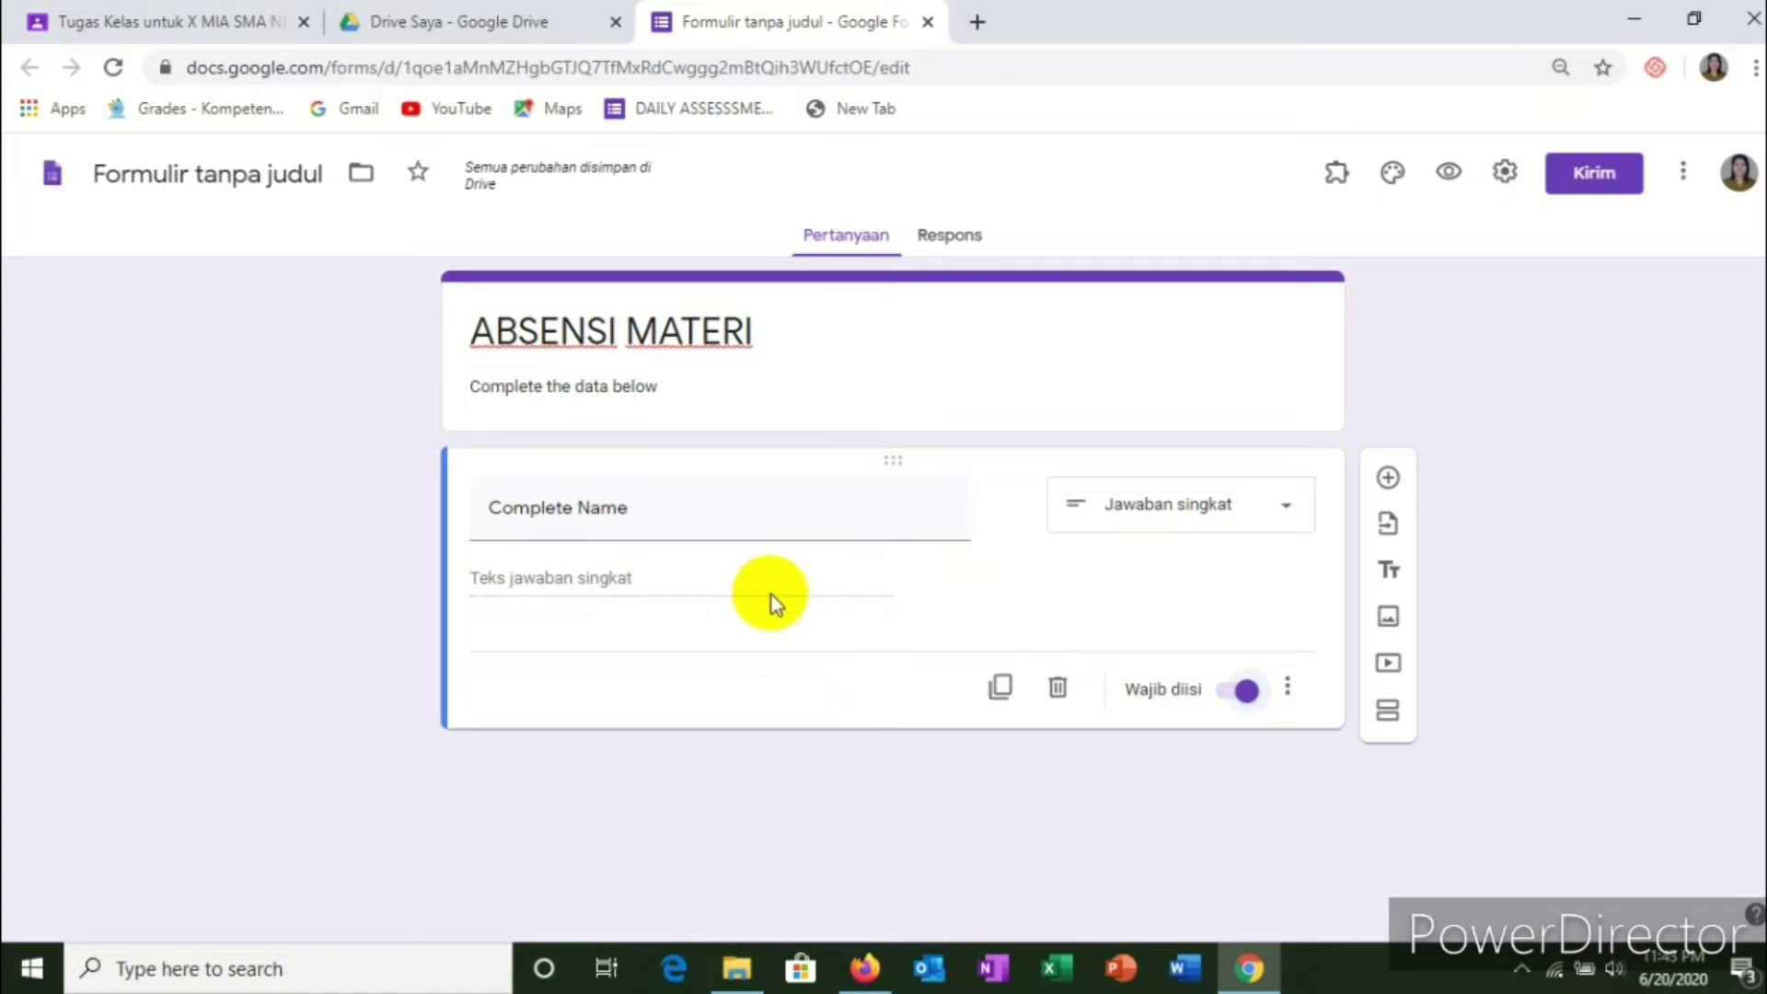
Step: Add a new question titled 'Class' and make it a drop-down
click(1388, 481)
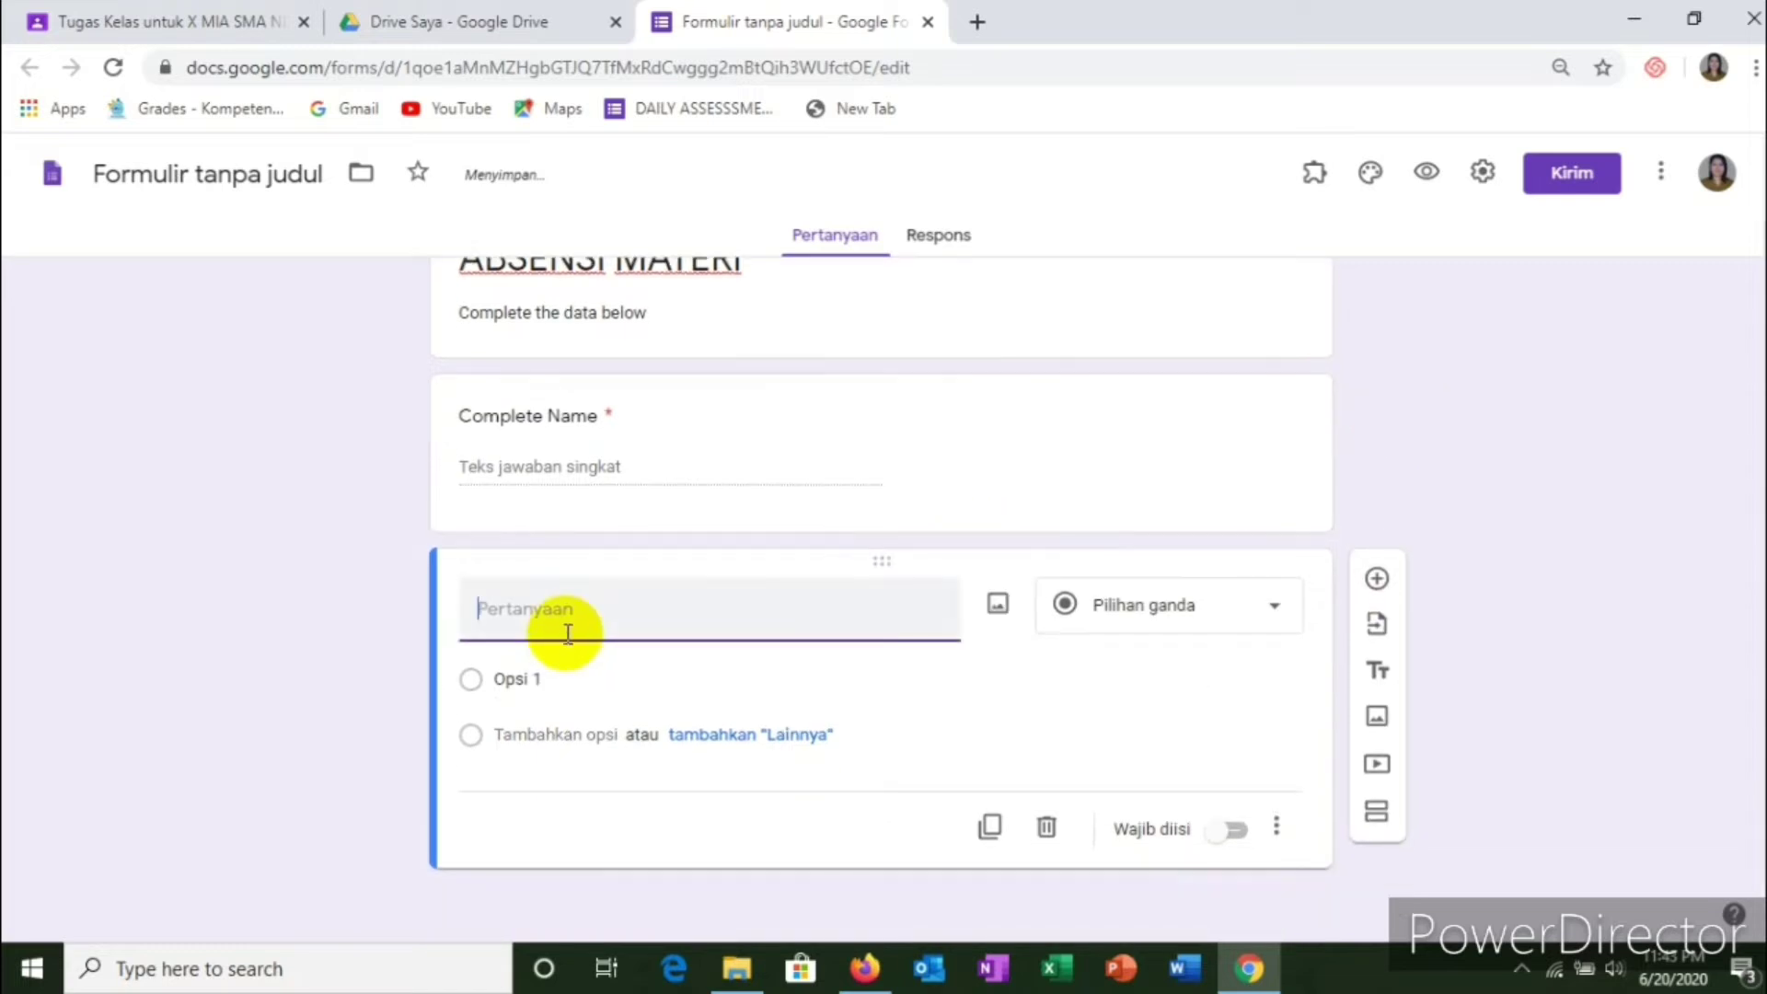
text(C)
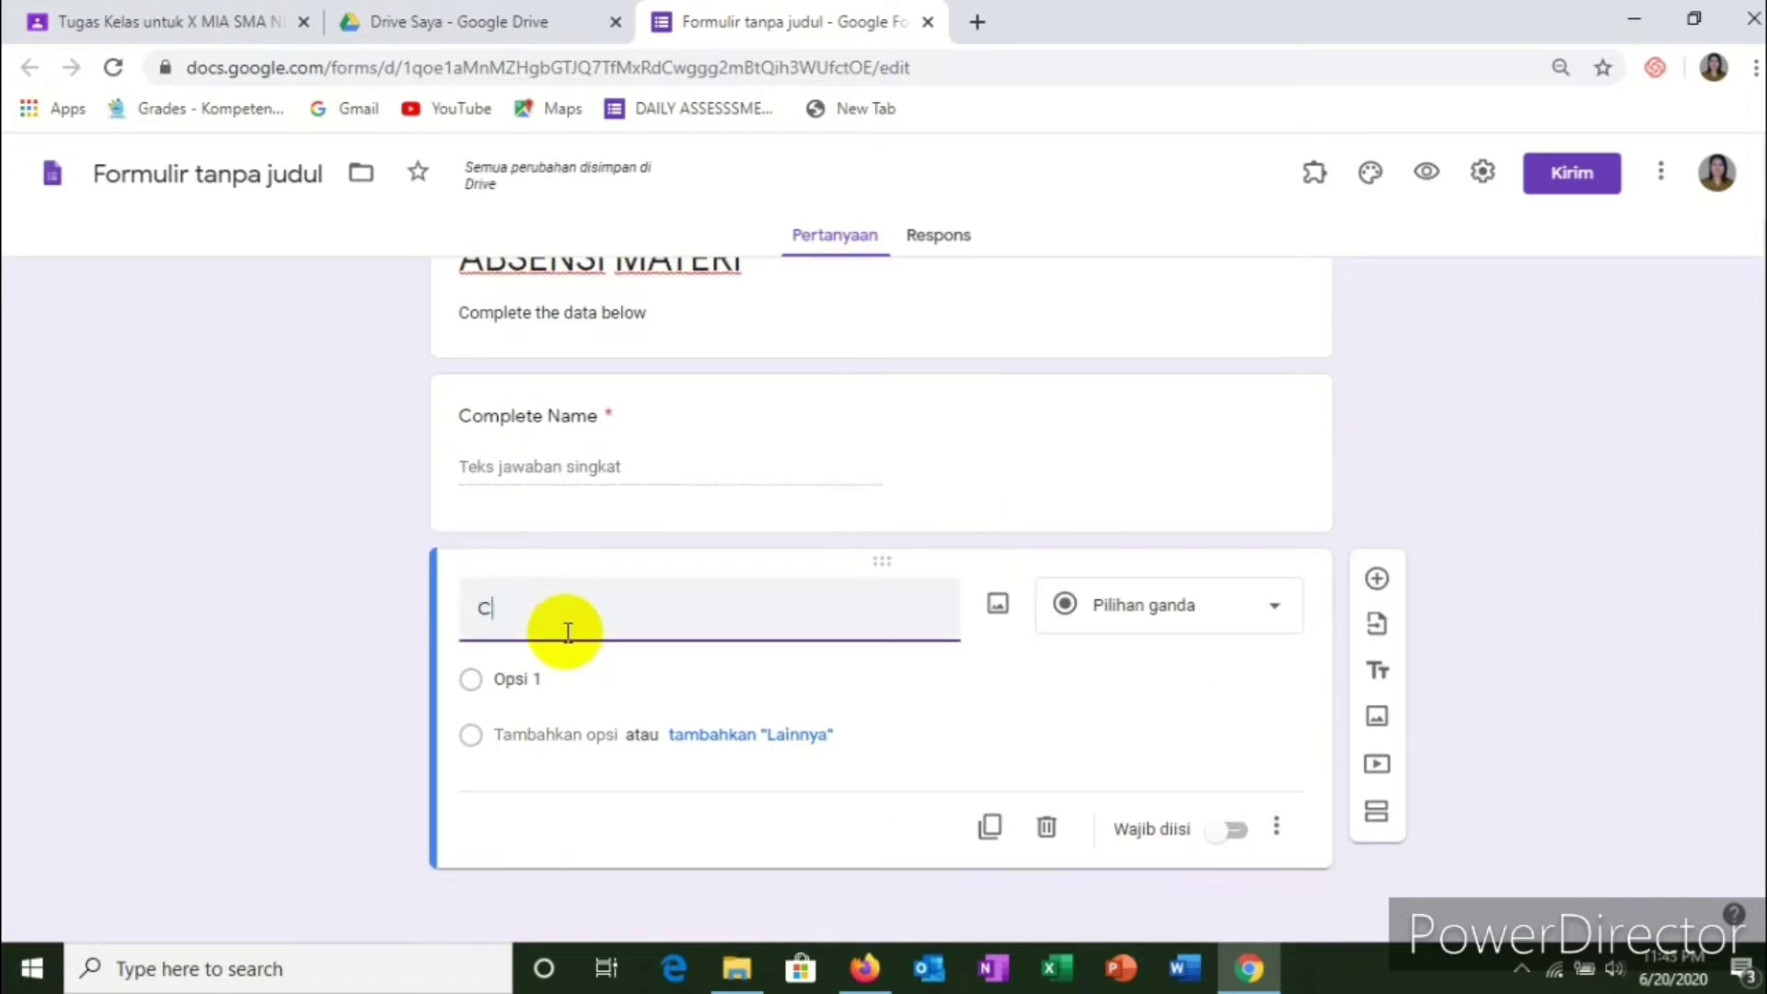
text(lass)
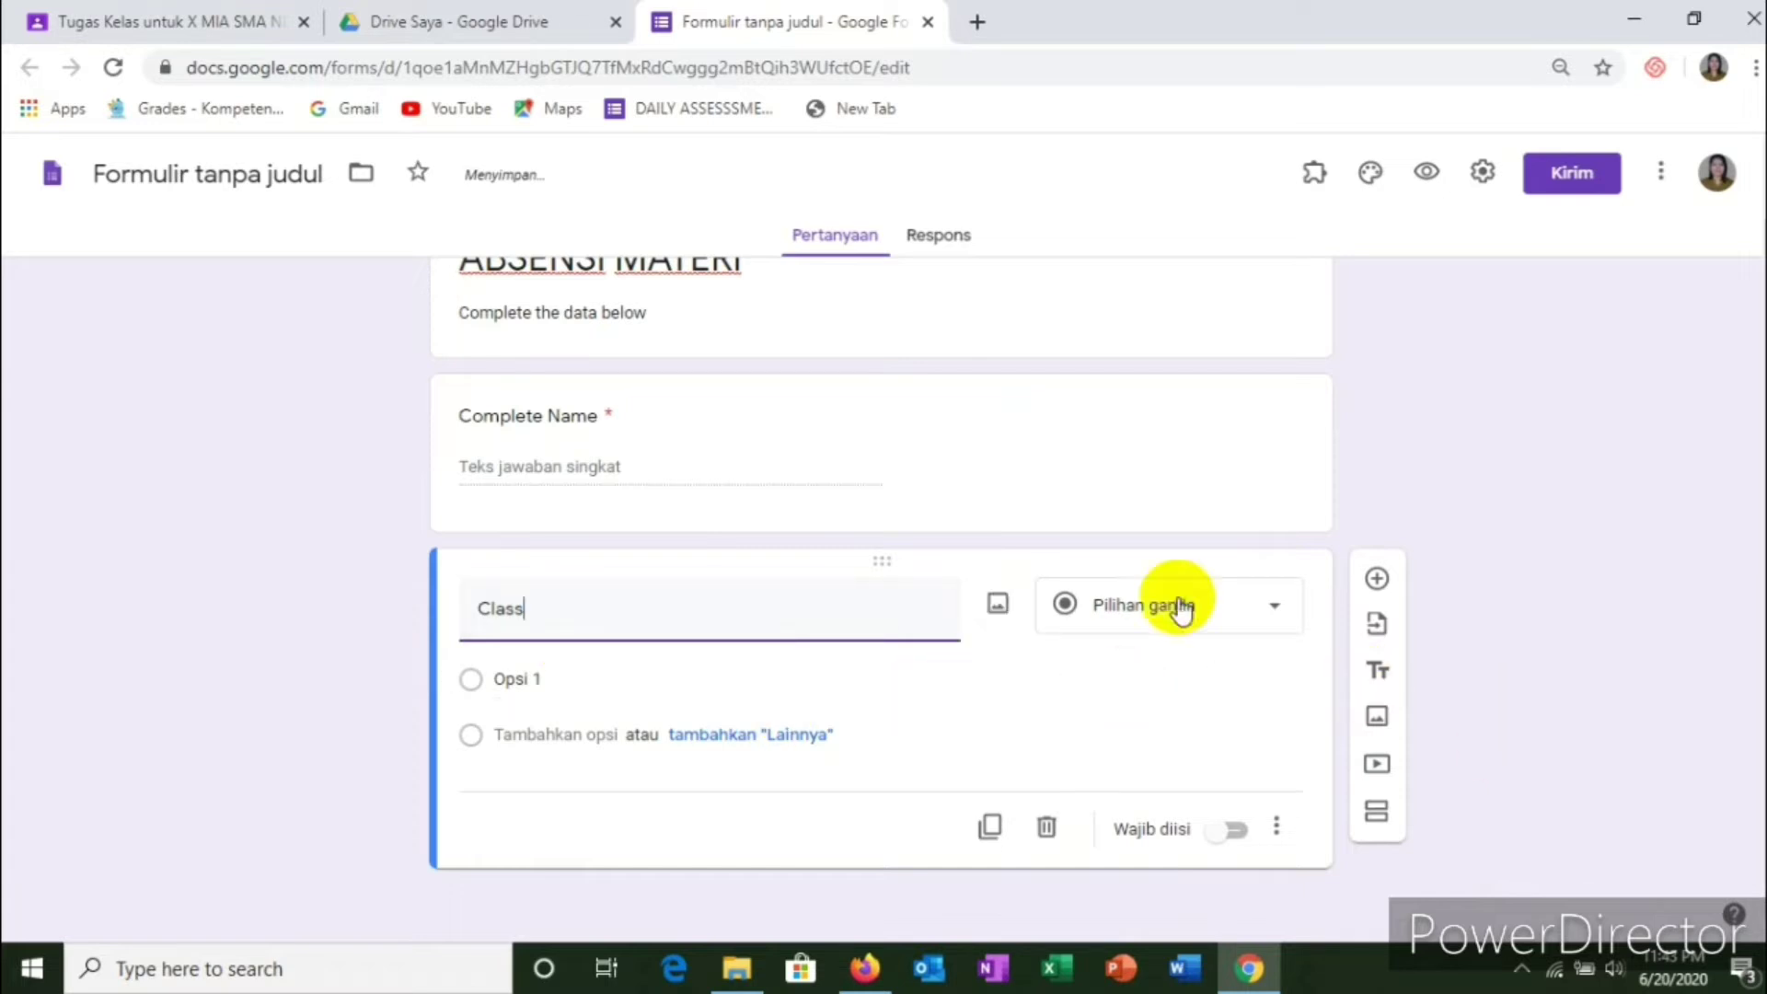
click(1274, 623)
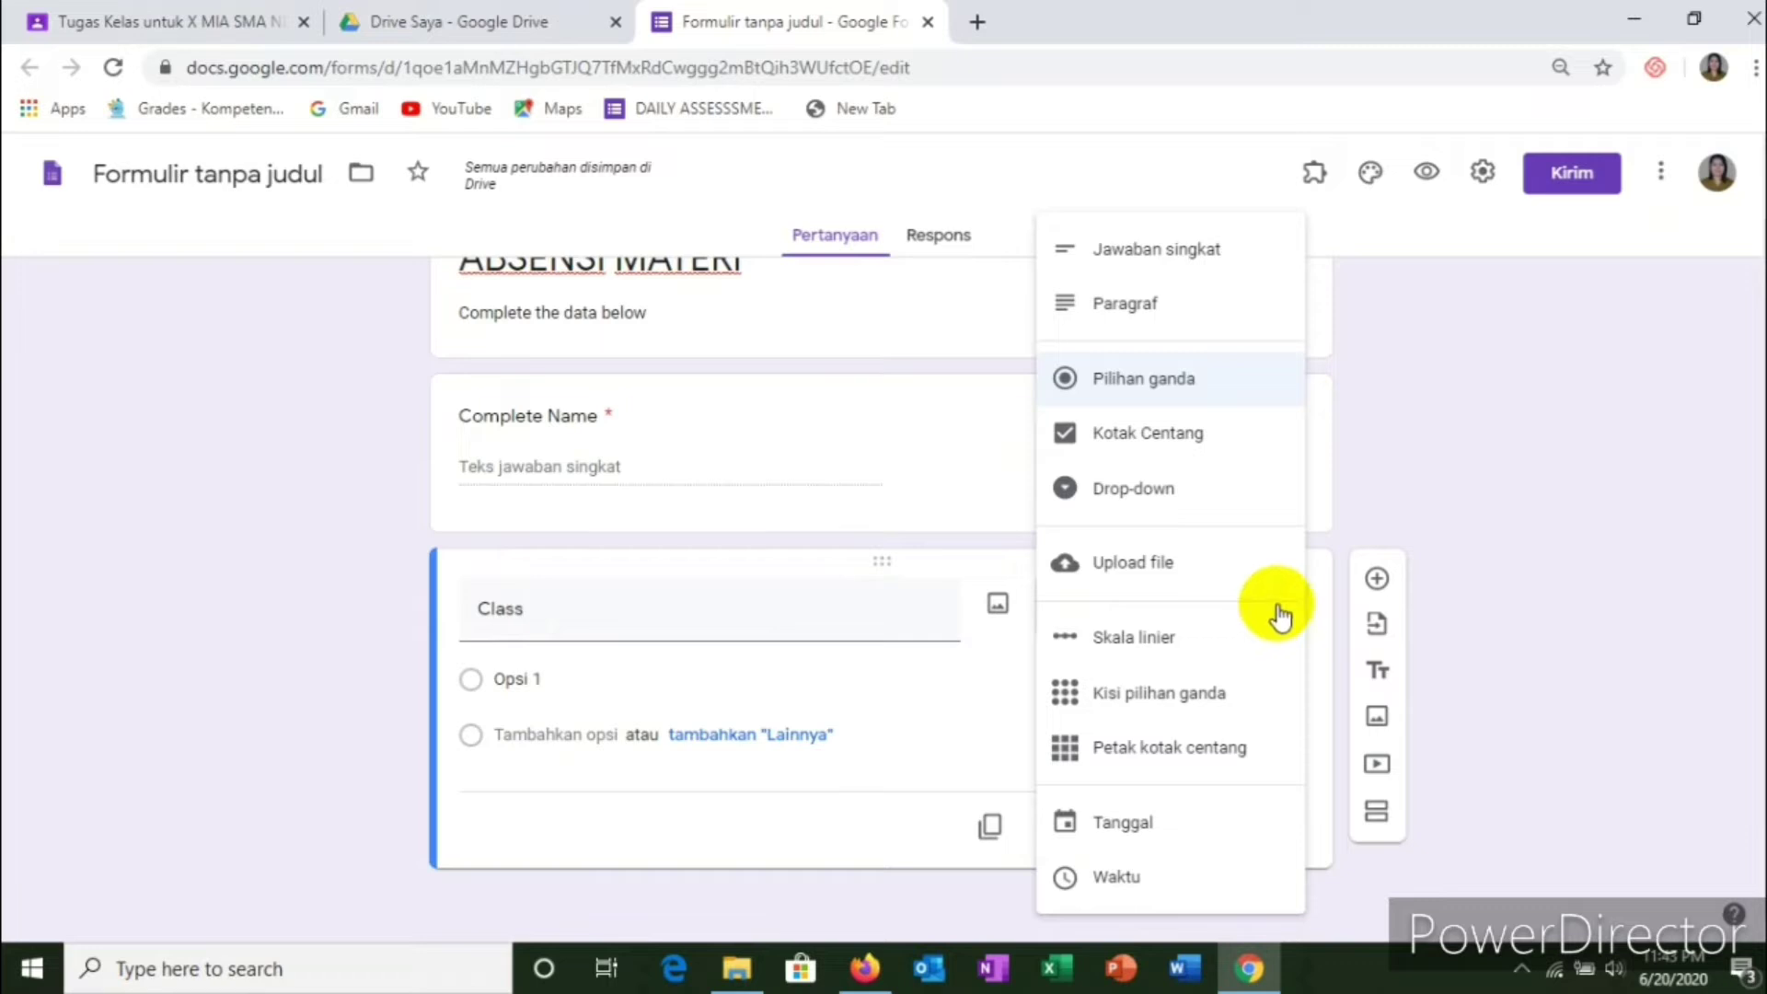
click(1498, 433)
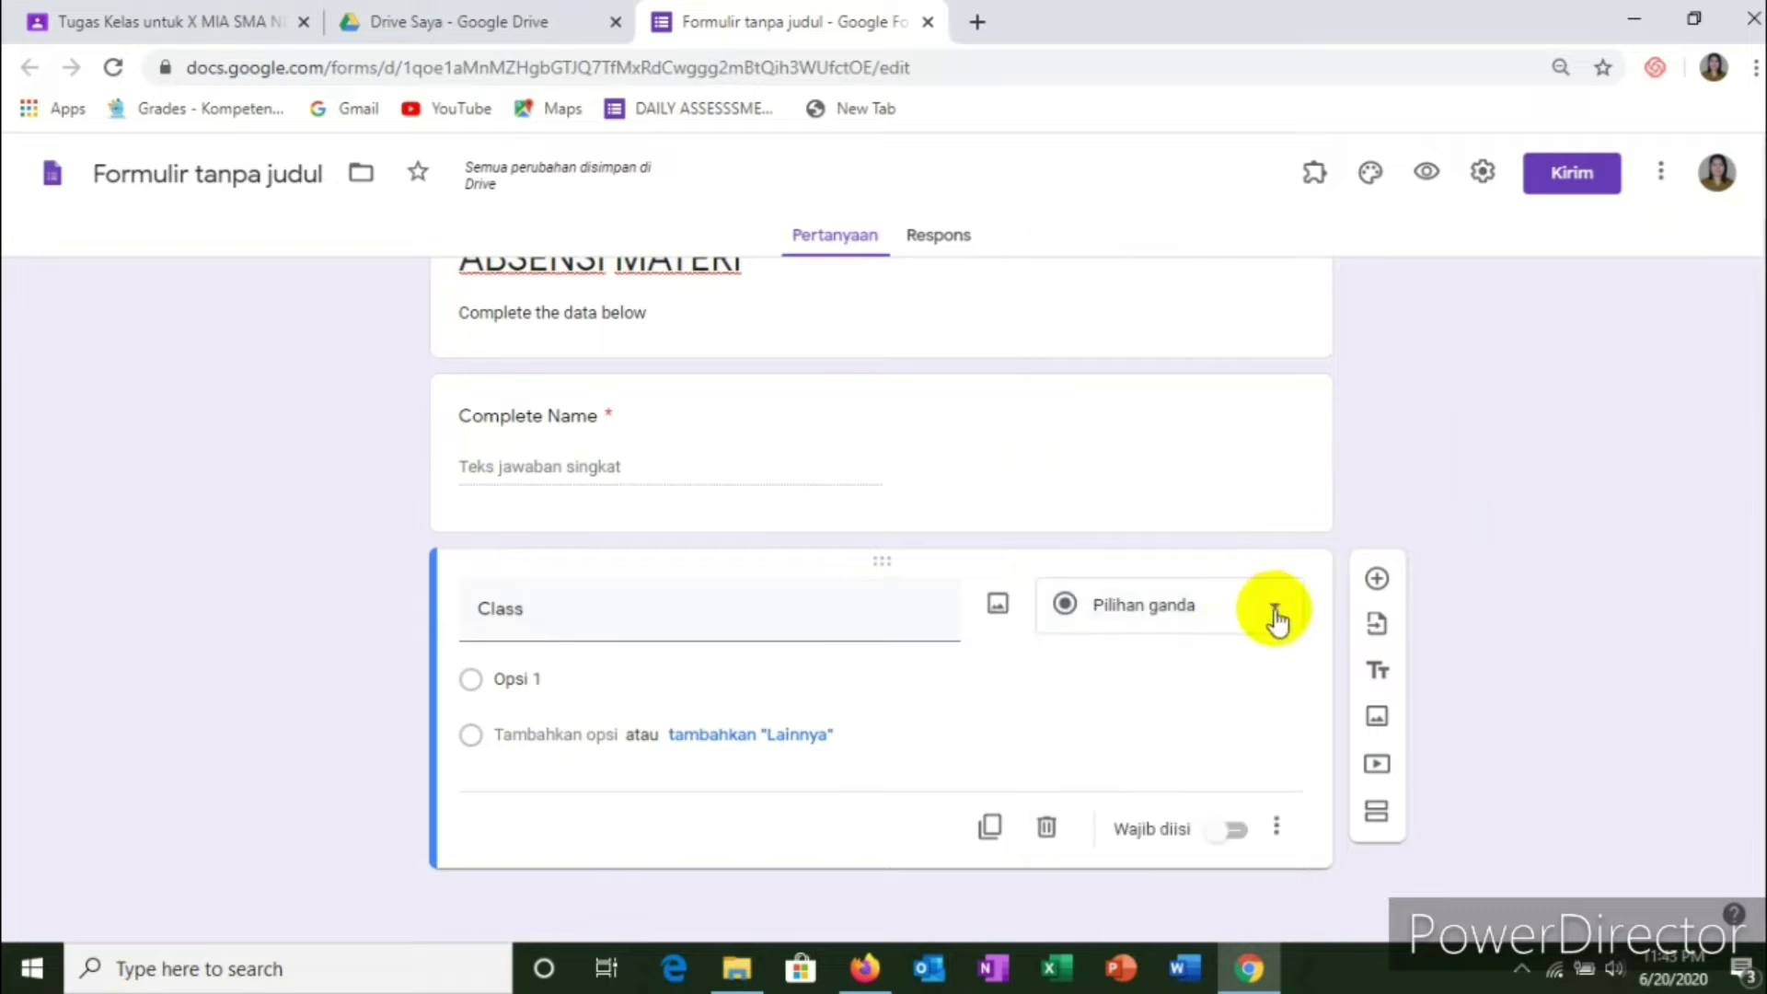
click(1275, 615)
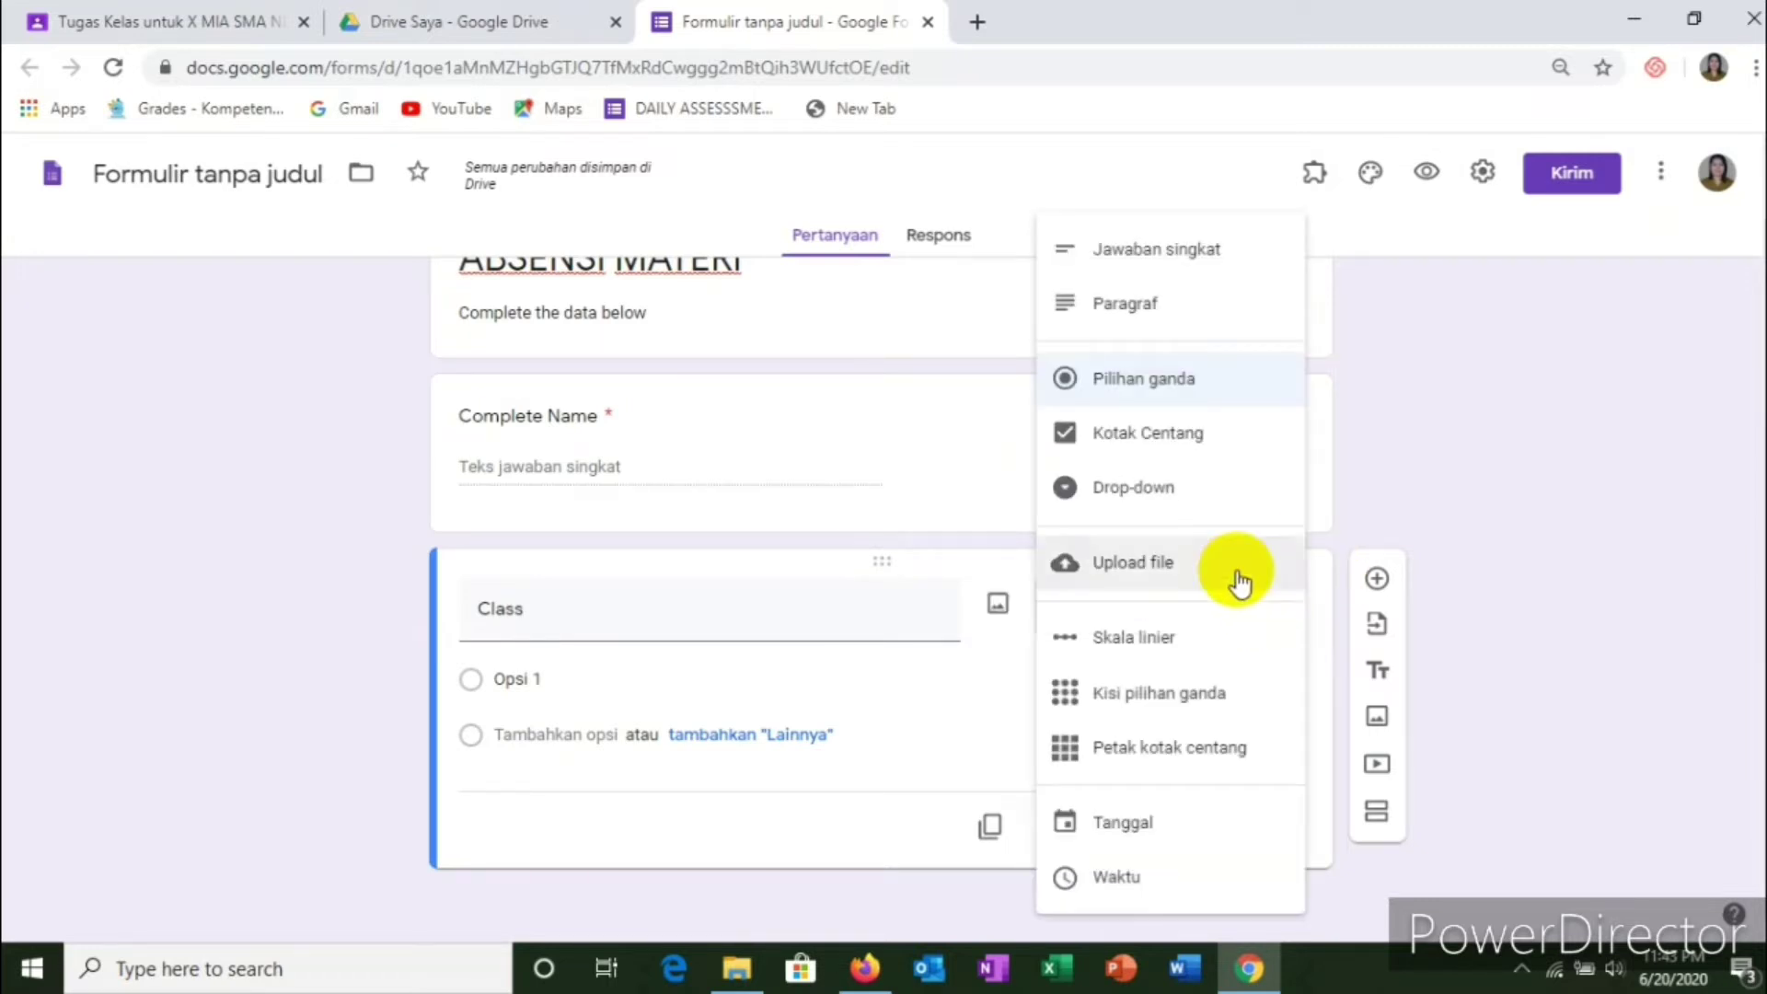
click(1151, 509)
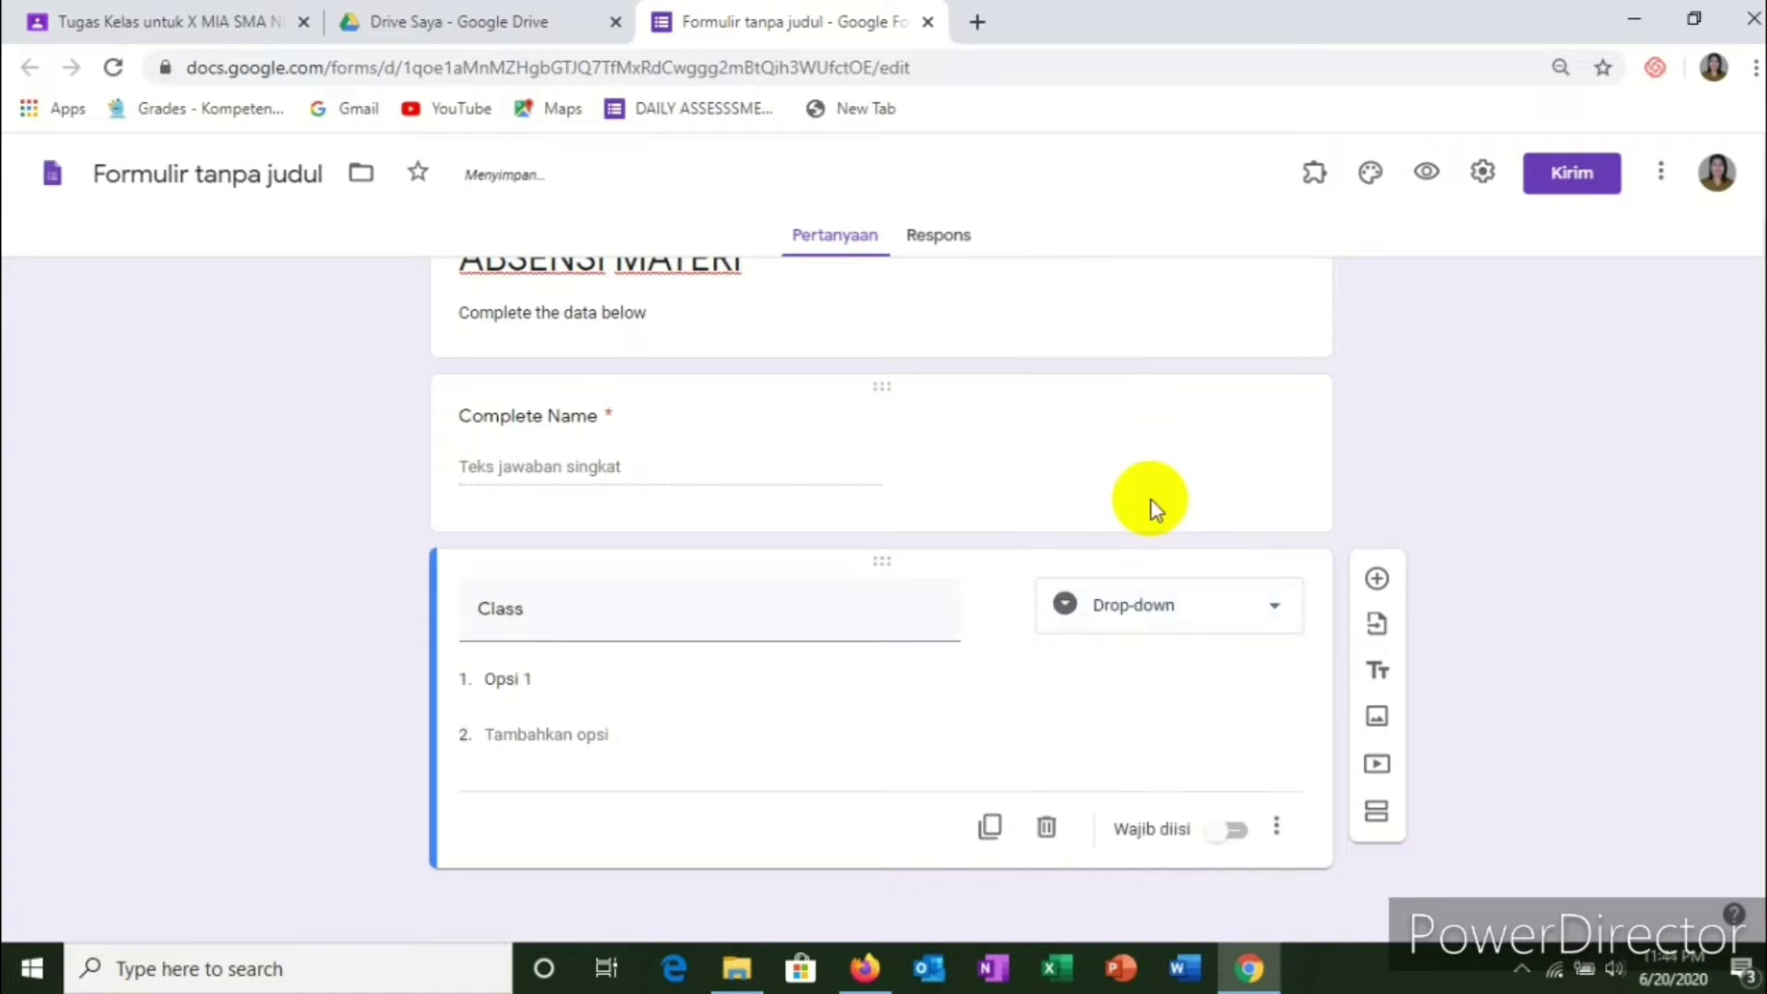
Step: Enter options X MIA 1, X MIA 2 and X MIA, make Class required, then add a question
click(542, 676)
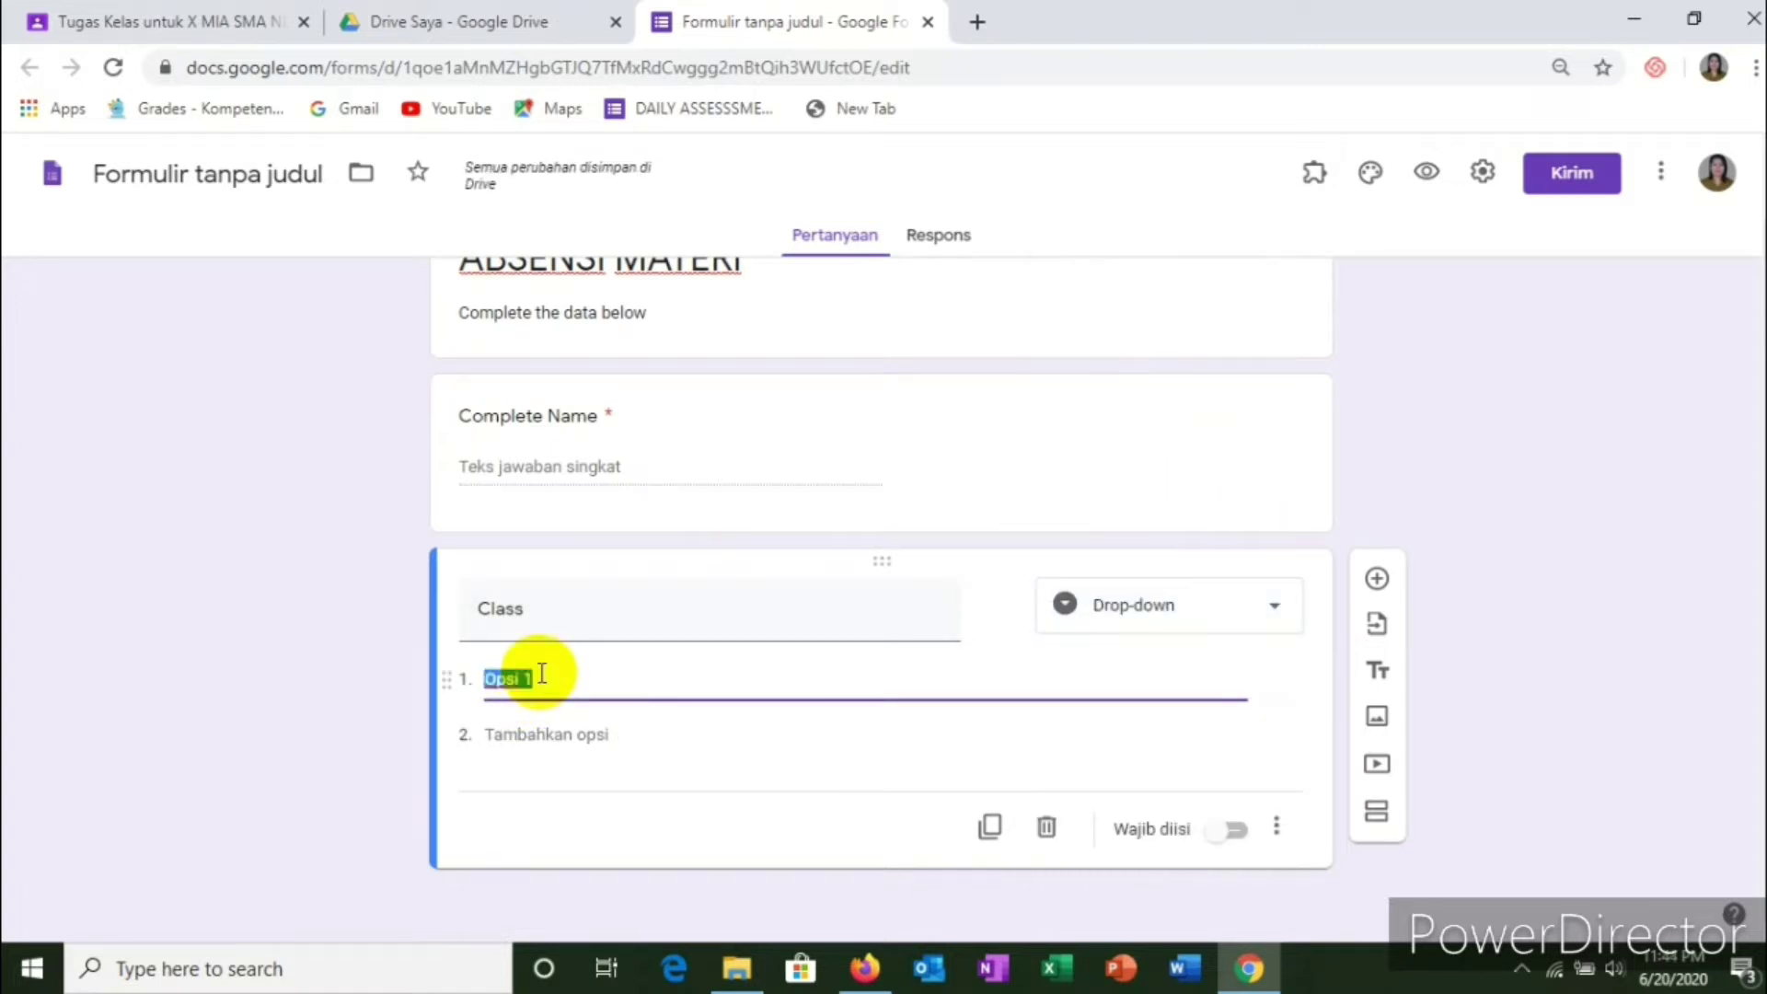
text(X MIA)
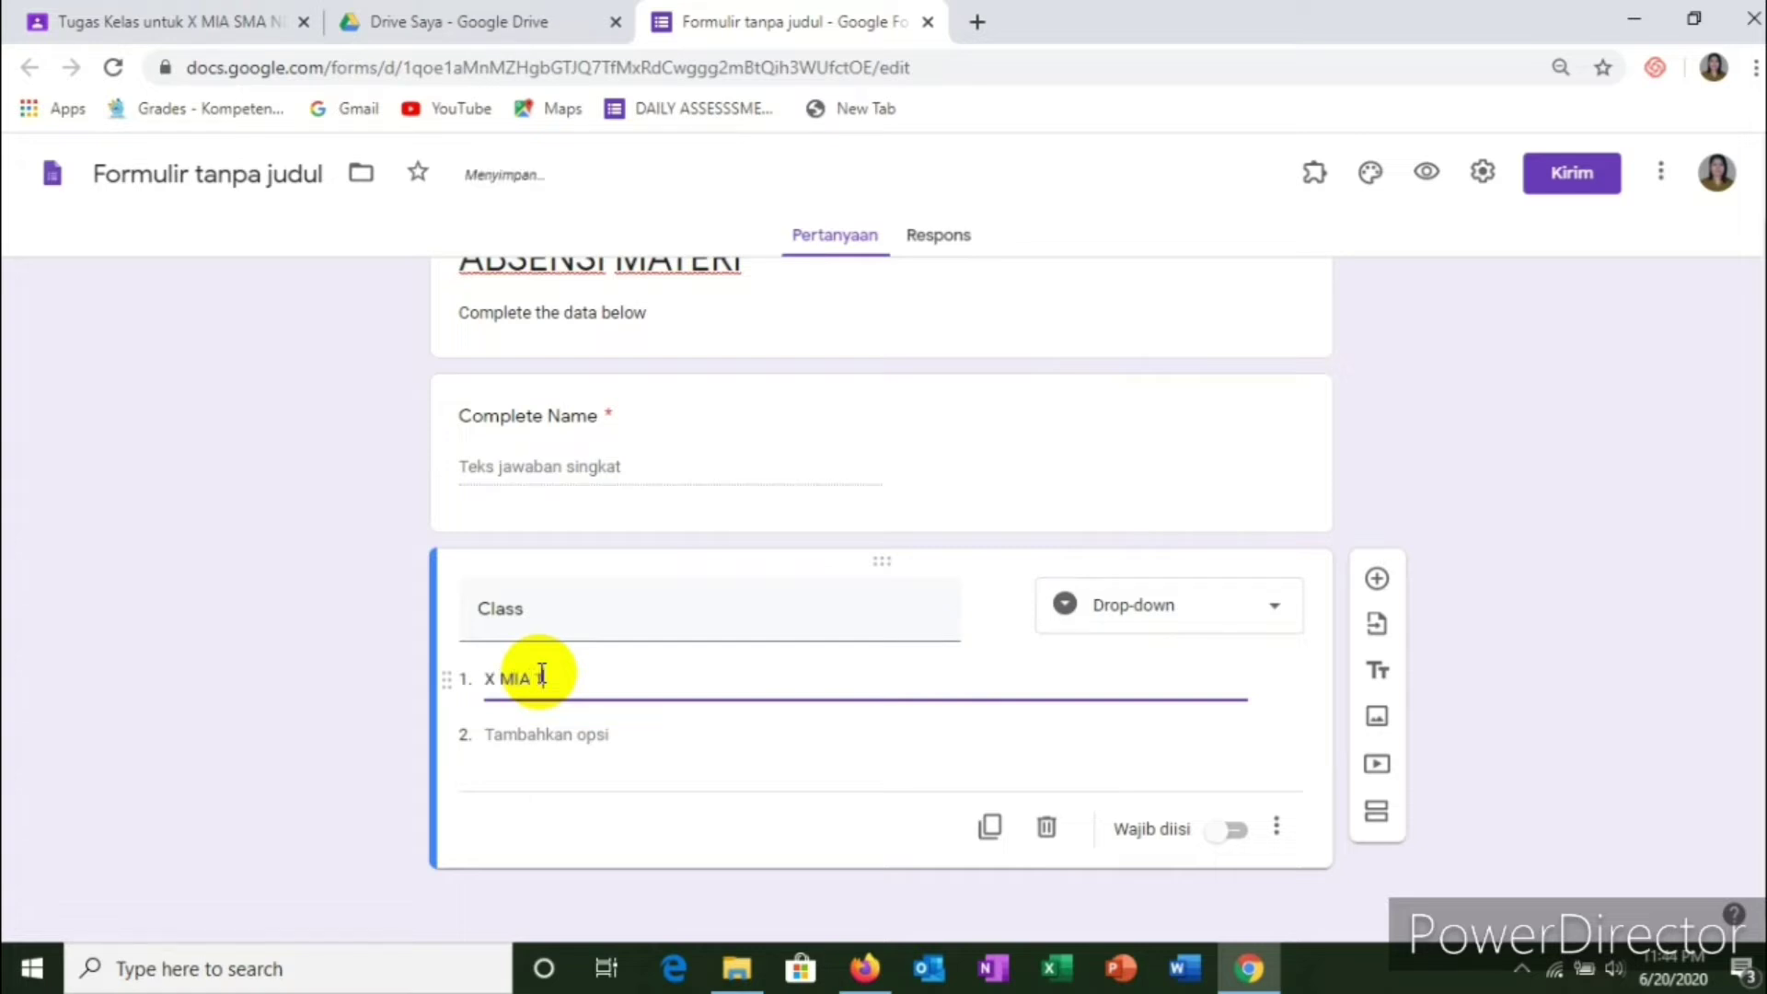
text( 1)
click(526, 734)
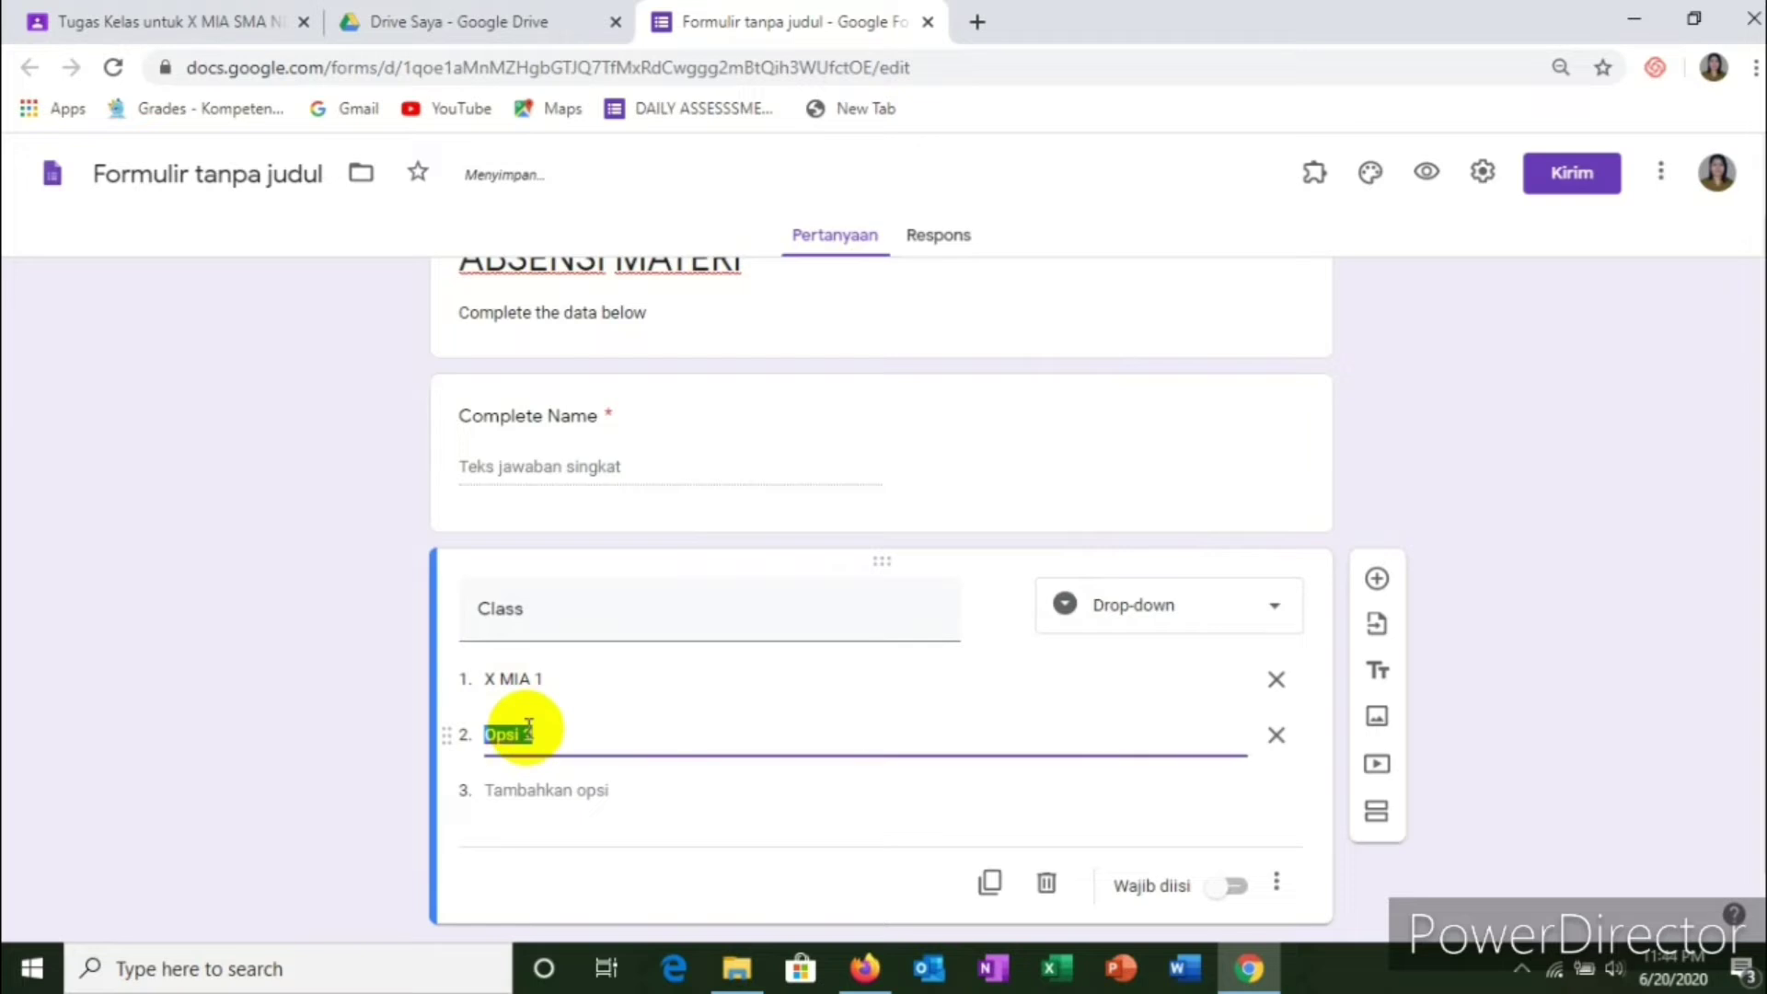
text(X MIA 2)
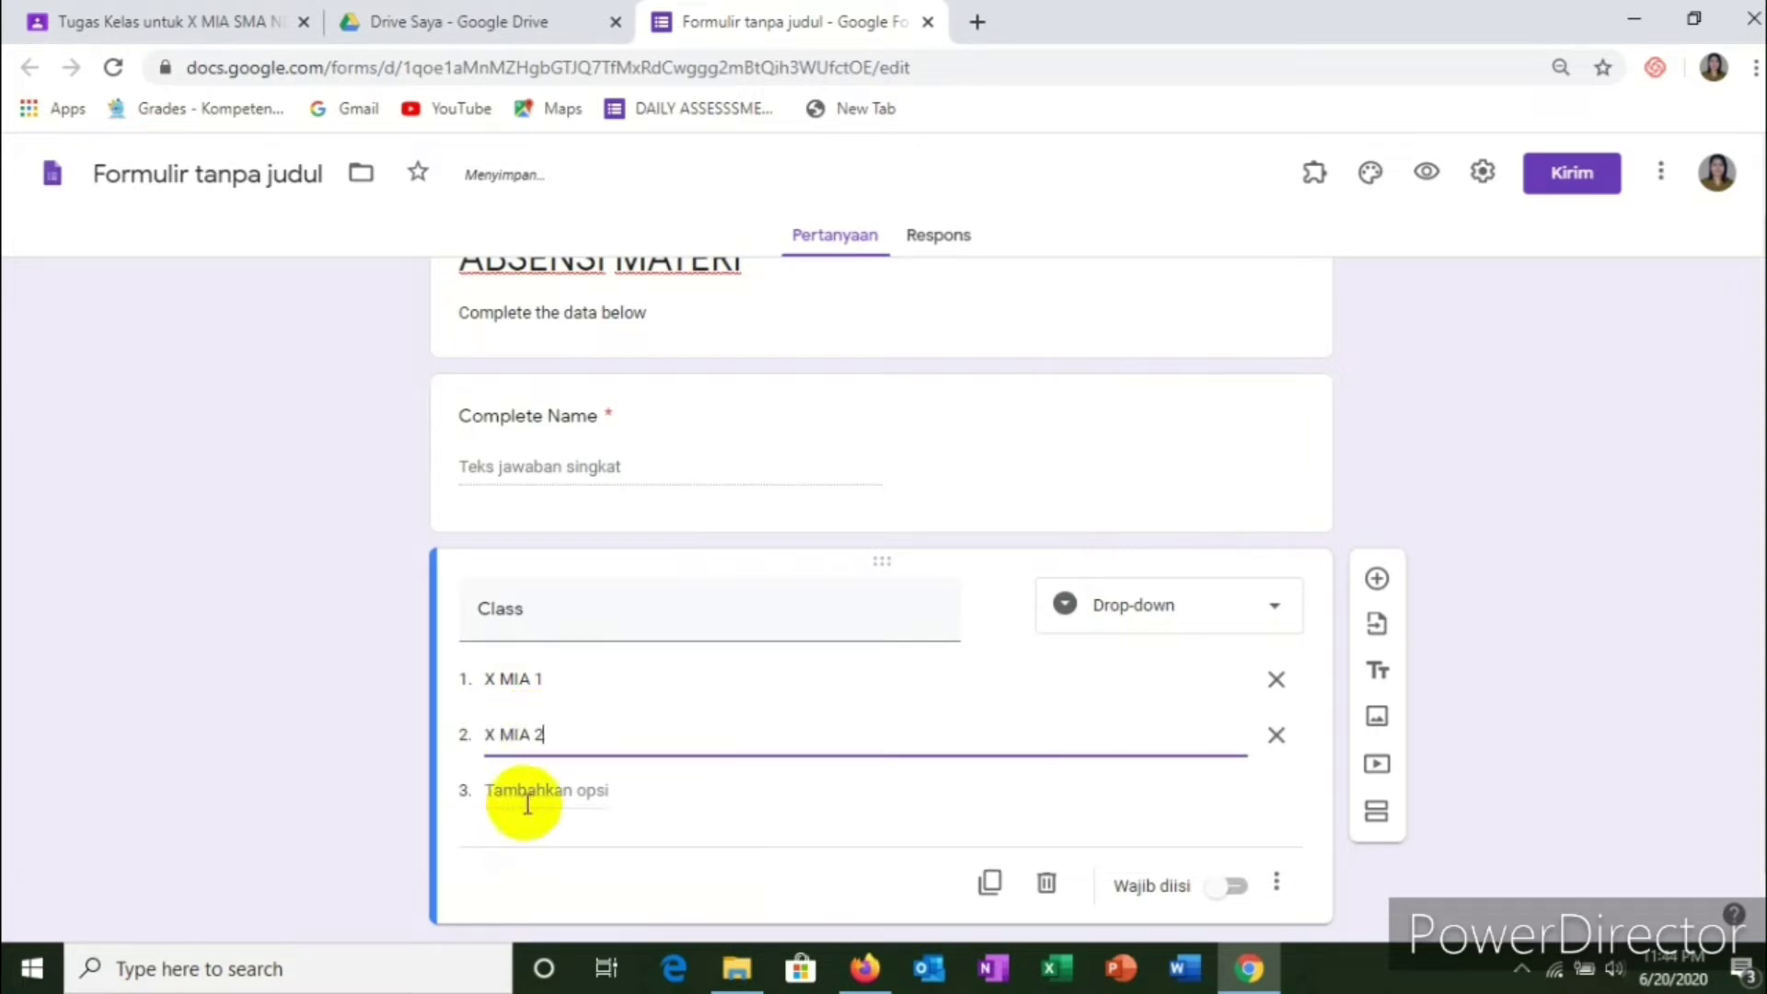
click(530, 790)
text(X MIA)
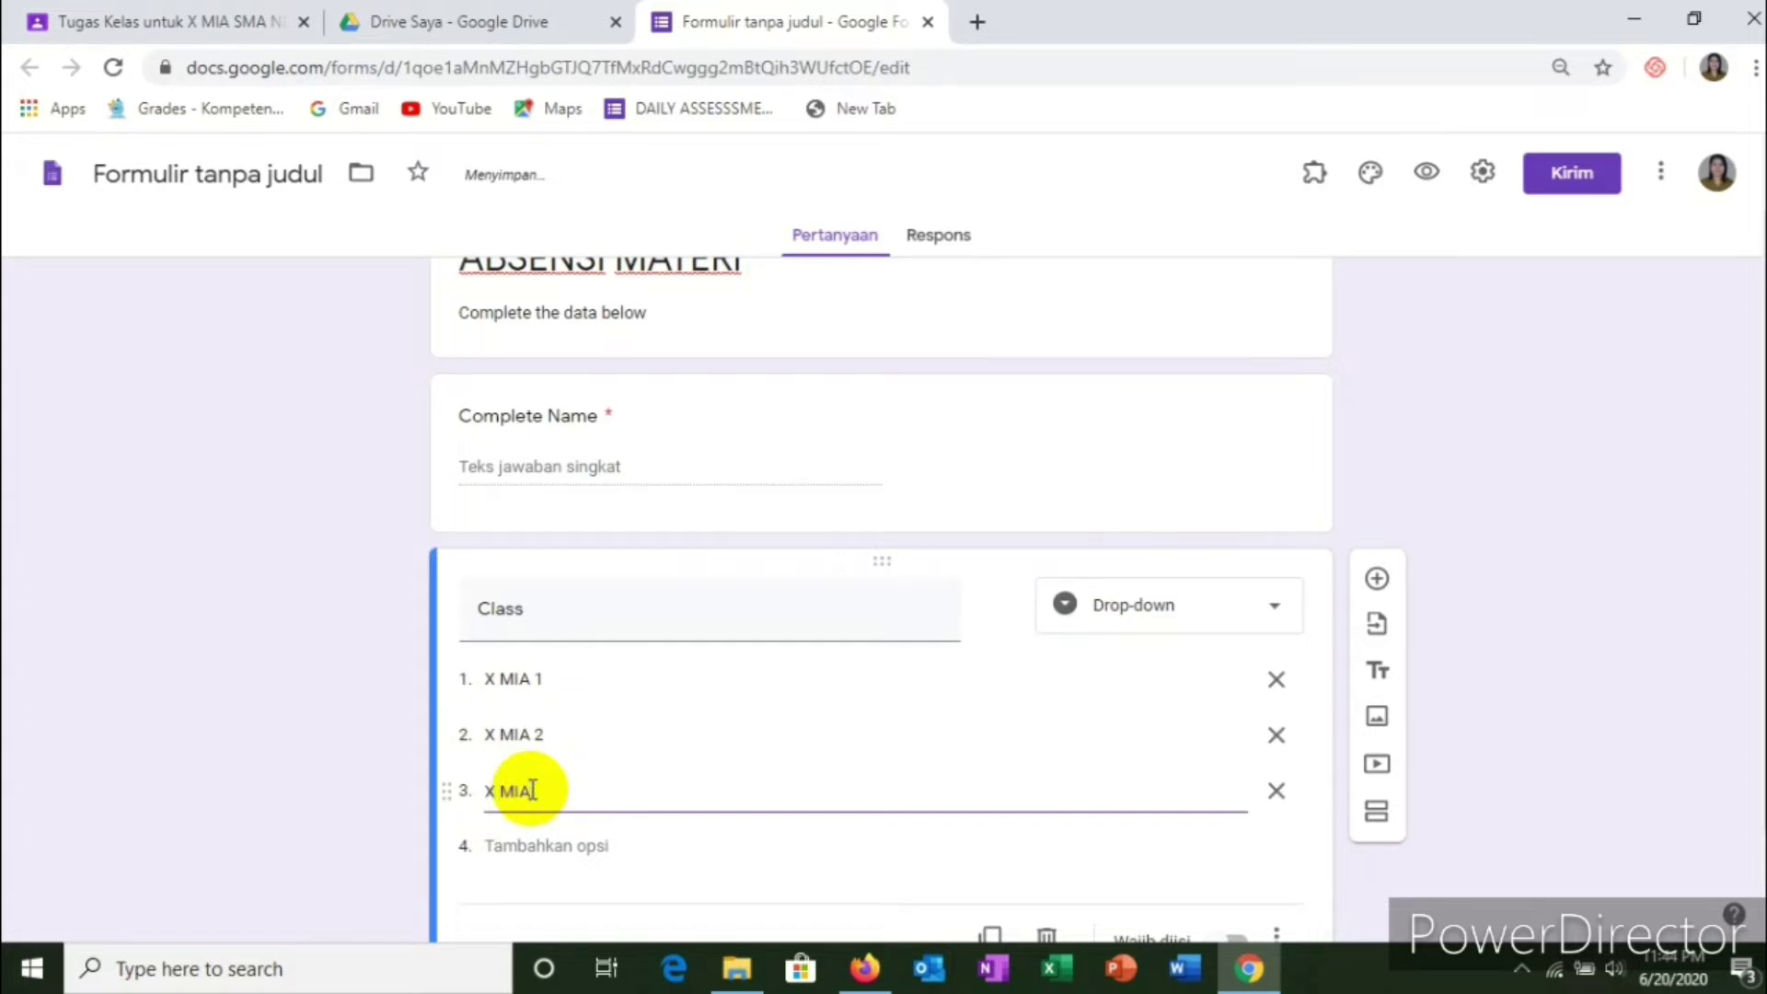
scroll(830, 845, down, 1)
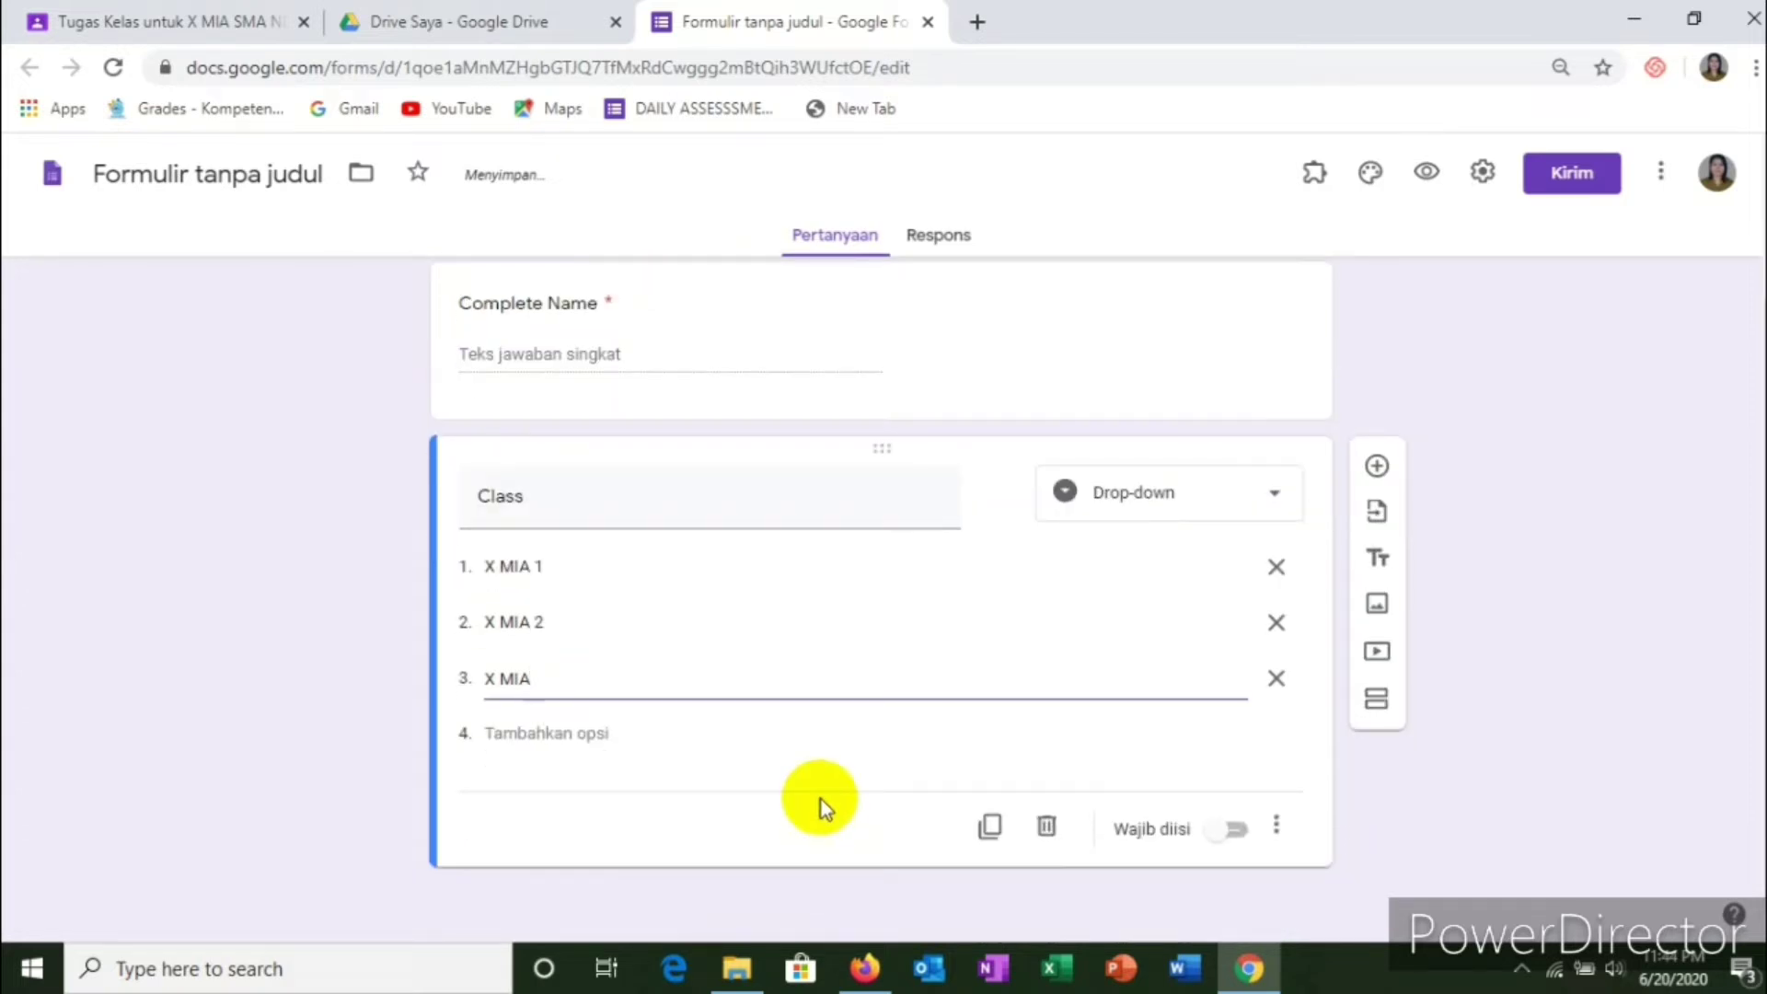
click(1233, 837)
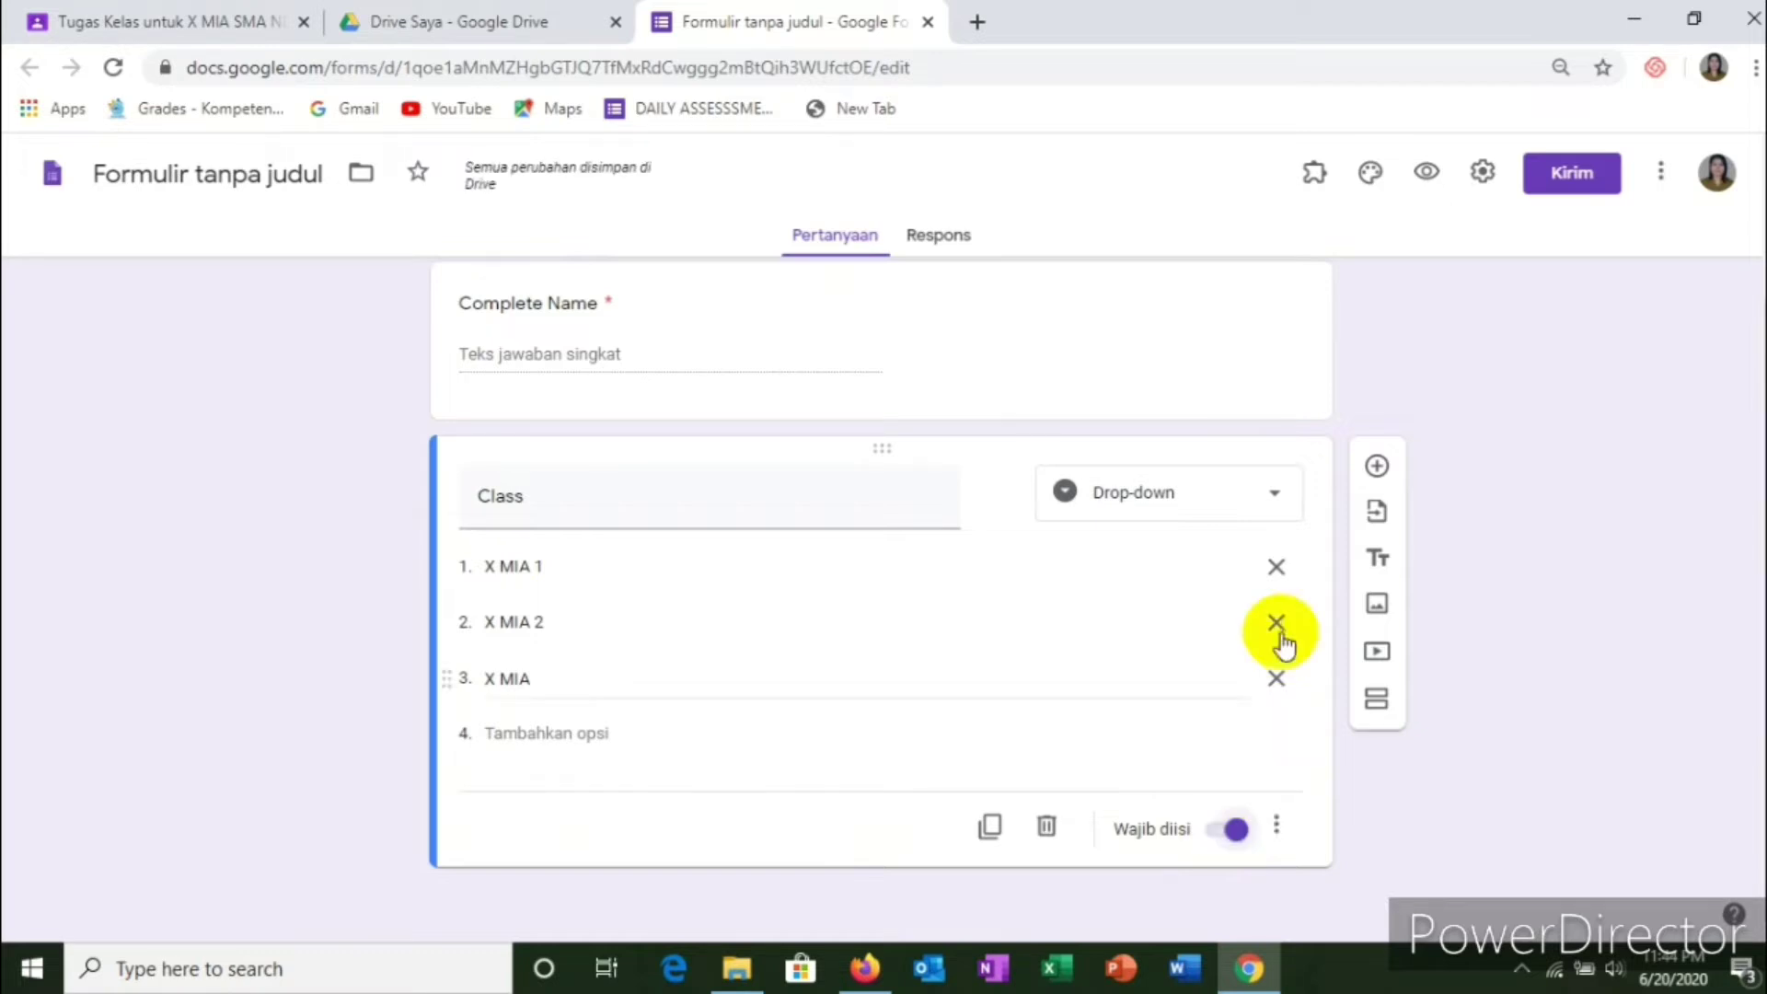
click(1377, 465)
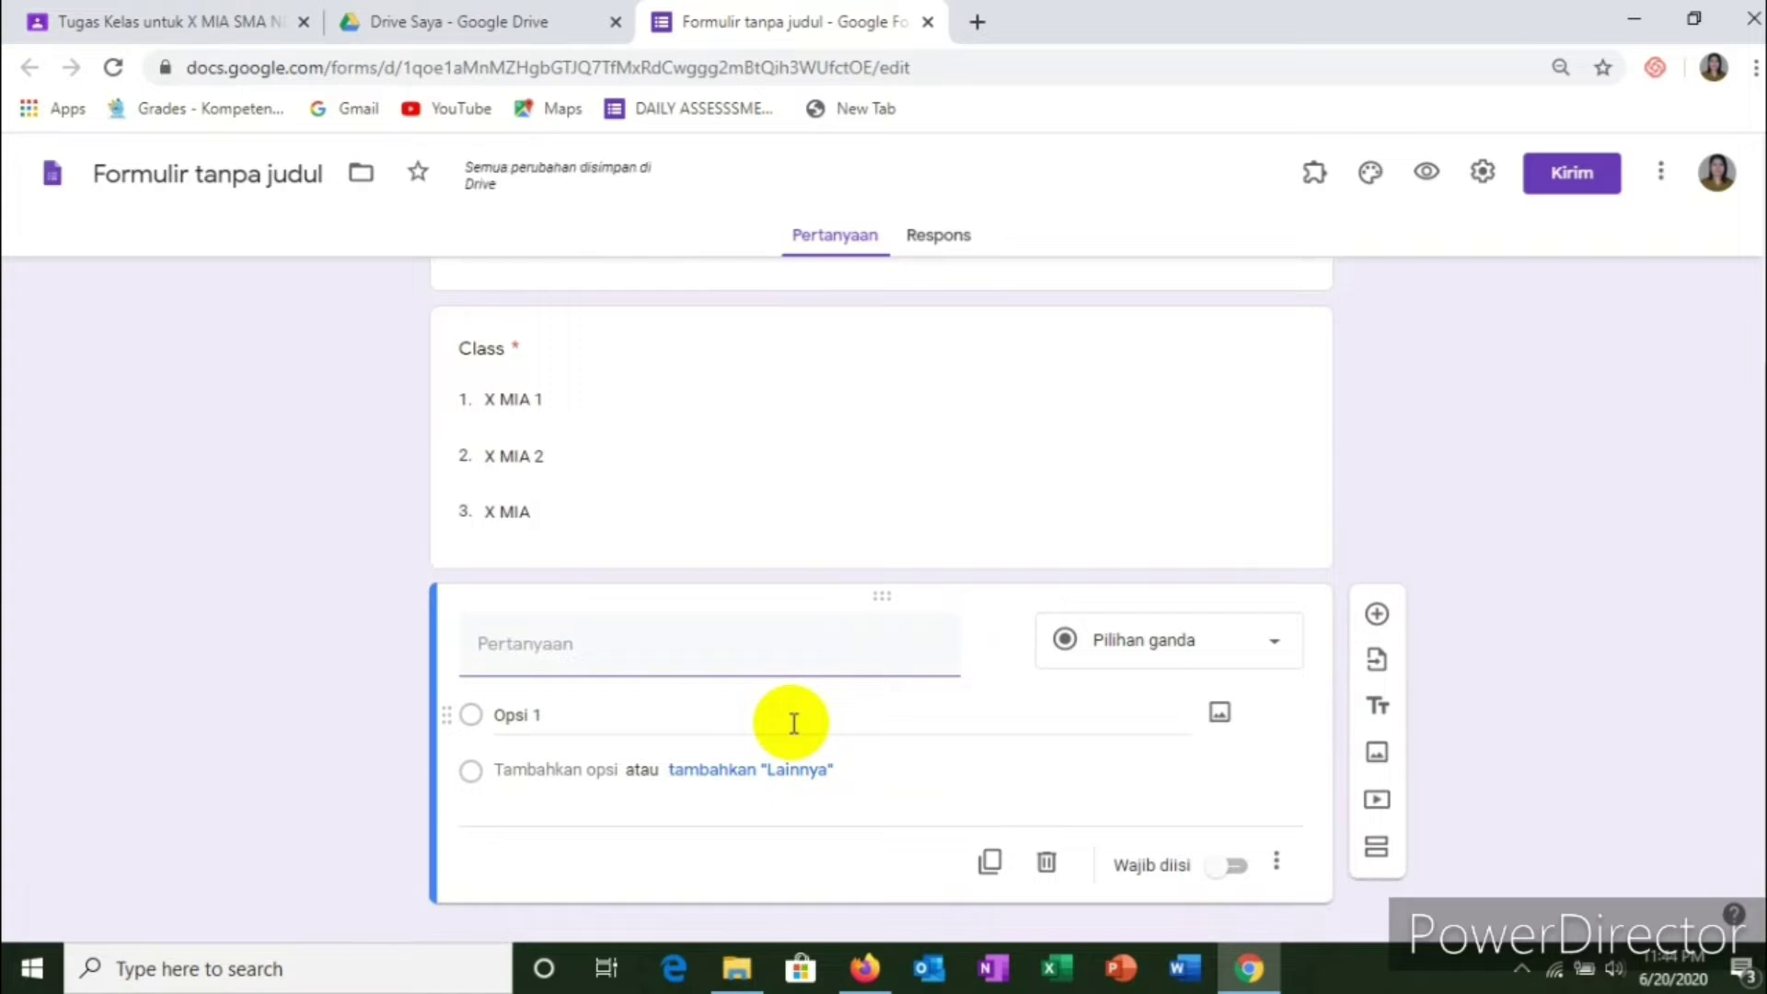
Step: Rename the date question 'Date of your presence', mark it required, and add a question below
text(TA)
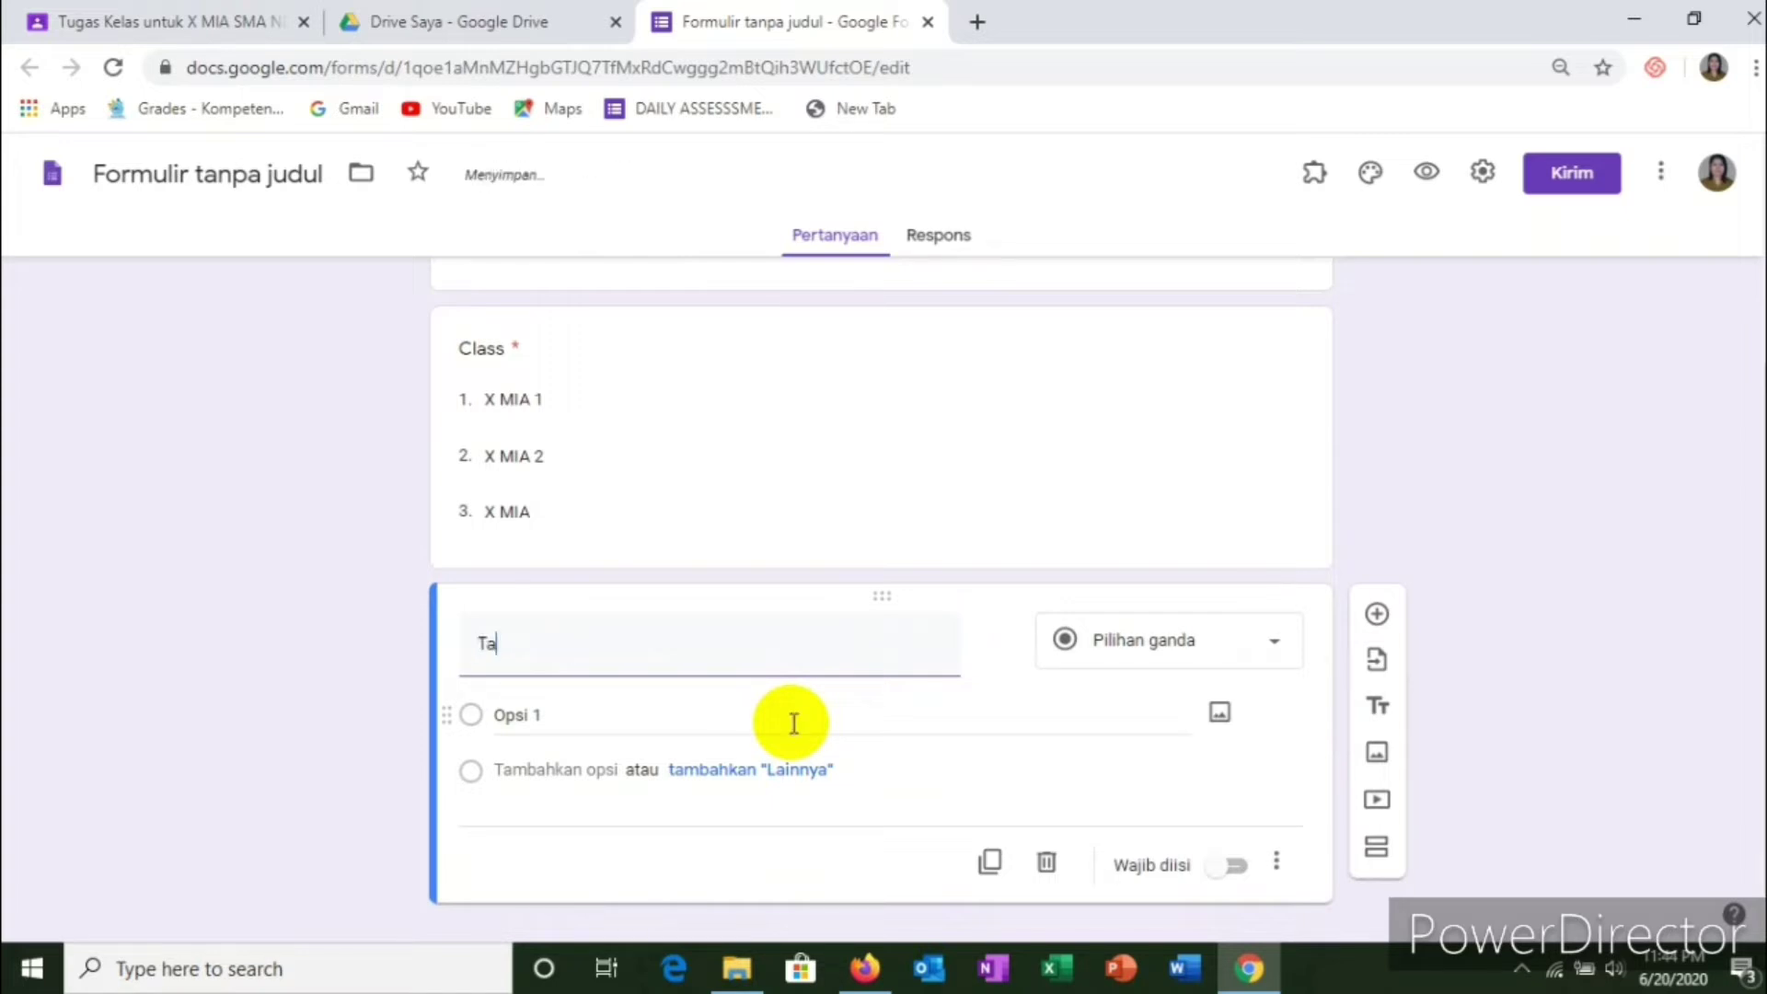
text(nggal )
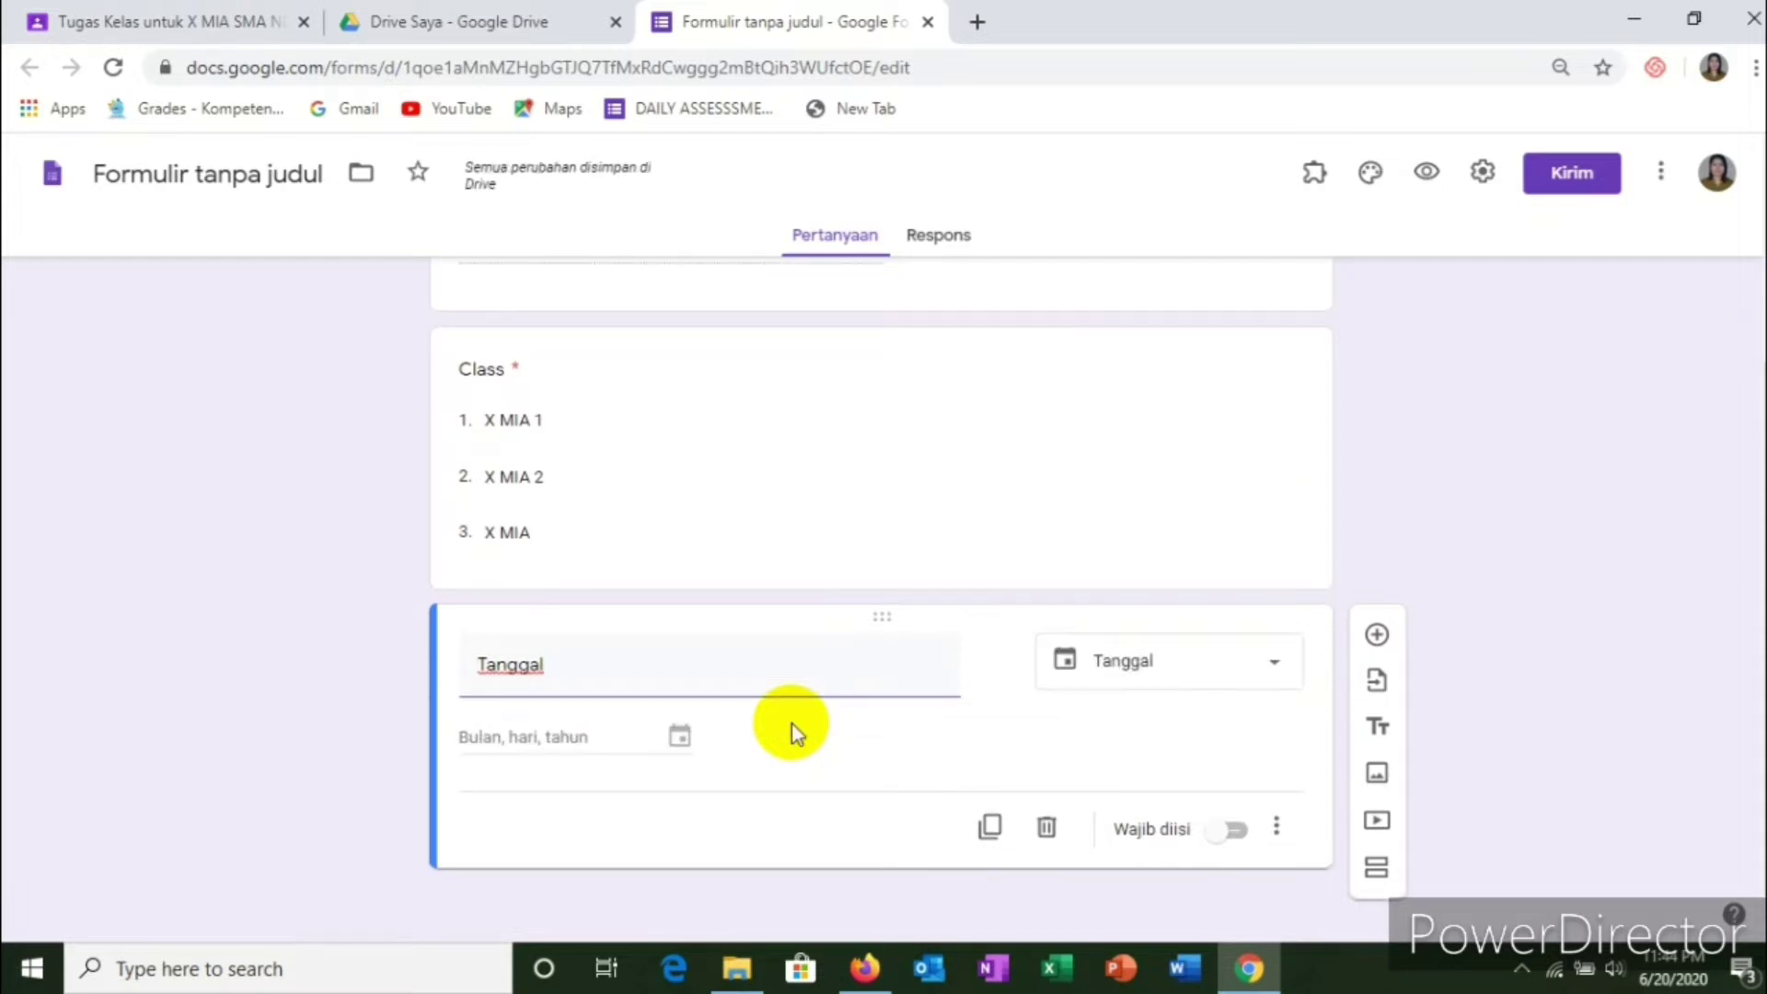
text(presen)
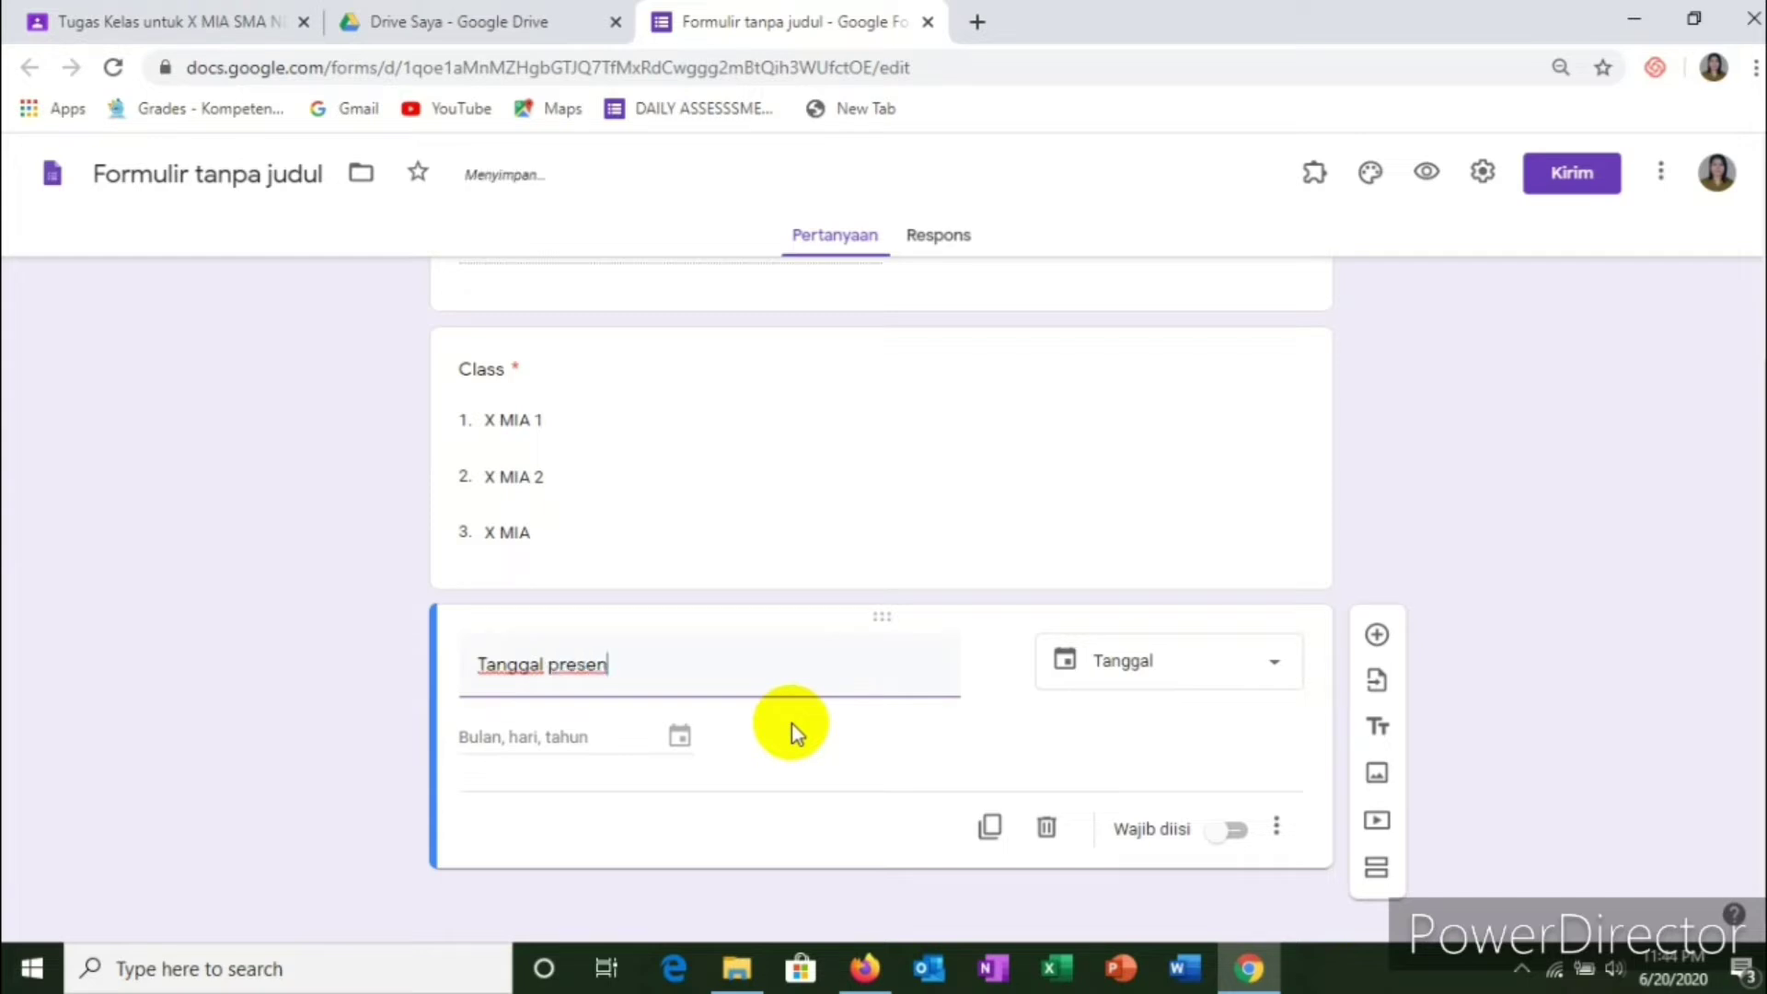
text(si)
key(BackSpace)
key(BackSpace)
key(BackSpace)
key(BackSpace)
key(BackSpace)
key(BackSpace)
key(BackSpace)
key(BackSpace)
key(BackSpace)
key(BackSpace)
key(BackSpace)
key(BackSpace)
key(BackSpace)
key(BackSpace)
key(BackSpace)
key(BackSpace)
text(D)
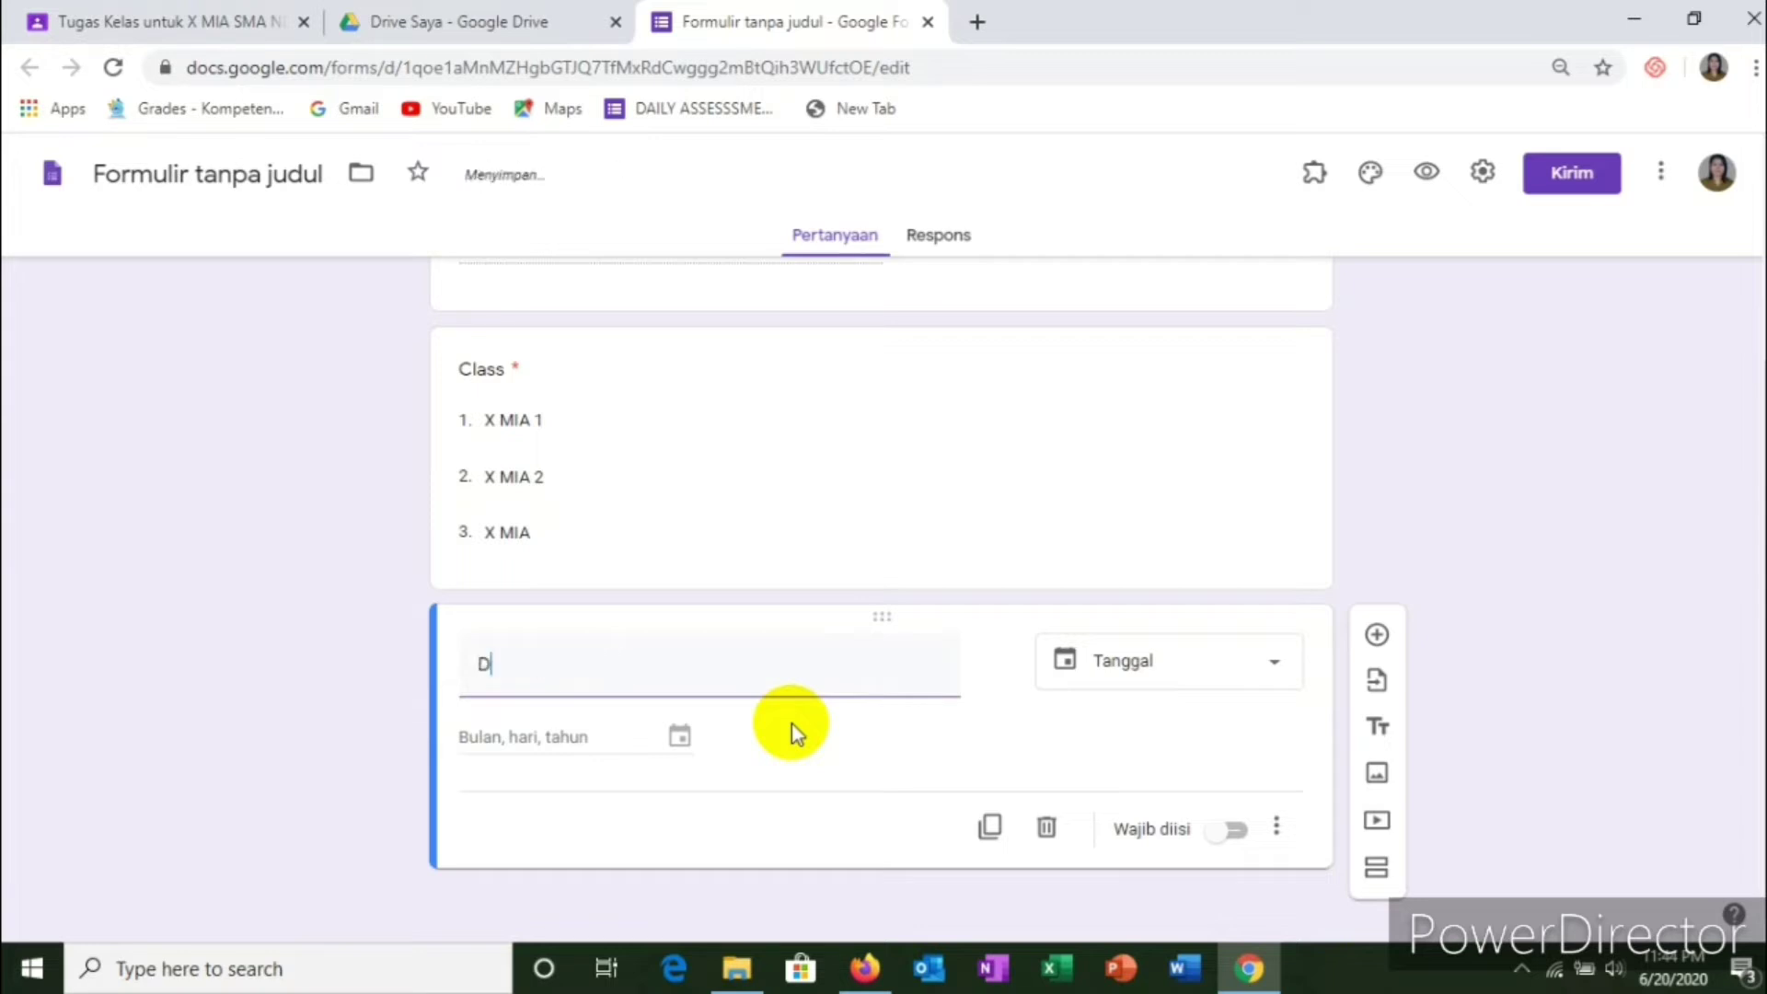
text(ate of your presence)
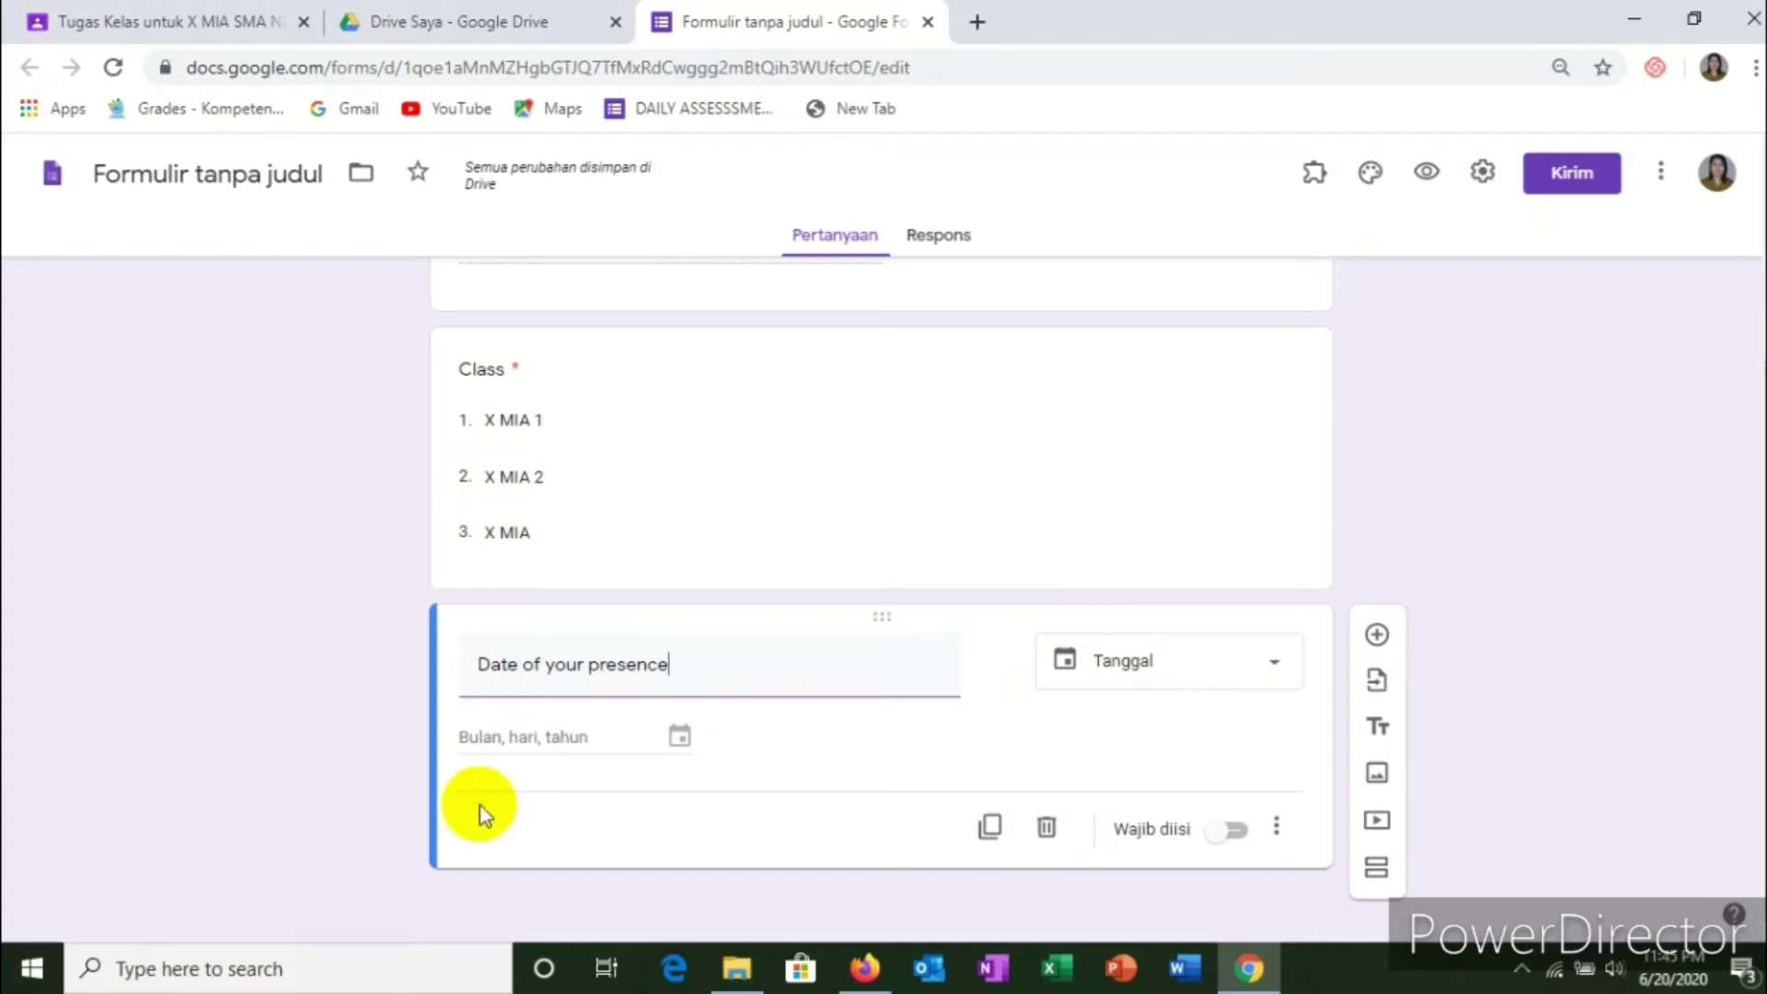
click(1233, 835)
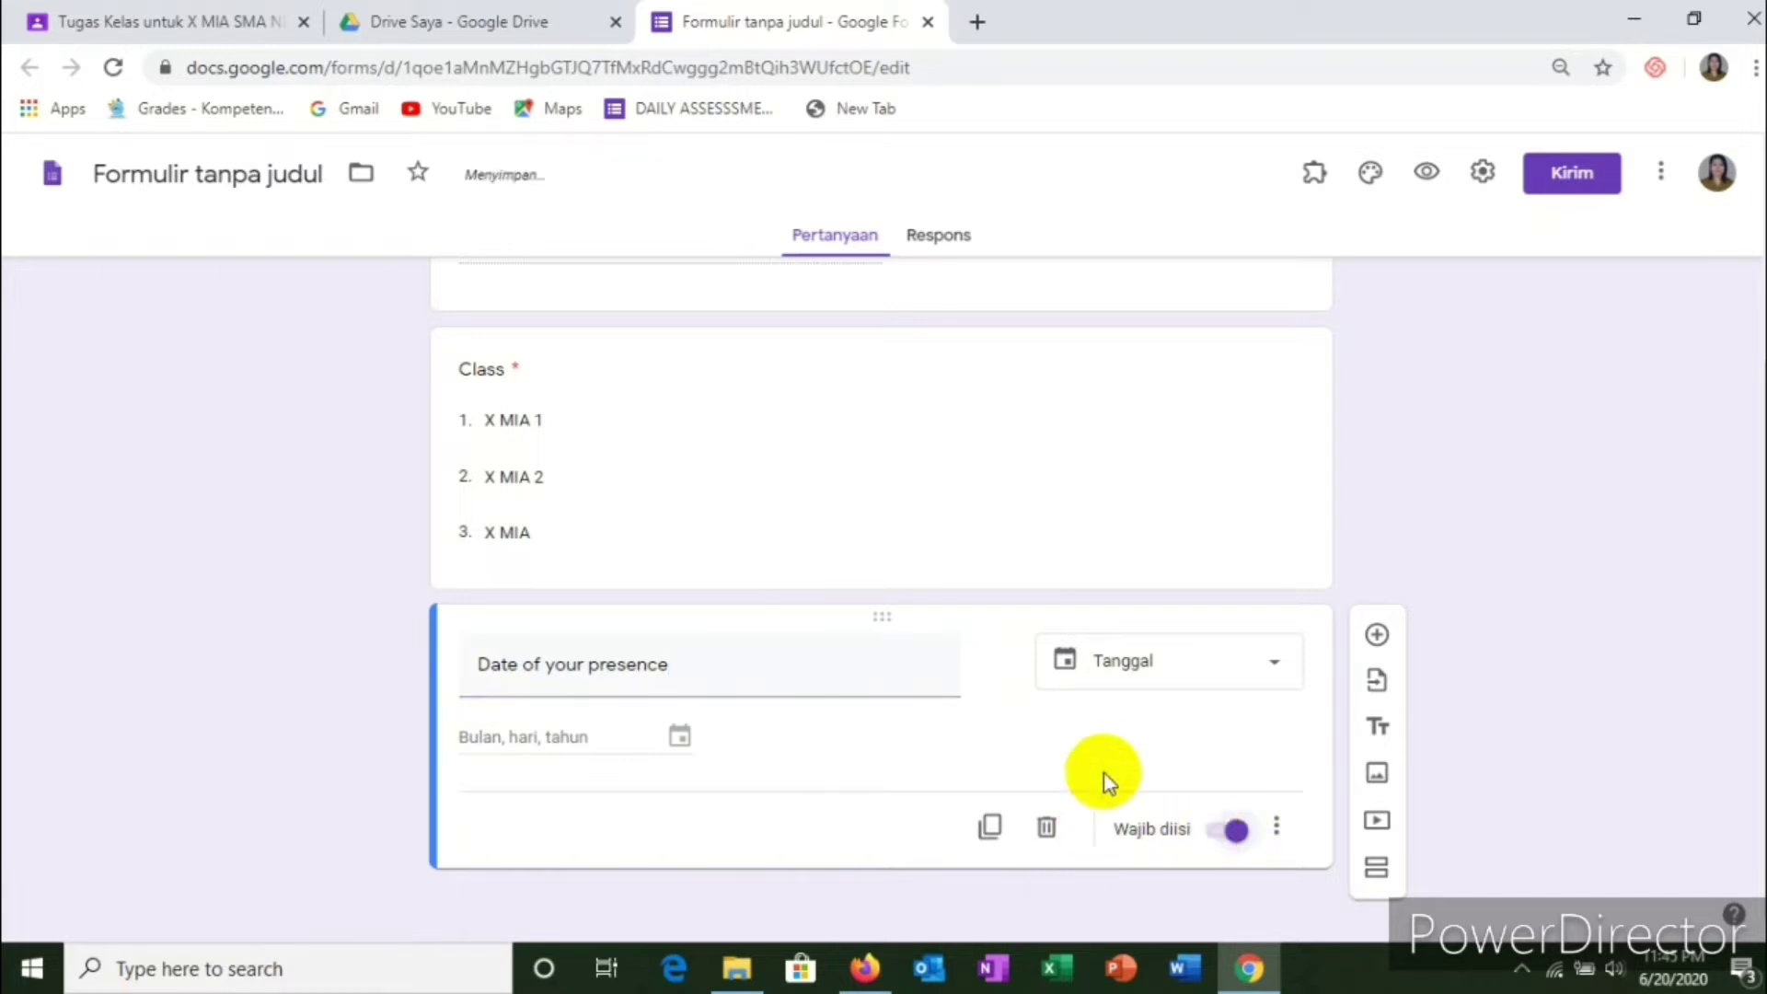
scroll(1102, 771, up, 4)
scroll(921, 740, down, 4)
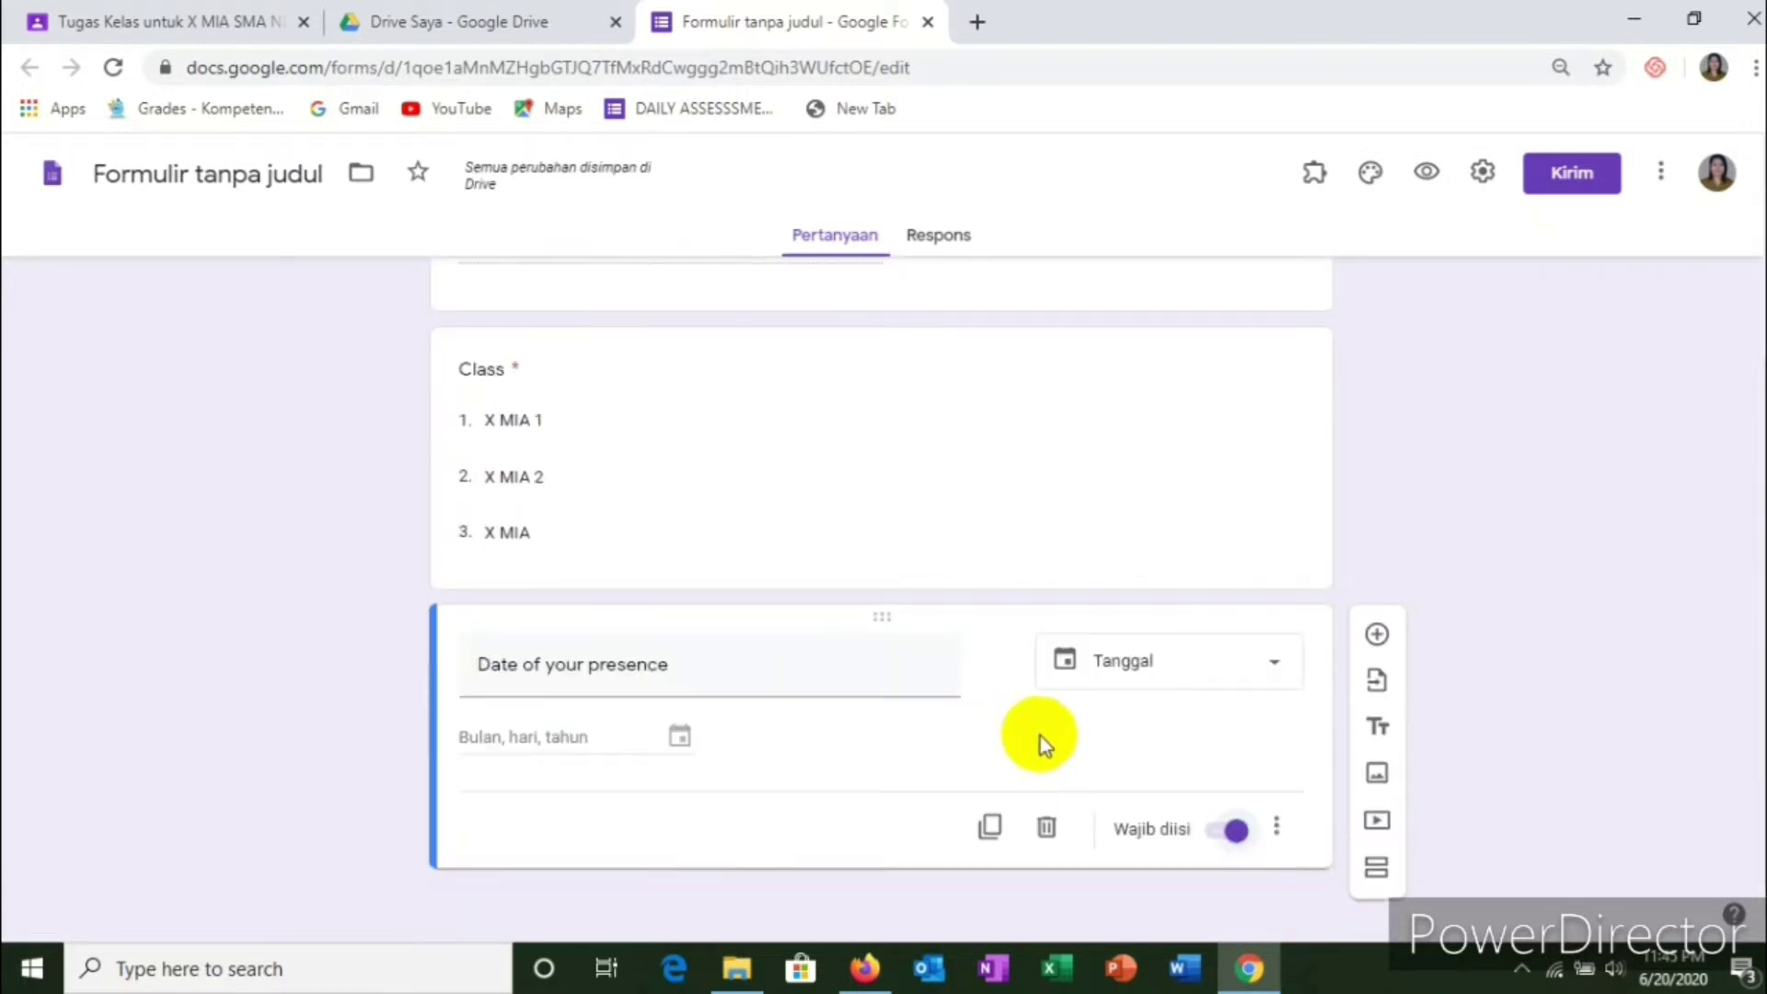
click(1376, 634)
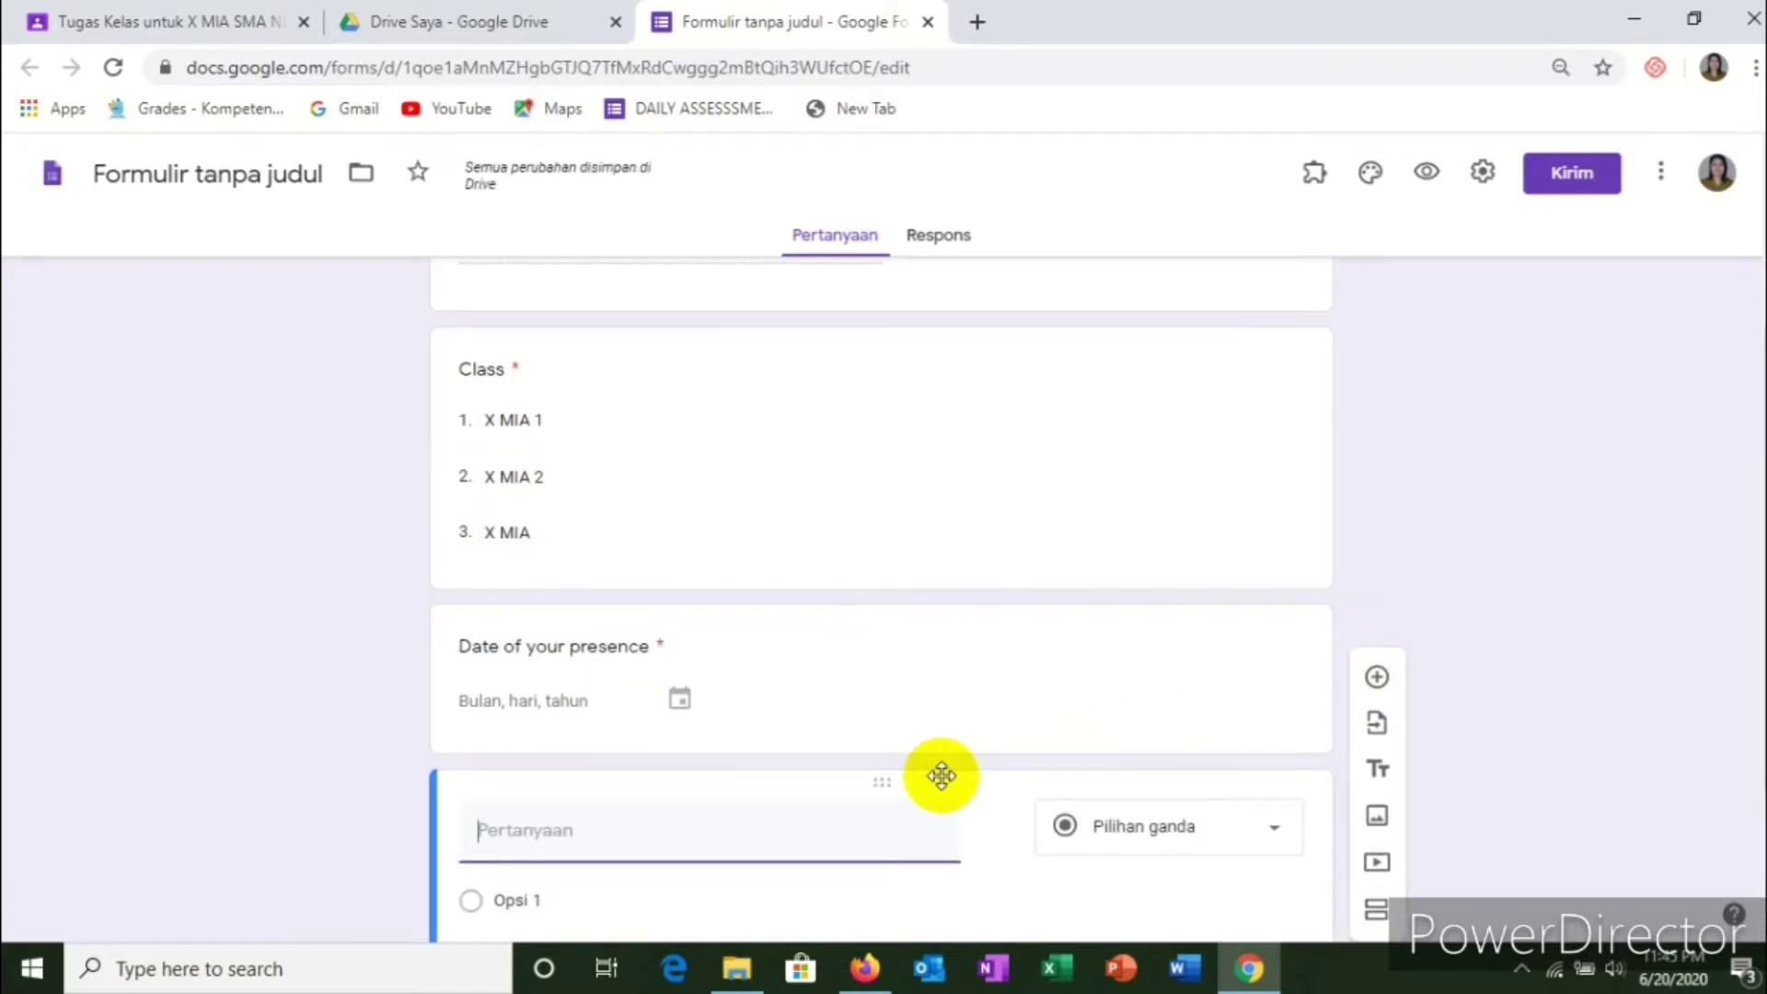
Step: Title the new question 'HP/Telegram' and make it a required, number-only answer
text(H)
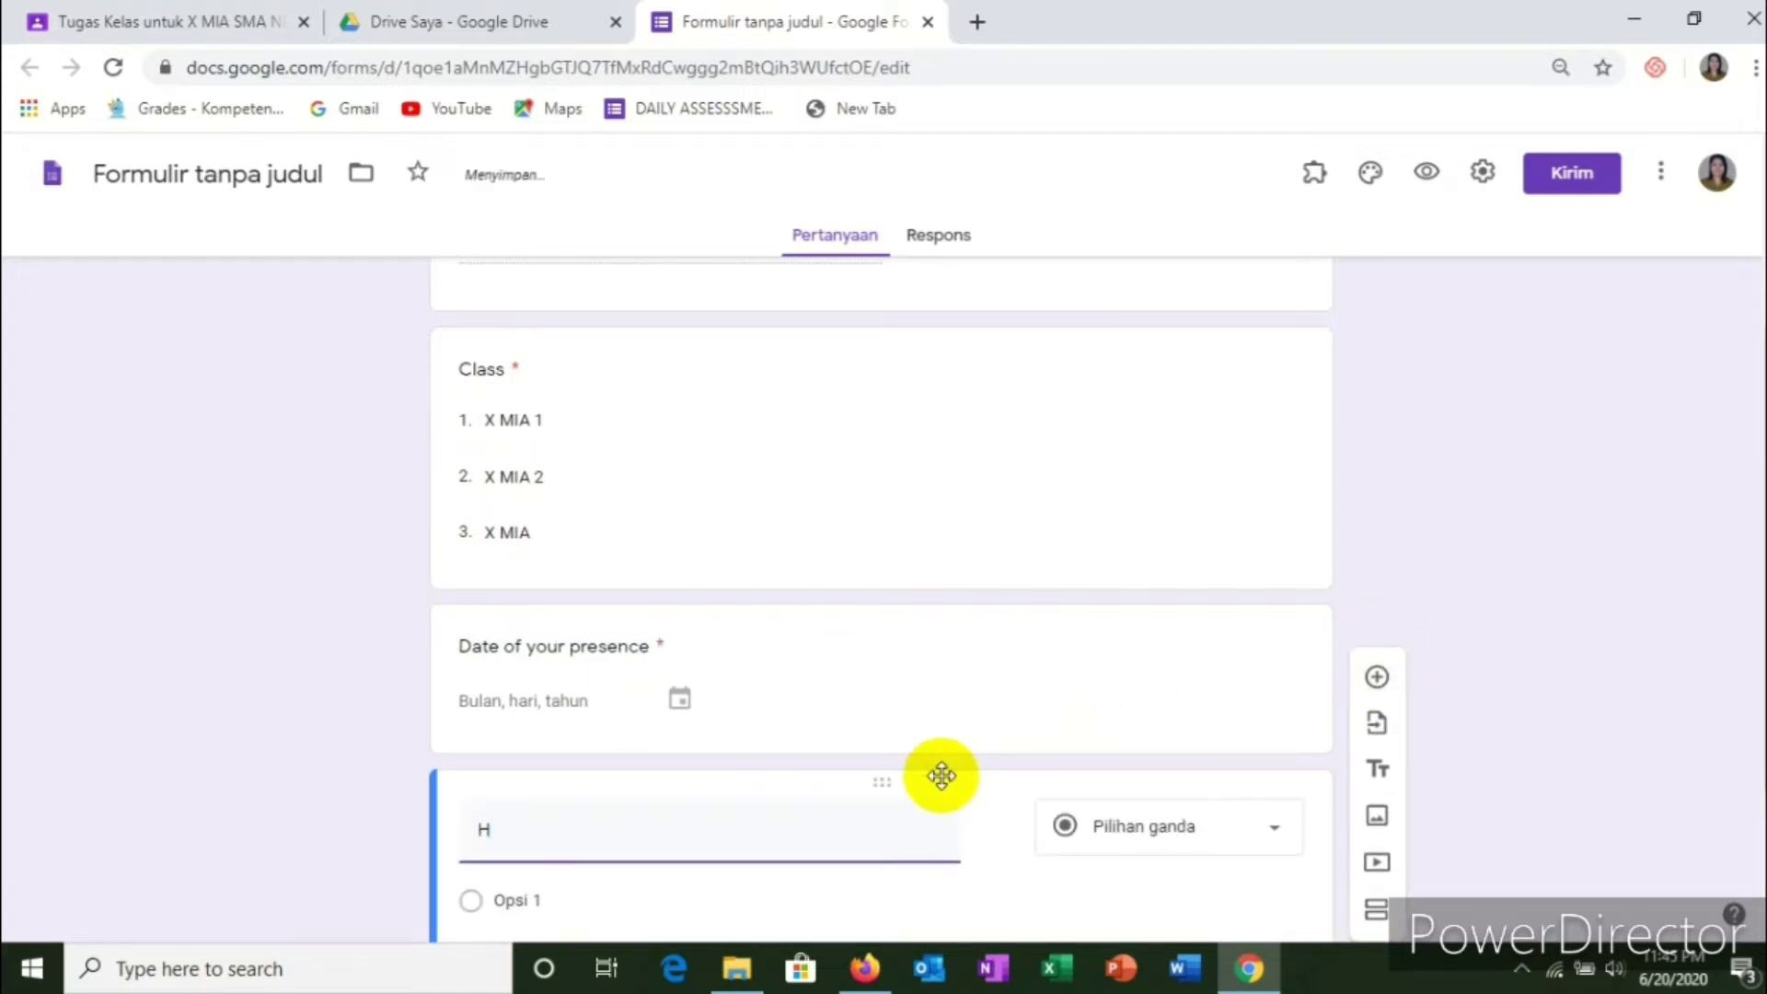
text(P/)
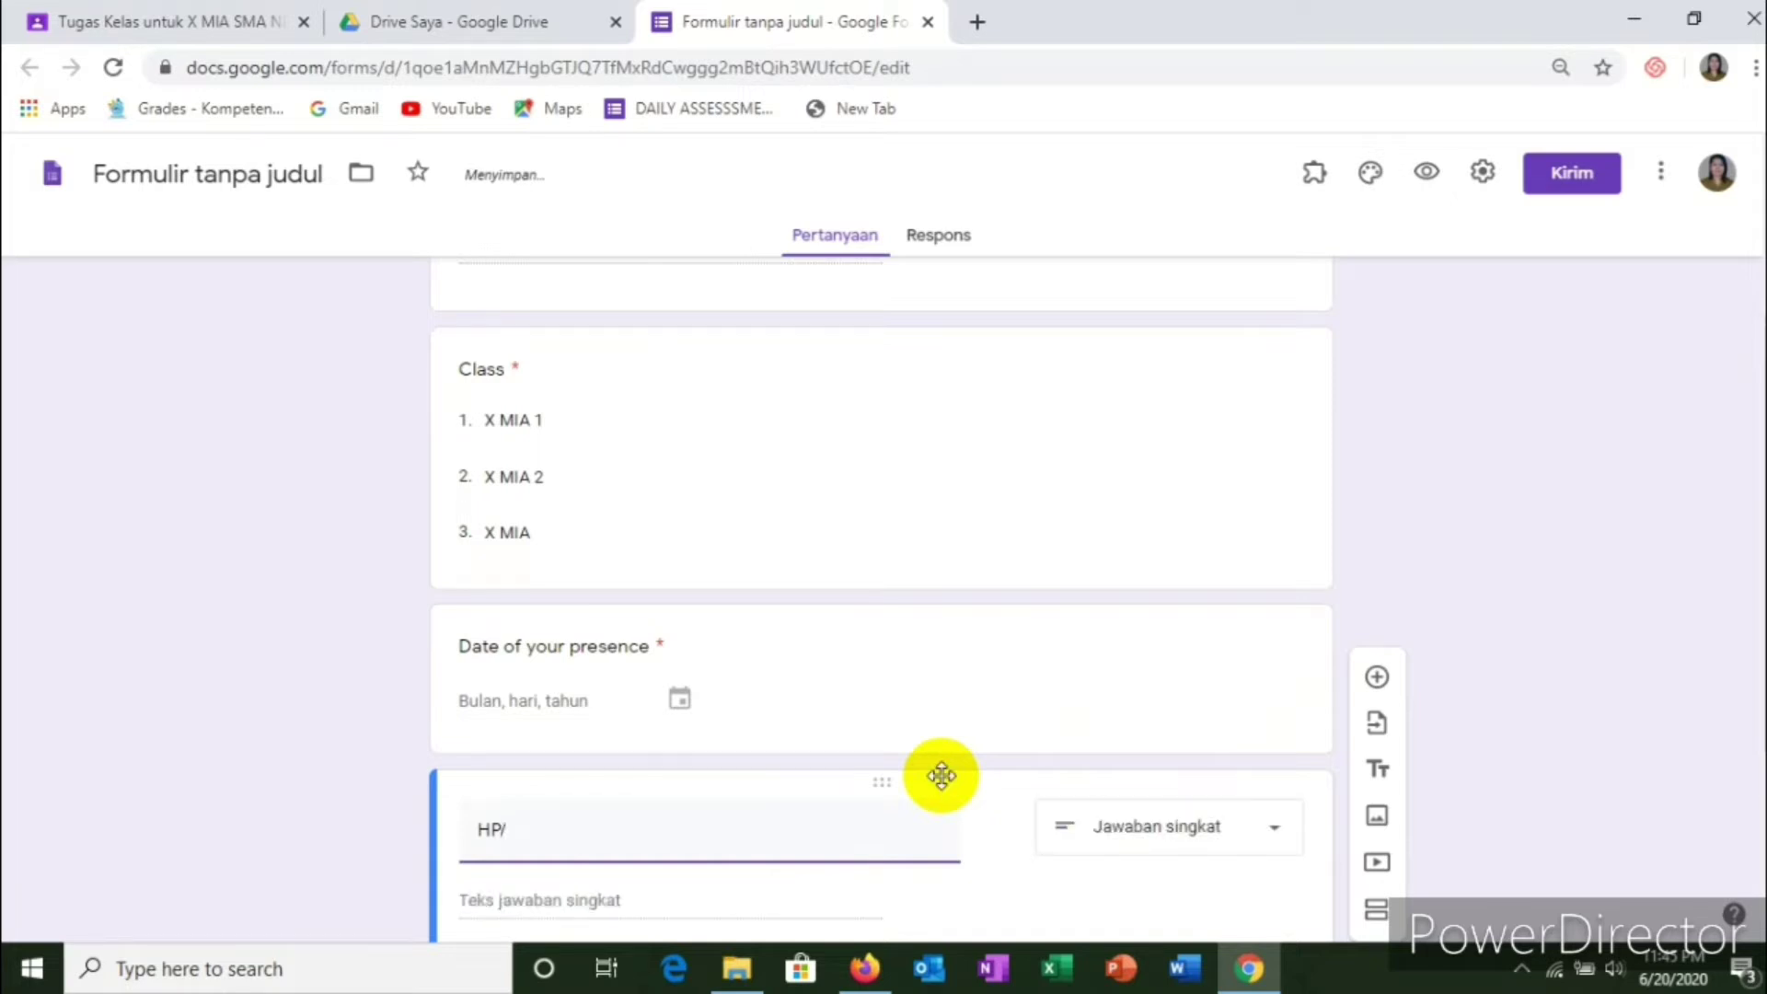
text(TE)
key(BackSpace)
key(BackSpace)
key(BackSpace)
text(E)
text(elegra)
text(m)
scroll(884, 800, down, 3)
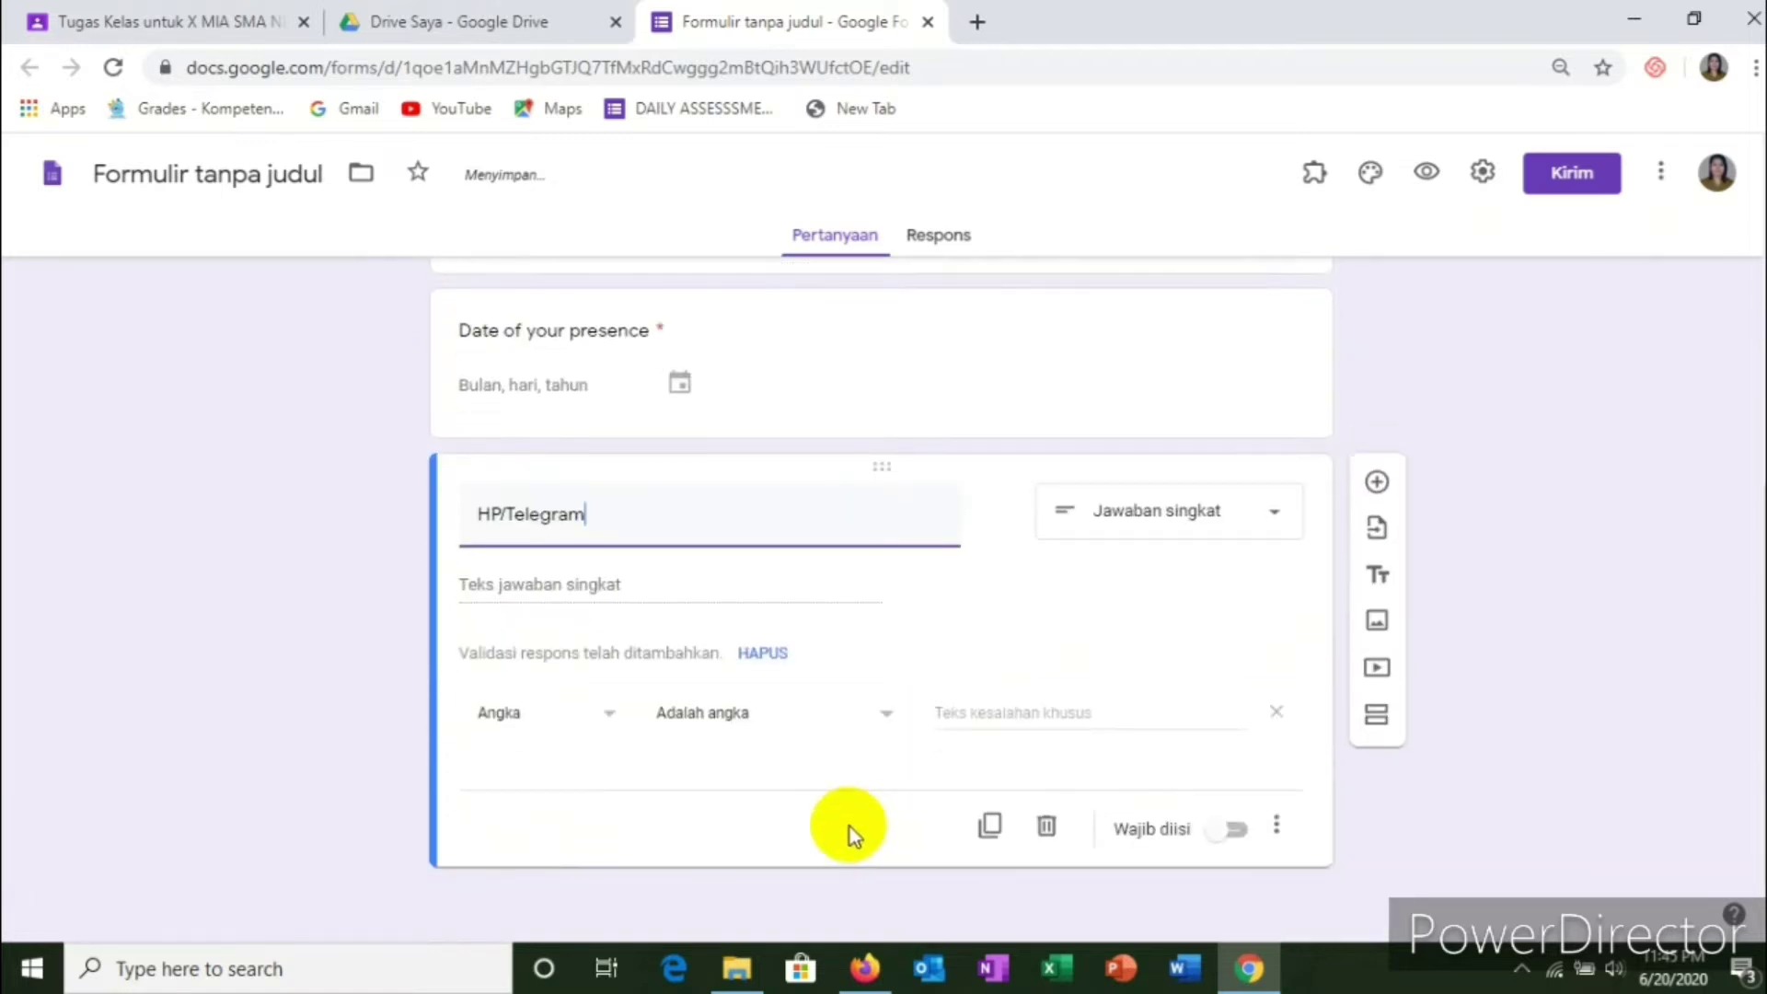
scroll(815, 780, up, 1)
scroll(803, 773, down, 1)
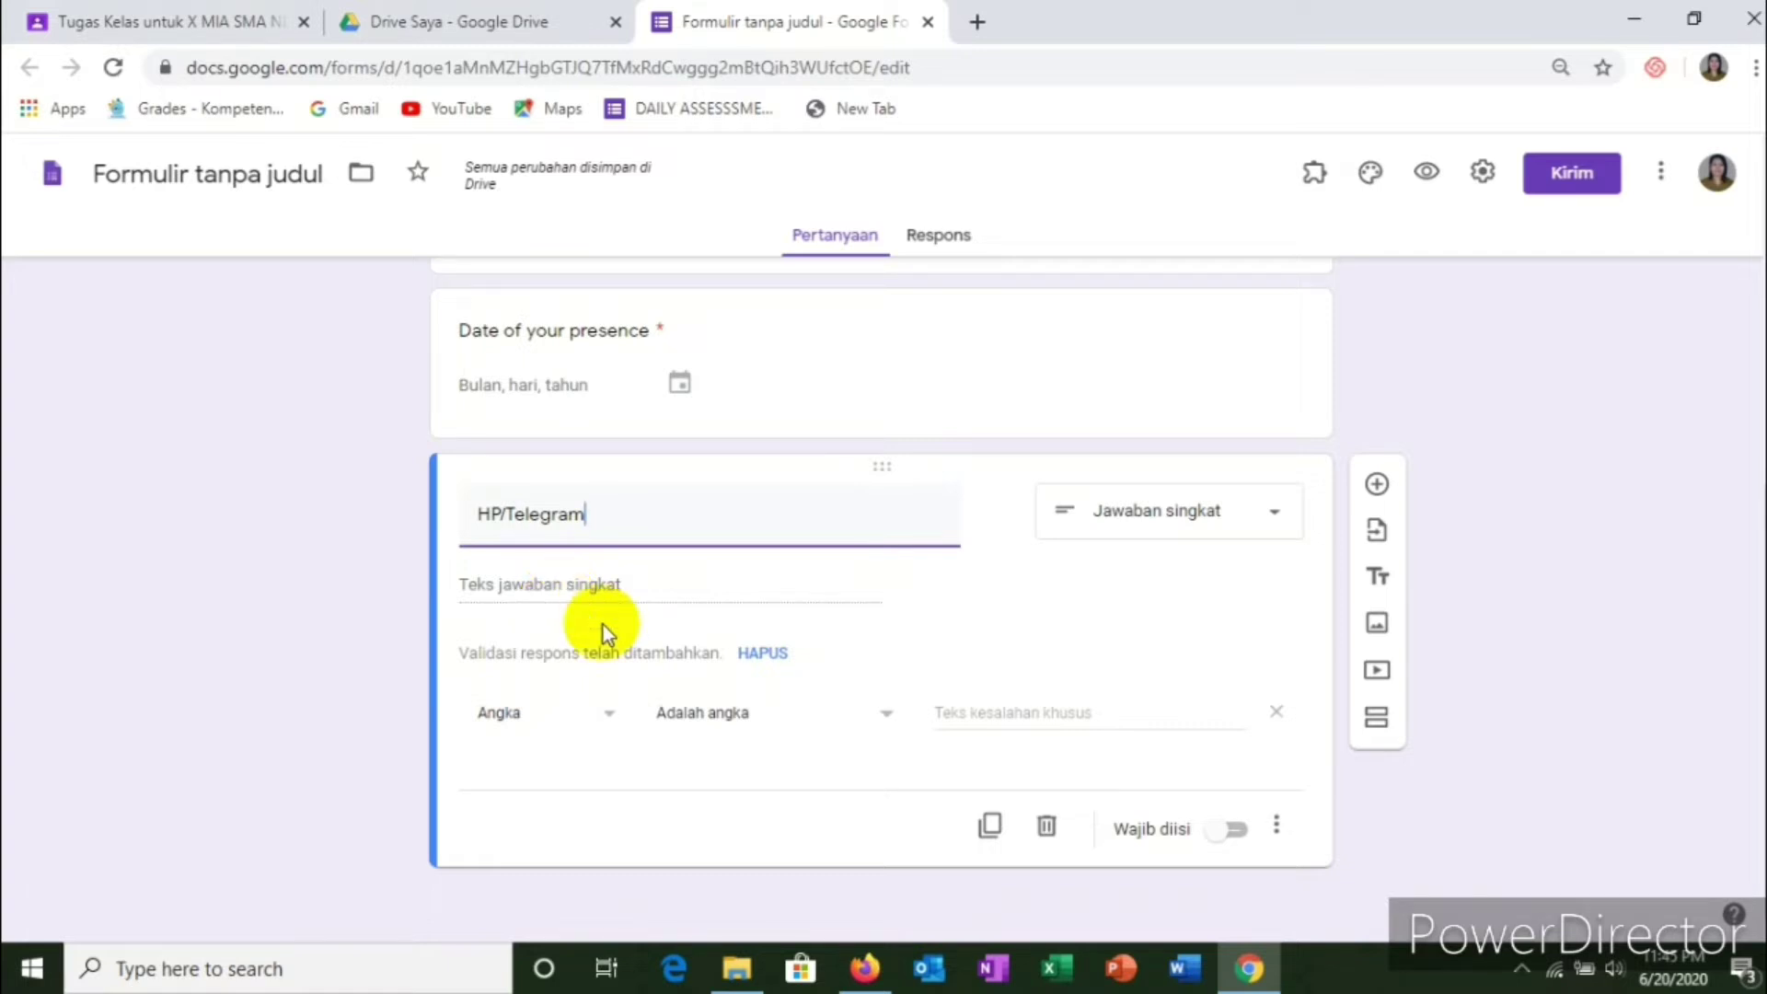
click(1236, 831)
scroll(1141, 760, up, 7)
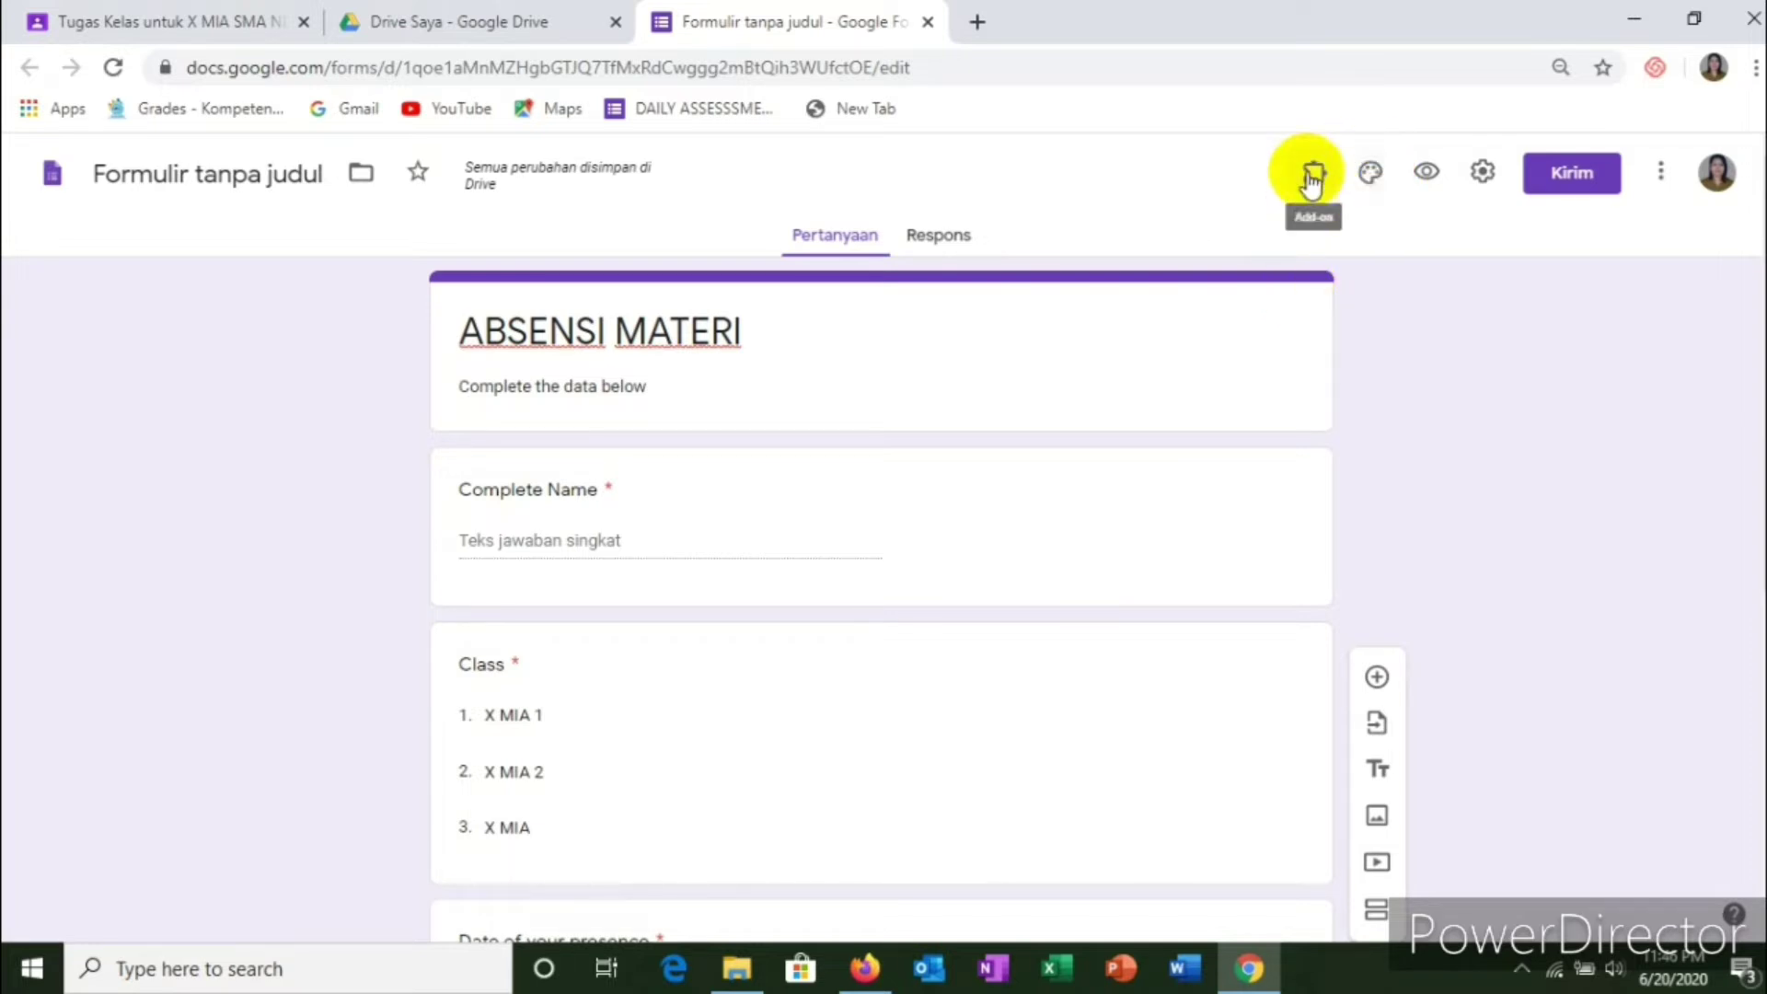
Step: Insert the notebook-and-coffee picture from the theme images as the form's header
click(1370, 180)
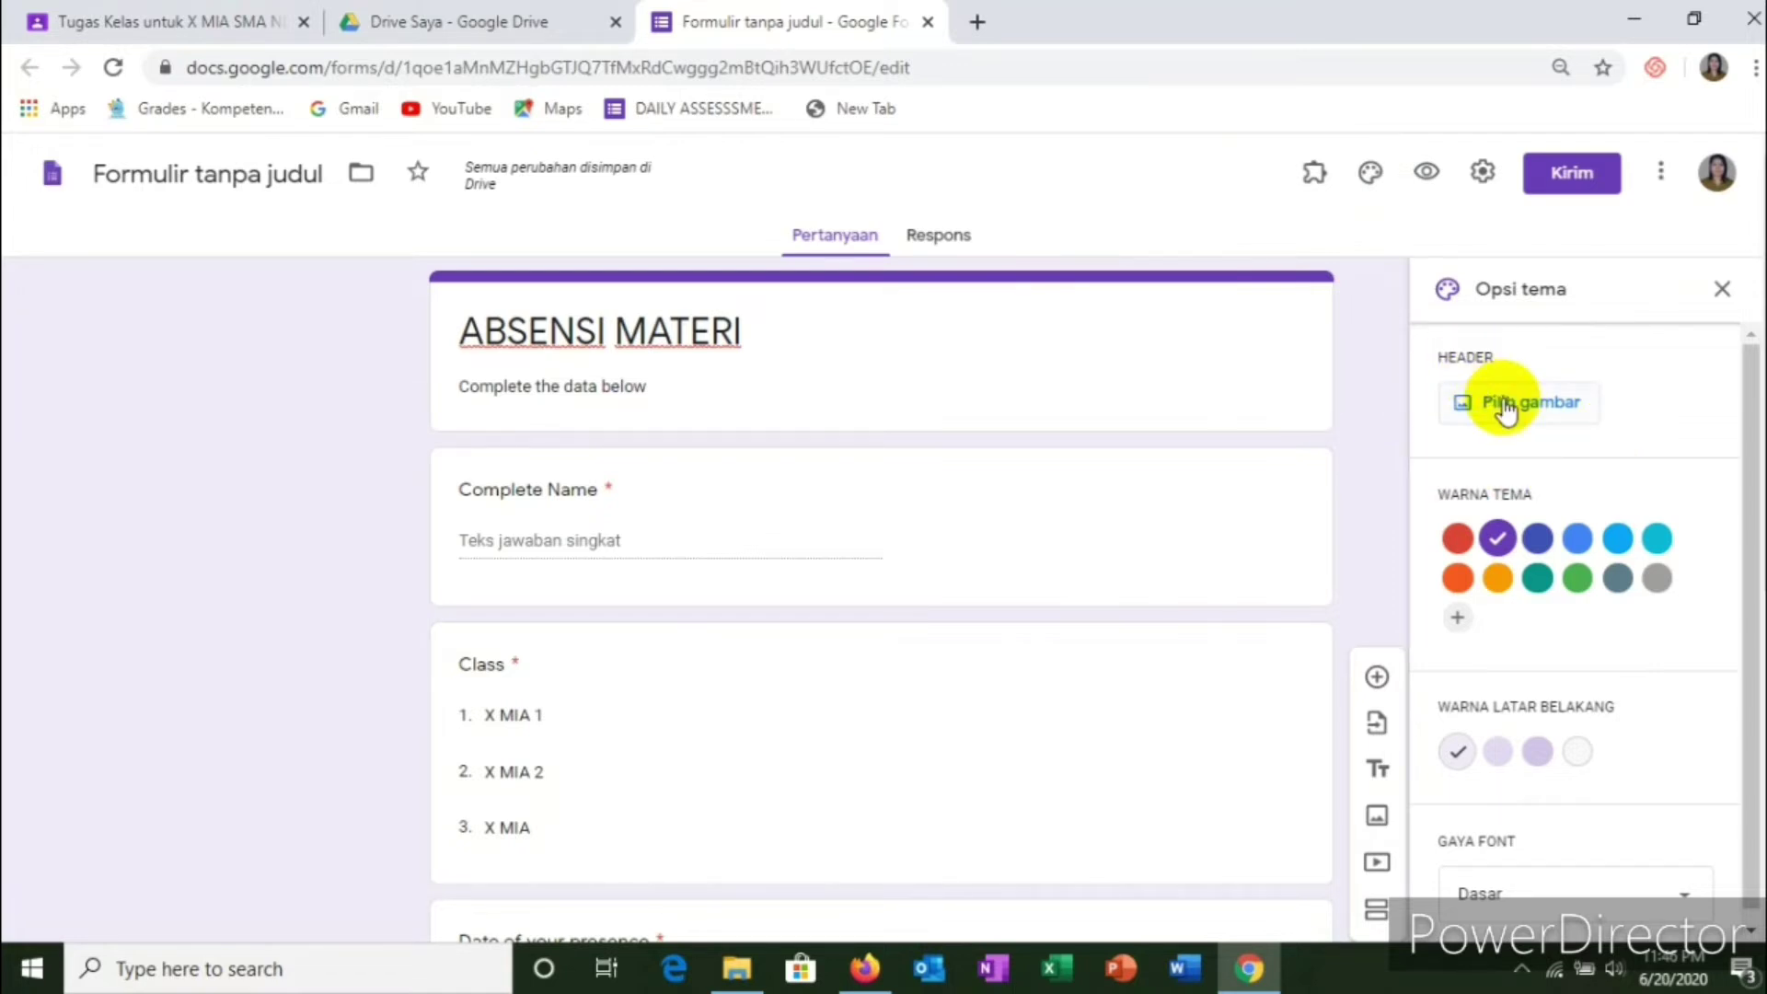
click(1505, 405)
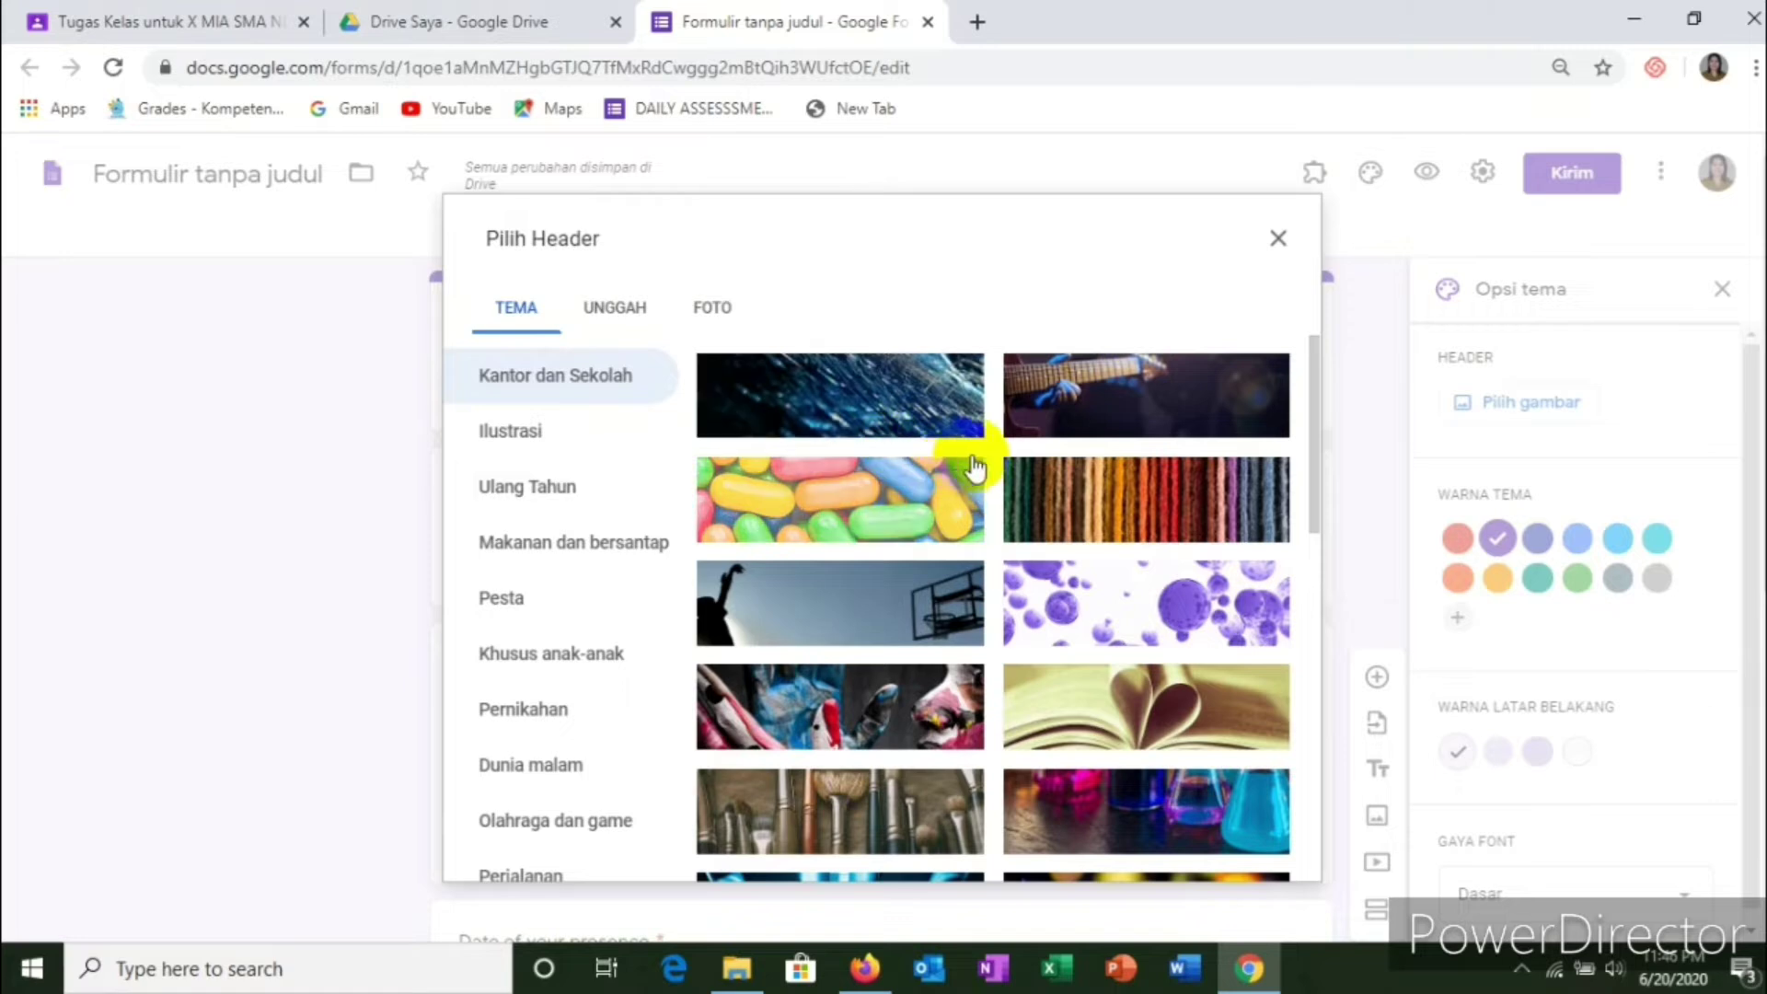
scroll(976, 468, down, 7)
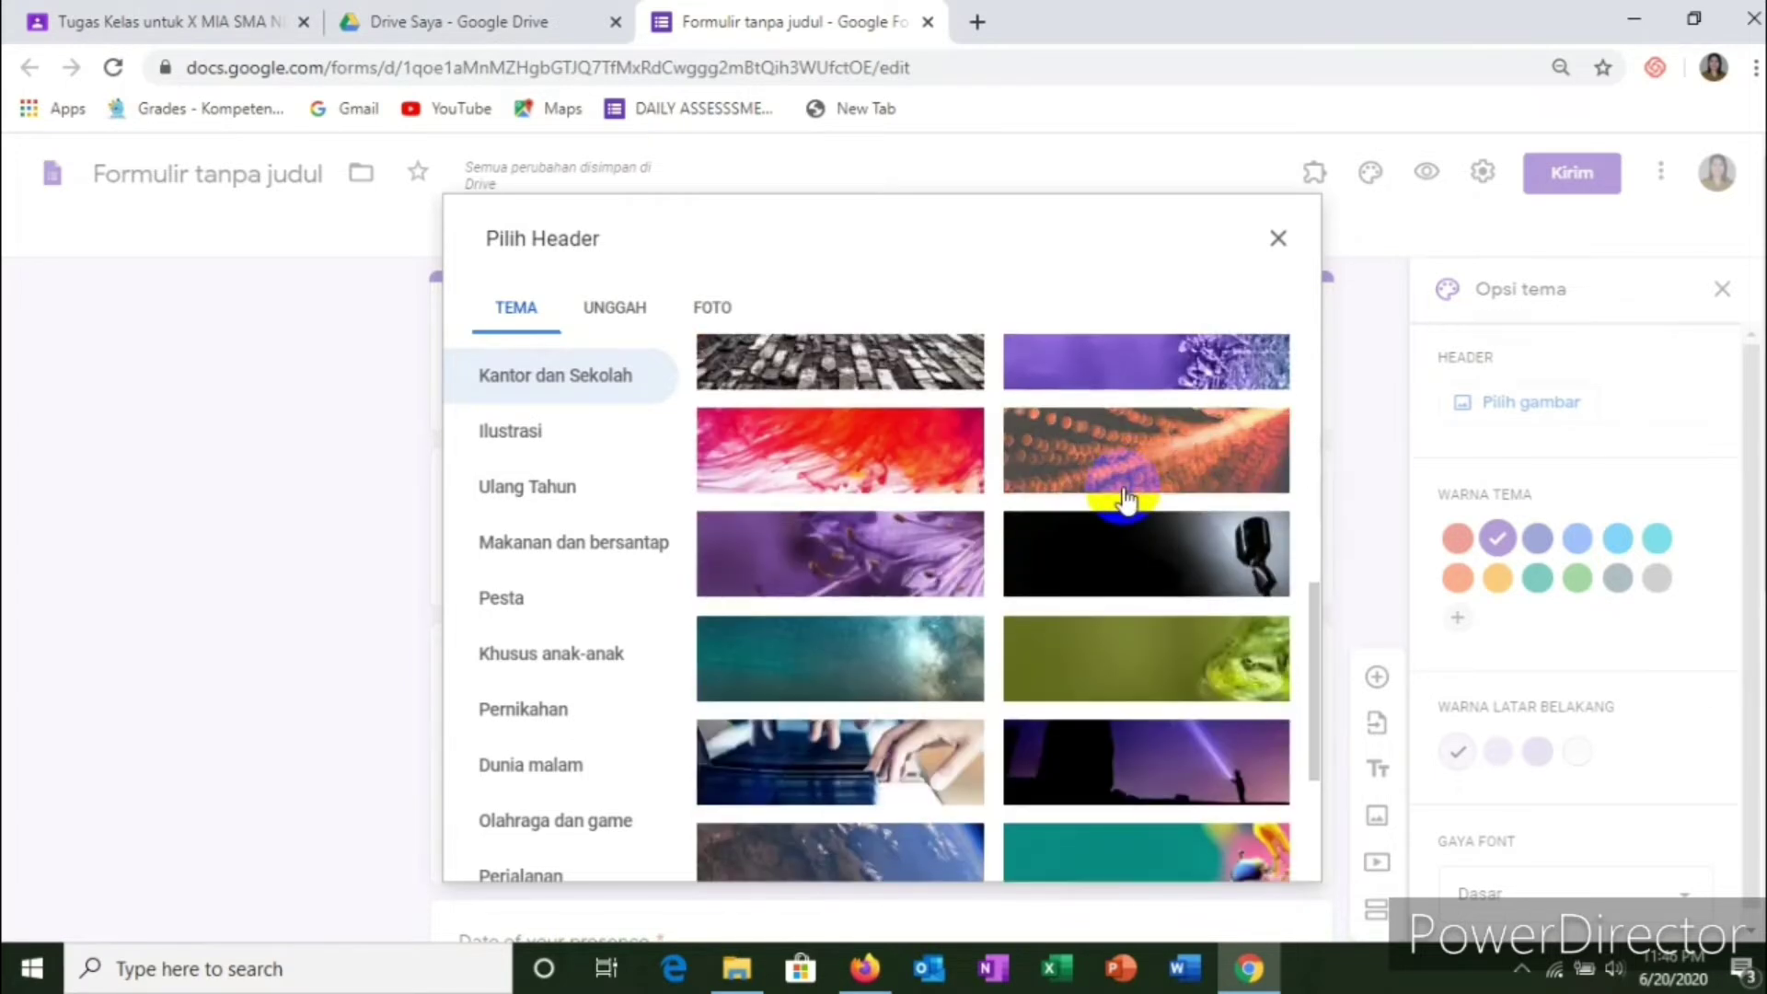
scroll(1125, 499, down, 3)
scroll(1151, 478, down, 3)
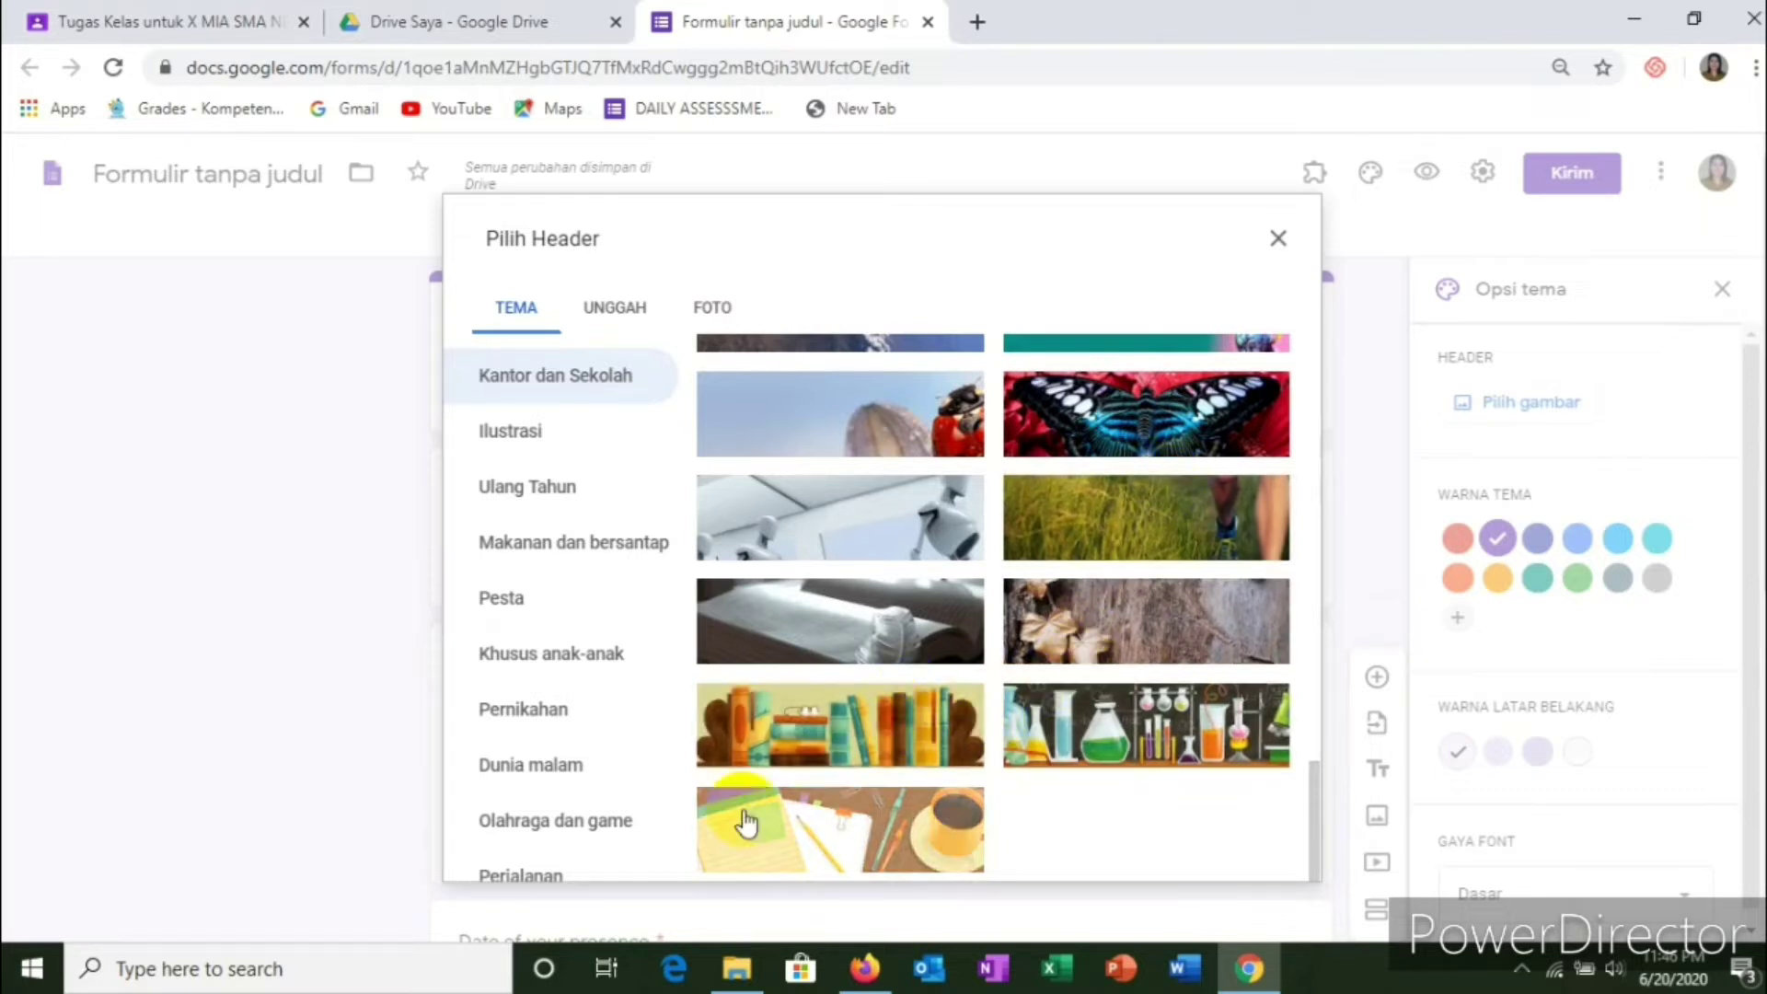
click(870, 818)
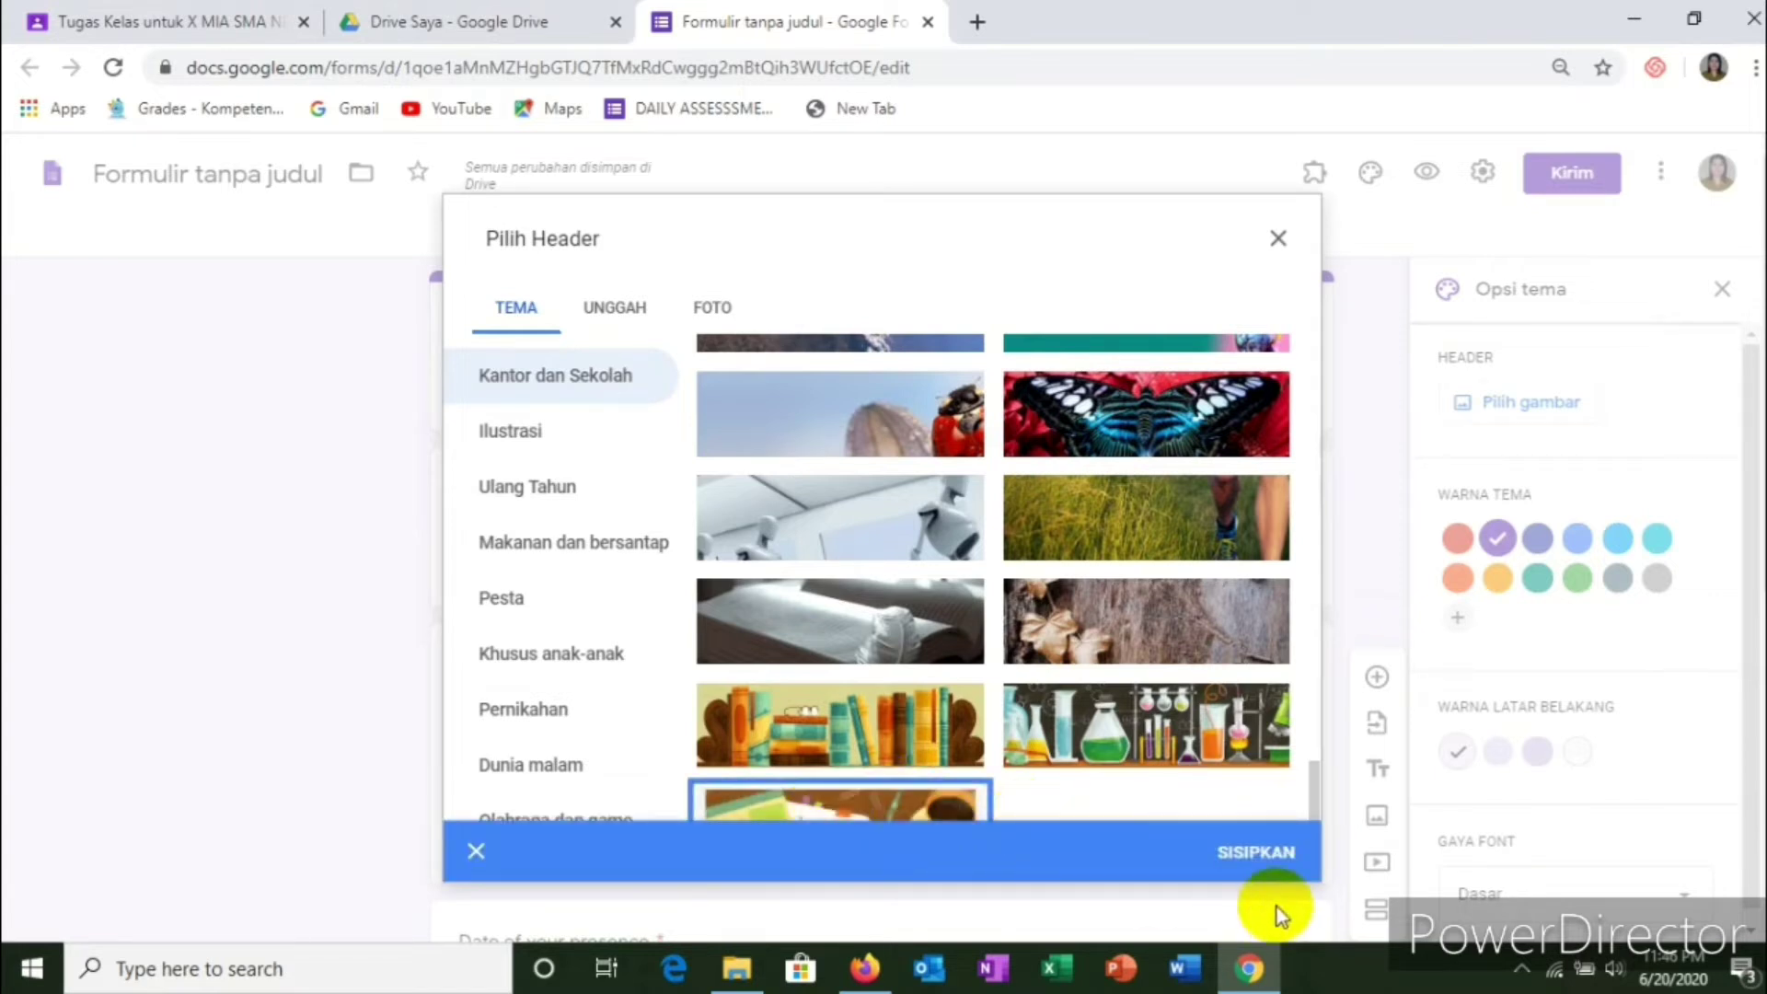
click(1266, 853)
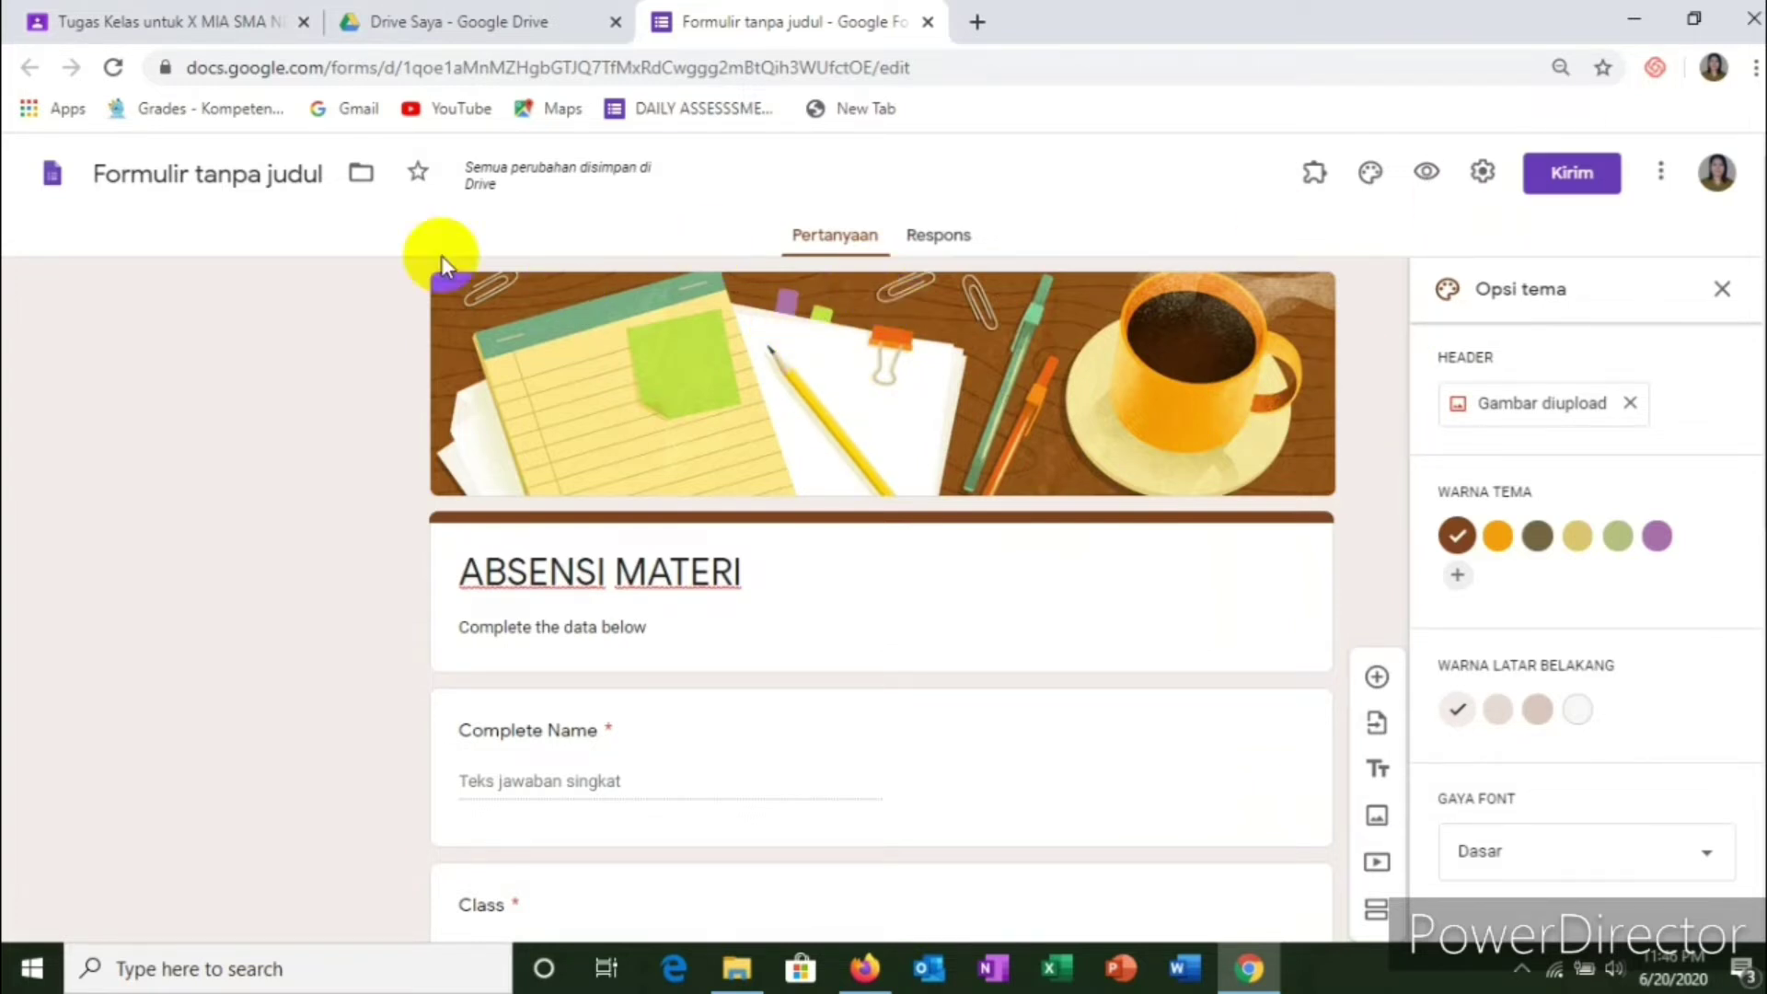
Step: Change the form's name from 'Formulir tanpa judul' to 'ABSENSI MATERI'
click(256, 175)
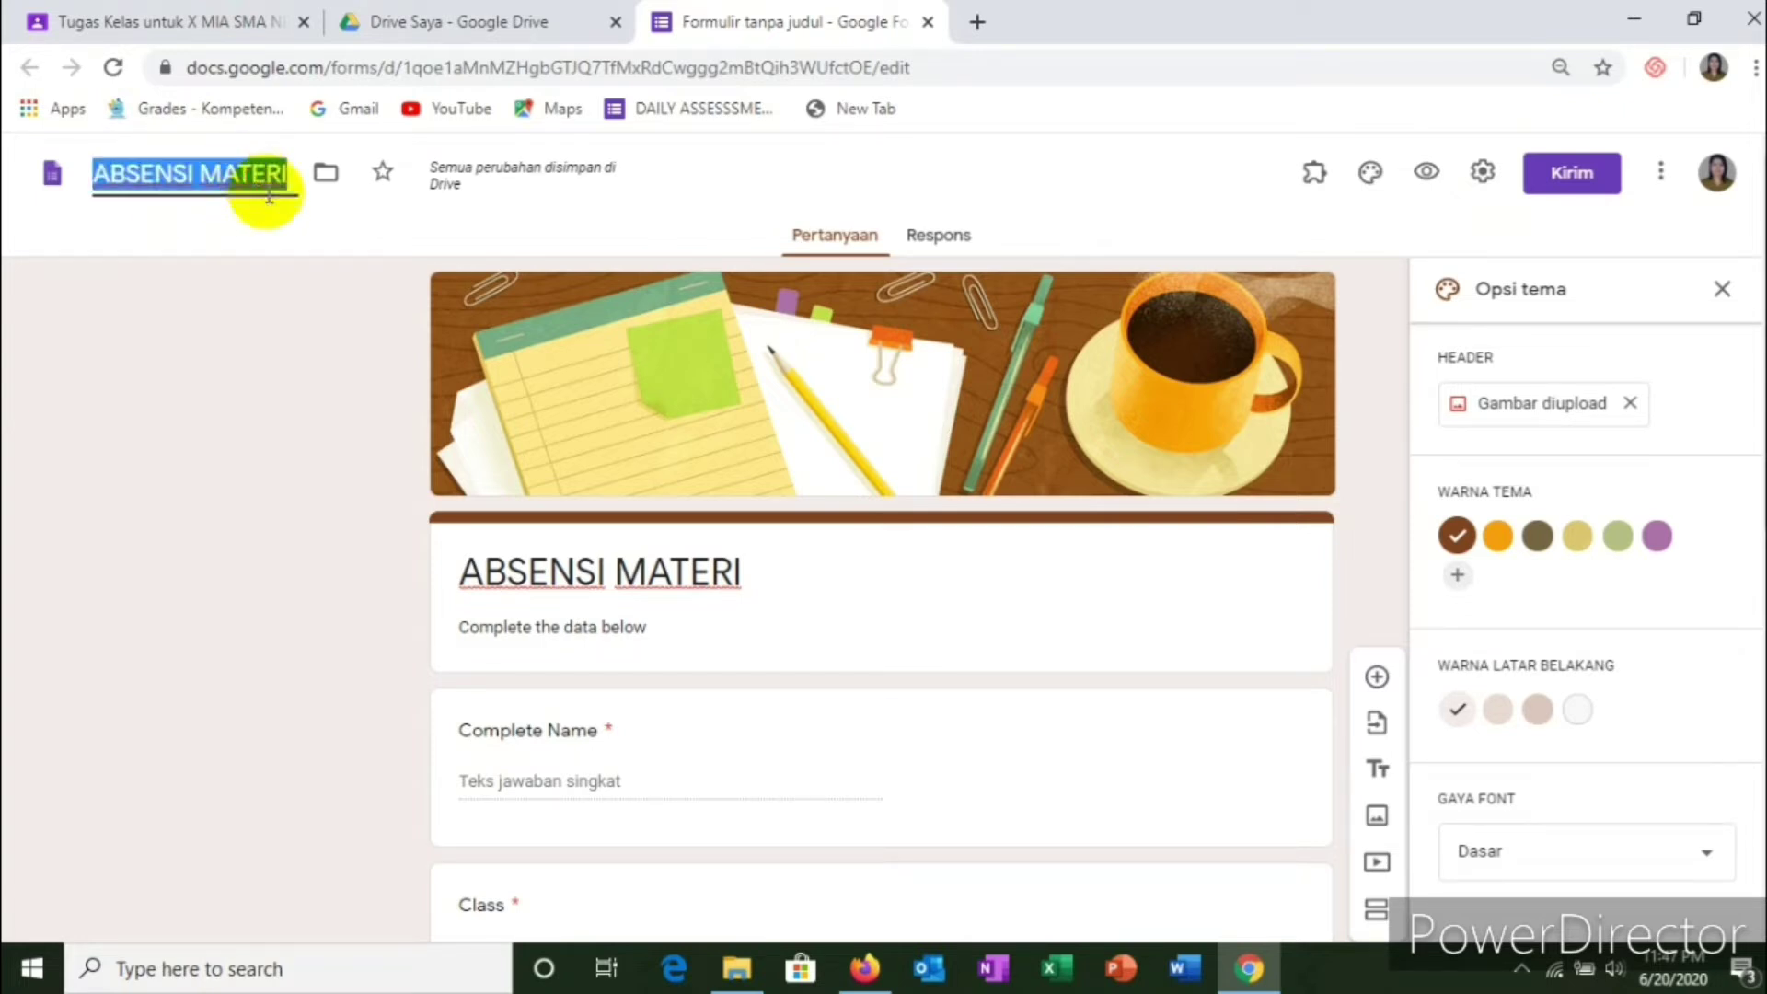
click(289, 222)
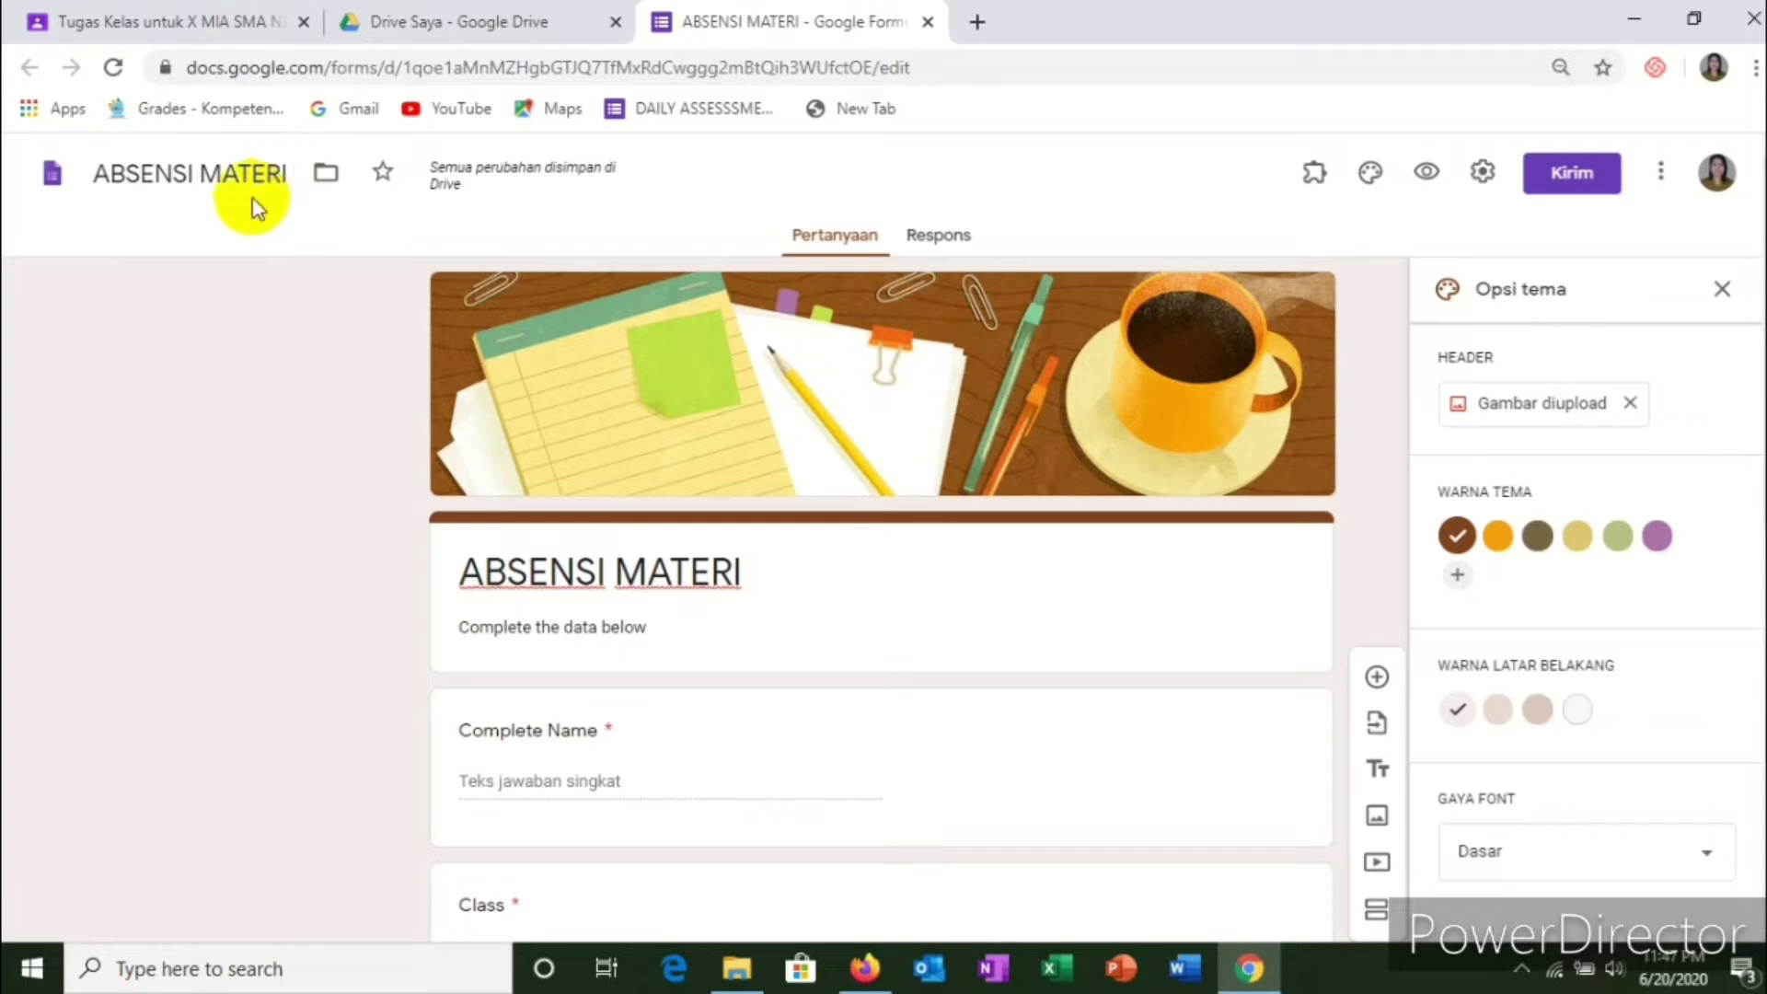
click(284, 174)
drag(296, 170, 366, 178)
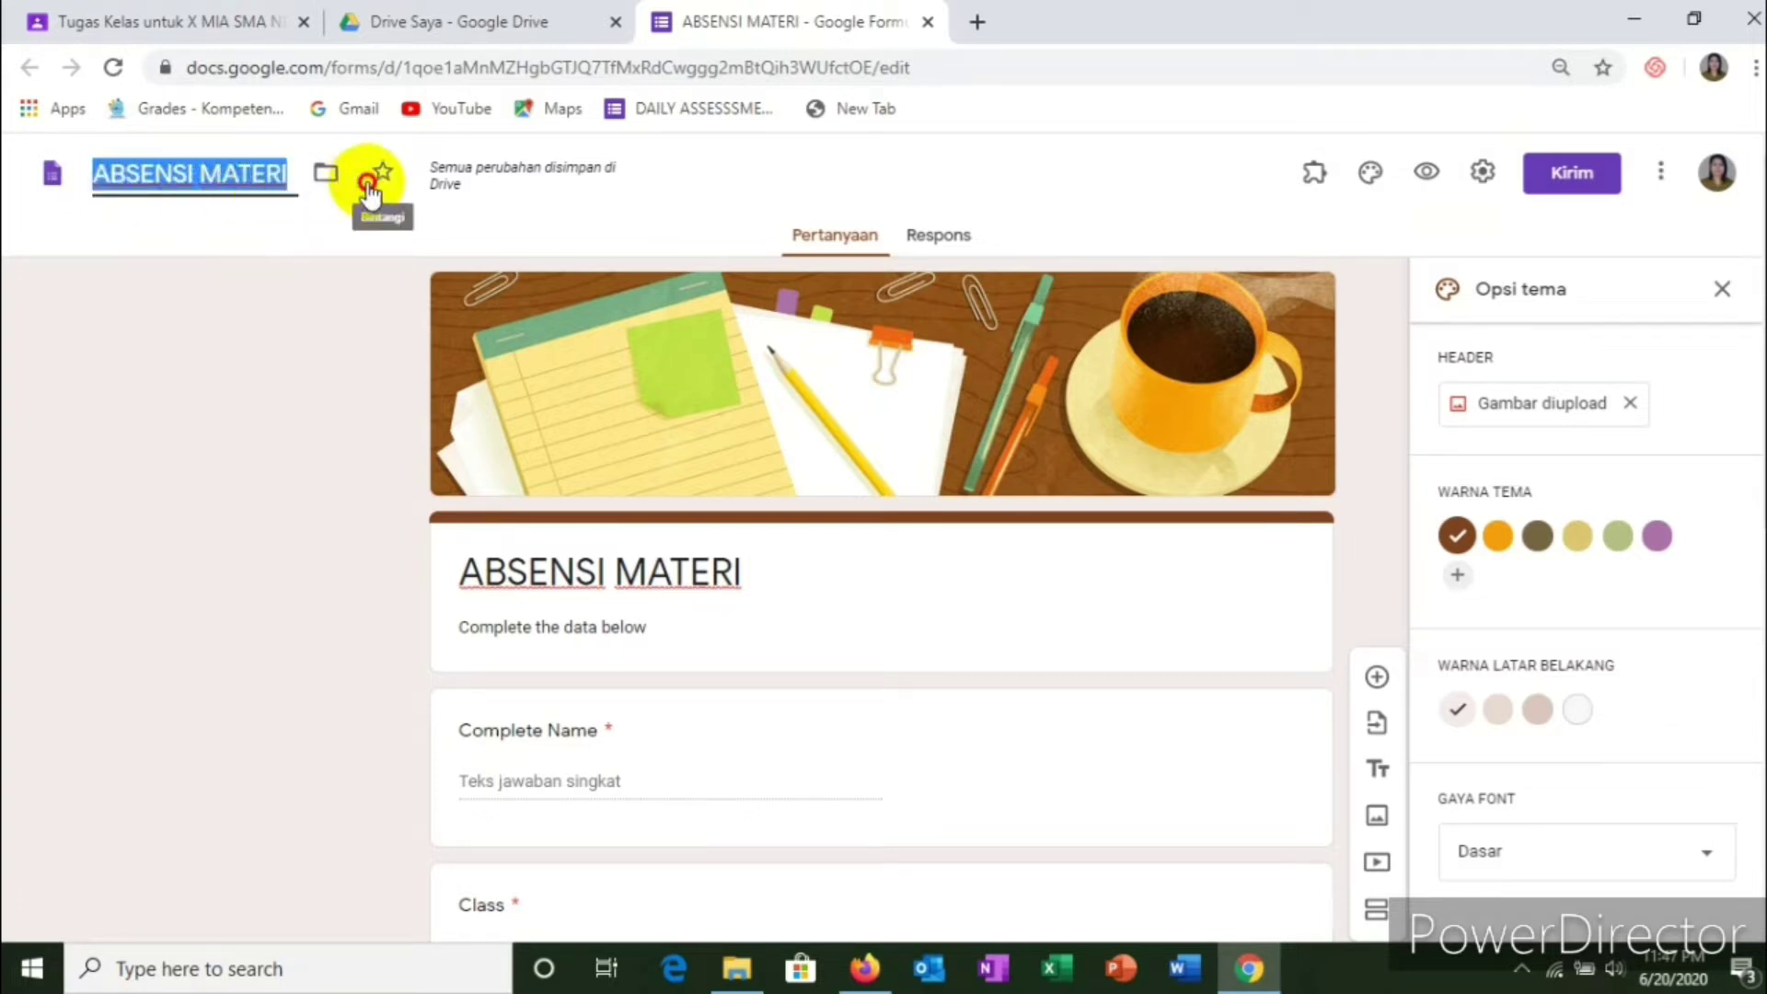
text(F.)
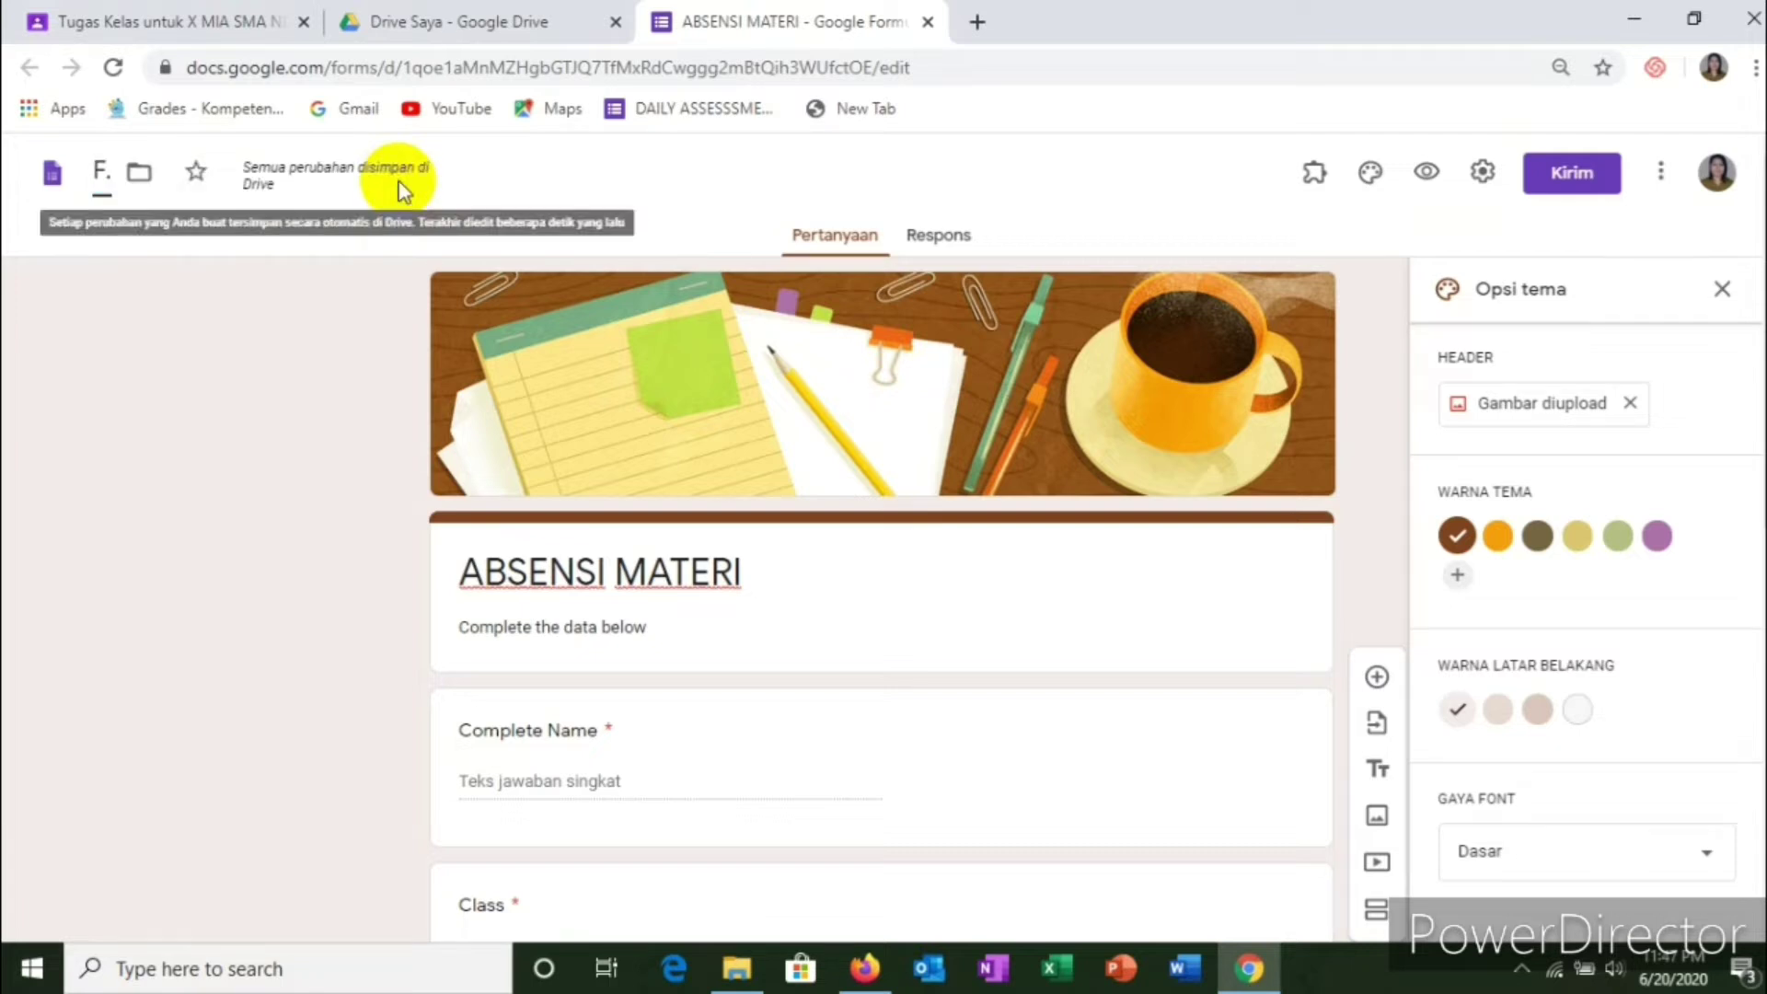
text(ab)
key(BackSpace)
key(BackSpace)
text(ABSENSI)
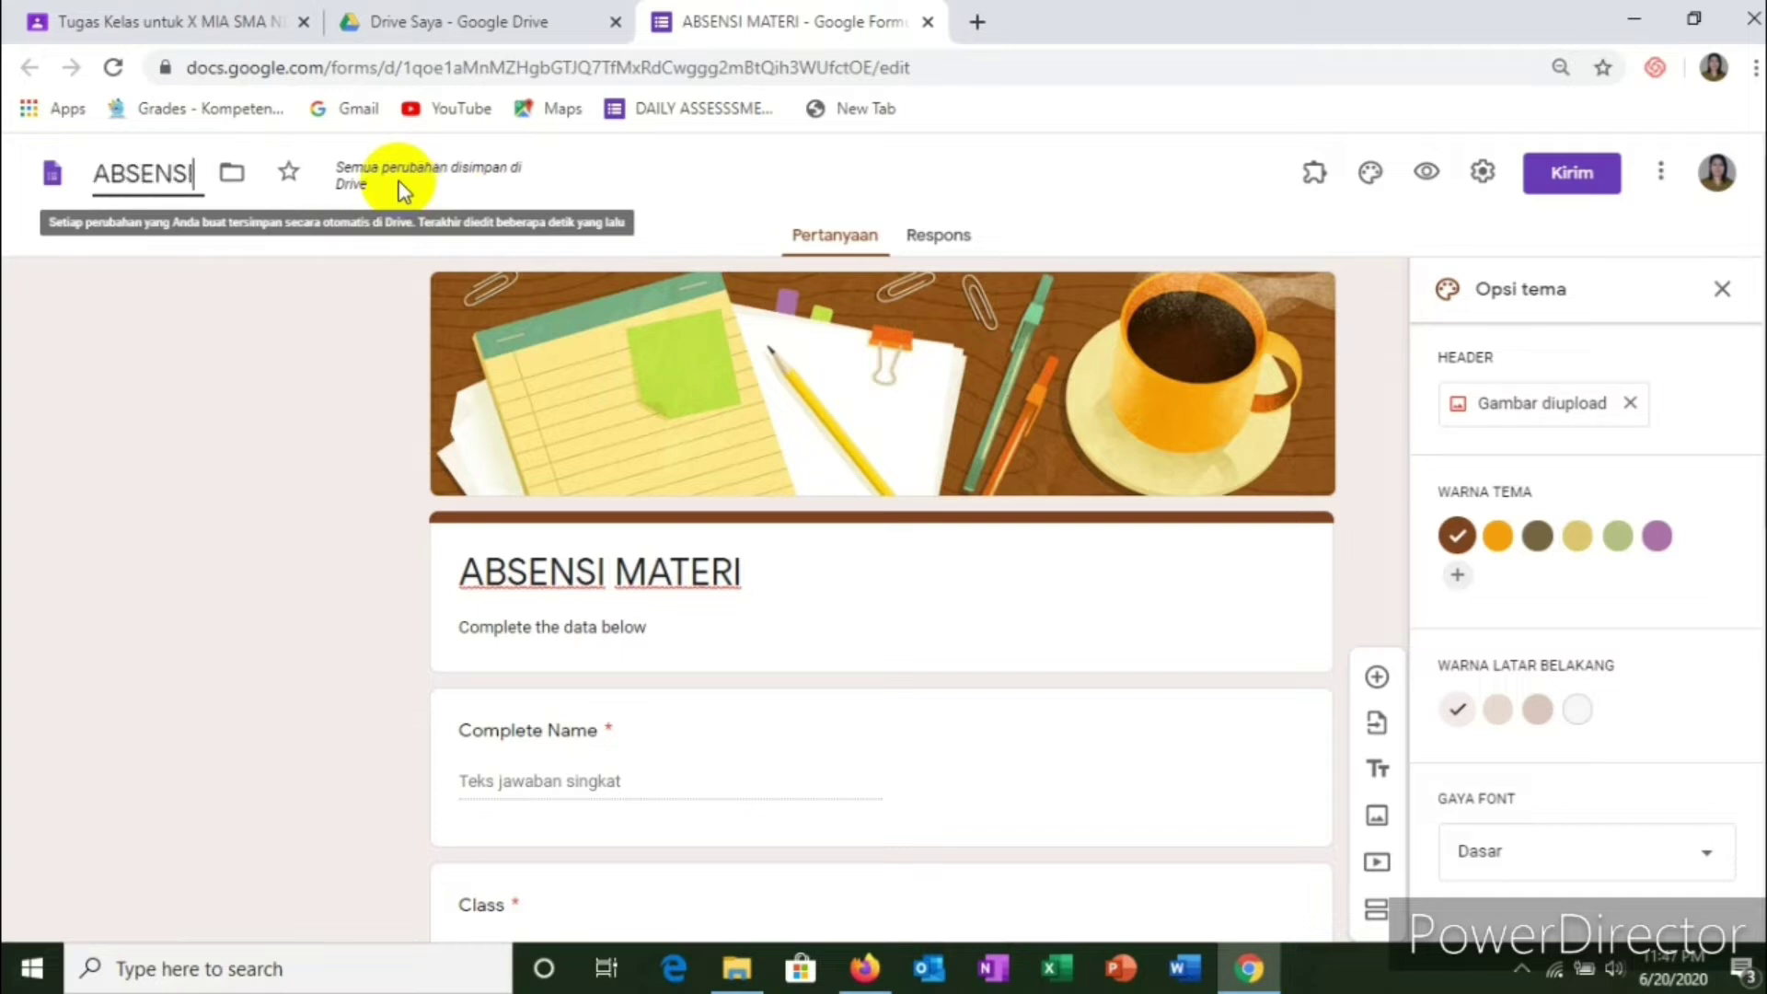
text( MAT)
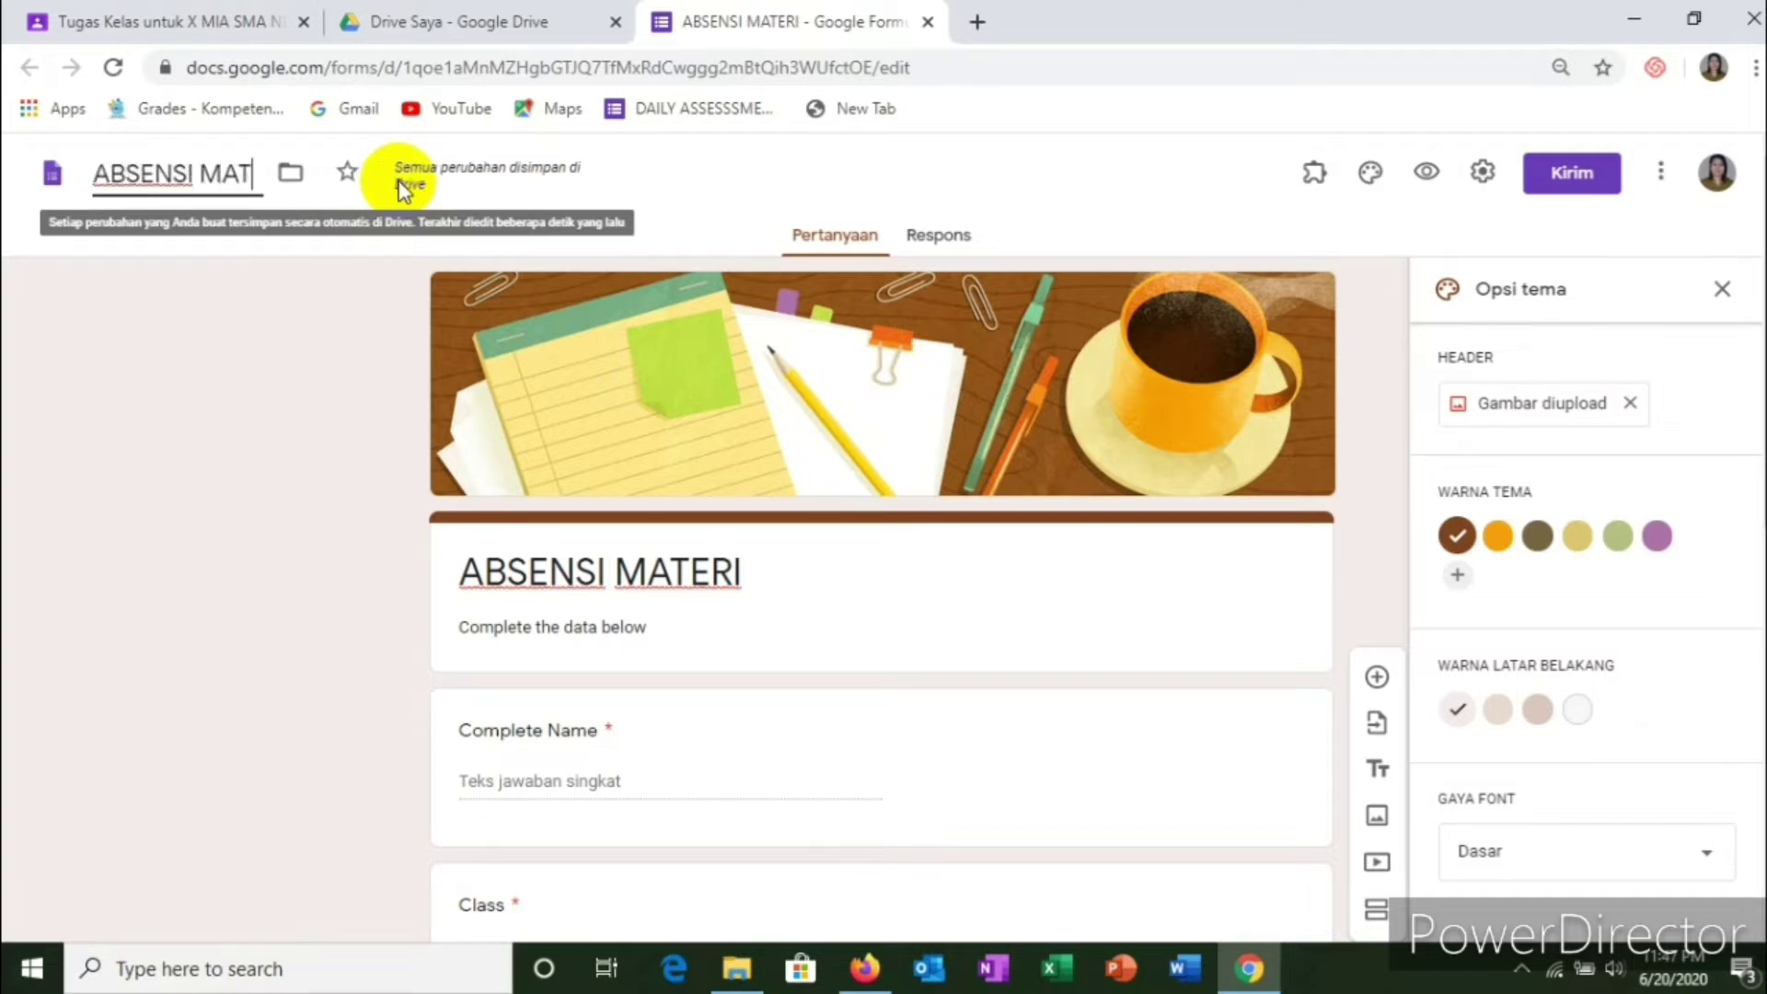
text(ERI)
click(278, 349)
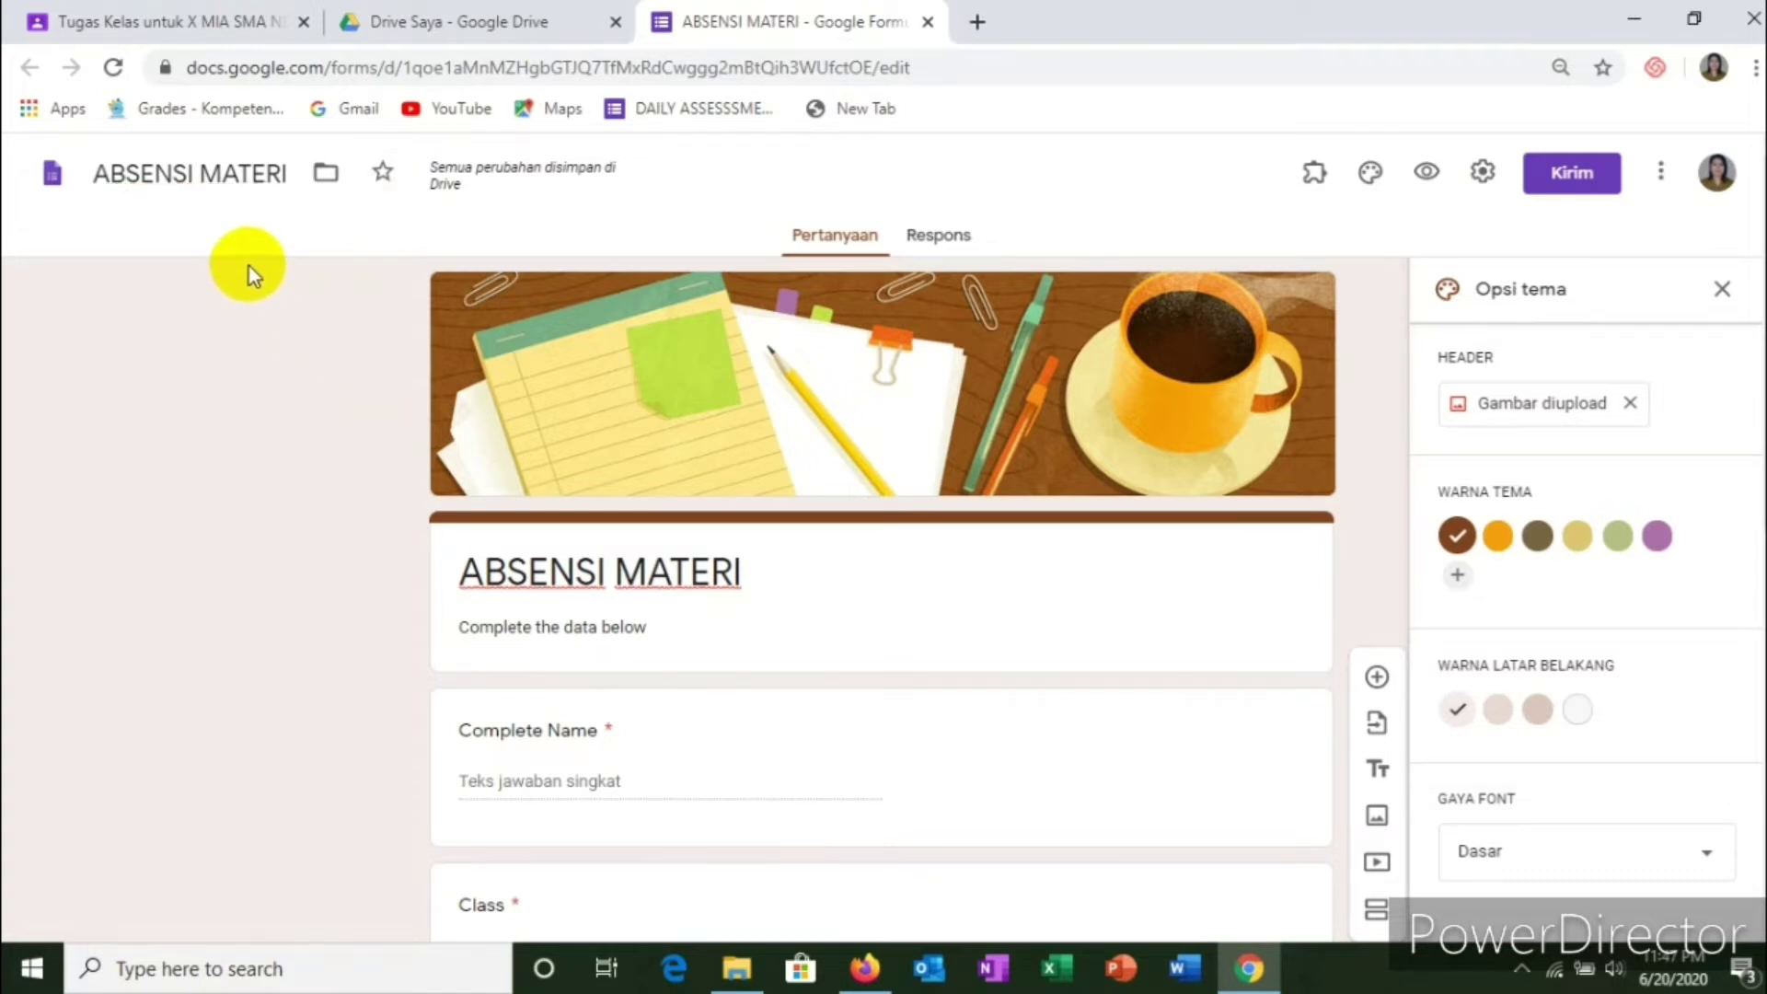
scroll(957, 396, down, 3)
scroll(975, 387, up, 3)
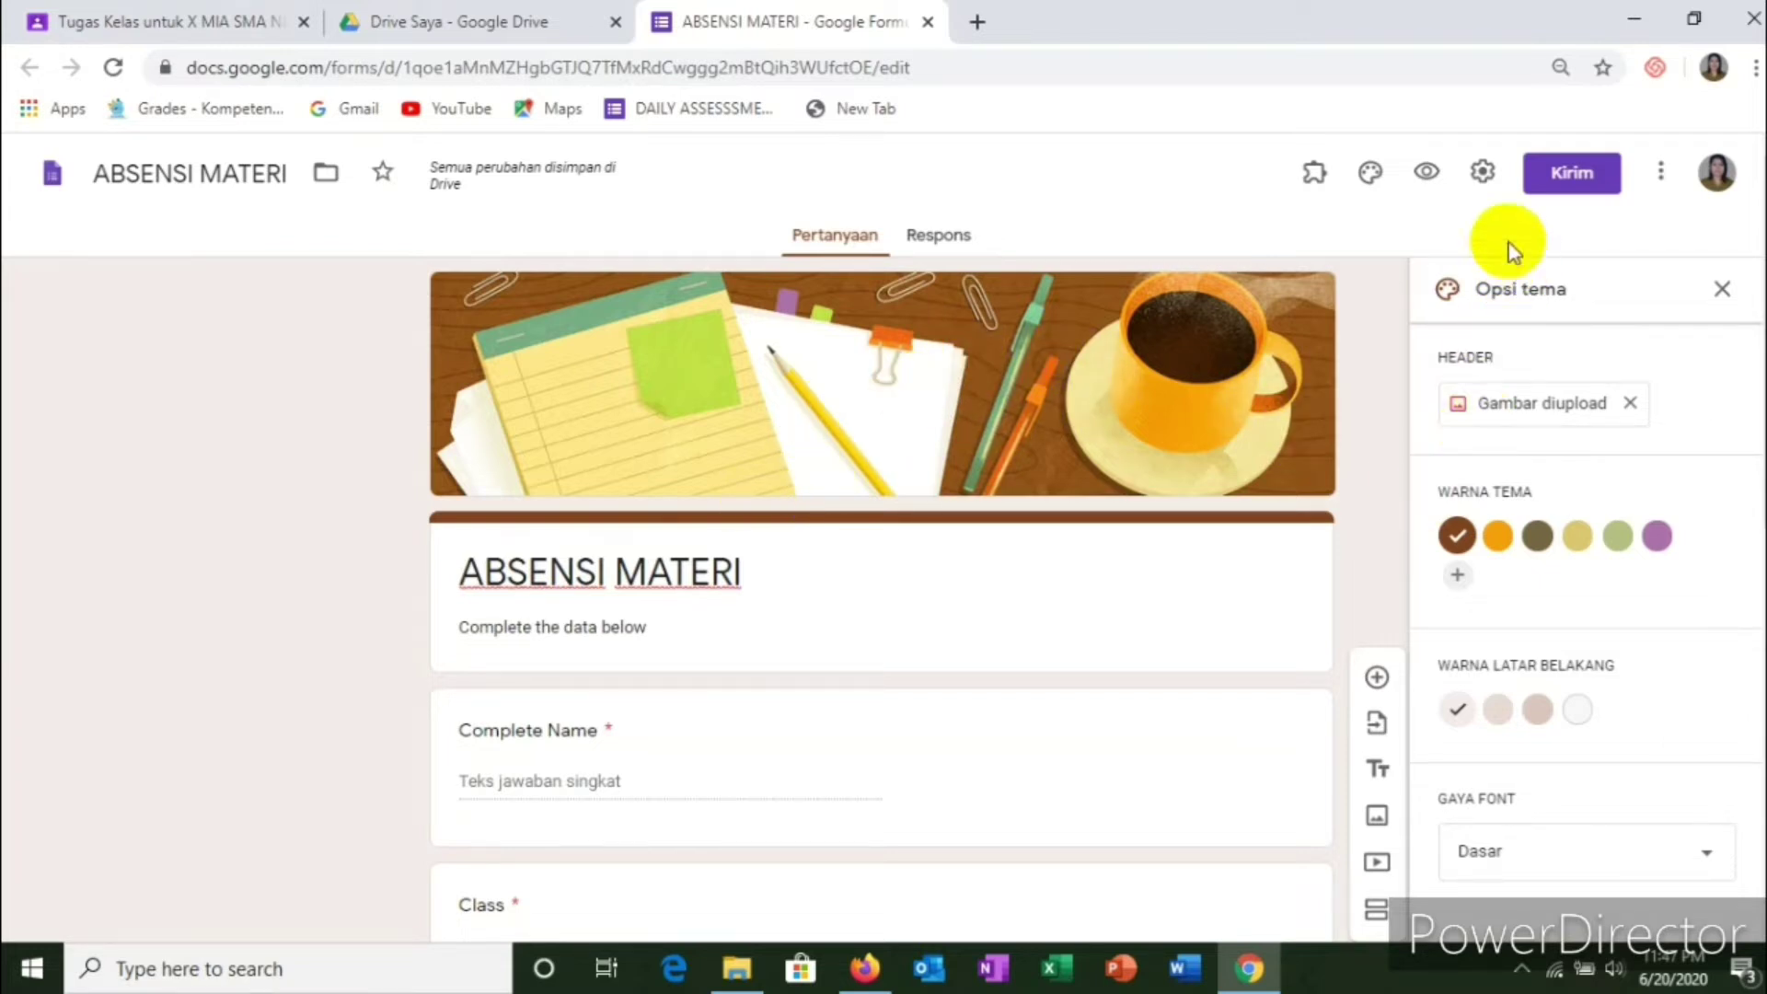
Step: In Settings, make the form a quiz and hide point values and correct answers
click(1481, 171)
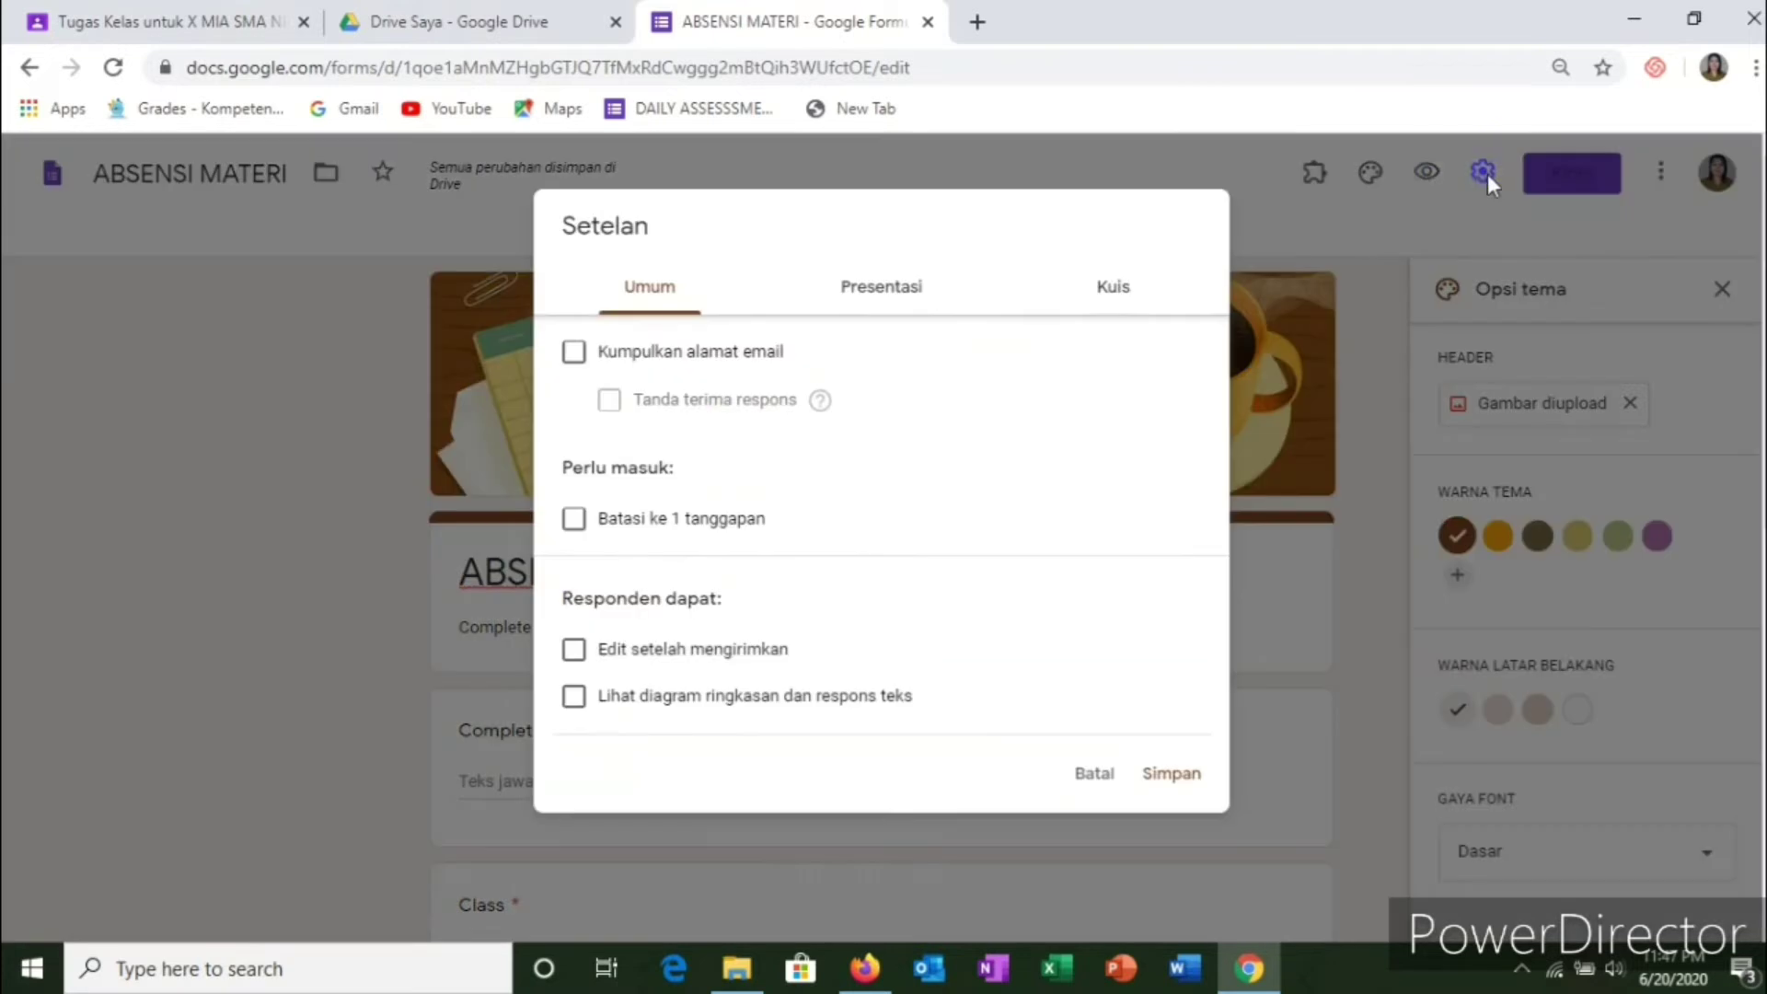
click(1111, 295)
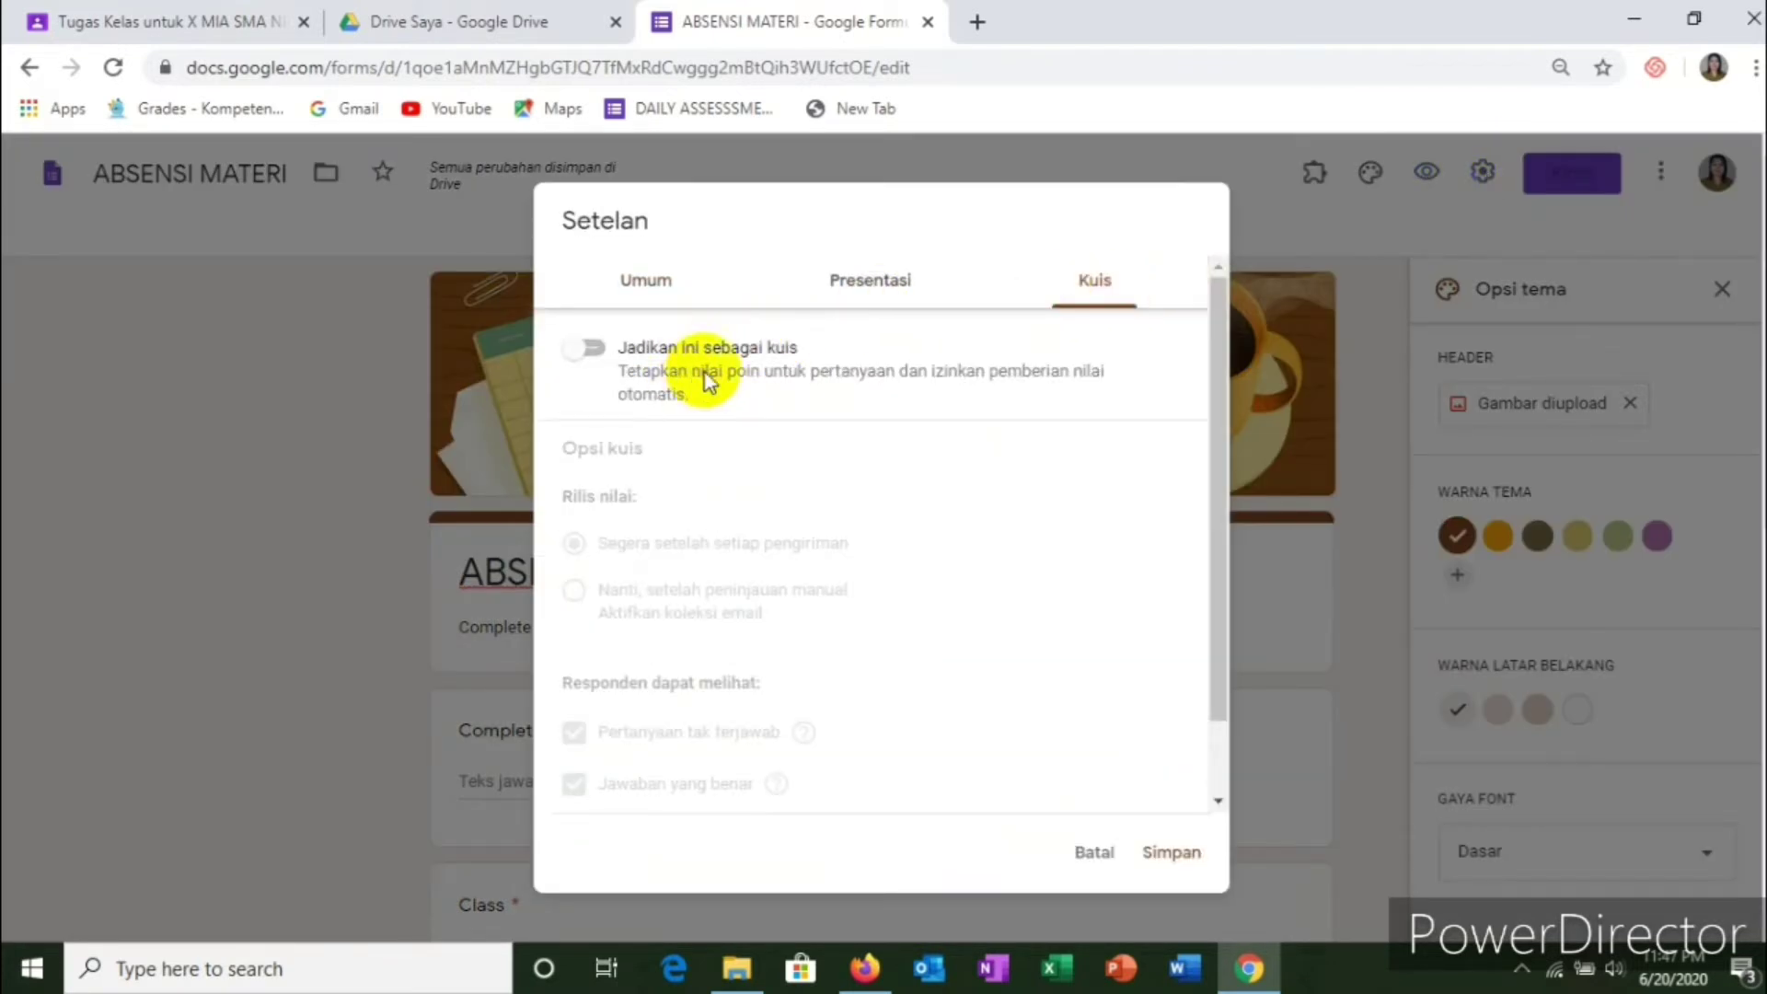
click(599, 354)
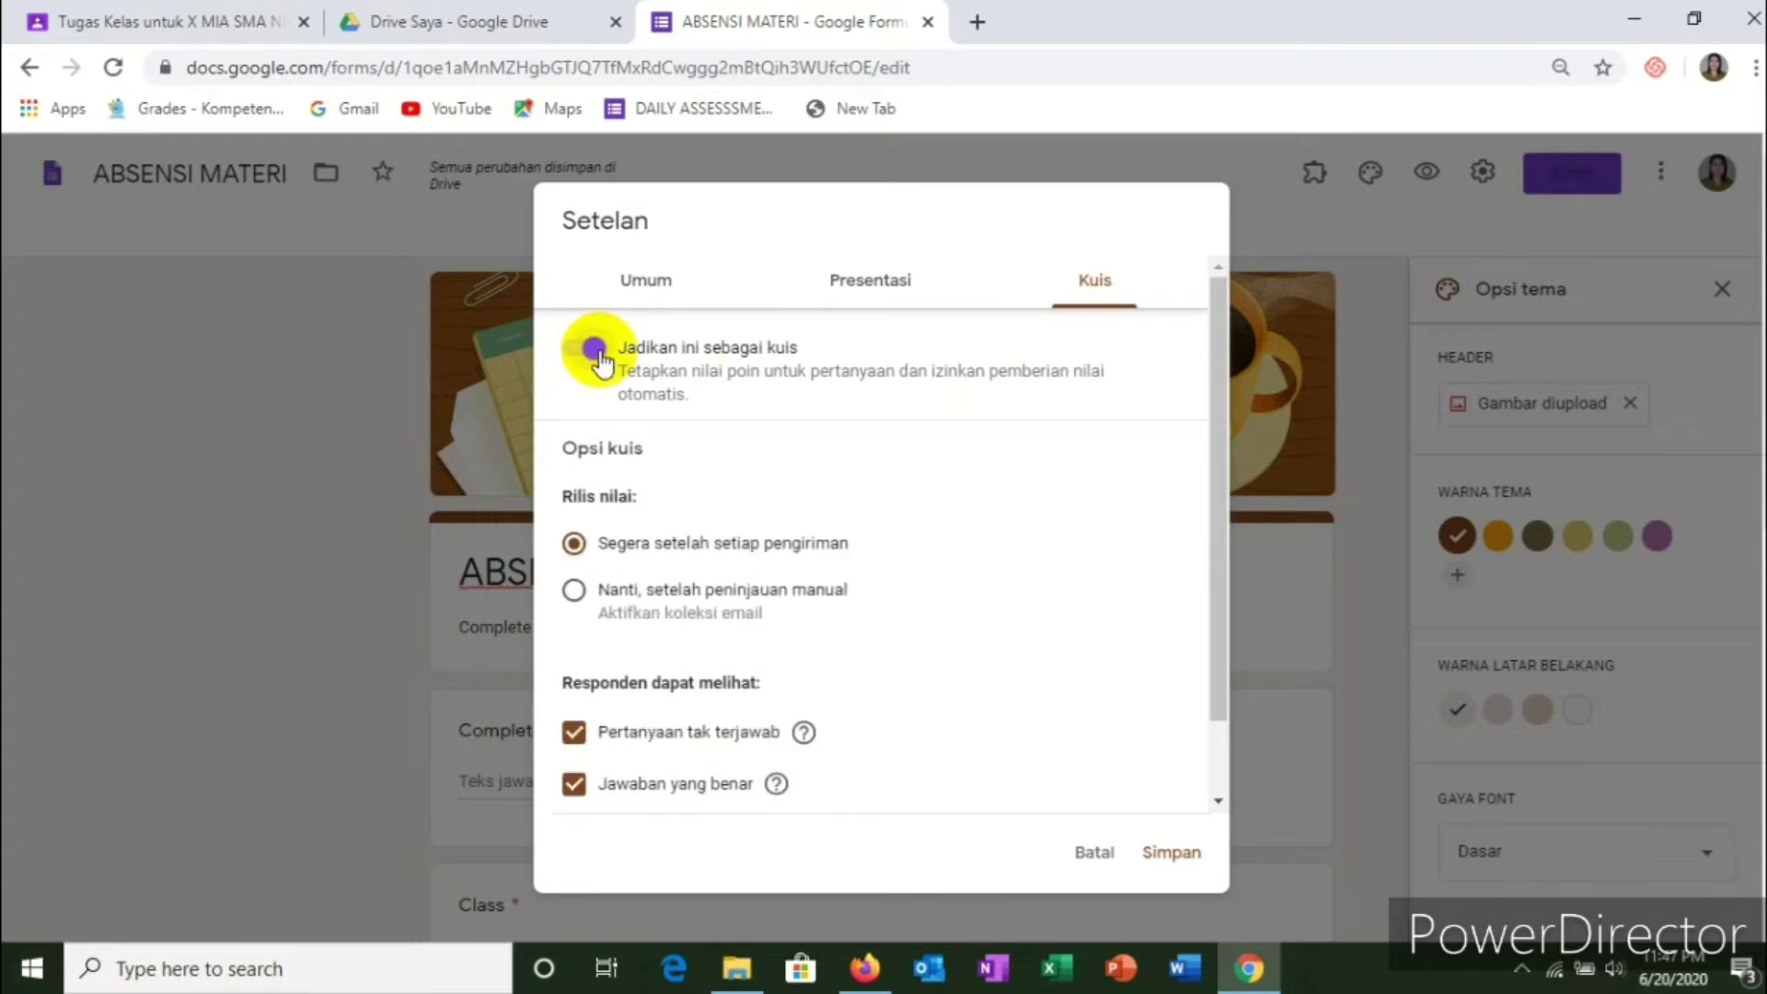
scroll(863, 650, down, 2)
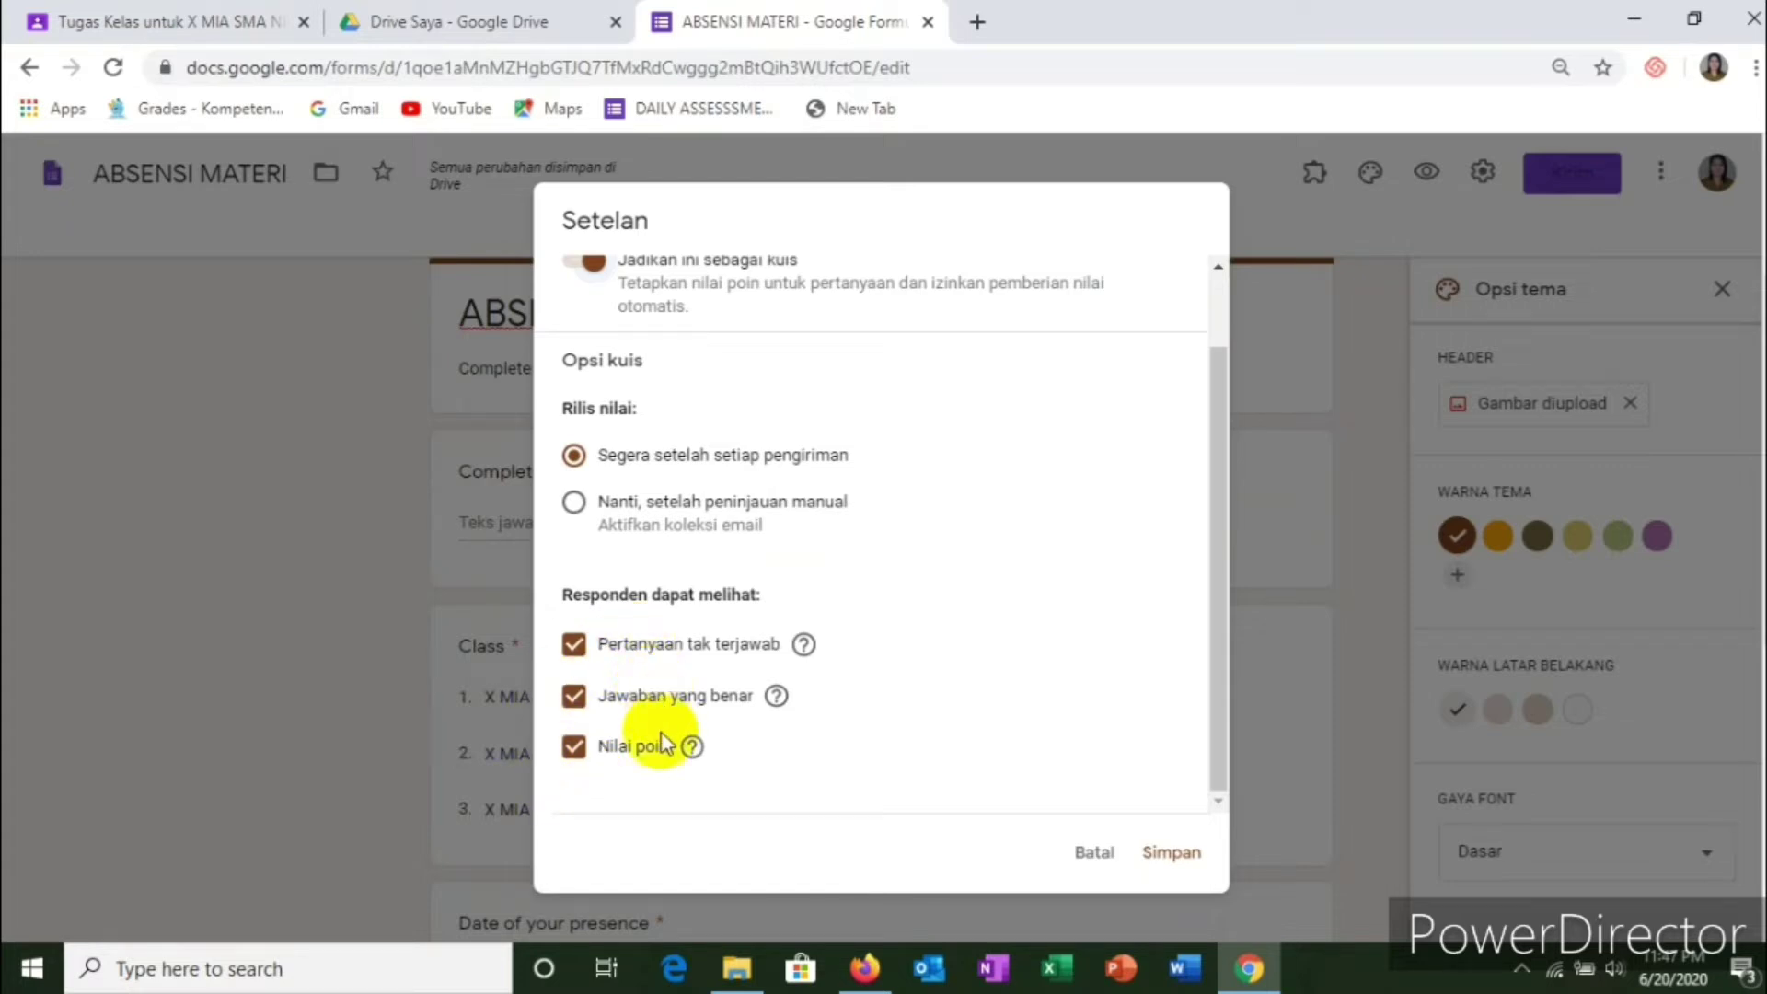
click(633, 745)
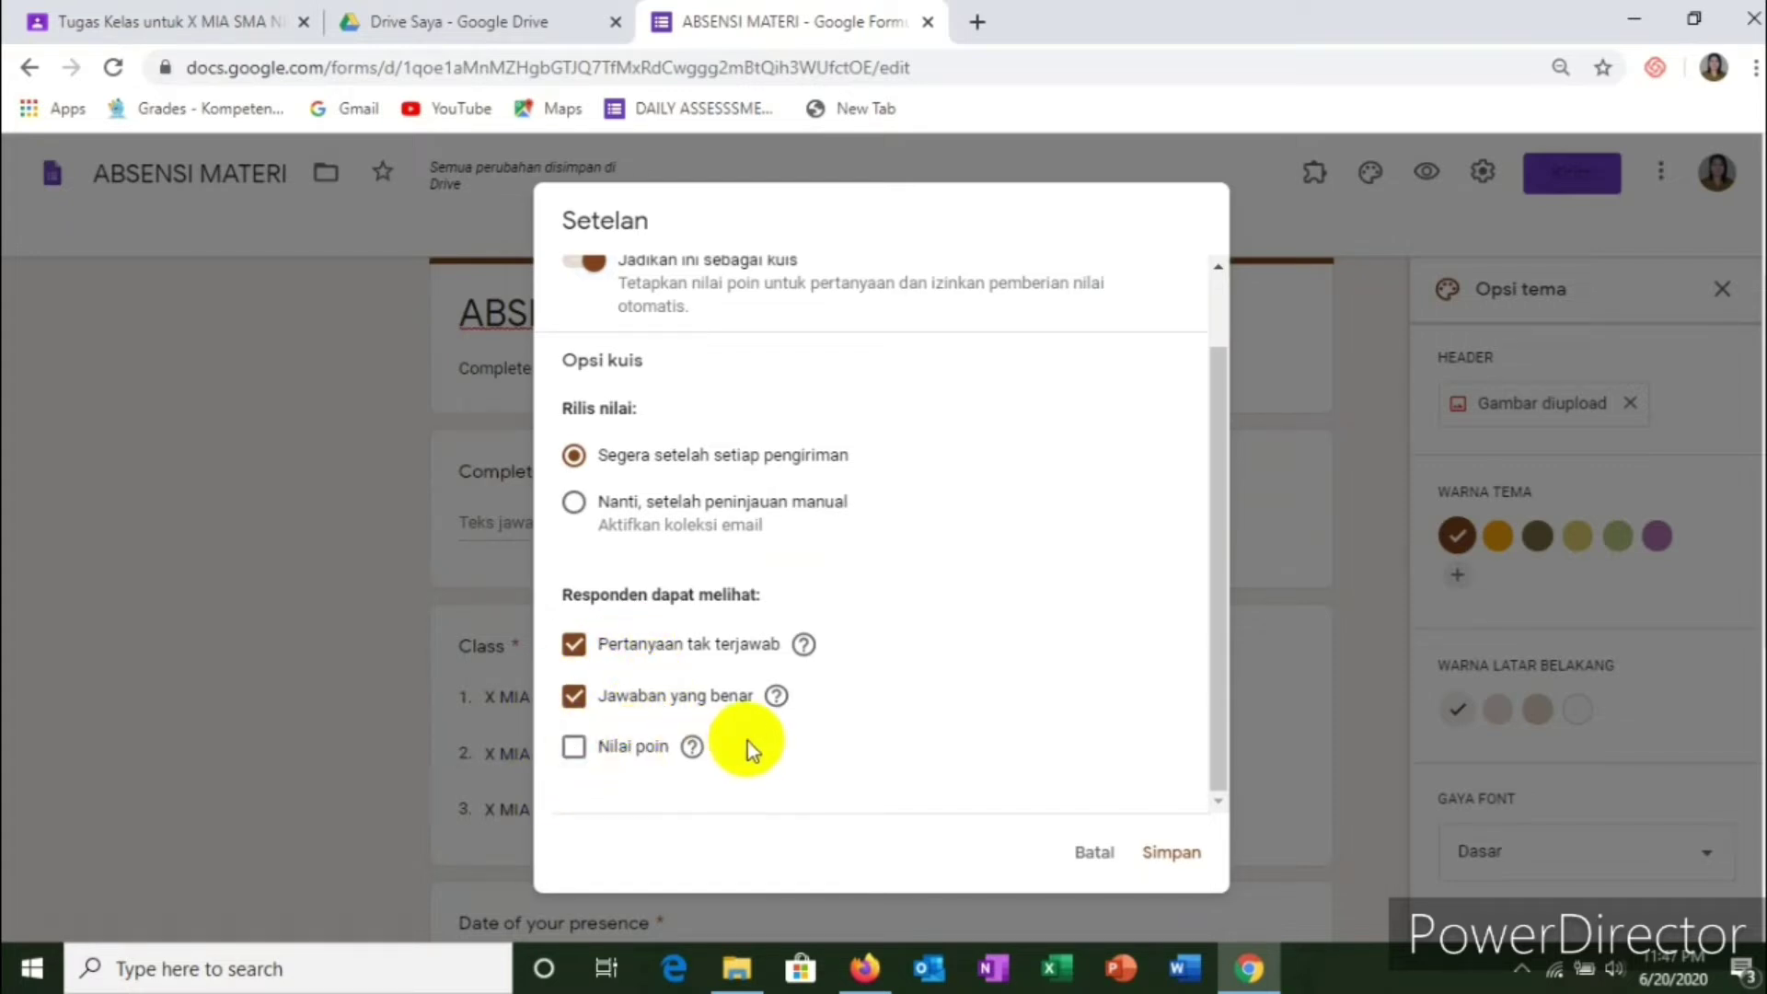
click(704, 693)
scroll(1024, 635, up, 1)
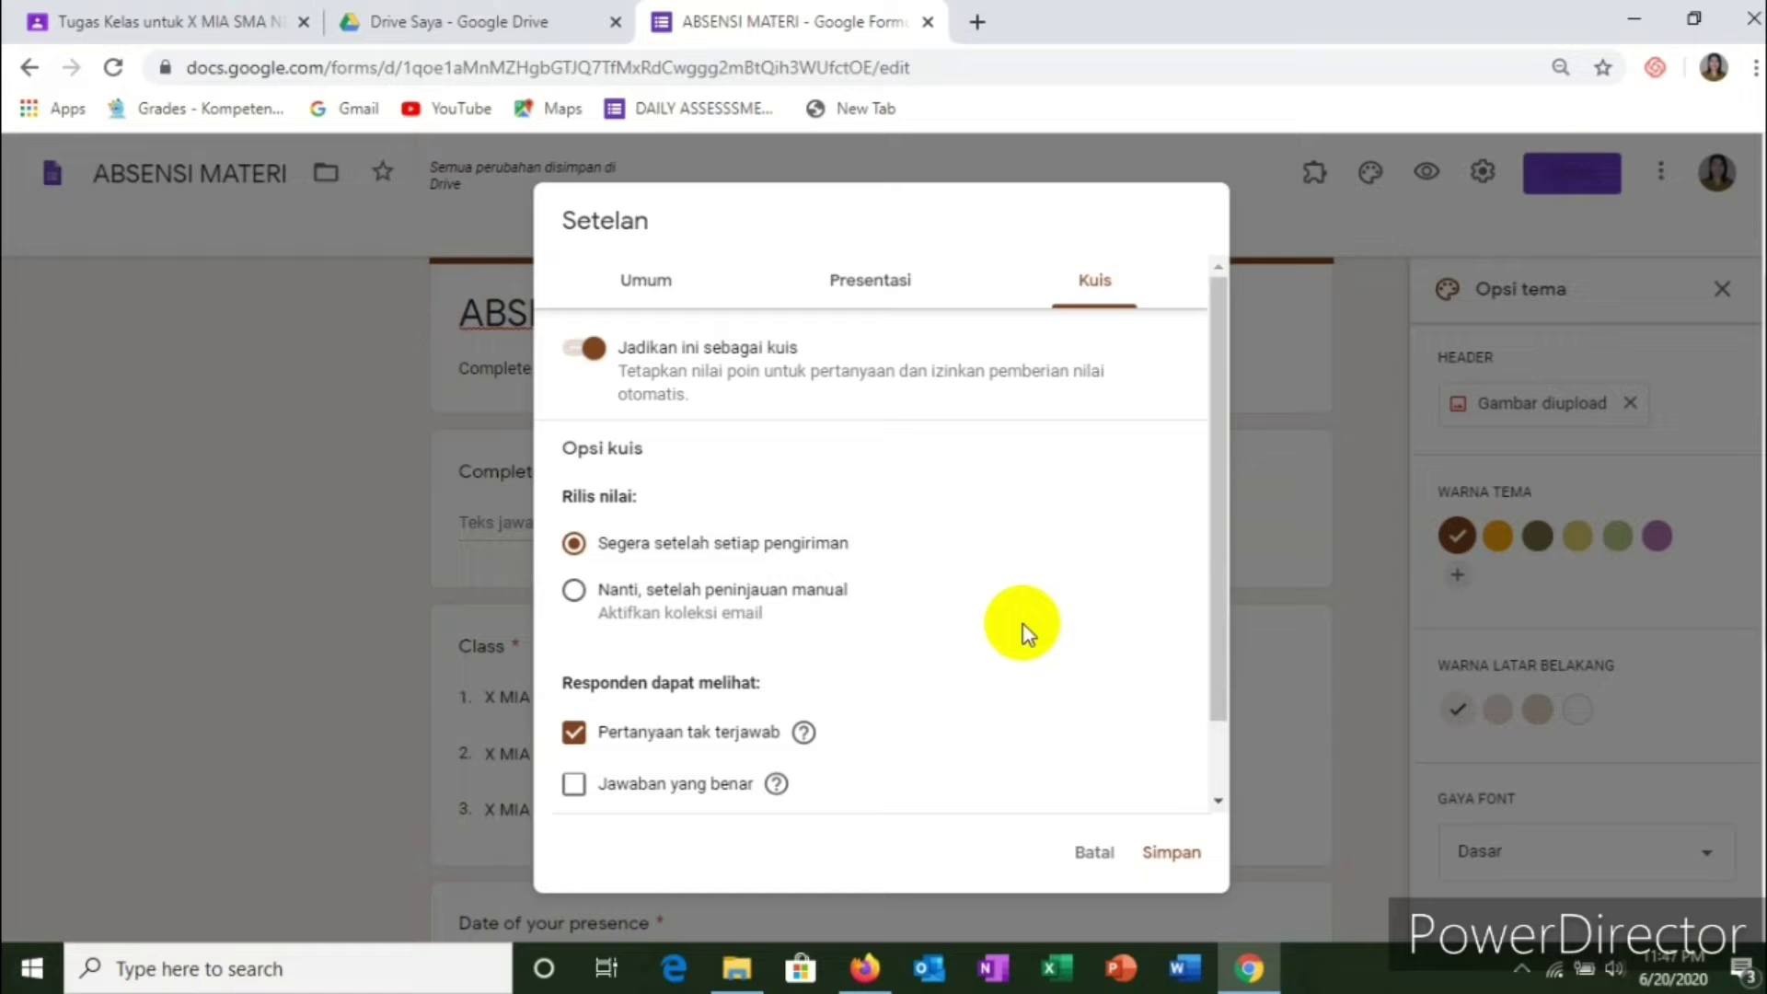
Step: Turn off the submit-another-response link in the presentation settings
click(872, 285)
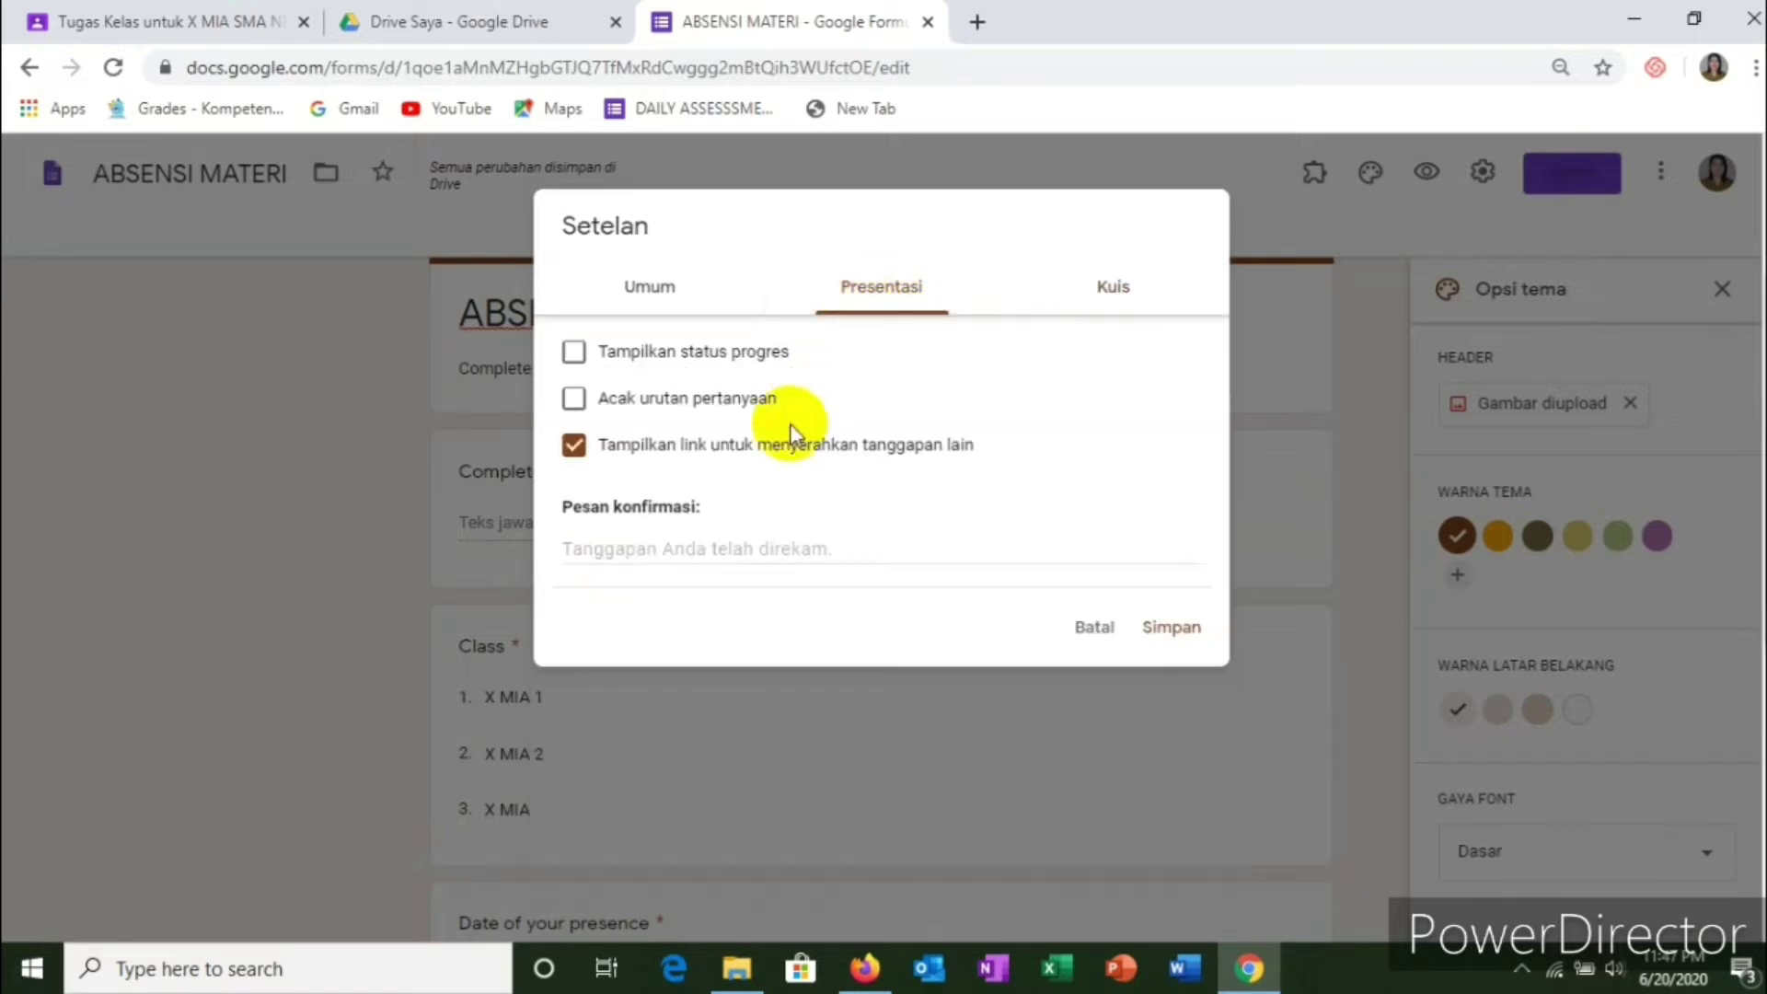
scroll(810, 493, down, 3)
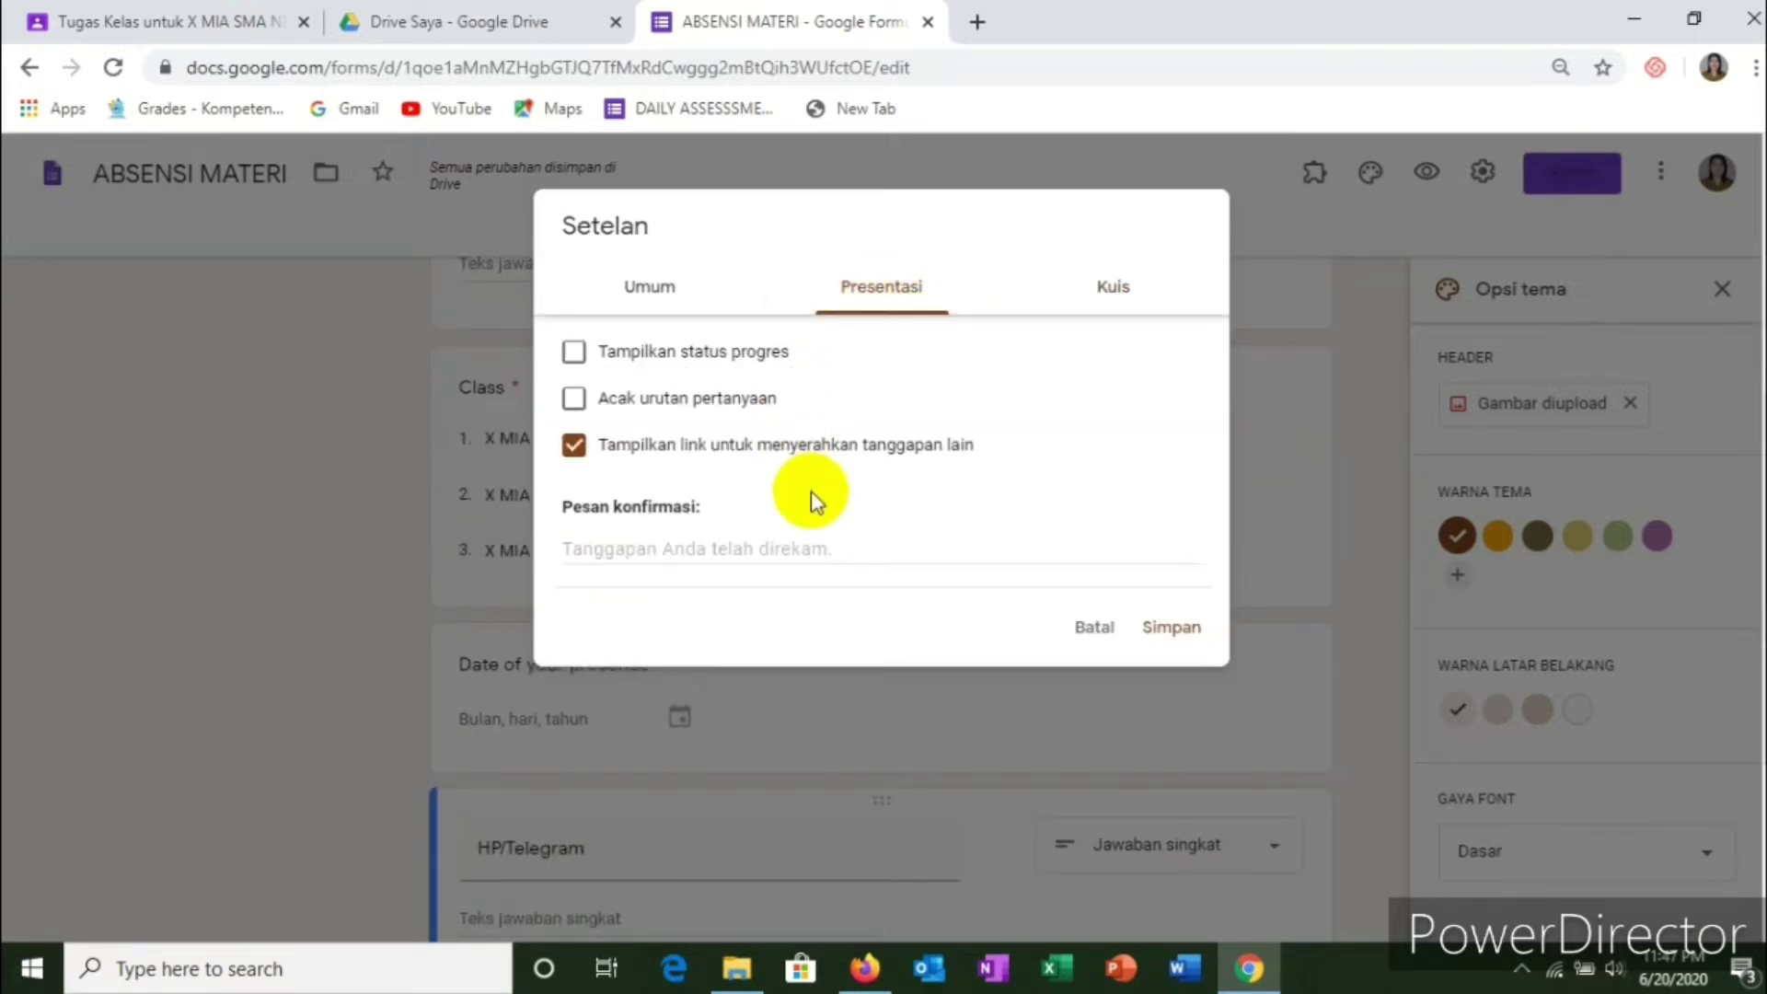
click(663, 449)
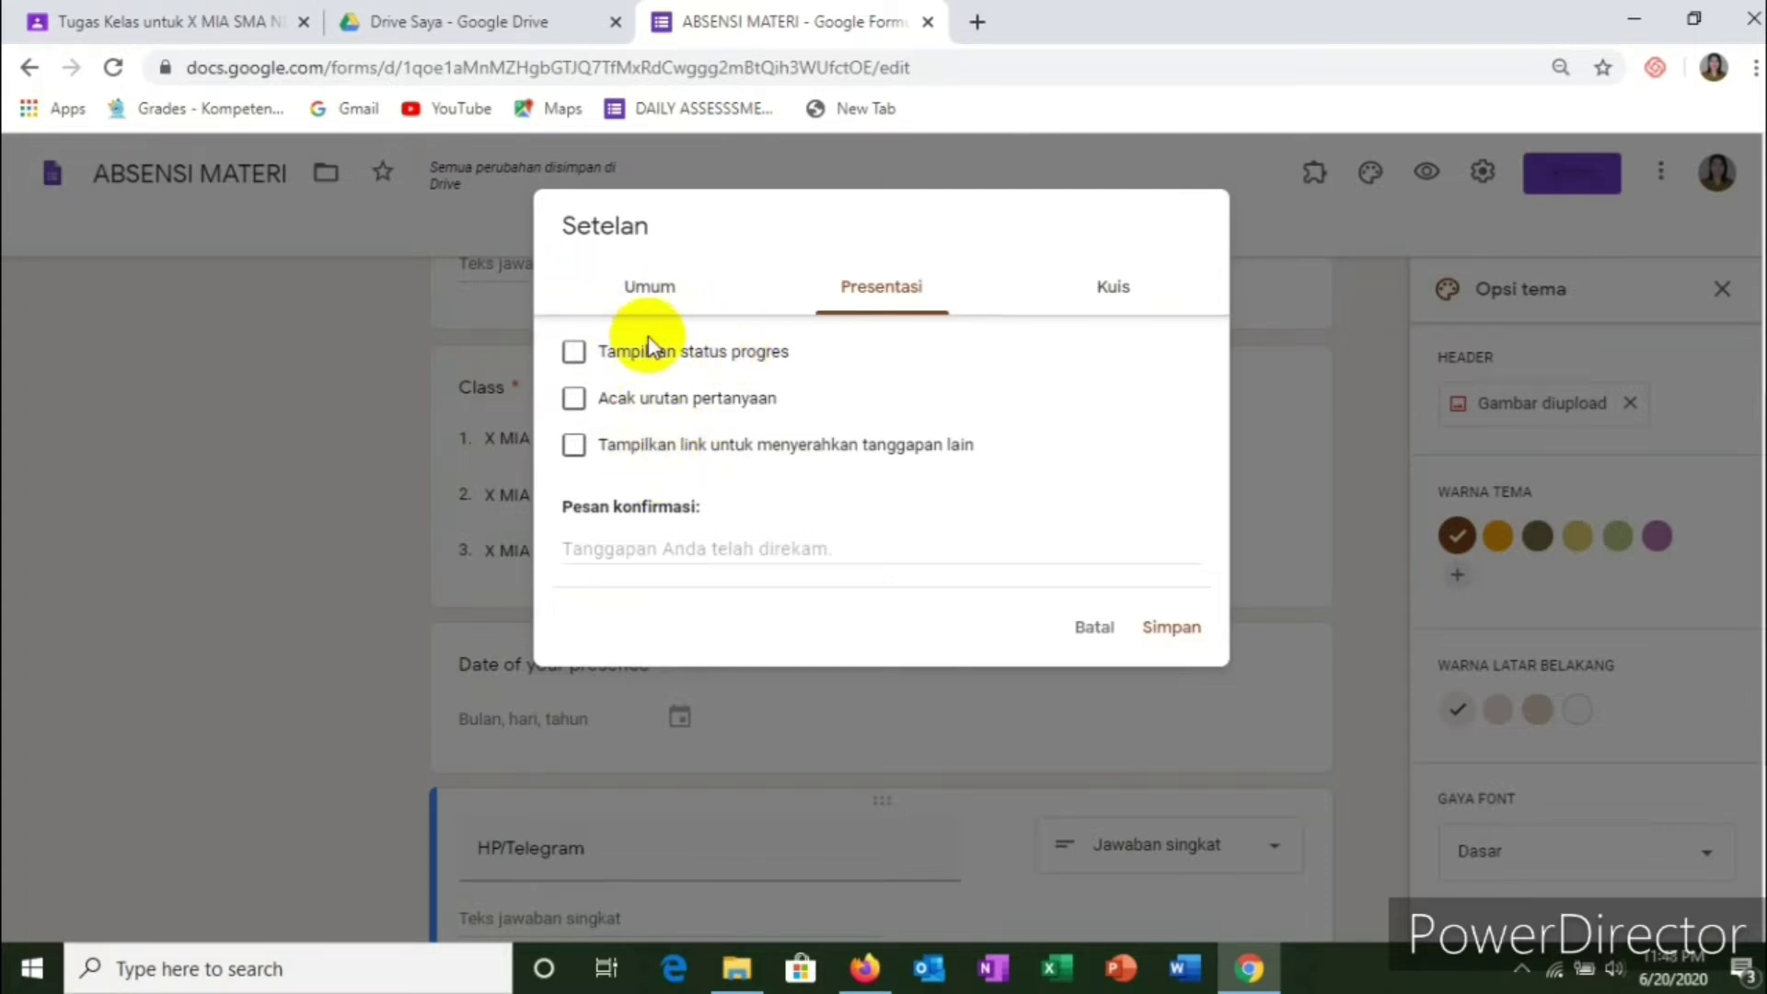
click(664, 294)
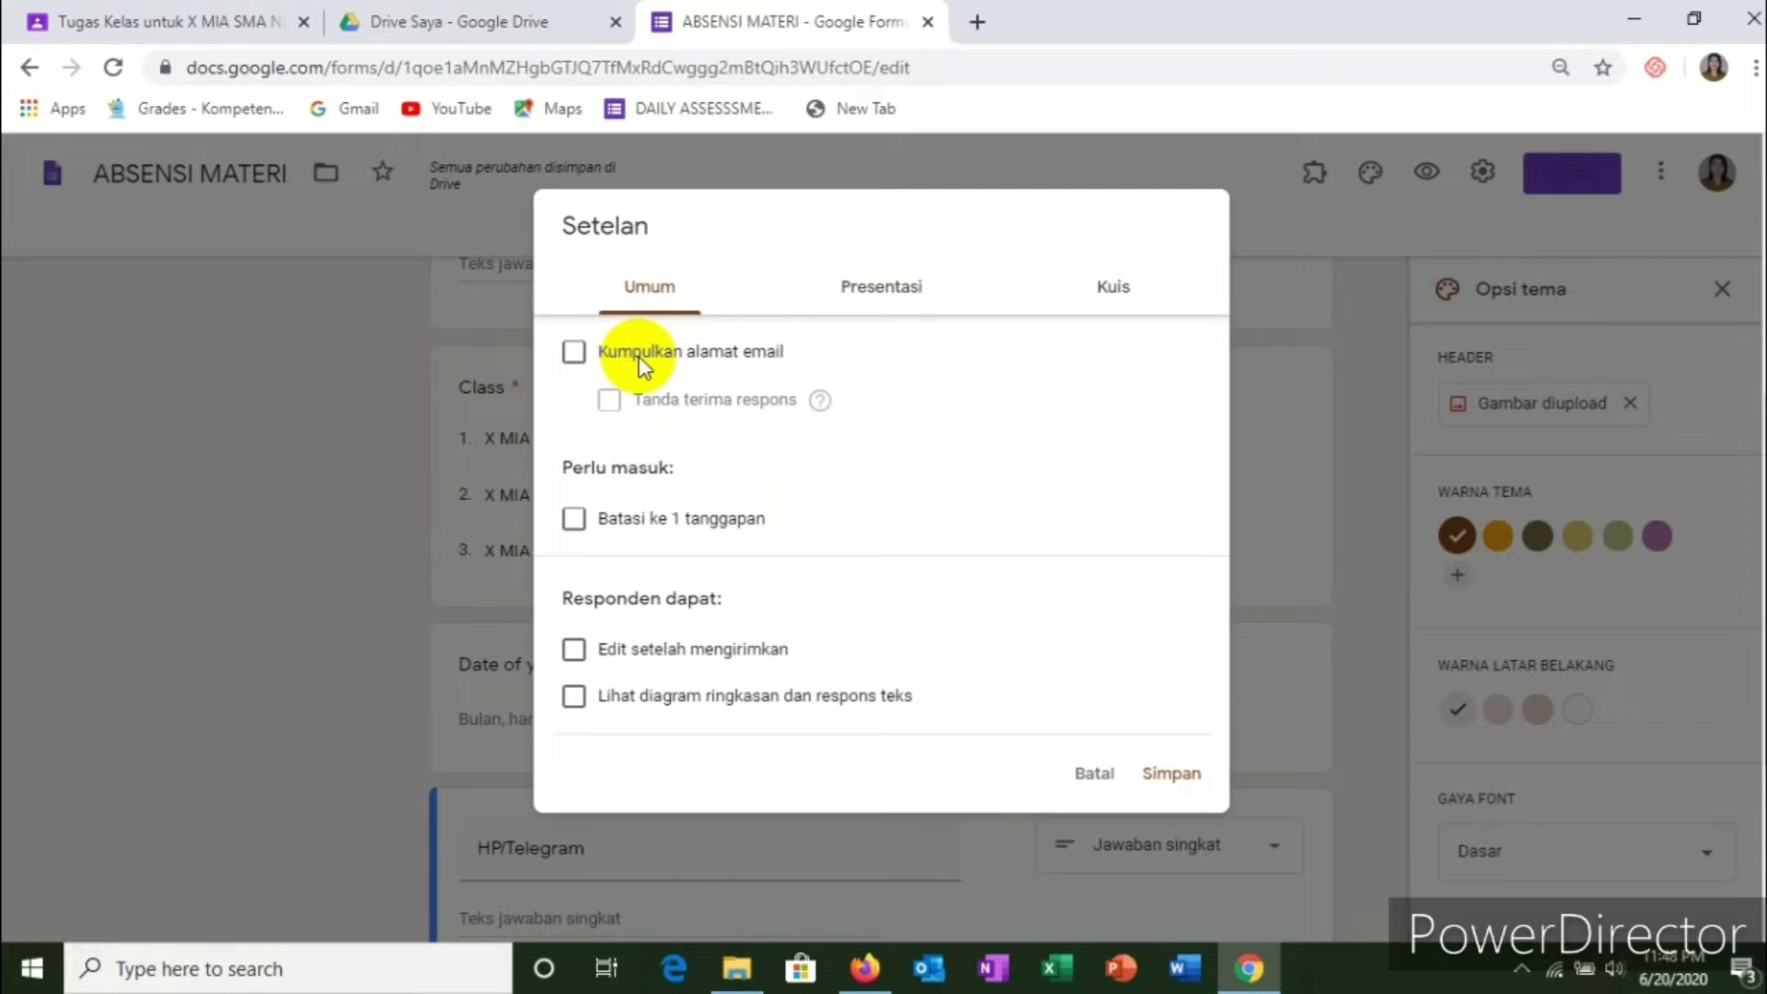
Step: Limit responses to one per person and allow editing after submit, leaving email collection off
click(576, 359)
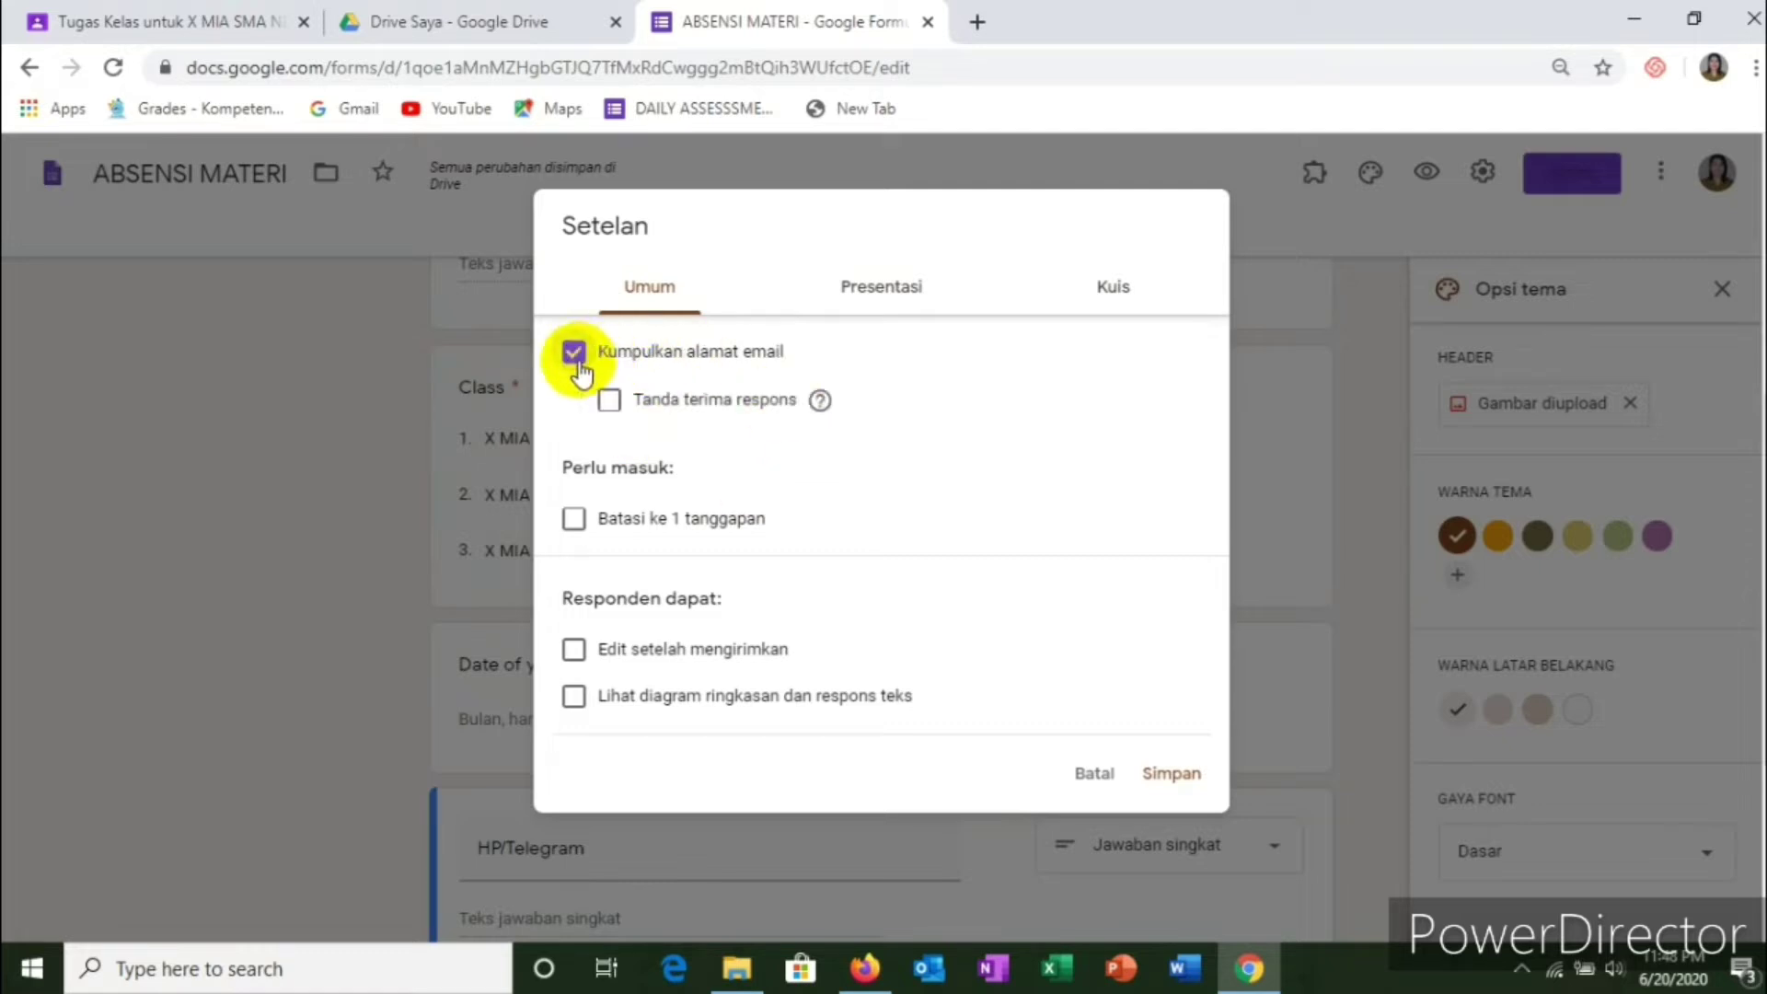
click(578, 364)
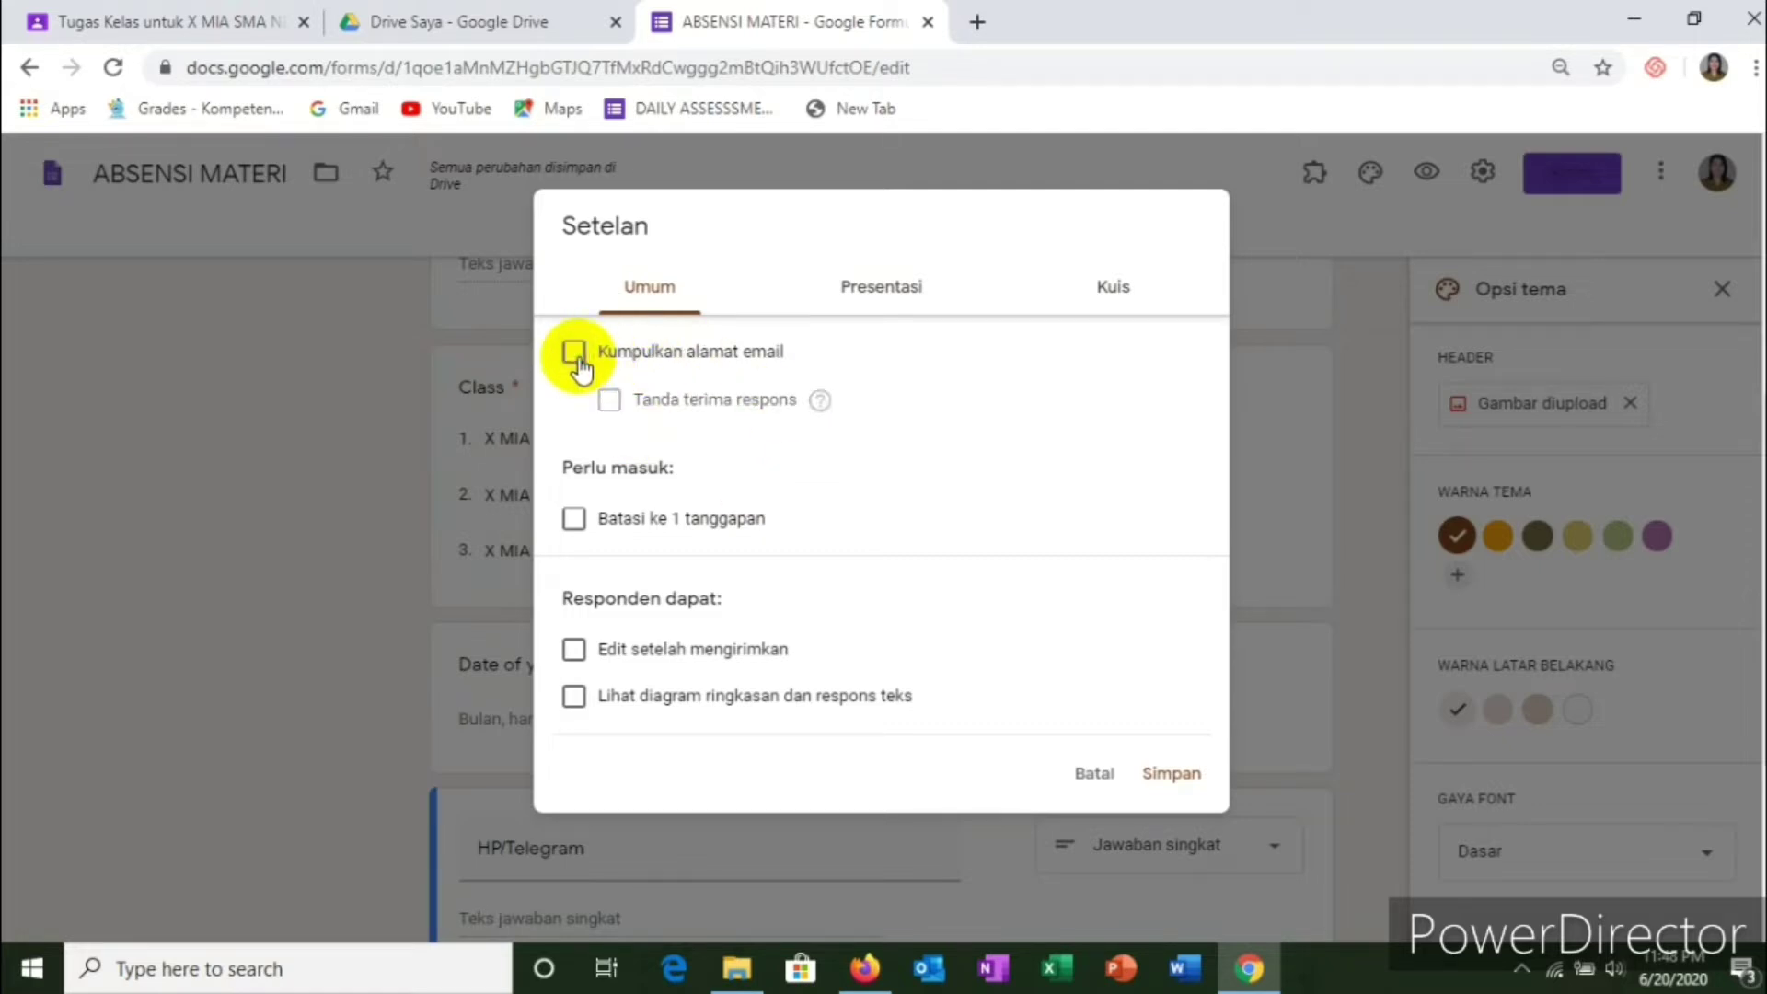
click(605, 517)
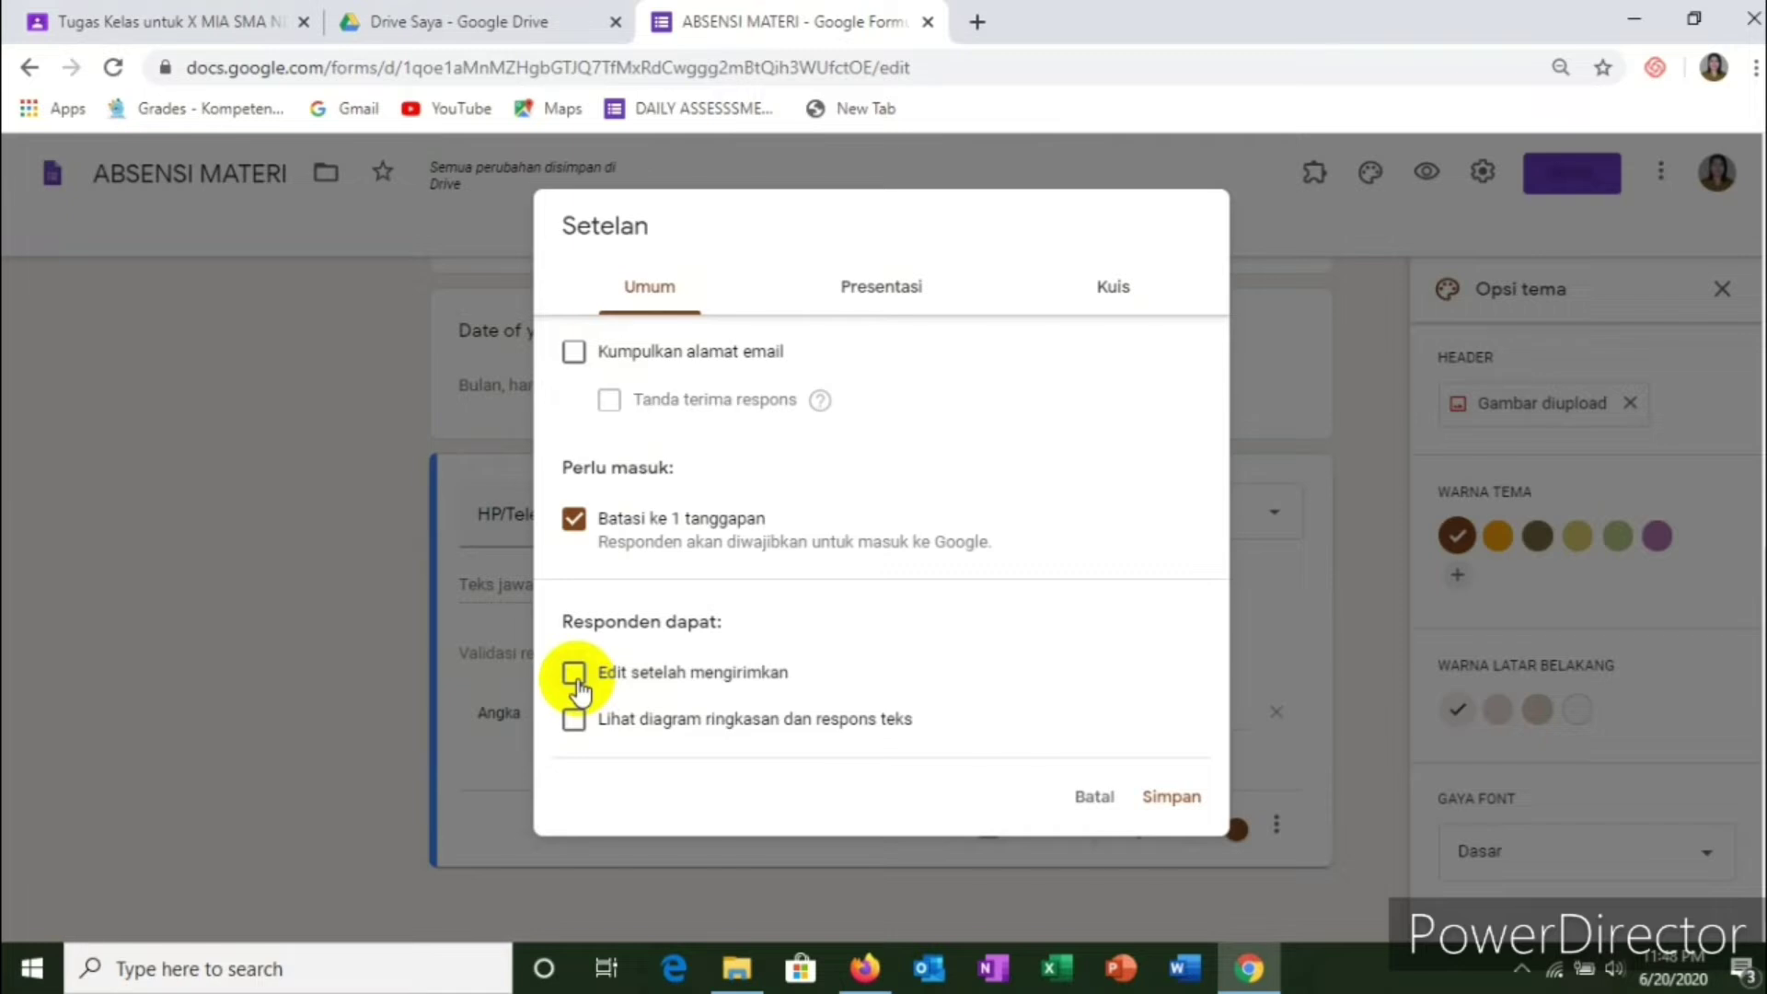
click(575, 679)
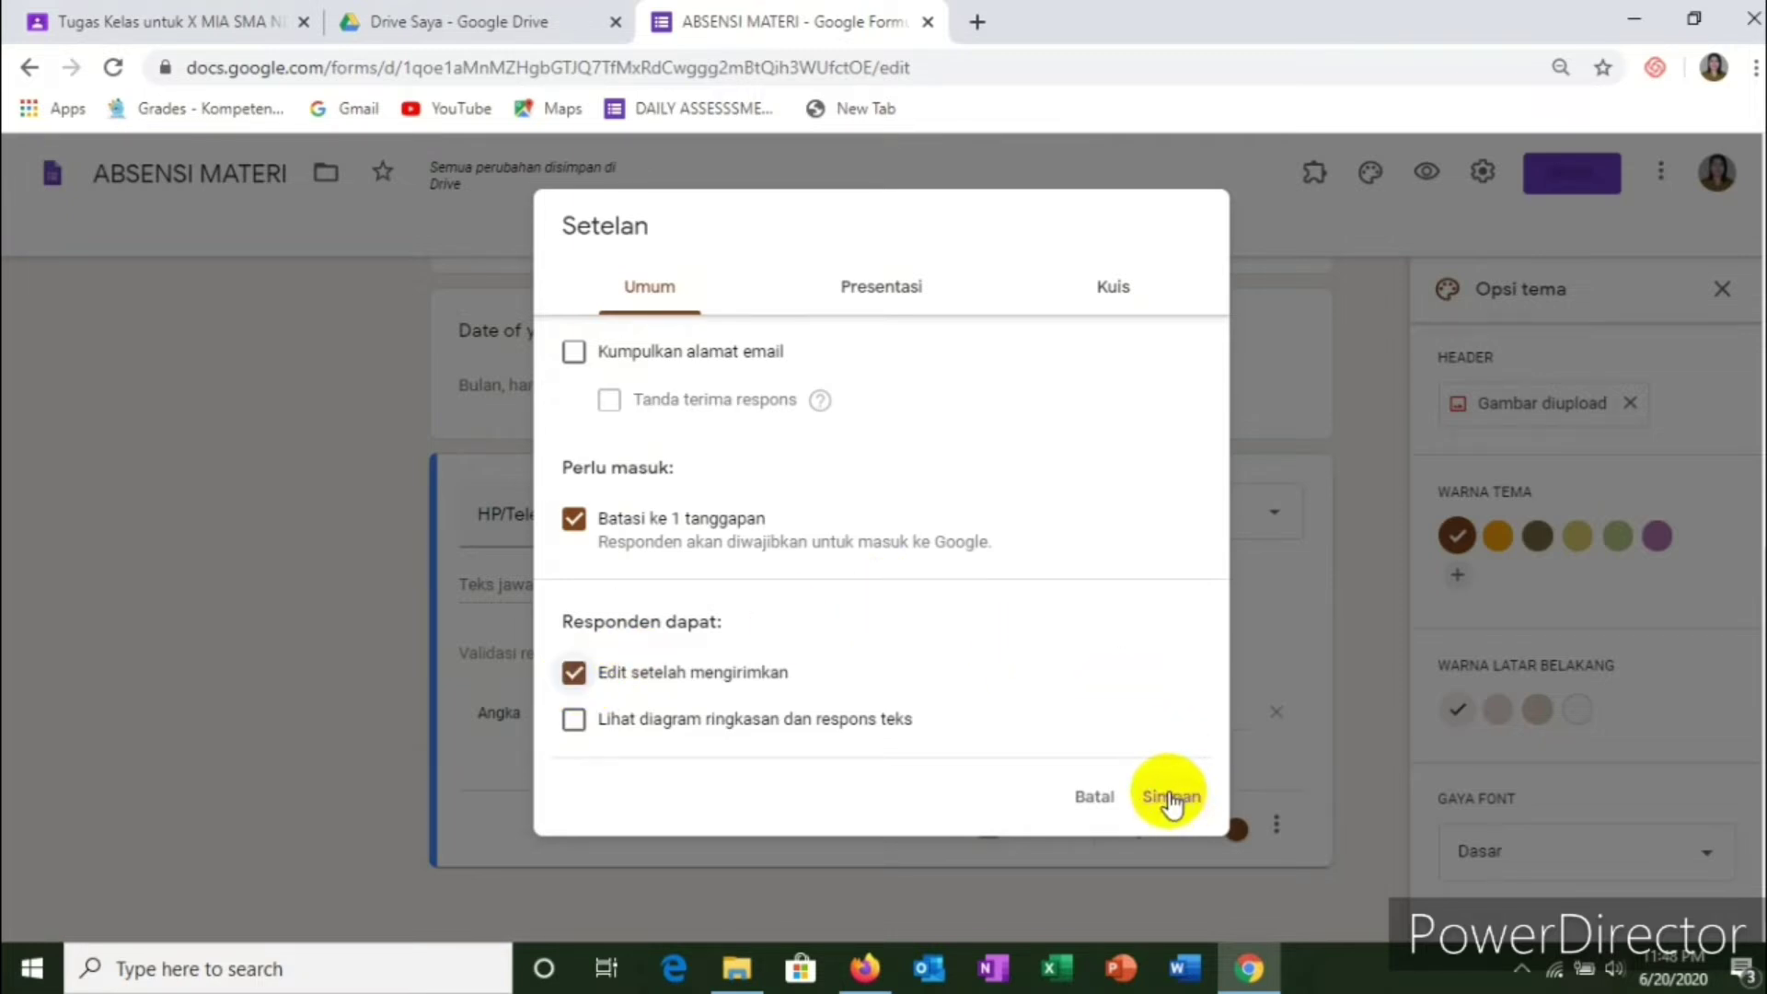
click(879, 289)
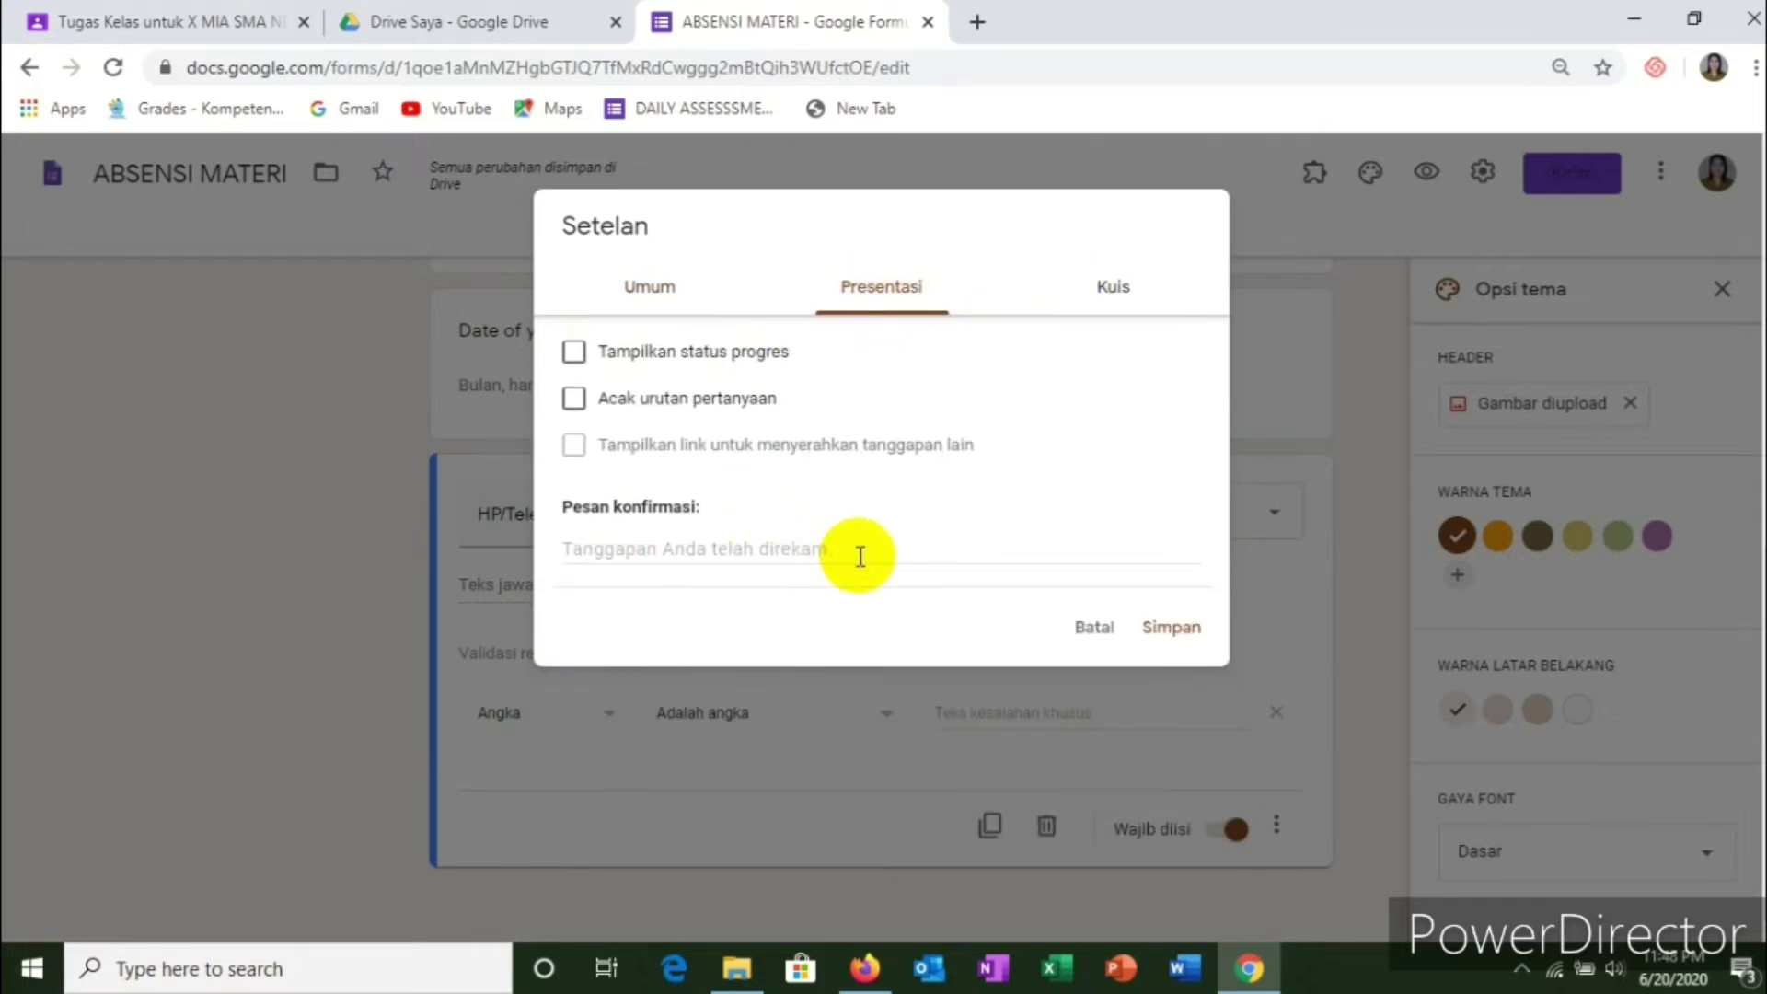
Step: Enter the confirmation message 'Thank you very much and keep spirit' and save the settings
click(828, 550)
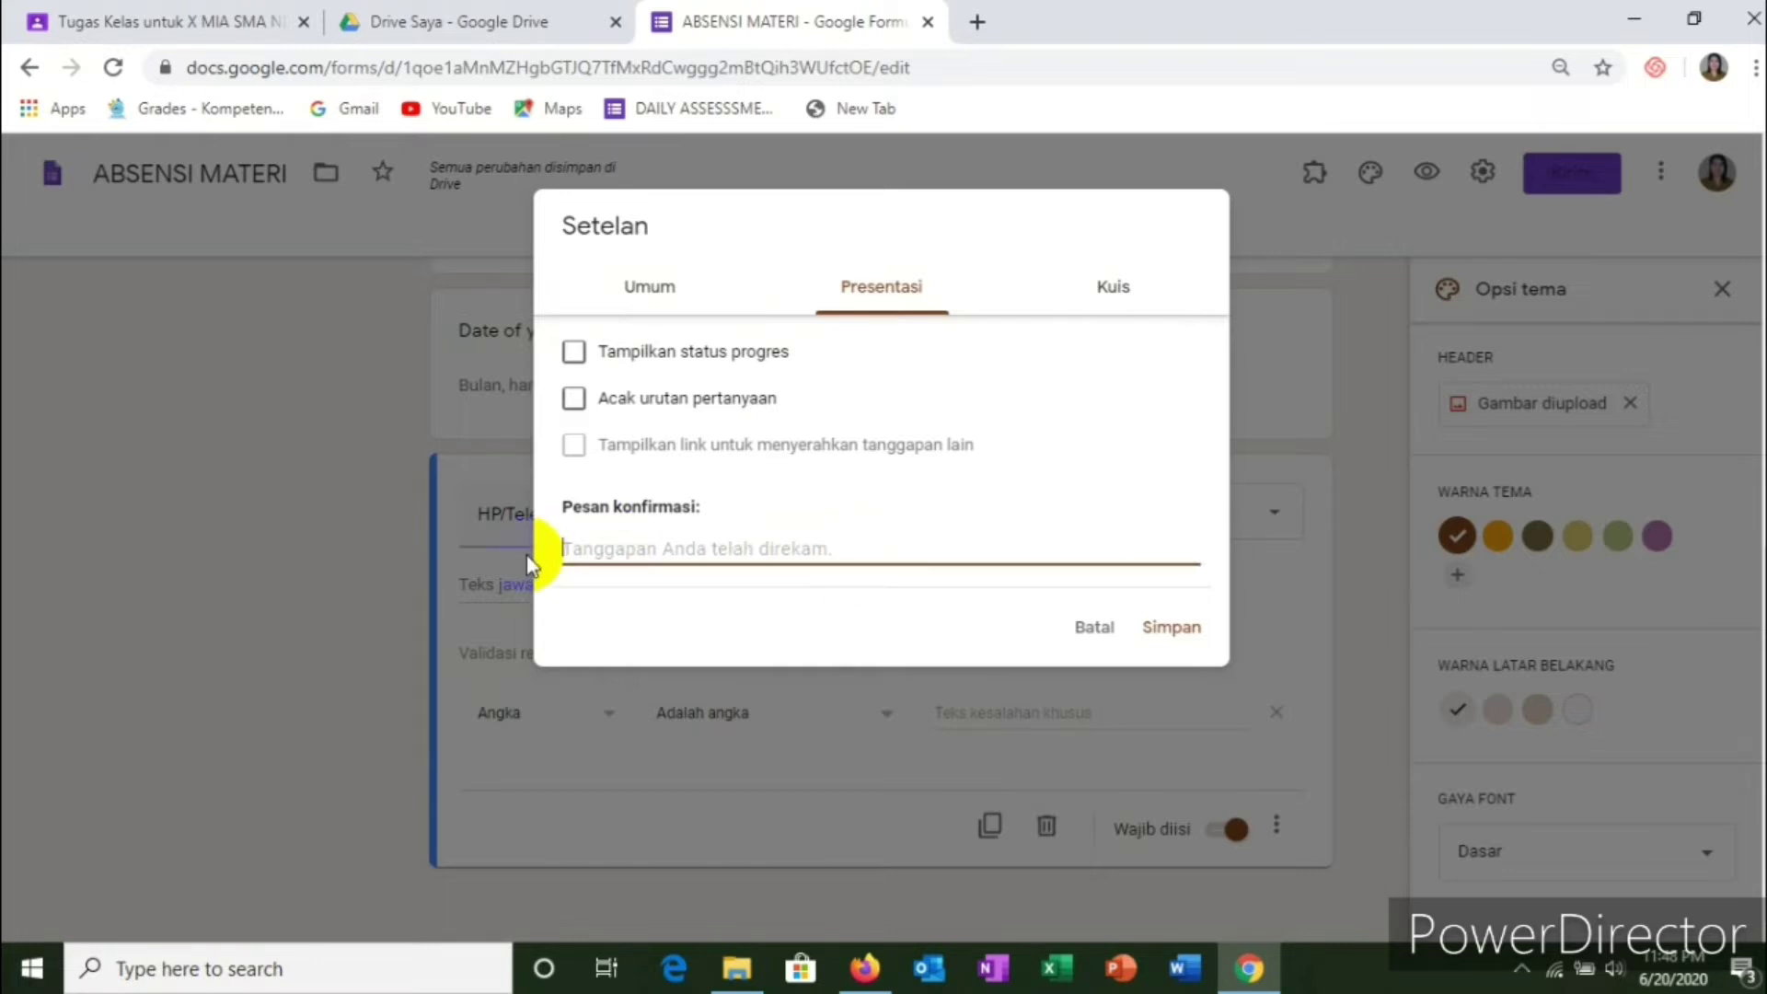
text(Tha)
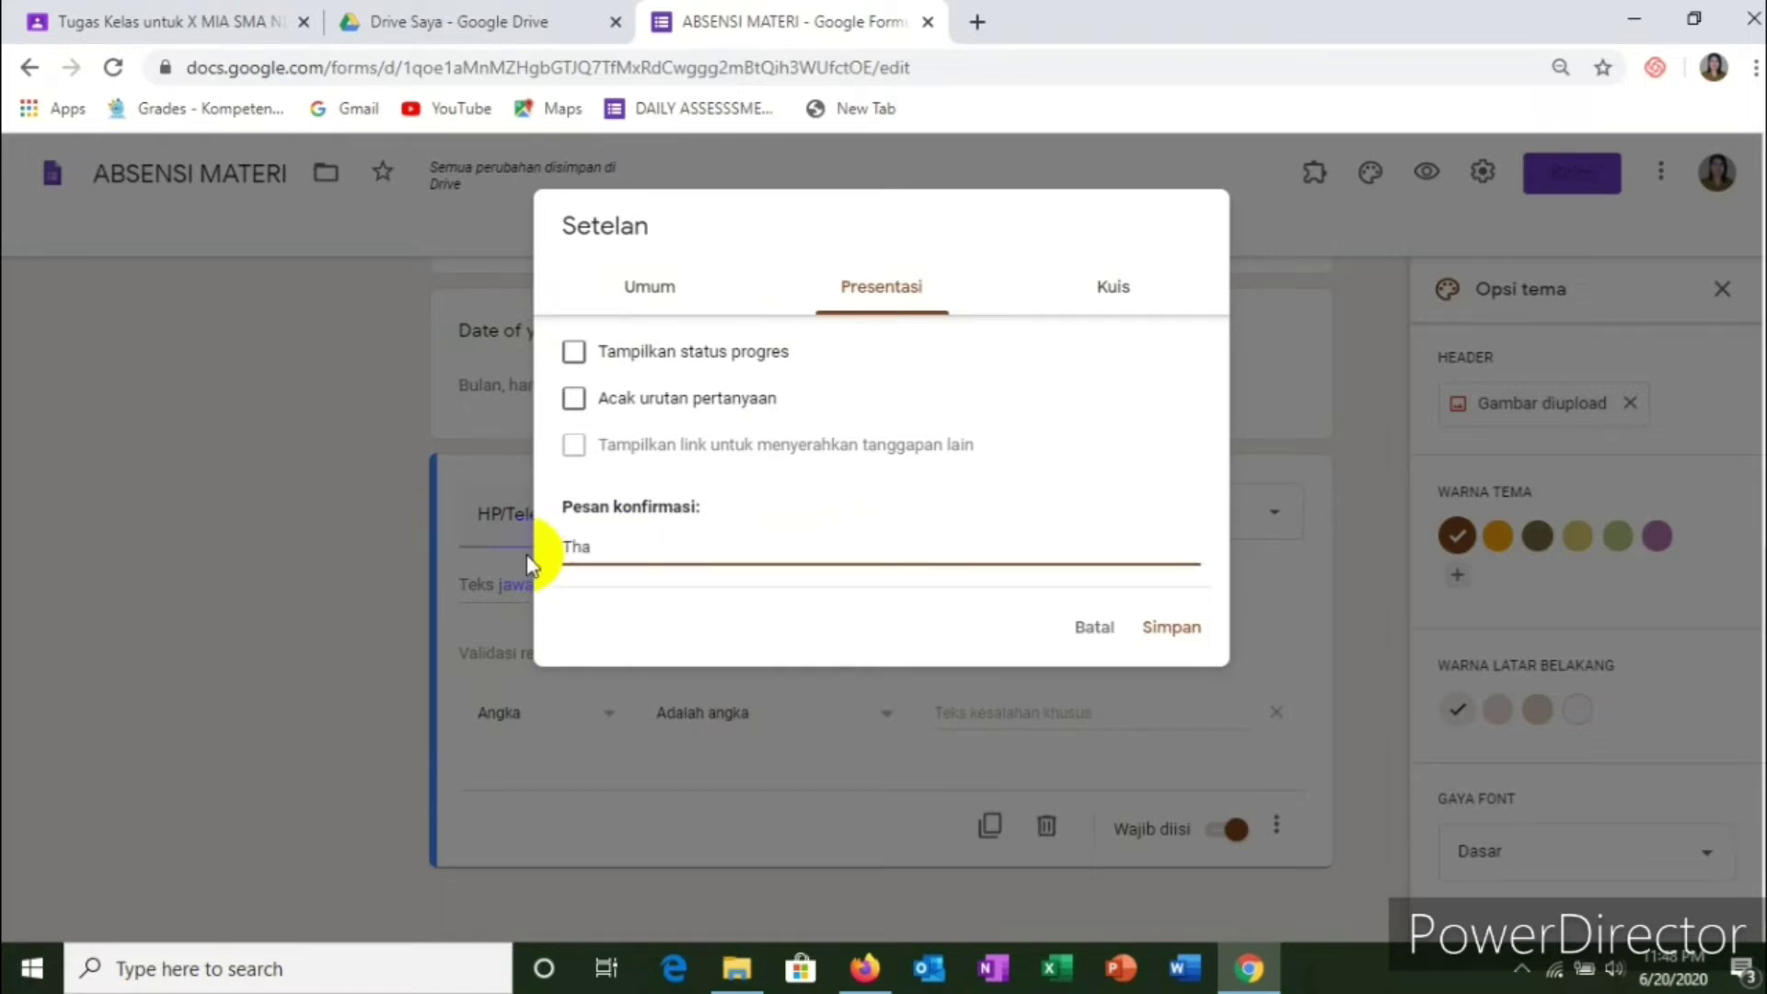
text(nk you very much and)
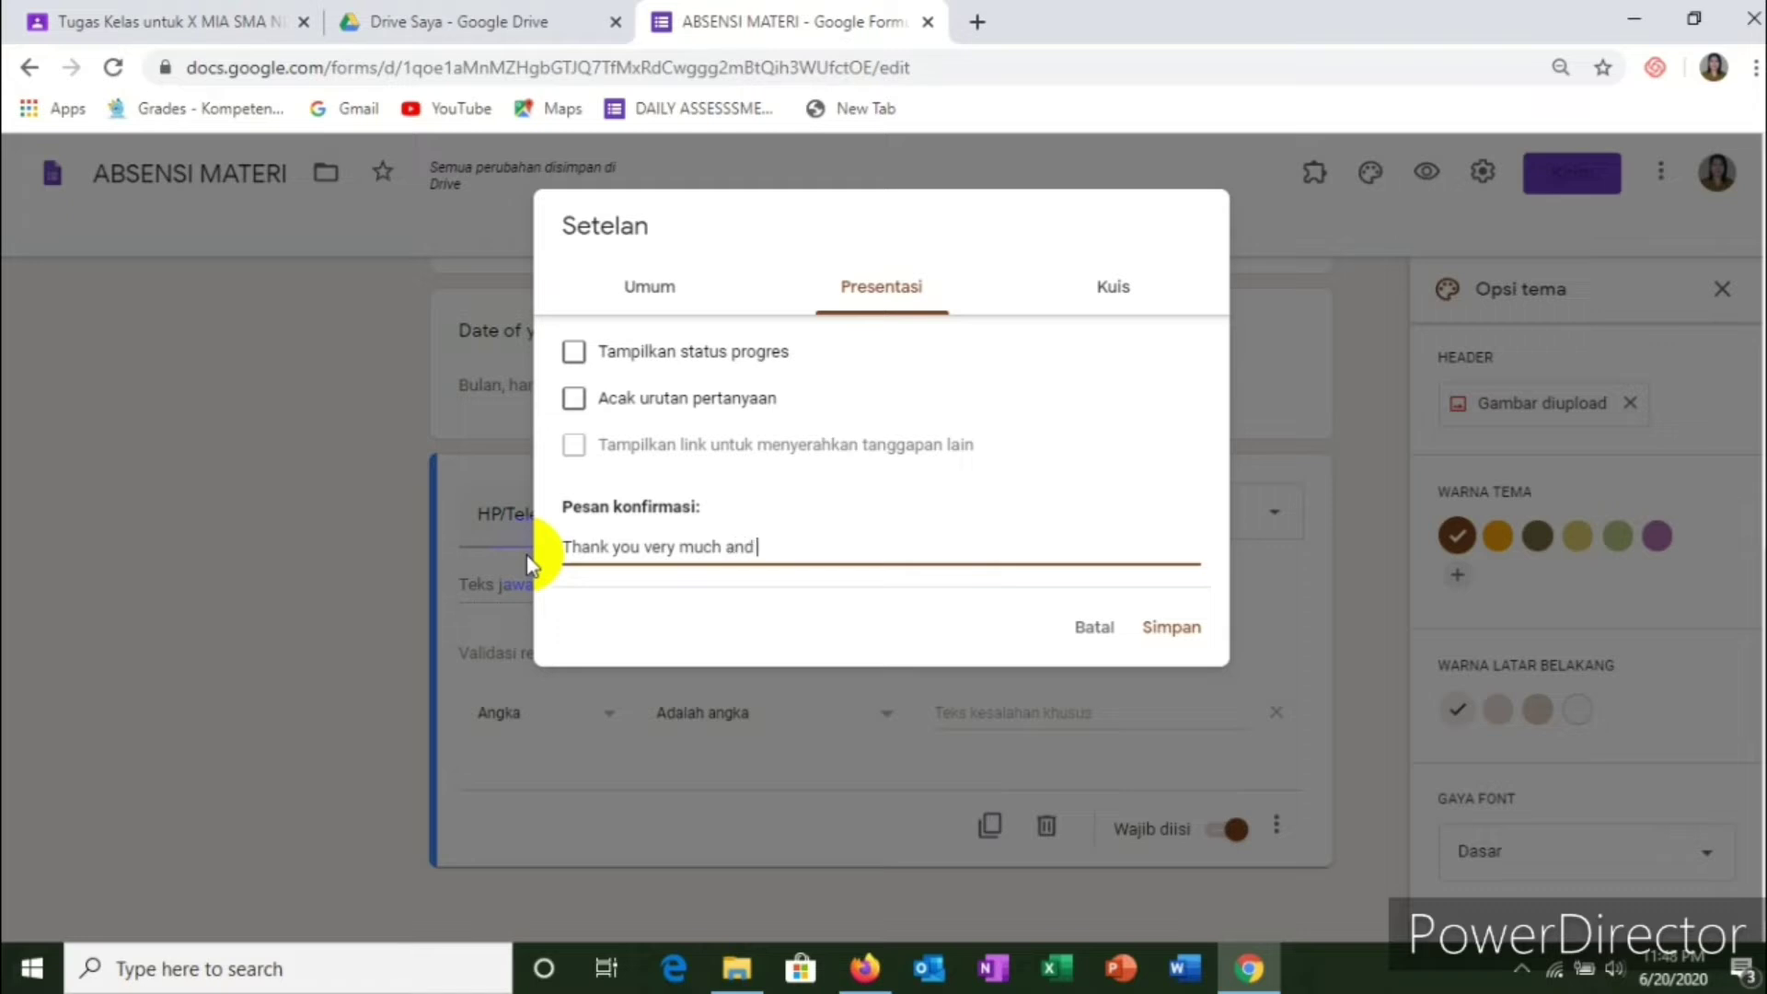
text( keep spirit)
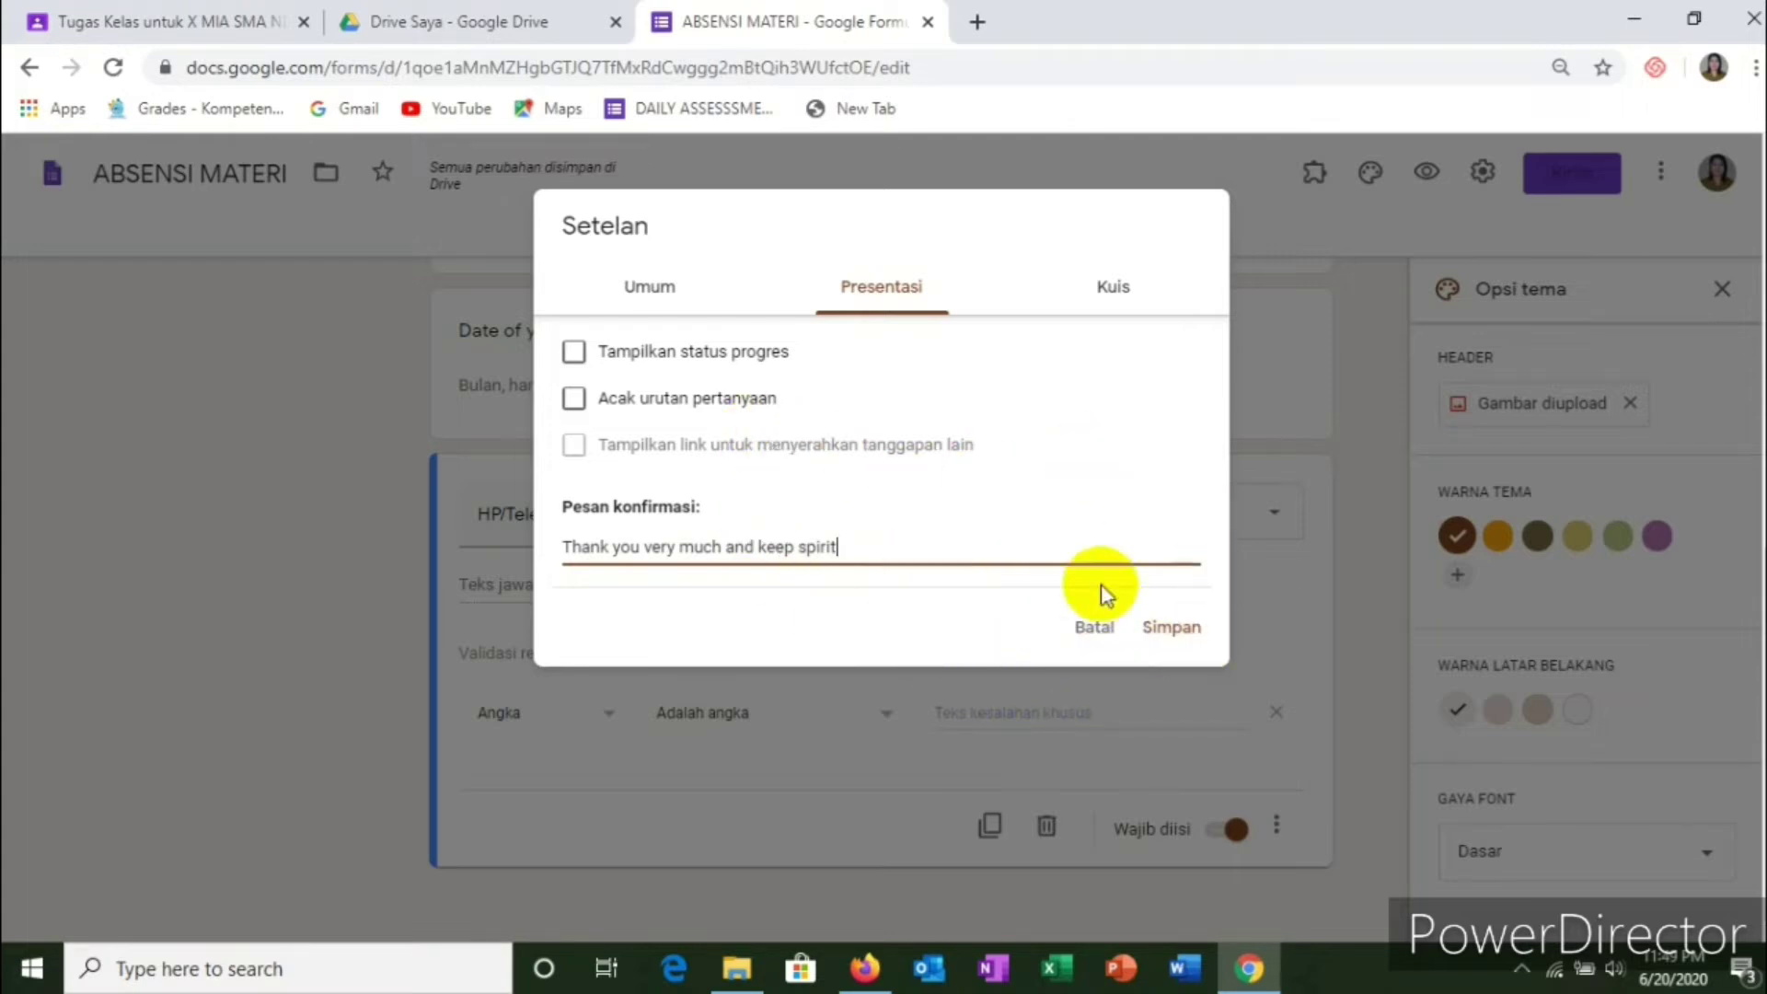
click(1181, 635)
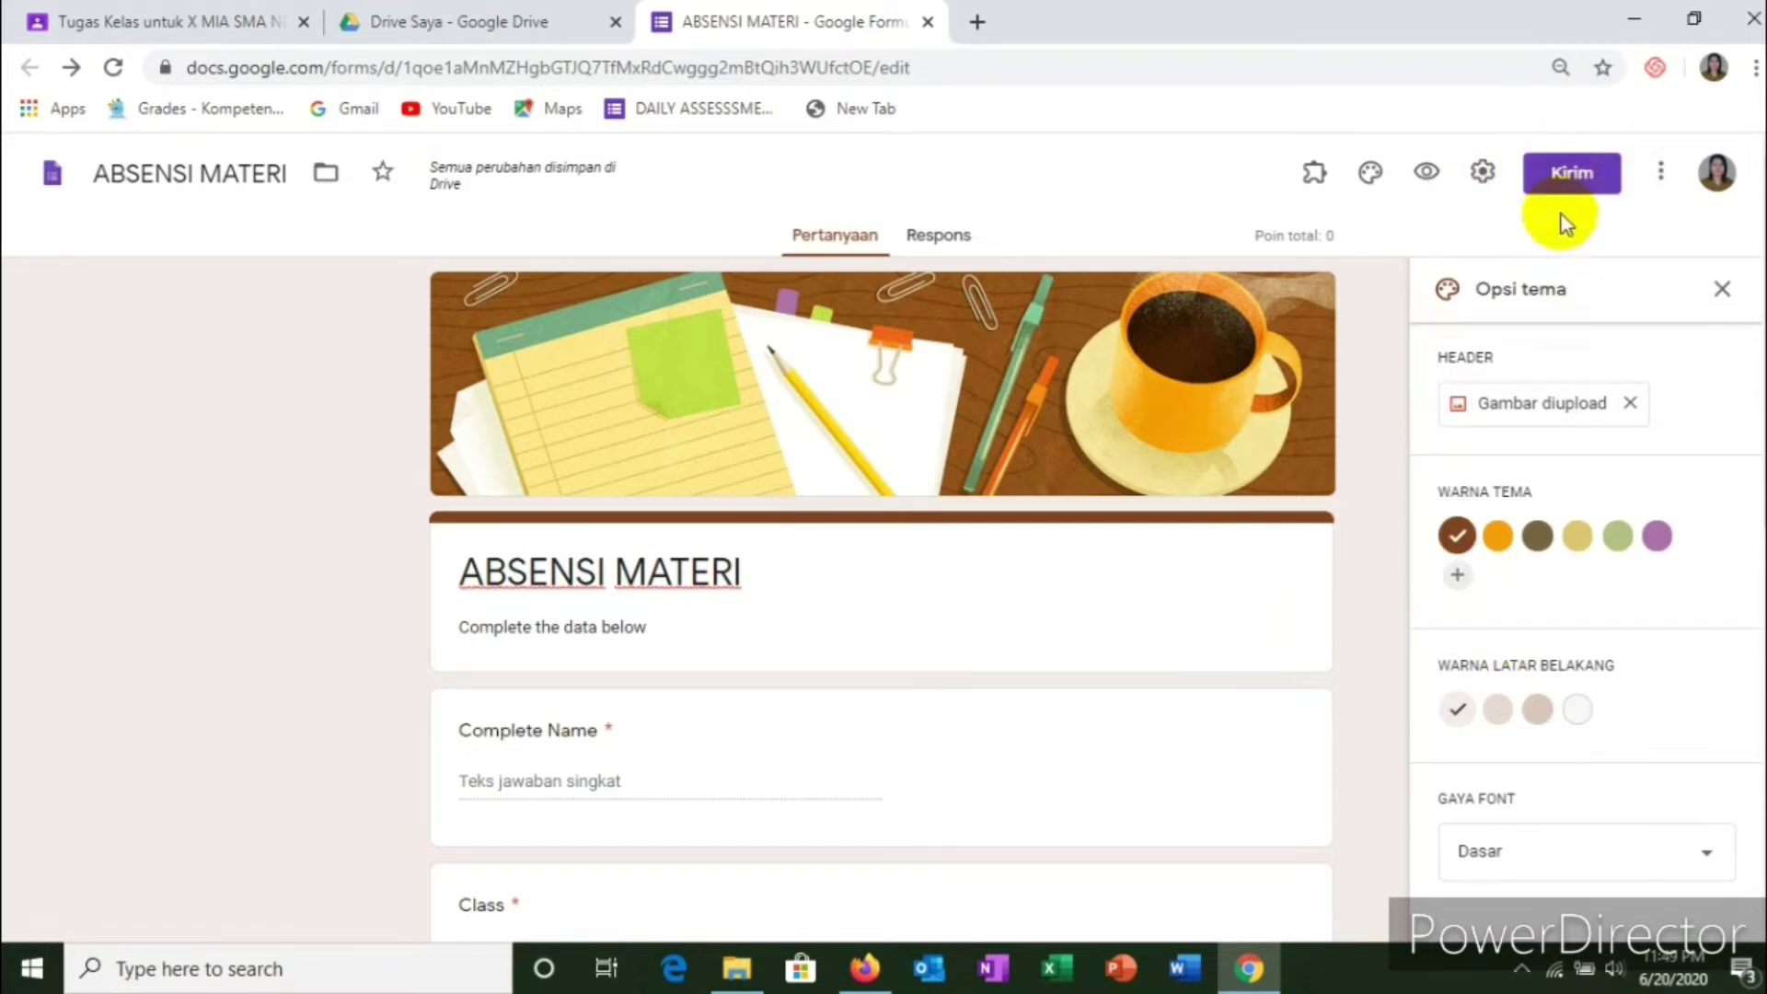
Step: Display the form's full-length share link with Shorten URL off, then open a new browser tab
click(1571, 179)
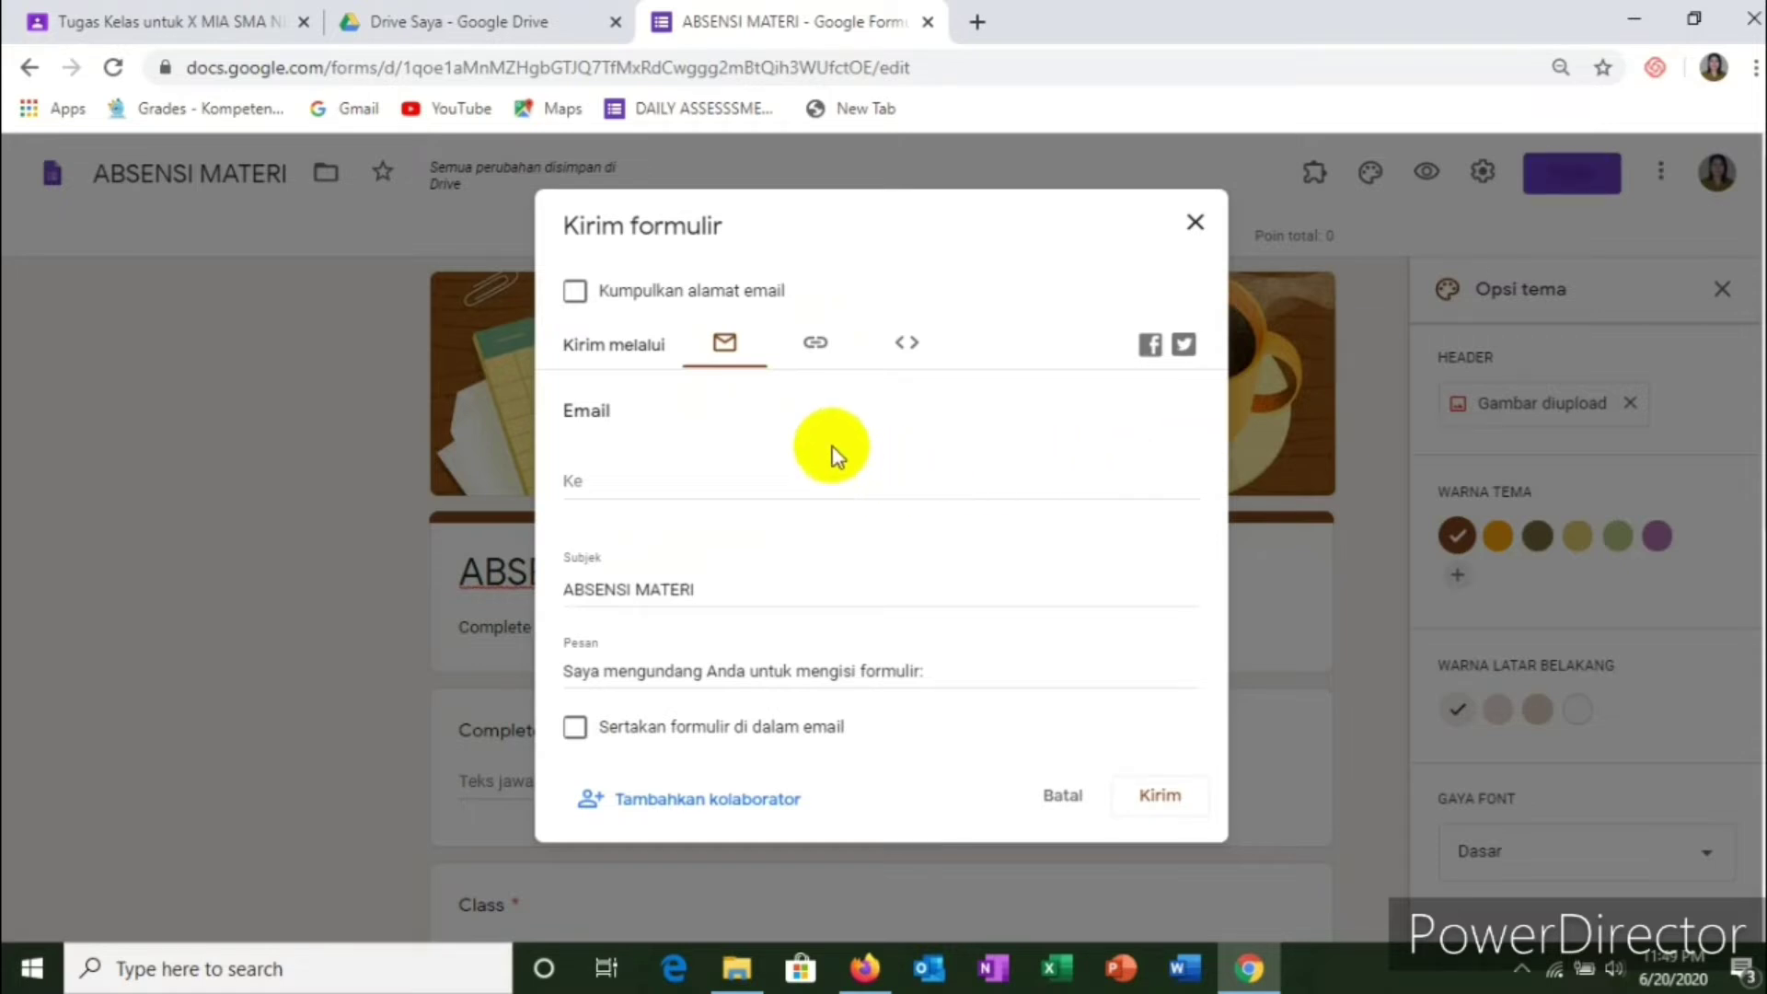
click(816, 343)
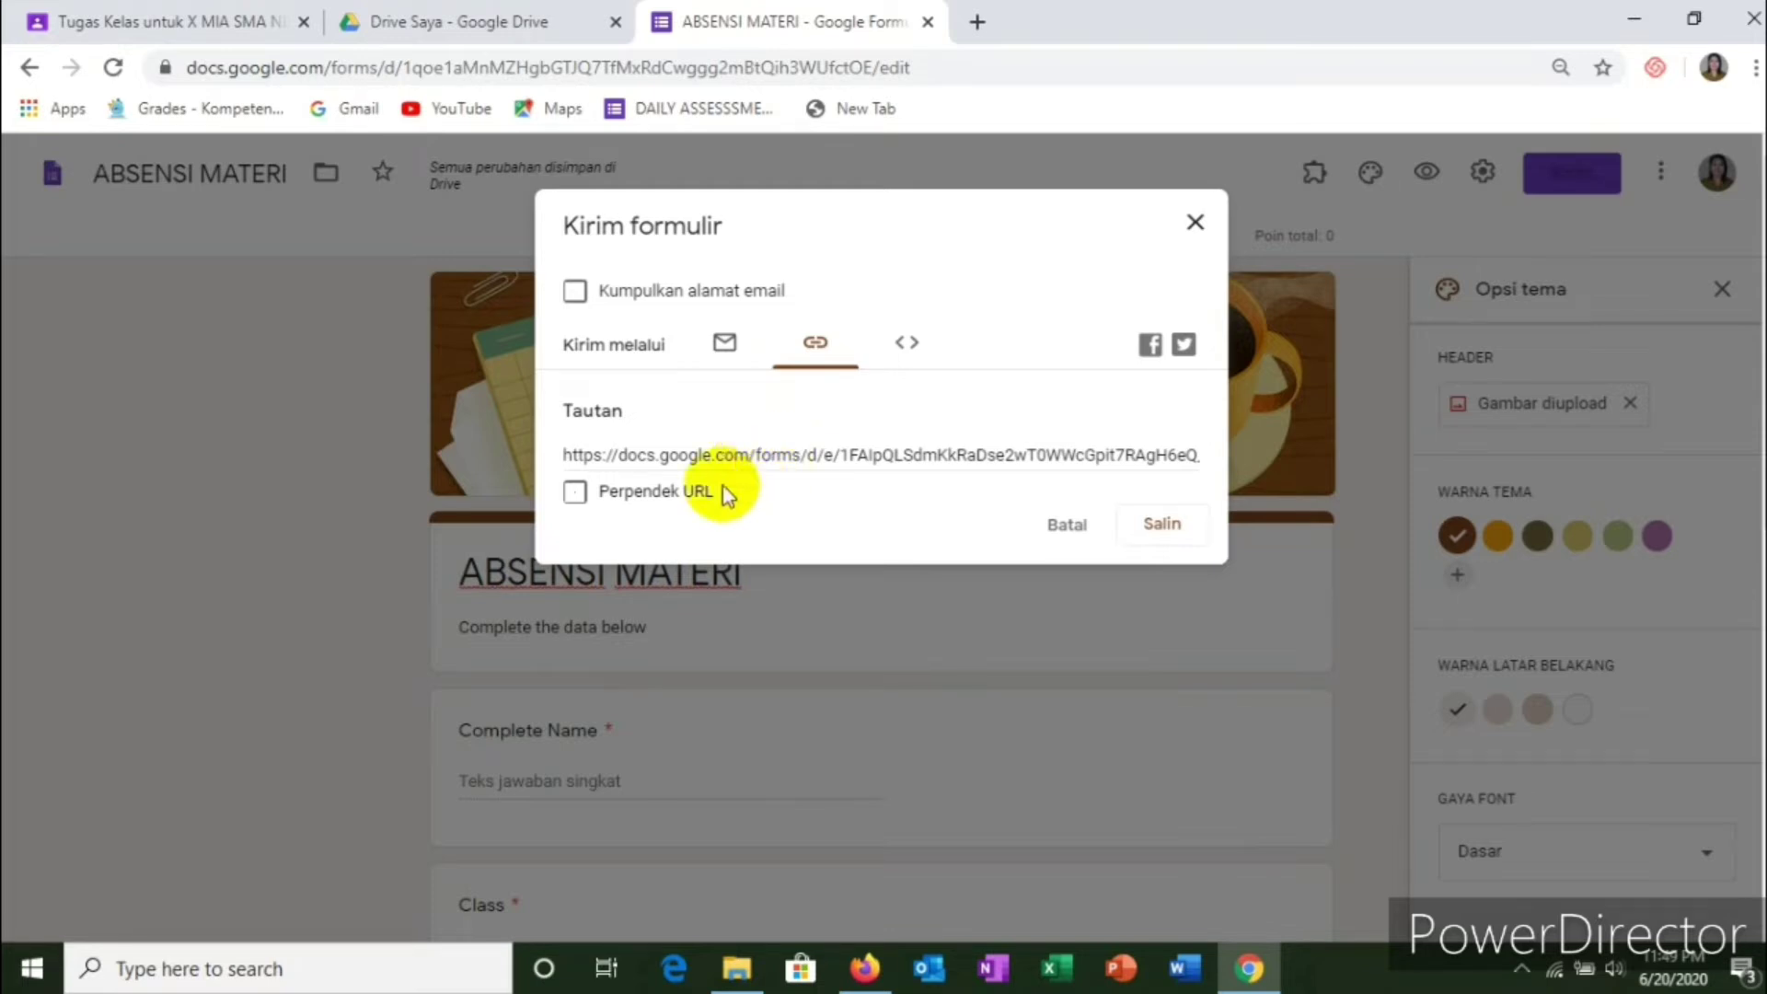
click(655, 499)
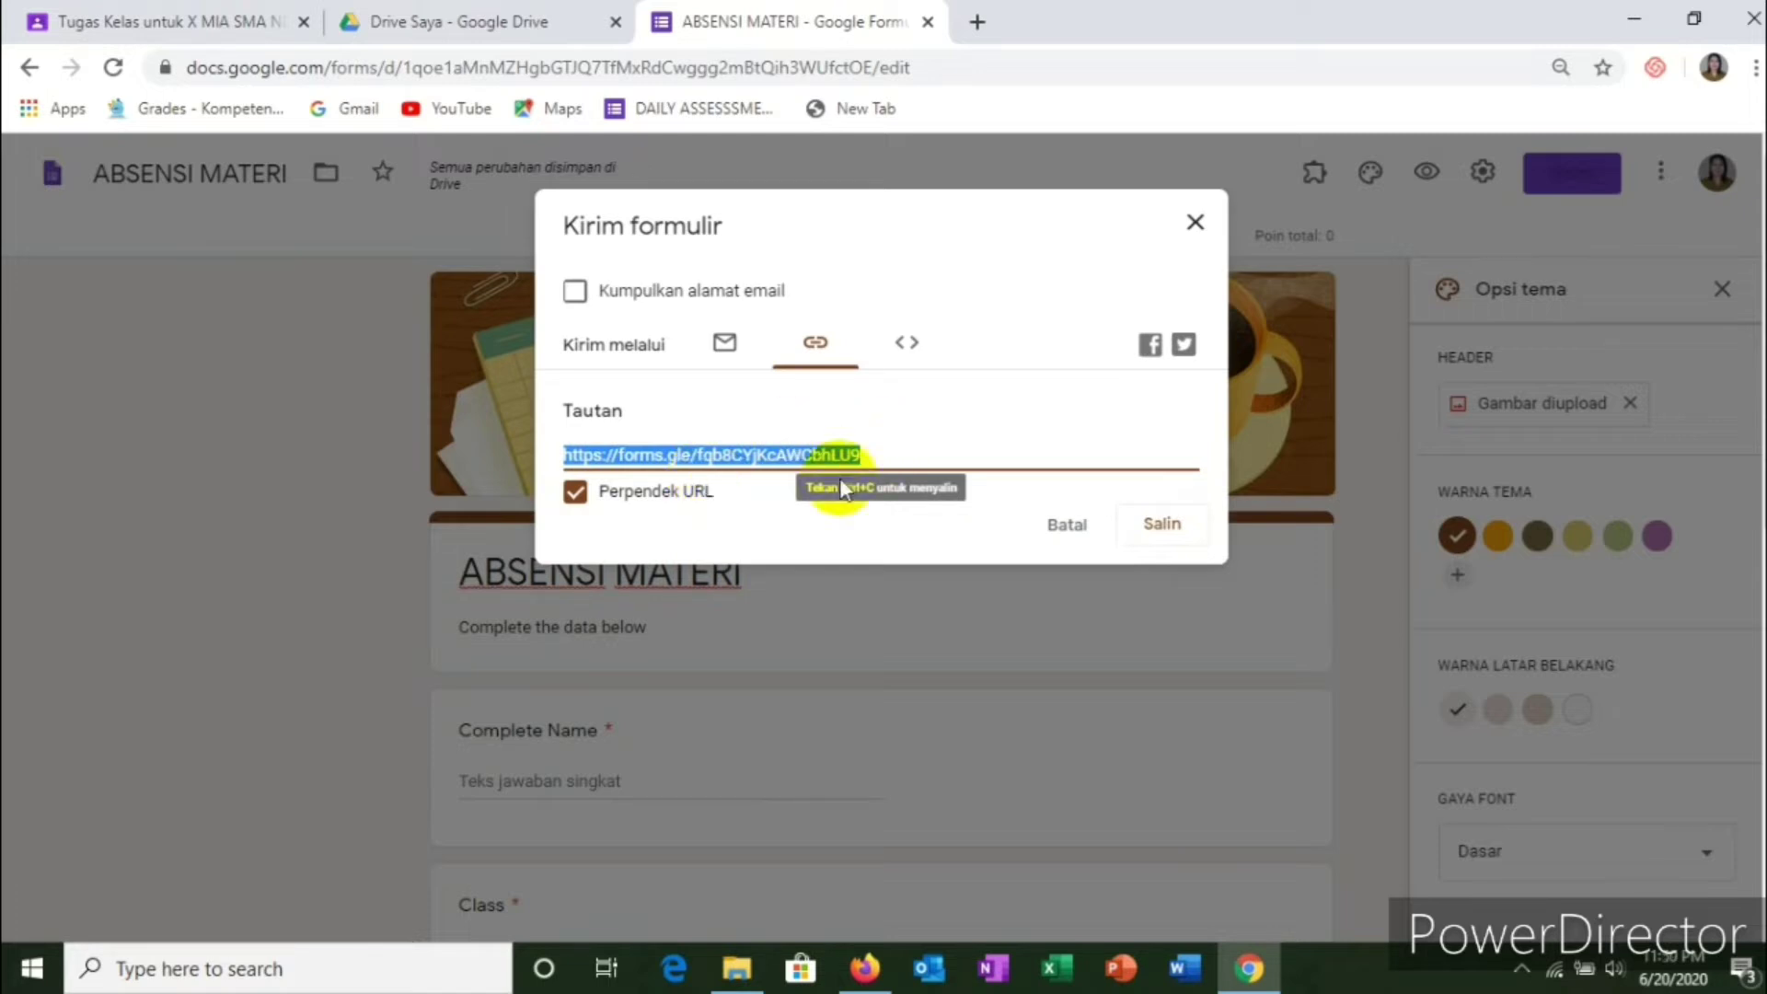
click(634, 495)
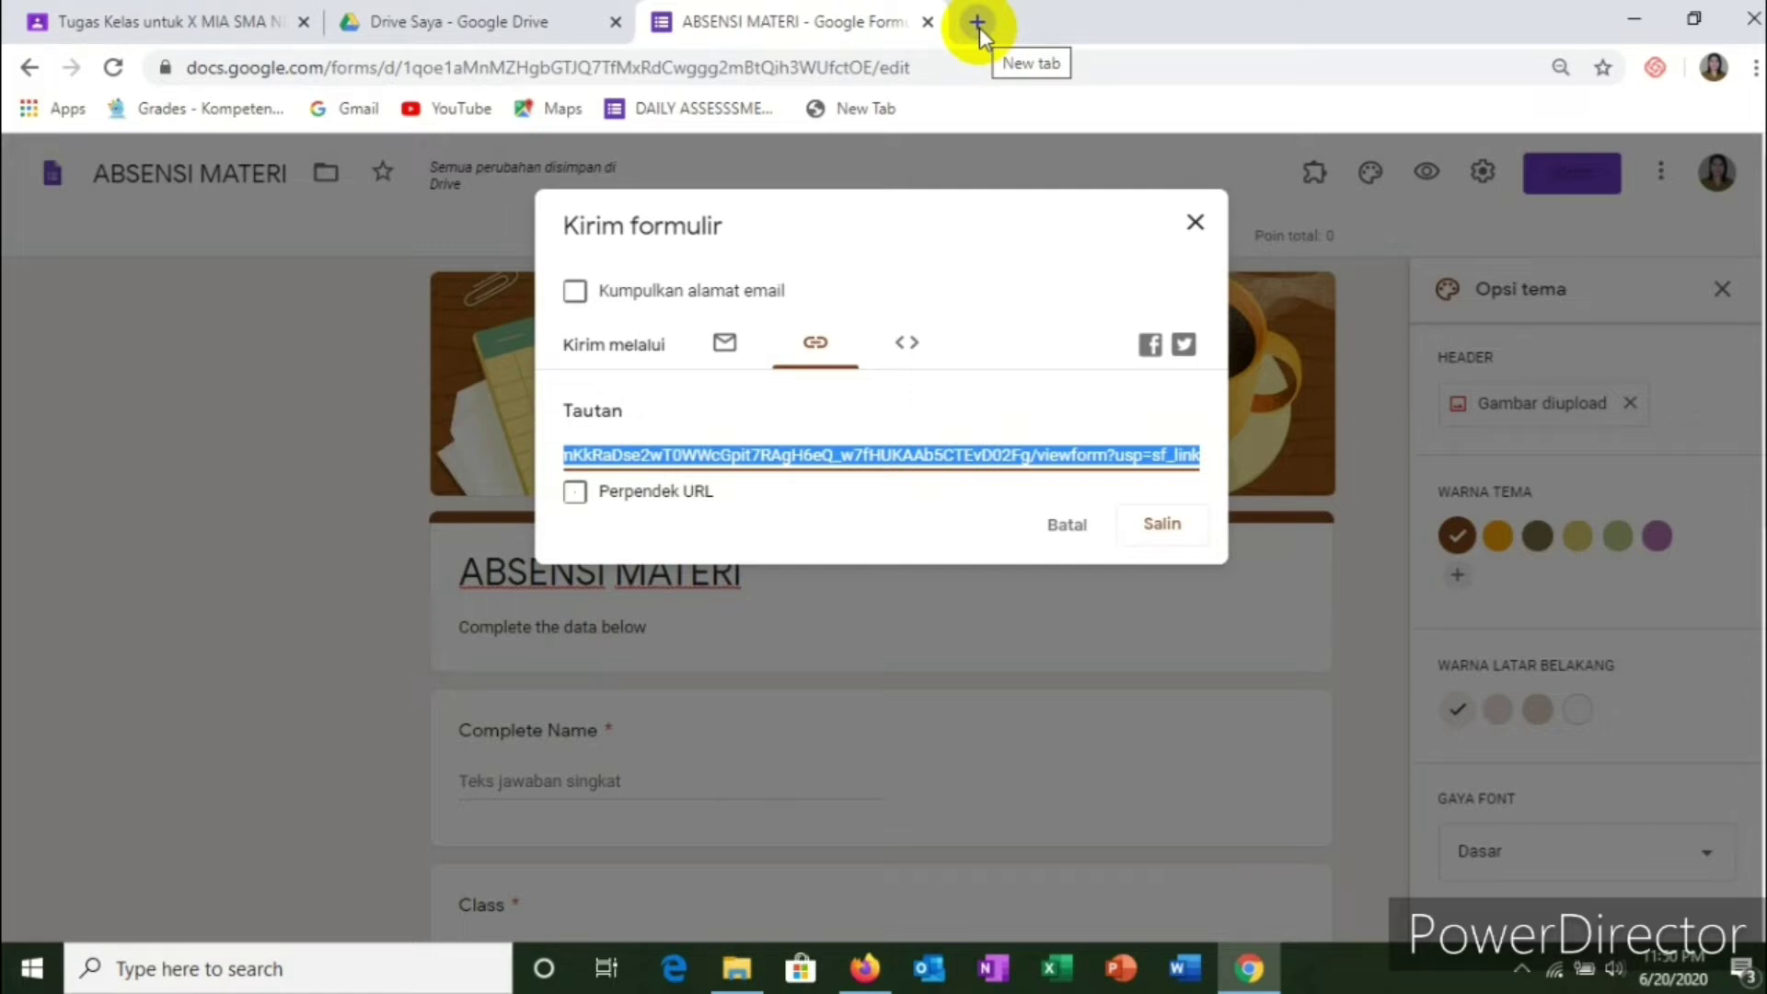
click(977, 22)
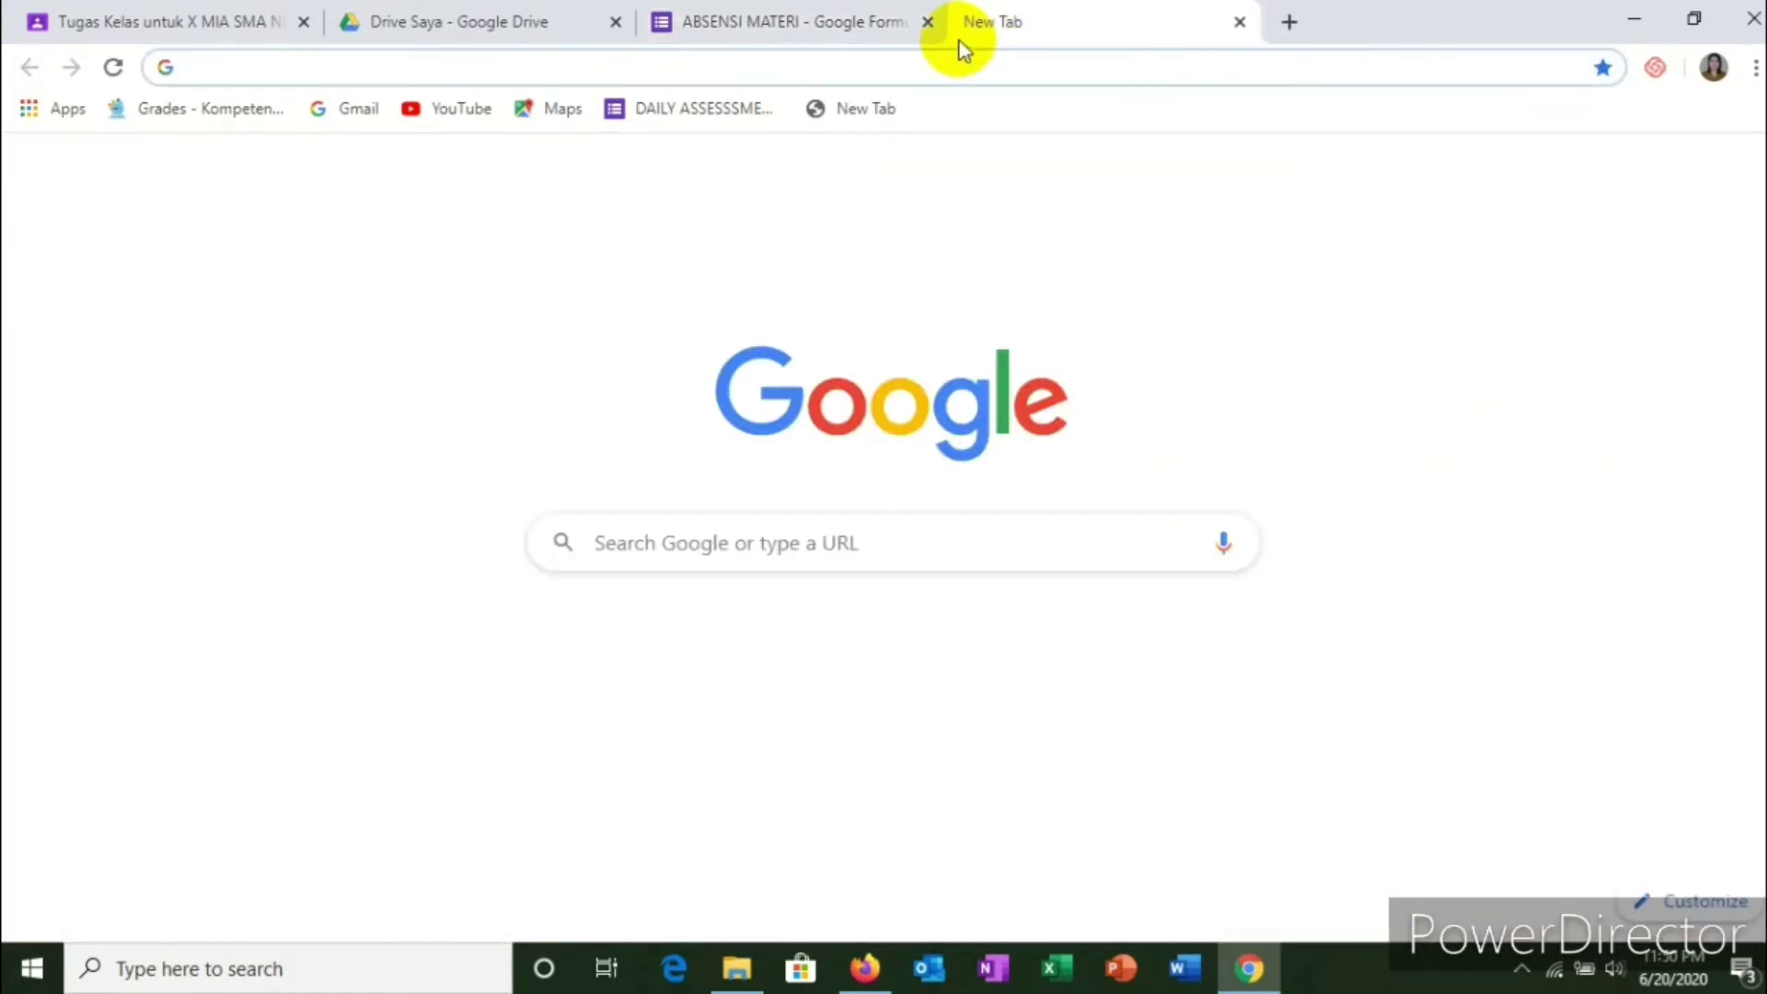
Step: Open gg.gg, copy the form's sharing link, and paste it into the long-URL box
text(g)
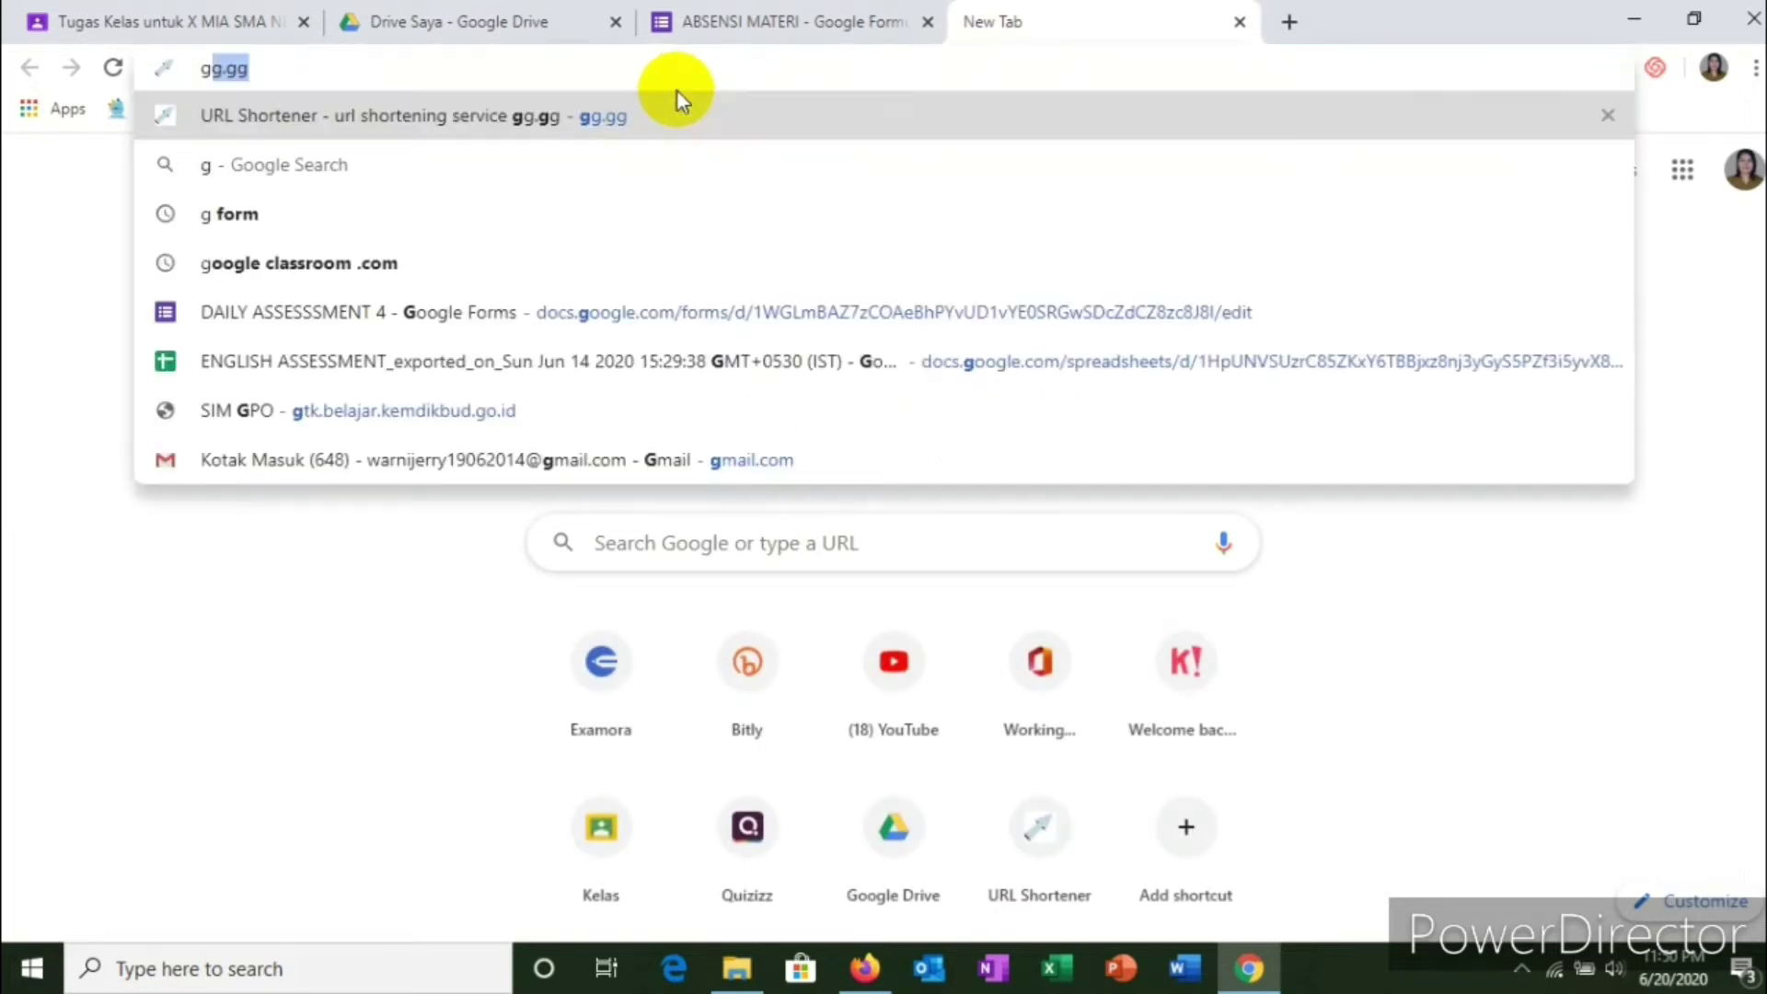
text(g.gg)
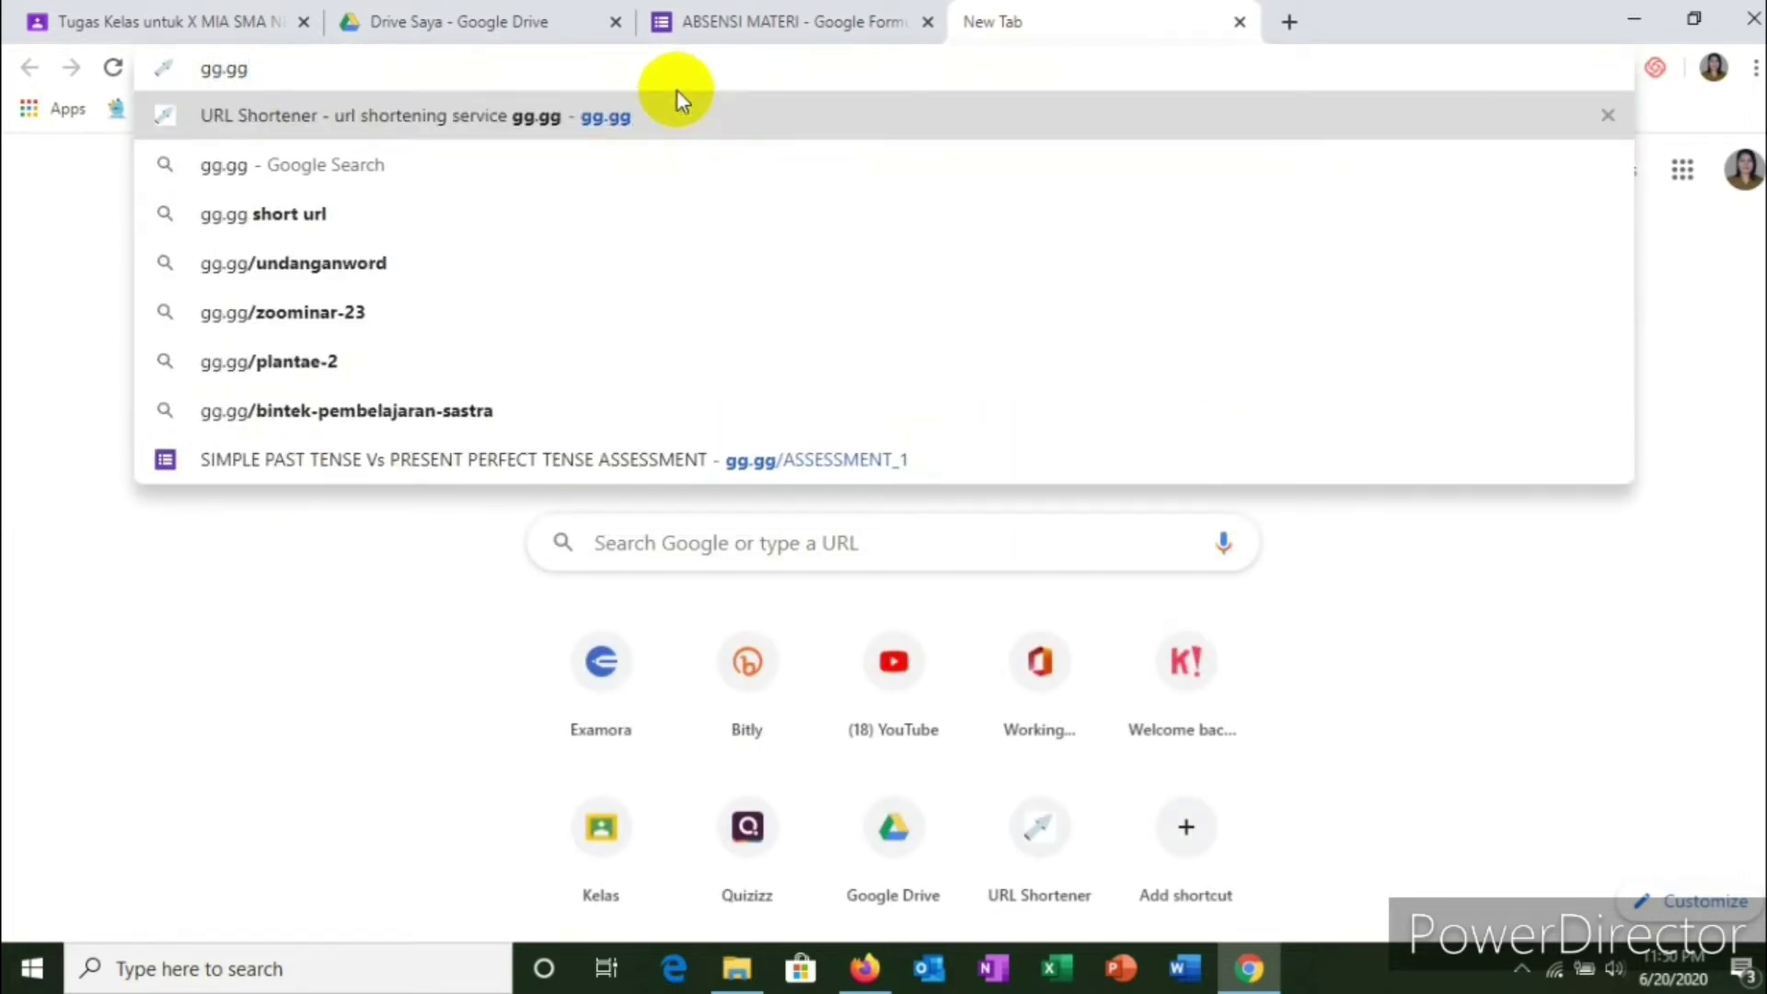
key(Return)
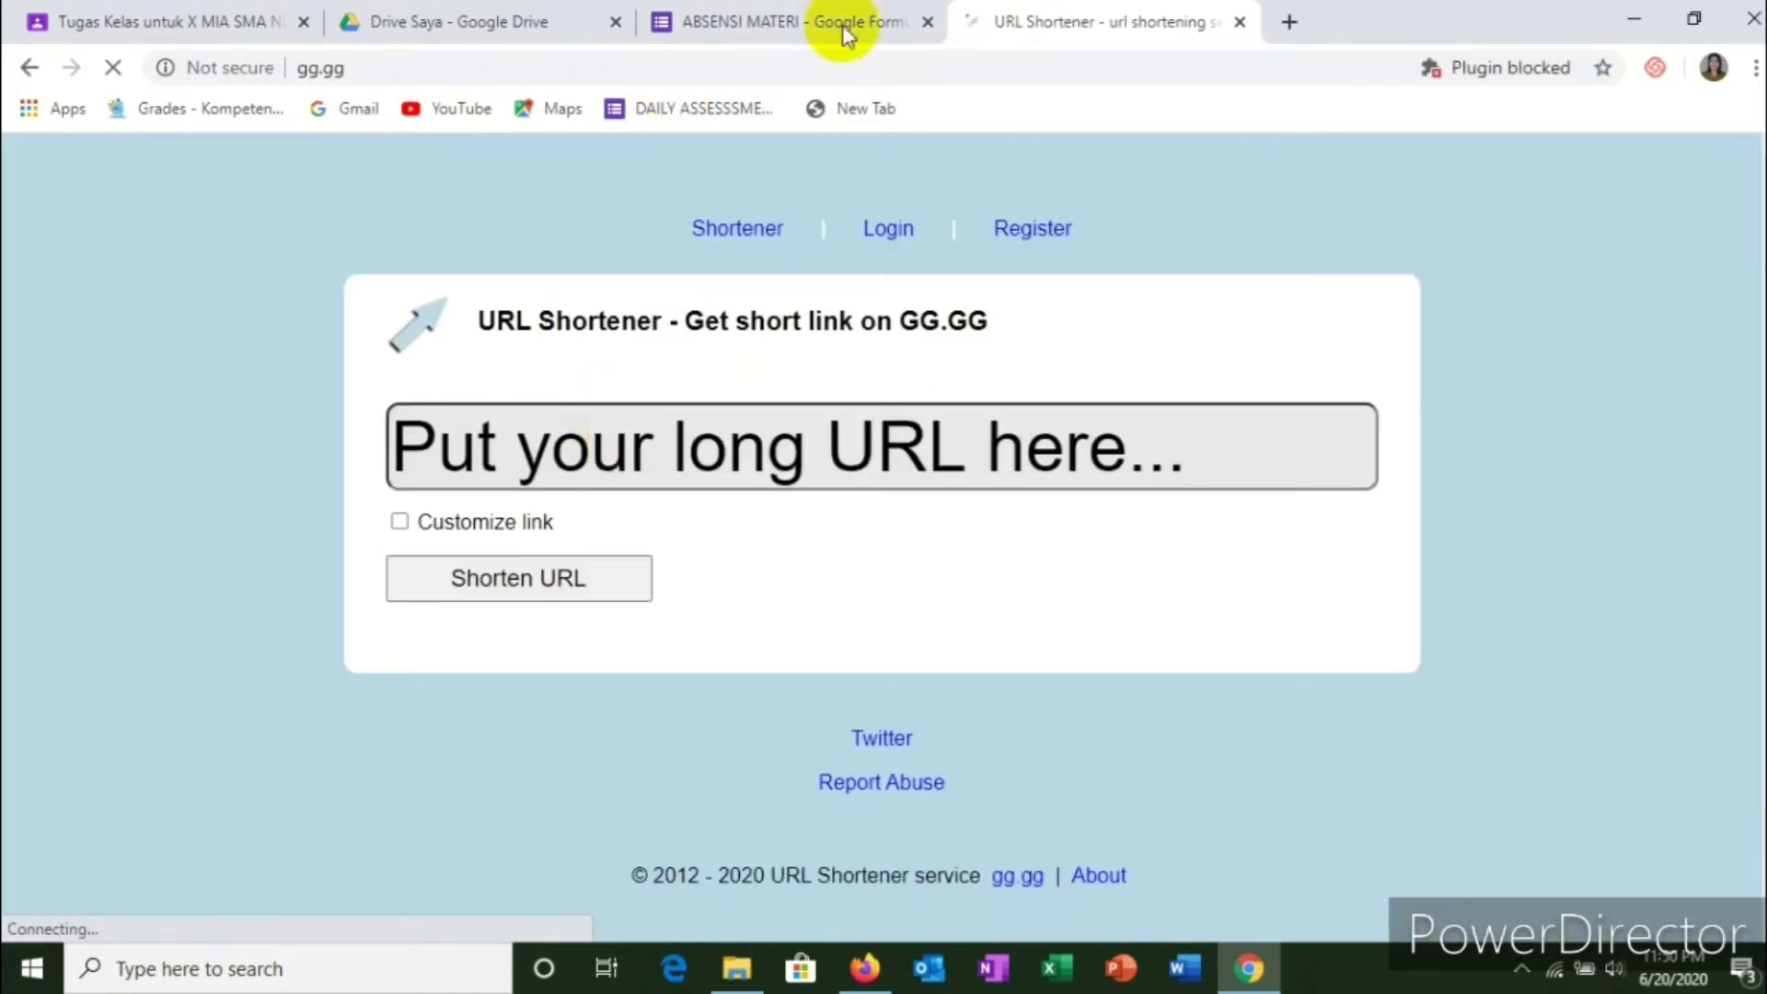
click(806, 33)
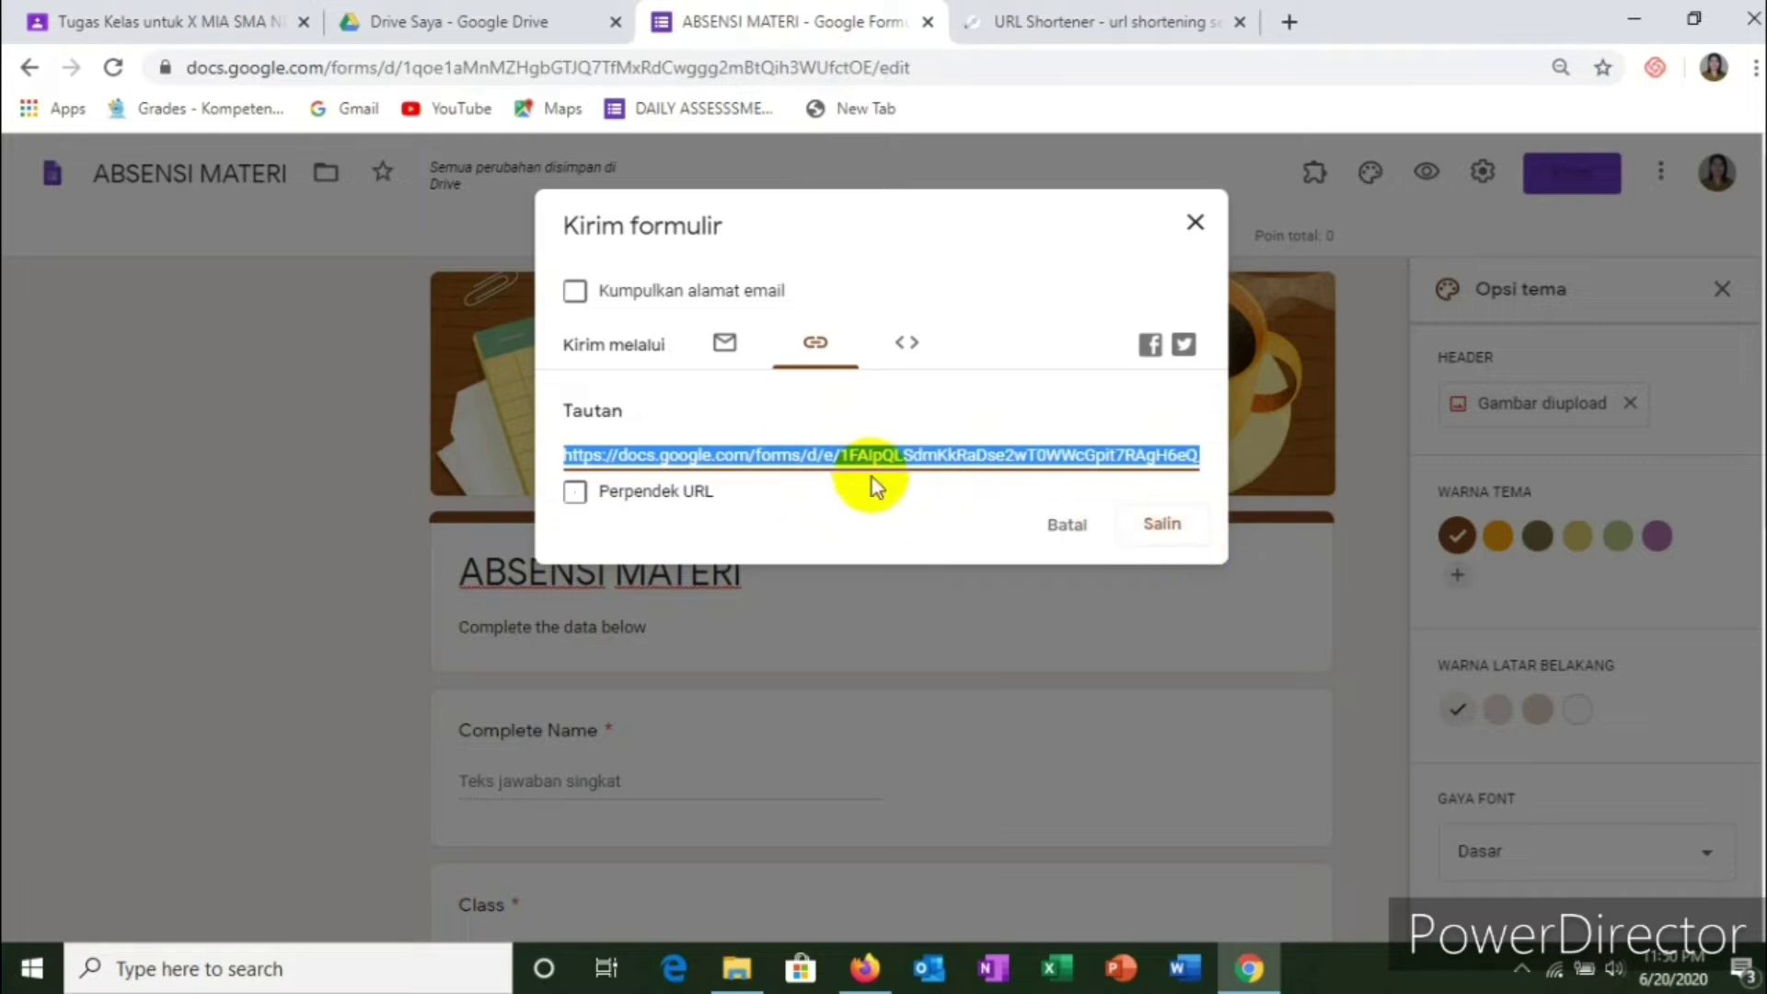
click(1176, 541)
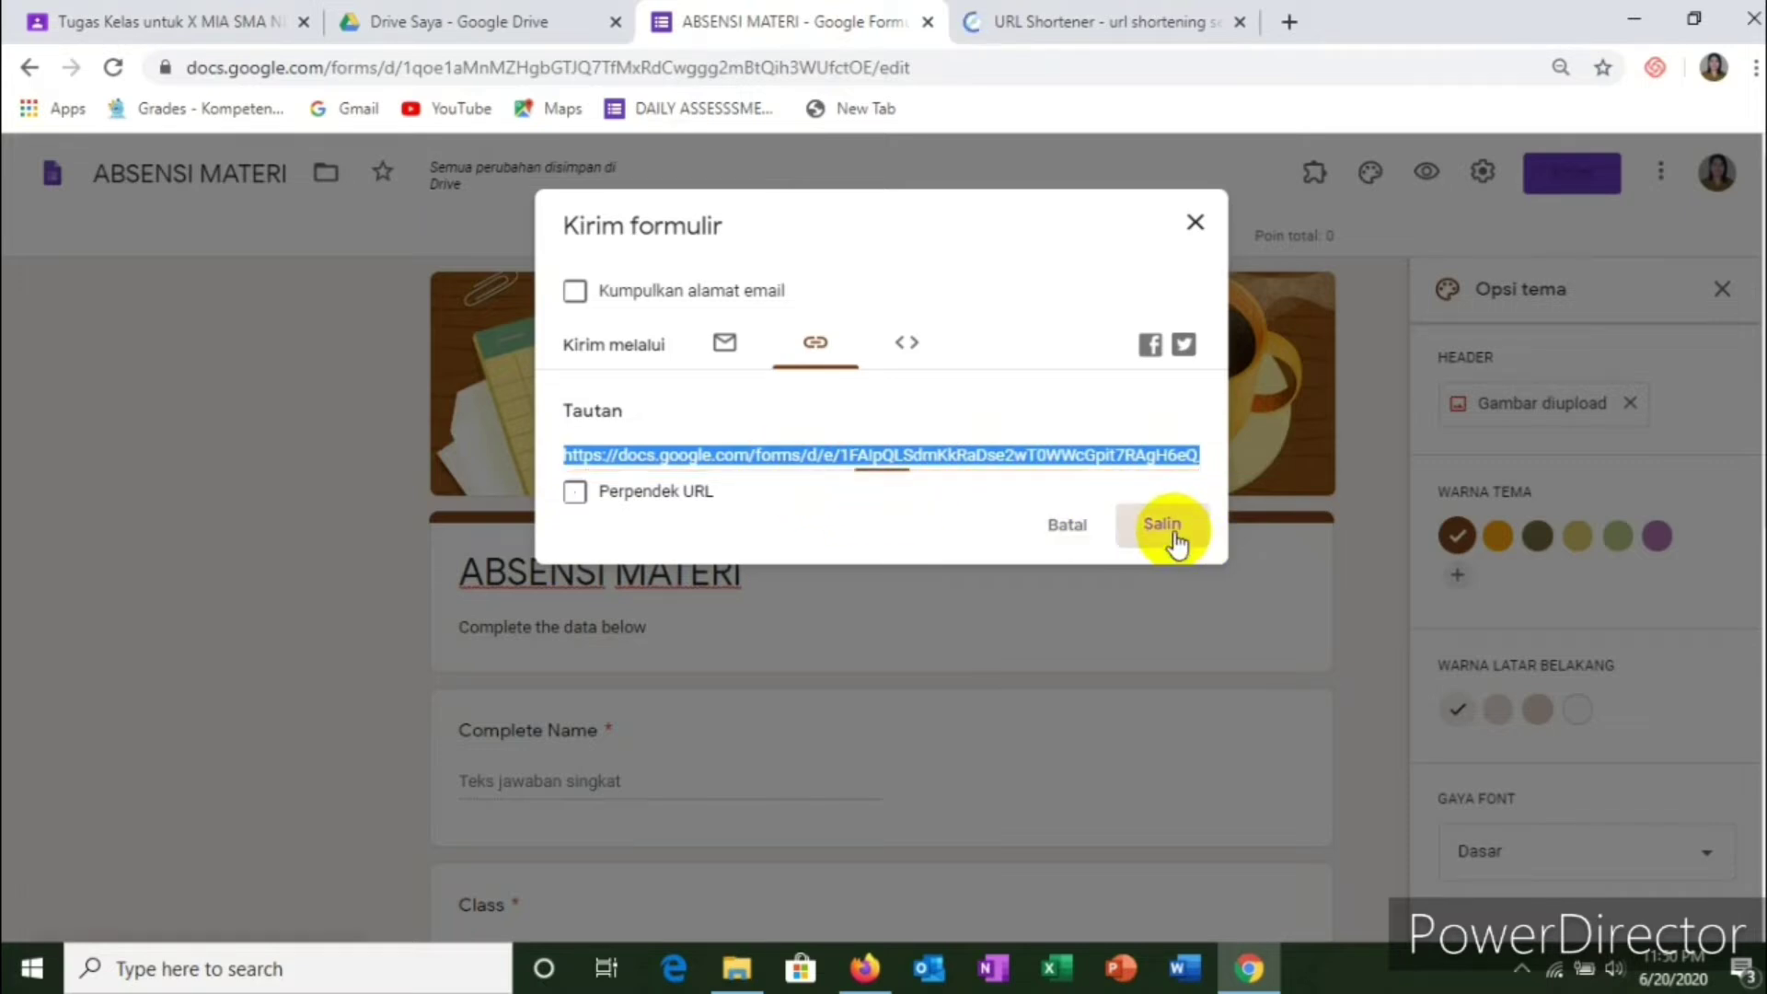
click(1084, 24)
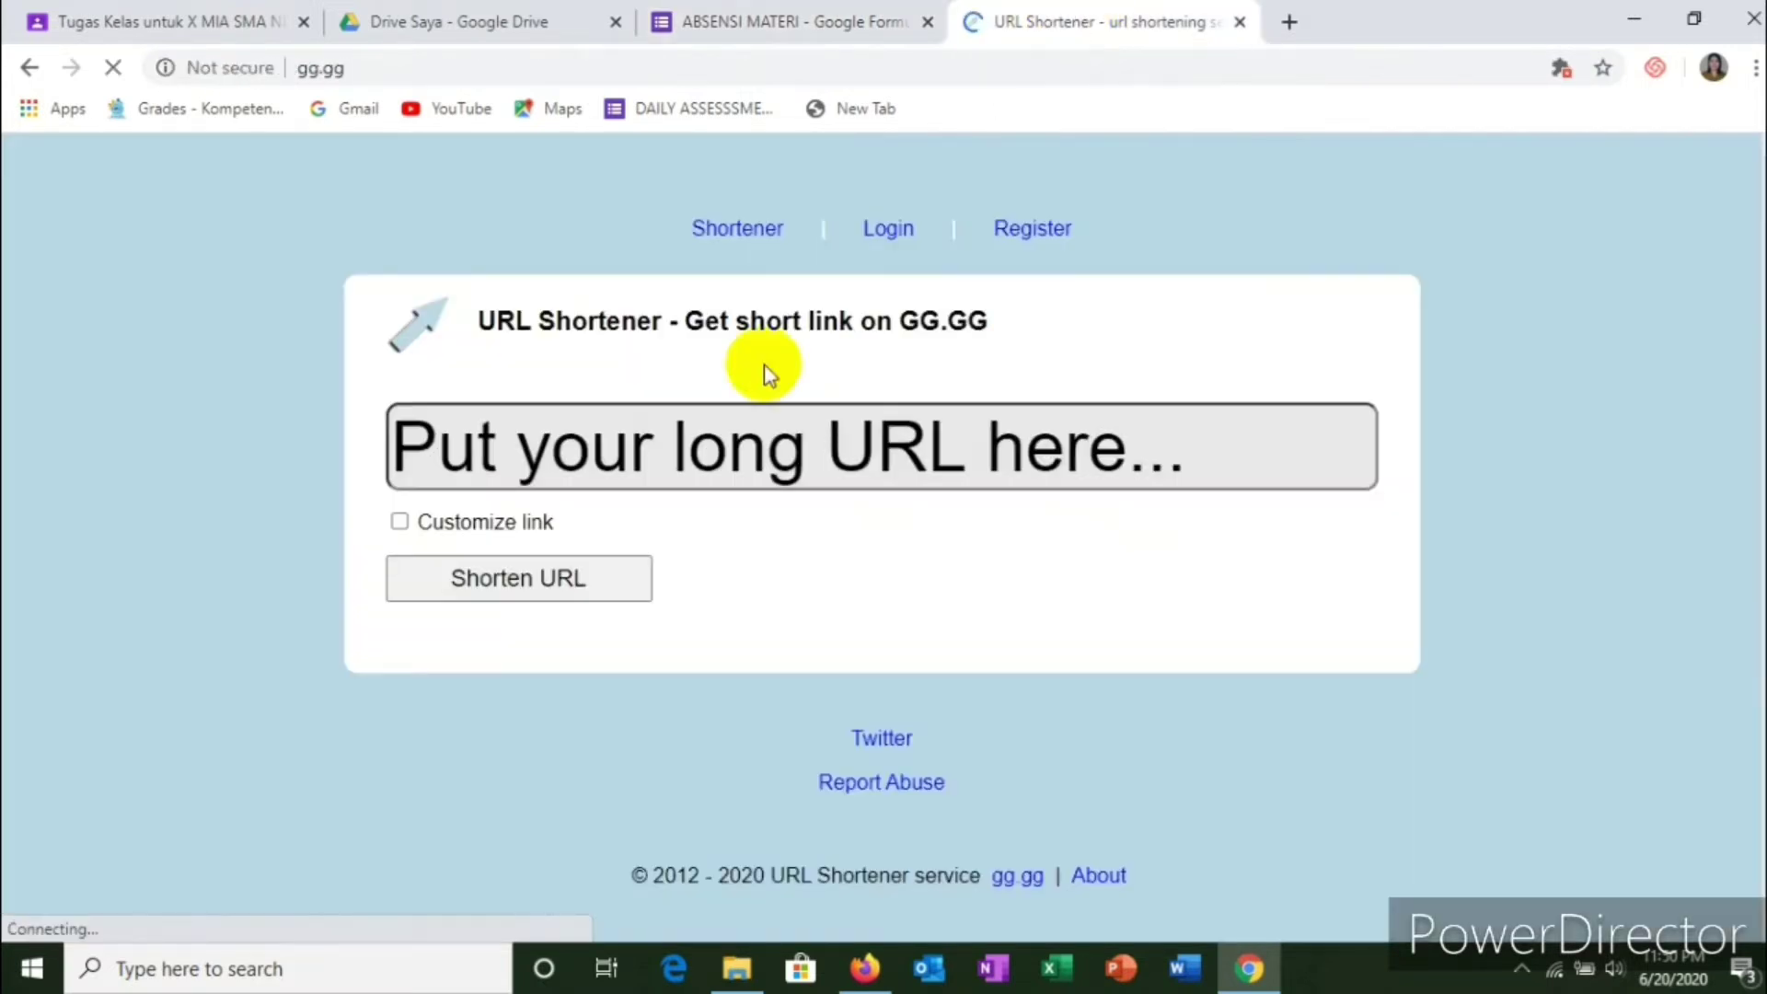
click(700, 434)
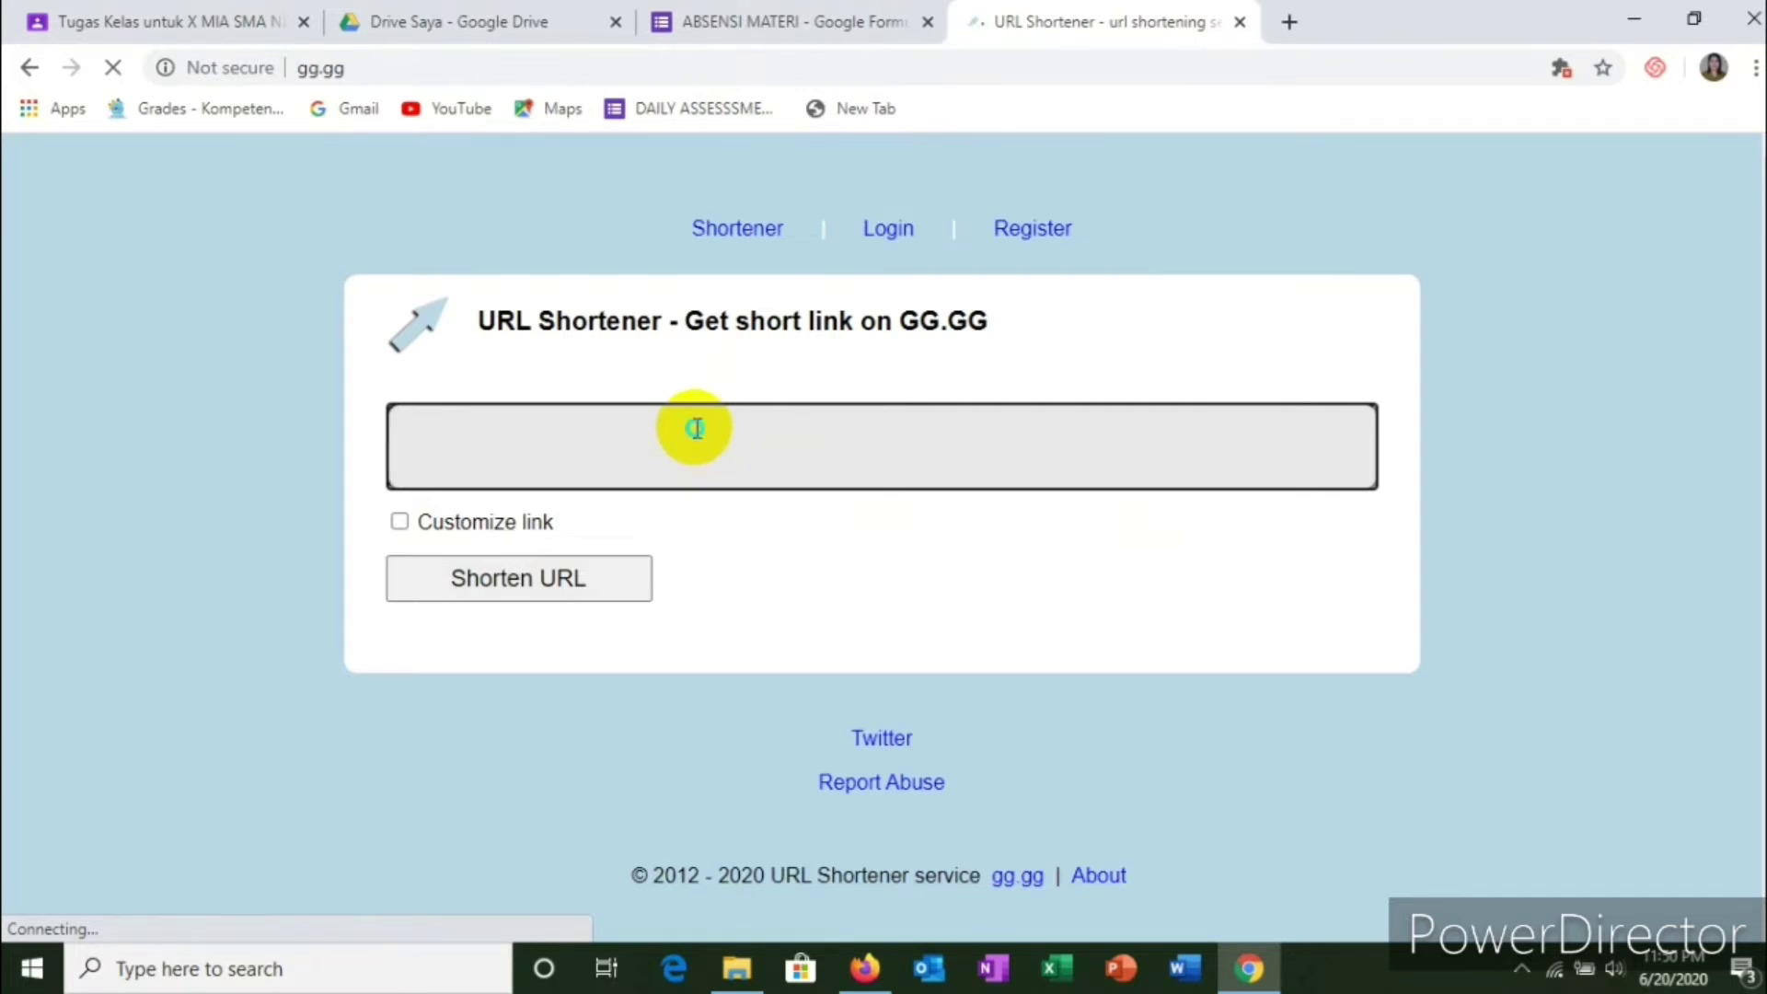
right_click(696, 431)
click(757, 633)
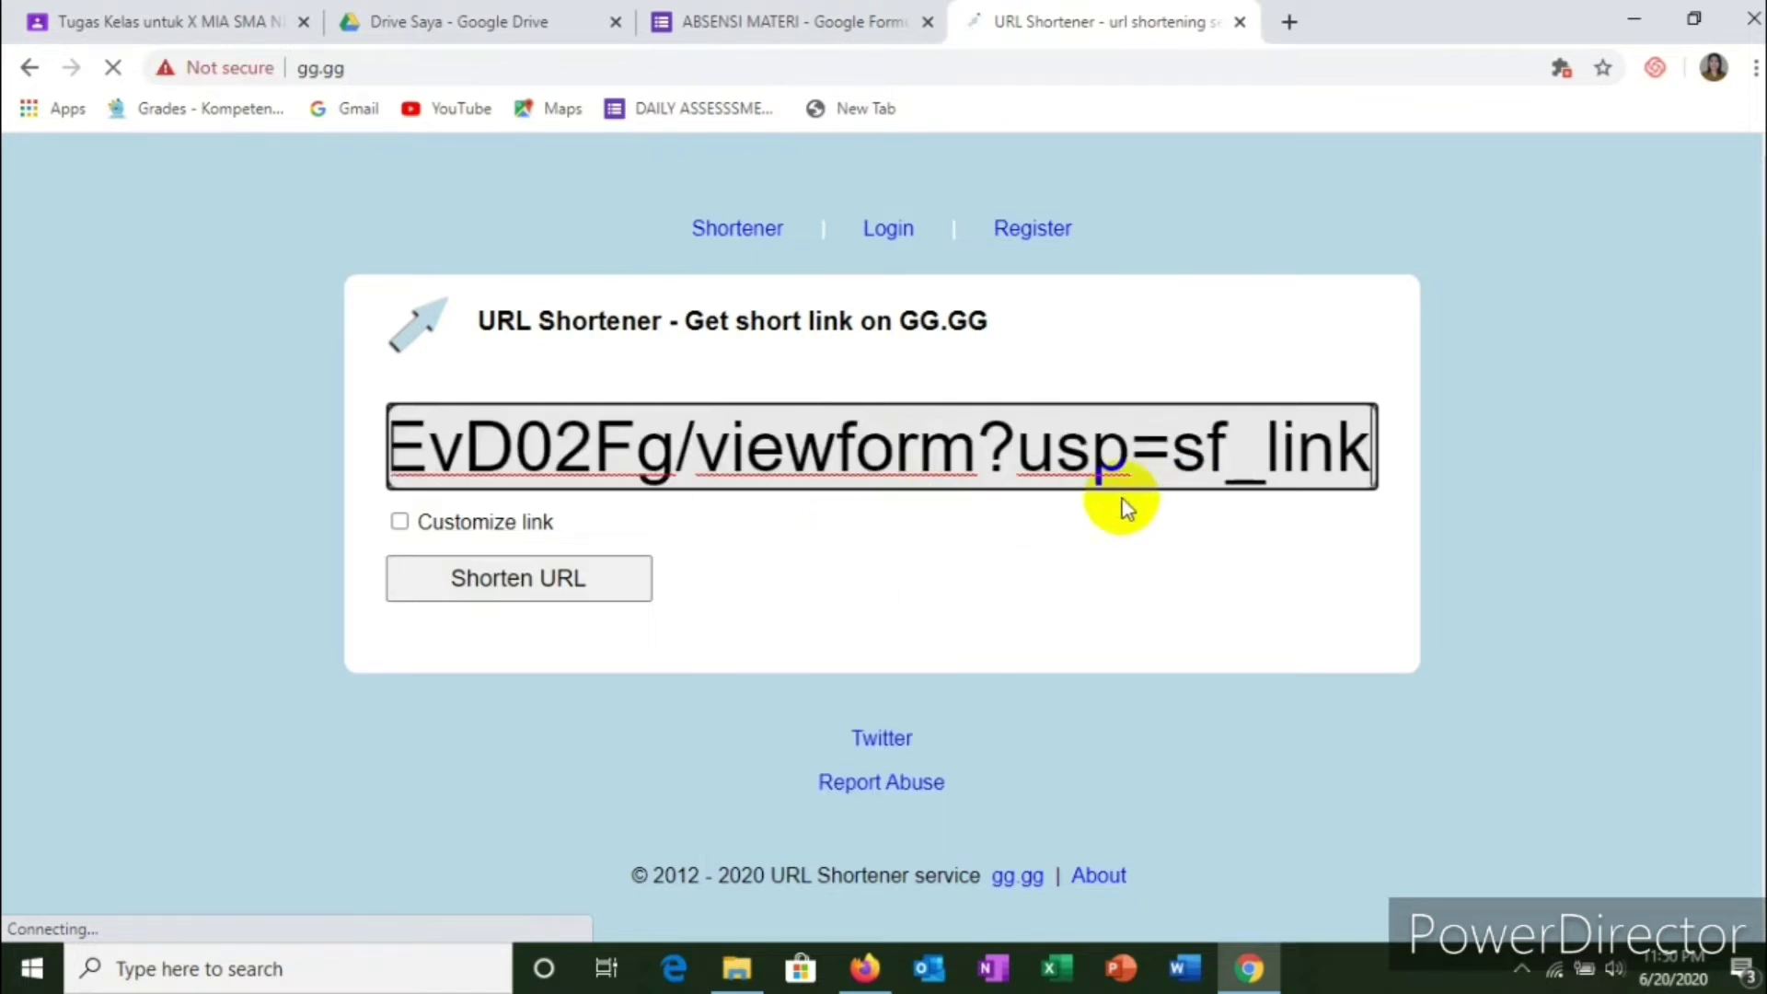
Step: Shorten the form link with the custom name 'absensi-materi'
click(402, 524)
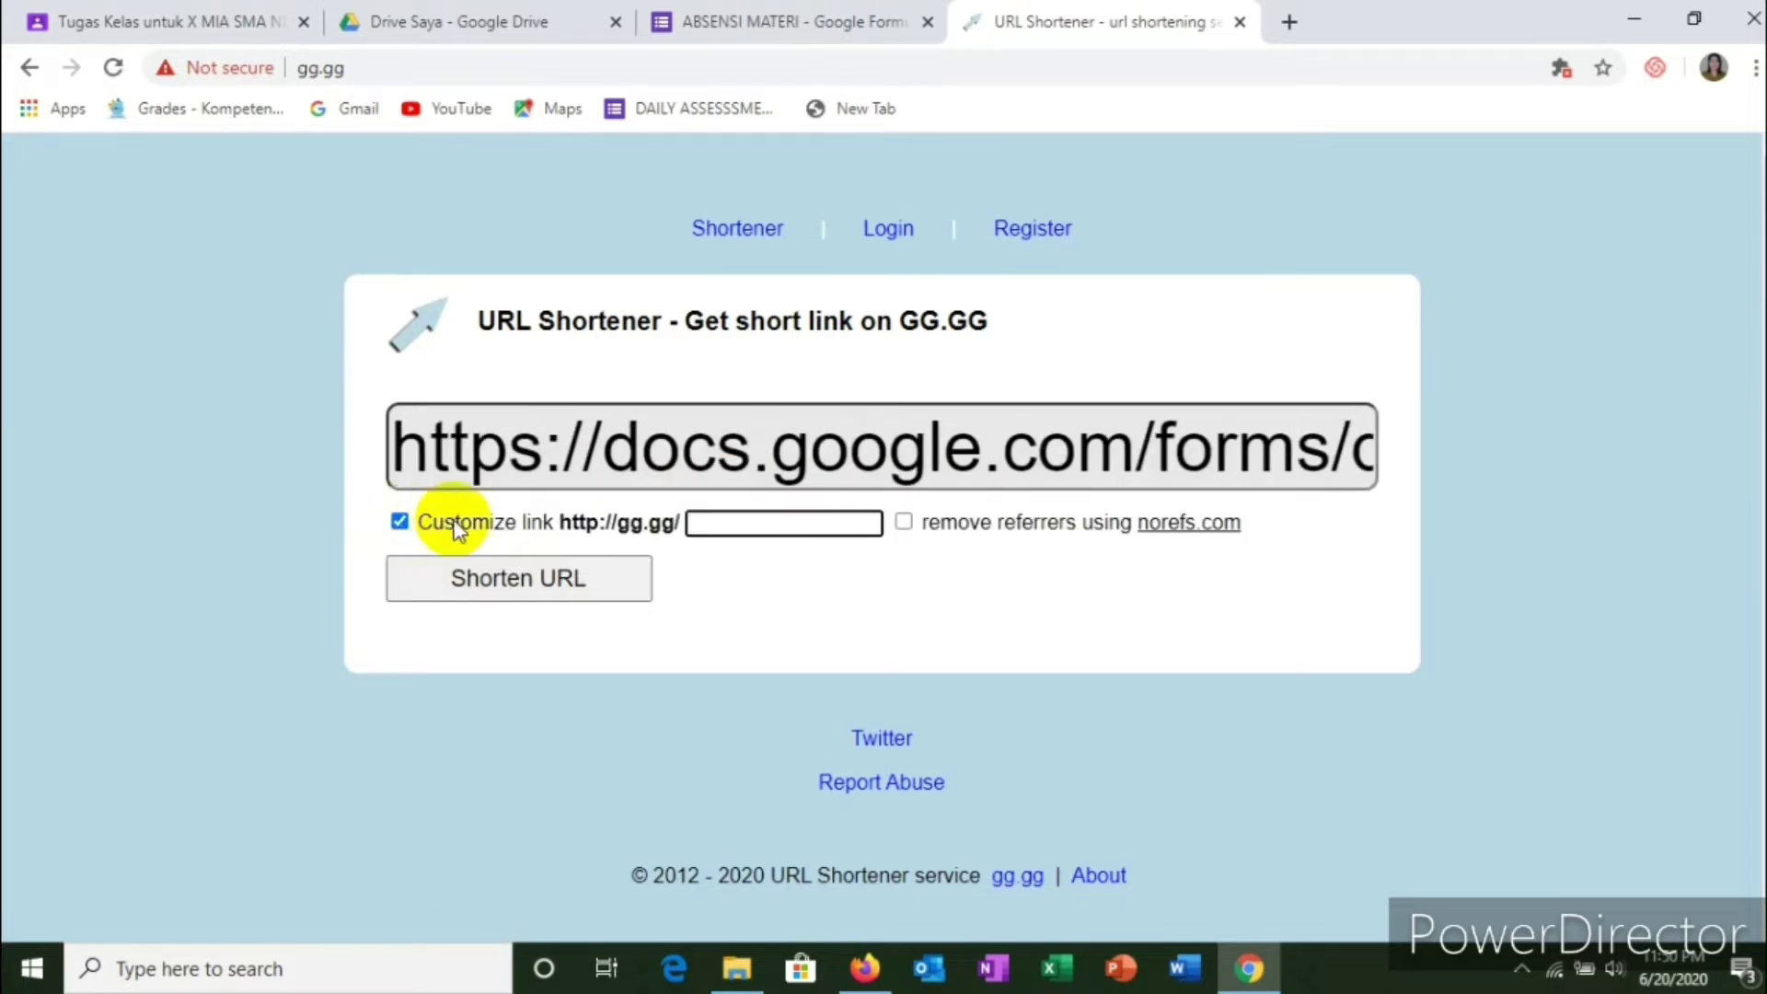
click(760, 523)
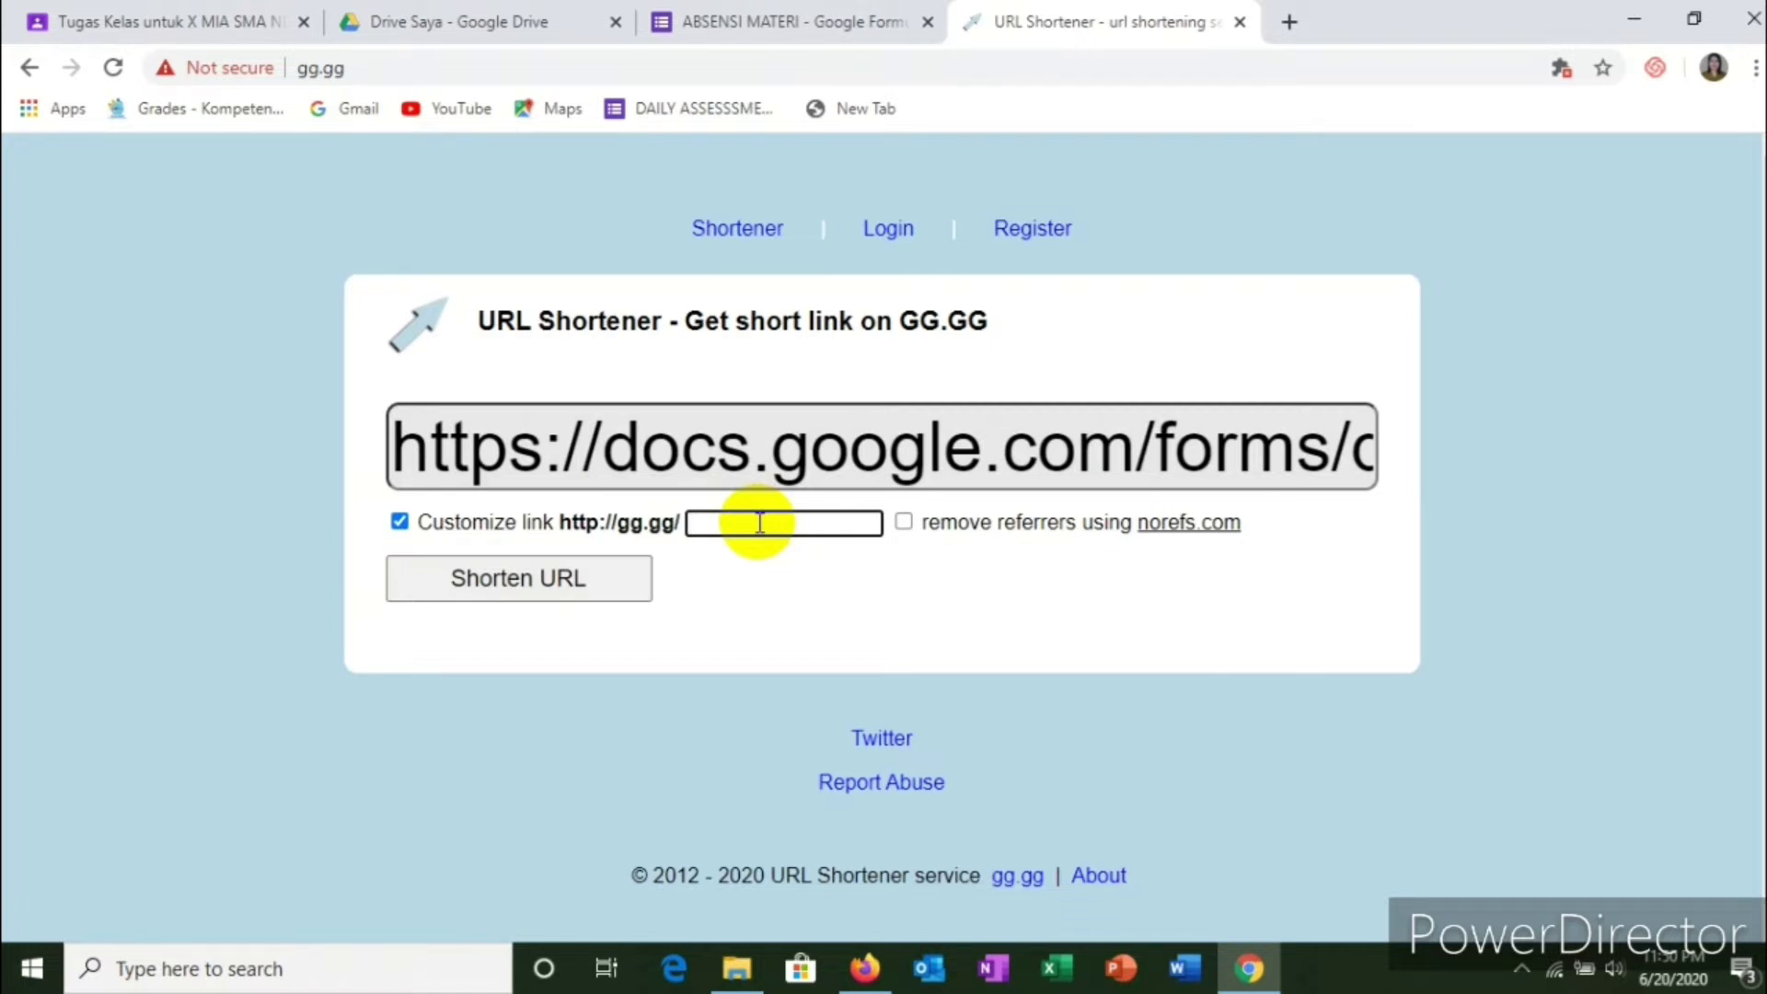
text(ab)
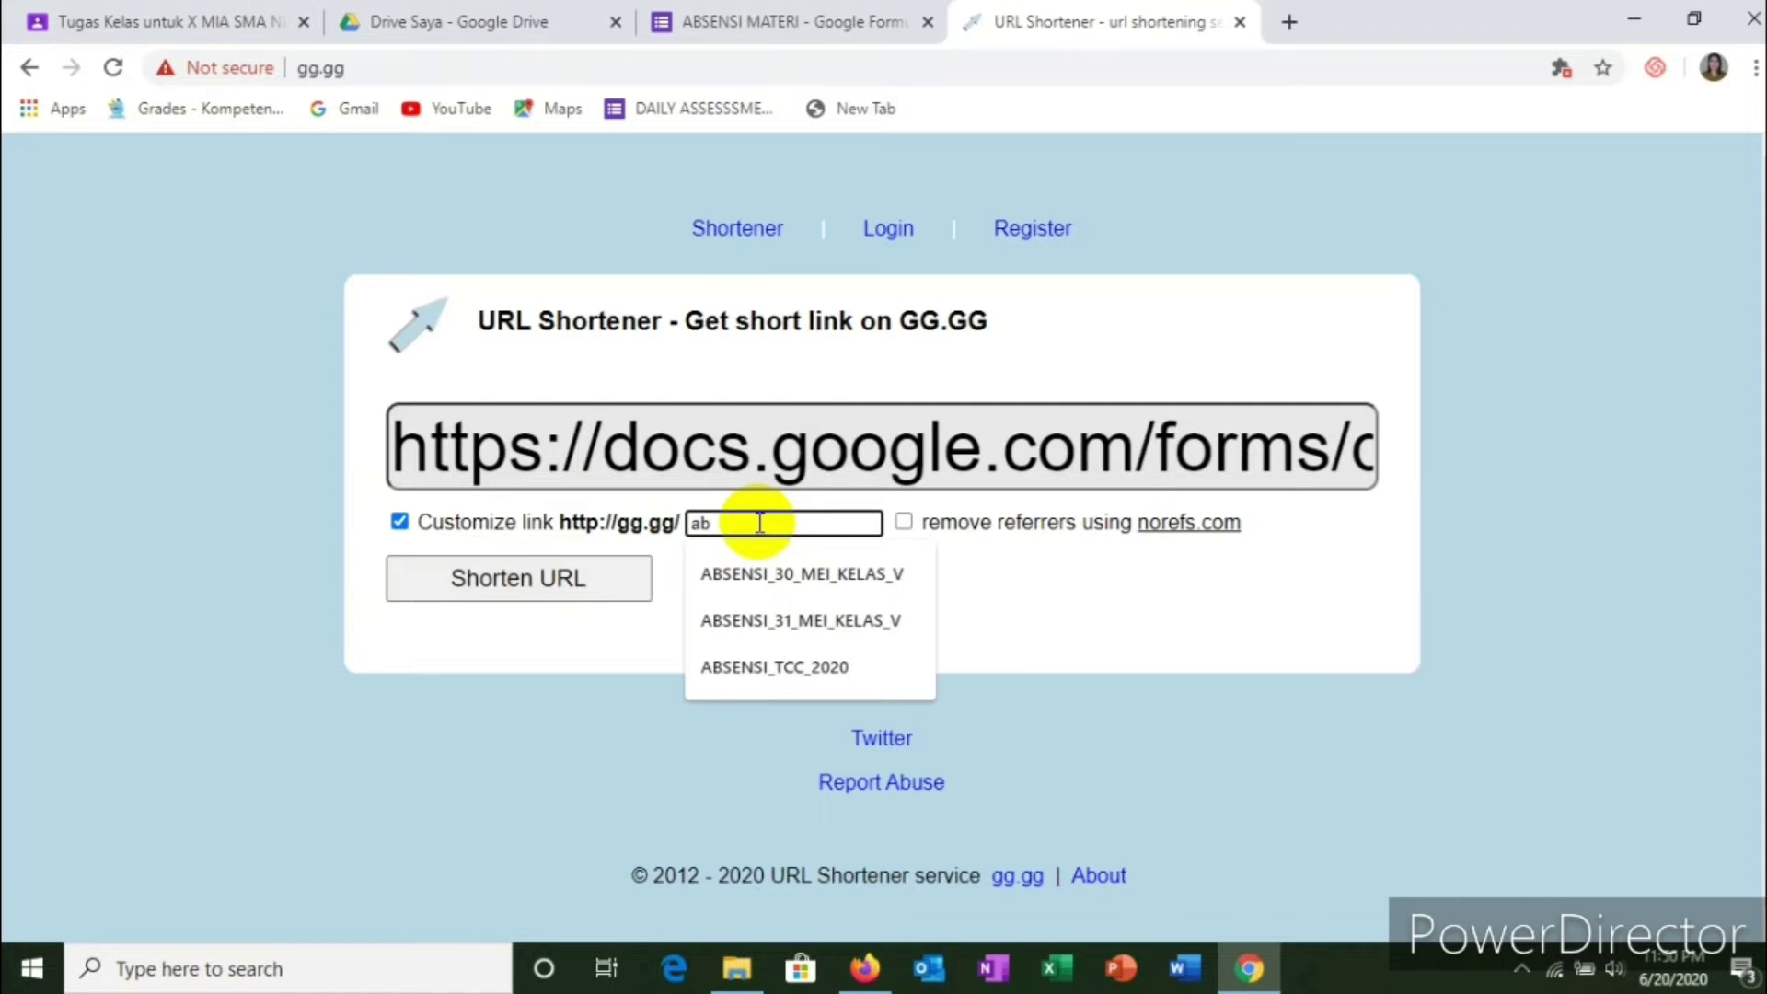
text(sensi)
text(-)
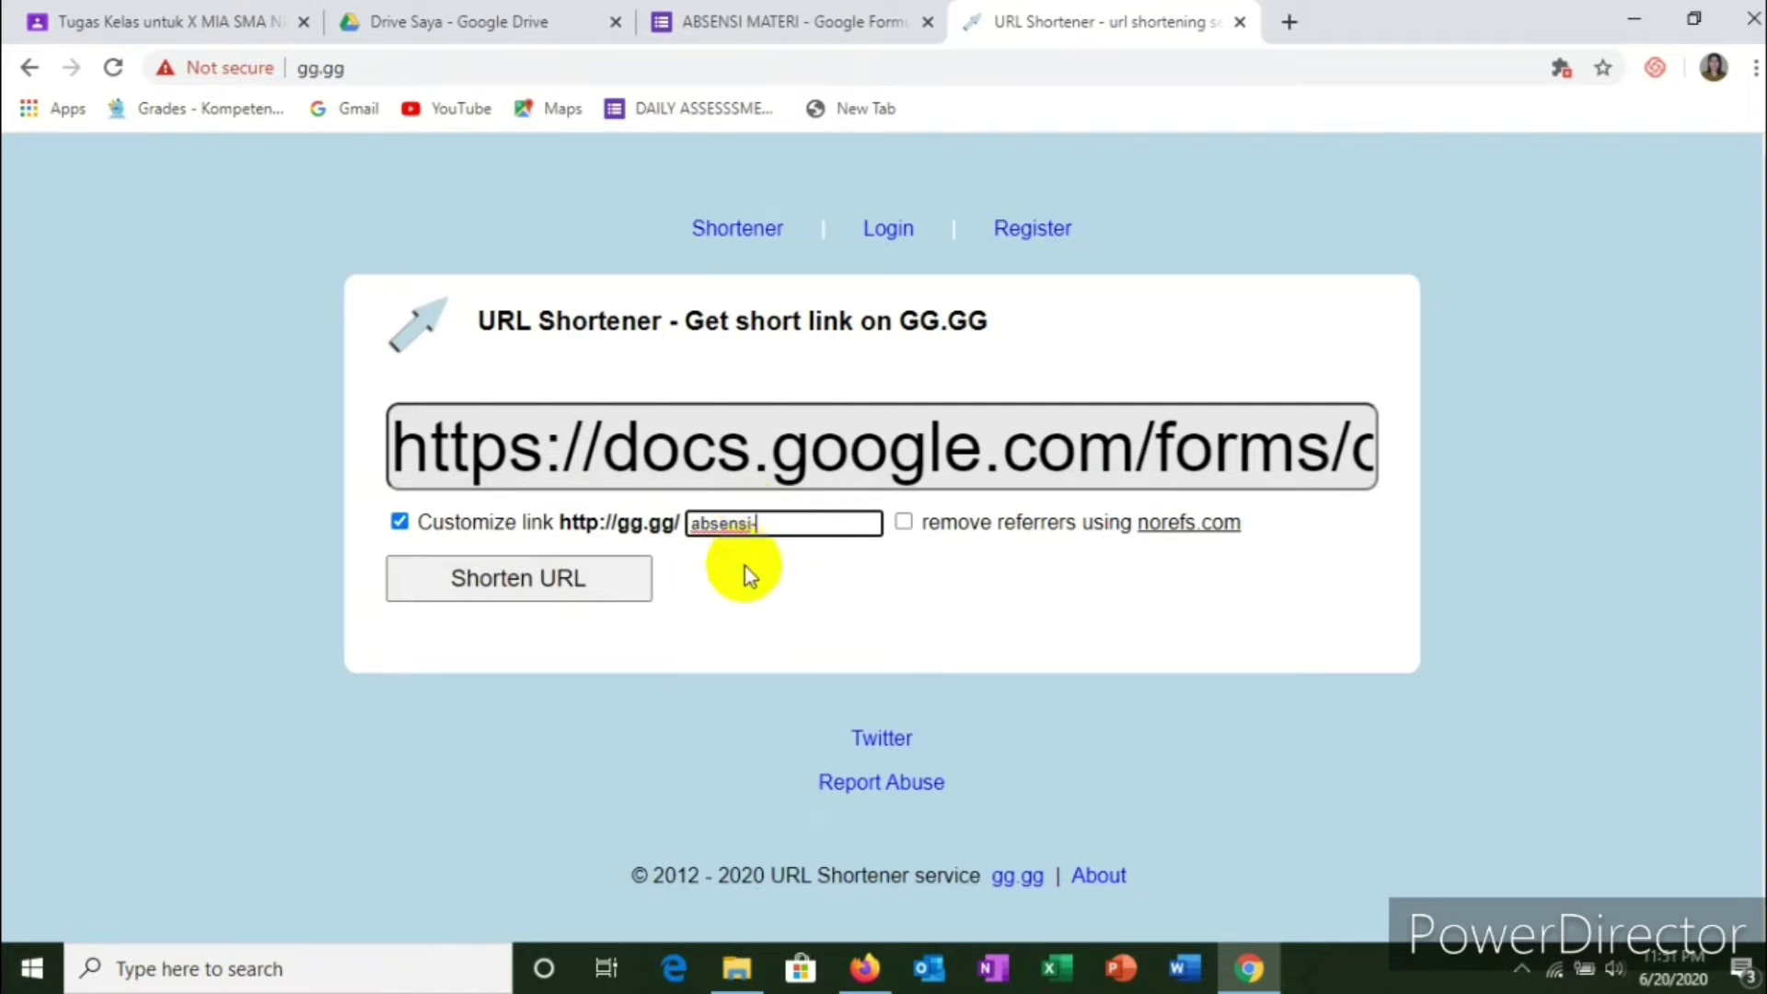
text(materi)
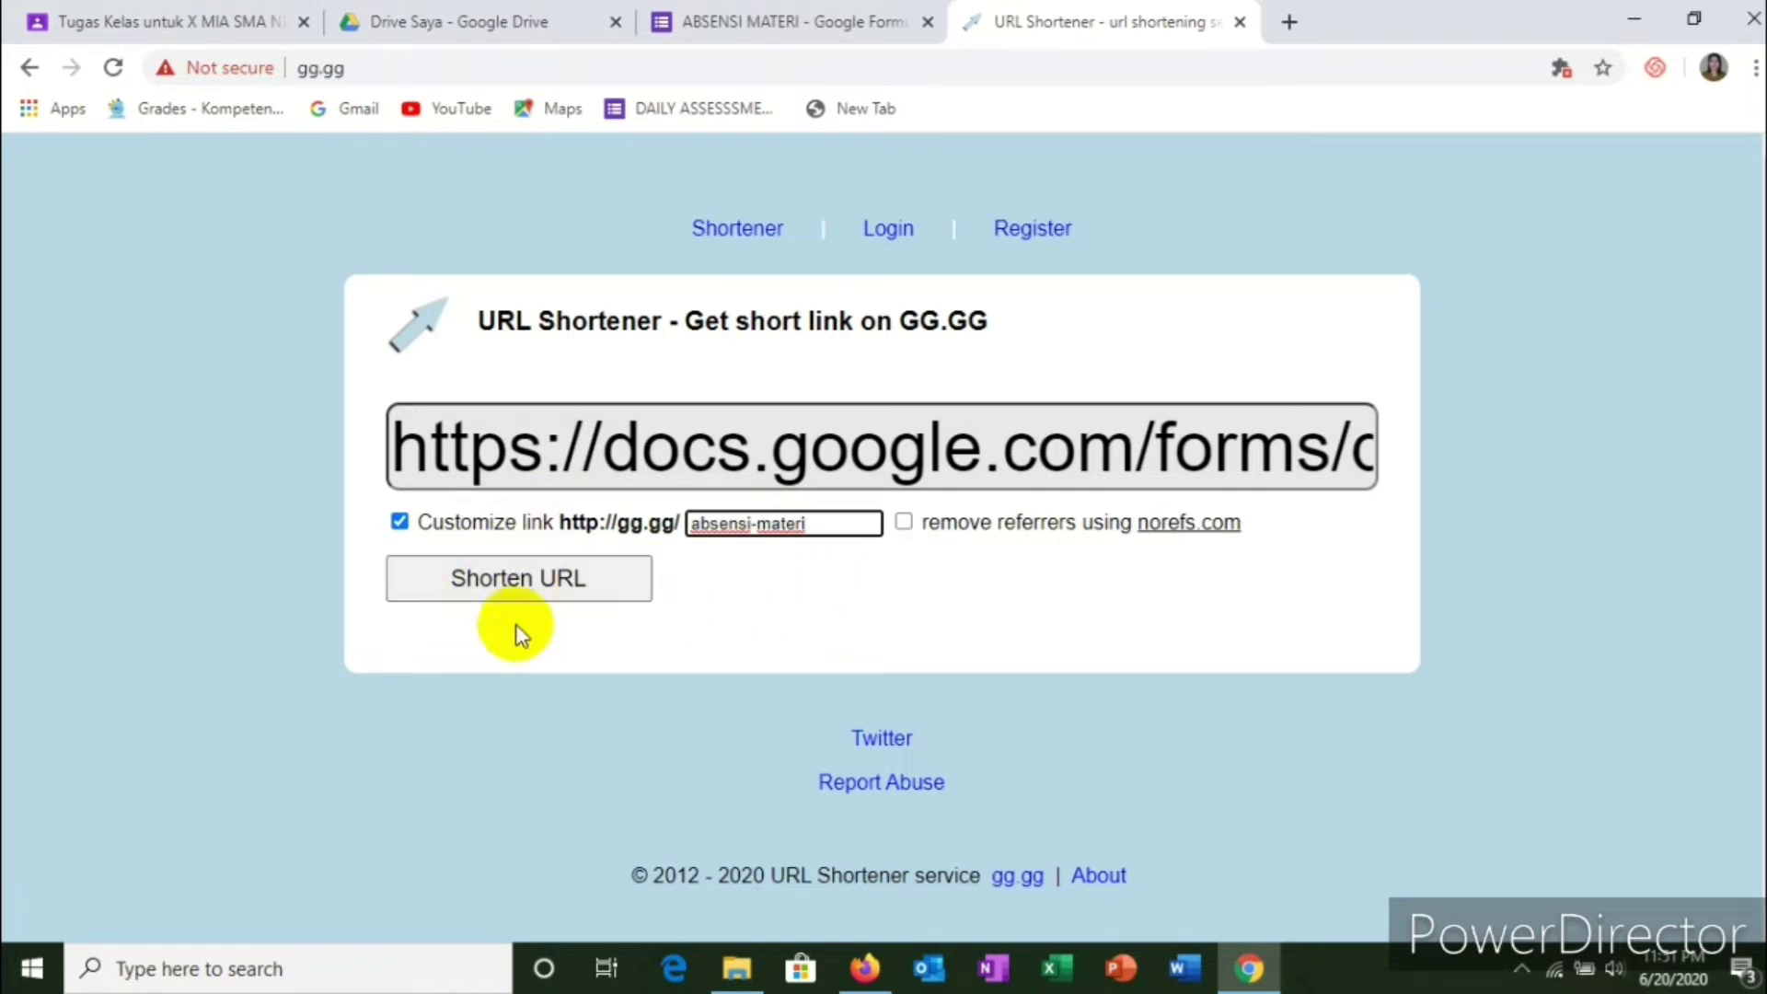
click(521, 578)
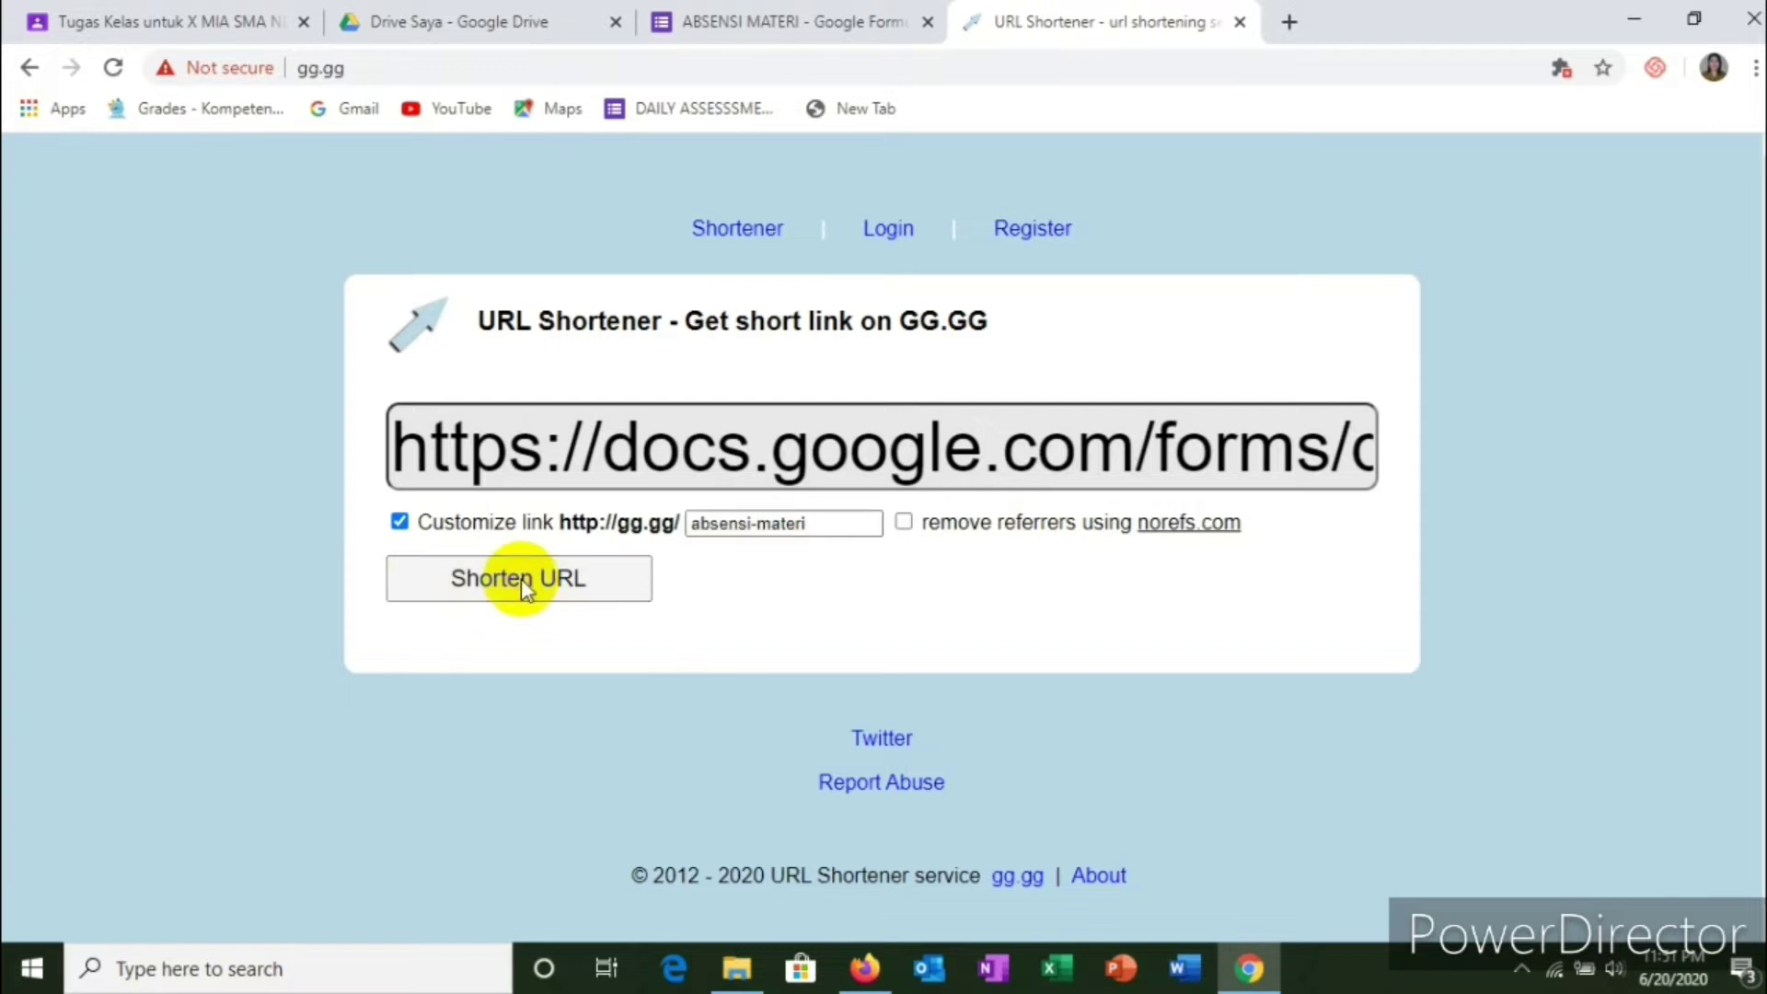
scroll(828, 662, down, 3)
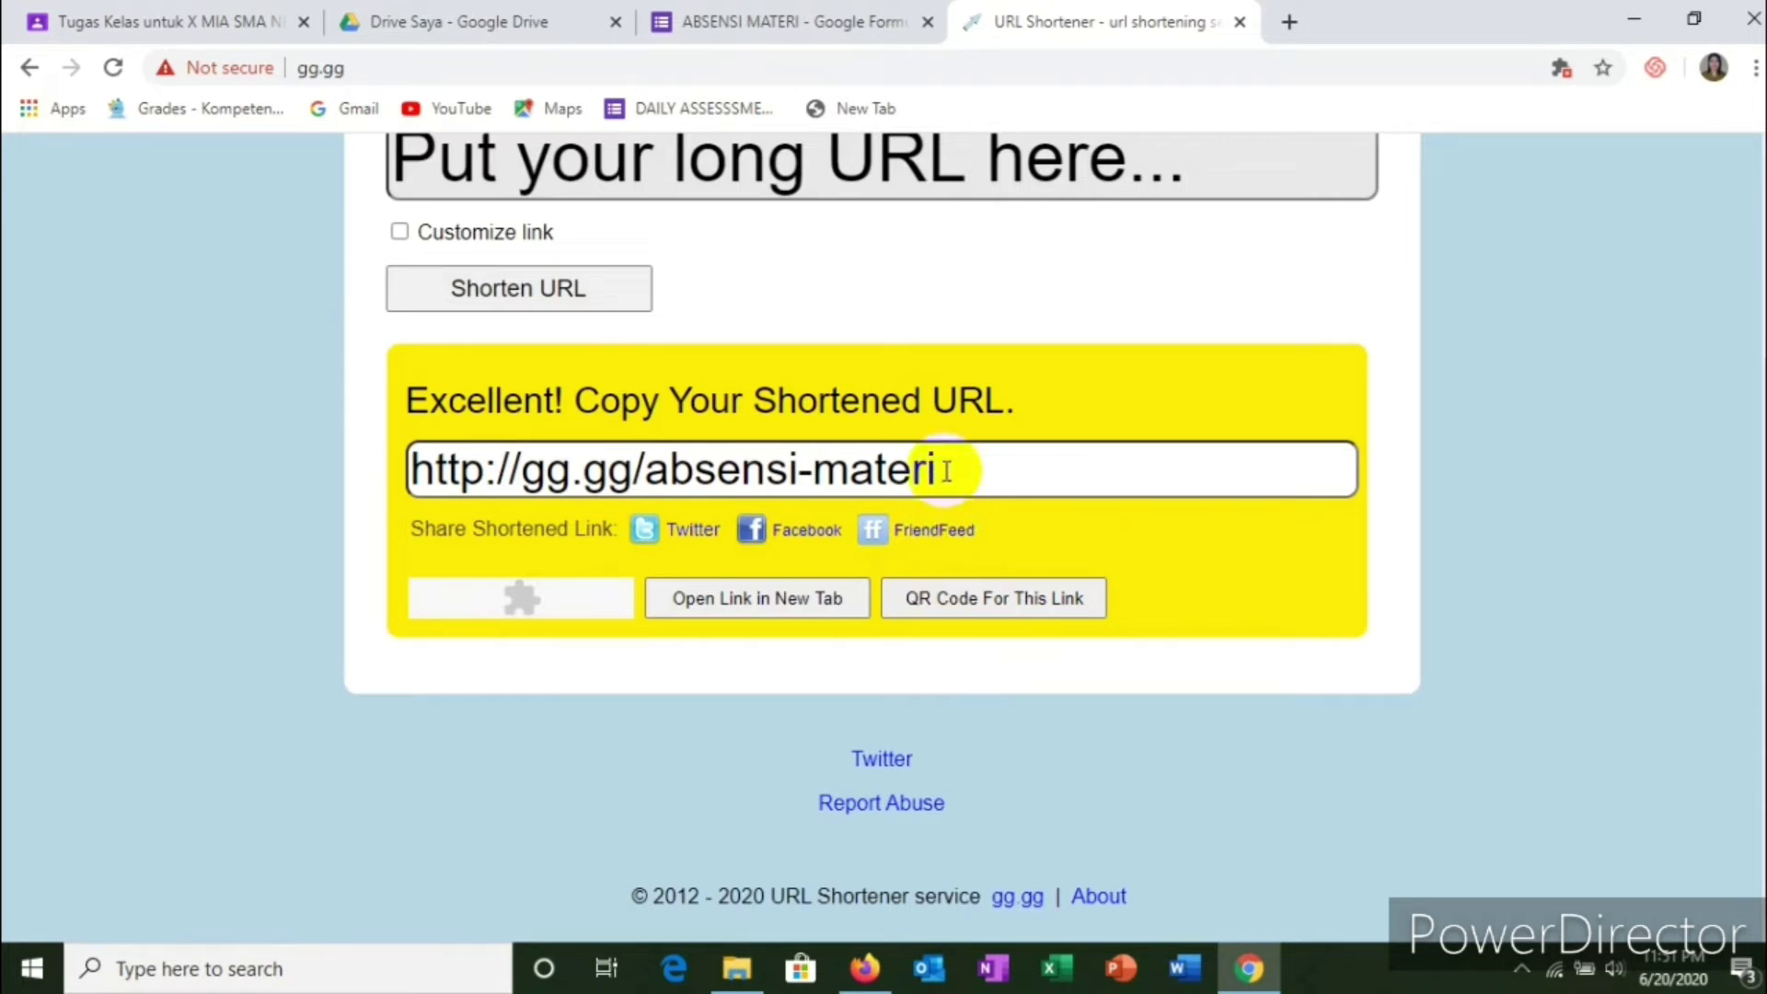
drag(964, 473, 377, 495)
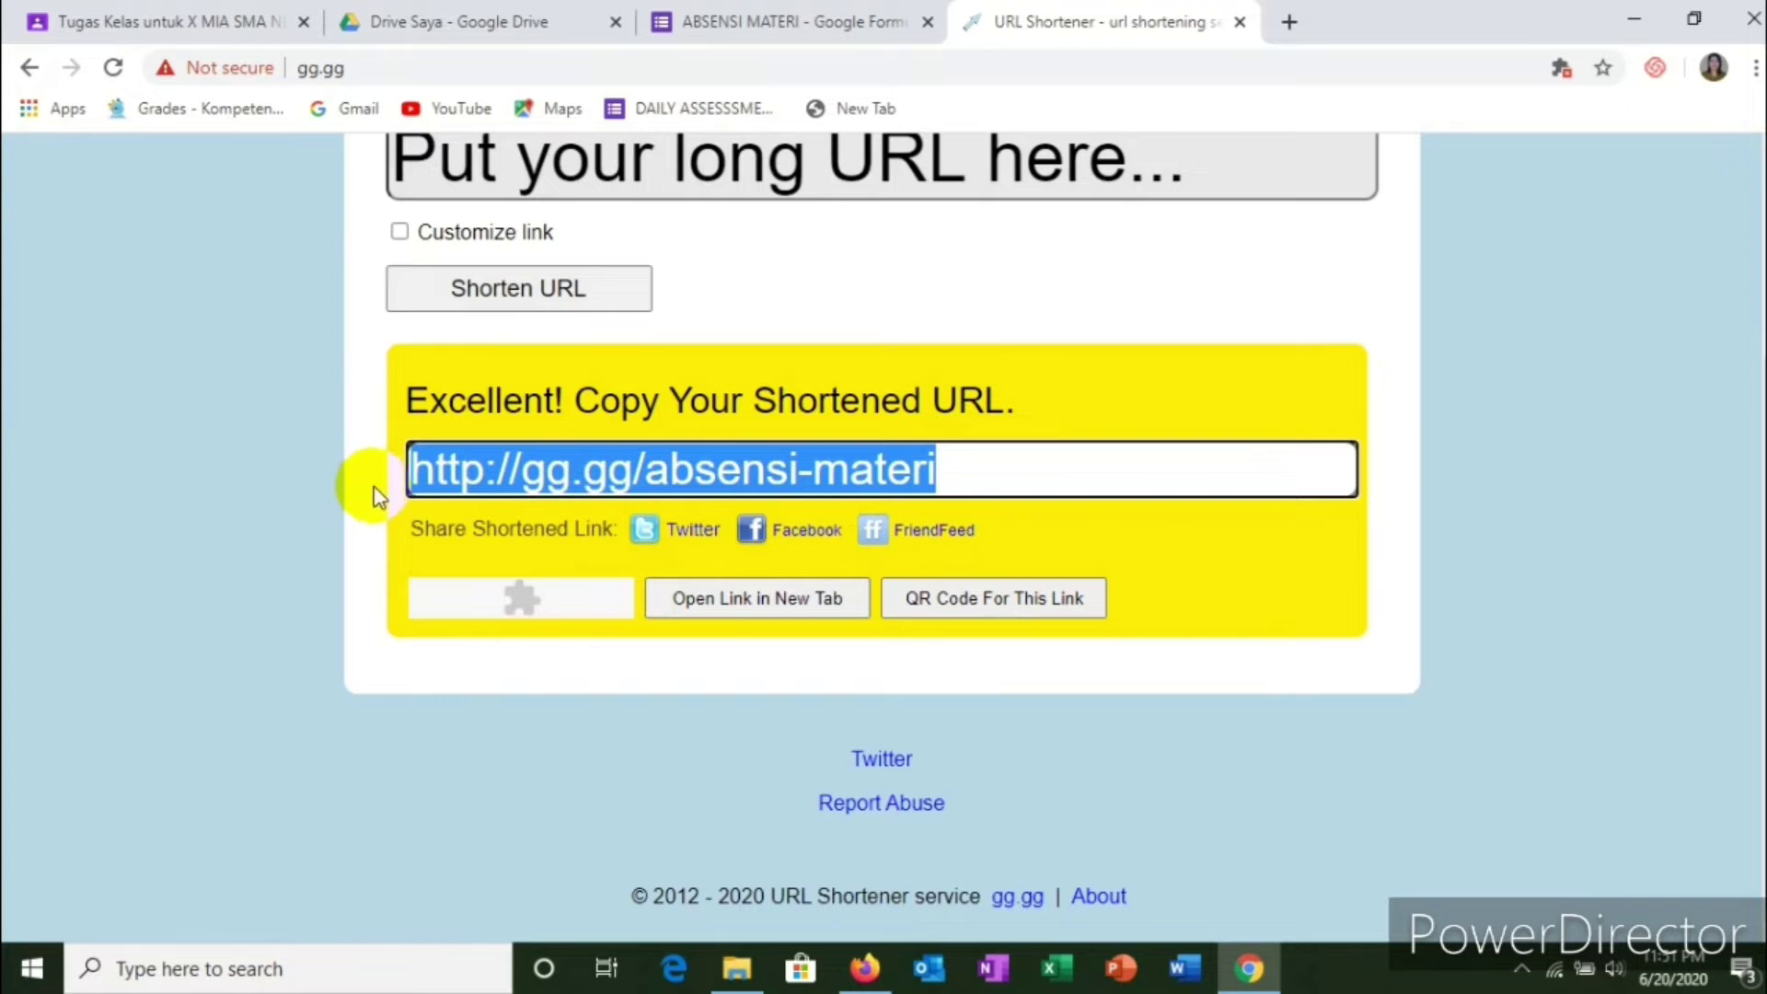
right_click(615, 473)
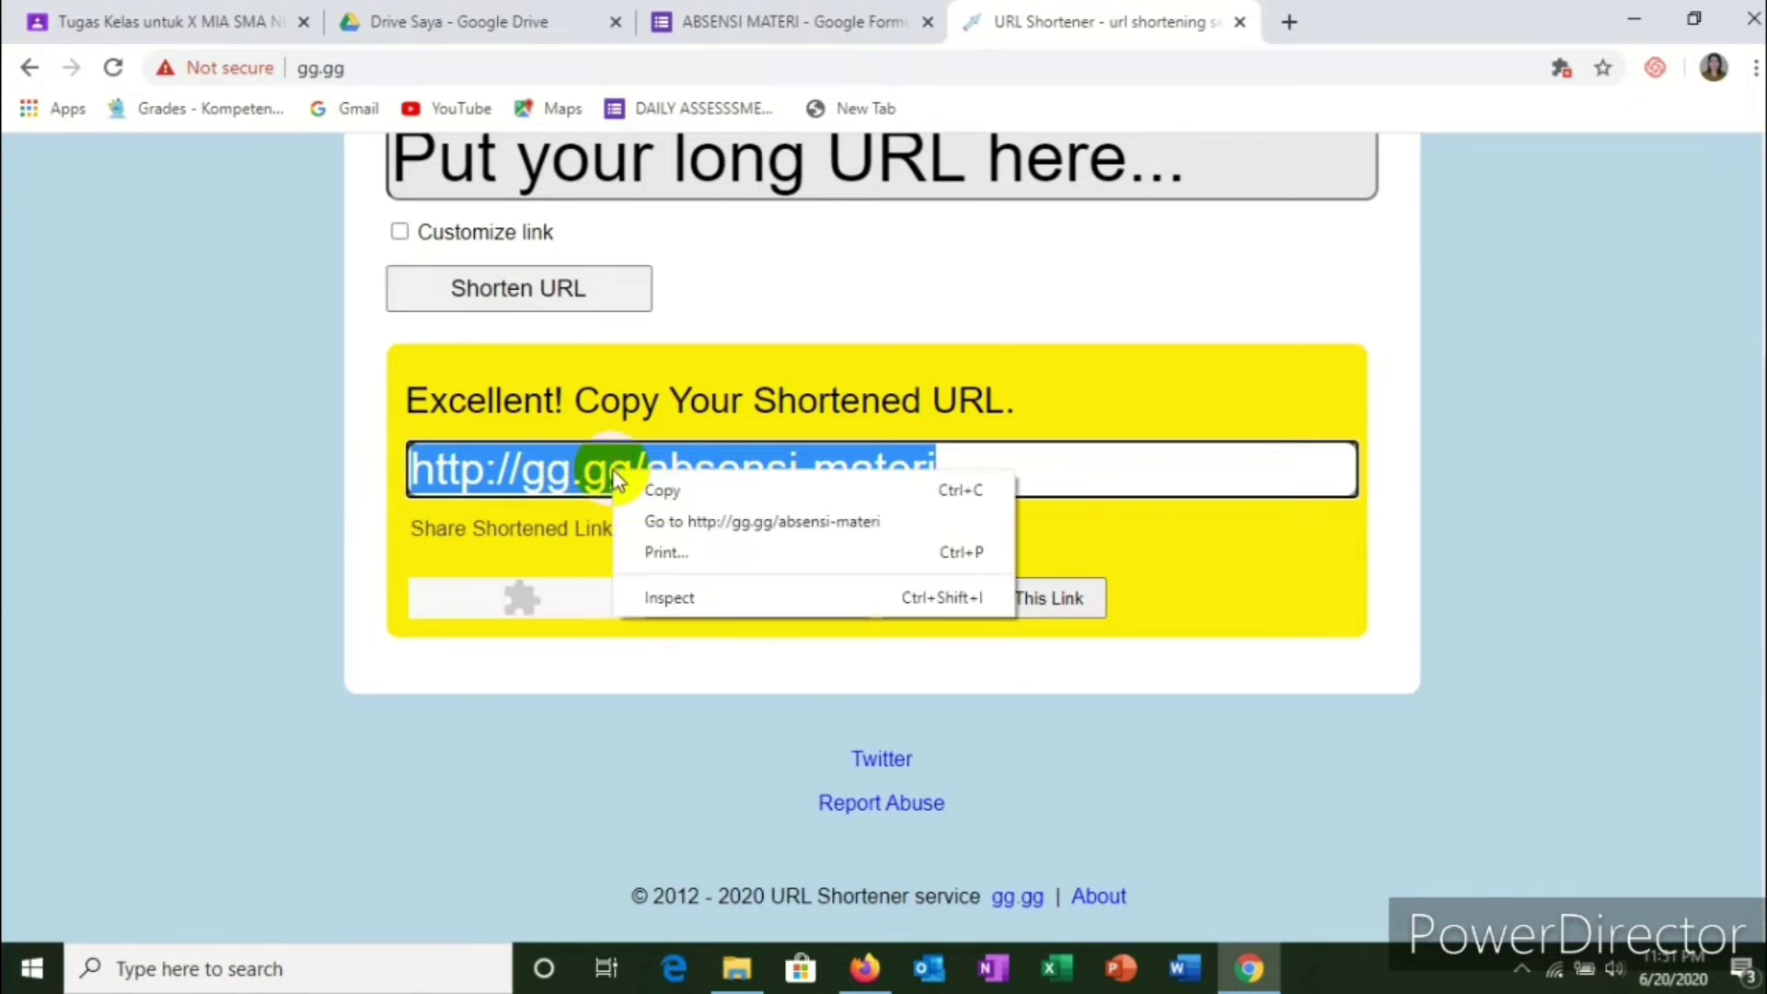
click(661, 490)
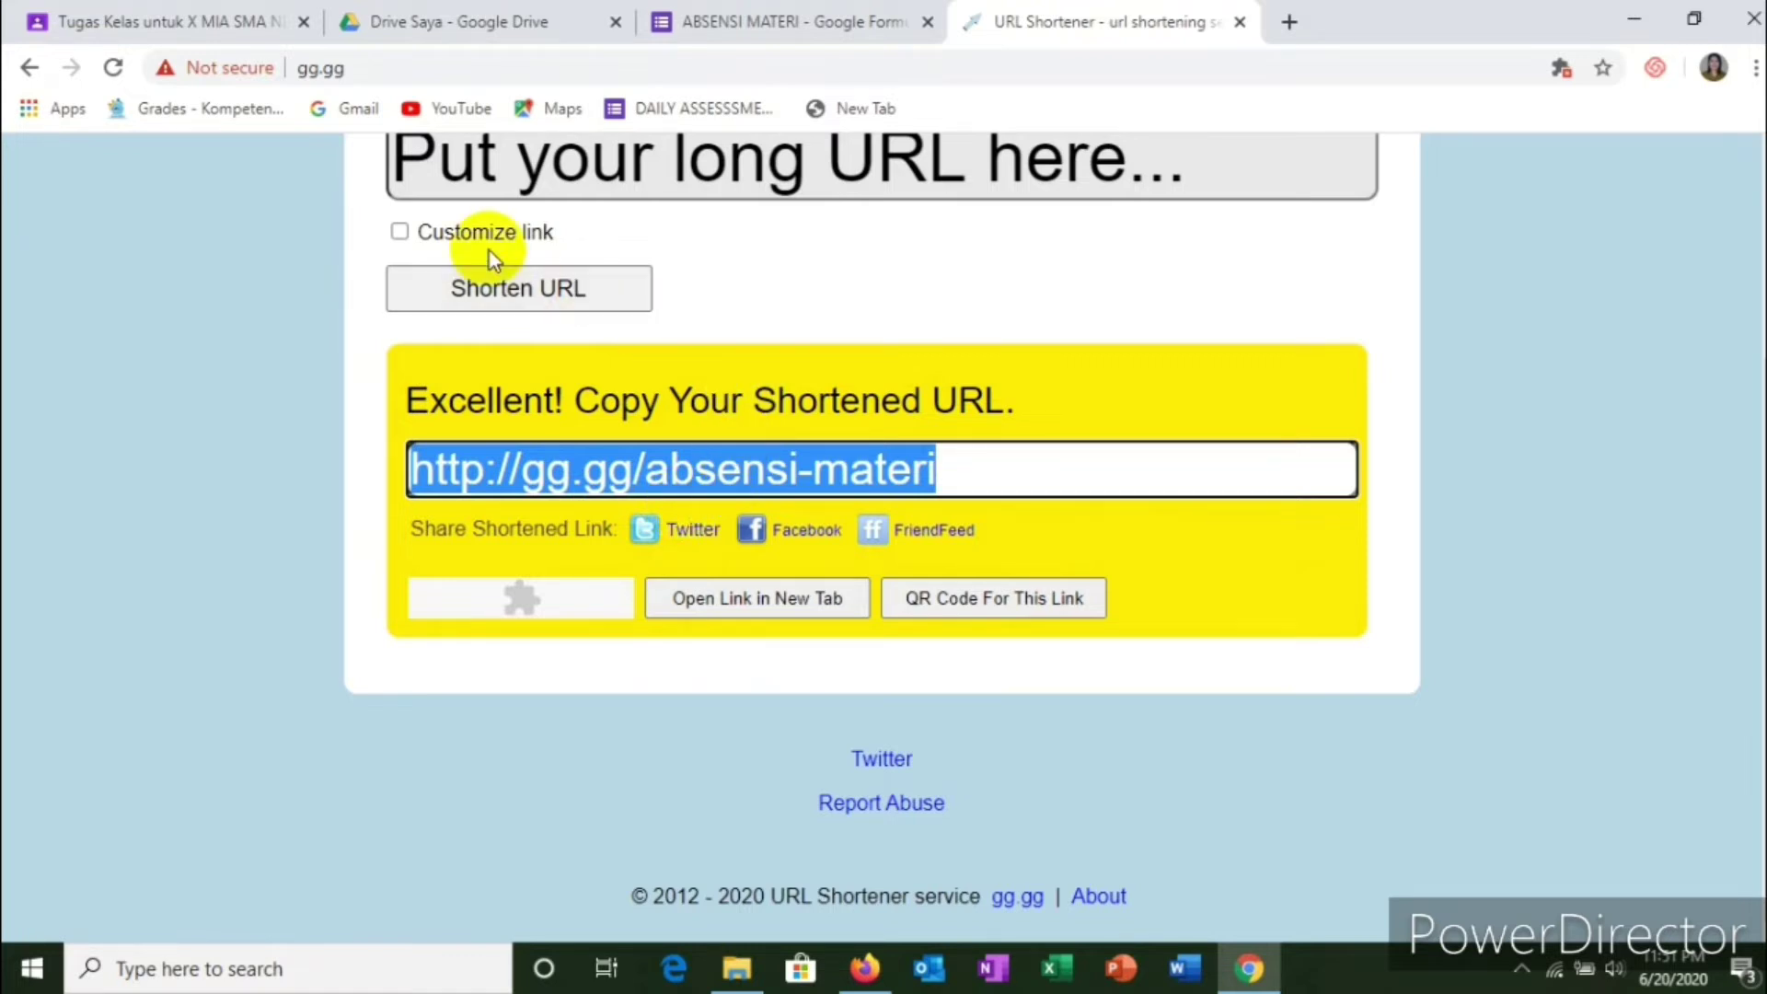
click(197, 20)
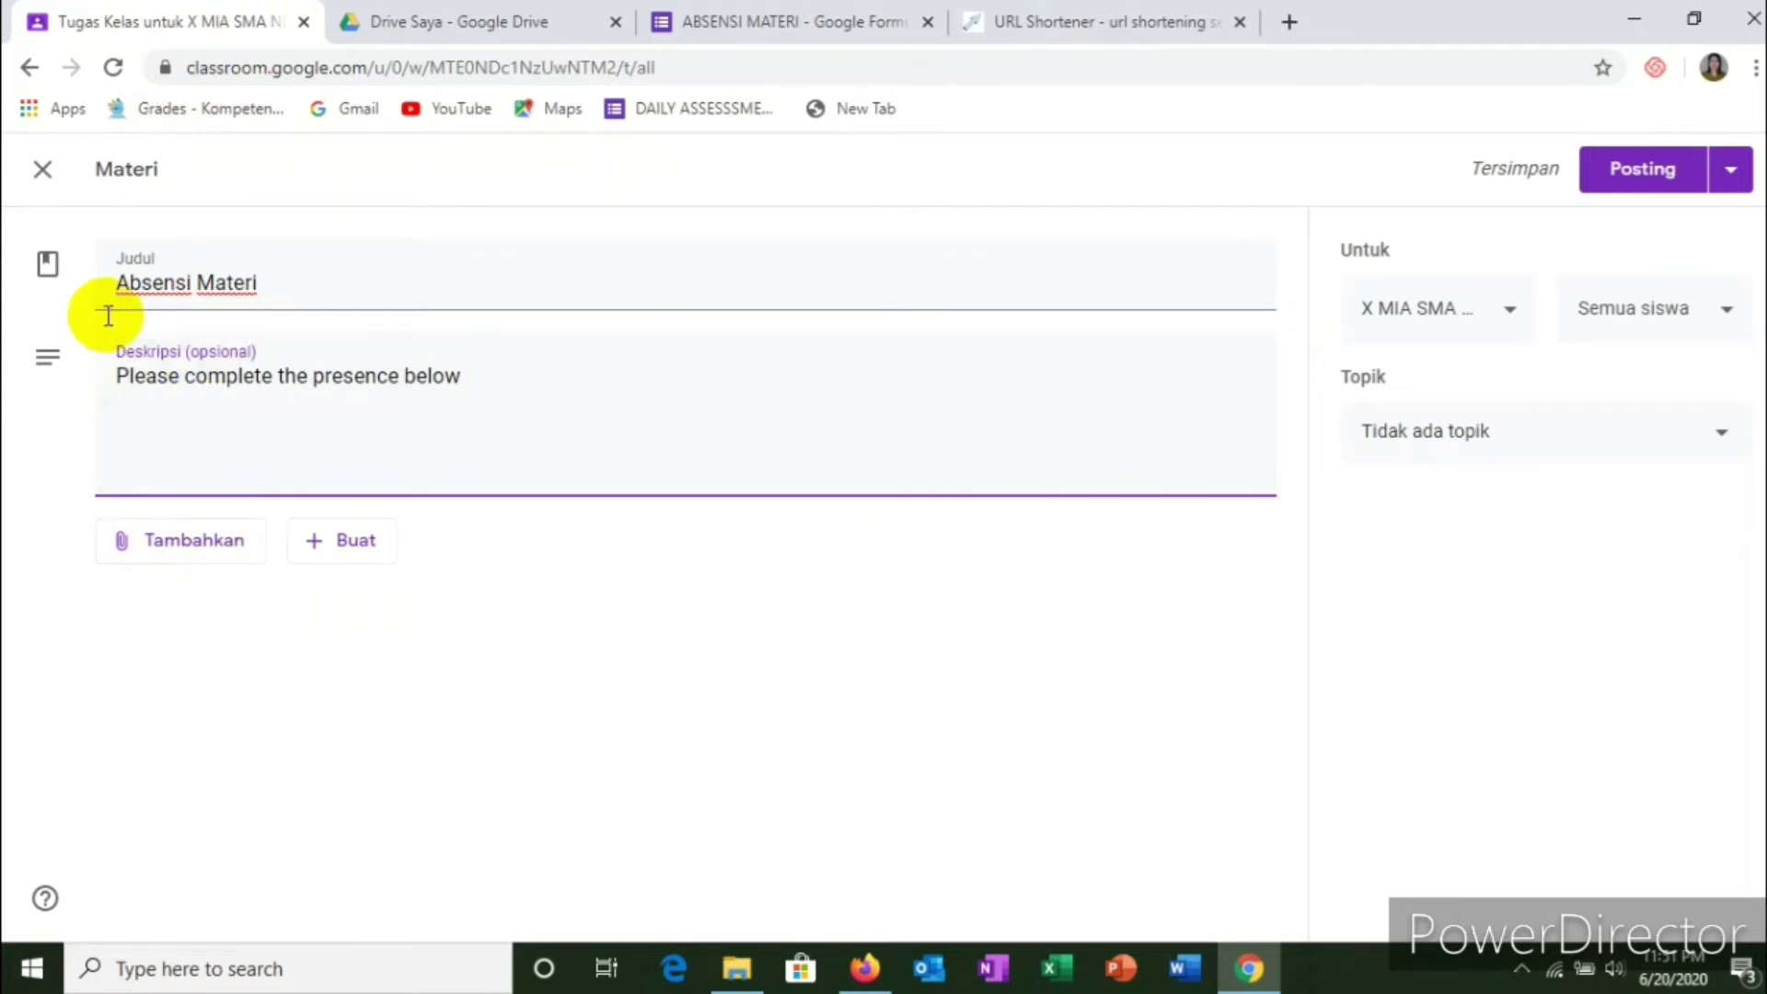
click(193, 550)
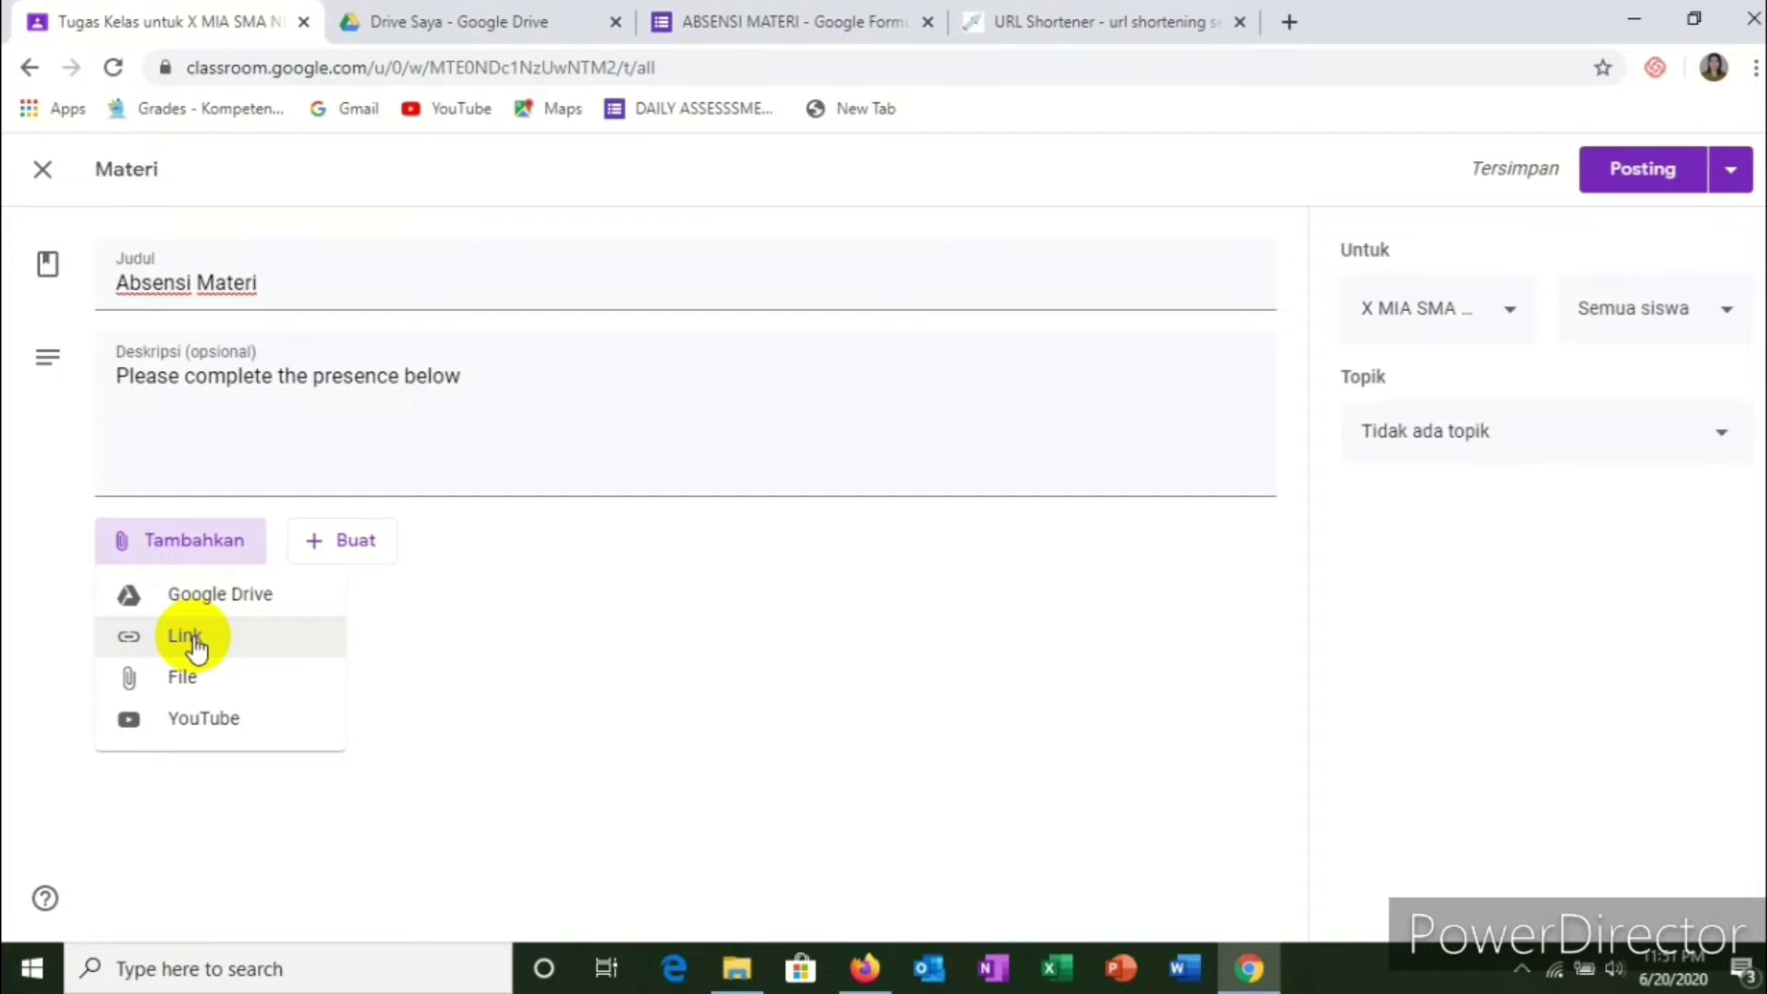
click(193, 640)
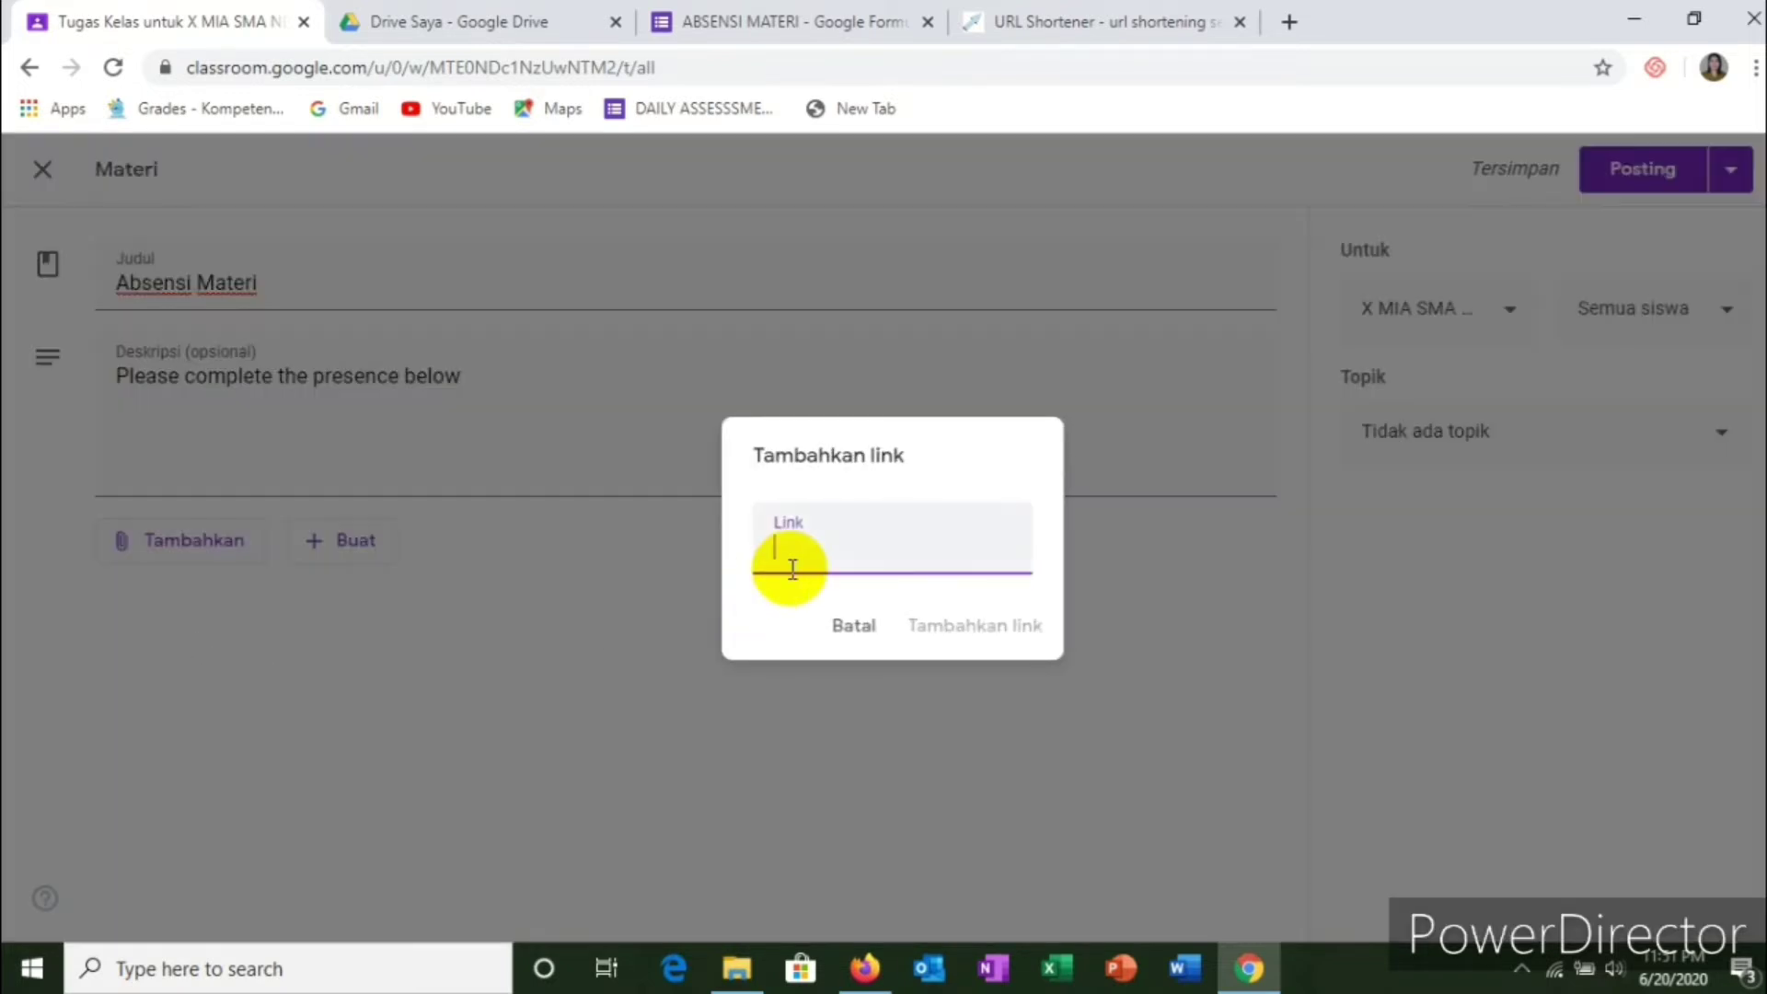
right_click(792, 564)
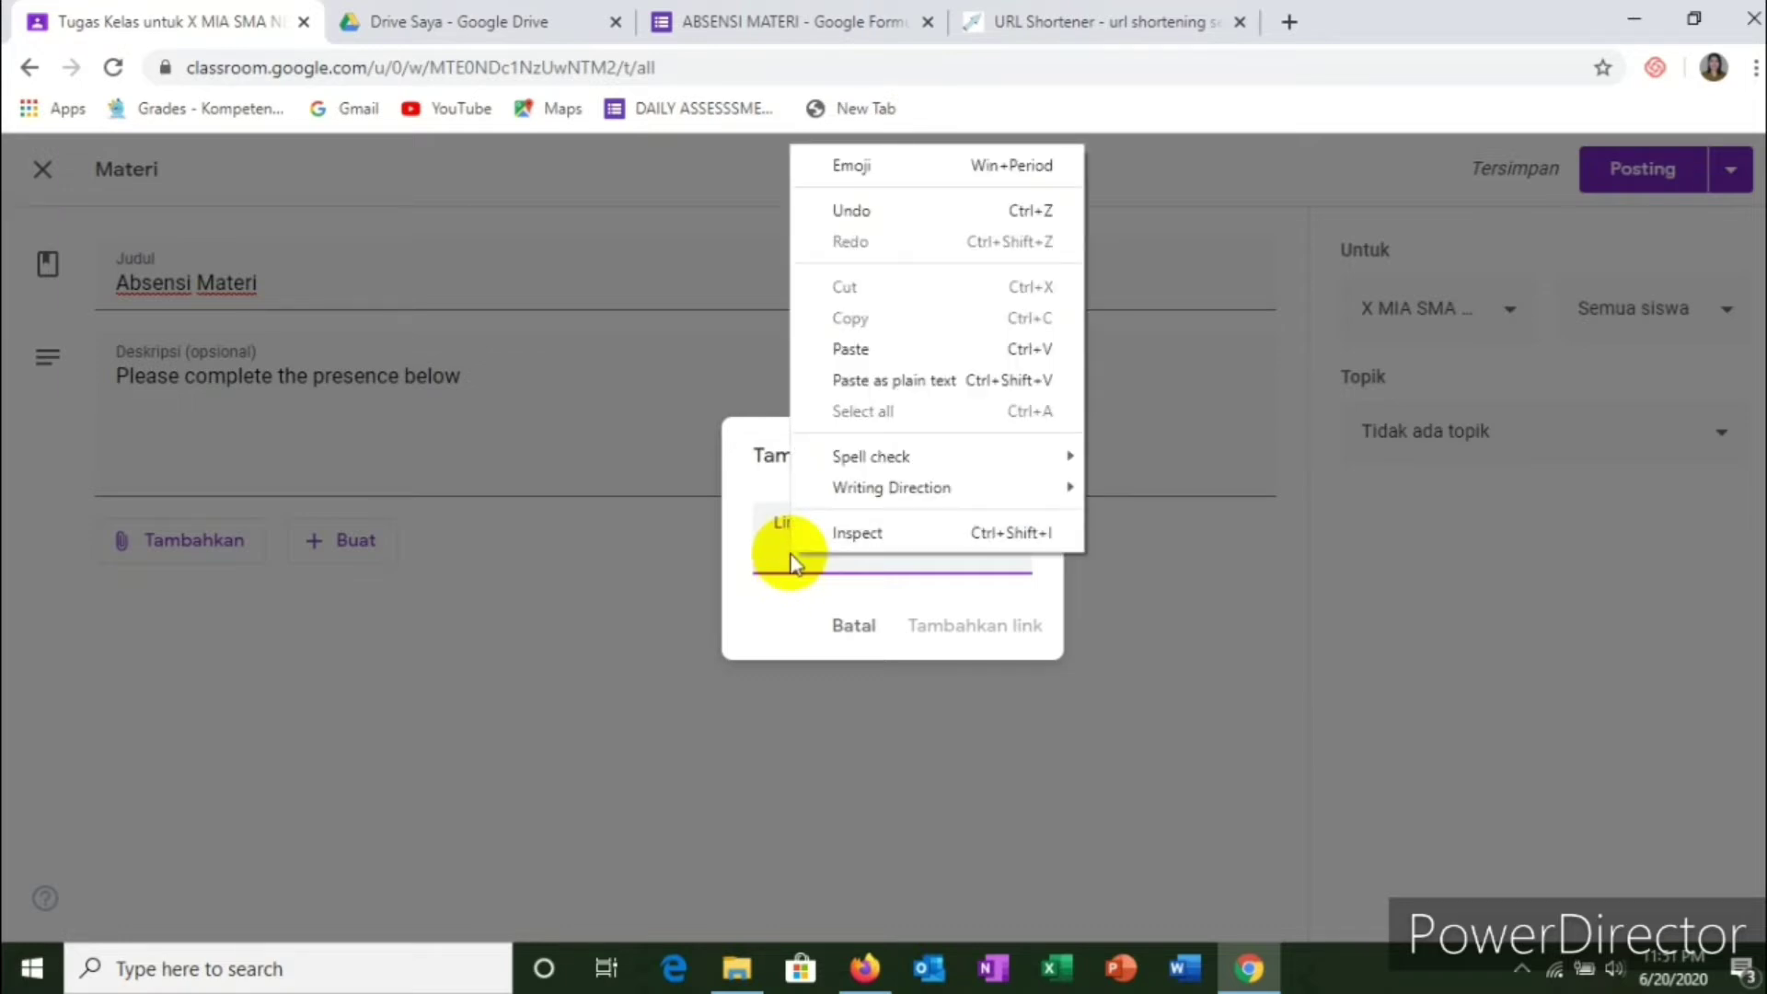
click(851, 350)
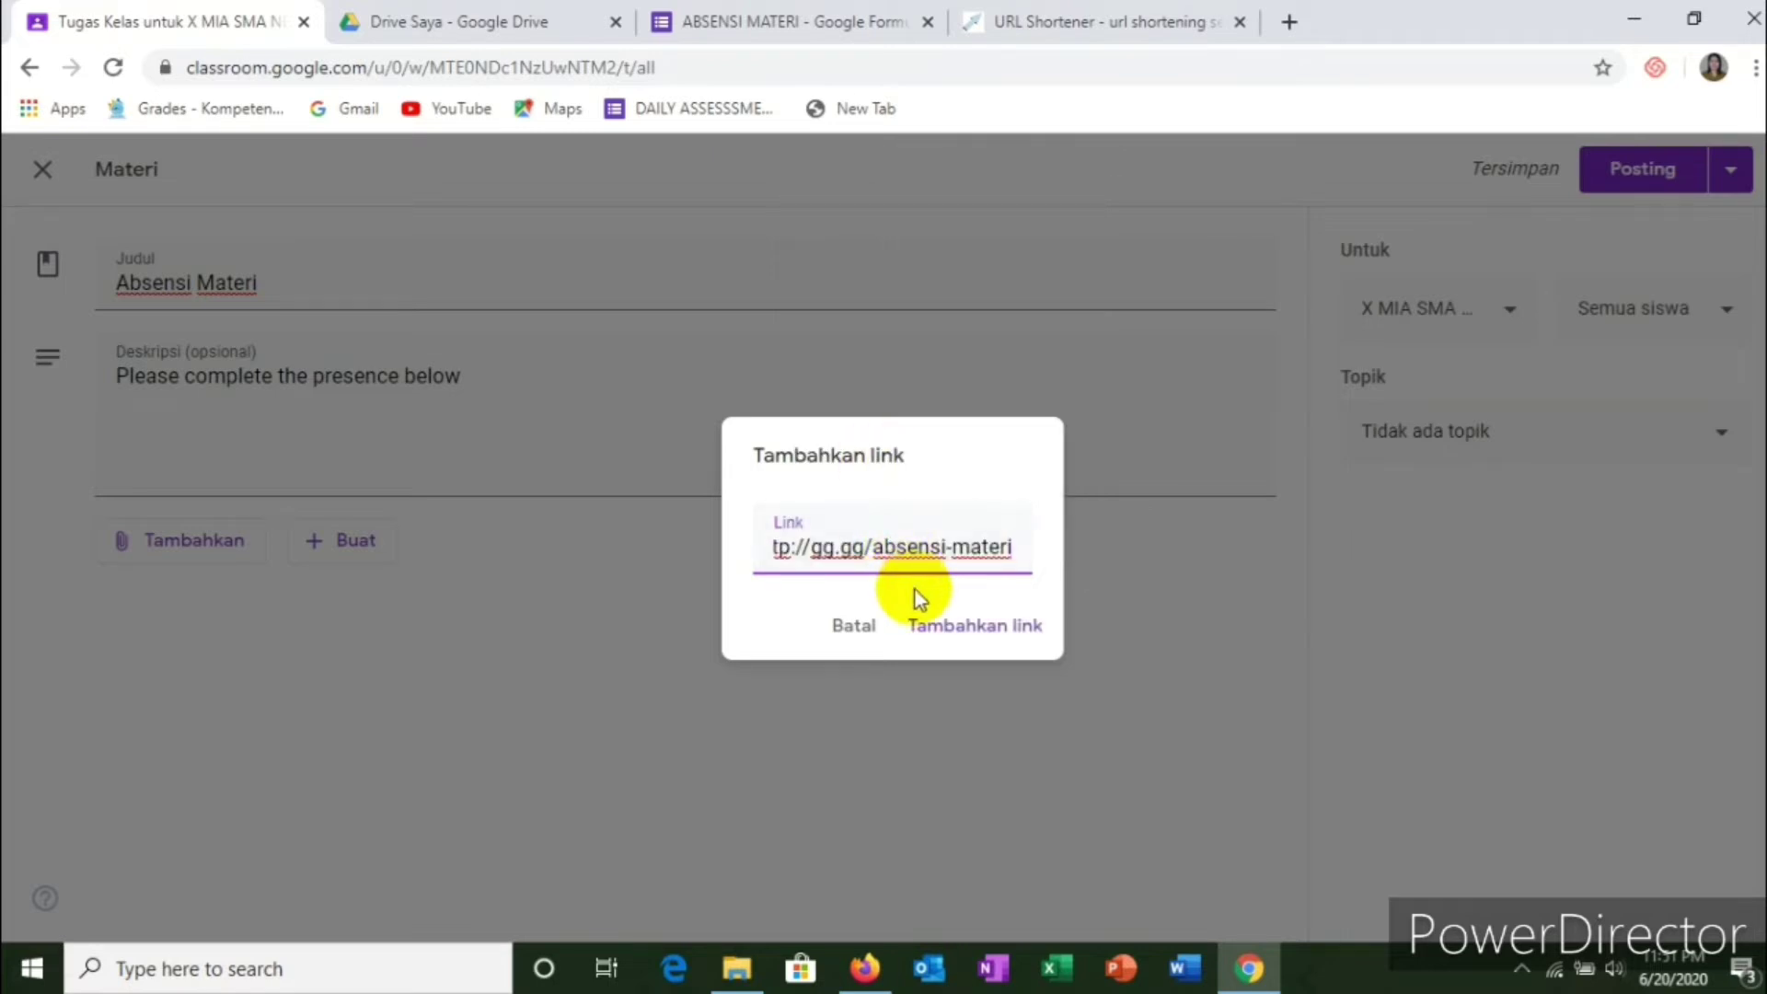
click(1003, 636)
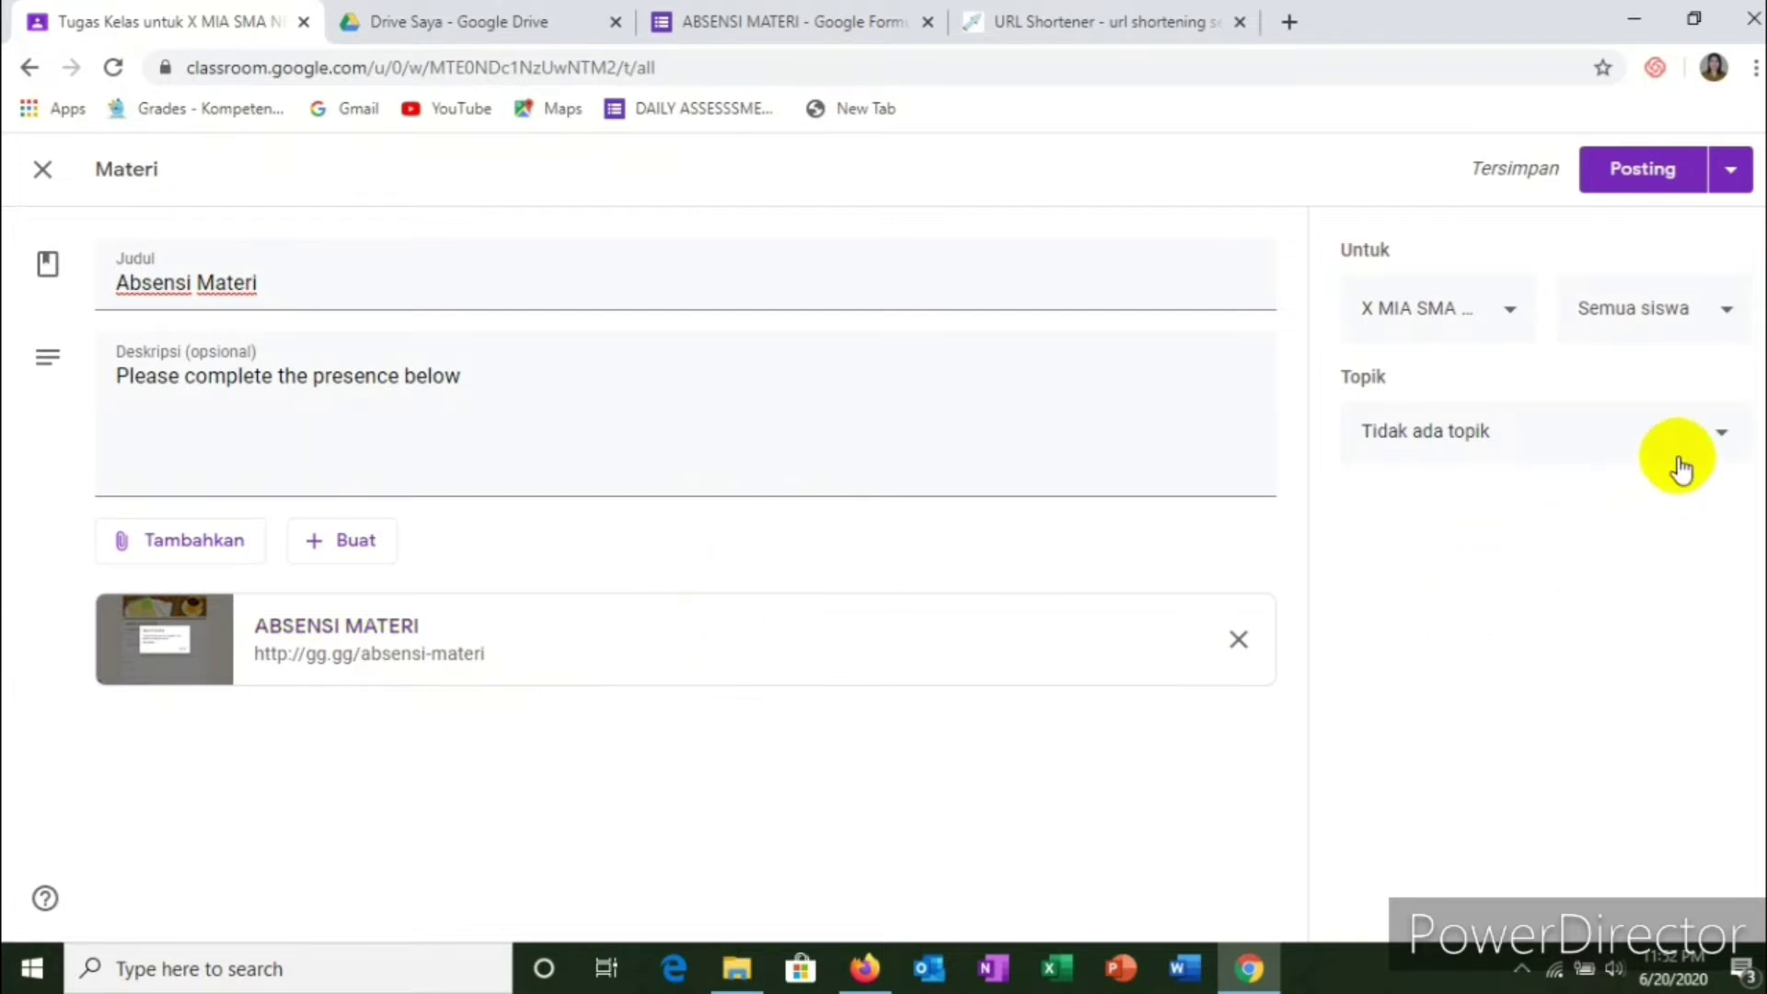
Step: Set the post's topic to A. ABSENSI, keep the current class, and show the other publishing options
click(1707, 446)
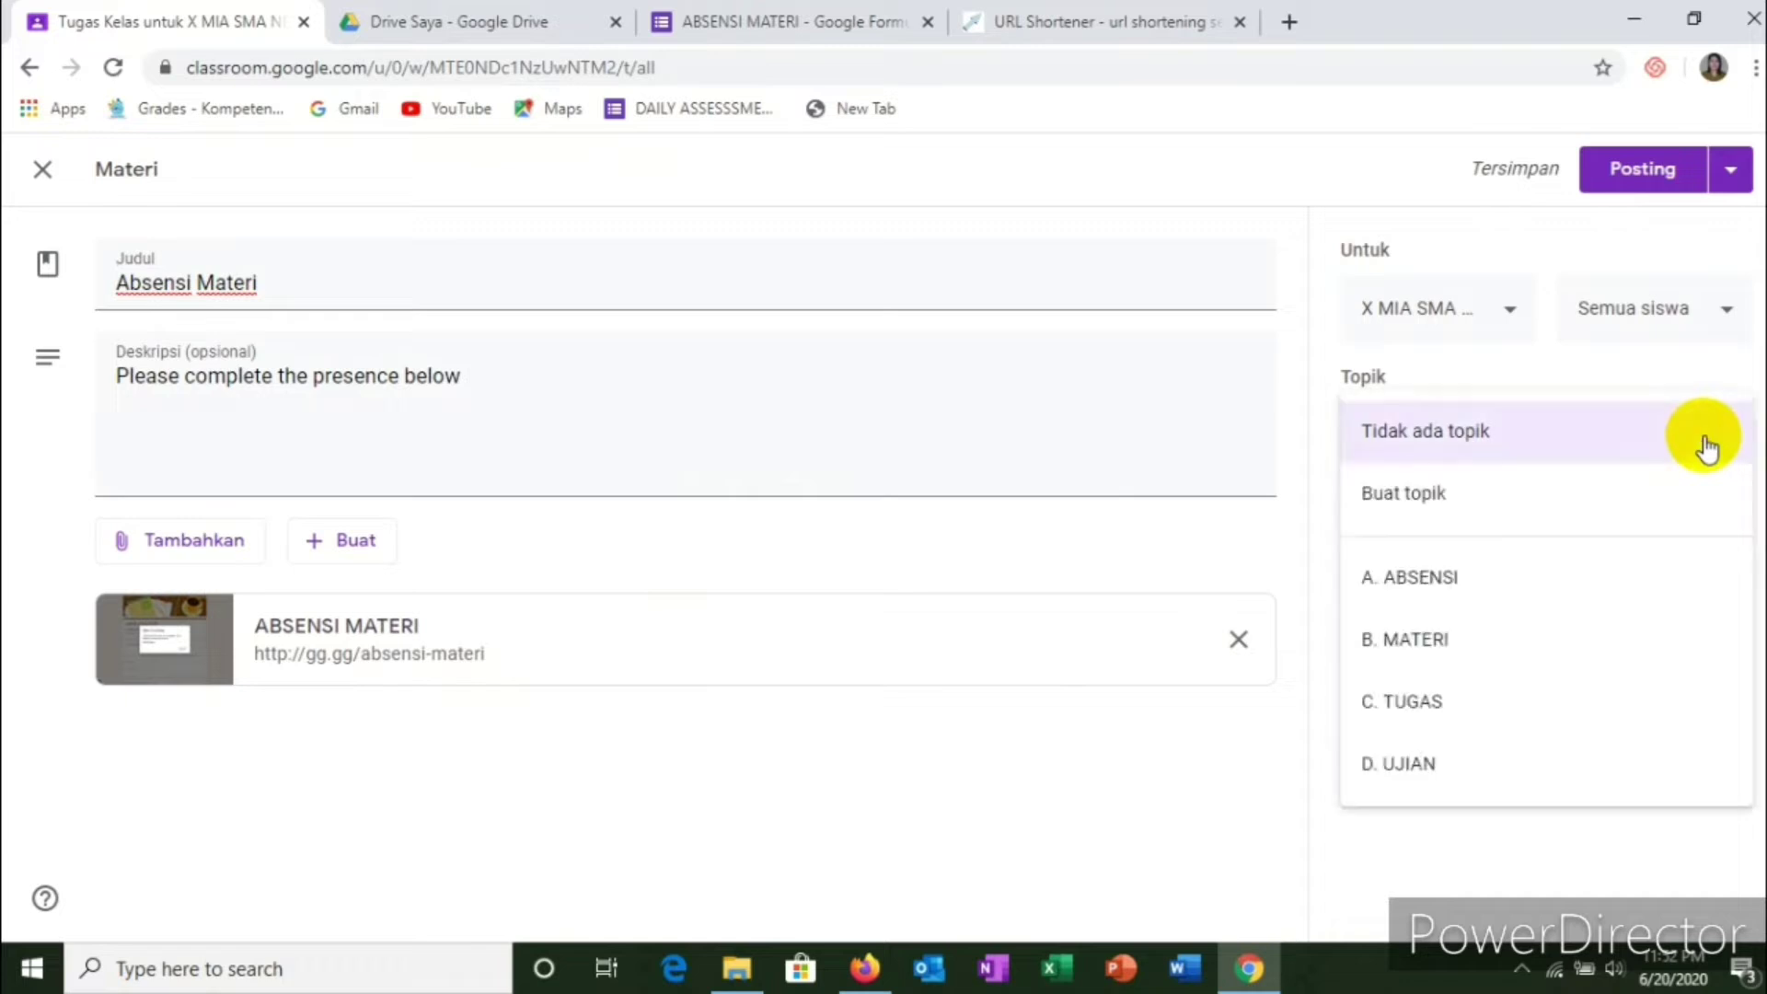
click(1443, 596)
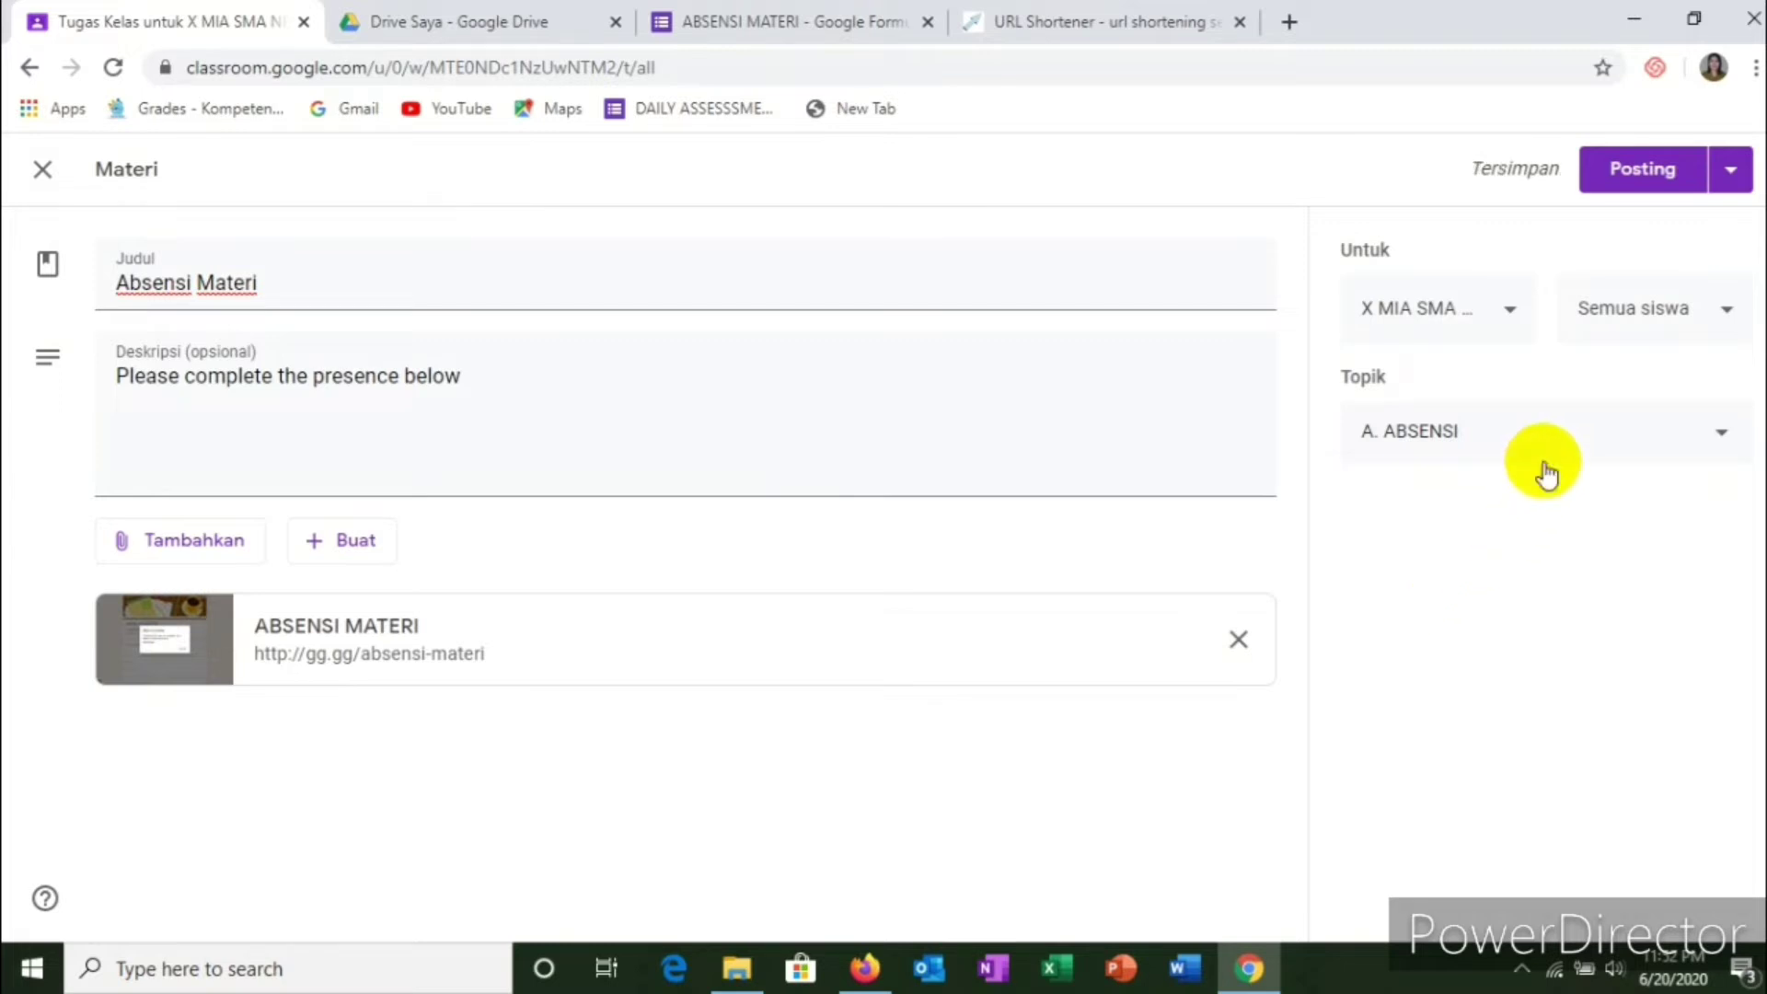
click(1511, 315)
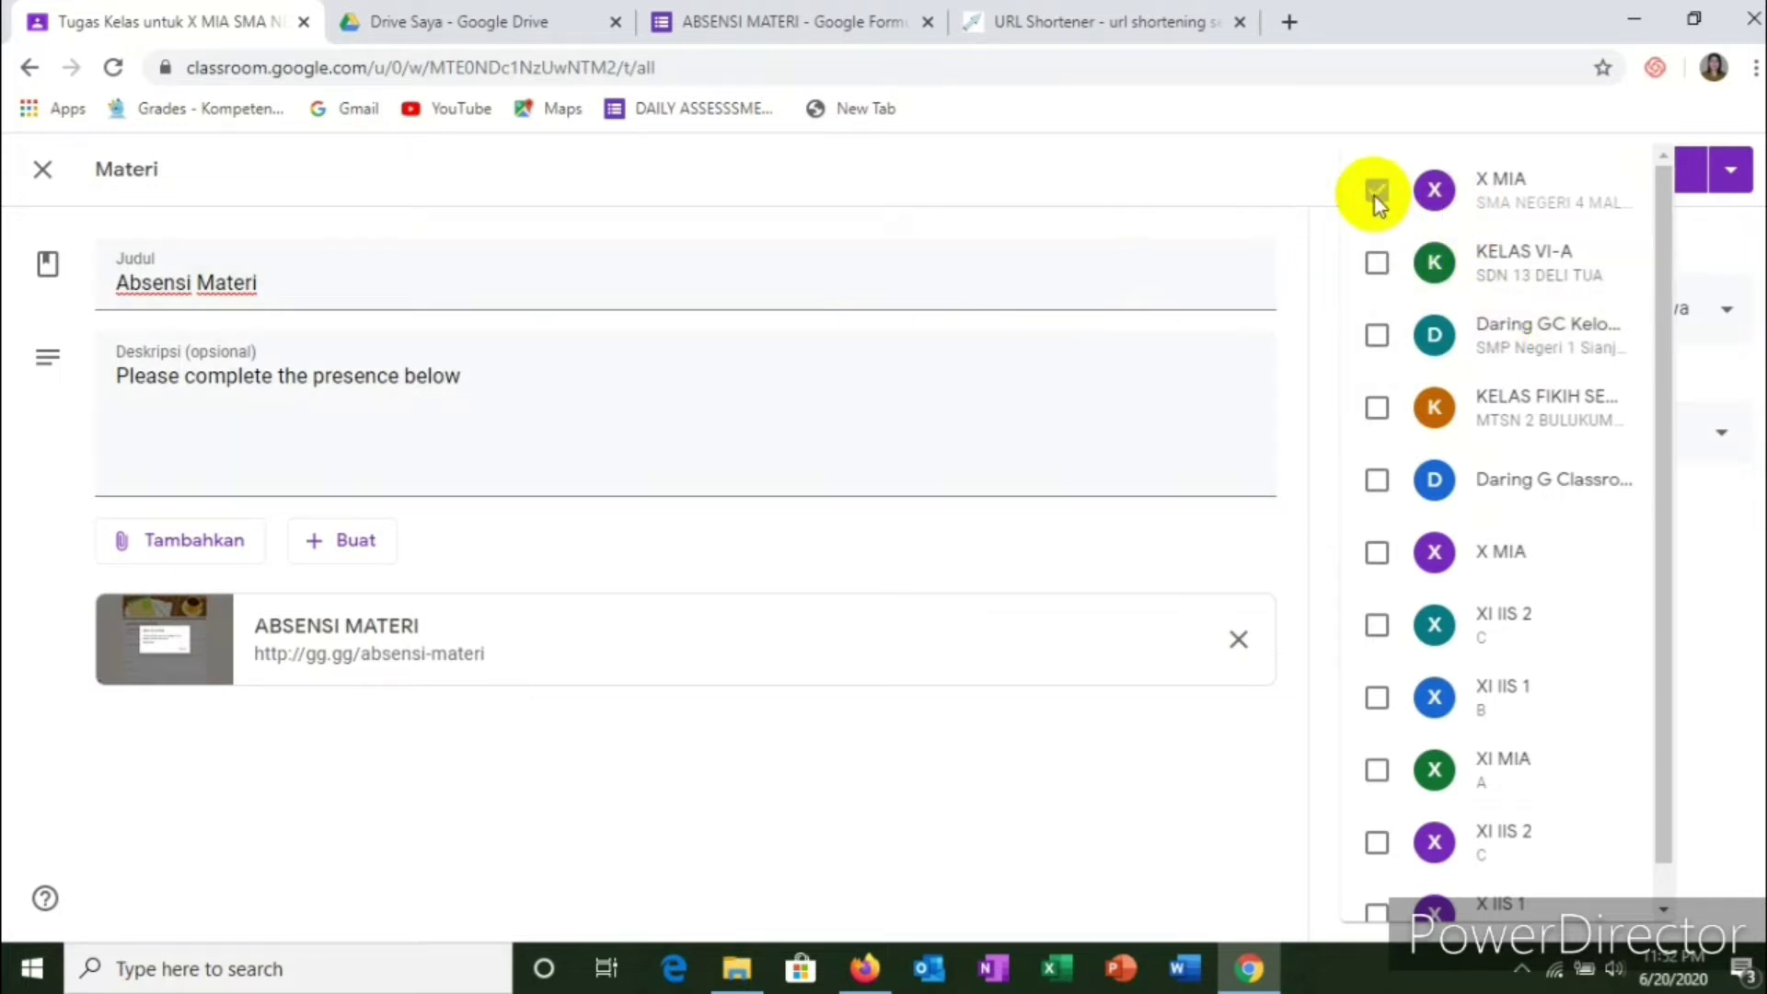
click(1150, 172)
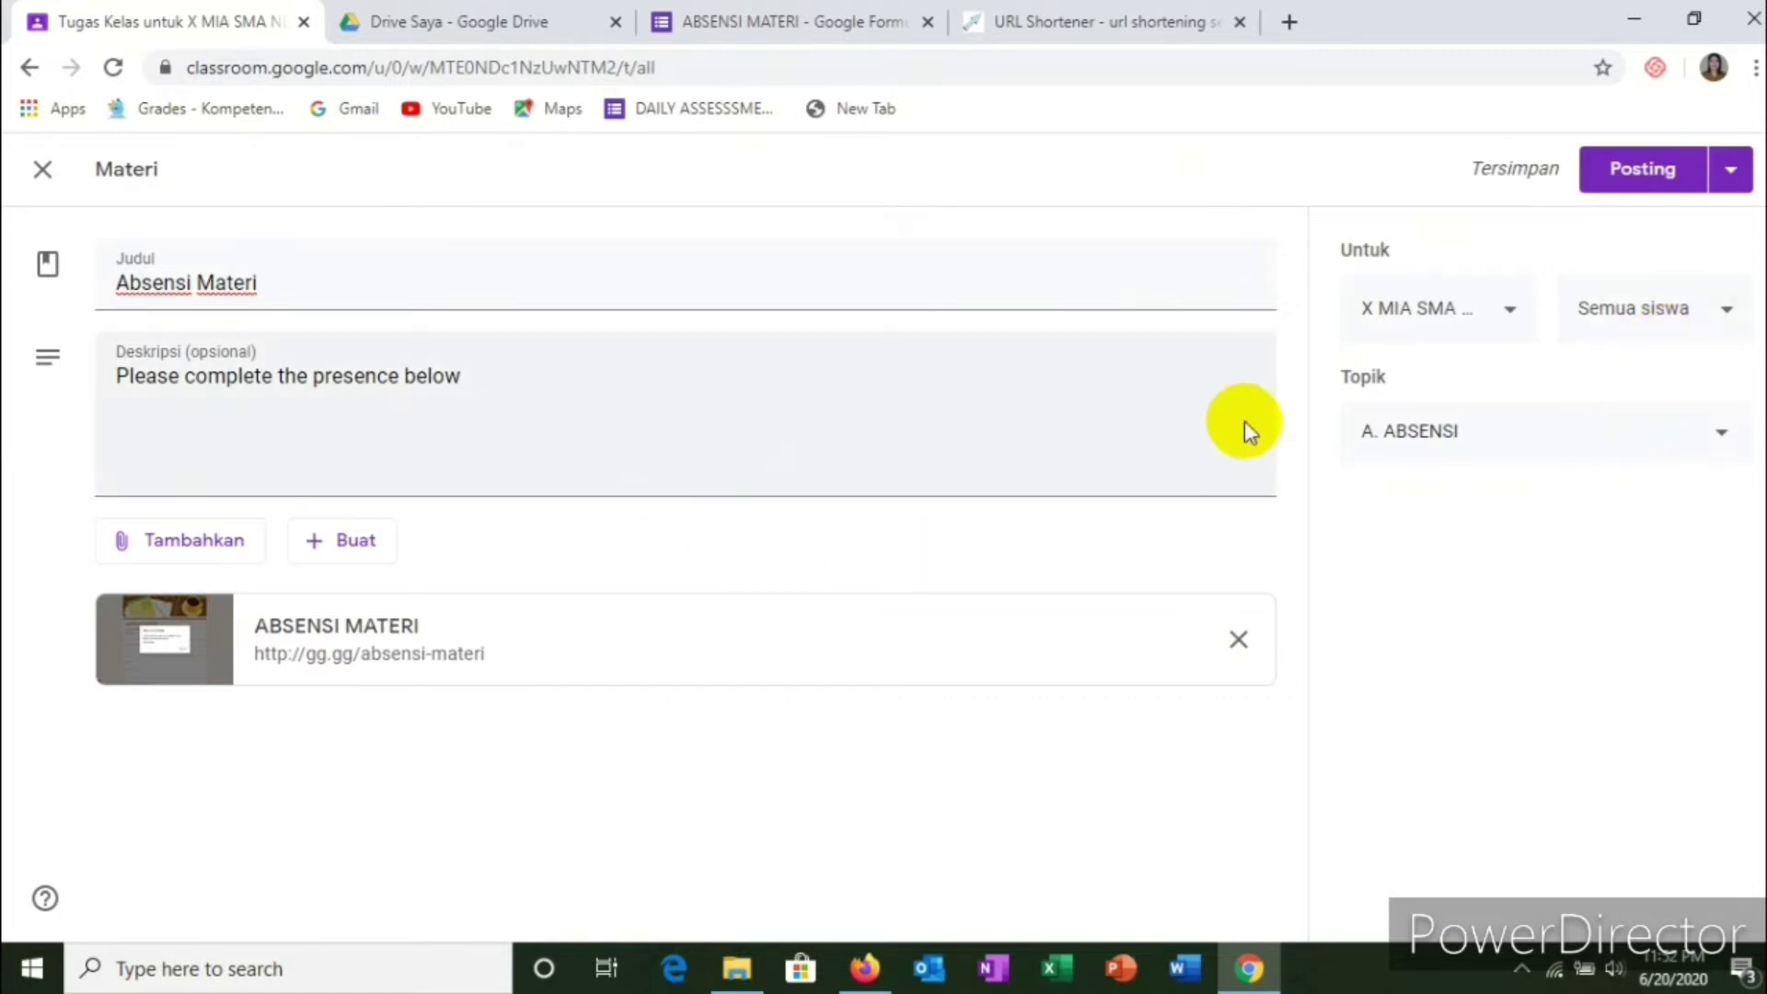
click(1729, 178)
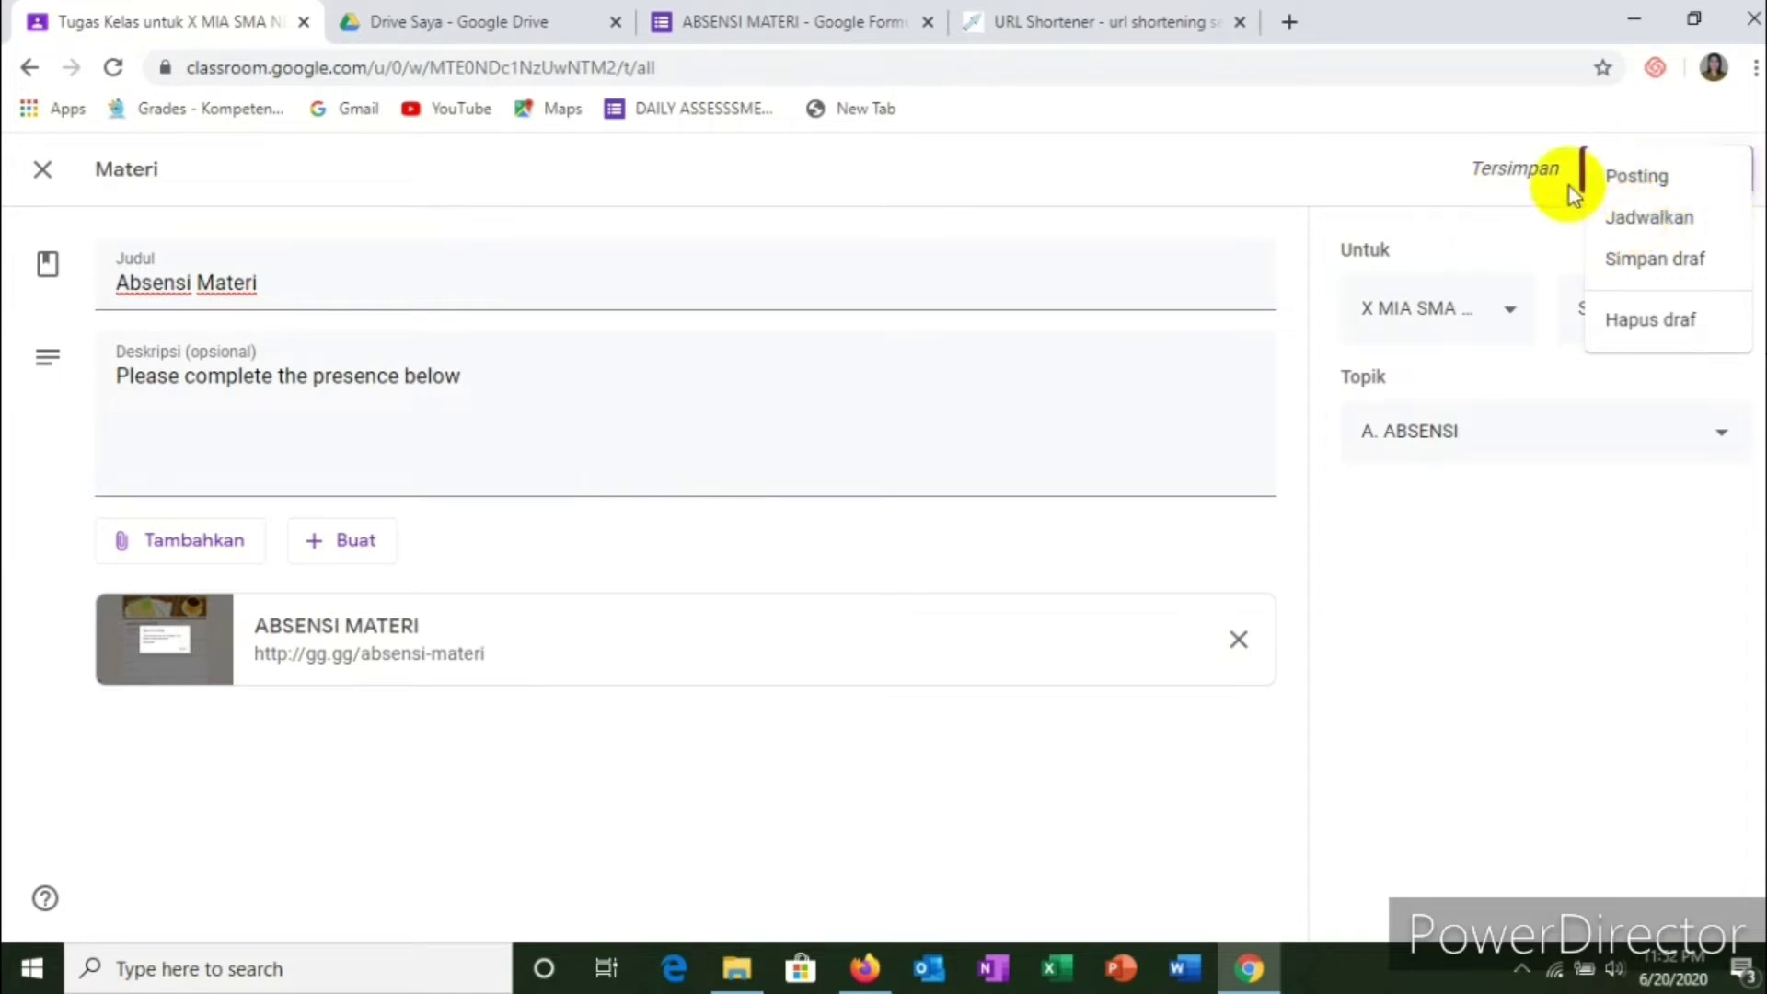
Step: Schedule the Absensi Materi post for 22 June 2020 at 07:30
click(1636, 221)
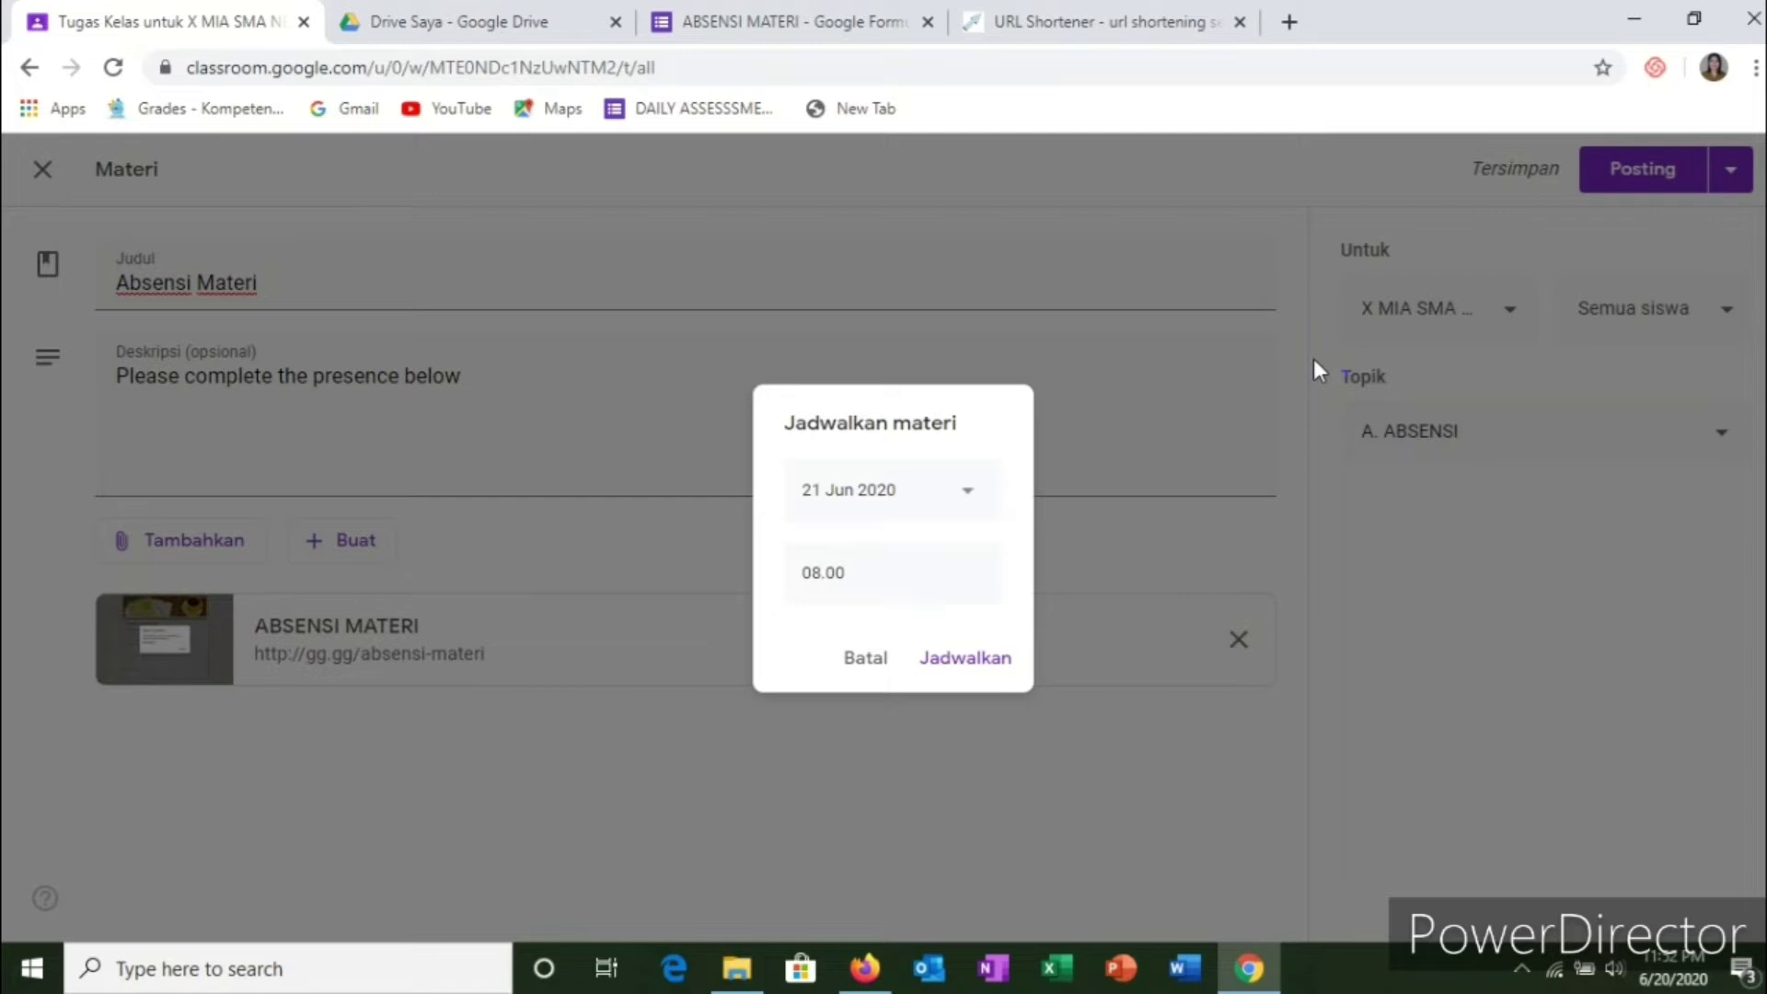
click(967, 502)
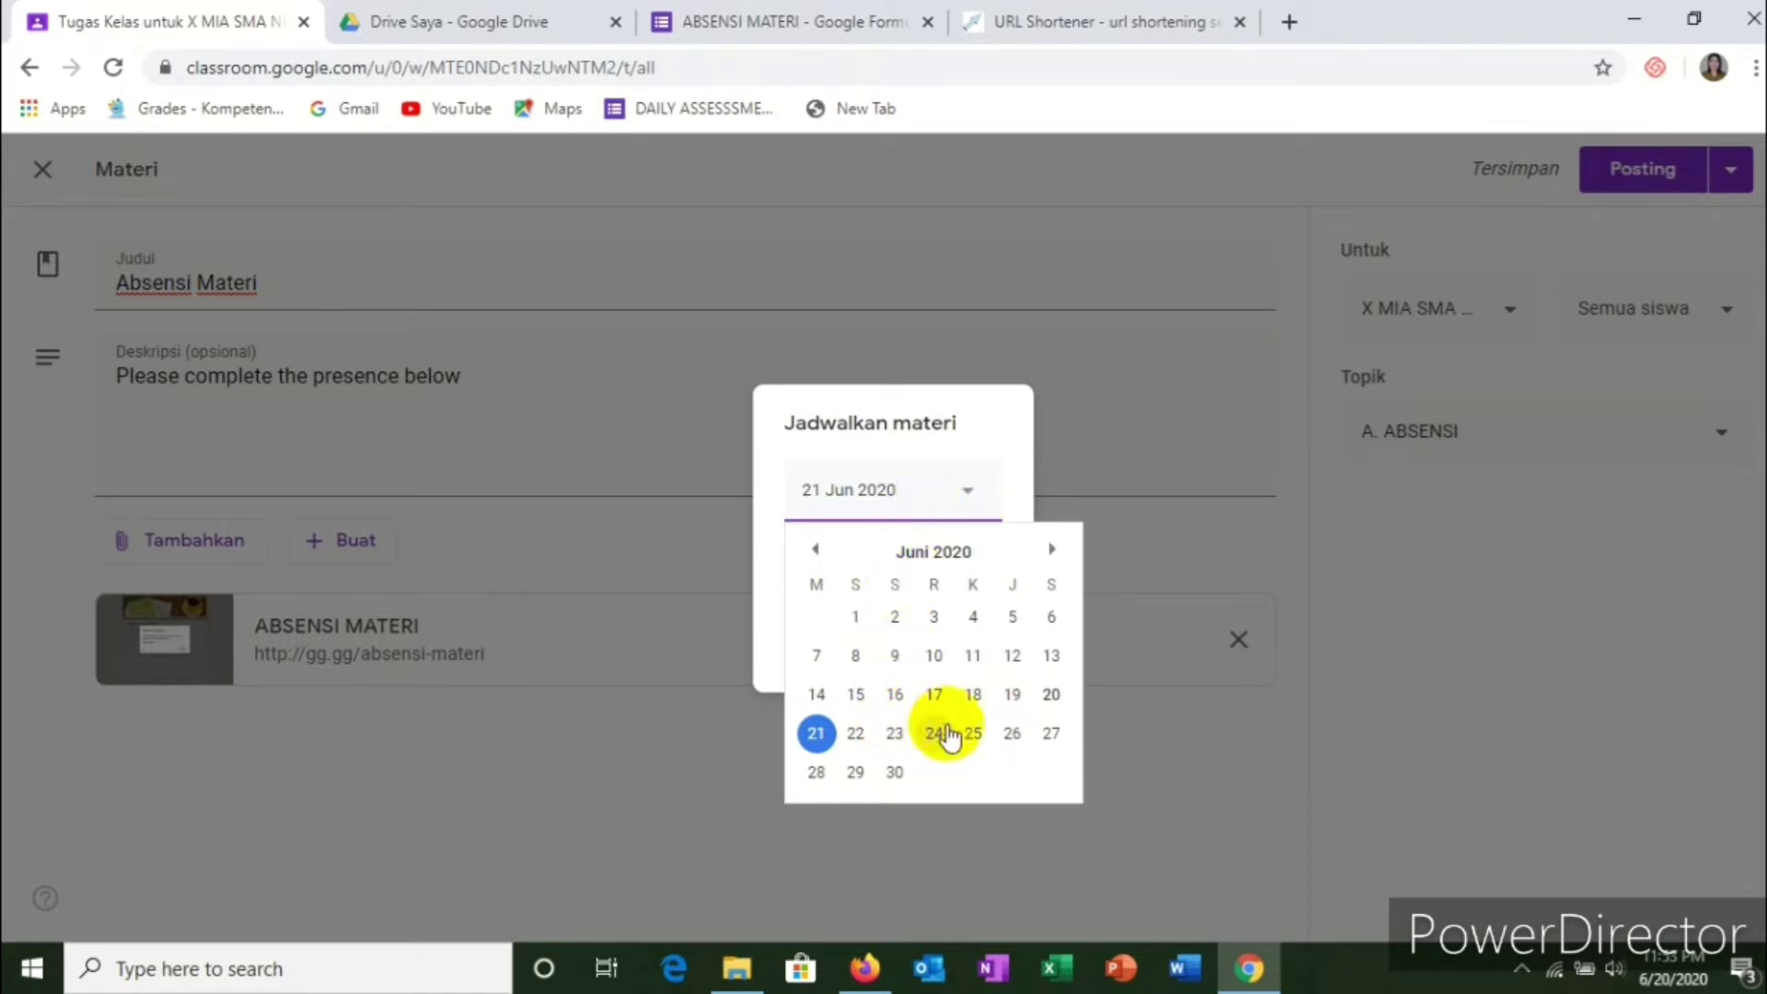
click(858, 745)
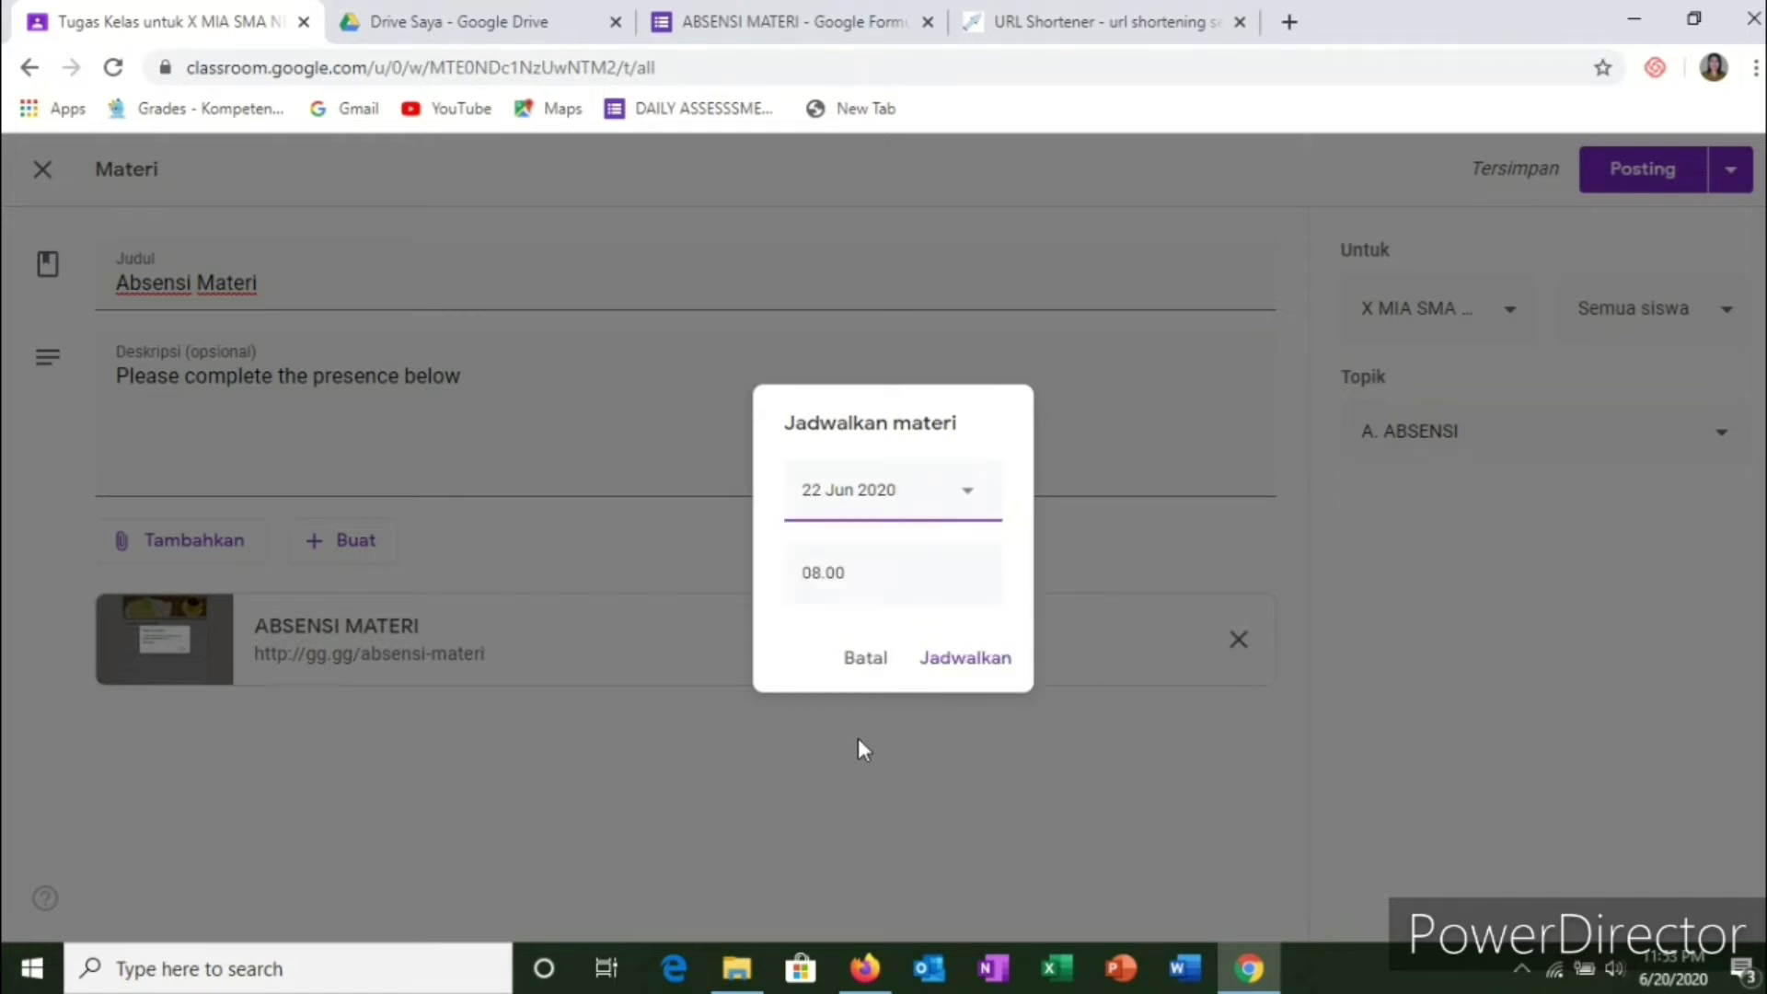
click(876, 572)
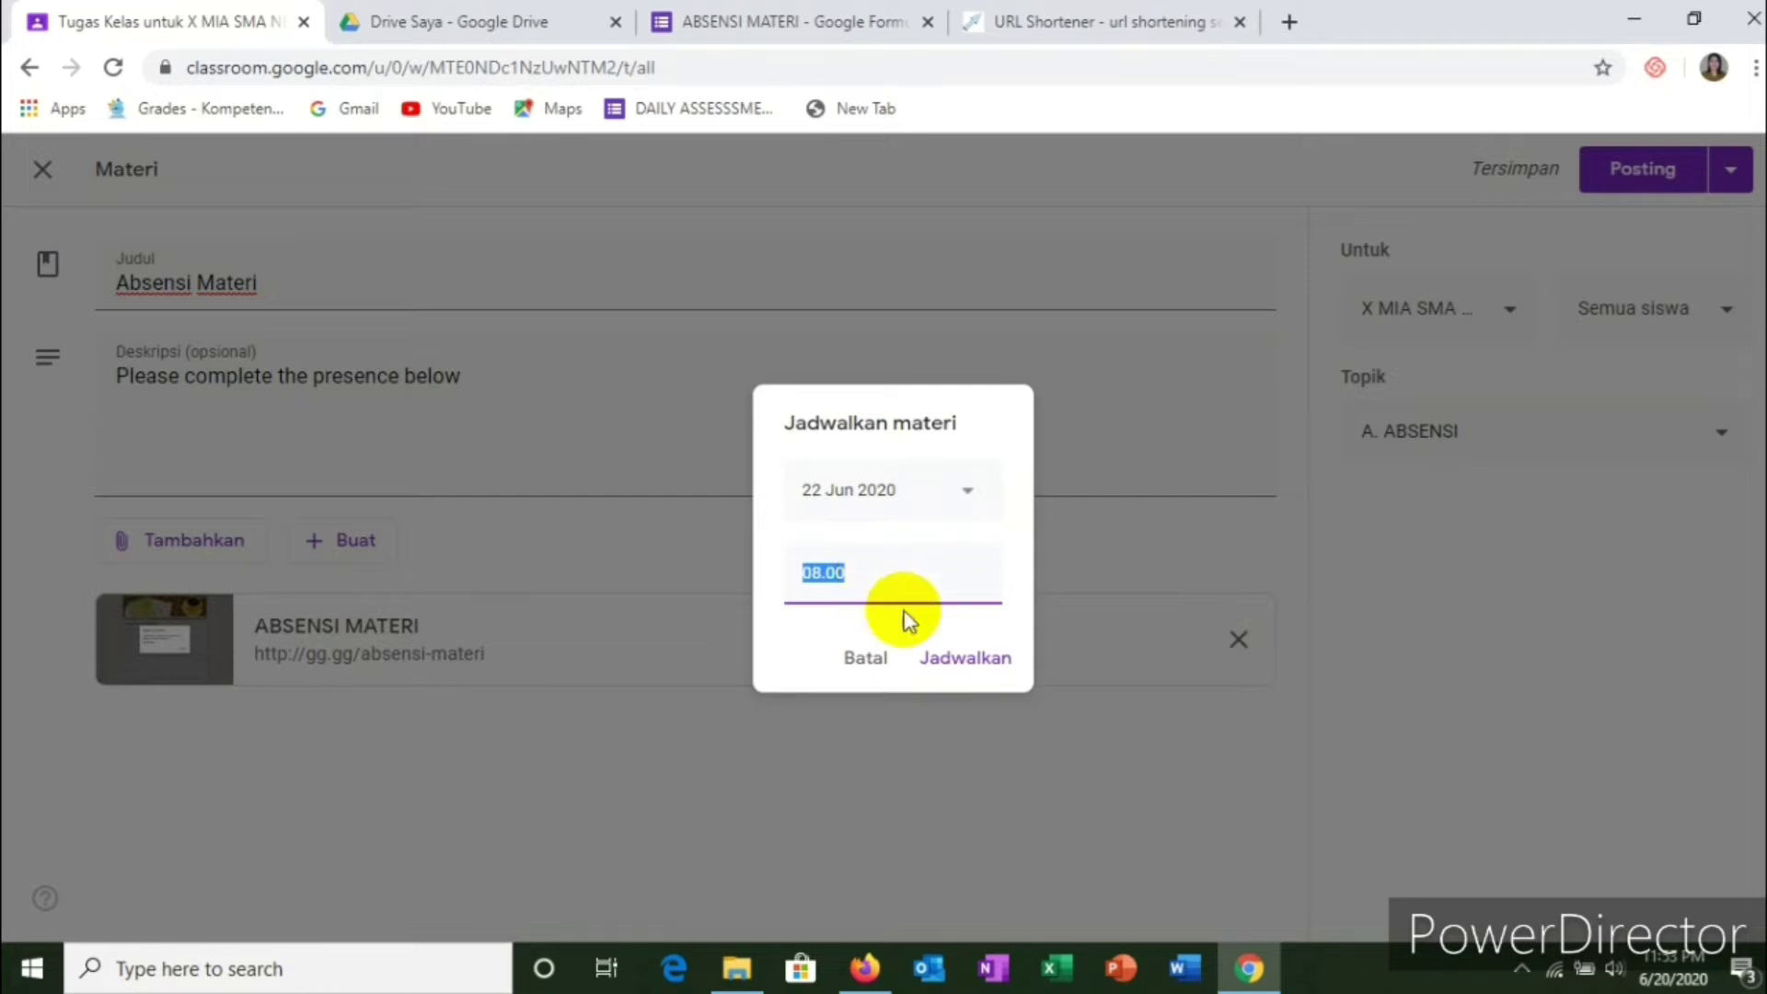
text(07)
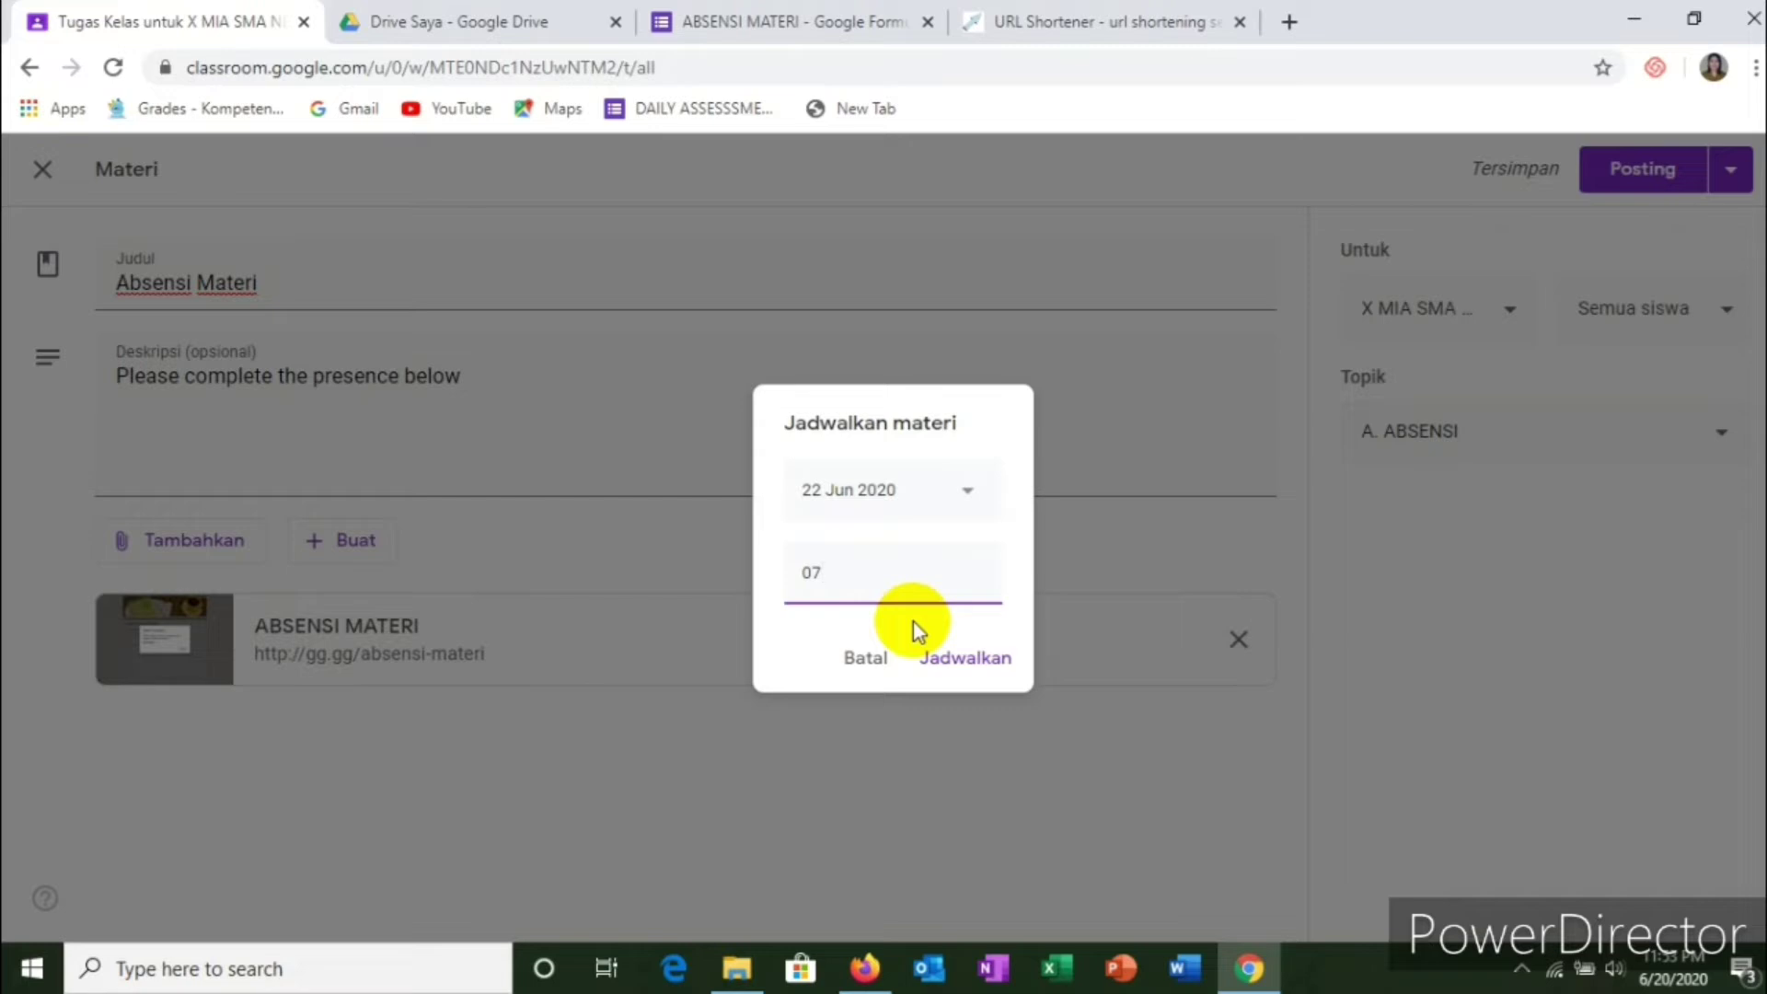
text(:30)
key(BackSpace)
key(BackSpace)
key(BackSpace)
text(:3-)
key(BackSpace)
text(0)
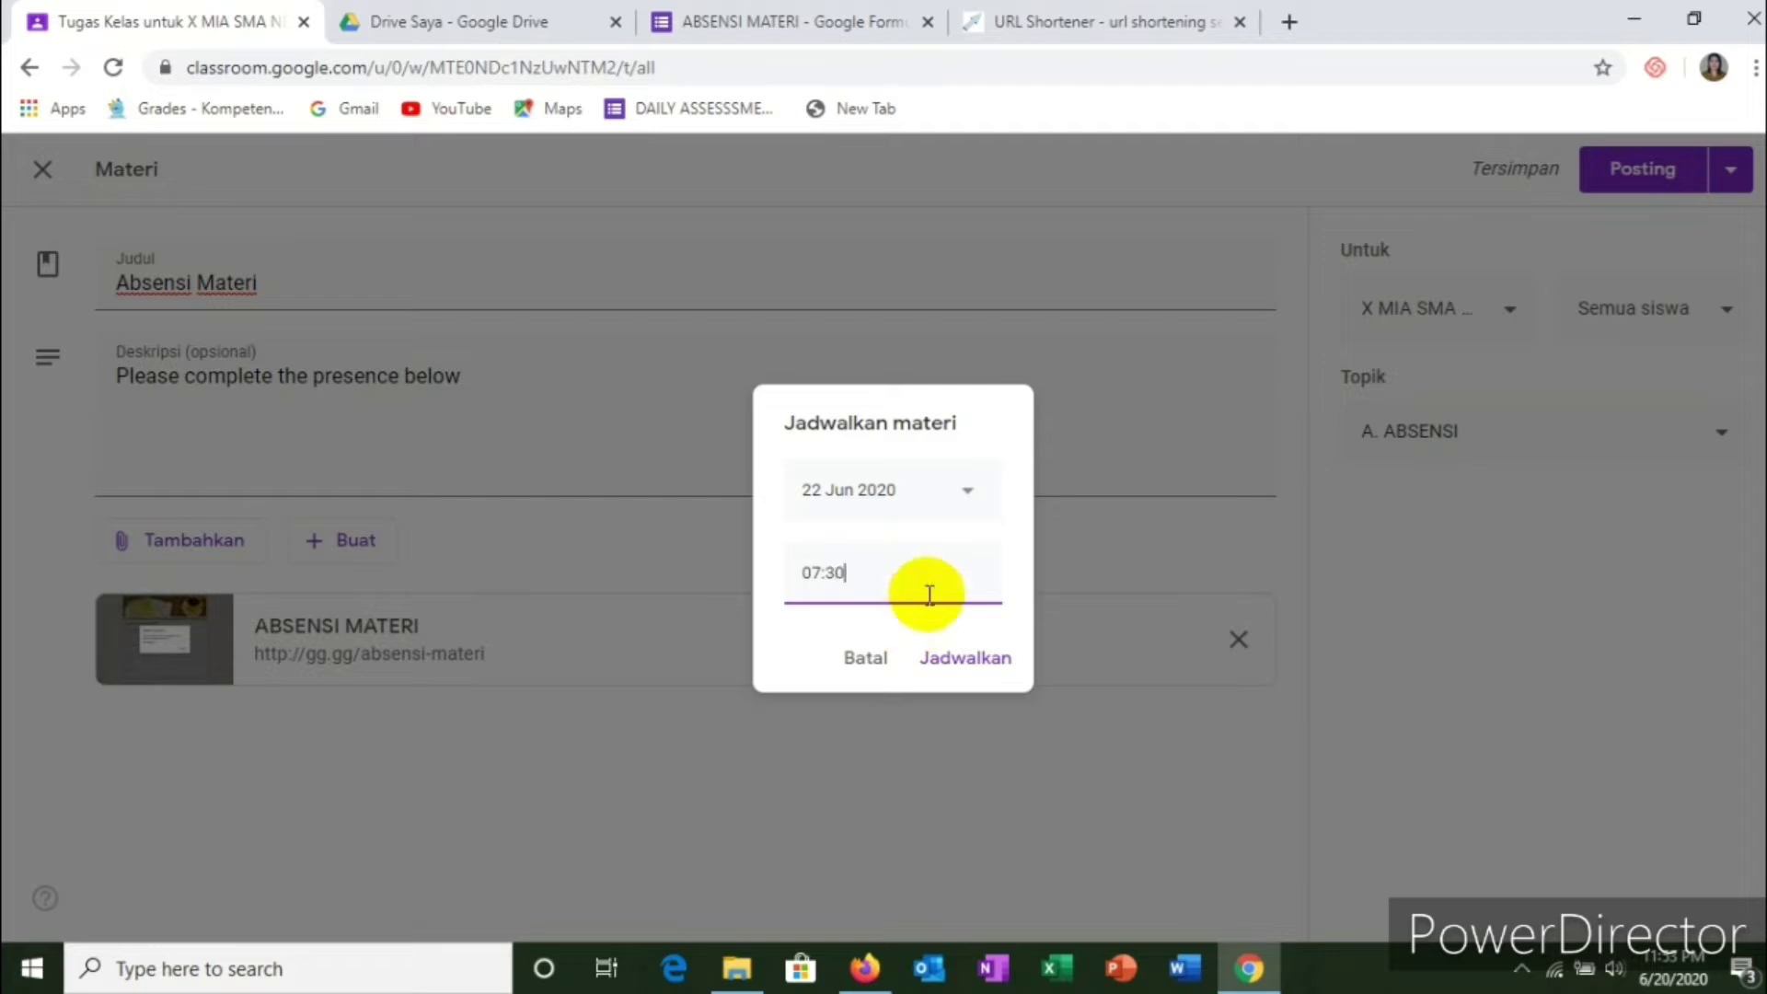
click(985, 658)
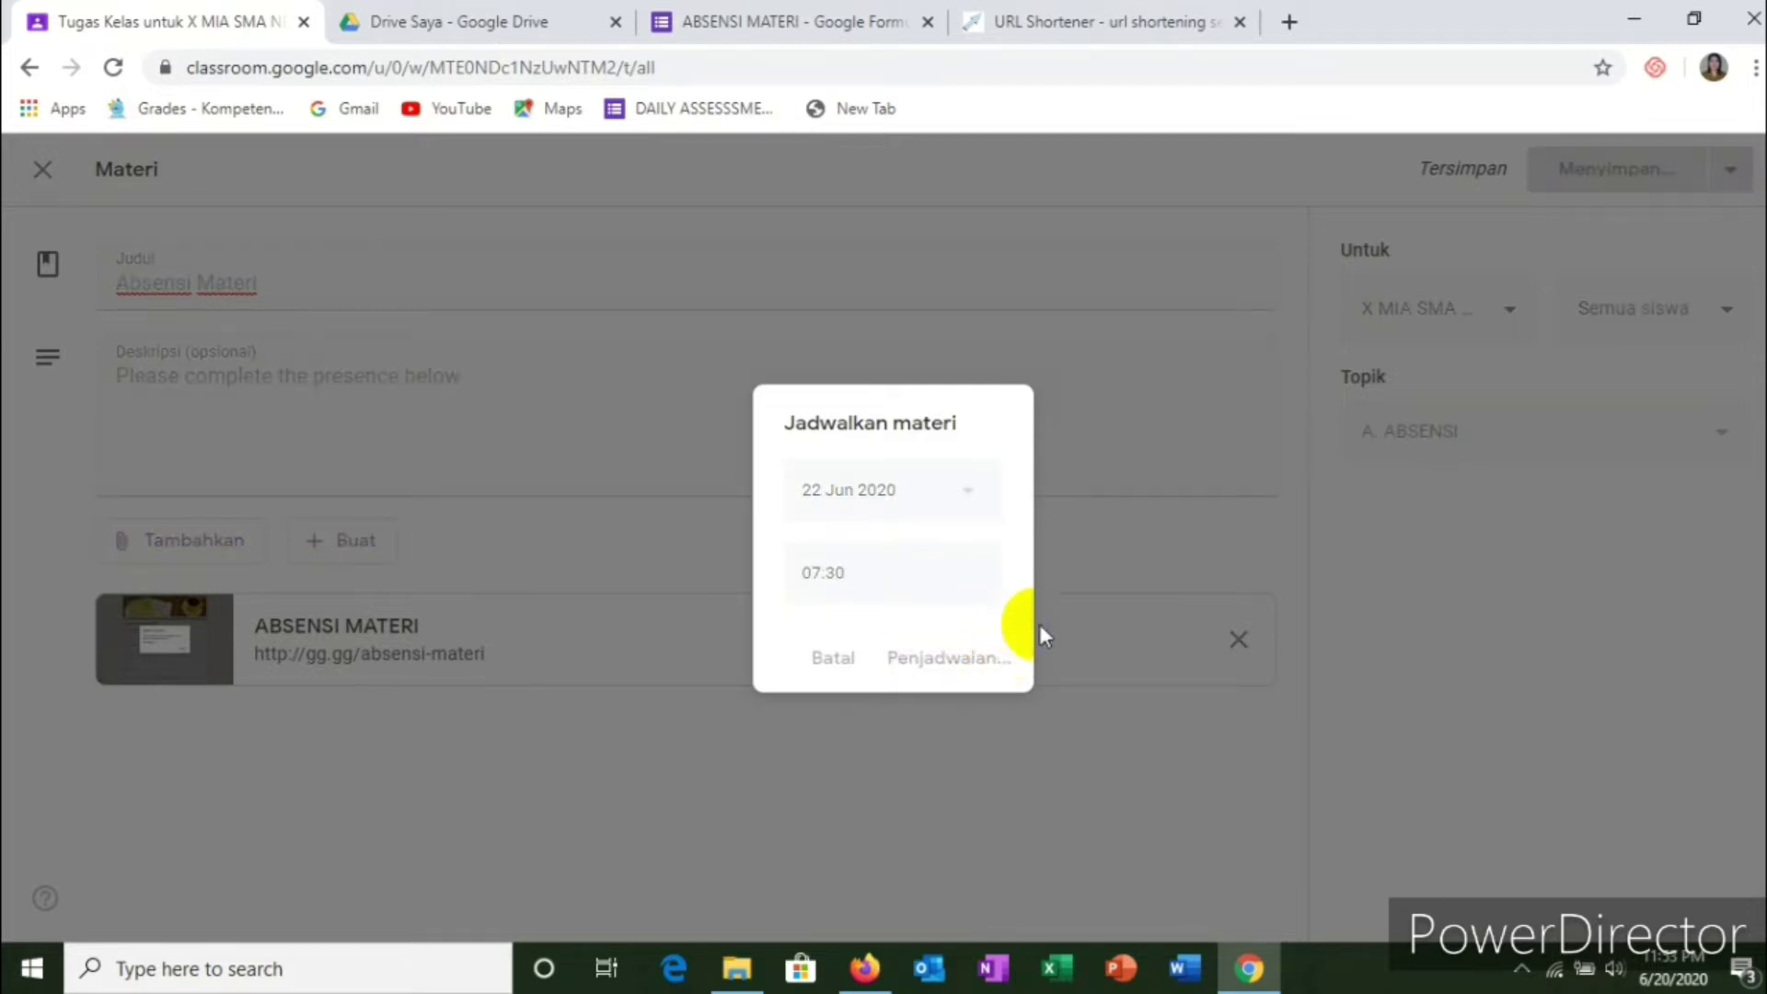
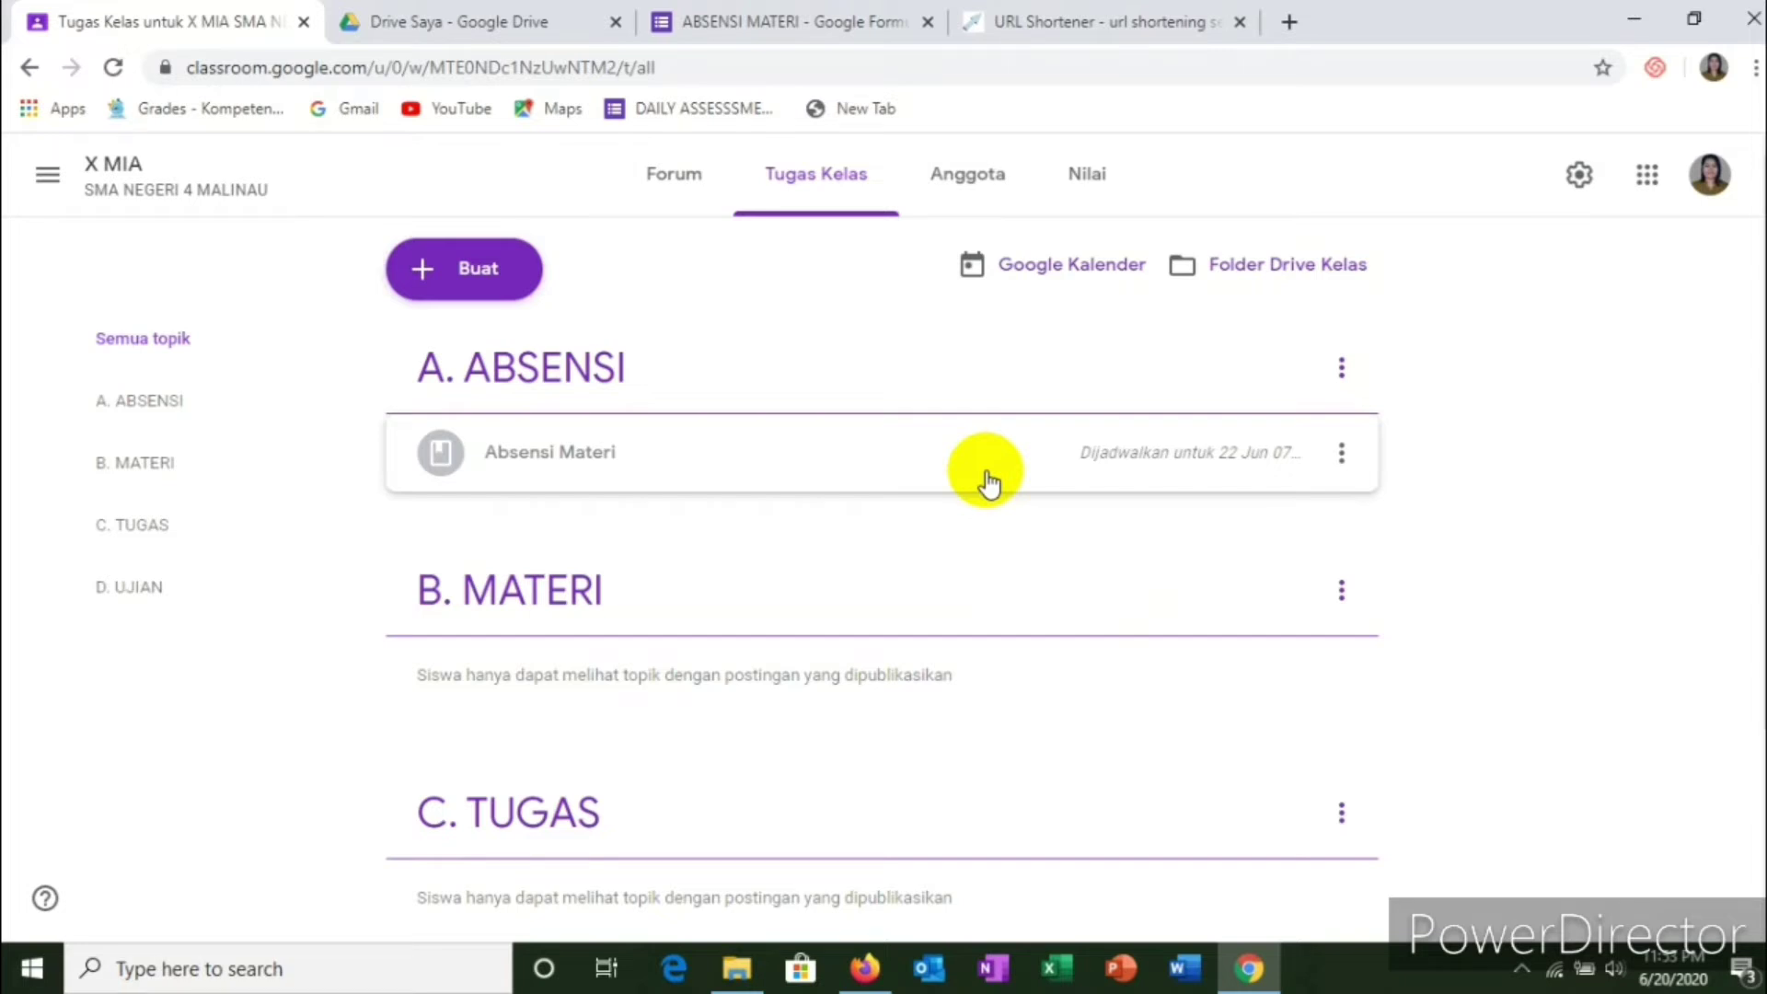
Step: Open the Buat create menu on the X MIA class's Tugas Kelas page
scroll(817, 525, down, 3)
scroll(808, 564, up, 3)
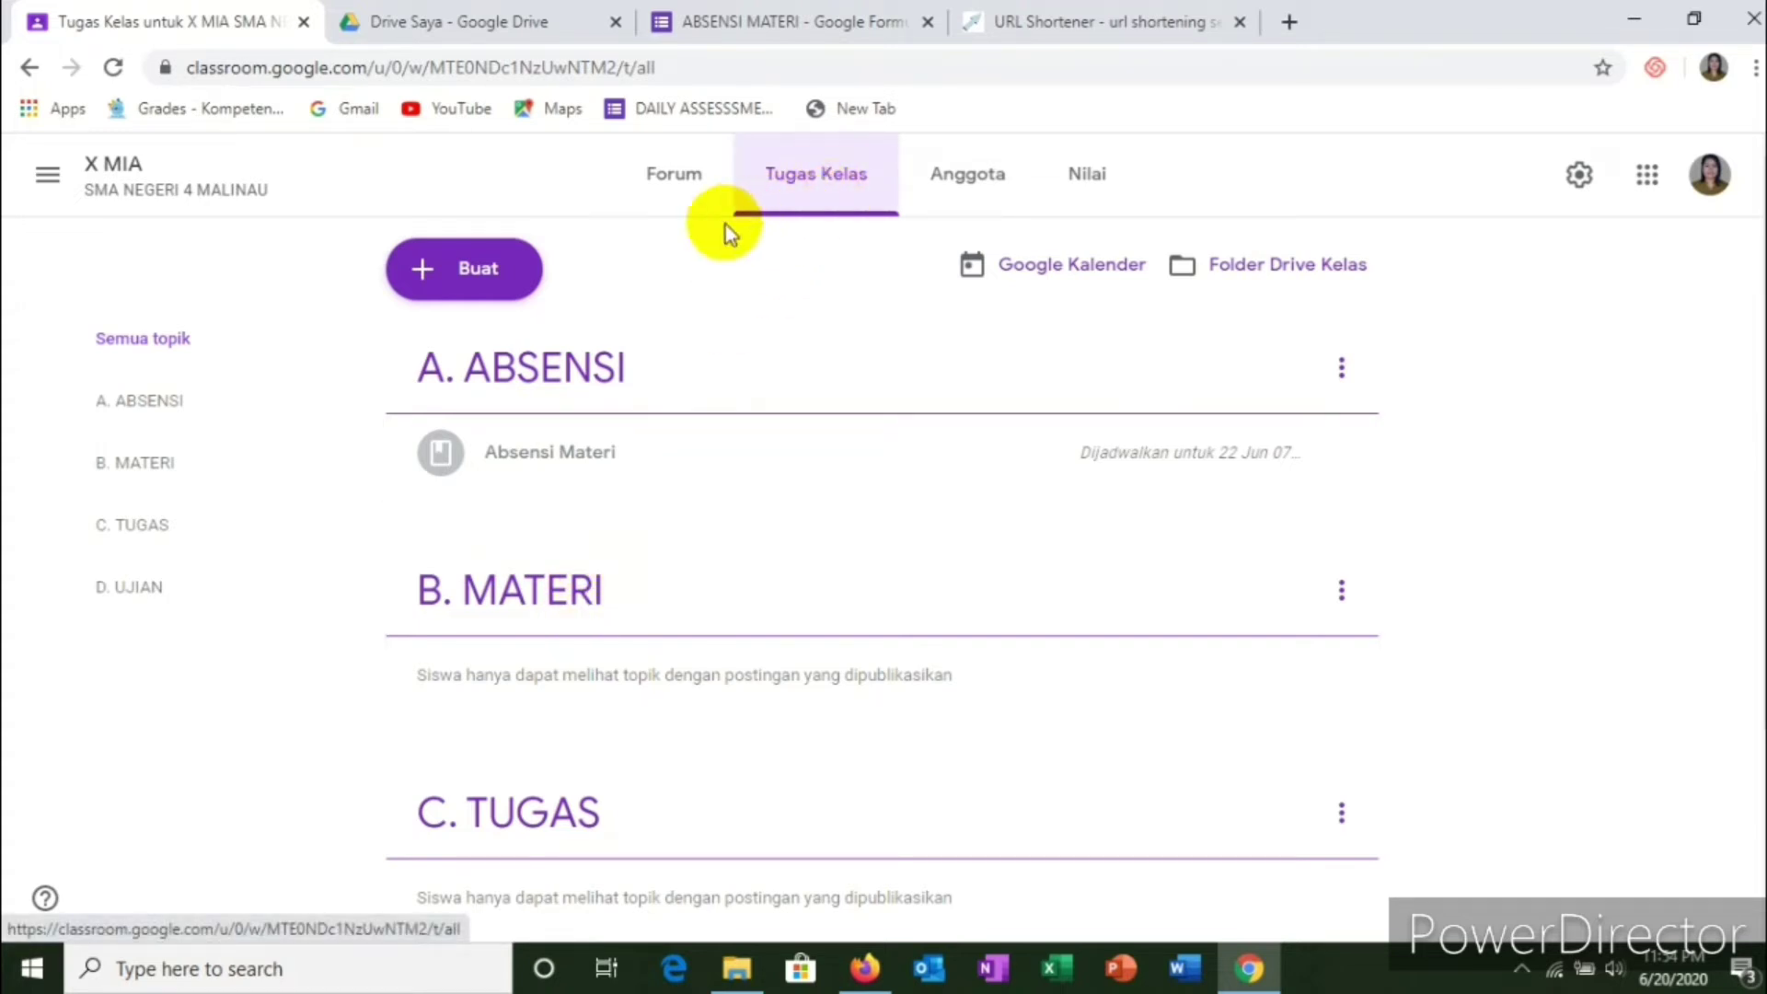
click(474, 280)
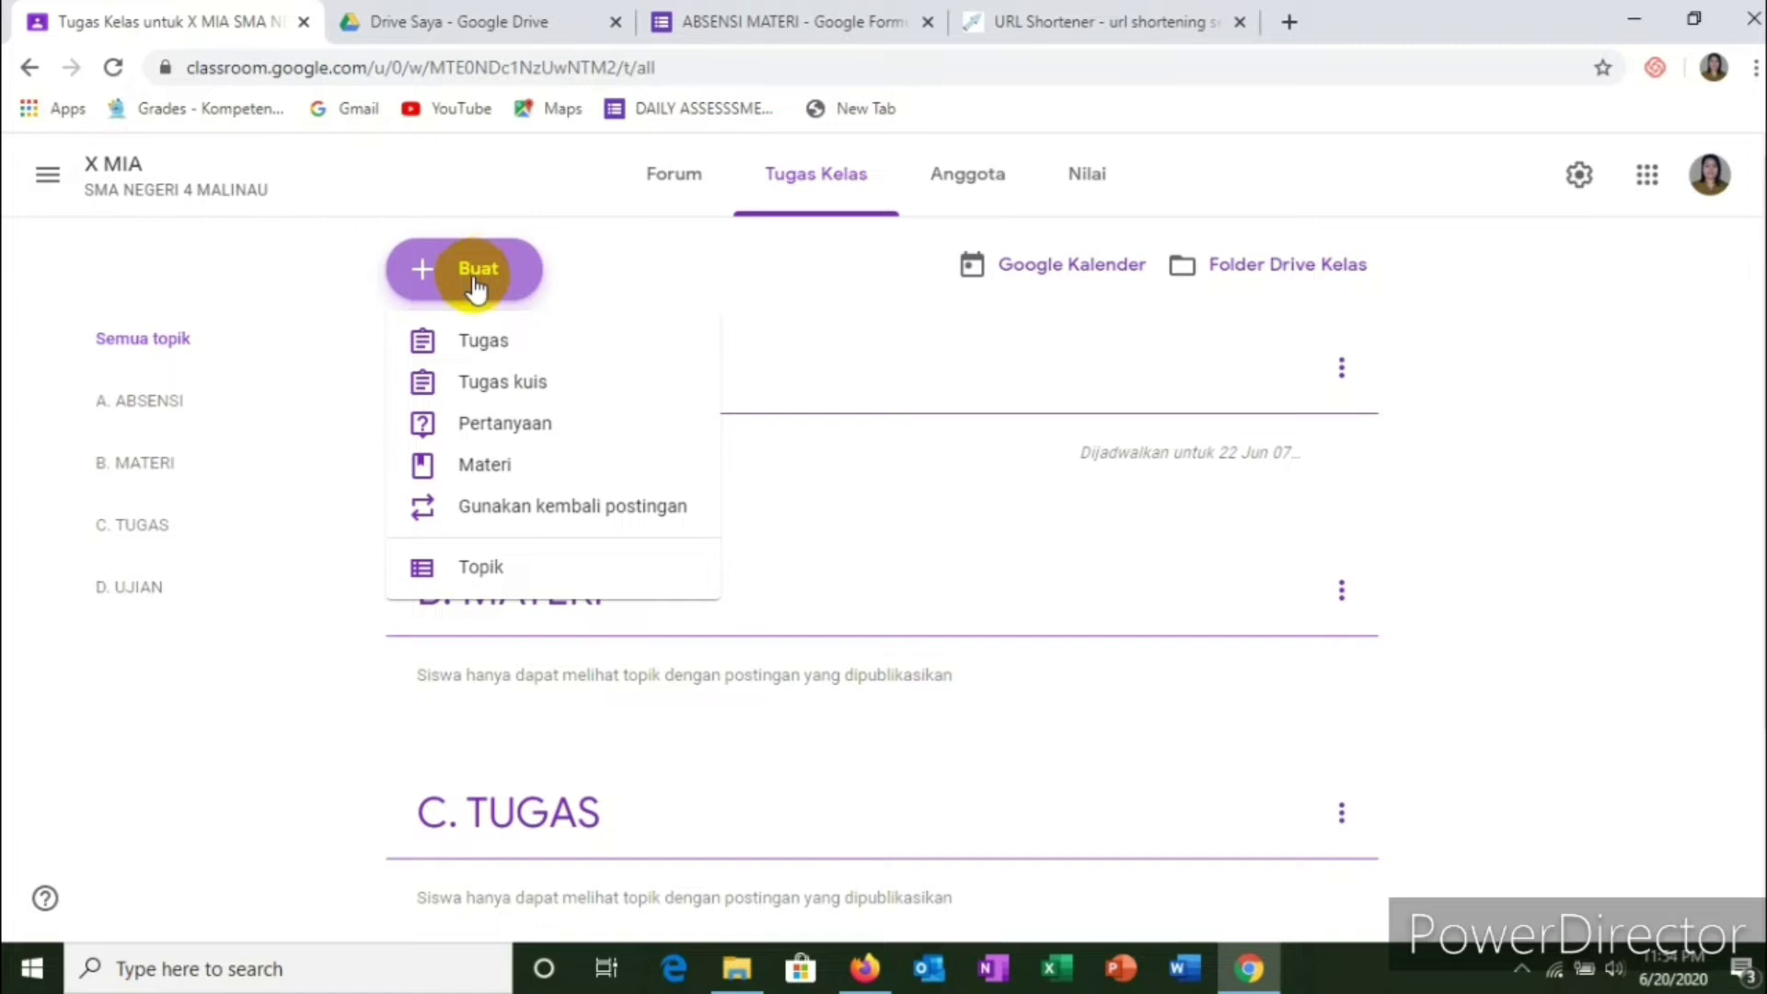
Step: Create a Materi post titled 'SIMPLE PAST TENSE Vs PRESENT PERFECT TENSE'
click(479, 470)
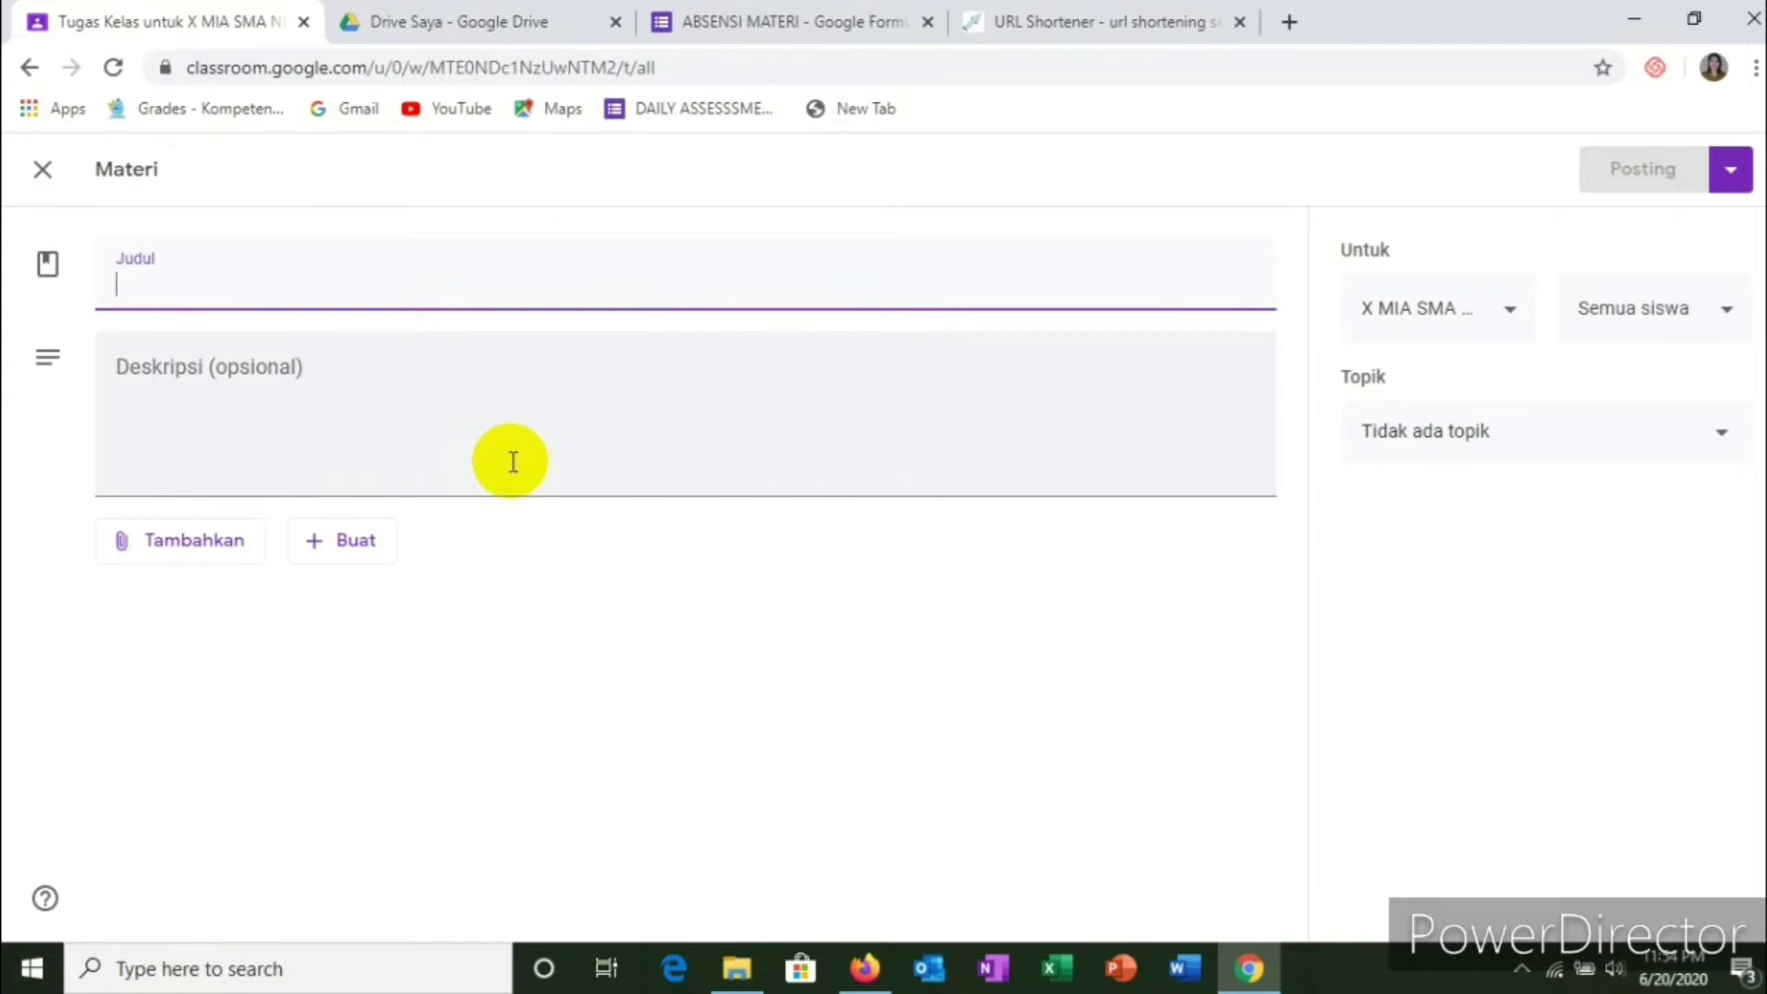
text(S)
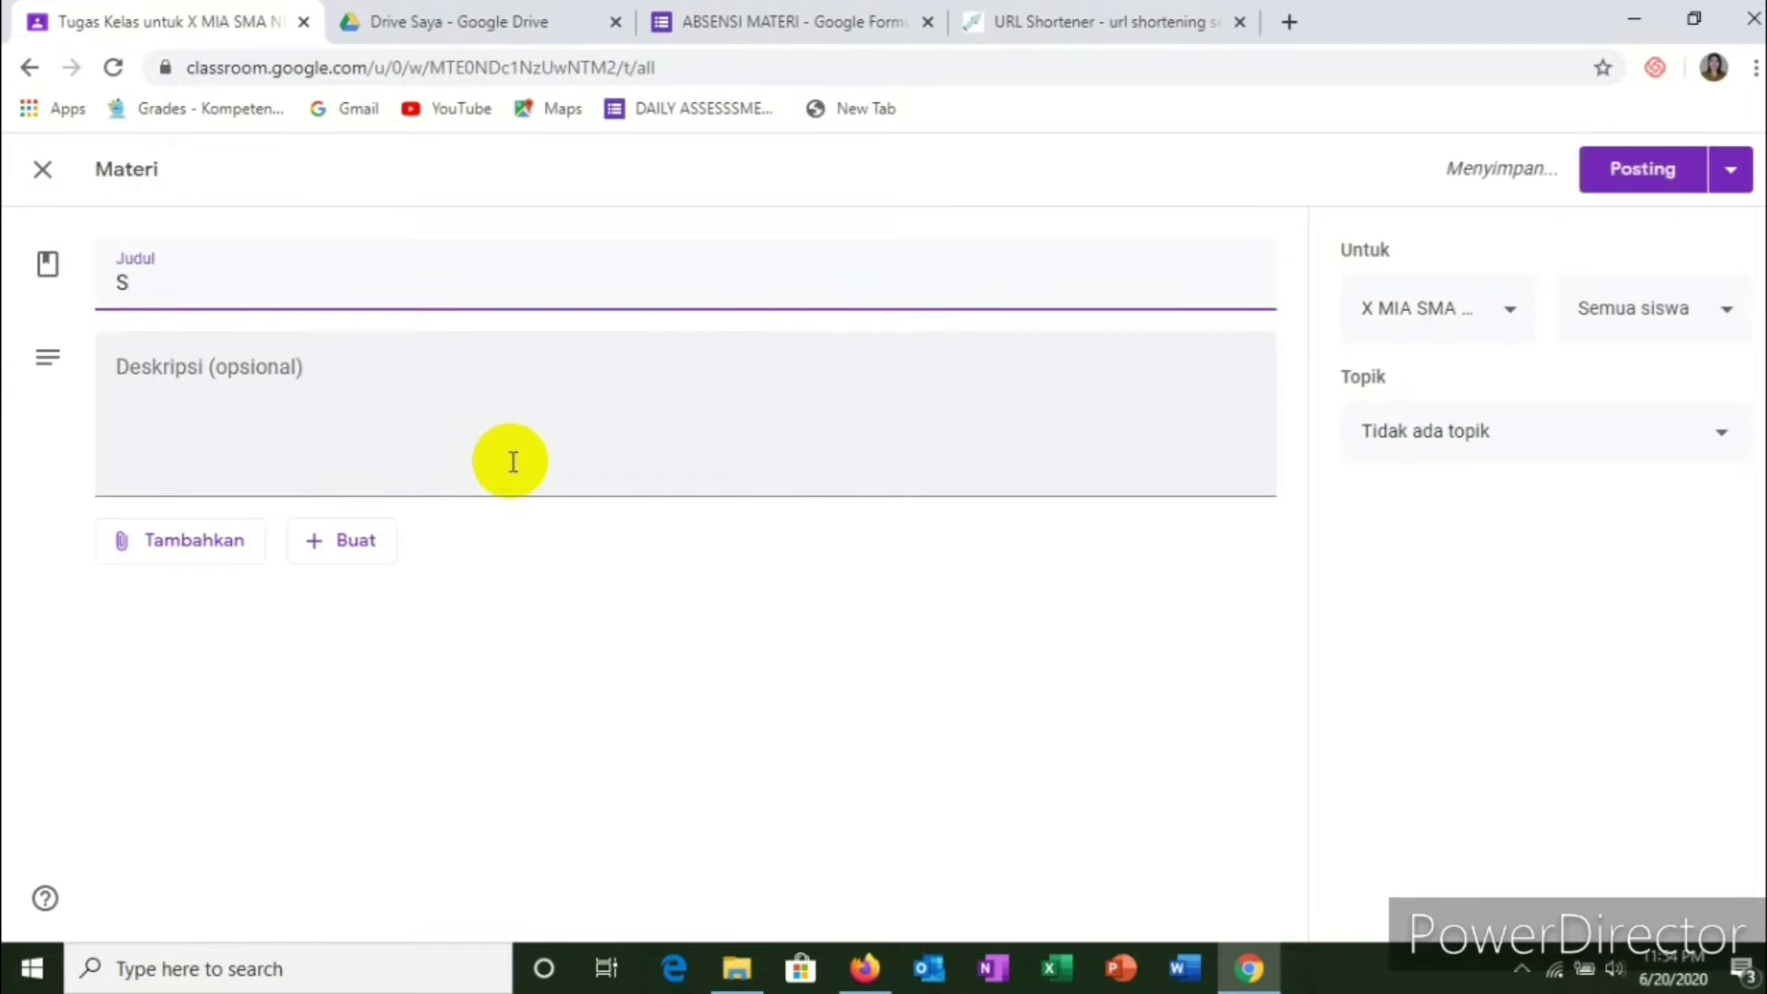
text(IMPL)
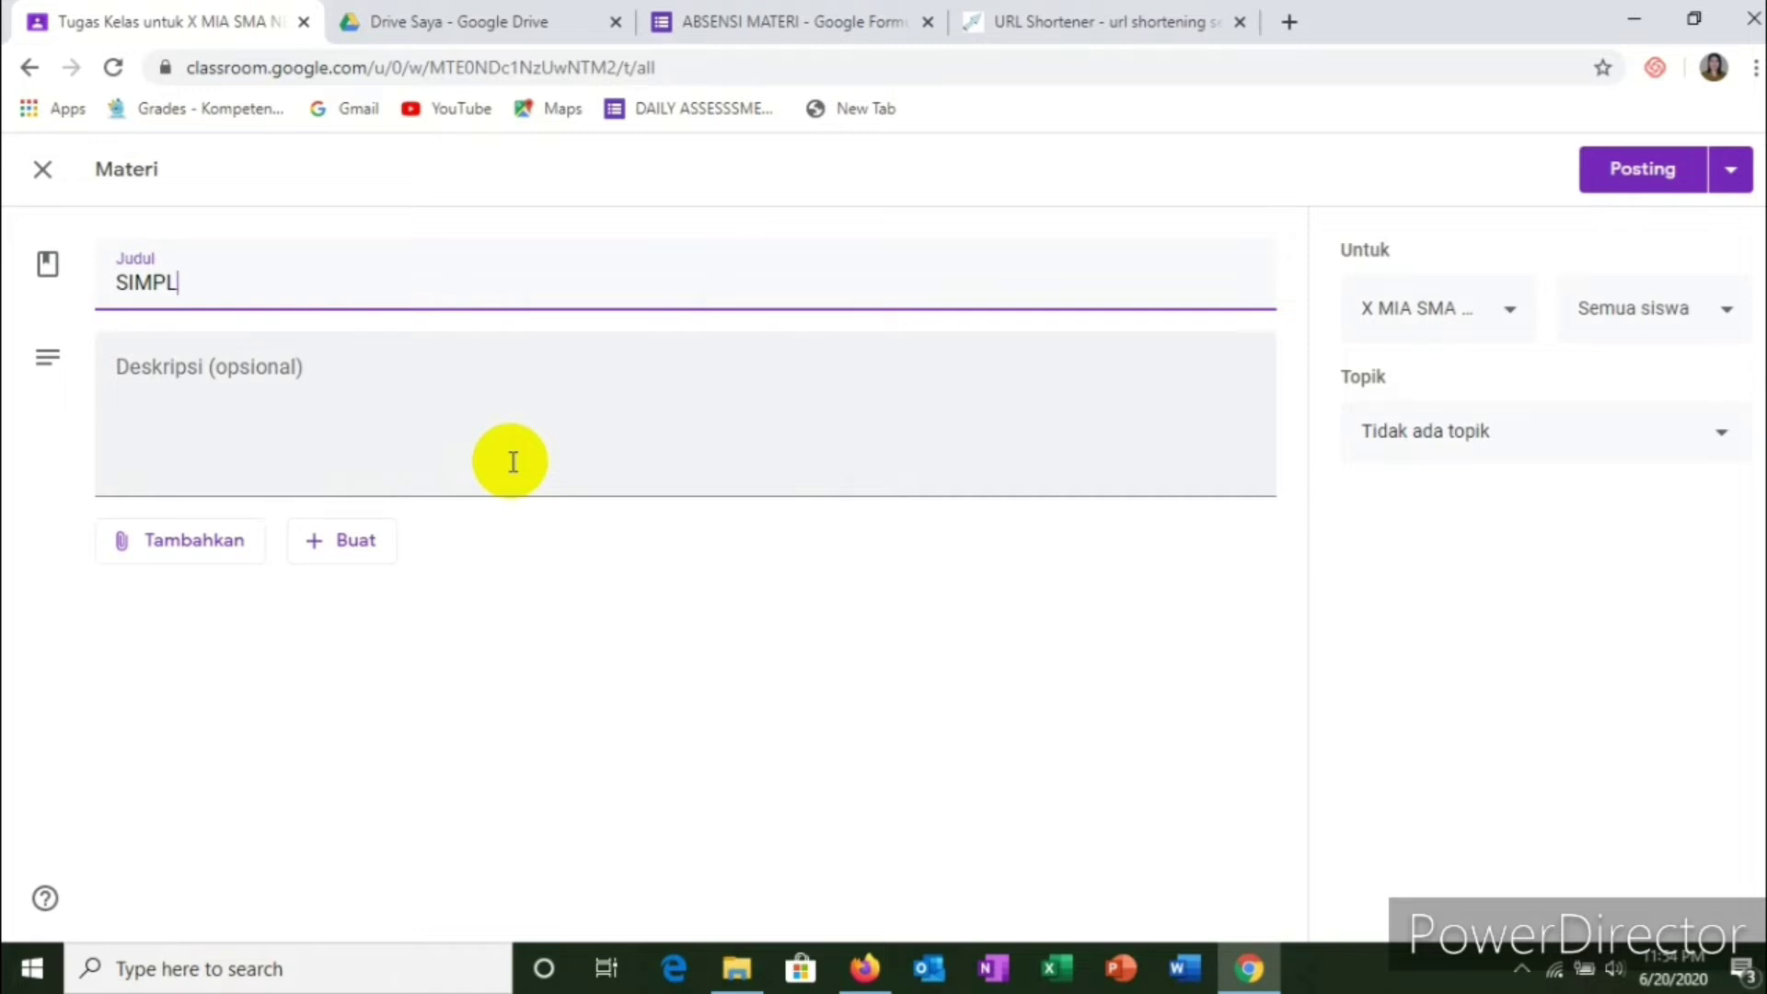
text(E PAST TENSE)
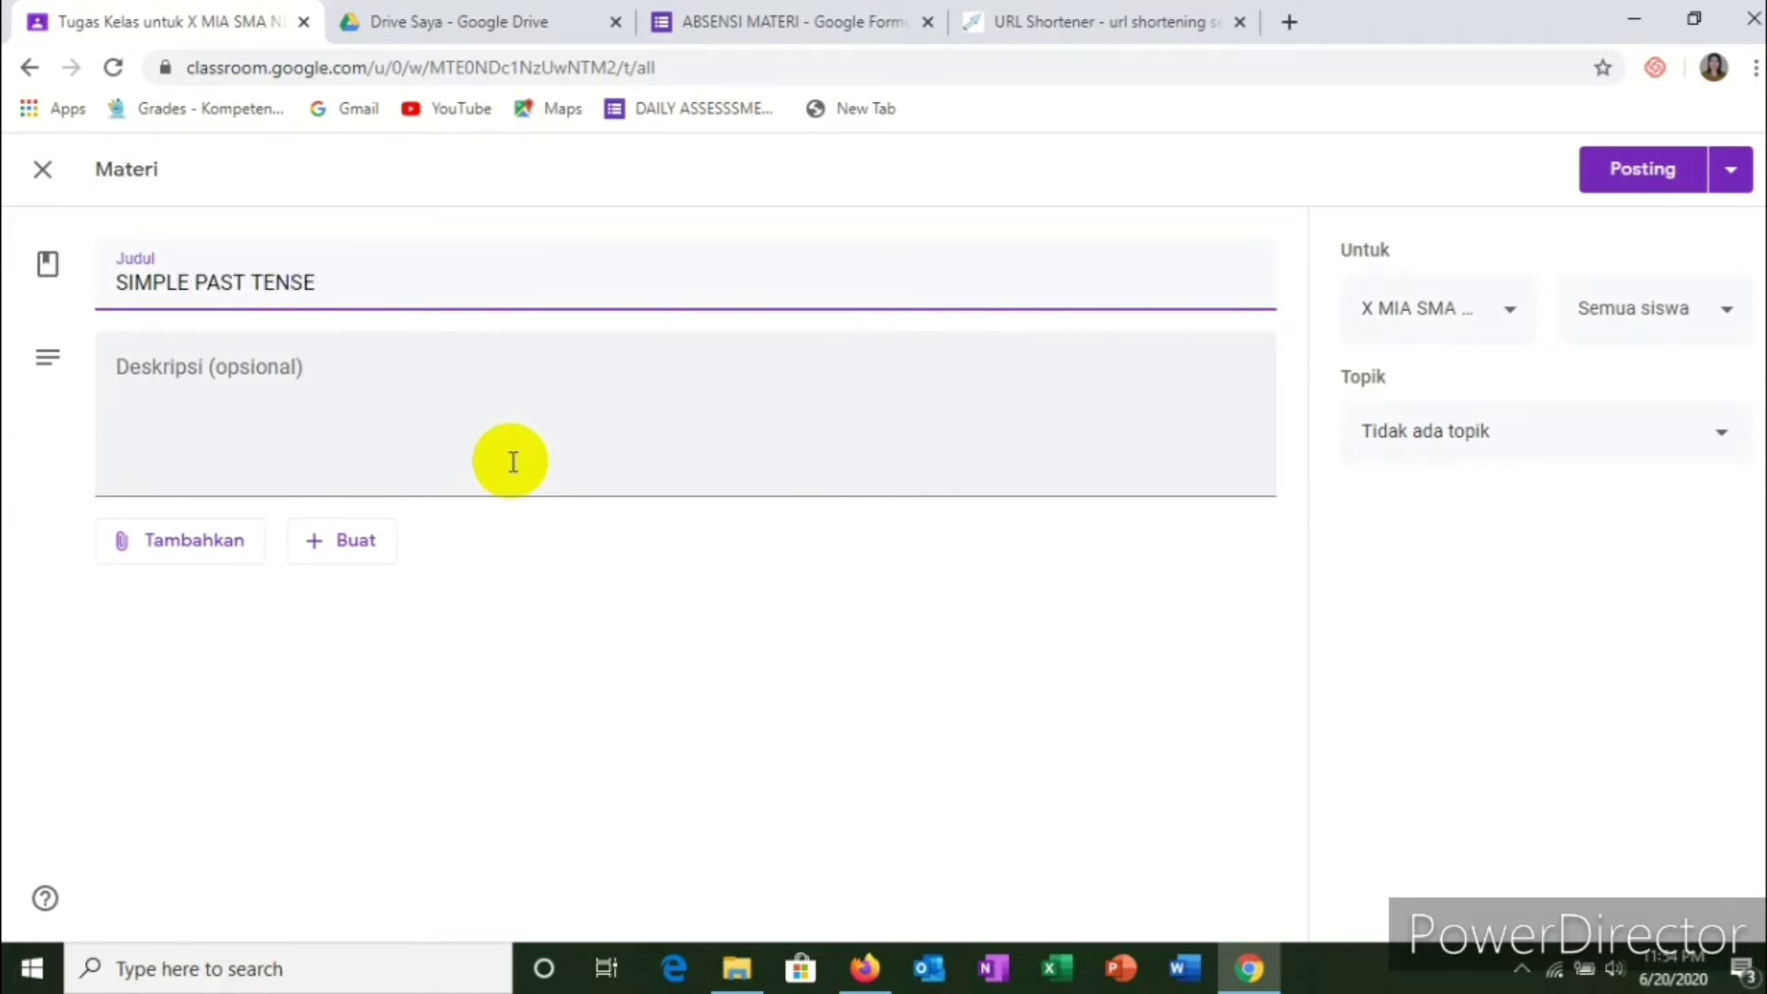
text( Vs )
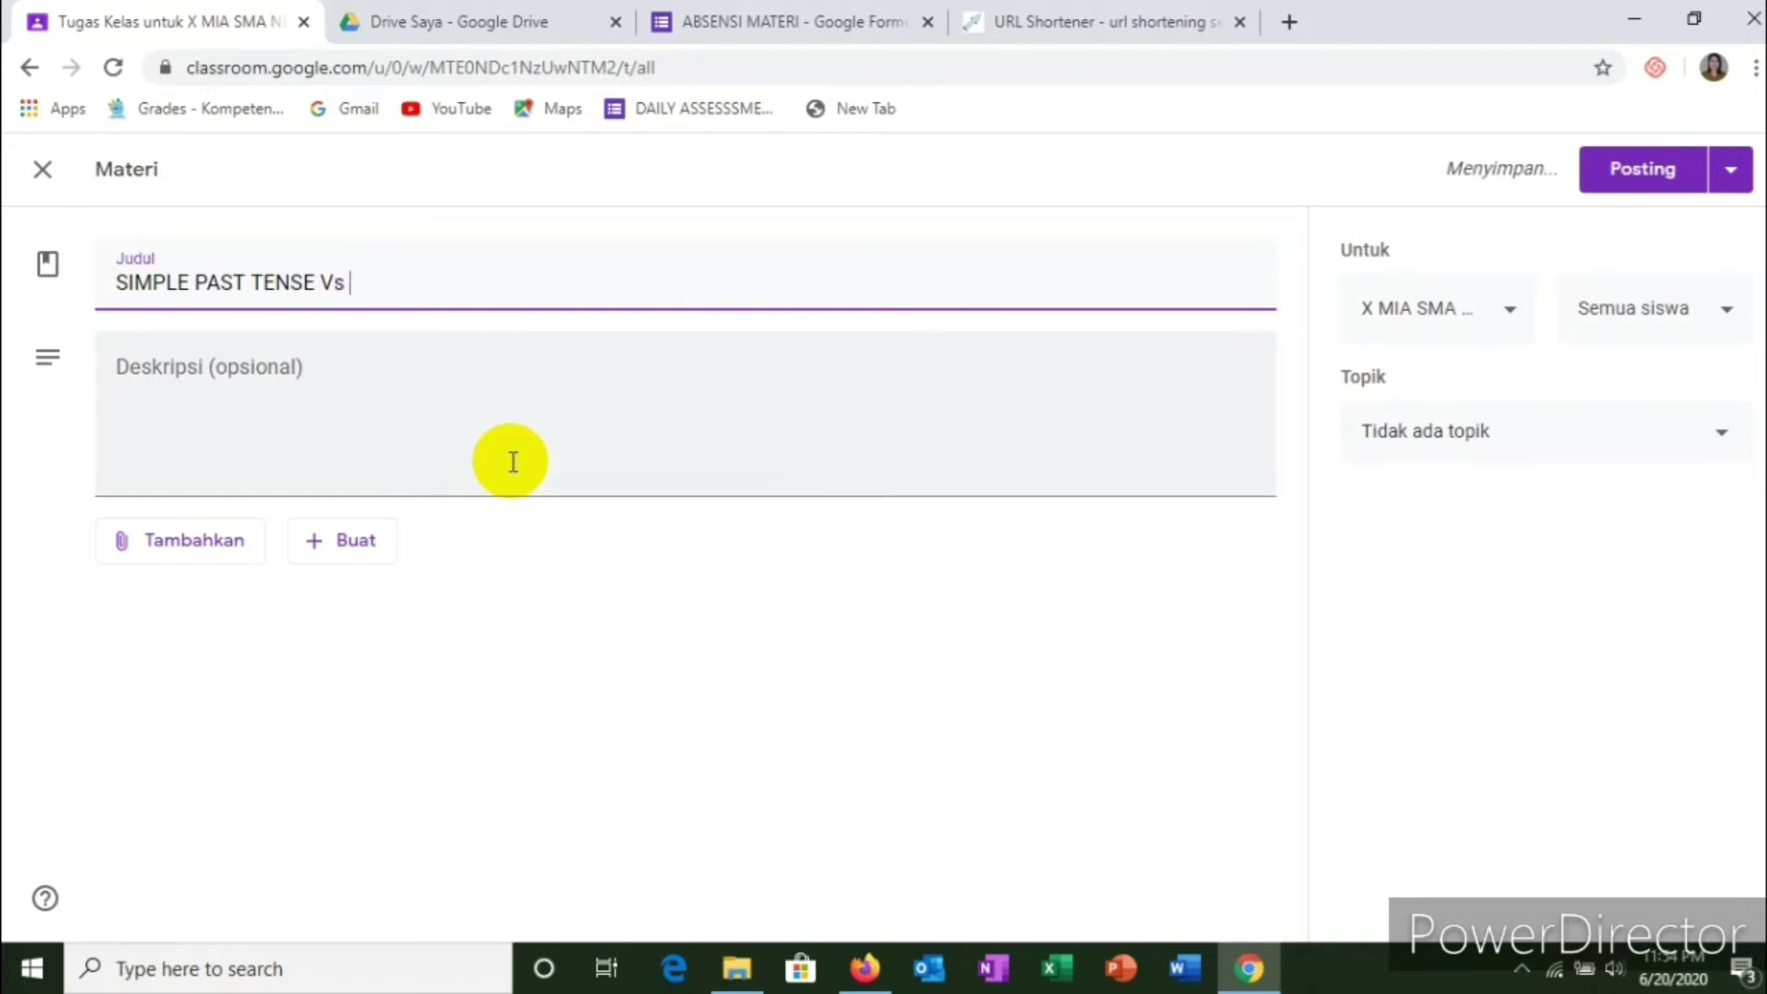
text(PRESEN)
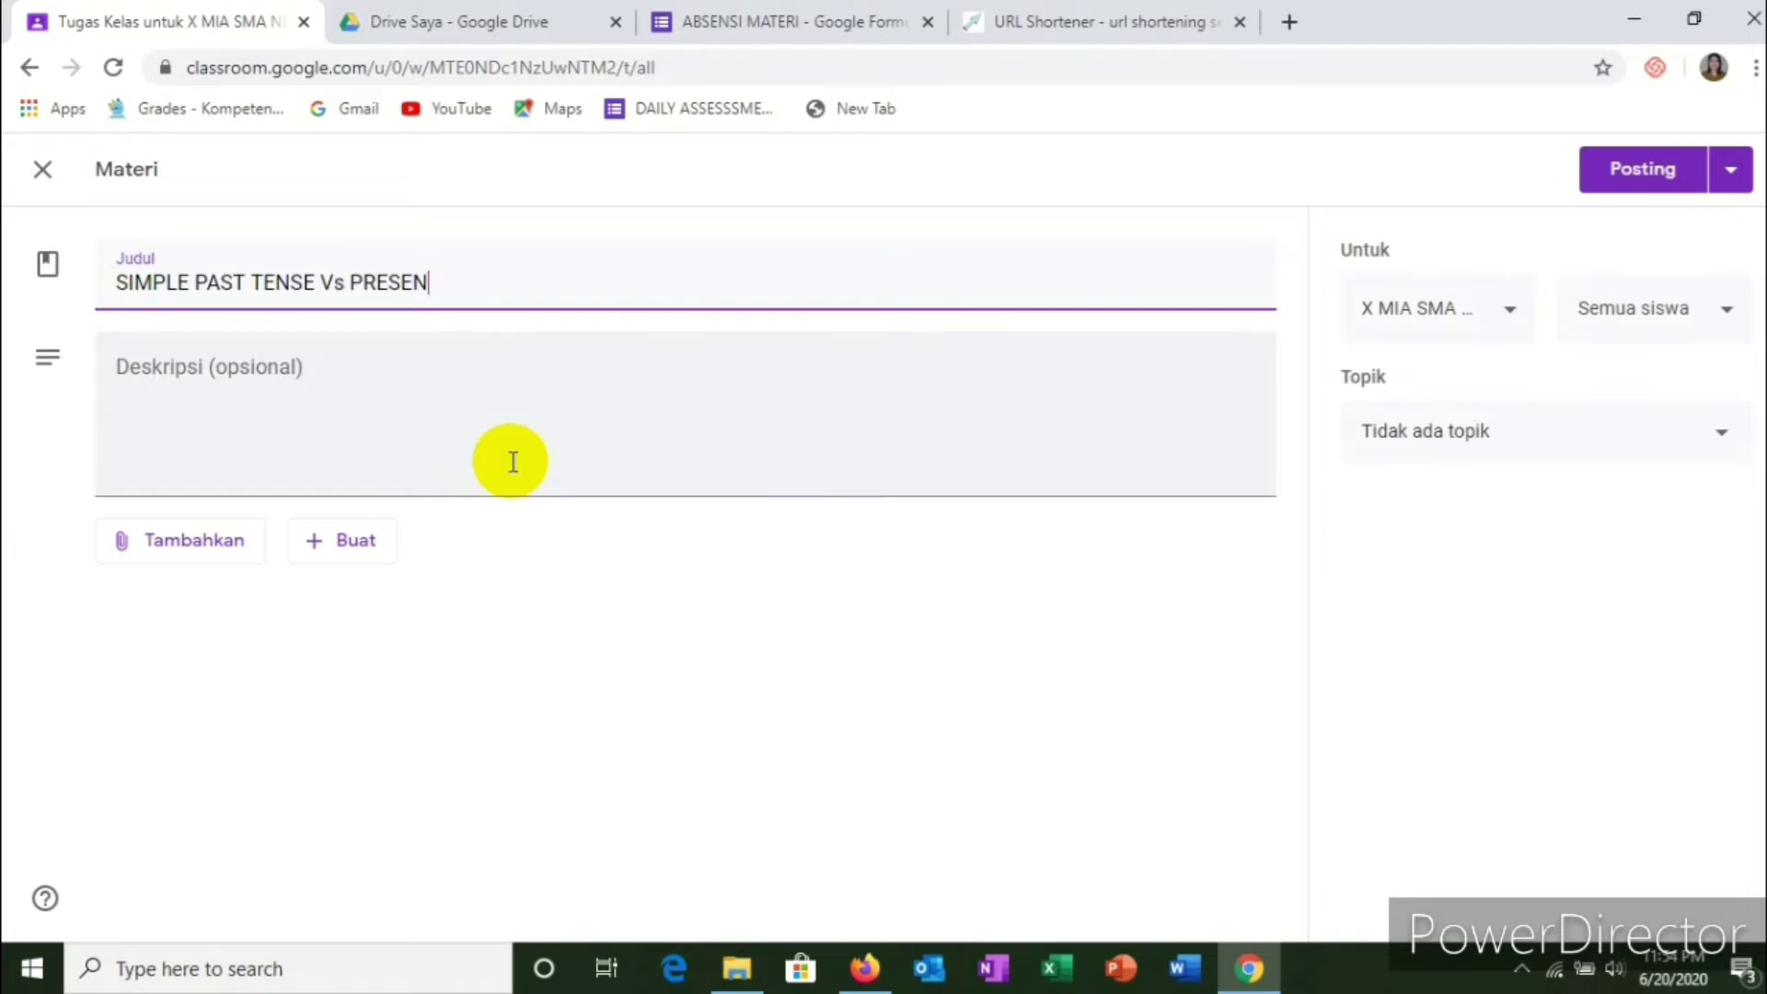
text(T PERFECT TENSE)
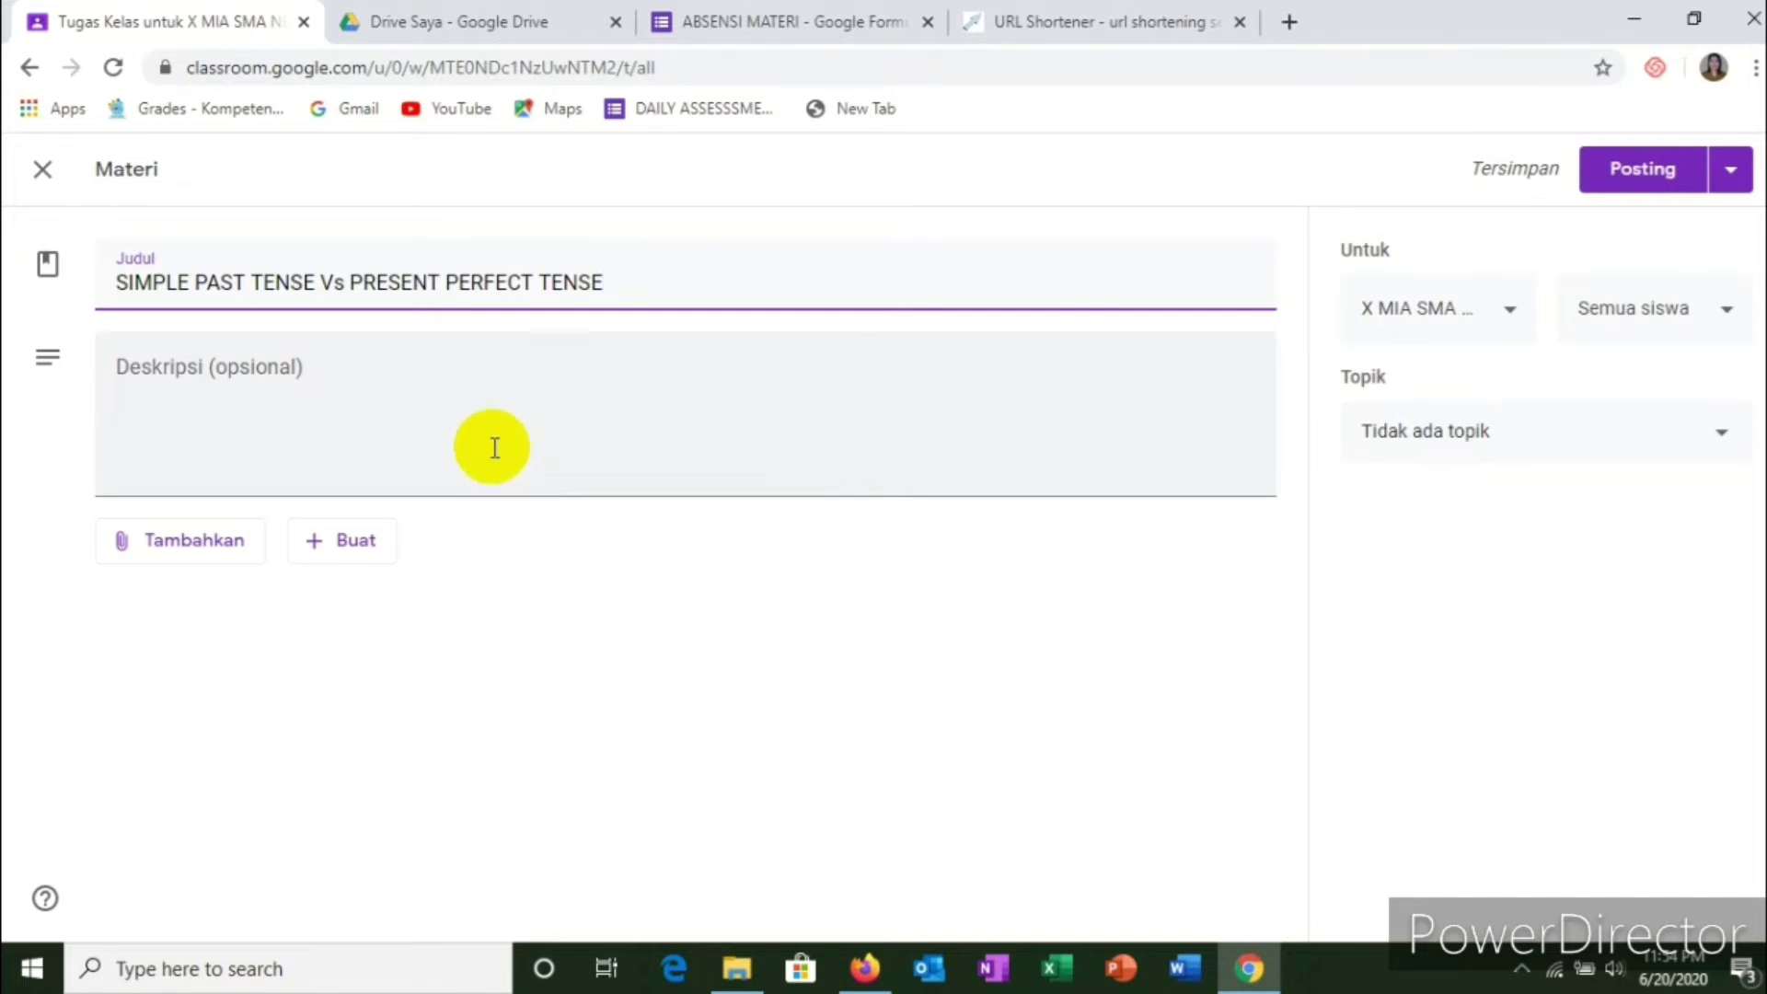
Step: Enter the description 'Read and understand the following material' and open the Tambahkan attachment menu
click(264, 371)
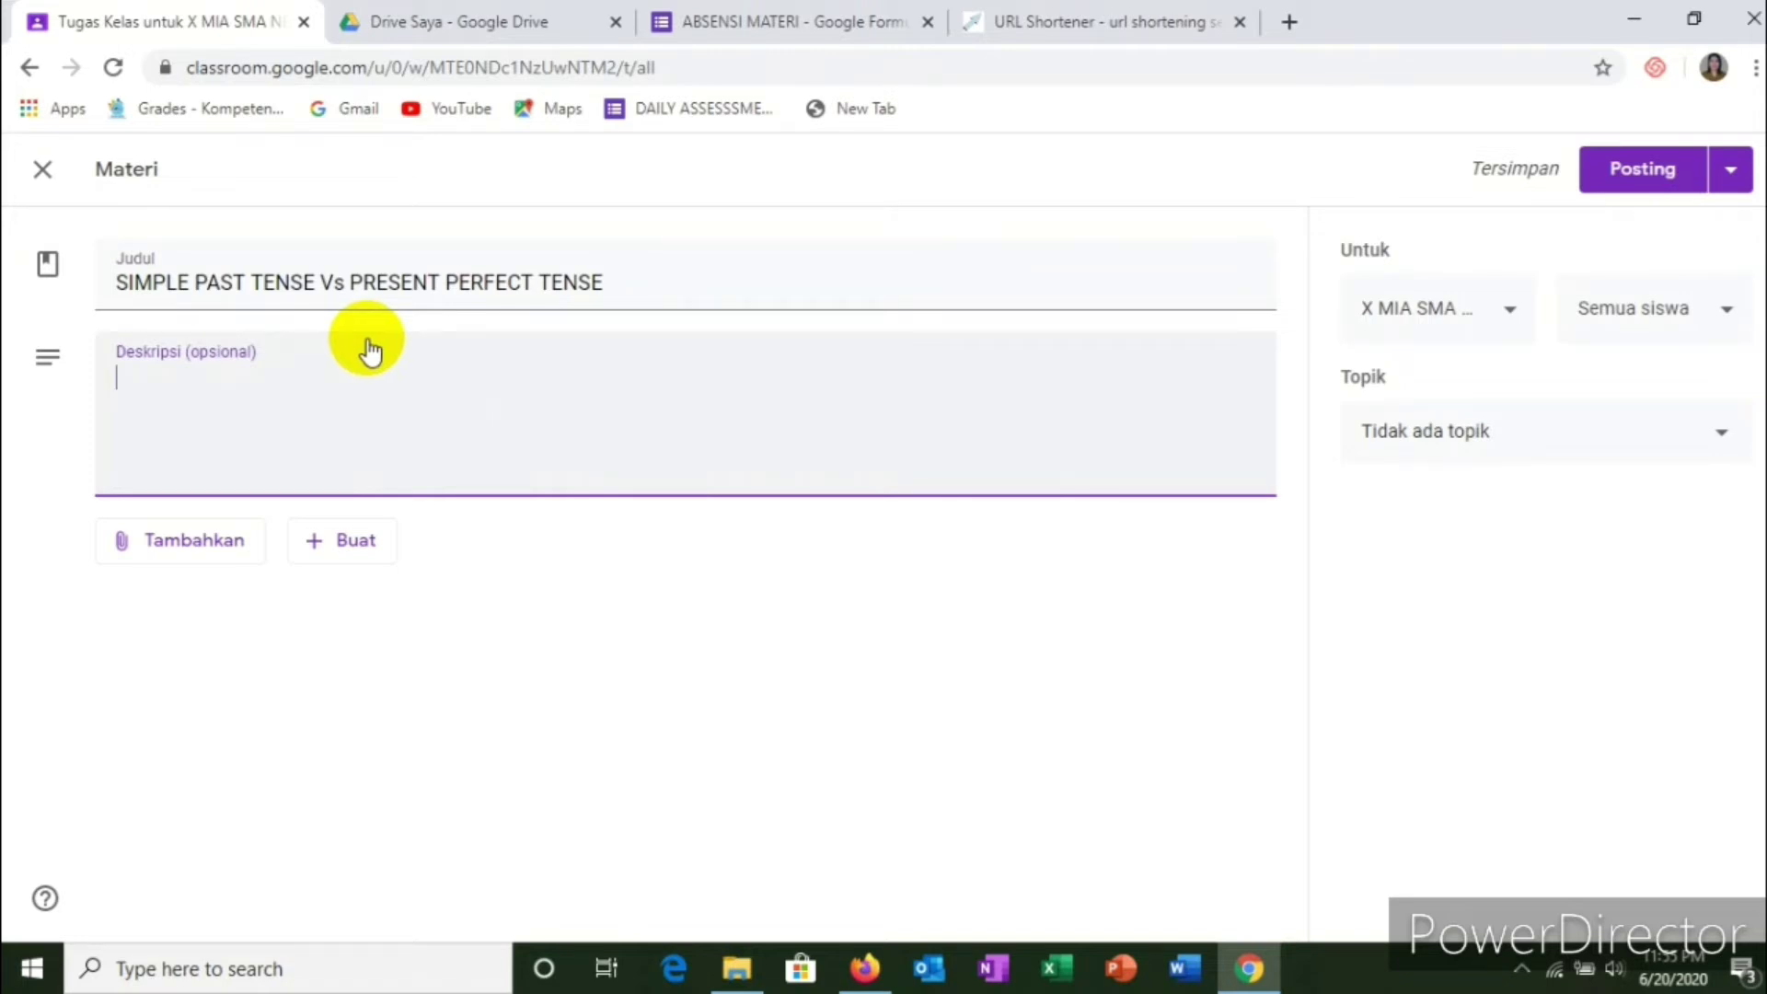
text(RE)
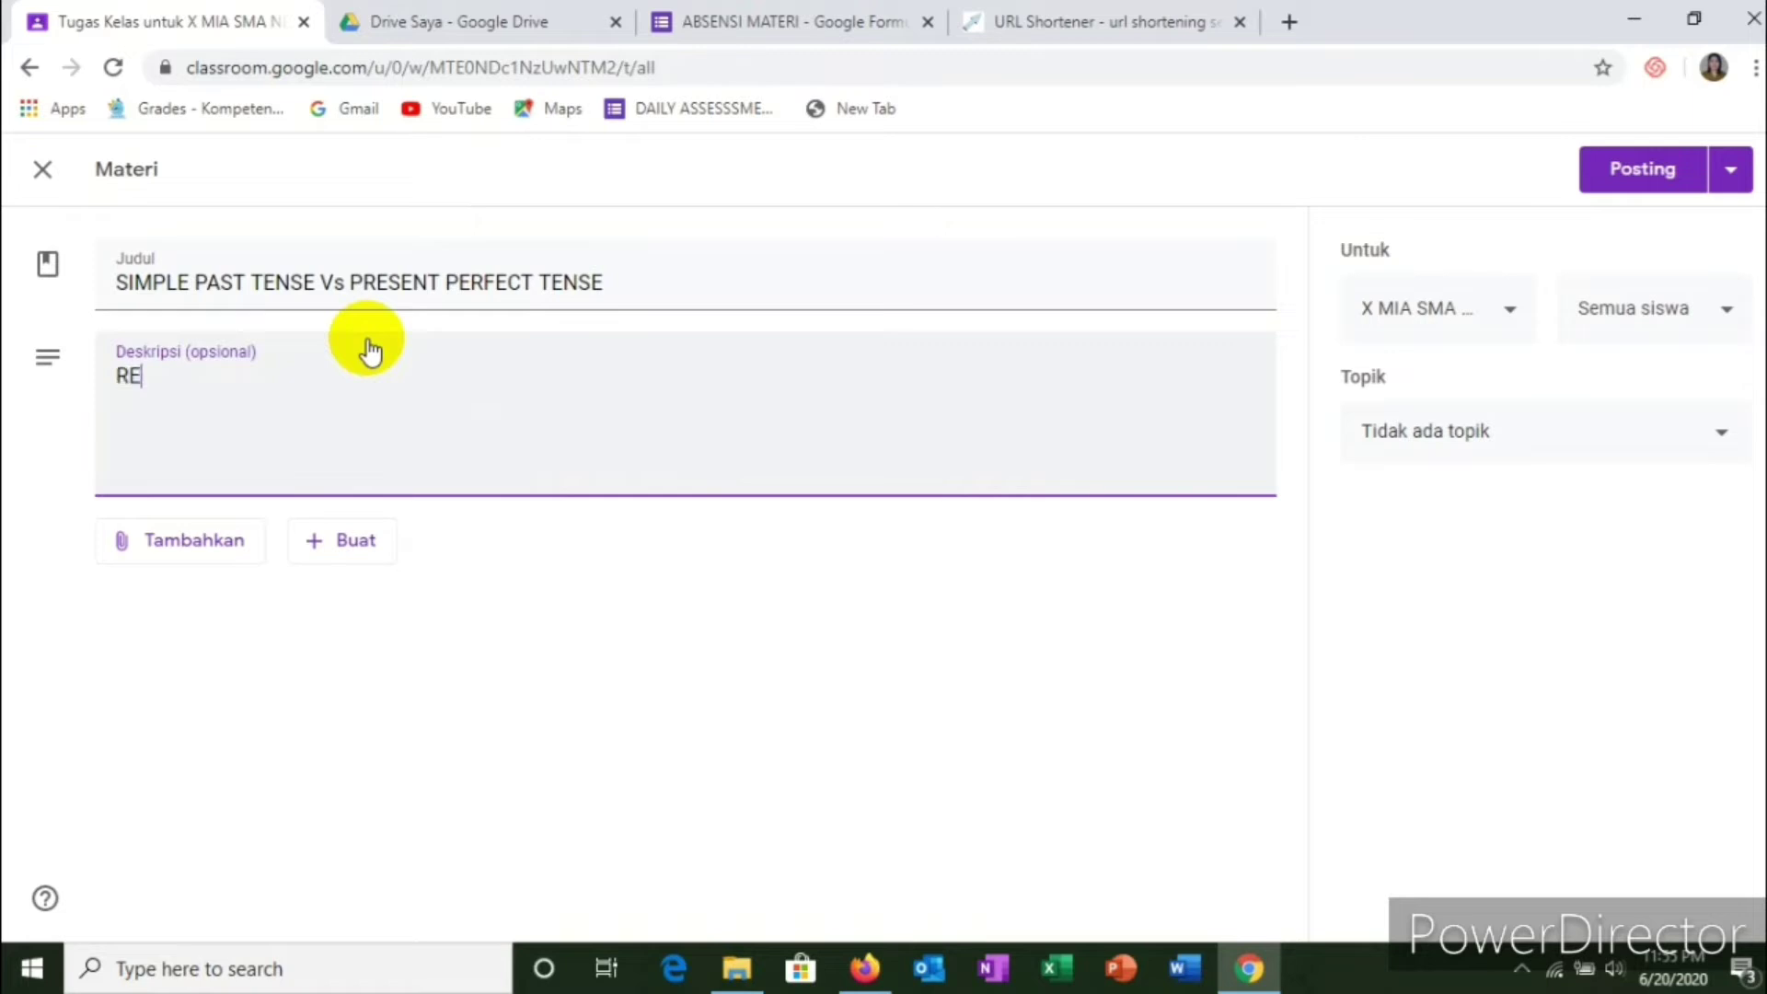
key(BackSpace)
key(BackSpace)
text(Read and )
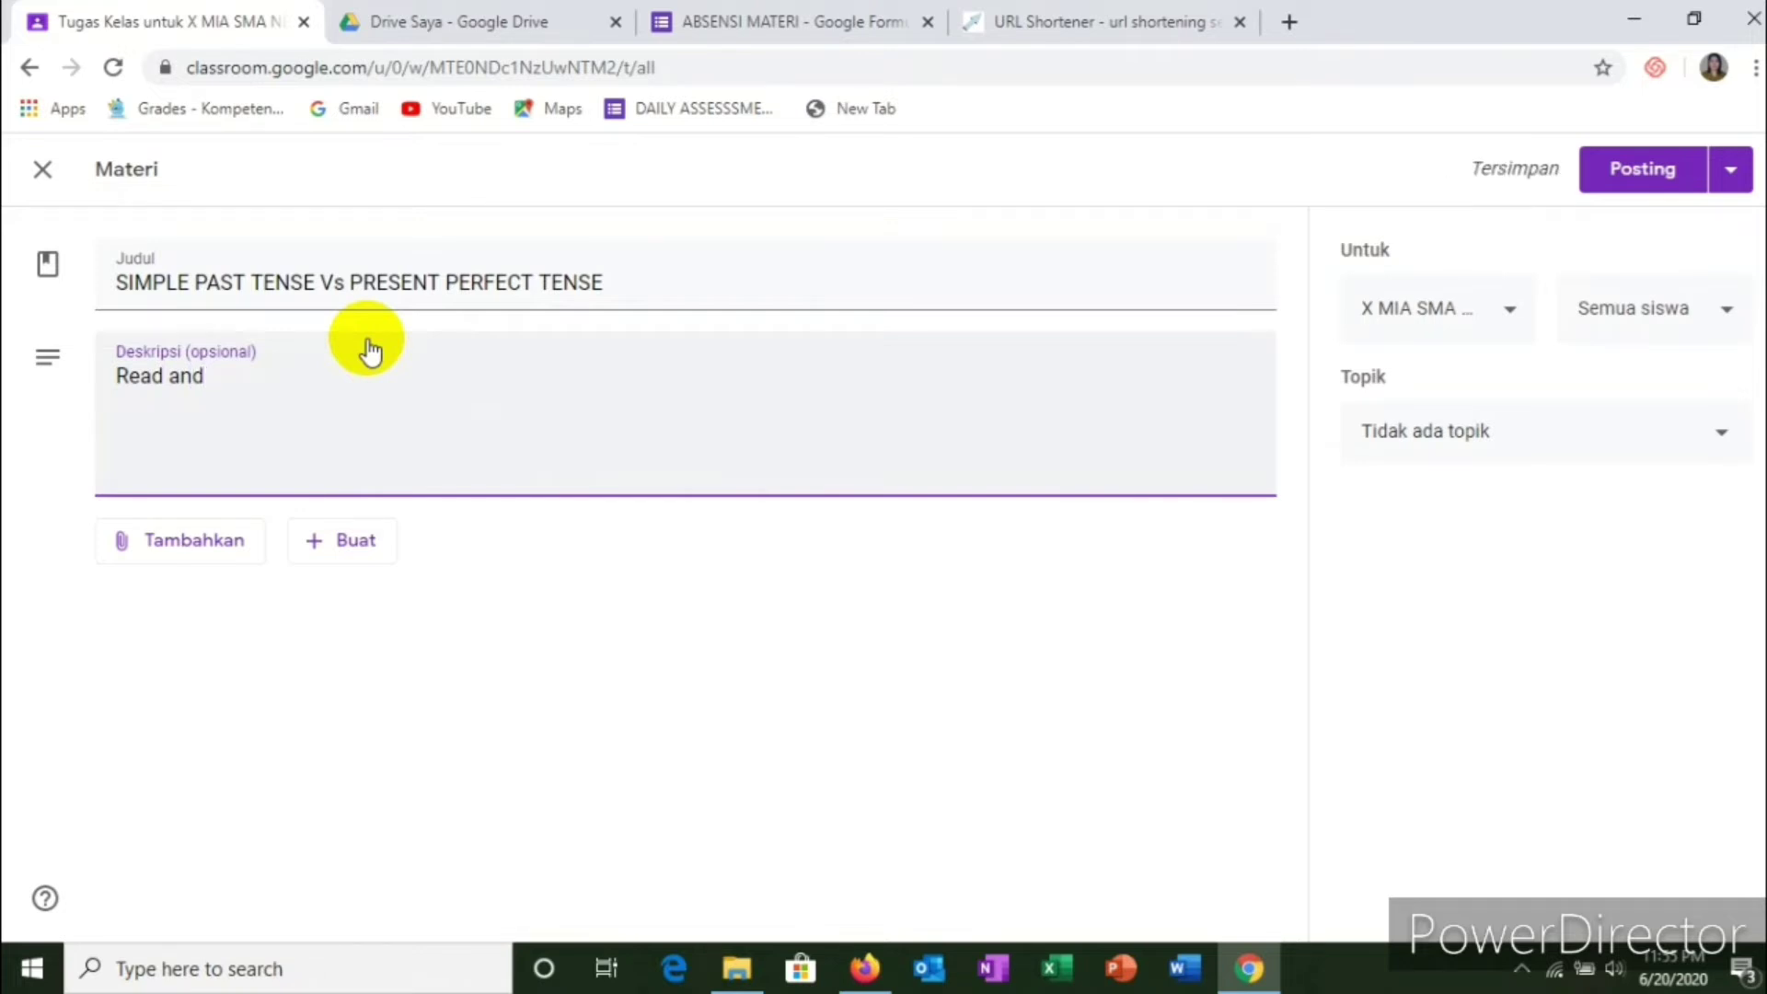
text(understand)
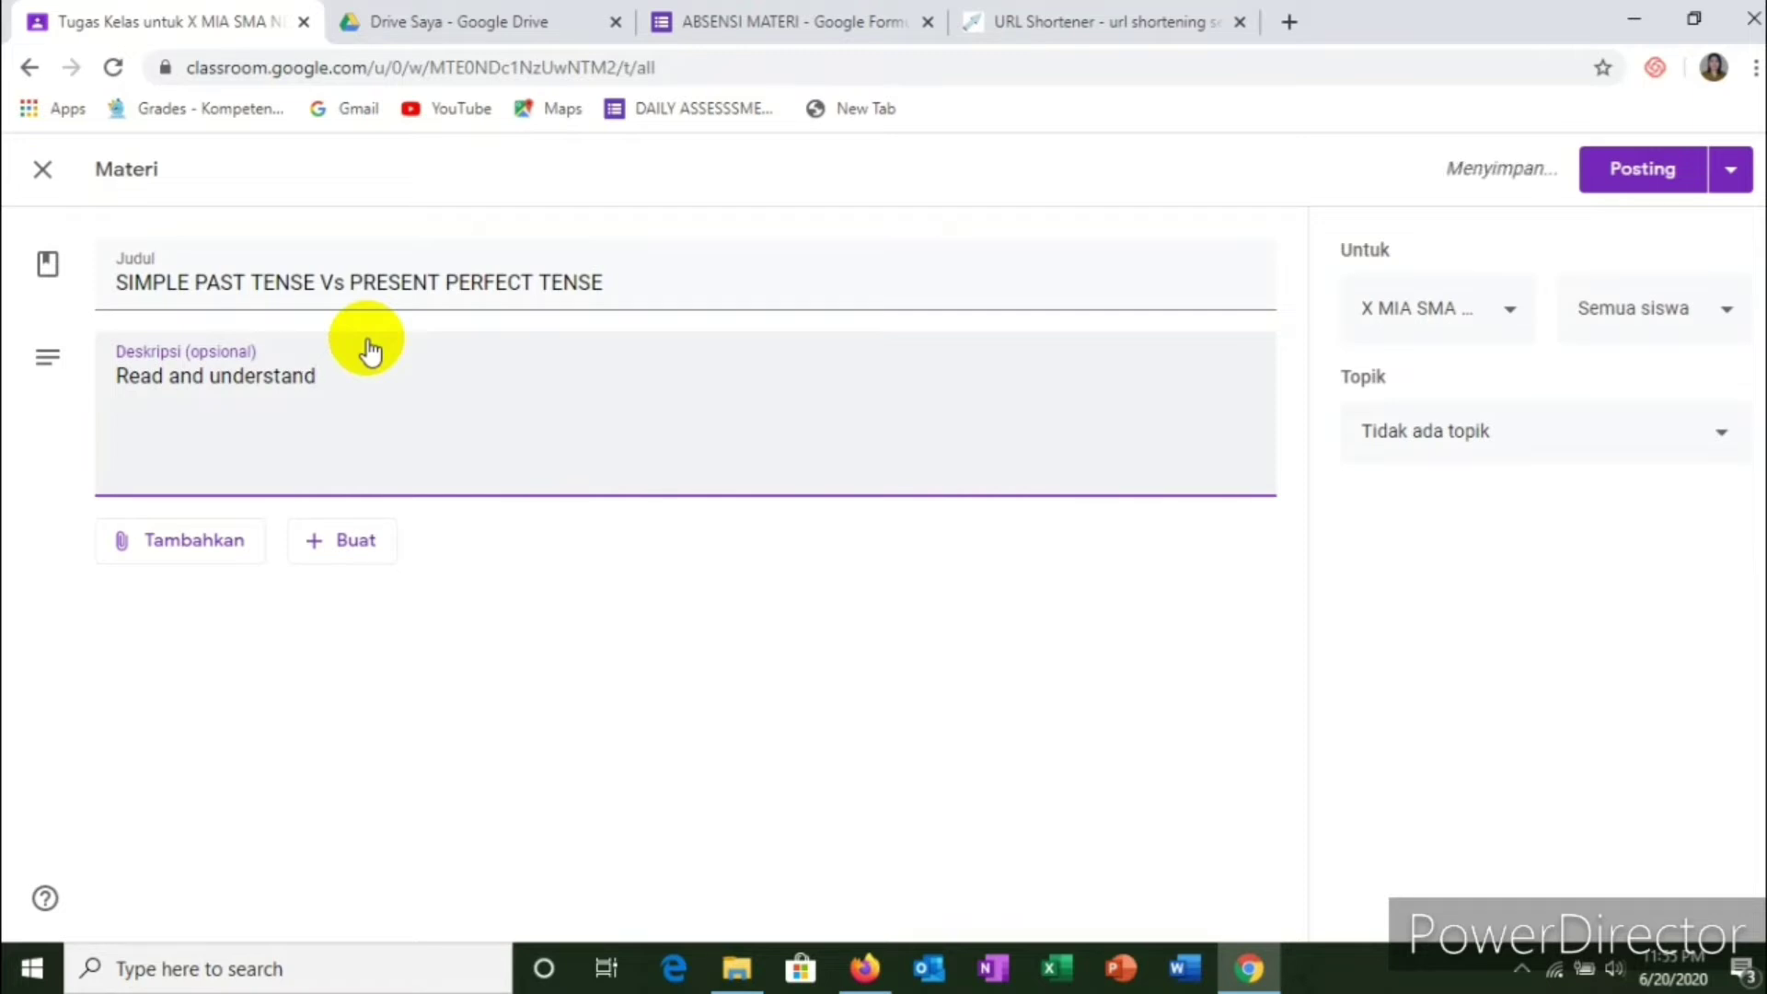
text( the )
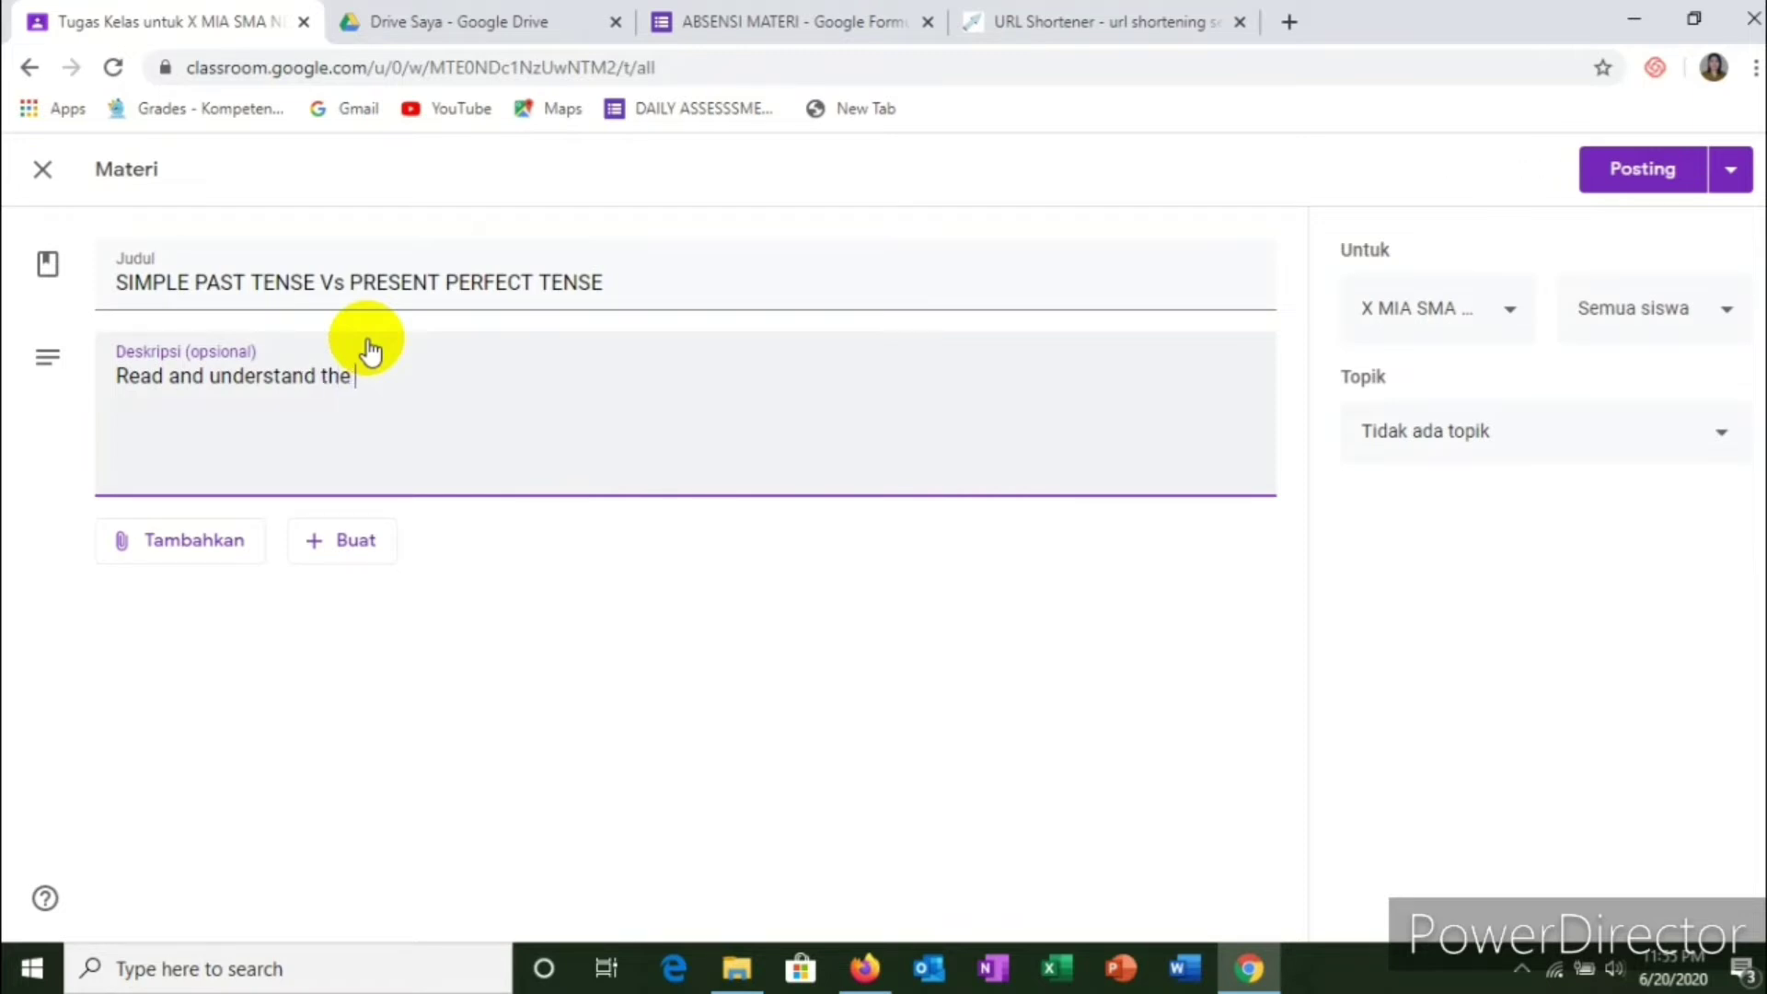
text(following)
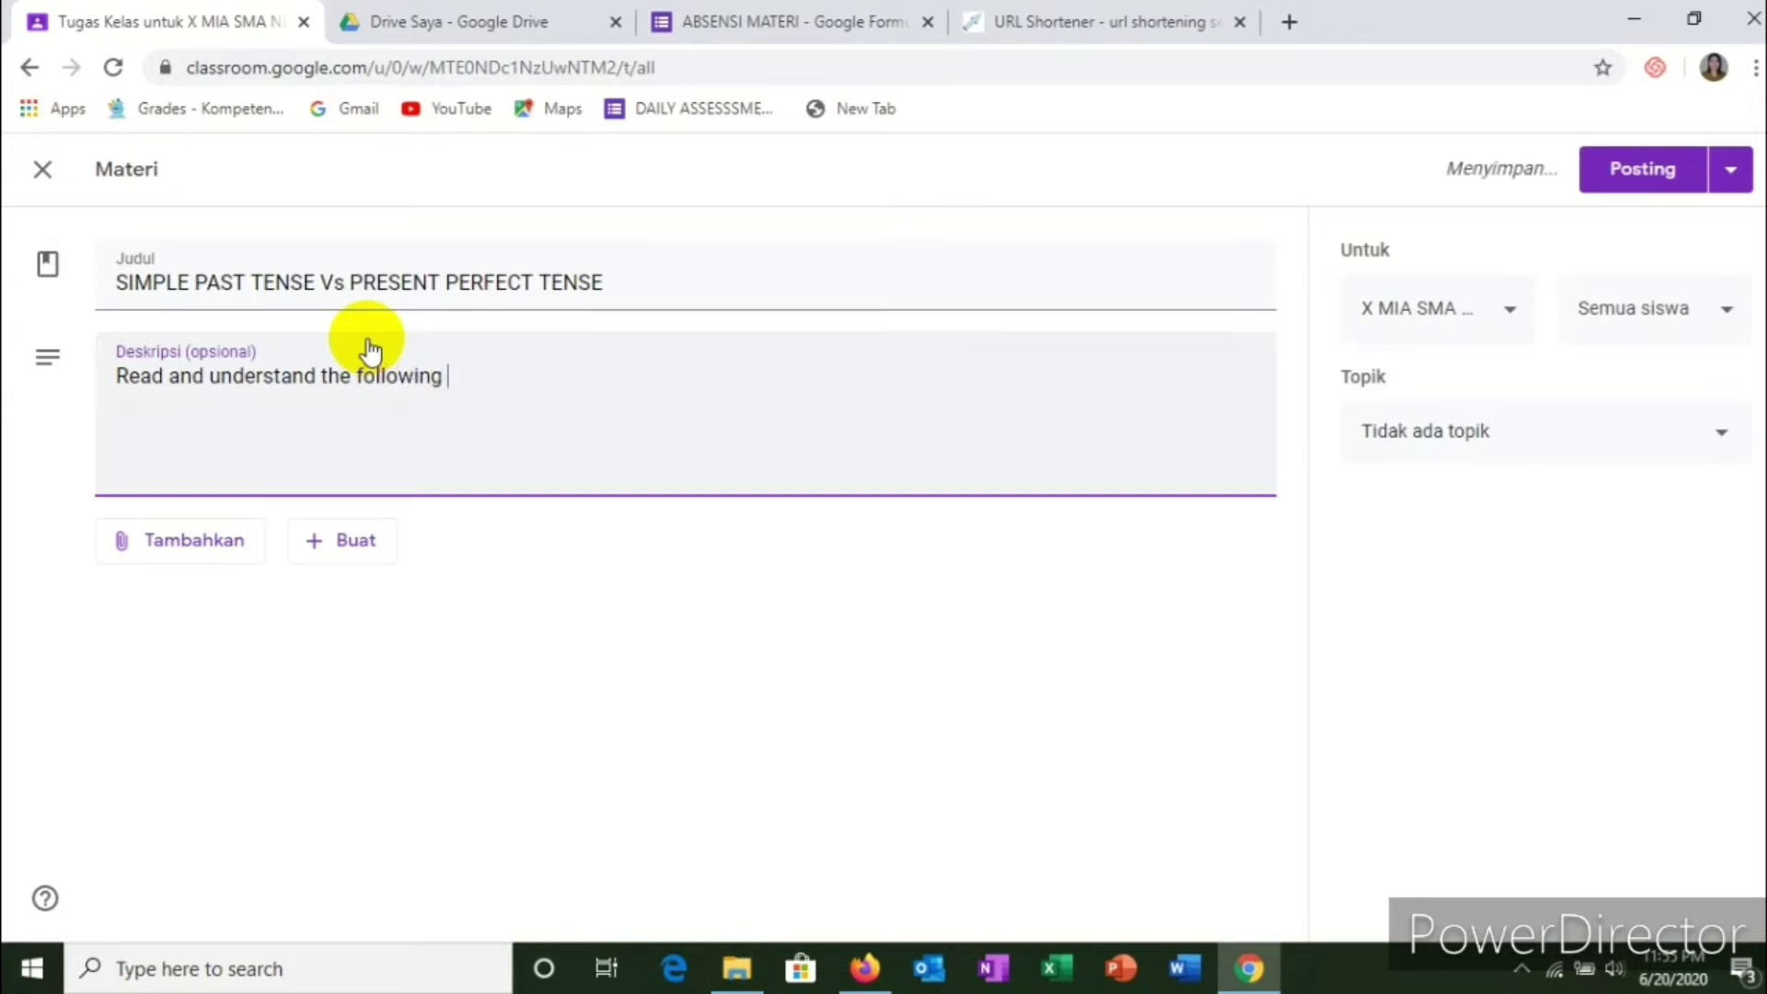
text( material)
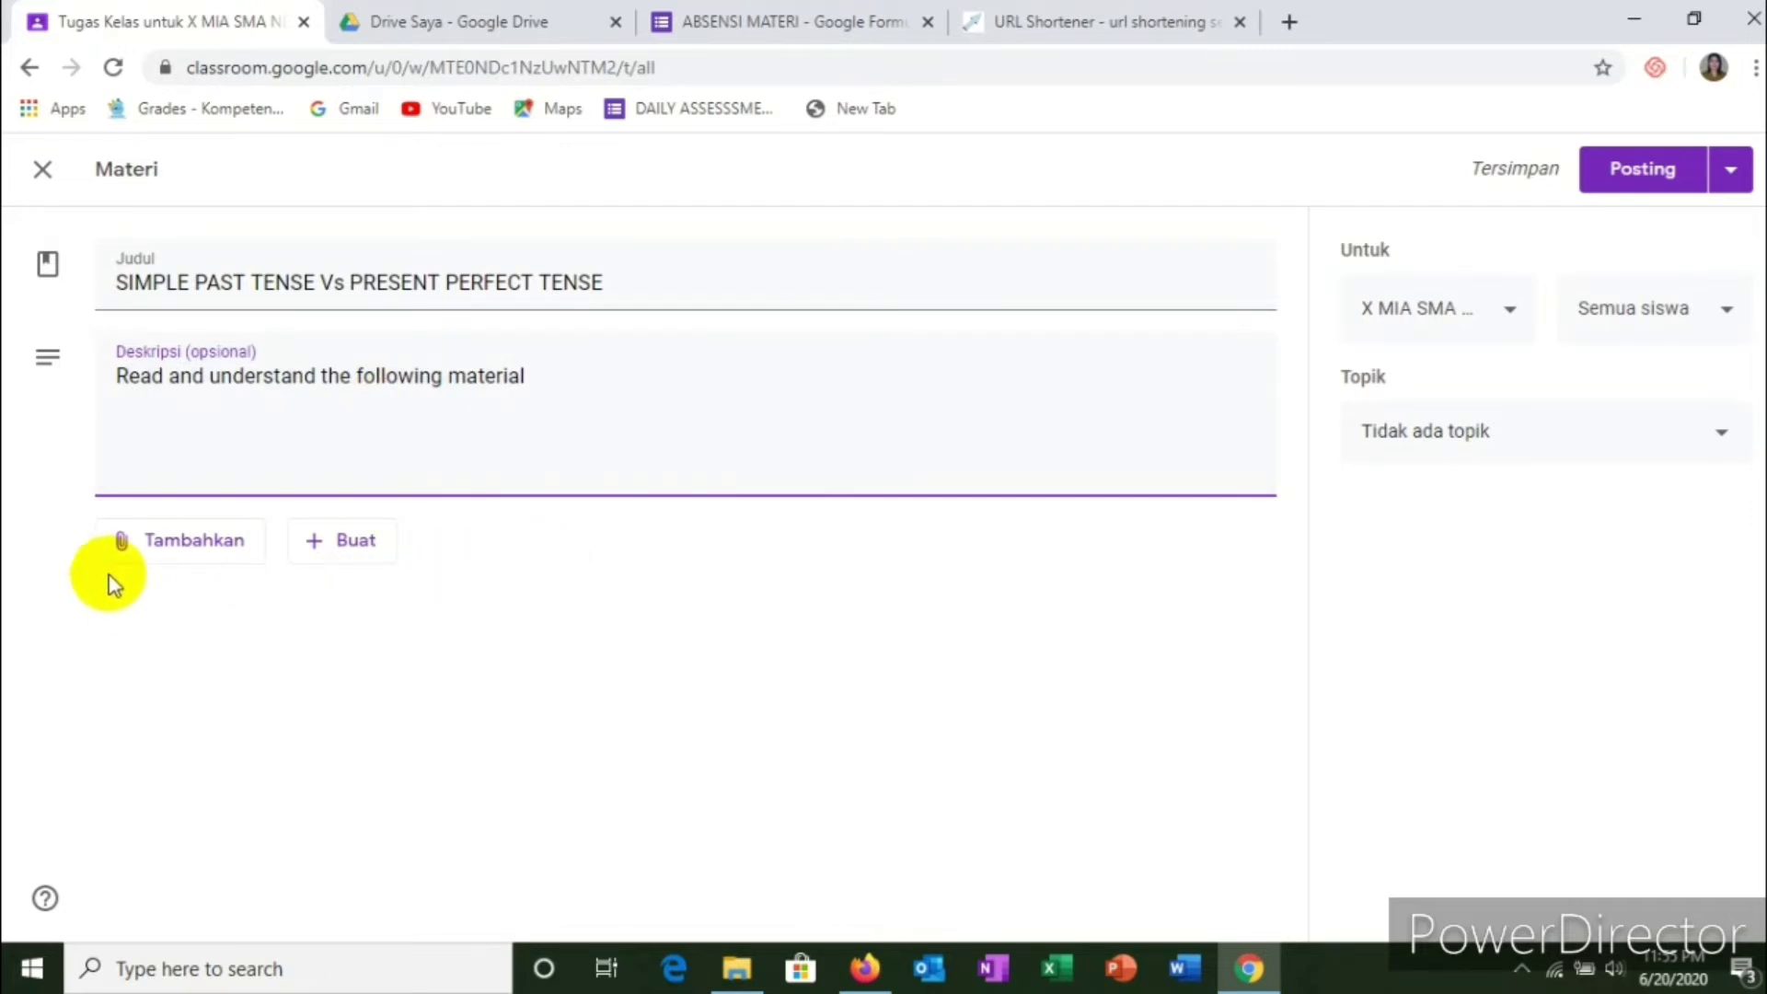
click(184, 552)
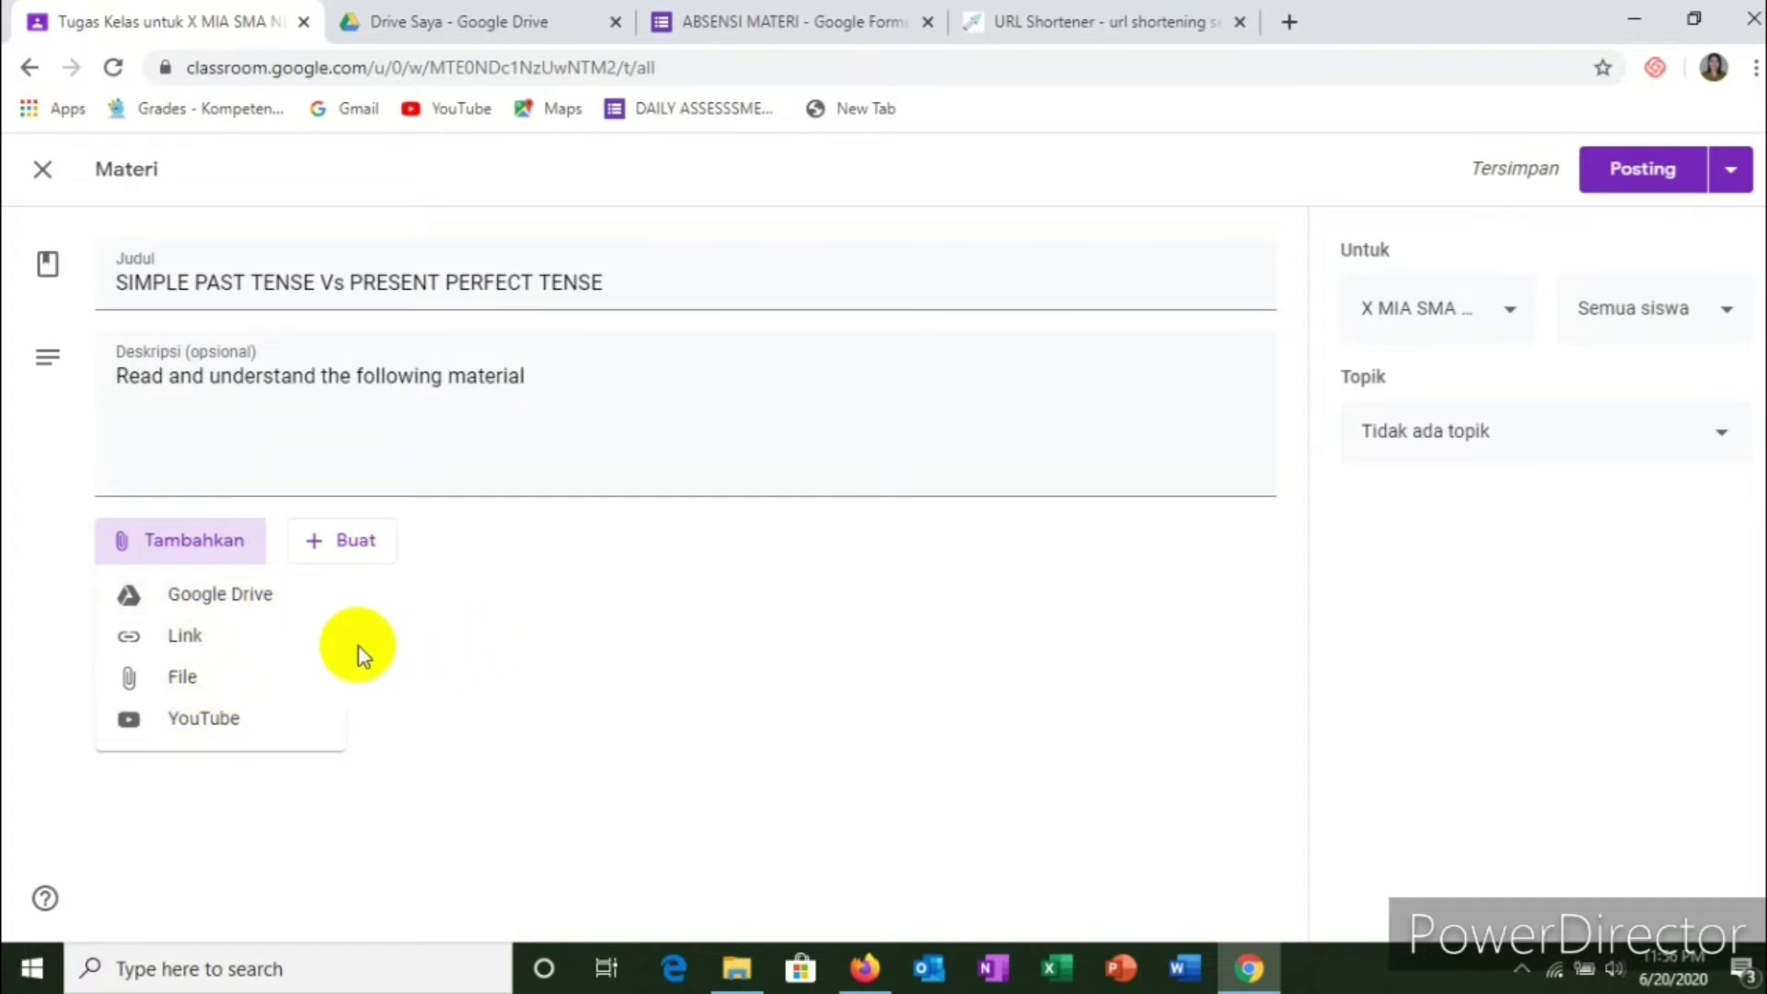
Step: Choose Google Drive as the attachment source and switch to Drive Saya
click(230, 603)
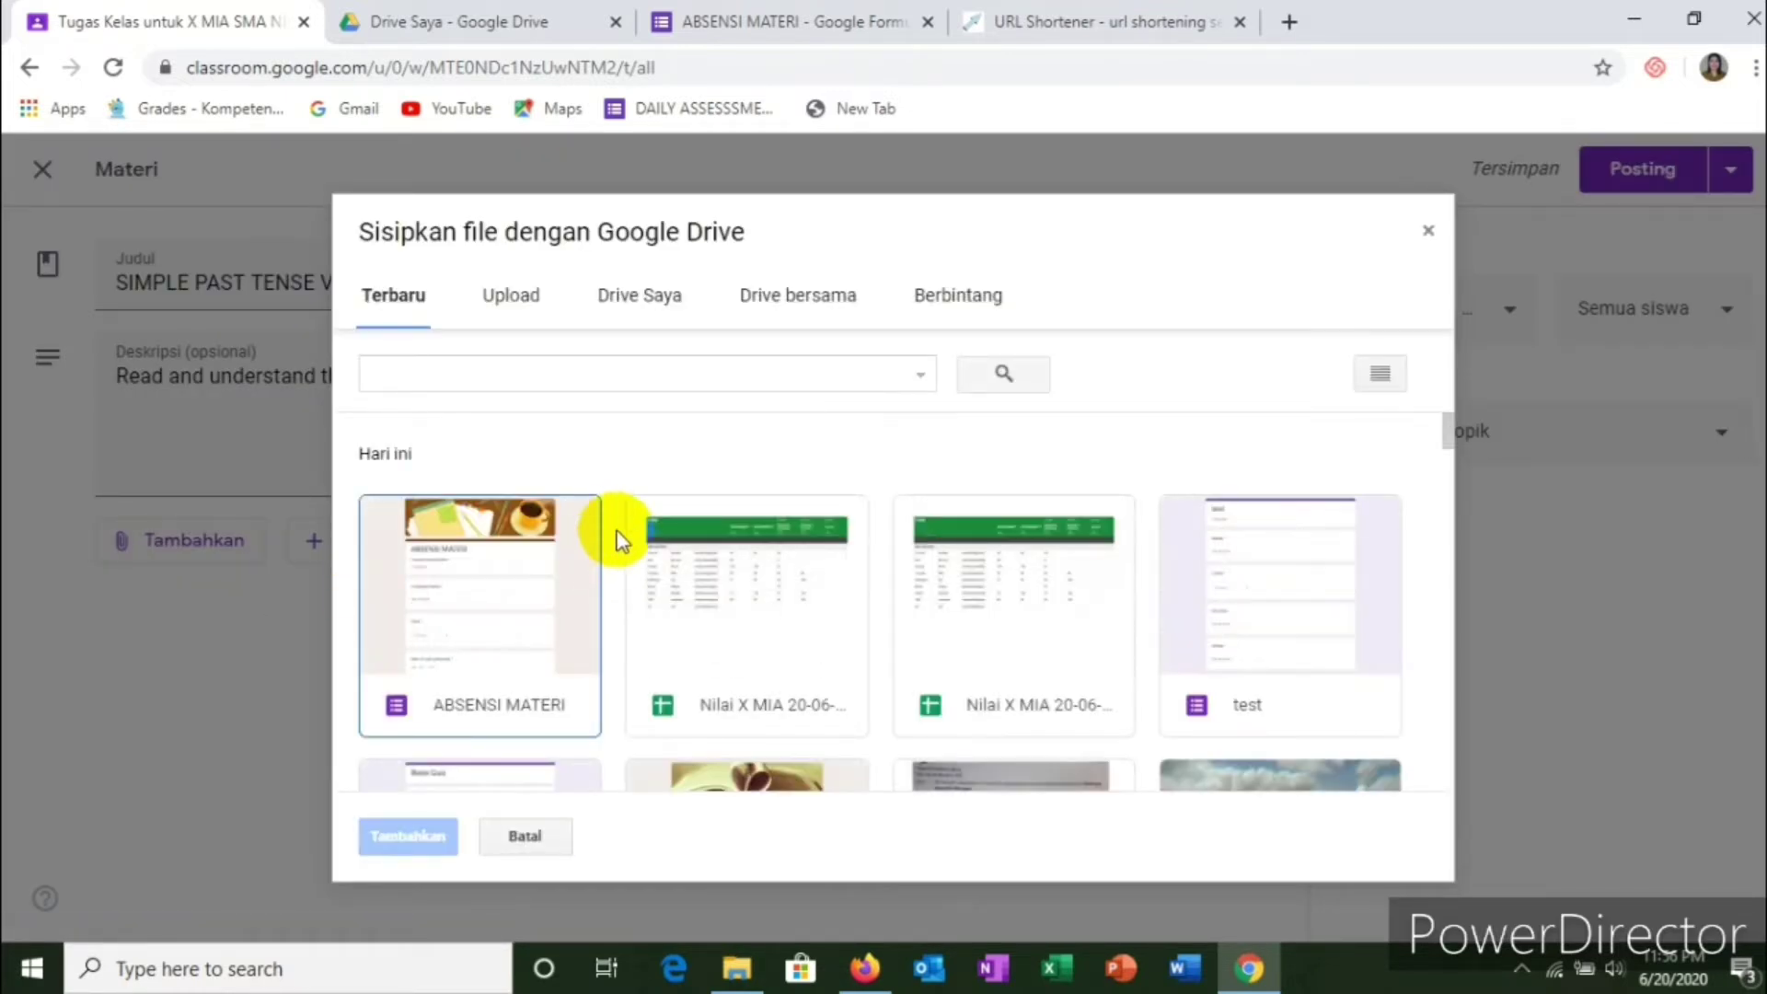
scroll(661, 439, down, 2)
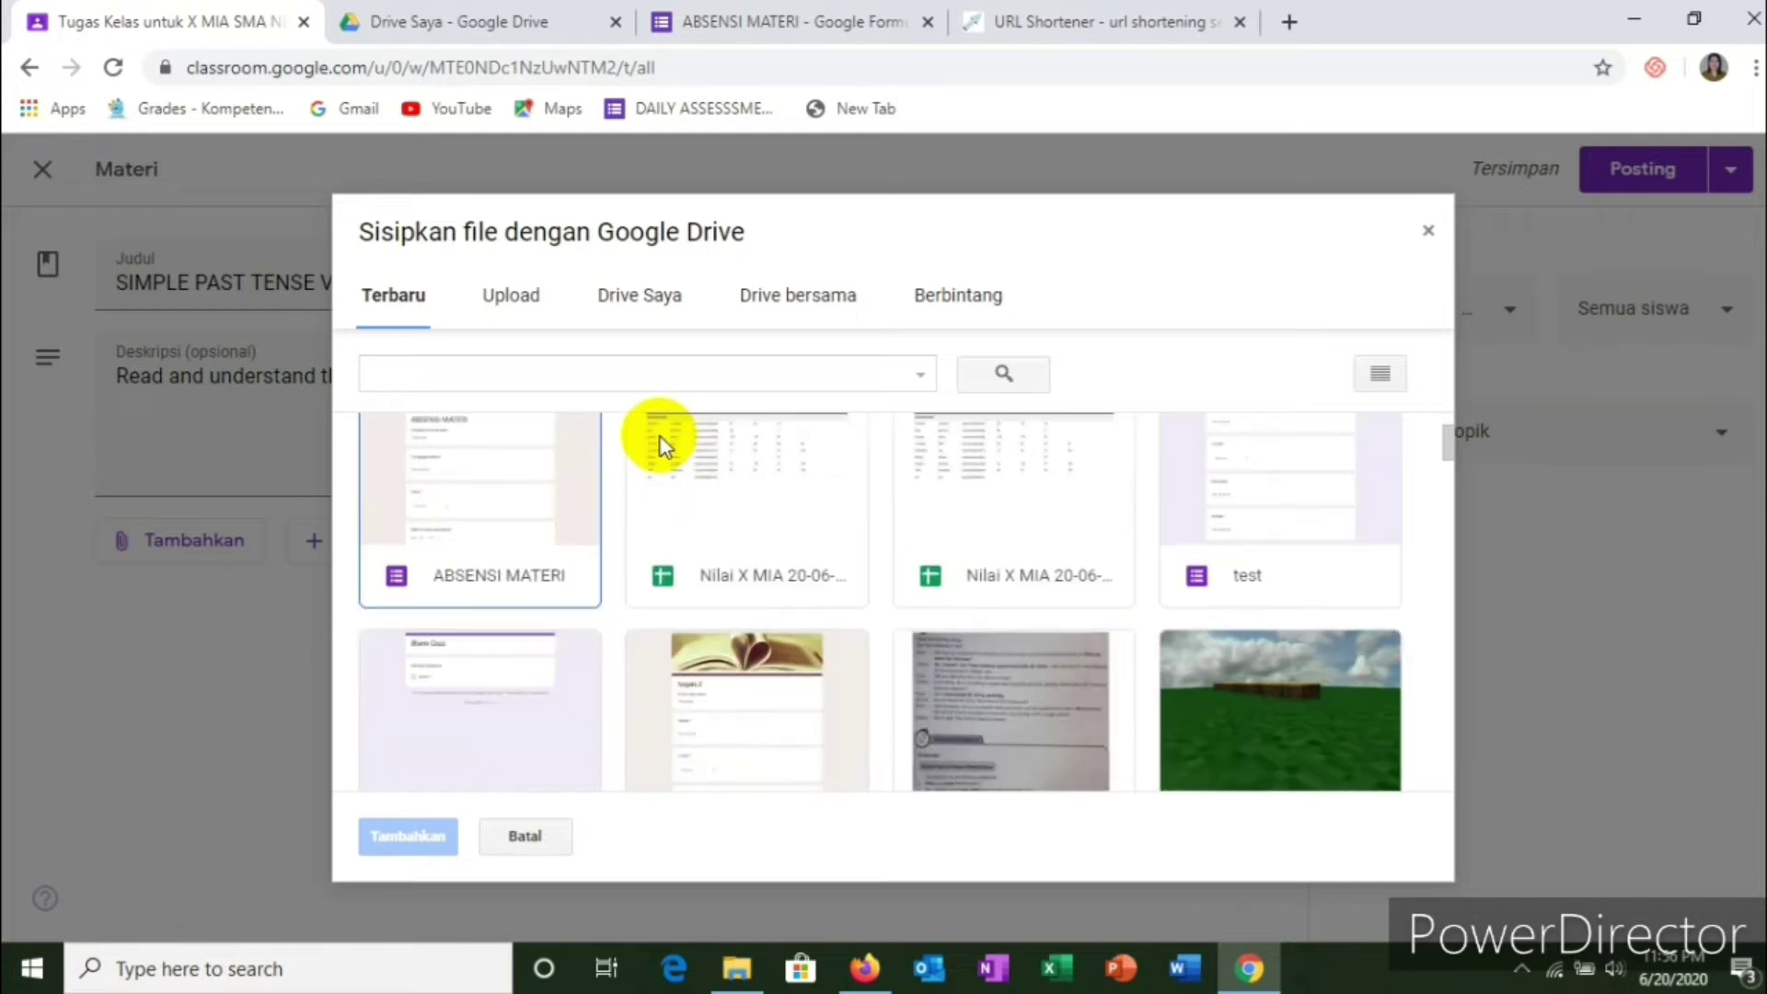
scroll(659, 434, up, 2)
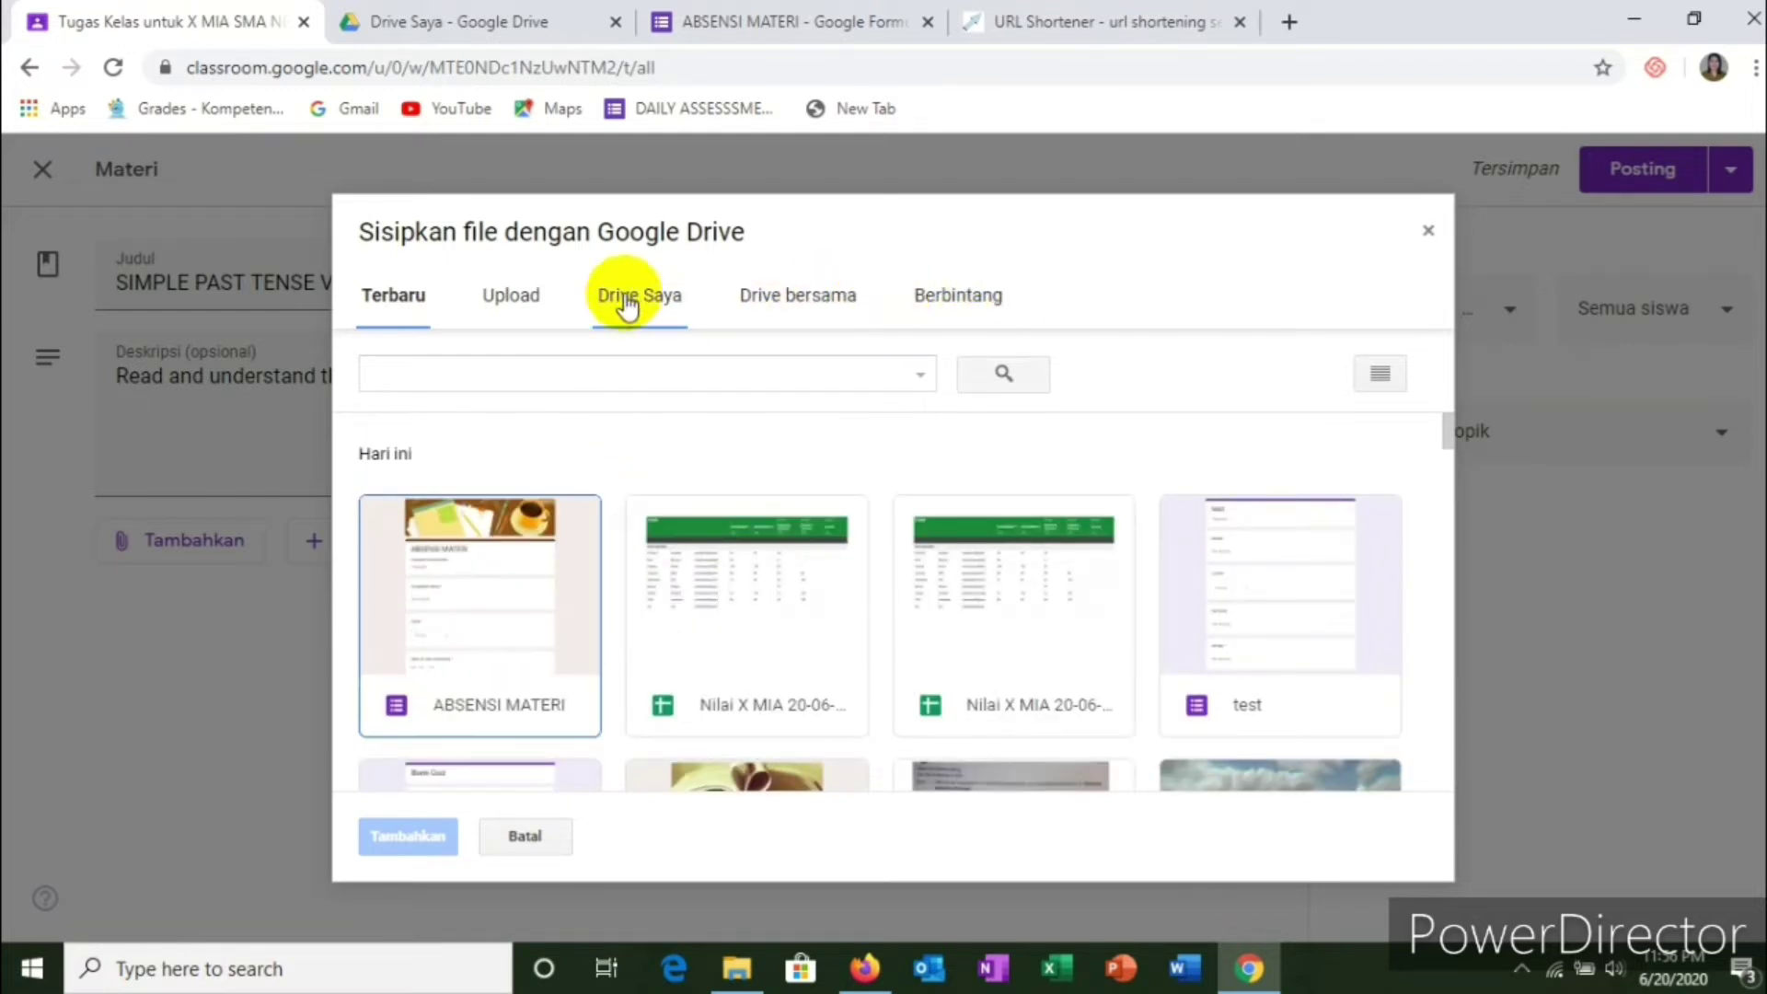
click(638, 299)
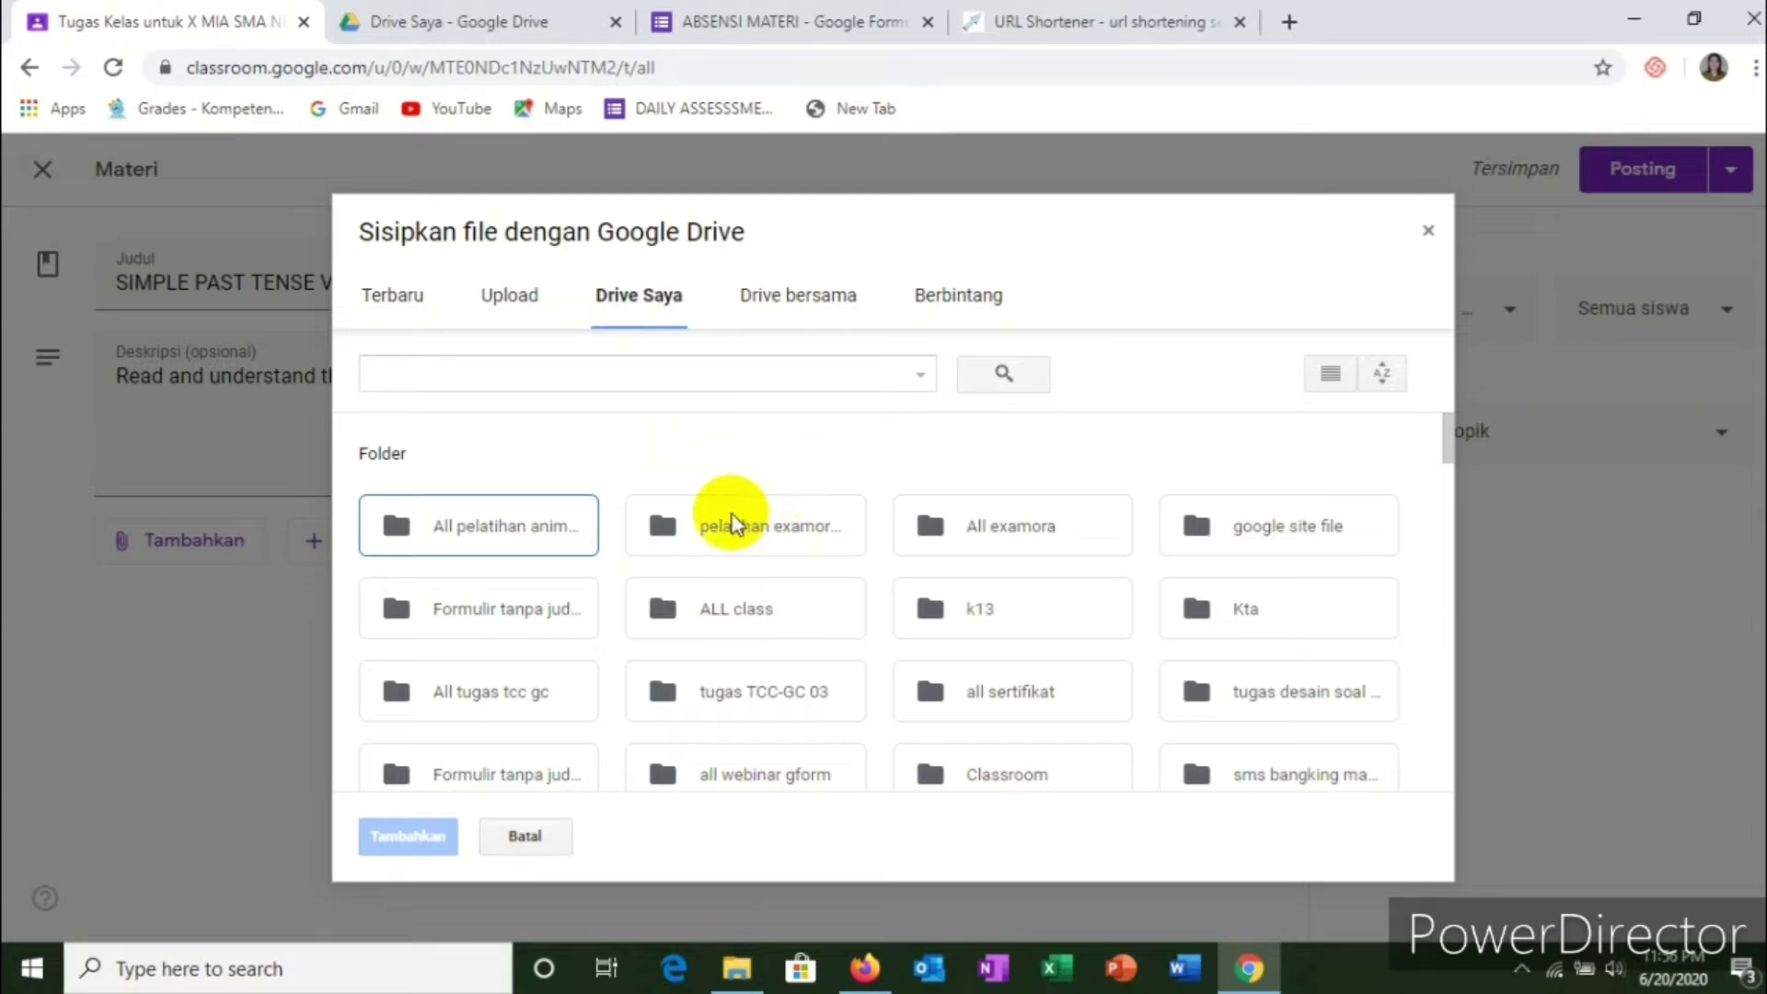
Step: Browse into the ALL class > kelas x > x wajib folders
click(717, 611)
double_click(717, 612)
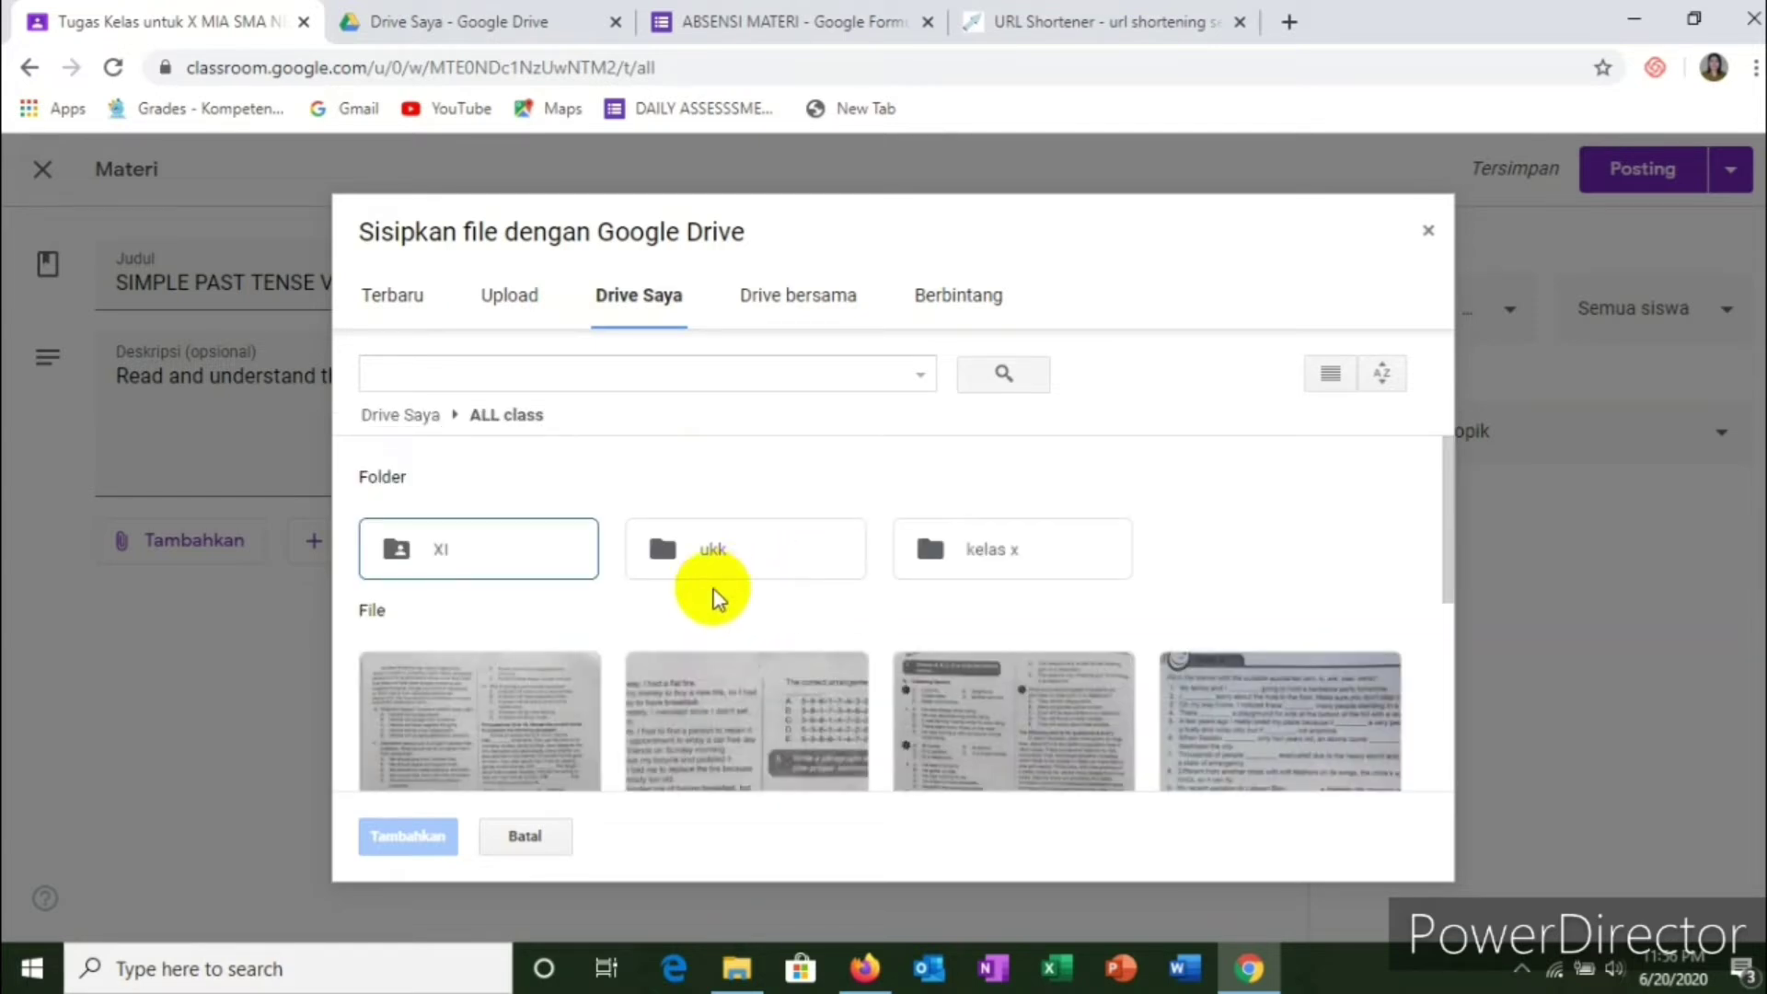
click(948, 563)
double_click(948, 563)
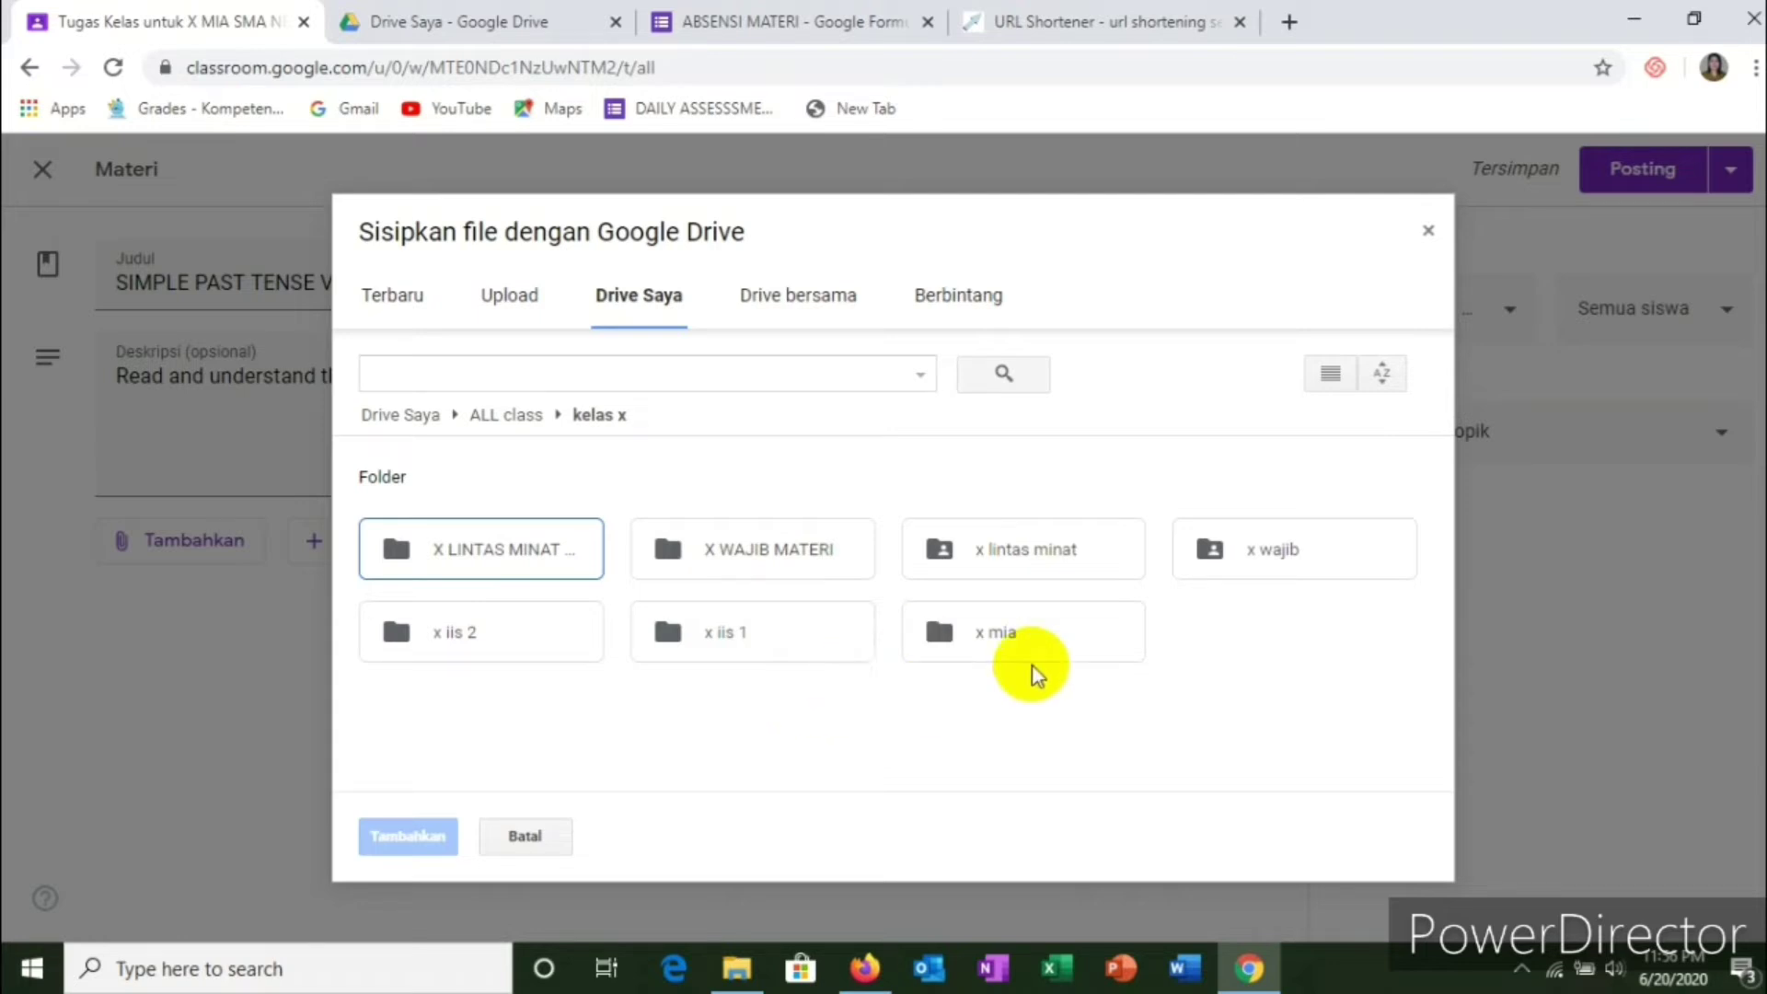
double_click(1257, 561)
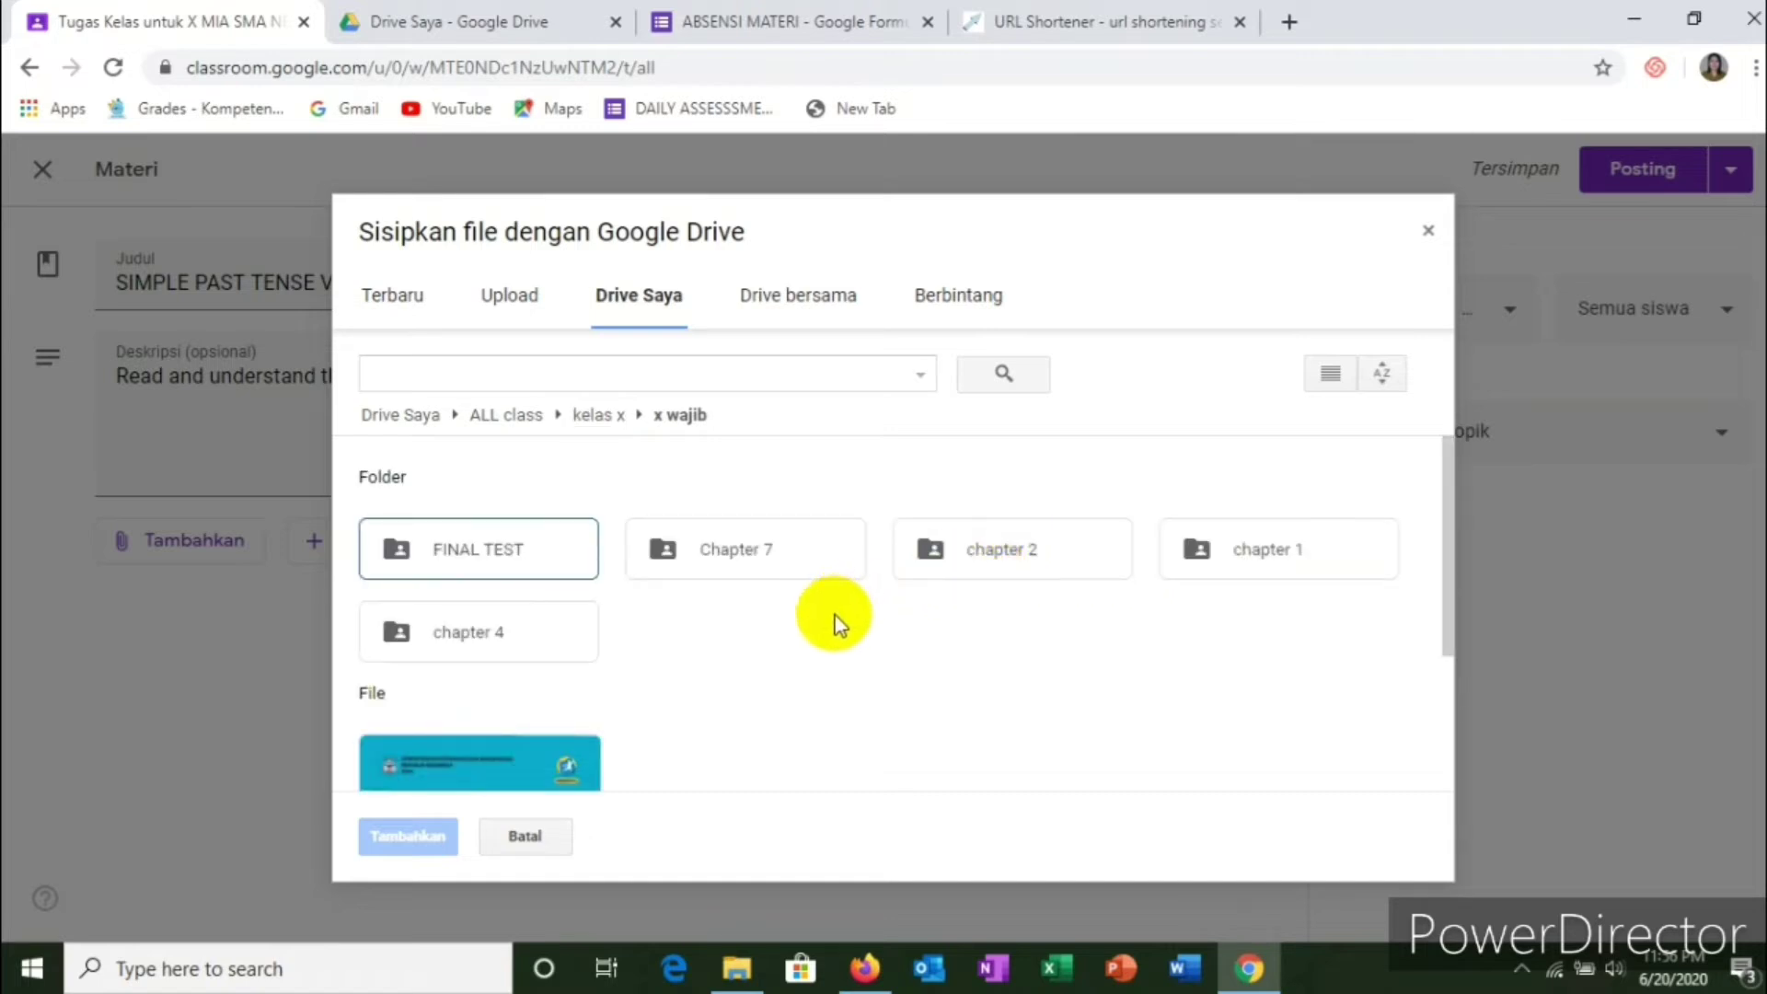
Step: Open the chapter 2 folder and look over its assessment form and audio files
scroll(824, 626, down, 3)
scroll(821, 628, up, 3)
scroll(821, 625, down, 2)
scroll(820, 626, up, 2)
scroll(821, 626, down, 3)
scroll(820, 625, up, 3)
click(978, 556)
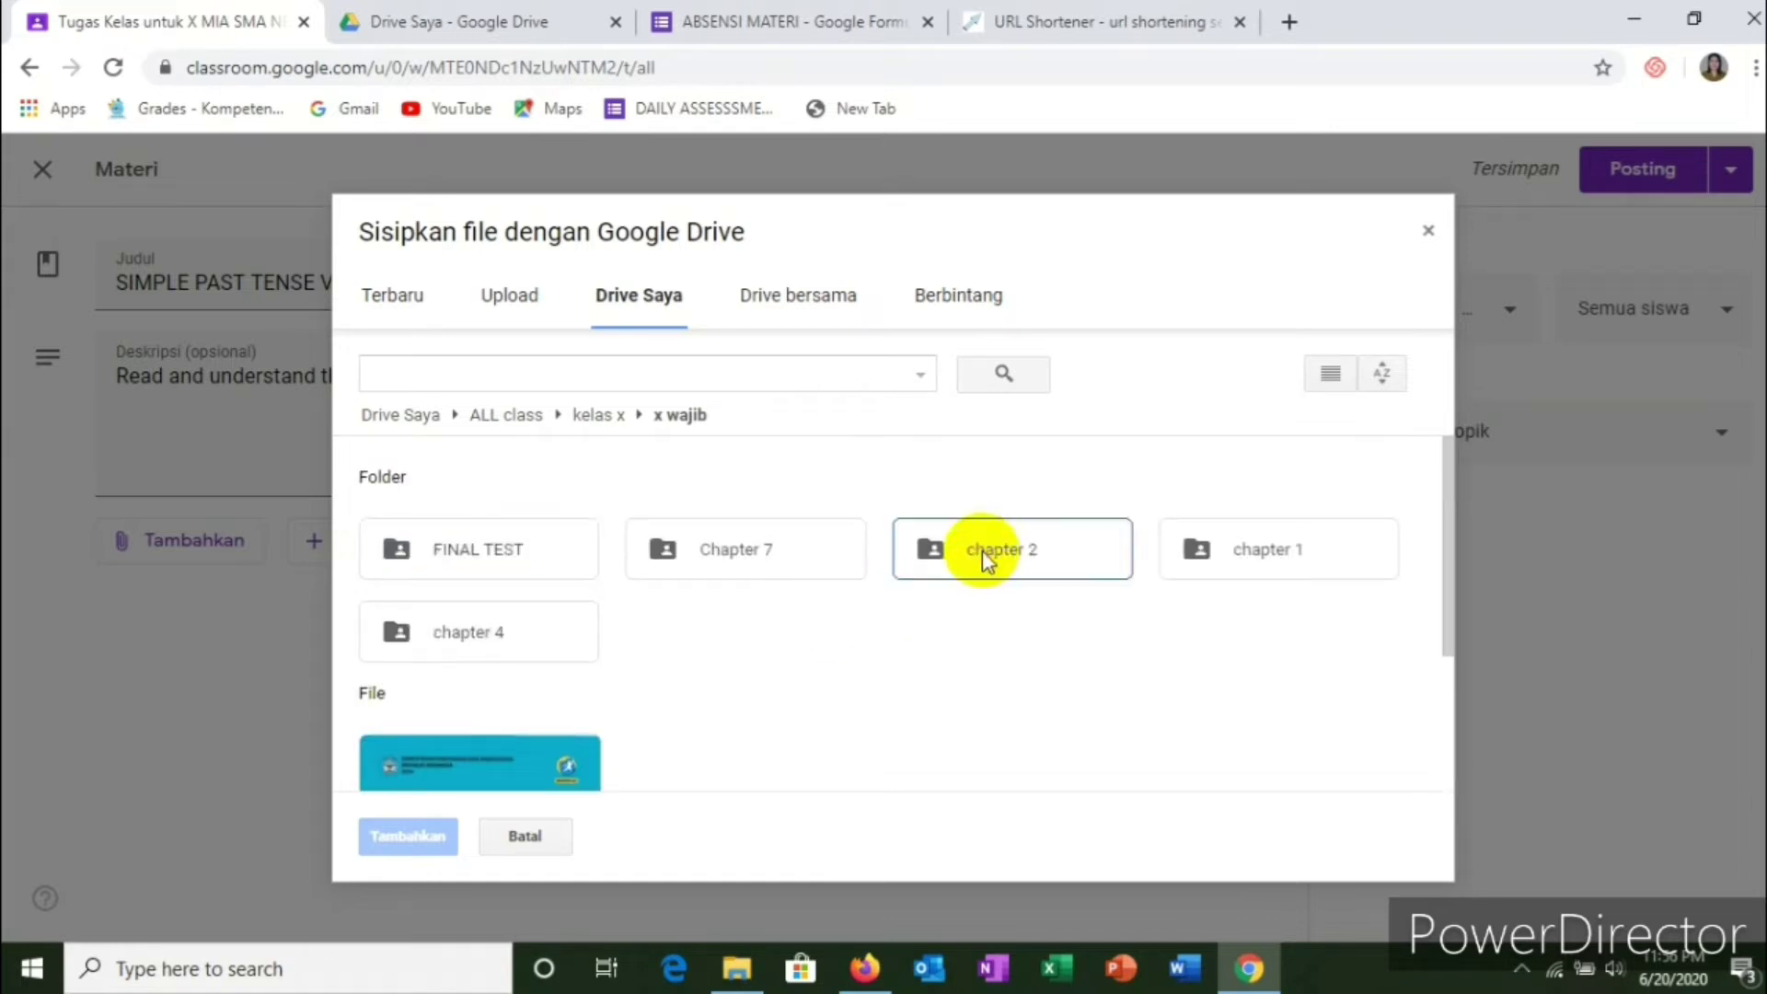
click(963, 550)
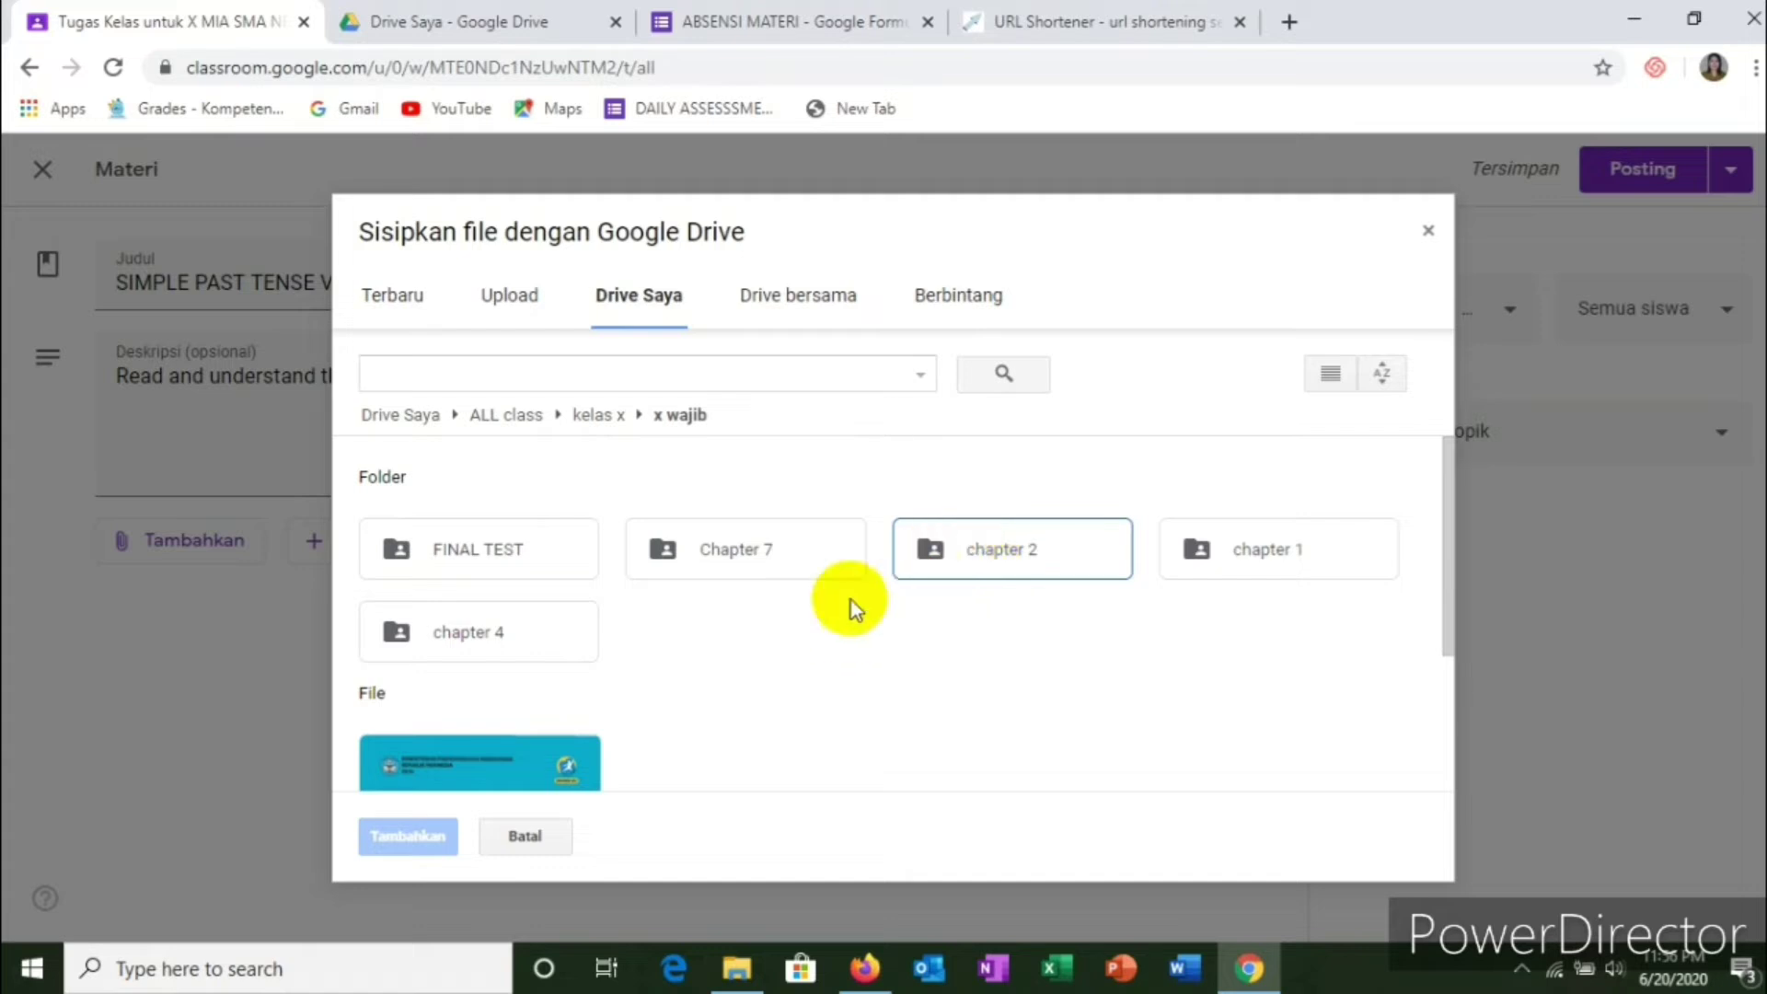
double_click(935, 565)
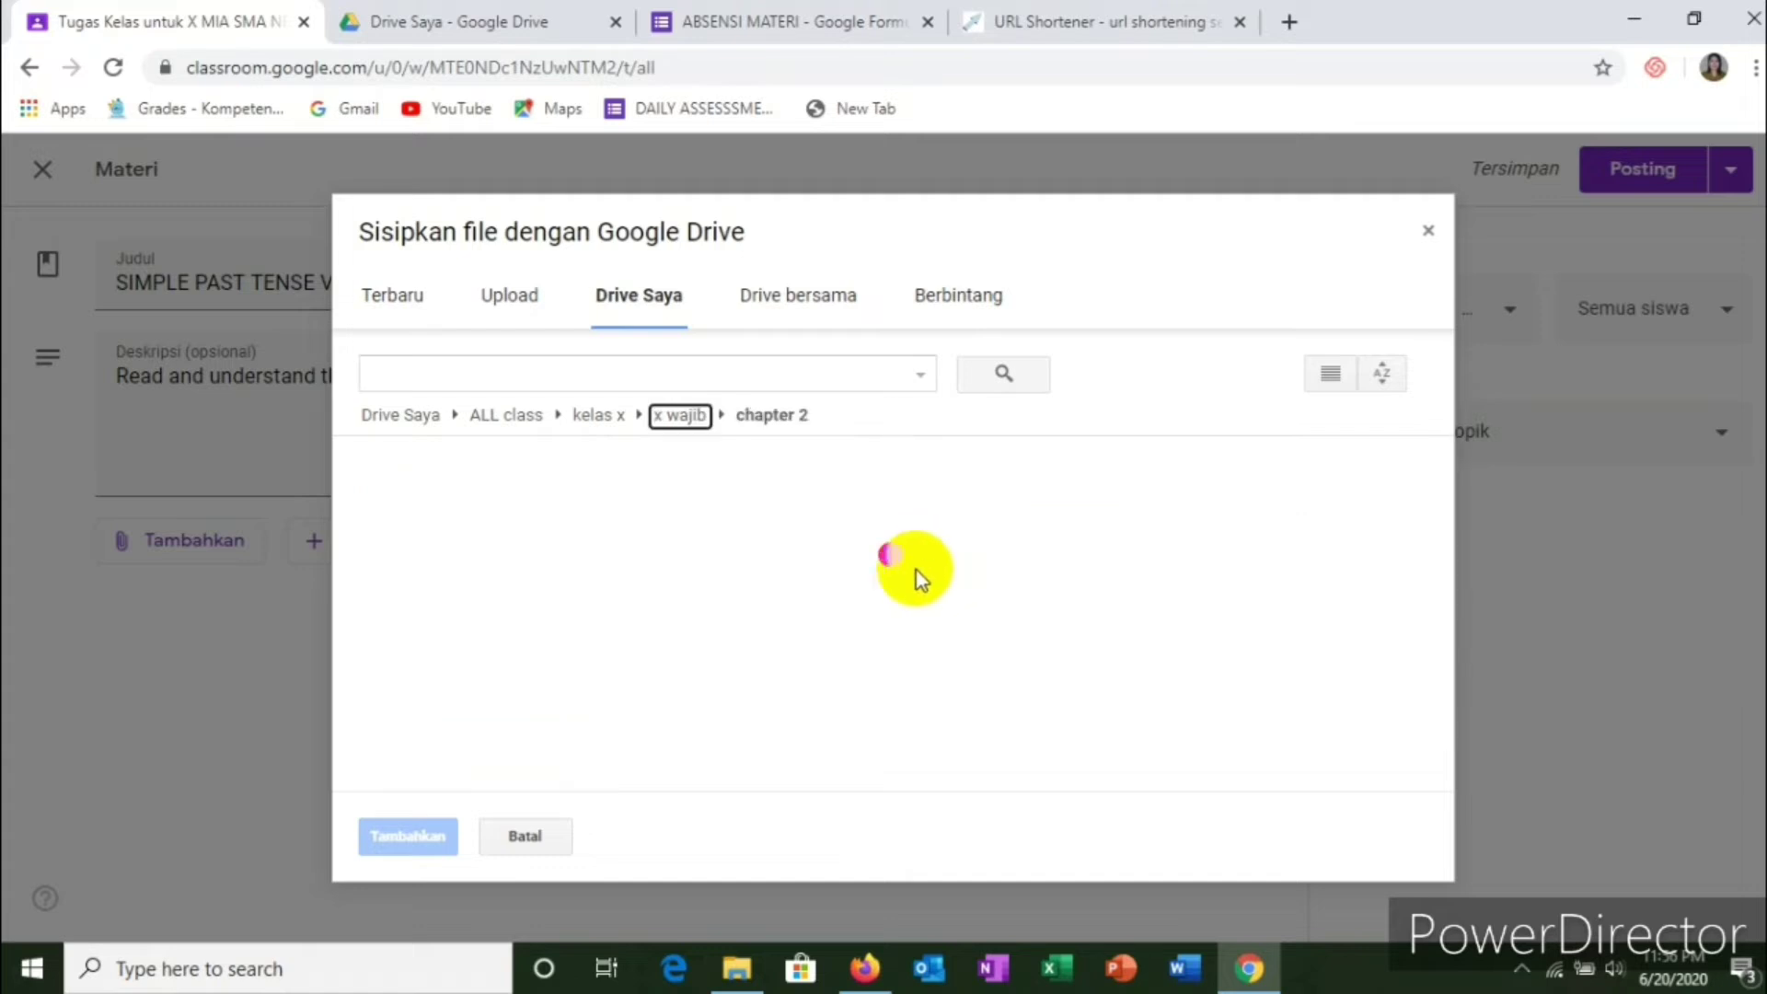
scroll(678, 681, down, 3)
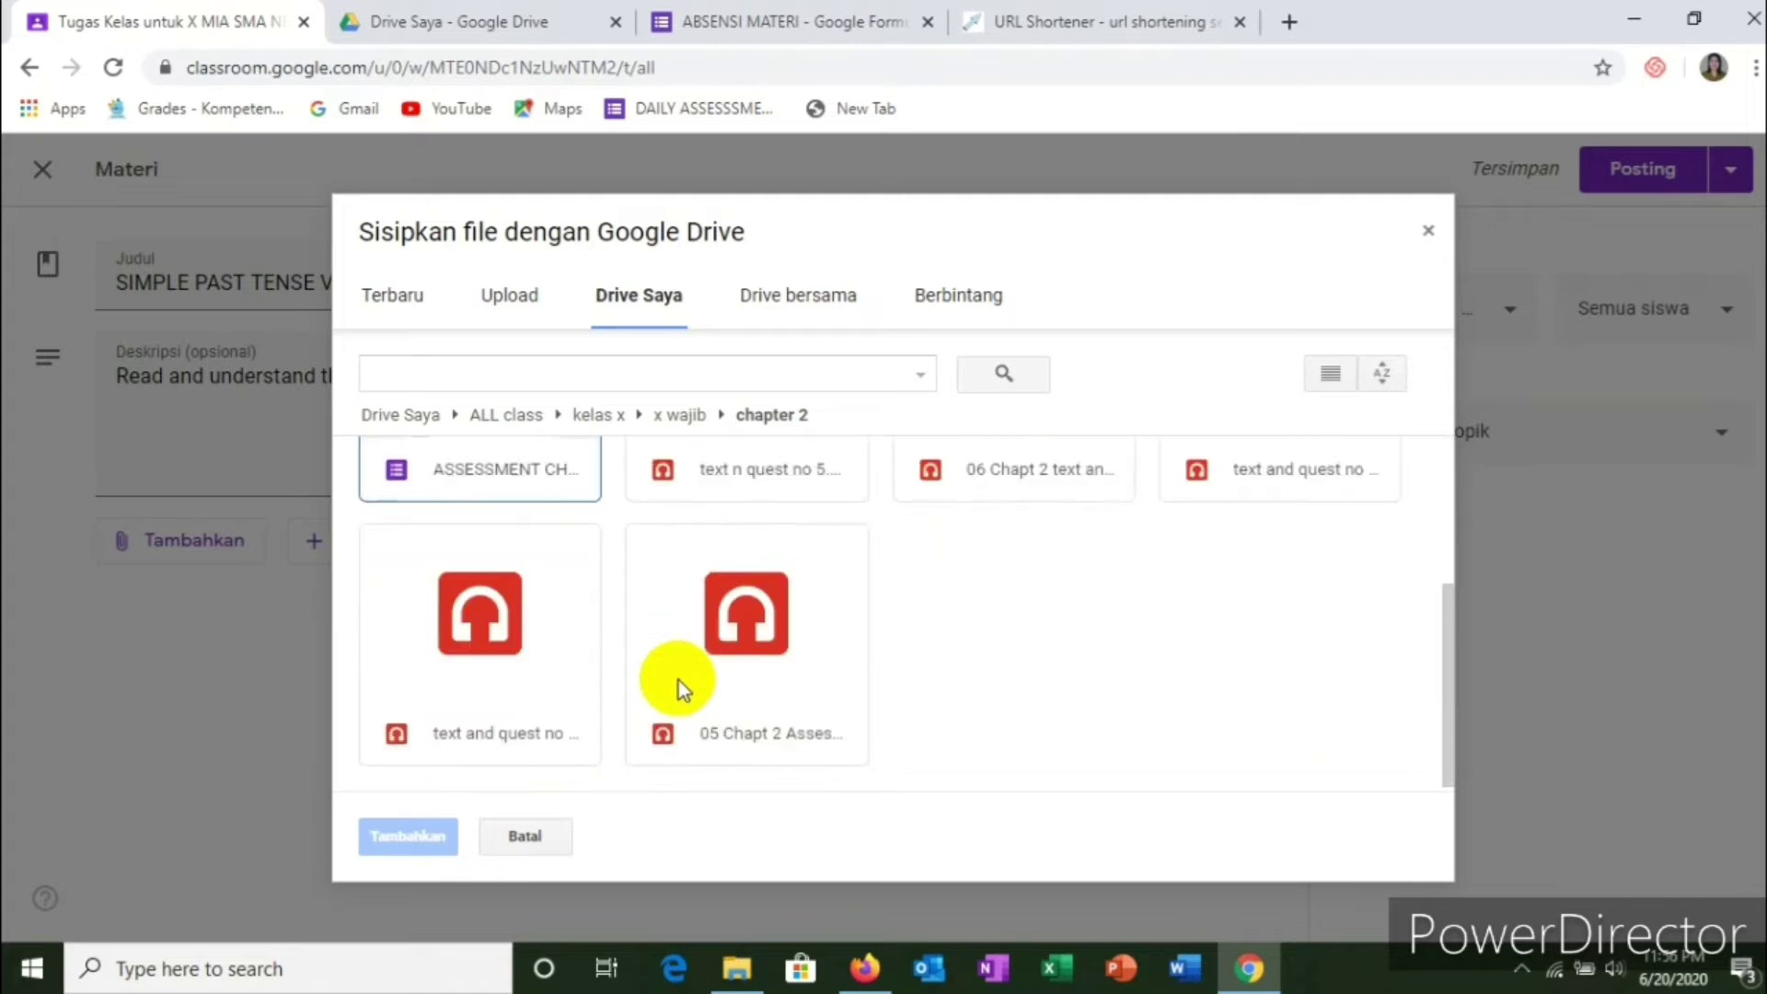
scroll(677, 681, up, 3)
scroll(678, 678, down, 3)
scroll(677, 678, up, 3)
click(753, 649)
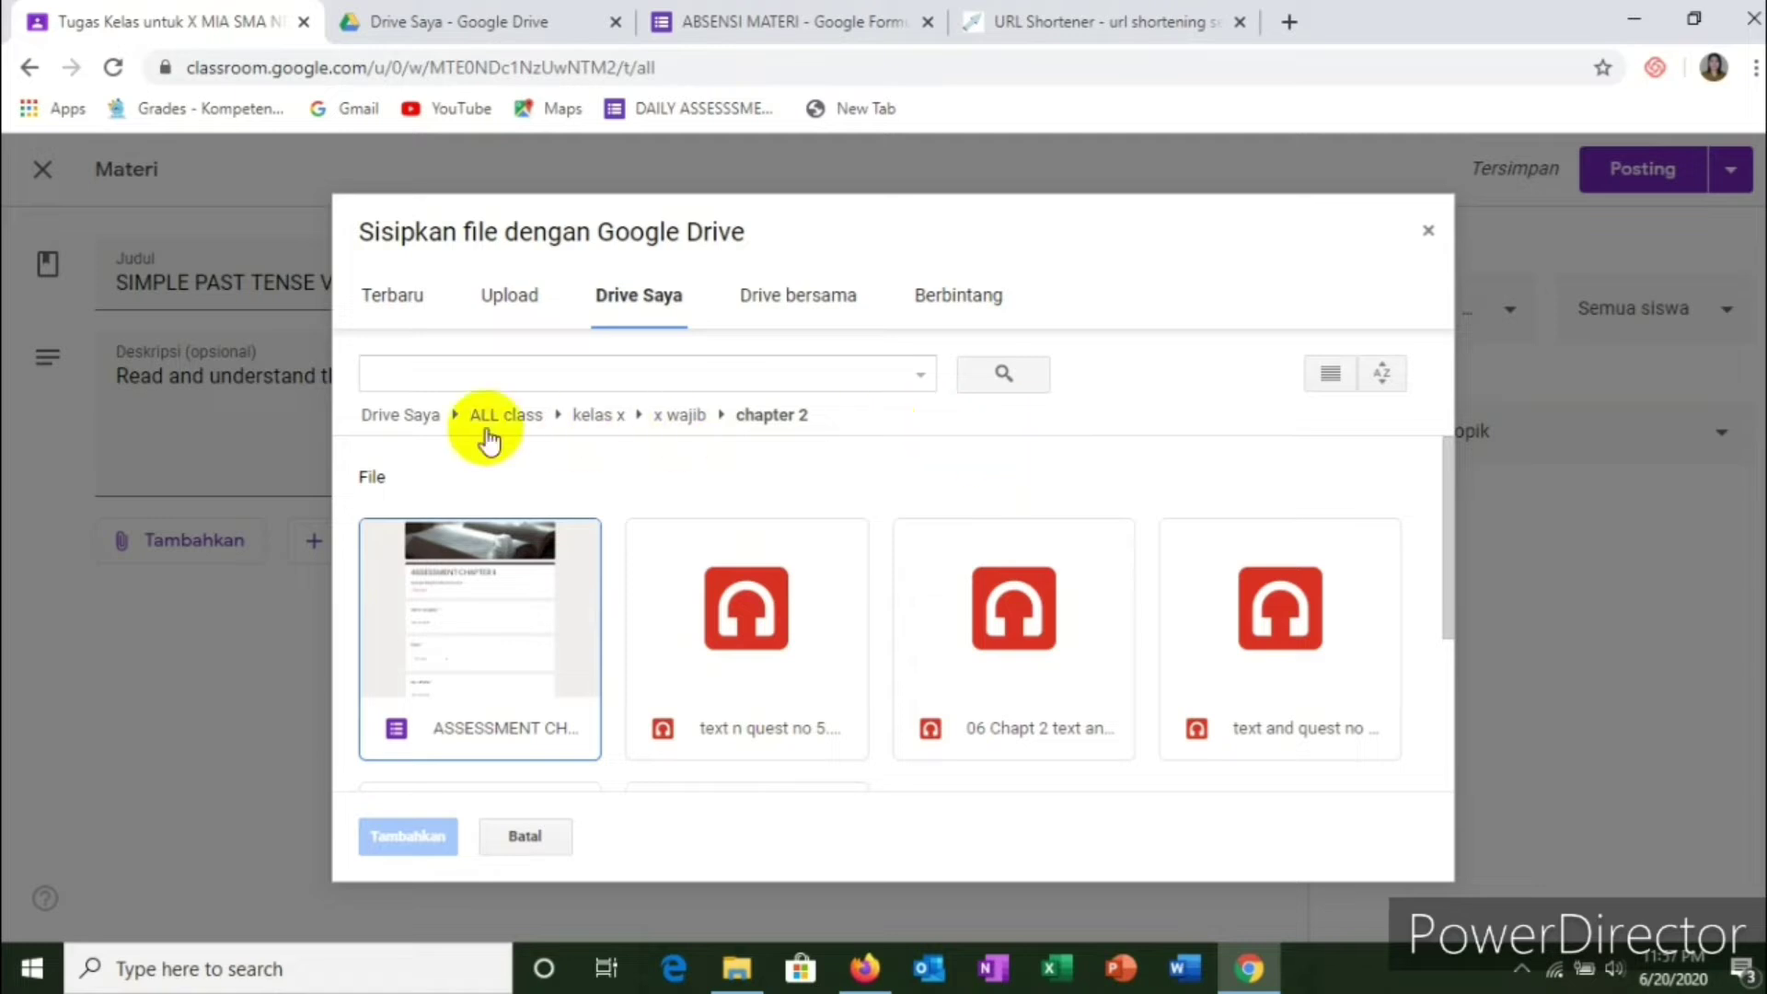
Step: Go back to My Drive and open ALL class > kelas x > X WAJIB MATERI
click(611, 304)
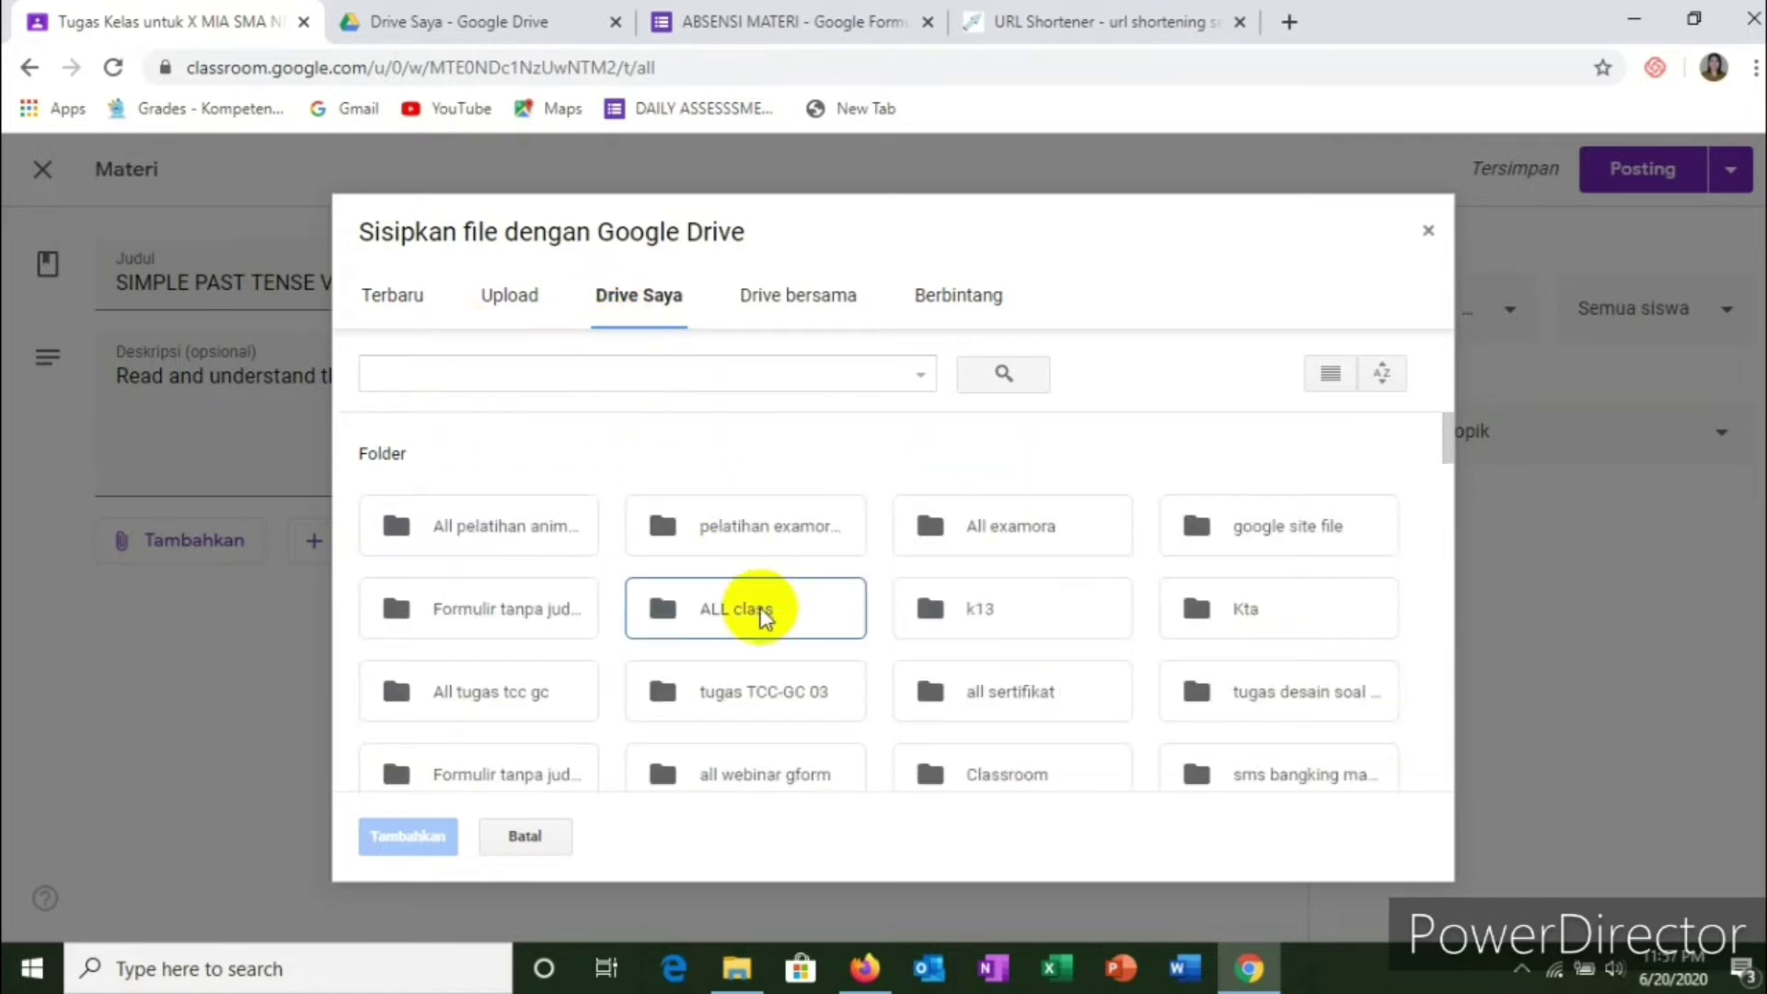
double_click(753, 600)
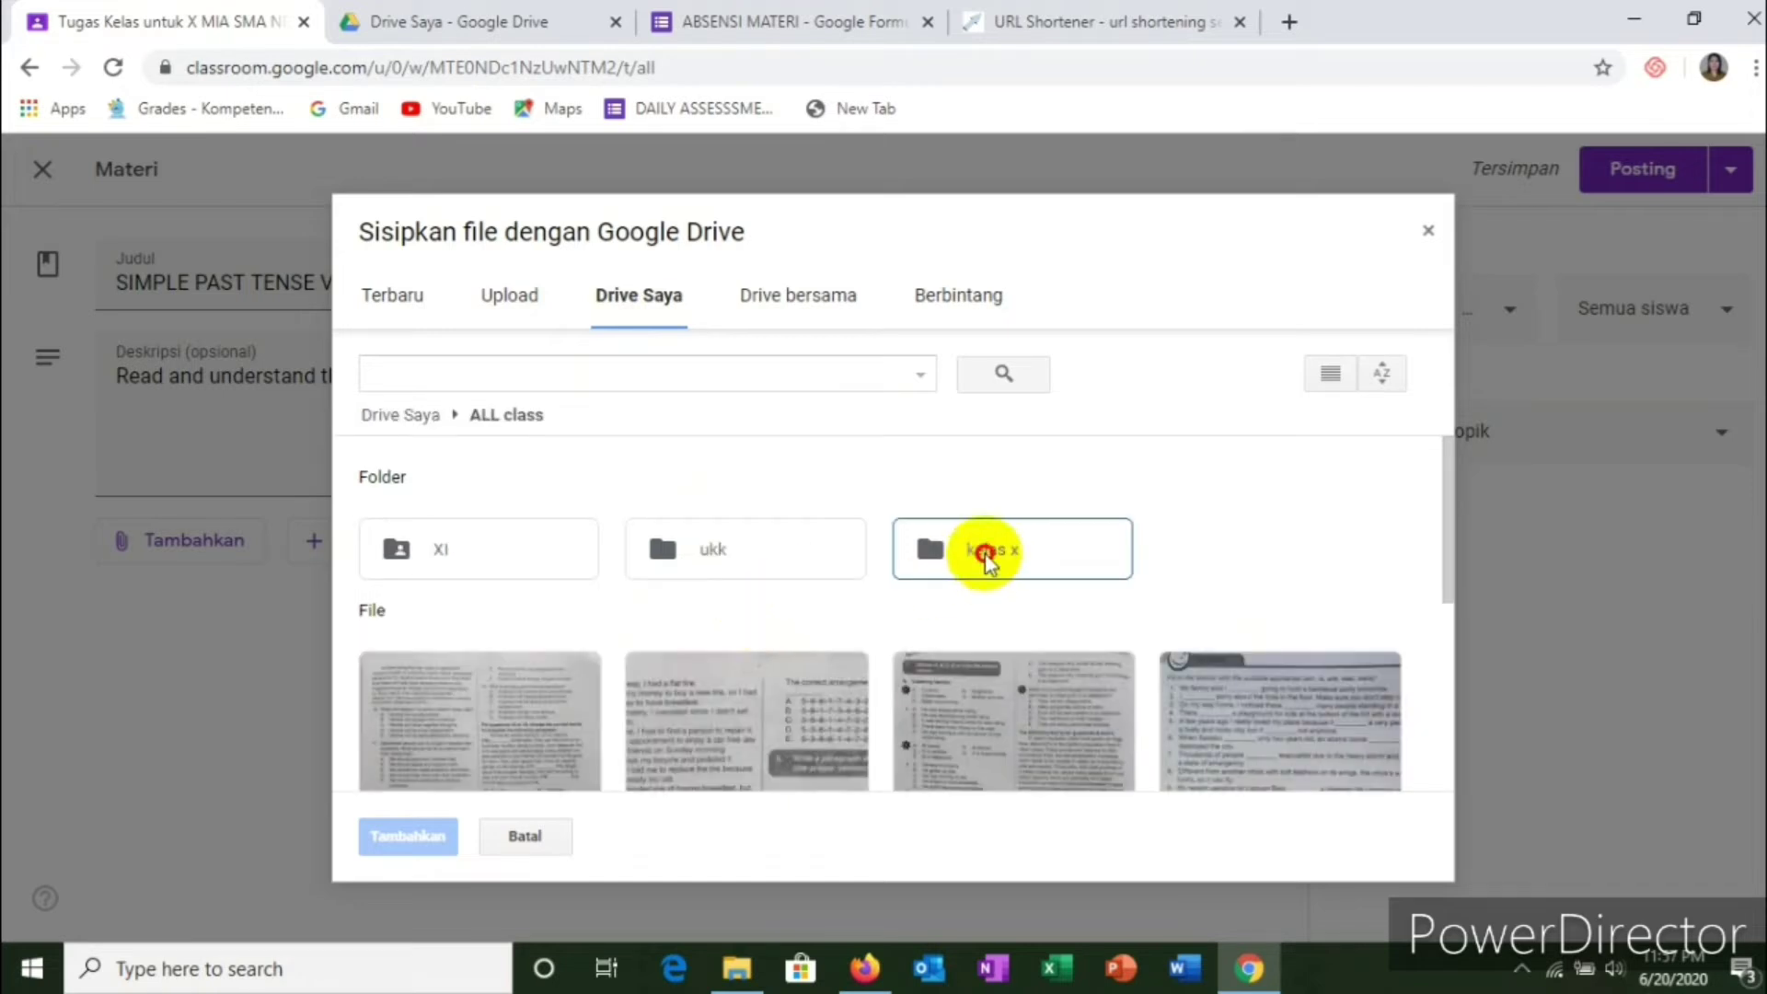
double_click(985, 557)
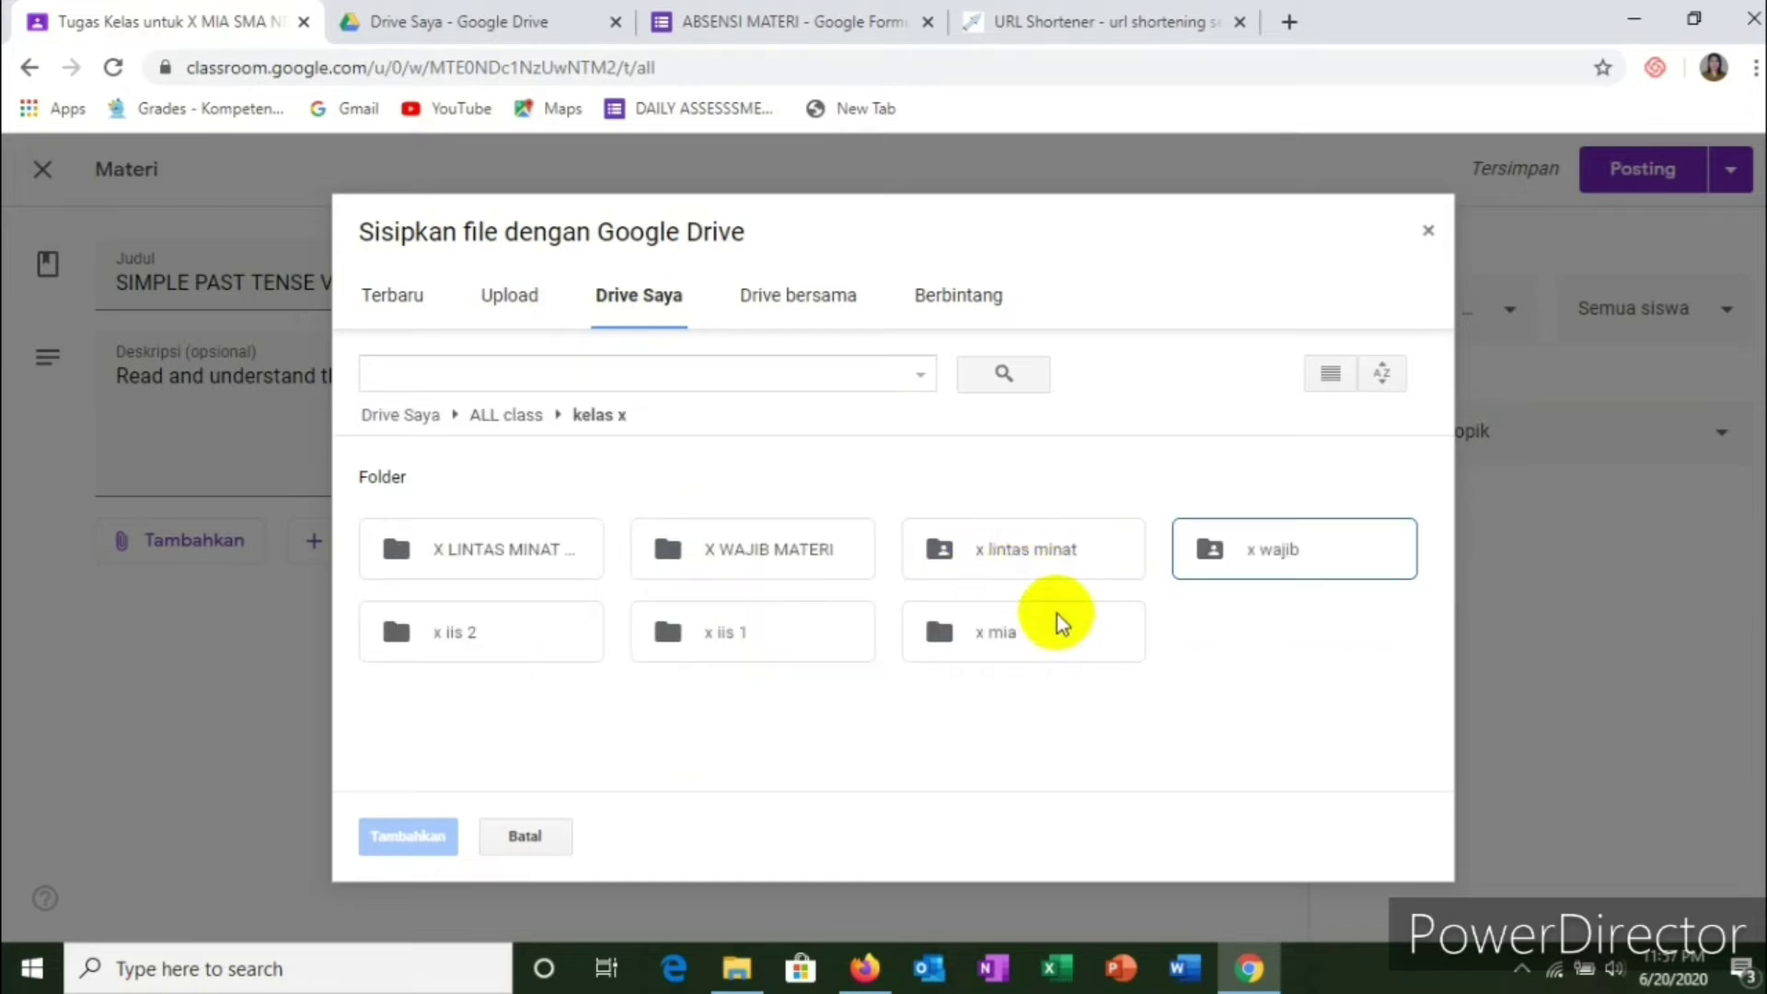
double_click(756, 561)
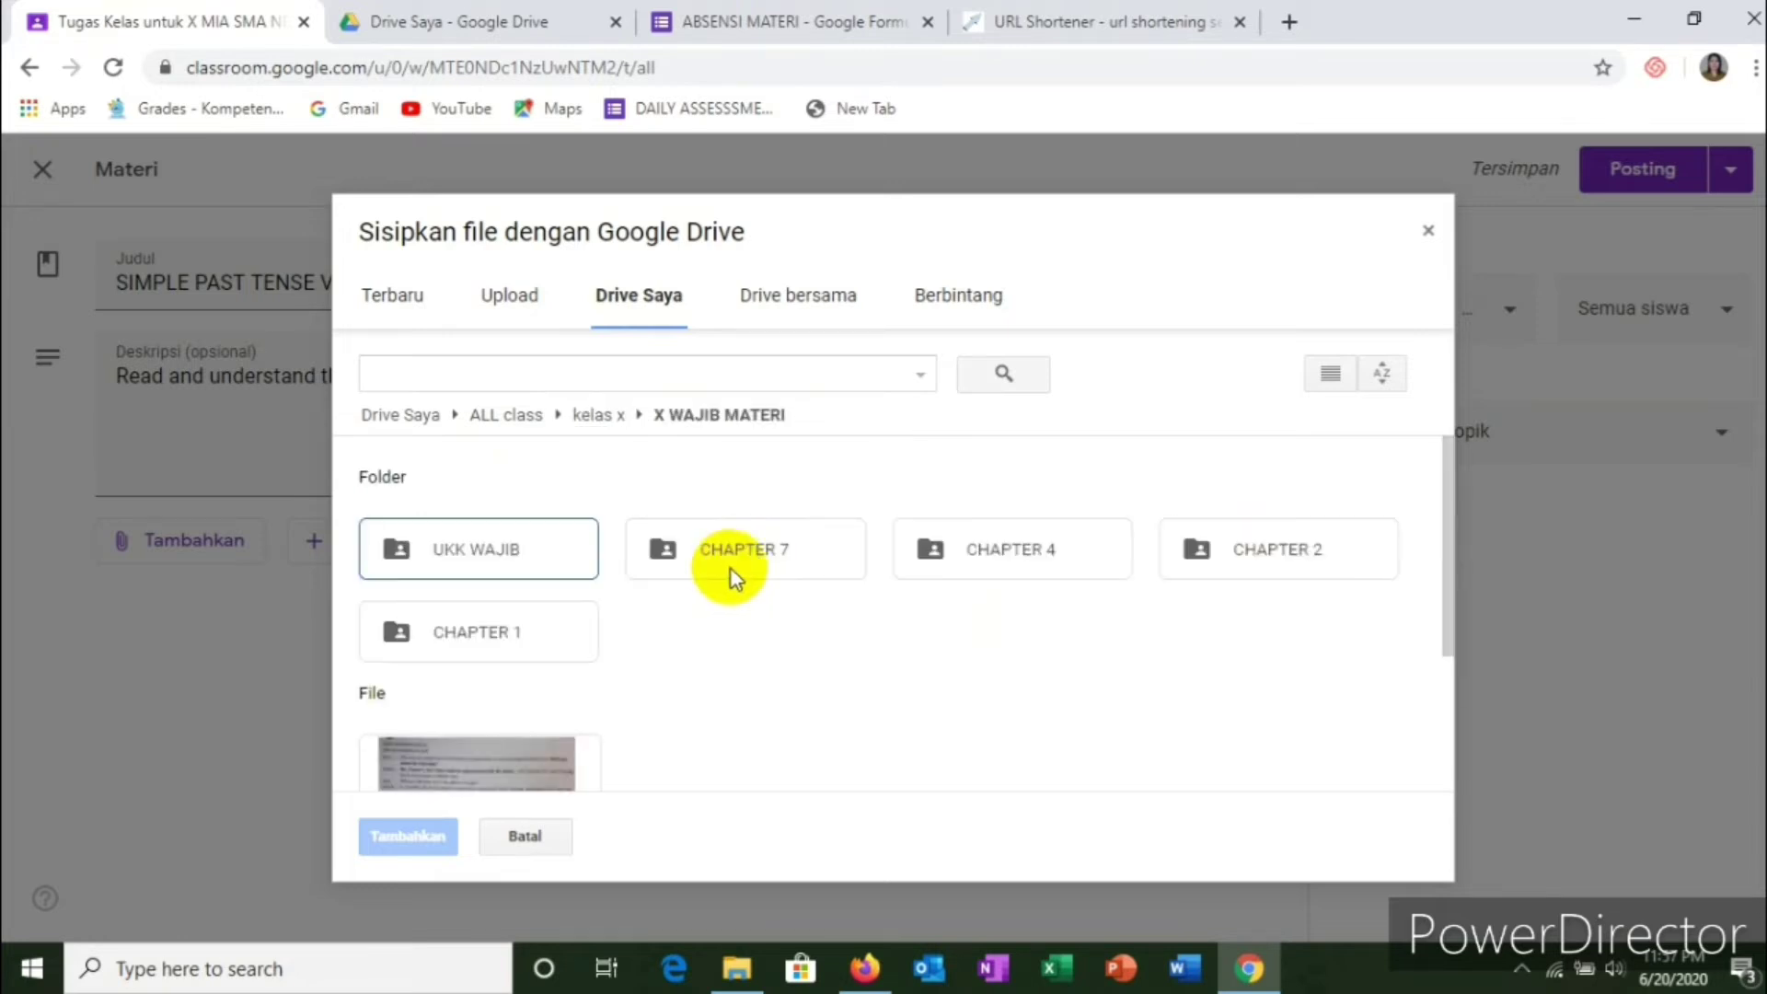
Step: Attach the 'SIMPLE PAST Vs PRESENT PERFECT TENSE' Google Doc to the material post
scroll(852, 616, down, 2)
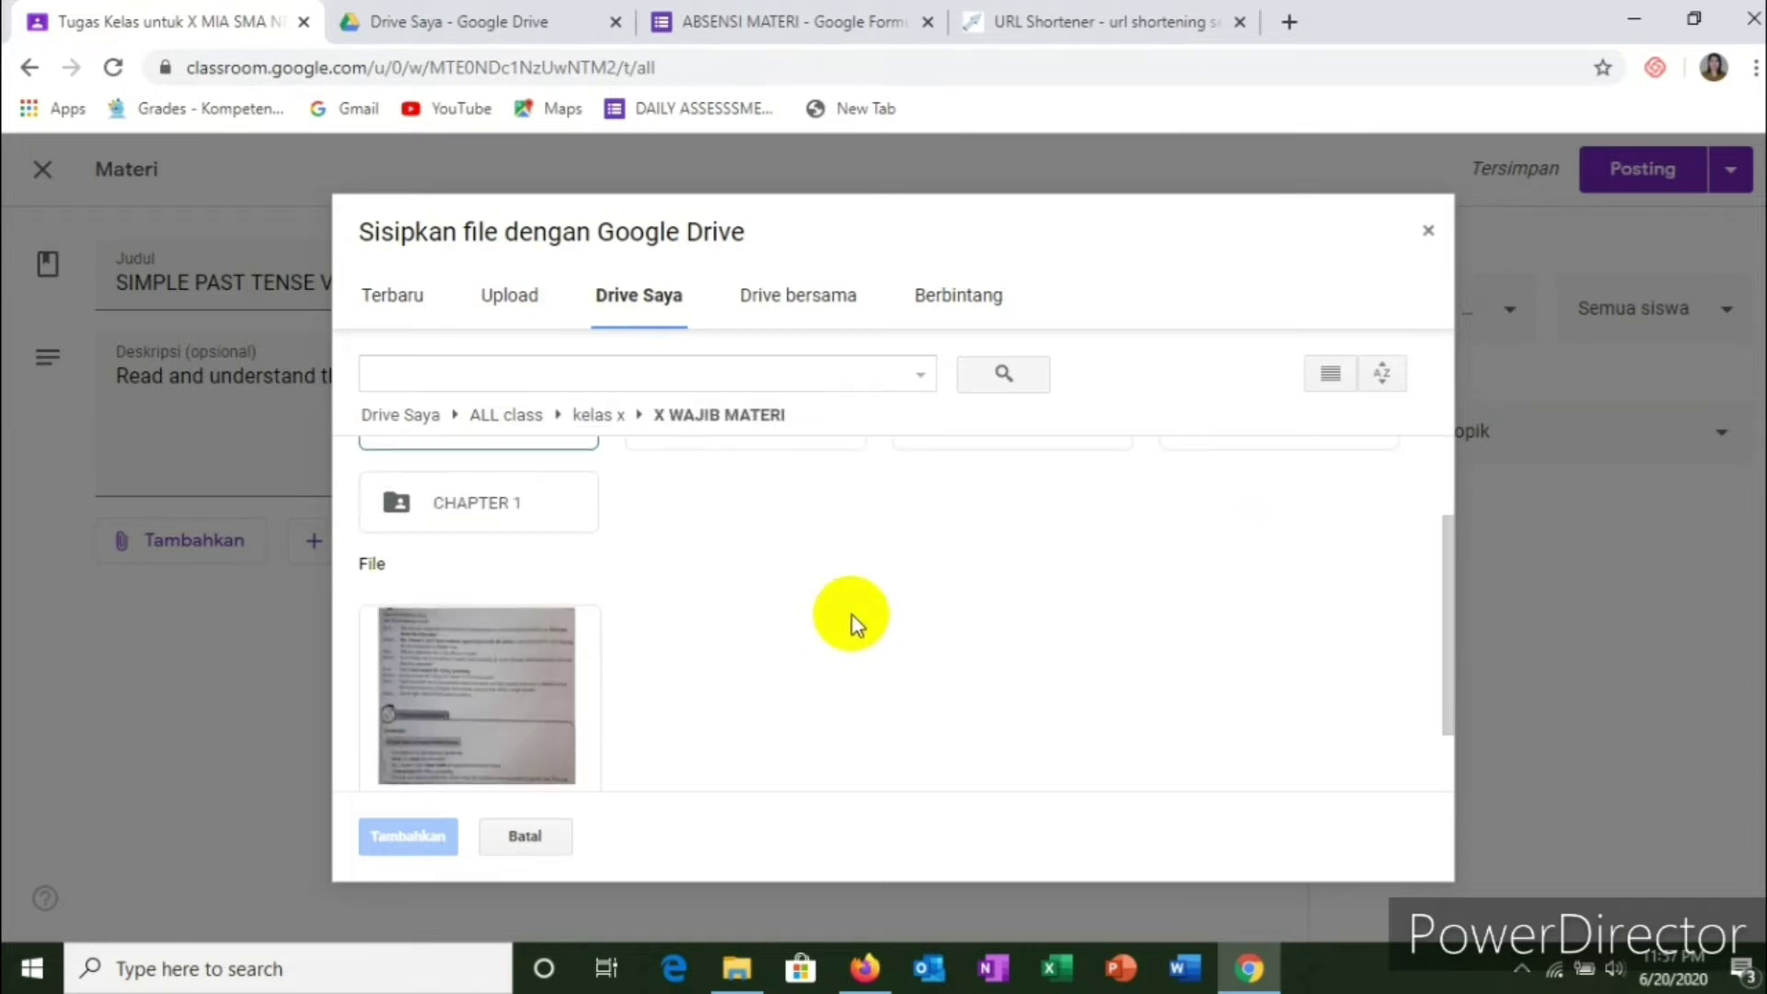
scroll(852, 615, up, 2)
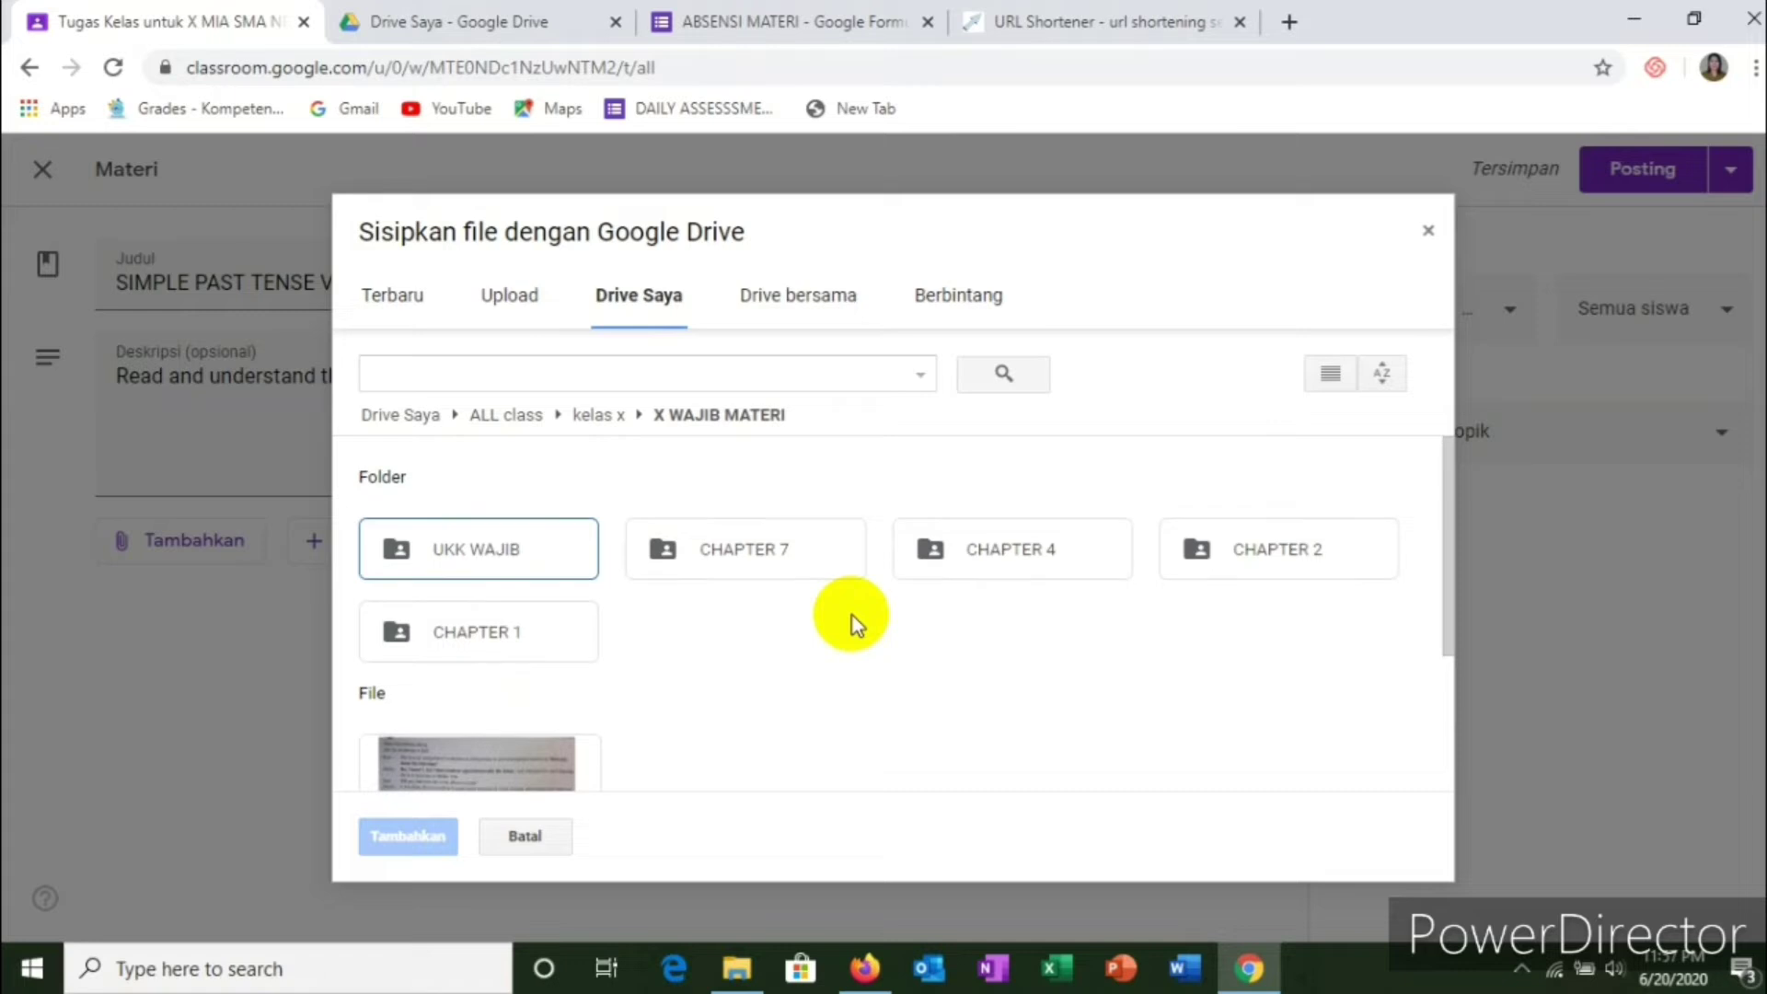
scroll(854, 622, down, 3)
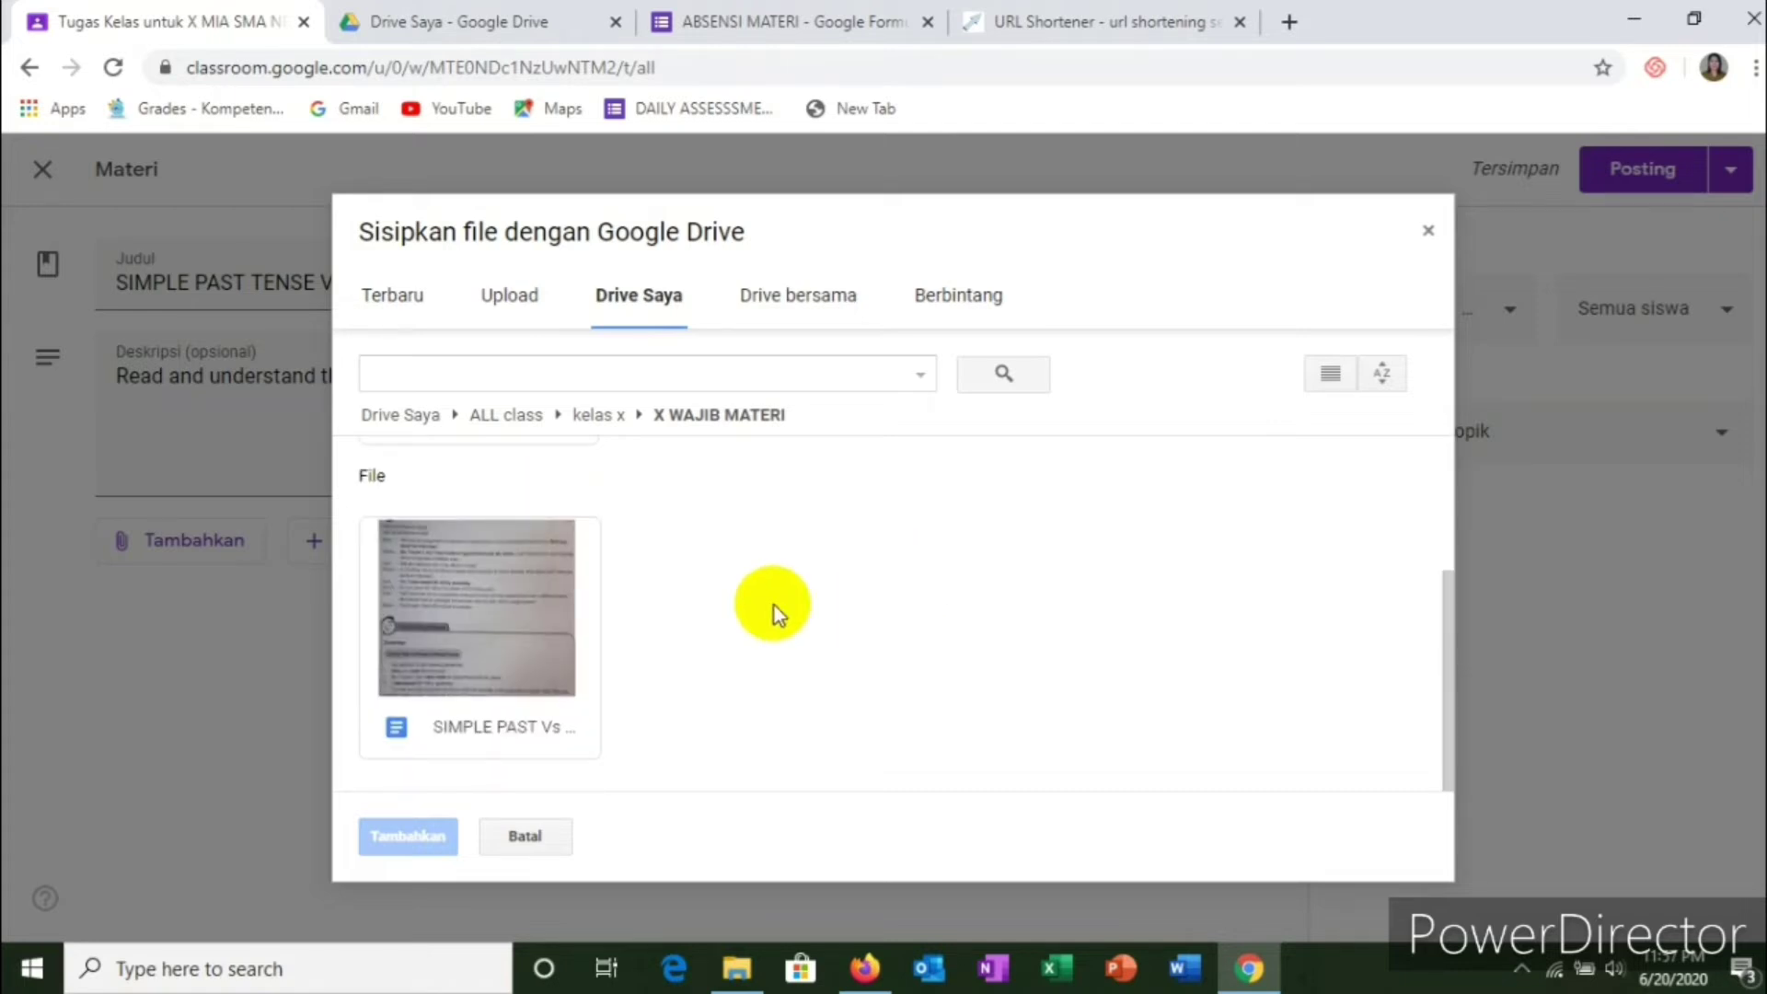
scroll(877, 518, up, 3)
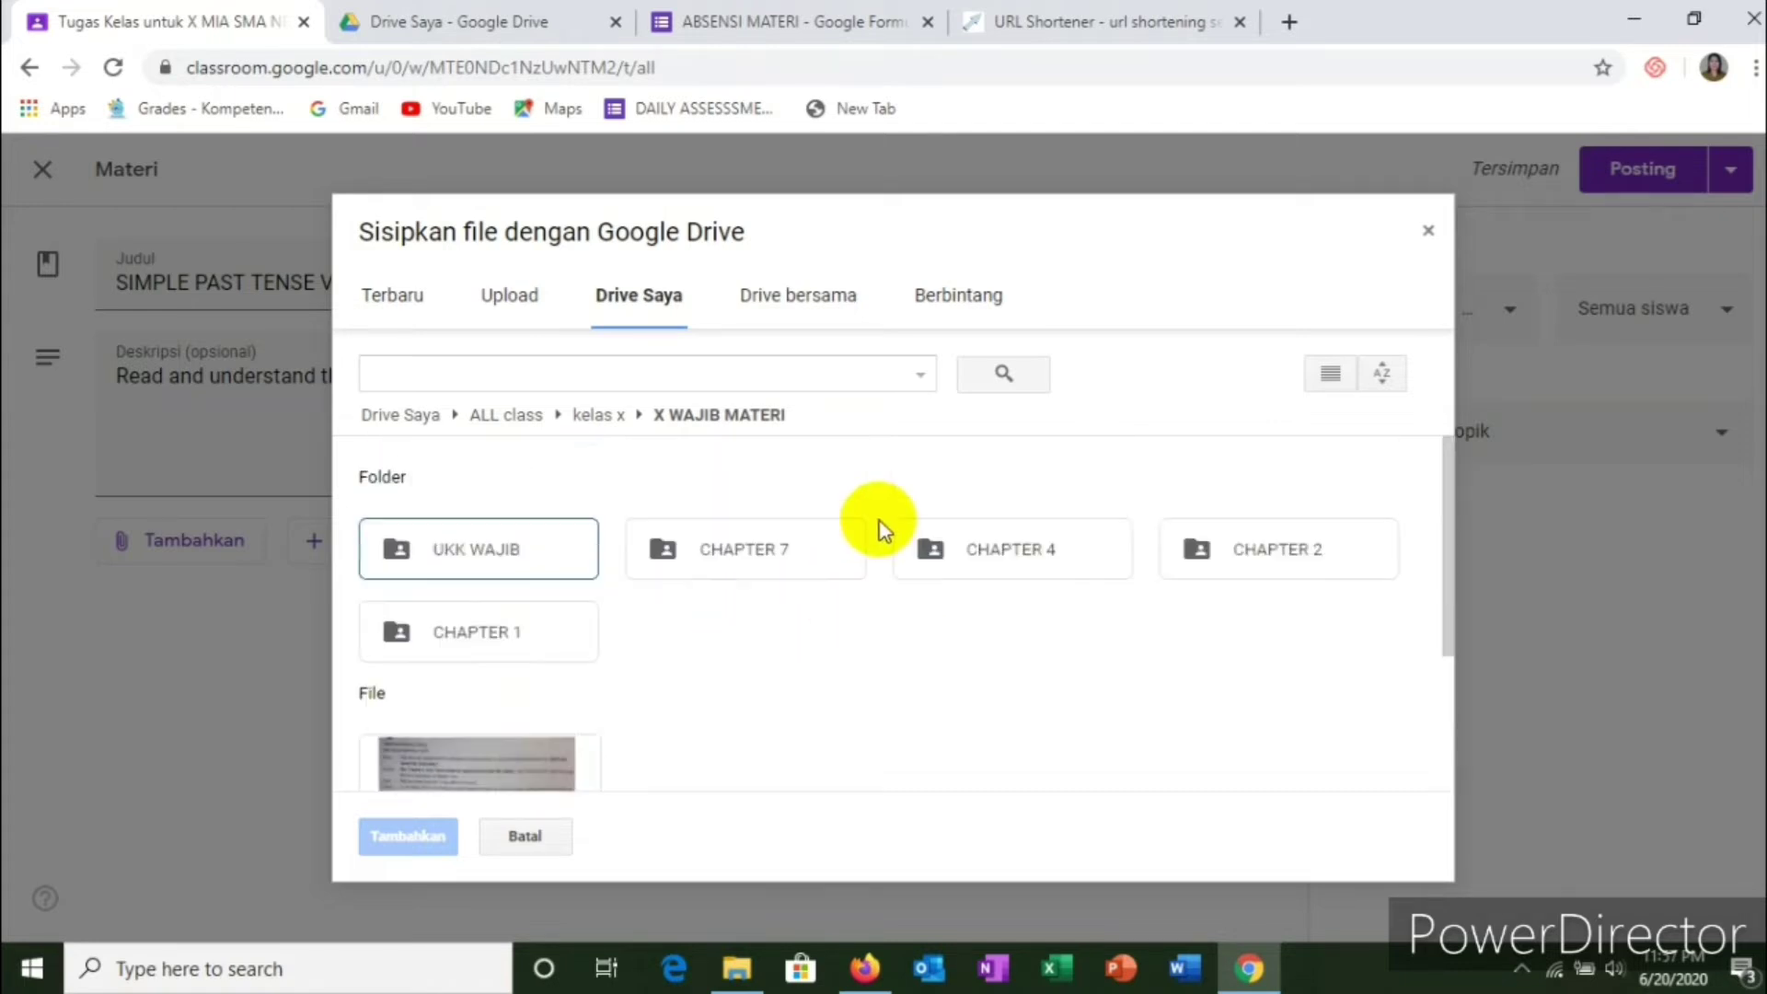
scroll(882, 523, down, 3)
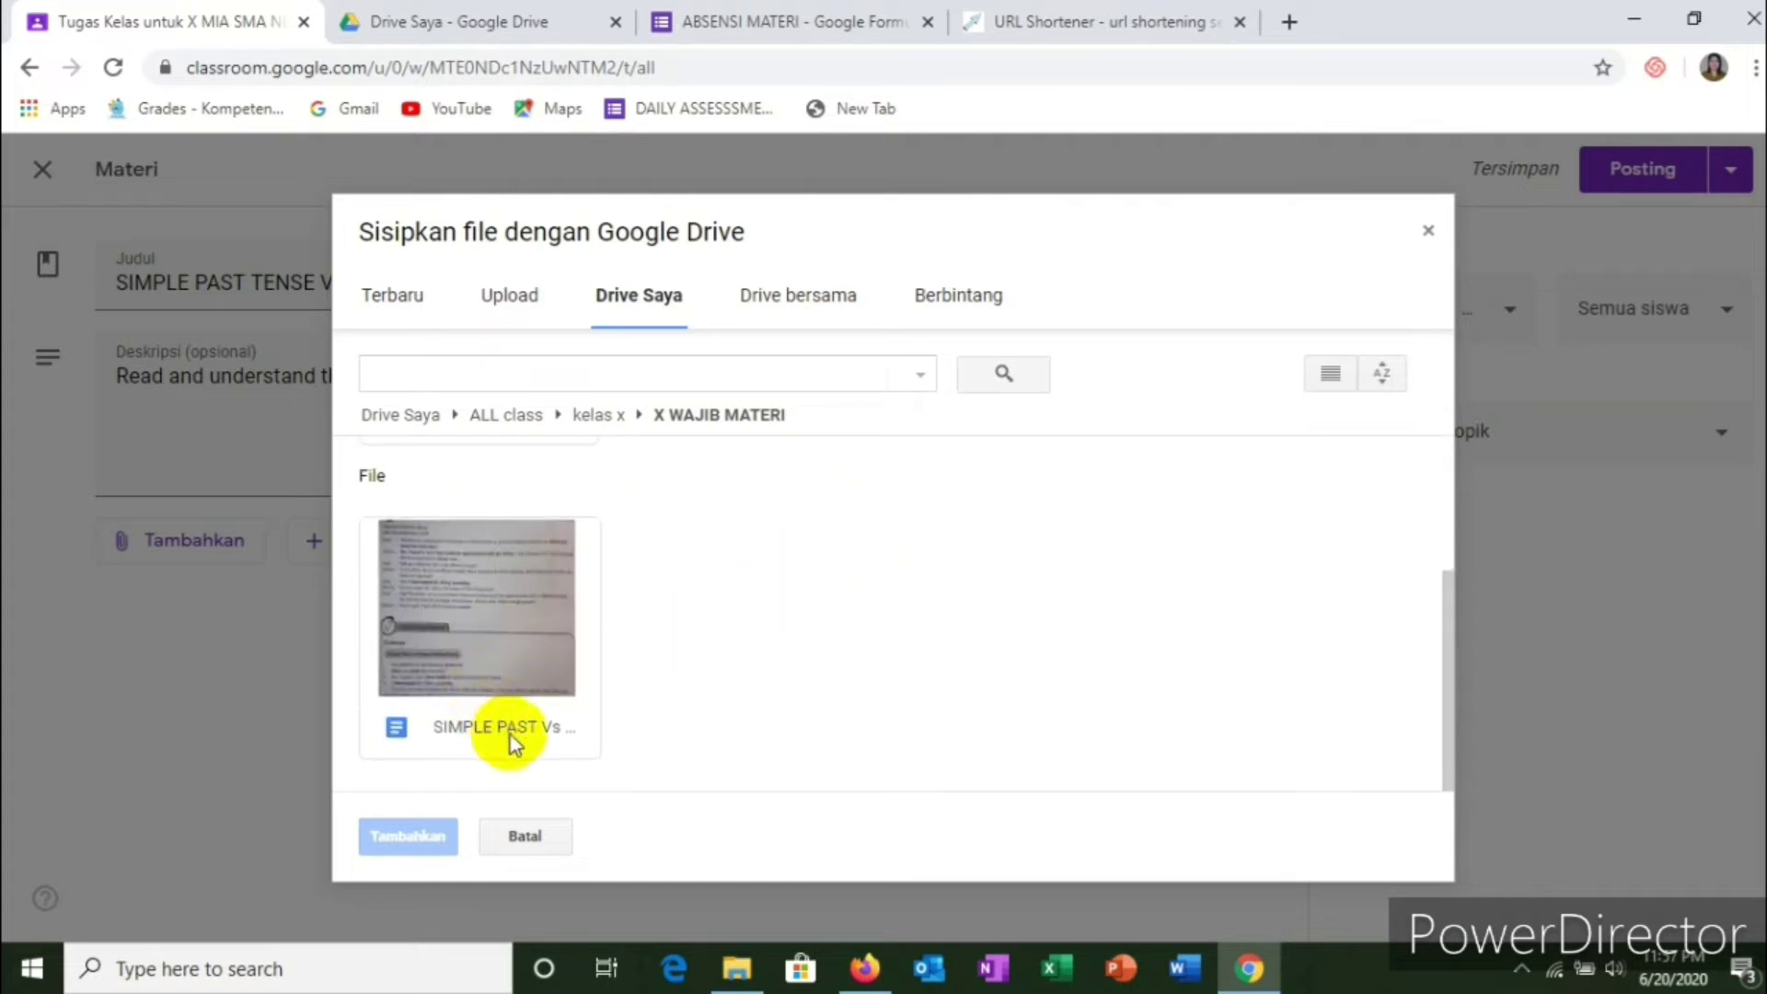
click(510, 633)
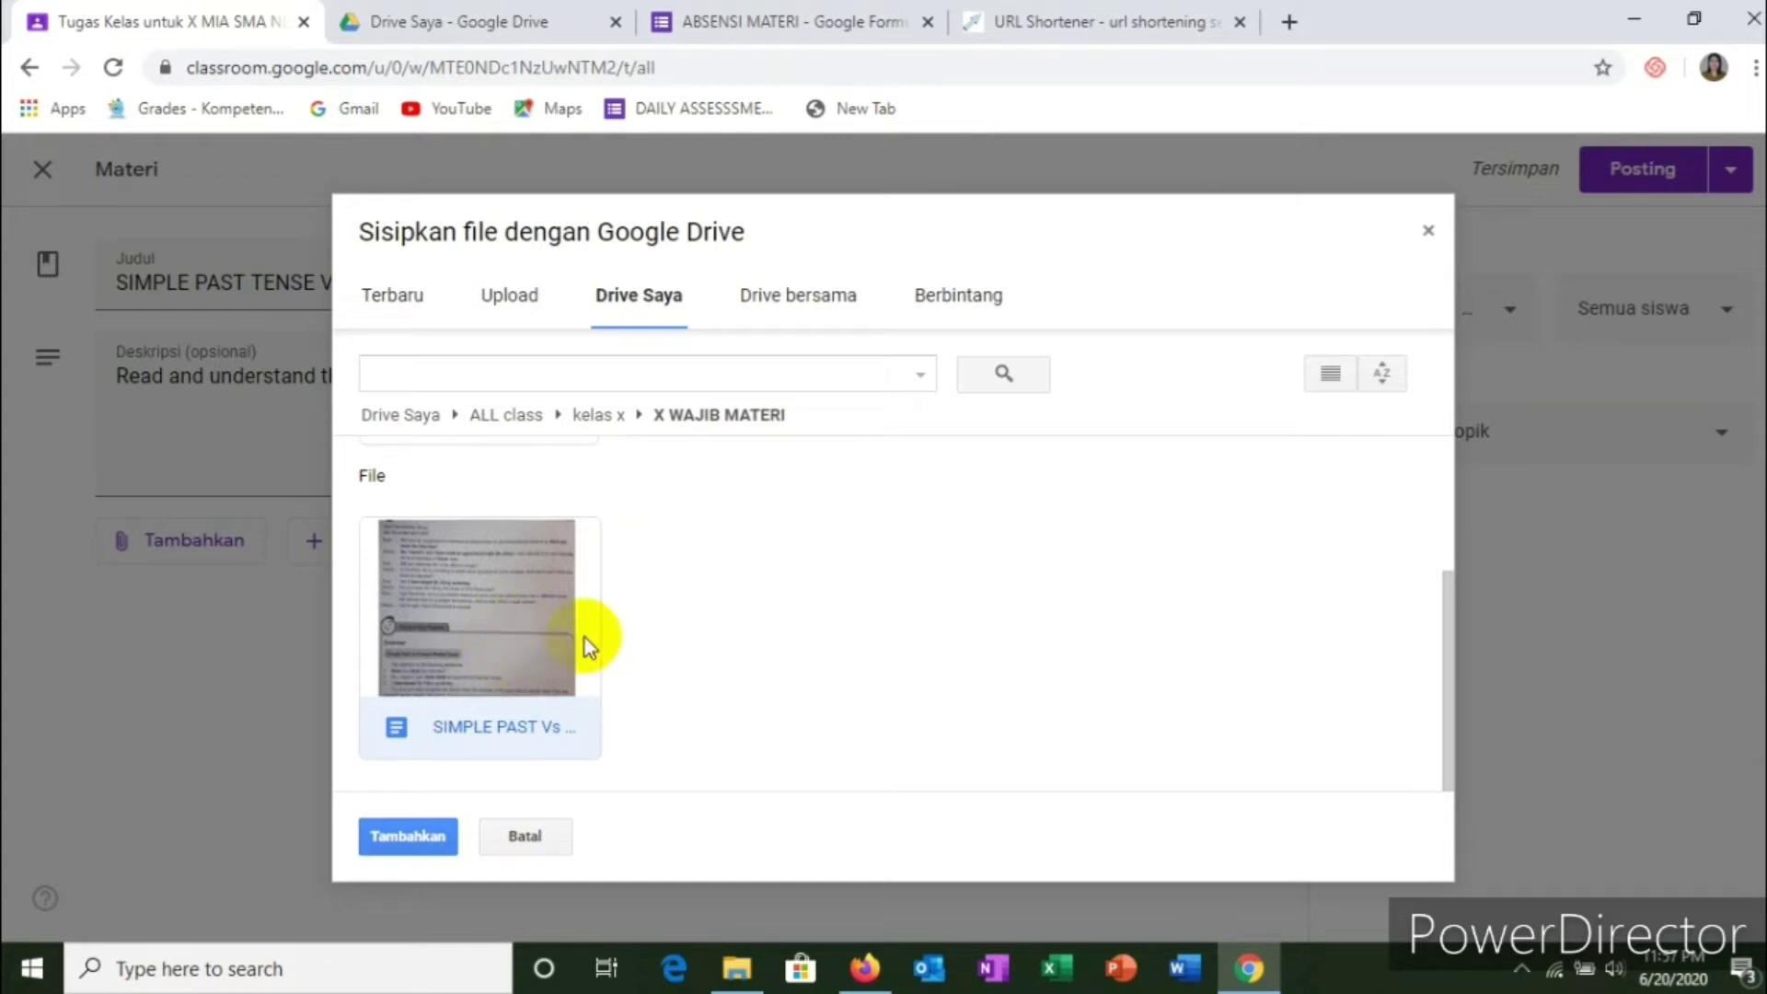
click(406, 837)
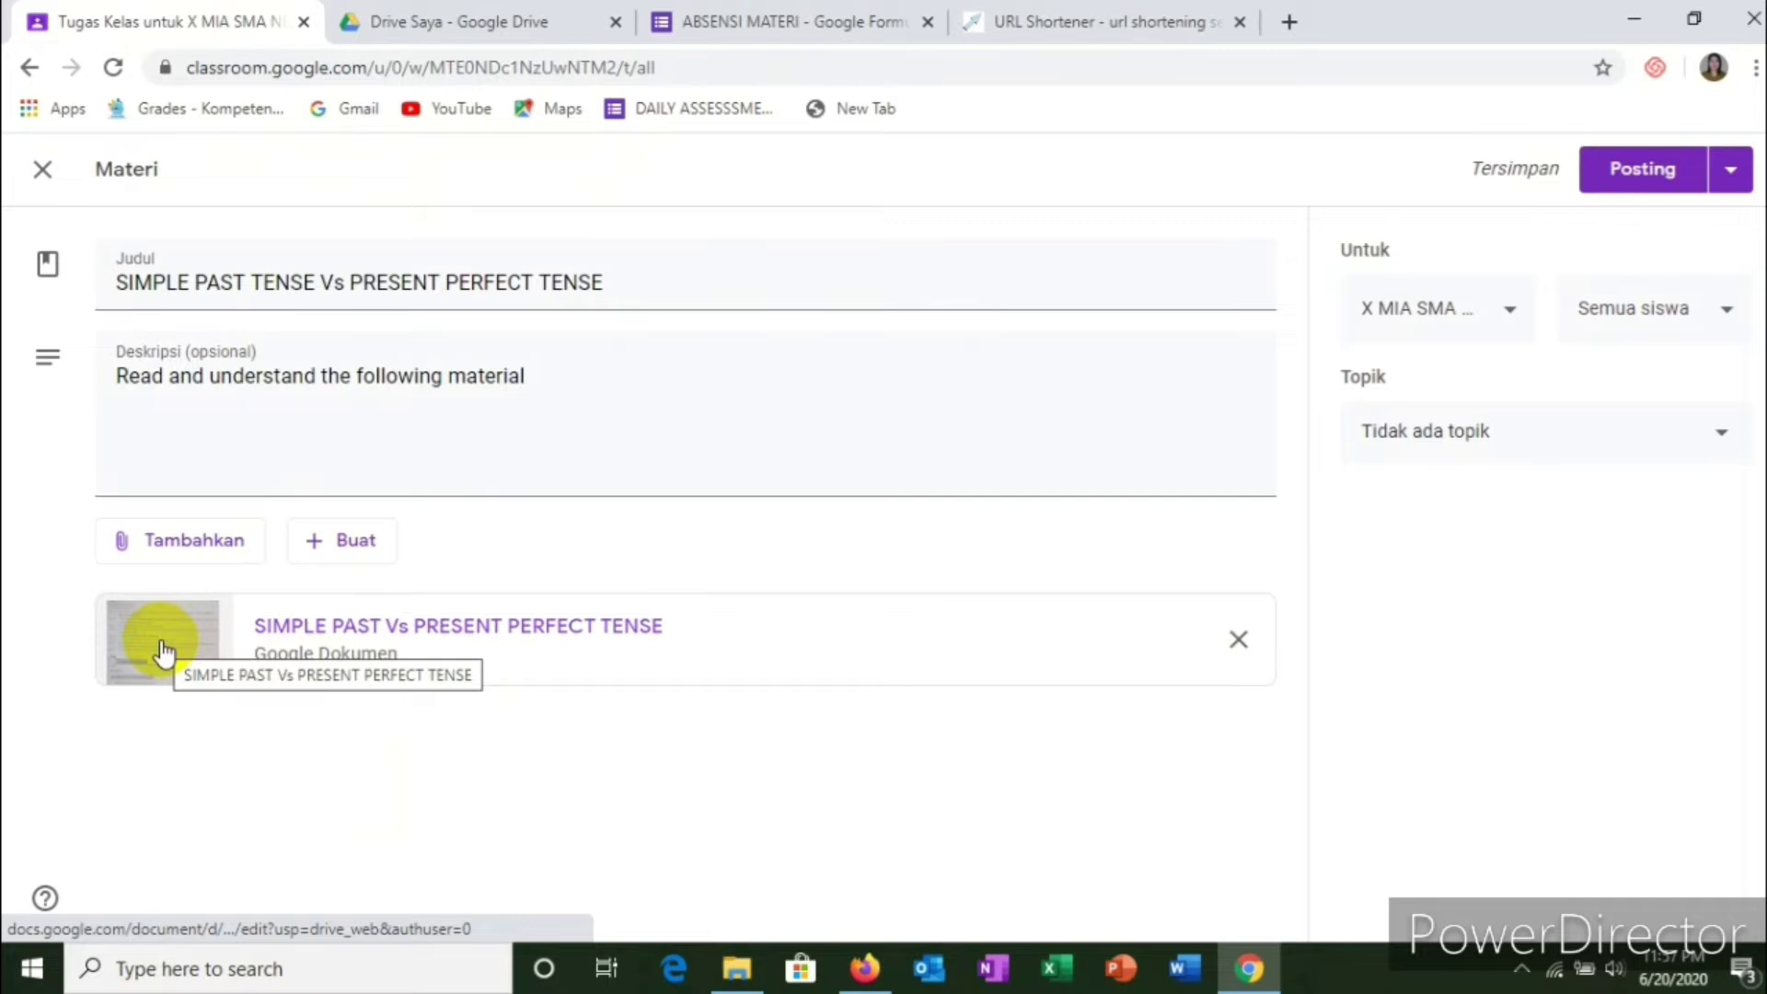
click(208, 557)
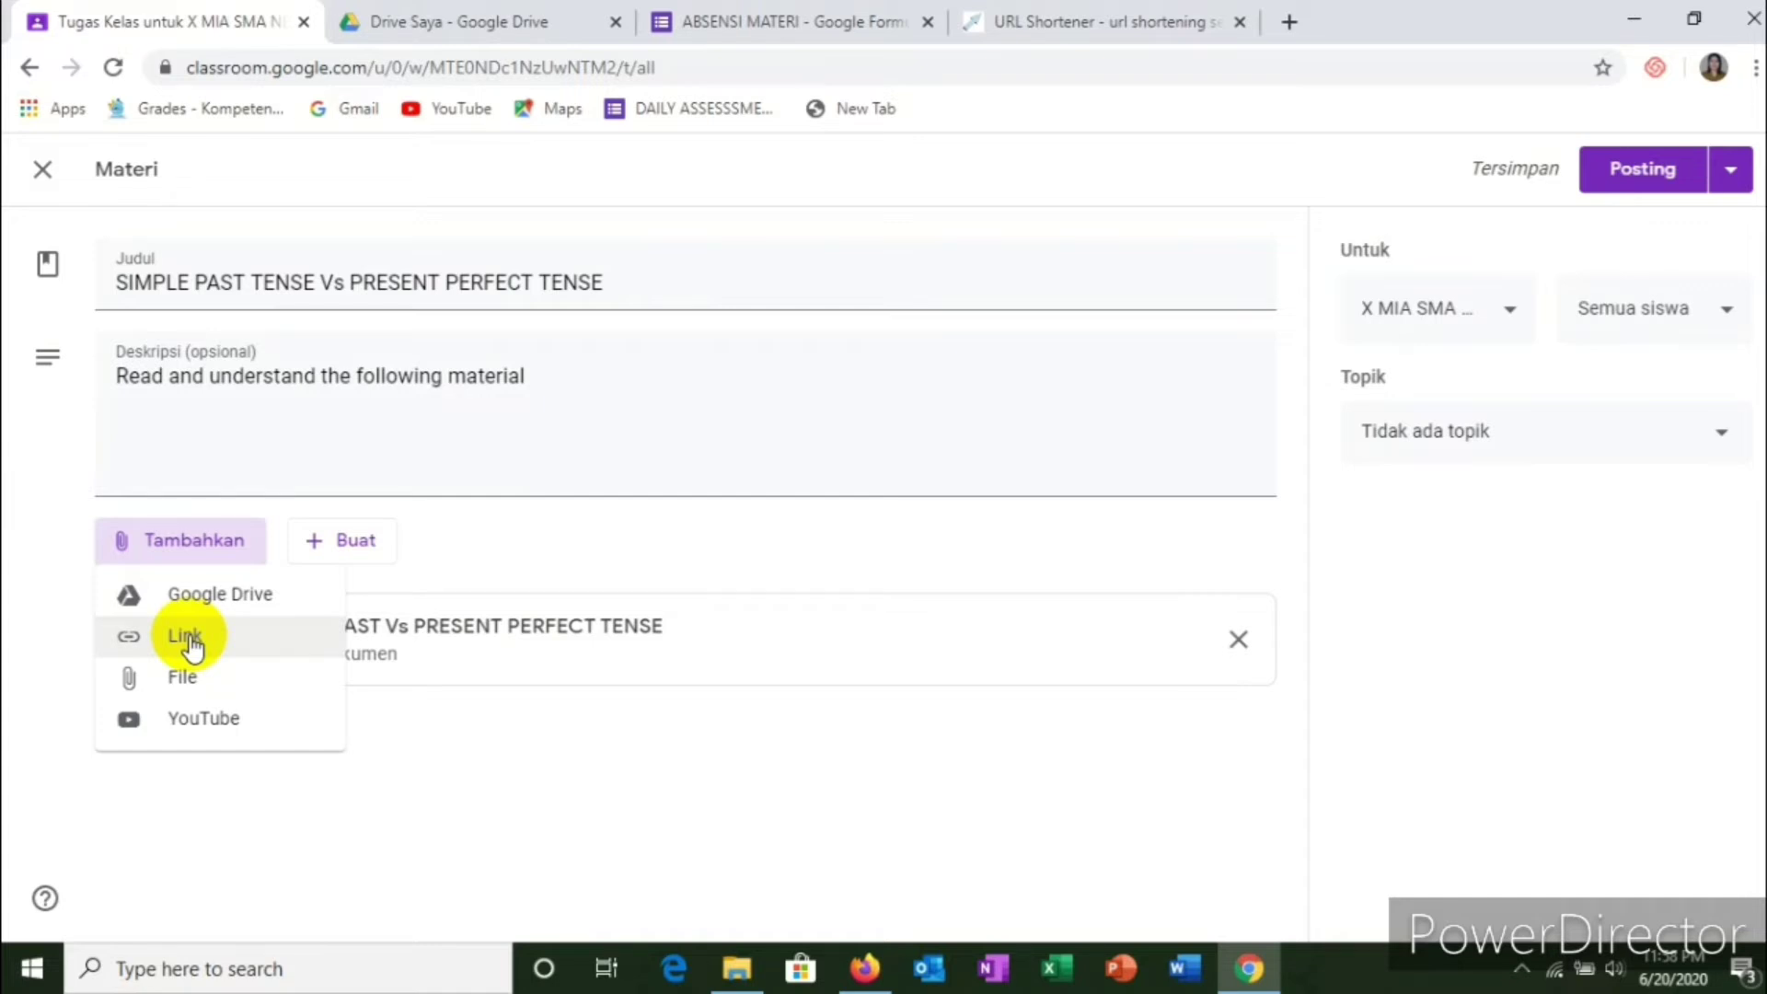
click(188, 637)
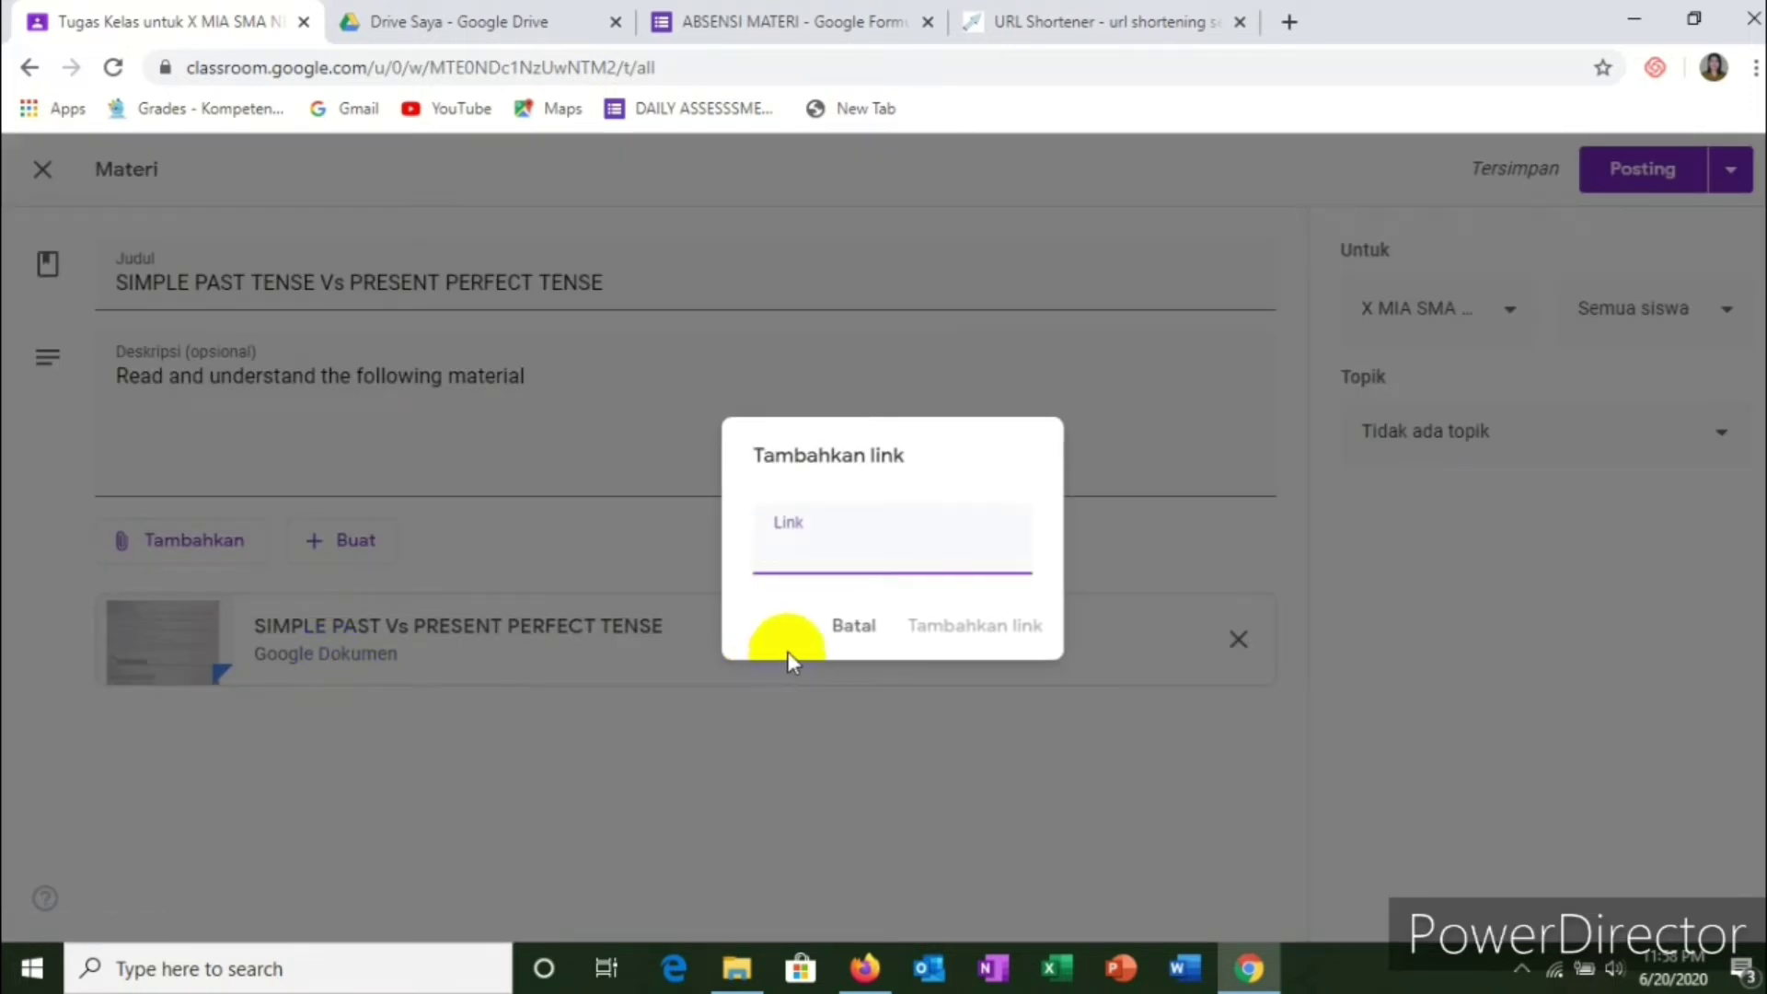
text(H)
key(BackSpace)
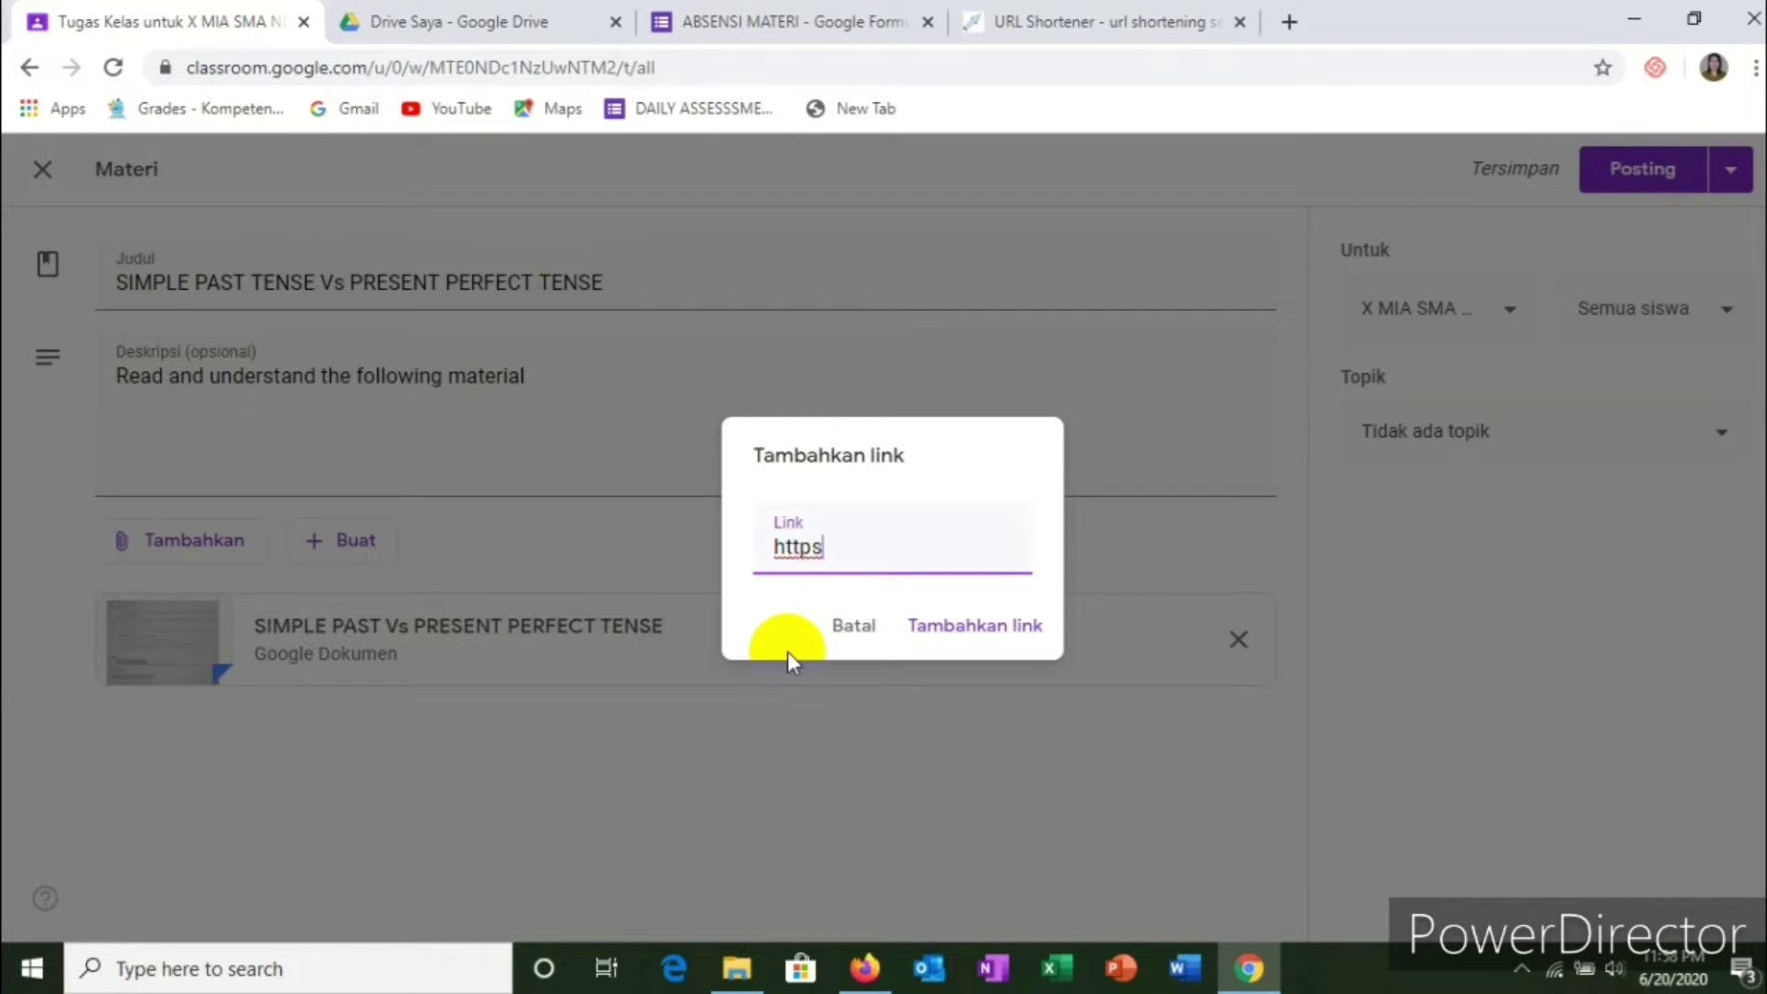
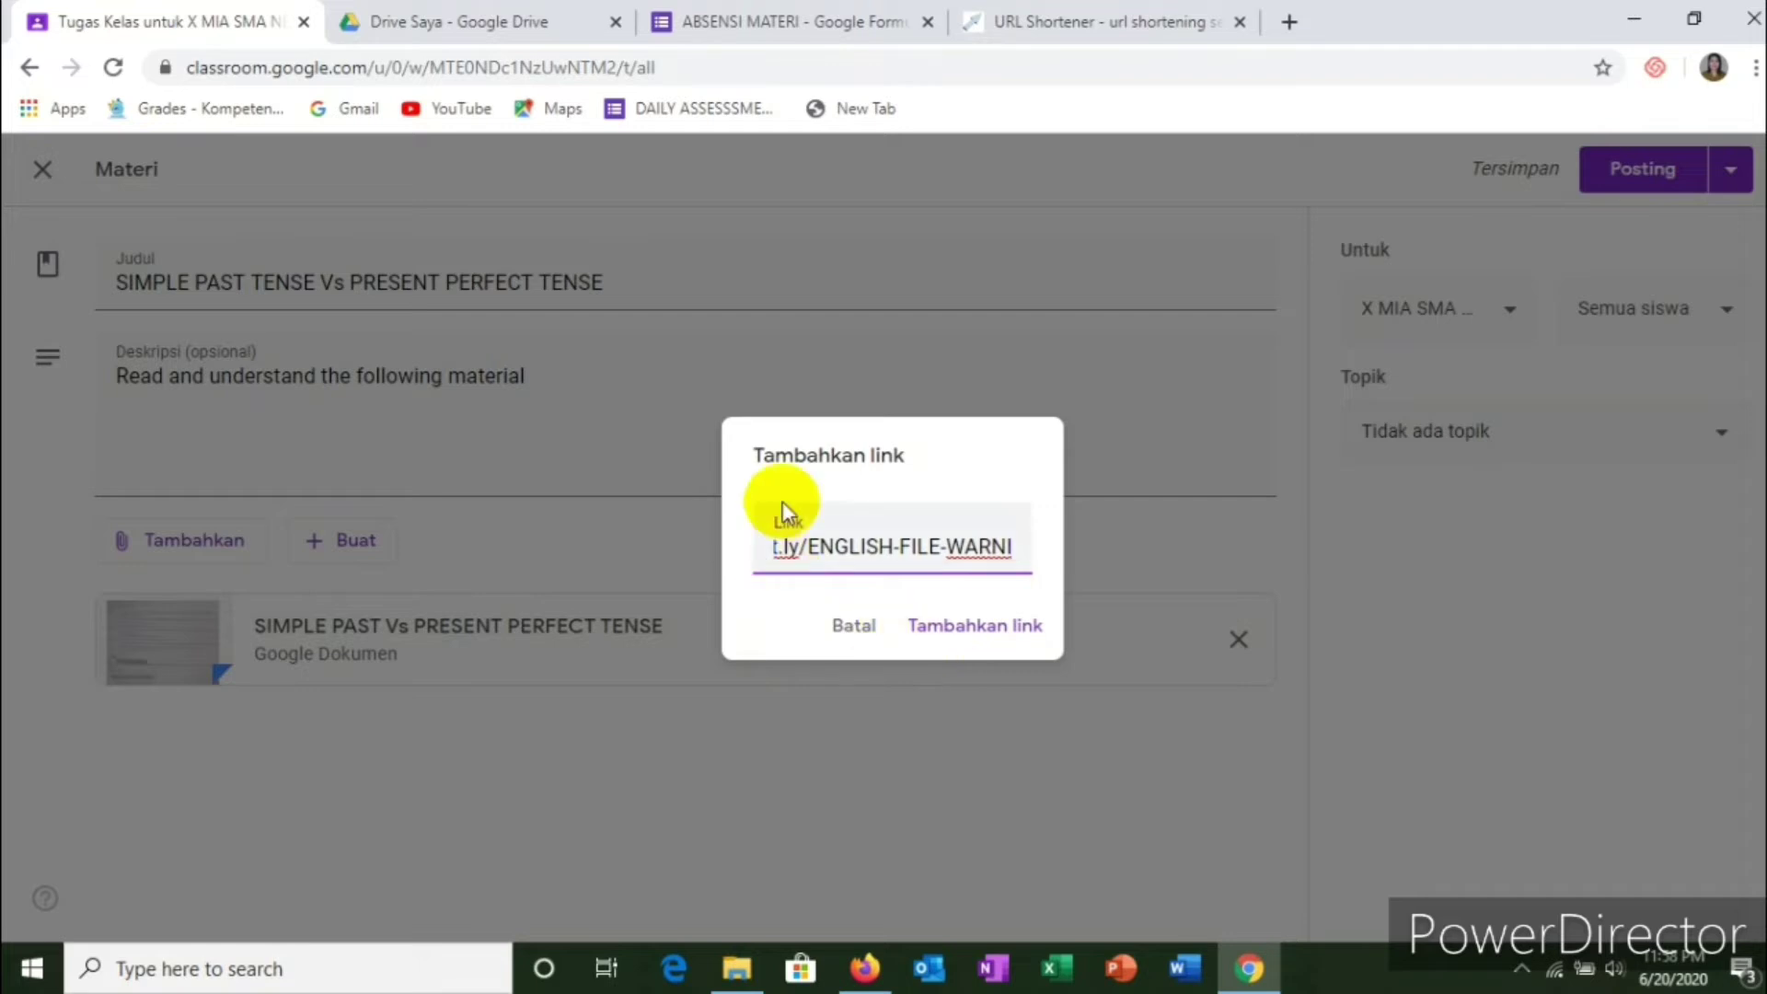
click(957, 639)
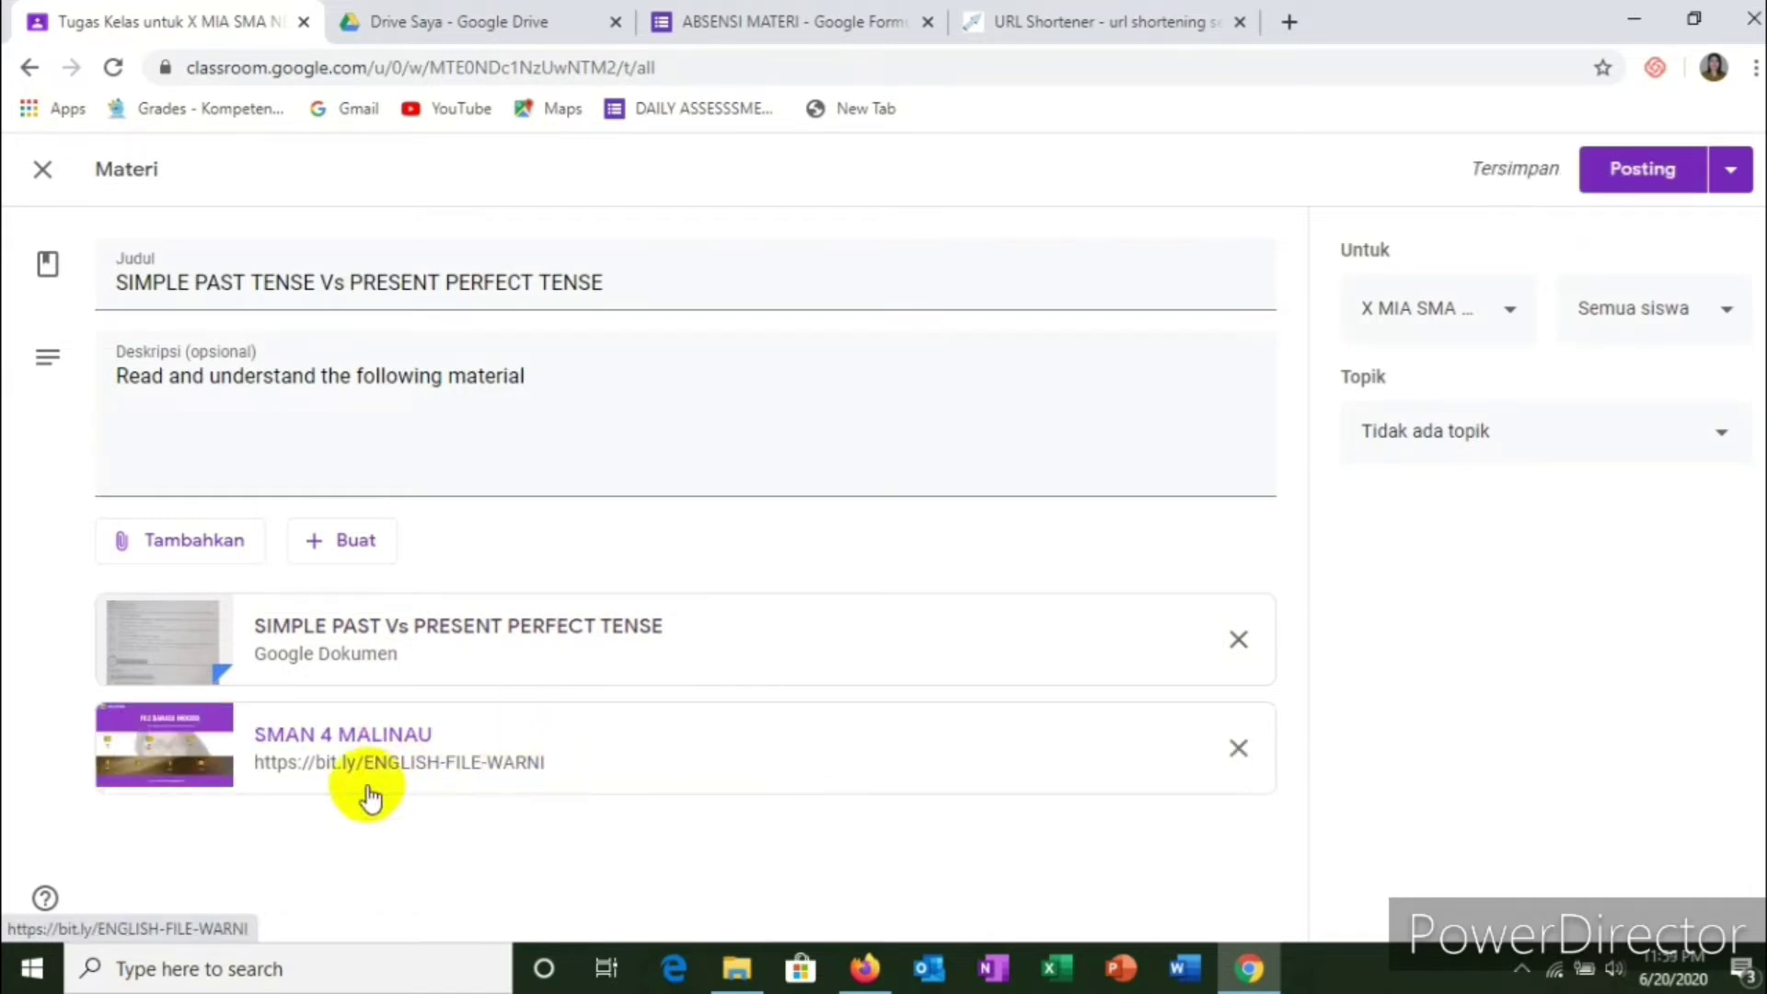
Step: Choose to attach a File and browse the computer for one to upload
click(208, 540)
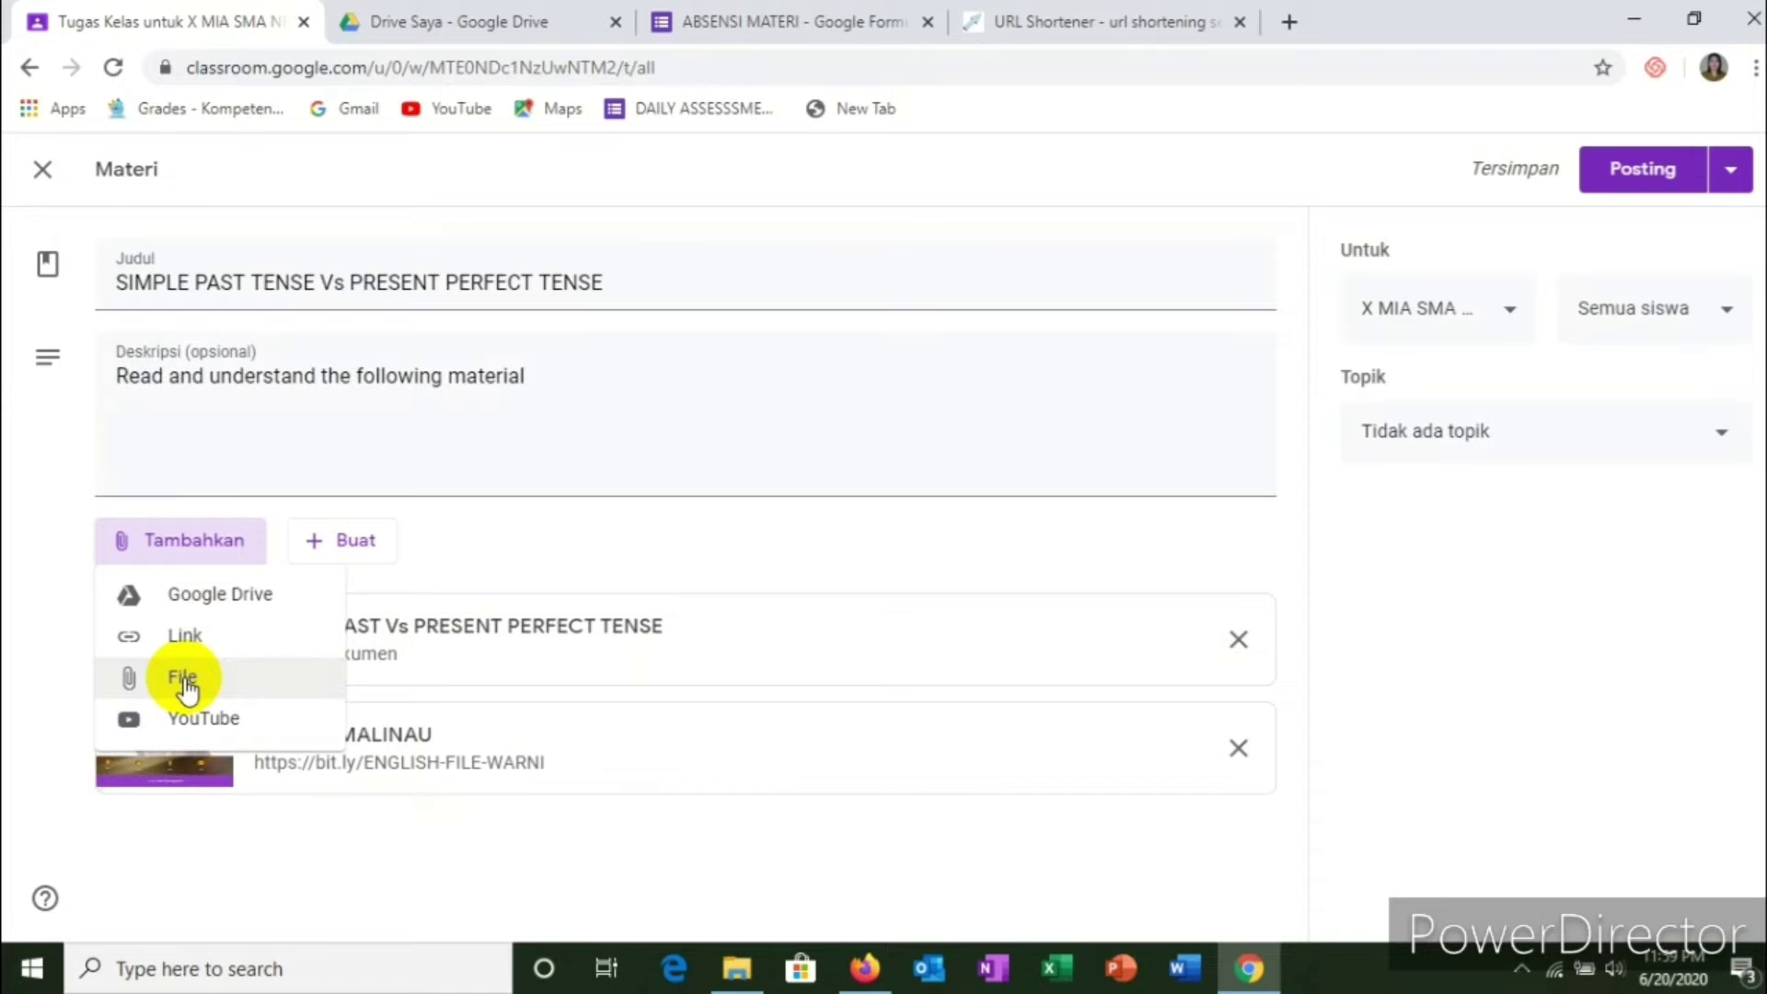
click(184, 681)
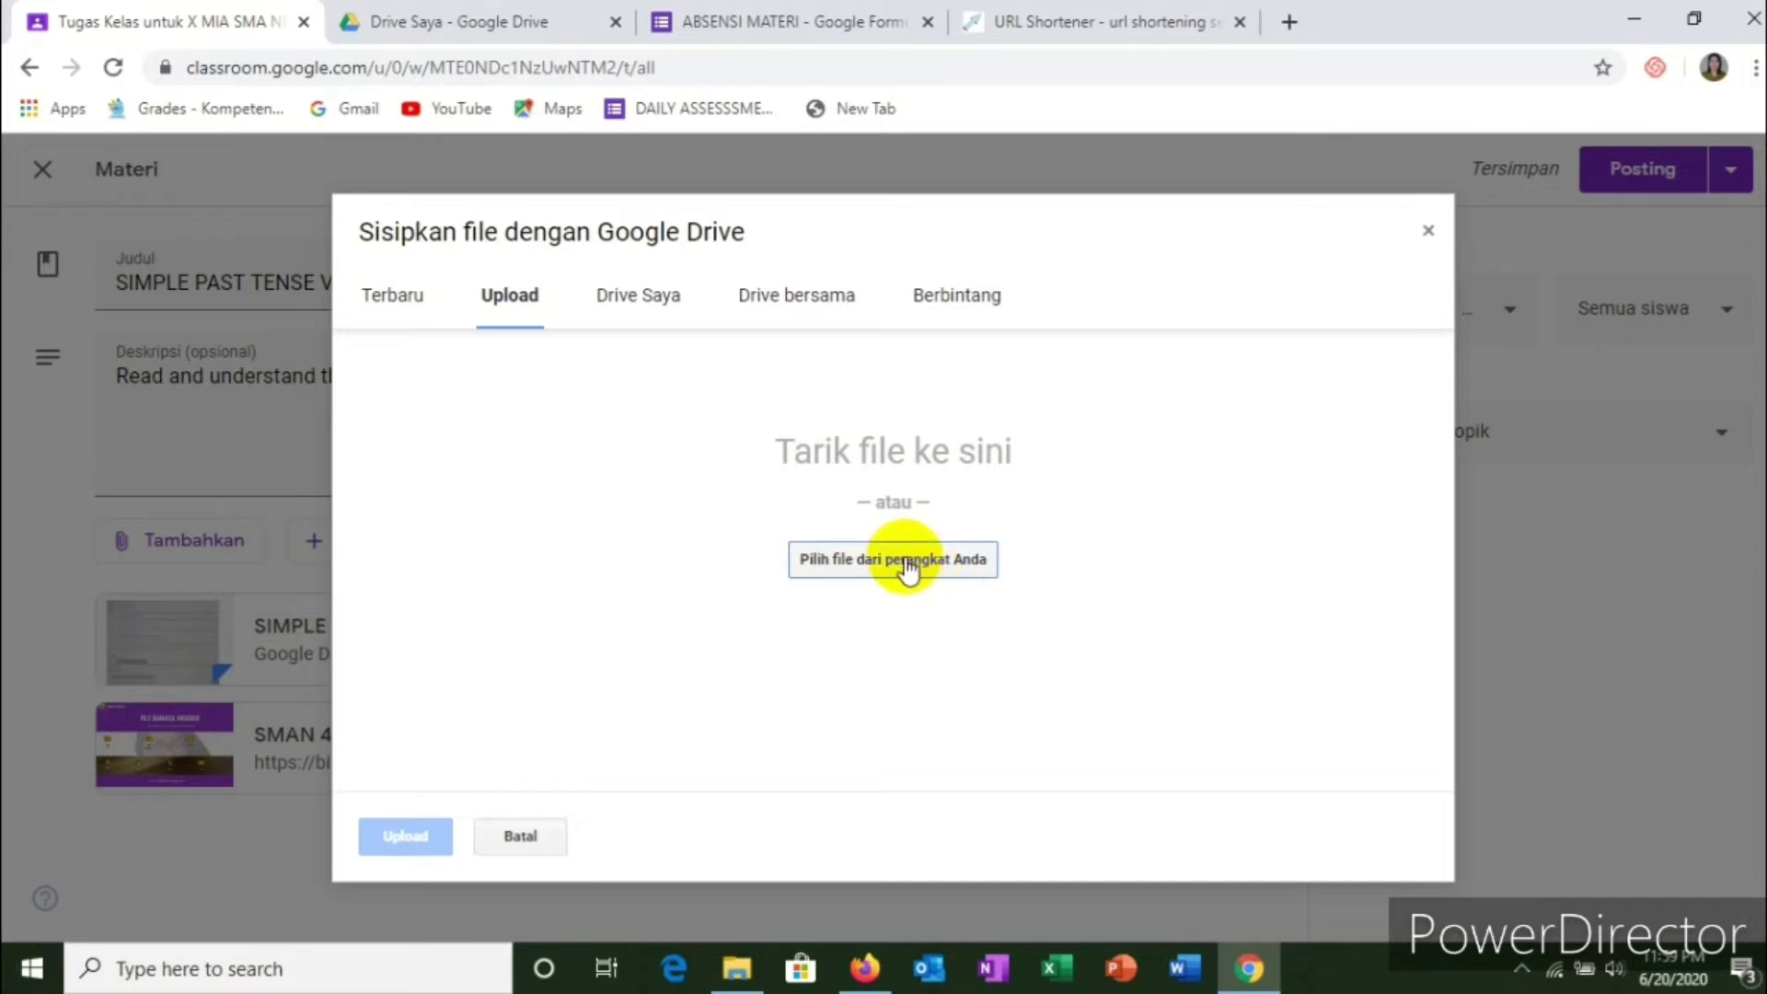
click(906, 570)
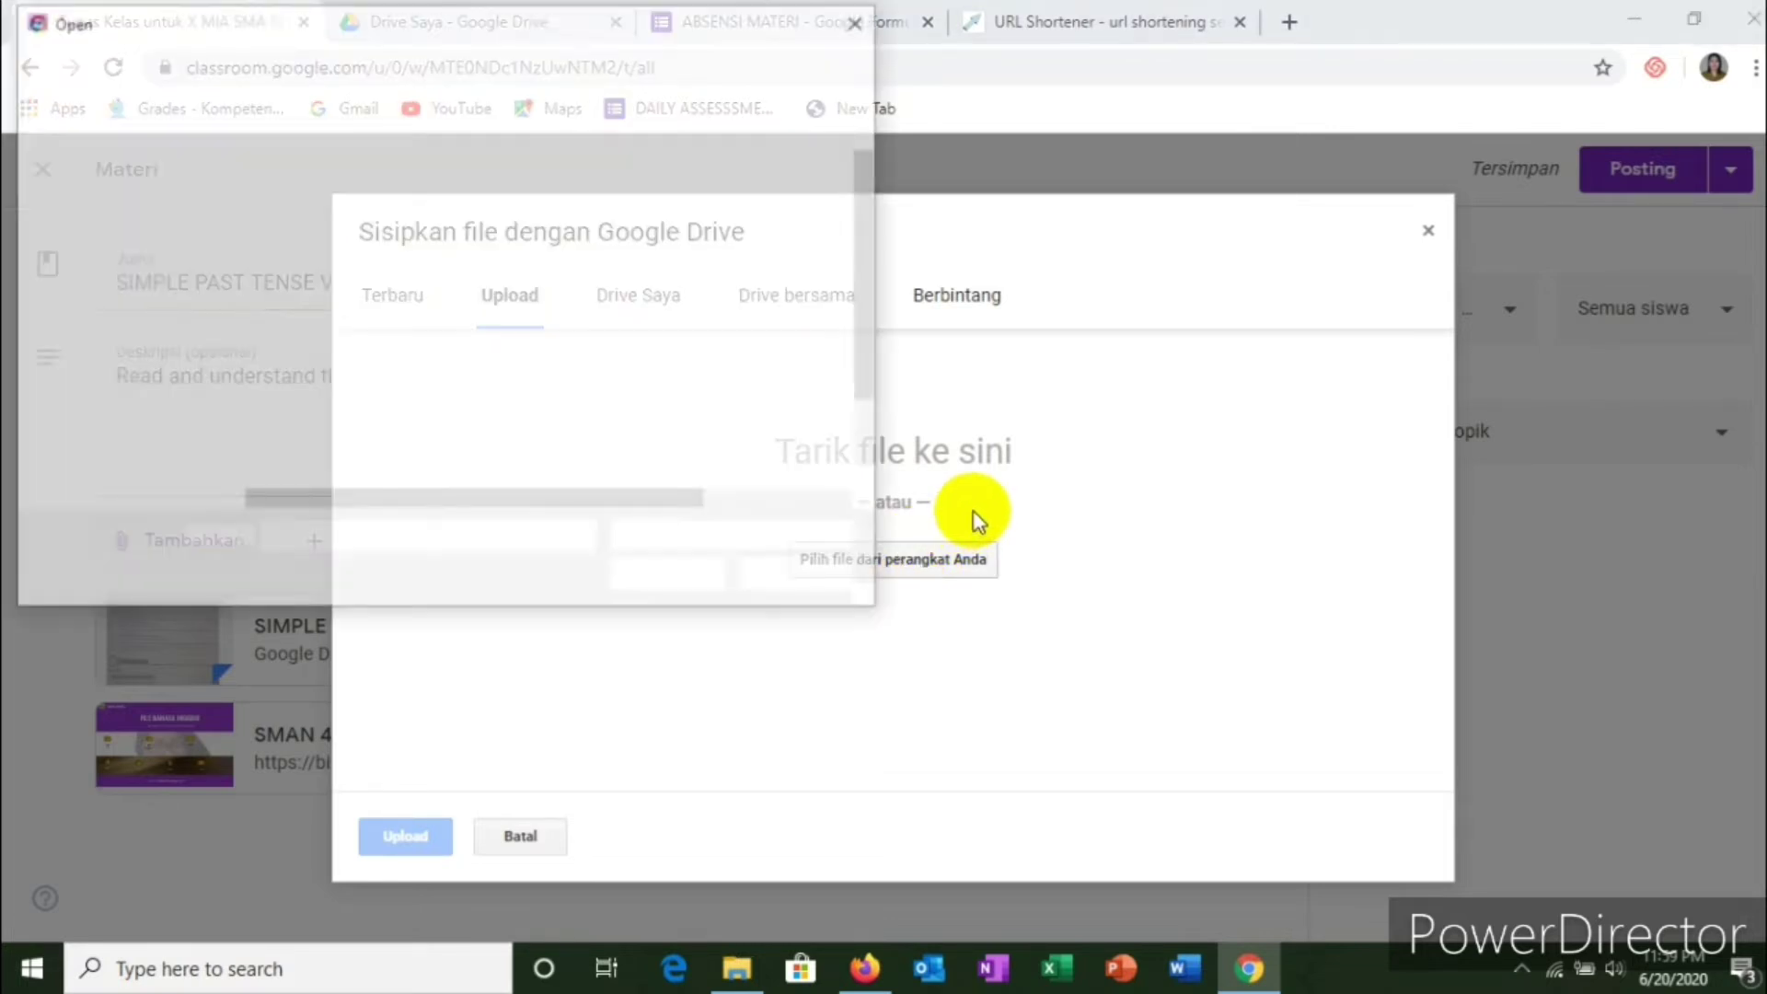
Step: Select 'PPT SIMPLE PAST TENSE Vs PRESENT PERFECT TENSE.pptx' from D:\all latihan ppt
scroll(352, 325, down, 1)
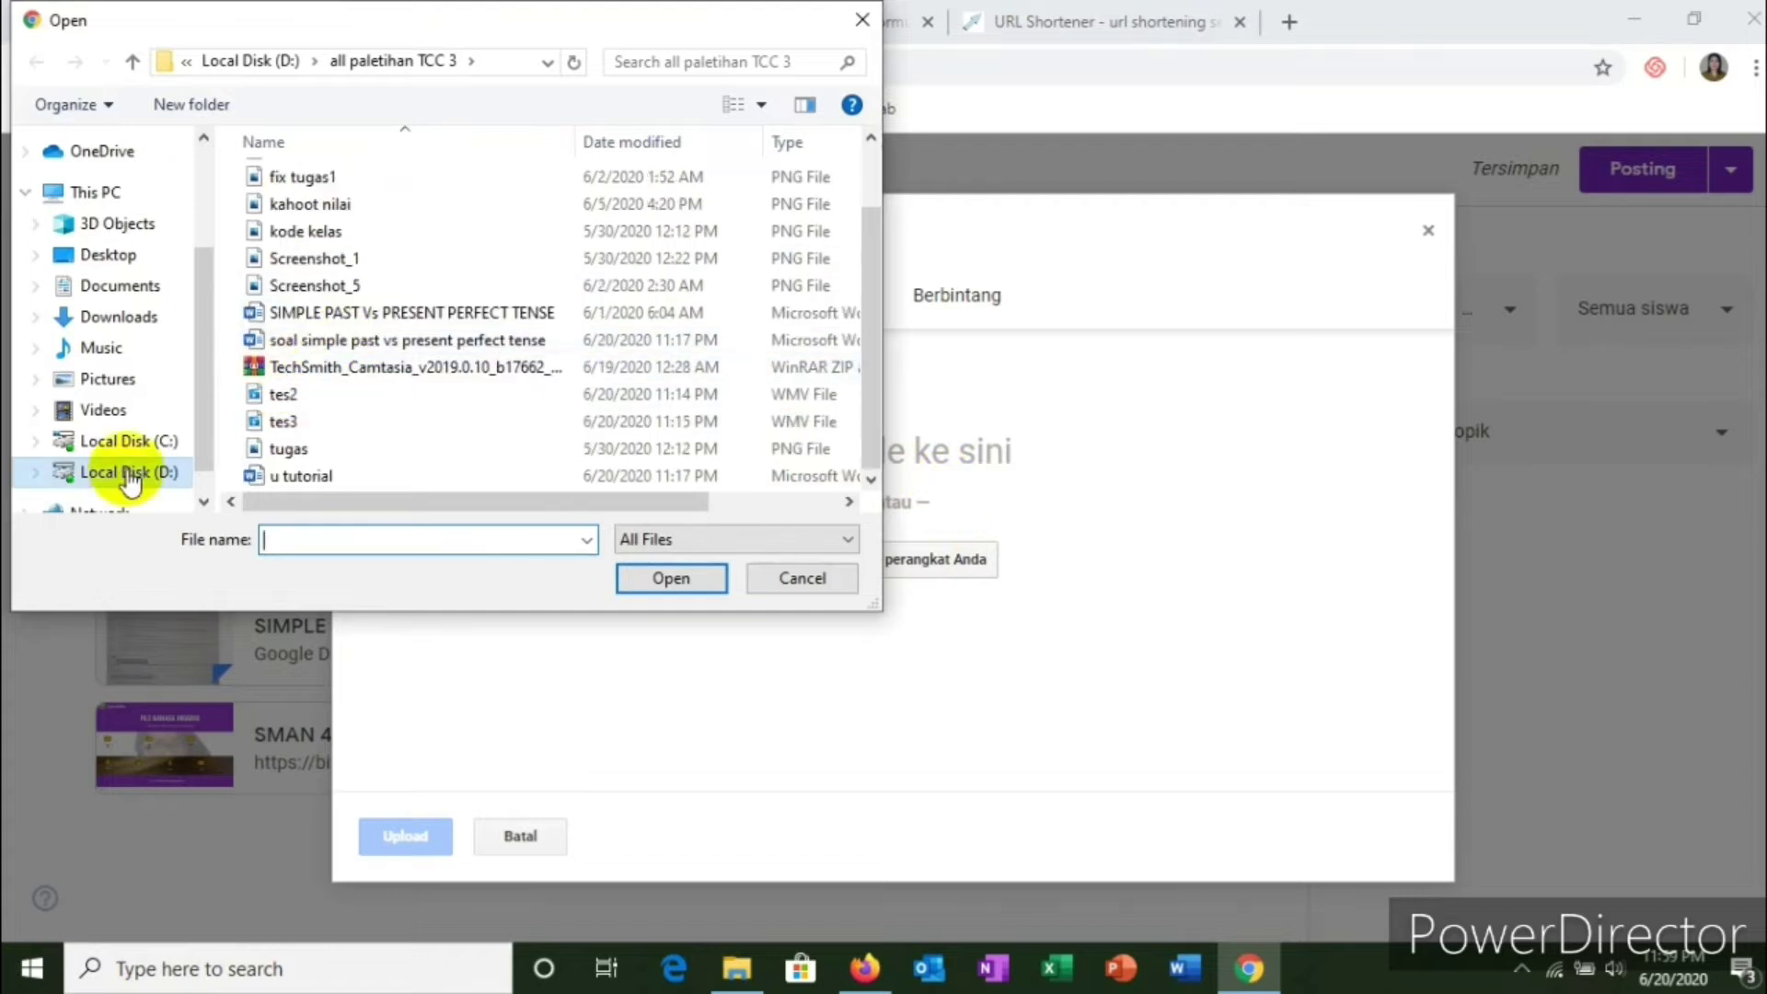
click(123, 475)
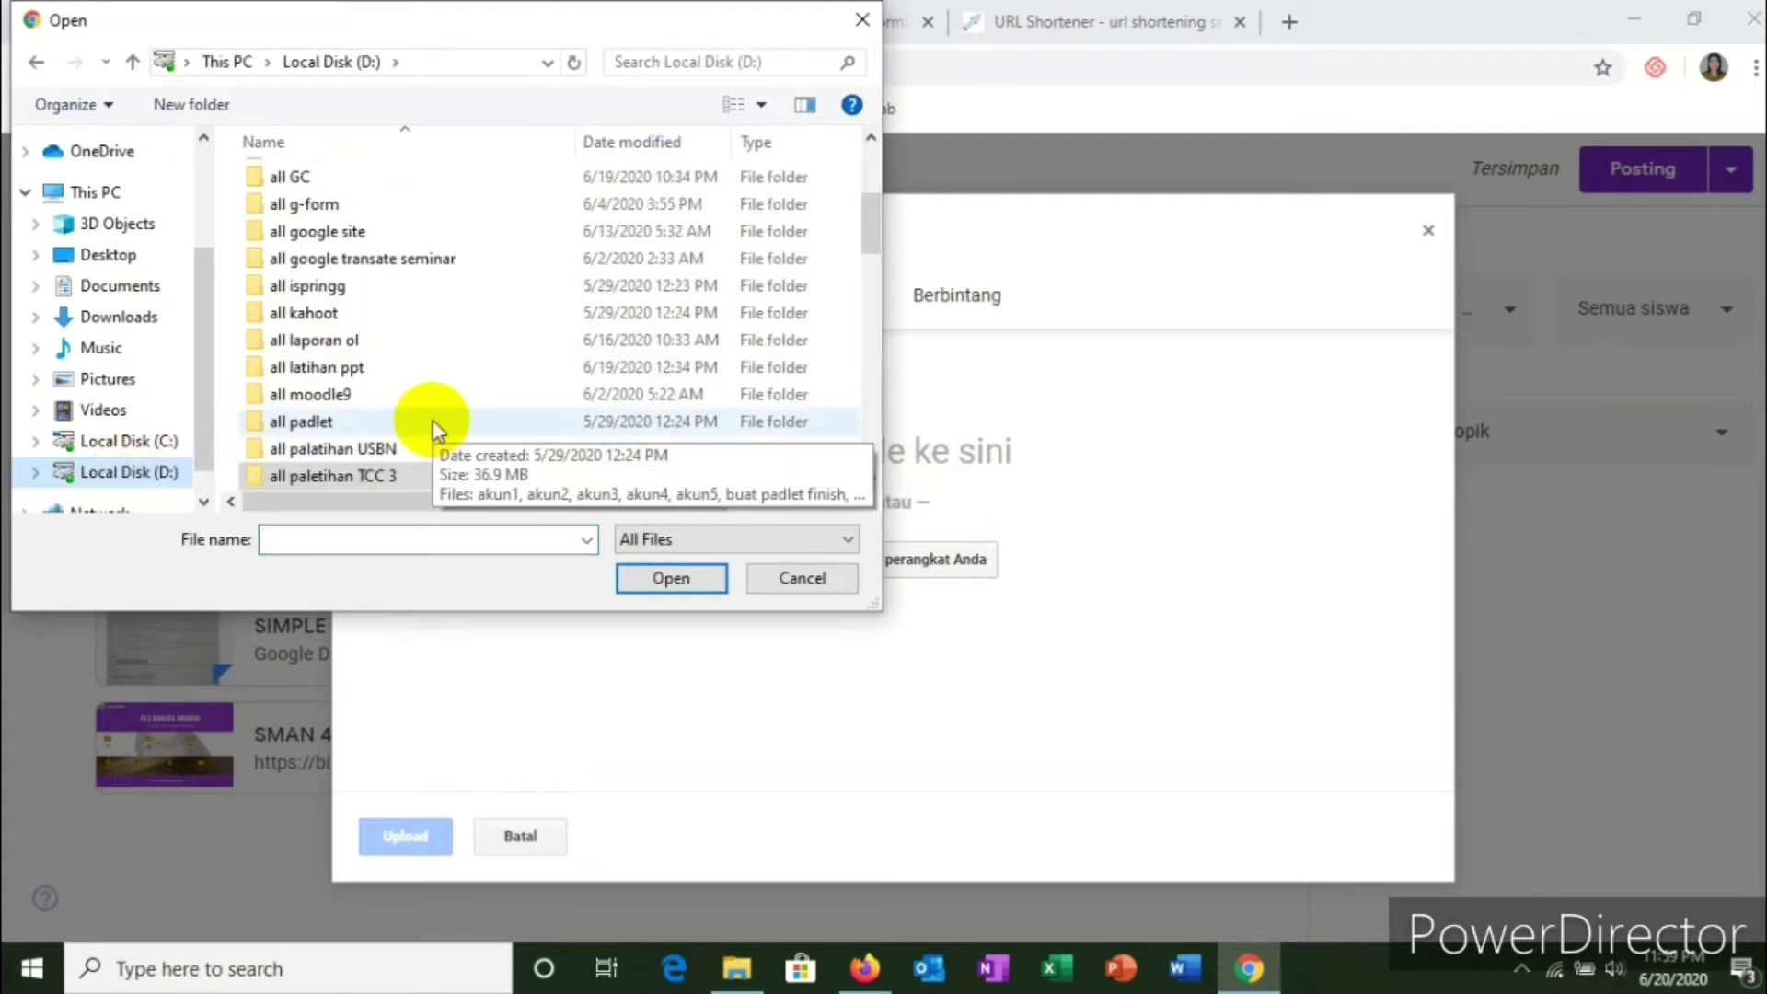
scroll(451, 389, down, 2)
scroll(451, 389, up, 2)
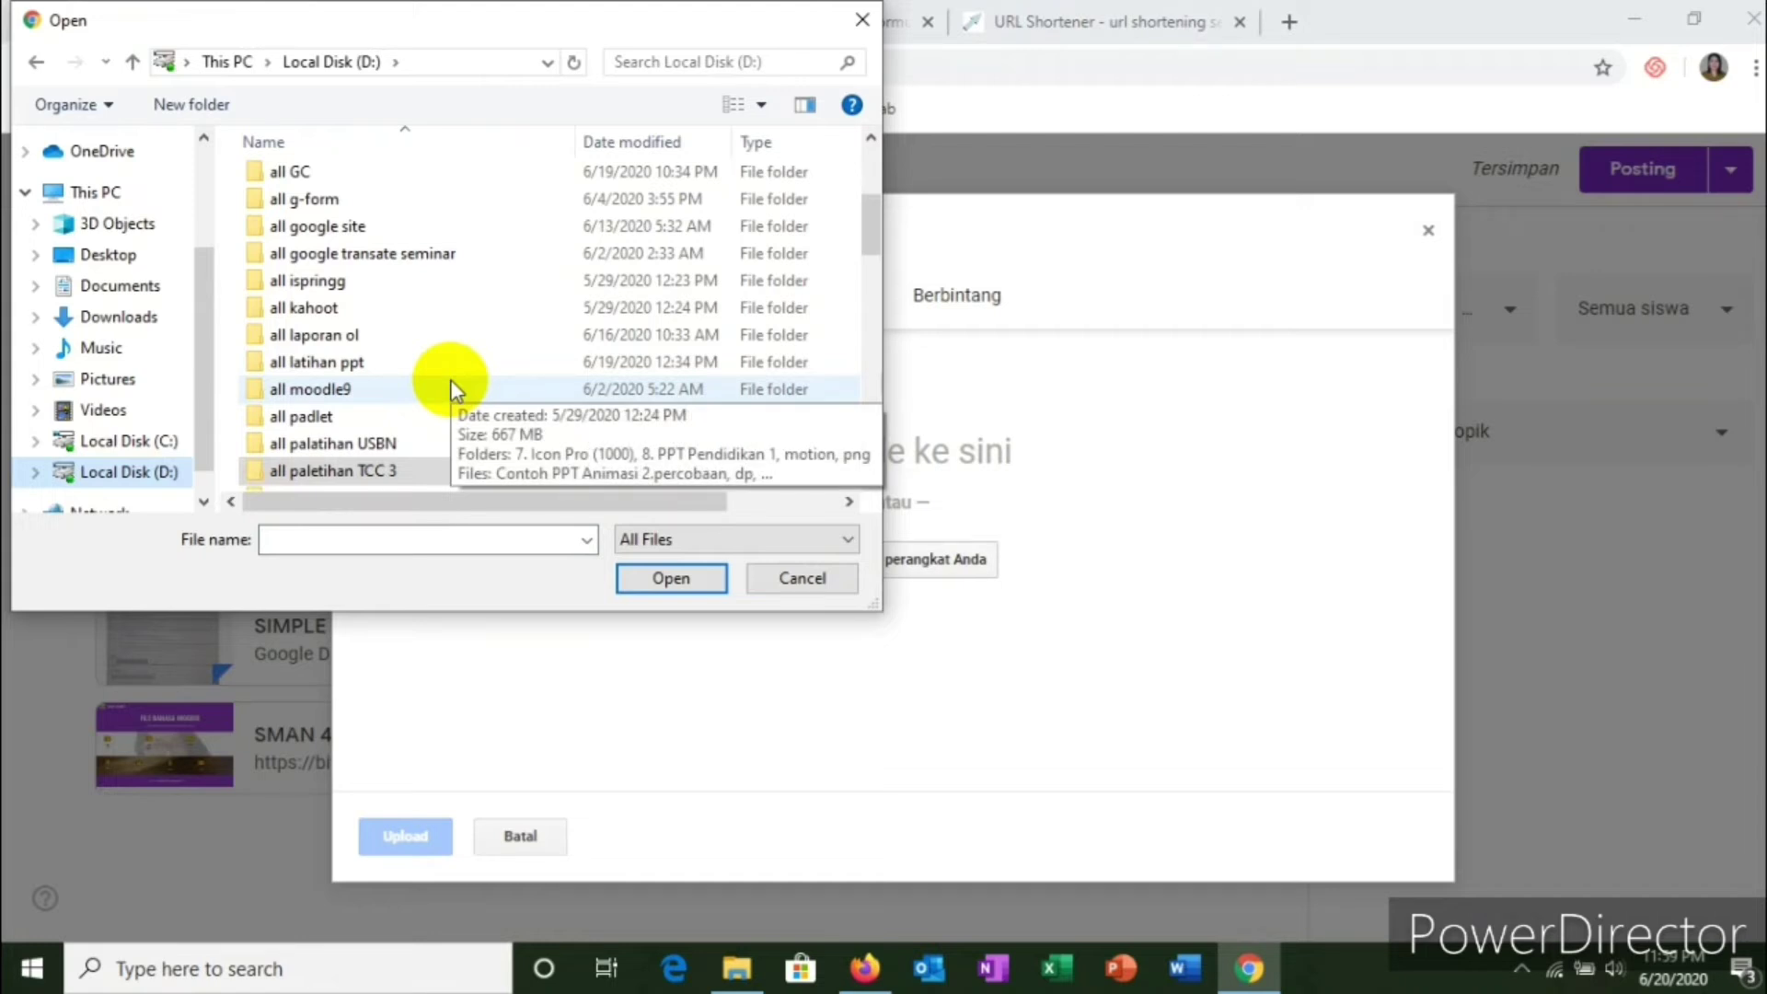
click(330, 364)
double_click(330, 363)
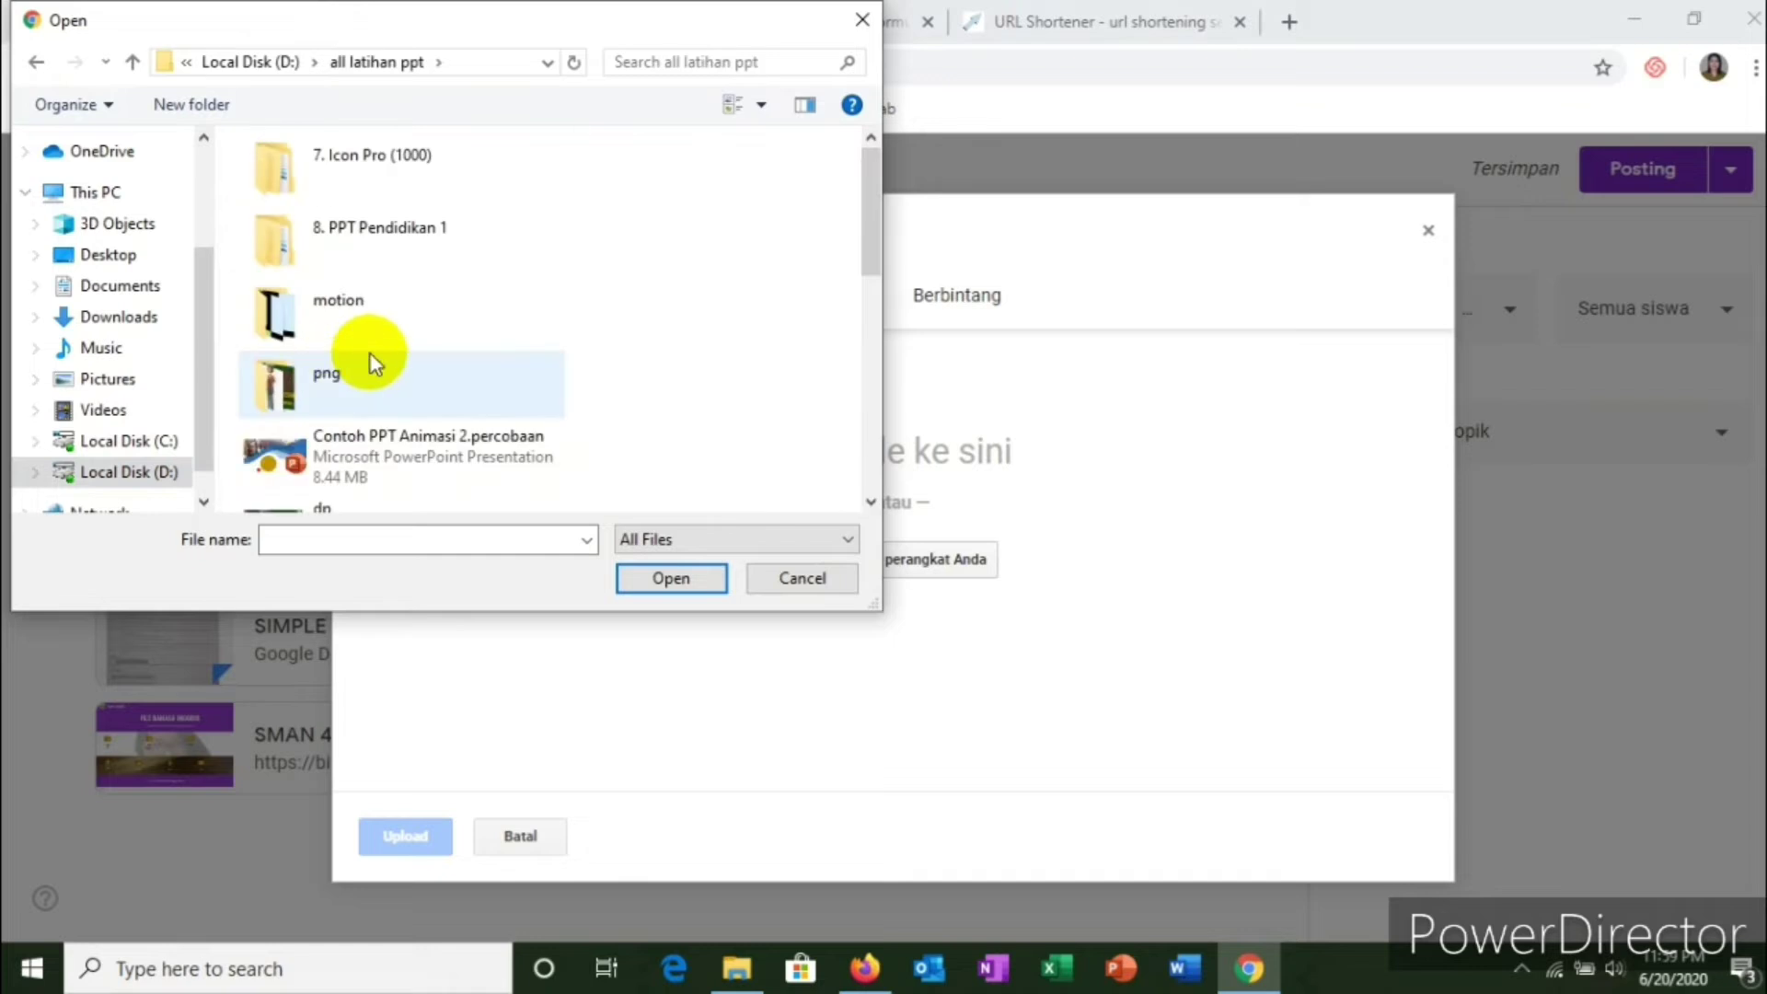
scroll(521, 313, down, 5)
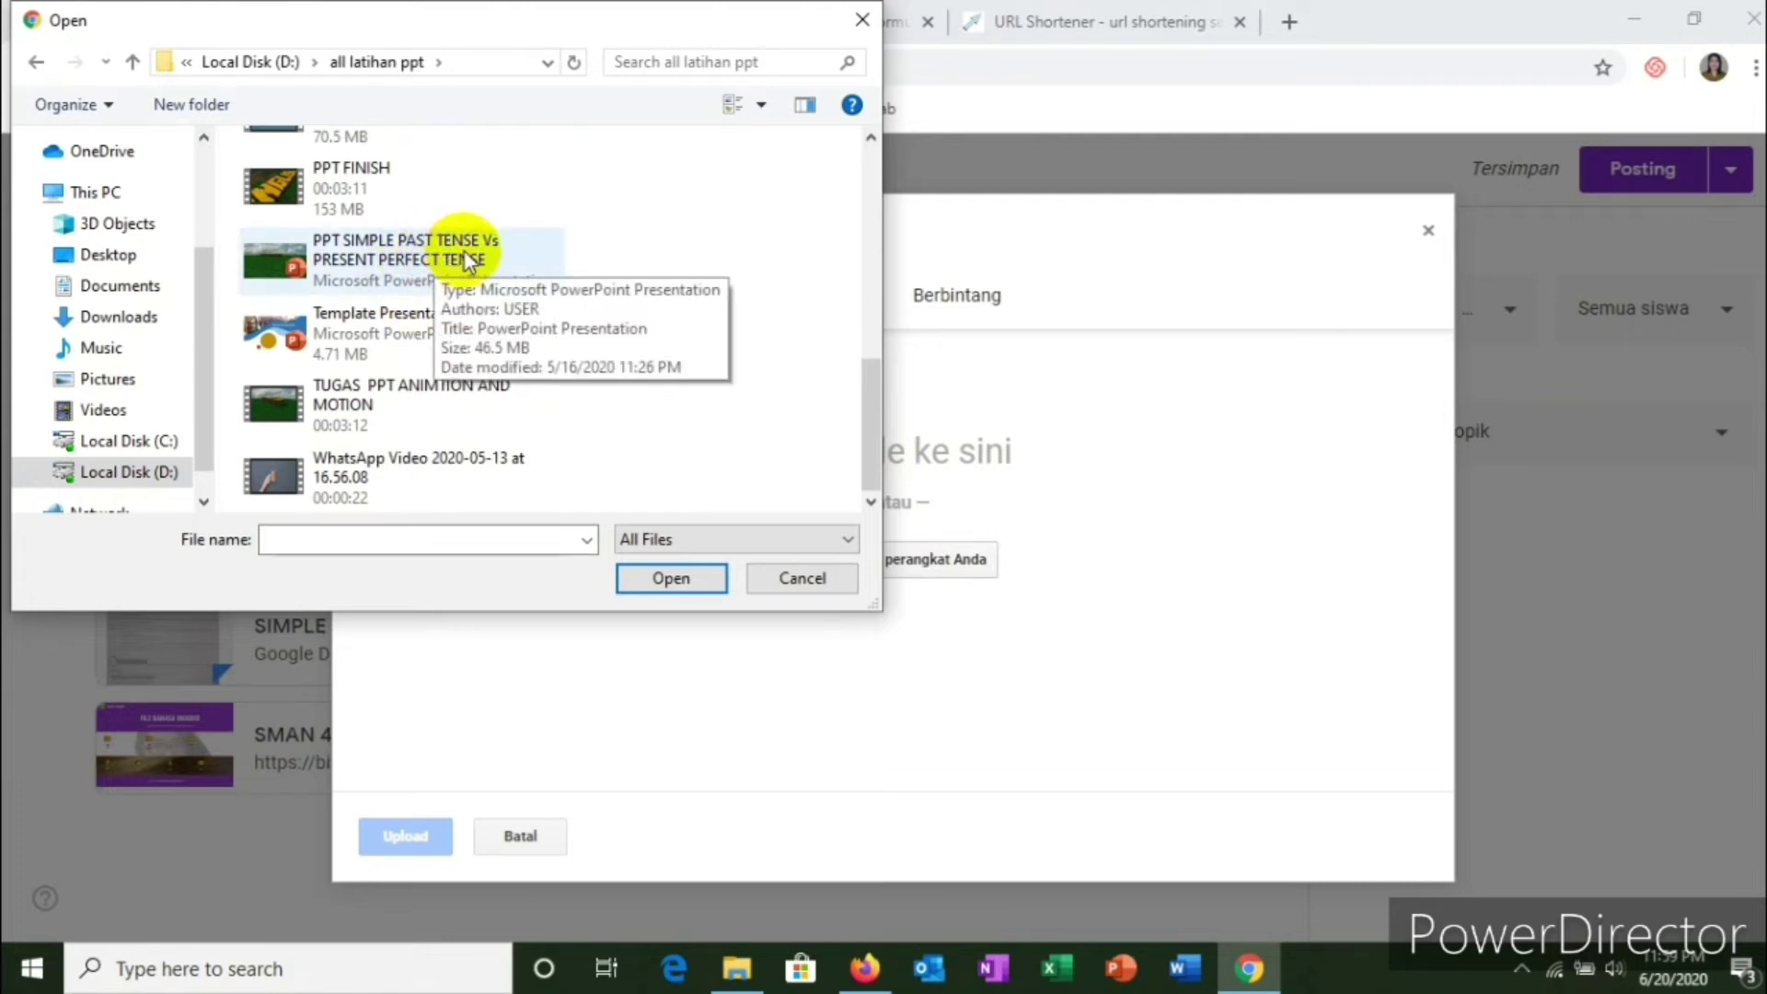
click(468, 262)
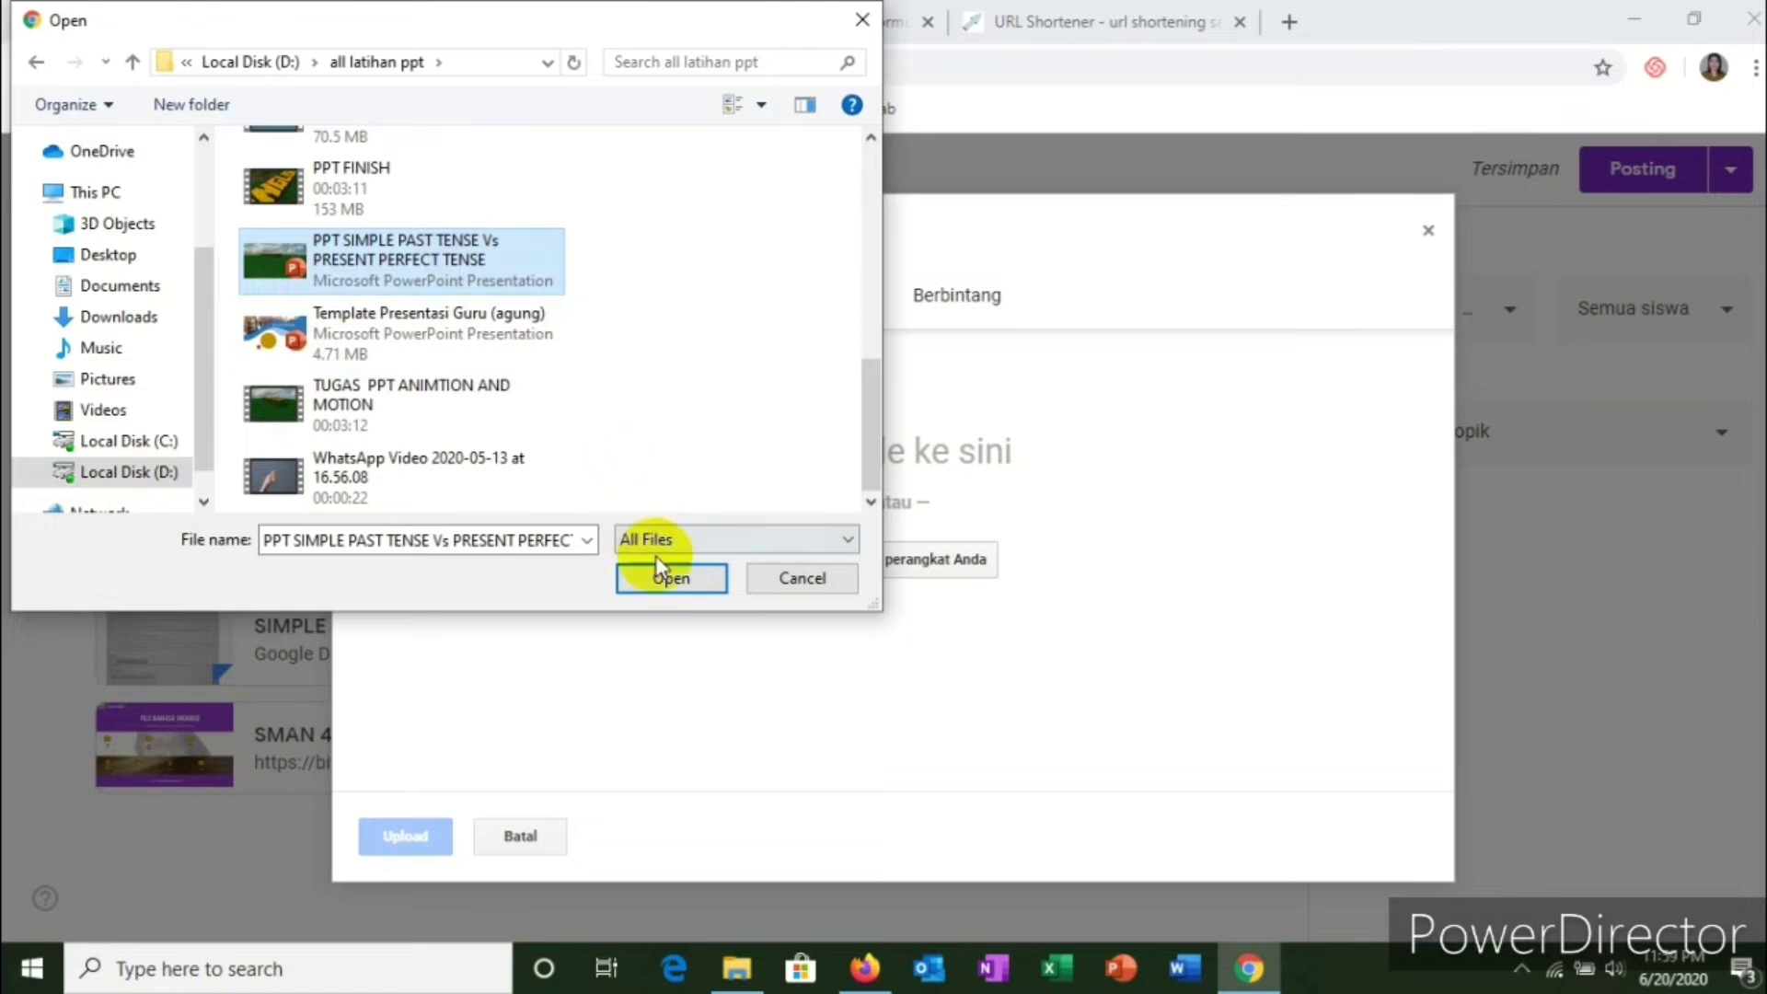
click(673, 578)
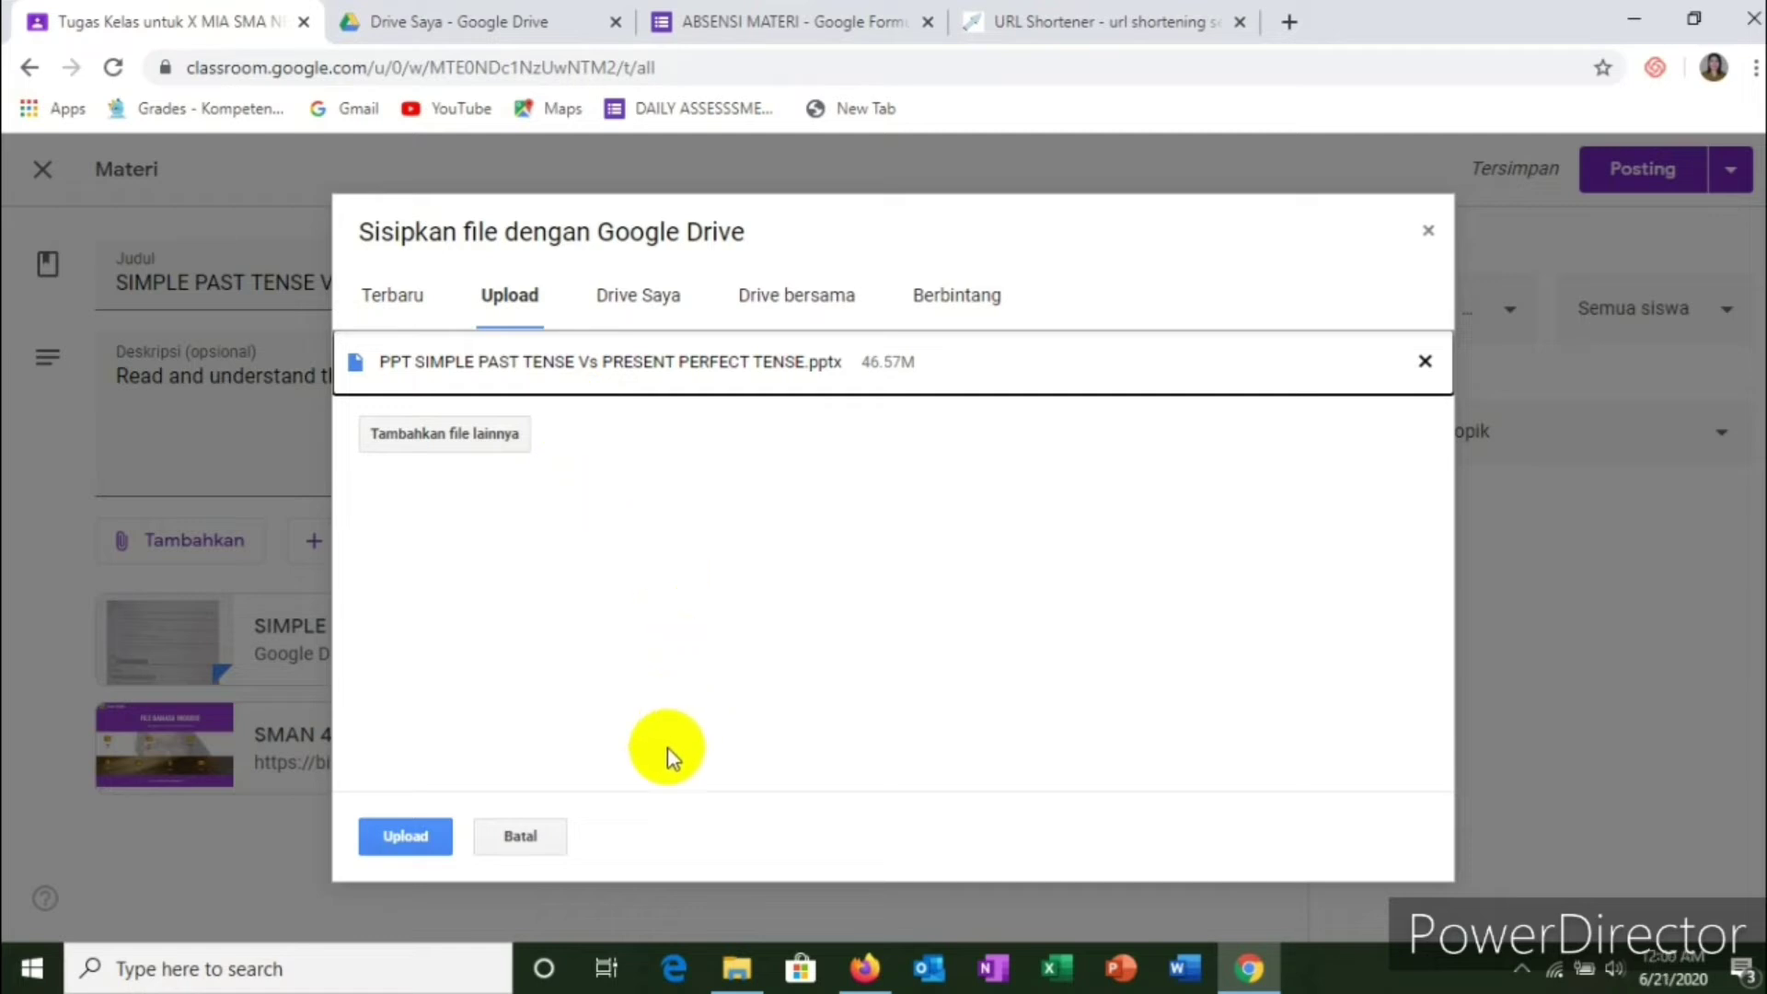
Step: Upload the 46.57M PowerPoint so it becomes the post's third attachment
click(410, 839)
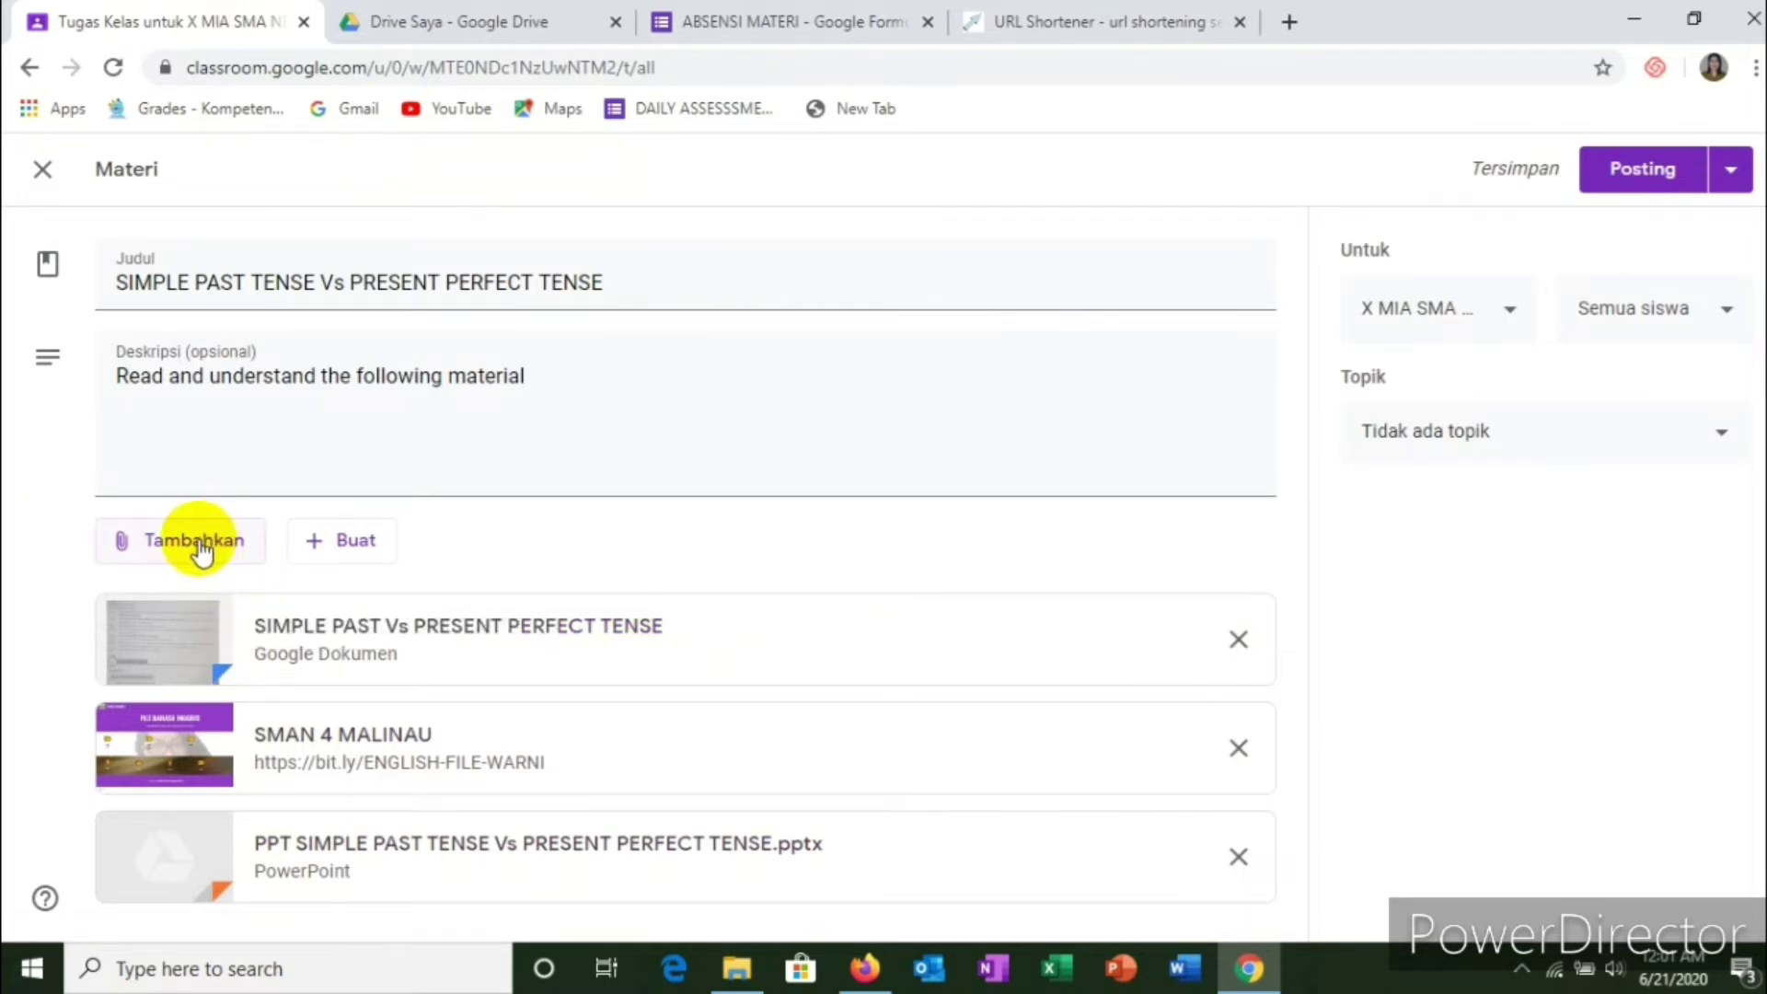
Step: Open the YouTube video attachment dialog on its video search tab
click(201, 553)
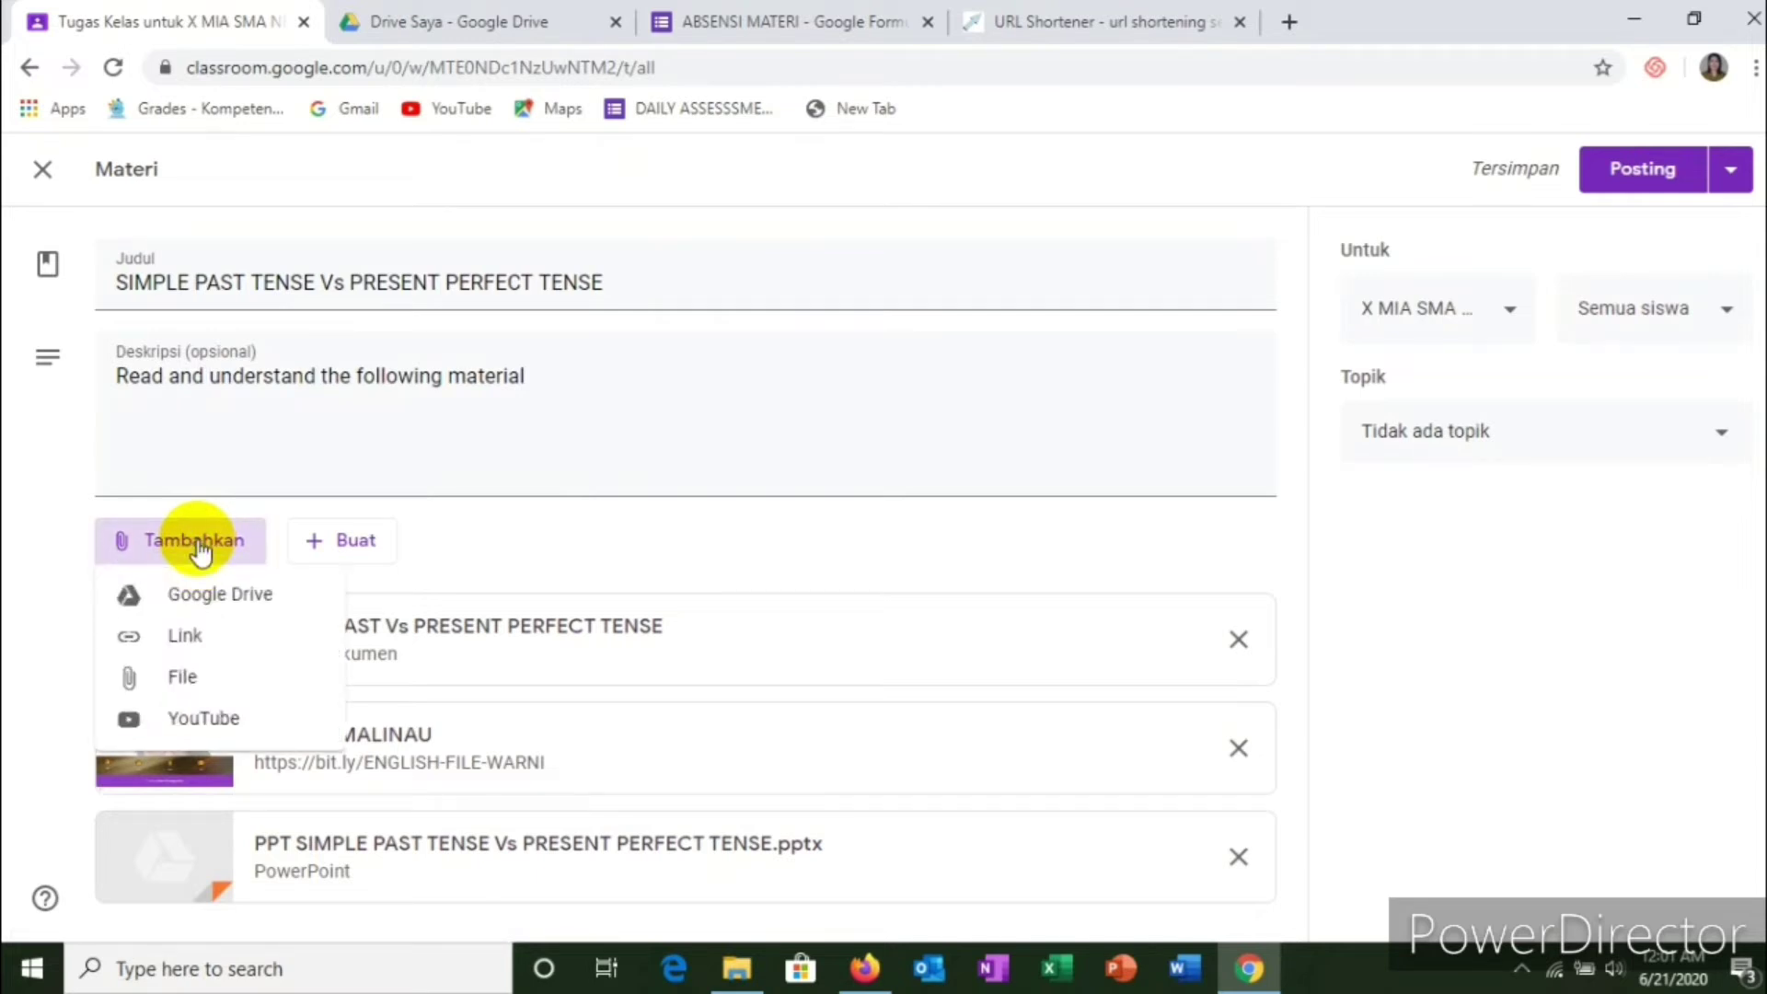
click(208, 727)
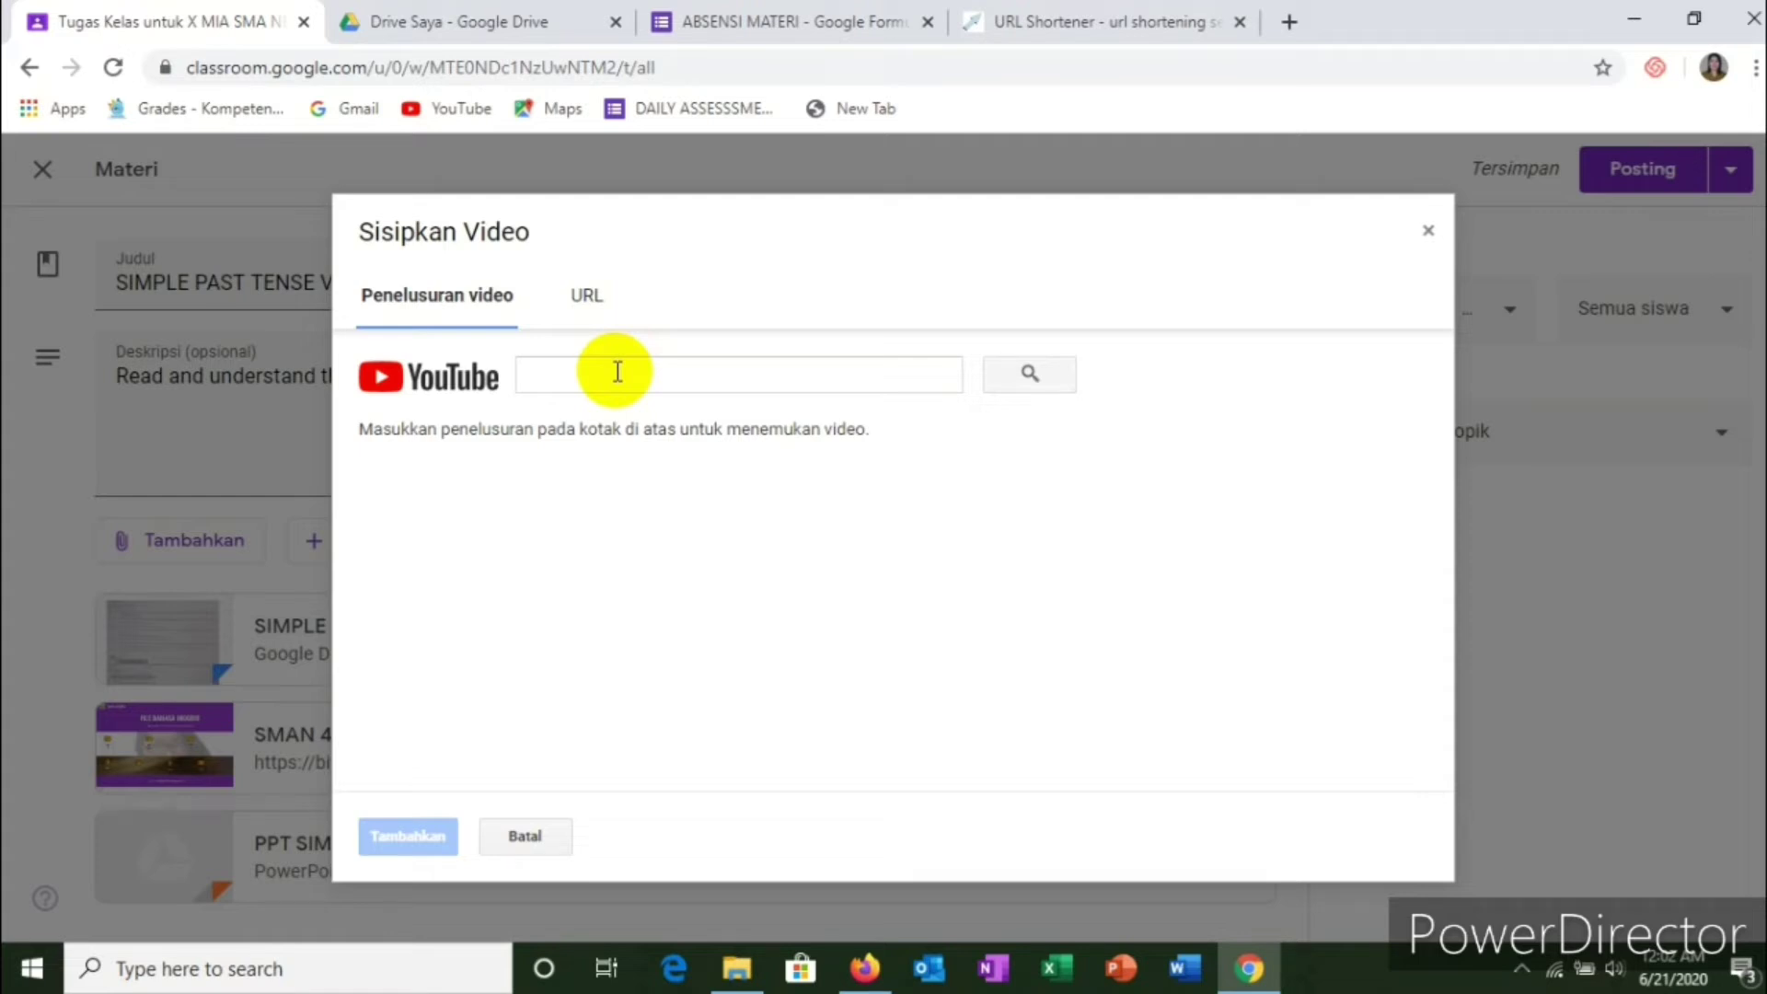
click(578, 302)
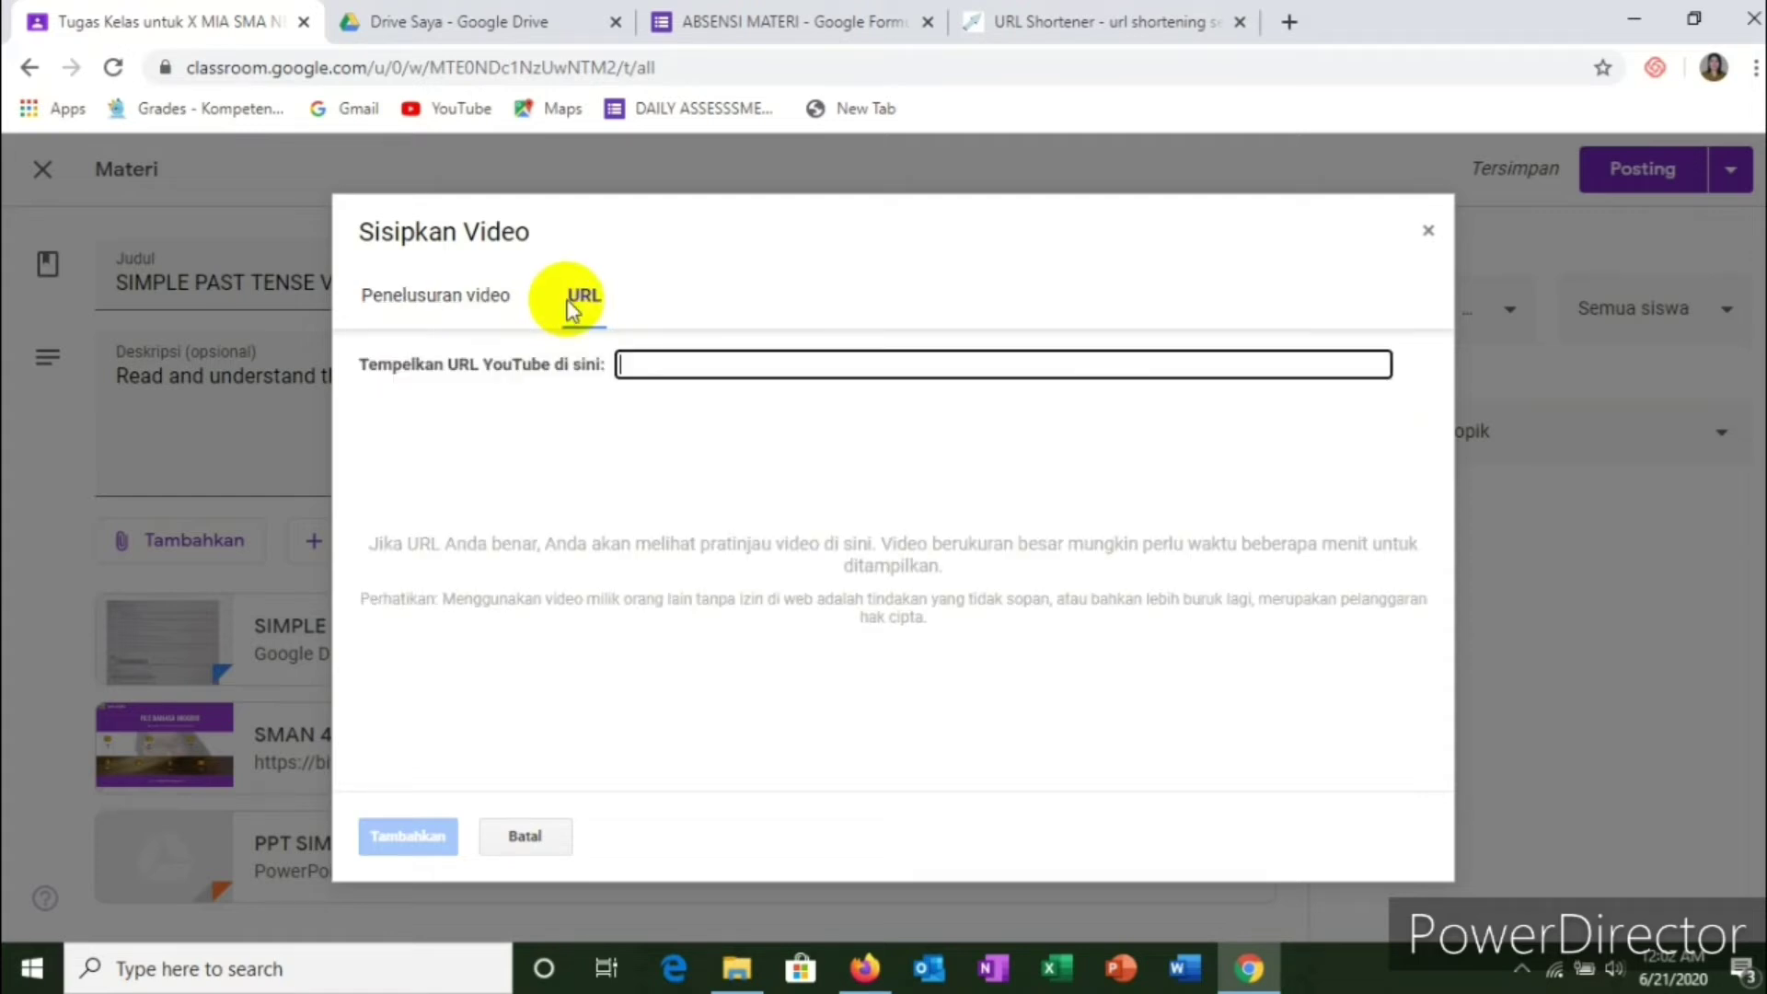
click(414, 308)
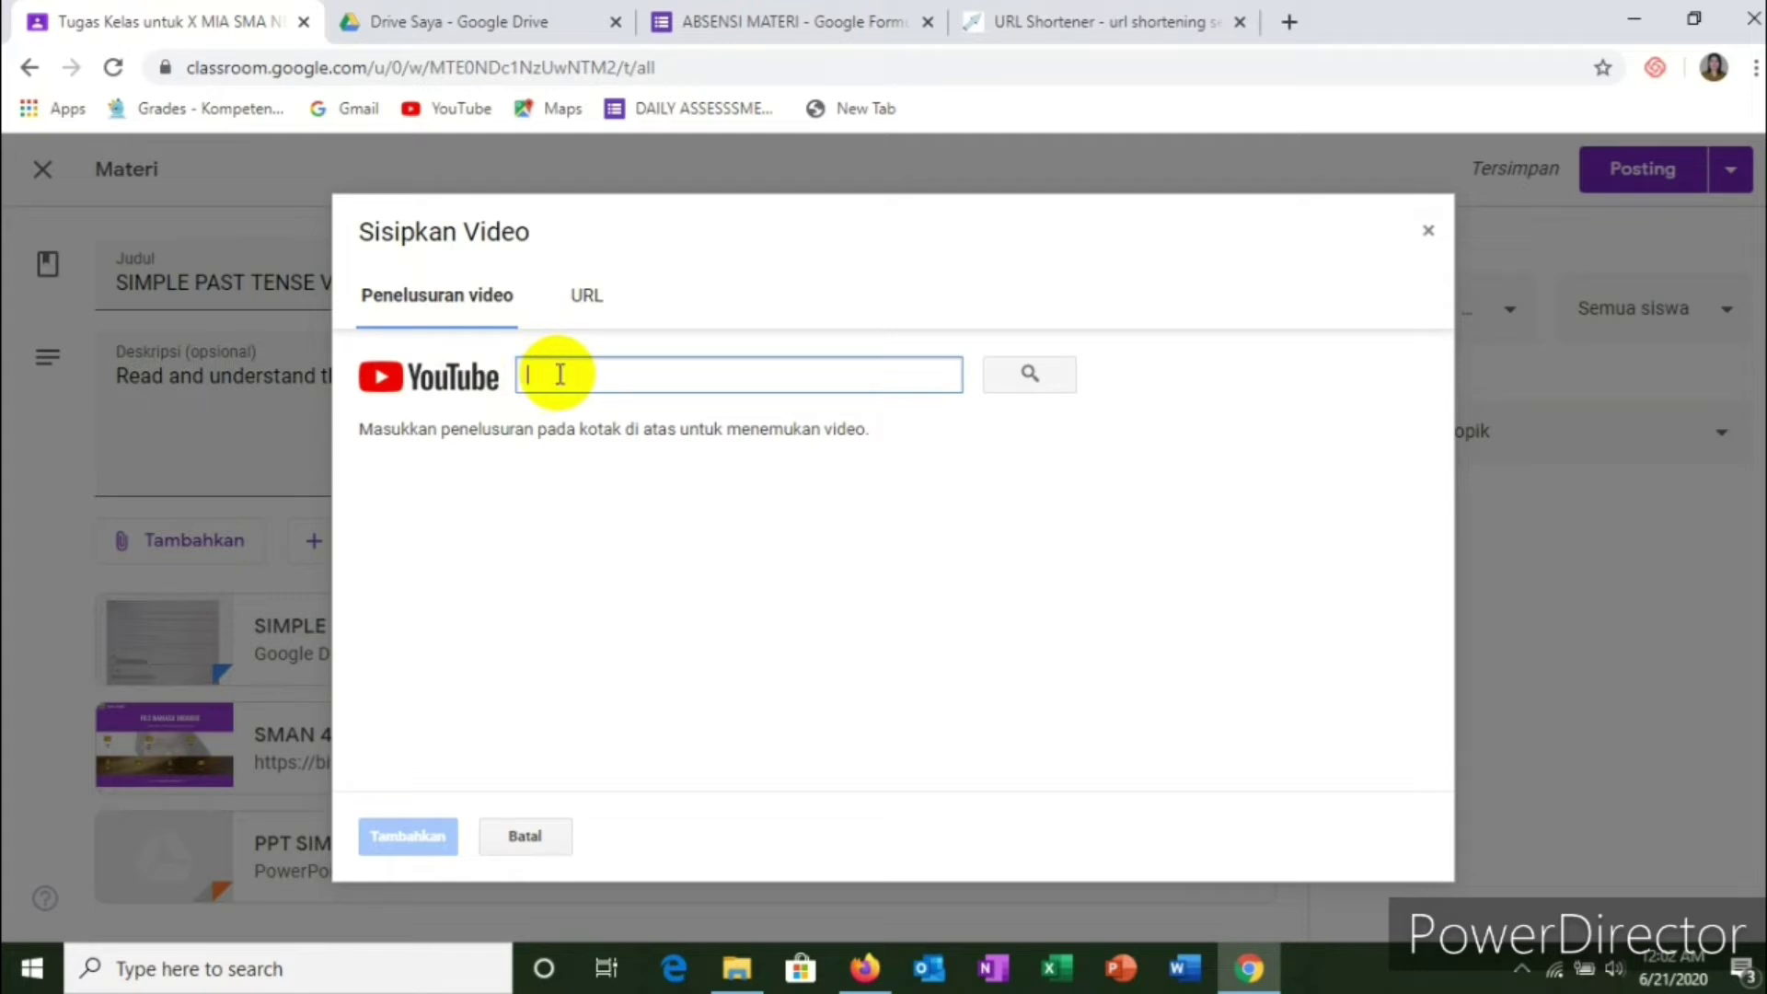
Step: Search YouTube for 'simple past tense vs present perfect tense' and browse the results
text(simple)
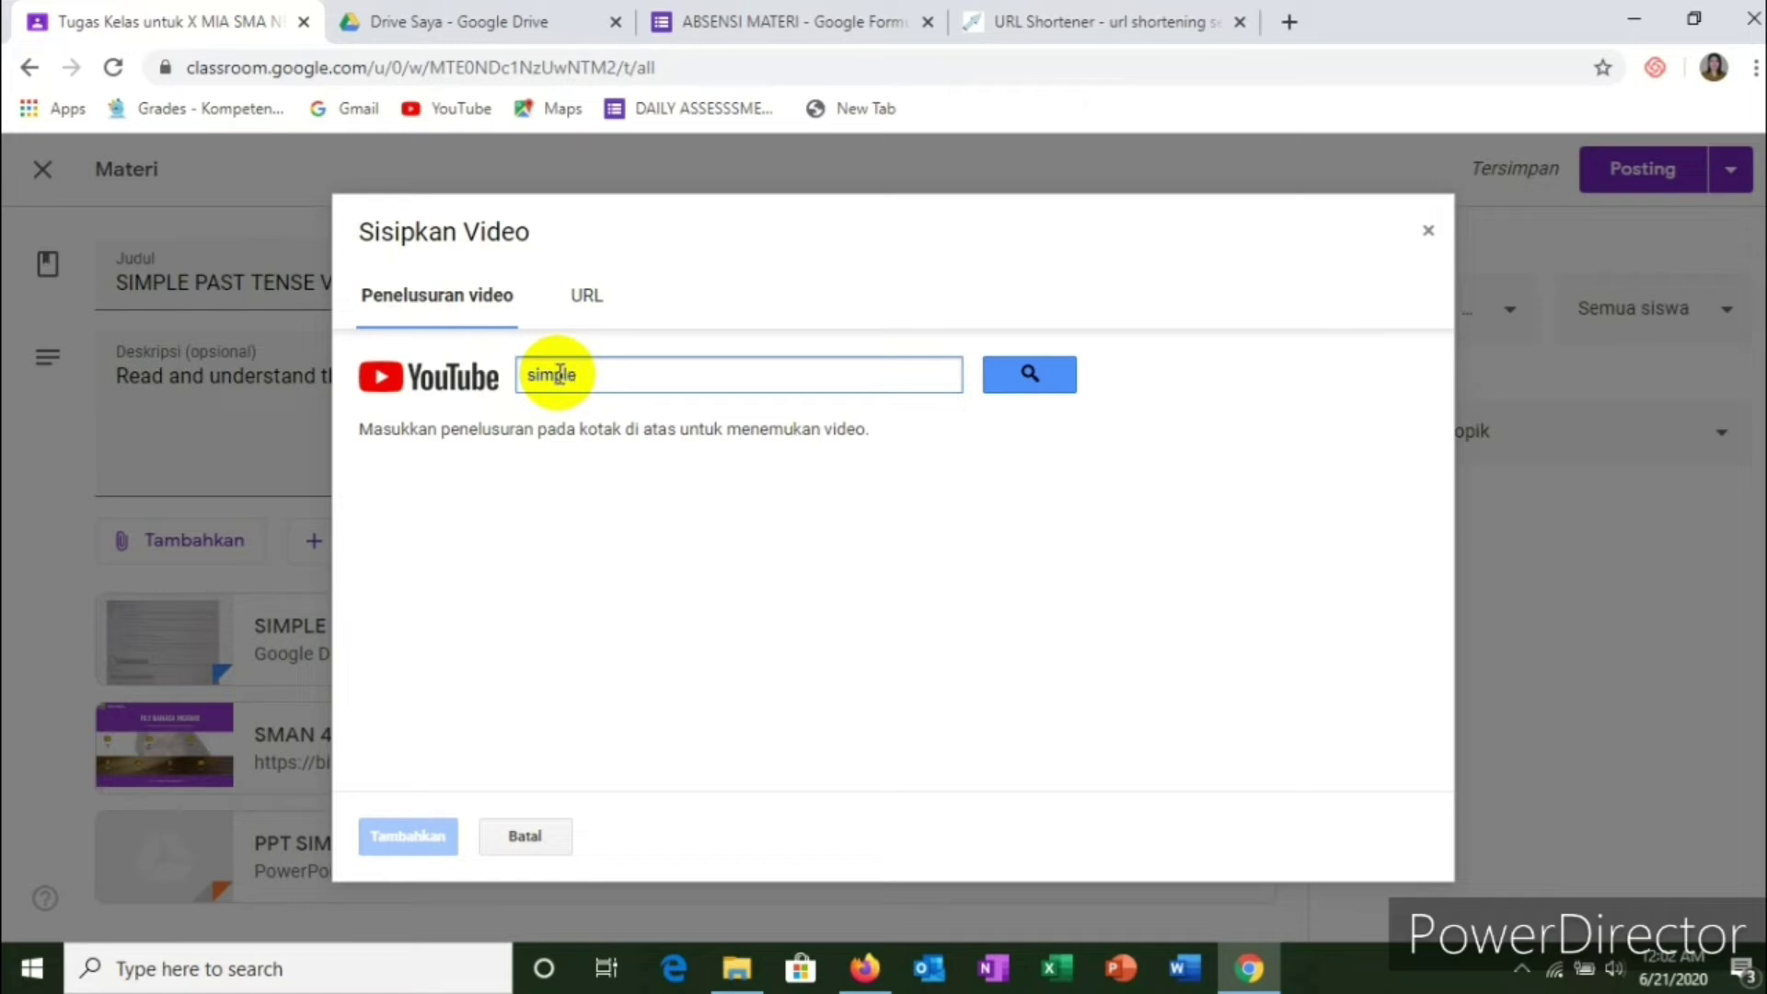
text( past tense vs present )
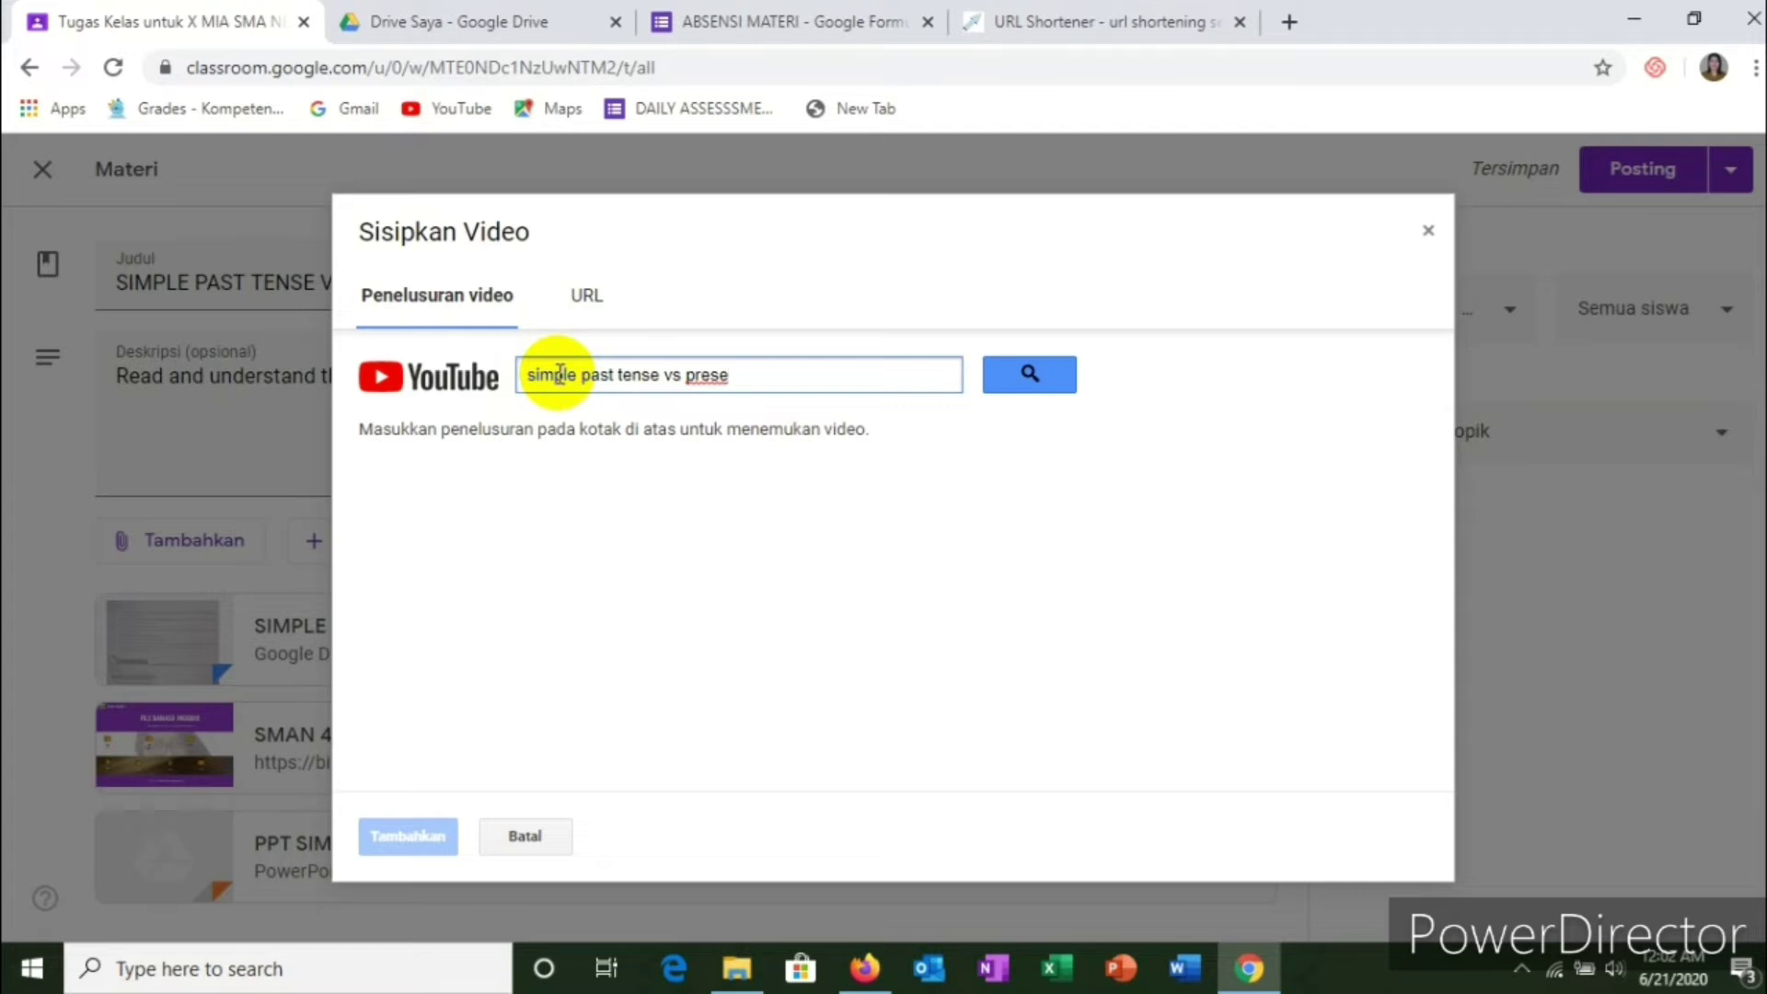
text(p)
key(BackSpace)
text(perfect tense)
click(1030, 368)
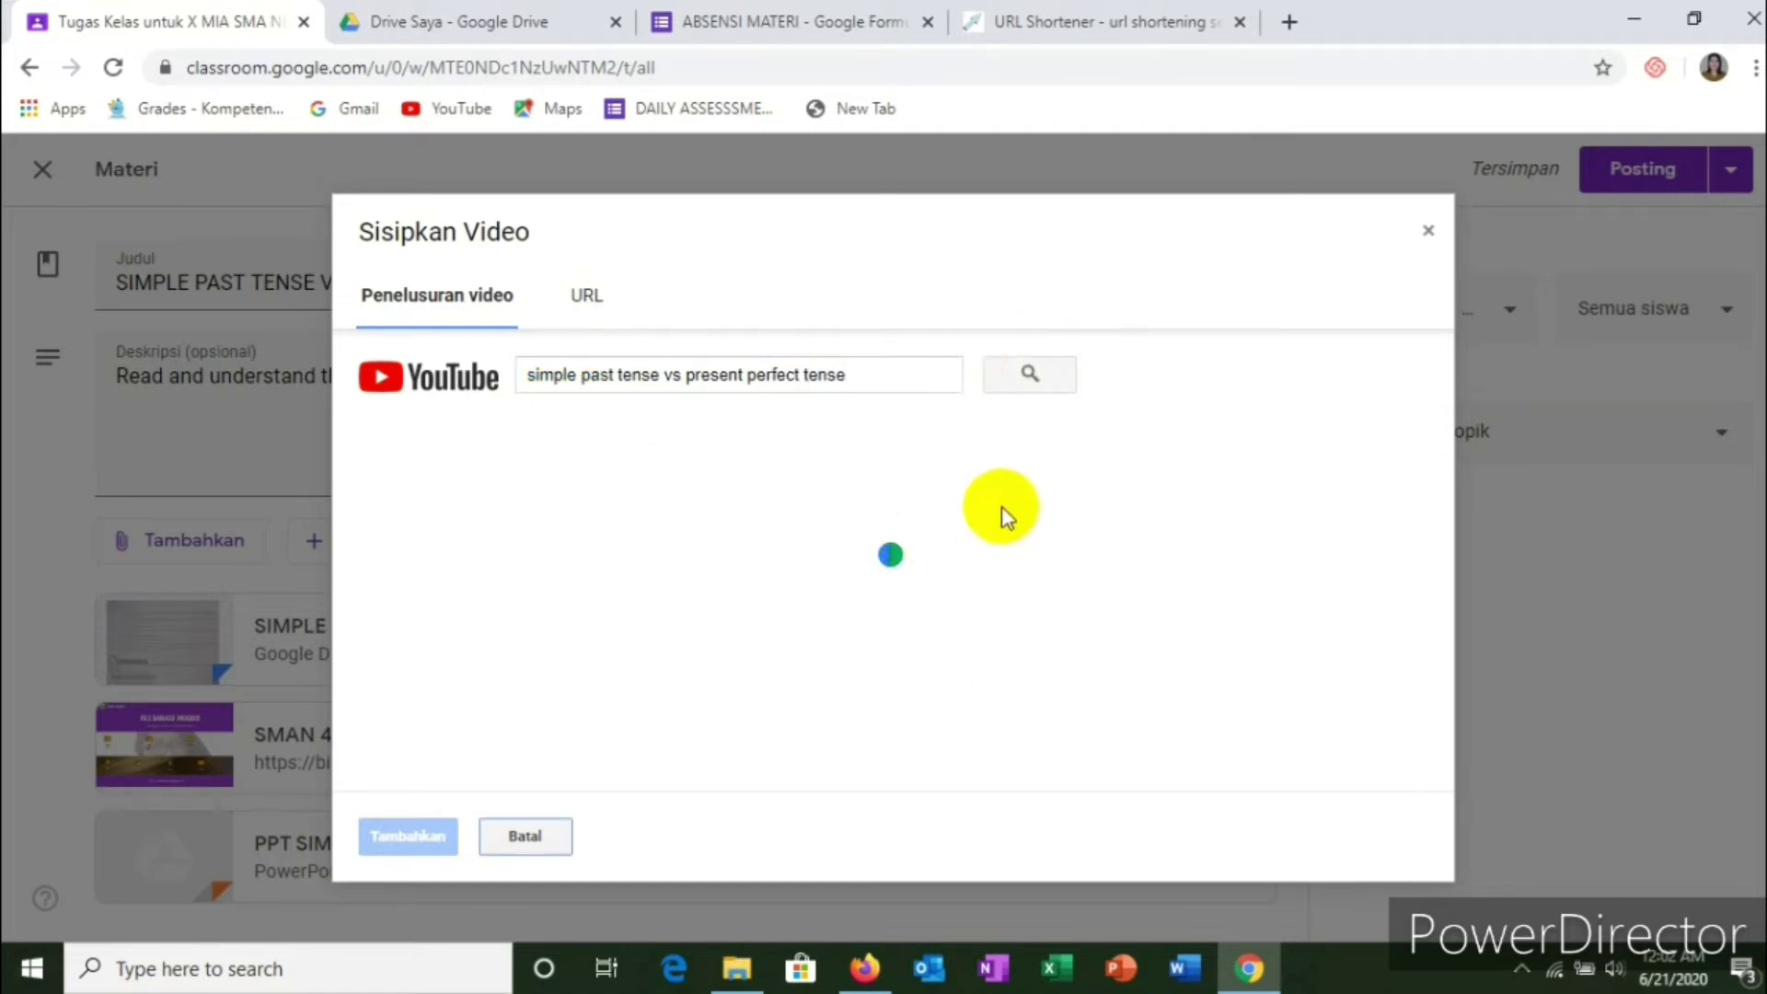
scroll(782, 516, down, 8)
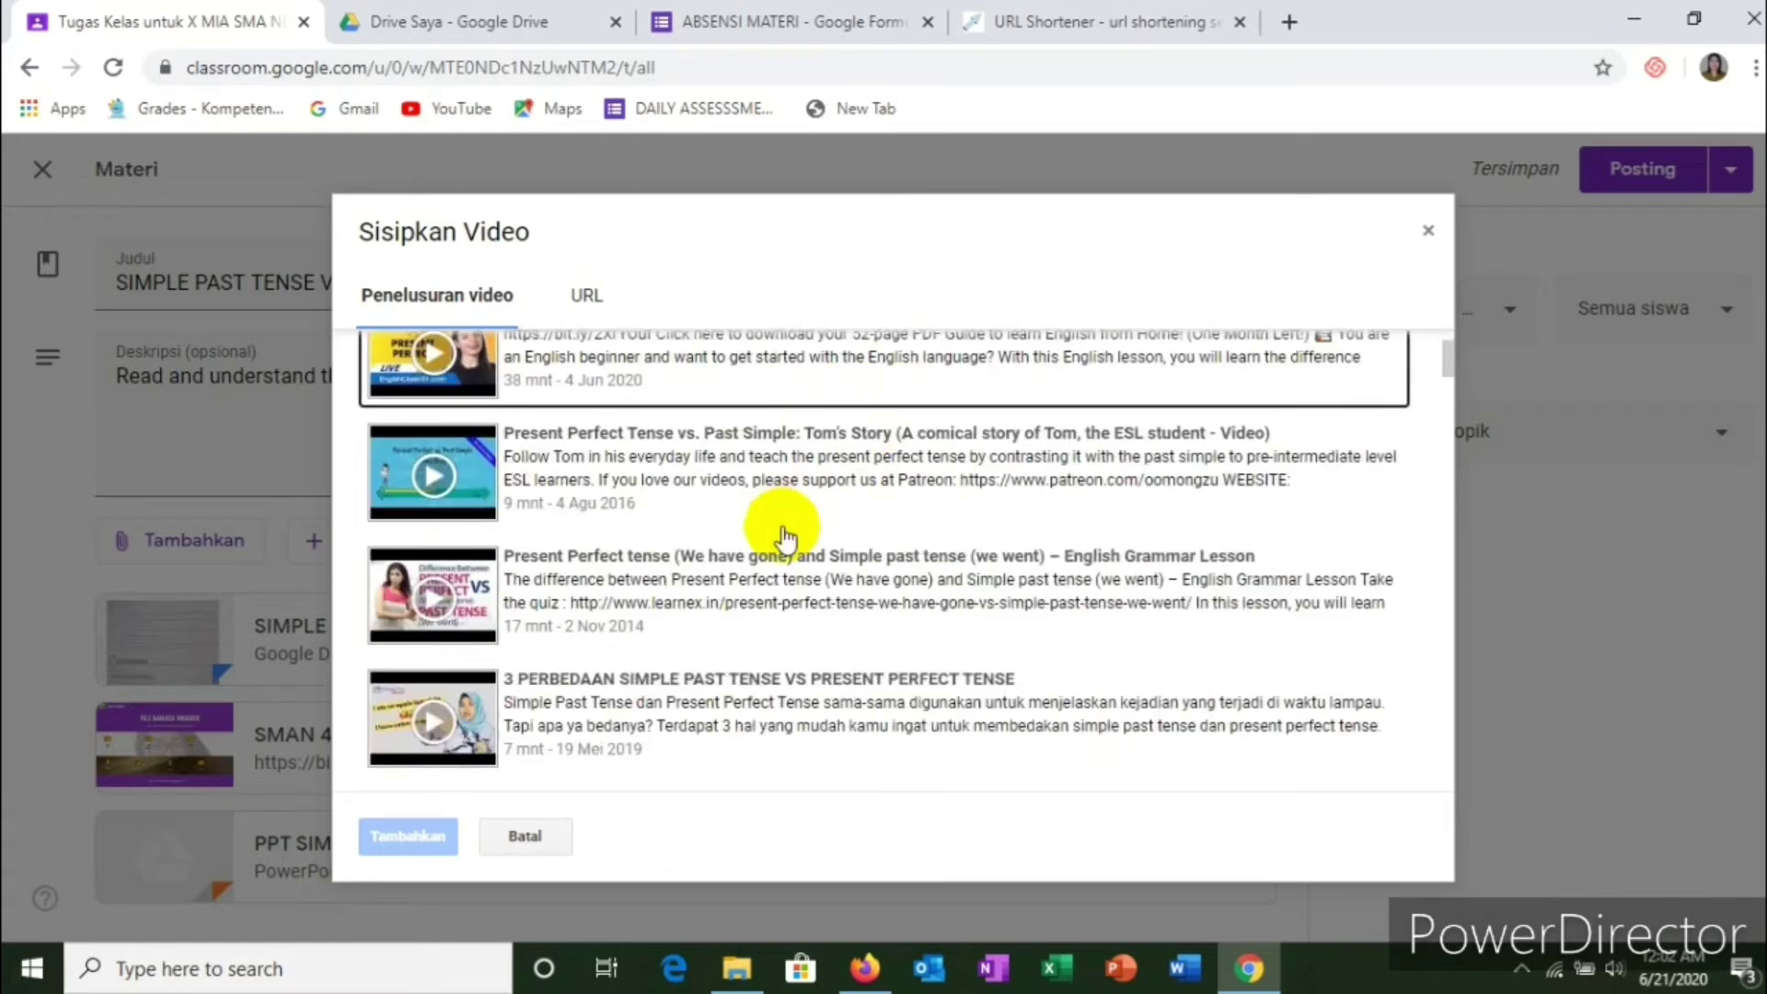
scroll(760, 543, down, 15)
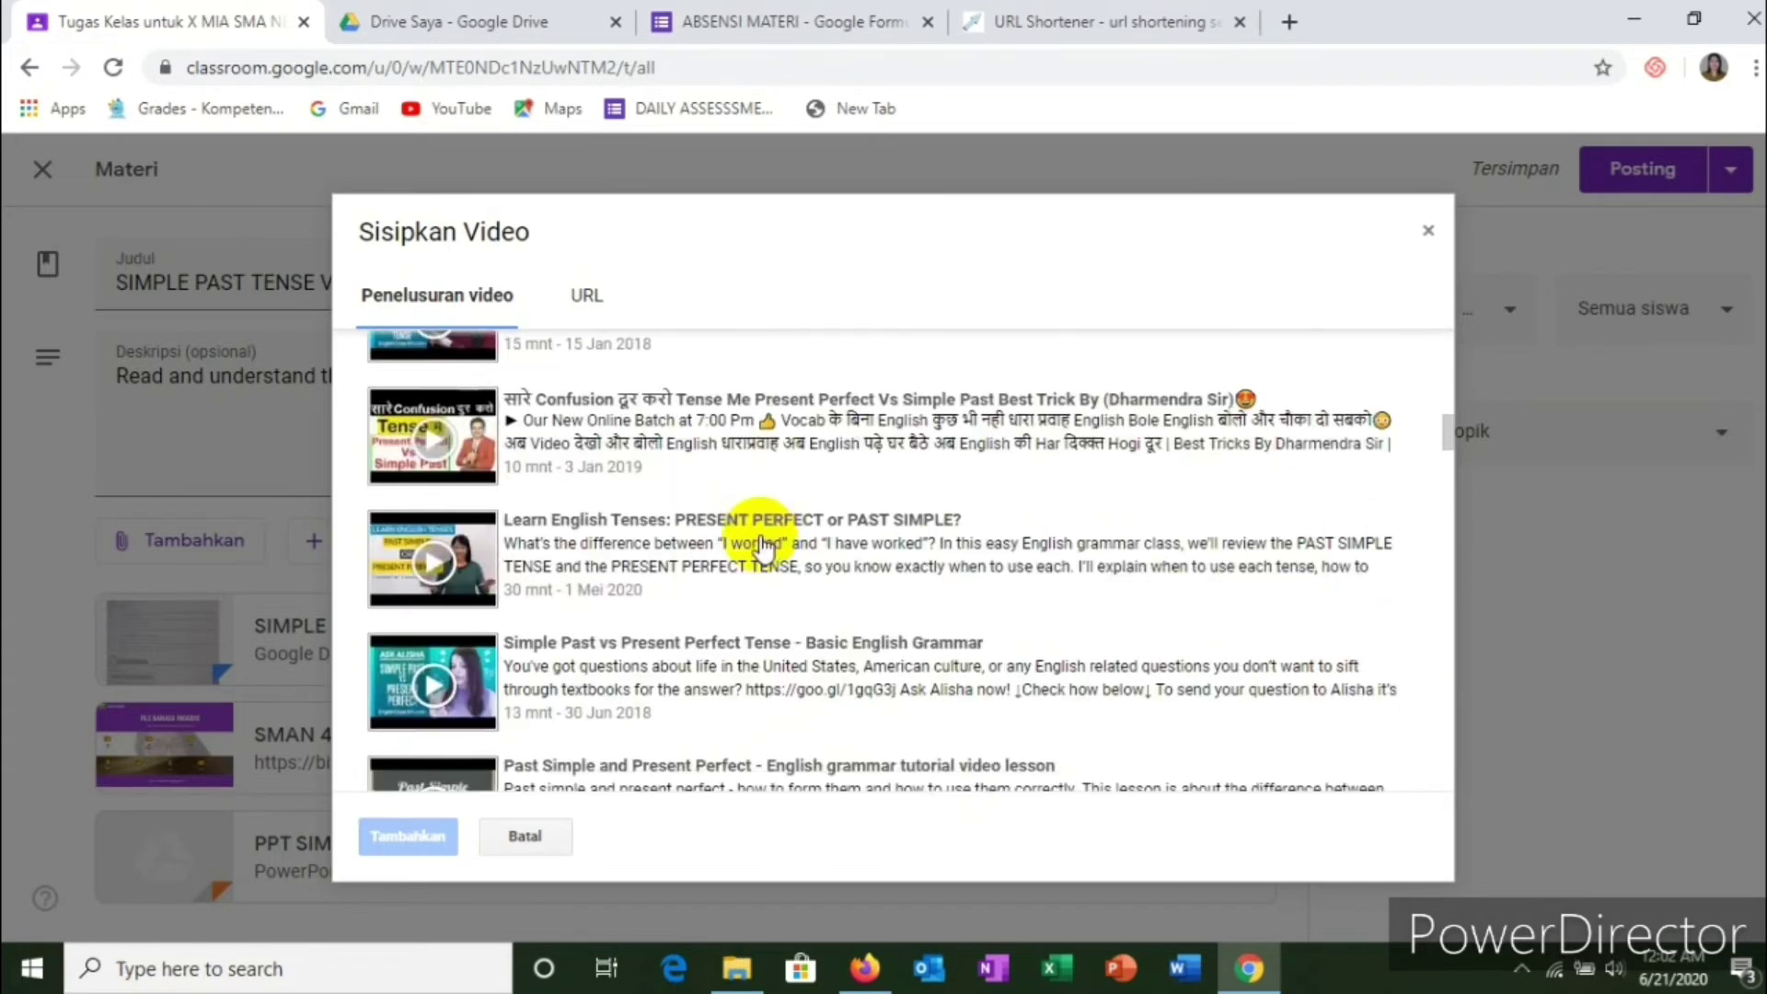
scroll(763, 549, down, 4)
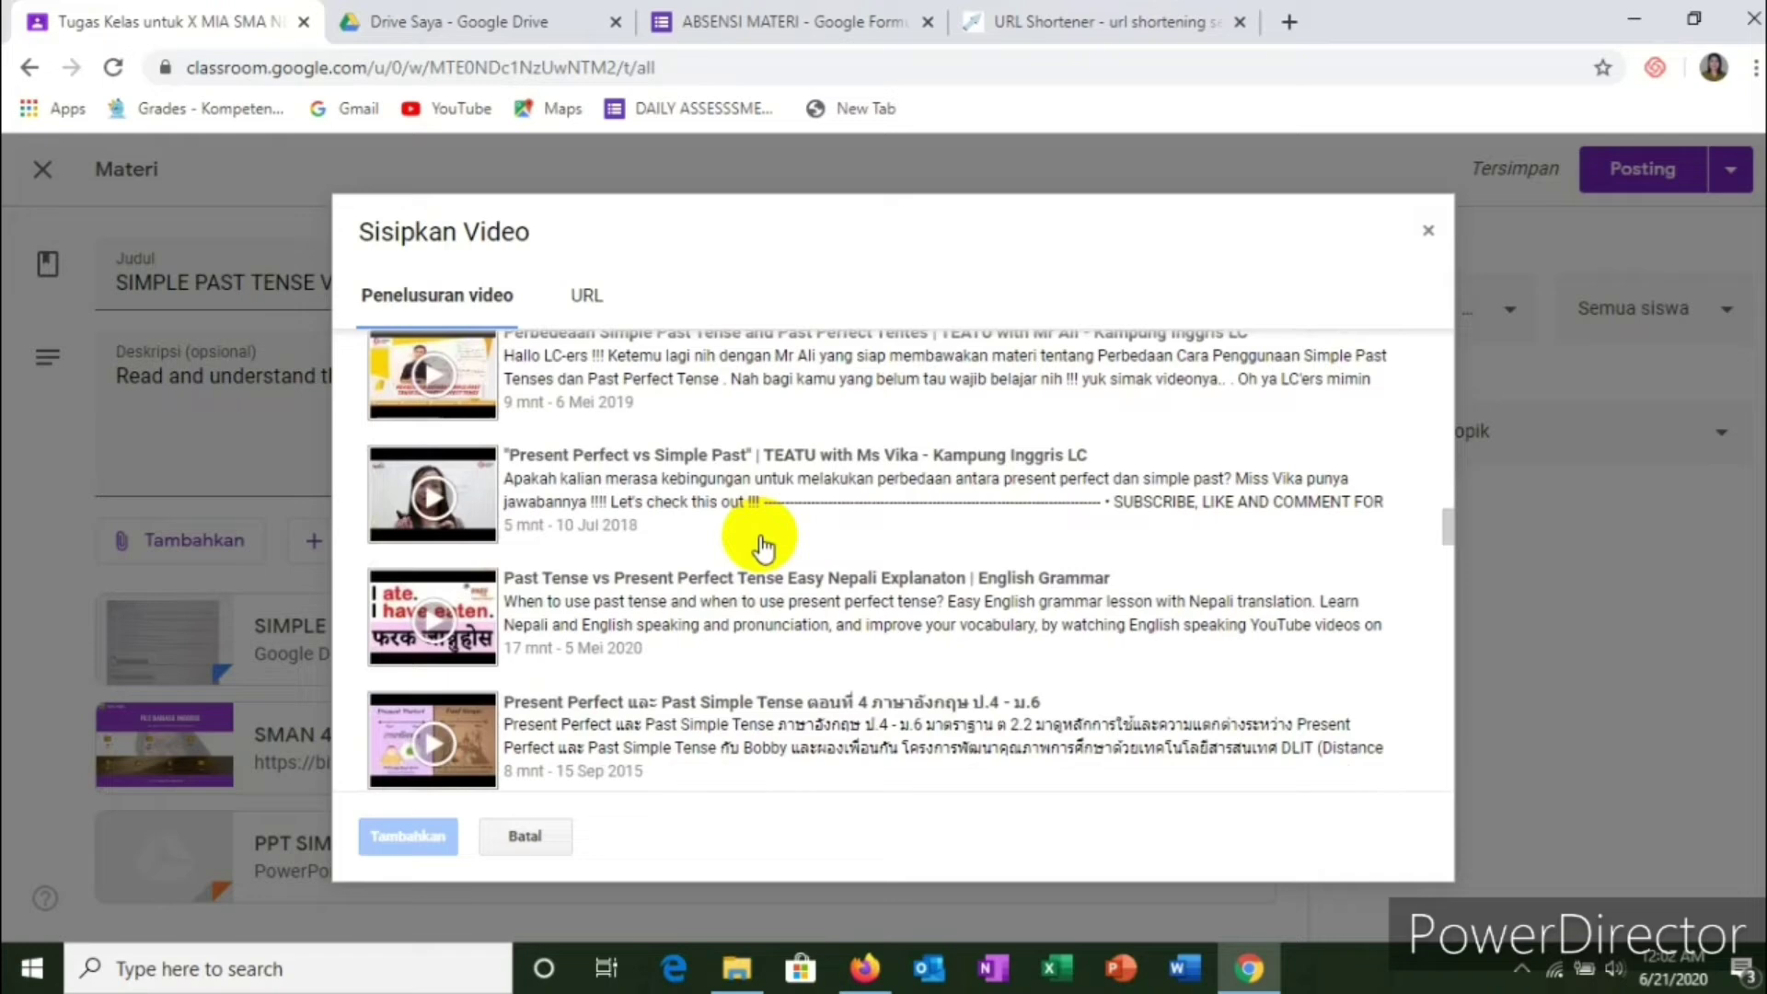
scroll(763, 549, up, 6)
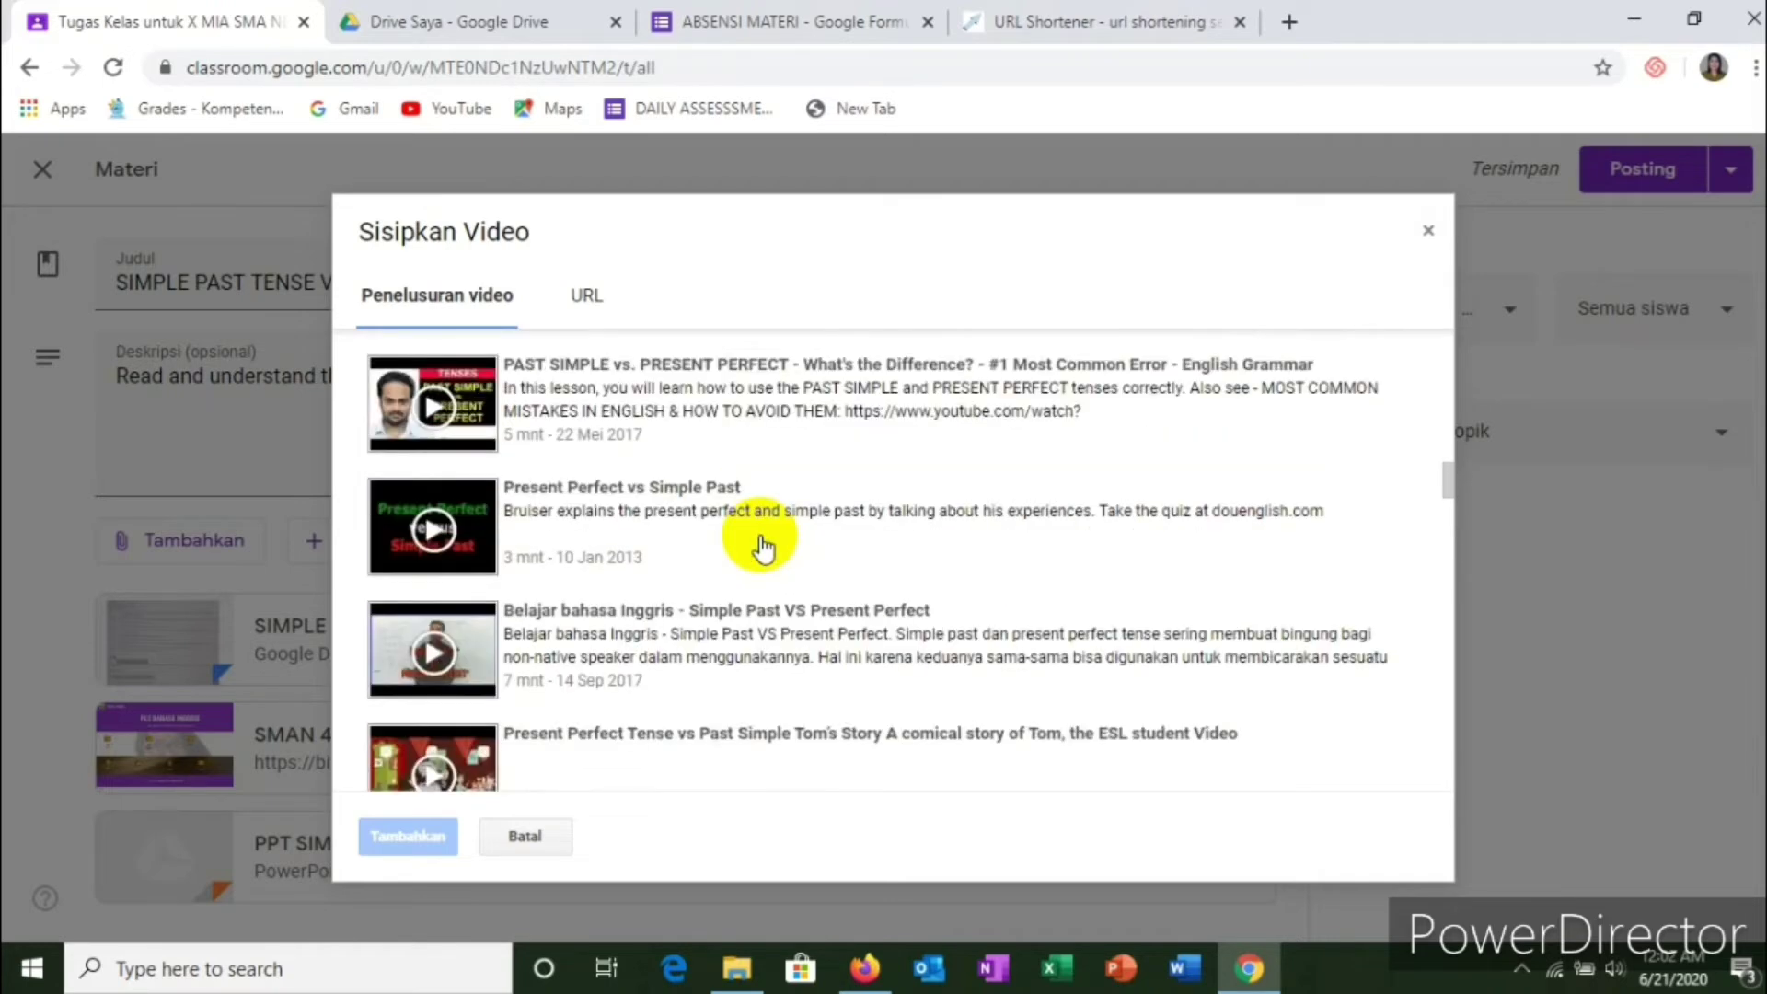
scroll(760, 545, up, 12)
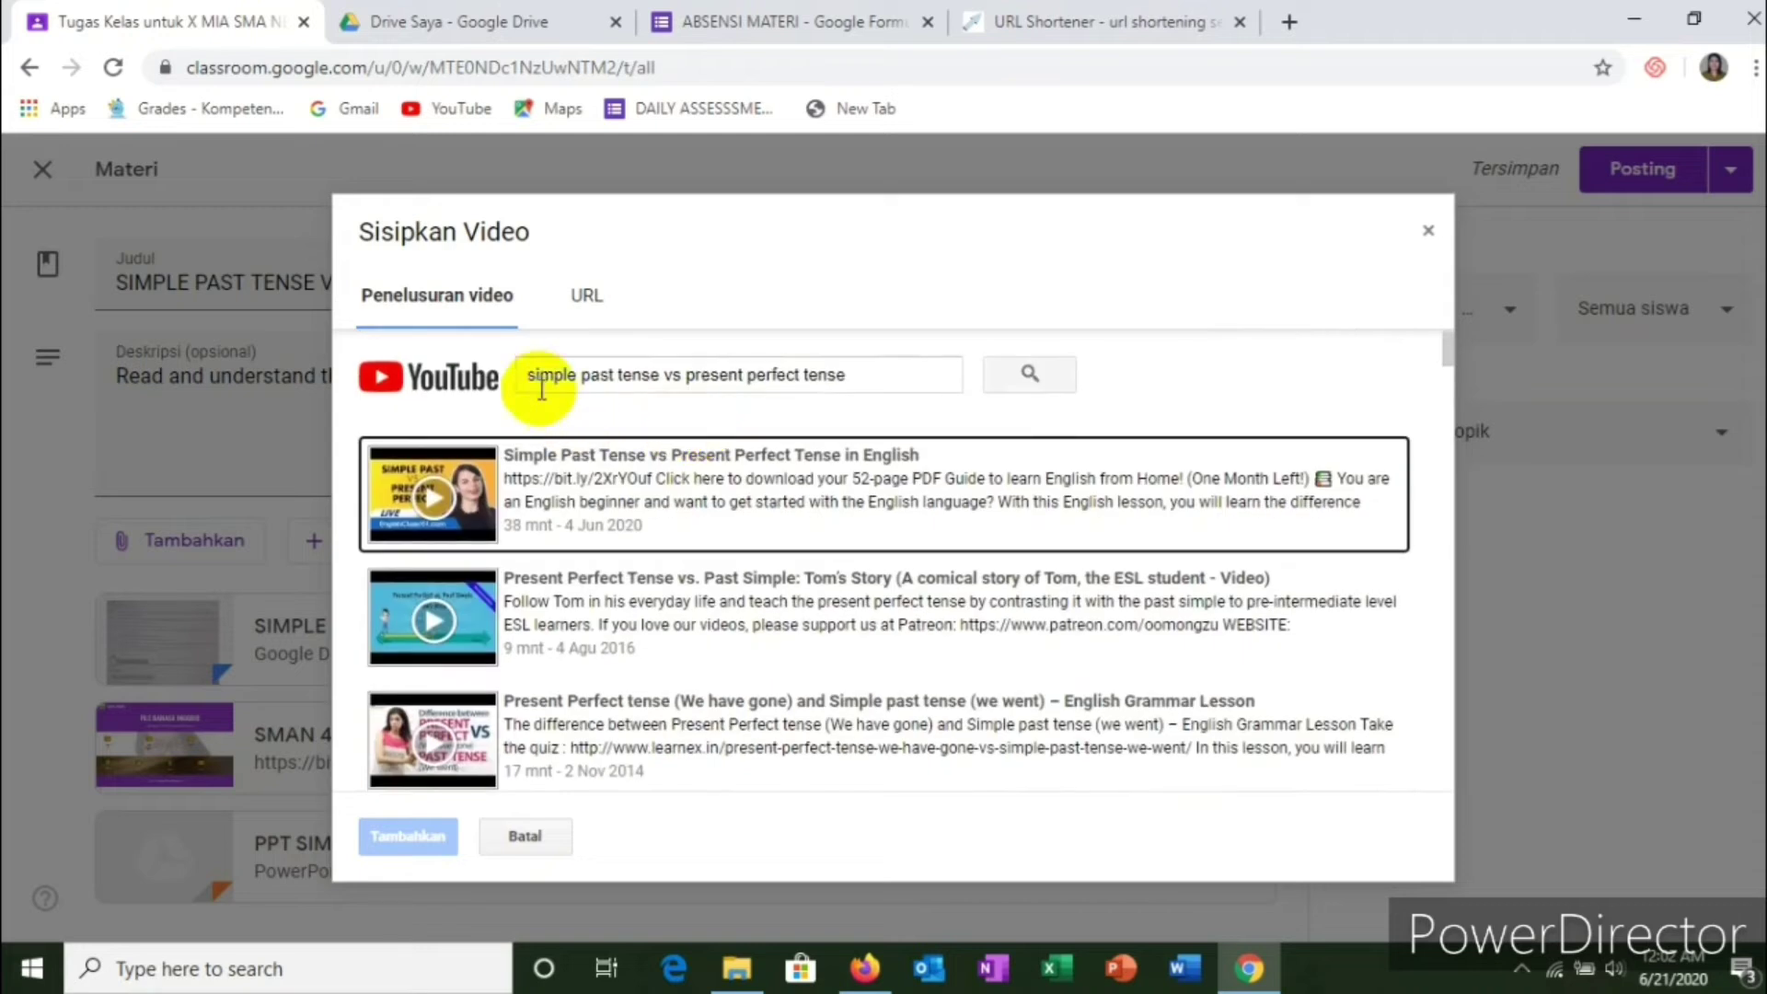
Step: Prefix the search with 'ppt' and search YouTube again
click(527, 375)
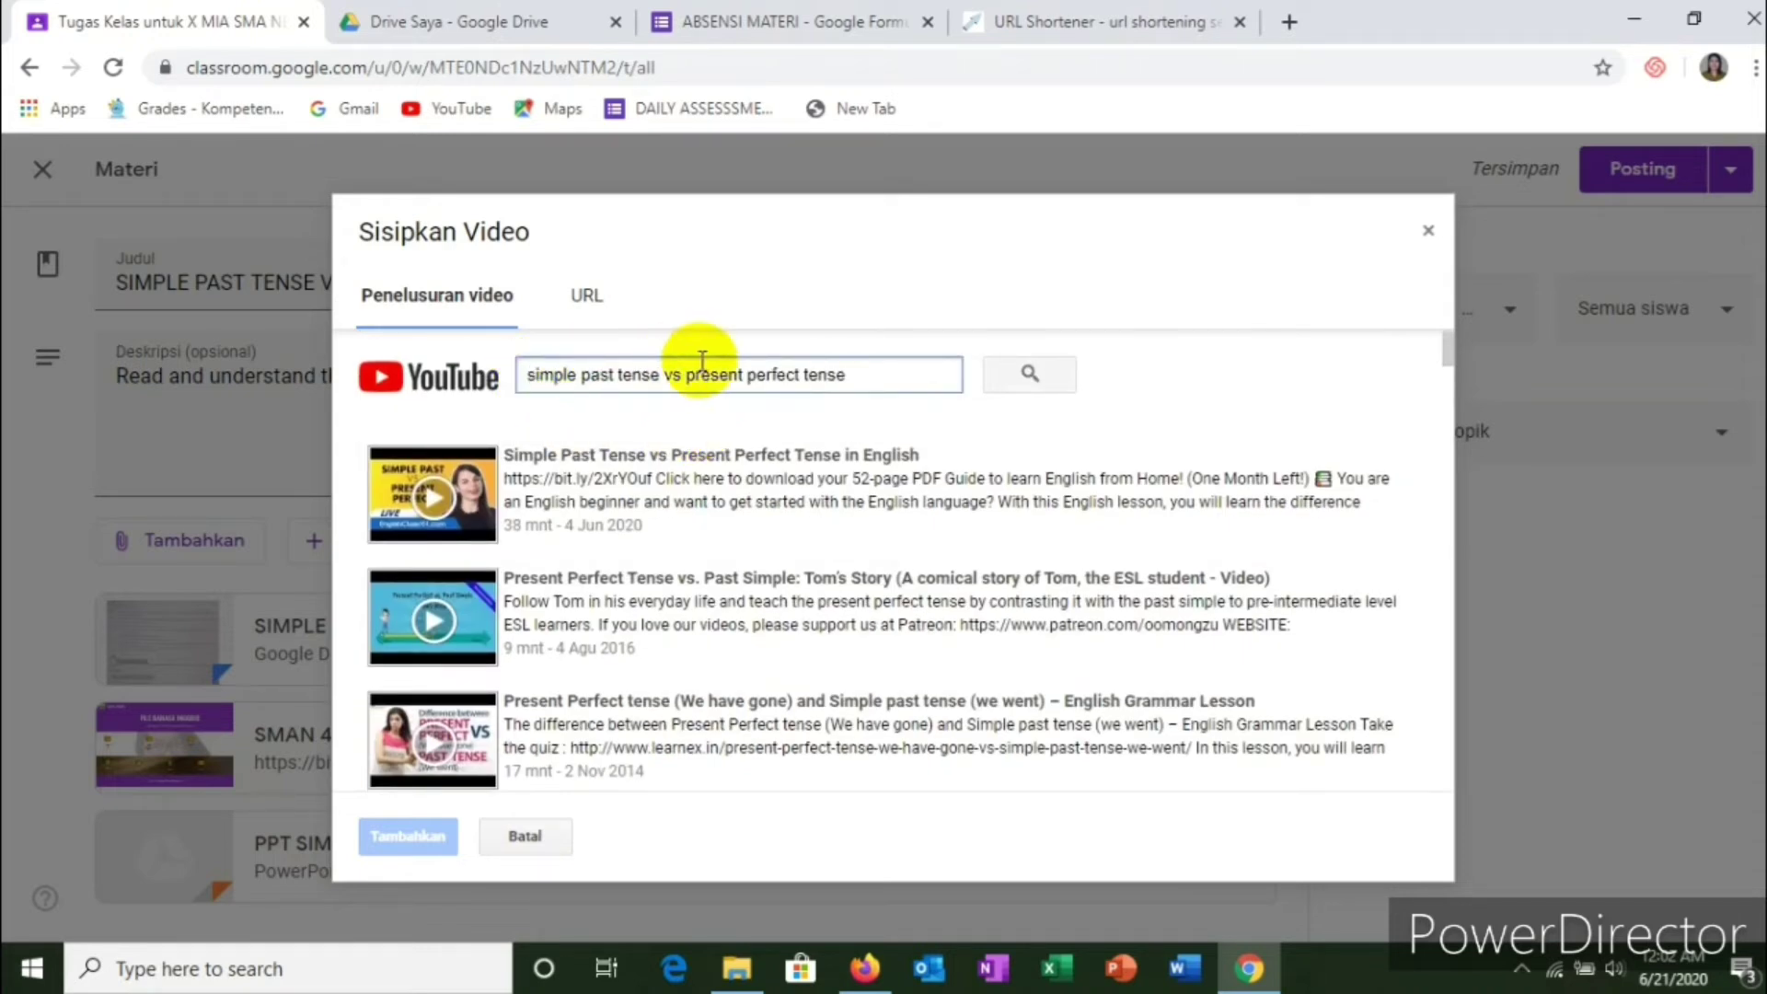
text(ppt)
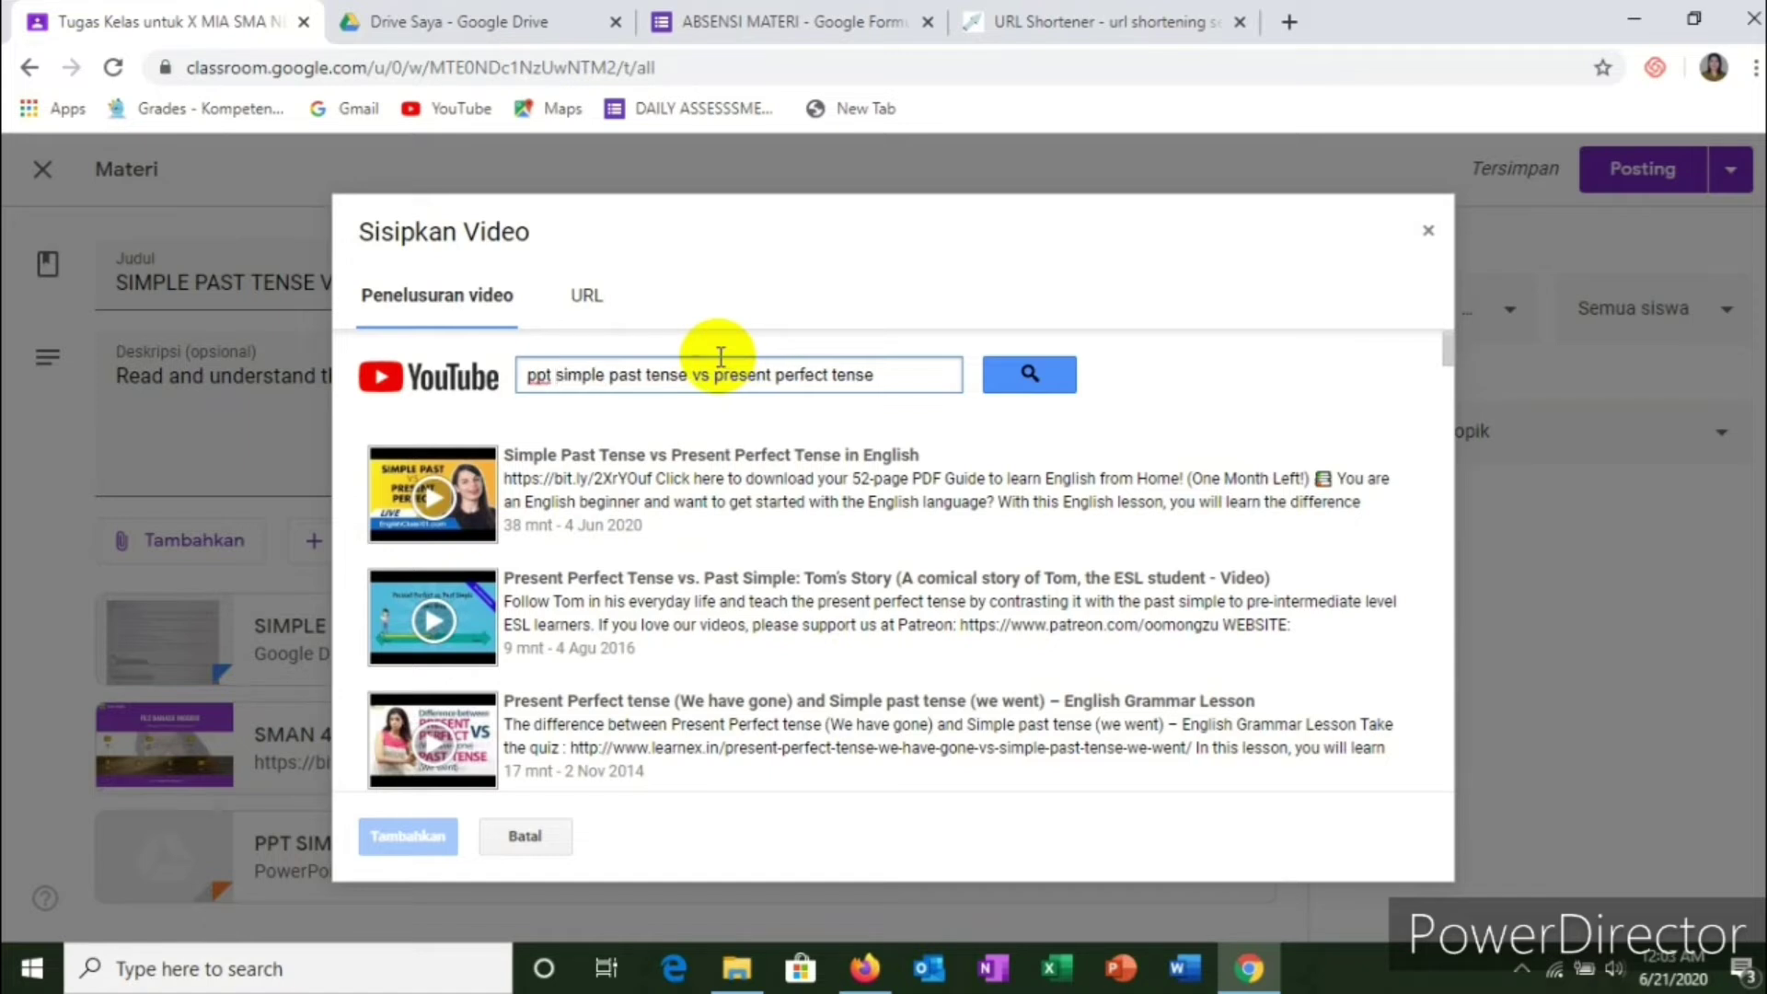
click(1013, 374)
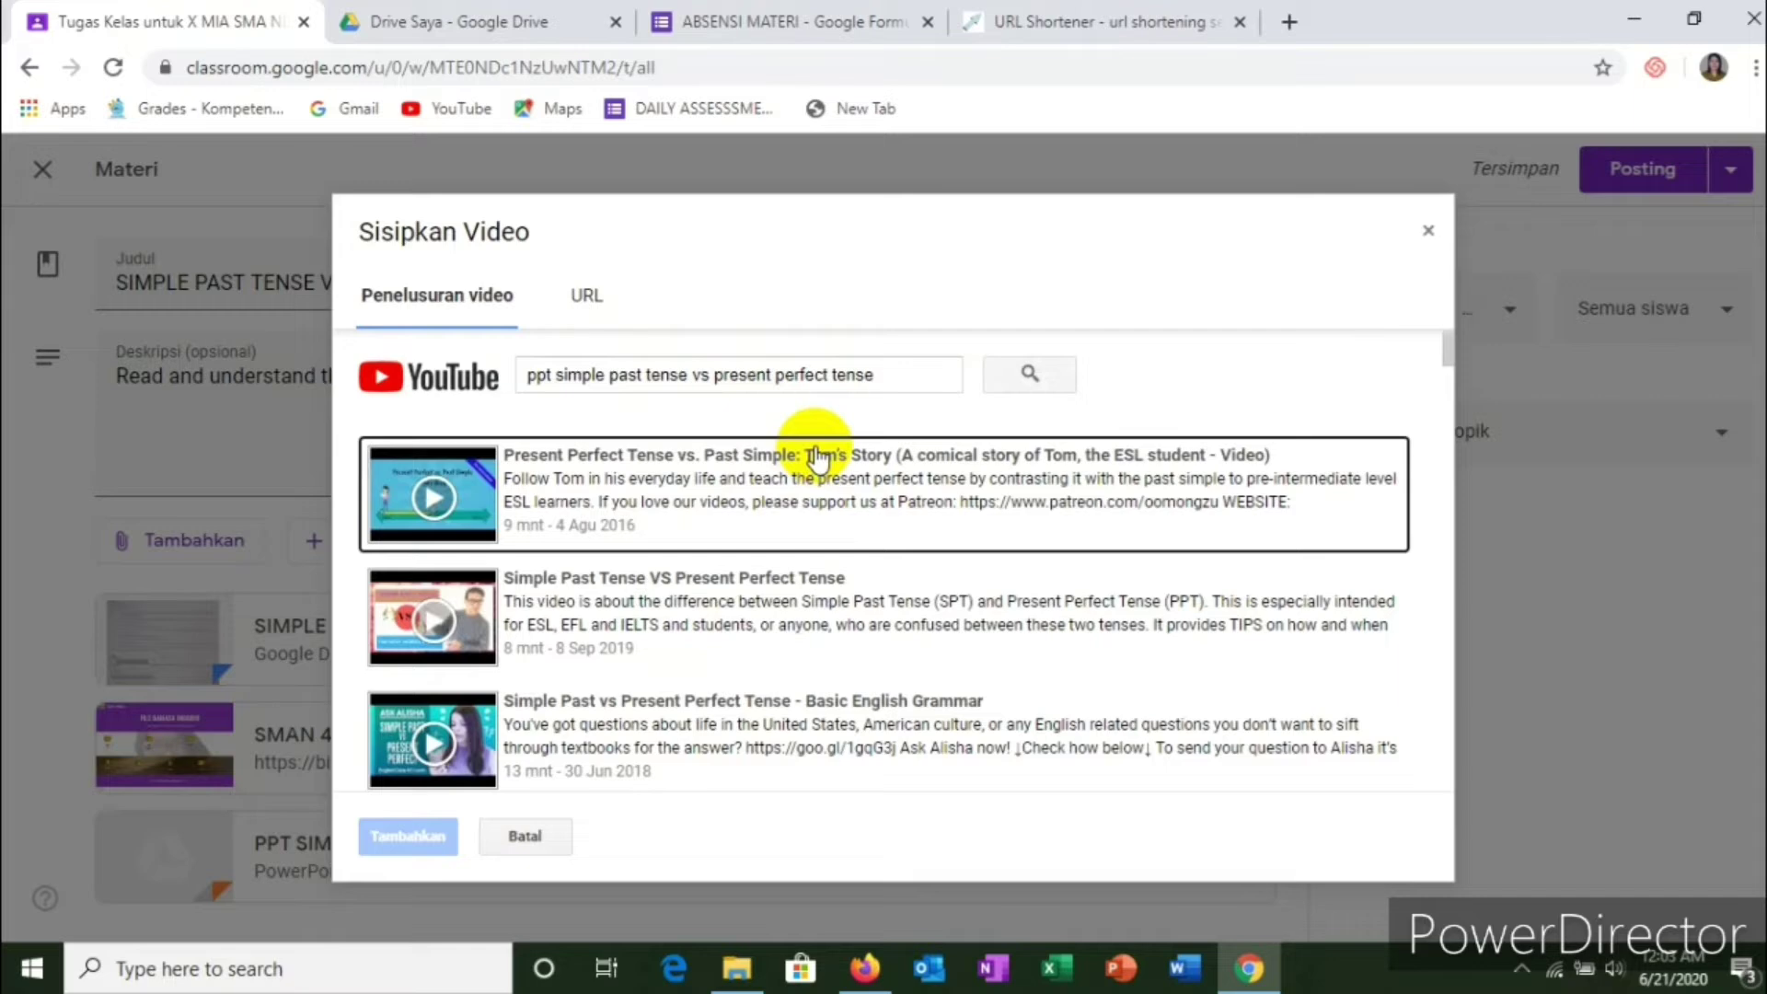
Step: Select the 'Simple Past Tense VS Present Perfect Tense' result, then switch to the URL tab
scroll(803, 515, down, 8)
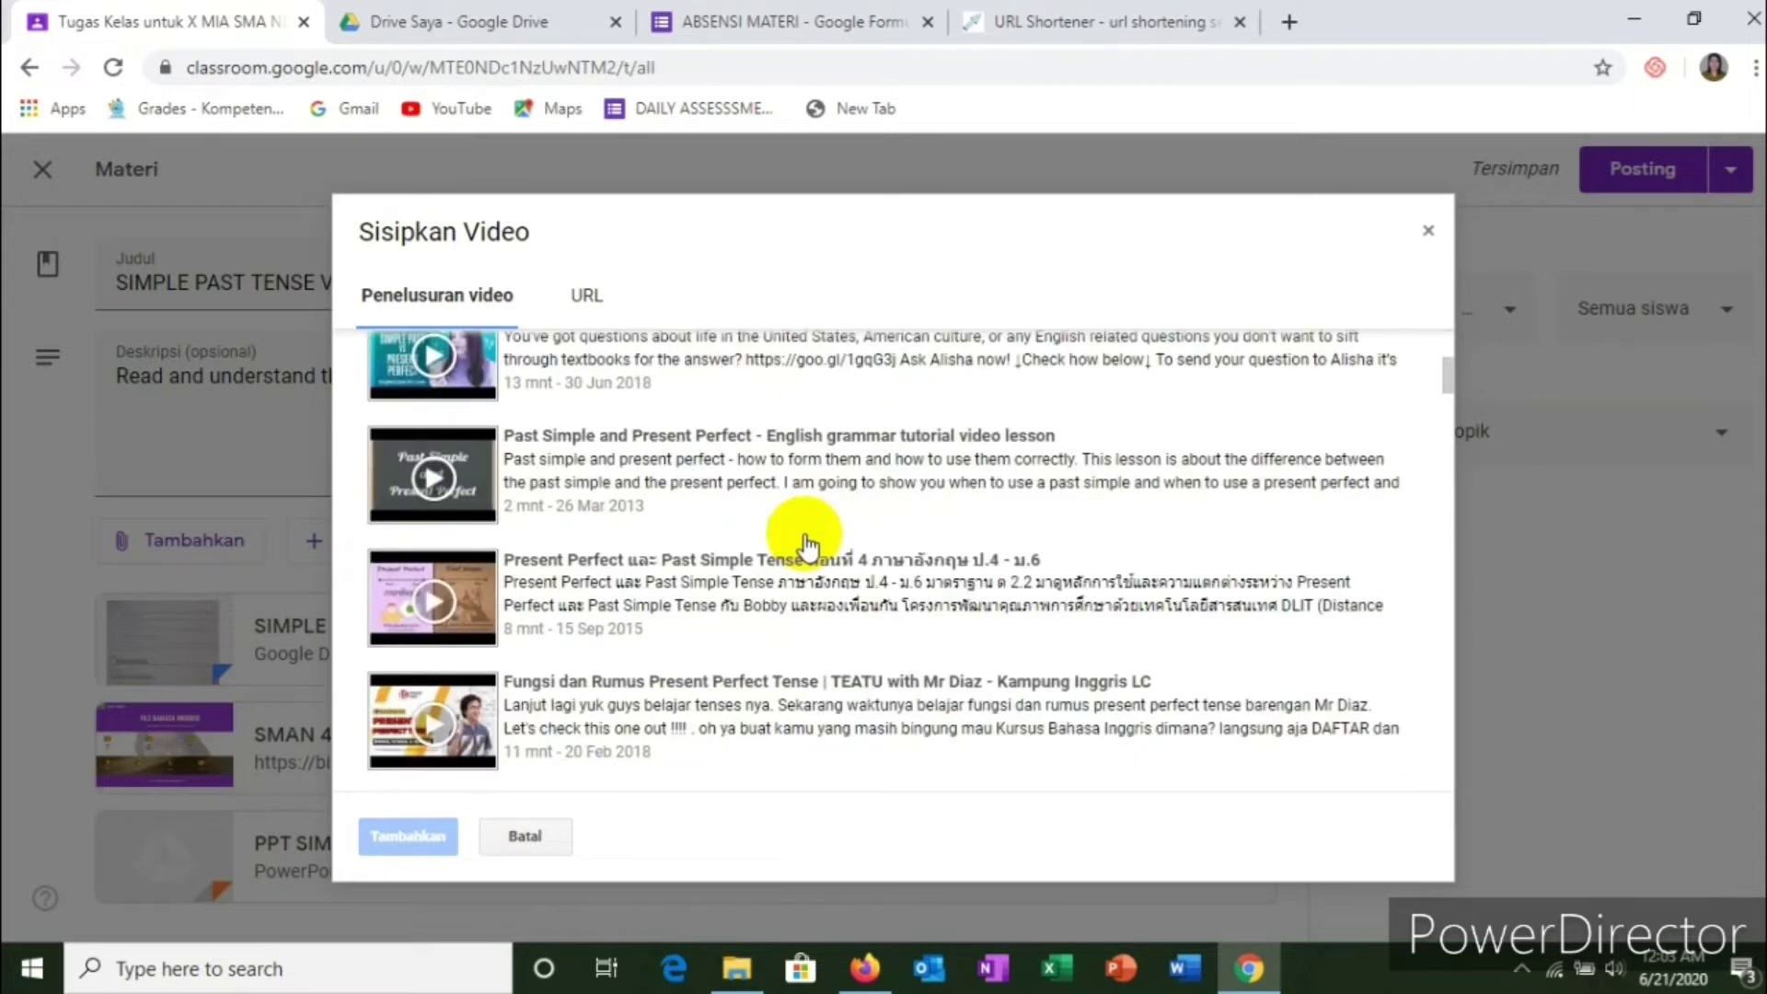
scroll(806, 544, down, 10)
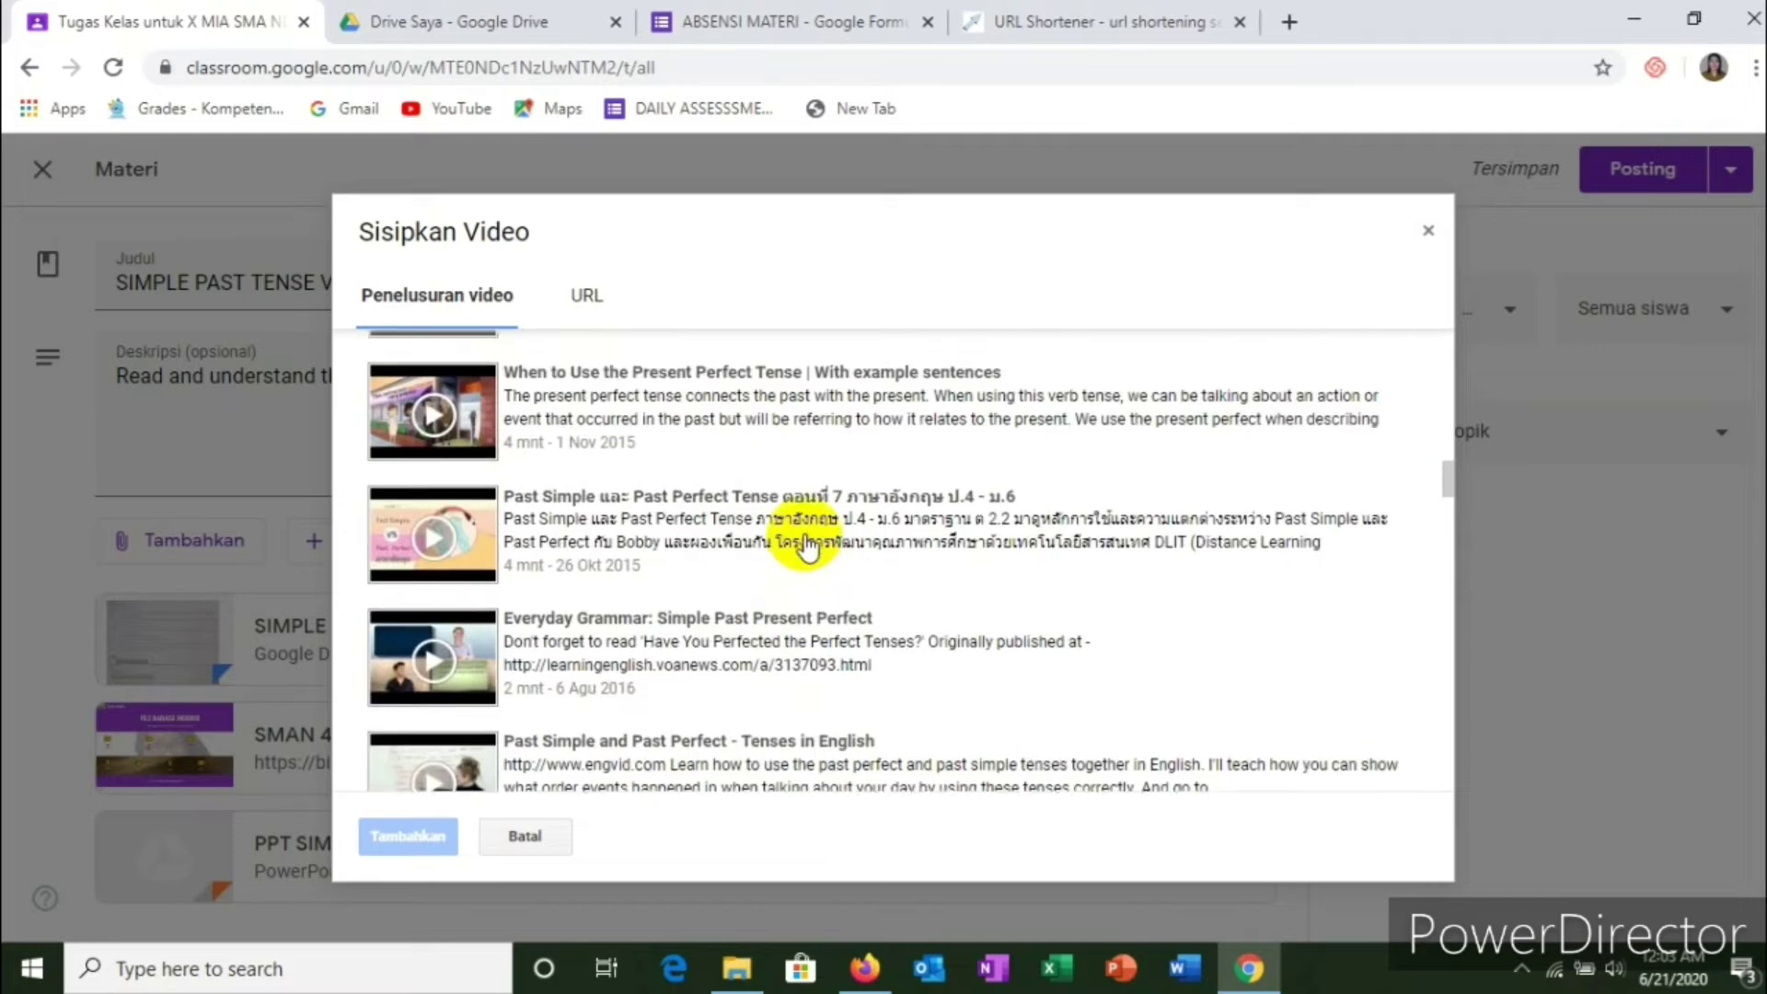
scroll(807, 545, up, 10)
scroll(806, 545, up, 10)
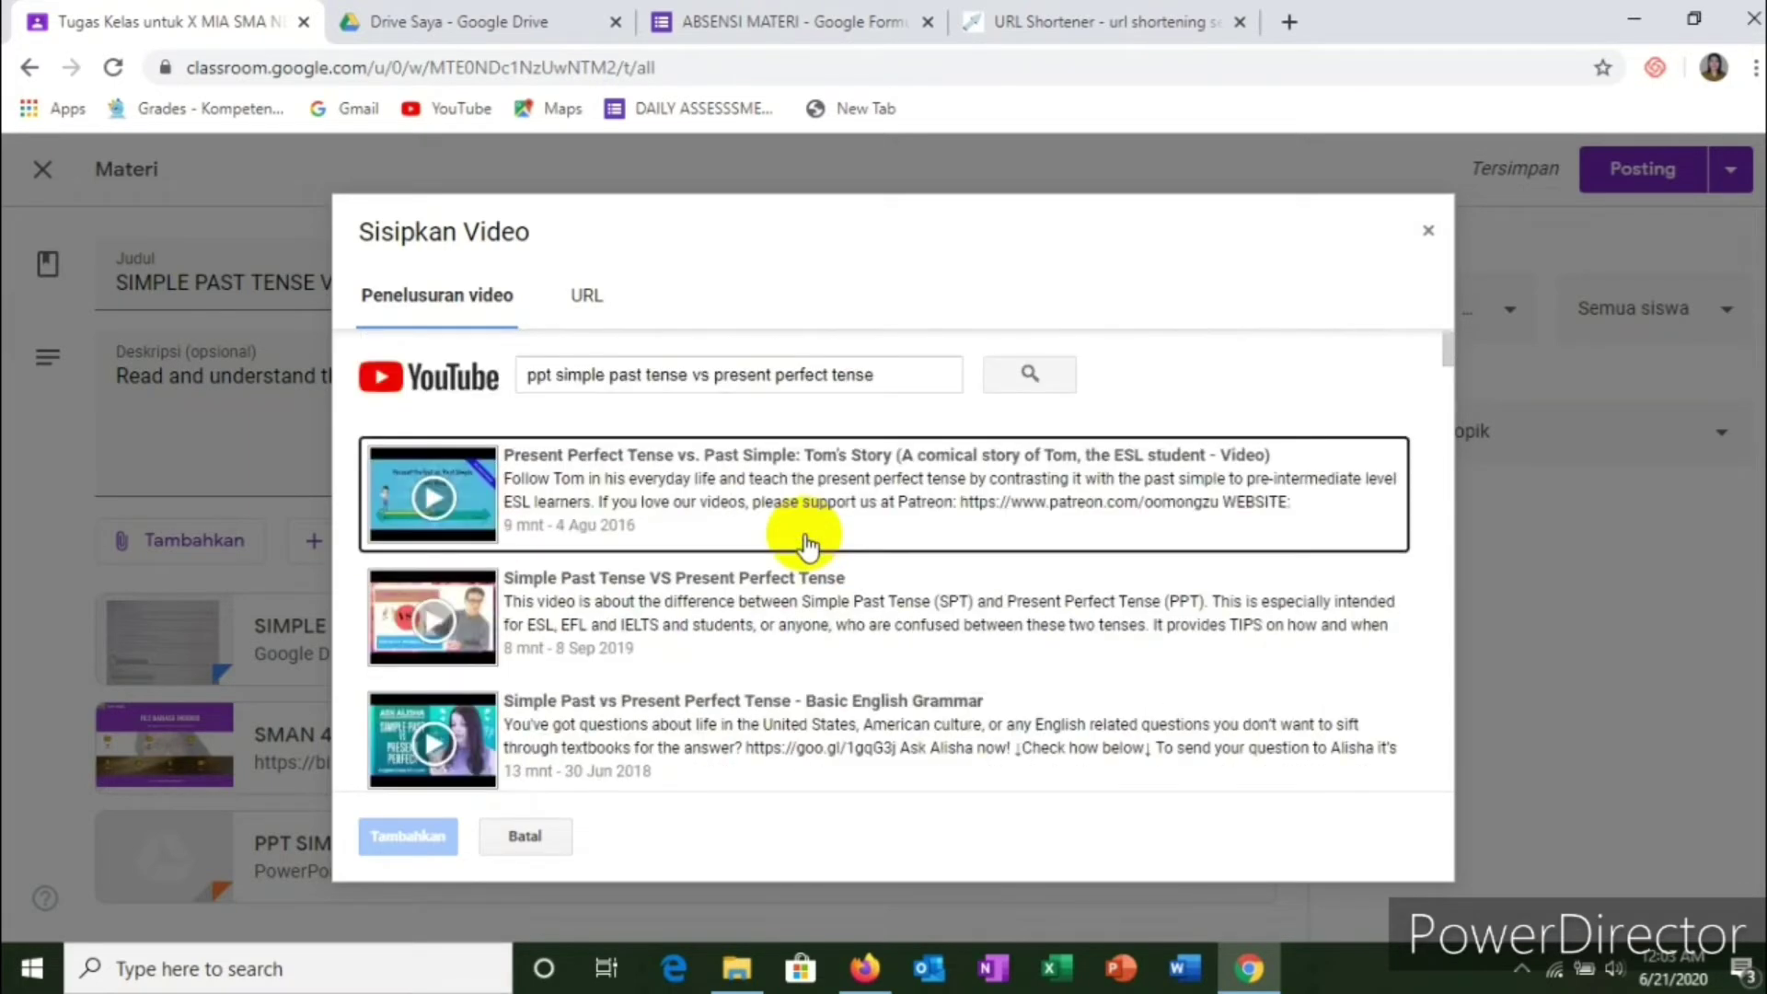
scroll(806, 545, down, 5)
scroll(807, 543, up, 5)
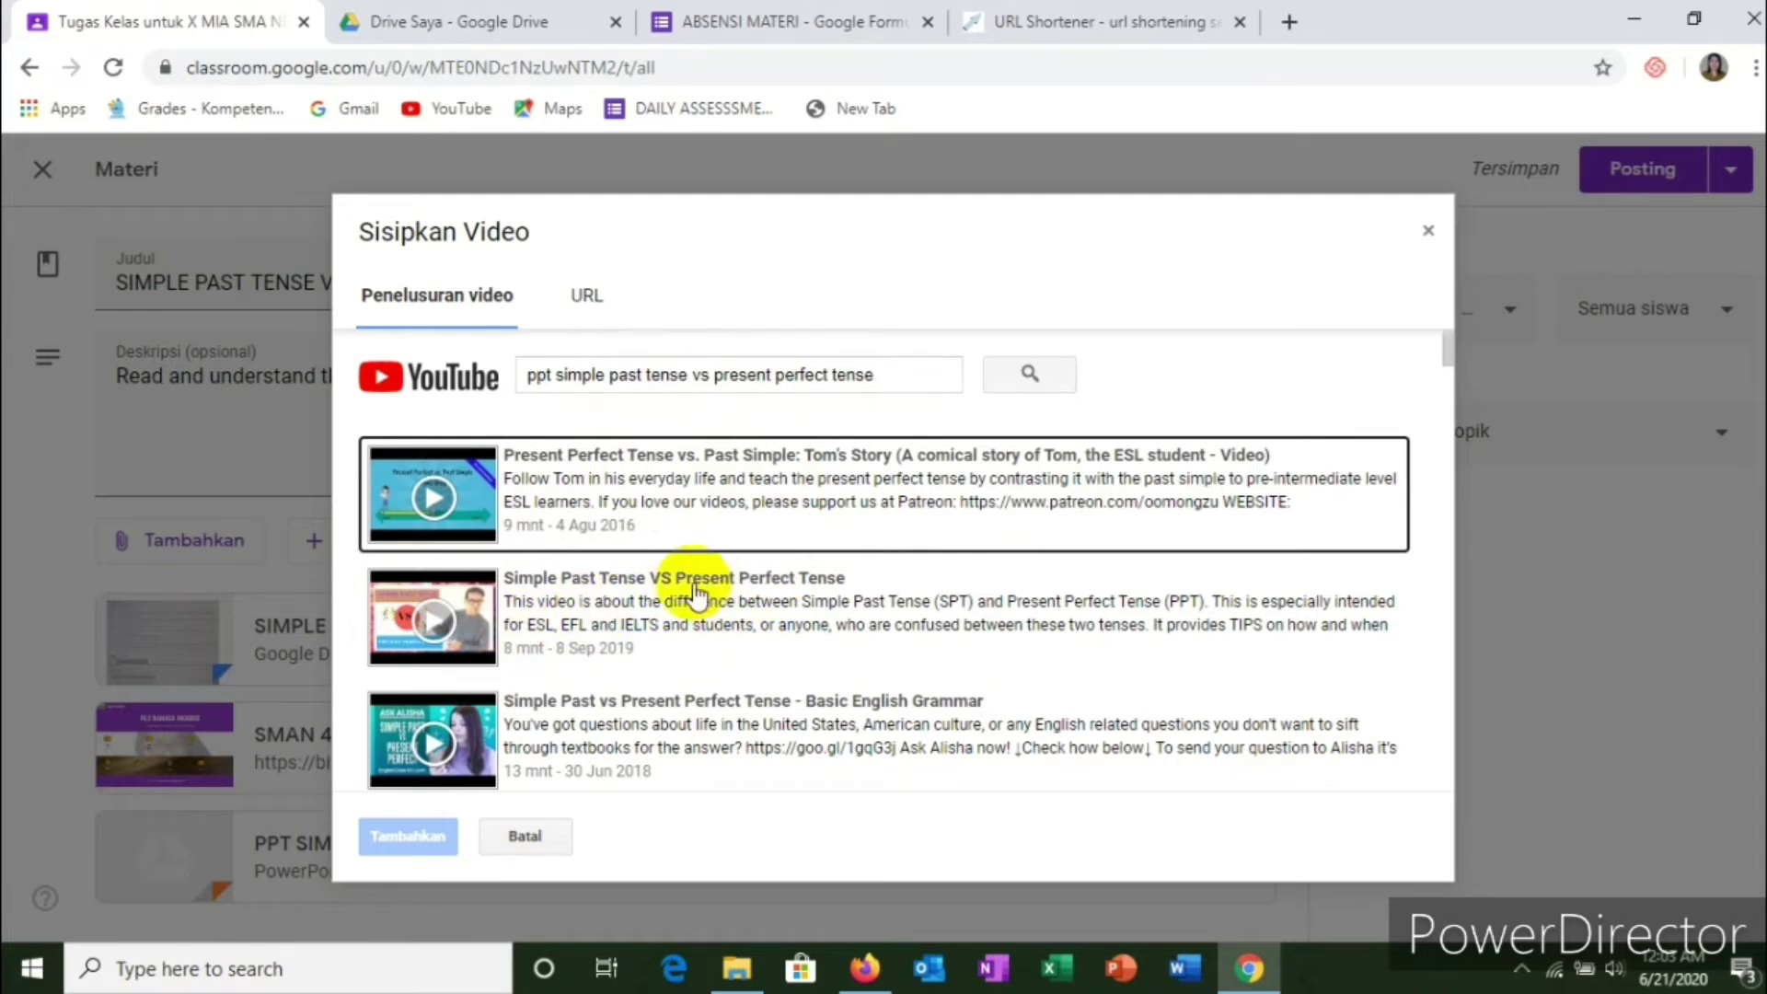
click(620, 603)
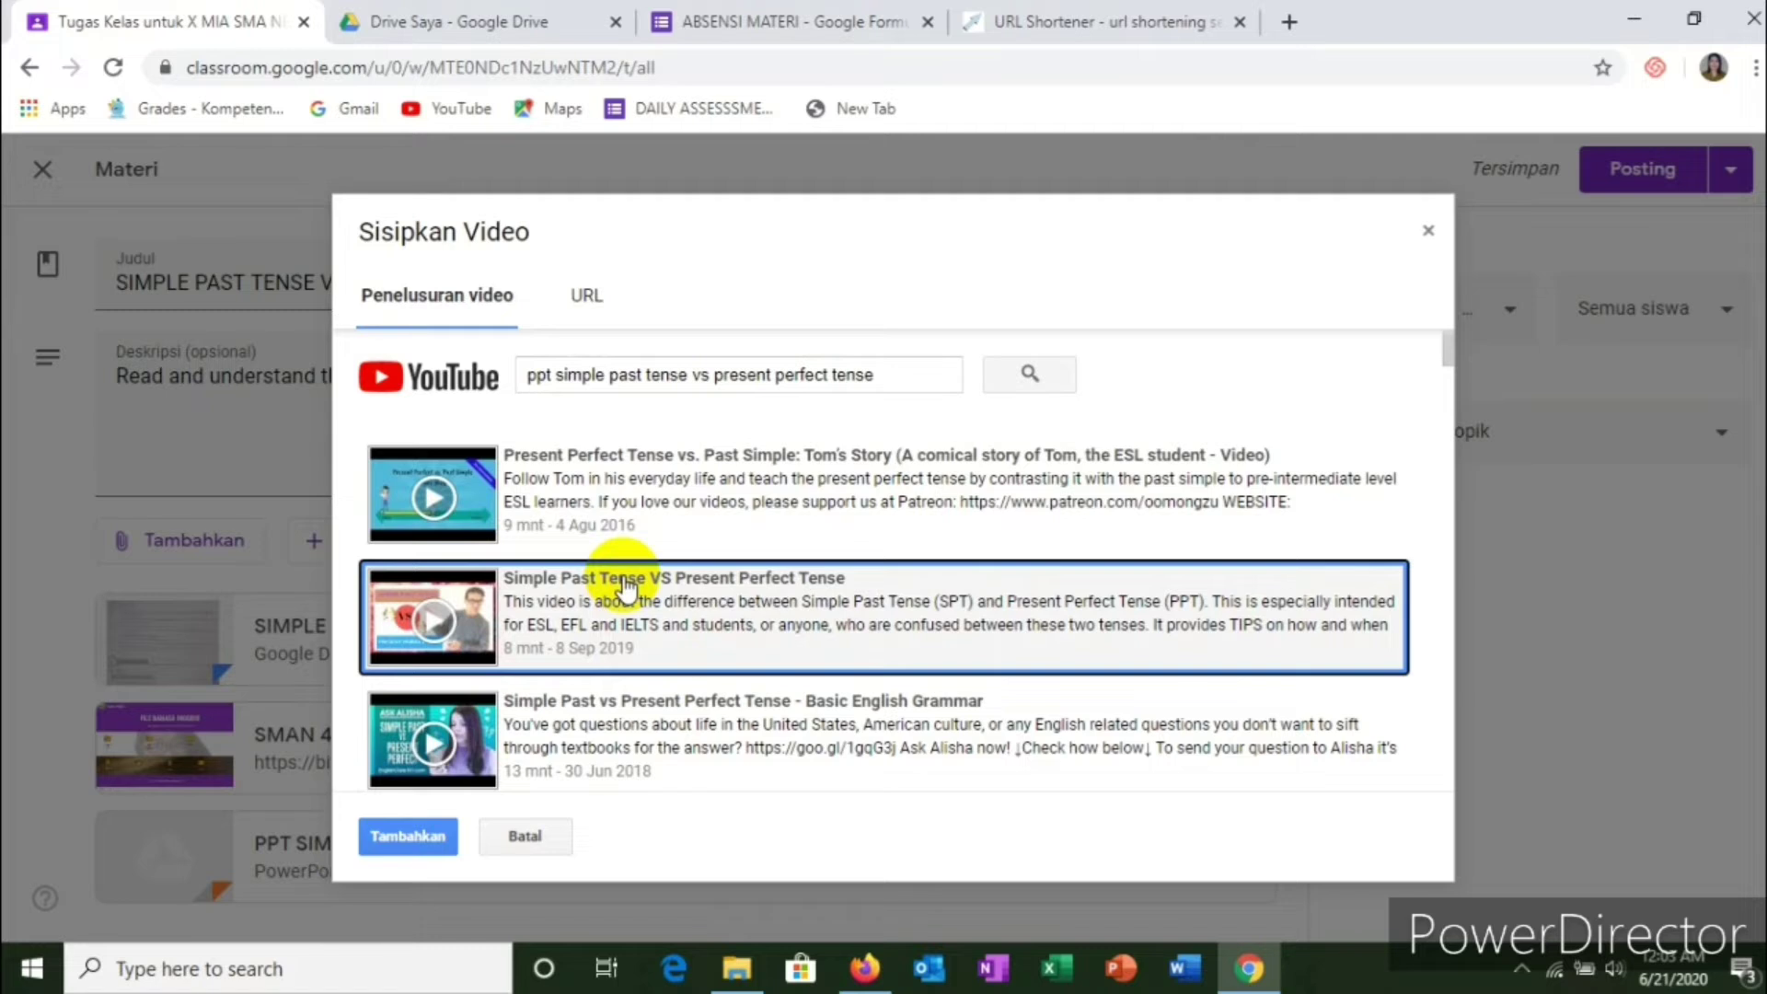
click(586, 296)
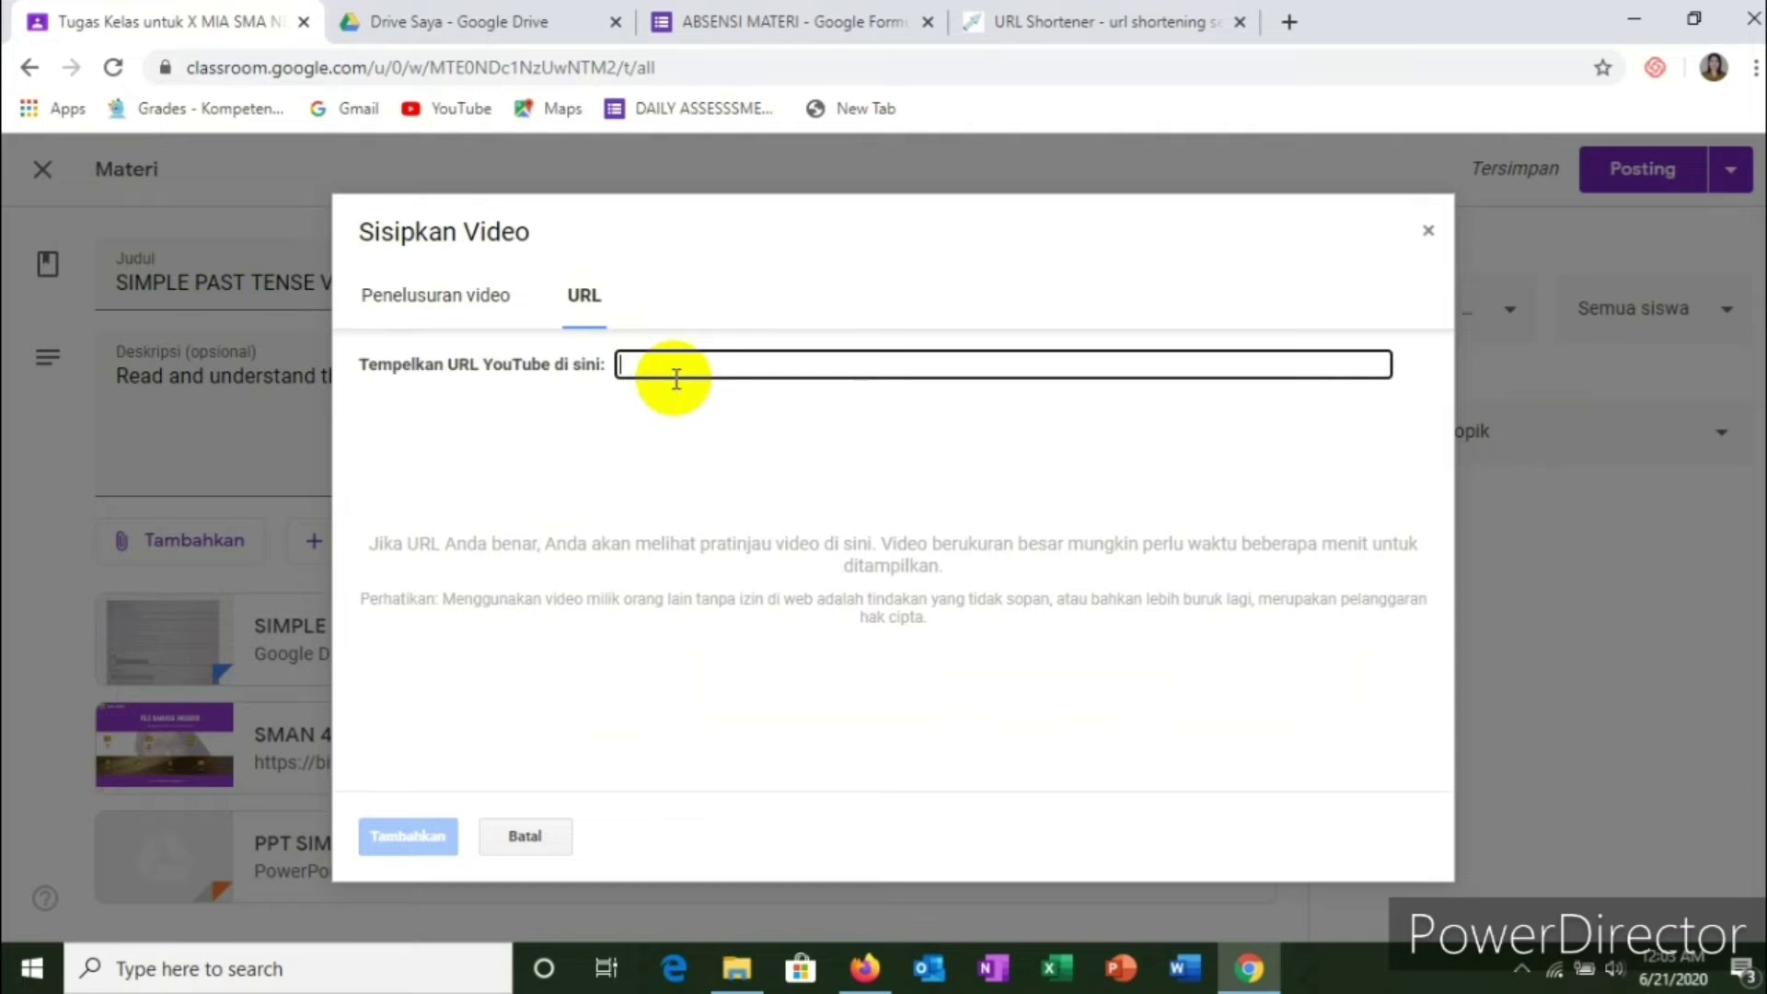
Step: Open a new Chrome tab and load YouTube from the bookmarks bar
click(1288, 22)
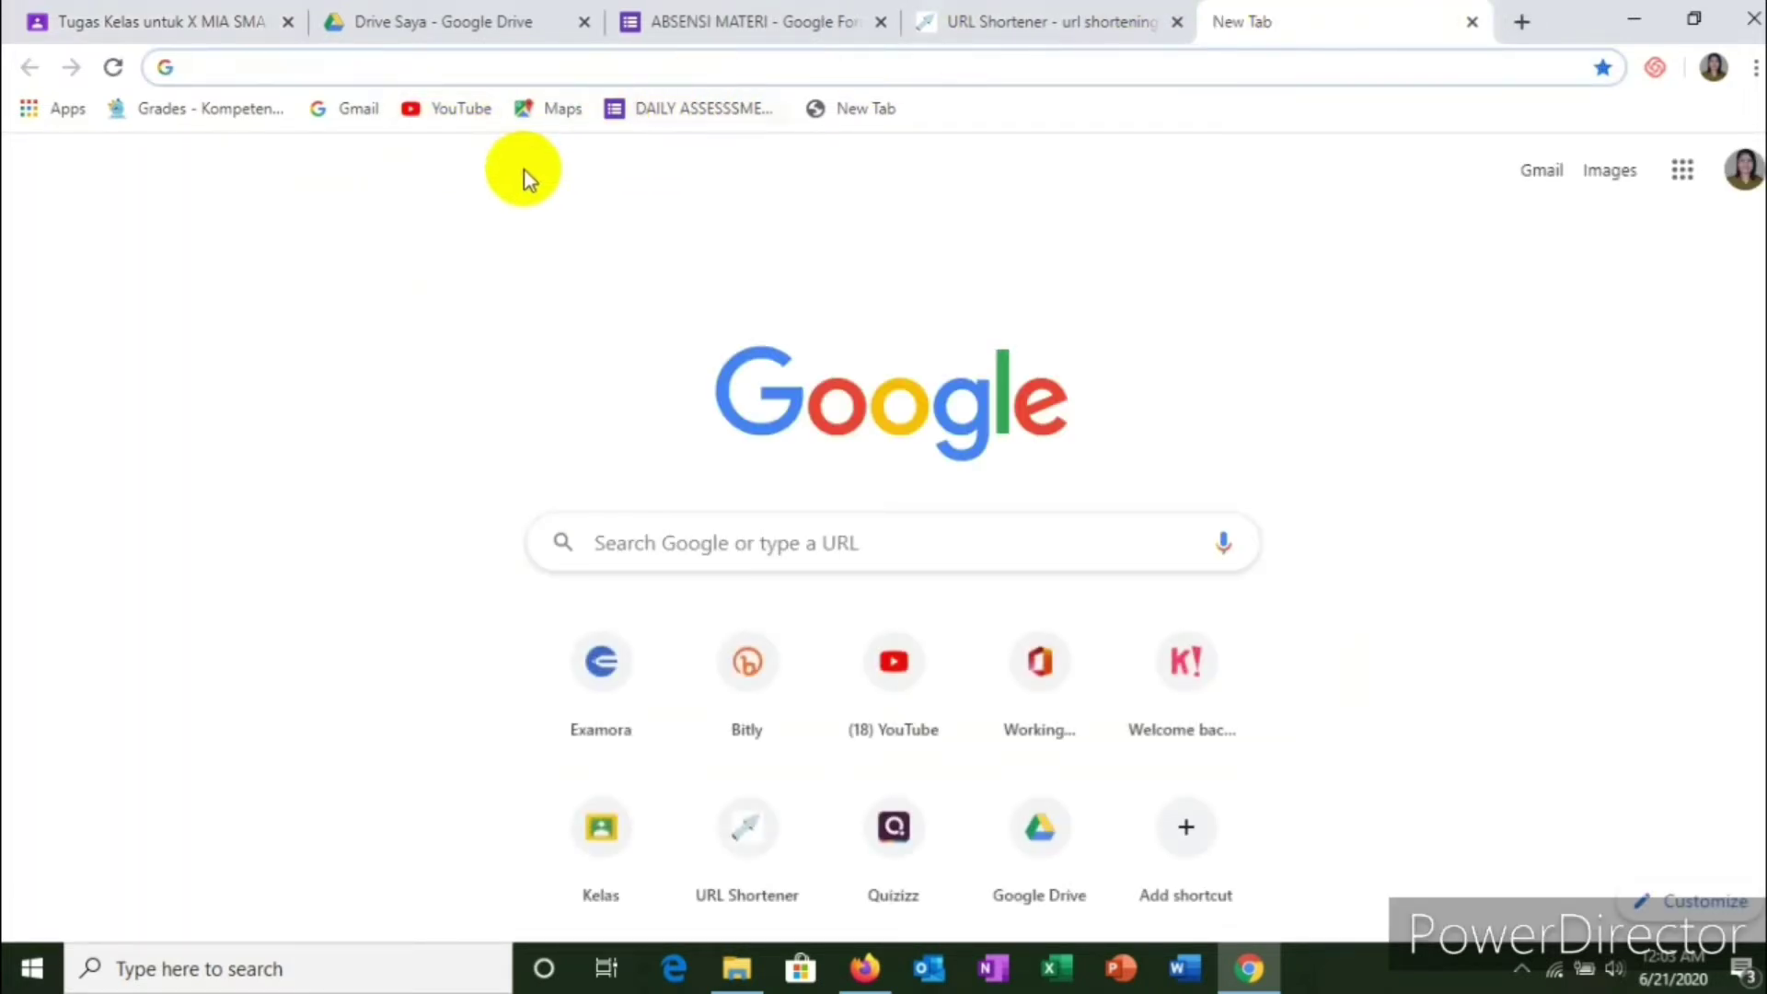
click(453, 116)
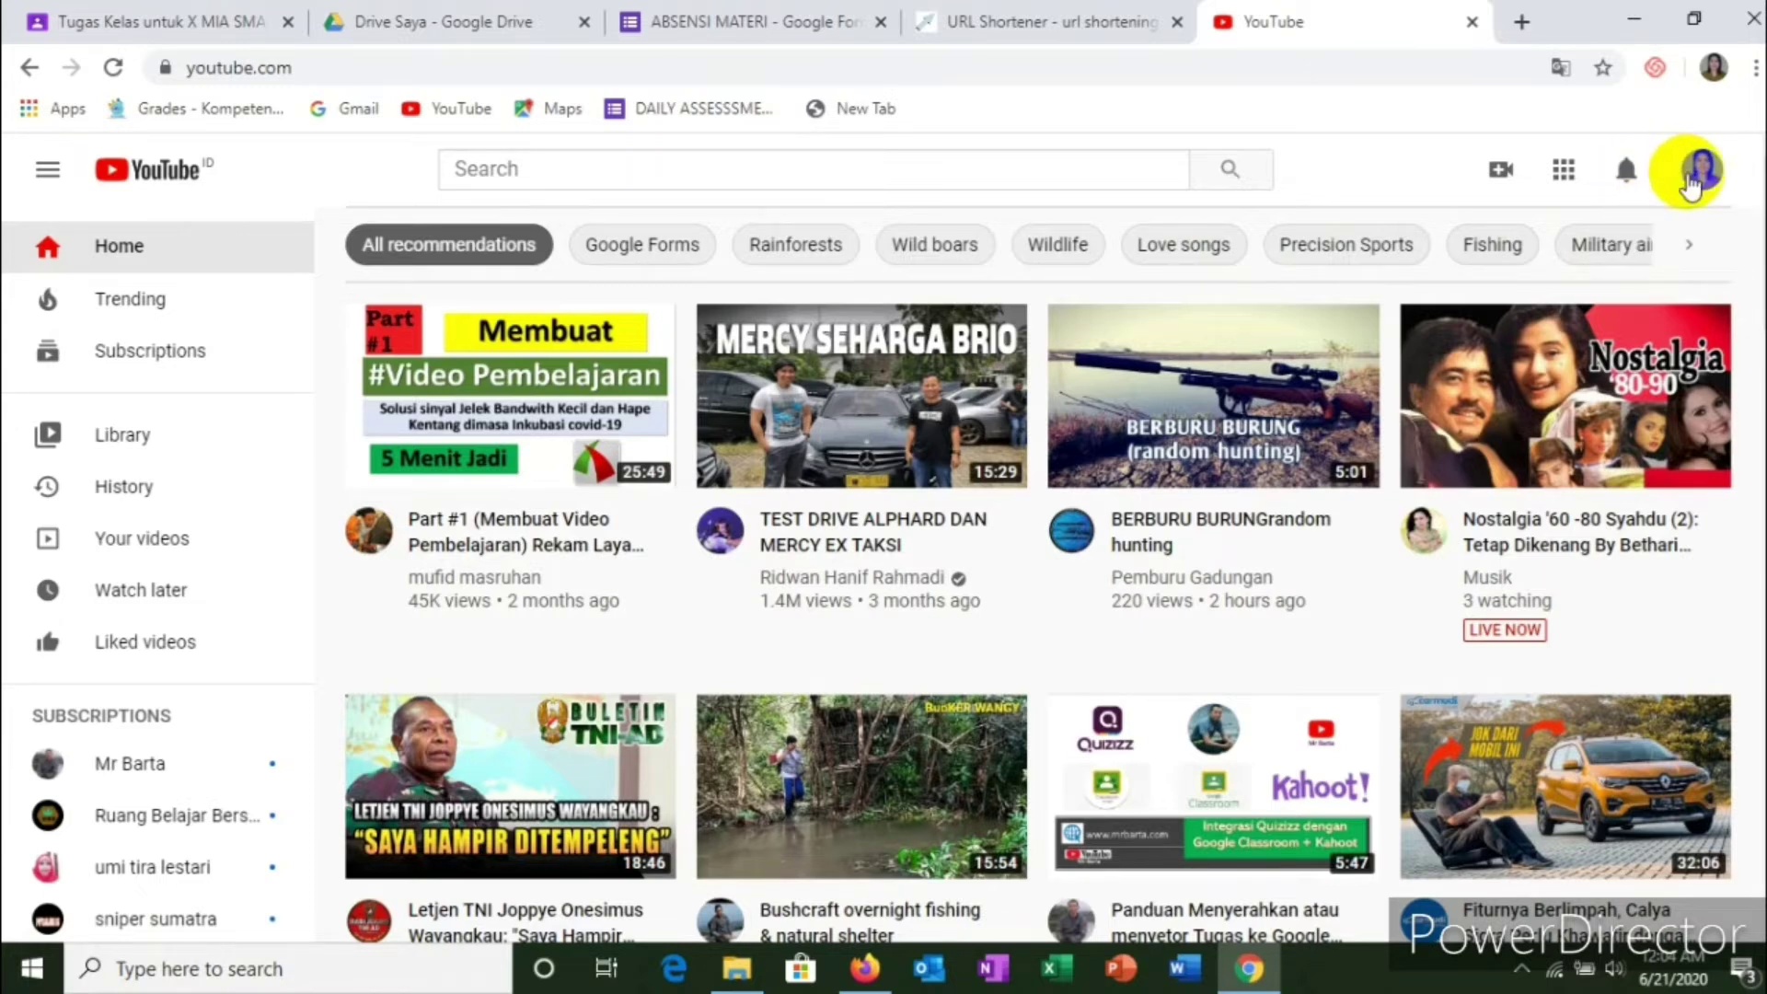
Step: From your YouTube channel, open the 'Simple Past Tense Vs Present Perfect Tense' video and pause it
click(1696, 180)
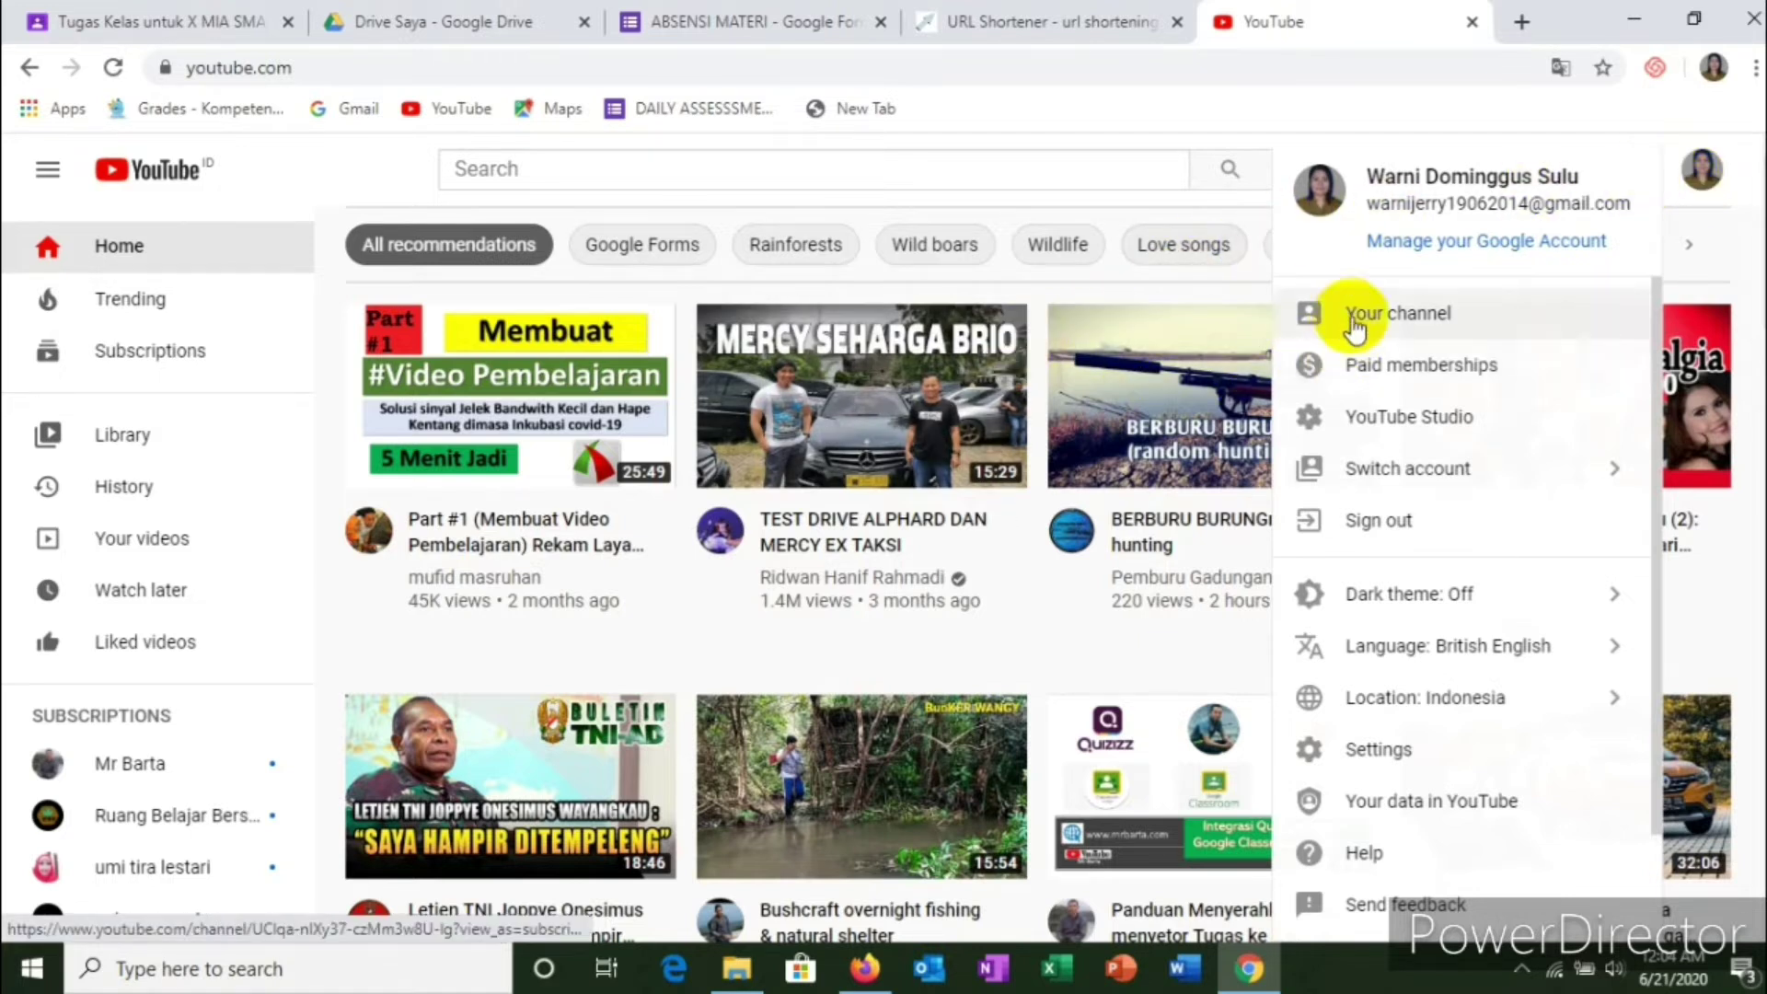
click(1422, 320)
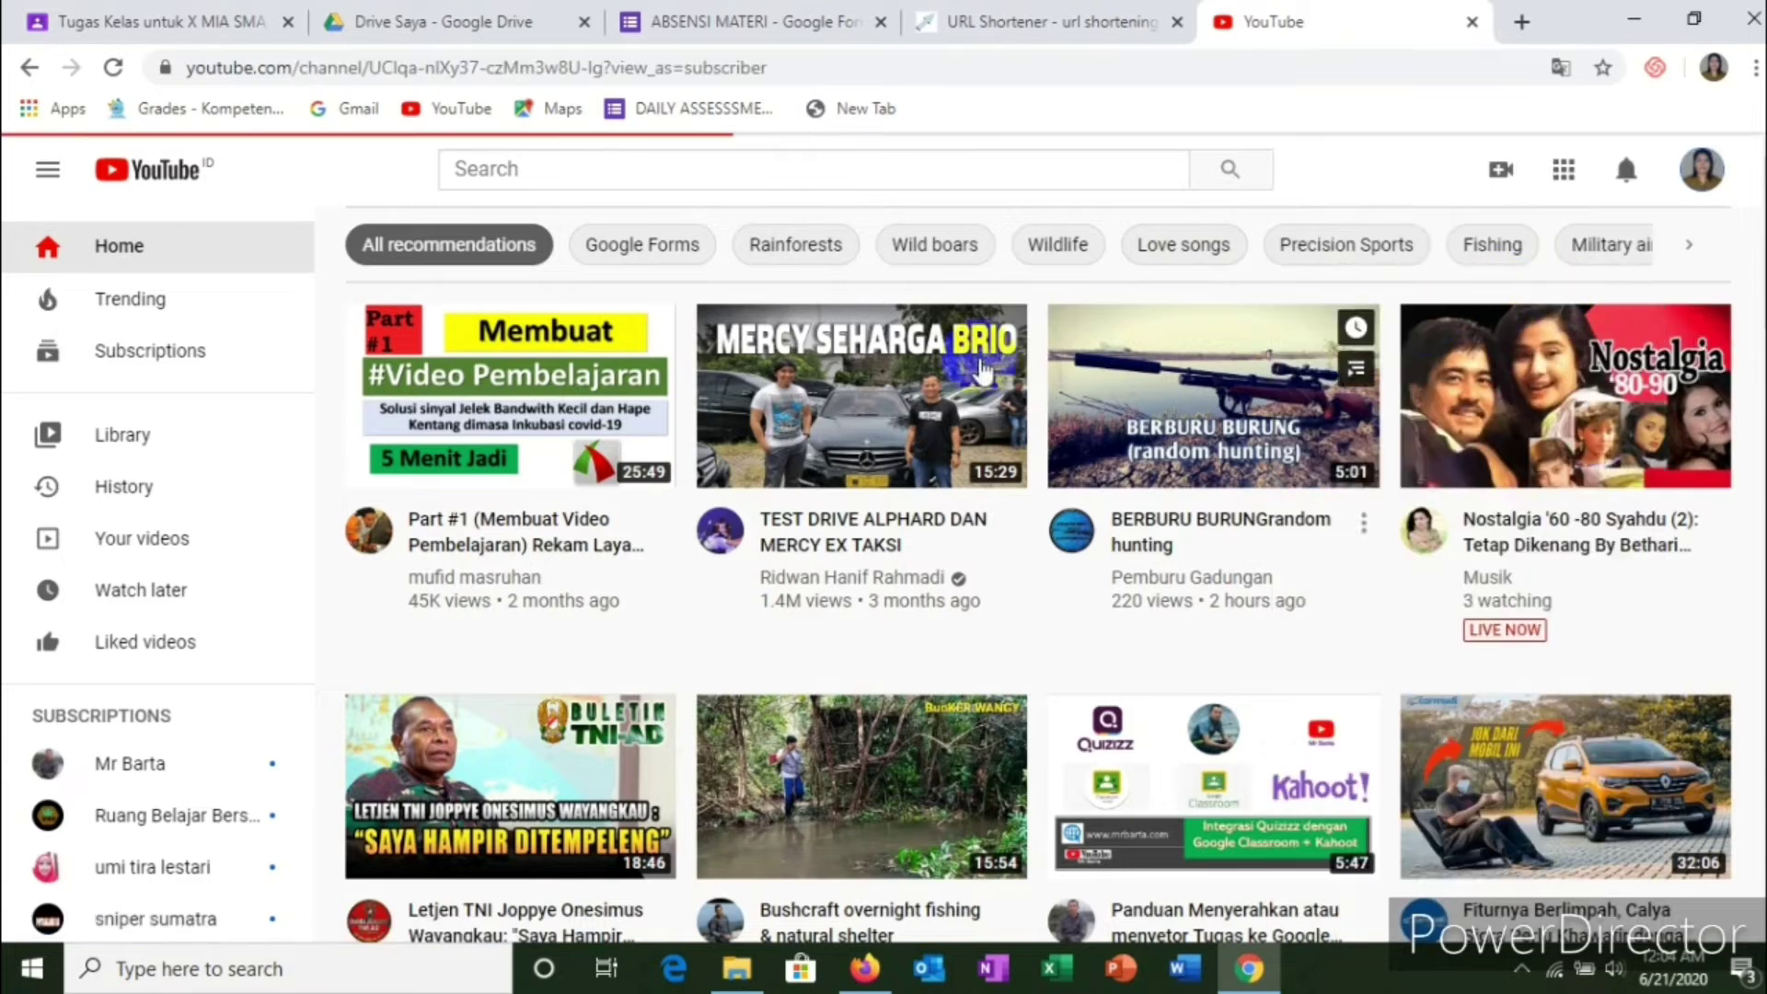
scroll(778, 442, down, 2)
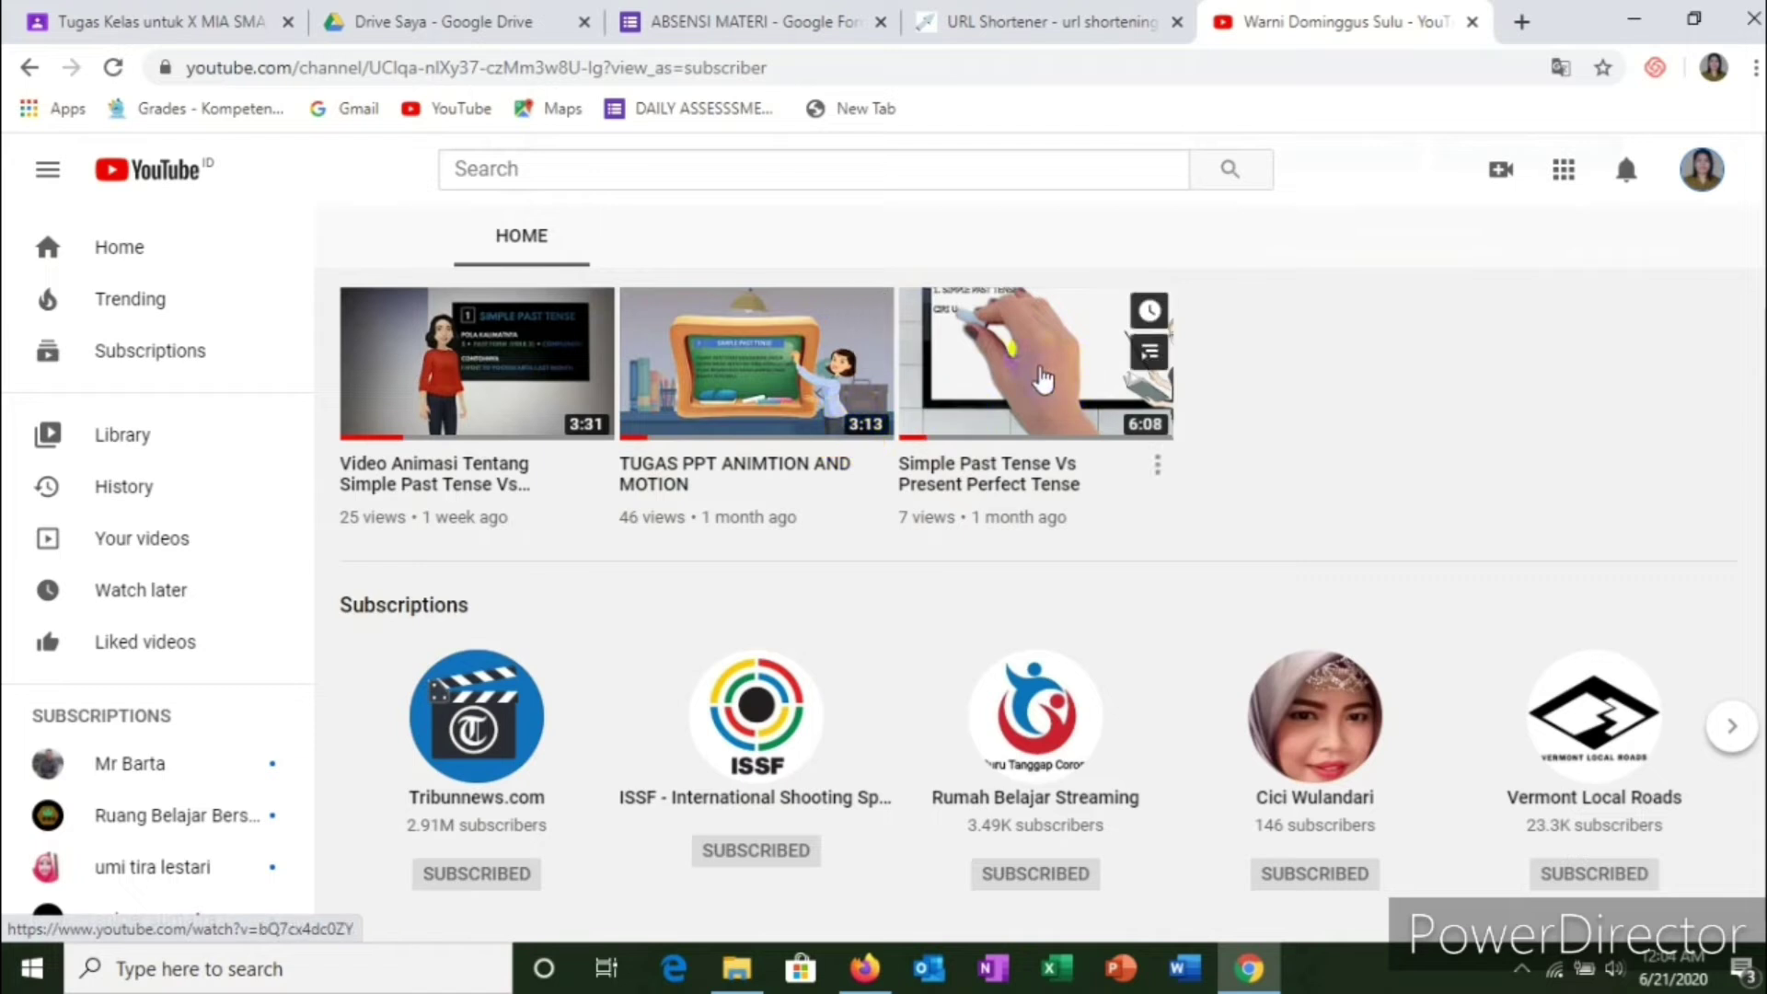
click(1040, 377)
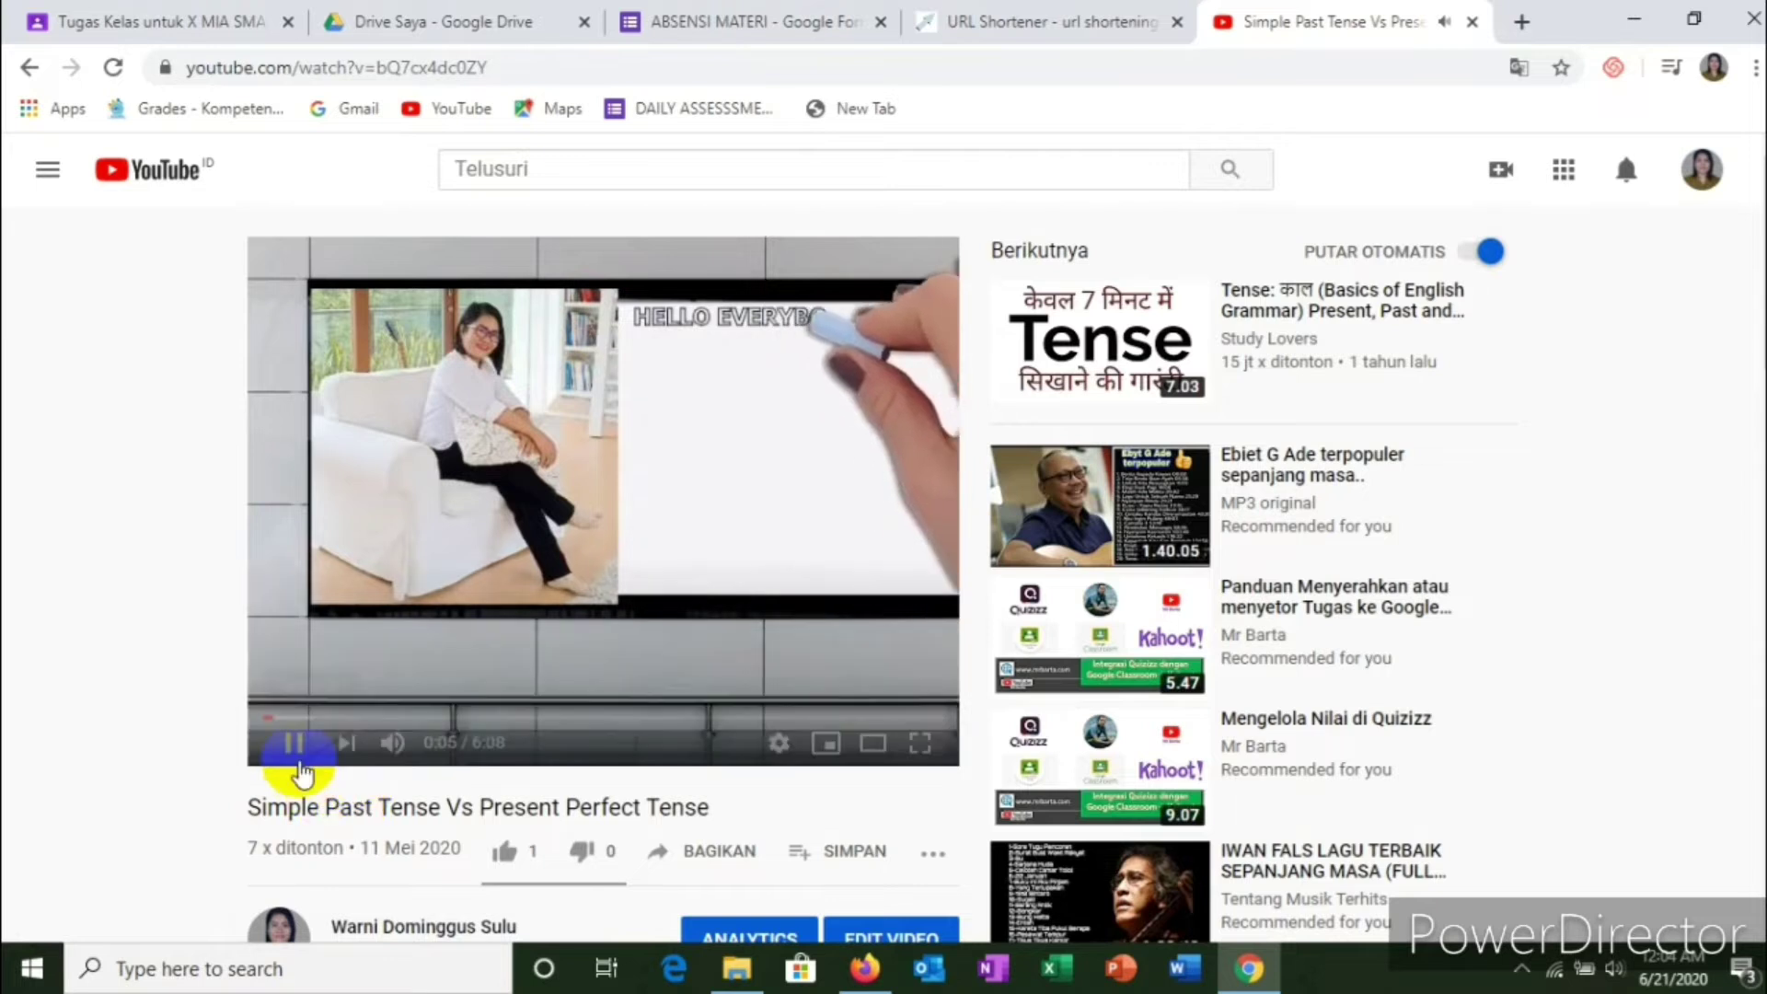
click(294, 750)
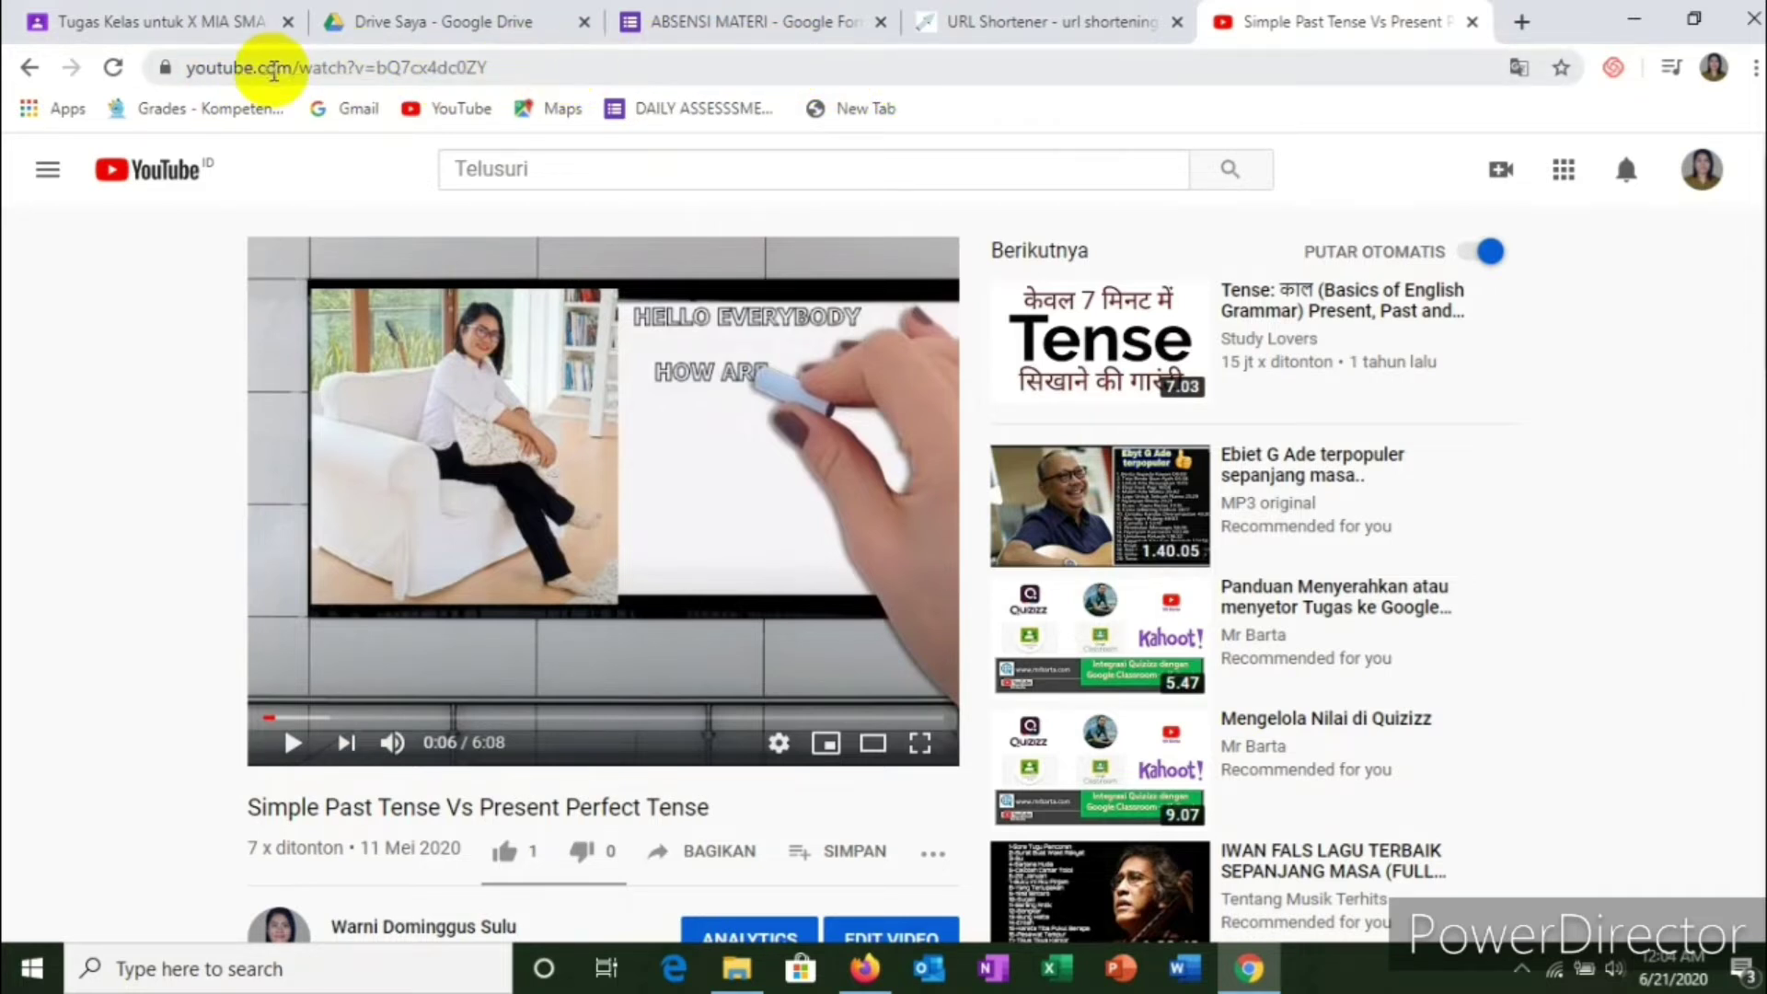
Step: Copy the YouTube video's URL from the address bar and go back to the Classroom tab
click(539, 67)
key(ctrl+c)
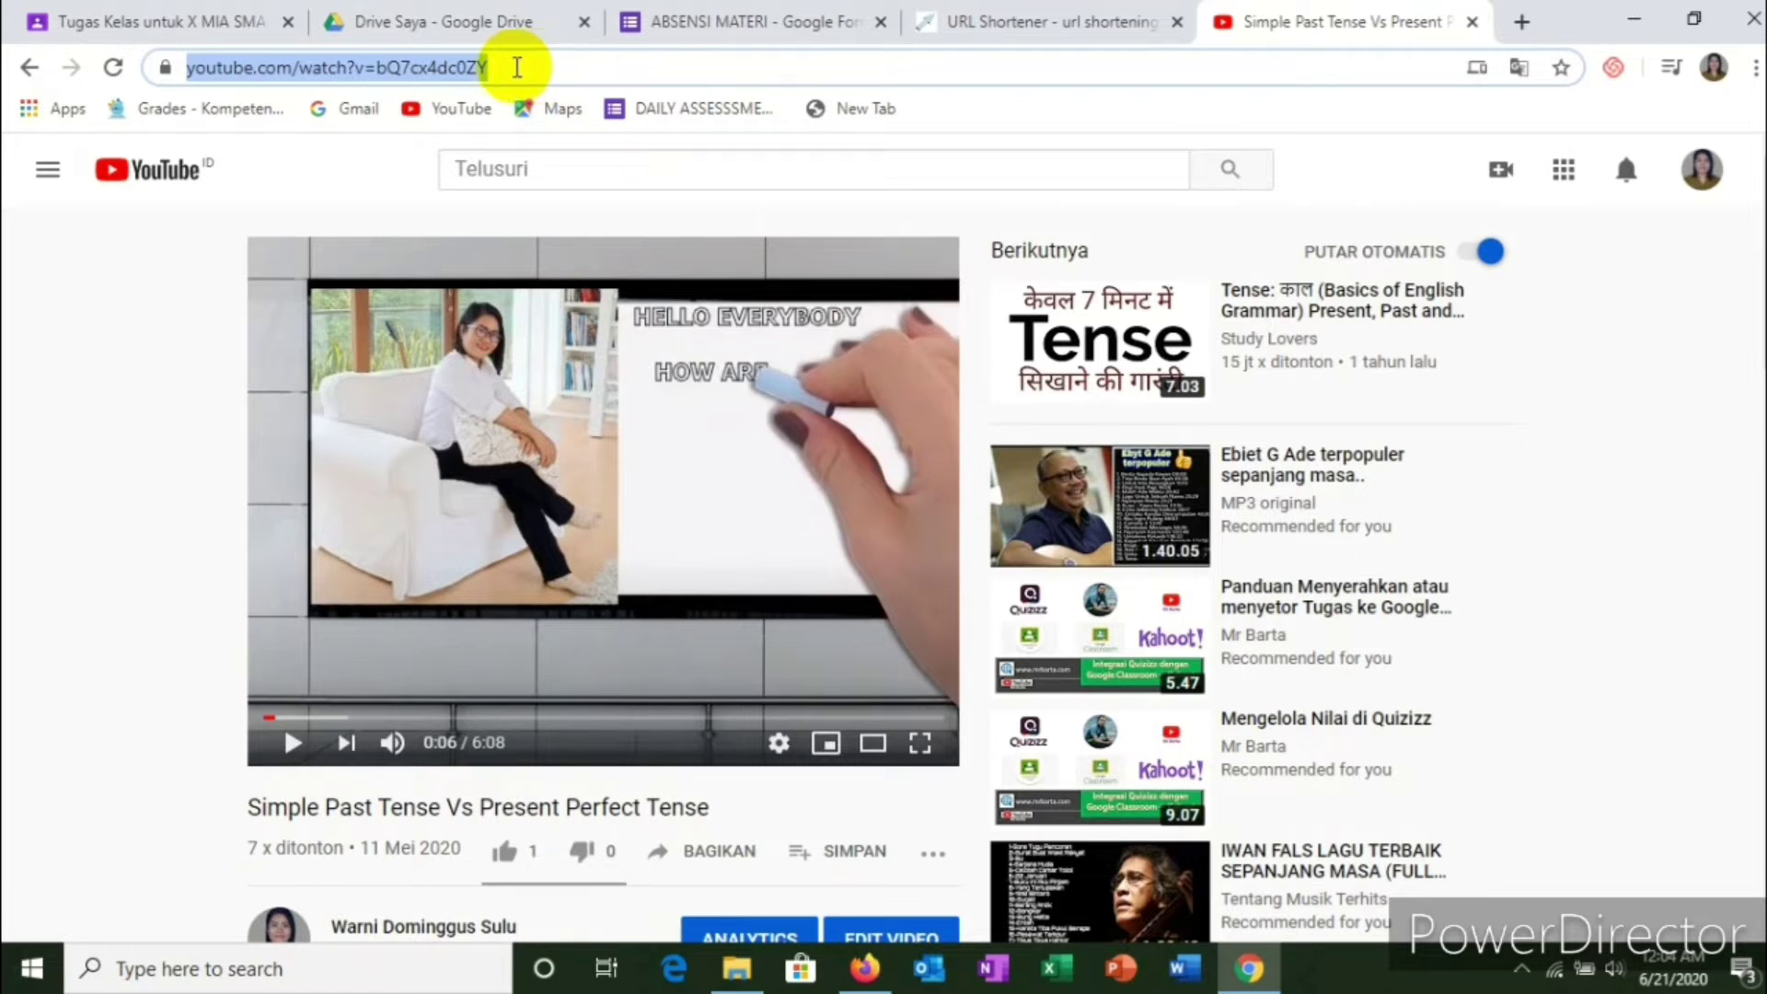
right_click(438, 74)
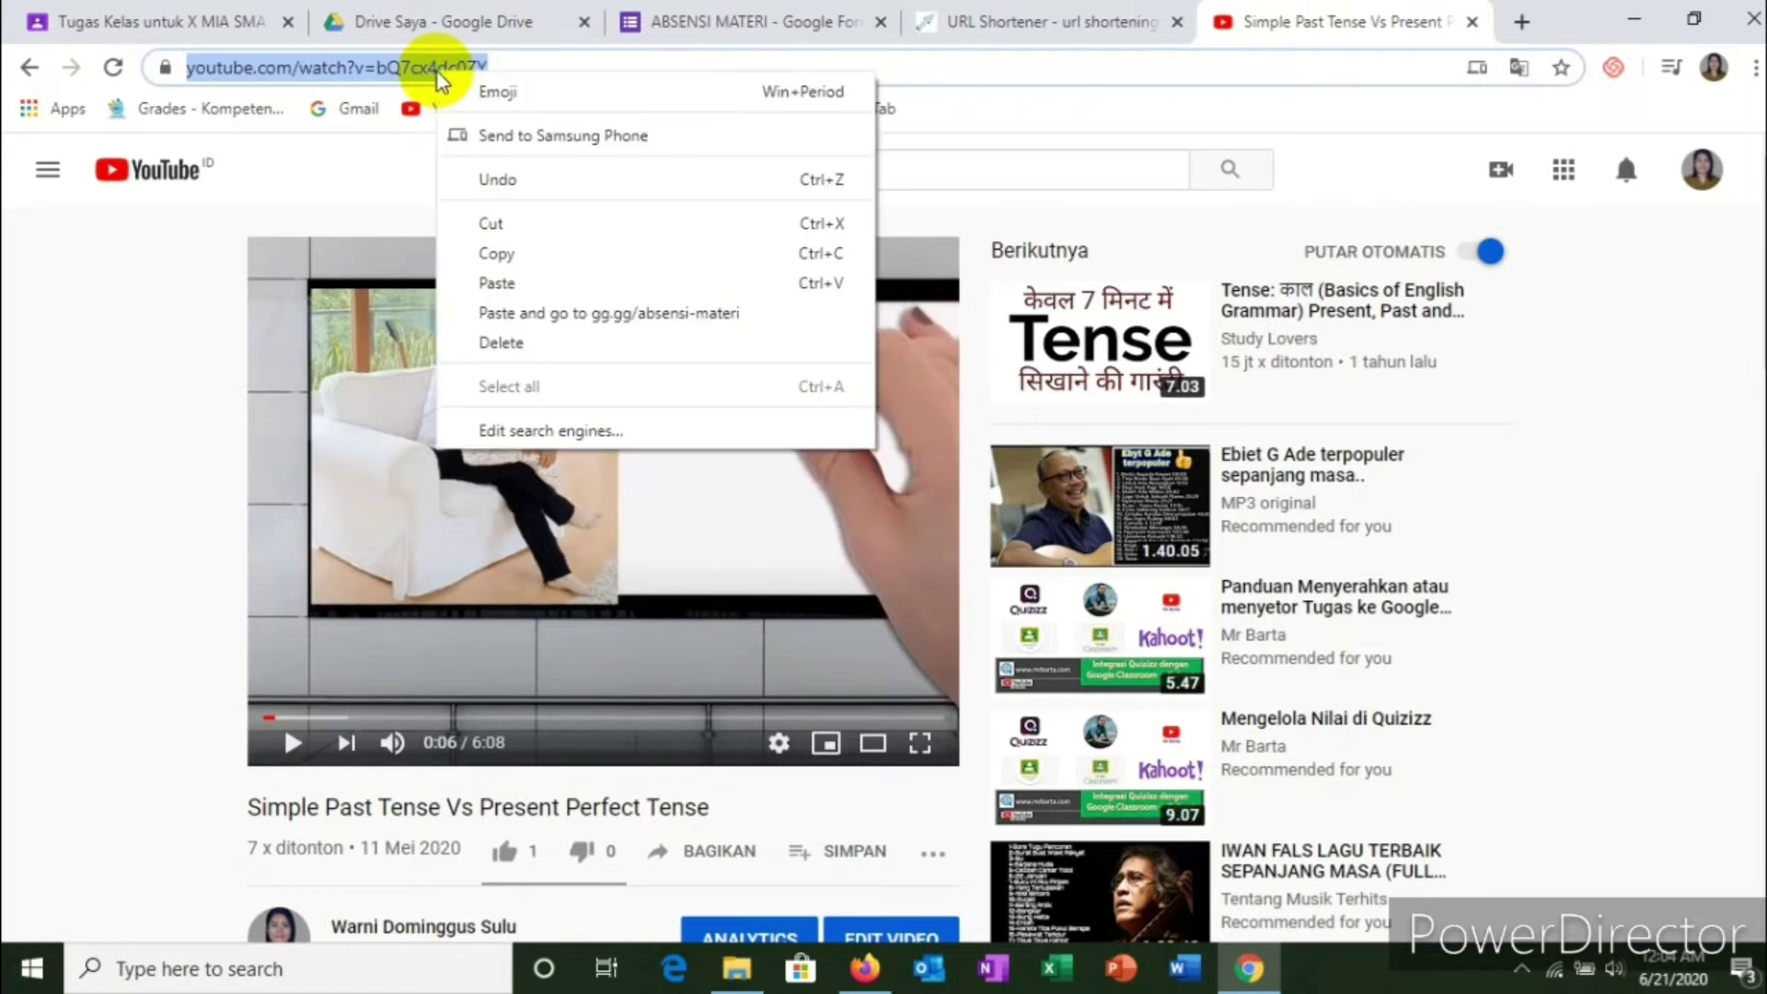
click(494, 253)
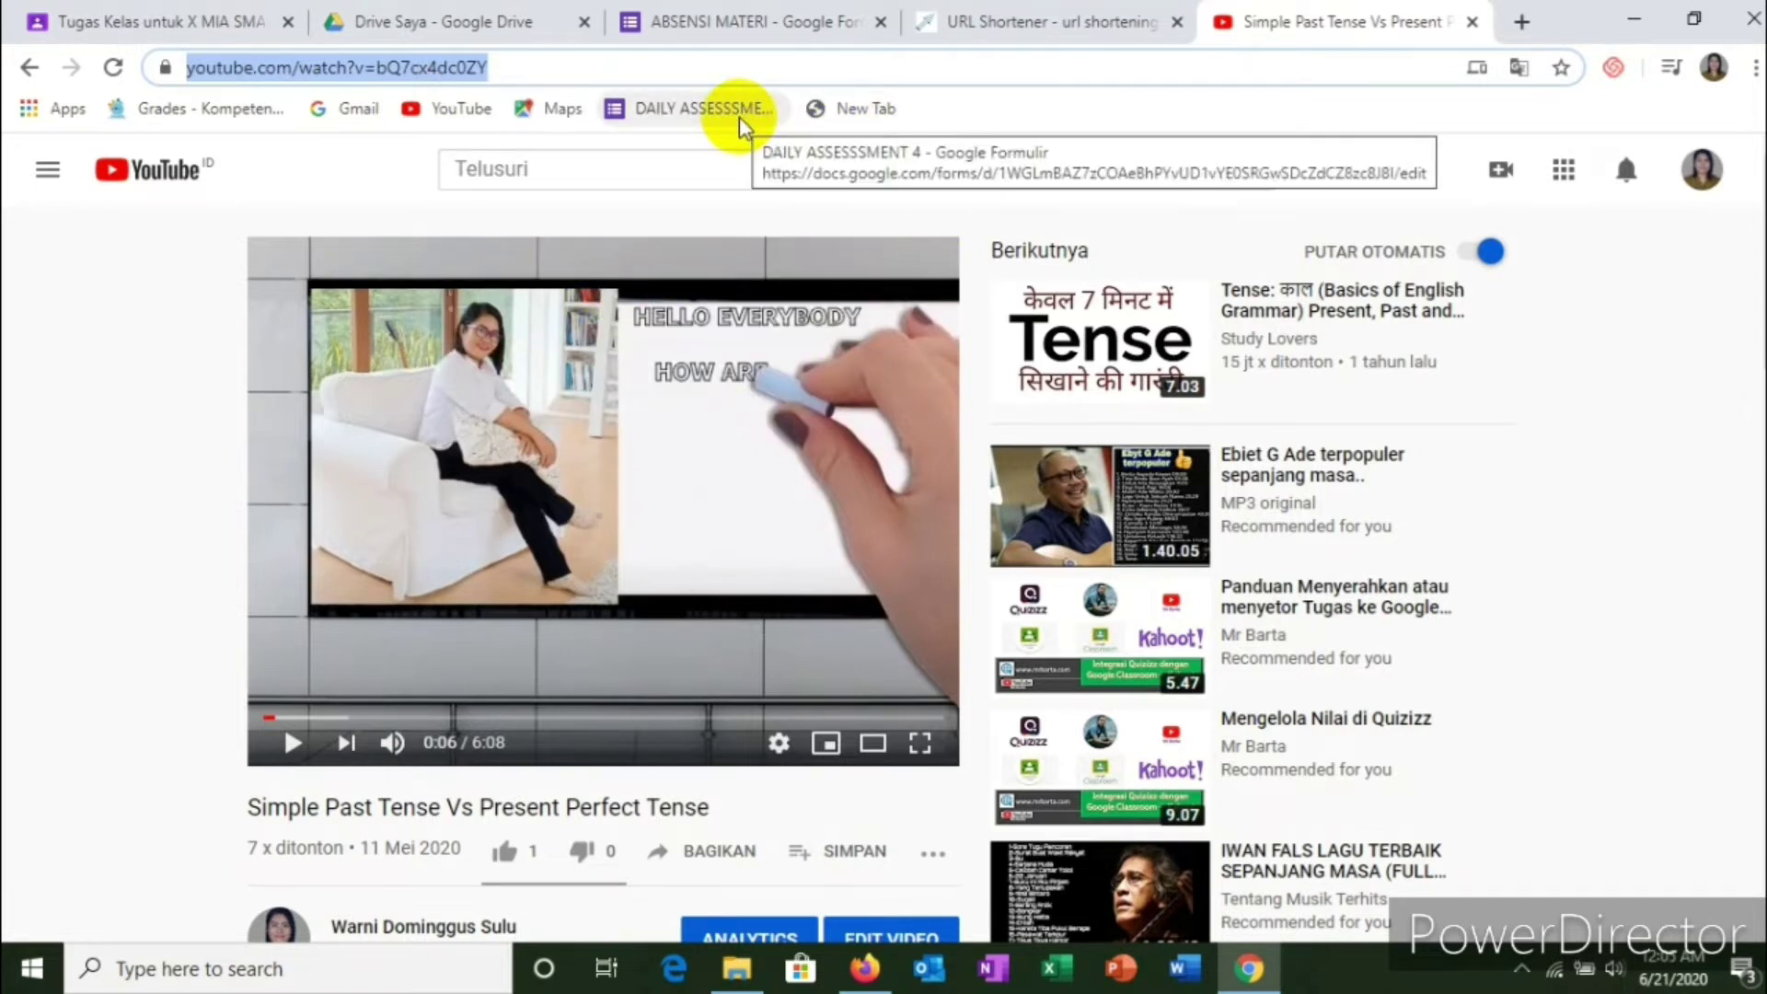
click(177, 33)
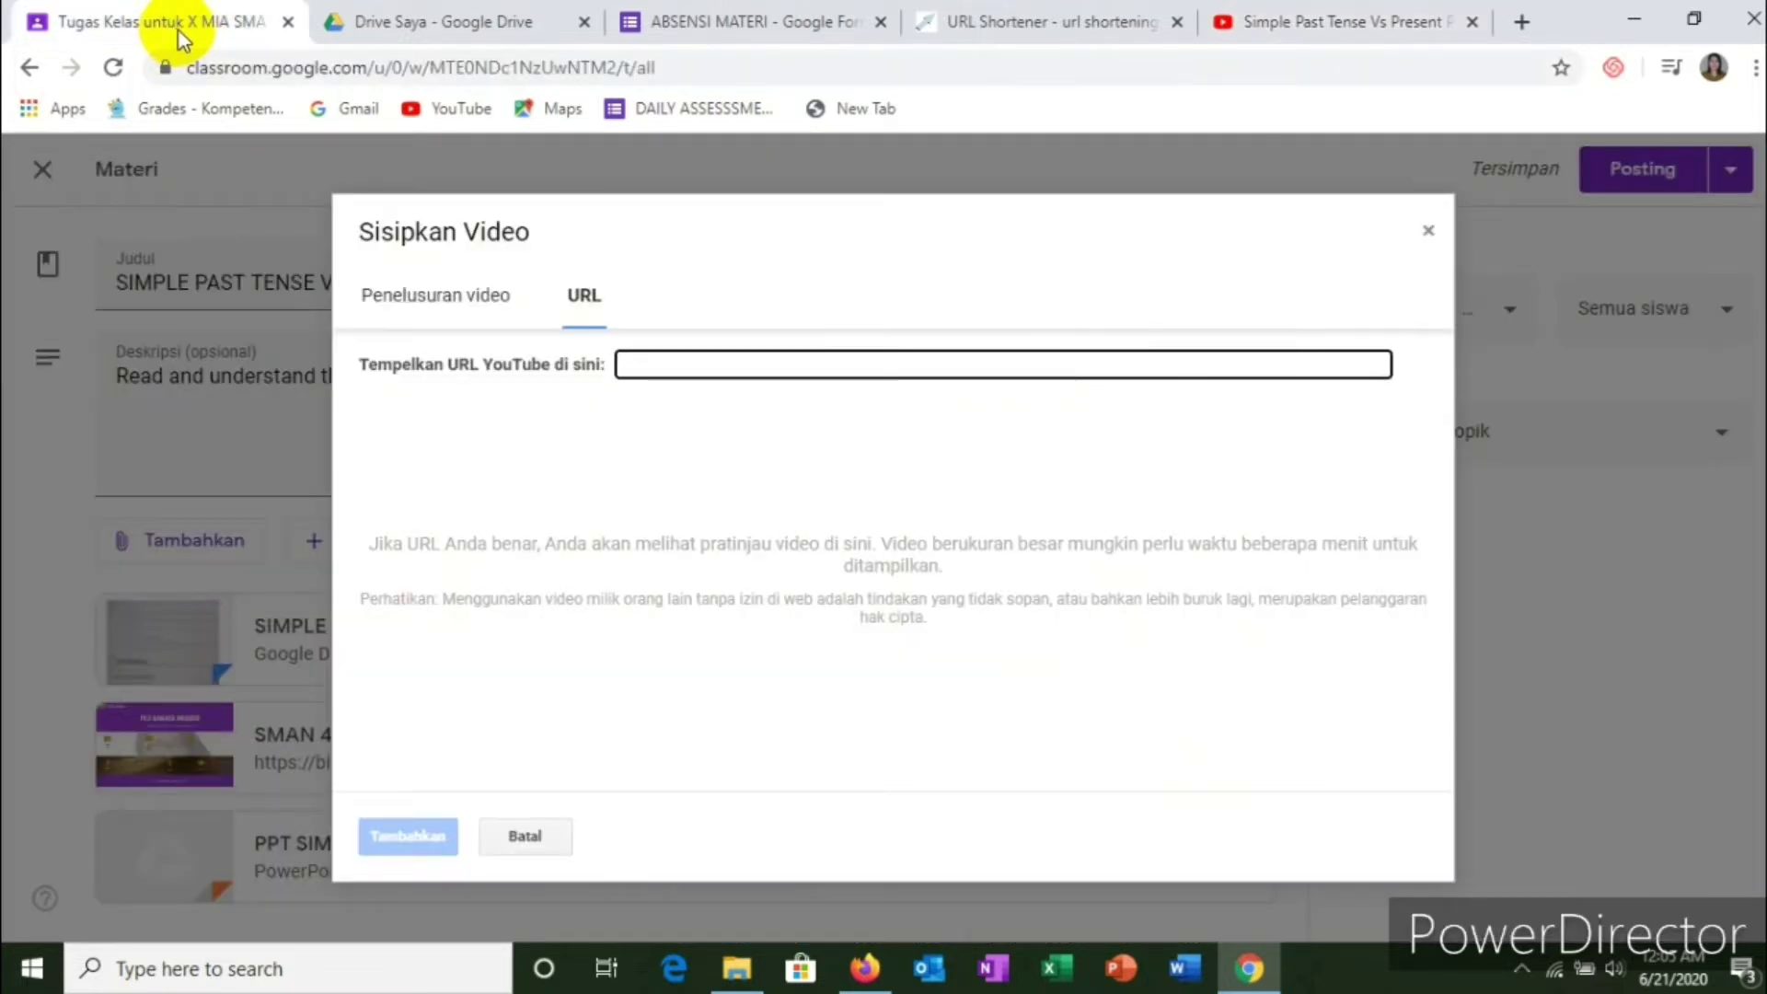
Step: Paste the copied YouTube link into the Insert Video URL field and add it to the material
right_click(641, 367)
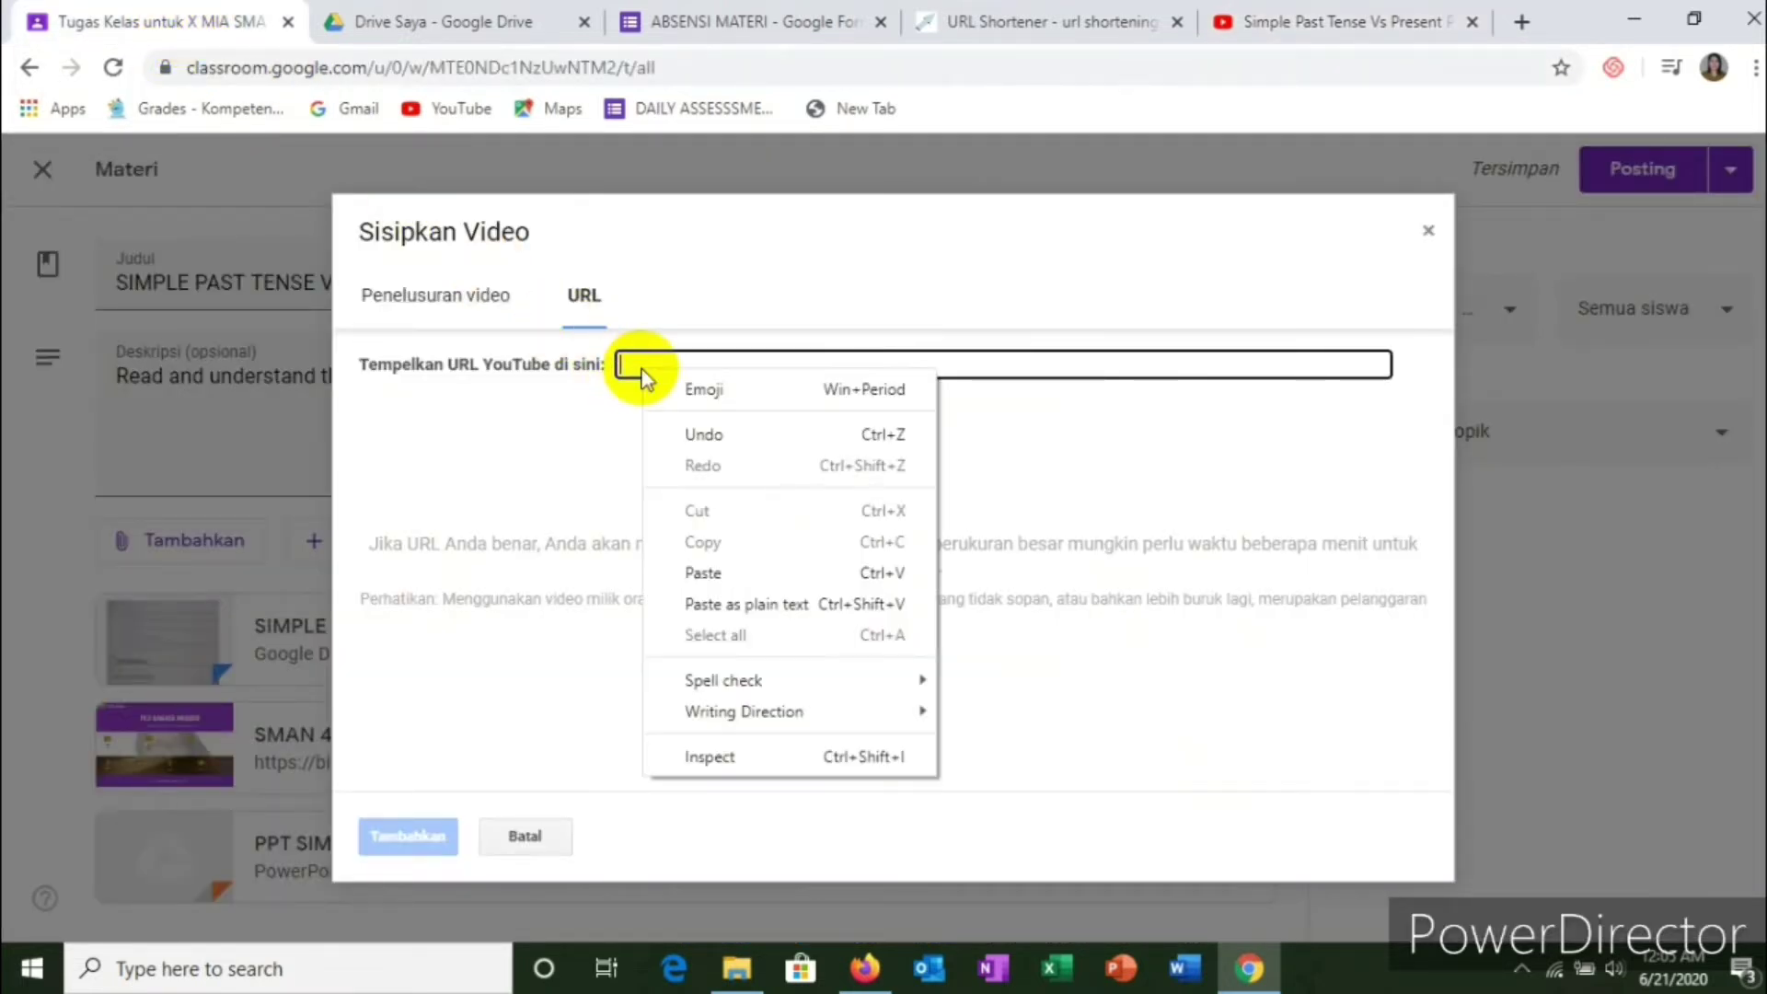
click(709, 572)
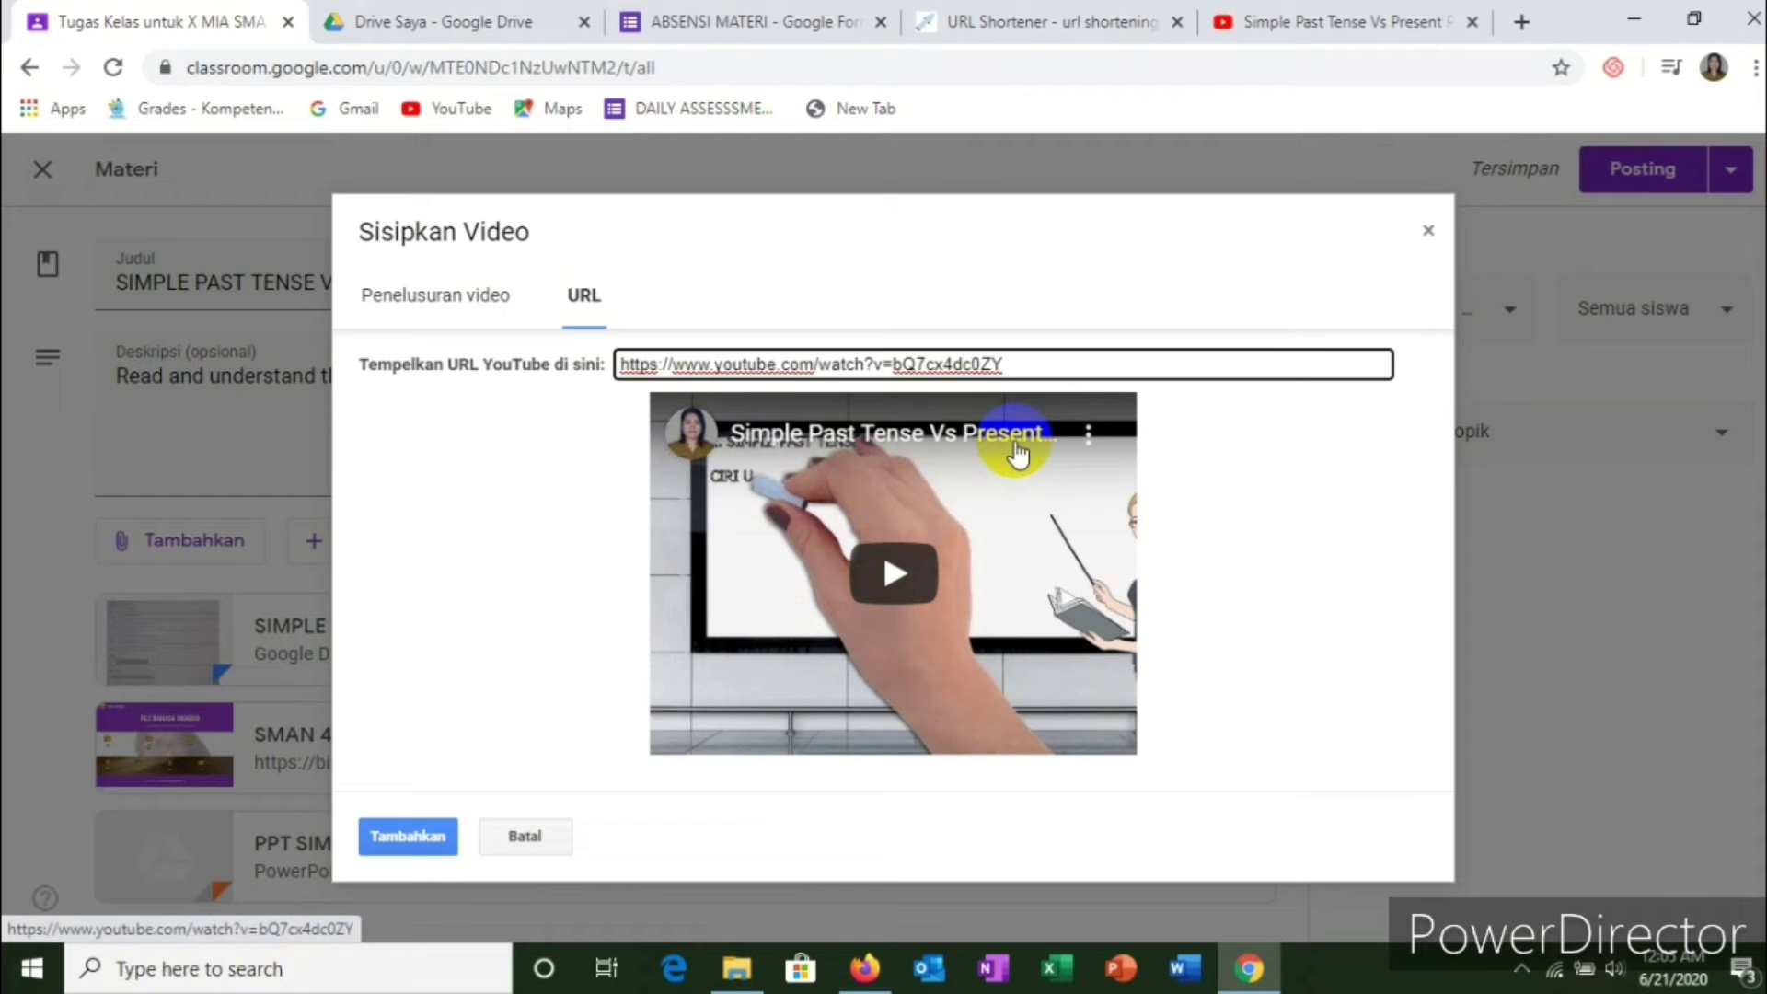
click(407, 838)
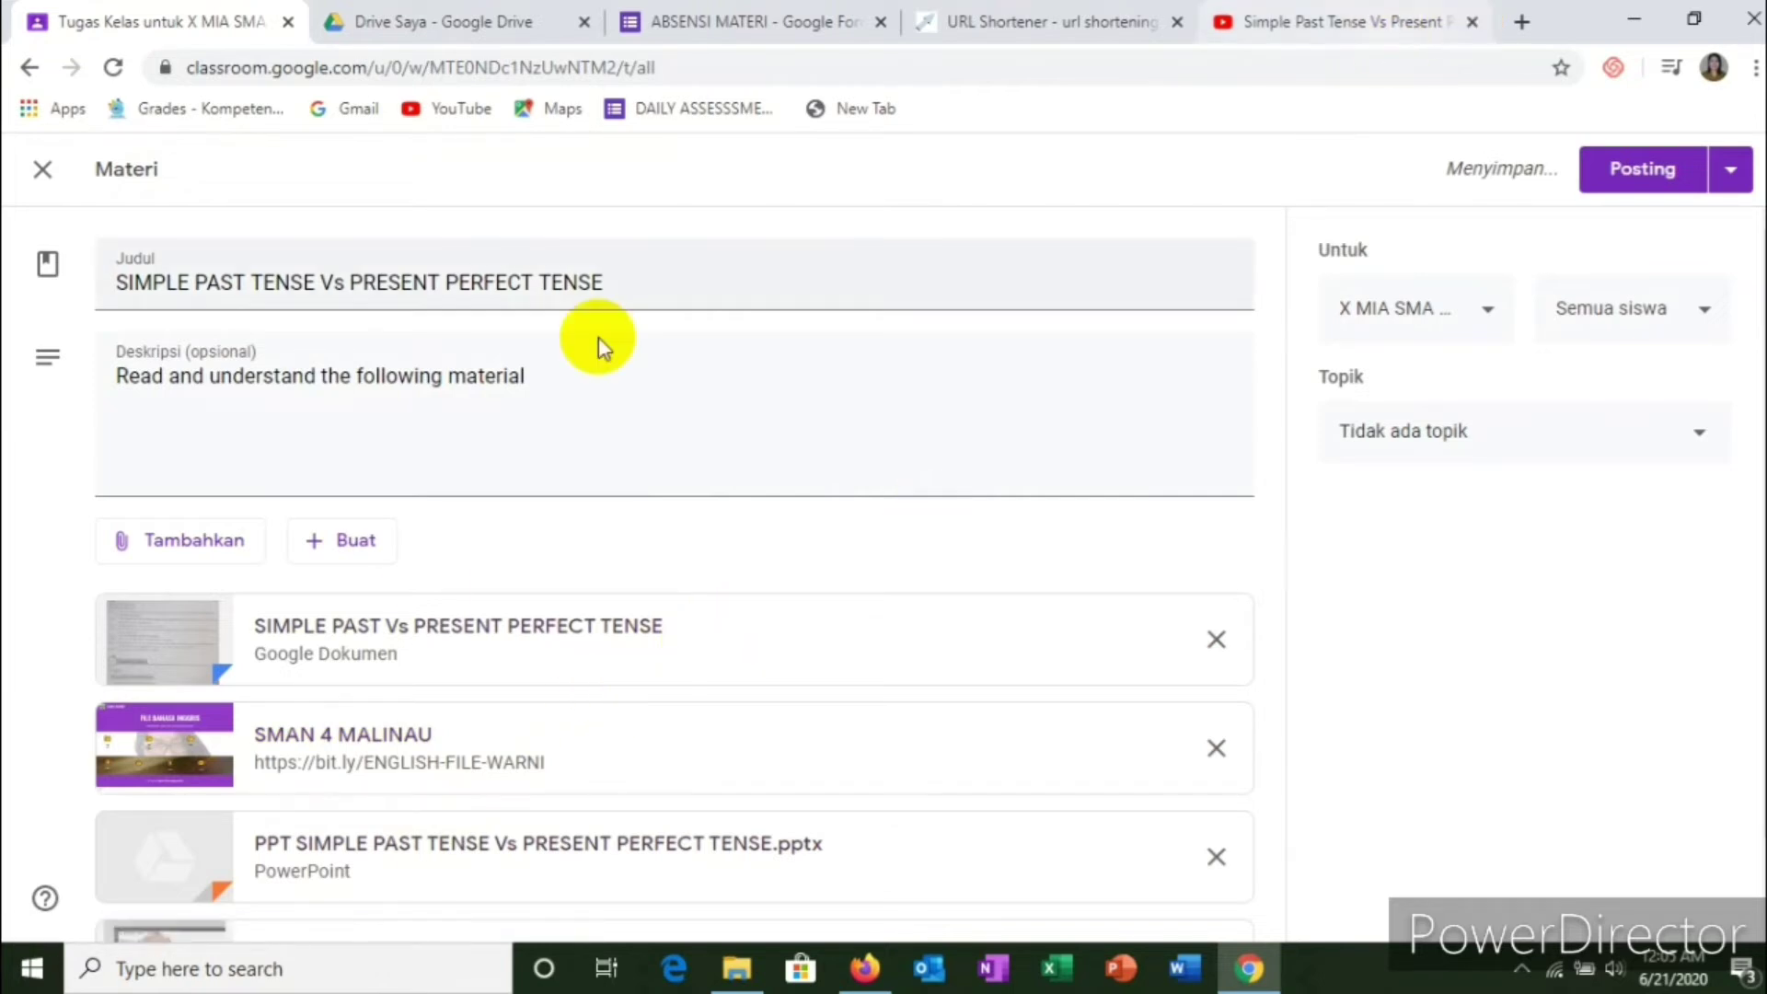
scroll(453, 653, down, 1)
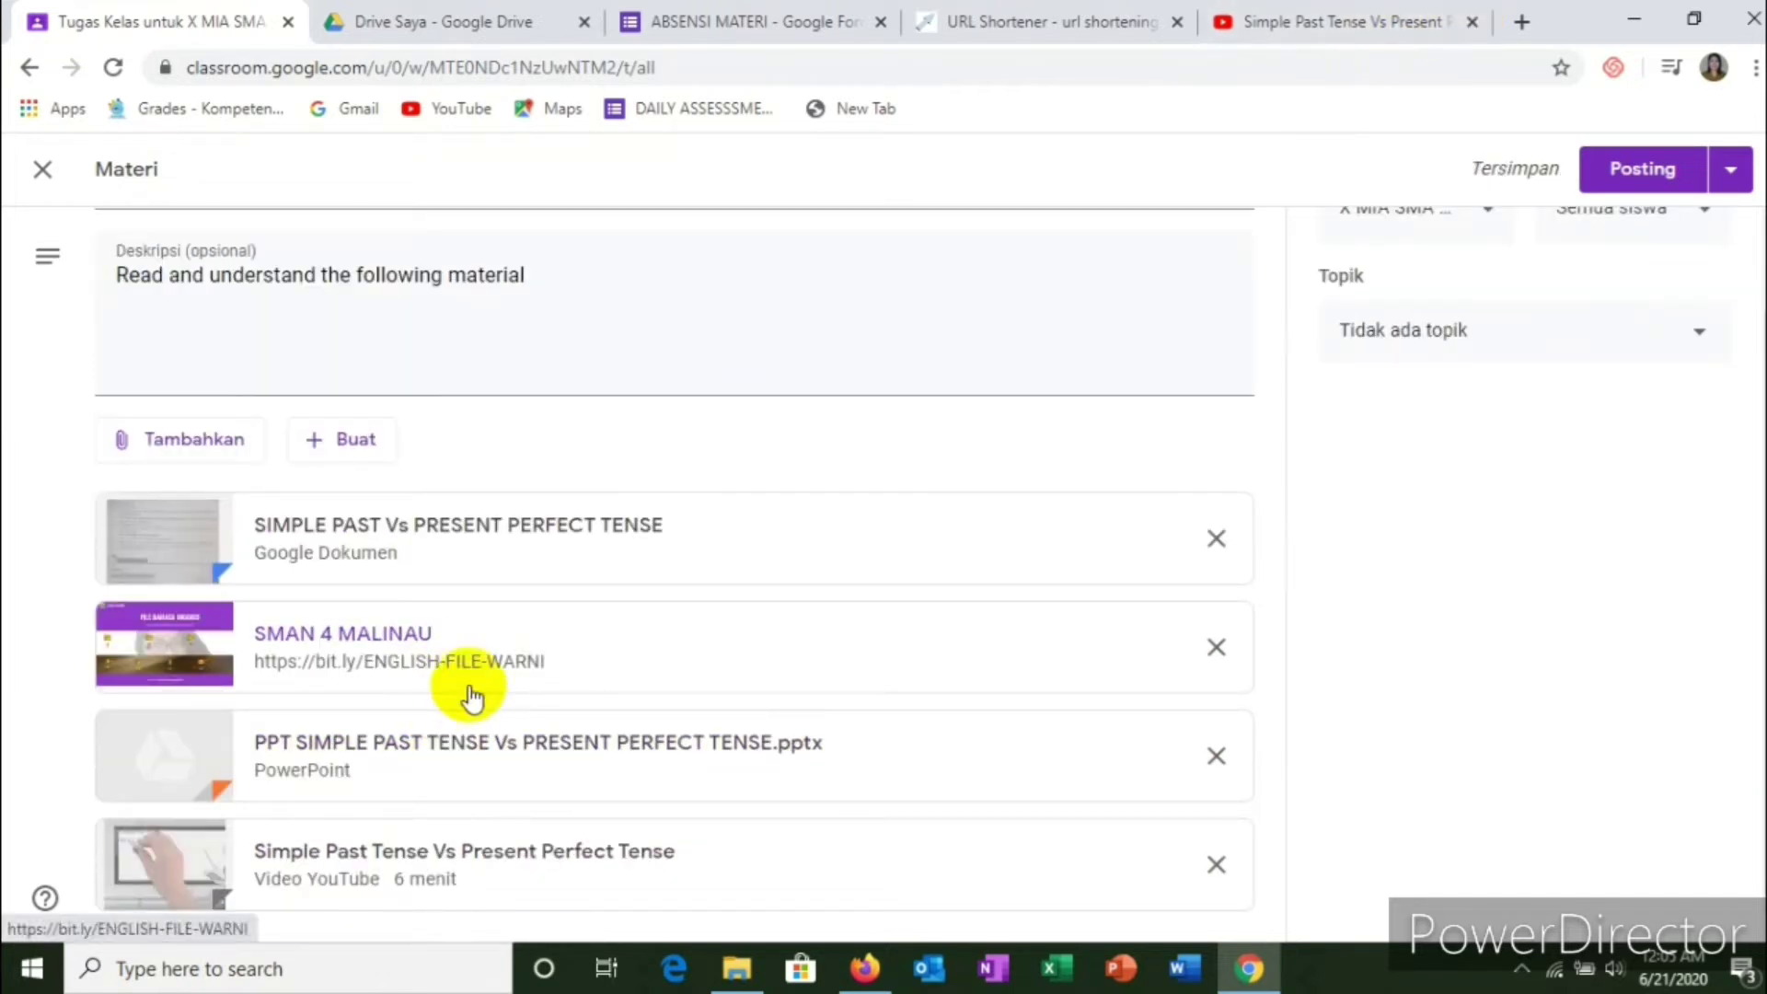
click(175, 449)
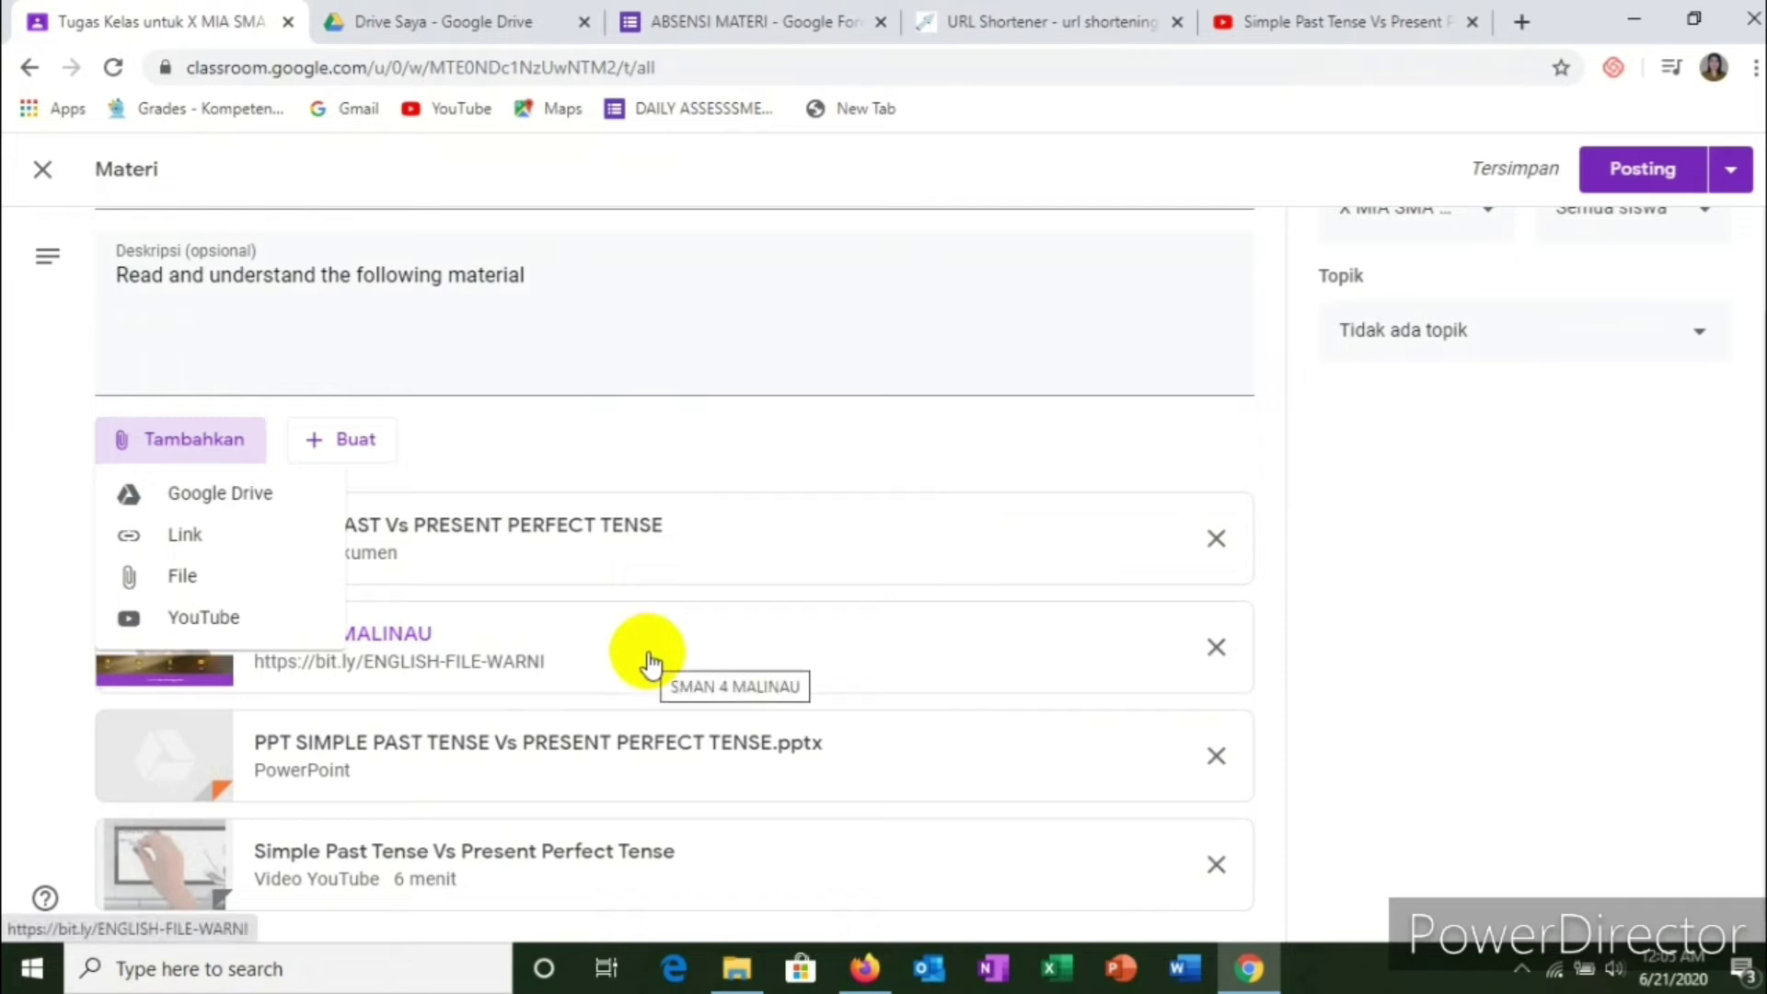
click(1694, 553)
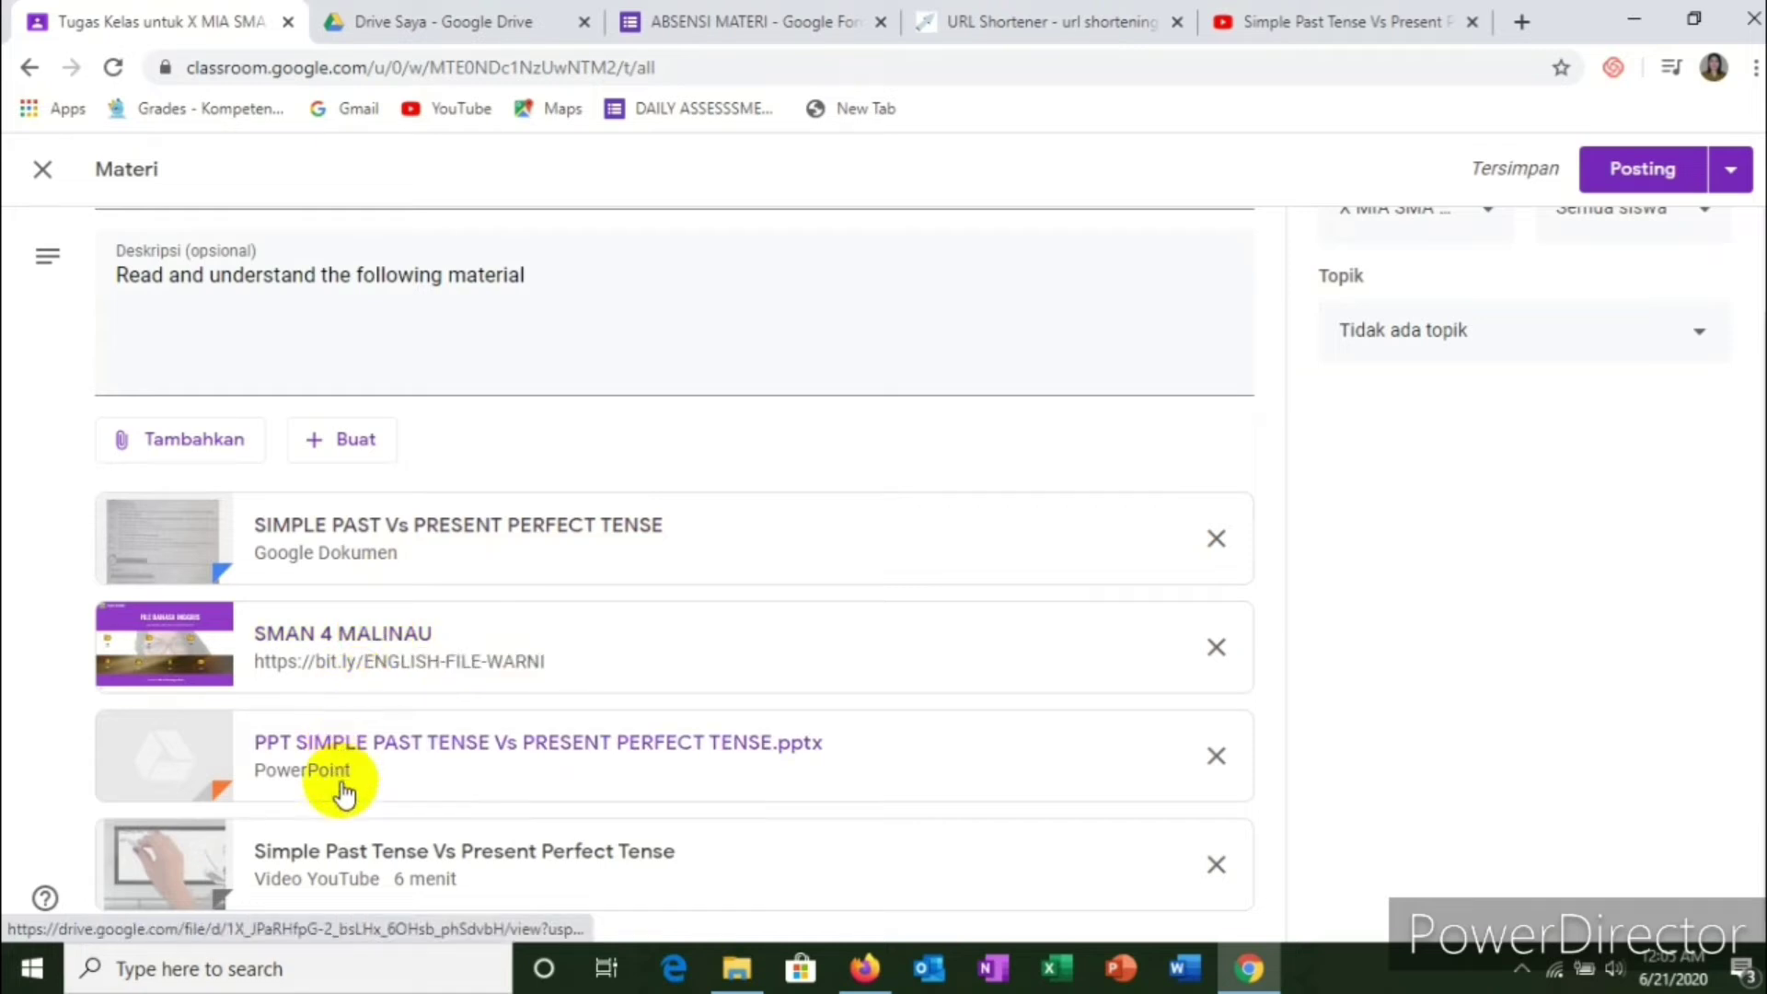
scroll(411, 714, up, 1)
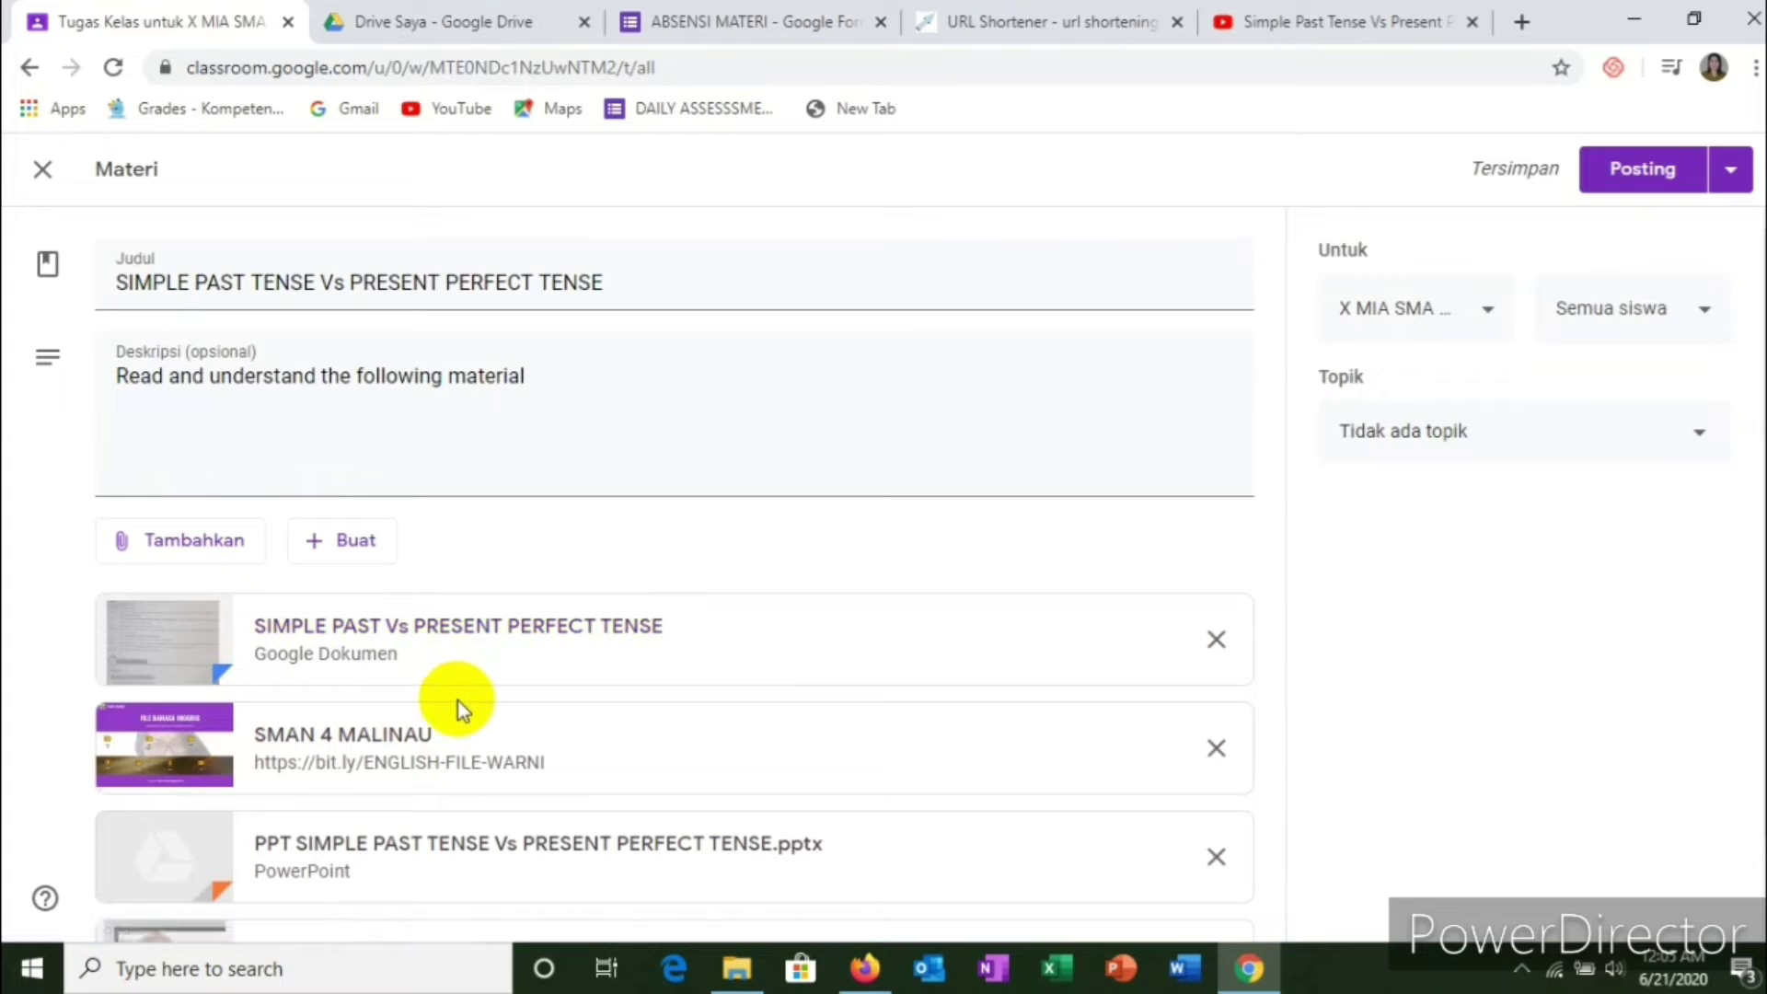
Step: Assign the SIMPLE PAST TENSE material to topic B. MATERI and post it
click(1683, 455)
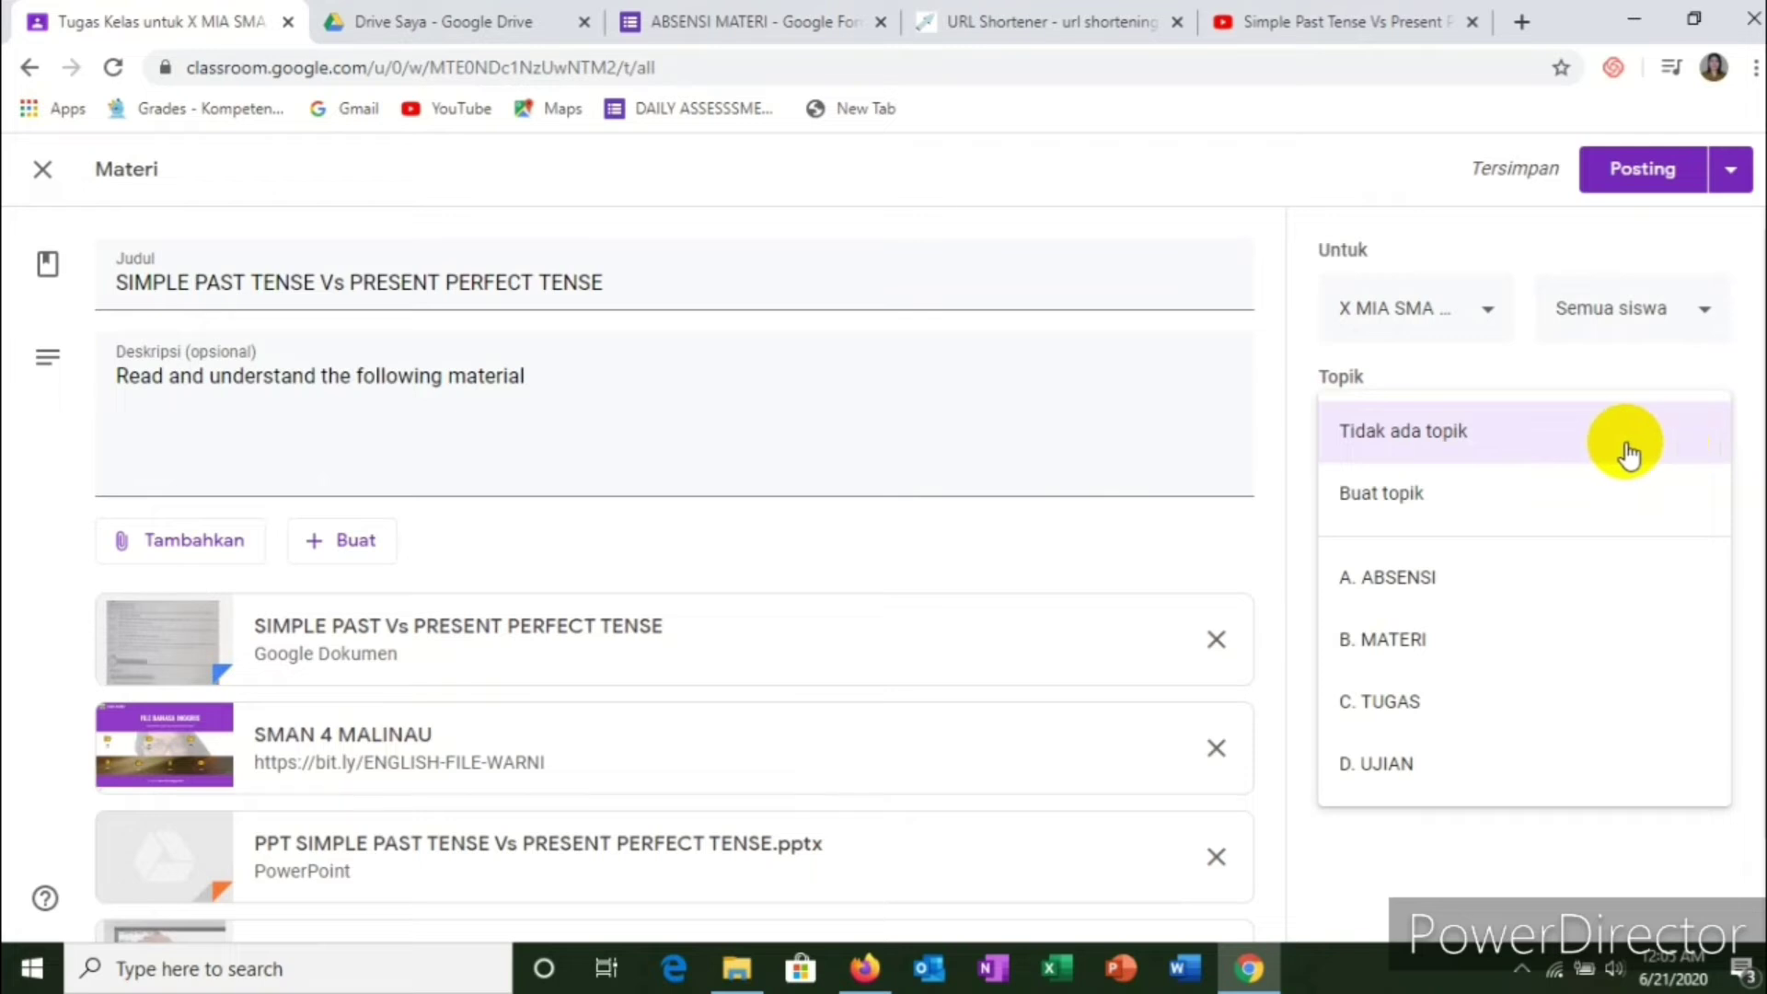
click(1397, 644)
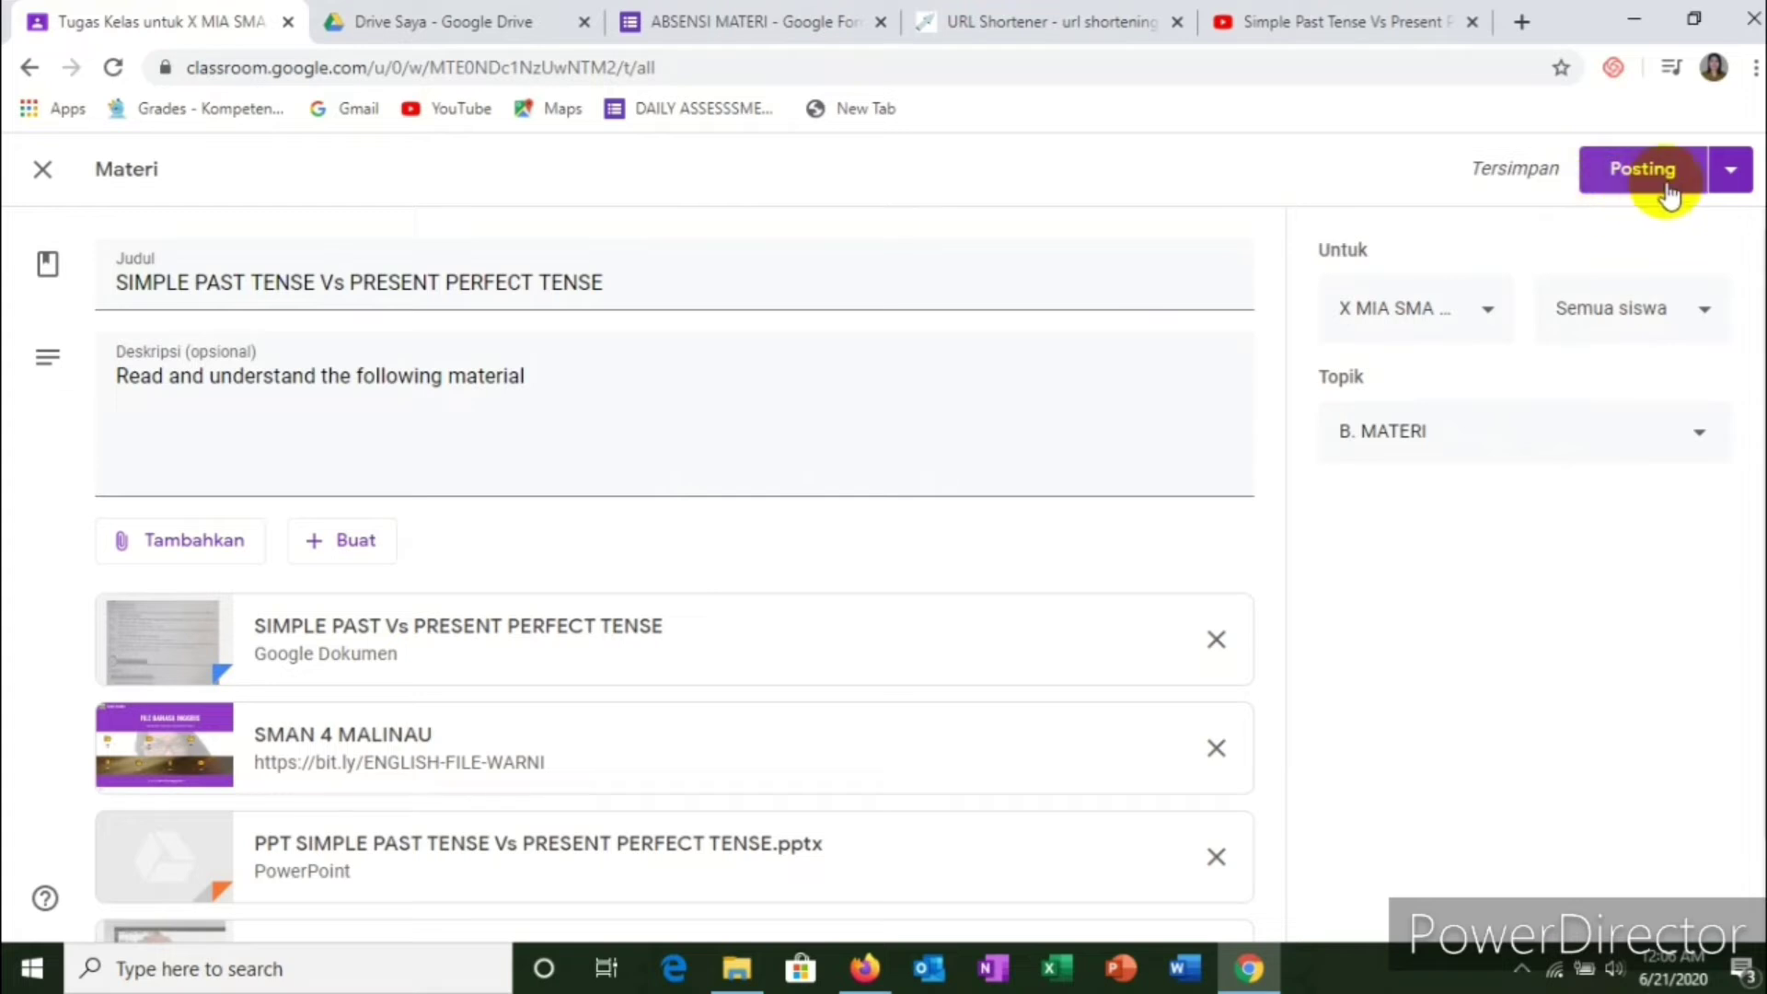
click(1729, 170)
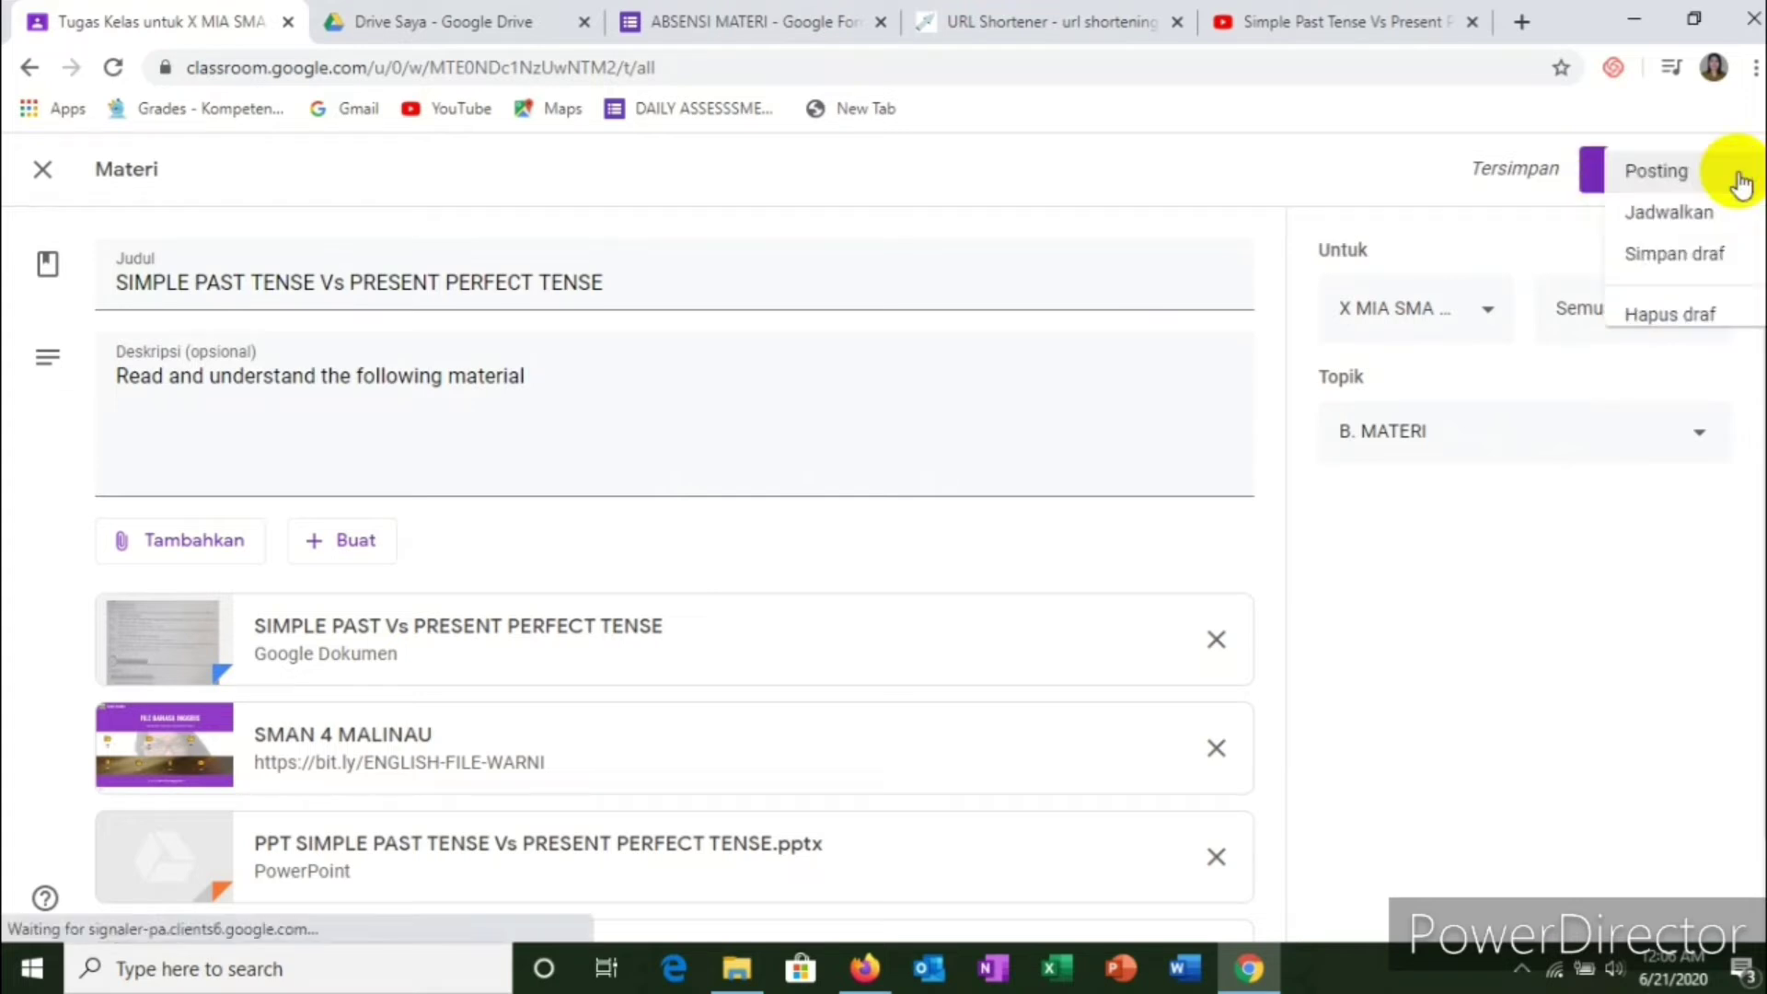
click(1332, 180)
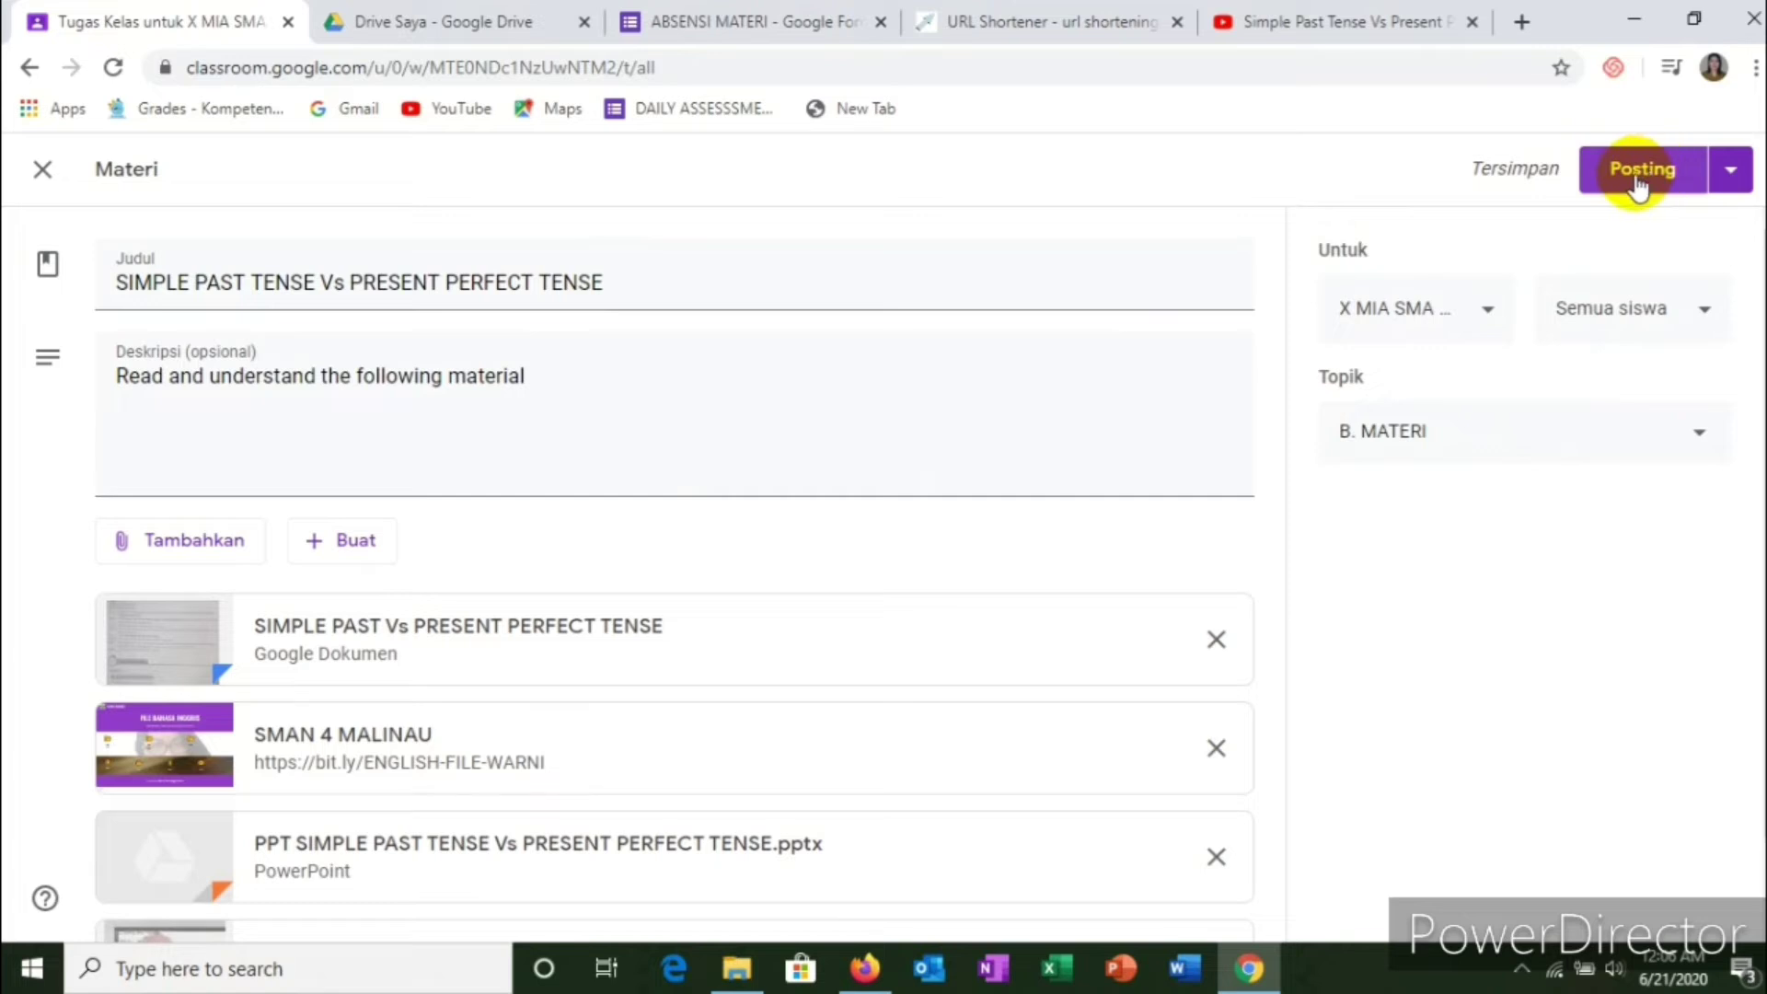
click(1634, 184)
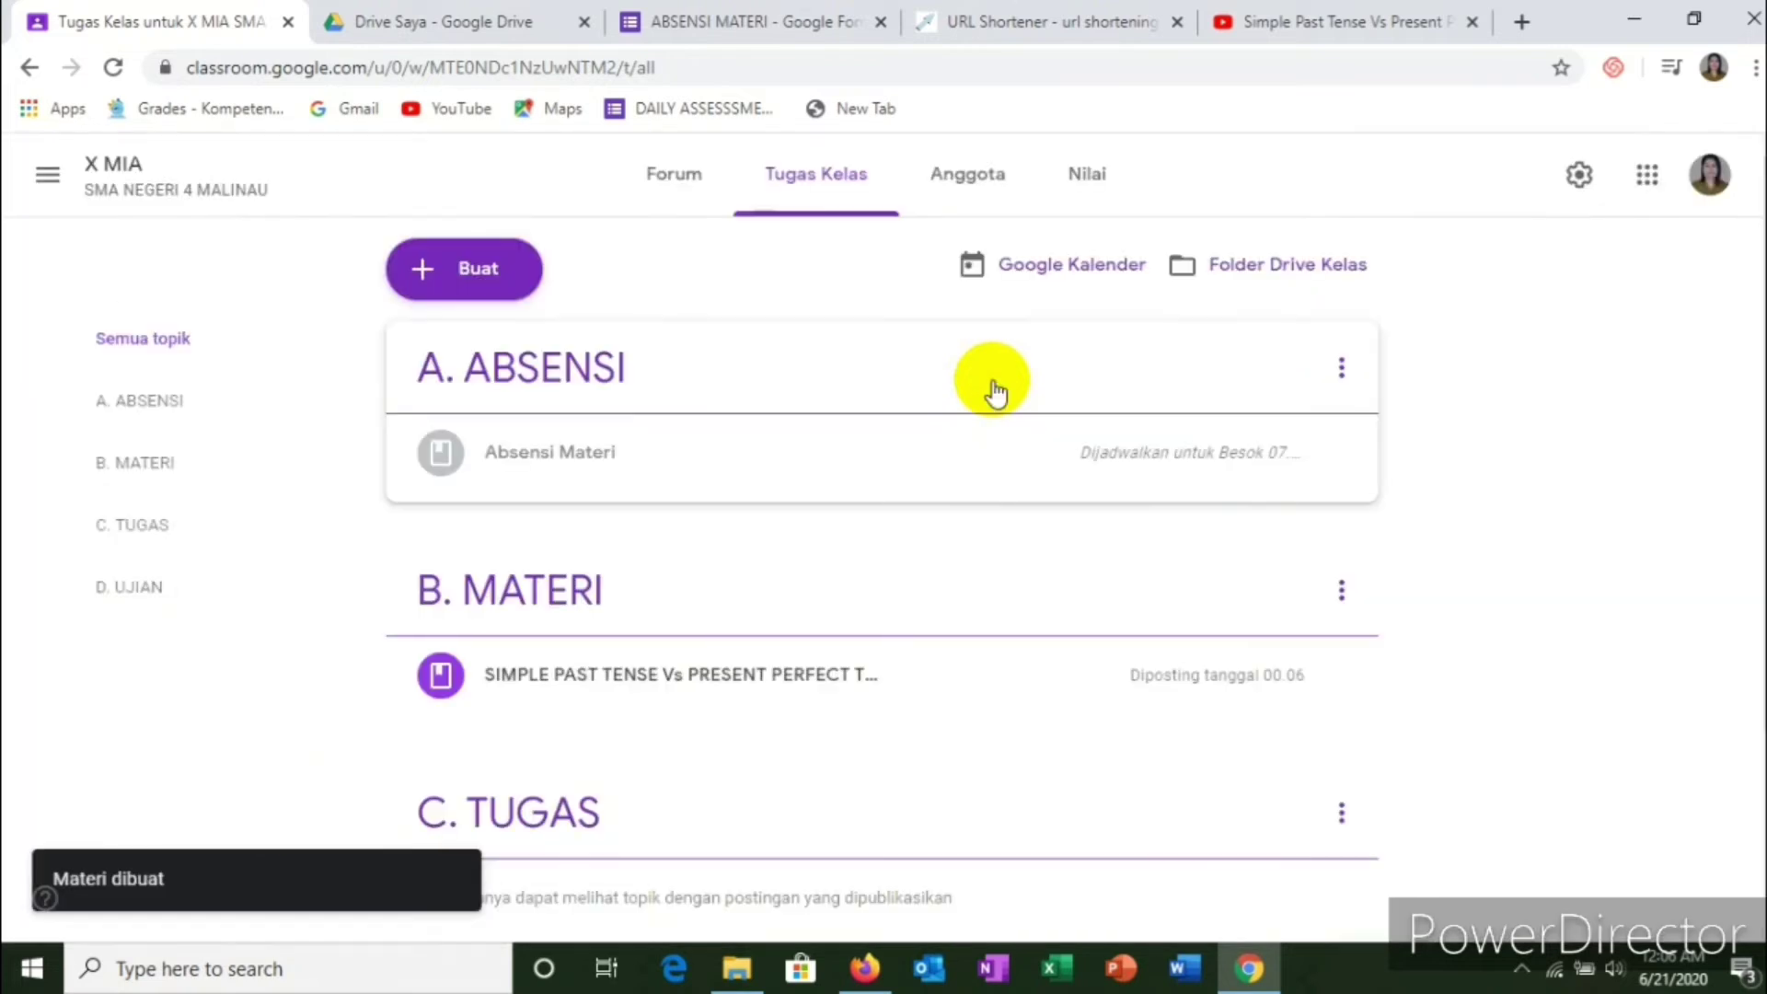
Step: Return to the top of the Tugas Kelas page and open the Buat menu
scroll(842, 552, down, 3)
scroll(842, 552, up, 3)
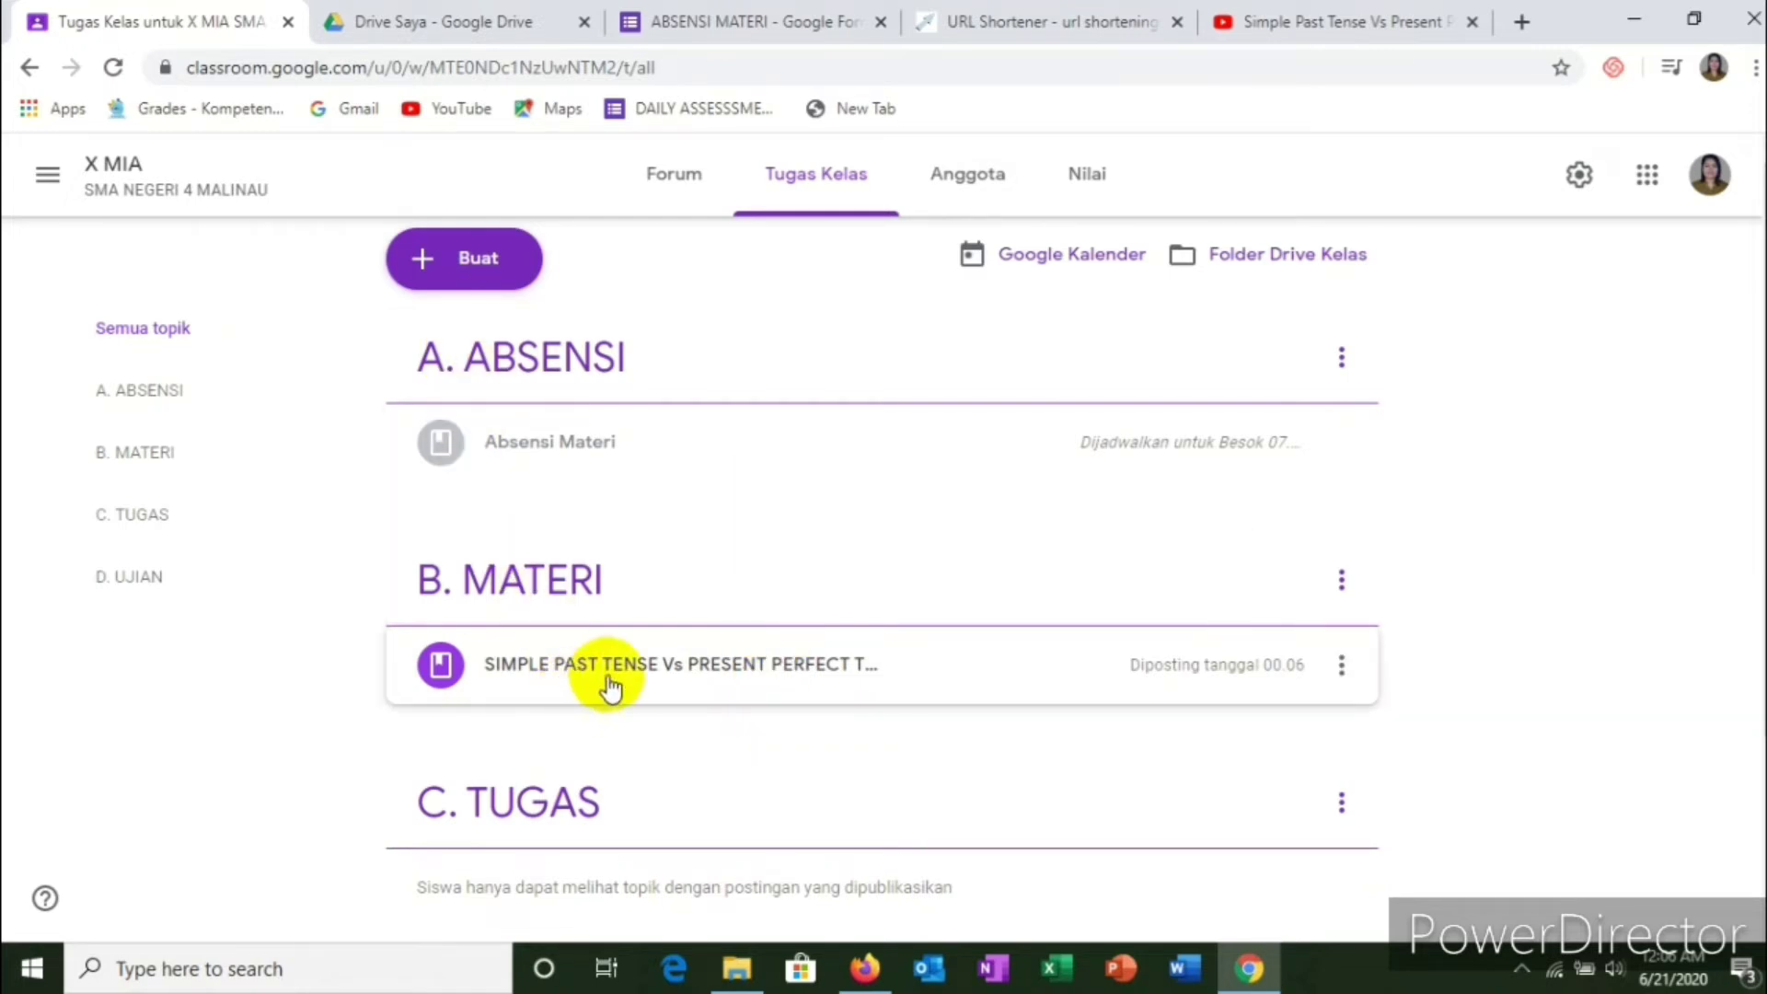
scroll(633, 665, down, 3)
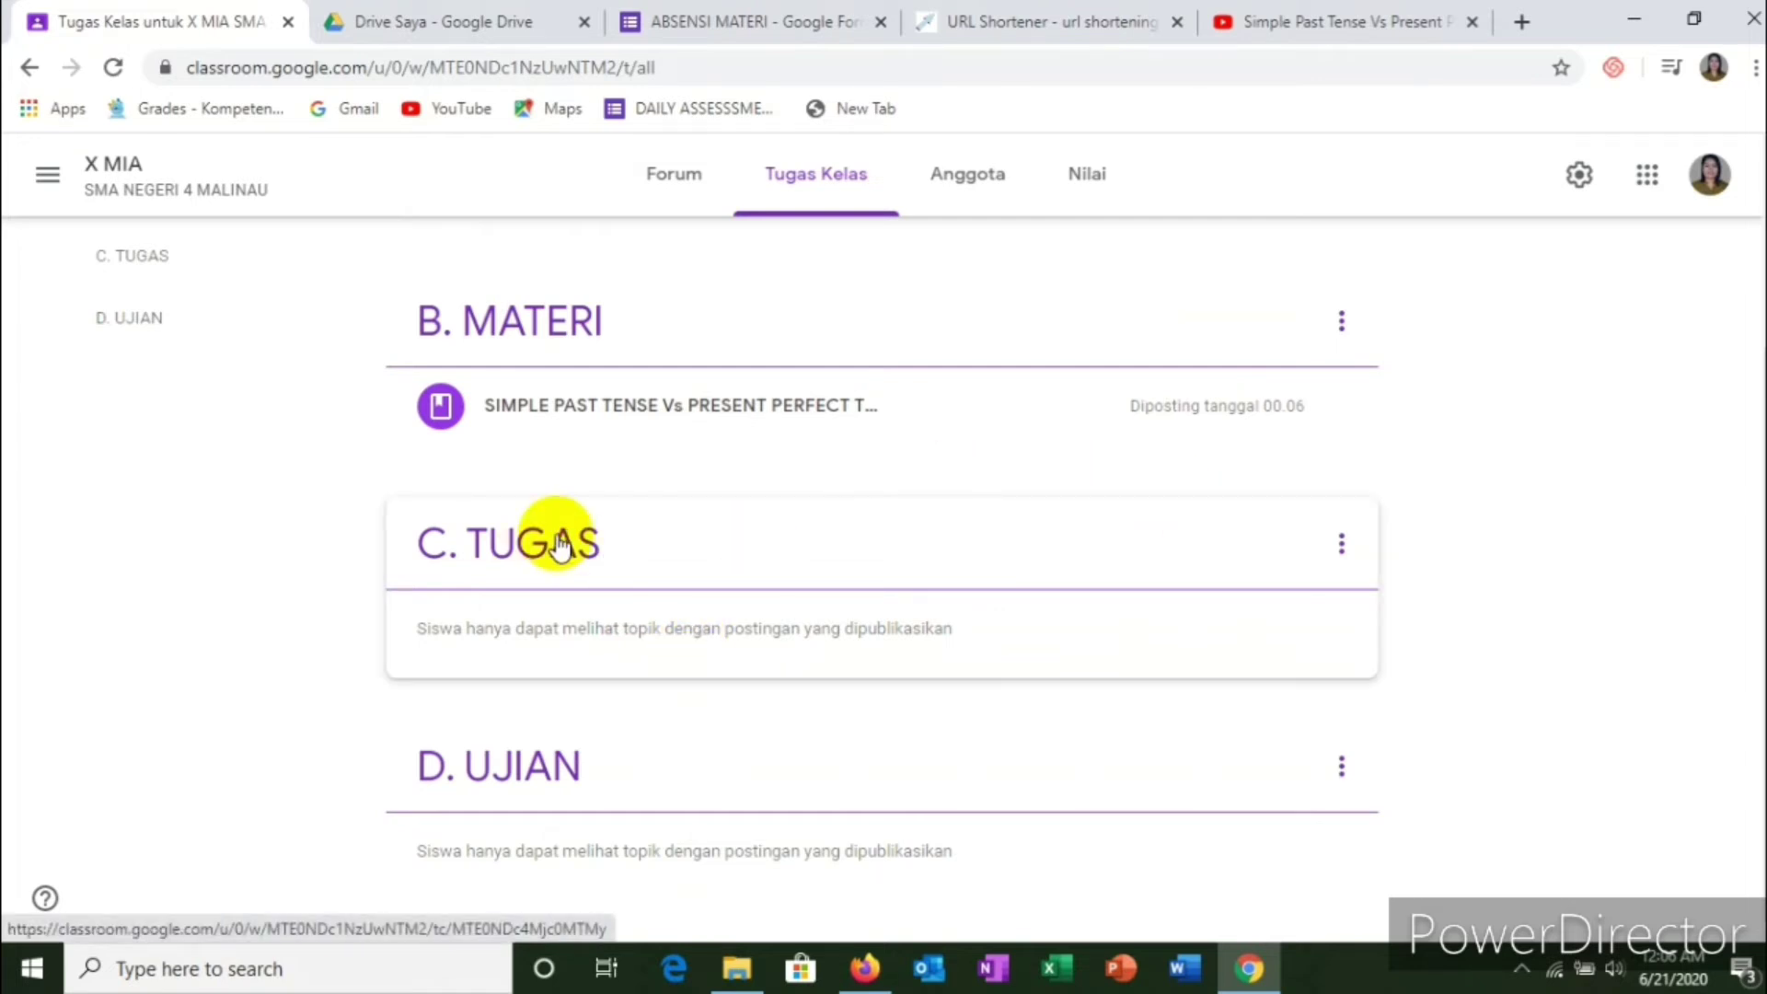
scroll(559, 544, up, 3)
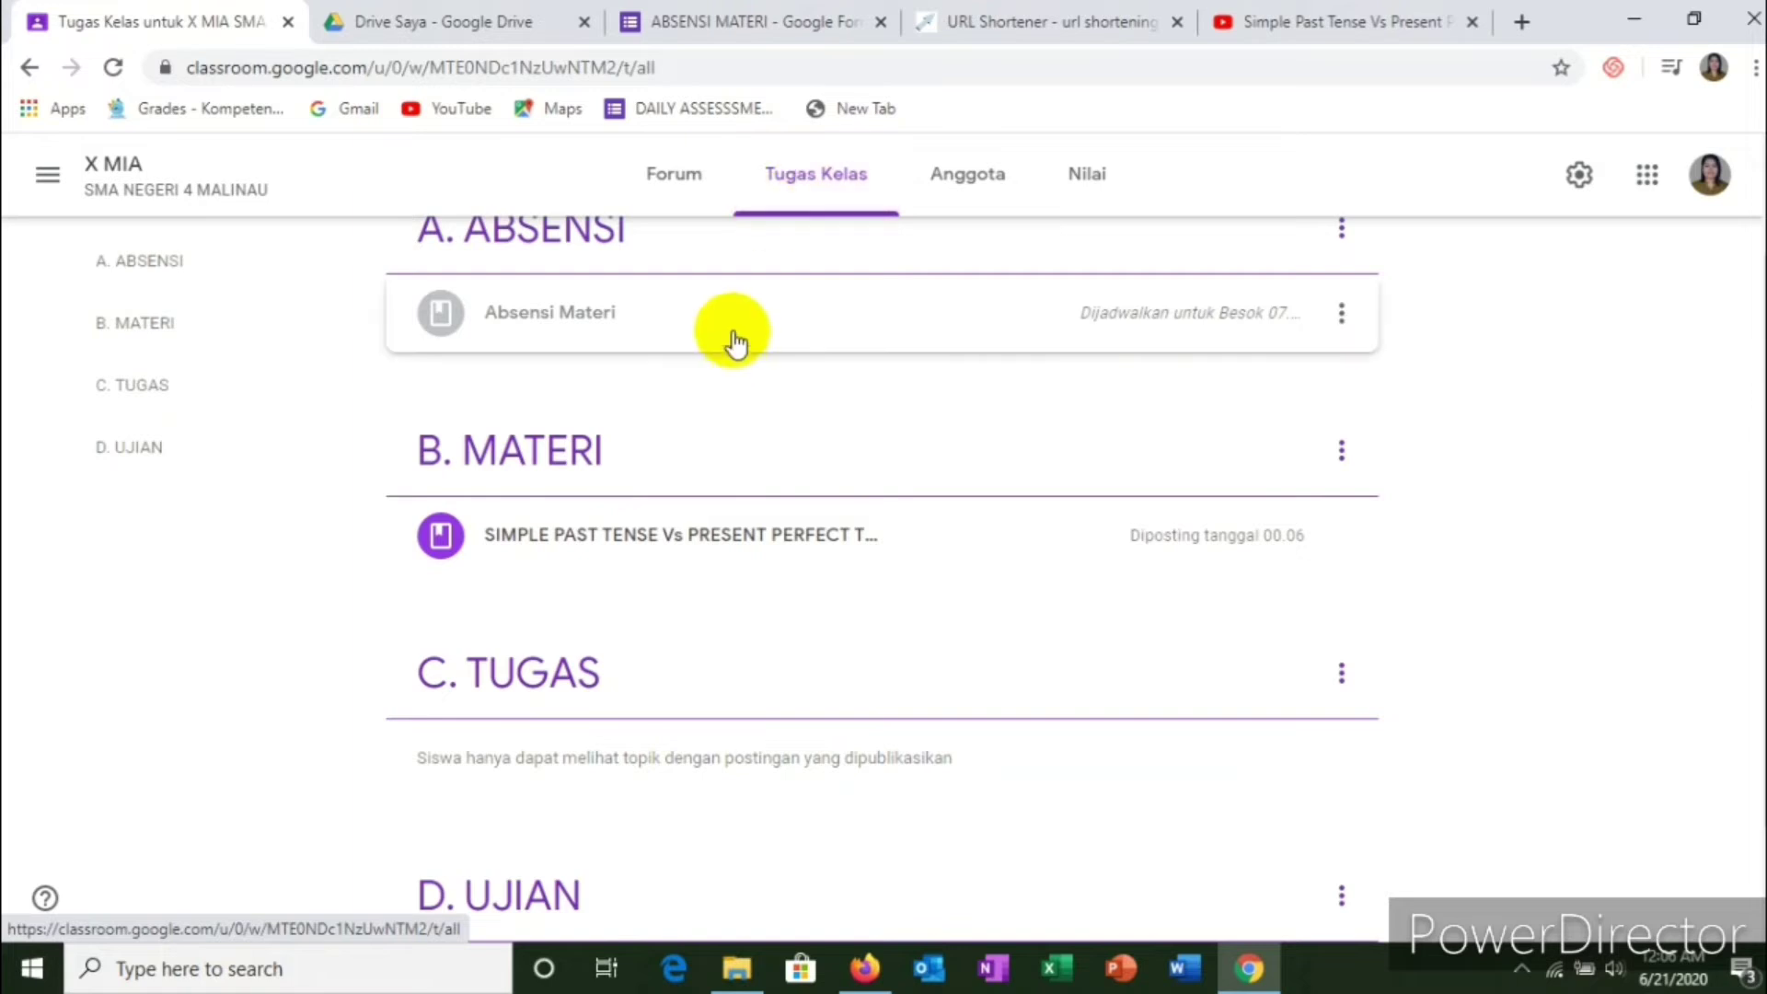
scroll(733, 343, up, 2)
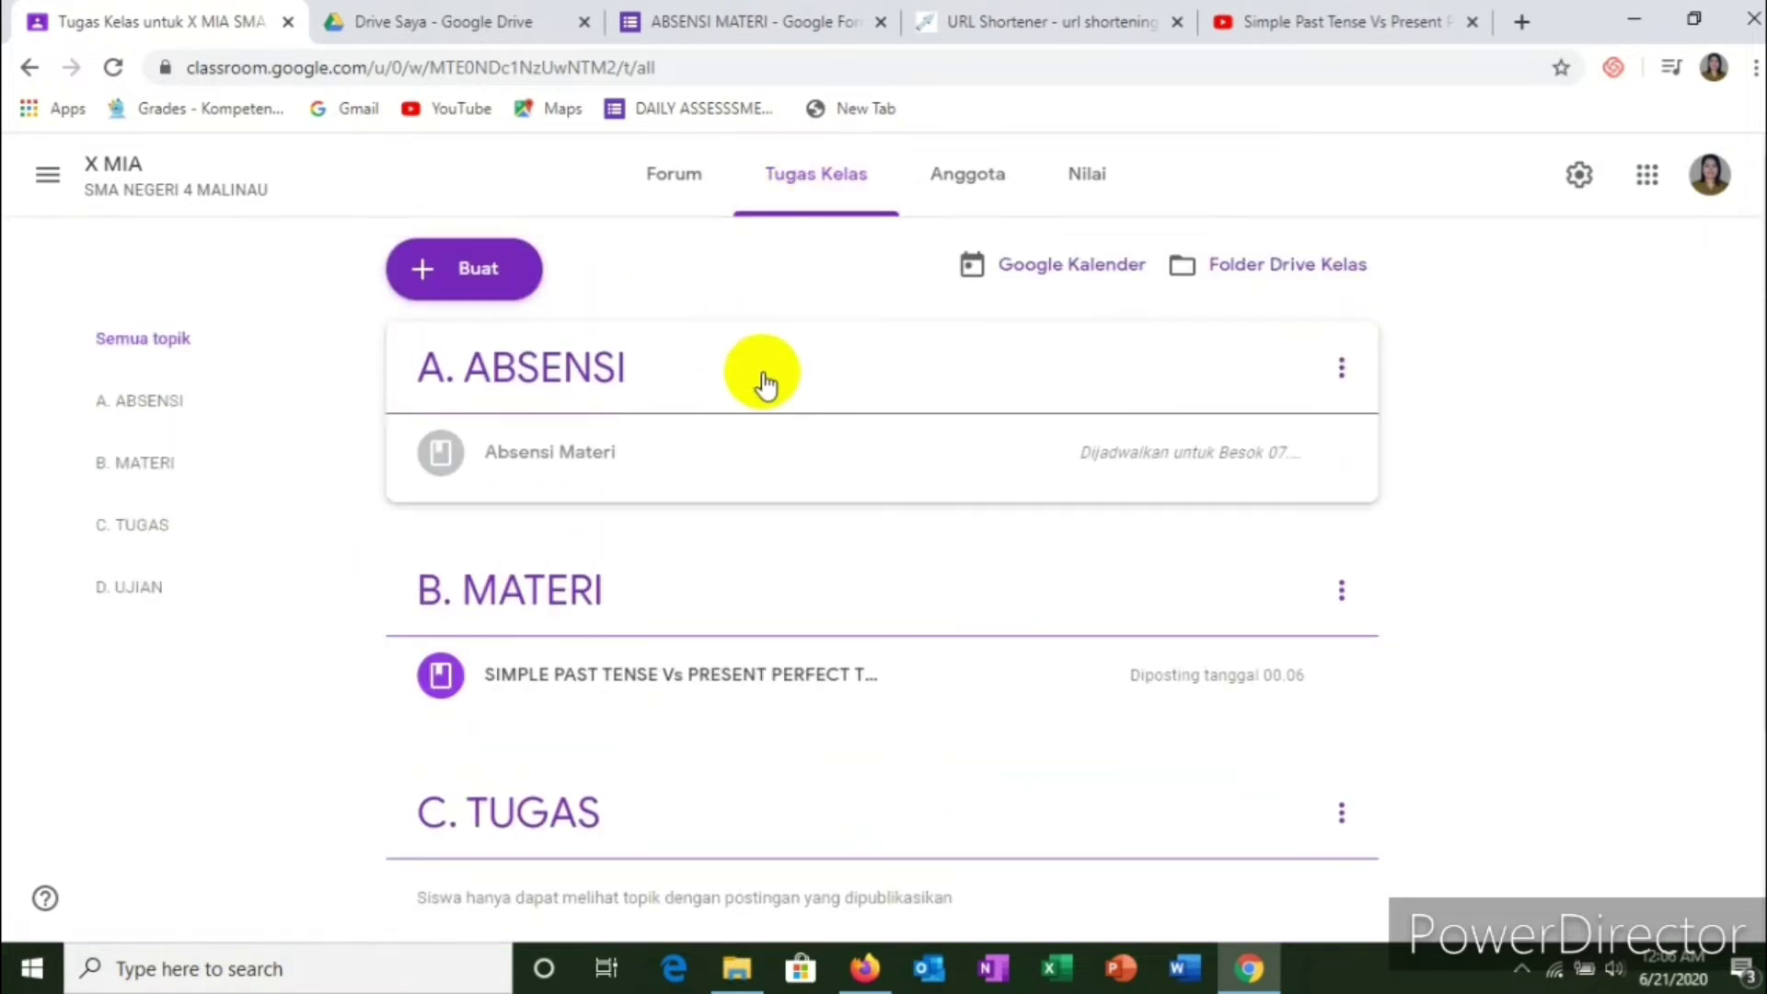
click(463, 276)
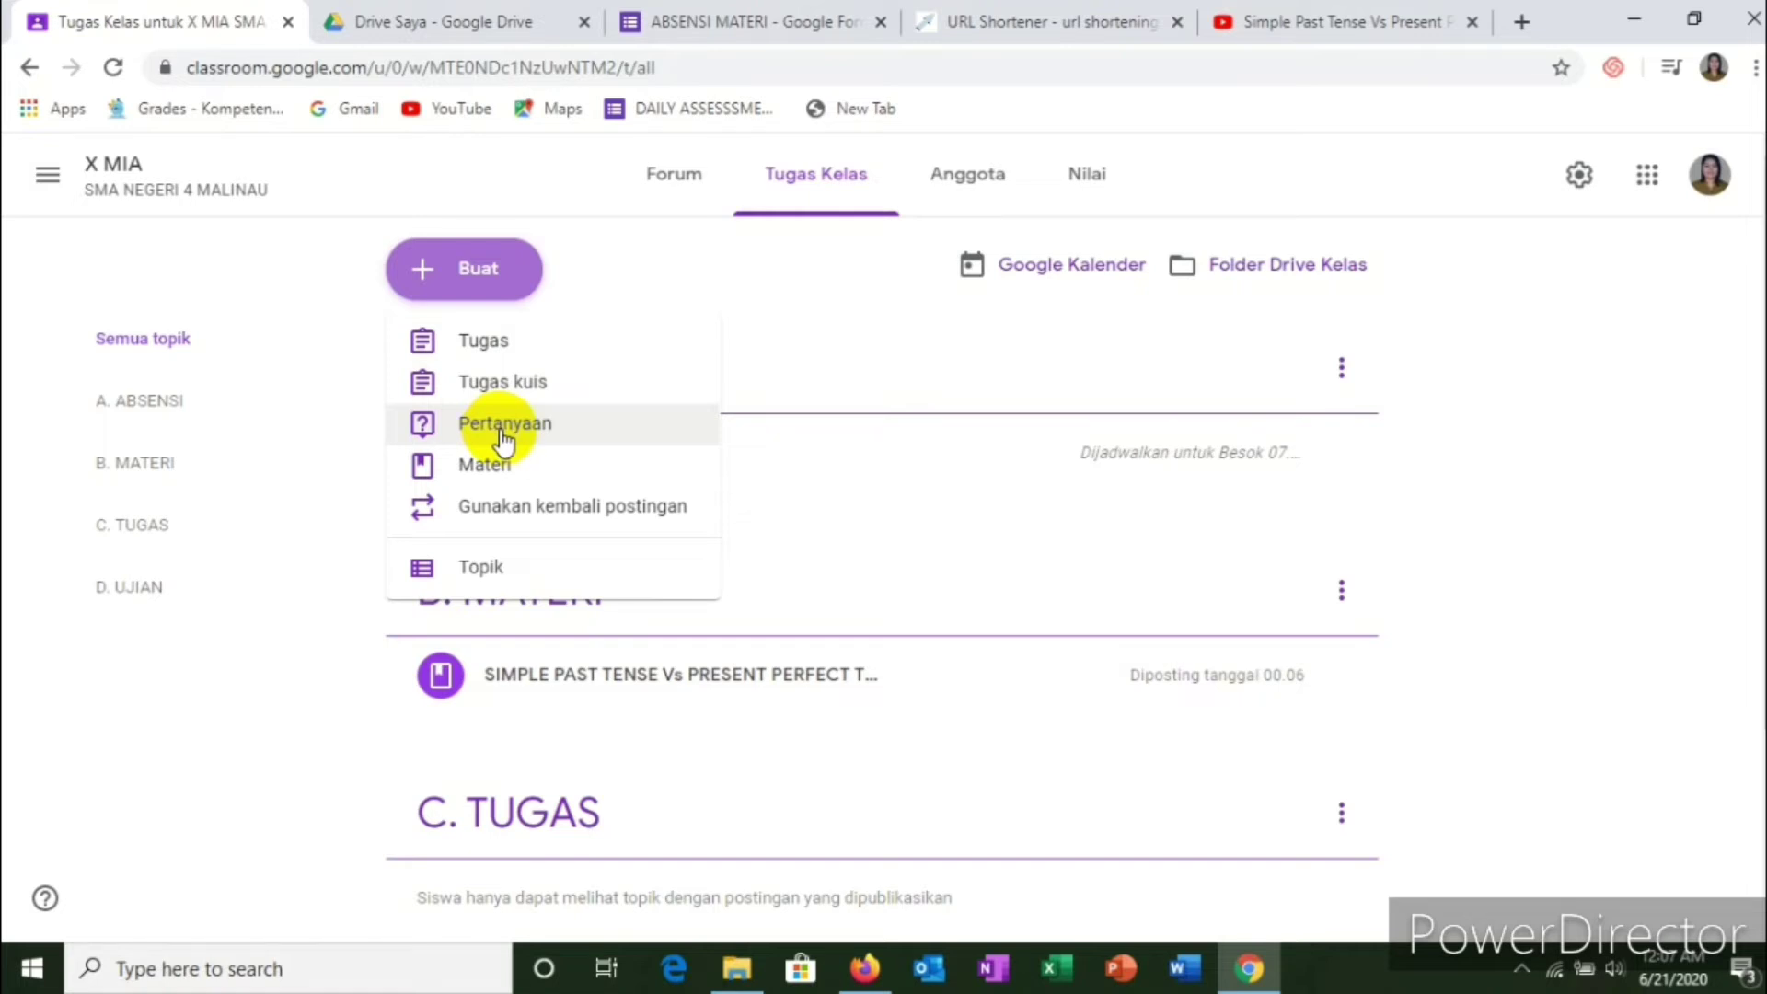
Step: Create a new question reading 'Write the pattern of the simple past tense and present perfect tense!'
click(504, 431)
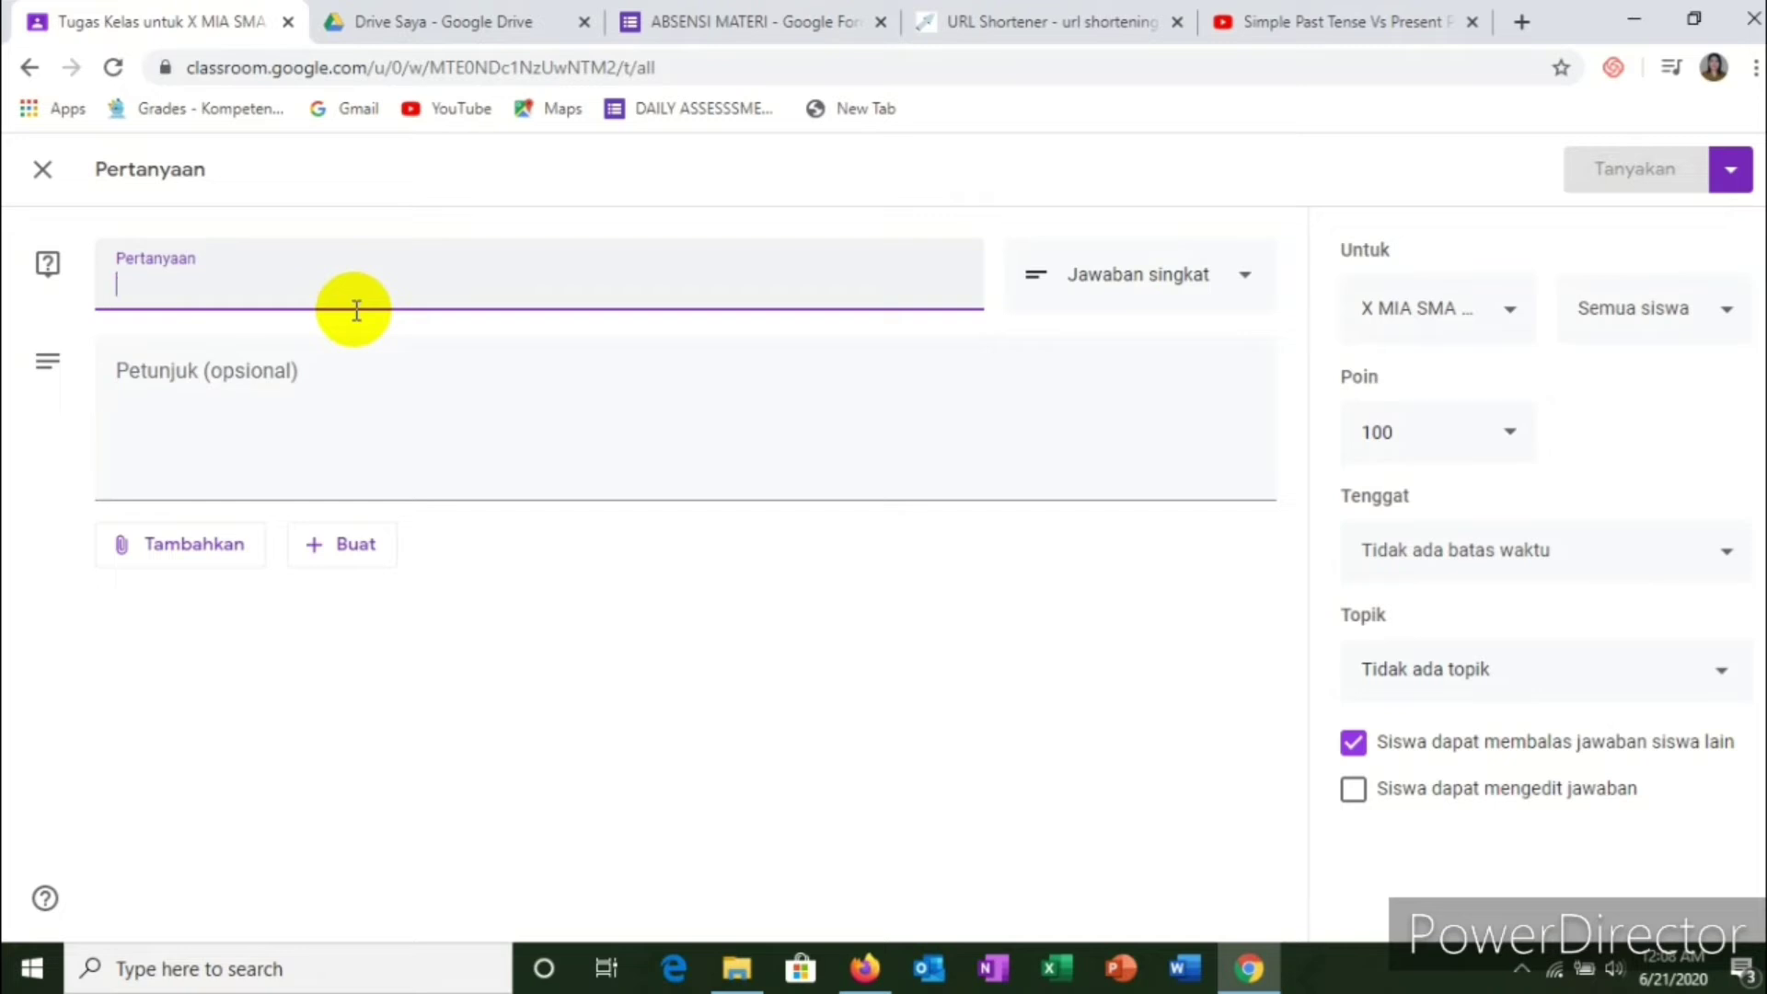
text(W)
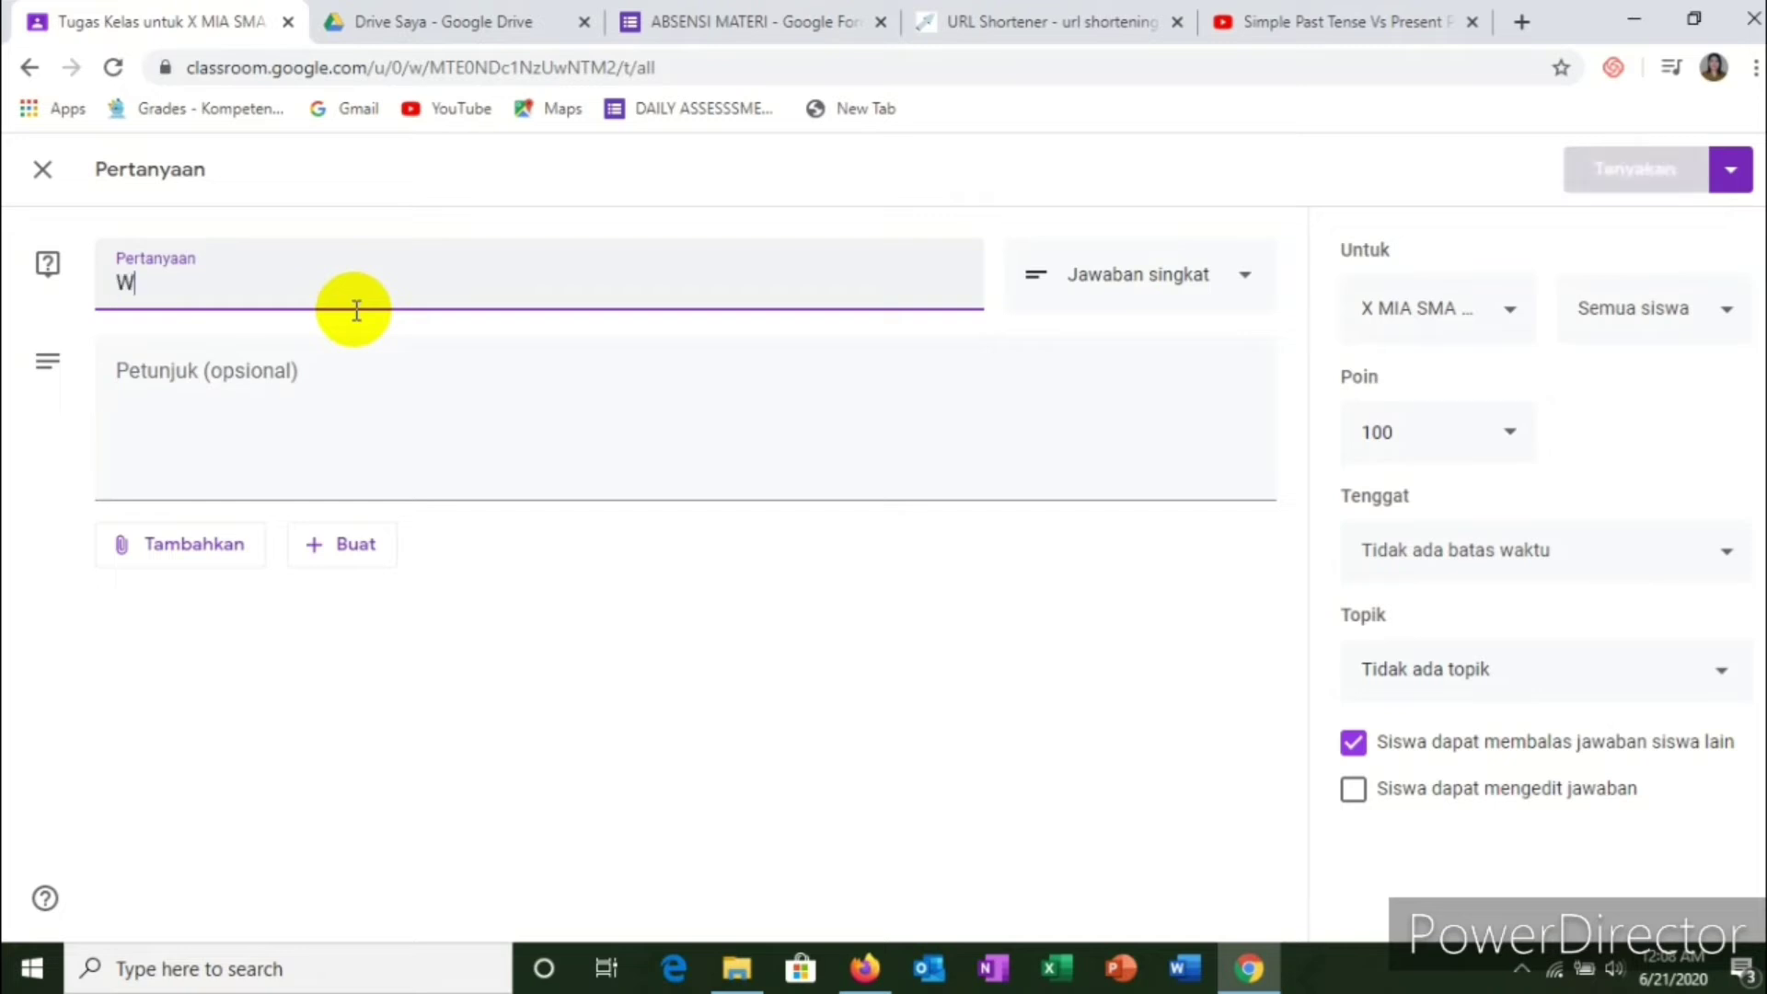
text(ite)
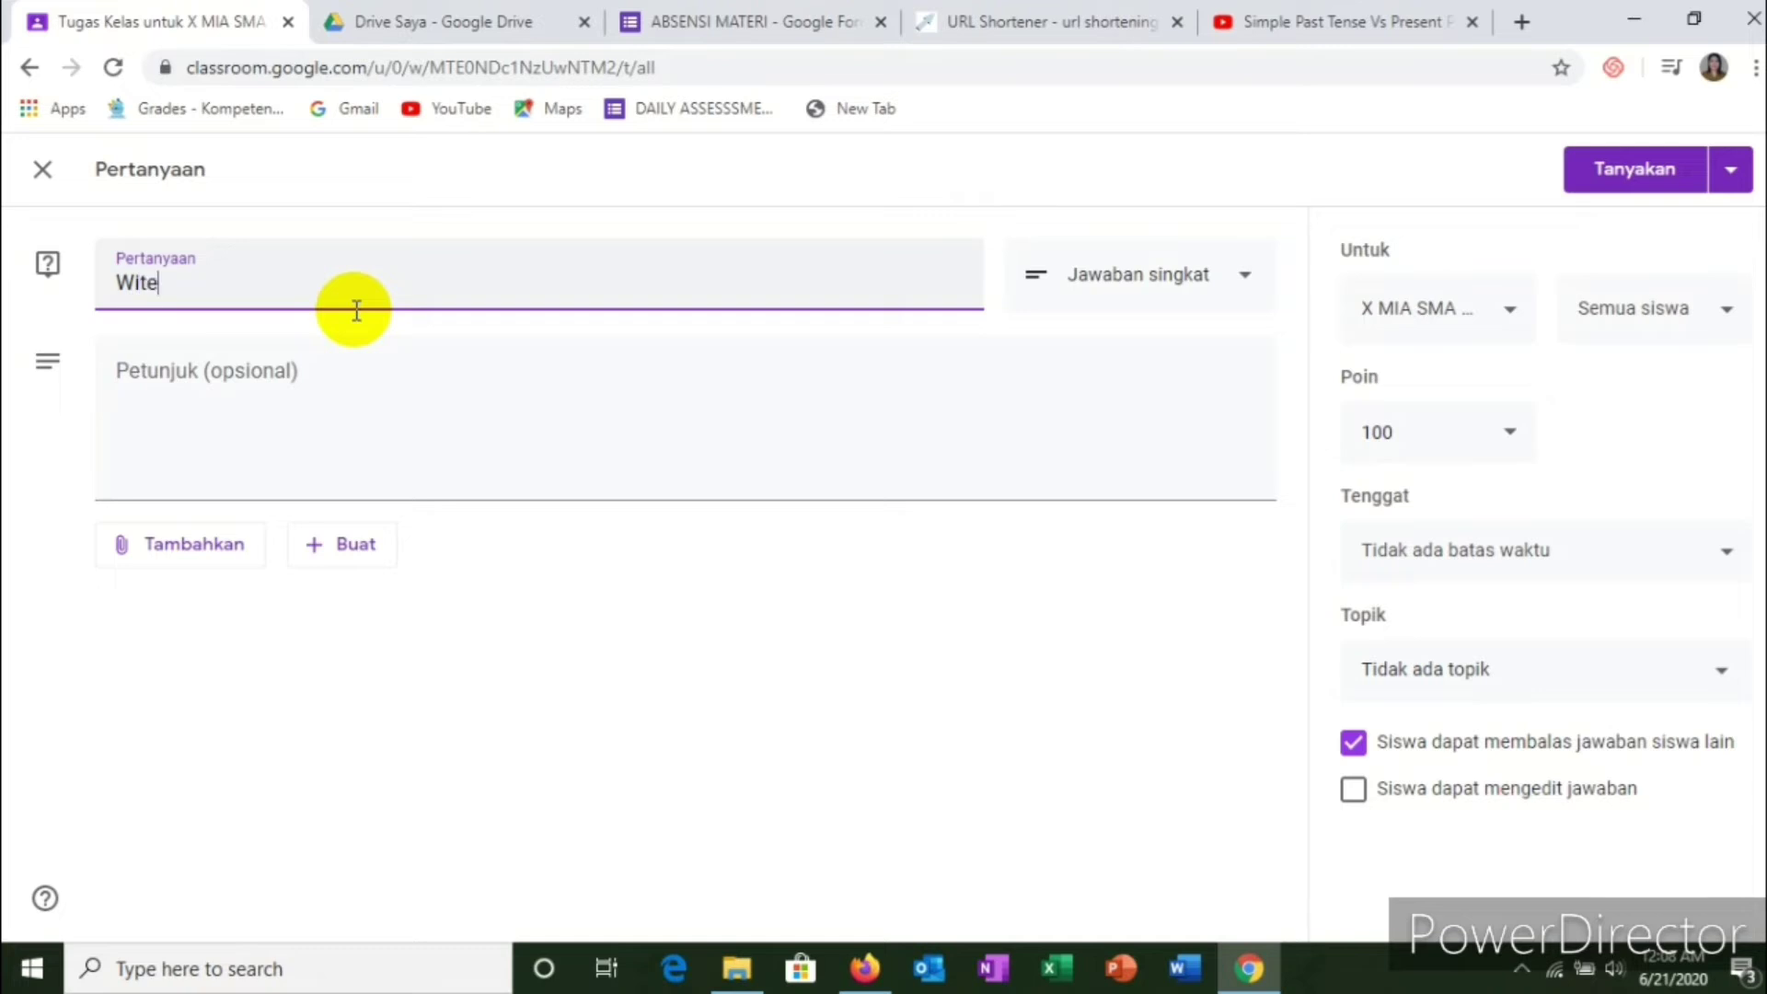
key(BackSpace)
key(BackSpace)
key(BackSpace)
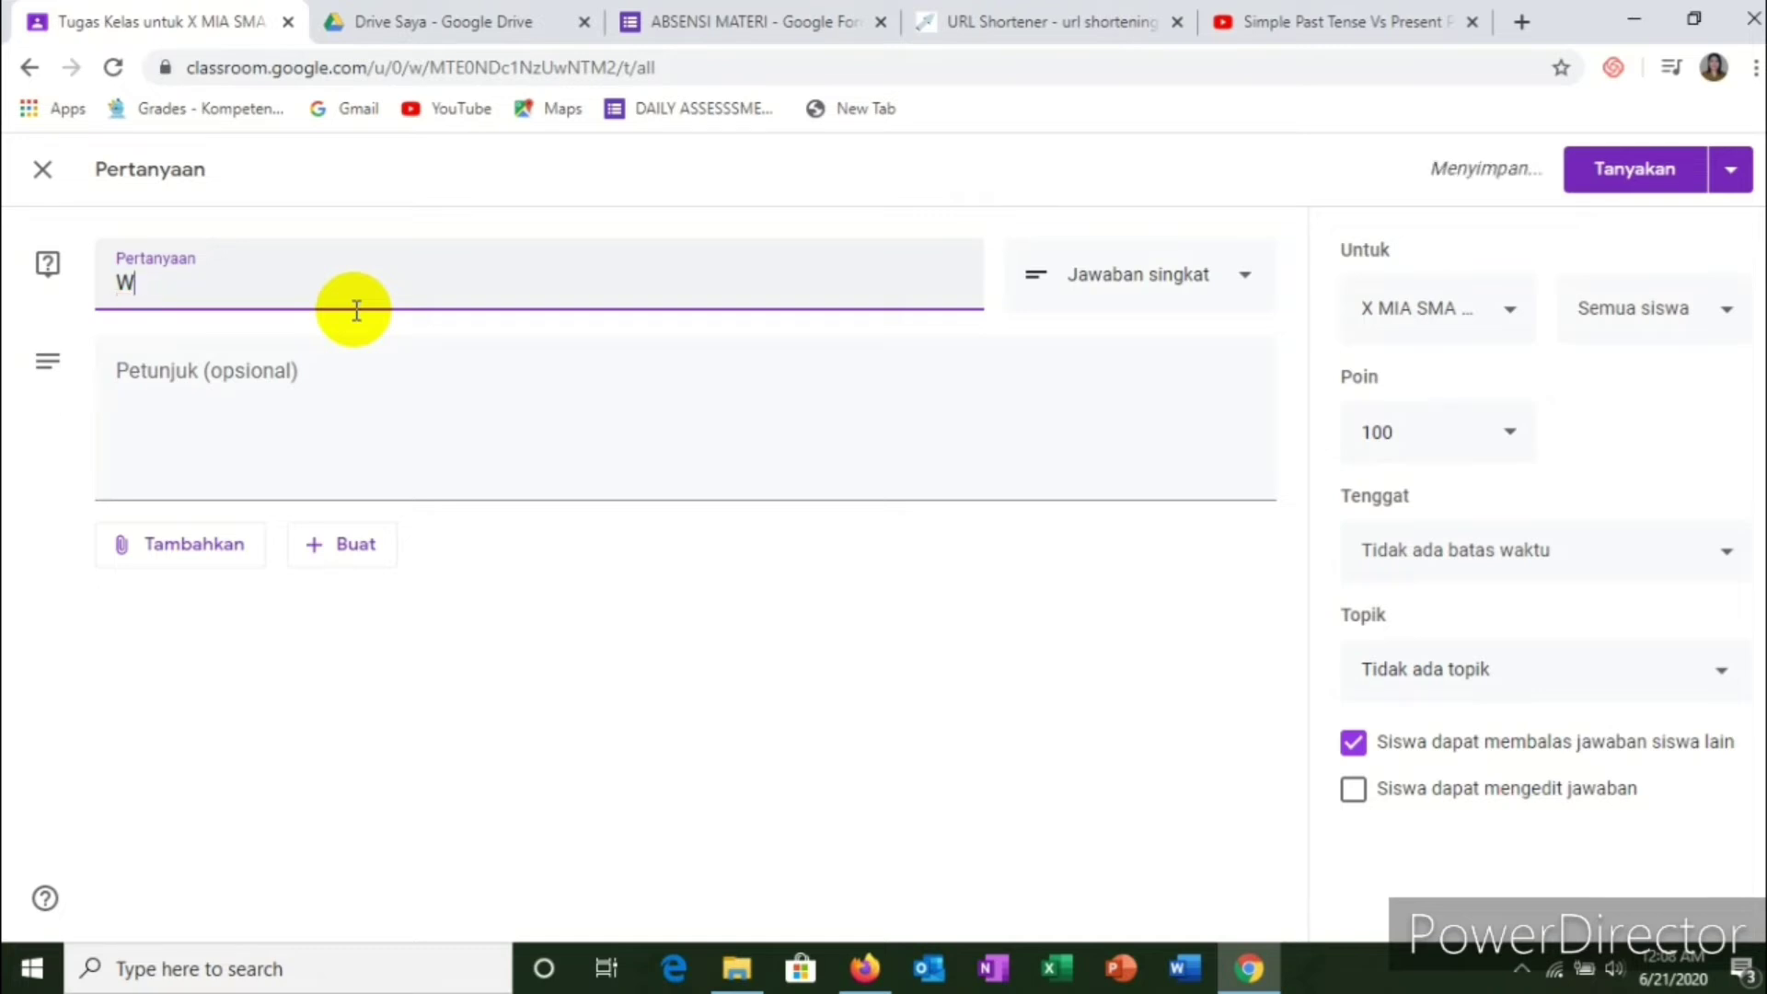
text(rite t)
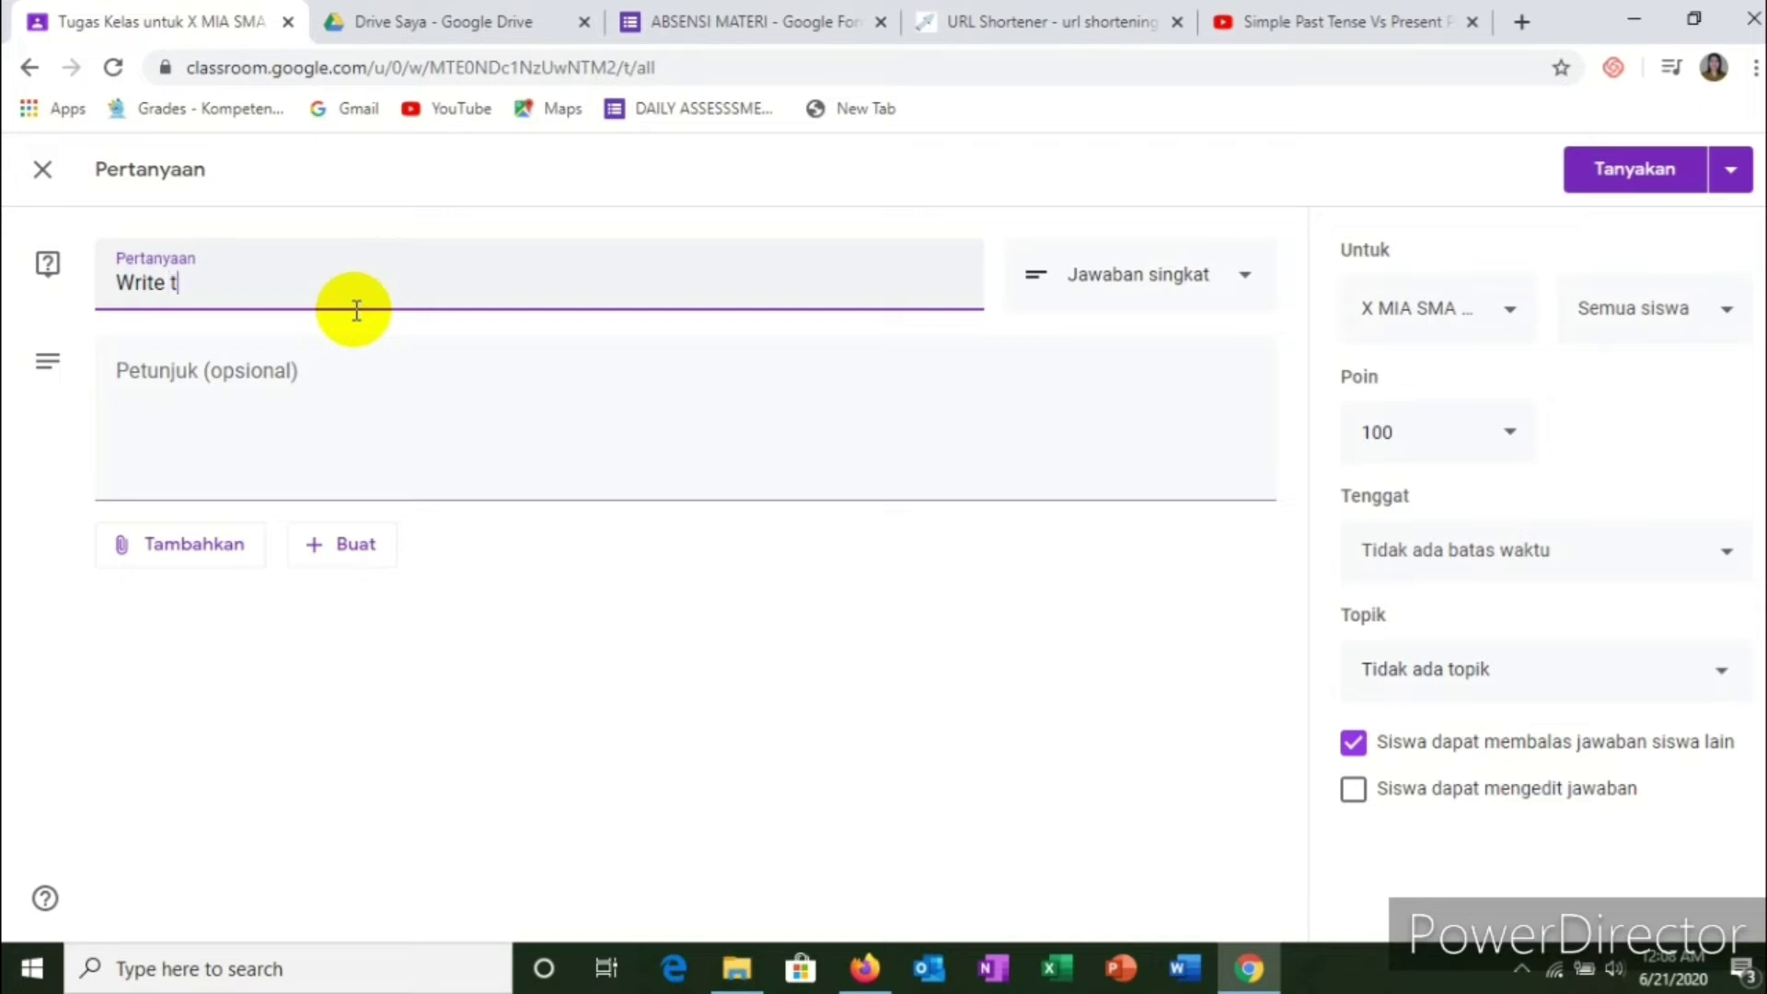
text(he pattern of the)
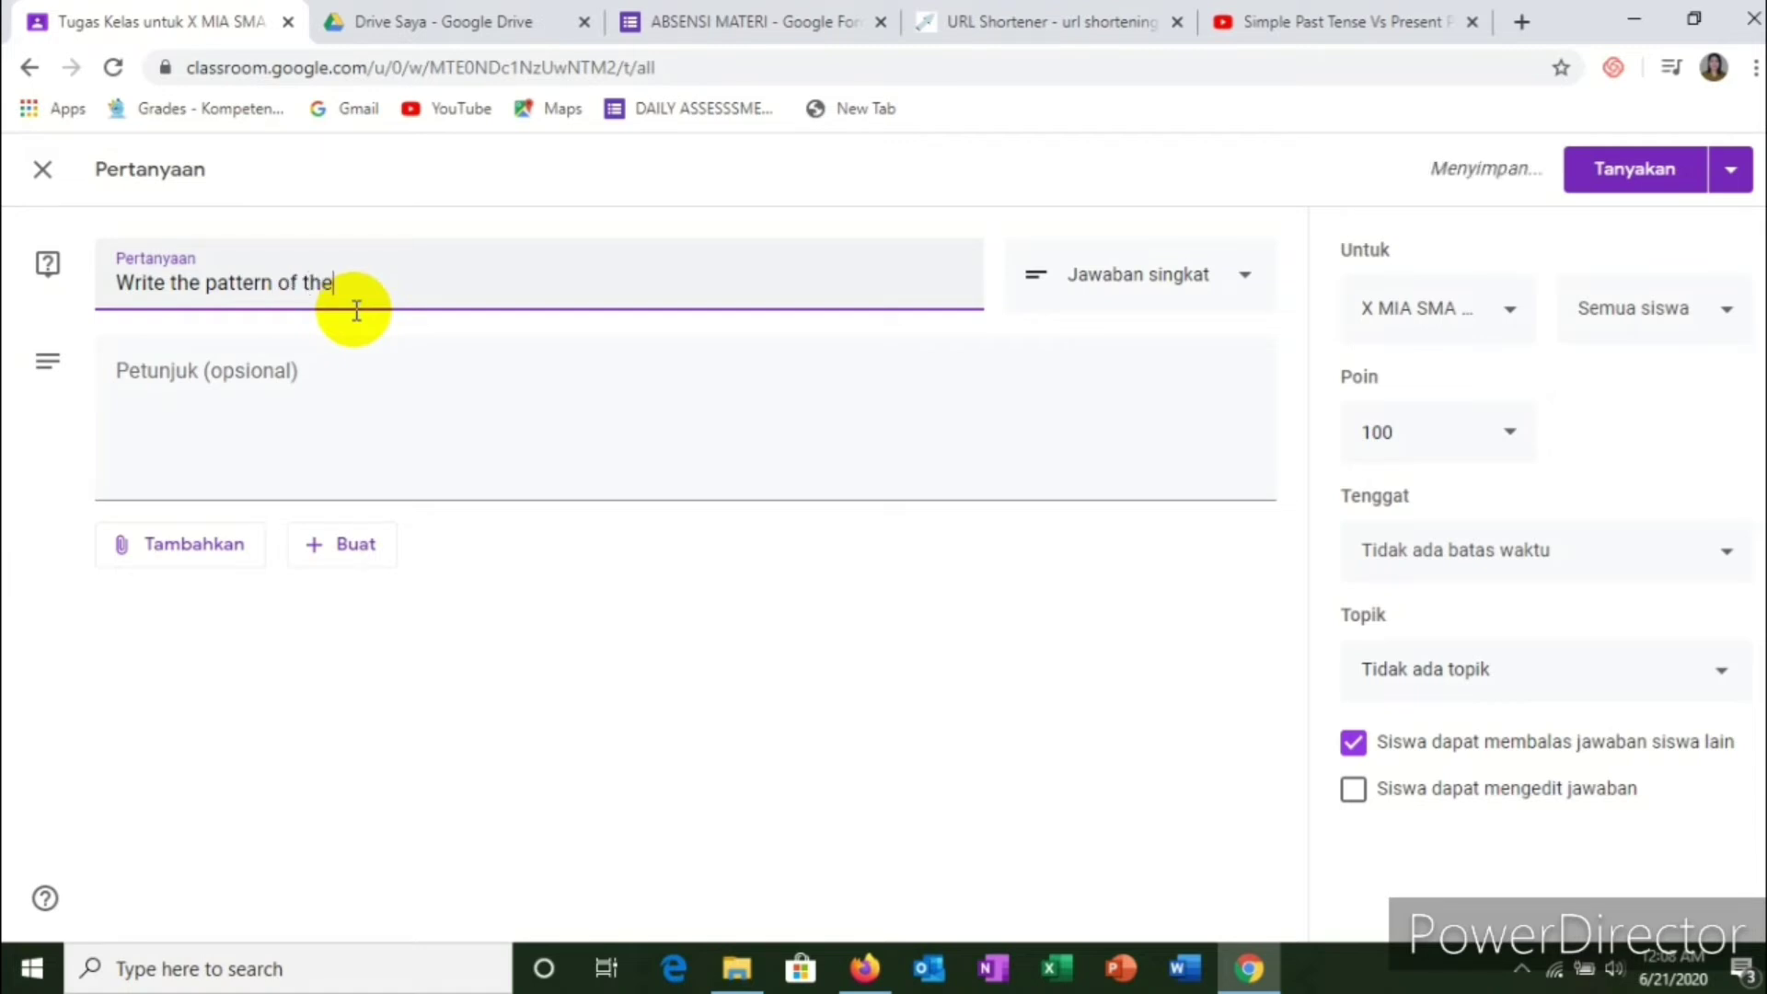
text( simple past tes)
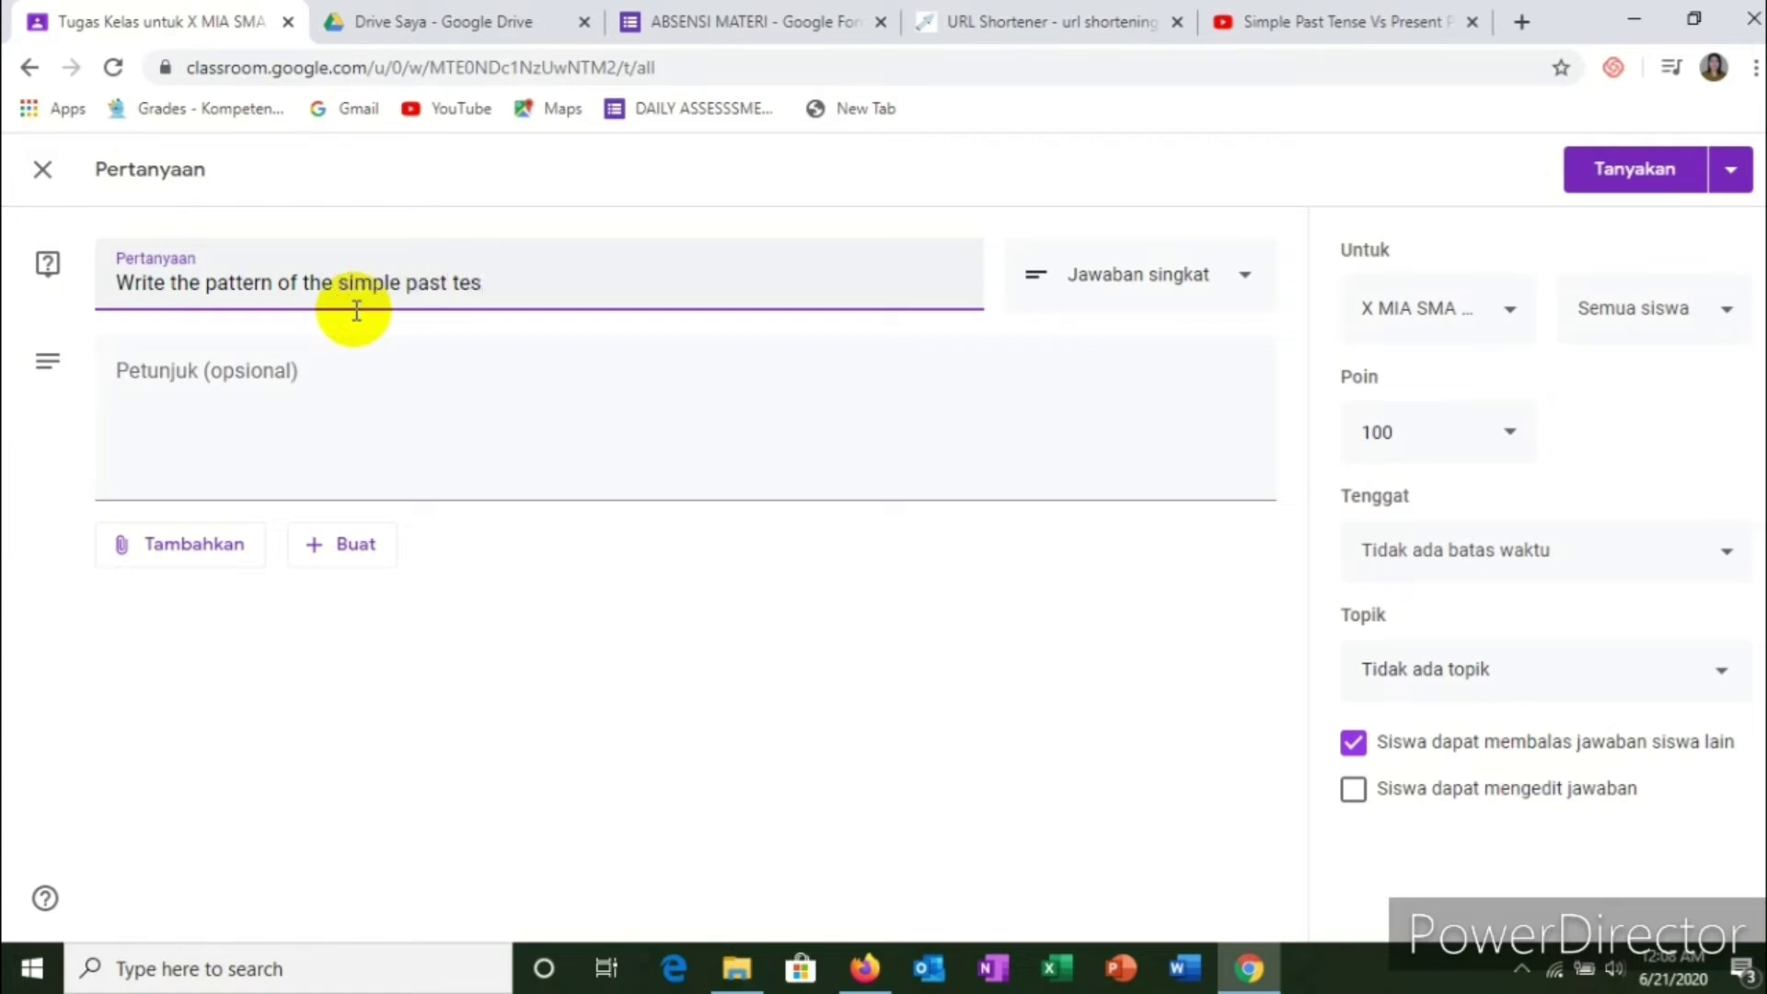
key(BackSpace)
text(nse and )
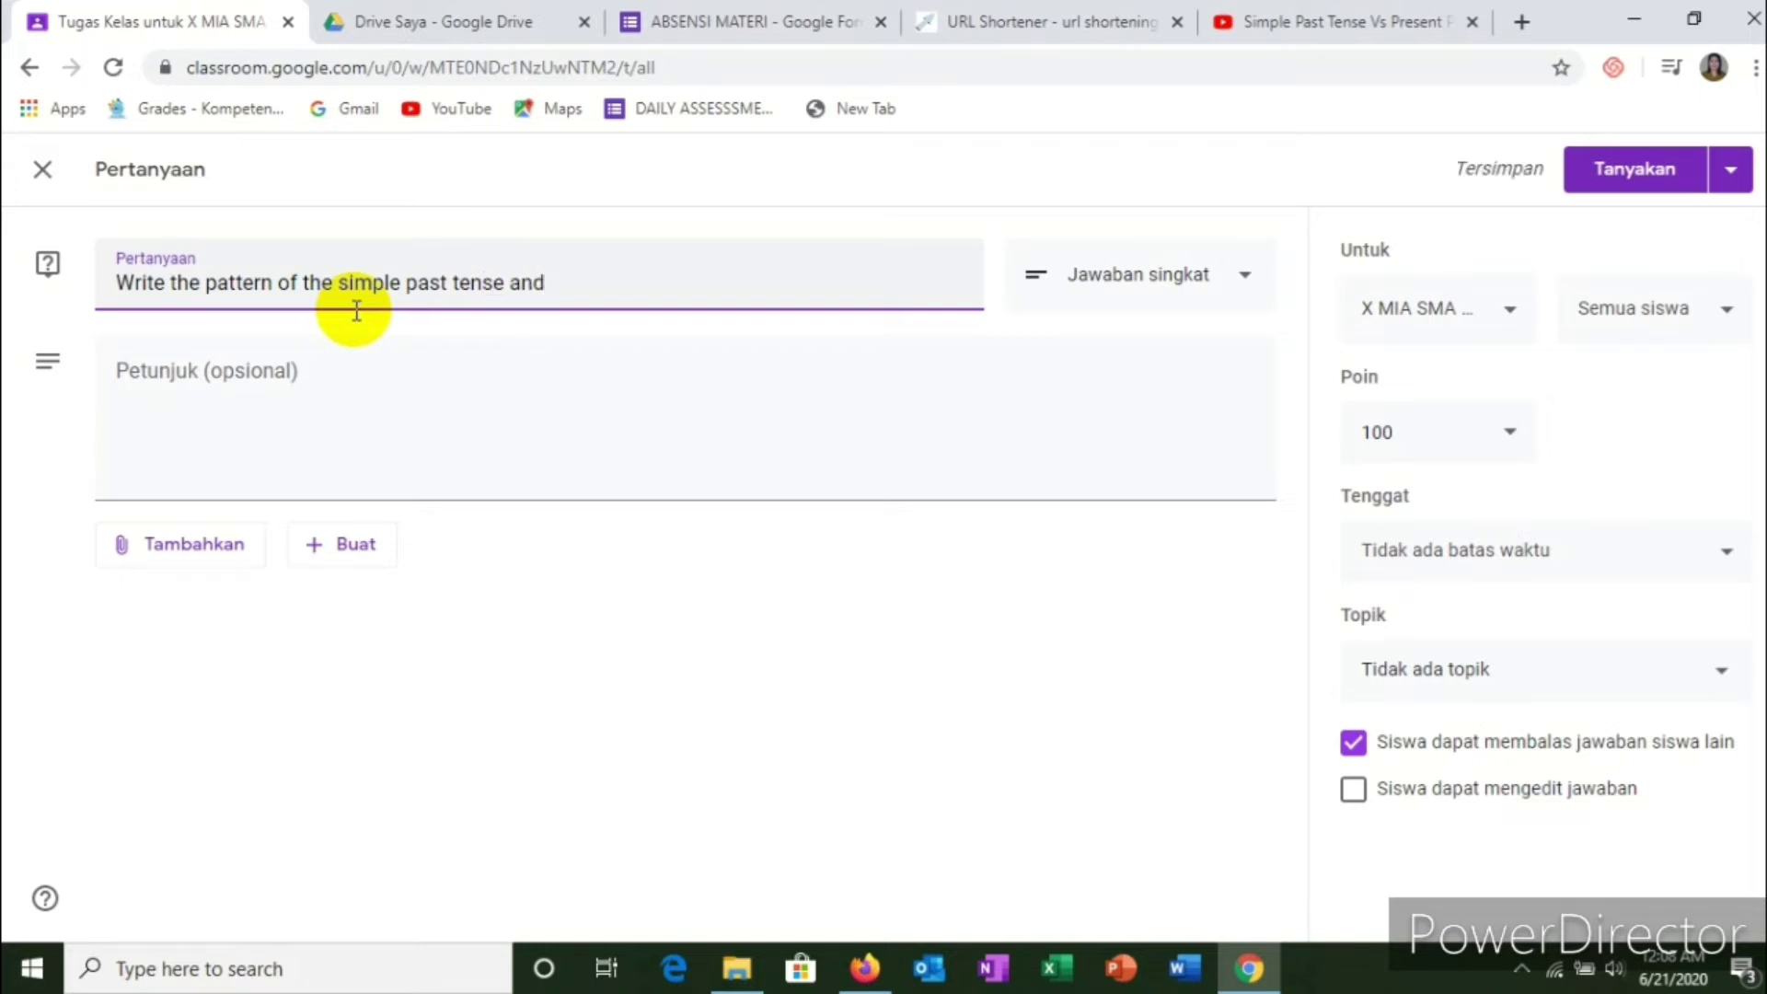
text(pres)
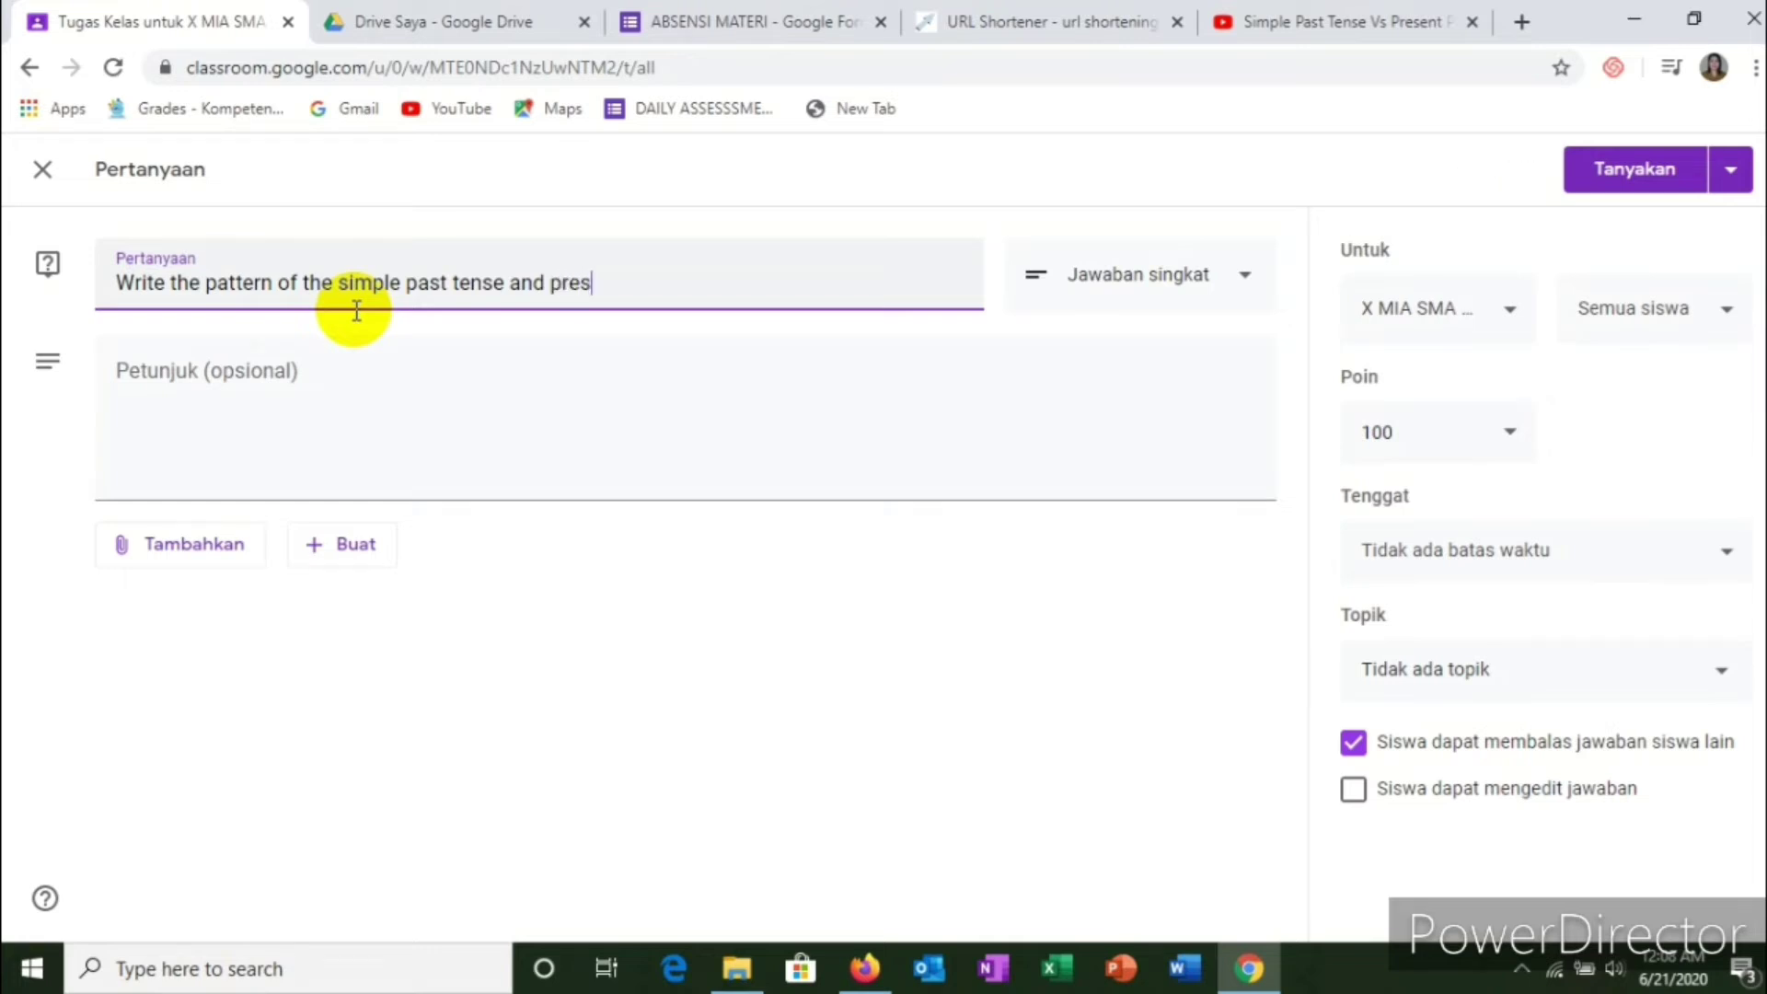
text(ent perfect tense)
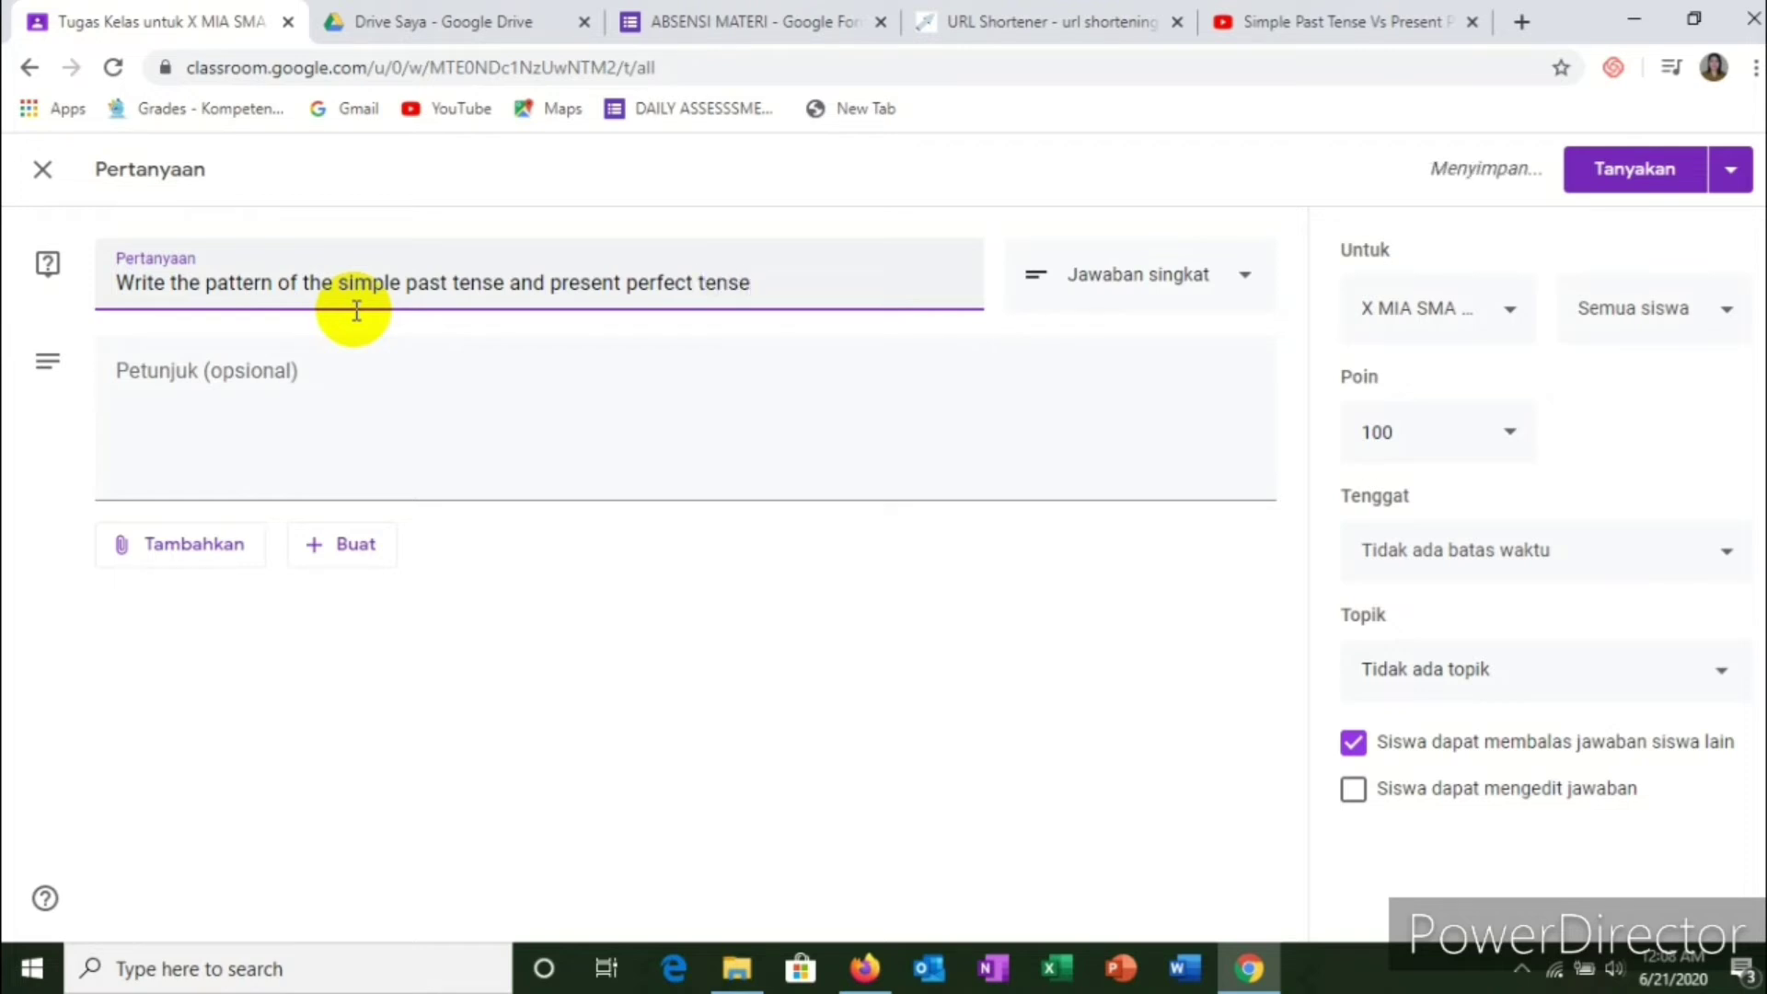
text(!)
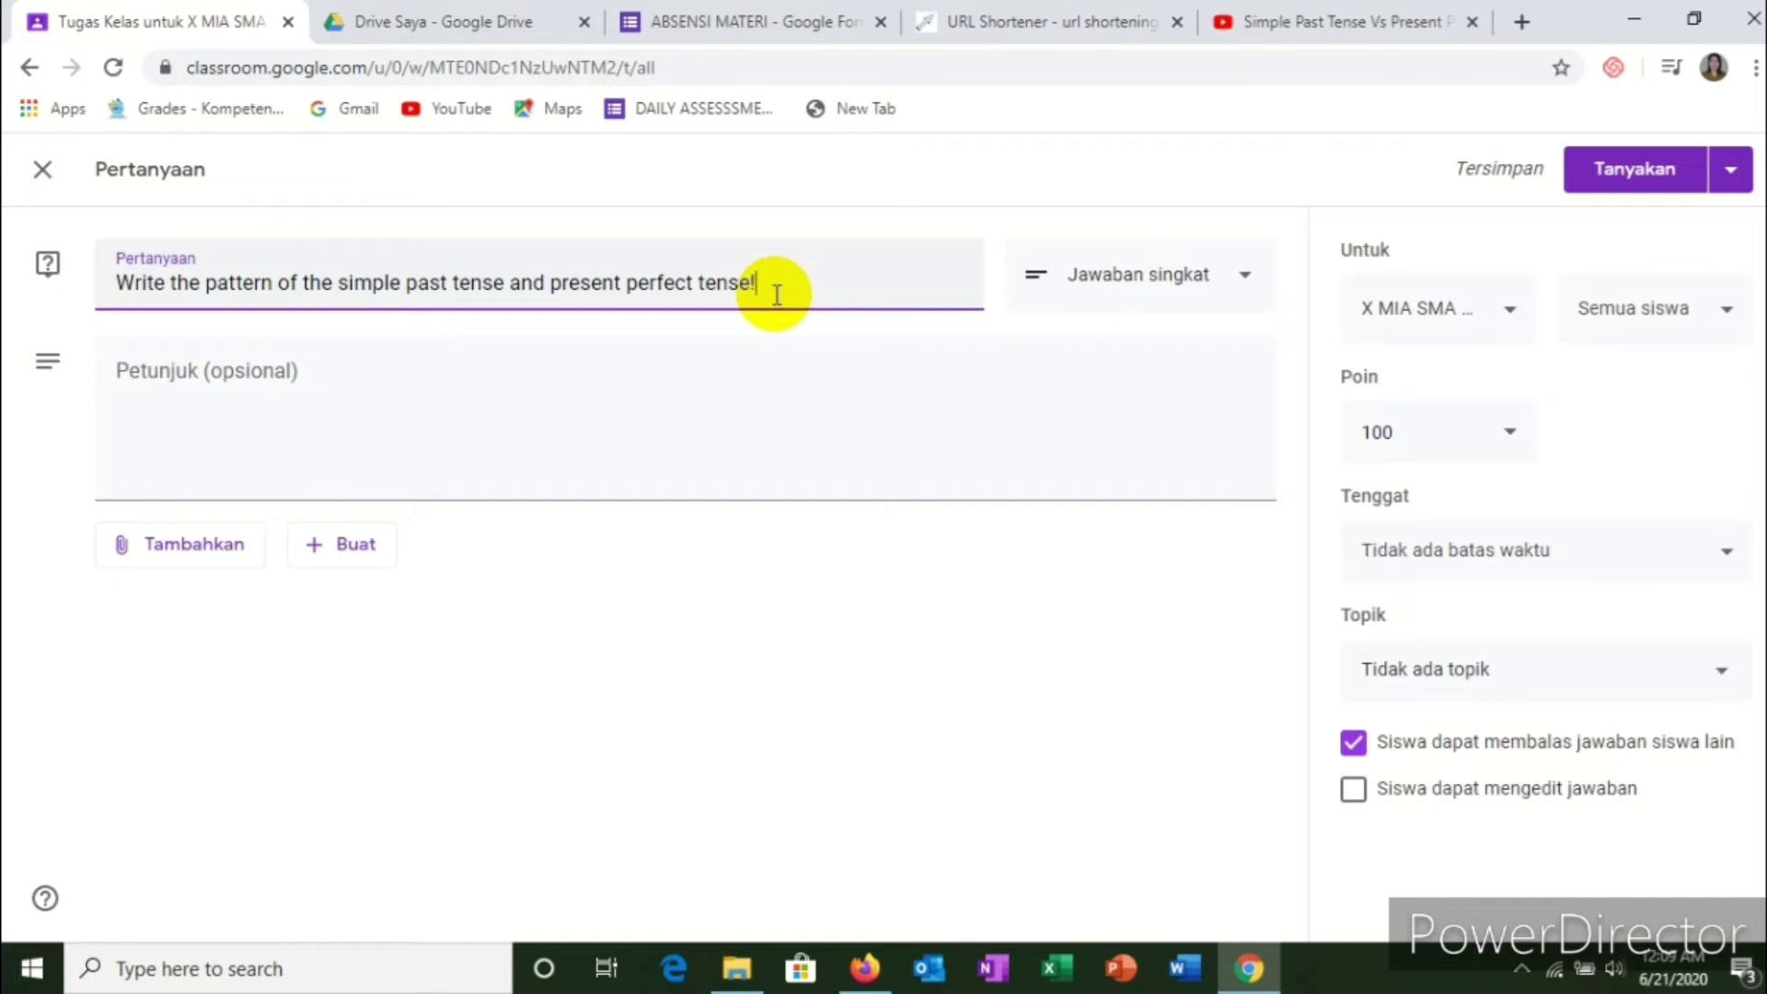
Step: Add instructions 'Write your answer in the answer column.', allow answer edits, disable replies to classmates
click(221, 374)
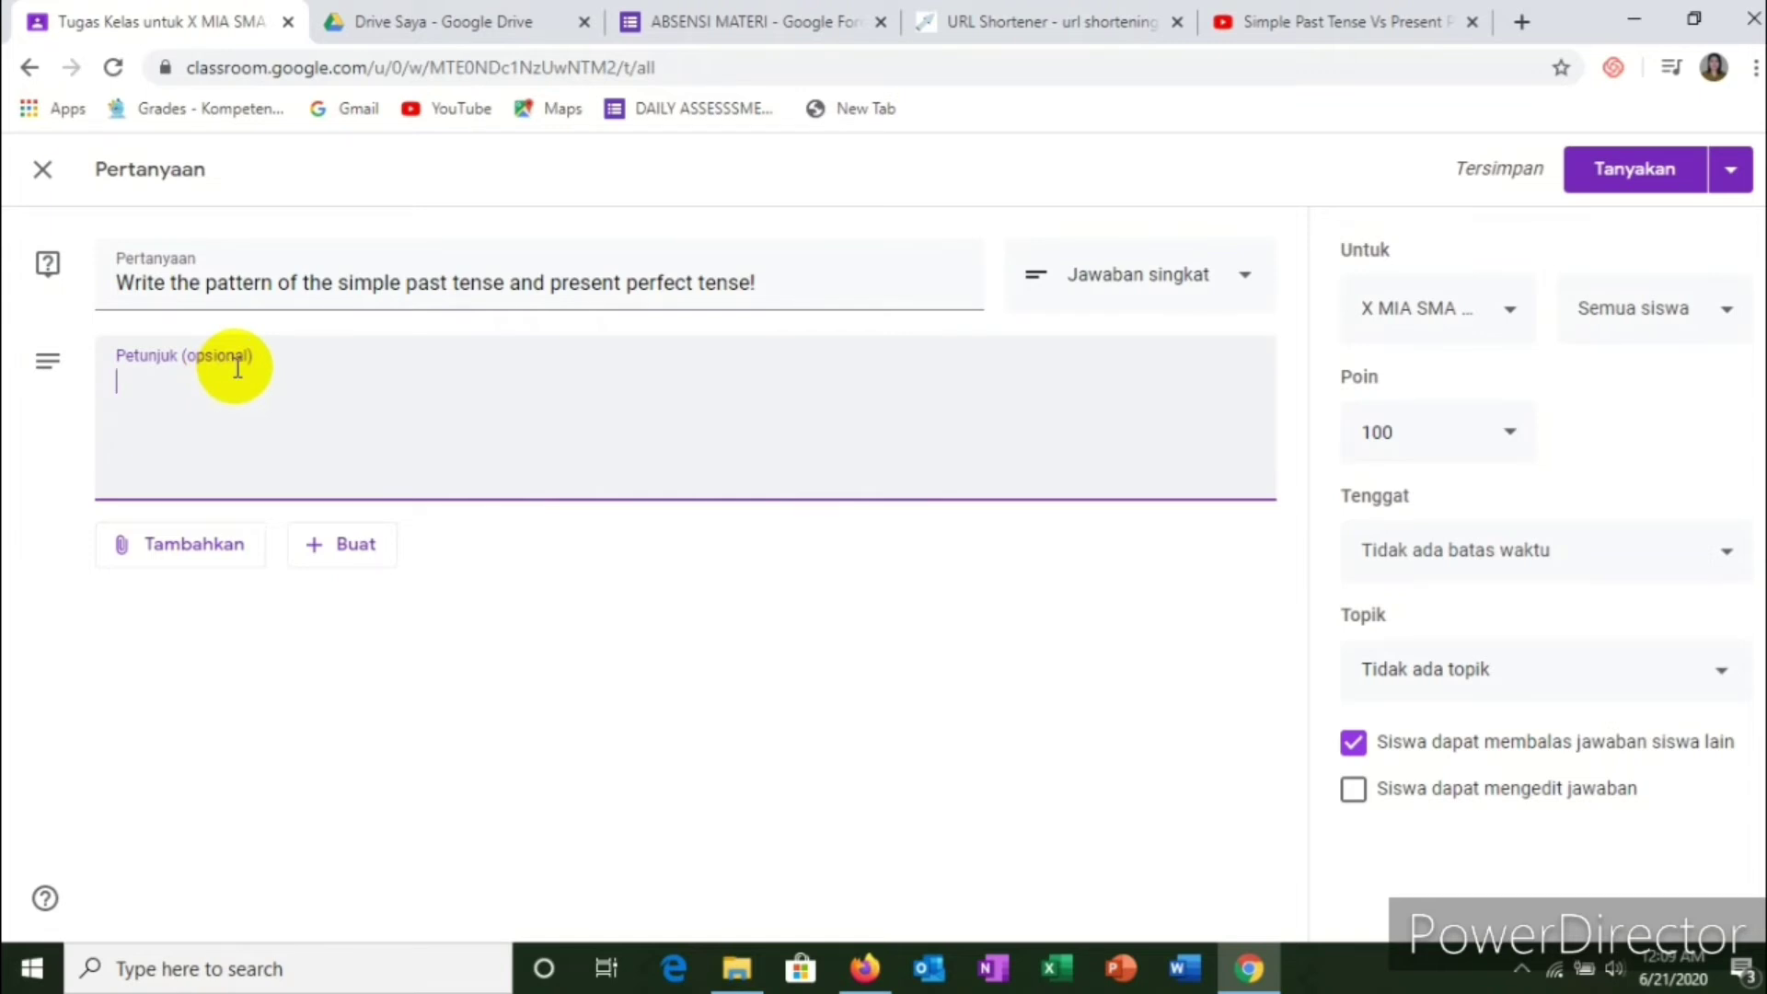
text(Wie)
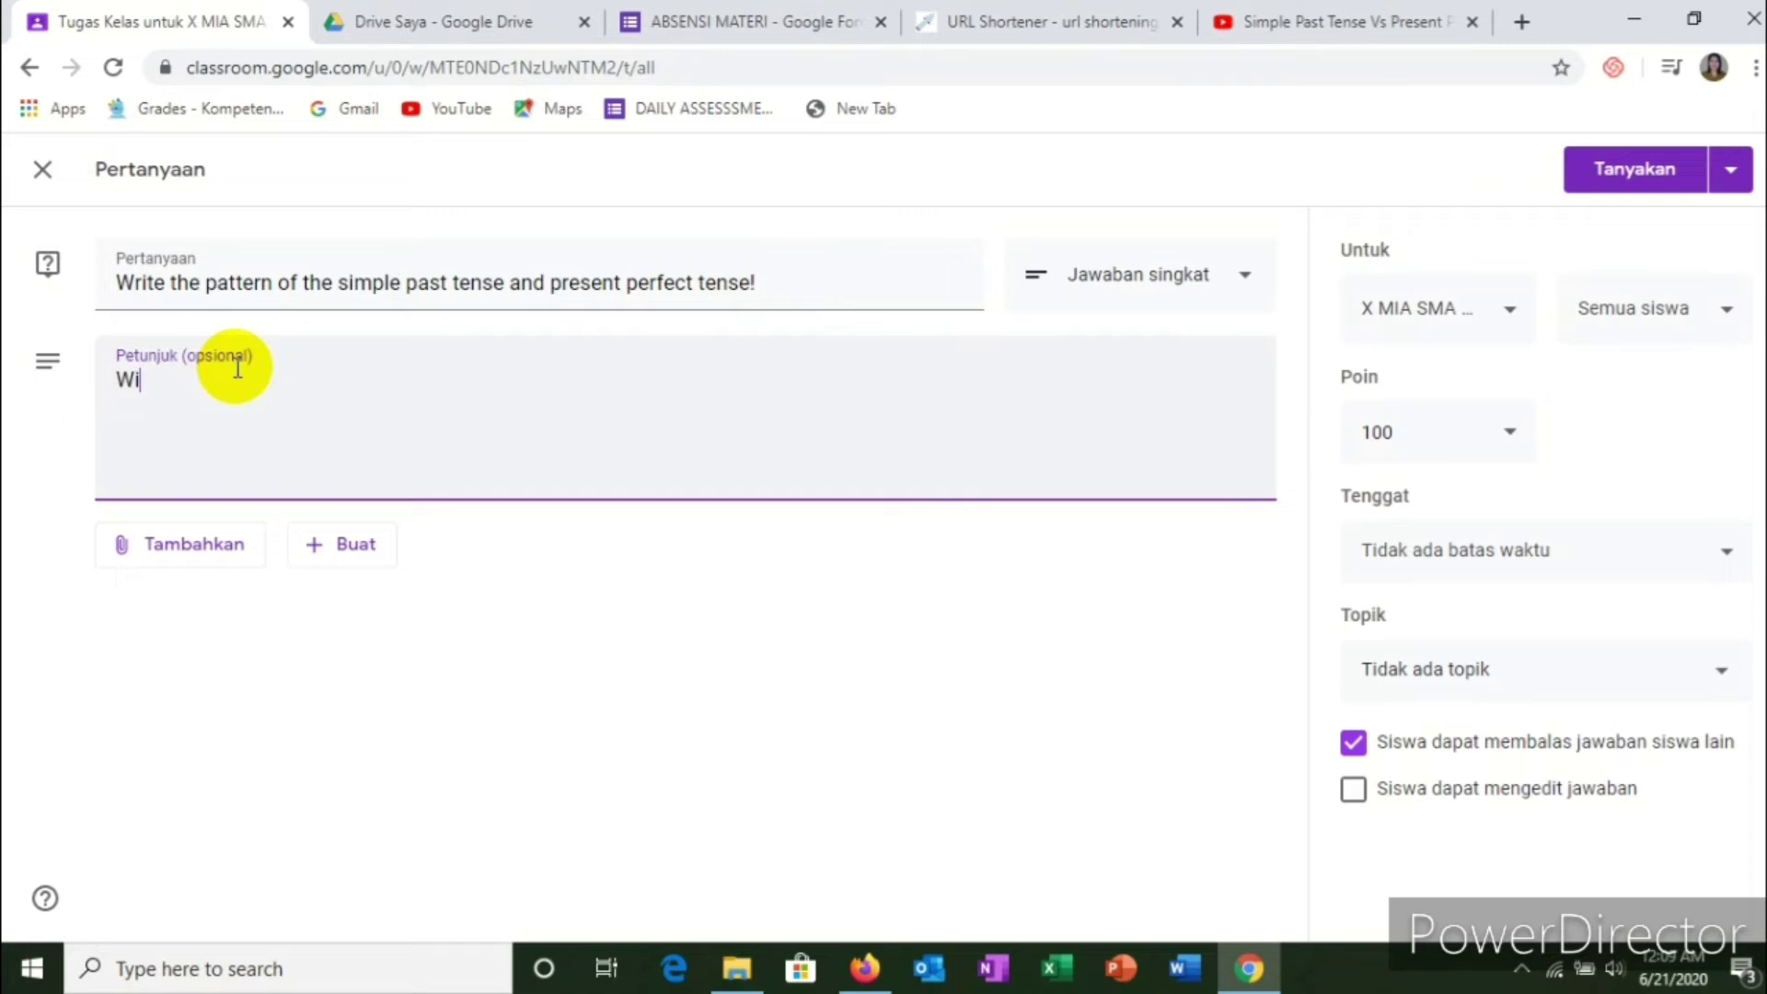
key(BackSpace)
key(BackSpace)
text(e)
key(BackSpace)
text(r)
text(u)
key(BackSpace)
text(ite your answer)
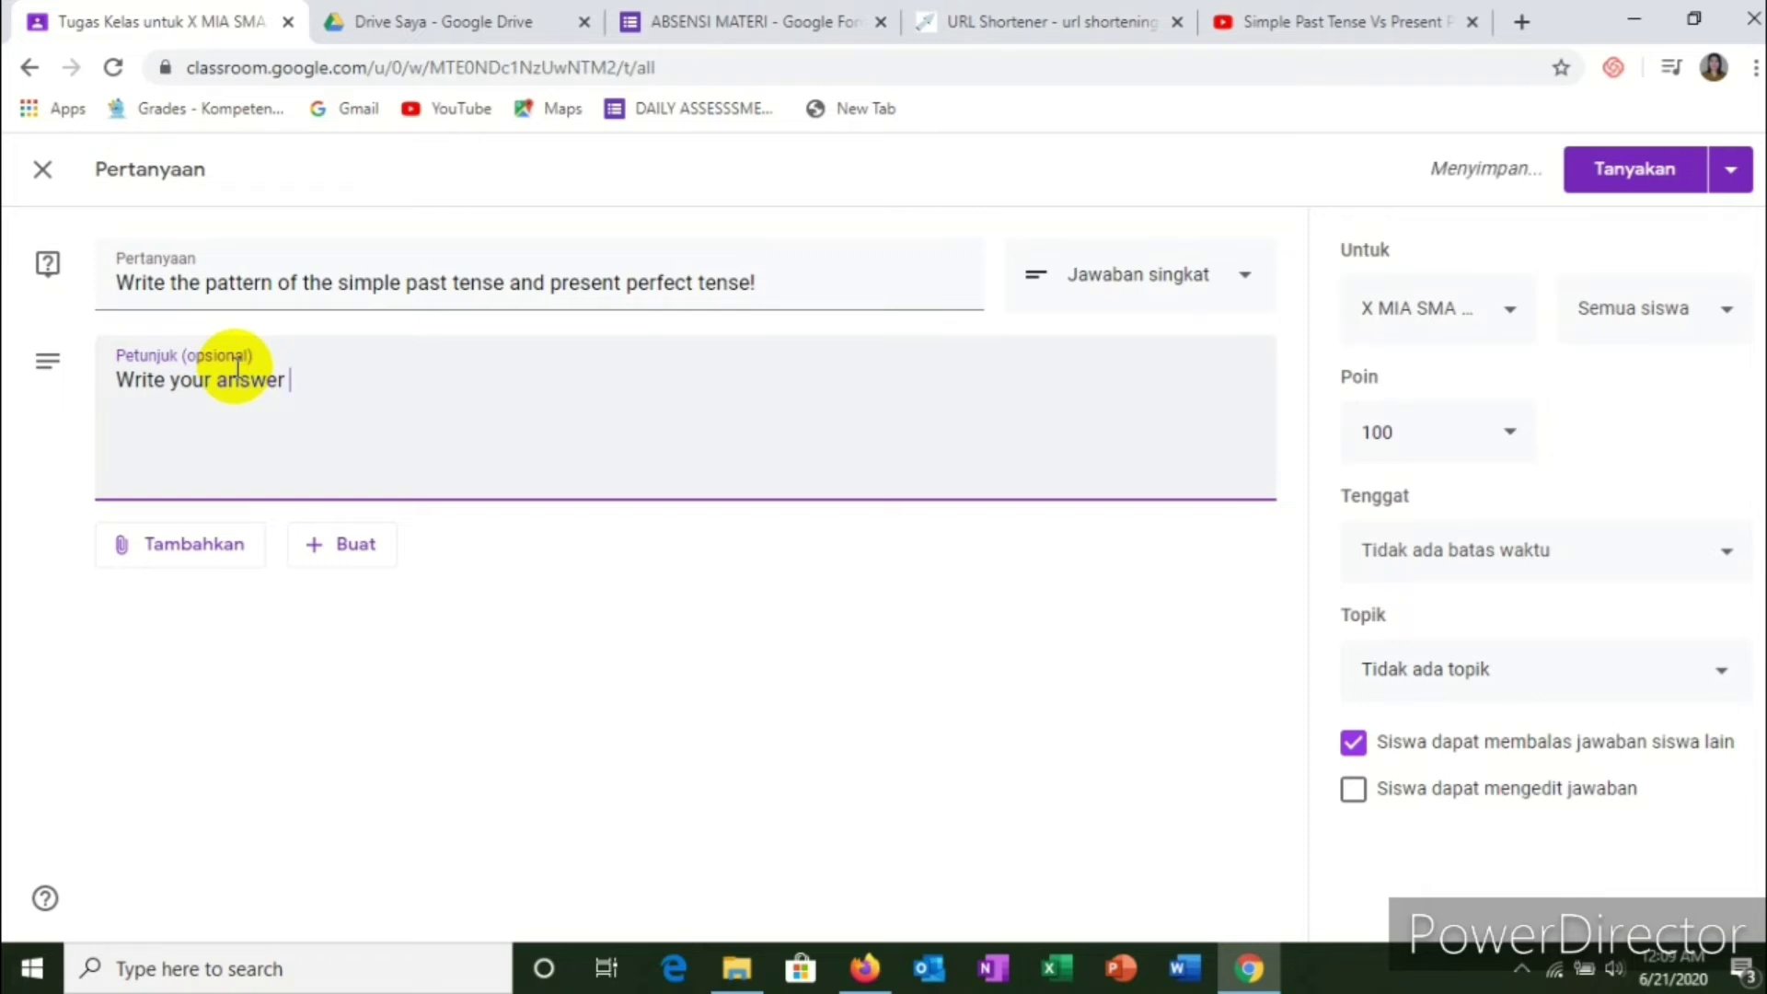
text( in the answer )
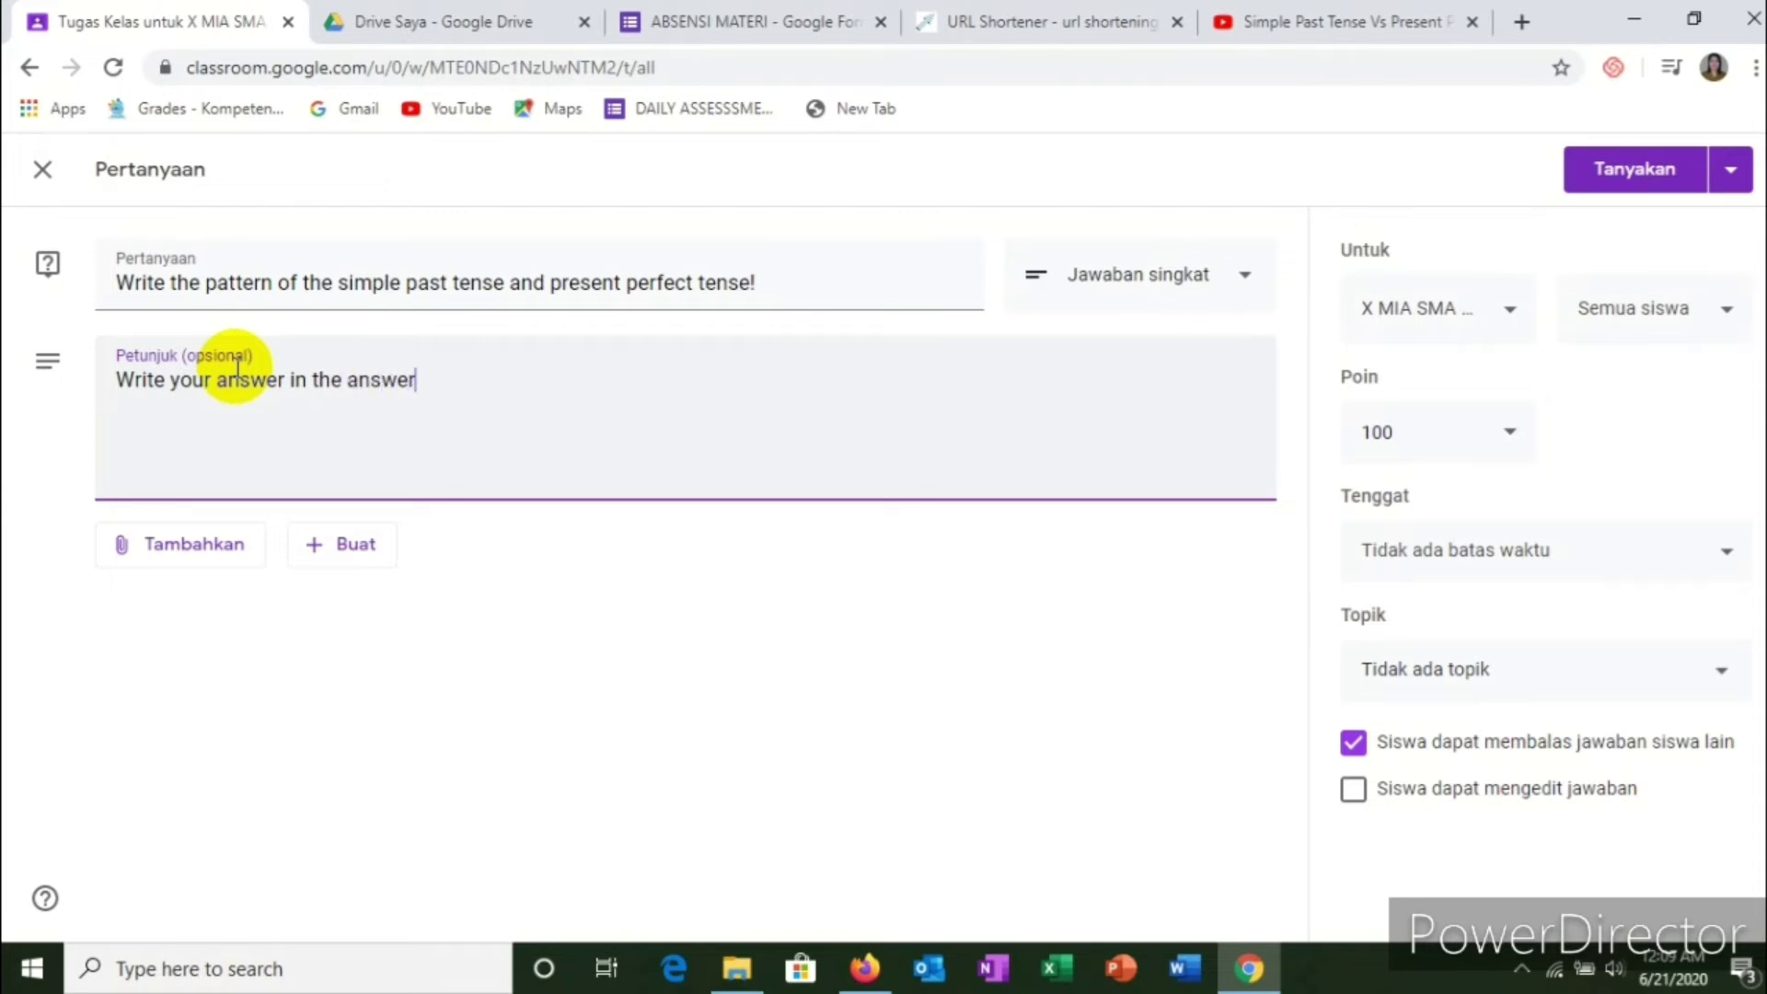
text(column?)
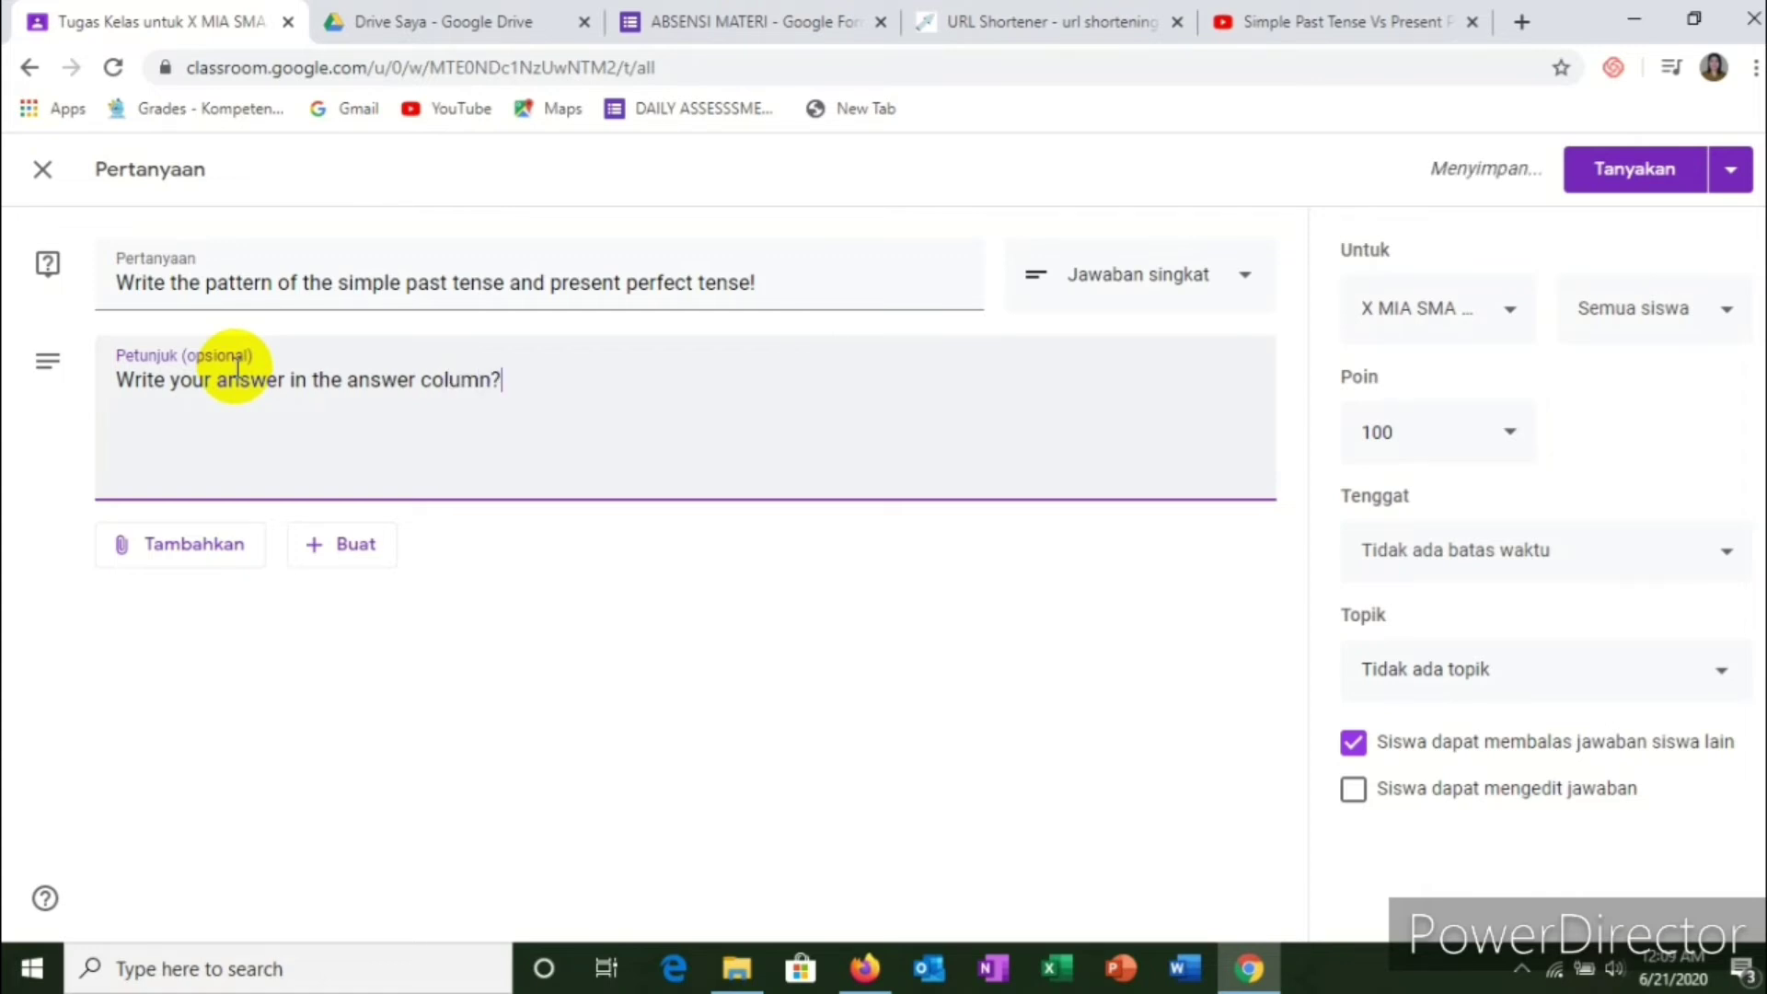
key(BackSpace)
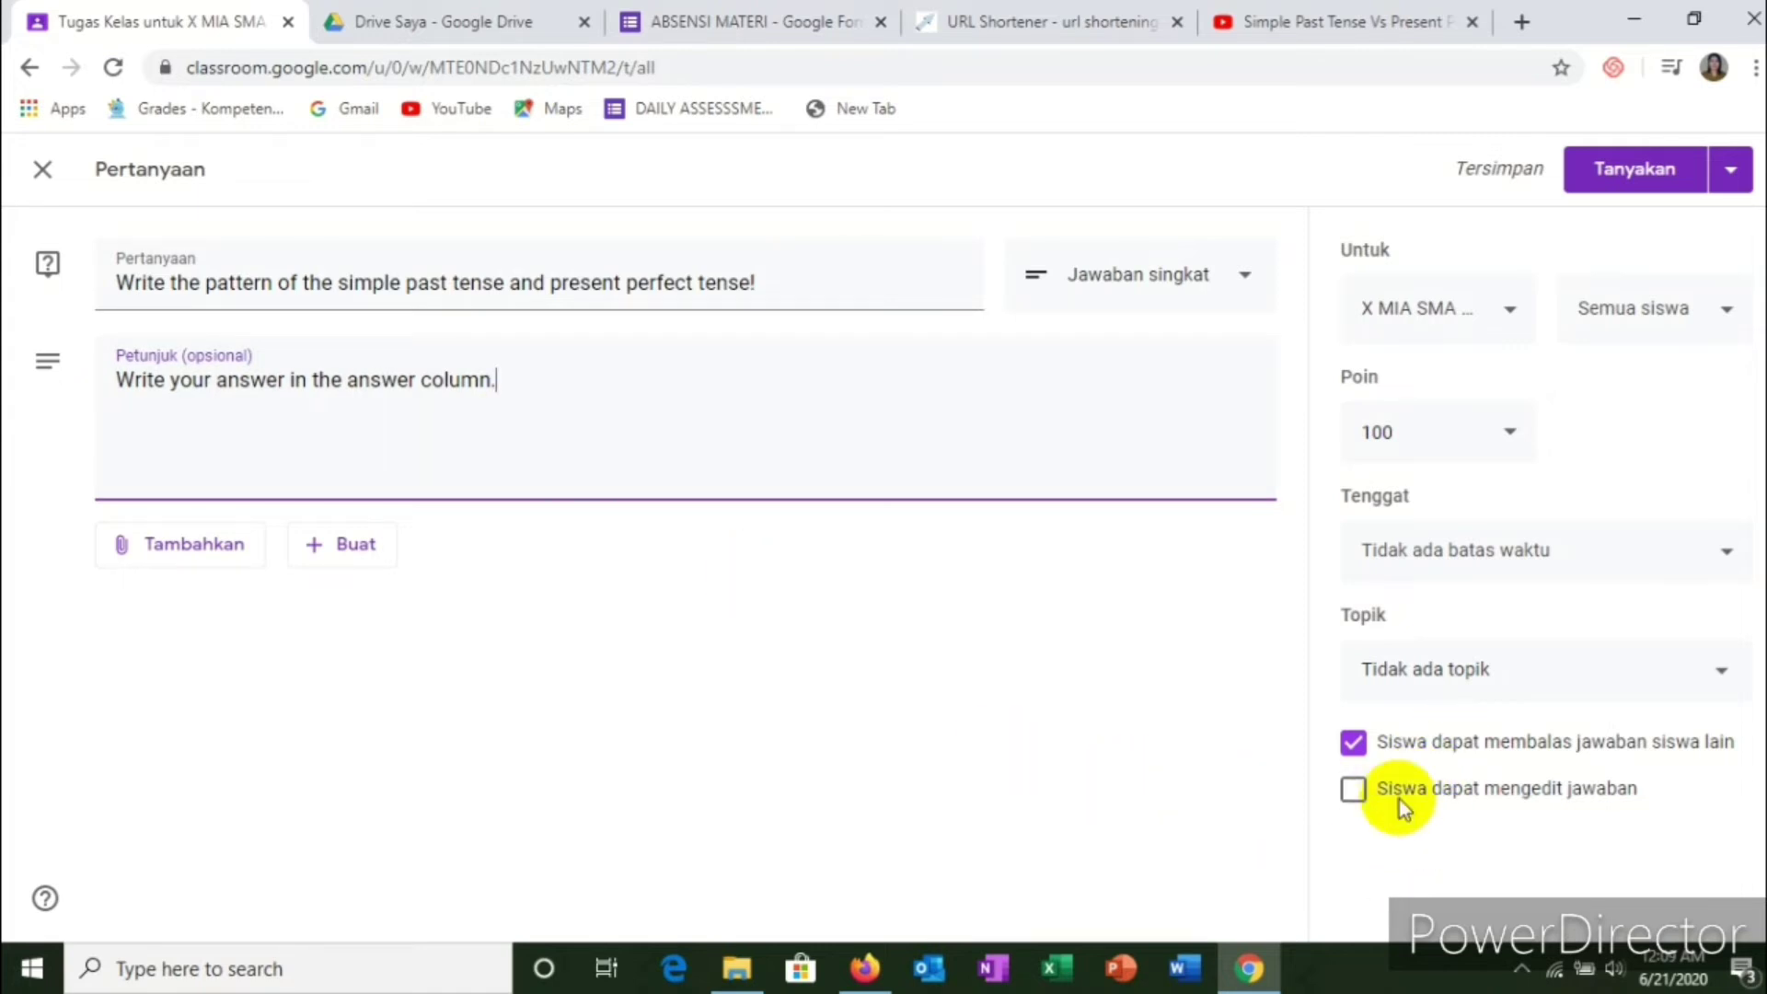
click(1355, 793)
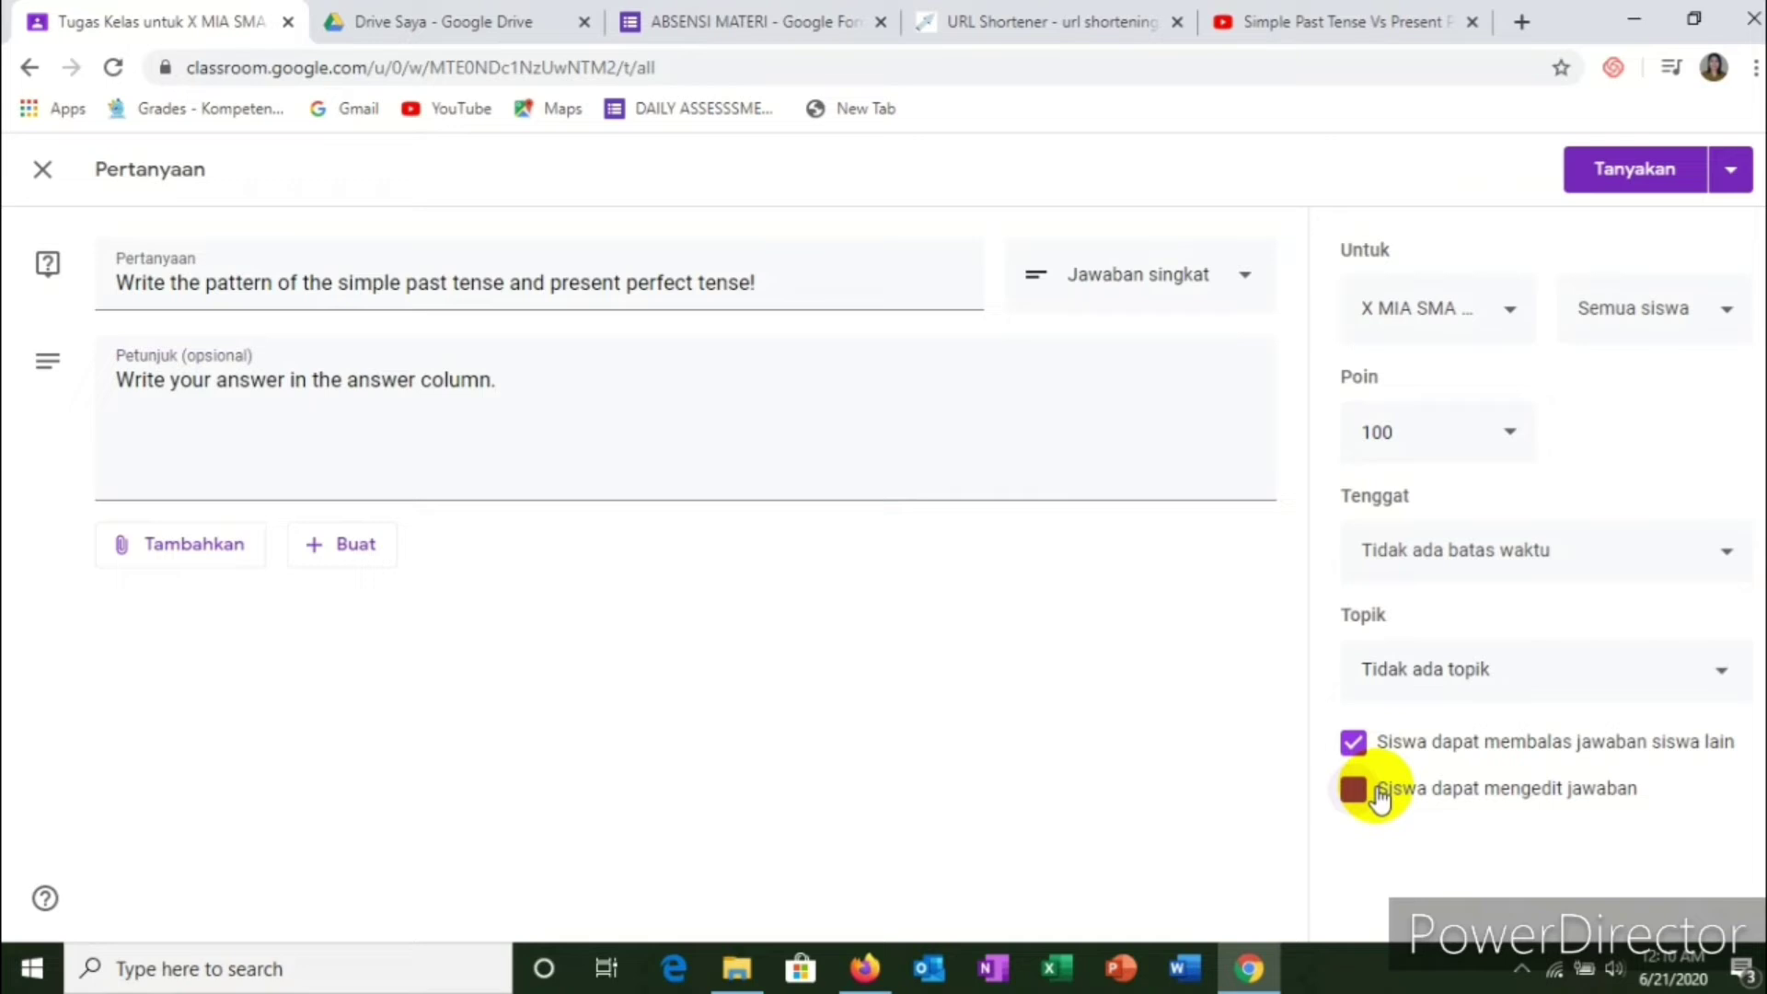
click(1522, 745)
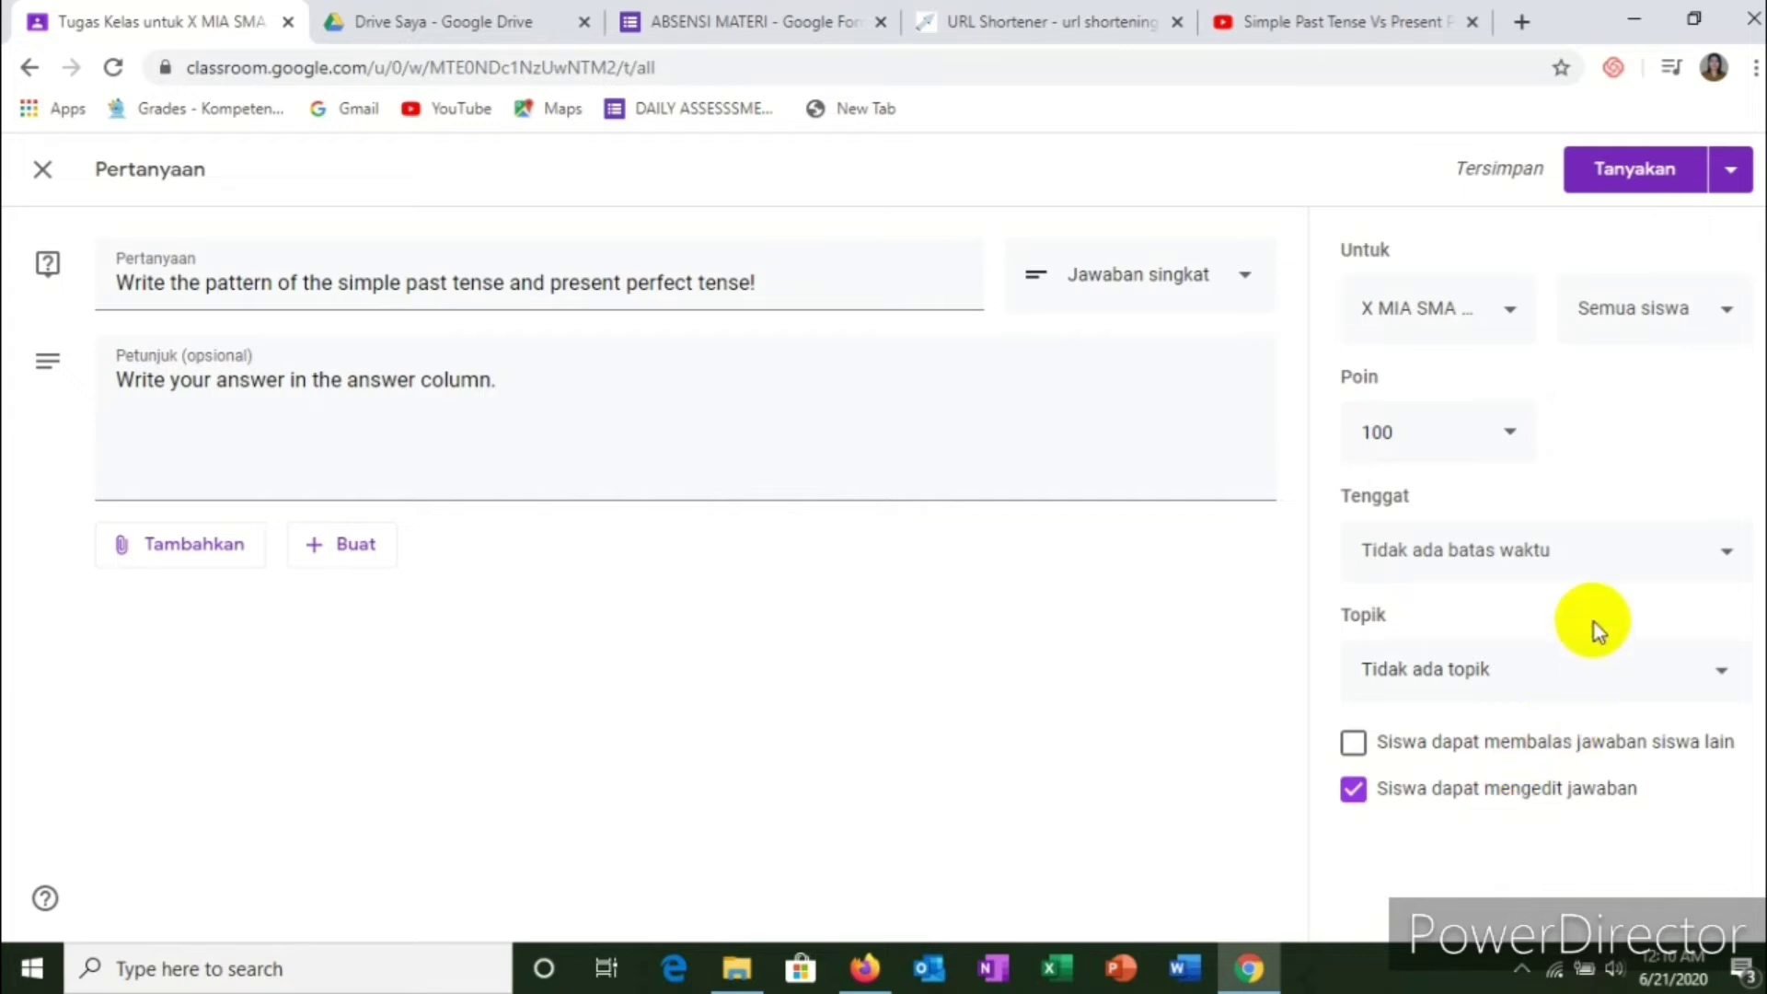
Step: Put the question under topic C. TUGAS and close the editor, leaving it as a draft
click(1527, 686)
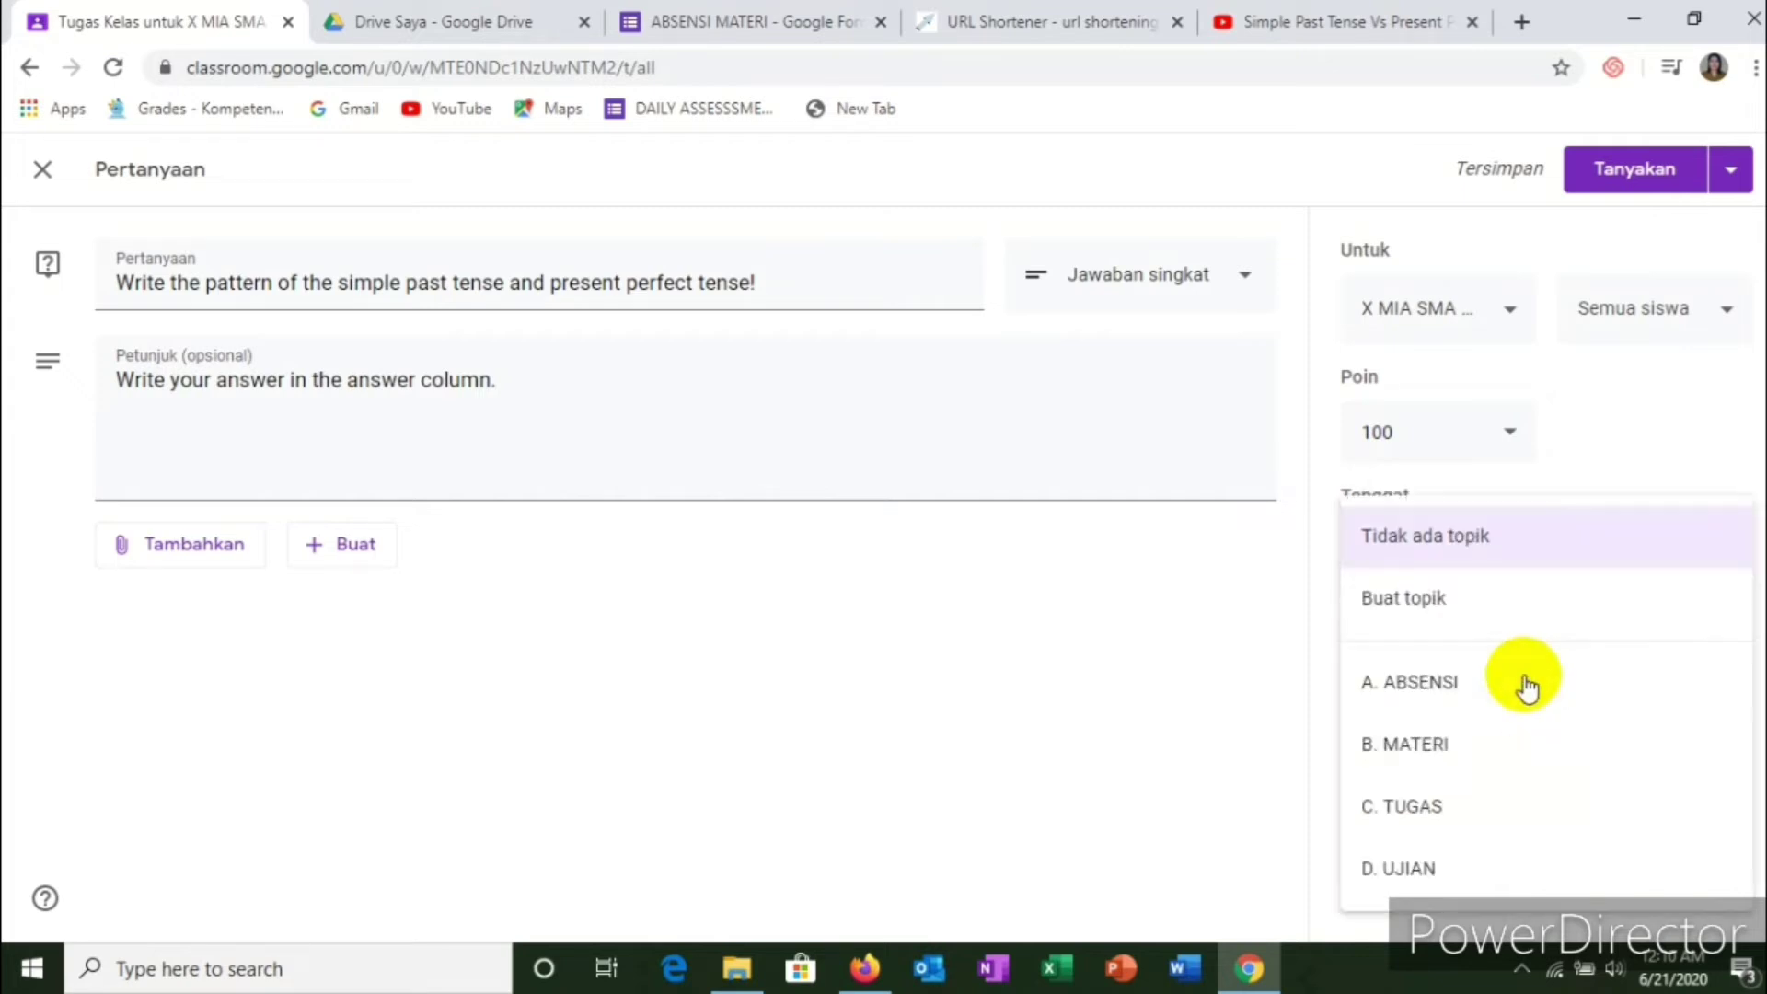
click(1424, 810)
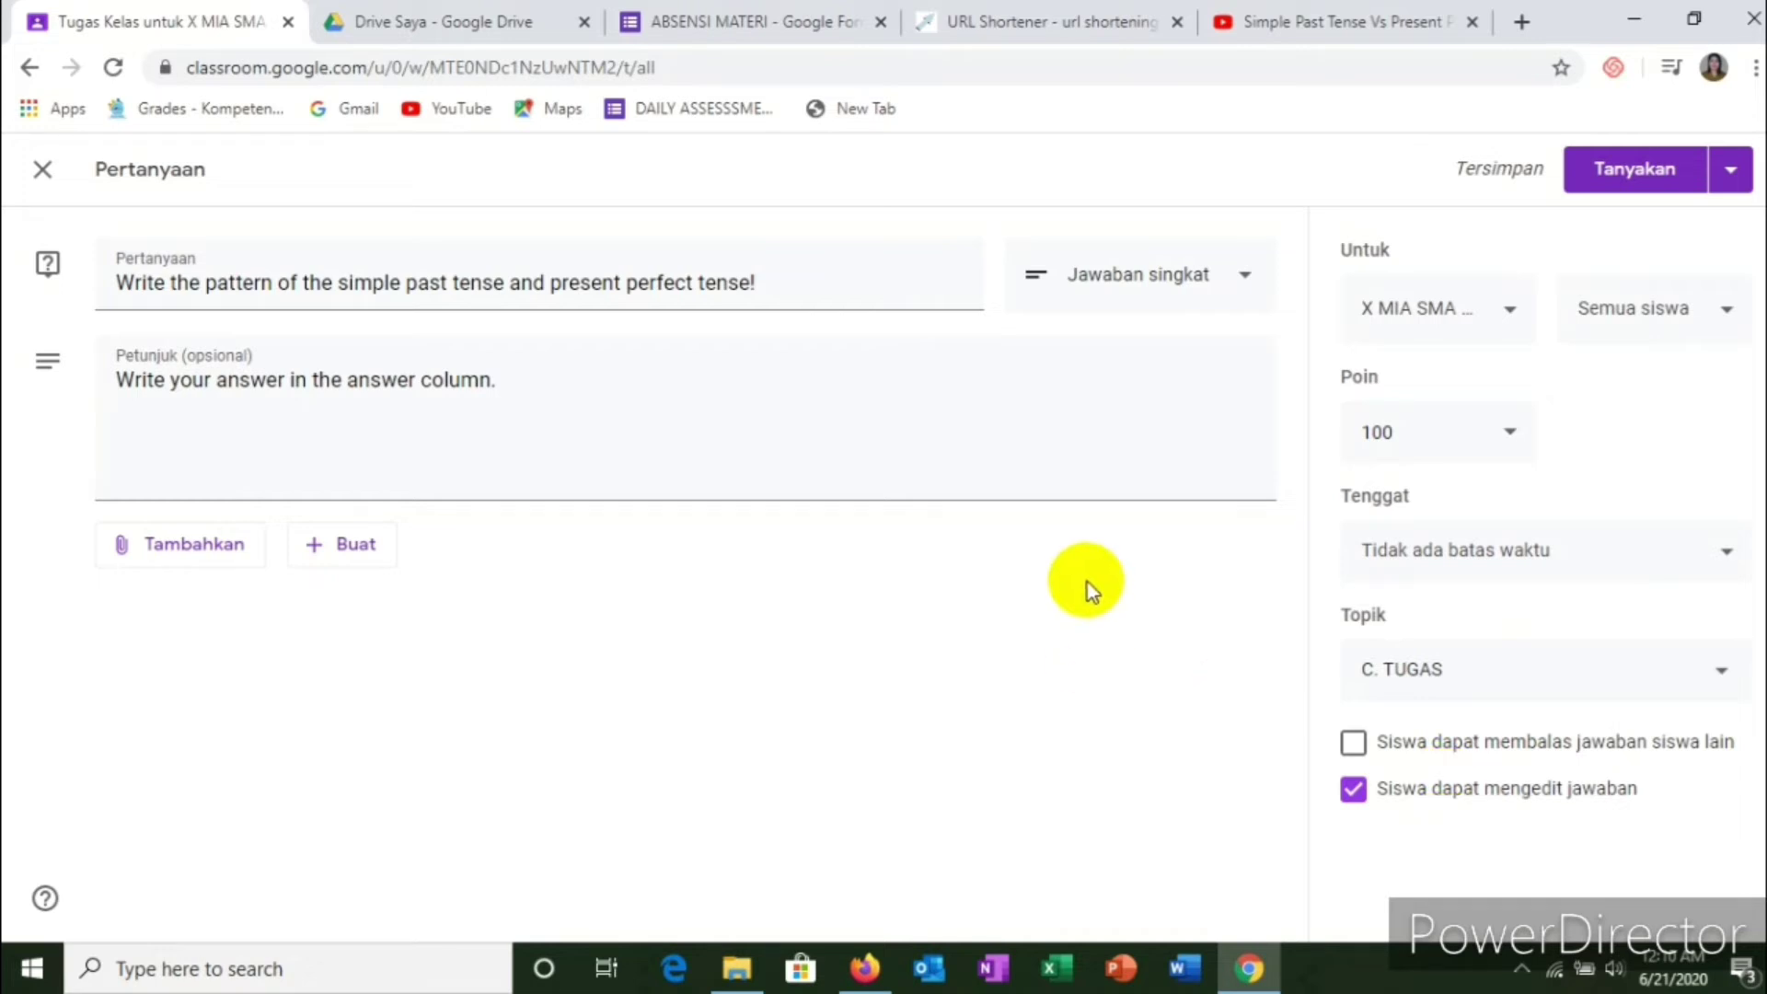
click(41, 175)
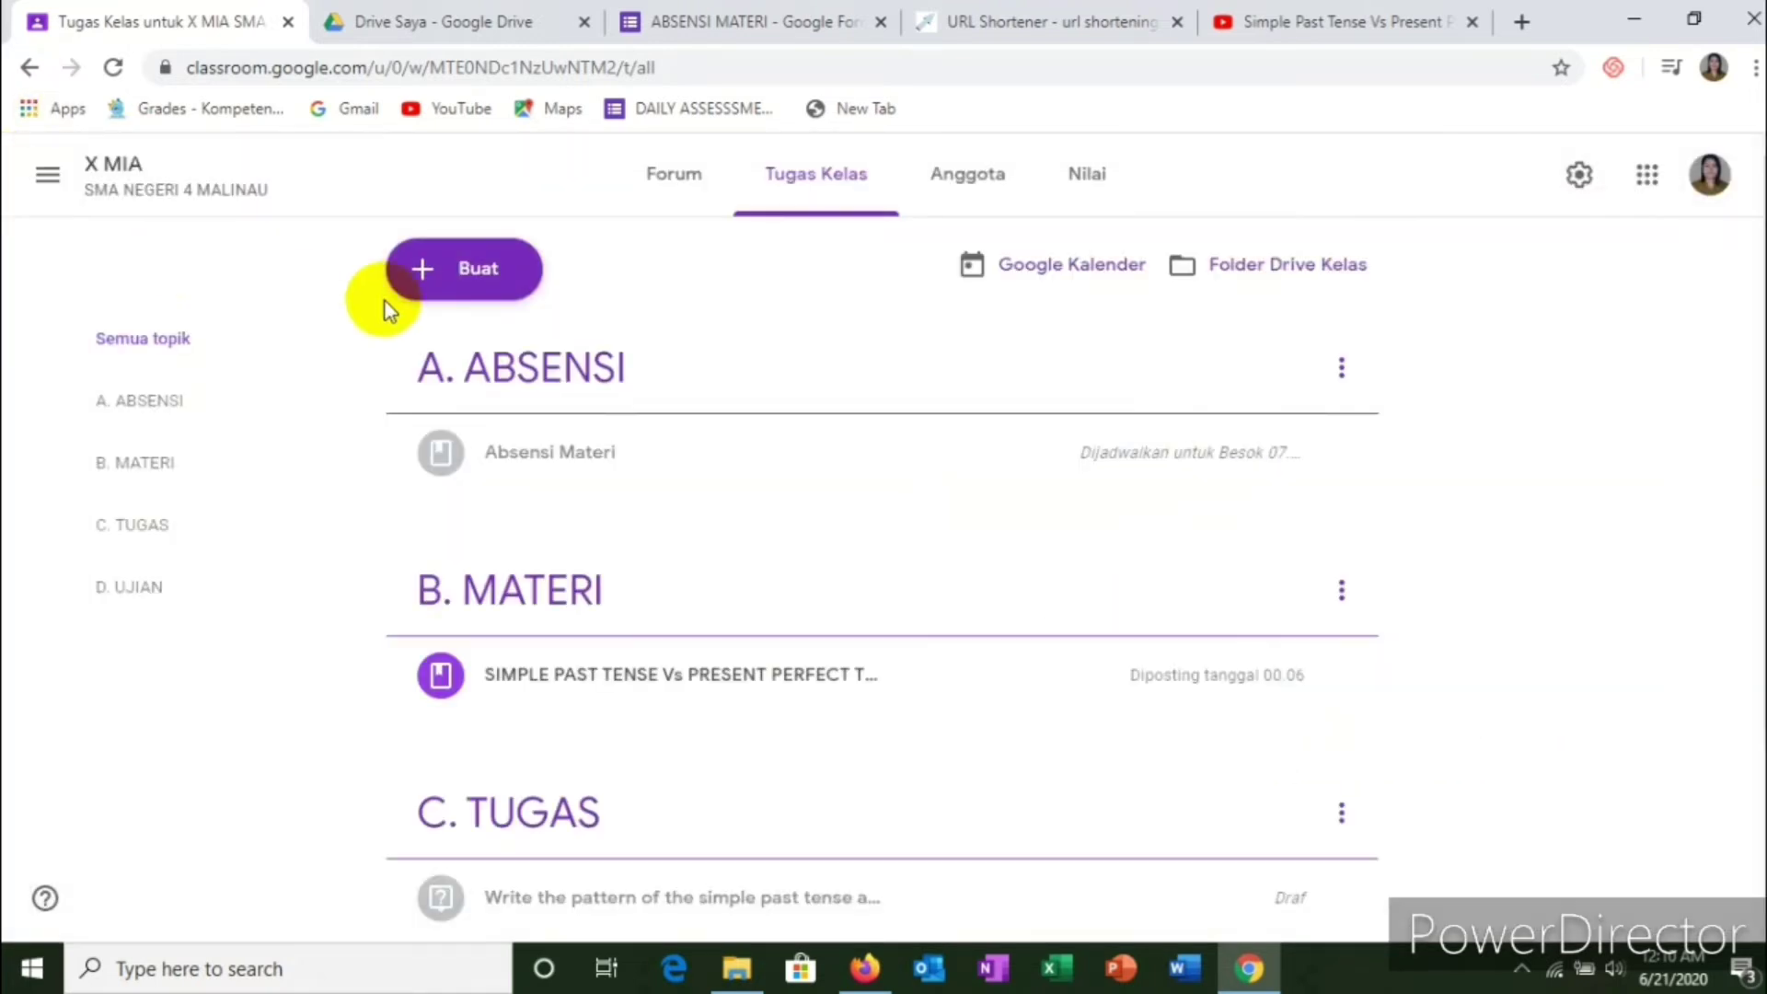
Step: Delete the draft pattern question from the C. TUGAS topic
scroll(557, 386, down, 3)
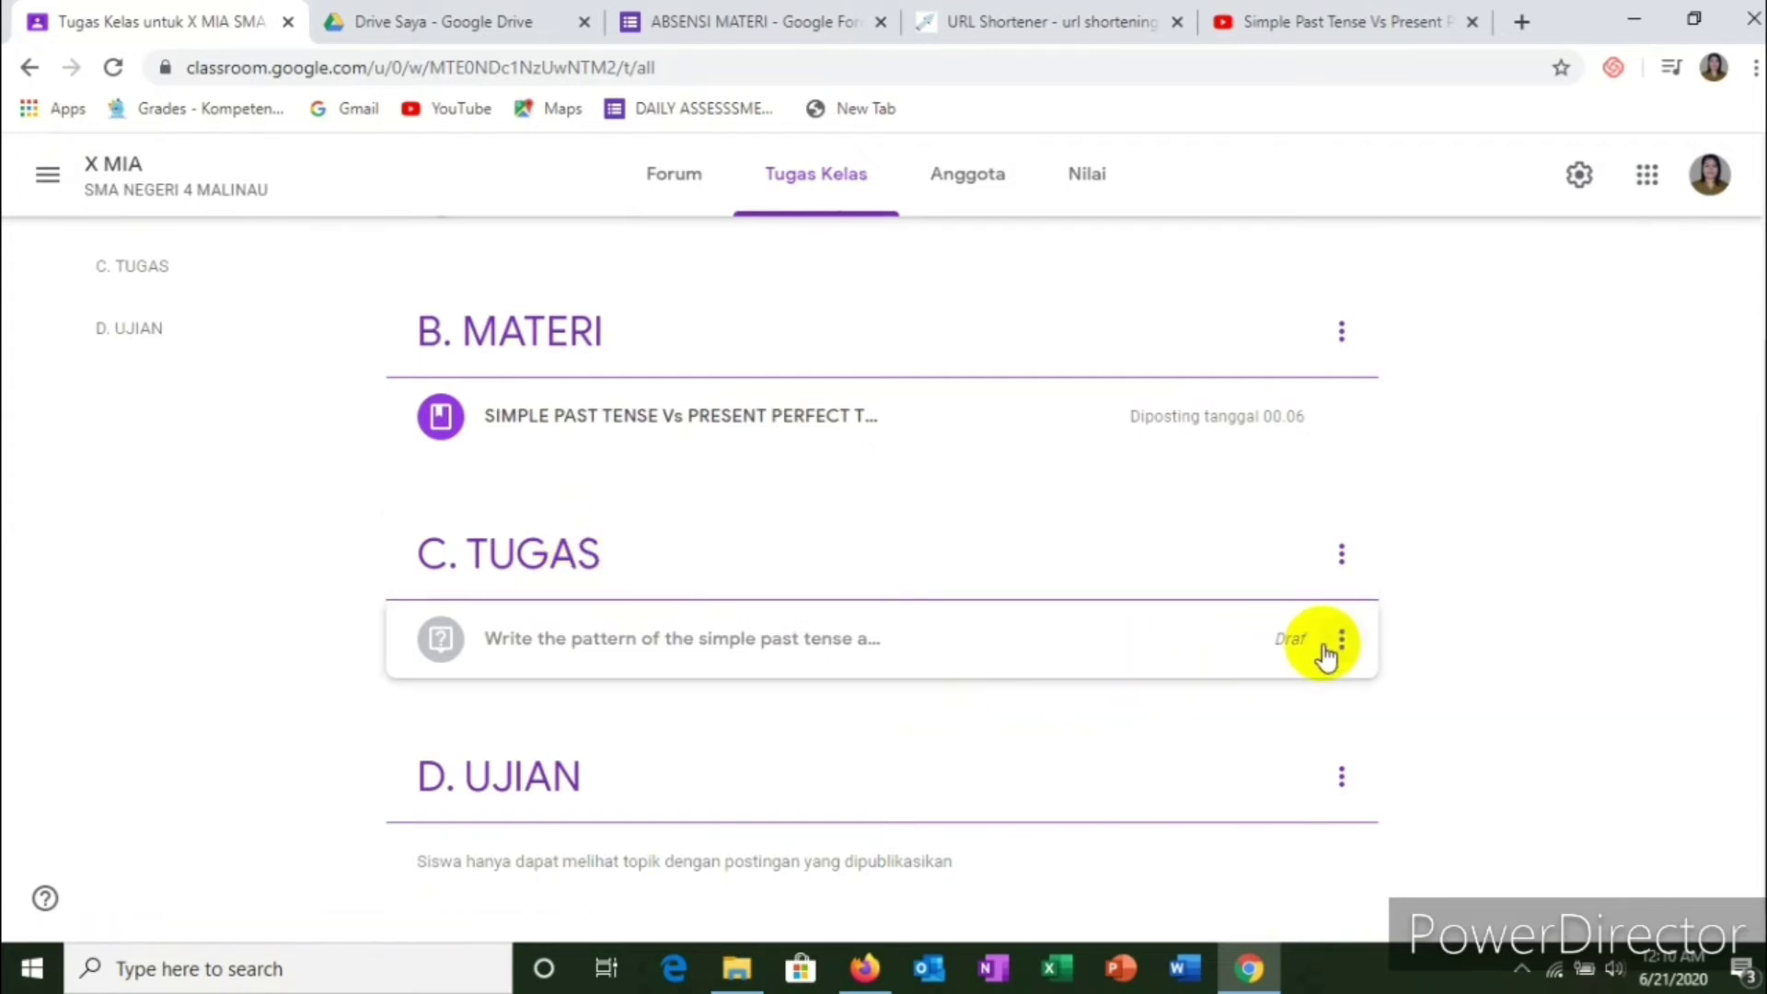
click(1342, 642)
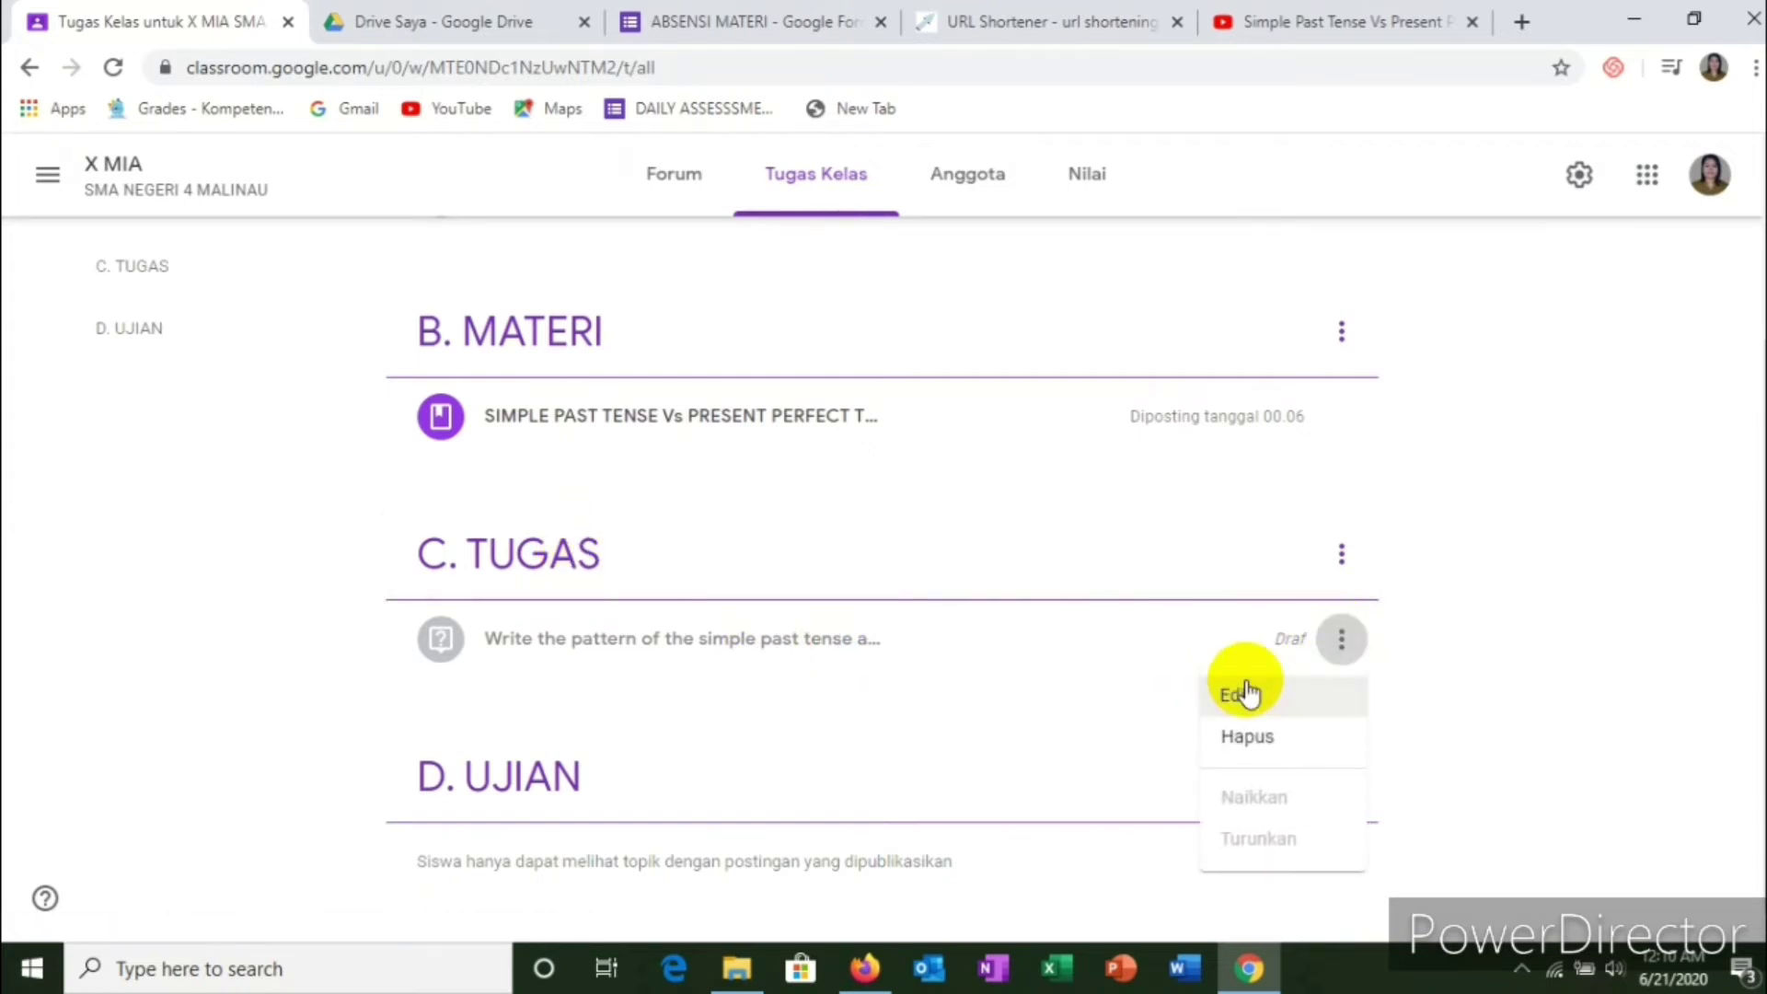
click(1251, 738)
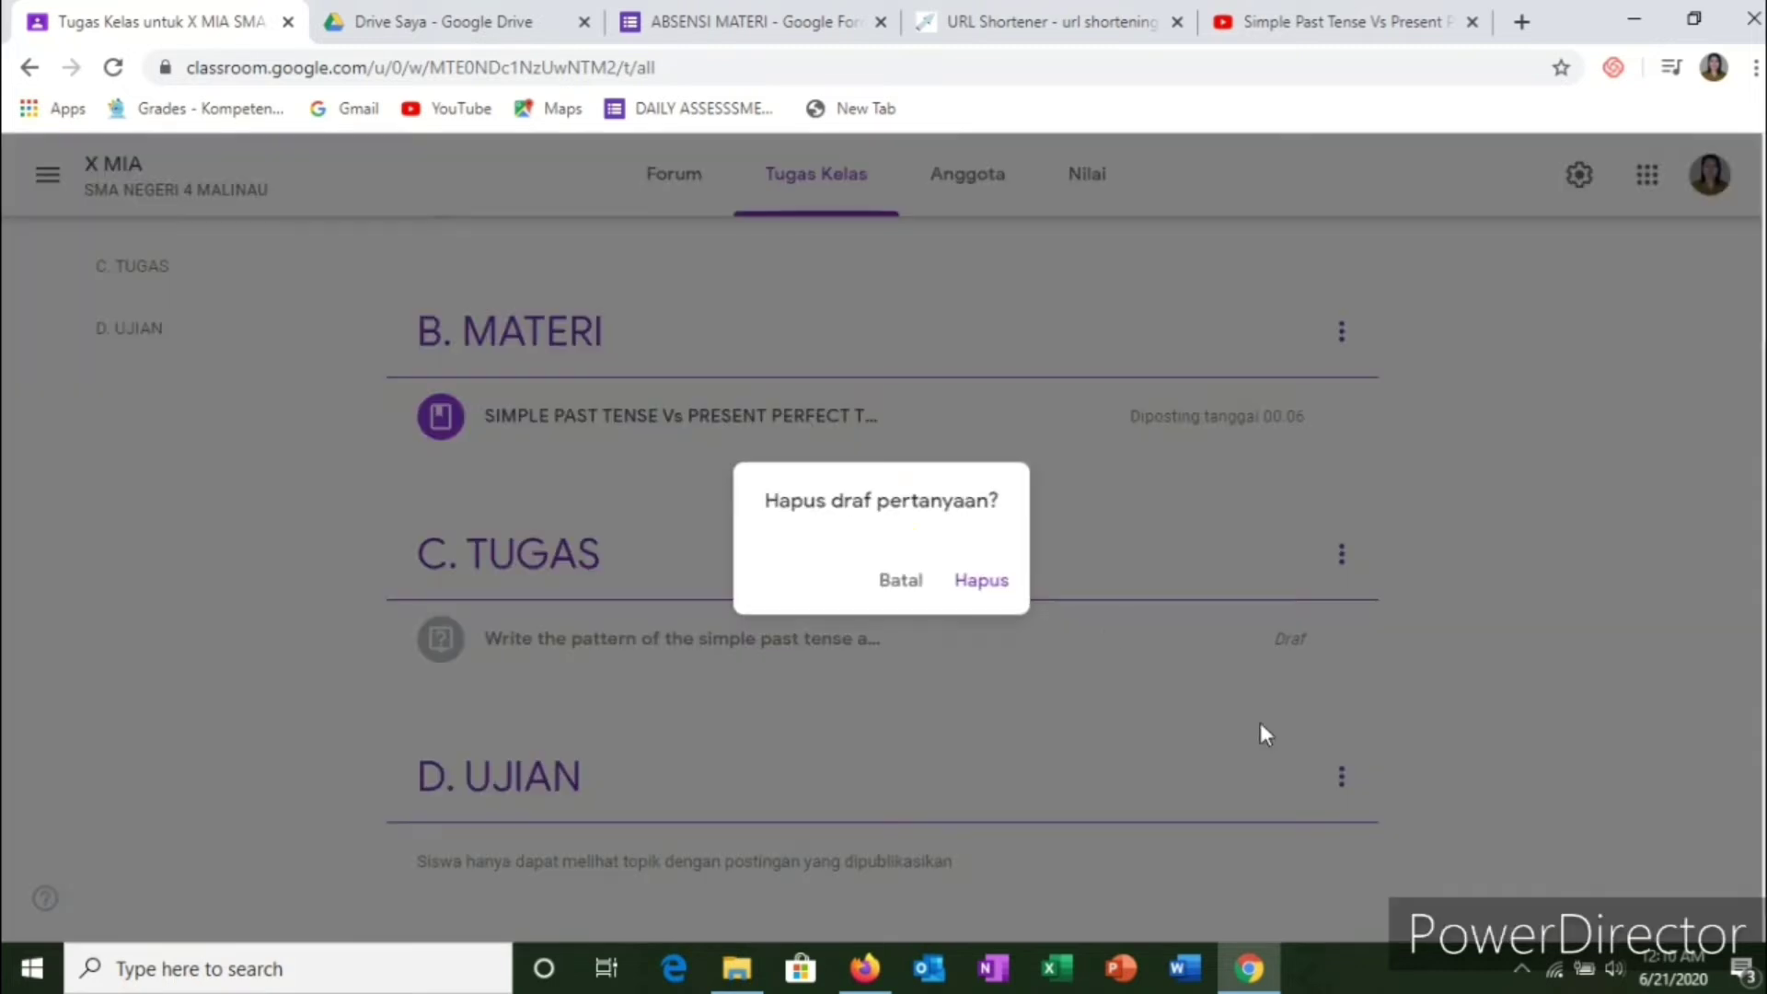
click(971, 580)
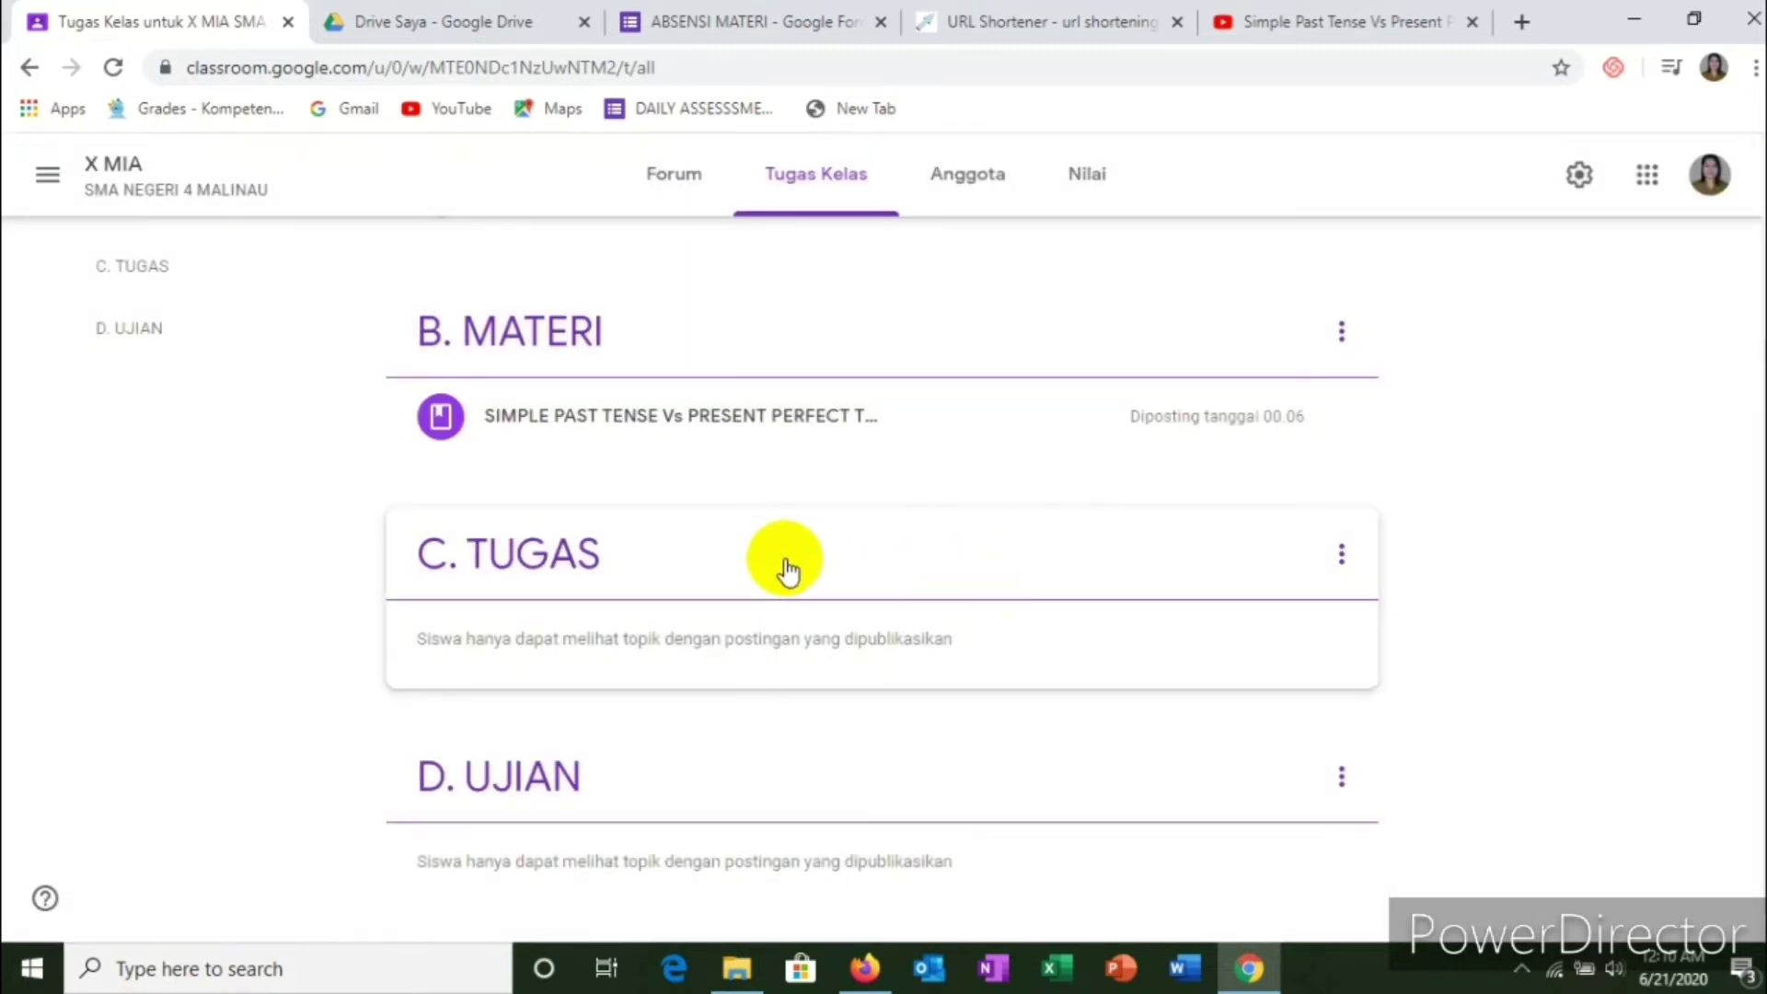
scroll(785, 552, up, 3)
click(489, 287)
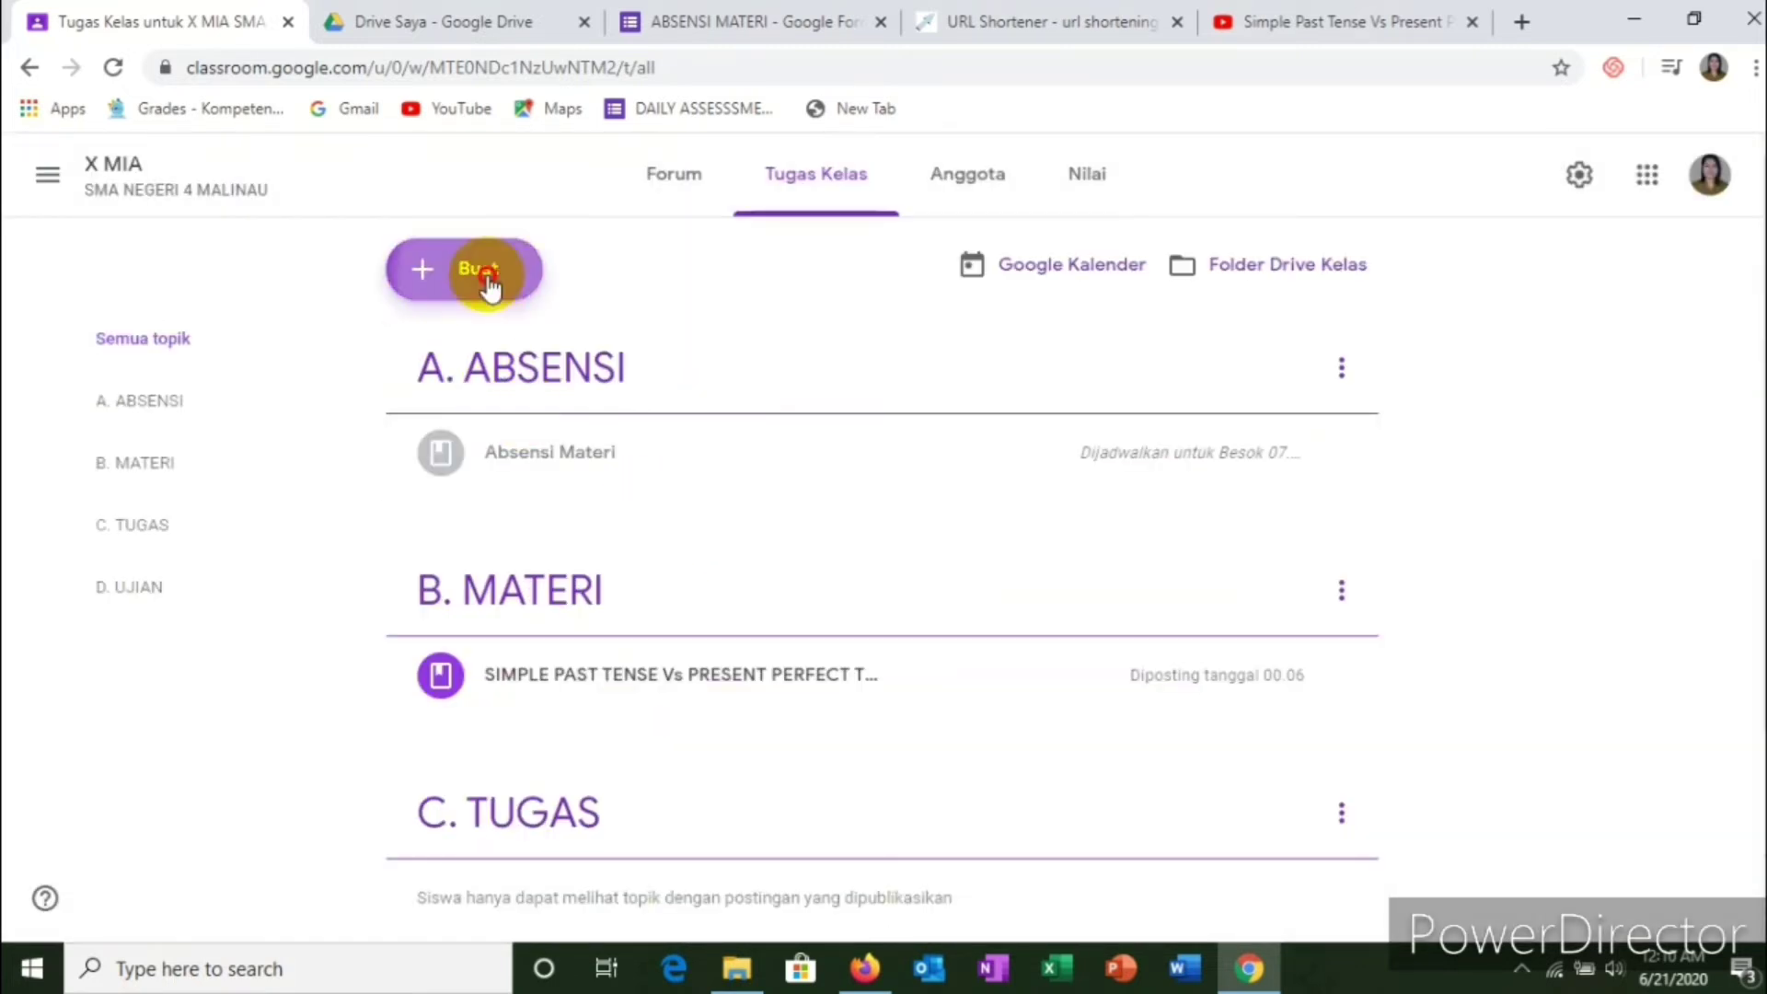
Step: Create a new assignment titled 'Write the pattern of the simple past tense and present perfect tense!'
click(481, 352)
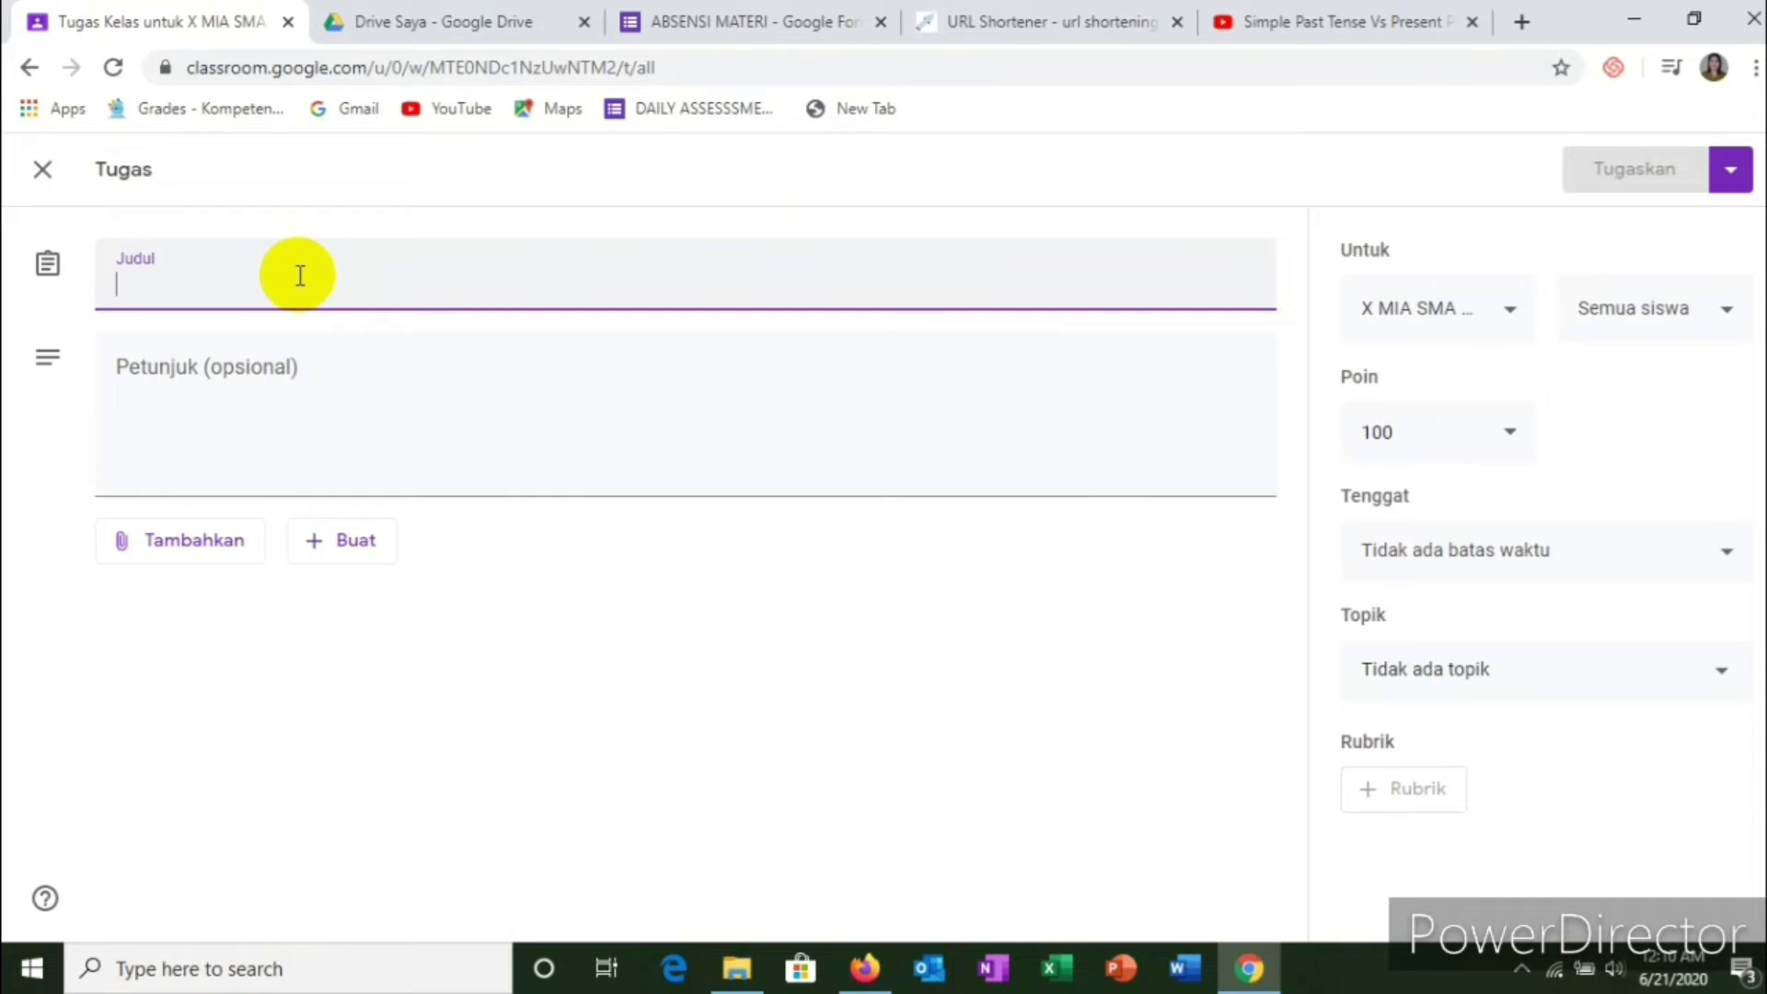
text(Write)
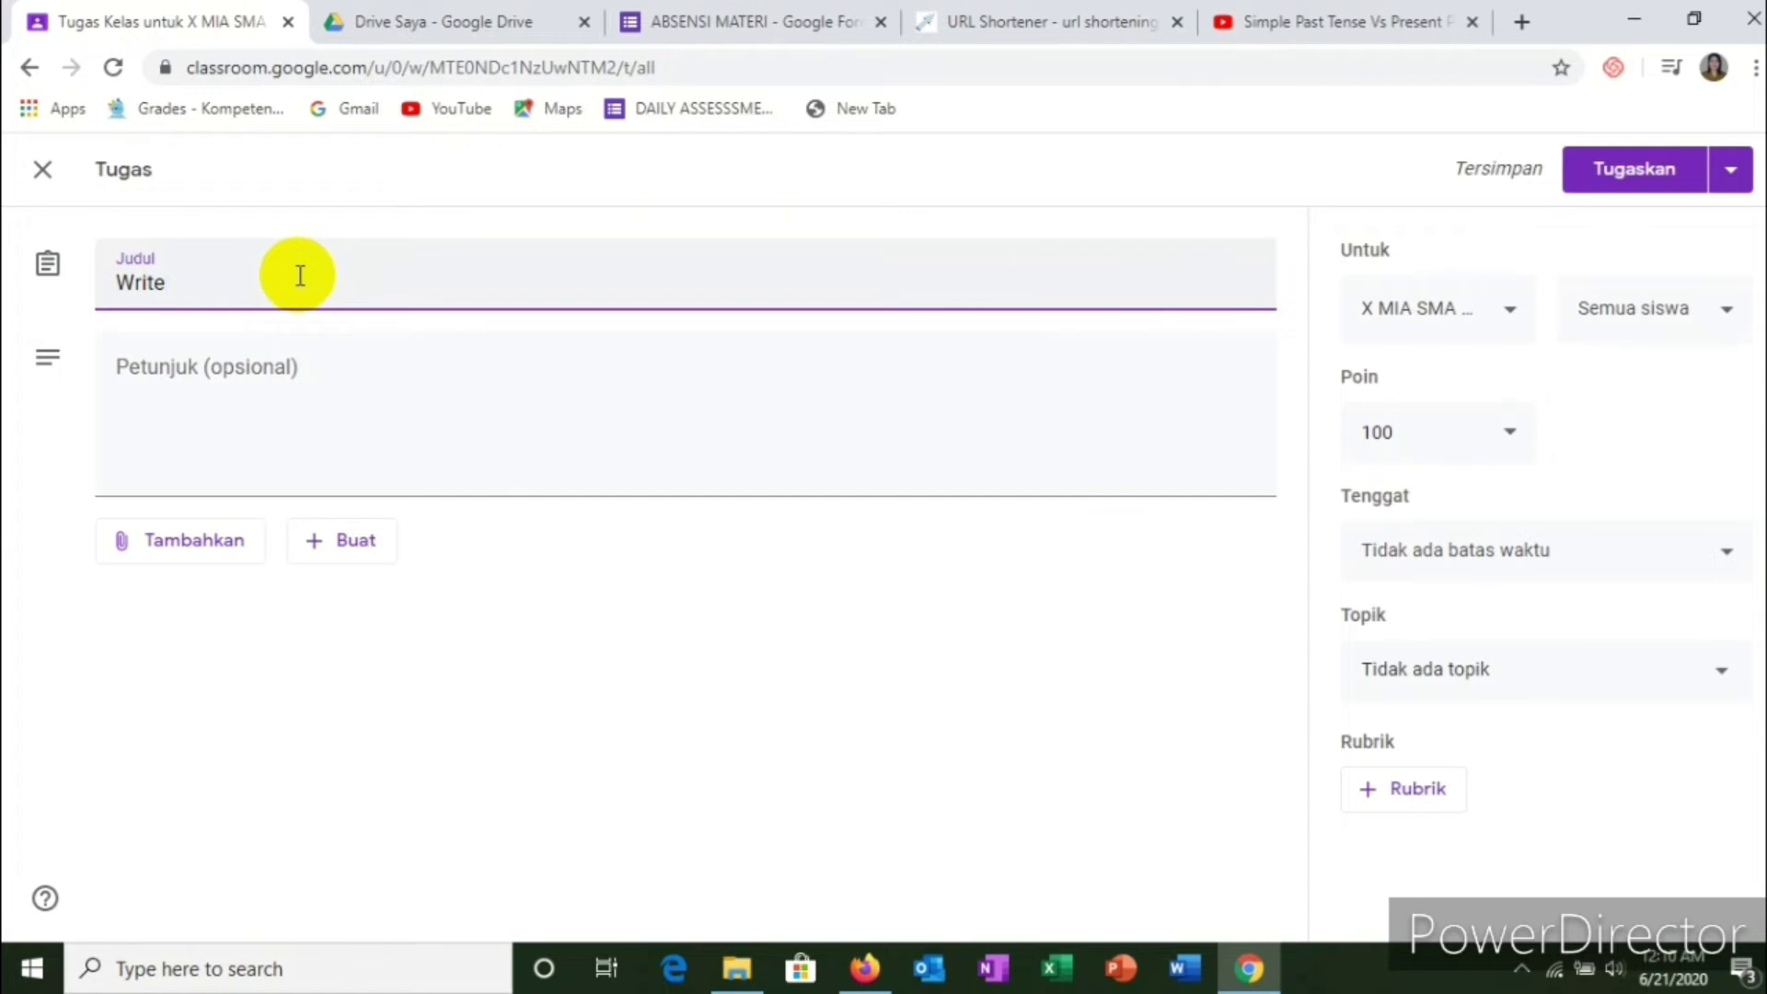
text( the patter)
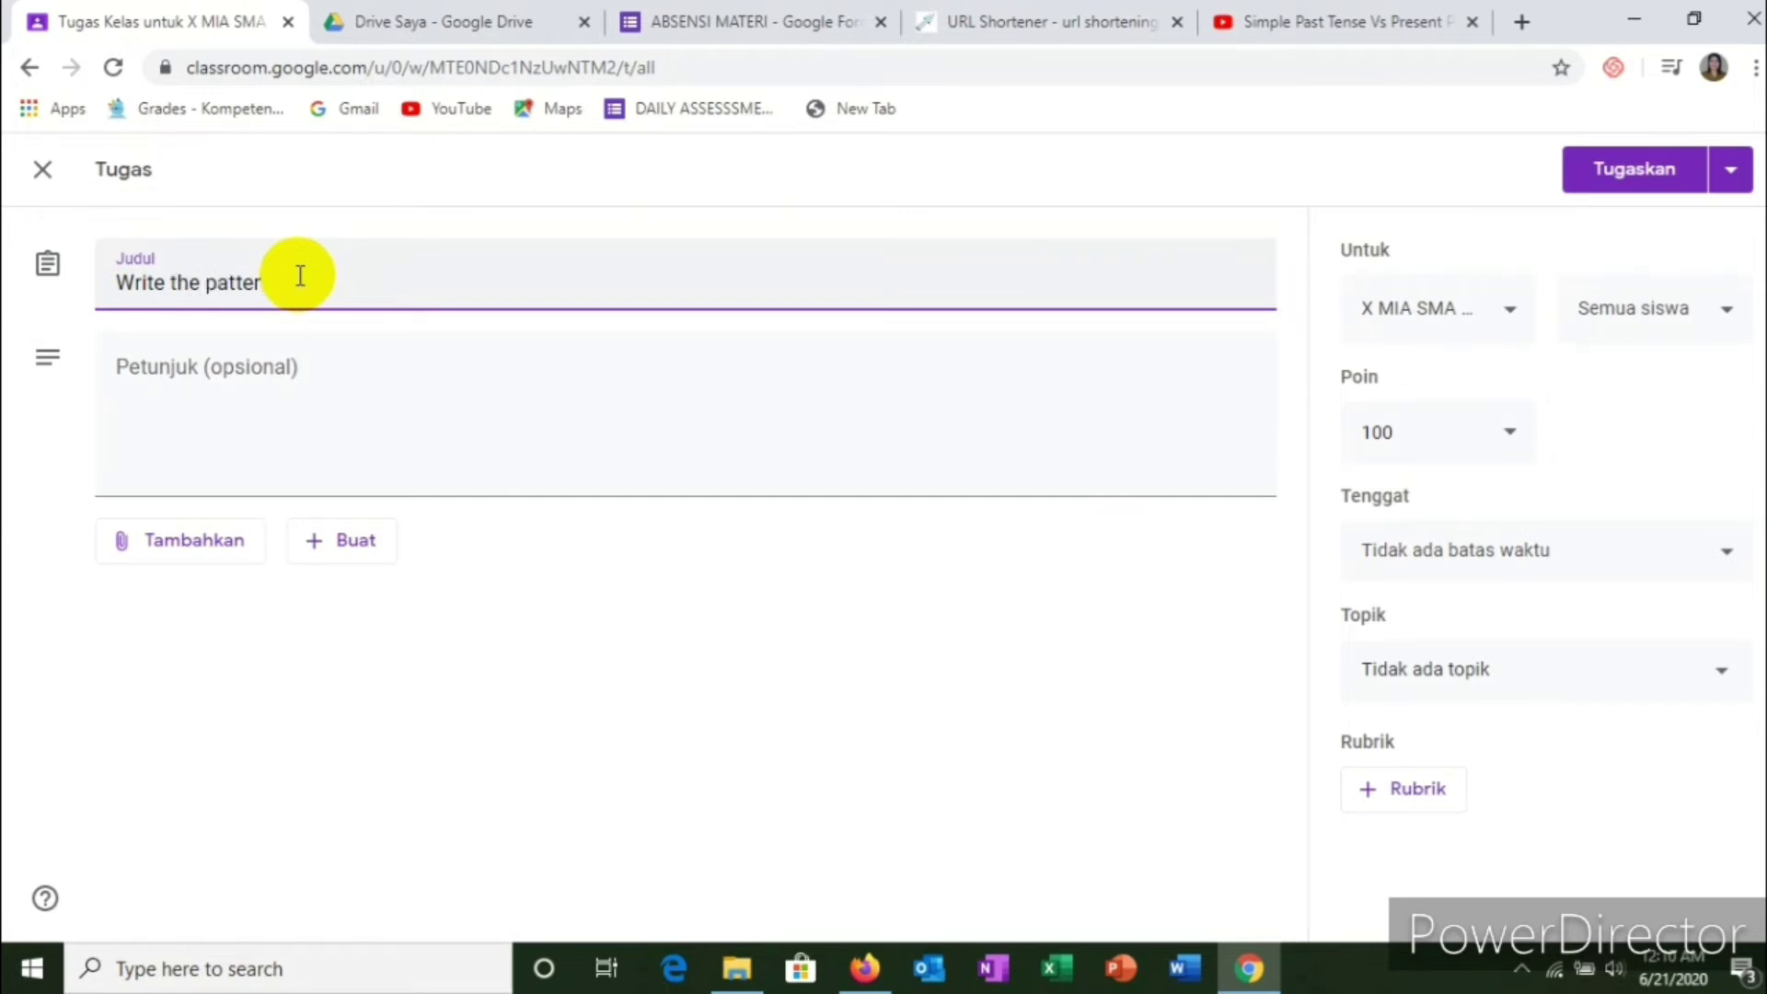
text(n of the simple a)
key(BackSpace)
text(past tense)
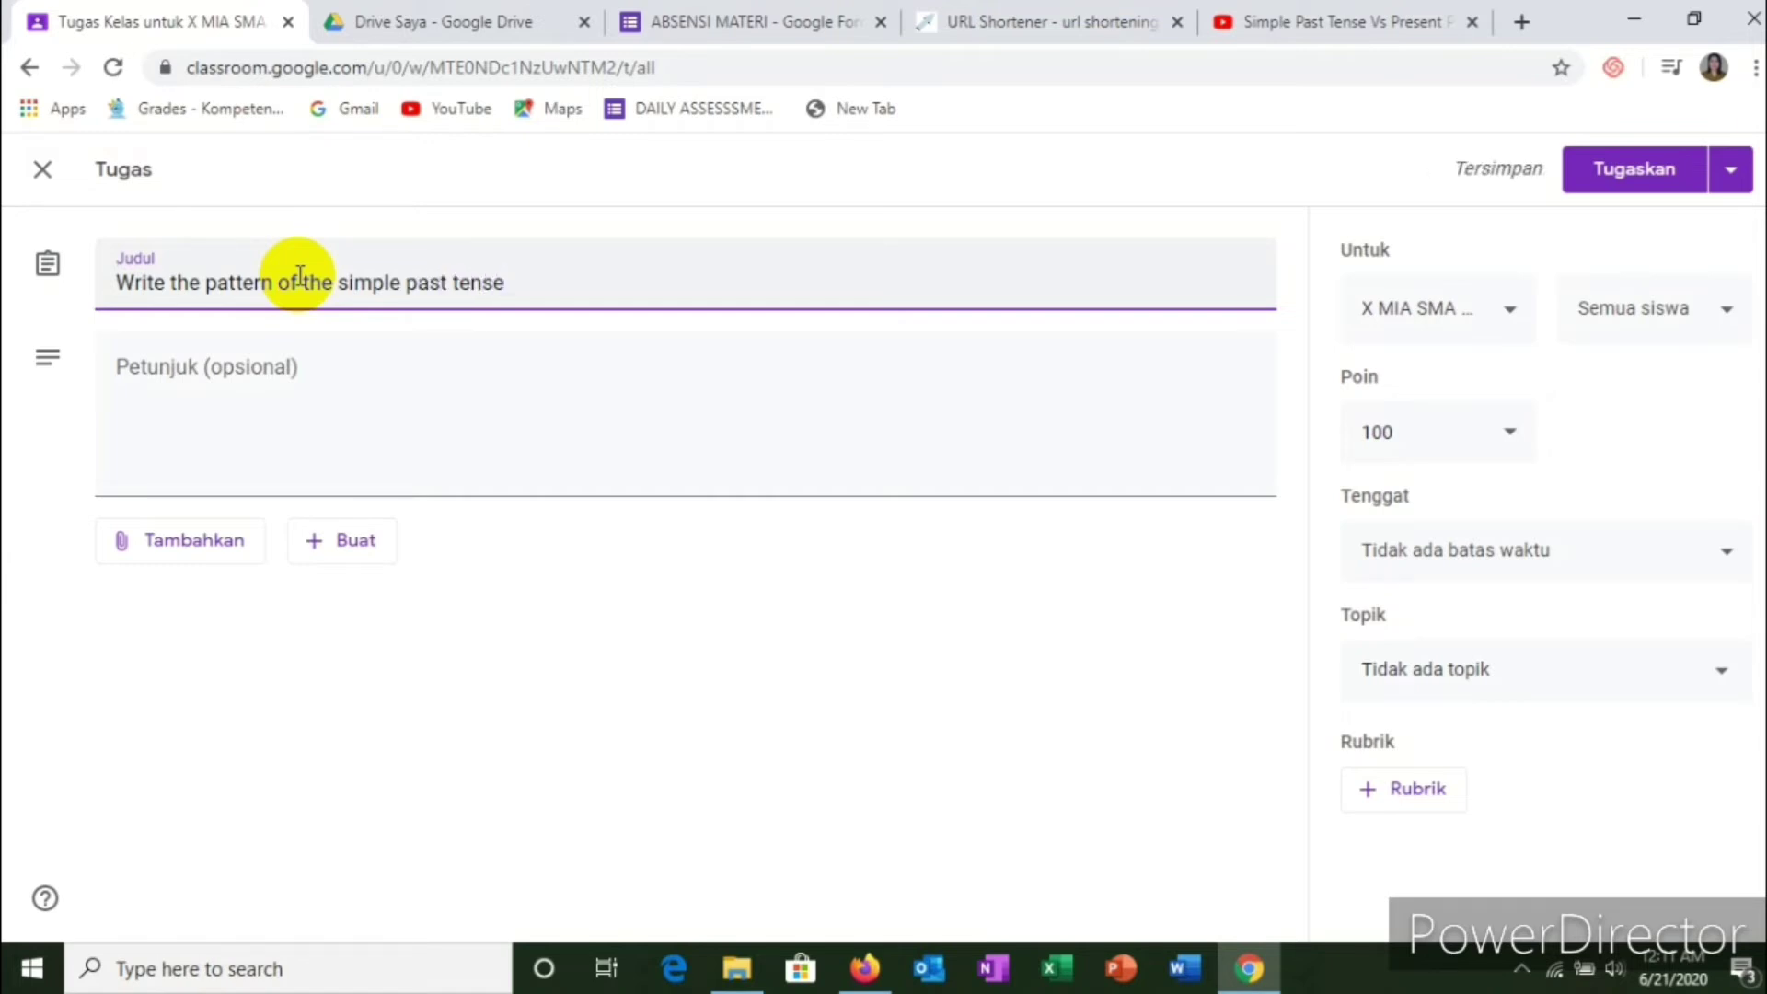
text( and p)
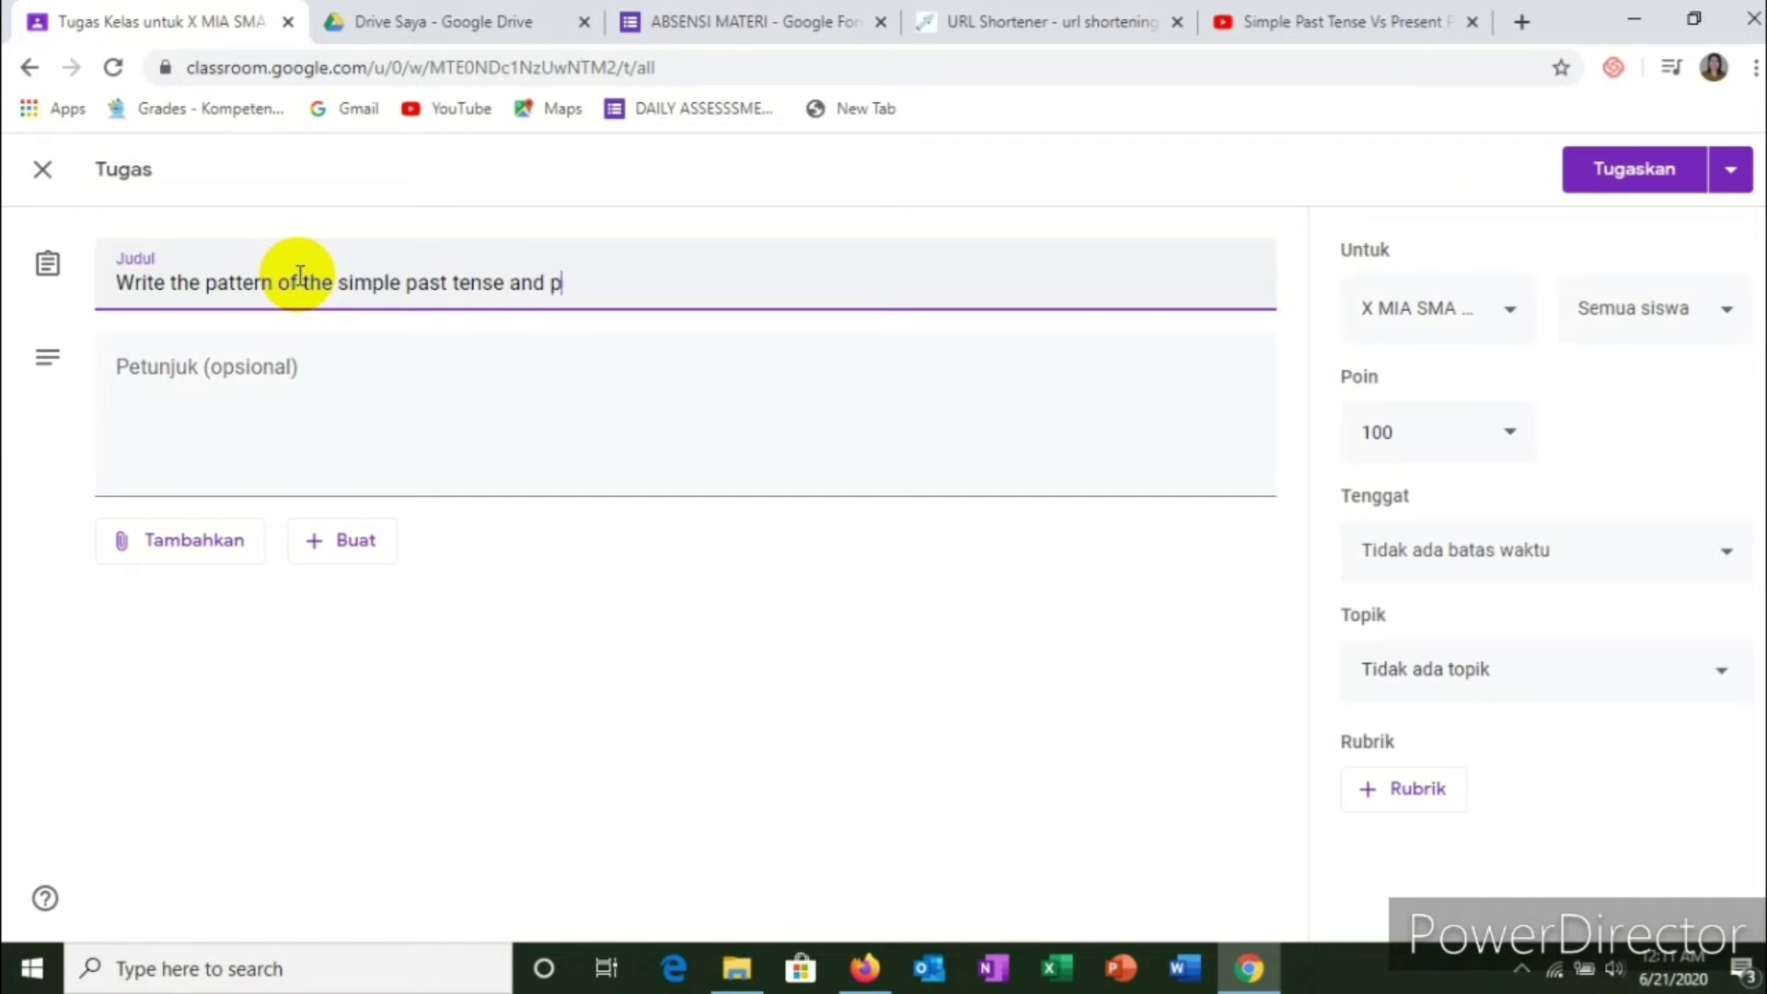
text(resent perfect )
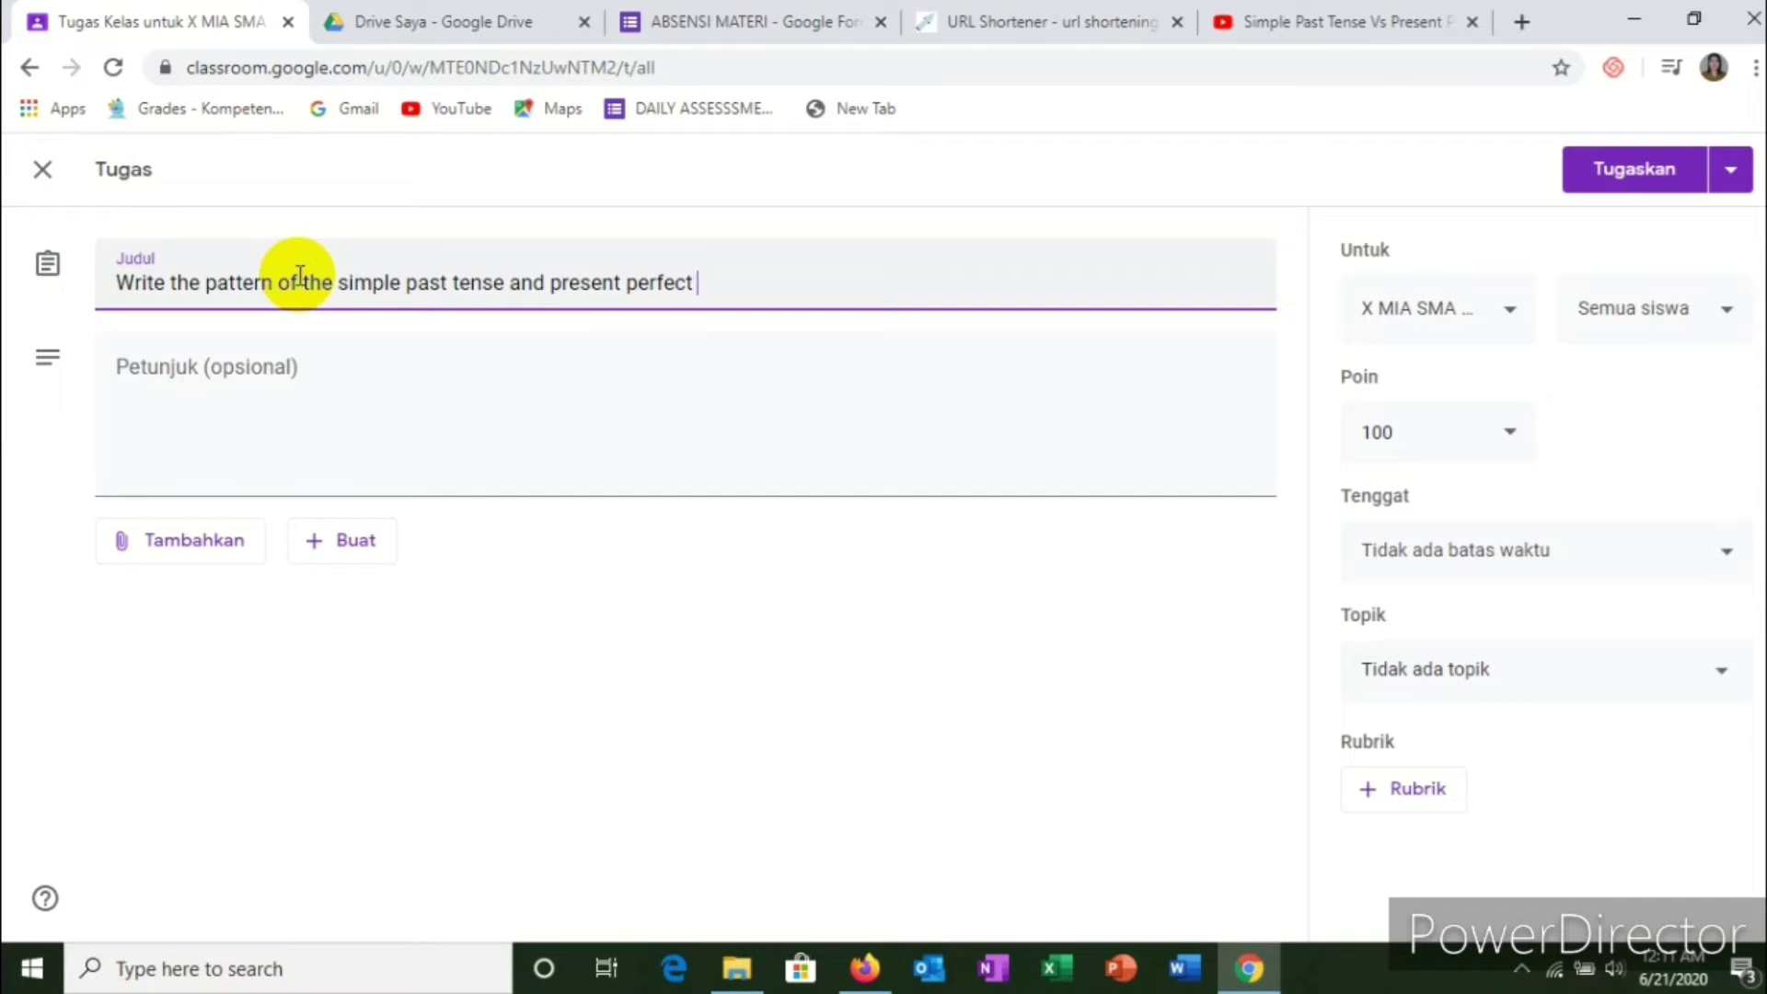
text(tense!)
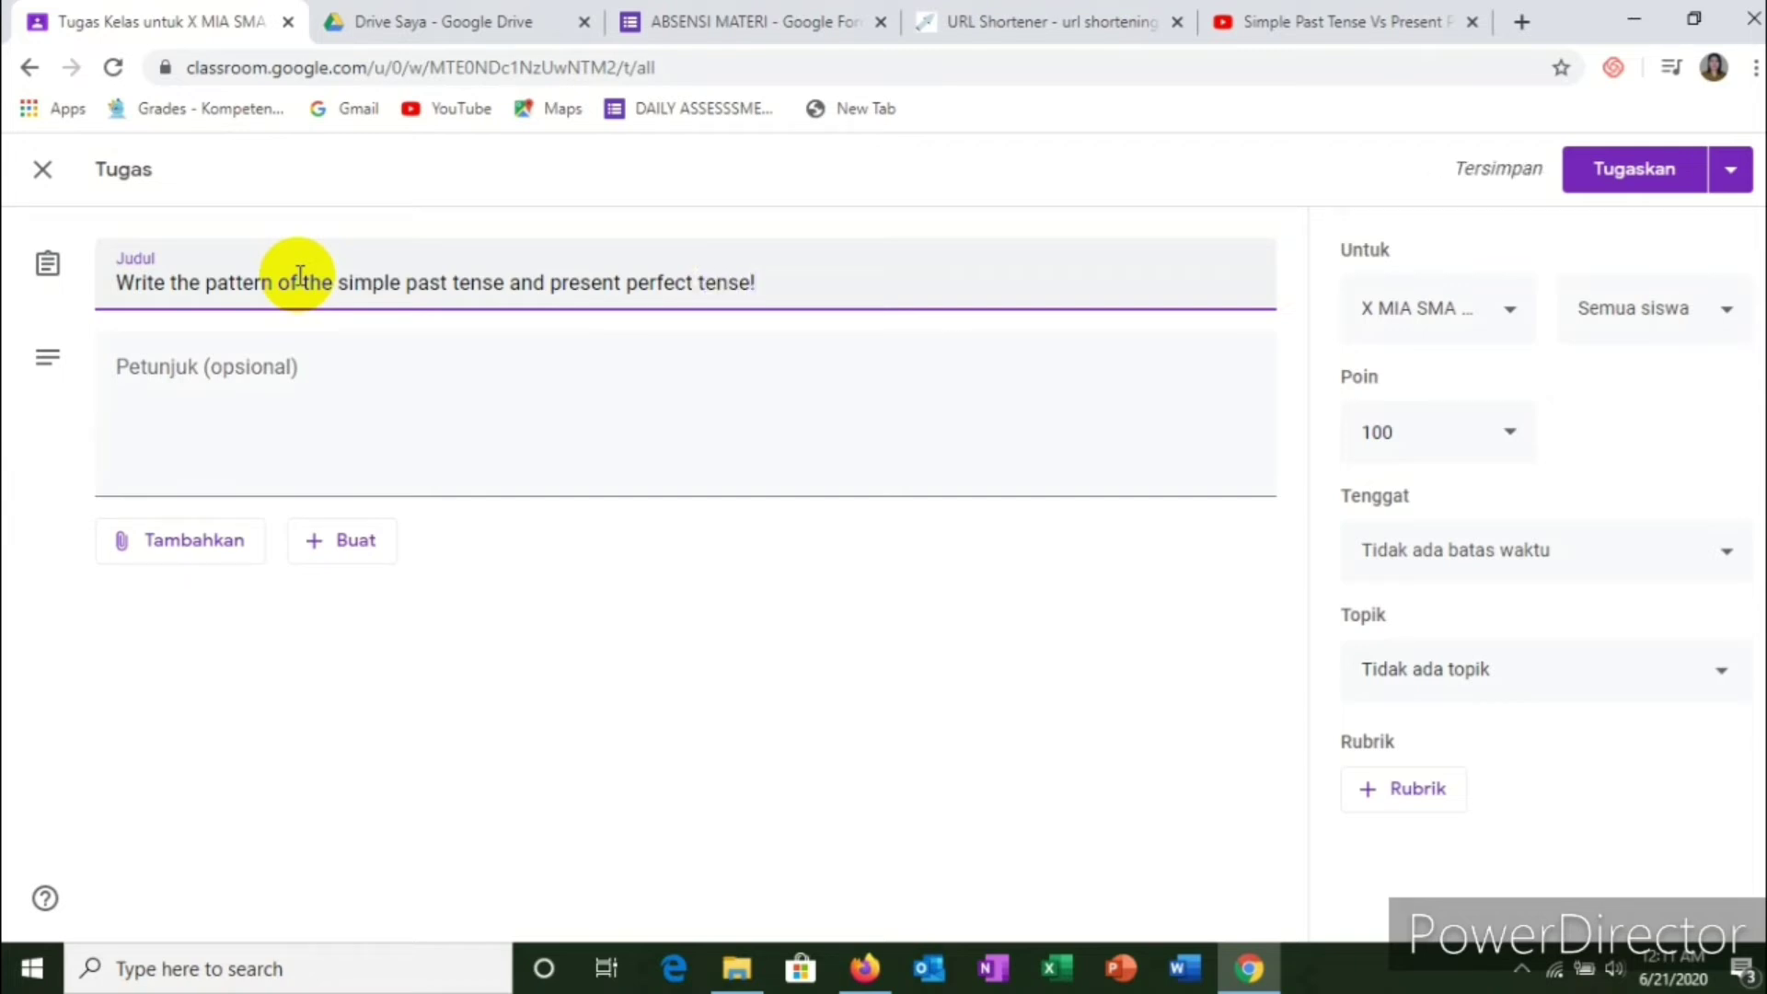
Step: Enter the instructions 'Write your answer in the blank paper and then upload to this classroom'
click(224, 361)
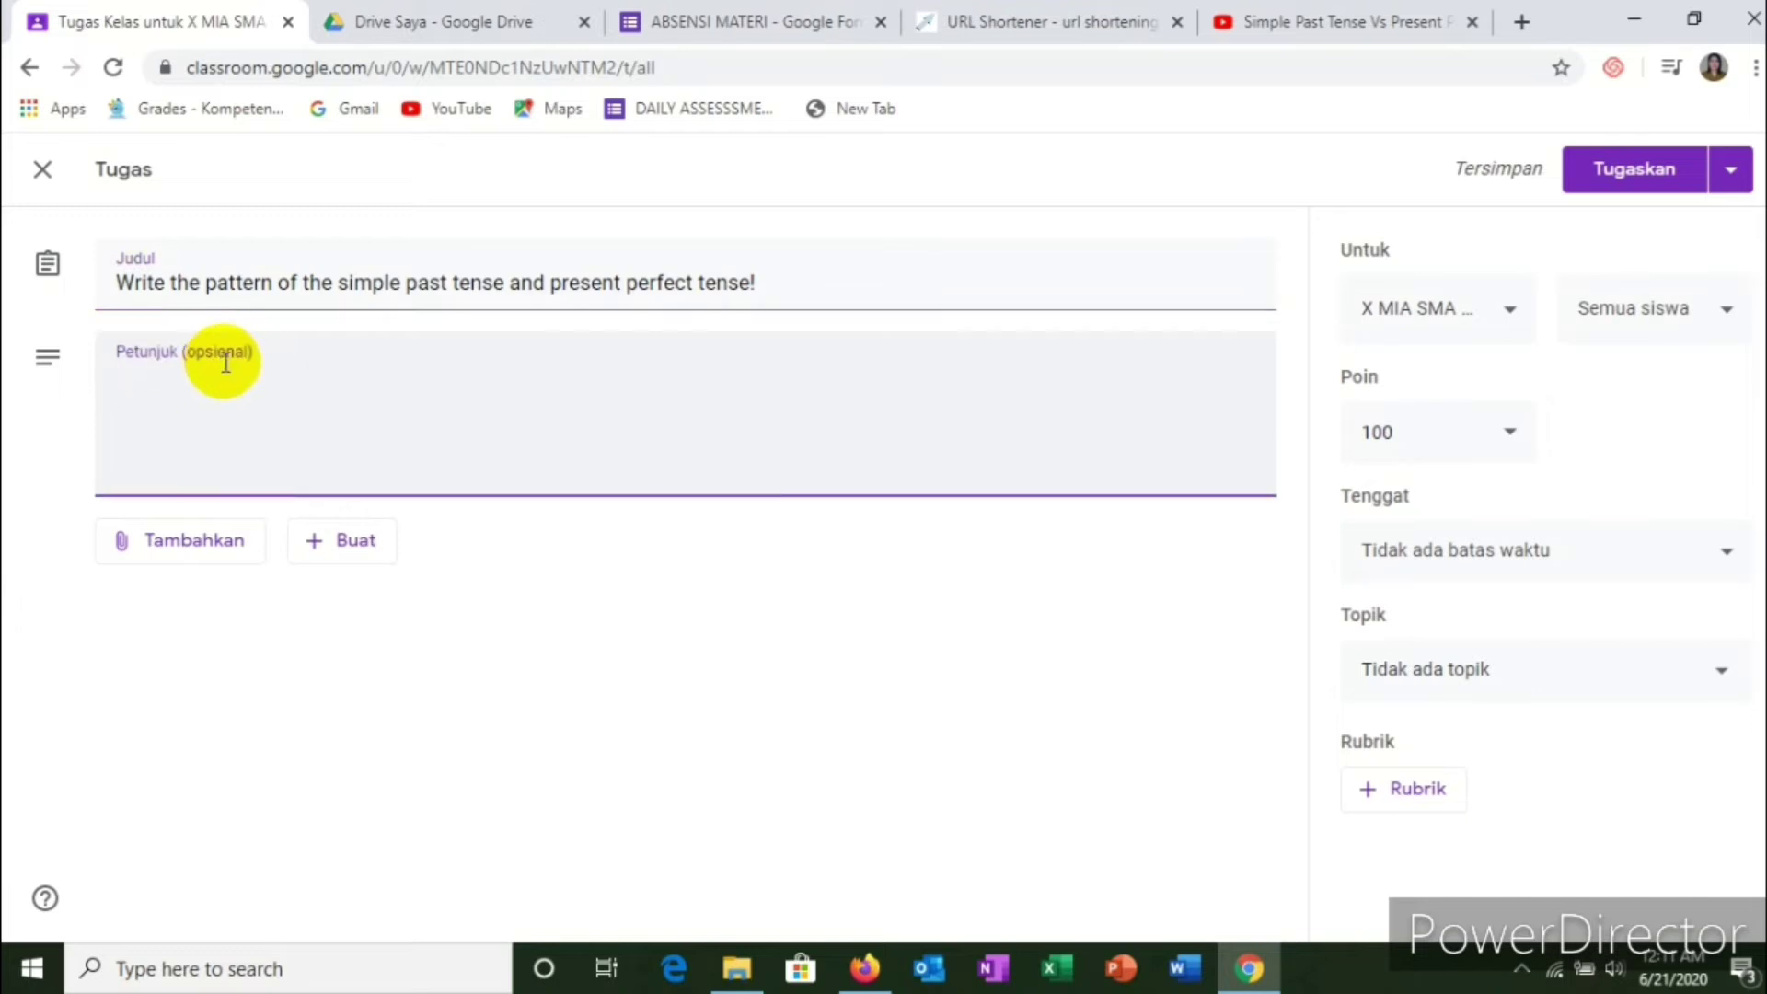
text(Wite)
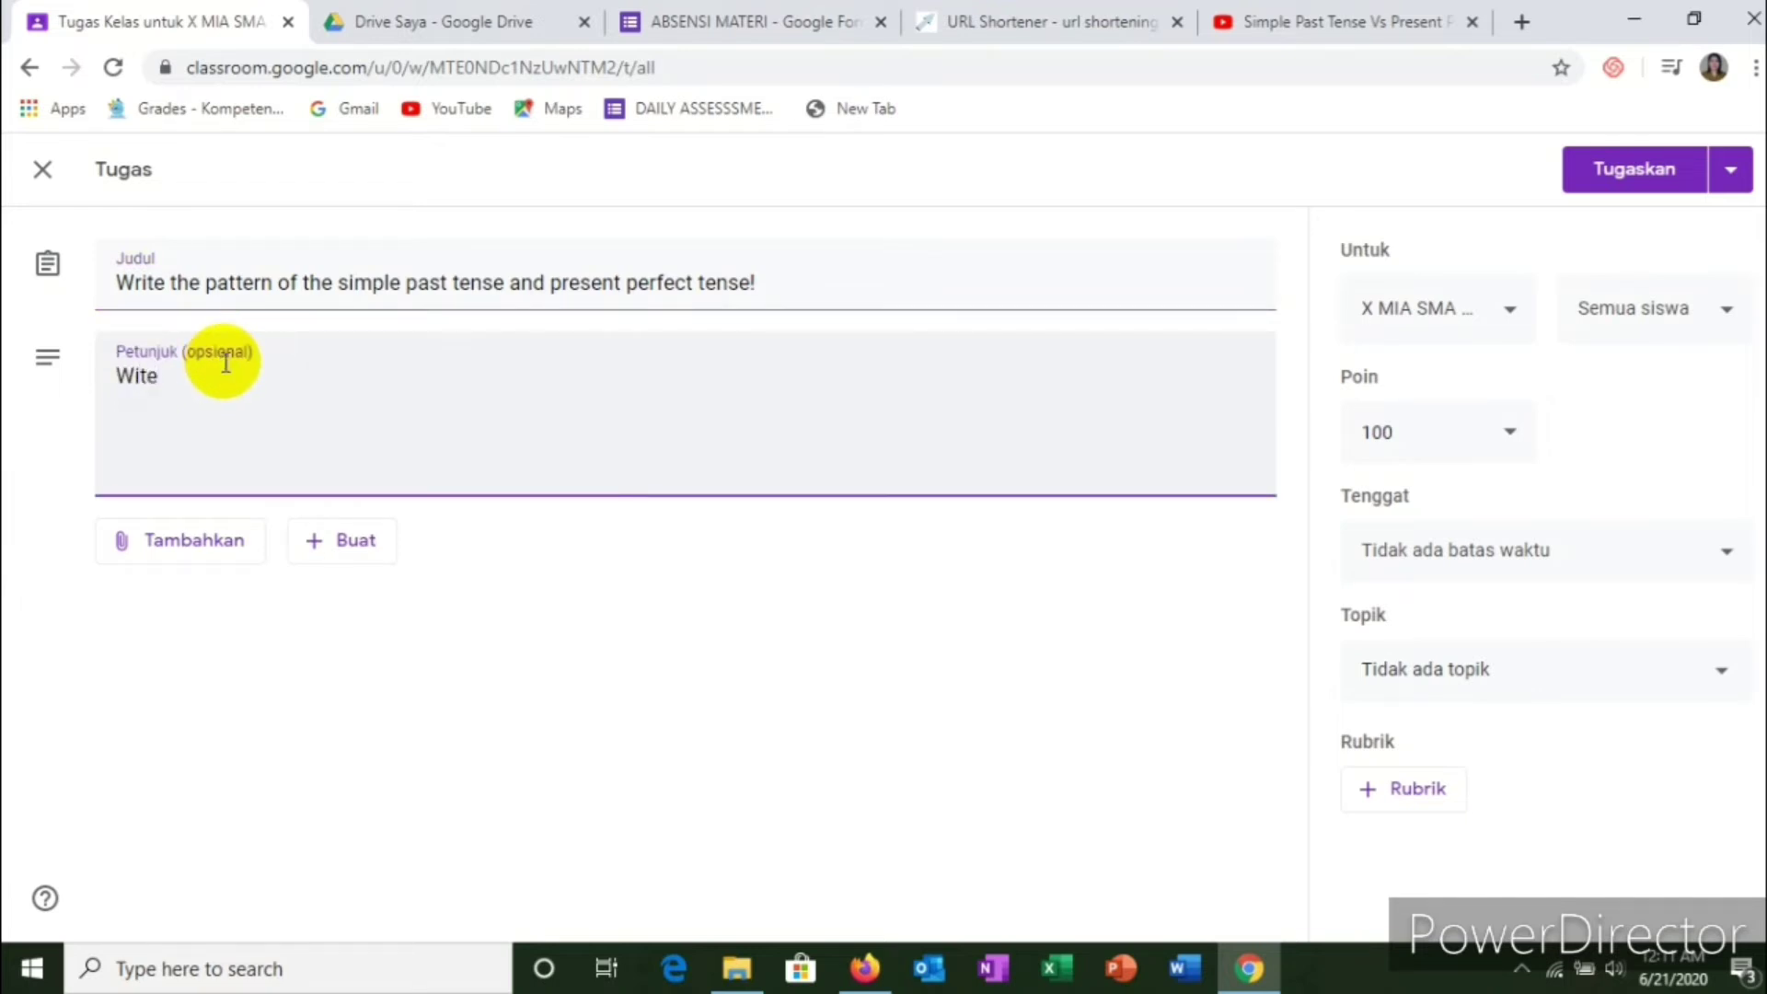
key(BackSpace)
key(BackSpace)
key(BackSpace)
text(rite your)
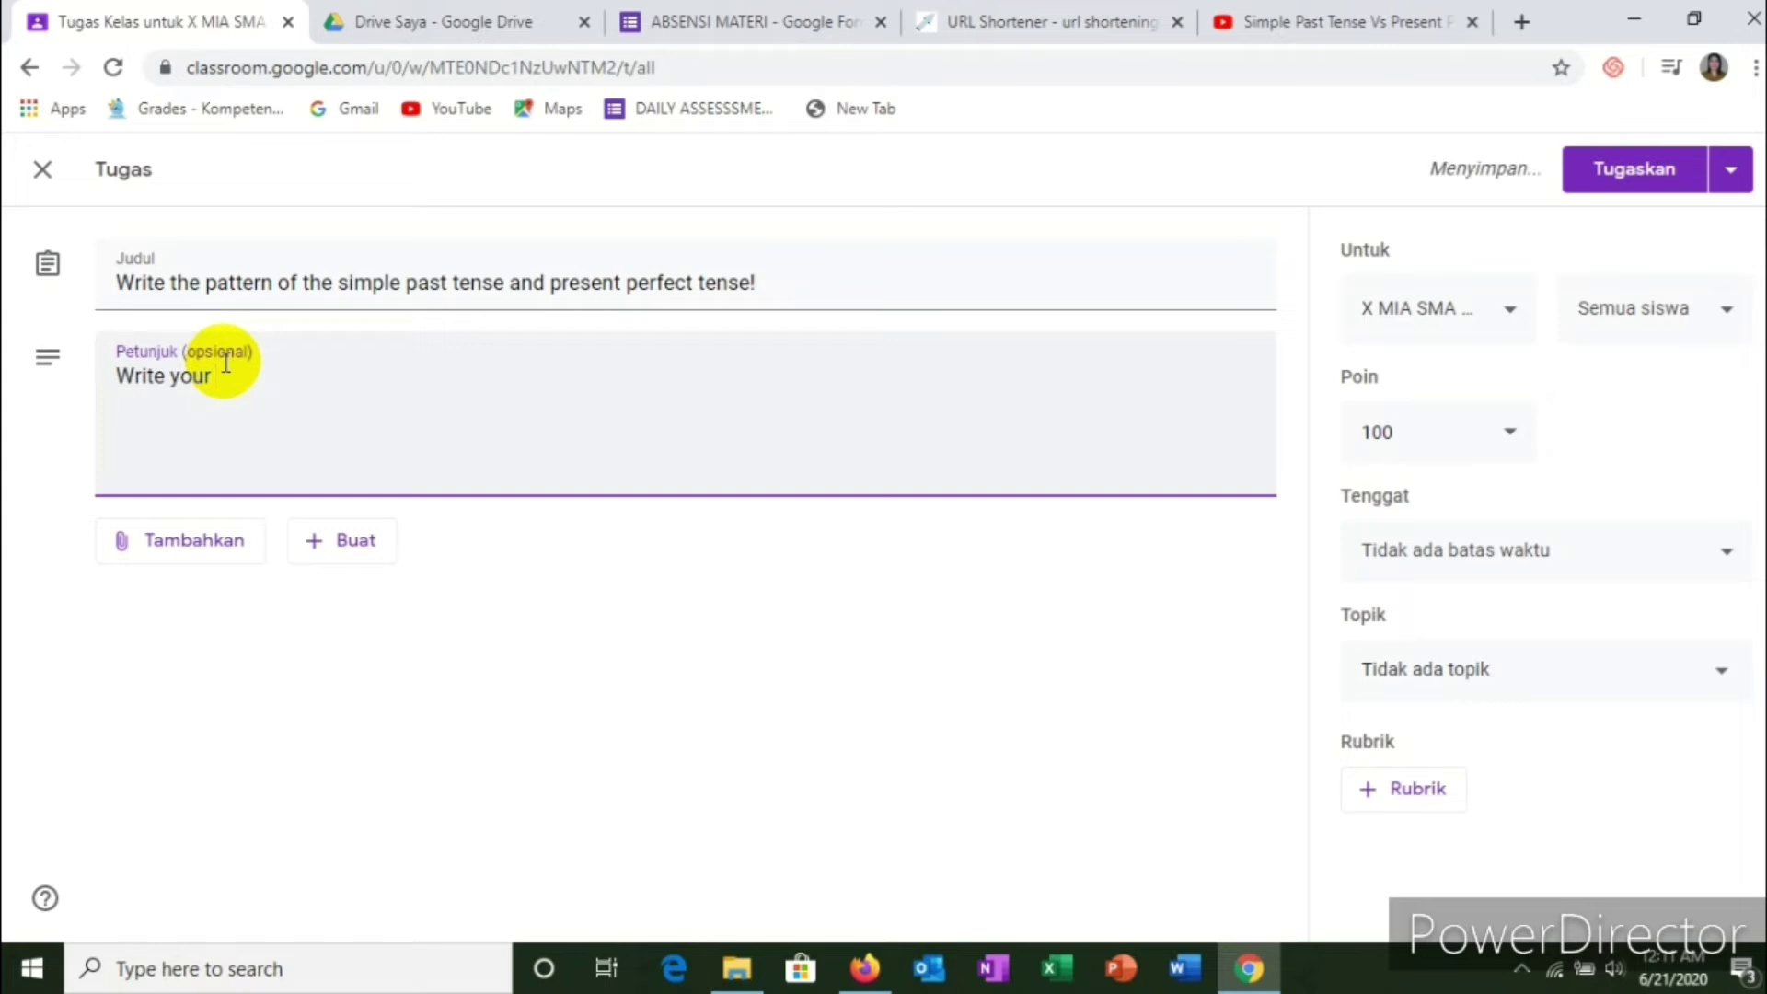
text( answer)
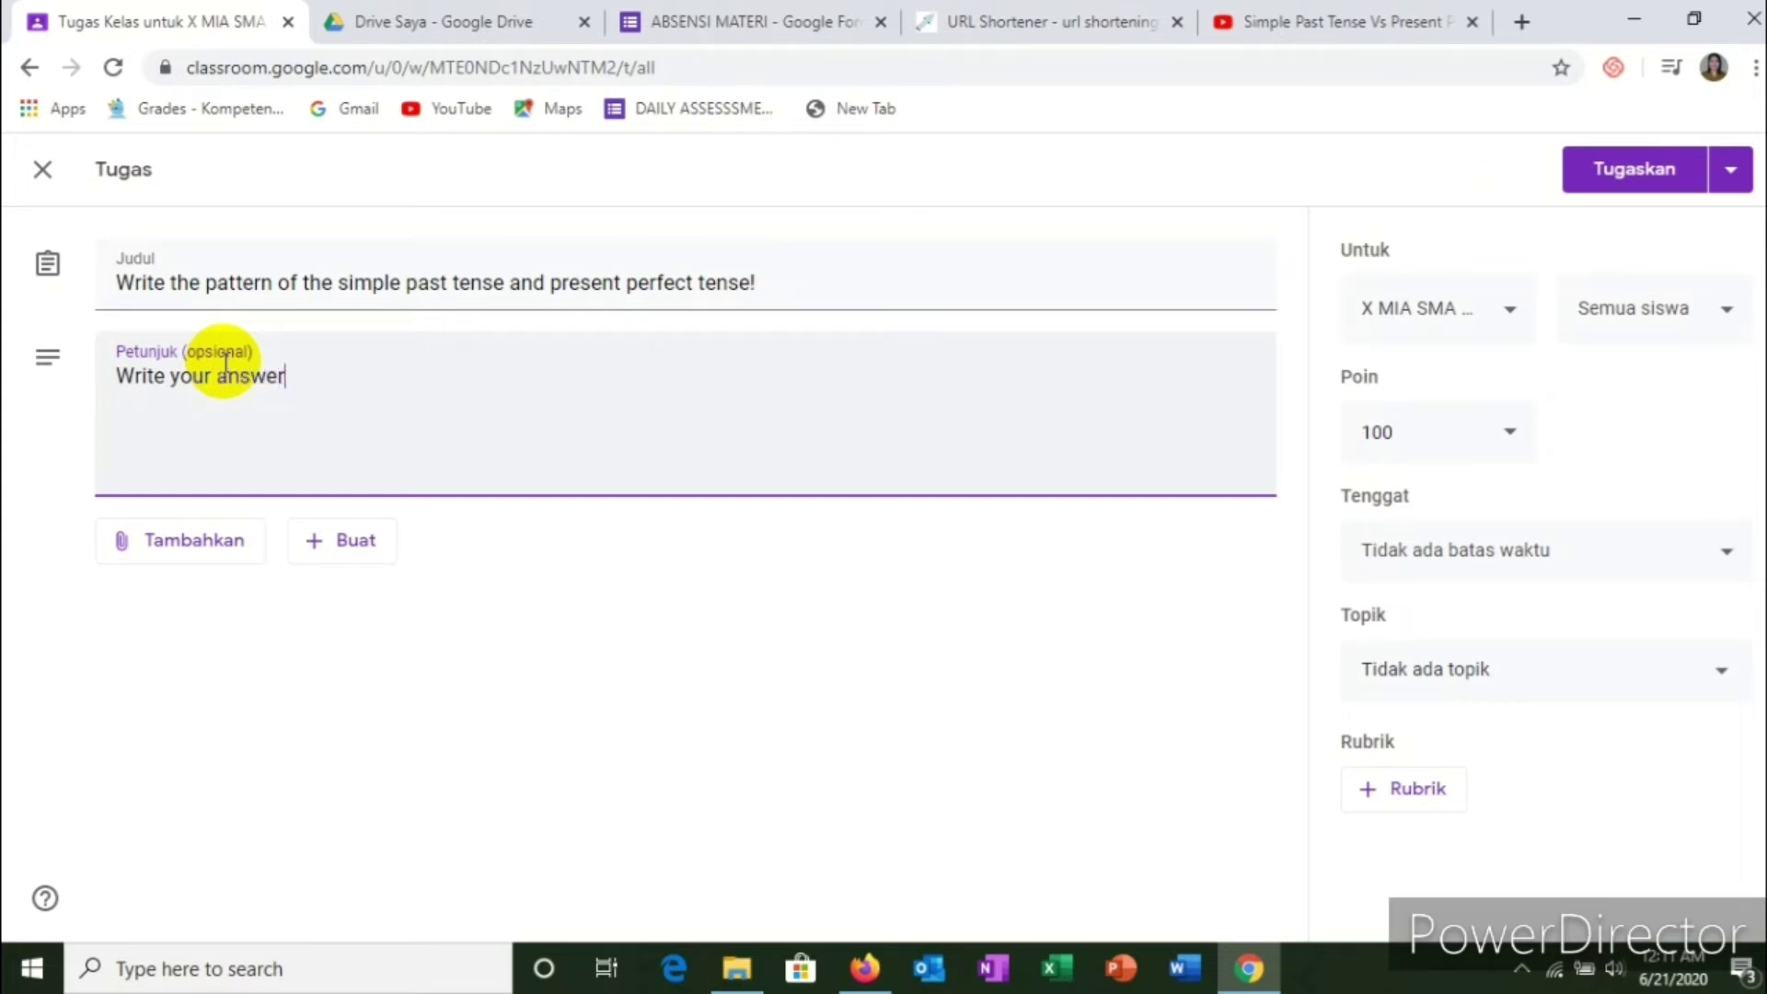
text( in the blank paper and )
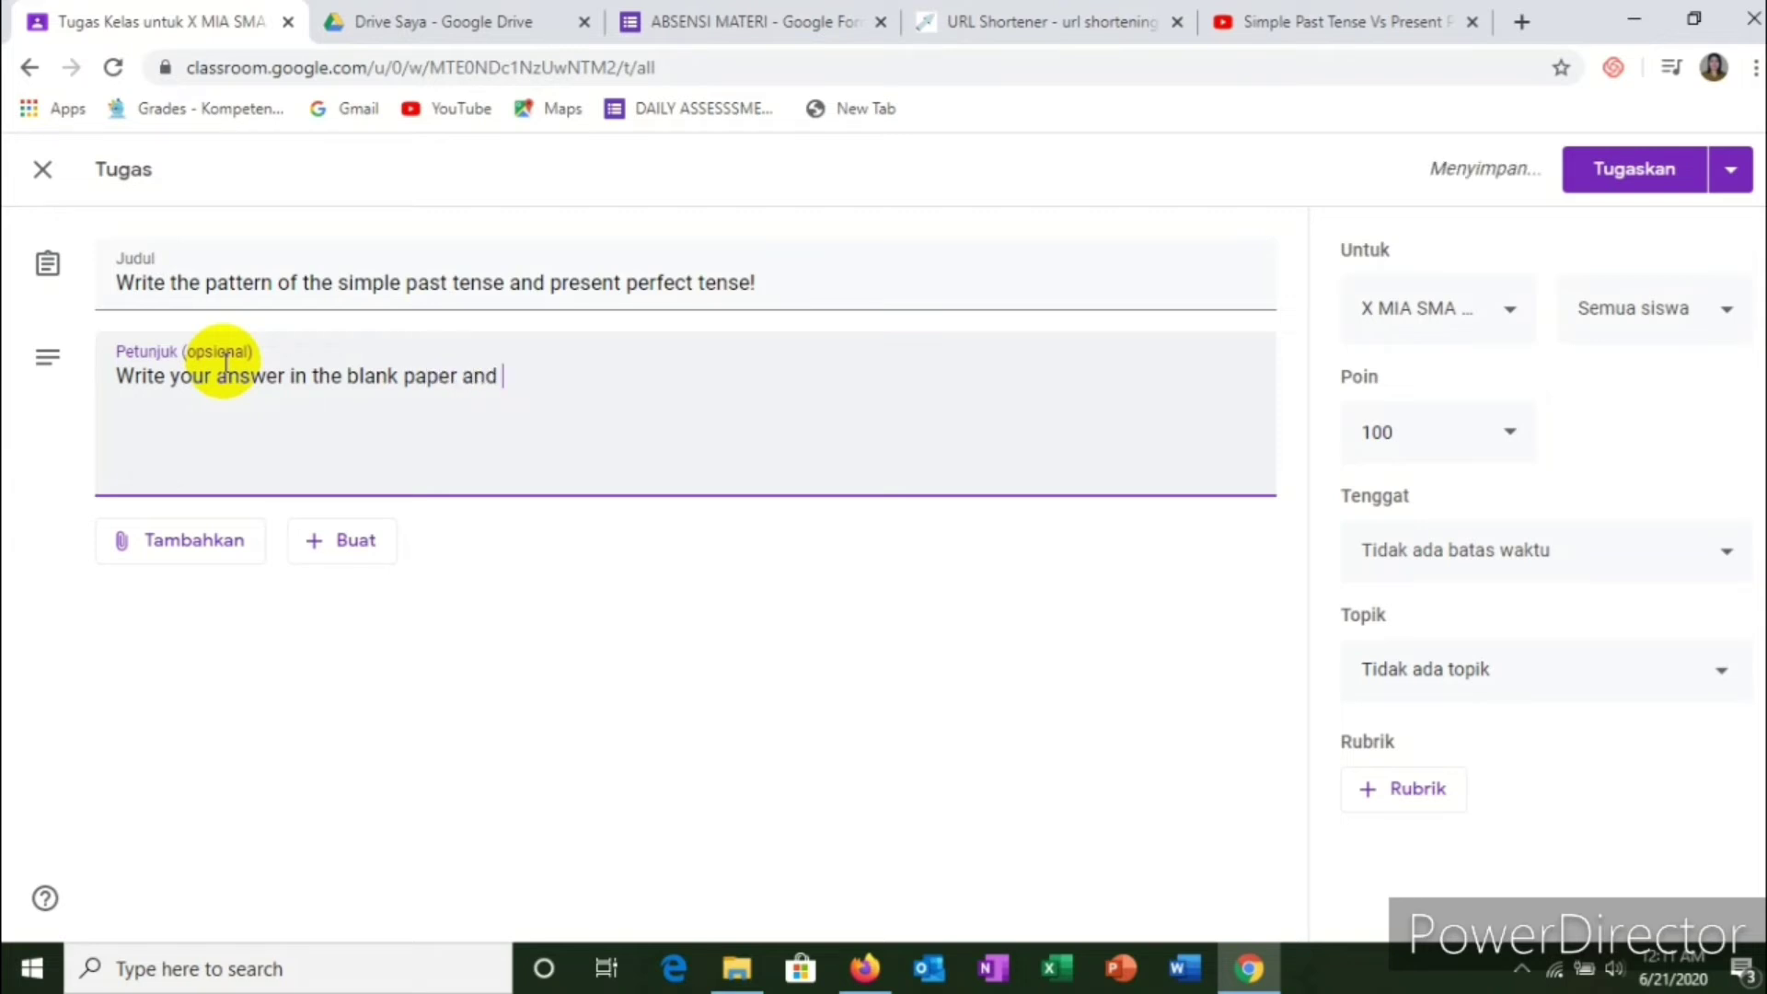
text(th)
text(en )
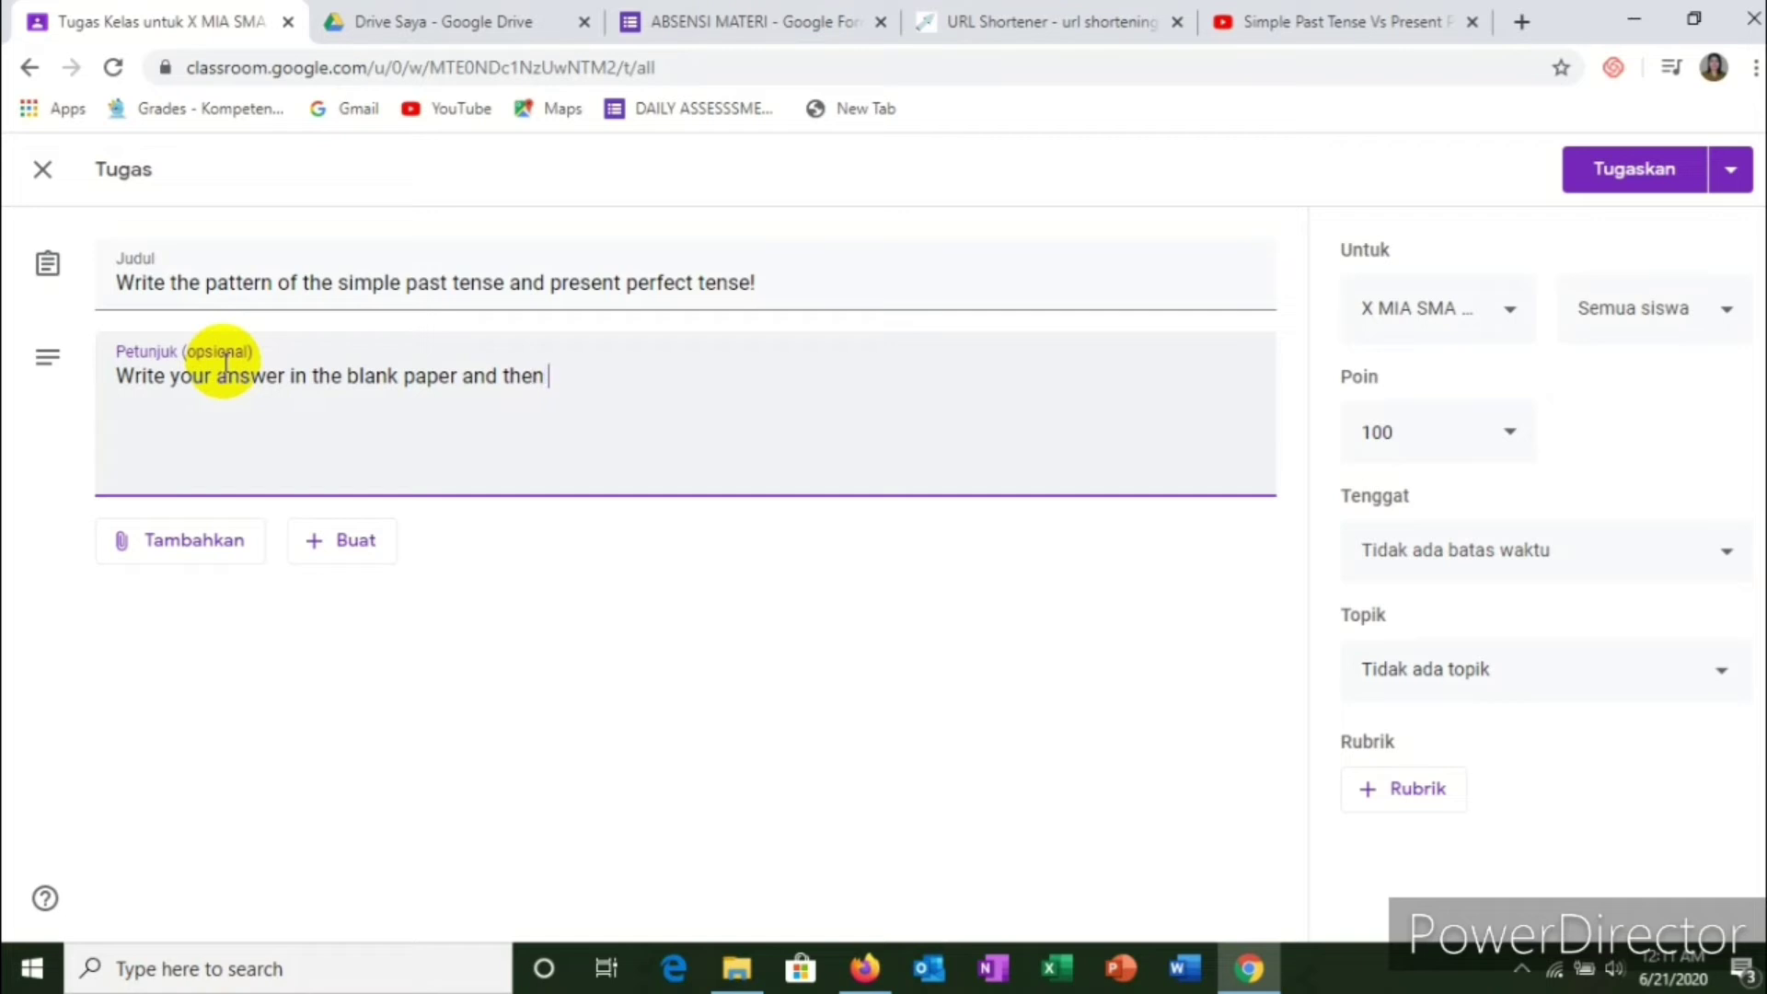
text(upload te)
key(BackSpace)
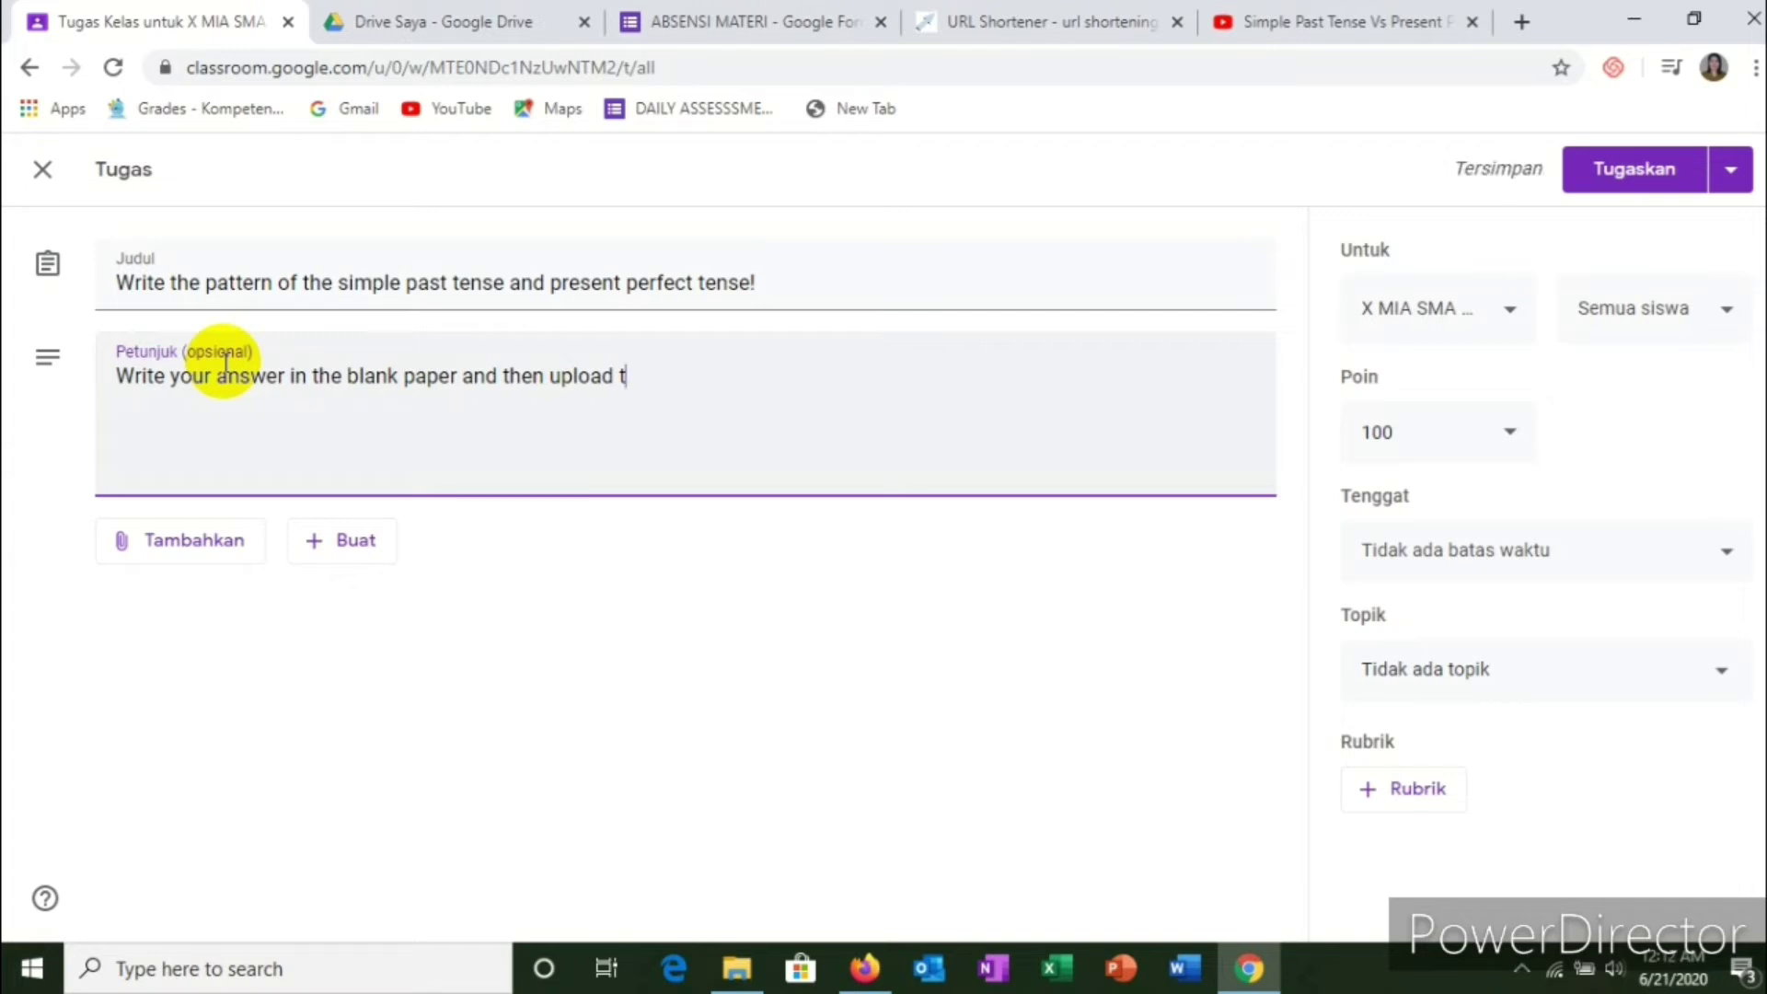
text(o the)
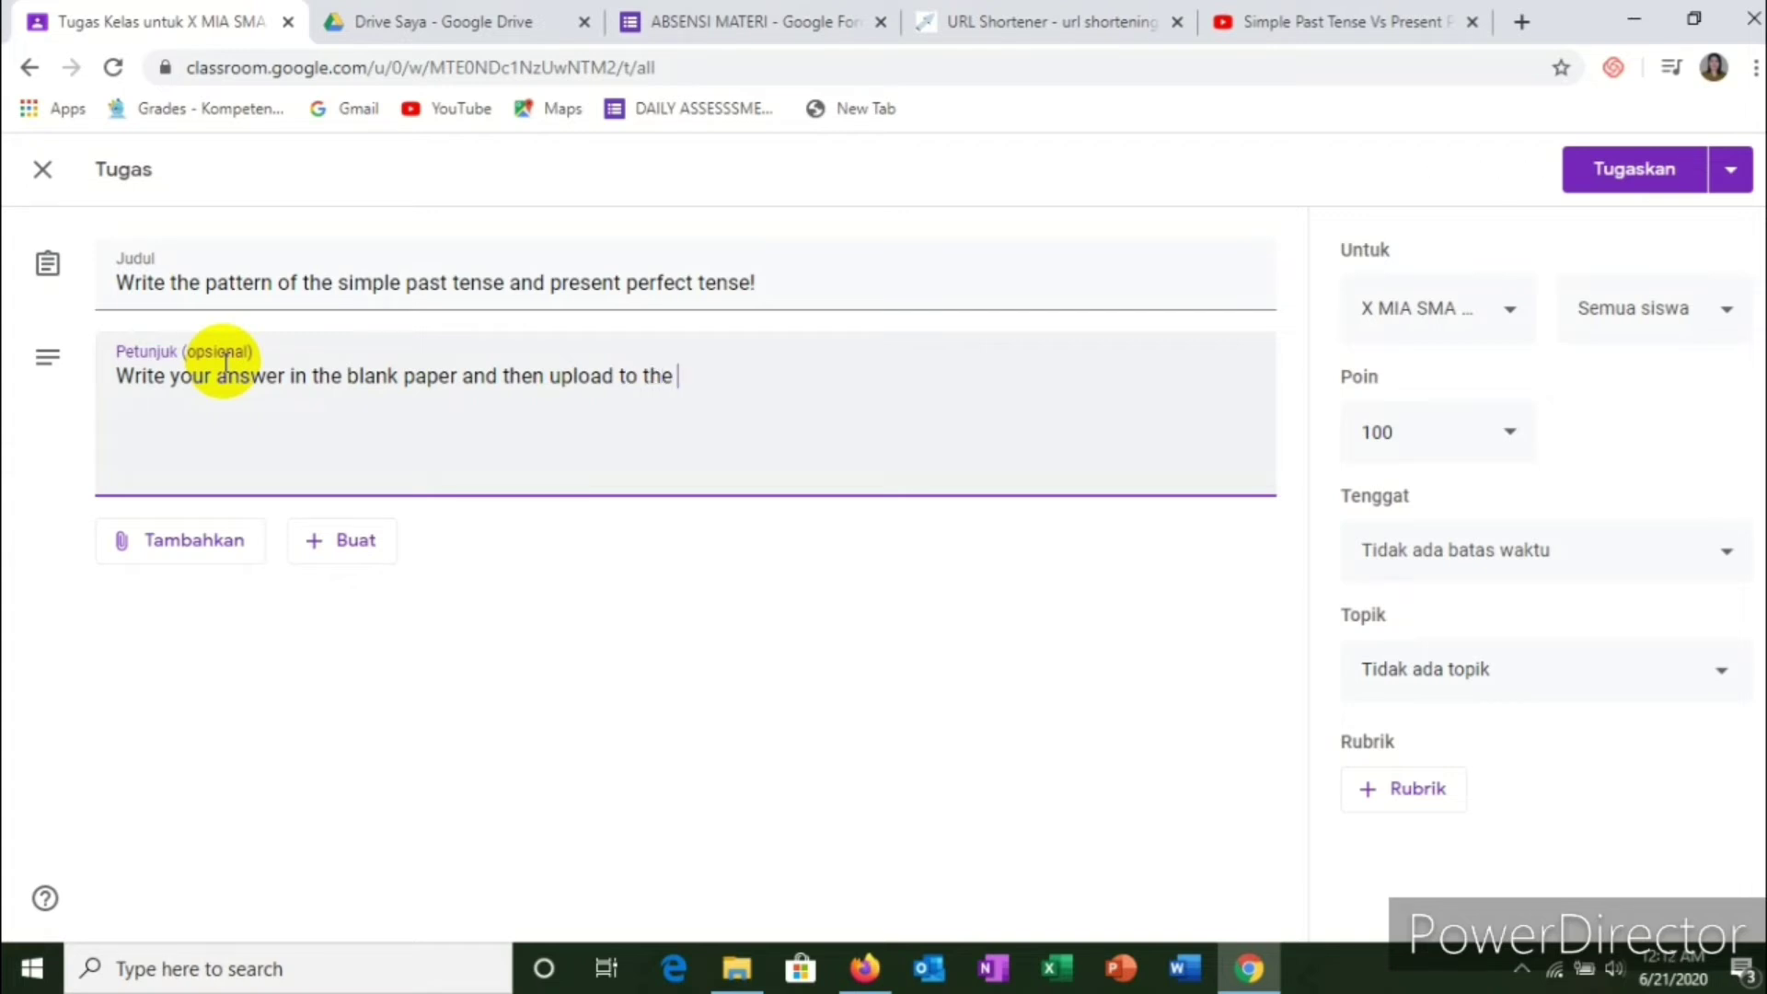
key(BackSpace)
text(is classroom)
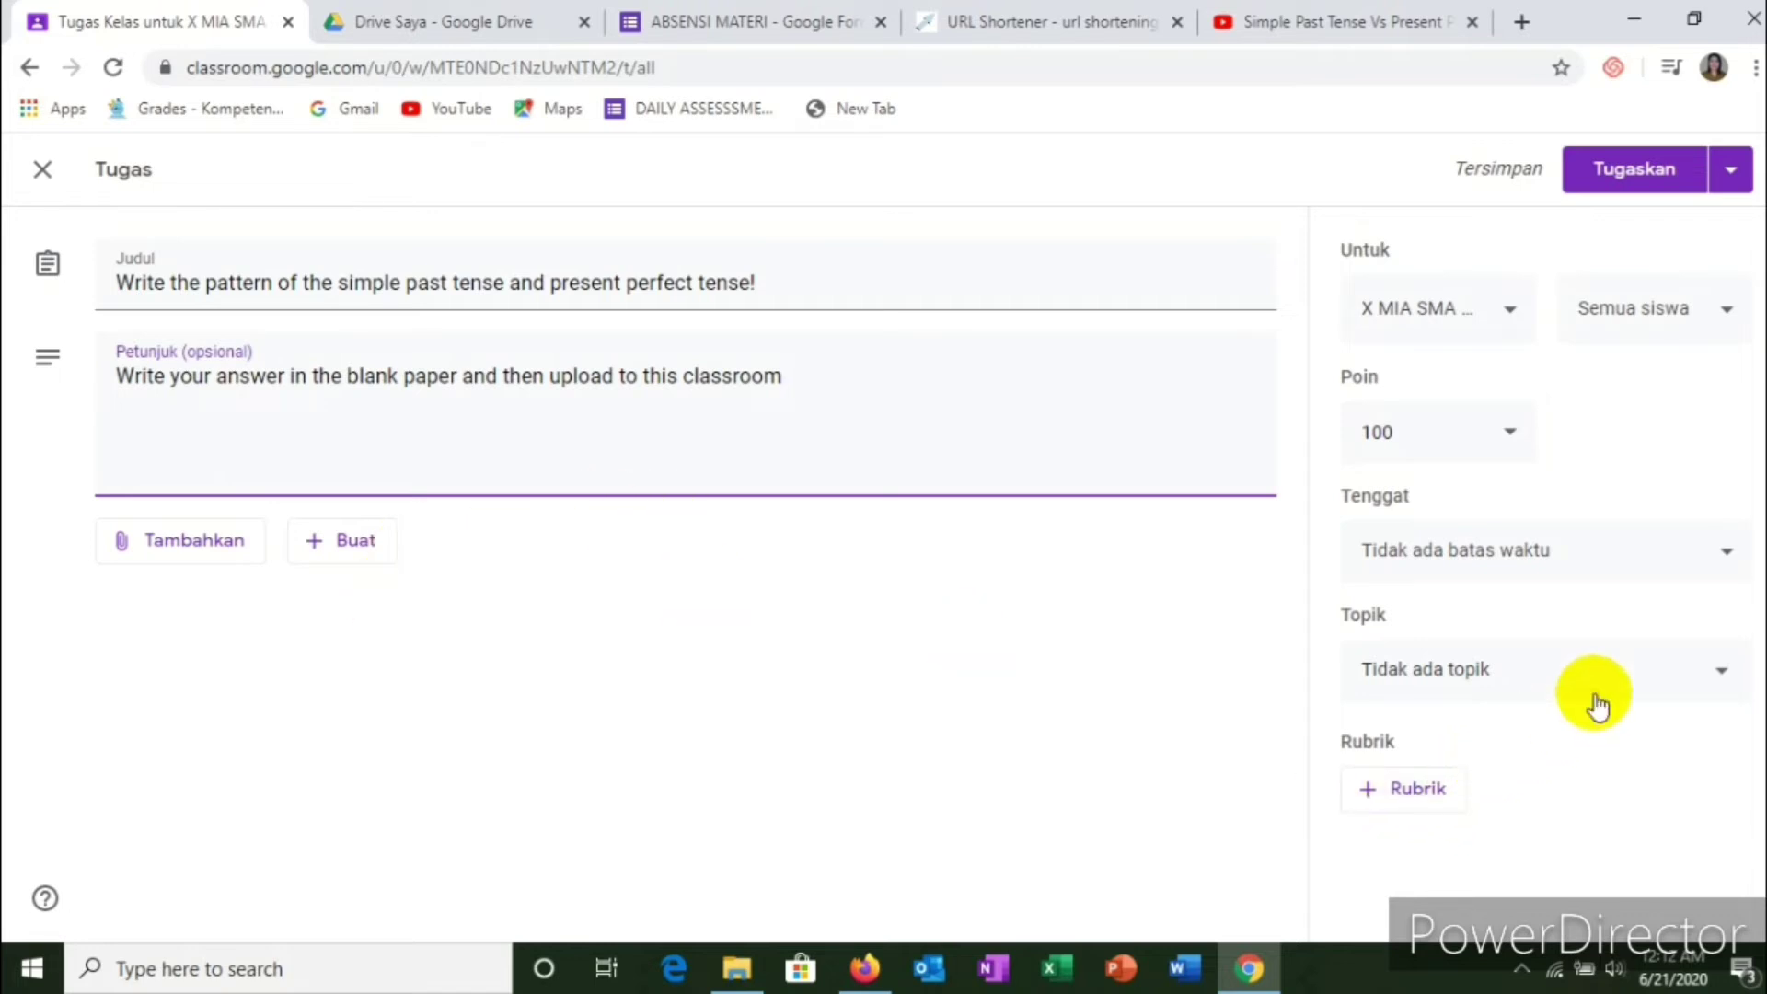
Step: File the assignment under topic C. TUGAS and set its due date to Sat 27 Jun, 23.59
click(1644, 677)
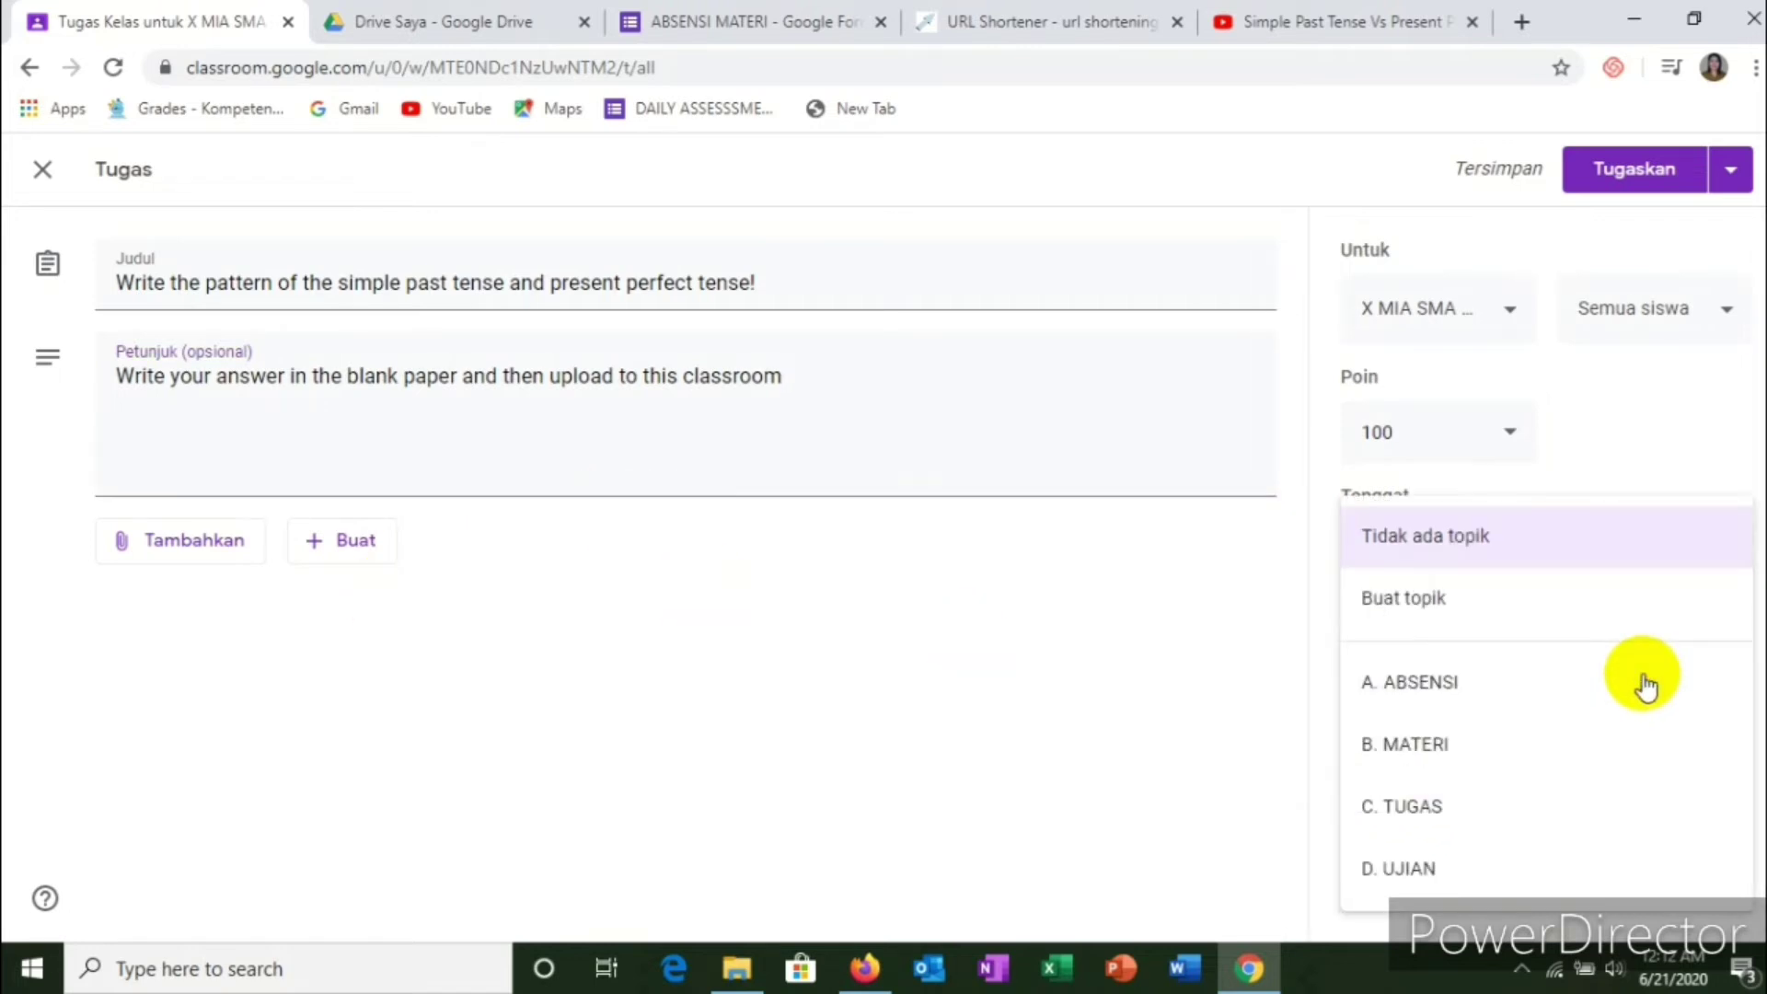
click(1423, 810)
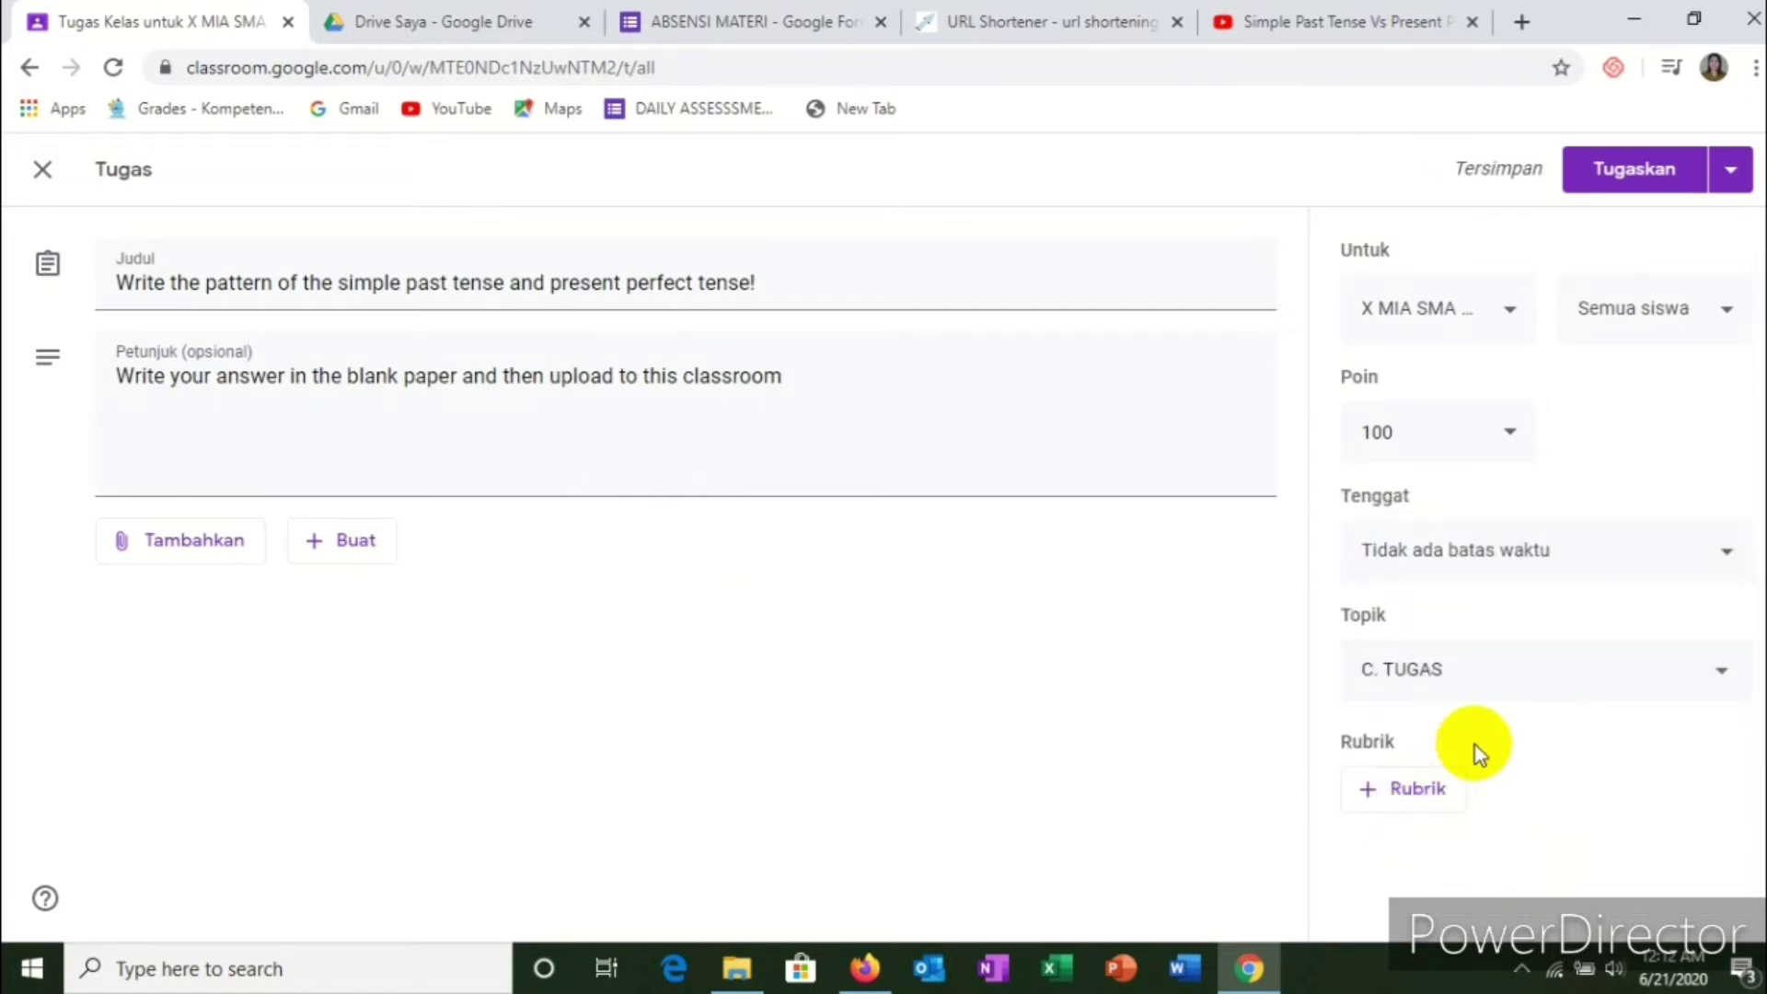
click(1550, 555)
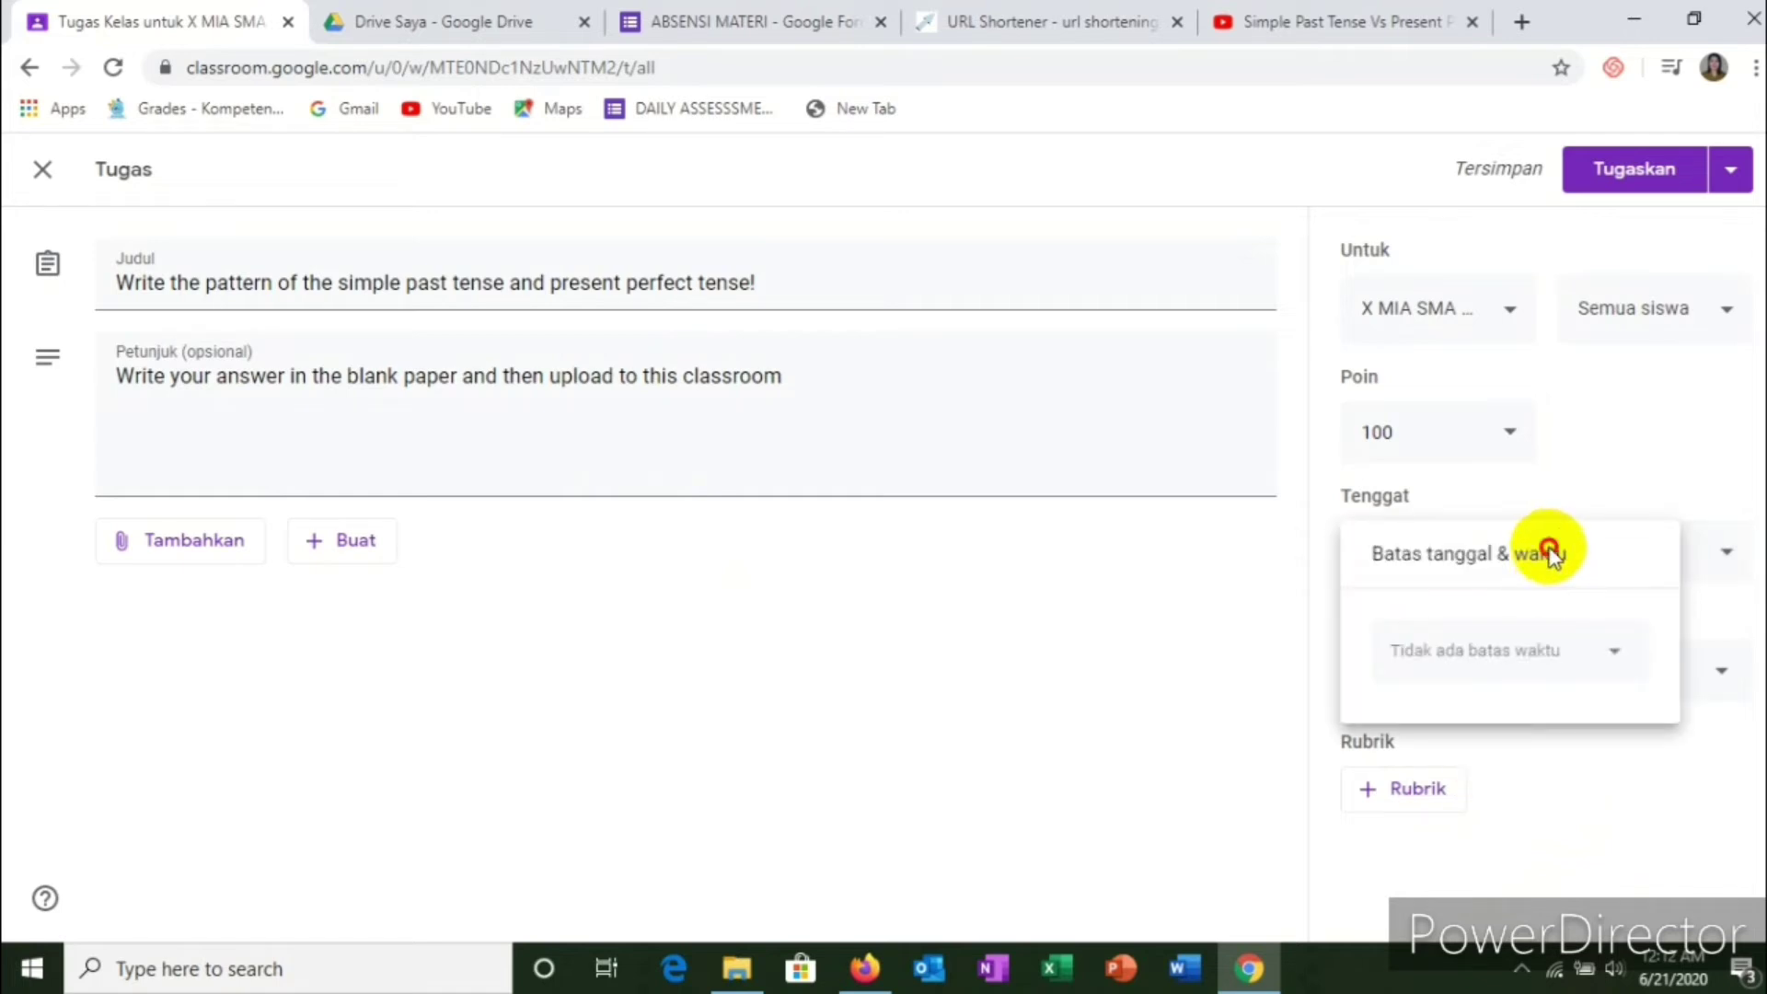
click(1614, 653)
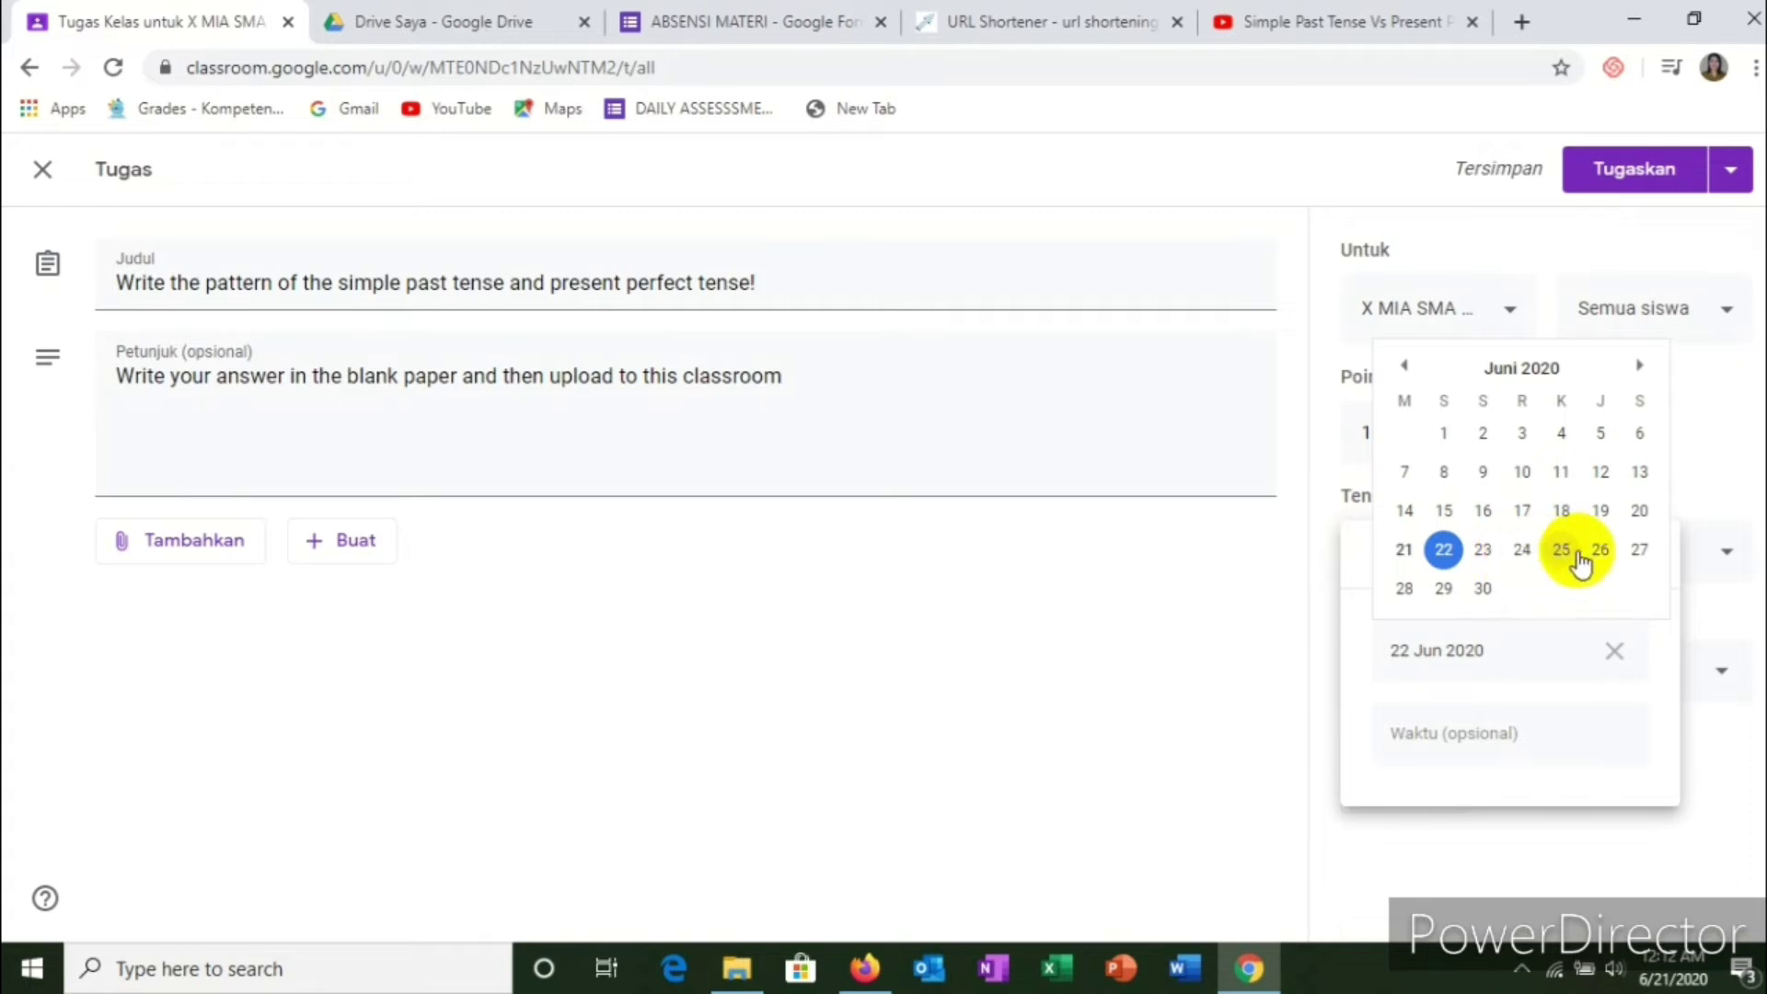
click(1639, 549)
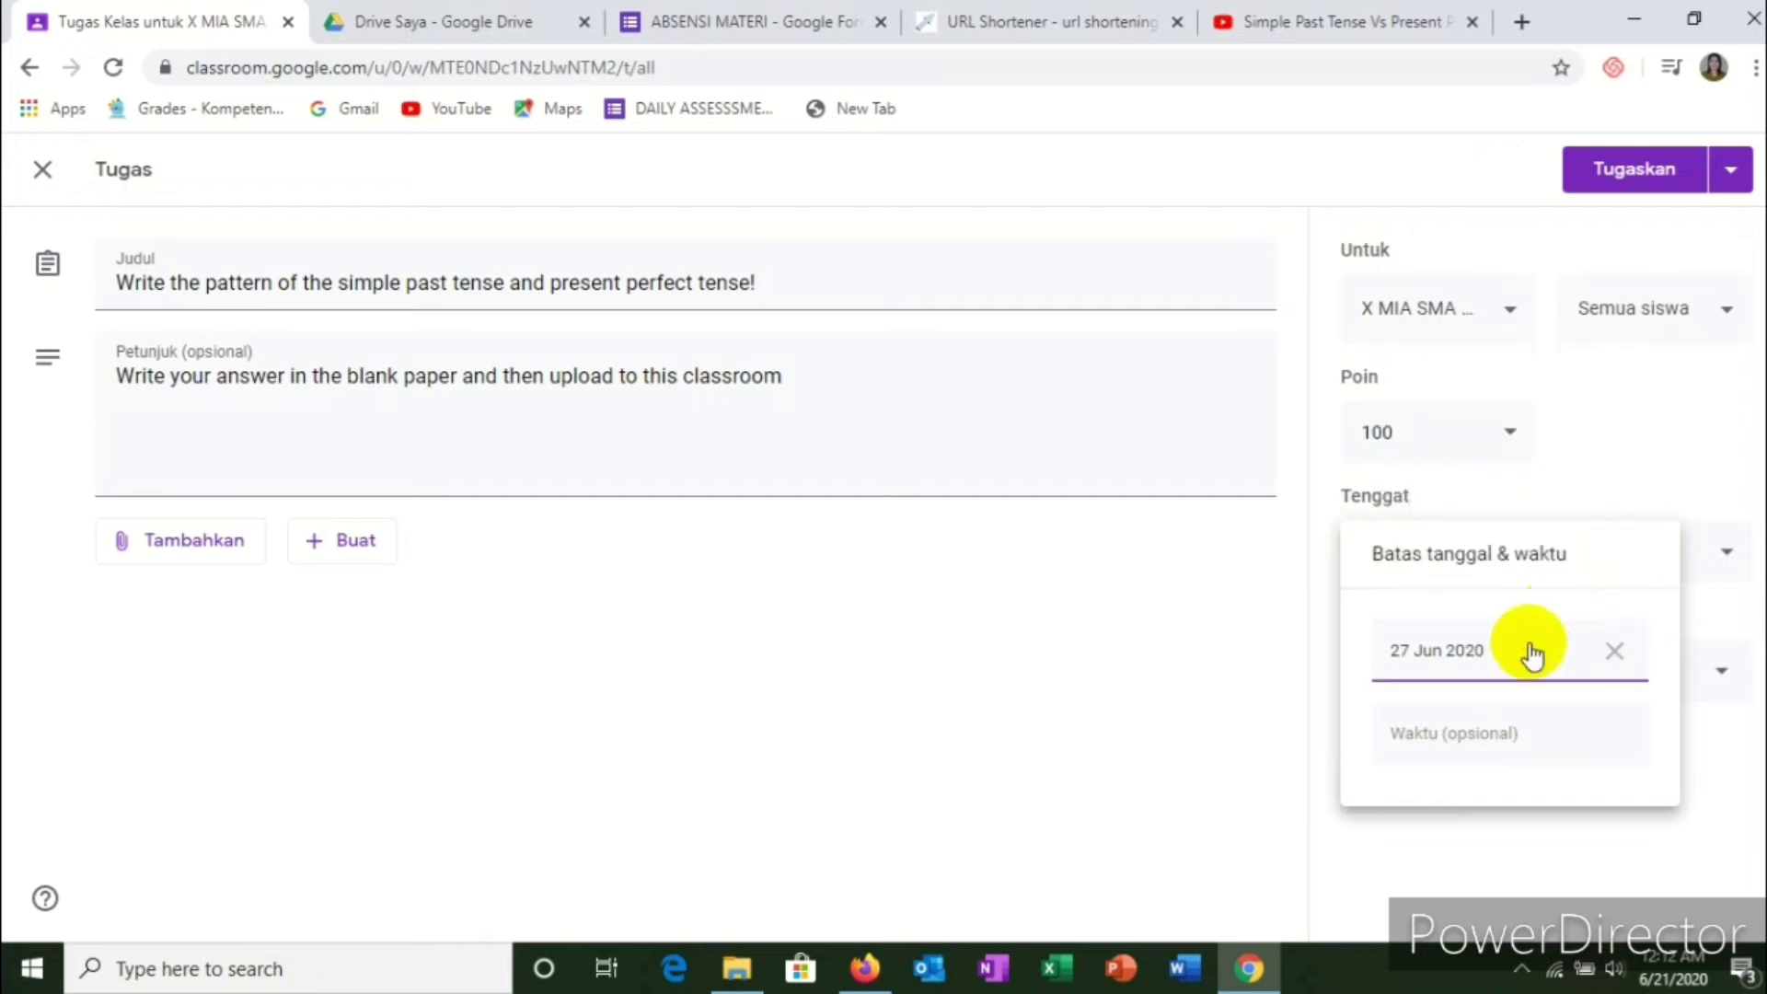
click(1446, 742)
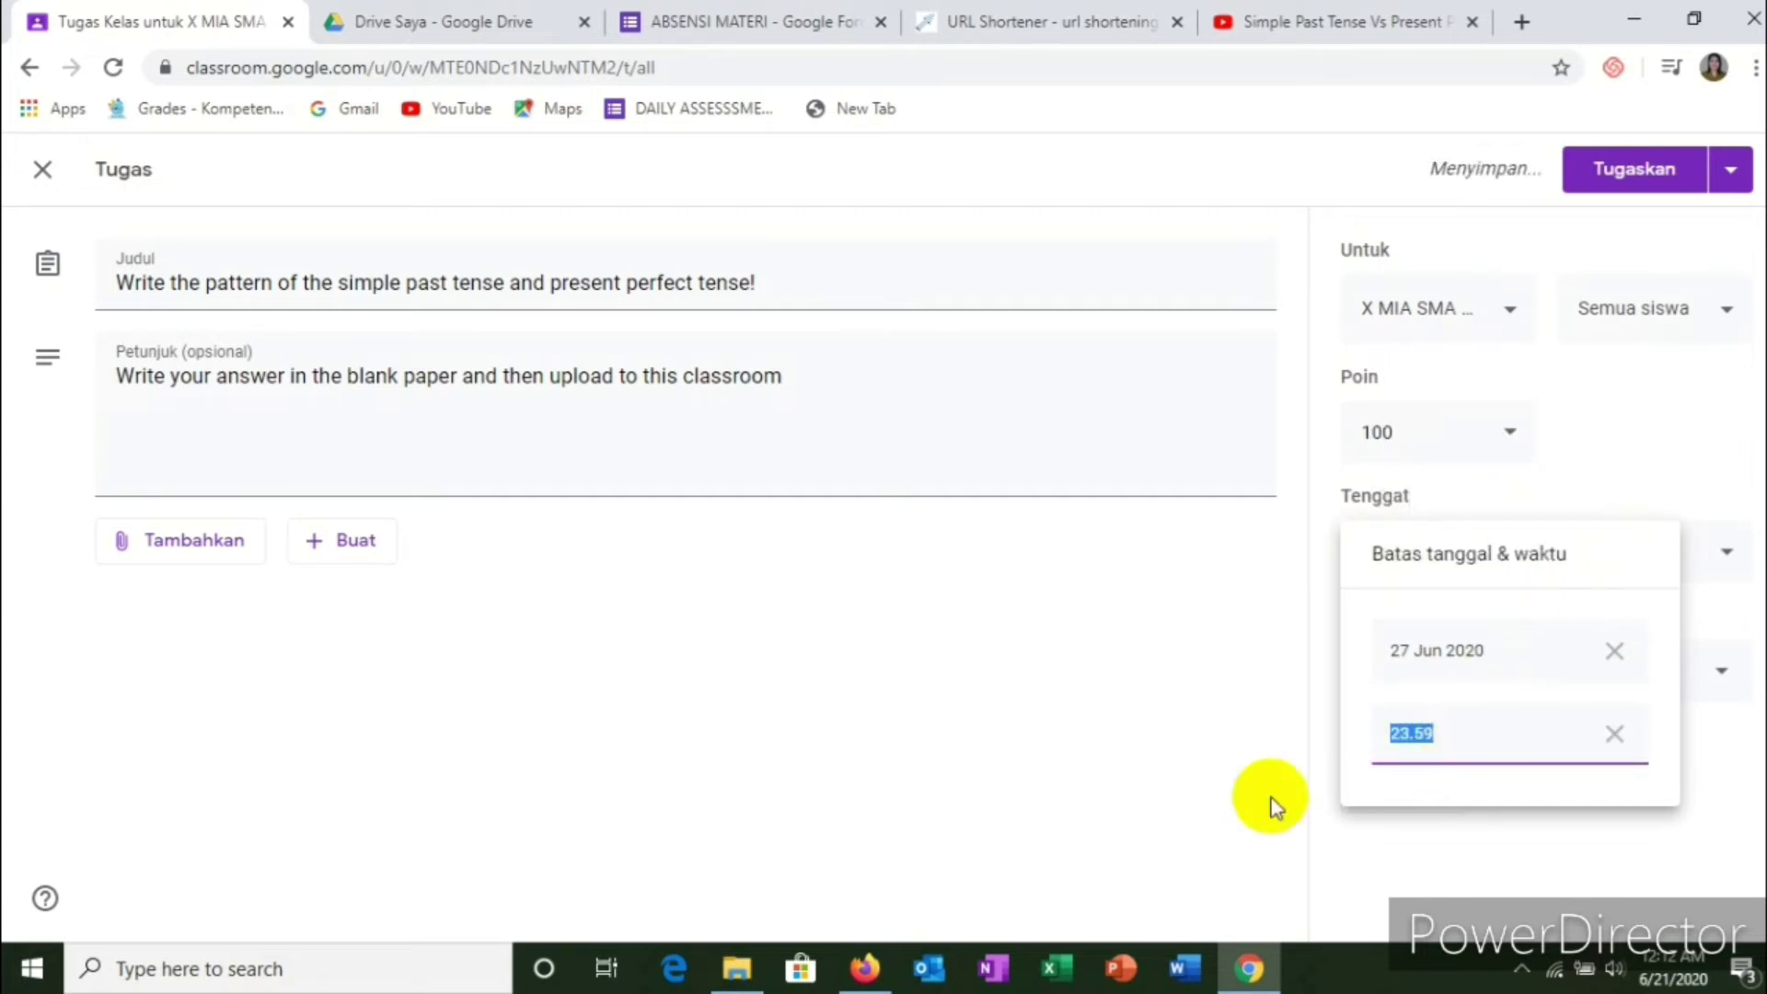
click(1230, 750)
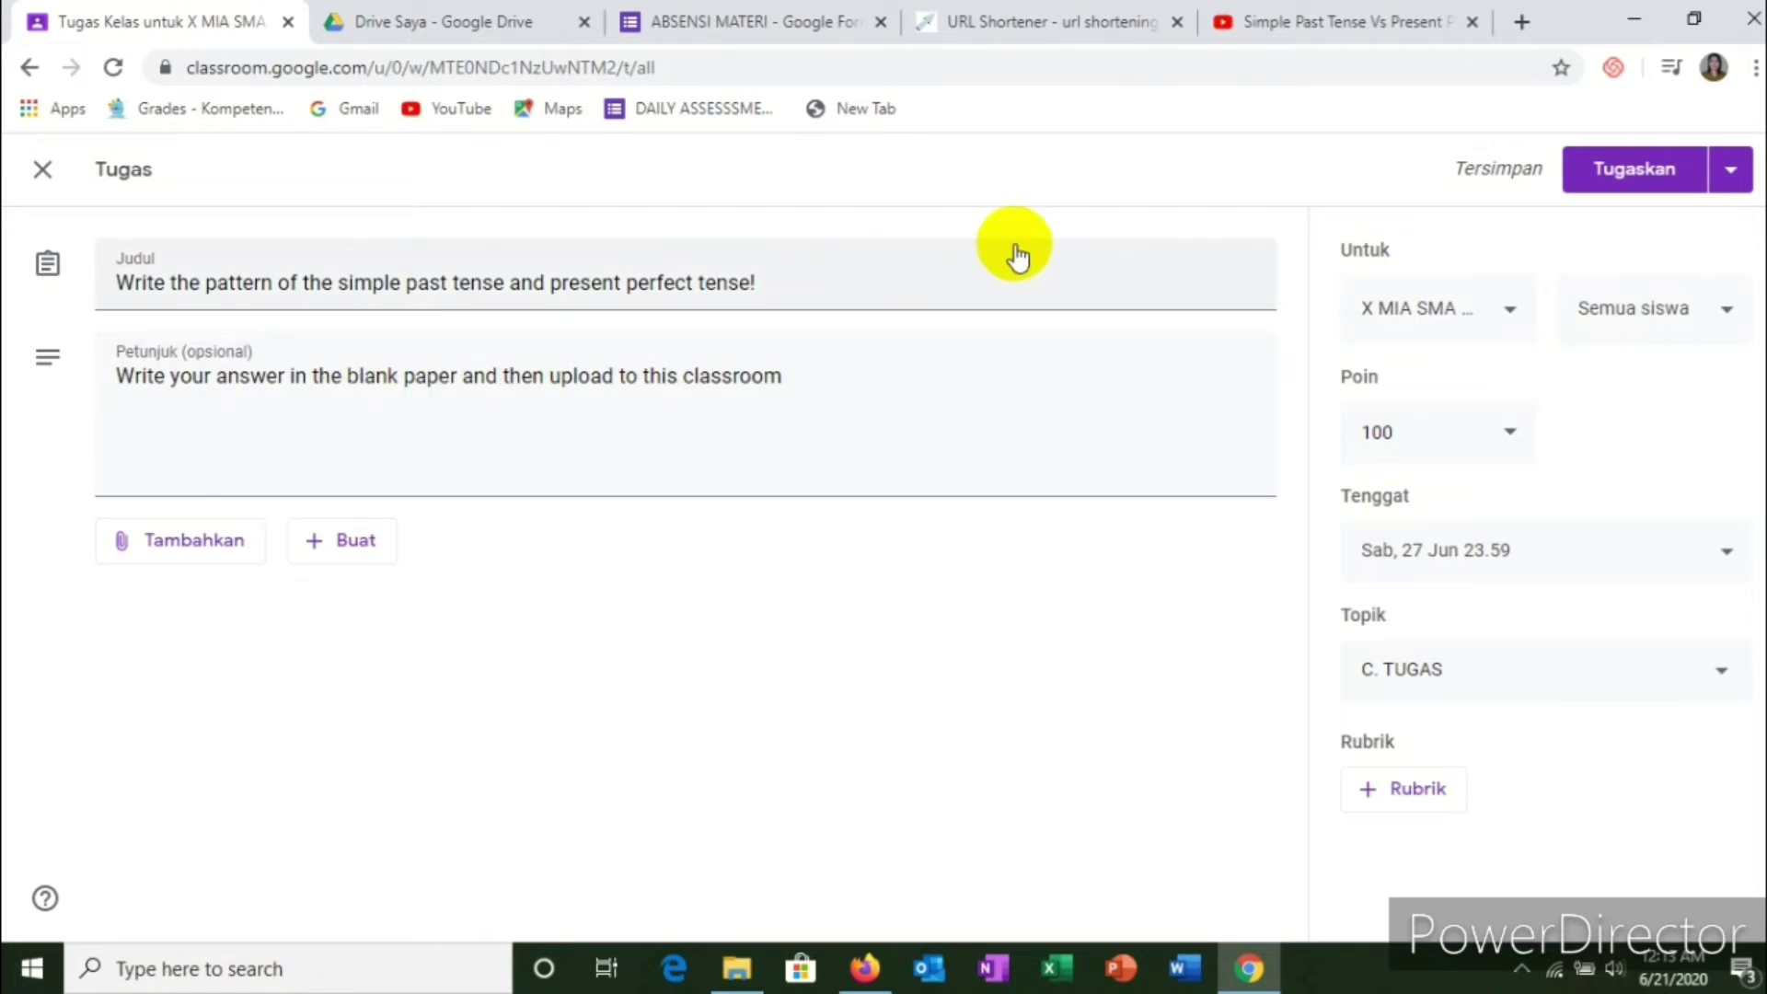
Step: Assign the writing task and check it is listed under C. TUGAS
click(1631, 171)
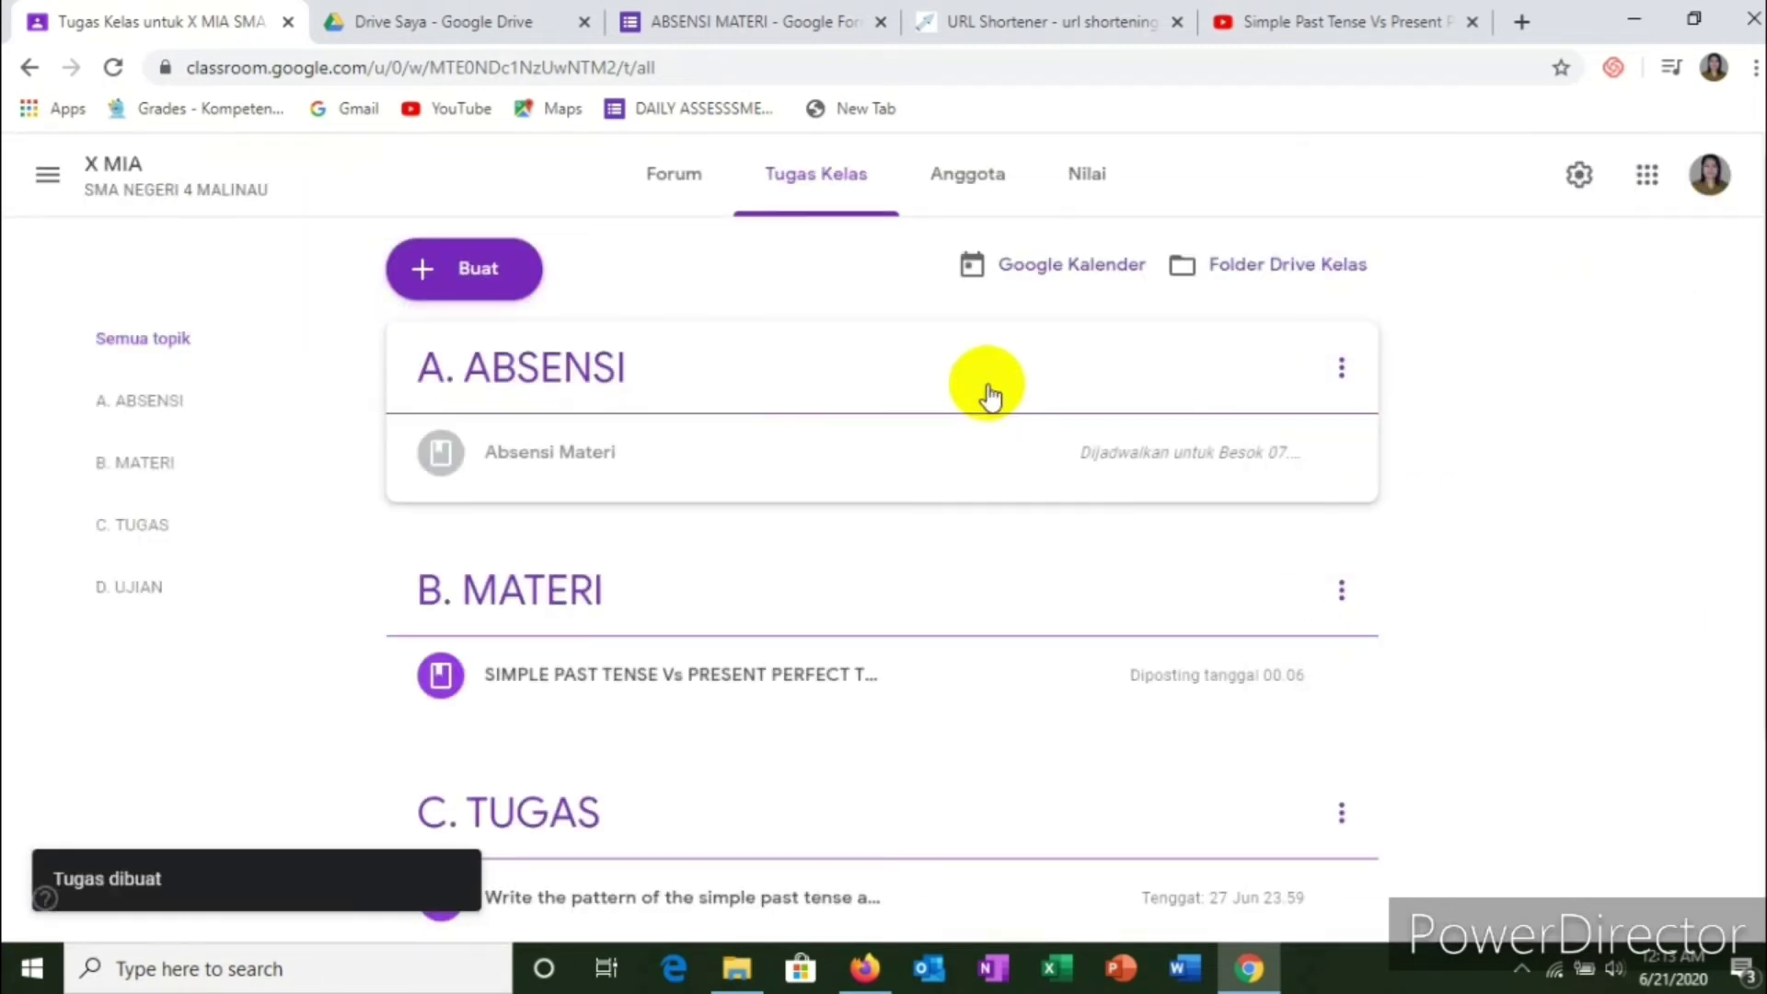
scroll(987, 403, down, 3)
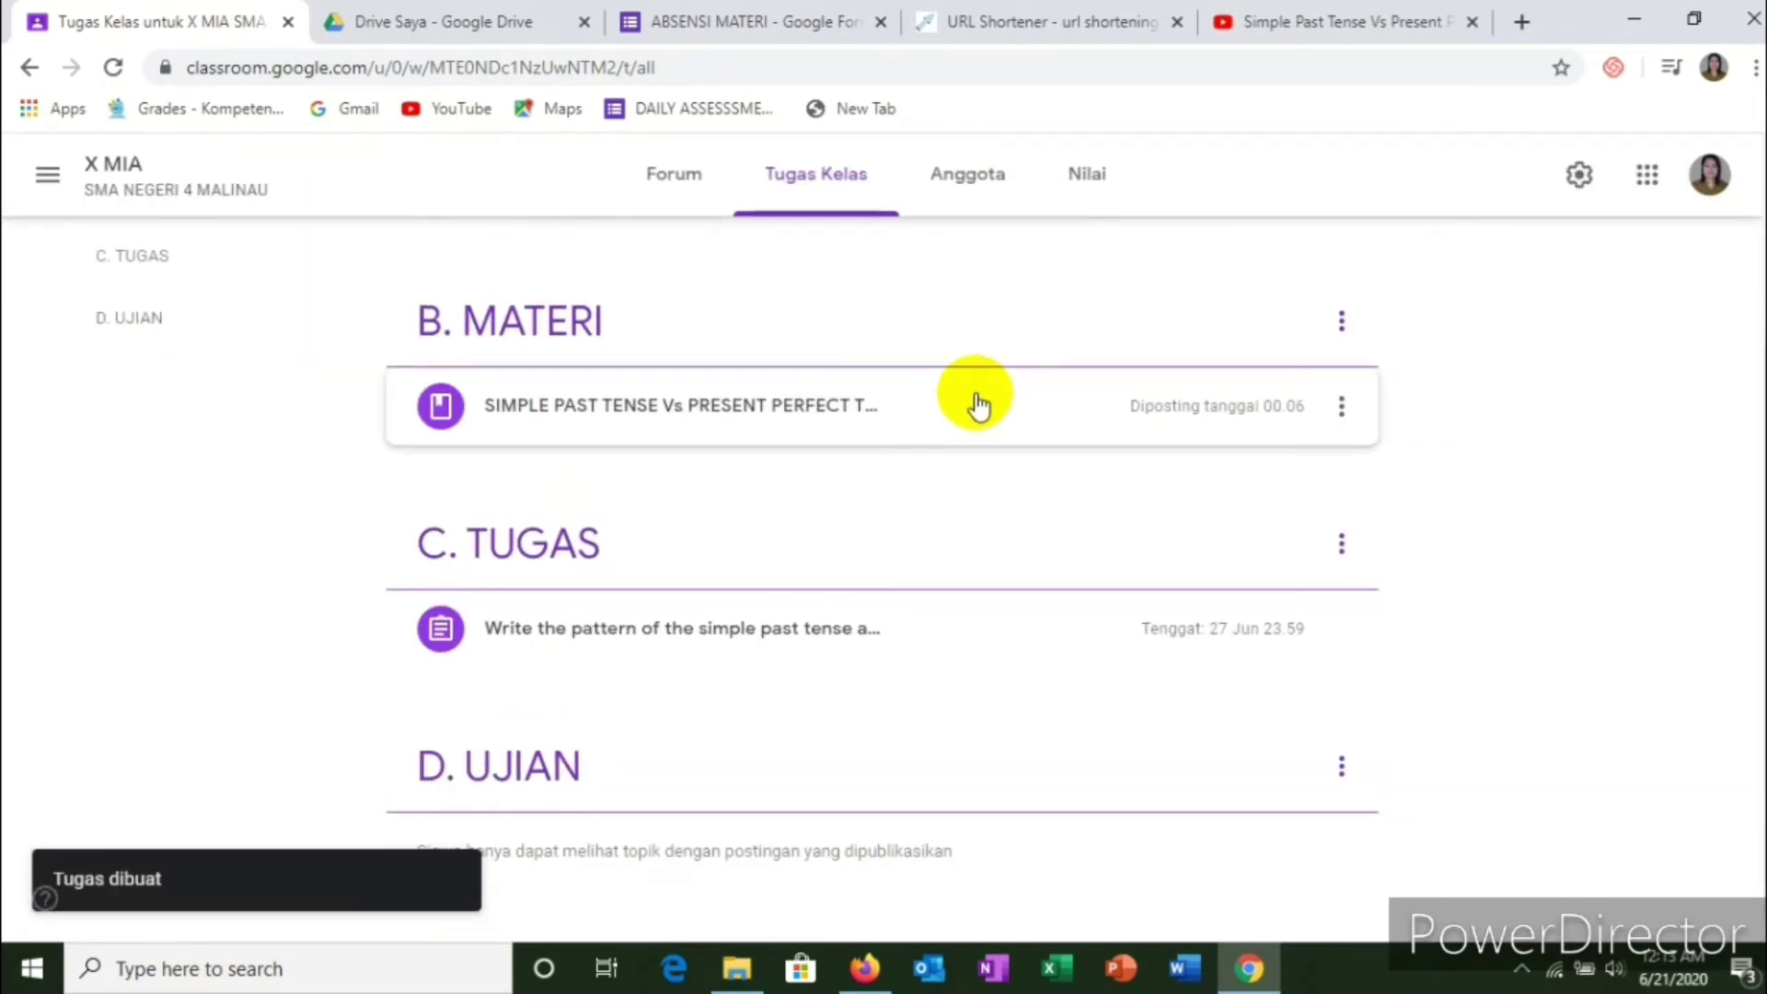
scroll(1109, 535, up, 3)
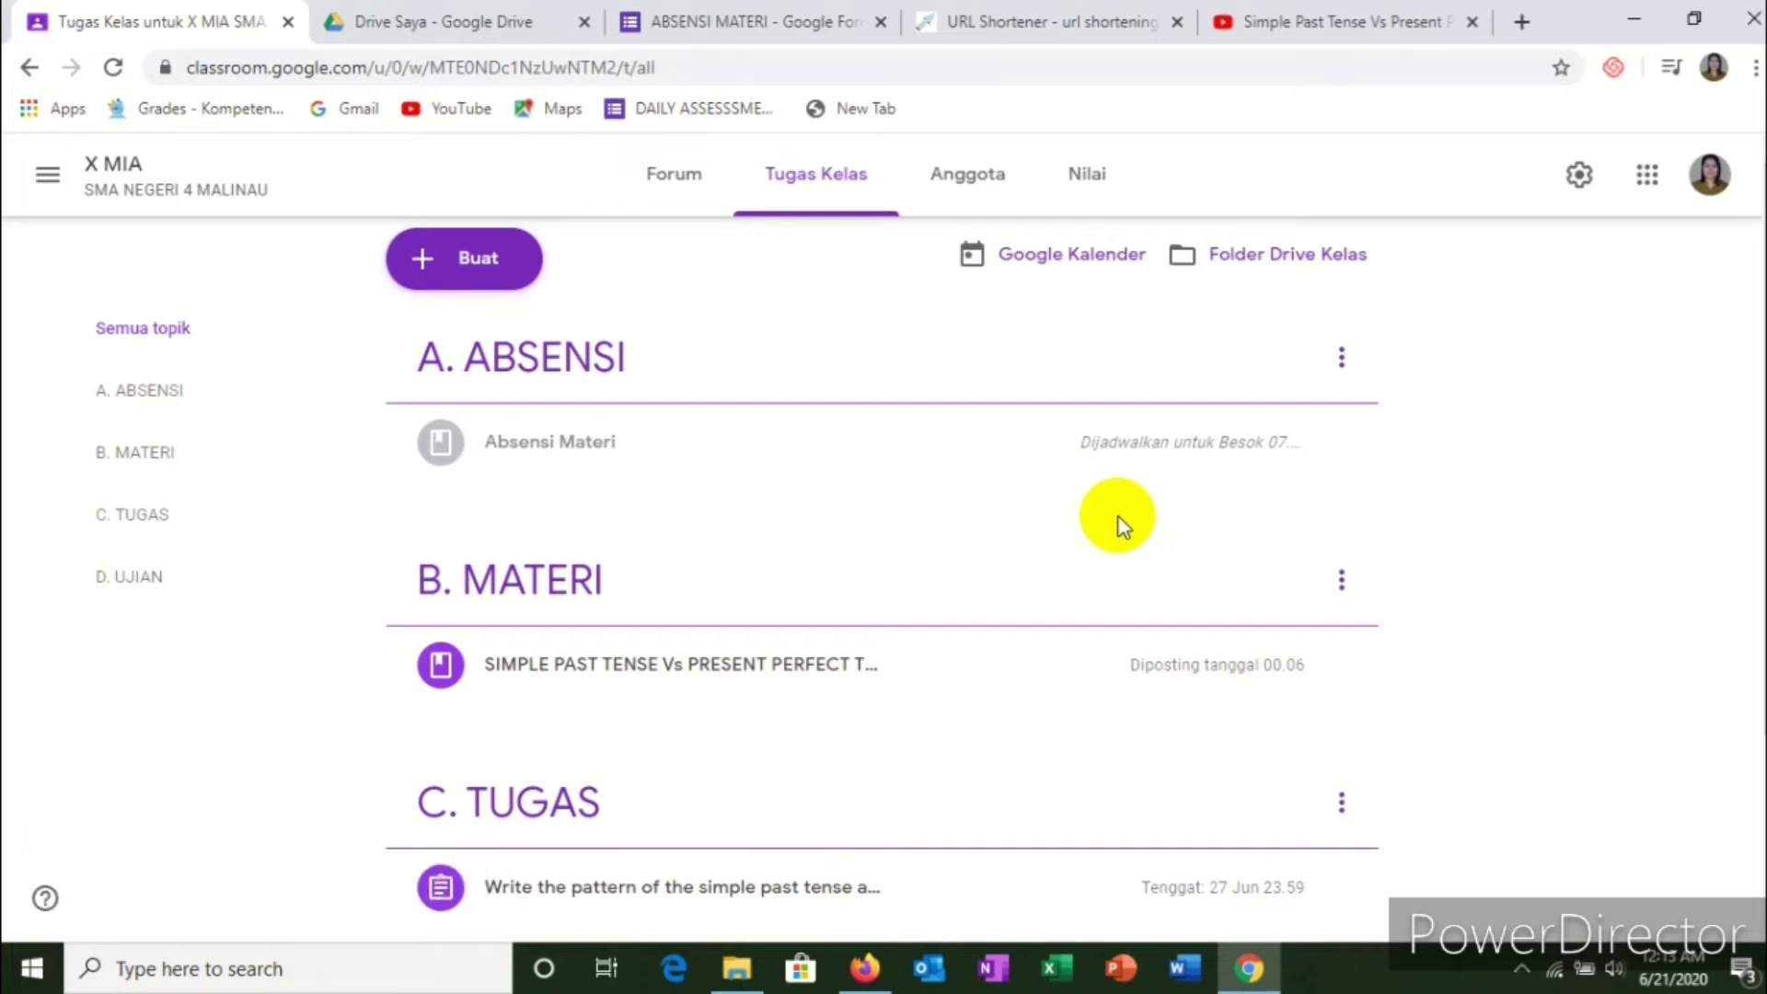
Step: Create a new quiz assignment with a Blank Quiz form and begin the title 'Tugas'
click(477, 276)
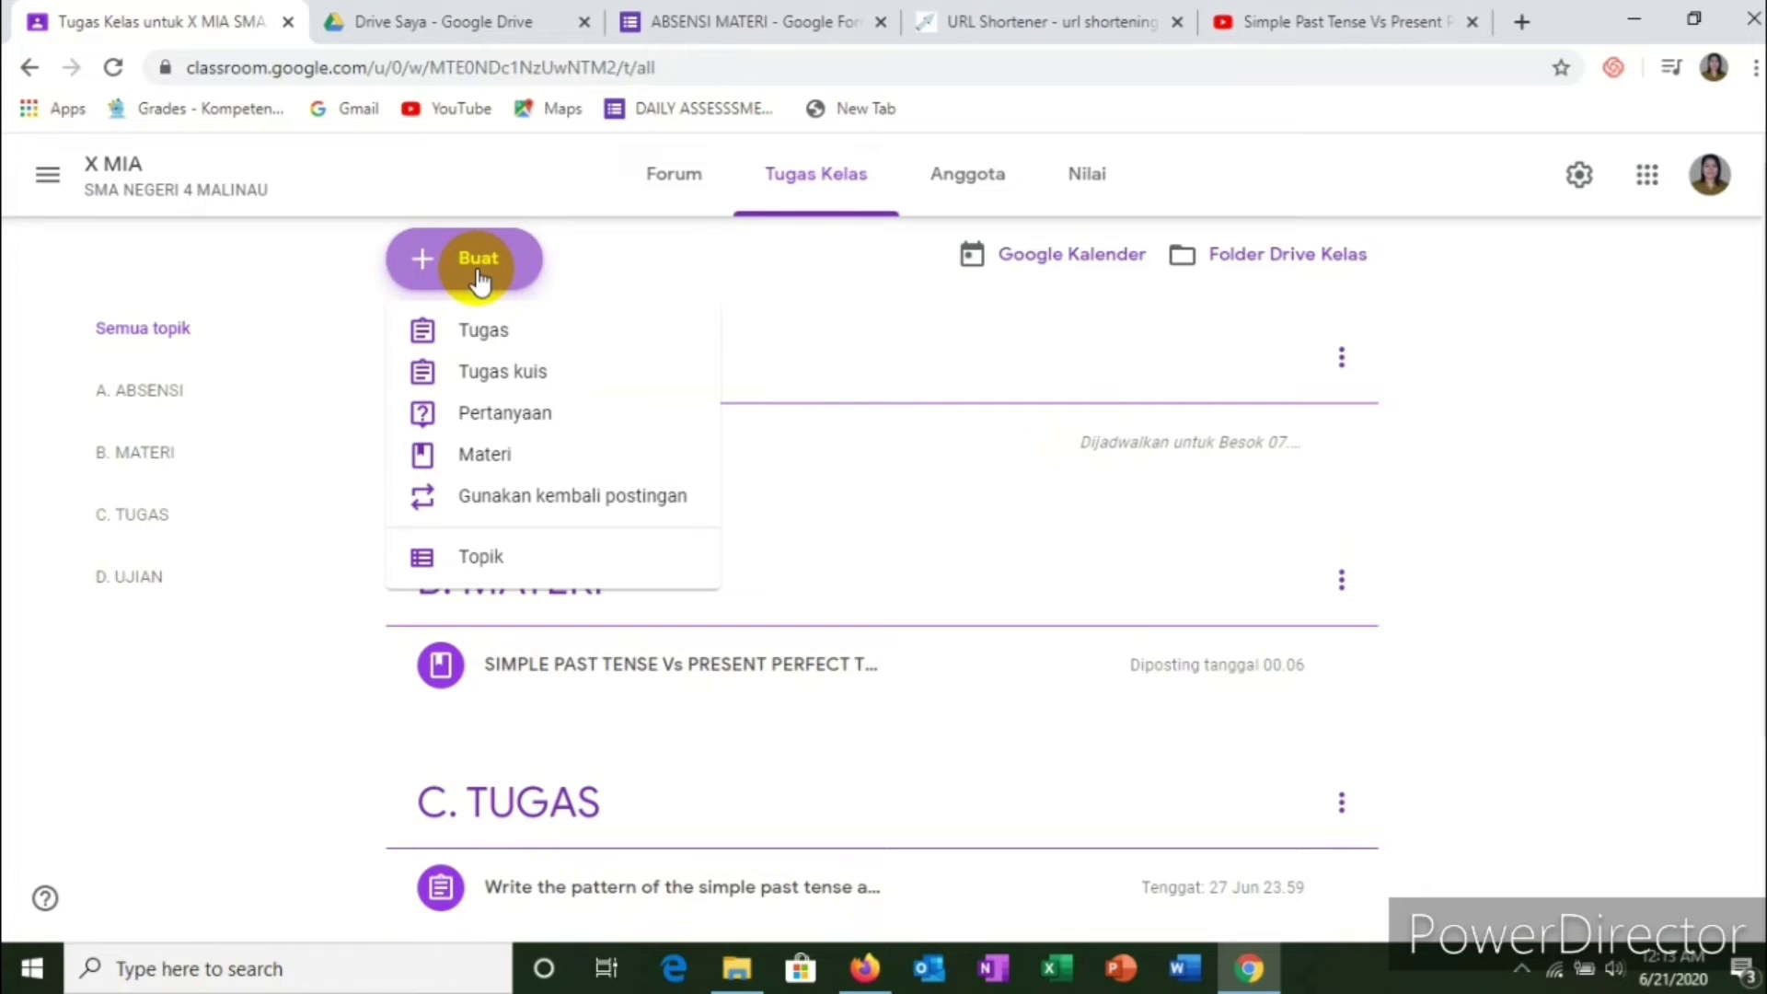
click(505, 379)
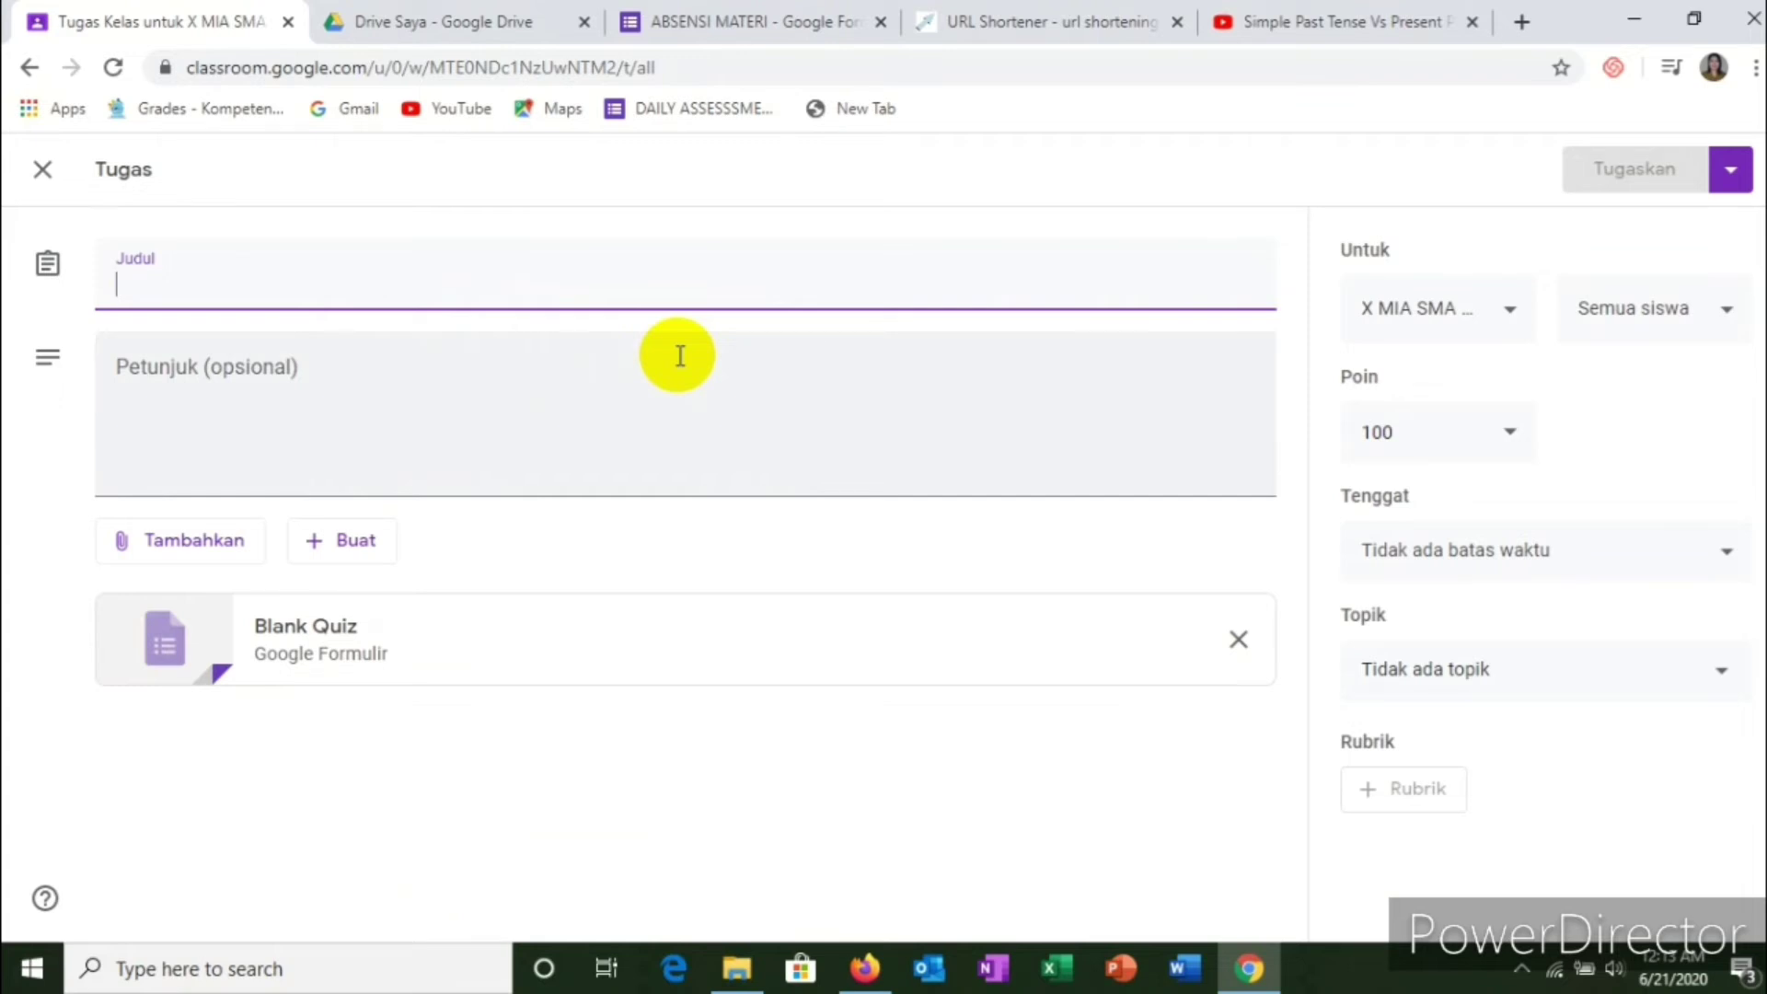
text(T)
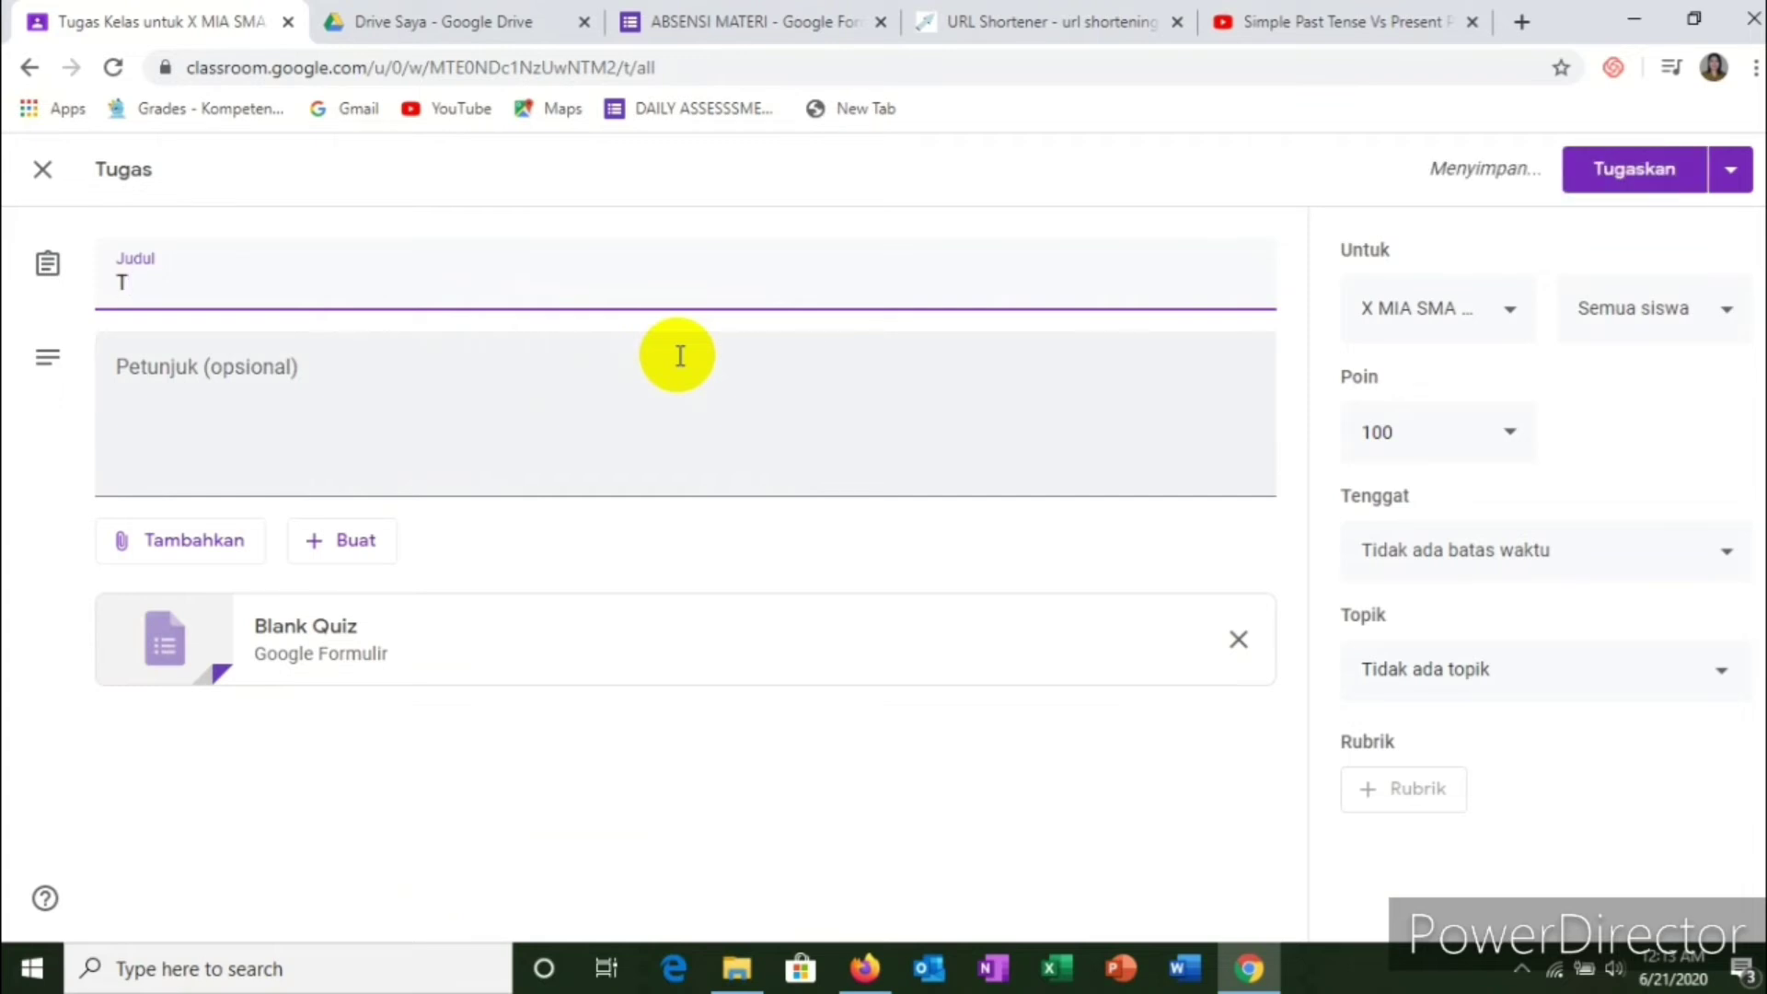
text(ugas 2)
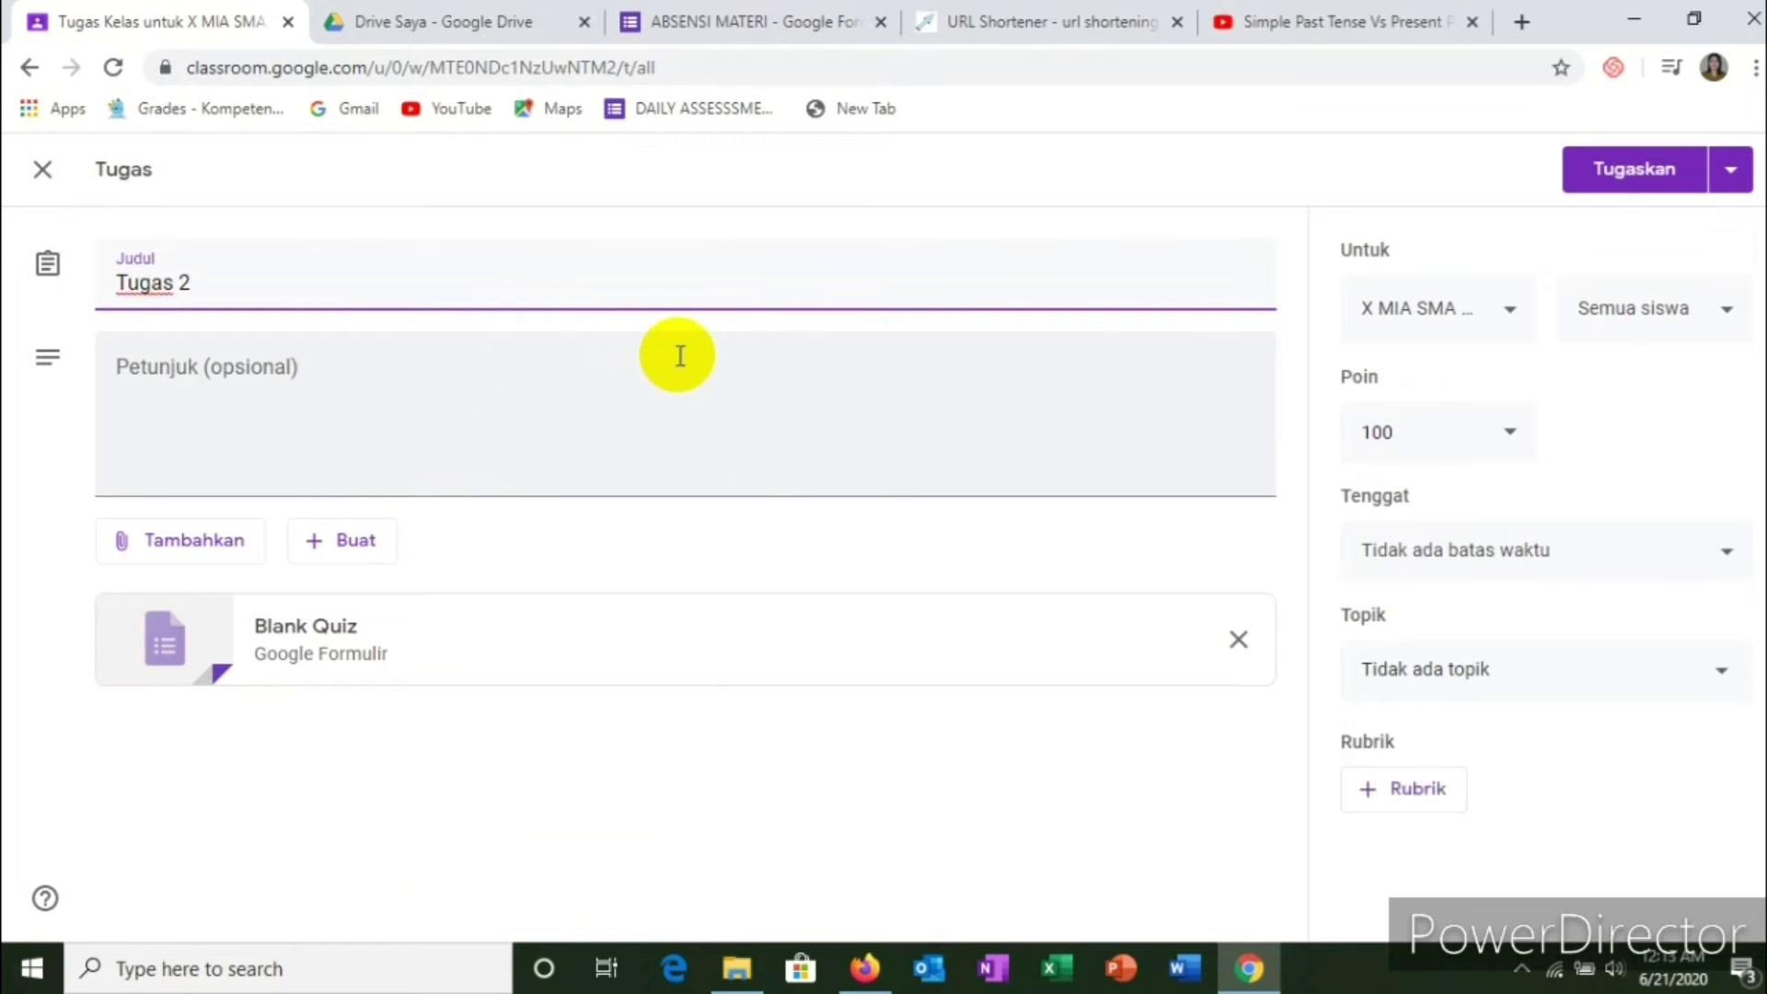
Step: Start the quiz instructions with the heading 'ATTENTION!!!' on its own line
click(356, 381)
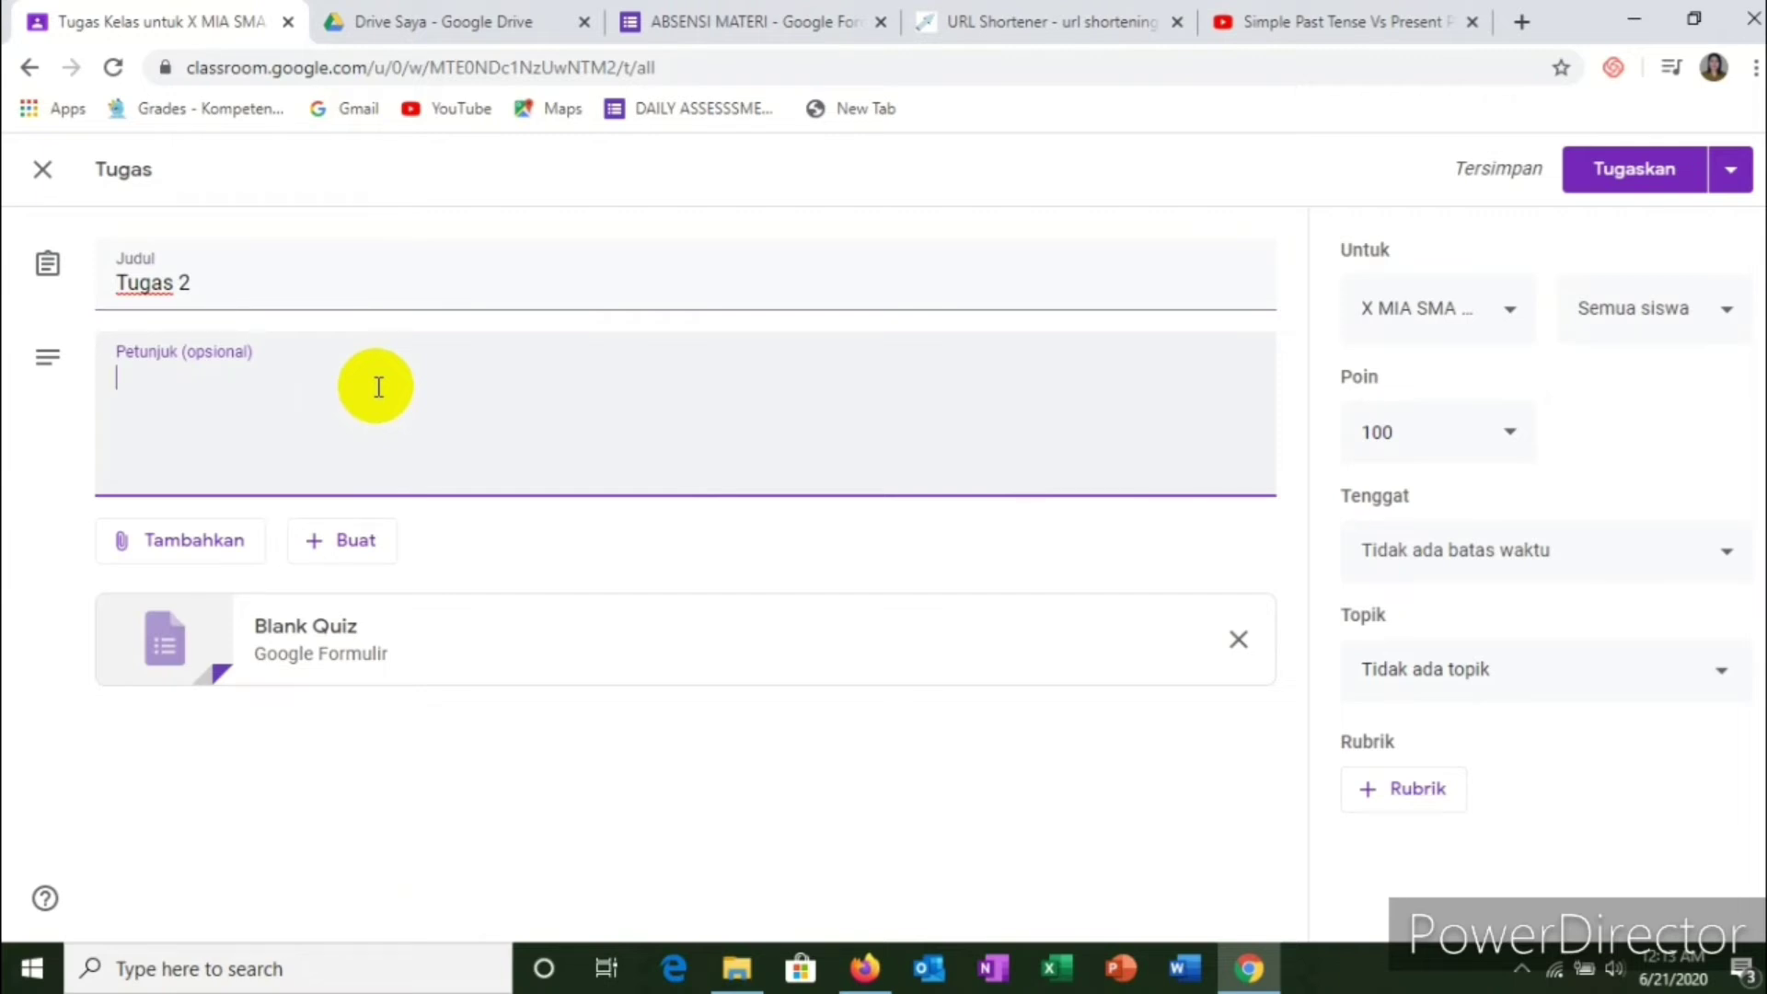
text(A)
text(ti)
key(BackSpace)
key(BackSpace)
text(TTEN)
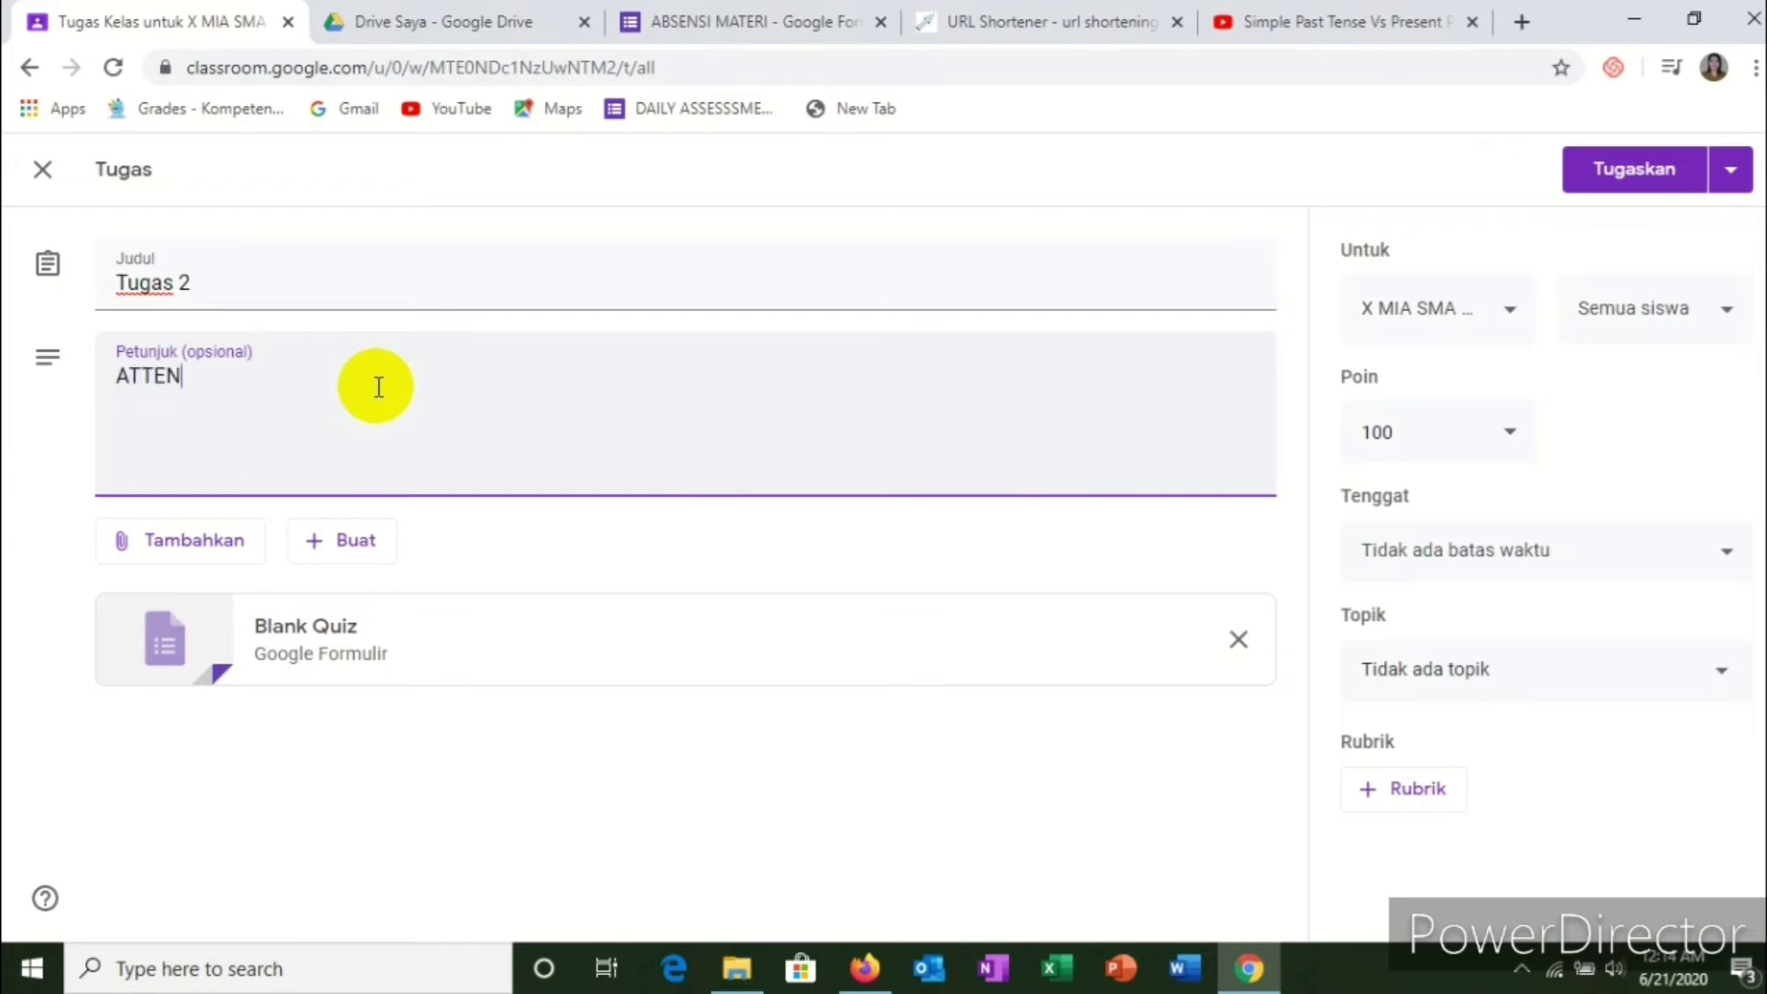
text(TION!!!)
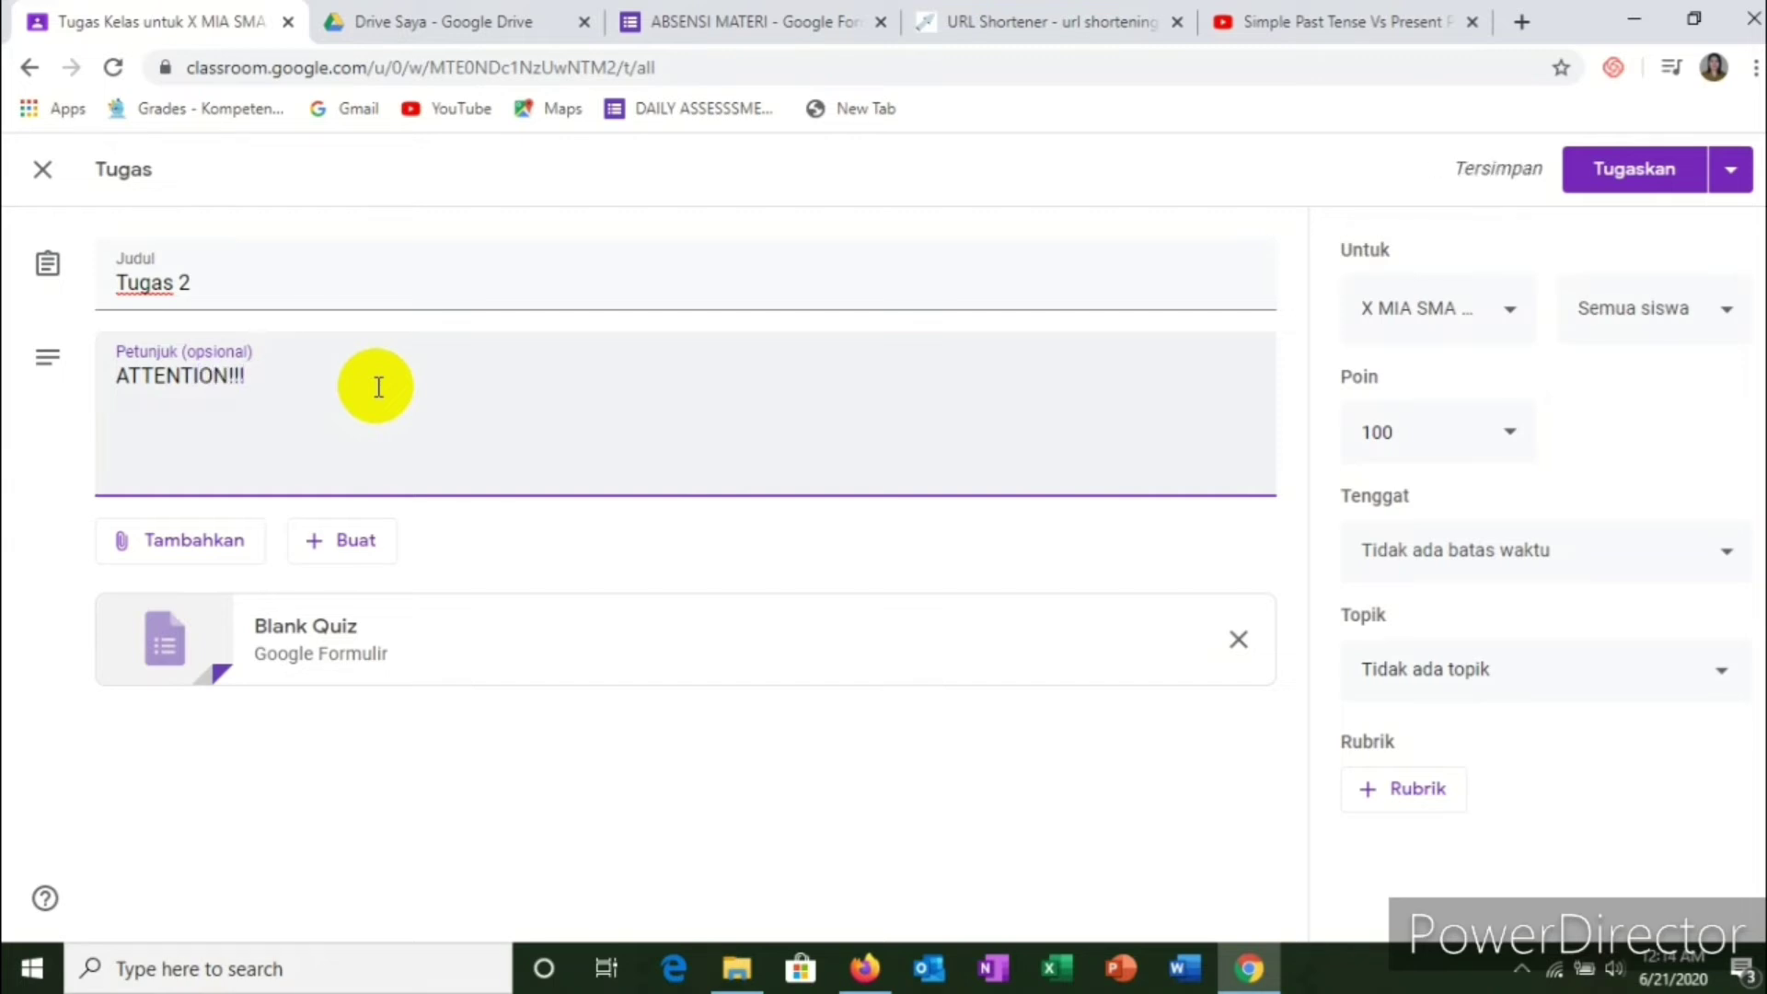
key(Return)
Step: Add three numbered points: complete the data, the quiz token, and answer just one time
text(1. Complet)
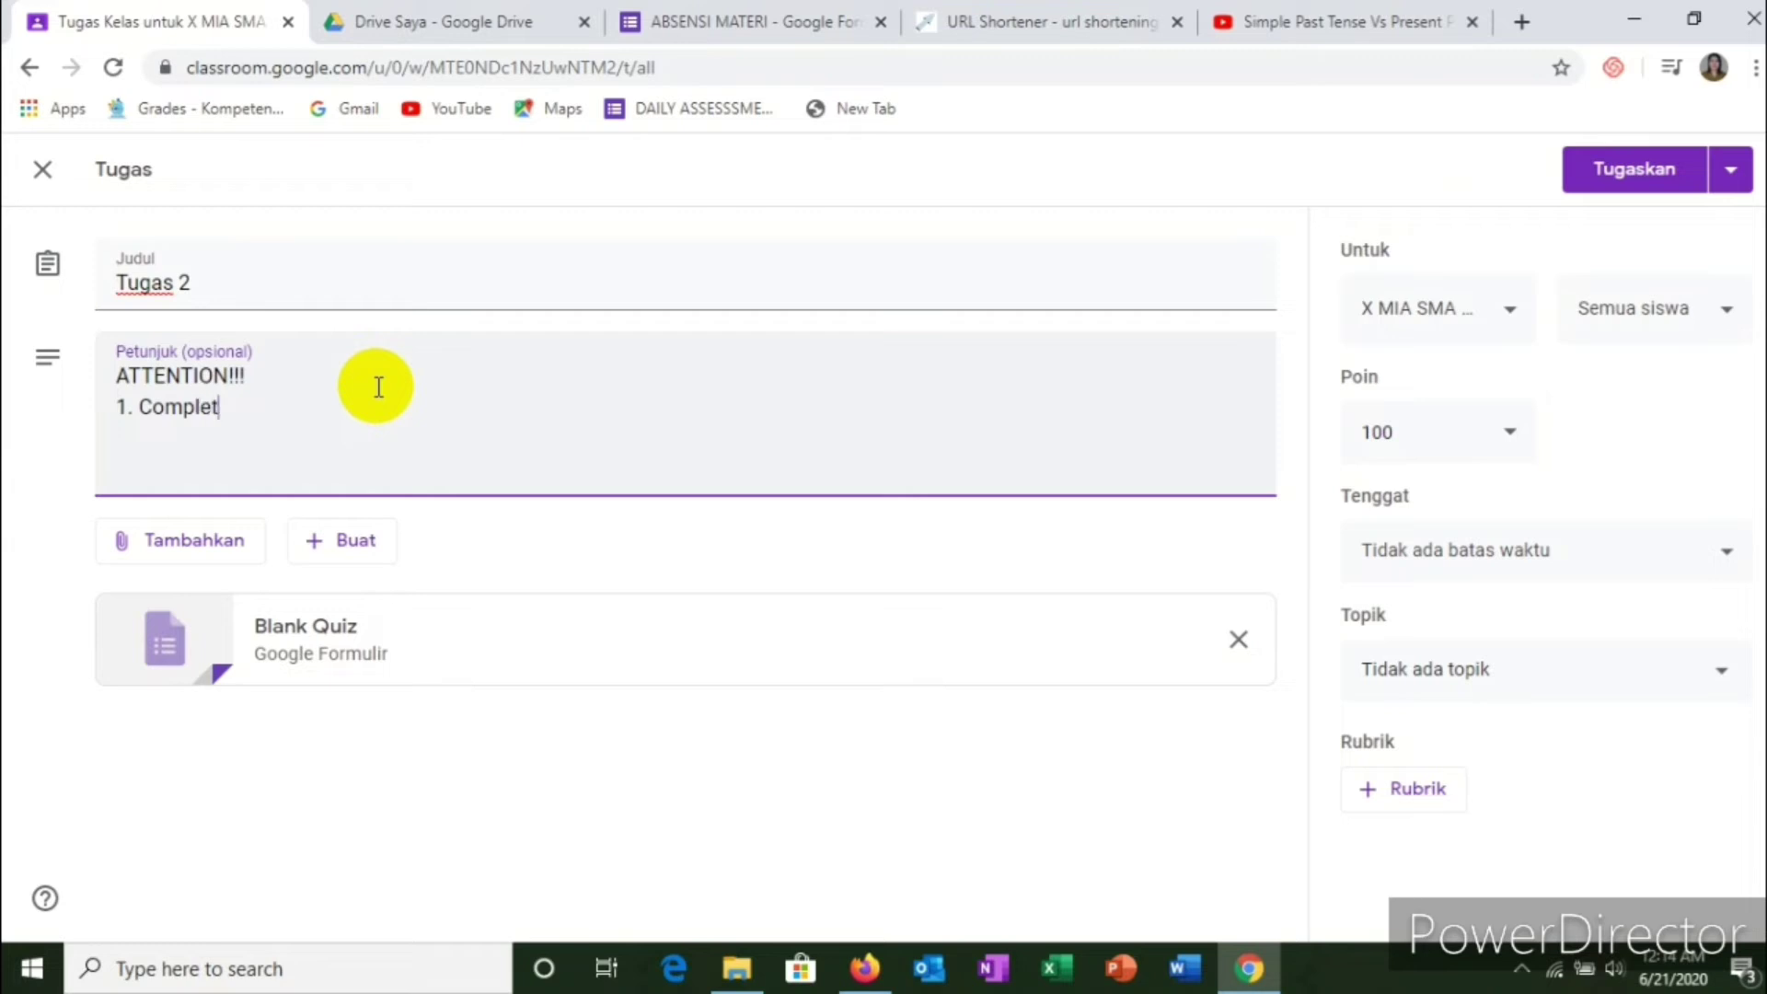
text(e the data)
key(Return)
text(2.)
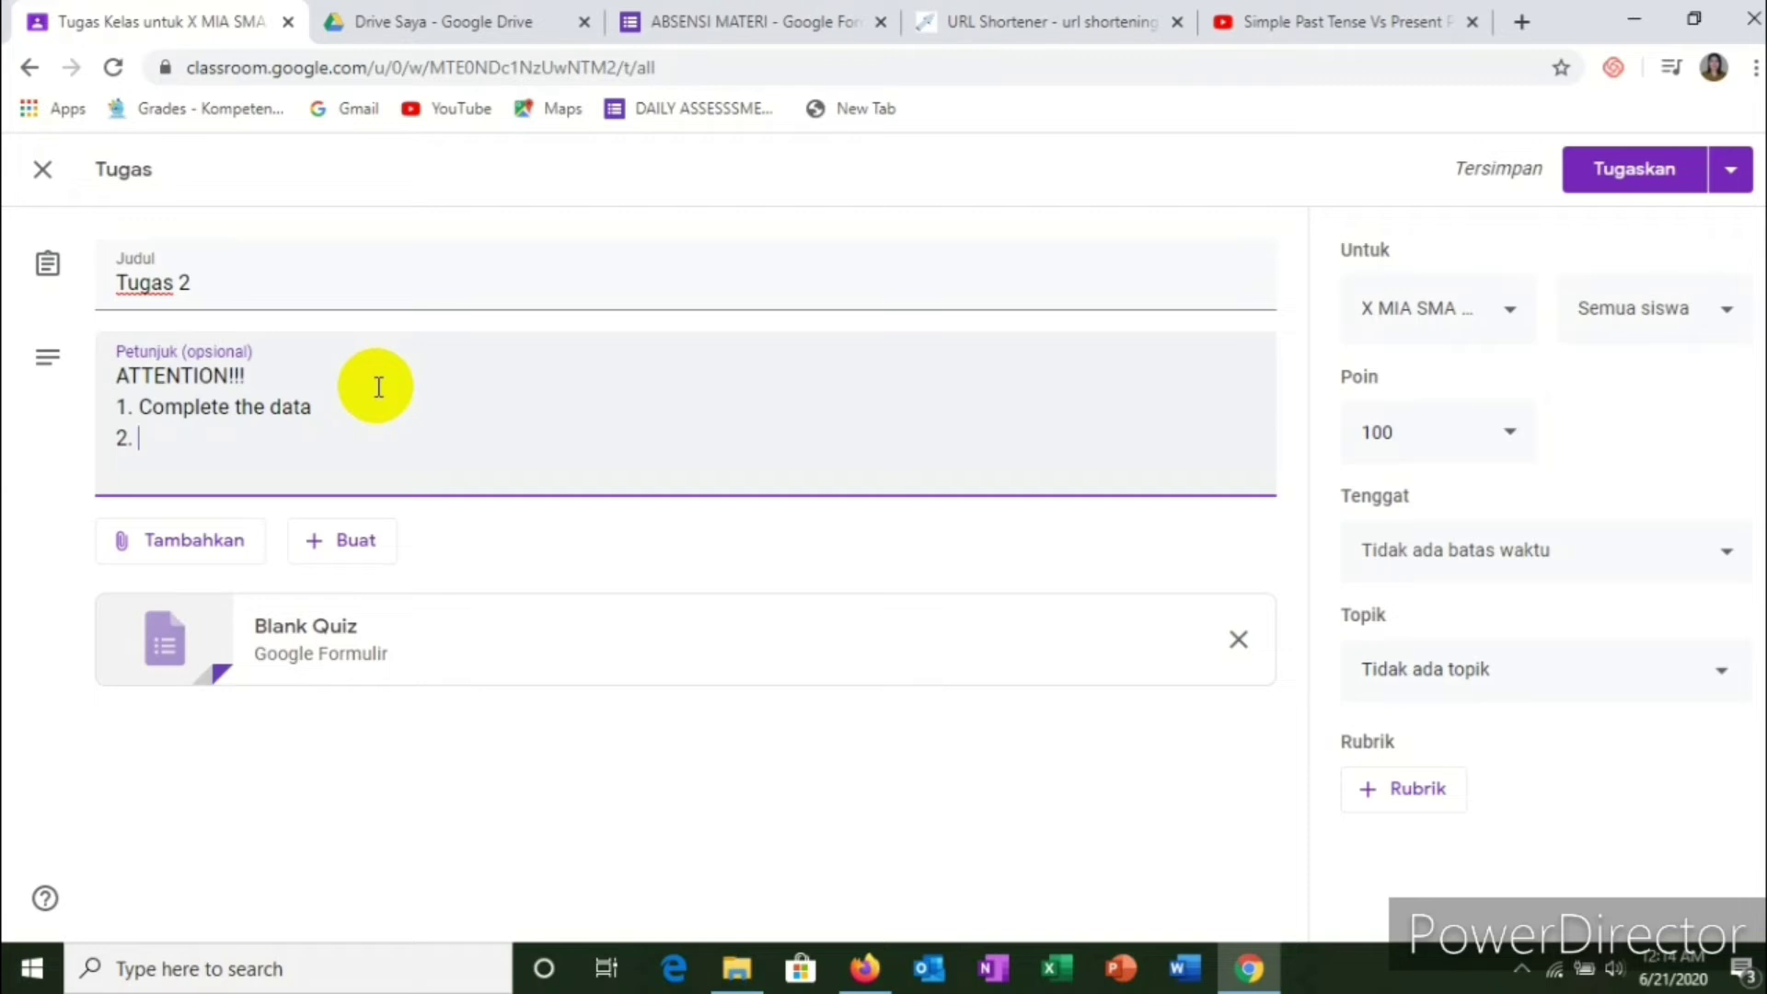
text(The )
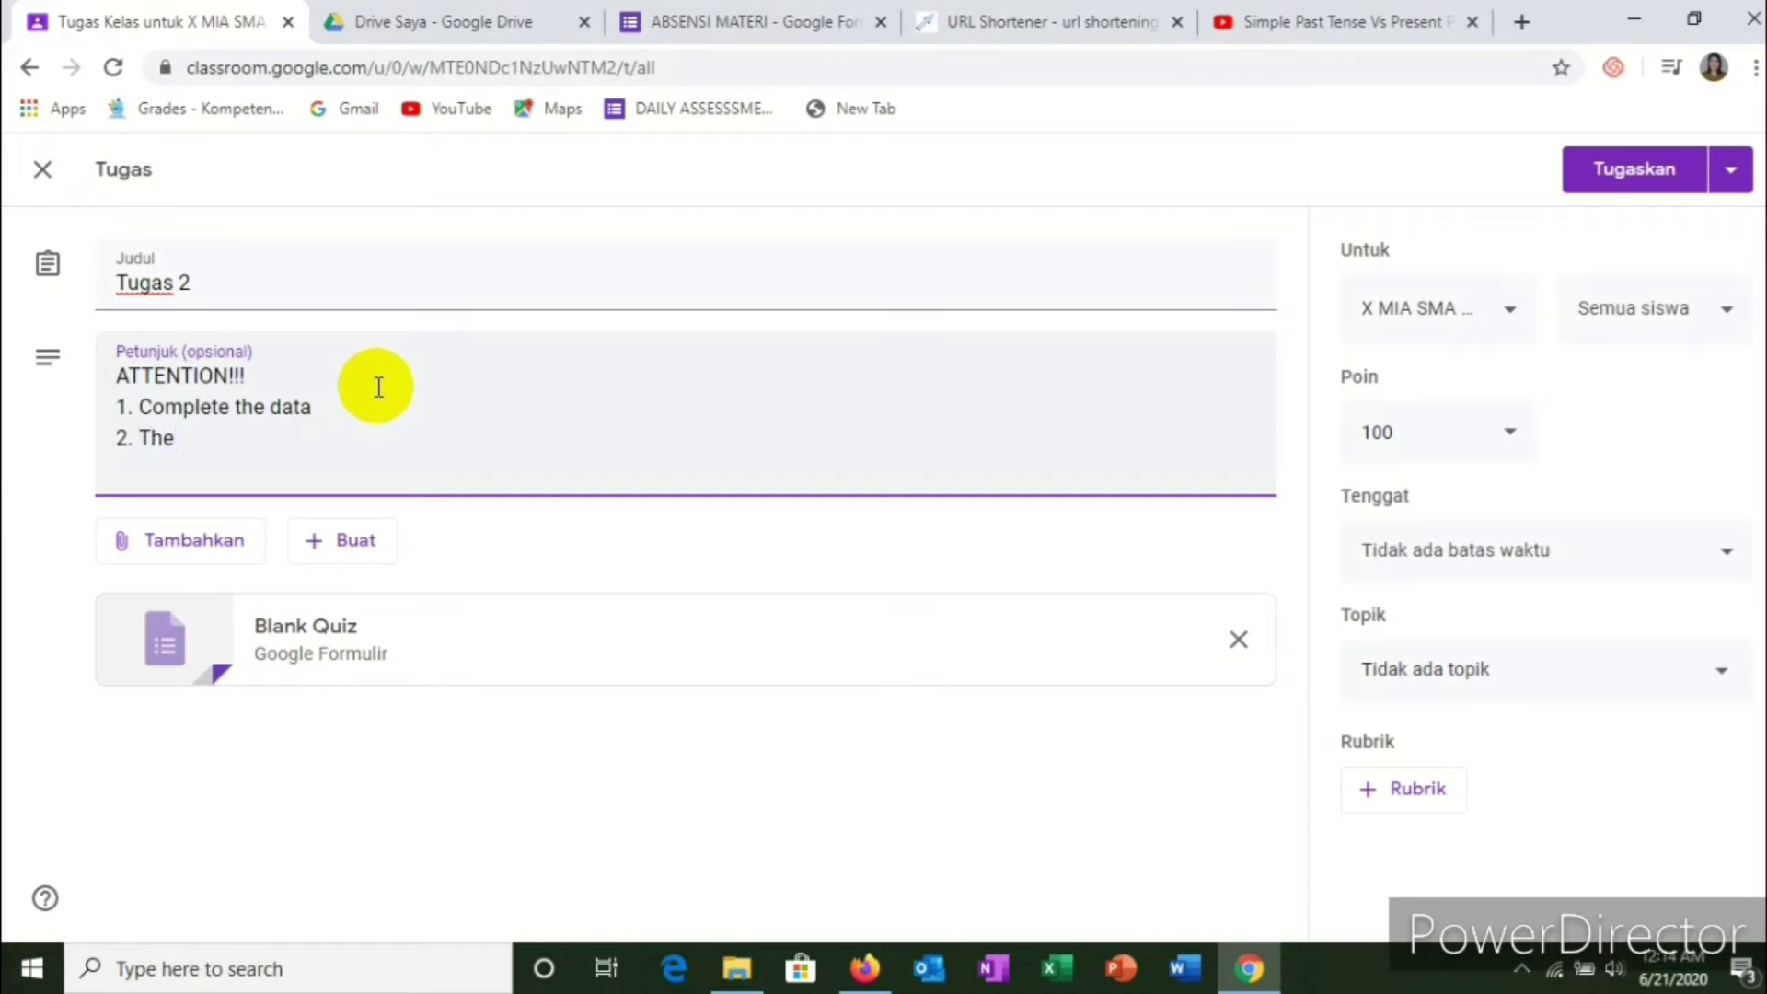
text(token is)
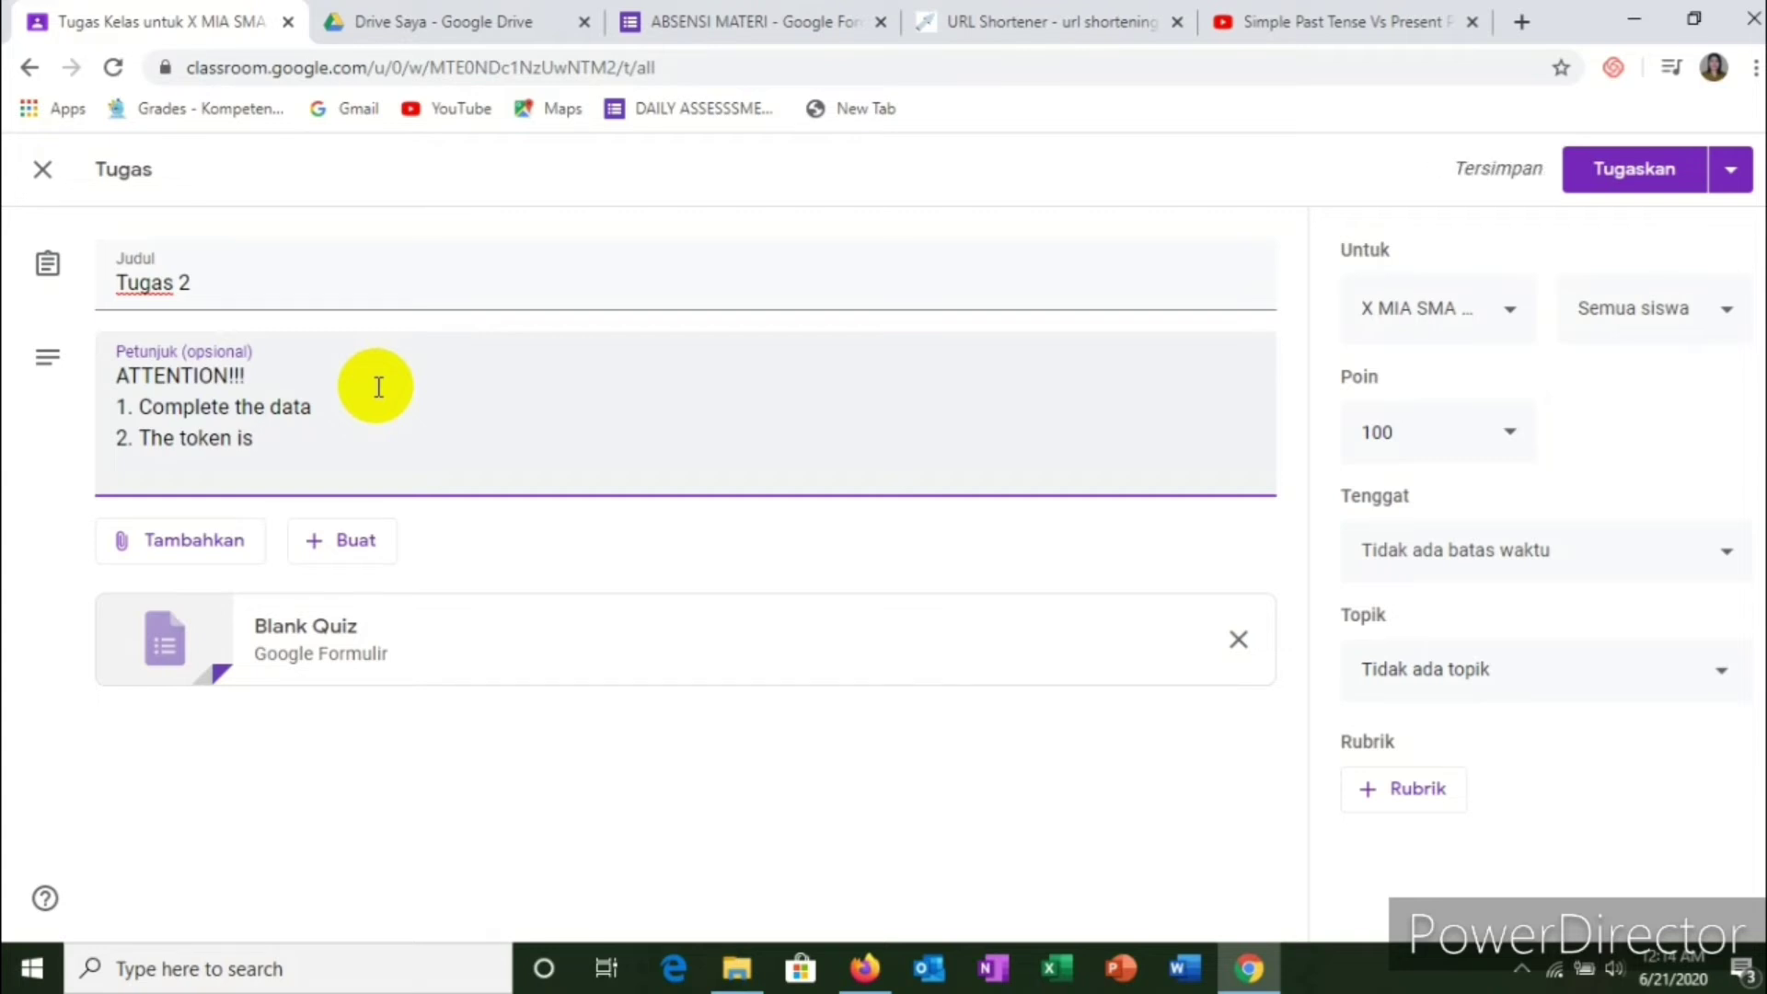
text(XMIA)
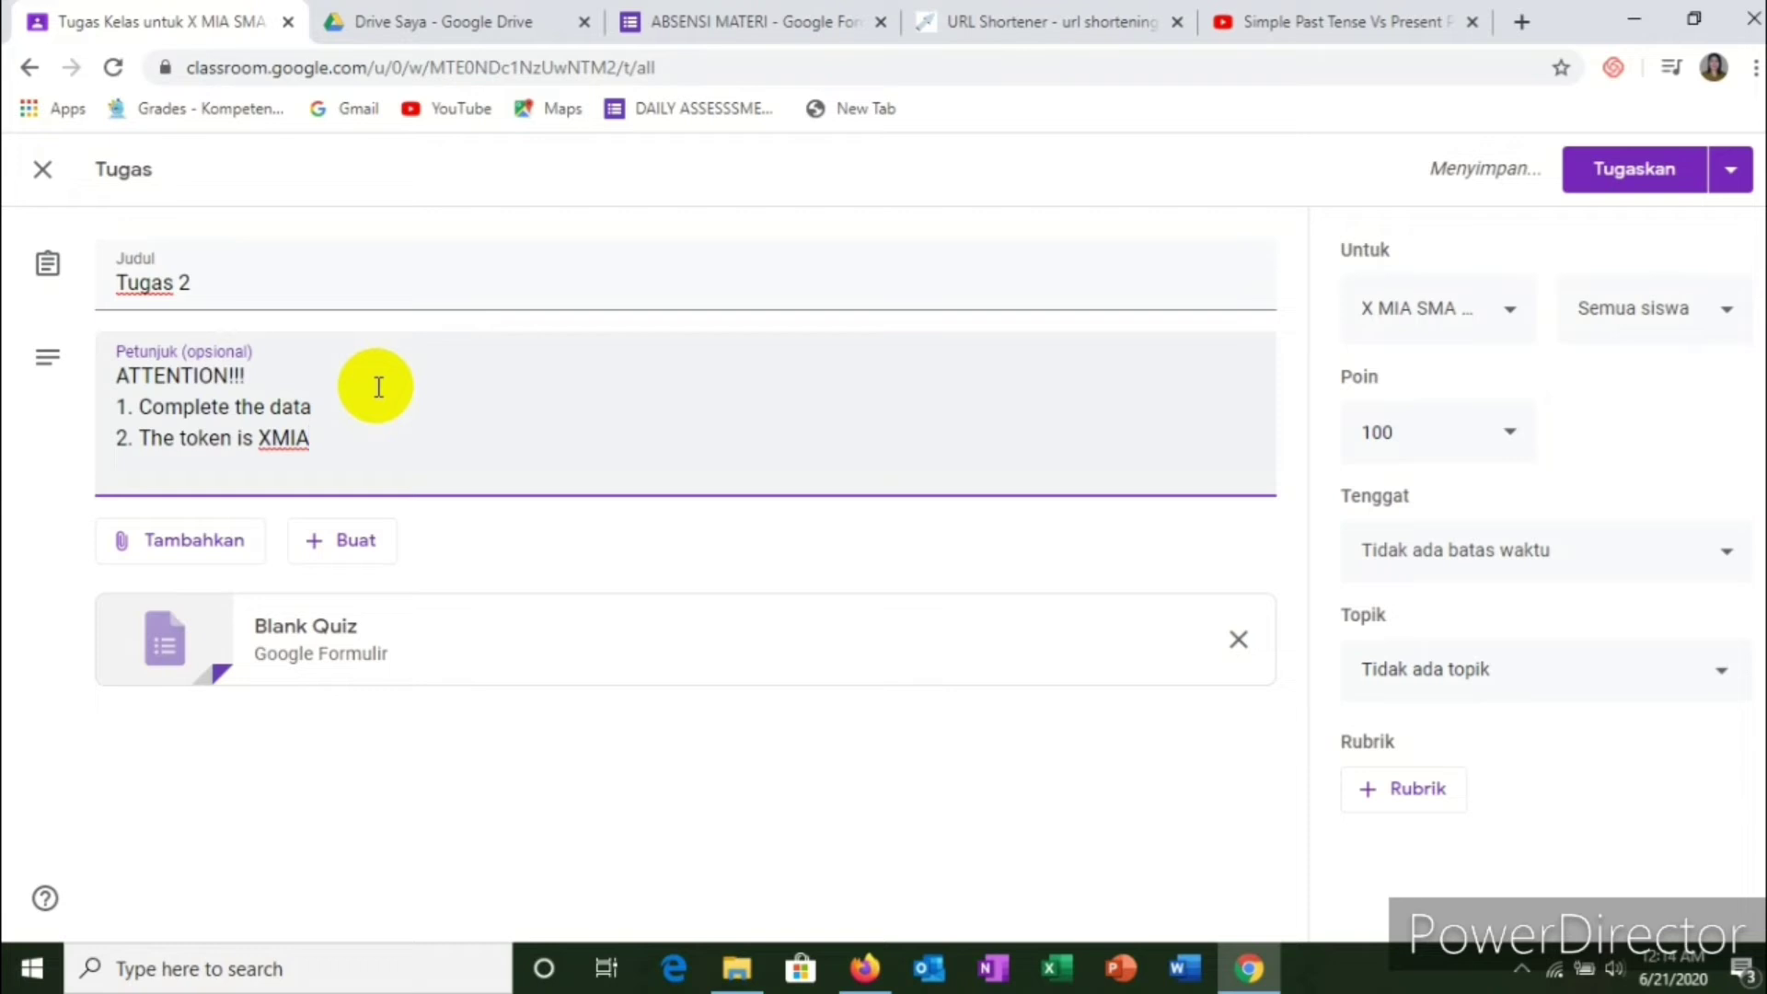
text(1)
key(BackSpace)
text(I)
key(BackSpace)
text(1)
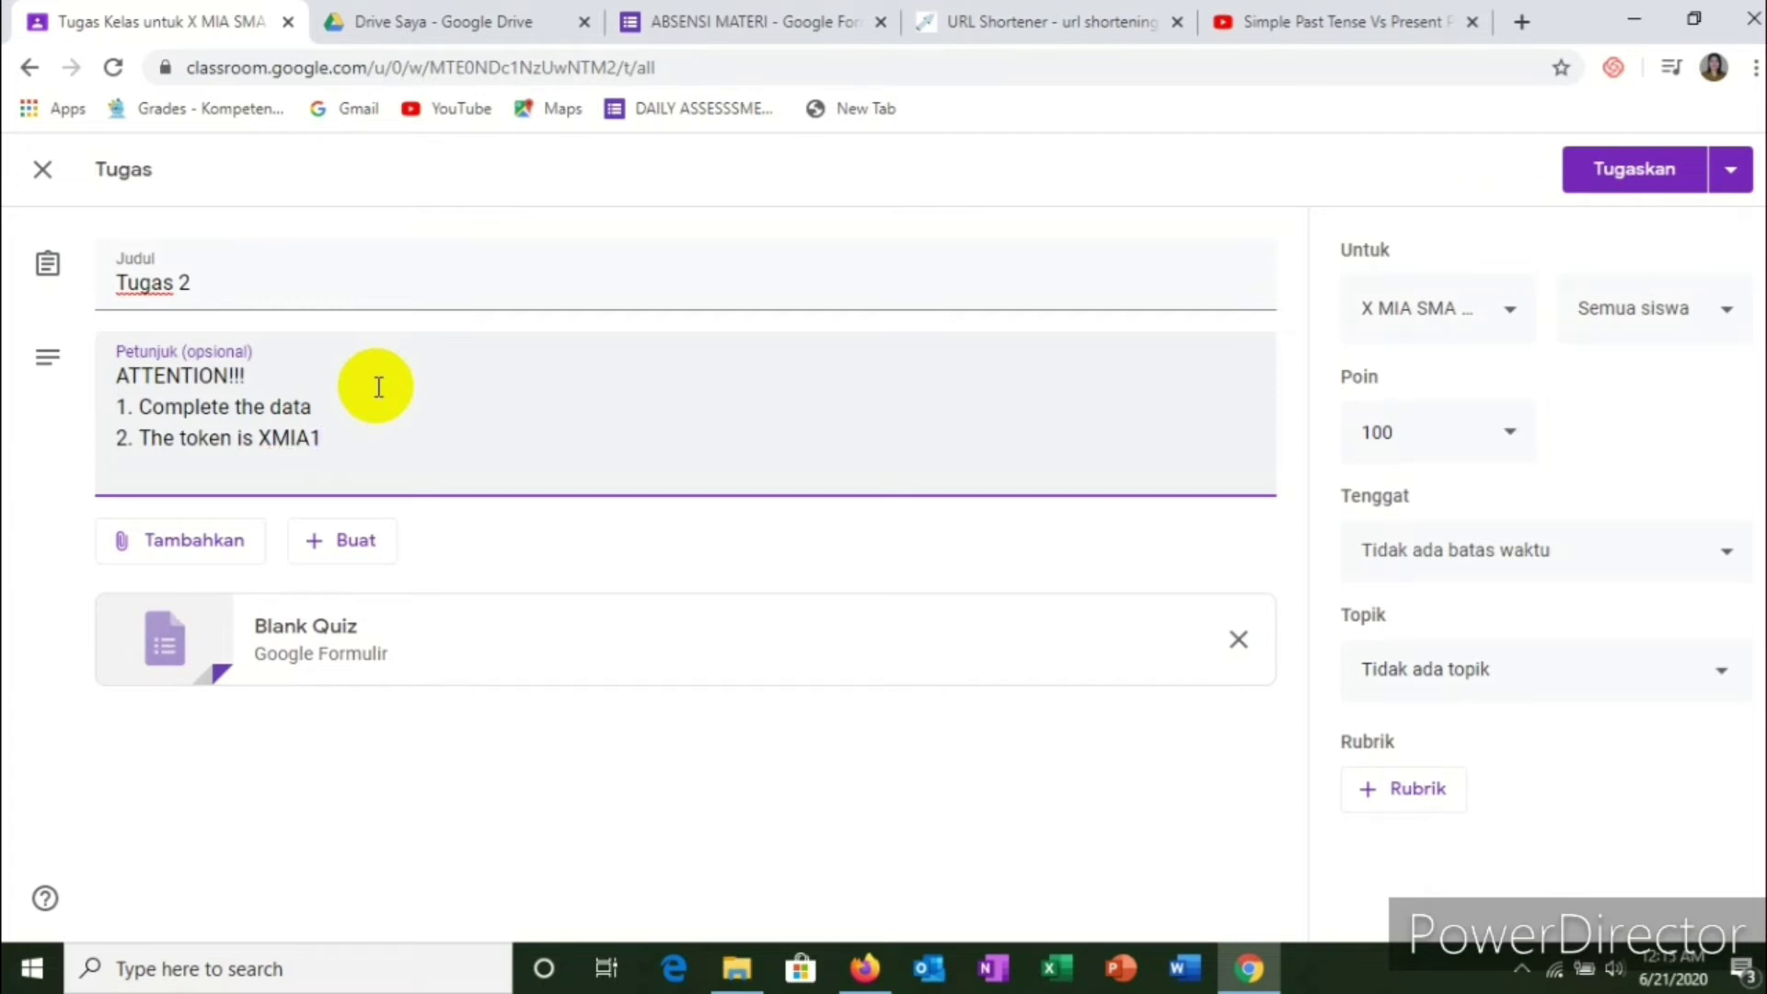
key(Return)
text(3. You can ans)
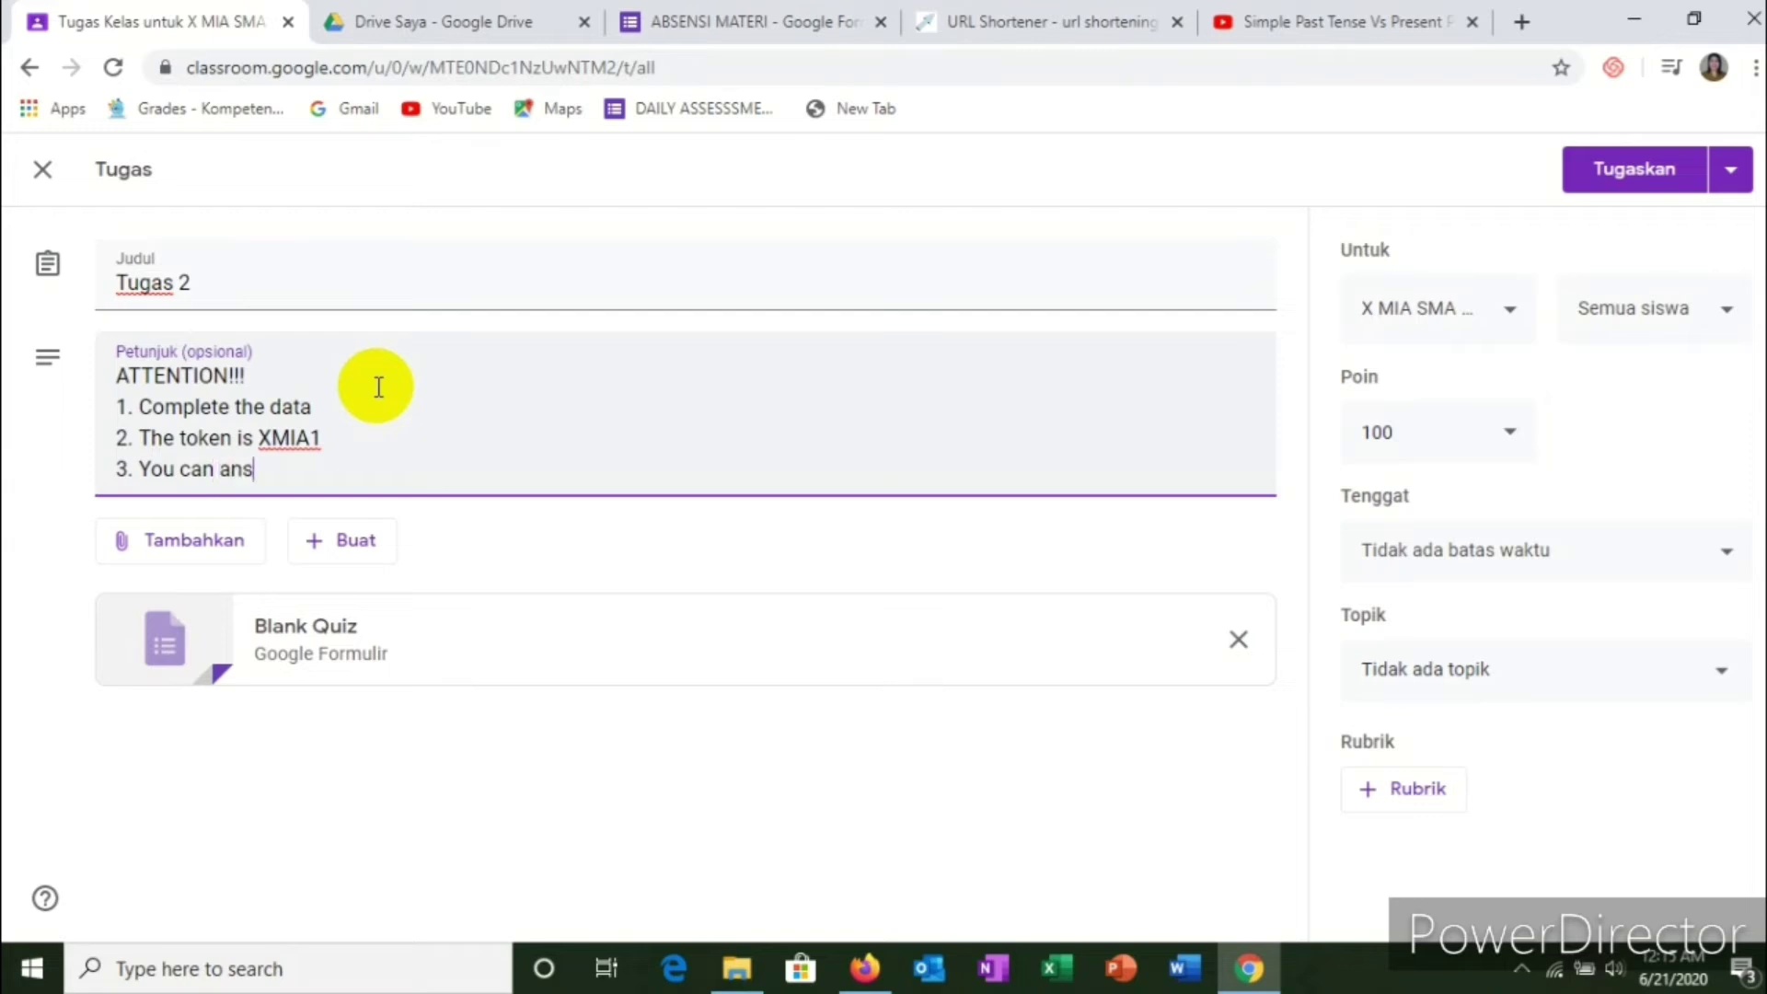
text(wer the quest)
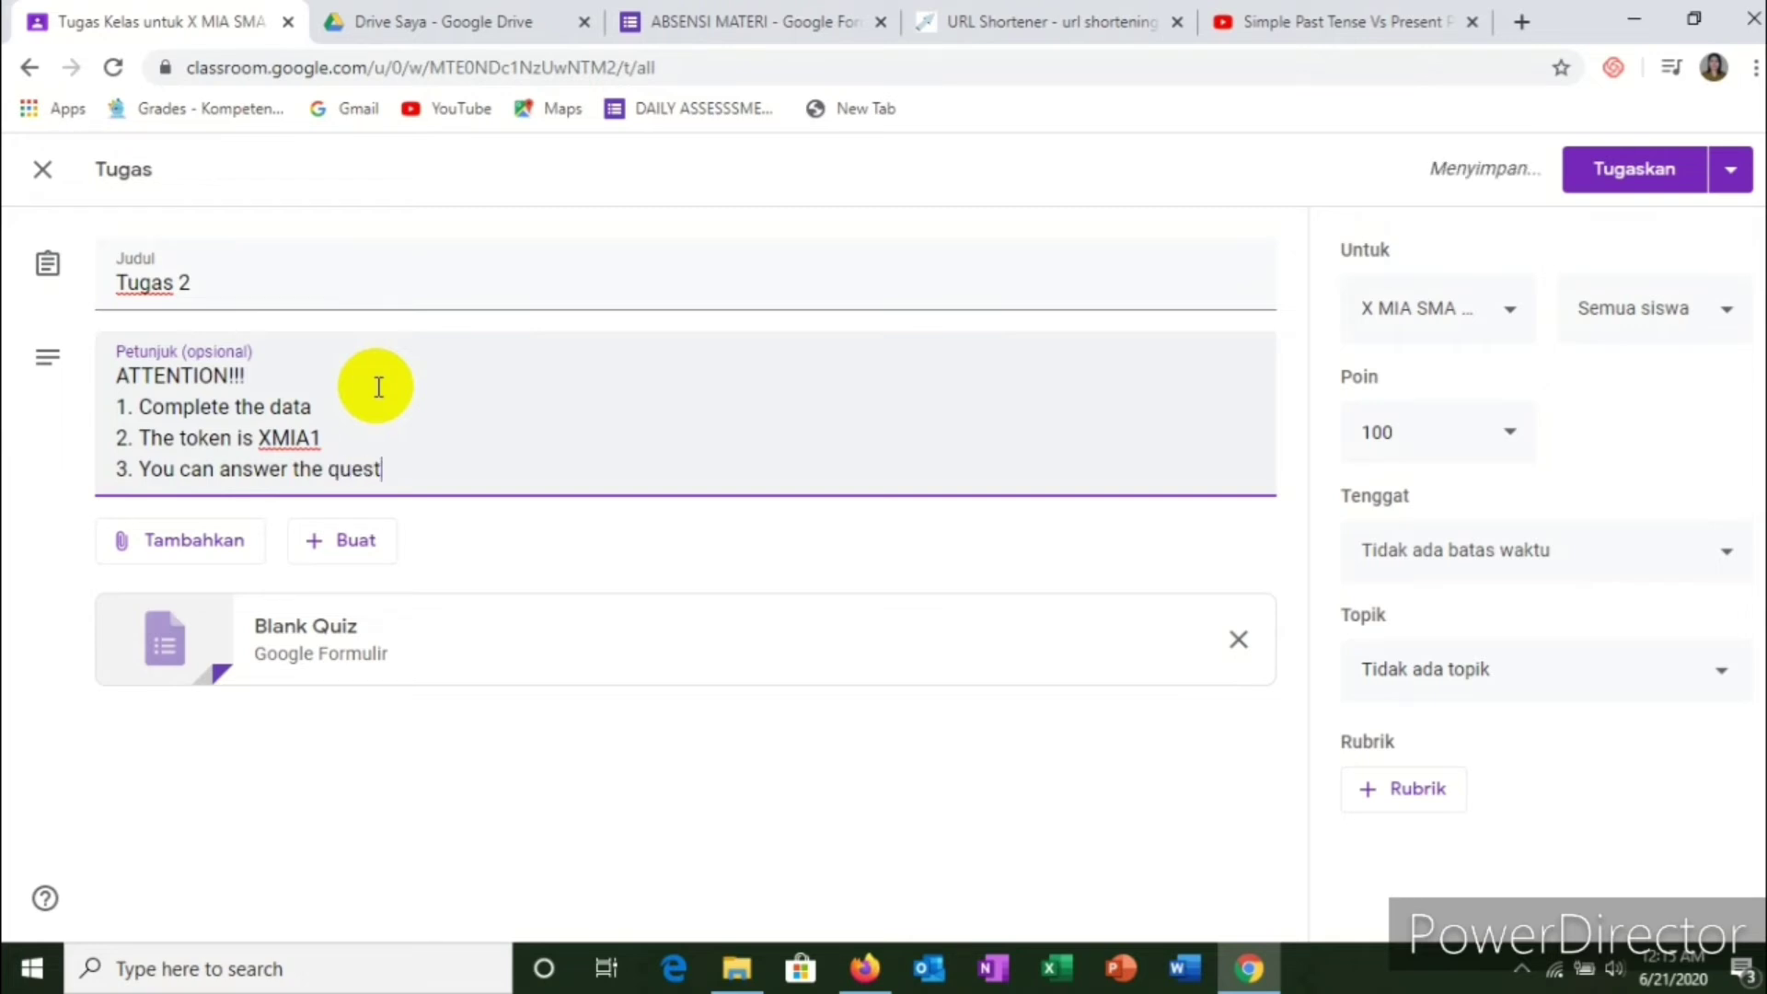
text(ions)
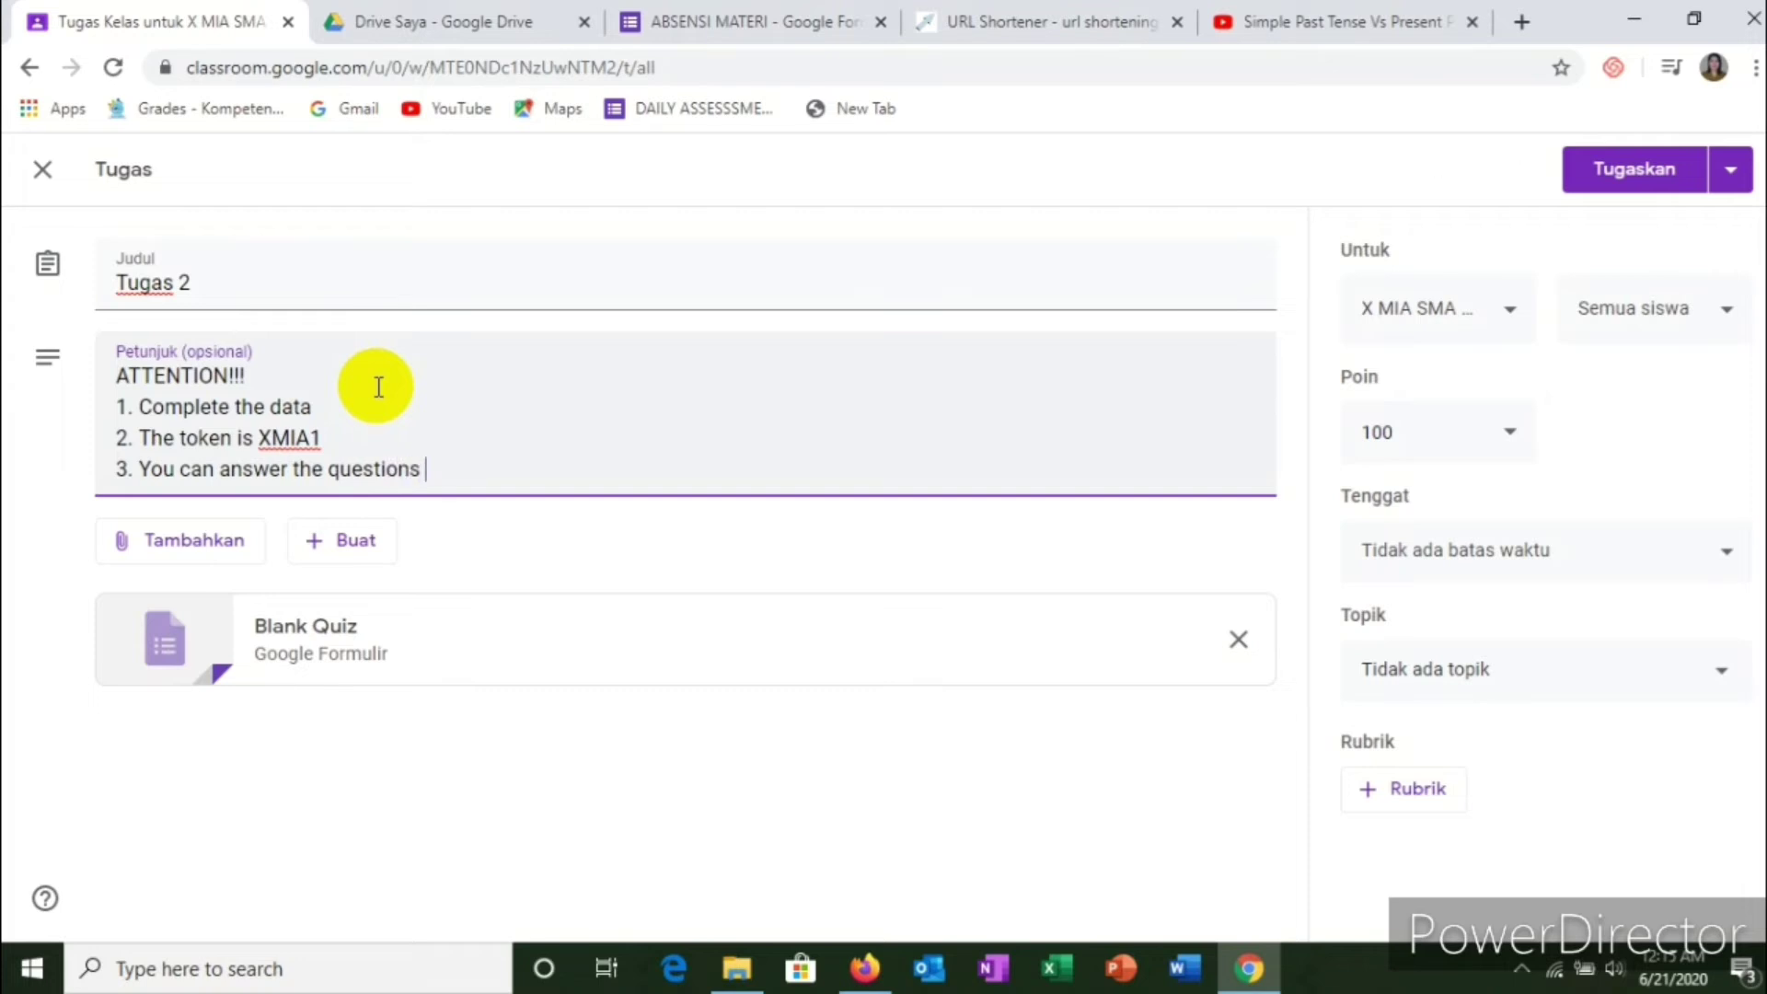
text( just one time.)
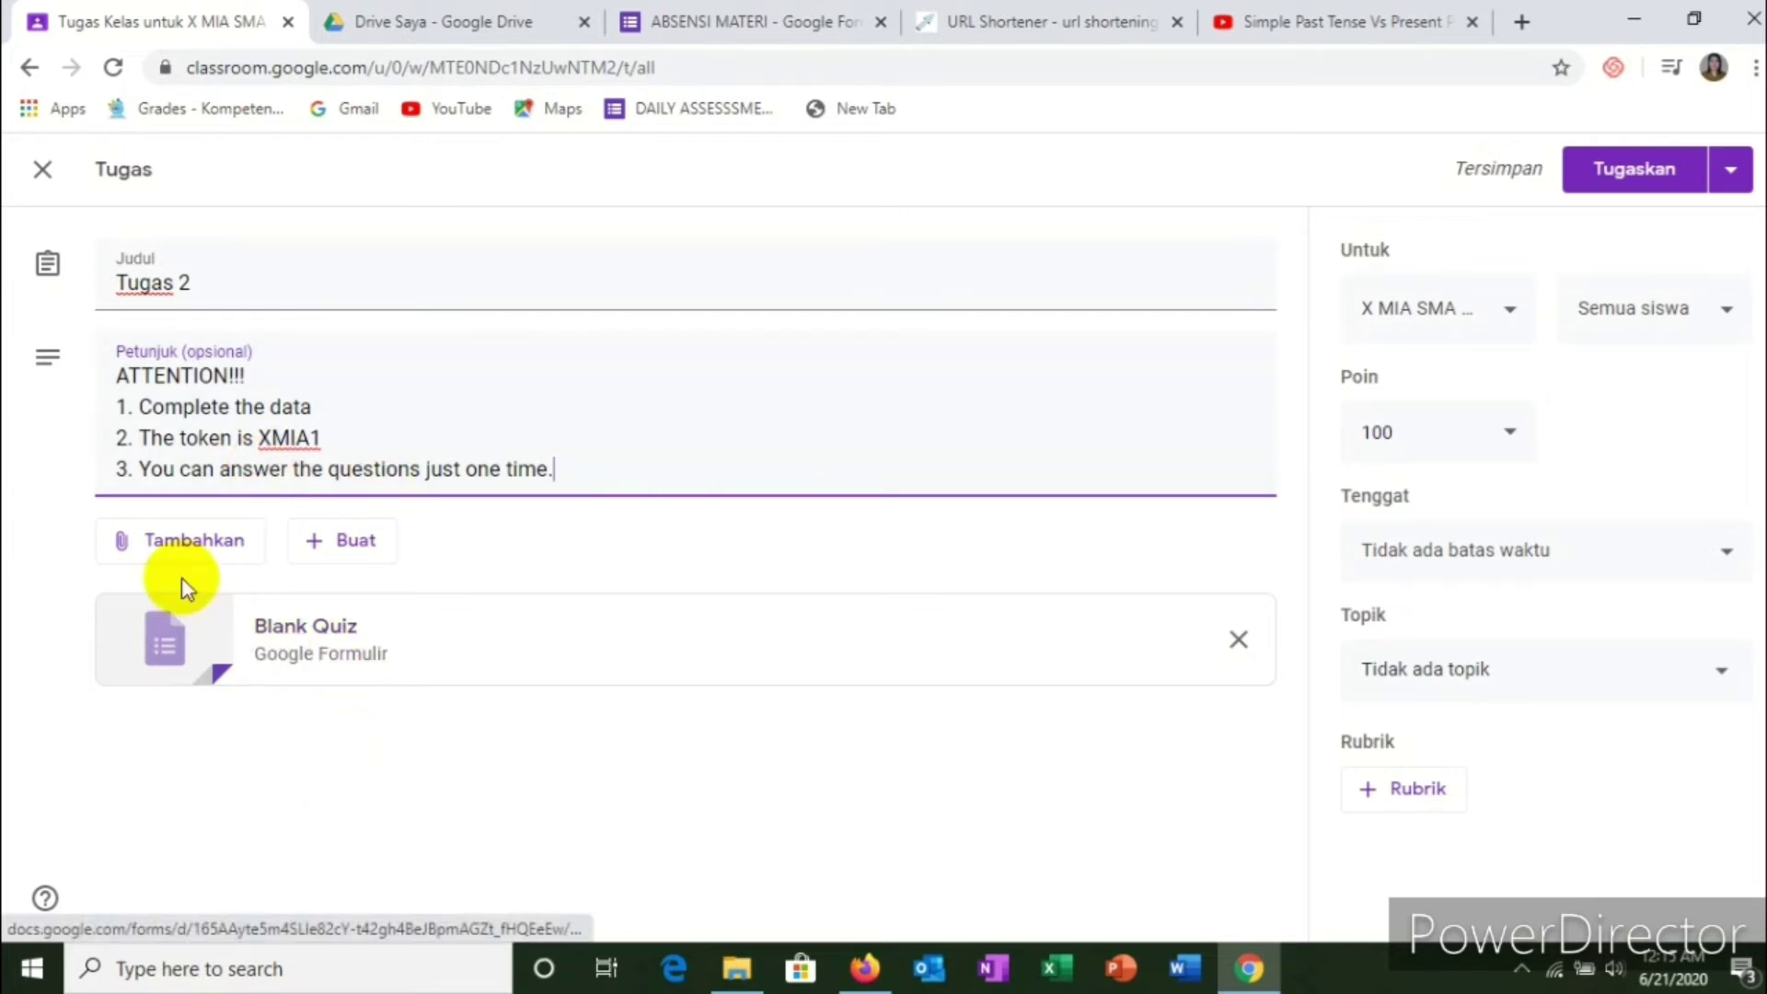
Step: Open the attached Blank Quiz's first question, then close the ABSENSI MATERI and video tabs
click(361, 658)
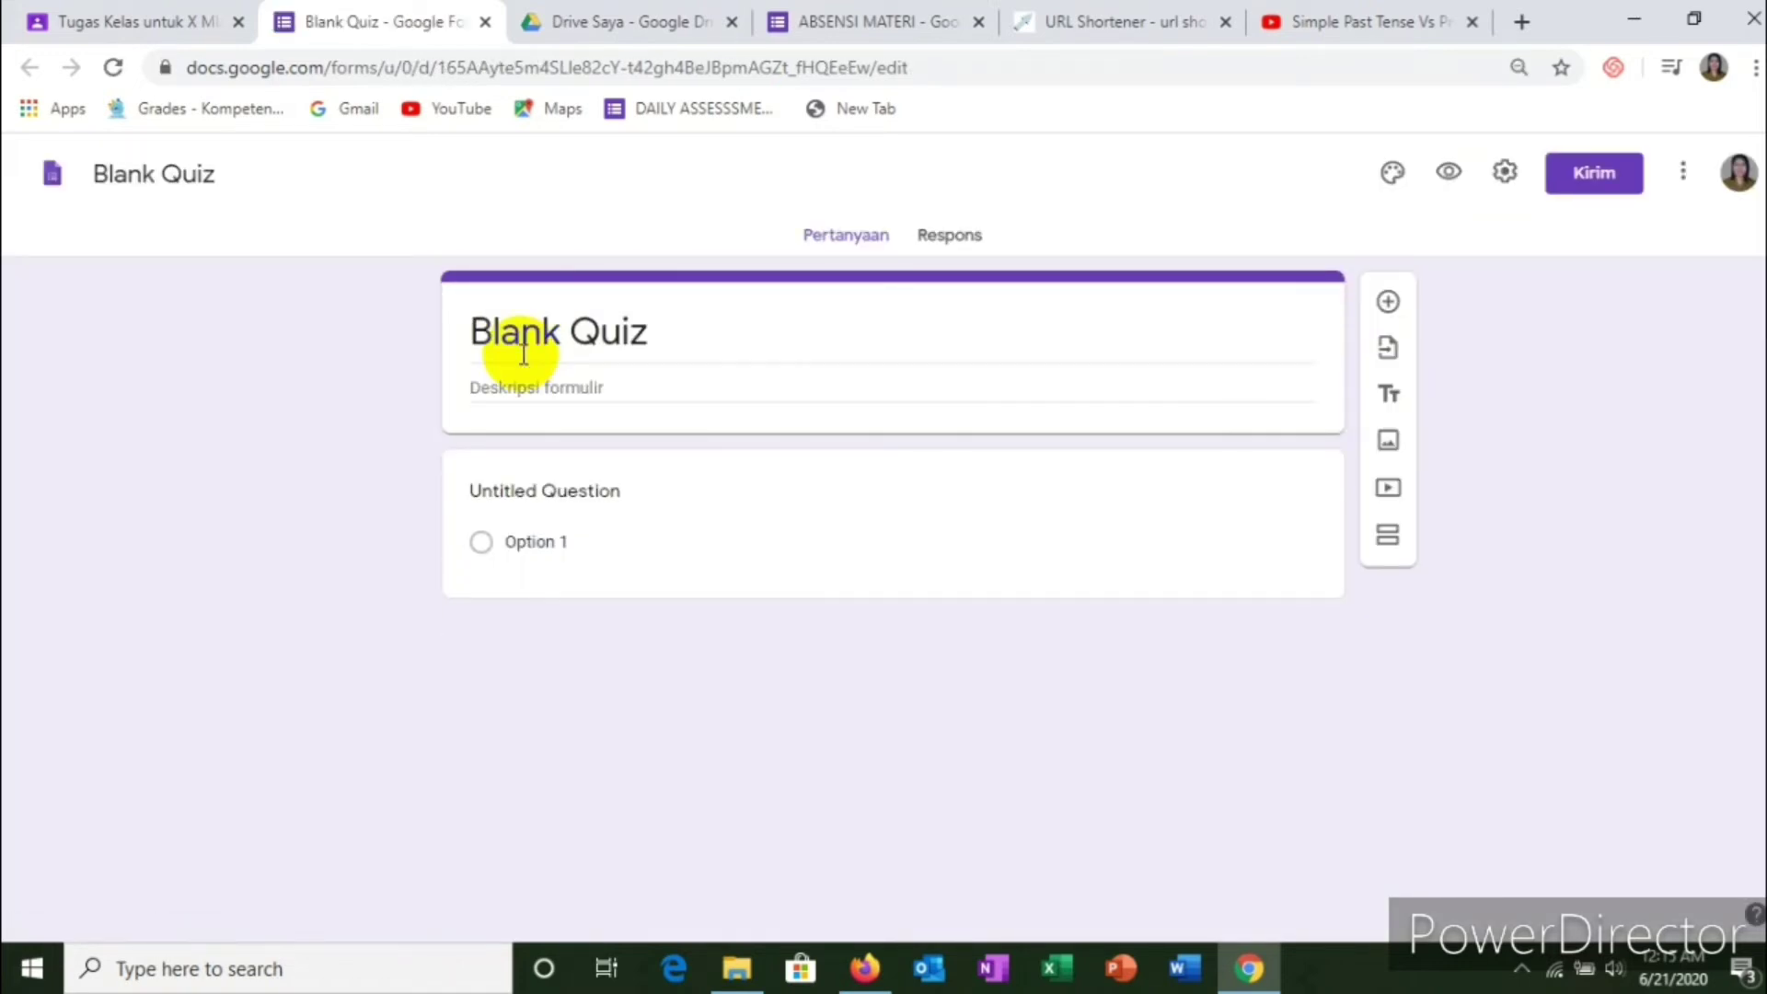
click(1124, 458)
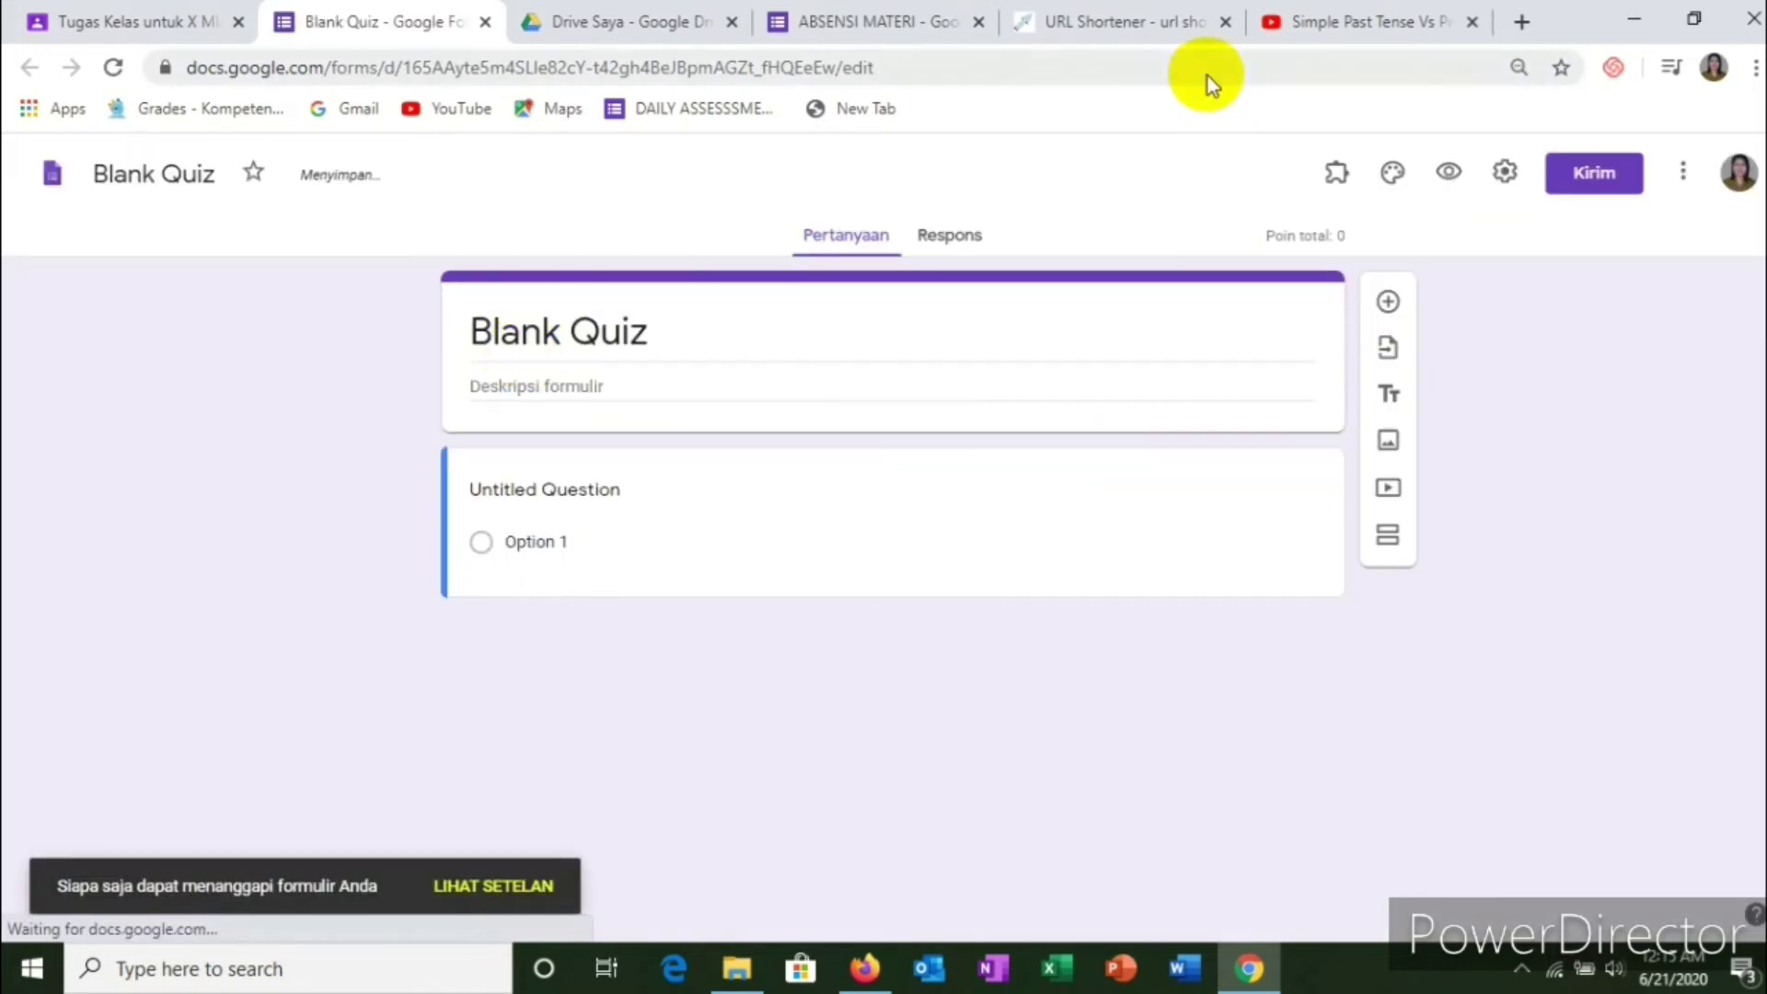
click(977, 23)
click(1228, 22)
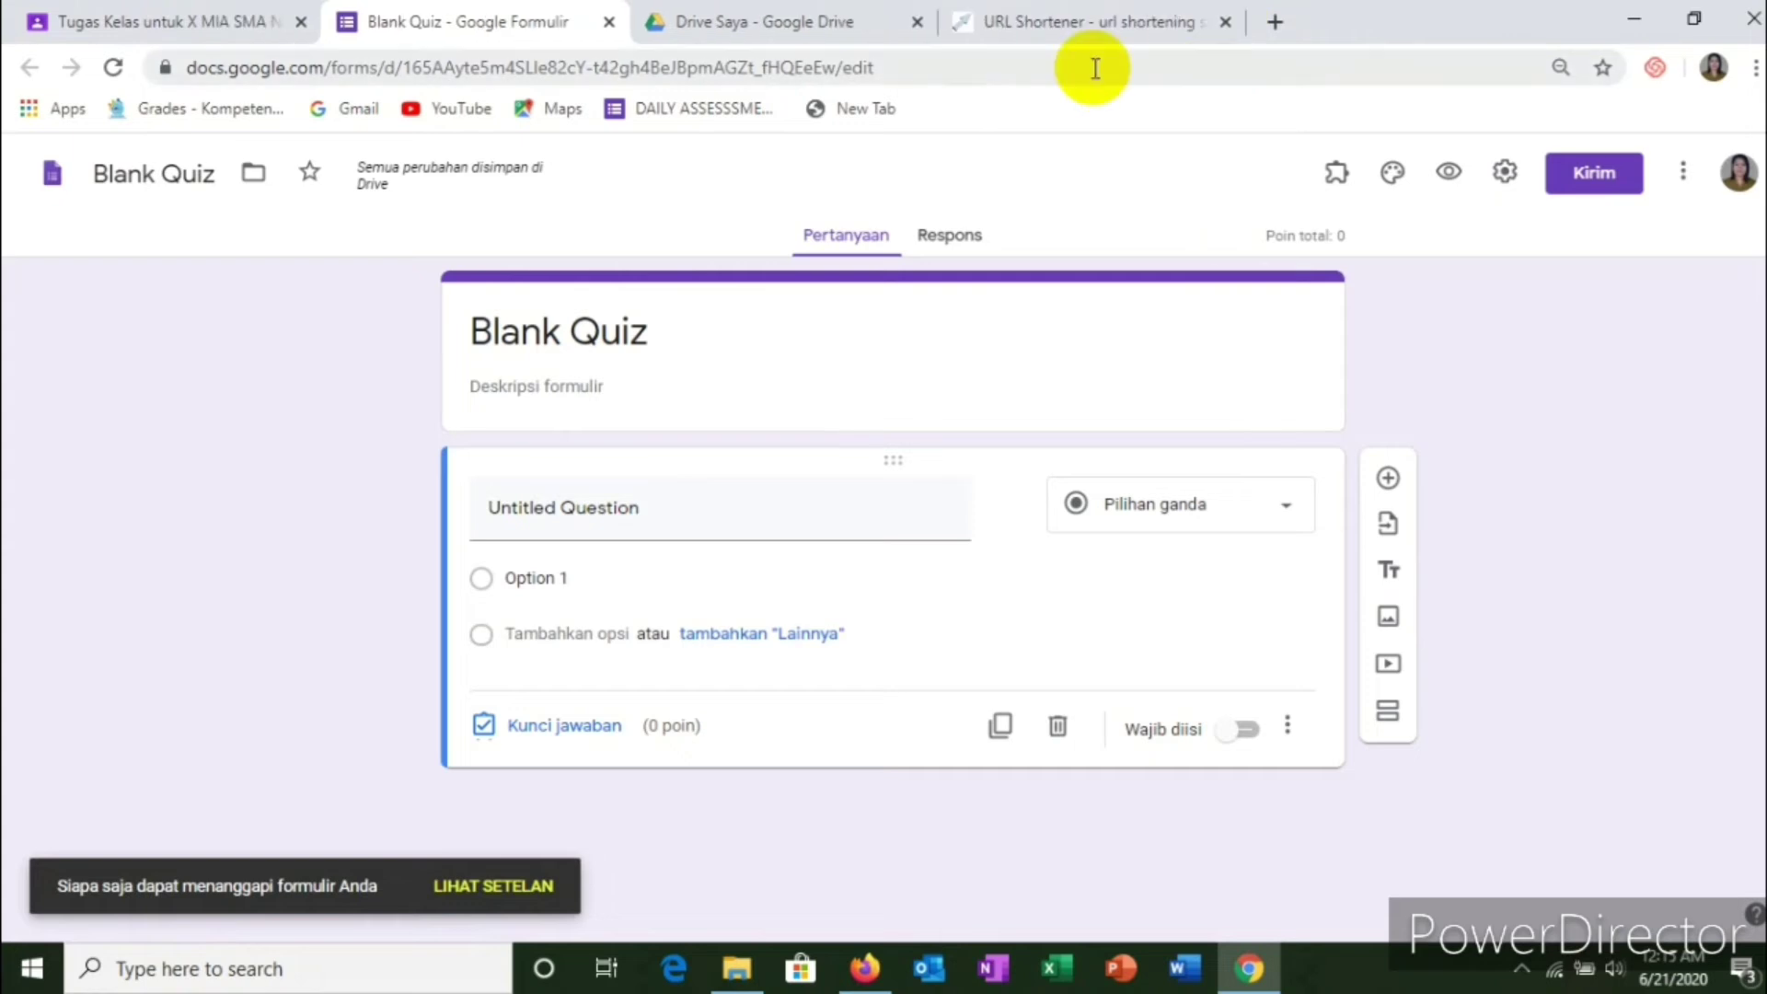
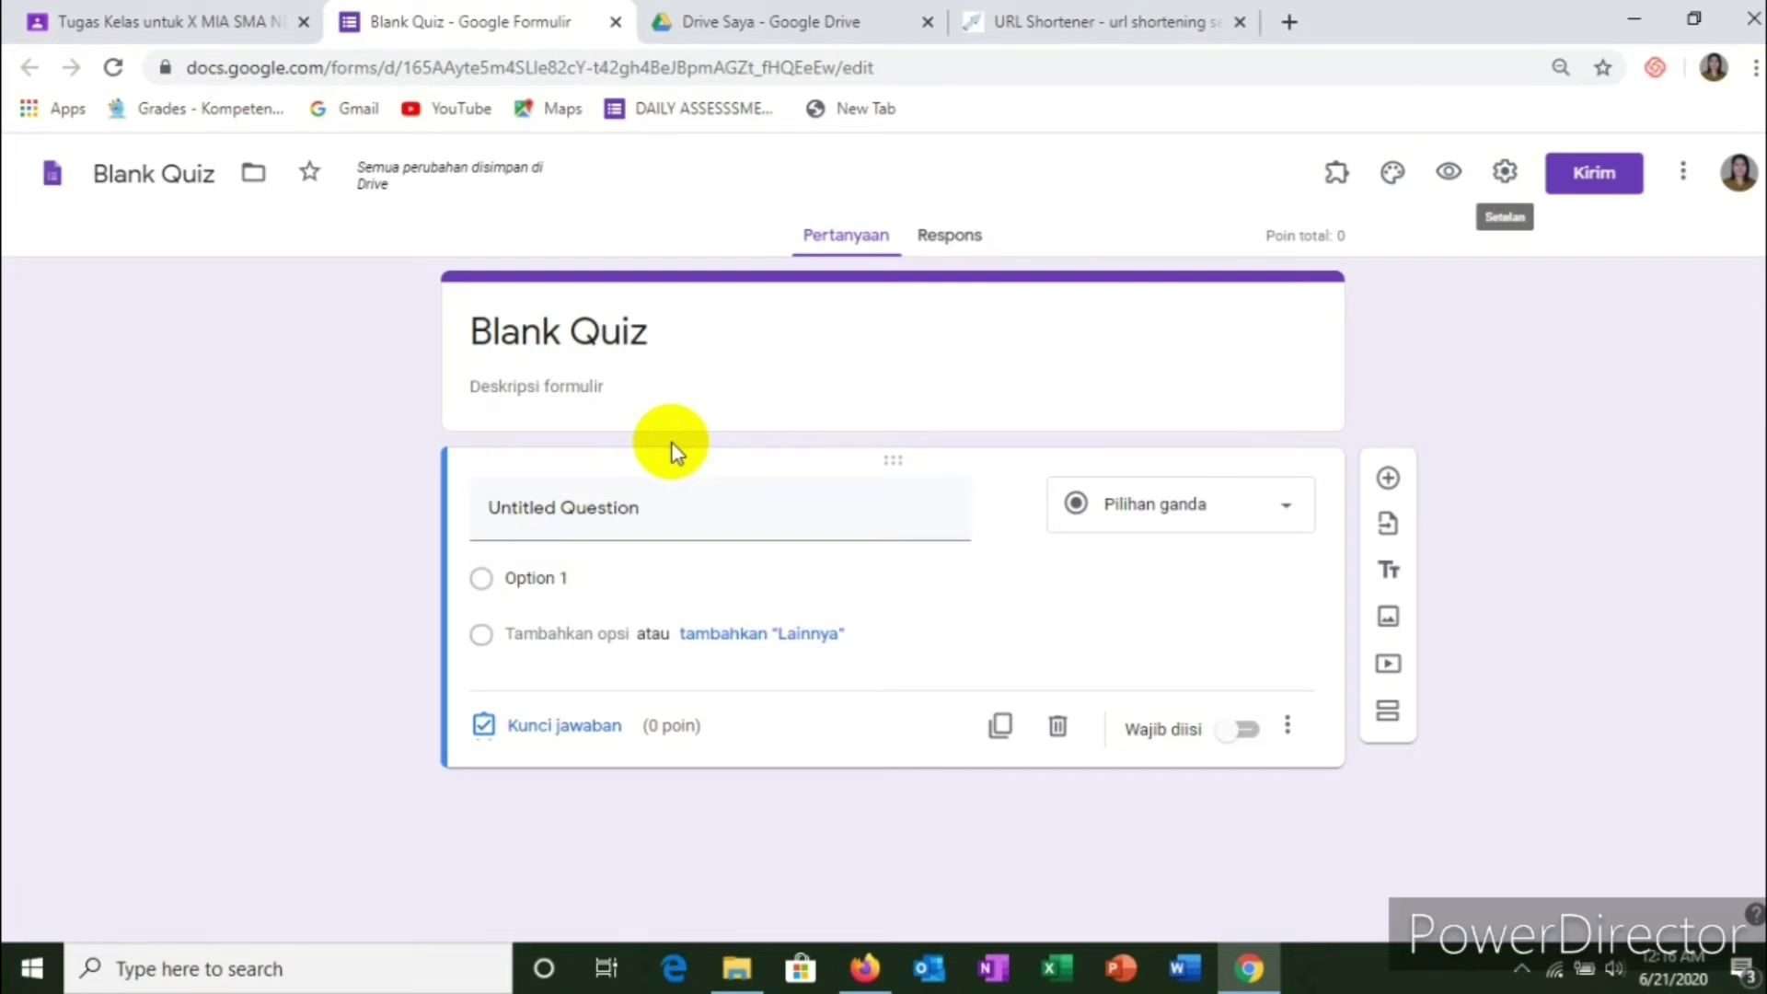
Step: Open 'soal simple past vs present perfect tense' from D:\all paletihan TCC 3 in File Explorer
click(740, 973)
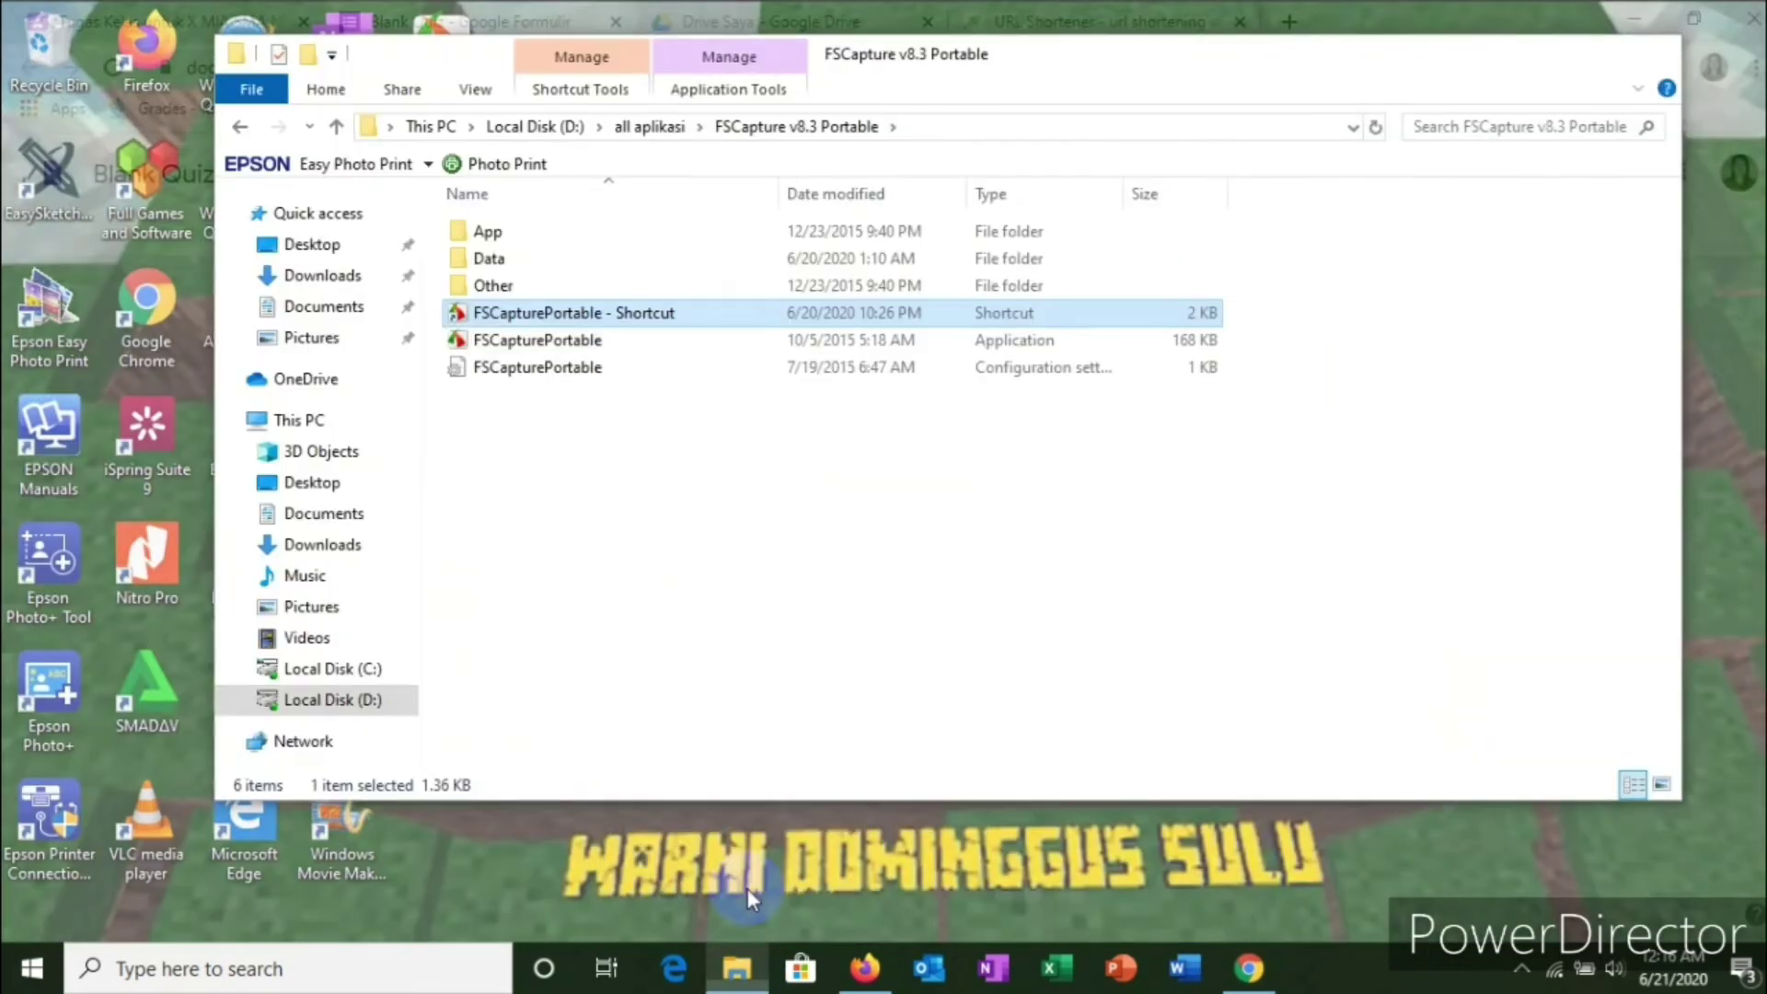
click(747, 887)
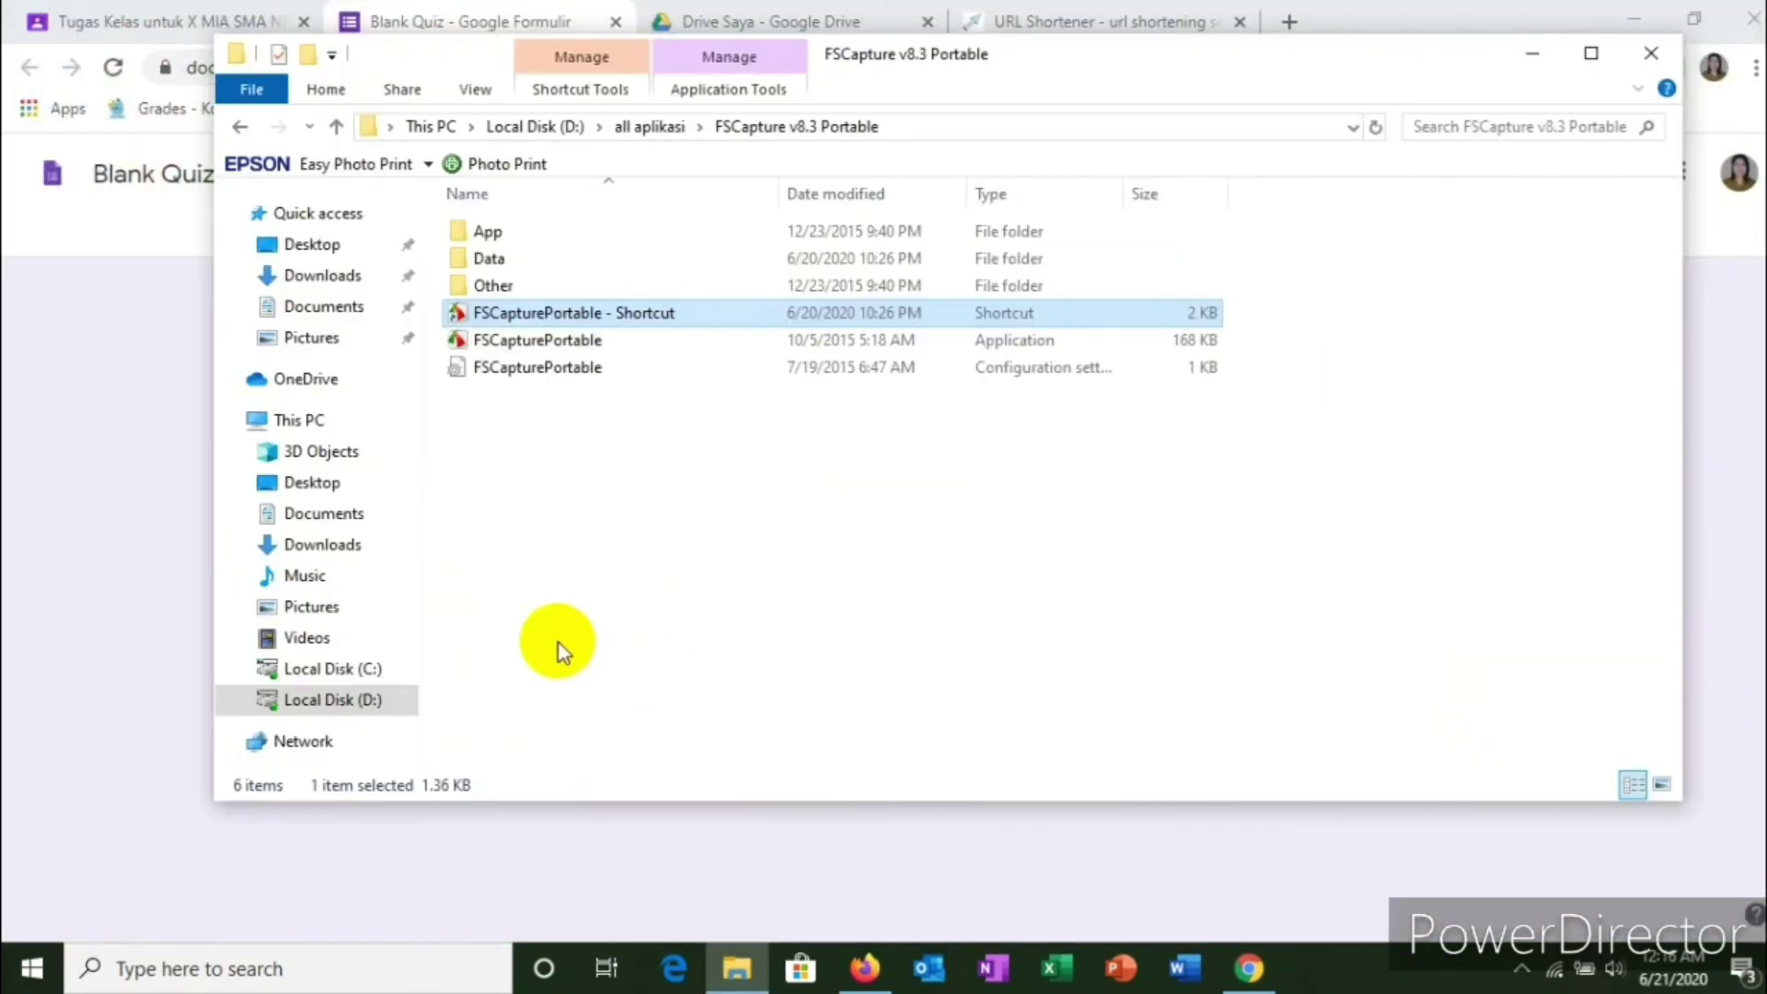
click(365, 701)
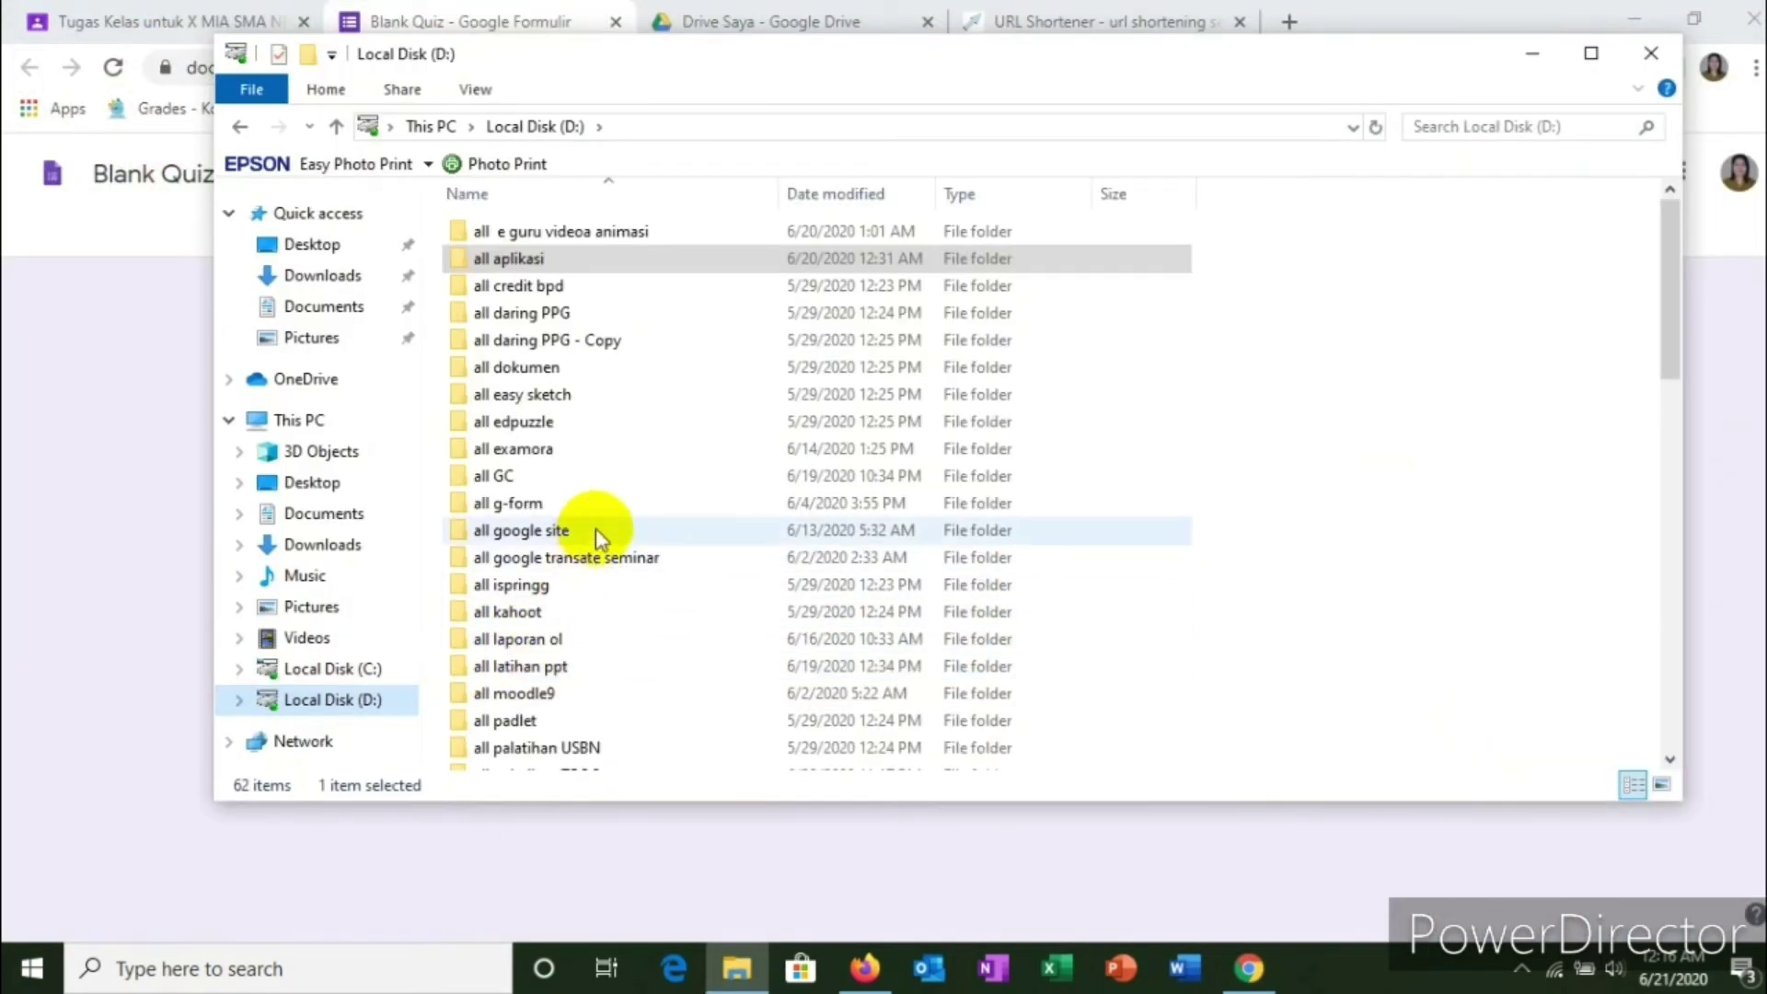
scroll(631, 433, down, 2)
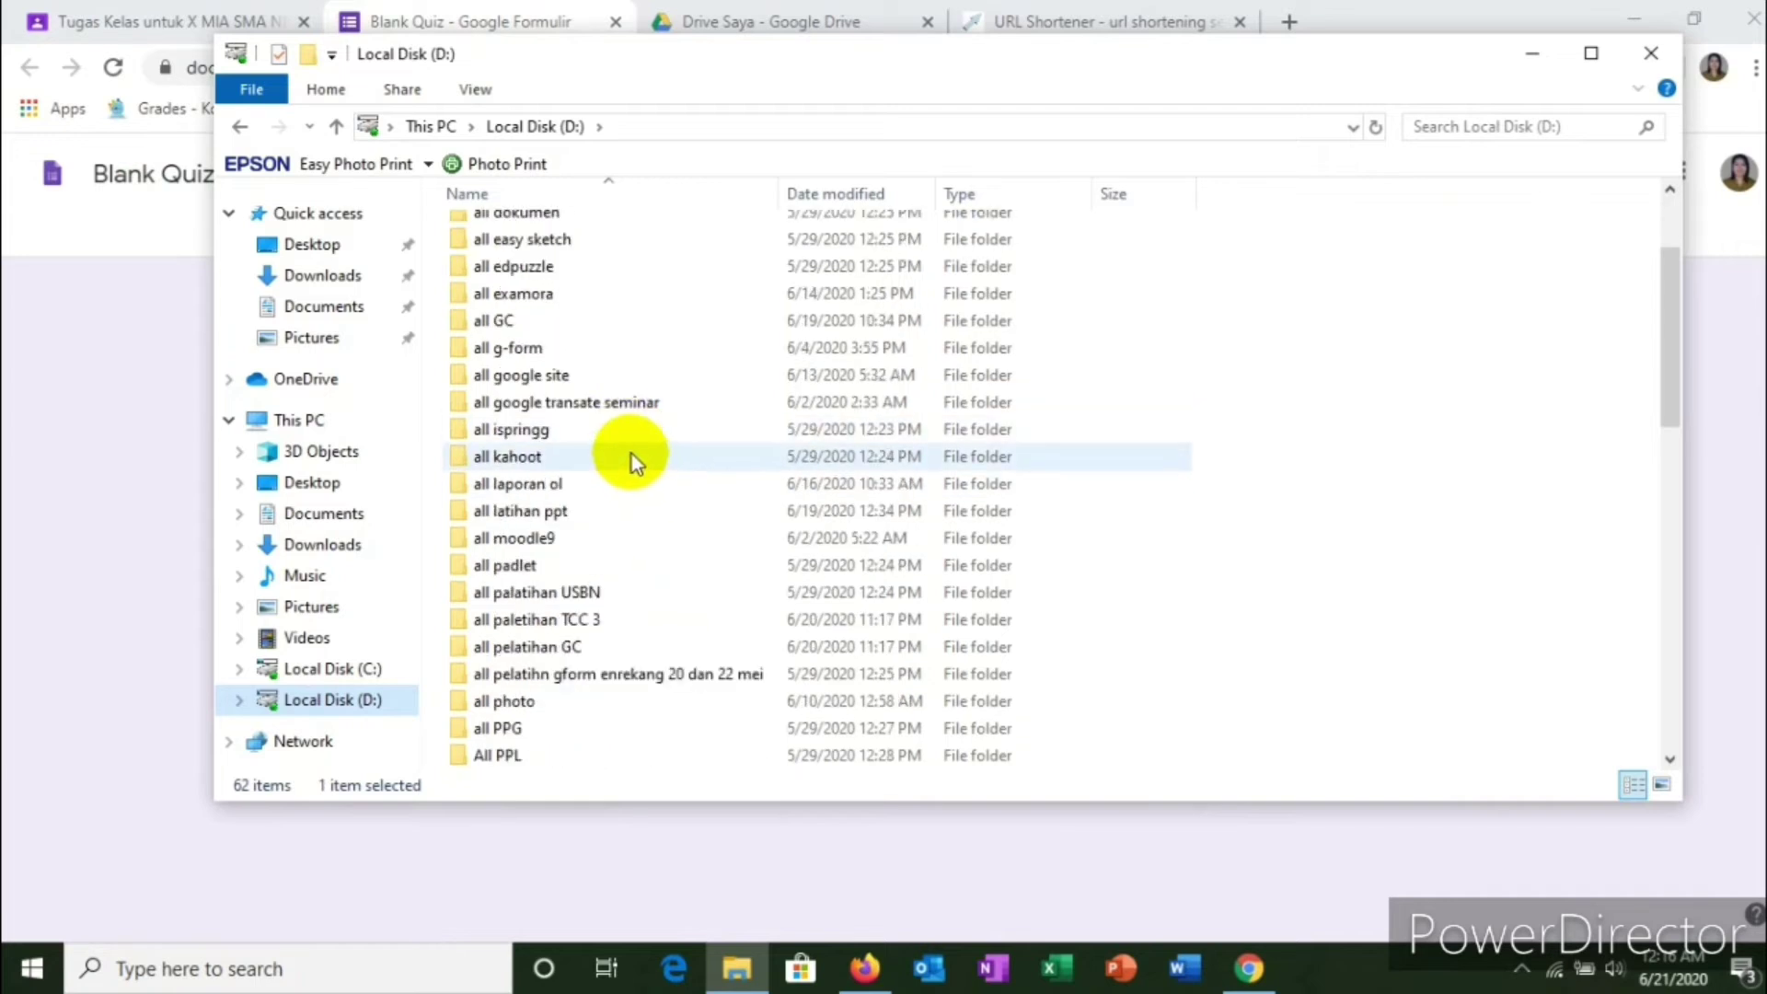
double_click(575, 624)
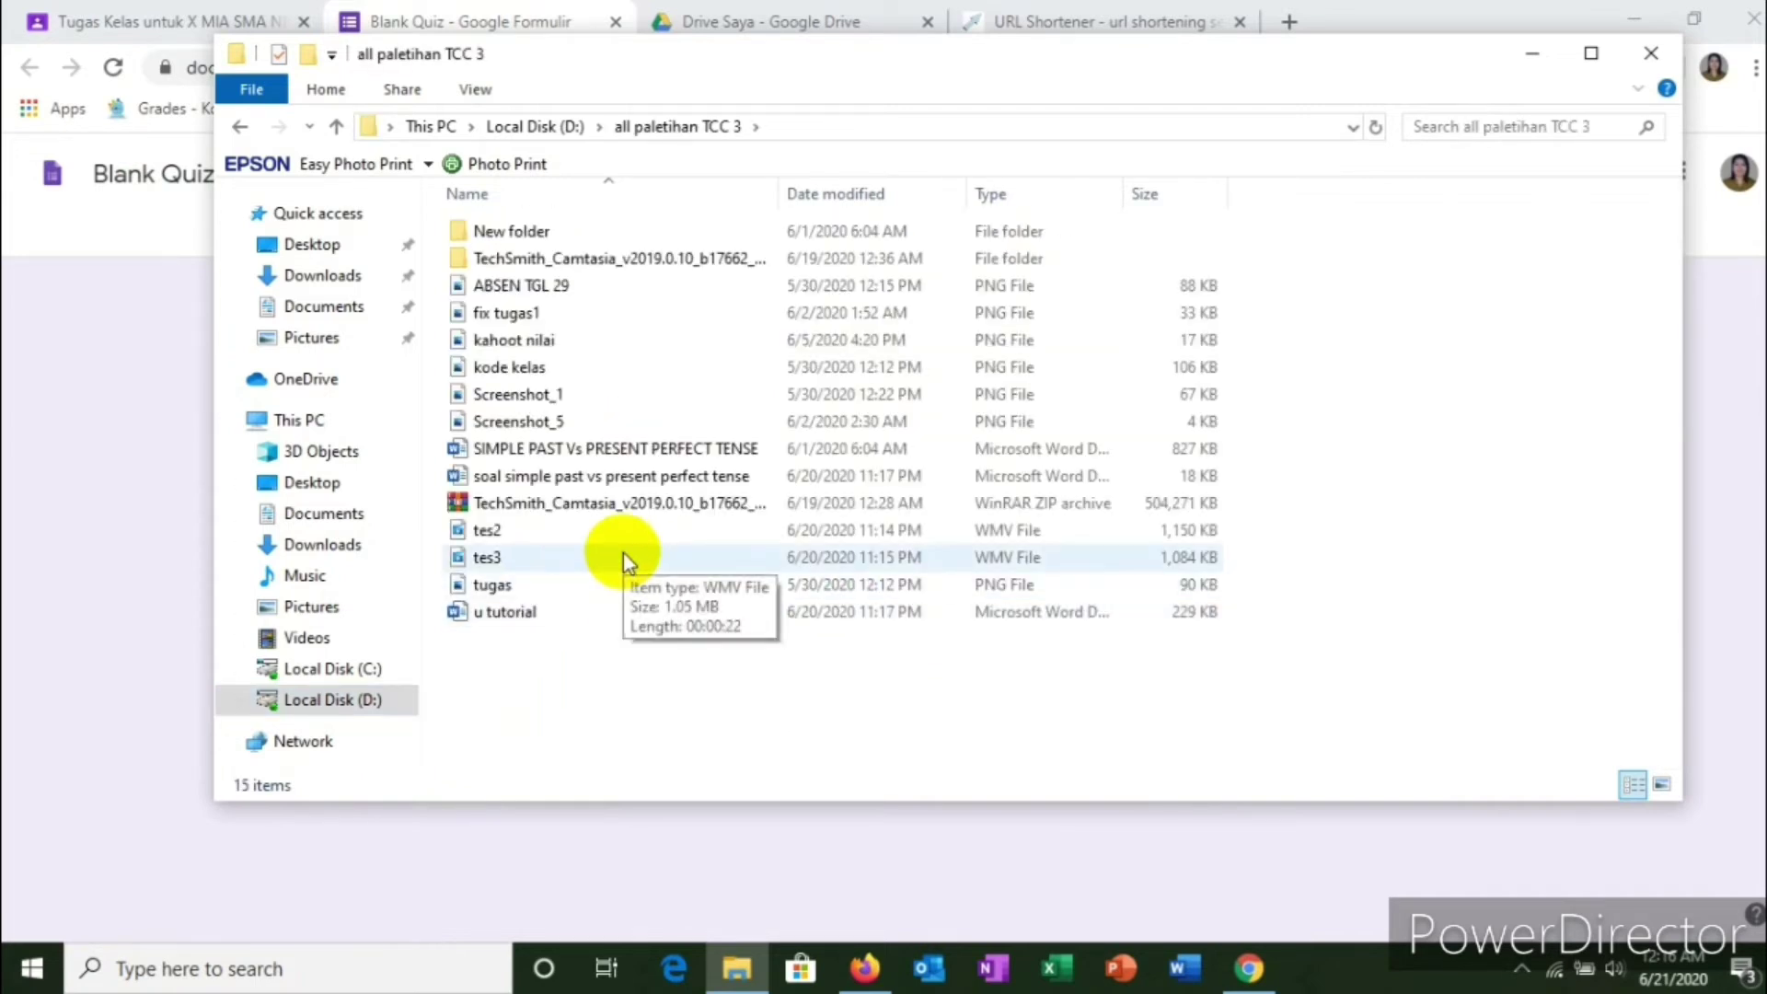
click(594, 483)
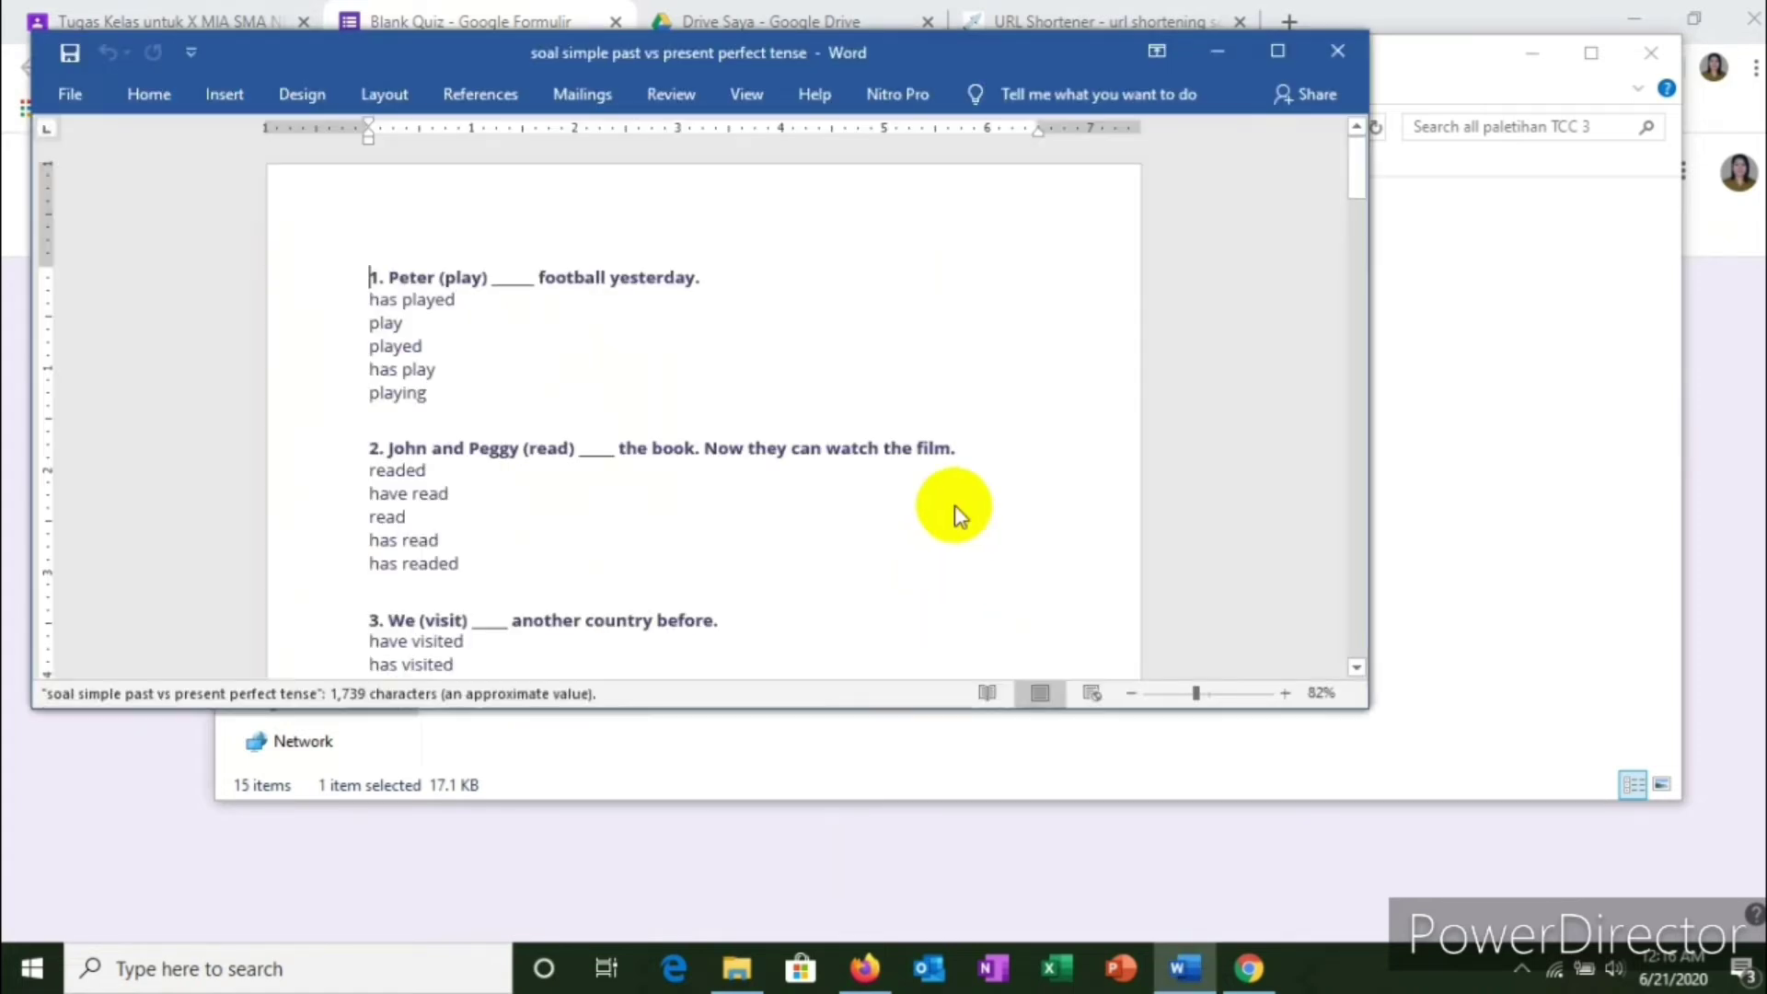
Step: Maximize Word and remove the 1. and 2. numbers, keeping a blank line above question 2
click(1275, 54)
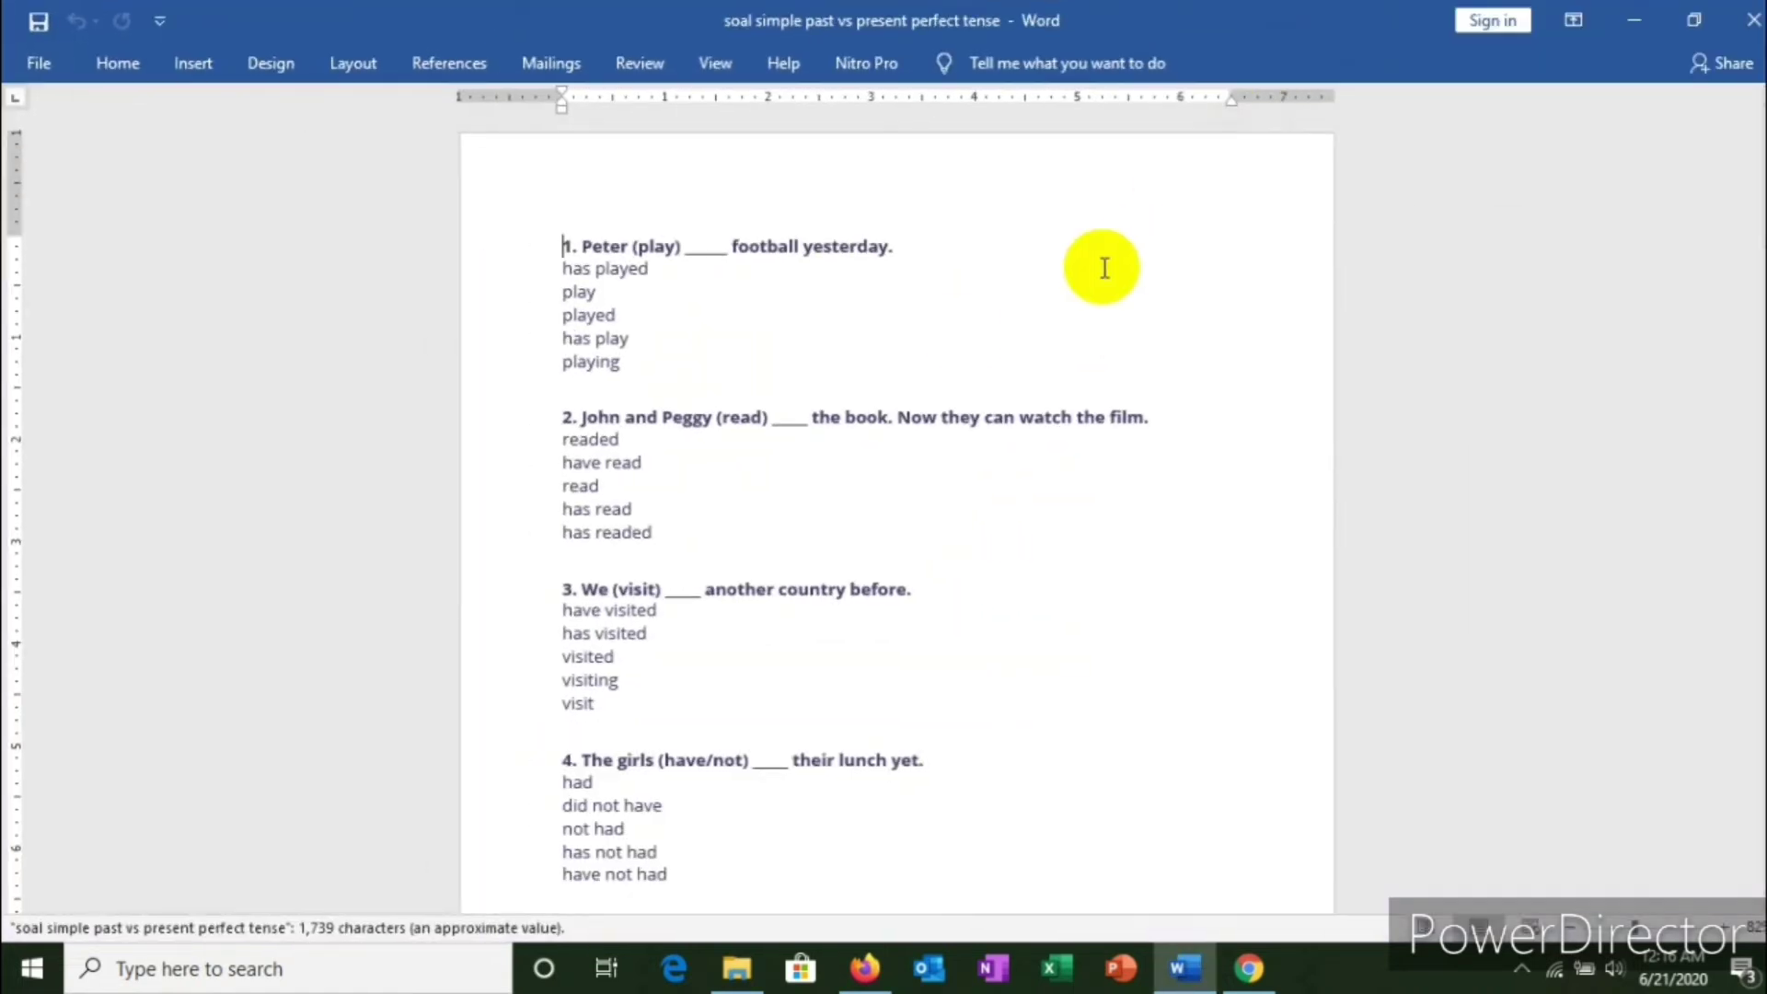
scroll(814, 611, down, 1)
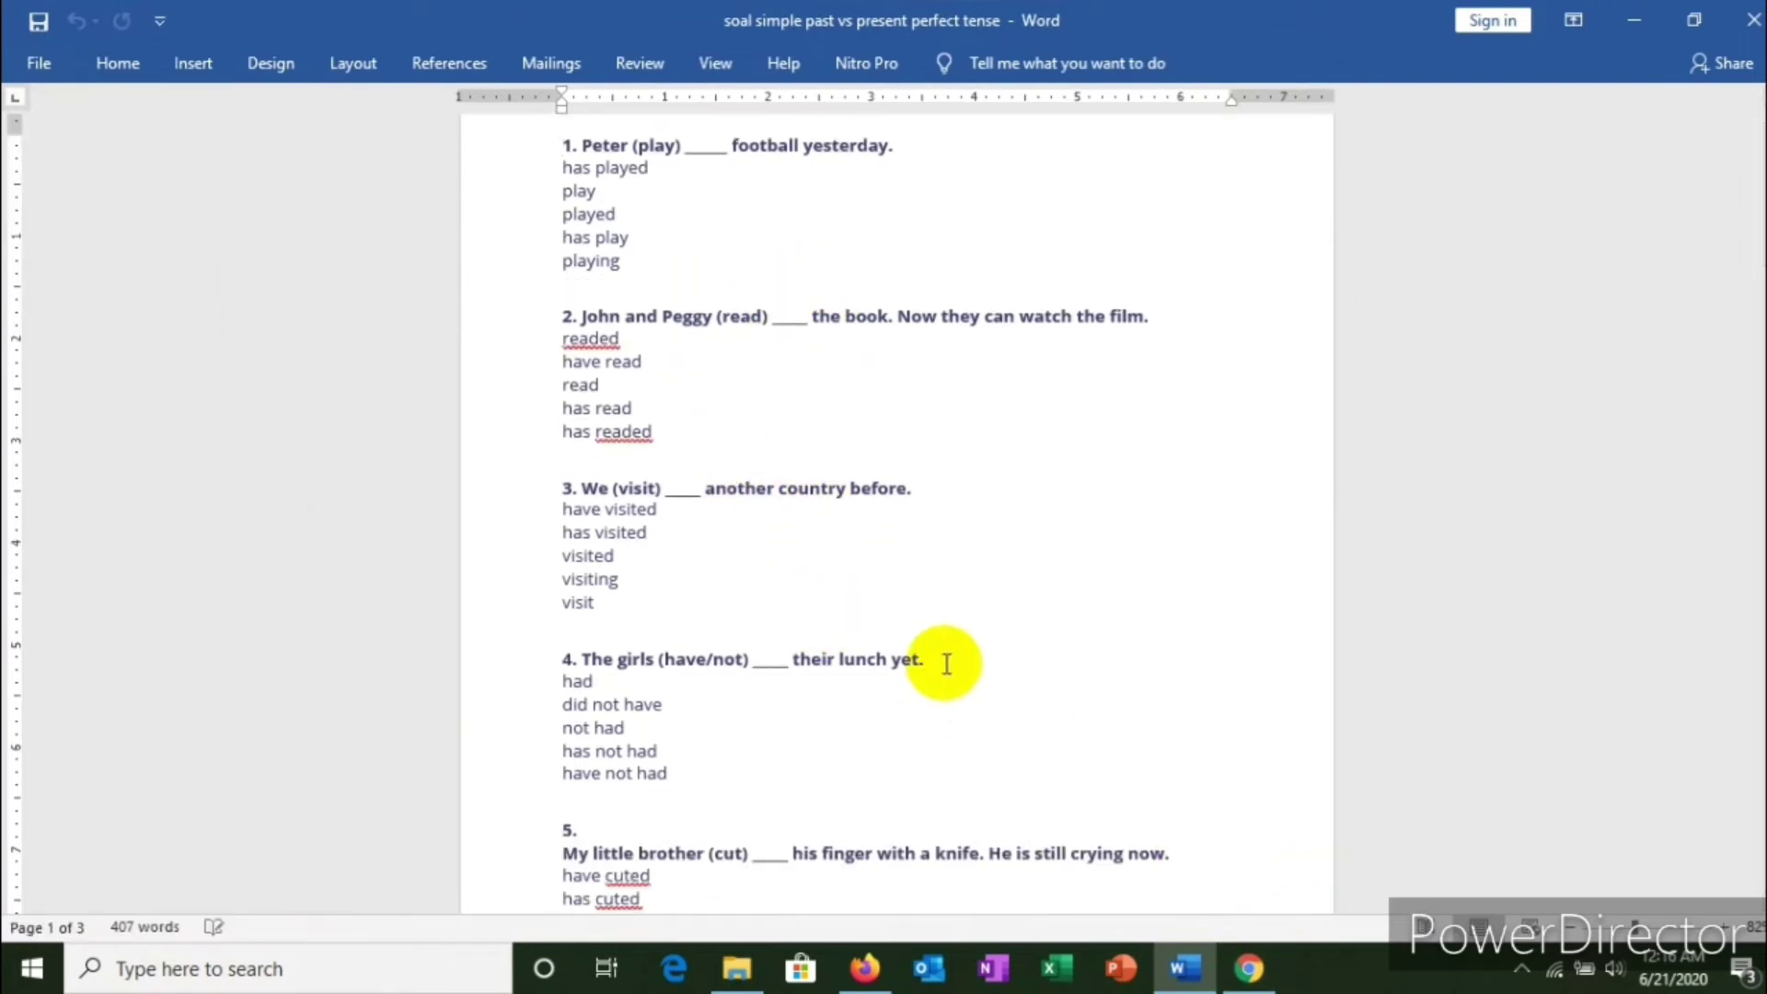
scroll(1003, 709, up, 1)
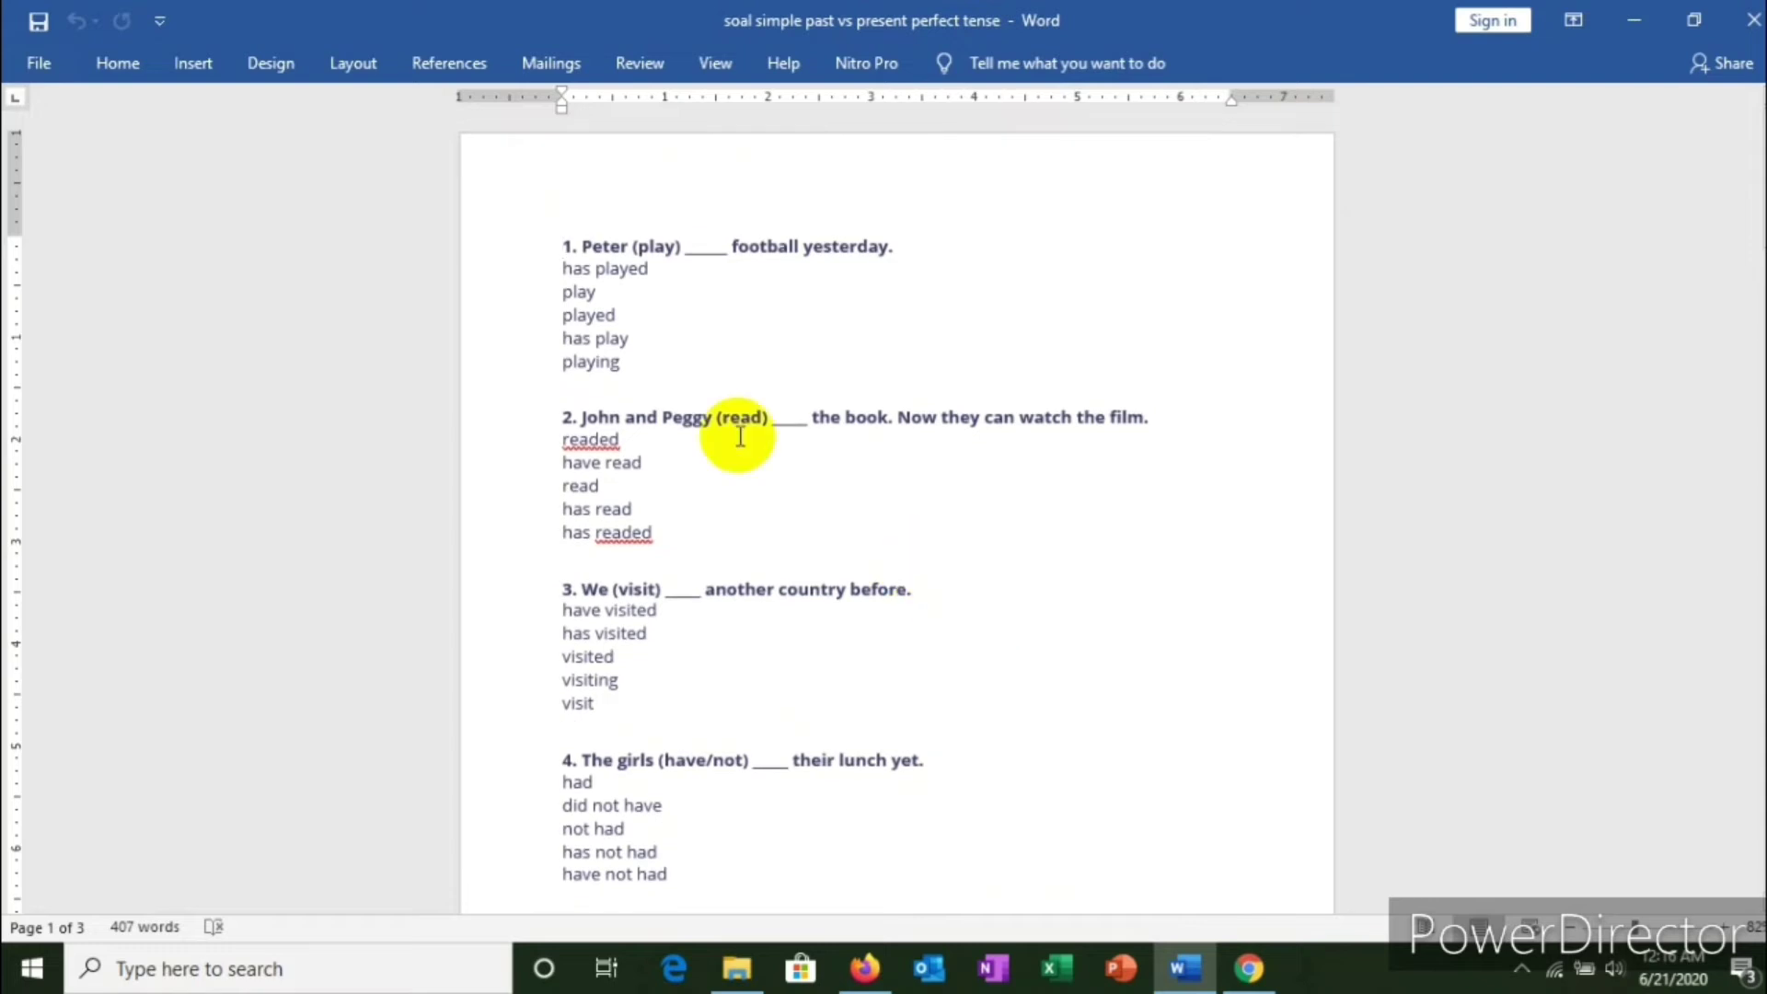
click(582, 246)
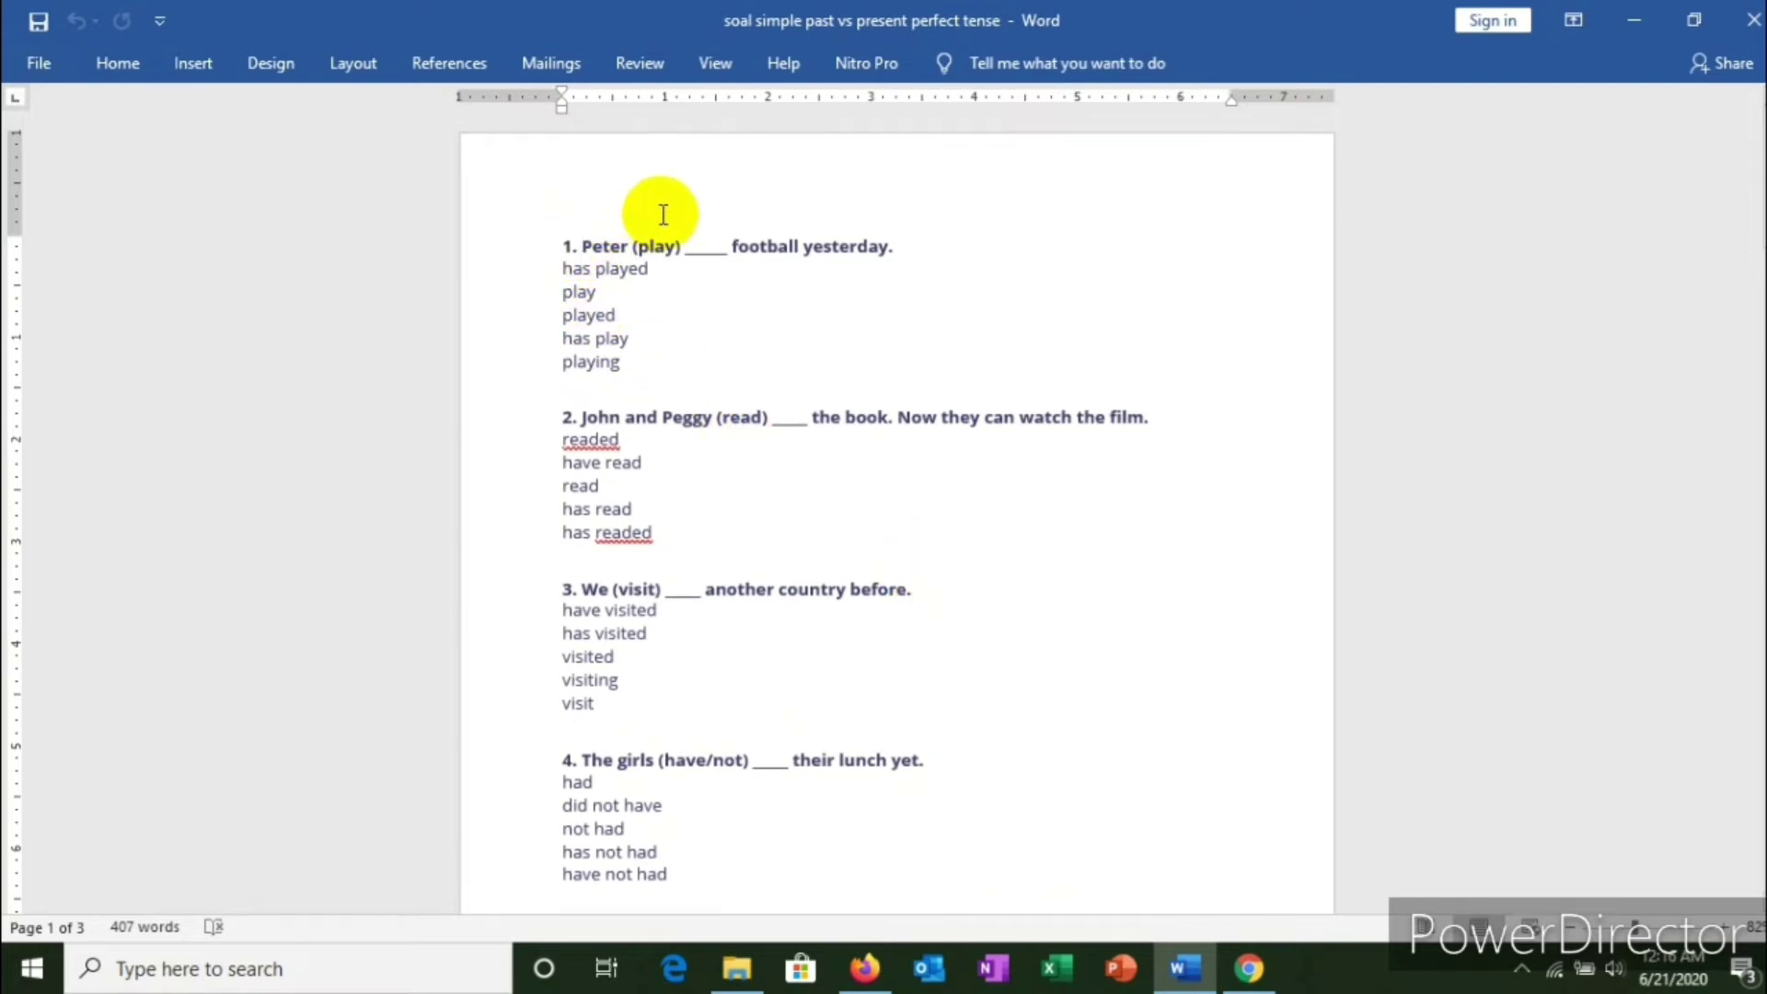
key(BackSpace)
key(BackSpace)
key(BackSpace)
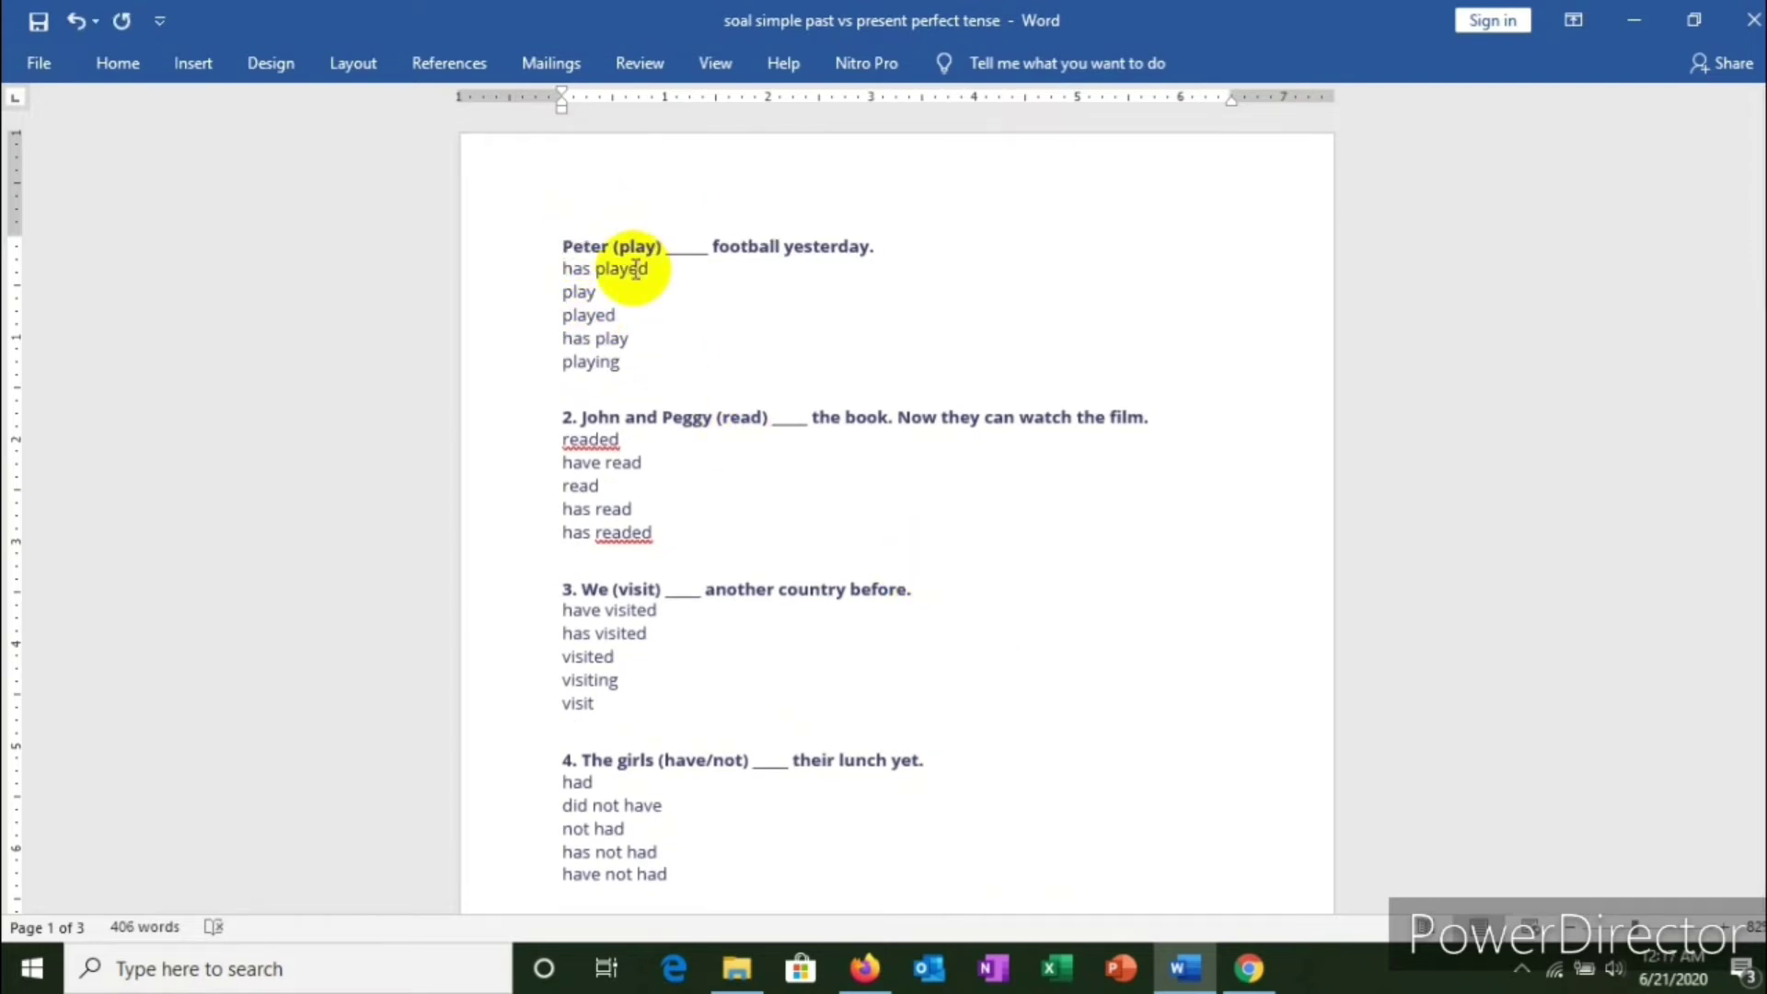
click(583, 419)
key(BackSpace)
key(BackSpace)
key(BackSpace)
key(BackSpace)
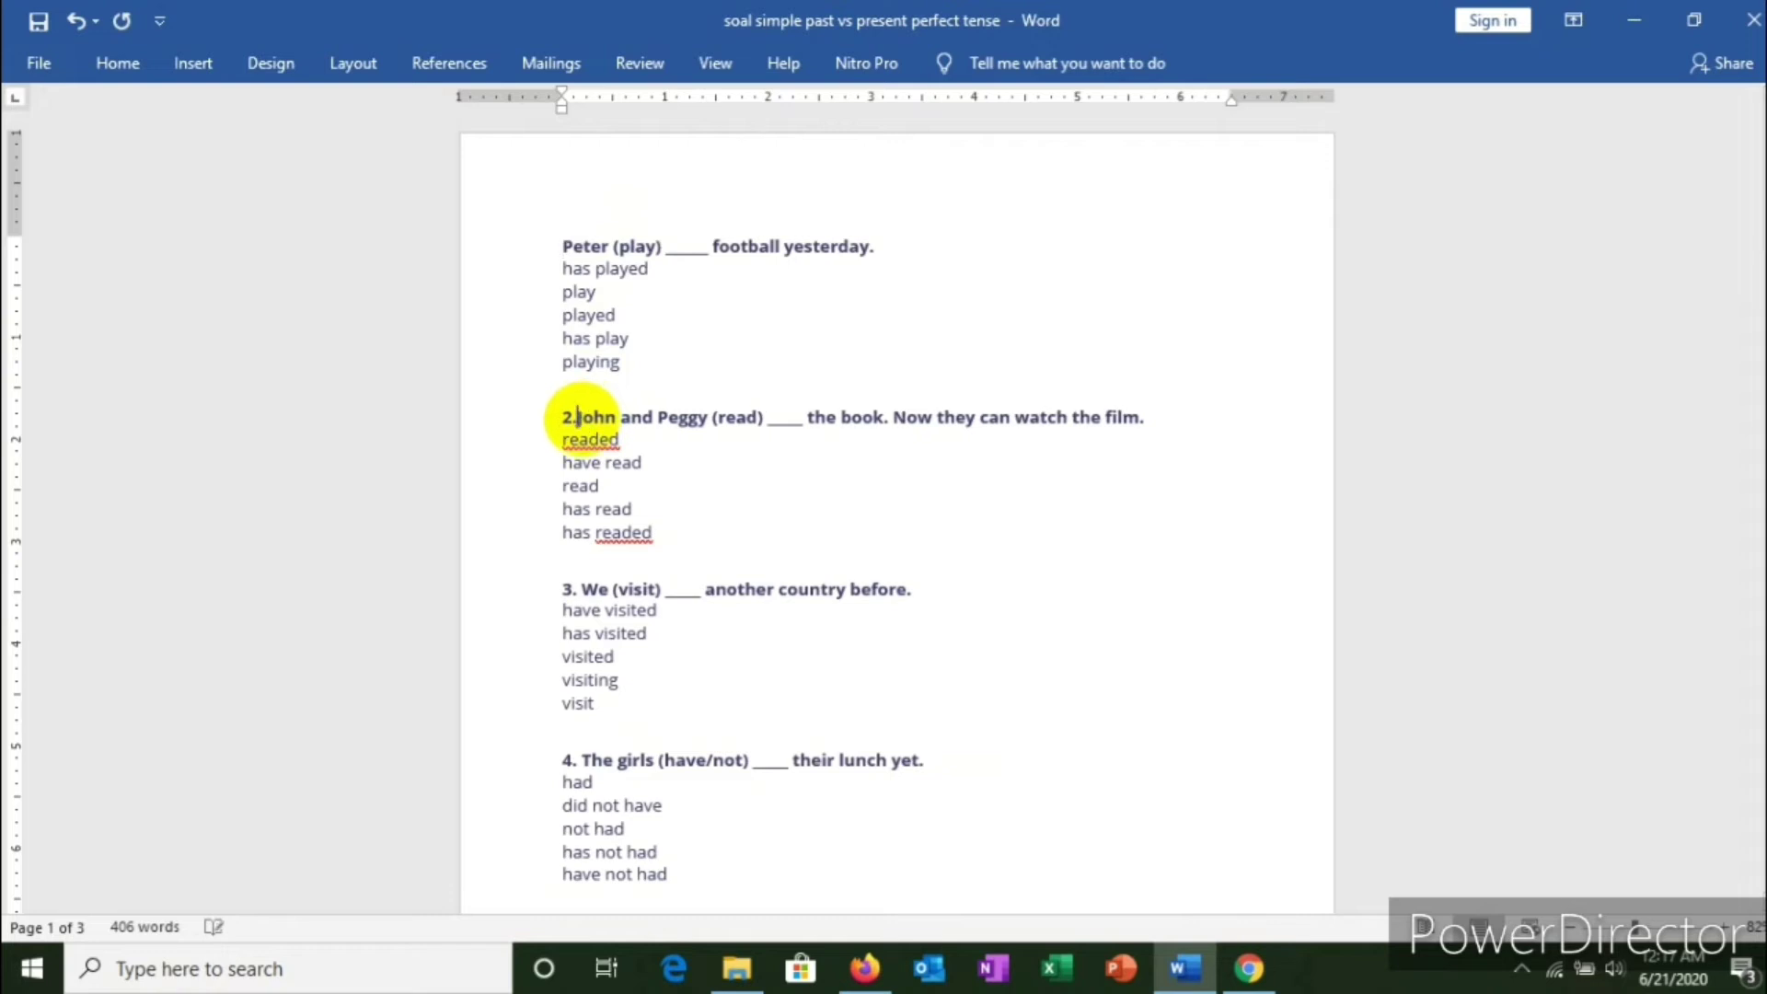
key(Return)
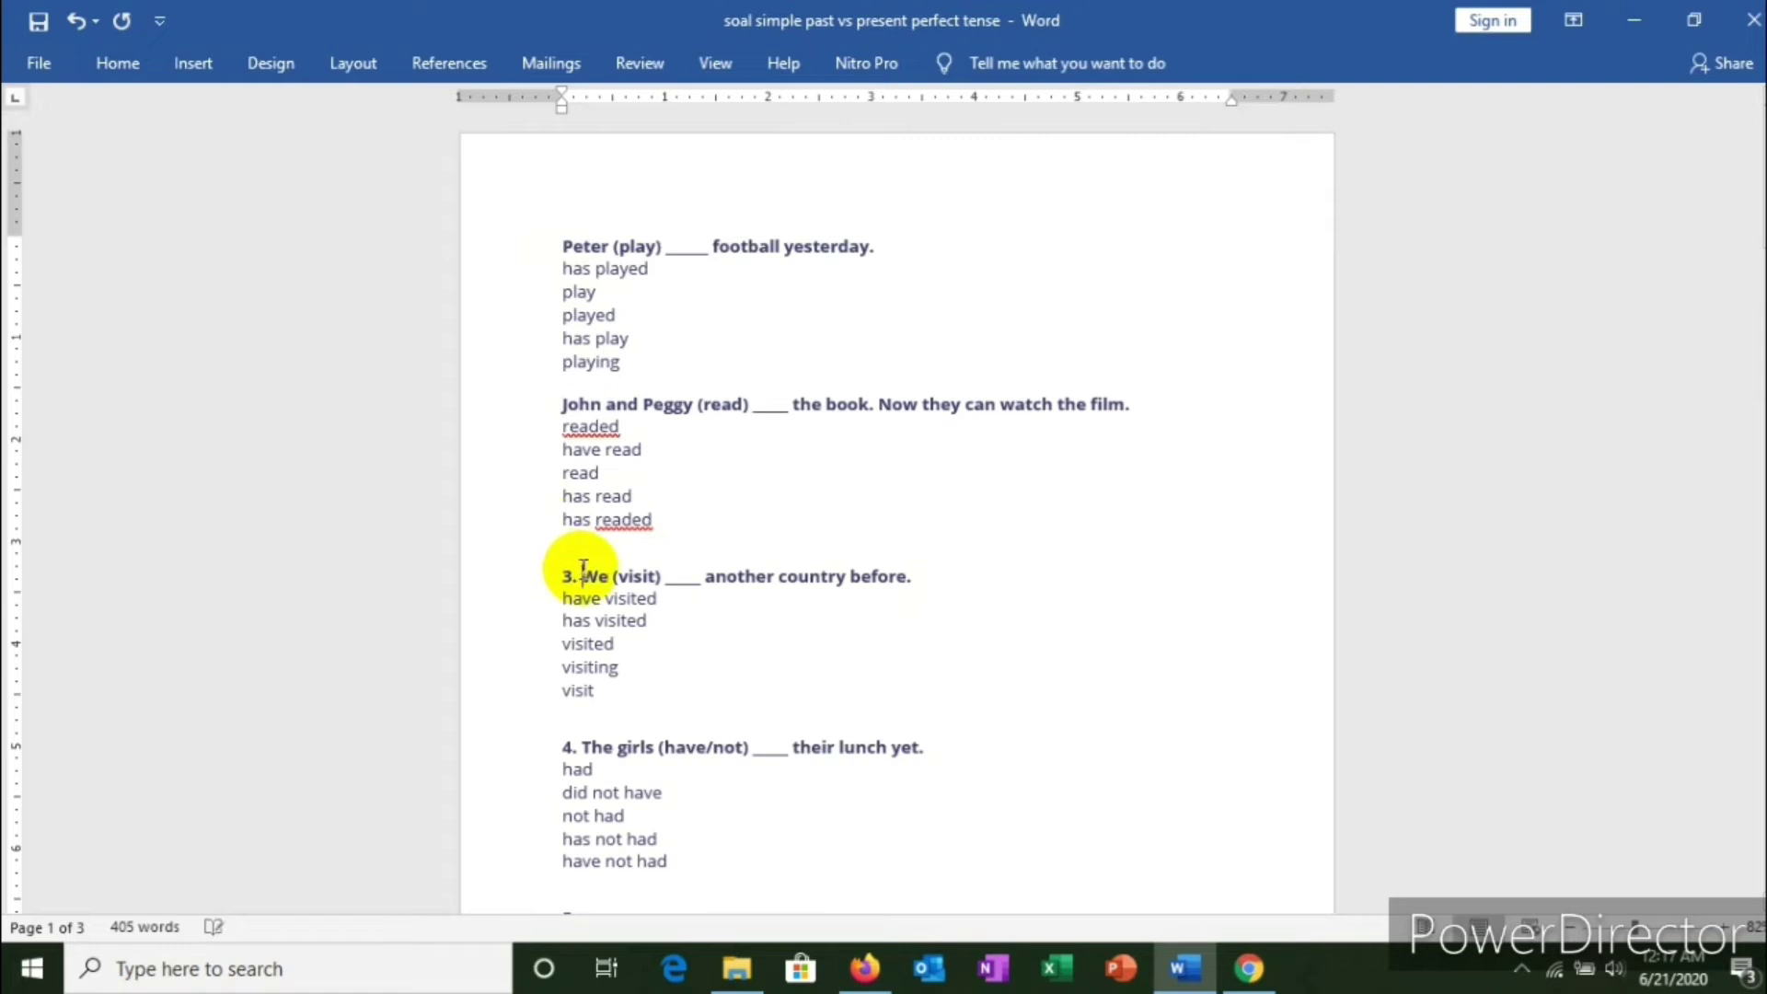
Step: Remove the 3. and 4. numbers, keep a blank line above question 4, and return to the form
key(BackSpace)
scroll(569, 635, down, 3)
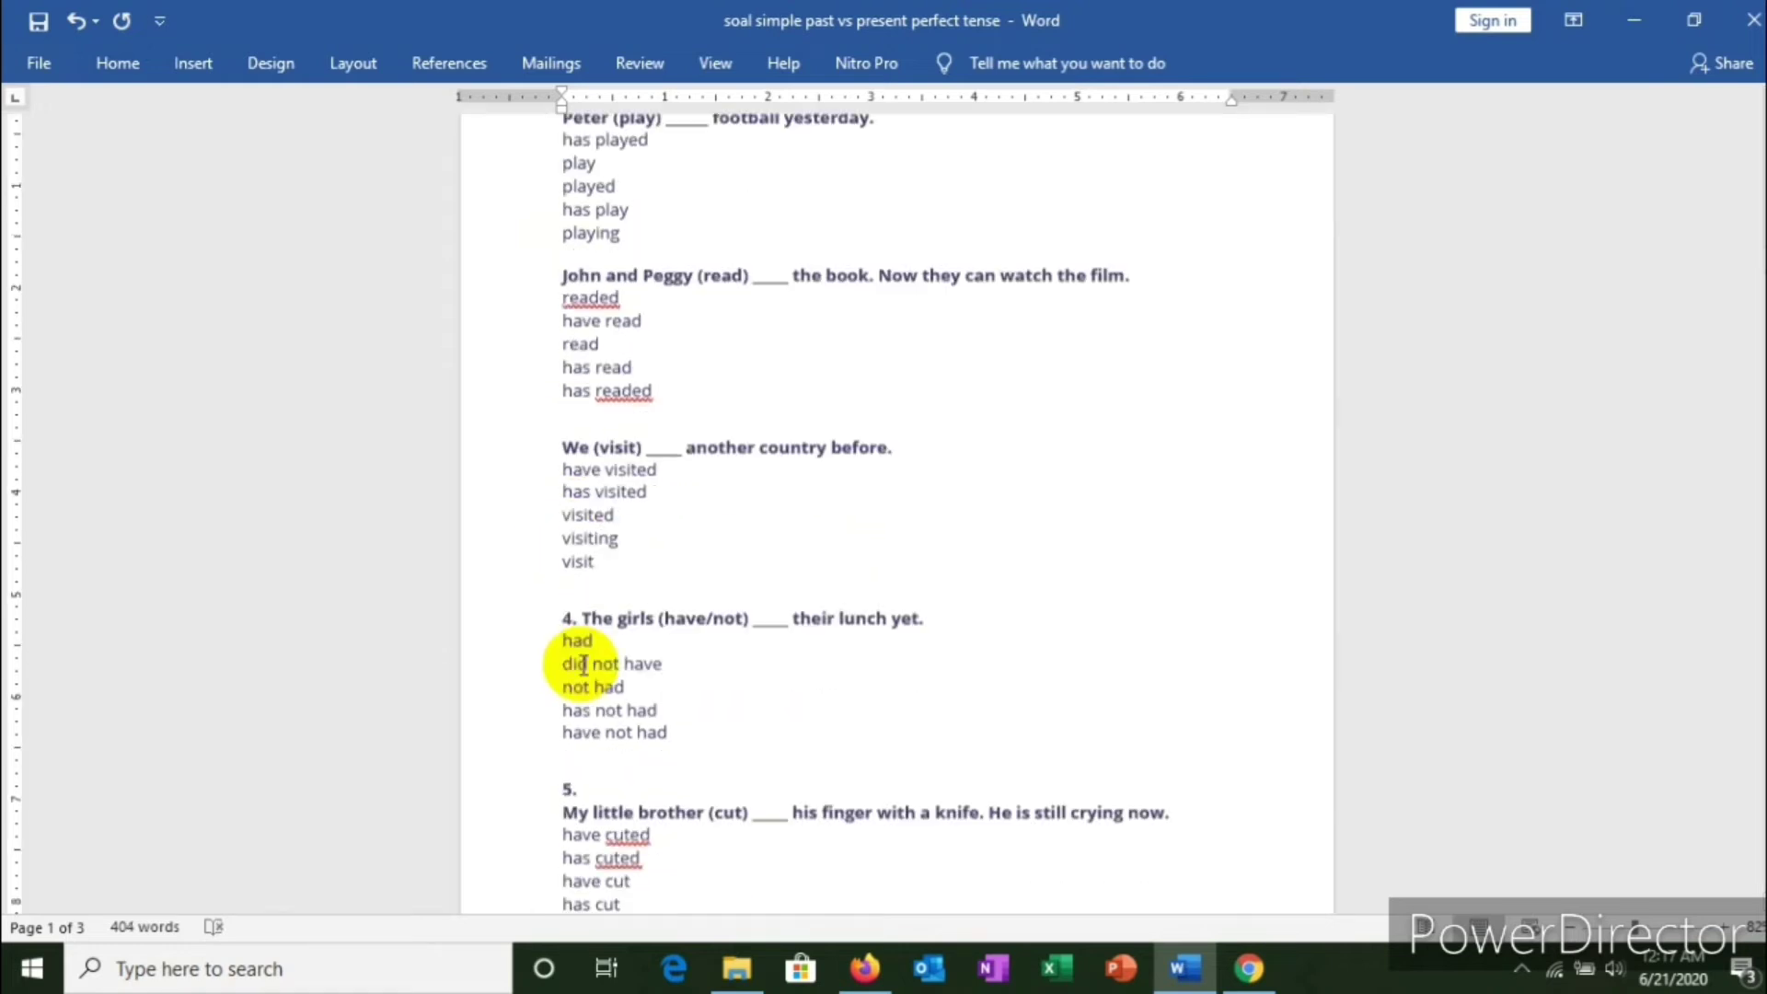
click(577, 595)
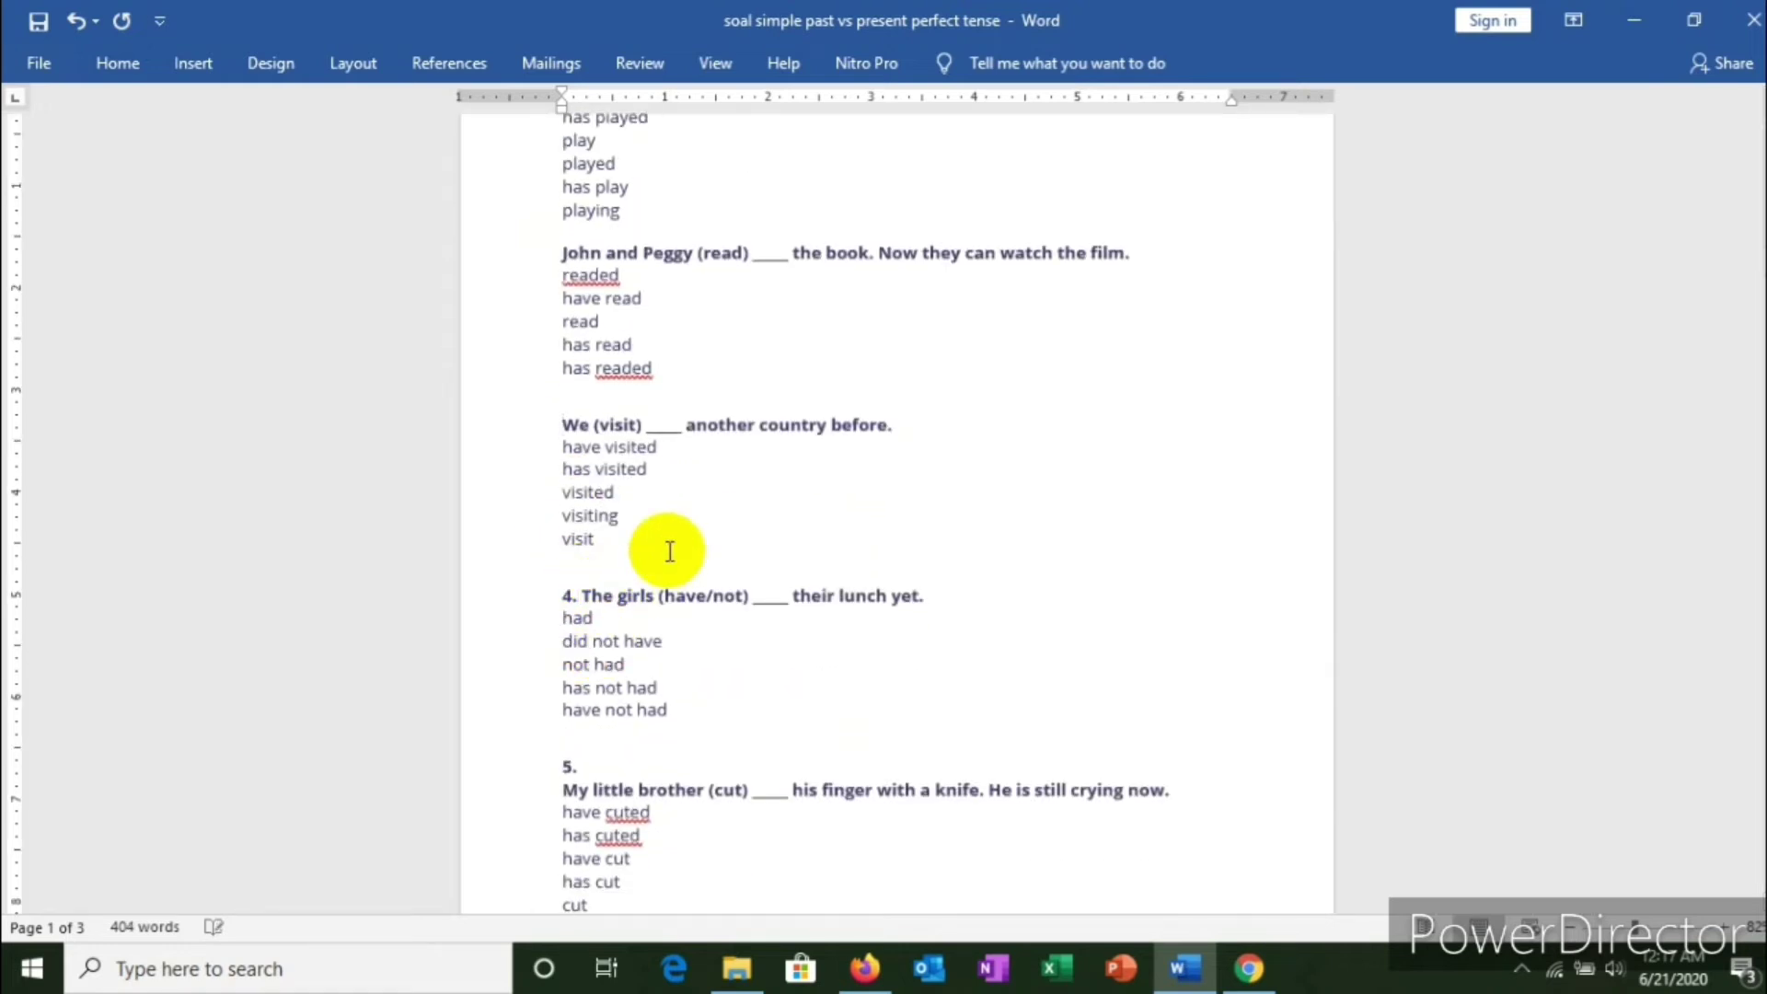
key(BackSpace)
key(BackSpace)
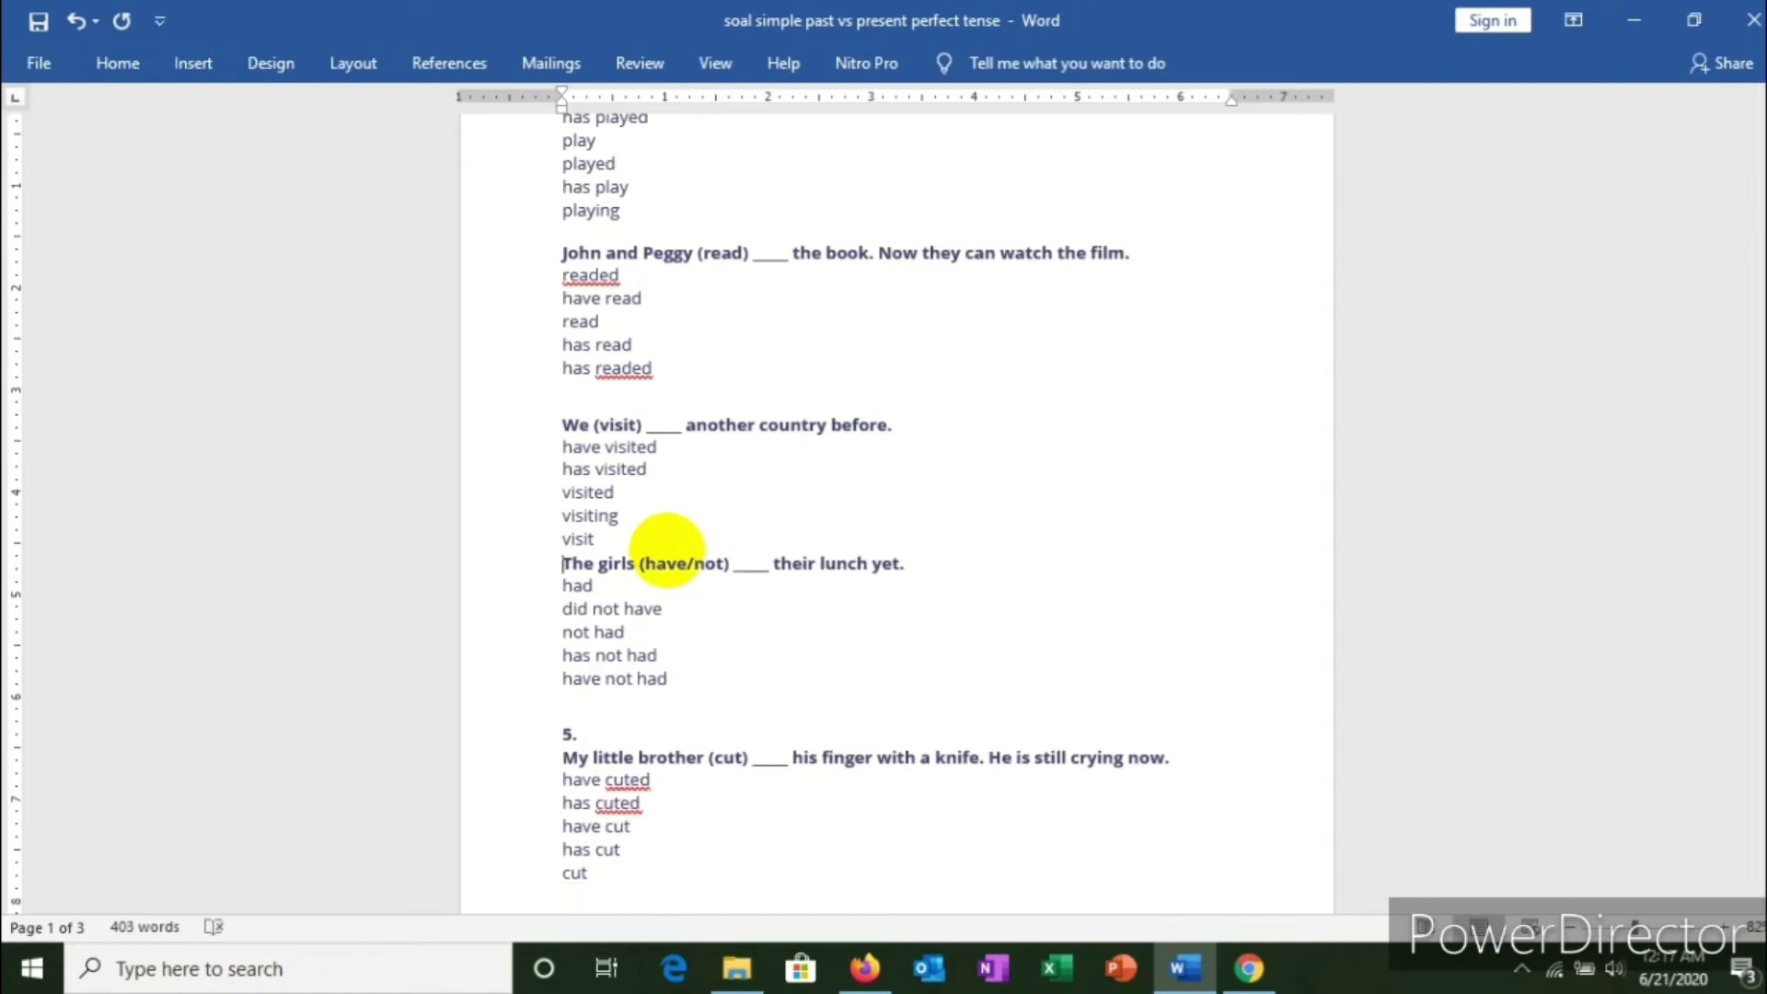
key(Return)
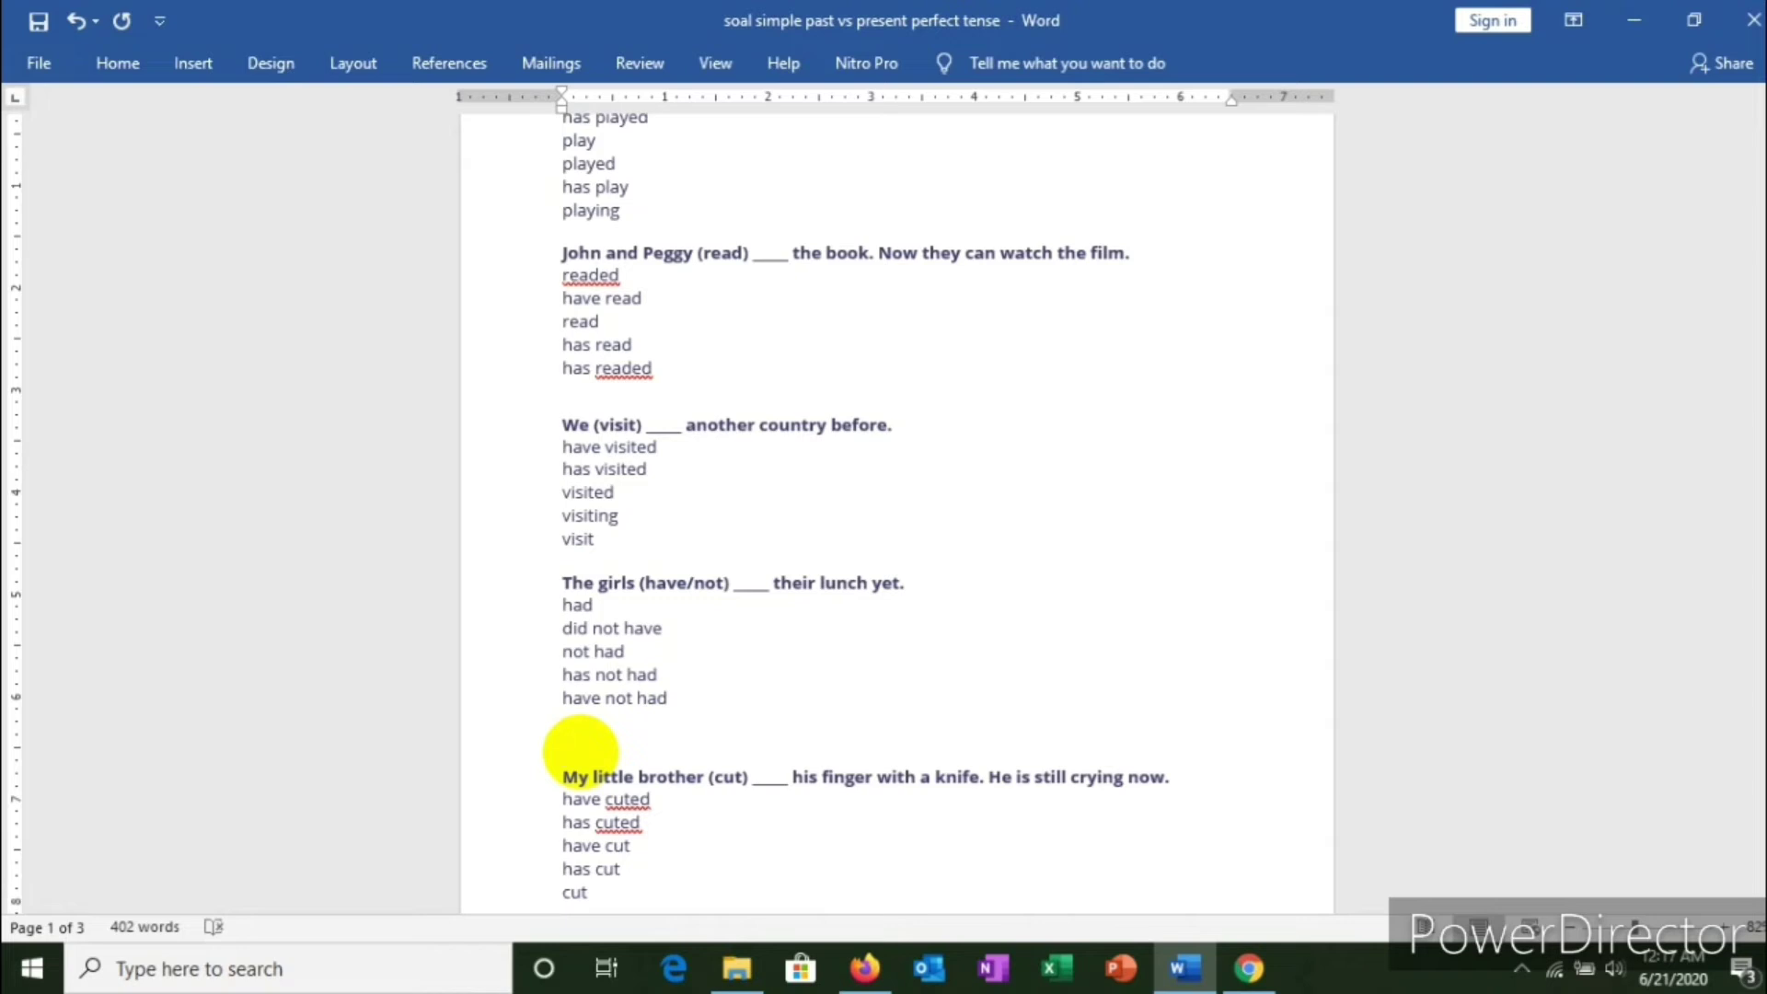
scroll(579, 750, up, 2)
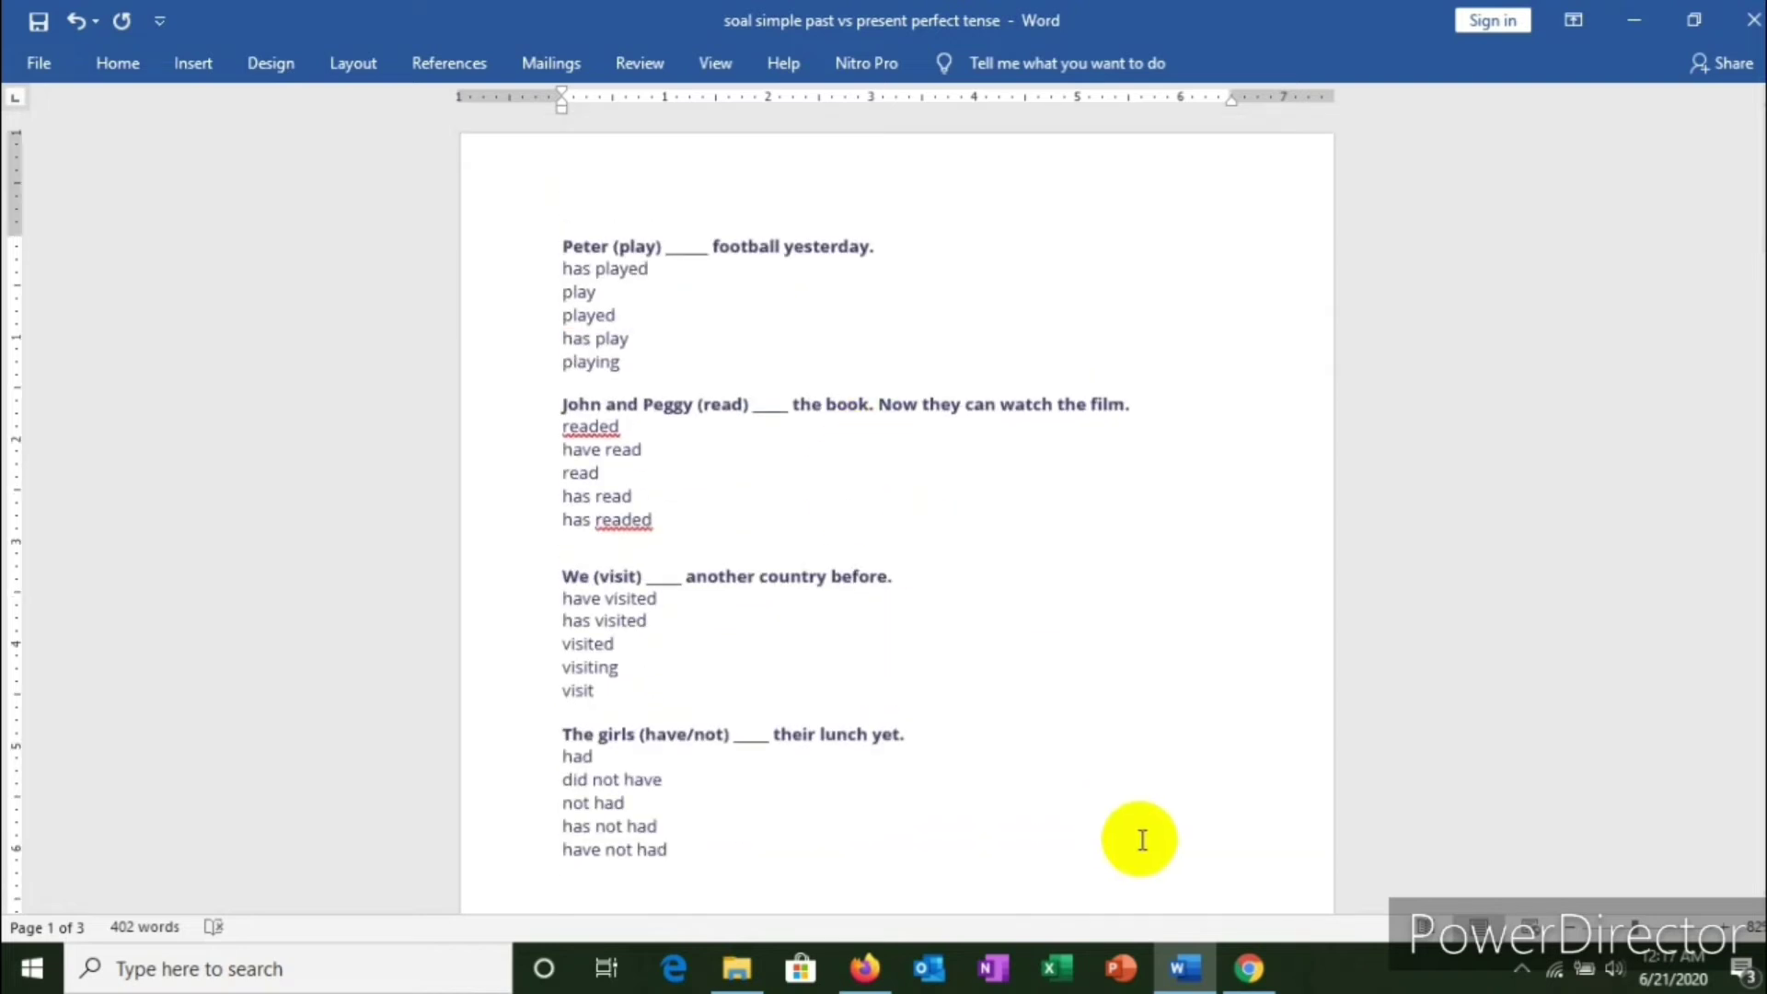
click(1248, 966)
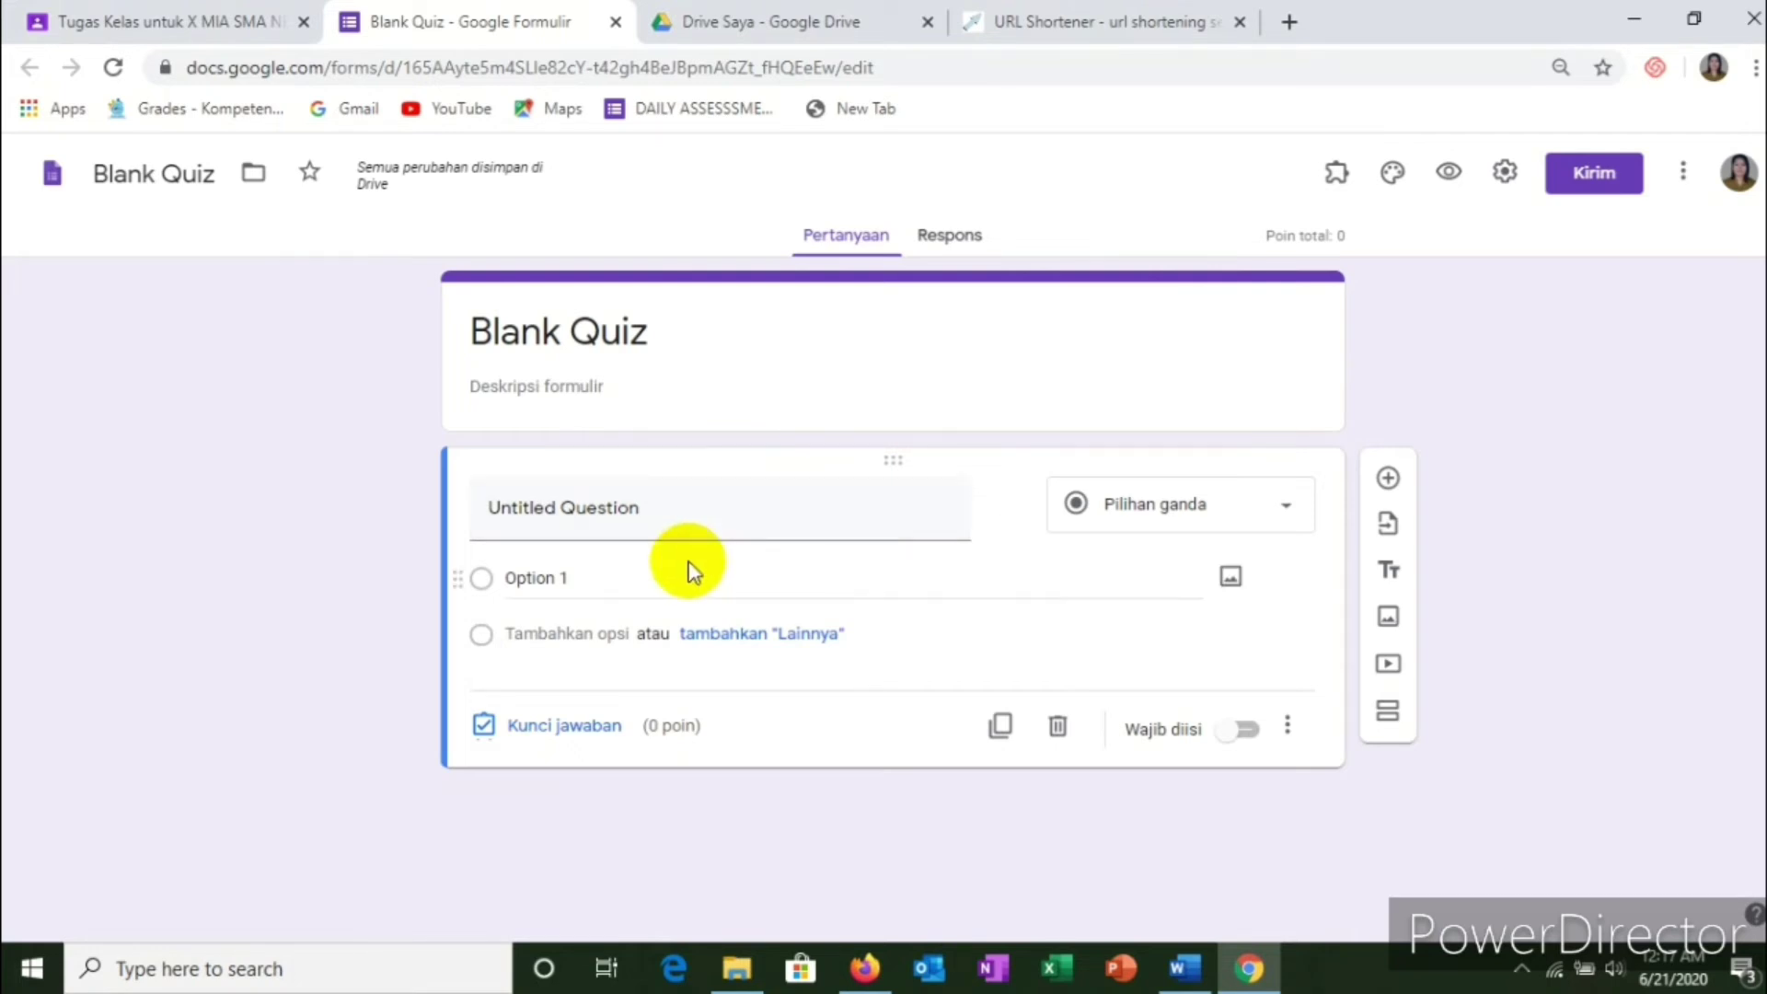
Step: Change the on-form quiz title to 'TUGAS 2'
click(611, 332)
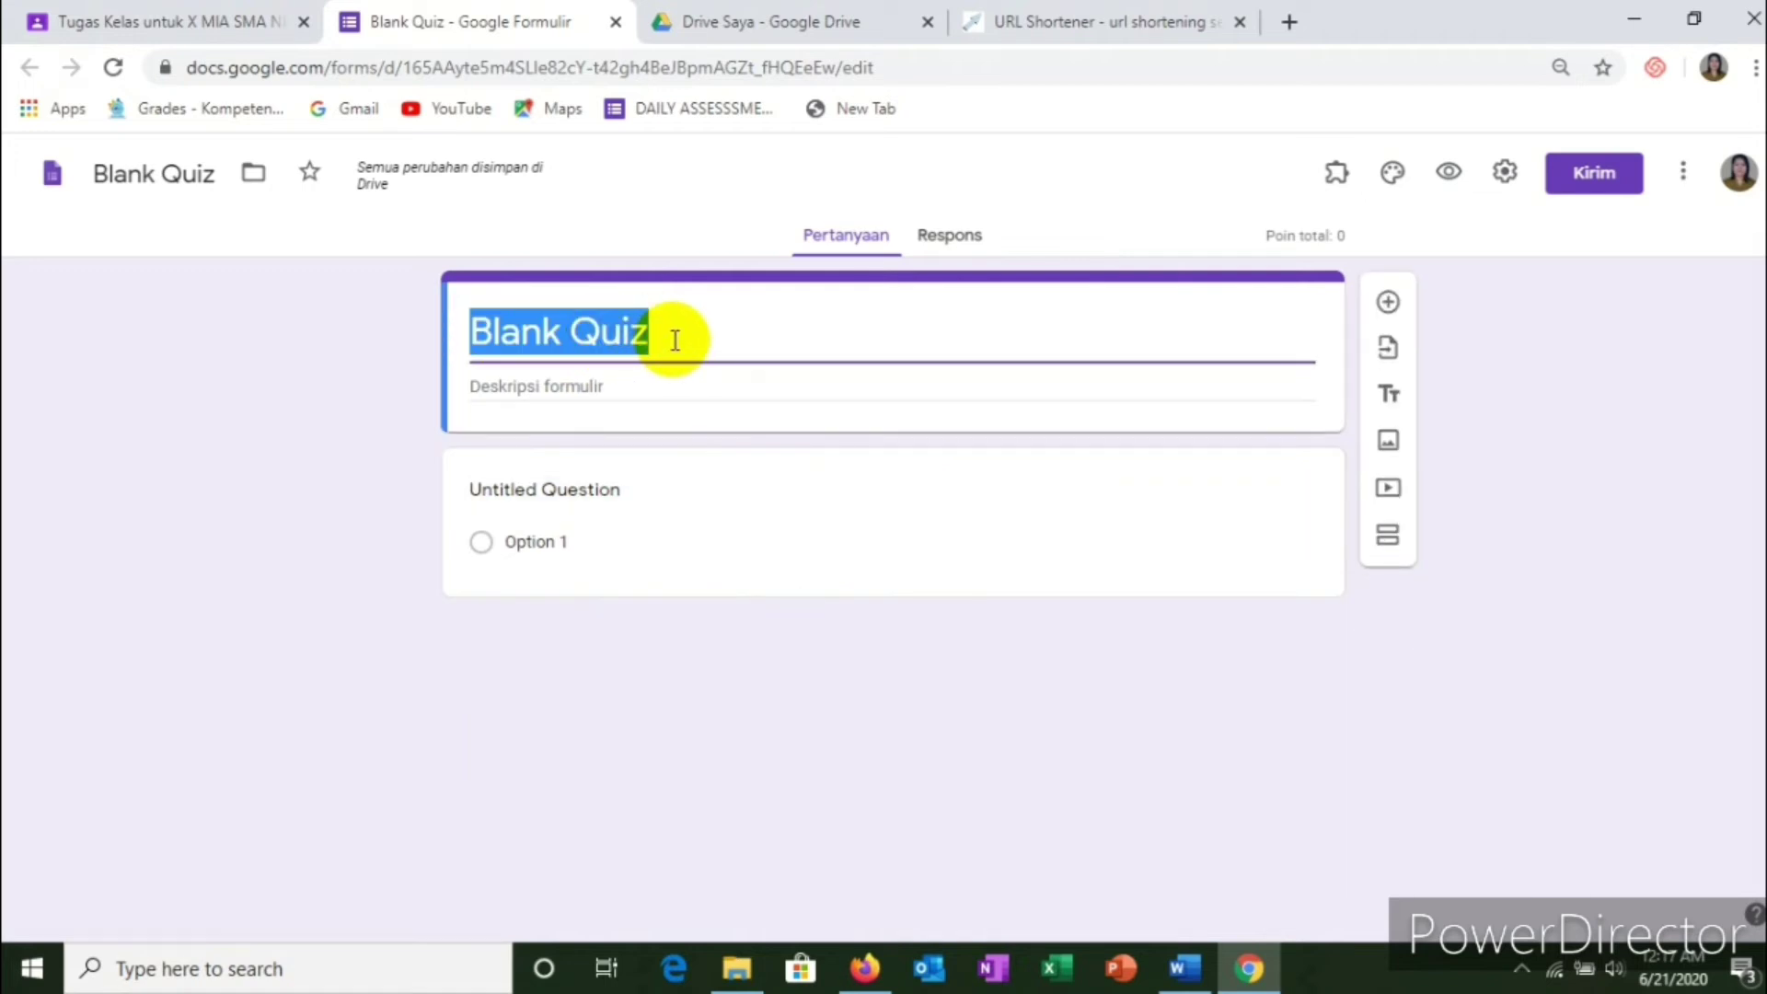
text(tu)
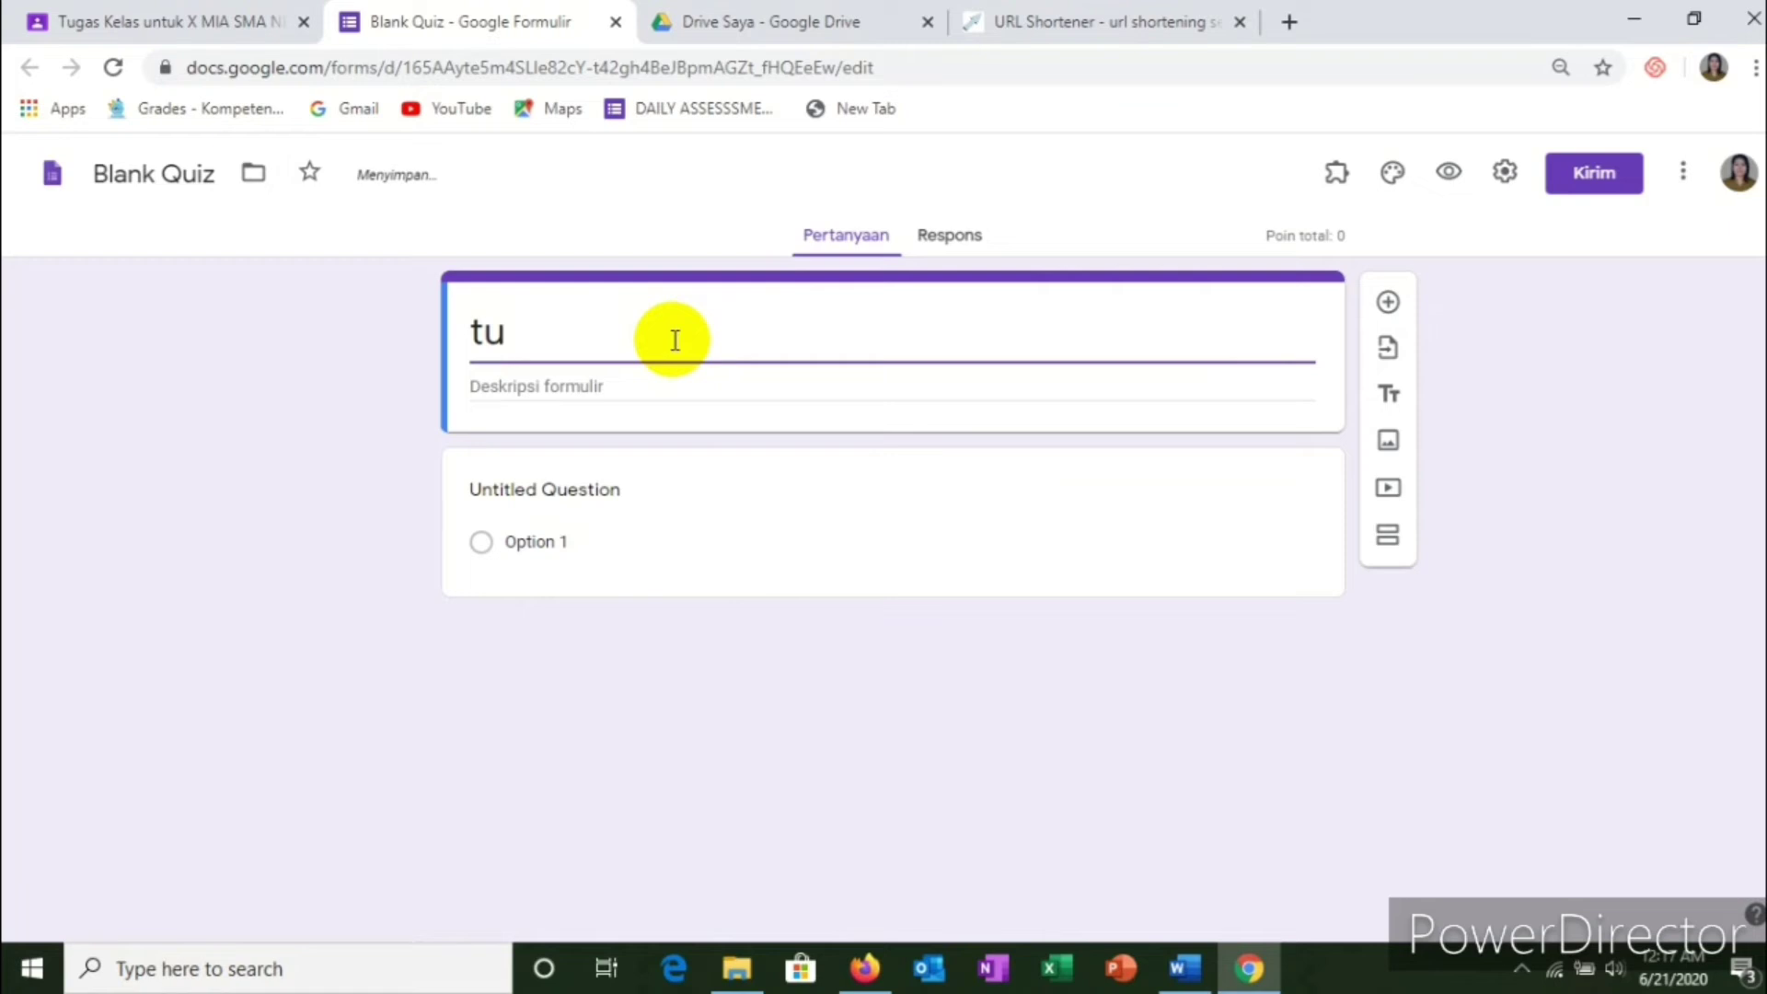
key(BackSpace)
key(BackSpace)
text(TUGAS )
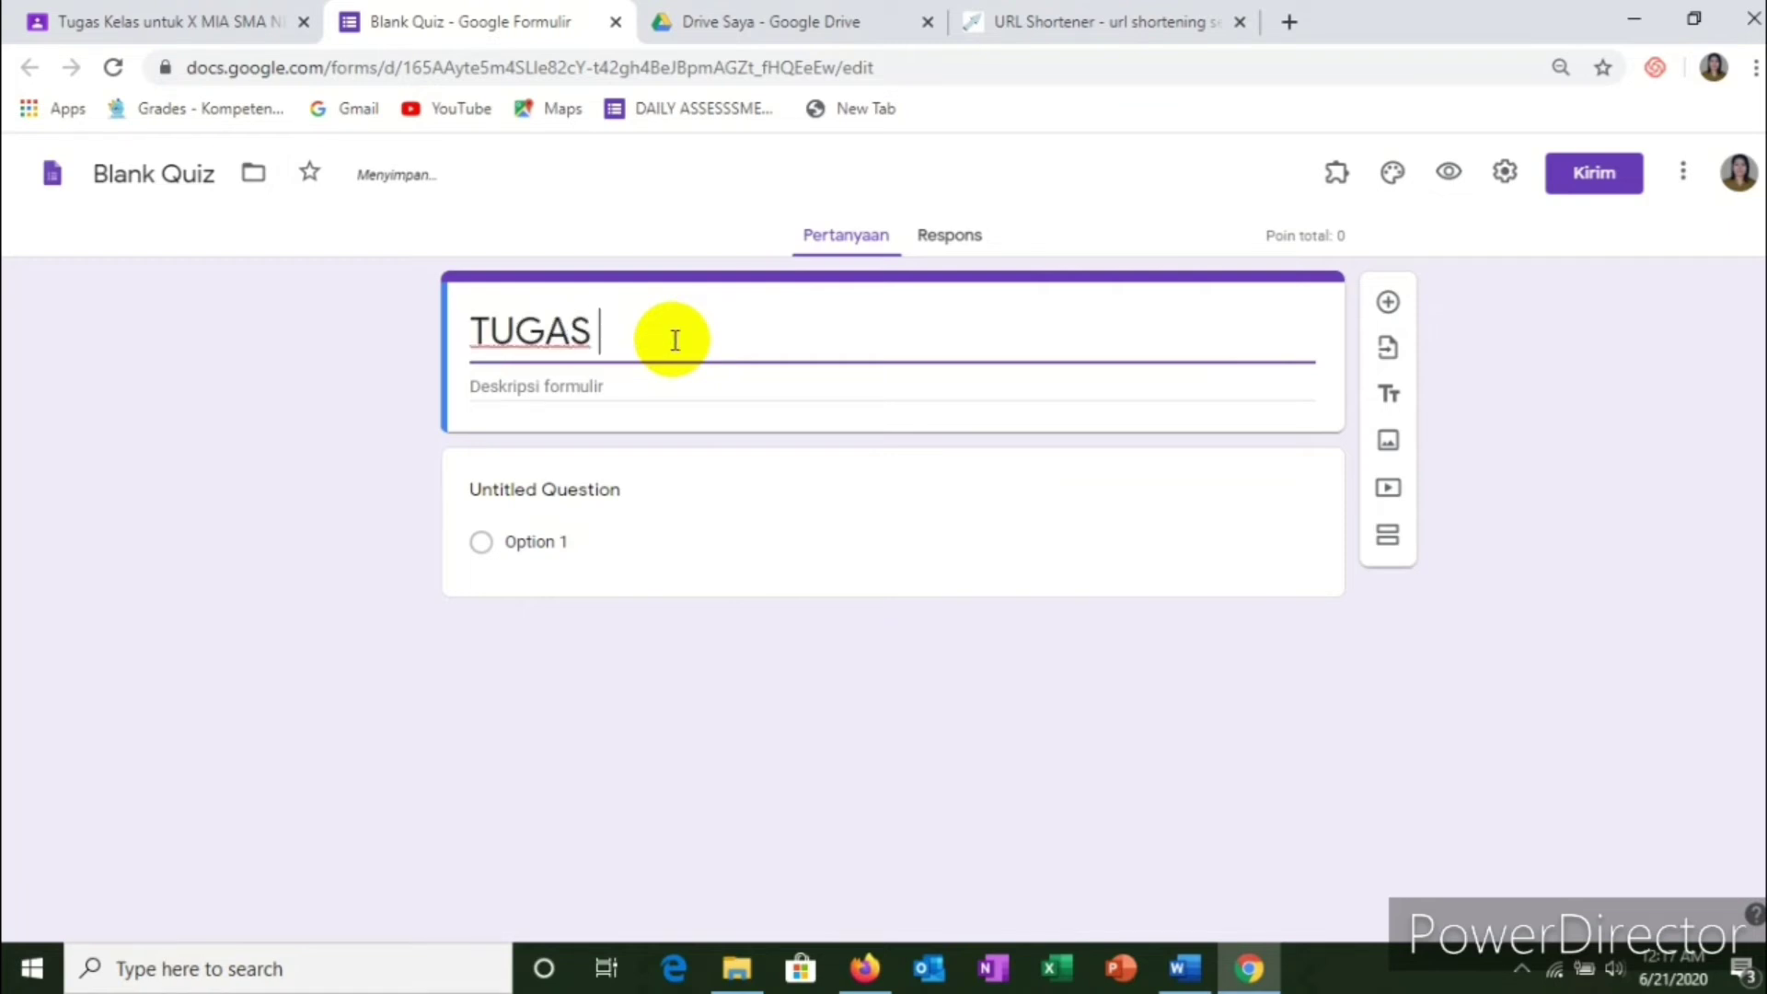
text(2)
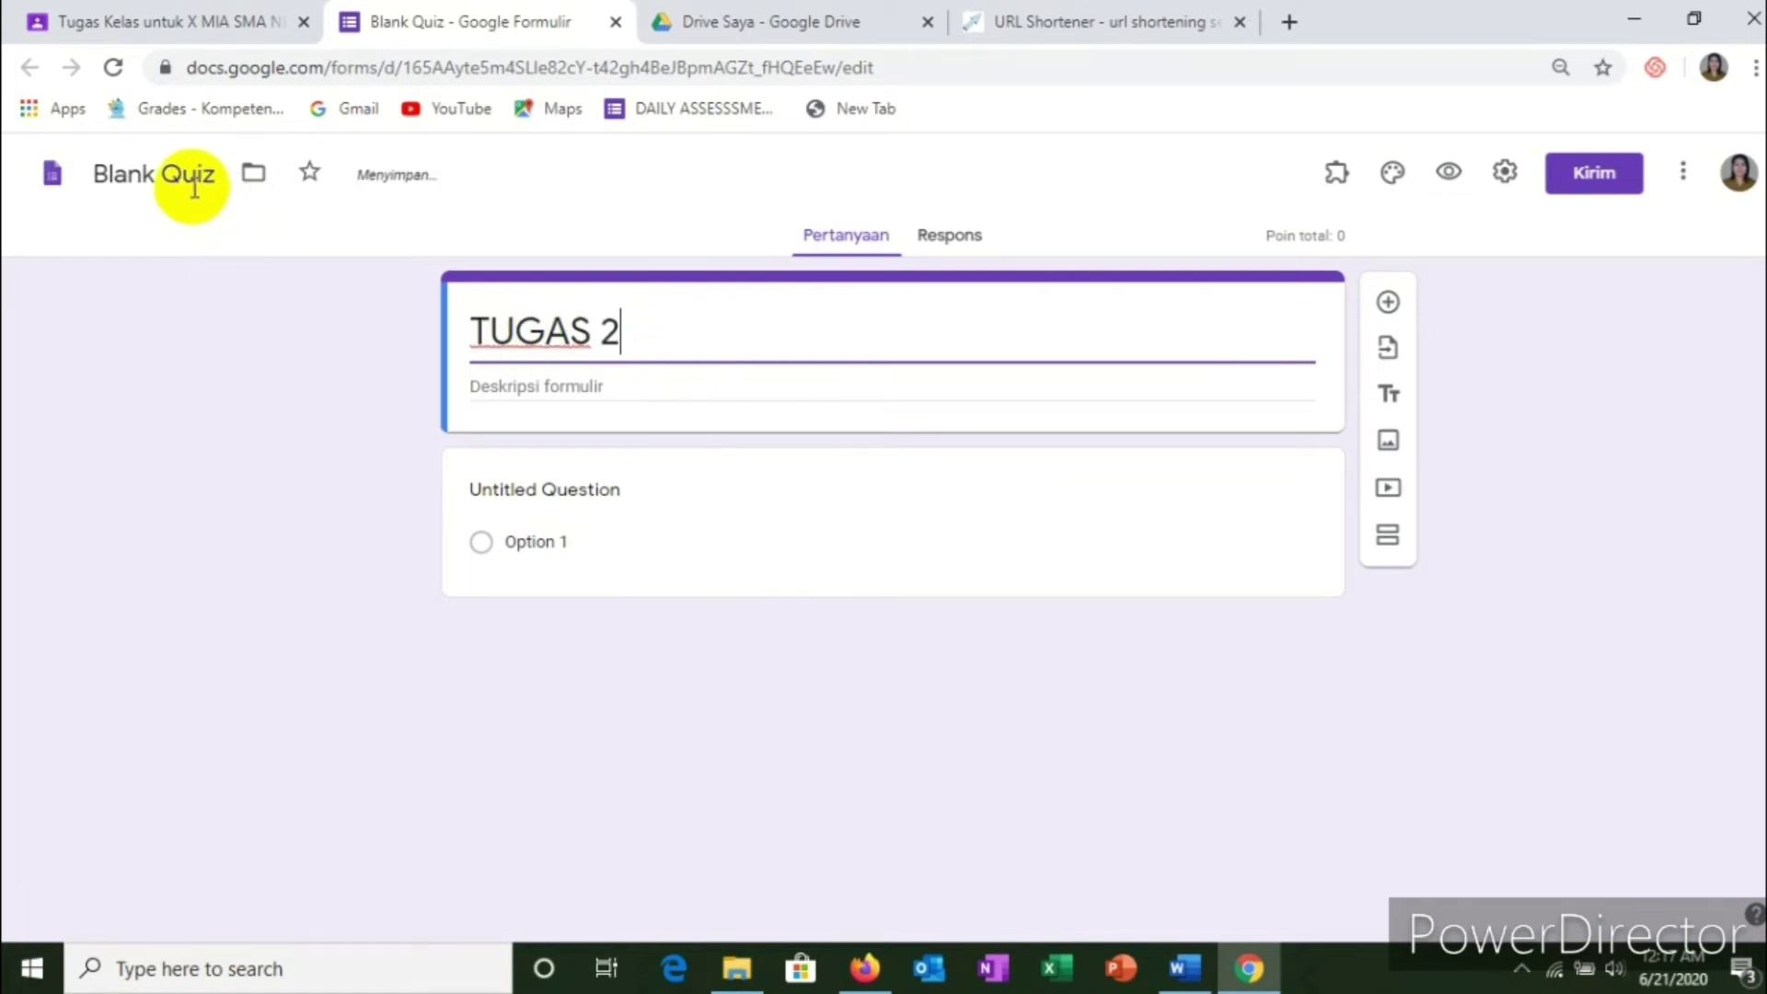
Step: Rename the form file from 'Blank Quiz' to 'TUGAS 2'
click(194, 179)
click(229, 171)
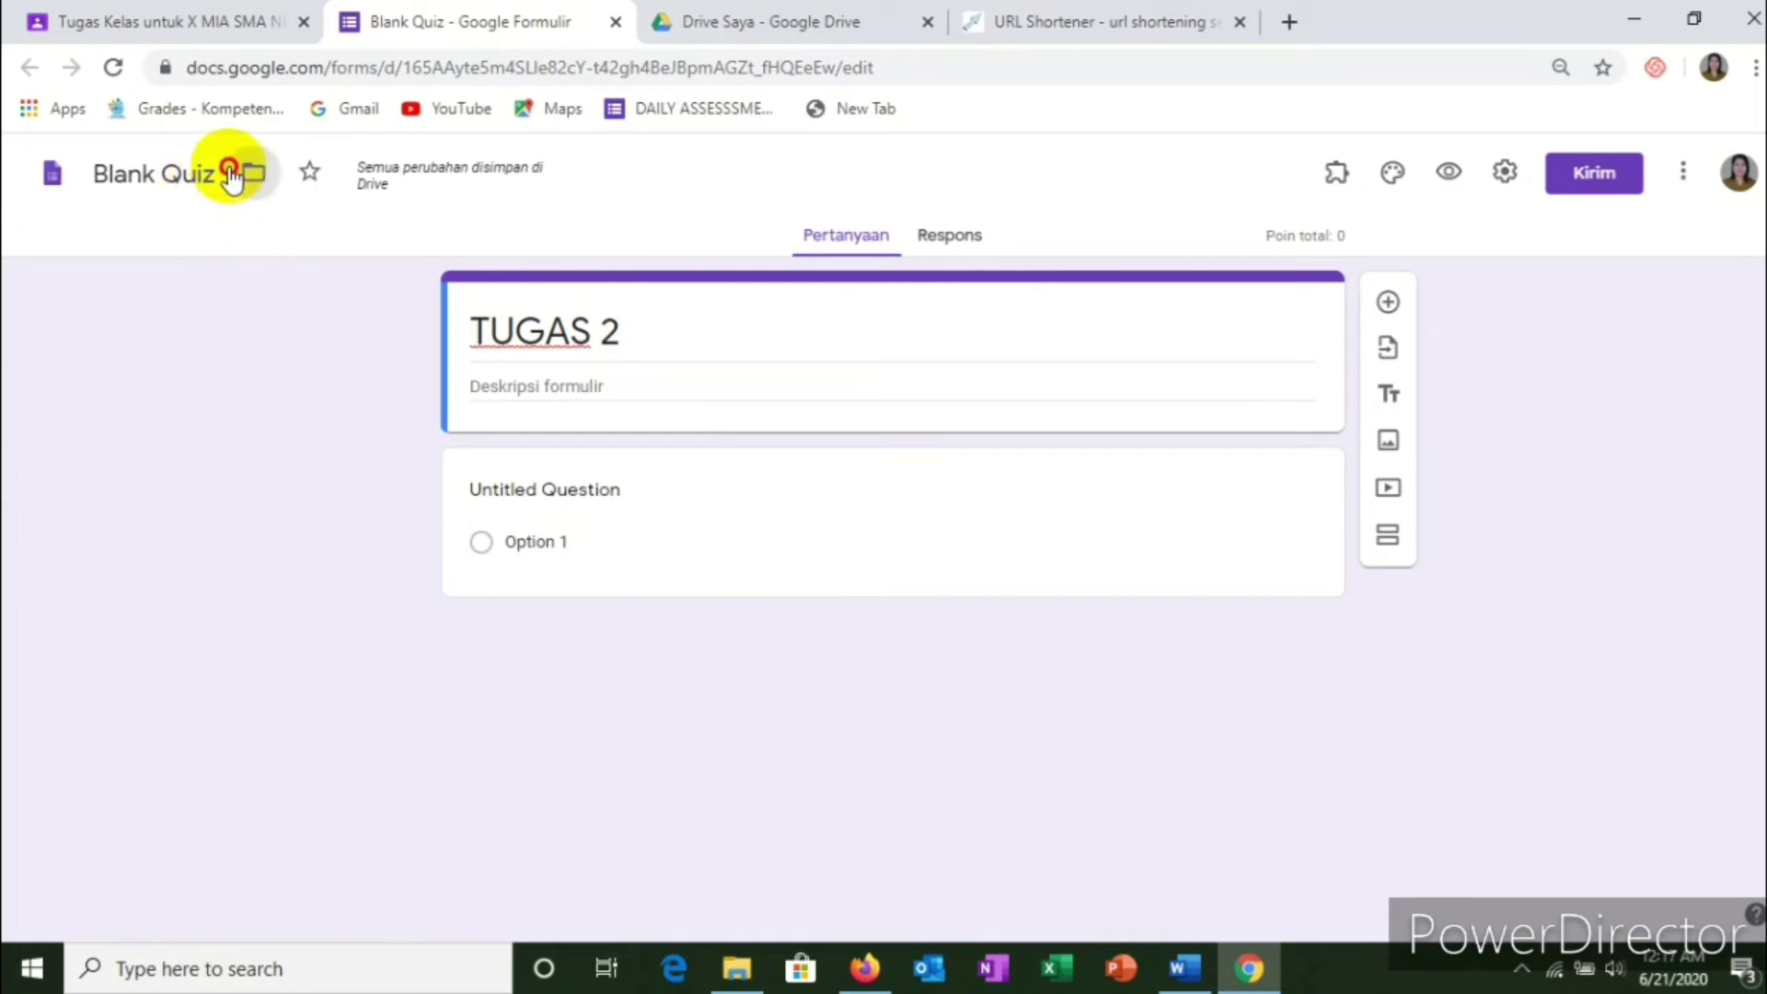
click(217, 175)
drag(217, 175, 14, 179)
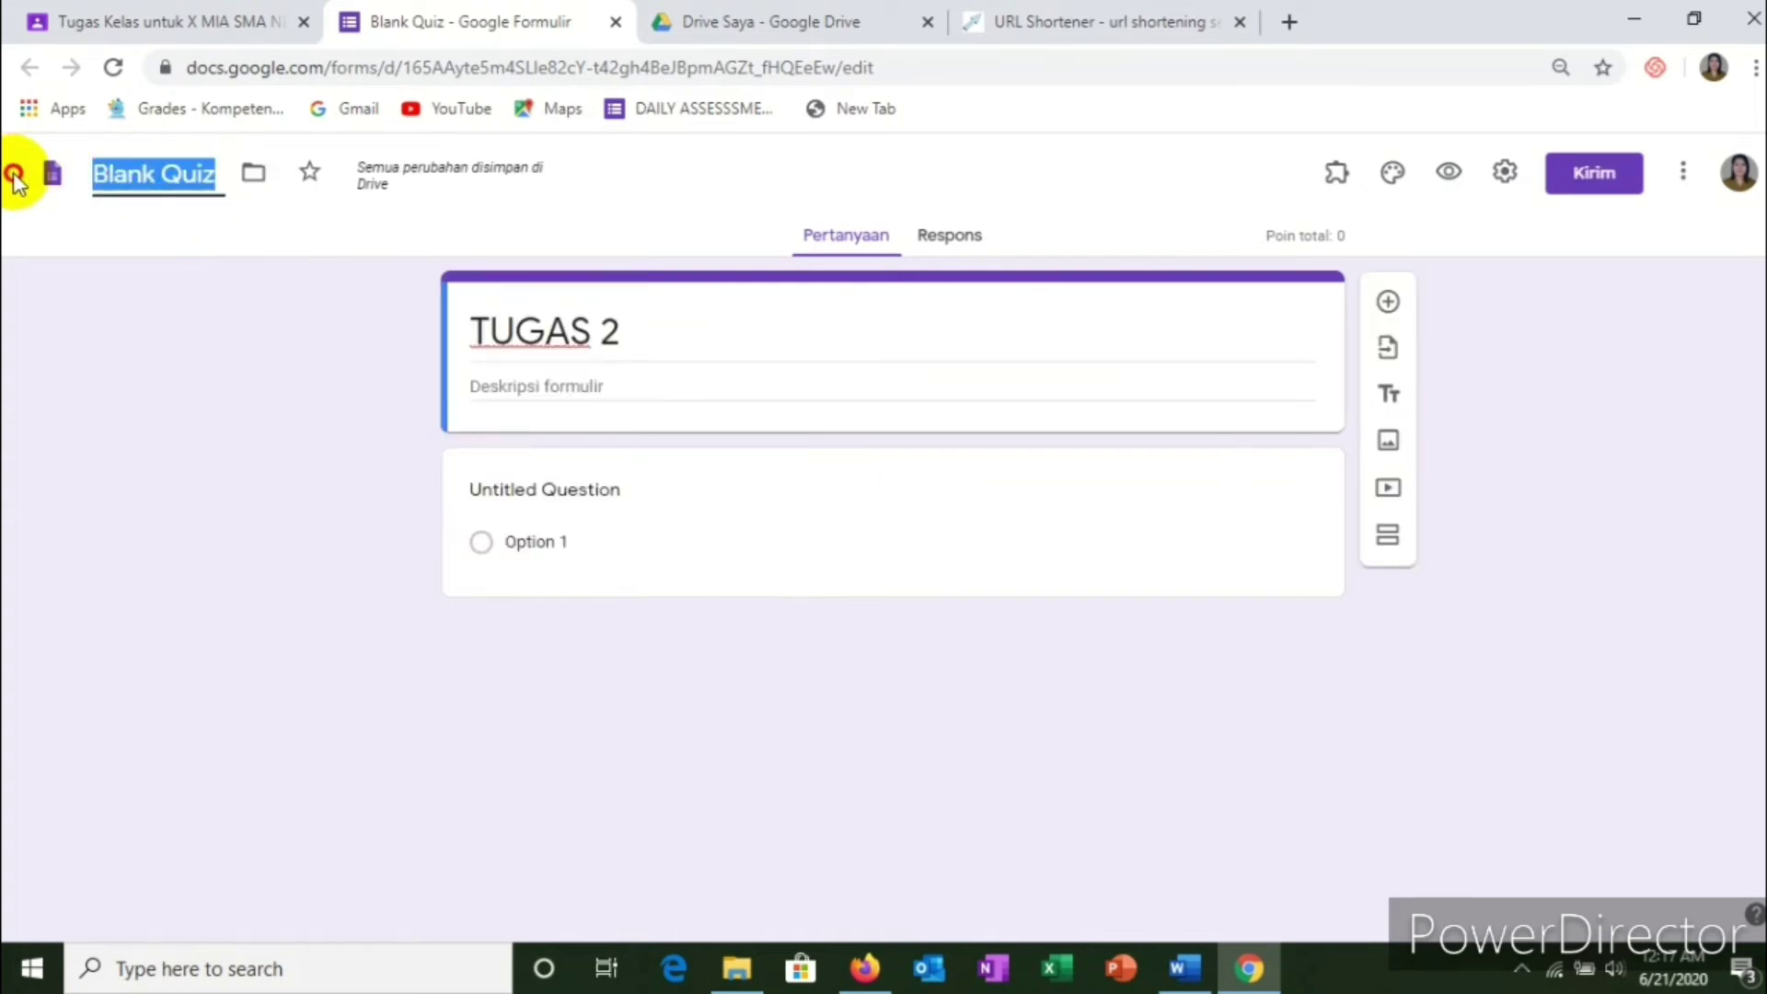
text(TUGAS)
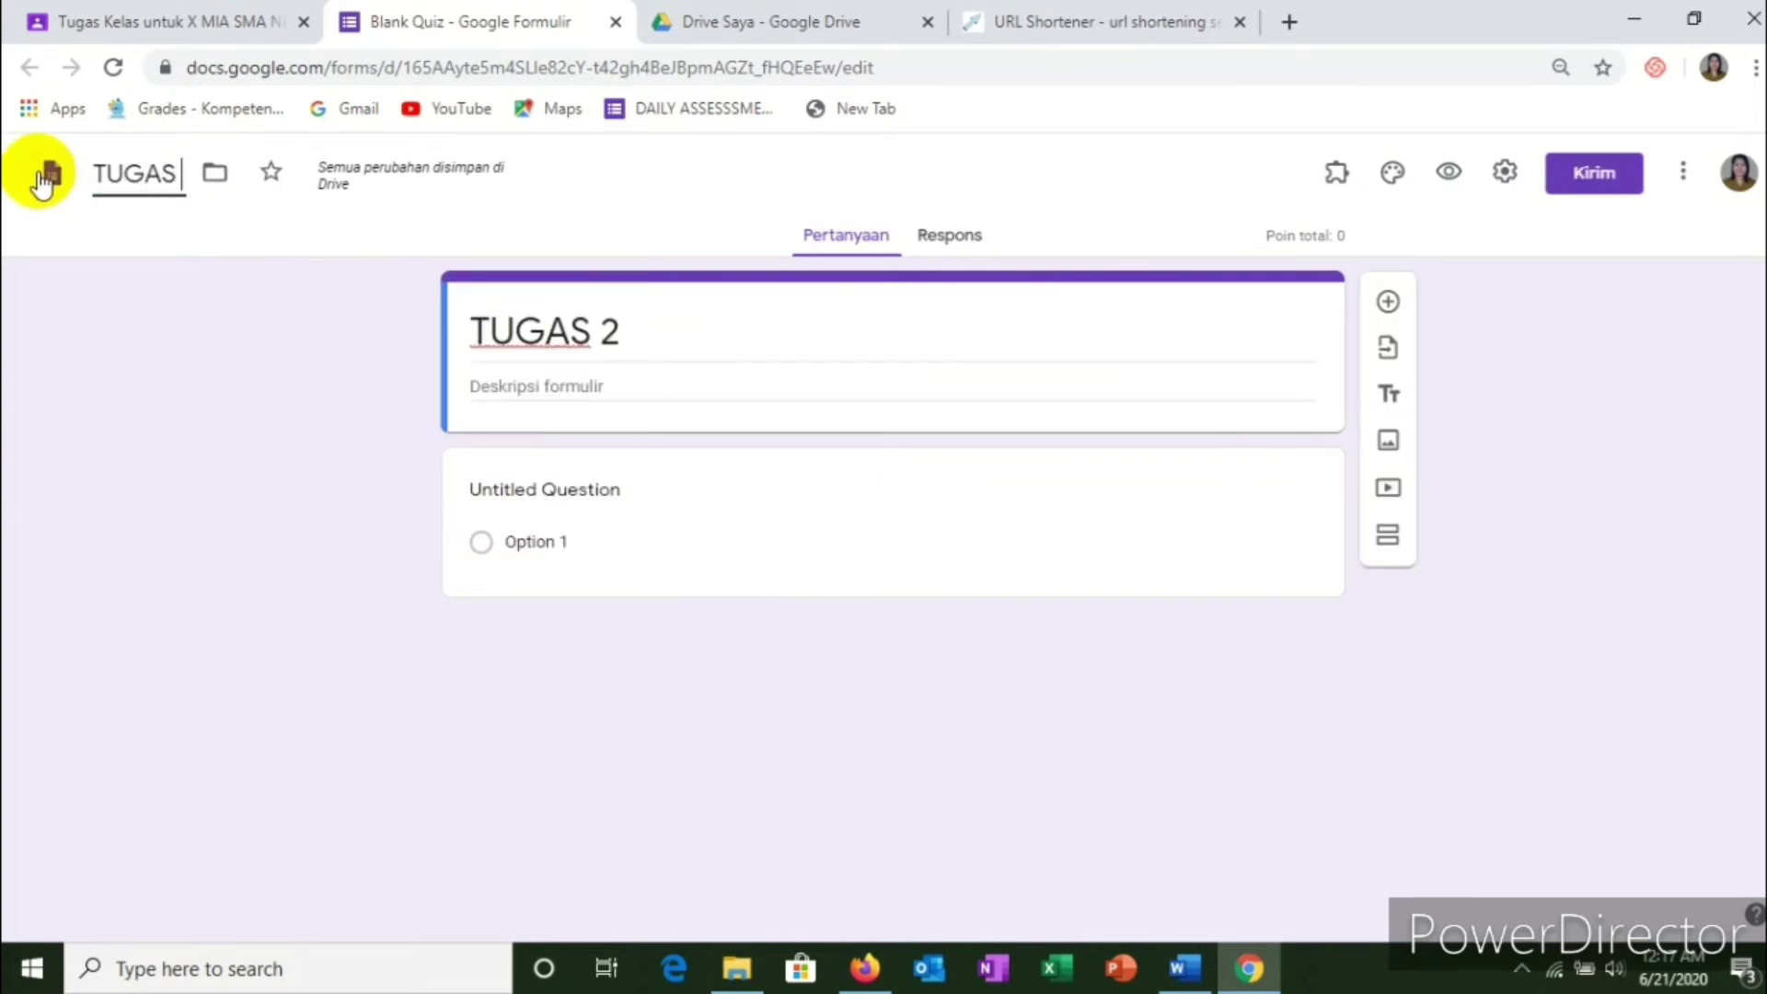
text( 2)
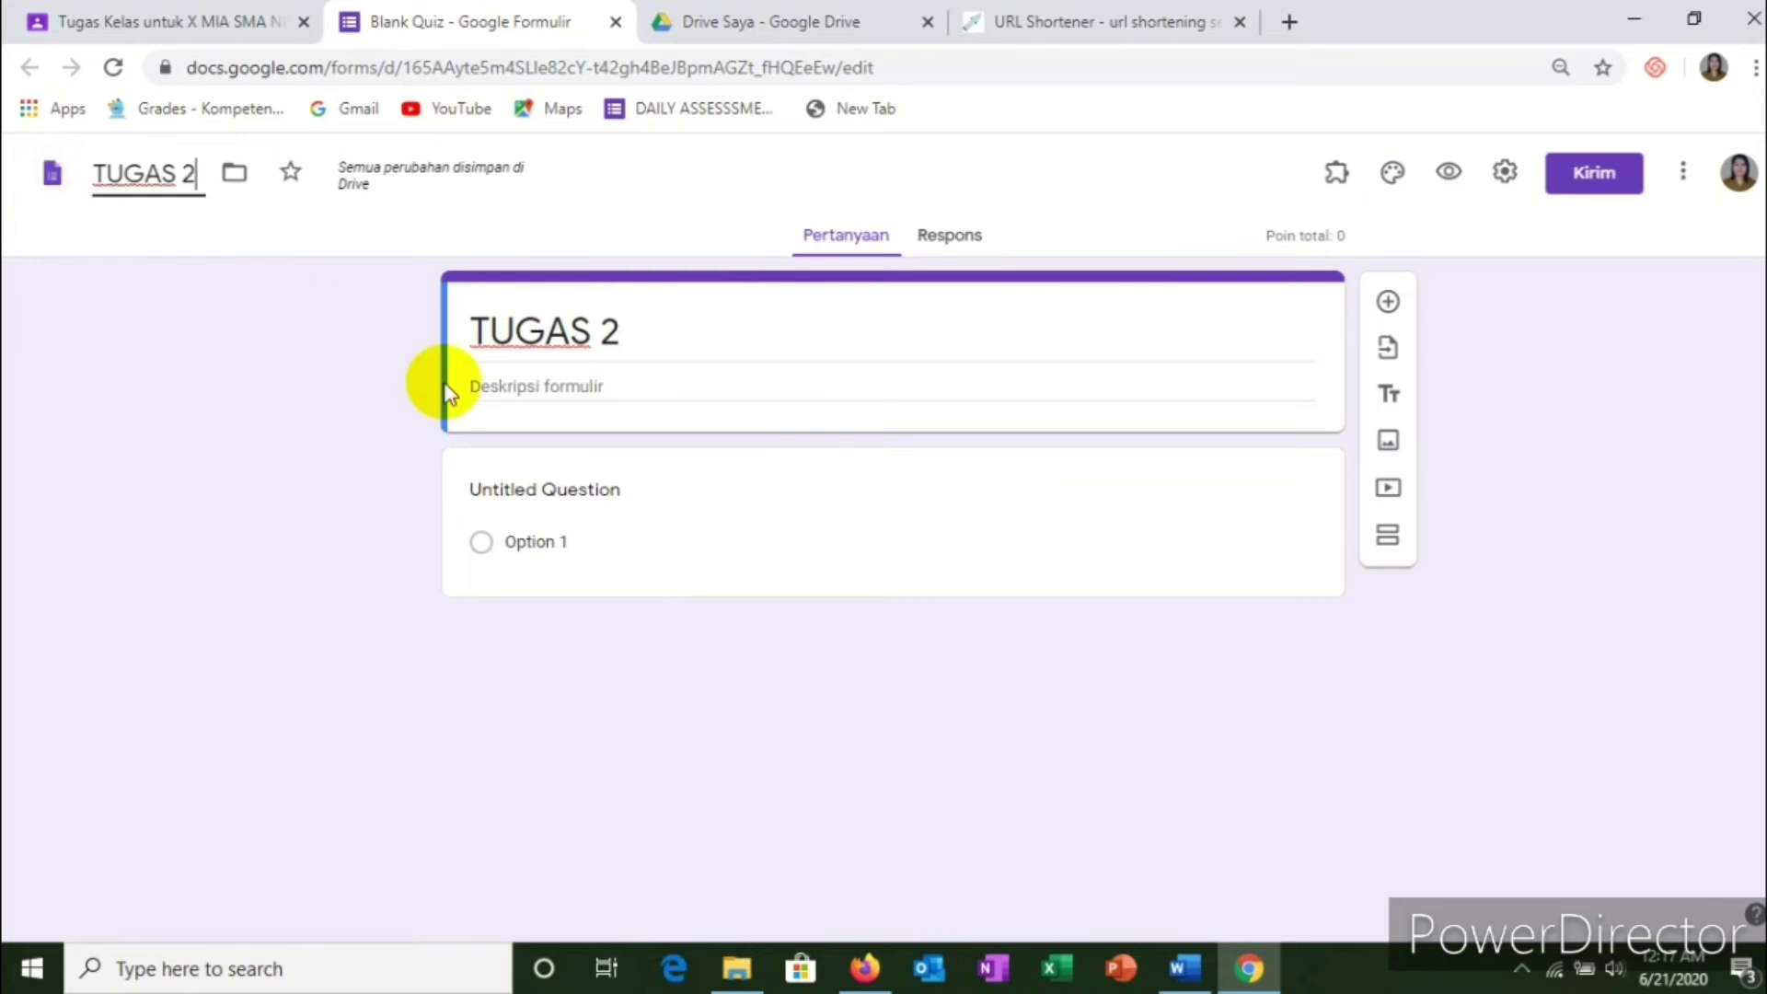
click(542, 385)
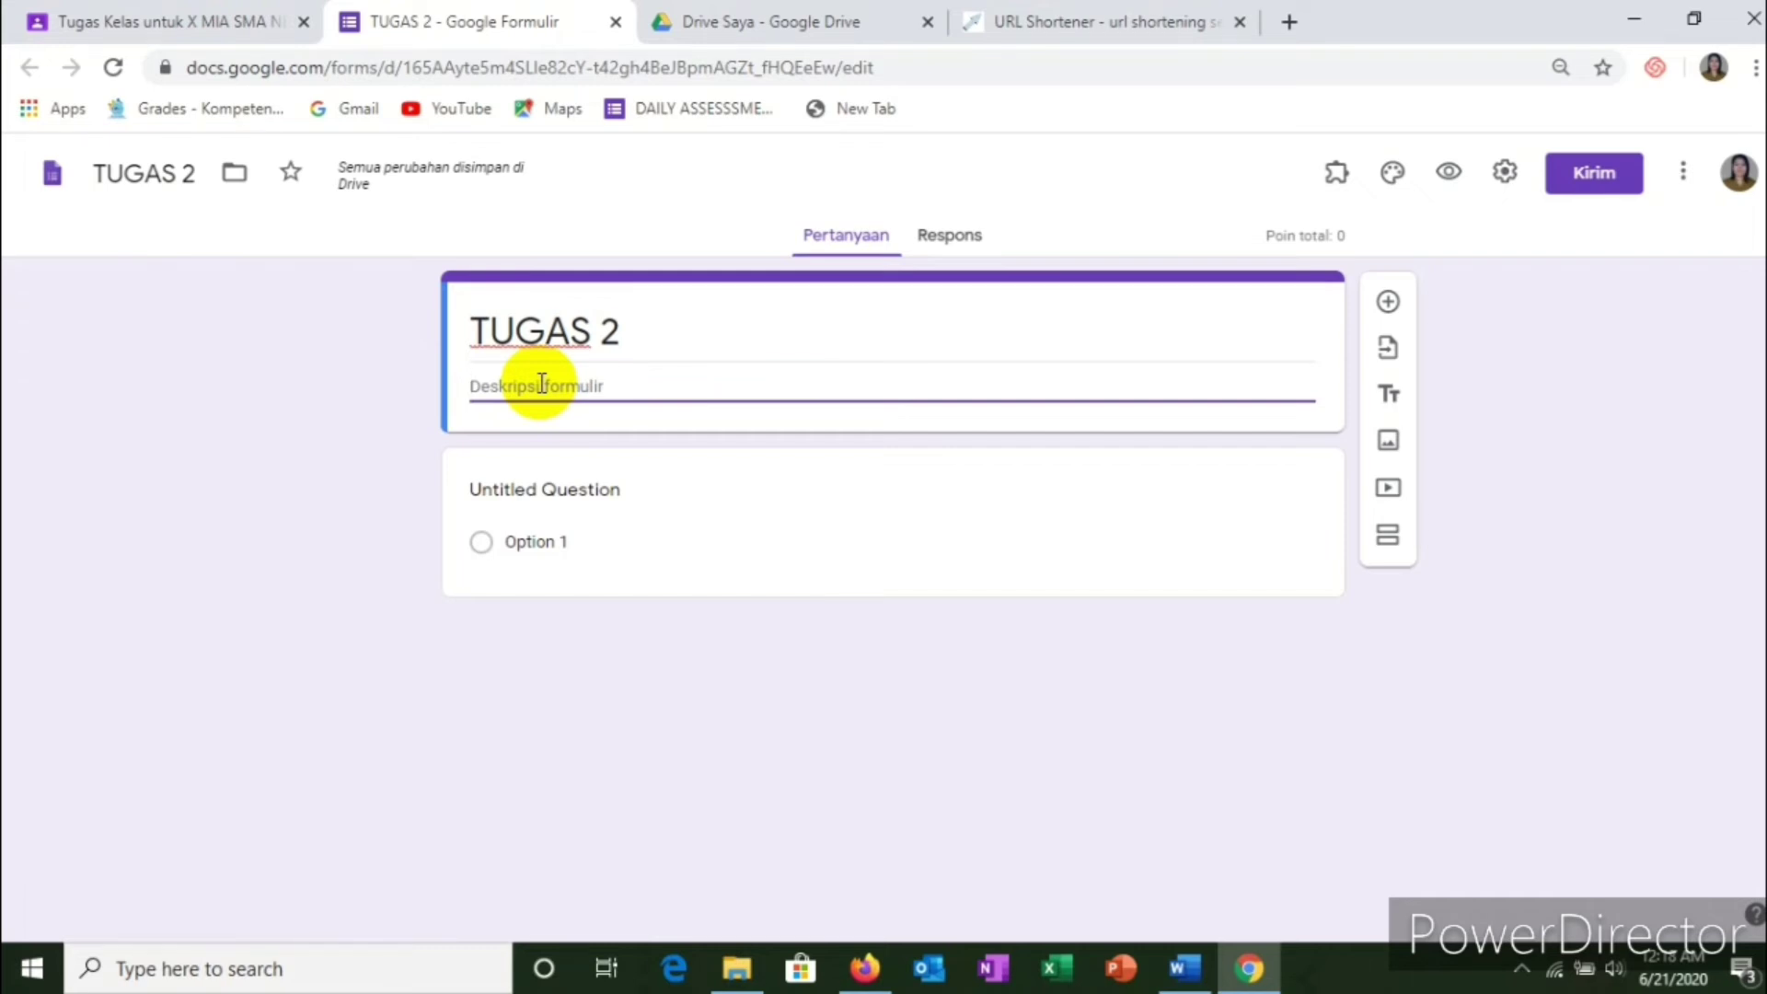
Step: Type the description 'Complete your data before you answer the questions' under the TUGAS 2 title
text(Con)
key(BackSpace)
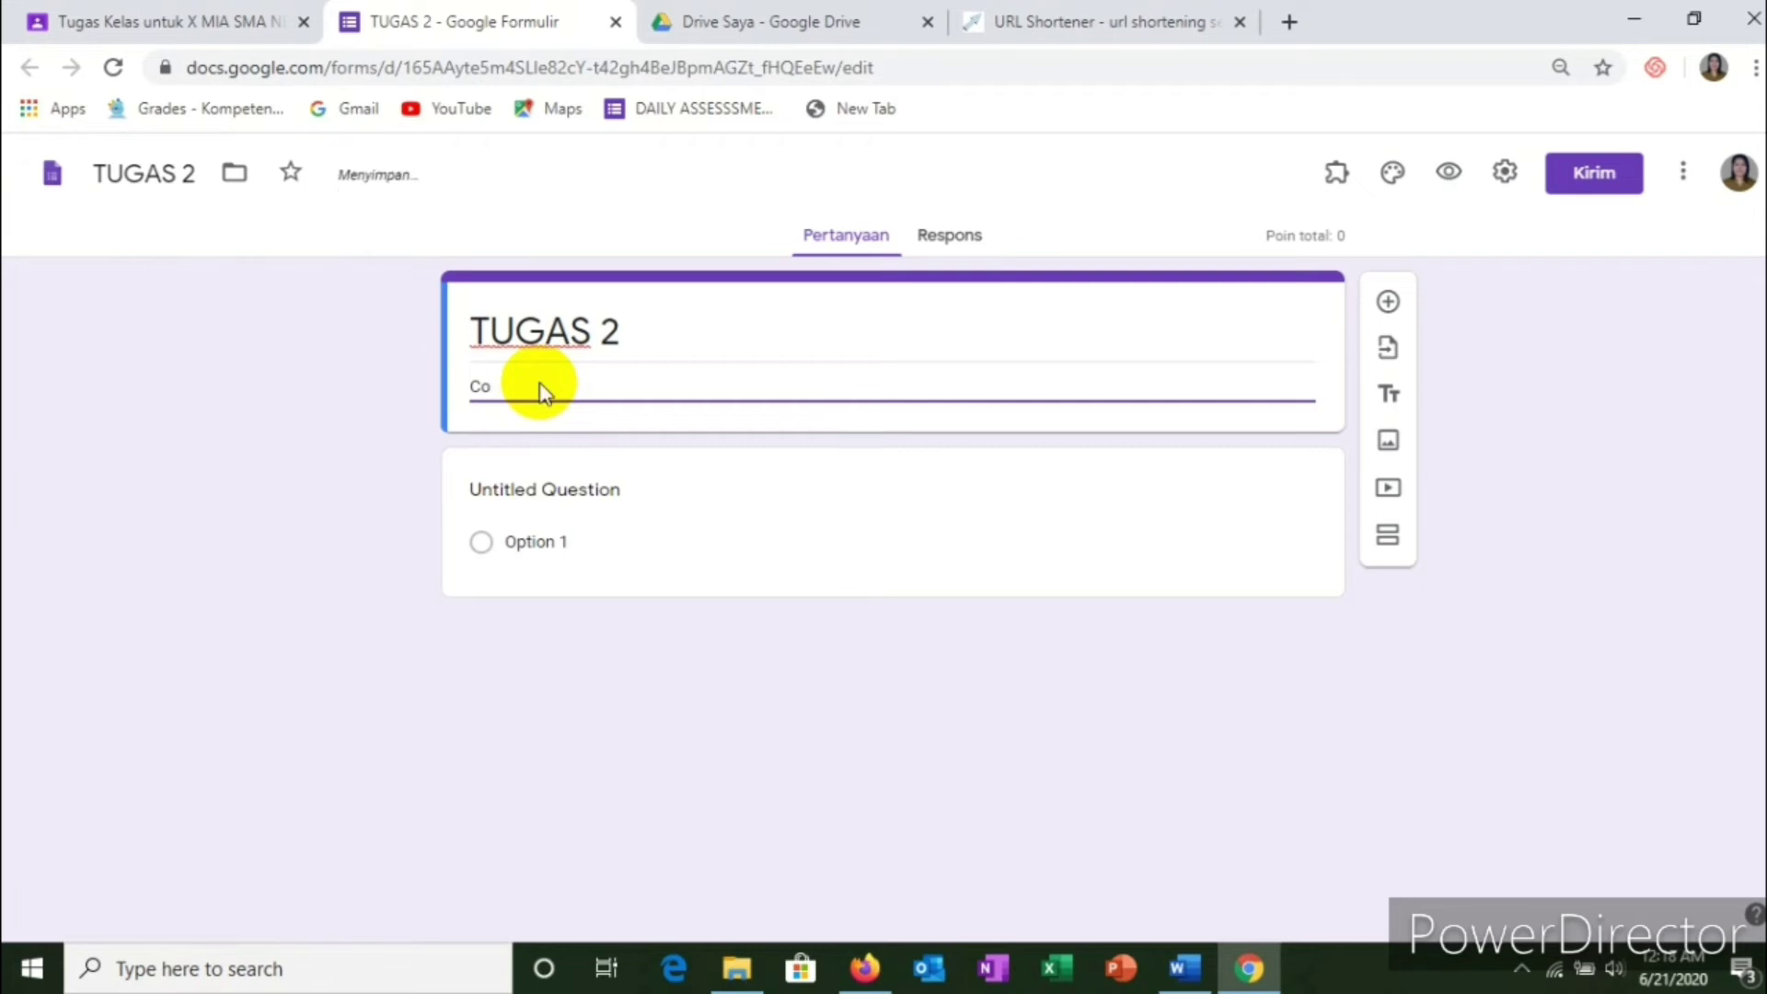
text(mplete)
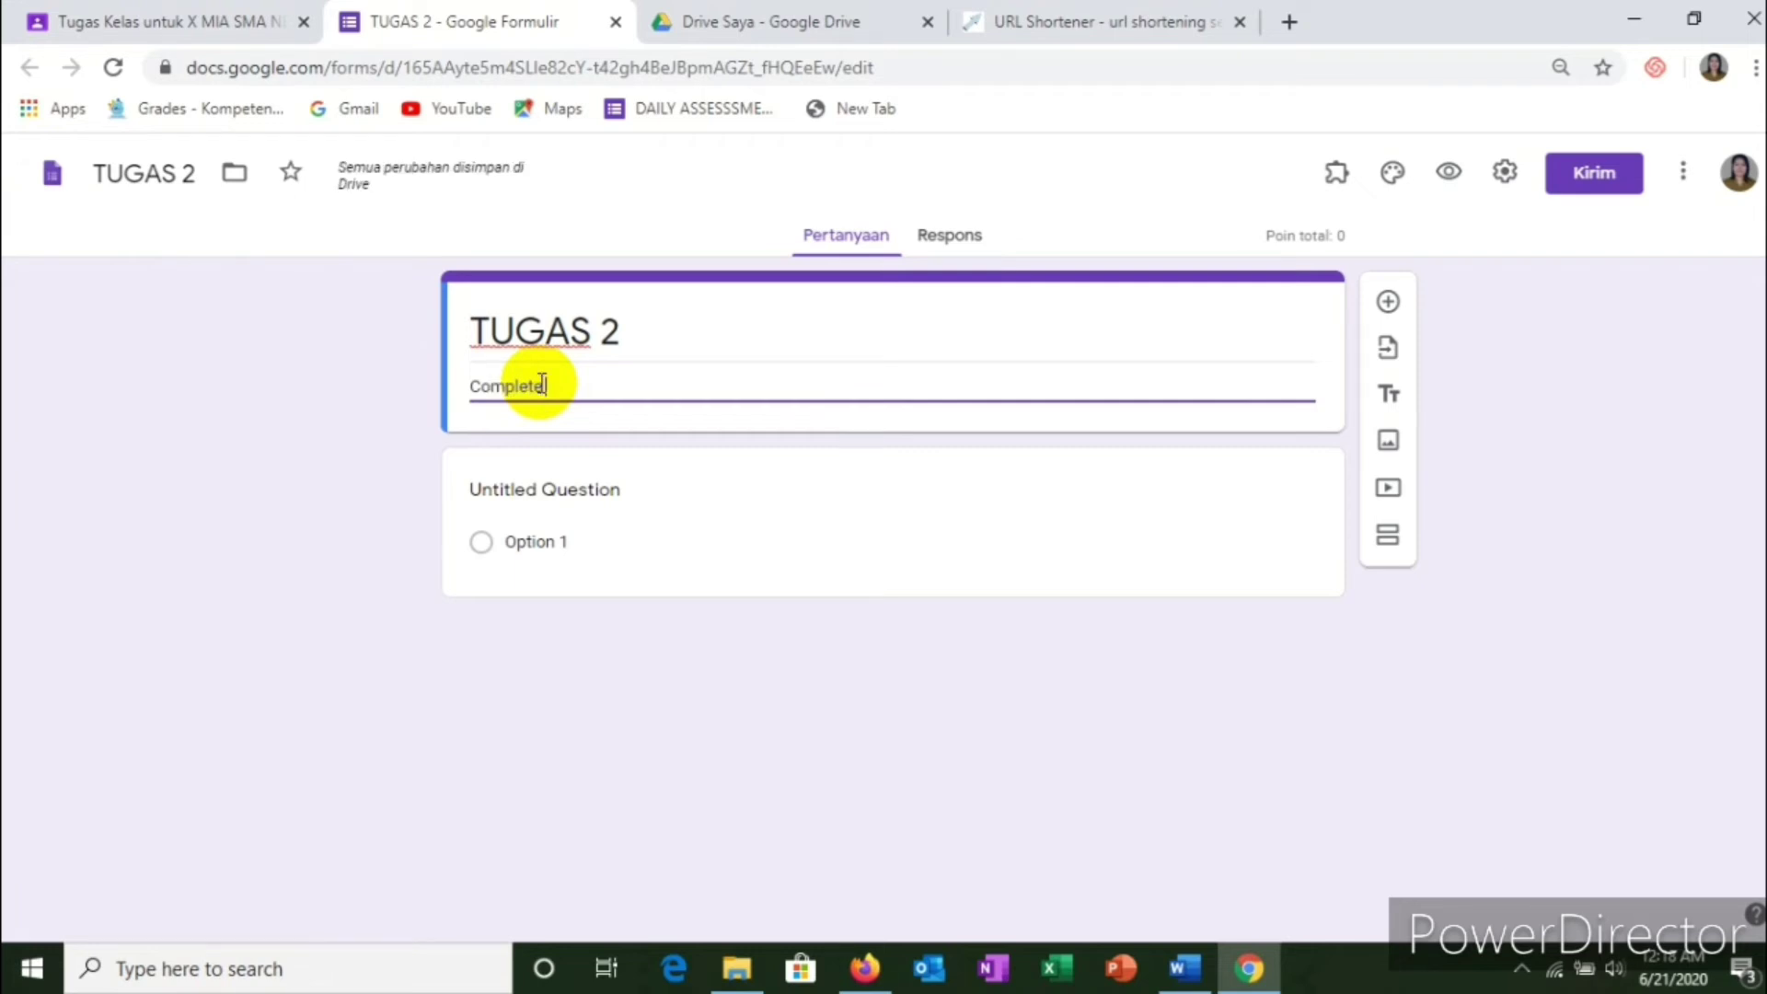
text( your data before)
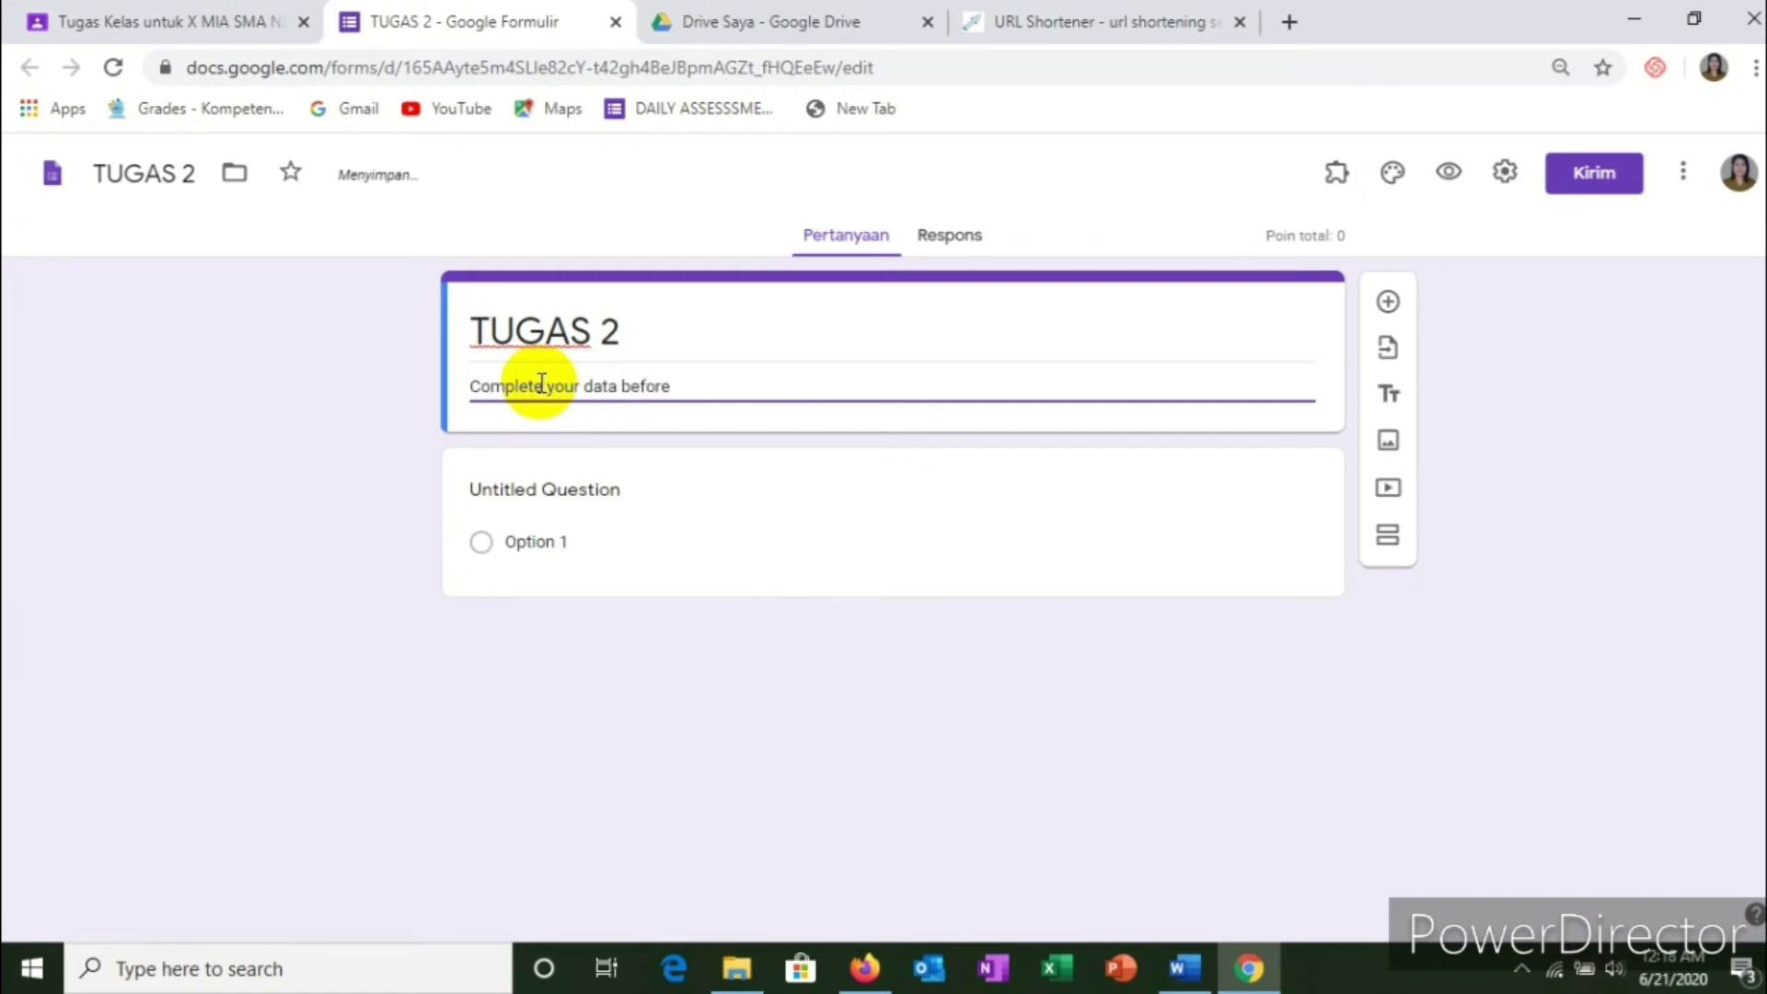
text( you answer the que)
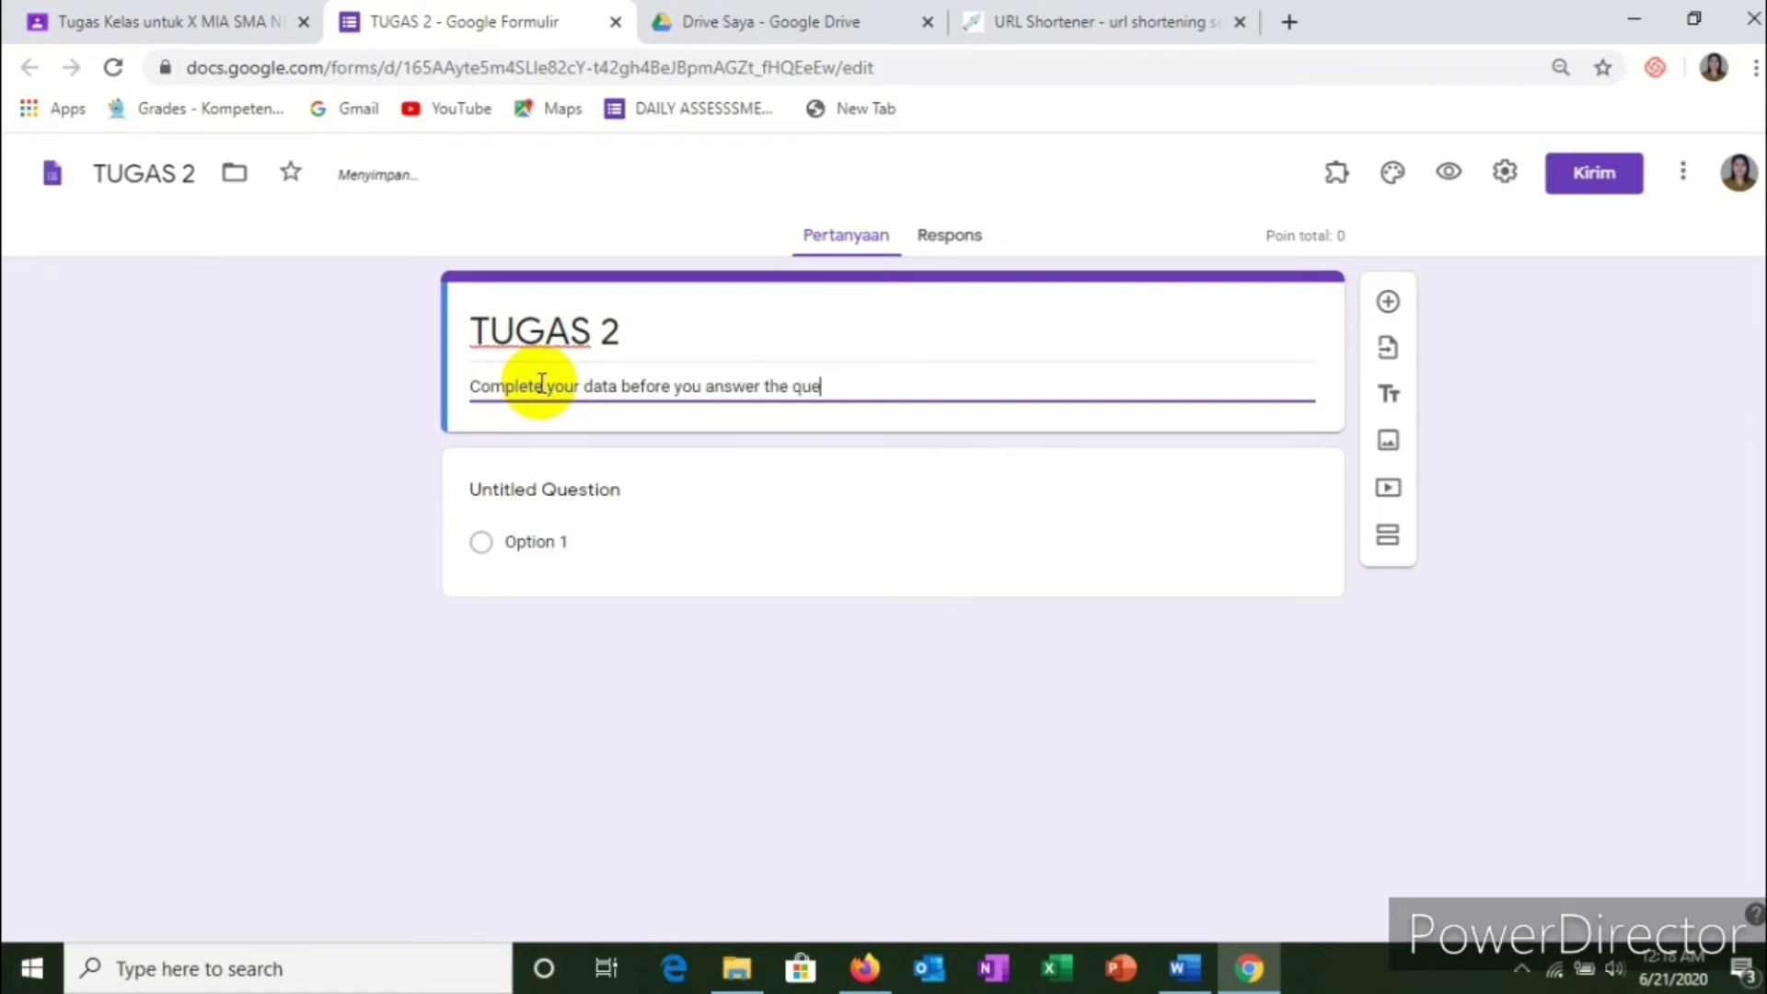
text(stions)
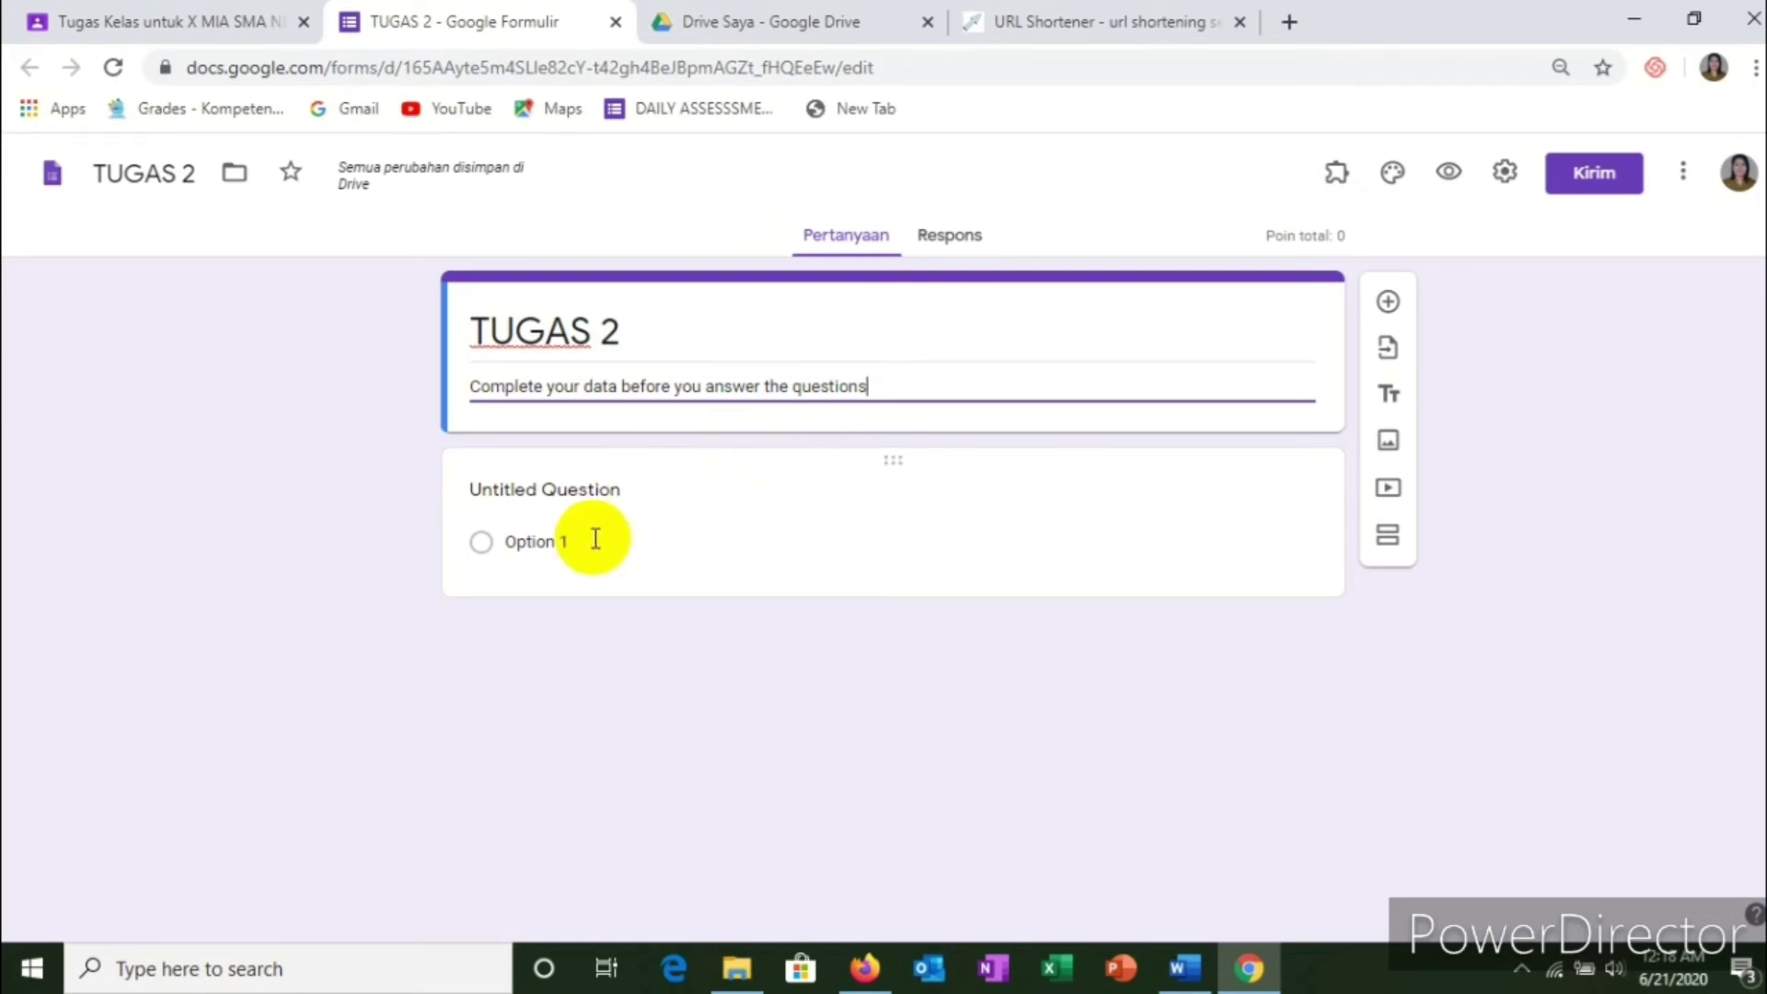
Step: Paste 'Peter (play) ______ football yesterday.' from Word as the first question's title
click(611, 497)
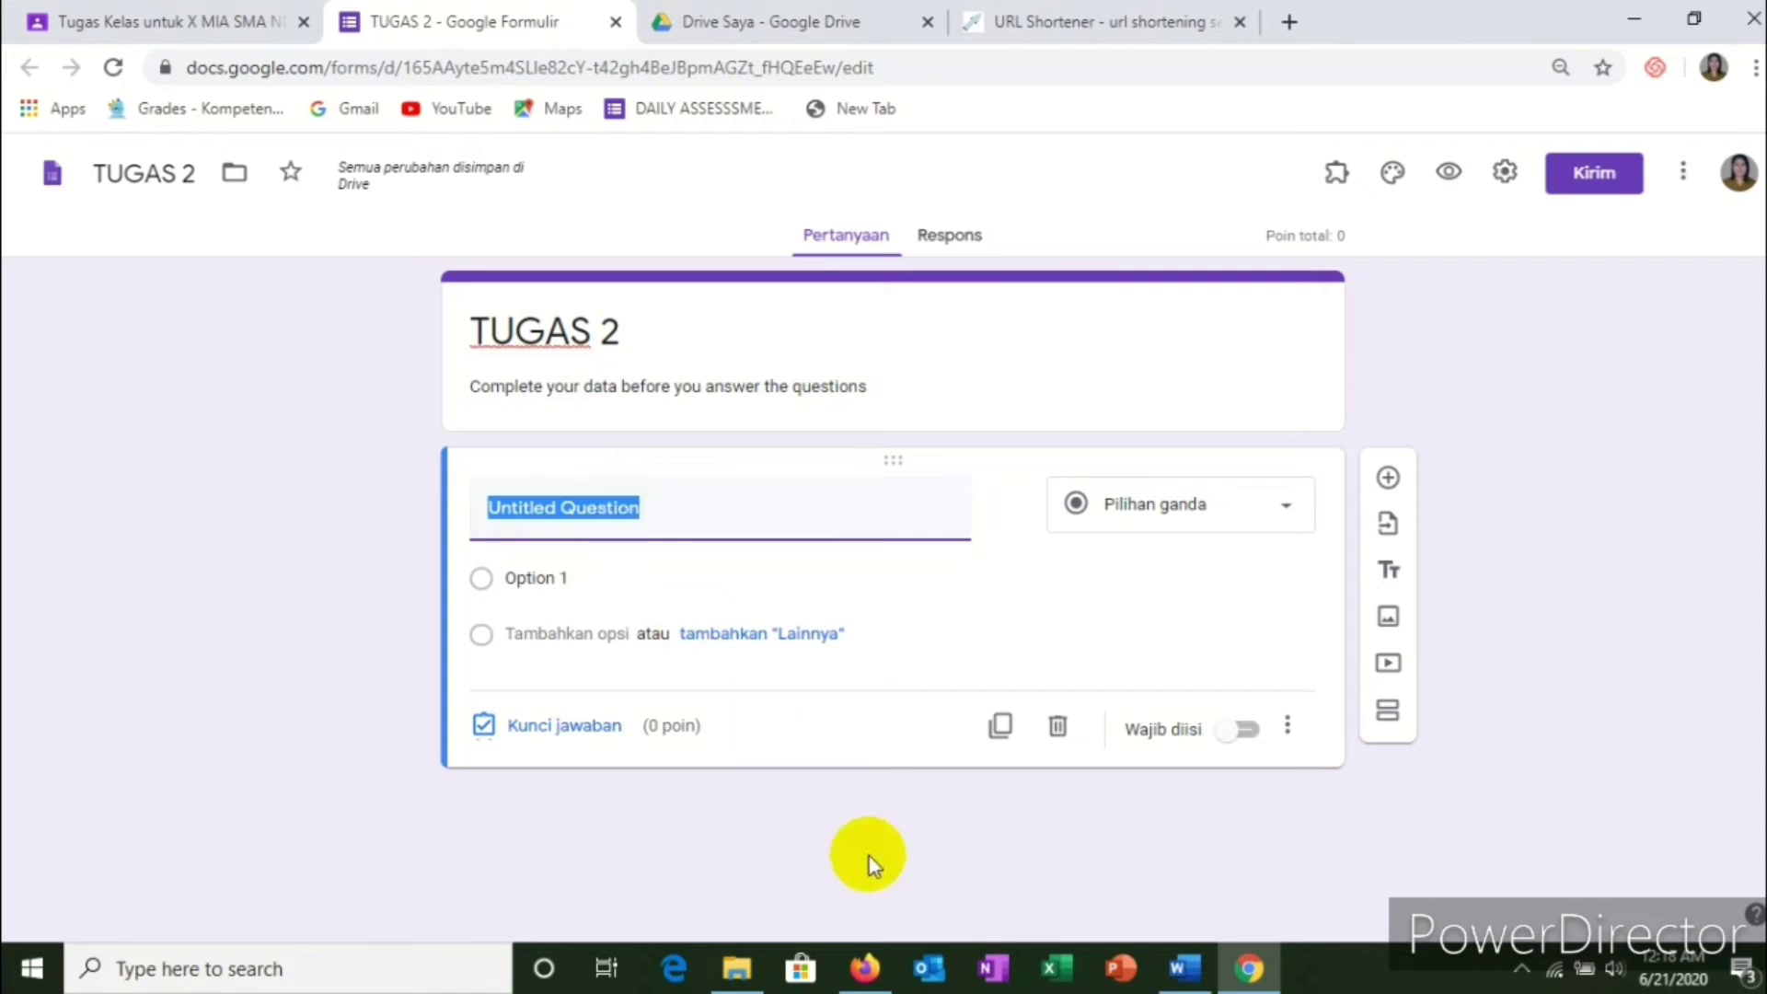
mouse_move(1183, 967)
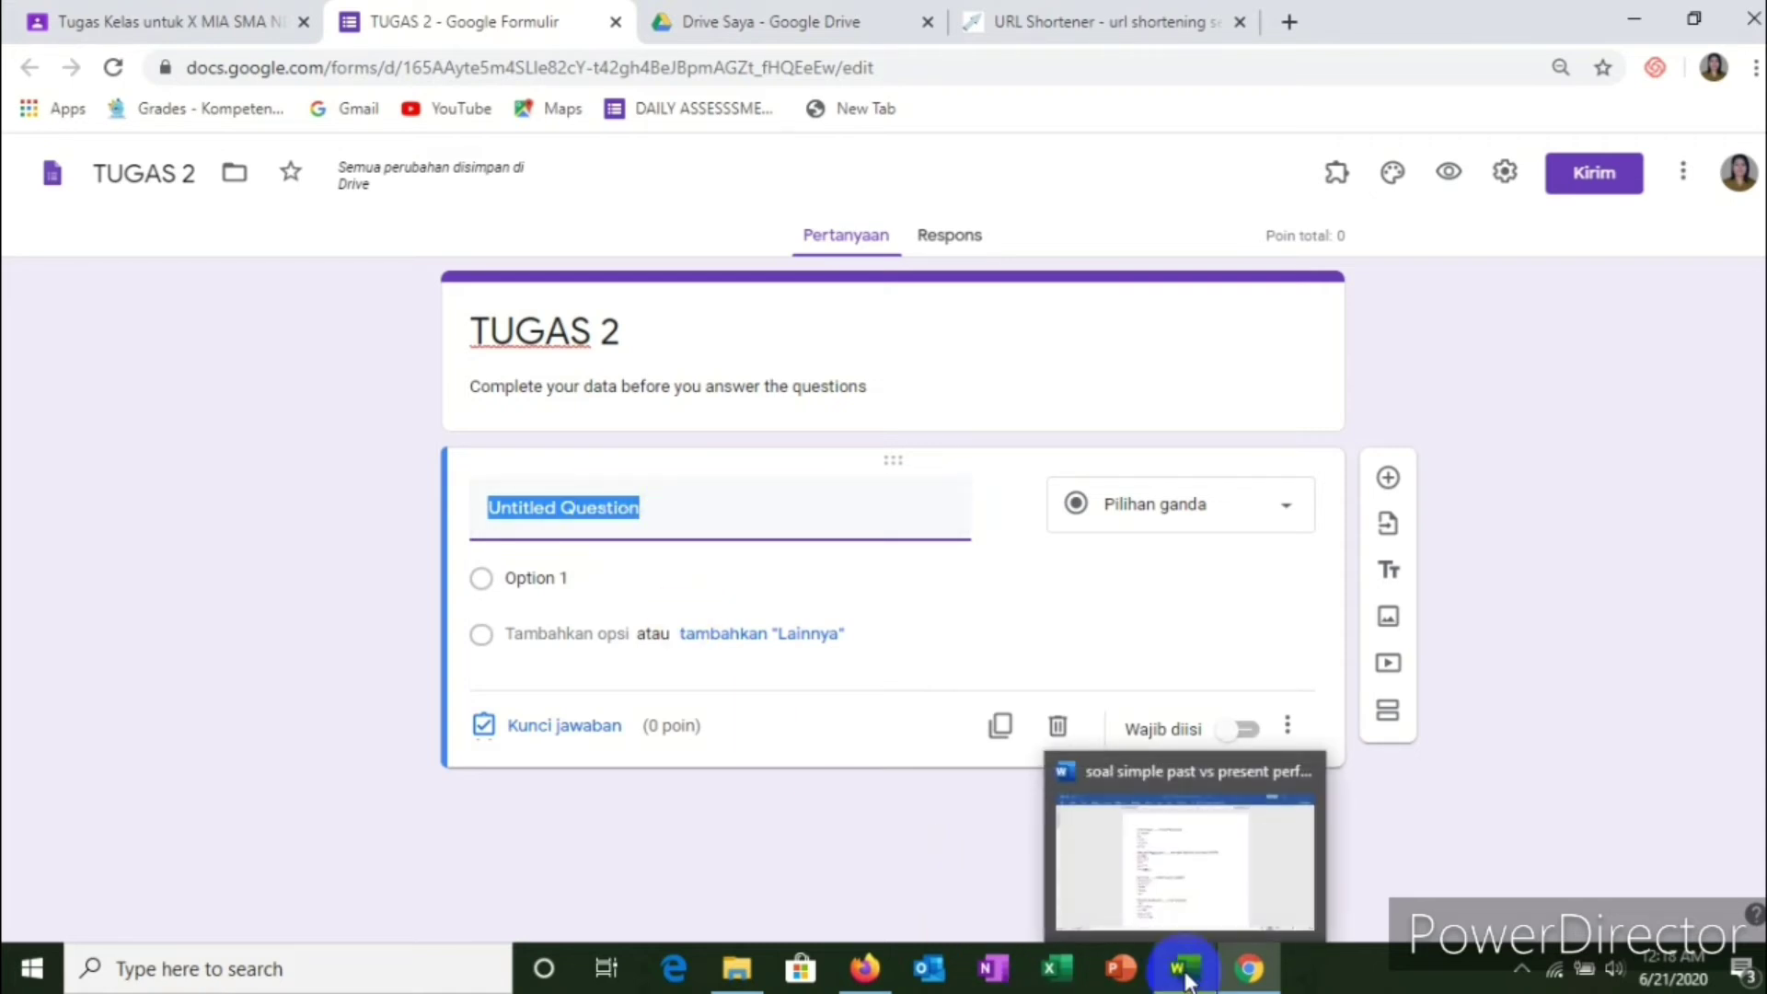
click(1194, 893)
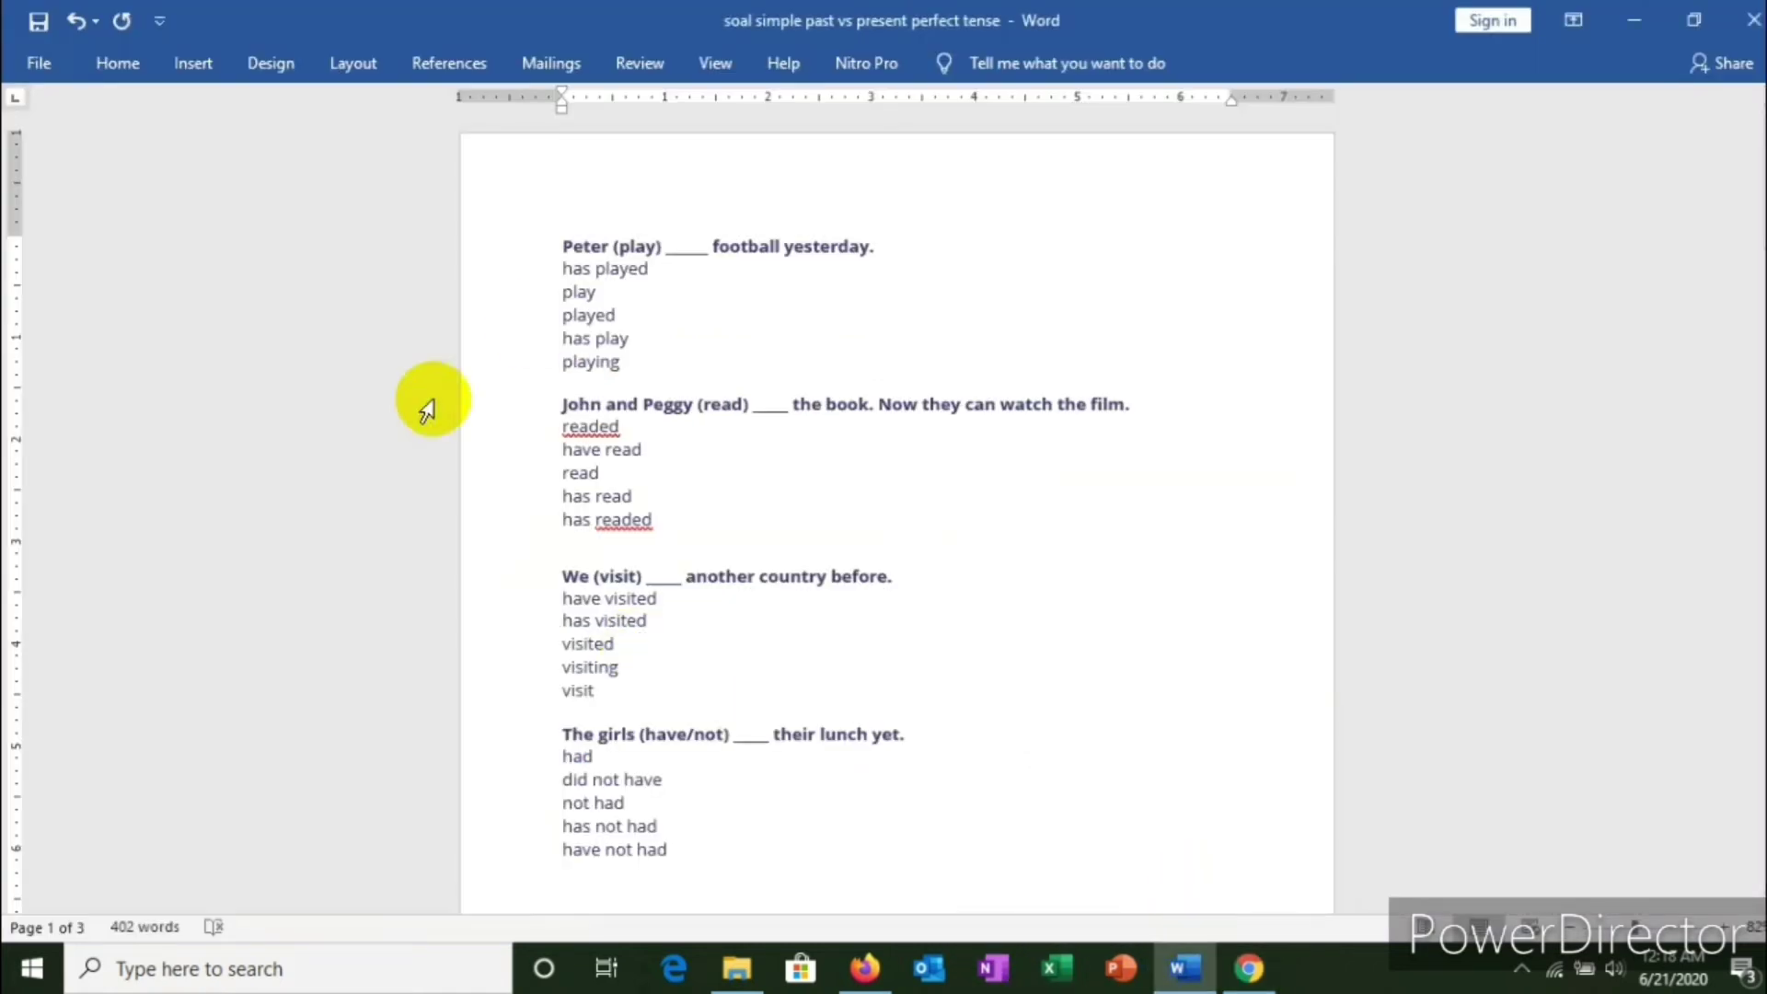
drag(557, 239, 937, 245)
key(ctrl+c)
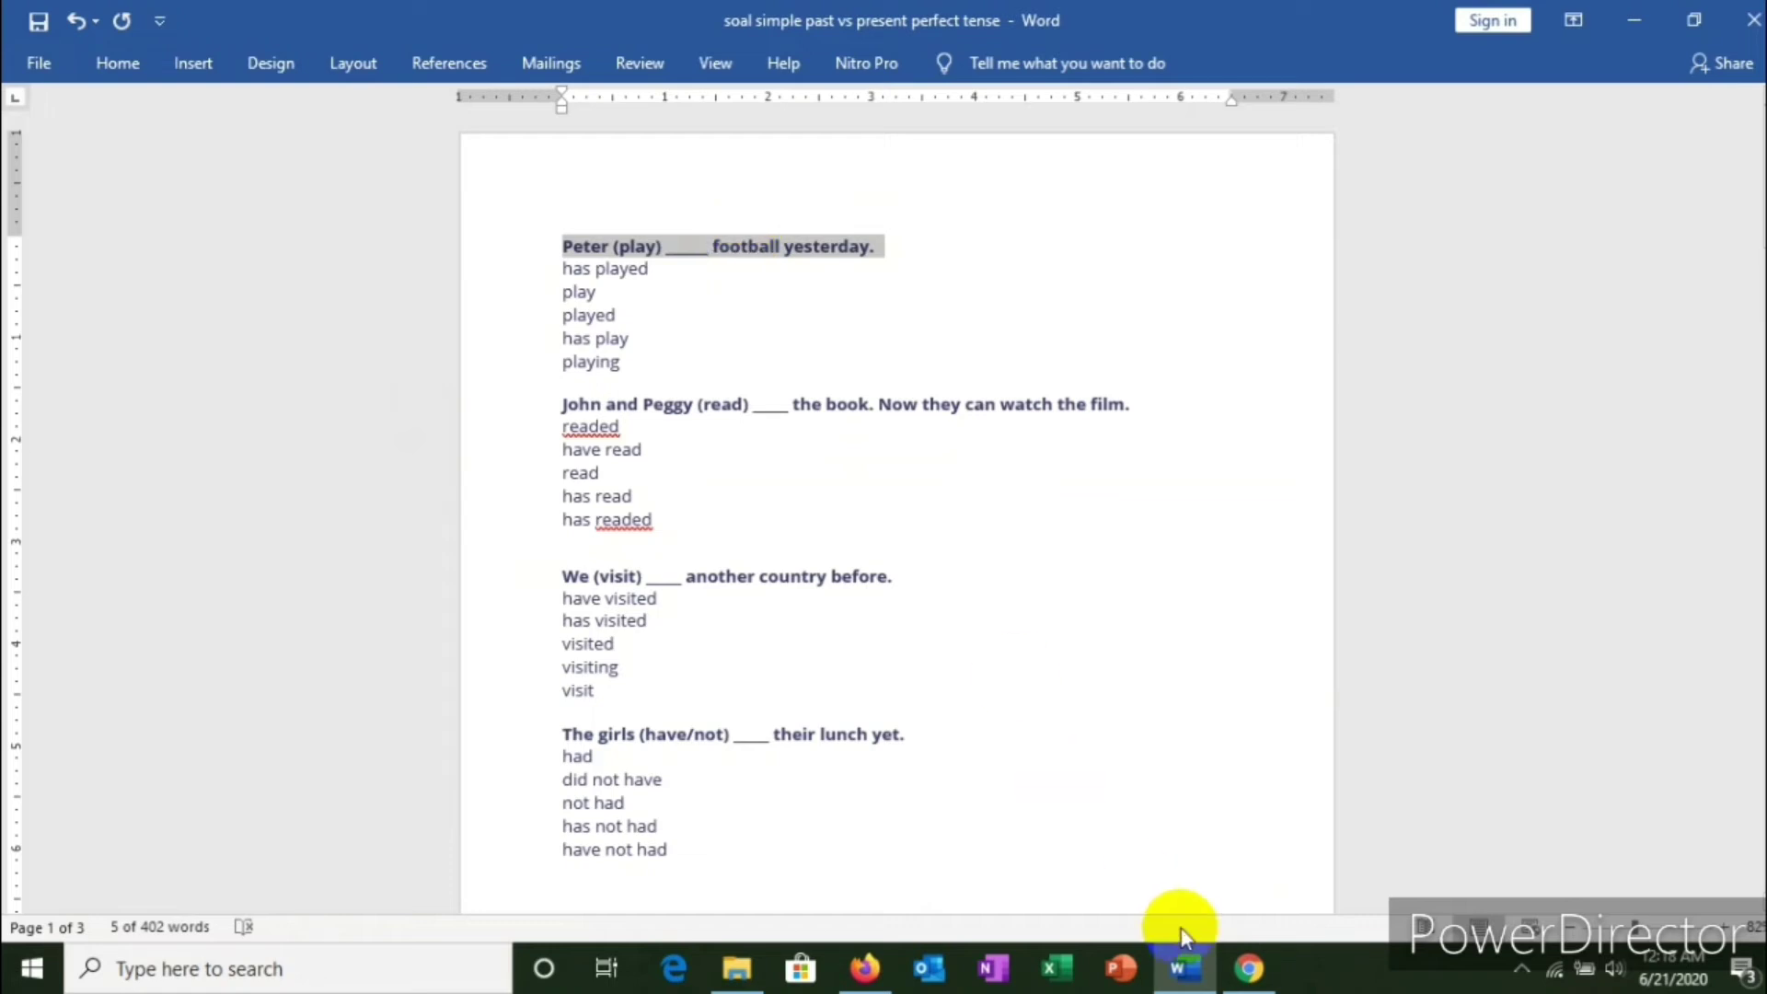
click(1256, 971)
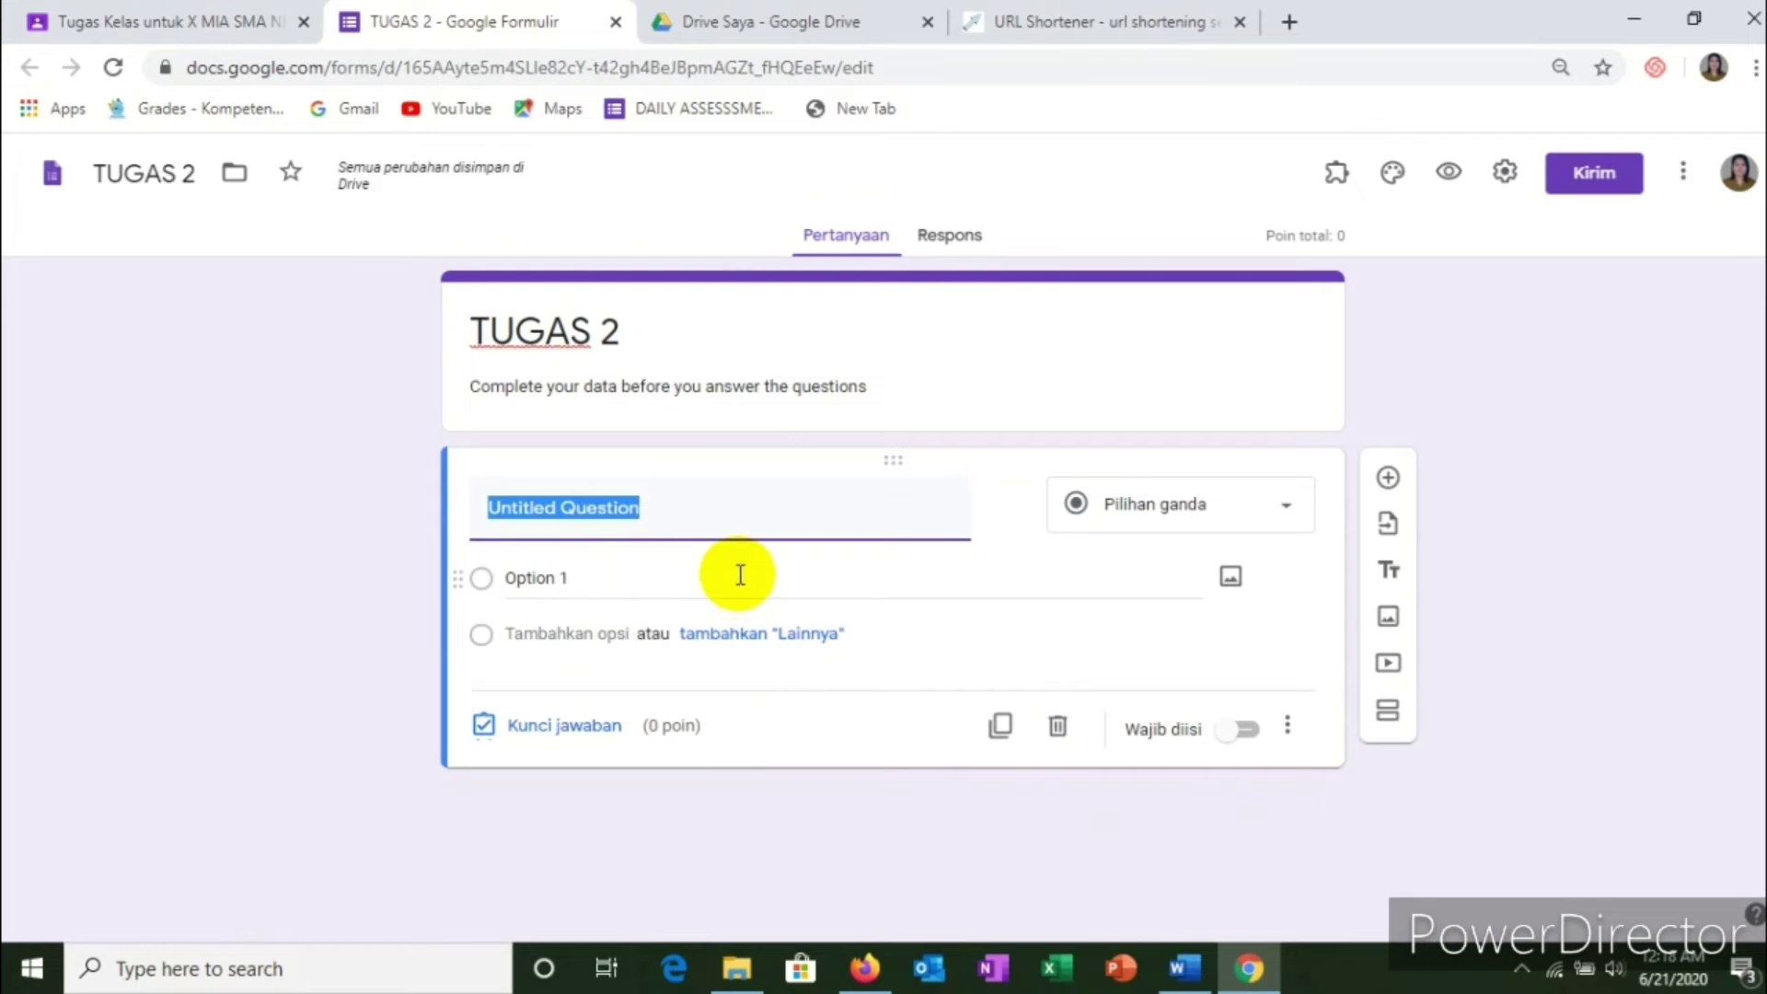
right_click(548, 514)
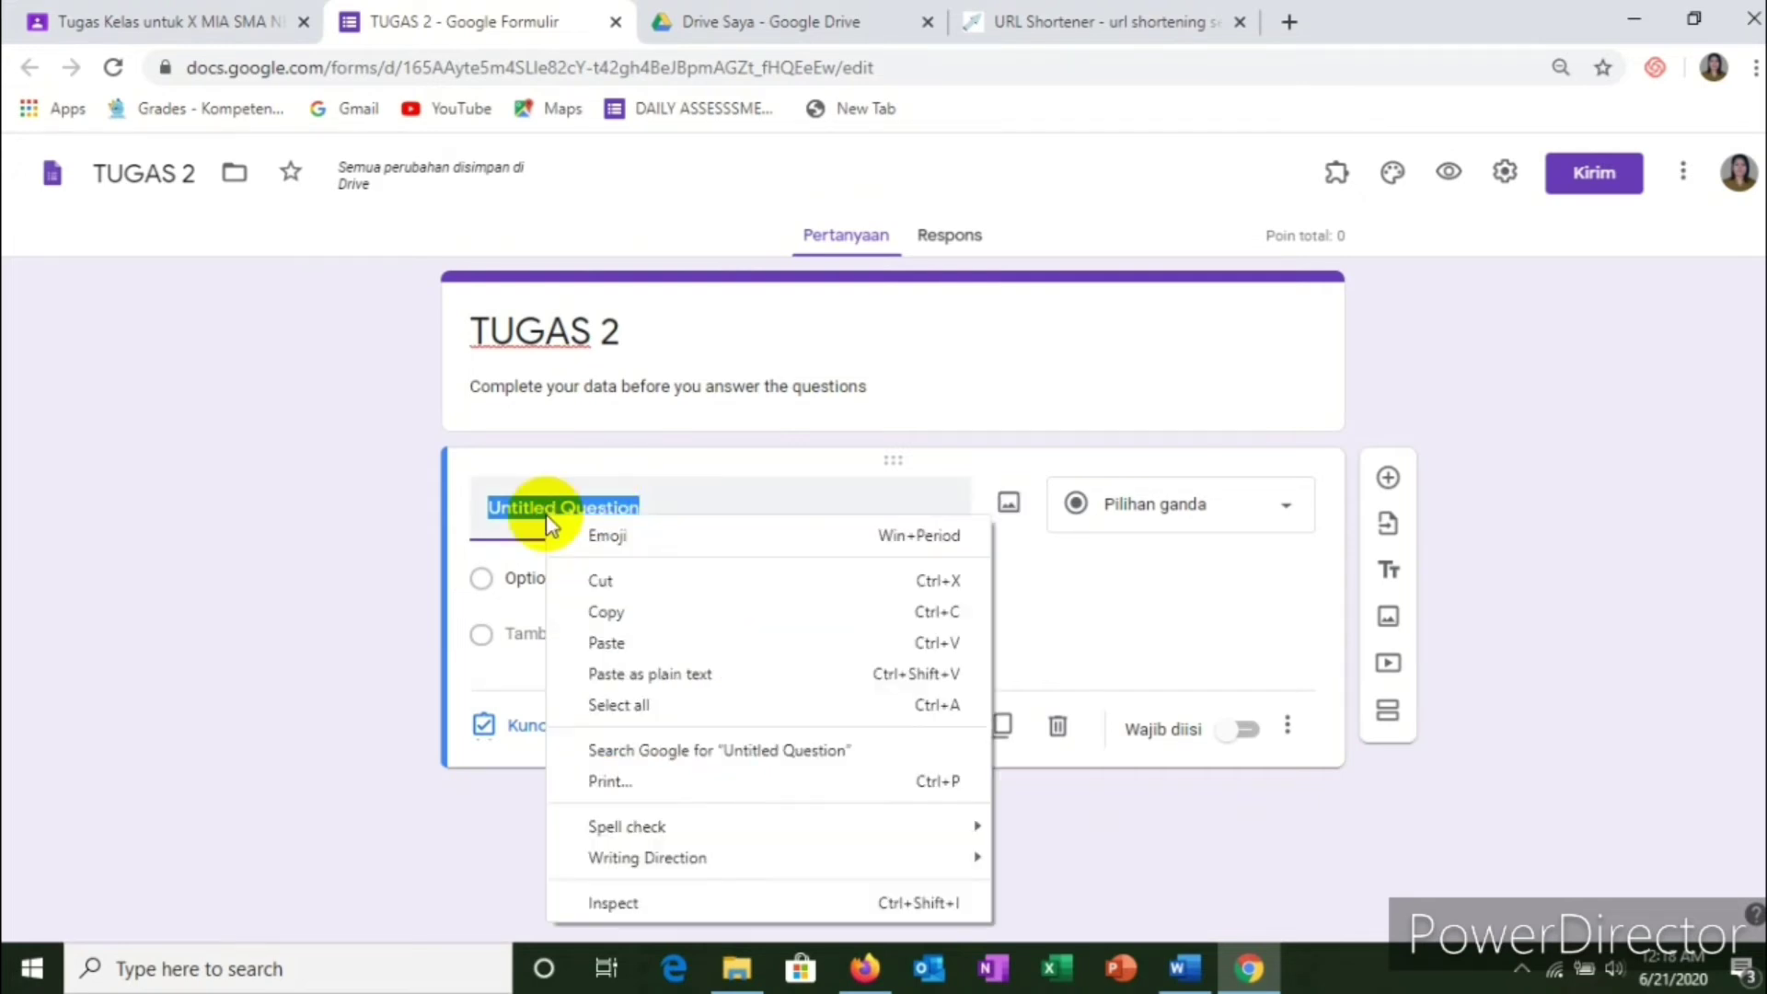
click(595, 644)
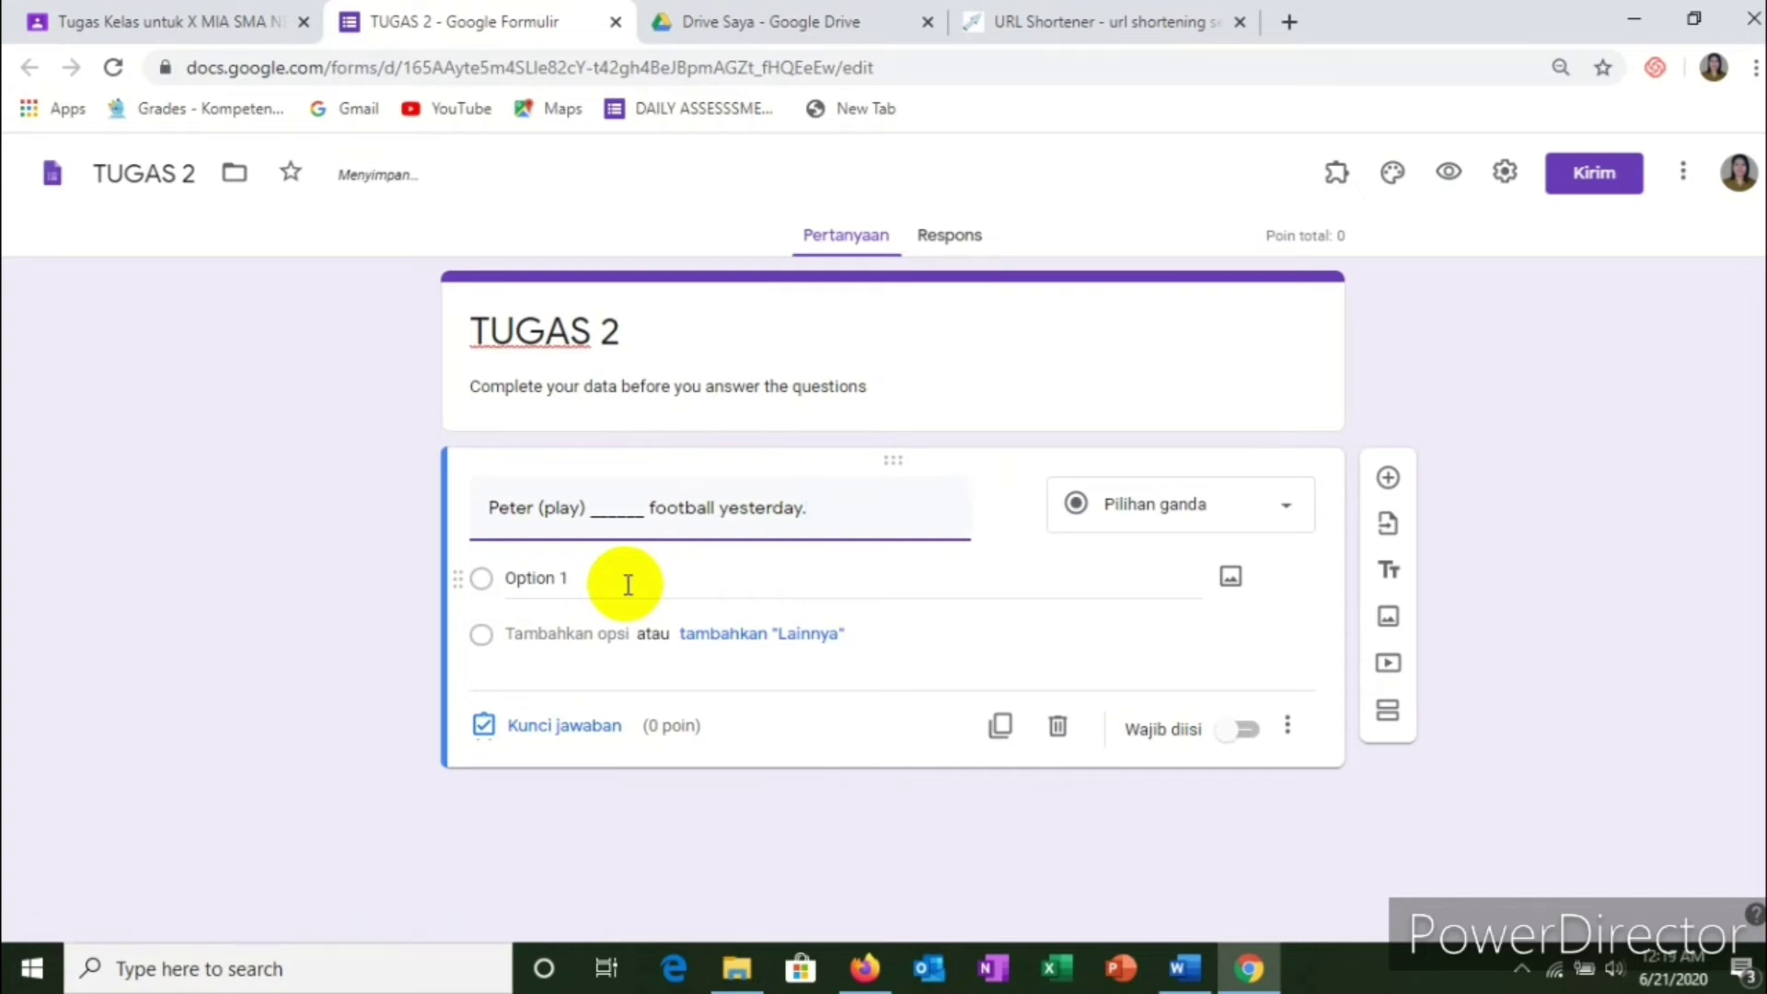
Step: Paste the options has played, play, played, has play, playing, and make the question required
click(543, 580)
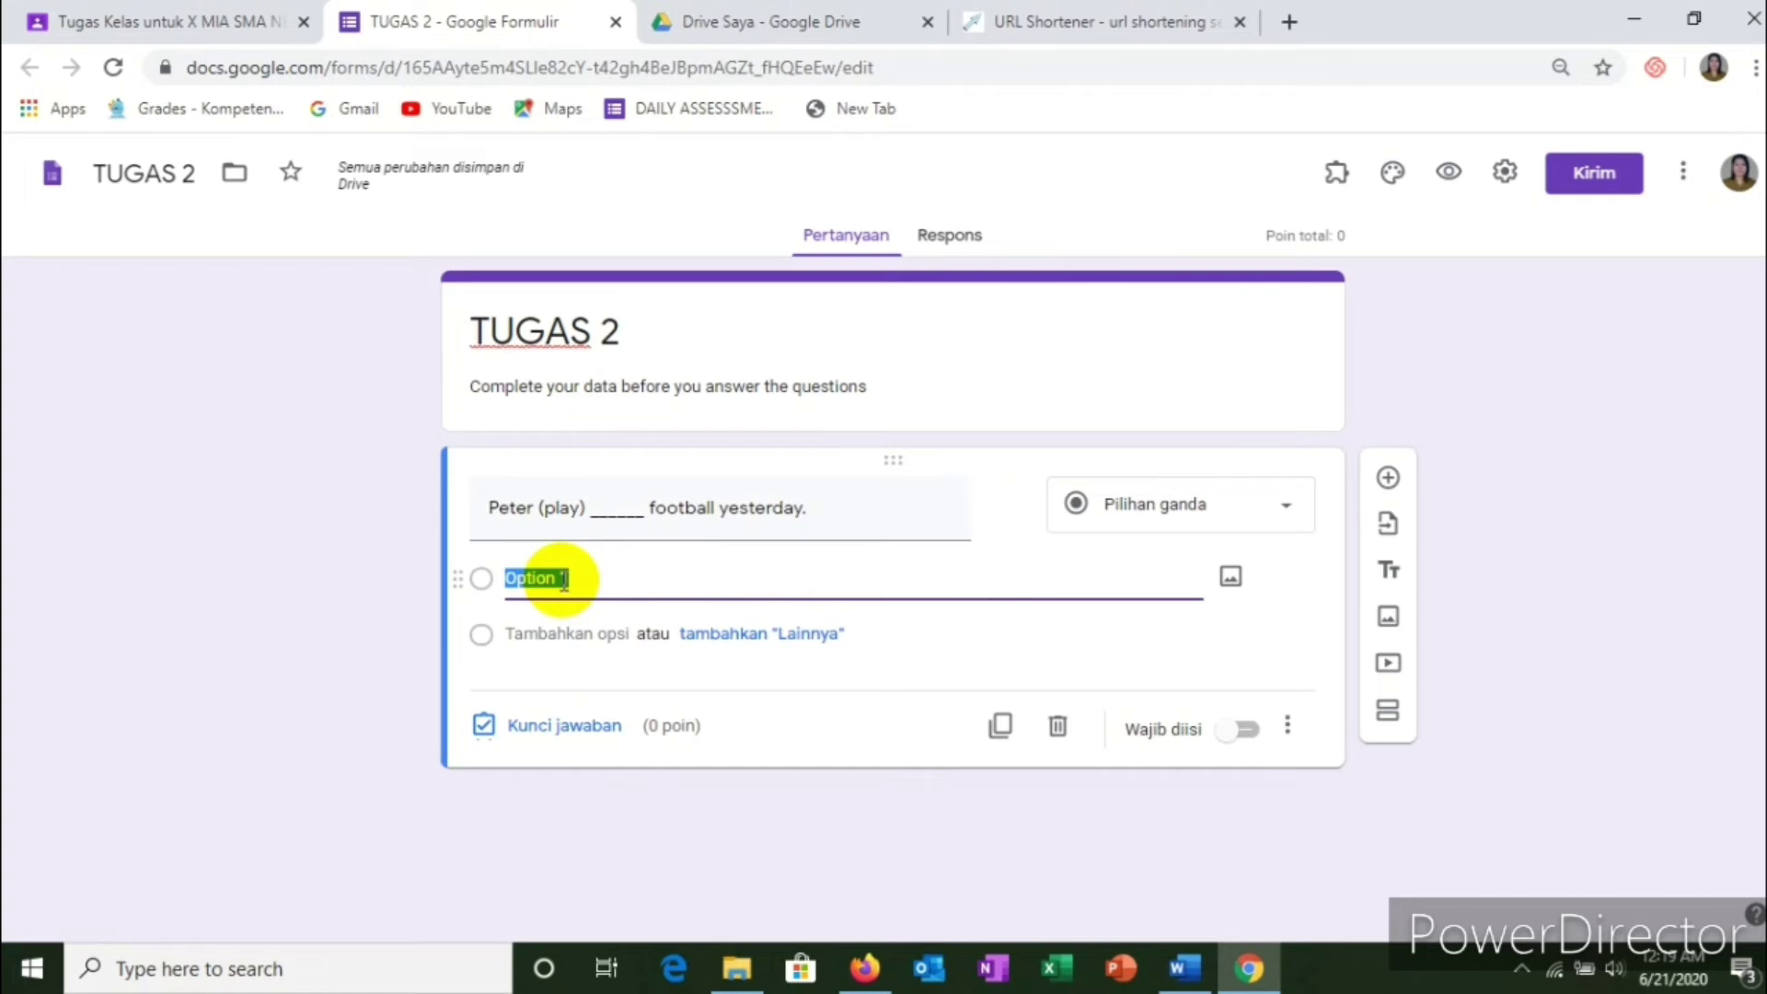
key(alt+Tab)
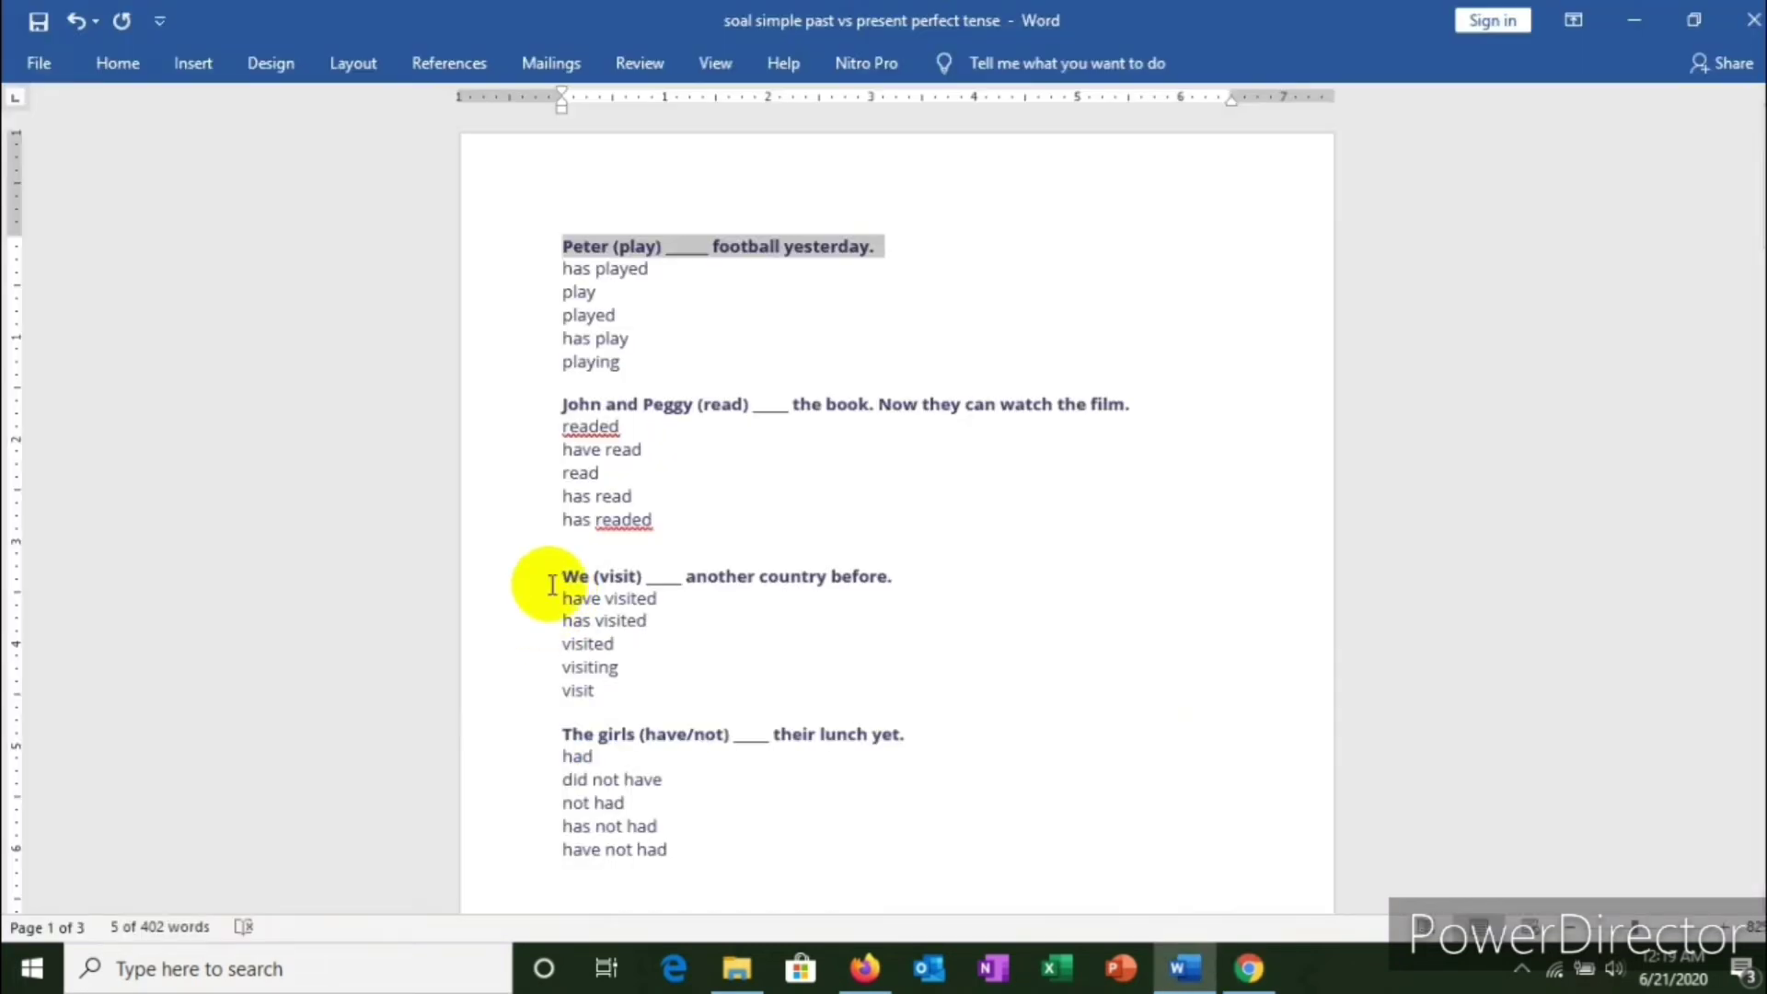
drag(561, 268, 617, 381)
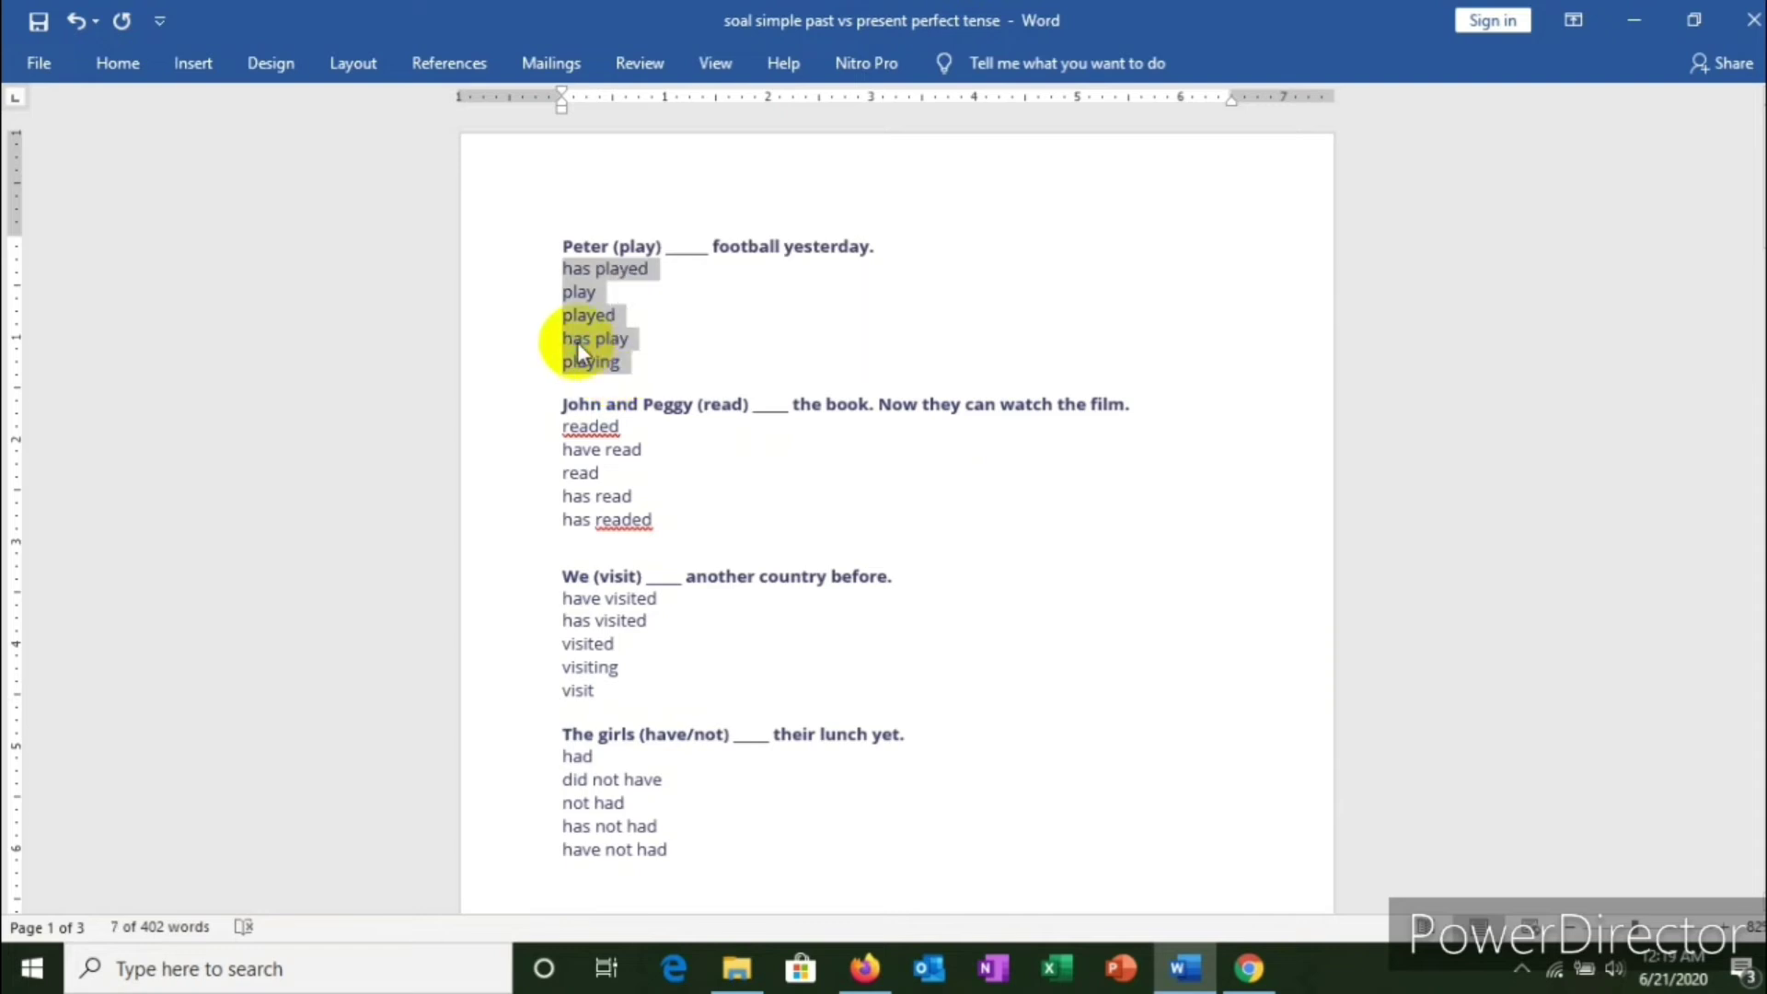
right_click(577, 342)
click(638, 396)
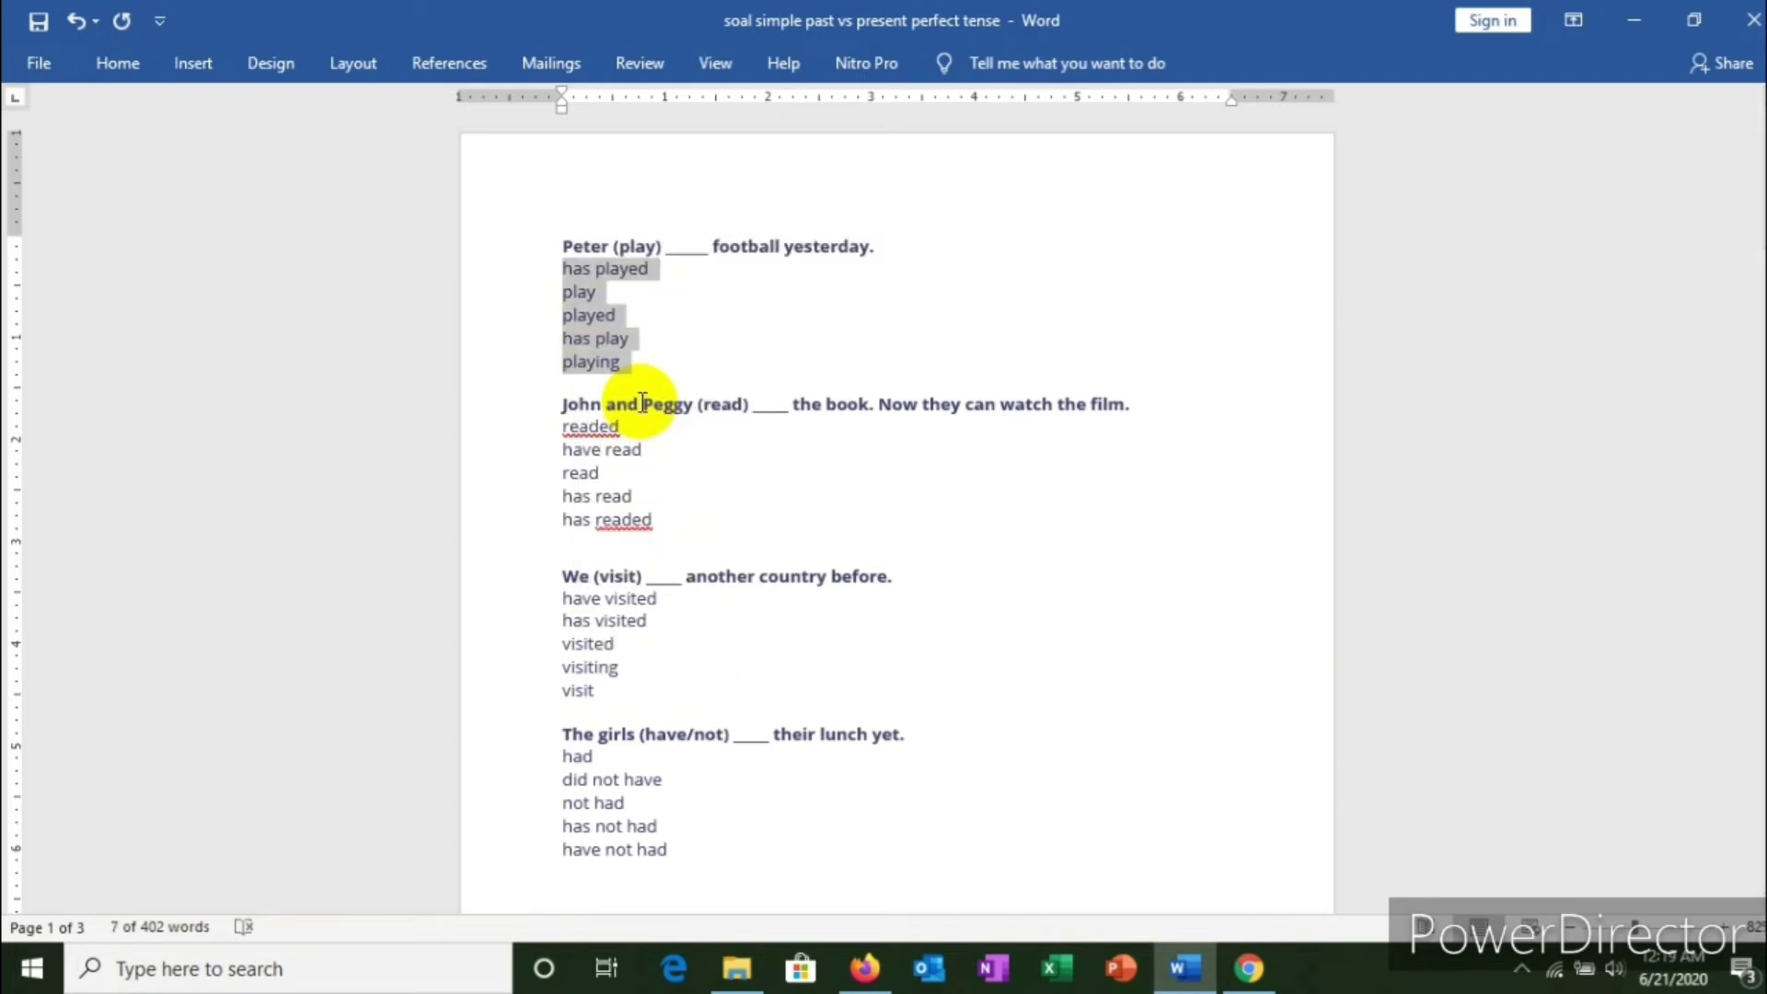
key(alt+Tab)
click(628, 564)
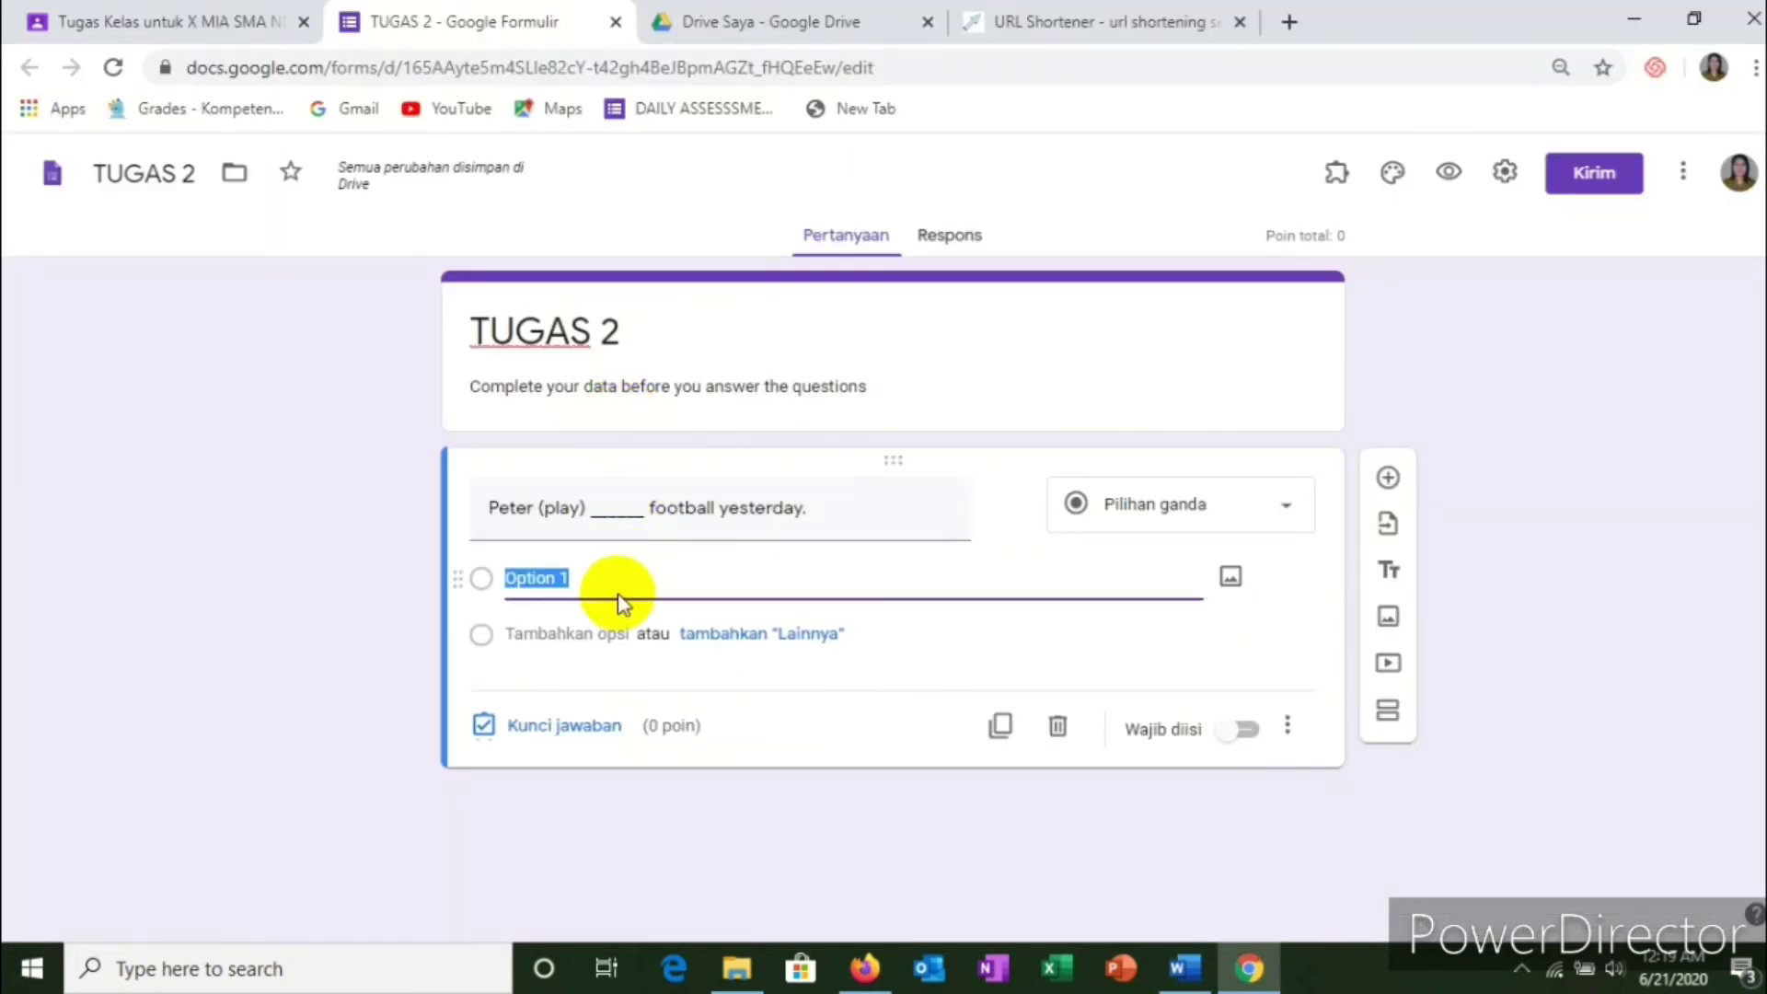
right_click(572, 576)
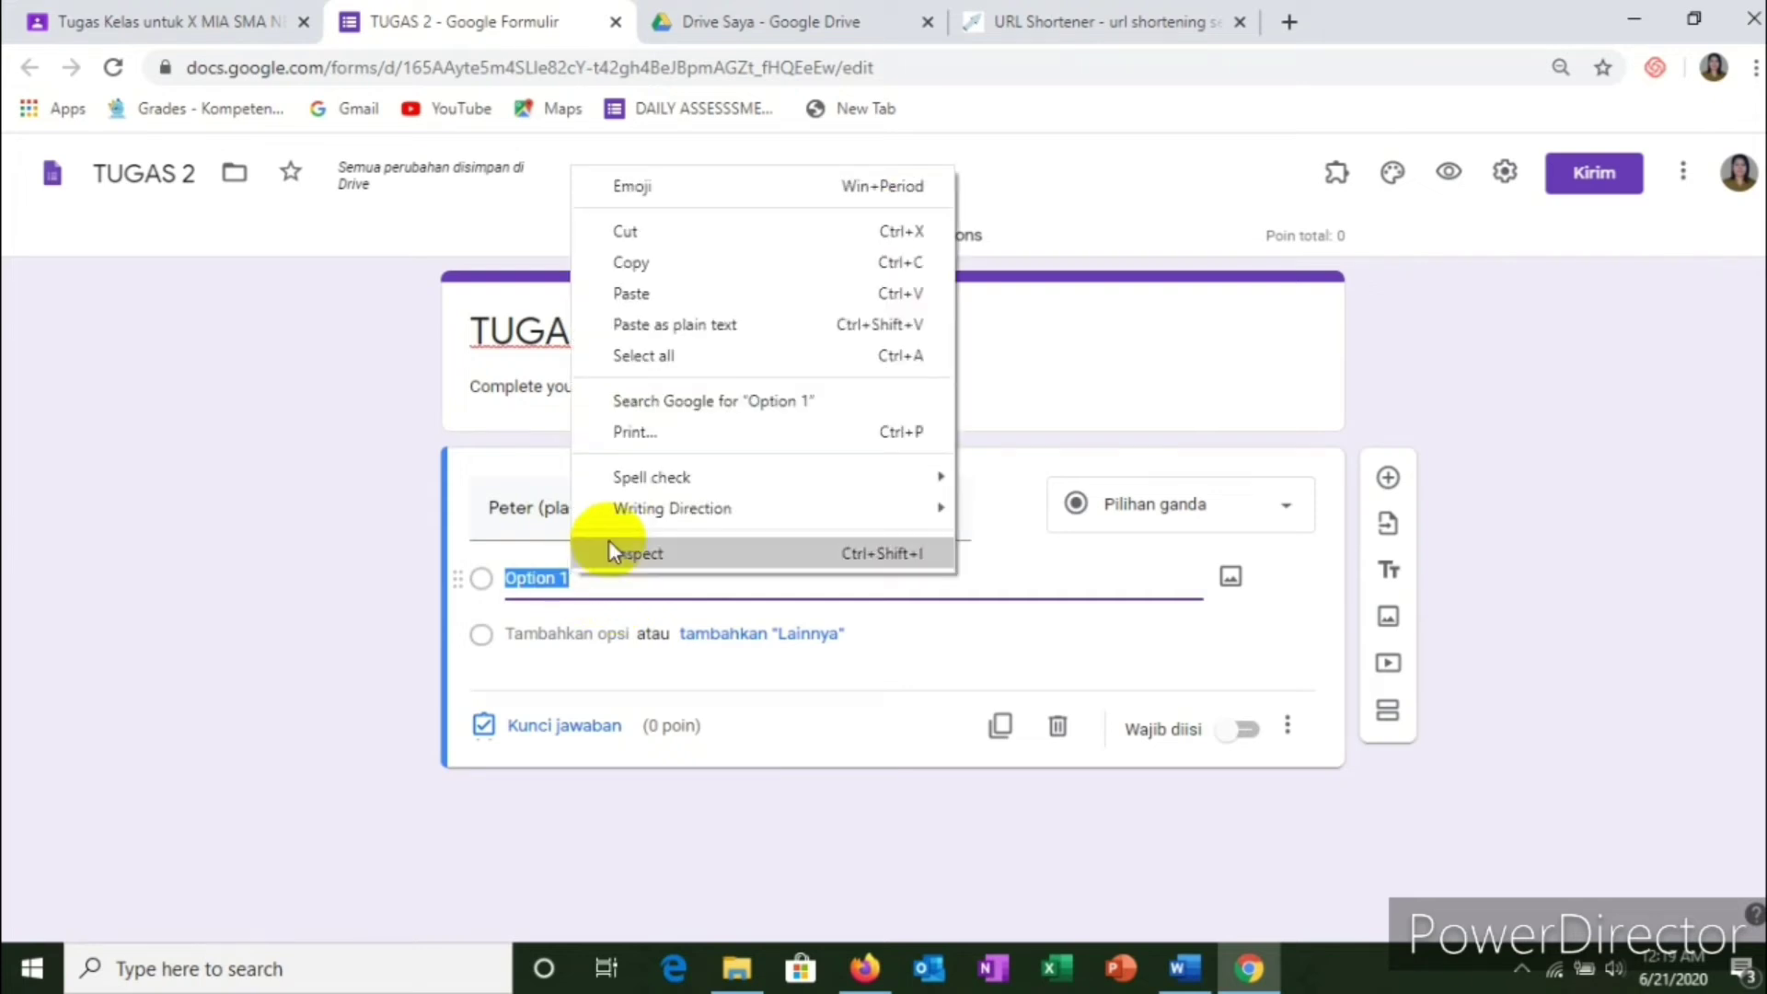
click(631, 294)
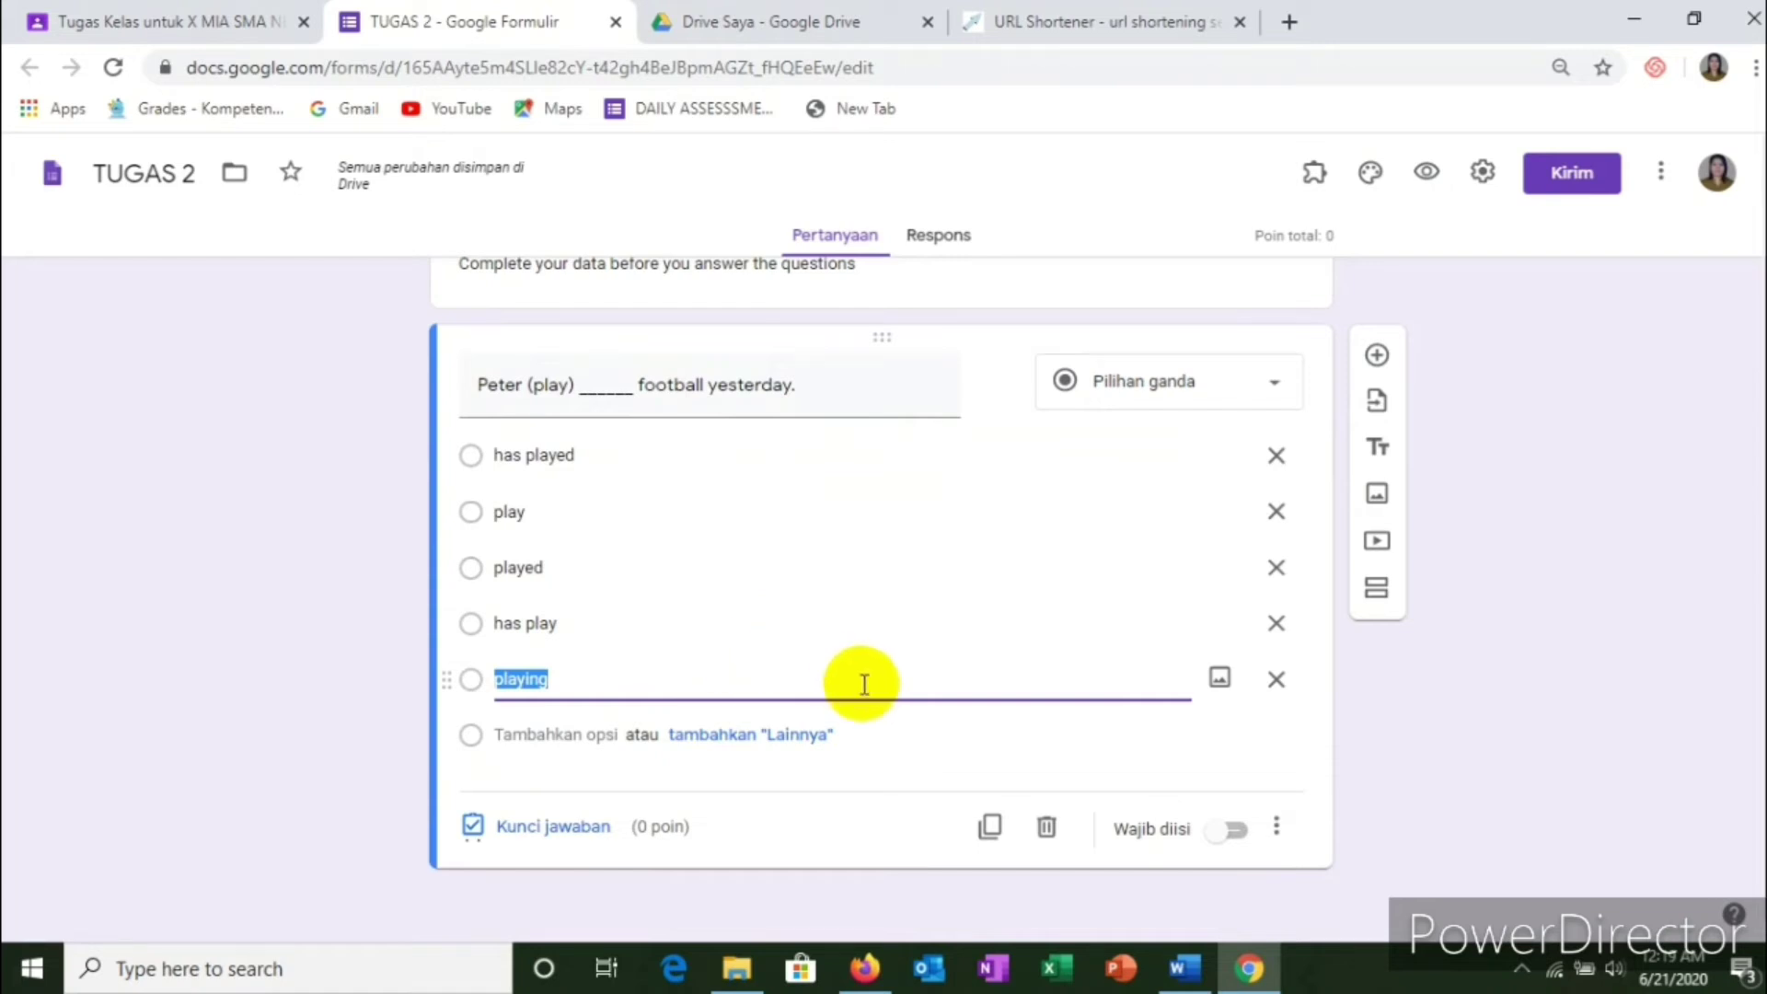
click(1234, 833)
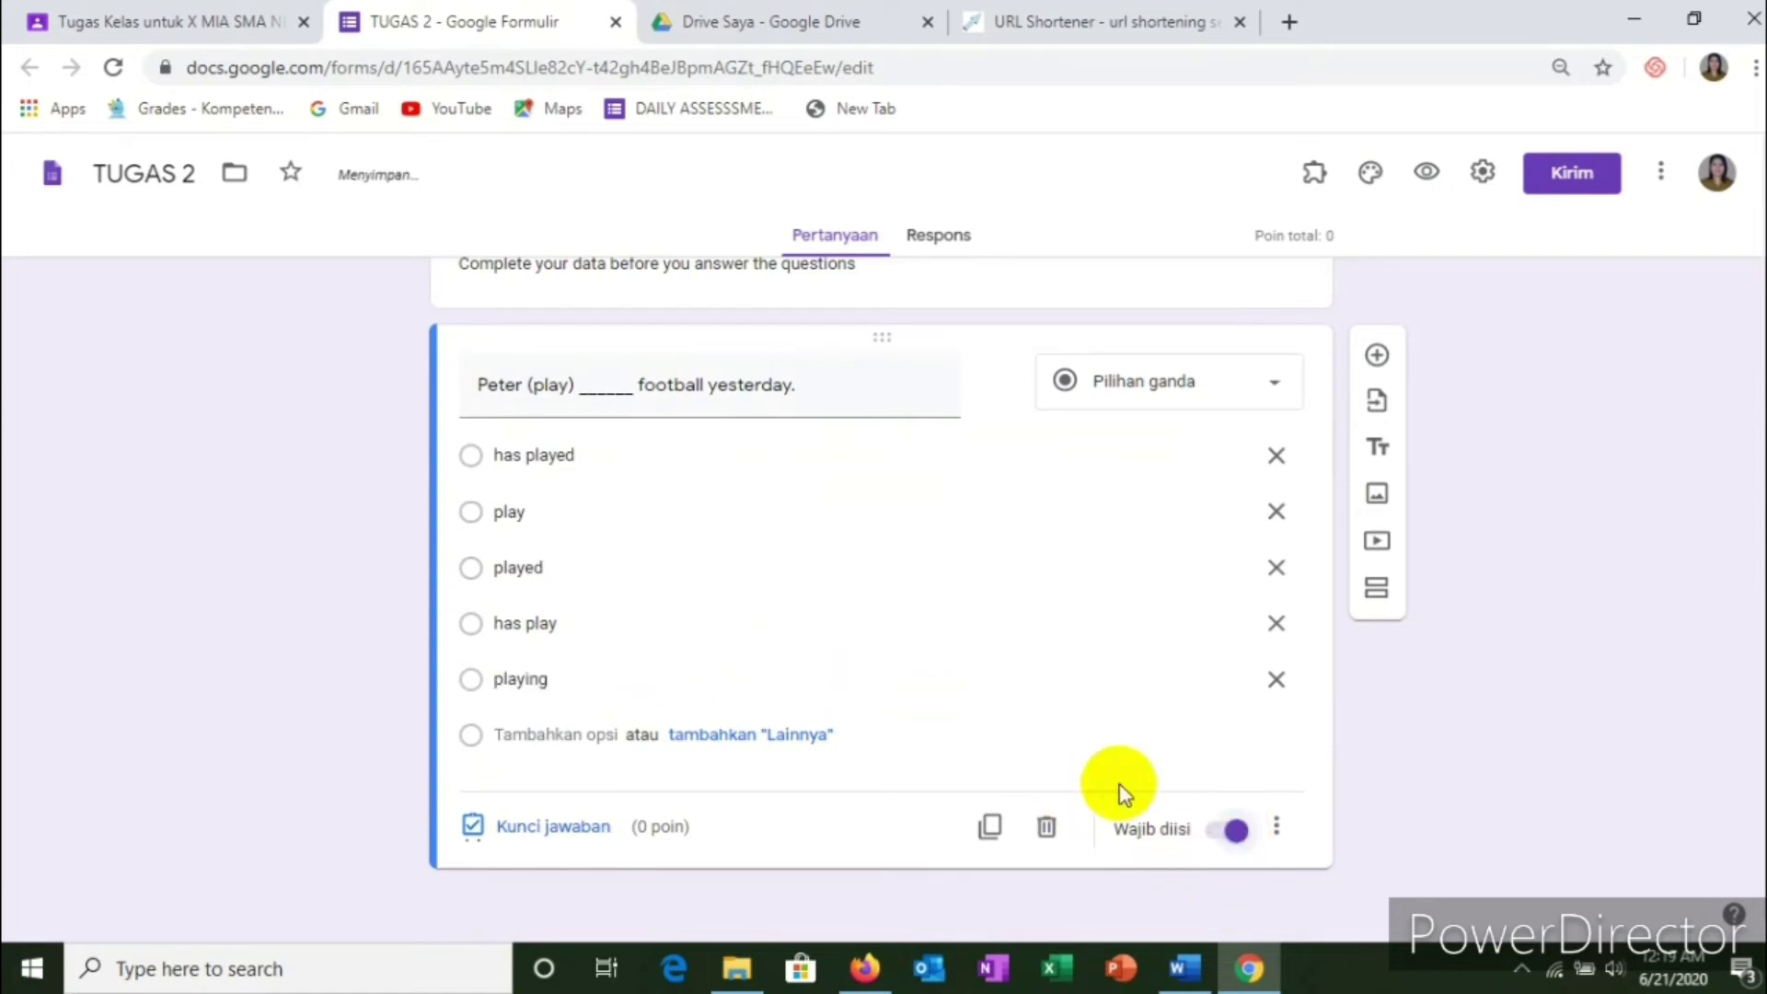
Step: Set the Peter question's answer key to 'played' at 20 points
click(565, 831)
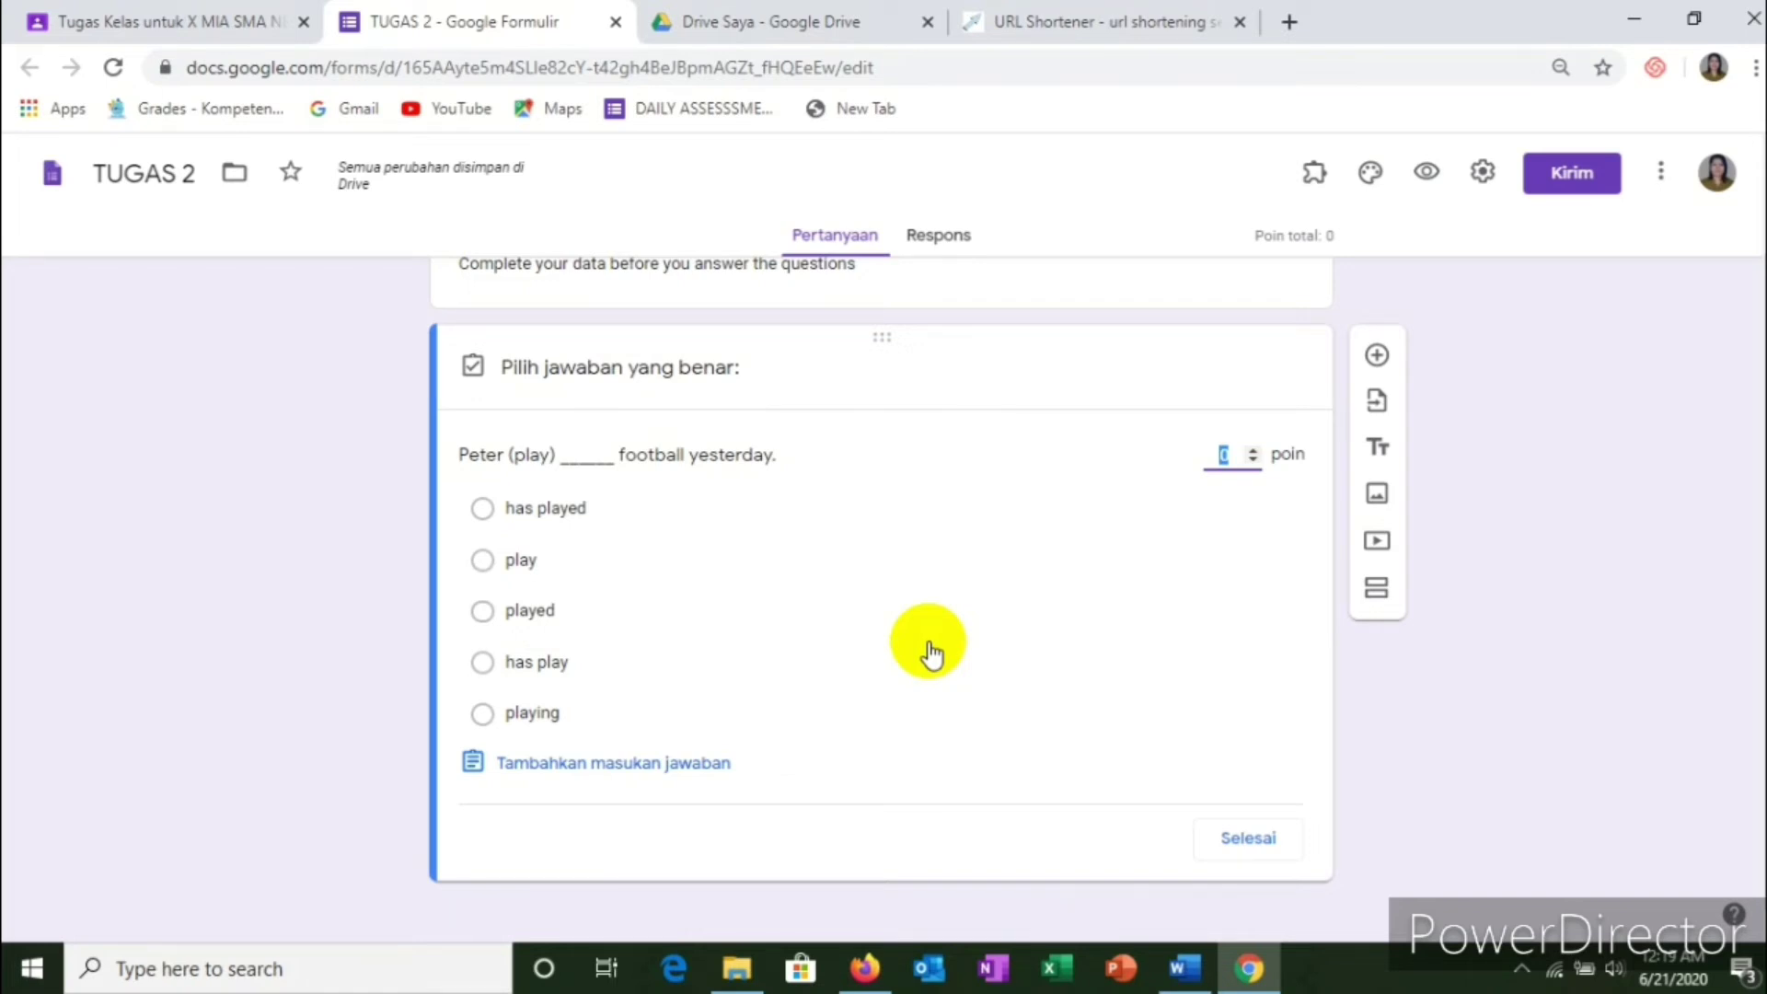
text(20)
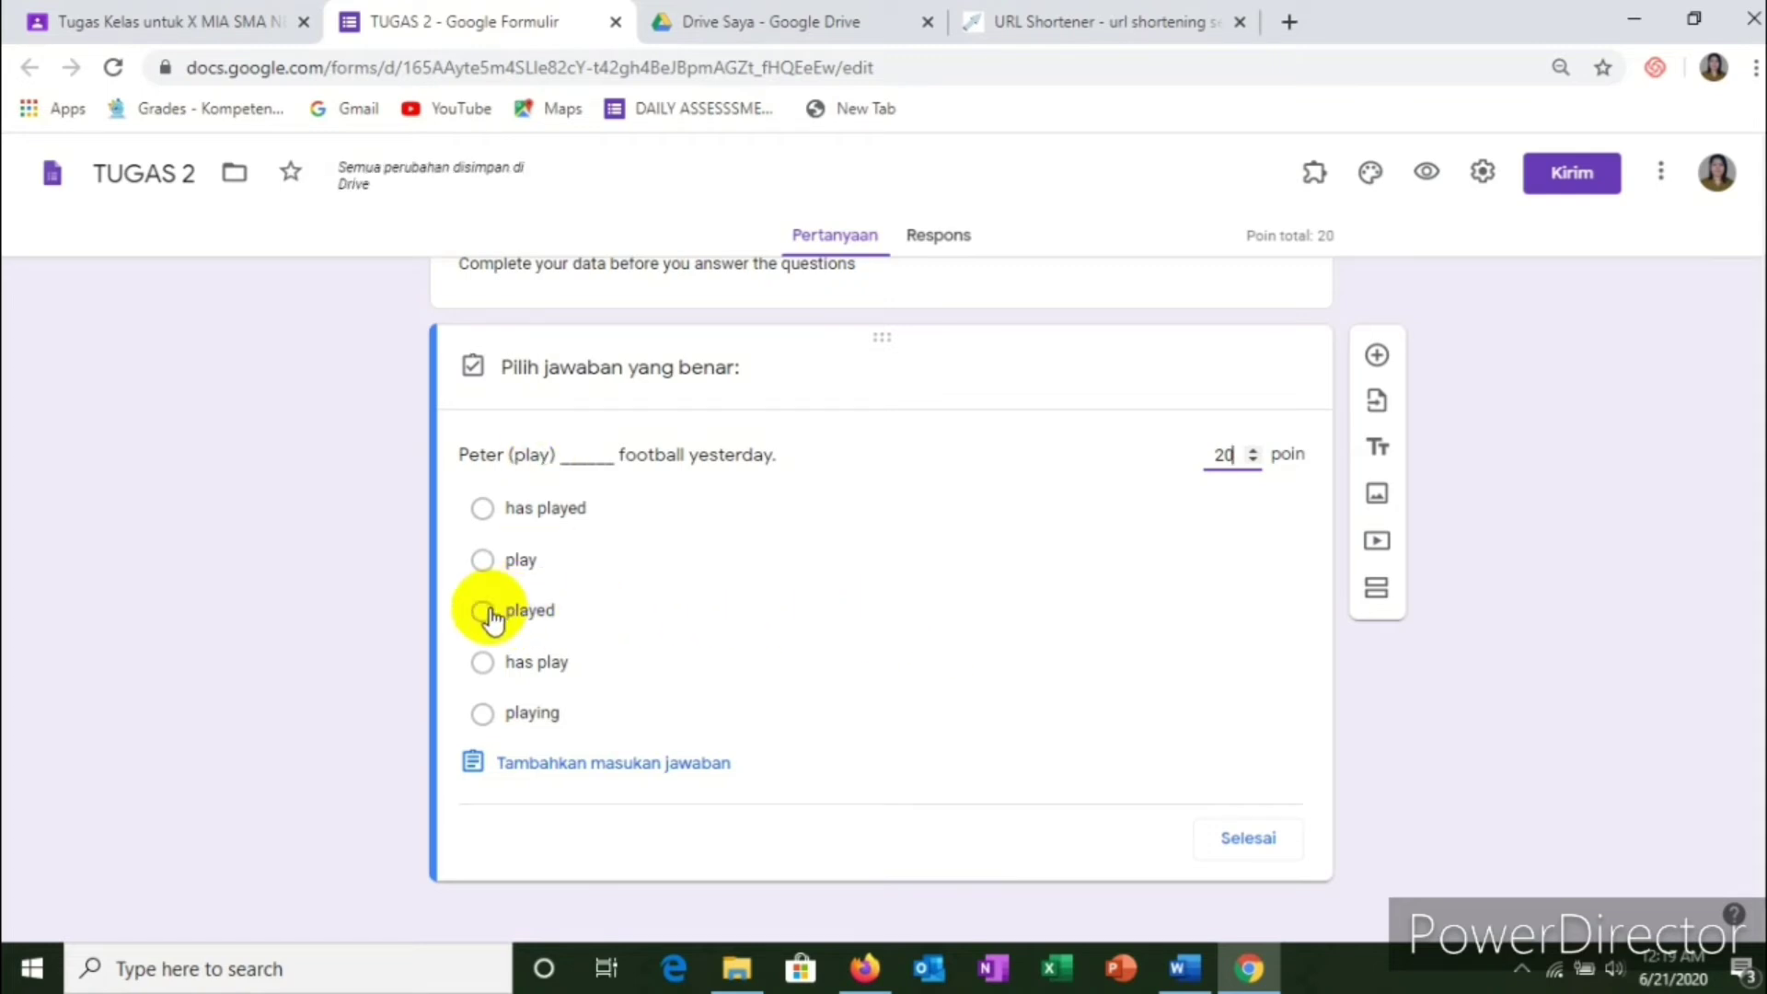
click(488, 612)
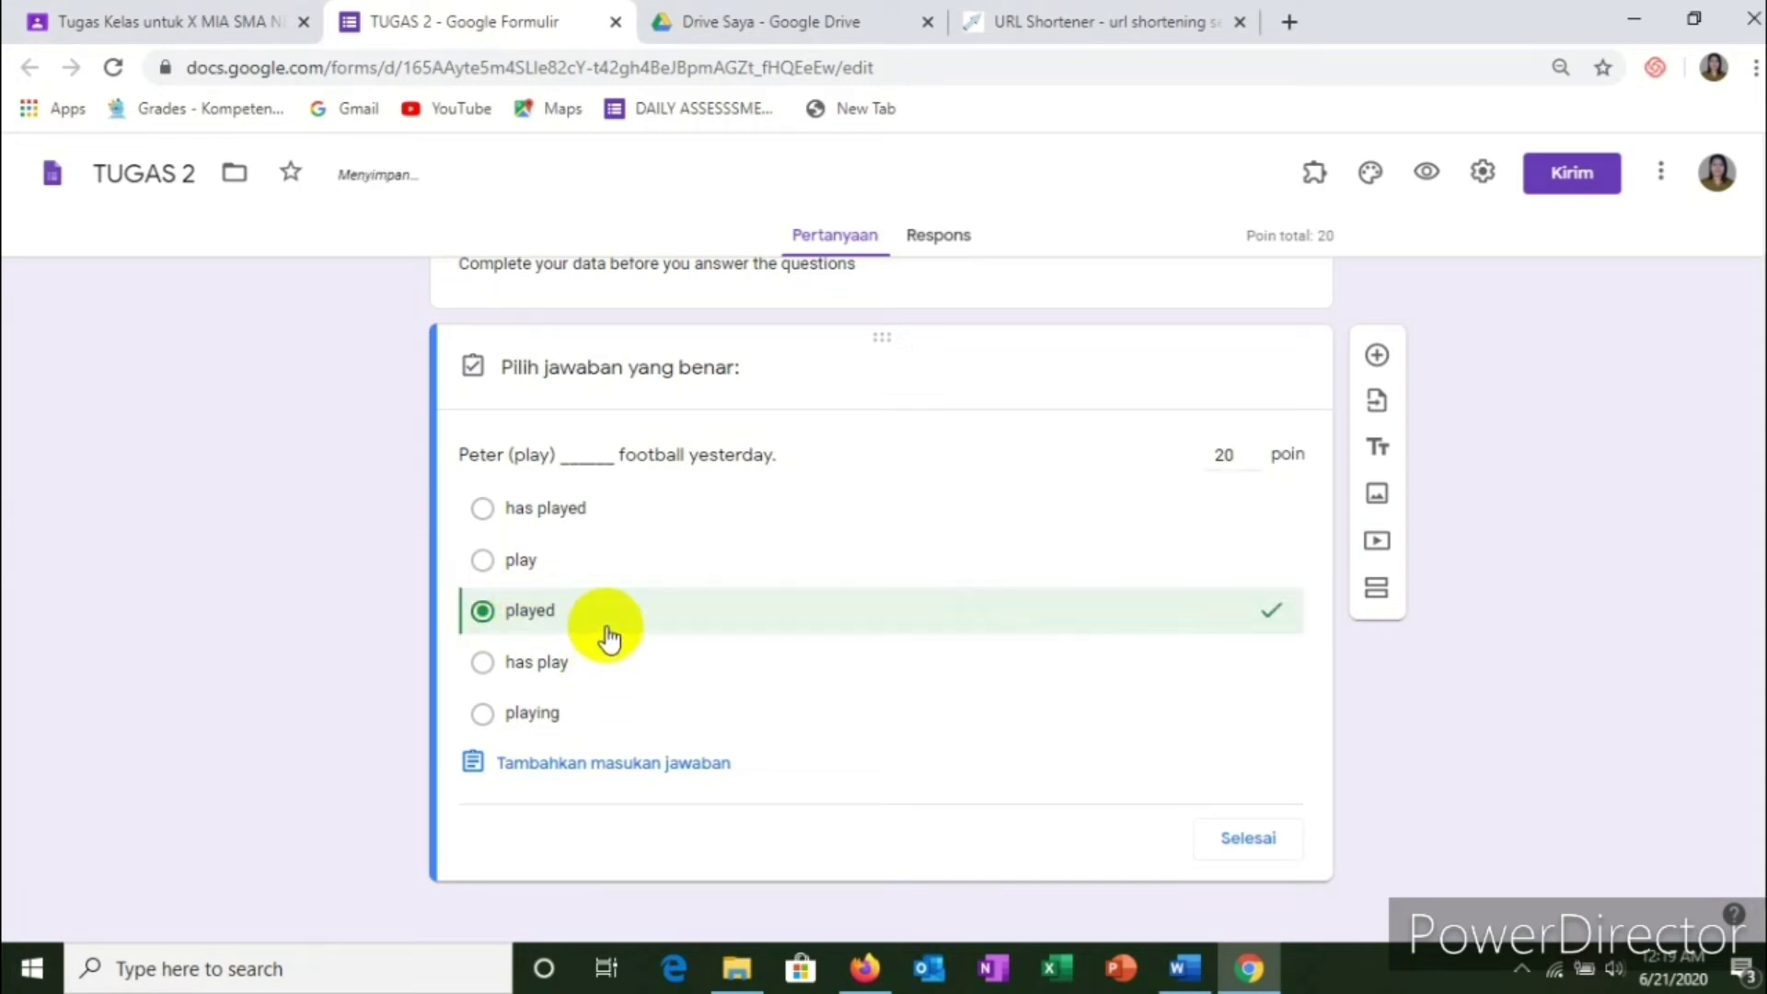
click(1244, 839)
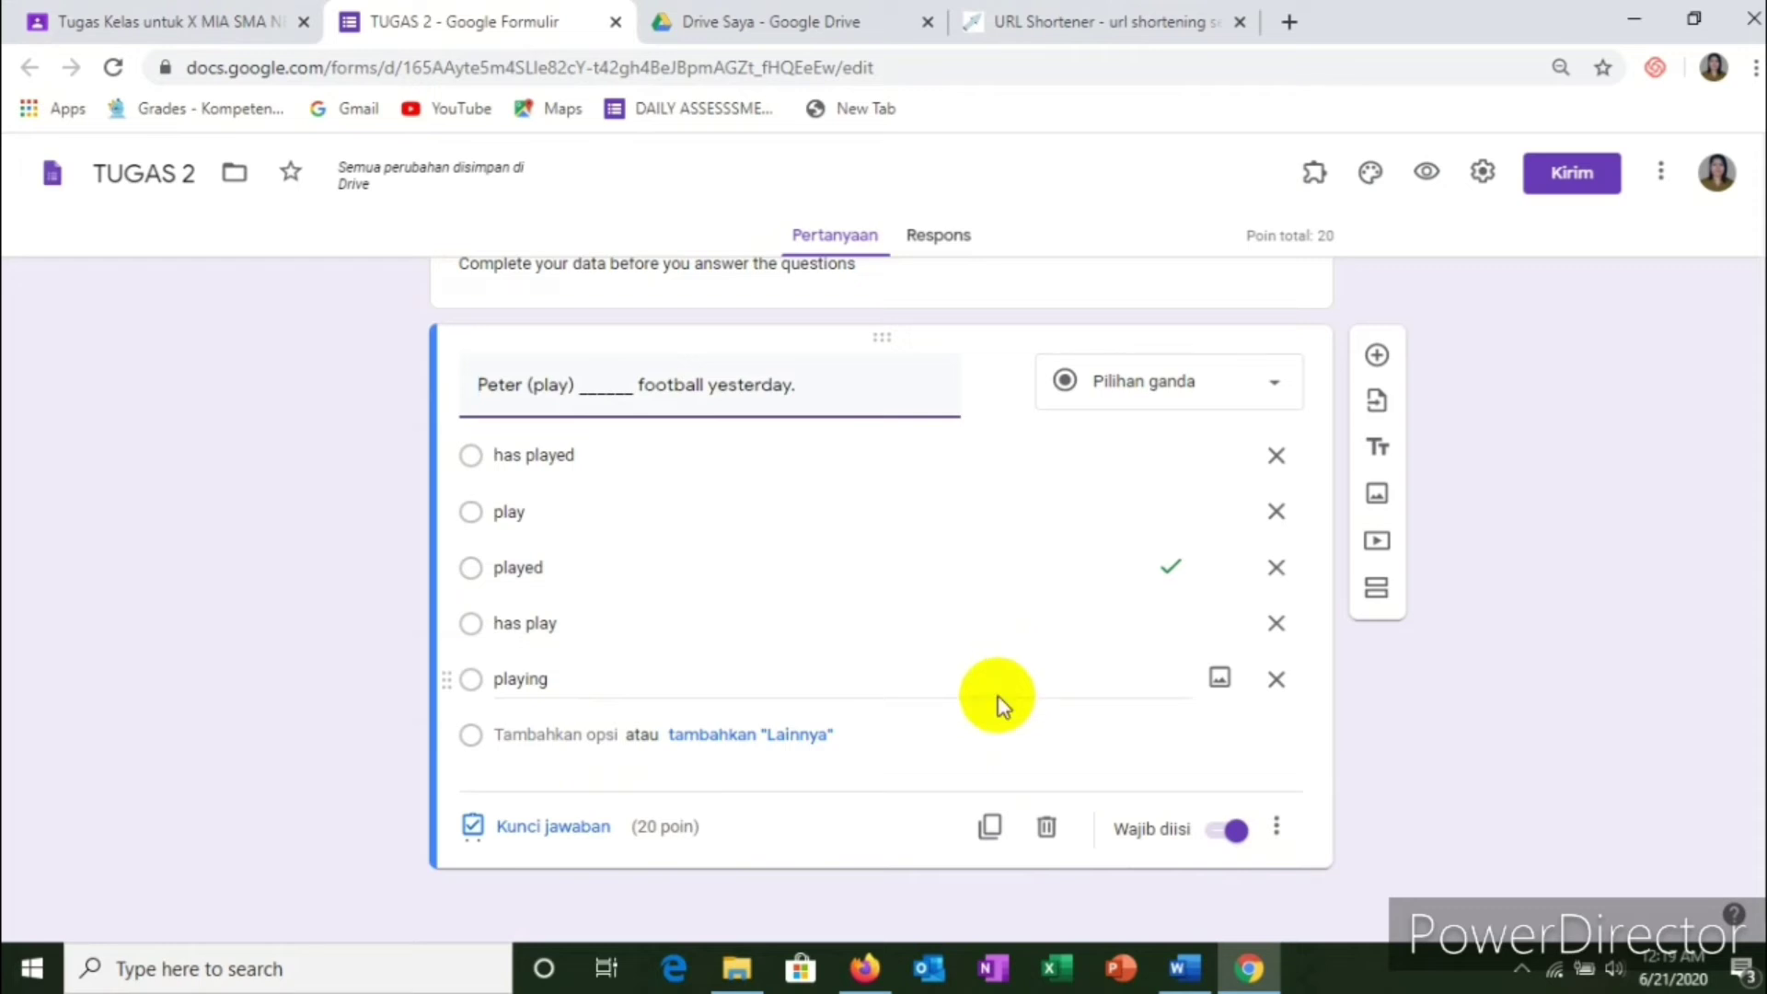
Step: Add a second question titled 'John and Peggy (read) _____ the book', pasted from Word
click(1375, 357)
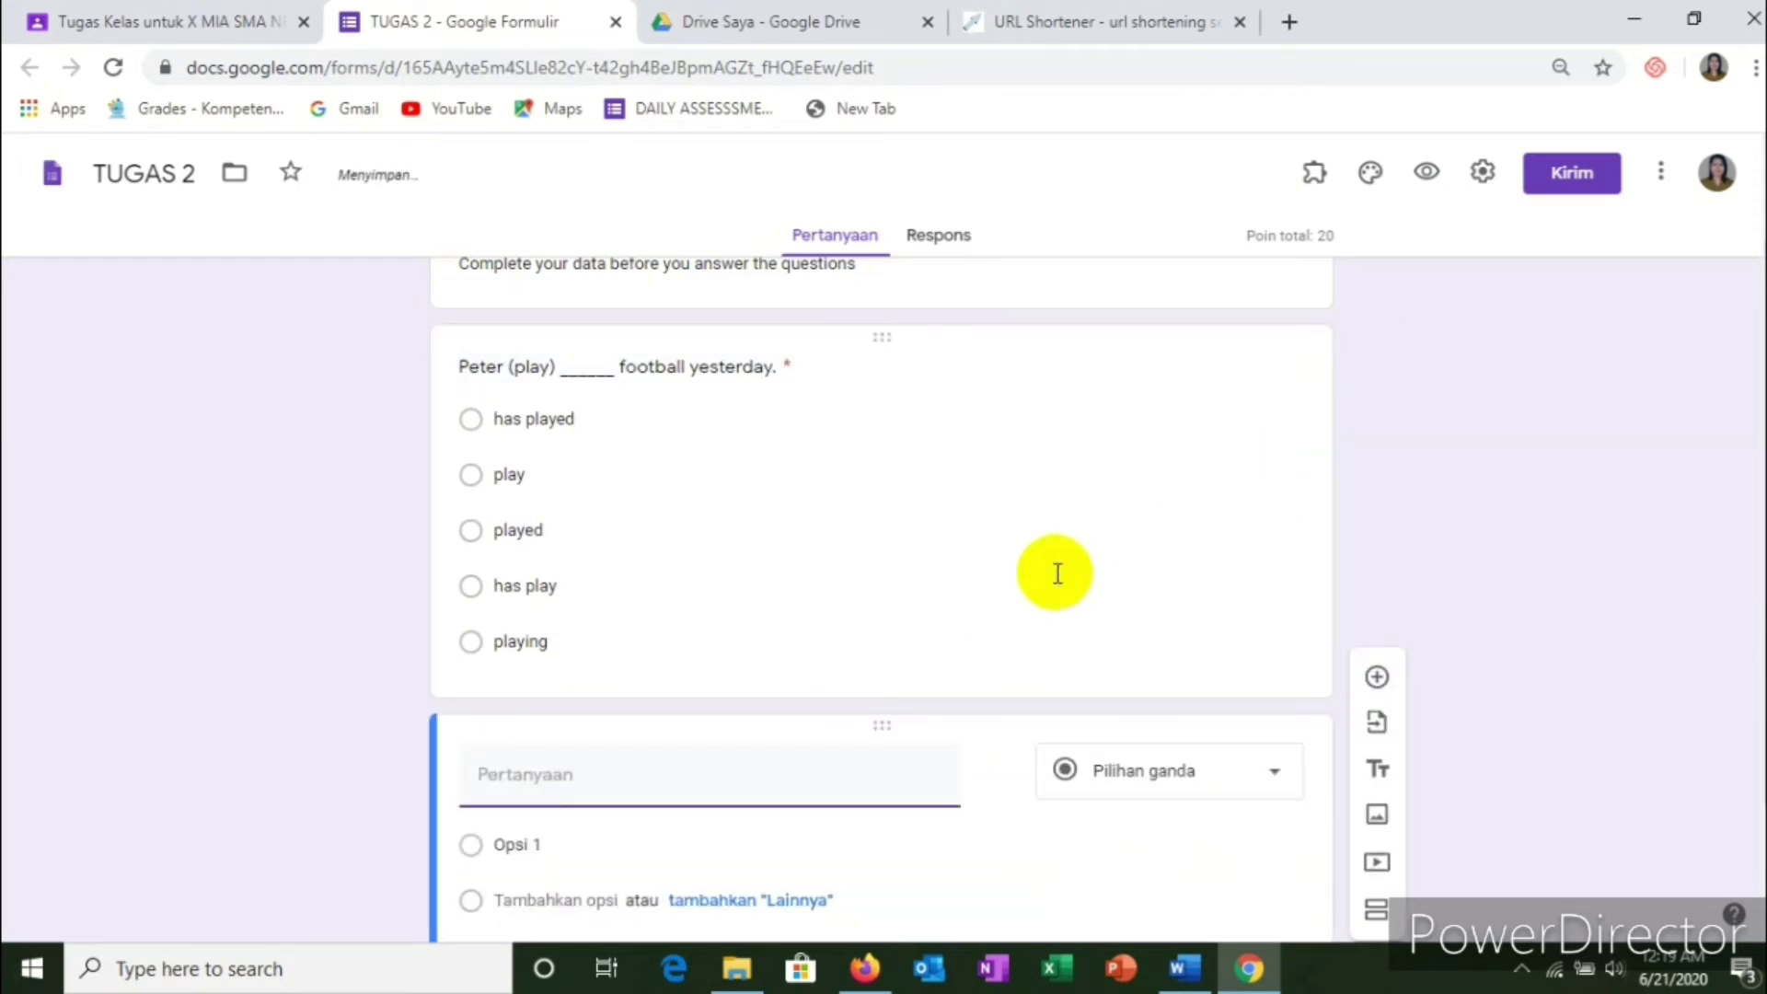
key(alt+Tab)
drag(562, 405, 1140, 404)
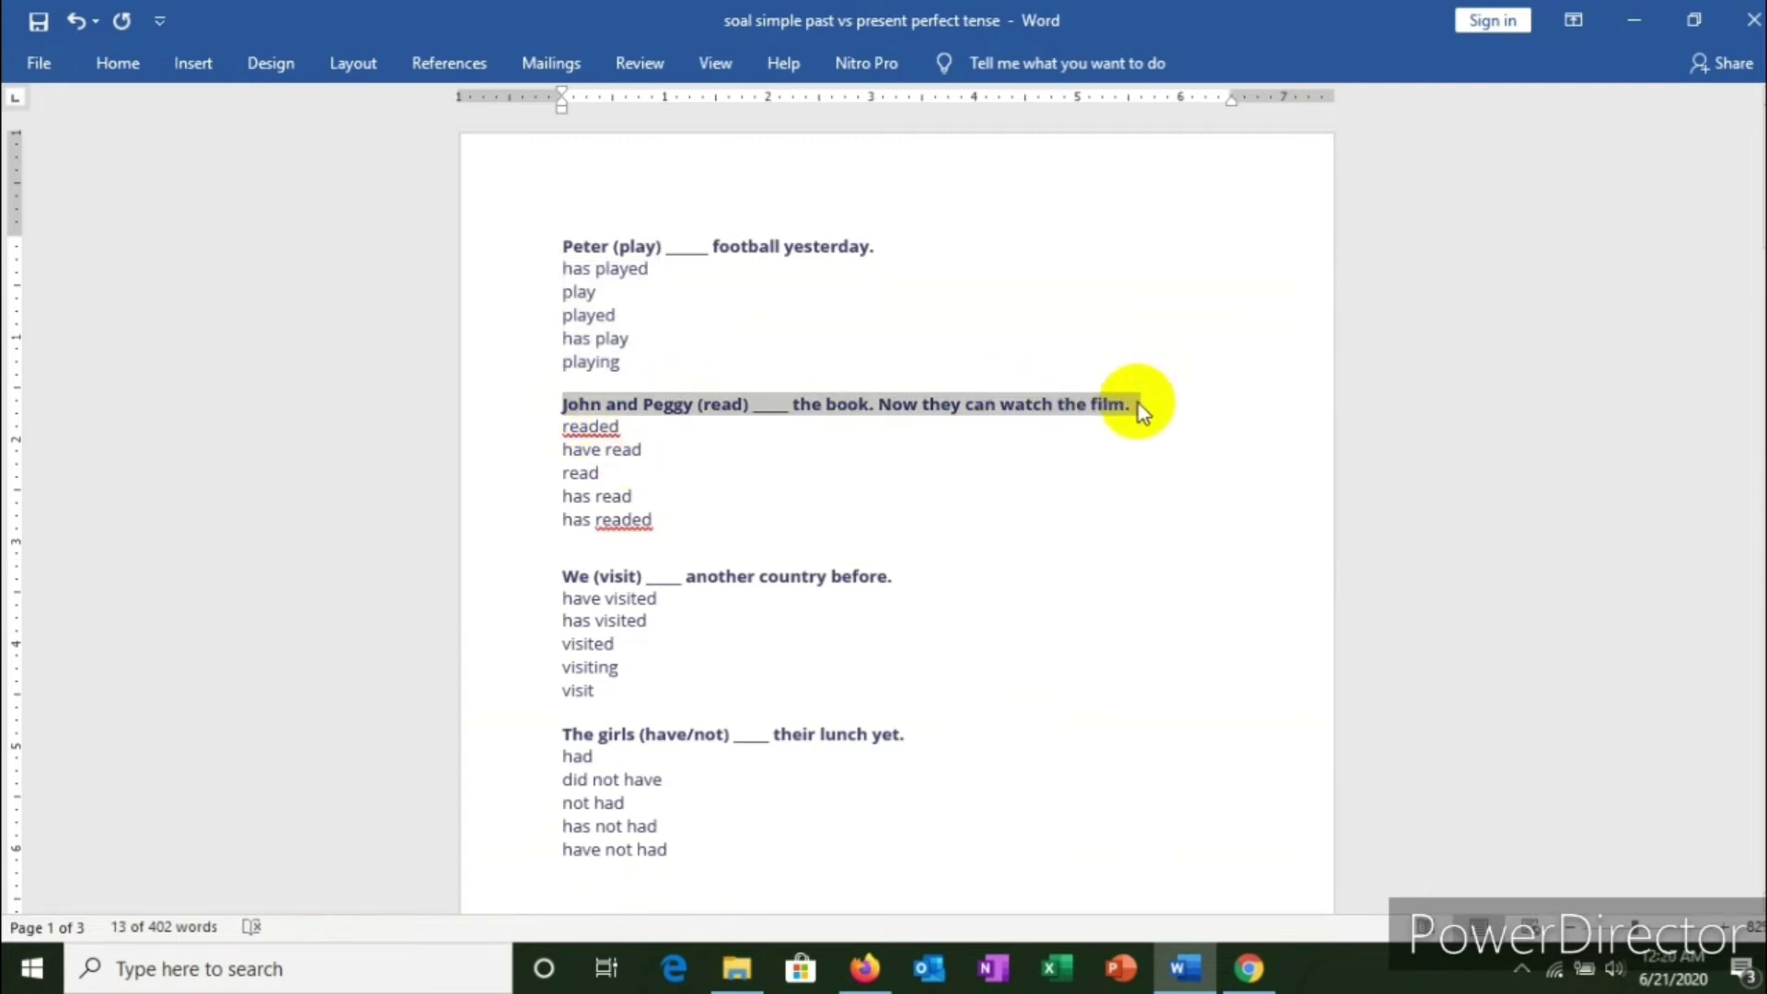
key(alt+Tab)
click(821, 718)
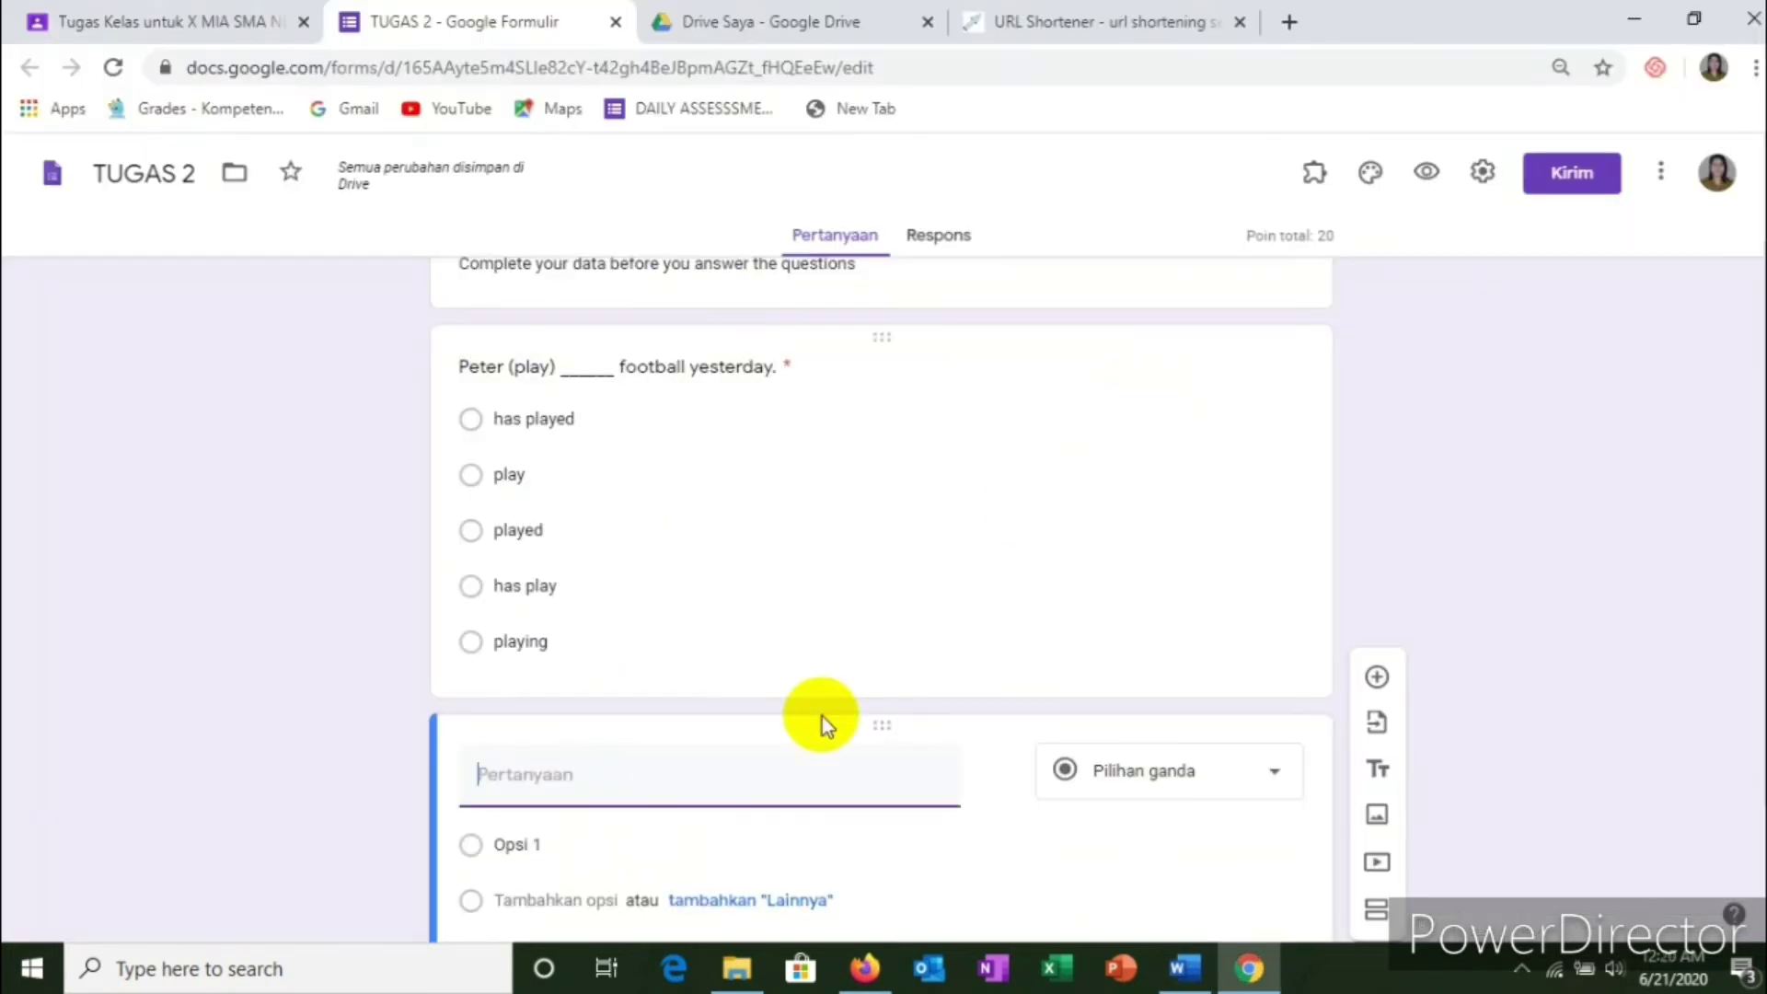
right_click(534, 777)
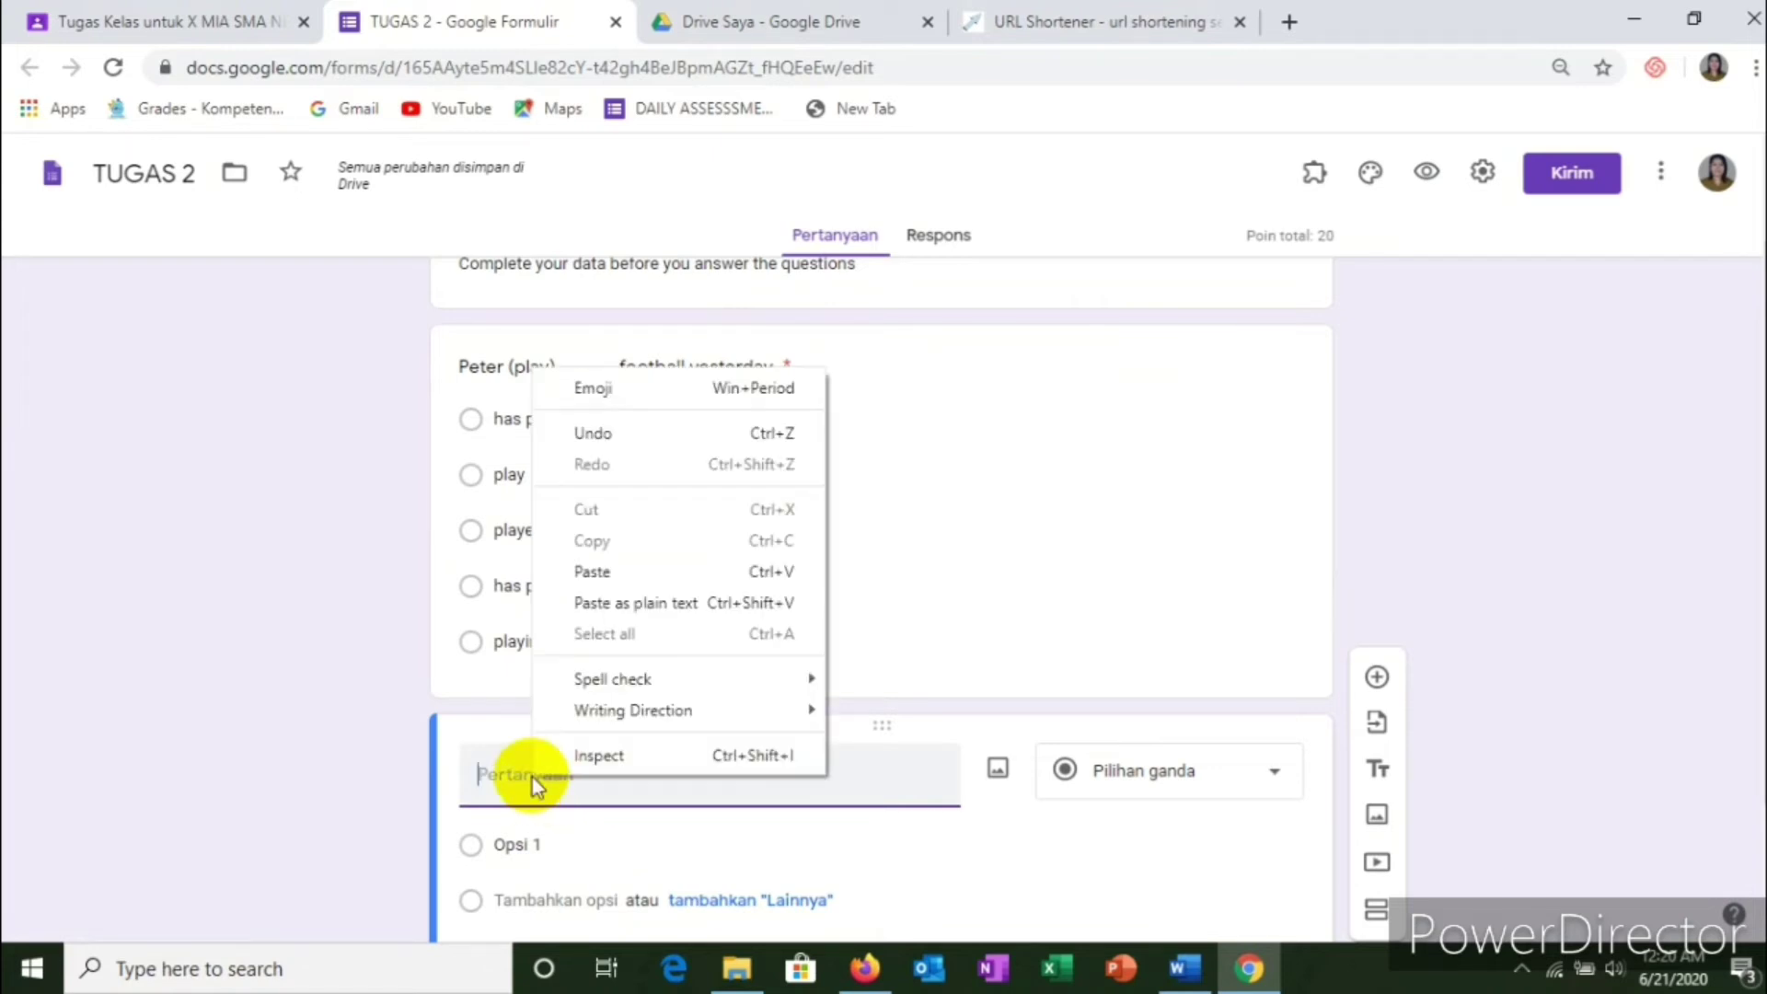
click(603, 572)
Step: Paste the options readed, have read, read, has read, has readed, and make the question required
scroll(592, 702, down, 2)
click(574, 684)
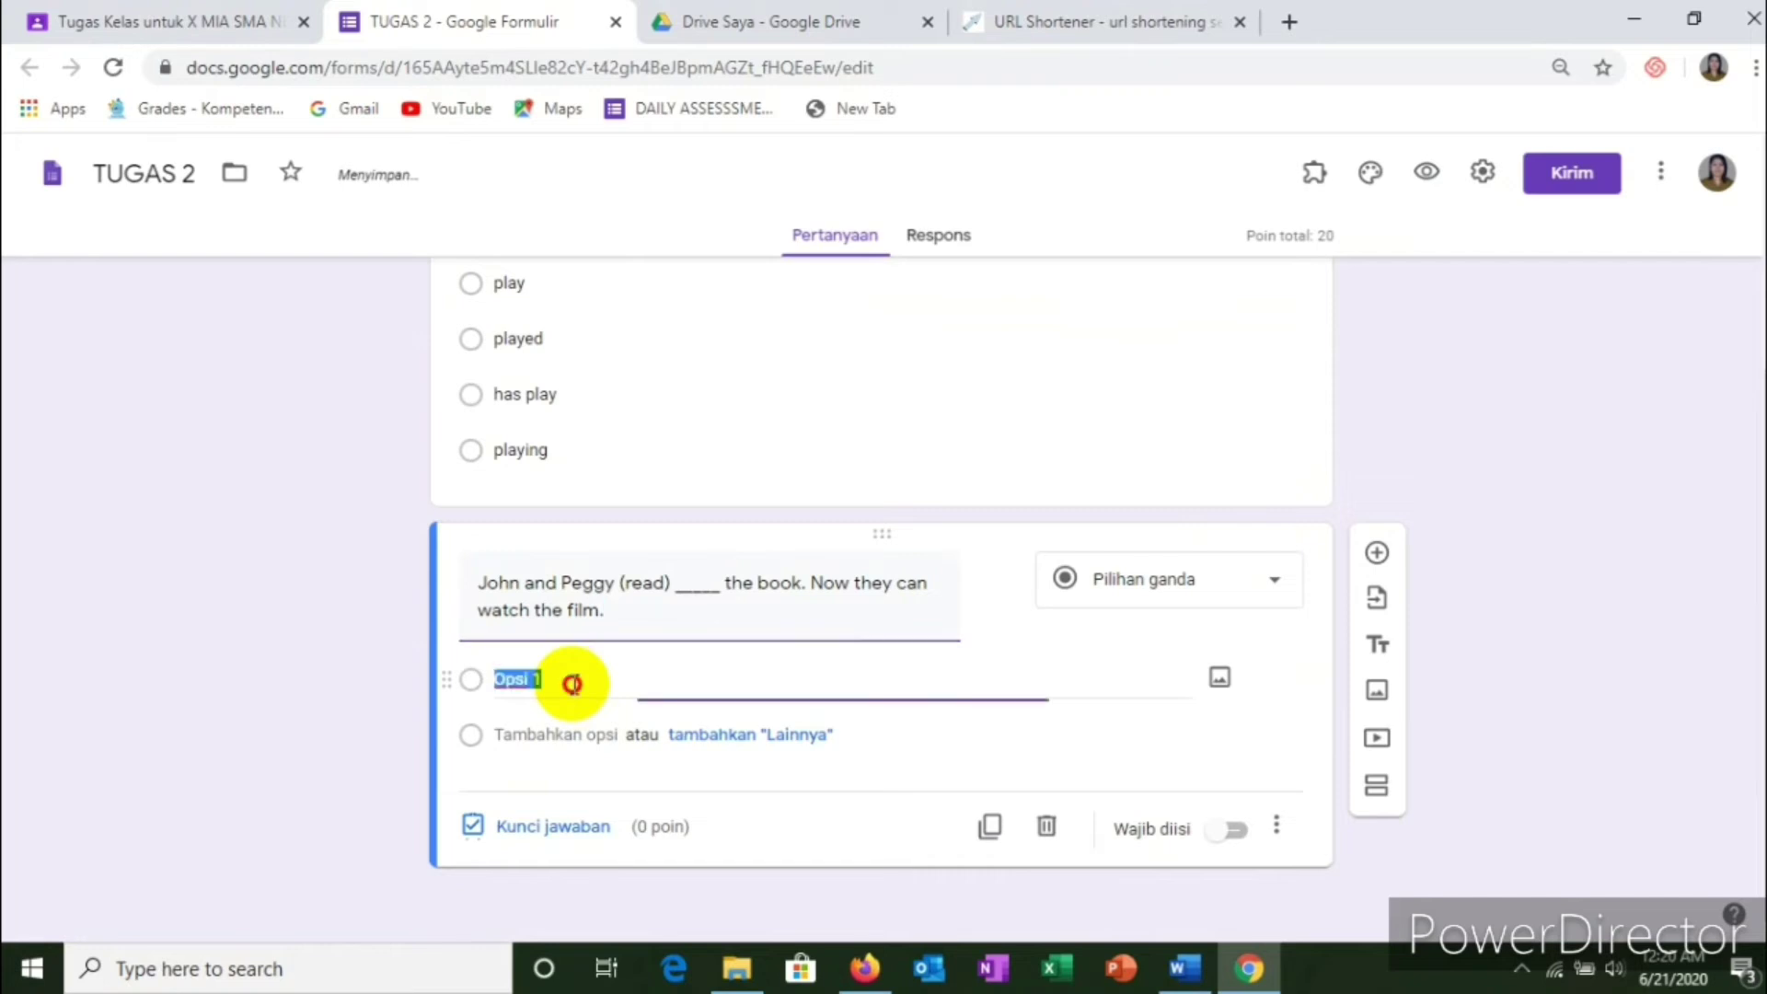
key(alt+Tab)
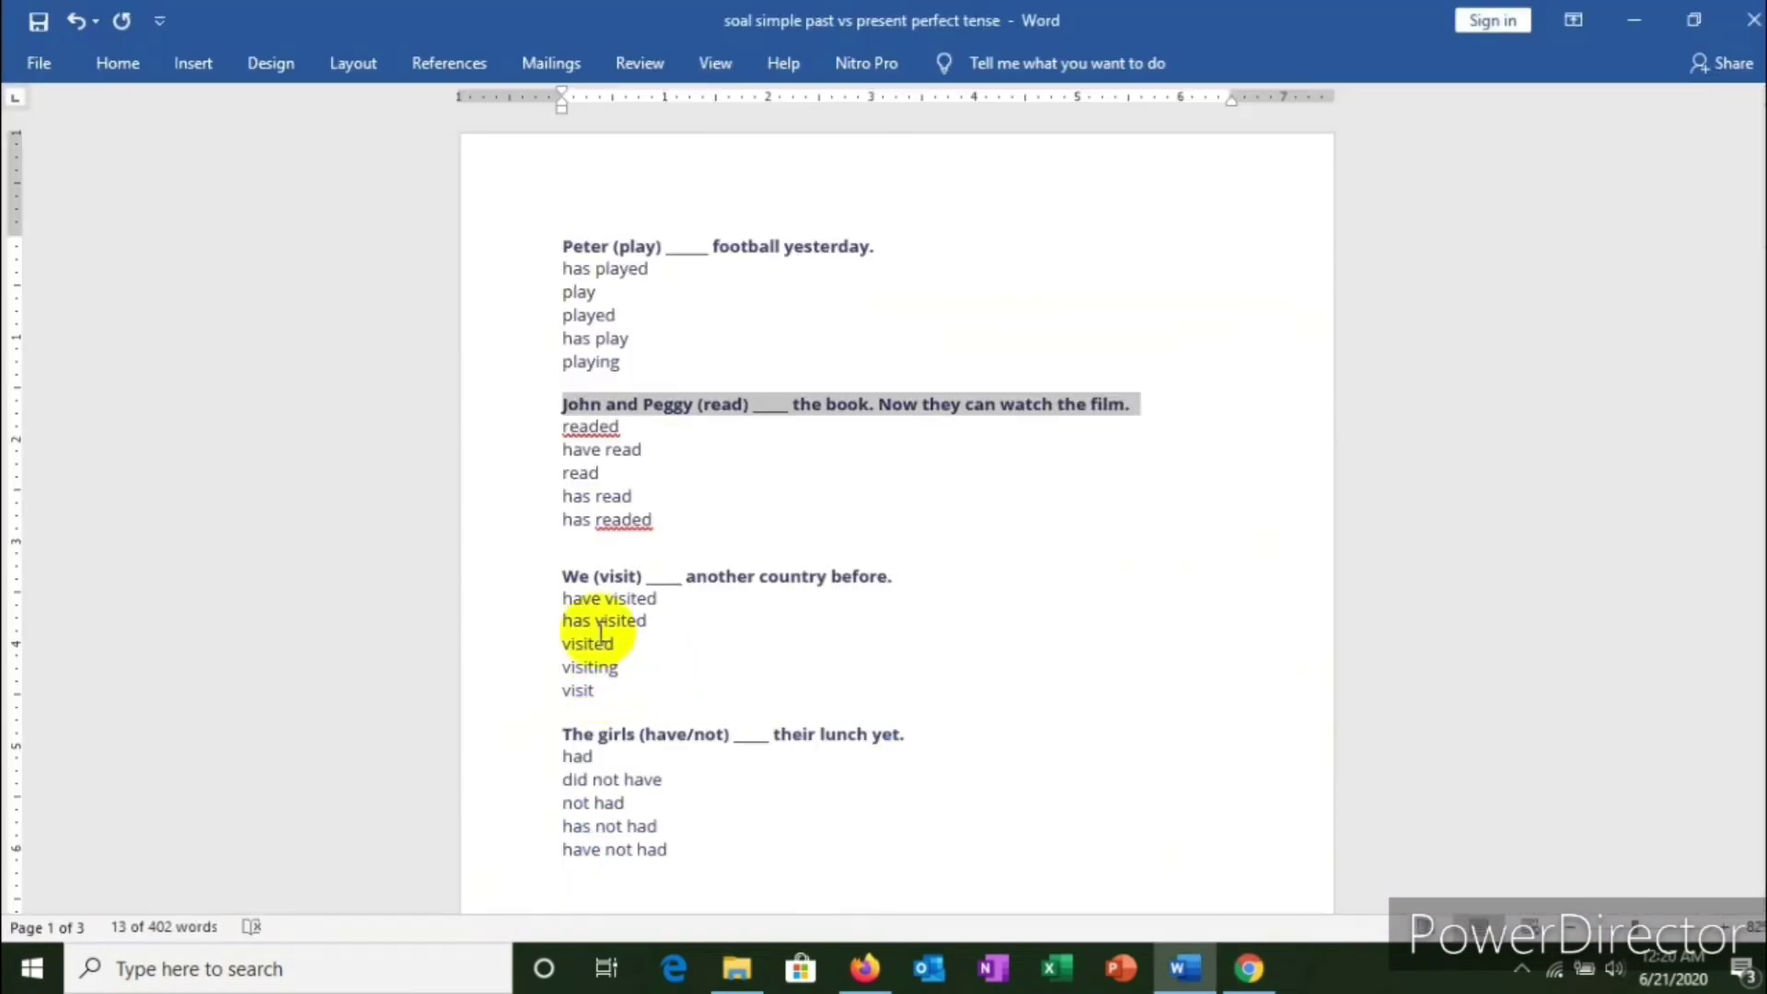
drag(564, 426, 659, 530)
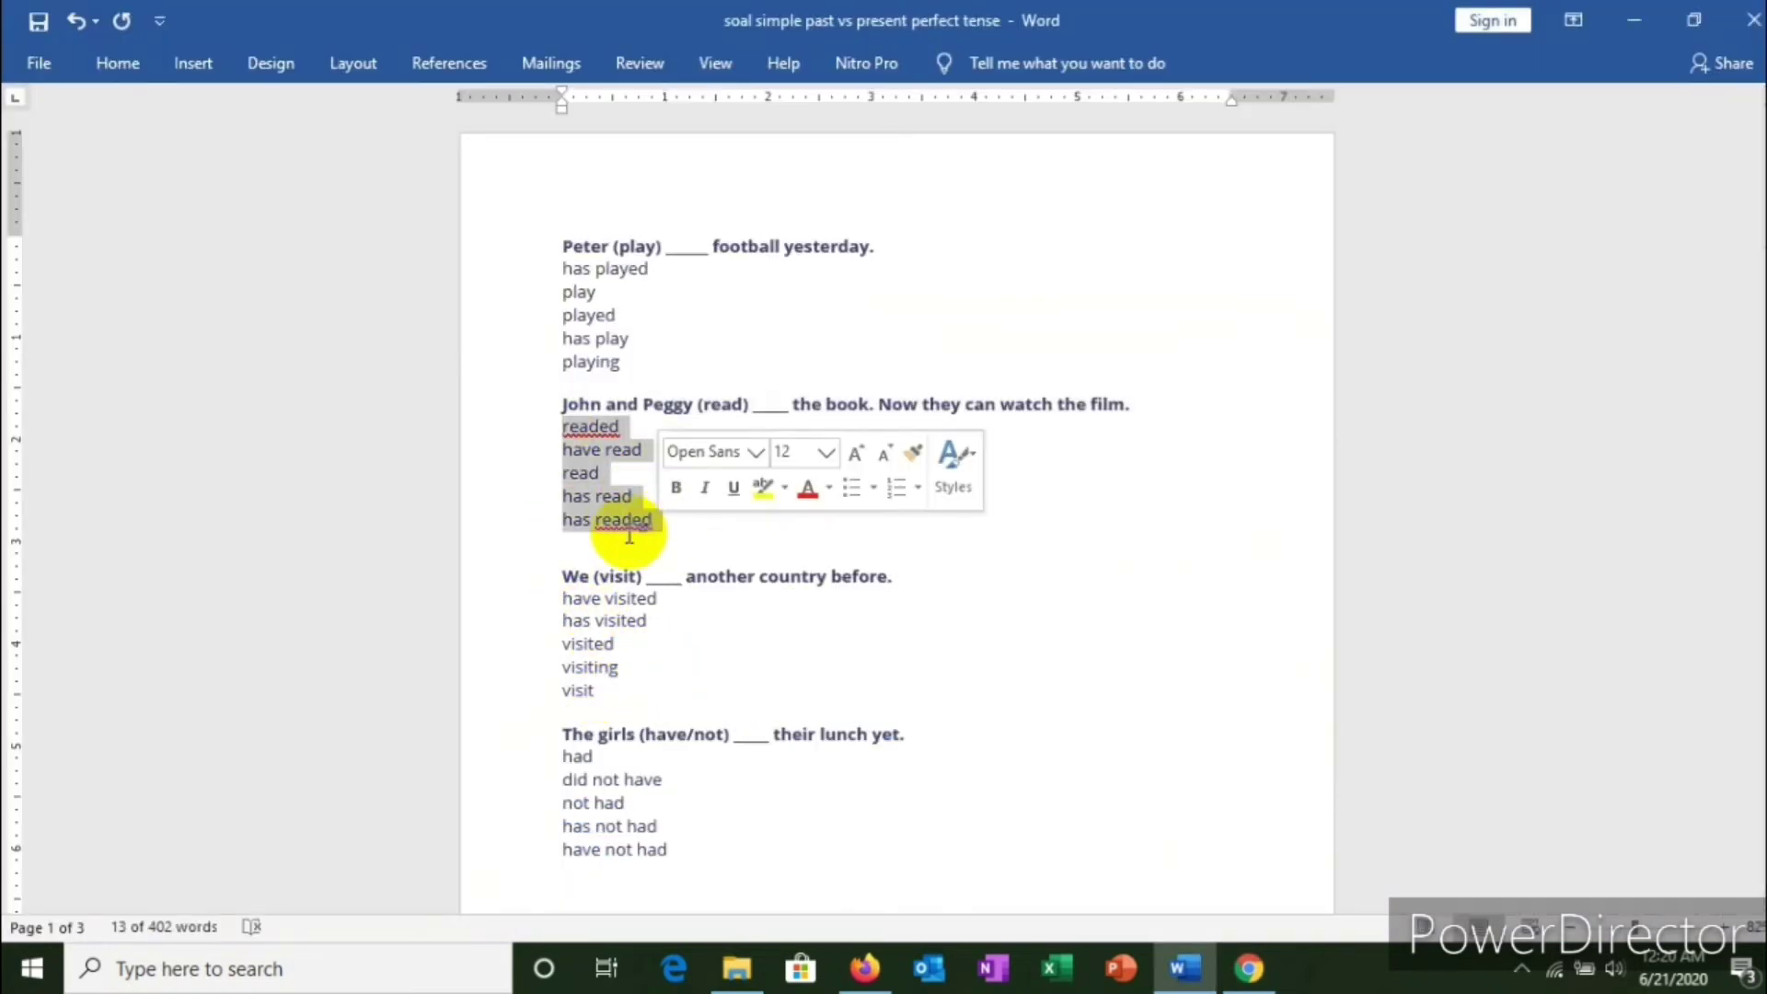
right_click(597, 503)
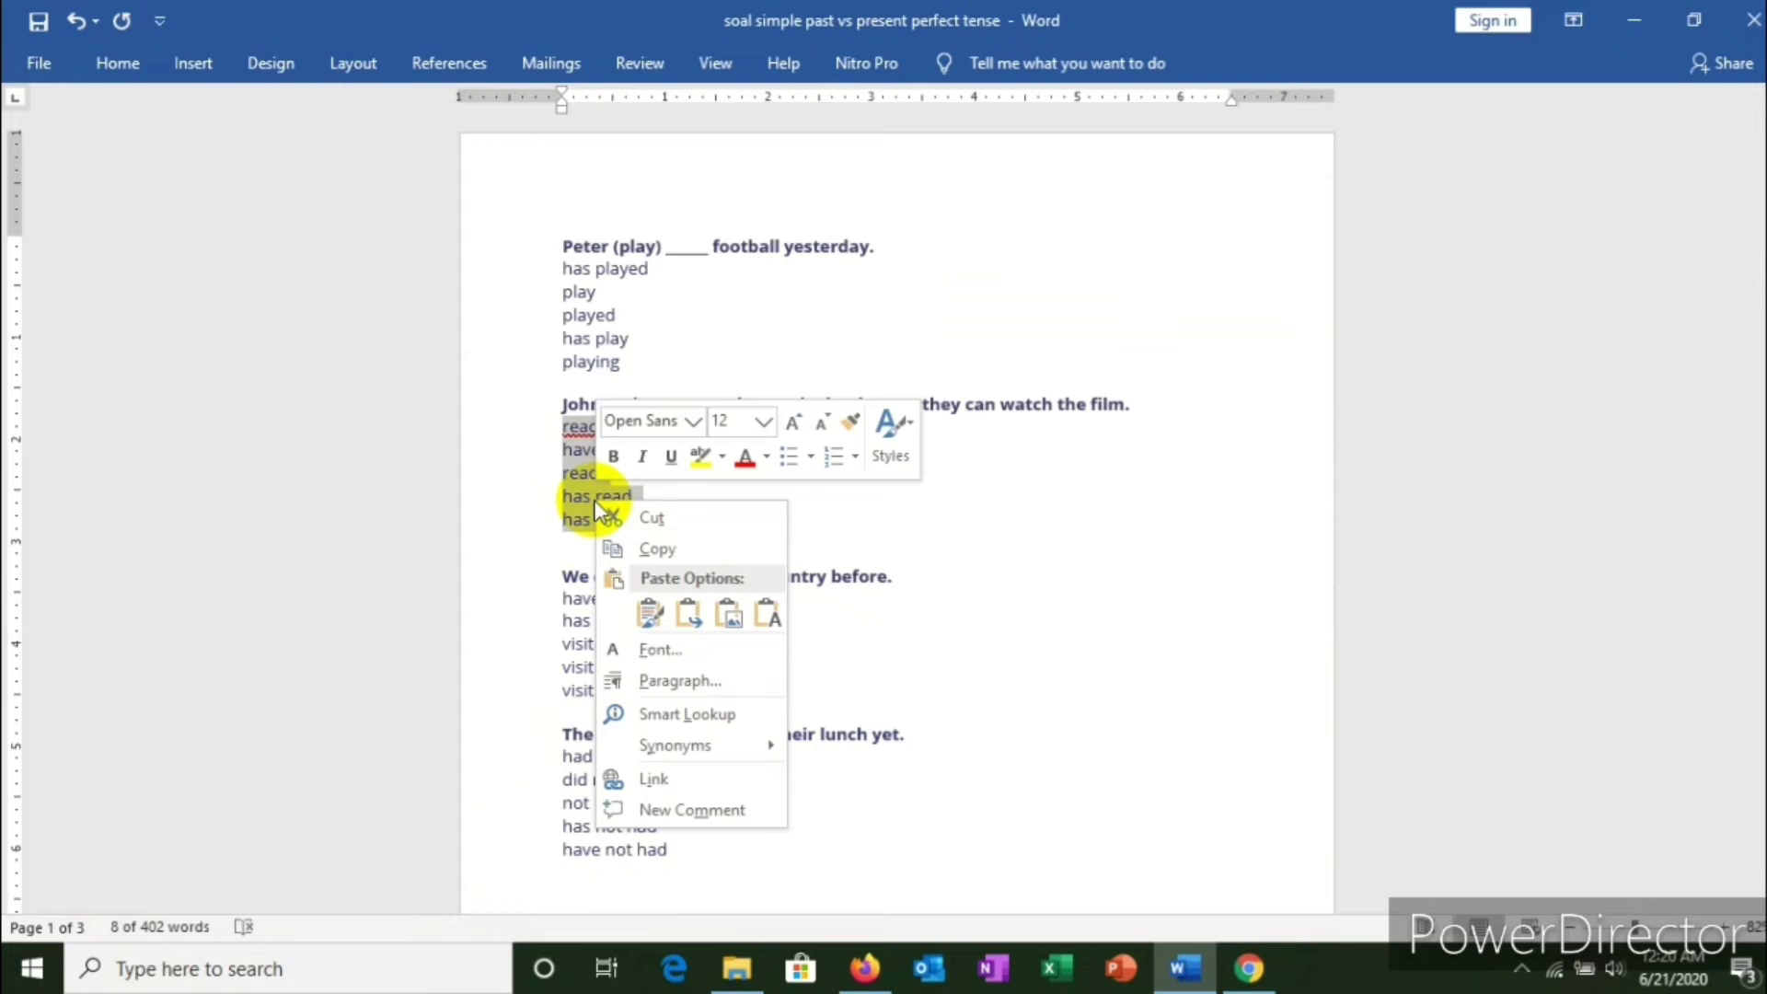
click(648, 550)
key(alt+Tab)
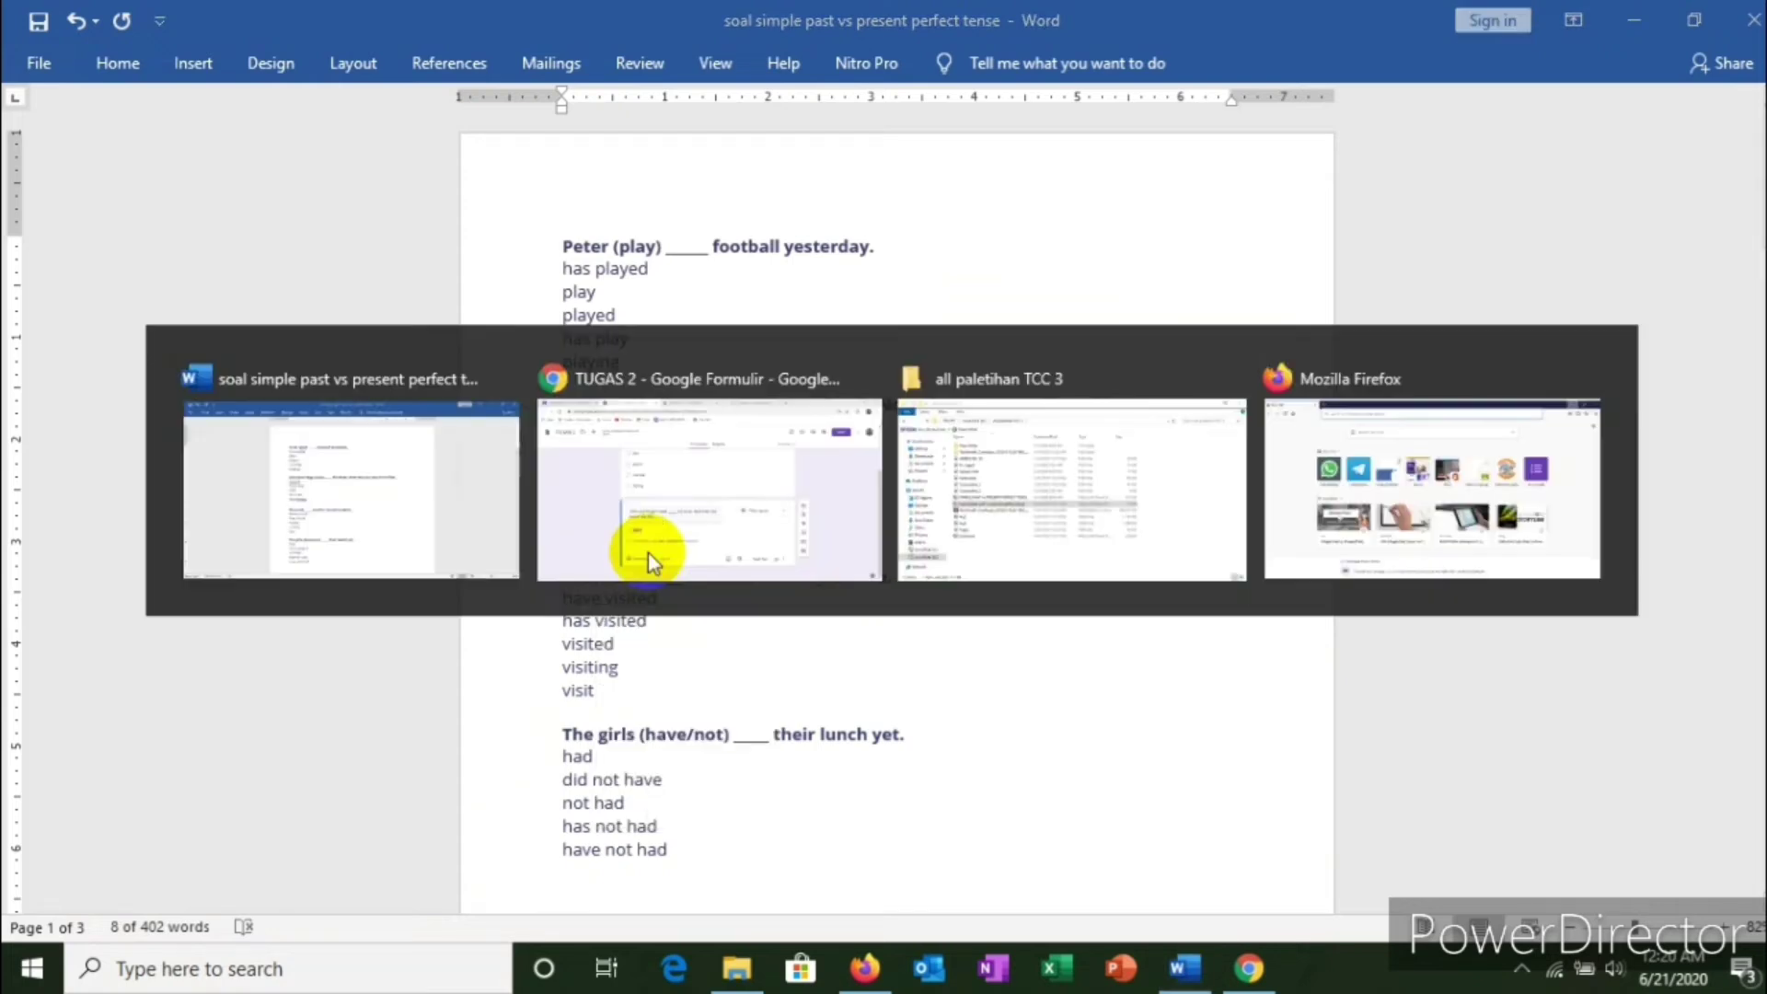
right_click(543, 683)
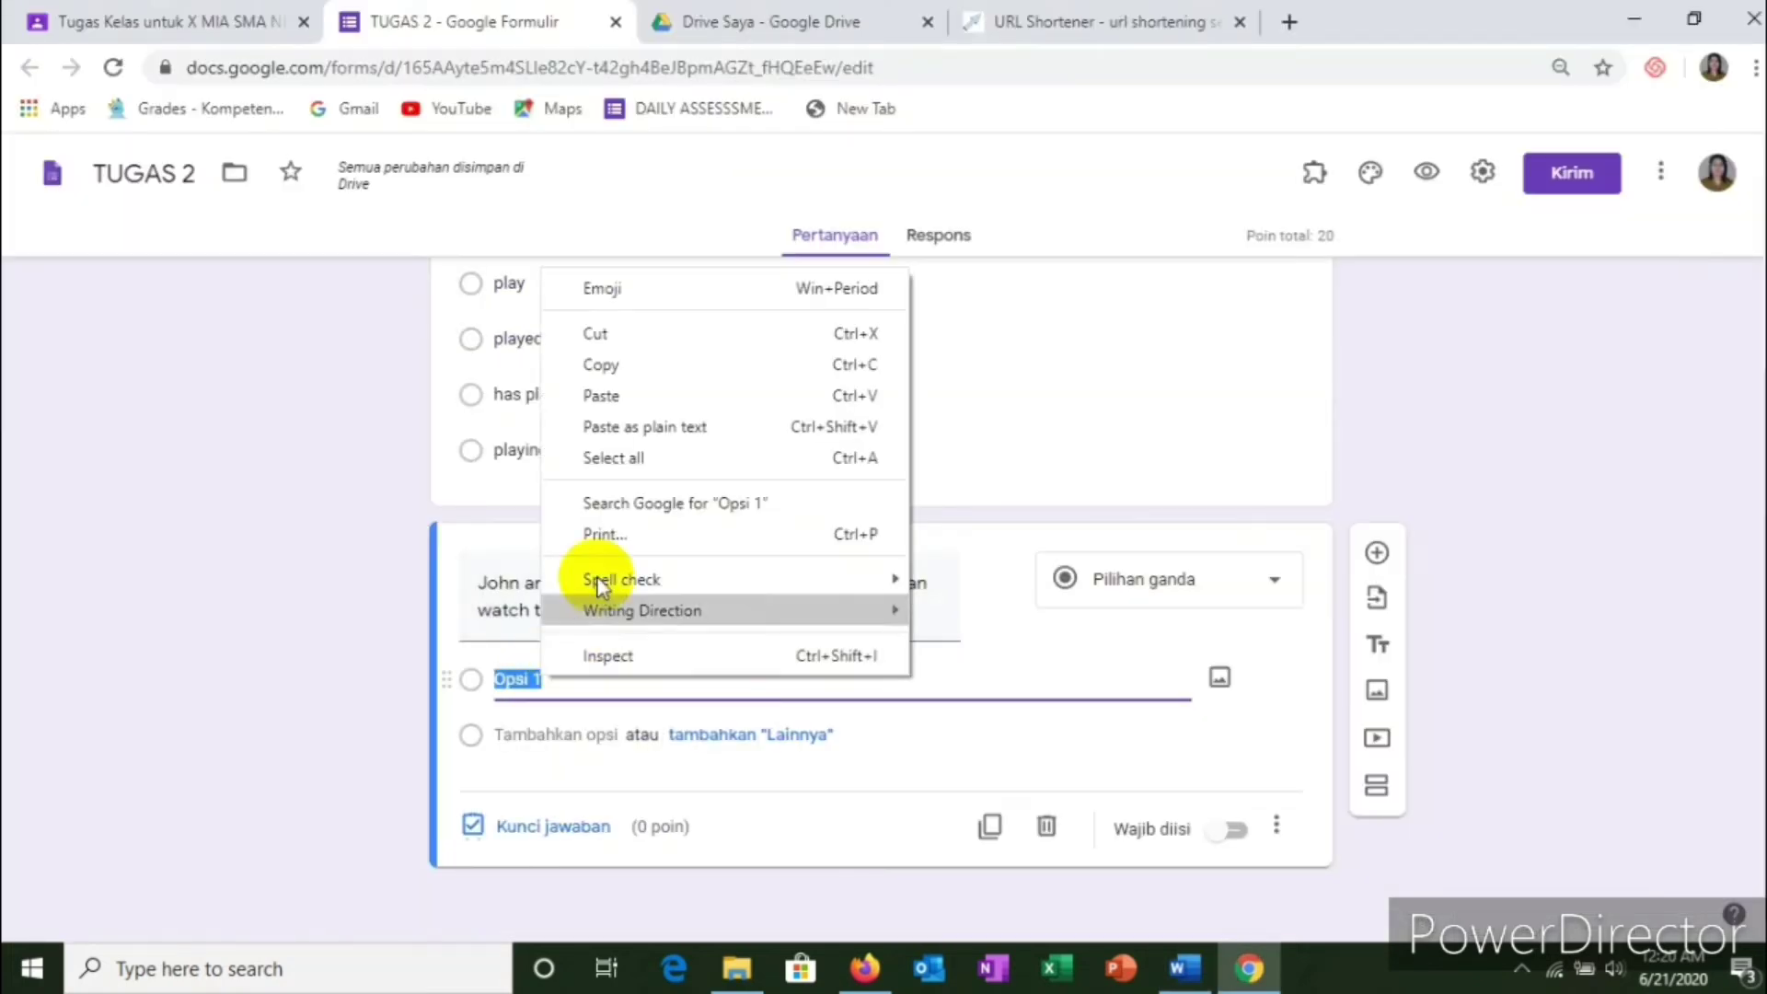
click(617, 397)
scroll(645, 553, down, 2)
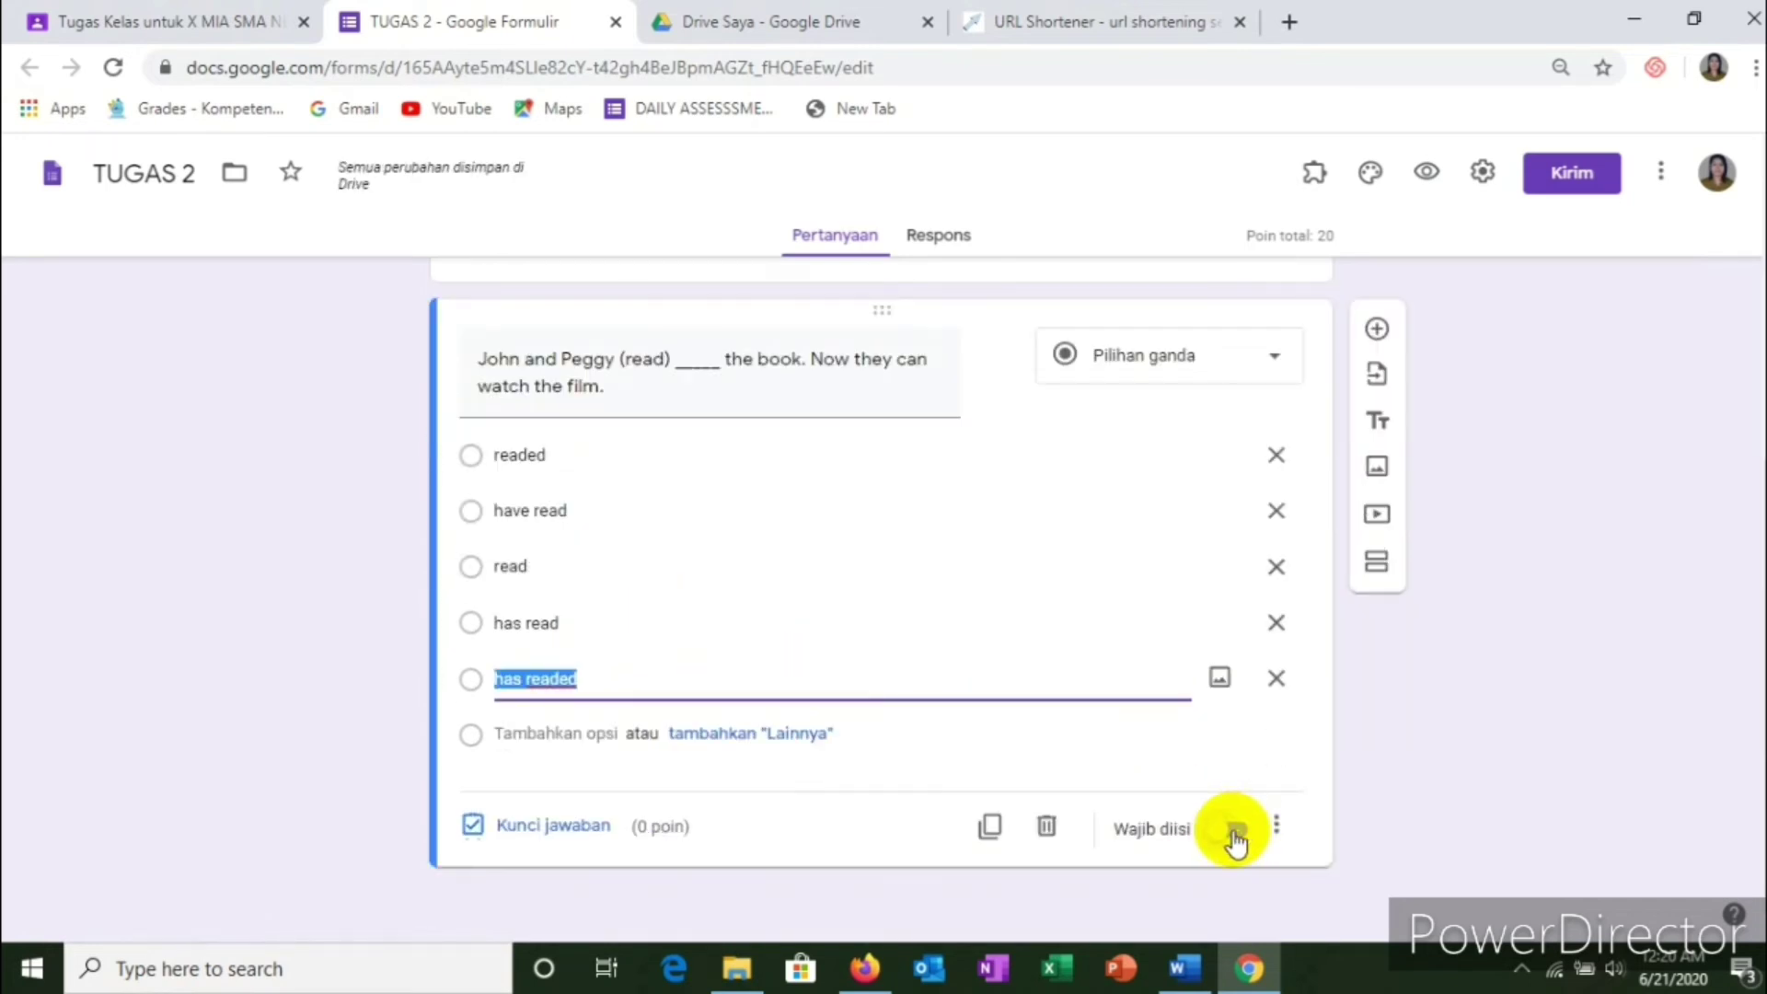
click(1236, 833)
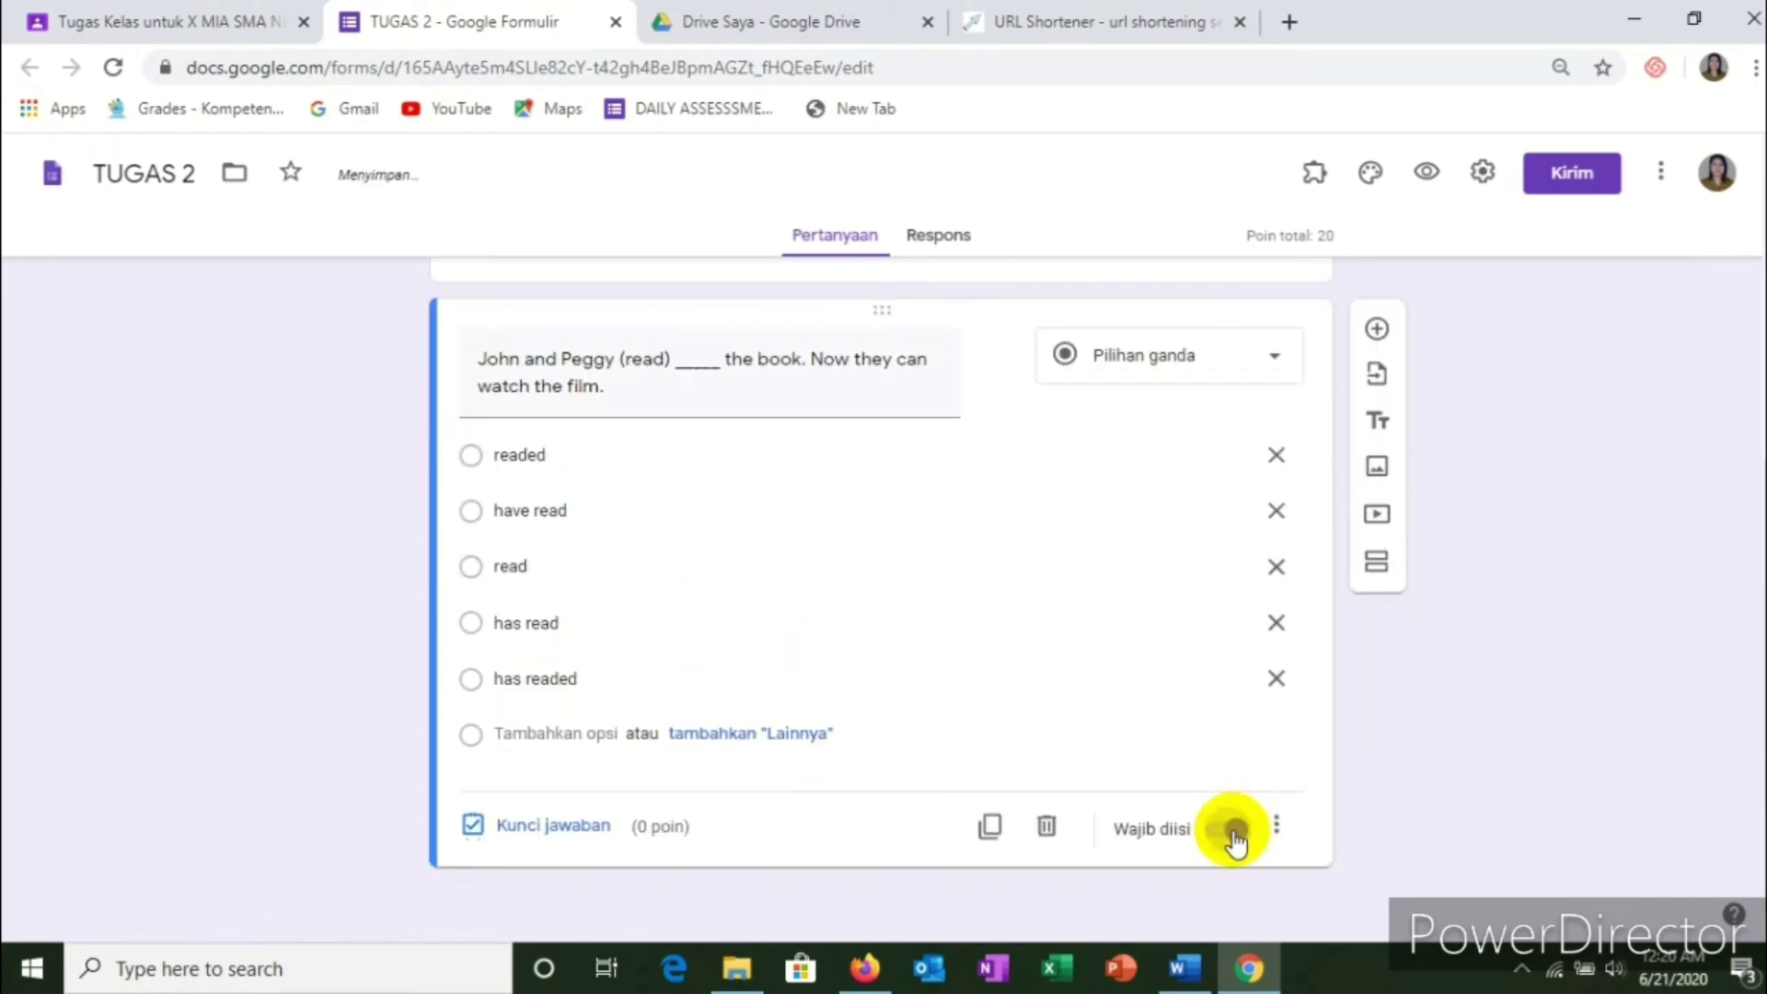
Step: Key 'have read' as the 20-point correct answer, then add a blank third question
click(551, 828)
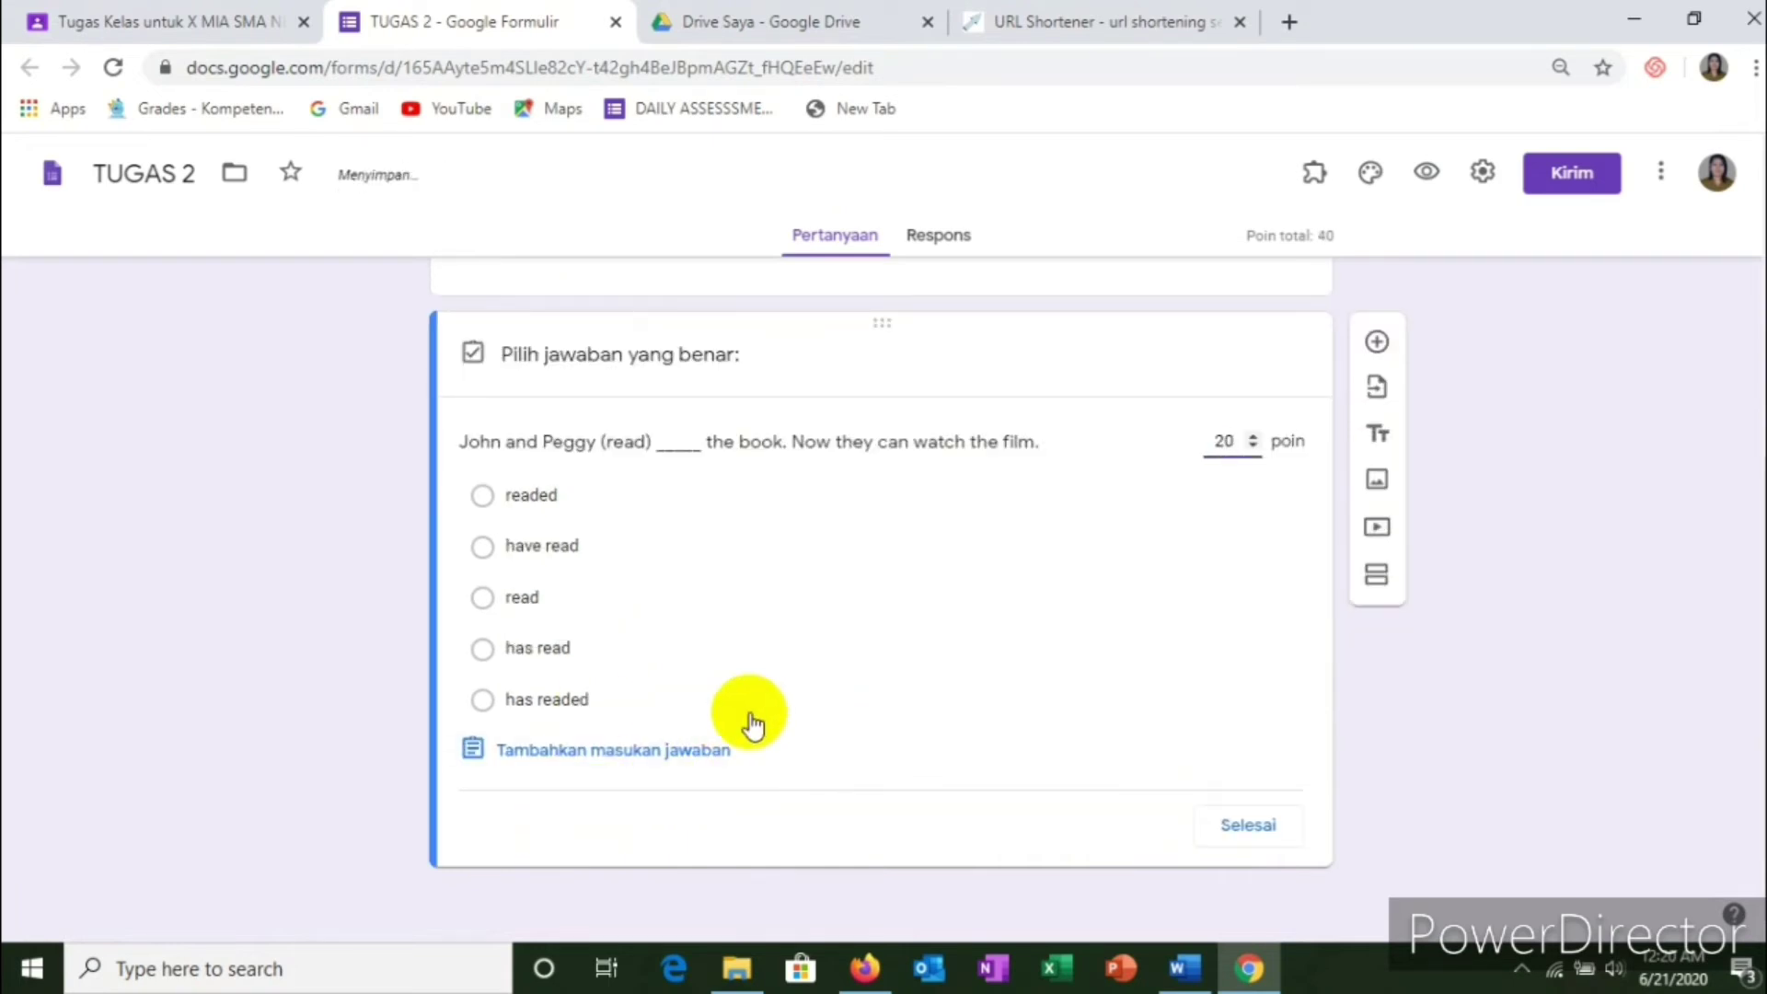
click(482, 546)
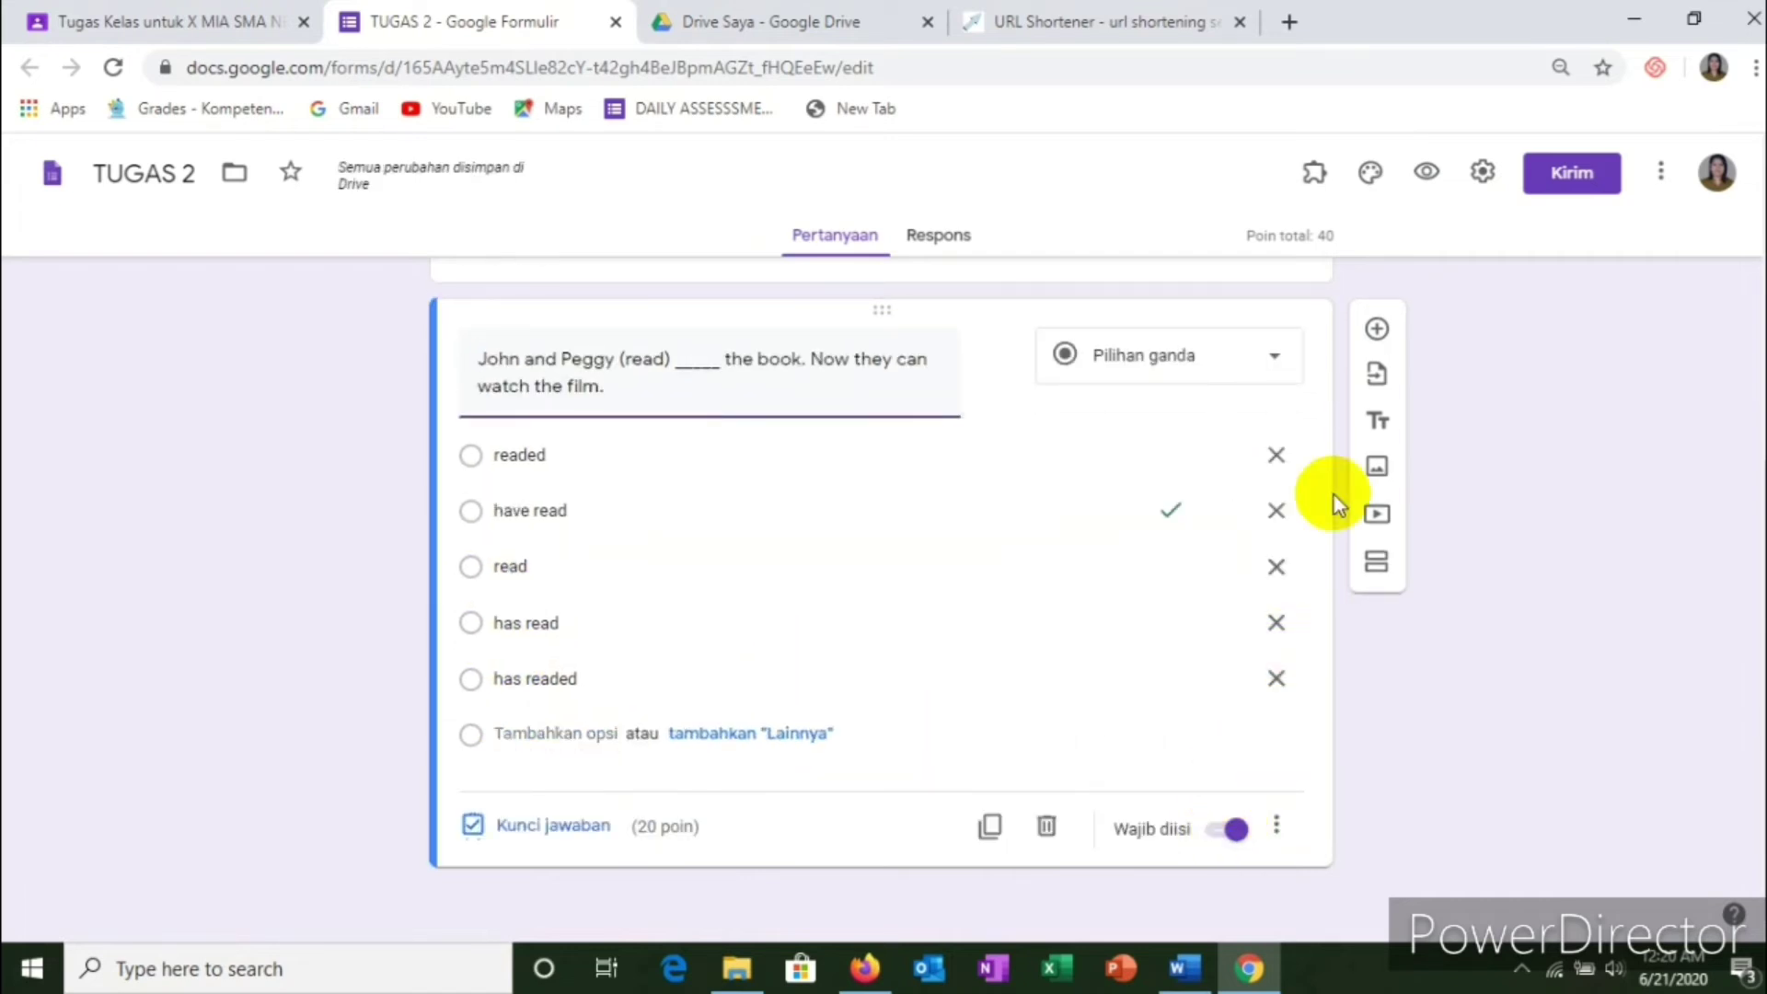
click(1377, 328)
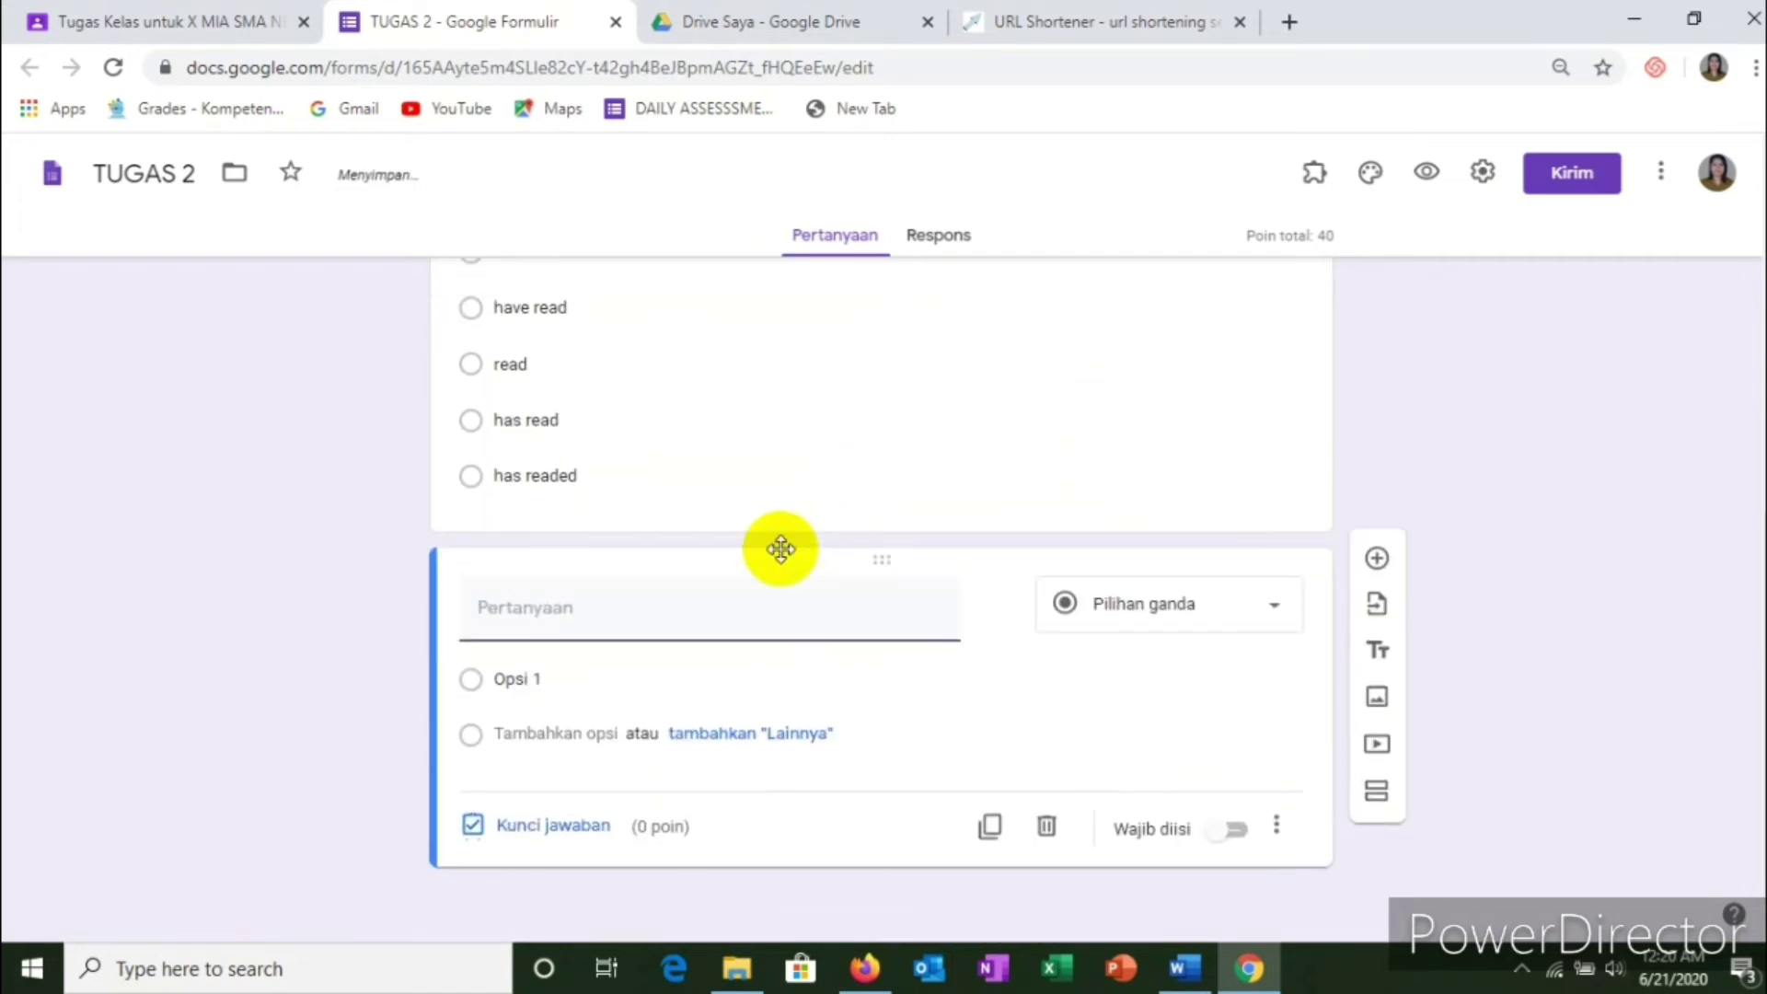
Step: Copy 'We (visit) ____ another country before.' from Word into the third question's title
key(alt+Tab)
scroll(770, 678, down, 1)
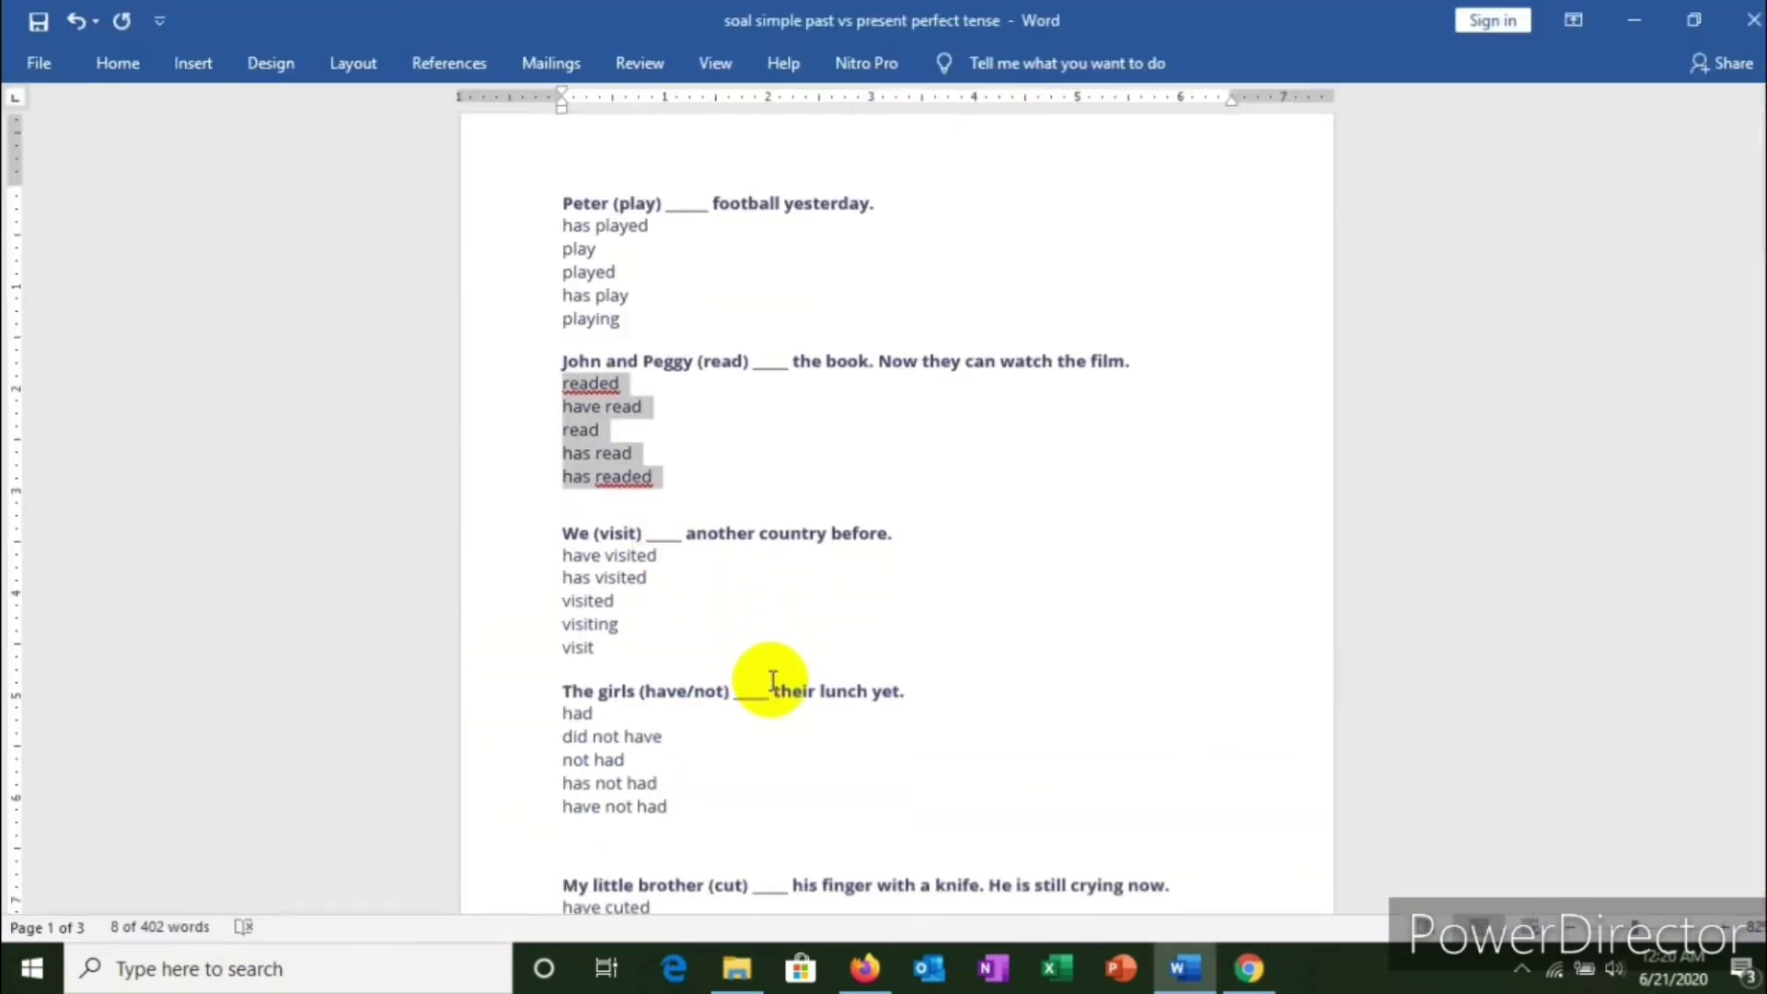
drag(565, 525, 934, 518)
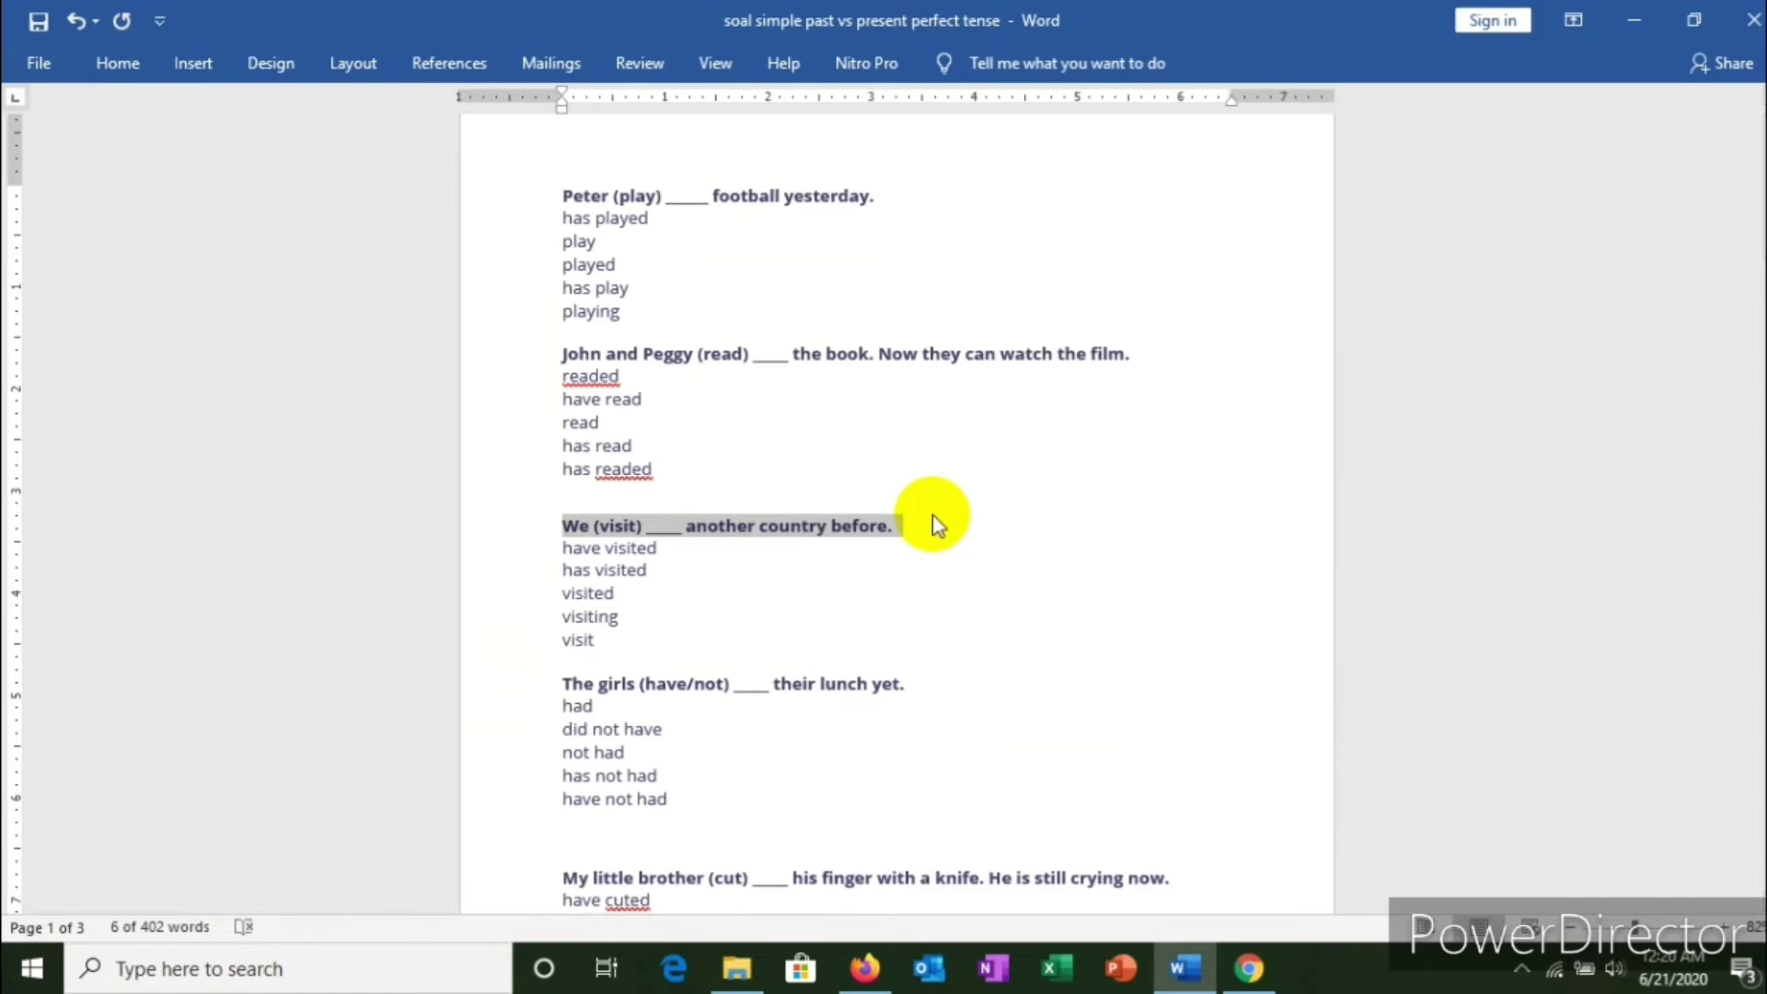
key(alt+Tab)
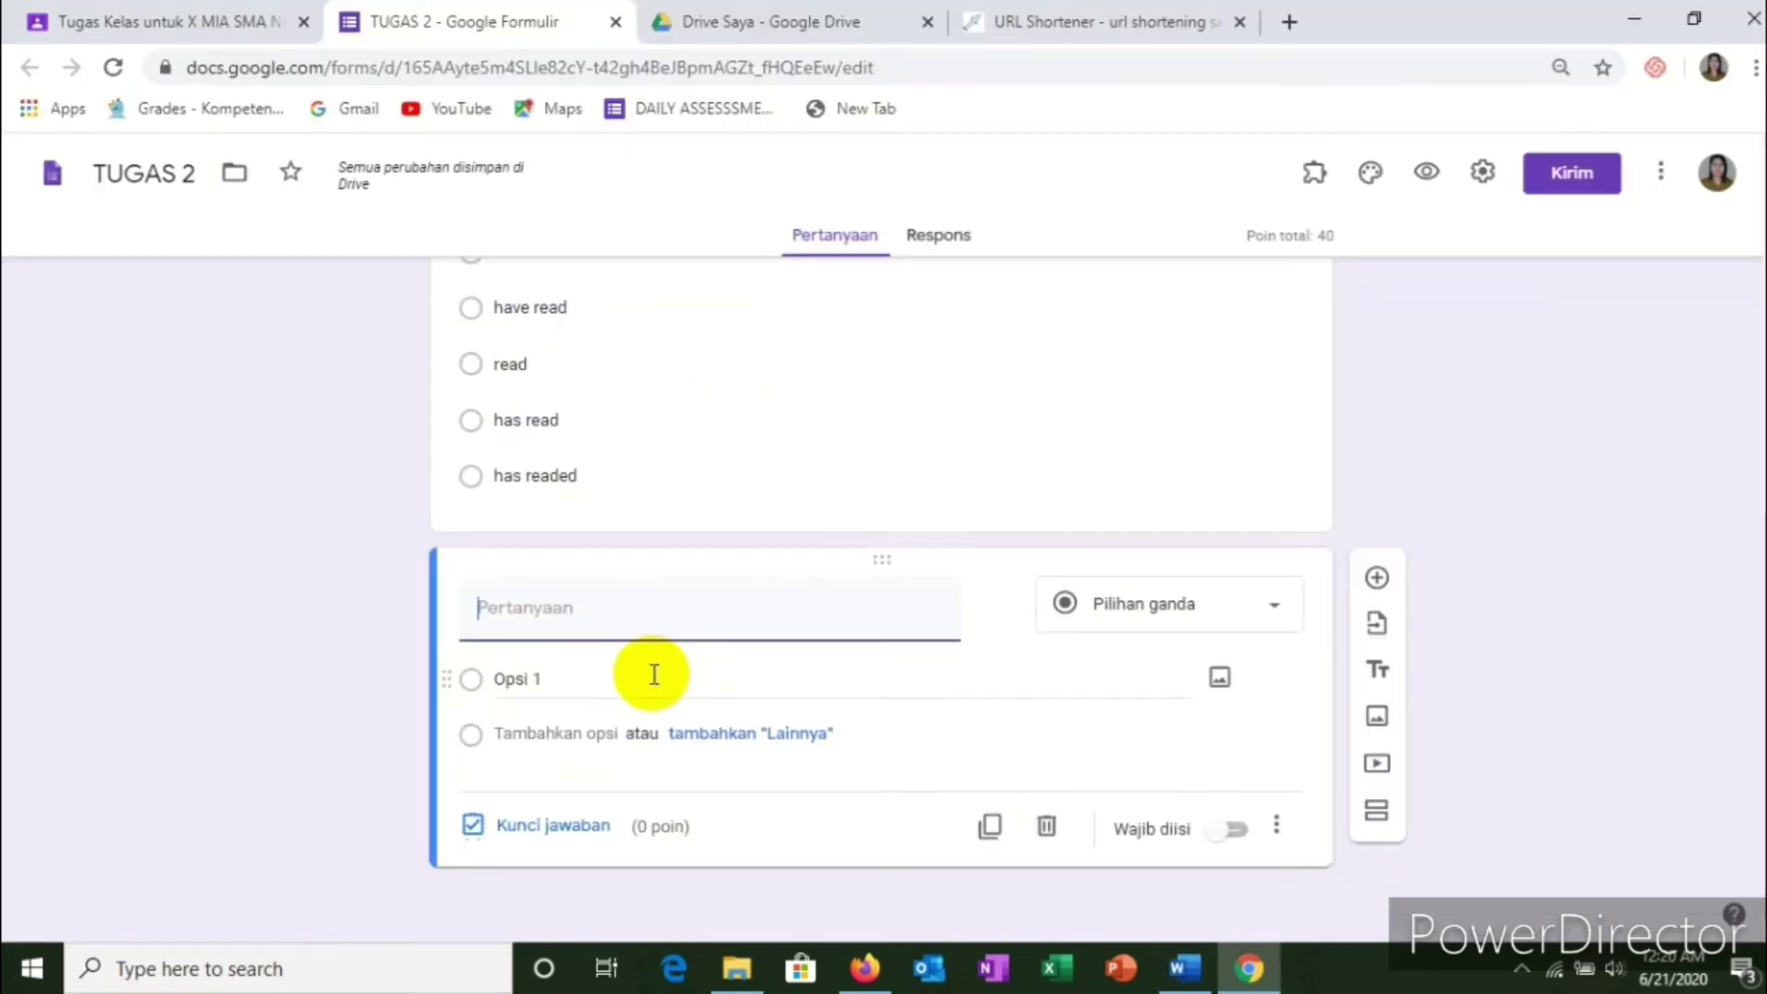
click(654, 672)
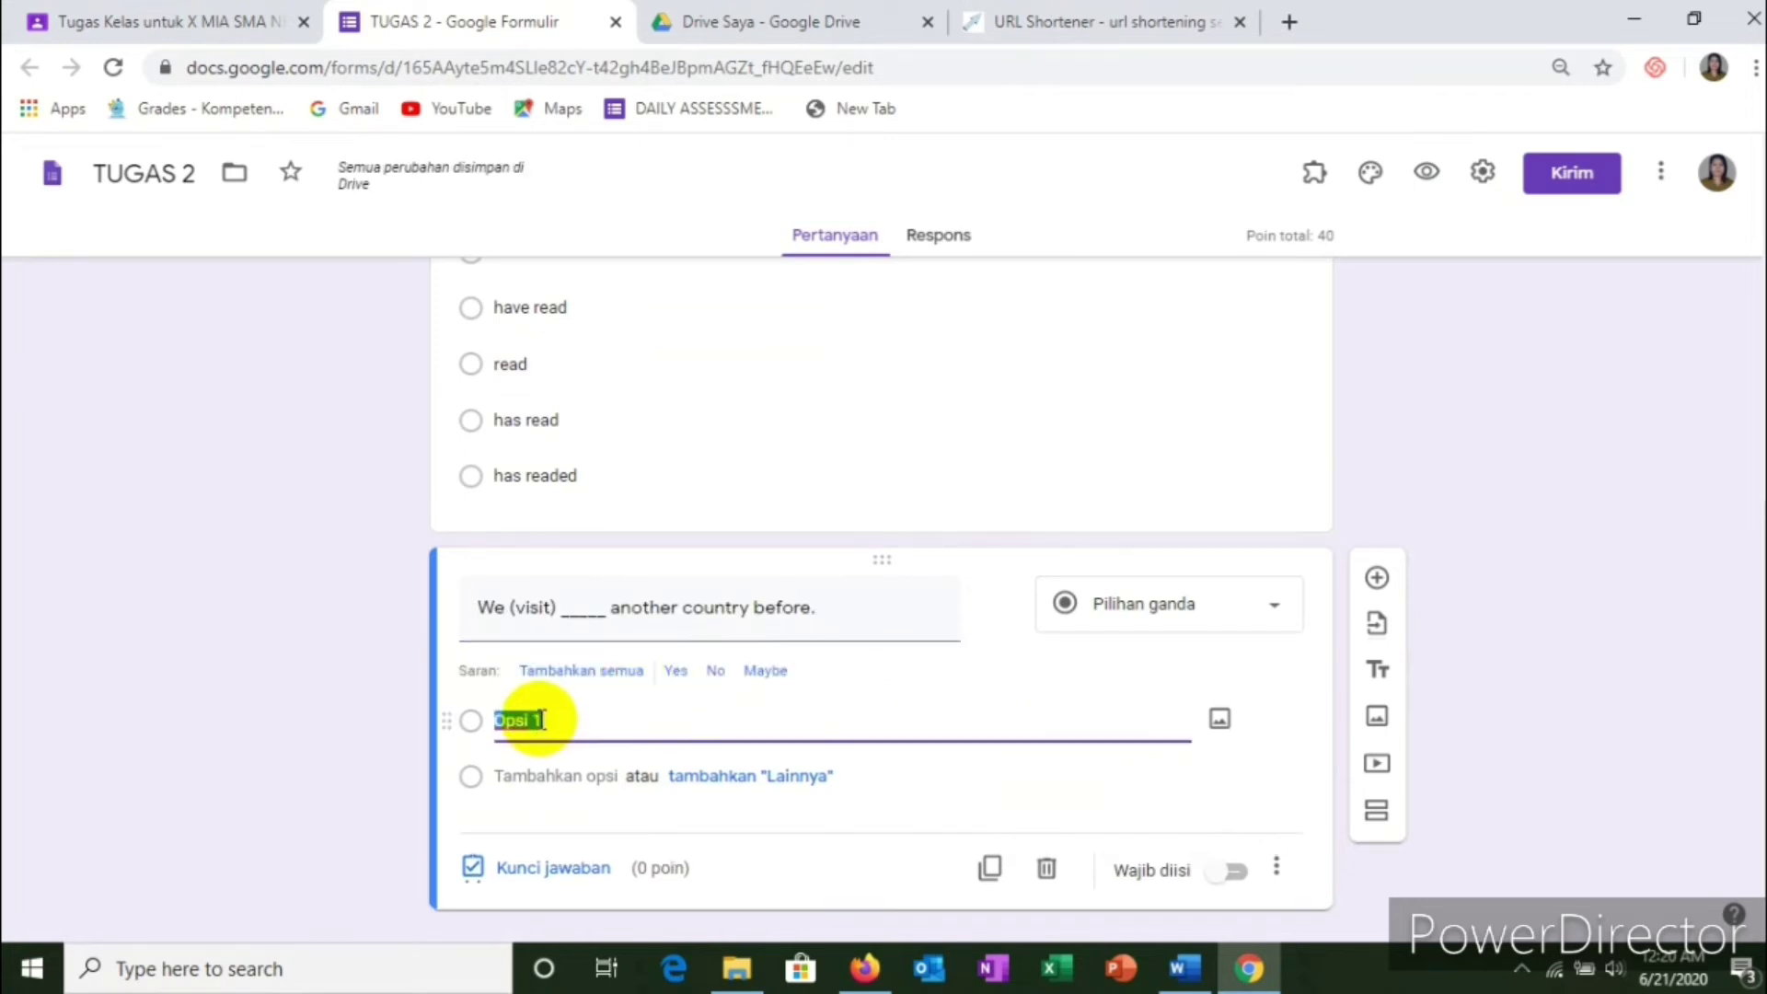
Step: Paste its five choices, have visited through visit, as options and make the question required
key(alt+Tab)
scroll(575, 644, down, 1)
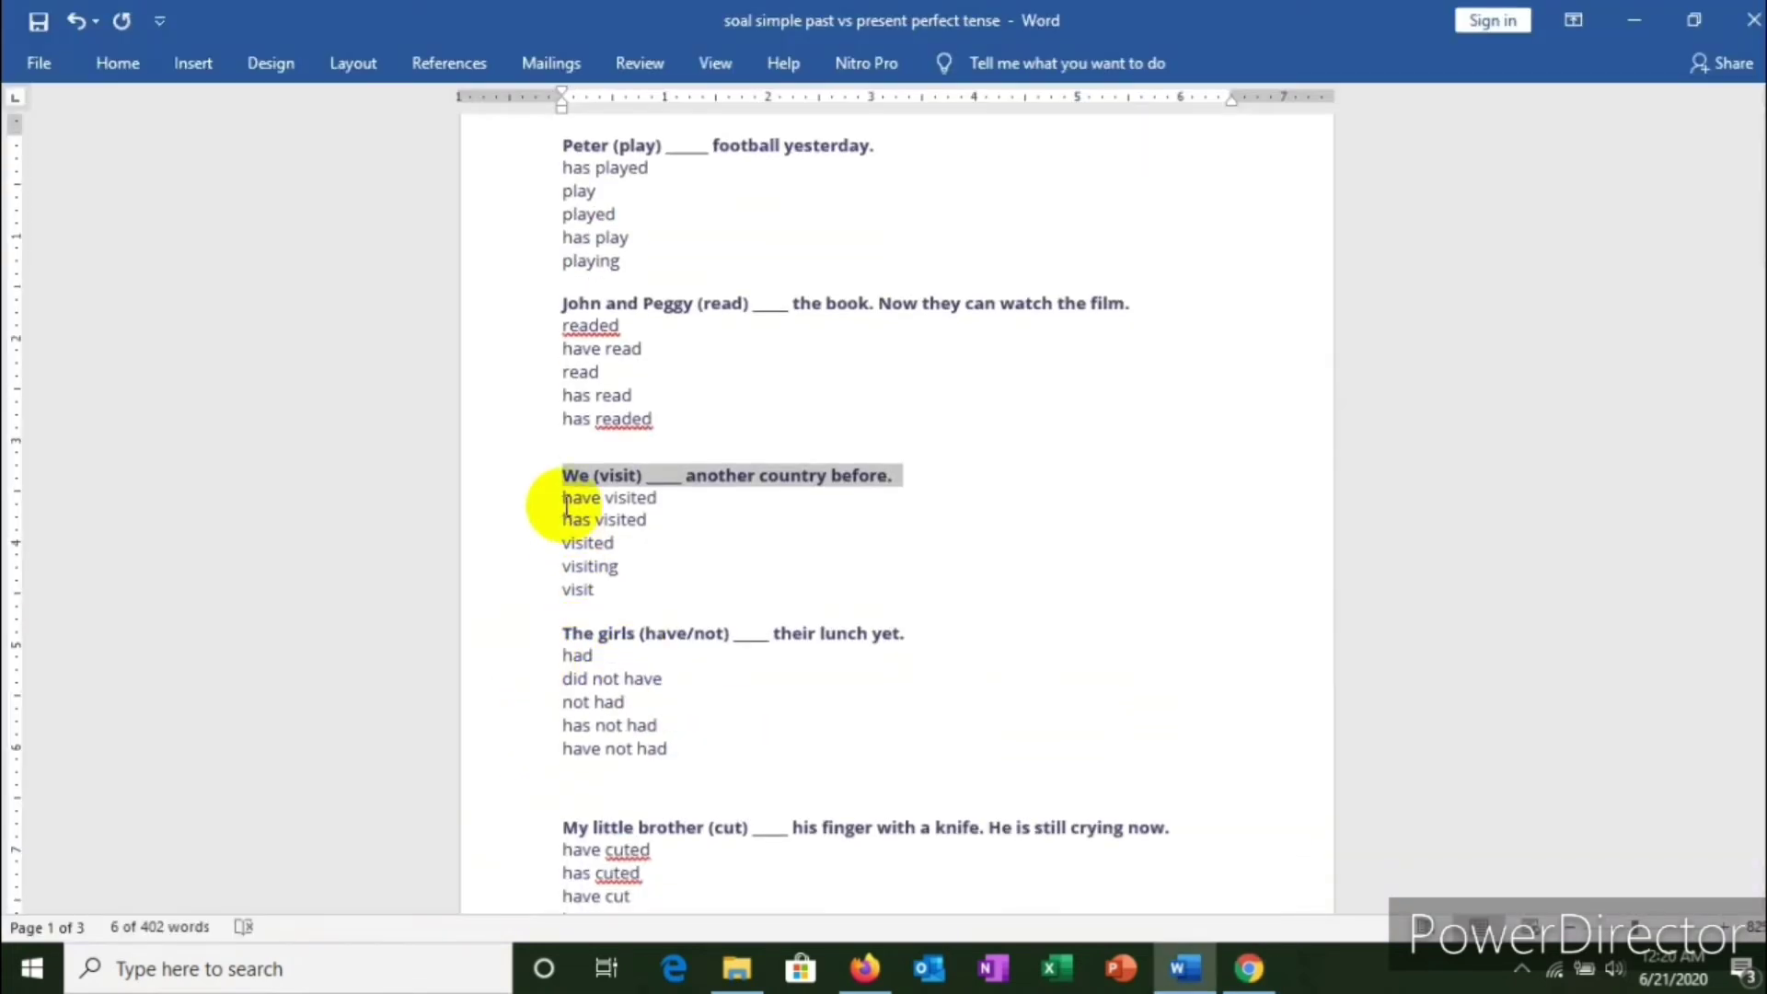
drag(566, 499, 627, 603)
key(ctrl+c)
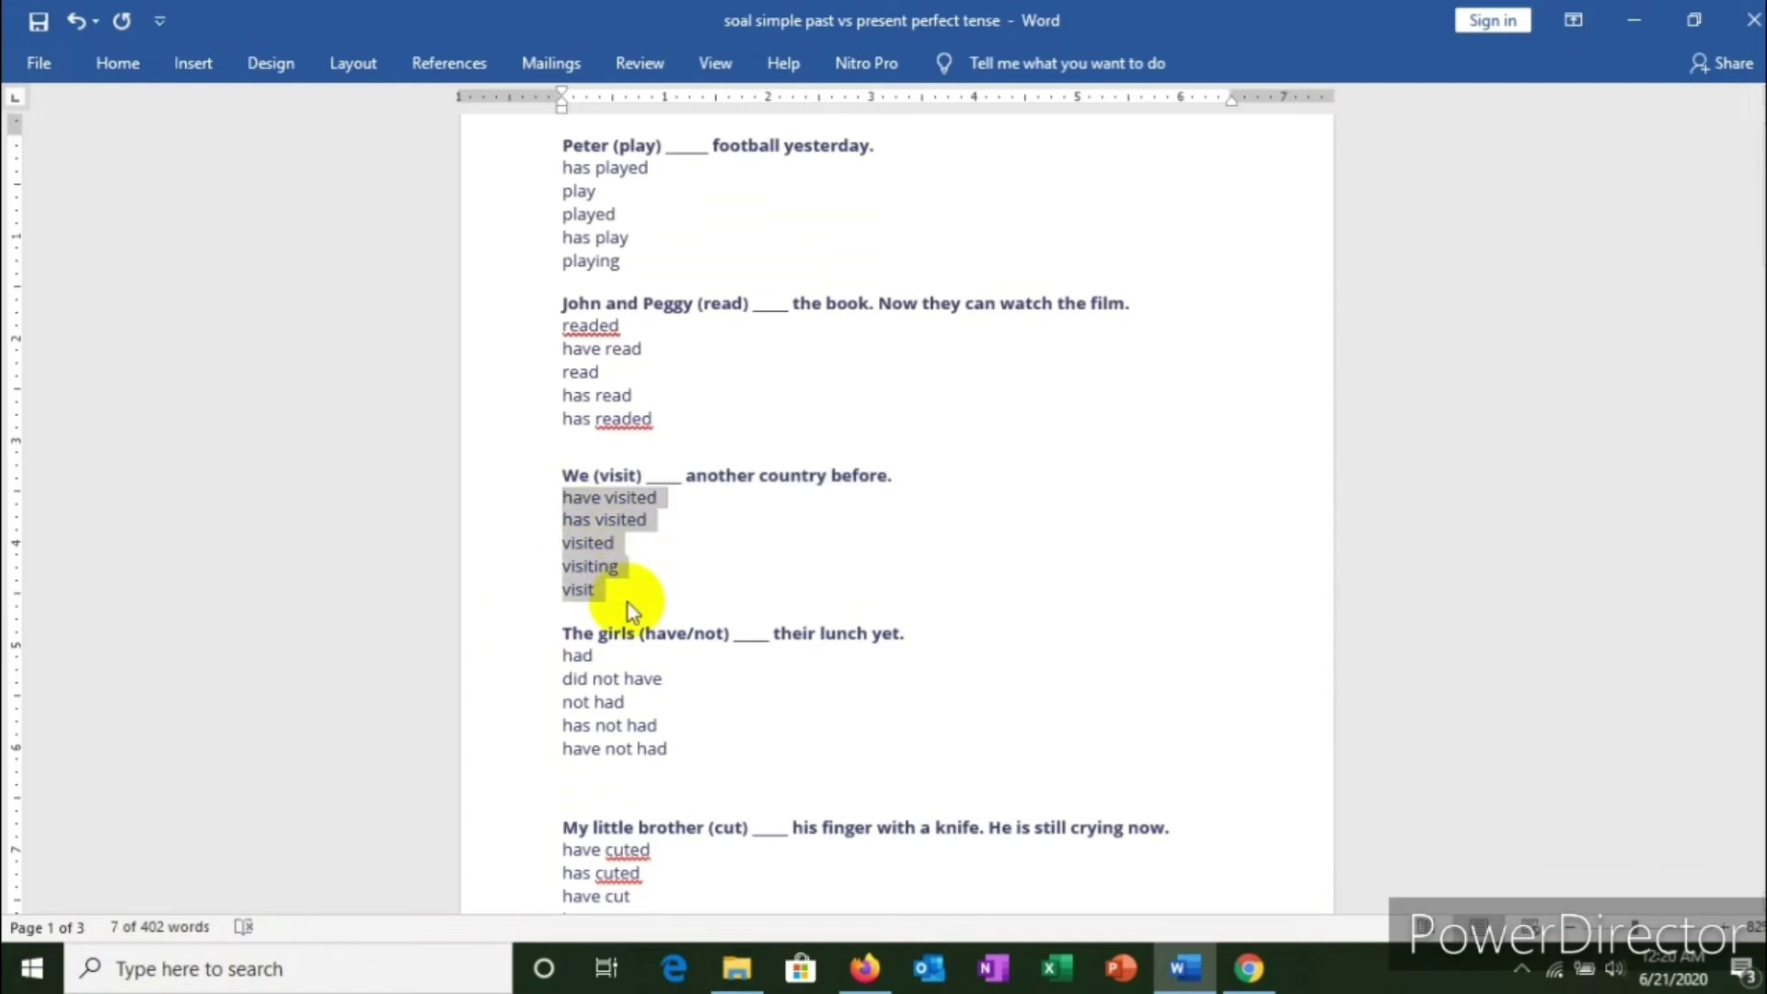
key(alt+Tab)
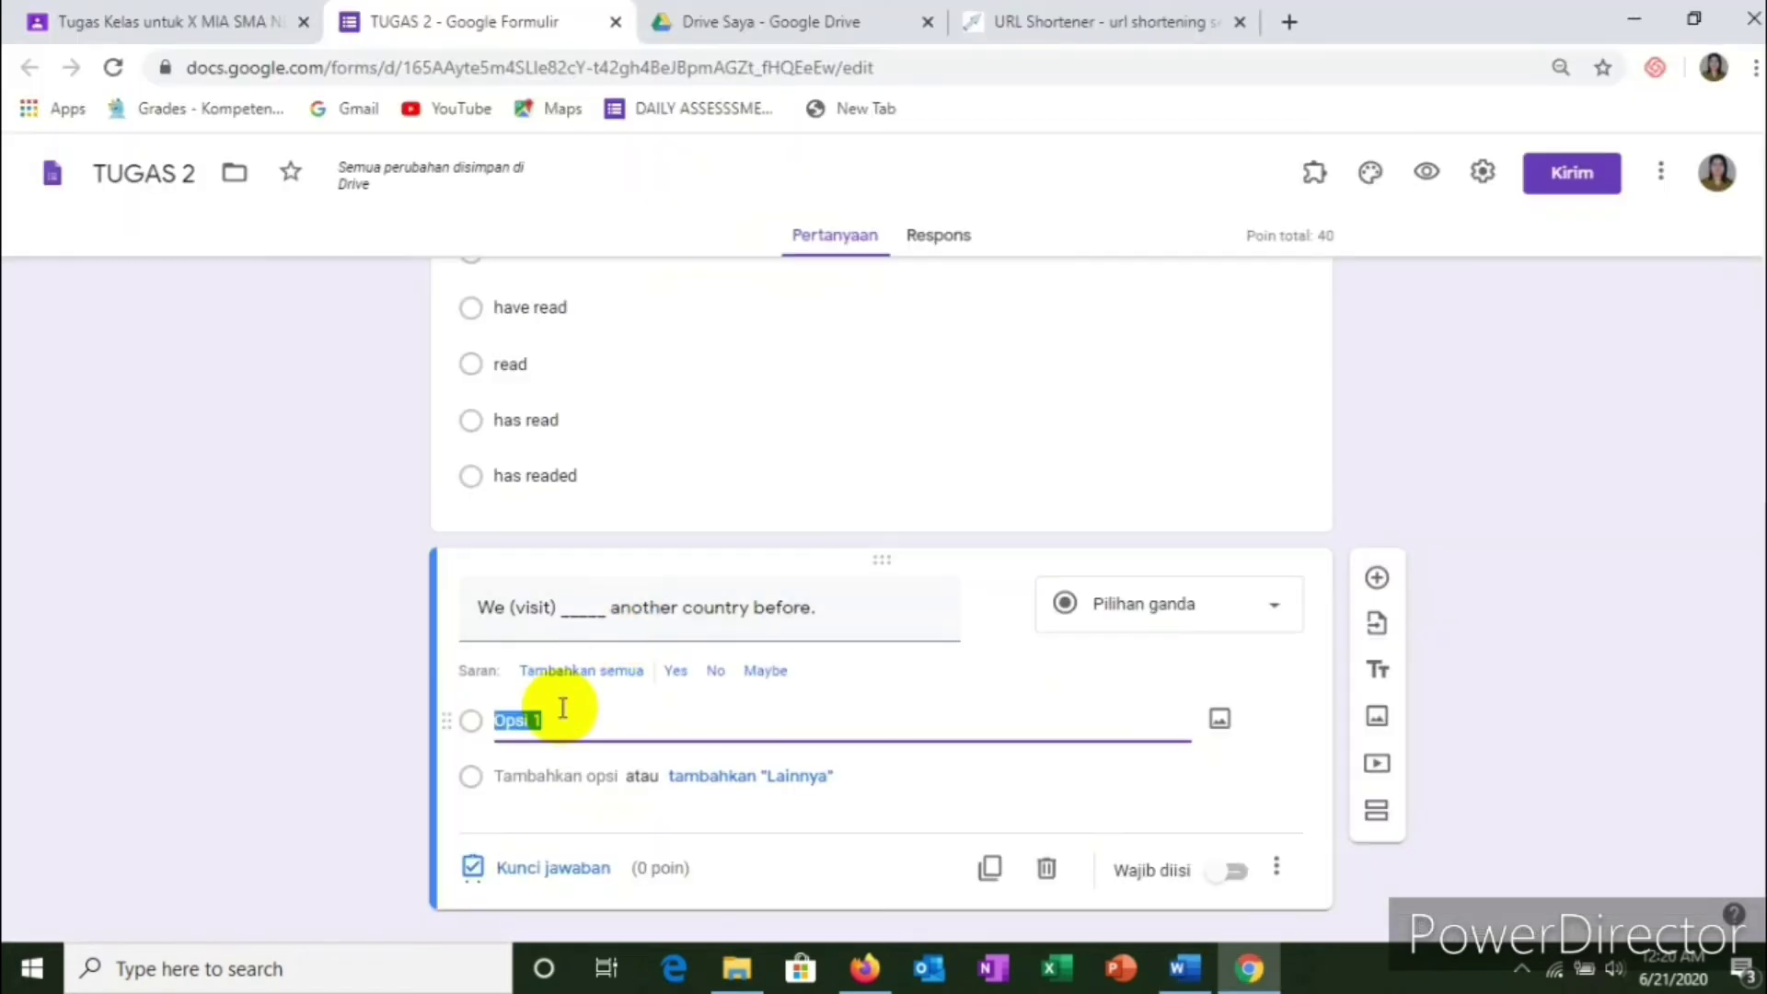
right_click(519, 720)
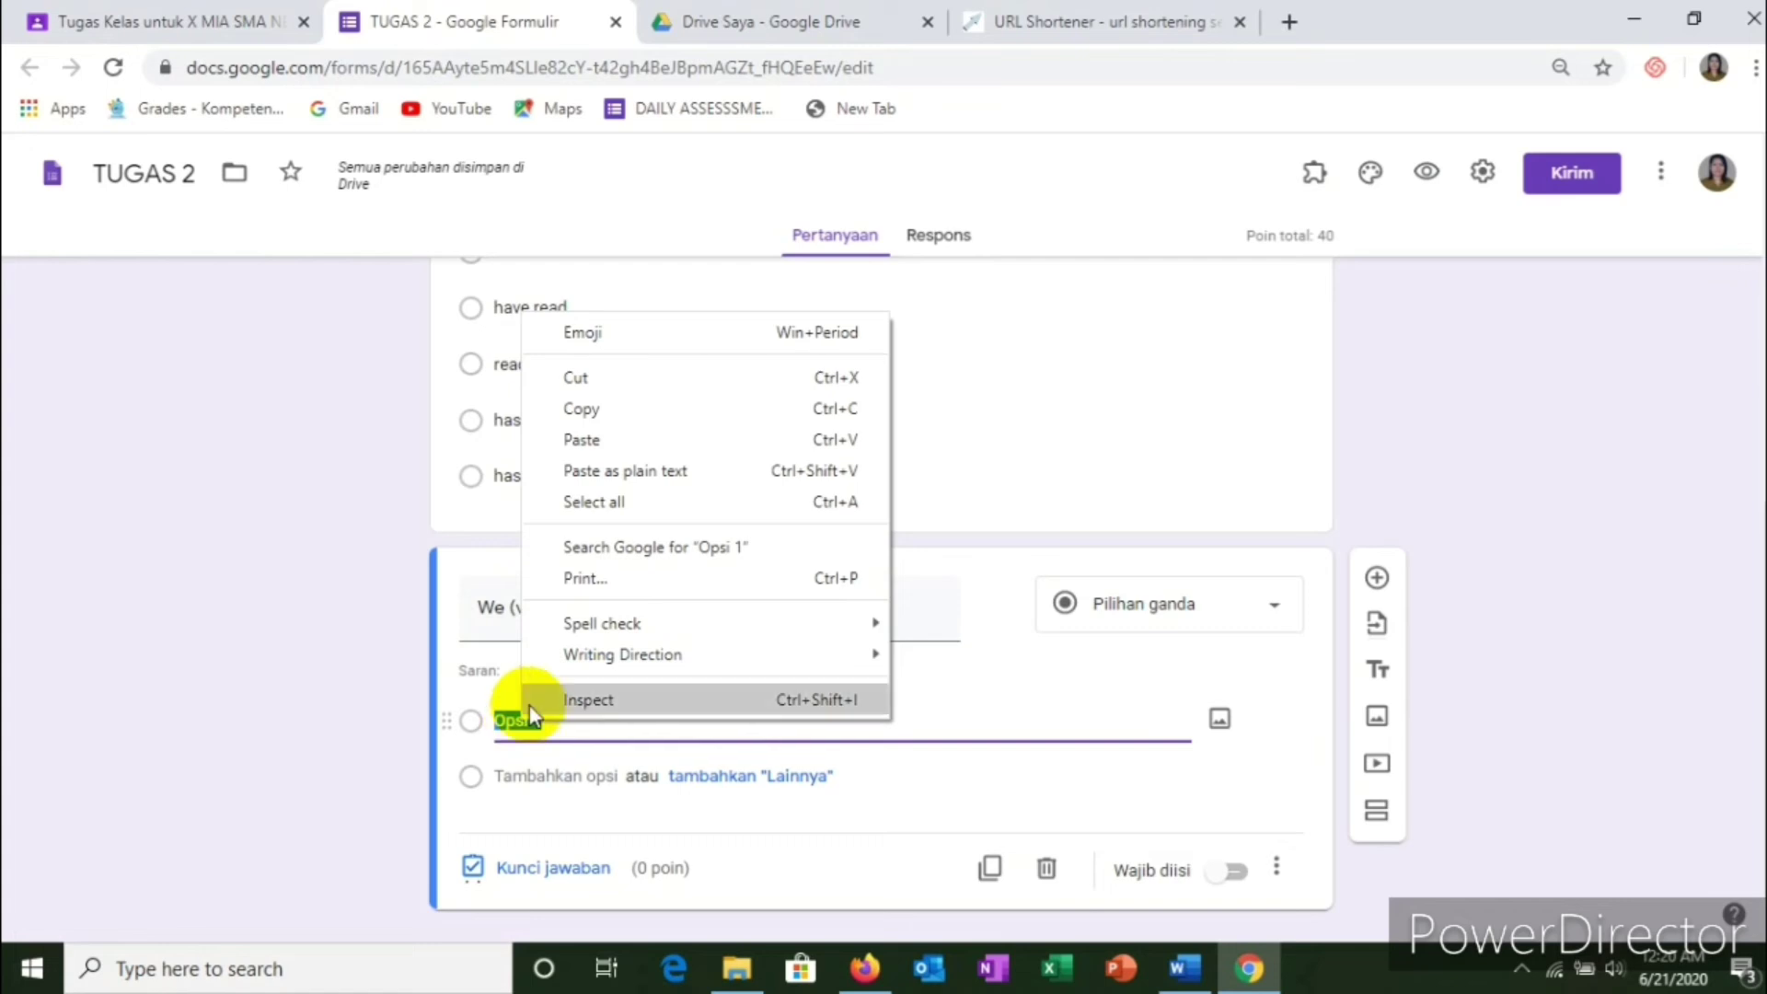
click(582, 441)
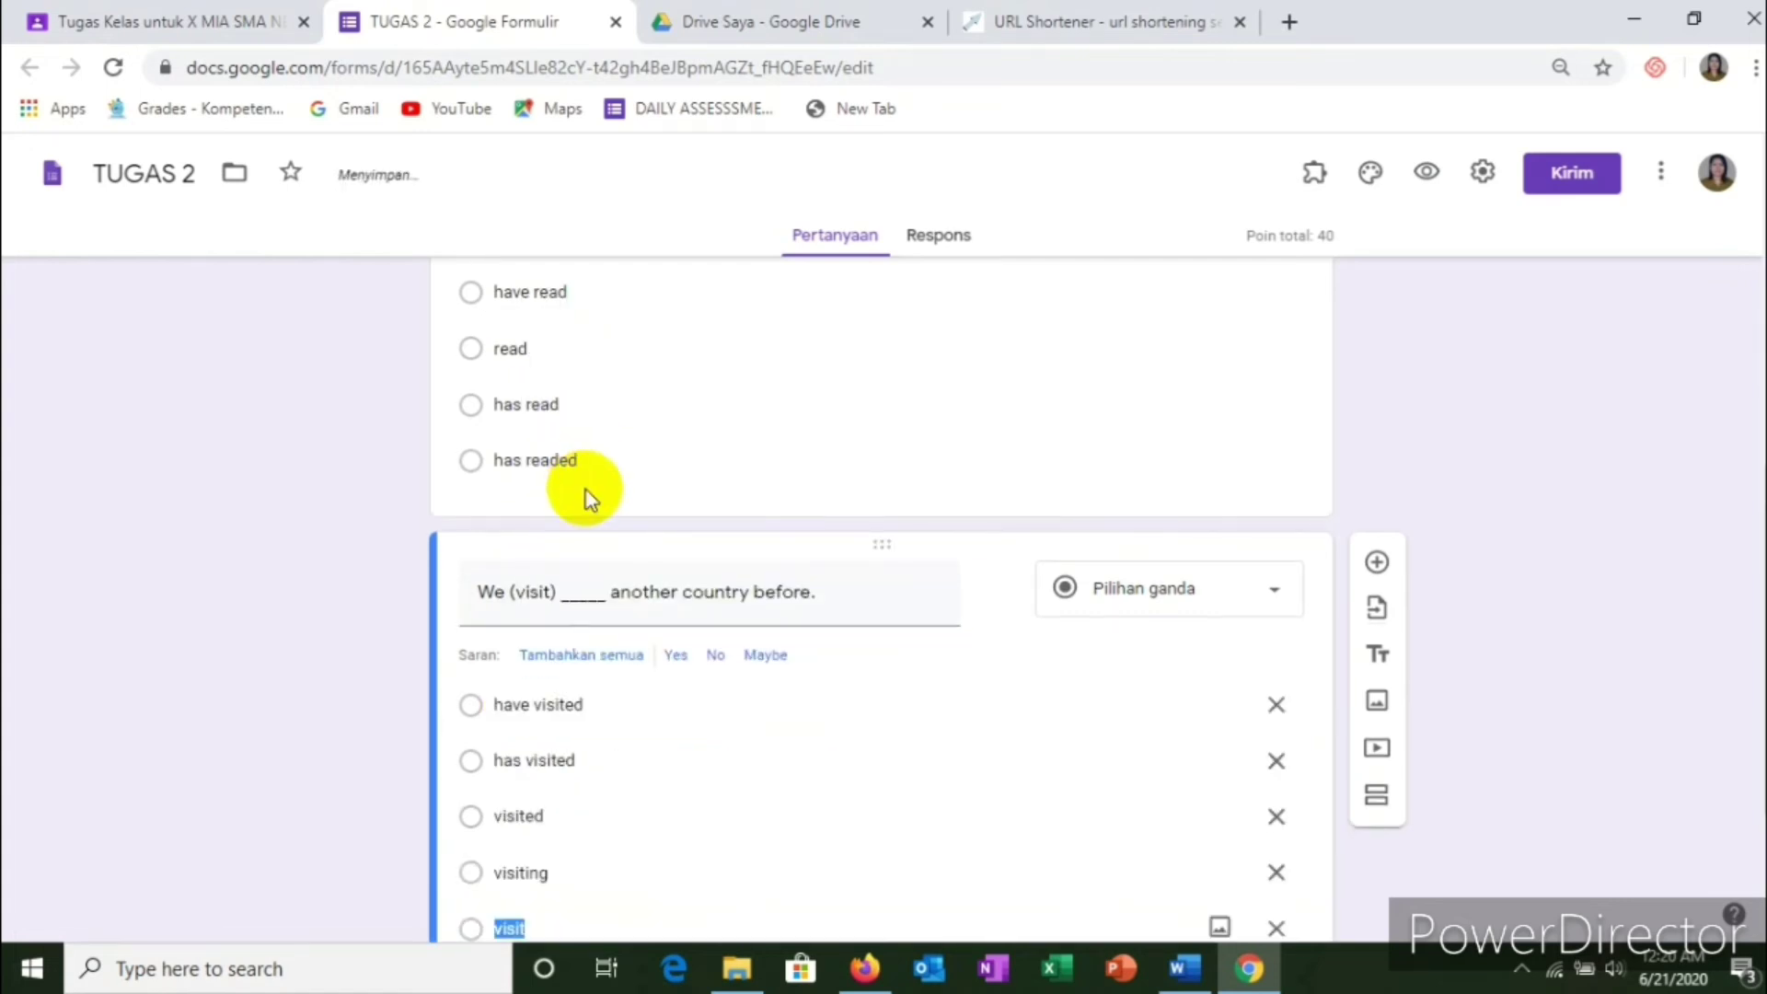
click(1232, 830)
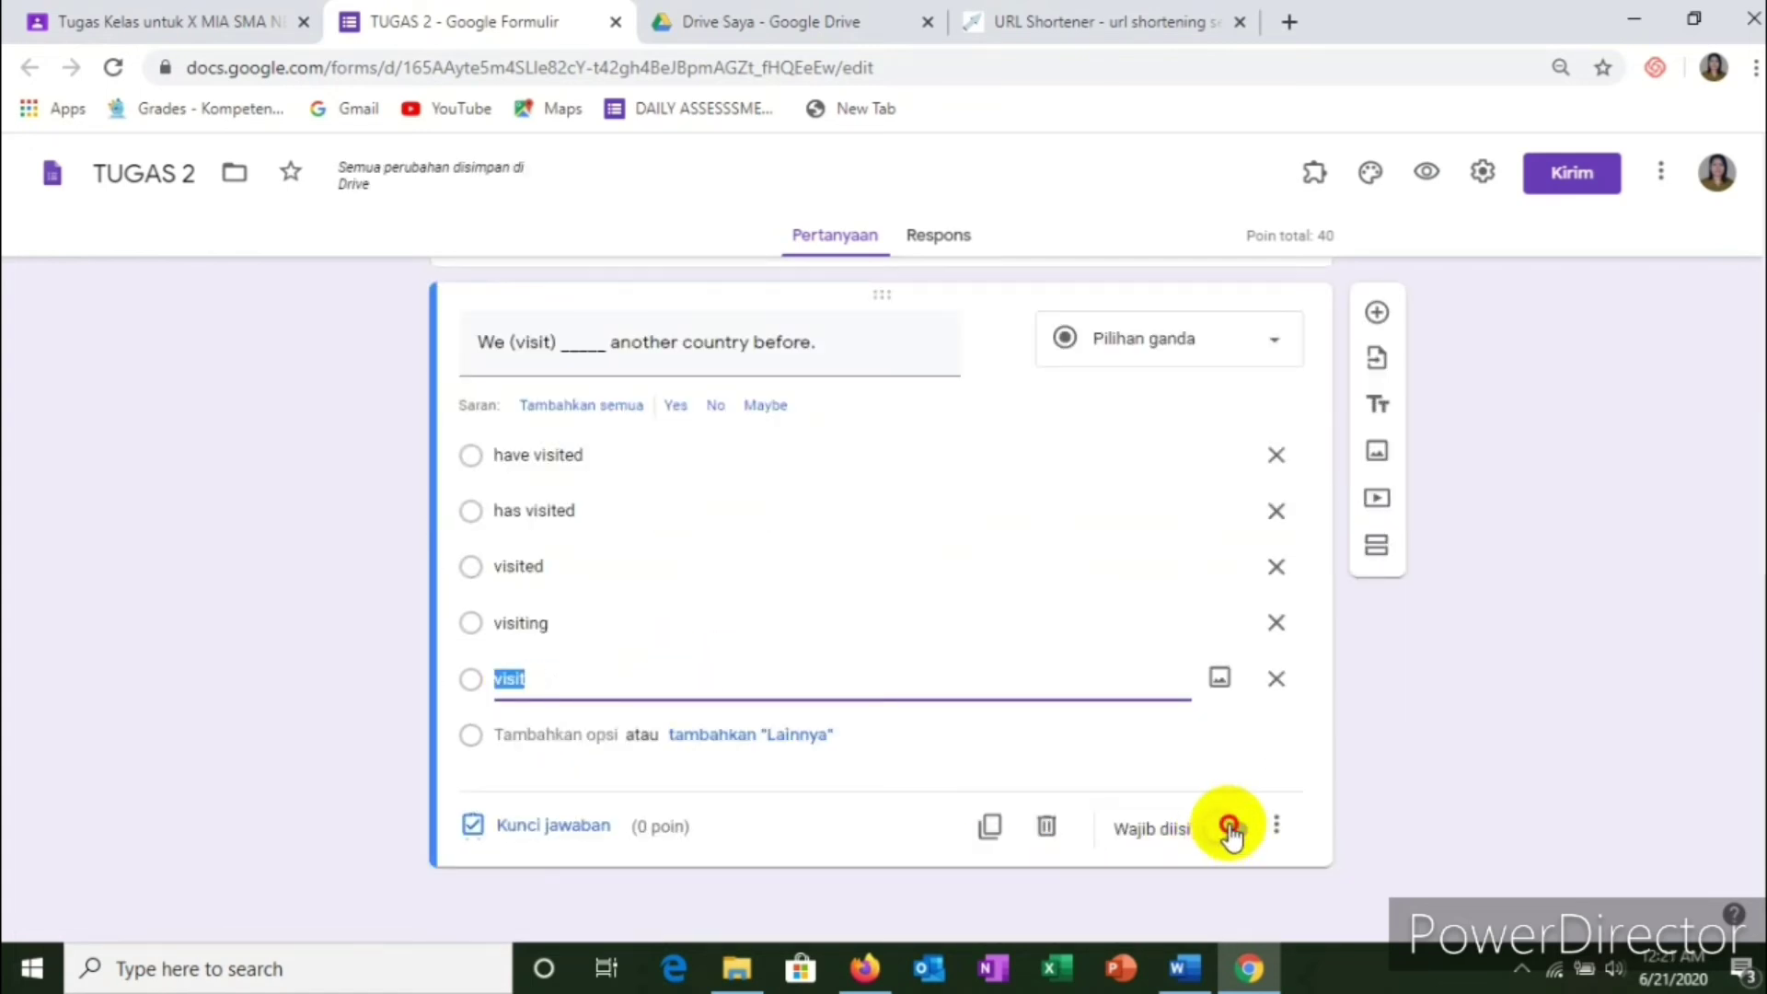
Step: Set the We (visit) answer key to 'have visited' at 20 points, bringing the total to 60
click(571, 834)
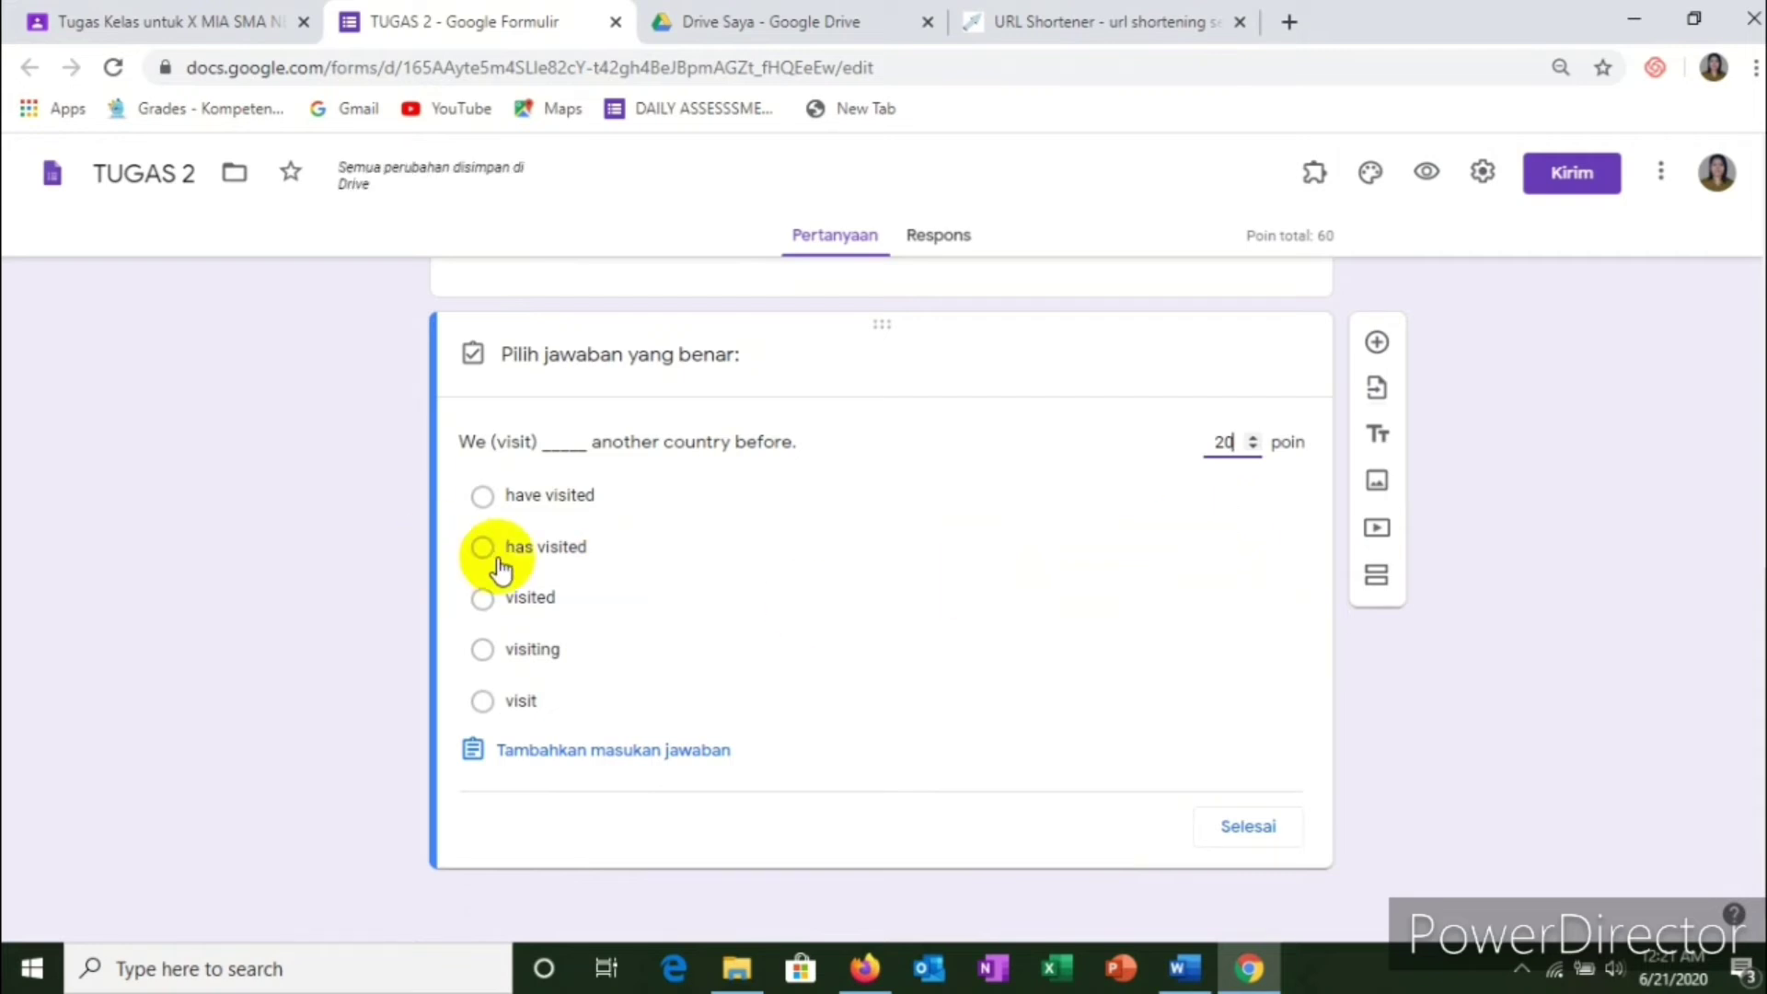
click(512, 500)
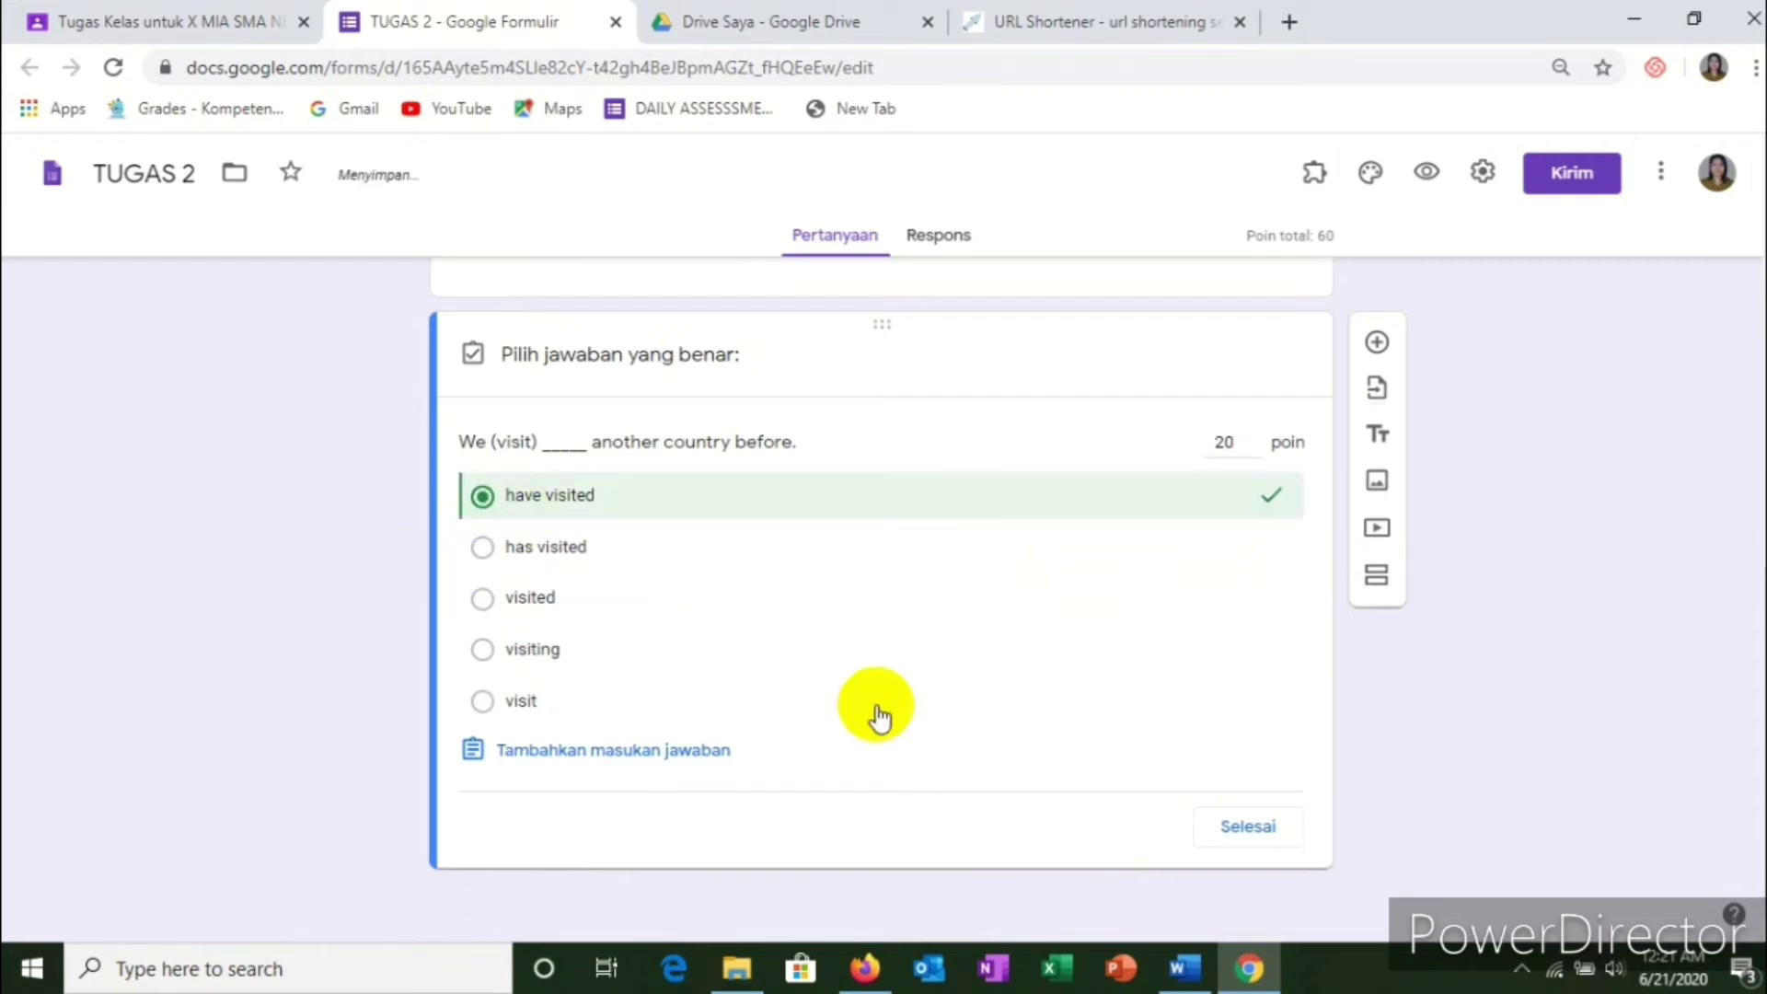
click(1247, 826)
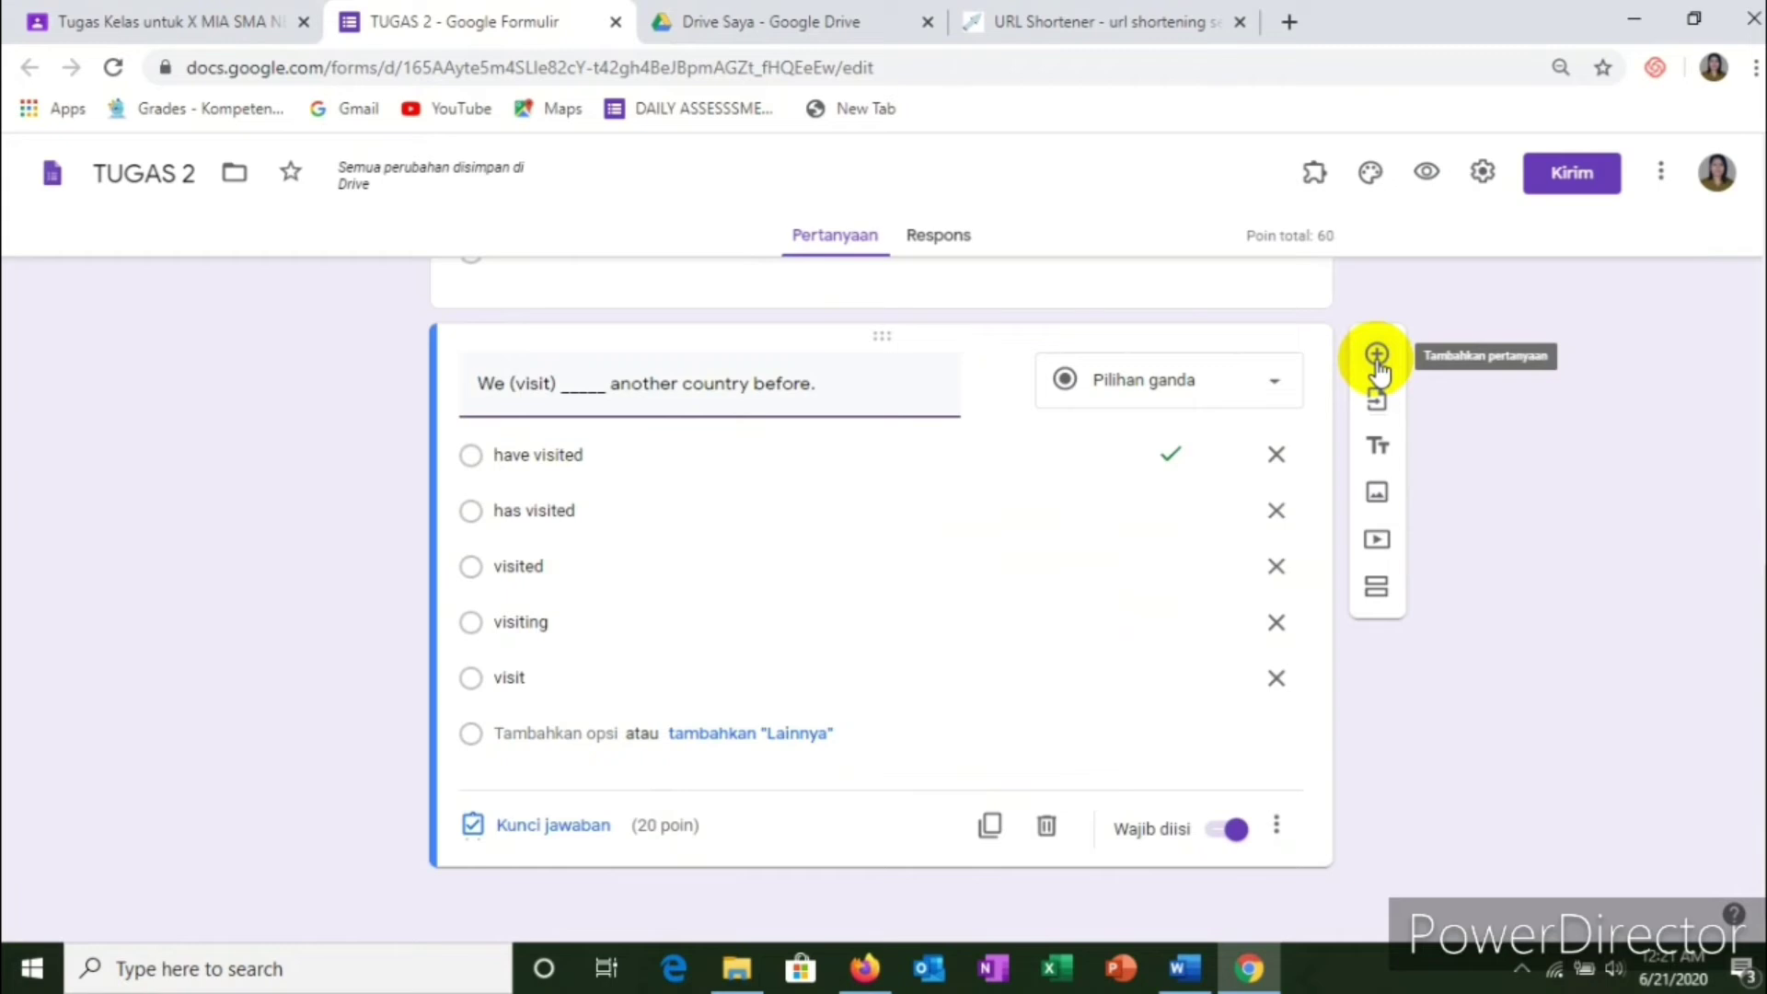
Step: Add a blank question and paste 'The girls (have/not) _____ their lunch yet.' from Word as its text
click(1377, 358)
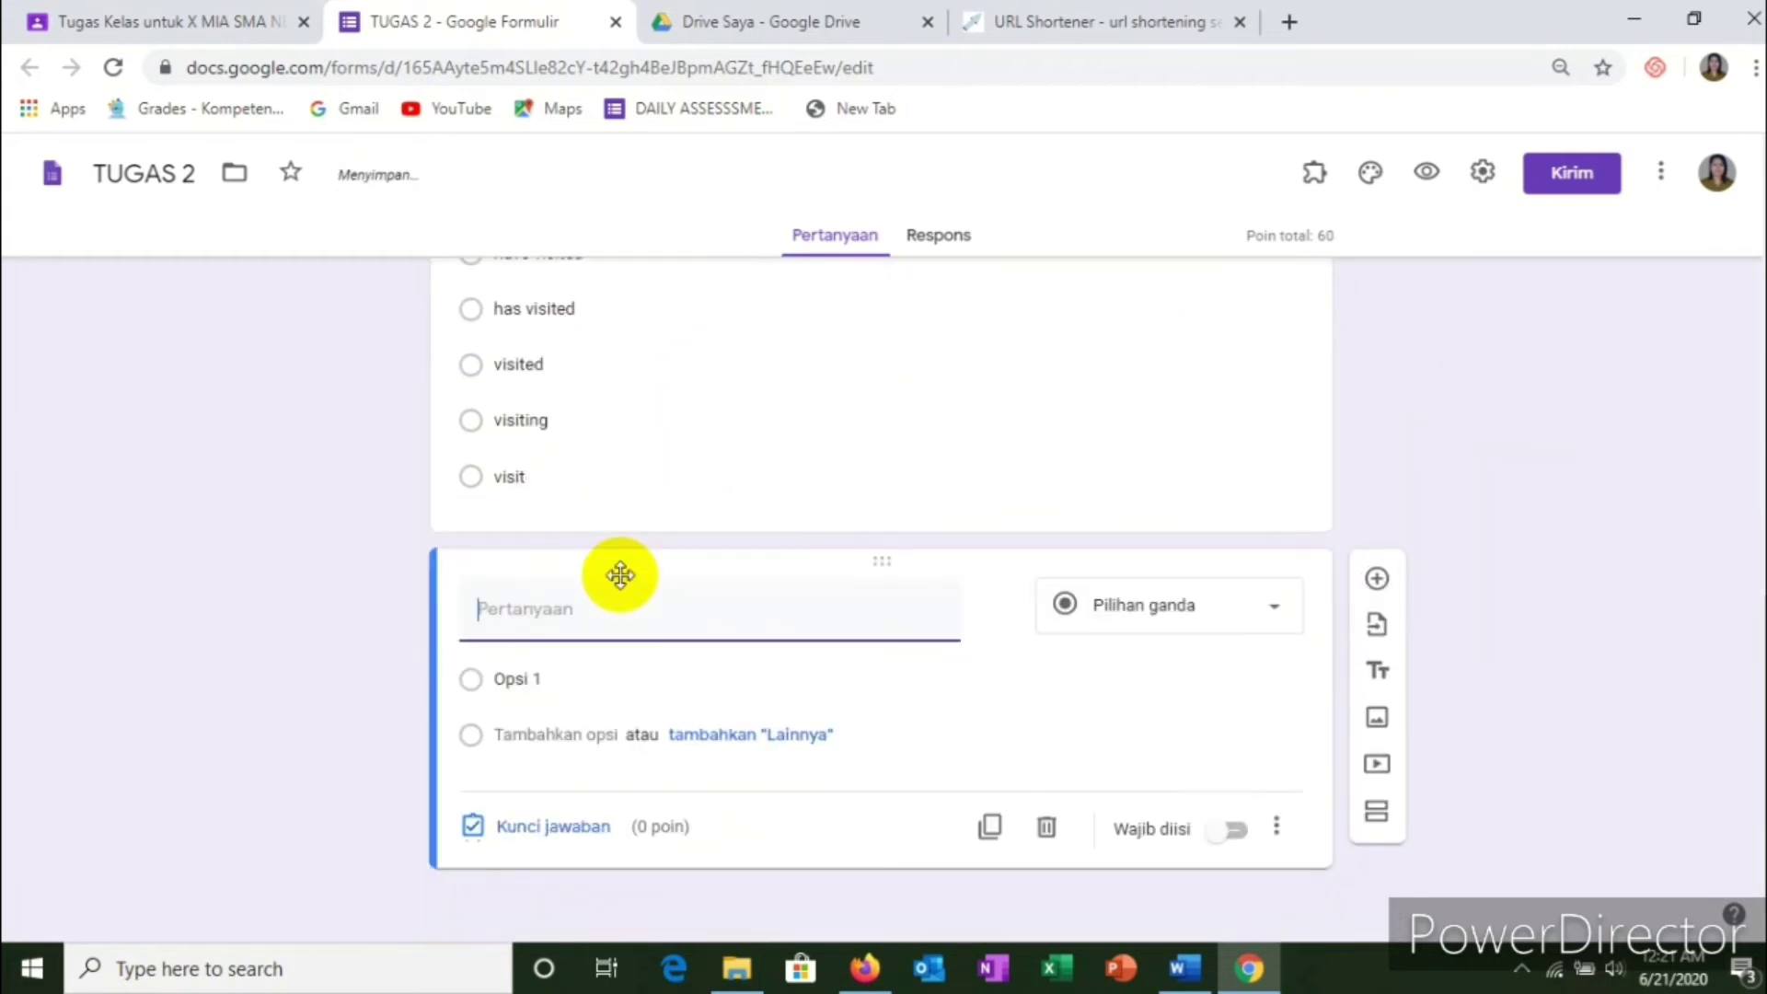
key(alt+Tab)
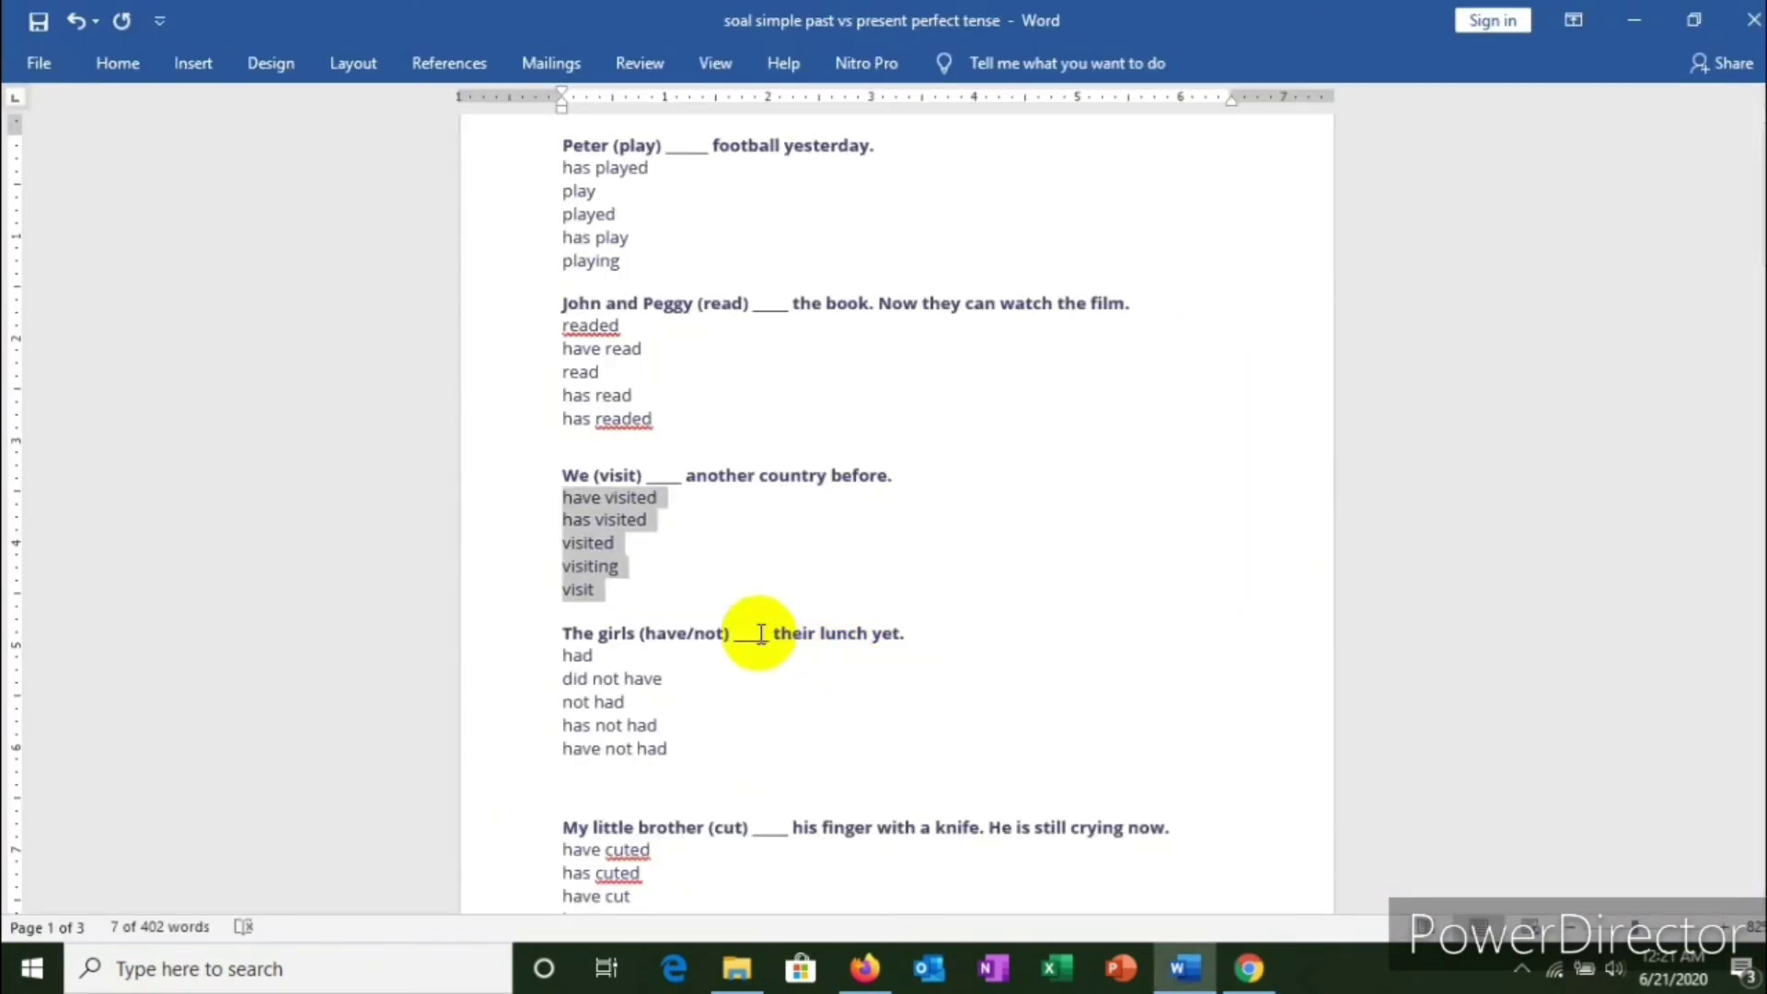
scroll(761, 633, down, 1)
drag(560, 586, 915, 581)
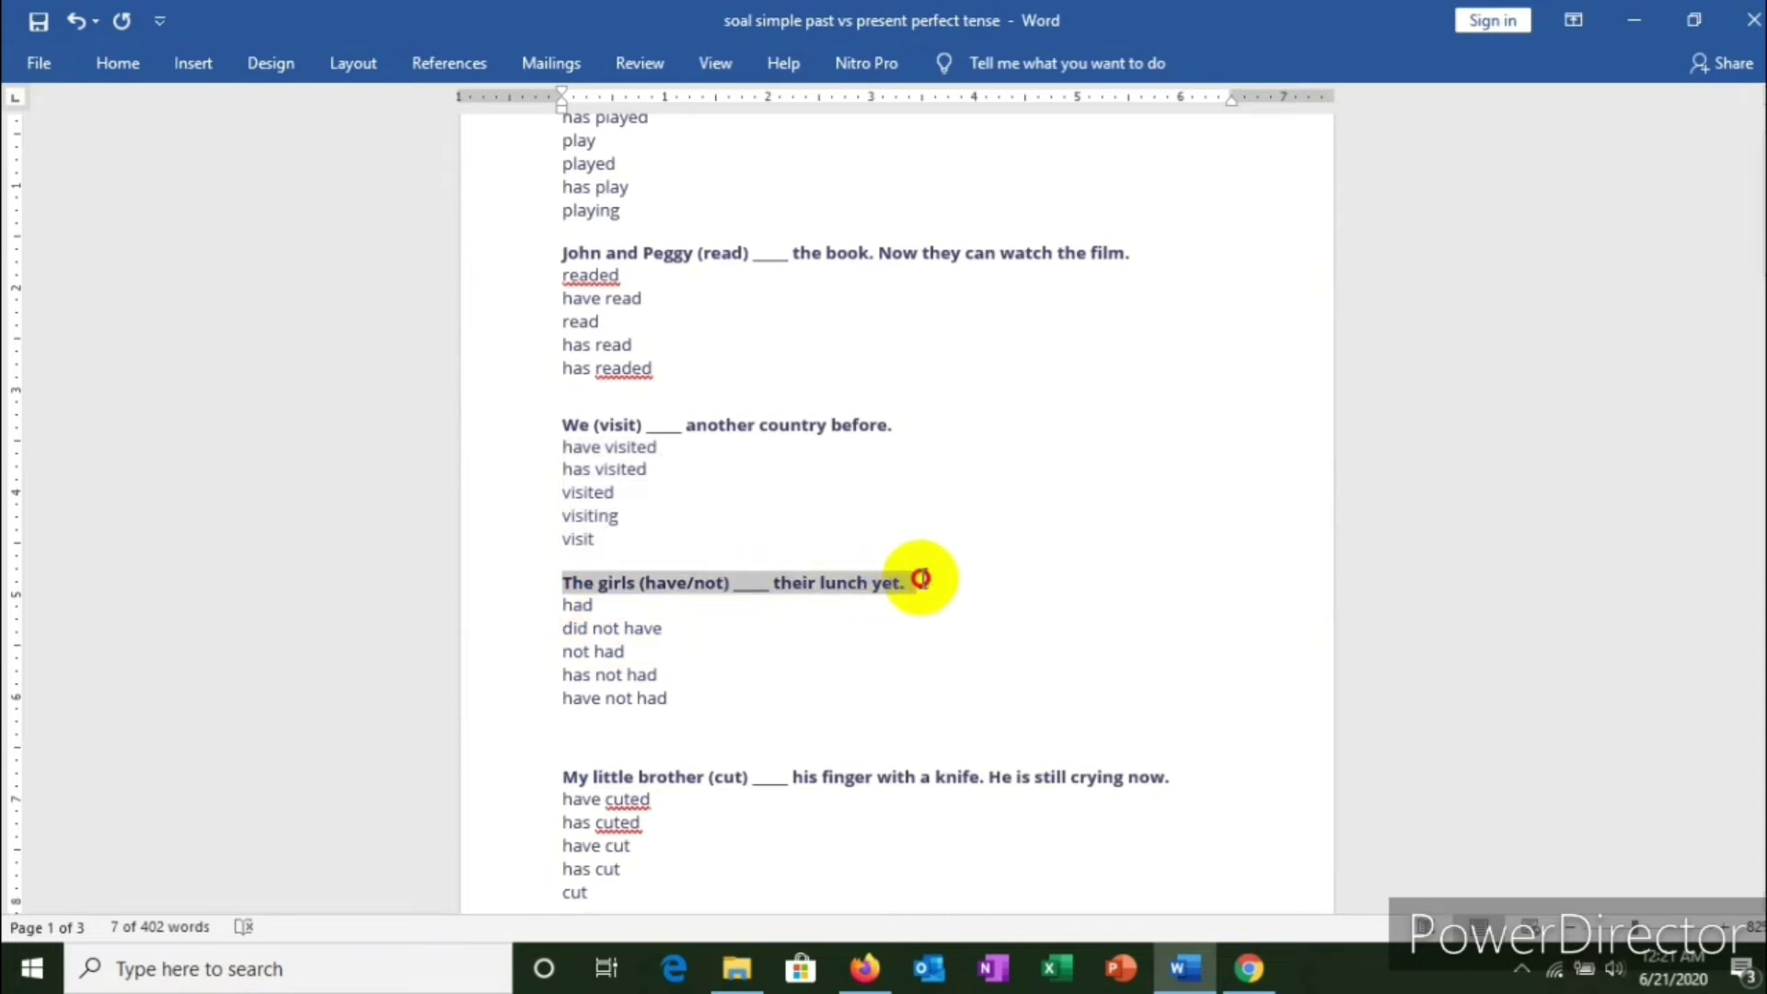
click(798, 598)
drag(559, 581, 954, 584)
right_click(788, 583)
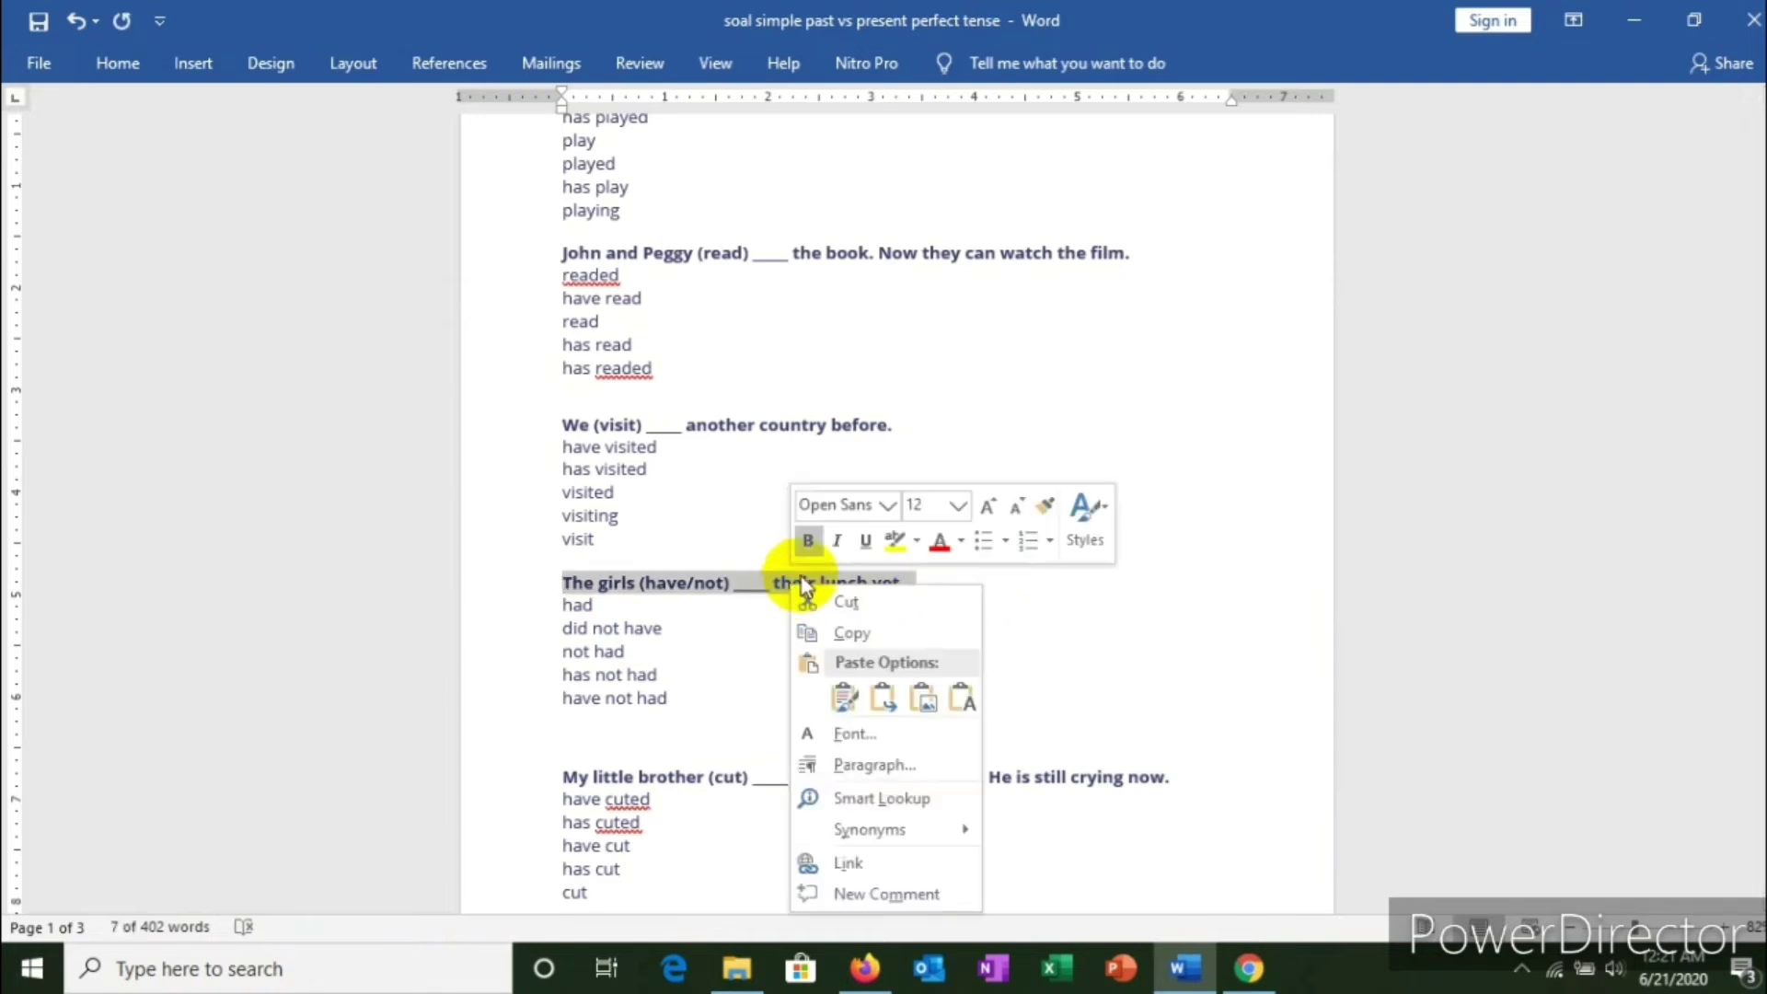
click(841, 633)
key(alt+Tab)
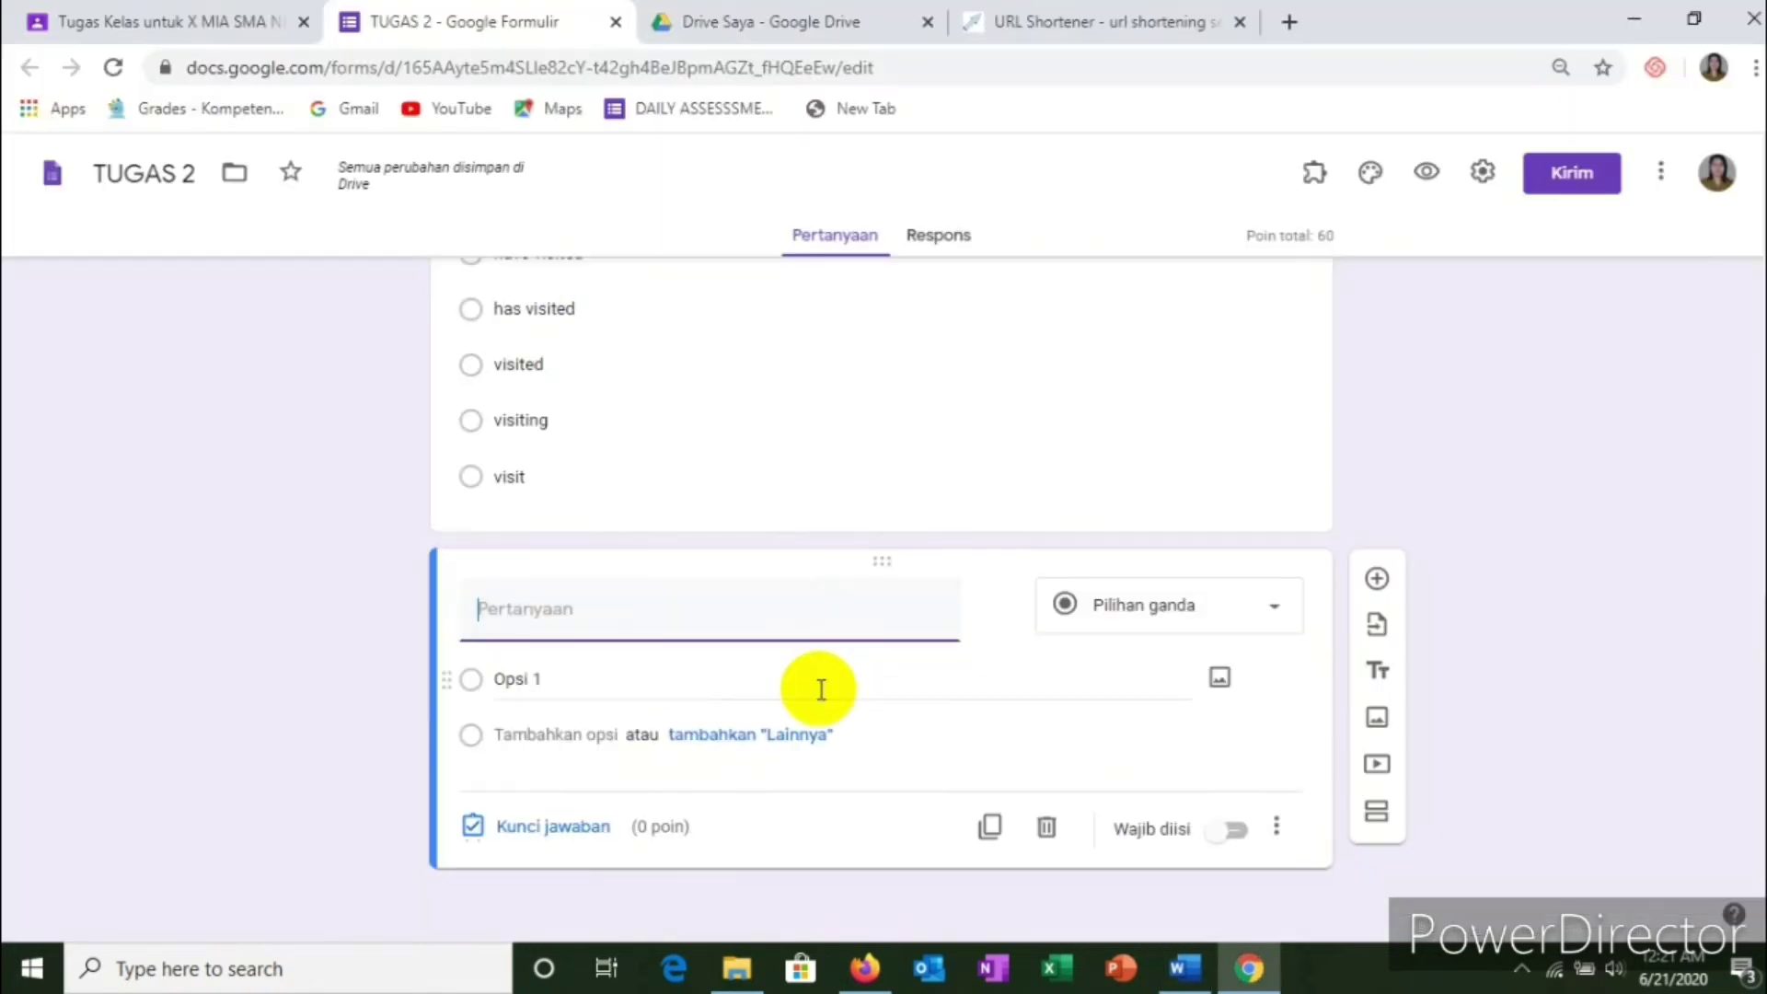
right_click(581, 600)
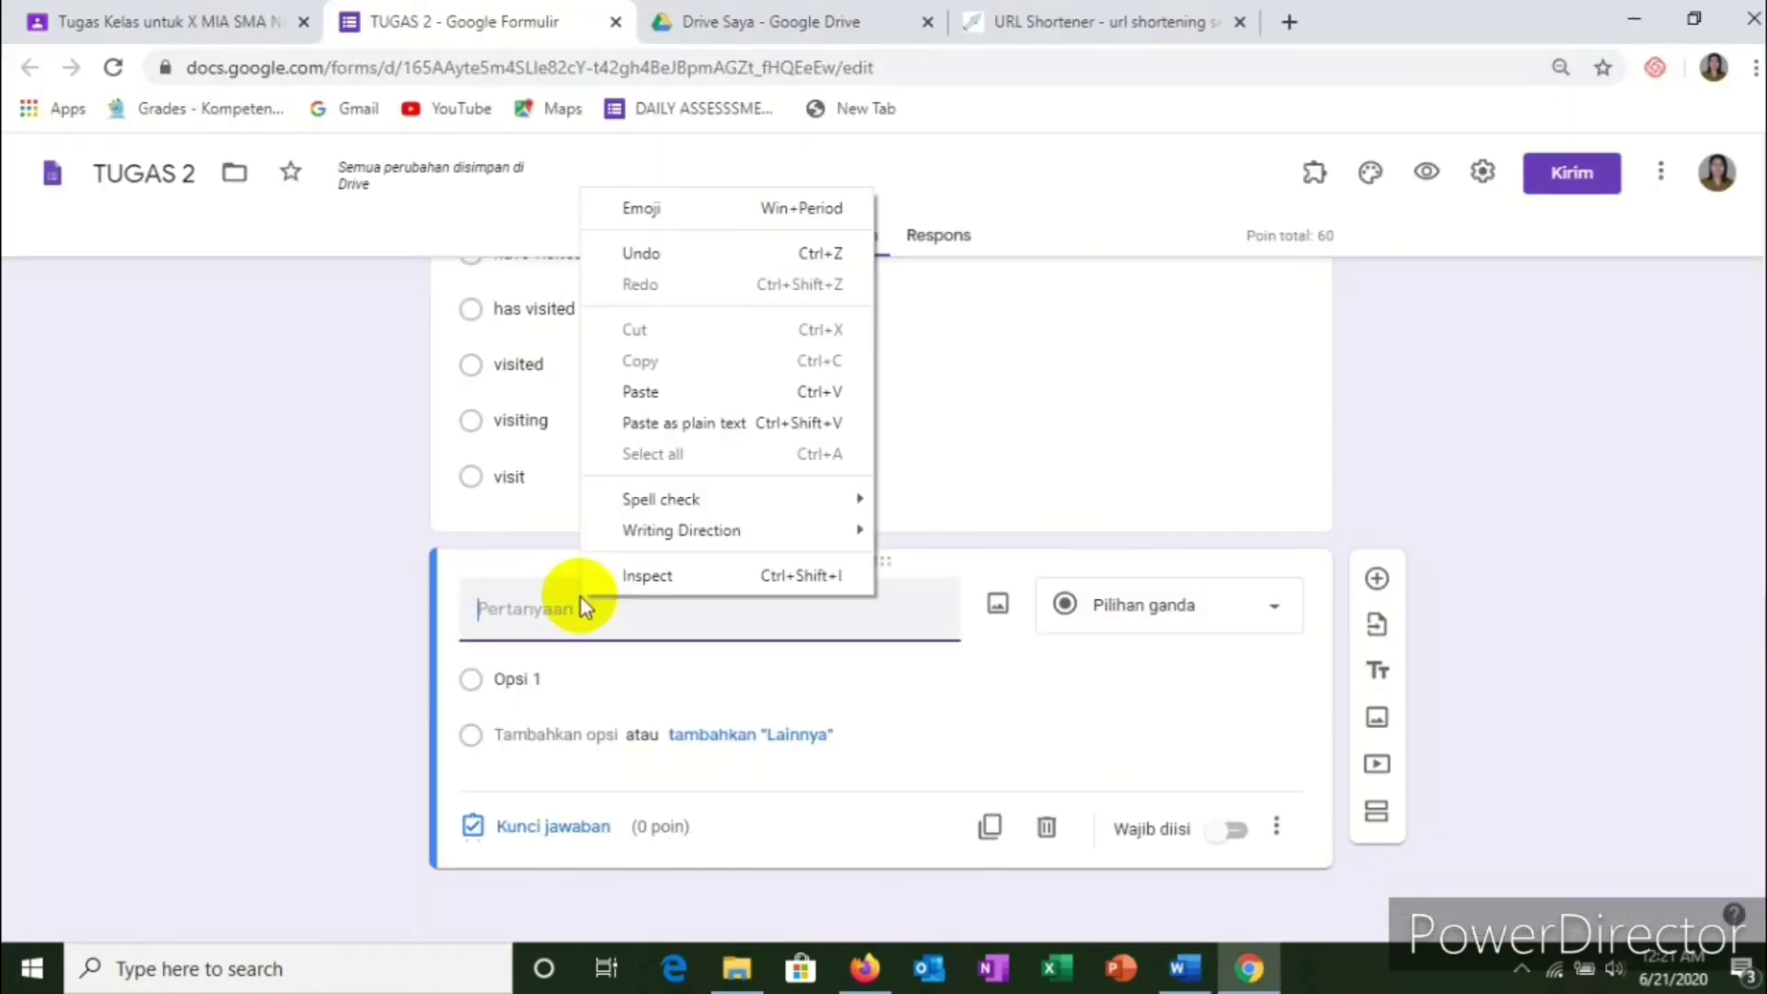
click(645, 391)
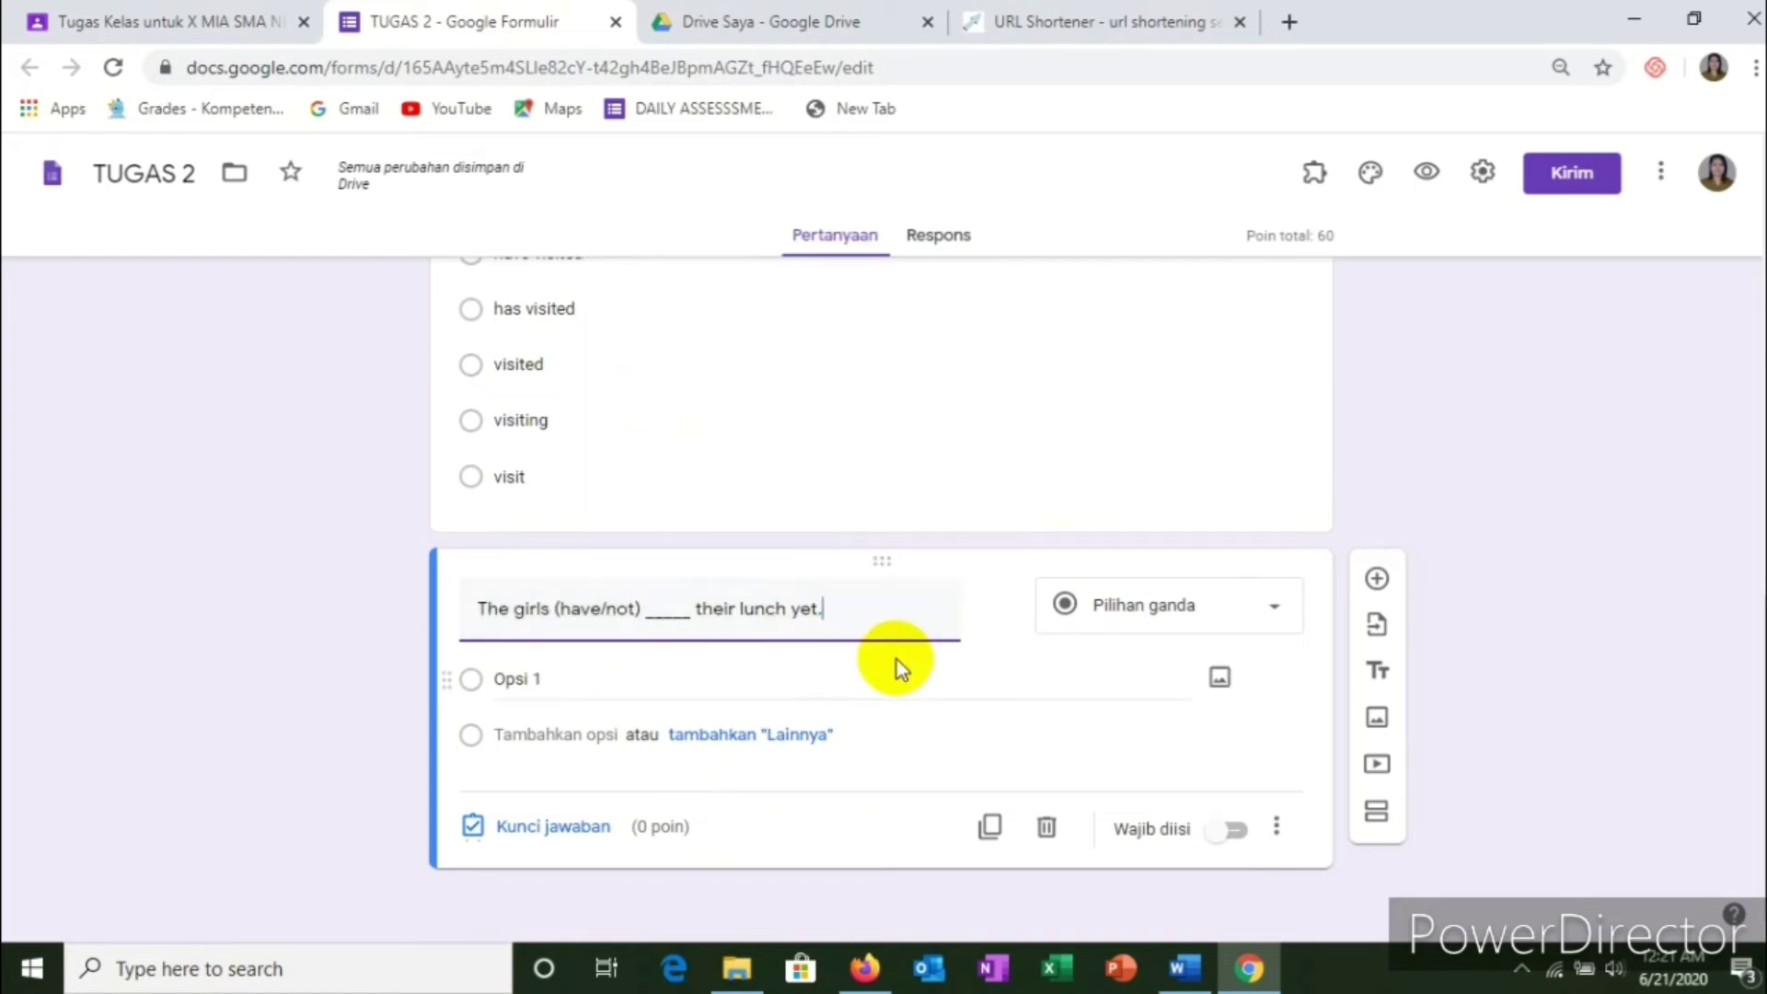
Step: Paste the five have/not answer choices from Word as the question's options
click(565, 681)
key(alt+Tab)
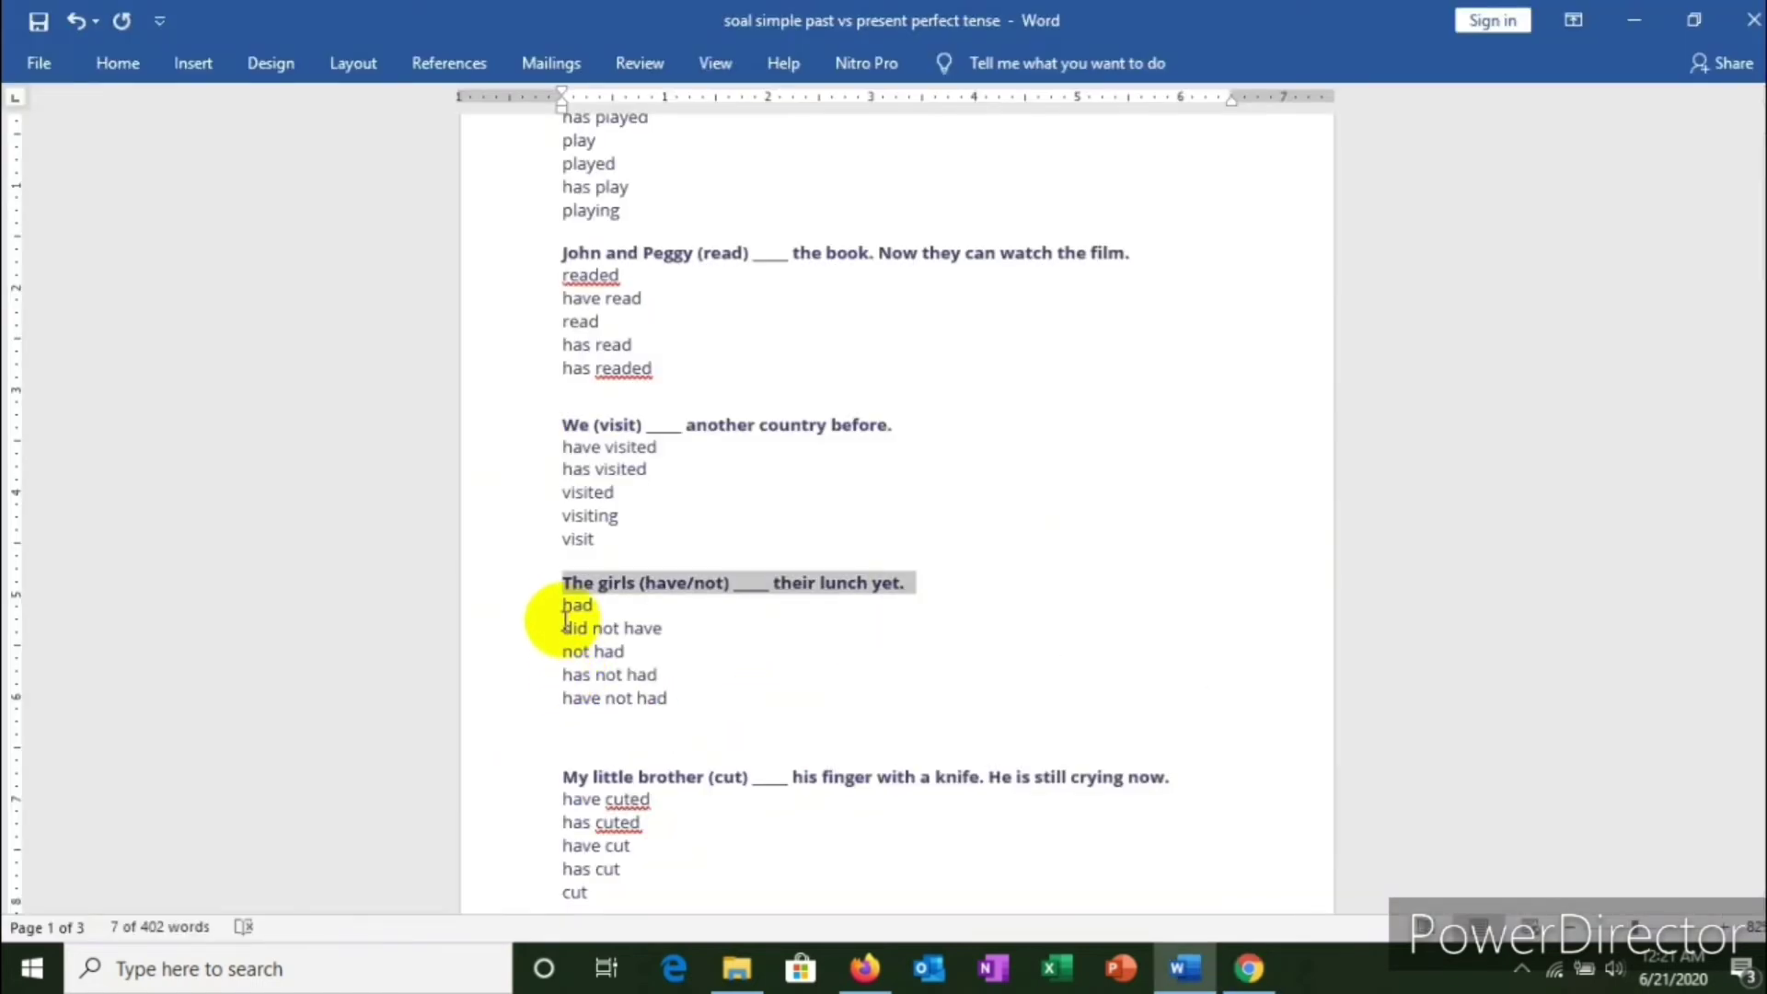
drag(565, 607, 653, 696)
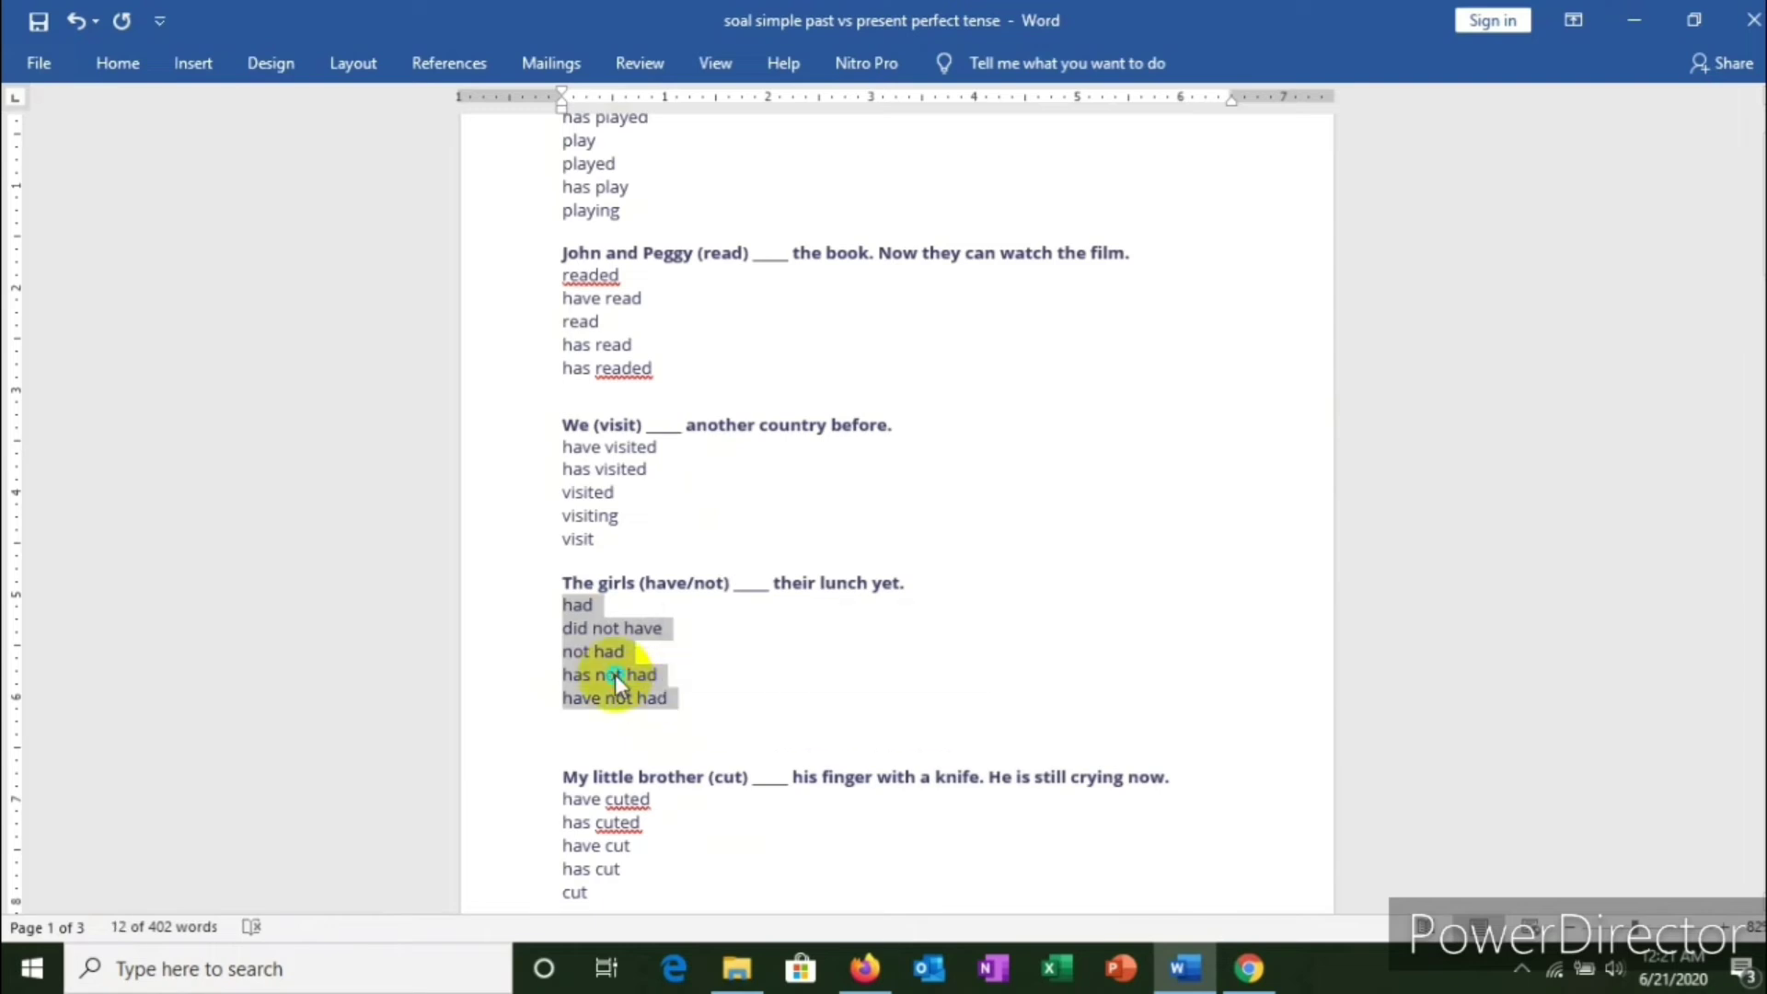
right_click(615, 676)
click(671, 397)
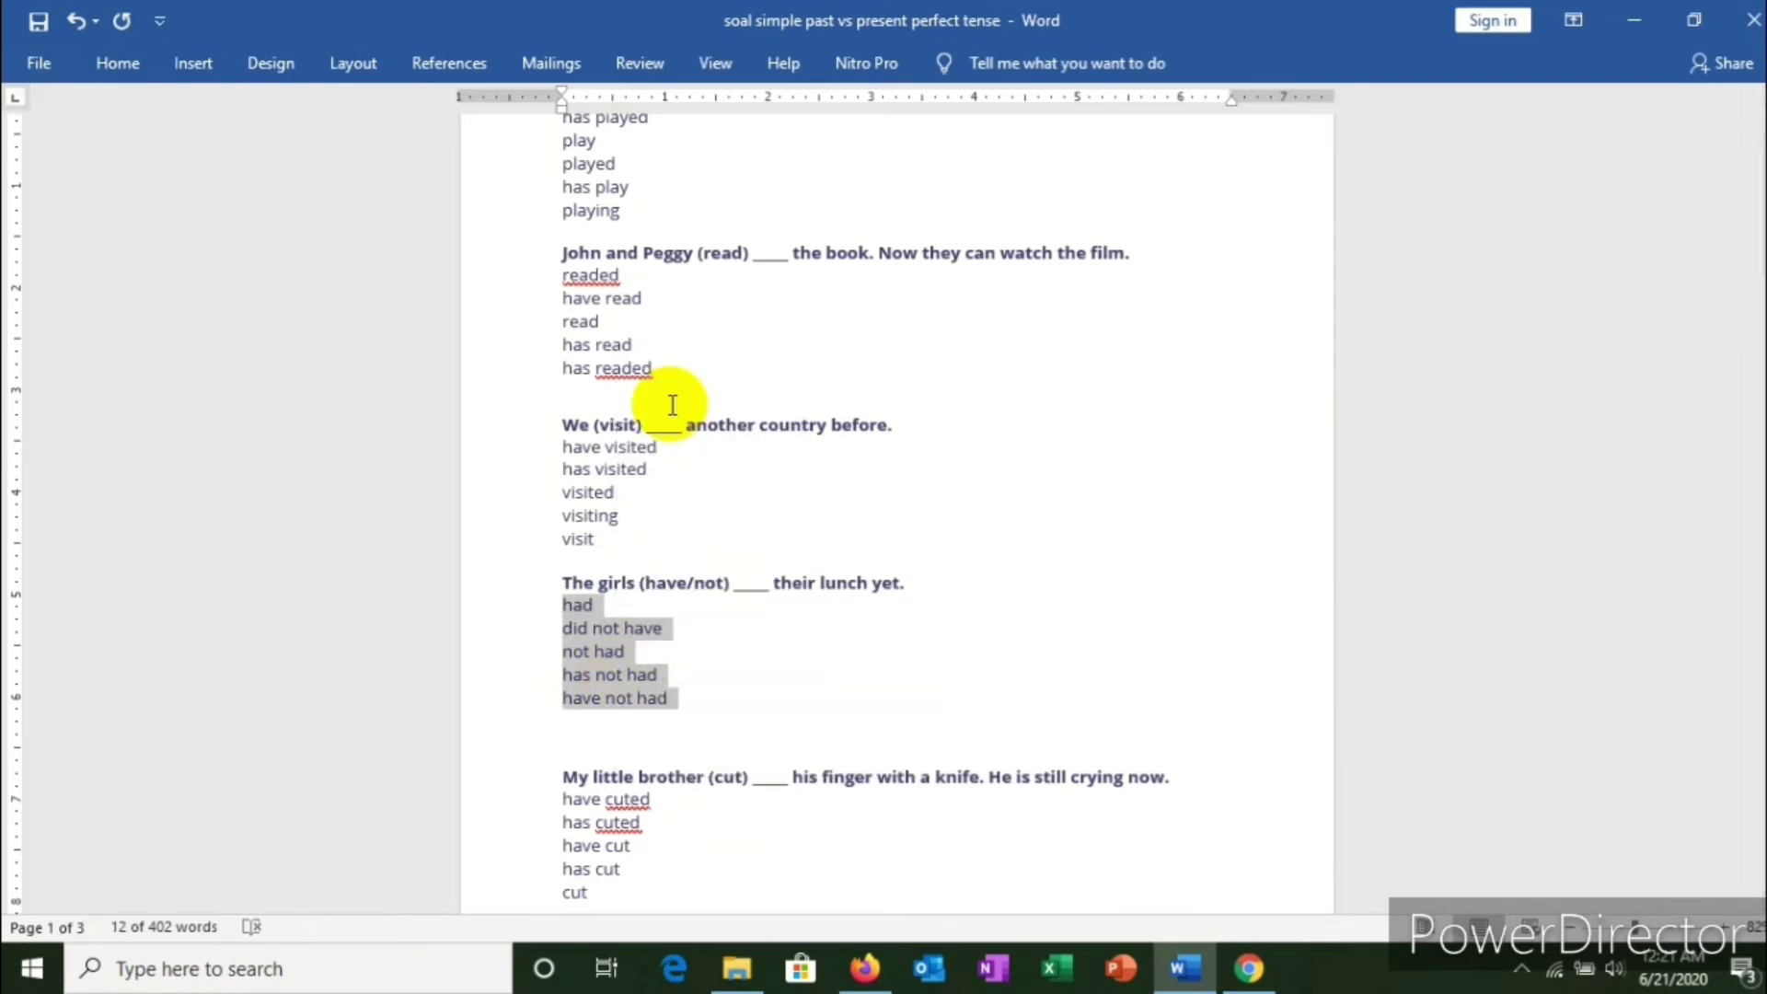
key(alt+Tab)
click(558, 682)
right_click(556, 679)
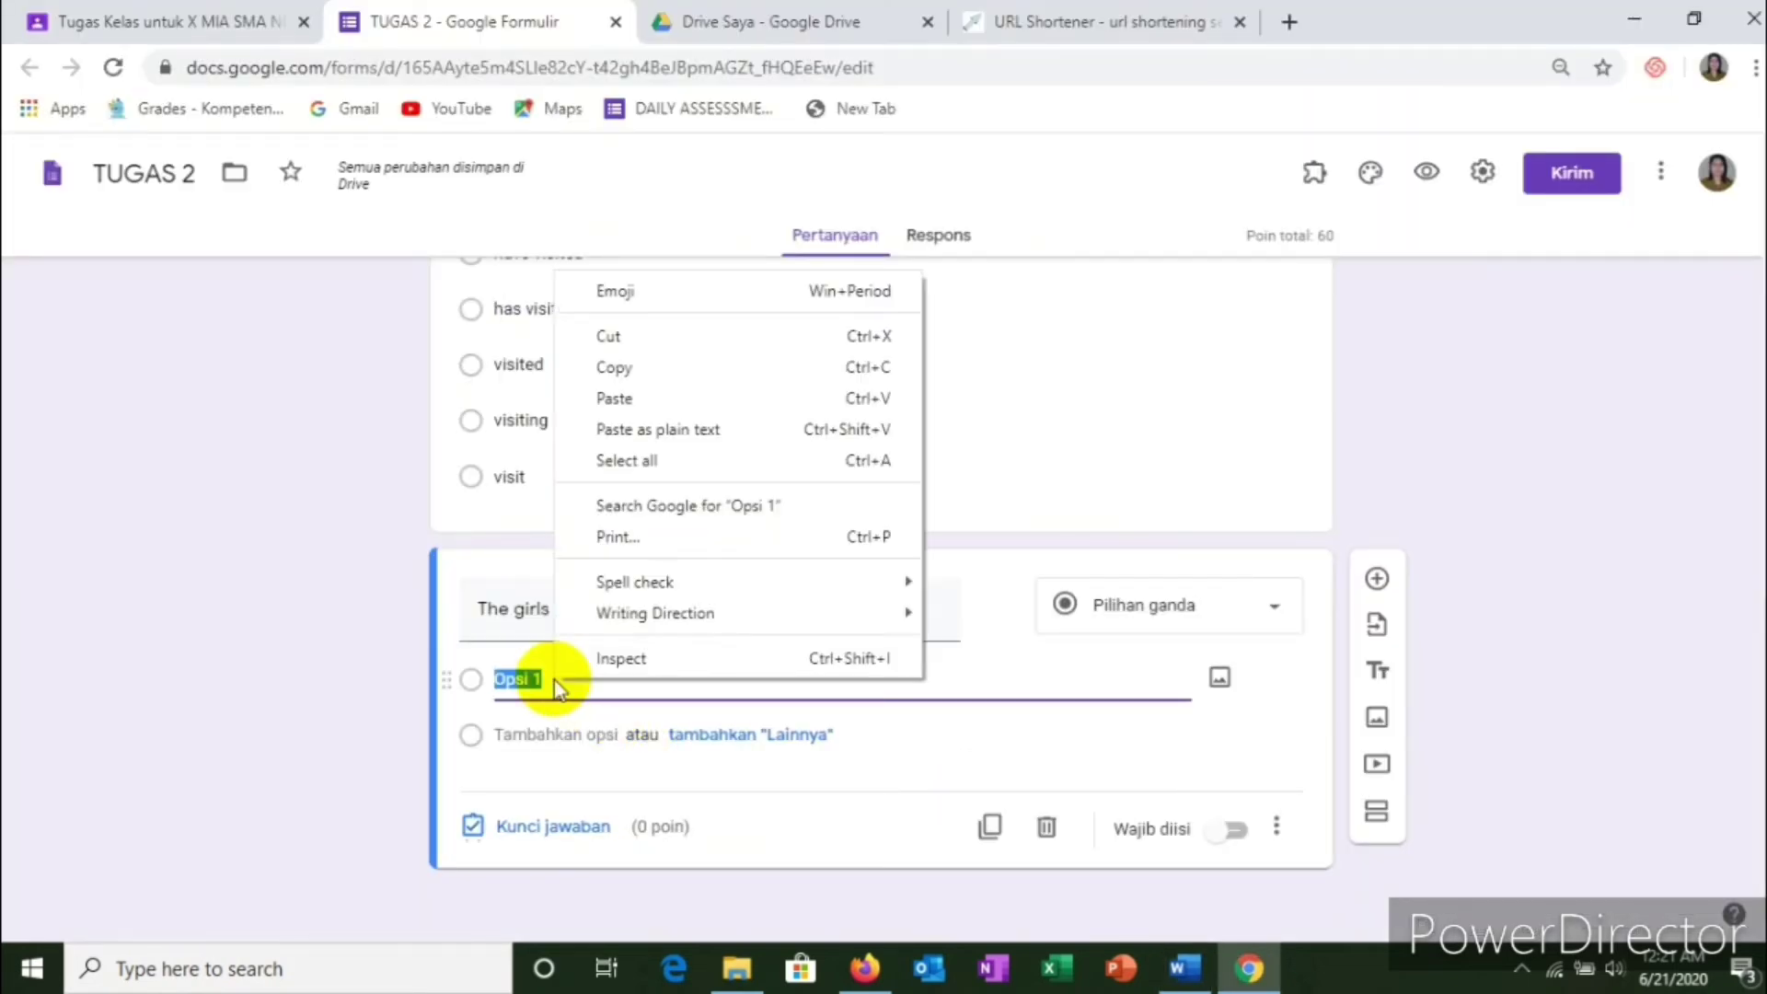
click(632, 399)
Step: Make the question required with 'have not had' keyed as the correct answer, then add a blank question
scroll(782, 662, down, 3)
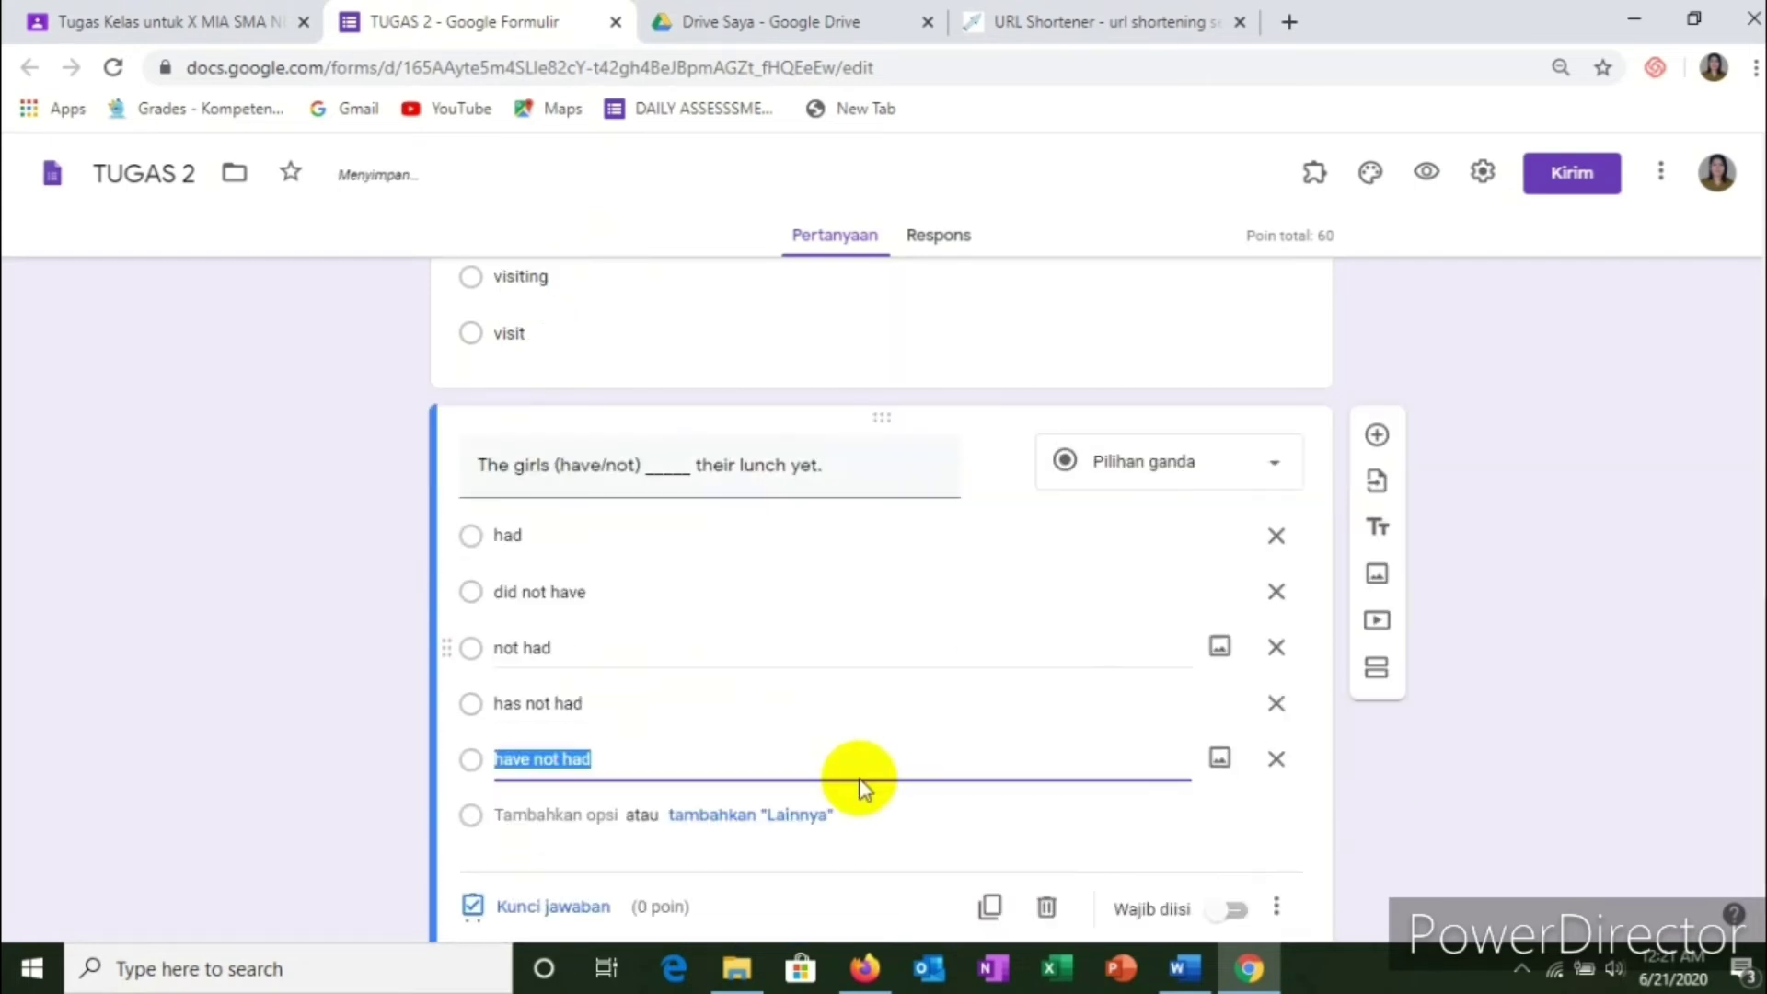
click(1233, 833)
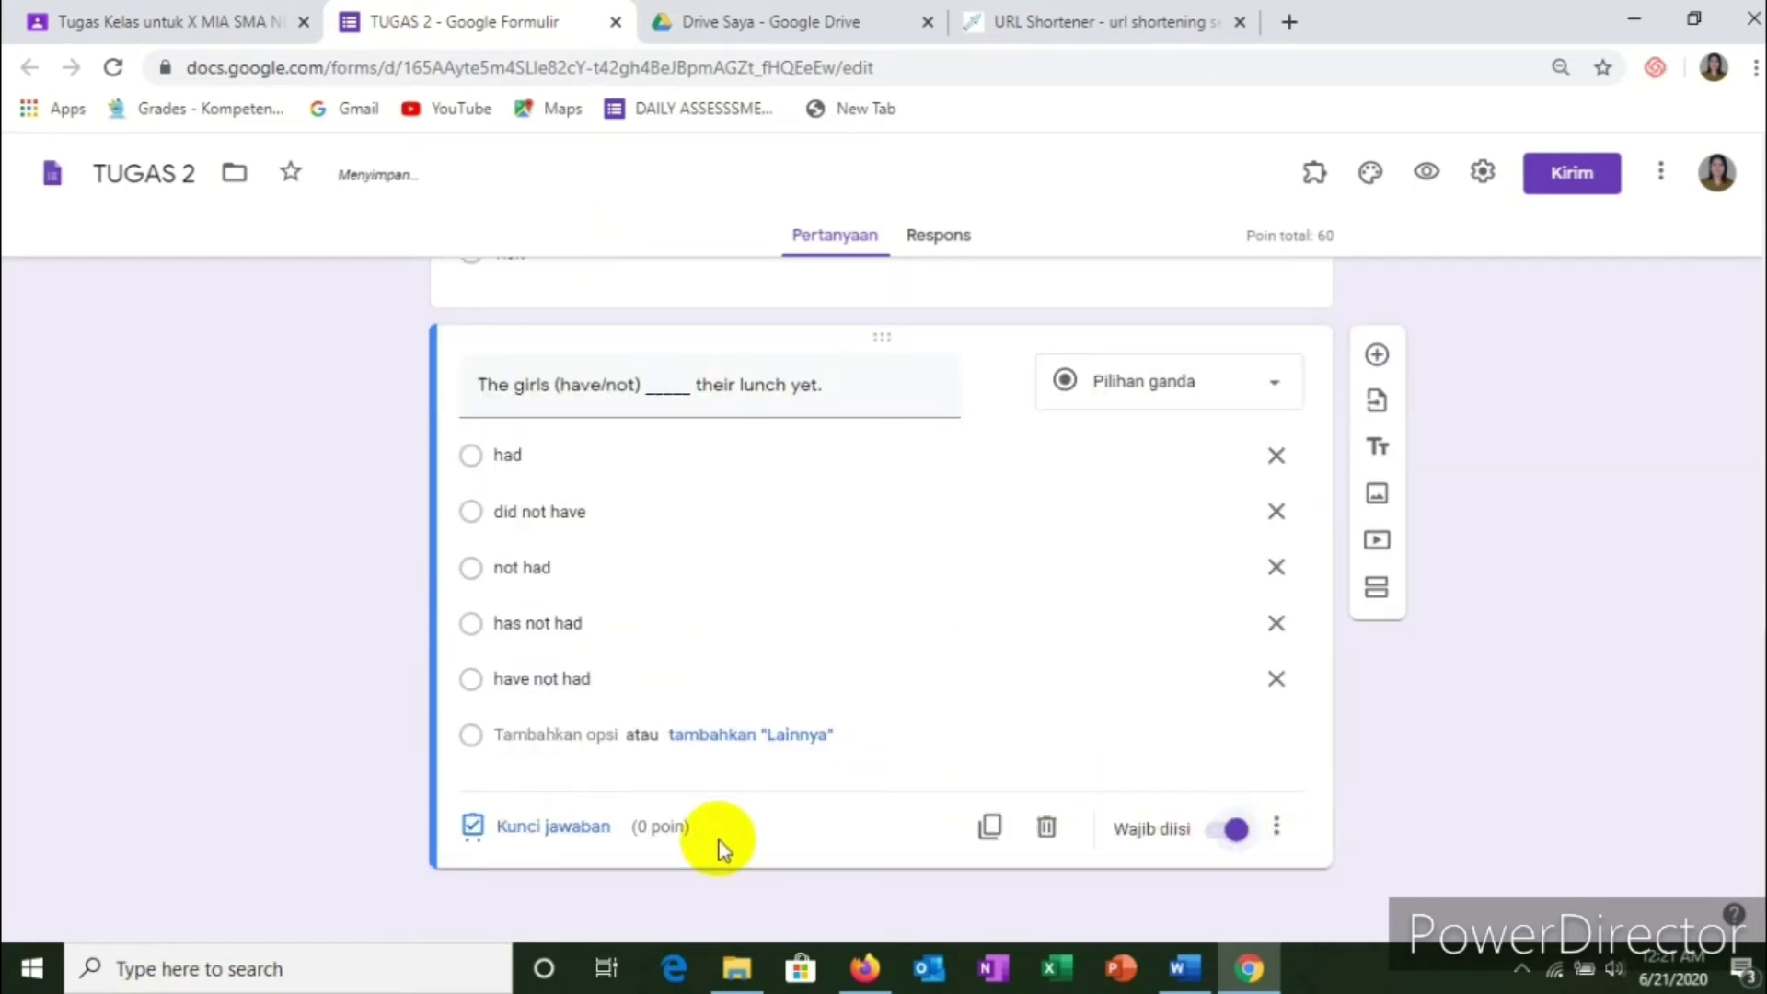
click(561, 828)
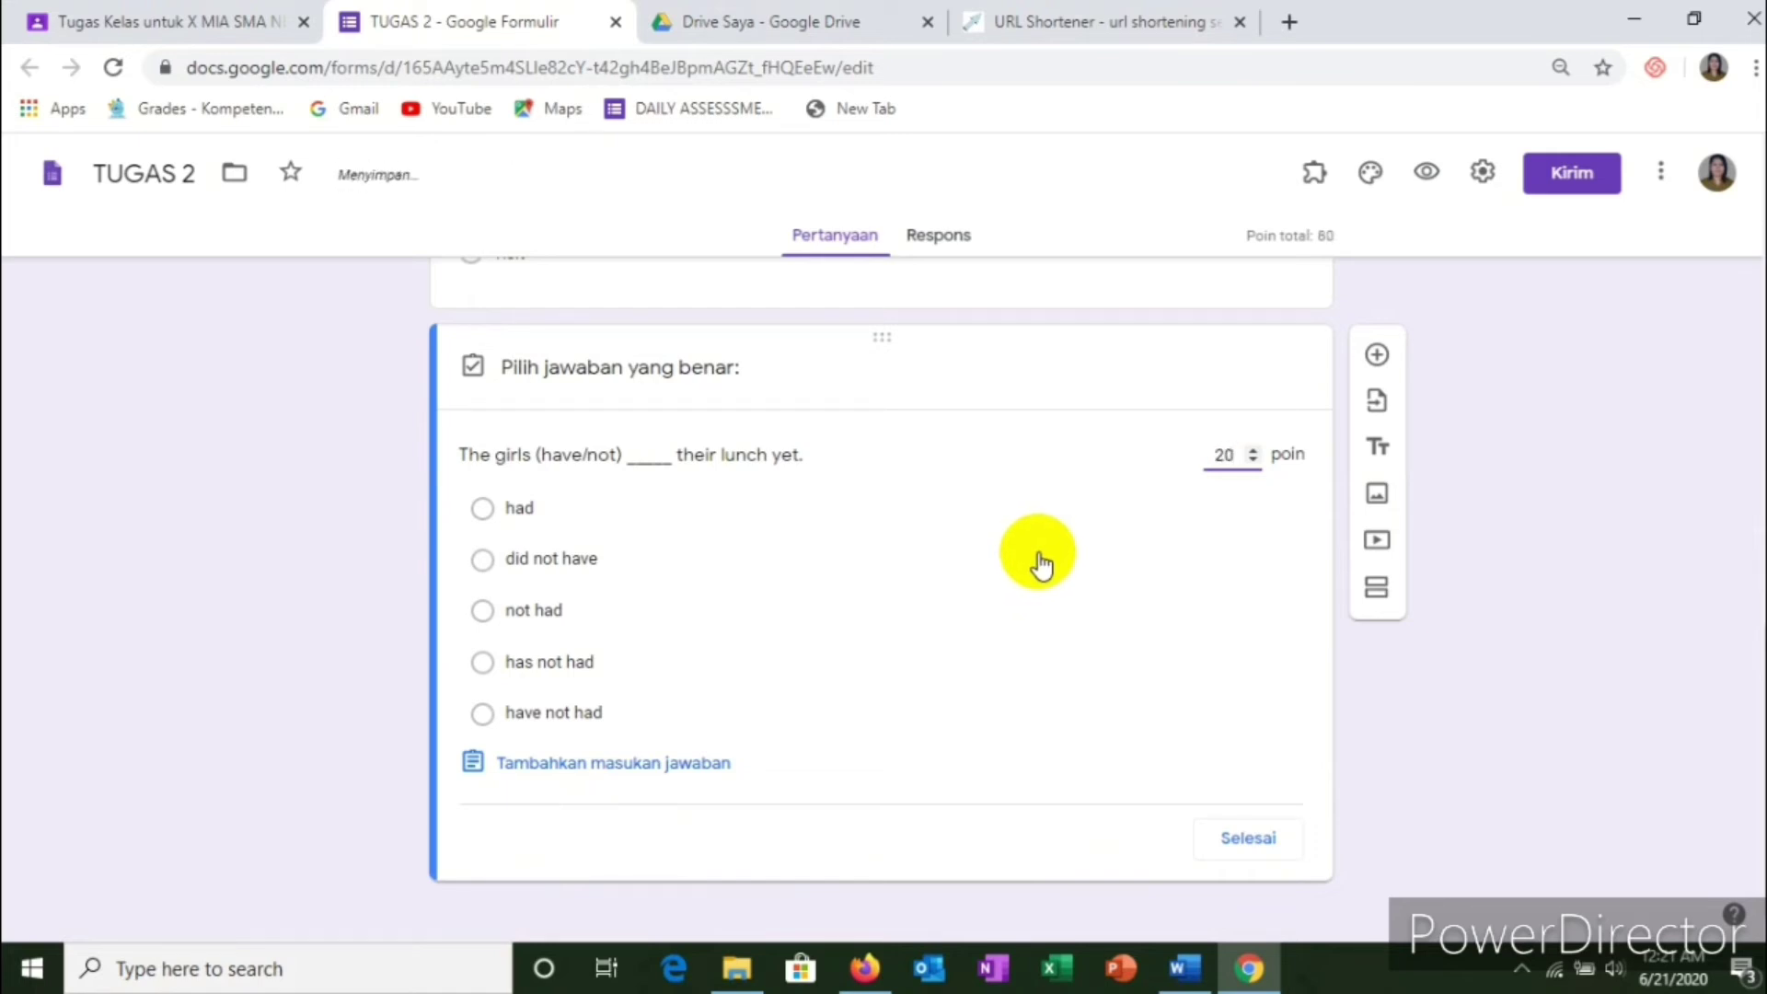
click(485, 716)
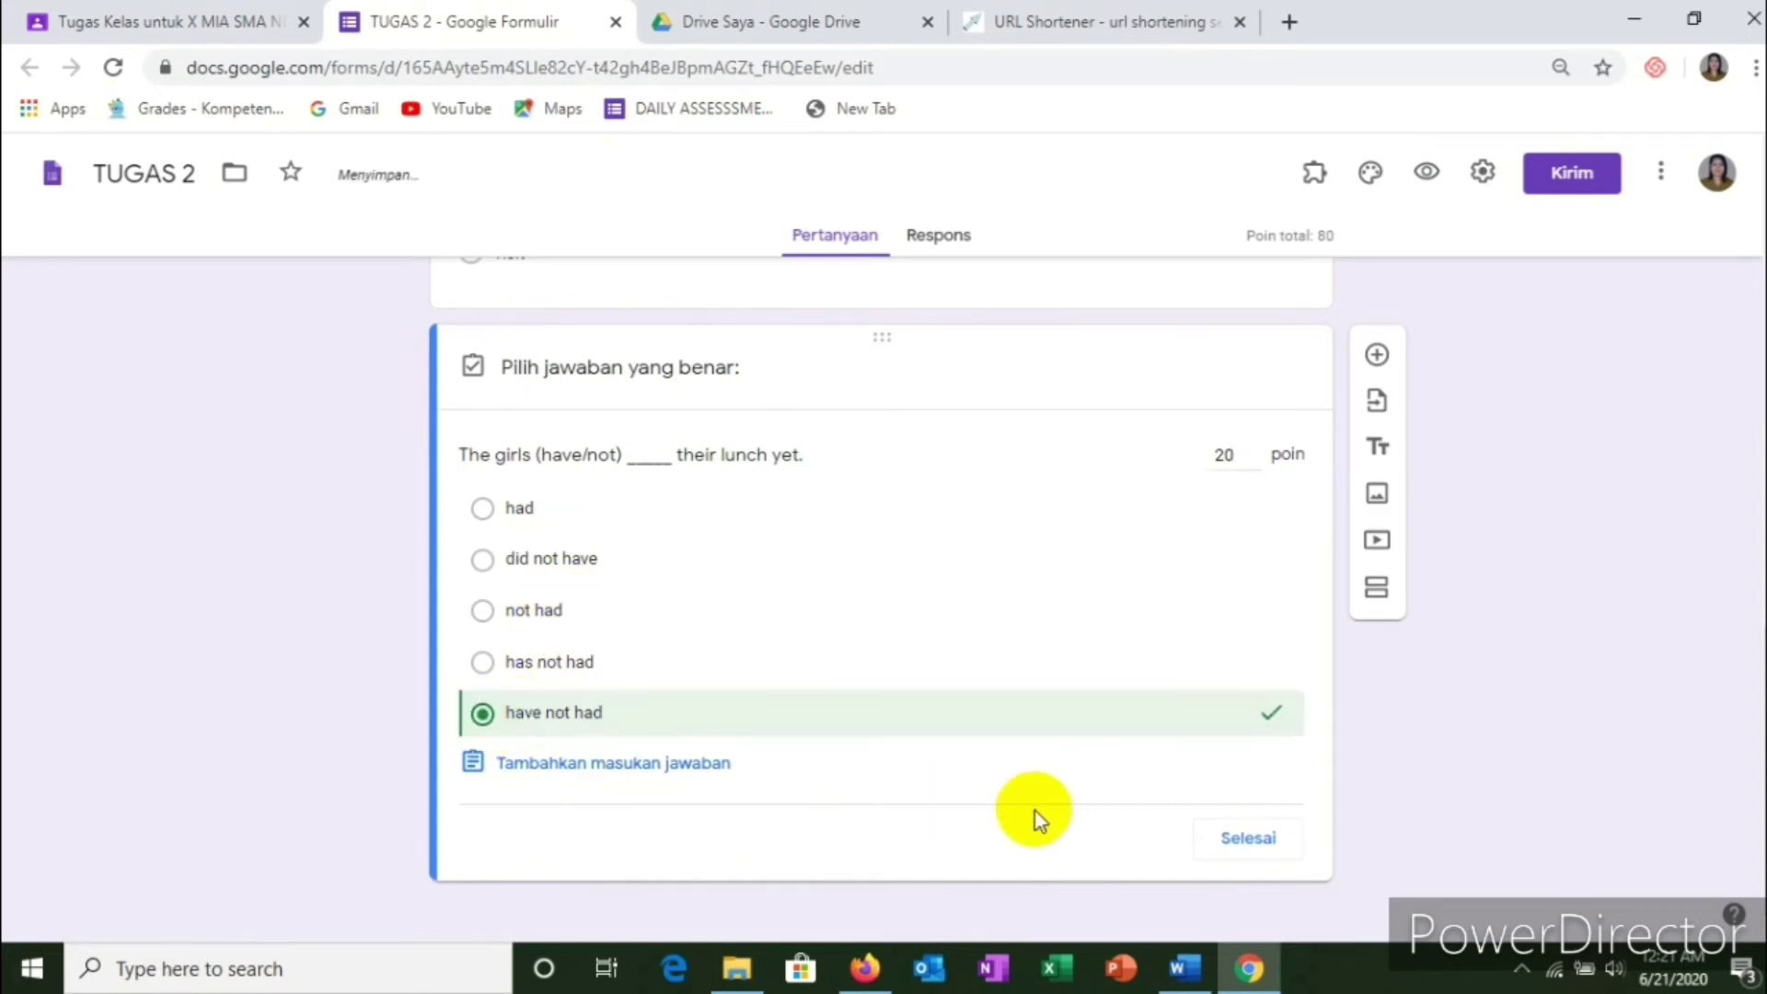
click(1220, 834)
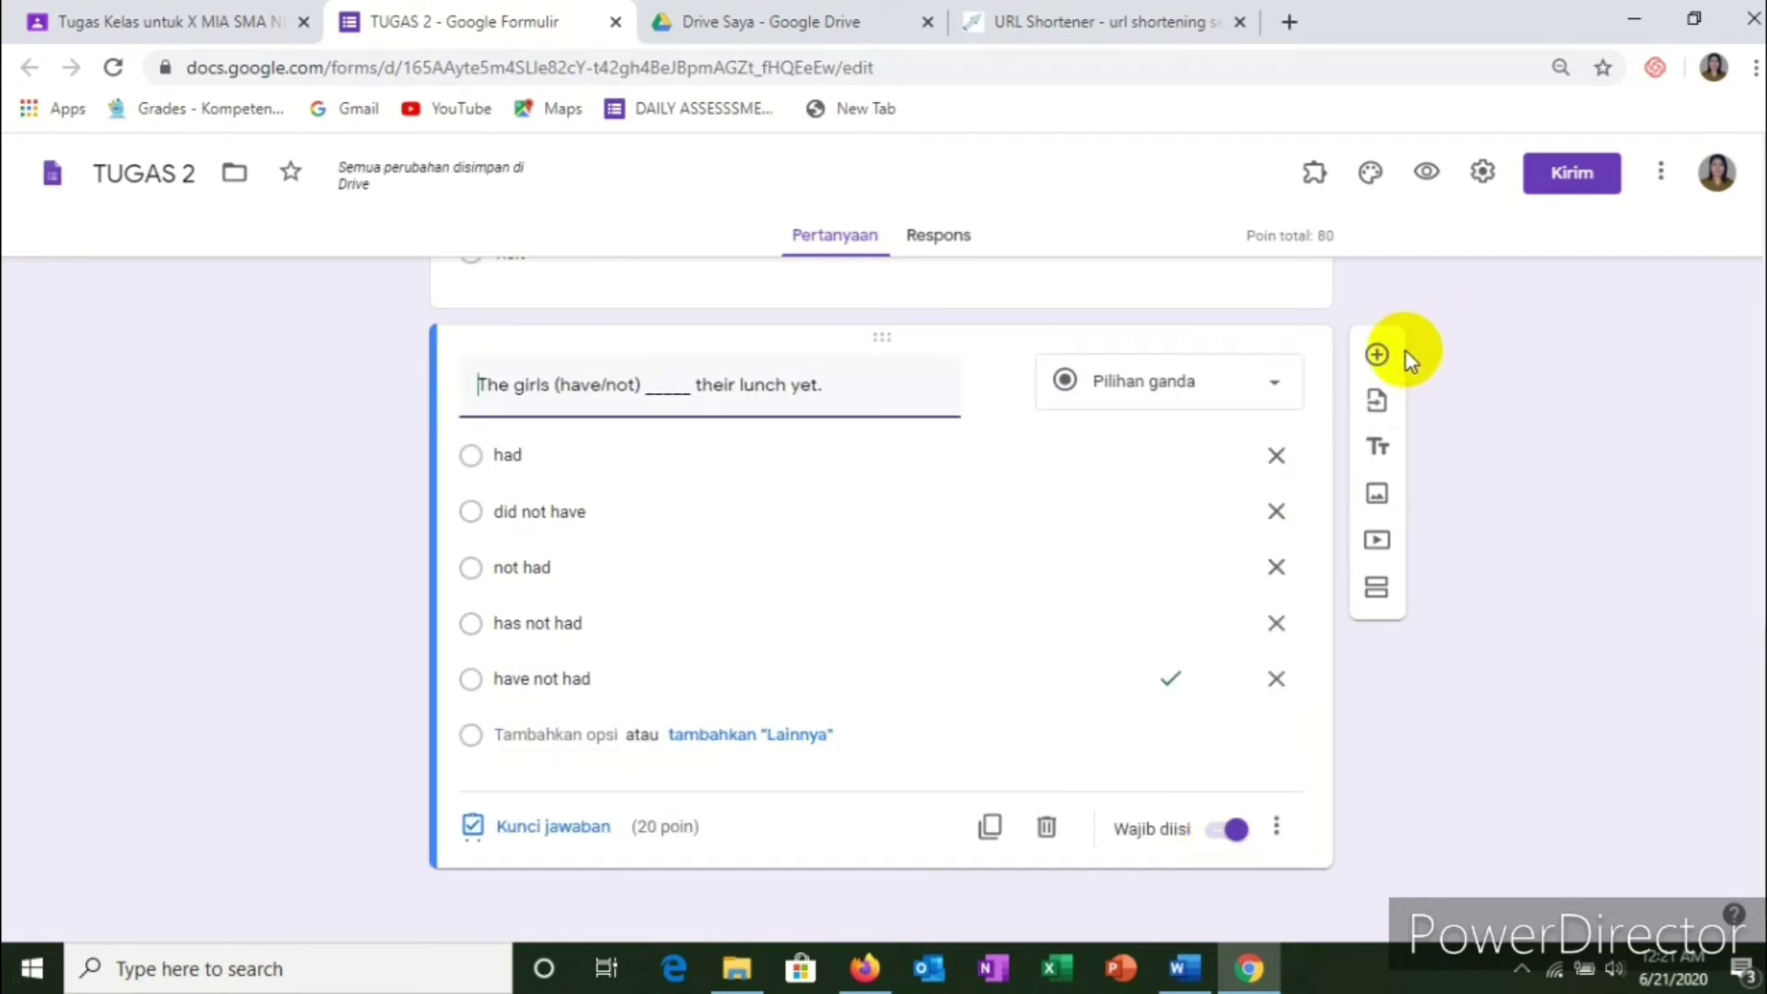
click(1381, 354)
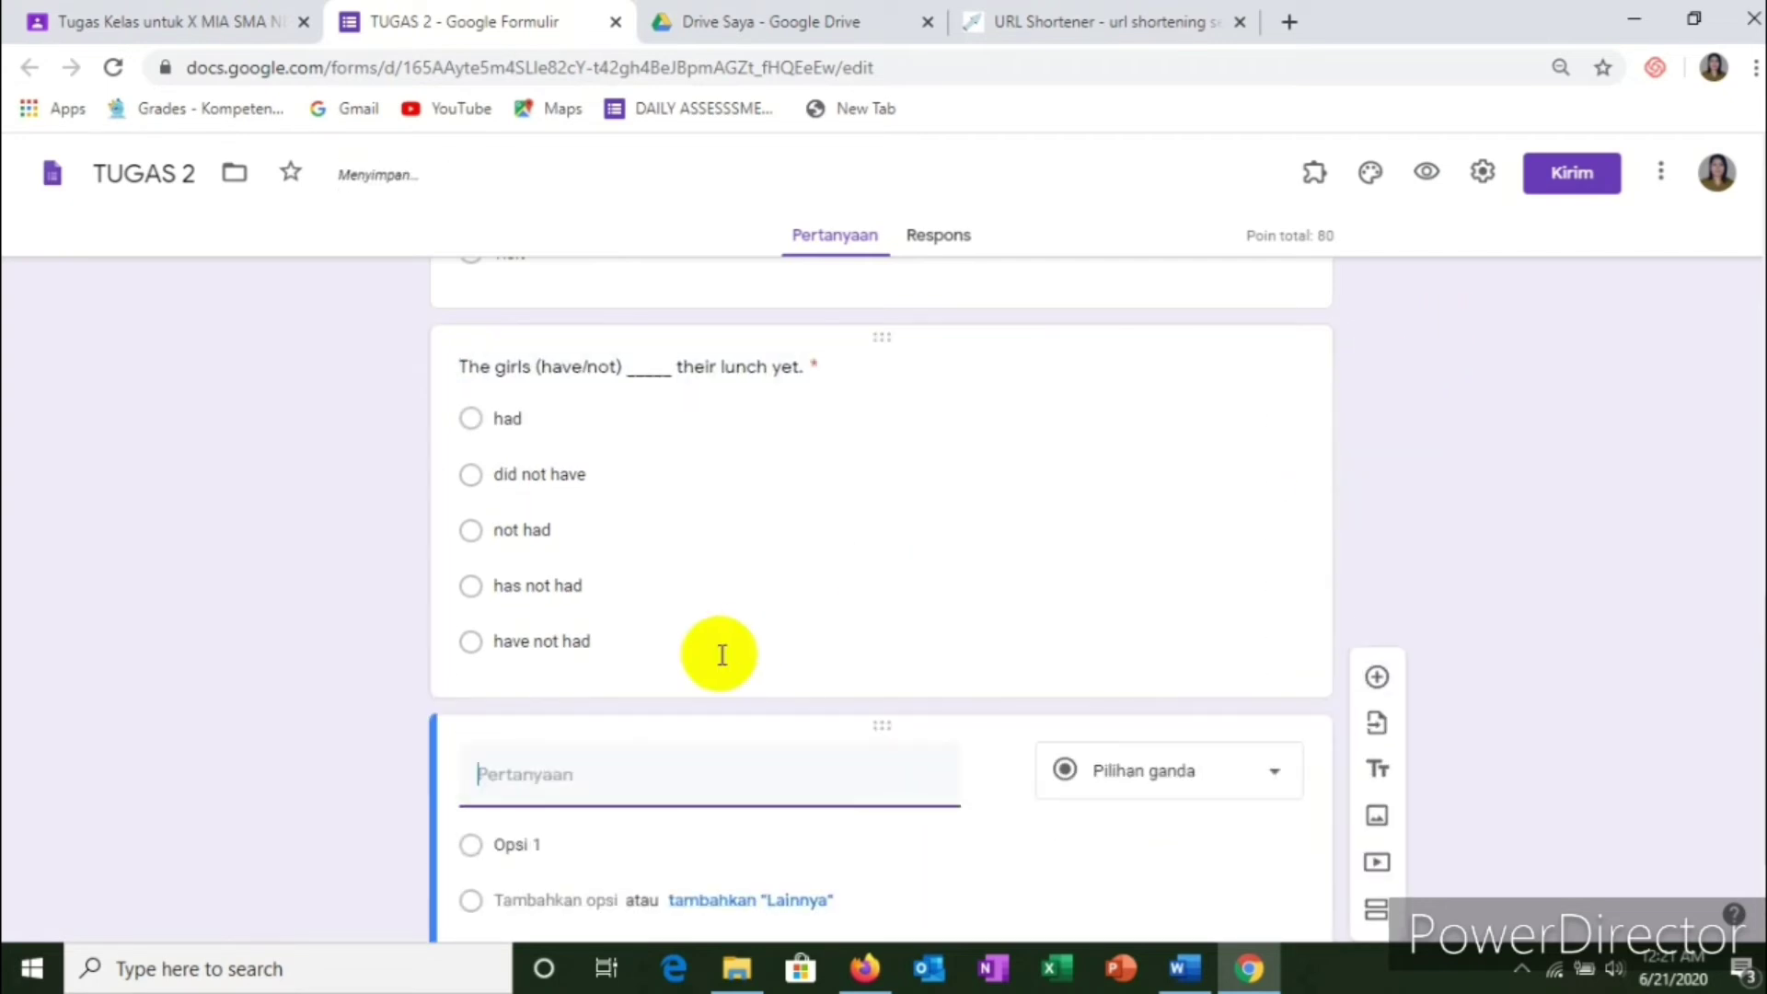
Step: Paste the 'My little brother (cut) _____ his finger…' sentence from Word as the question text
key(alt+Tab)
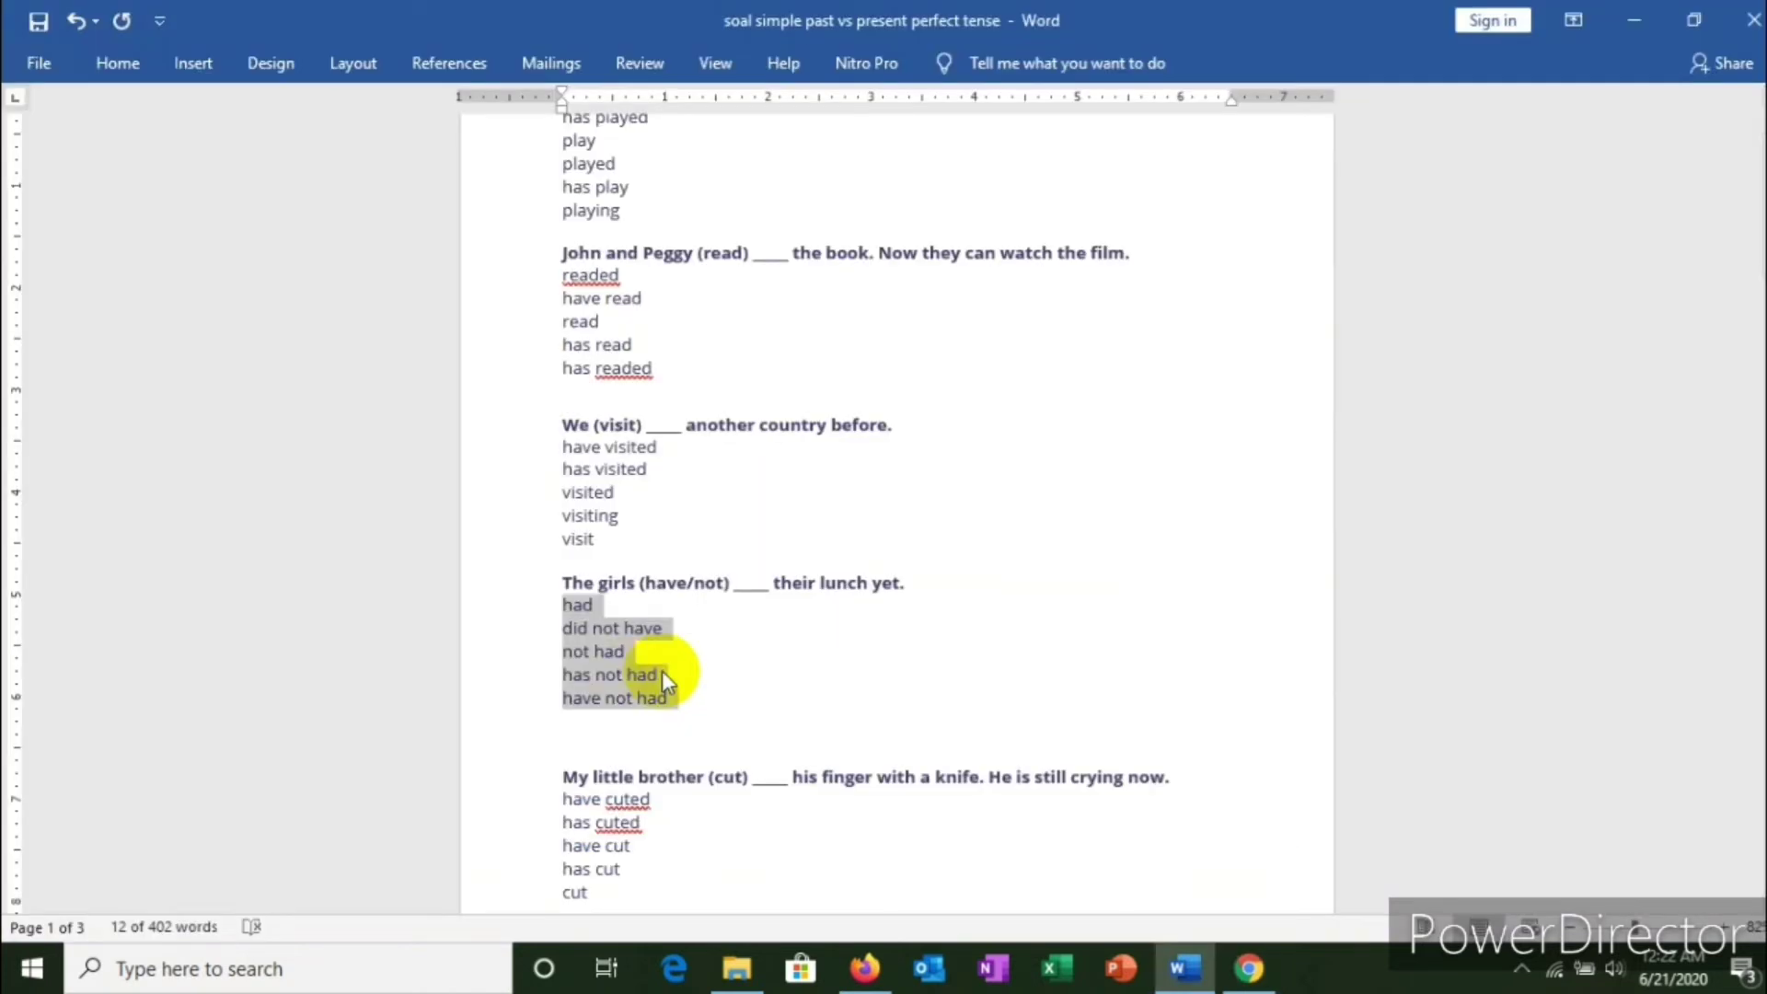
scroll(645, 681, down, 3)
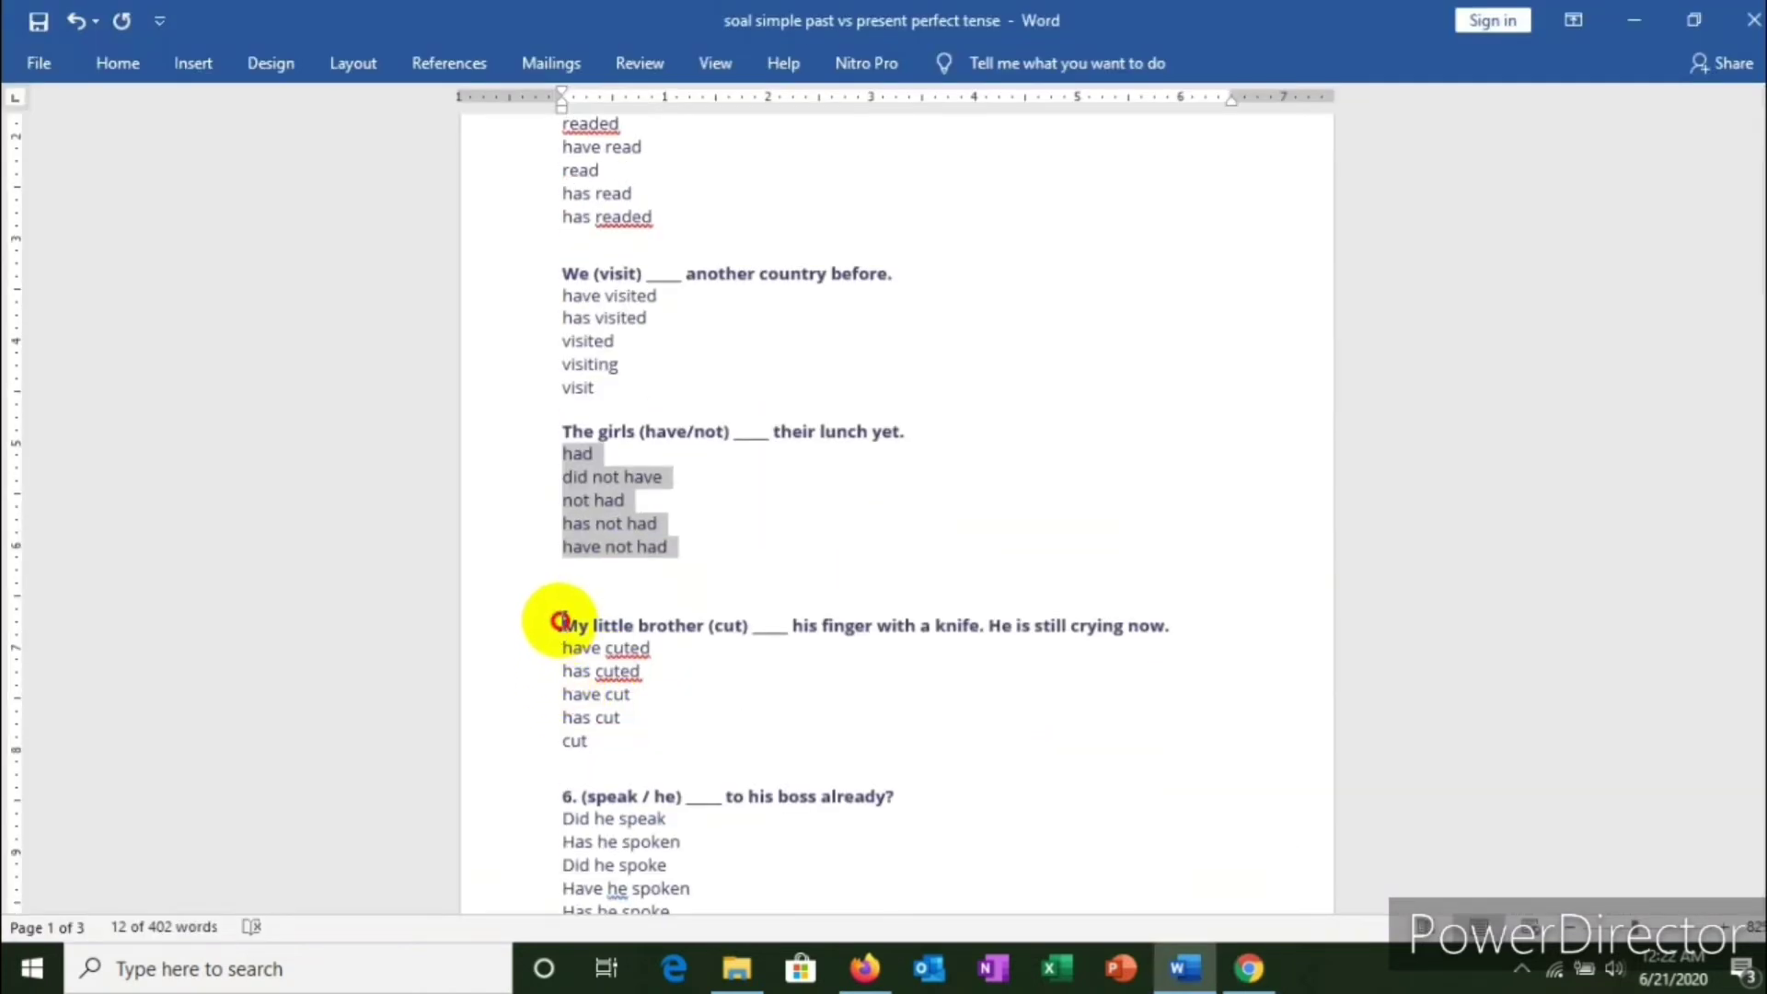
drag(558, 623, 1213, 624)
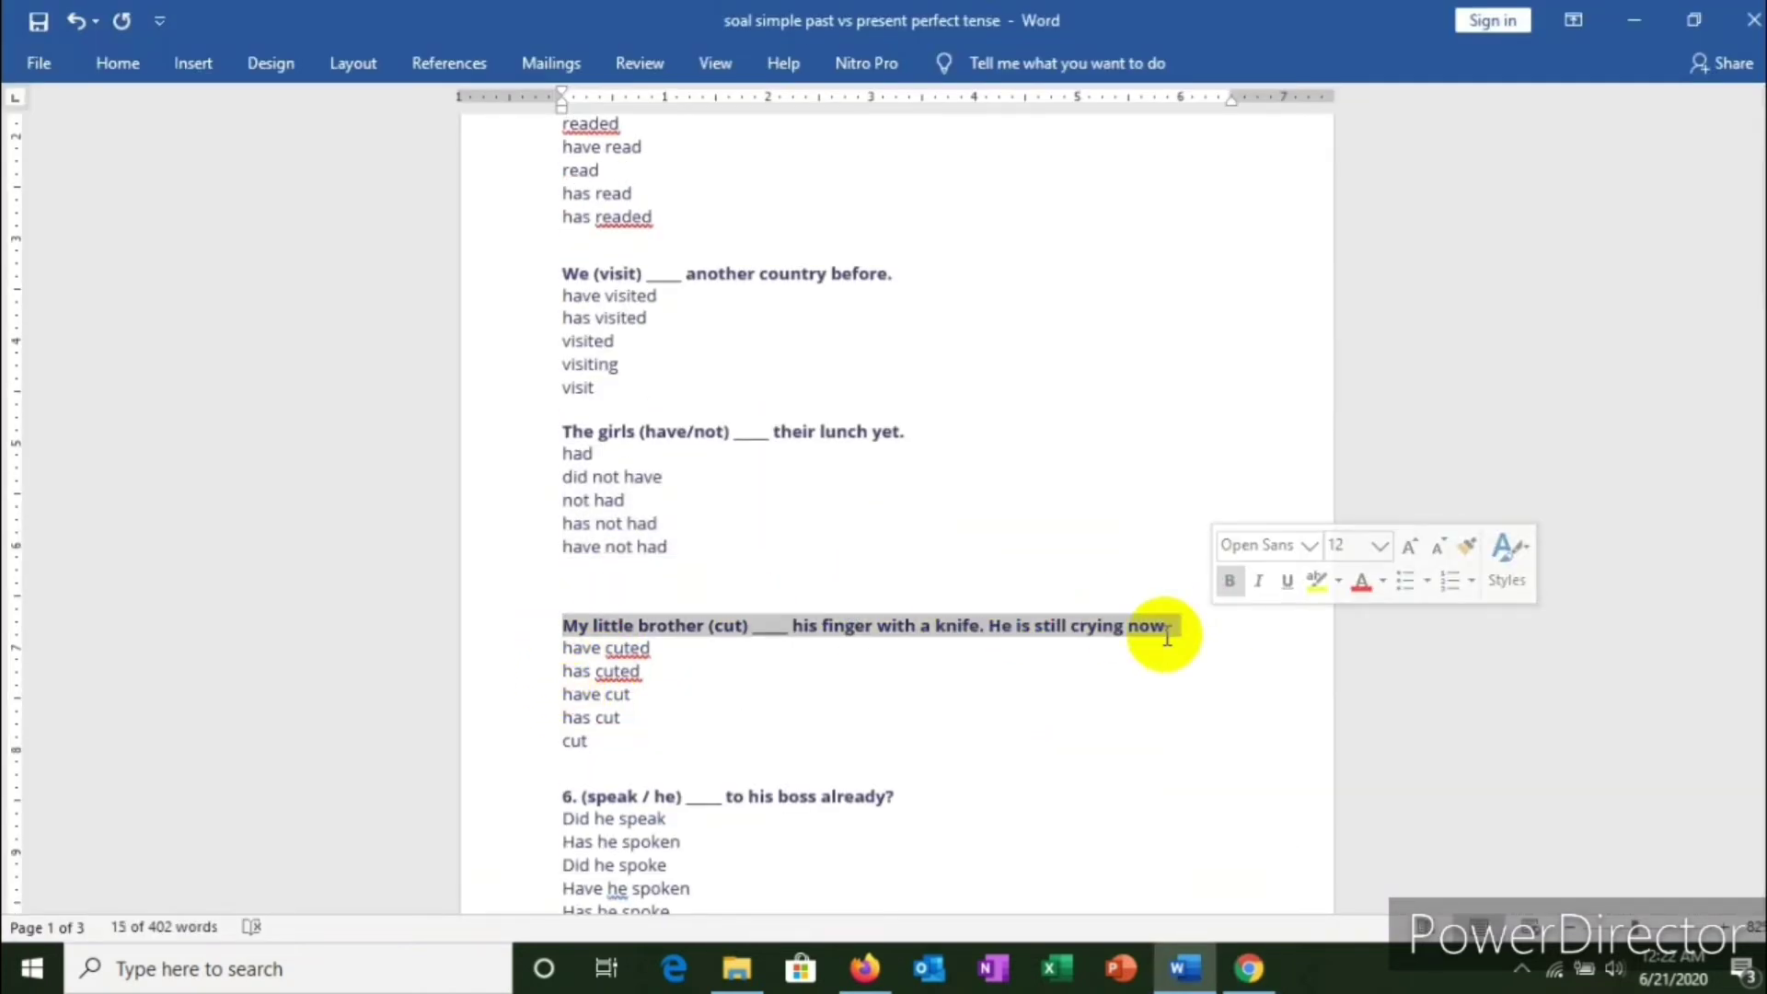
right_click(987, 620)
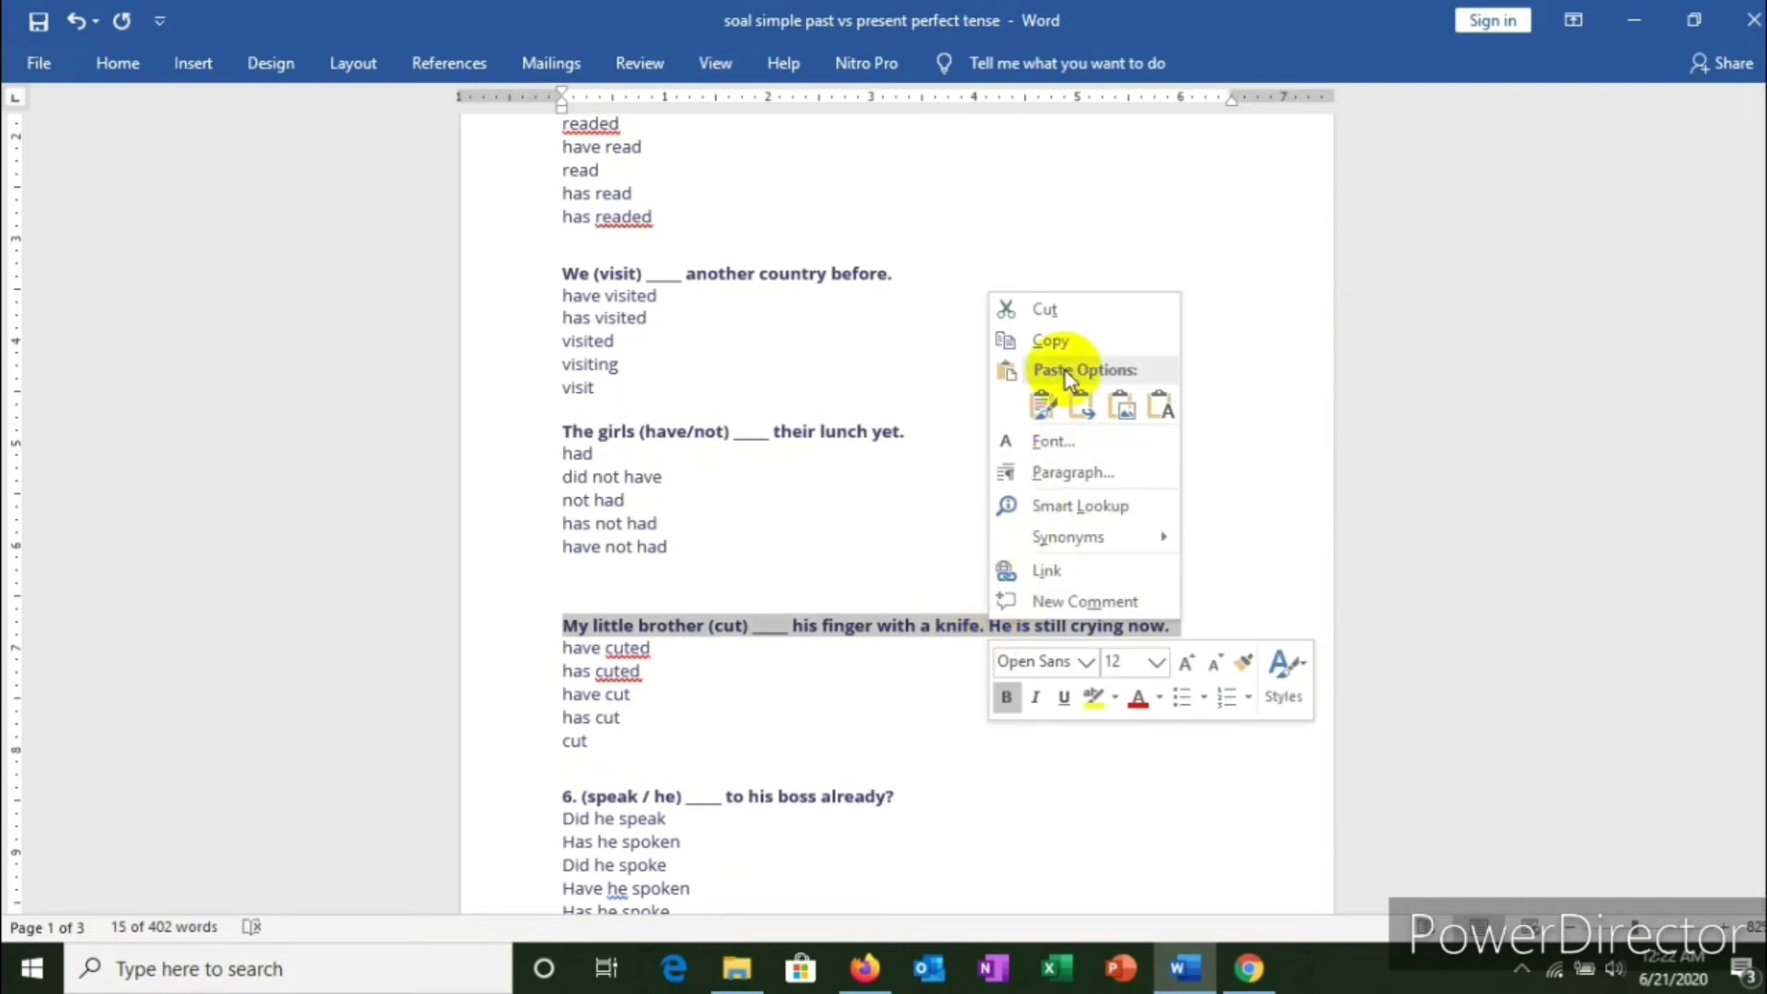
click(1050, 342)
key(alt+Tab)
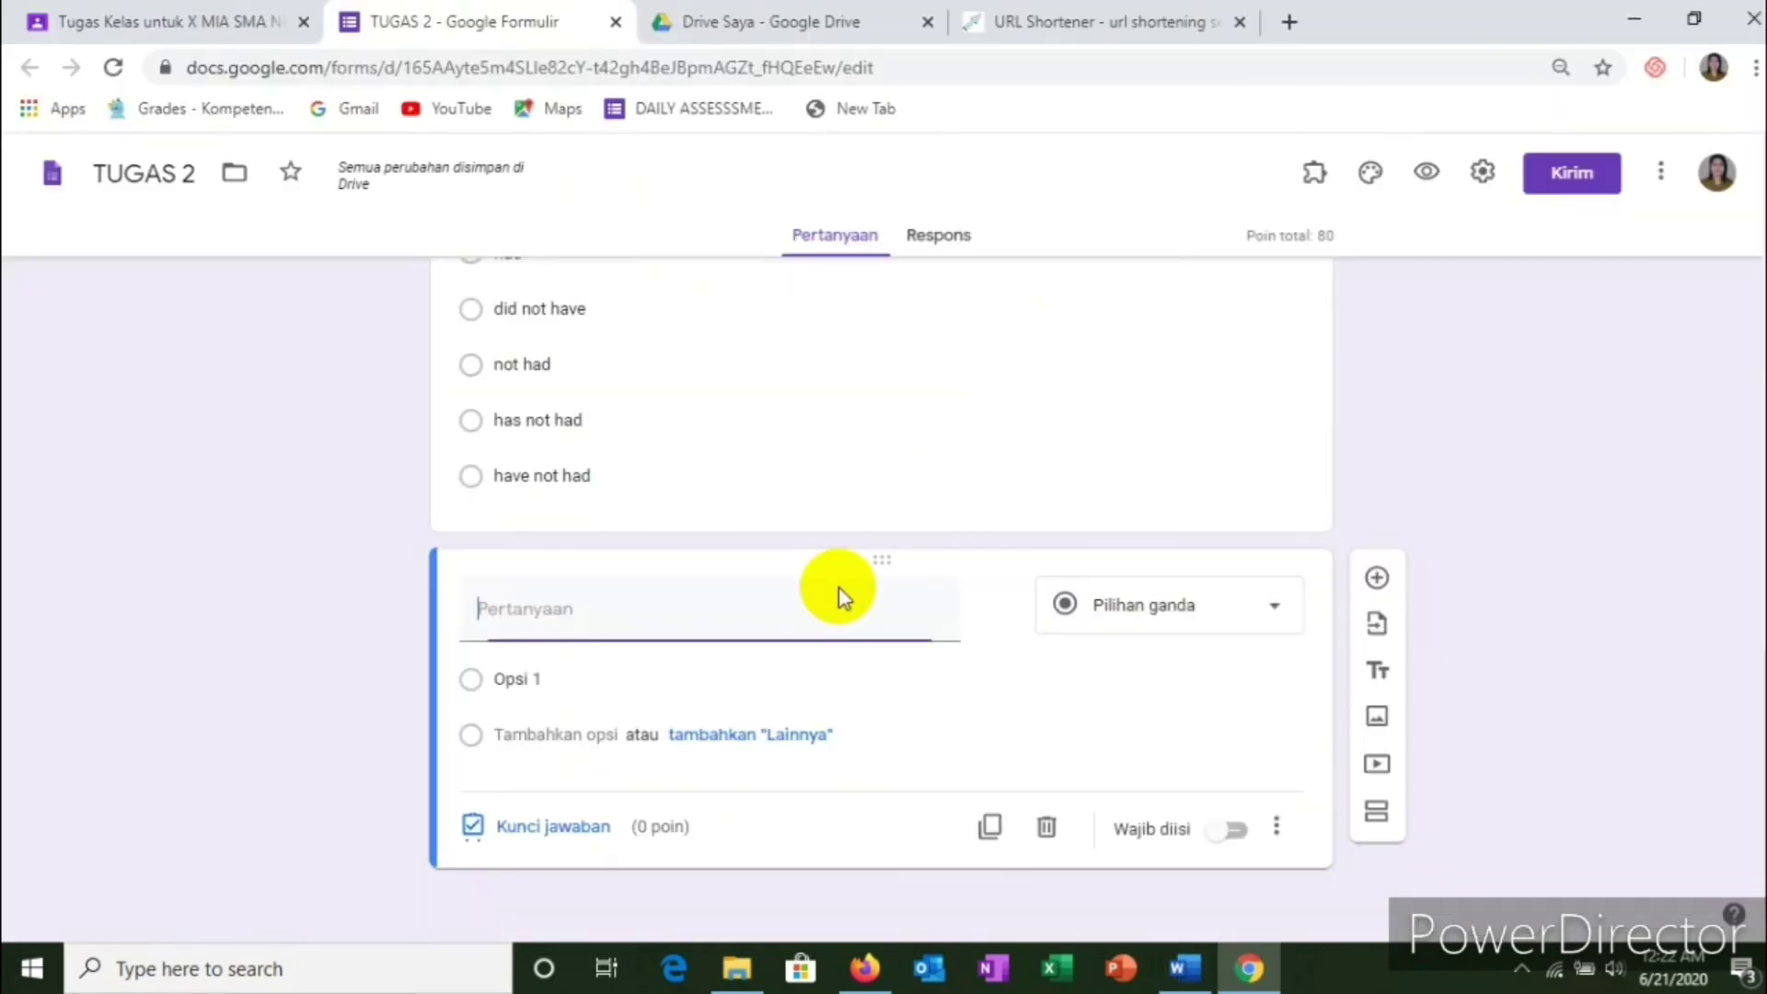
click(499, 598)
right_click(498, 599)
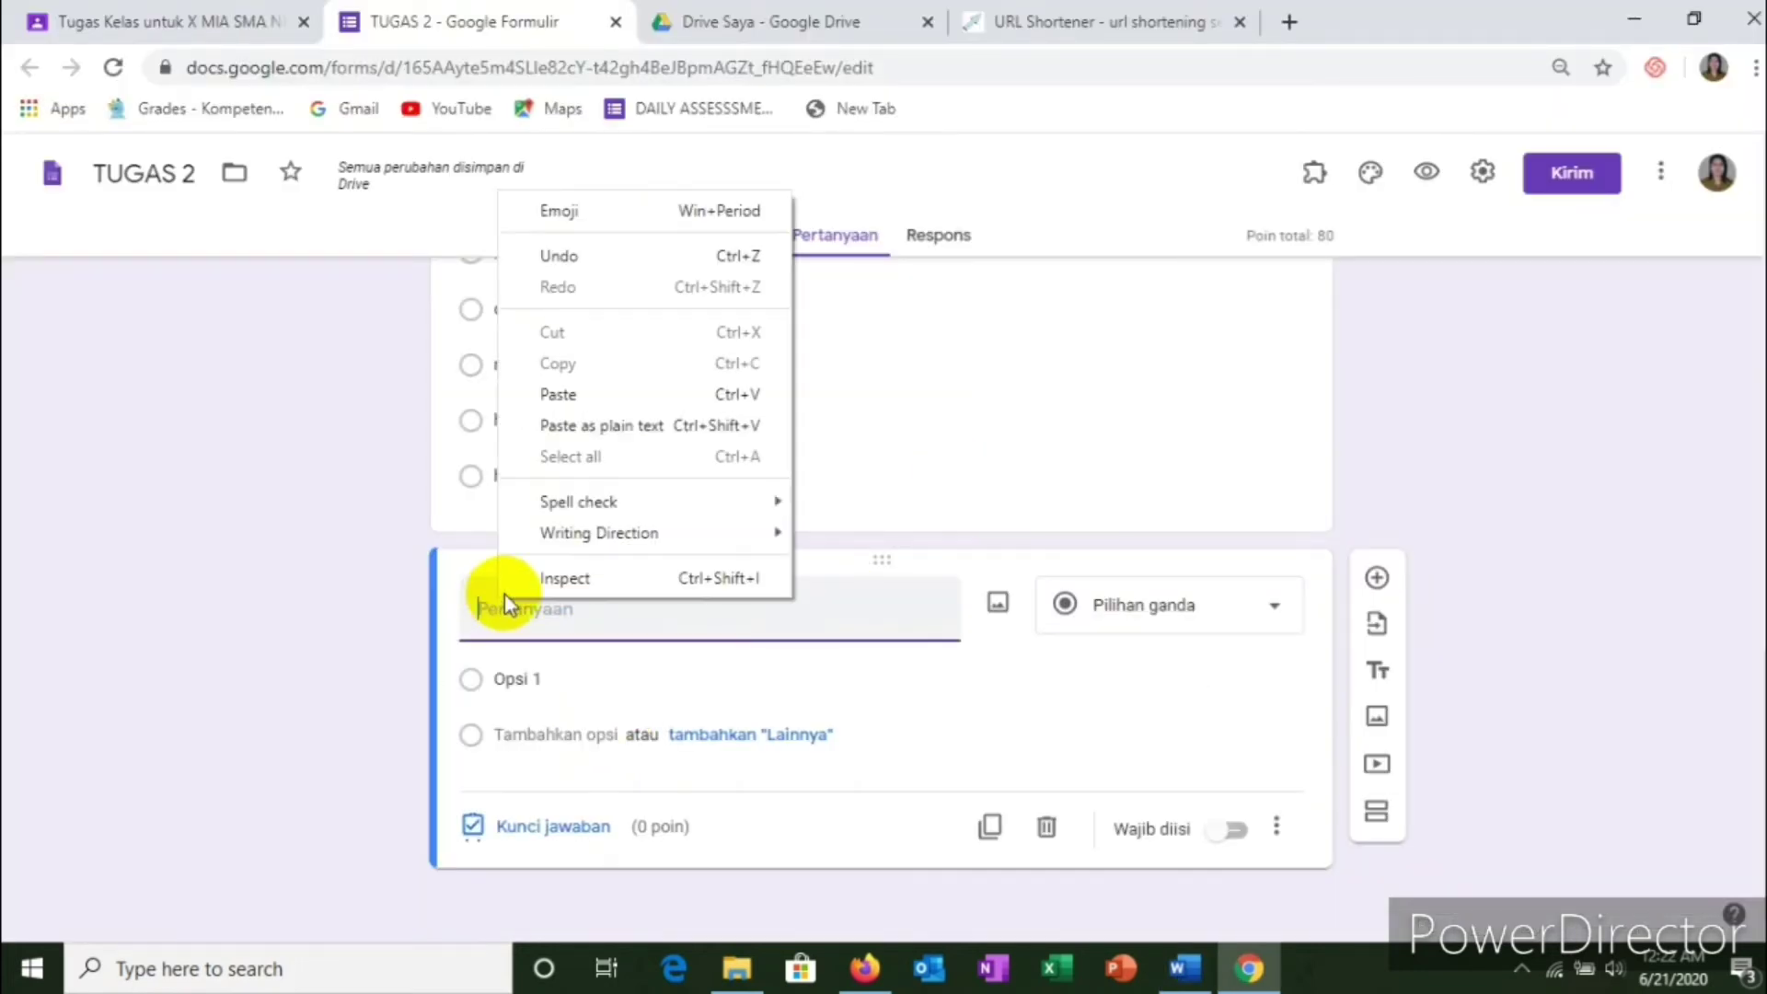
click(560, 396)
Step: Paste the five answer lines, 'has cuted' through 'cut', from Word as options
click(518, 706)
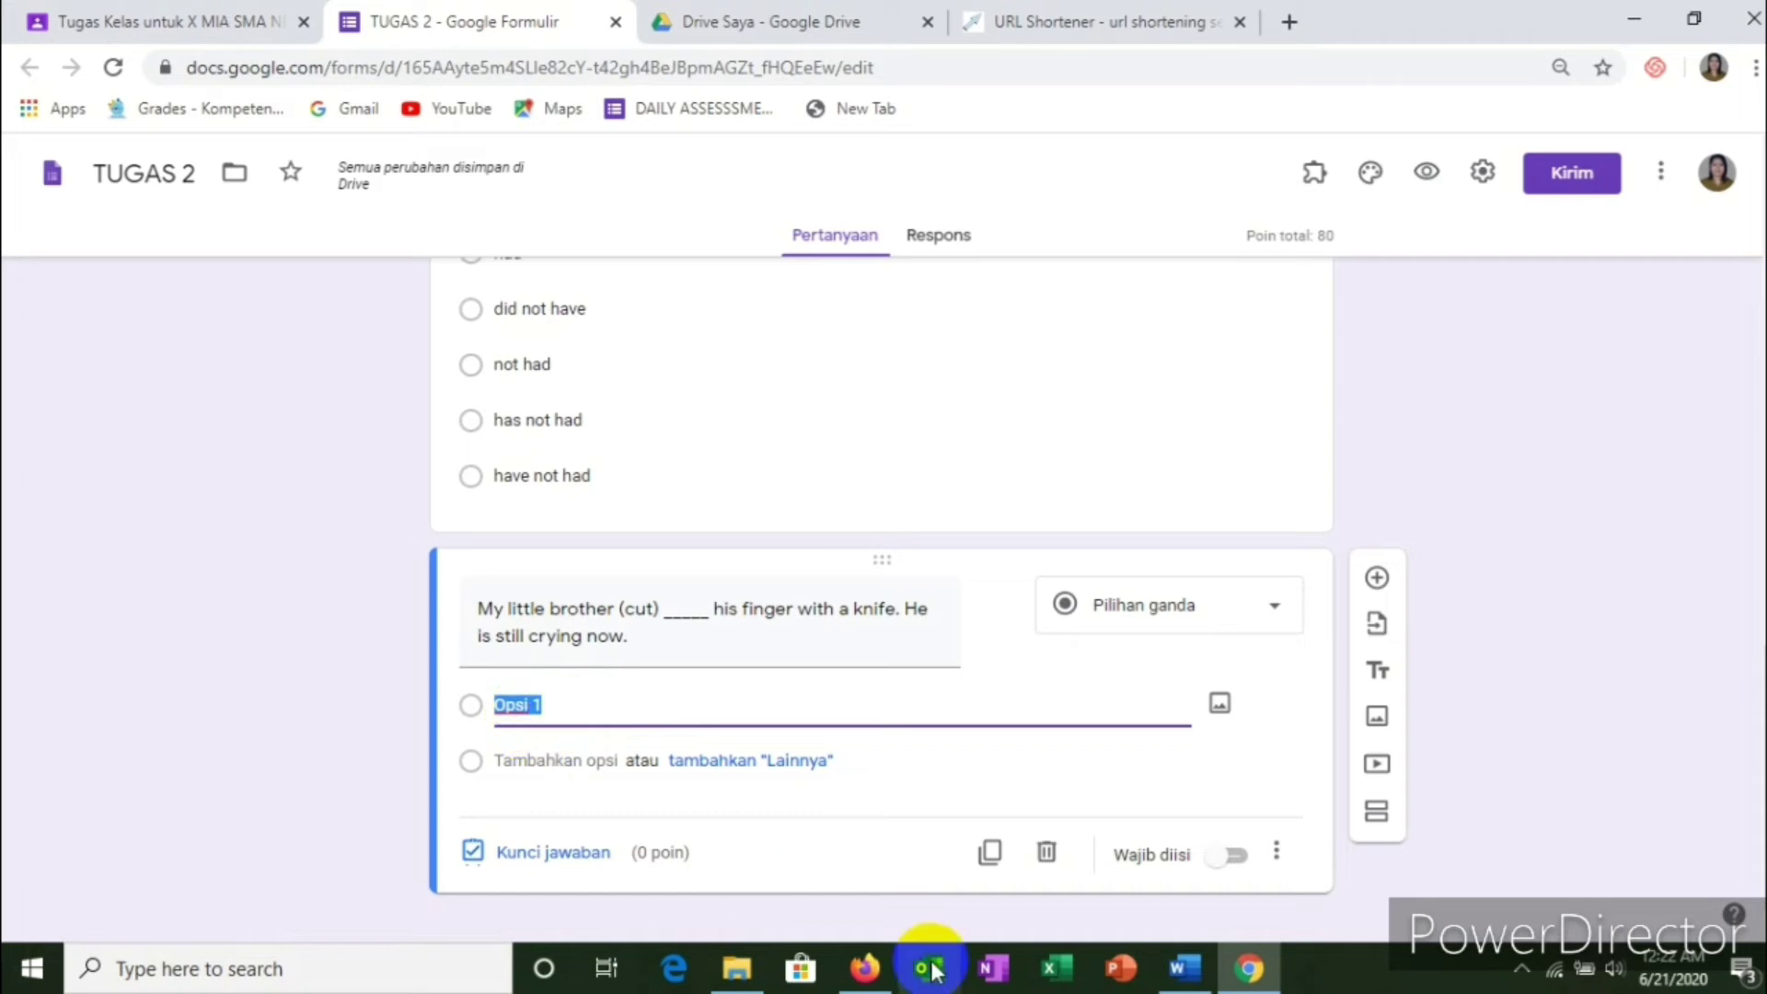
click(1189, 968)
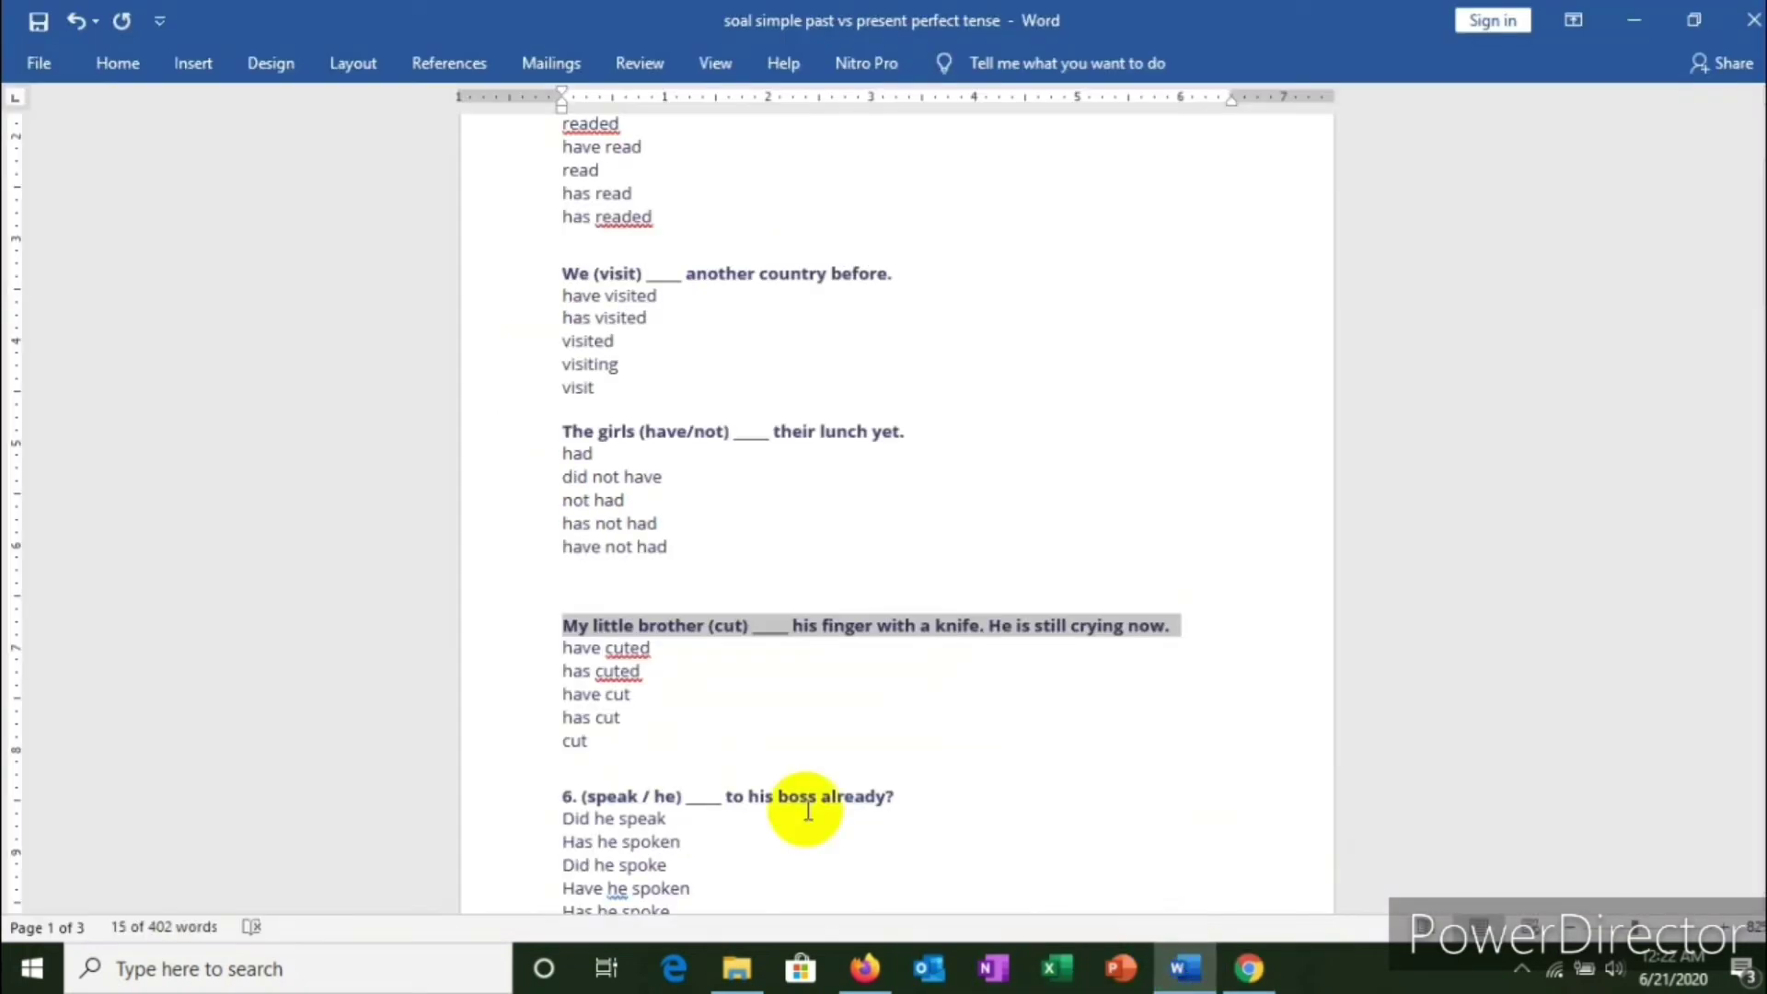
mouse_move(555, 655)
mouse_down()
mouse_move(655, 768)
mouse_move(585, 741)
mouse_move(559, 659)
mouse_up()
click(580, 736)
right_click(571, 670)
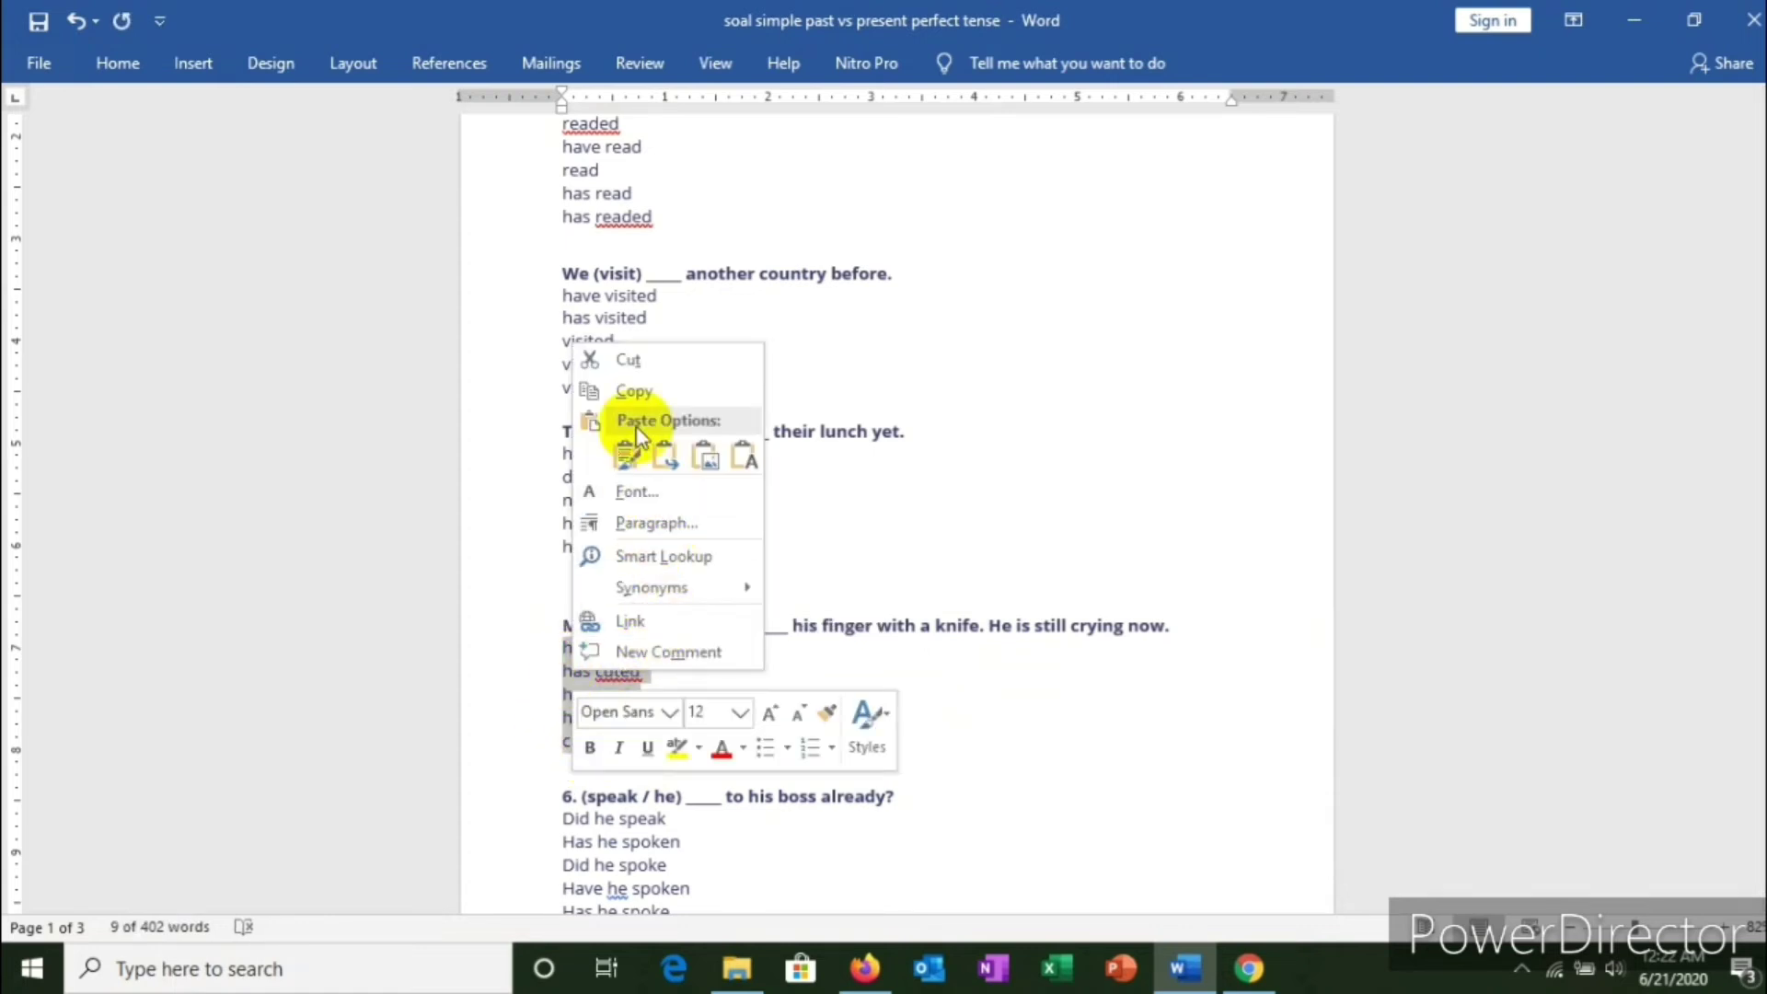
click(626, 391)
click(1248, 966)
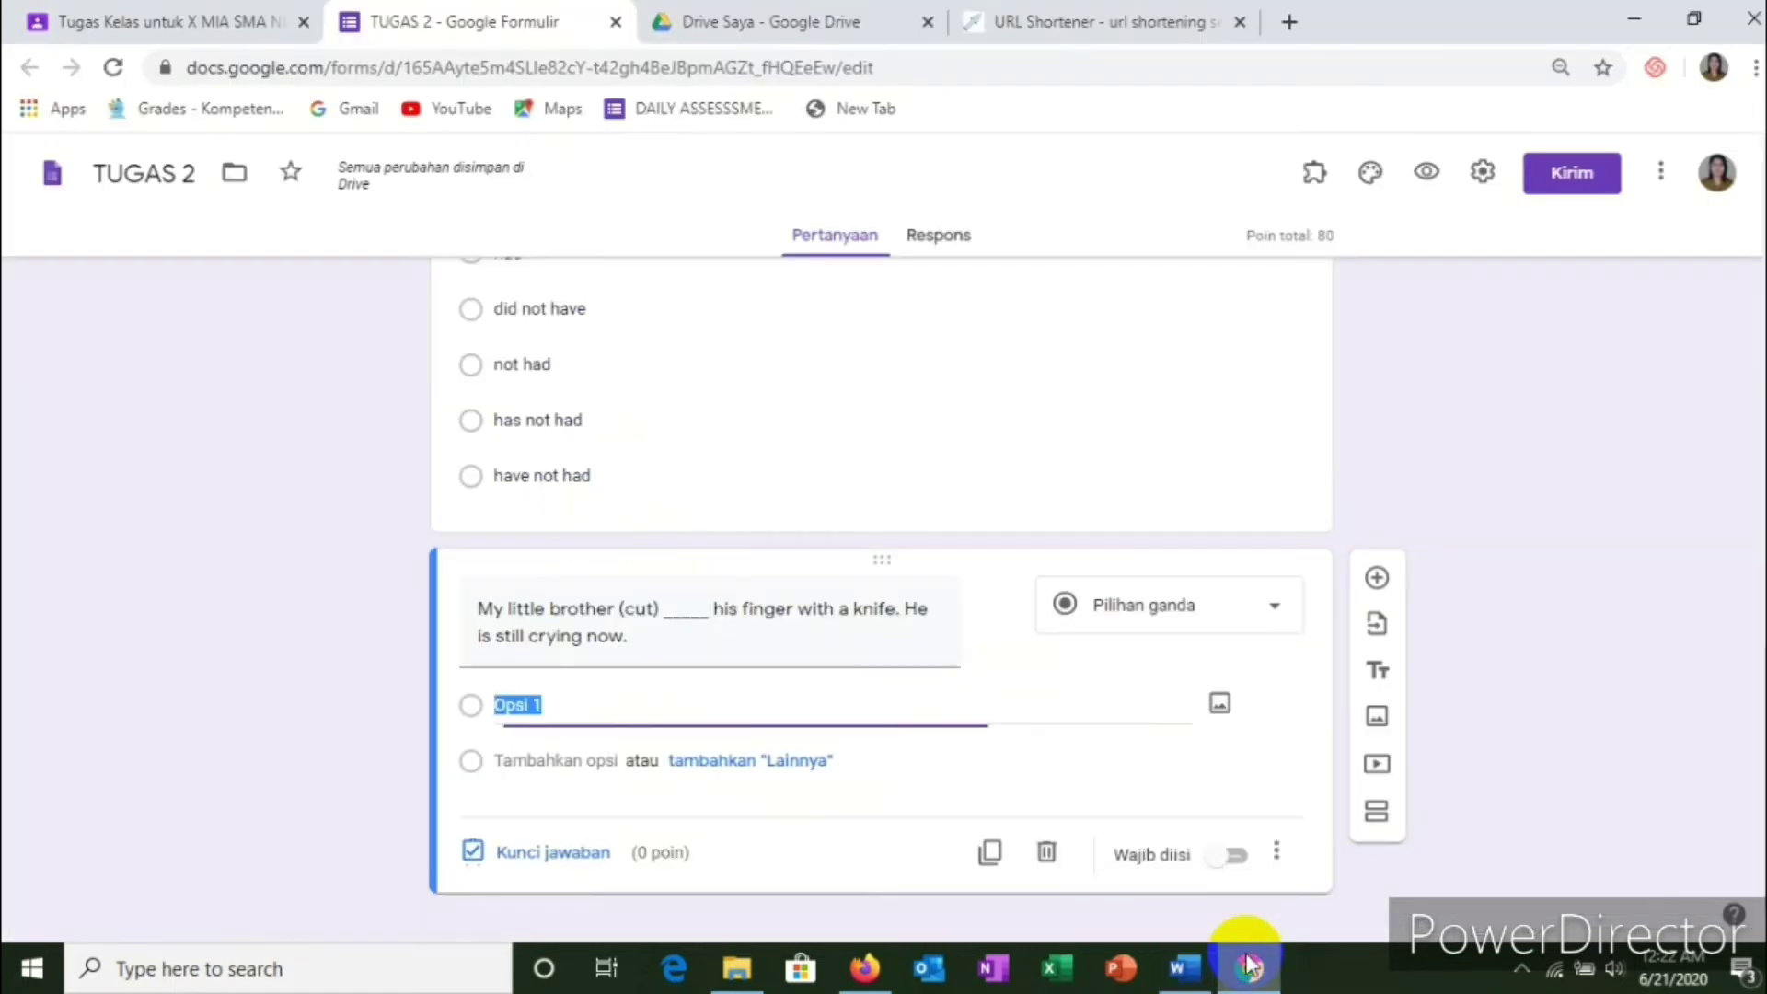
right_click(531, 701)
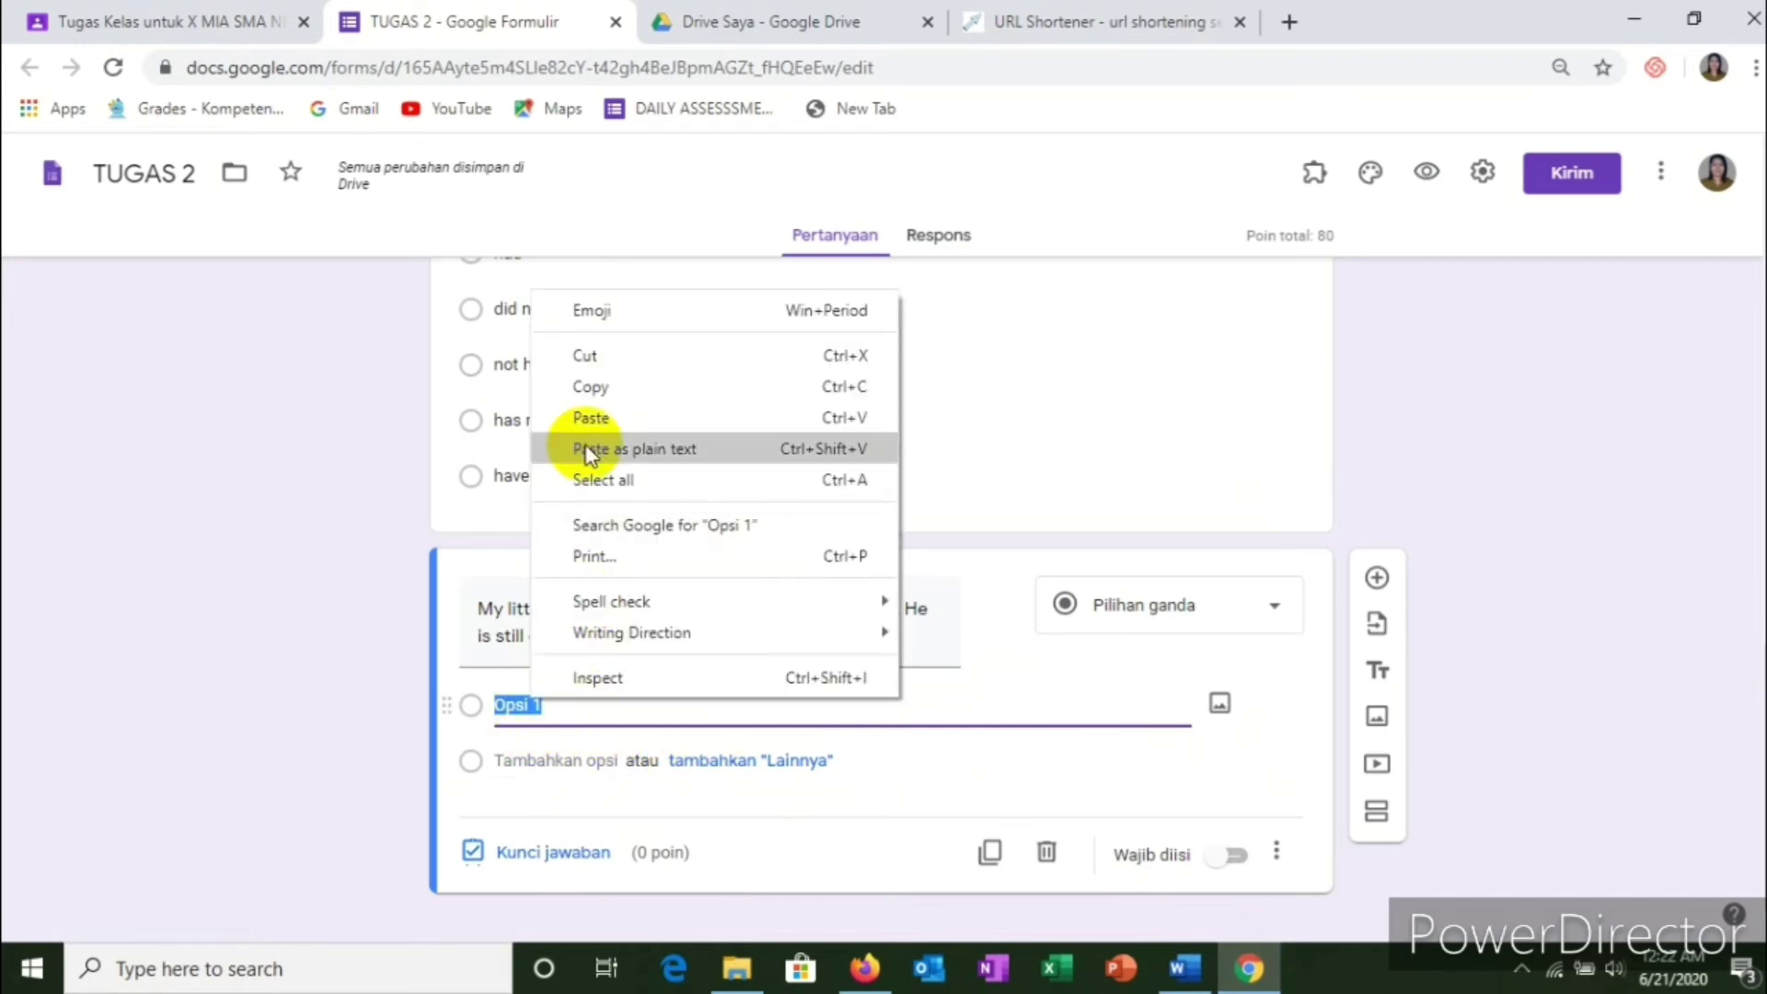
click(592, 414)
Step: Make the question required and key 'has cuted' as the correct answer for 20 points
scroll(733, 649, down, 3)
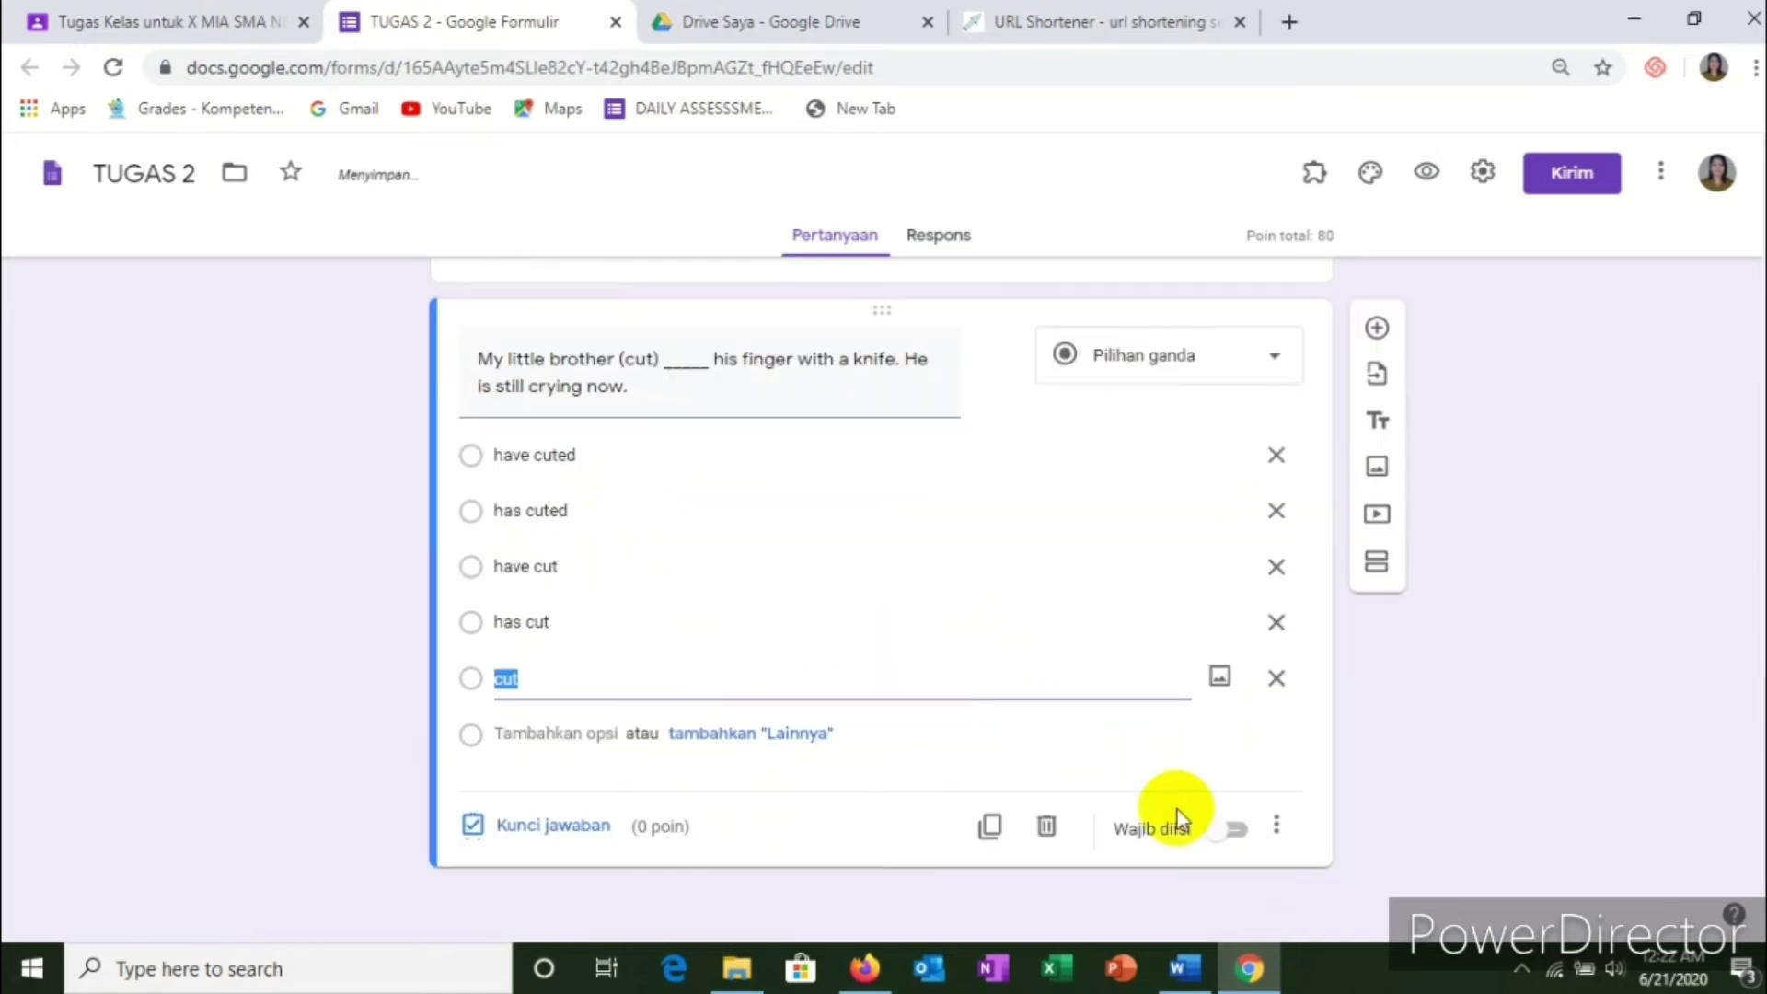
click(1235, 835)
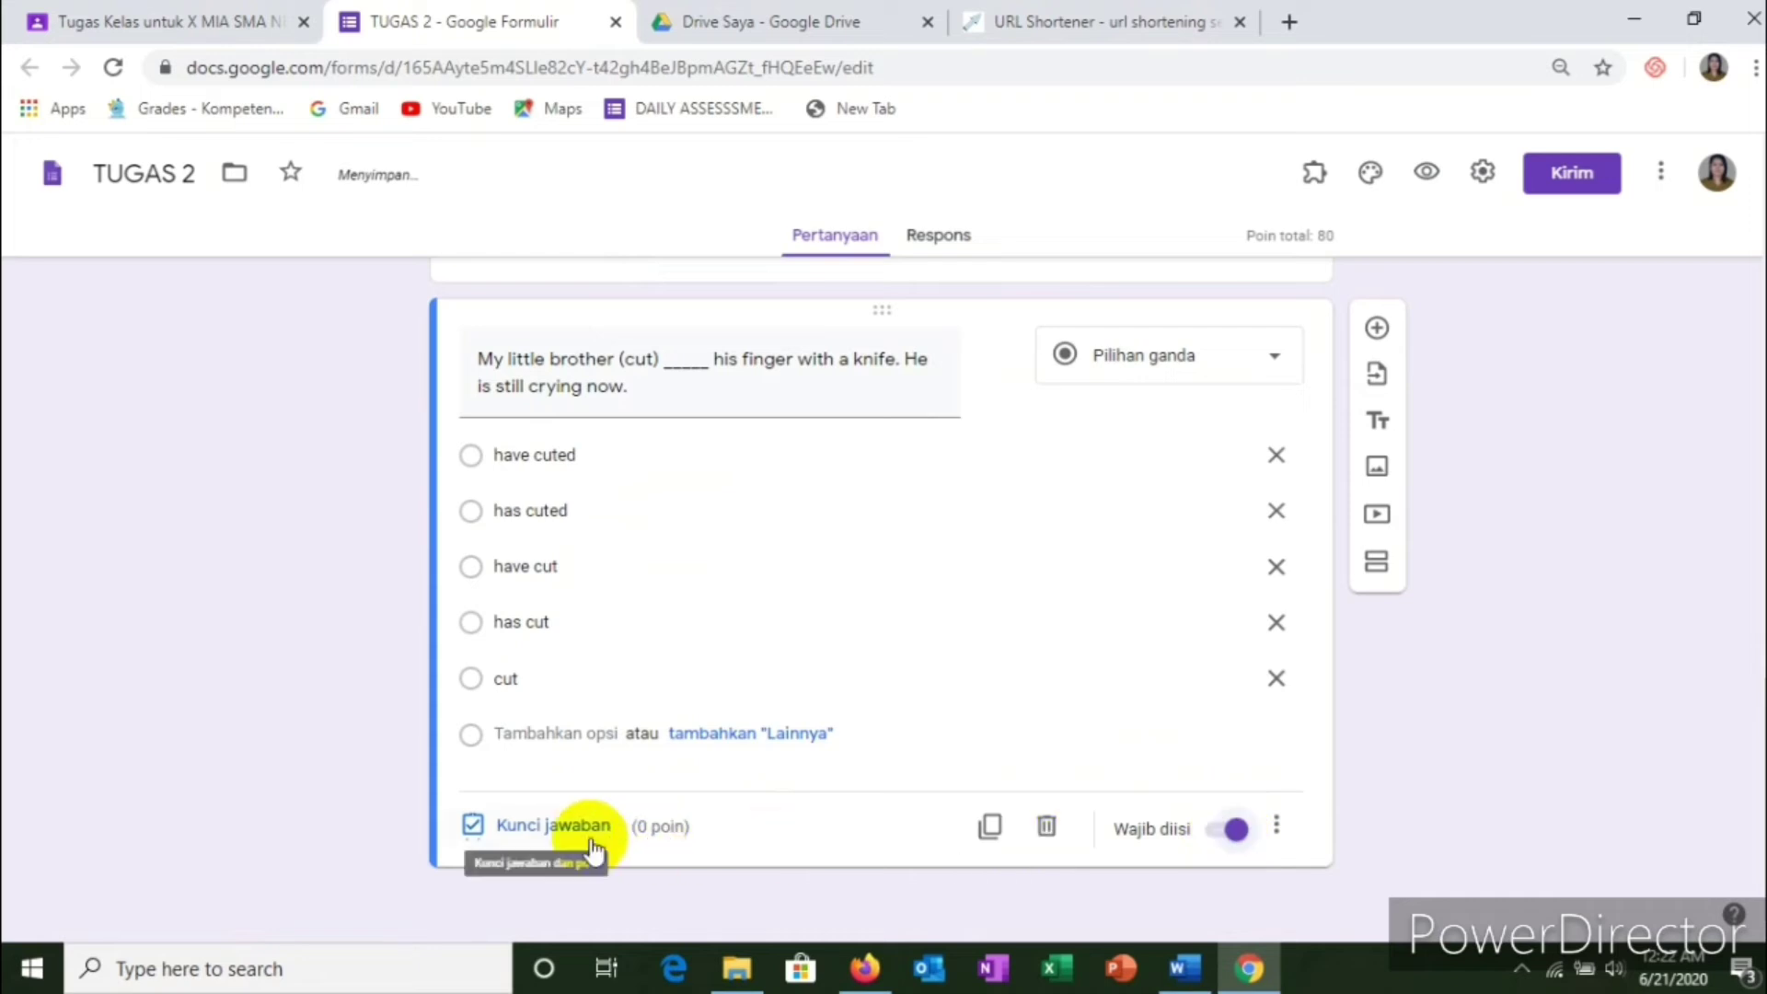
click(556, 826)
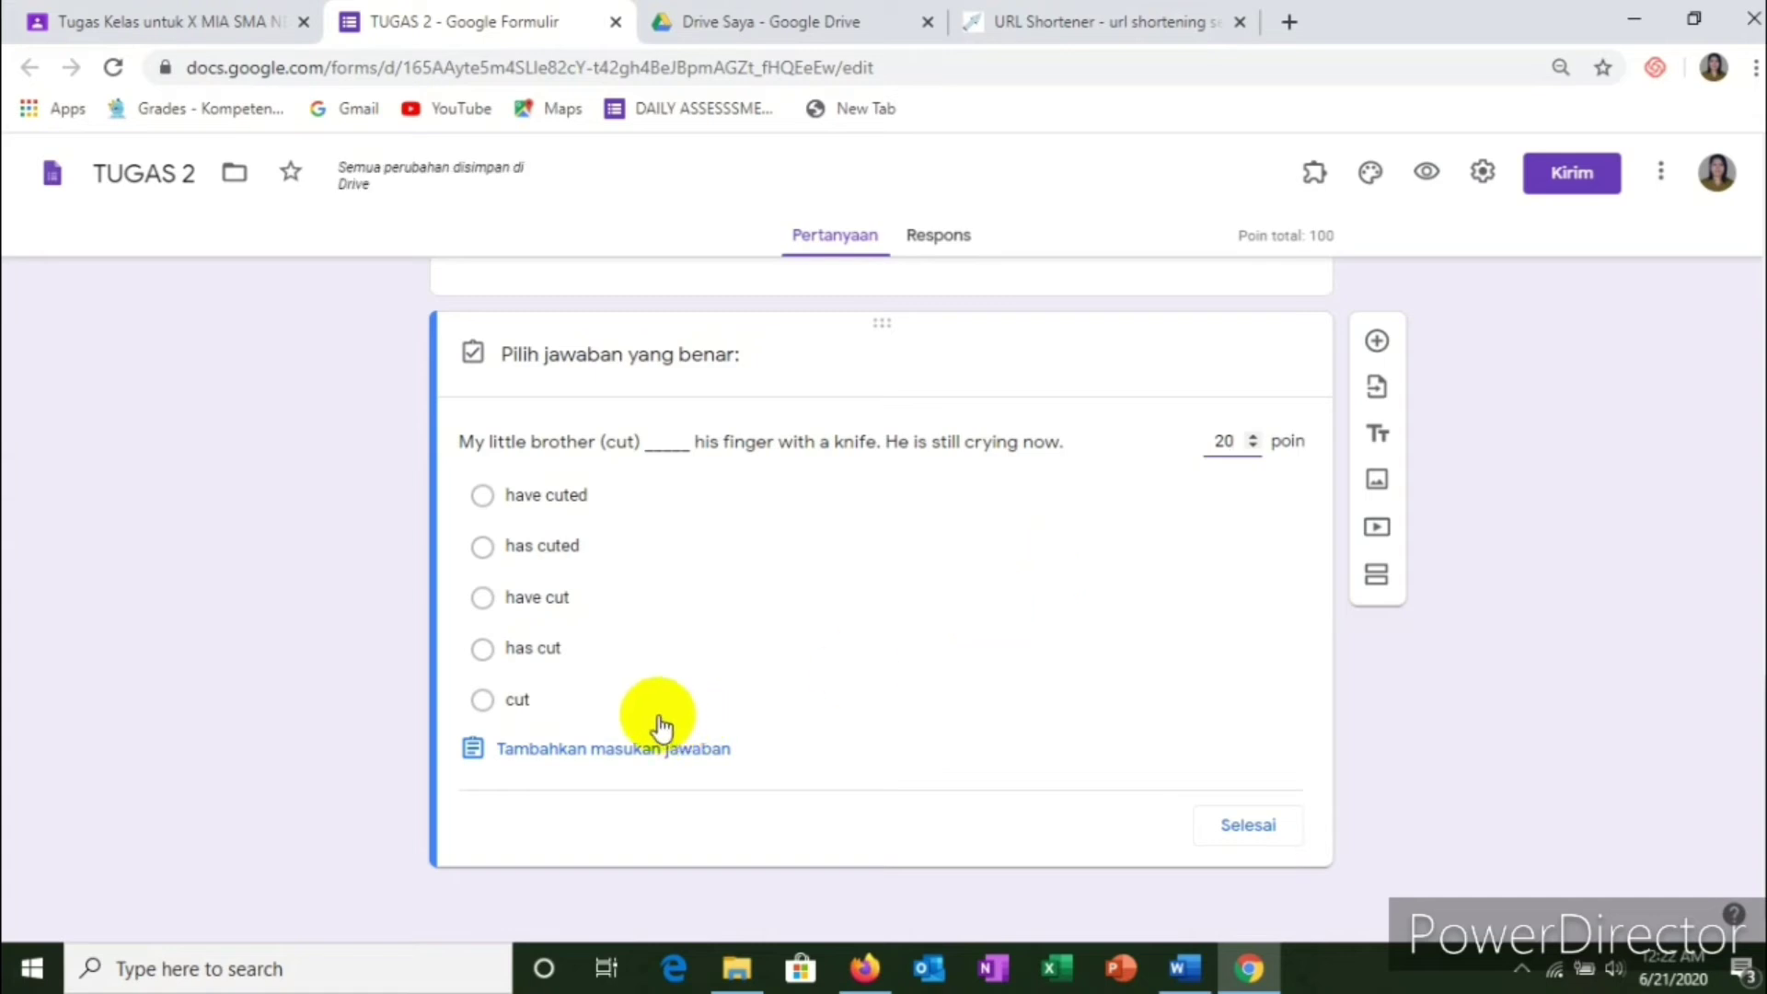
click(487, 549)
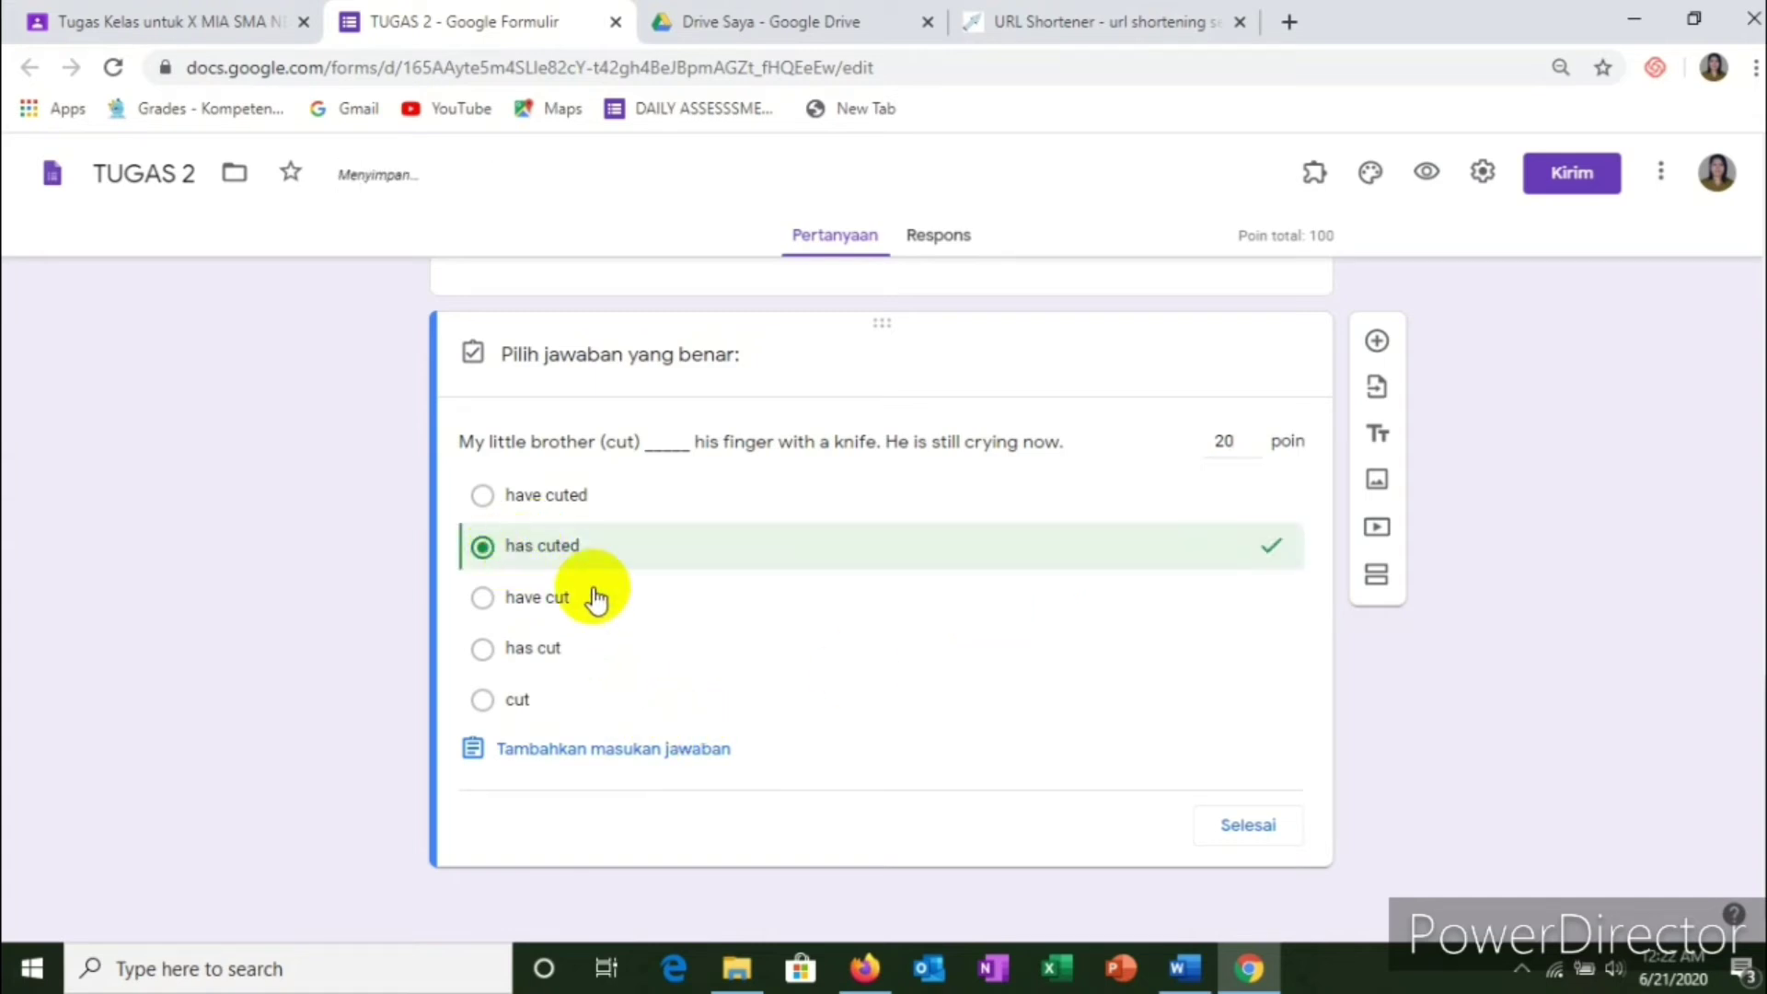
click(1256, 826)
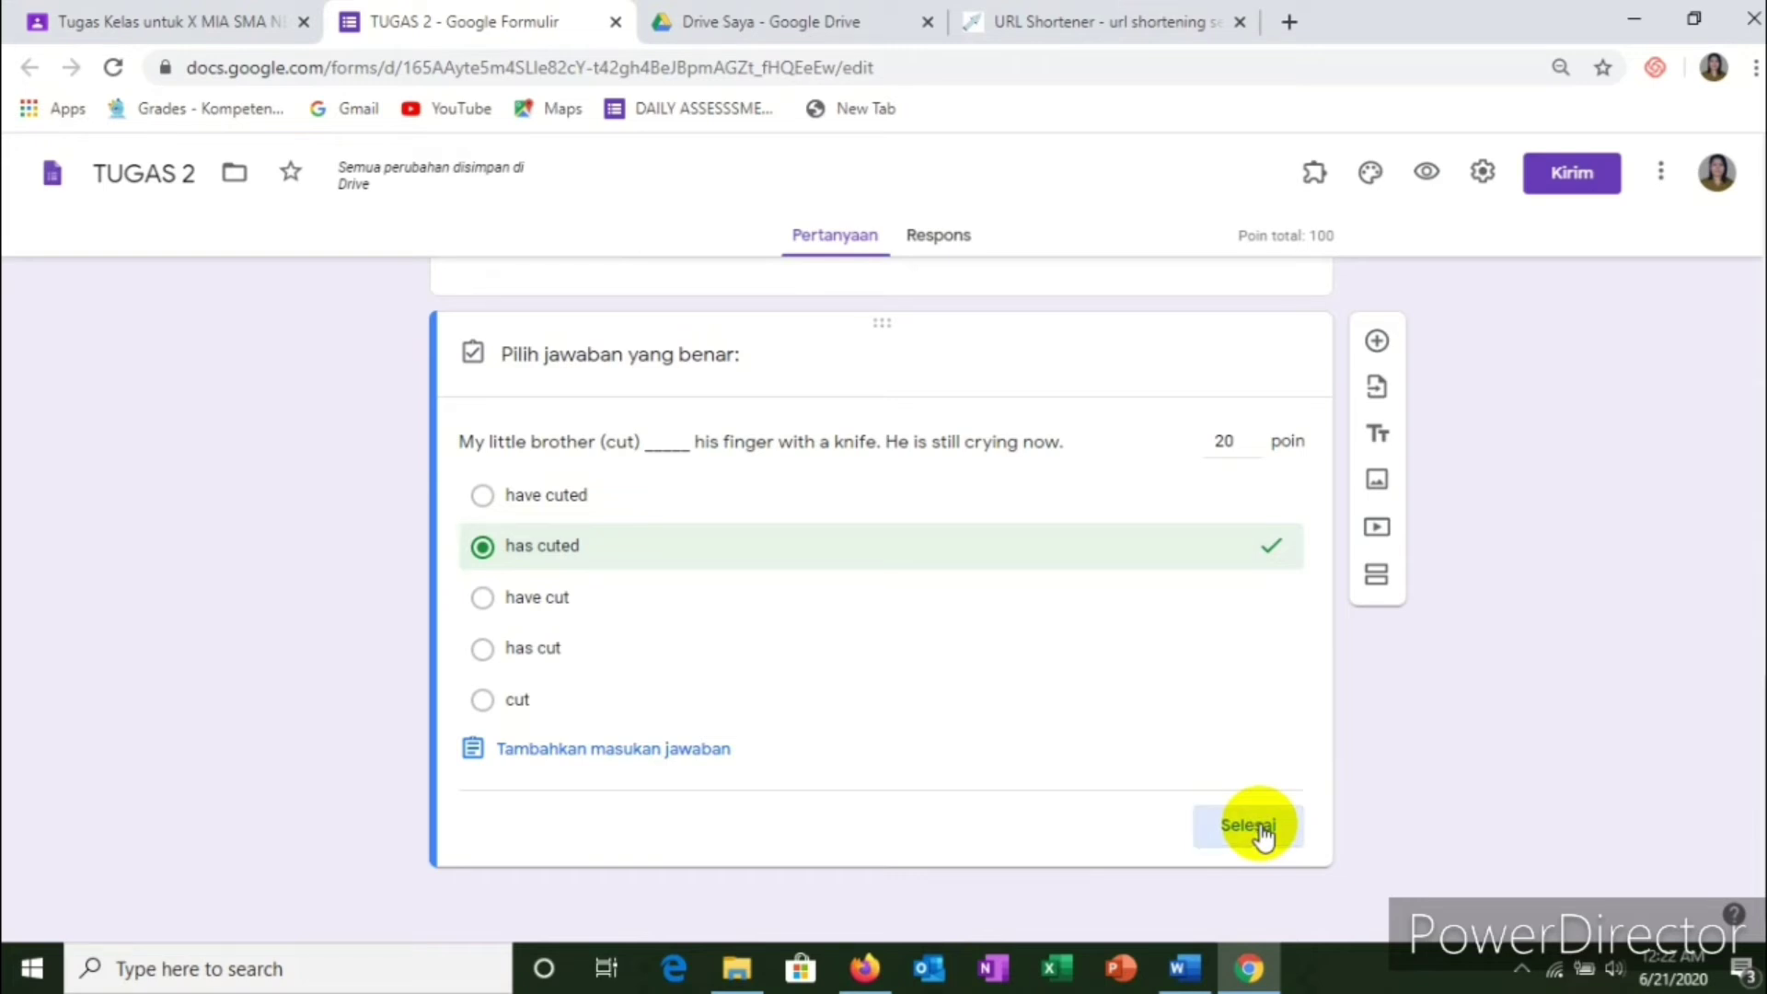
scroll(1195, 687, up, 12)
scroll(1195, 690, up, 8)
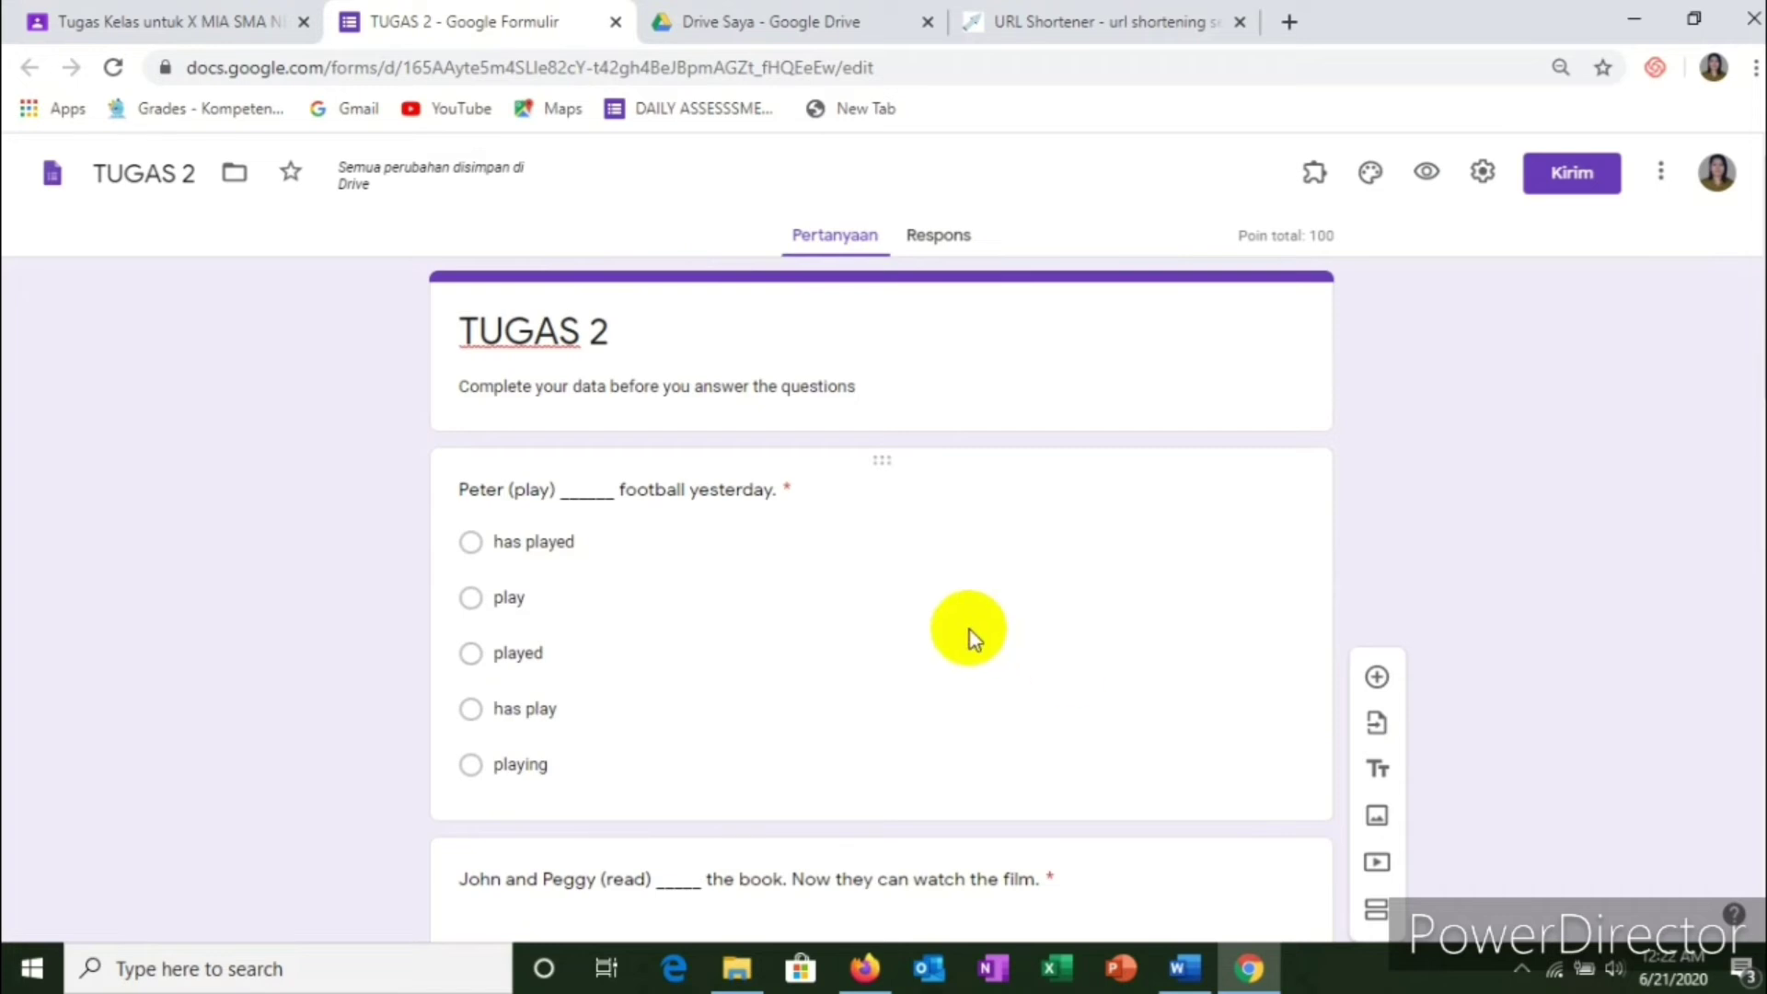
Step: Give the TUGAS 2 form a grey header image from the theme options
scroll(964, 599, down, 1)
scroll(964, 598, up, 1)
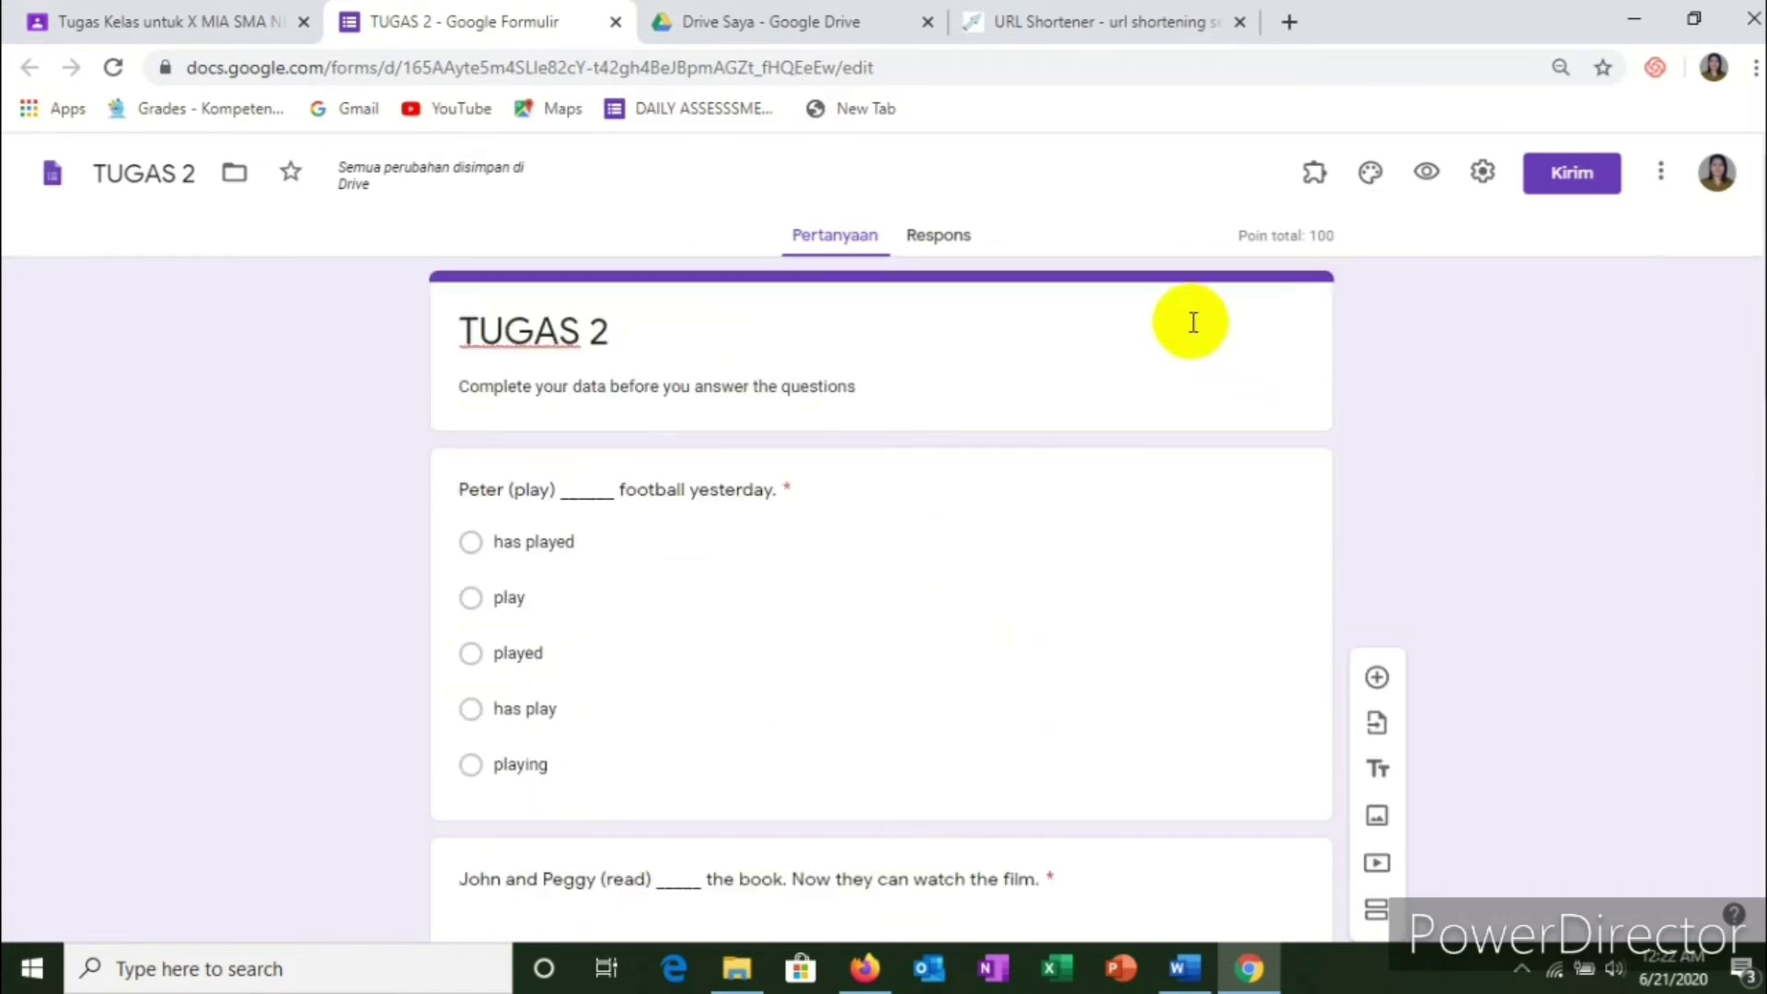
click(1366, 181)
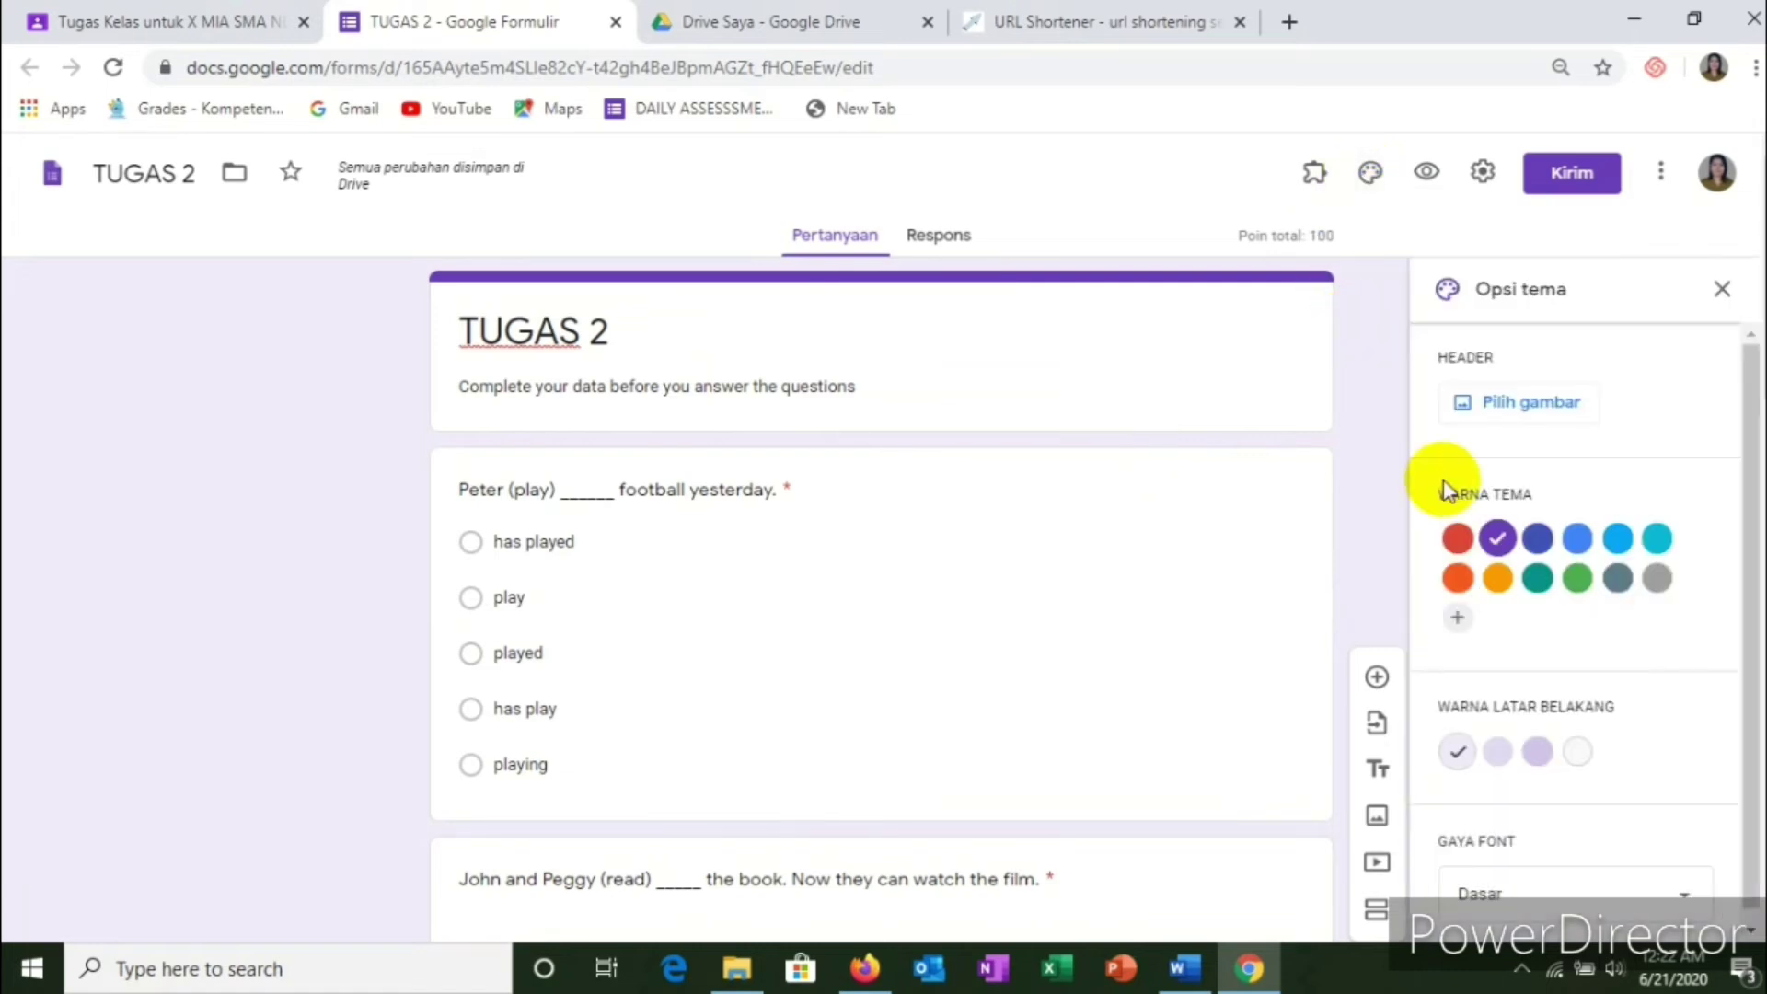
click(1470, 394)
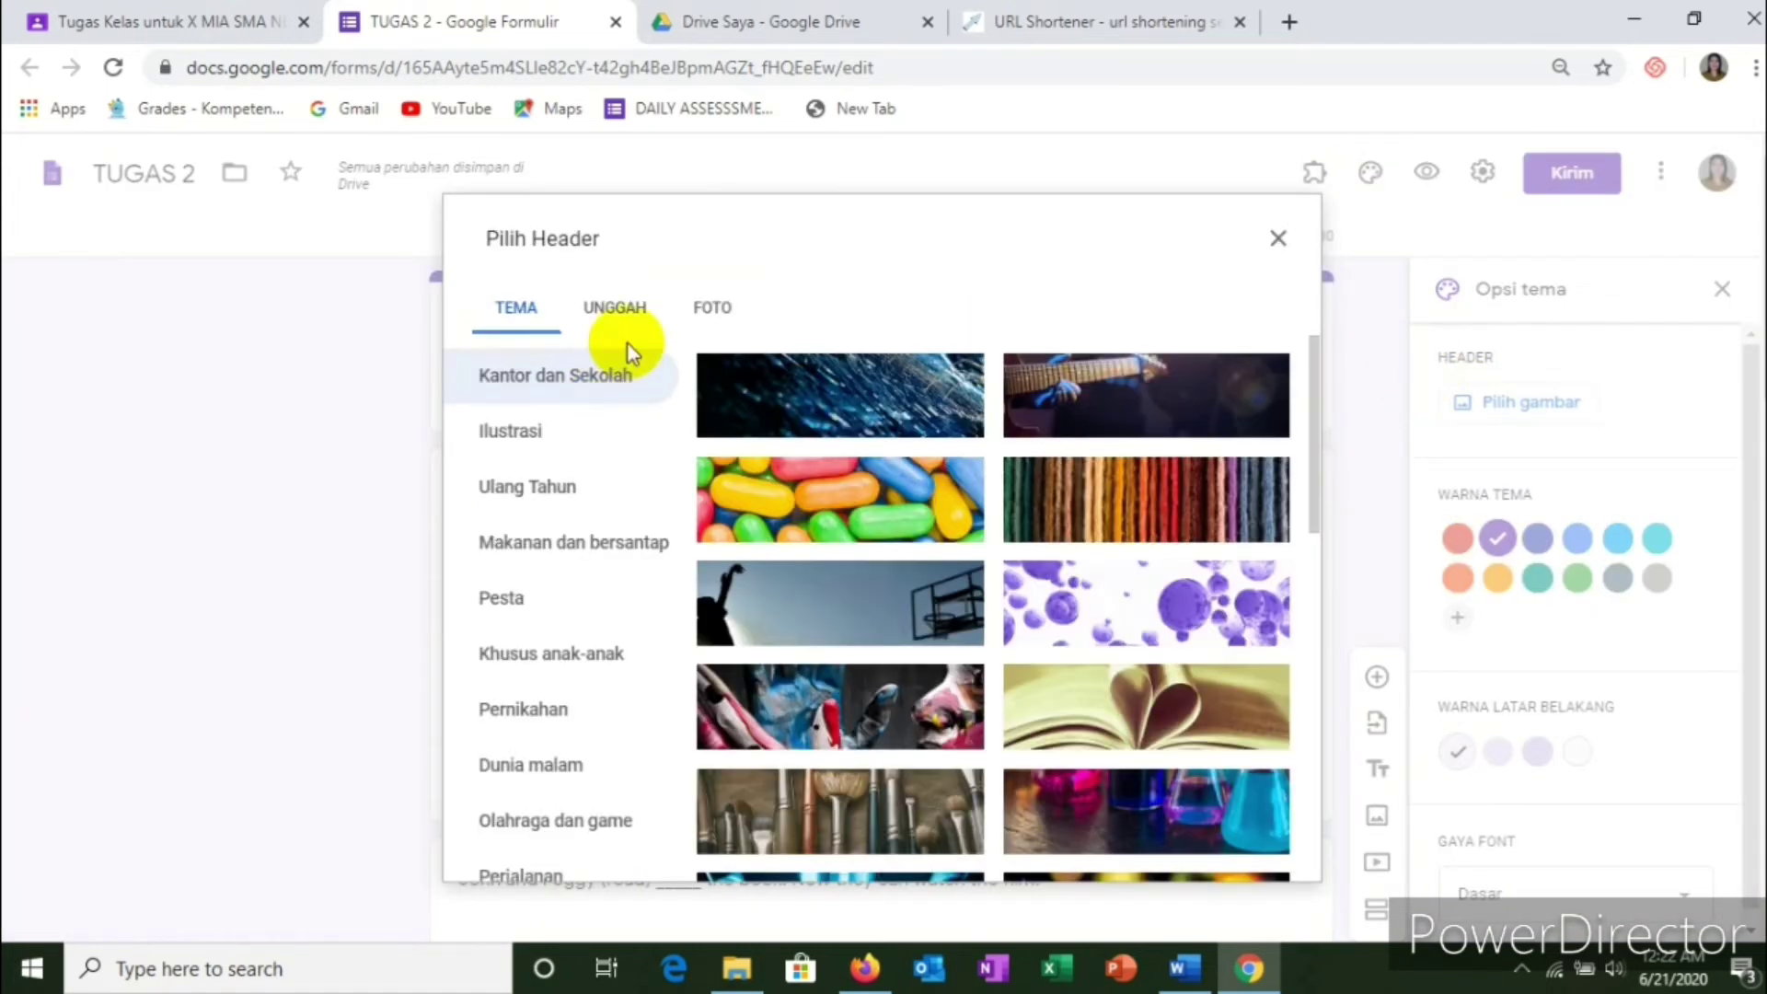
scroll(958, 513, down, 3)
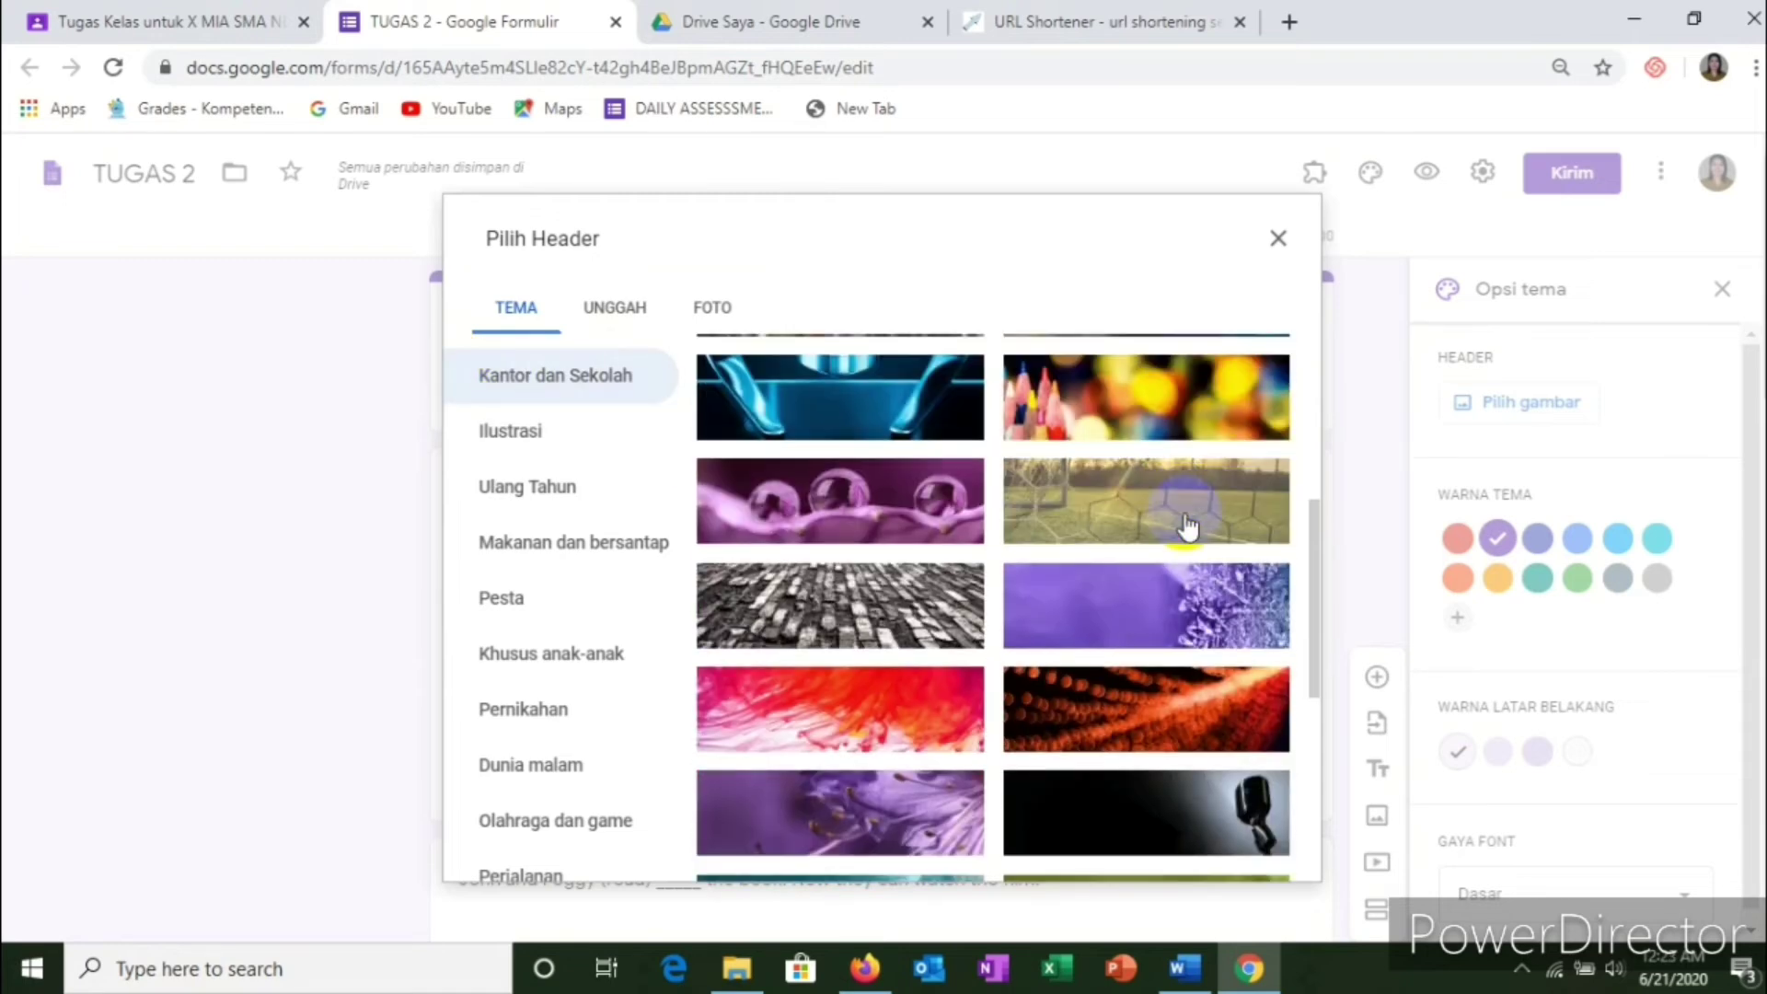
scroll(1169, 510, down, 10)
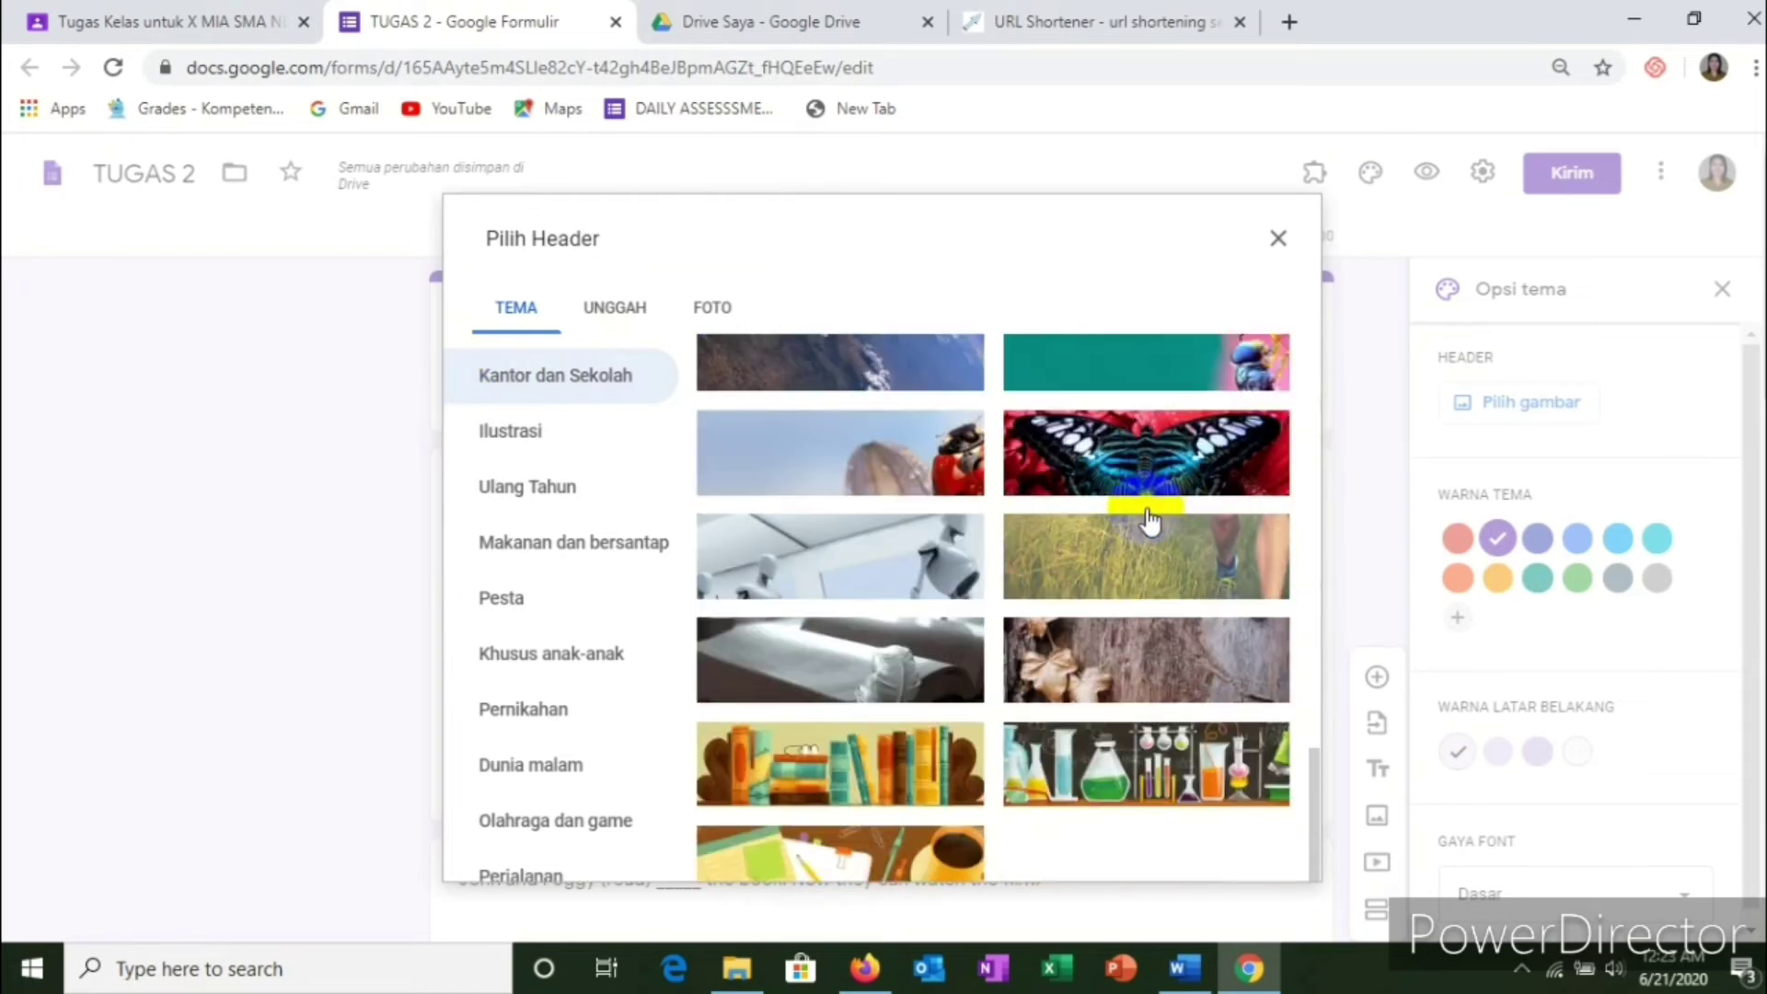
click(886, 686)
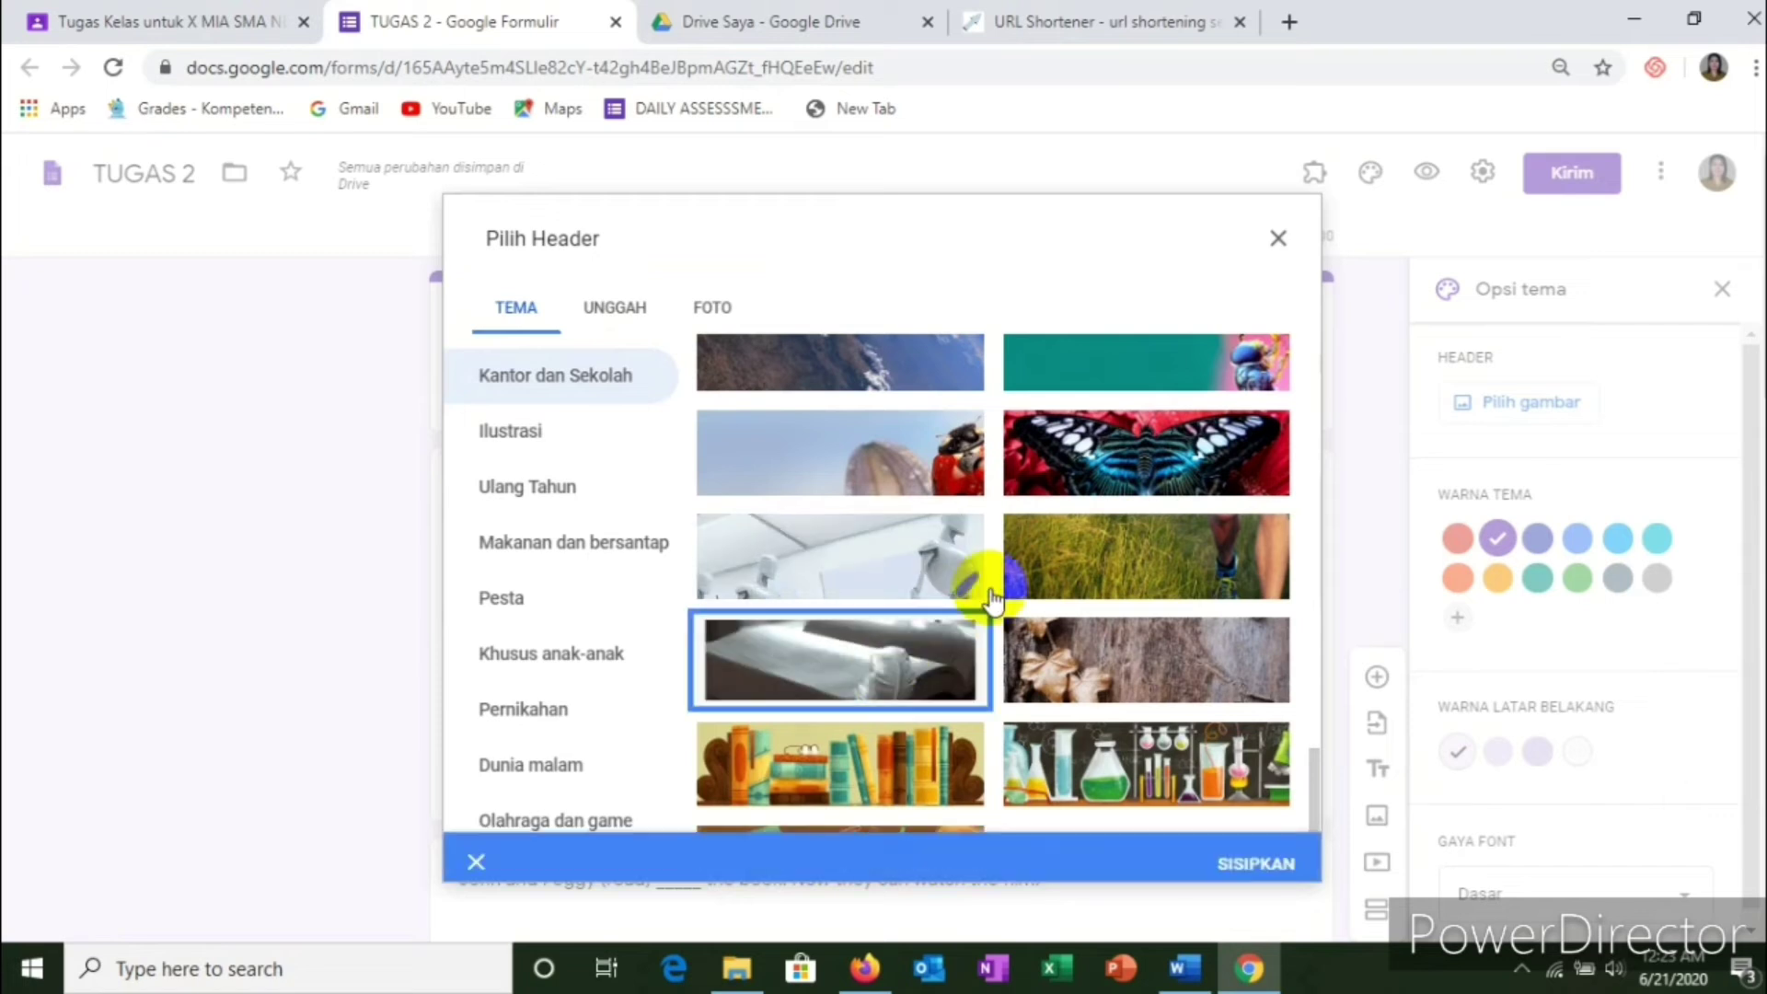
click(1253, 854)
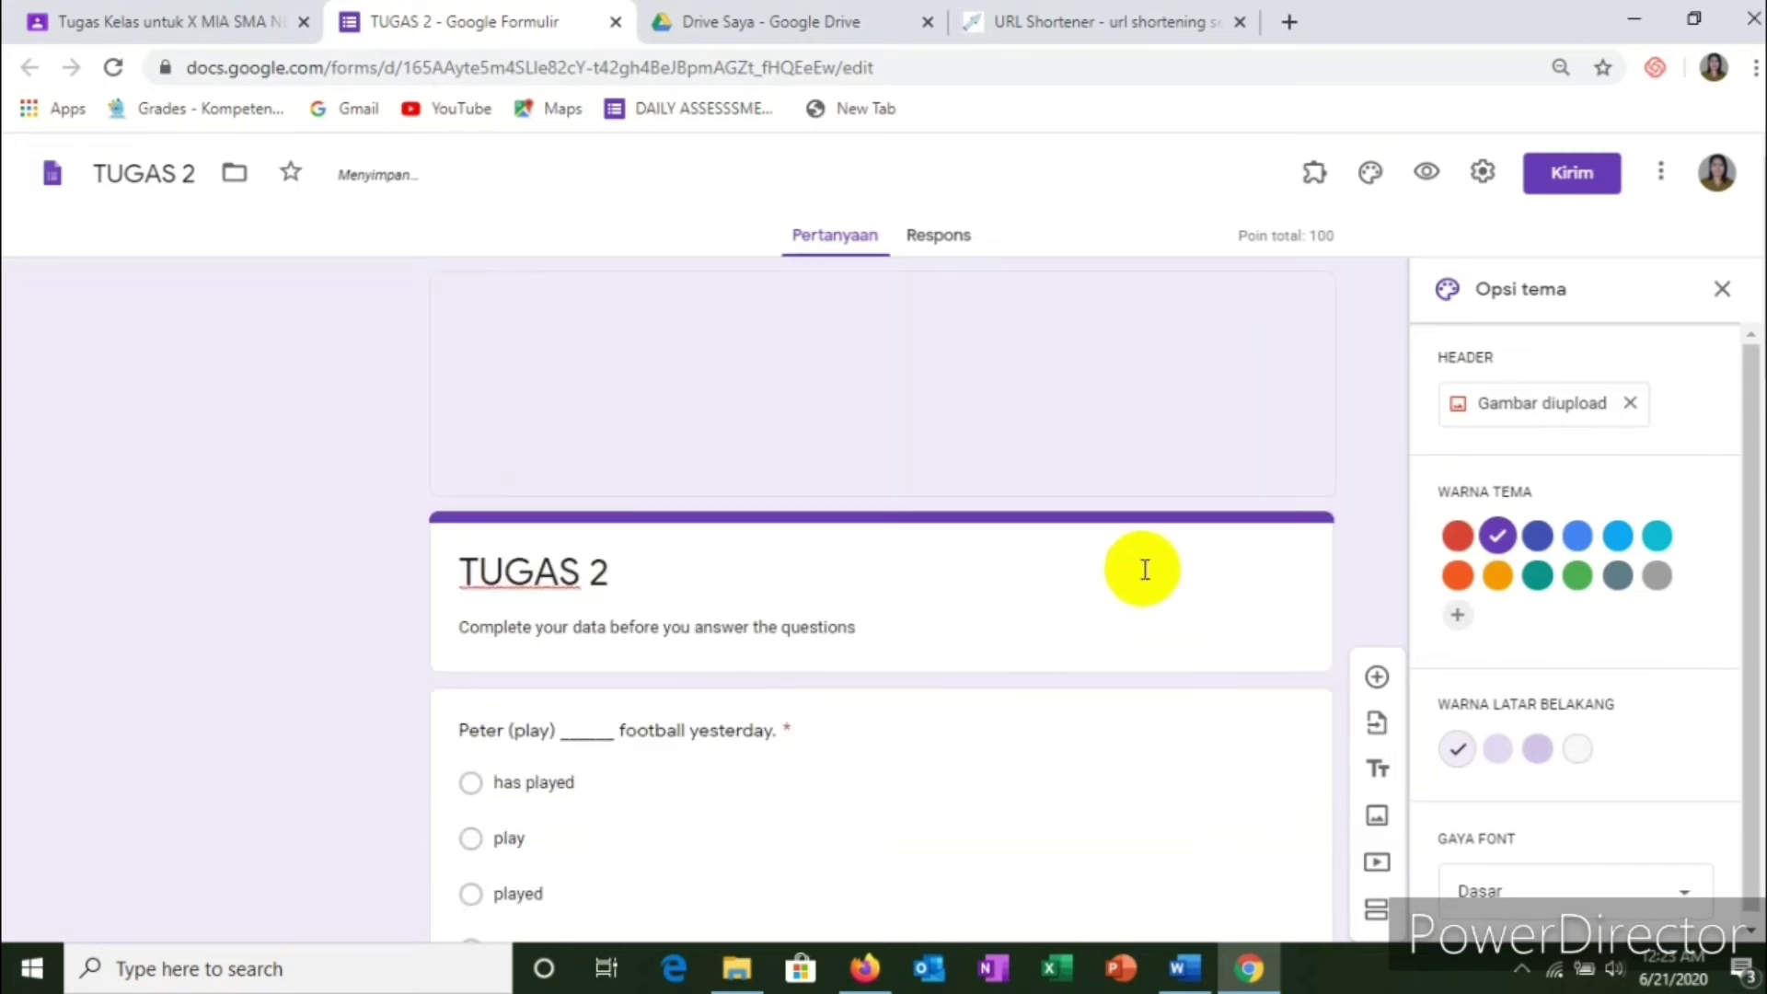
Step: Set a dark custom theme colour and a darker grey form background
scroll(1104, 516, down, 2)
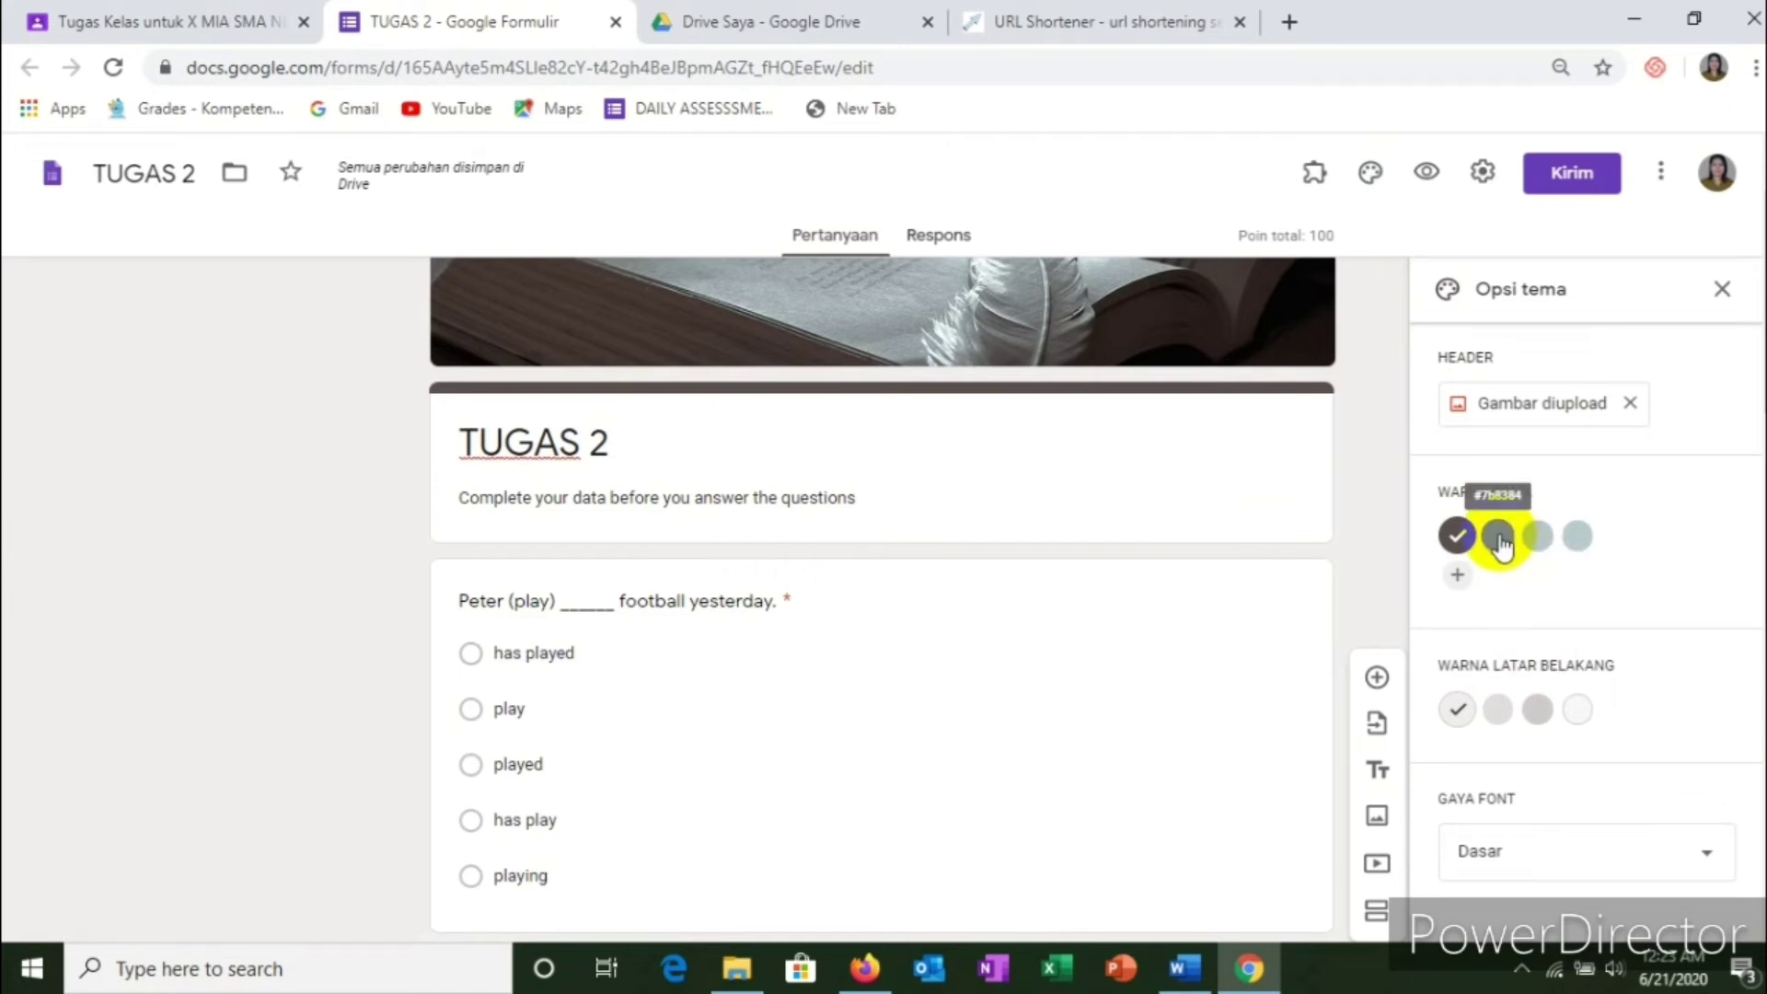
click(1498, 538)
click(1456, 575)
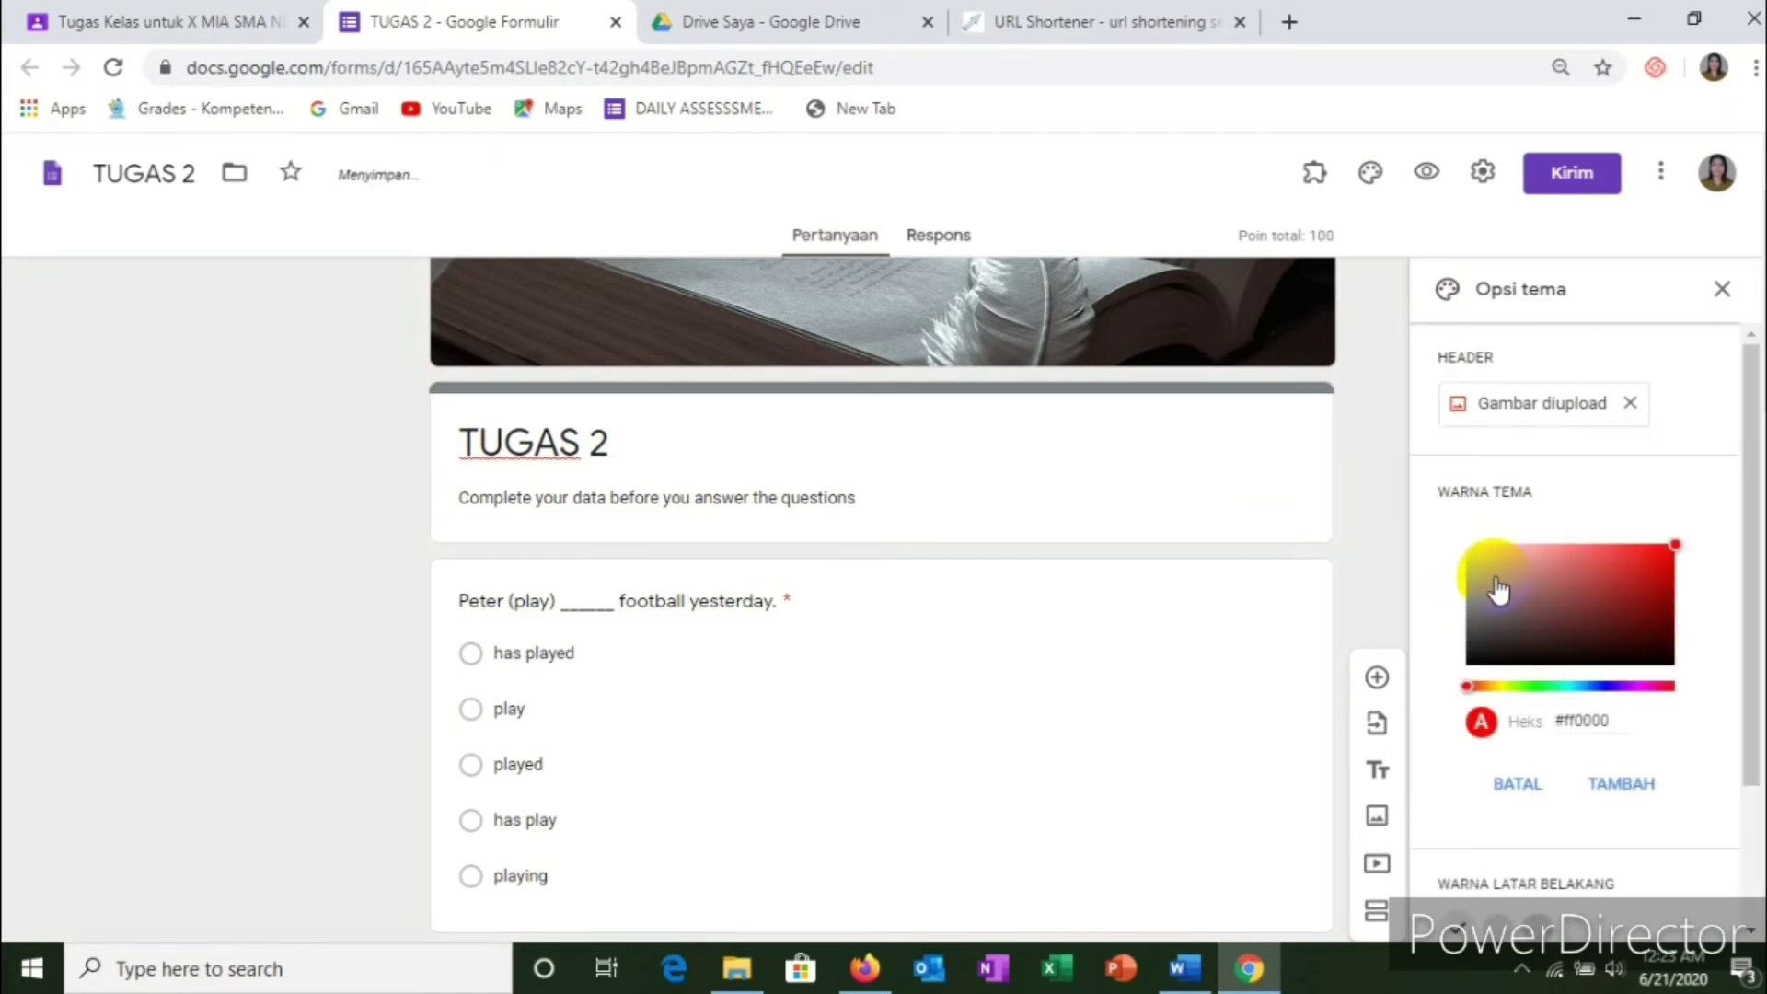
click(1615, 571)
scroll(1332, 571, up, 2)
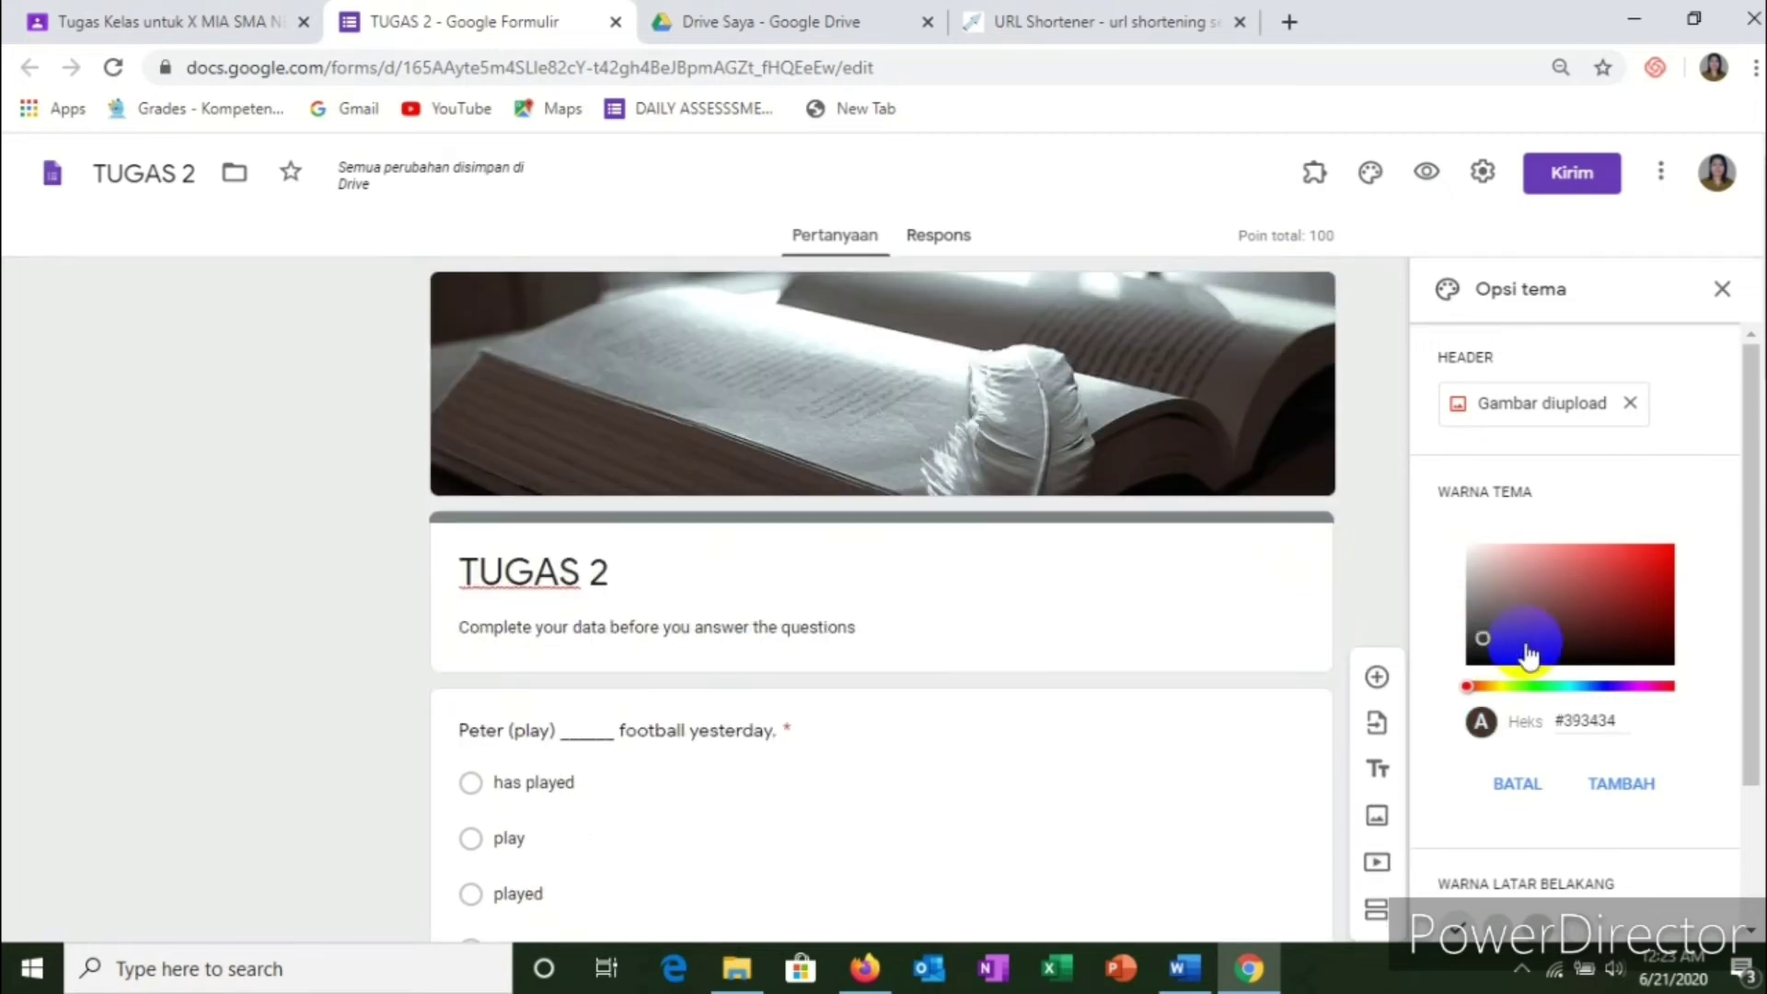
click(1603, 687)
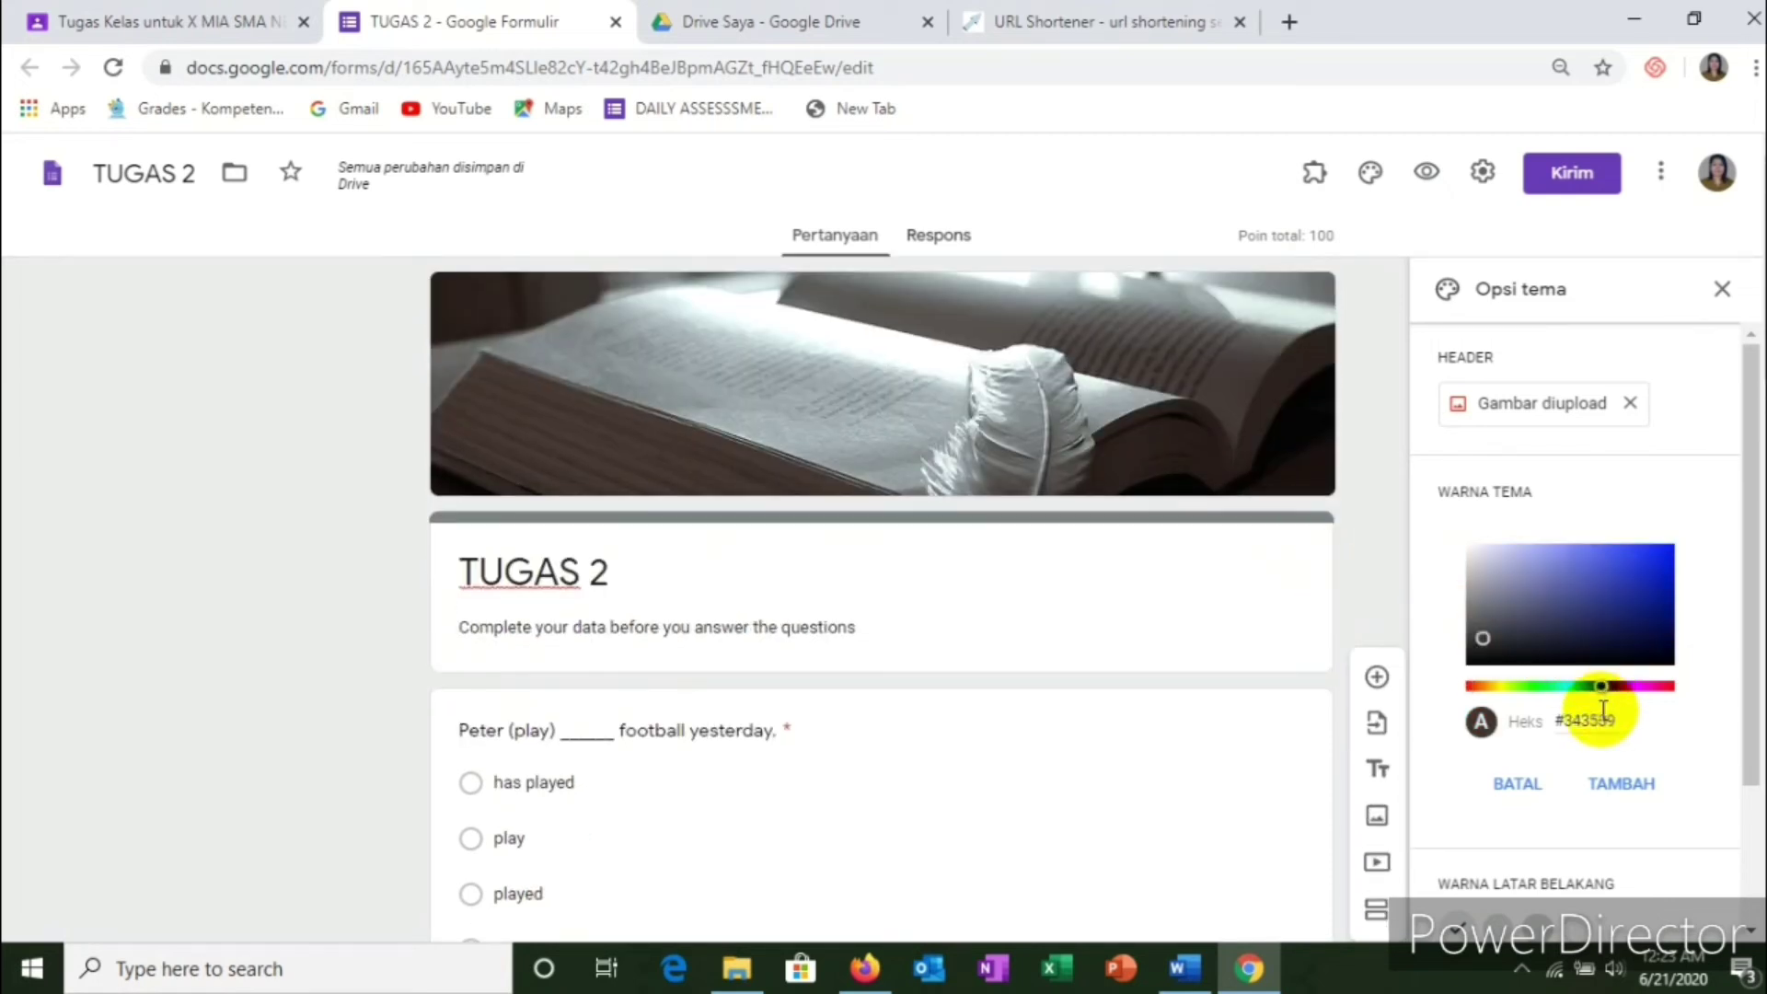
click(1617, 781)
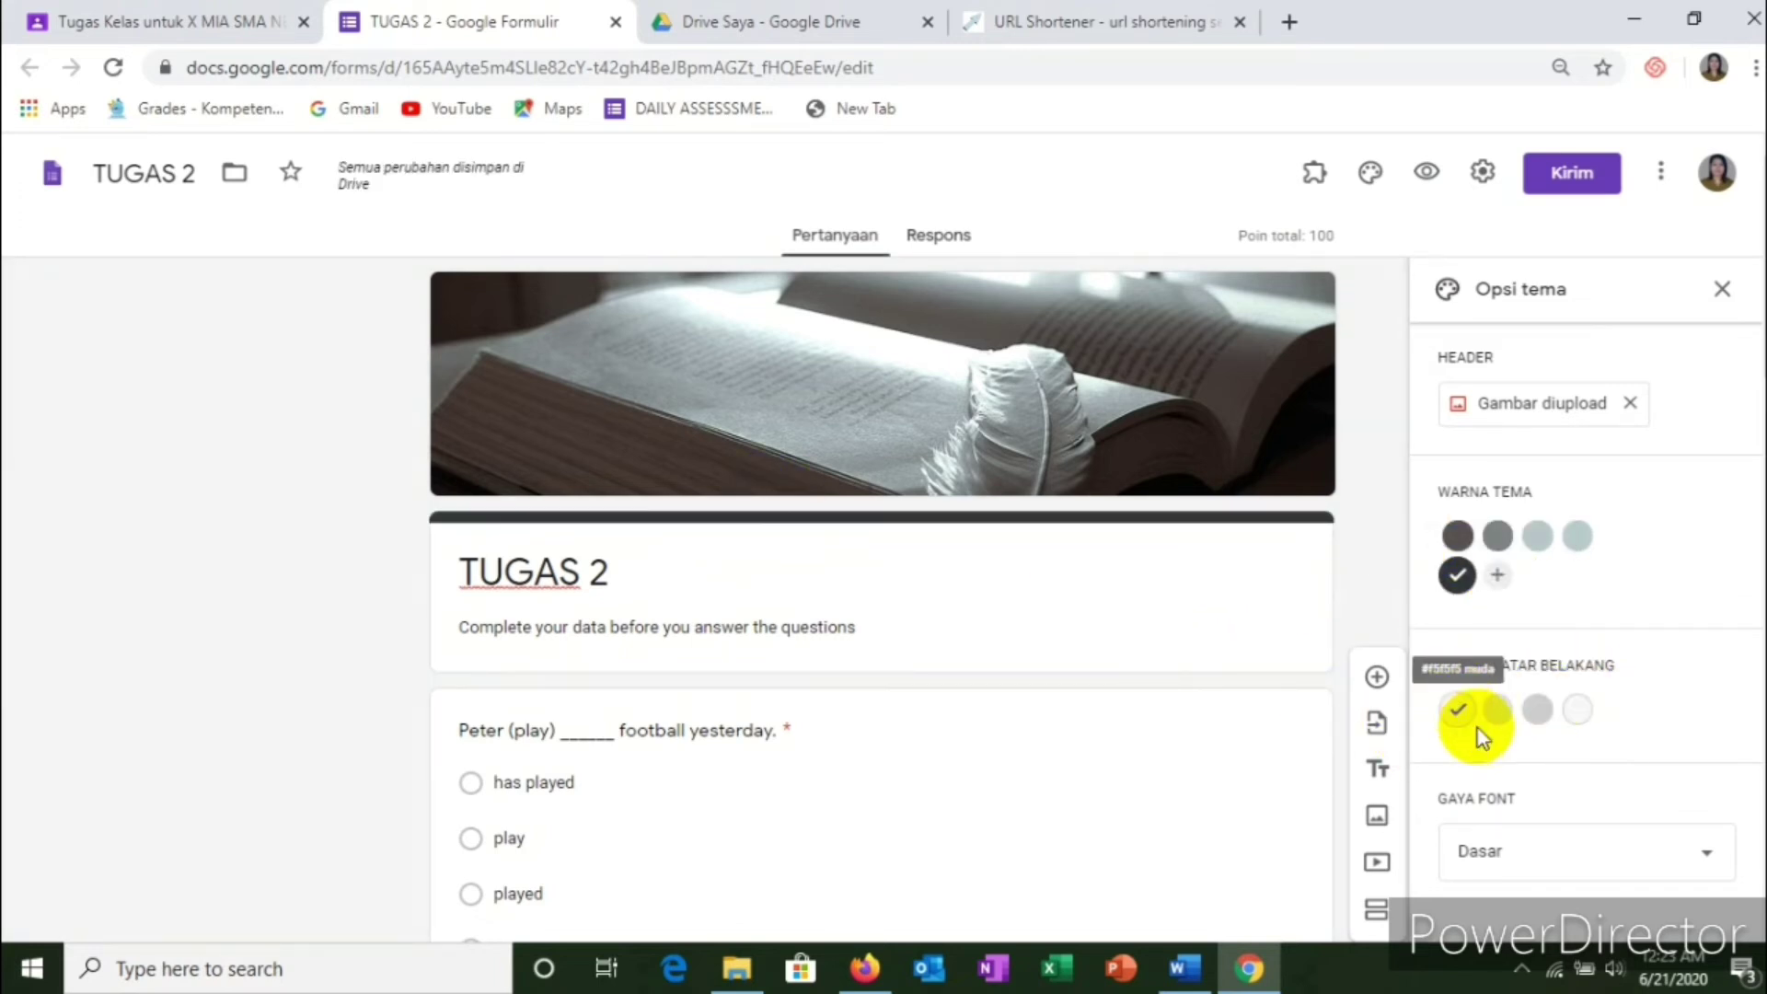
click(1538, 716)
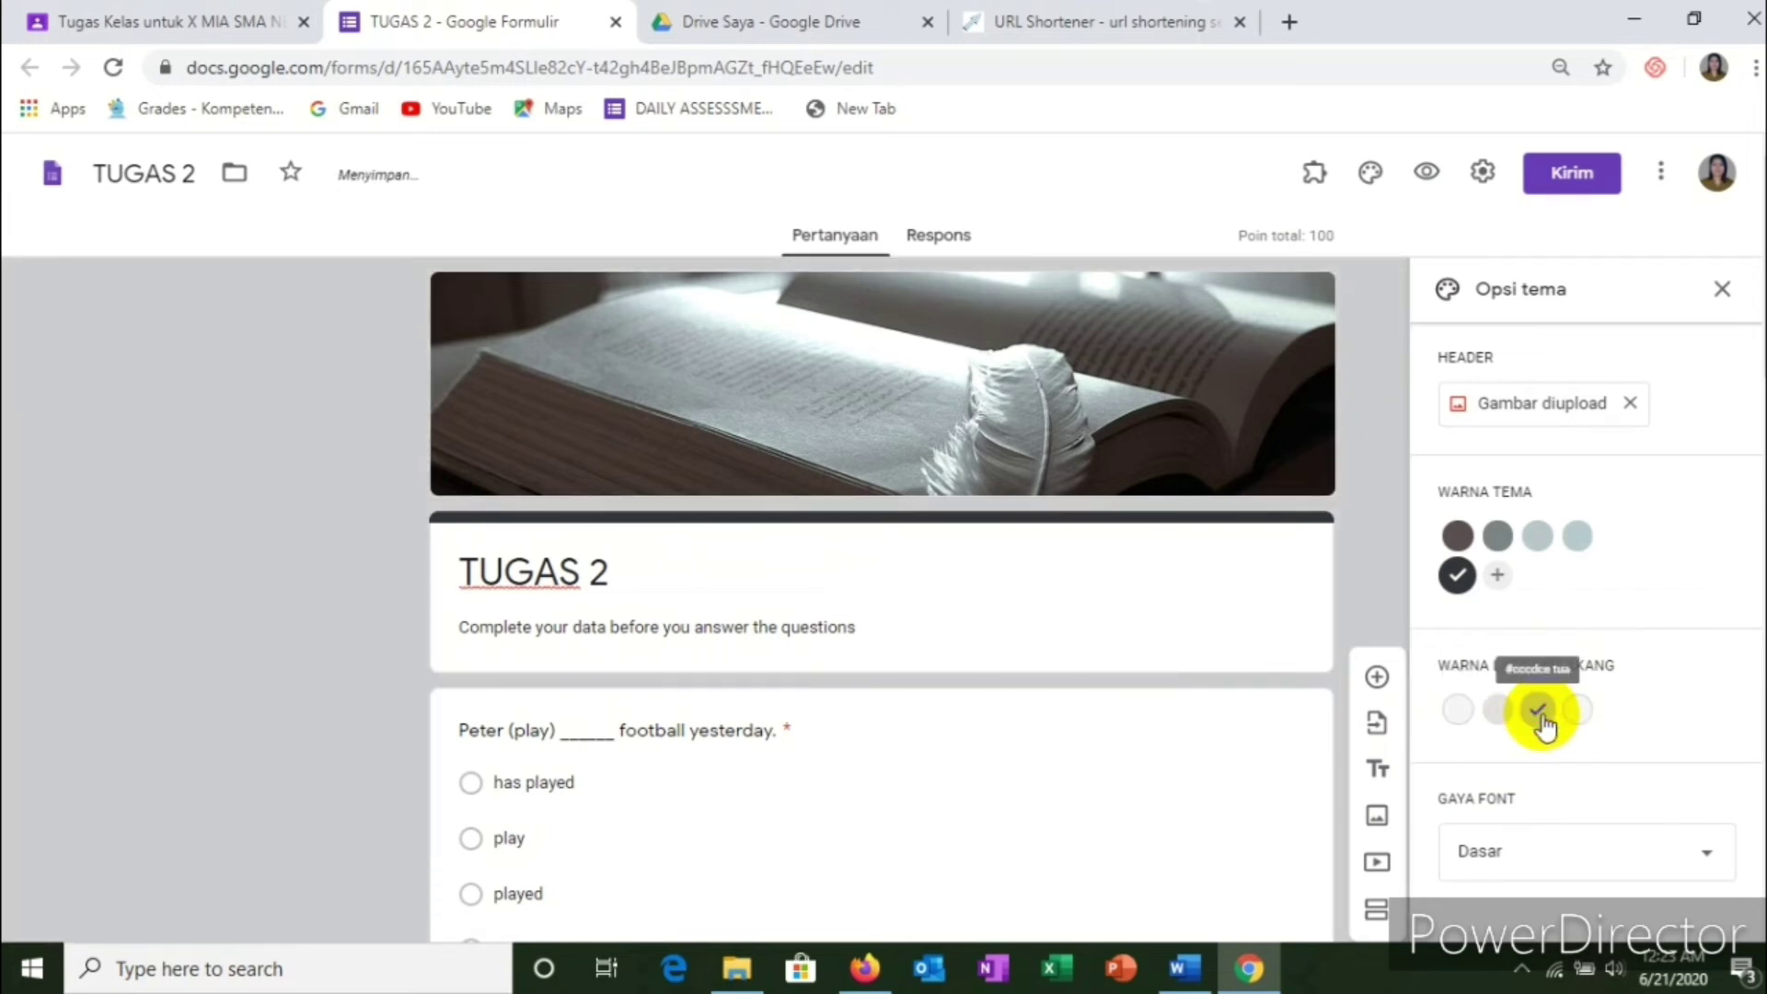
scroll(1578, 755, down, 3)
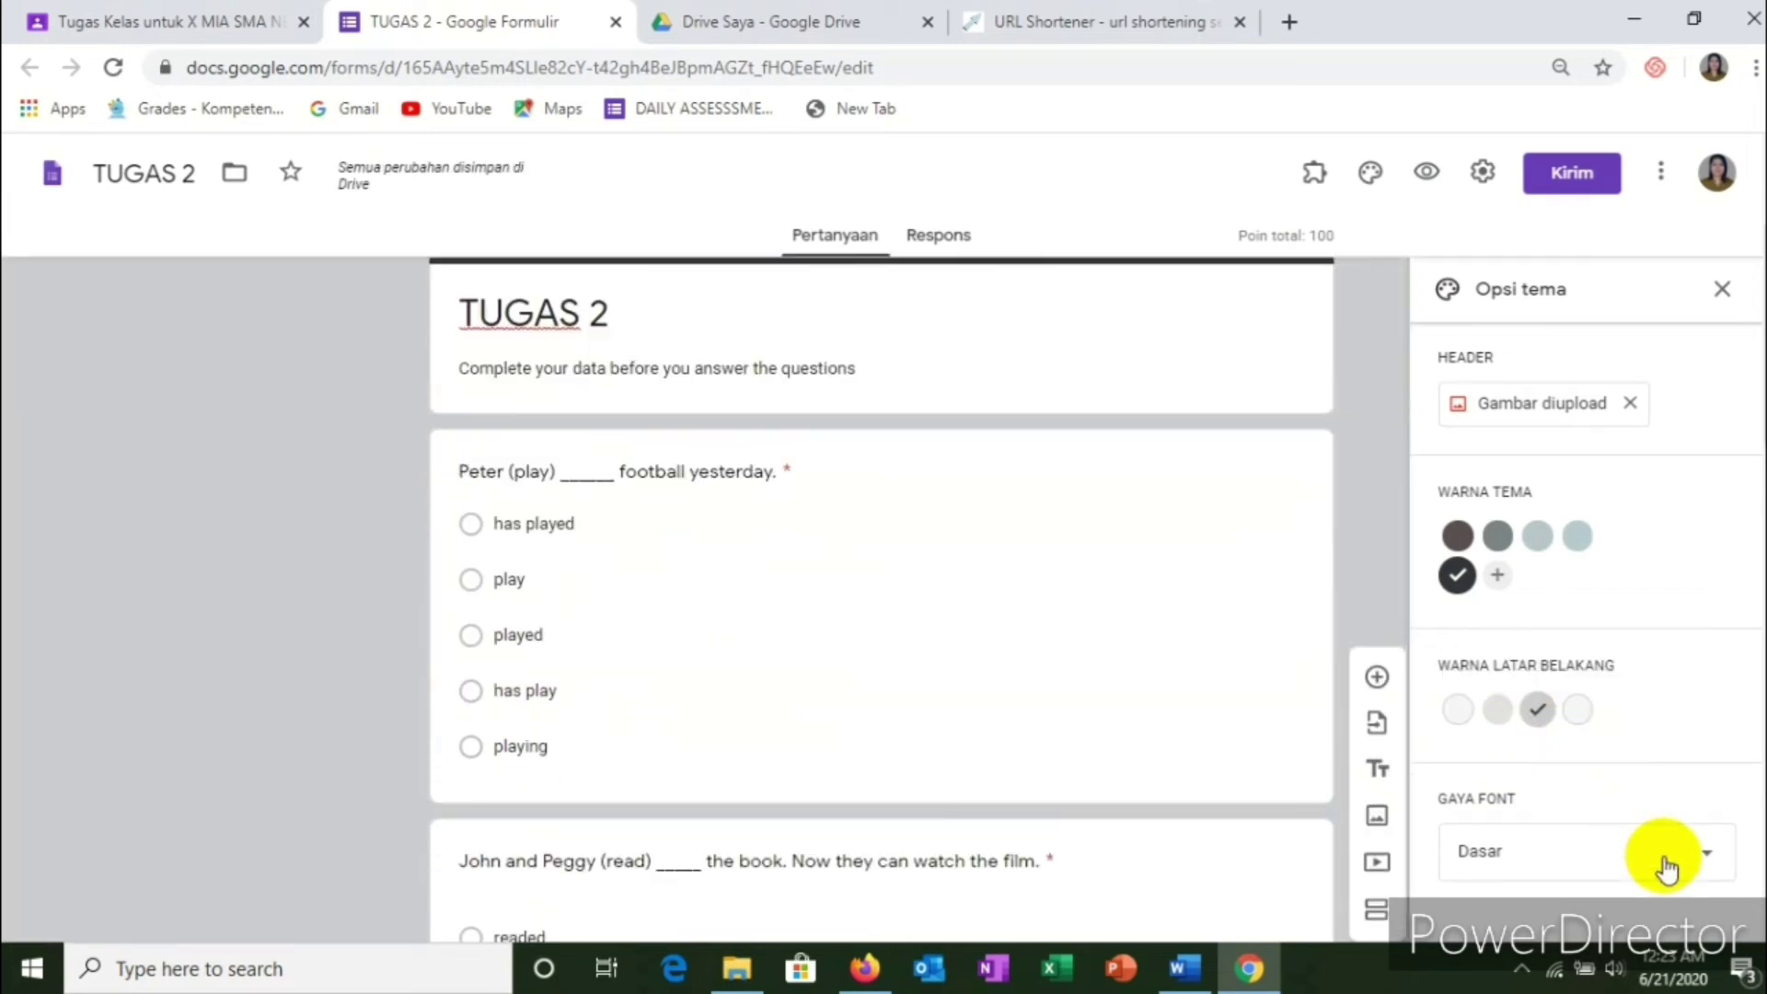
scroll(1656, 770, up, 2)
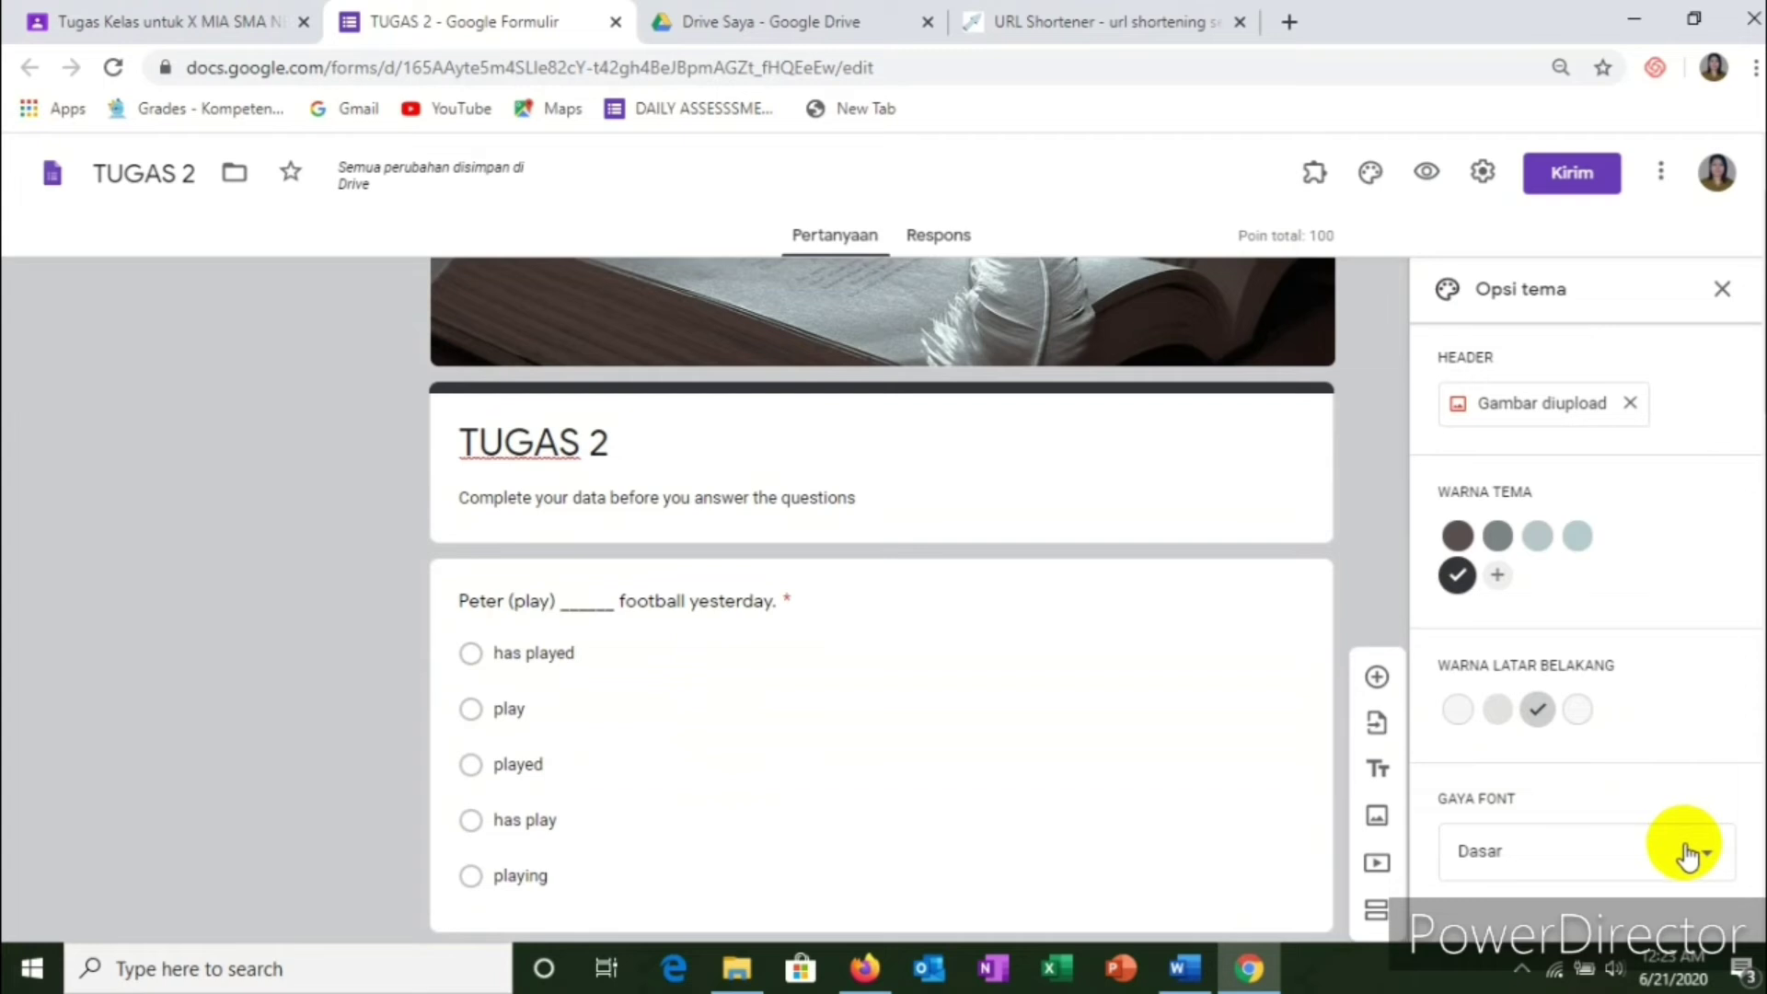
Step: Switch the font style to Lucu and the theme colour to black, then close theme options
click(1686, 853)
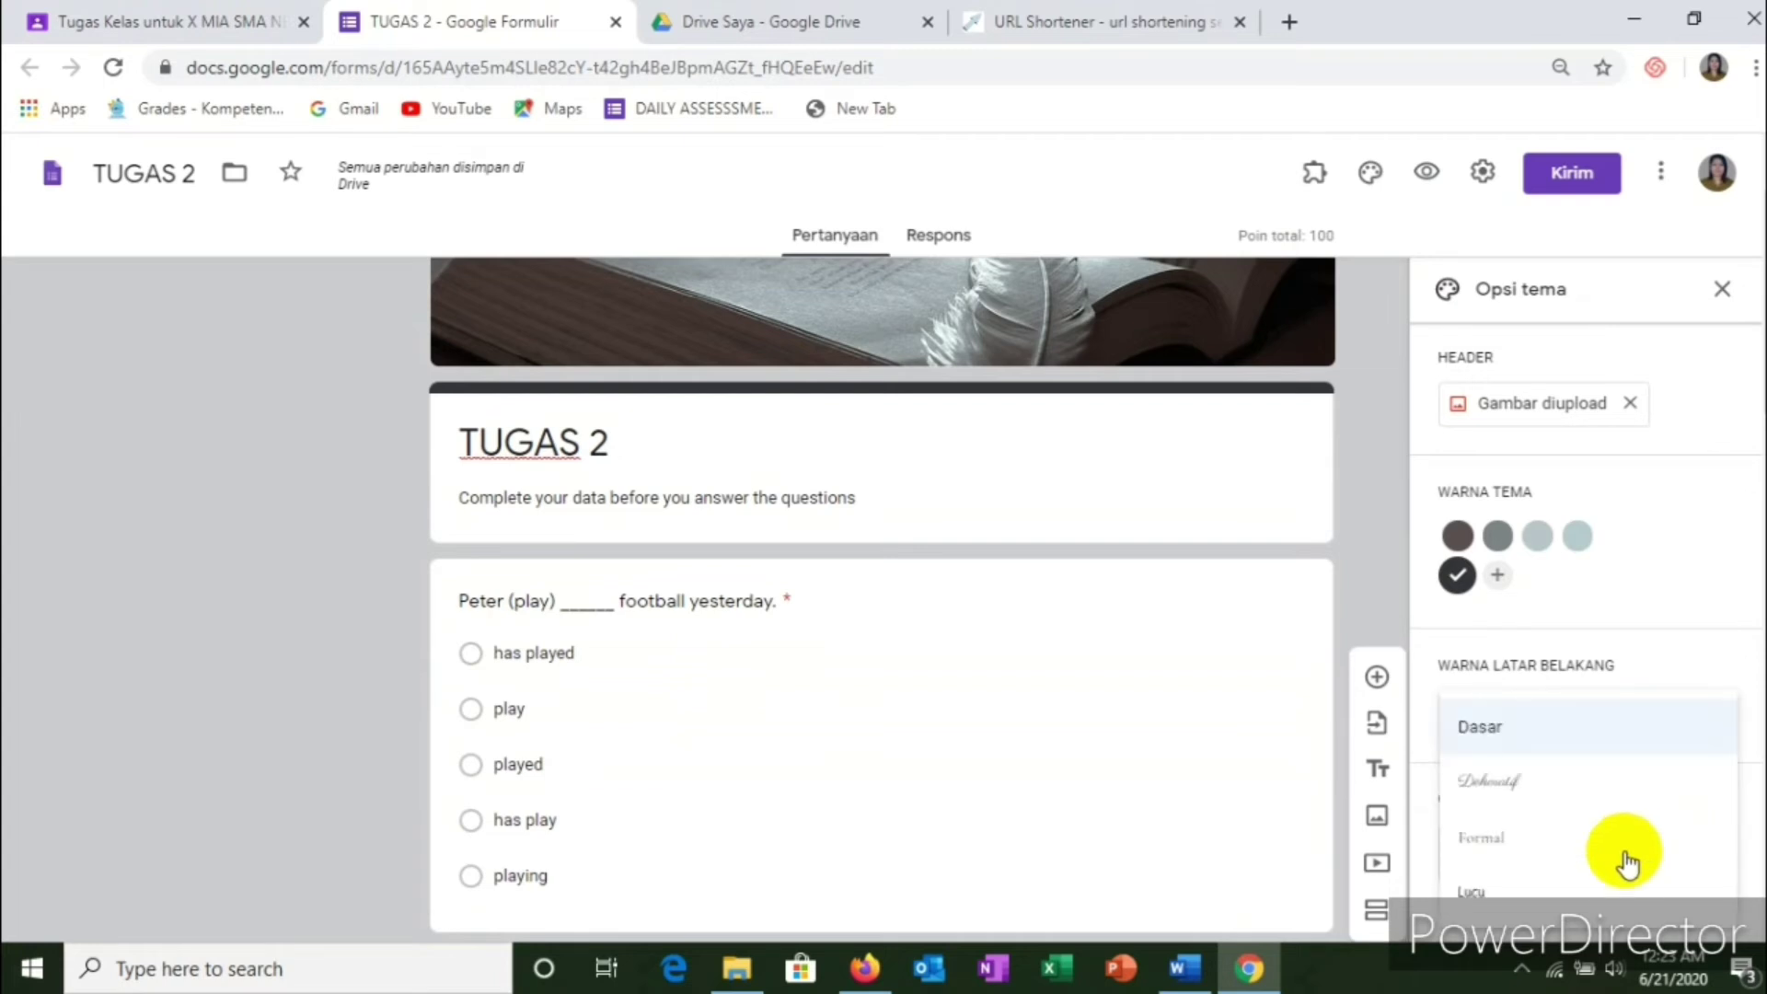
scroll(1552, 802, down, 3)
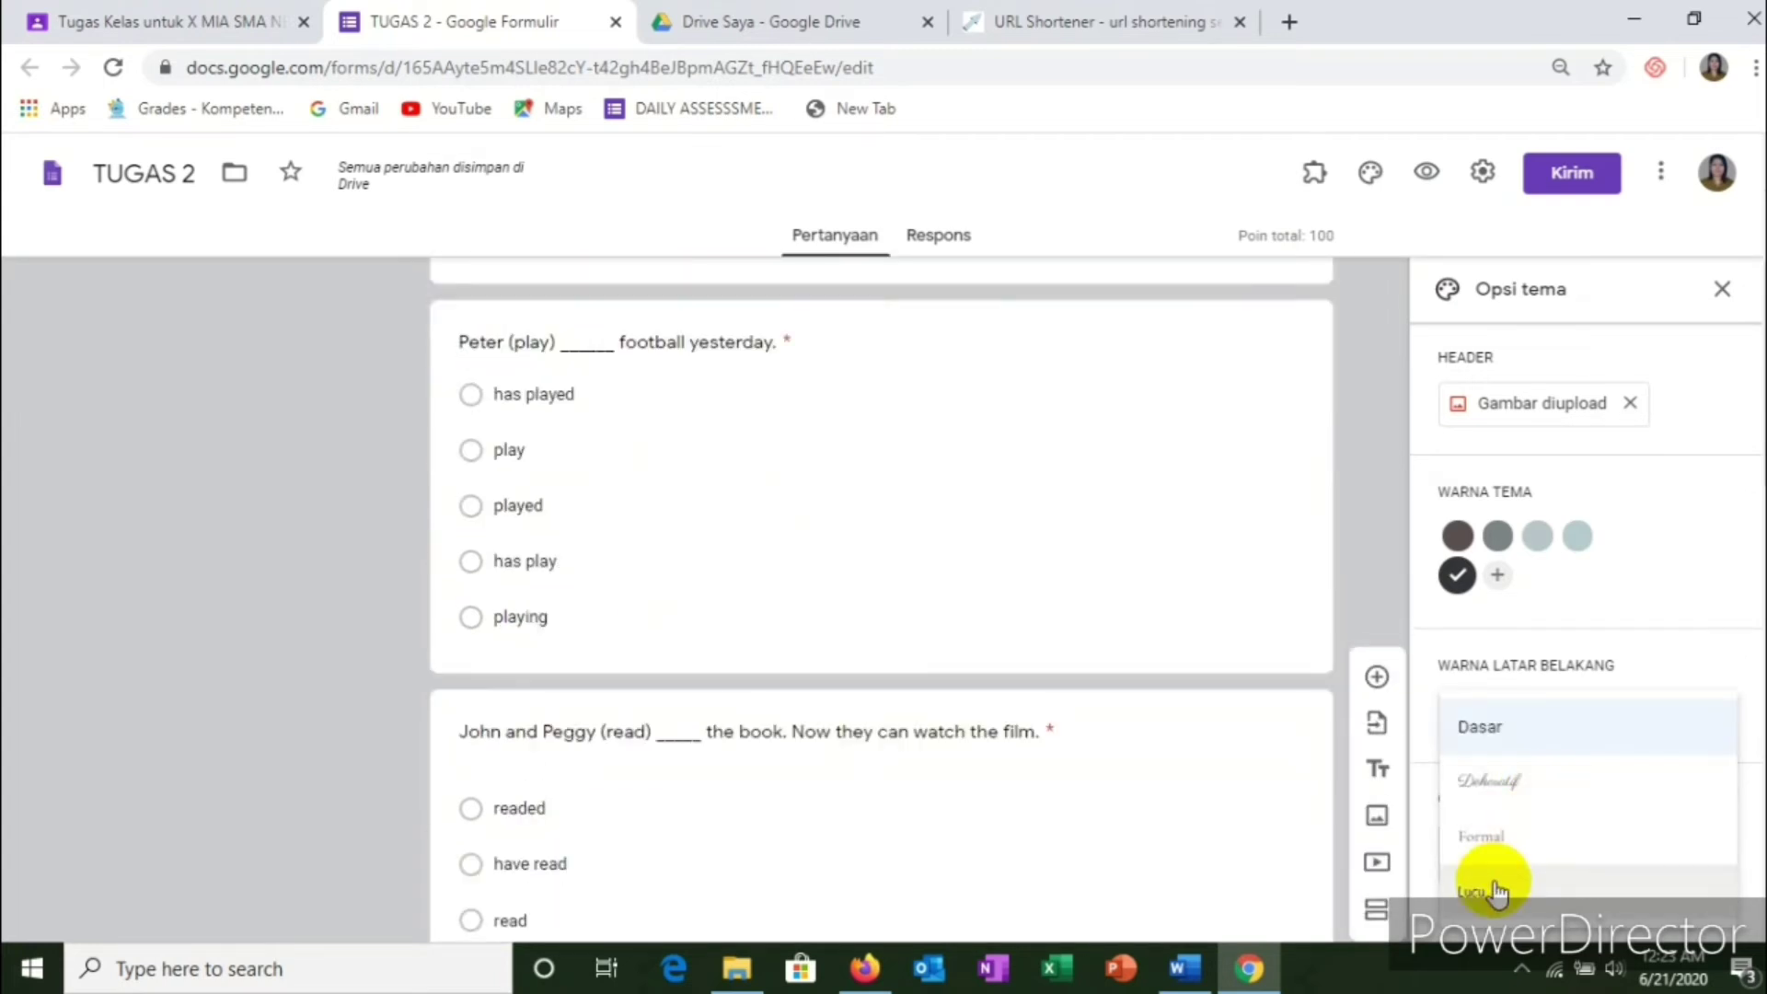
scroll(1519, 813, up, 3)
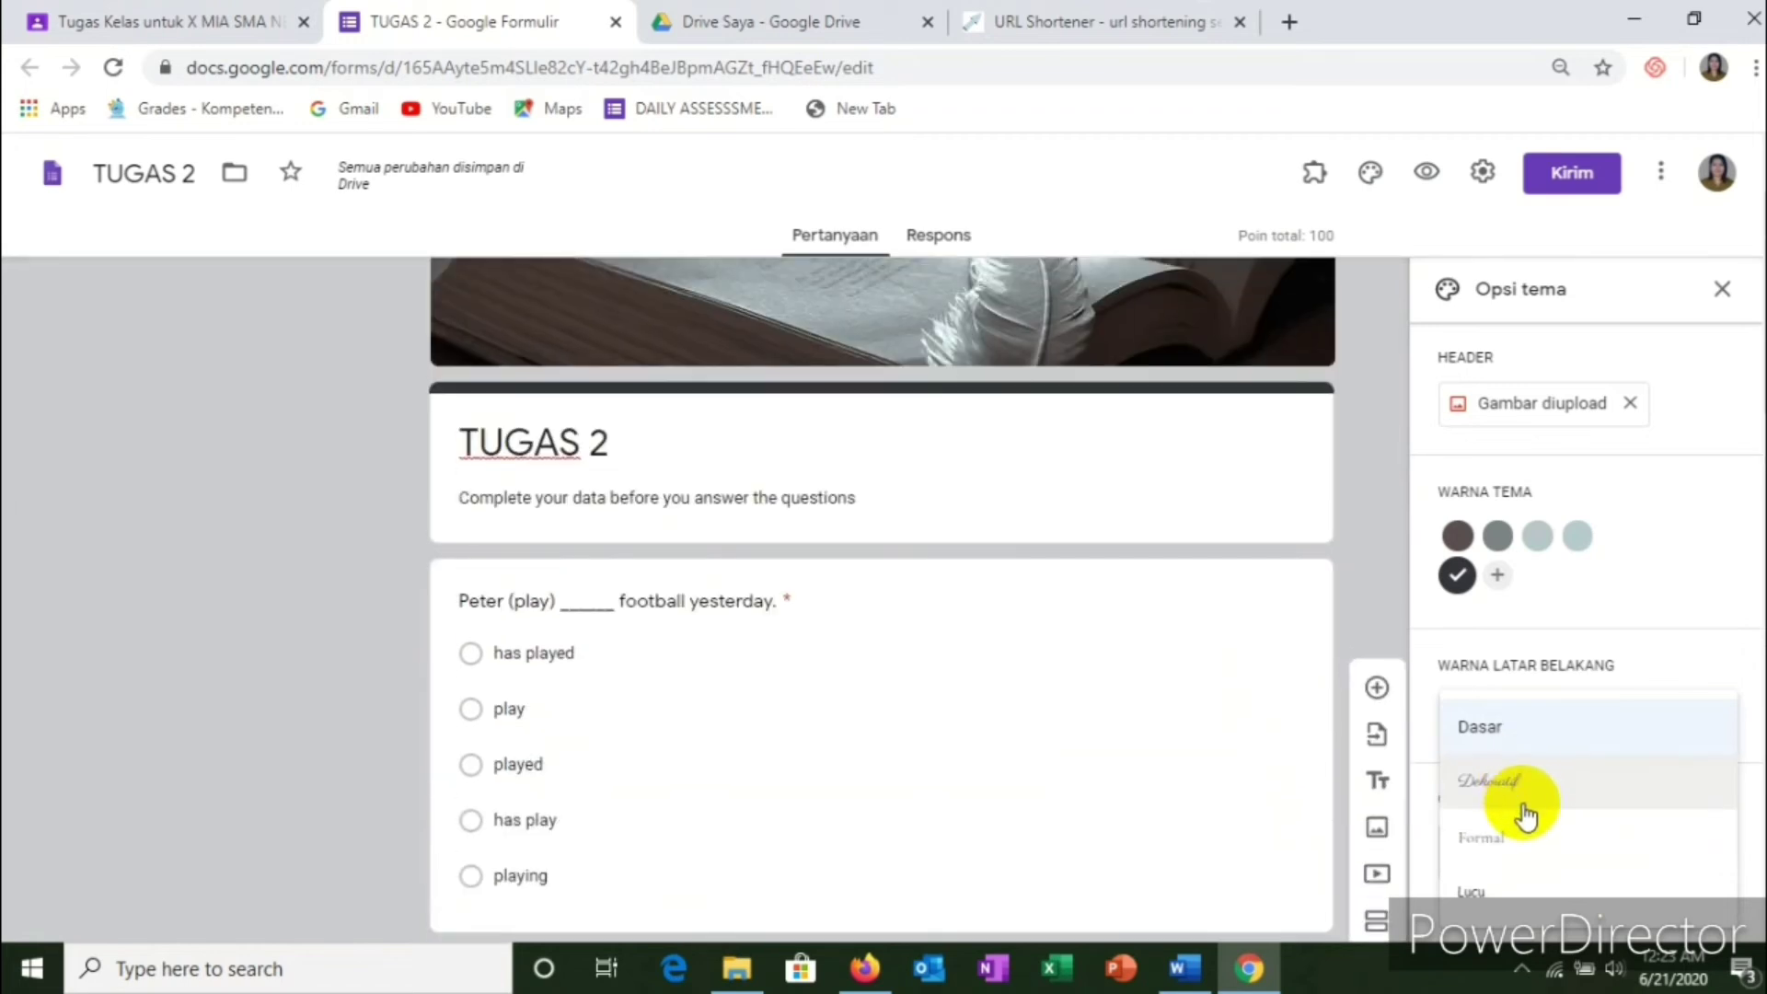
click(1482, 890)
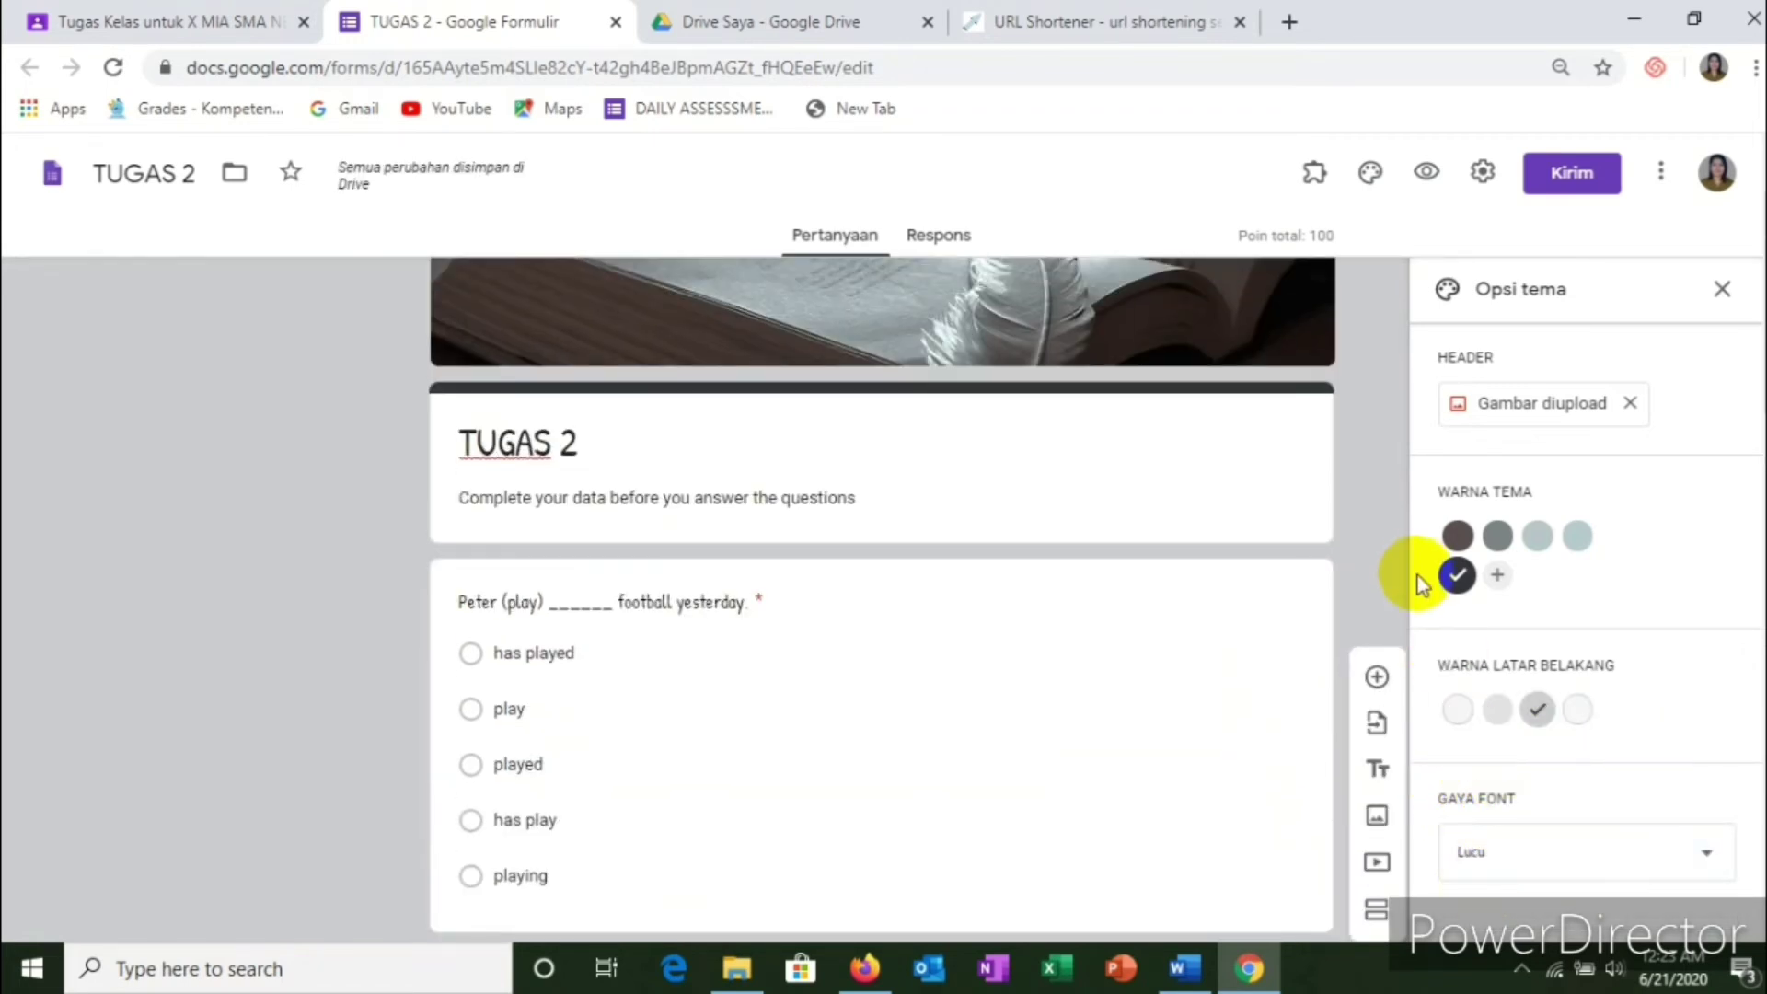
click(1348, 550)
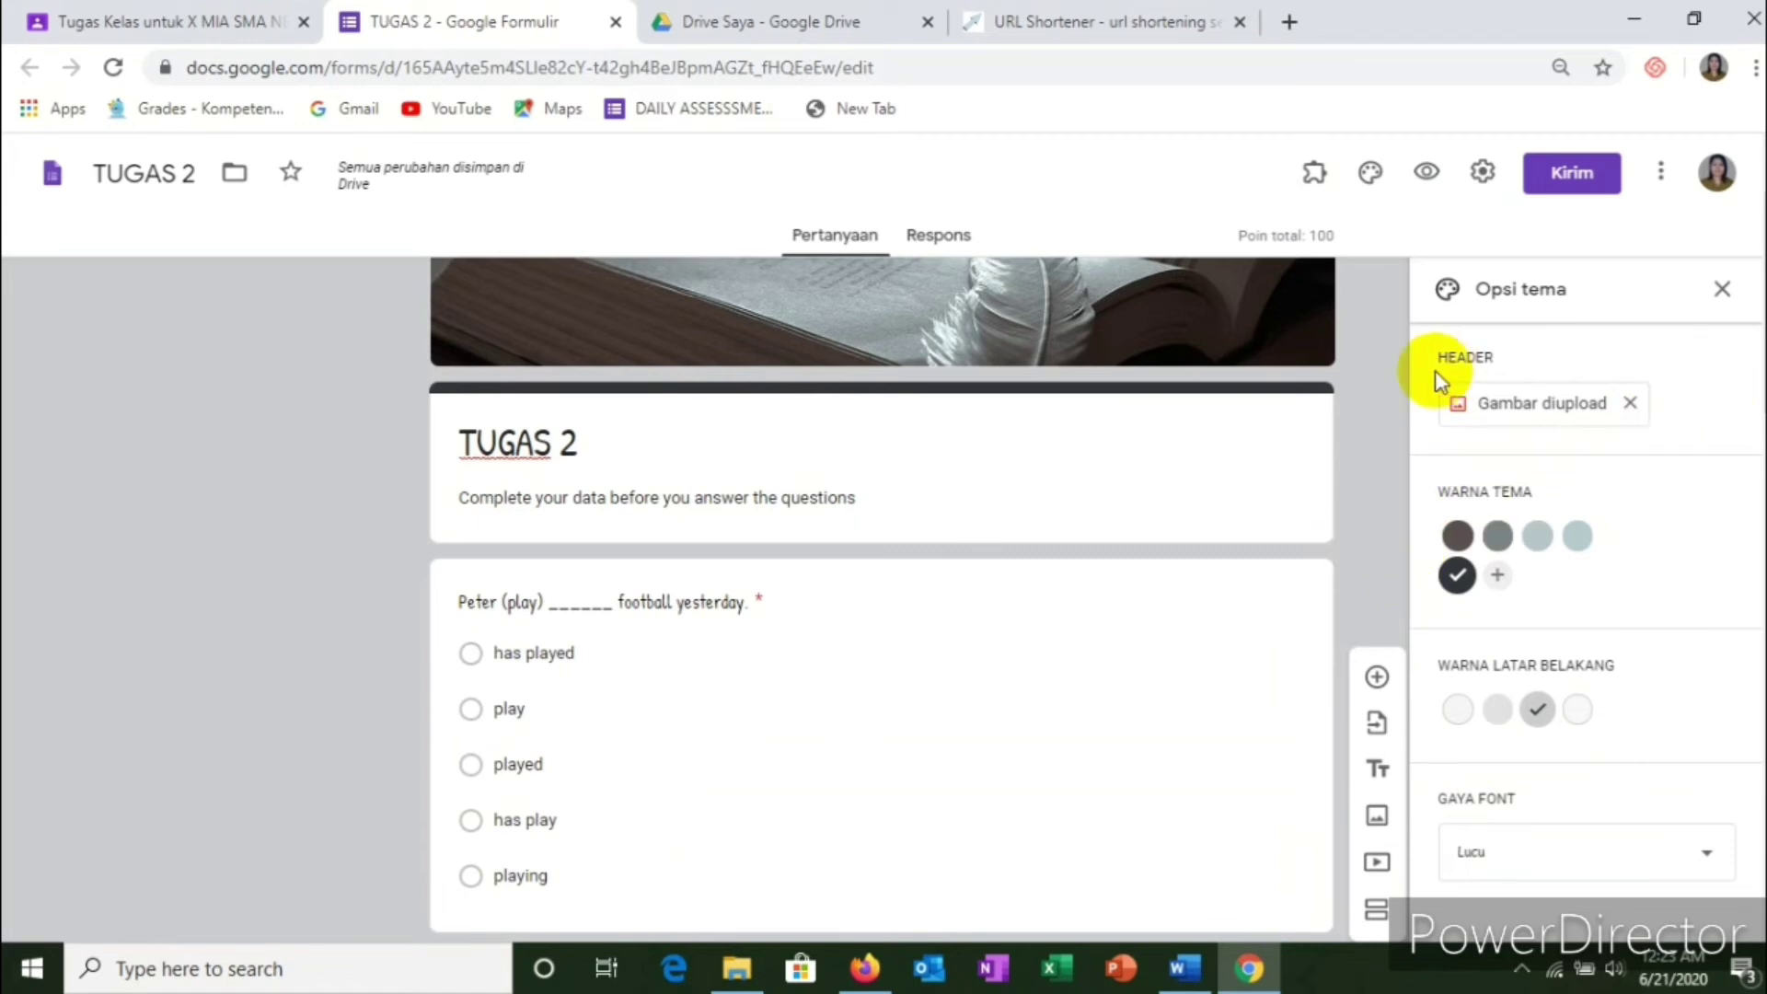
click(1724, 291)
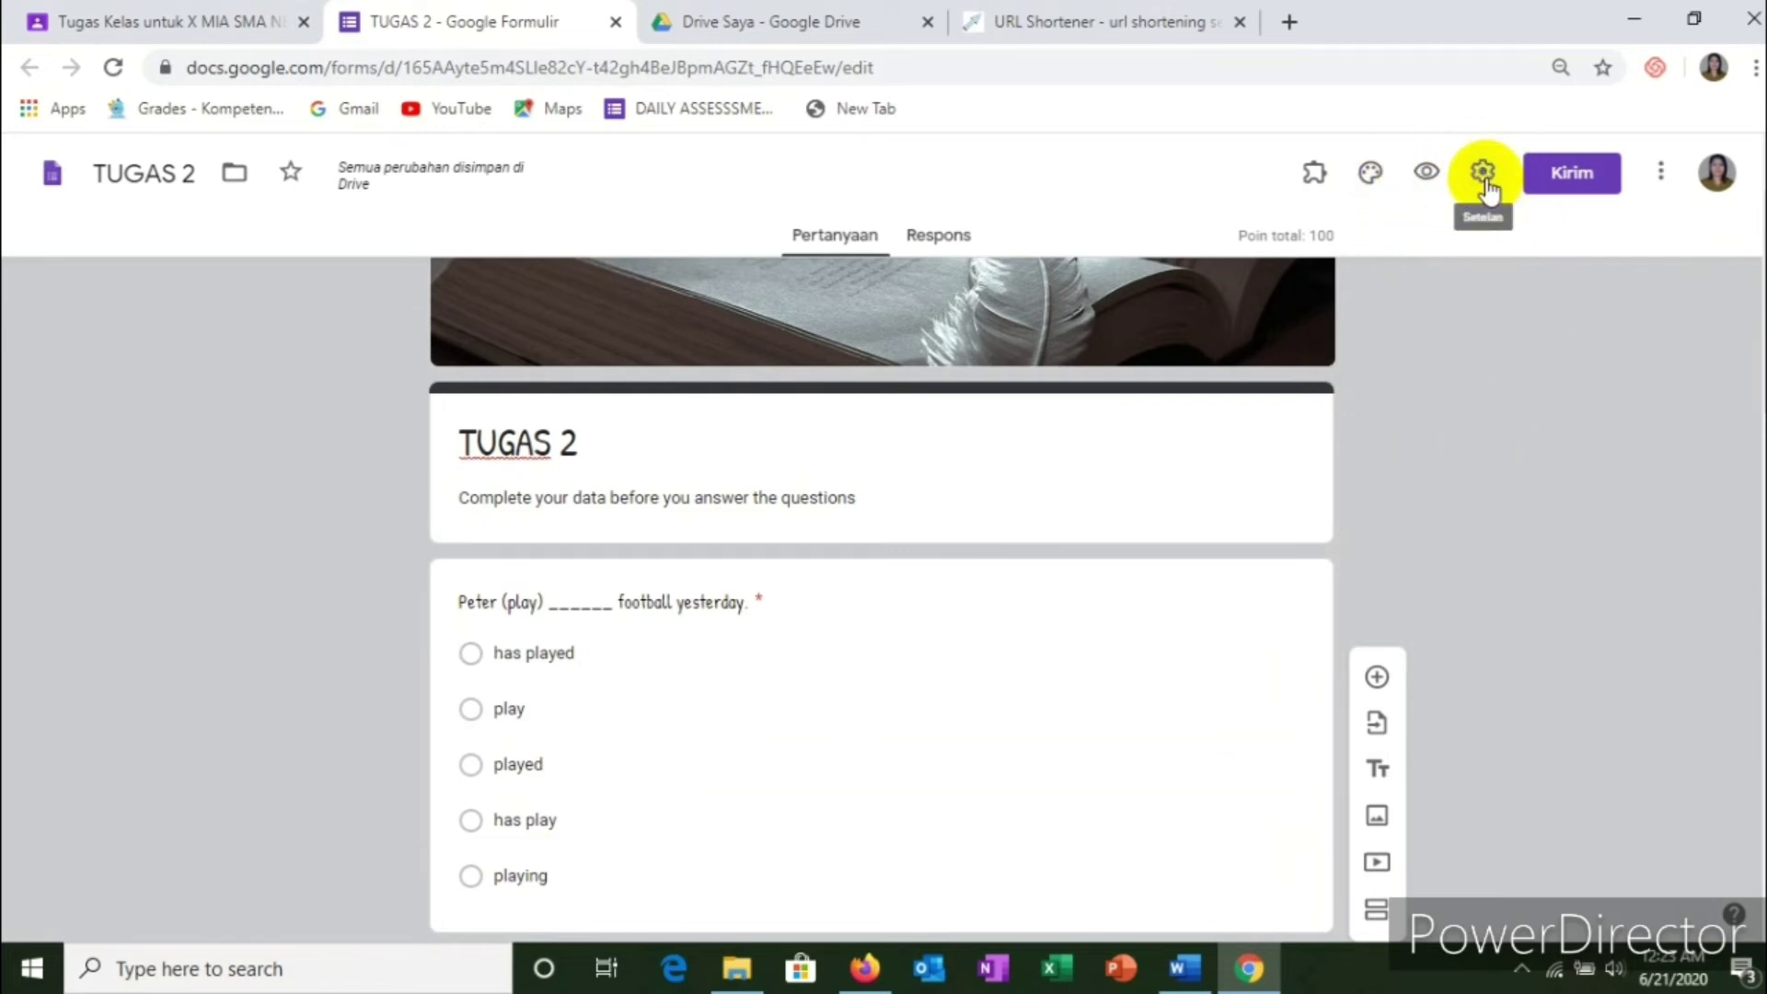
Step: In the quiz settings, hide correct answers from respondents
click(1483, 176)
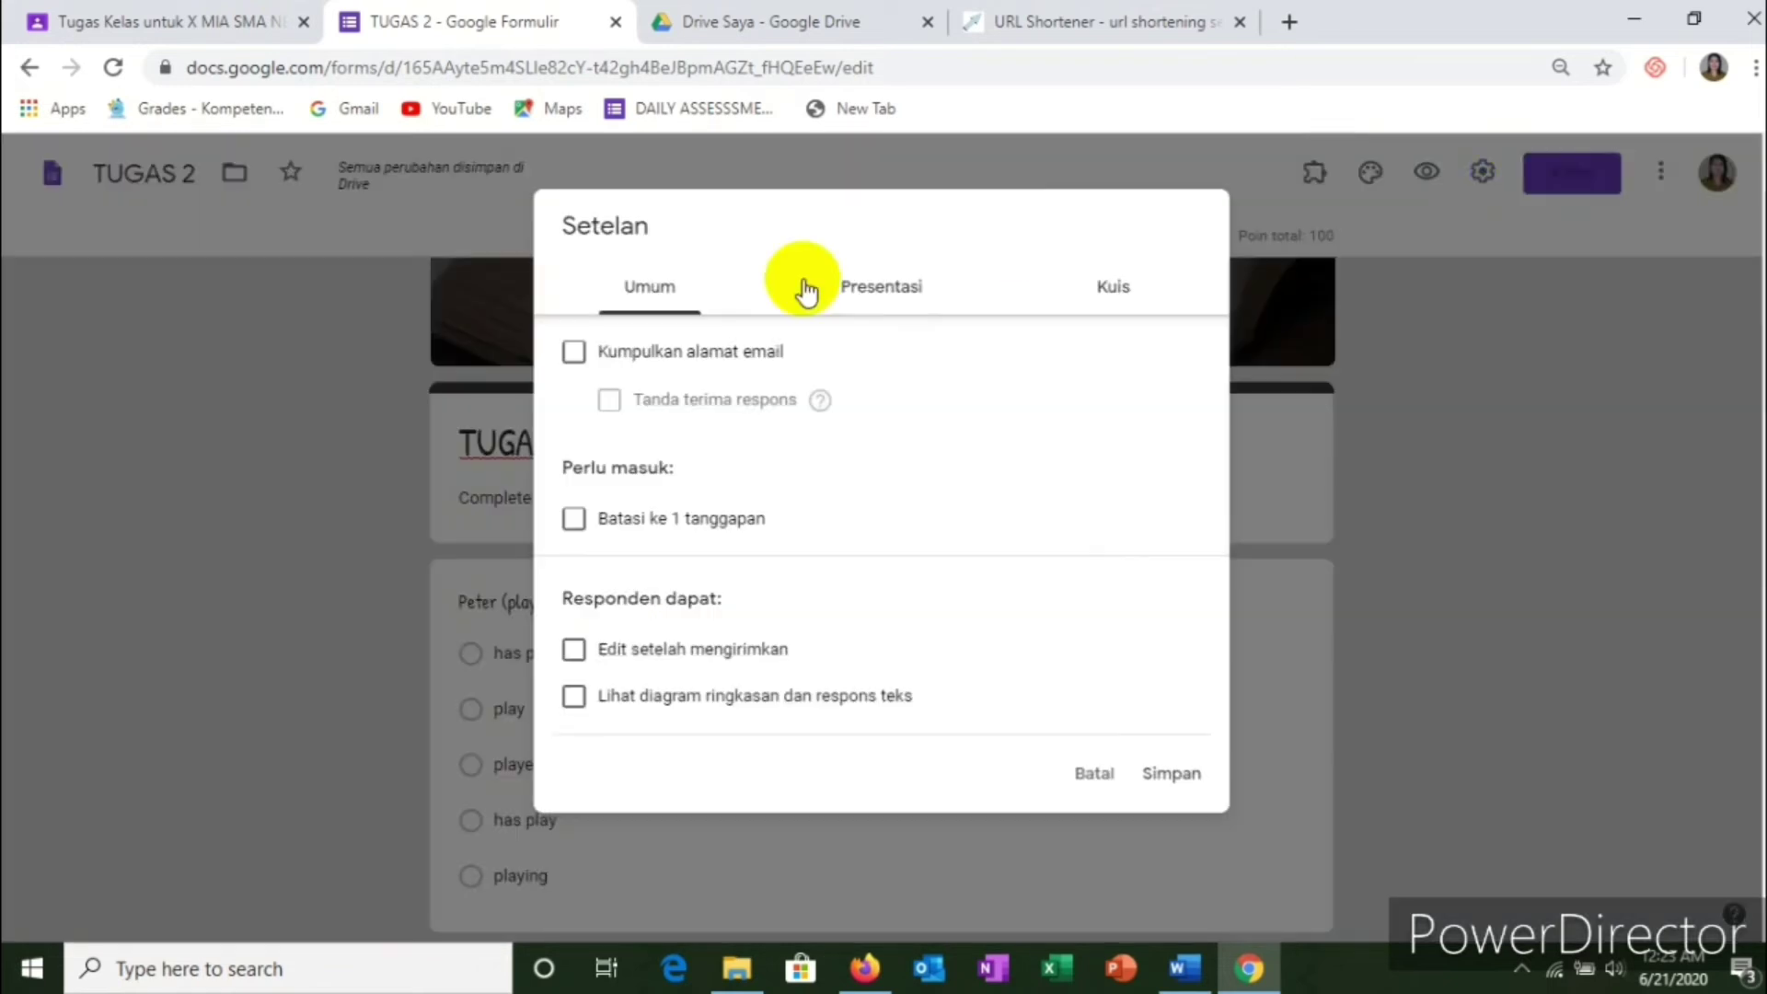
click(1103, 307)
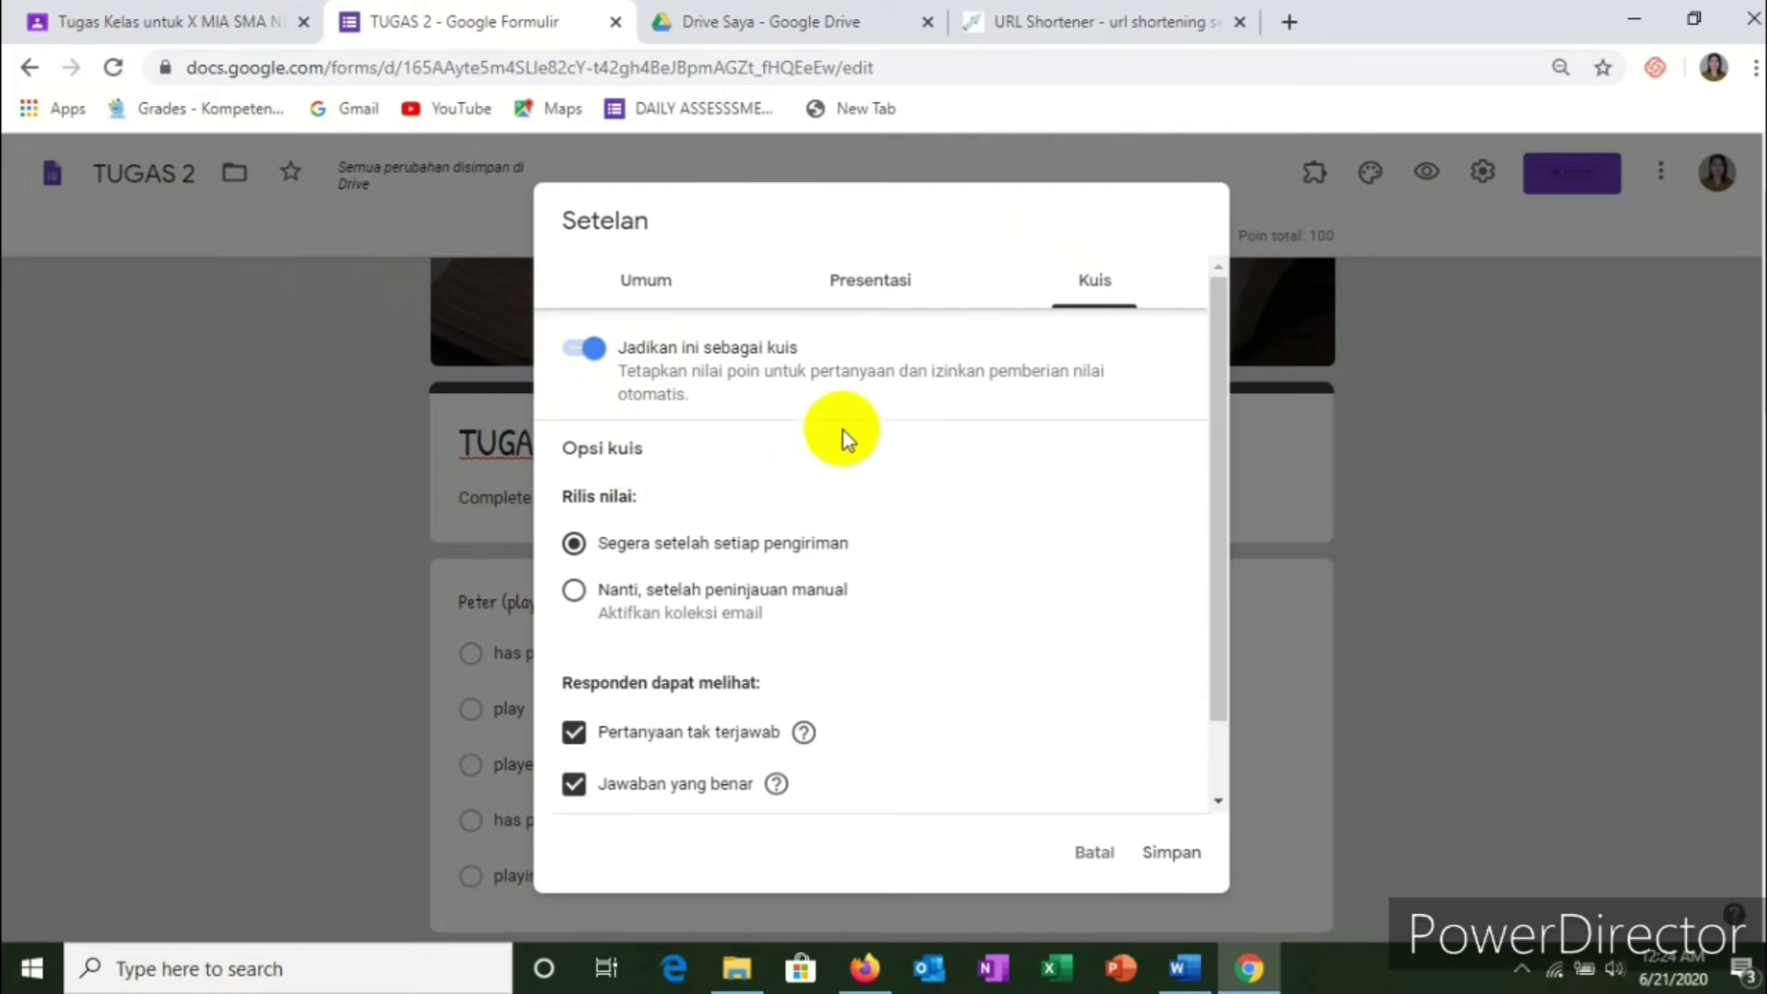
scroll(860, 589, down, 1)
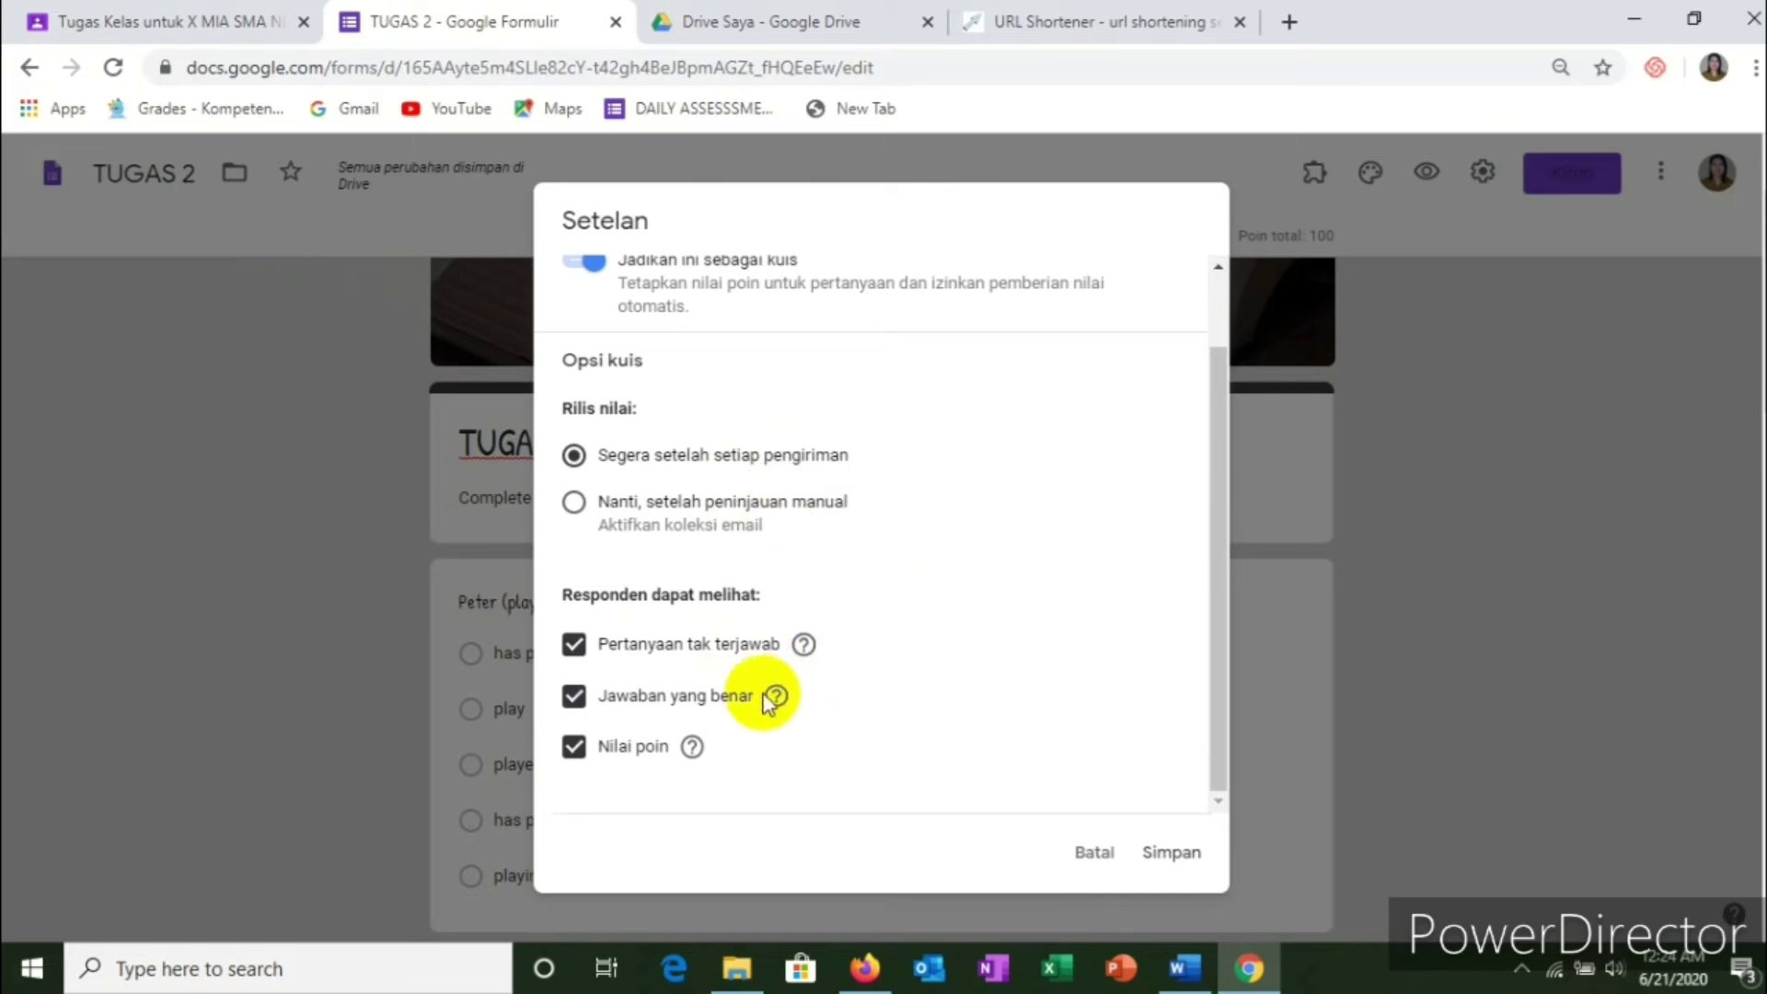
click(670, 698)
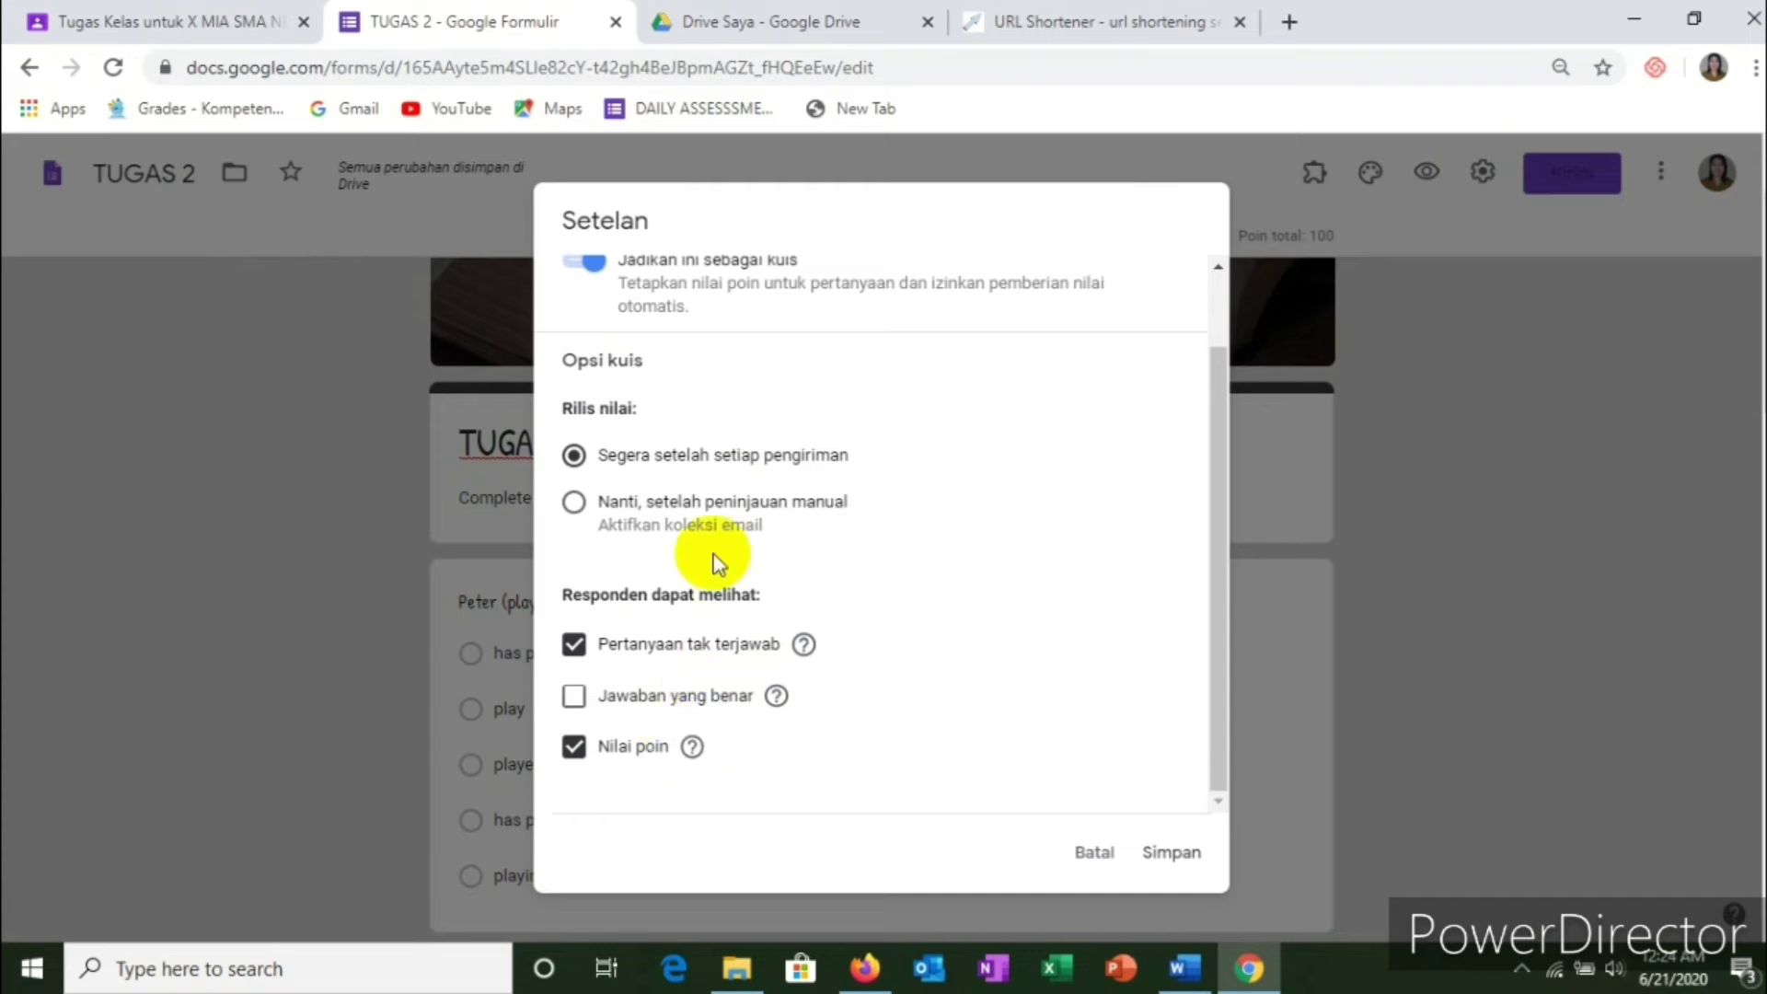
scroll(727, 502, up, 1)
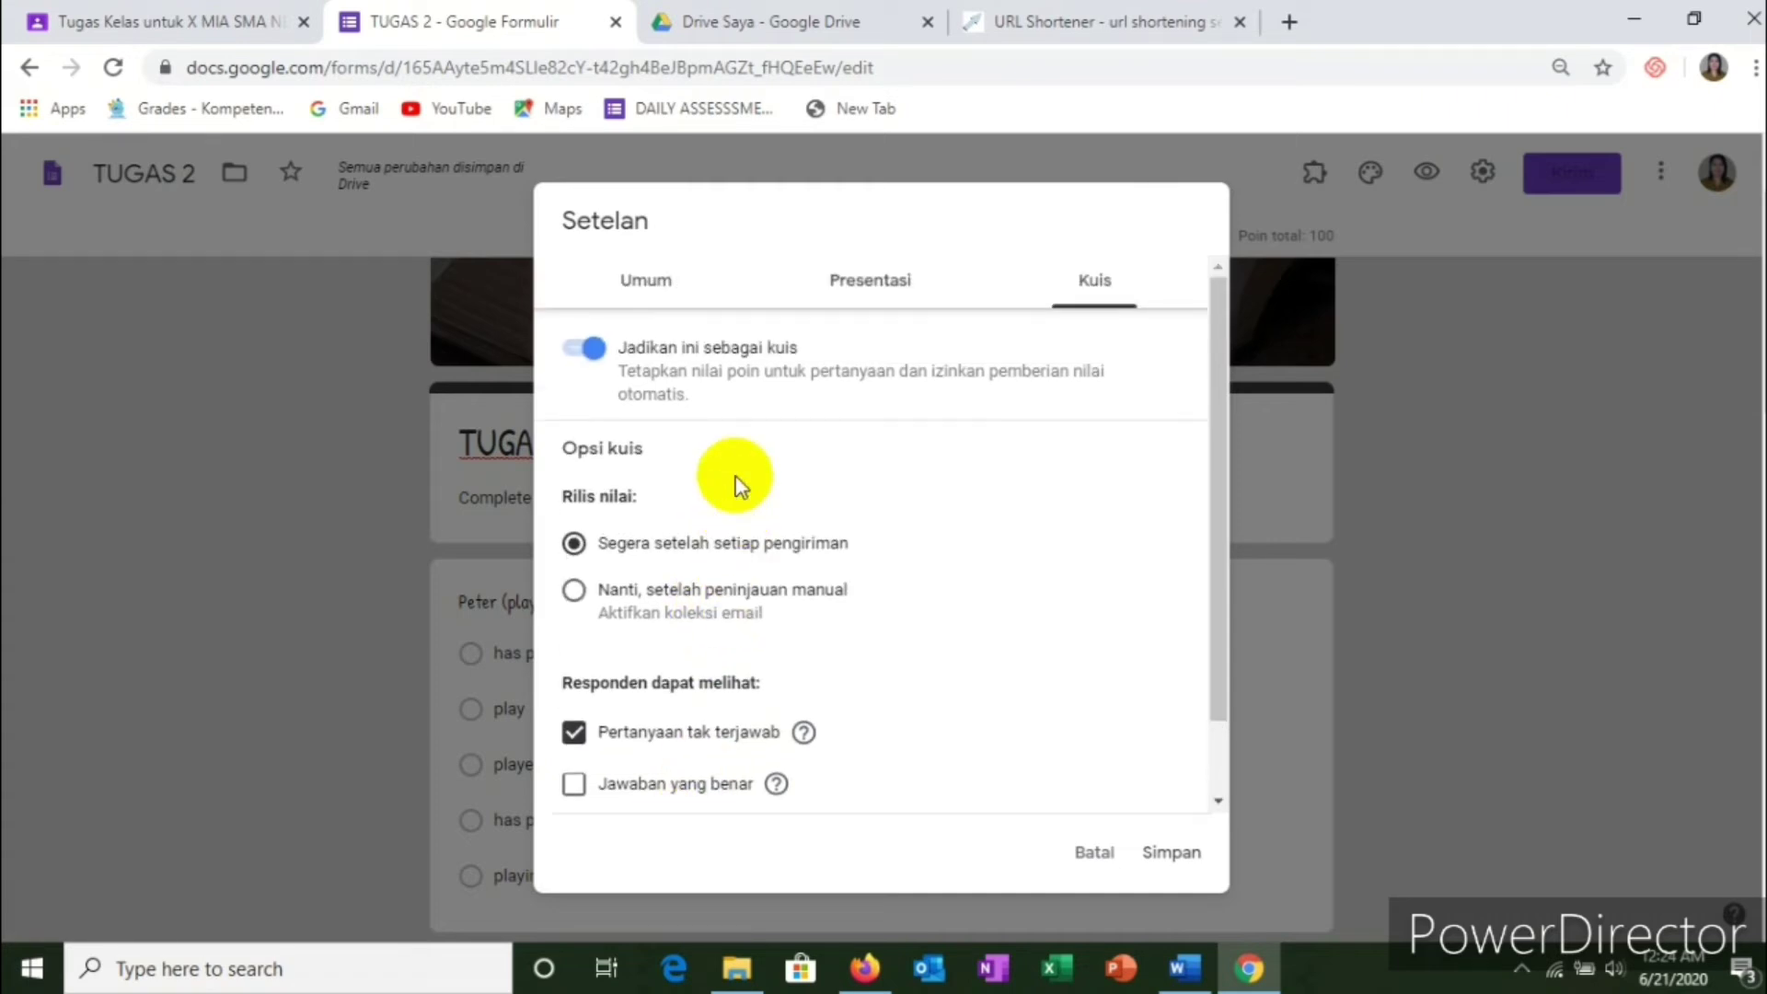
Step: In presentation settings, remove the submit-another-response link and shuffle question order
click(865, 285)
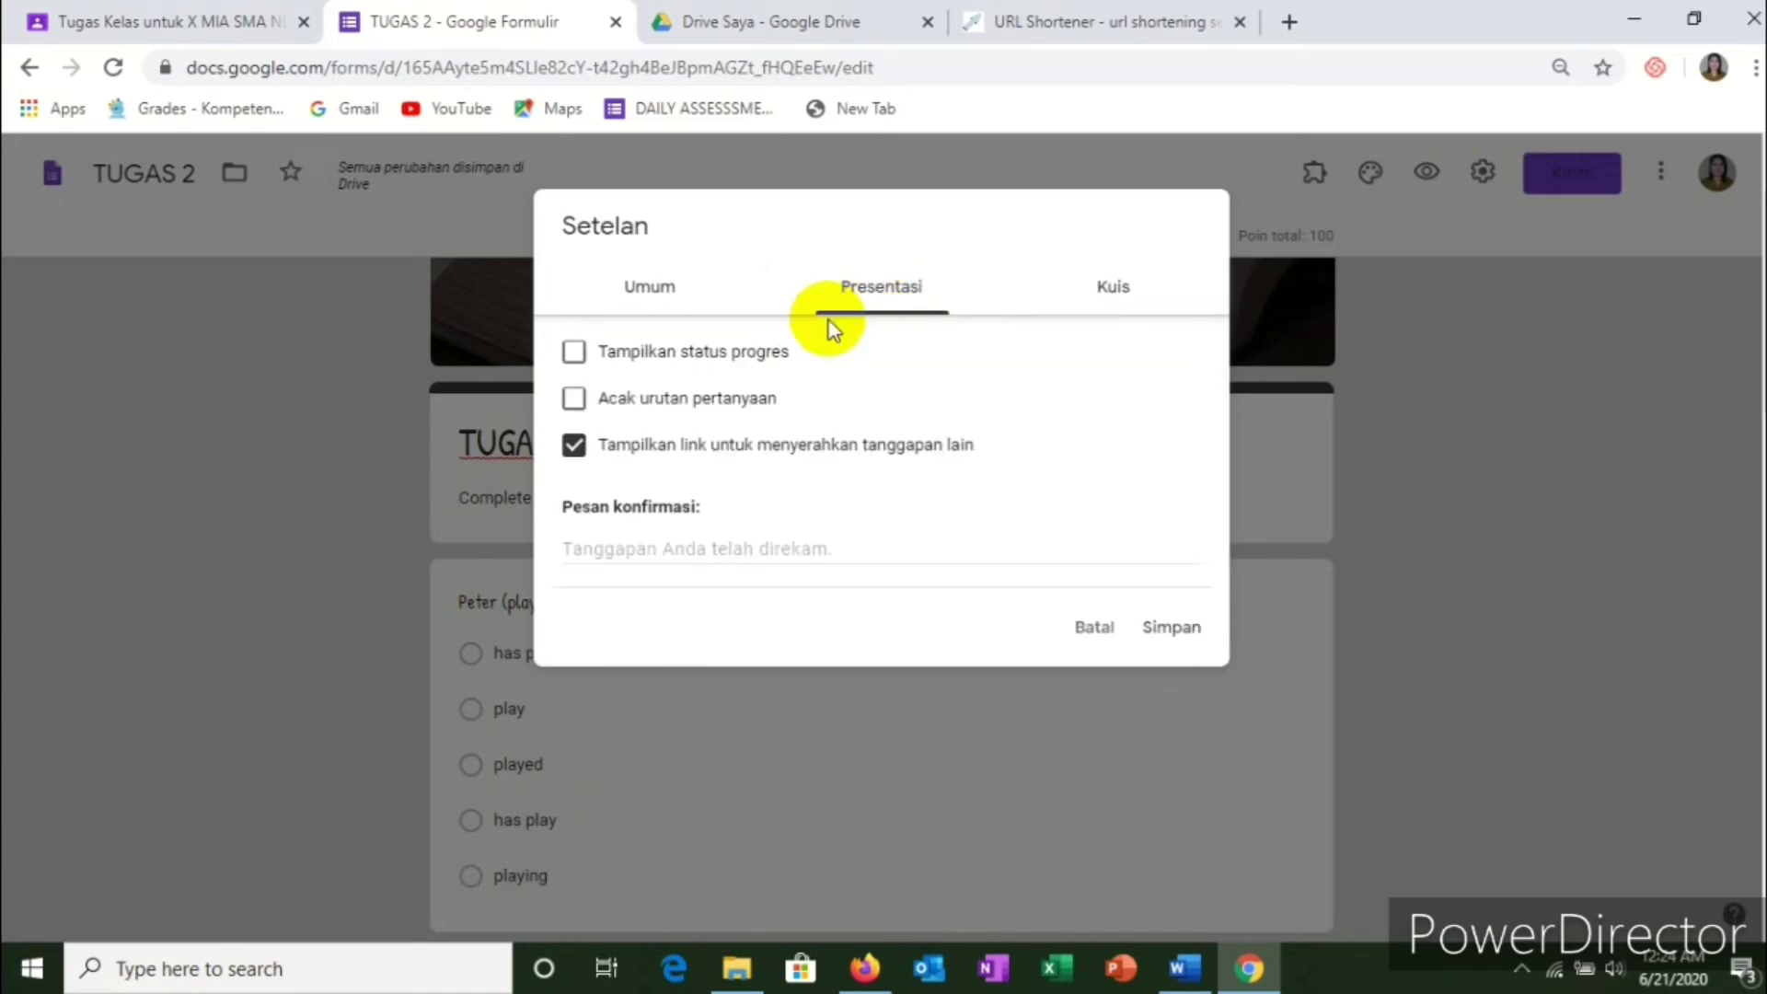
click(690, 448)
click(617, 405)
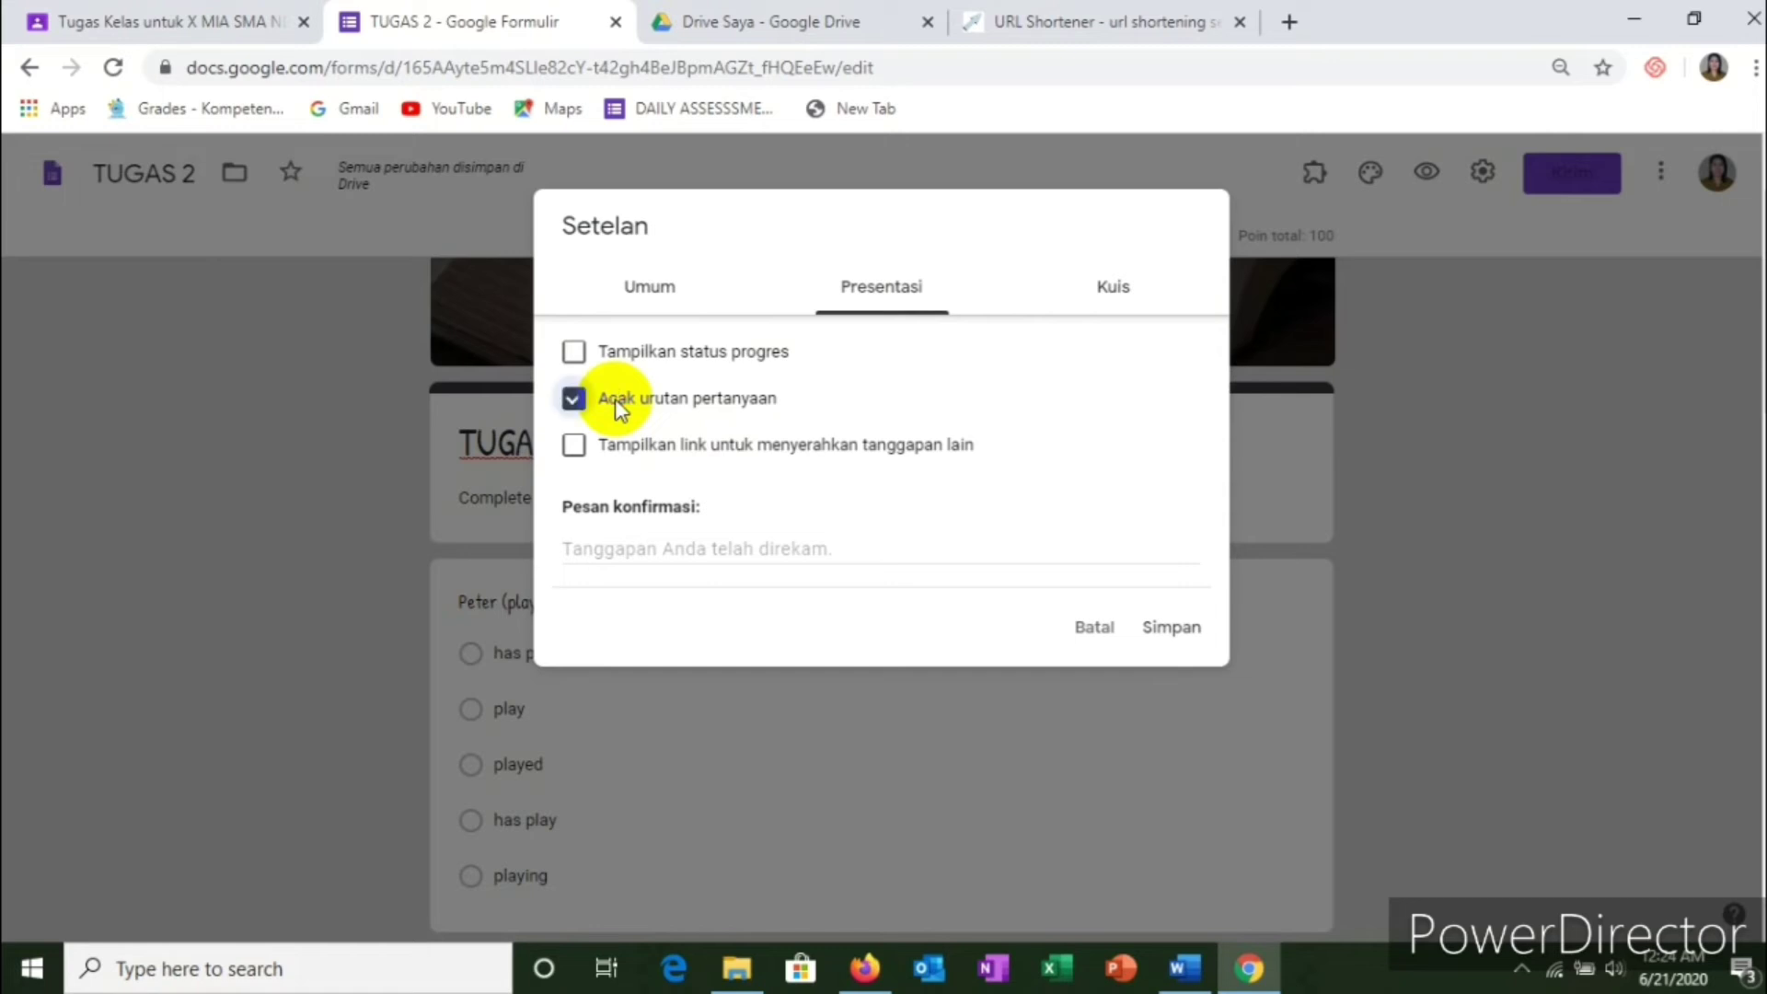
Step: Limit respondents to one response, allow editing after submitting, and save the settings
click(655, 293)
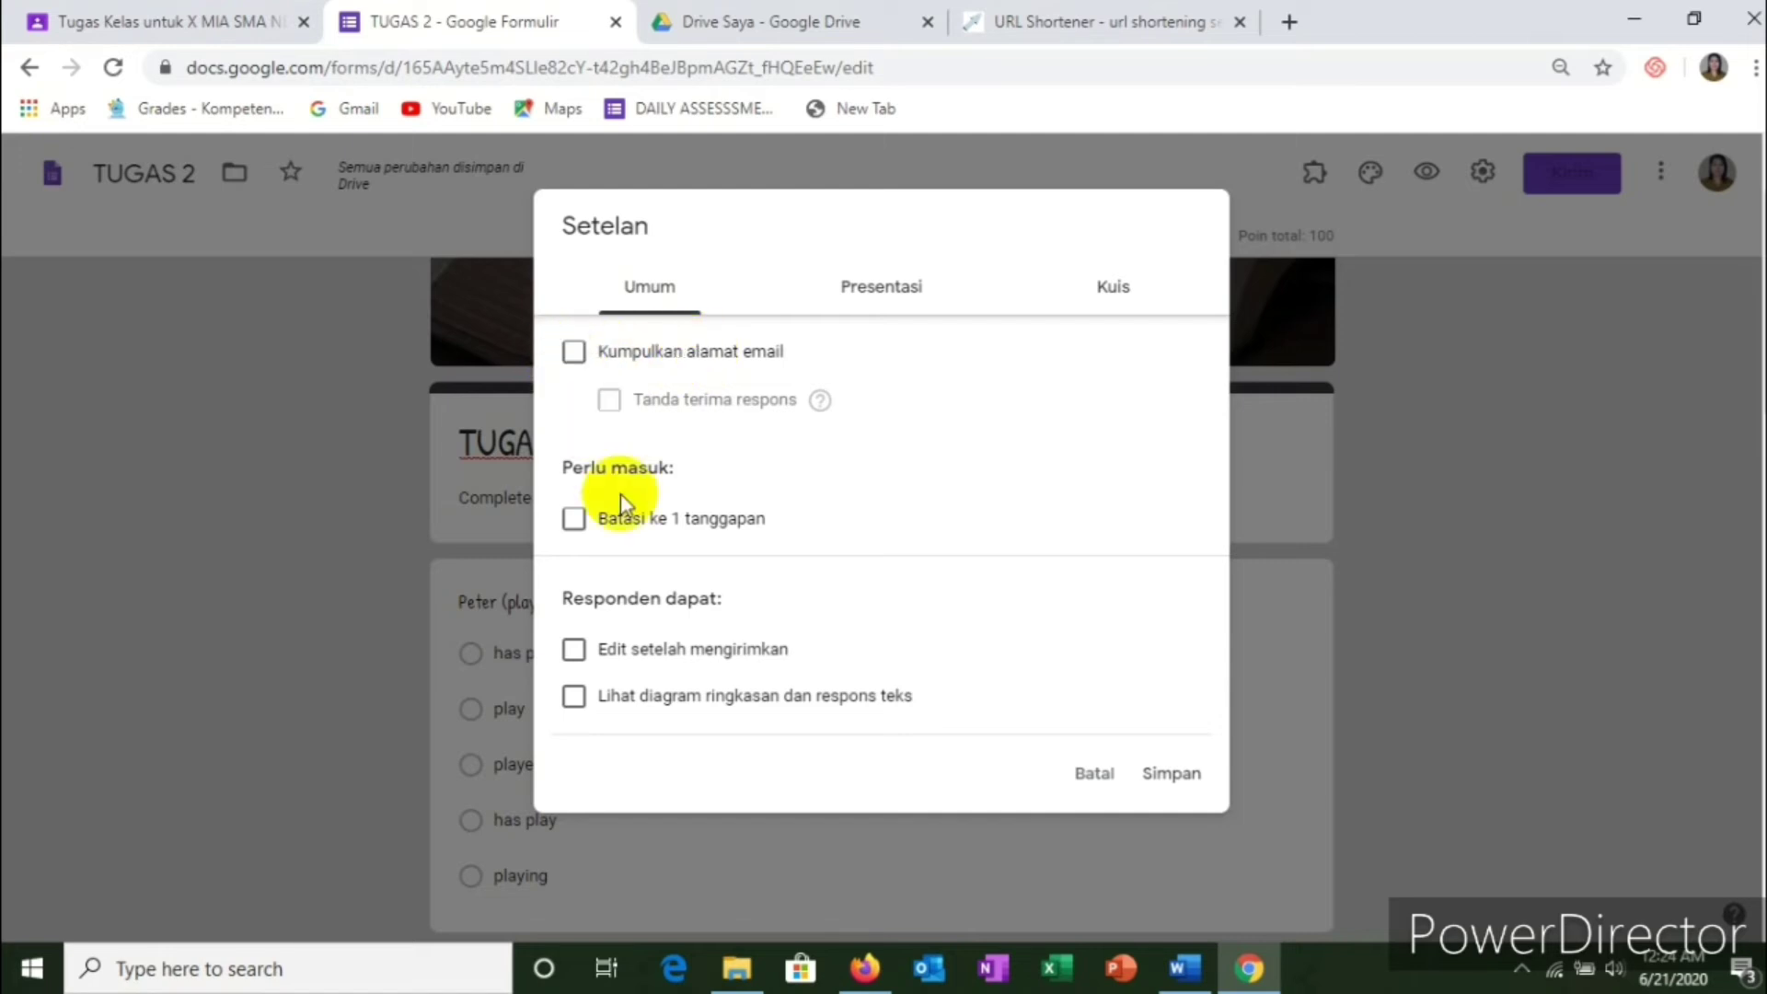
click(576, 522)
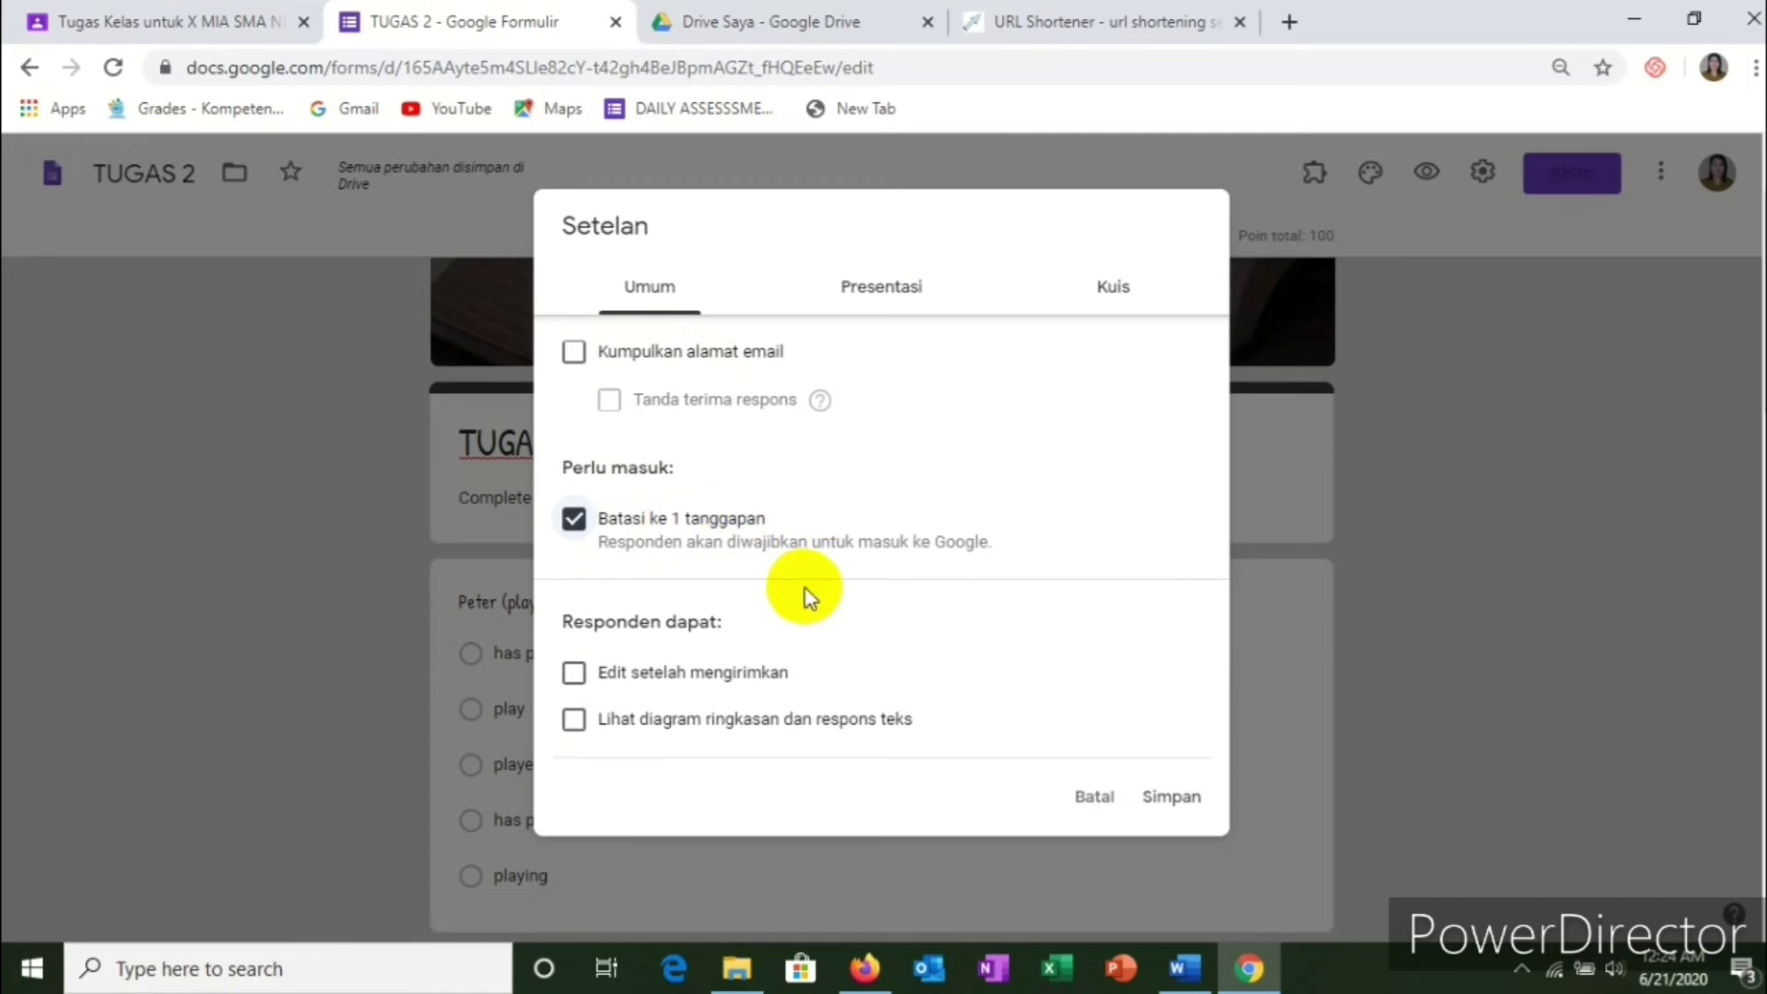
scroll(815, 600, down, 1)
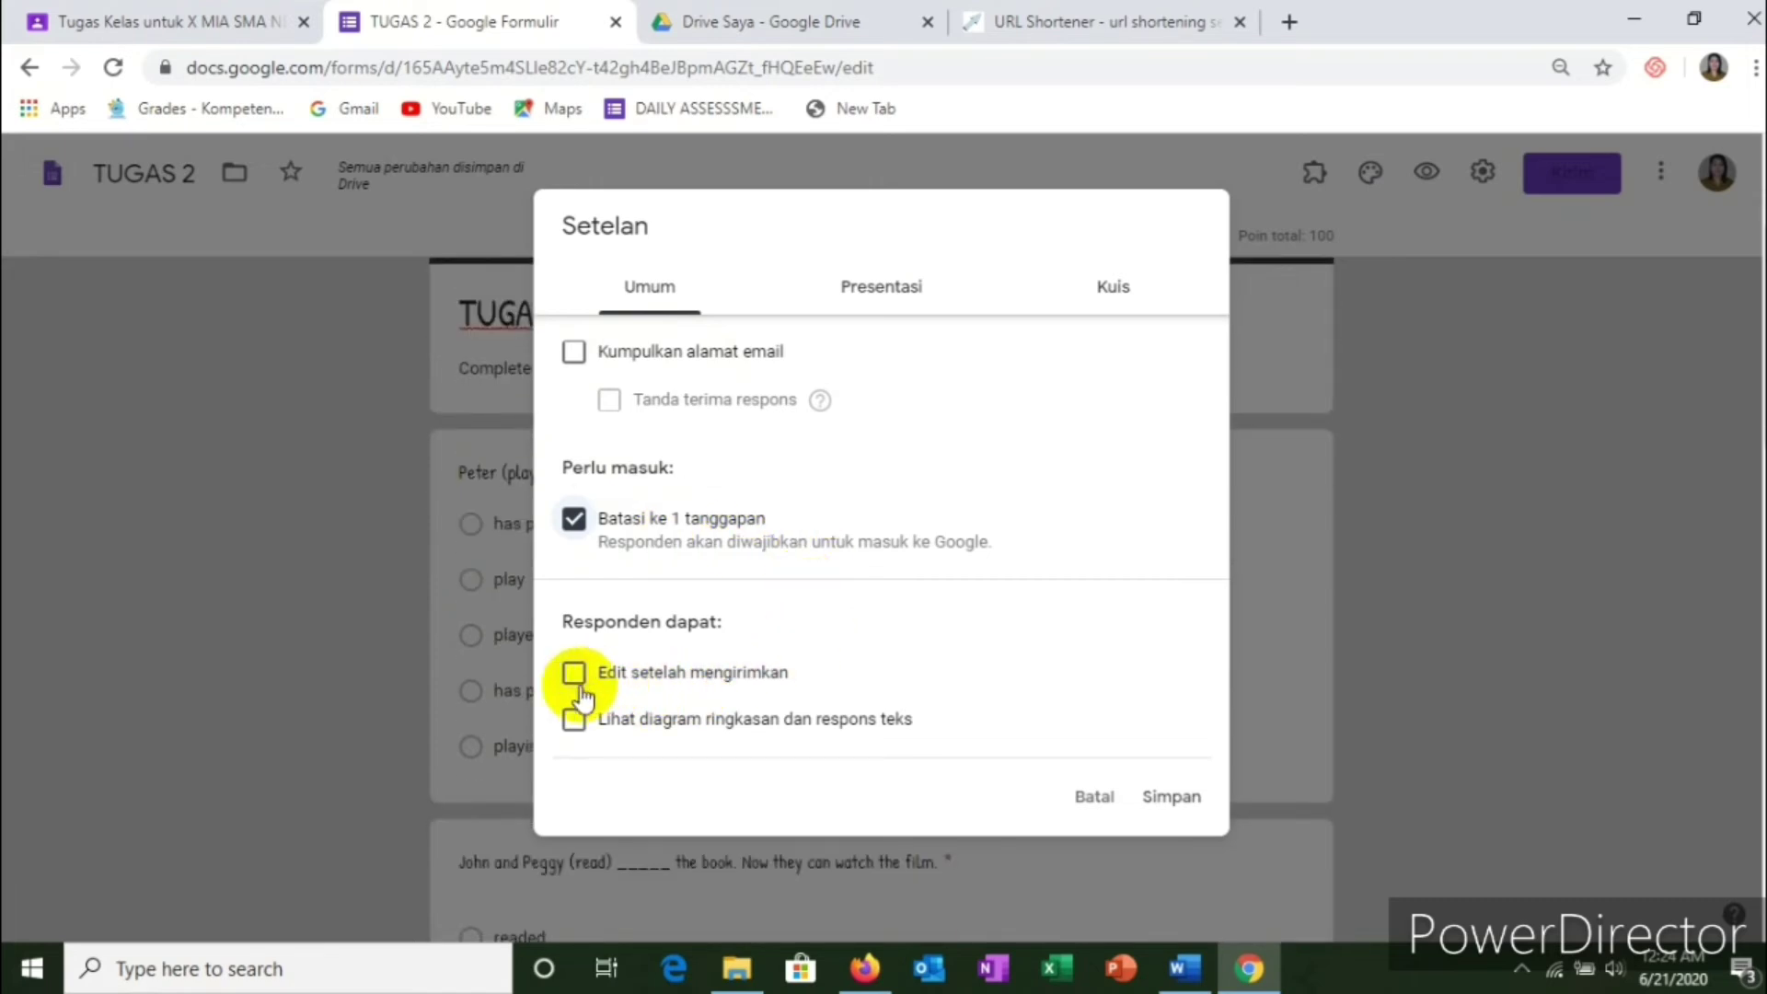
click(573, 675)
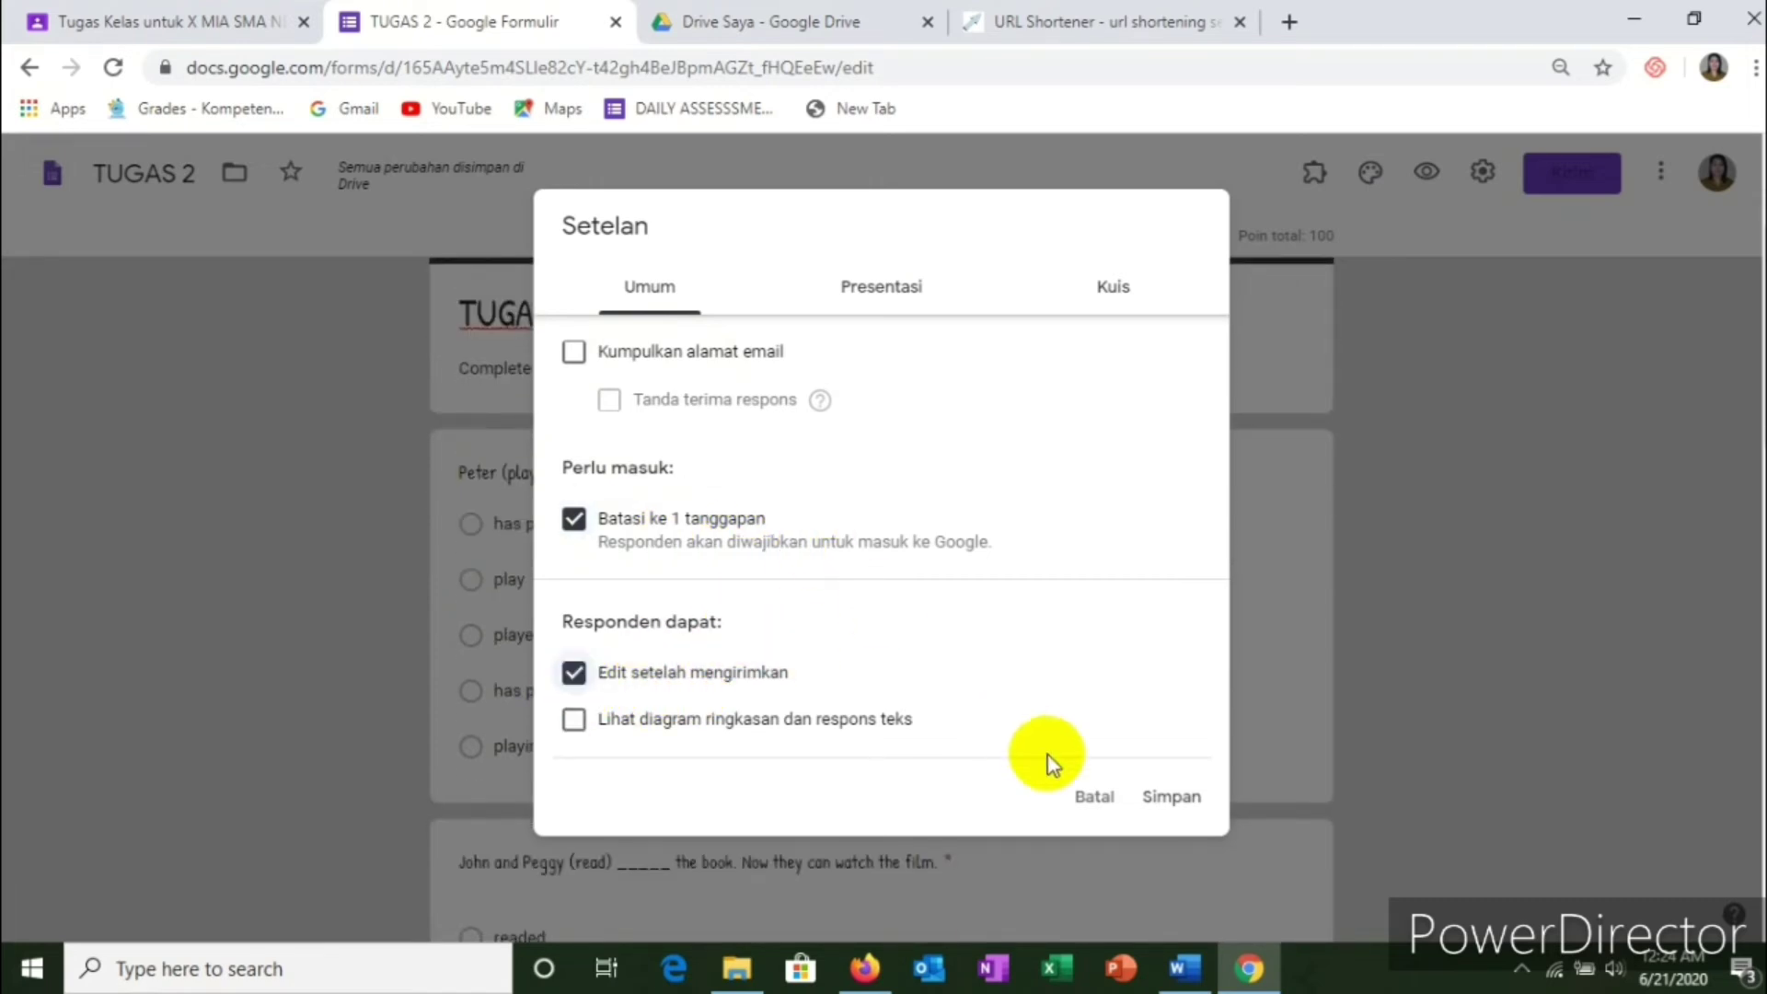
click(1162, 286)
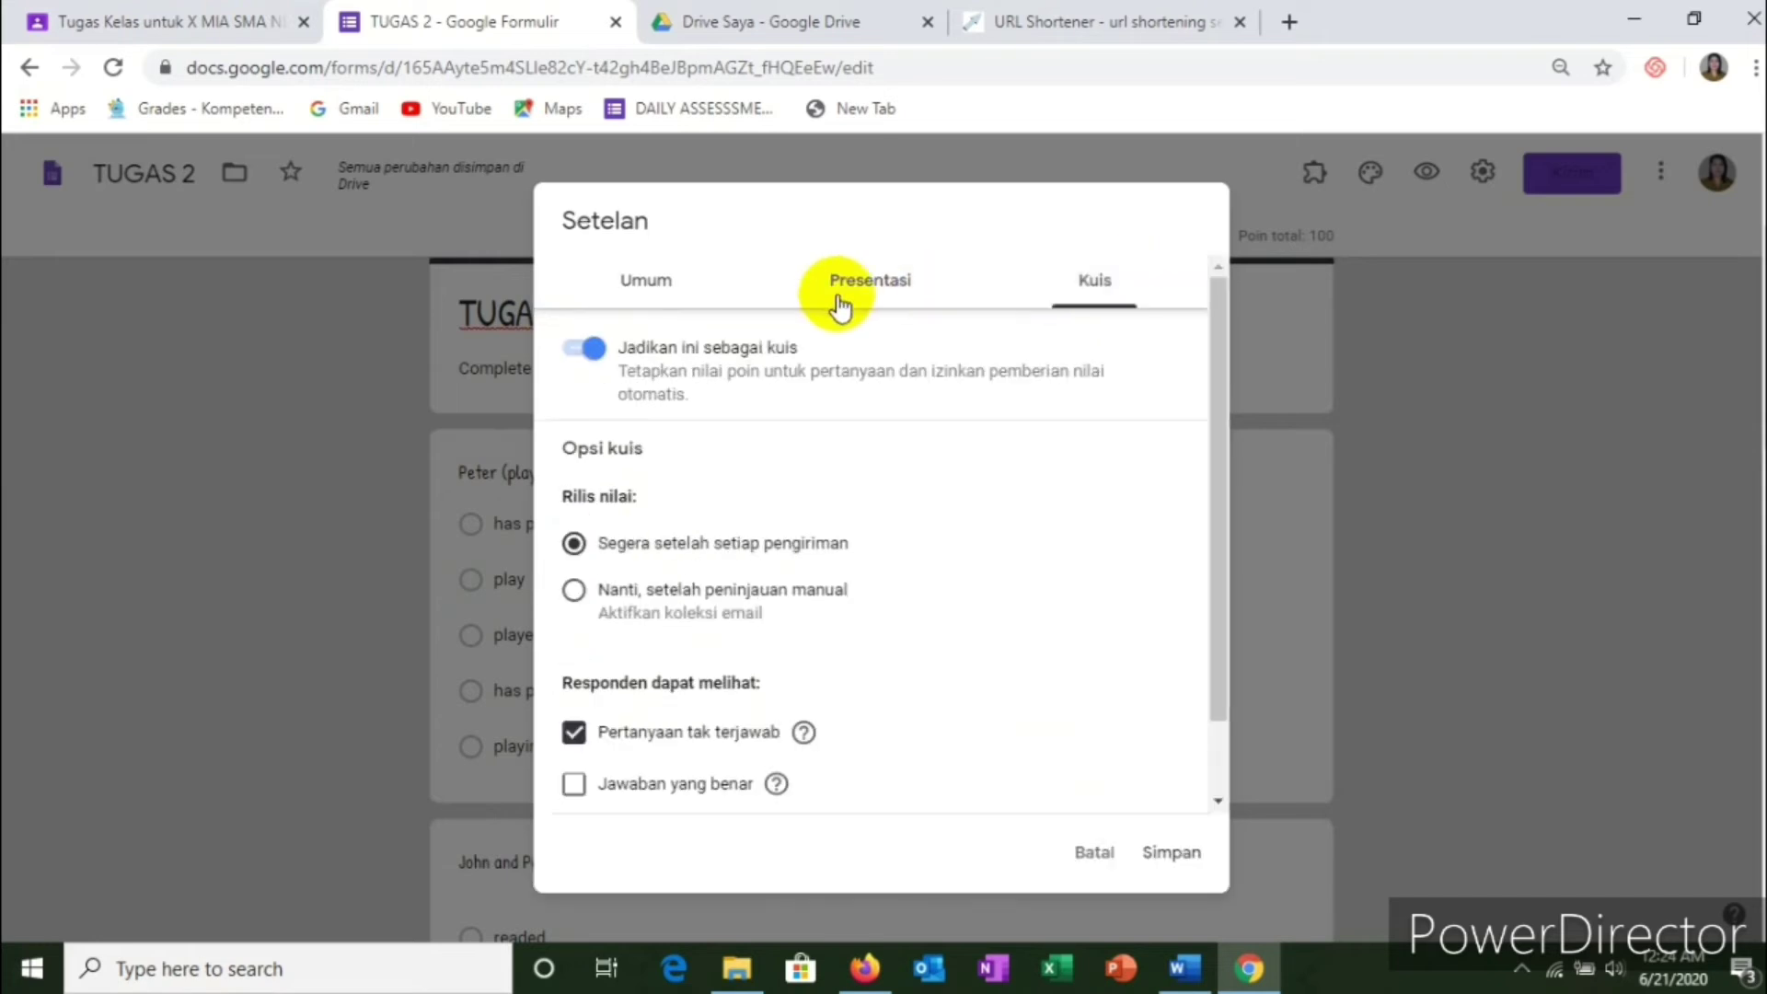
click(840, 302)
click(750, 281)
click(1138, 315)
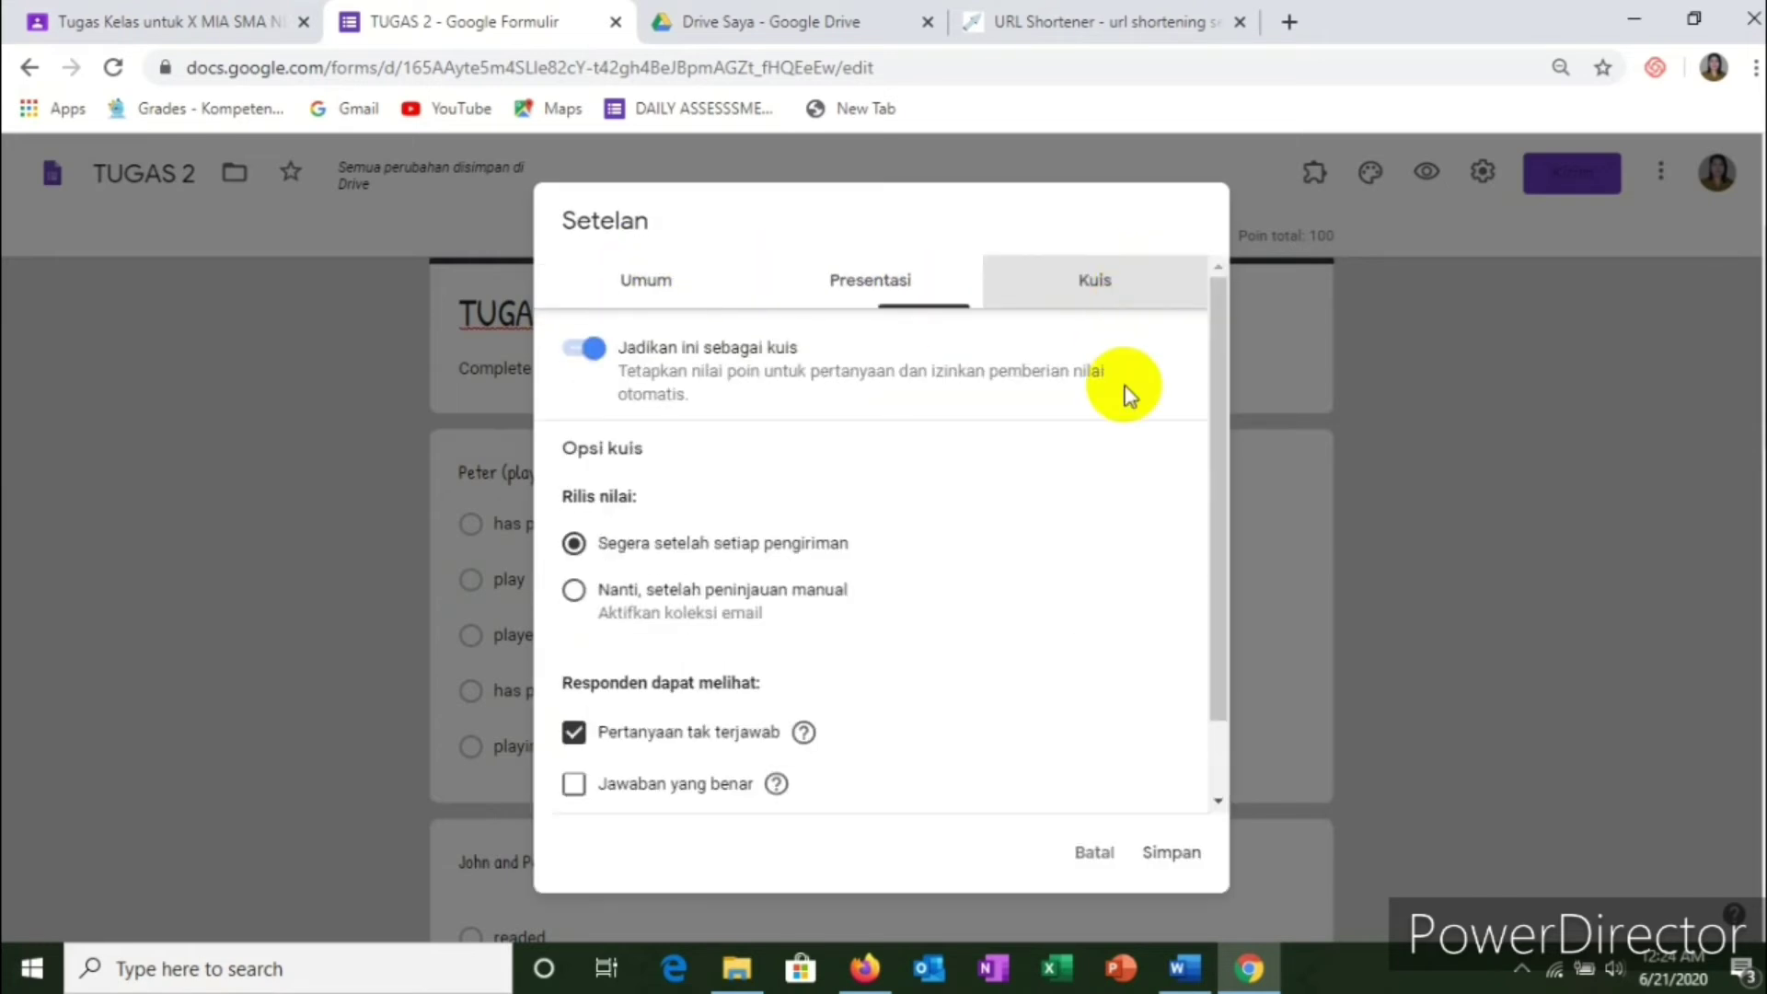
click(1191, 860)
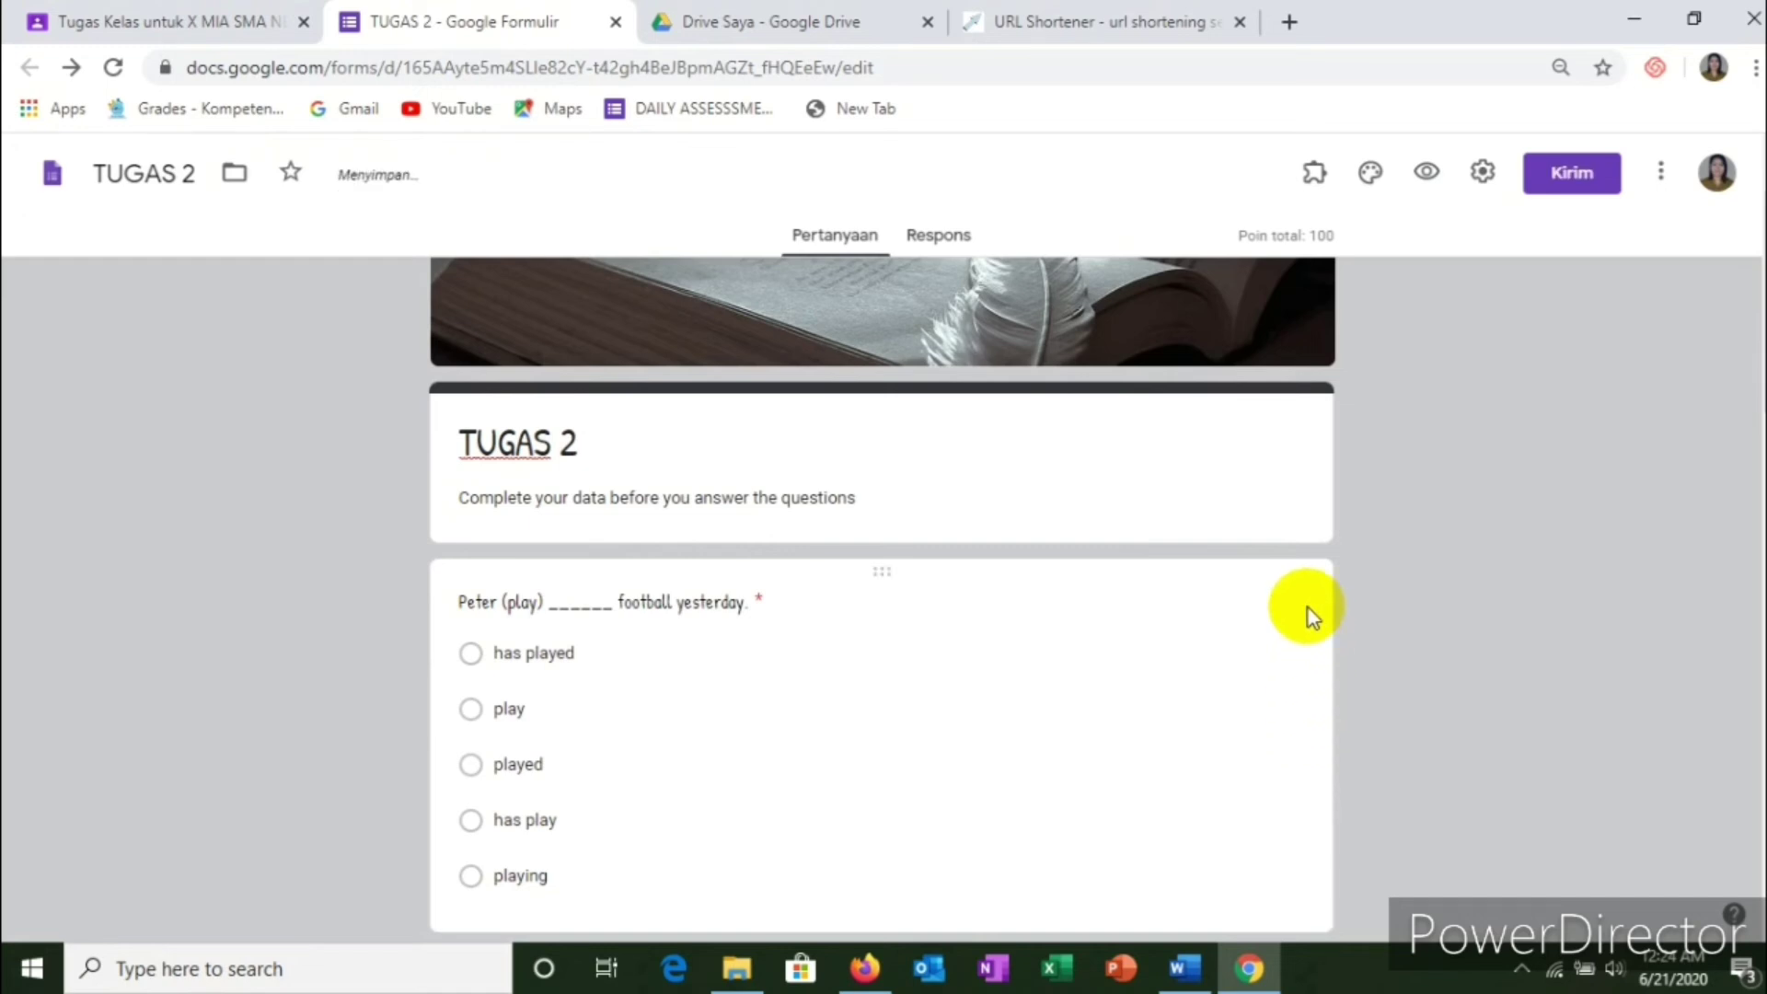
scroll(1104, 562, up, 2)
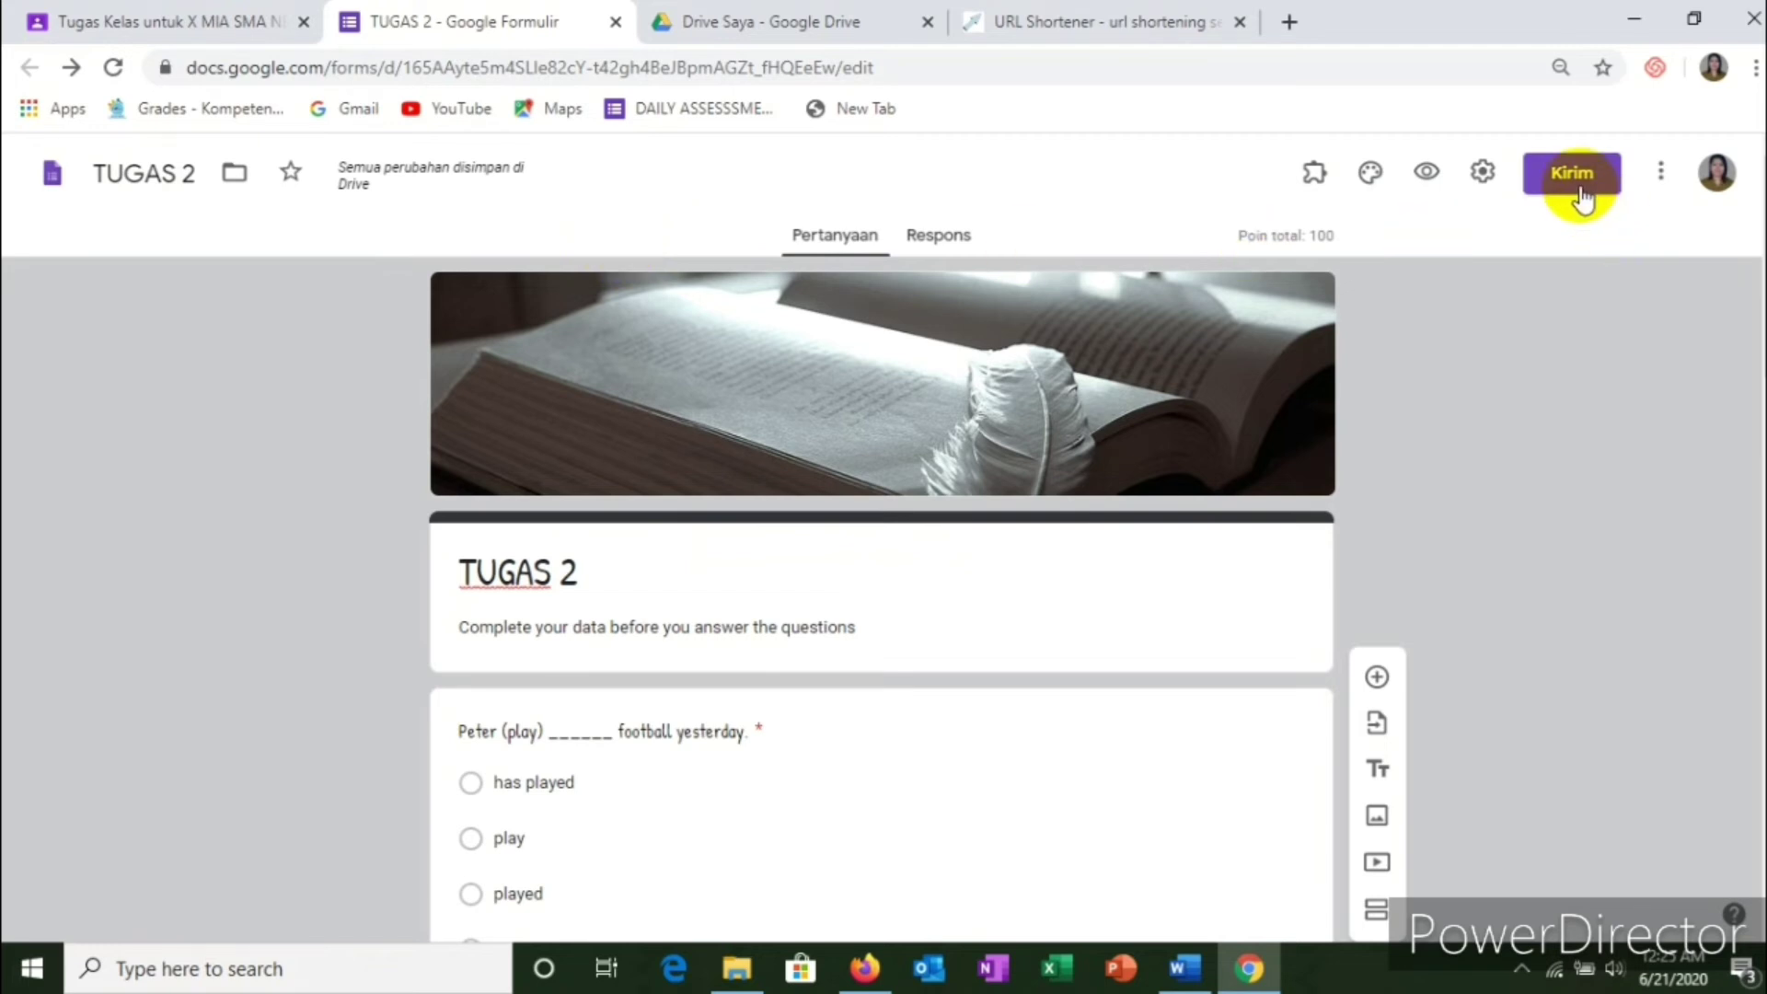
Step: File the Tugas 2 assignment under the C. TUGAS topic in Classroom
click(112, 26)
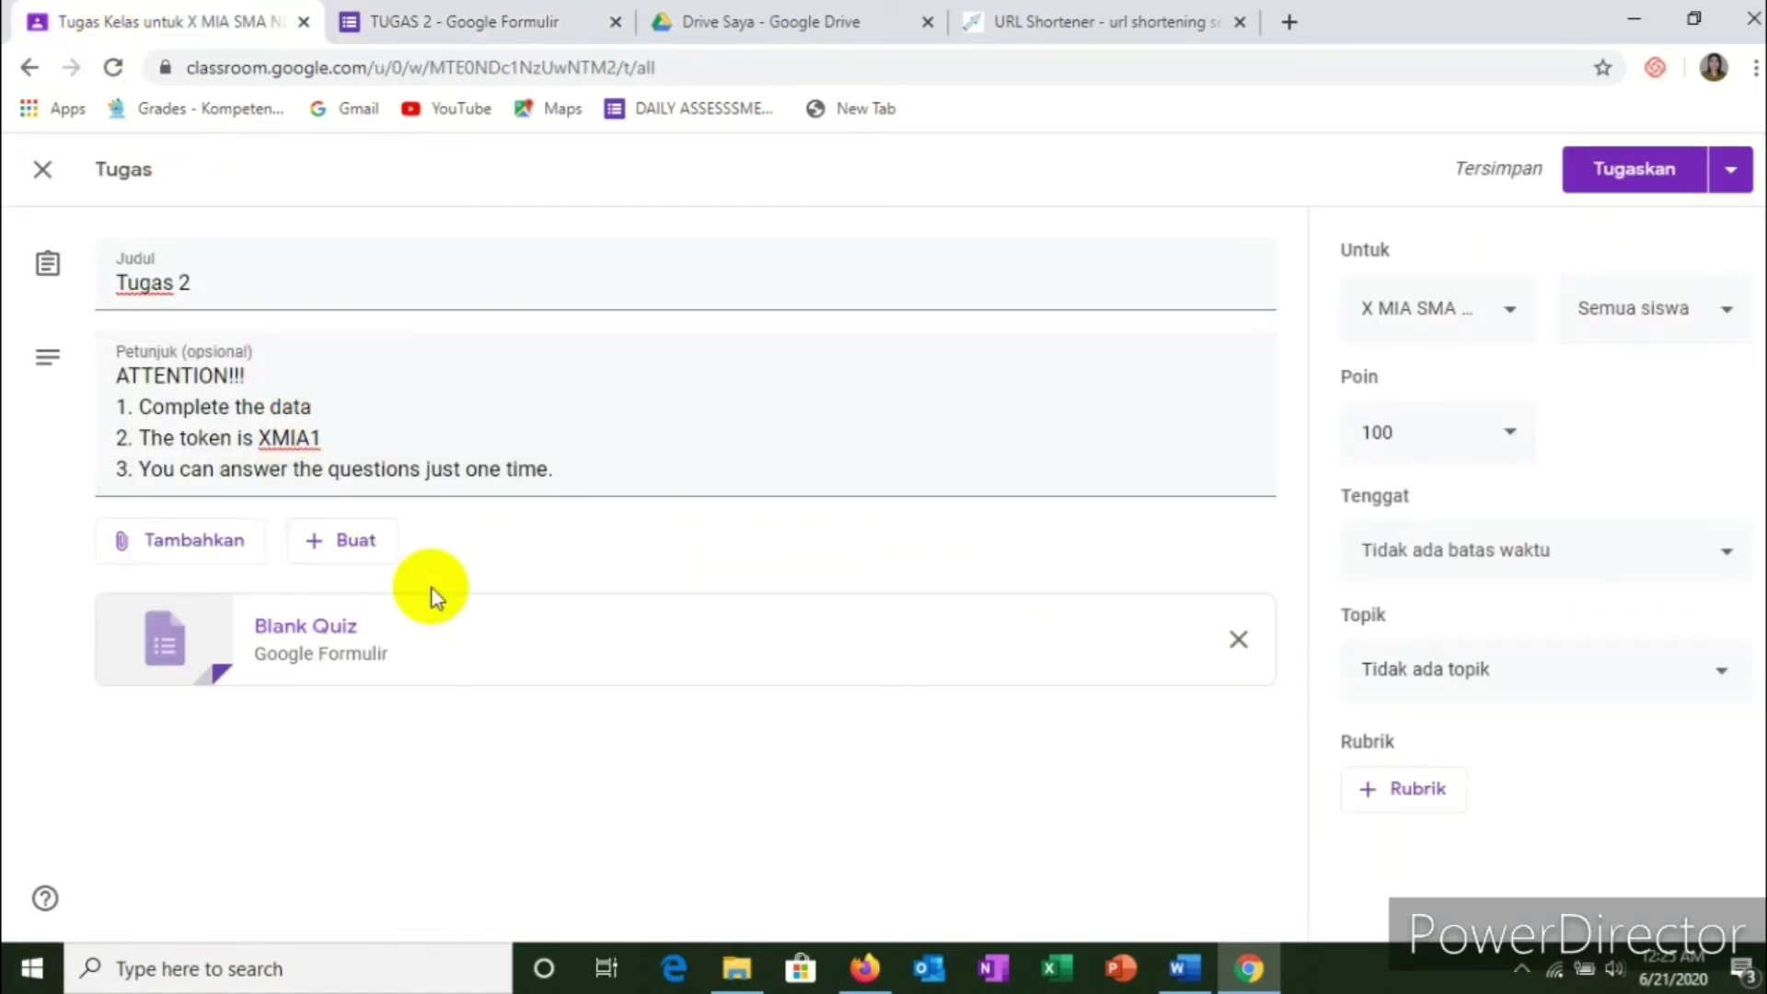
click(1478, 686)
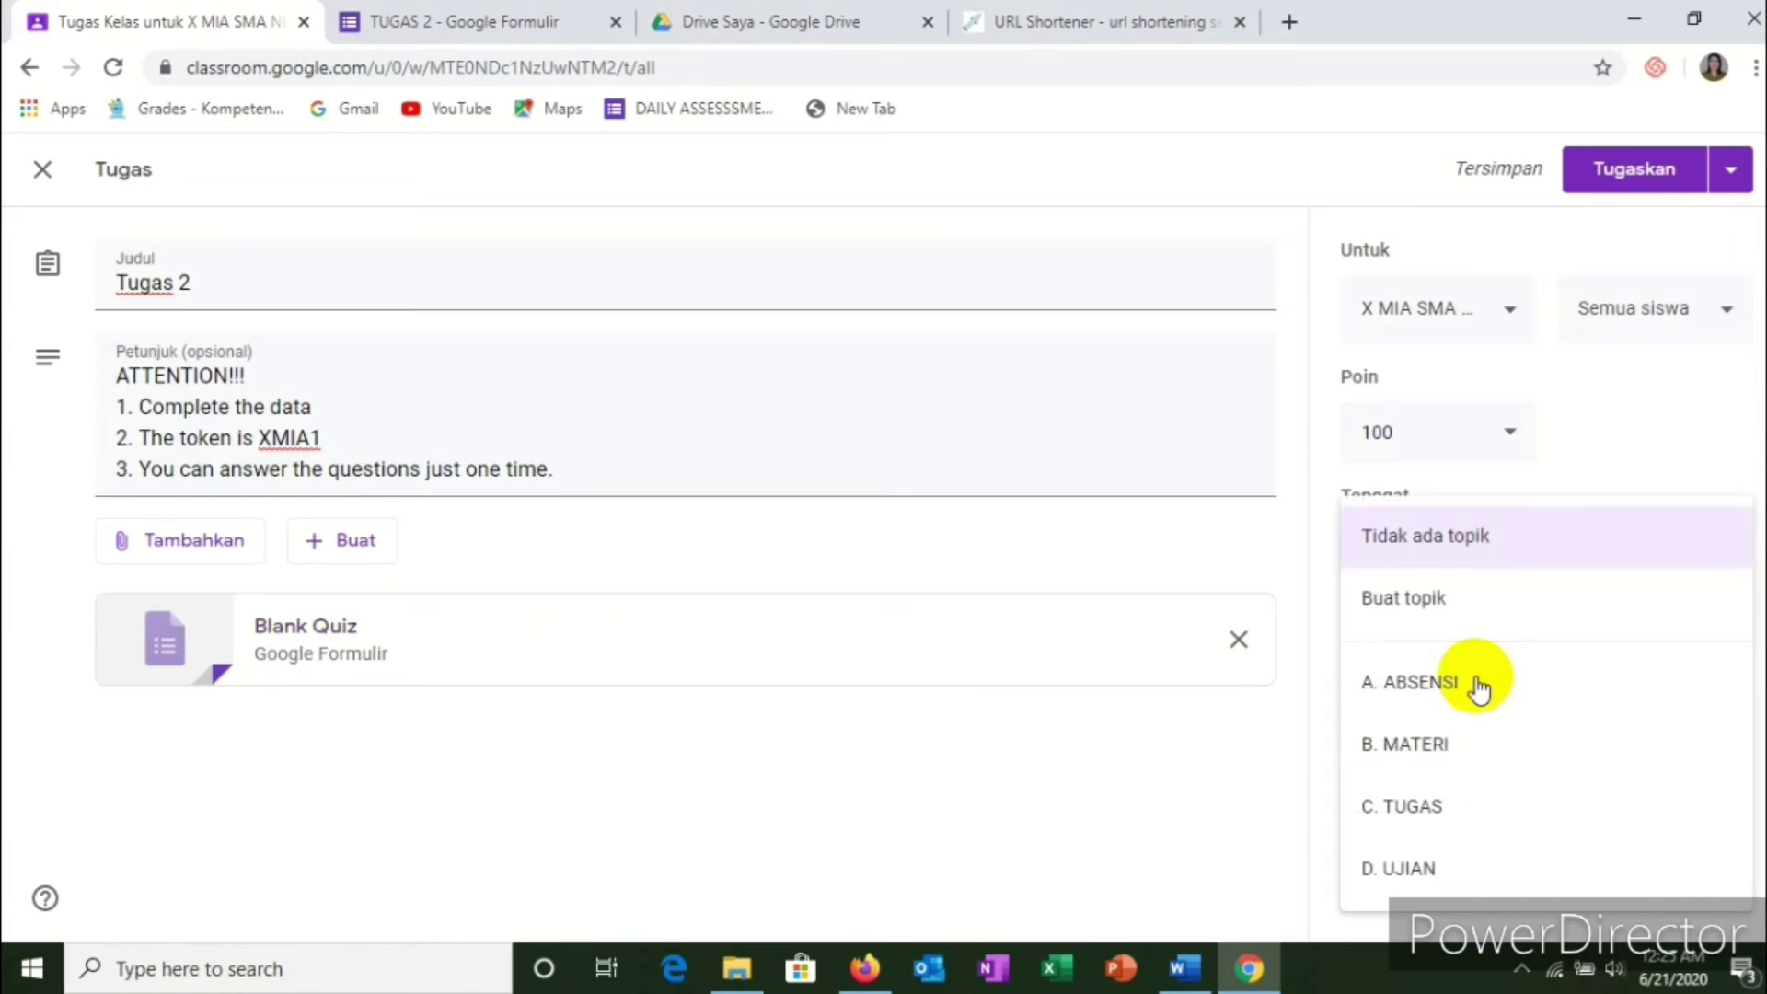
click(1430, 809)
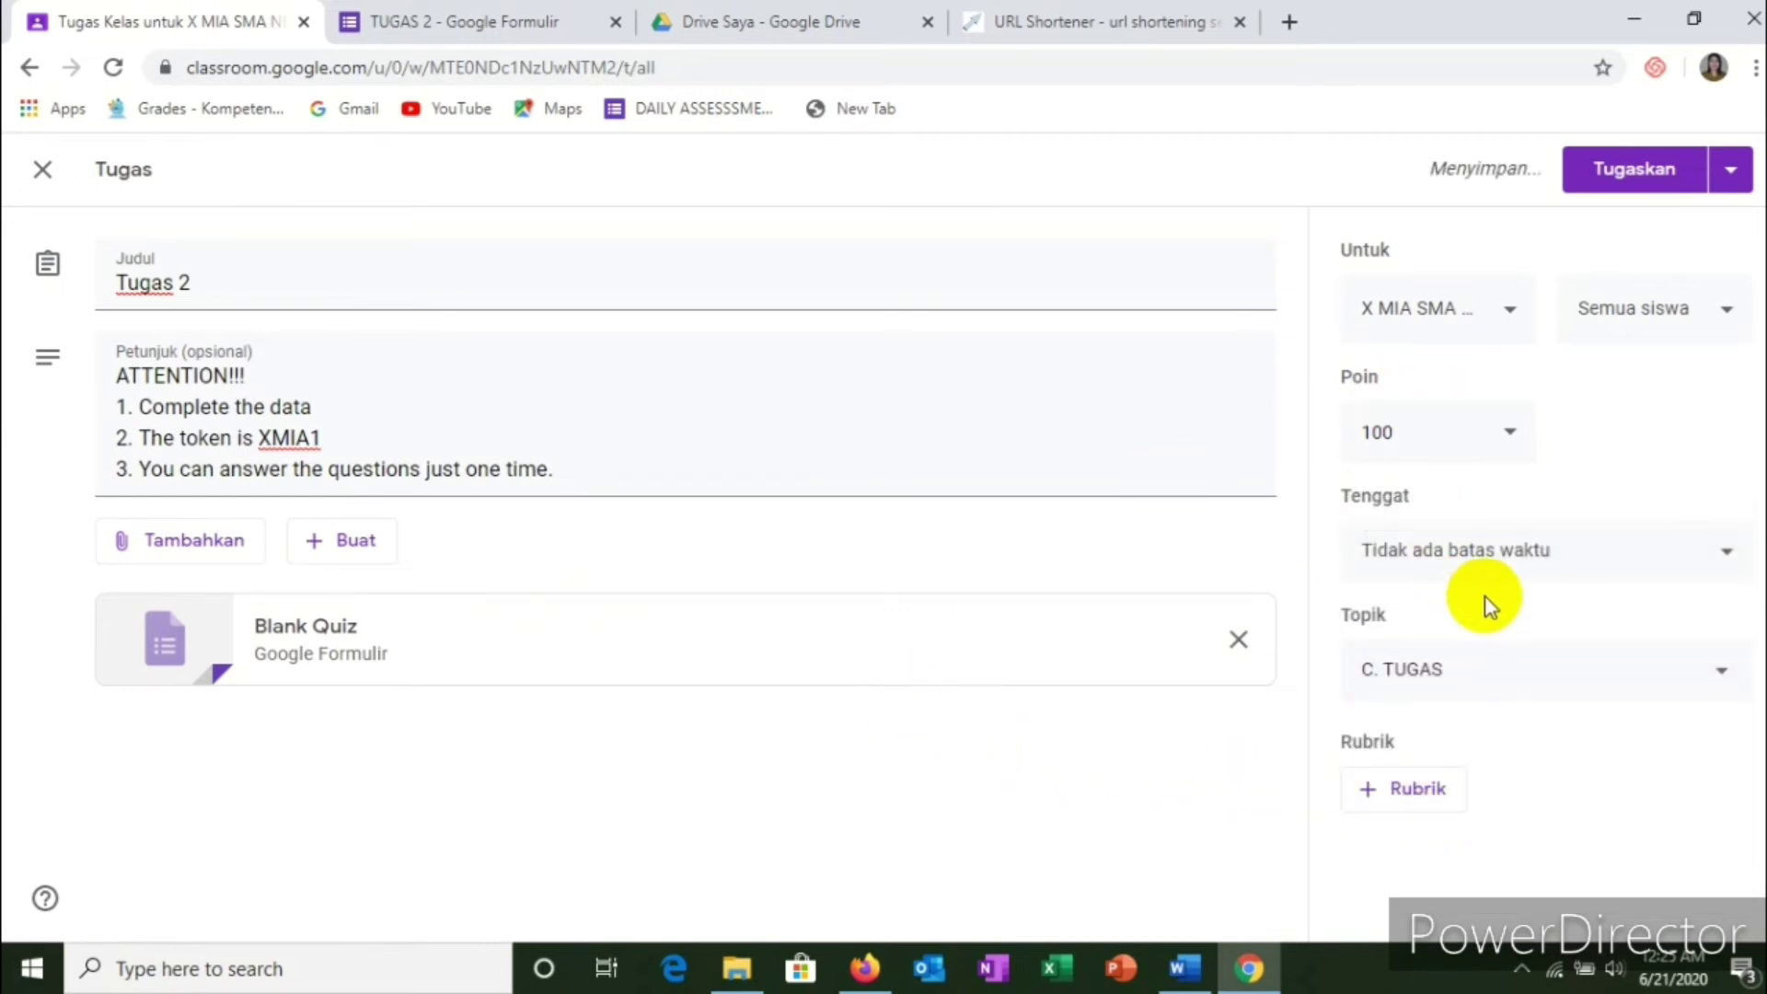
Step: Set the due date to 27 Jun 2020 at 23.59 and post the assignment
click(1498, 564)
click(1472, 651)
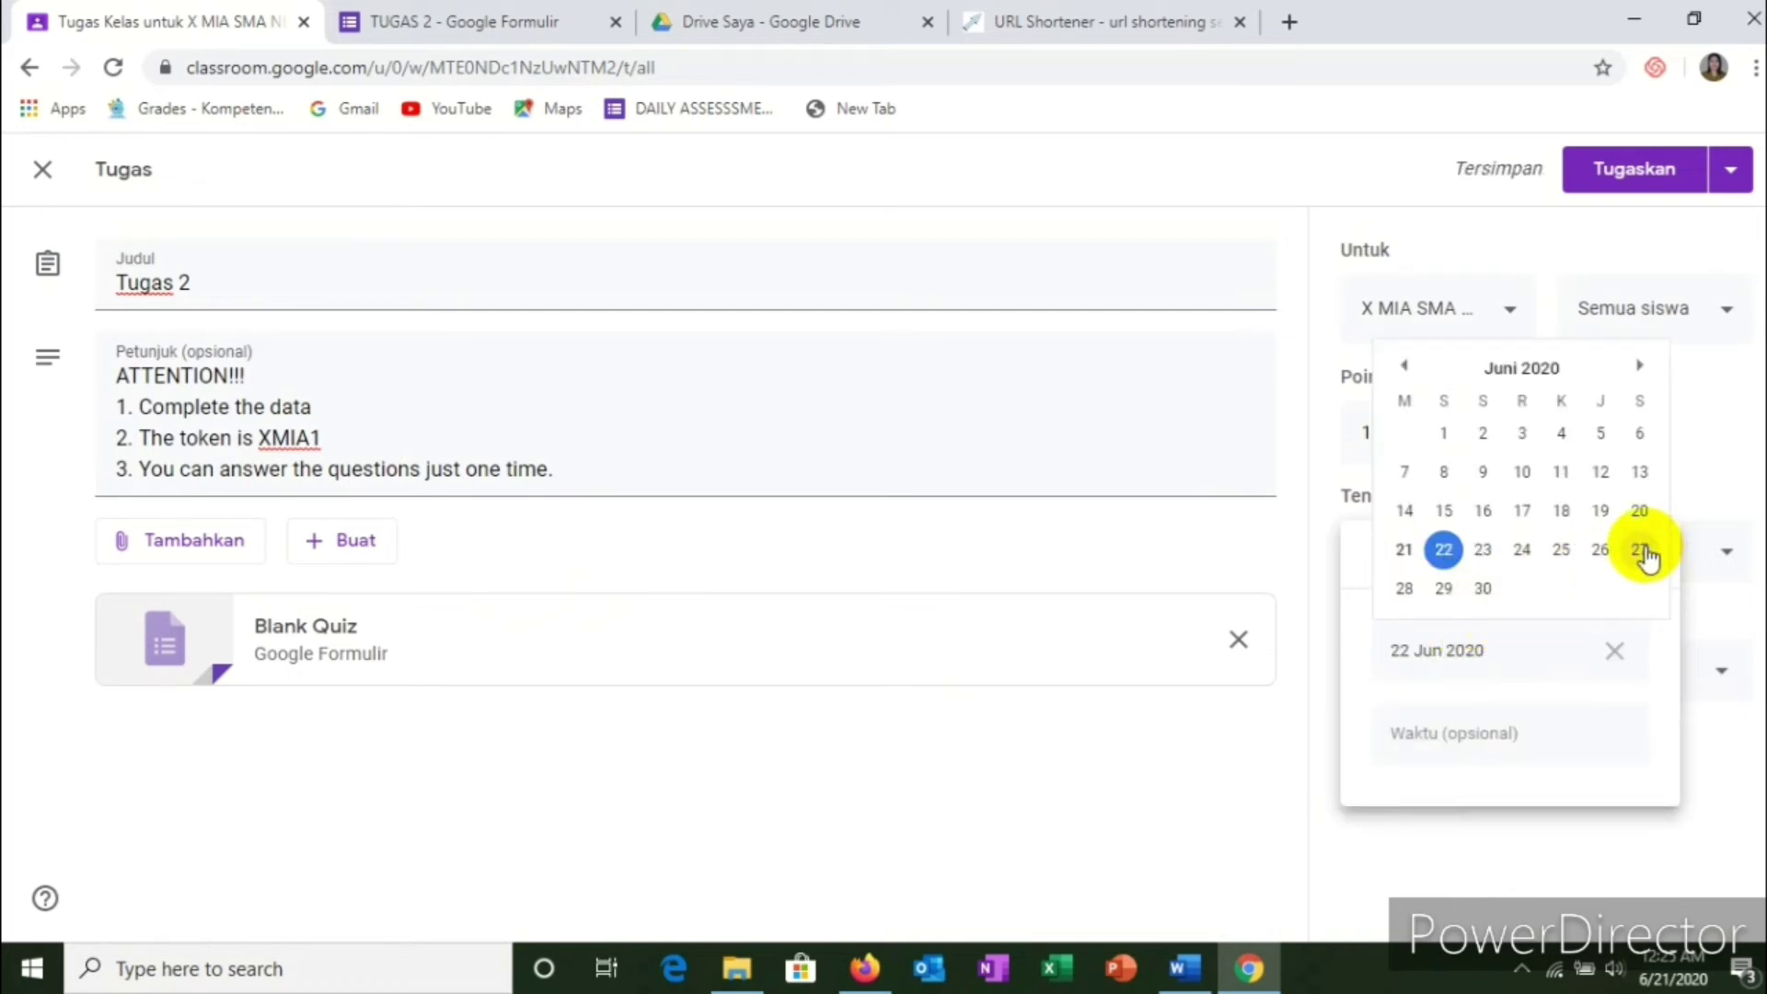
click(1644, 554)
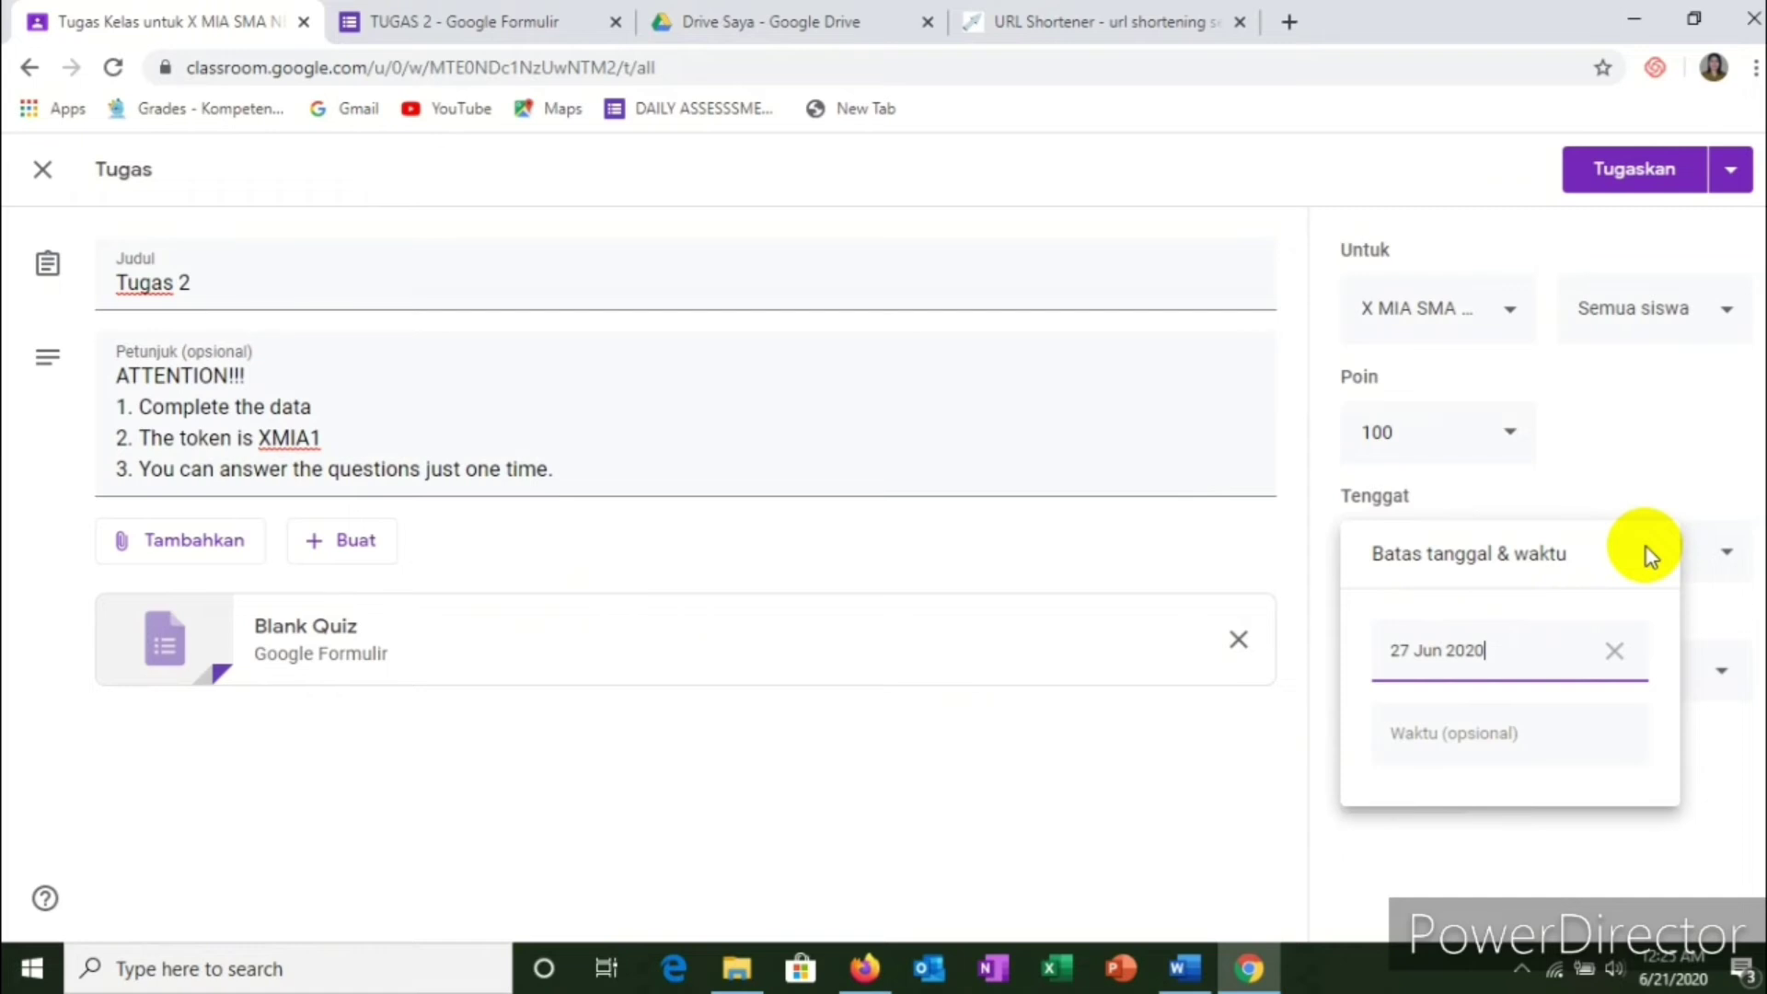
click(1465, 727)
click(1196, 747)
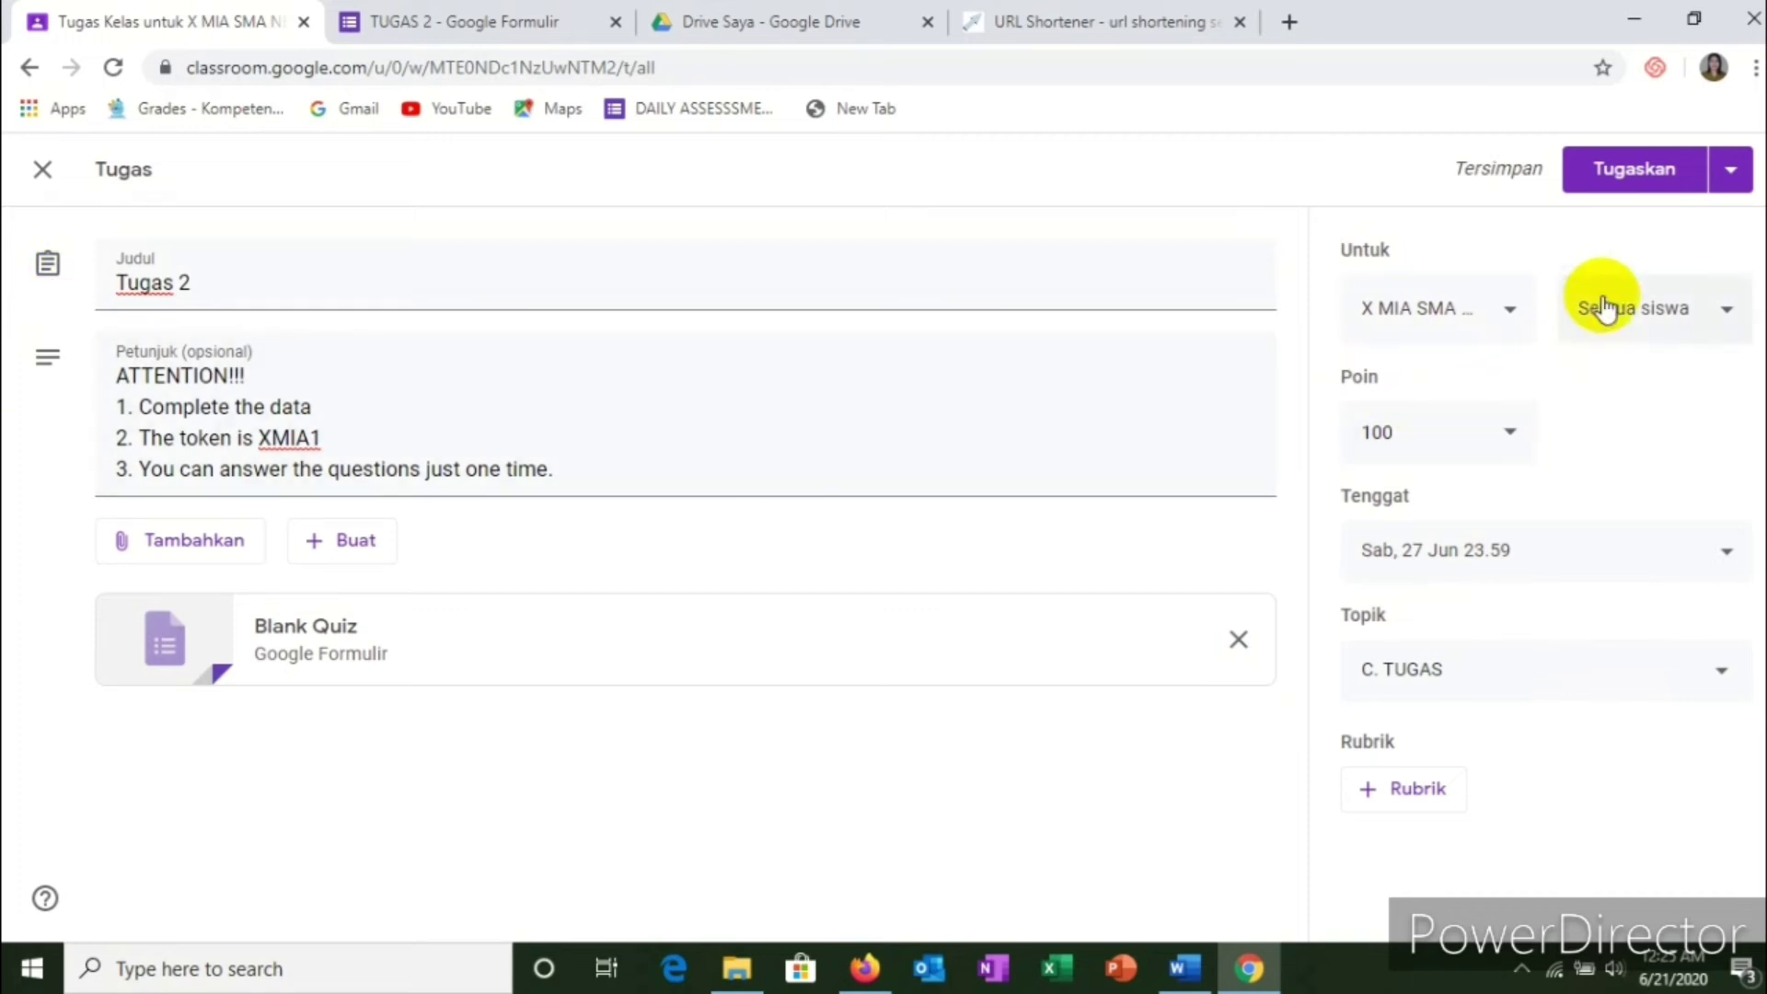
click(1633, 179)
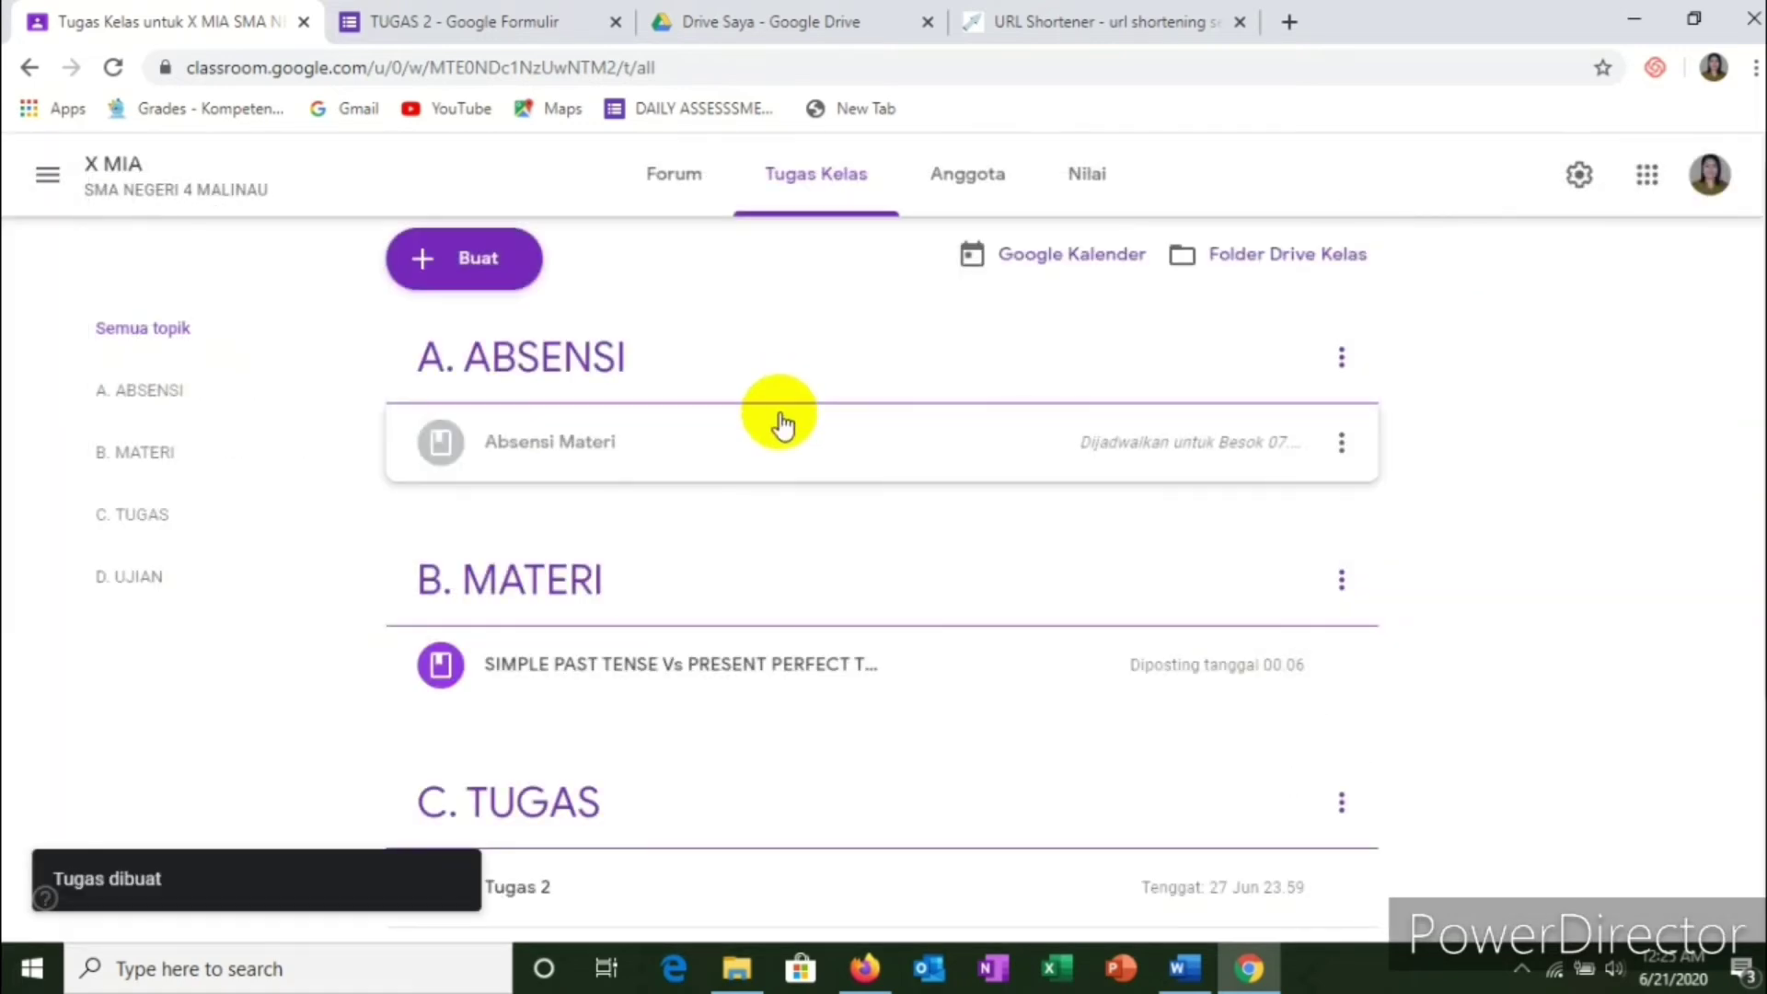
scroll(837, 483, down, 1)
scroll(843, 534, down, 1)
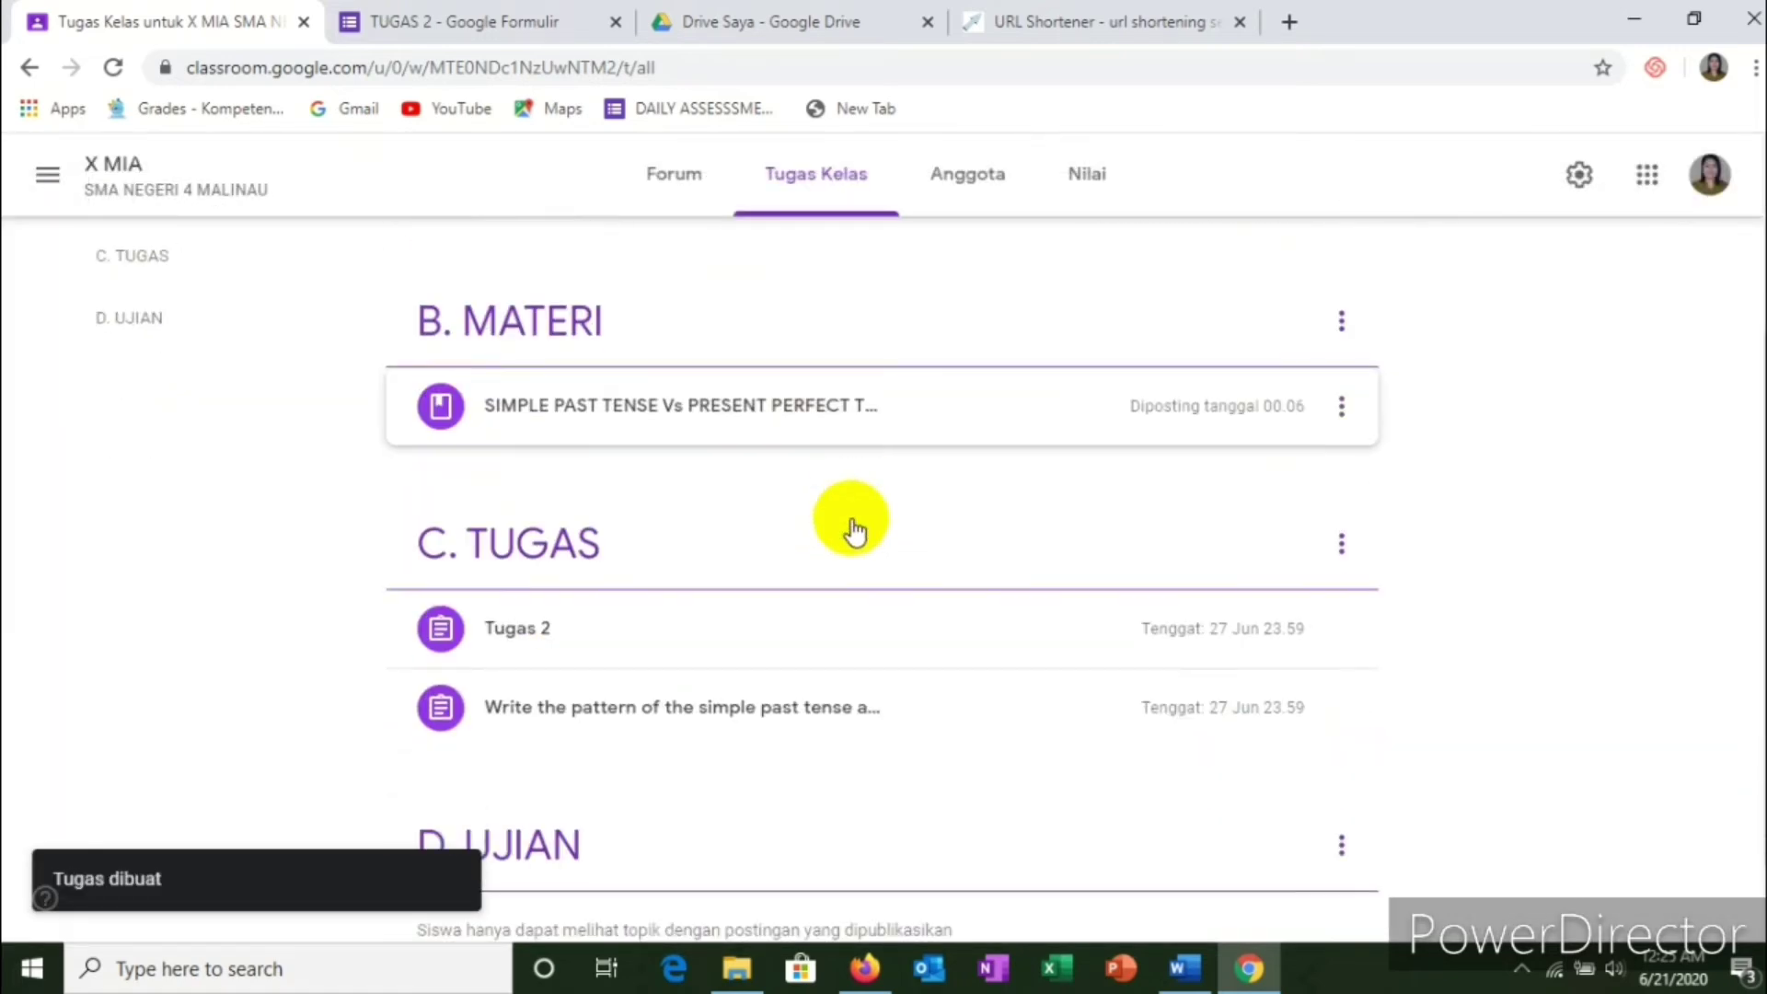
click(797, 633)
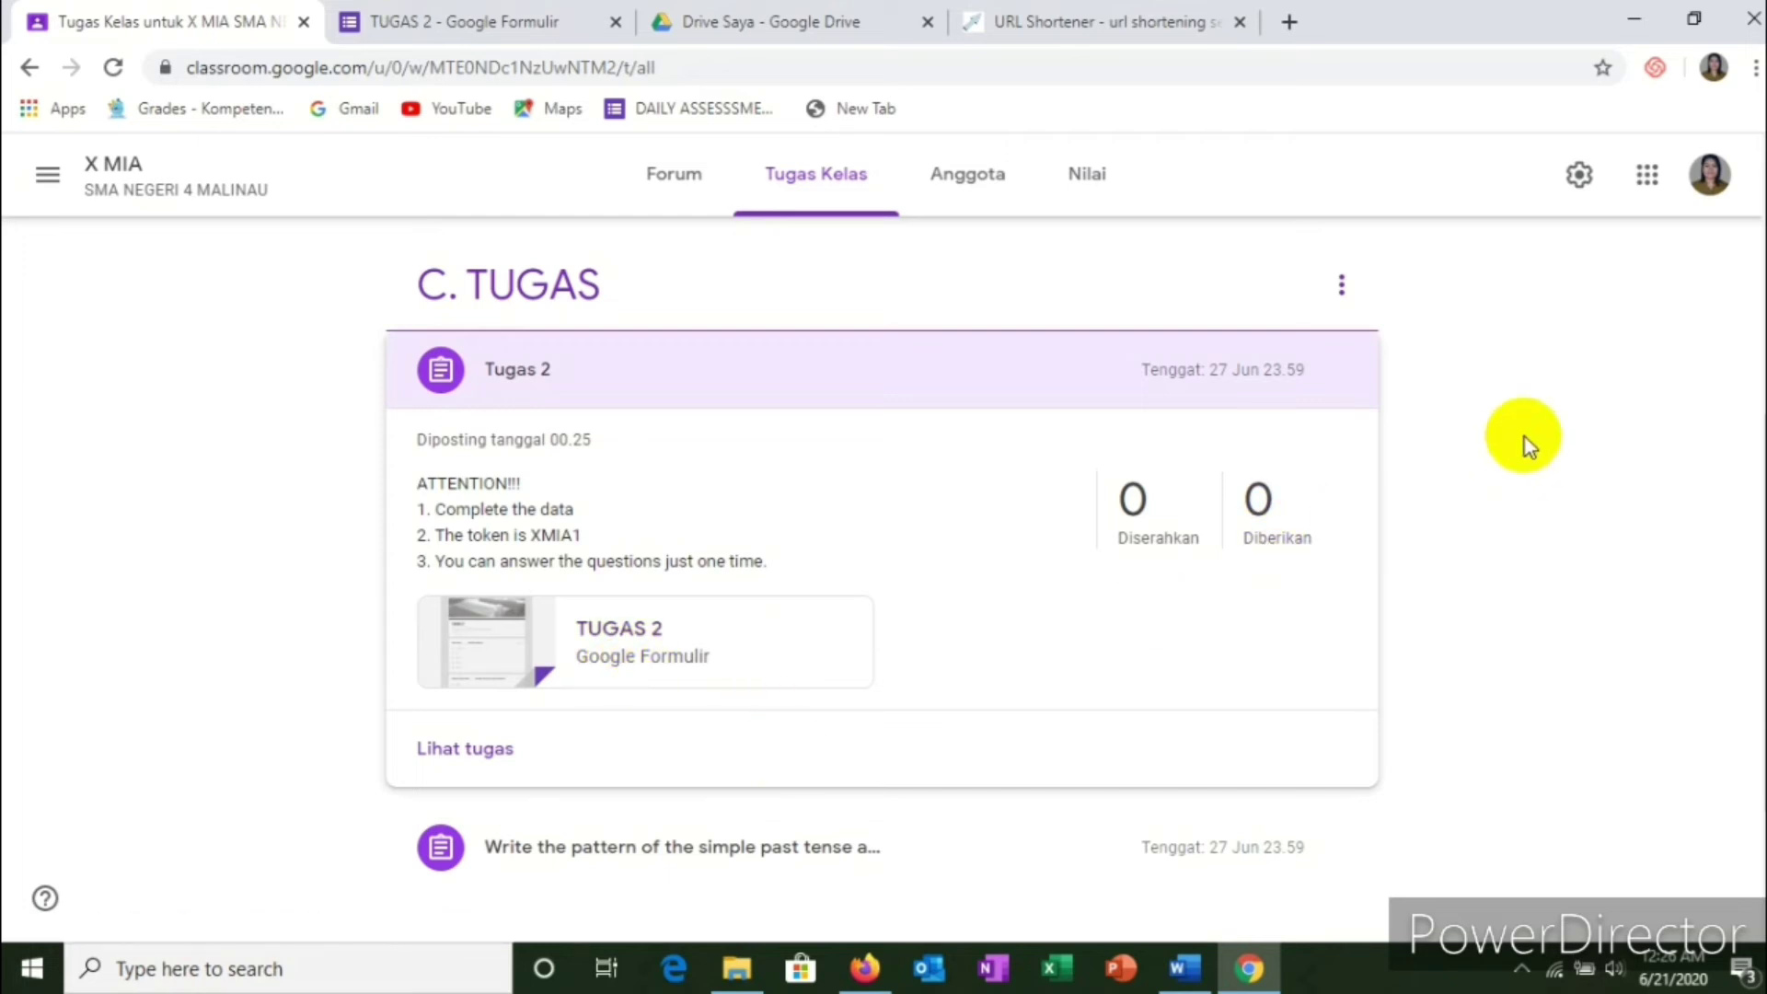
scroll(758, 604, down, 1)
scroll(678, 524, up, 2)
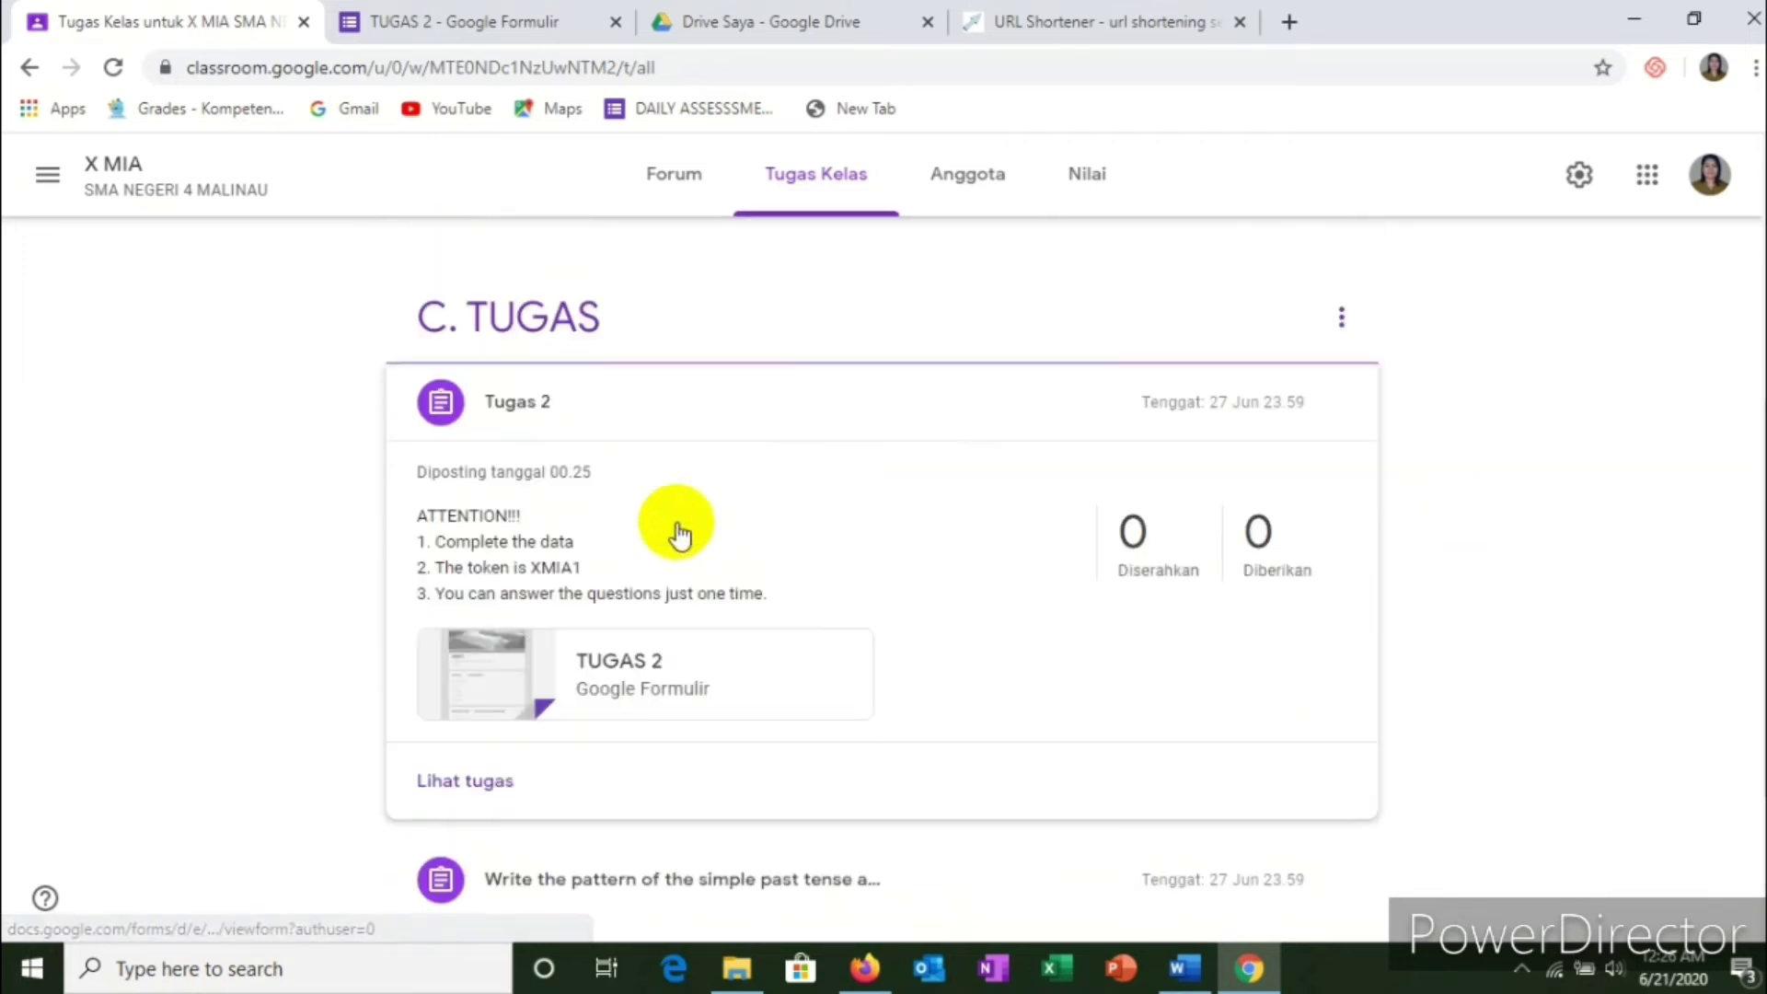
click(462, 350)
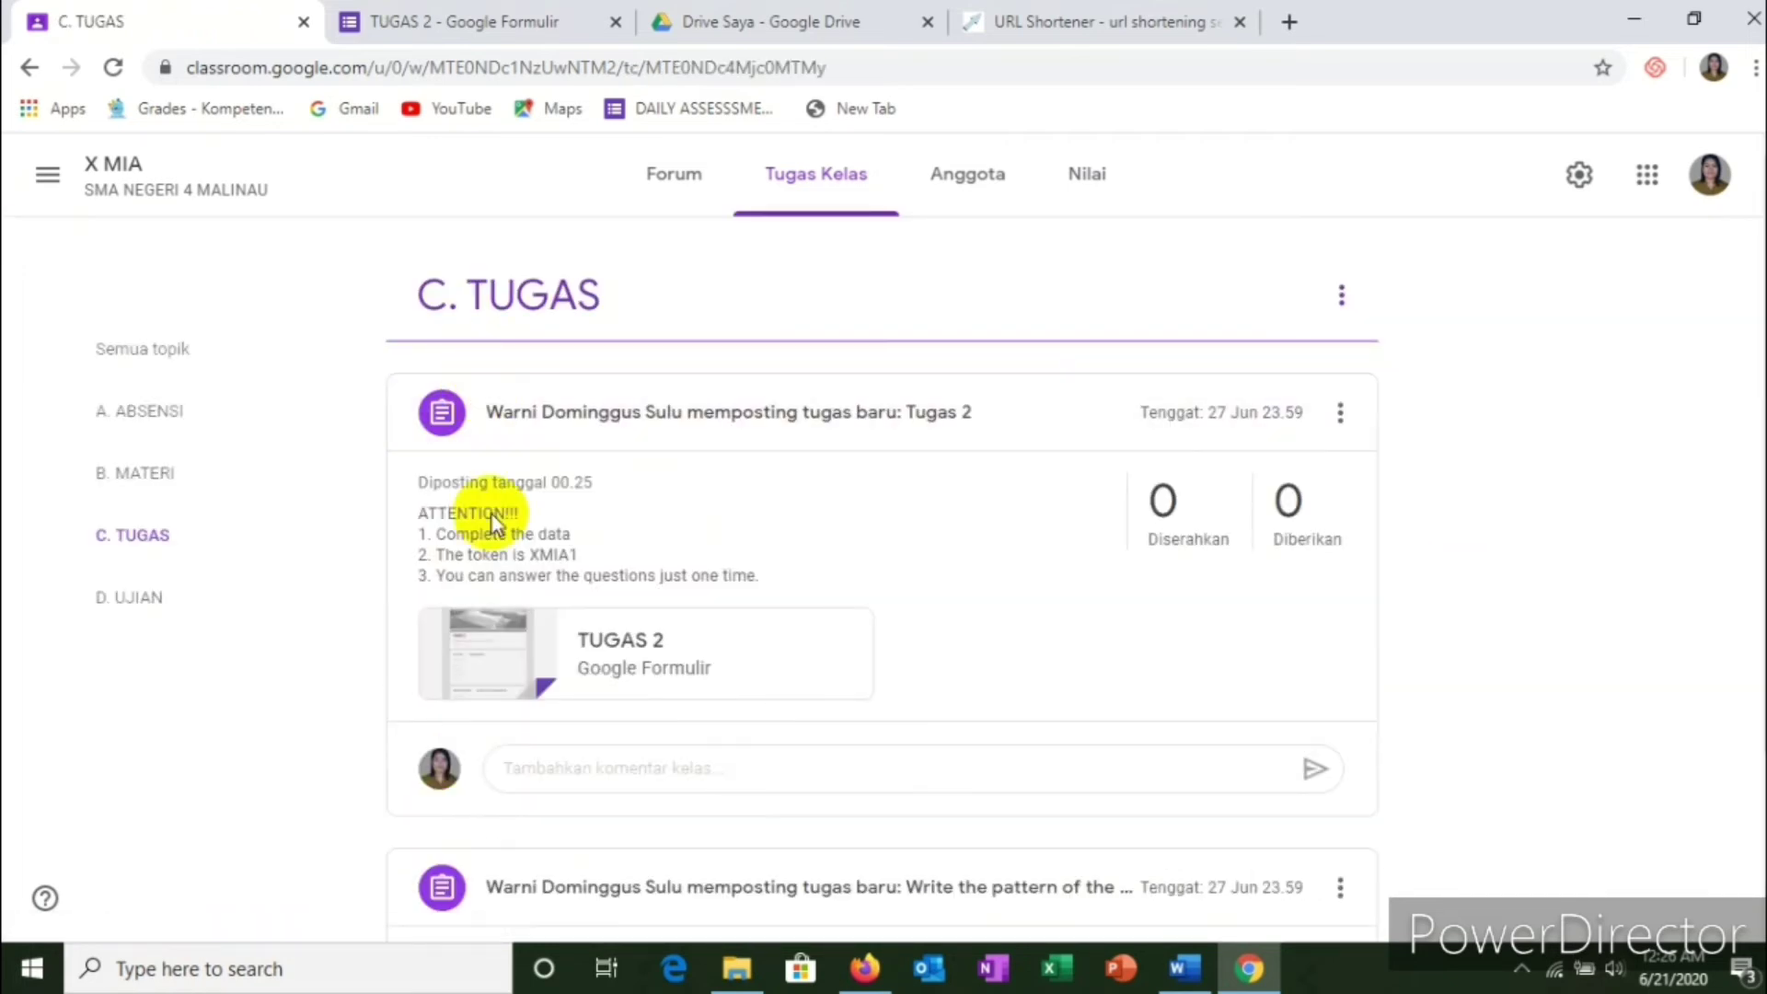
scroll(504, 570, down, 2)
scroll(543, 543, up, 2)
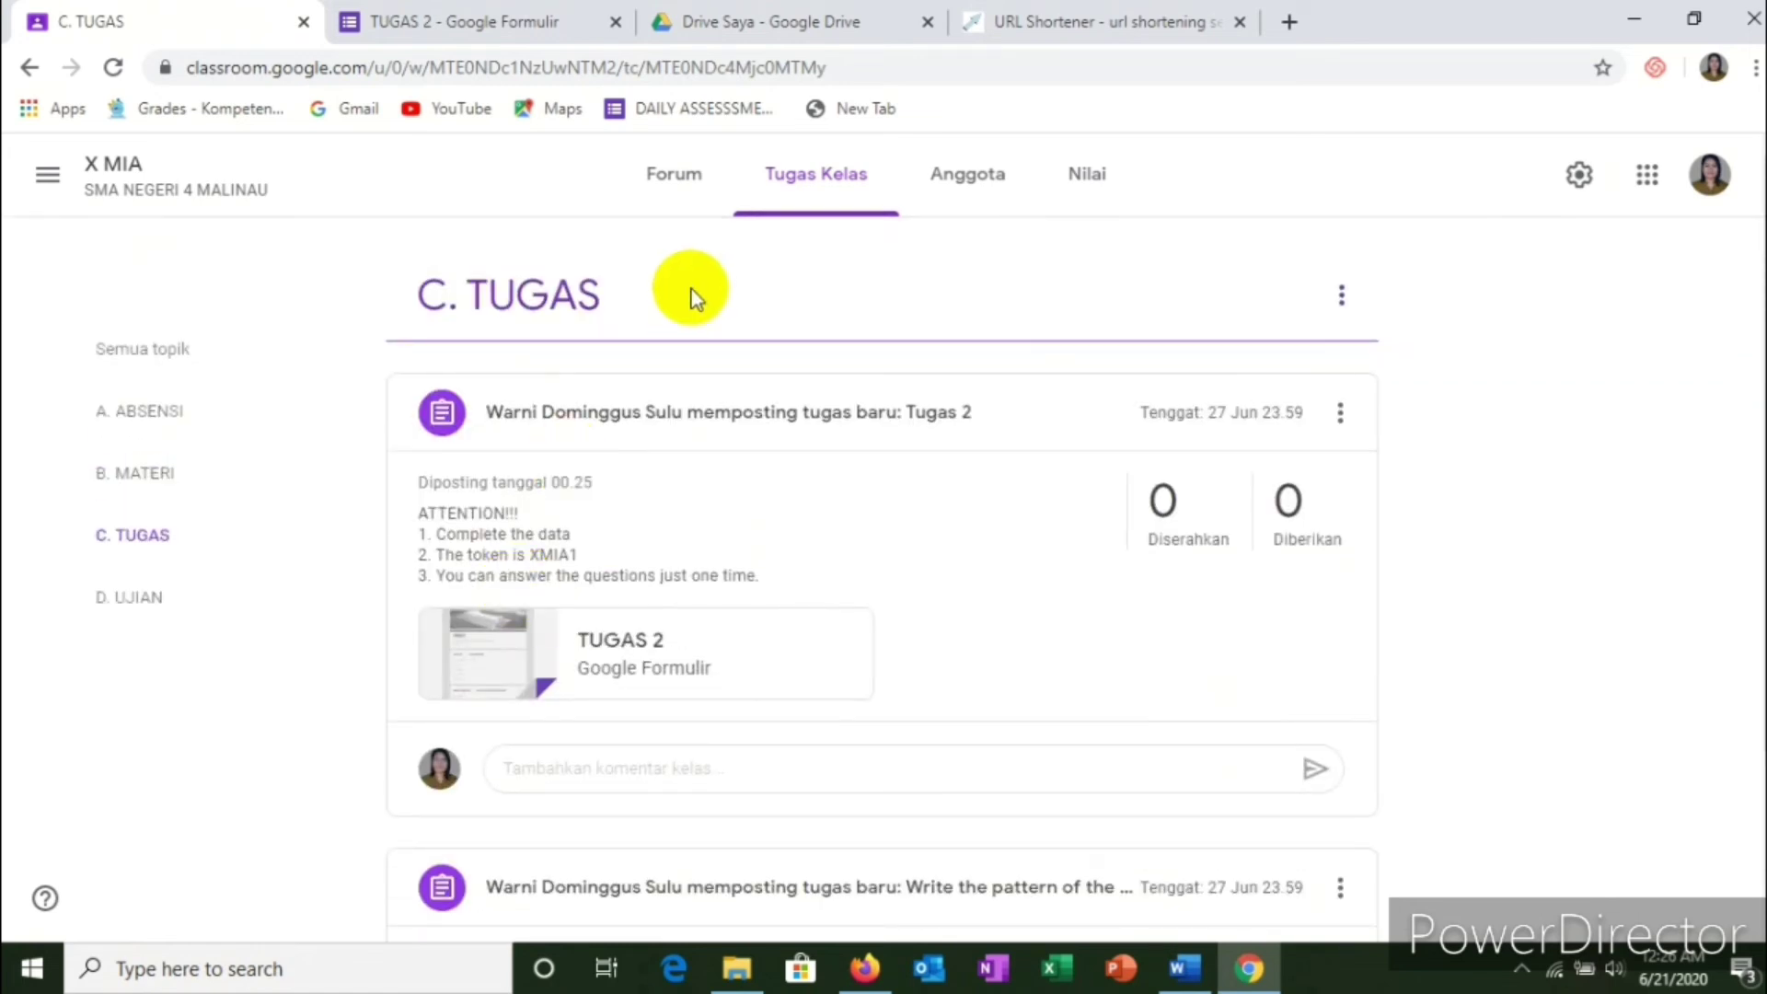
scroll(603, 388, down, 2)
scroll(580, 481, up, 2)
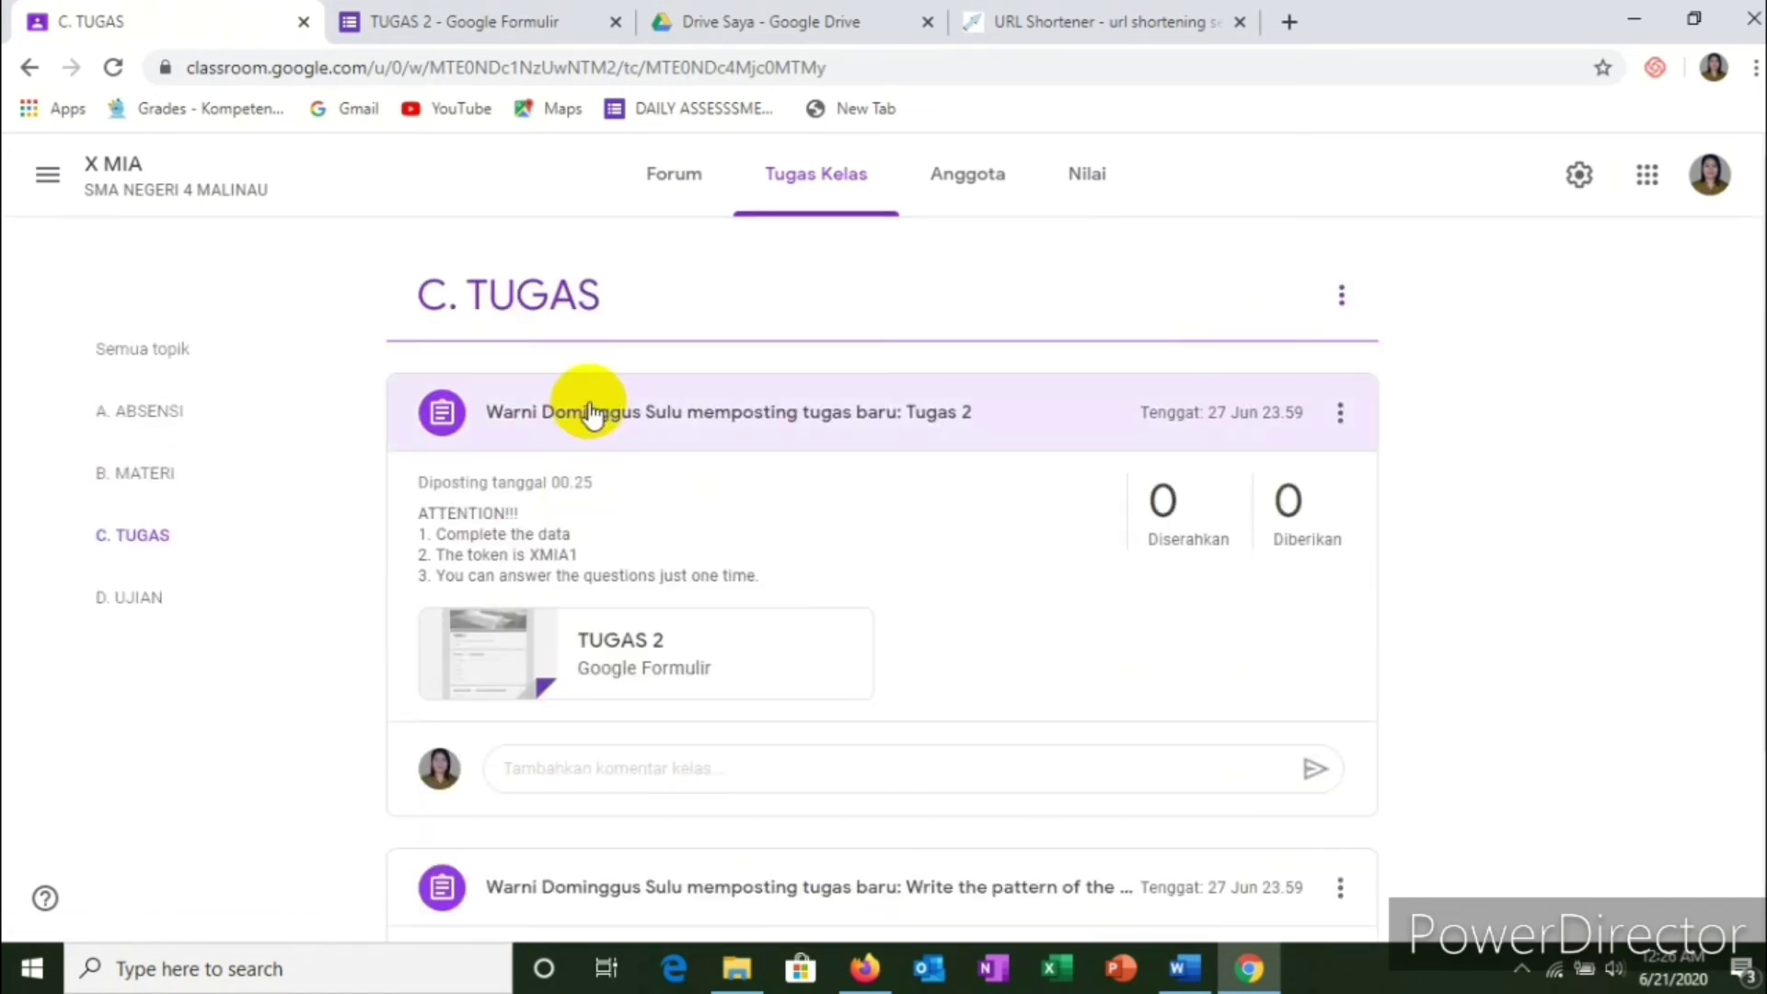
click(780, 188)
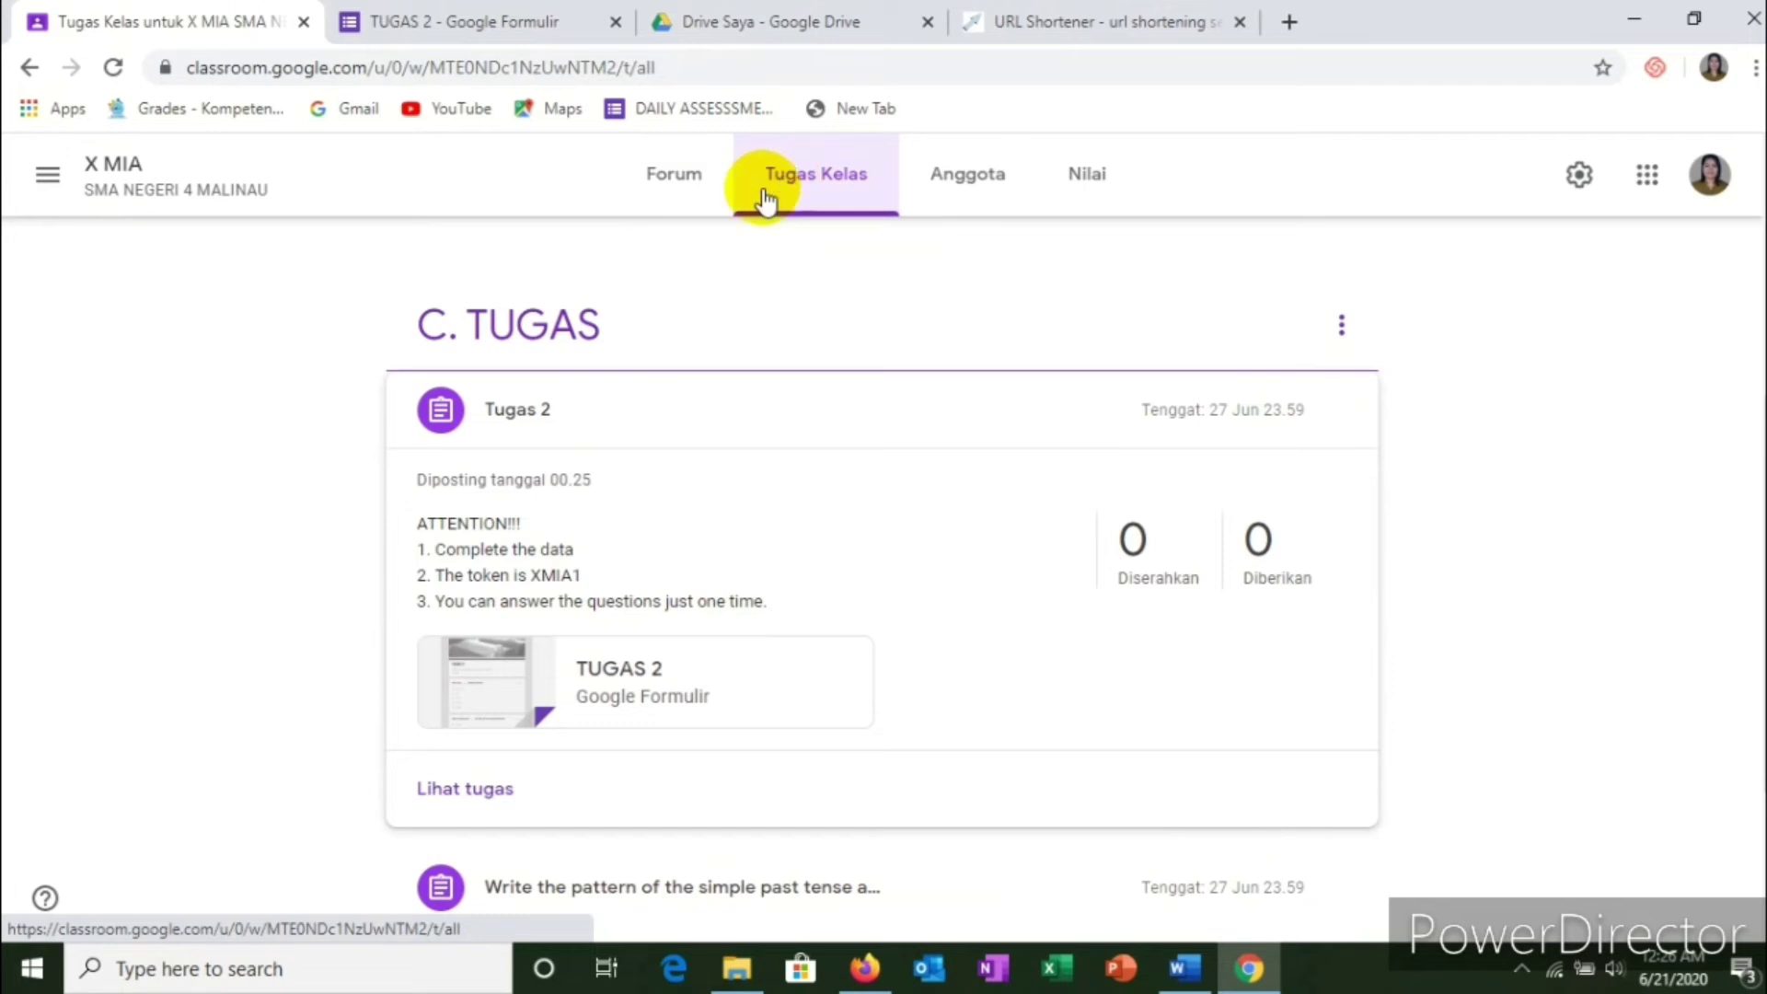
scroll(737, 288, down, 3)
scroll(641, 479, up, 2)
scroll(642, 469, up, 6)
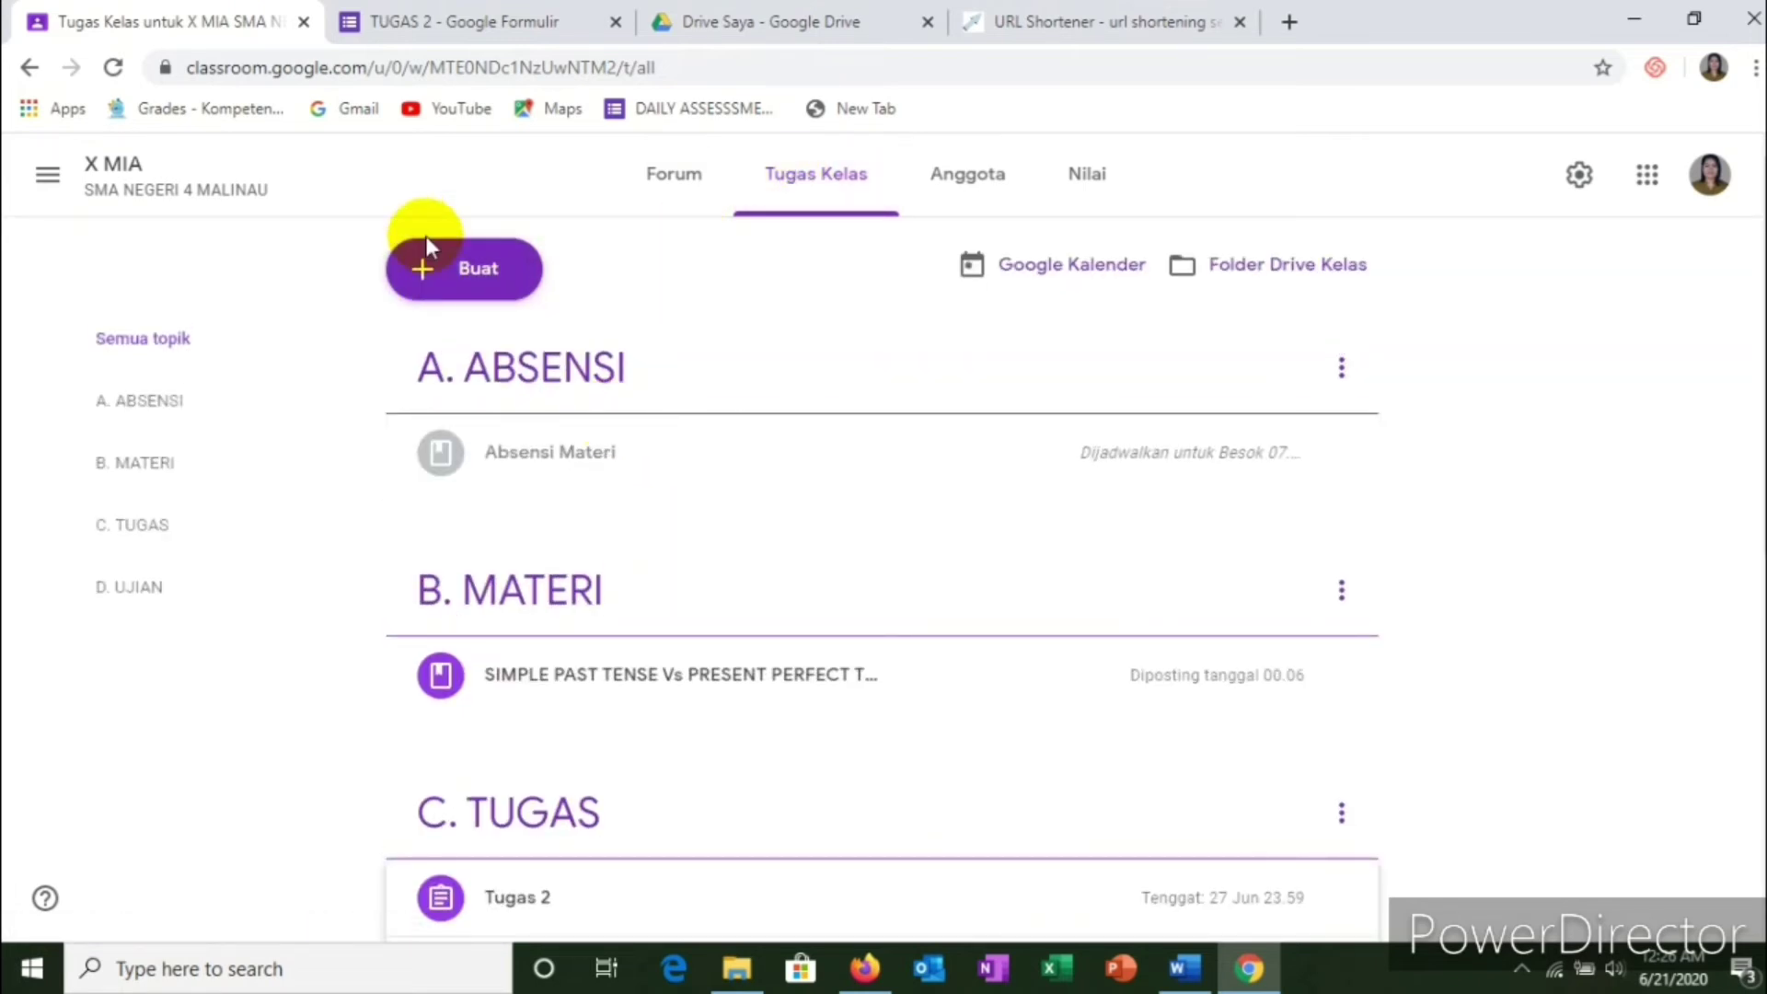
click(471, 285)
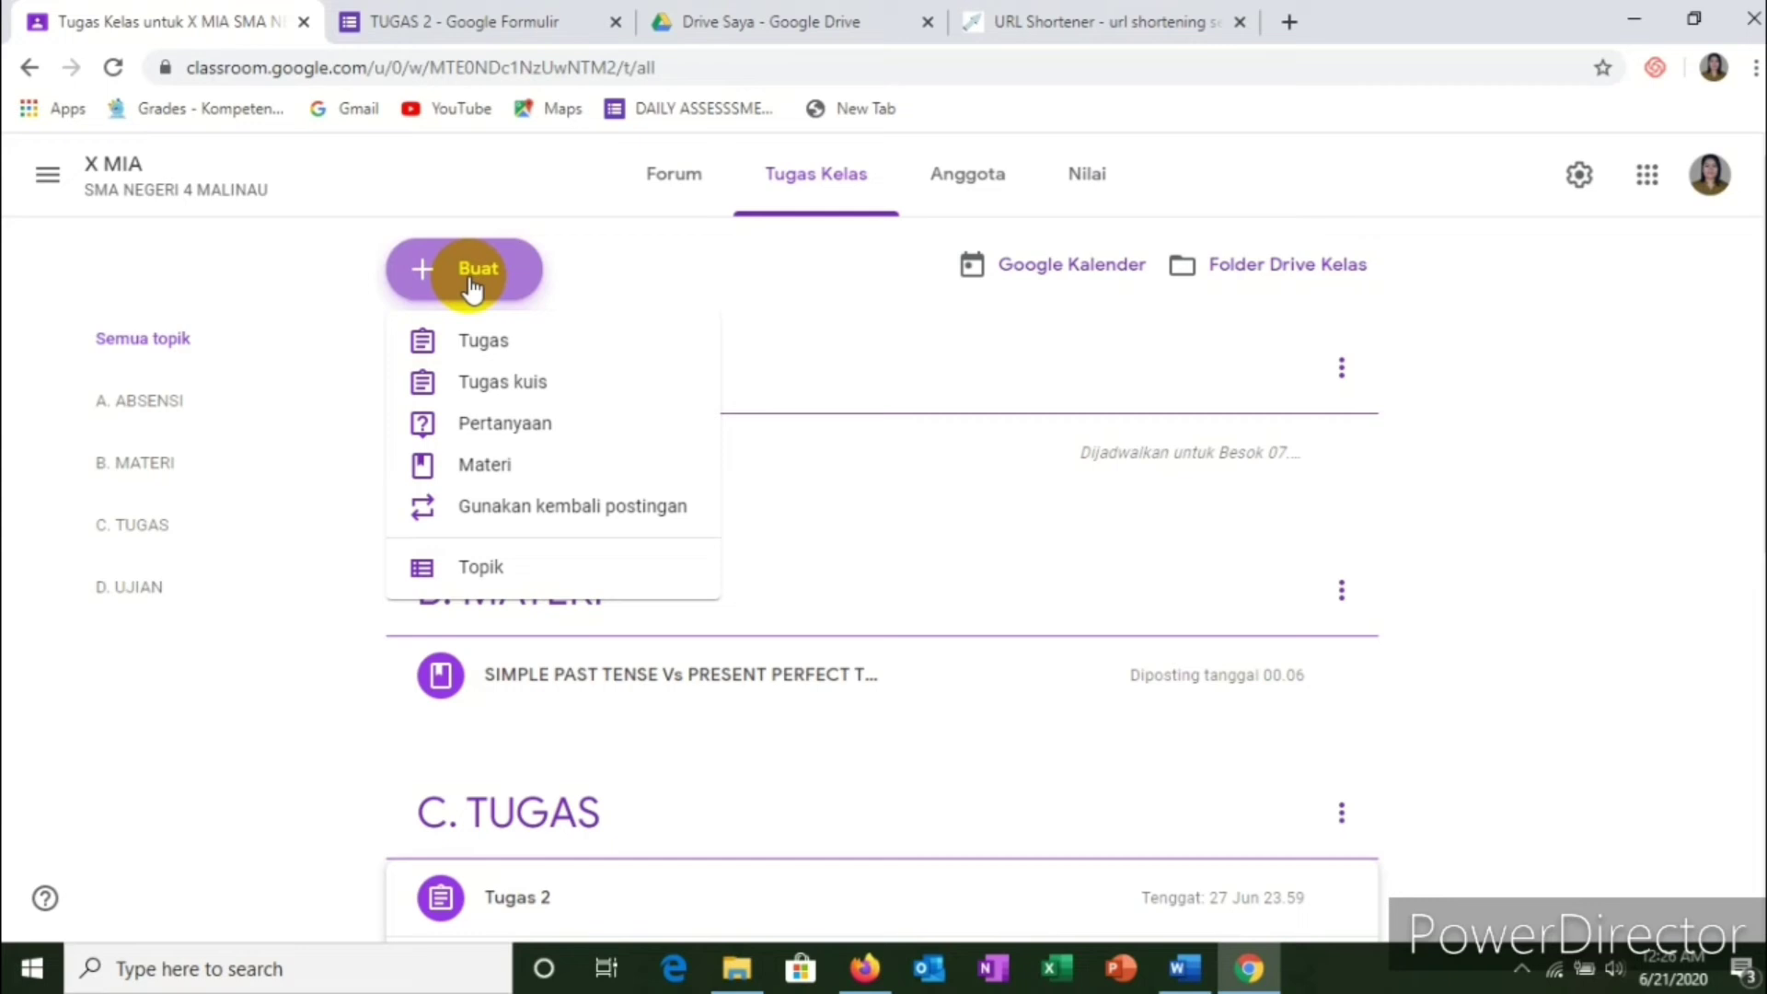
scroll(299, 704, down, 4)
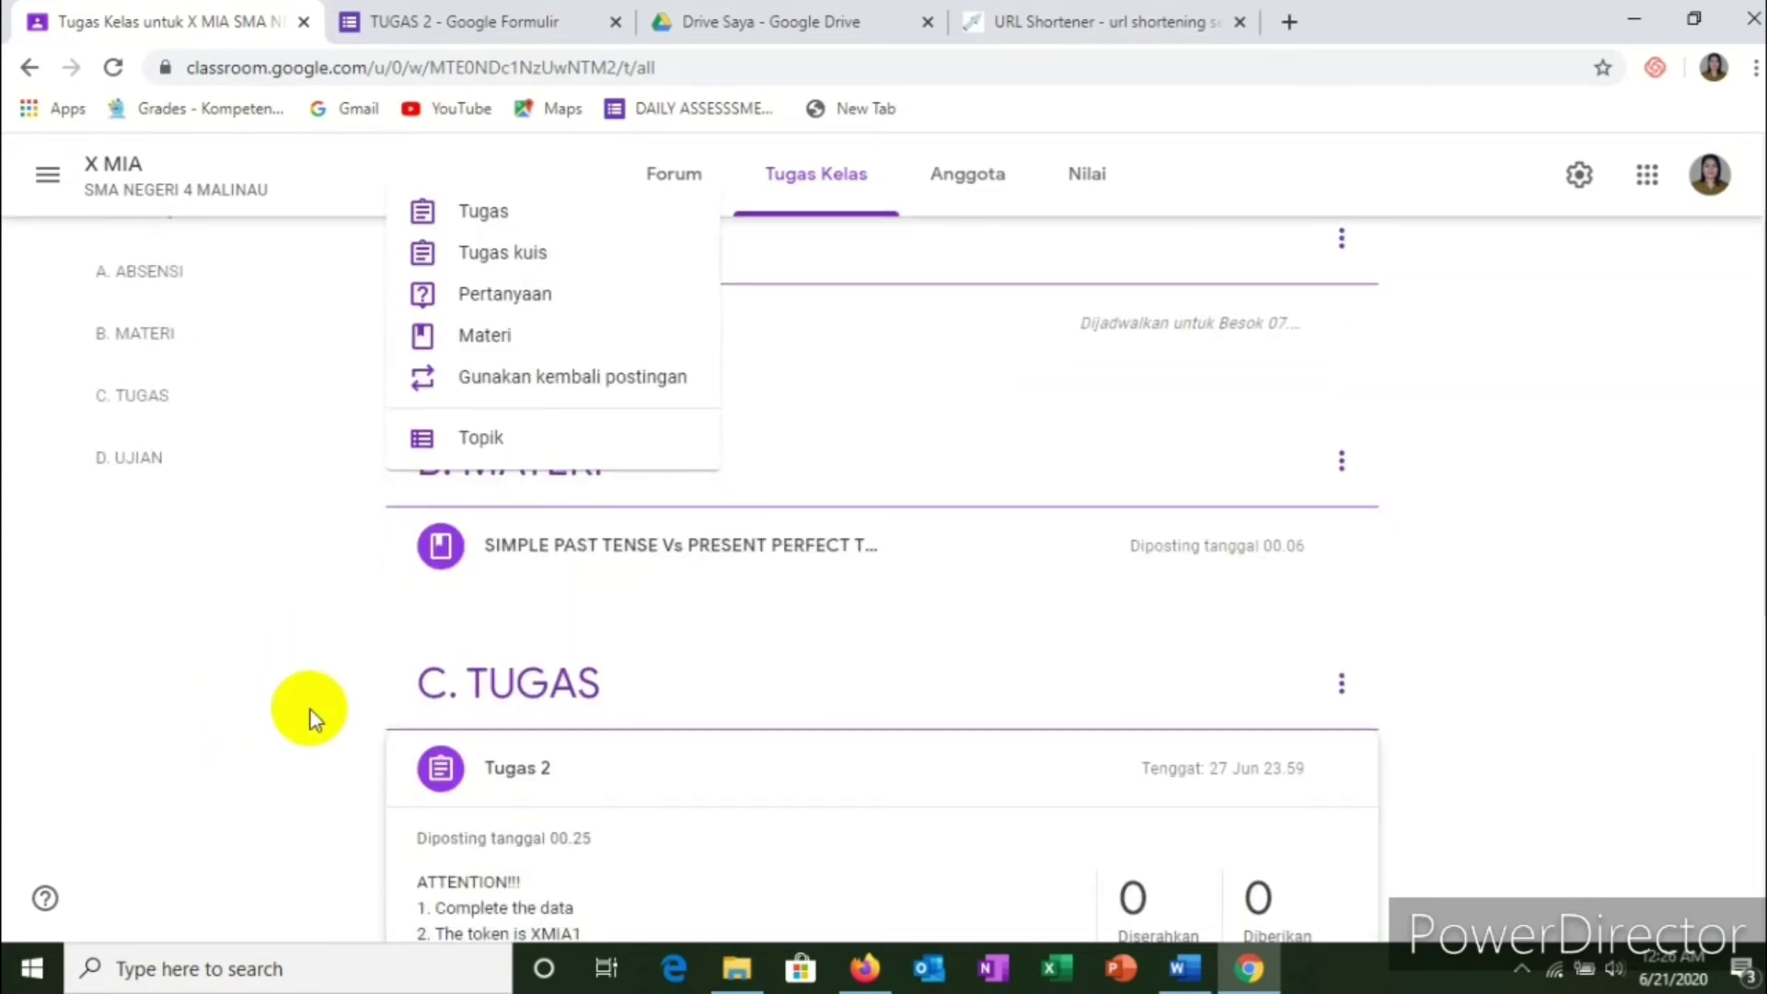
scroll(528, 828, down, 3)
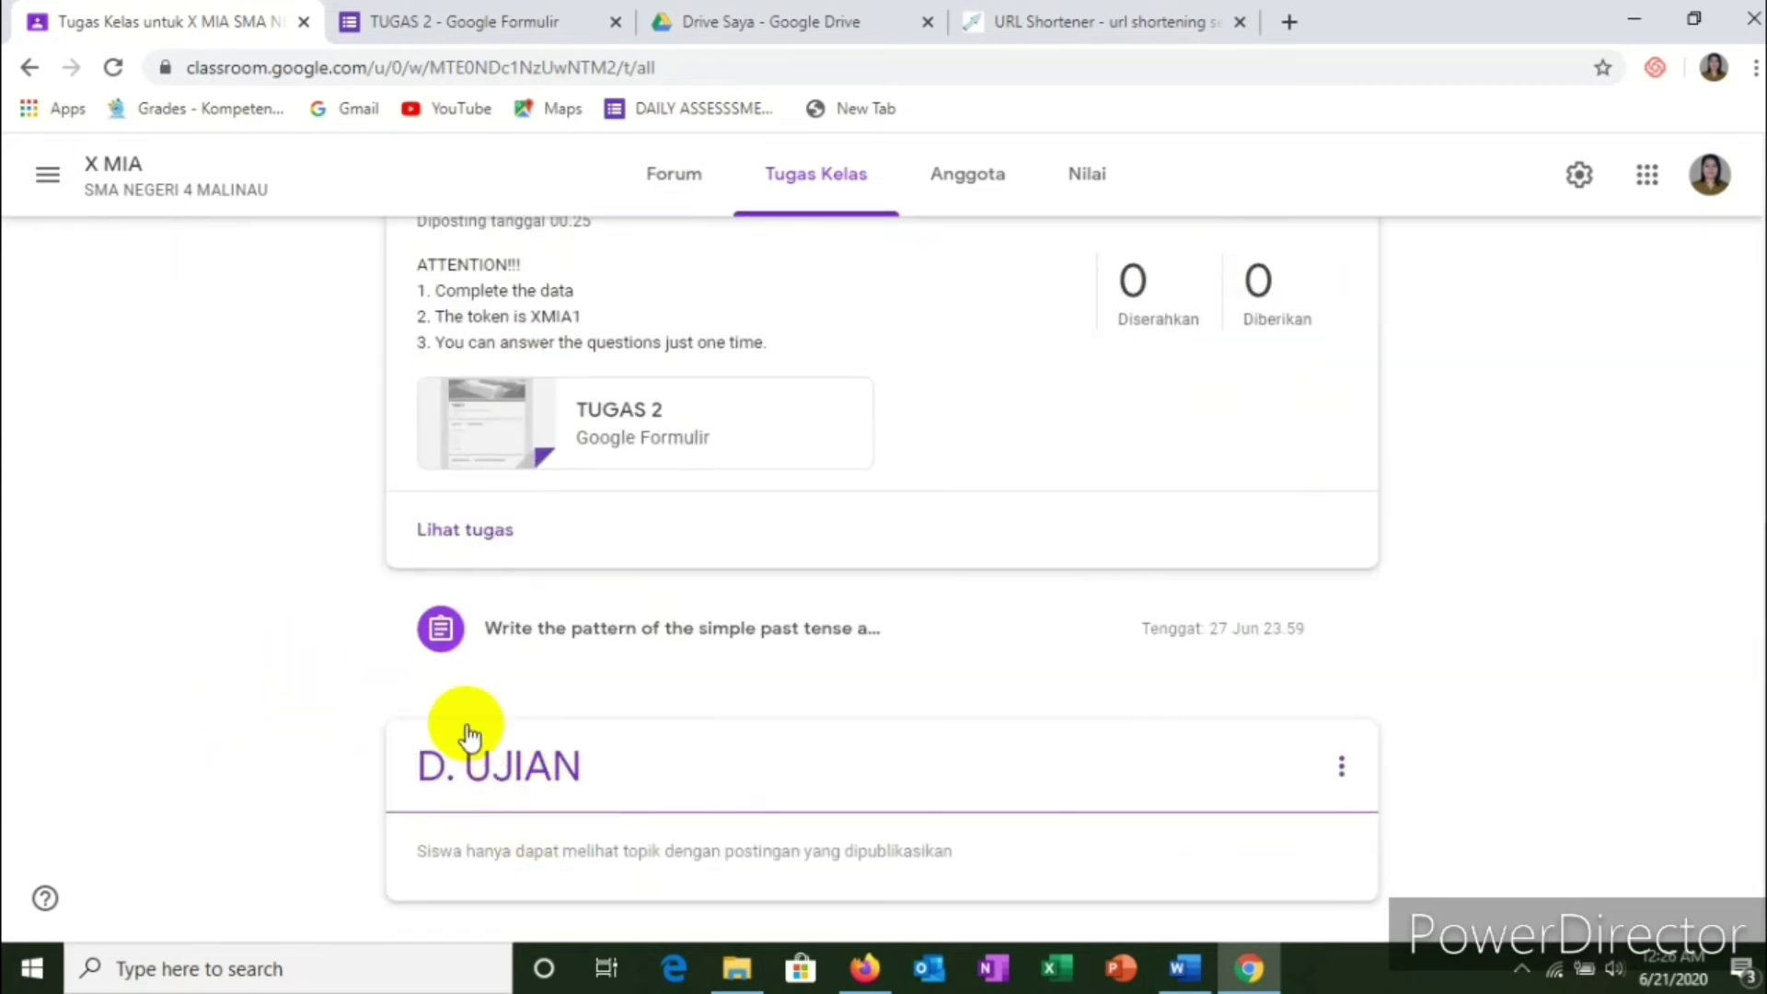
scroll(466, 734, up, 6)
scroll(463, 679, up, 2)
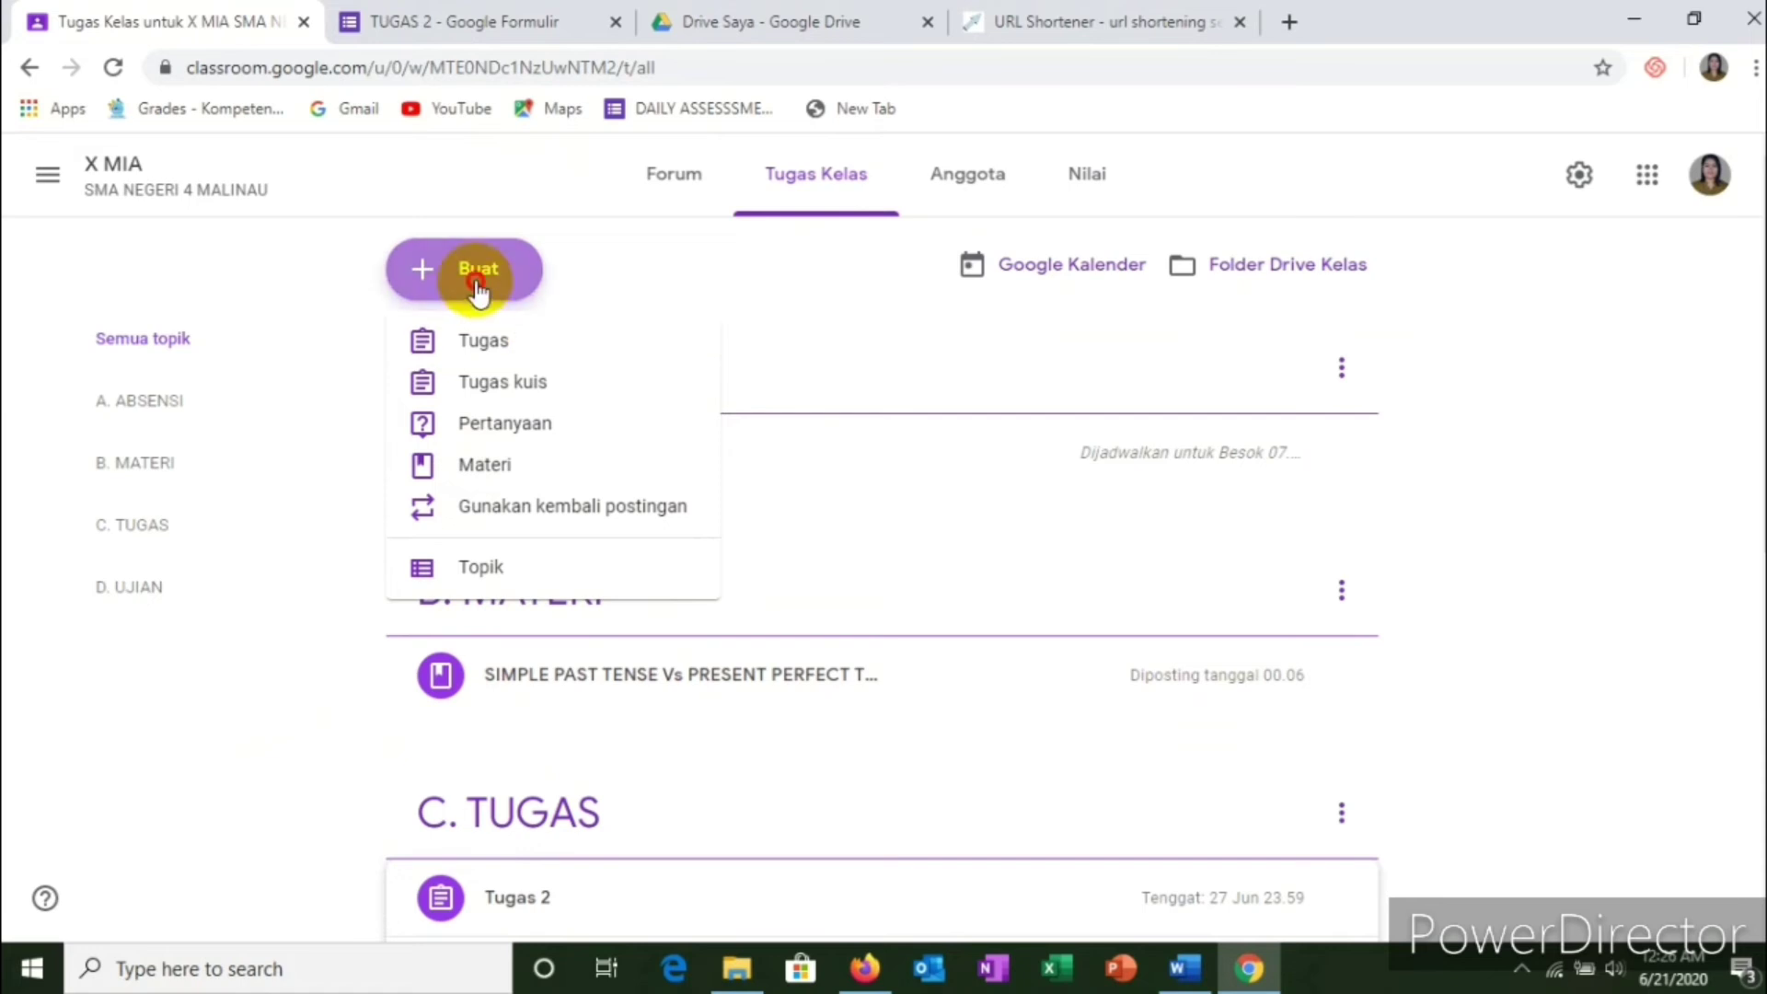
click(477, 269)
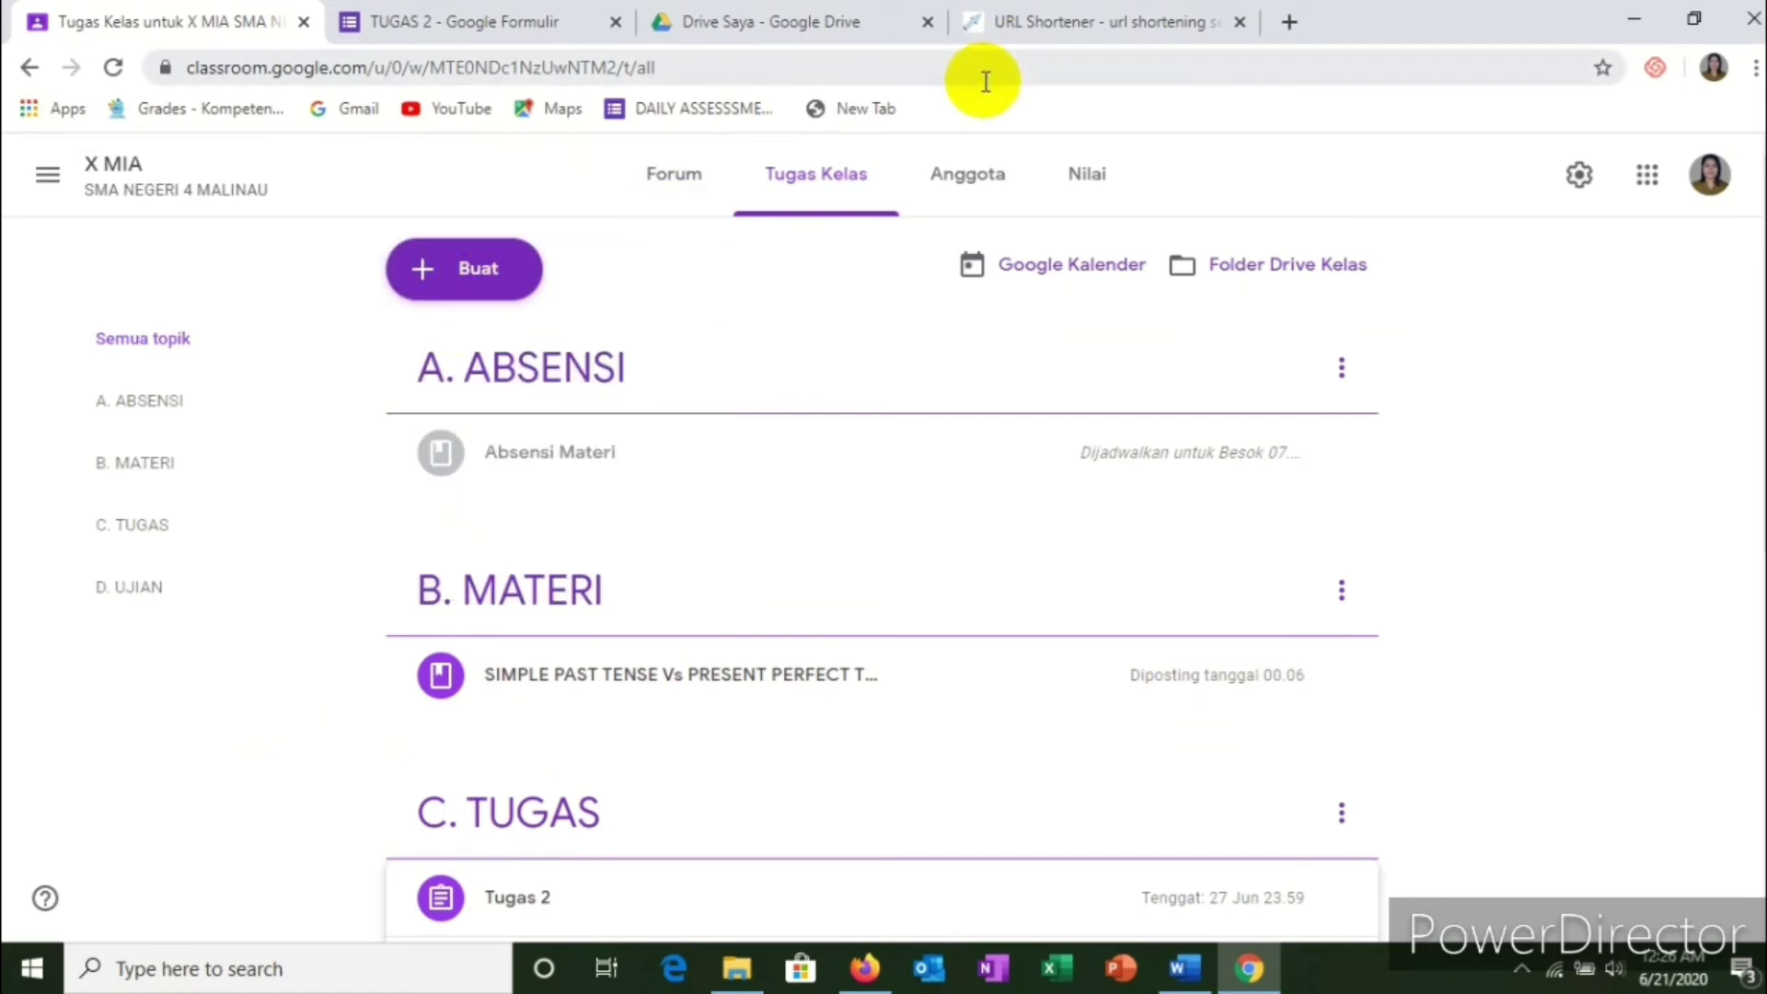
Step: Go to kahoot.com in a new tab, log in, and open the Duplicate of Congratulating and Complimenting kahoot
click(1289, 22)
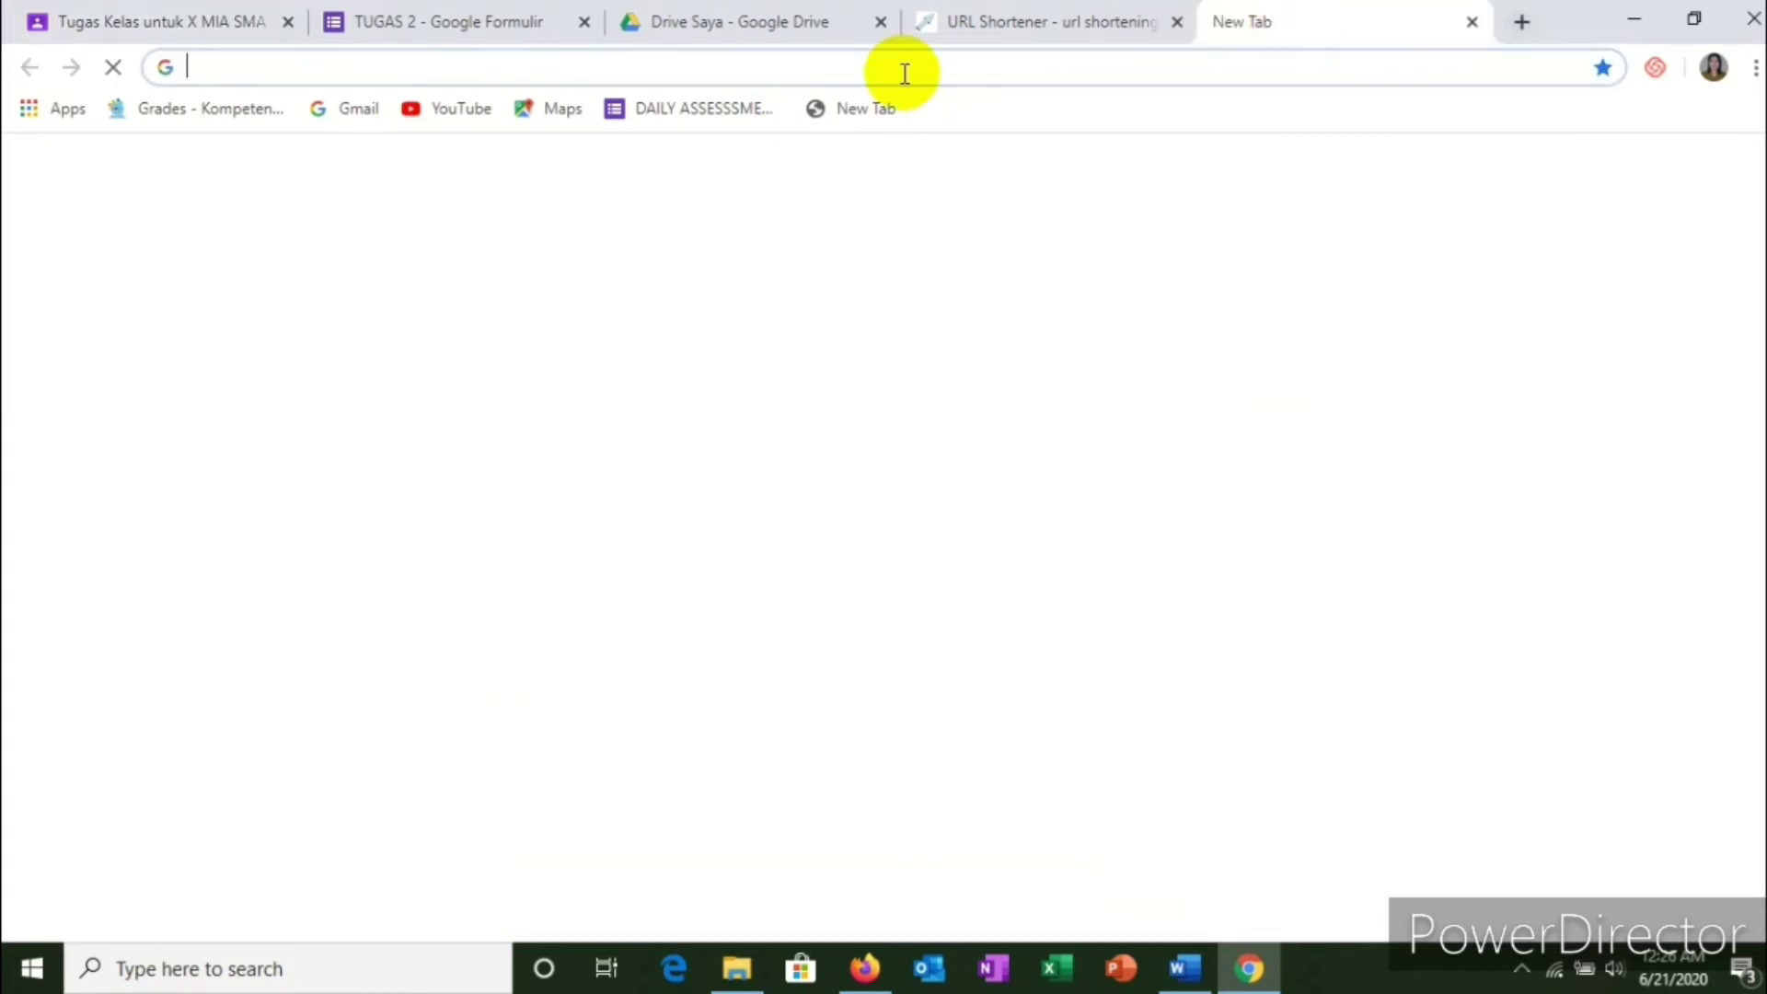
text(ka)
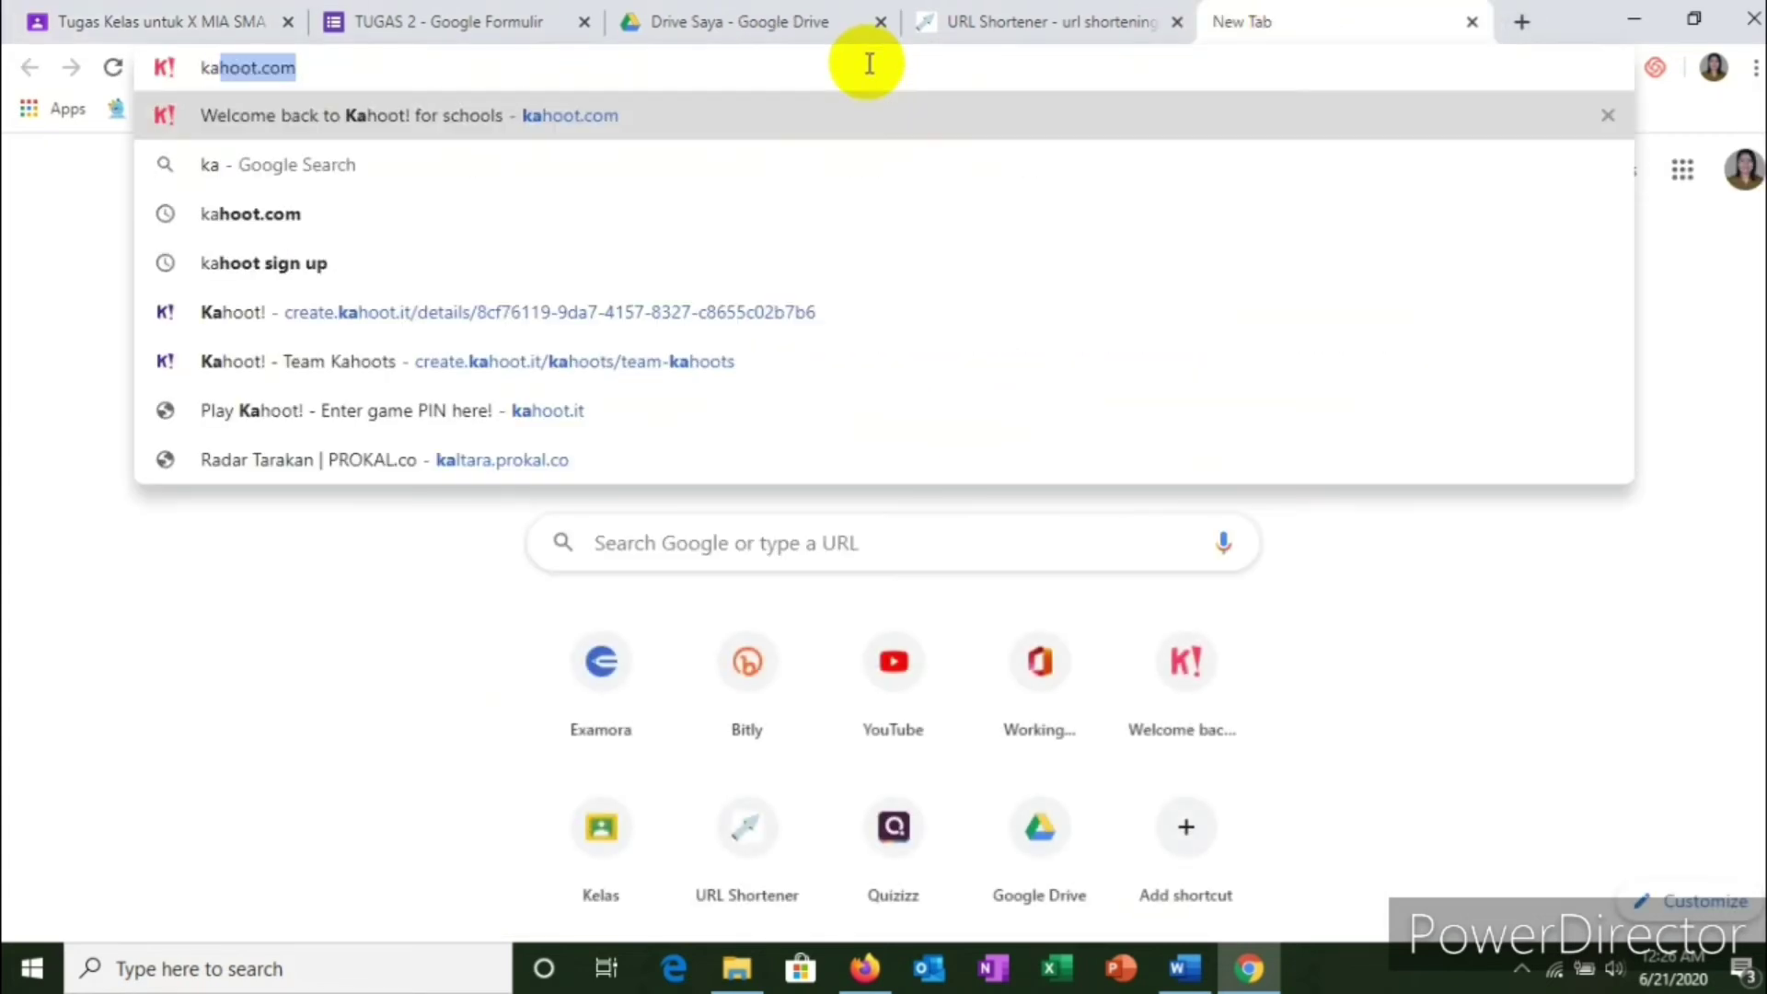
text(hoo)
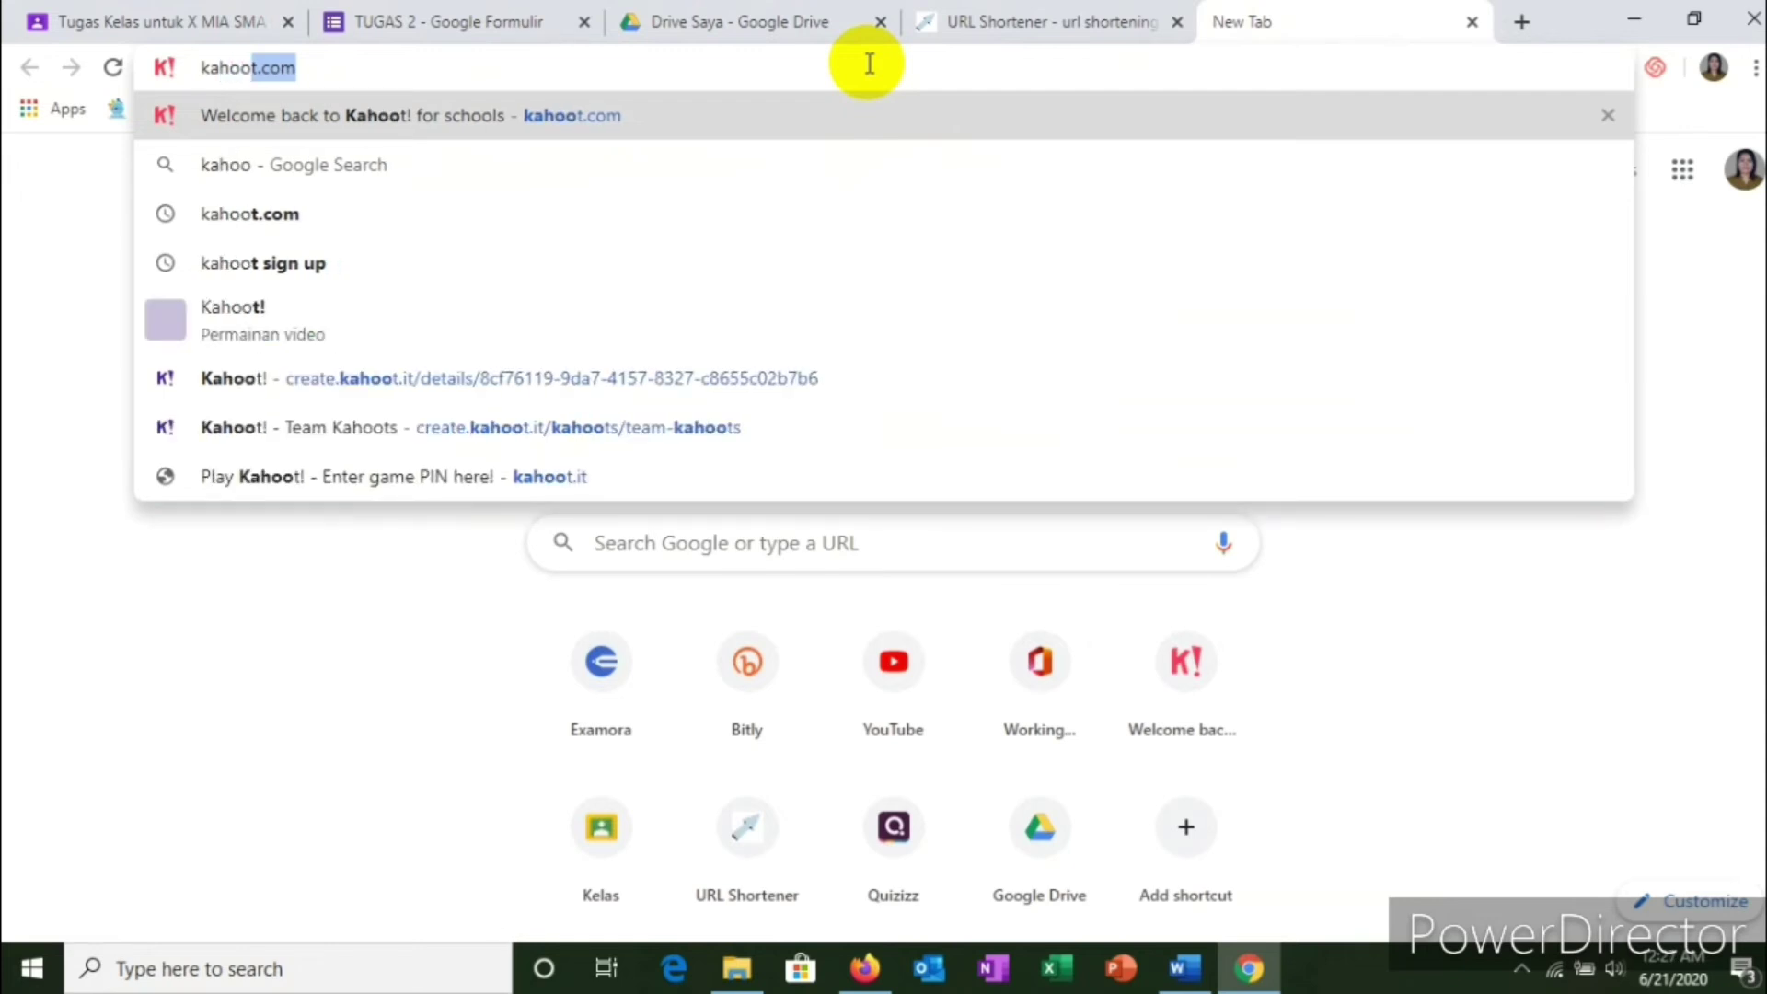
text(t.com)
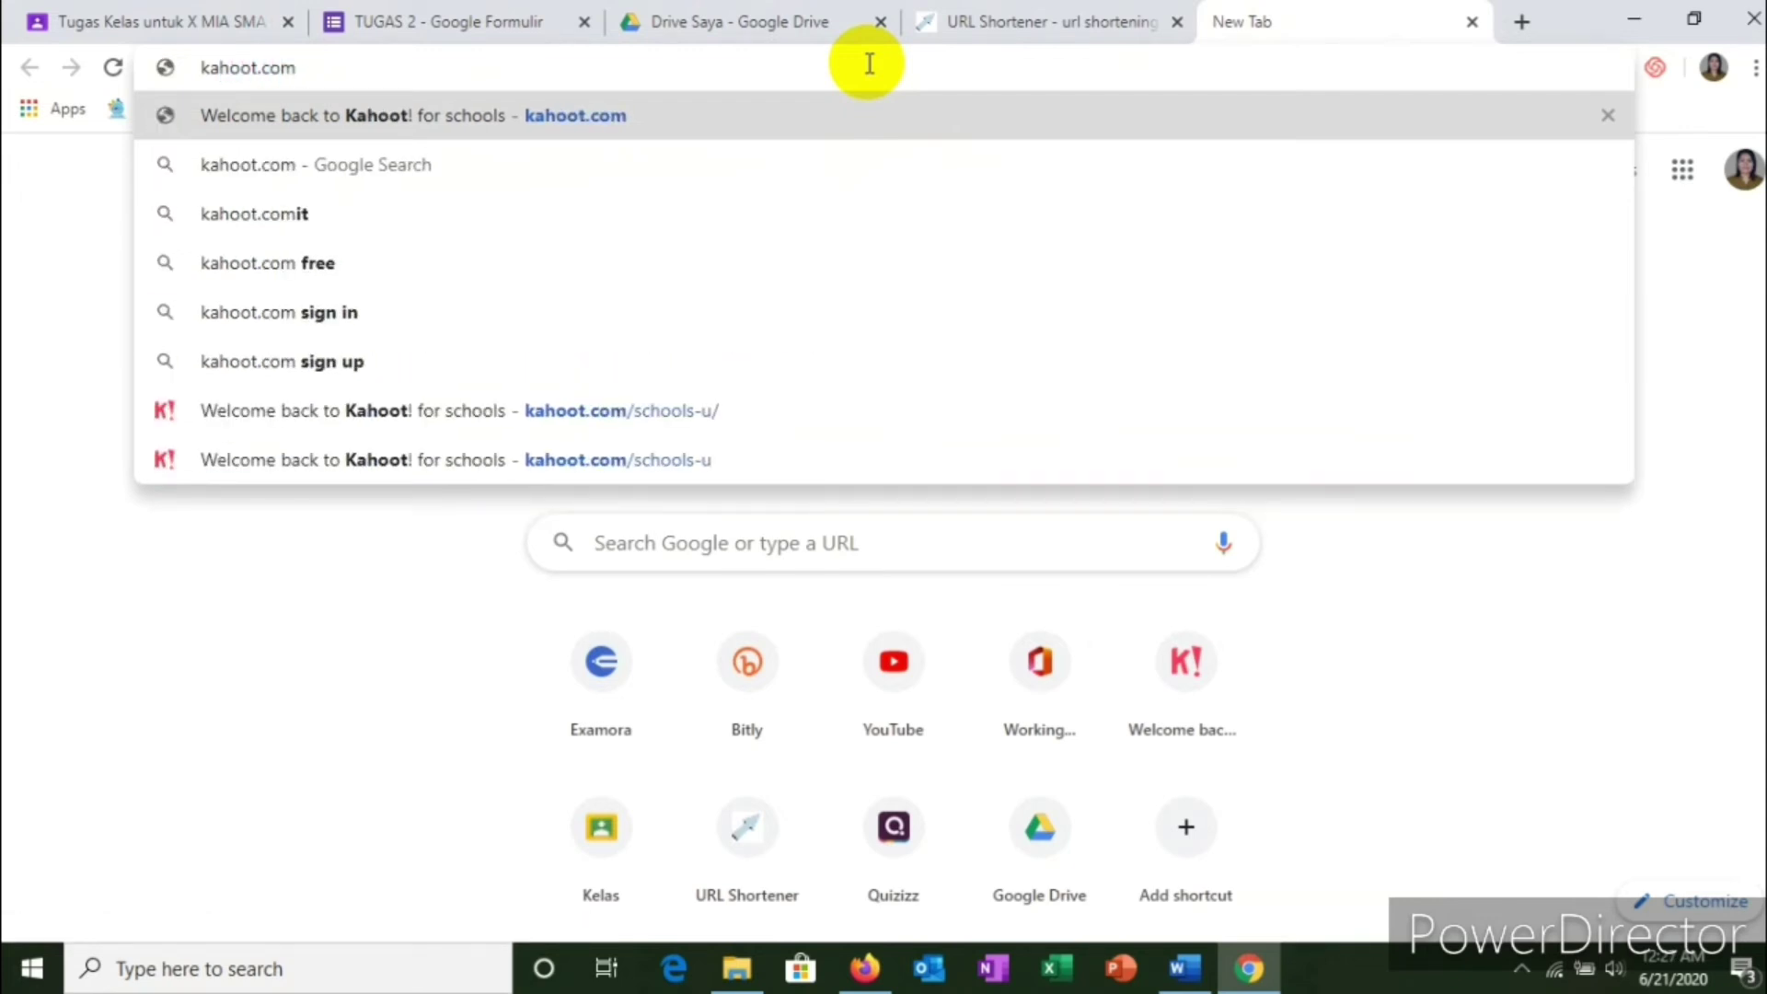
key(Return)
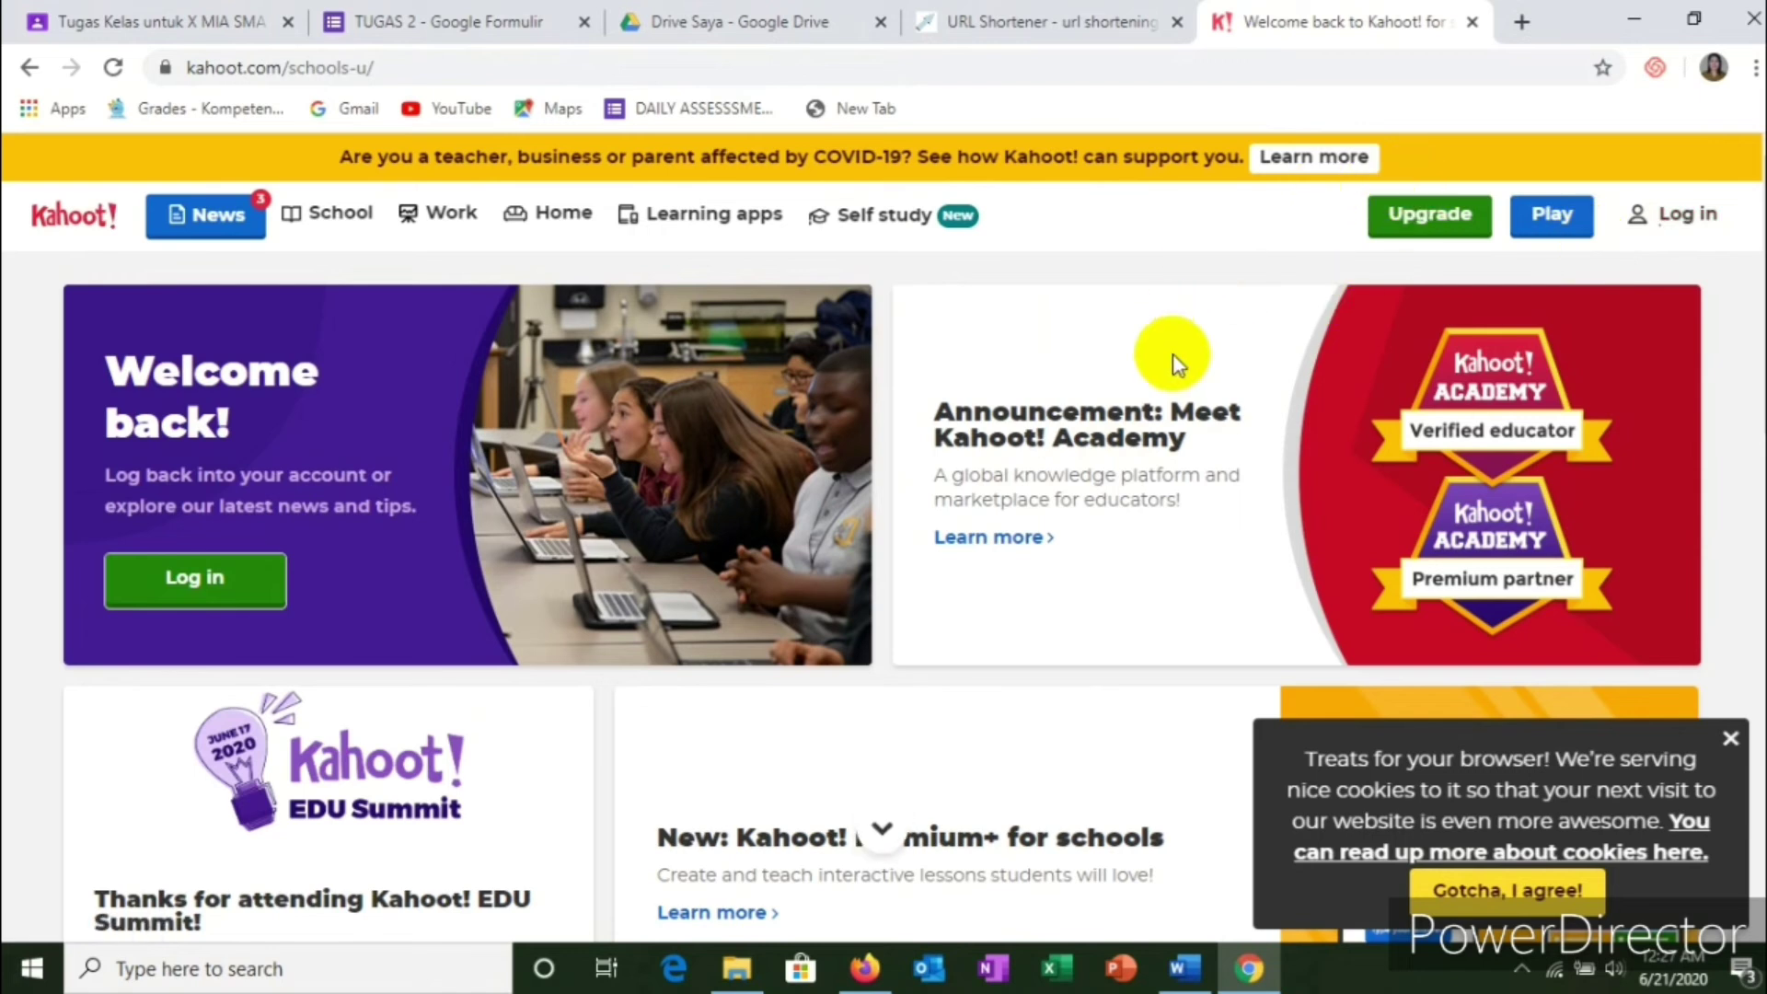
click(1675, 220)
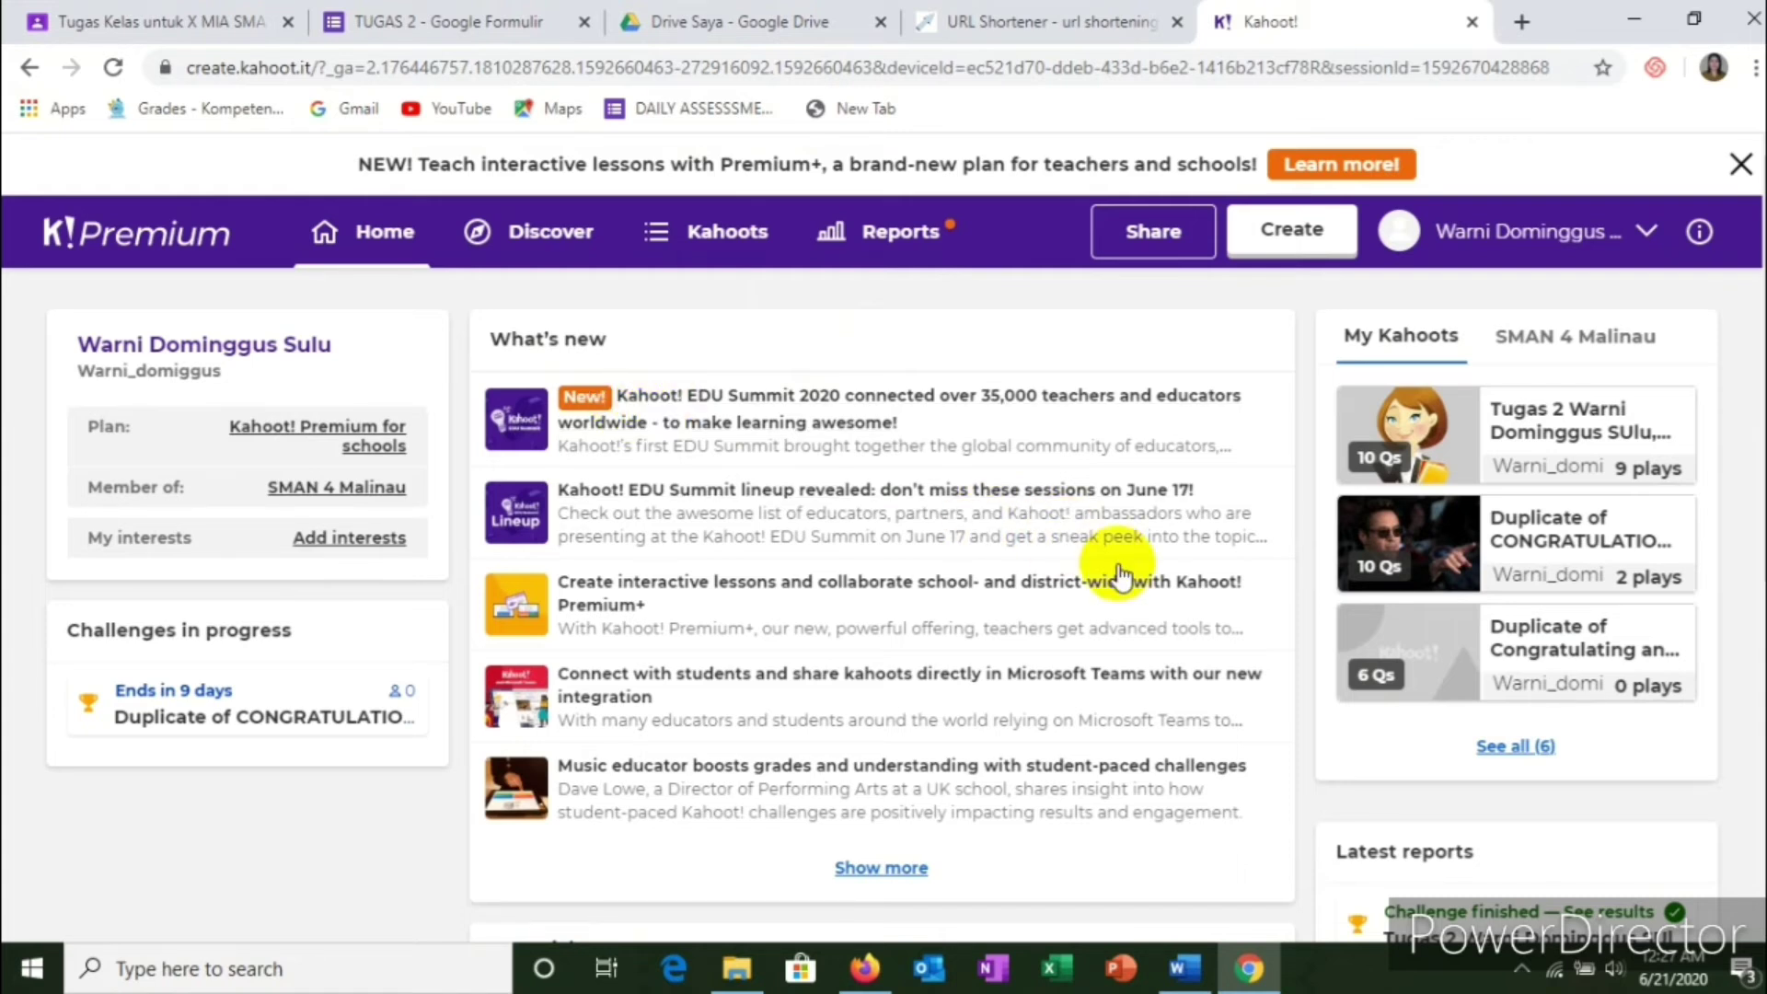
click(1548, 629)
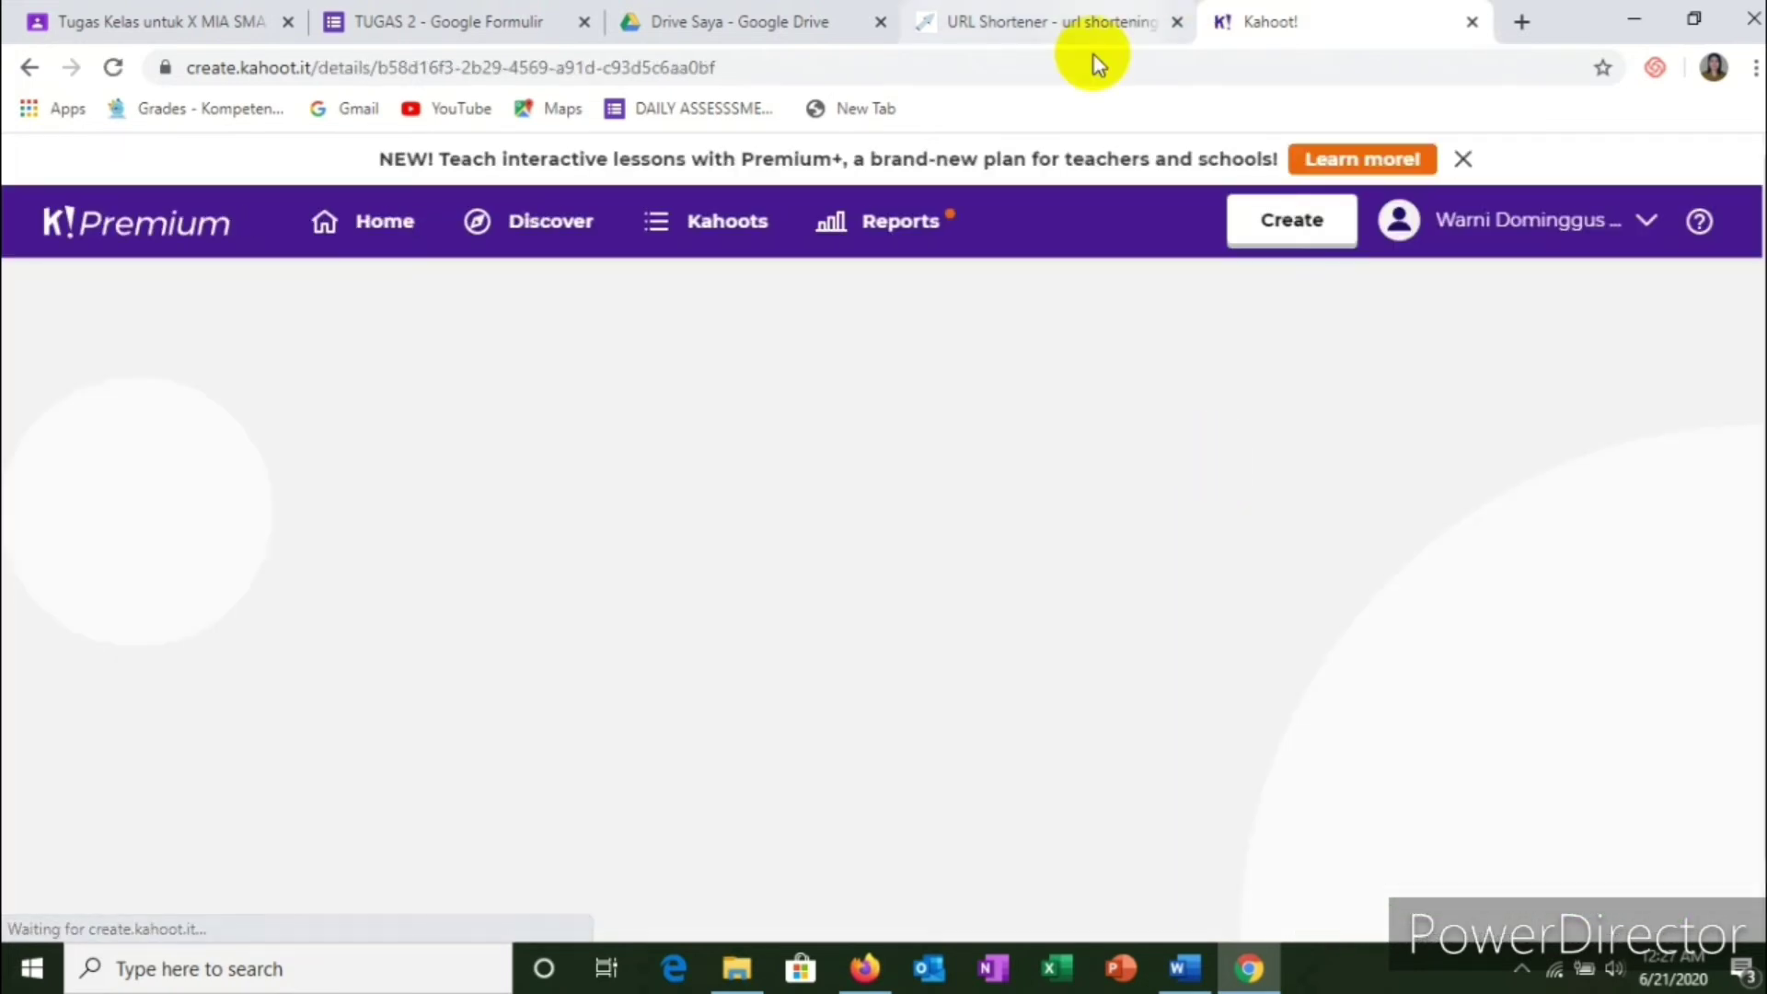
Step: Scroll through the six questions listed on the Duplicate of Congratulating and Complimenting kahoot page
scroll(788, 513, down, 3)
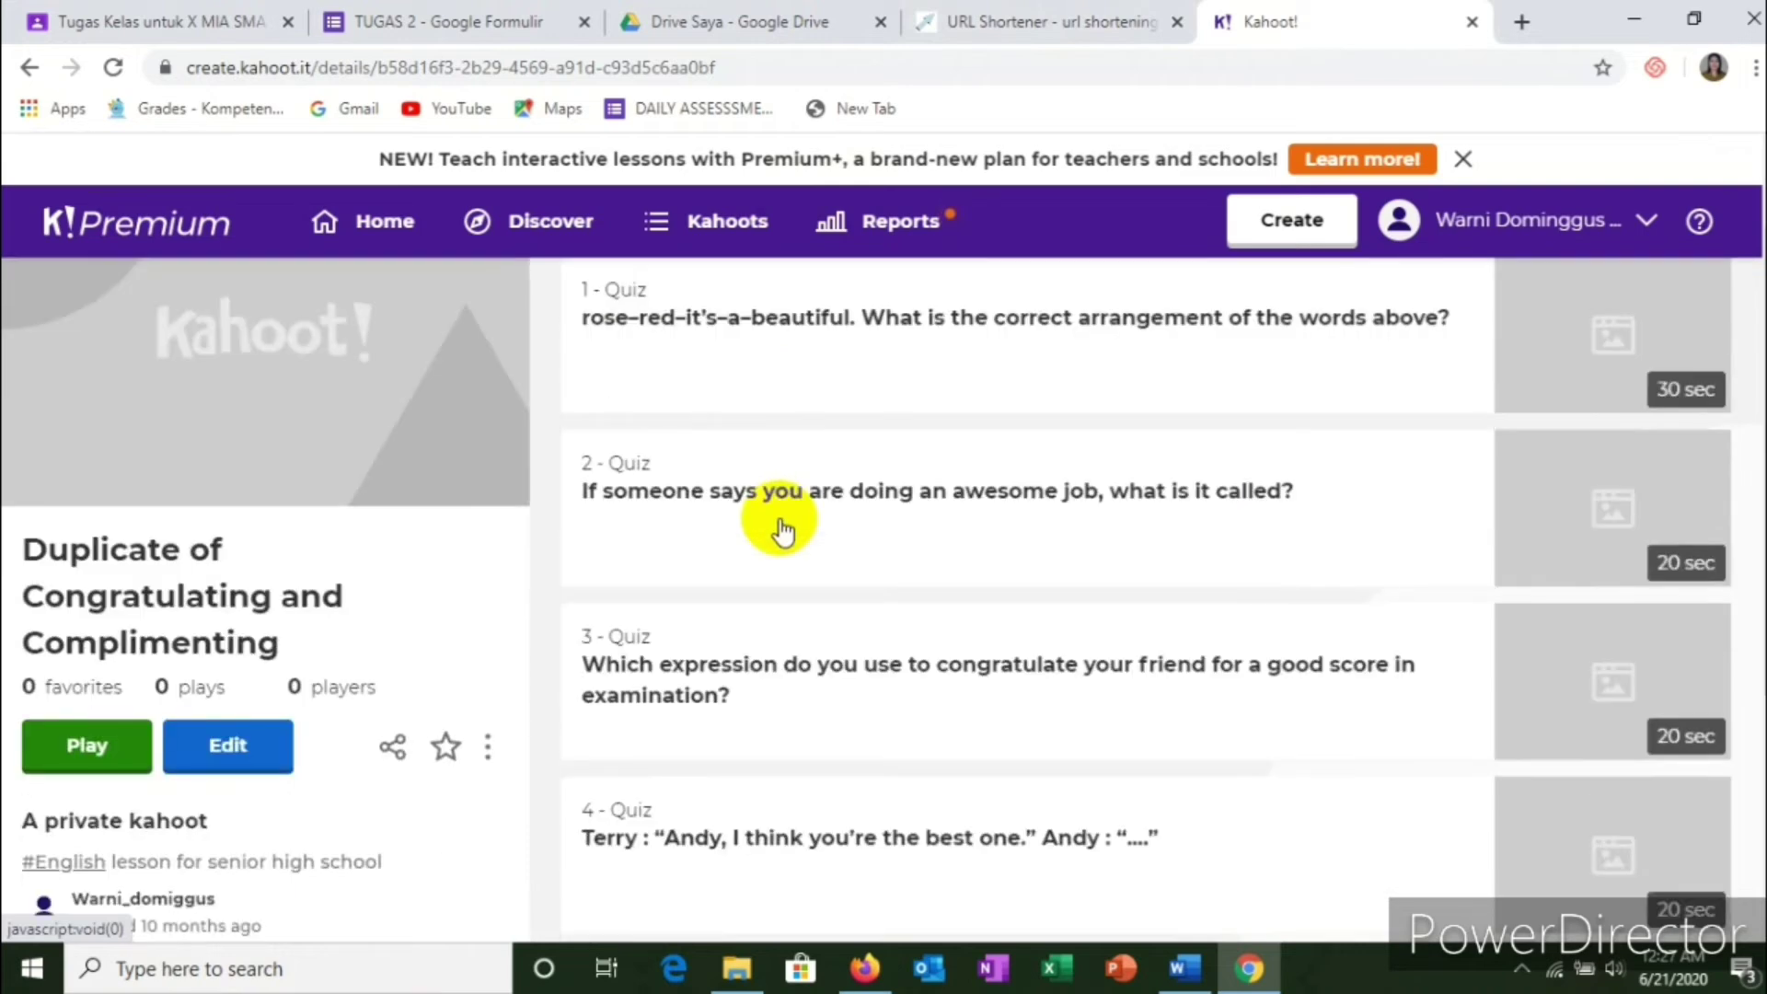
scroll(780, 534, up, 3)
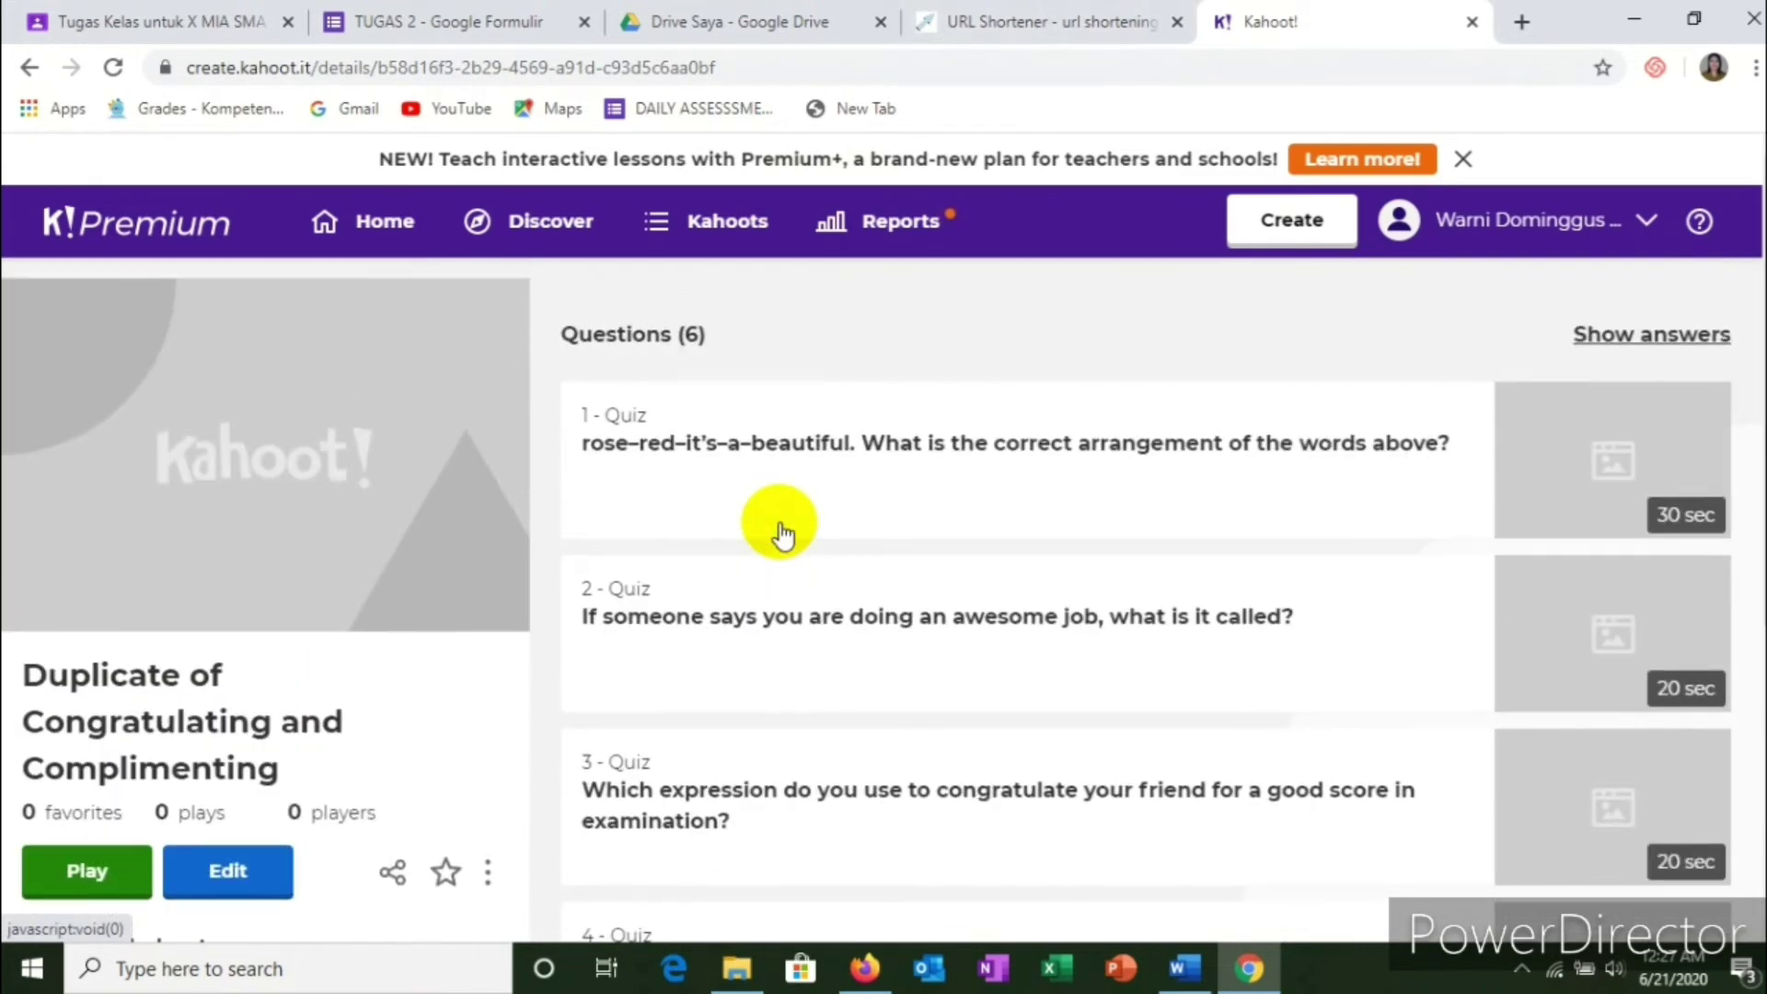
scroll(485, 592, down, 4)
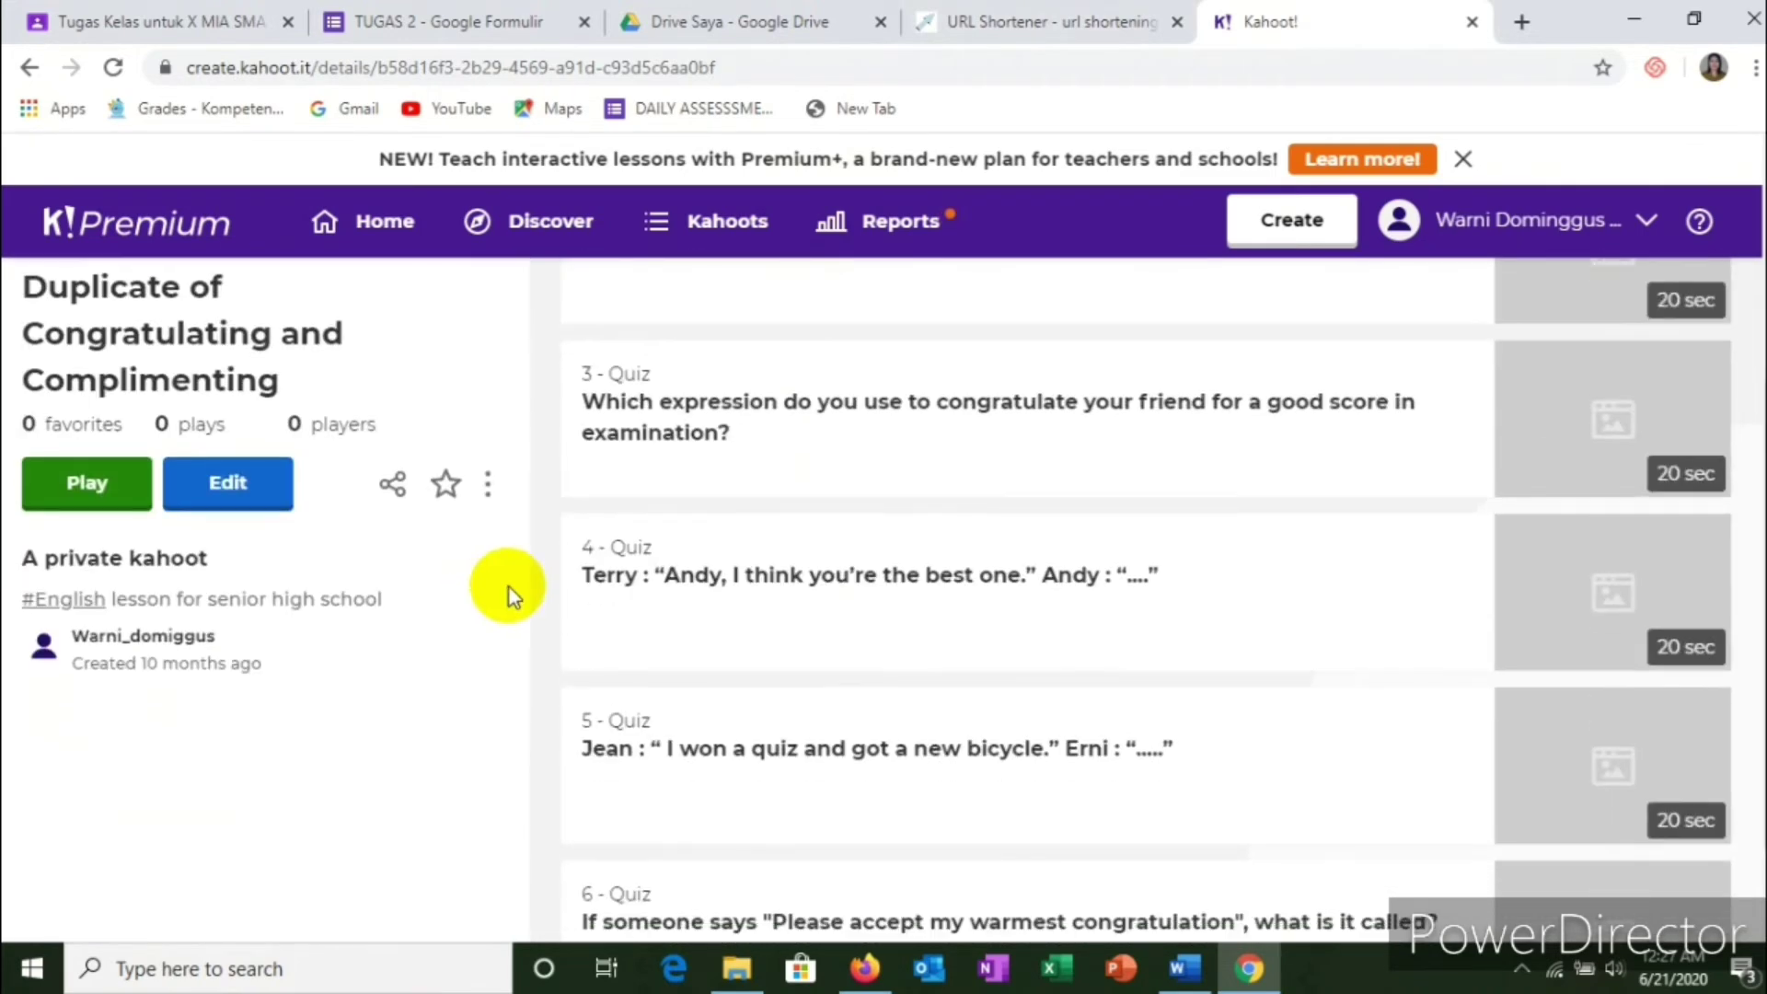
scroll(572, 489, up, 3)
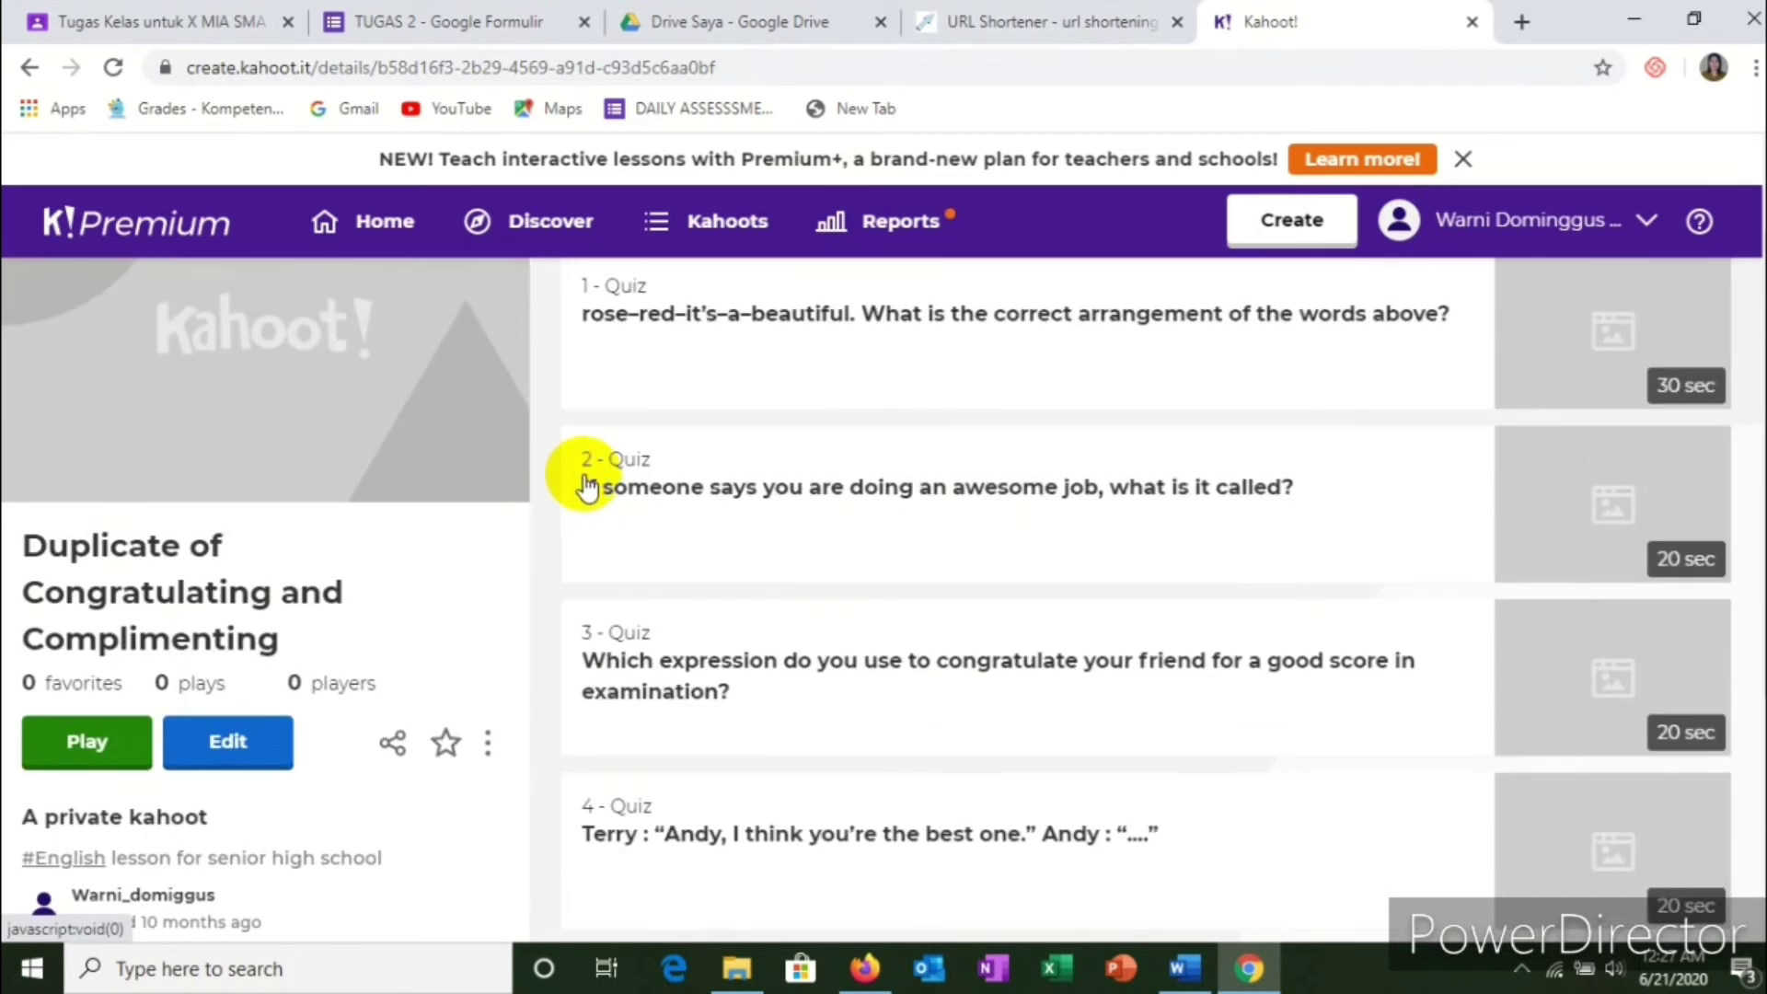
Step: Open the kahoot in the editor and change question 1's time limit from 30 to 60 seconds
click(228, 747)
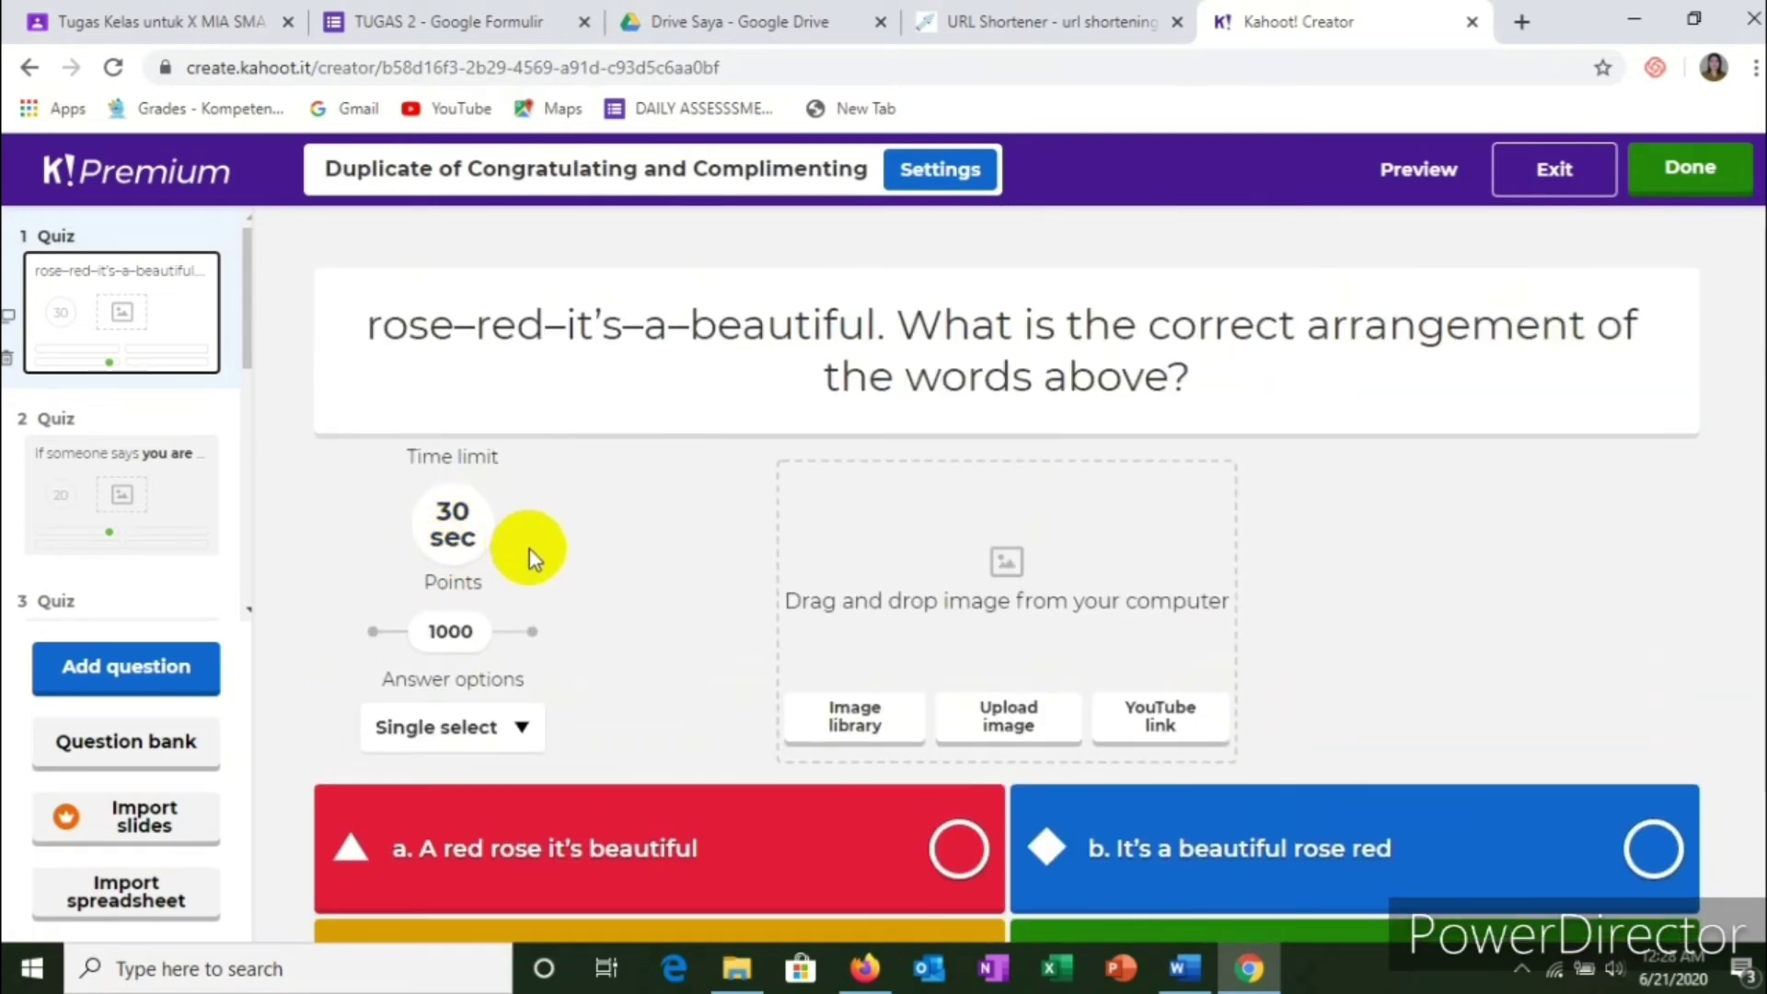
scroll(699, 529, down, 2)
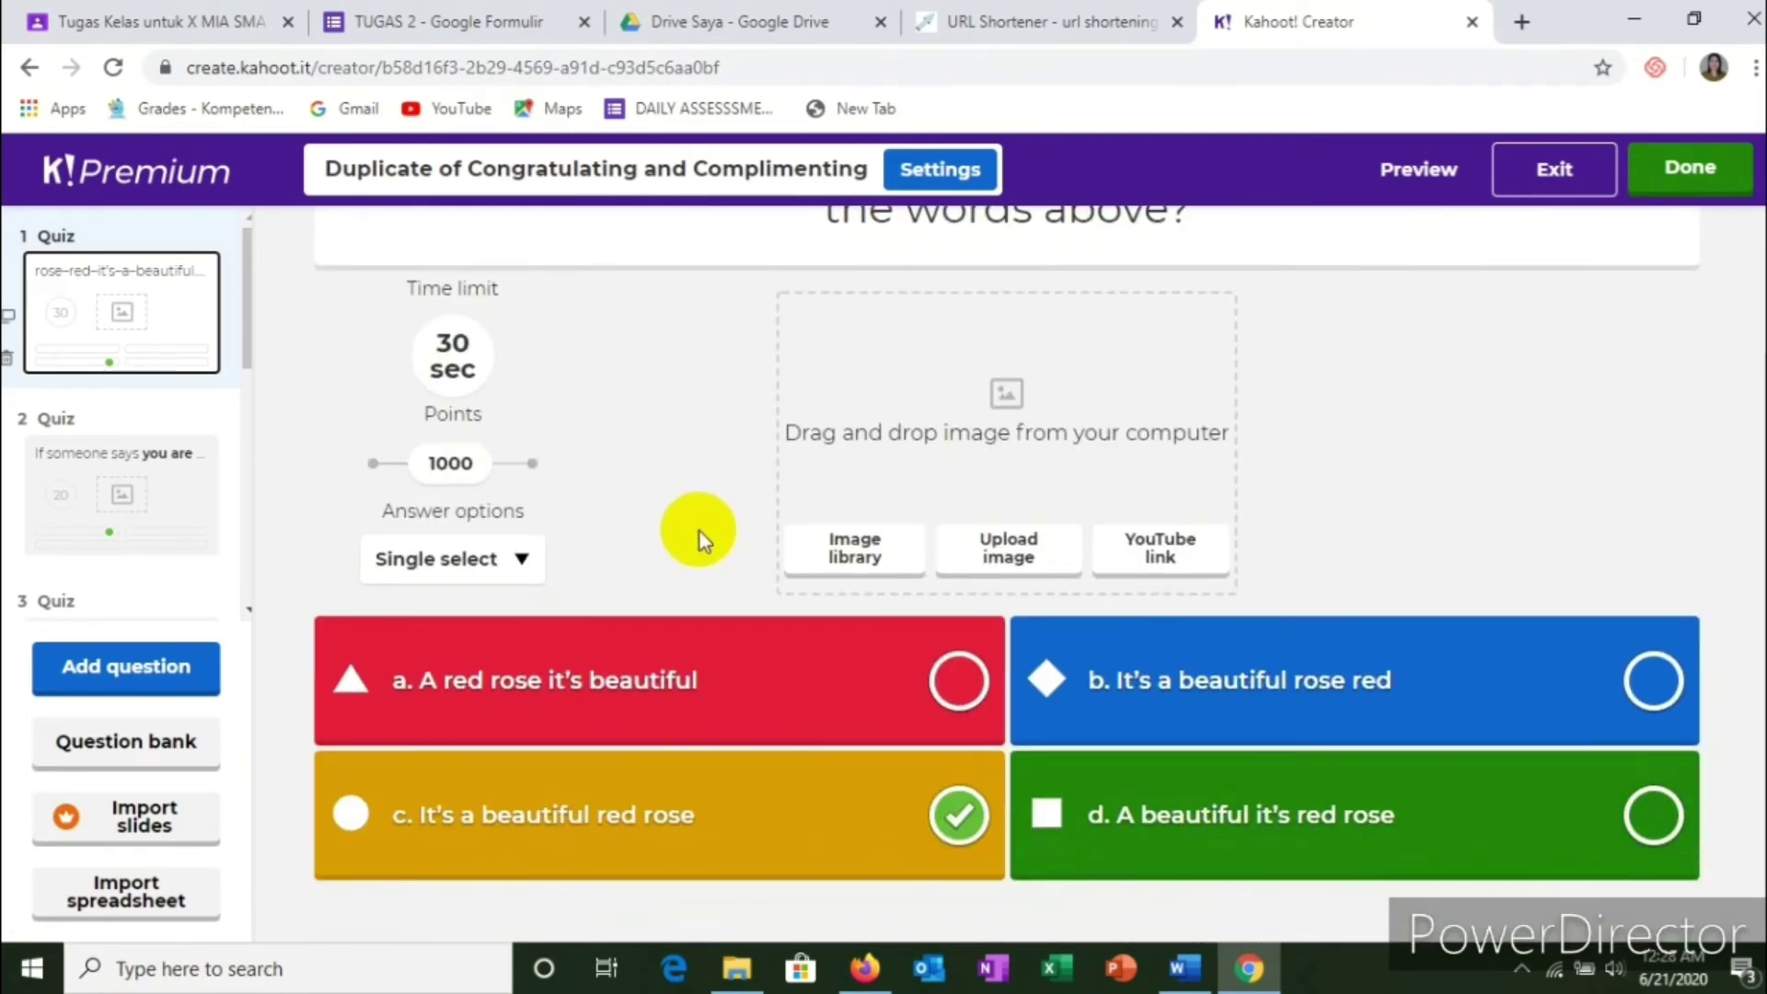
scroll(983, 635, up, 2)
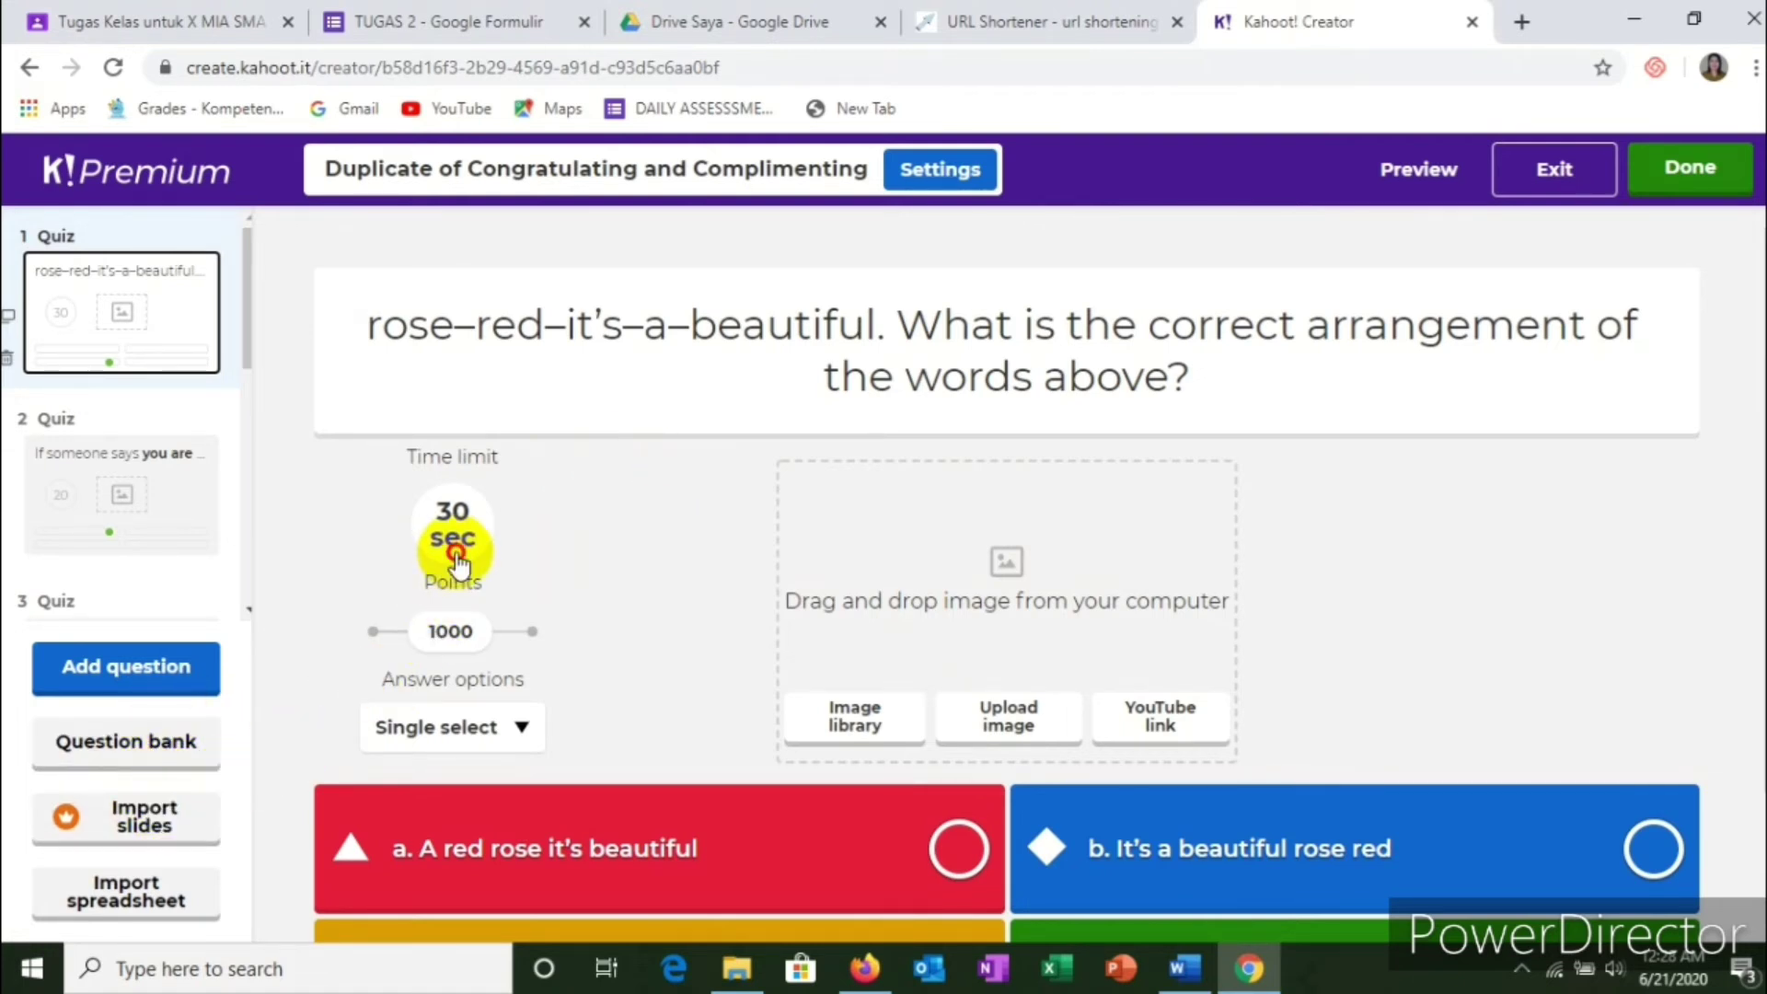
click(492, 543)
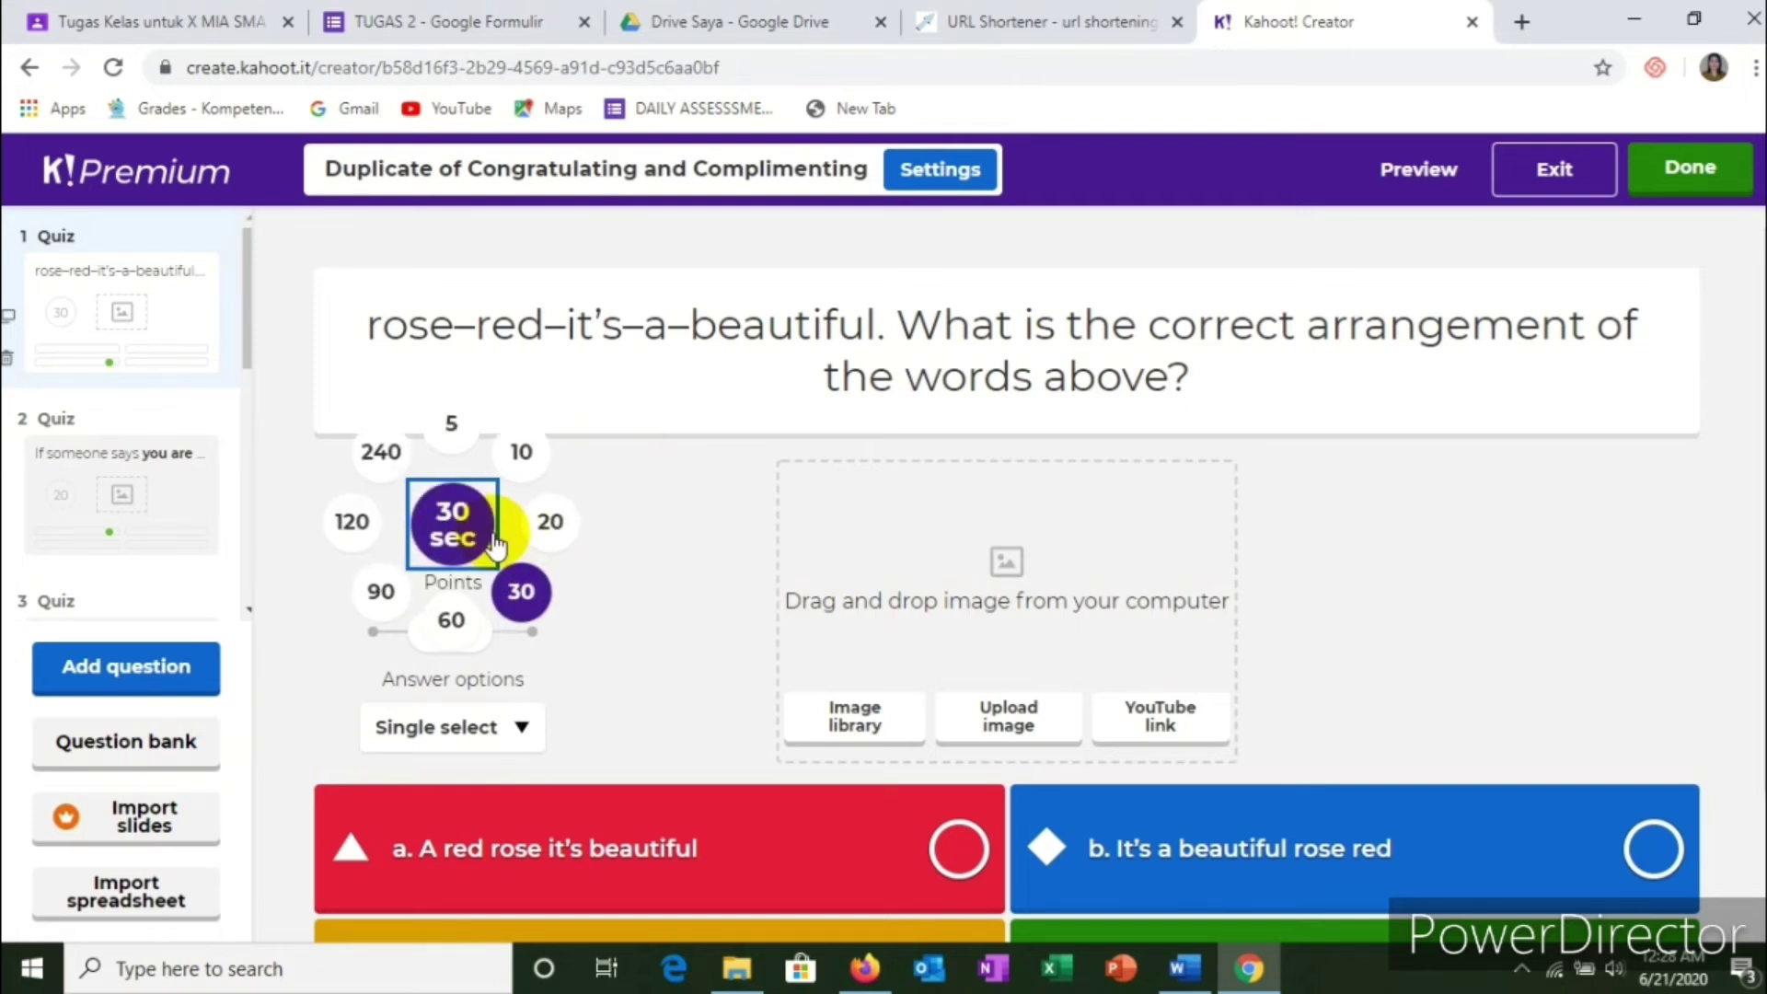
click(451, 626)
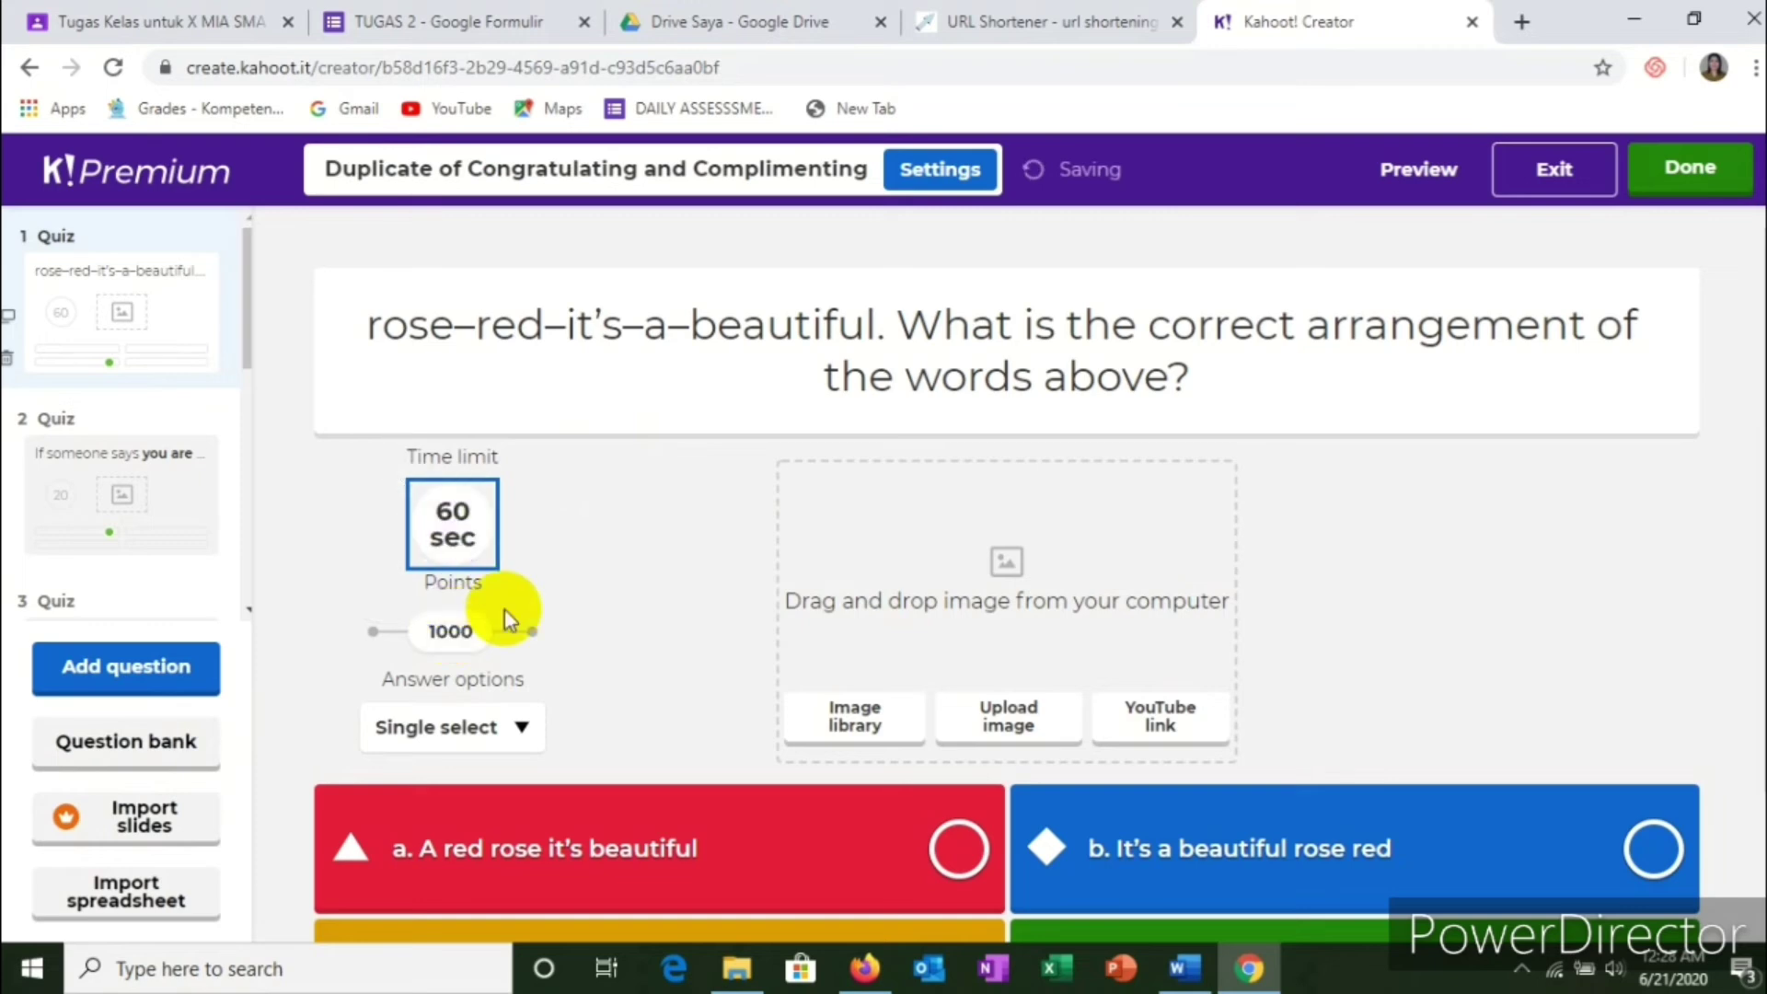
scroll(760, 611, down, 2)
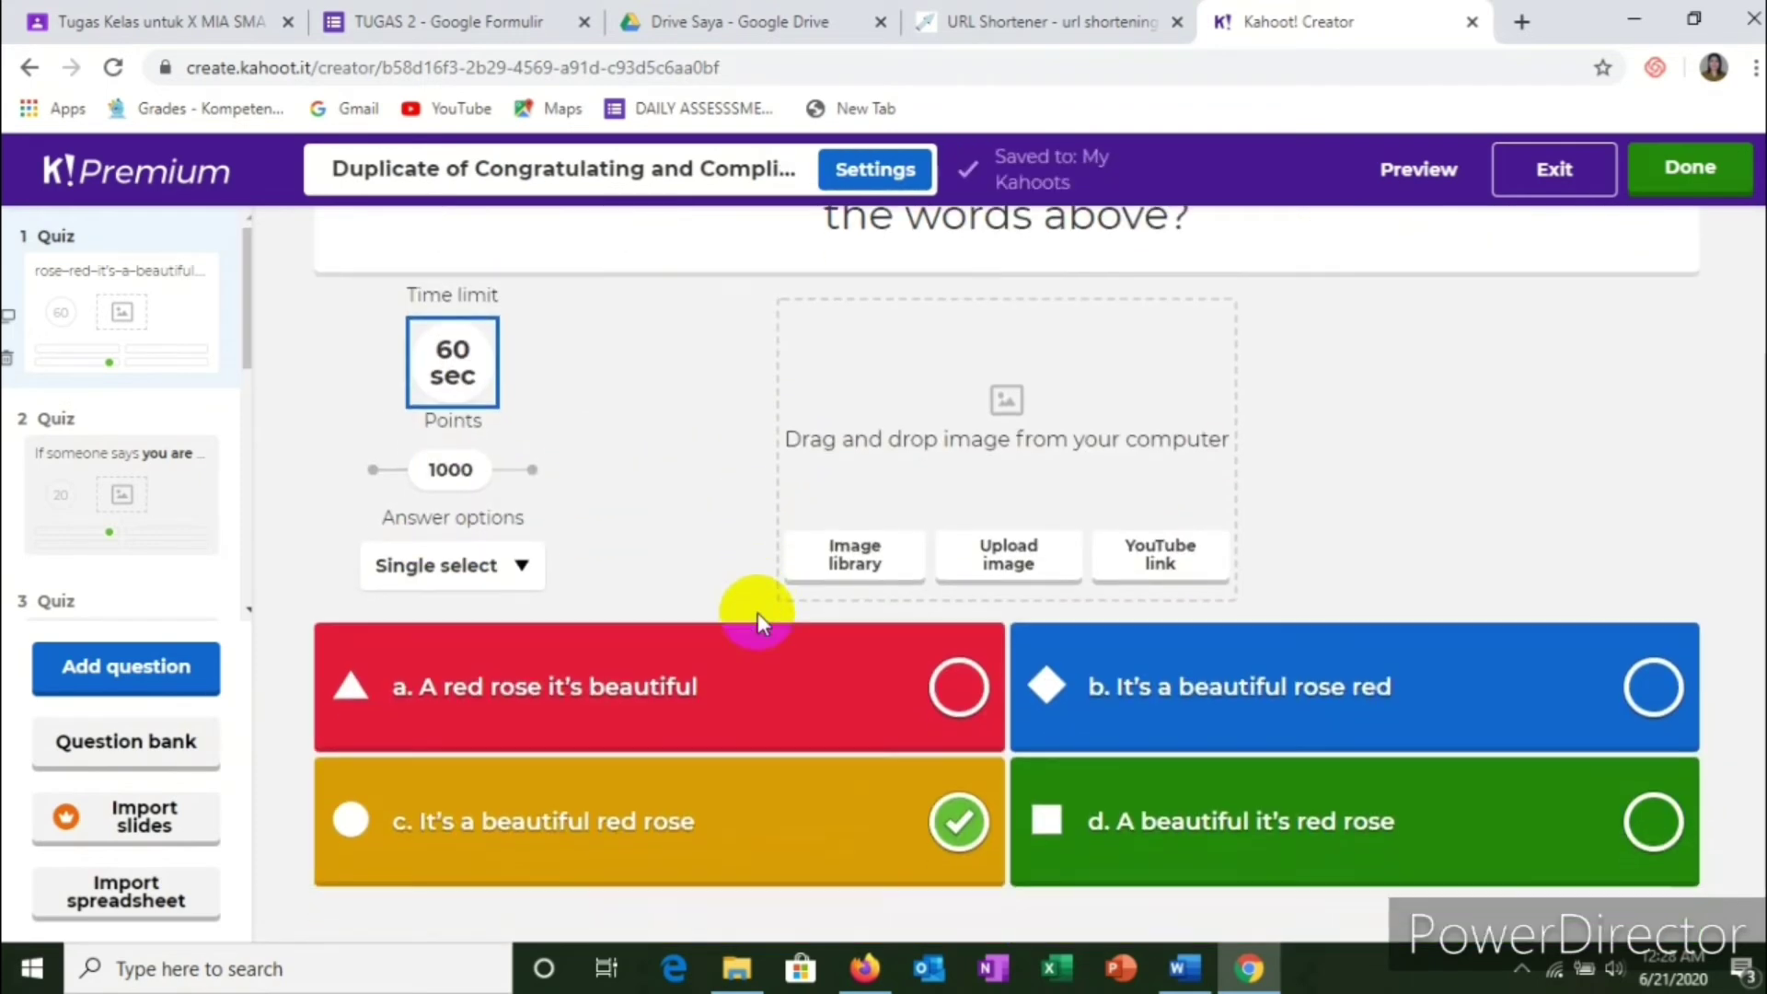
scroll(758, 611, up, 2)
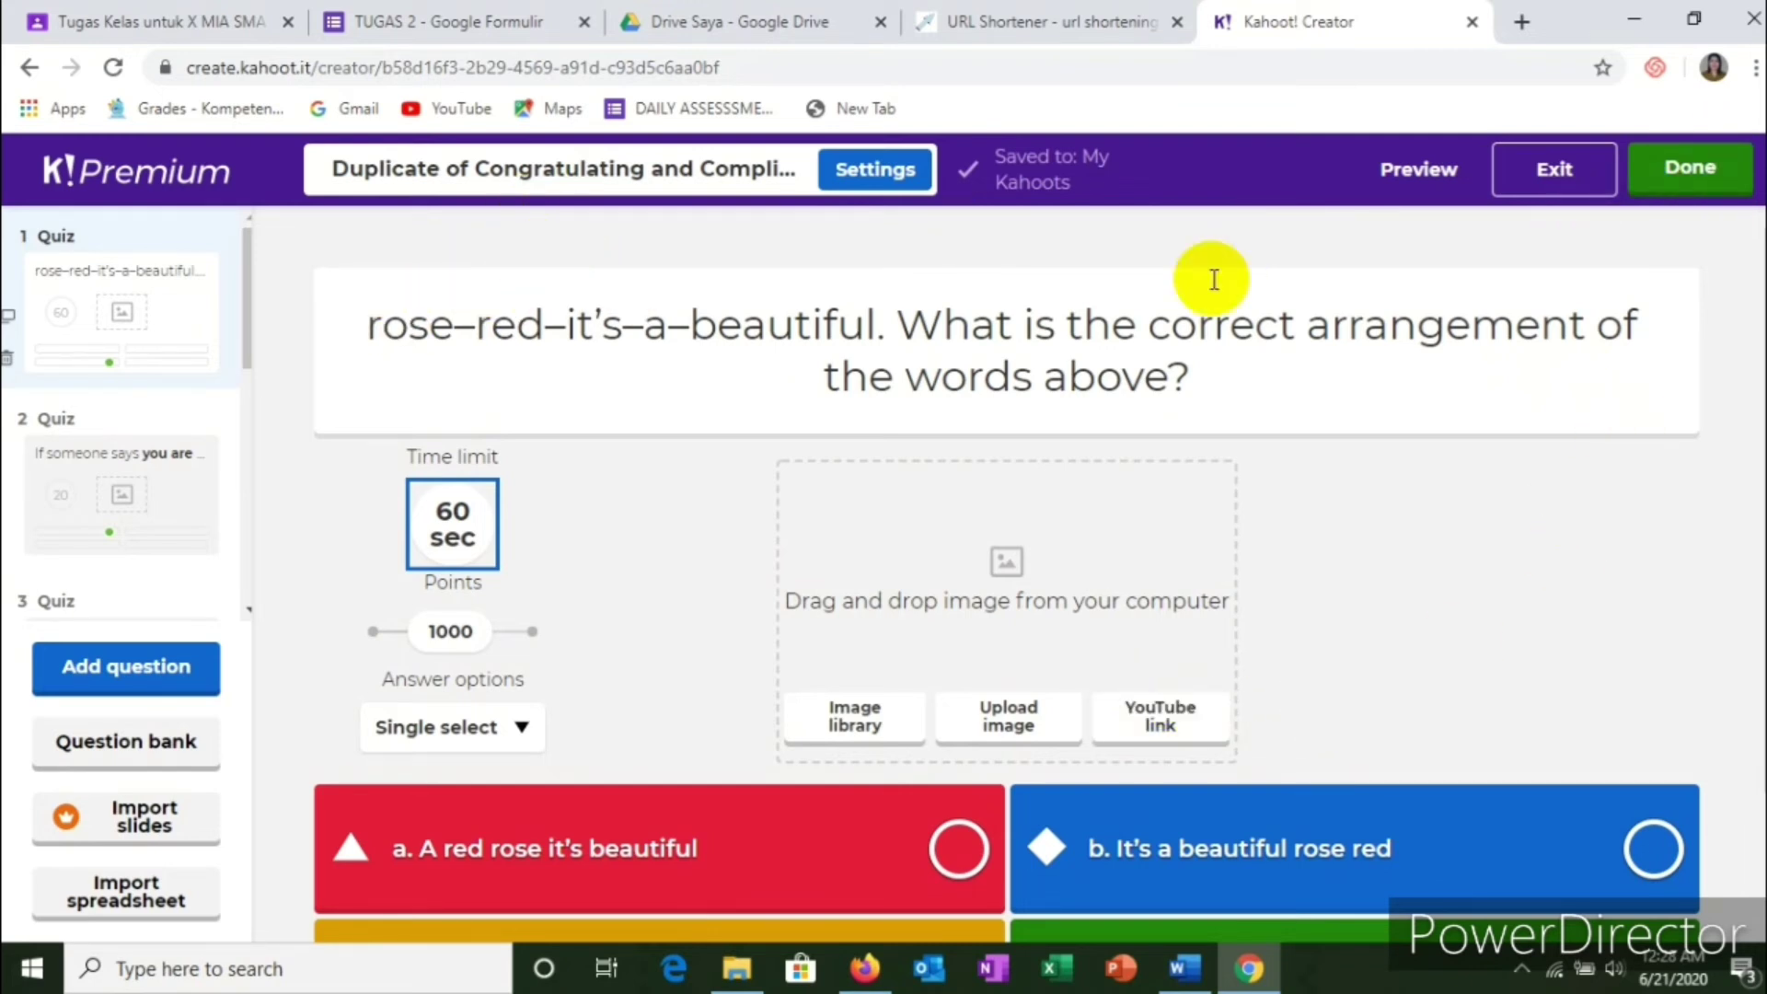
click(1679, 184)
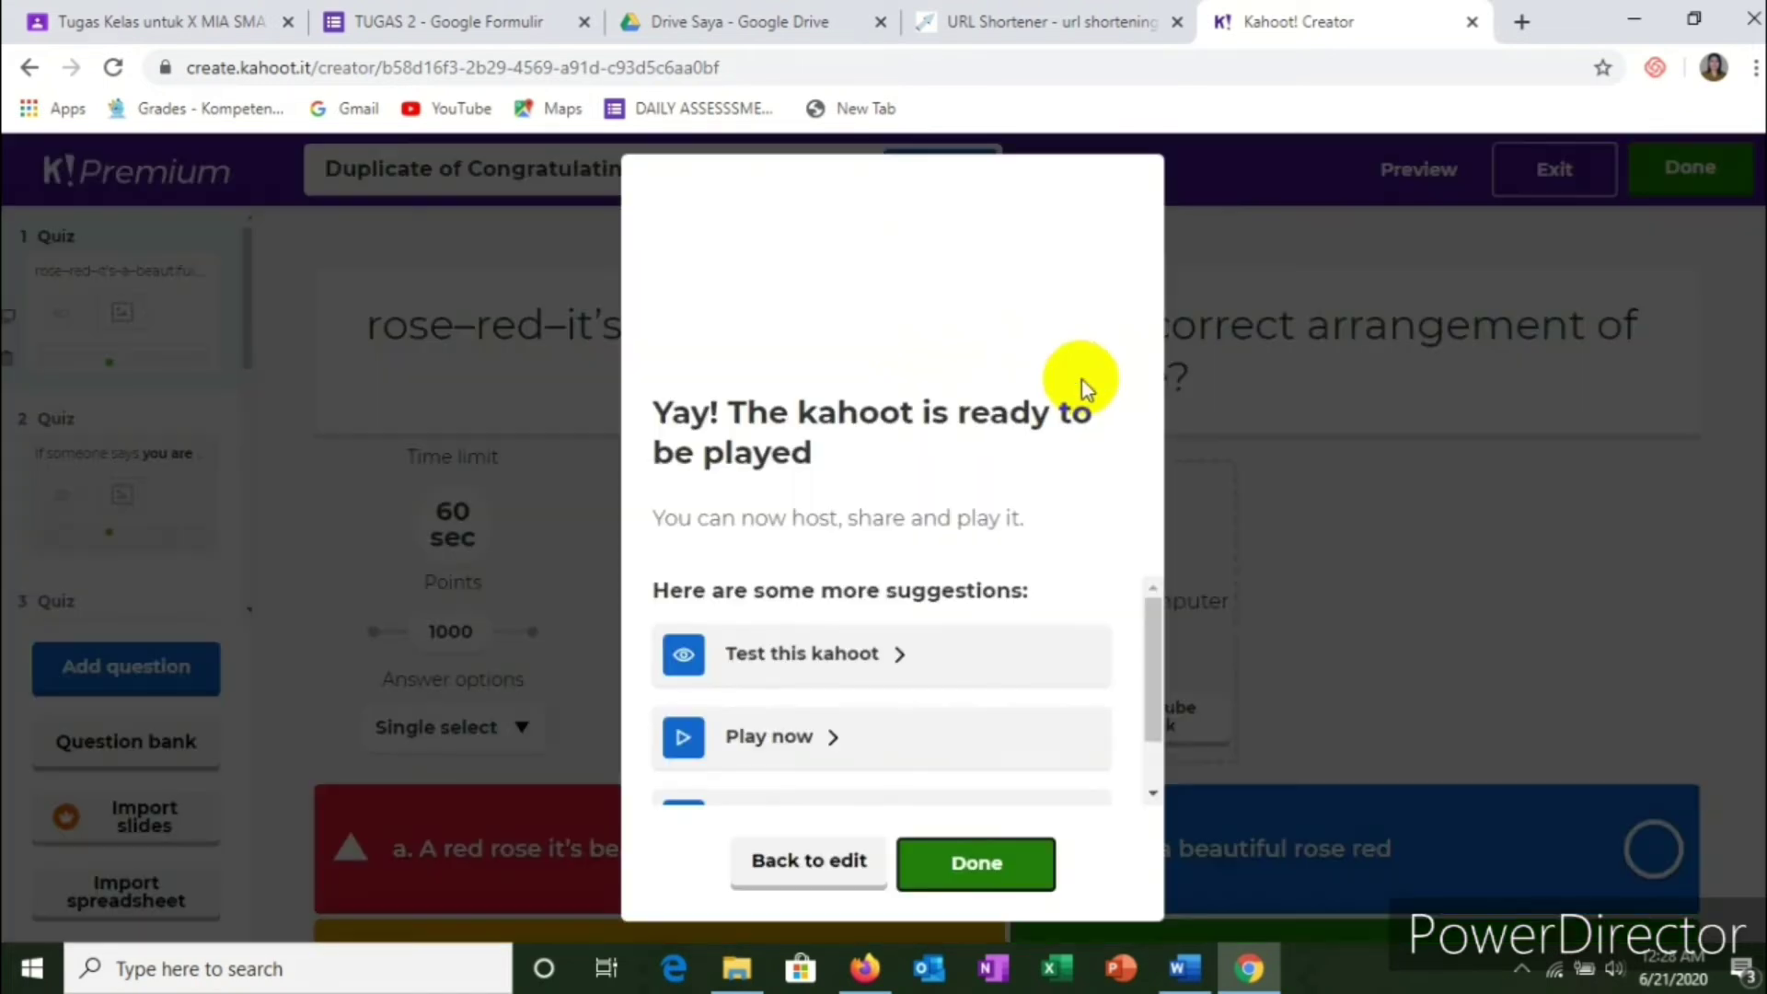
scroll(983, 620, down, 1)
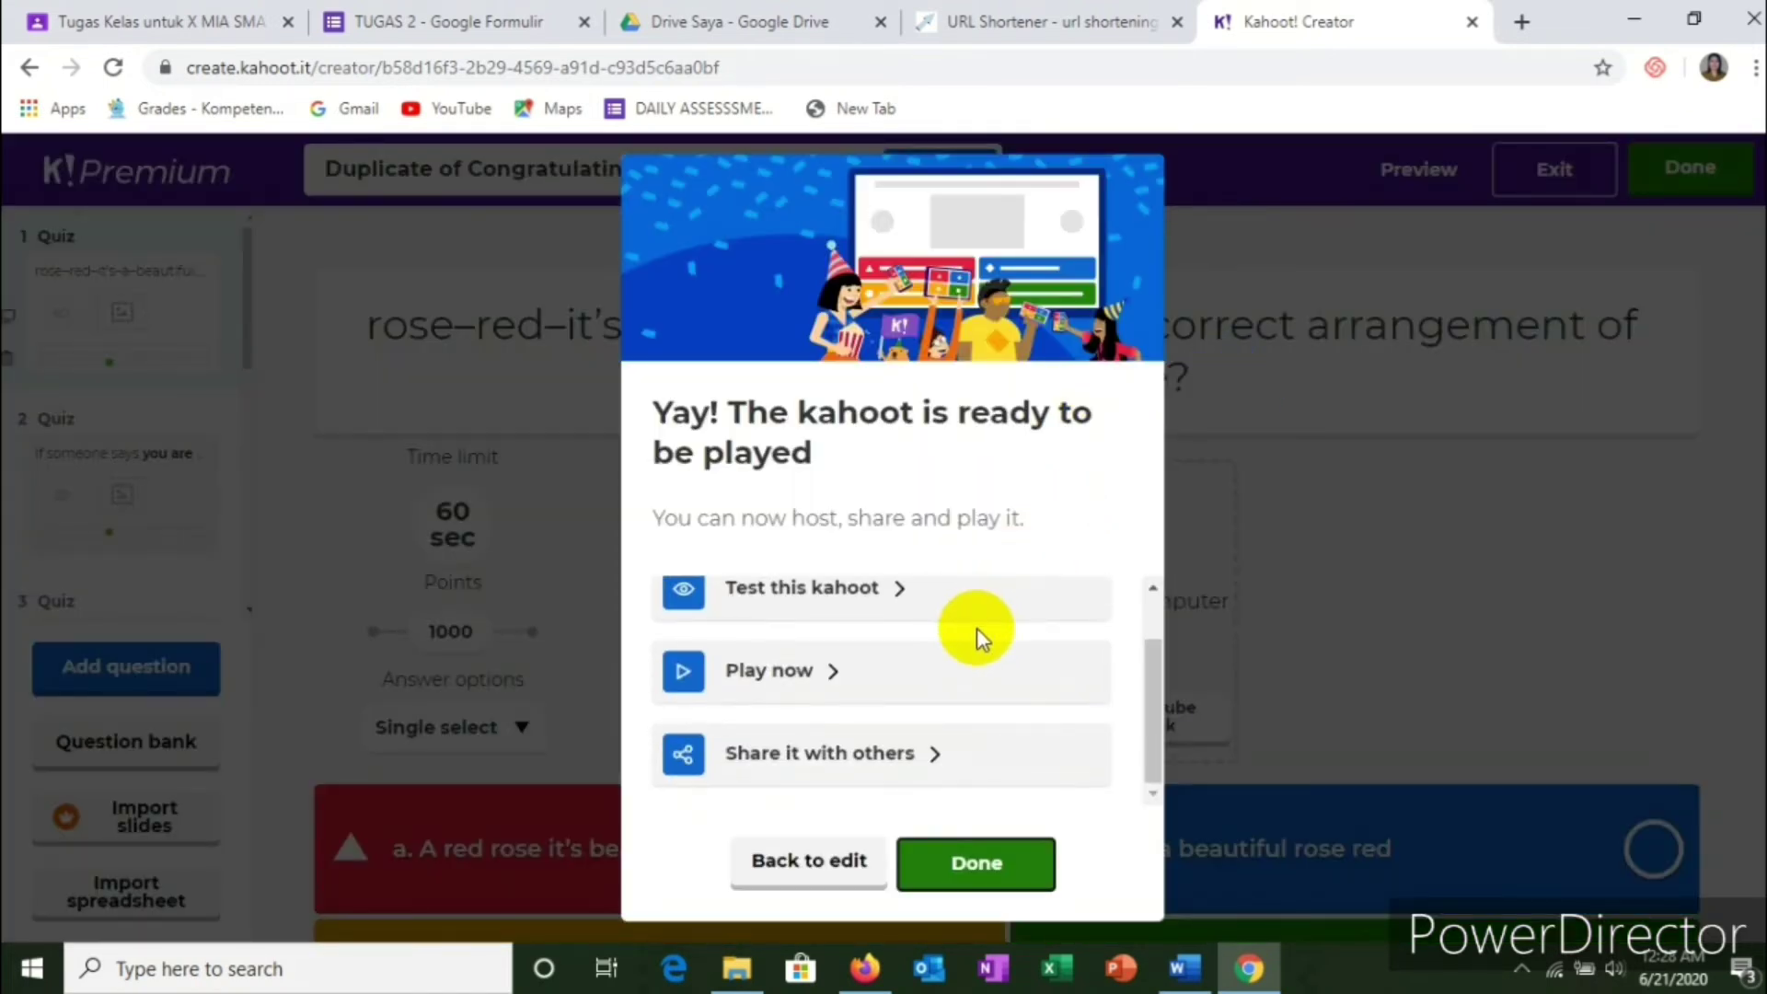
scroll(975, 638, up, 1)
scroll(976, 637, down, 1)
scroll(975, 644, up, 1)
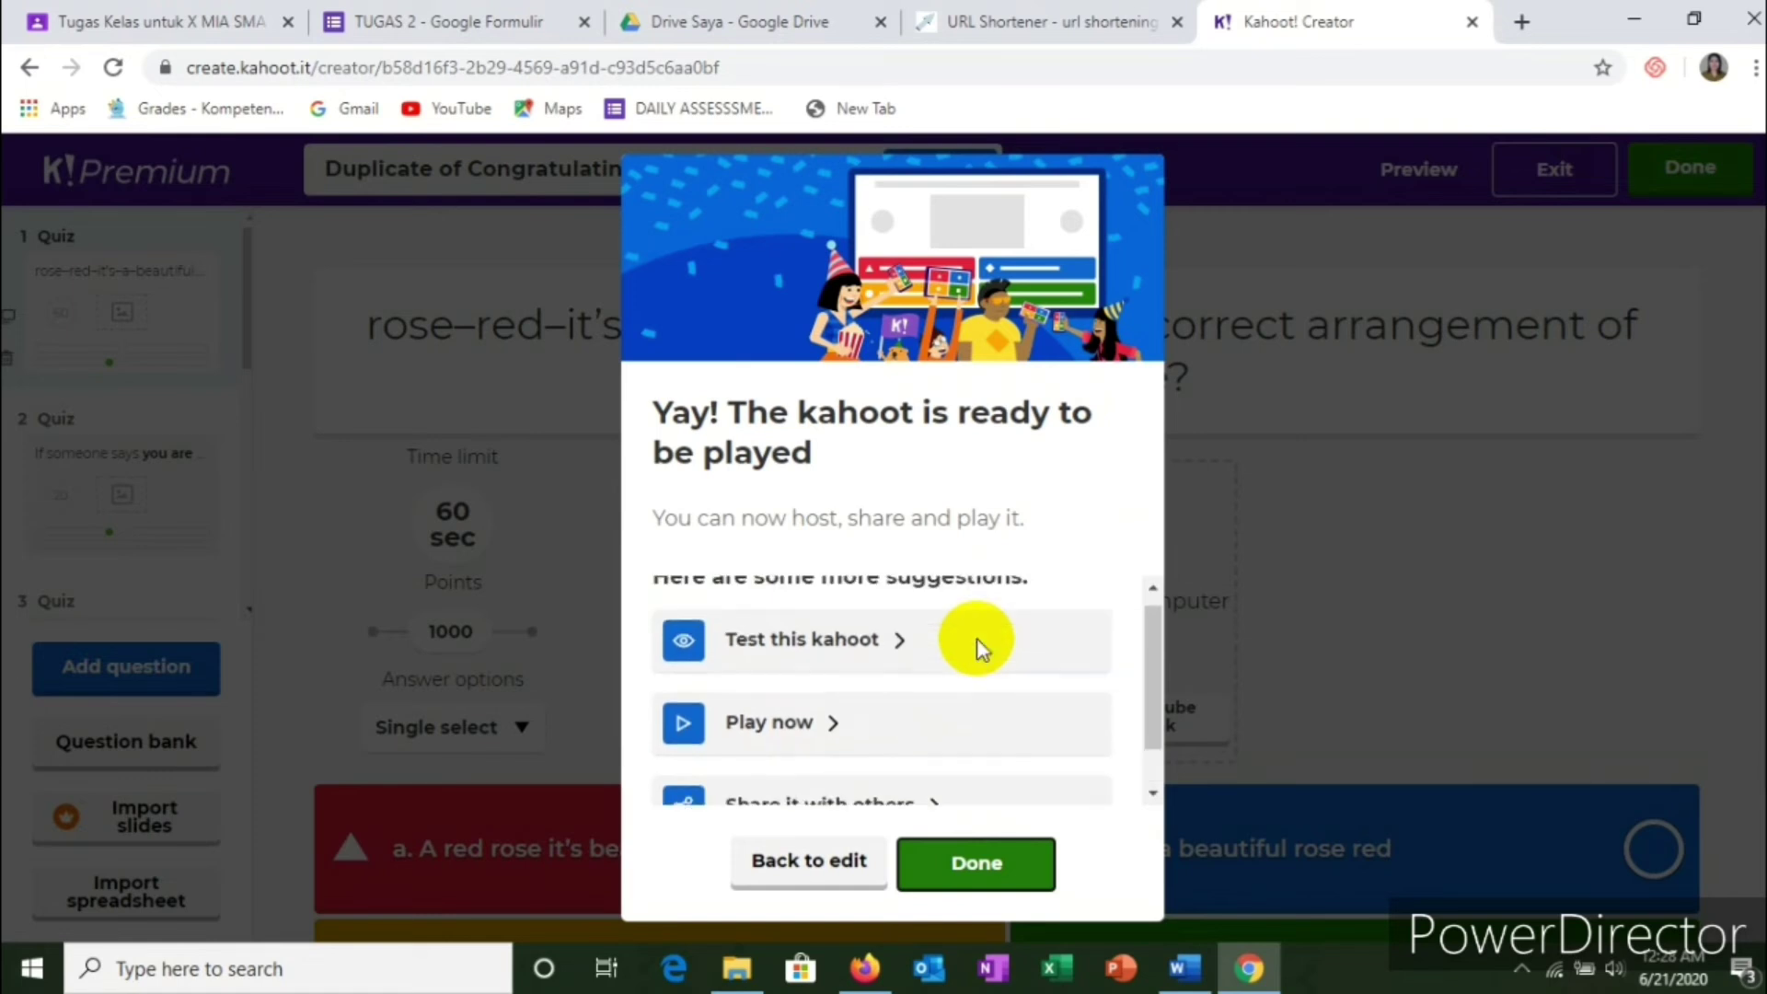
click(992, 869)
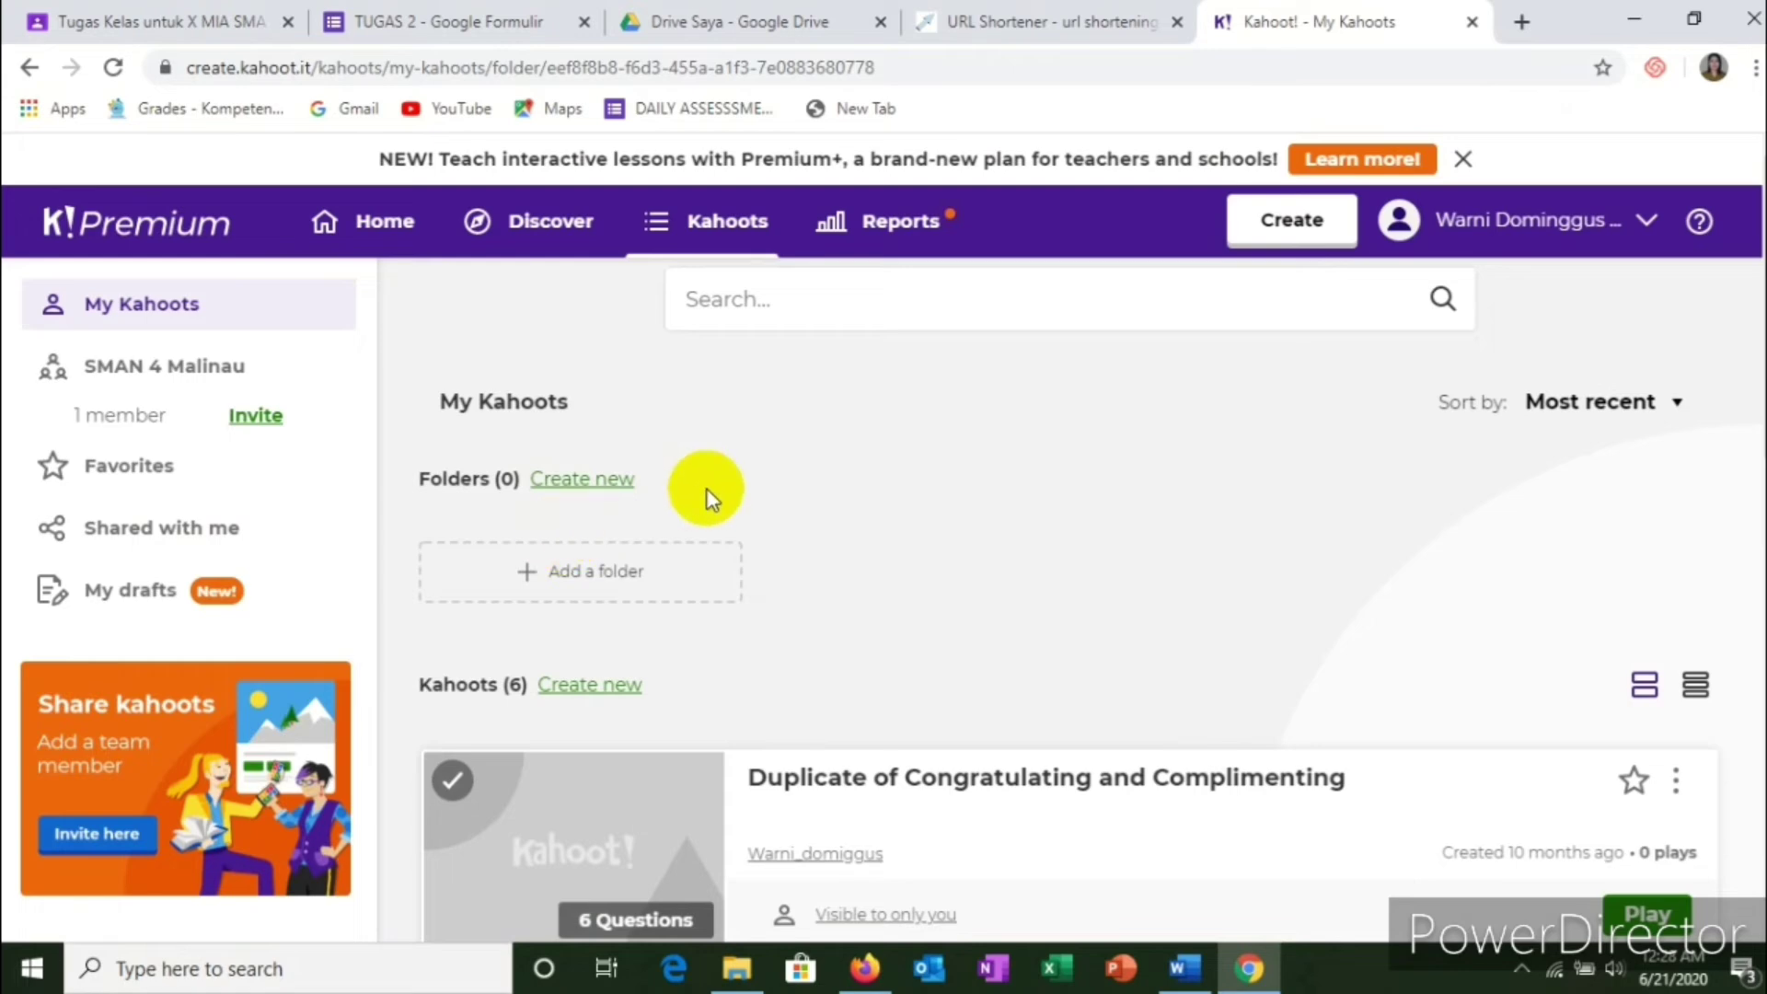
scroll(810, 510, down, 1)
scroll(842, 527, down, 2)
scroll(870, 541, up, 2)
scroll(872, 543, down, 2)
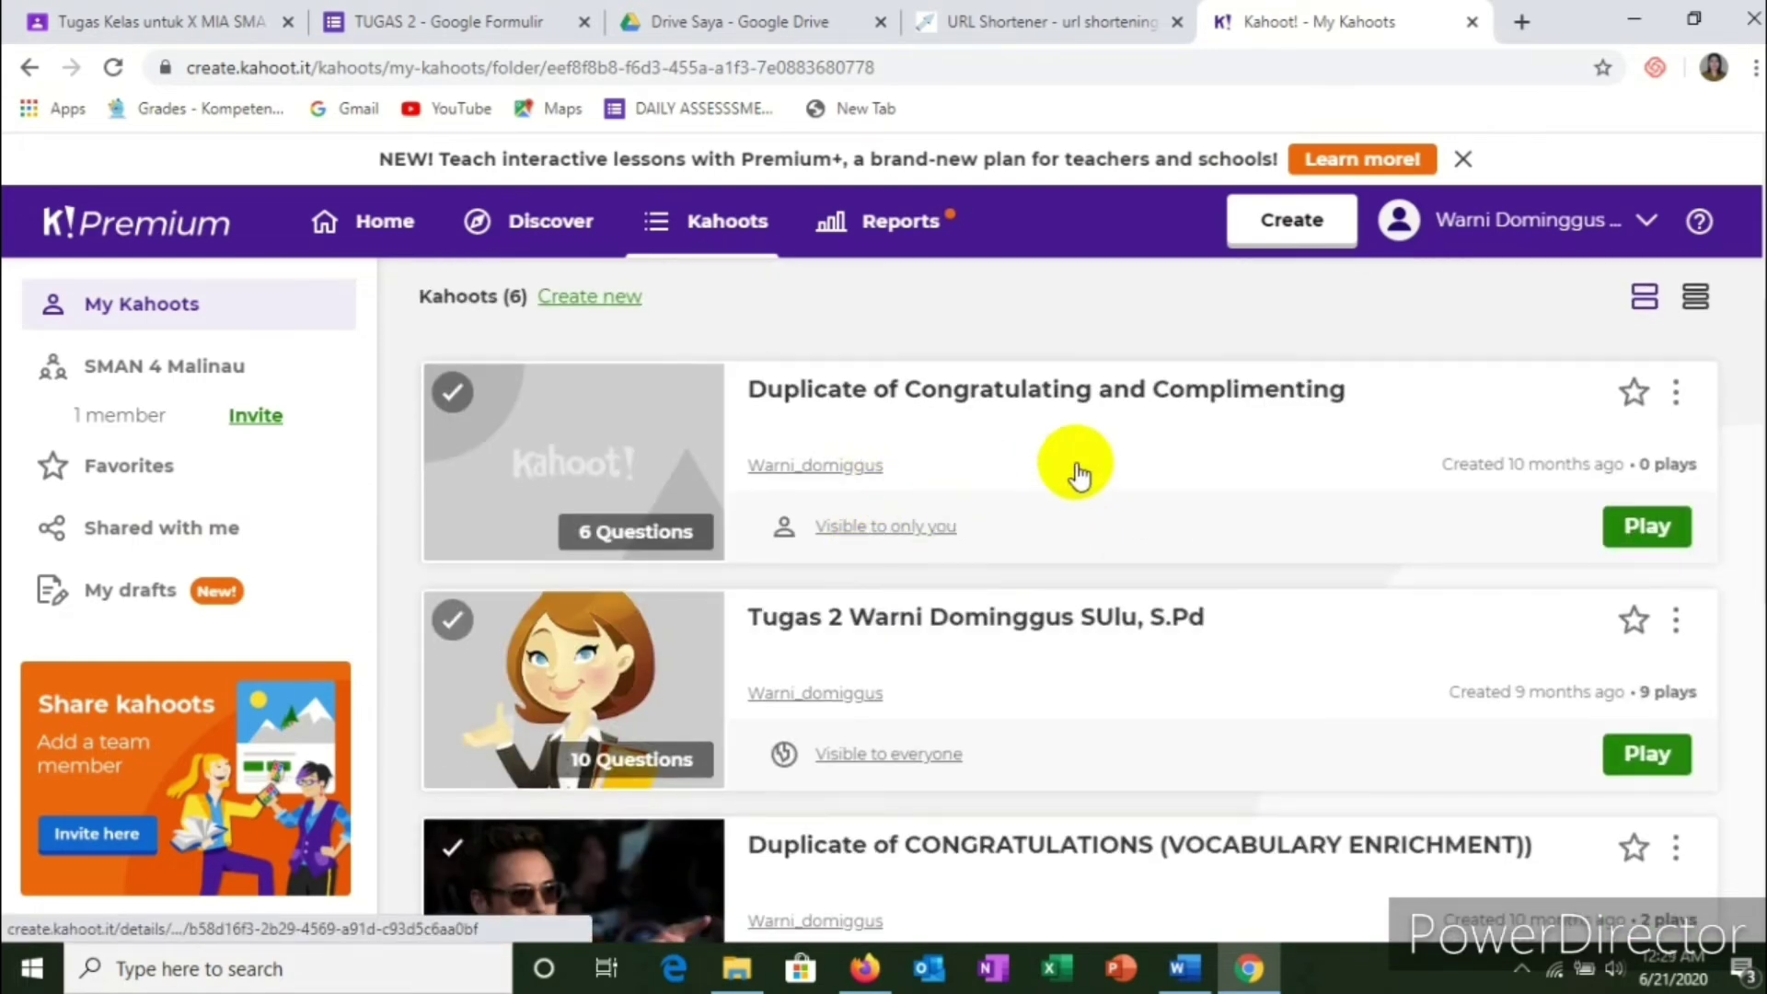
scroll(1068, 468, up, 2)
scroll(1105, 685, down, 1)
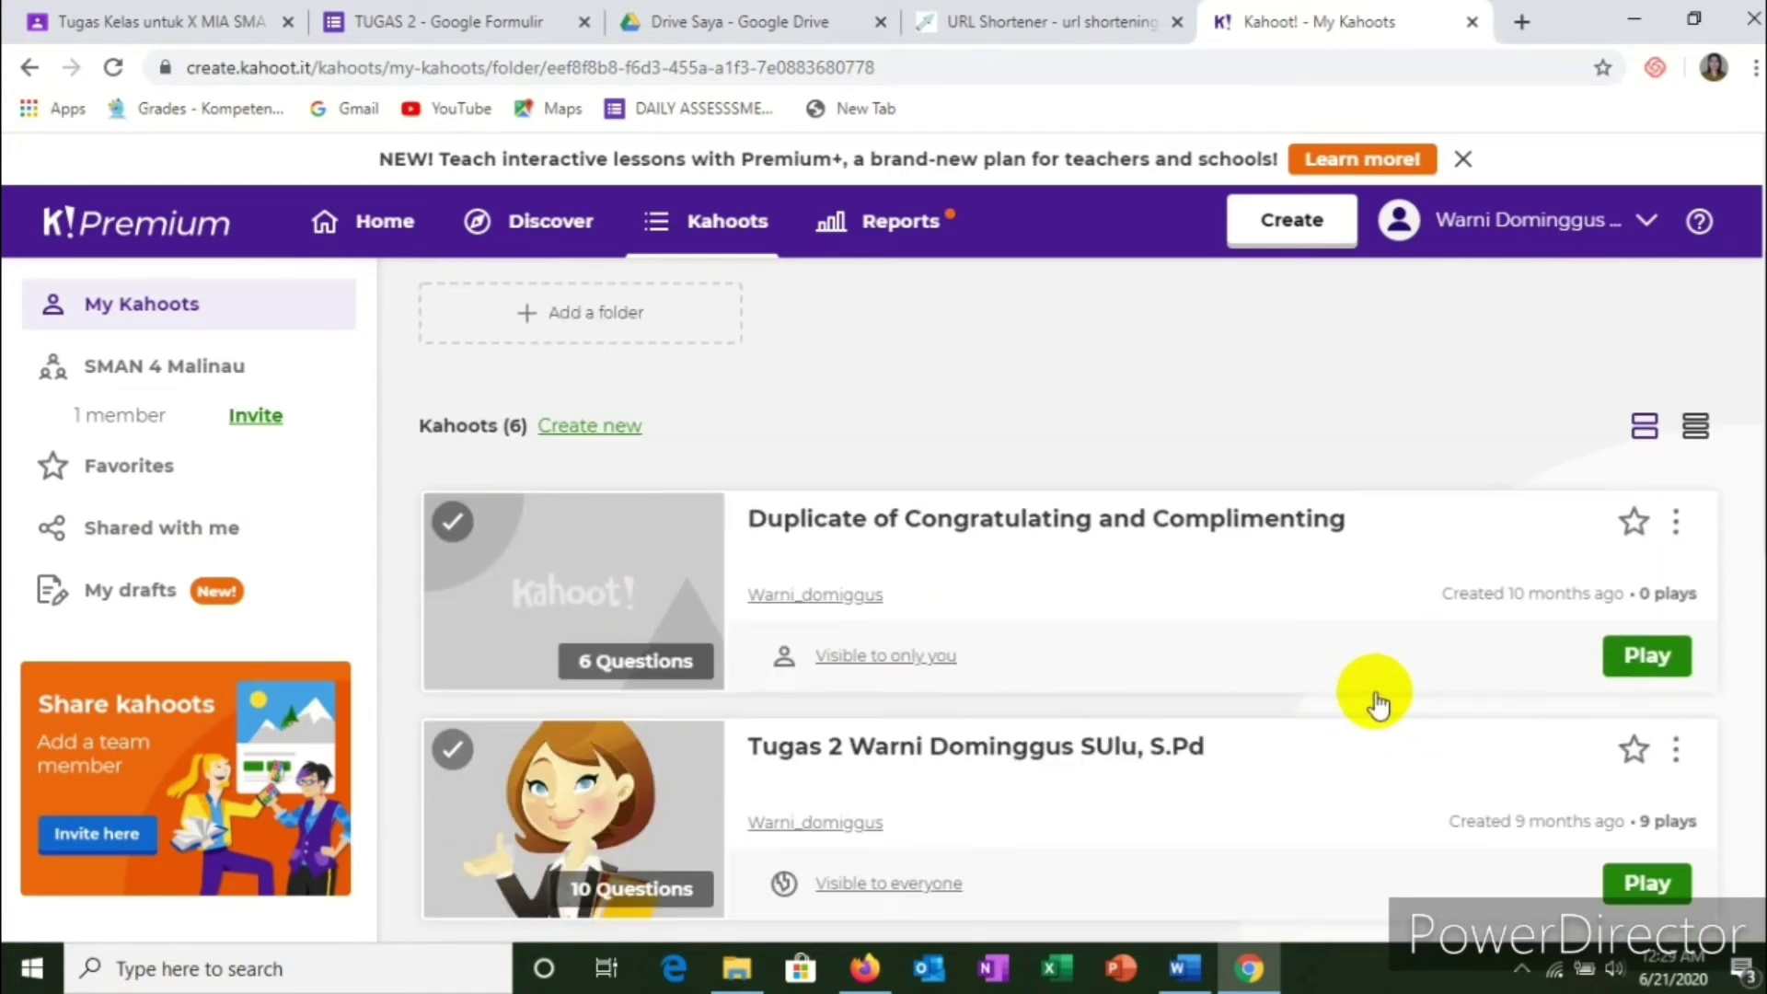
Step: Assign the kahoot as a challenge with its deadline set to Sat 27 Jun, 12:00 PM
click(1636, 672)
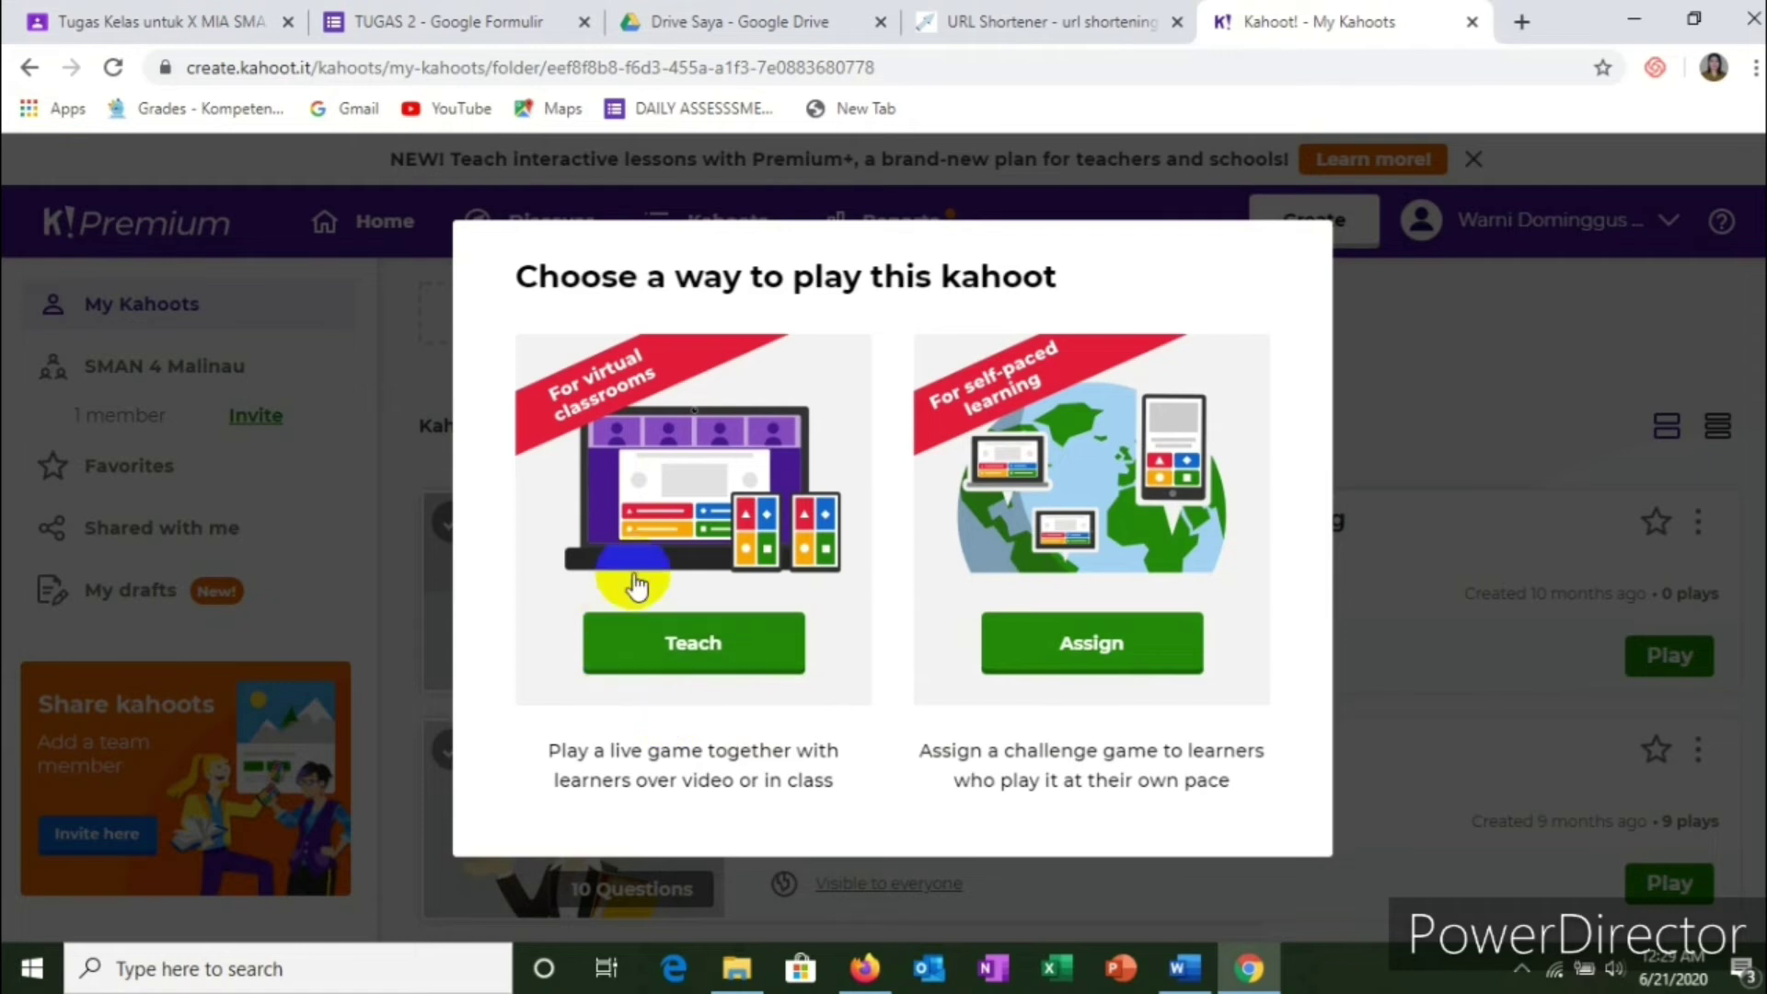
click(1086, 647)
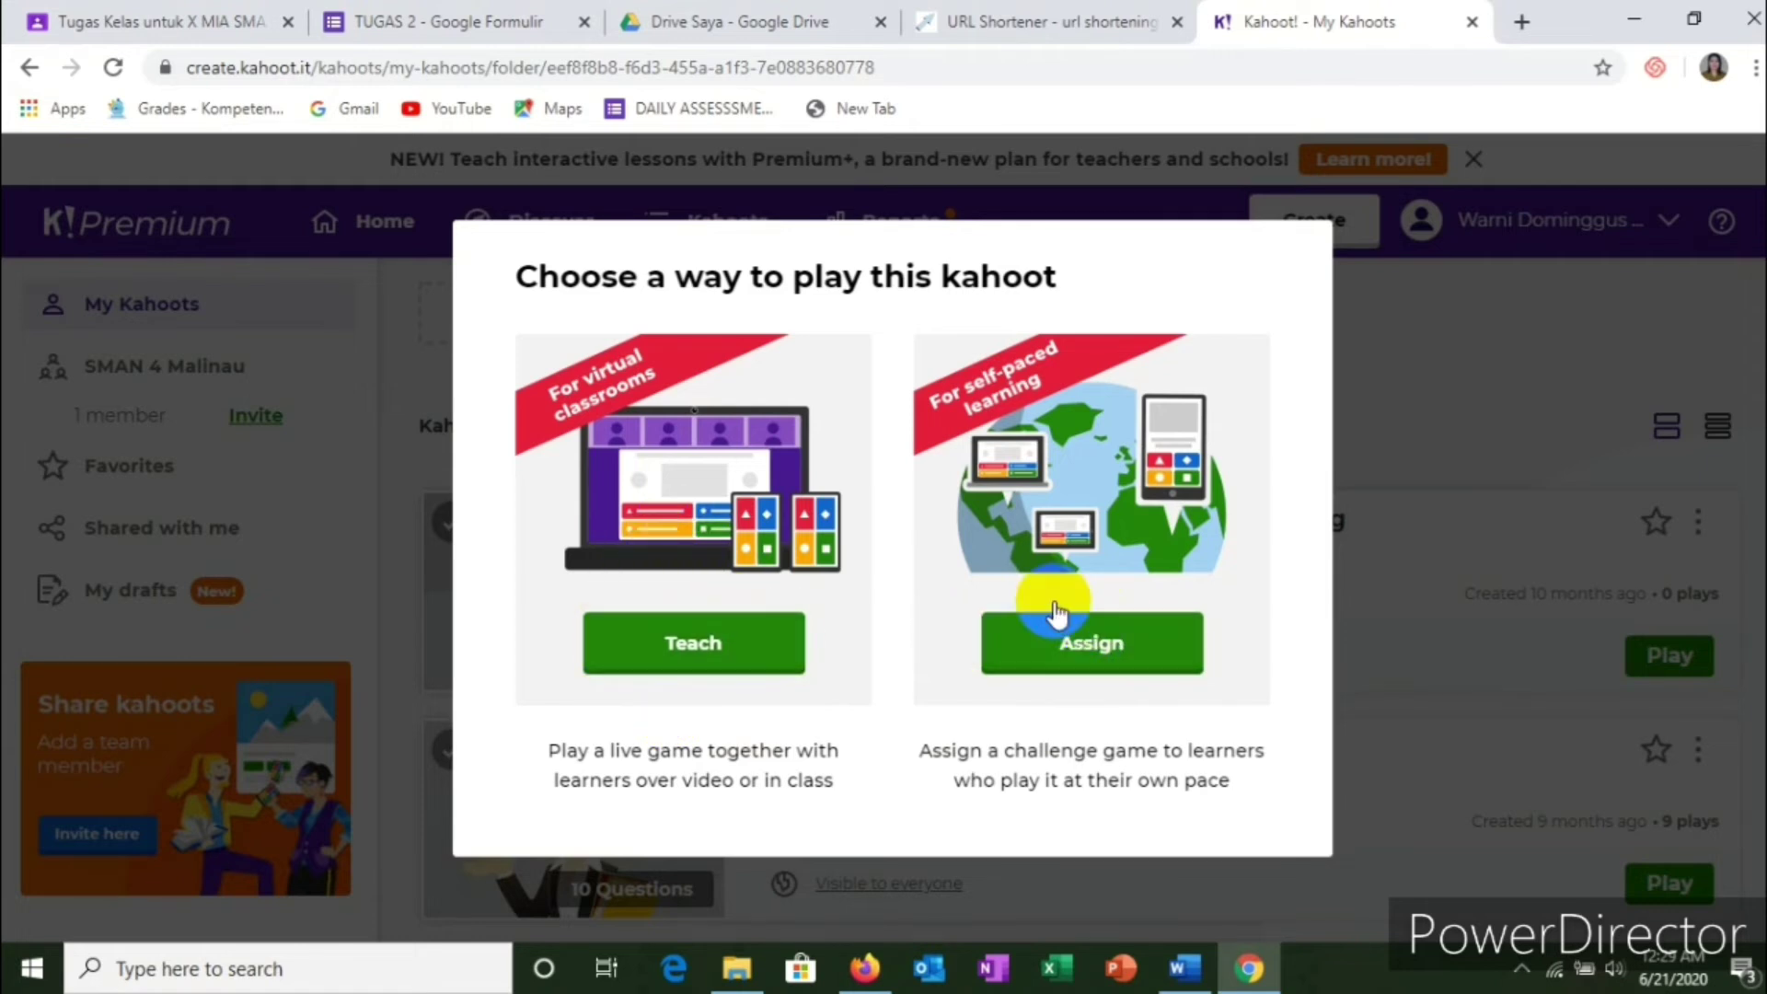
click(1097, 654)
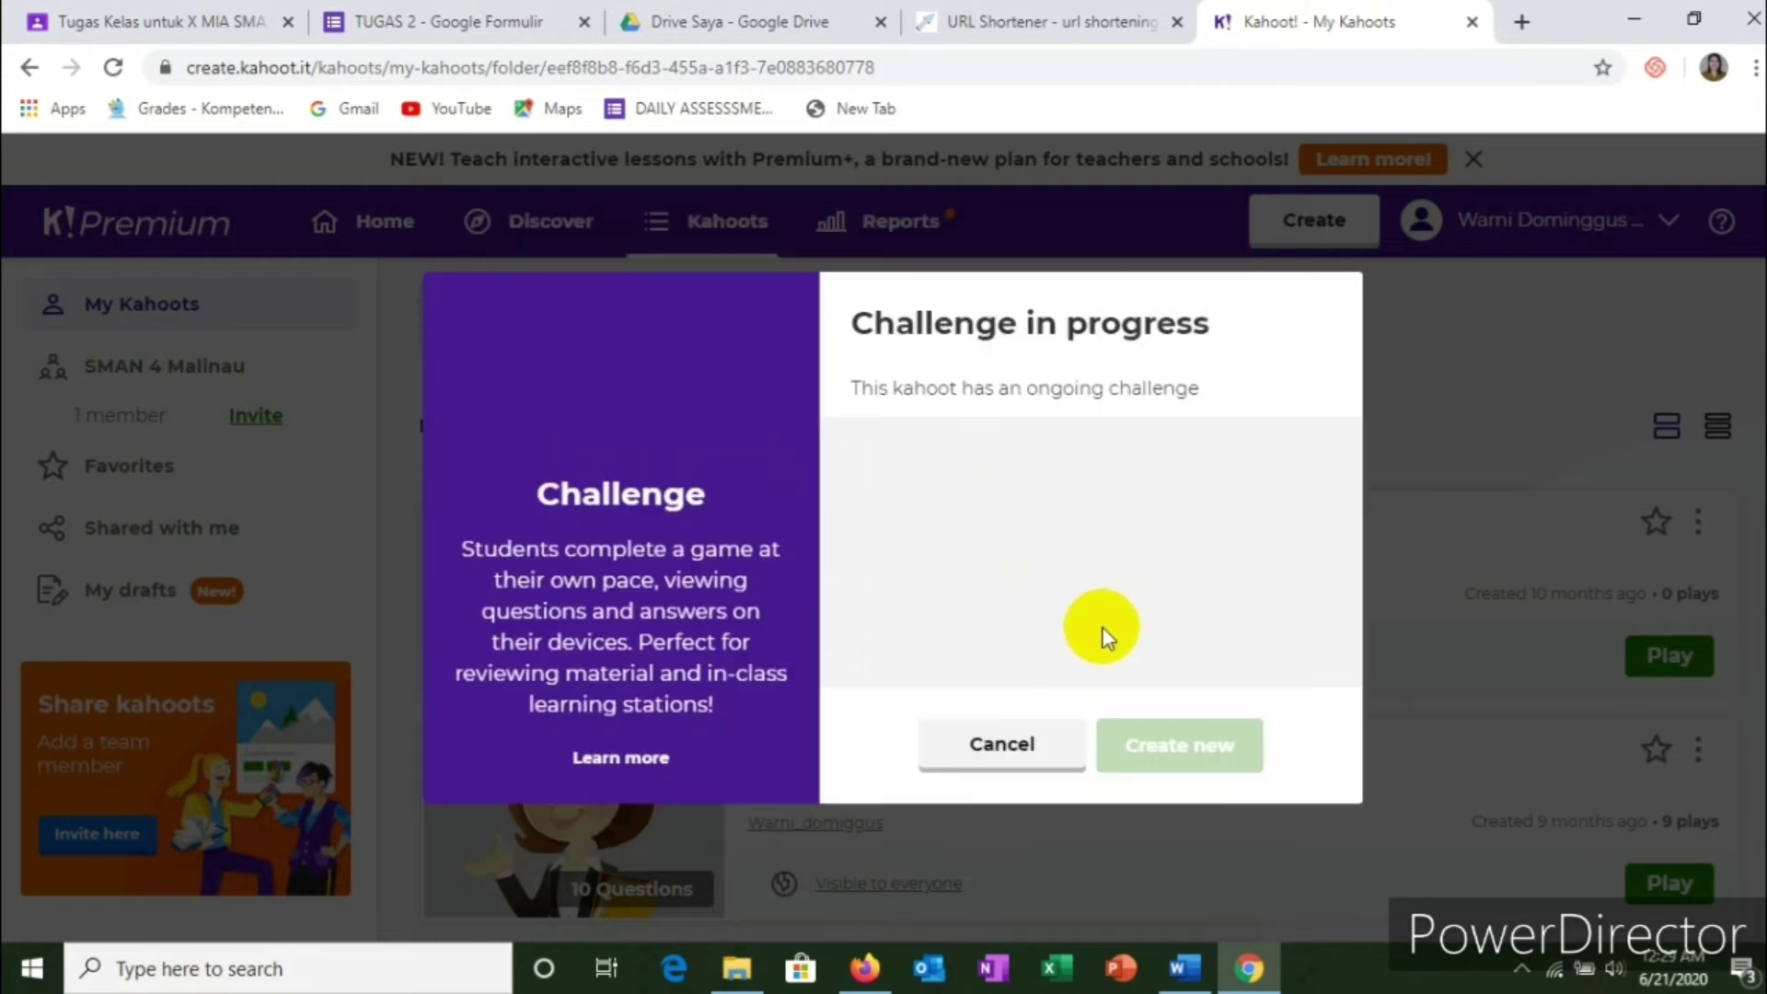
scroll(1113, 565, down, 2)
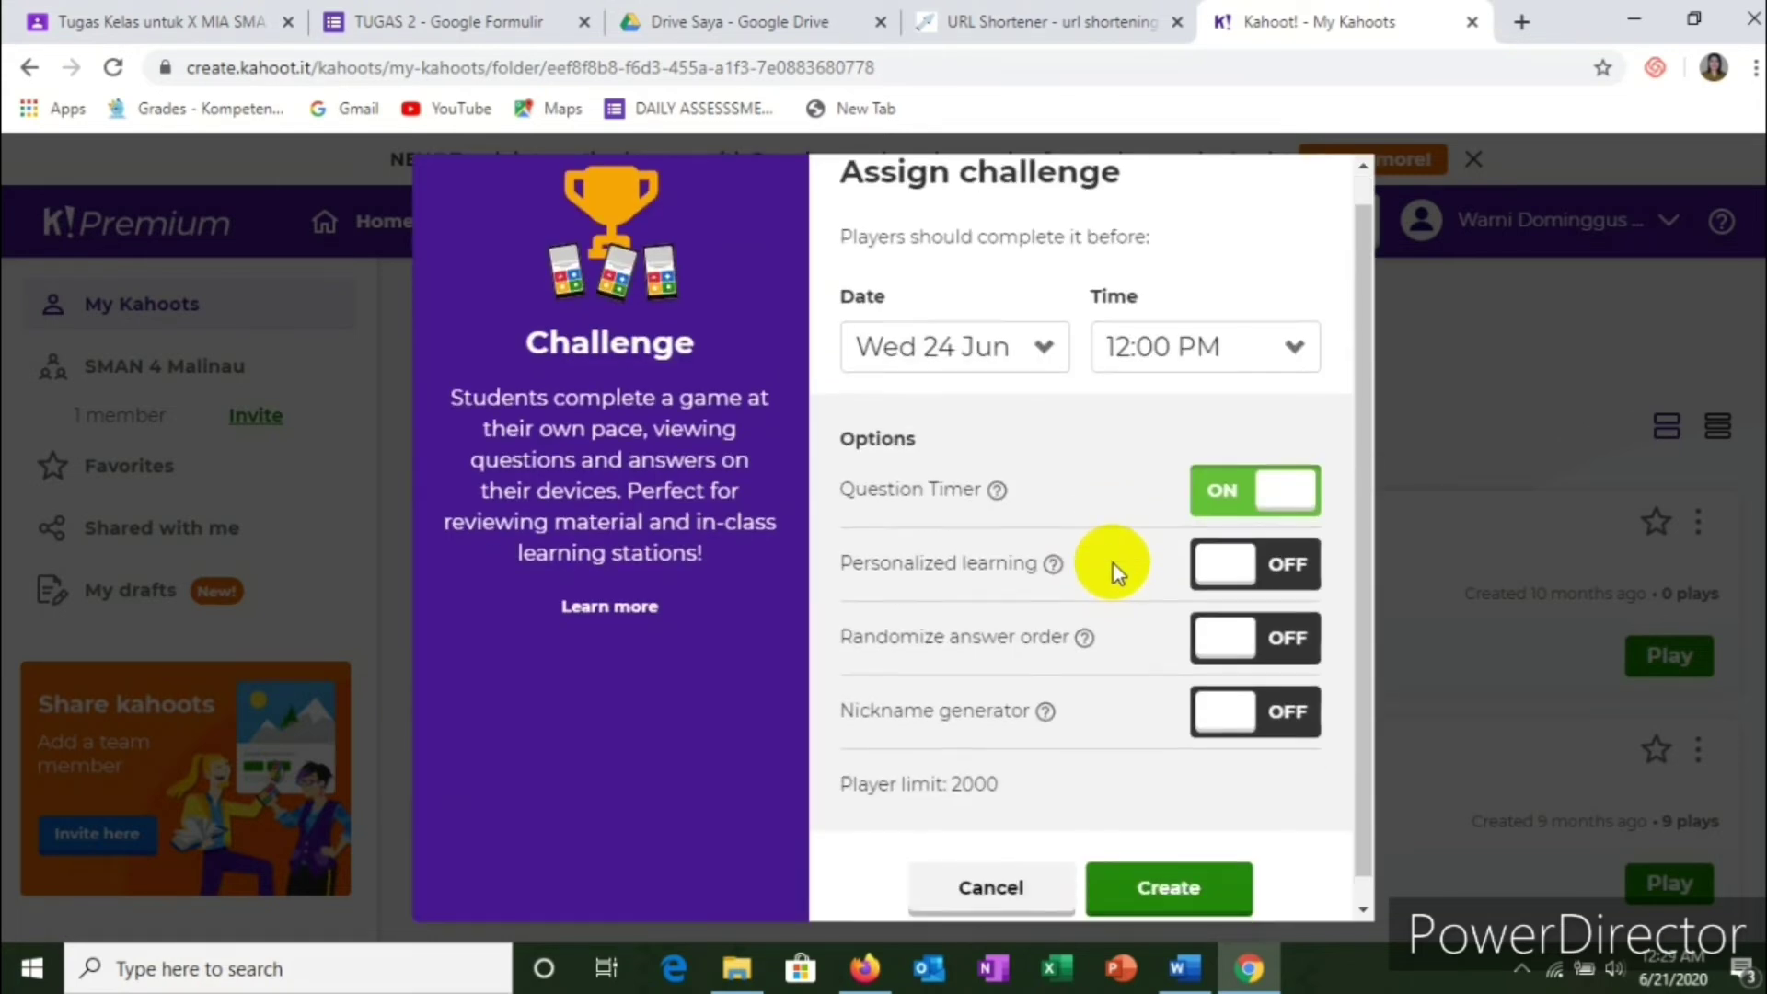
scroll(1114, 565, up, 2)
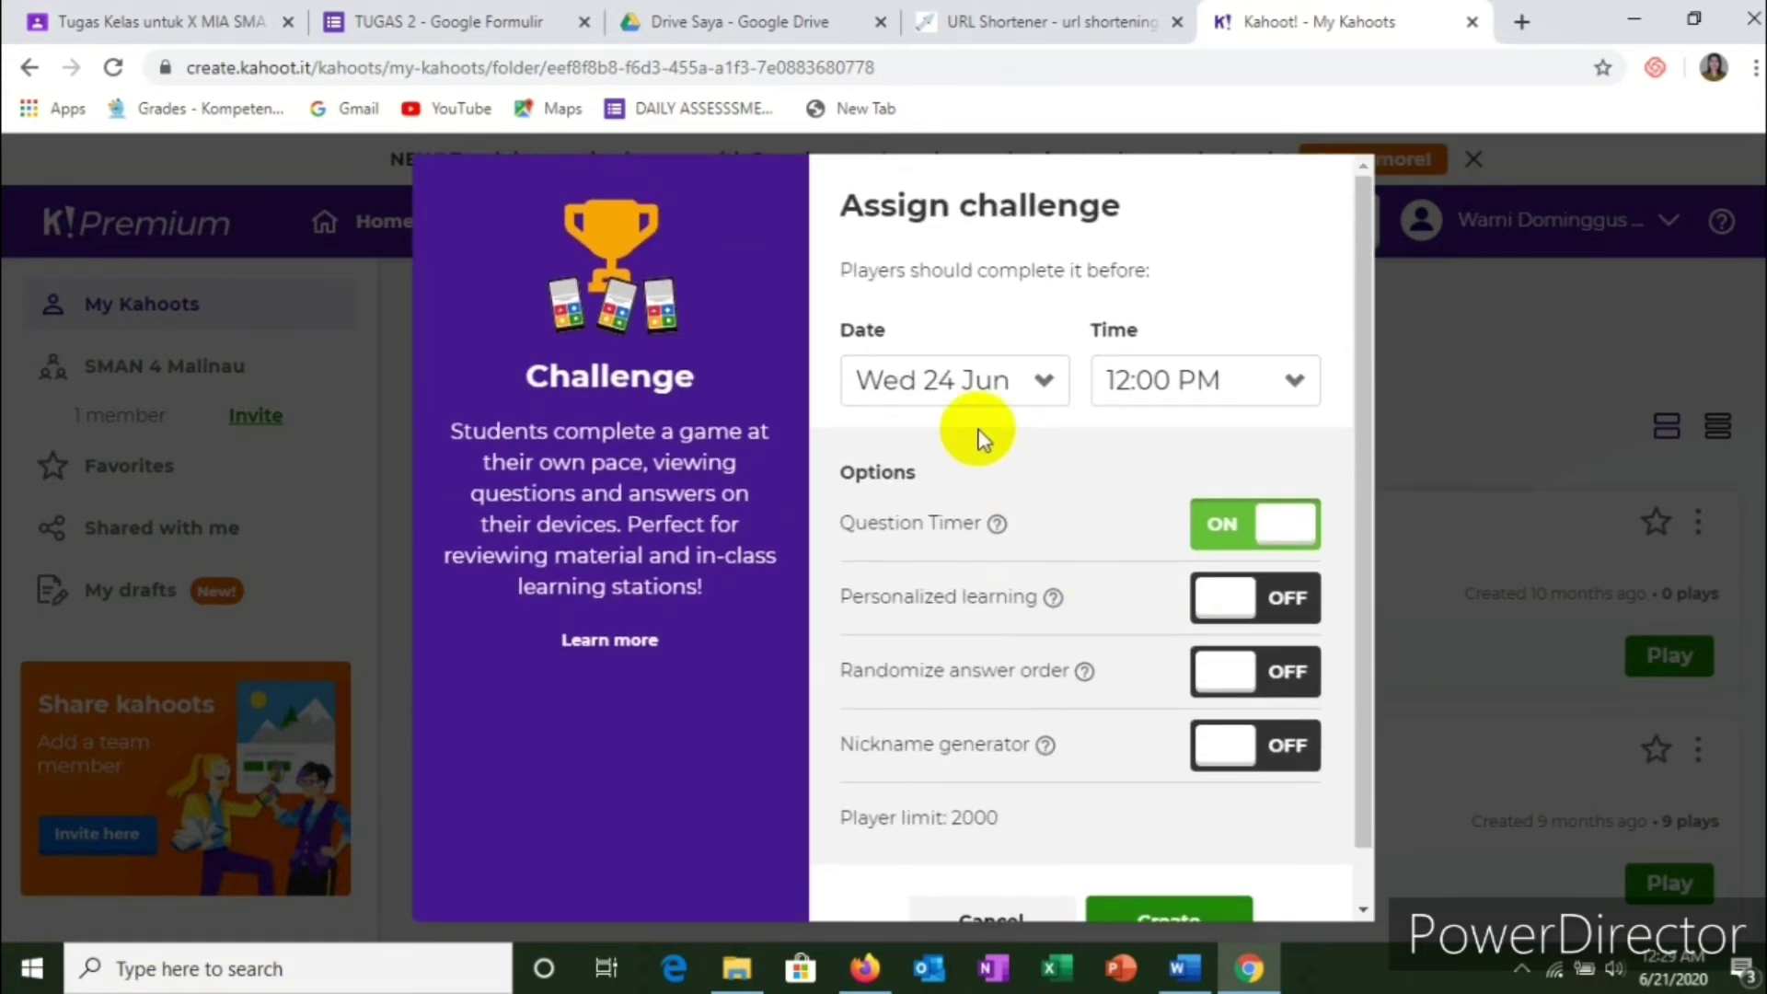
click(1045, 380)
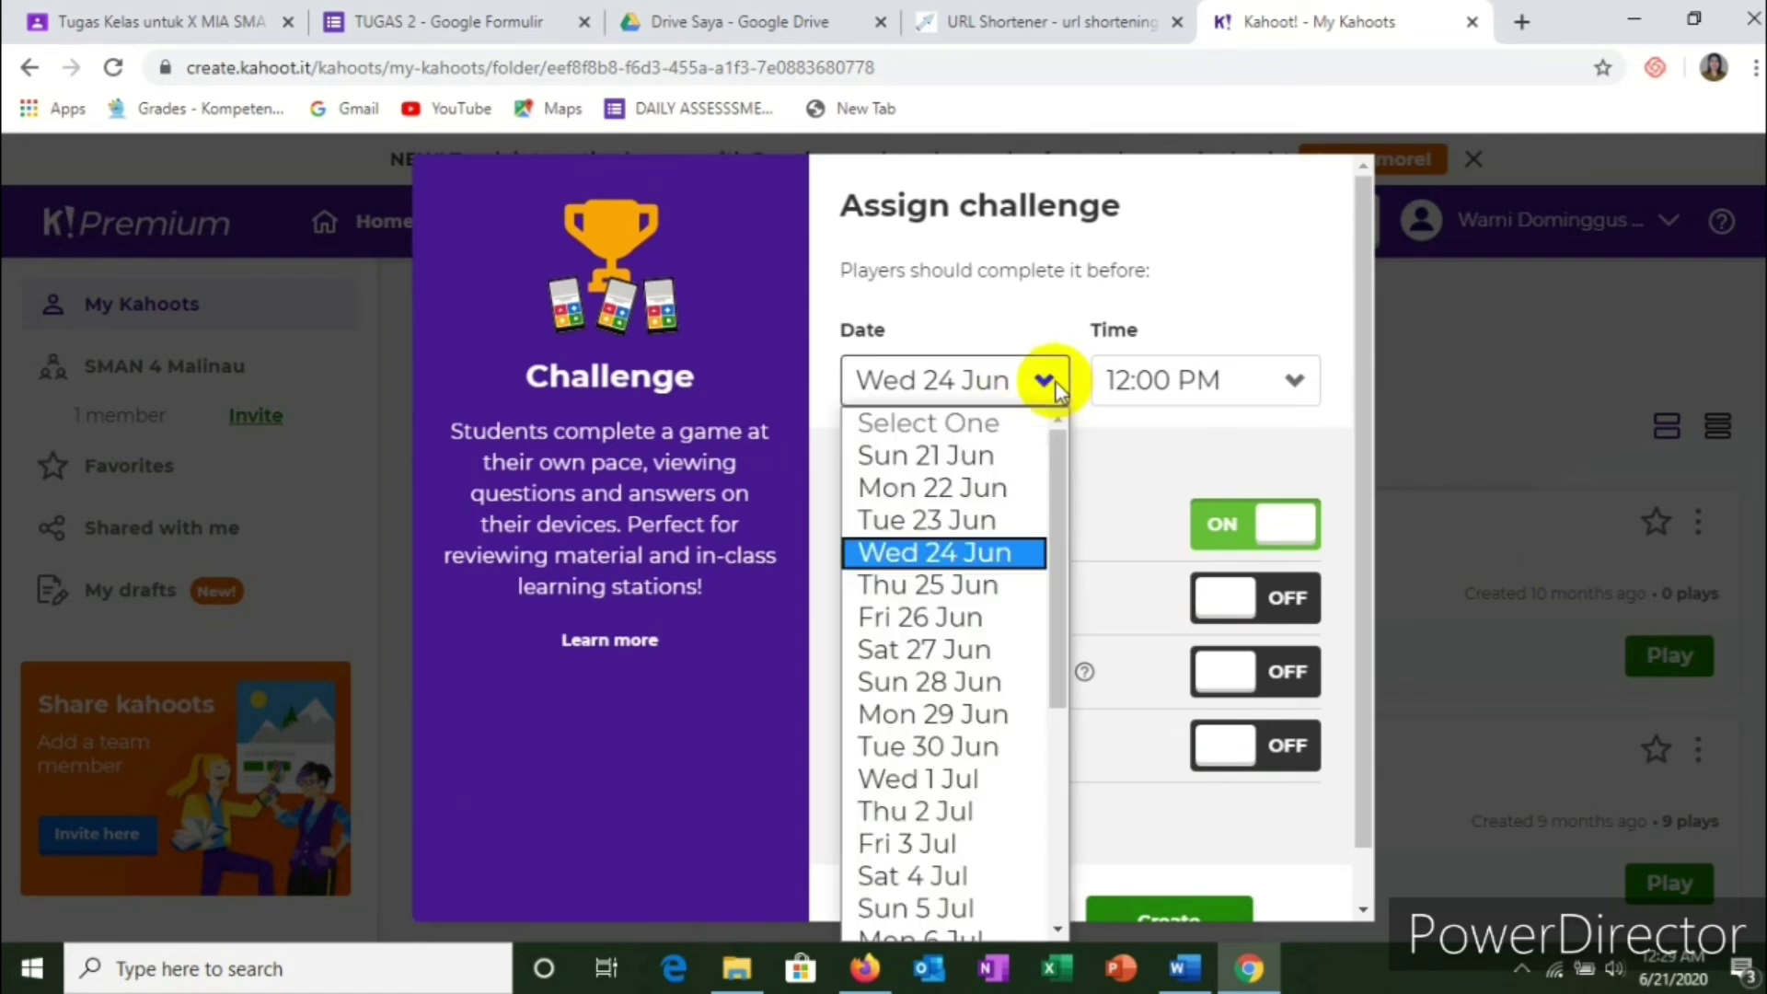
click(945, 651)
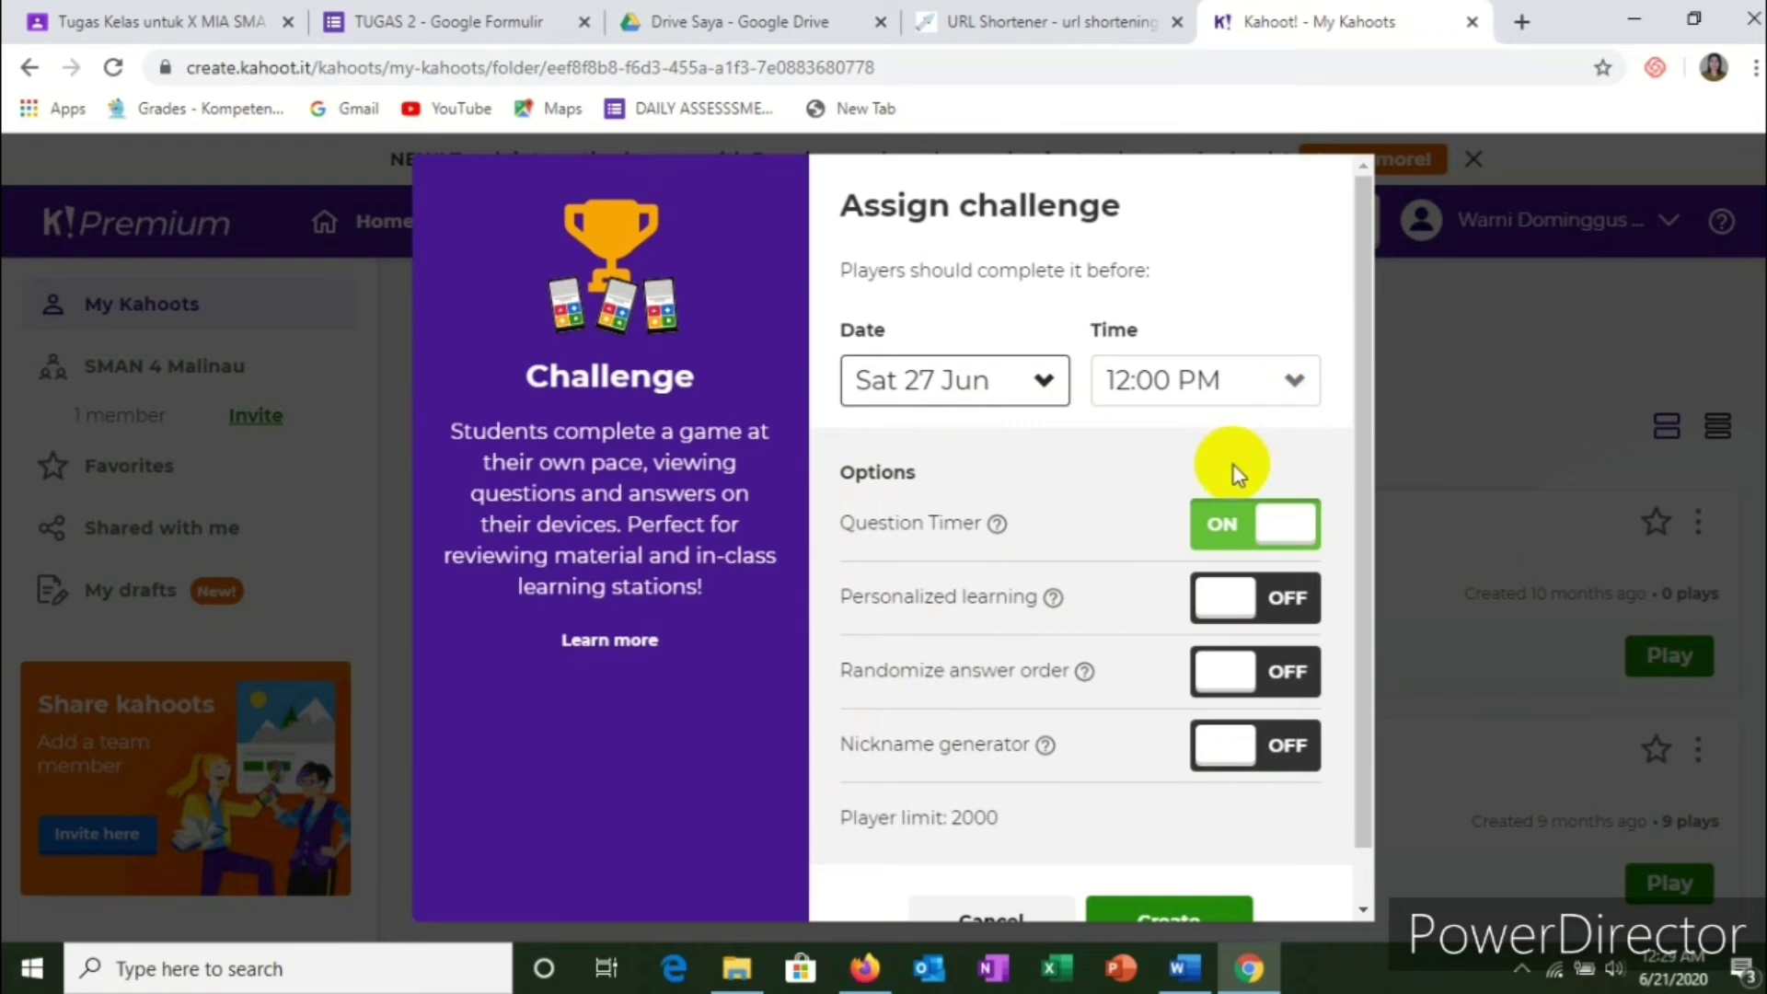
scroll(1124, 571, down, 1)
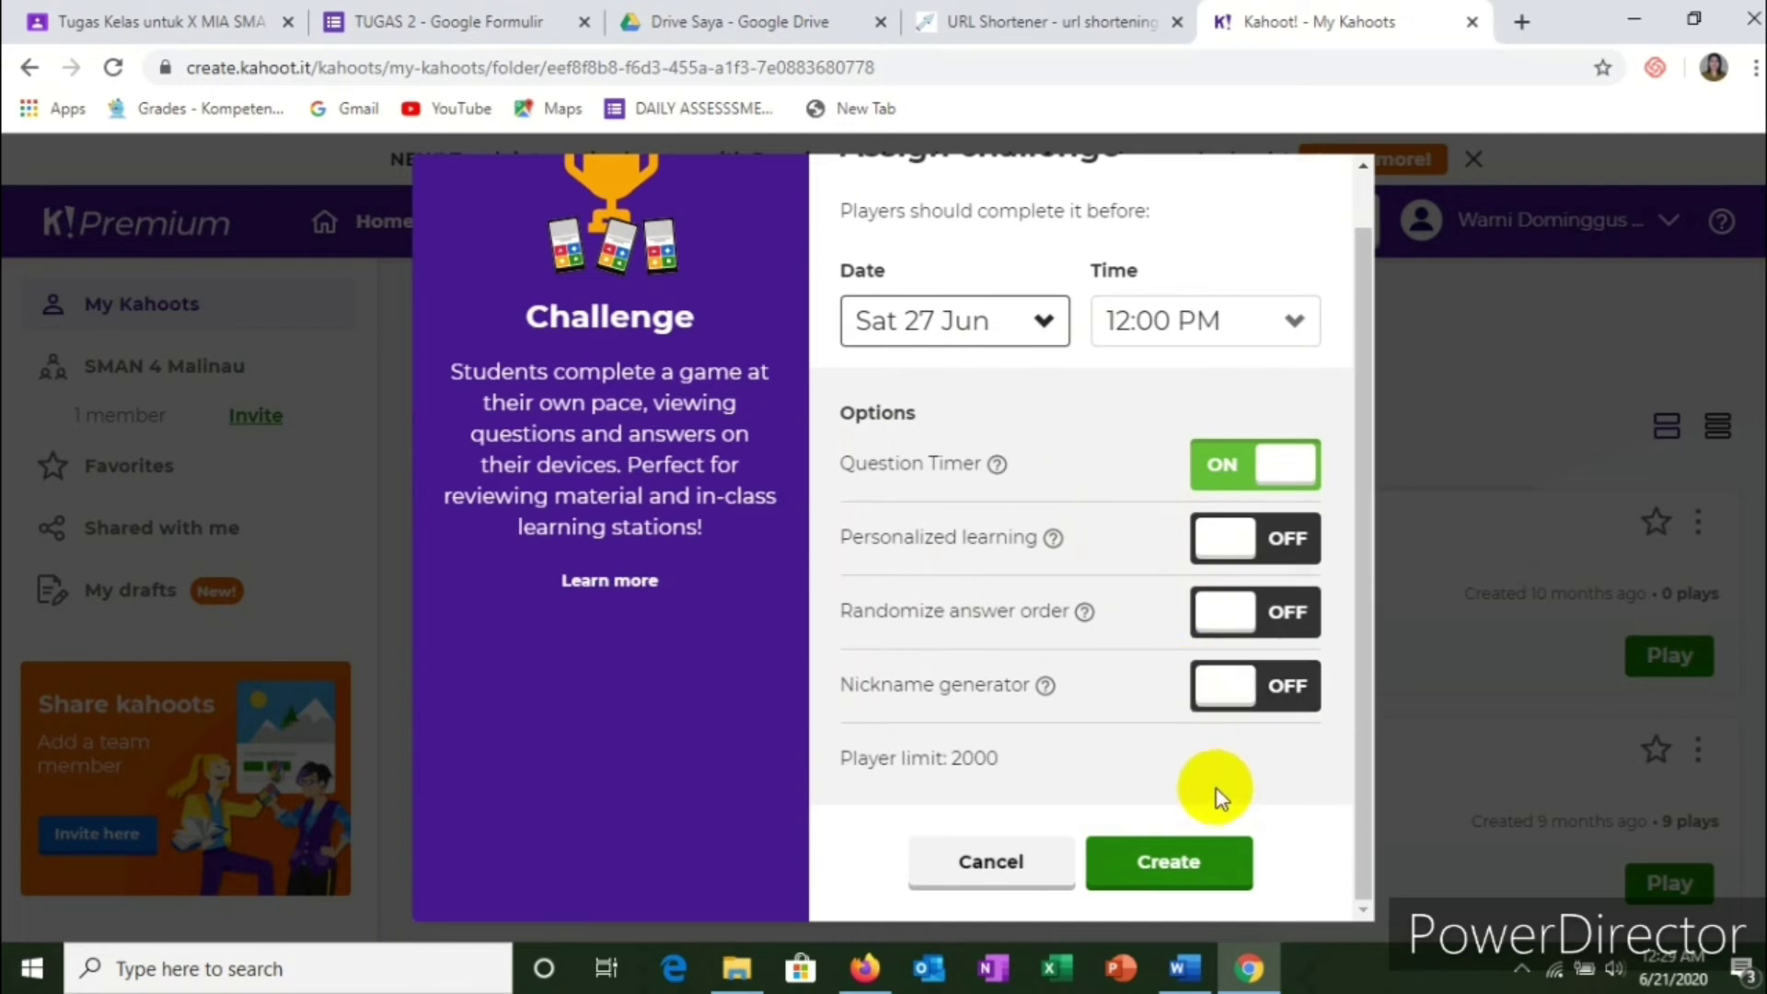
click(1191, 856)
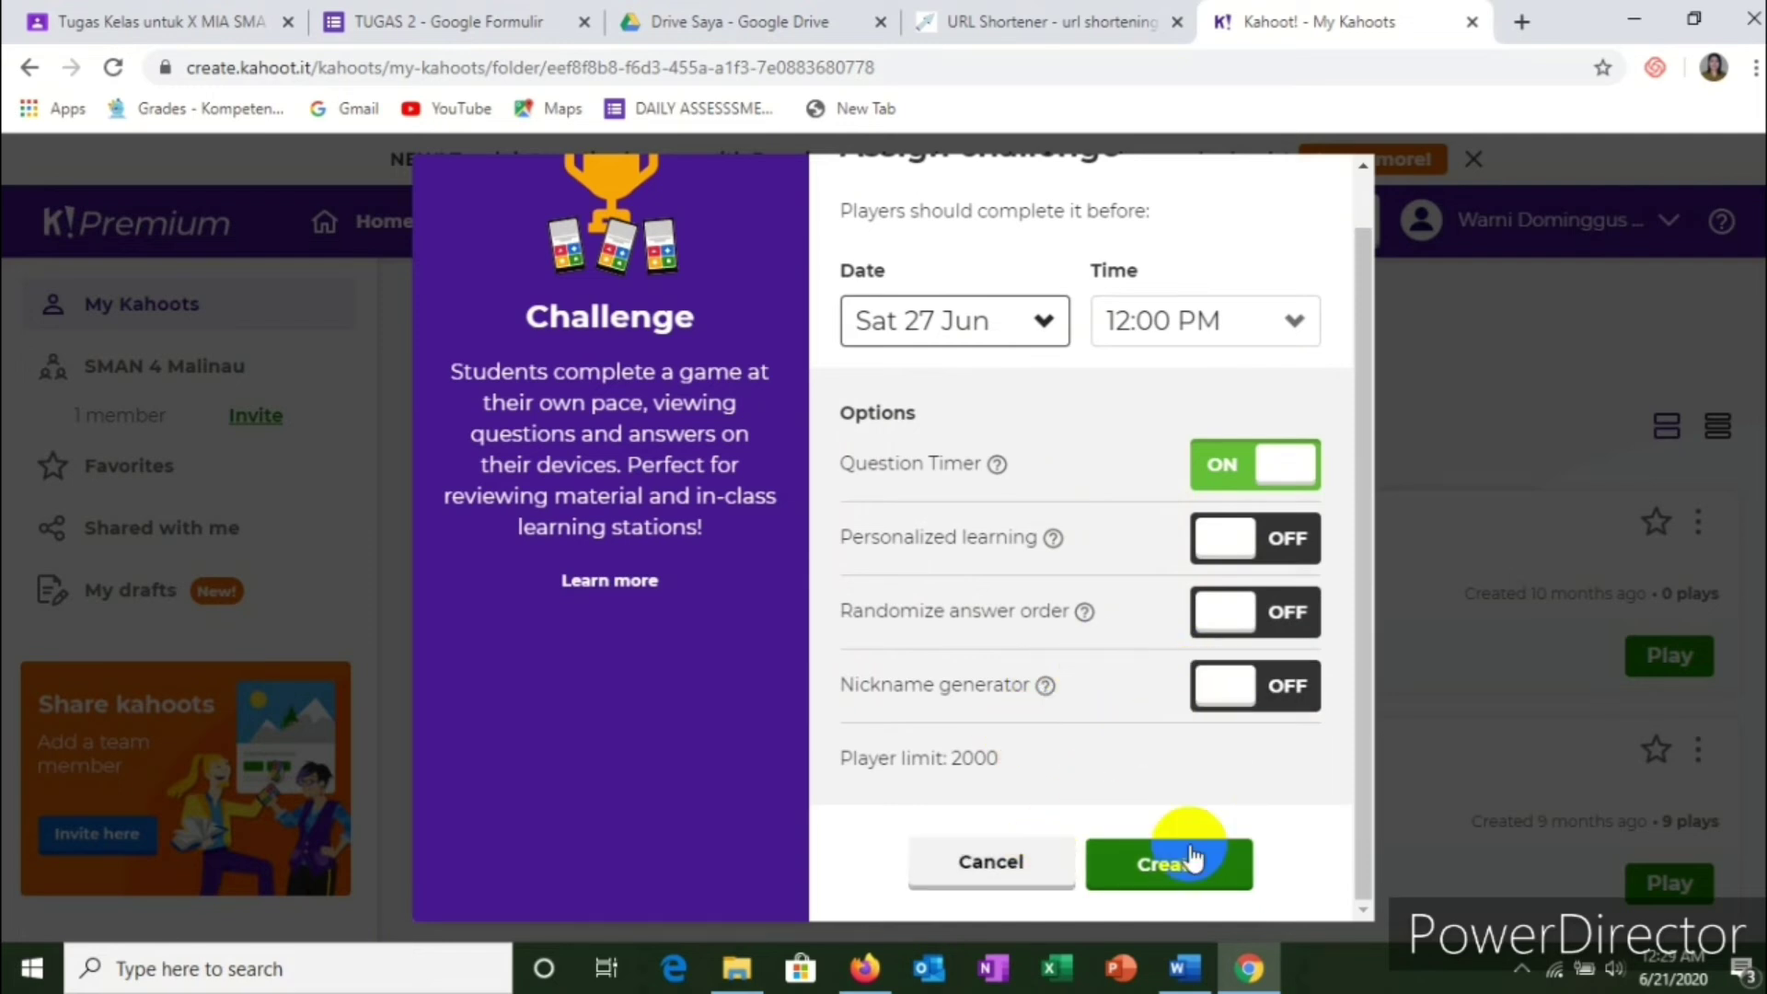
Step: Confirm creating the challenge to reach its report with share link and game PIN
click(1169, 869)
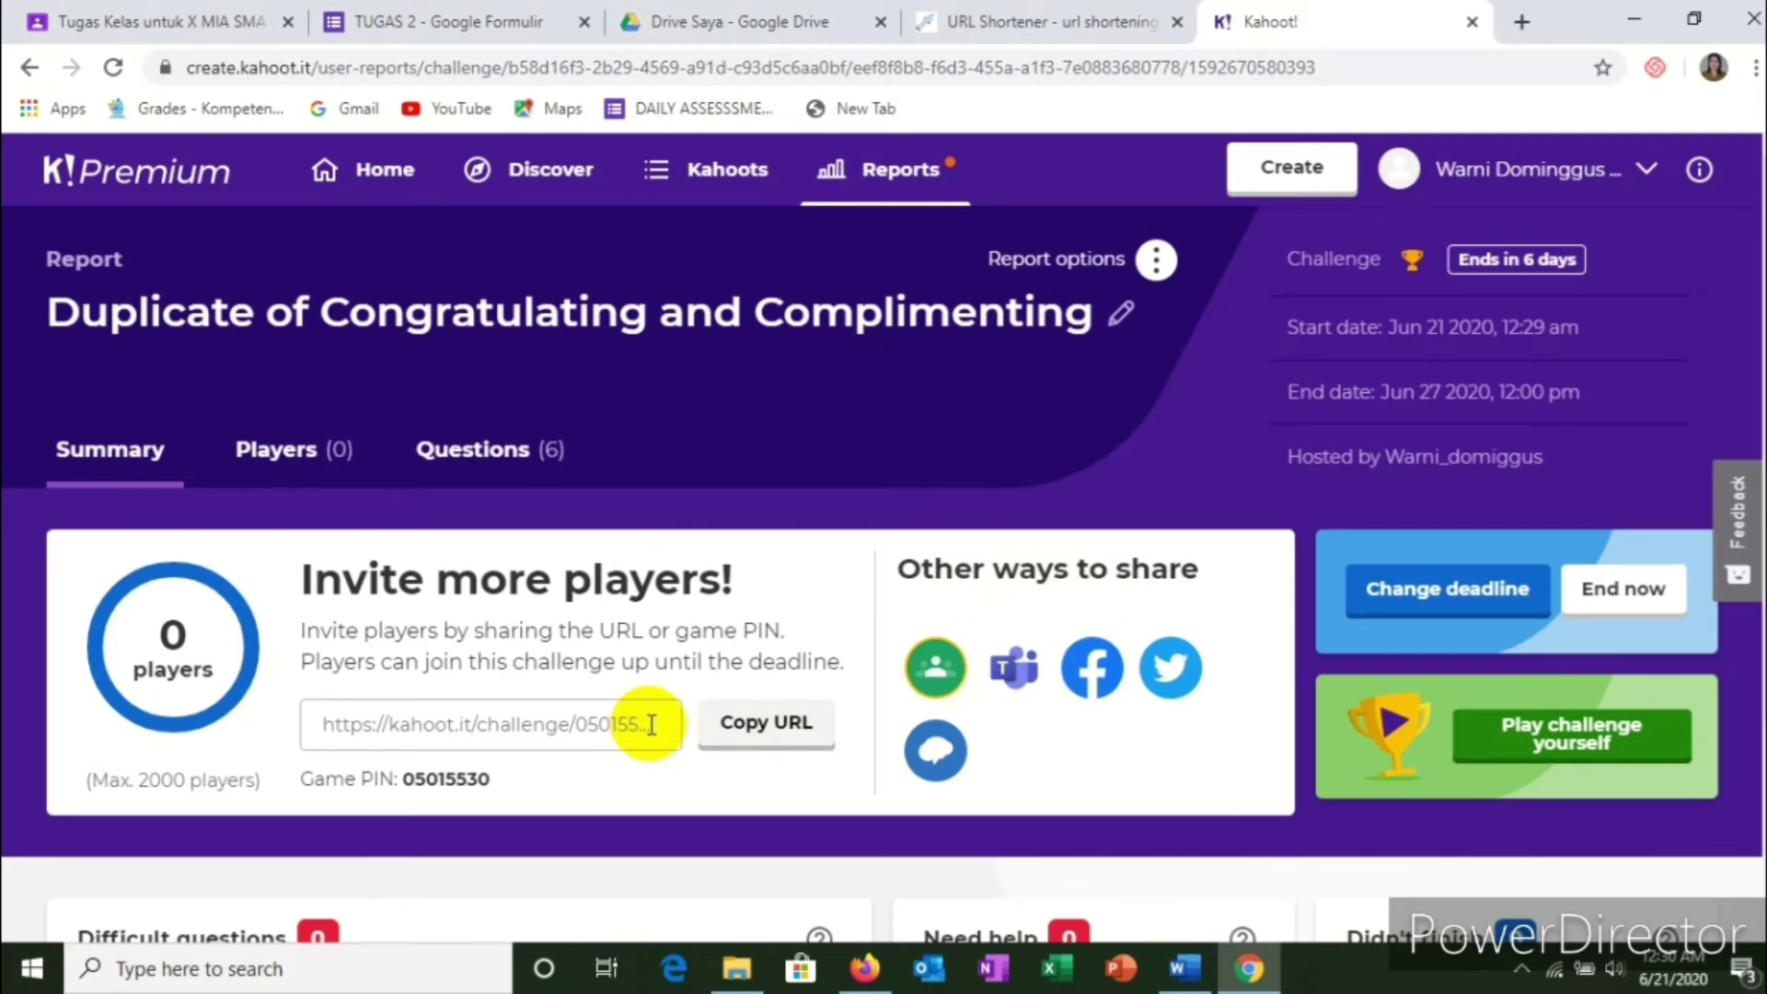
Step: Share the Kahoot challenge link to Google Classroom class X MIA as a question (Ajukan pertanyaan)
click(937, 676)
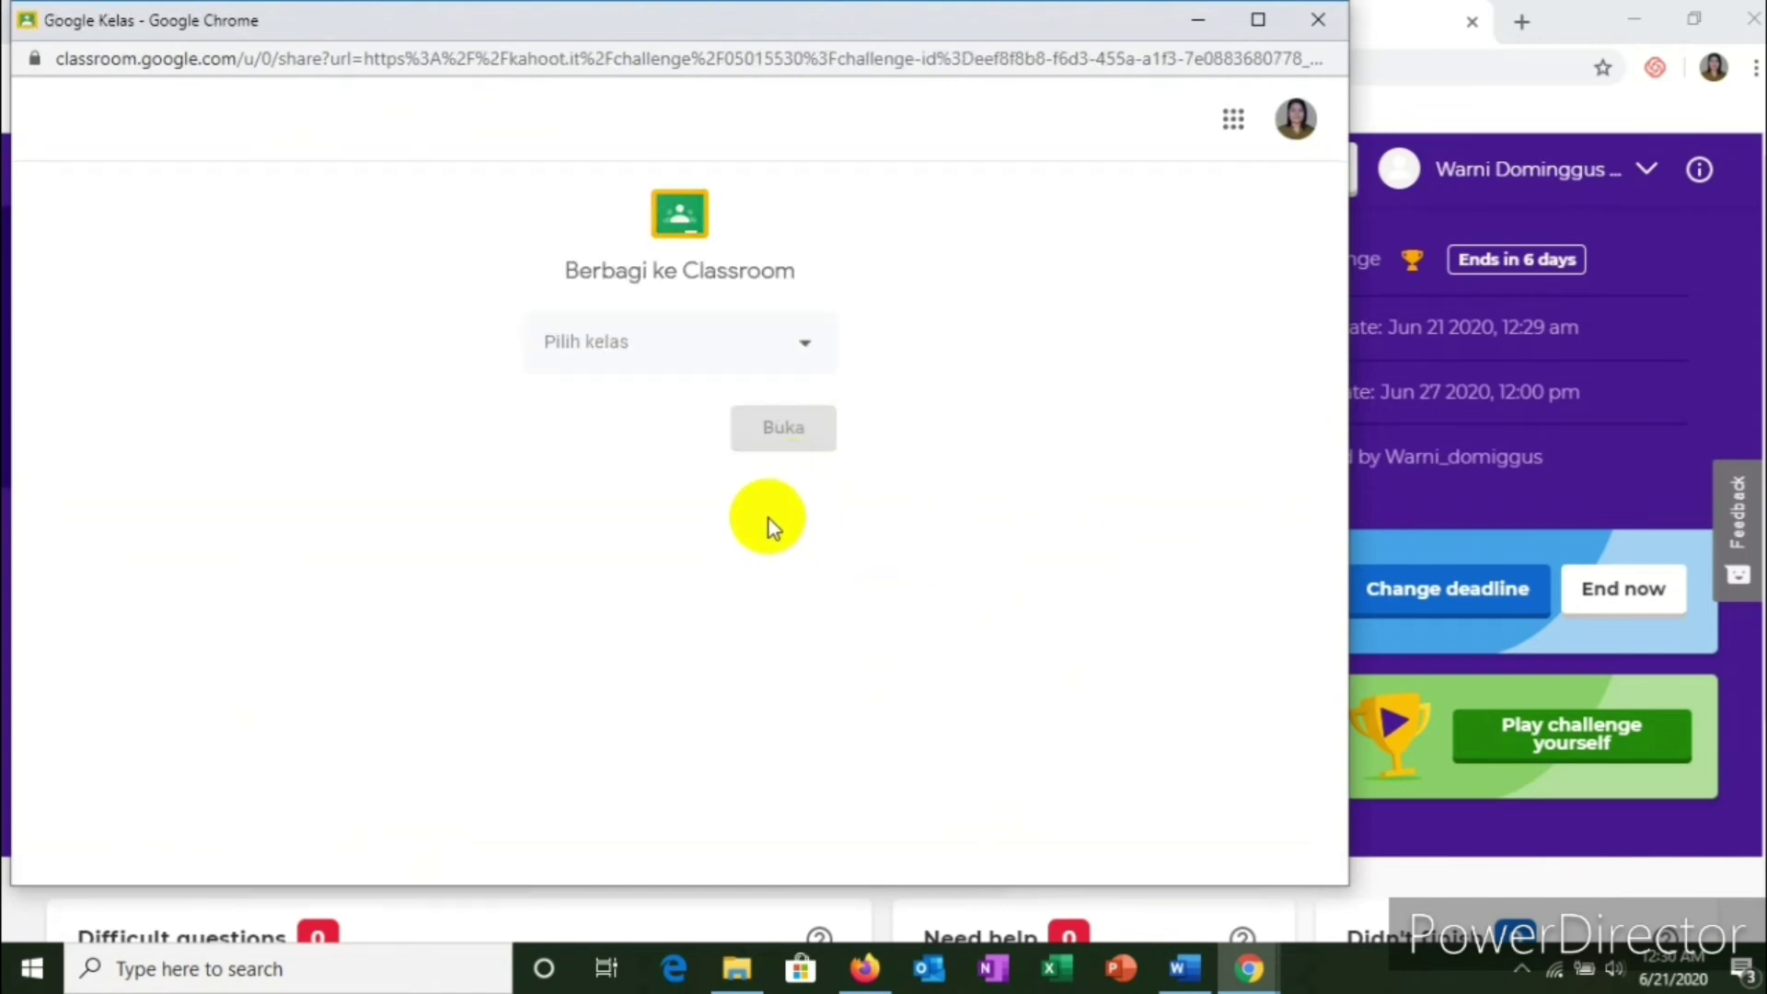
click(808, 349)
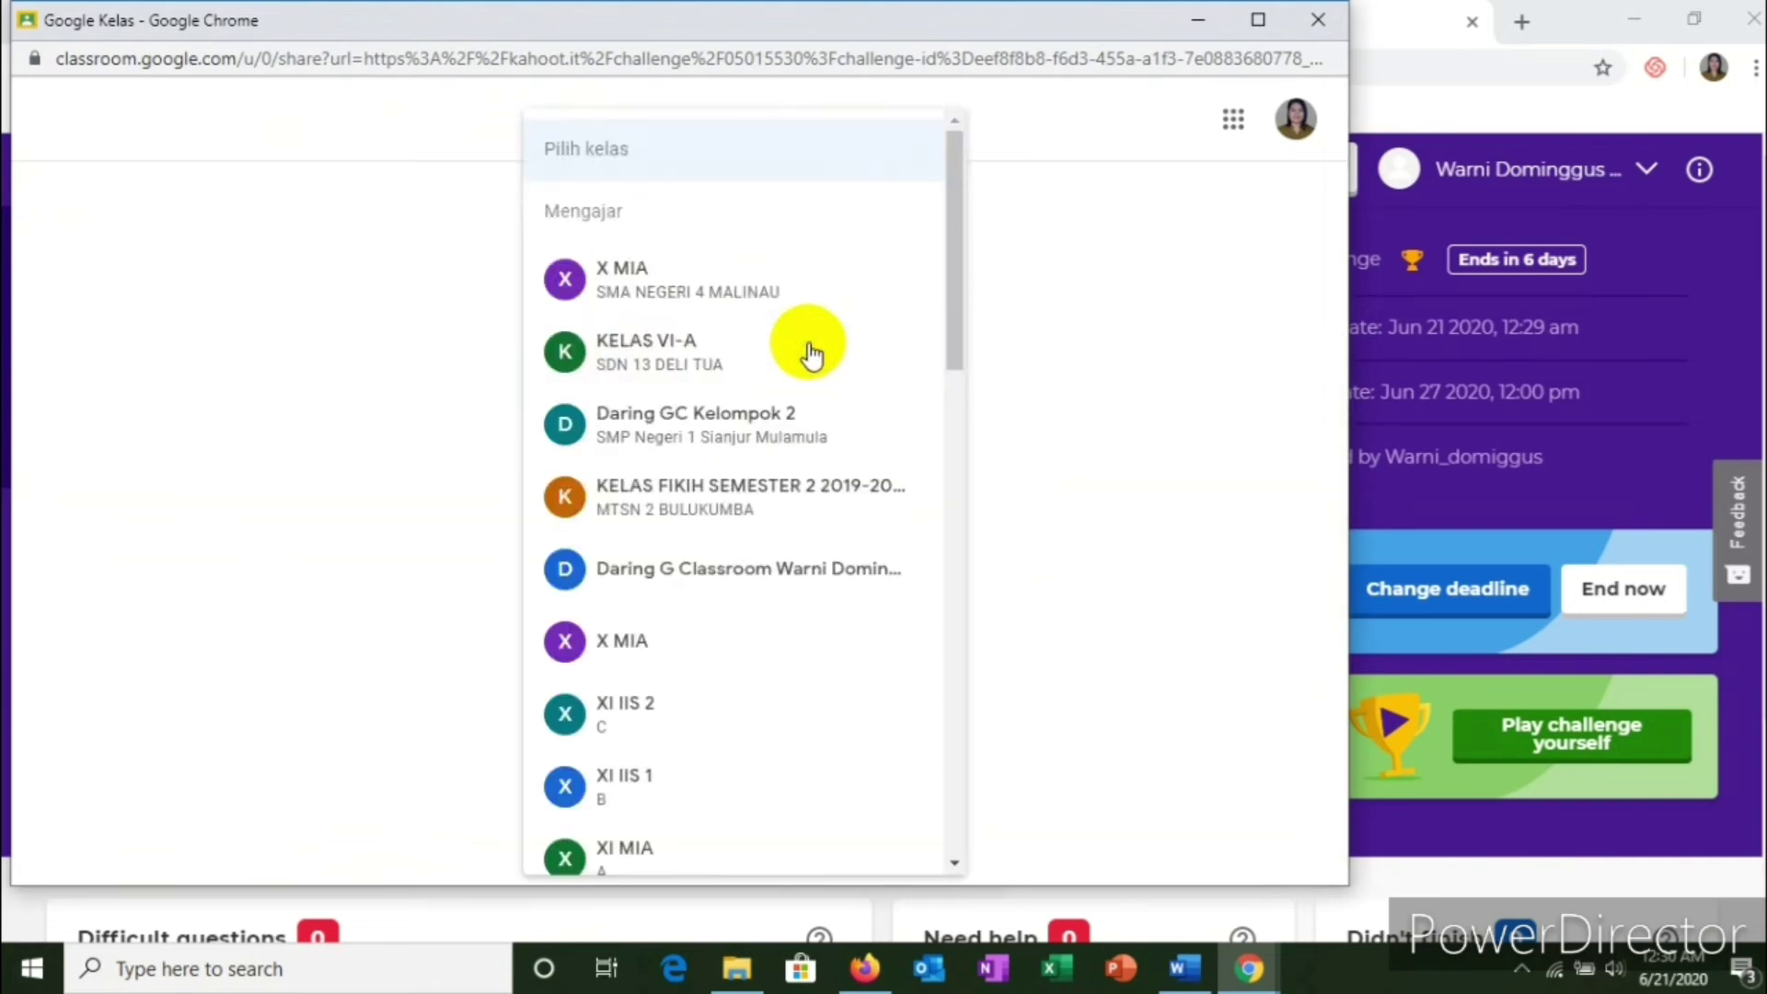
scroll(810, 354, down, 3)
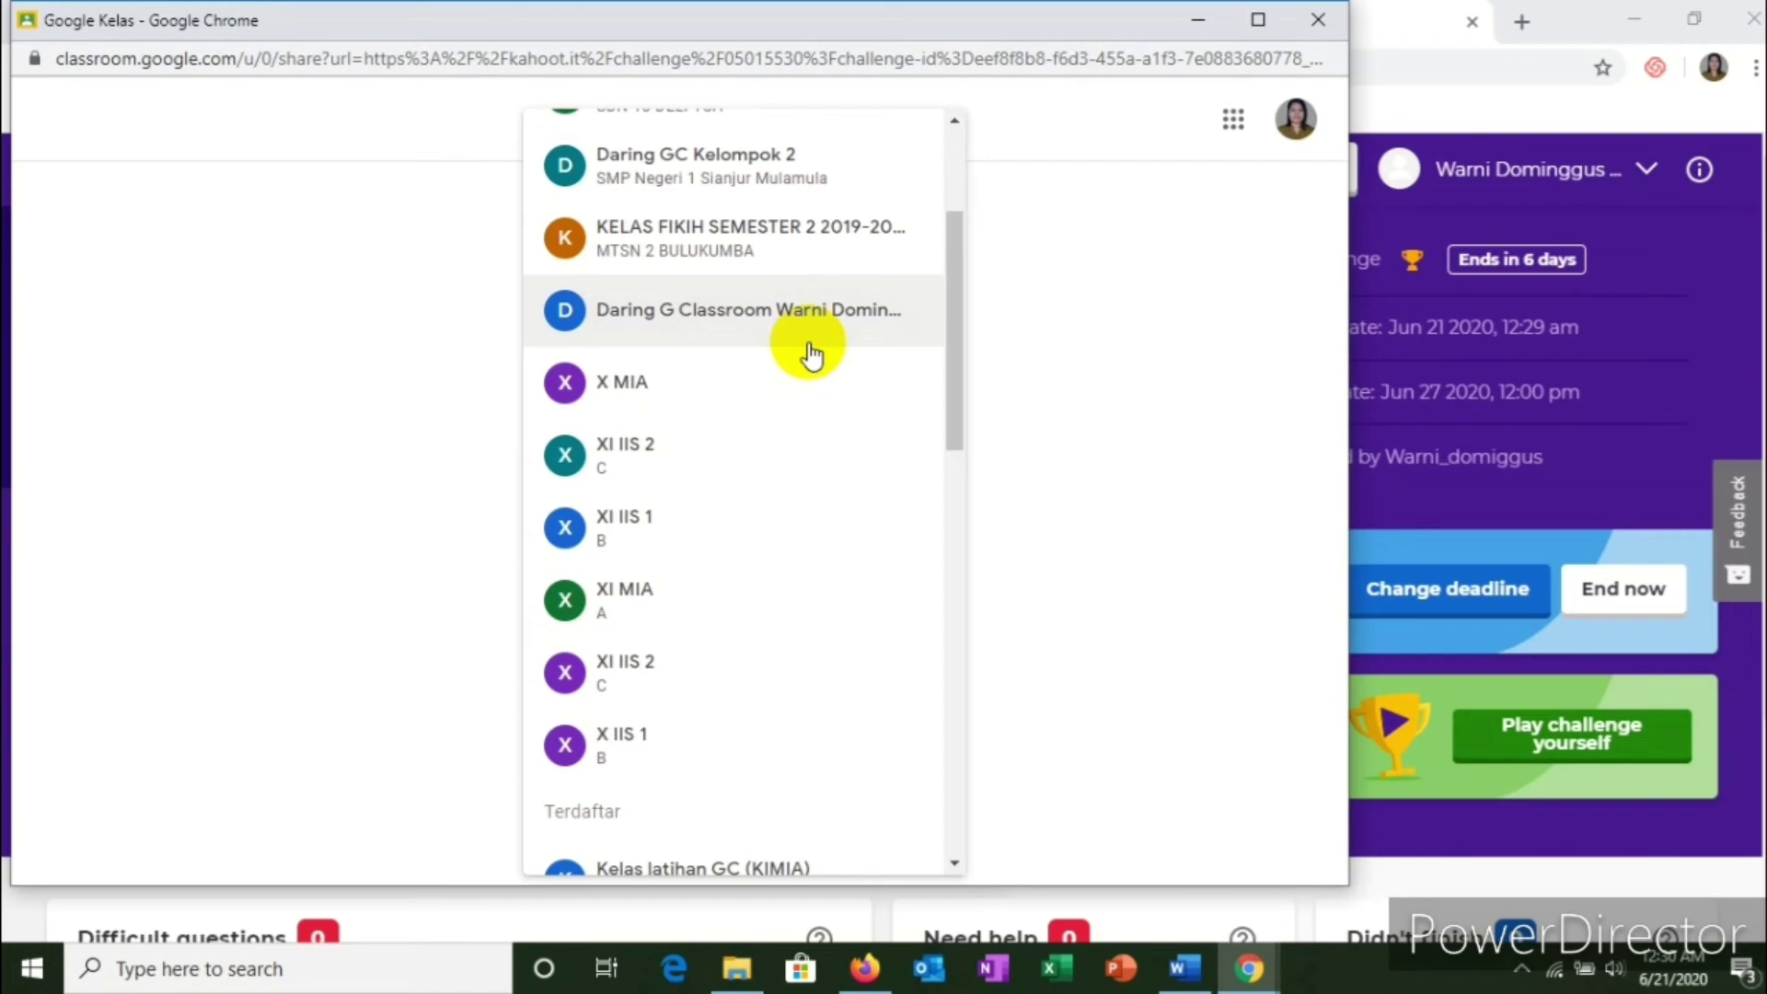
scroll(810, 354, up, 2)
scroll(809, 355, up, 2)
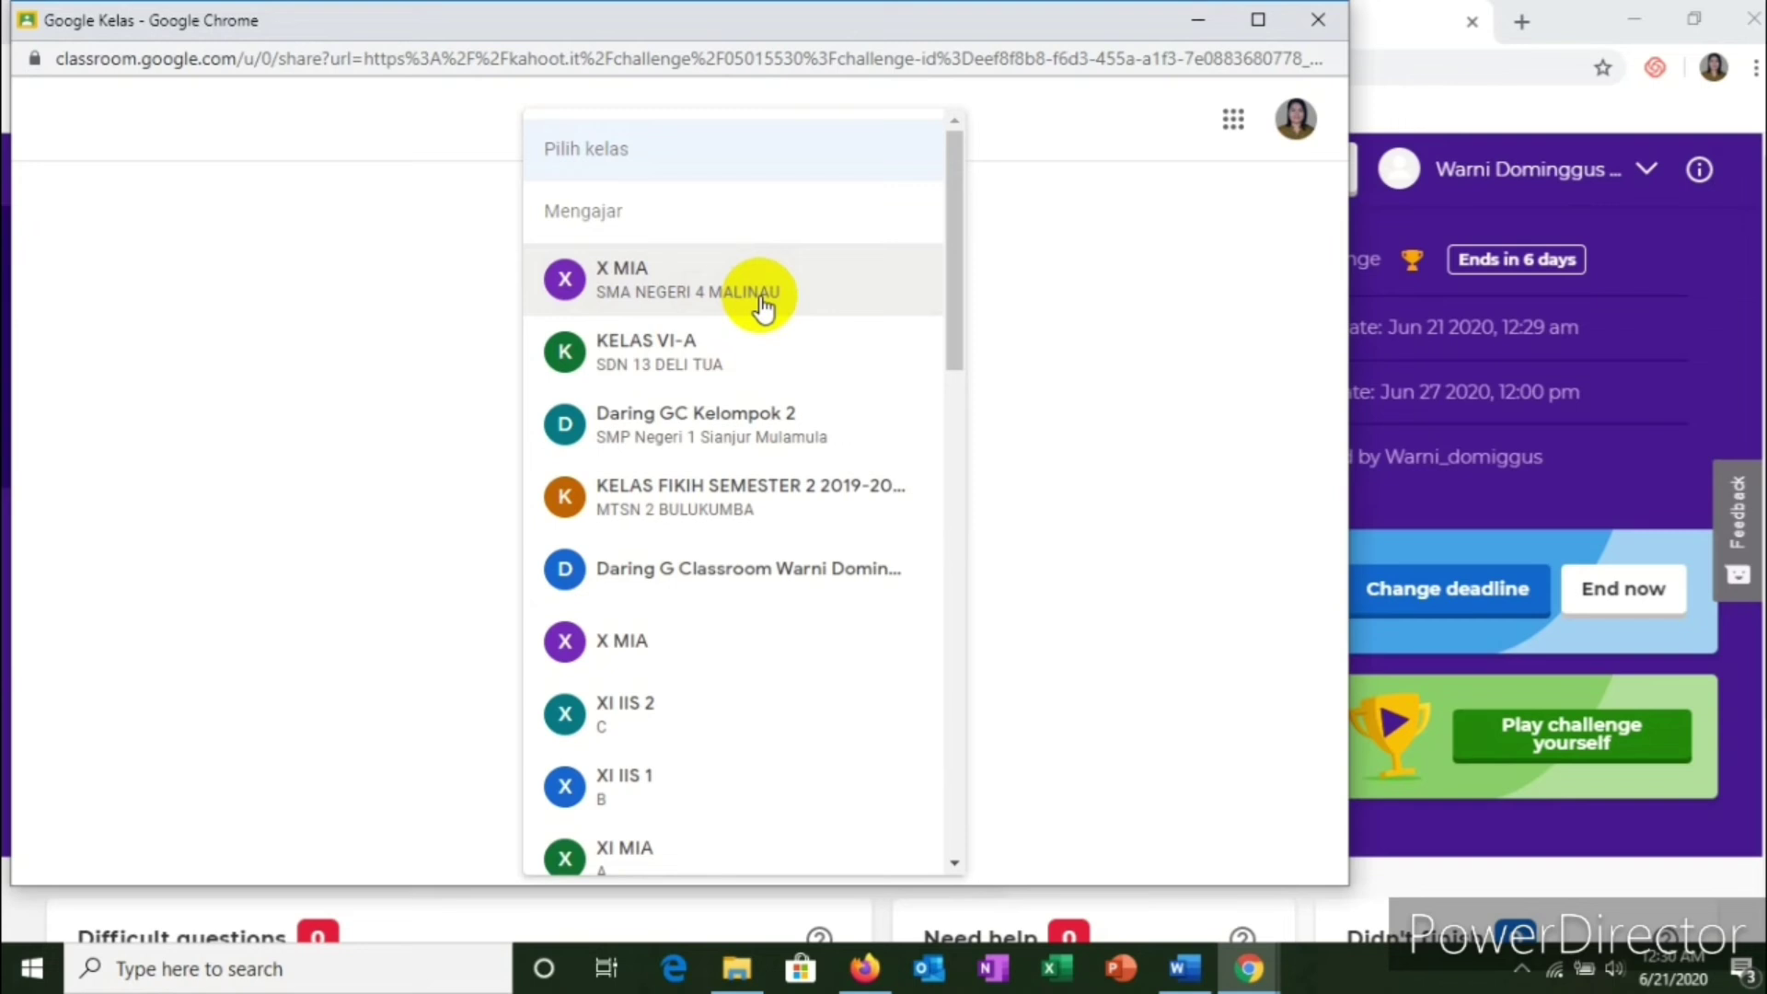
click(759, 300)
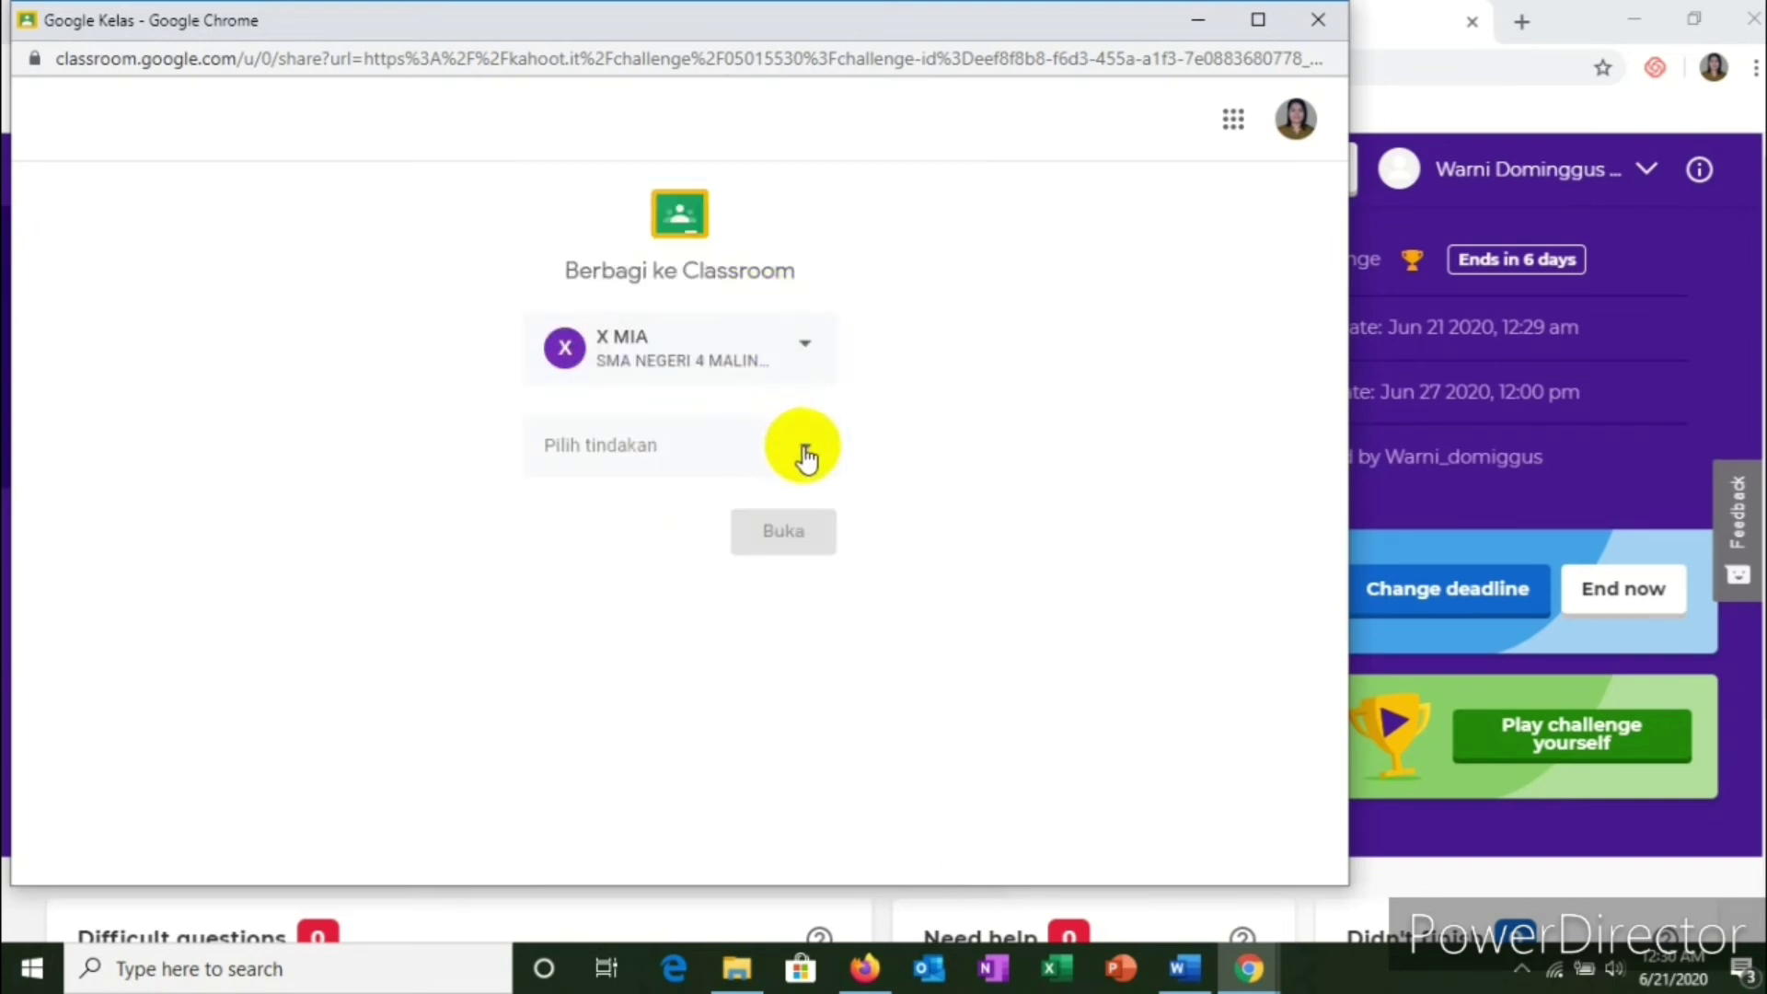
click(804, 451)
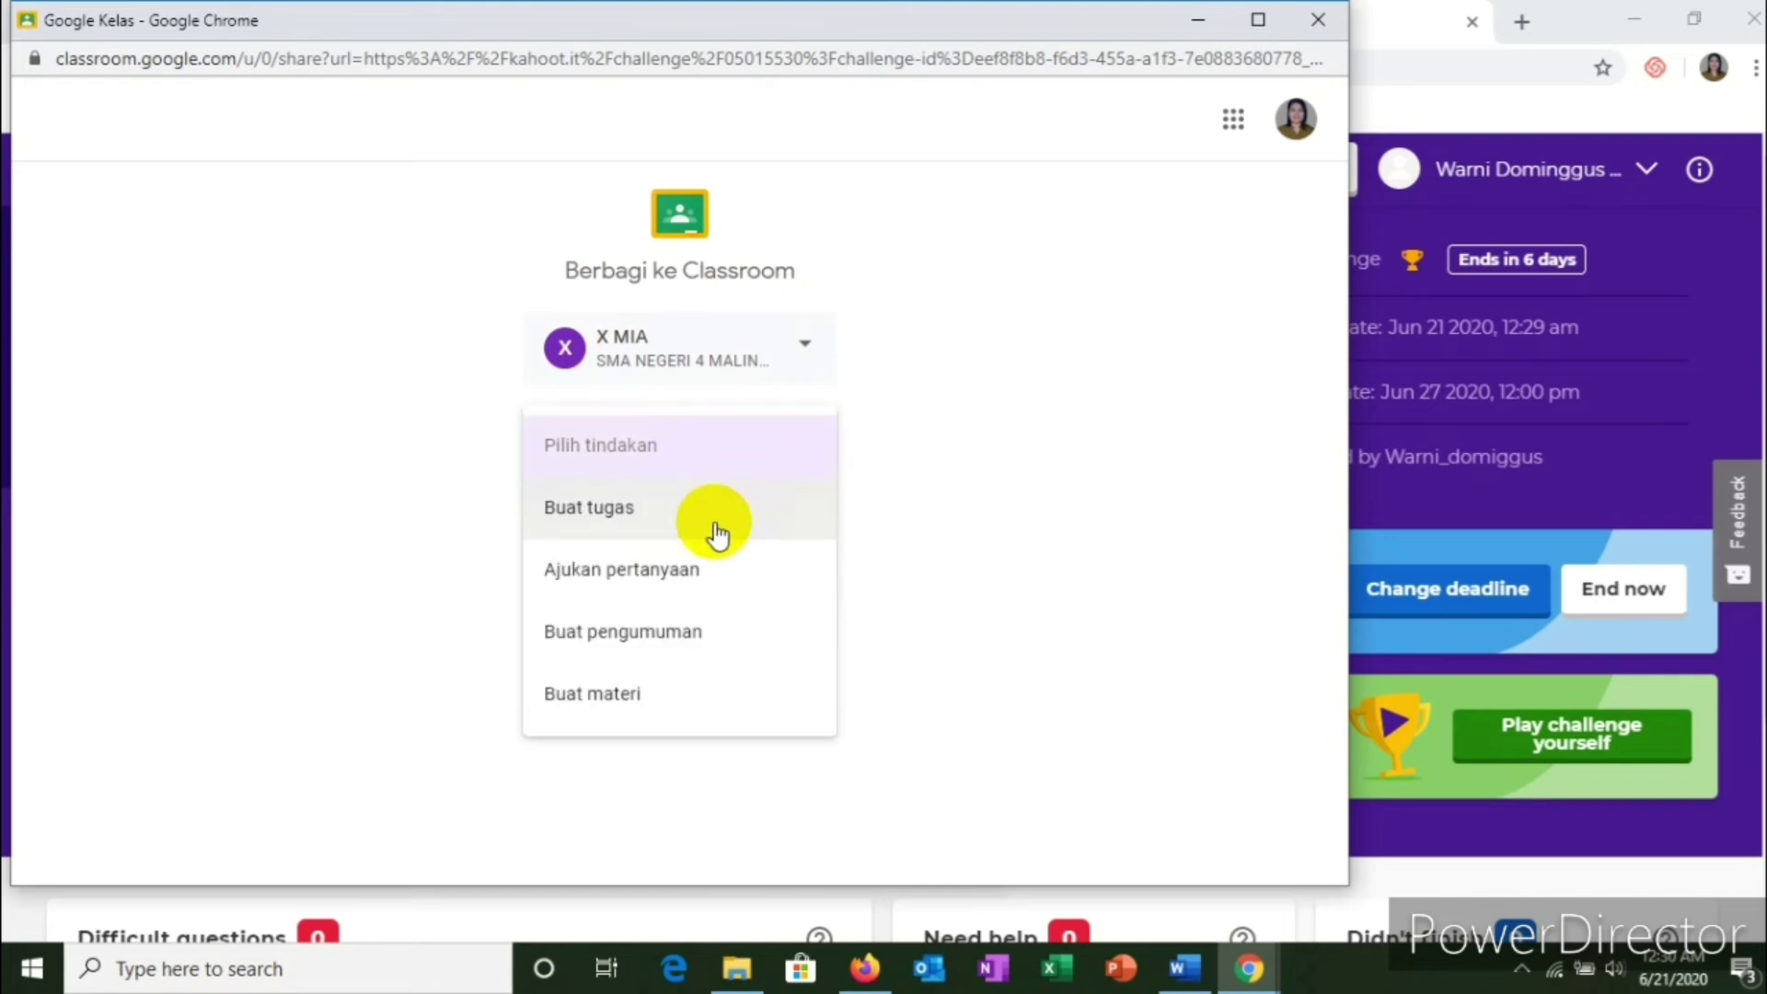
click(688, 578)
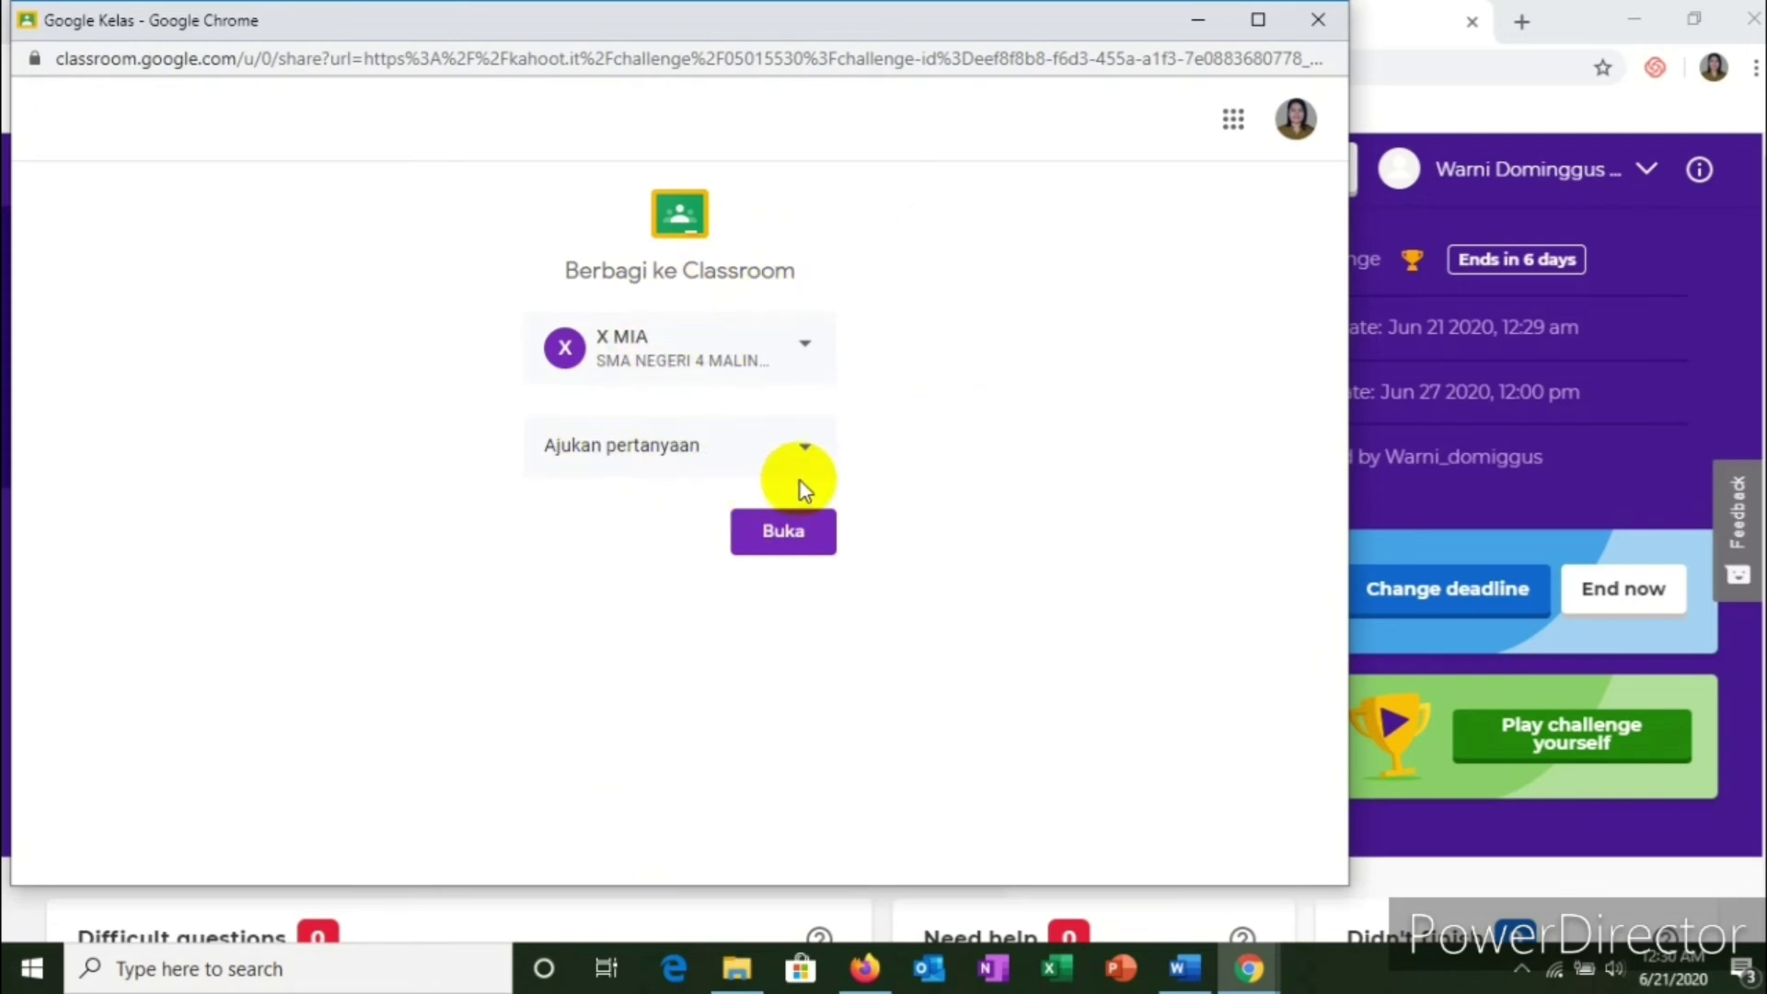
click(780, 536)
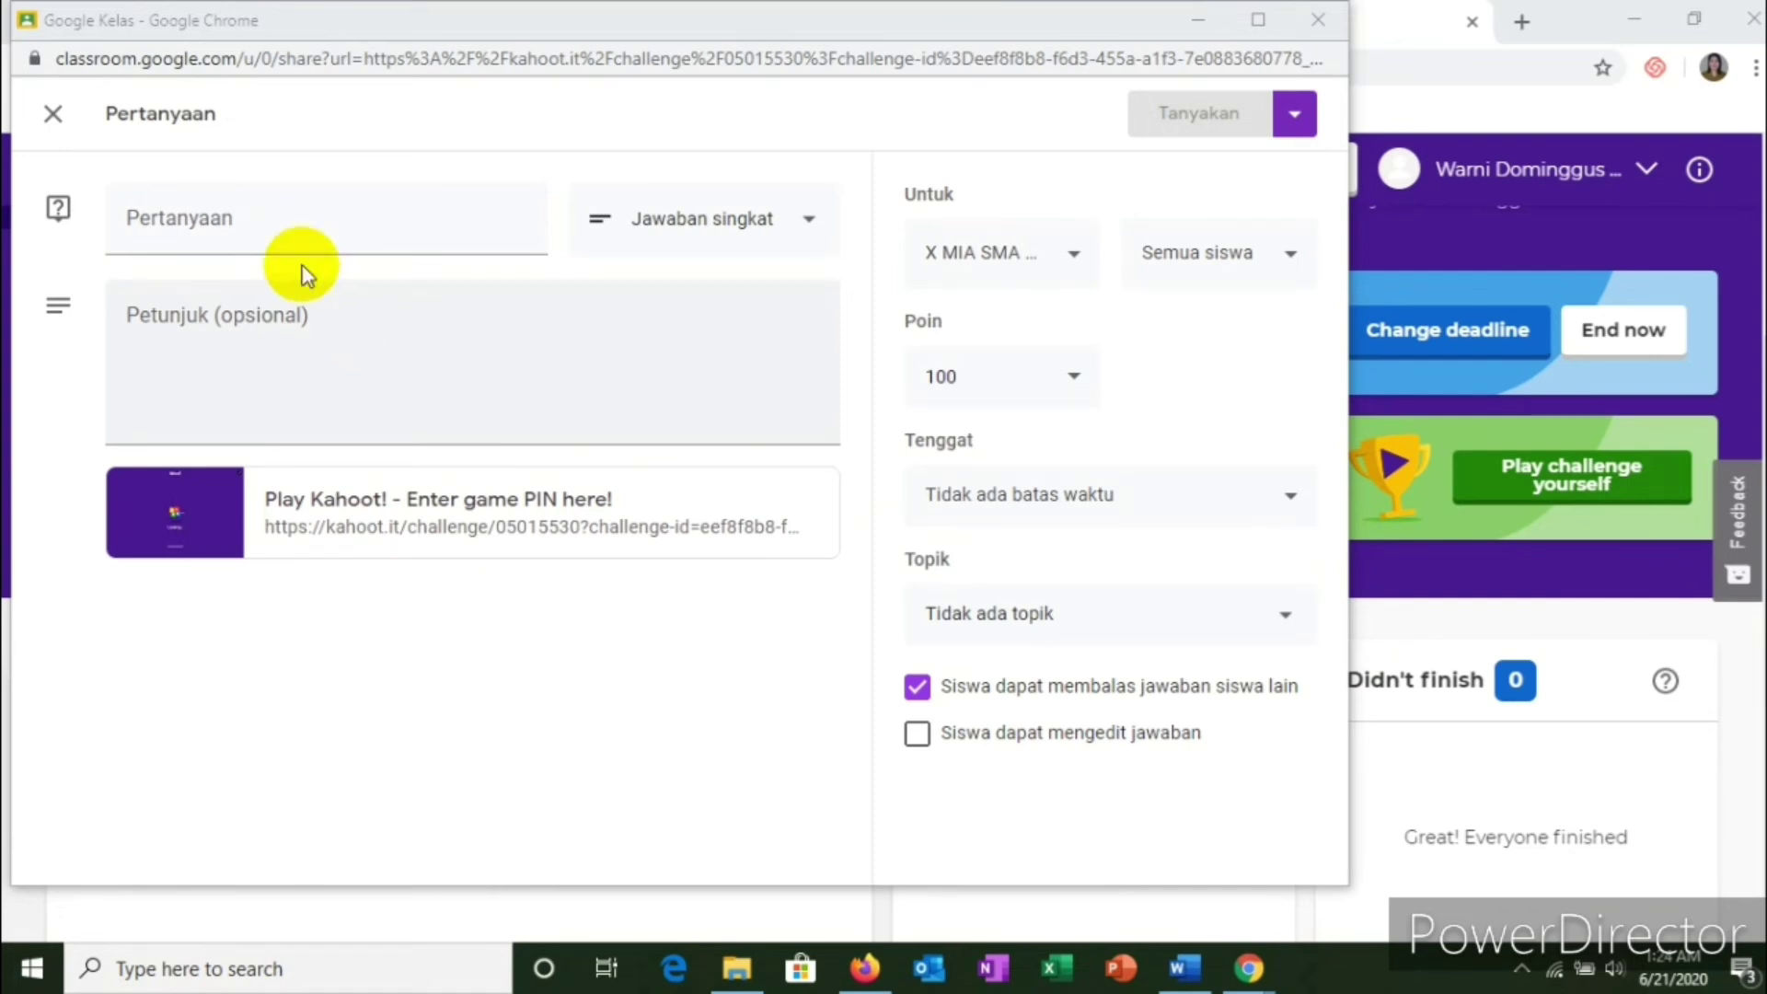
Step: Enter 'Ujian di kahoot' as the question title, fixing the typos along the way
click(233, 234)
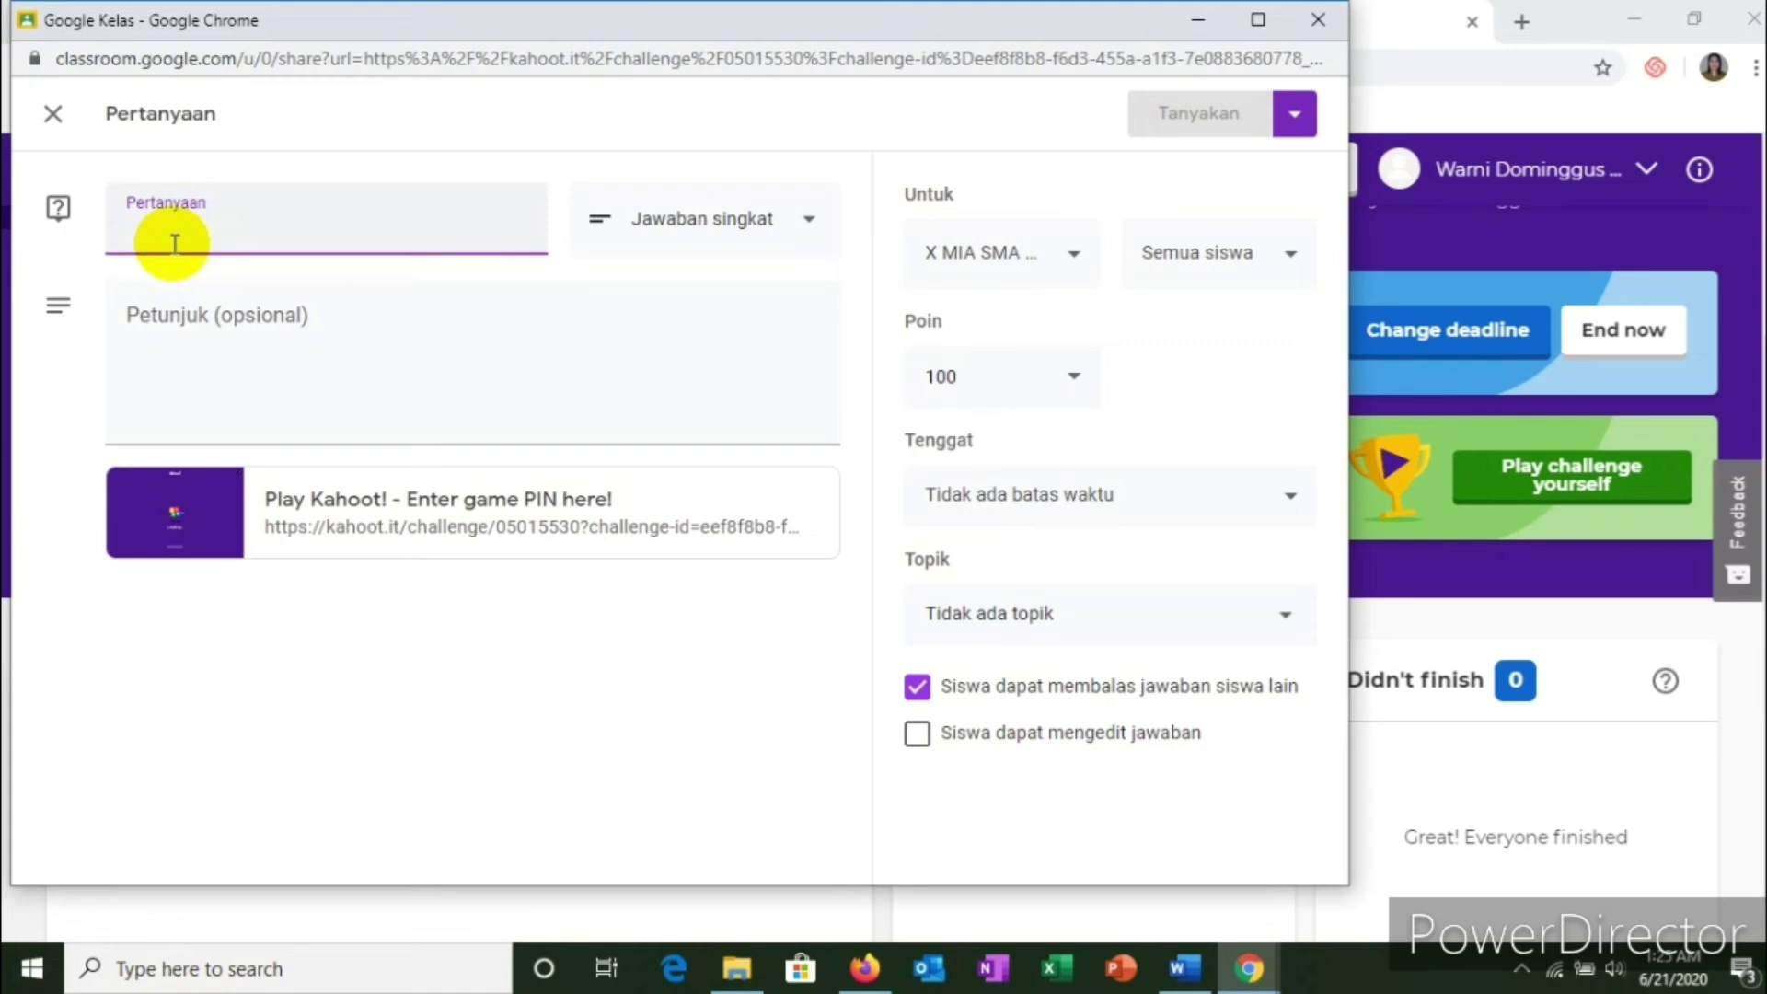
text(KA)
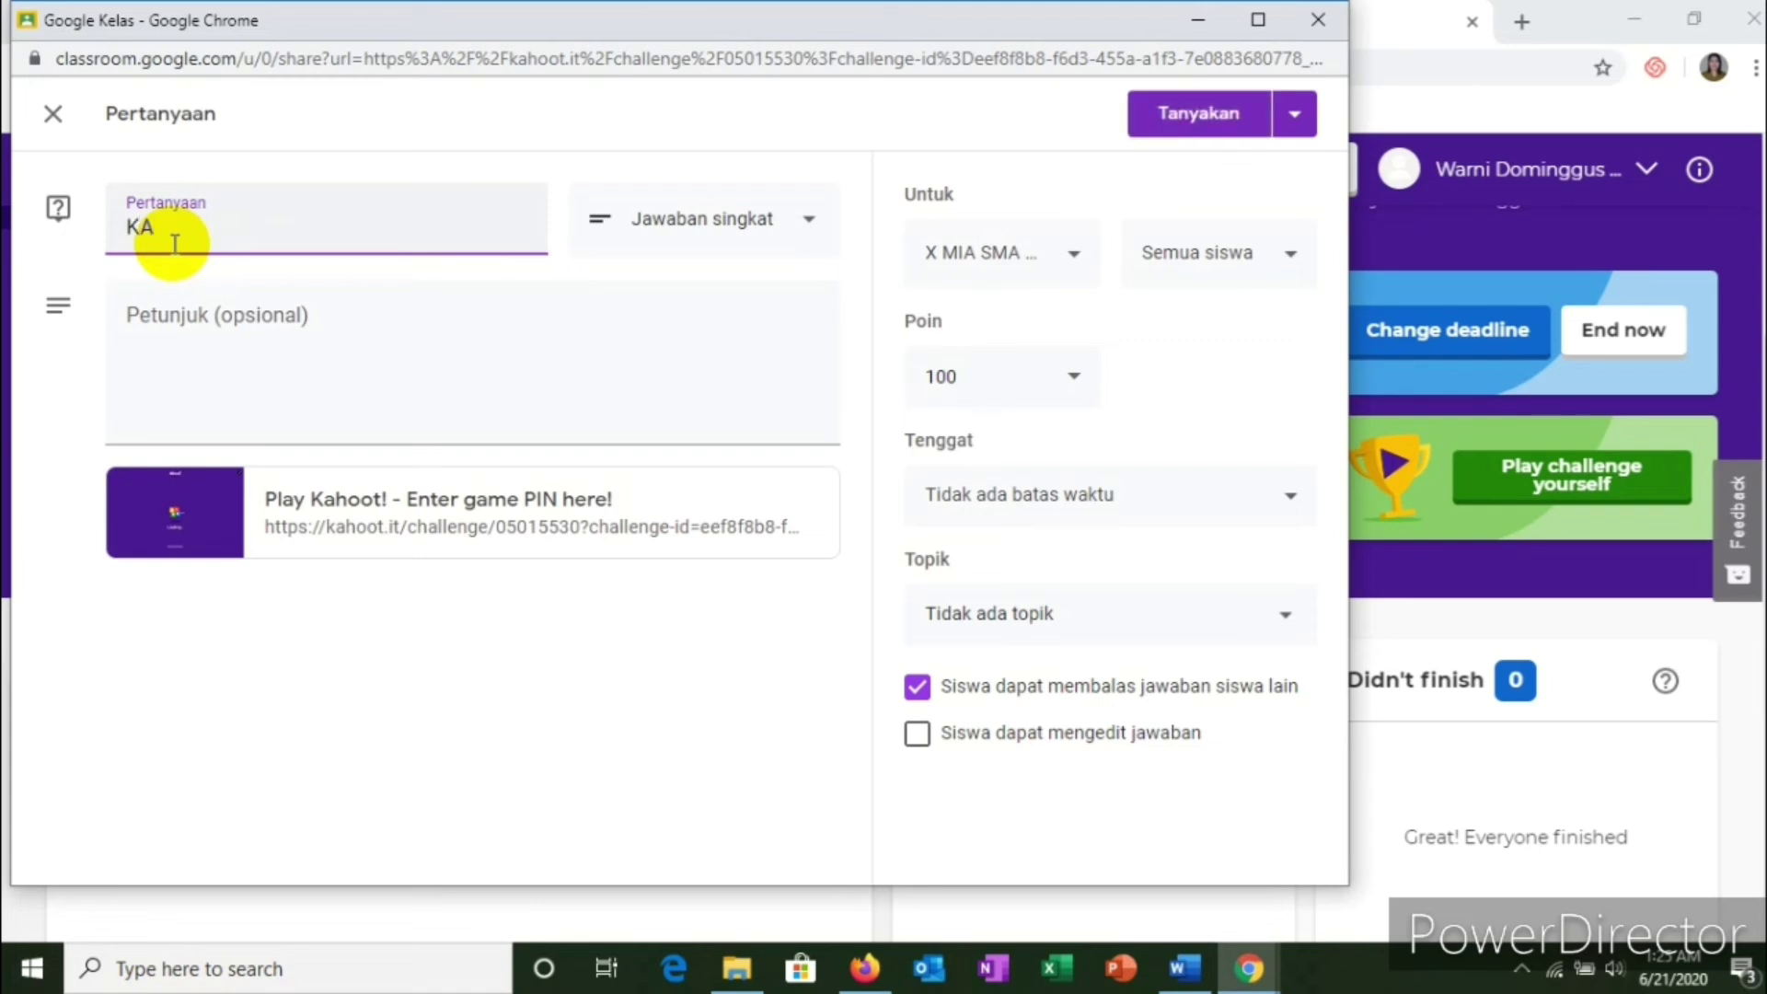
key(BackSpace)
key(BackSpace)
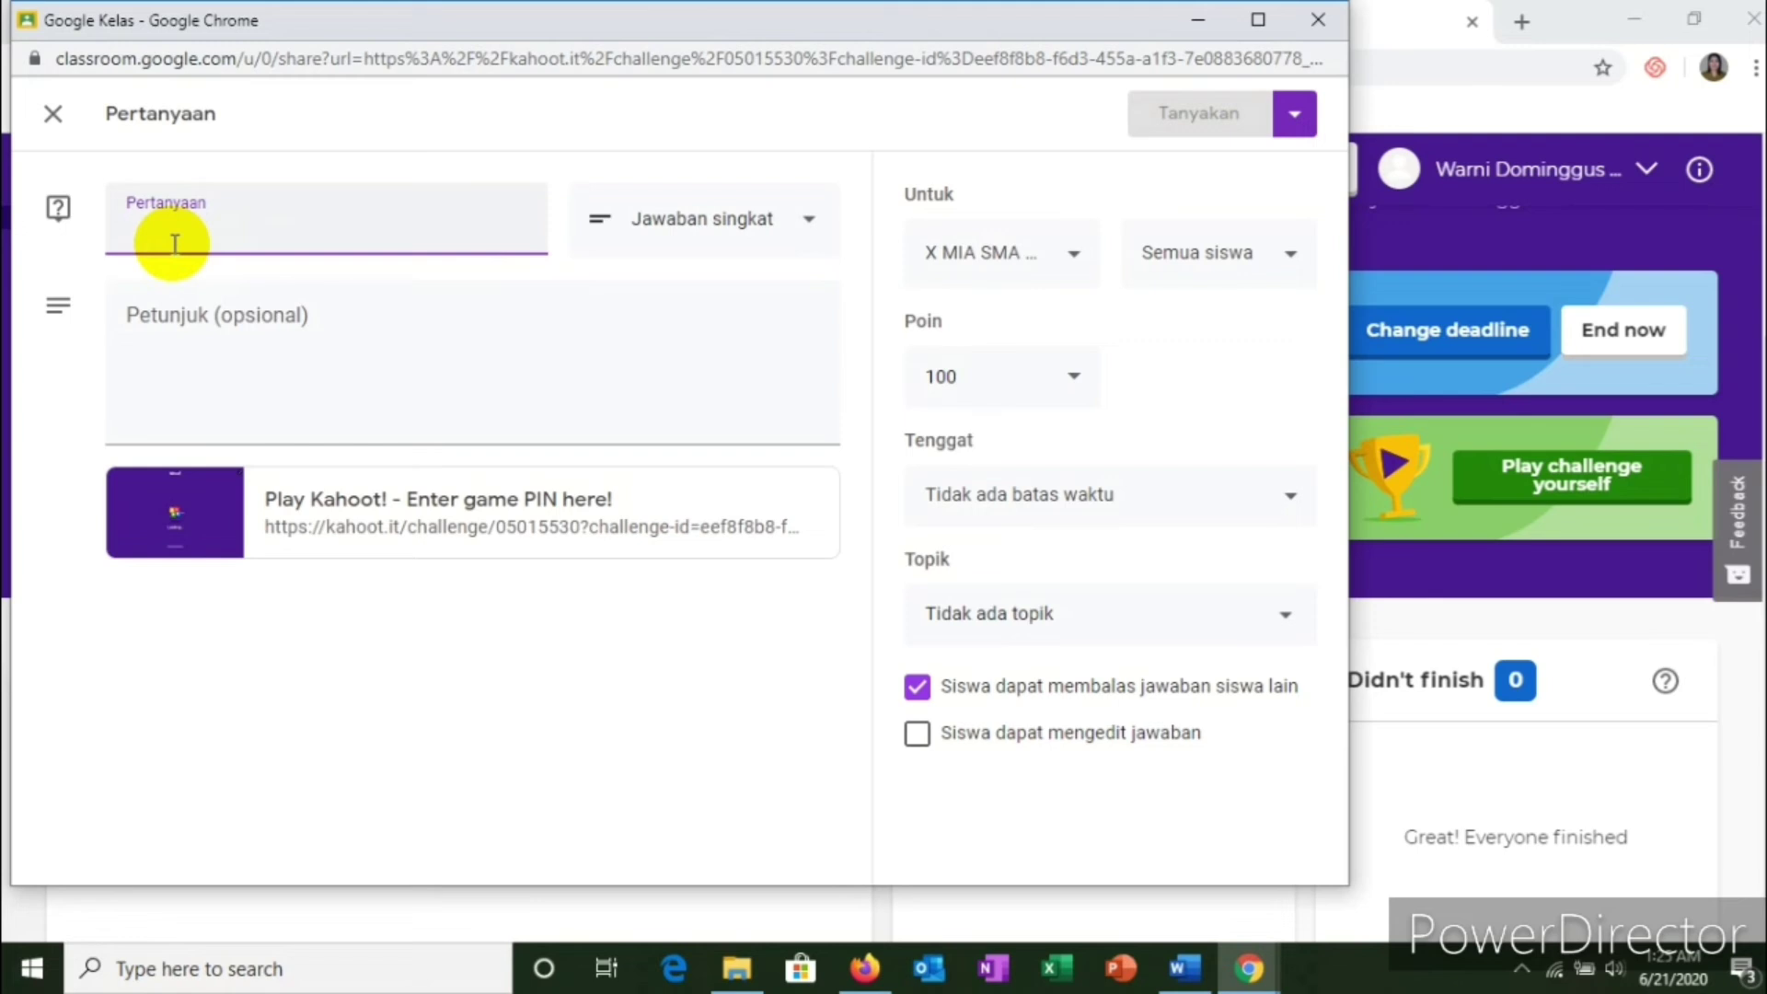
text(U)
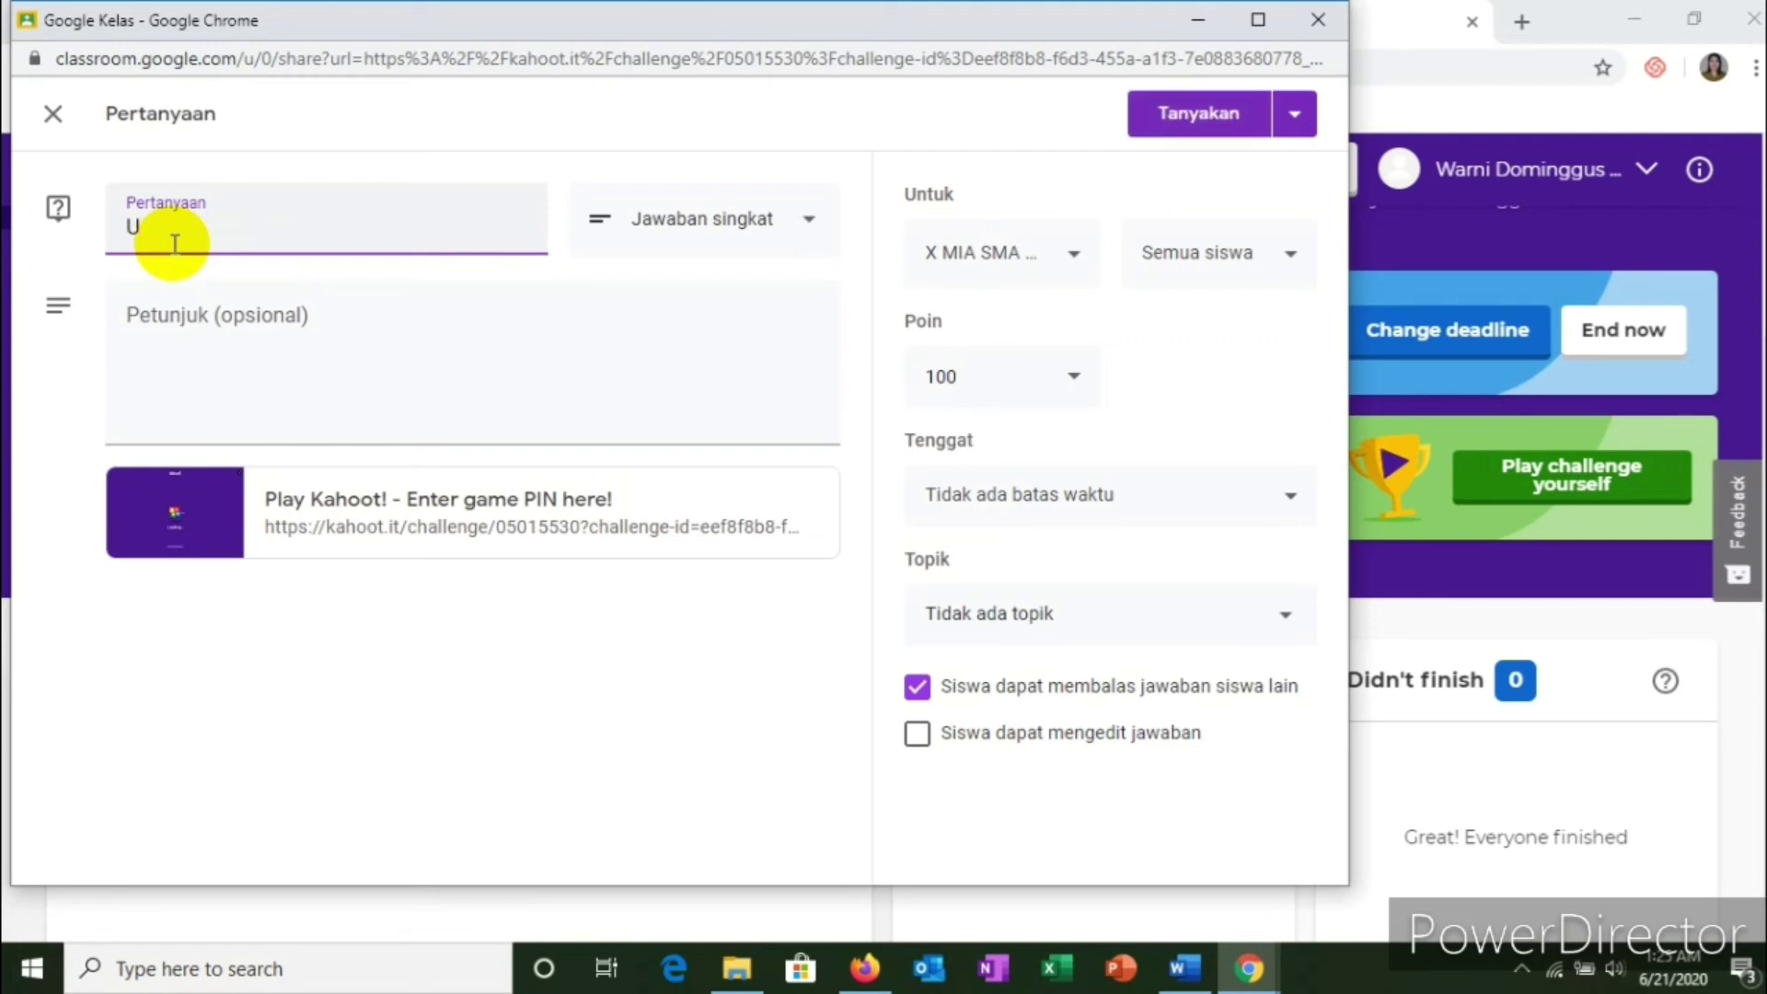
text(J)
key(BackSpace)
text(J)
text(jian kah)
text(oot)
key(BackSpace)
key(BackSpace)
key(BackSpace)
key(BackSpace)
key(BackSpace)
key(BackSpace)
text(di kahoot)
click(150, 320)
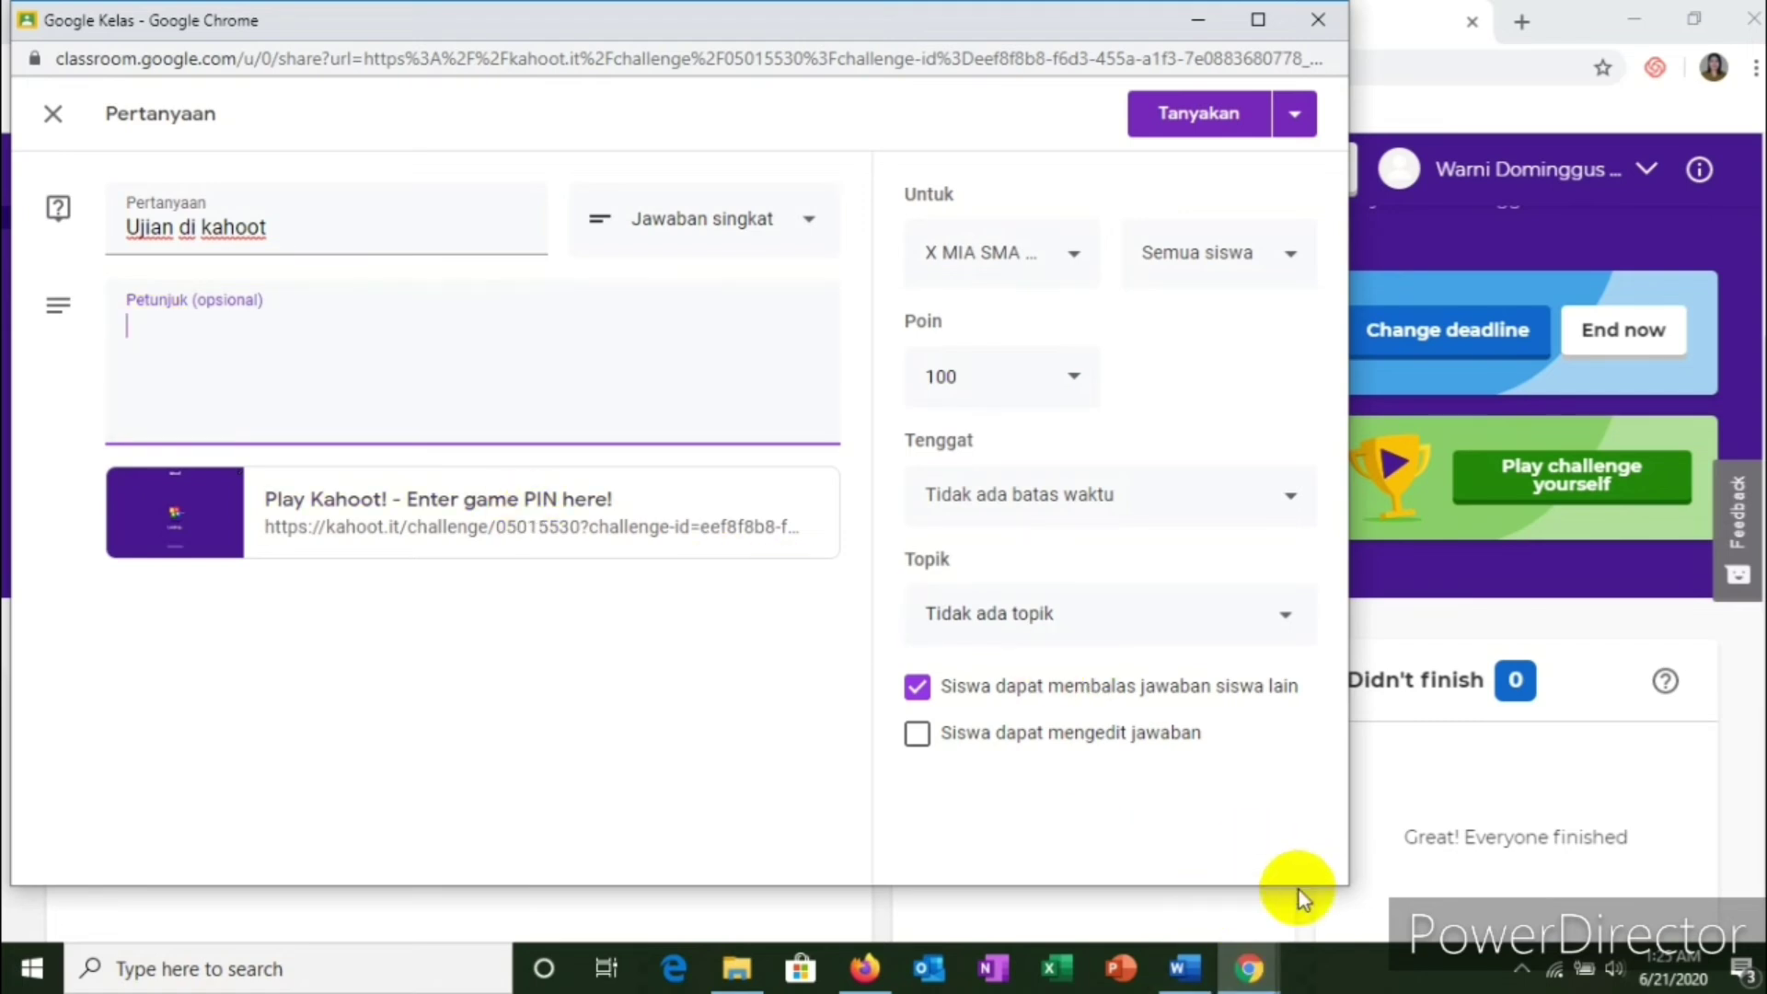
click(1252, 982)
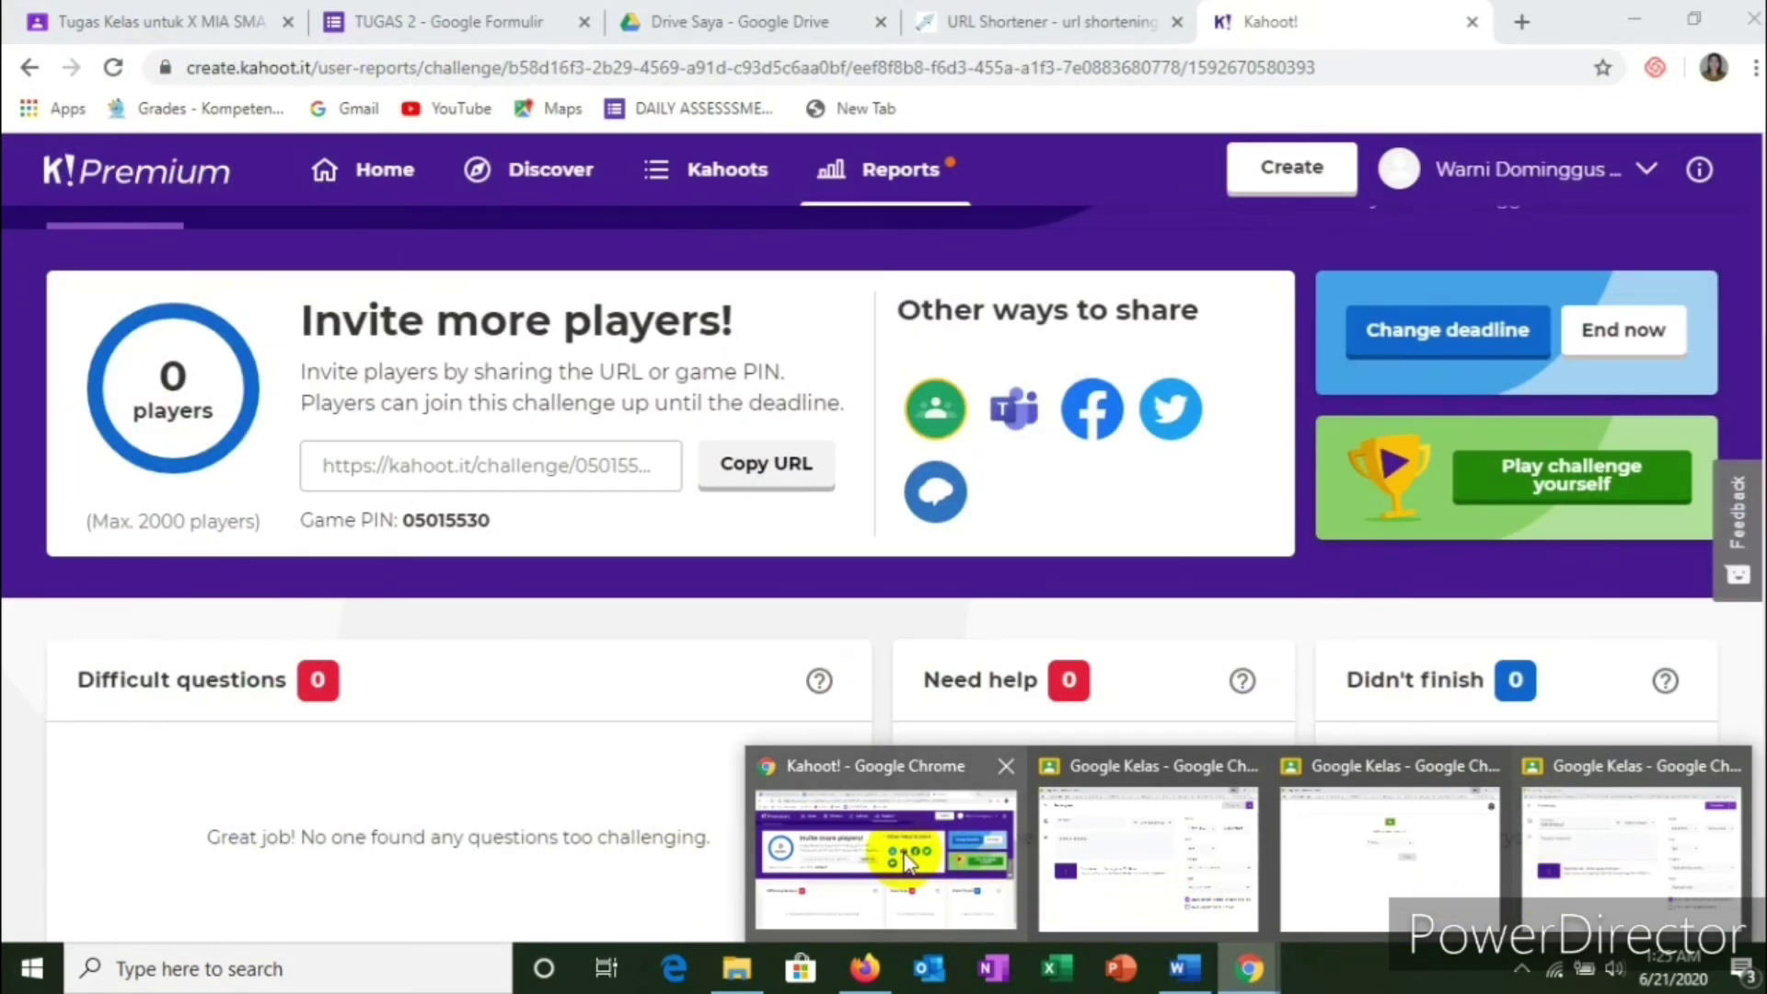
Step: Copy the game PIN from the Kahoot challenge report and return to the Classroom question form
click(904, 861)
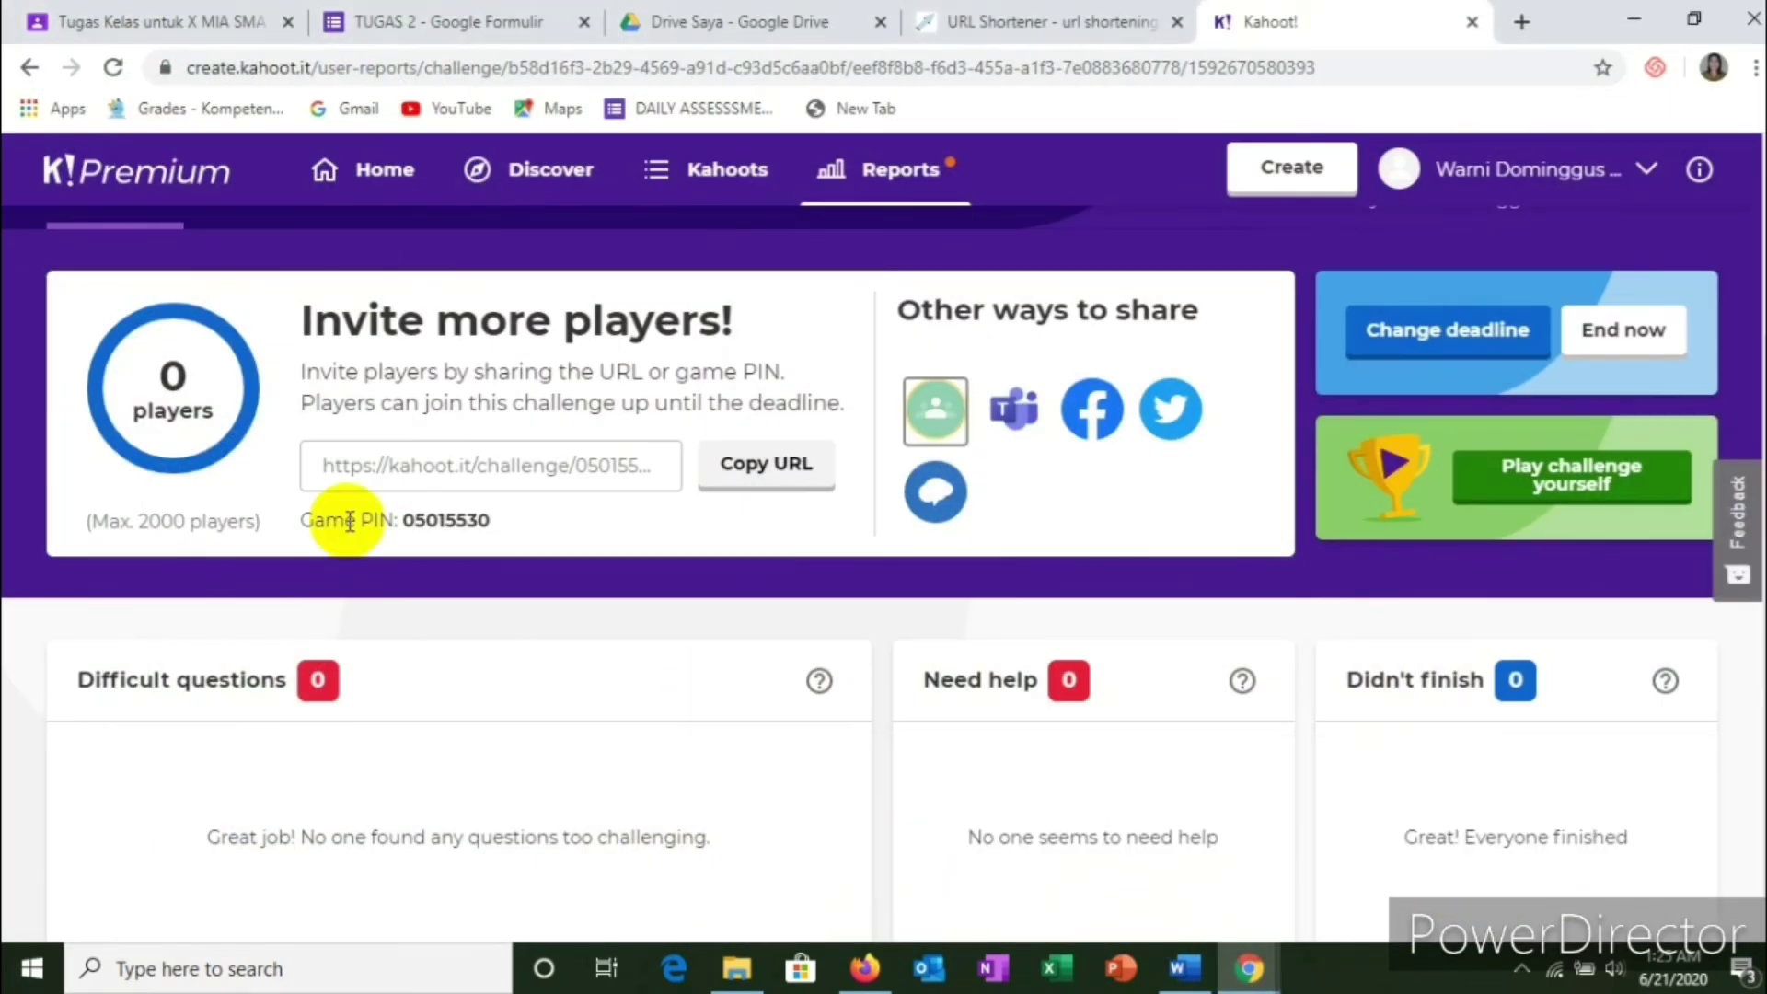
drag(402, 522, 493, 523)
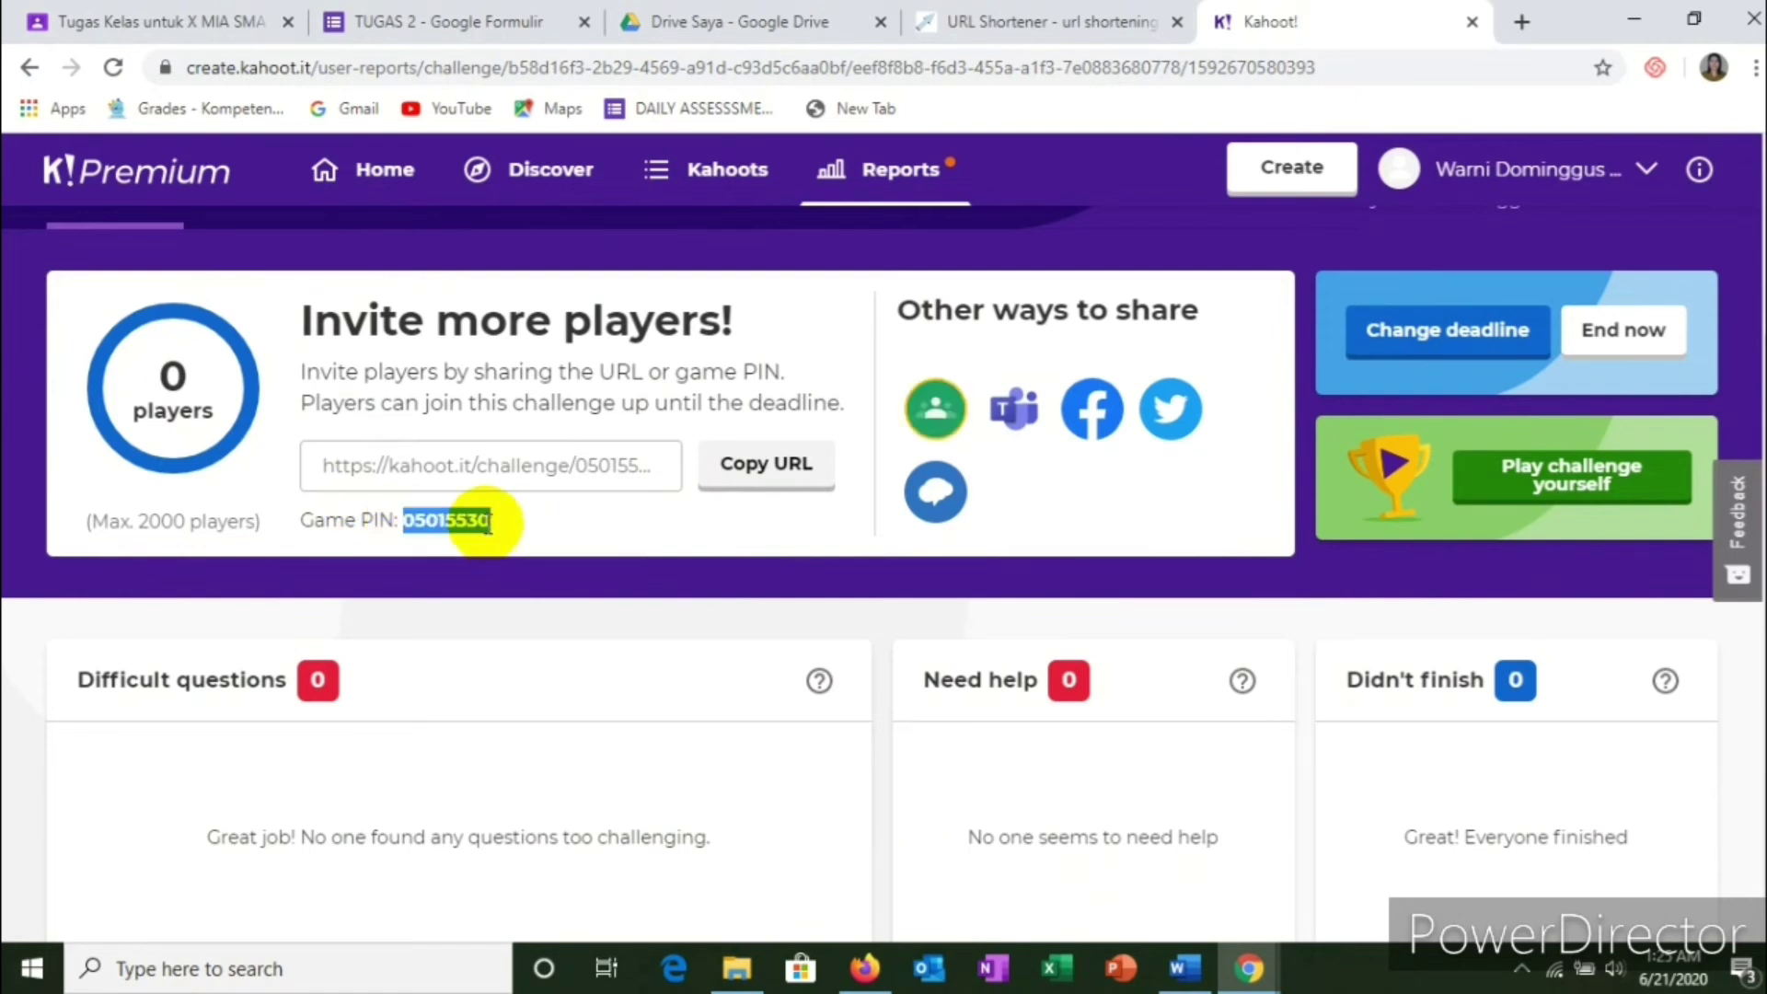
right_click(451, 531)
click(504, 544)
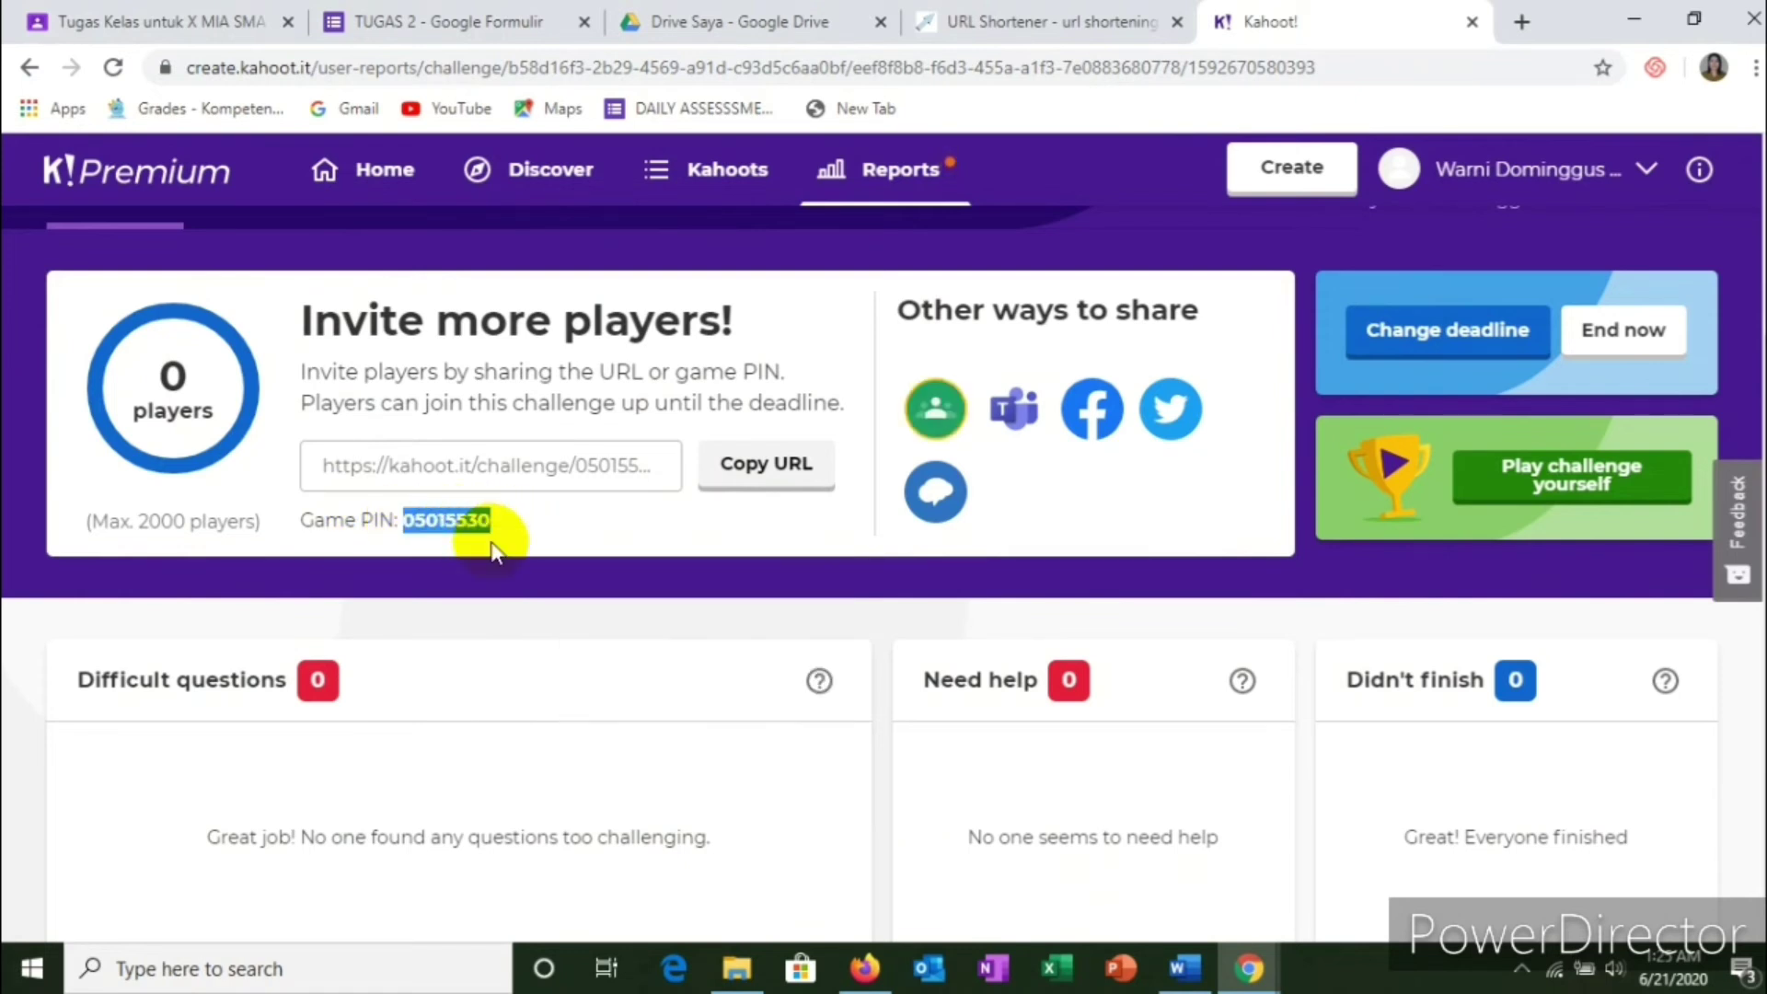
click(175, 26)
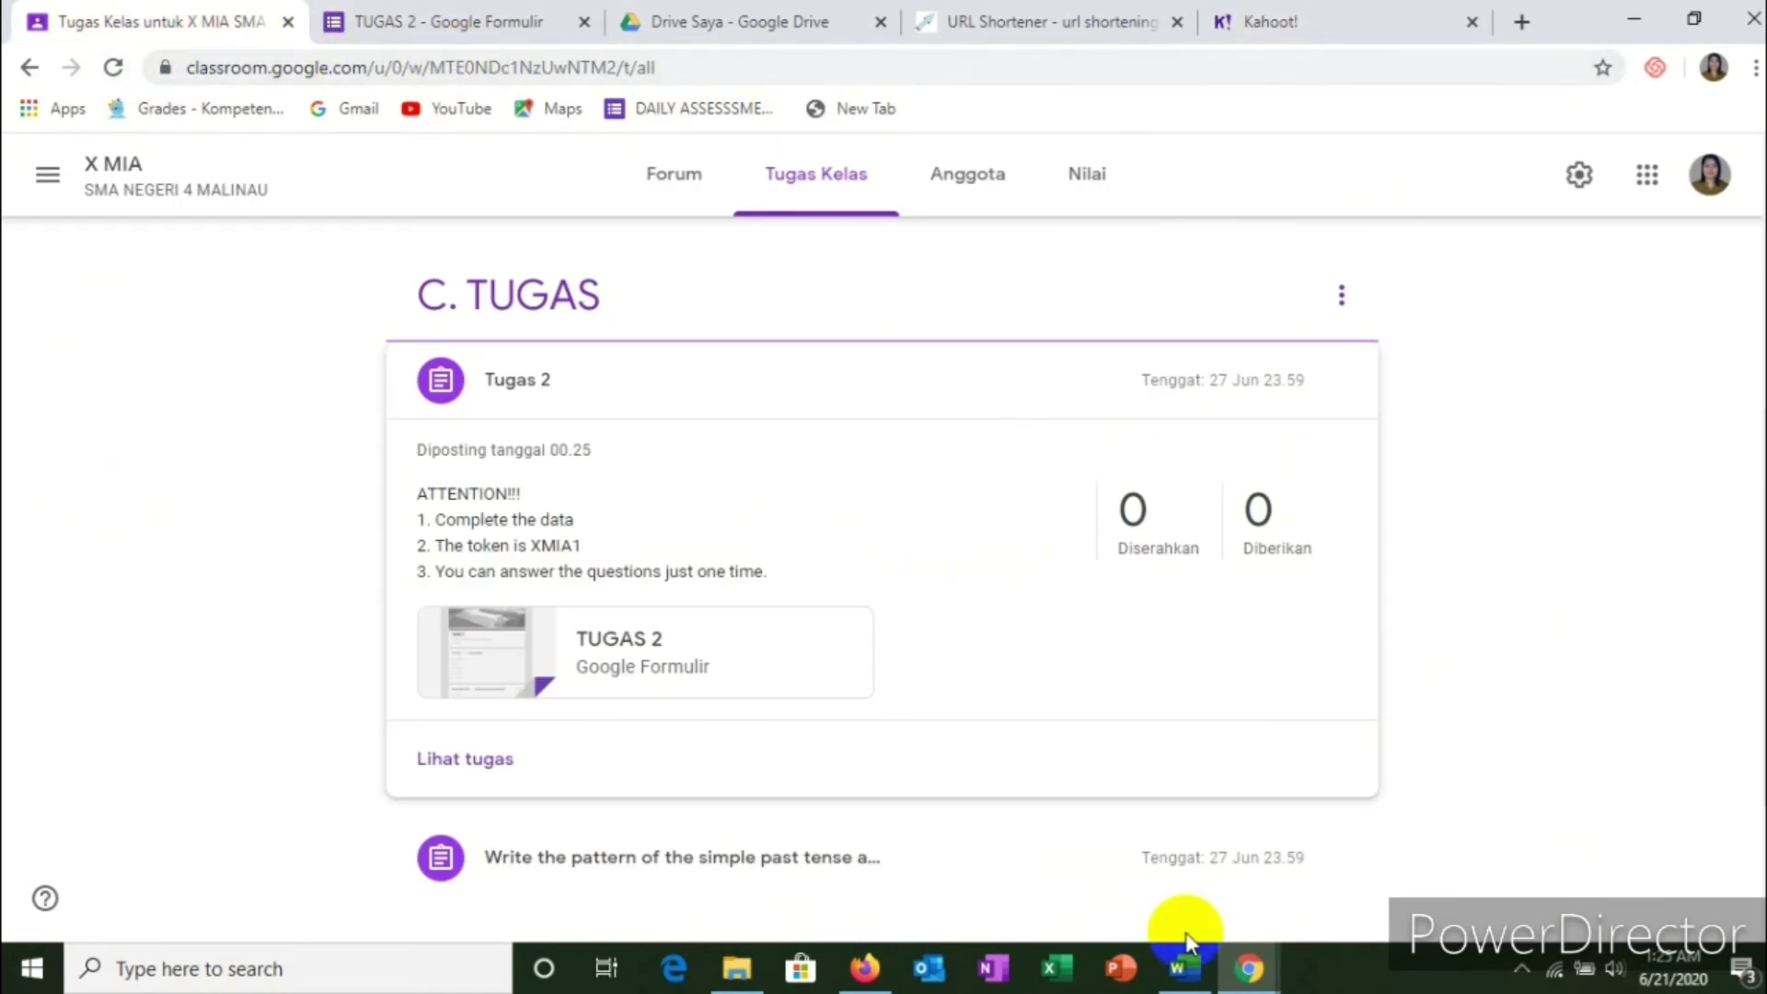
click(1253, 971)
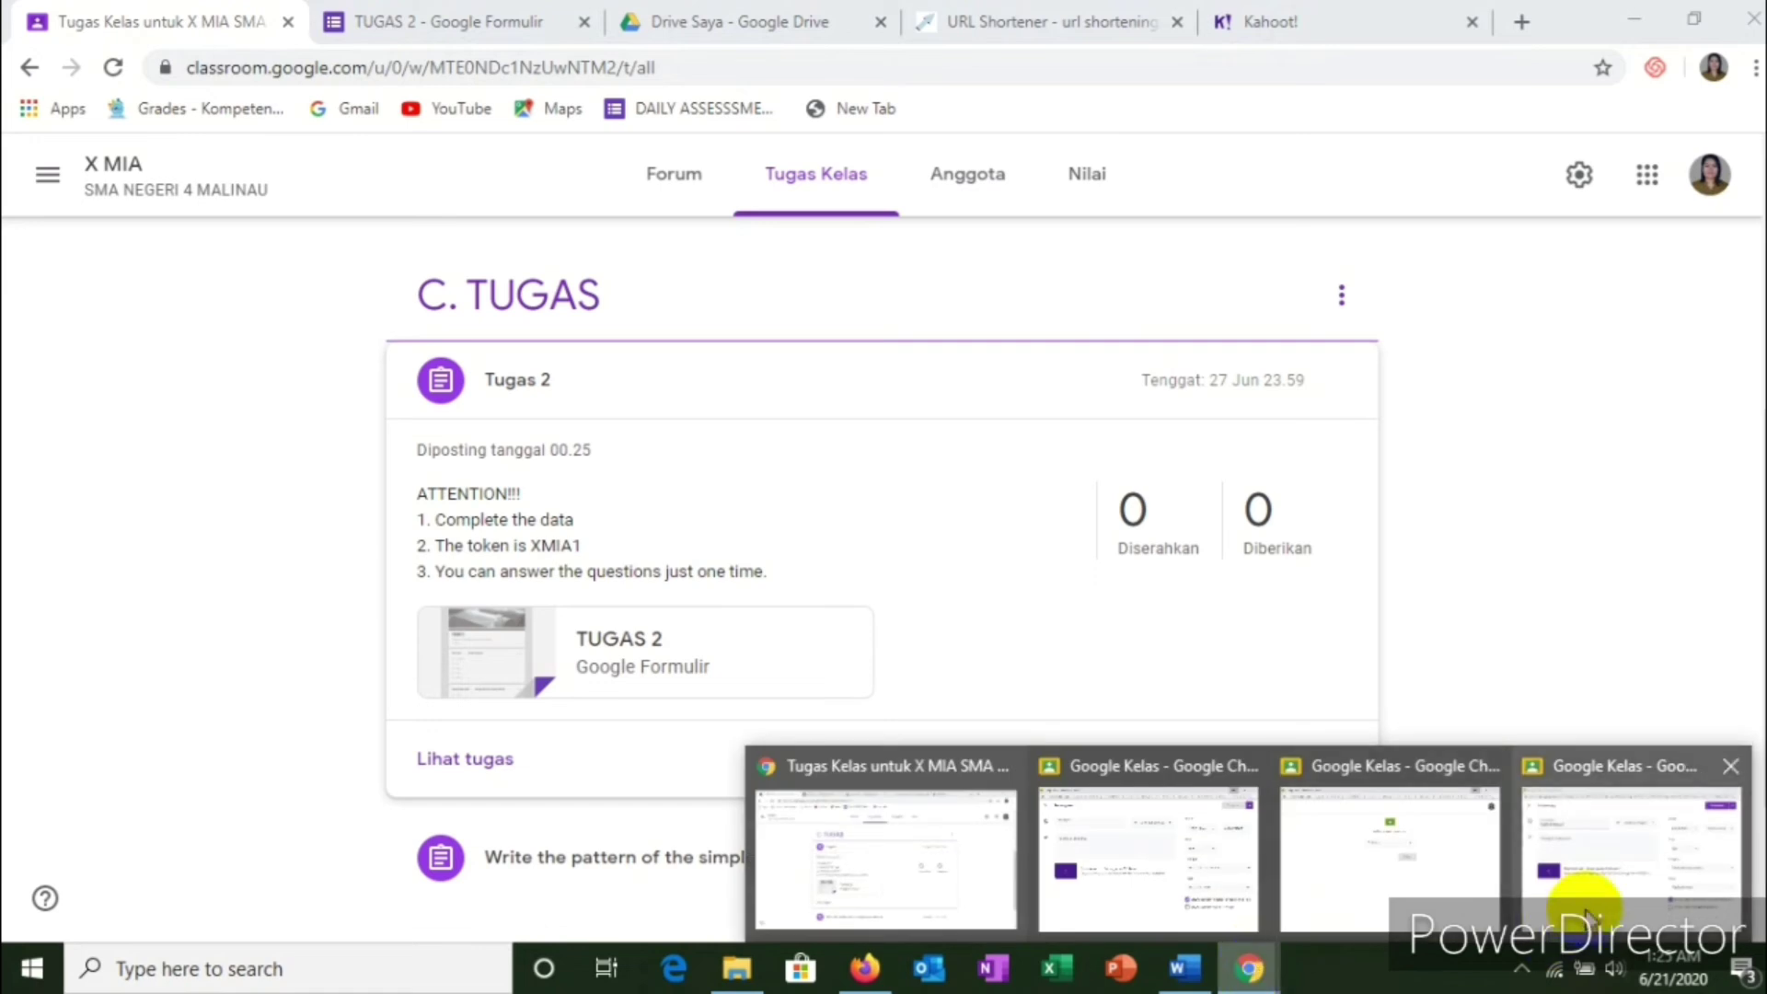
click(1589, 865)
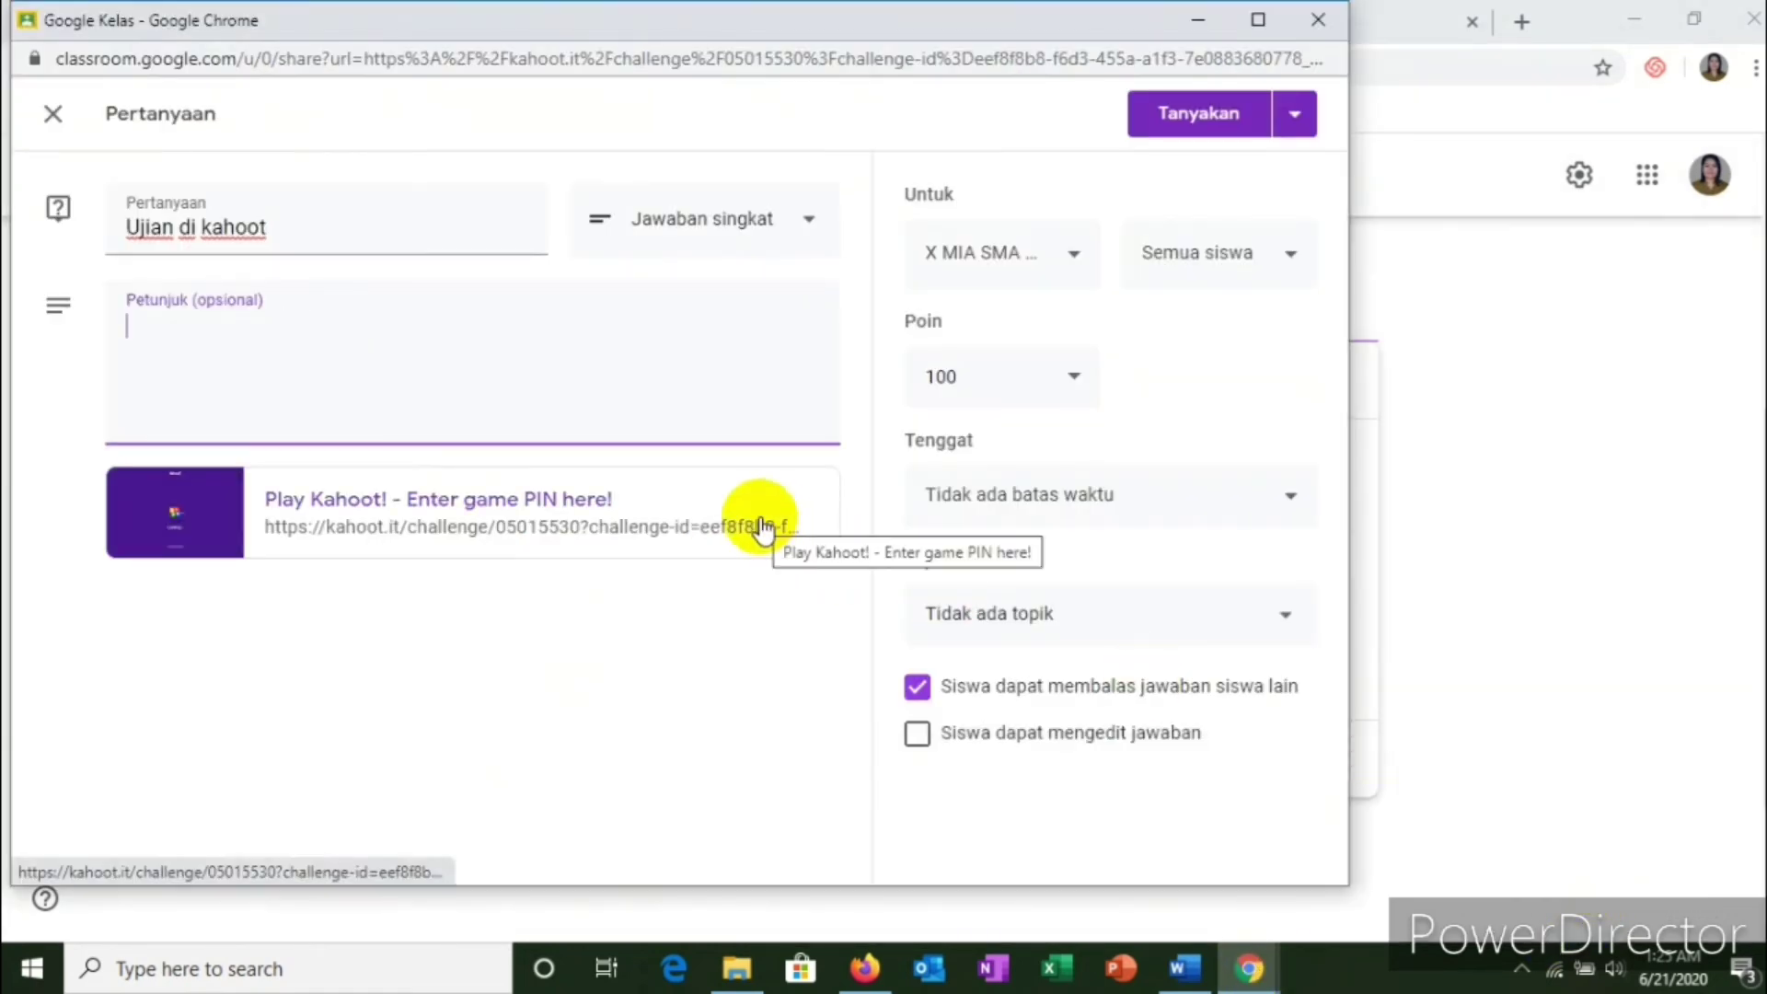
Step: Write 'PIN:' in the instructions field followed by the pasted Kahoot game PIN
click(144, 318)
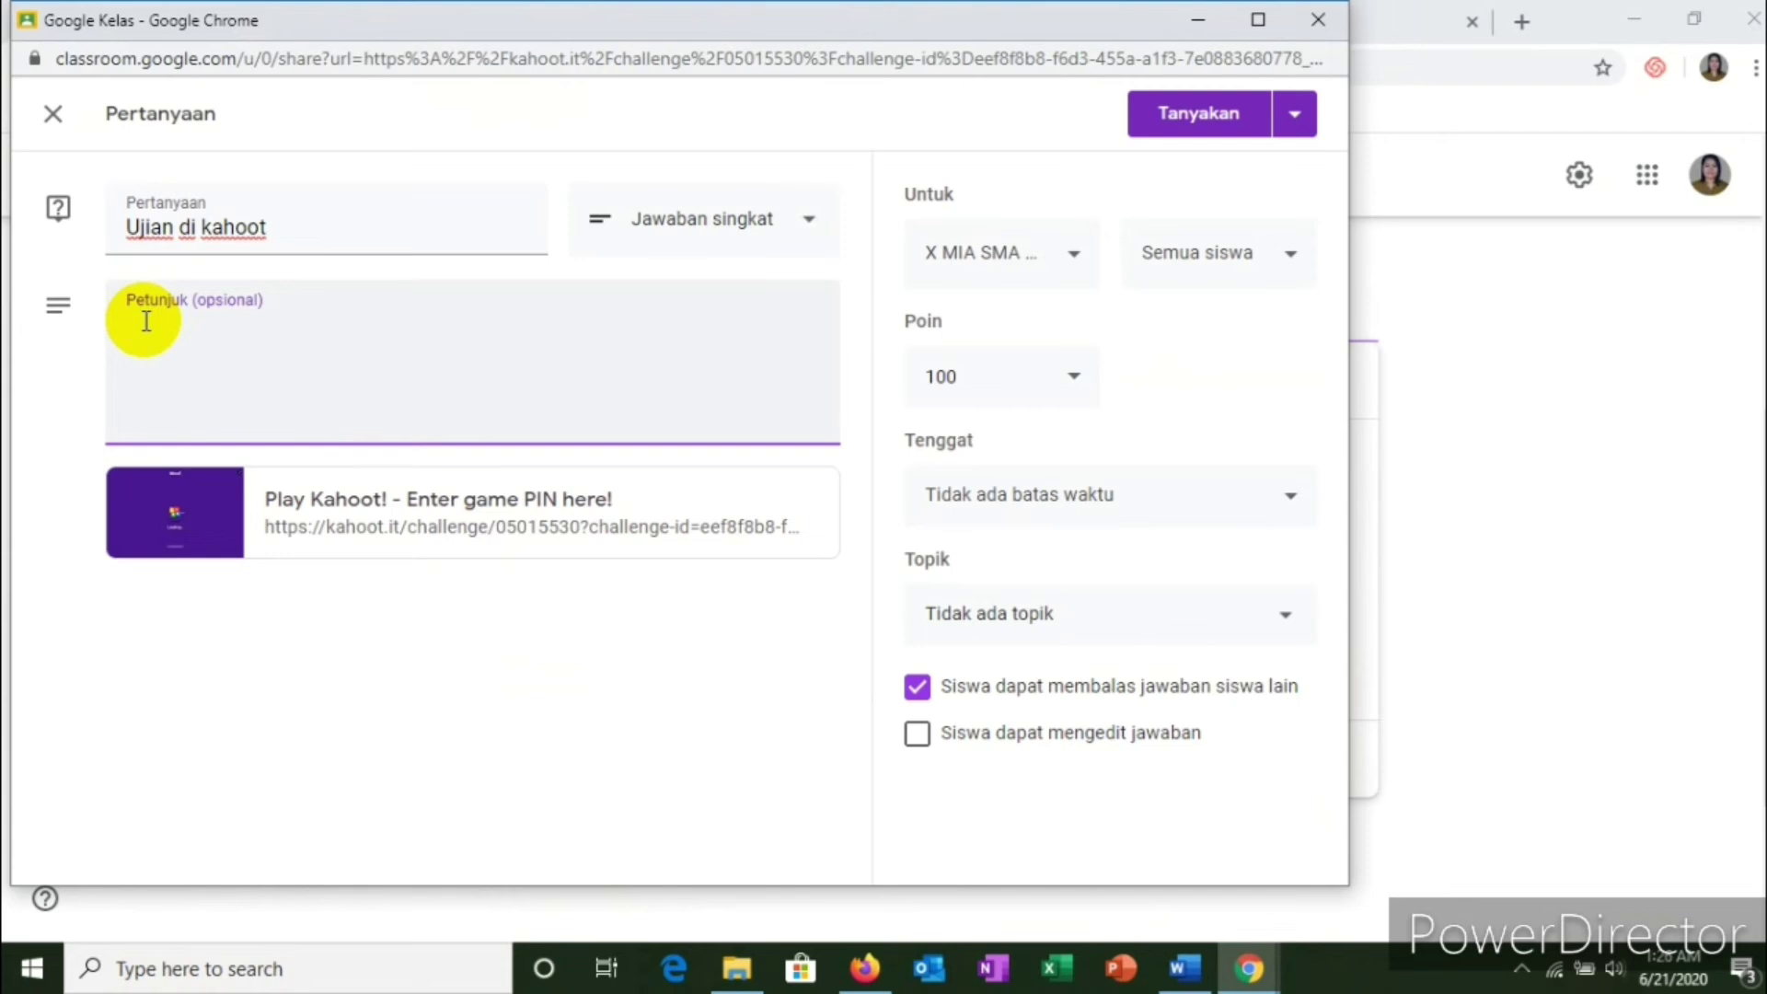
text(PL)
text(N:)
right_click(181, 331)
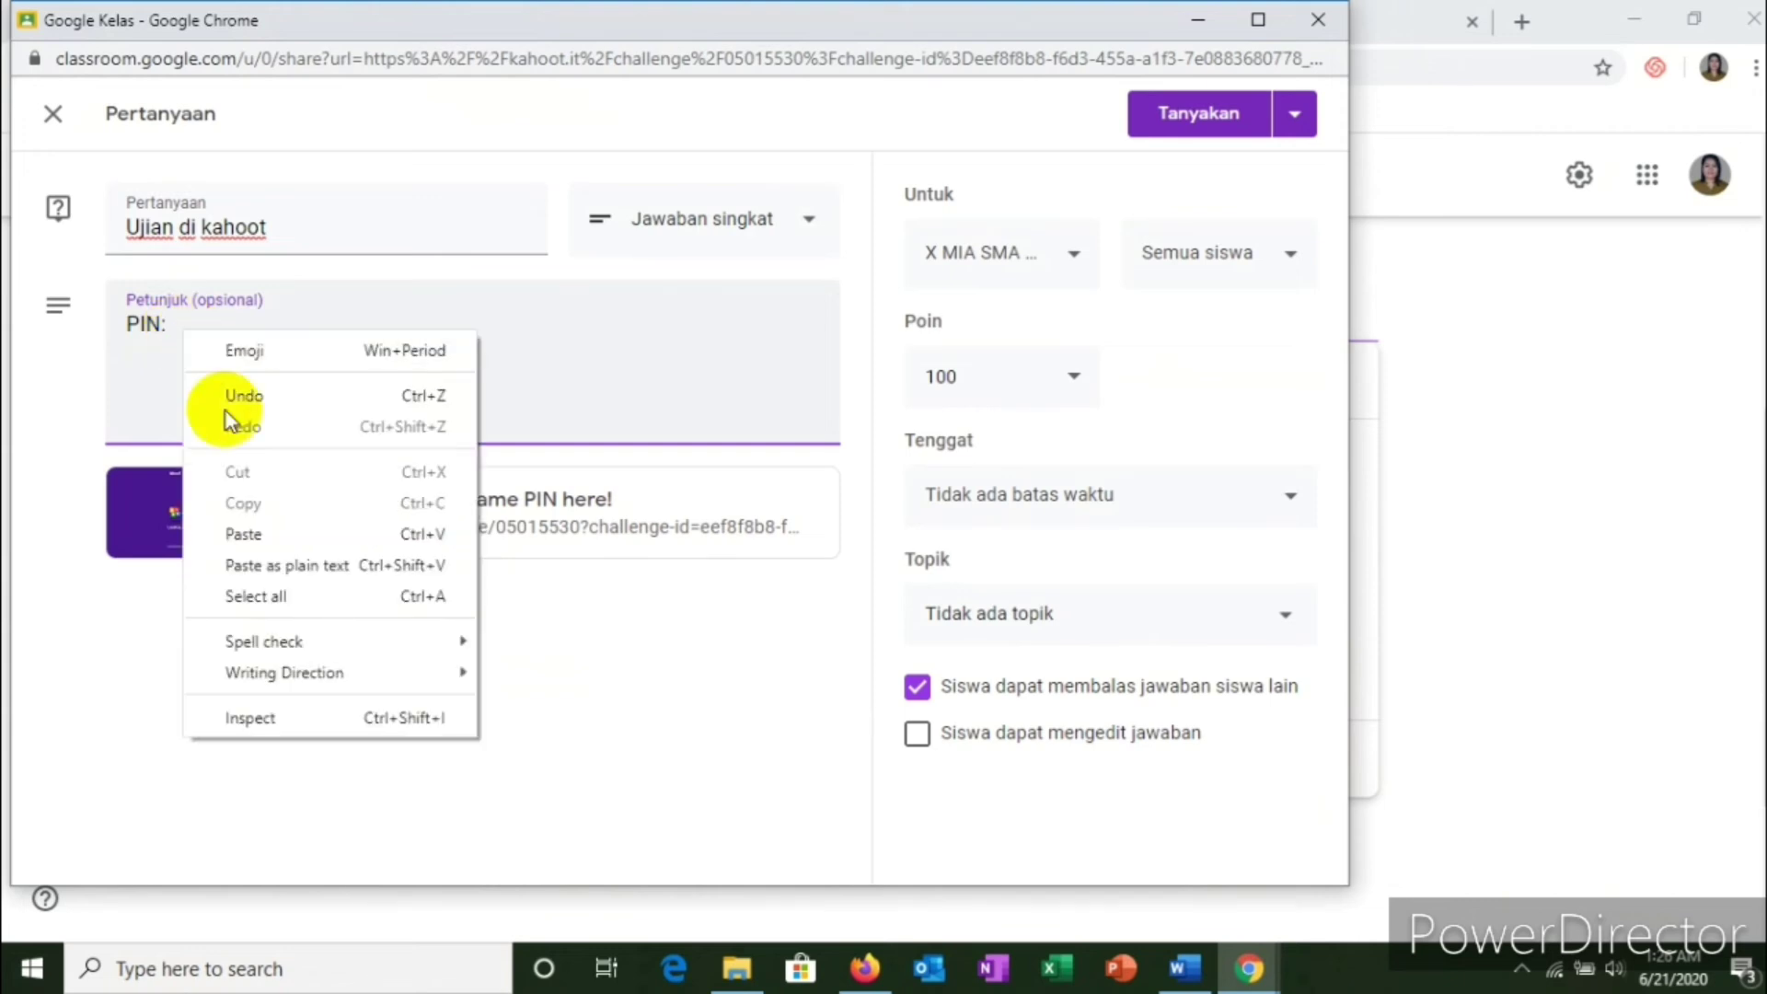
click(267, 533)
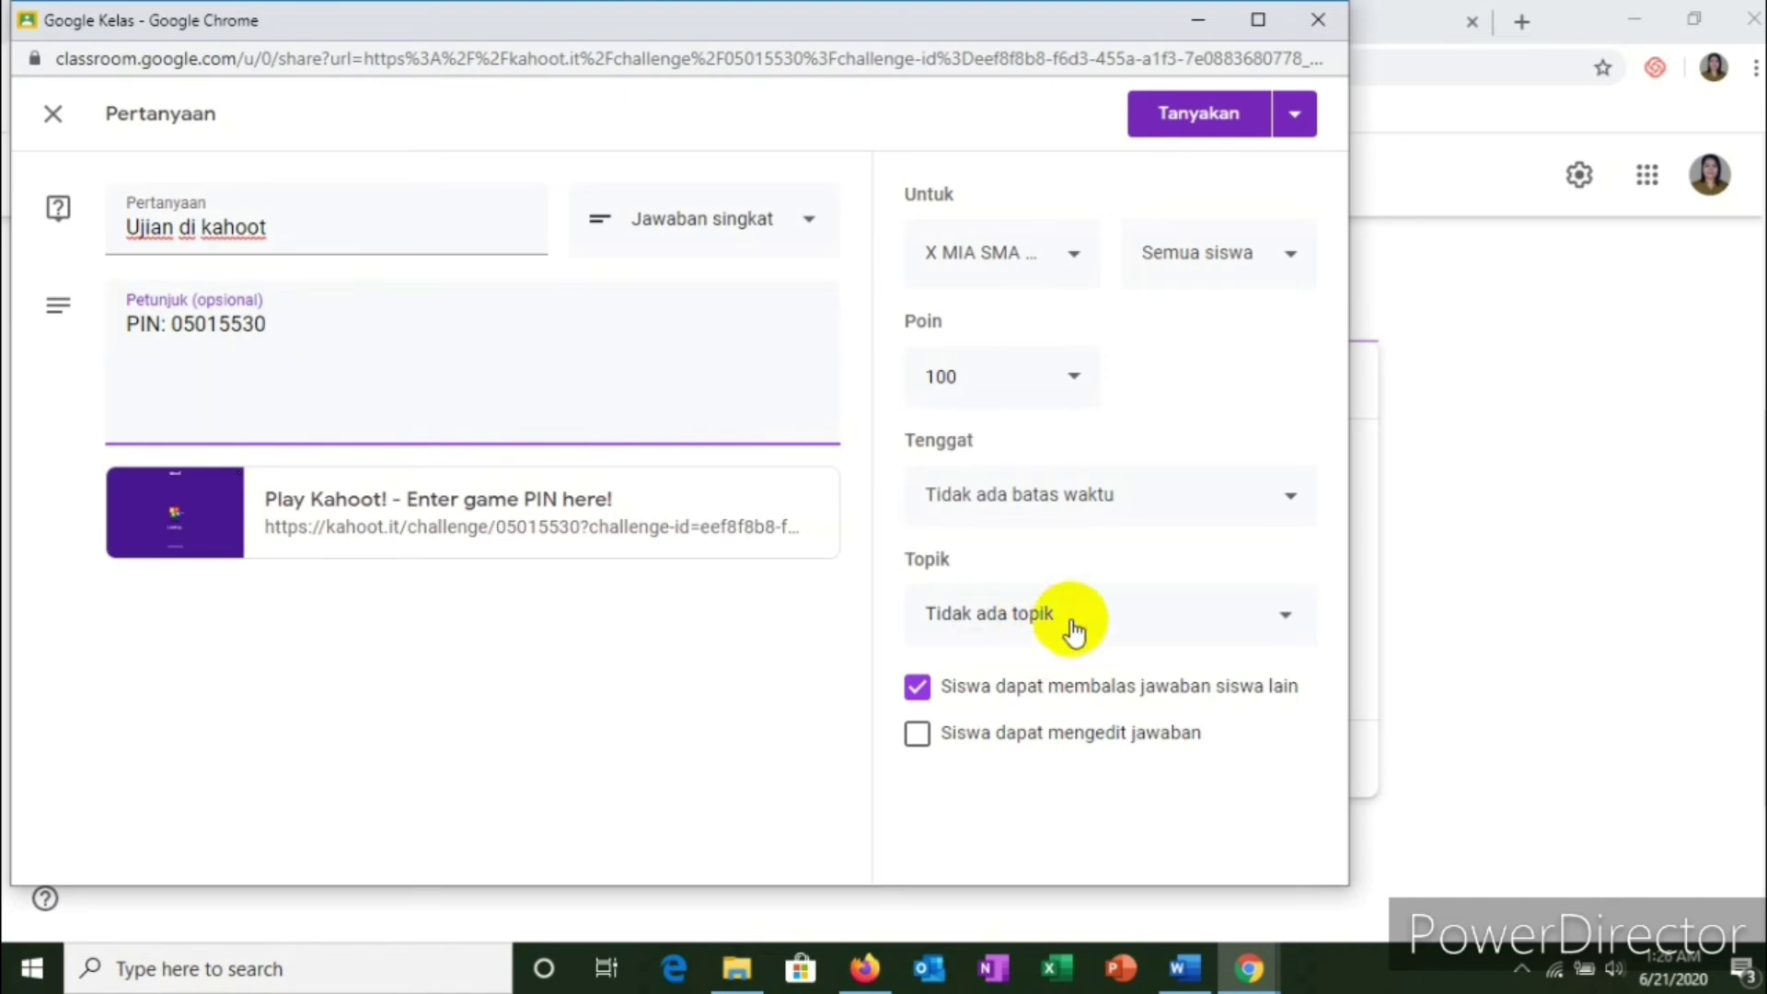
Step: File the question under topic D. UJIAN with a due date of 27 June, 23.59
click(1081, 623)
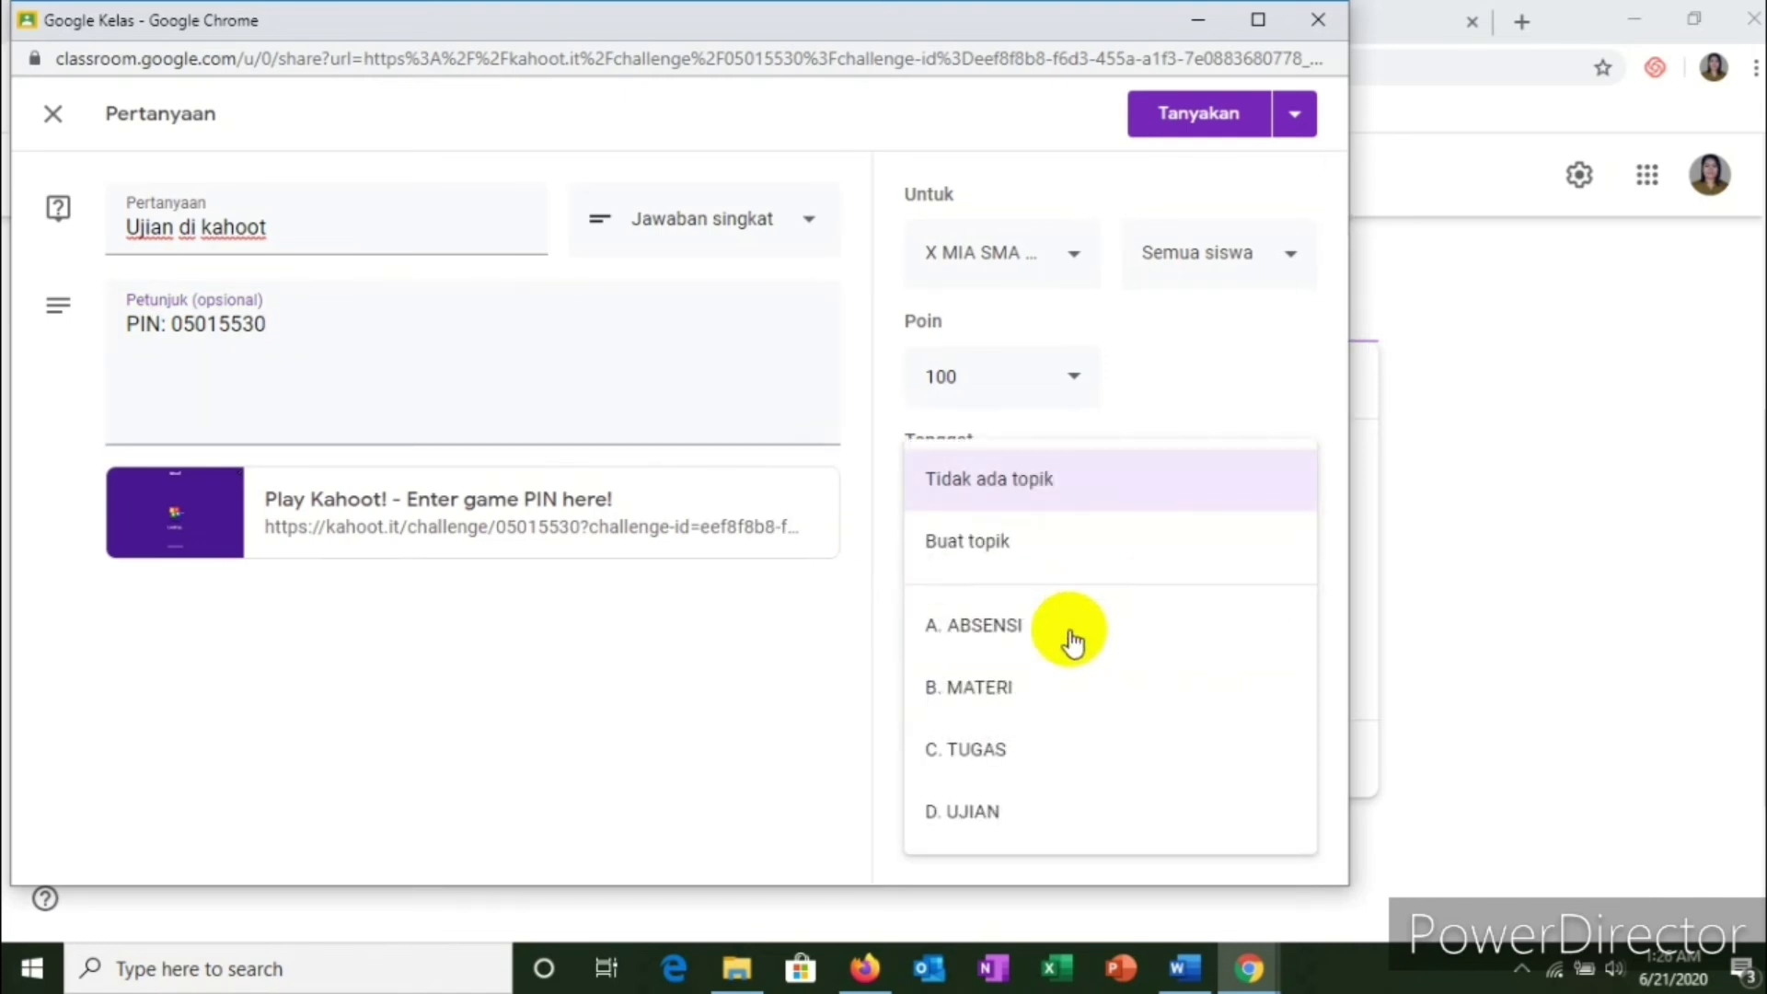
click(970, 837)
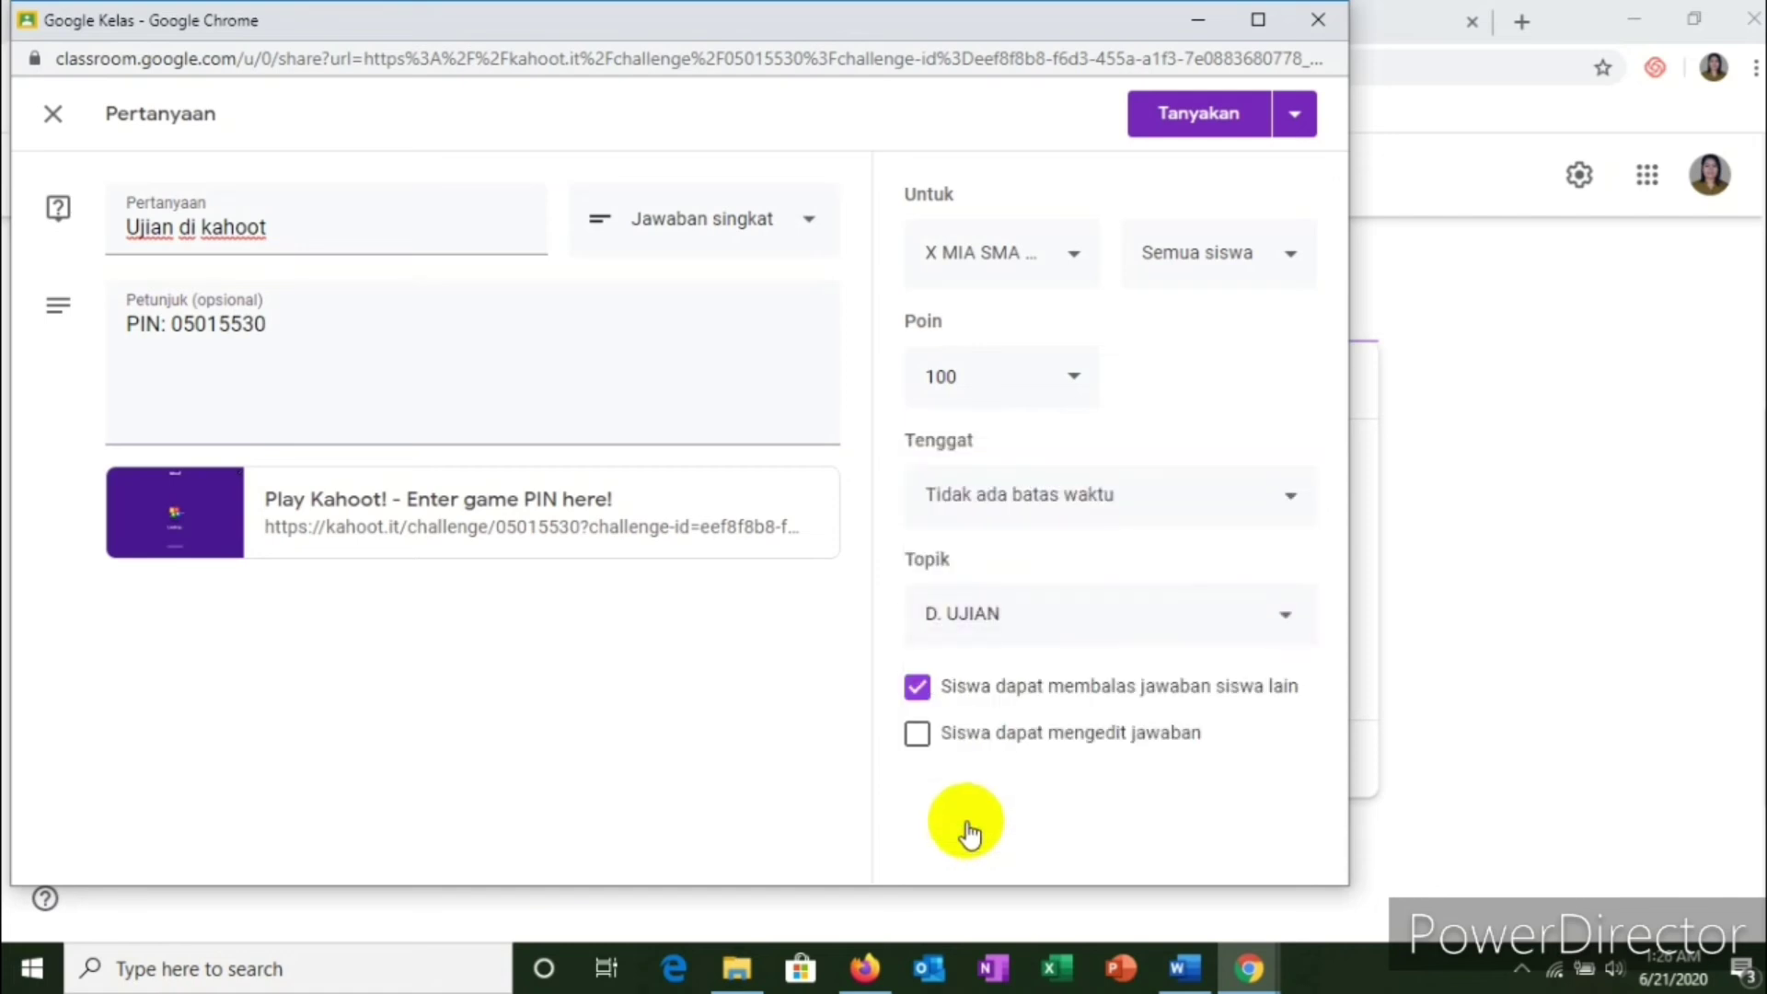
click(1106, 506)
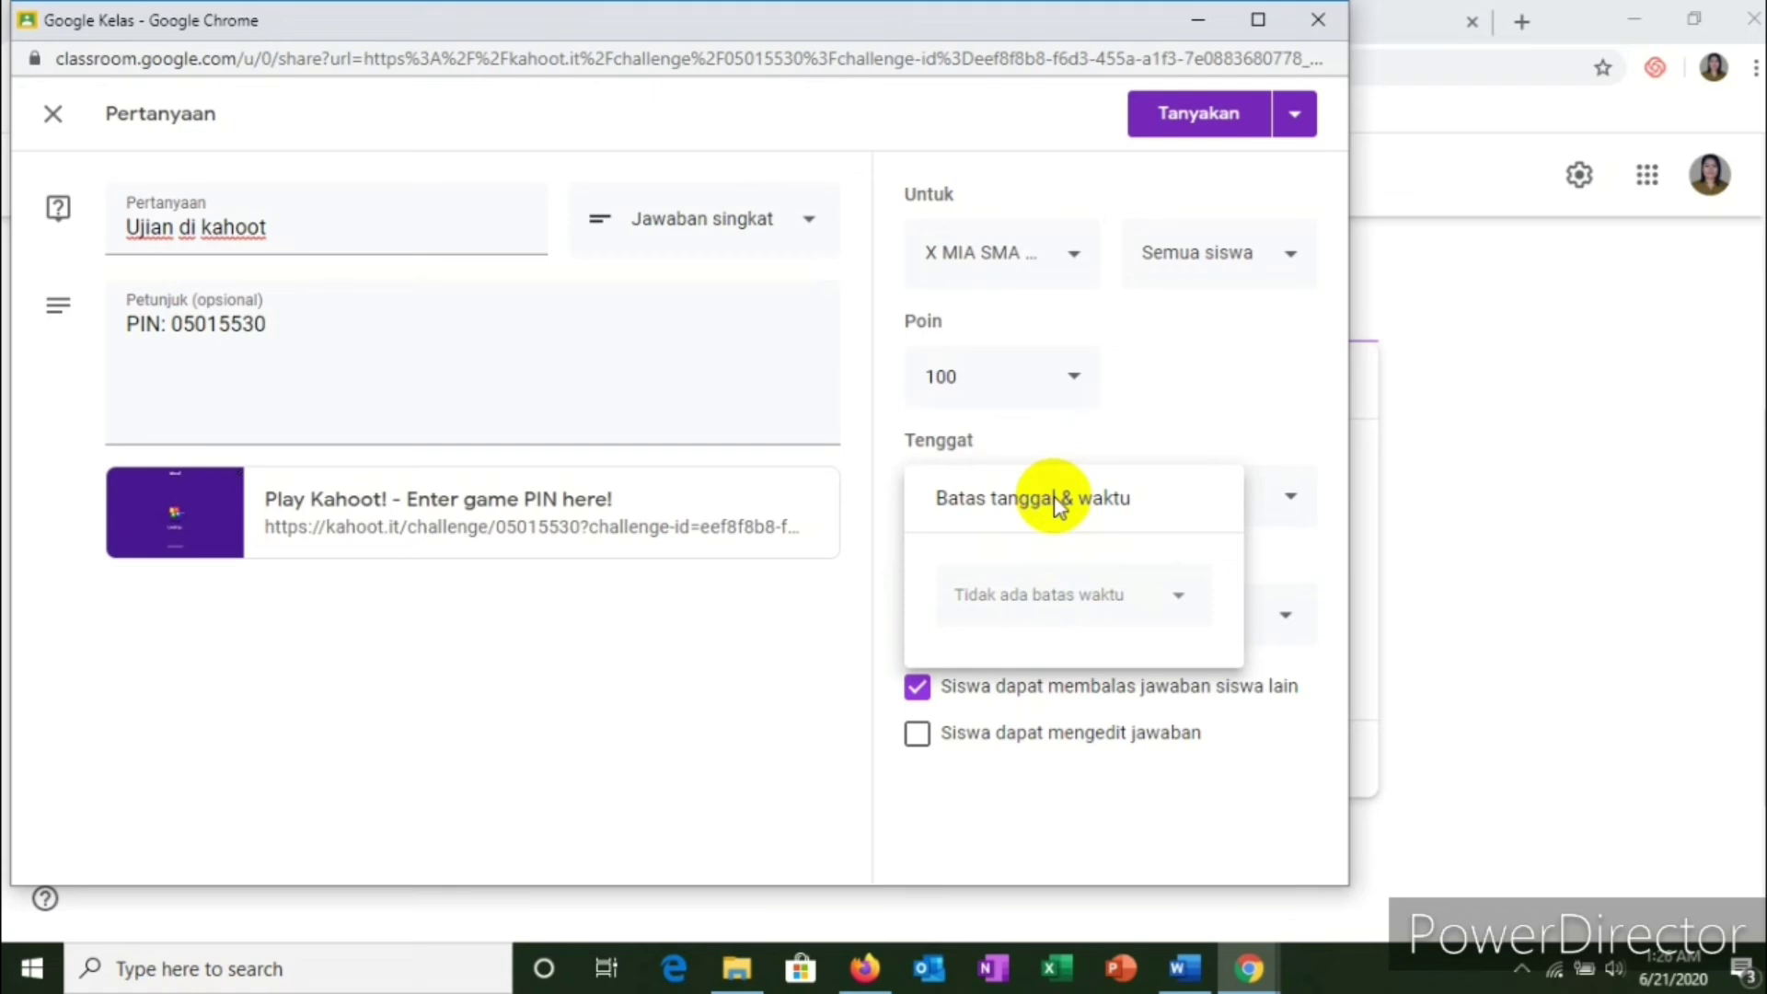
click(1132, 600)
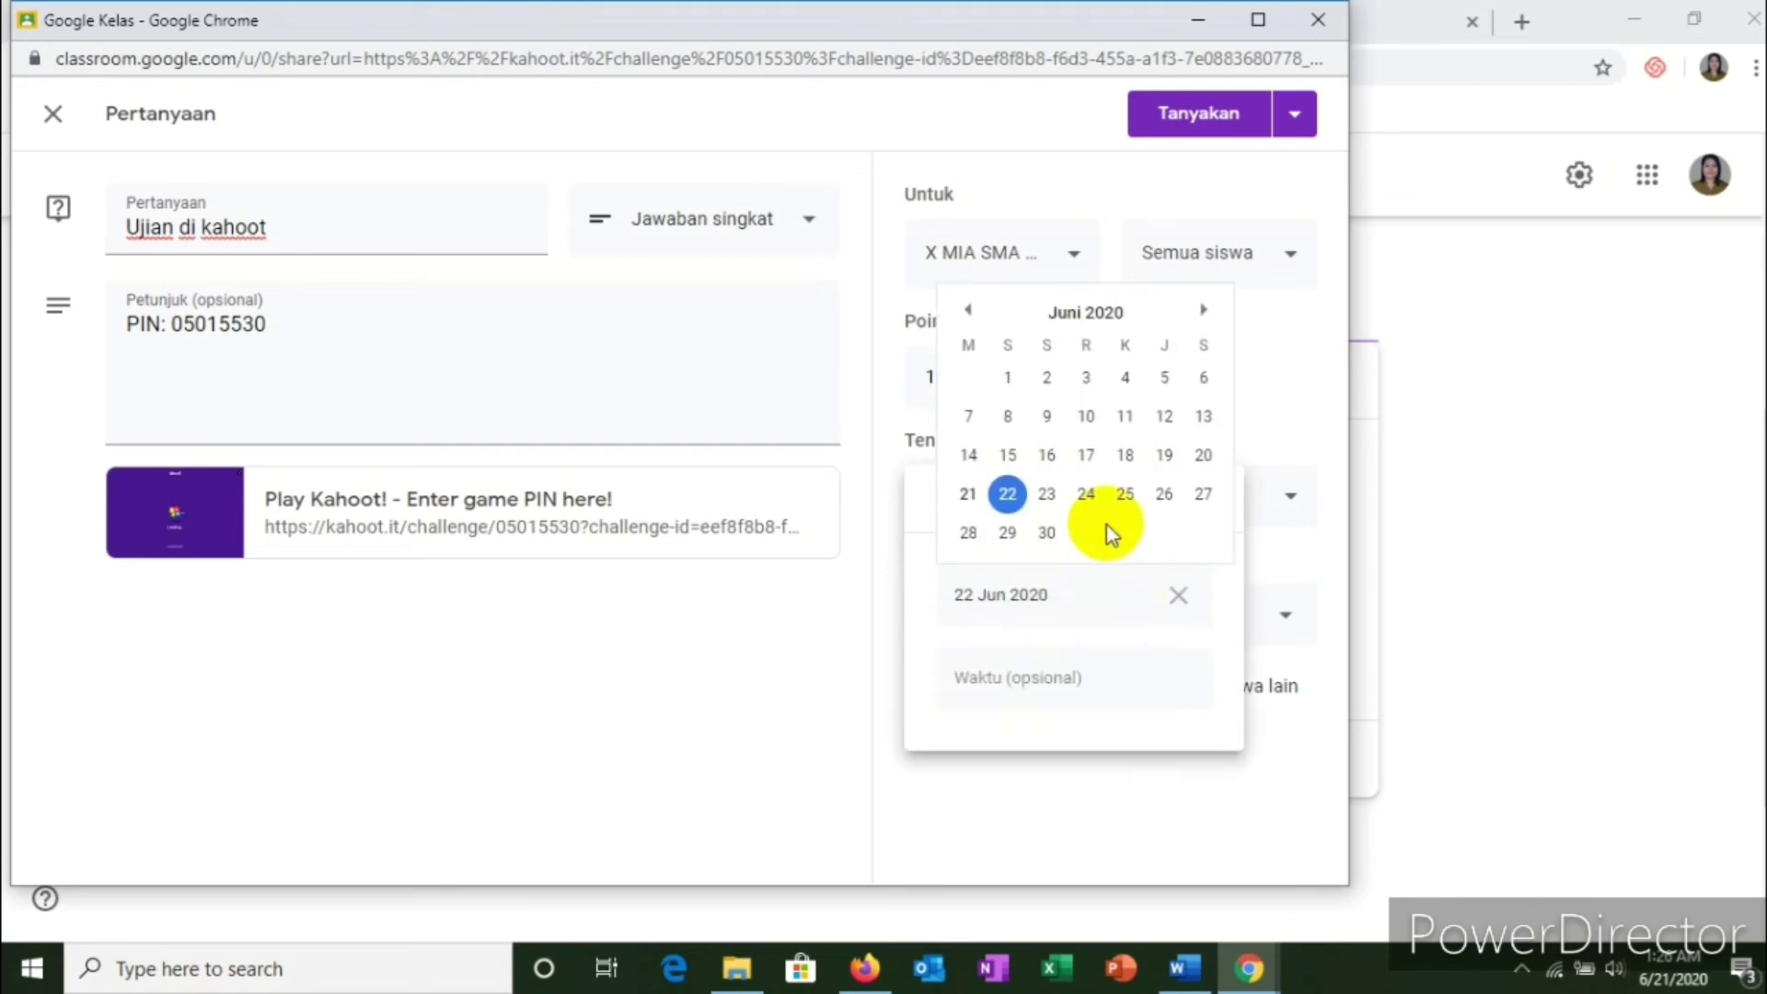
click(1205, 495)
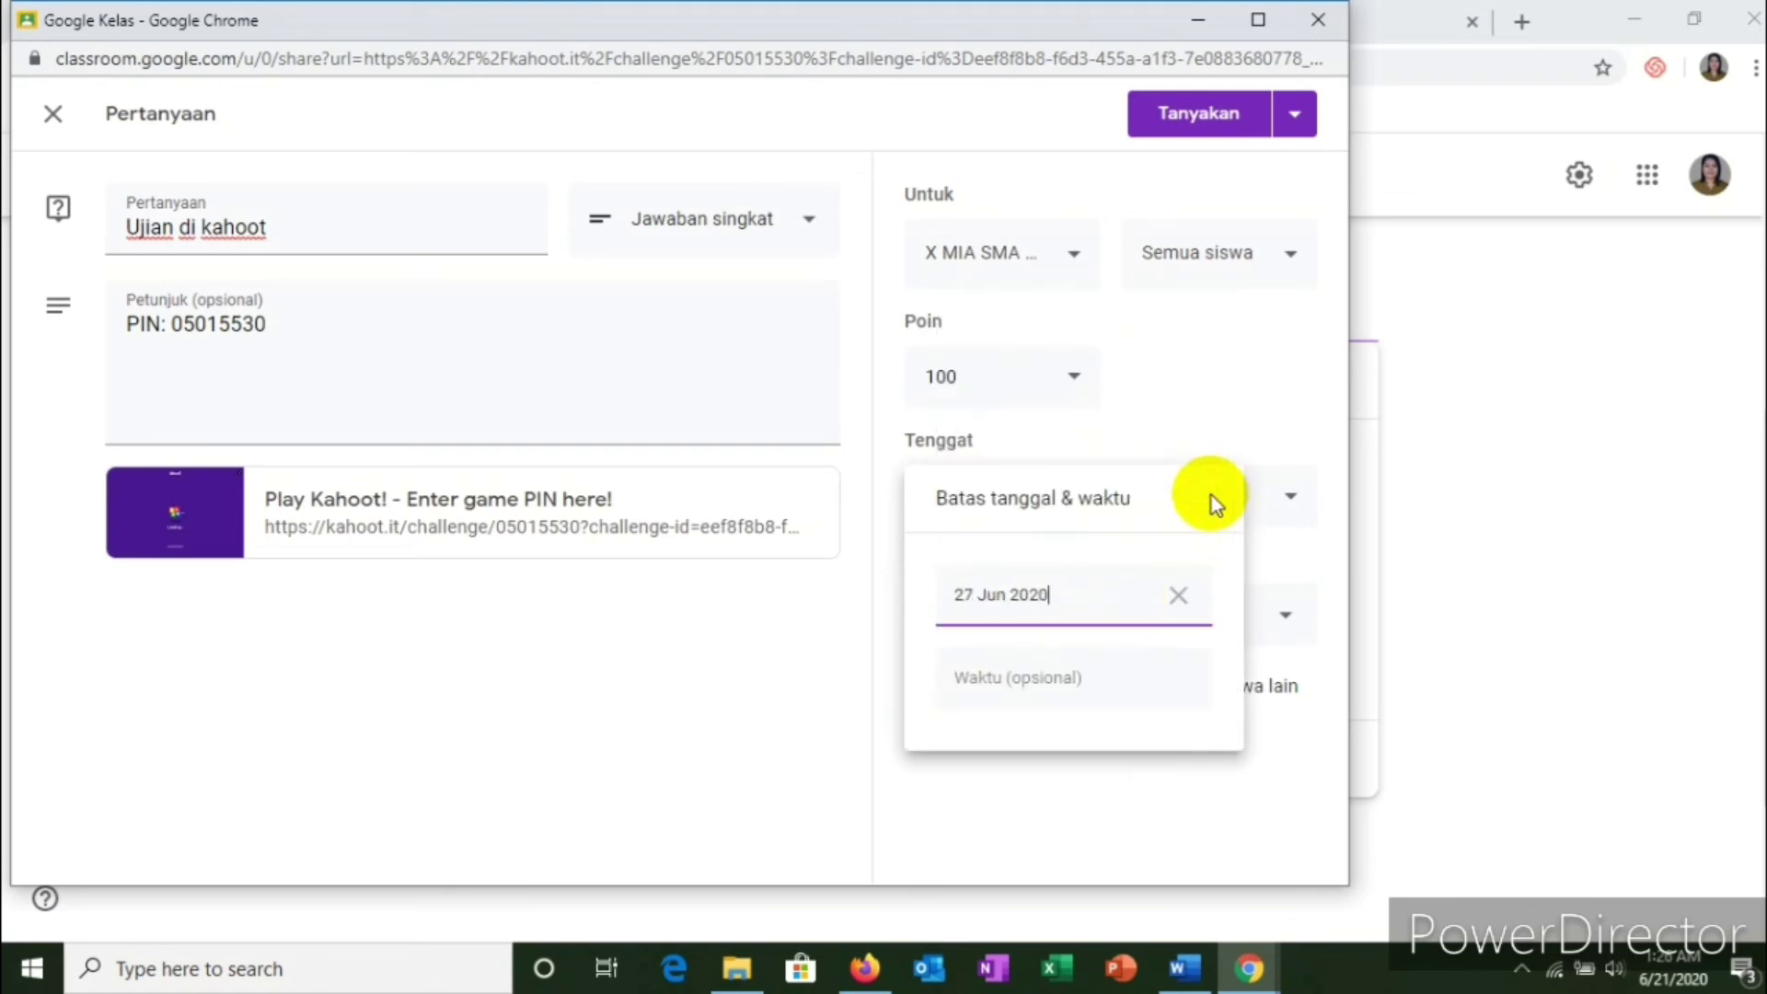
click(1057, 671)
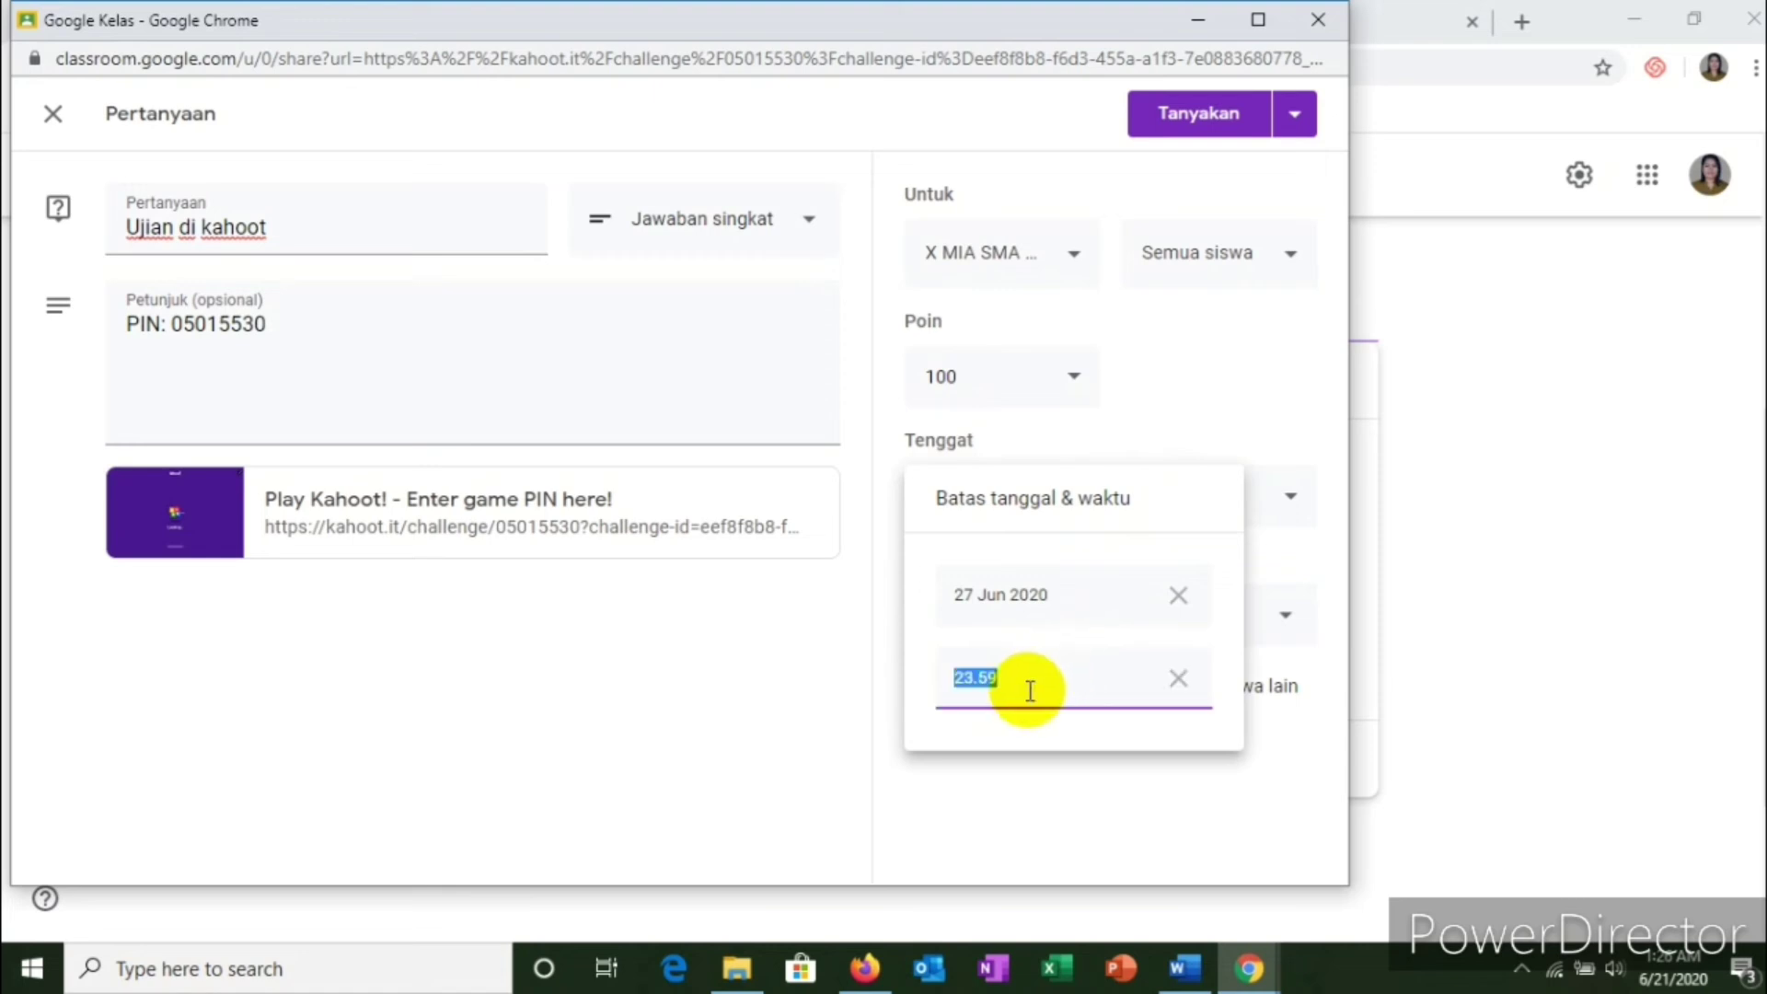
click(761, 631)
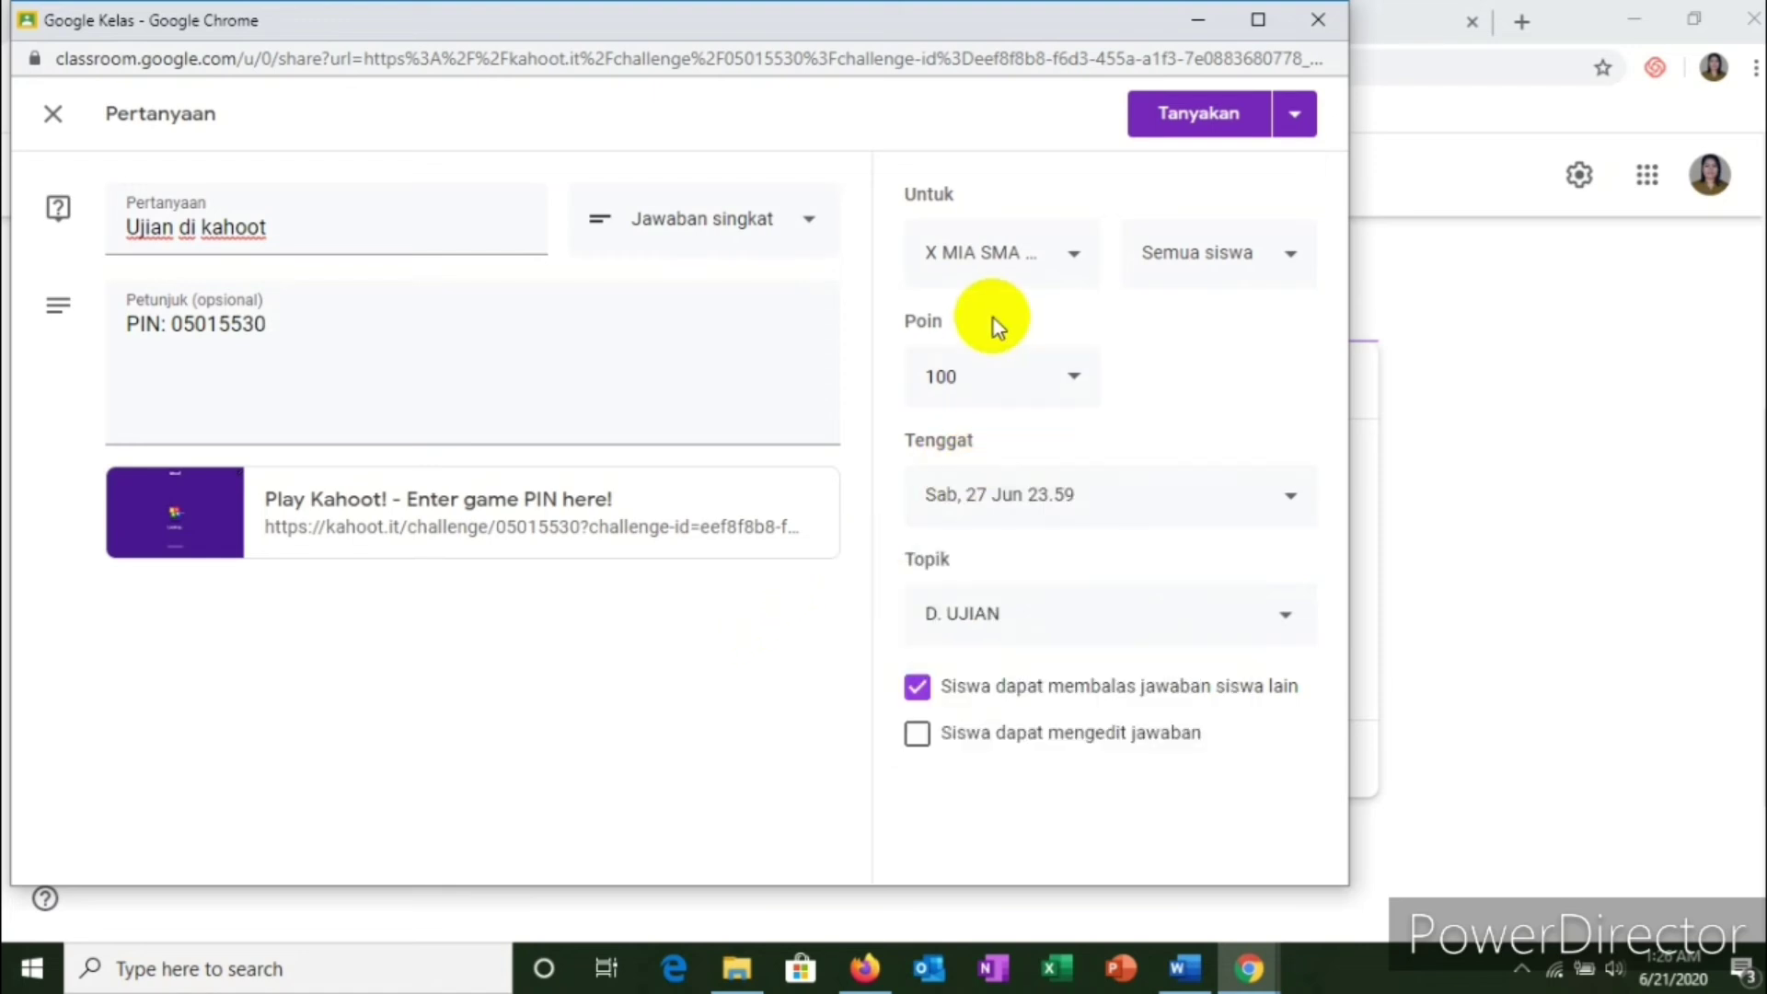
Step: Keep X MIA as the only target class and post the question
click(1049, 263)
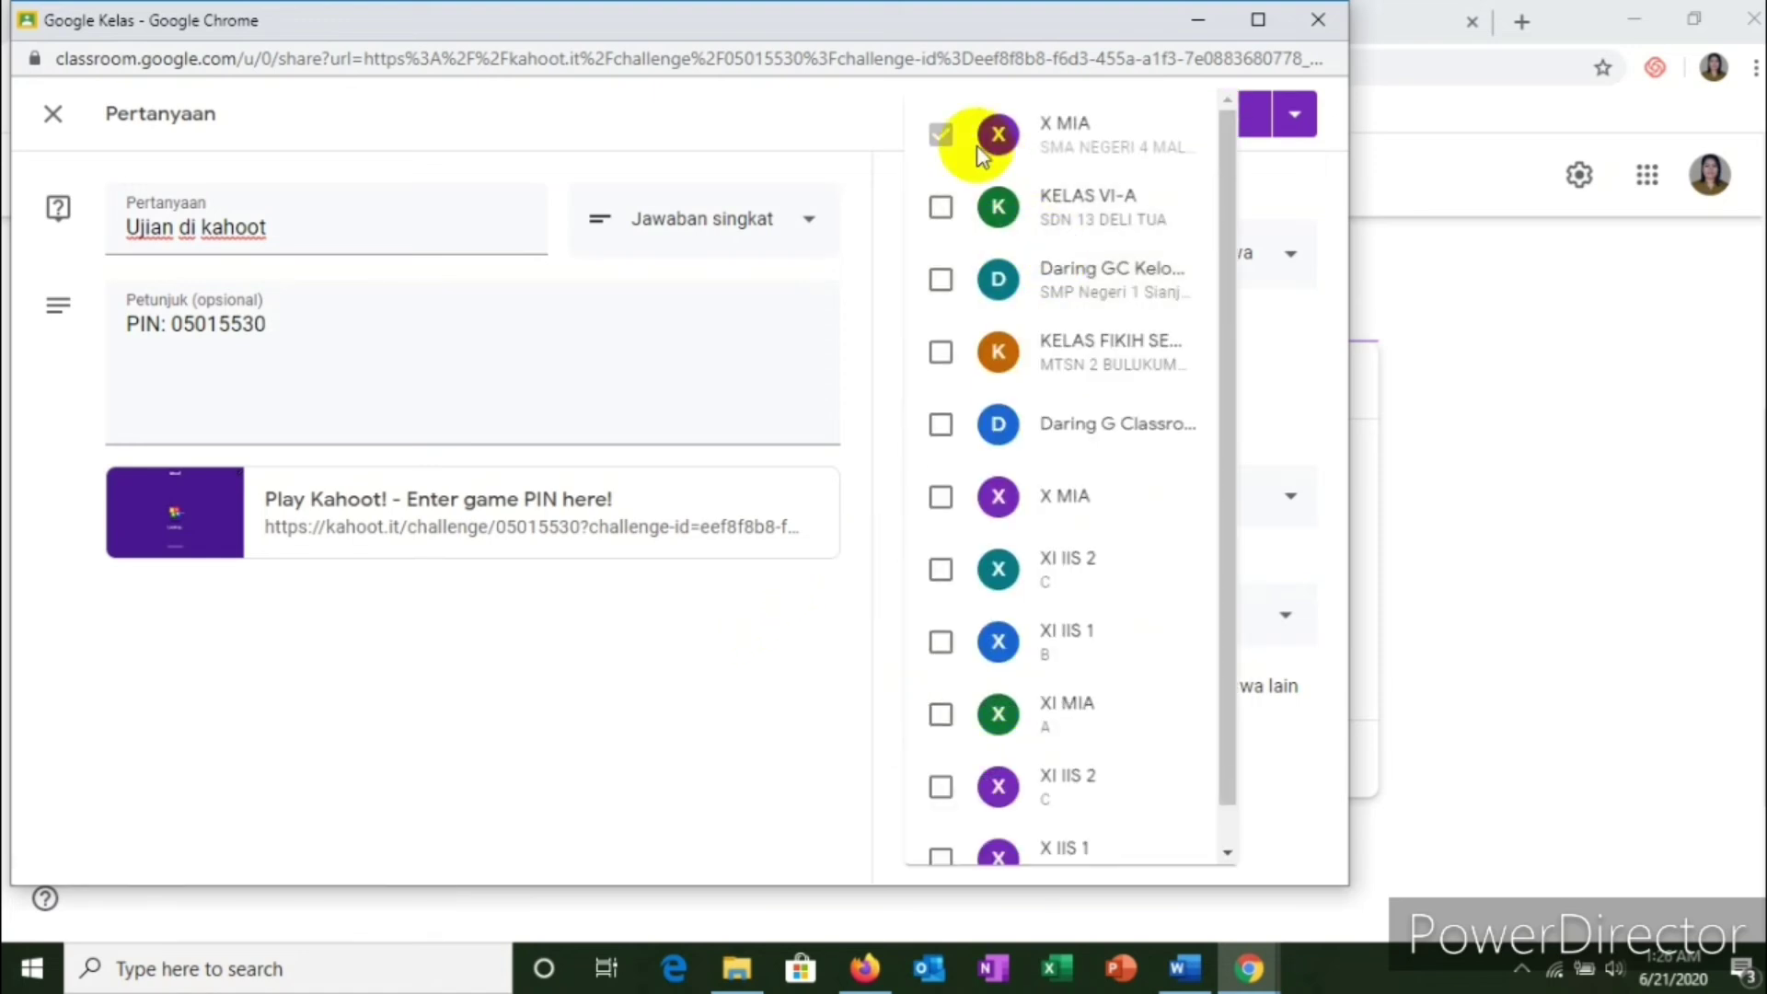
click(780, 129)
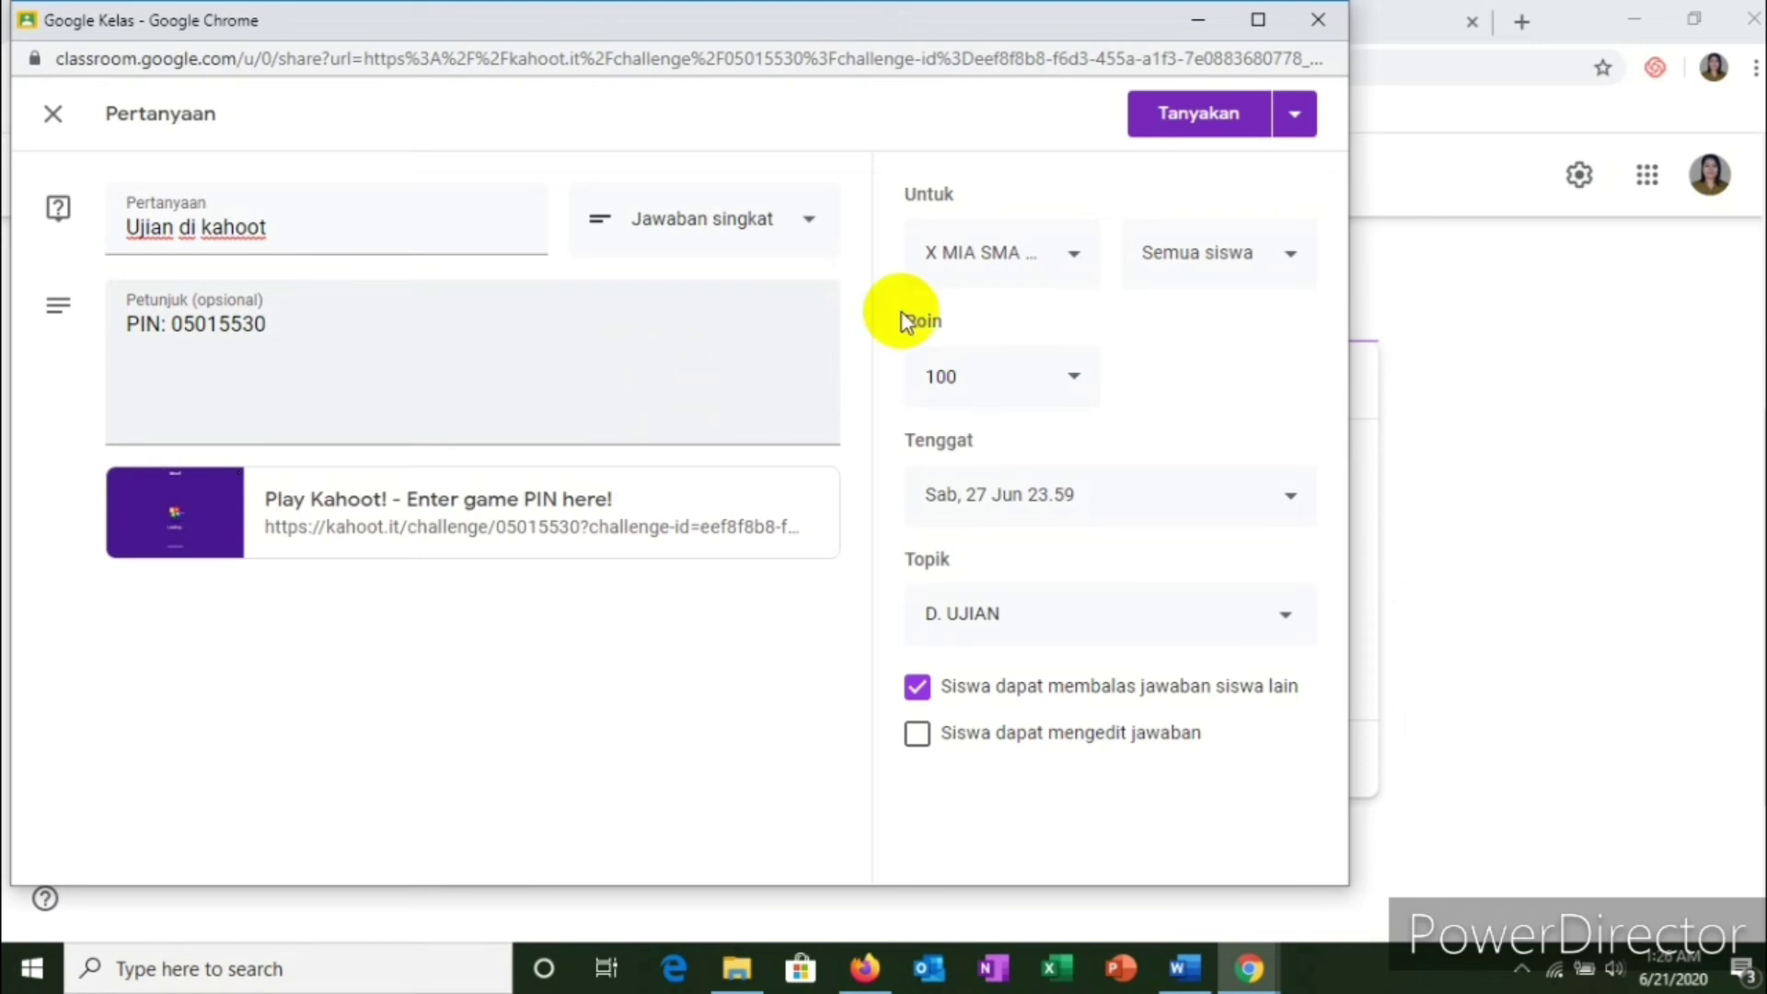
click(1187, 118)
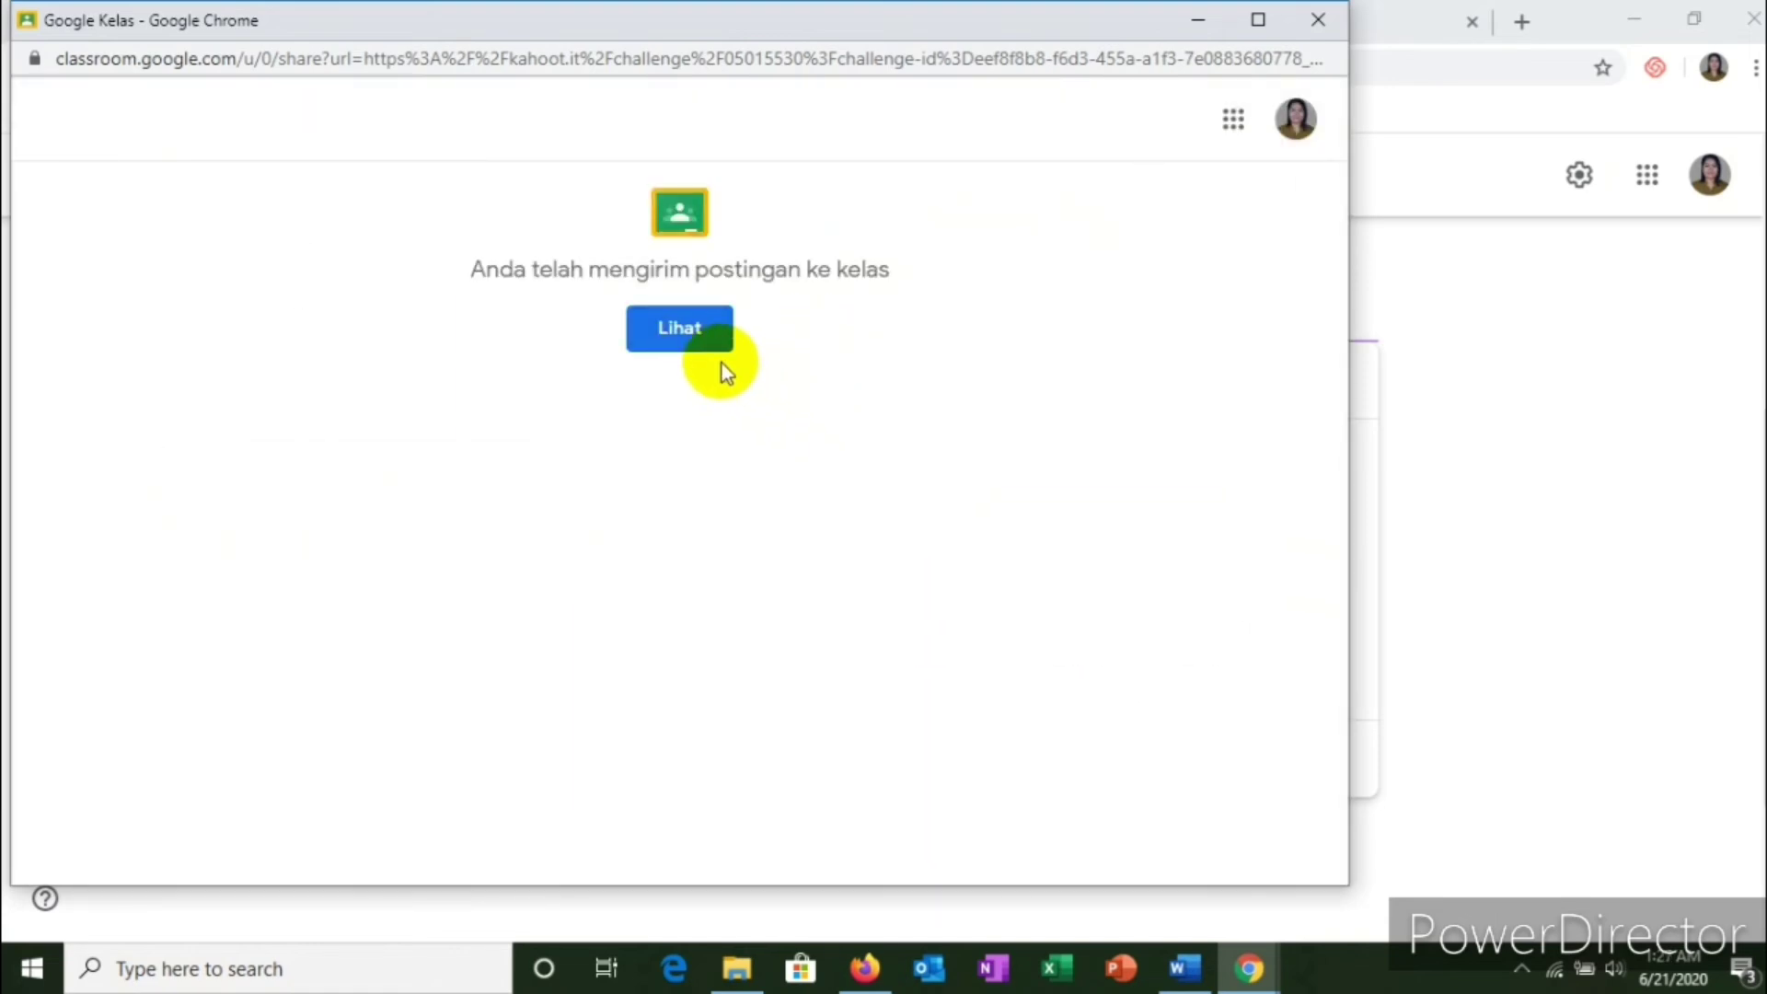
Step: Open the X MIA class and go to its Tugas Kelas classwork list
click(677, 341)
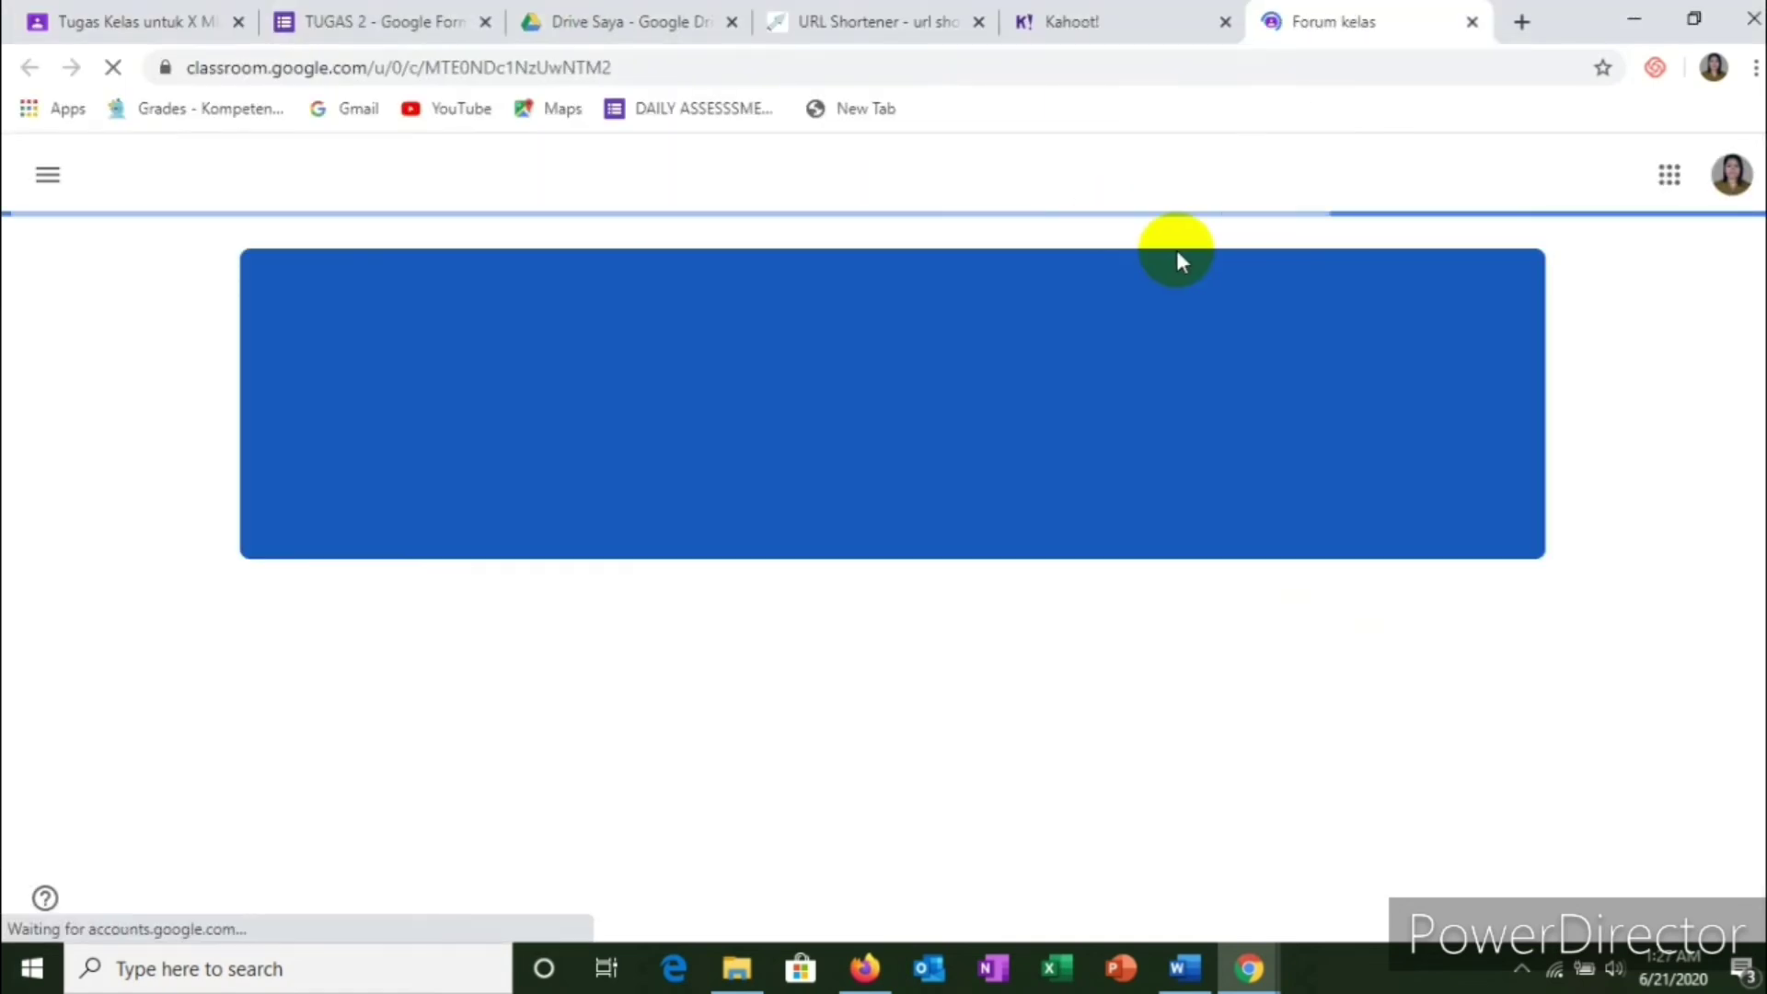
scroll(915, 454, down, 6)
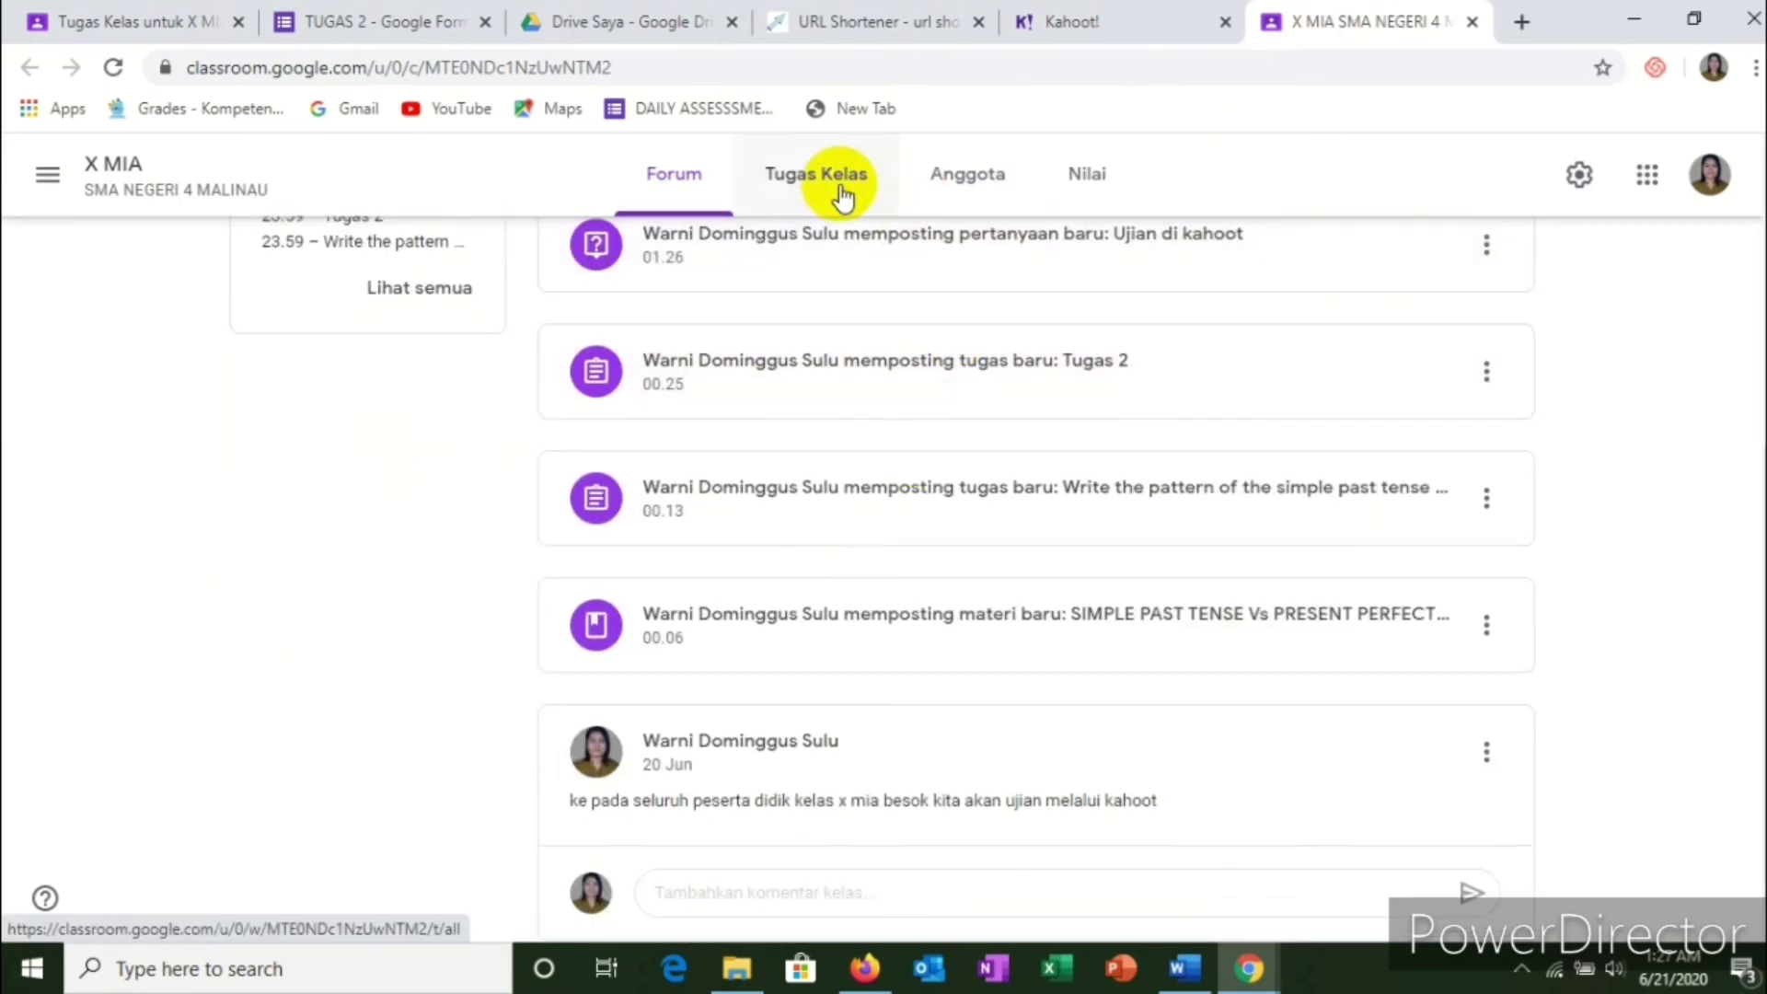
click(841, 194)
scroll(852, 406, down, 3)
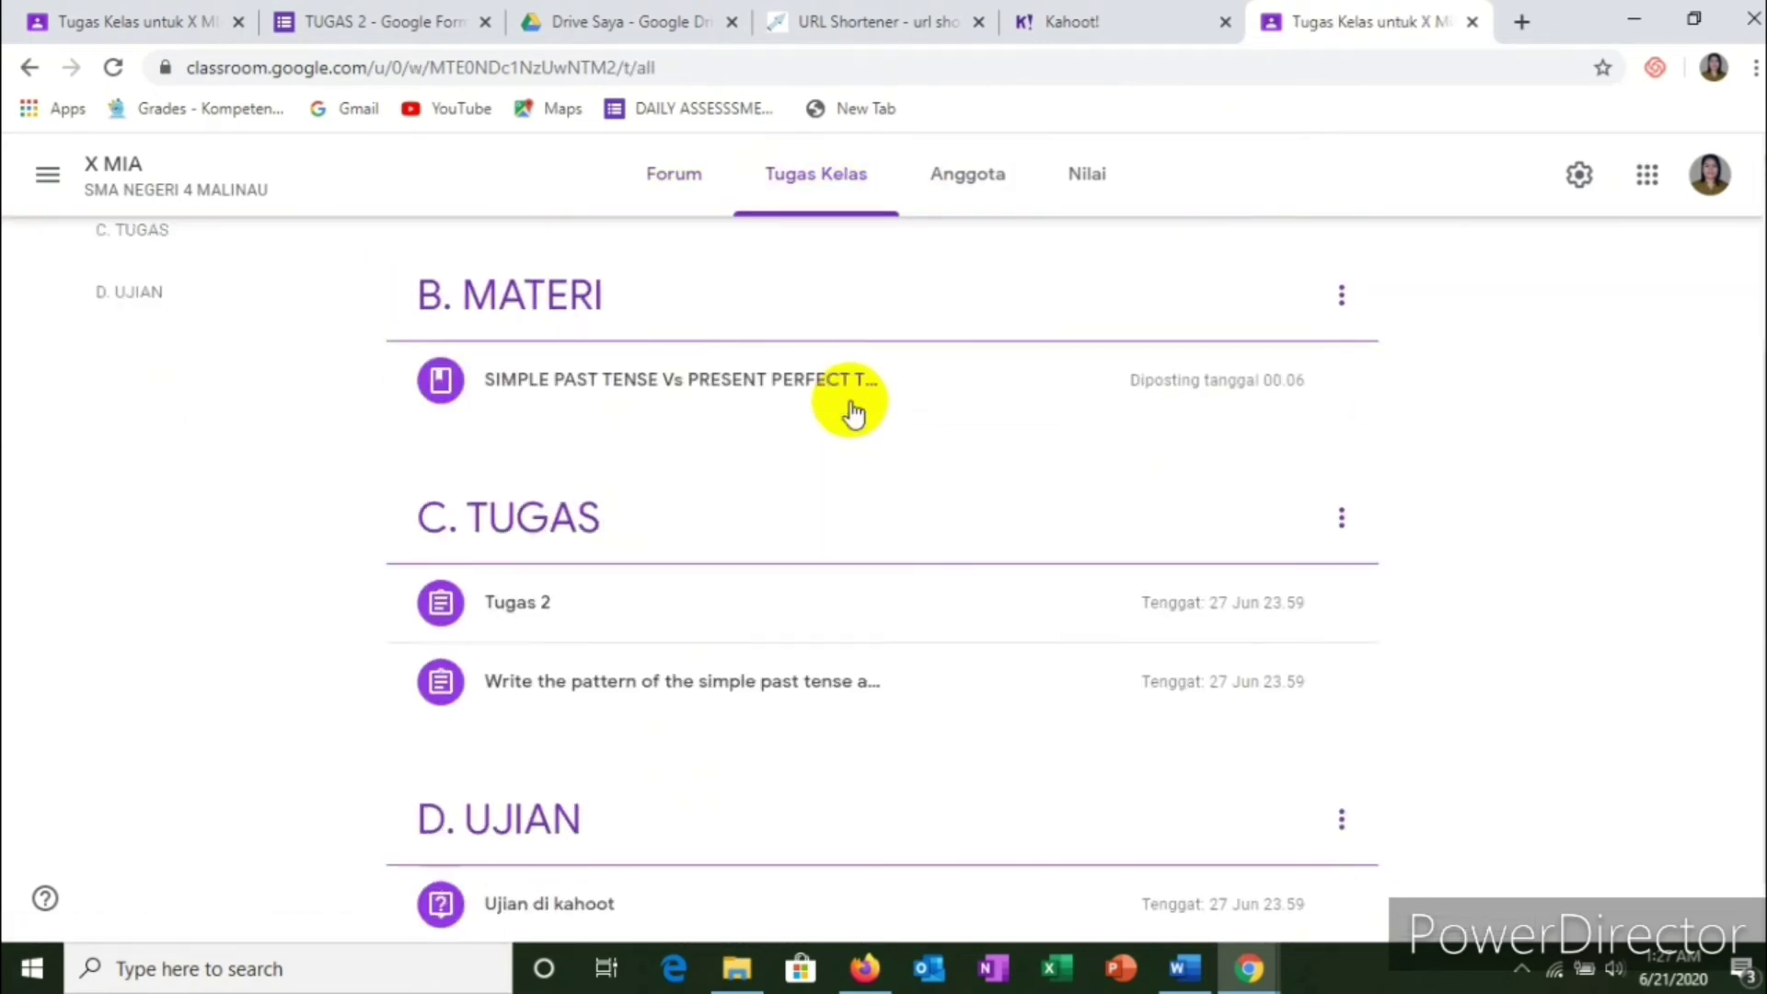
scroll(848, 410, down, 1)
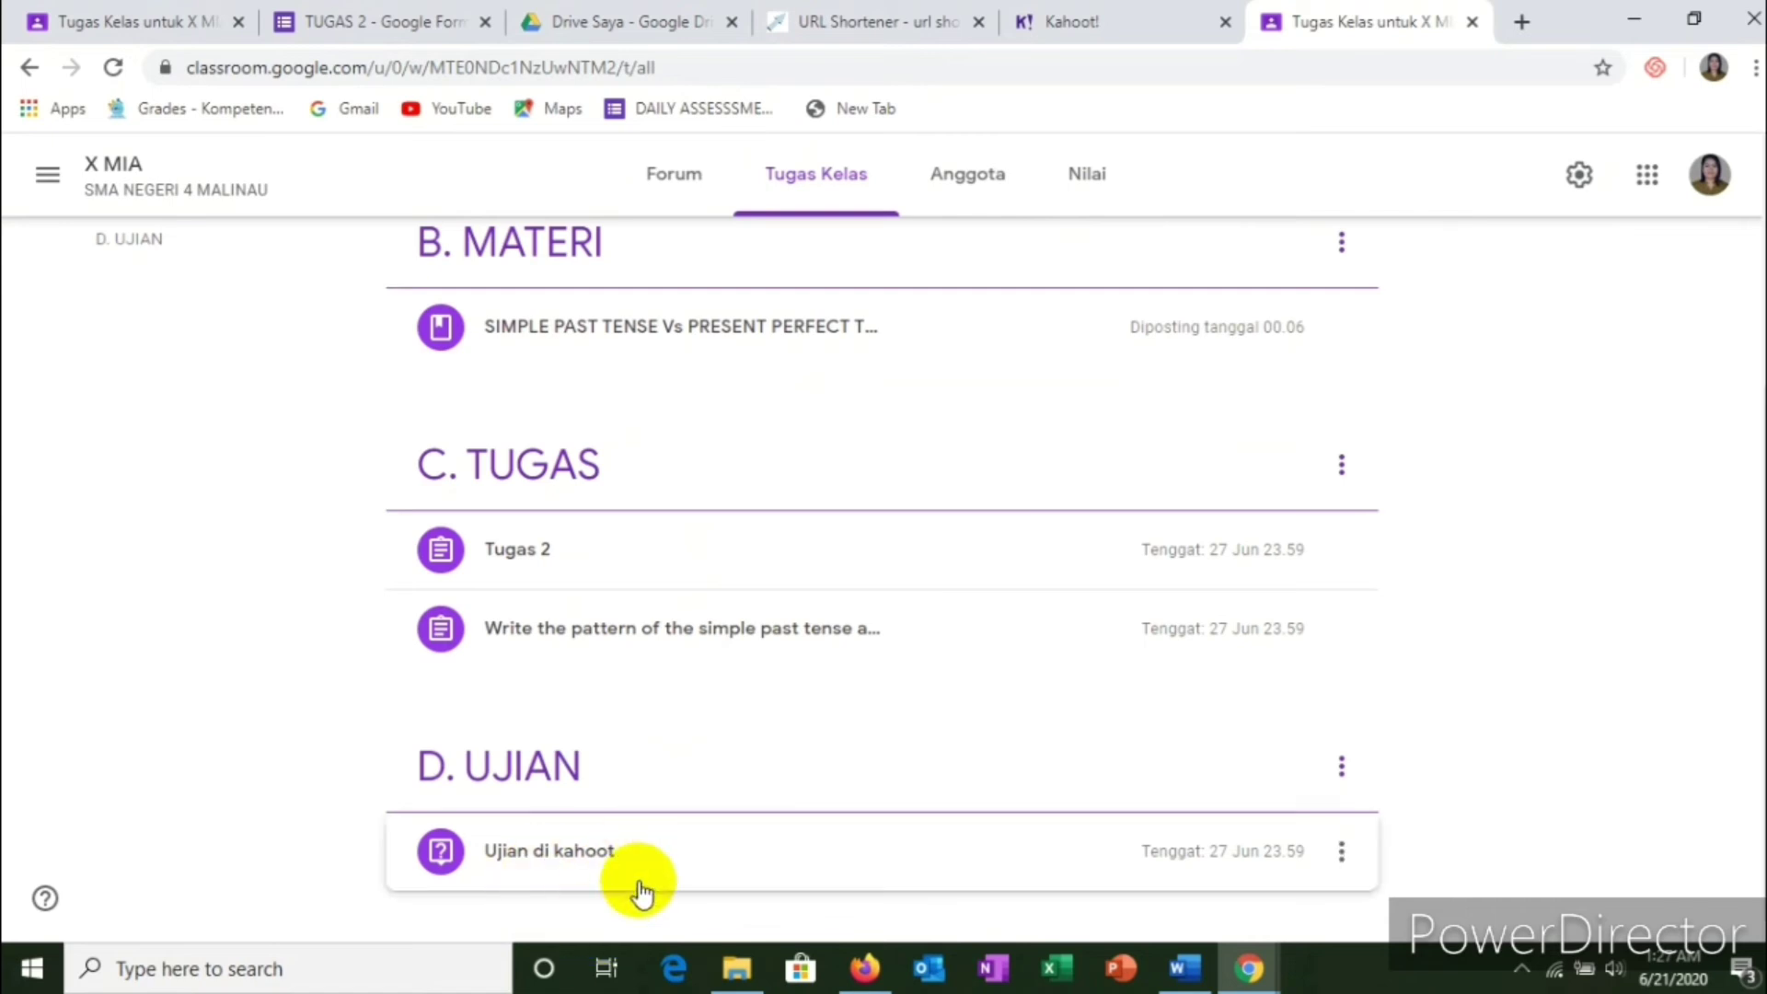
Step: Expand Ujian di kahoot, check its PIN and Kahoot link, then return to the classwork list
click(555, 865)
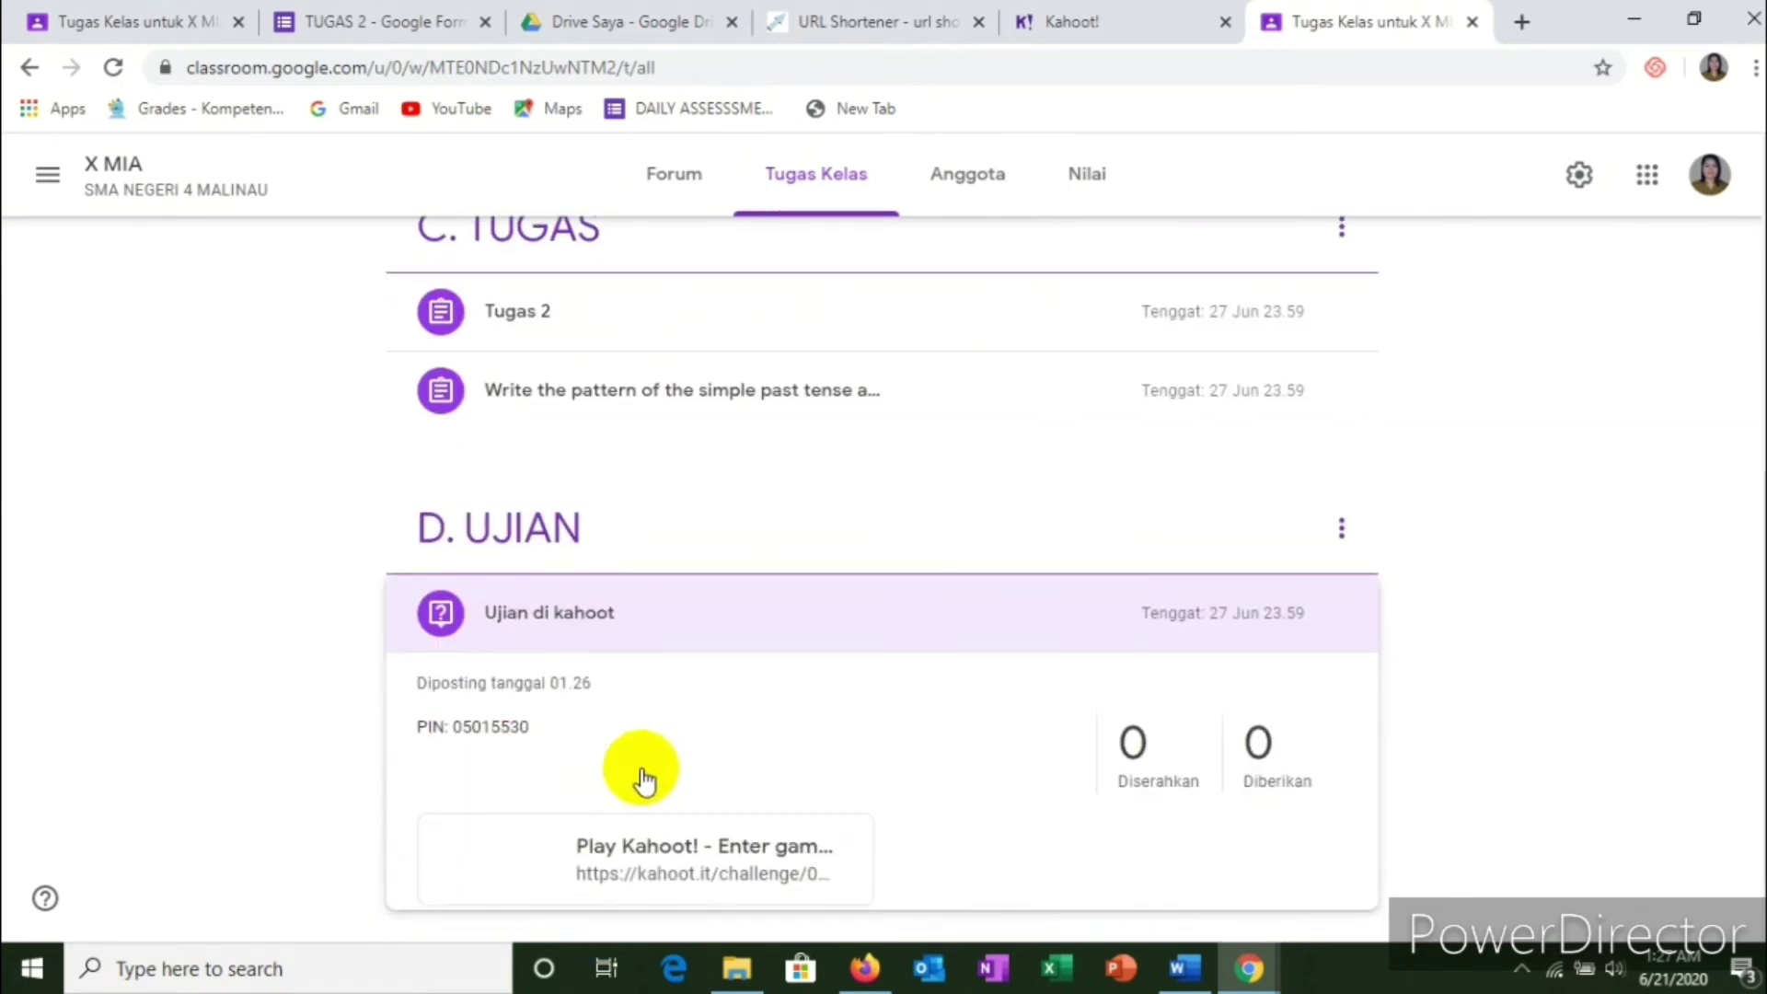
scroll(530, 842, down, 2)
click(525, 856)
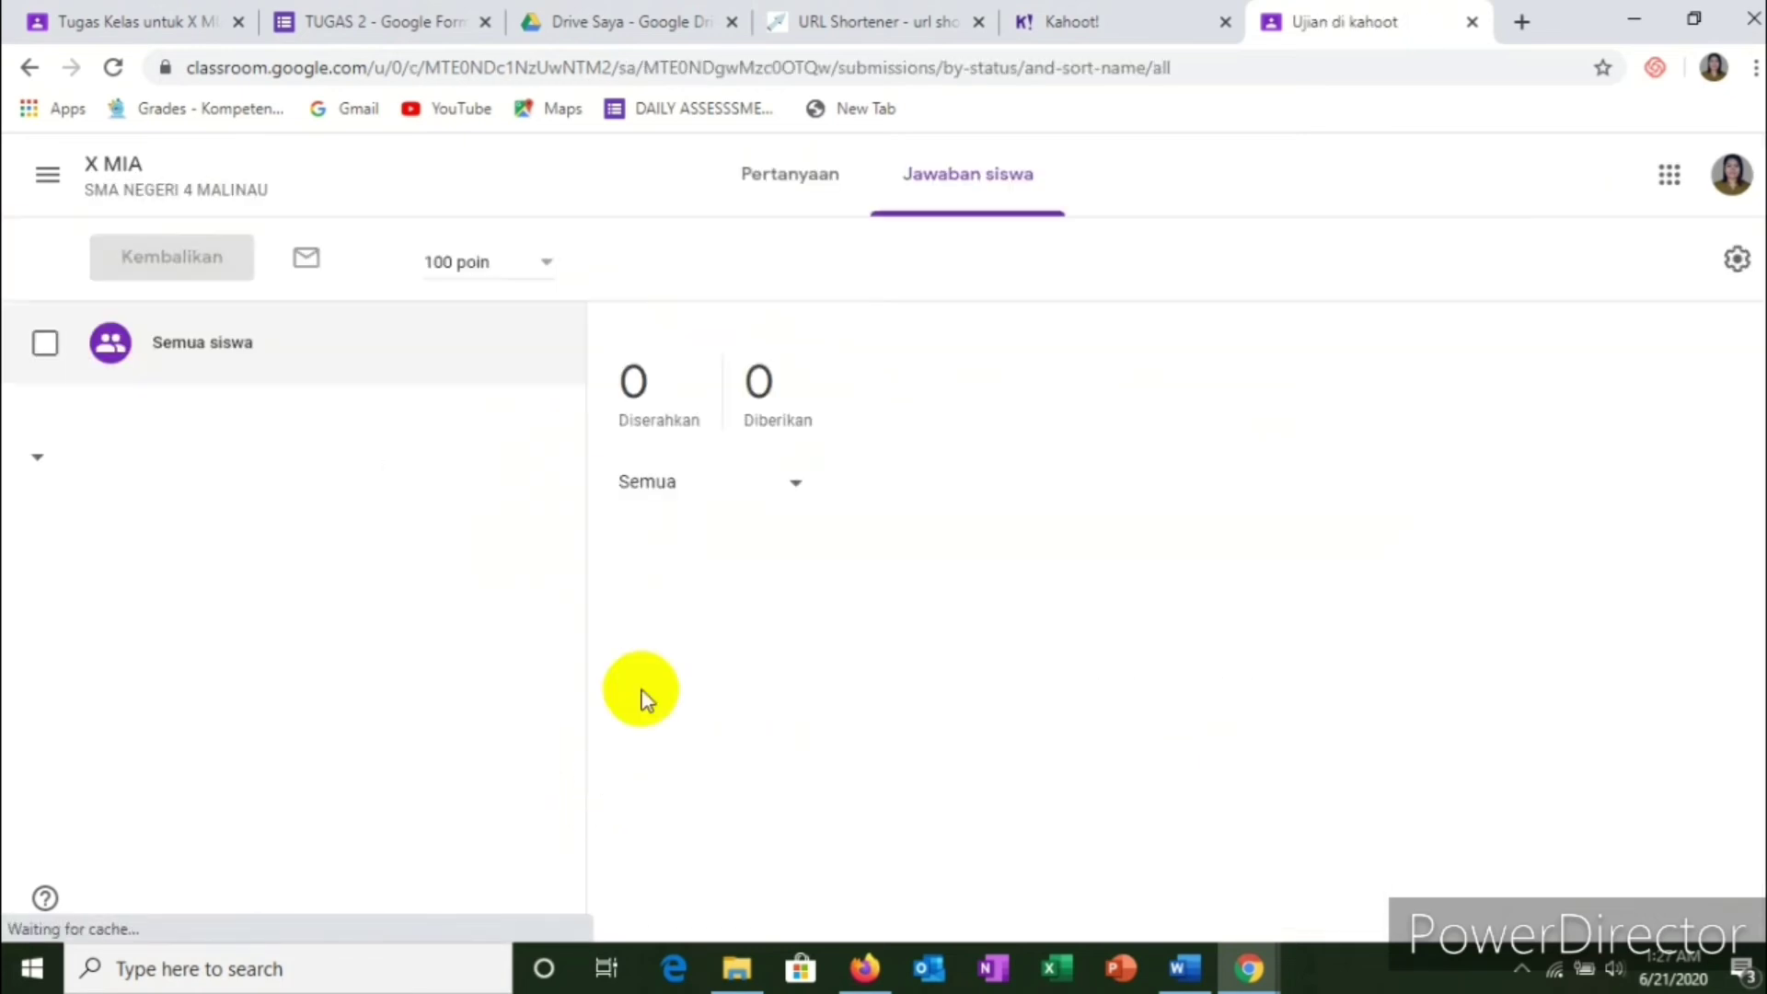
click(777, 179)
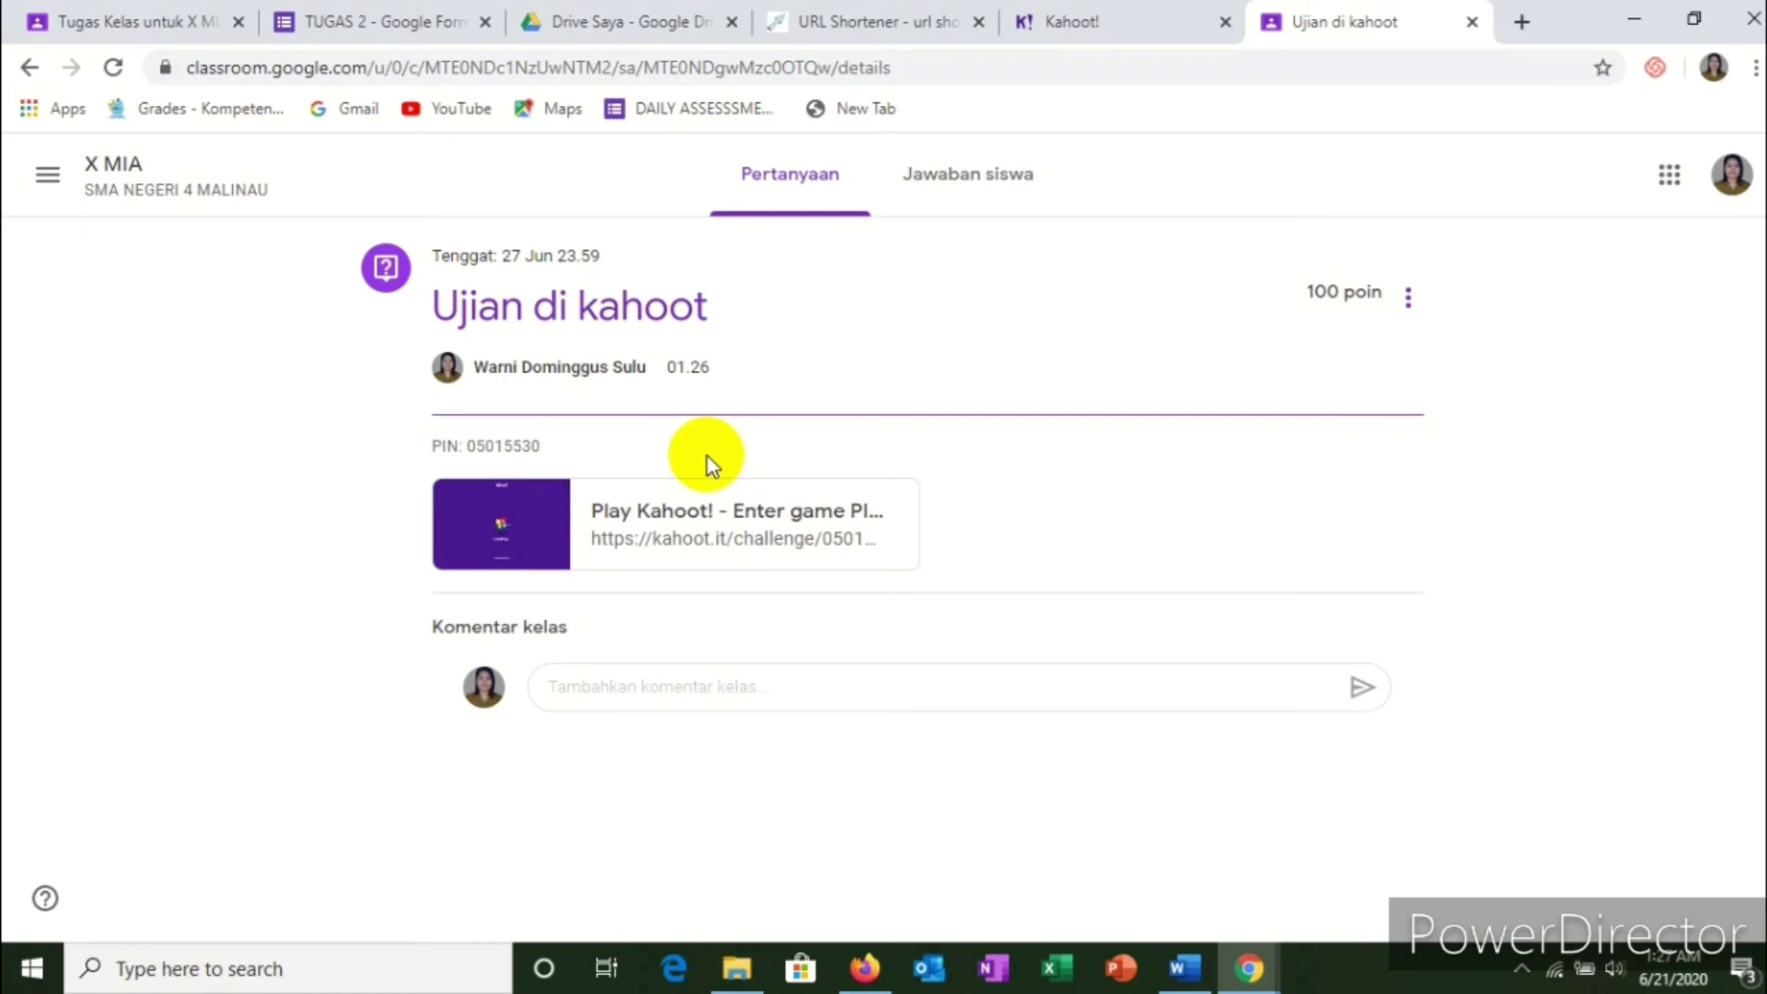
click(28, 71)
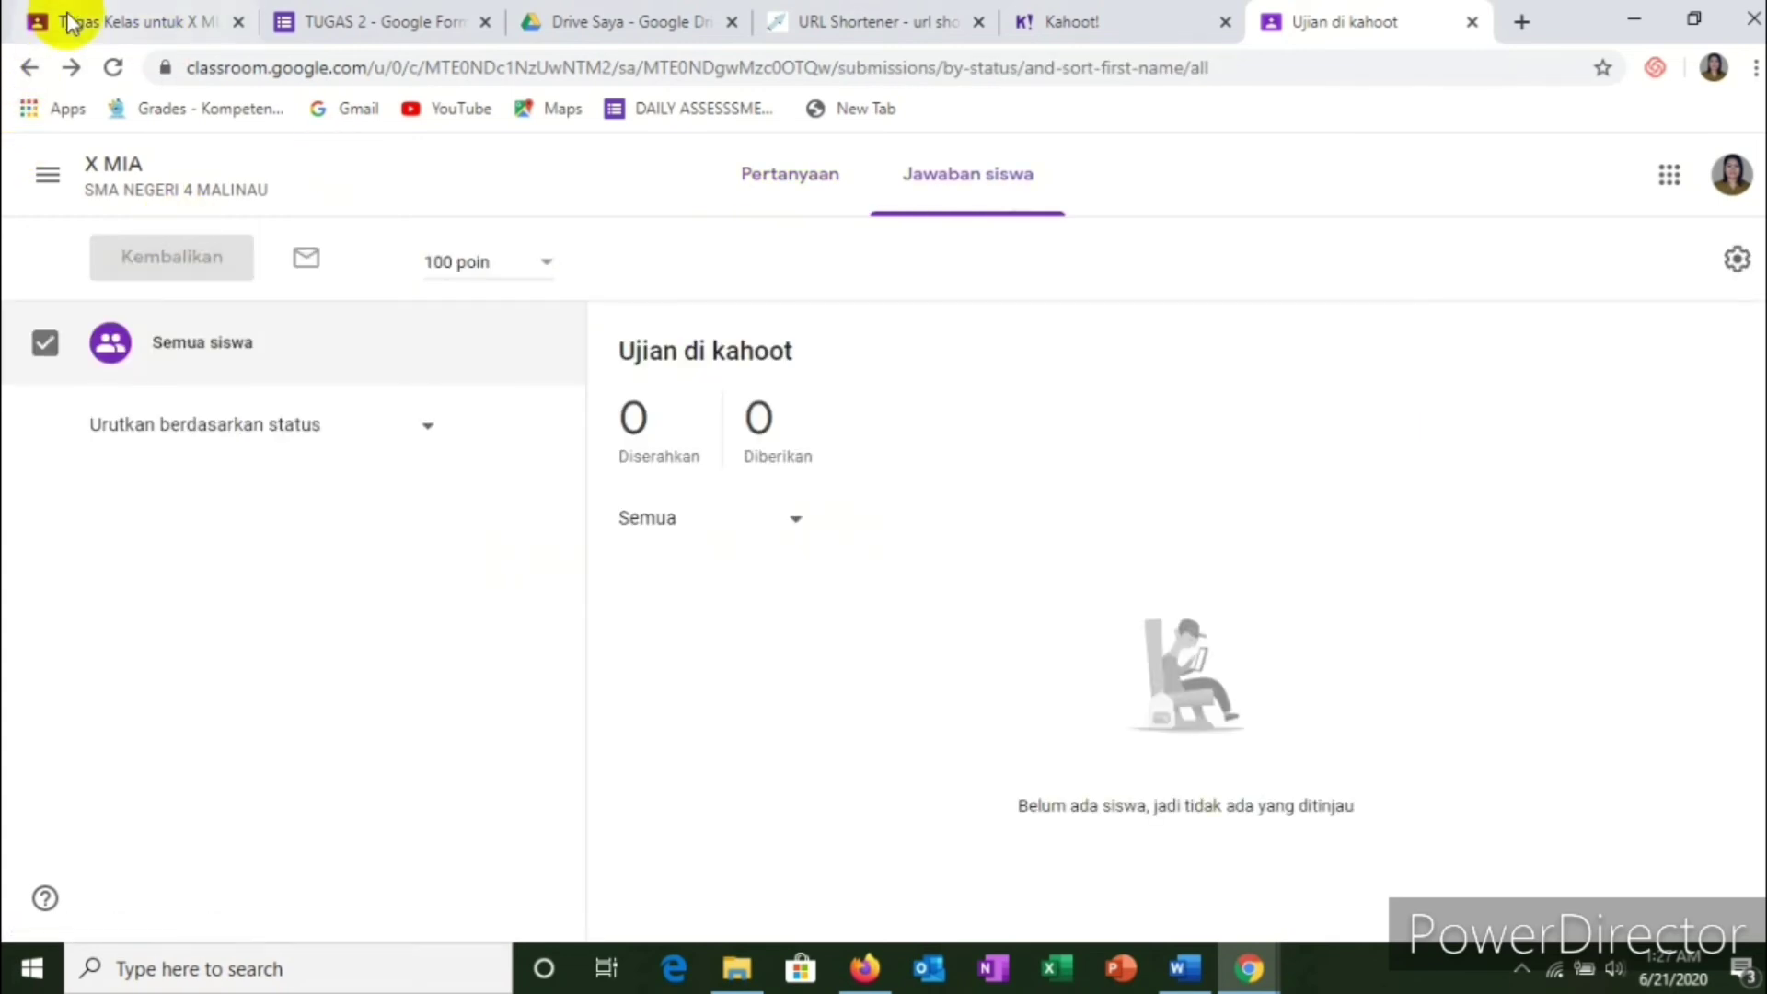
click(29, 69)
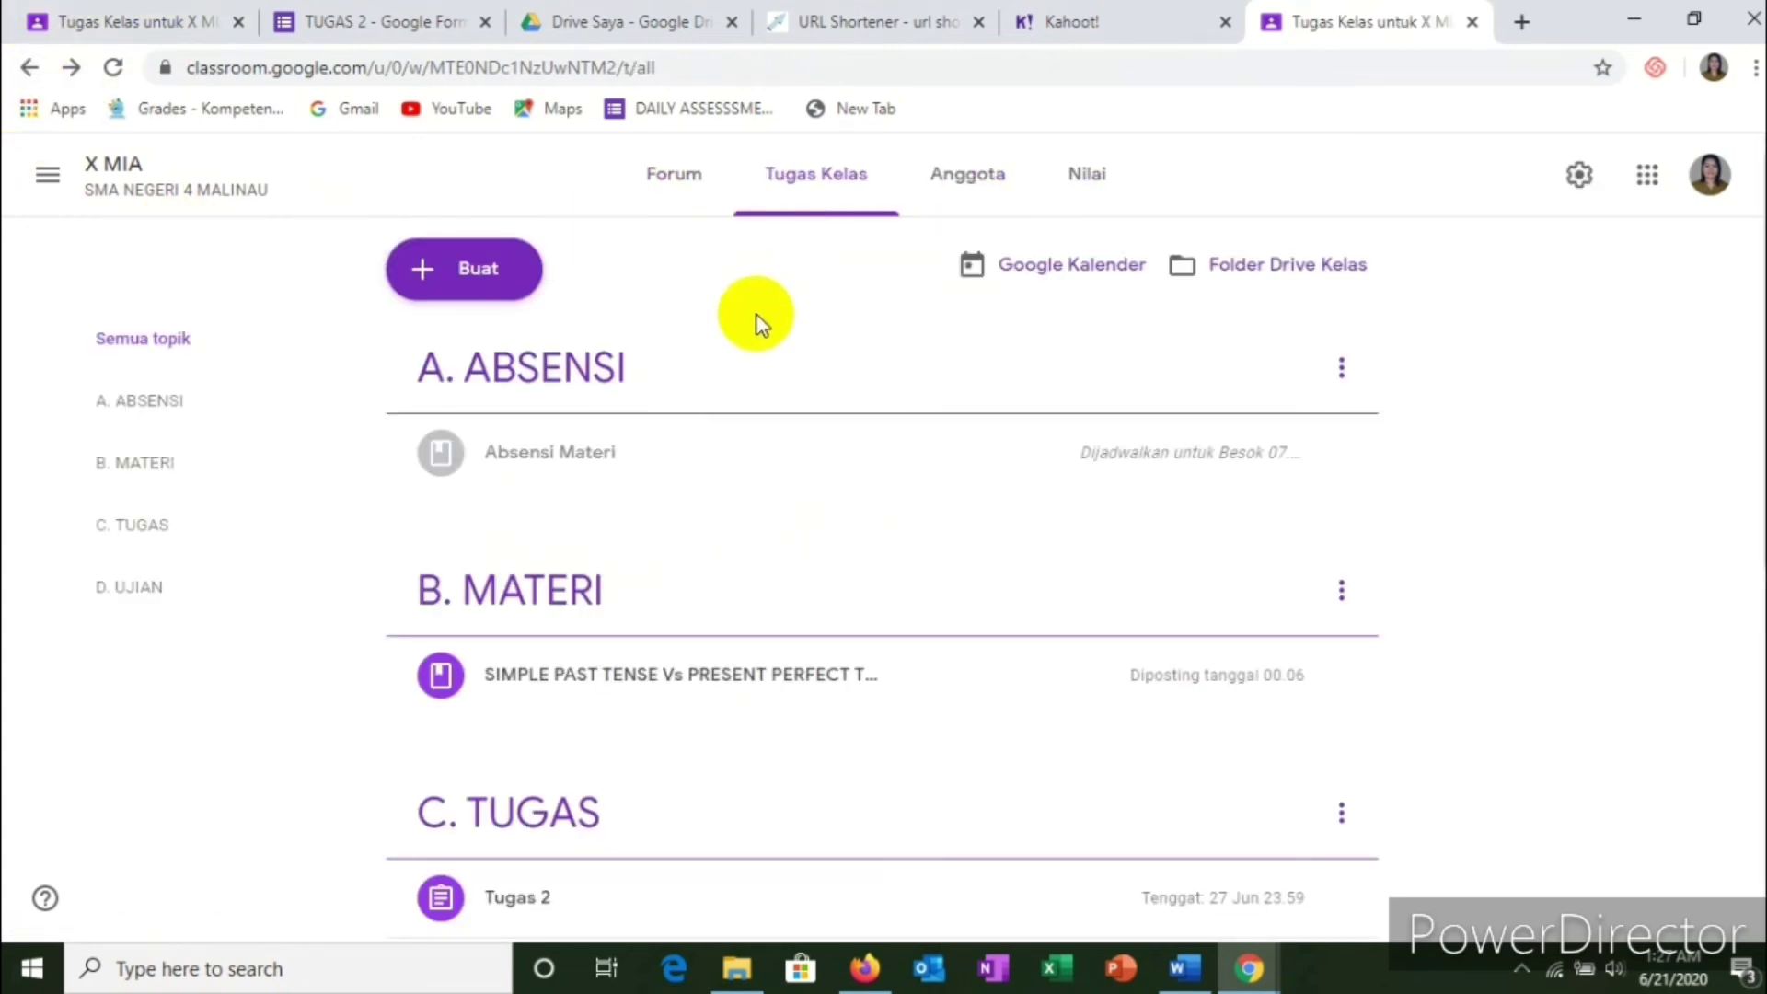
scroll(757, 349, down, 5)
scroll(790, 525, up, 4)
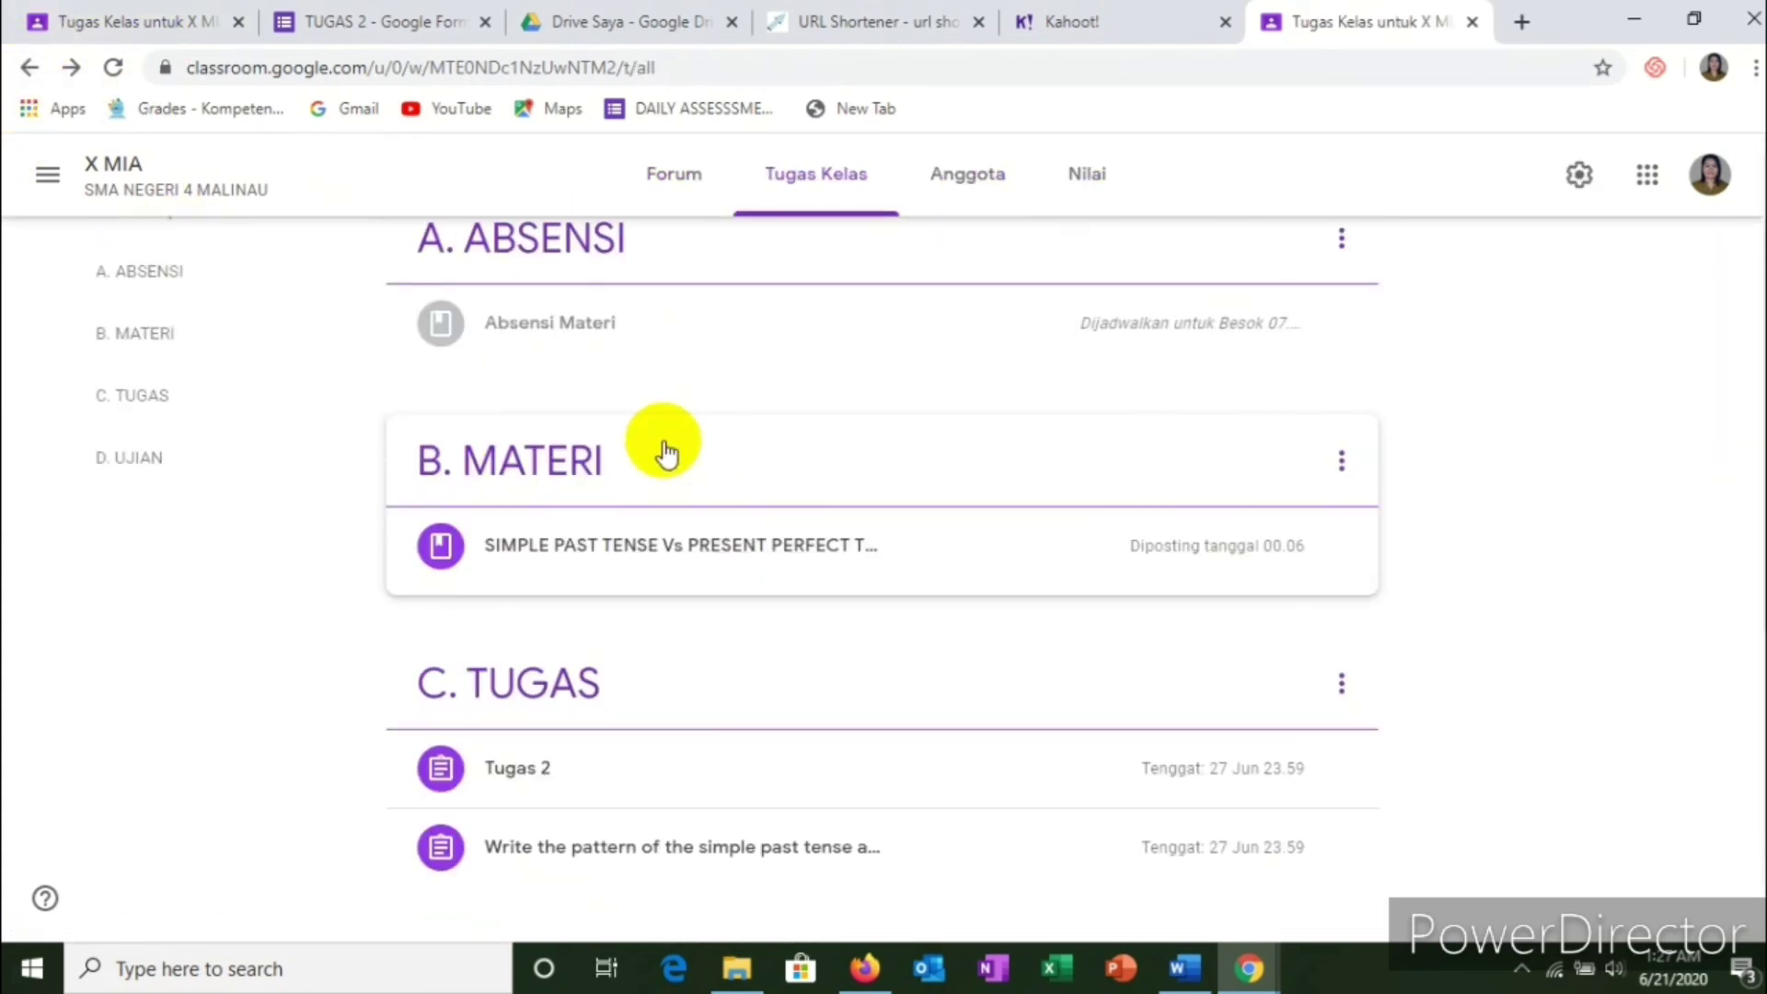
scroll(585, 546, down, 3)
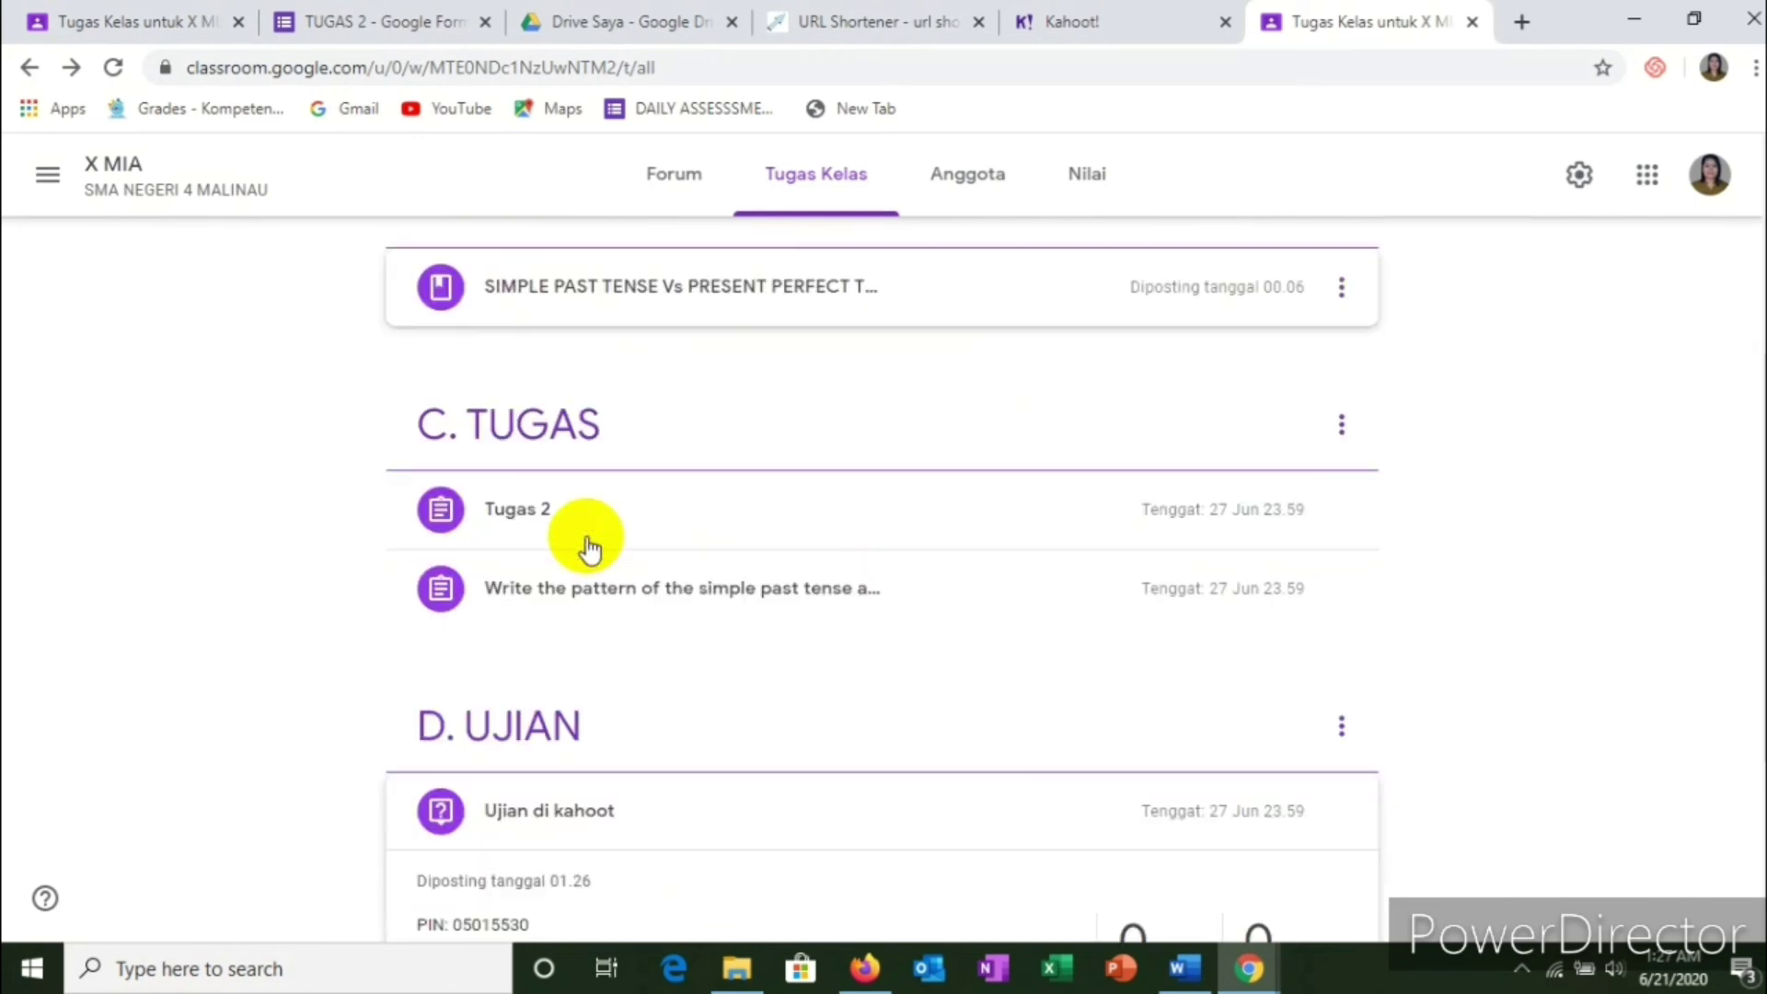
scroll(589, 515, down, 3)
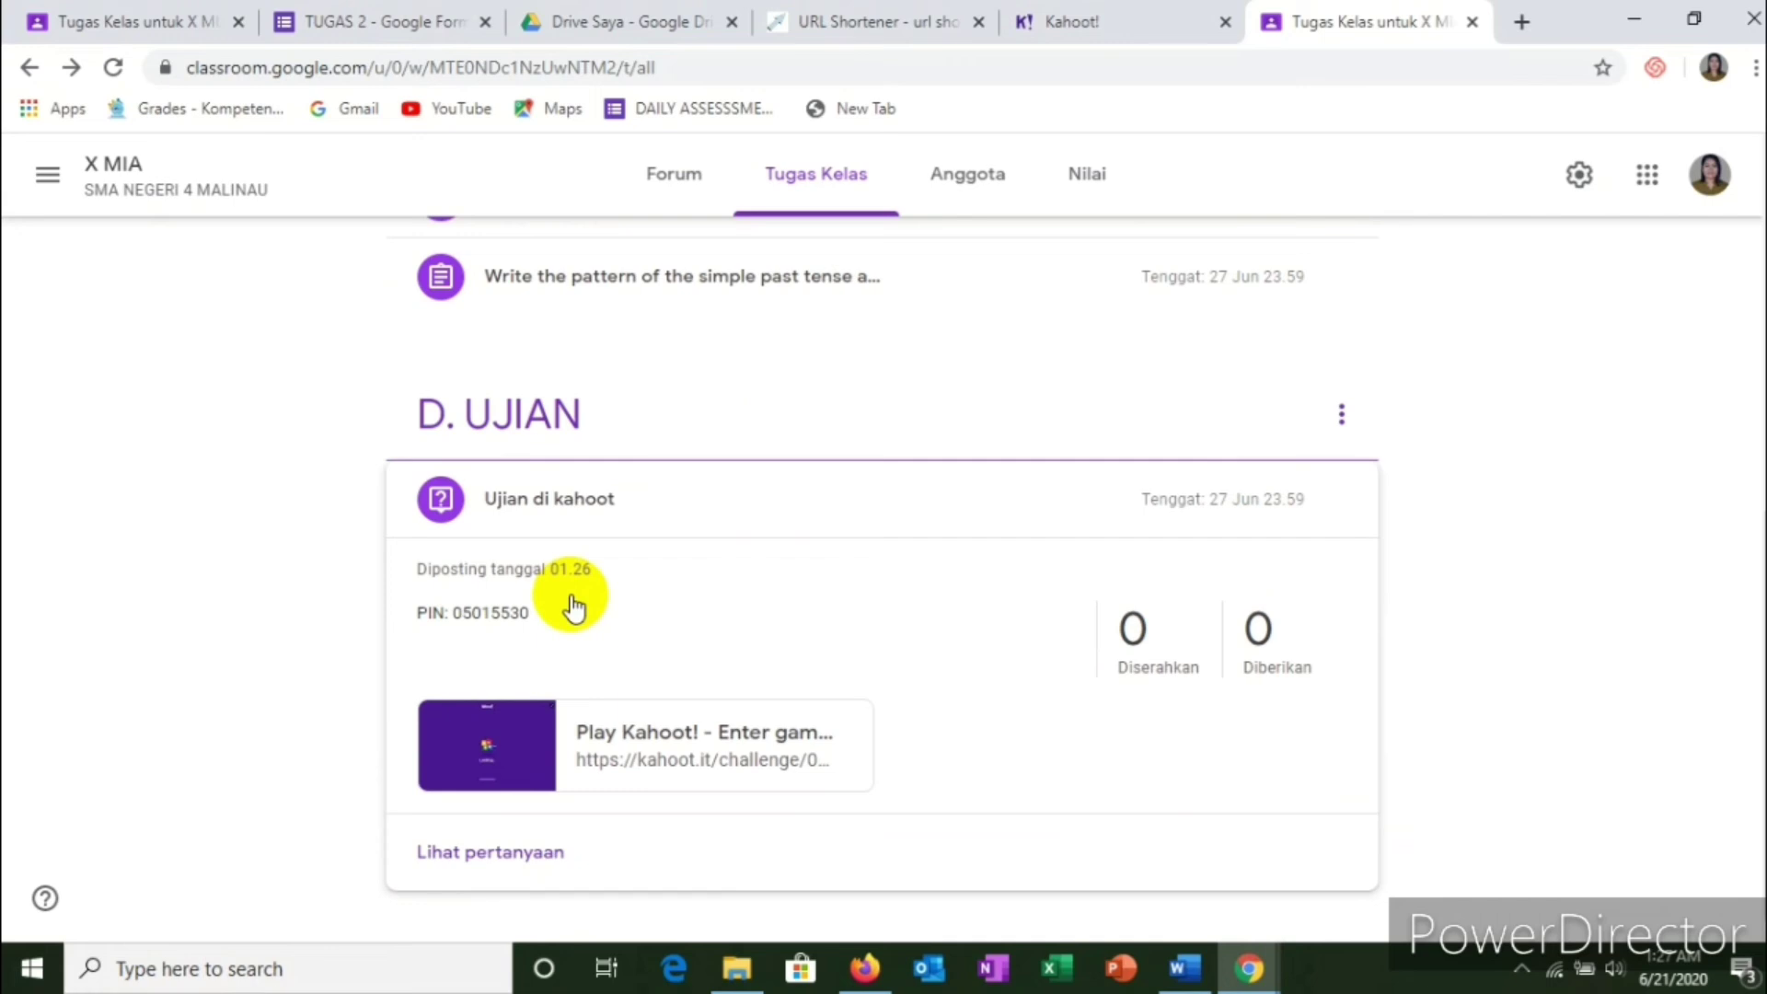
scroll(572, 608, up, 8)
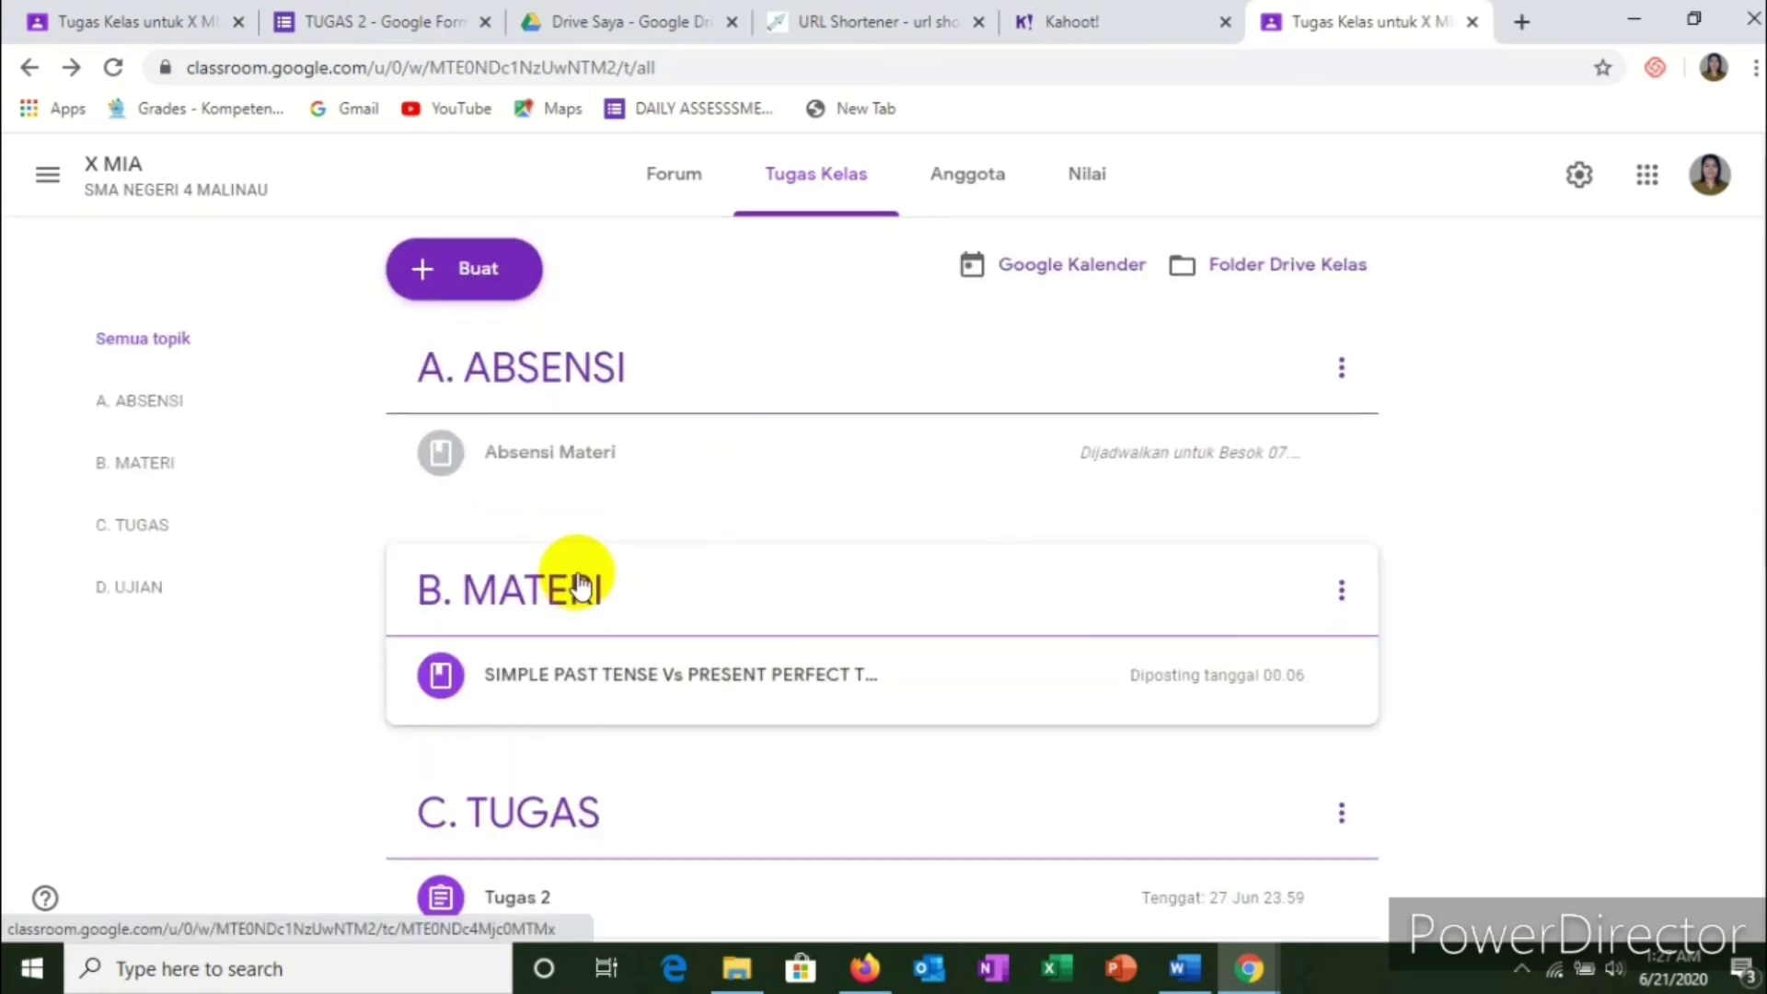
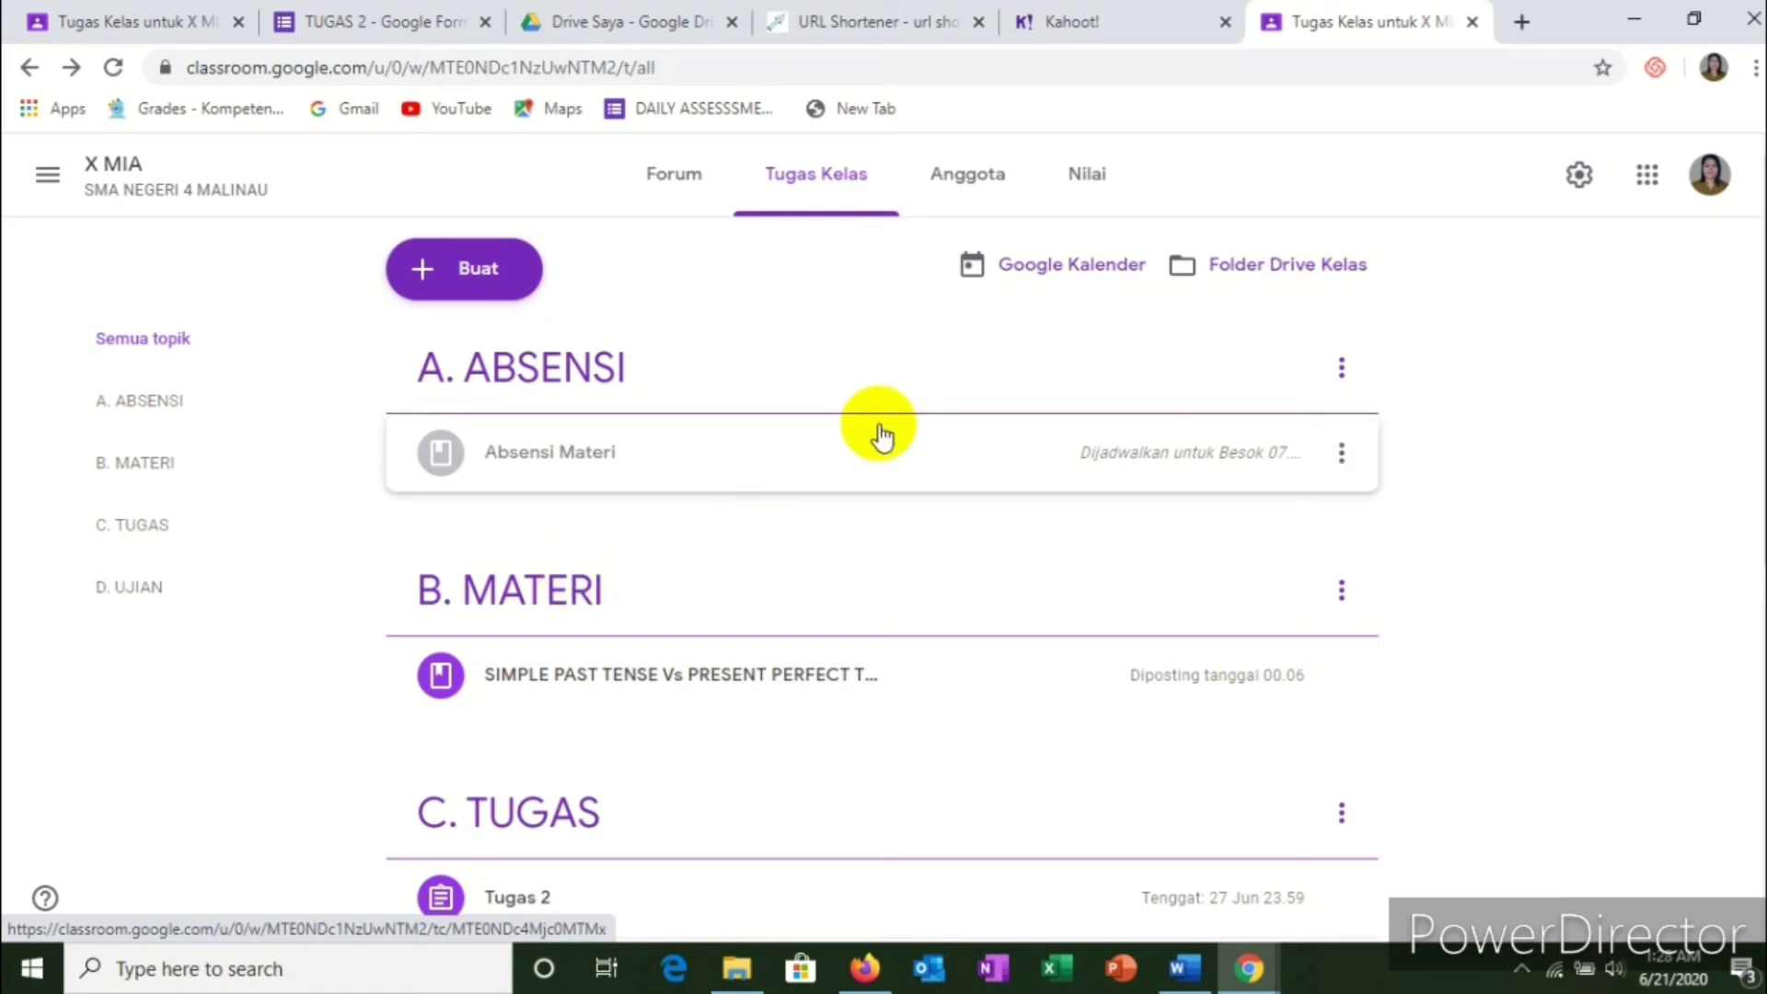
Step: Close the duplicate Classroom tab and return to the X MIA Tugas Kelas page at the top
scroll(980, 387, down, 1)
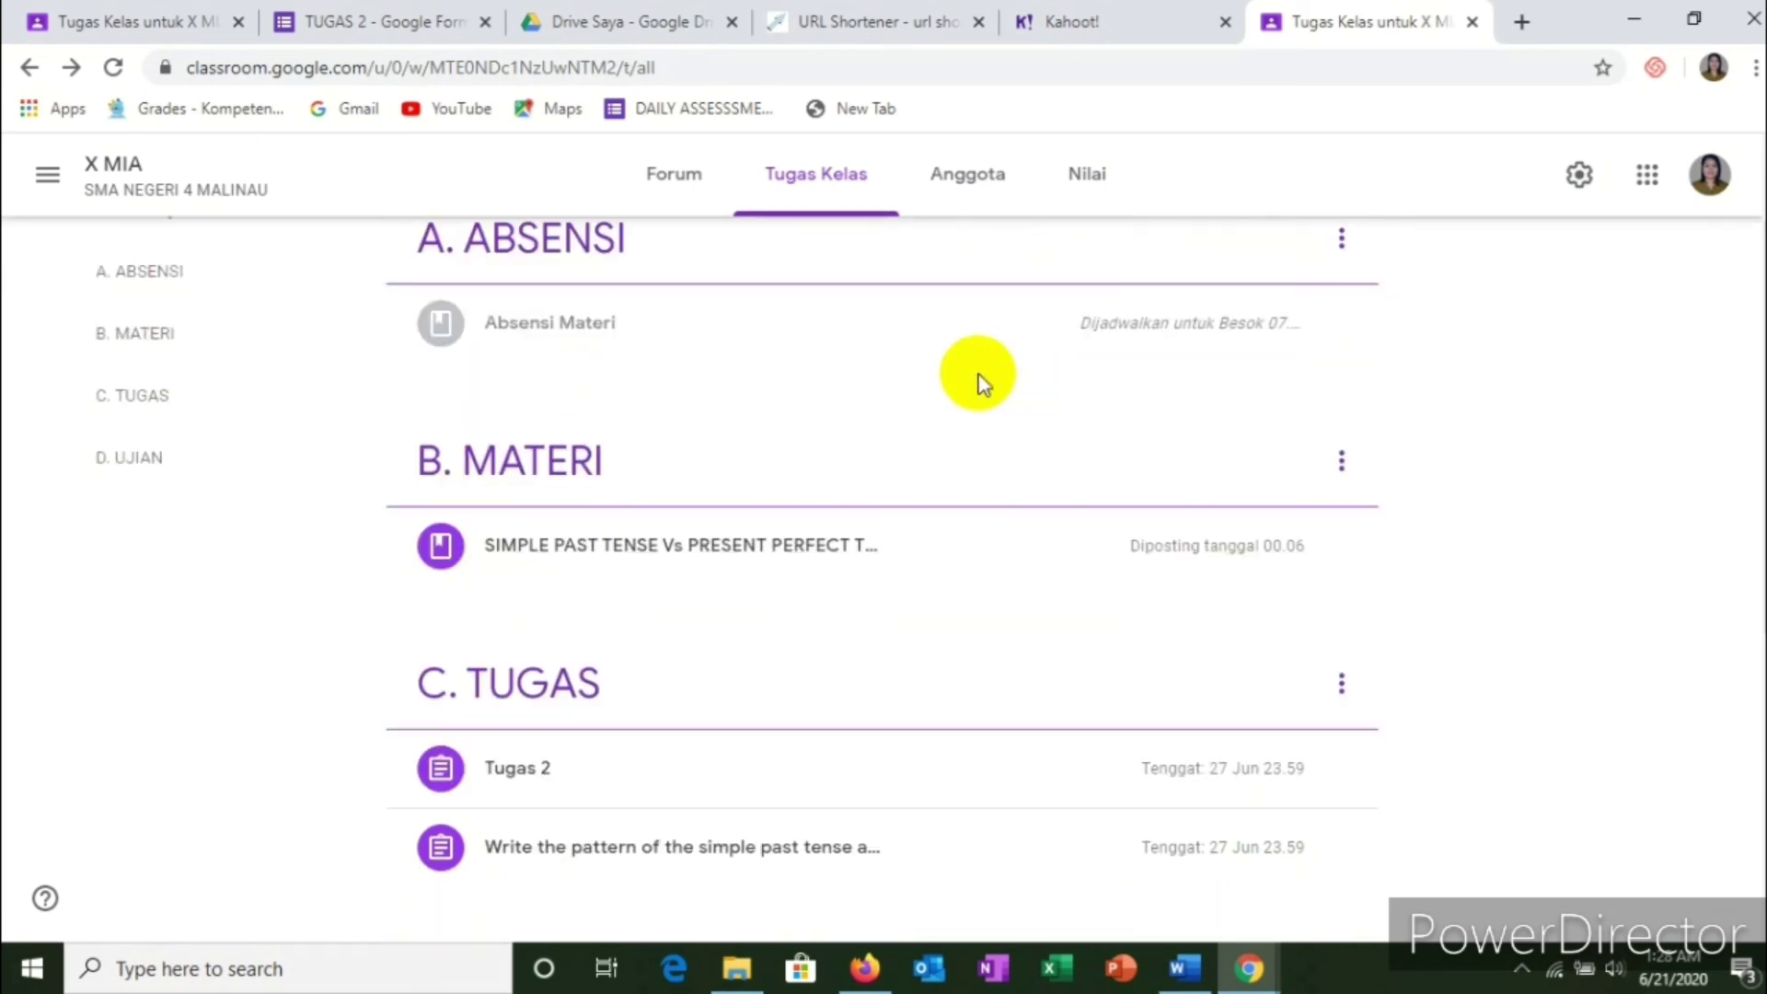
scroll(980, 386, up, 2)
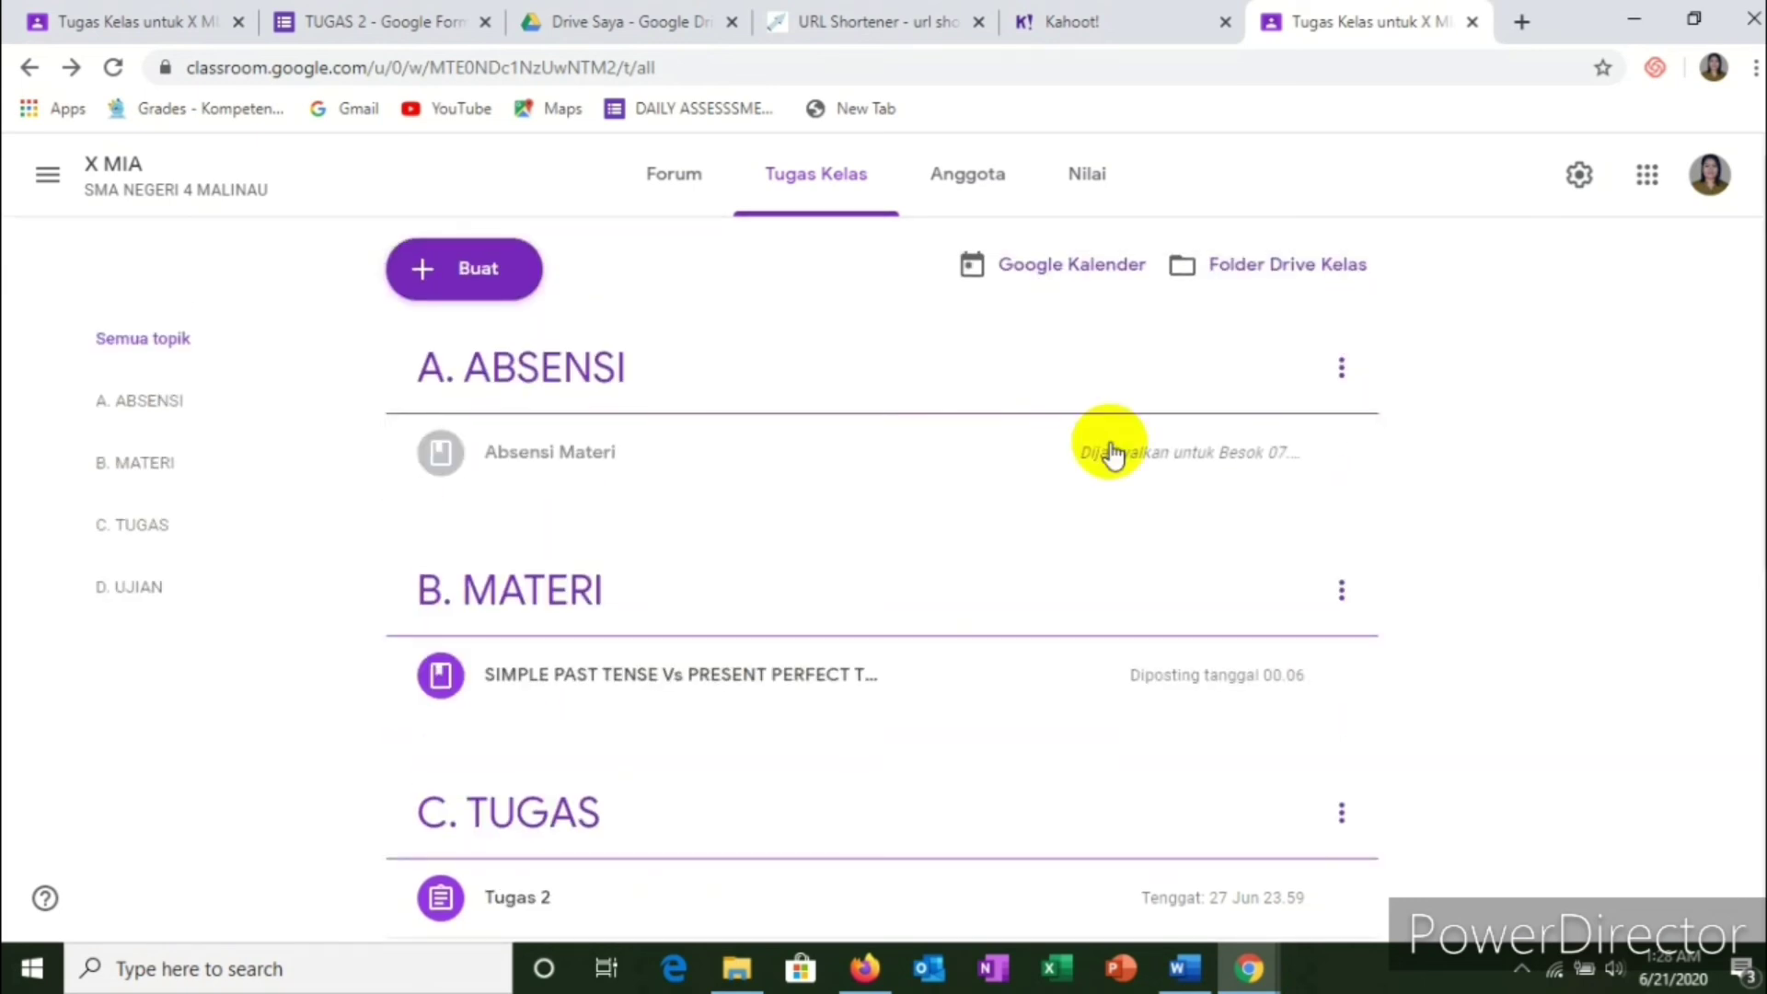
click(1471, 22)
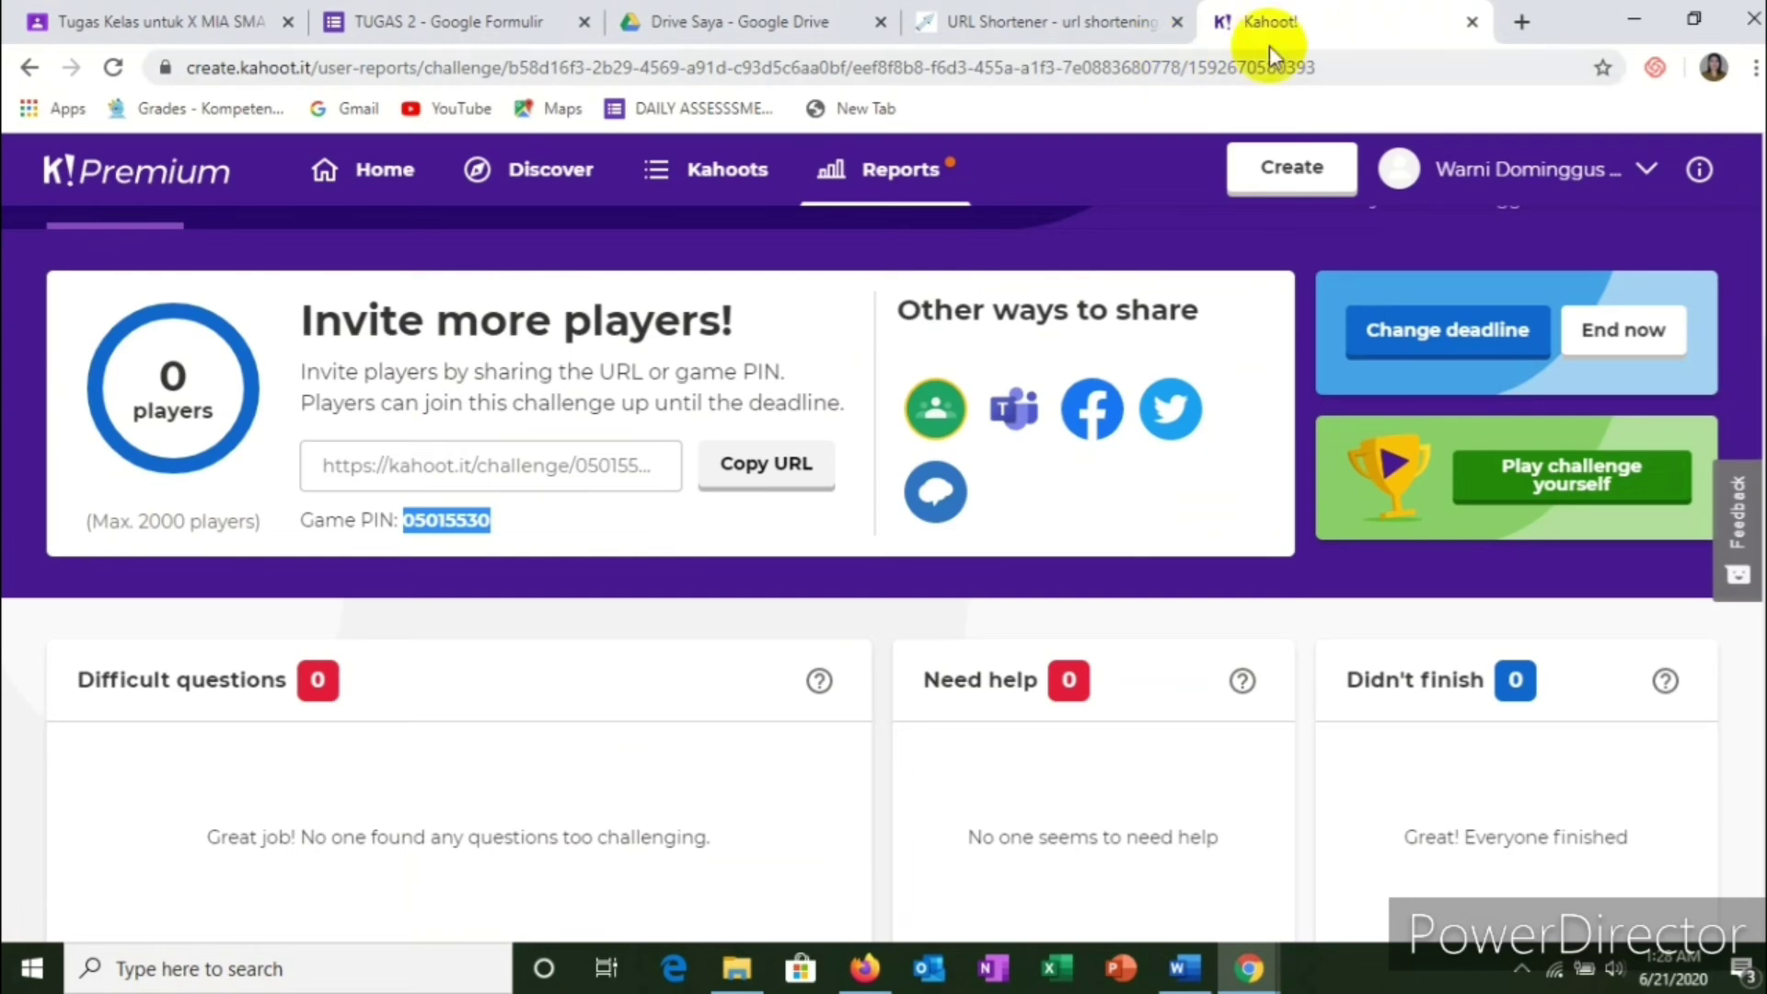
click(79, 20)
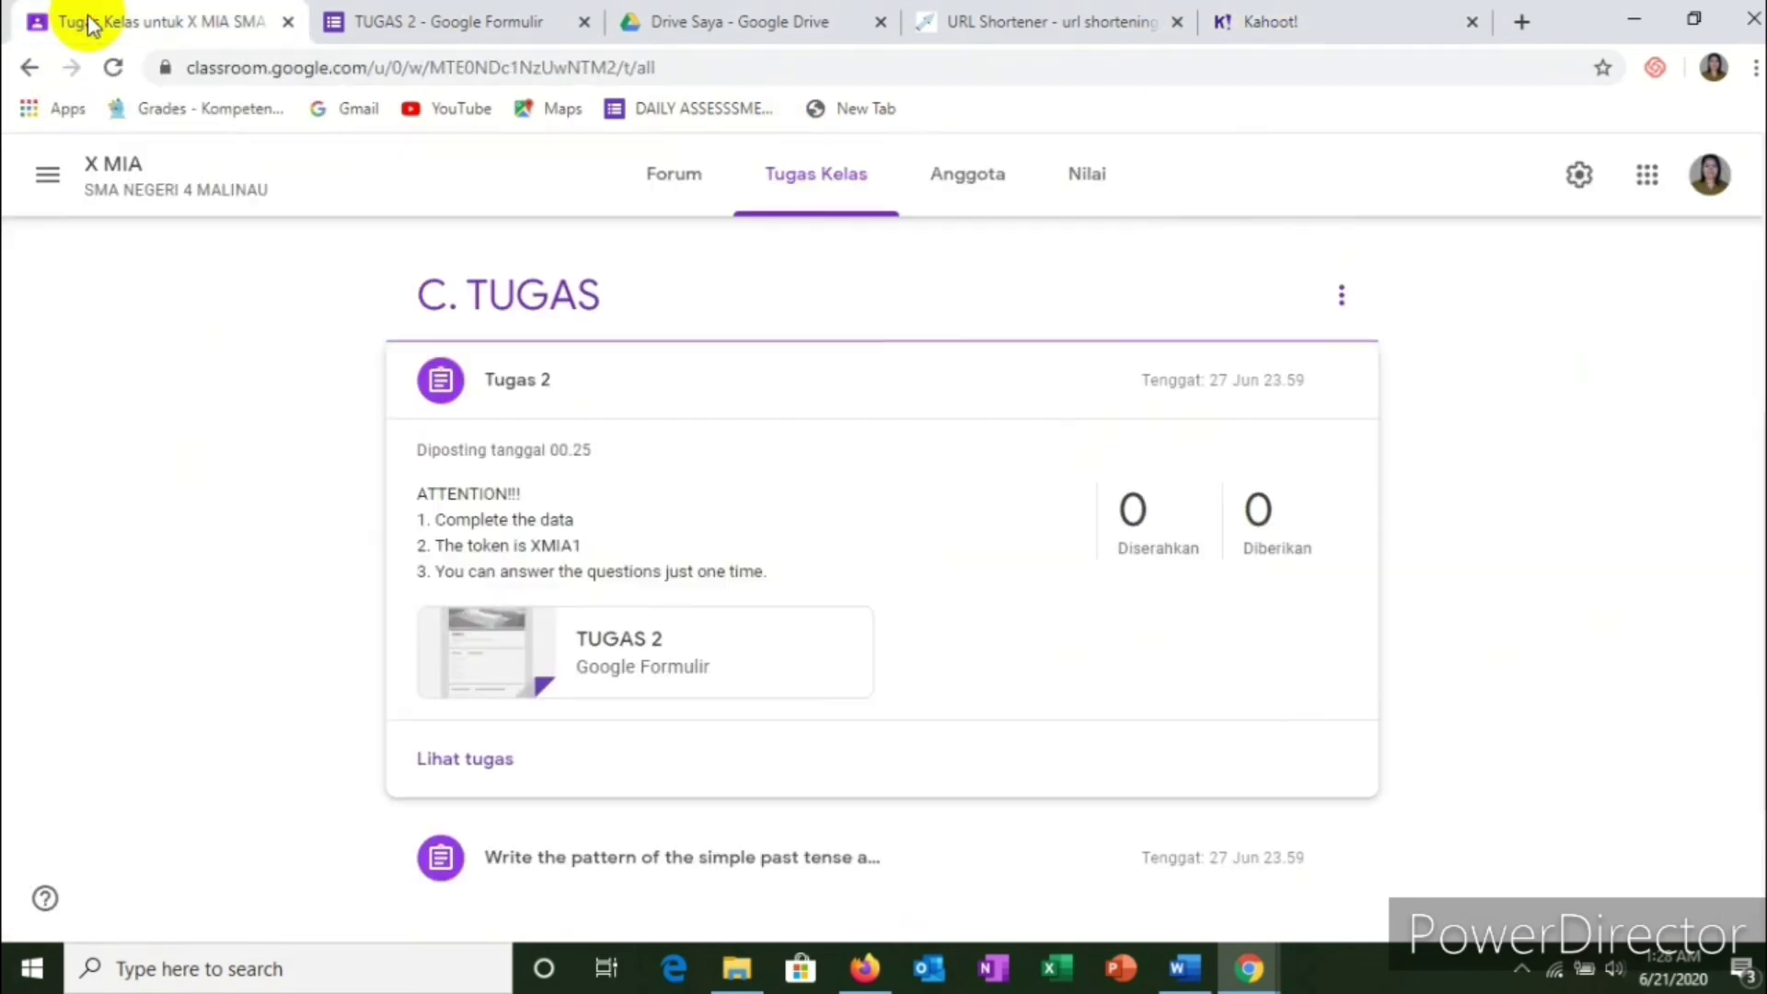
scroll(221, 227, up, 4)
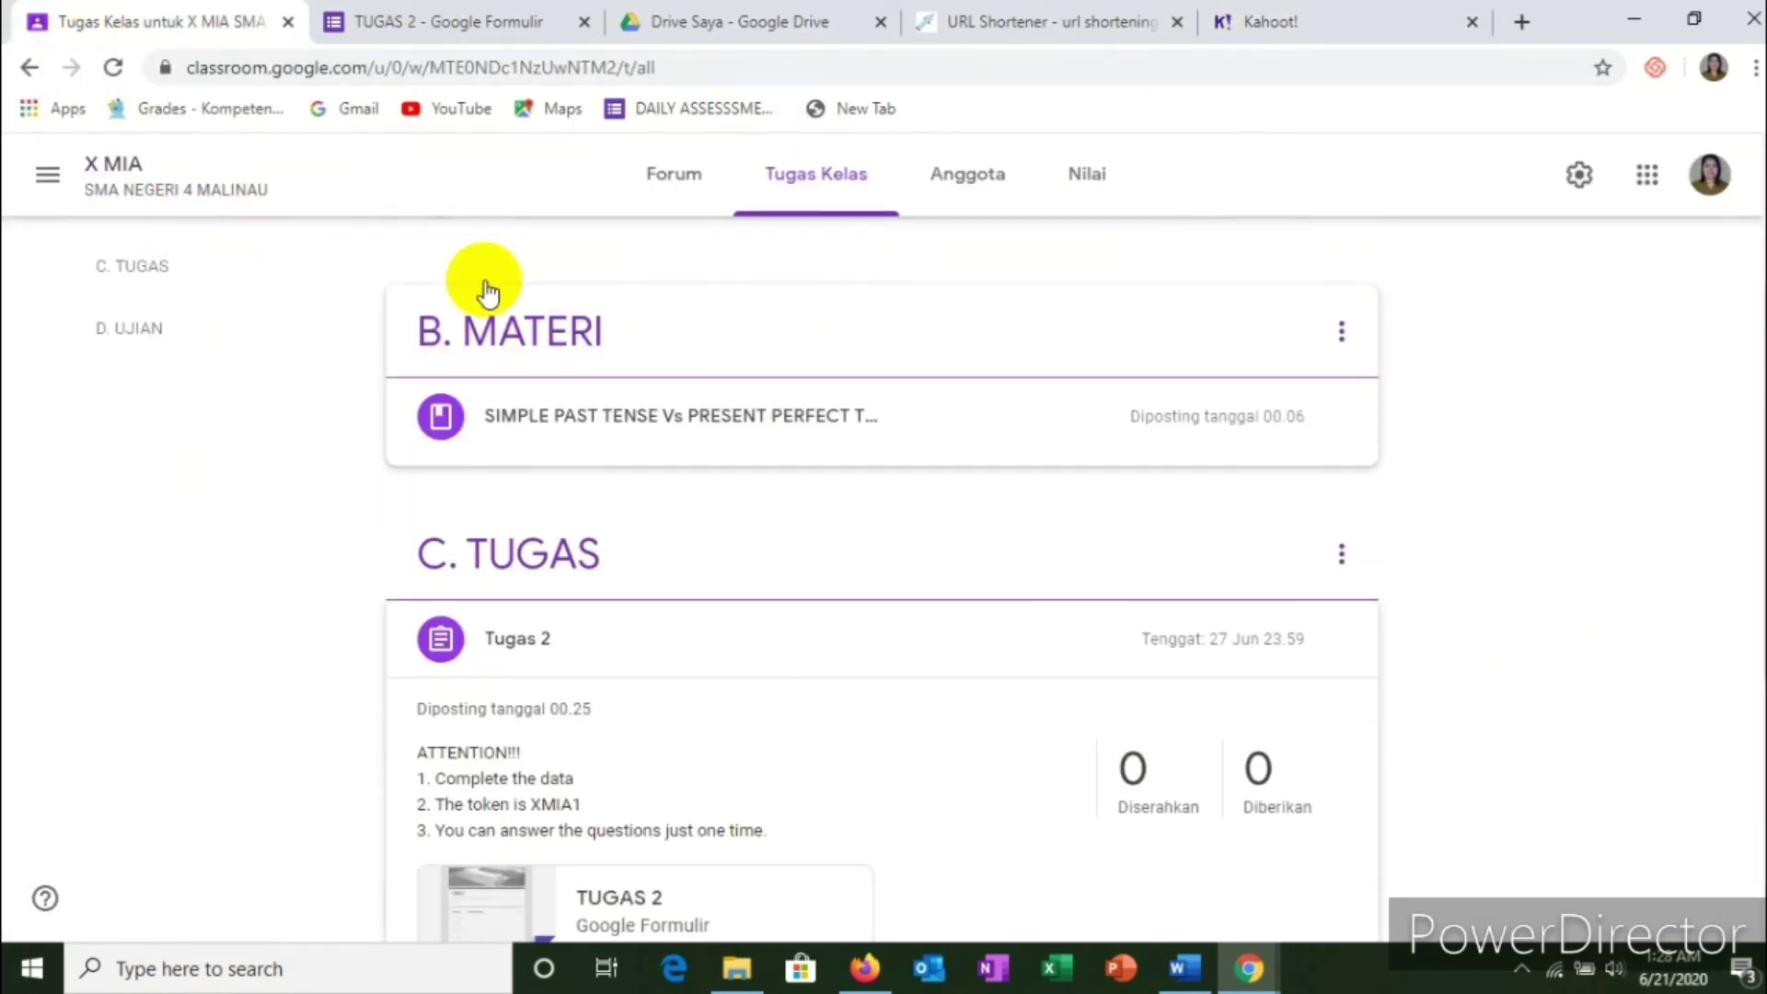
Step: Open the other X MIA class from the Kelas overview and view its Anggota list
click(48, 175)
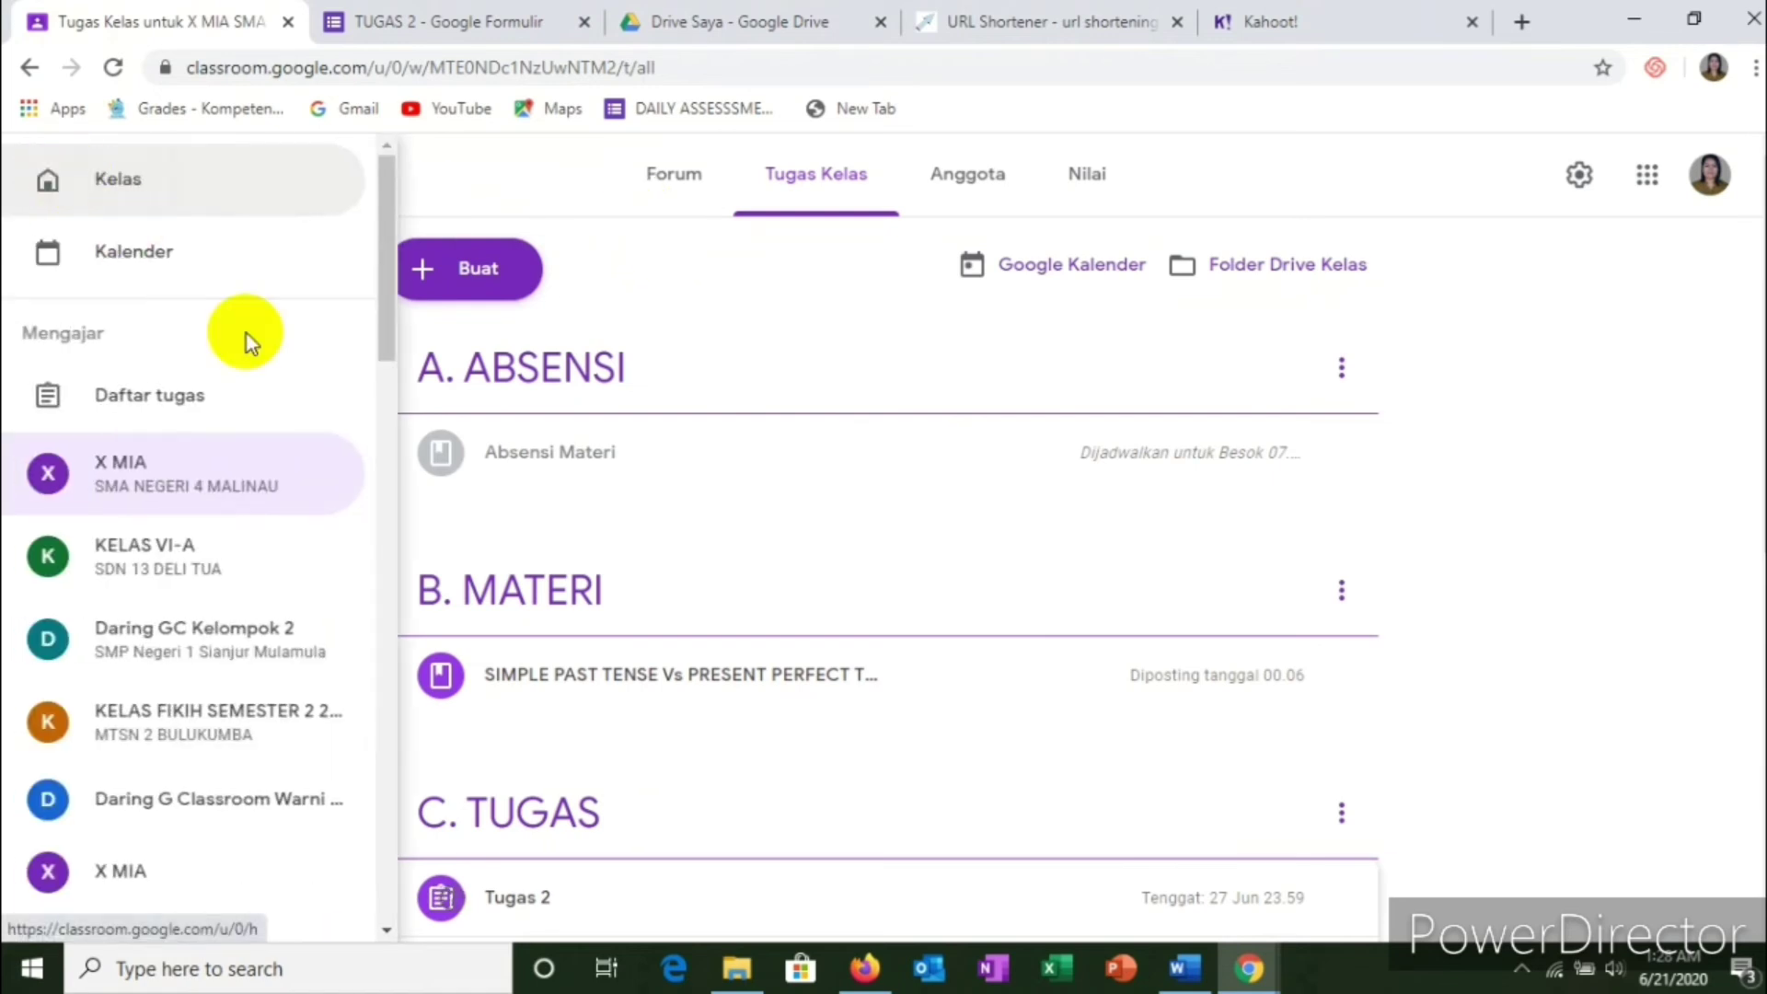
click(238, 207)
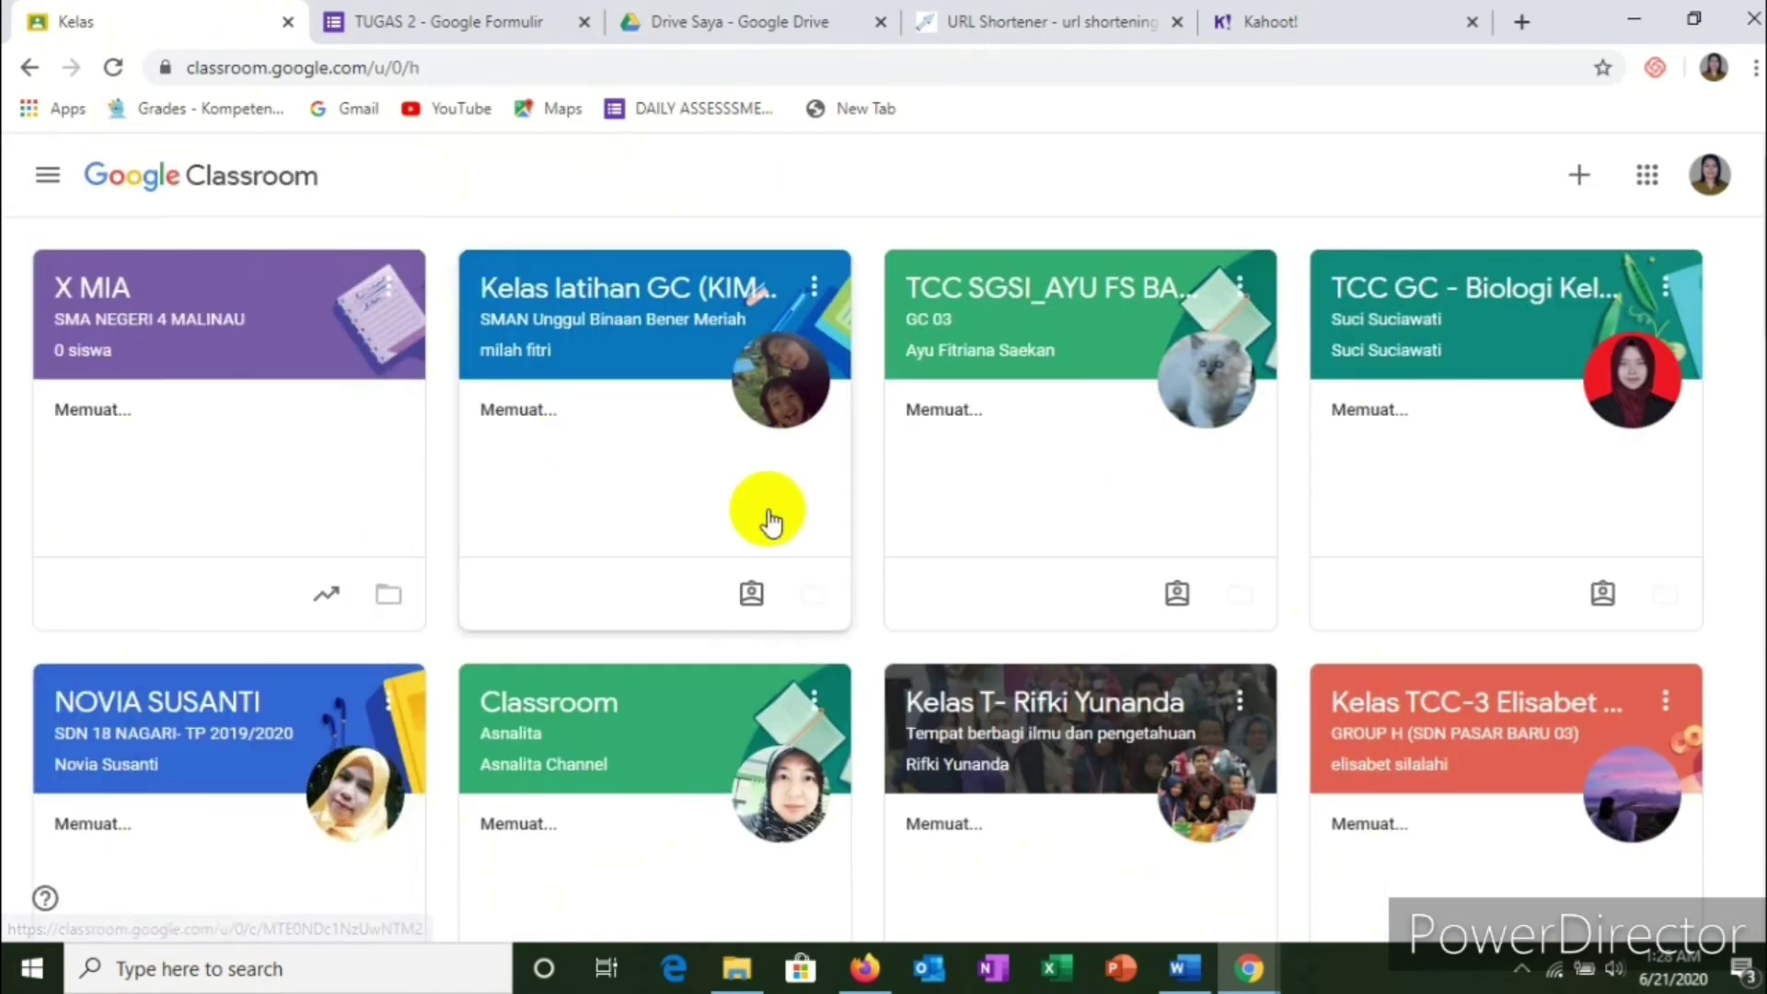
scroll(782, 510, down, 7)
scroll(764, 442, down, 8)
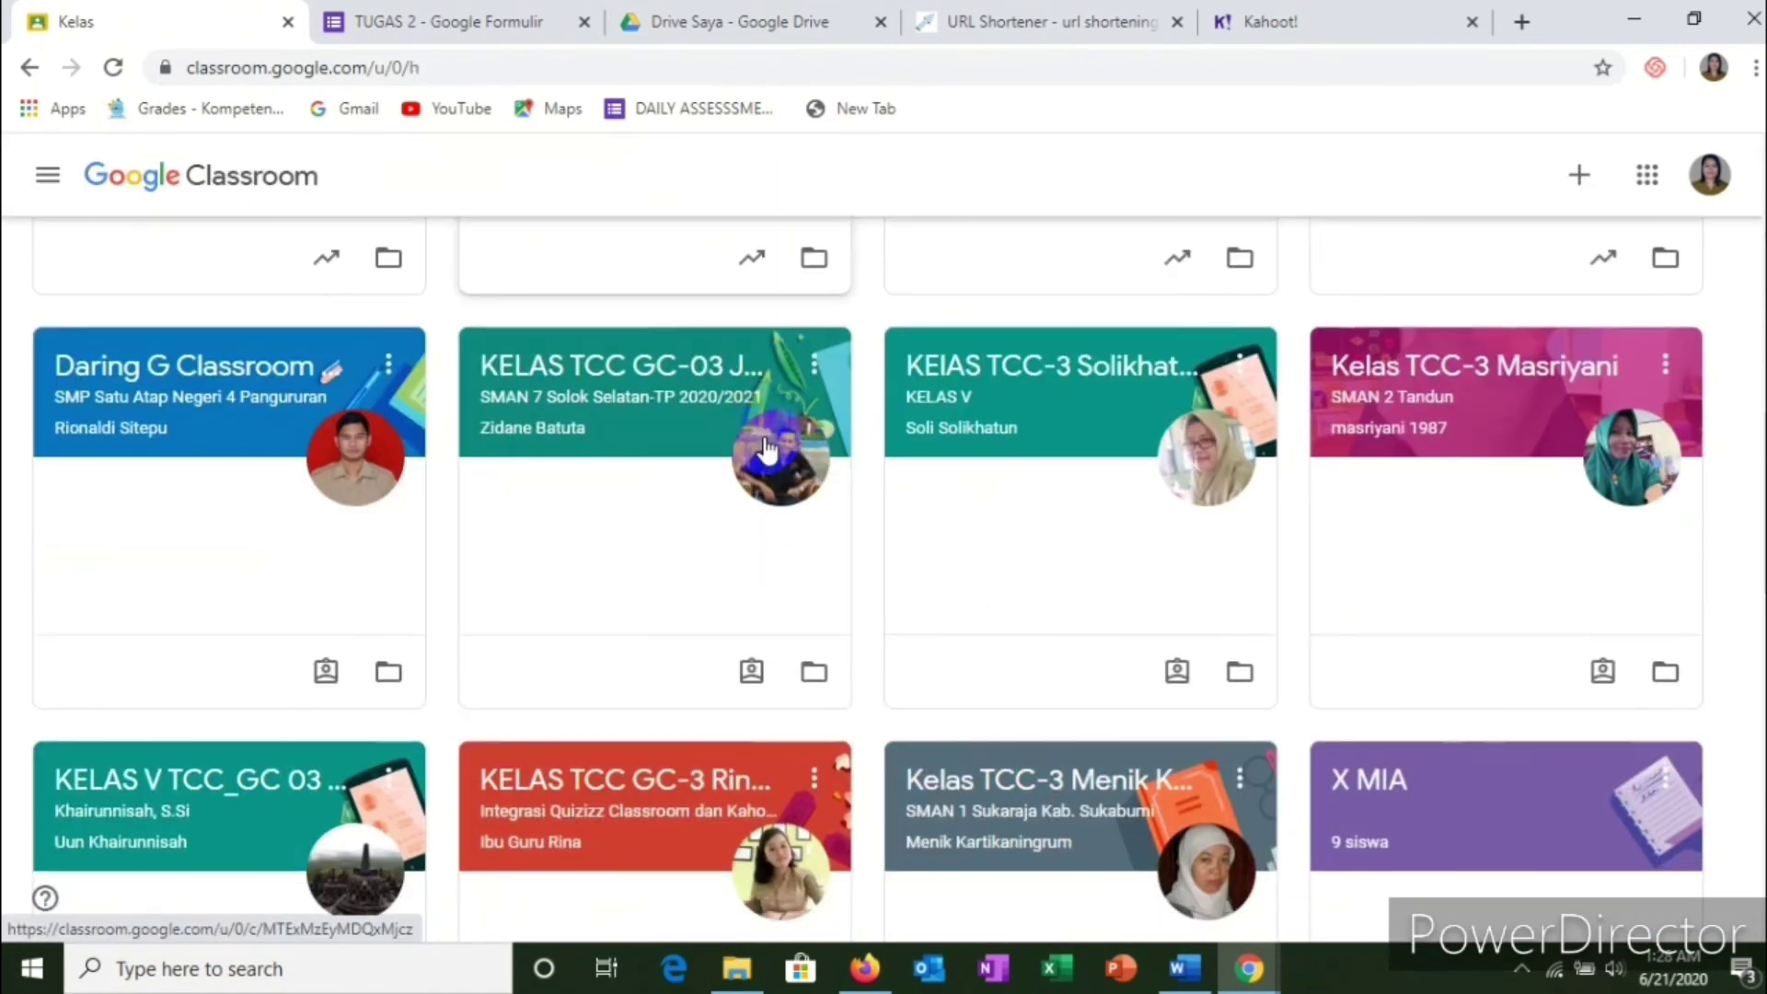
scroll(1002, 456, down, 8)
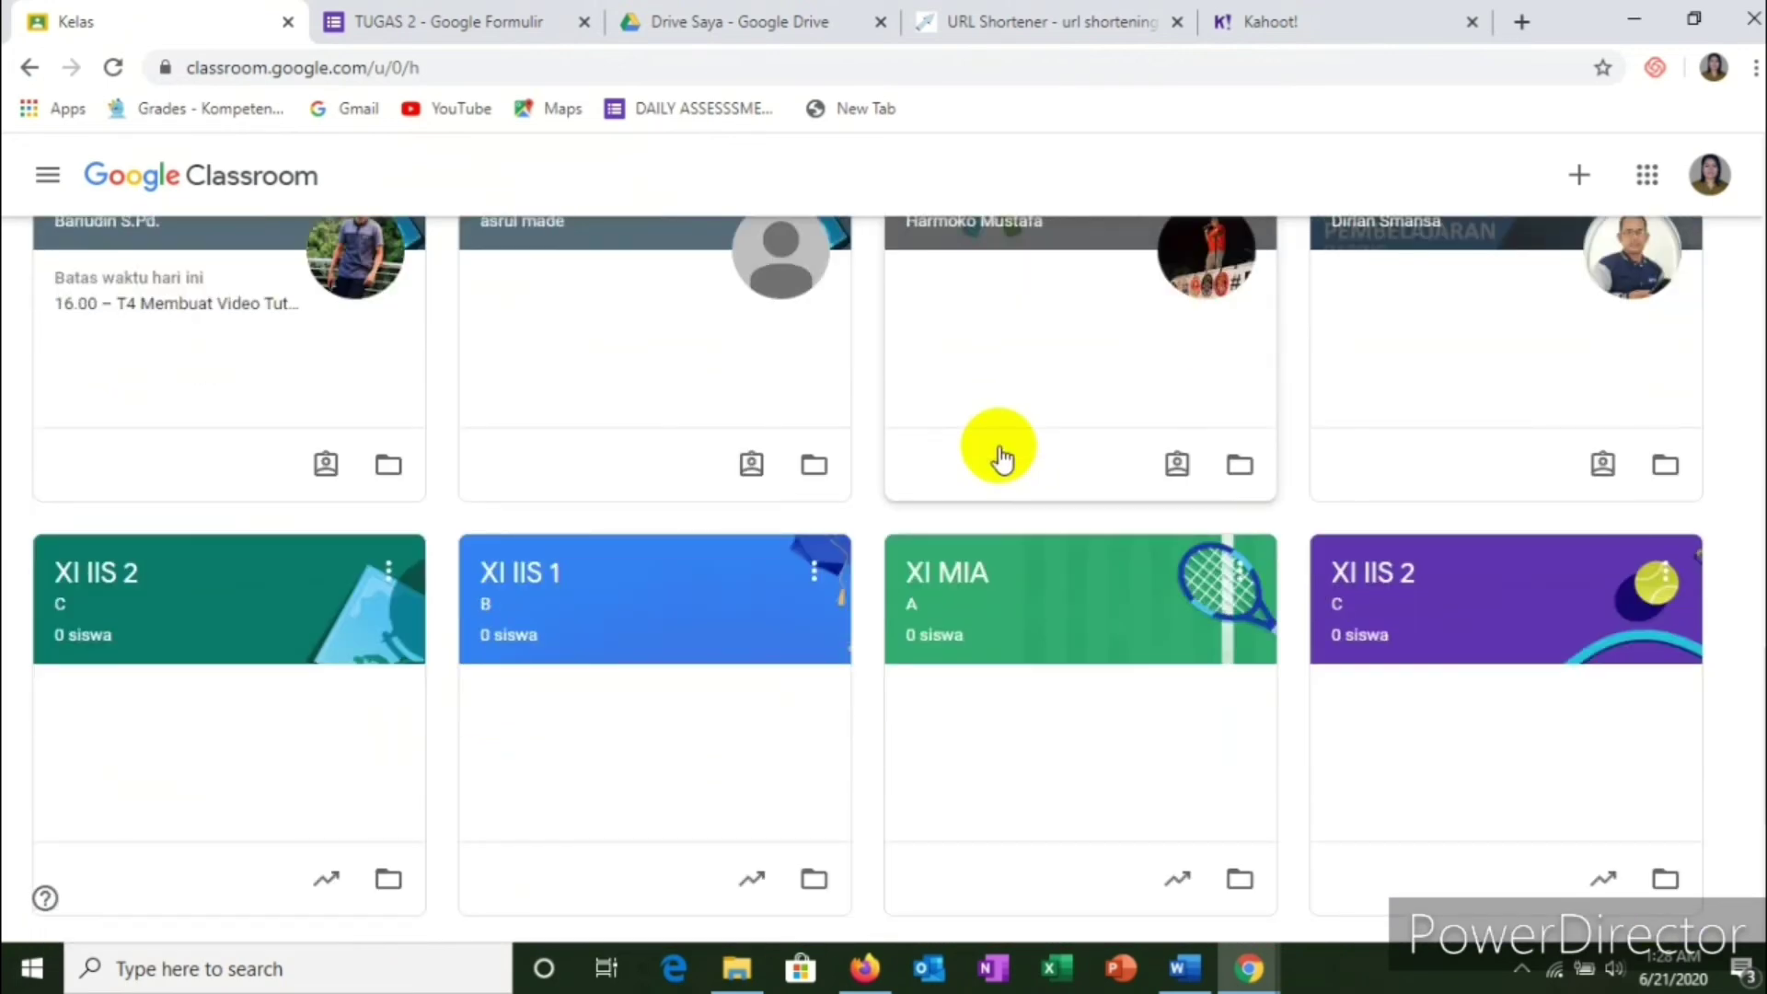
scroll(1002, 458, down, 4)
scroll(1003, 458, up, 3)
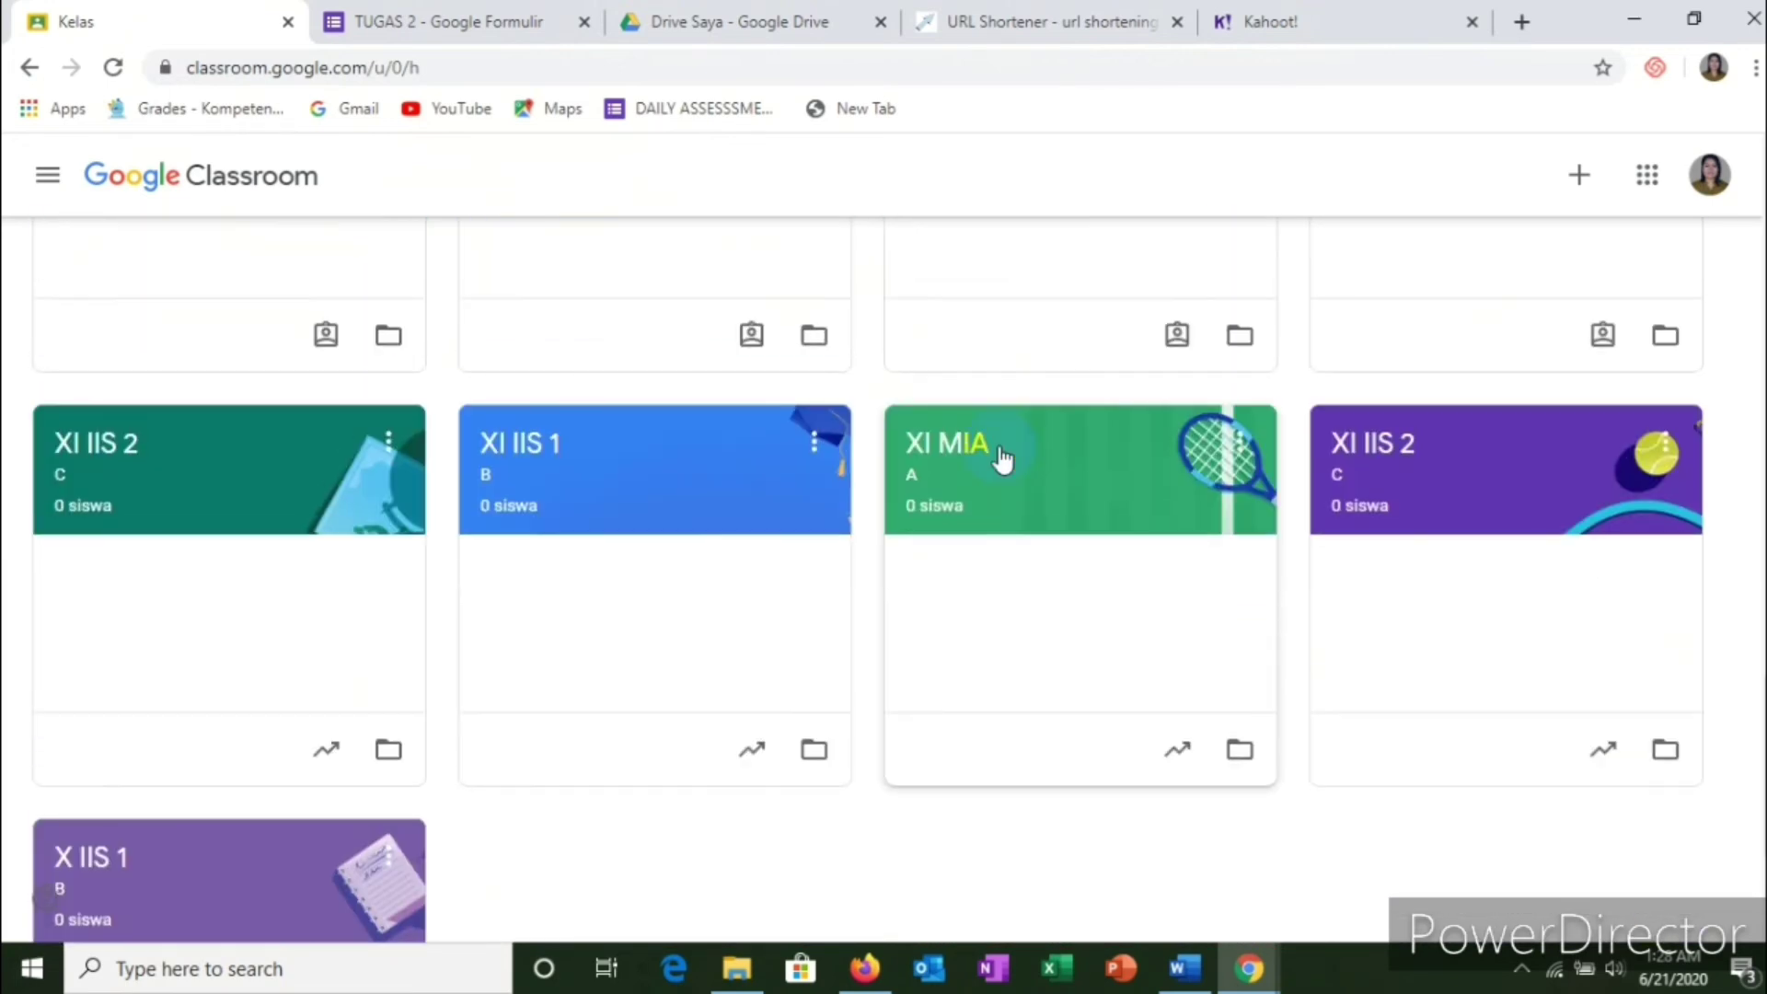
scroll(1002, 458, down, 3)
scroll(1002, 458, up, 11)
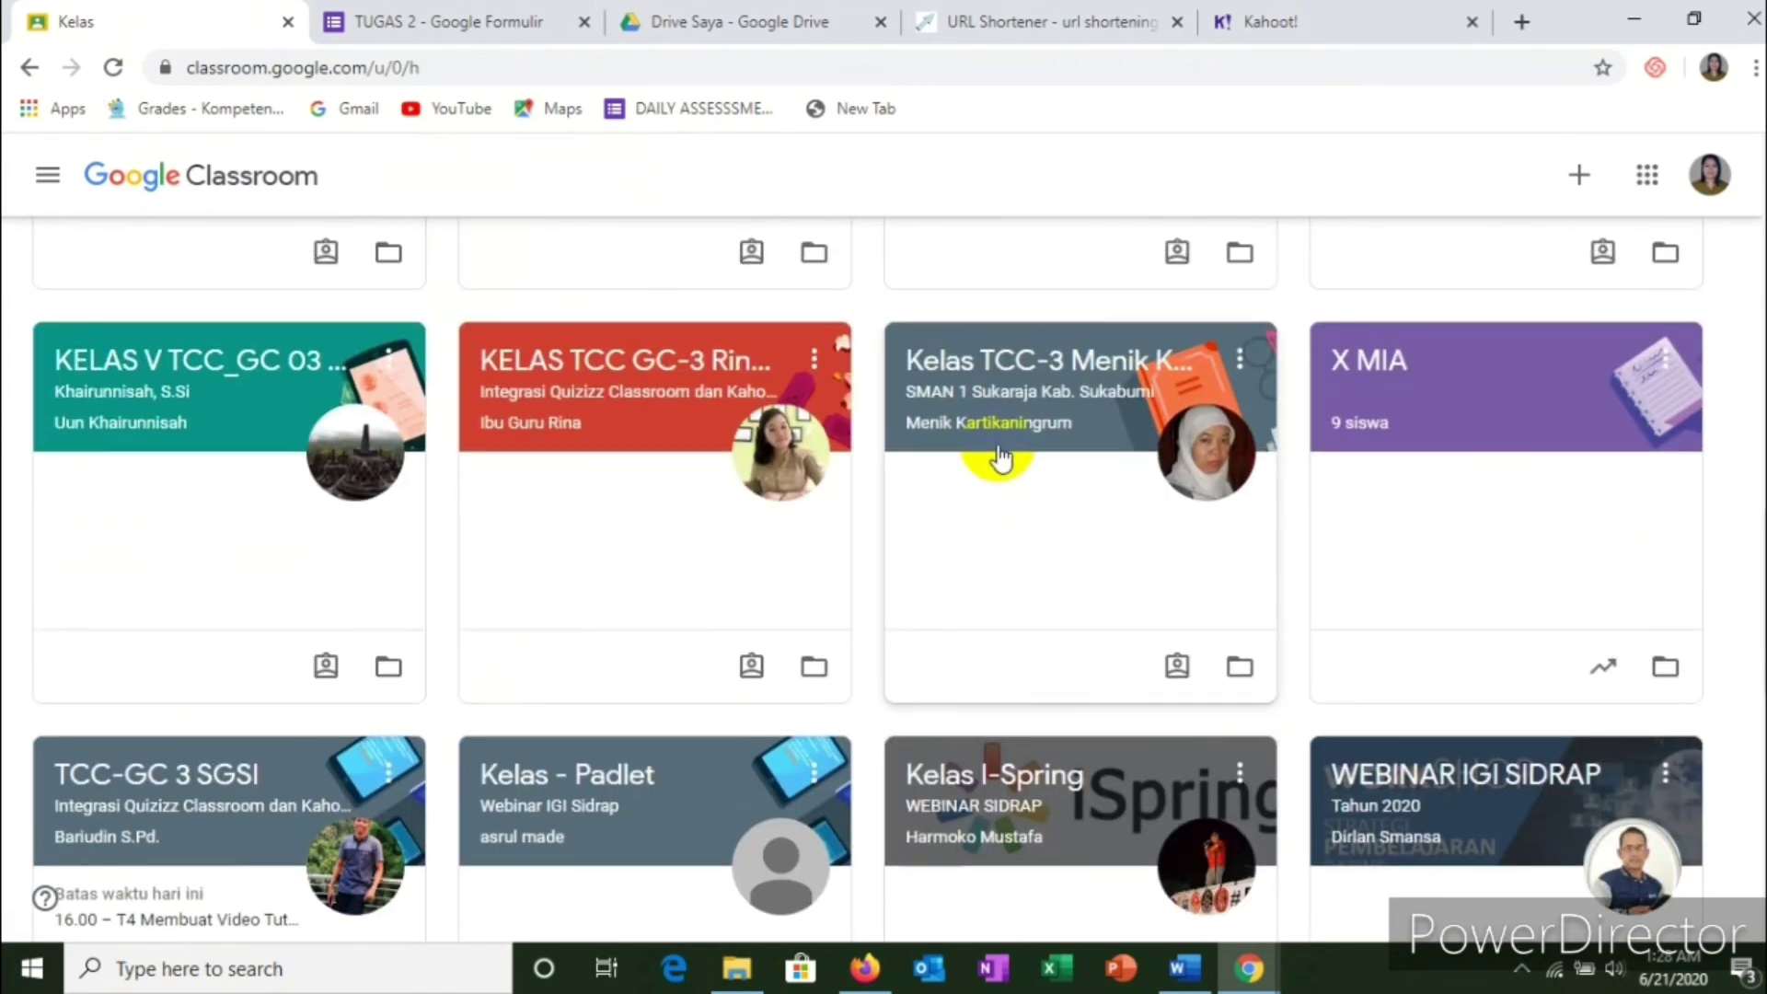
click(1393, 377)
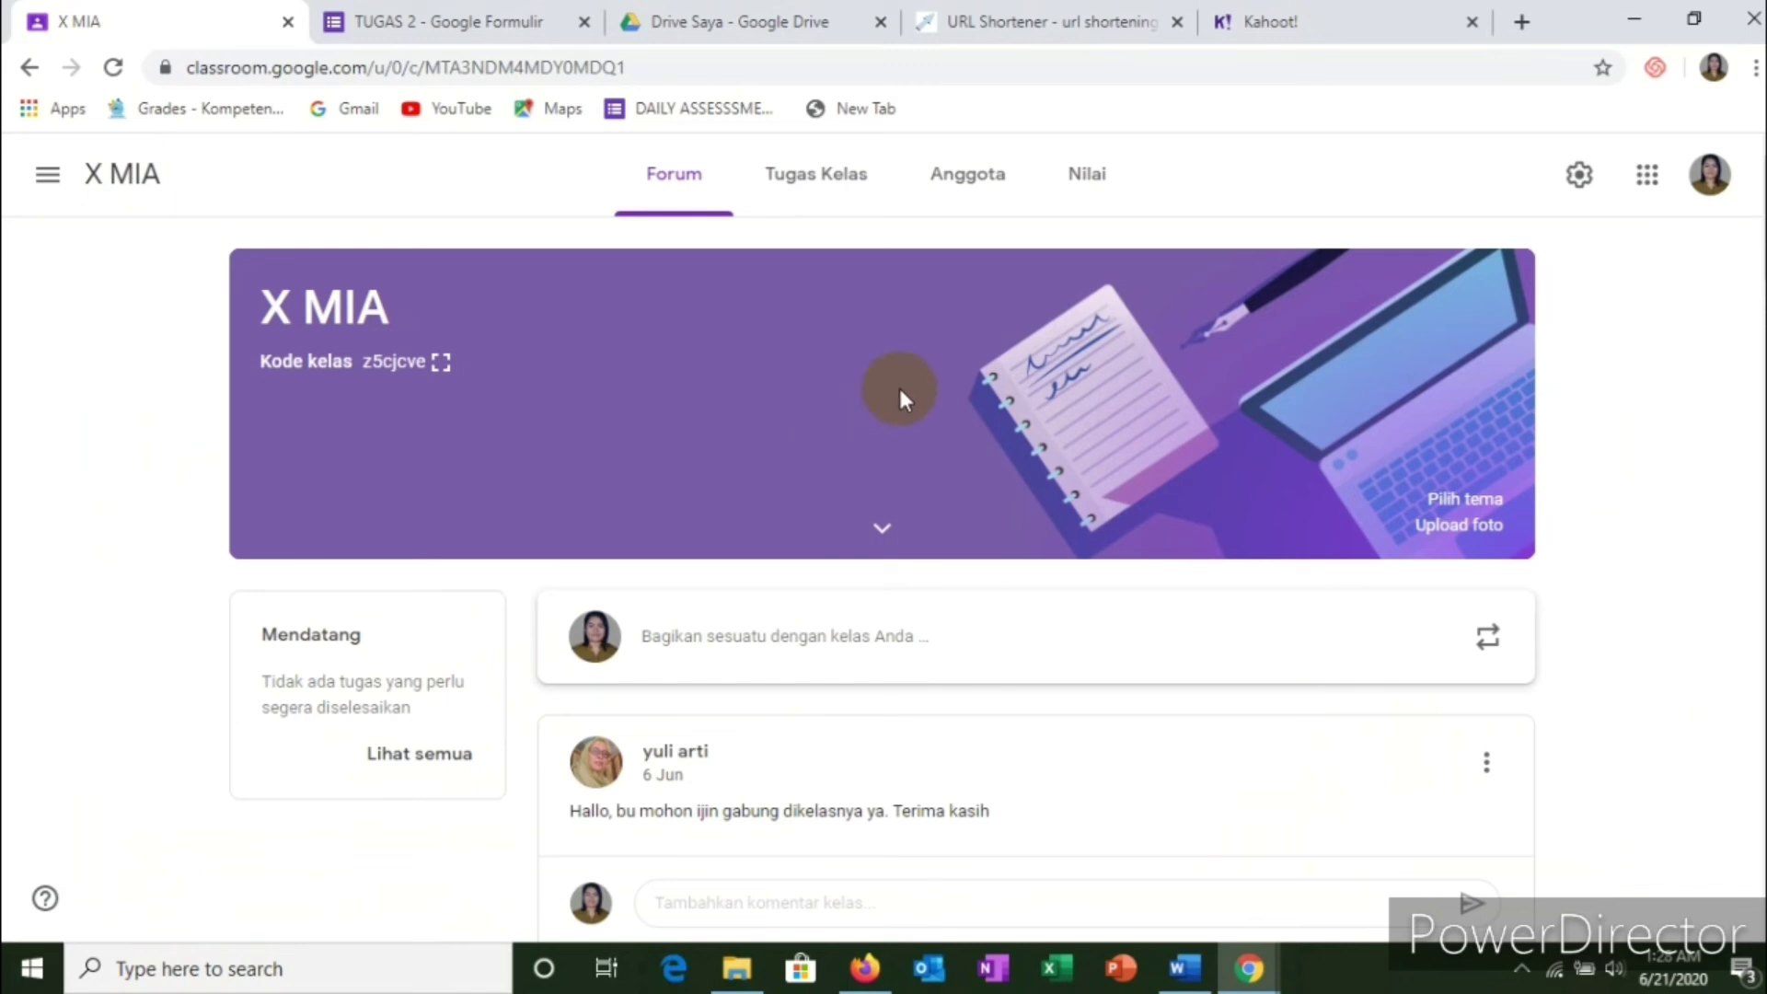
click(959, 197)
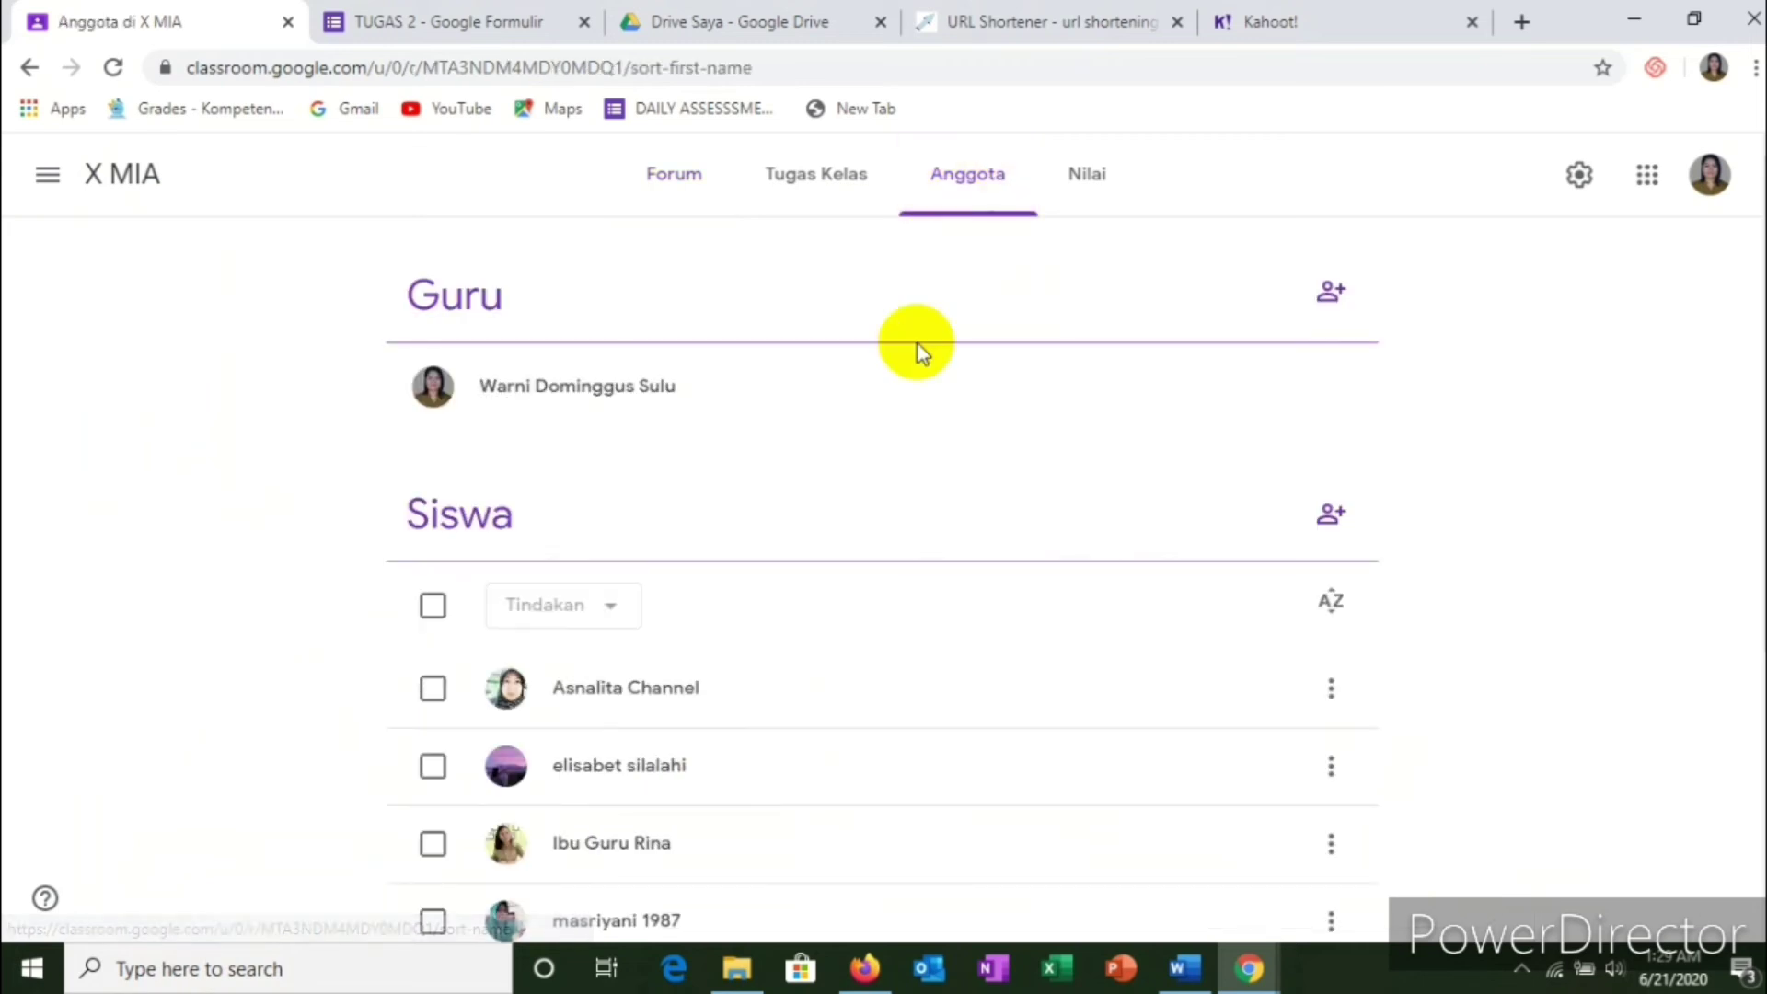
scroll(923, 350, down, 5)
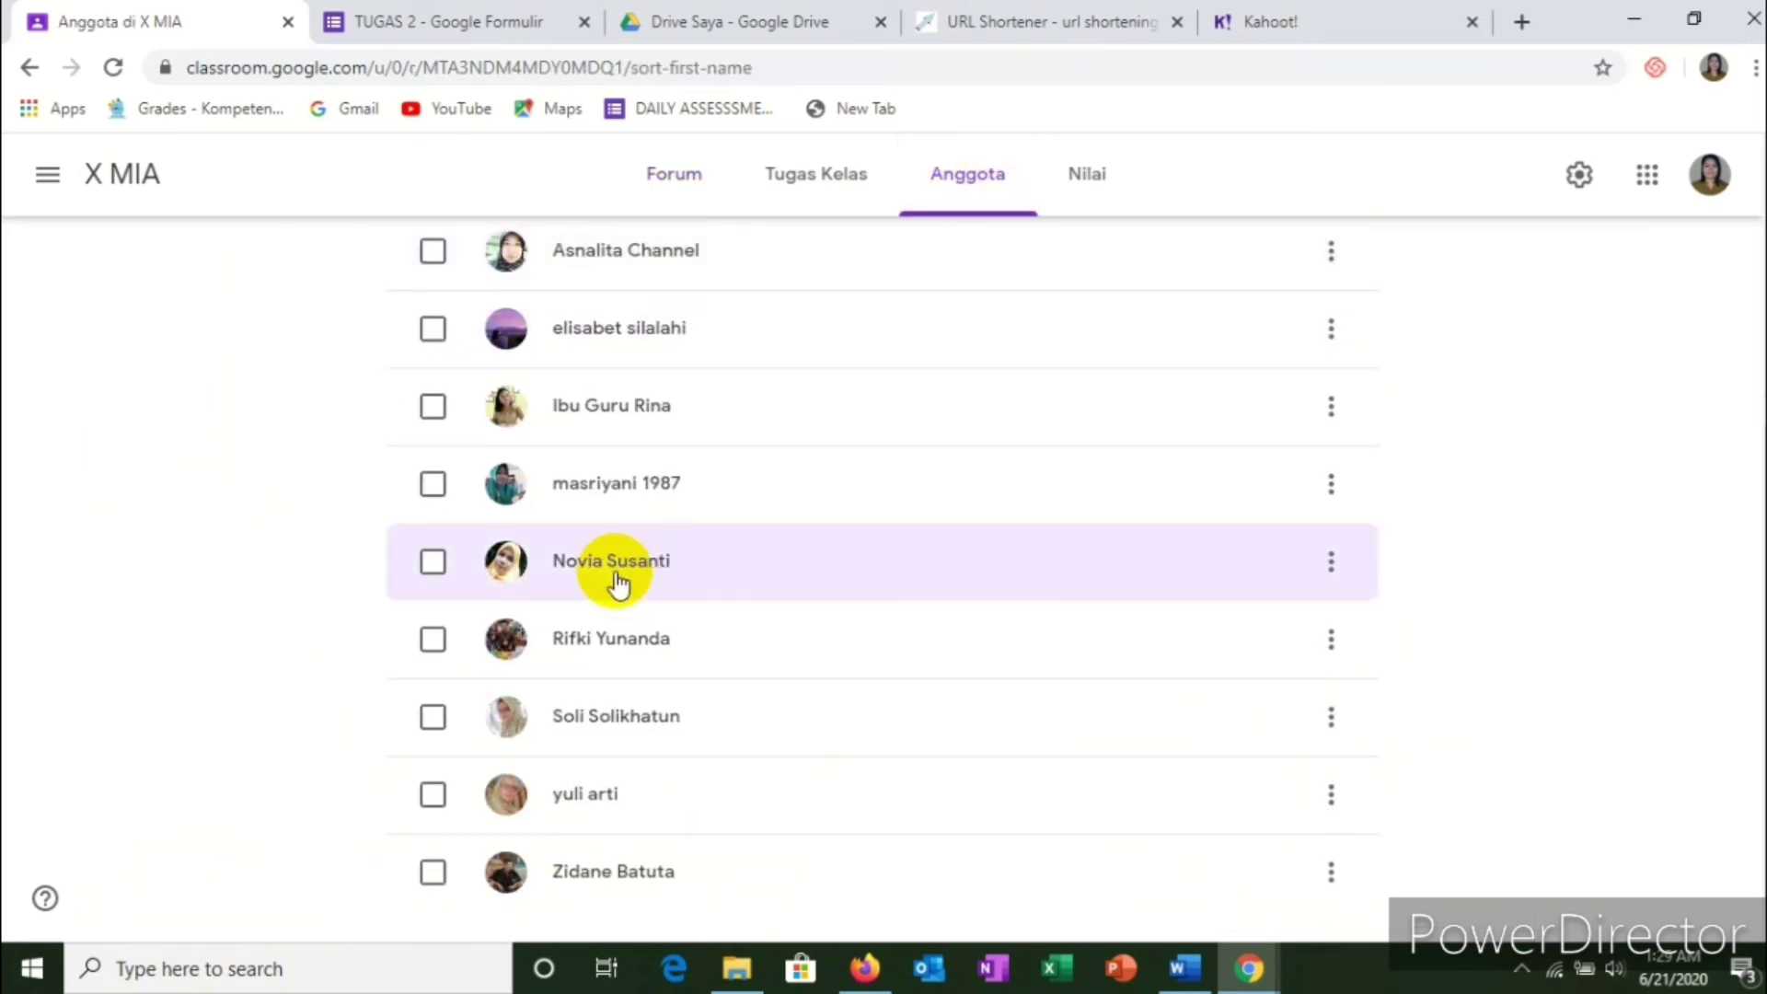
scroll(626, 571, up, 5)
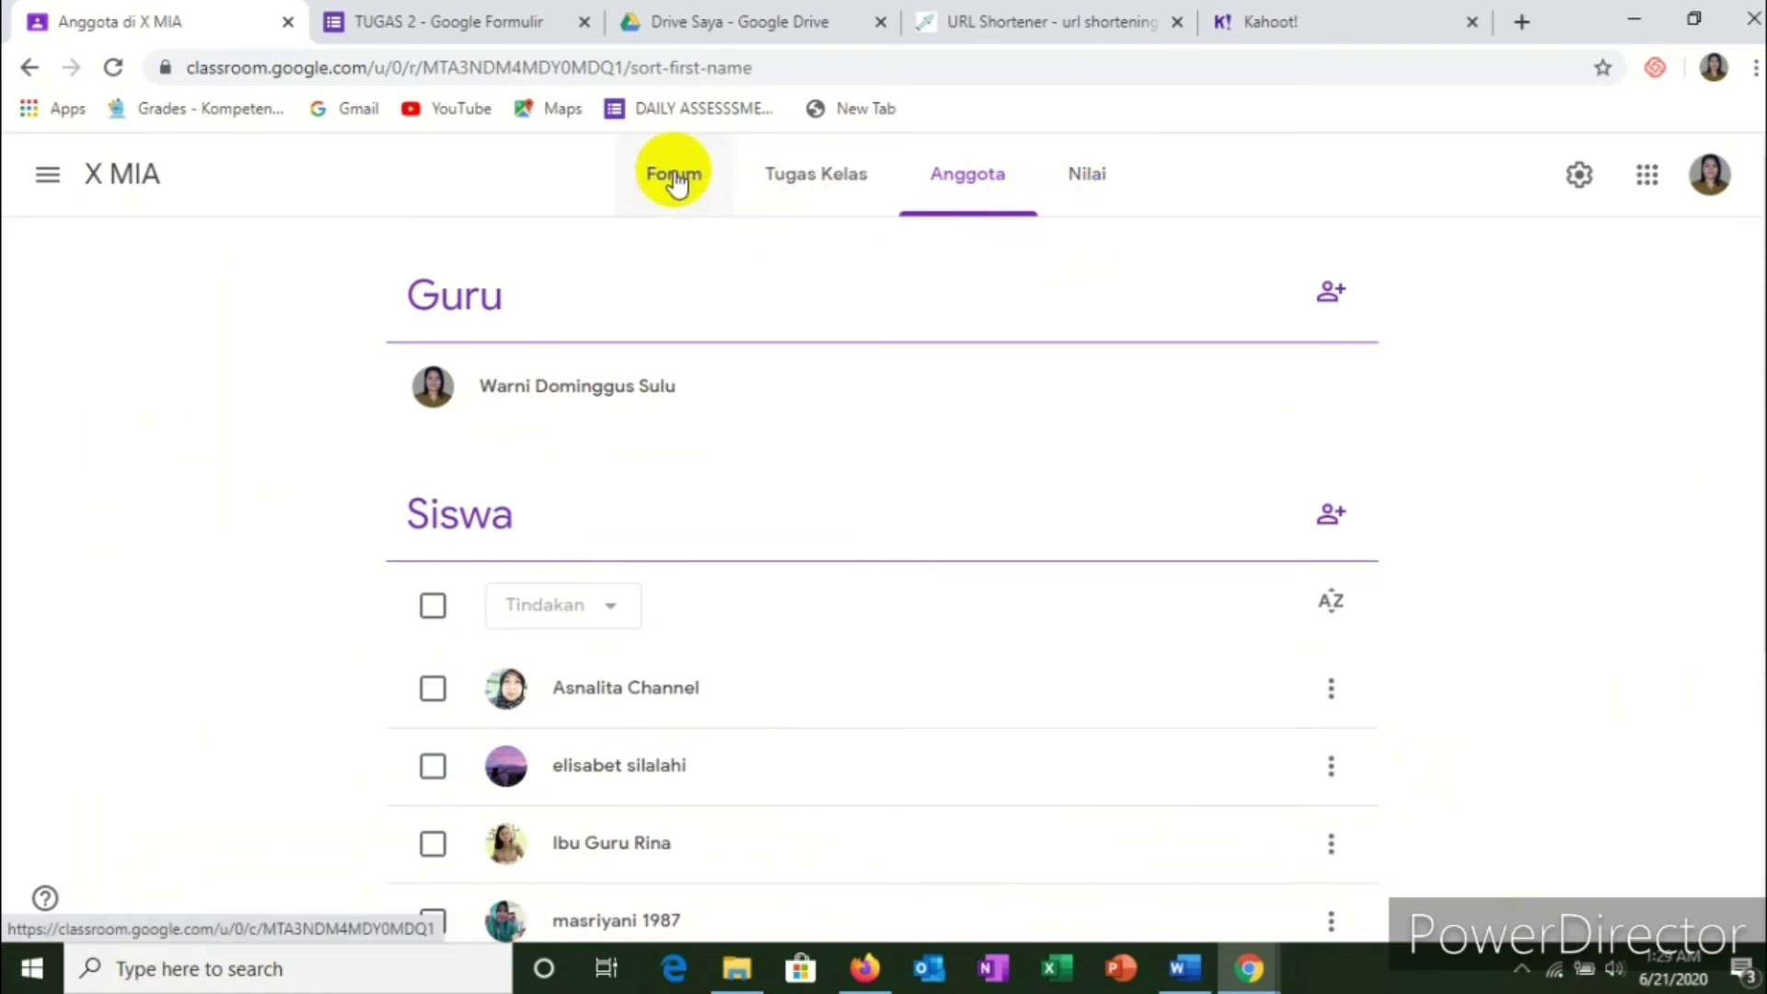
Step: In Tugas Kelas, expand ASSESSMENT 1 and open its student work page
click(815, 180)
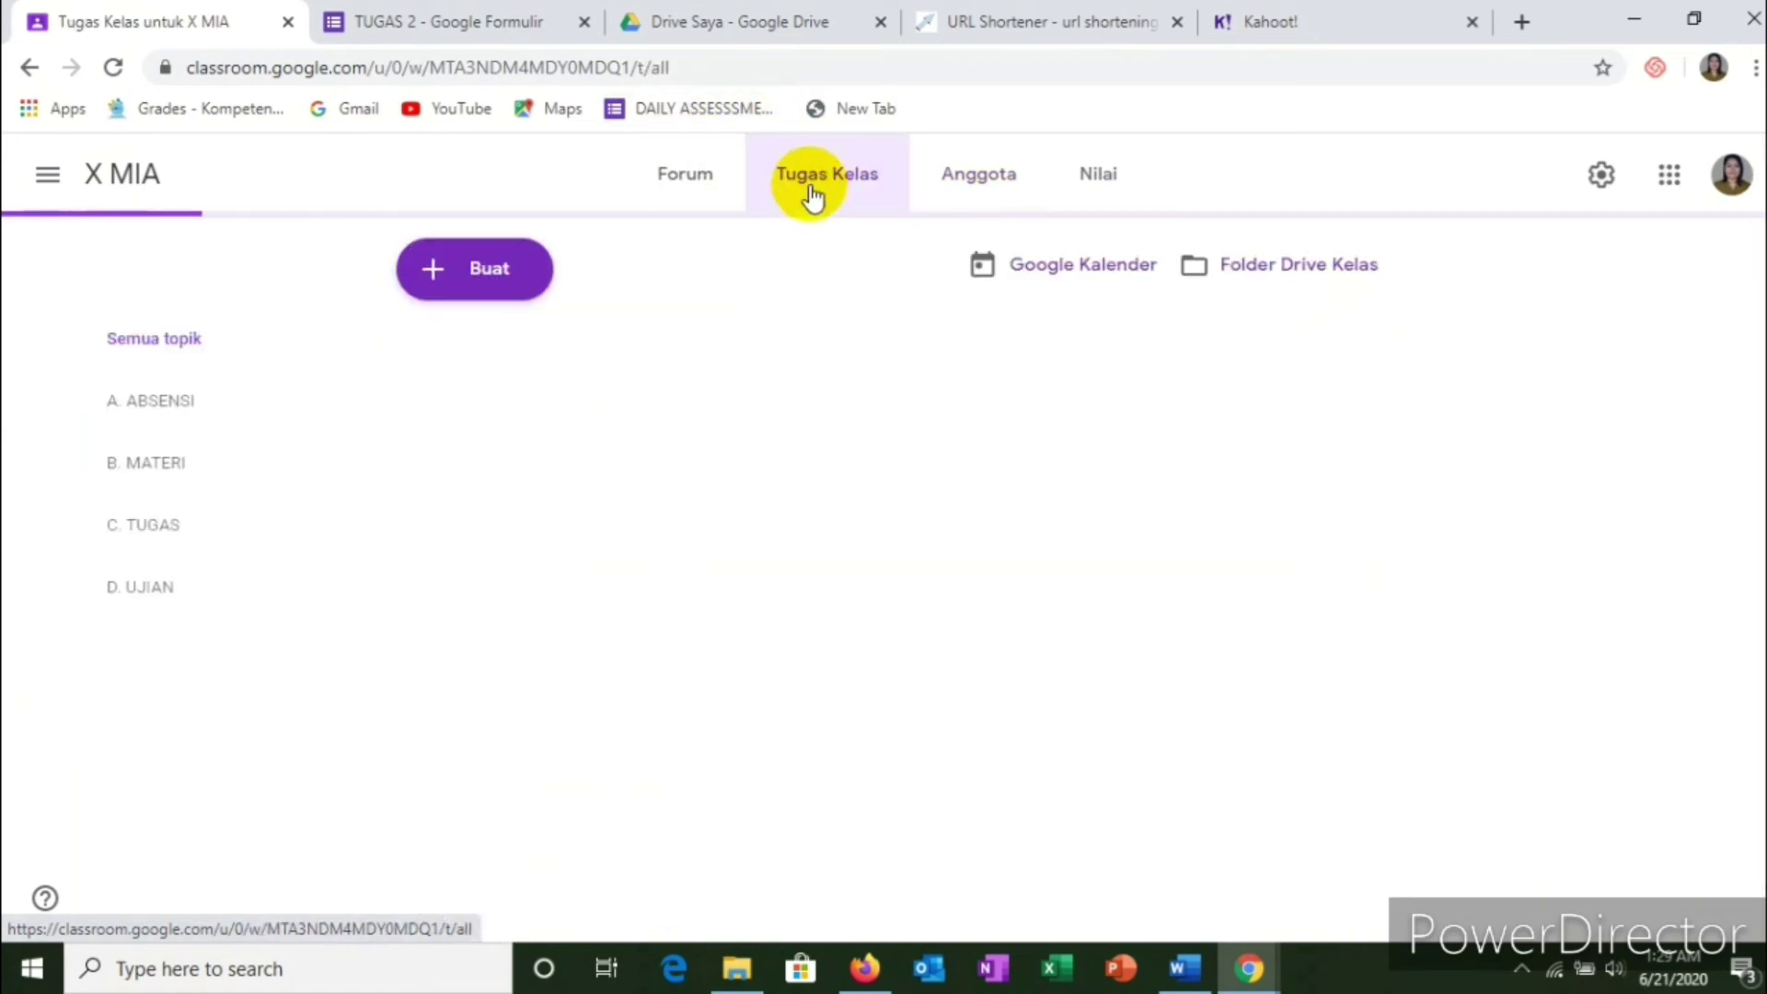
scroll(686, 501, down, 3)
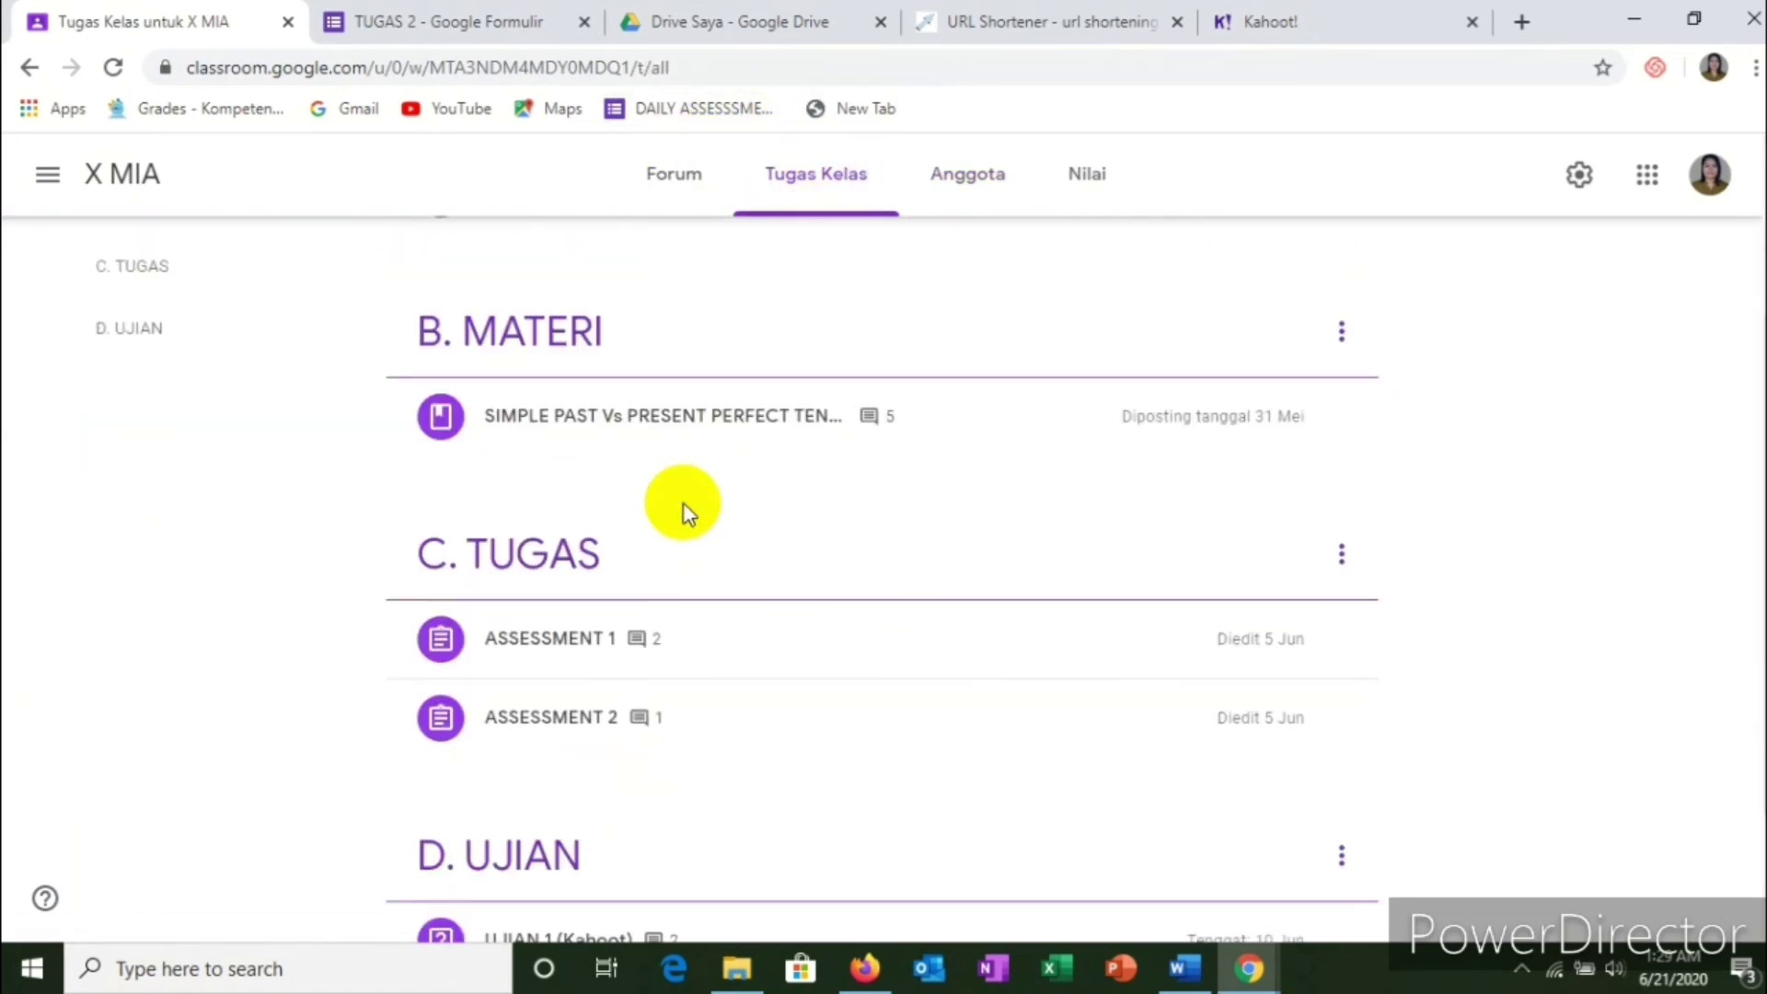
scroll(681, 508, down, 1)
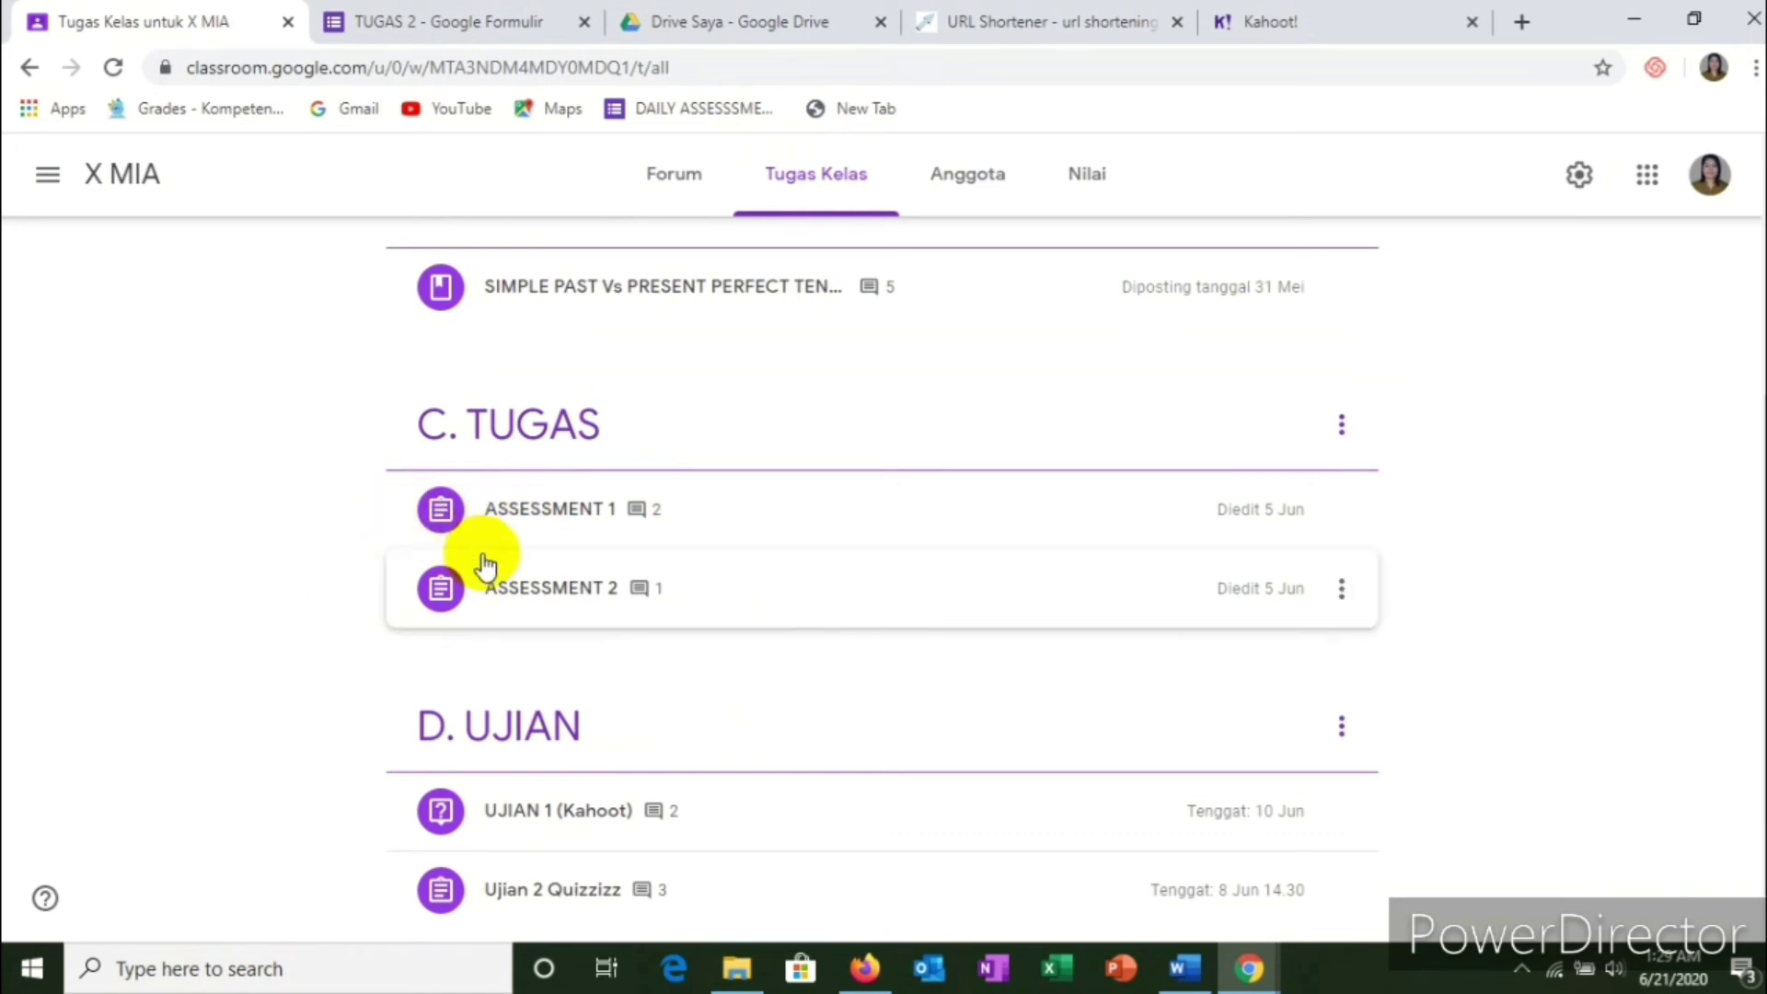
click(571, 504)
scroll(531, 635, down, 3)
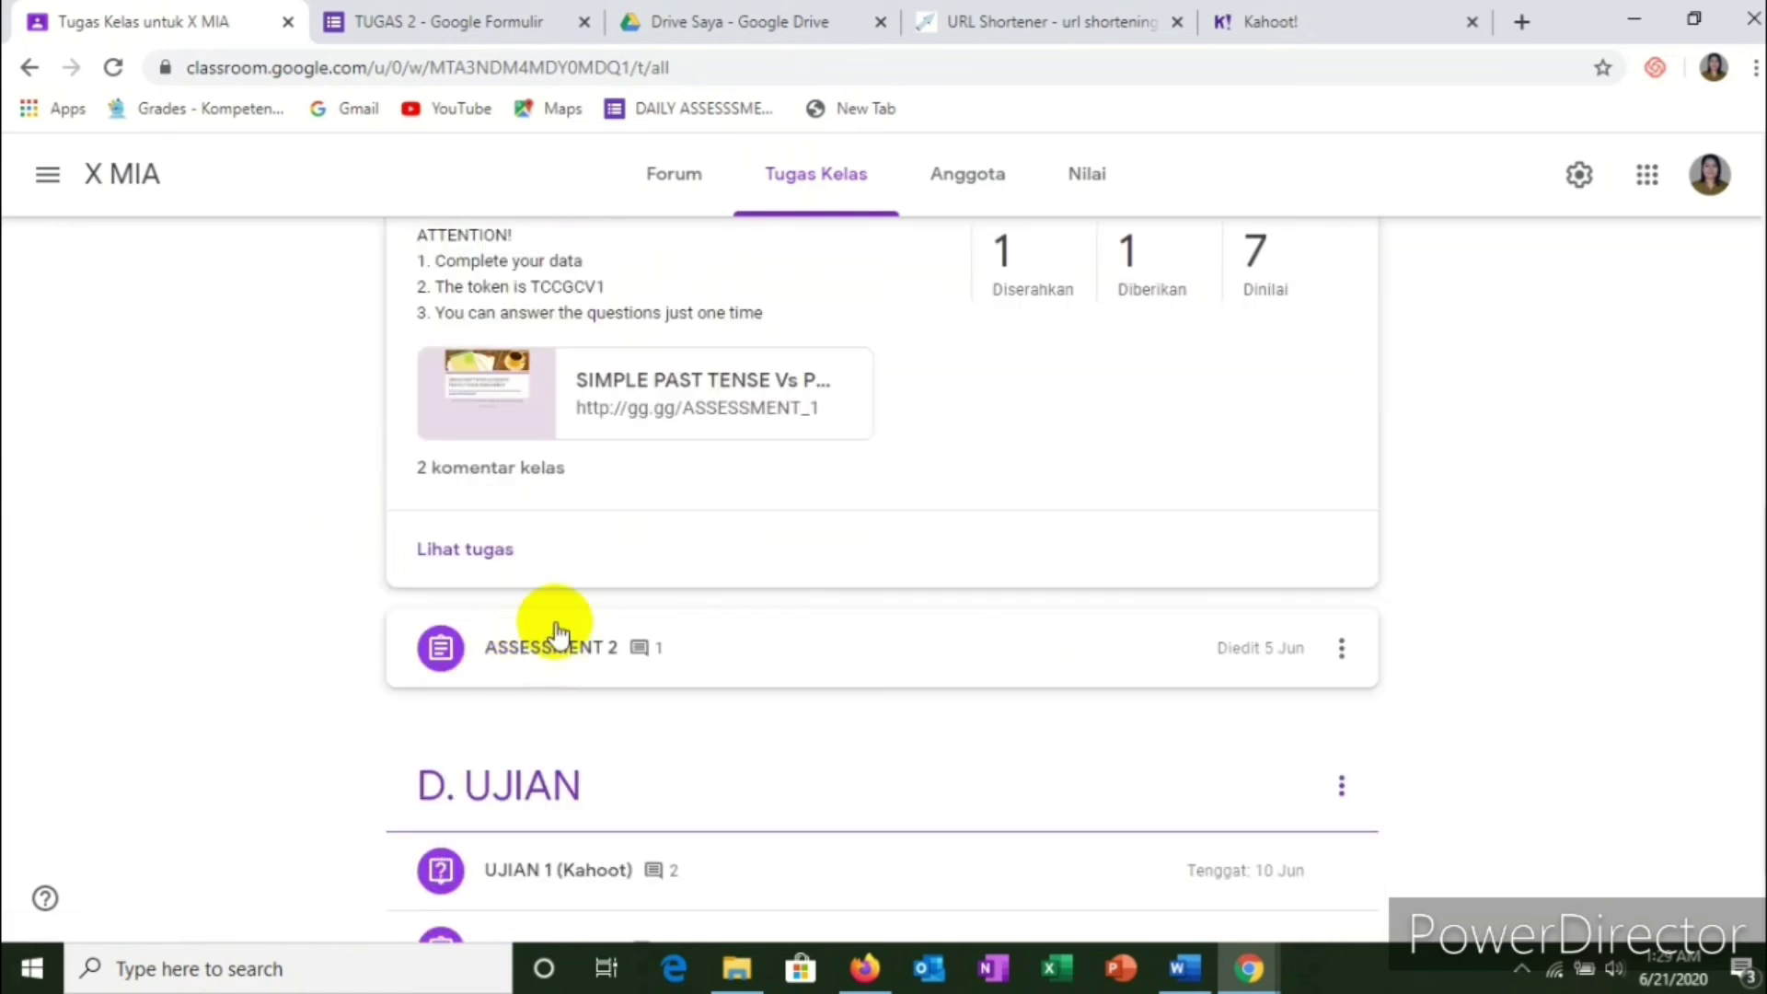
click(488, 553)
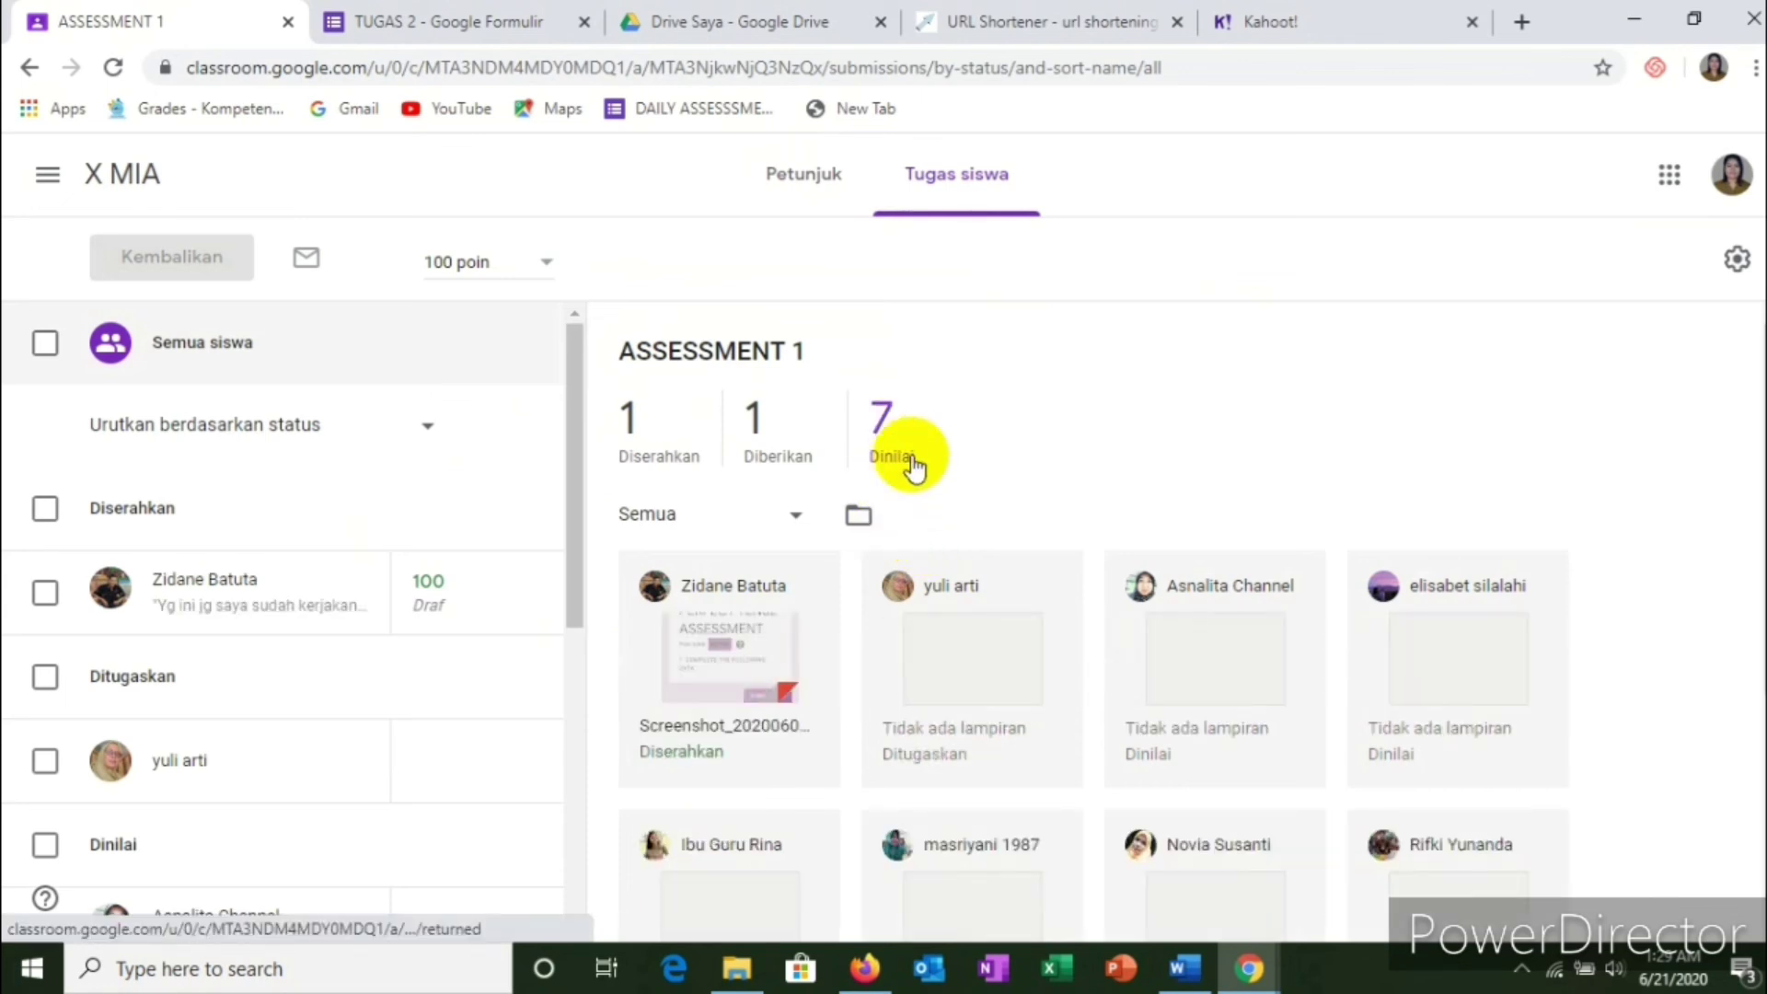
click(30, 68)
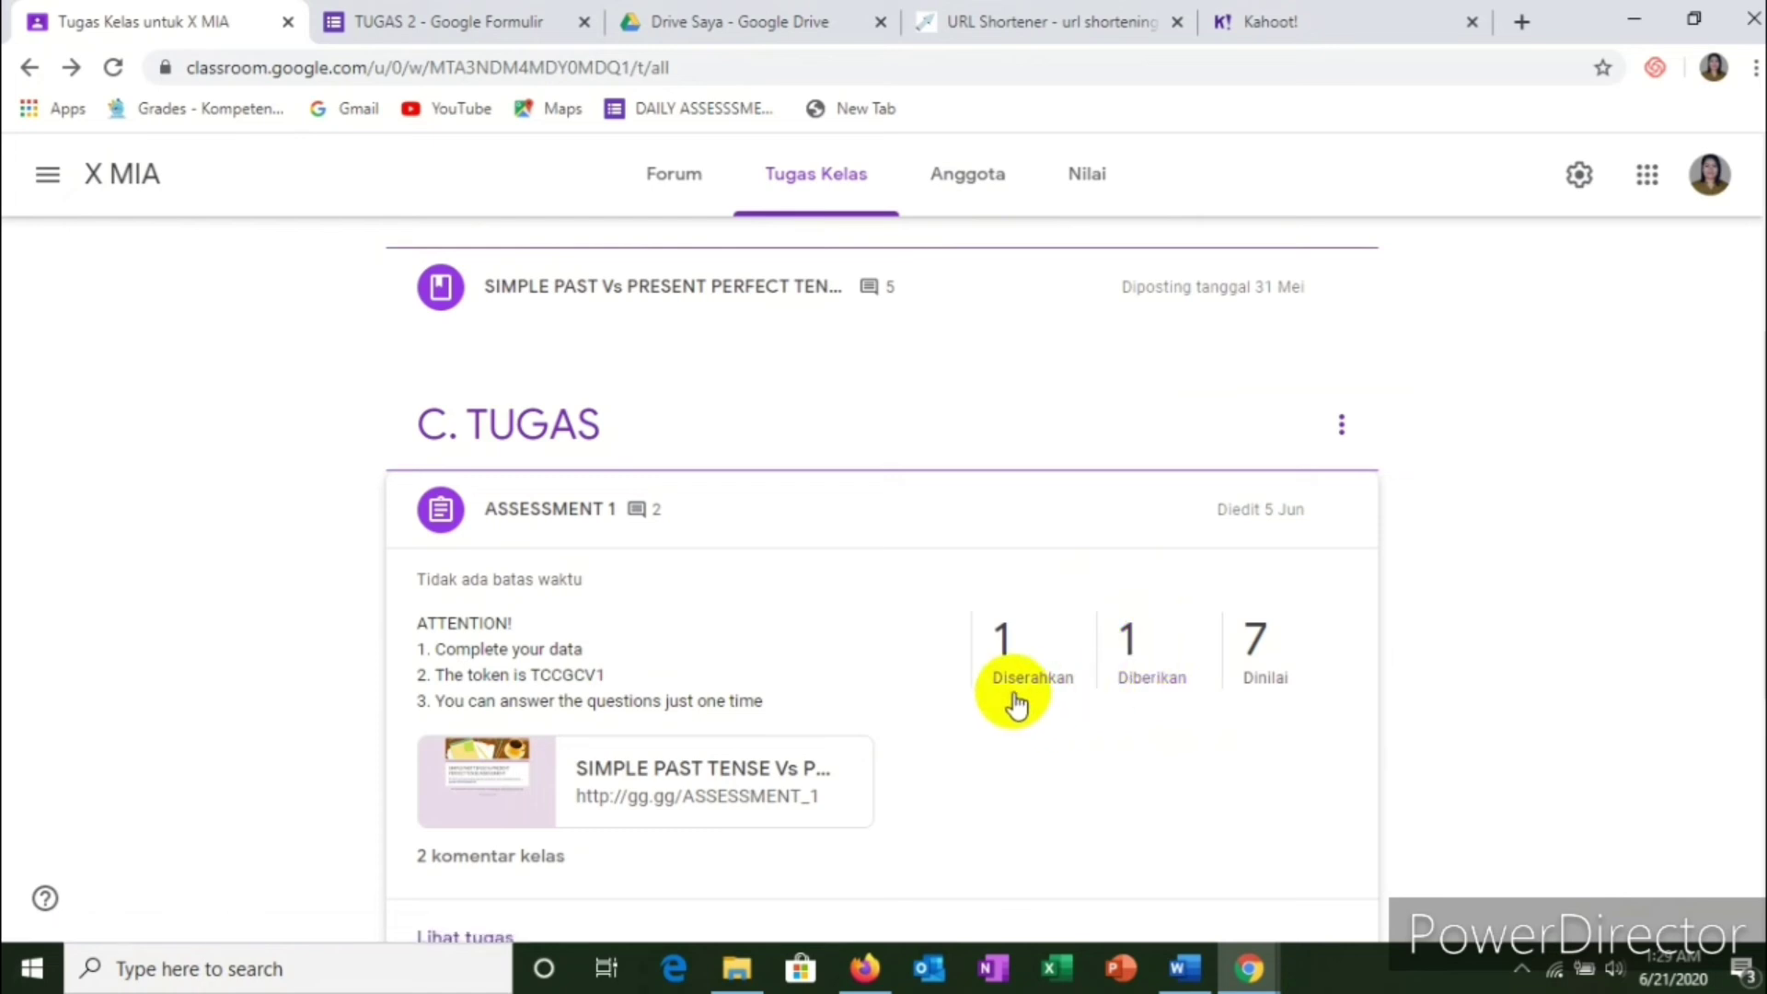
scroll(791, 741, down, 3)
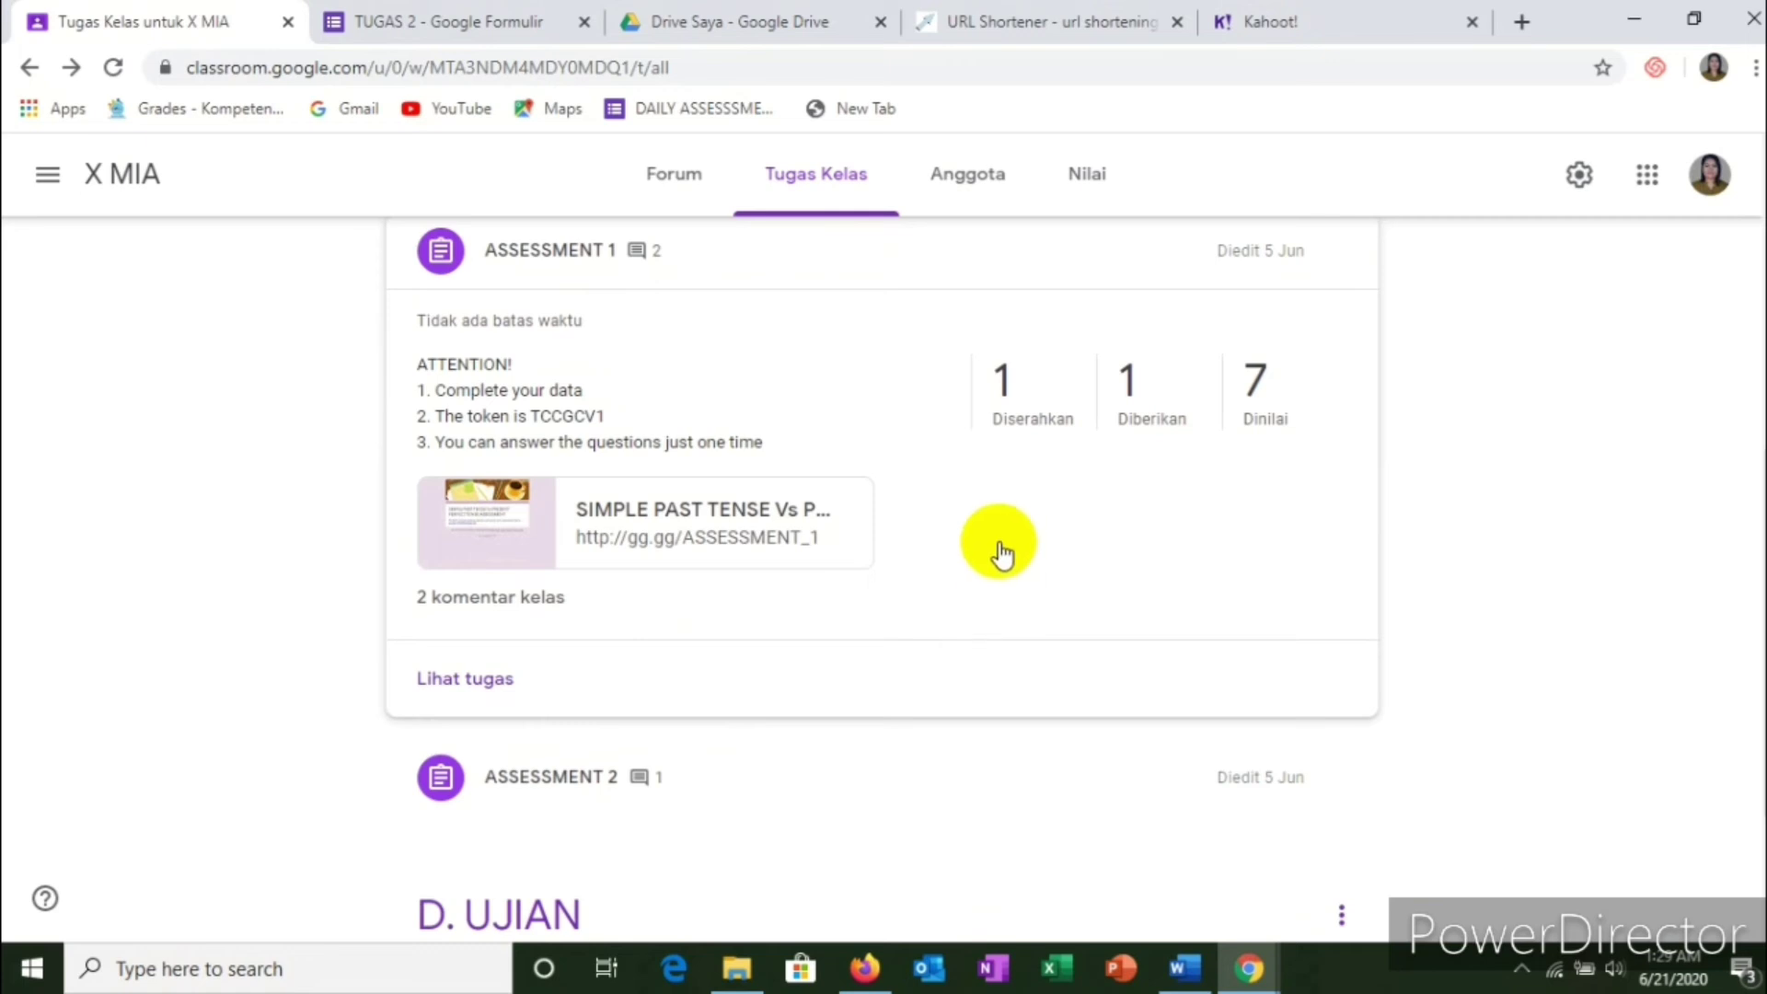
click(471, 690)
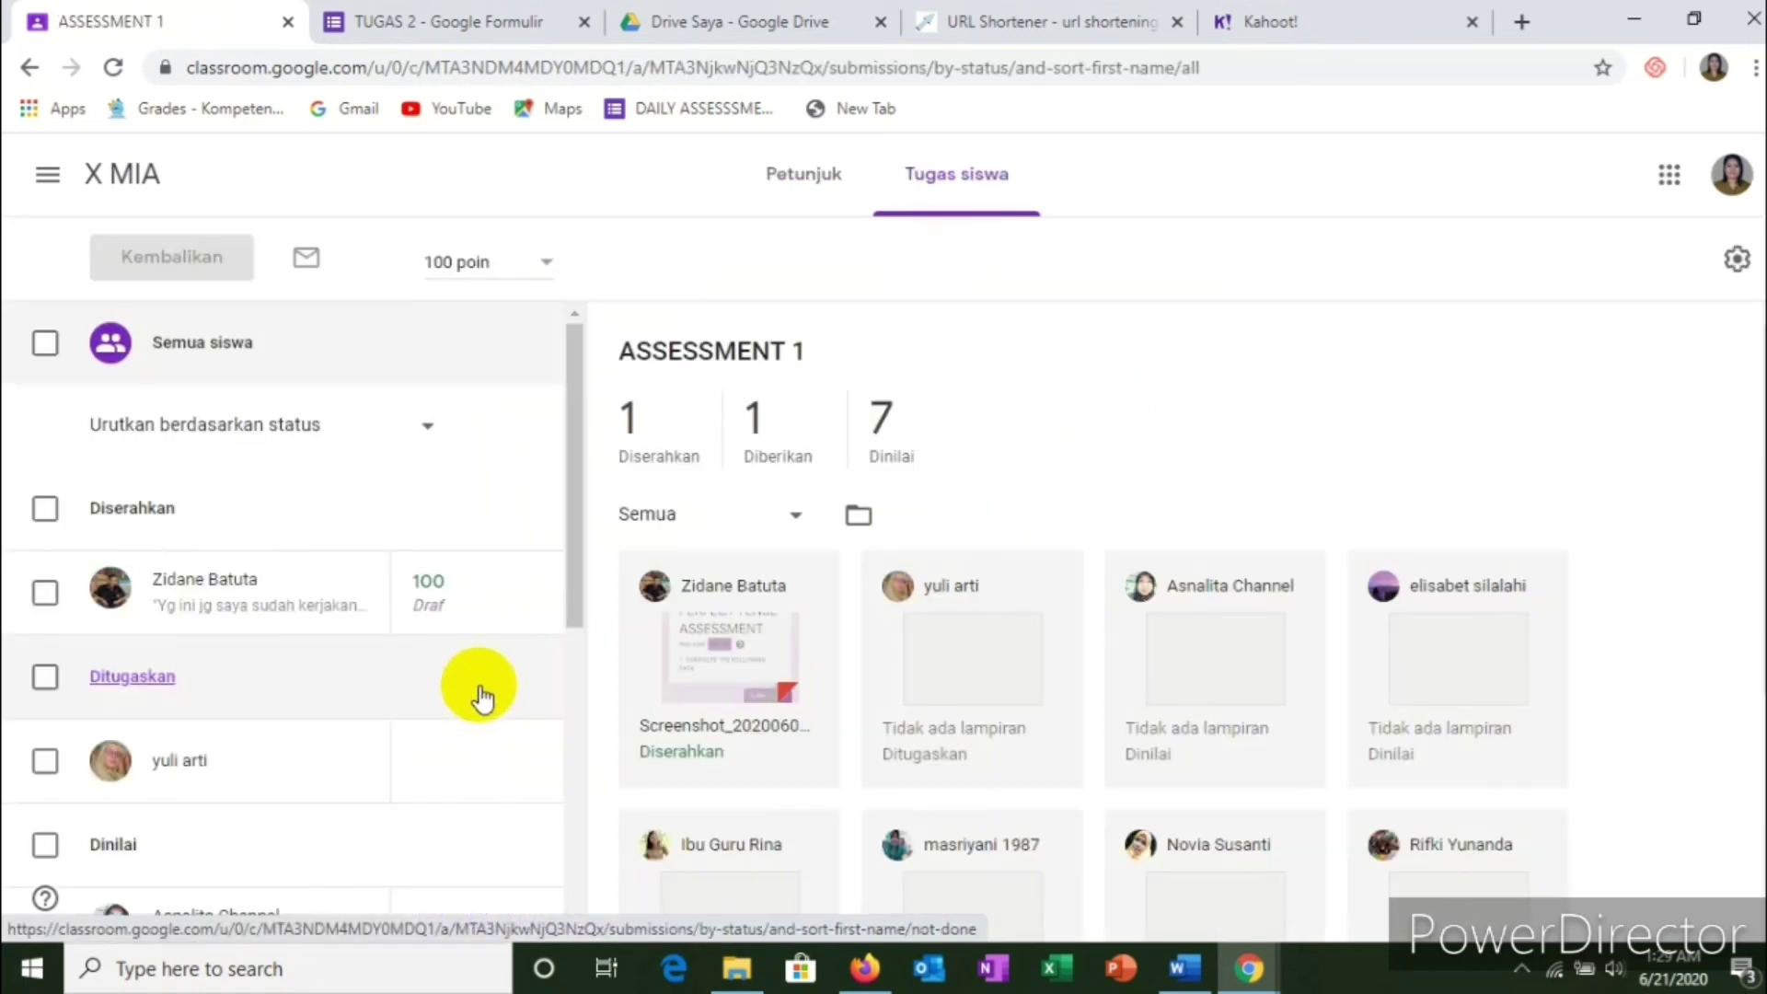
scroll(524, 607, down, 3)
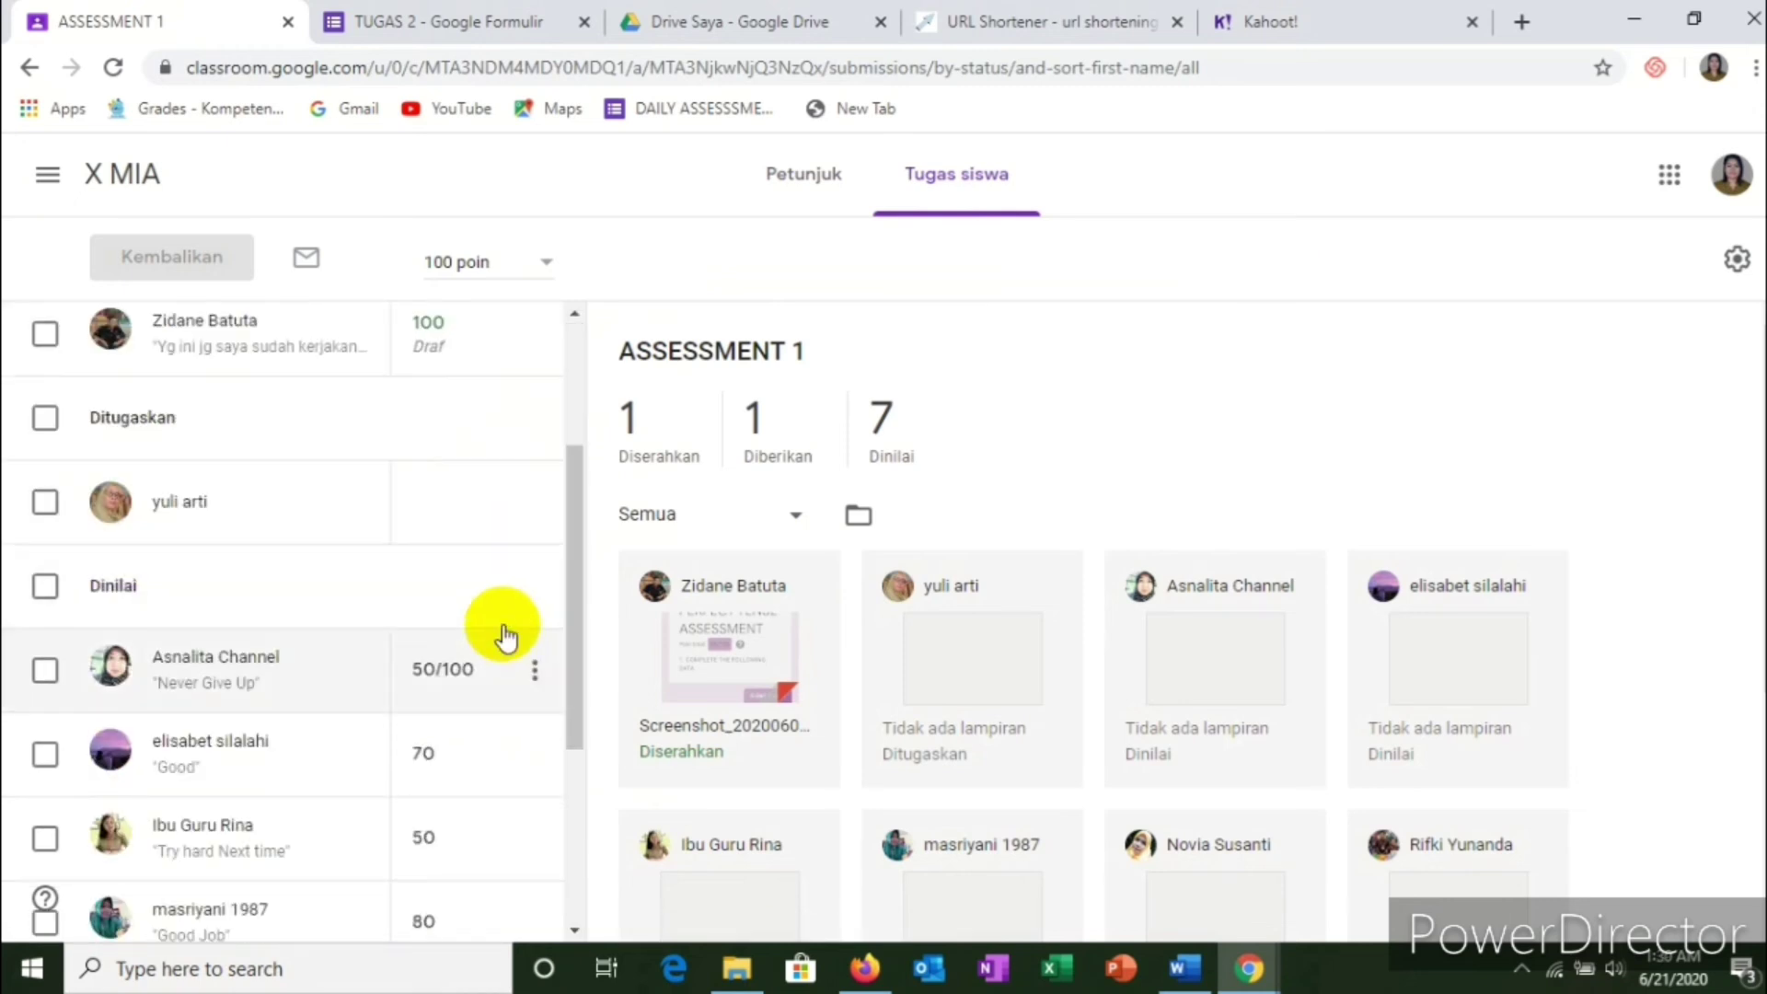
scroll(506, 635, up, 3)
scroll(710, 564, down, 3)
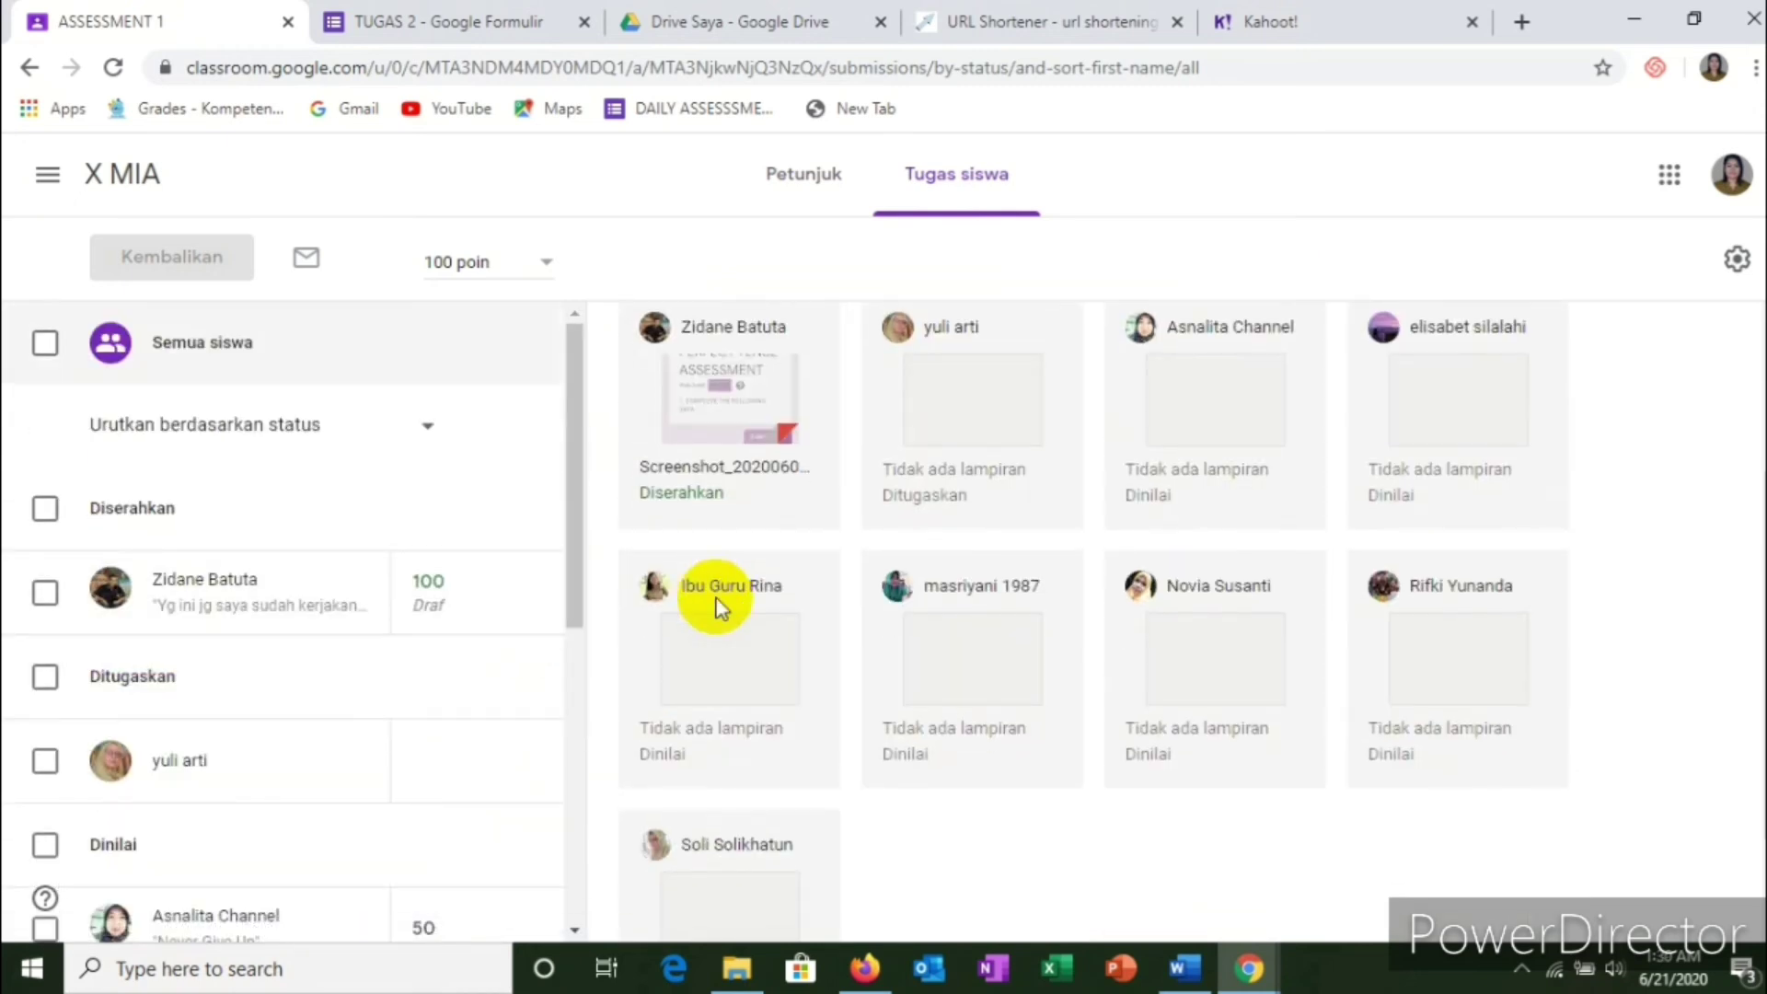
scroll(911, 432, down, 1)
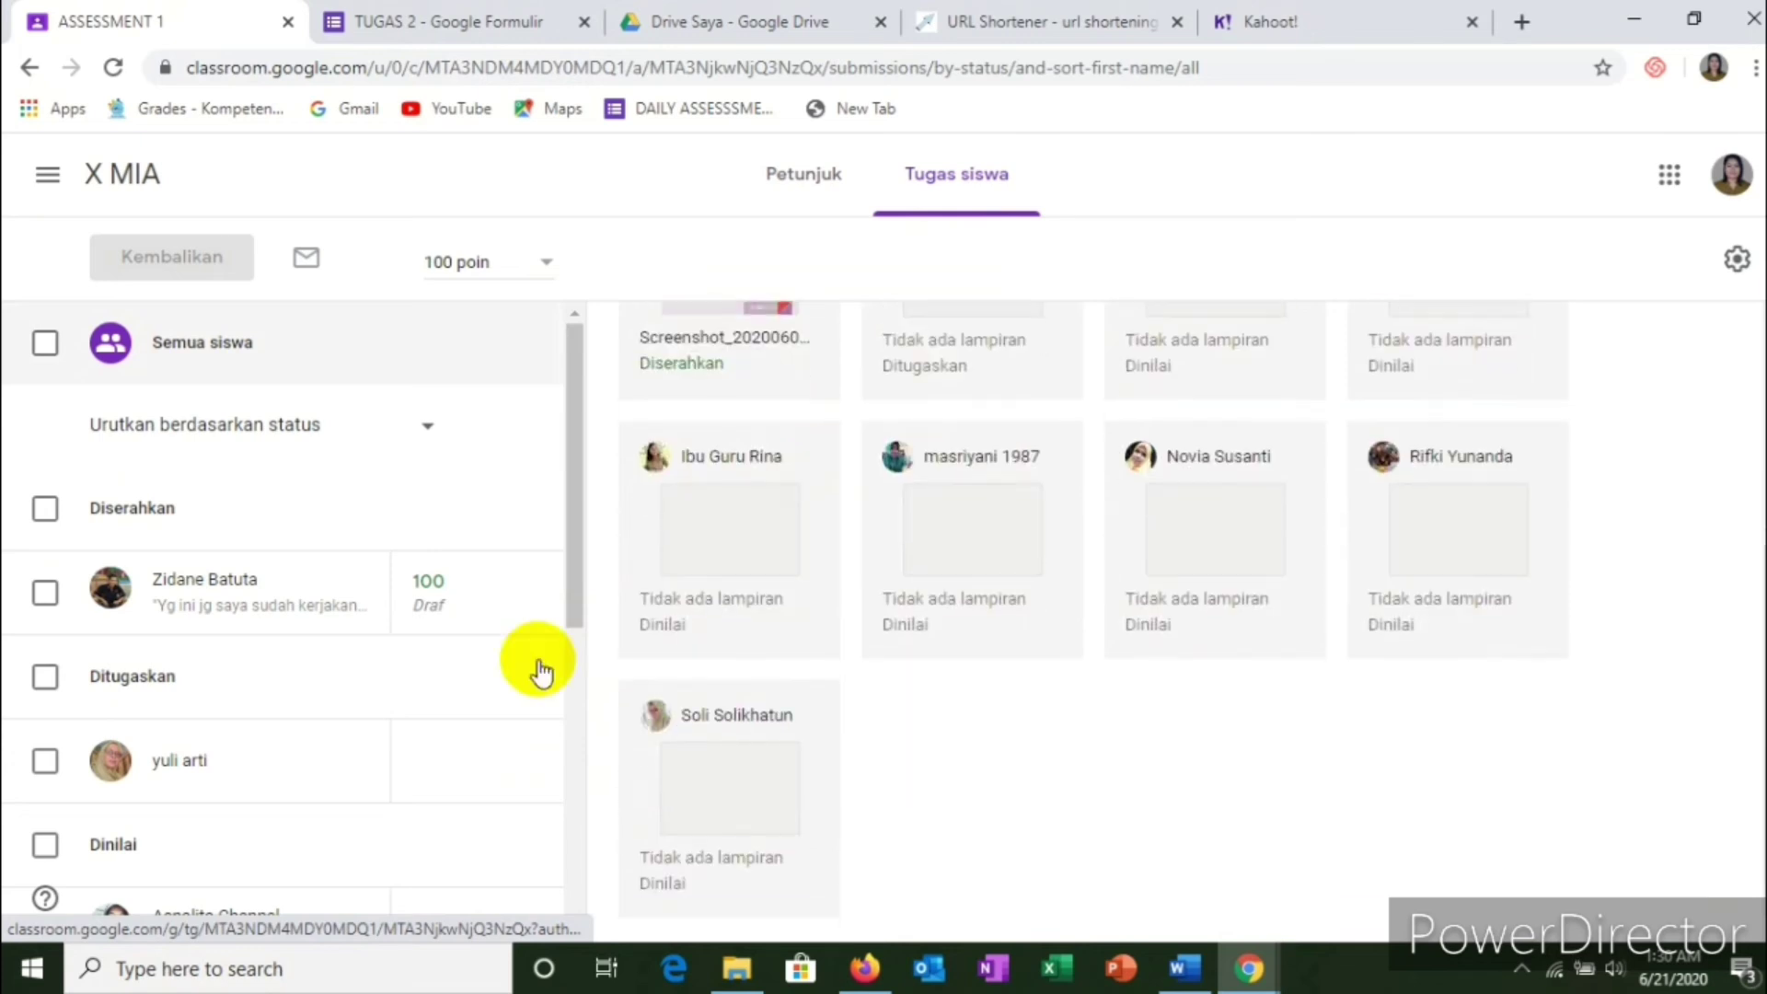
scroll(497, 709, down, 1)
scroll(432, 736, up, 1)
scroll(962, 461, up, 3)
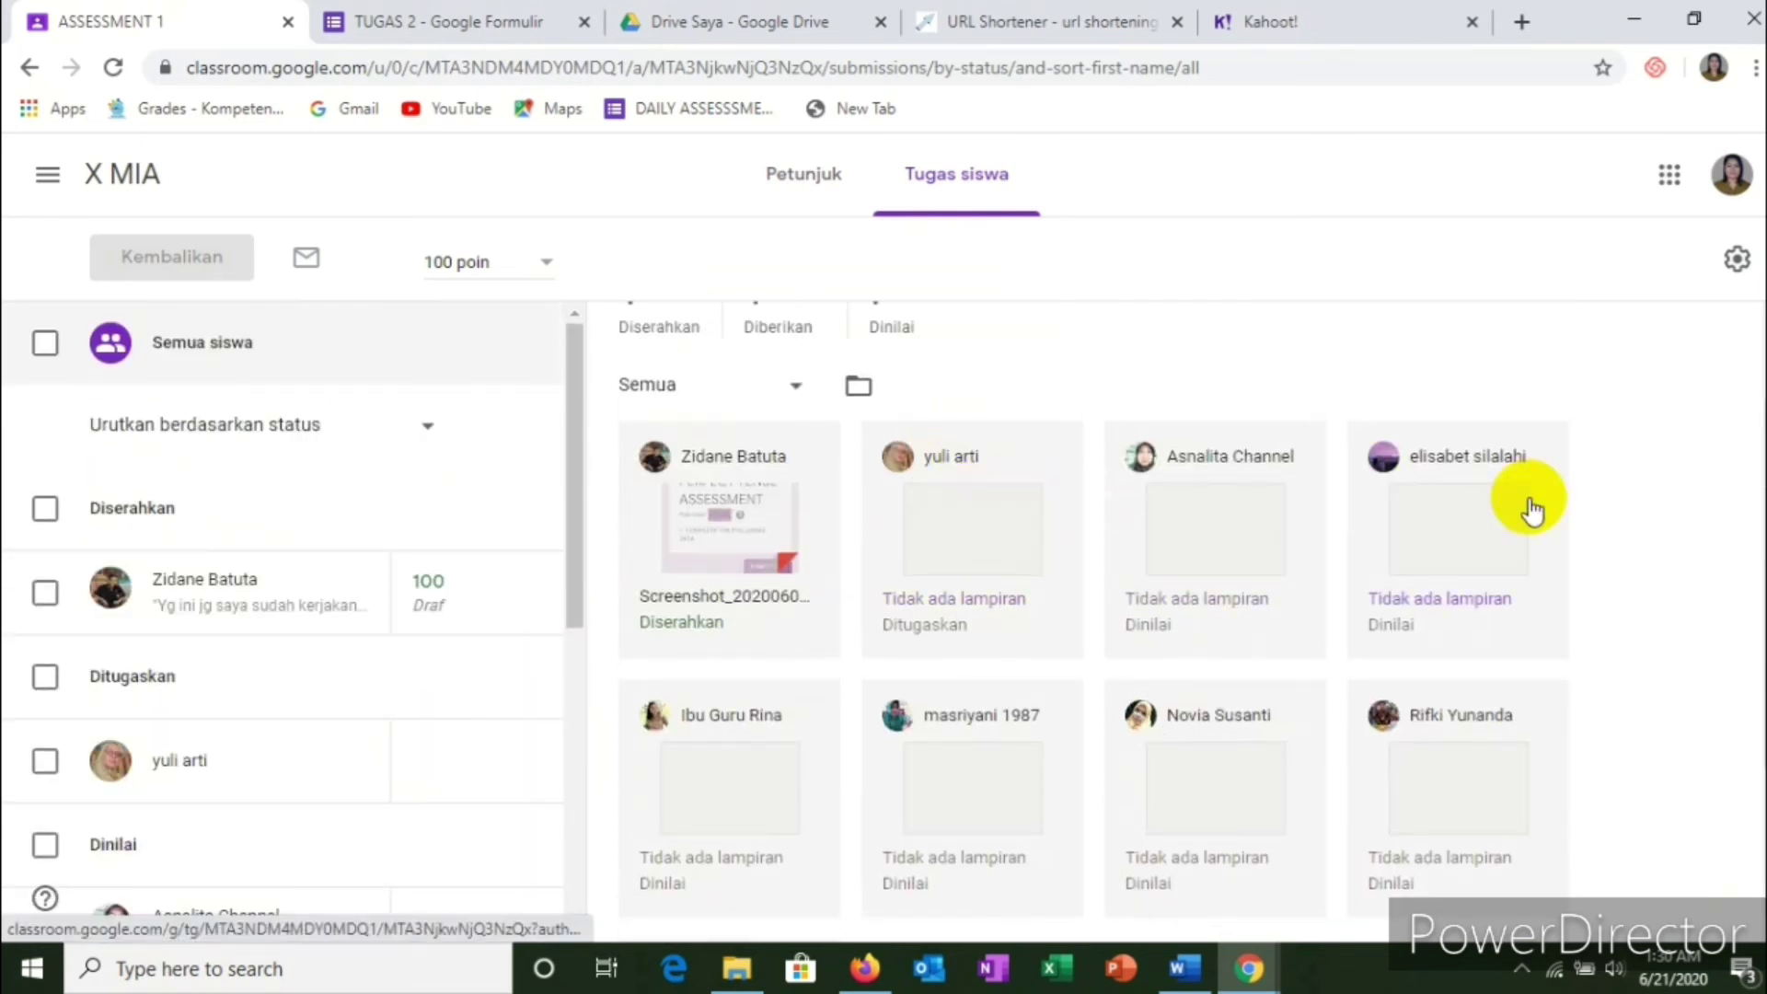
scroll(722, 670, down, 2)
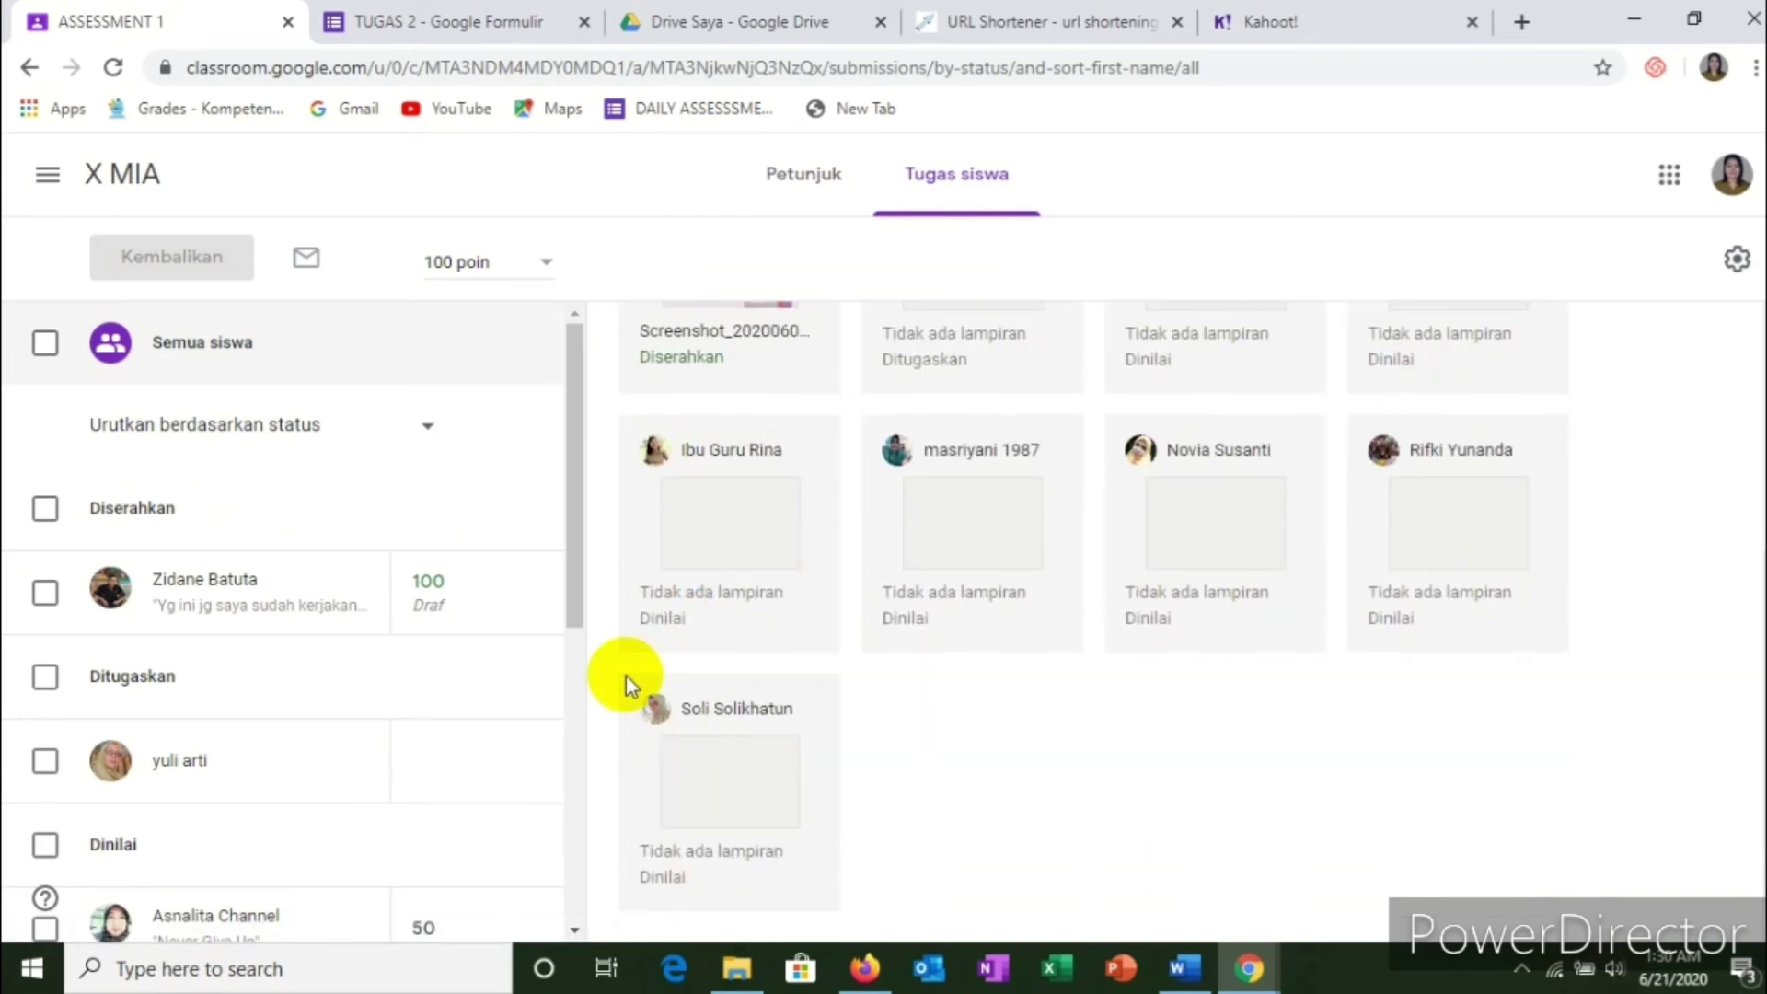
drag(580, 543, 570, 690)
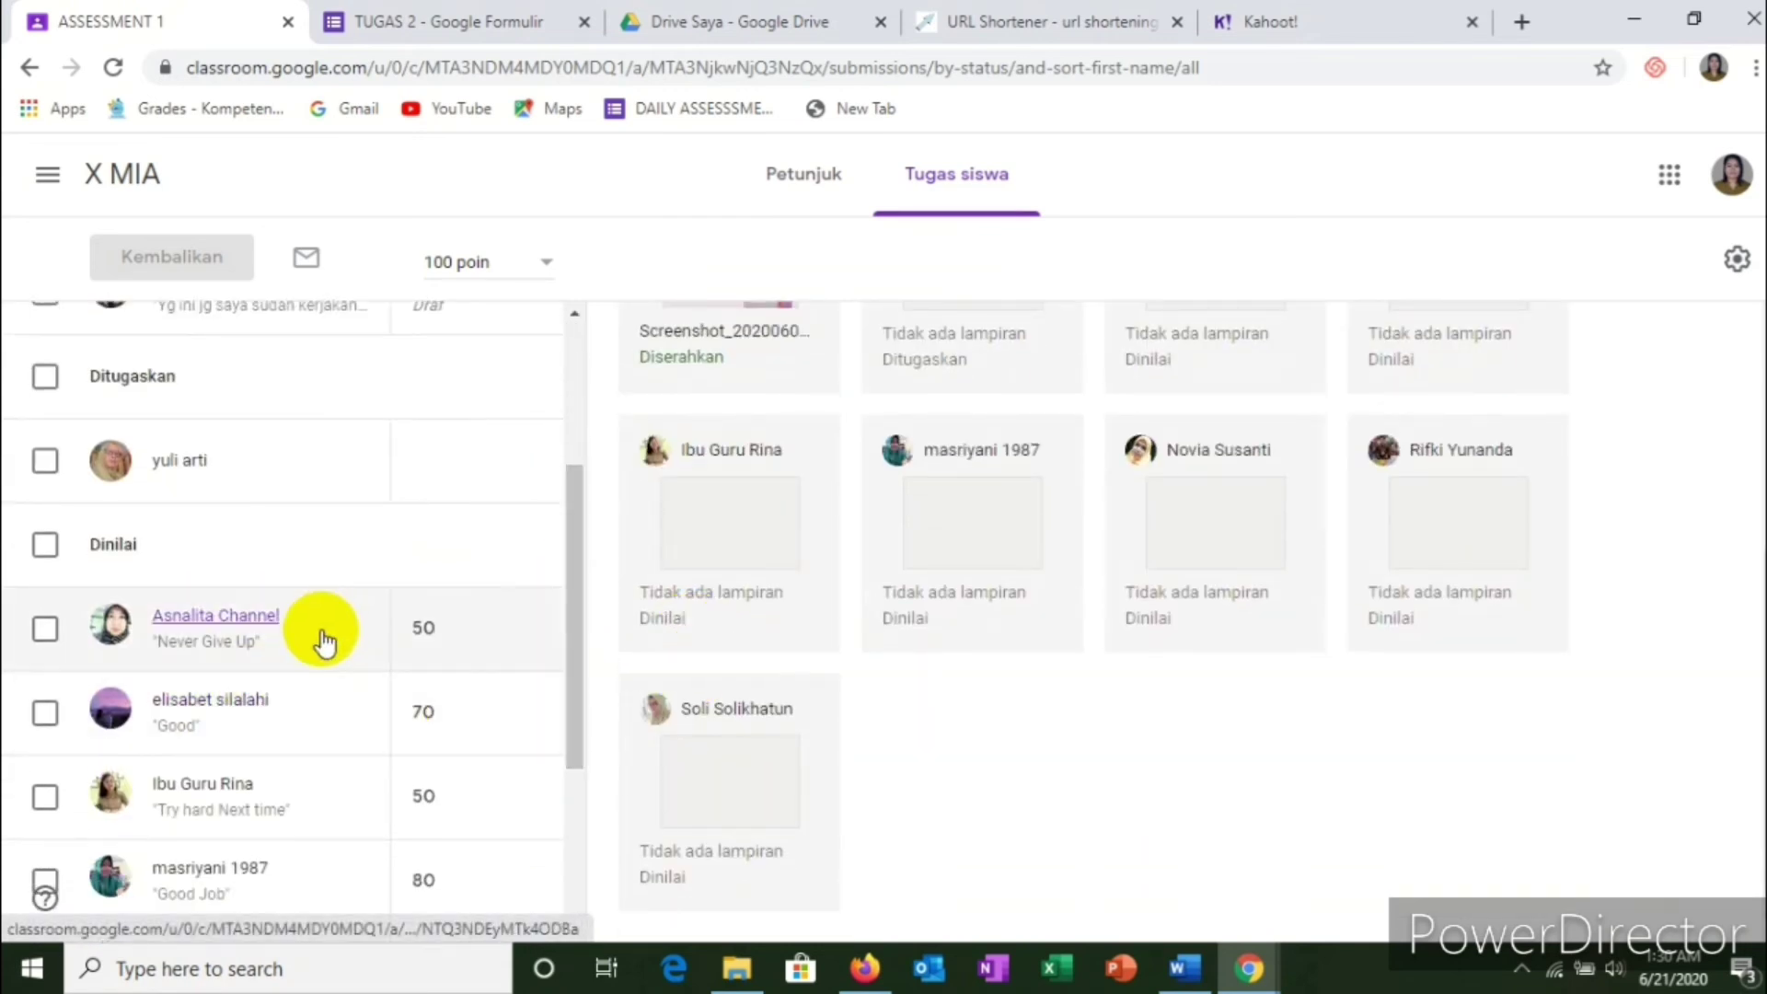
scroll(479, 625, down, 3)
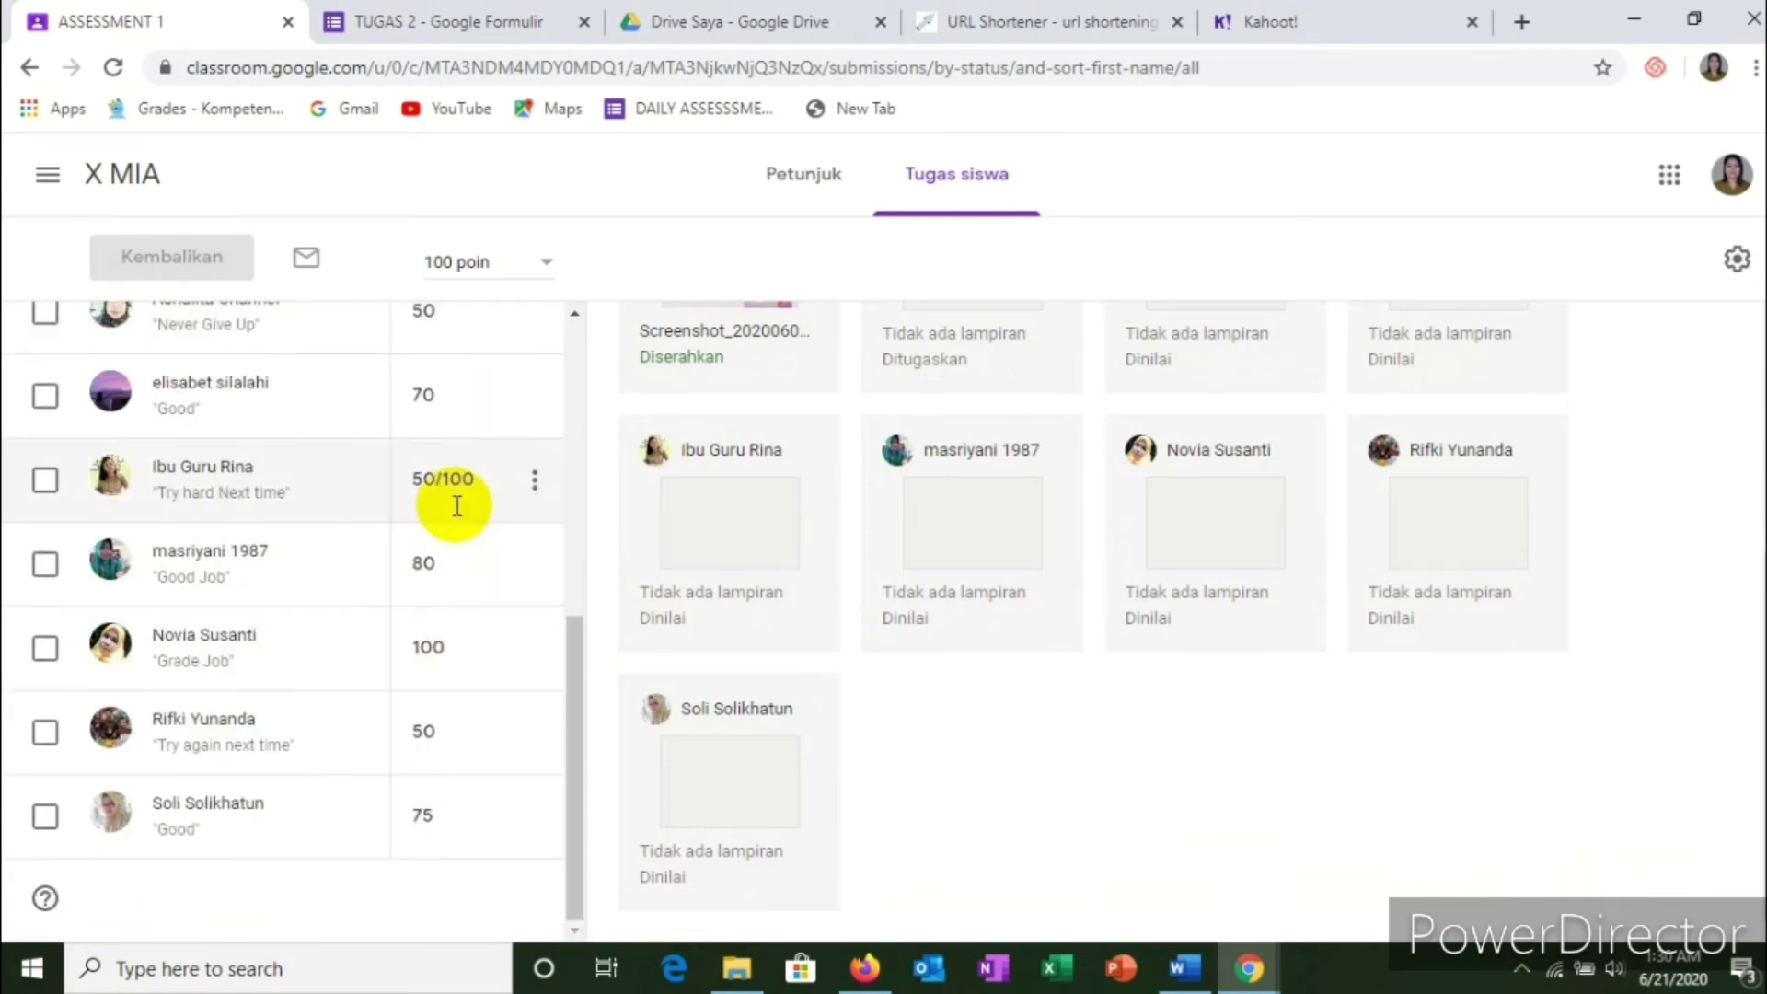
scroll(462, 456, up, 3)
scroll(433, 681, down, 3)
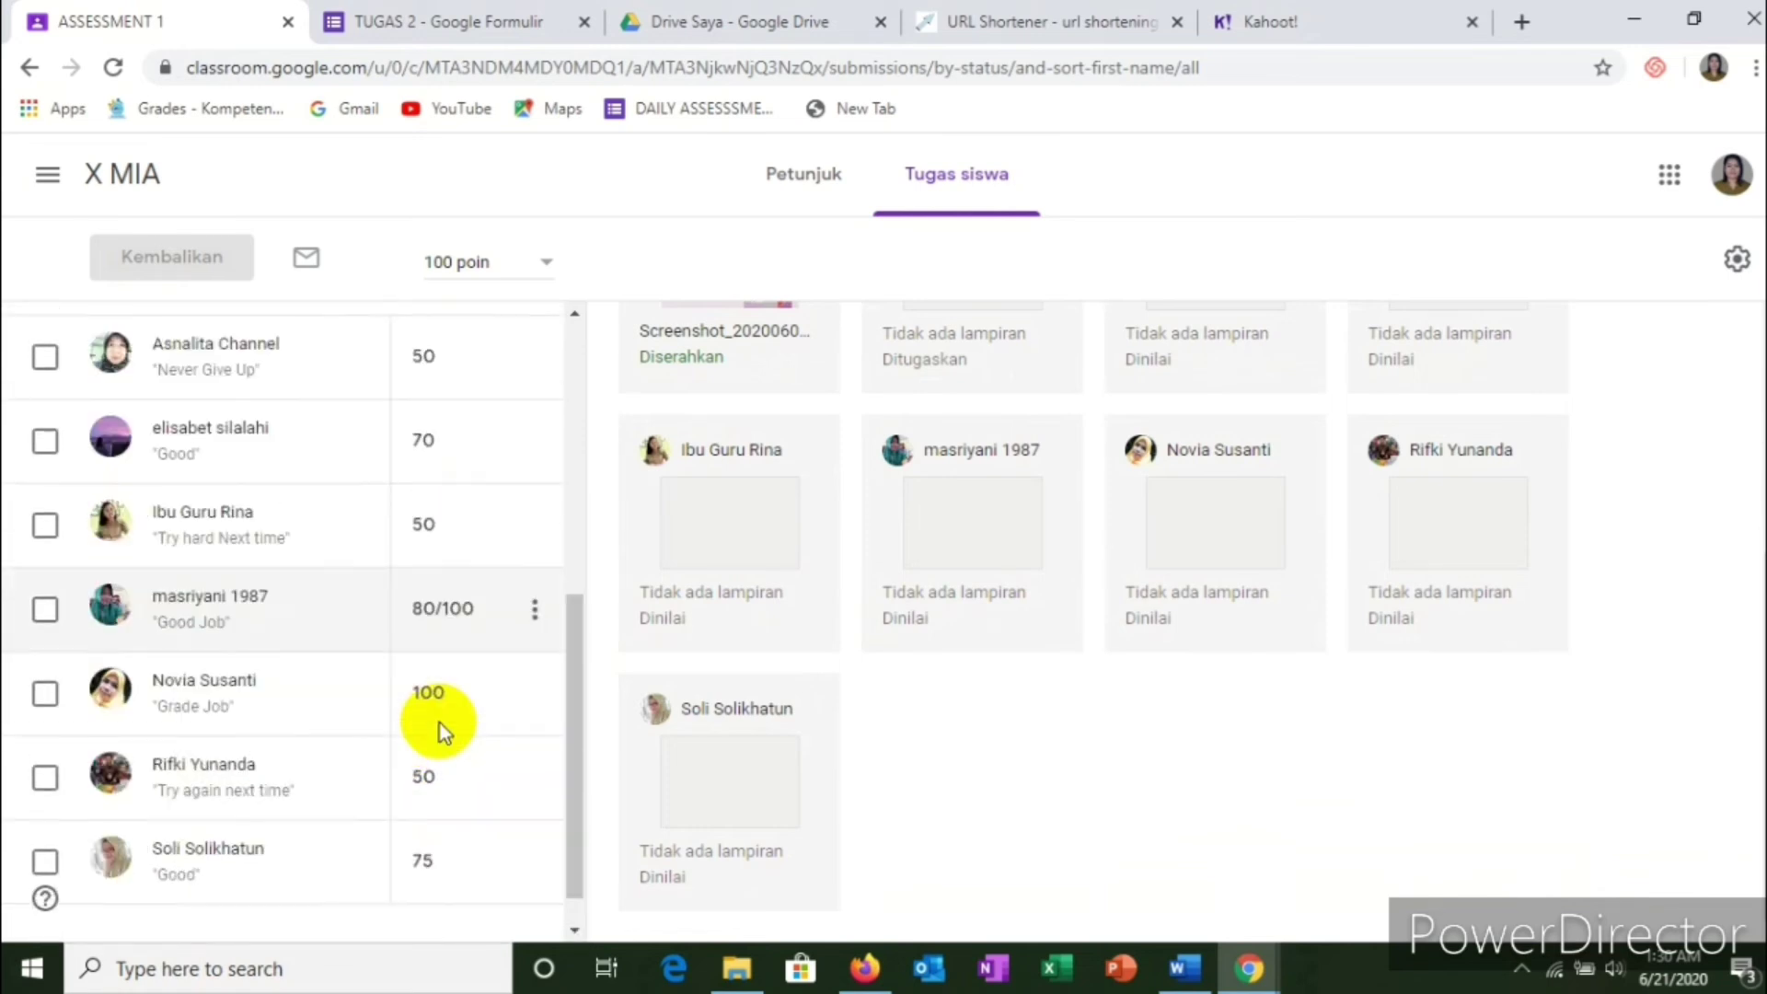
scroll(679, 611, up, 4)
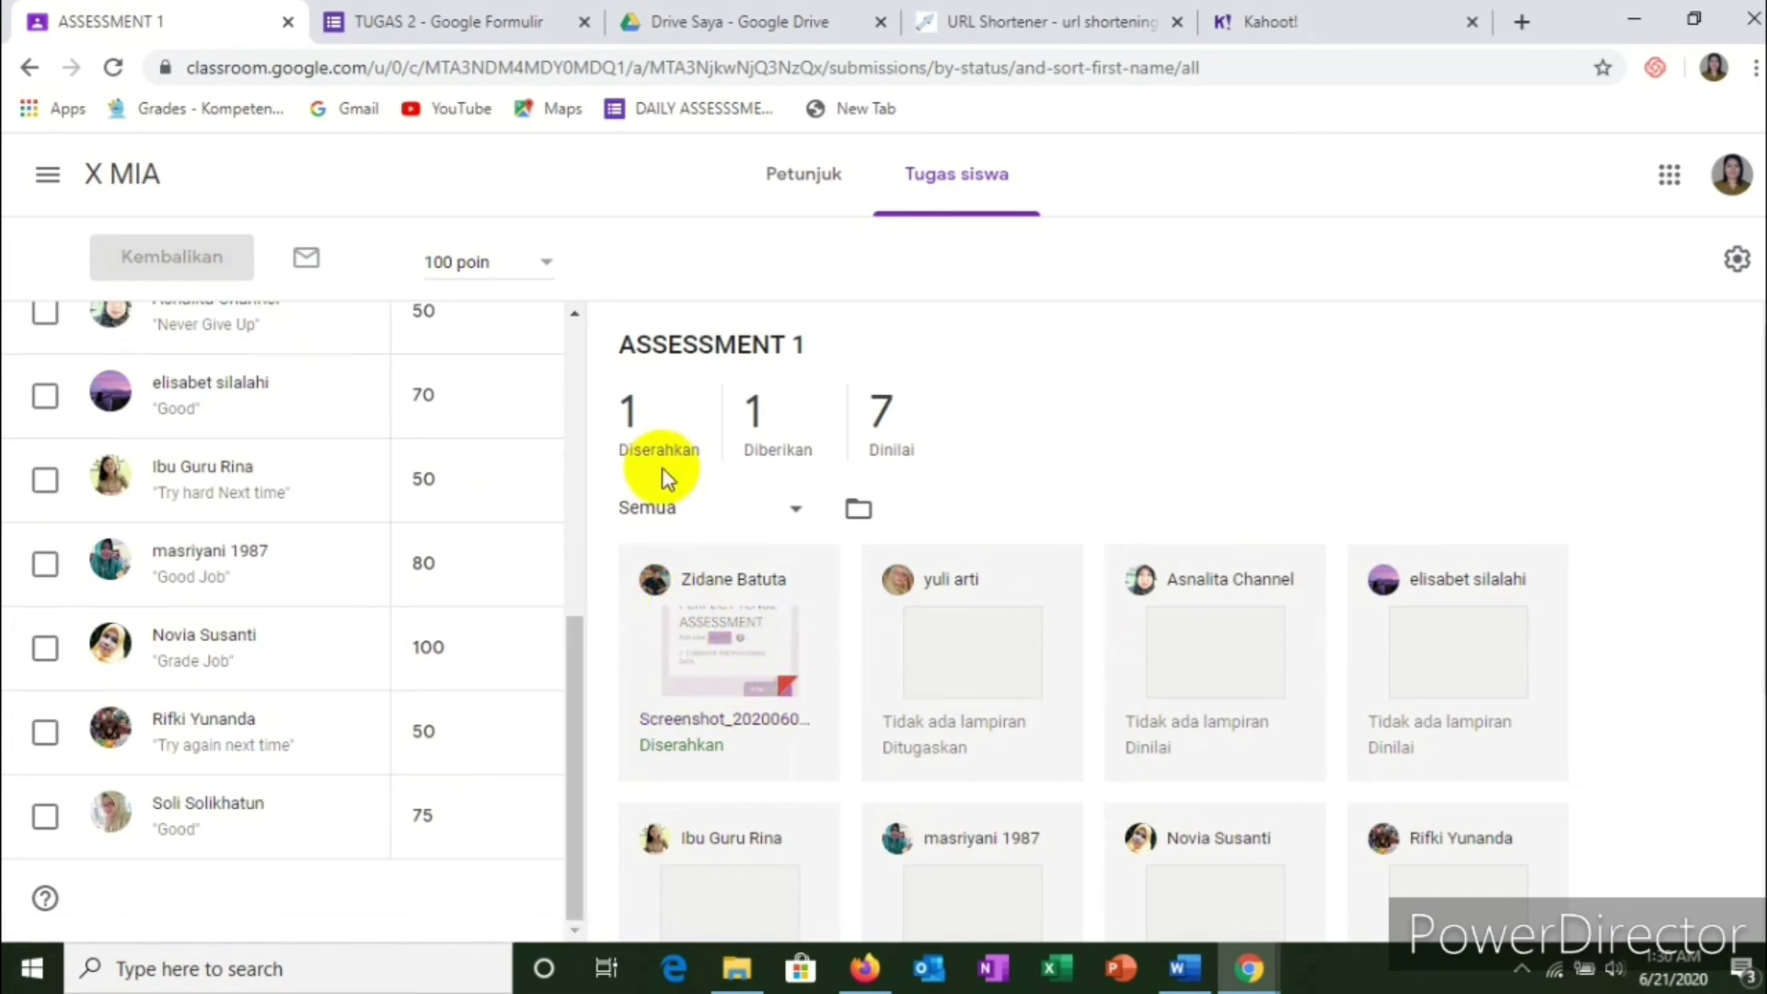
scroll(284, 450, up, 4)
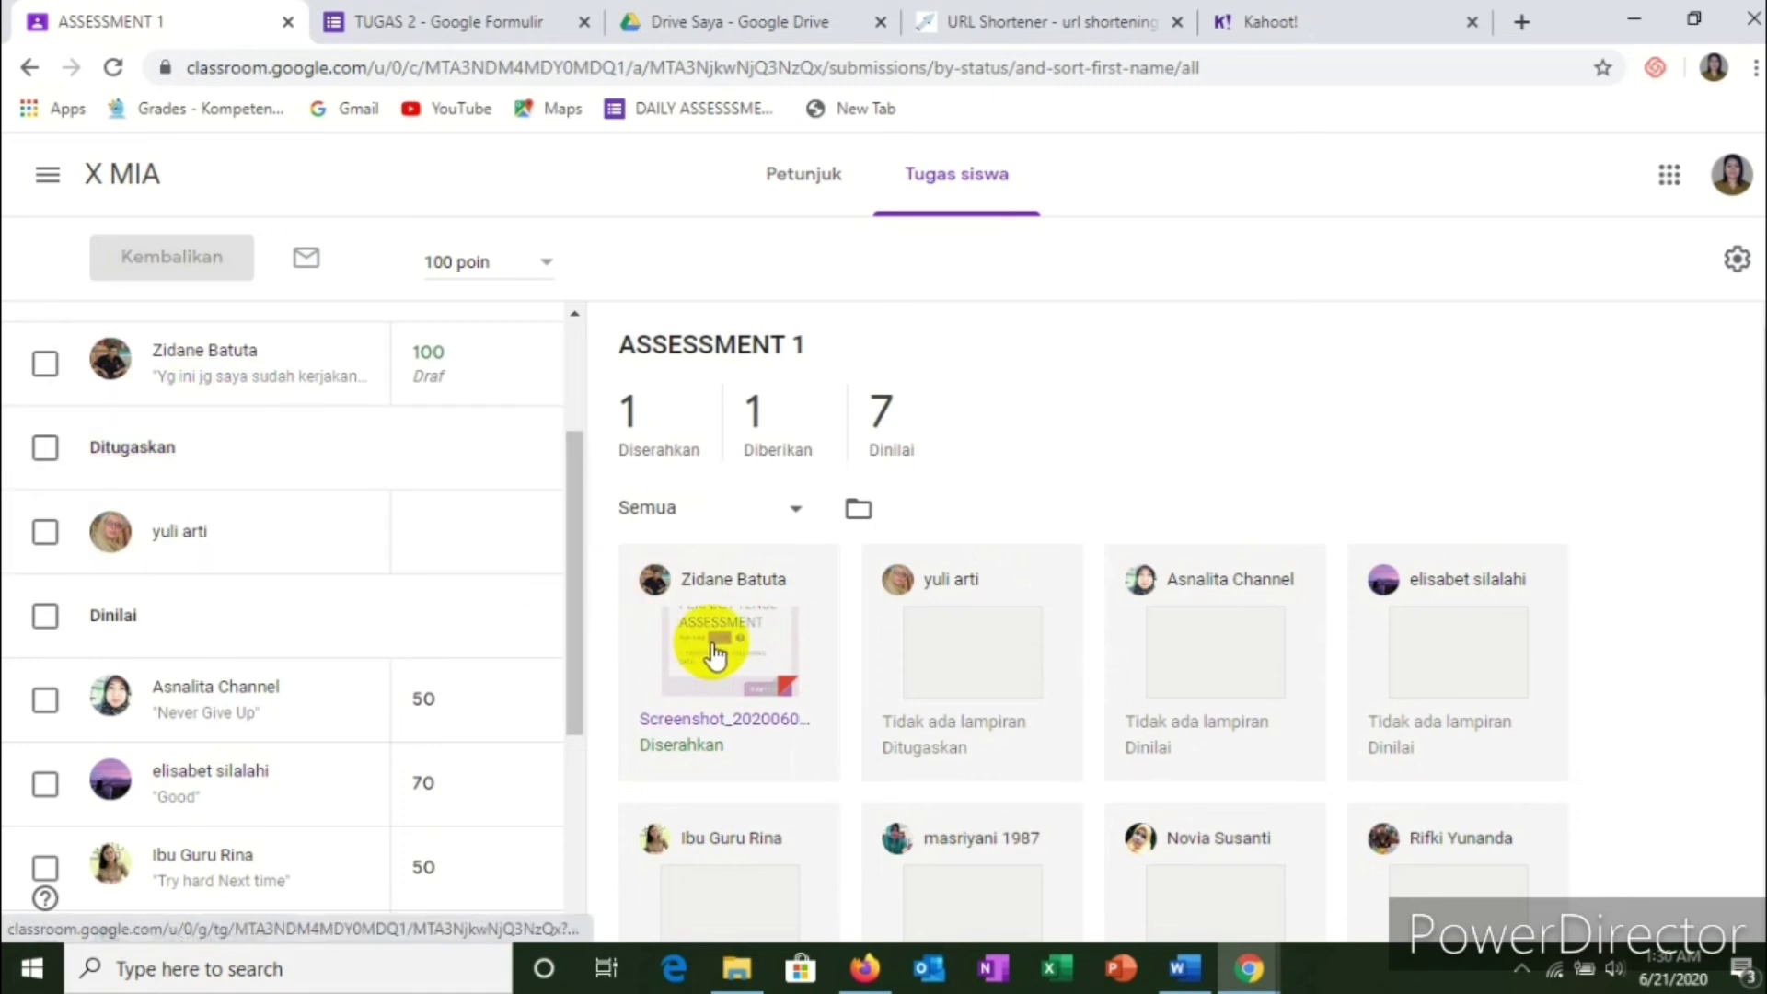
Step: View the submitted screenshot in a separate grading tab, then return to the ASSESSMENT 1 list
click(737, 677)
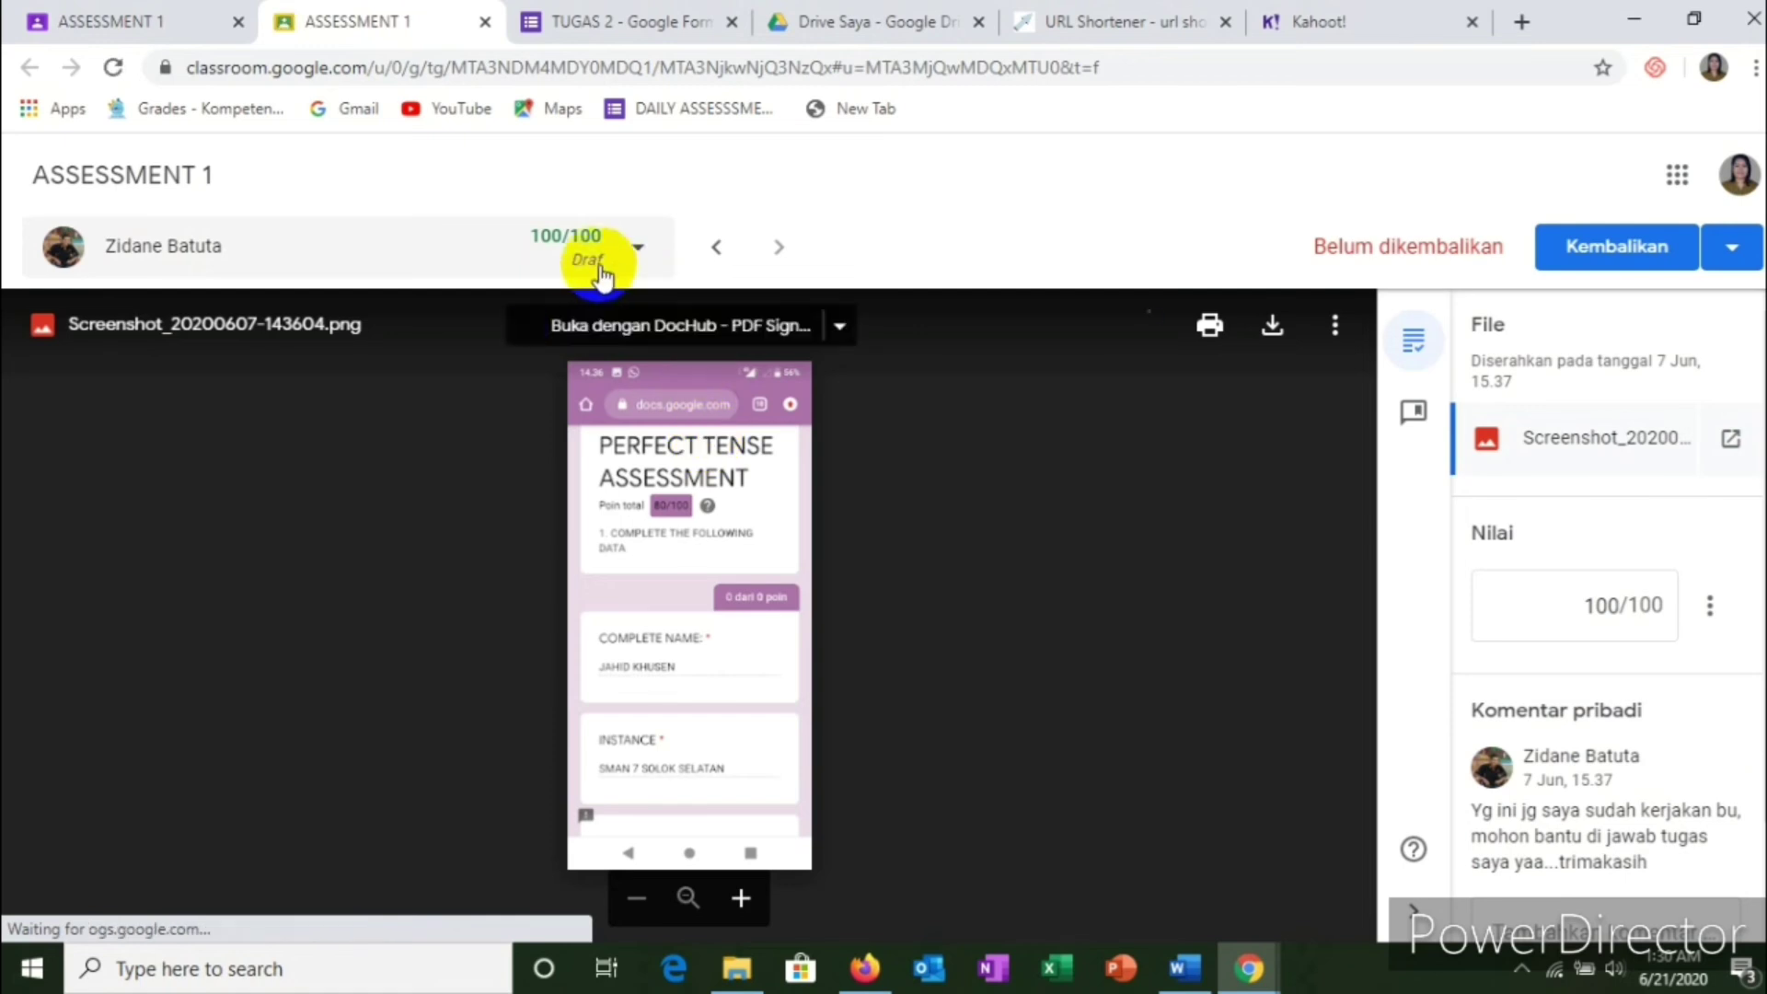
click(138, 20)
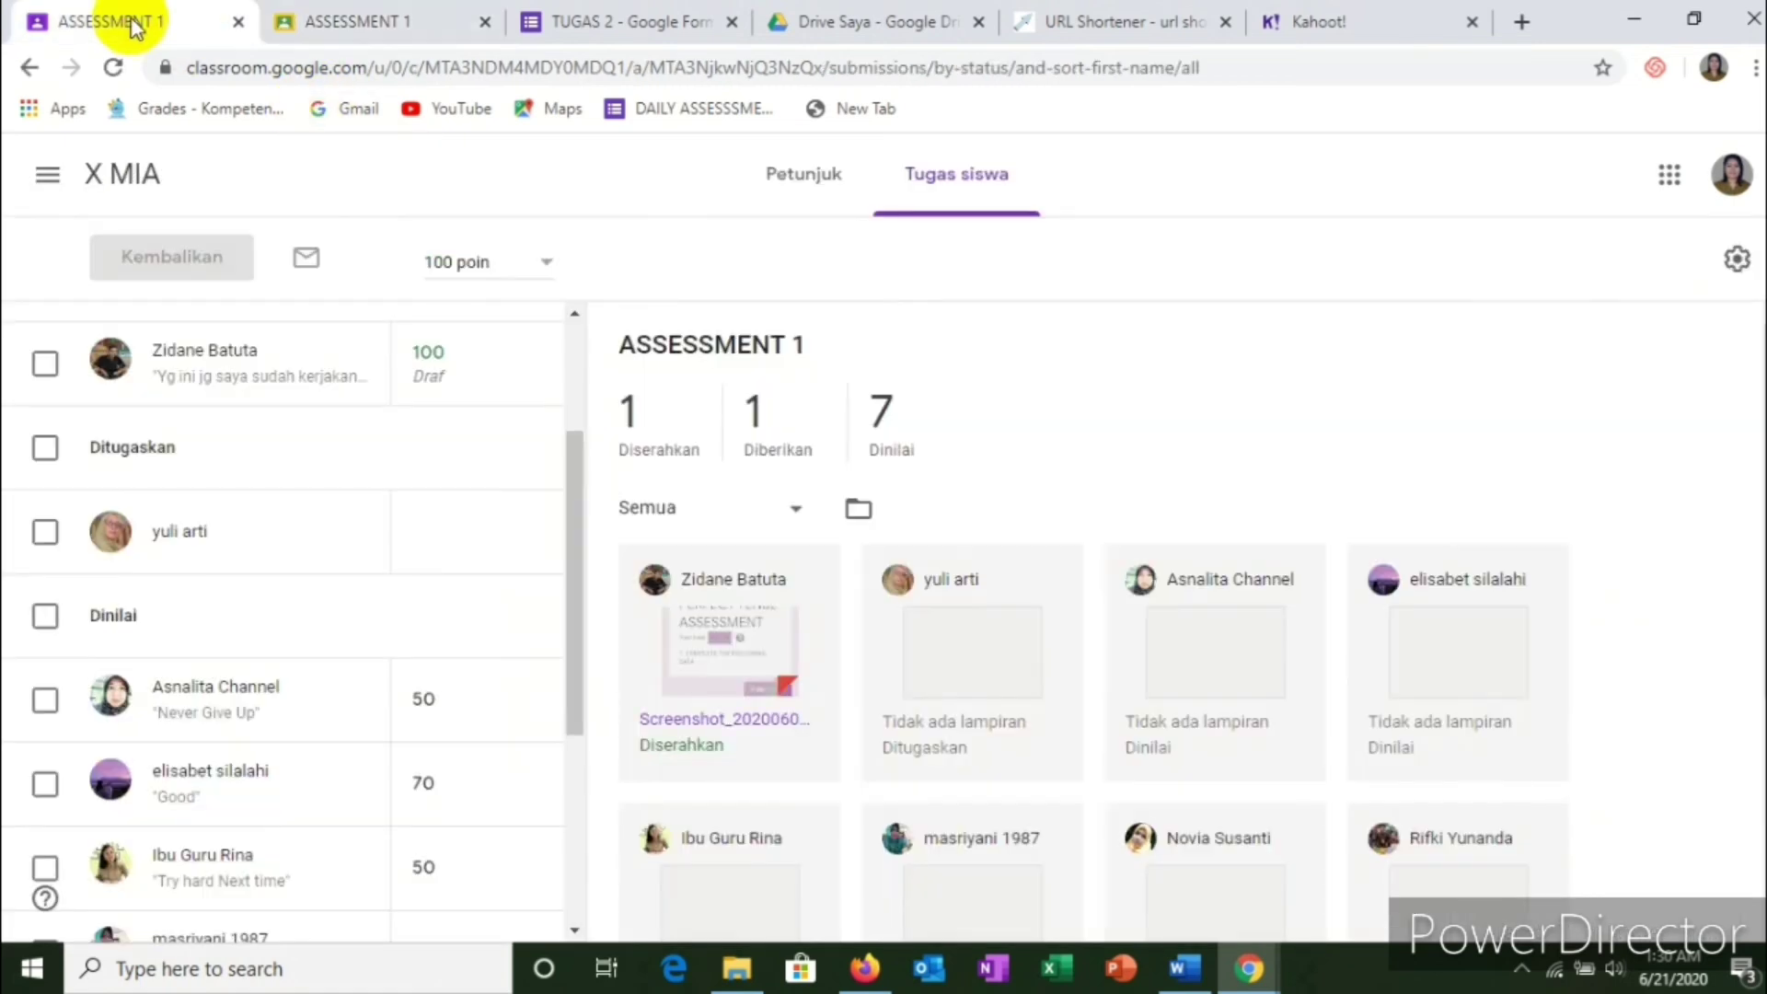
scroll(449, 391, up, 2)
scroll(449, 392, up, 1)
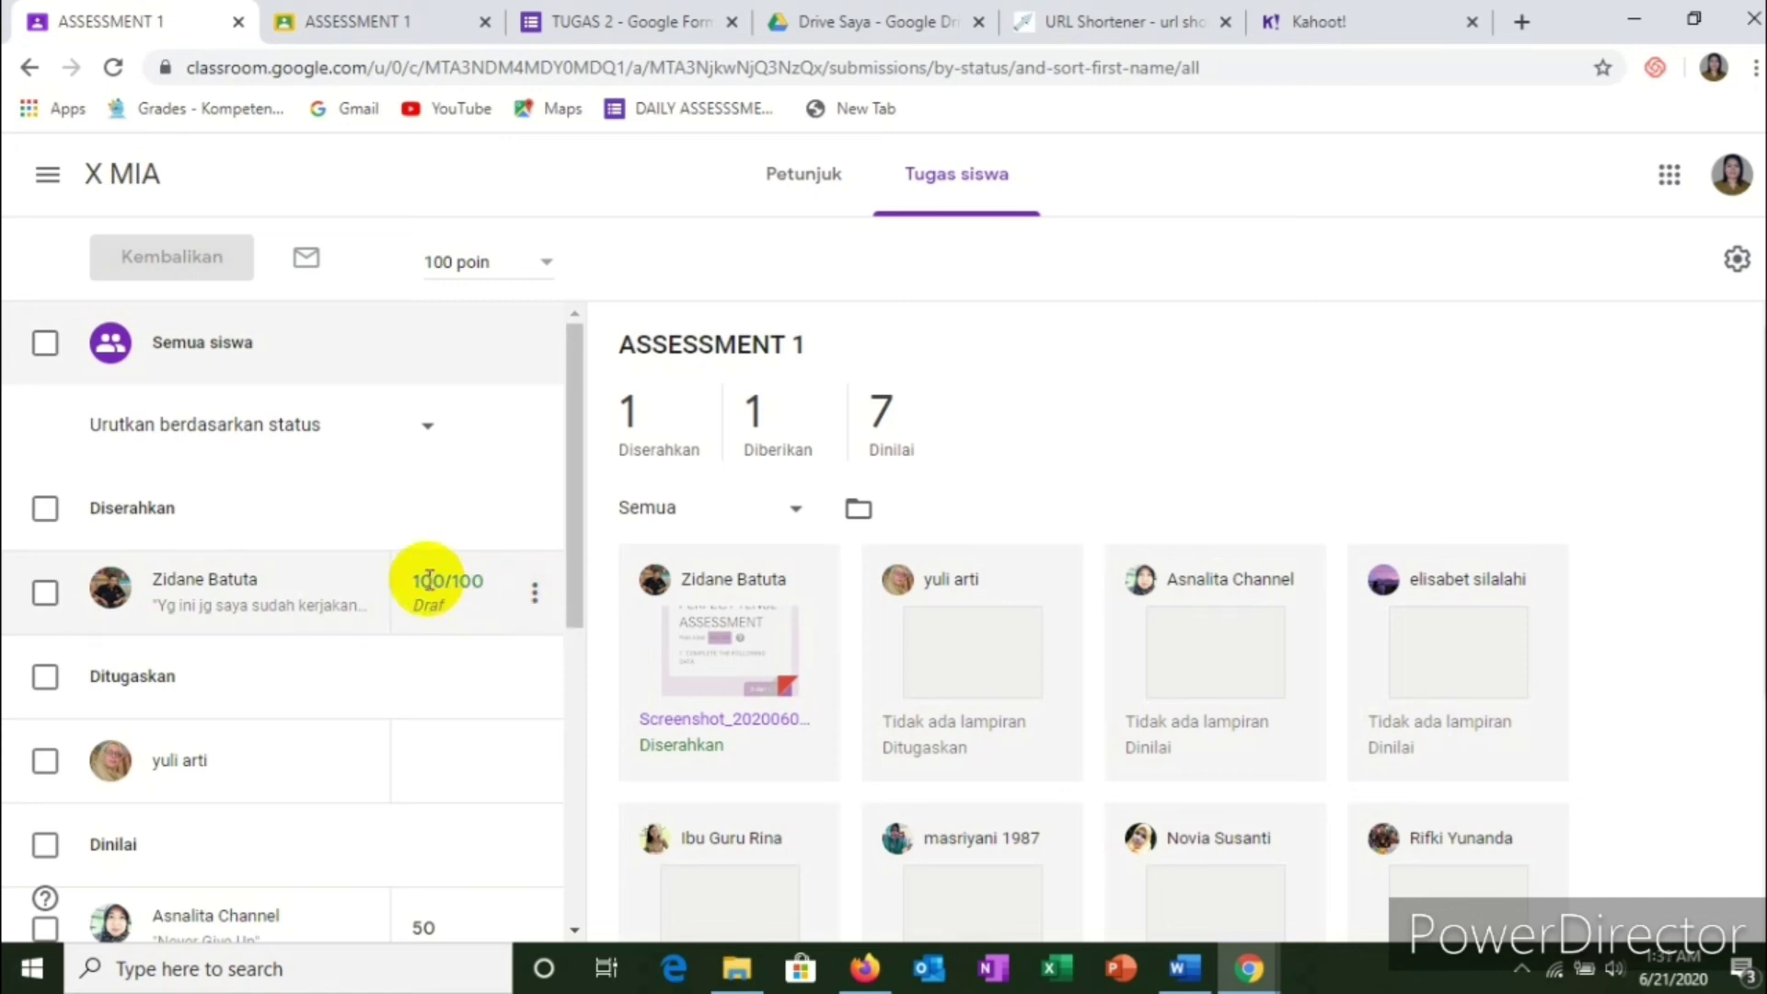
Step: Return the 100/100 submission to its student with the private comment 'Good Job'
click(530, 597)
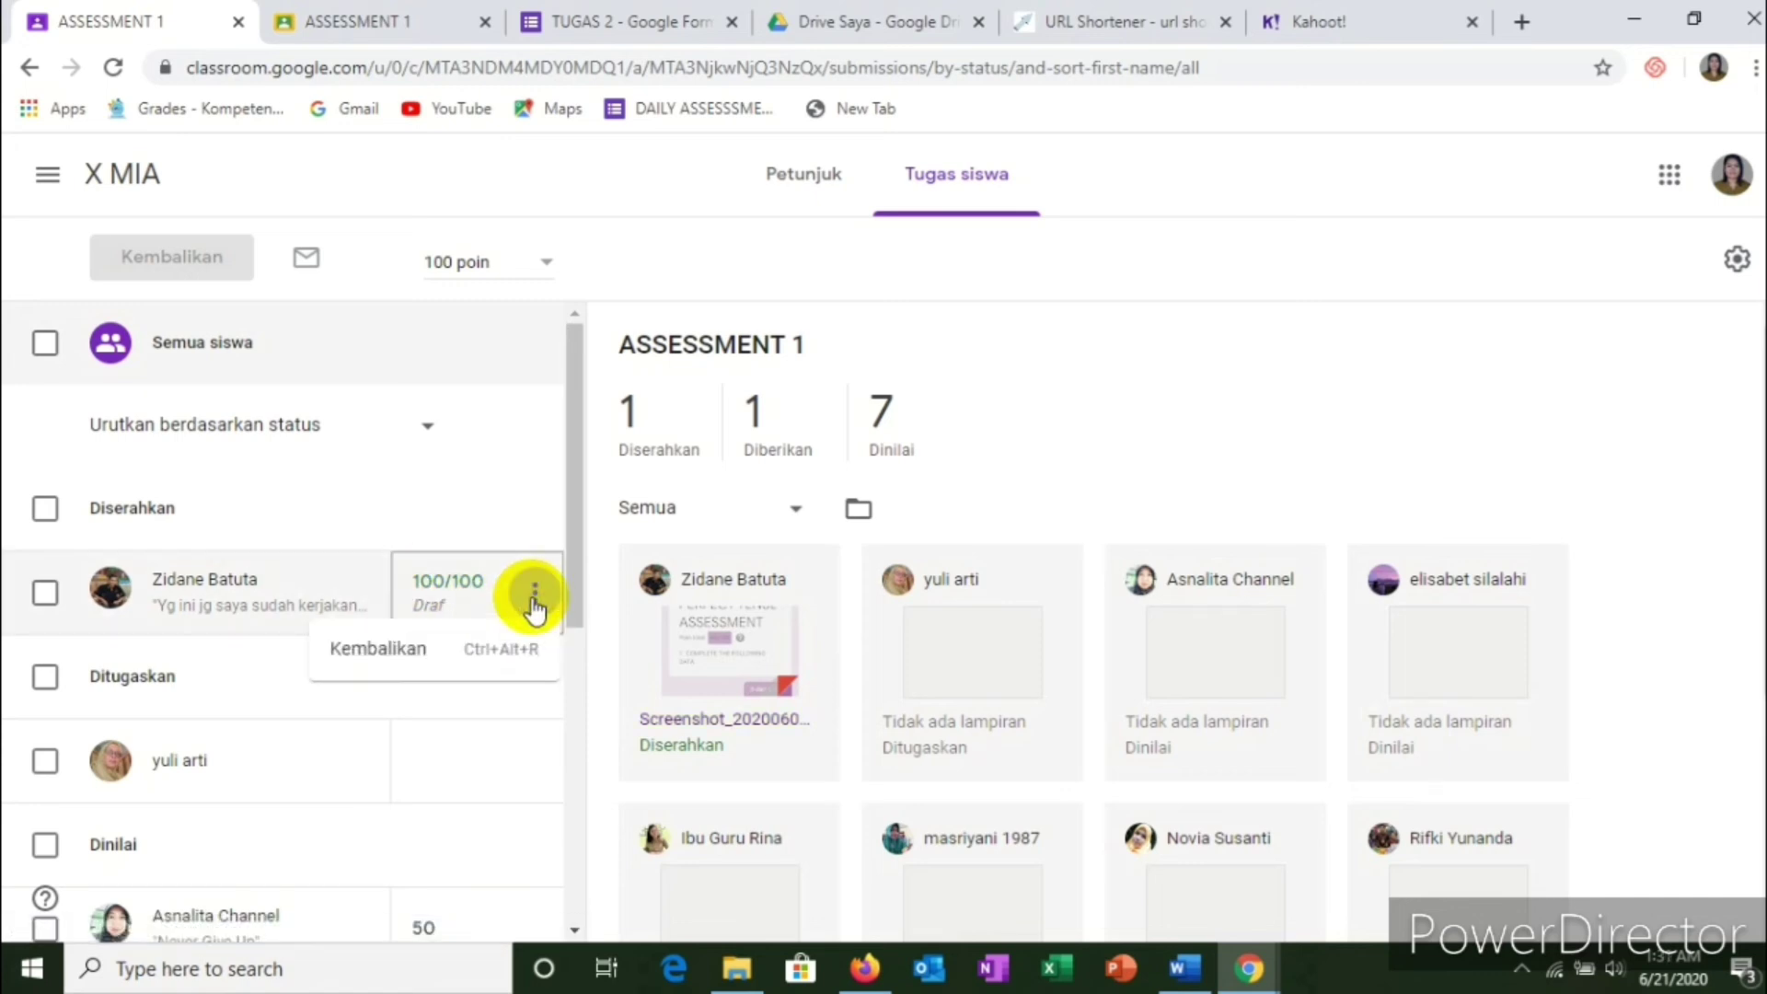
click(391, 669)
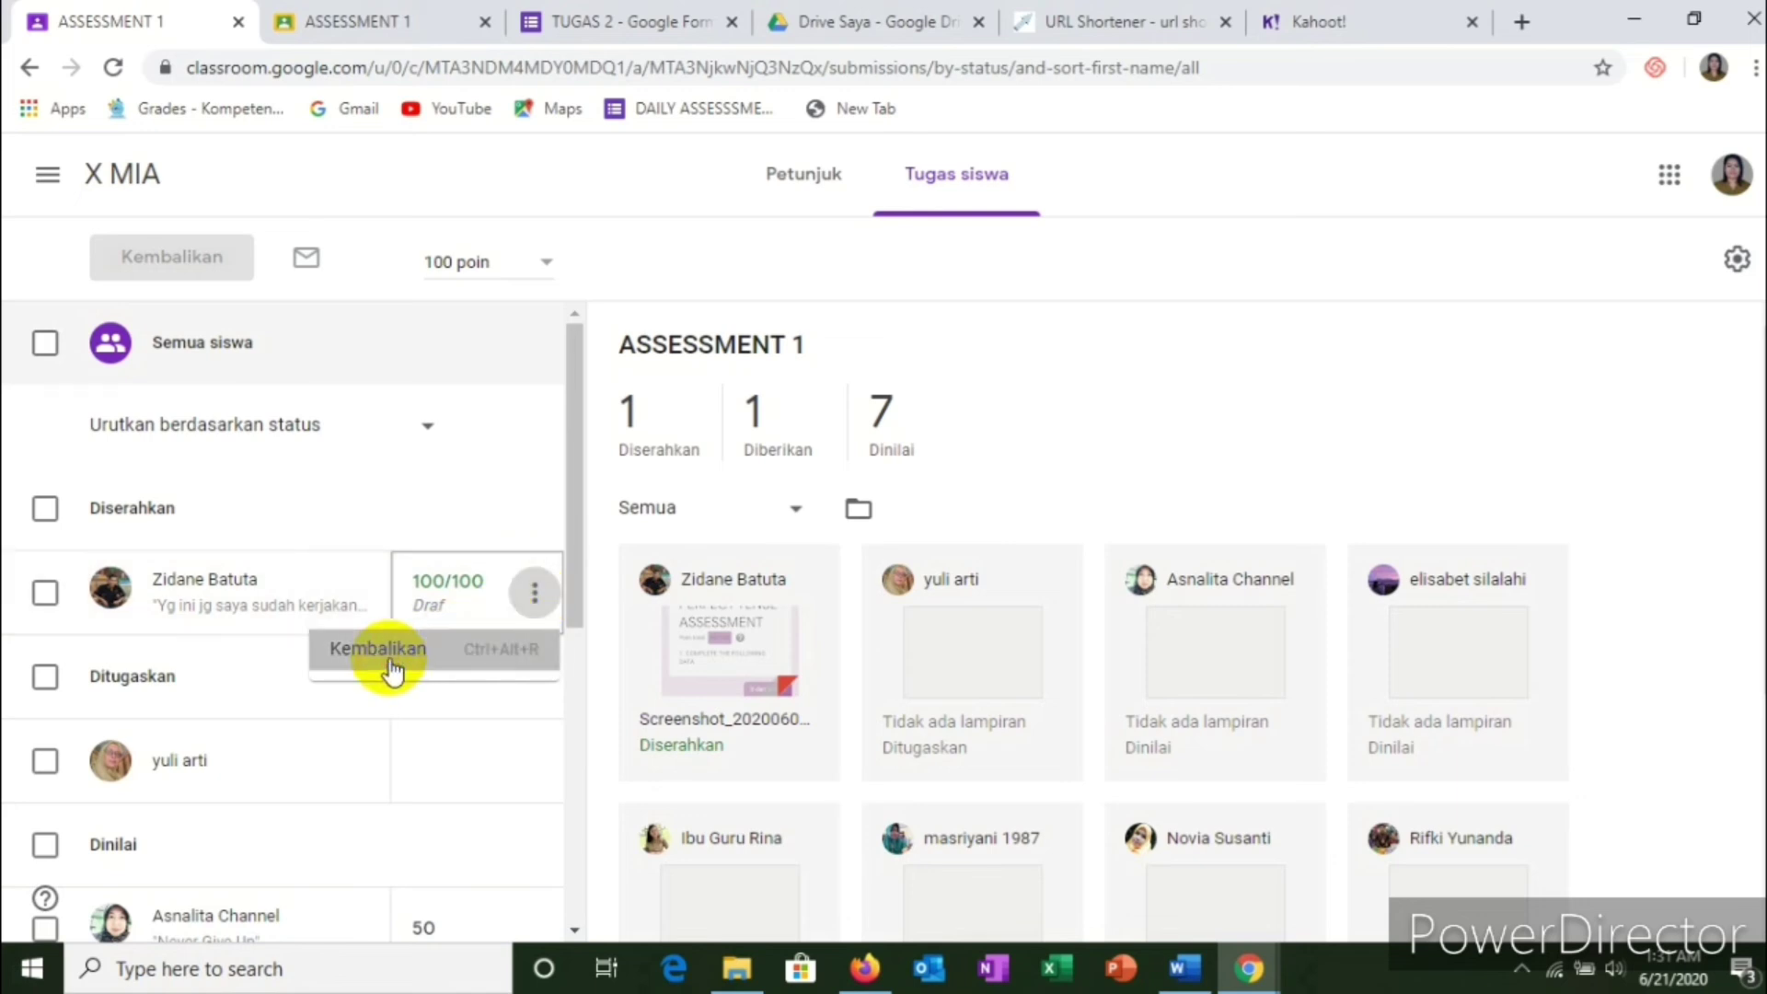
click(907, 614)
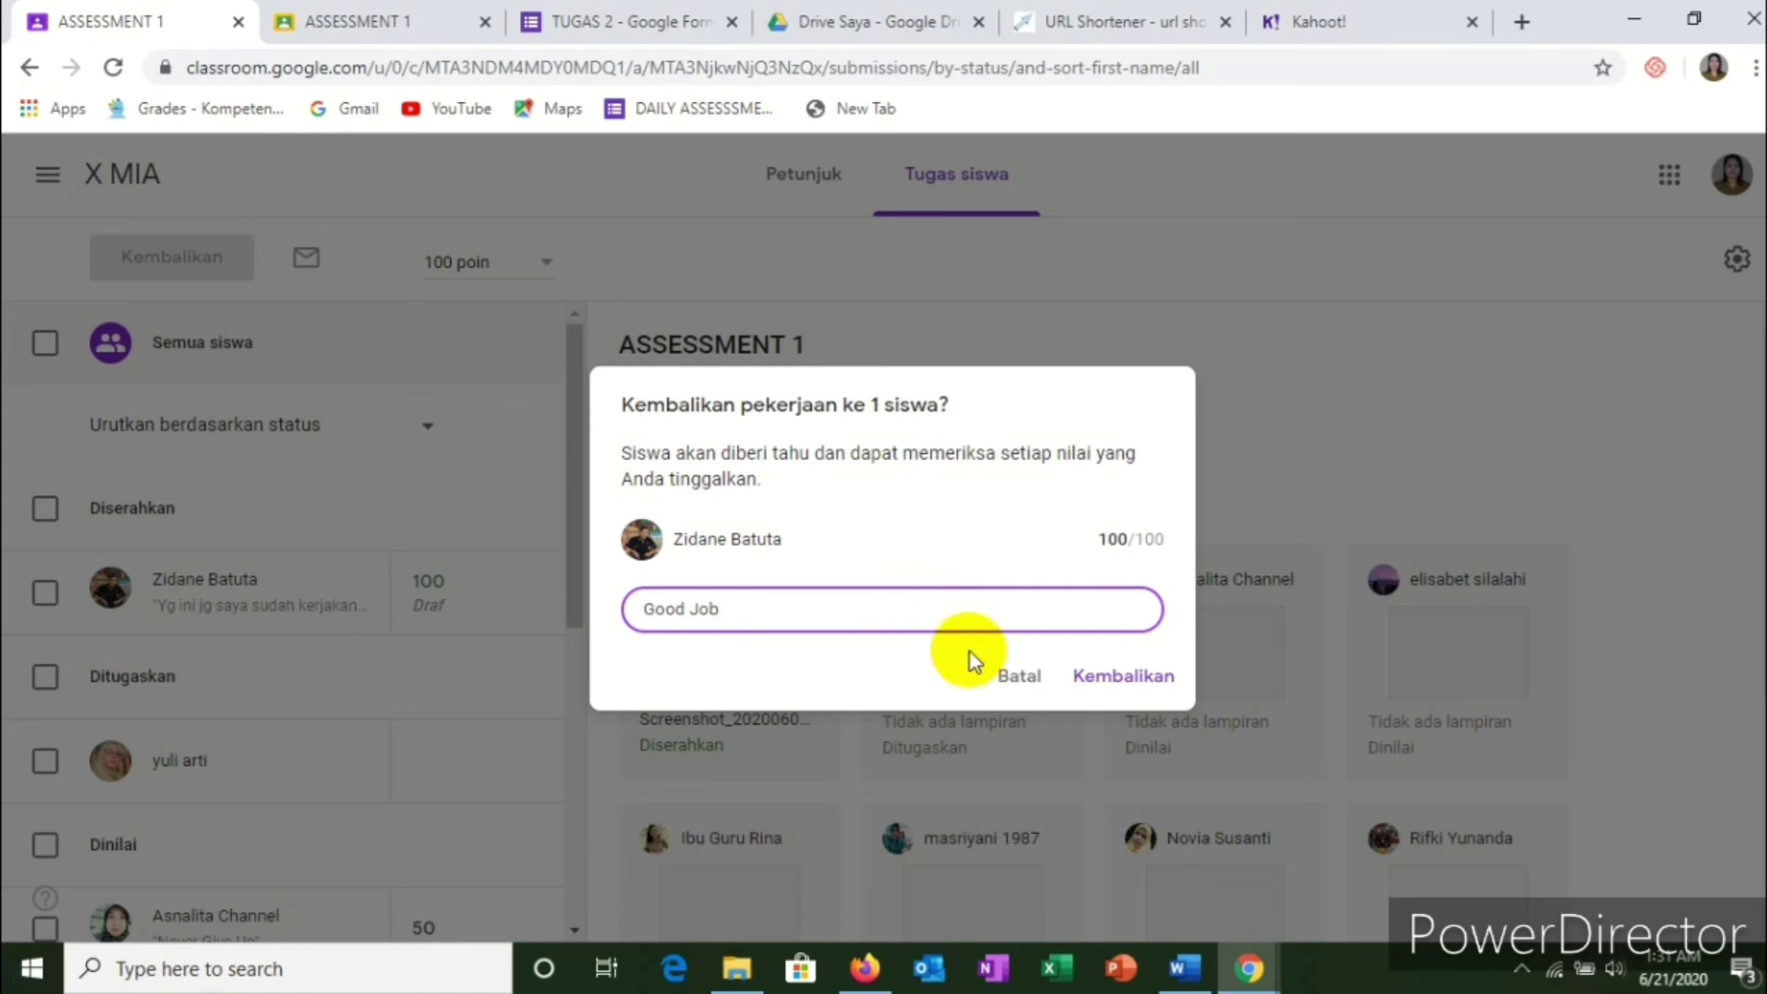
click(1115, 683)
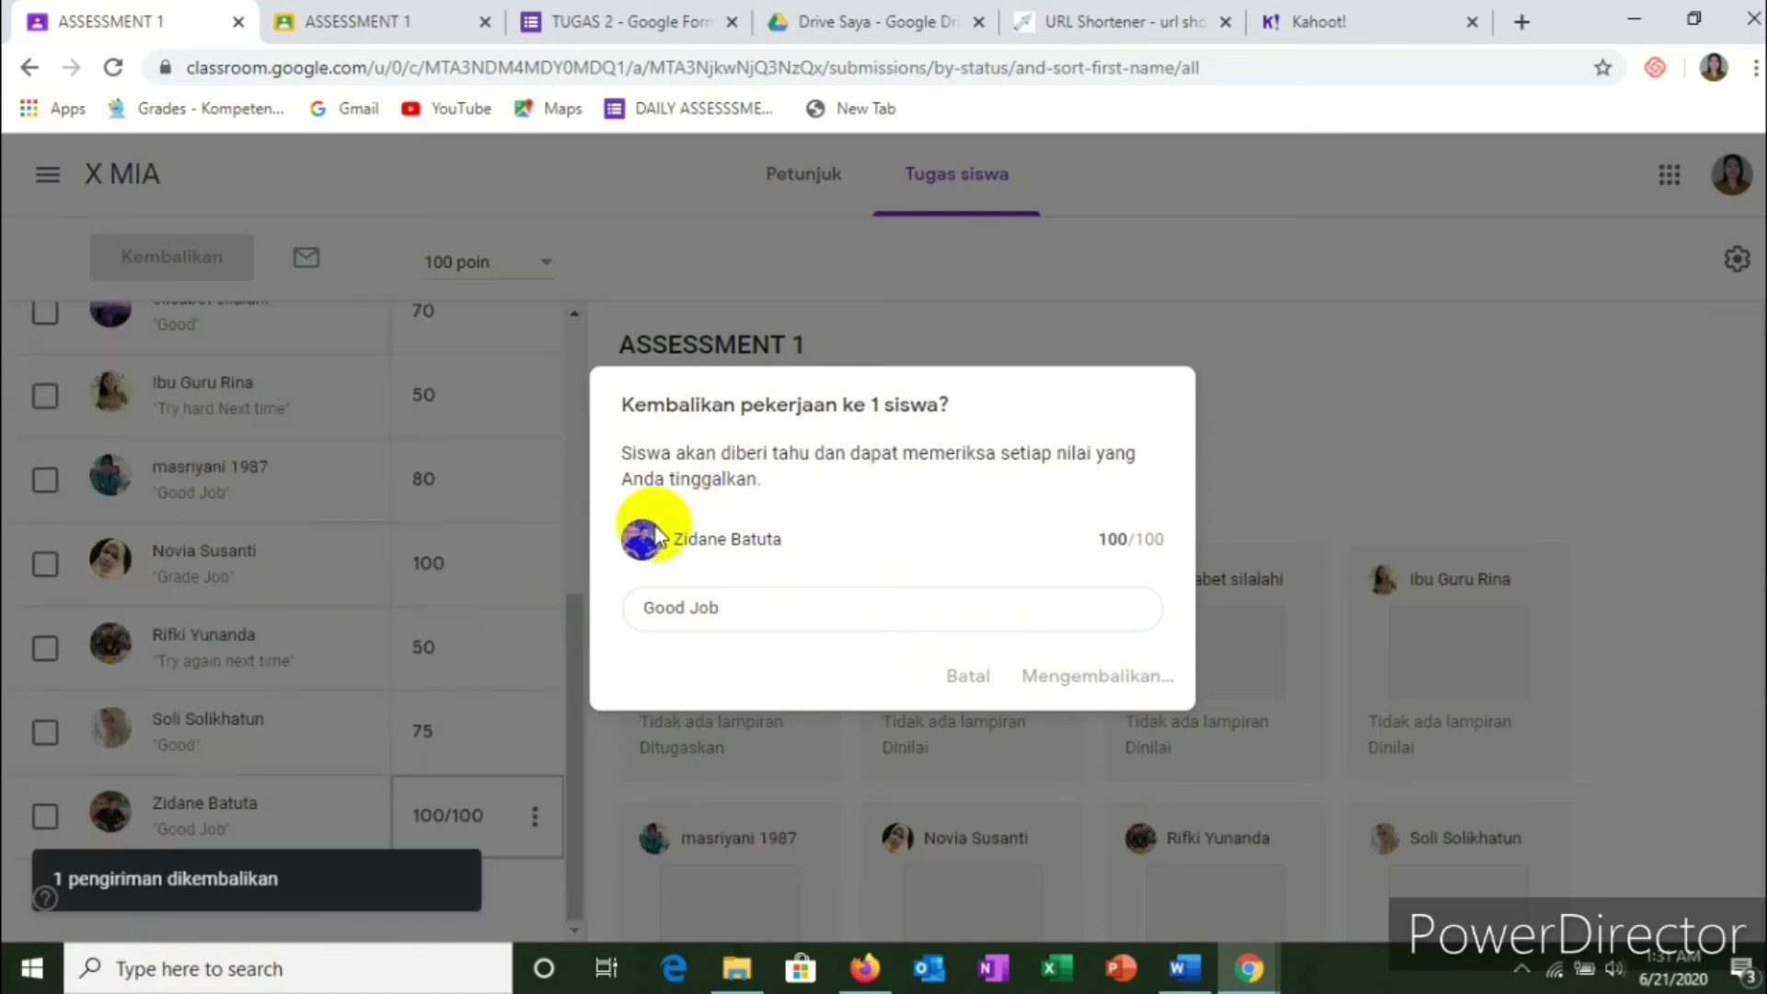
scroll(322, 607, up, 5)
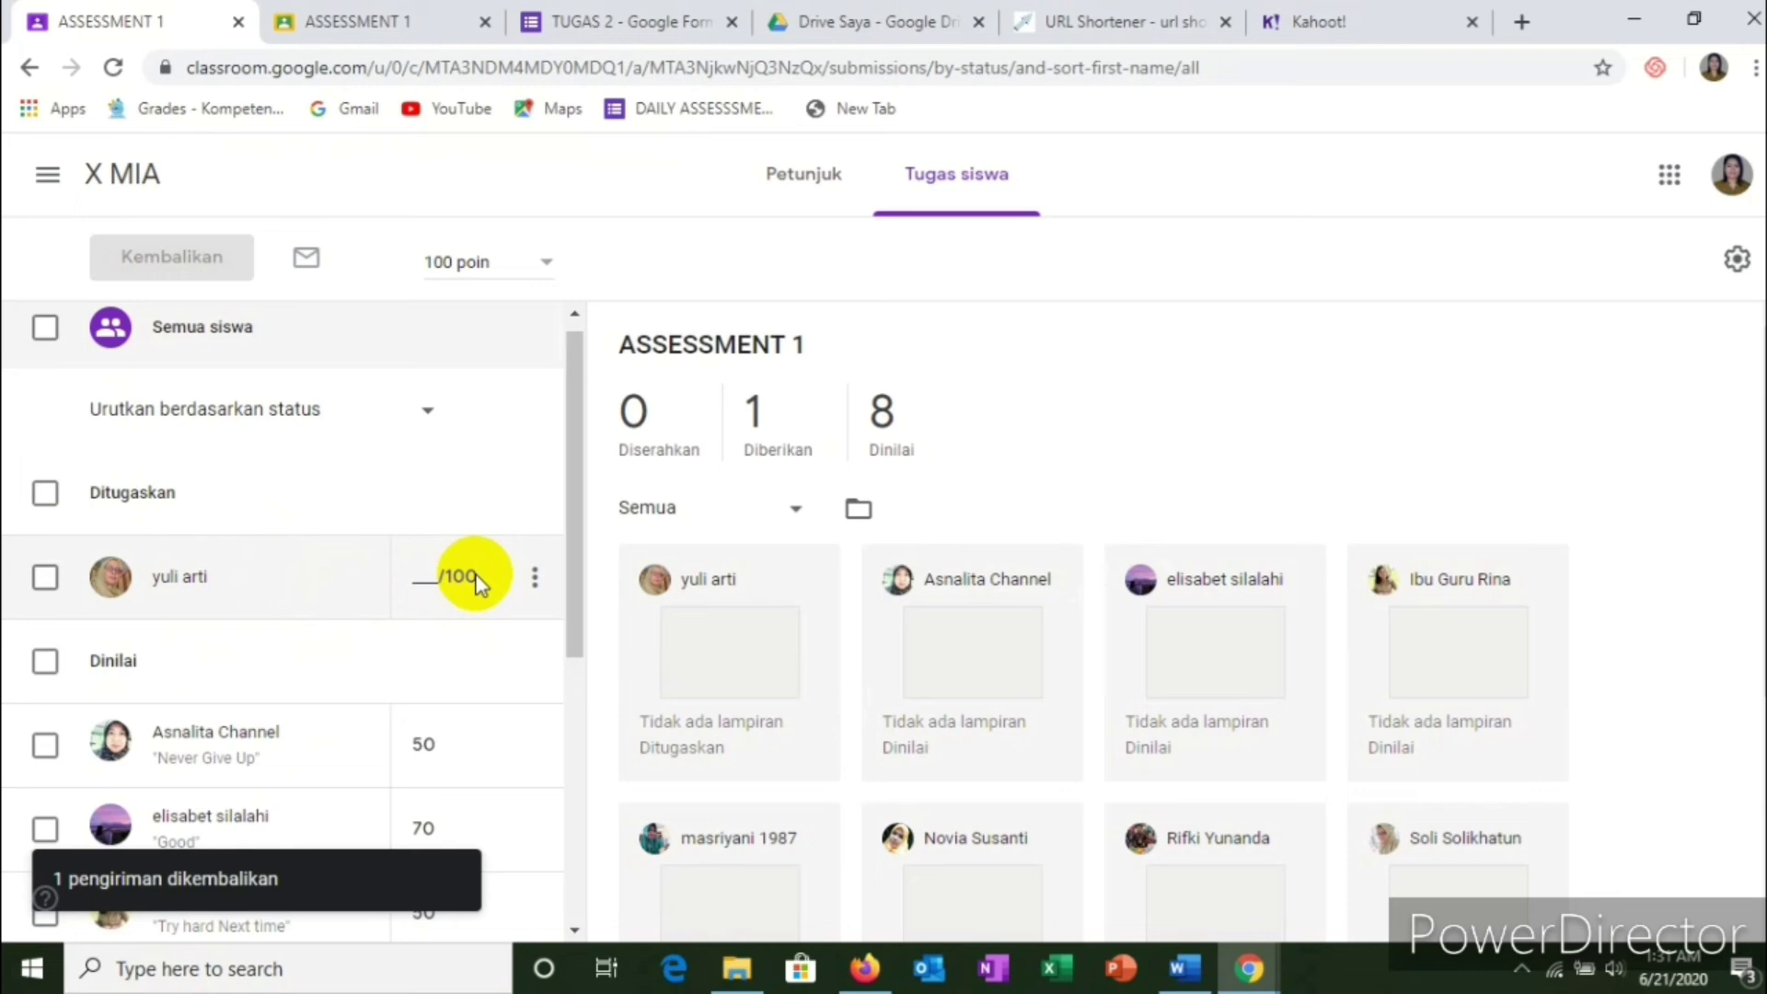
scroll(374, 639, down, 3)
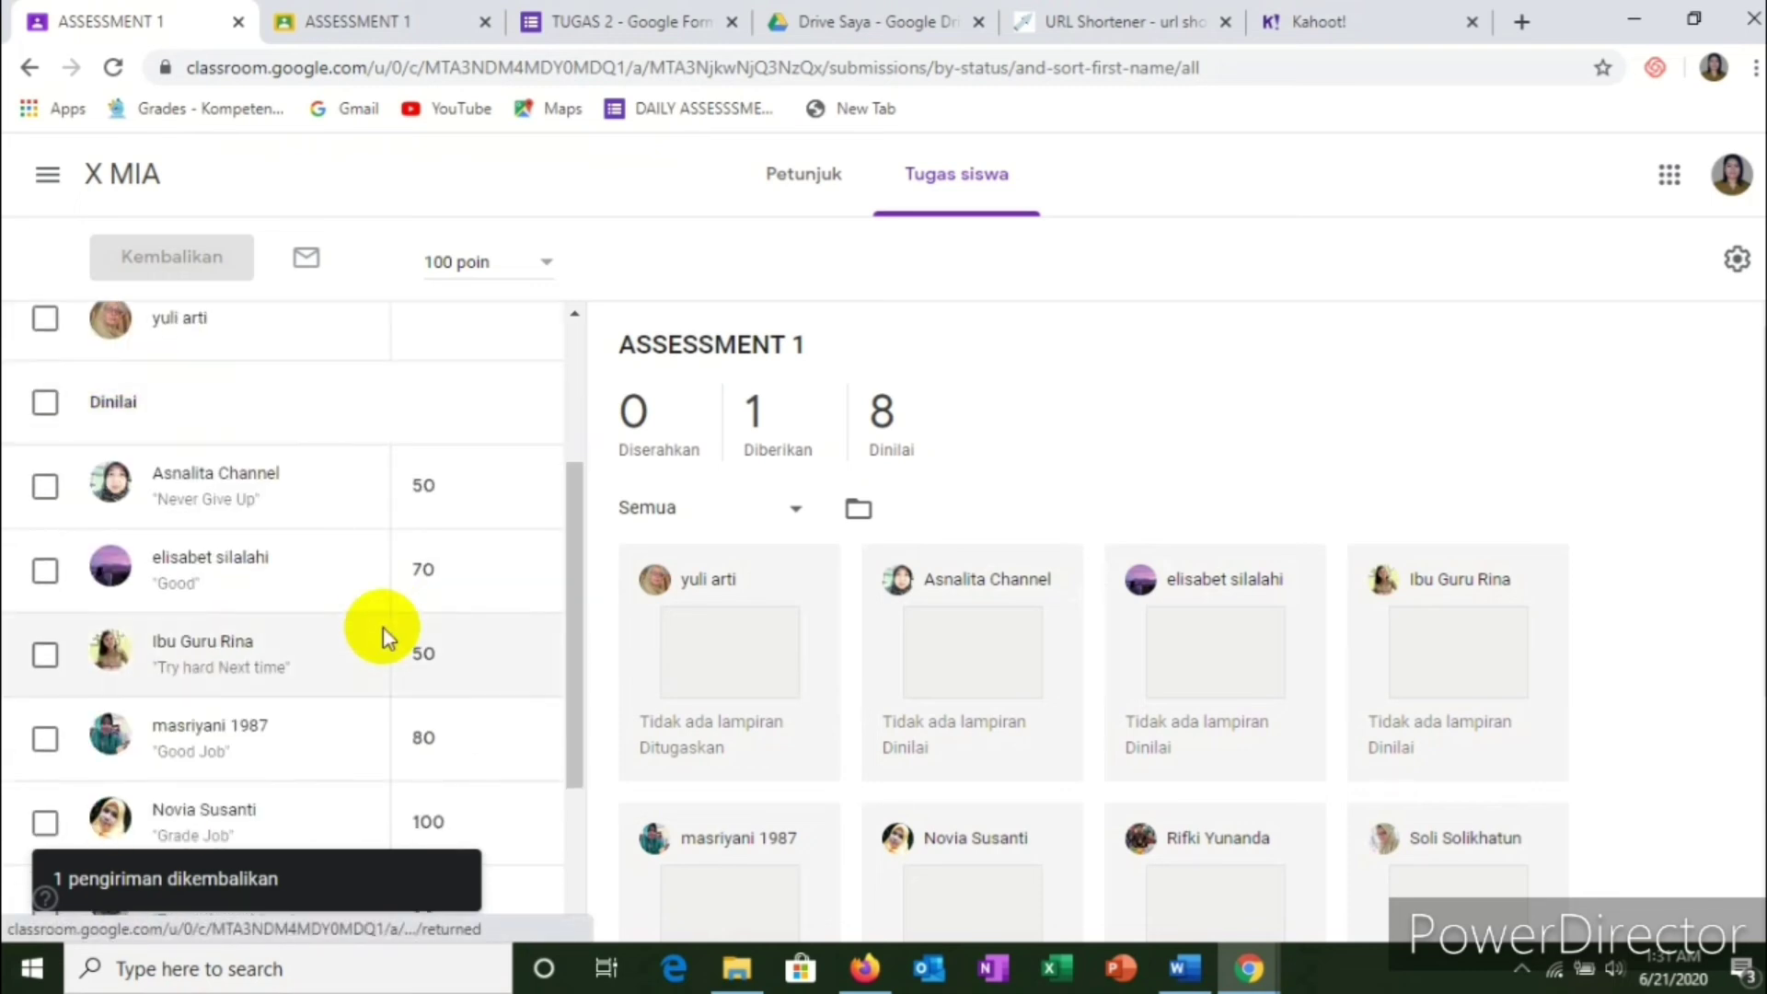
scroll(383, 633, down, 3)
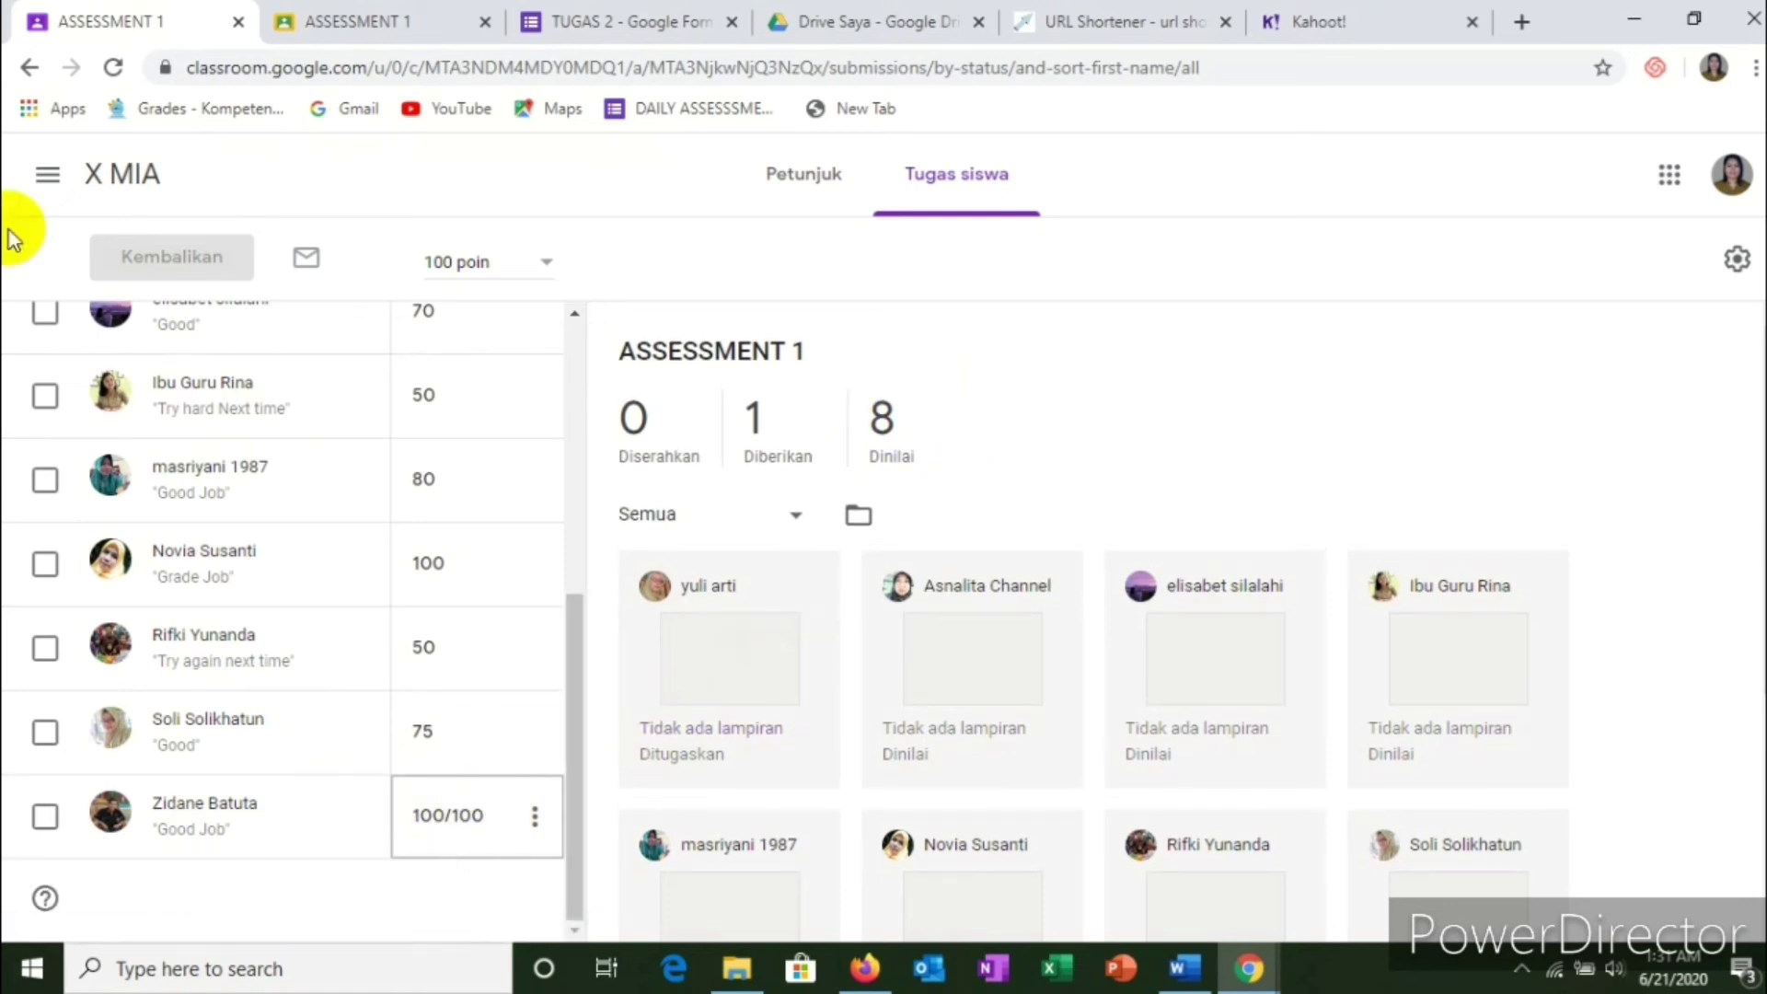
Step: Go back to the X MIA classwork list and scroll through its assignments
click(30, 74)
scroll(809, 415, down, 4)
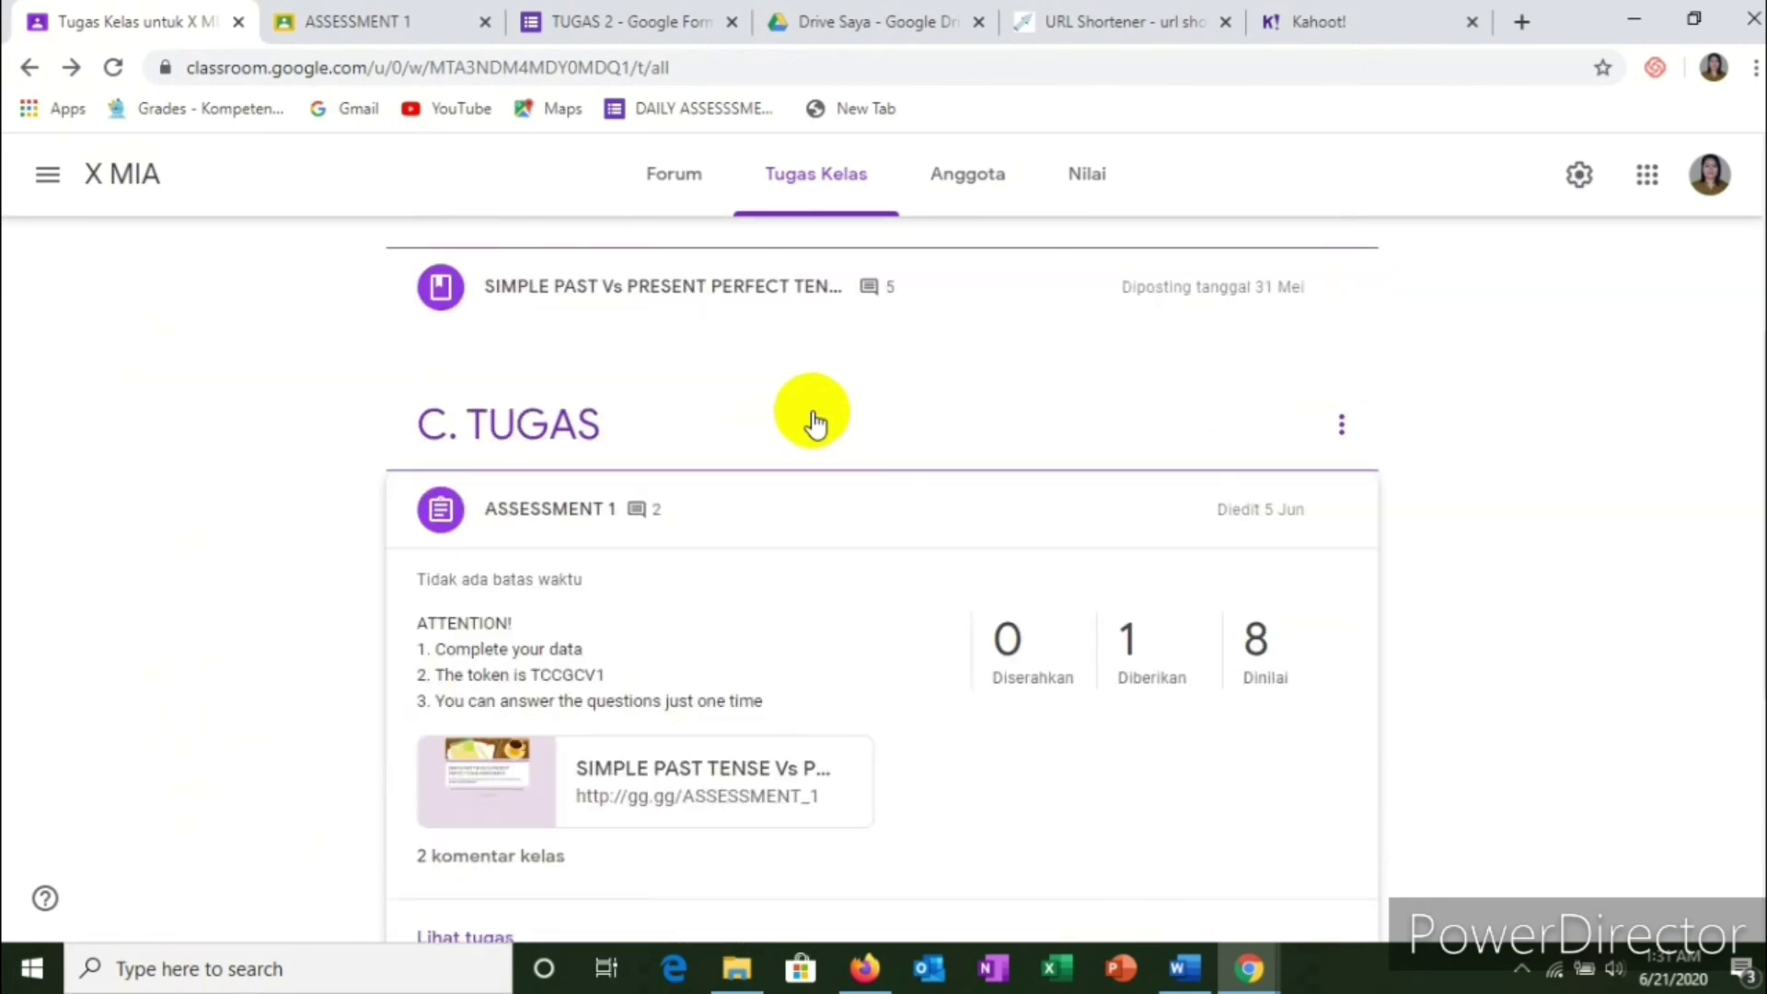
scroll(810, 414, down, 4)
scroll(810, 414, down, 1)
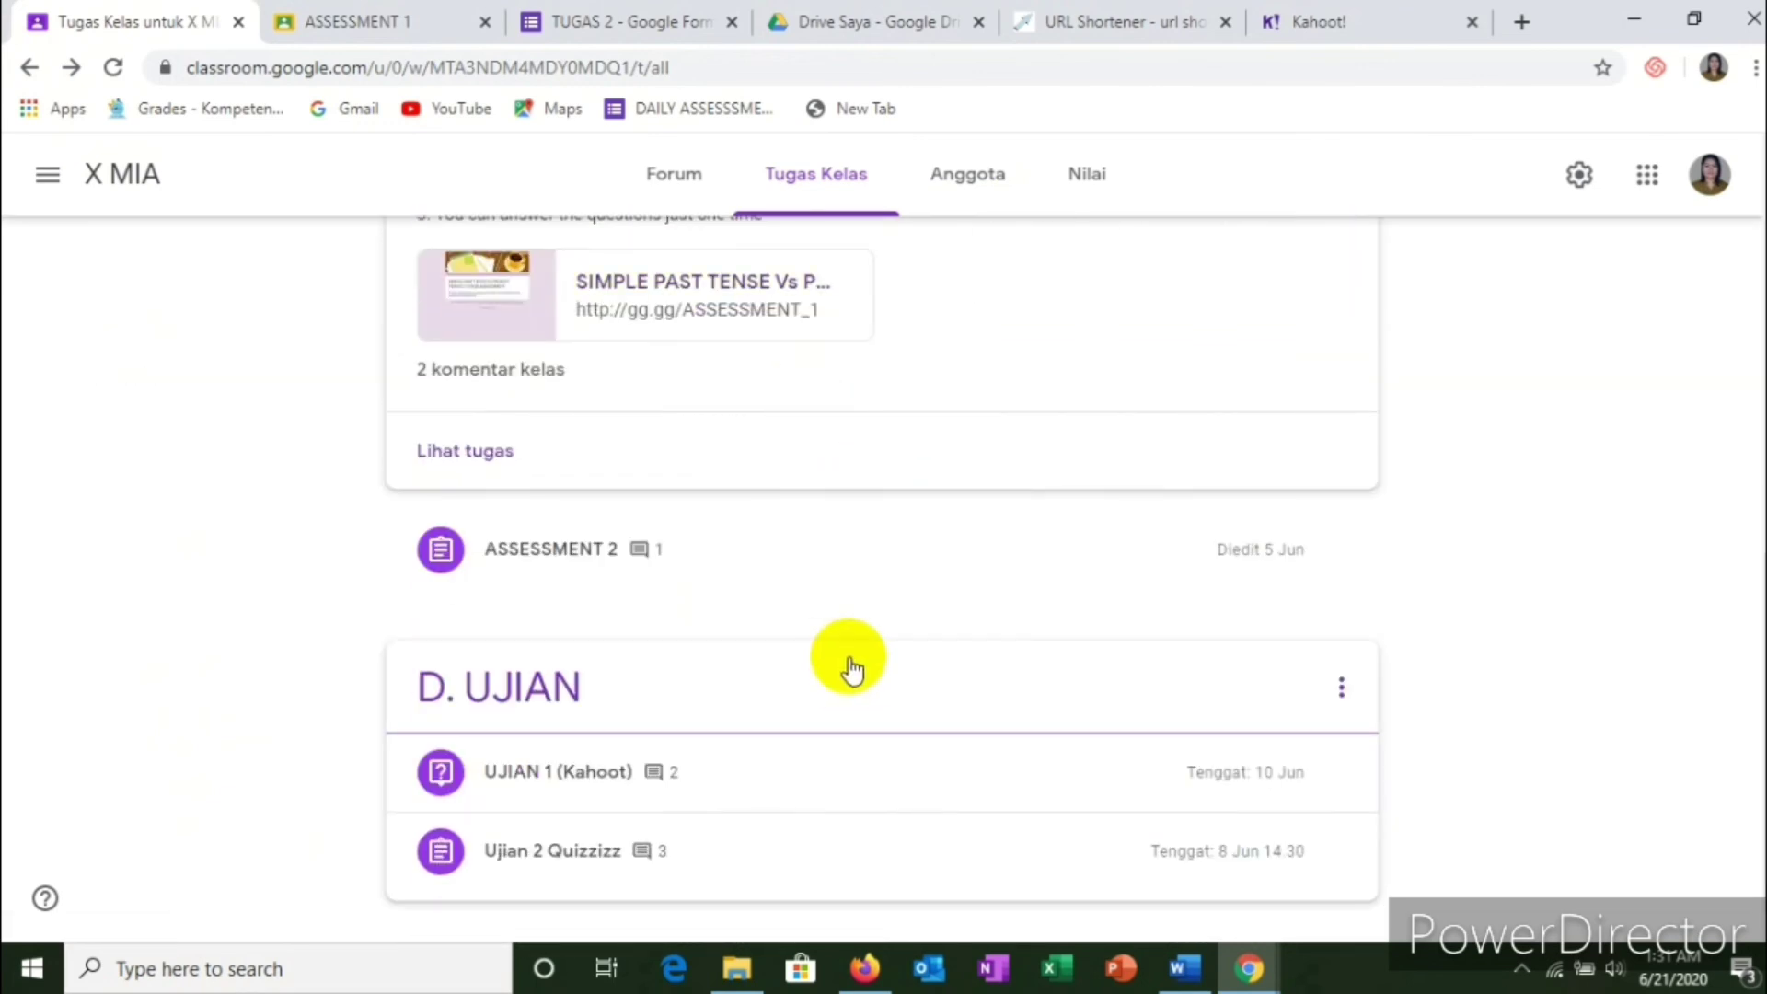
Step: Expand UJIAN 1 (Kahoot) and open its student answers page
click(580, 773)
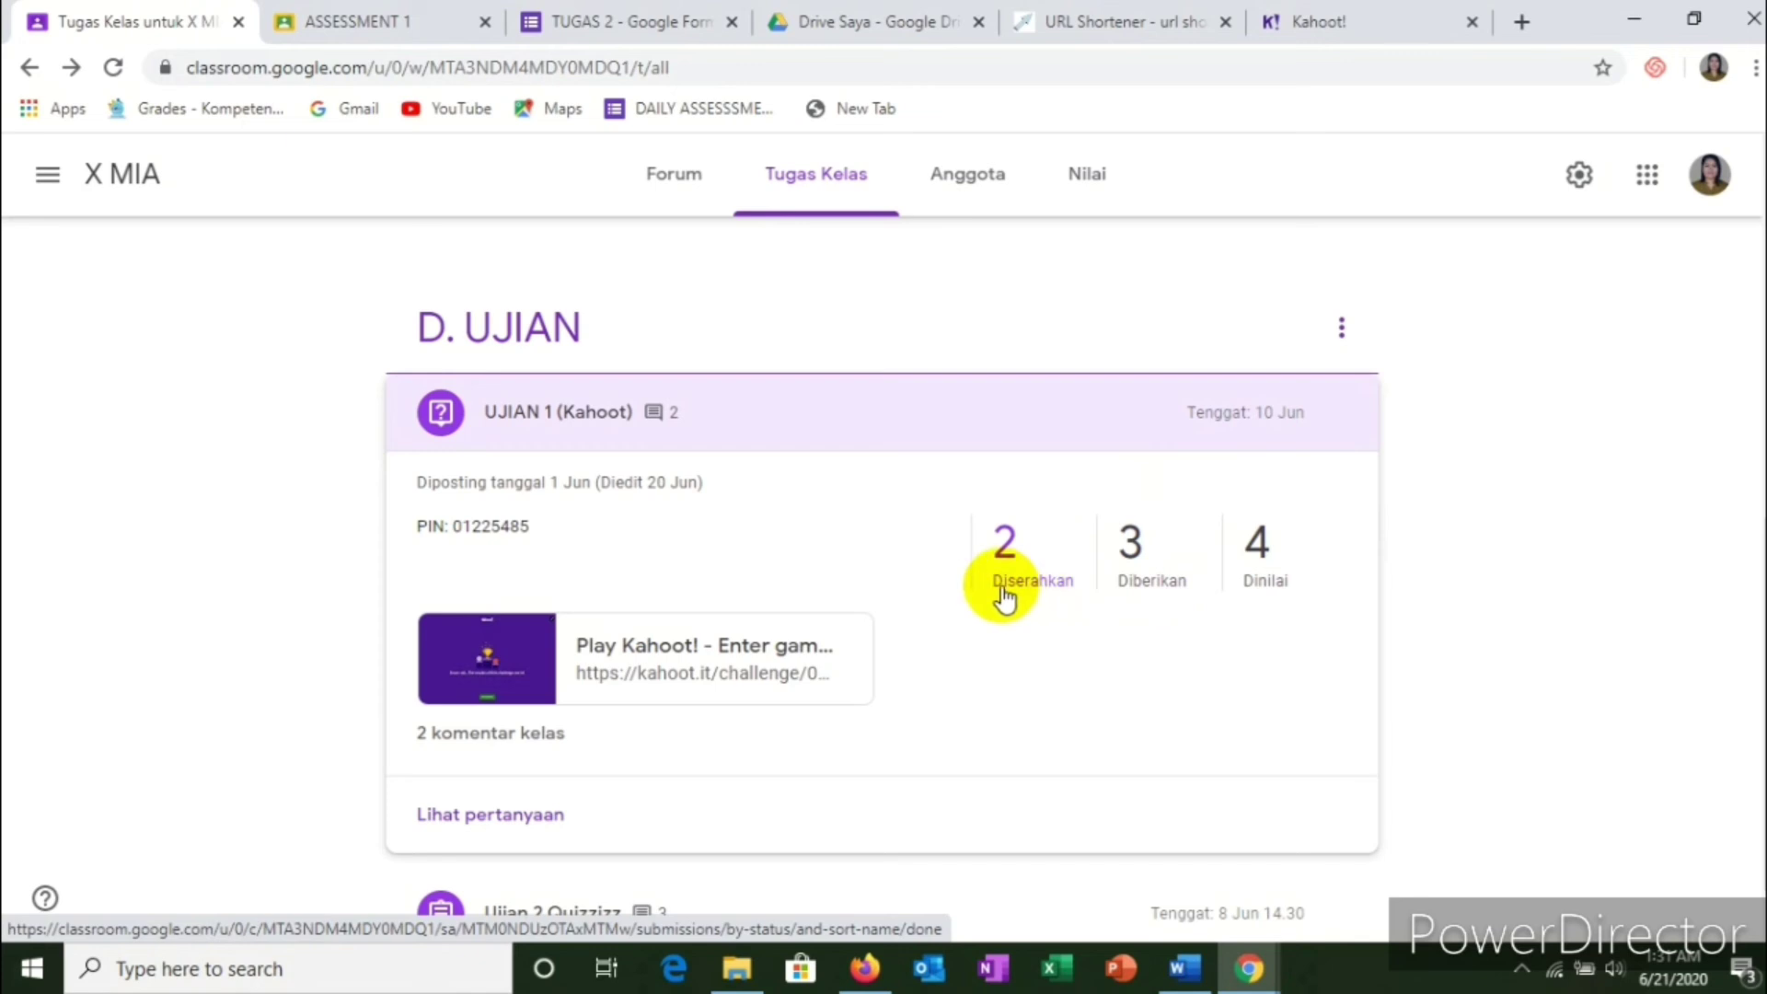
click(504, 825)
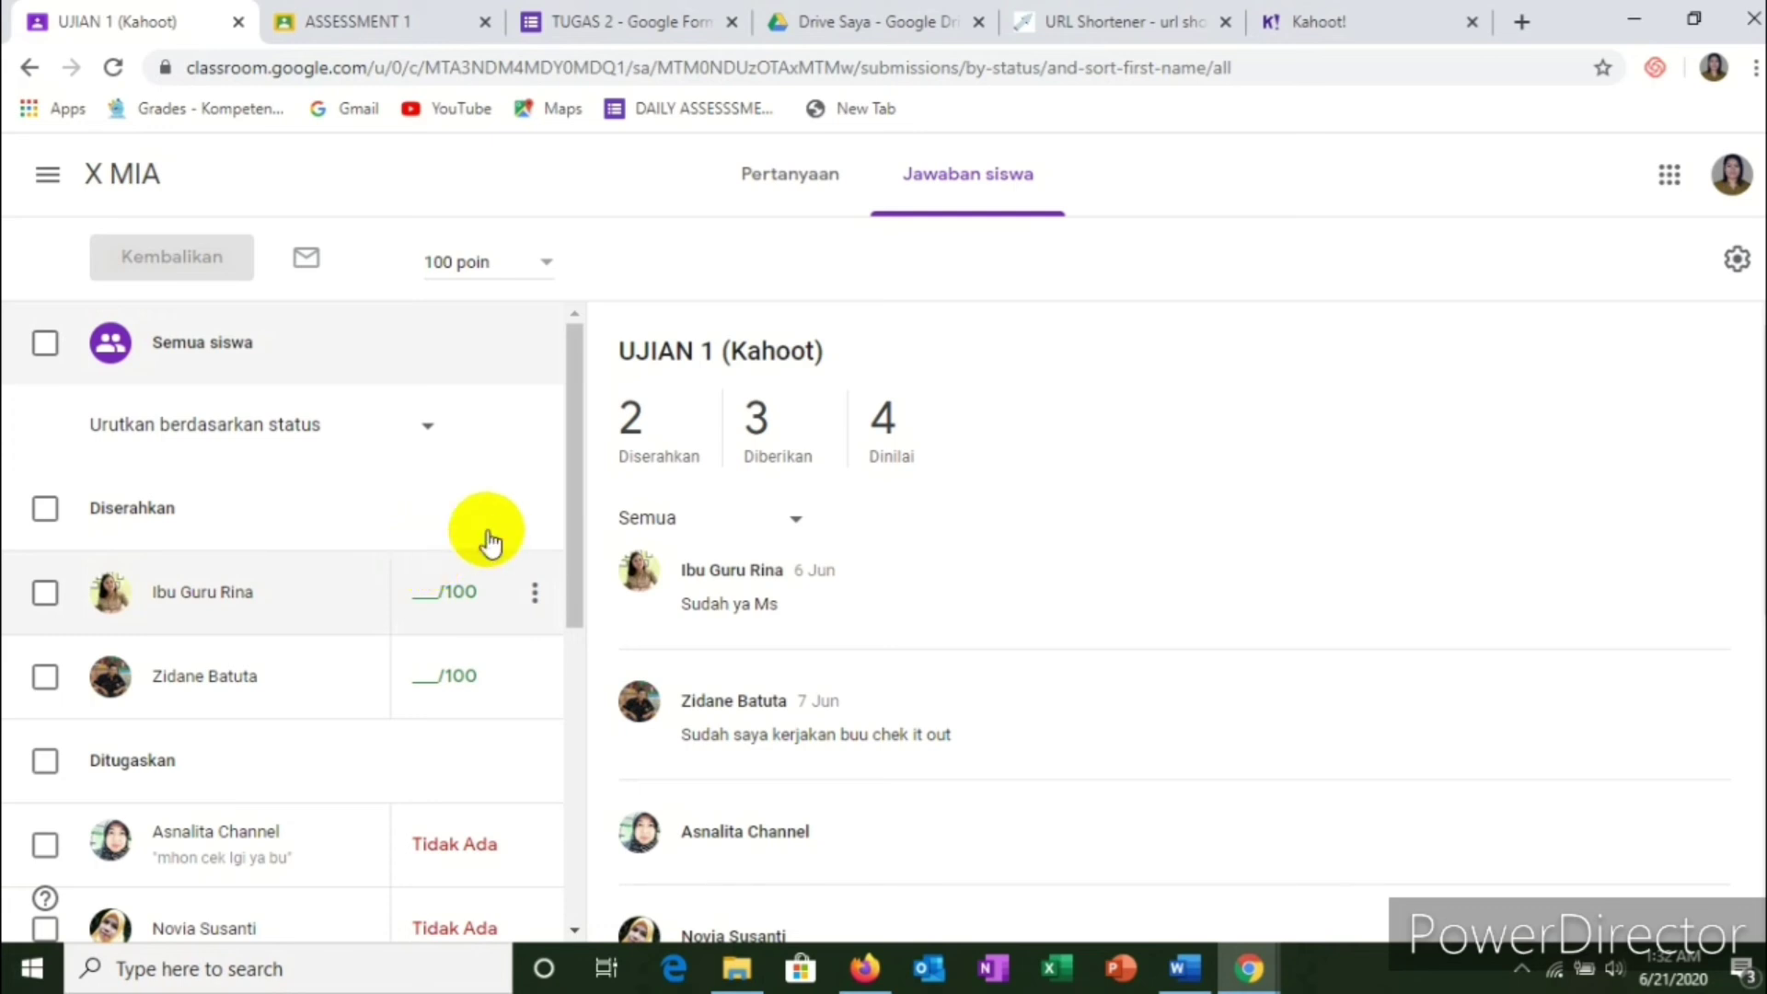
Step: Switch to the Kahoot! tab and go from the challenge report to the Home dashboard
click(1362, 25)
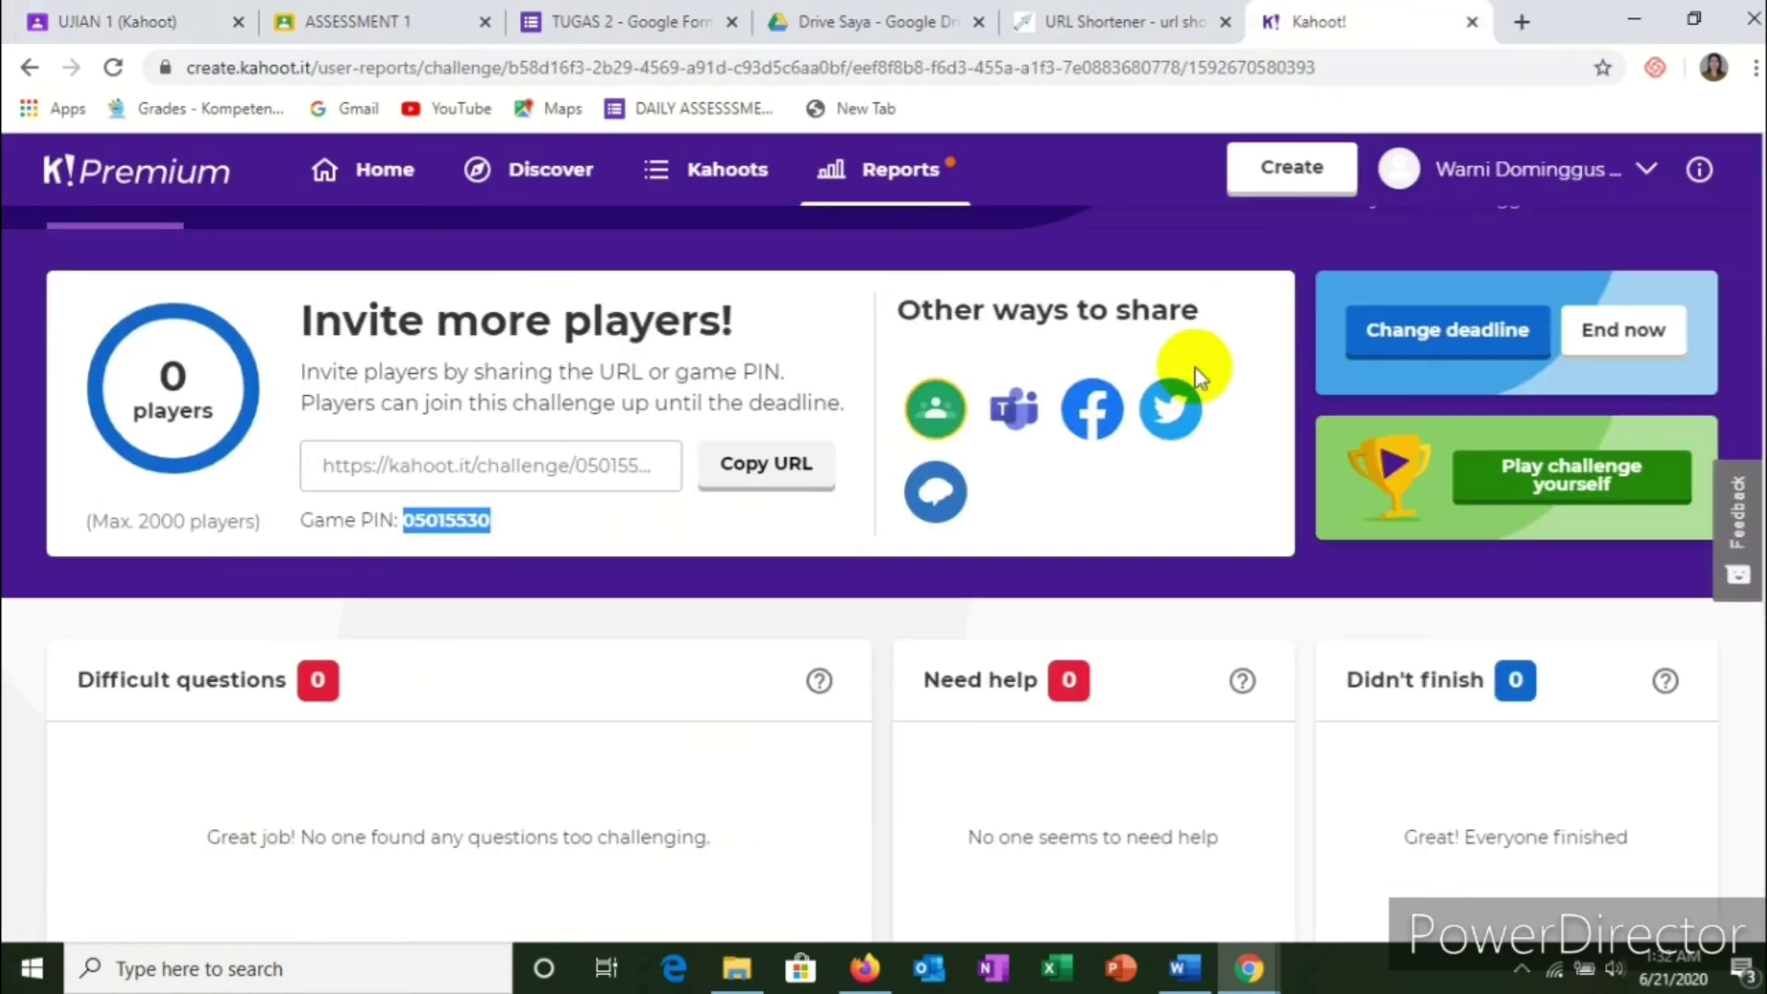
scroll(1195, 366, up, 3)
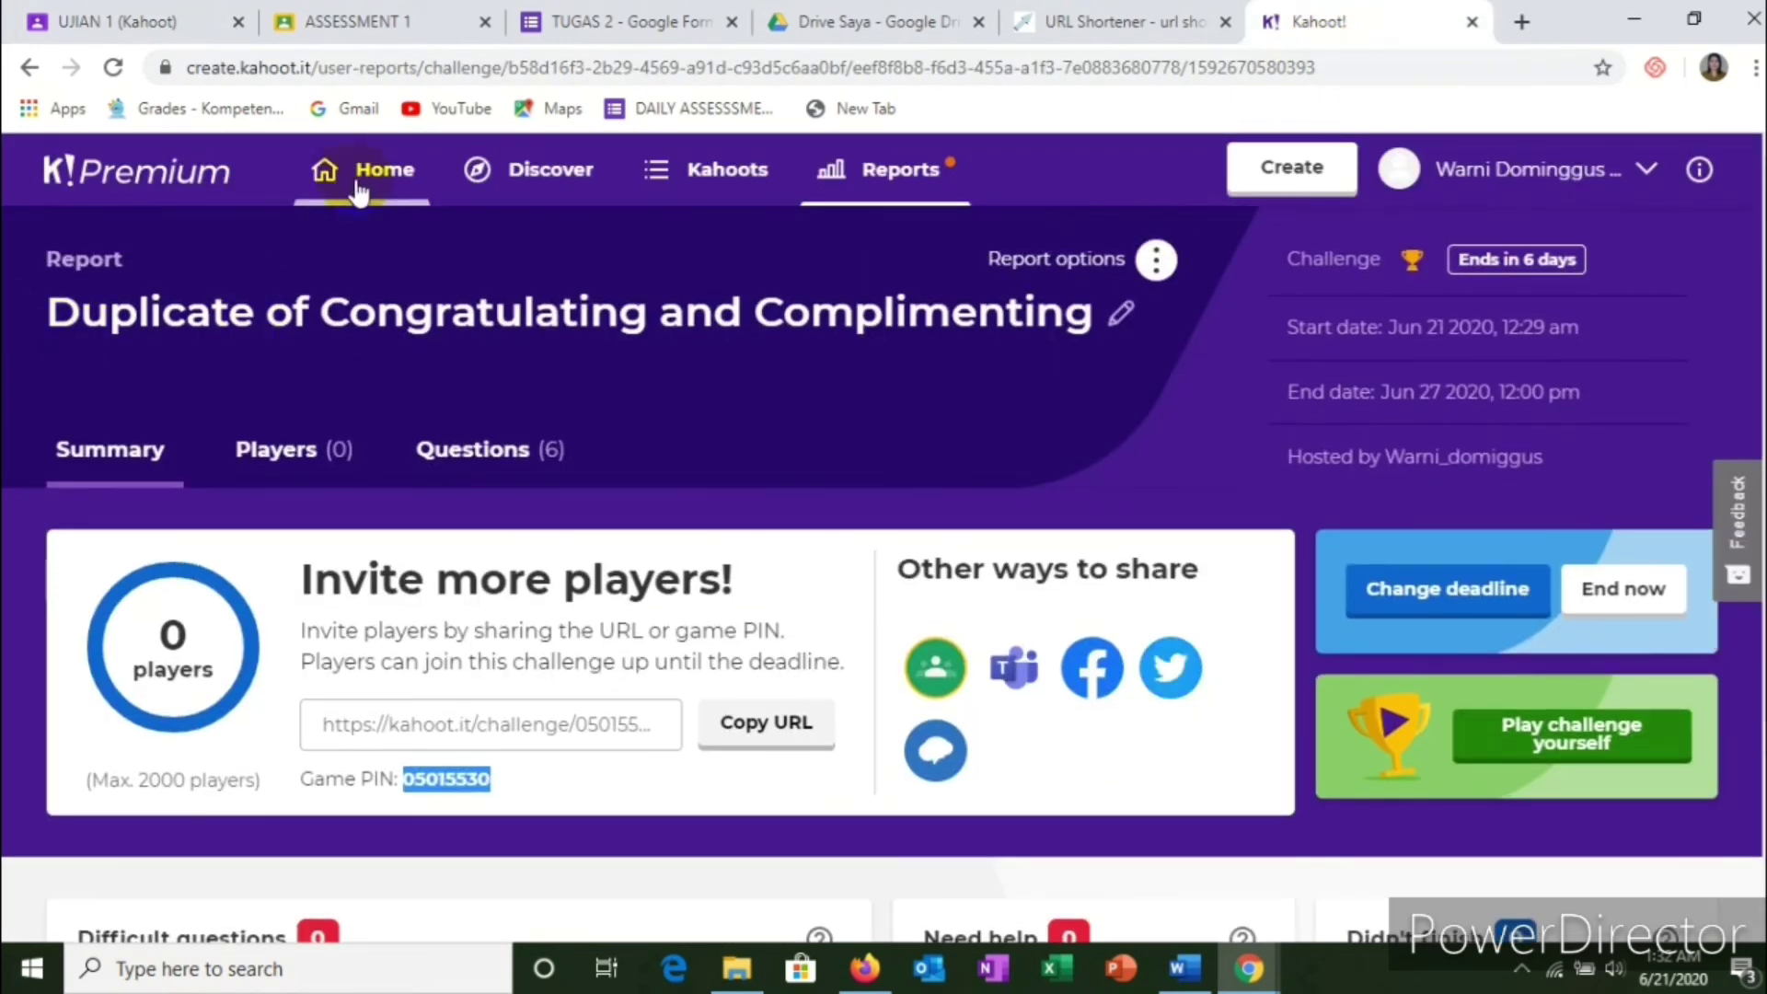
click(360, 184)
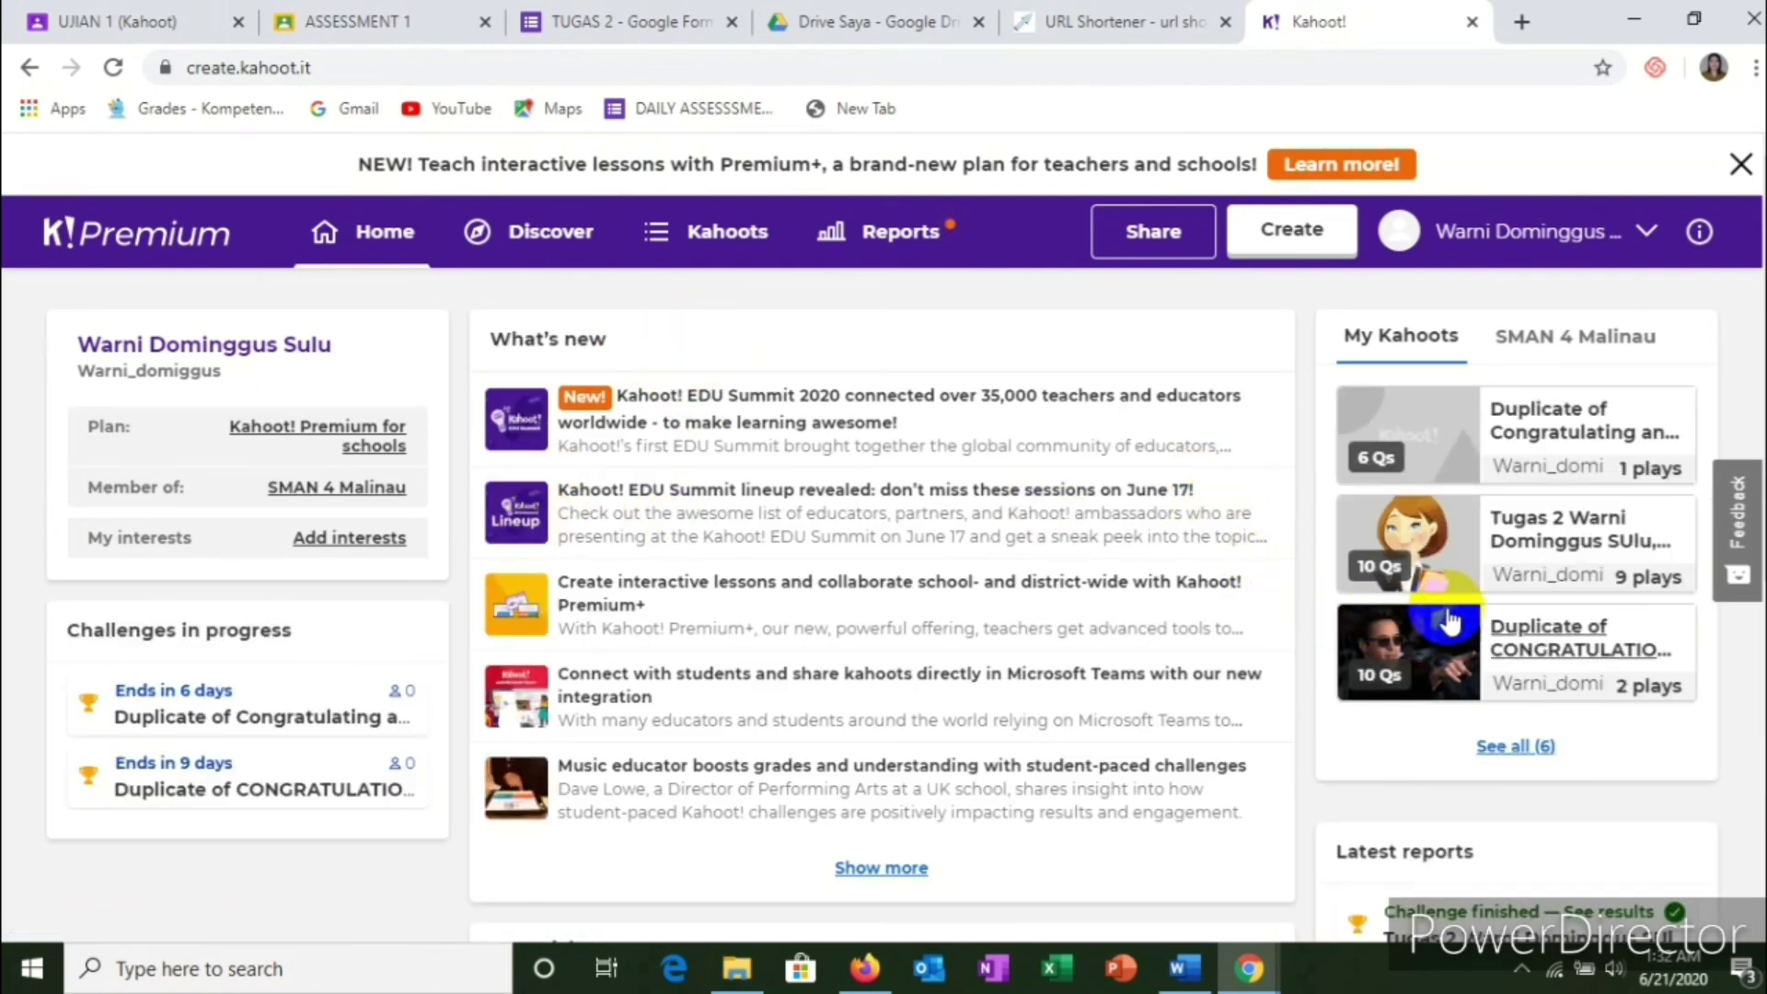
click(1567, 543)
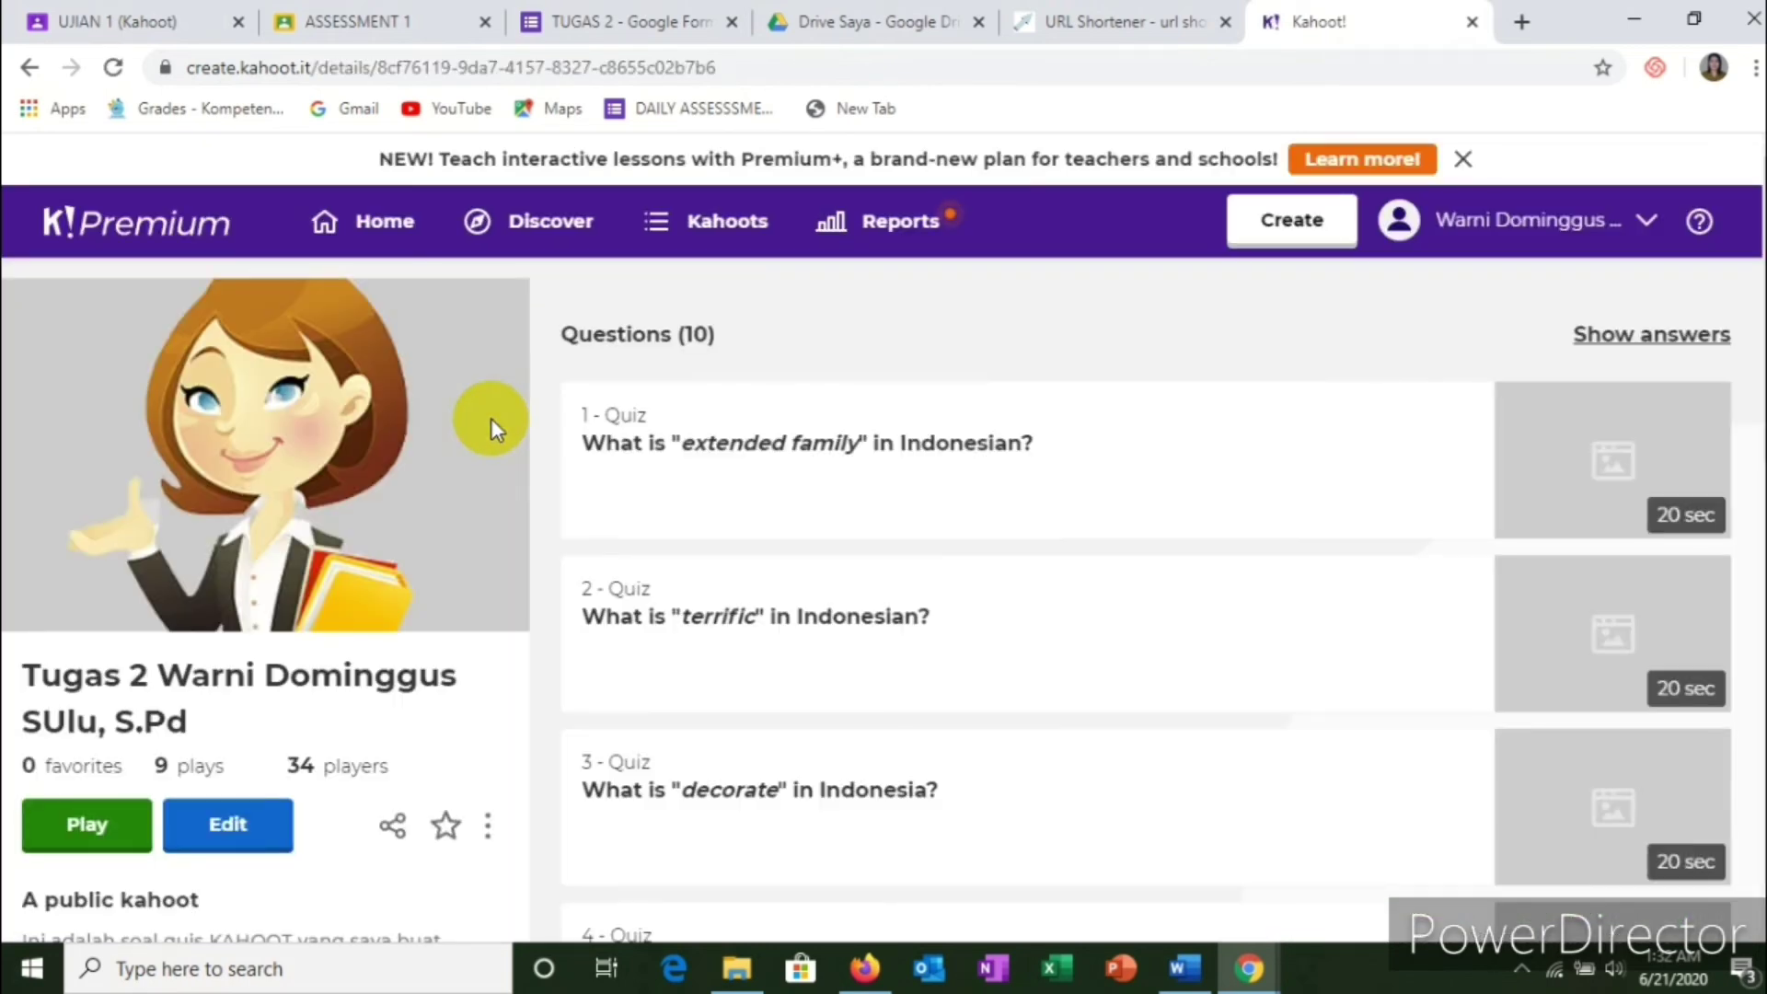
scroll(474, 451, down, 3)
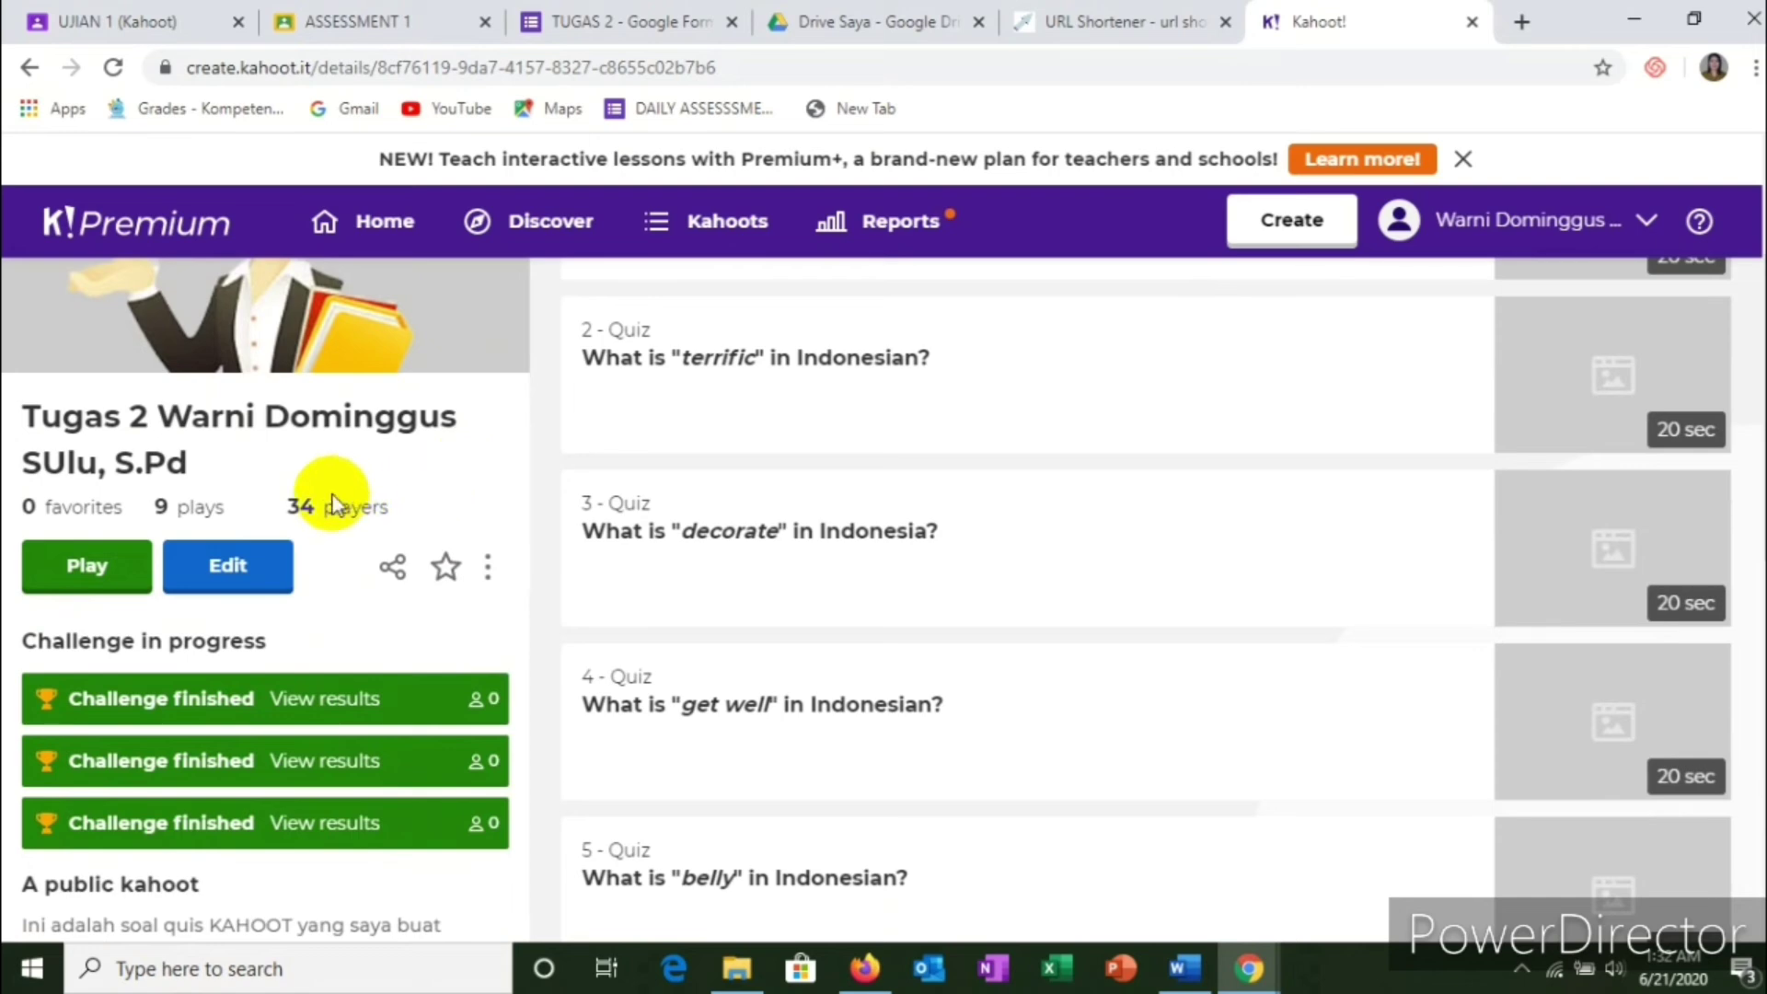
scroll(285, 615, down, 2)
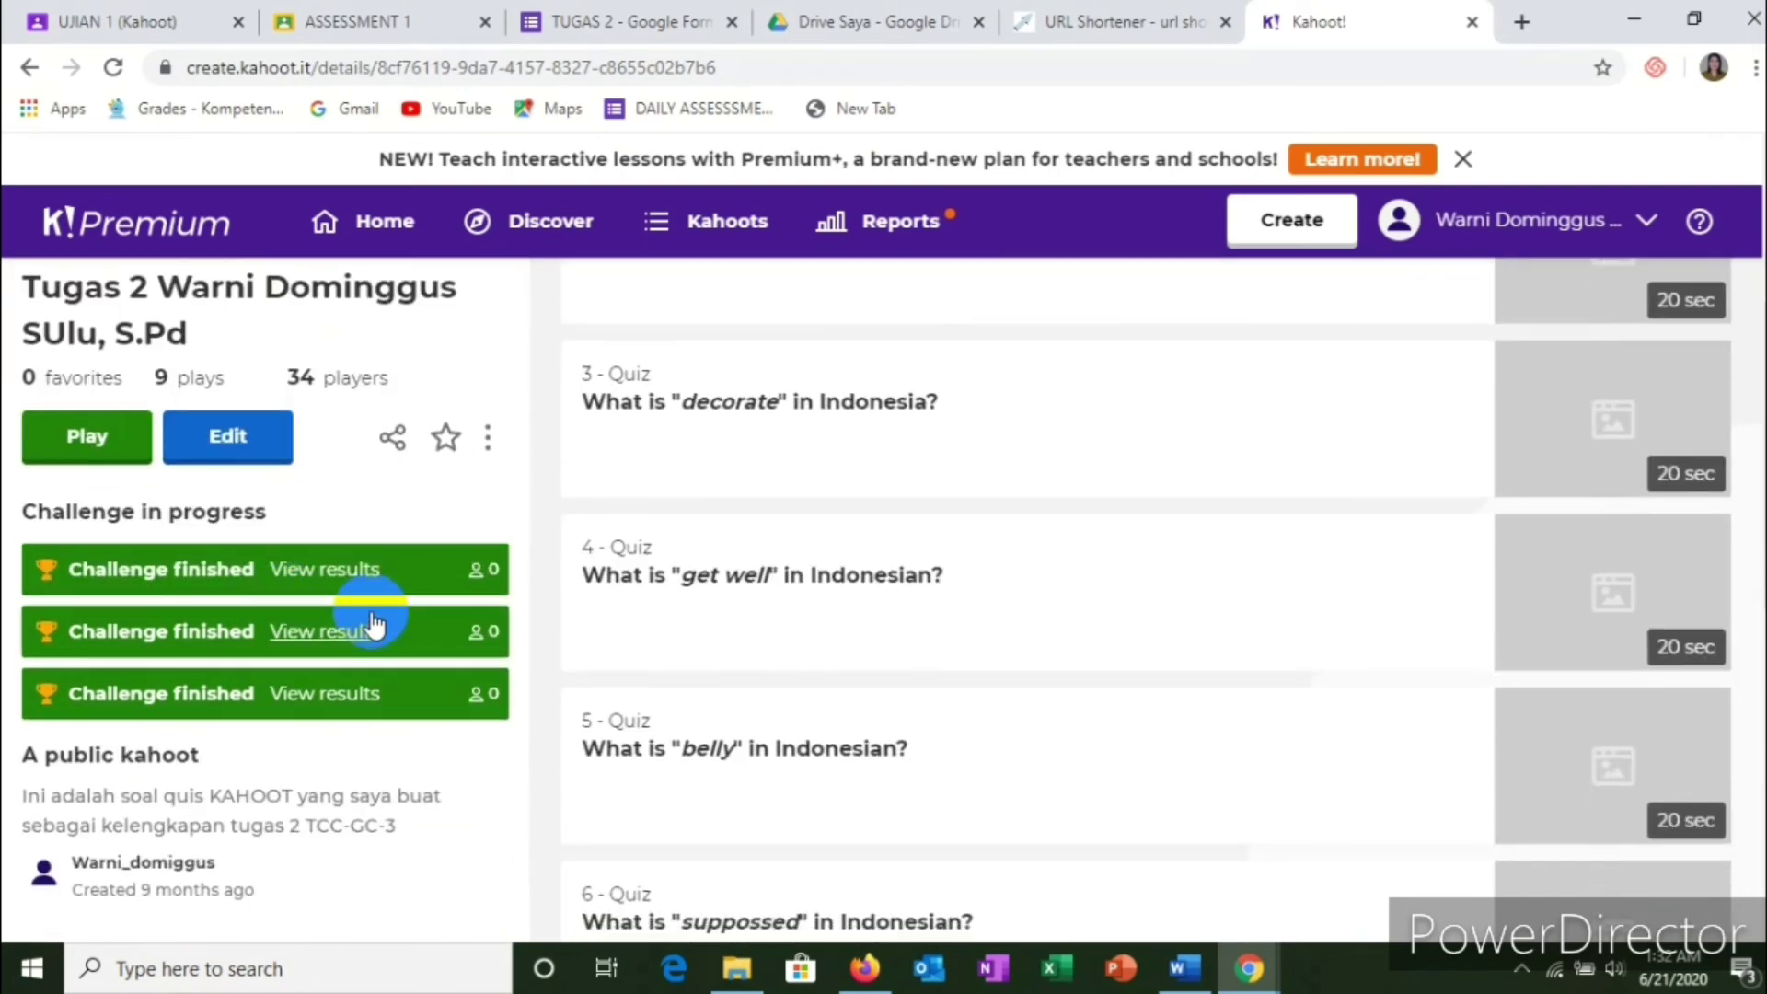
scroll(141, 390, up, 1)
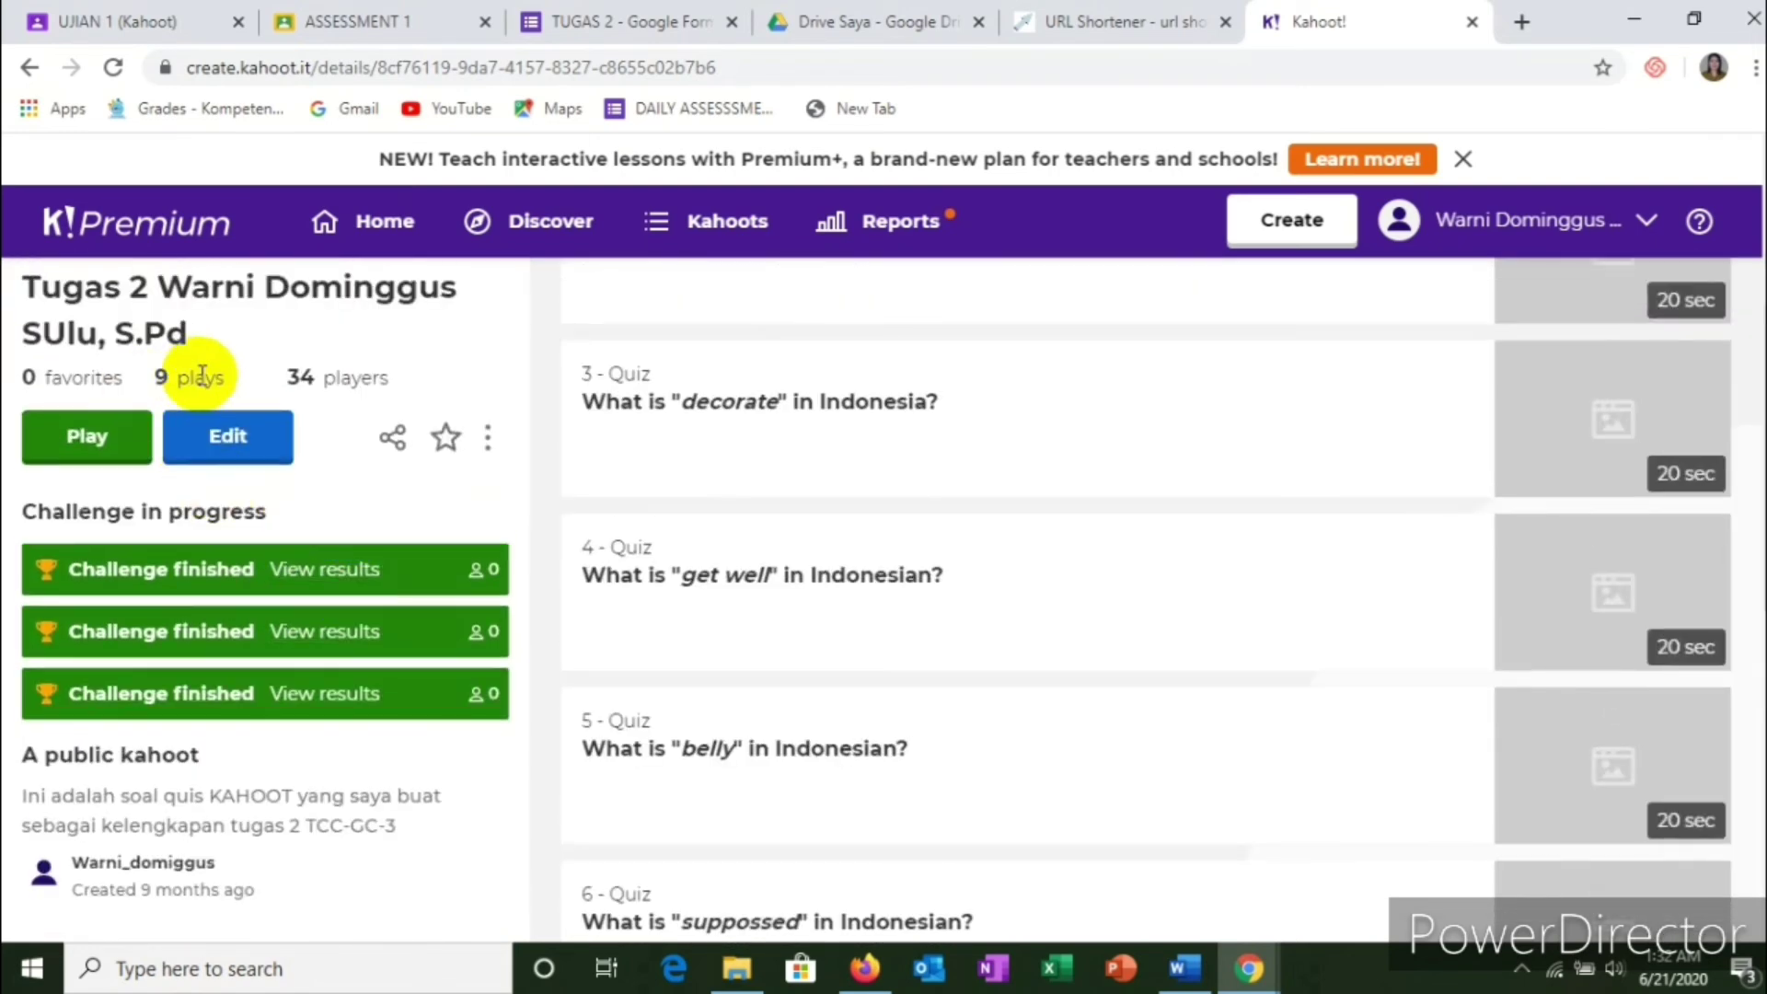
scroll(202, 374, up, 4)
scroll(228, 699, down, 2)
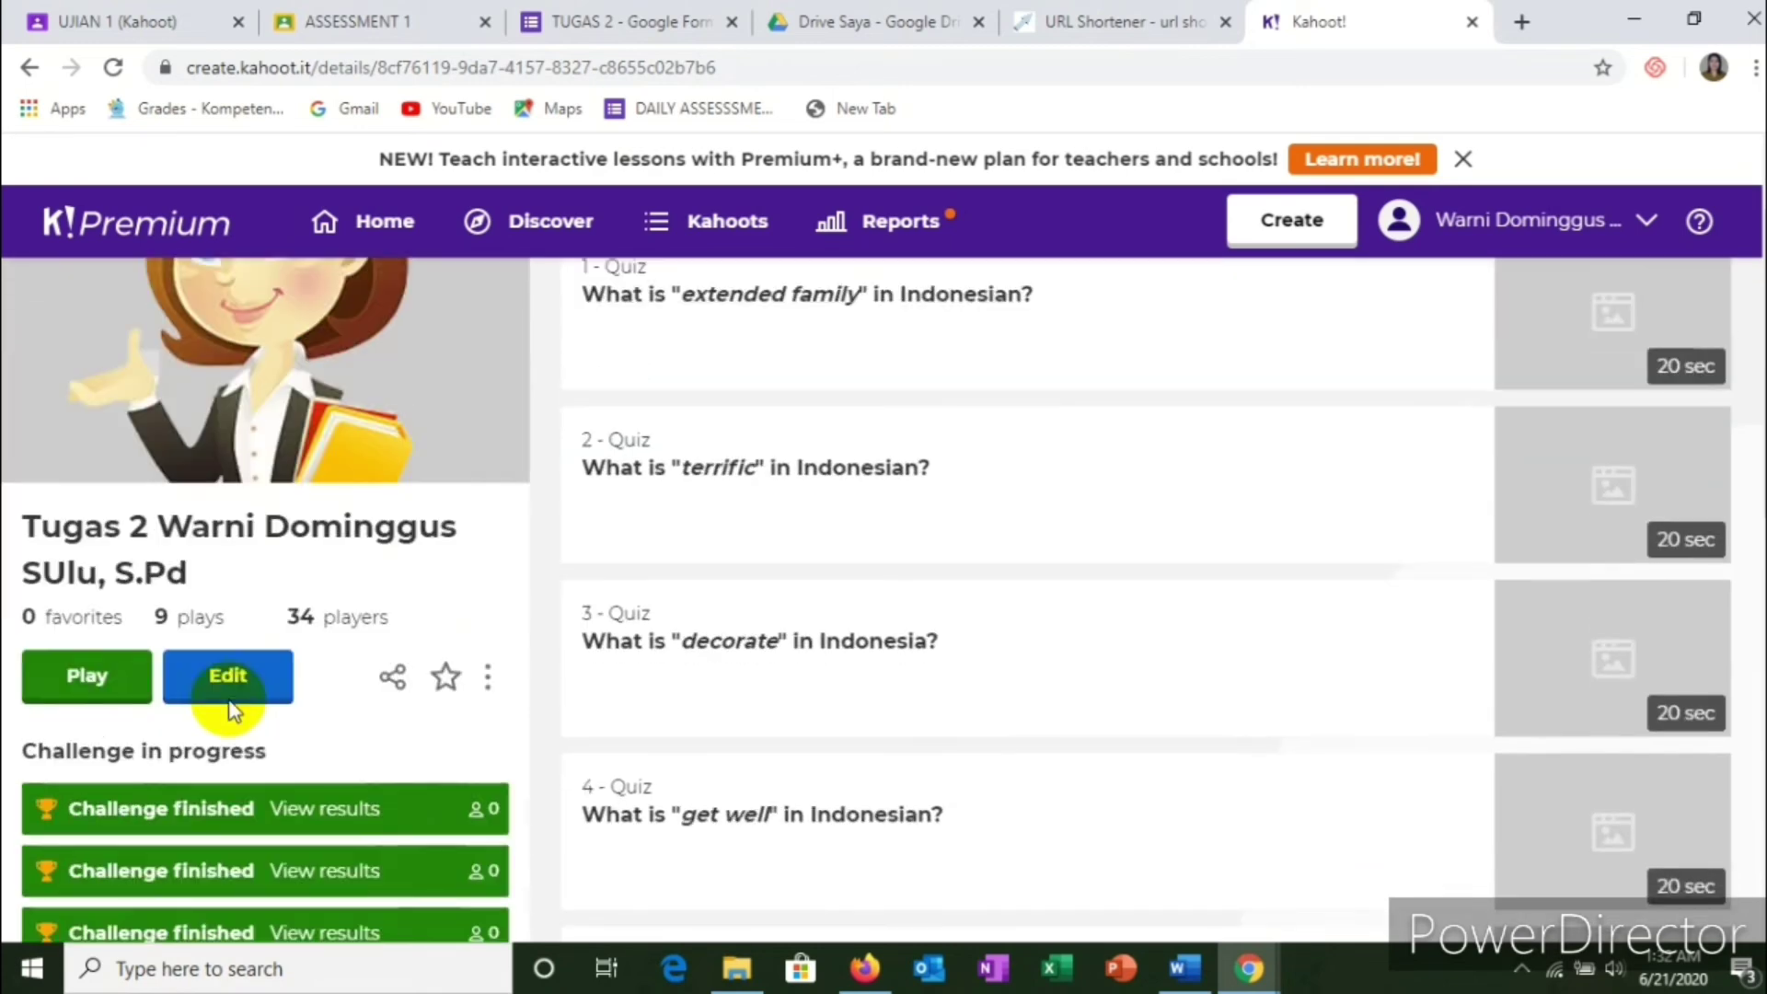
scroll(230, 709, down, 8)
scroll(263, 705, up, 3)
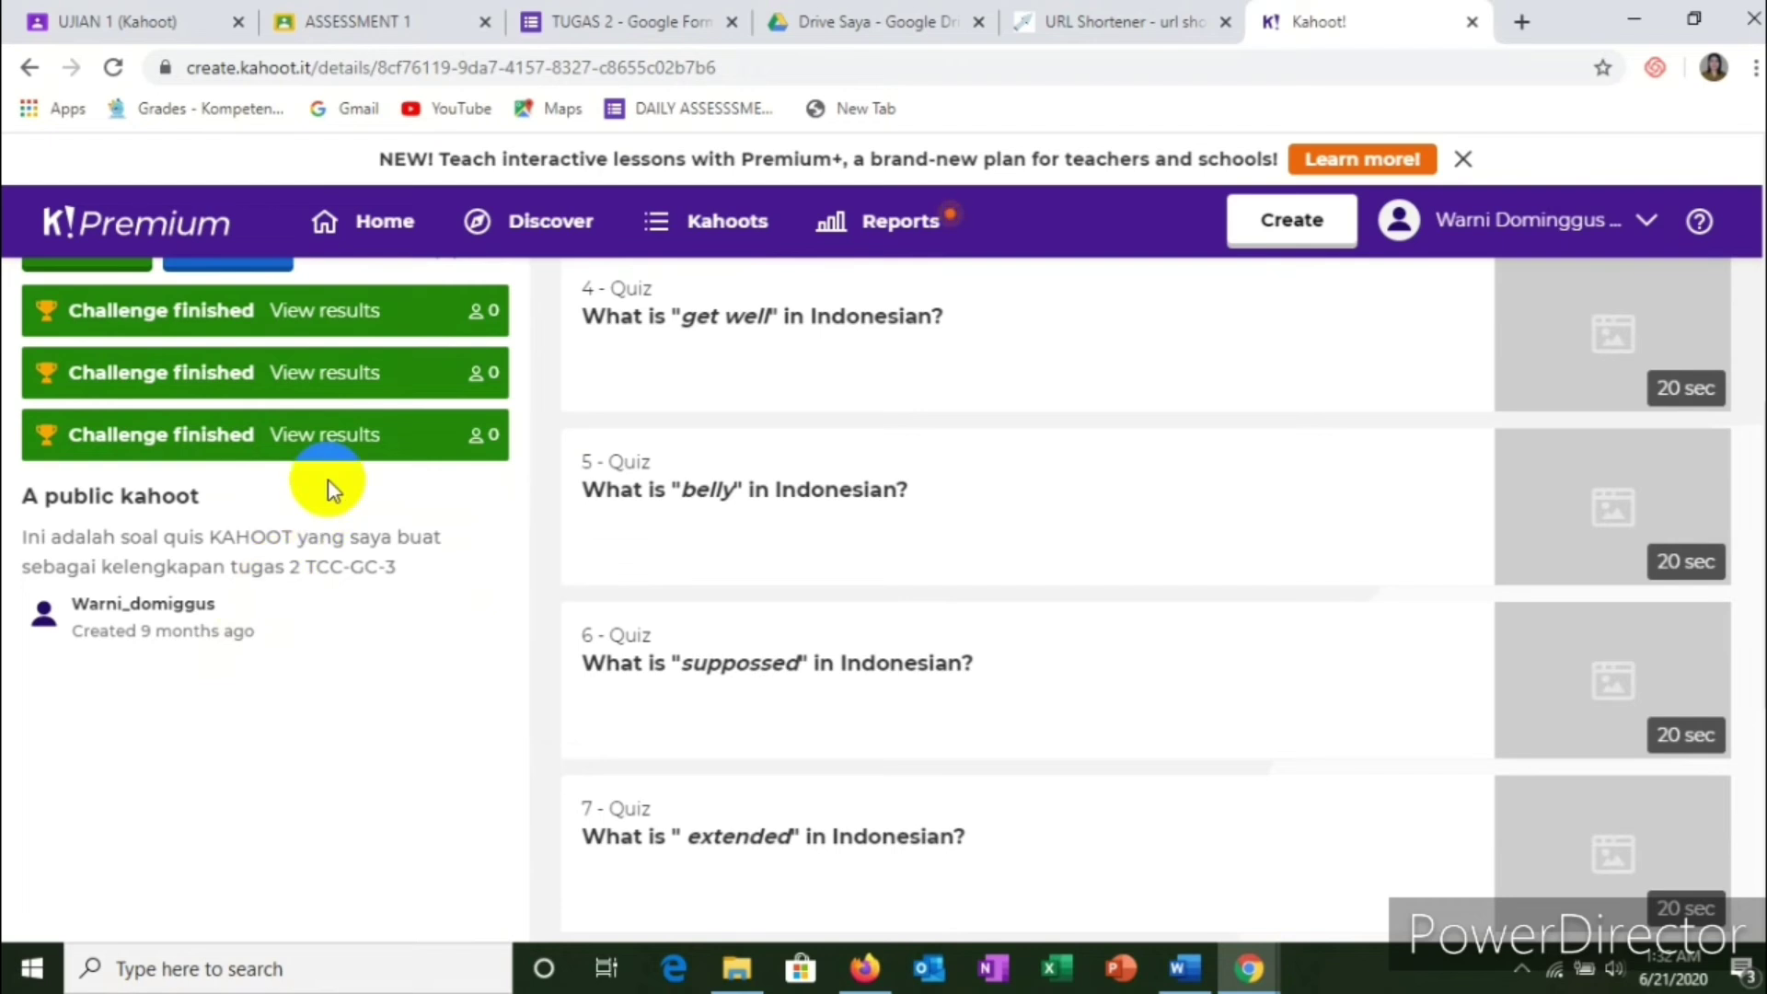
scroll(346, 444, up, 3)
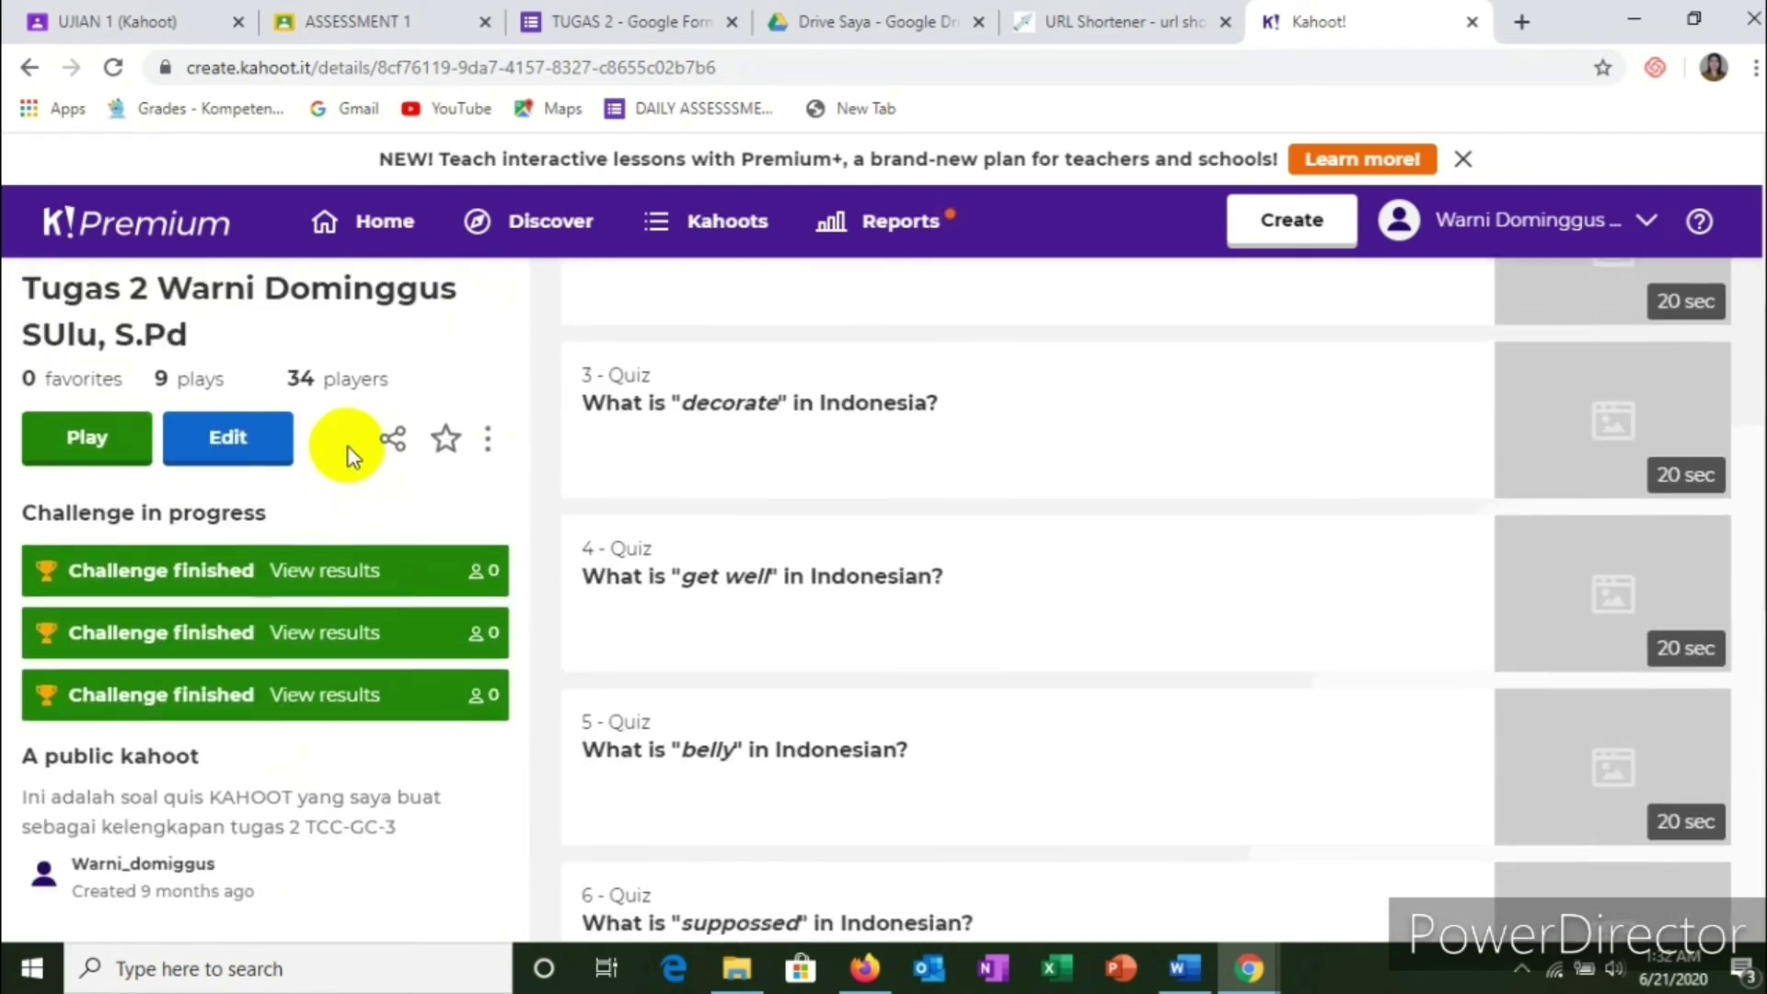
scroll(349, 455, up, 2)
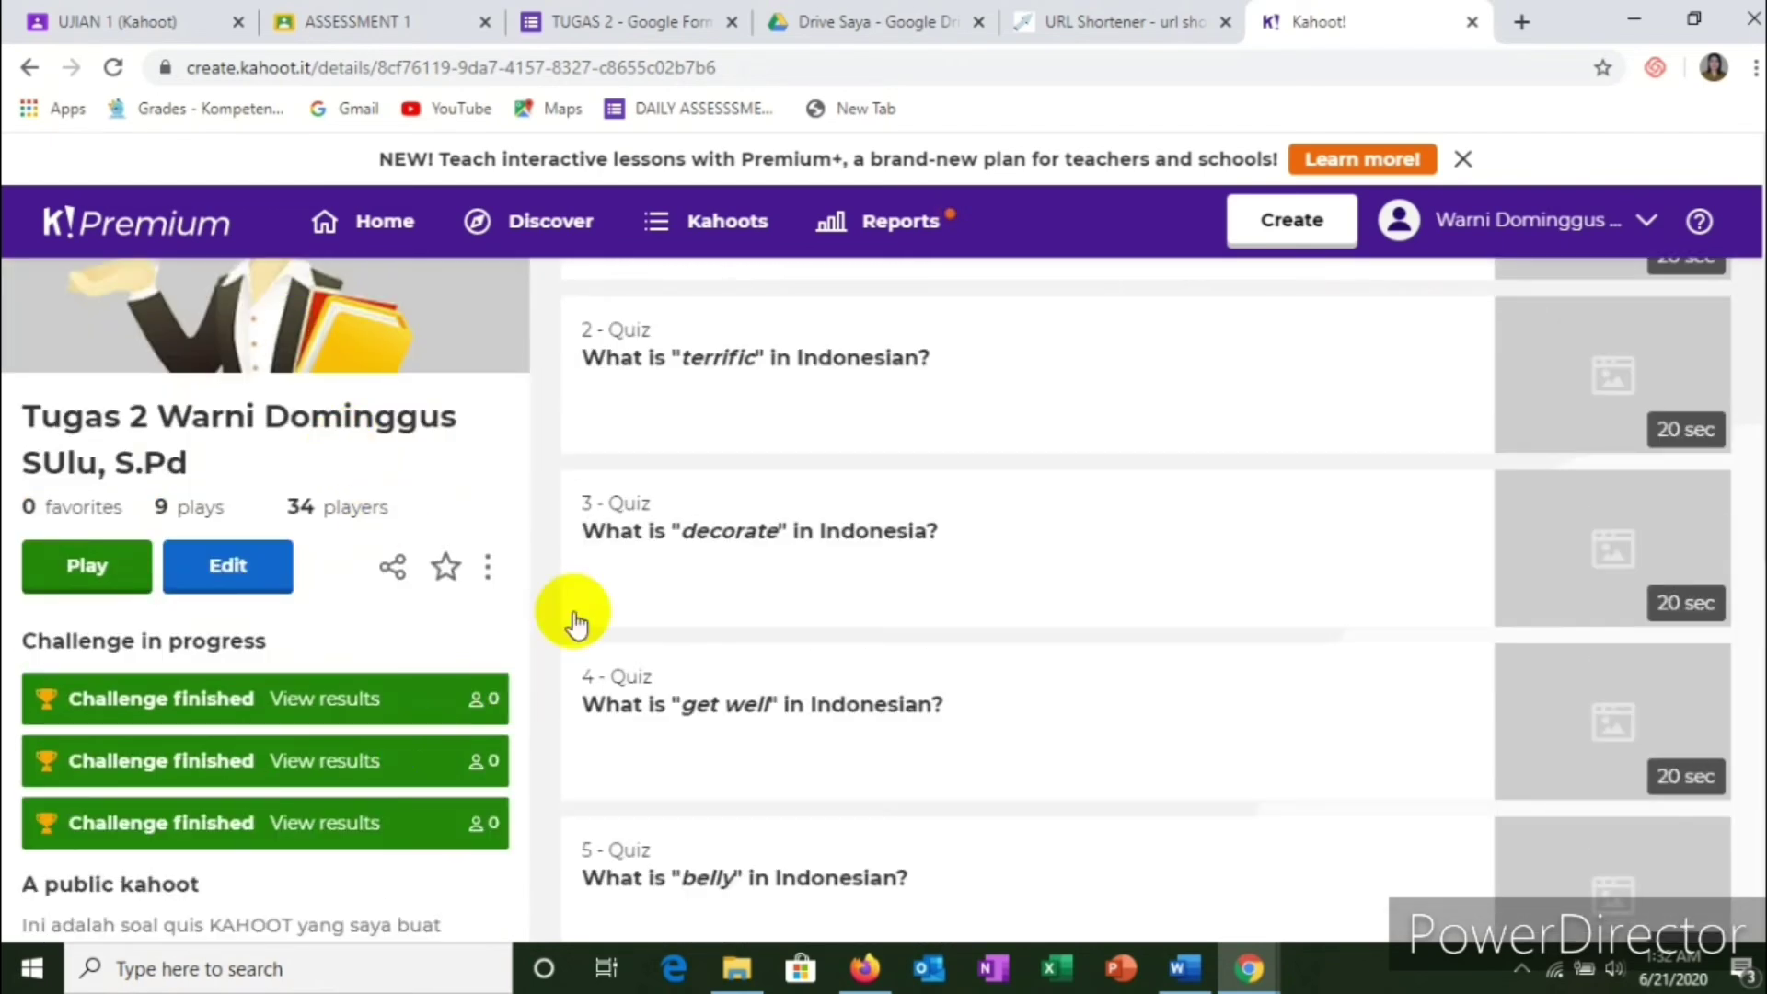
click(28, 68)
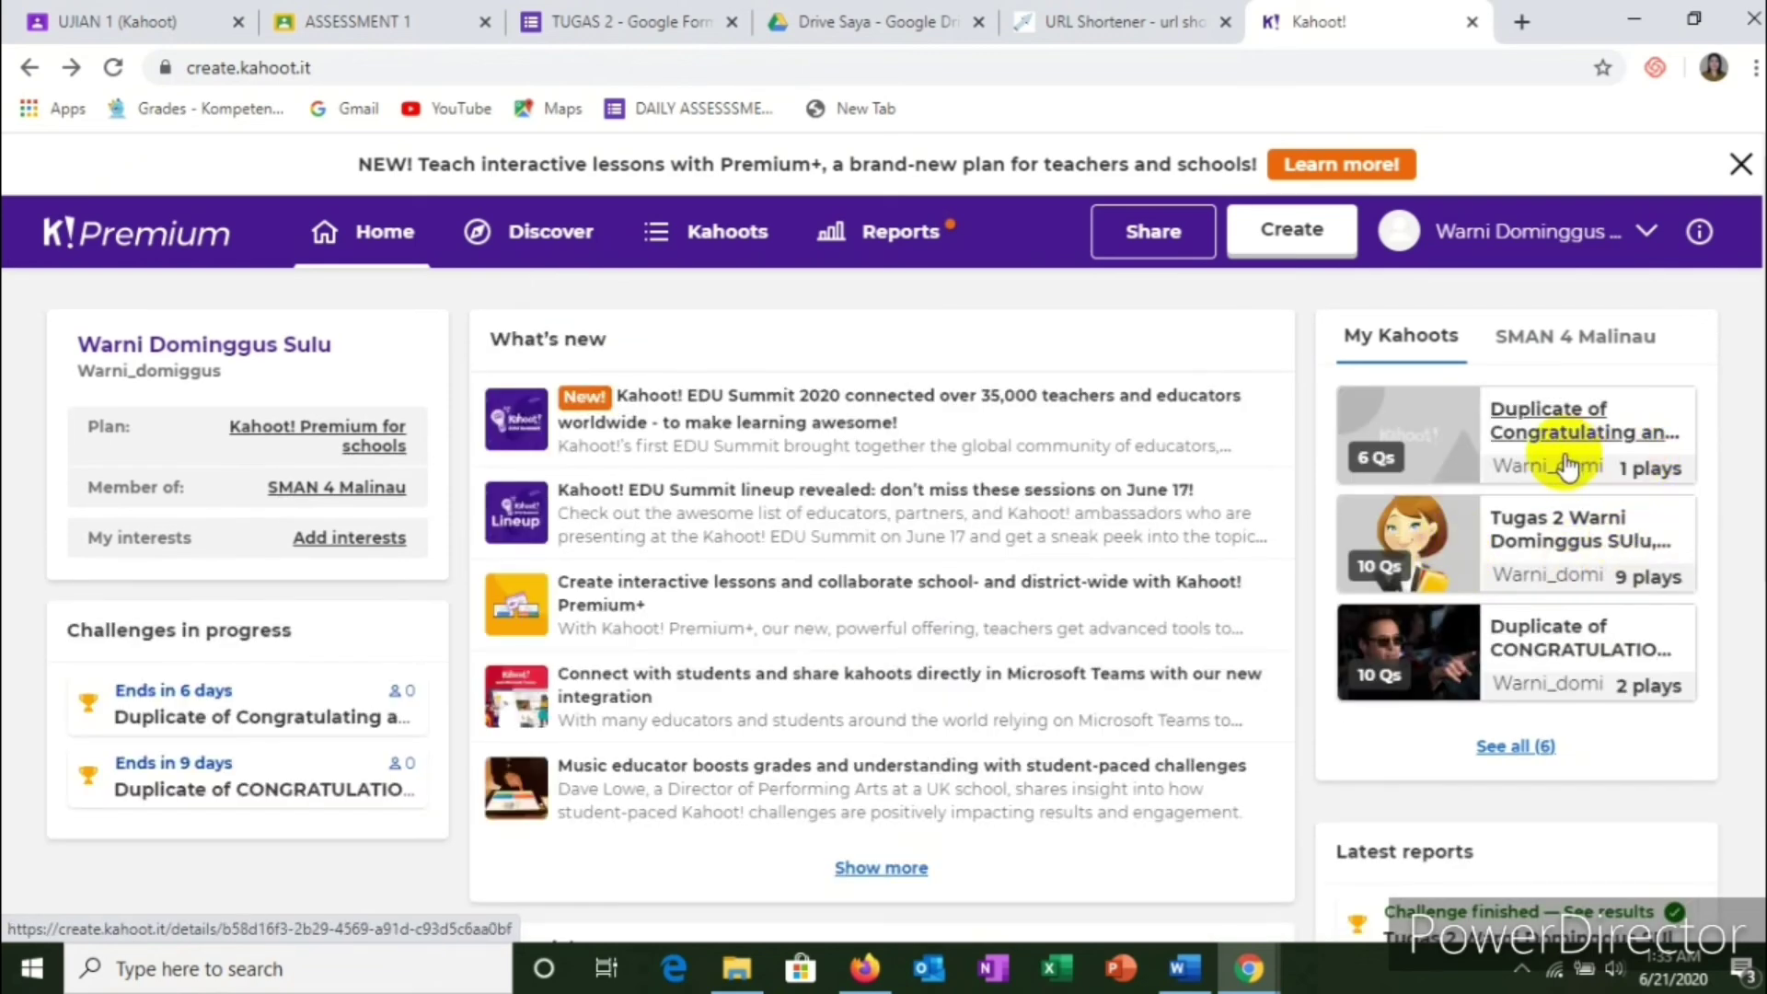
Step: Open the duplicated VOCABULARY ENRICHMENT kahoot's details and look through them
click(1578, 647)
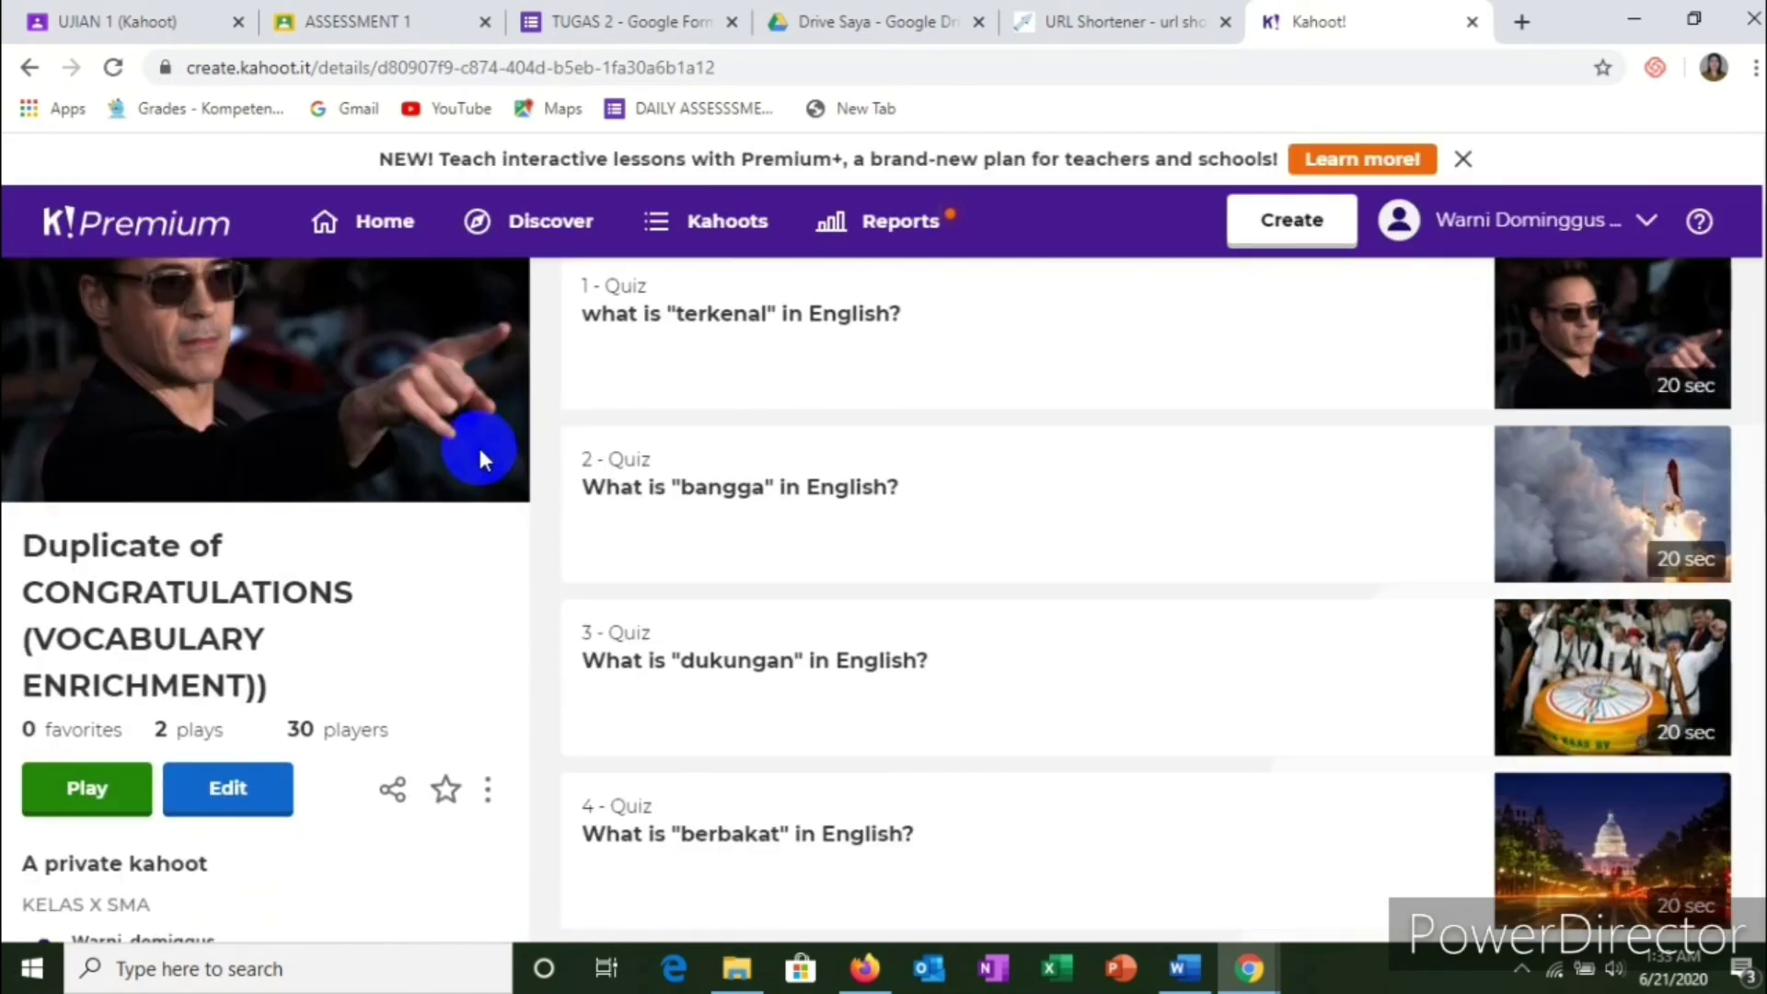
scroll(371, 552, down, 5)
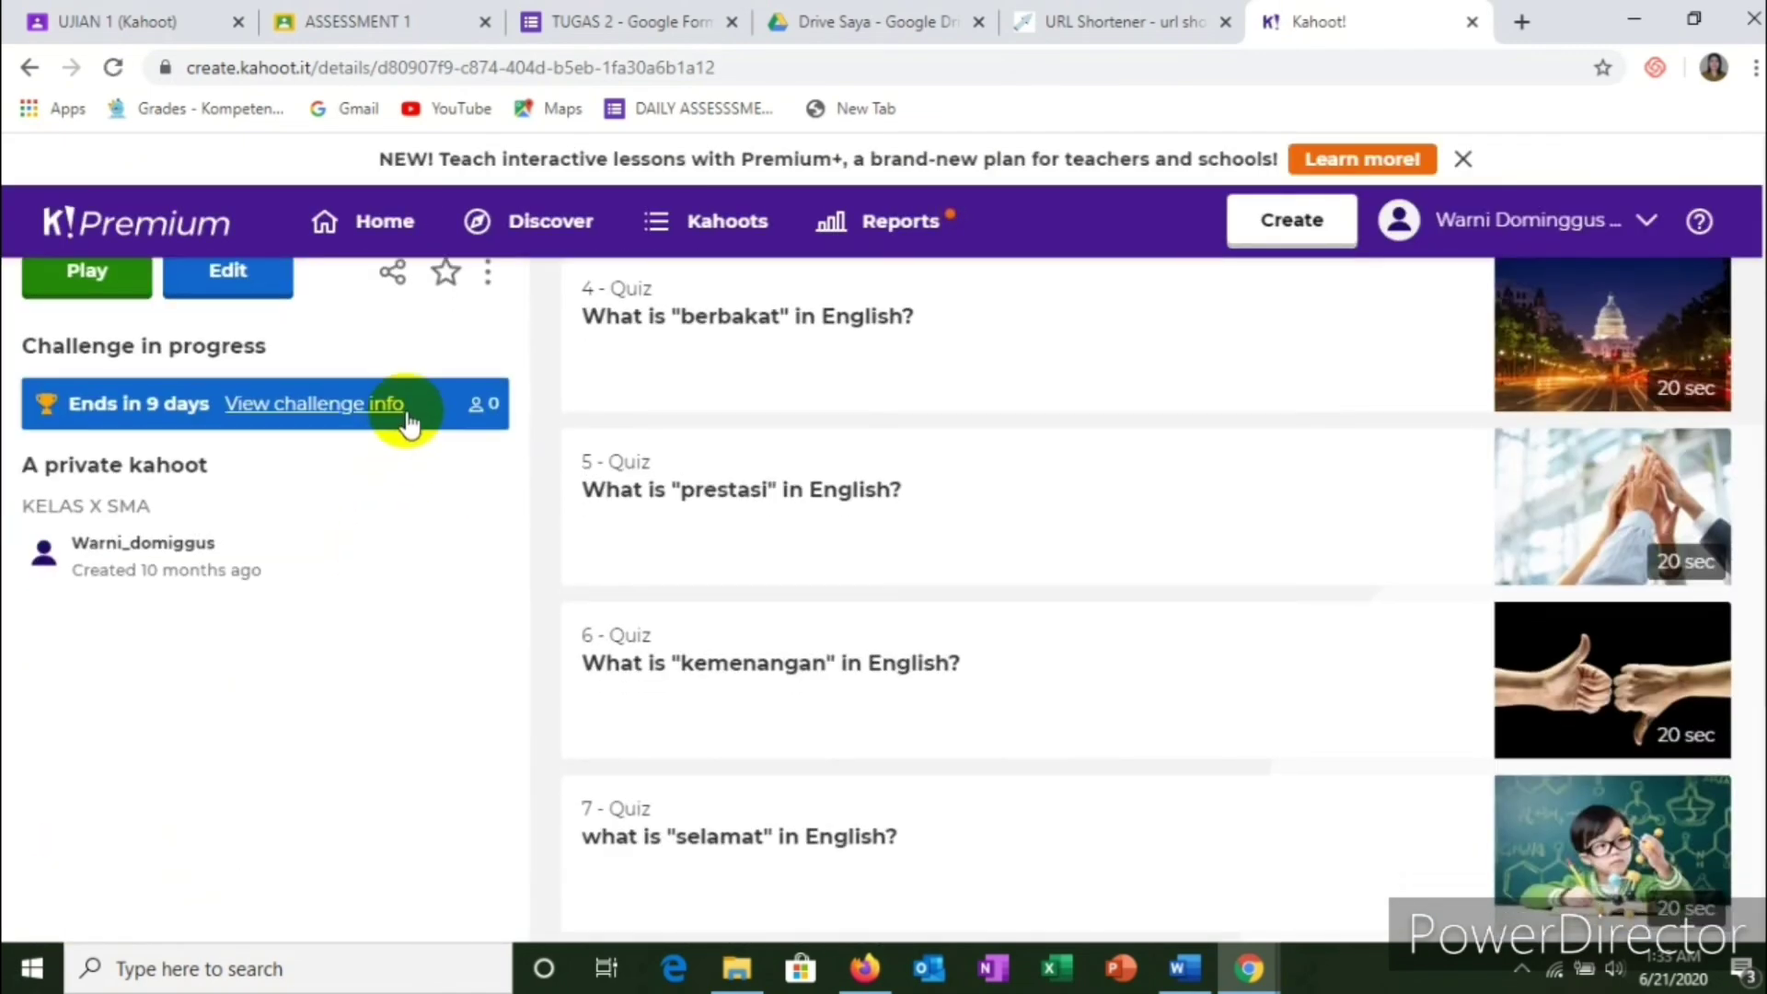
scroll(405, 410, down, 3)
scroll(407, 410, up, 4)
scroll(419, 487, down, 3)
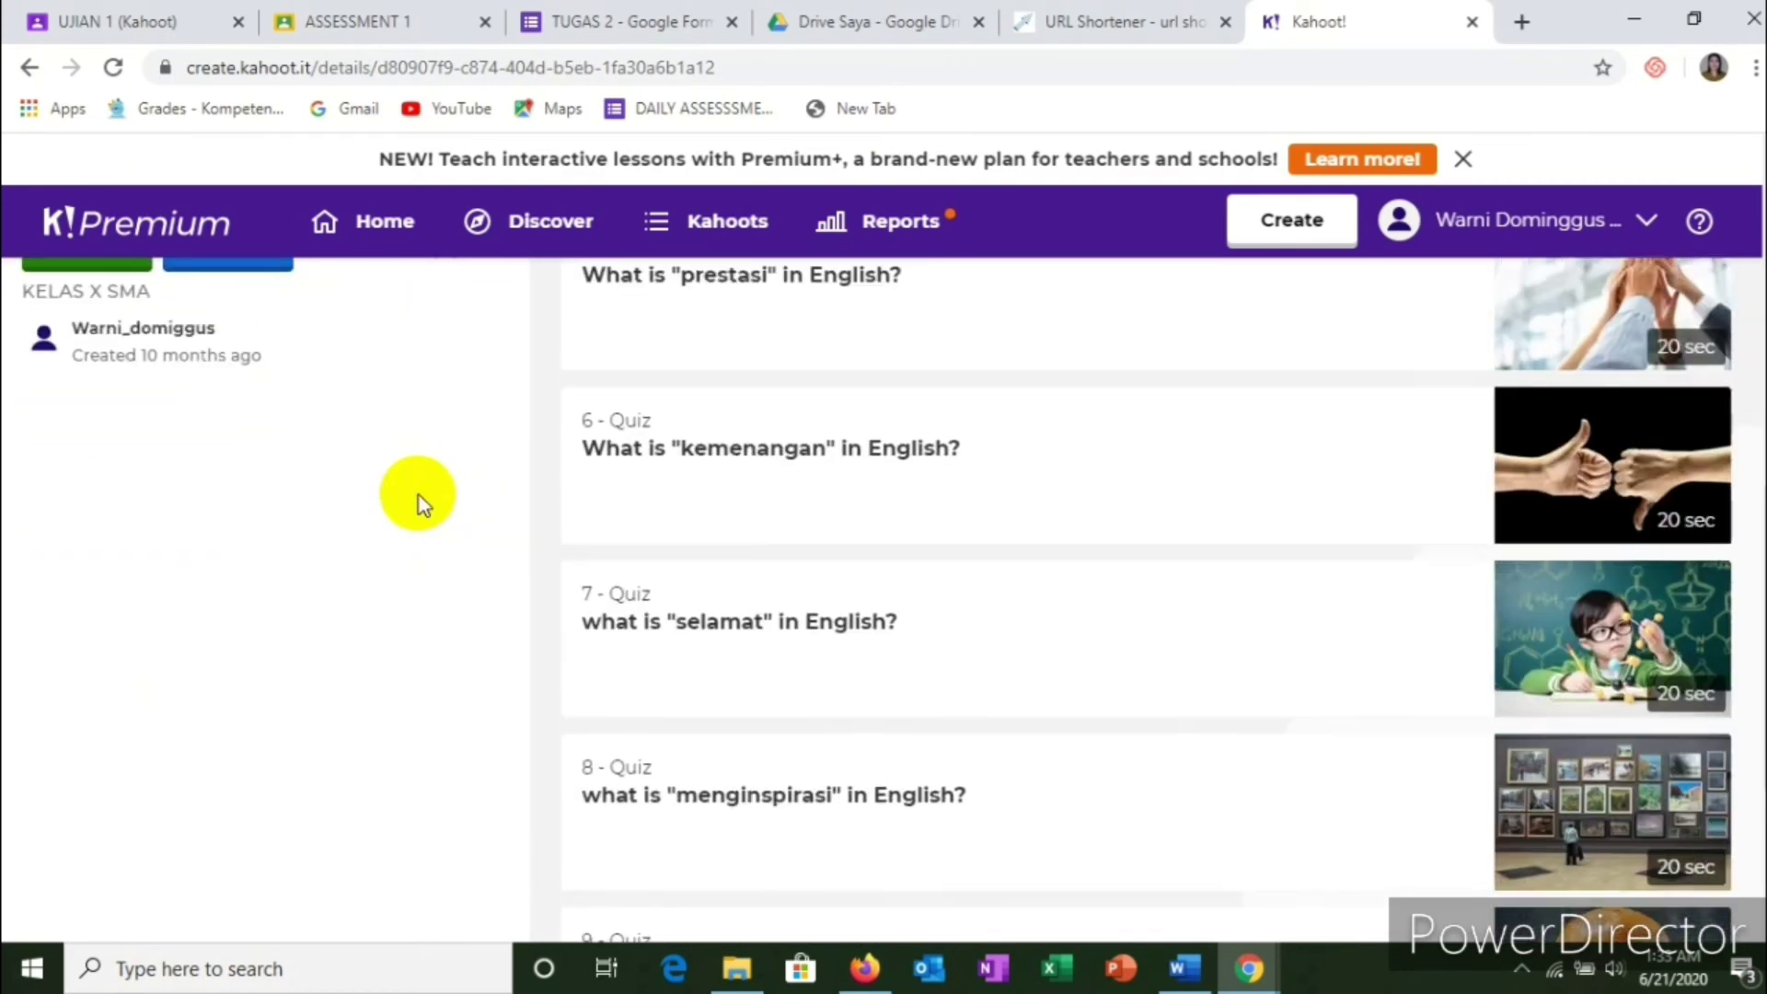
scroll(418, 497, up, 3)
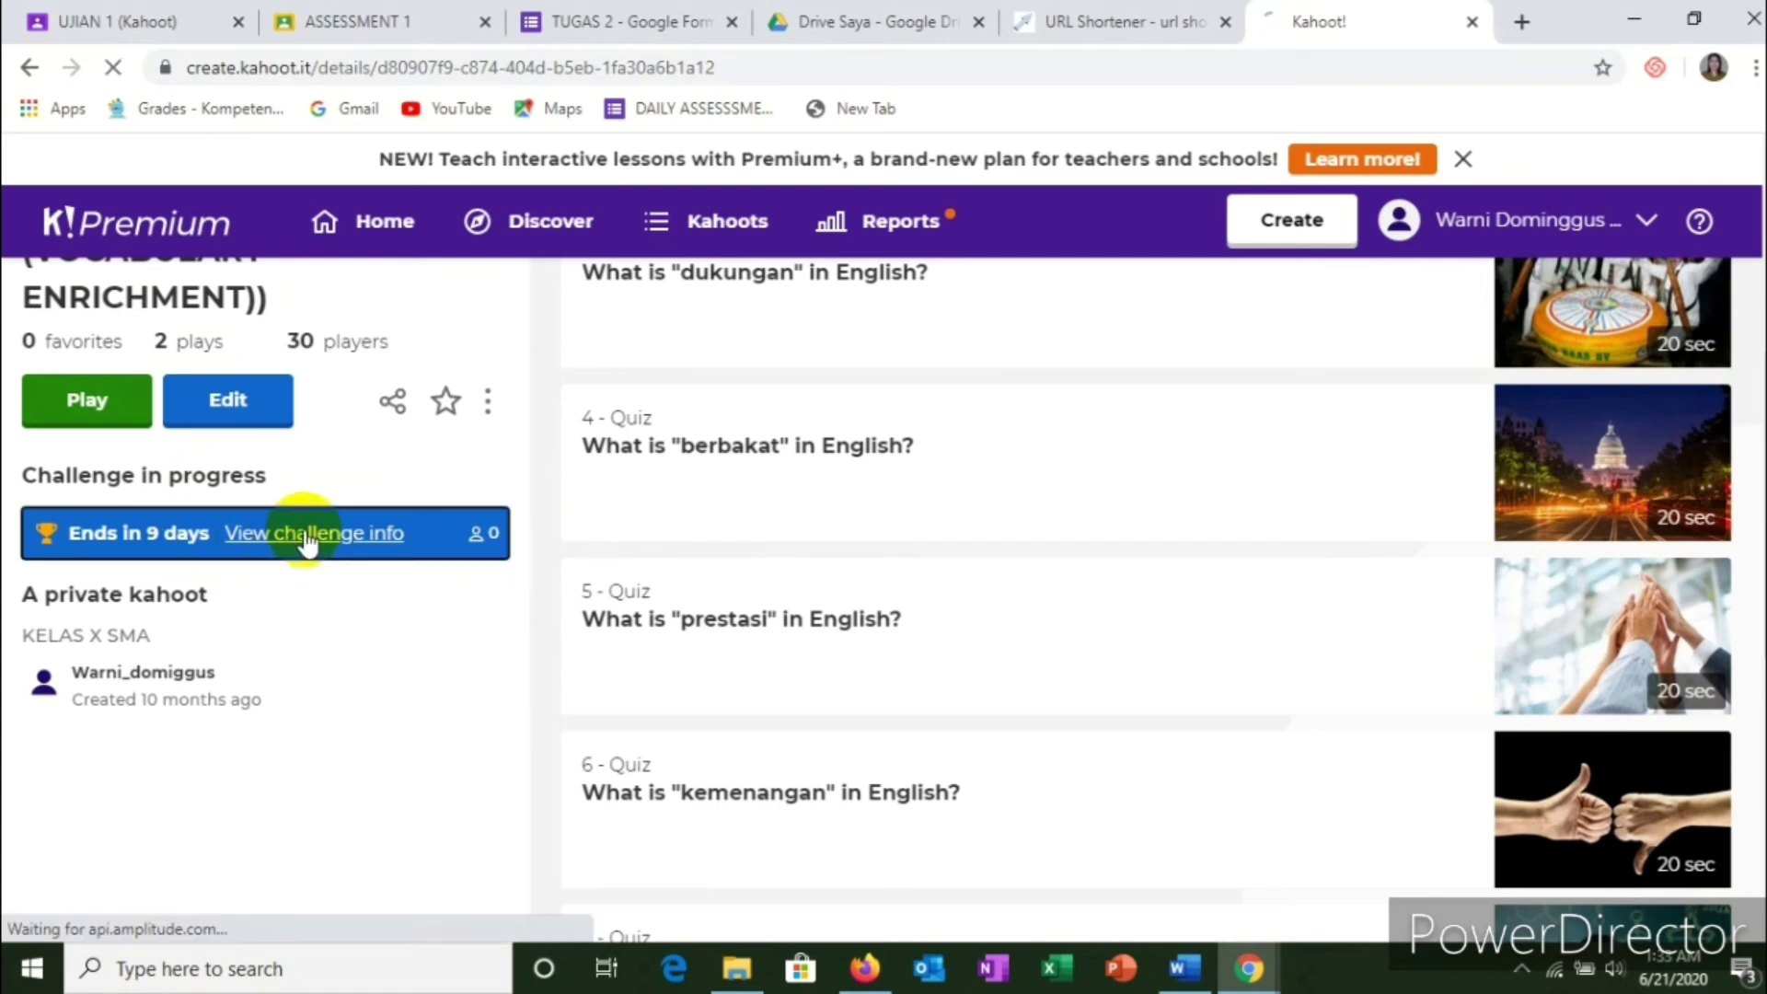
Step: Check its challenge report (0 players, ending in 9 days), then go back to Kahoot! Home
click(383, 549)
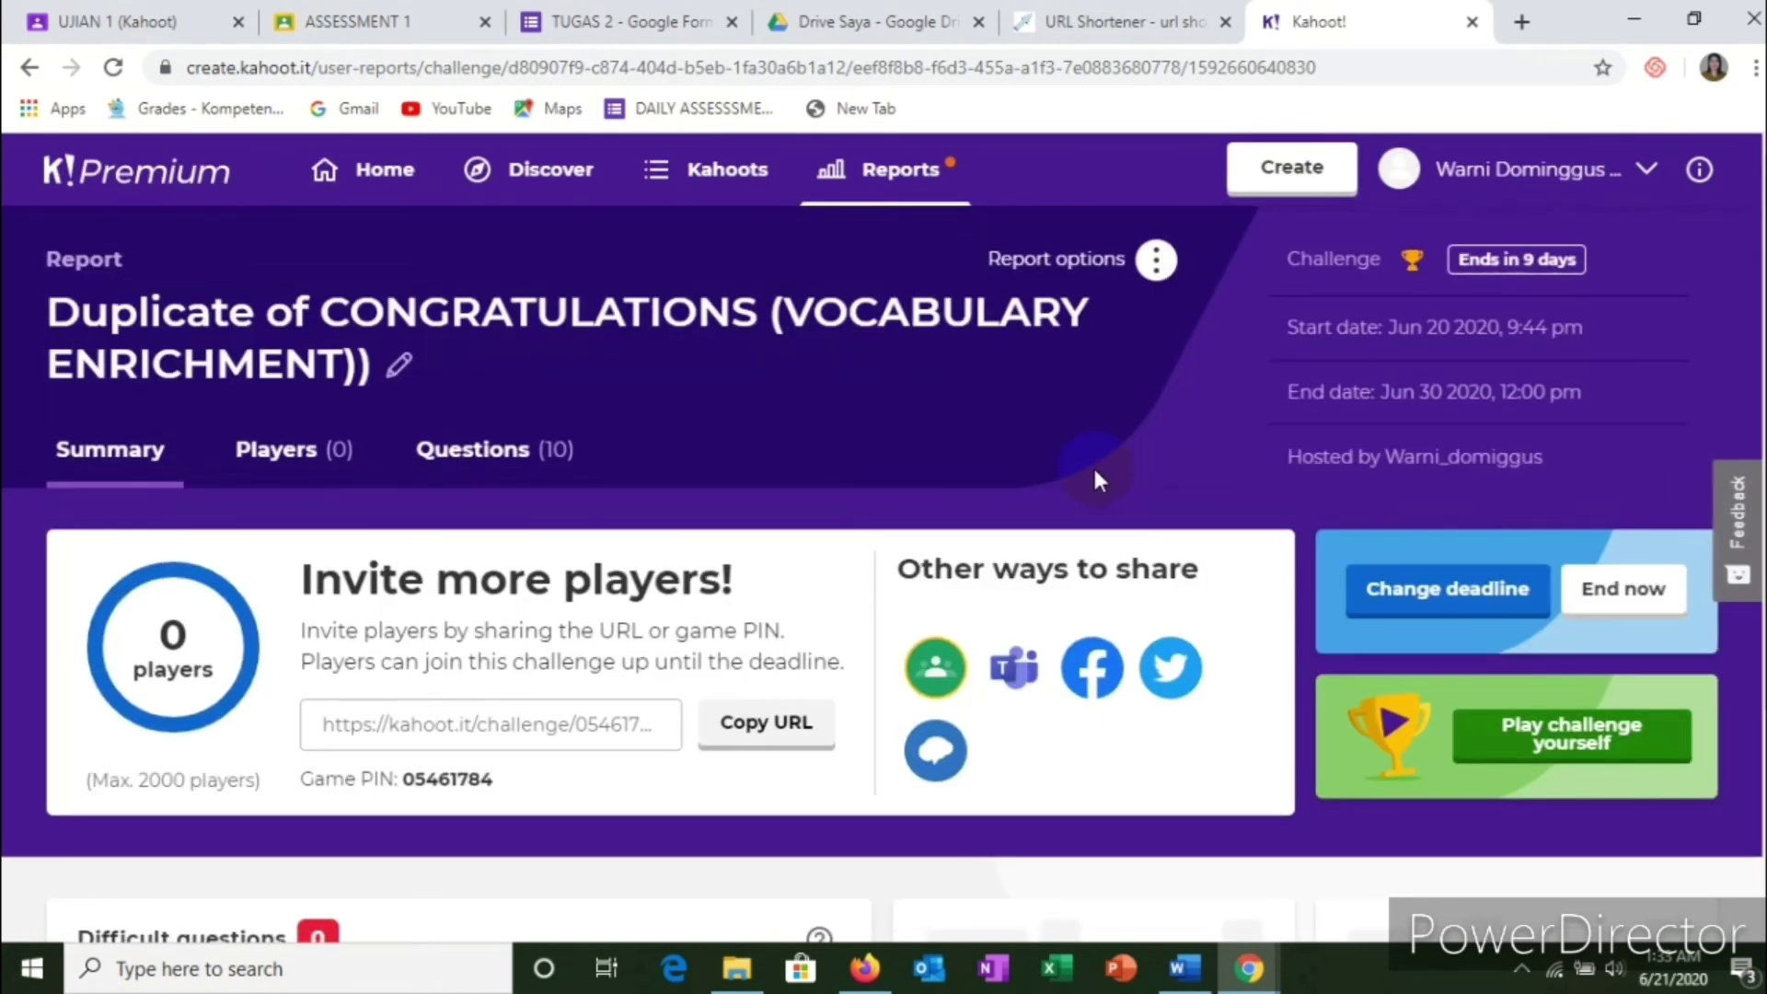
scroll(819, 589, down, 3)
scroll(819, 589, up, 2)
scroll(819, 587, up, 1)
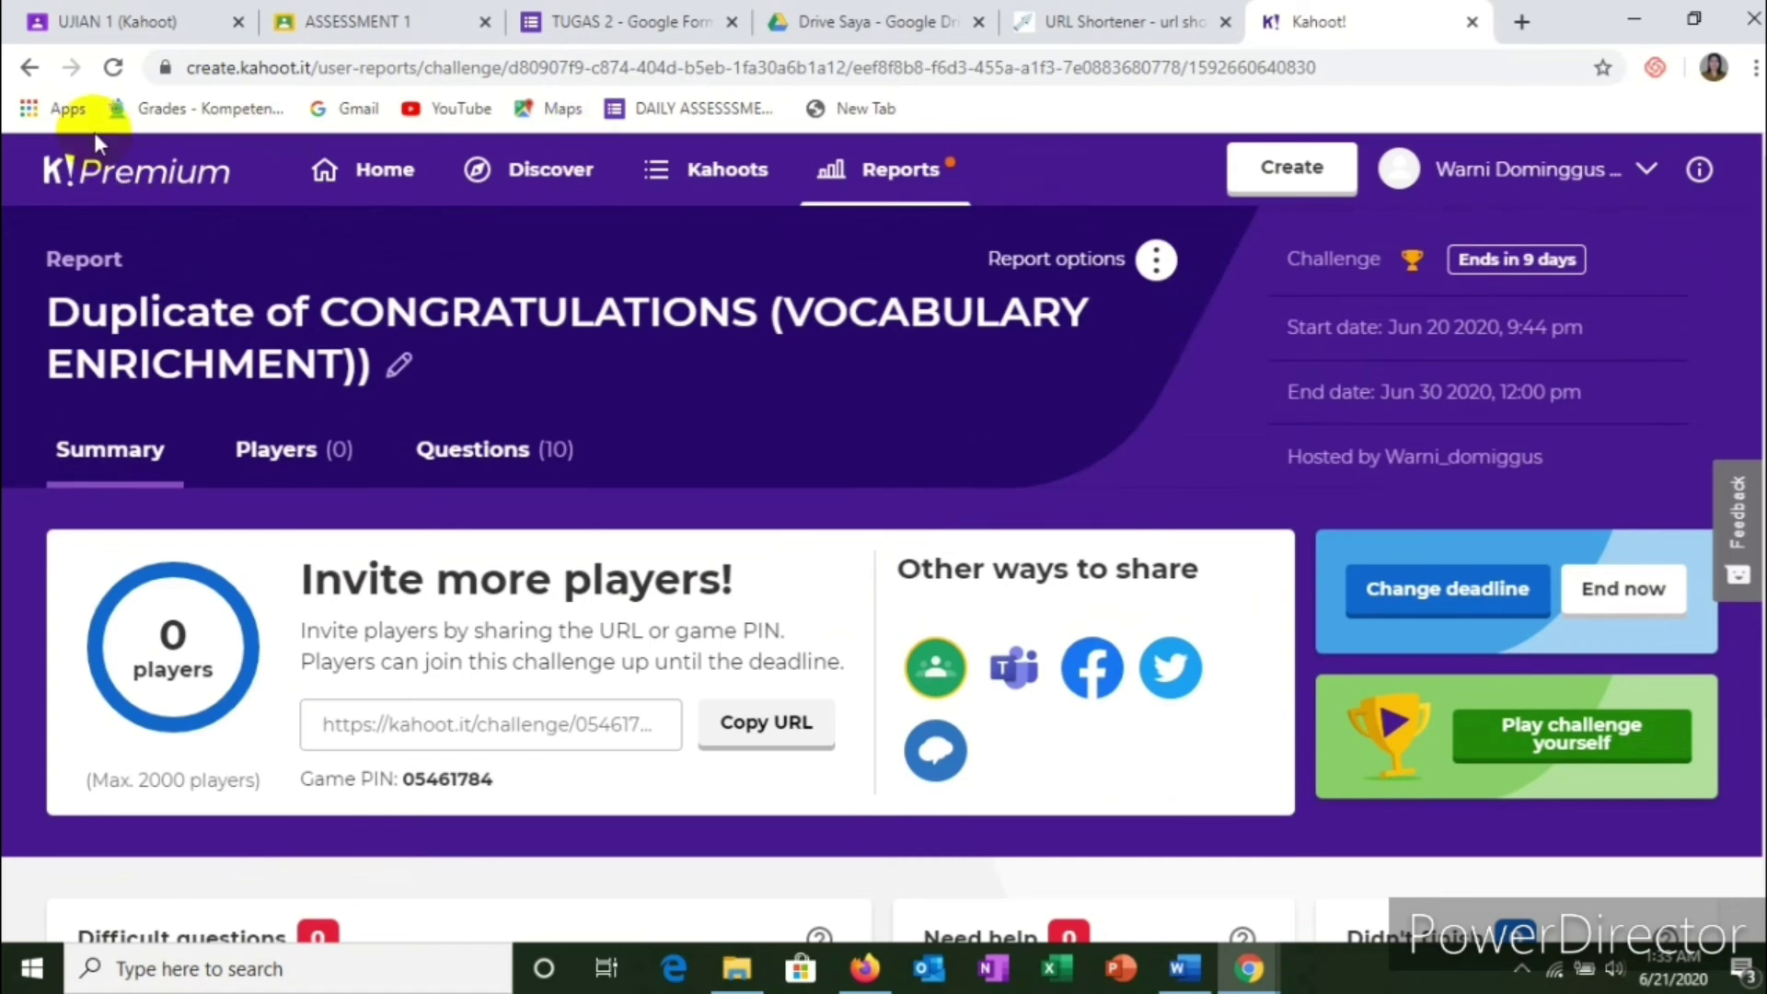
click(29, 68)
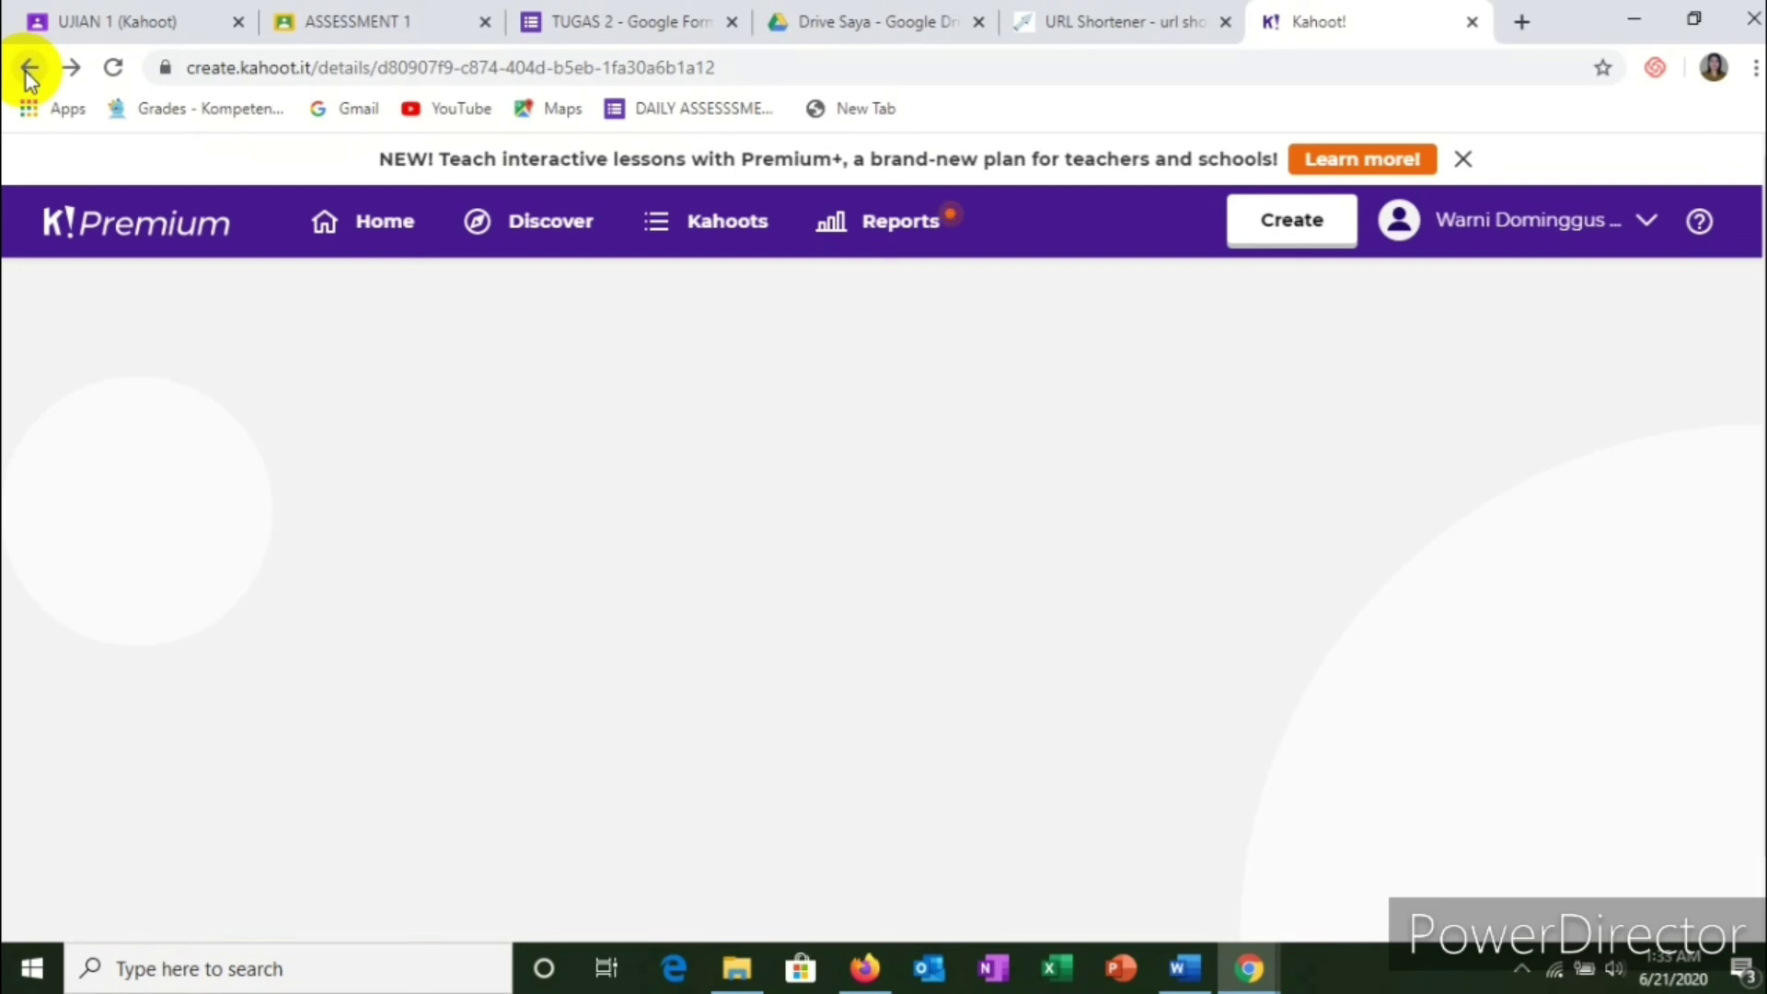
click(27, 69)
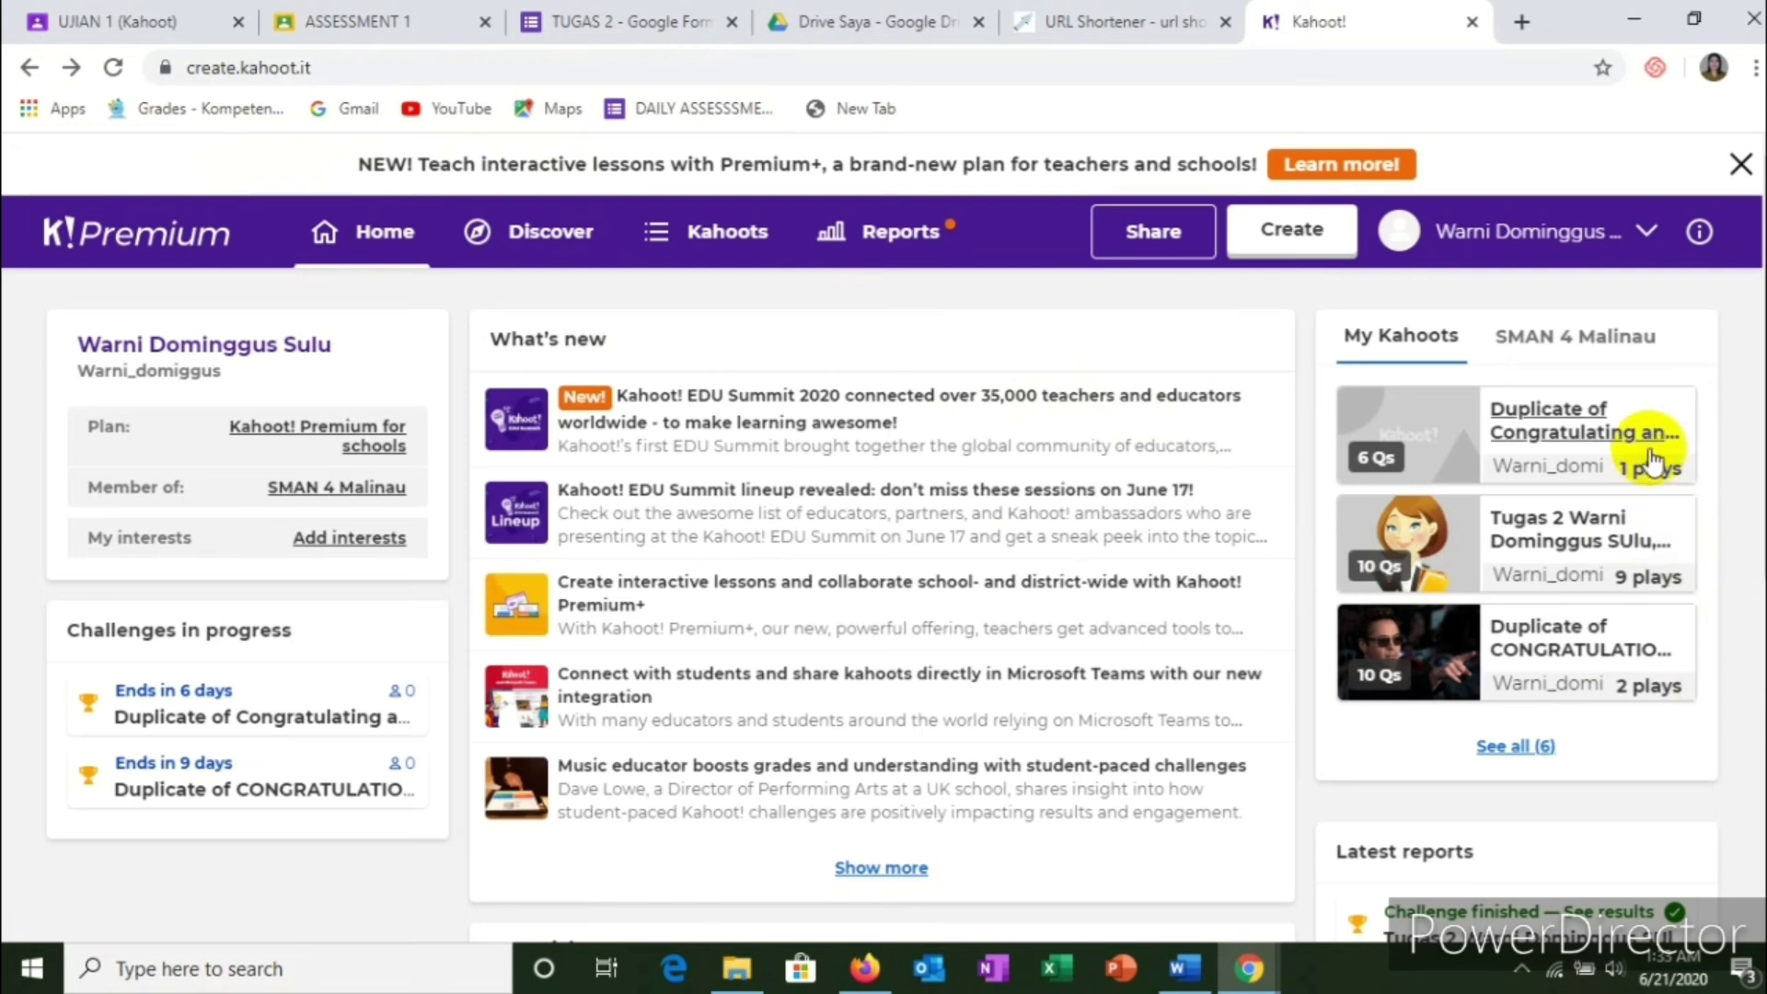
Step: Open the Tugas 2 kahoot and view its first finished challenge's results
click(1622, 543)
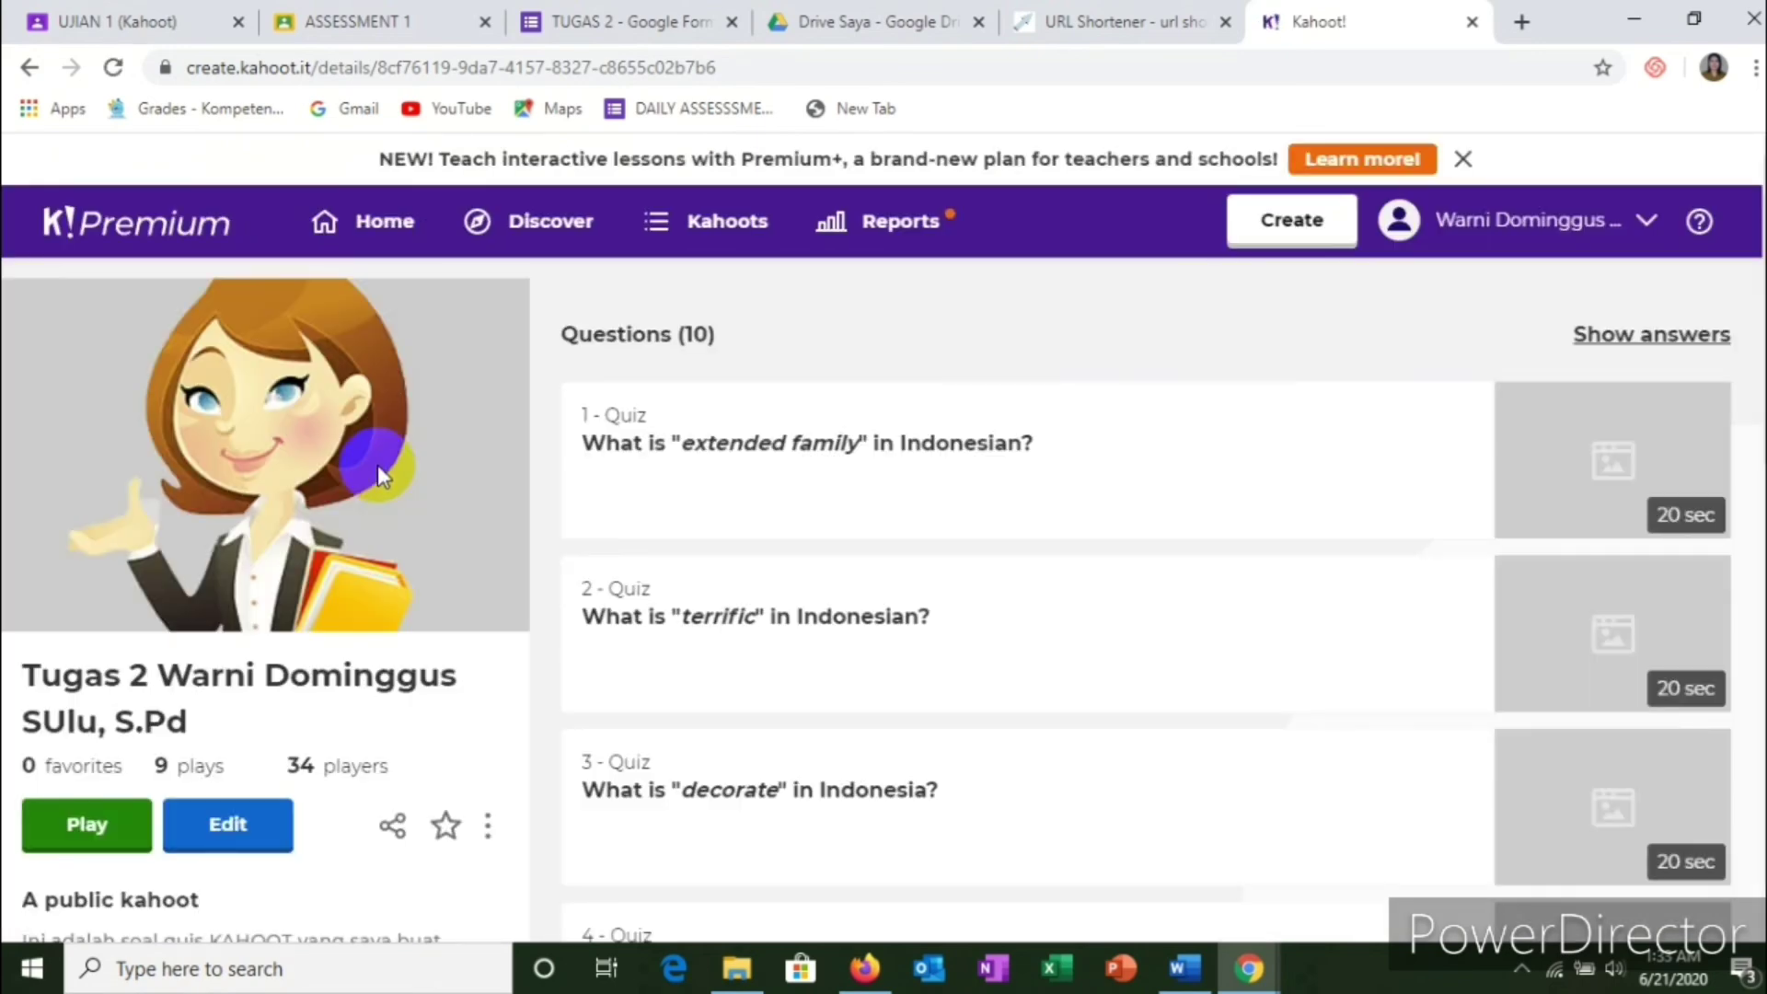
scroll(377, 466, down, 4)
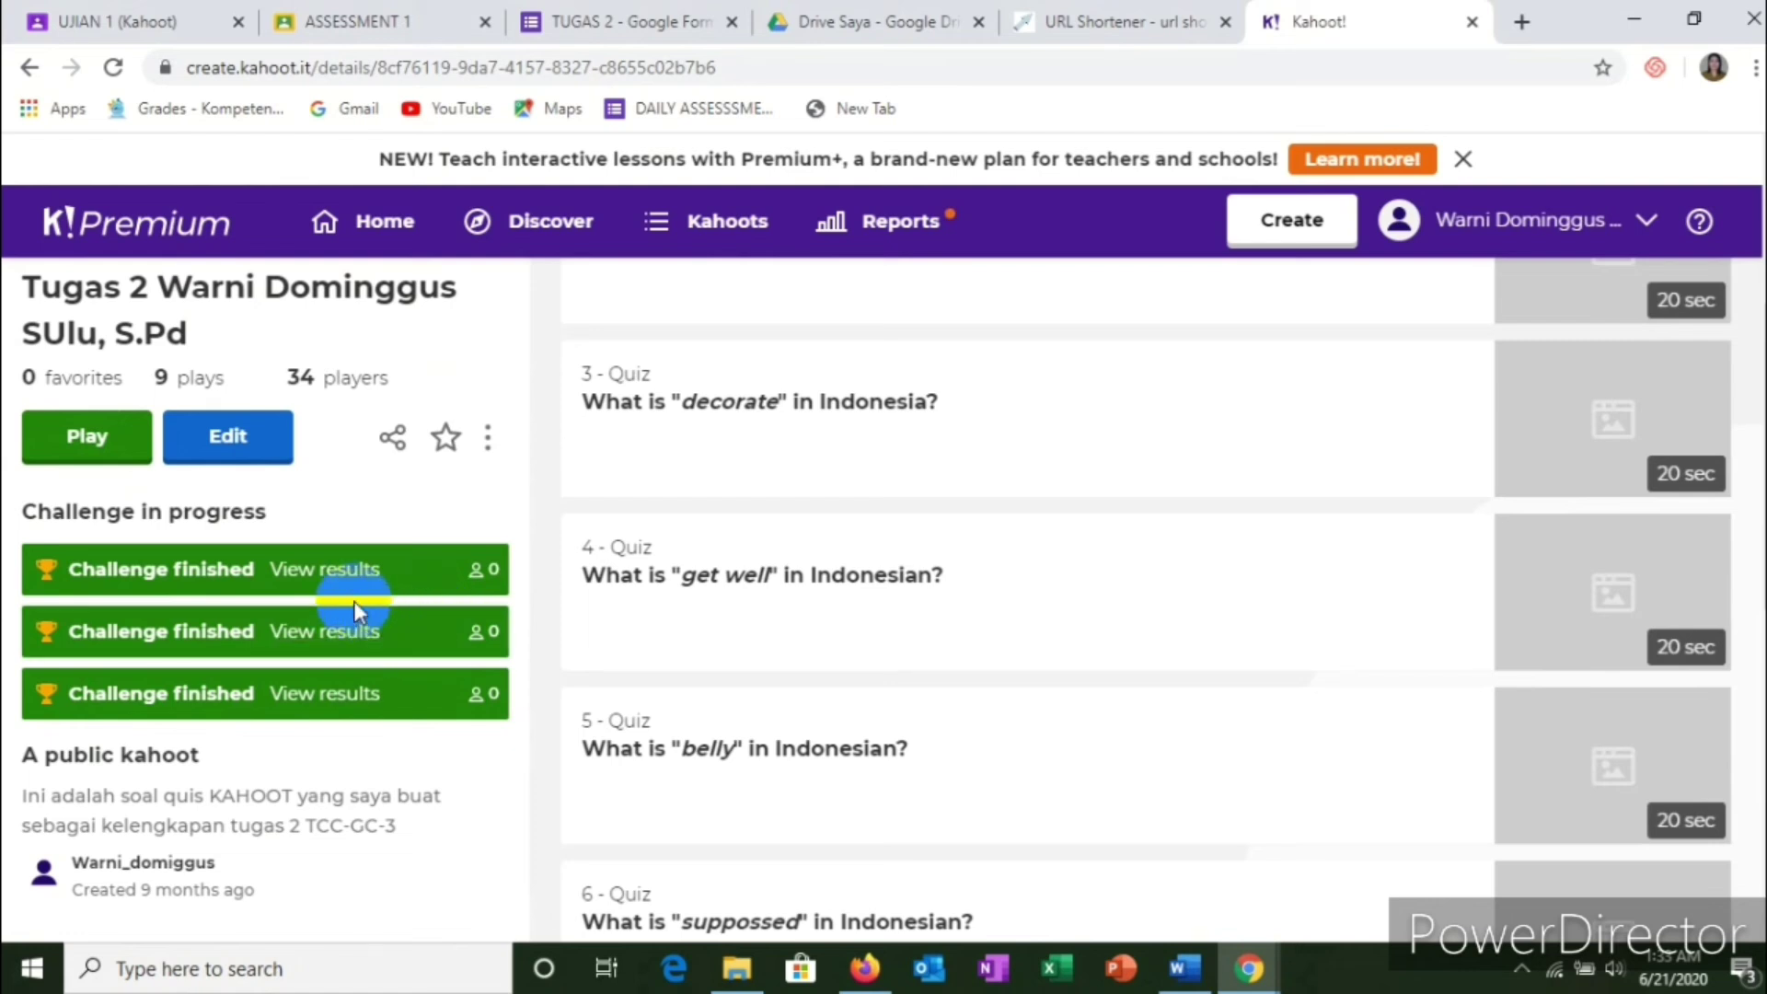
click(352, 577)
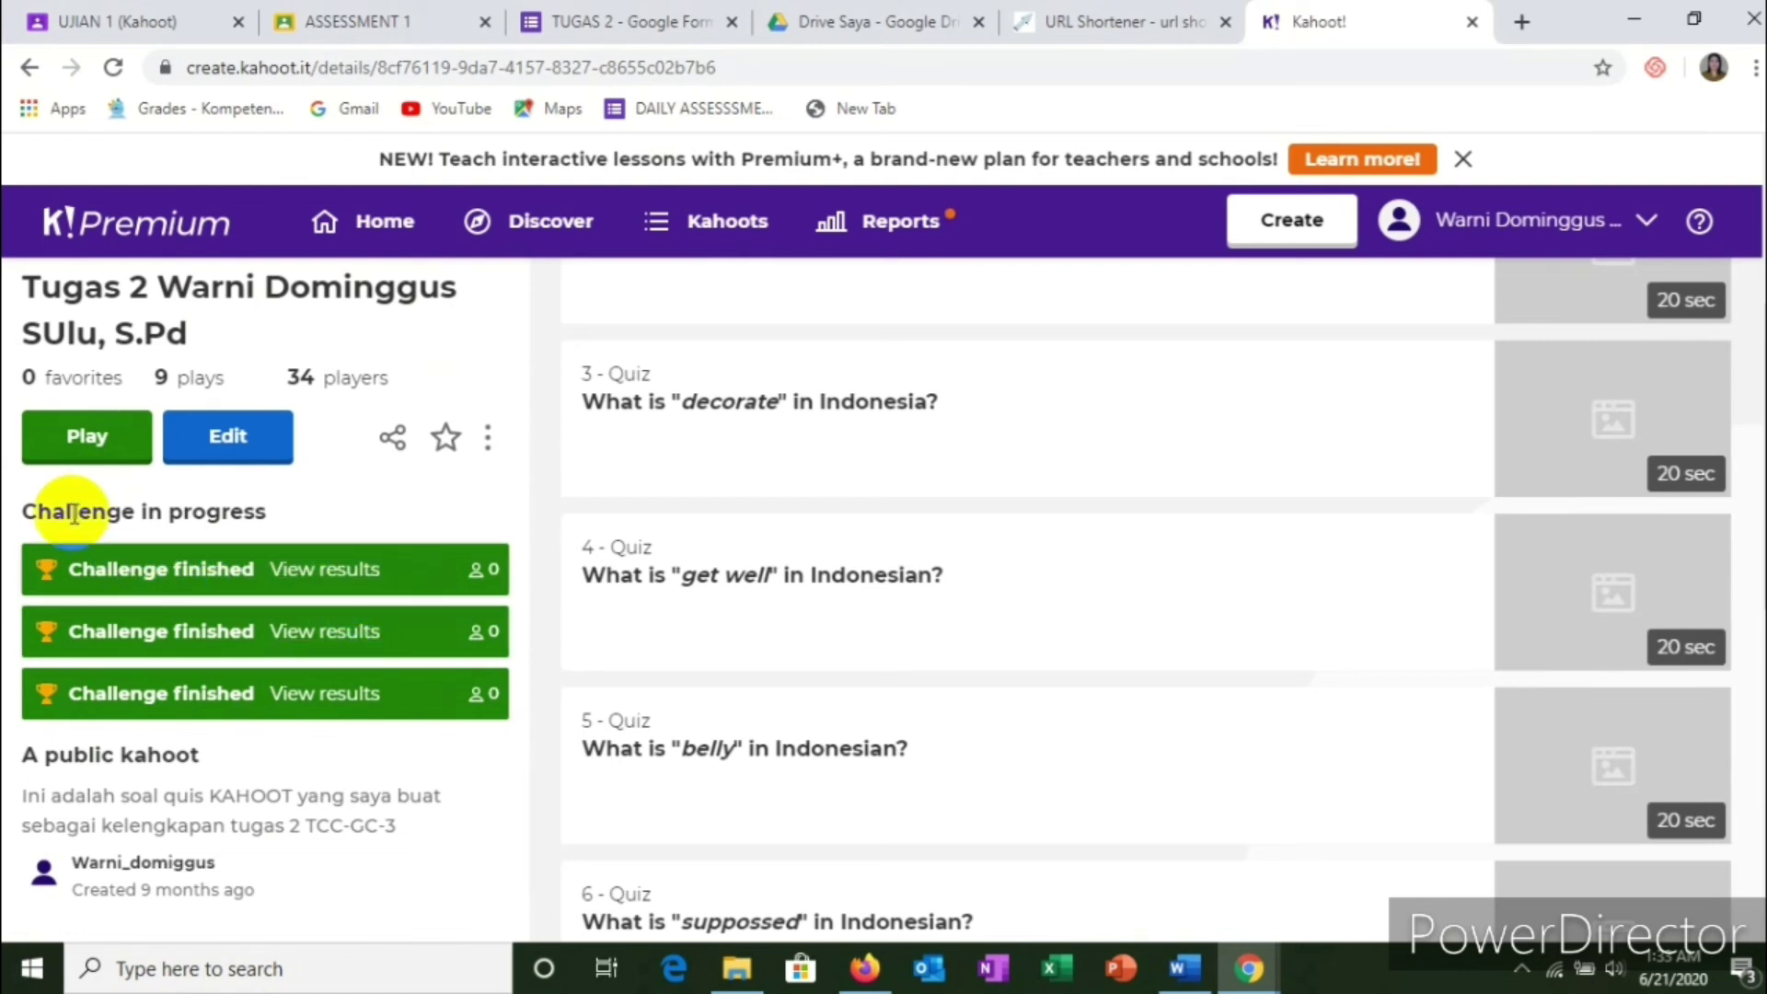
click(351, 578)
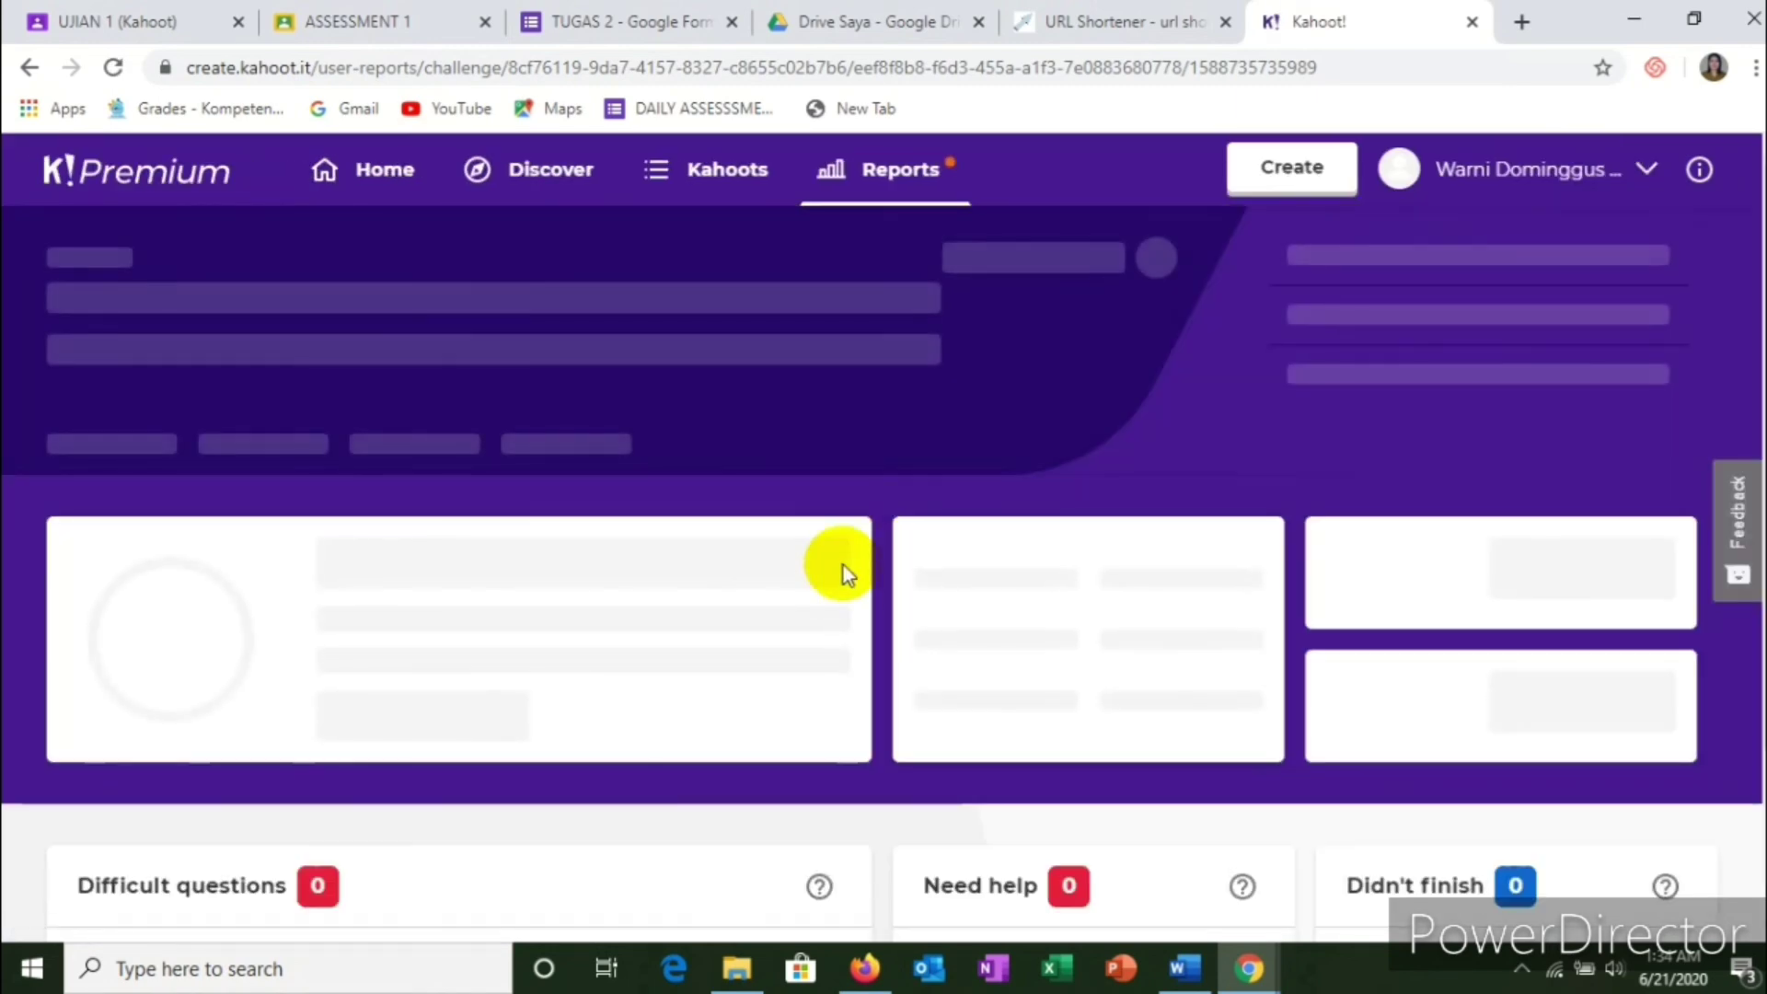
scroll(843, 565, down, 3)
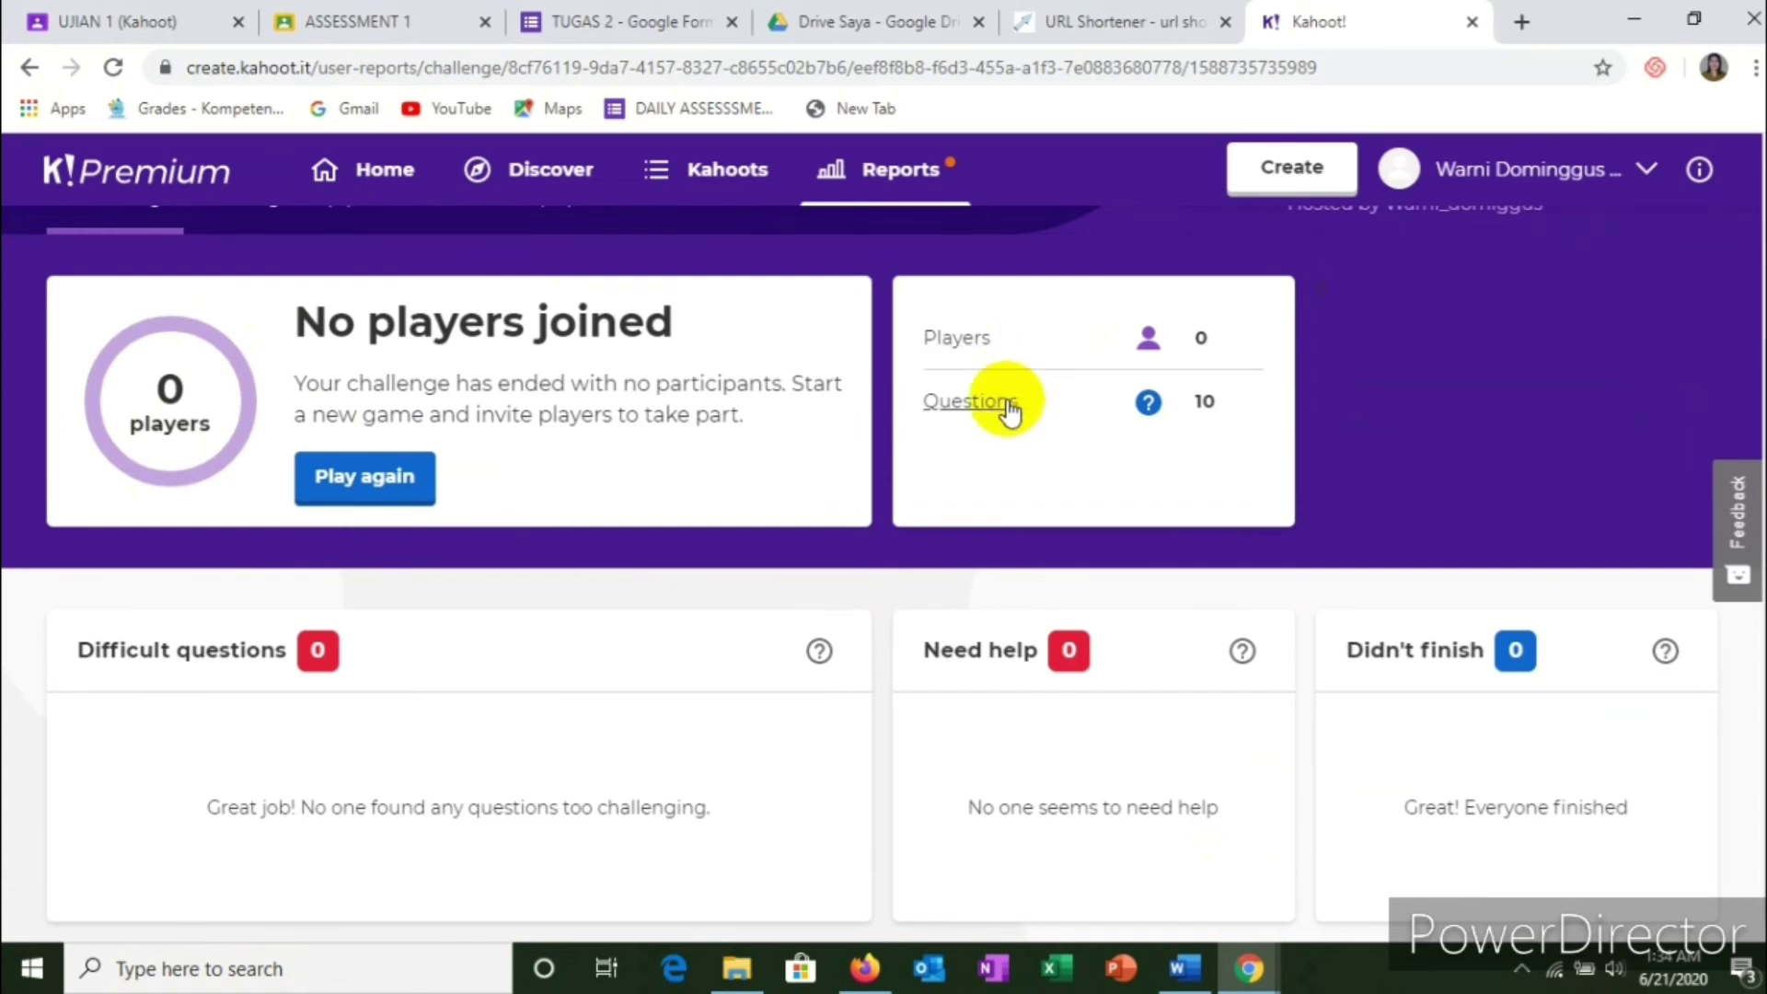
Step: Confirm the Players list shows no one joined, then return to the Tugas 2 details
click(958, 341)
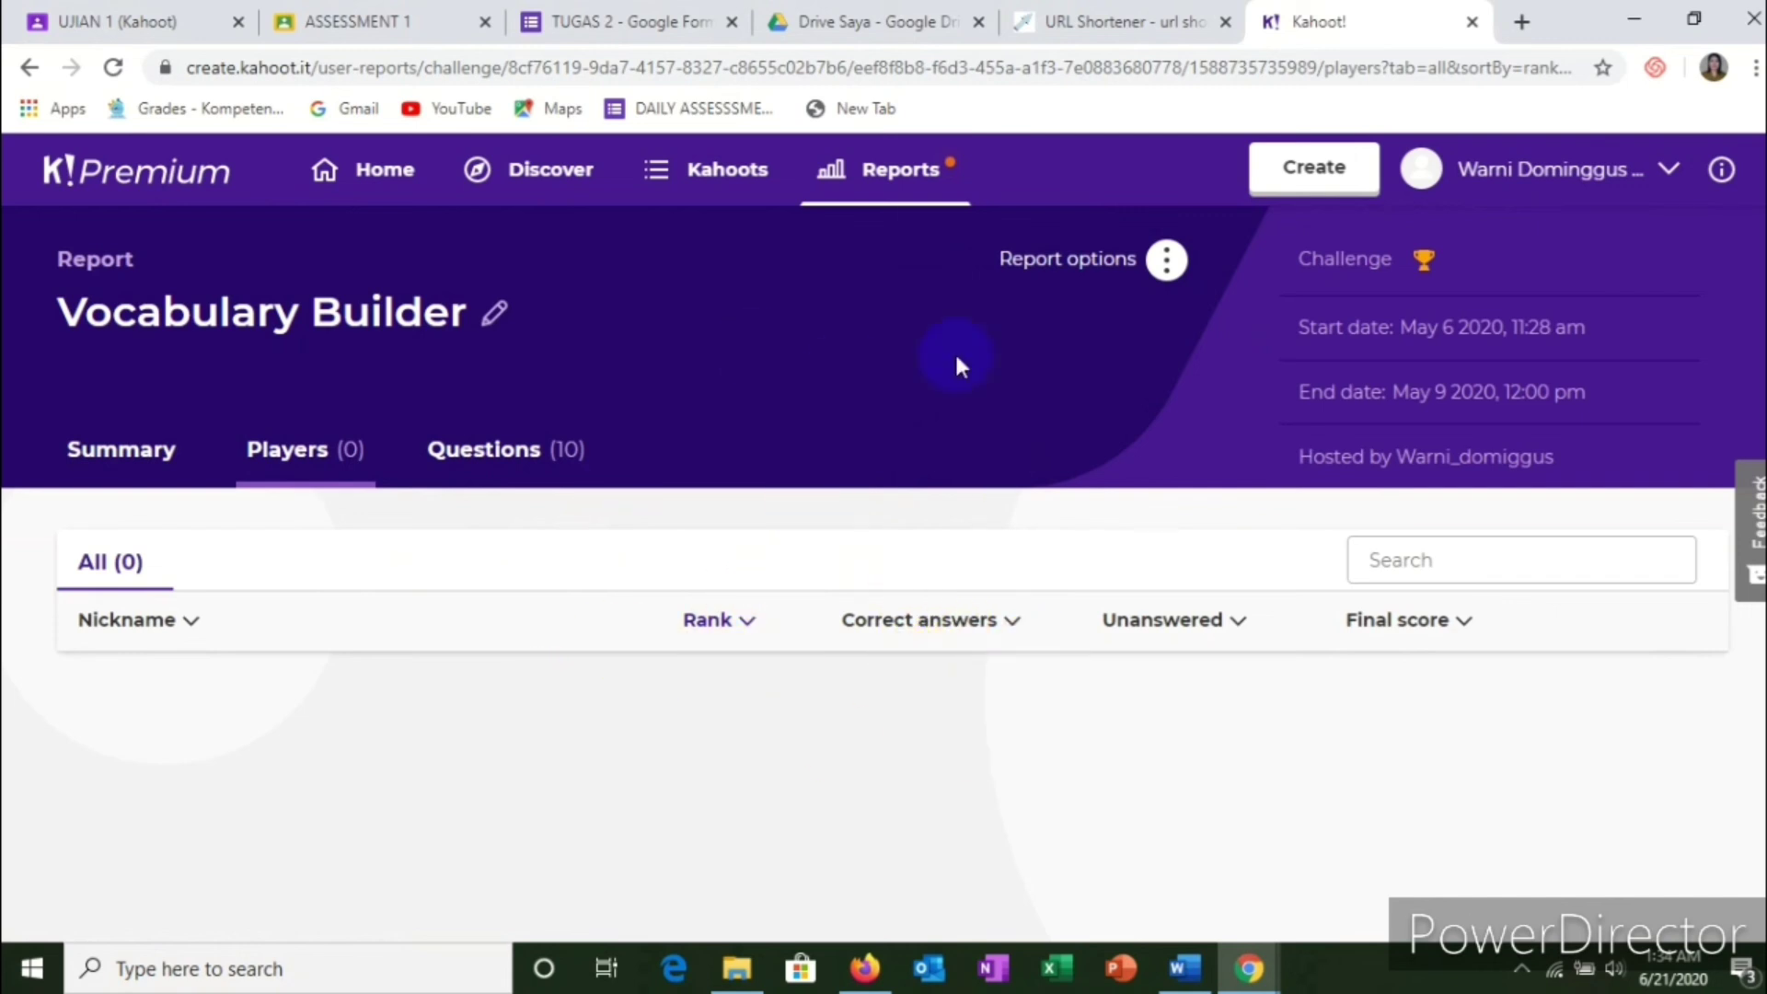
click(30, 68)
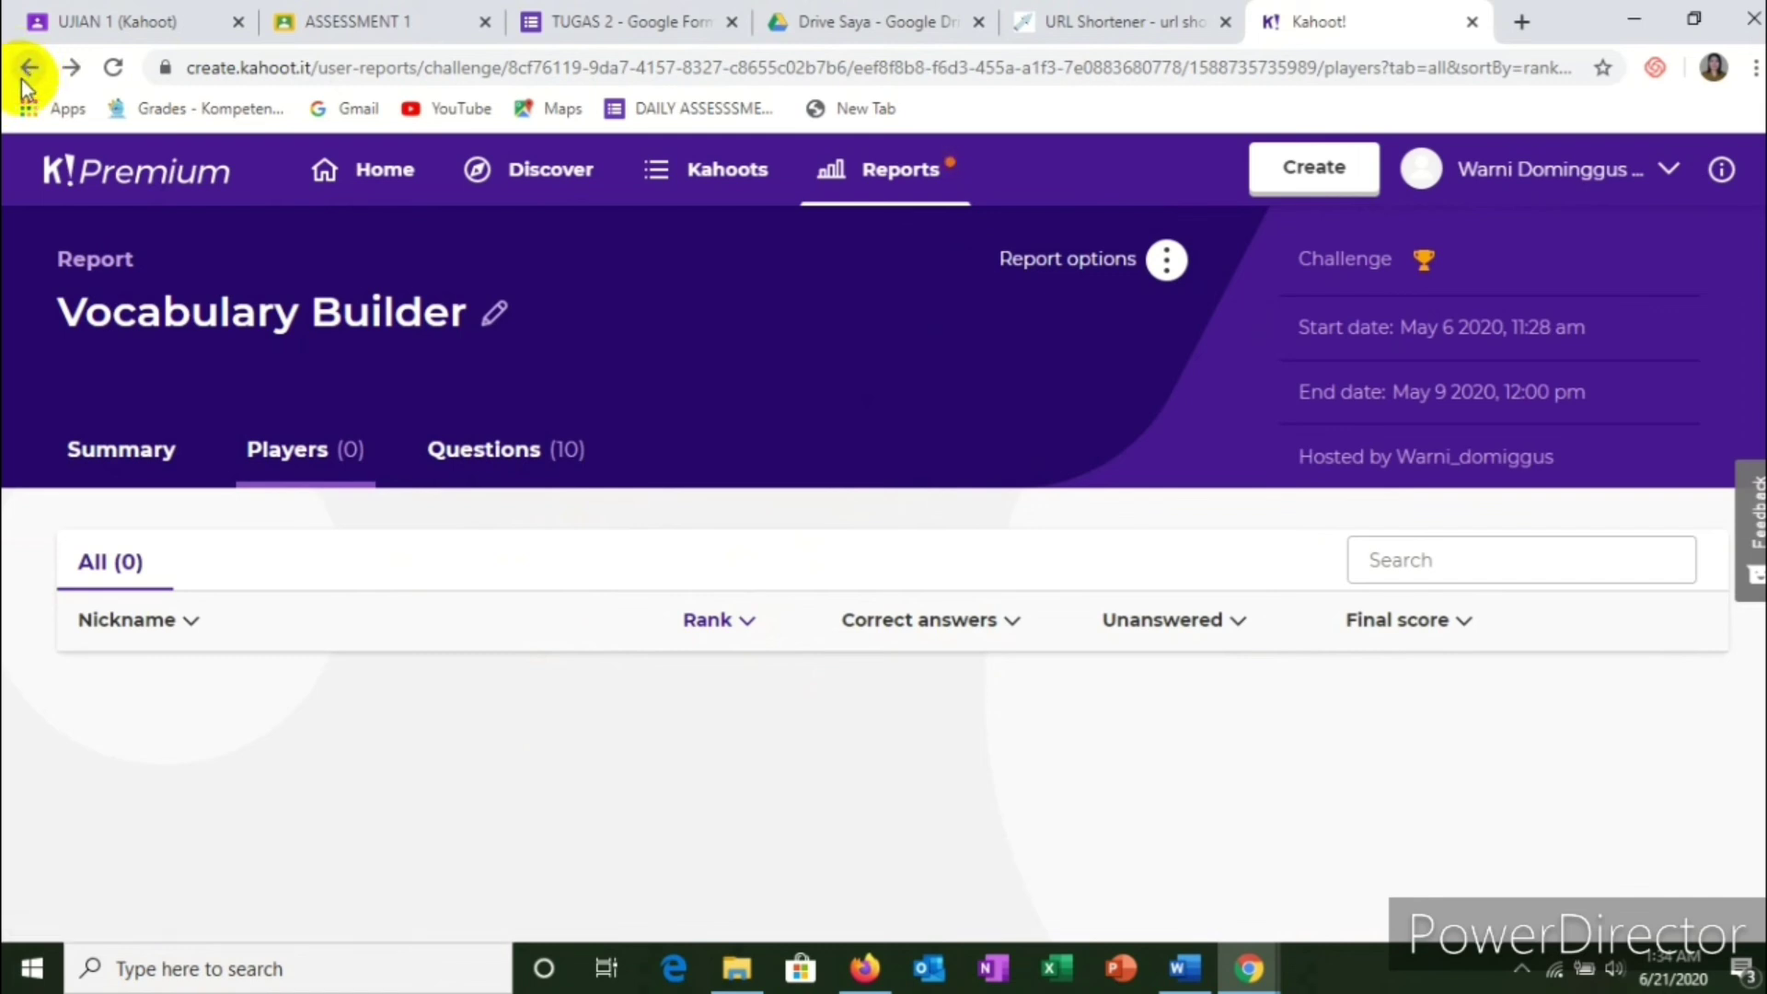
click(28, 70)
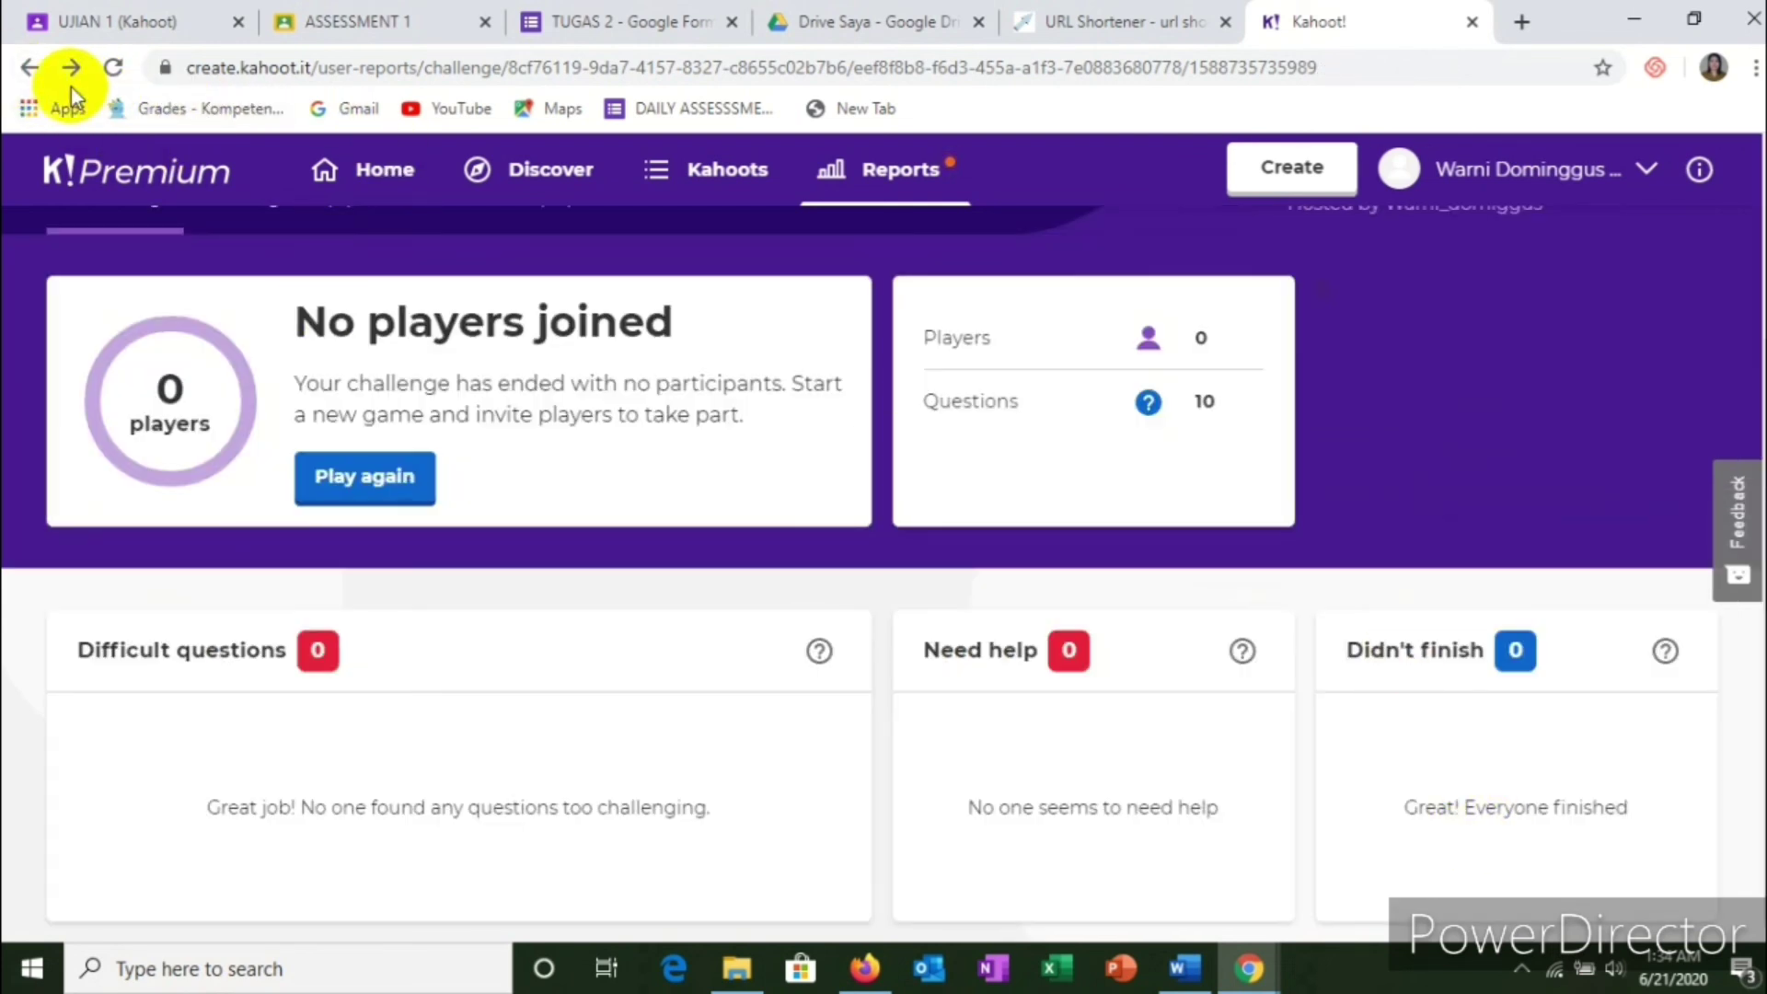
click(30, 68)
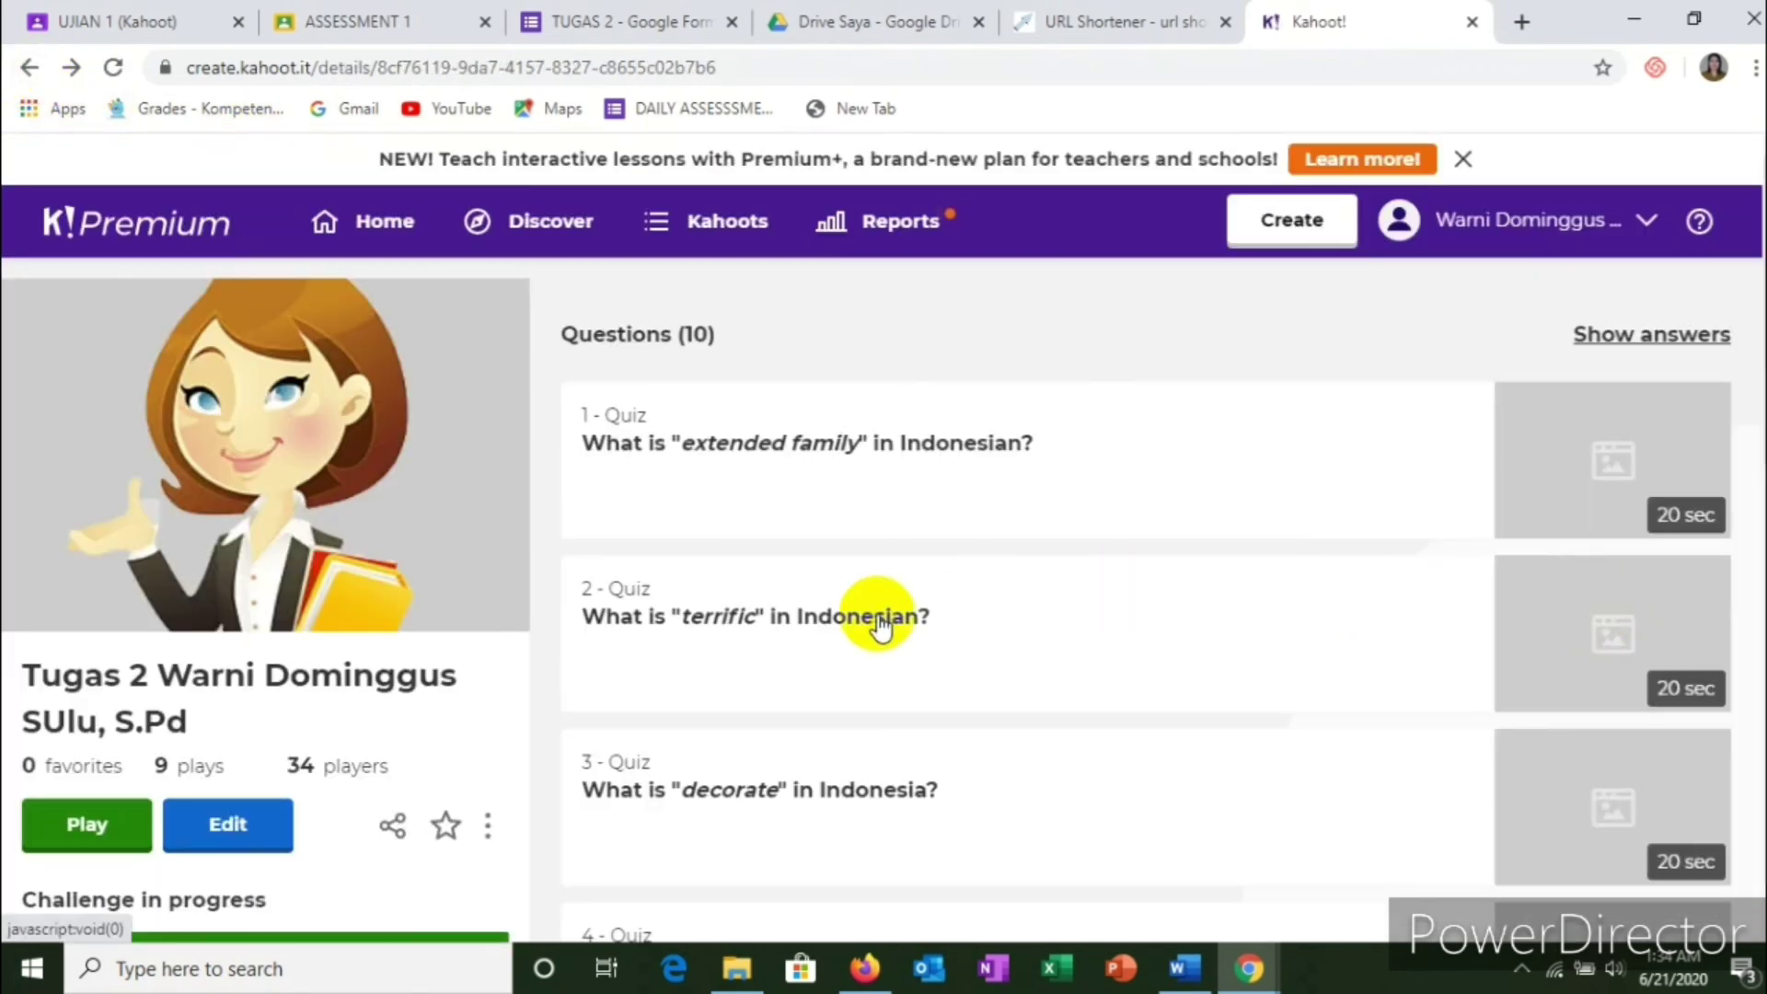
Step: From Home, review the 6-question Congratulating and Complimenting duplicate with 0 players, then go back
click(30, 67)
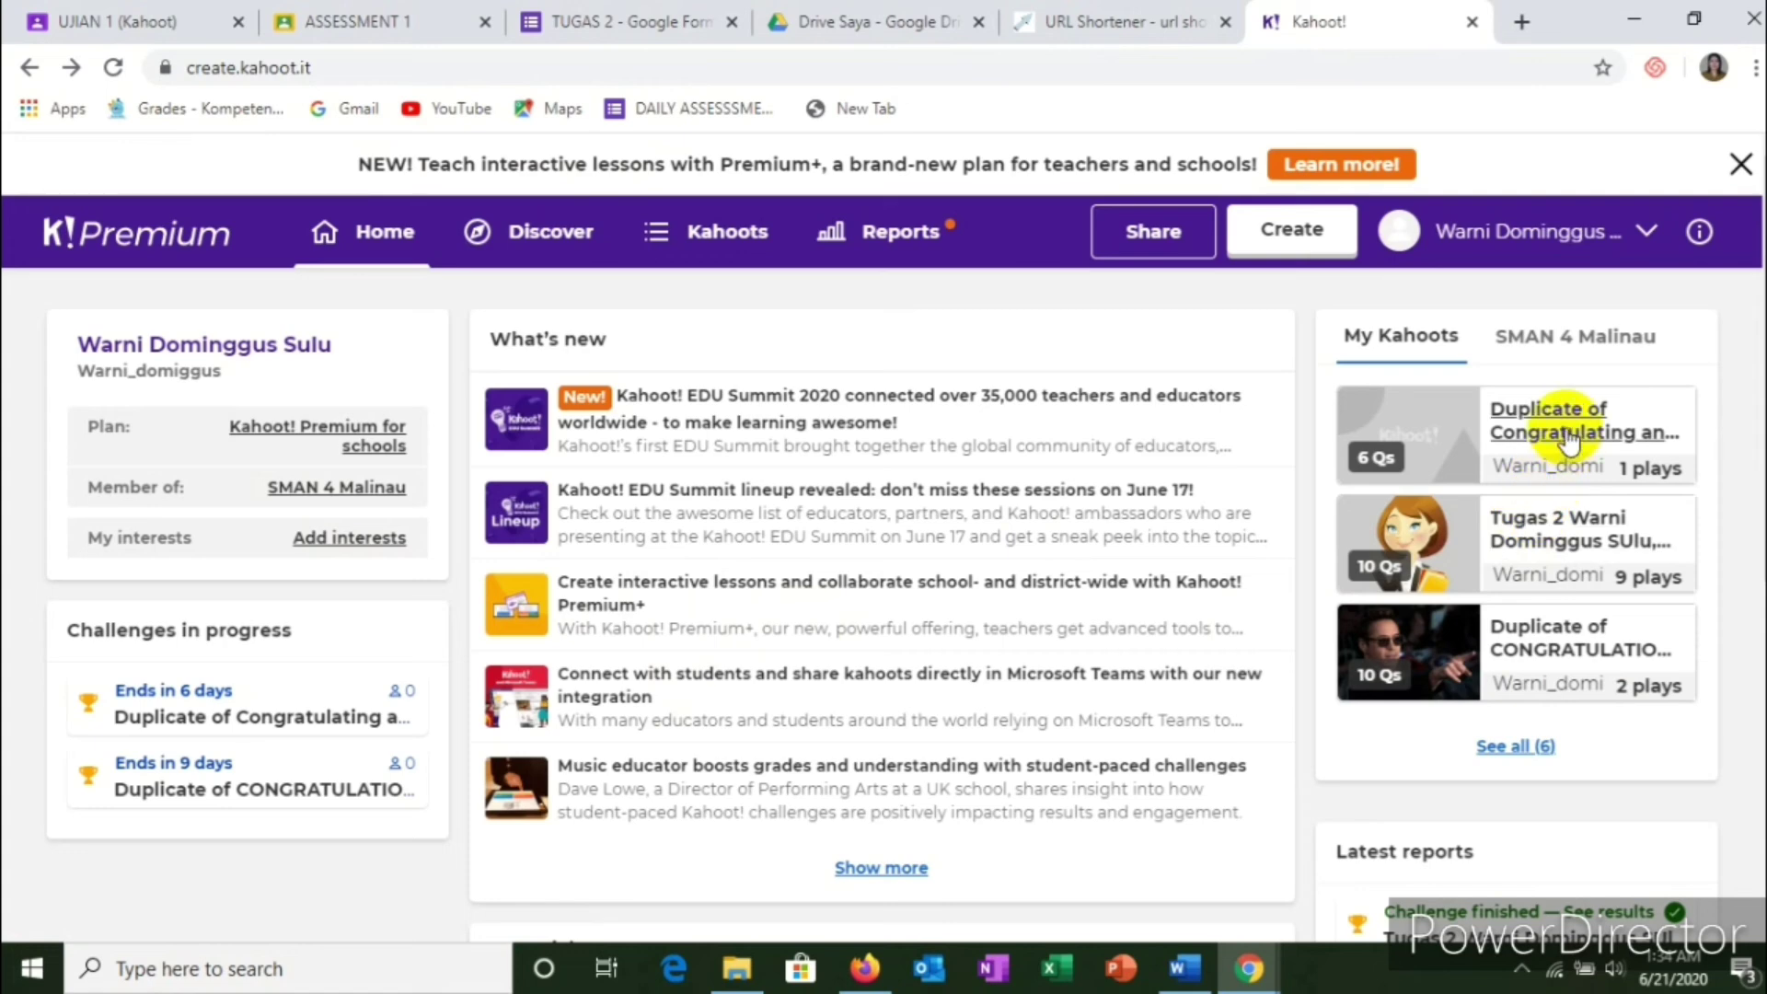
click(1567, 432)
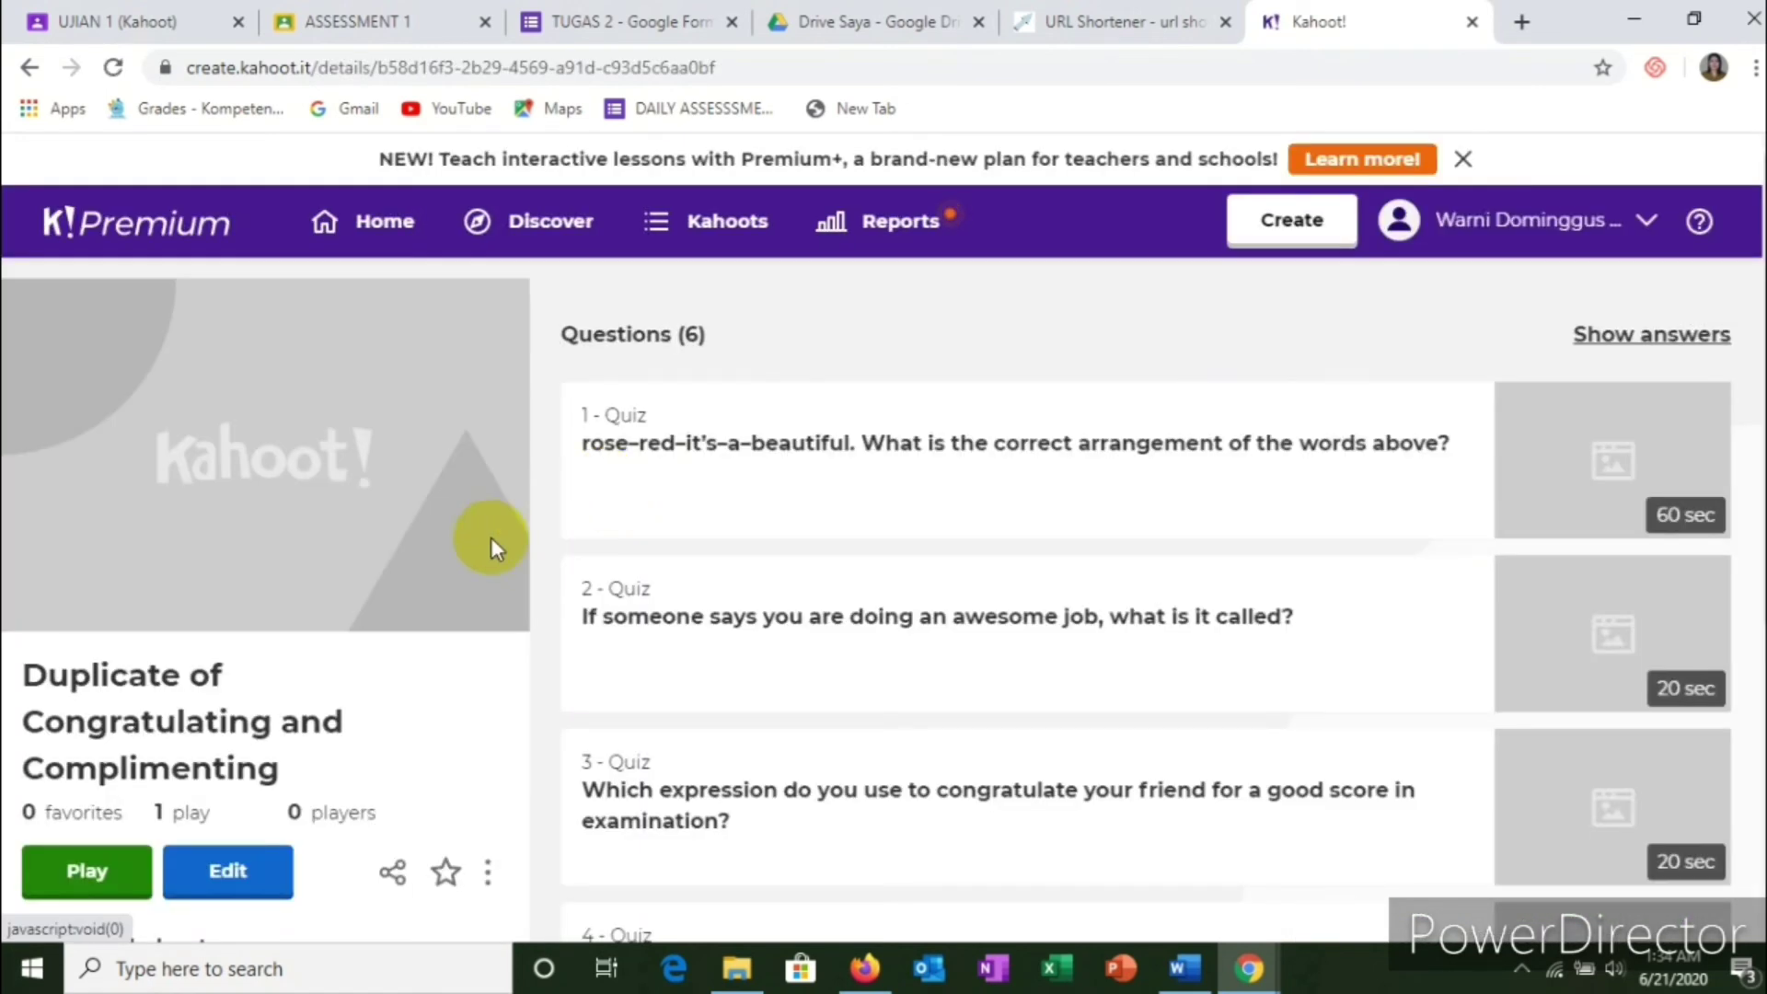
scroll(489, 543, down, 4)
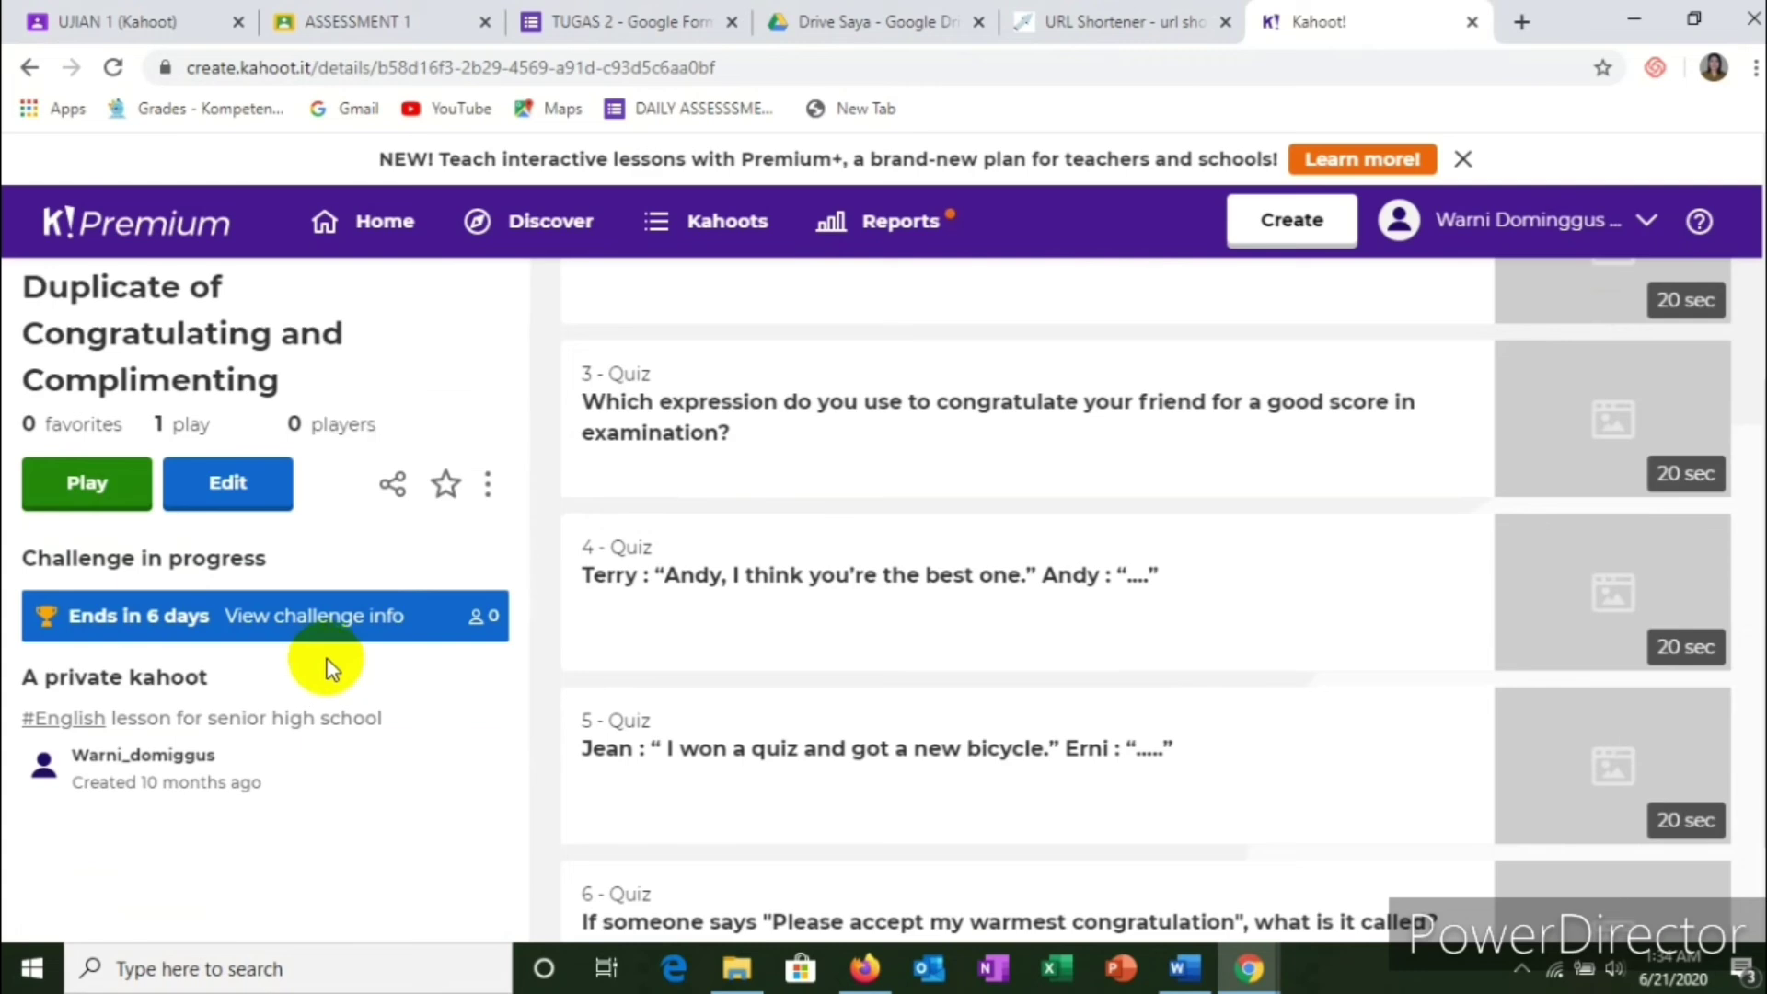
scroll(332, 667, up, 2)
scroll(331, 667, down, 3)
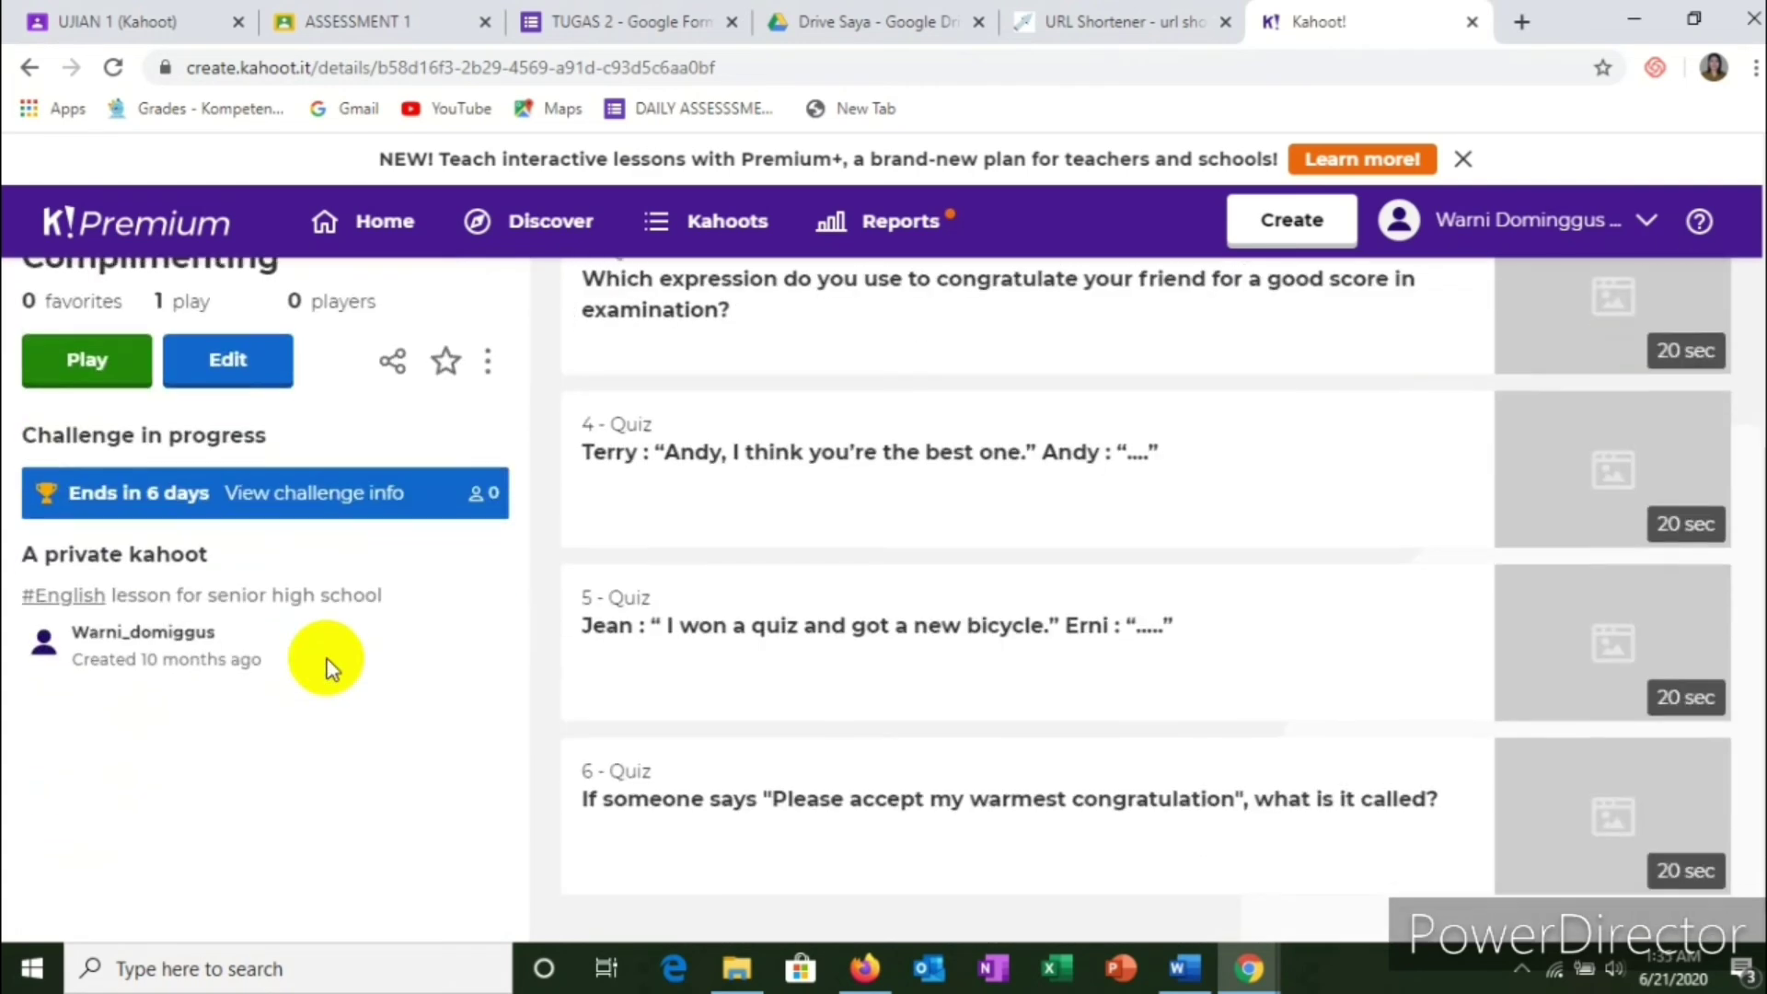
scroll(329, 661, up, 3)
scroll(330, 661, down, 3)
scroll(328, 666, up, 5)
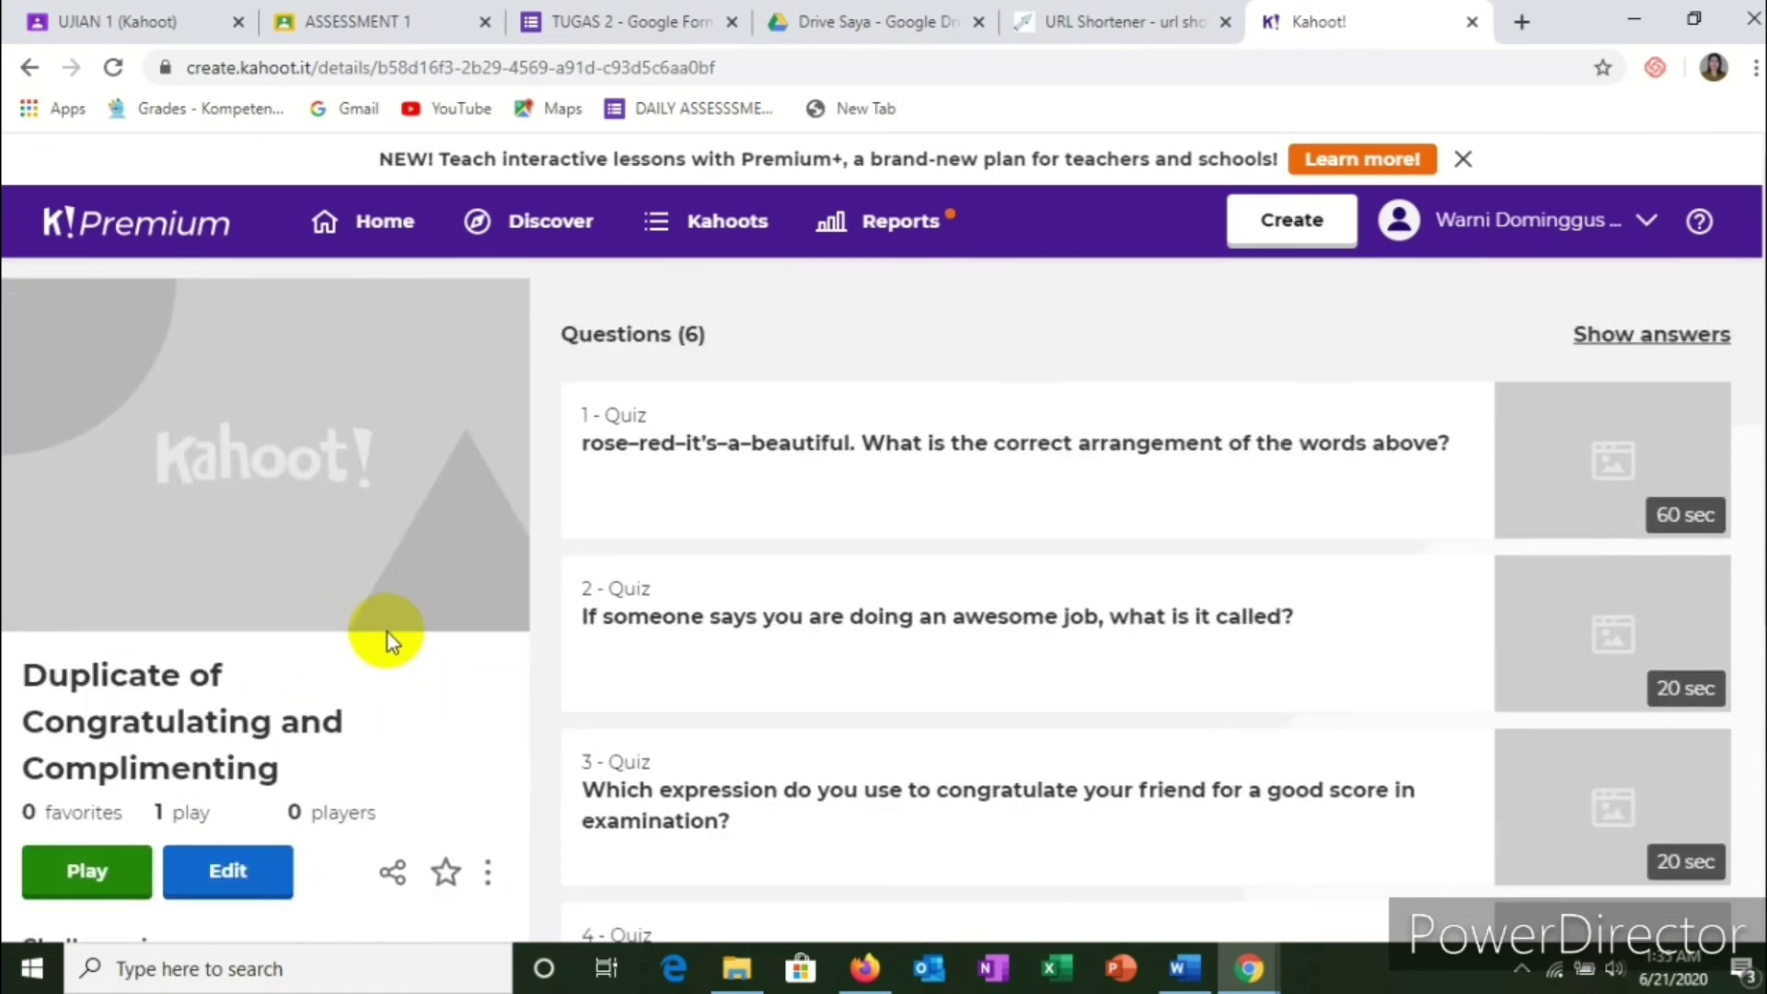
click(32, 69)
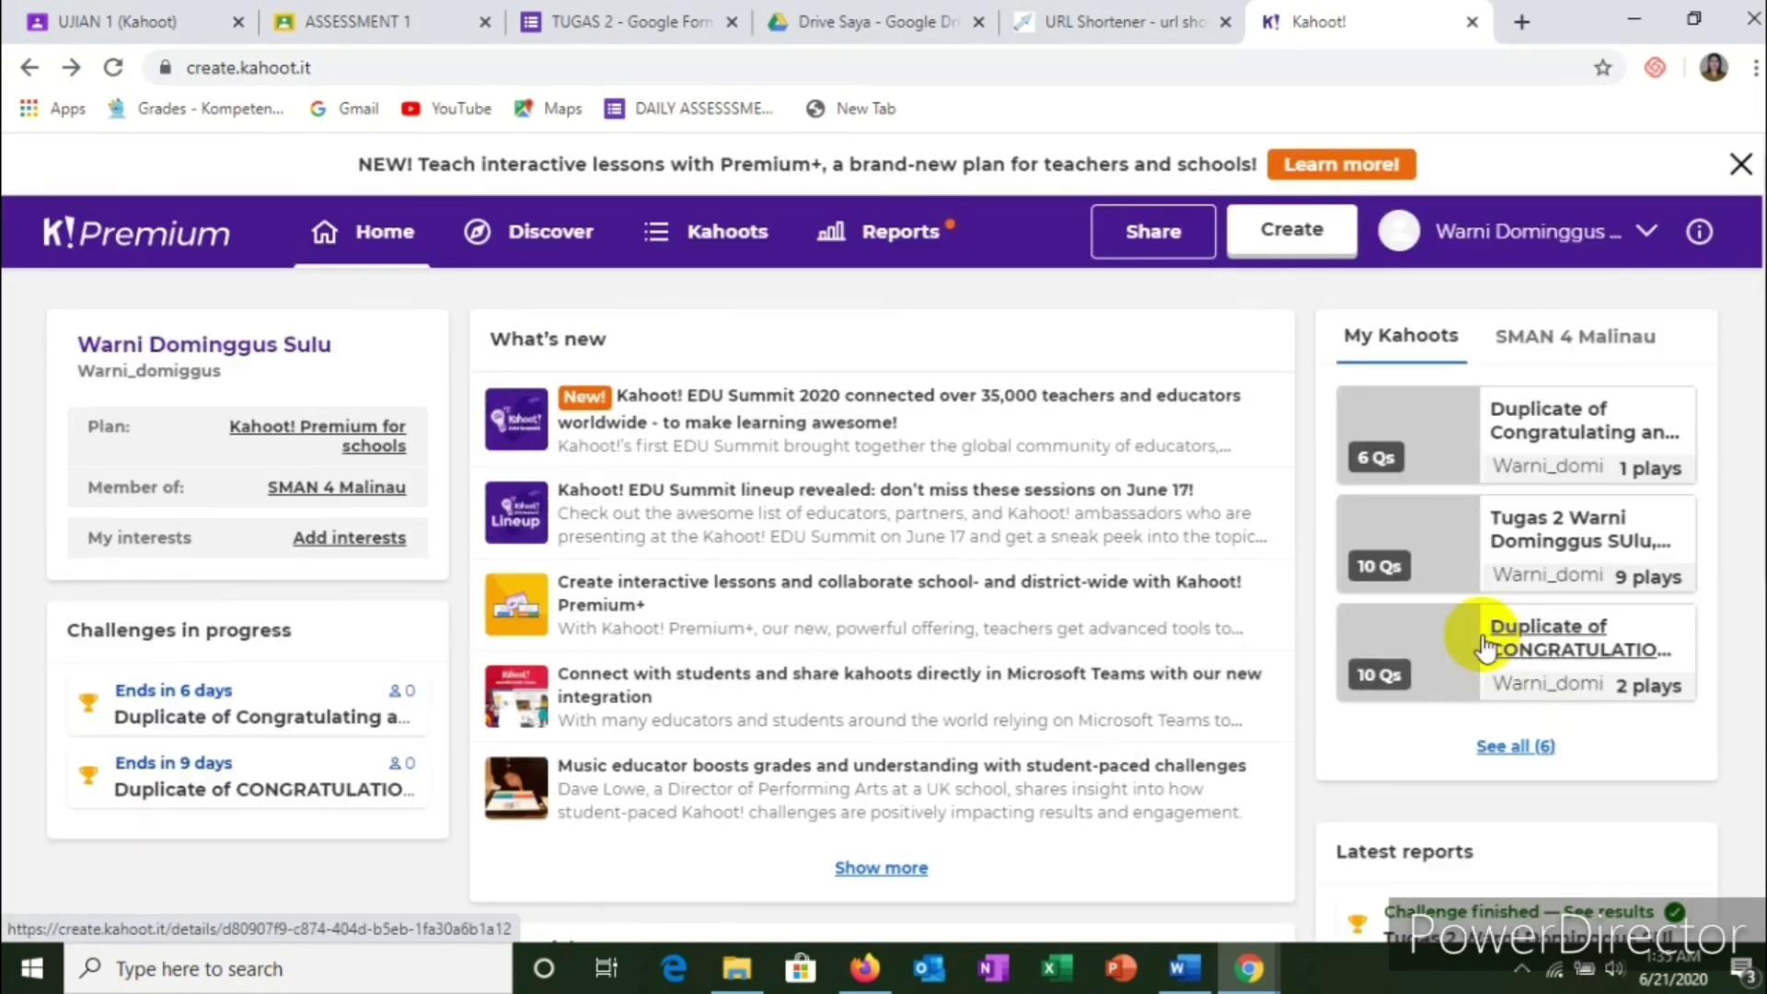
scroll(1537, 589, down, 1)
scroll(1544, 582, up, 1)
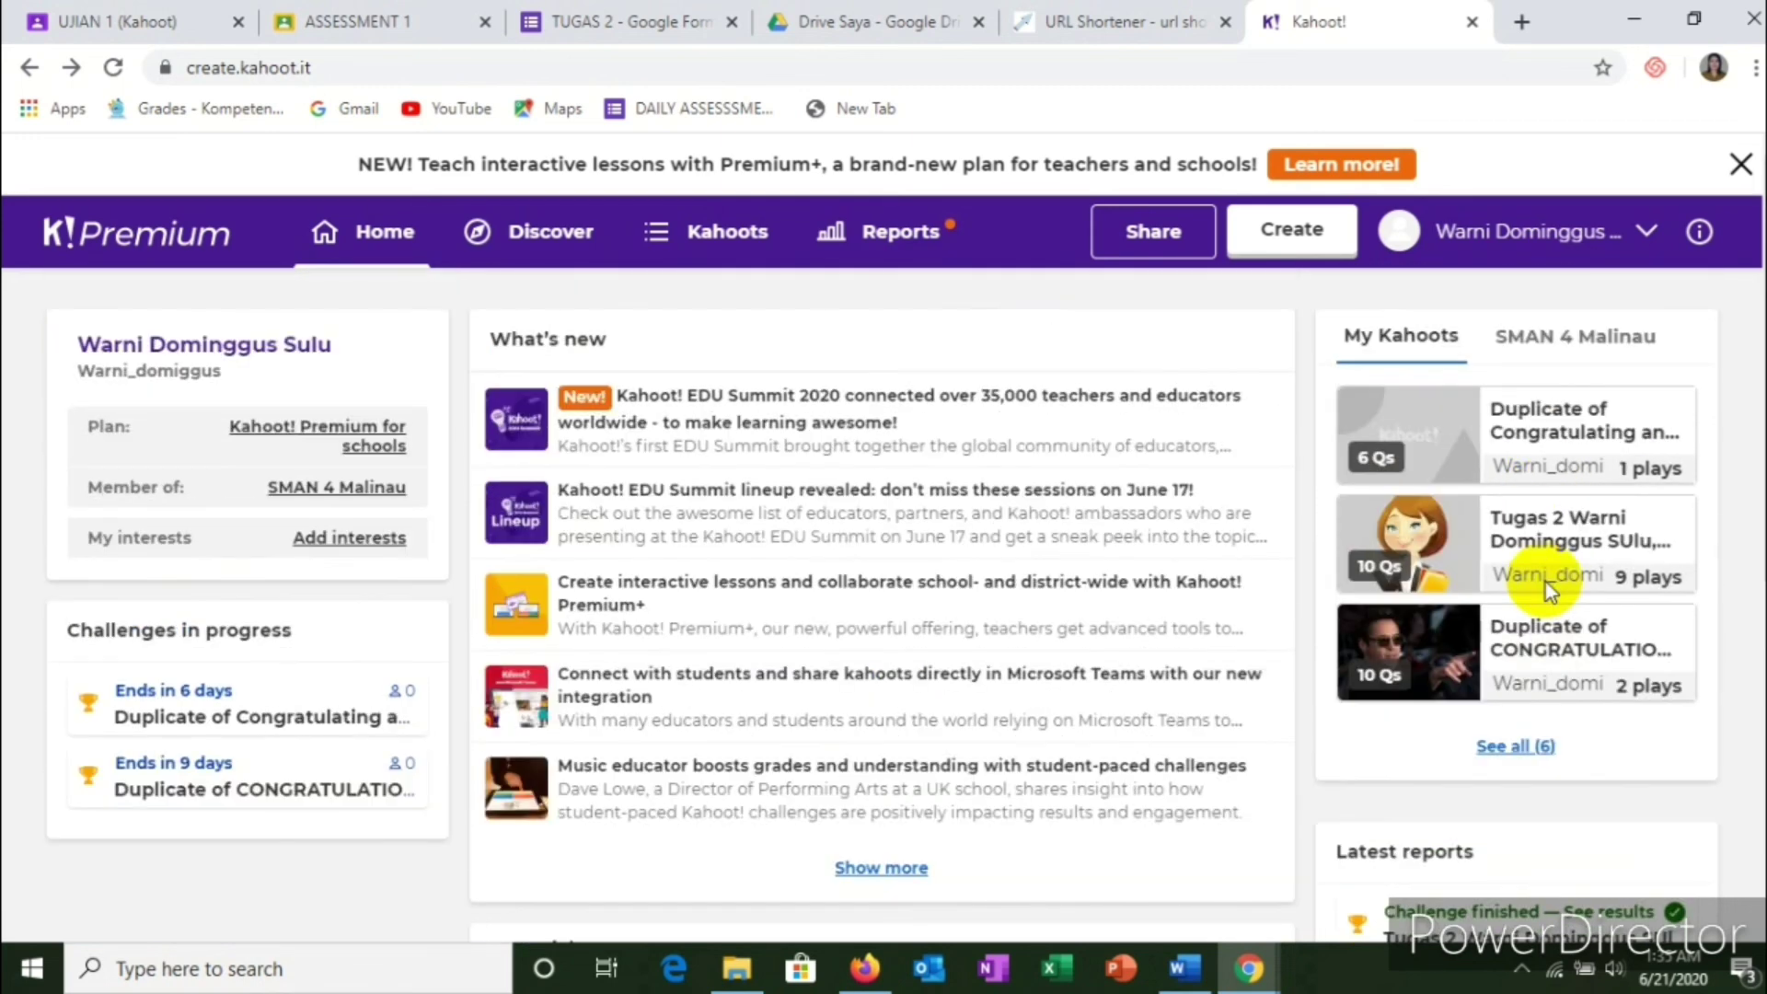
Step: Open the full My Kahoots list of six kahoots and scroll through it
click(1515, 744)
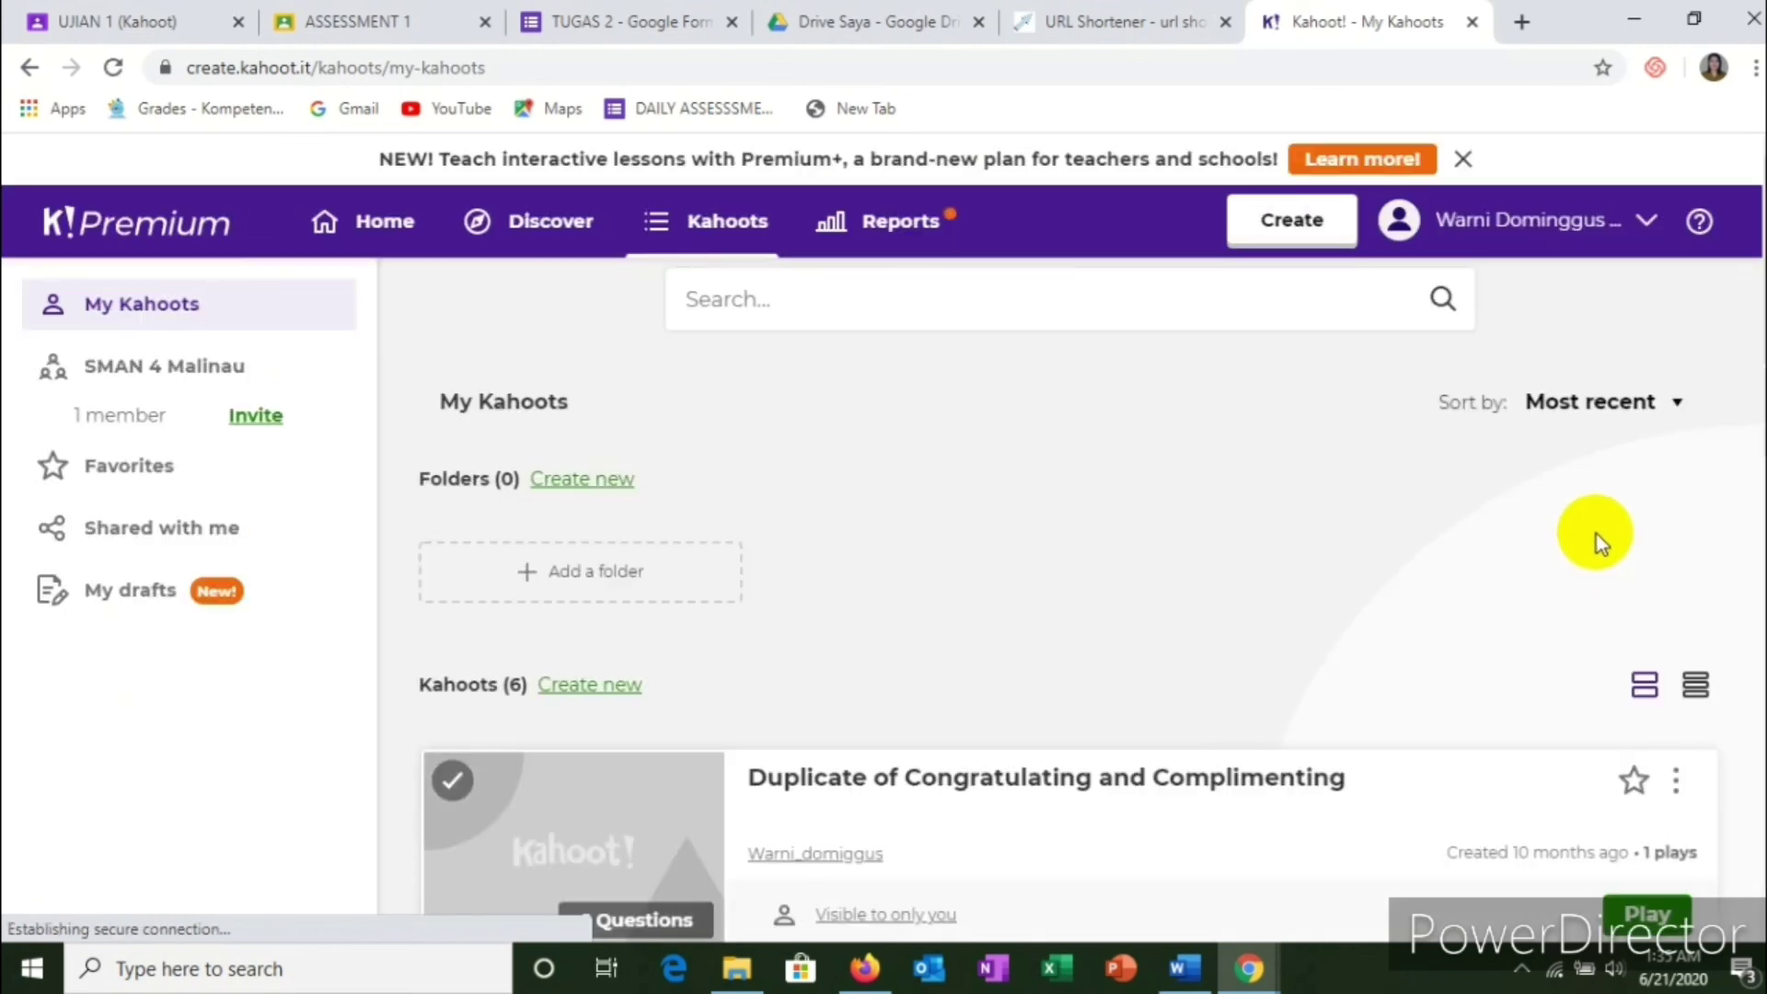
scroll(1601, 548, down, 5)
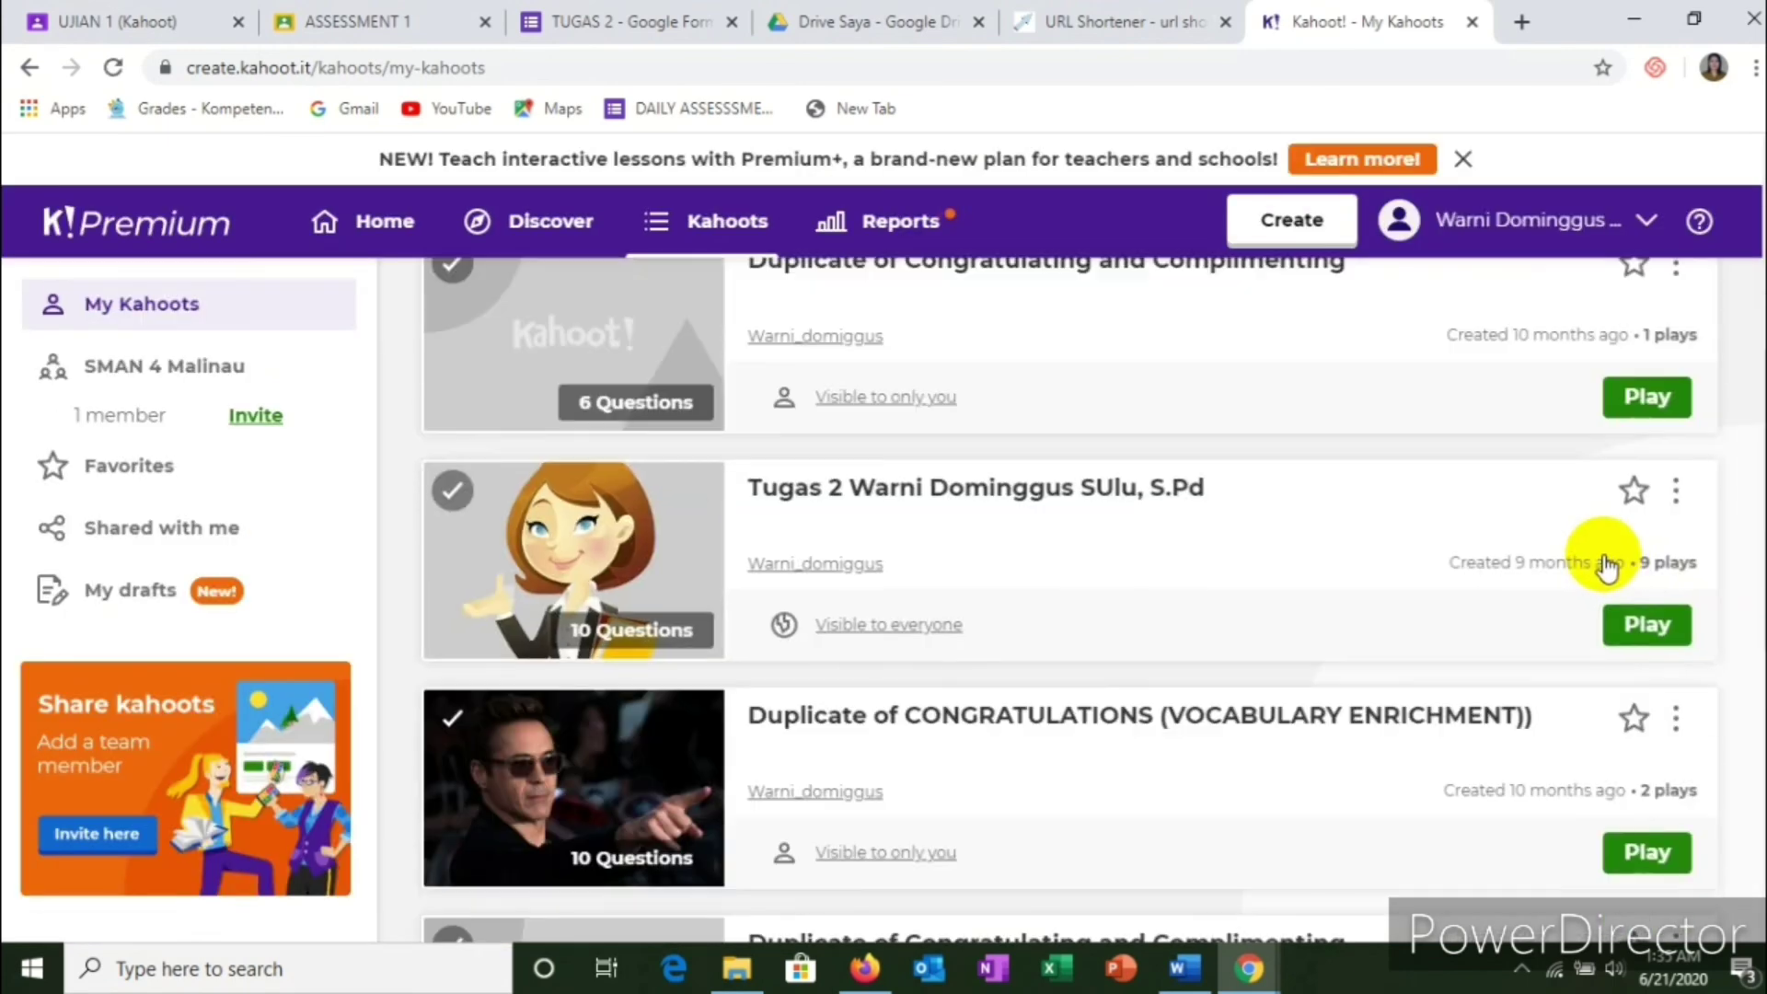
scroll(1565, 580, down, 1)
scroll(1451, 623, down, 3)
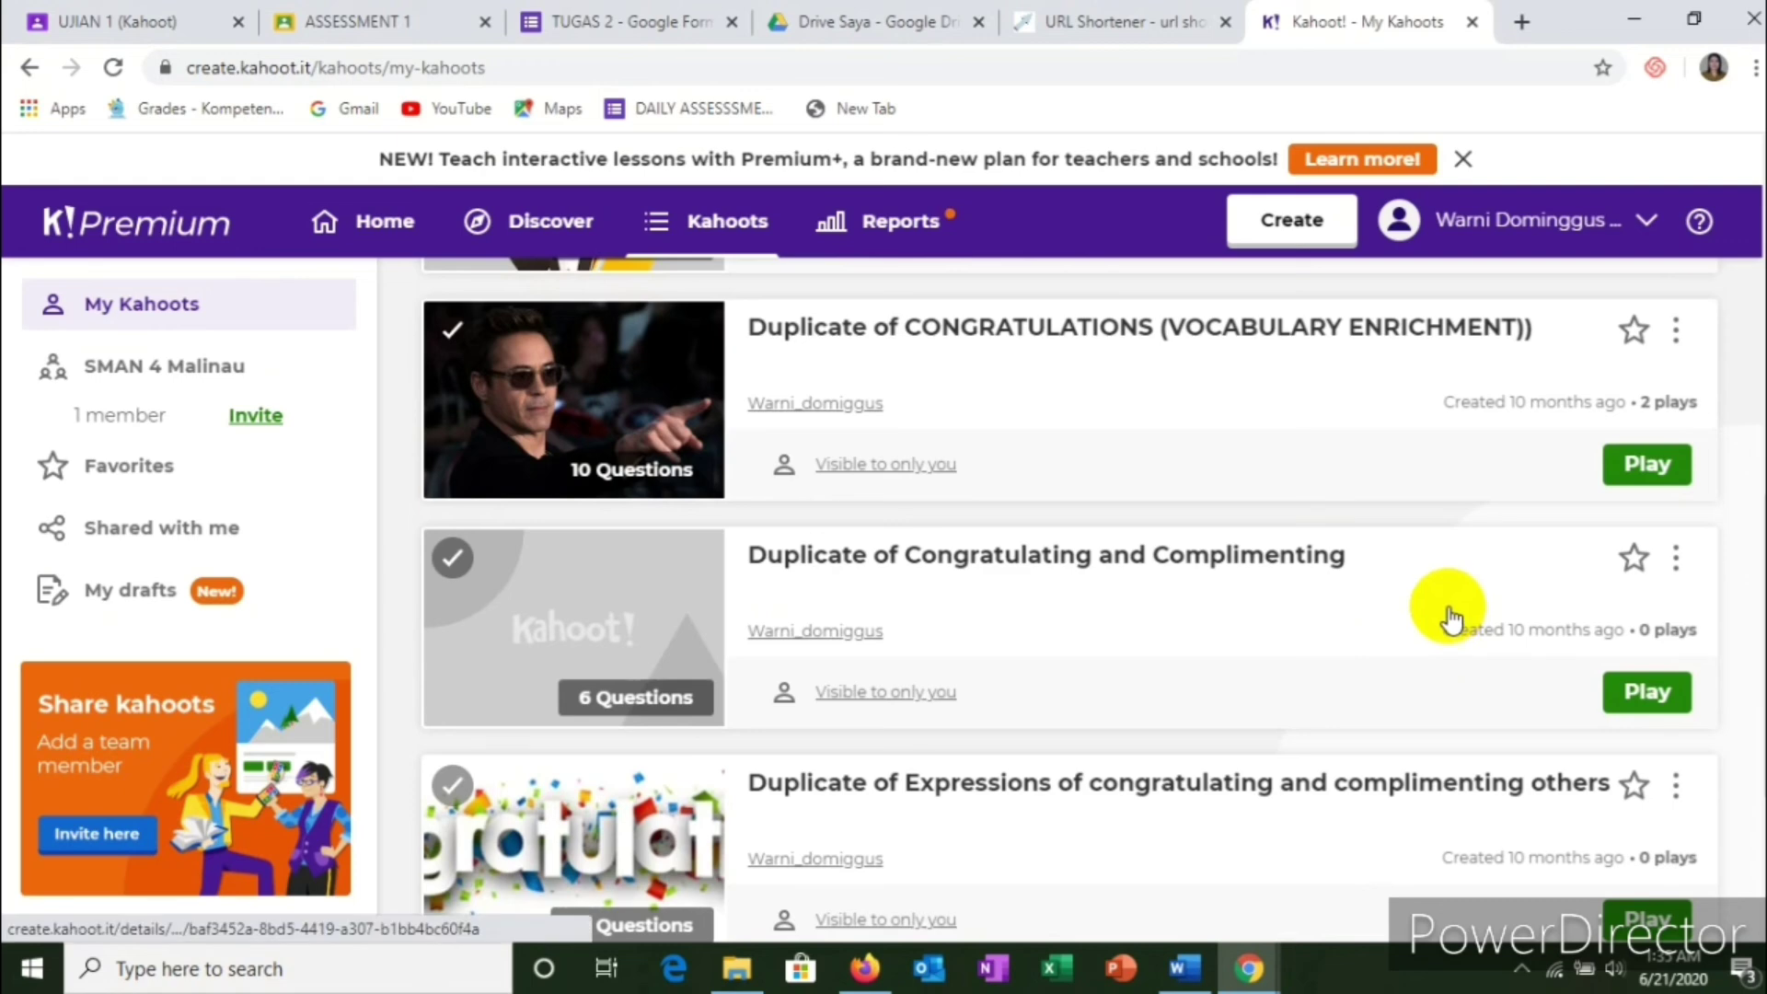
scroll(1435, 603, down, 3)
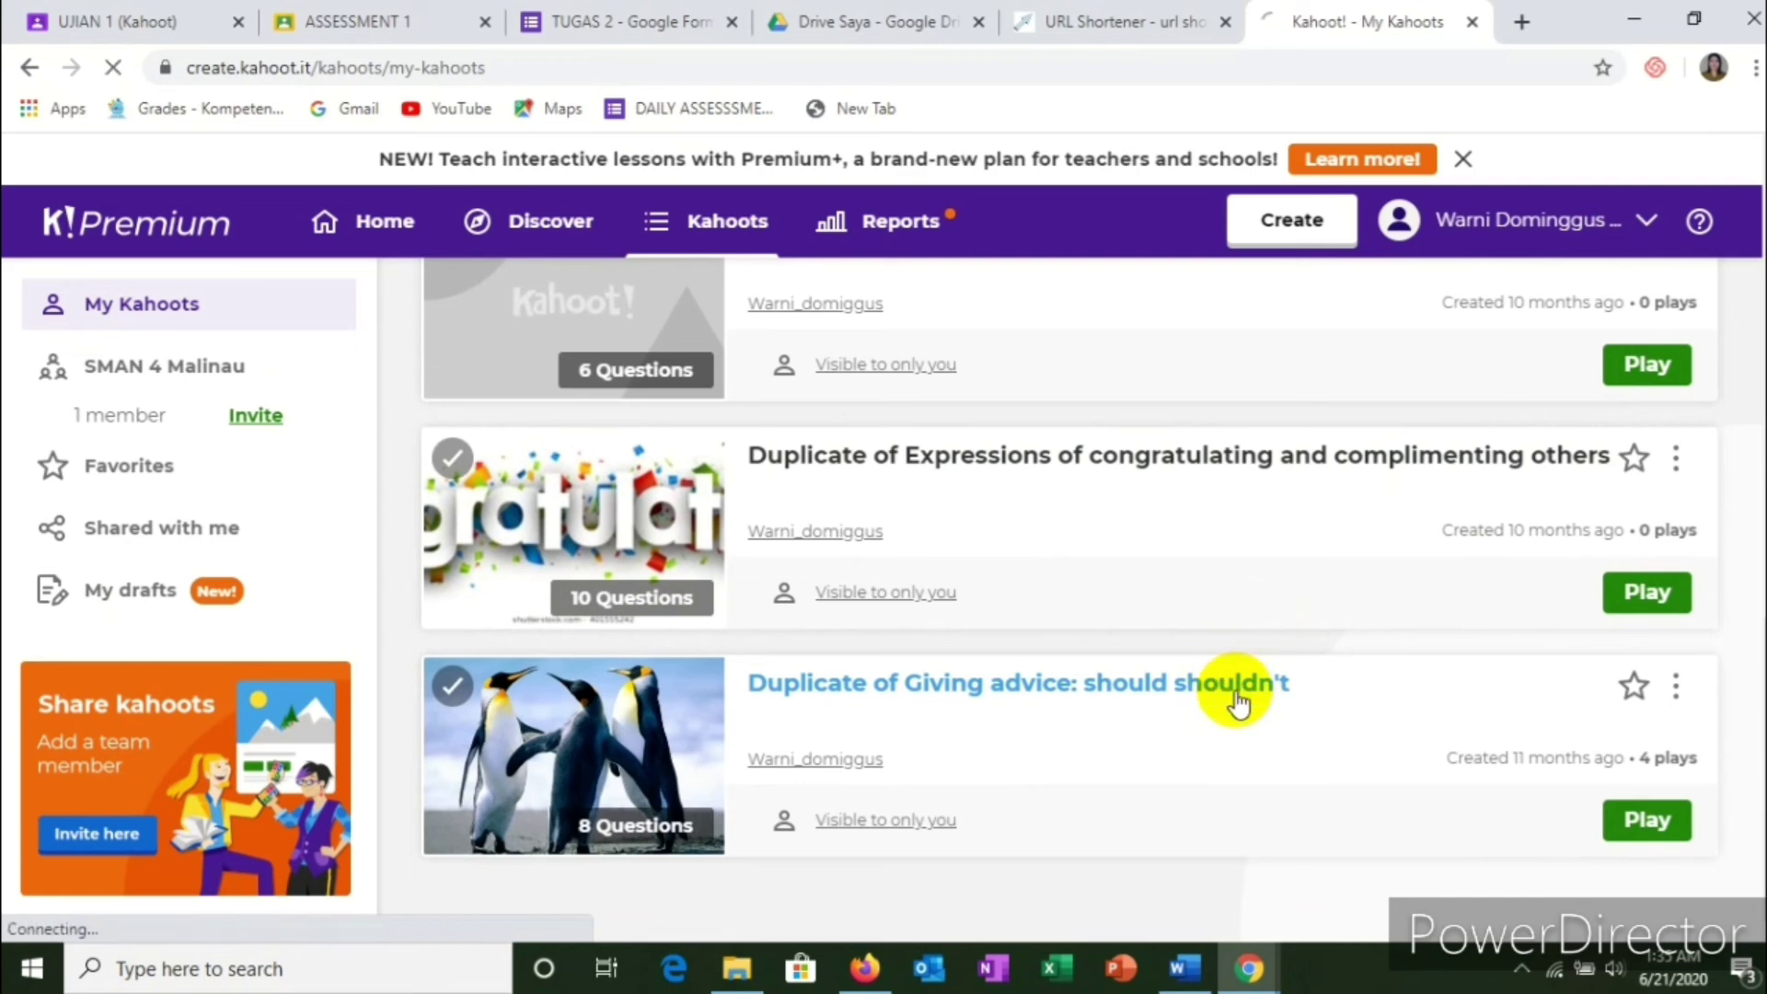
Step: Review the Giving advice: should shouldn't kahoot, then return to the Kahoot! Home page
click(959, 681)
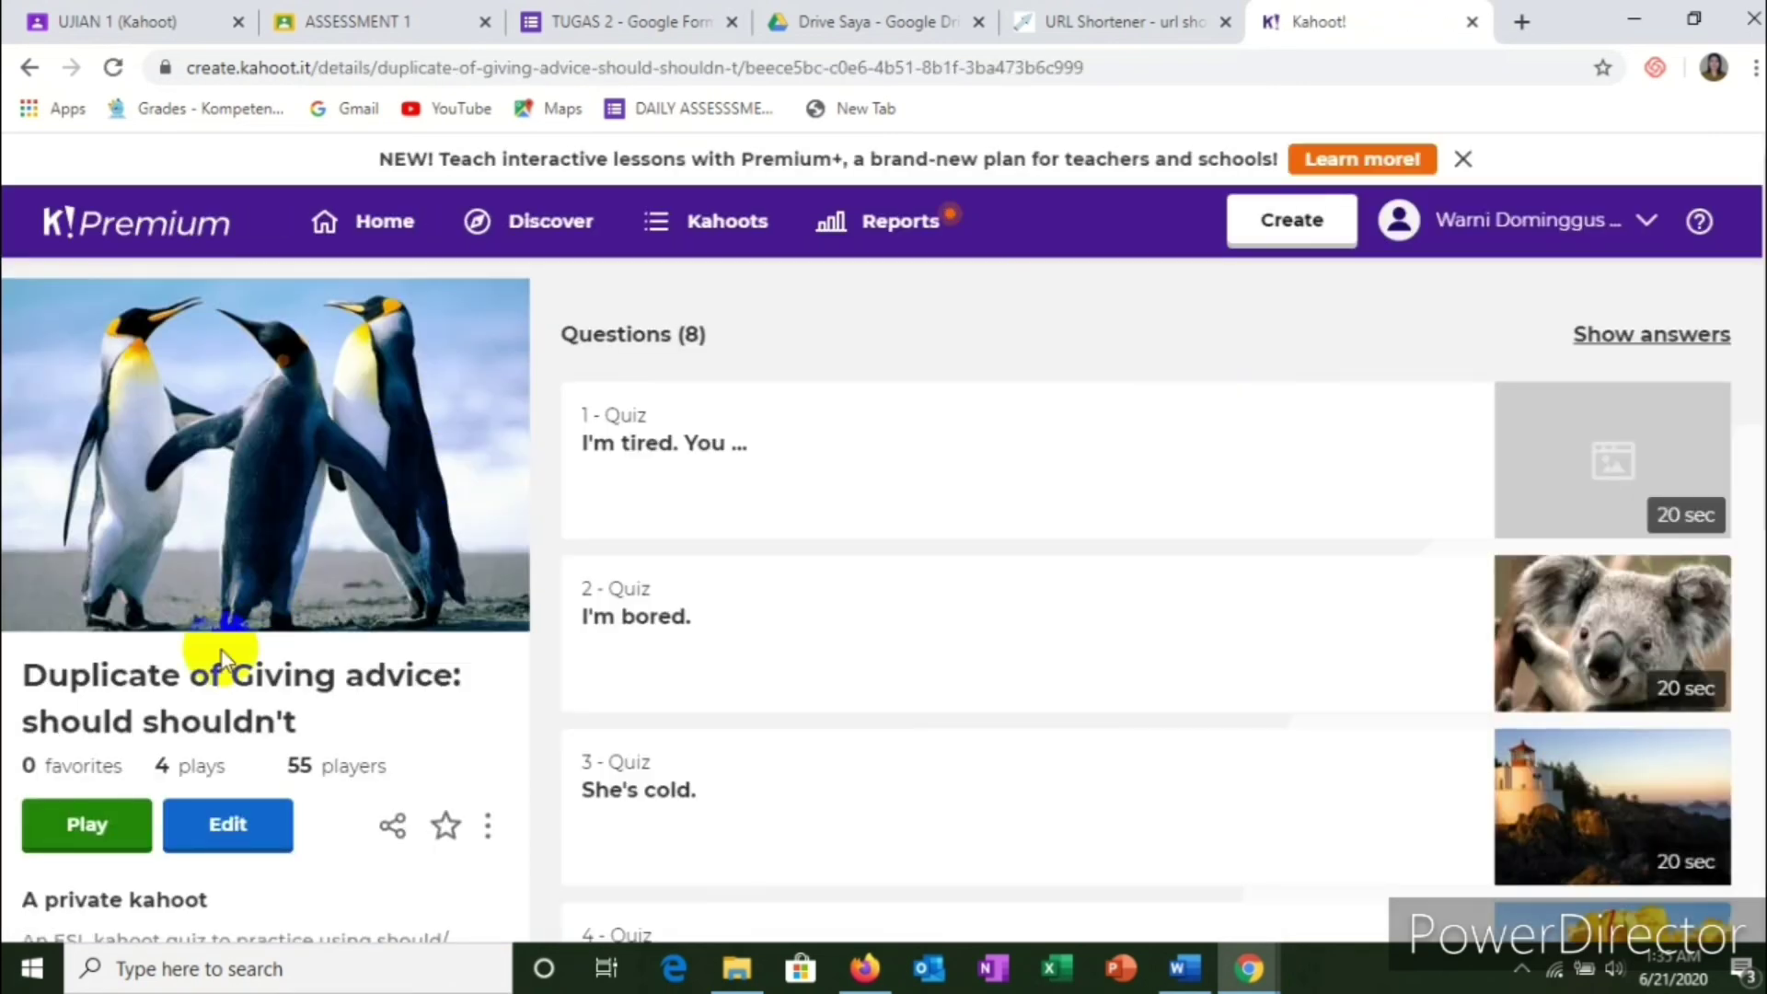
scroll(221, 686, down, 4)
scroll(225, 582, up, 3)
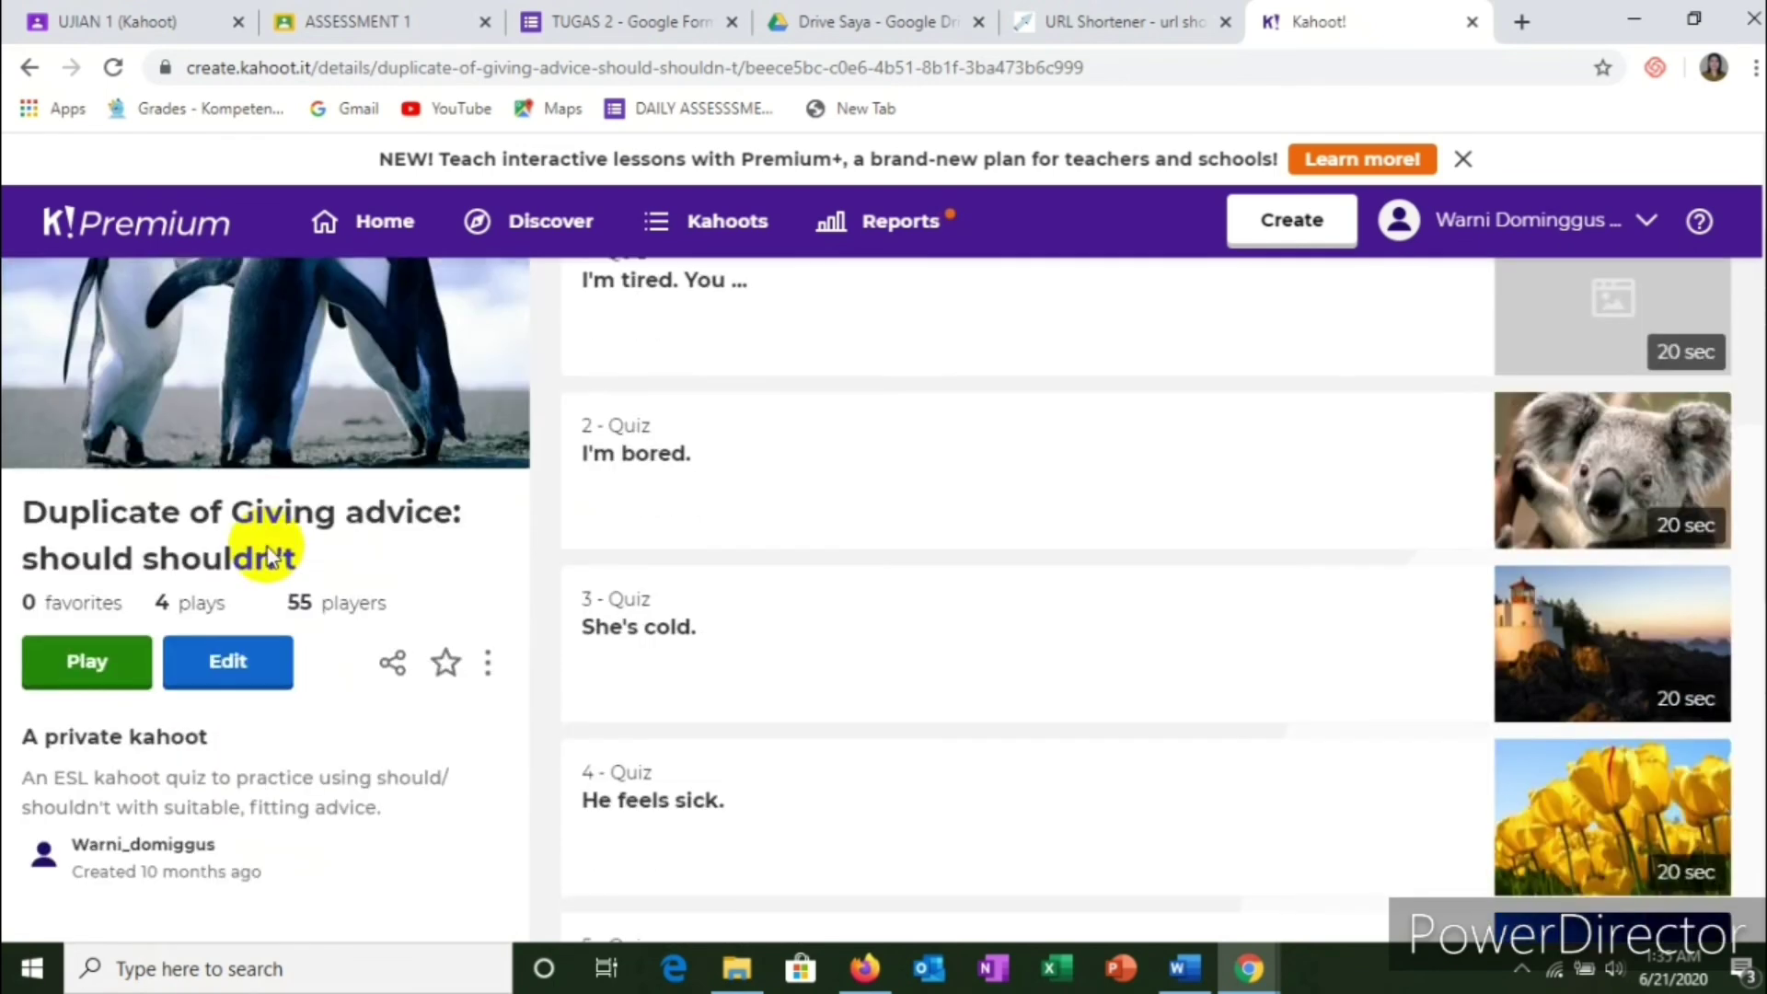
scroll(205, 678, down, 4)
scroll(212, 681, up, 3)
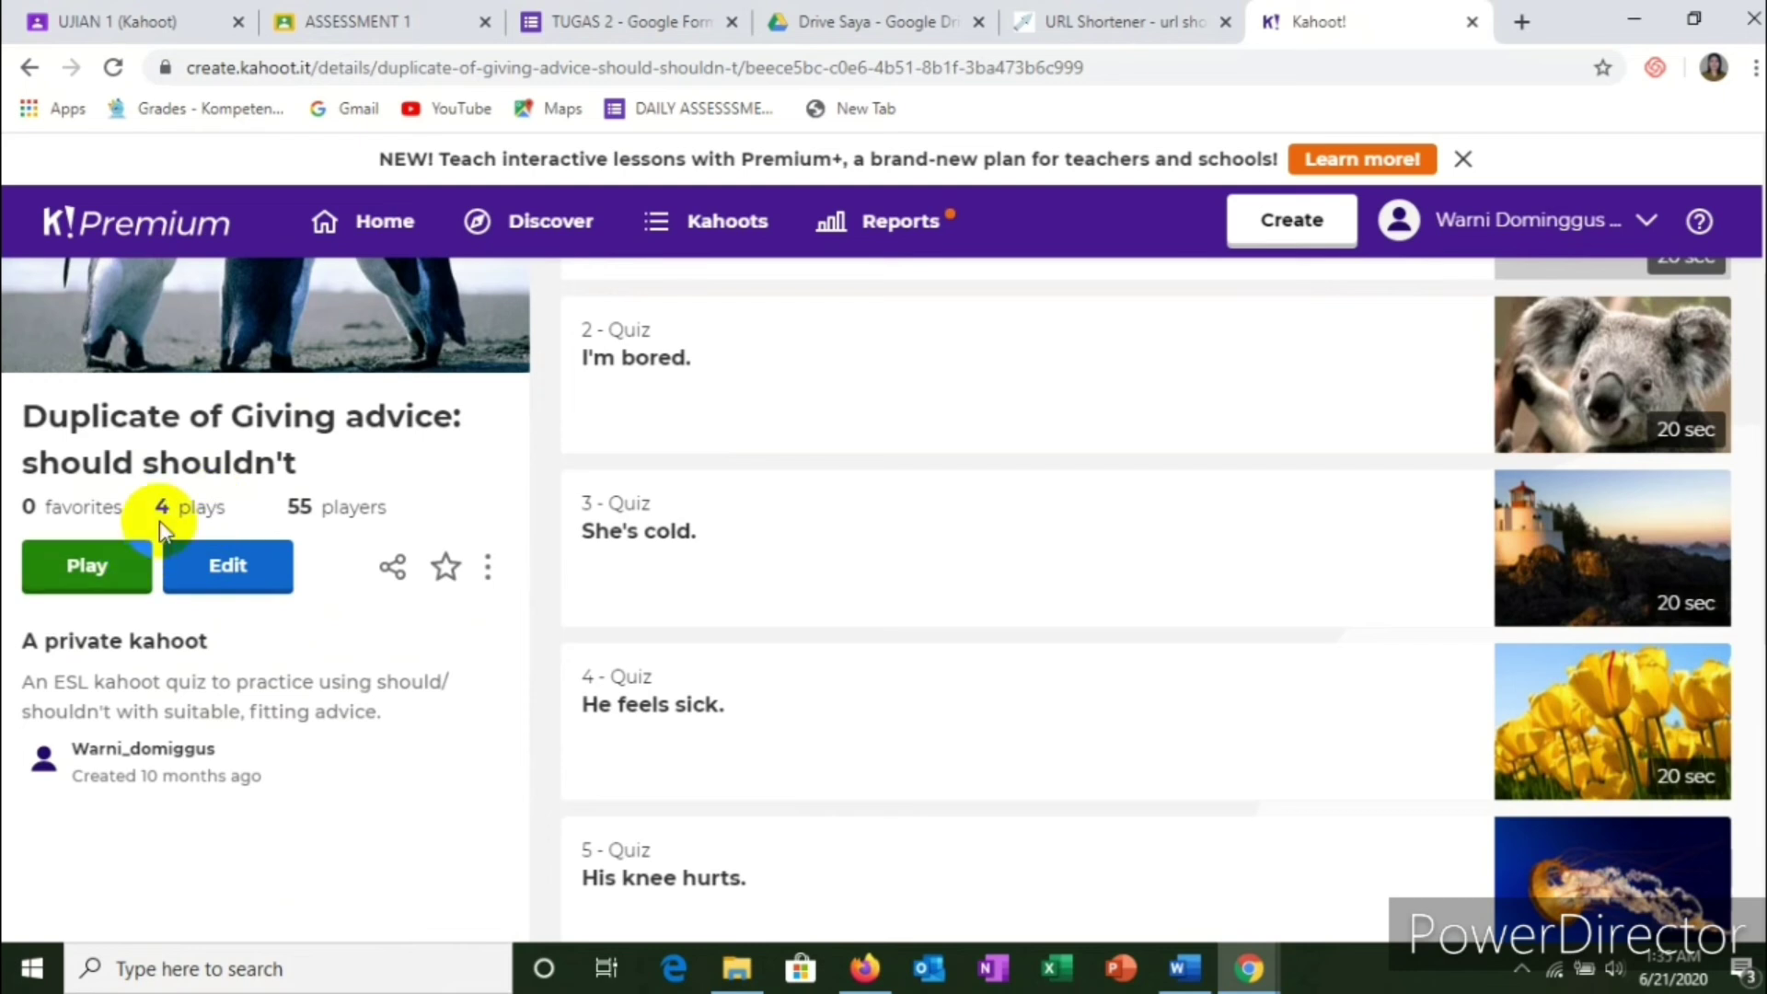
click(27, 70)
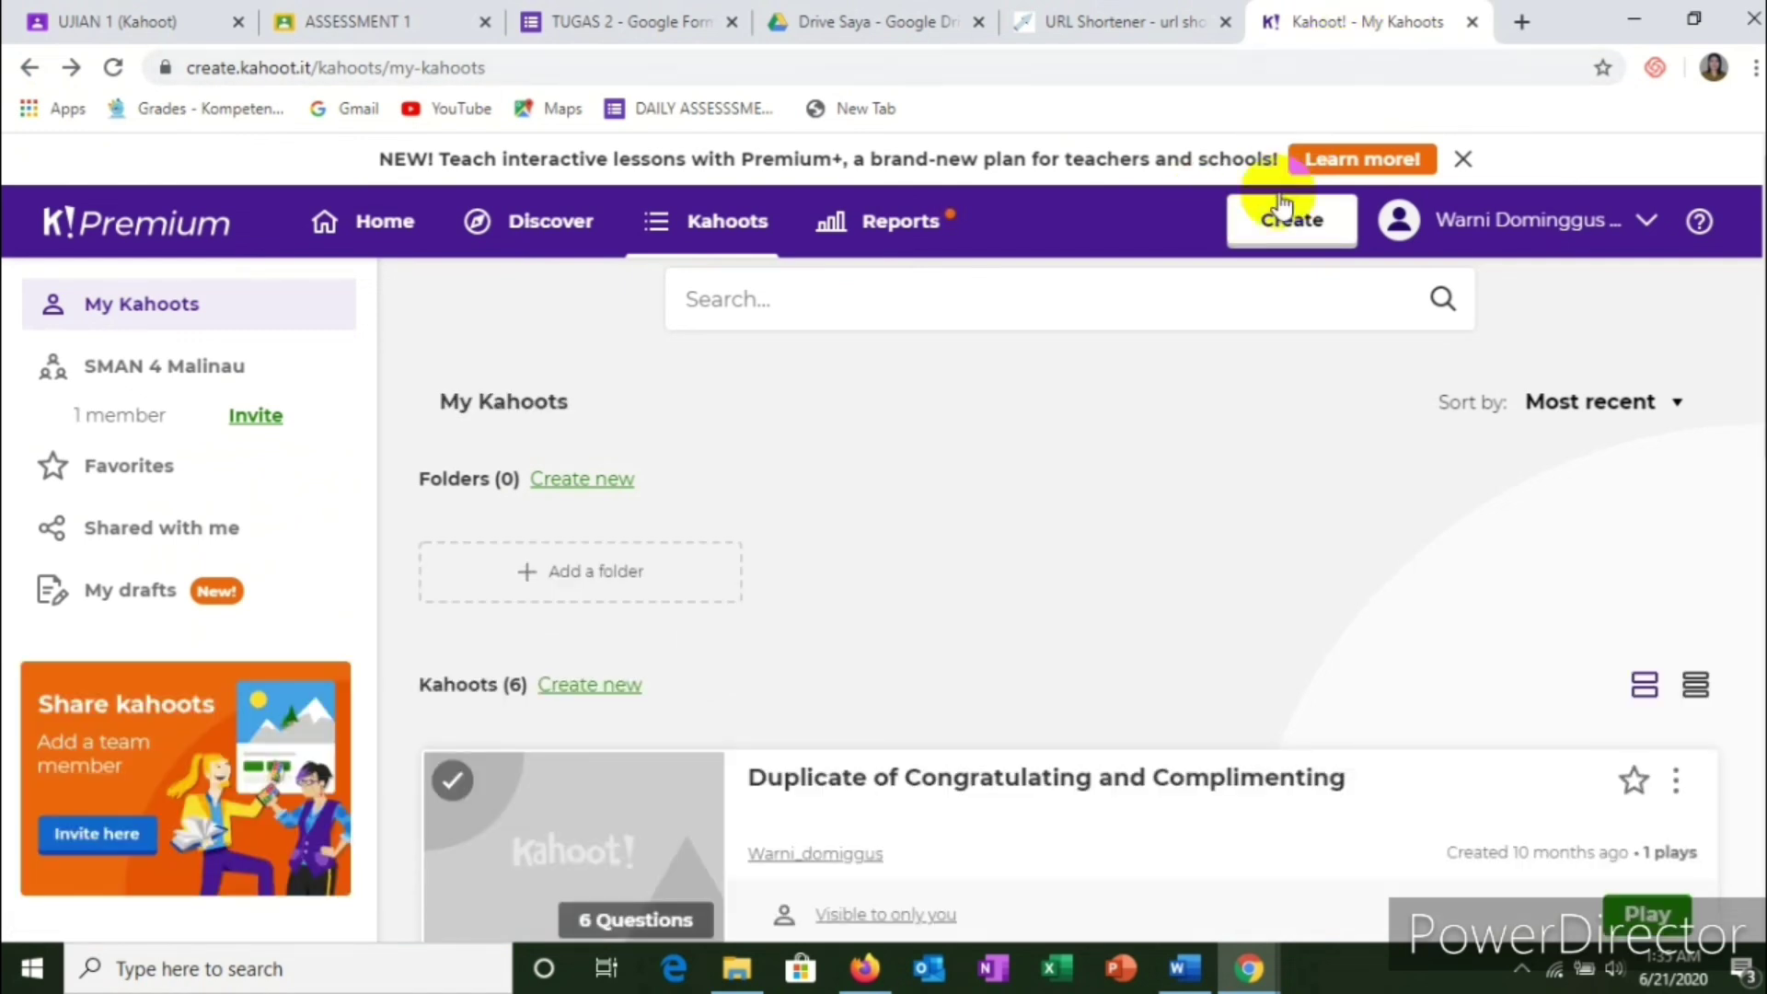
click(383, 221)
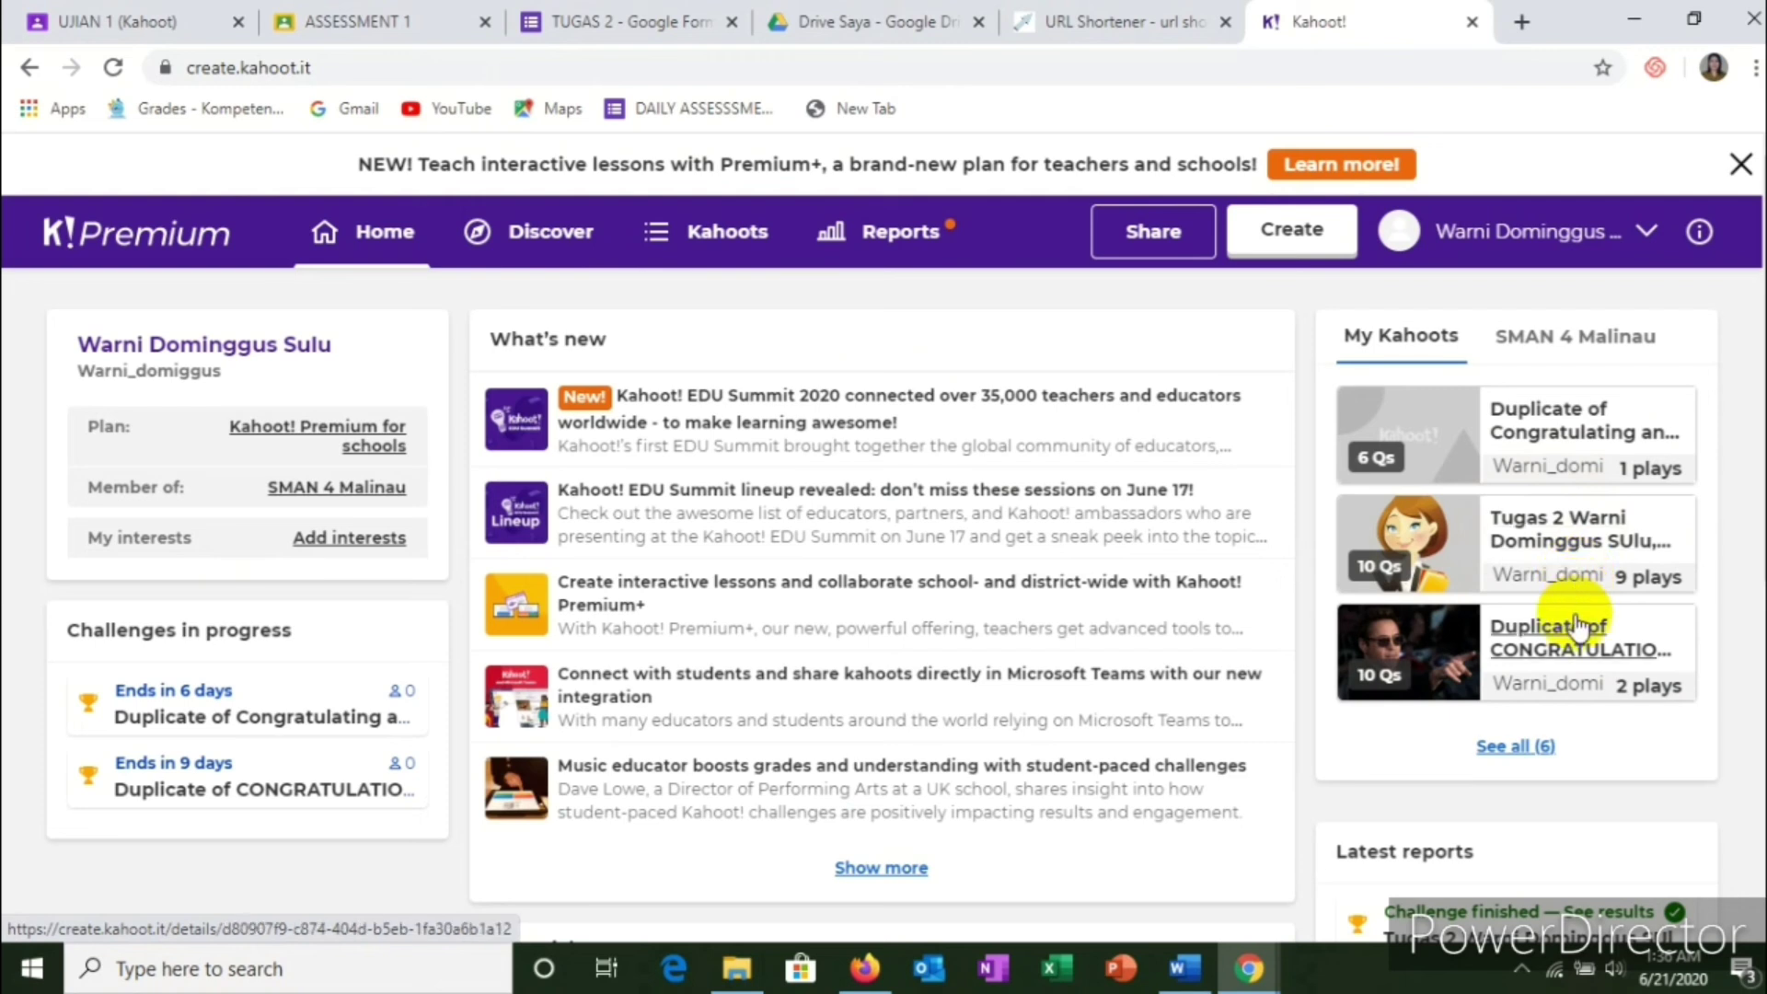
Step: Show the player list for the Tugas 2 kahoot's finished Vocabulary Builder challenge, which has 0 players
click(1579, 543)
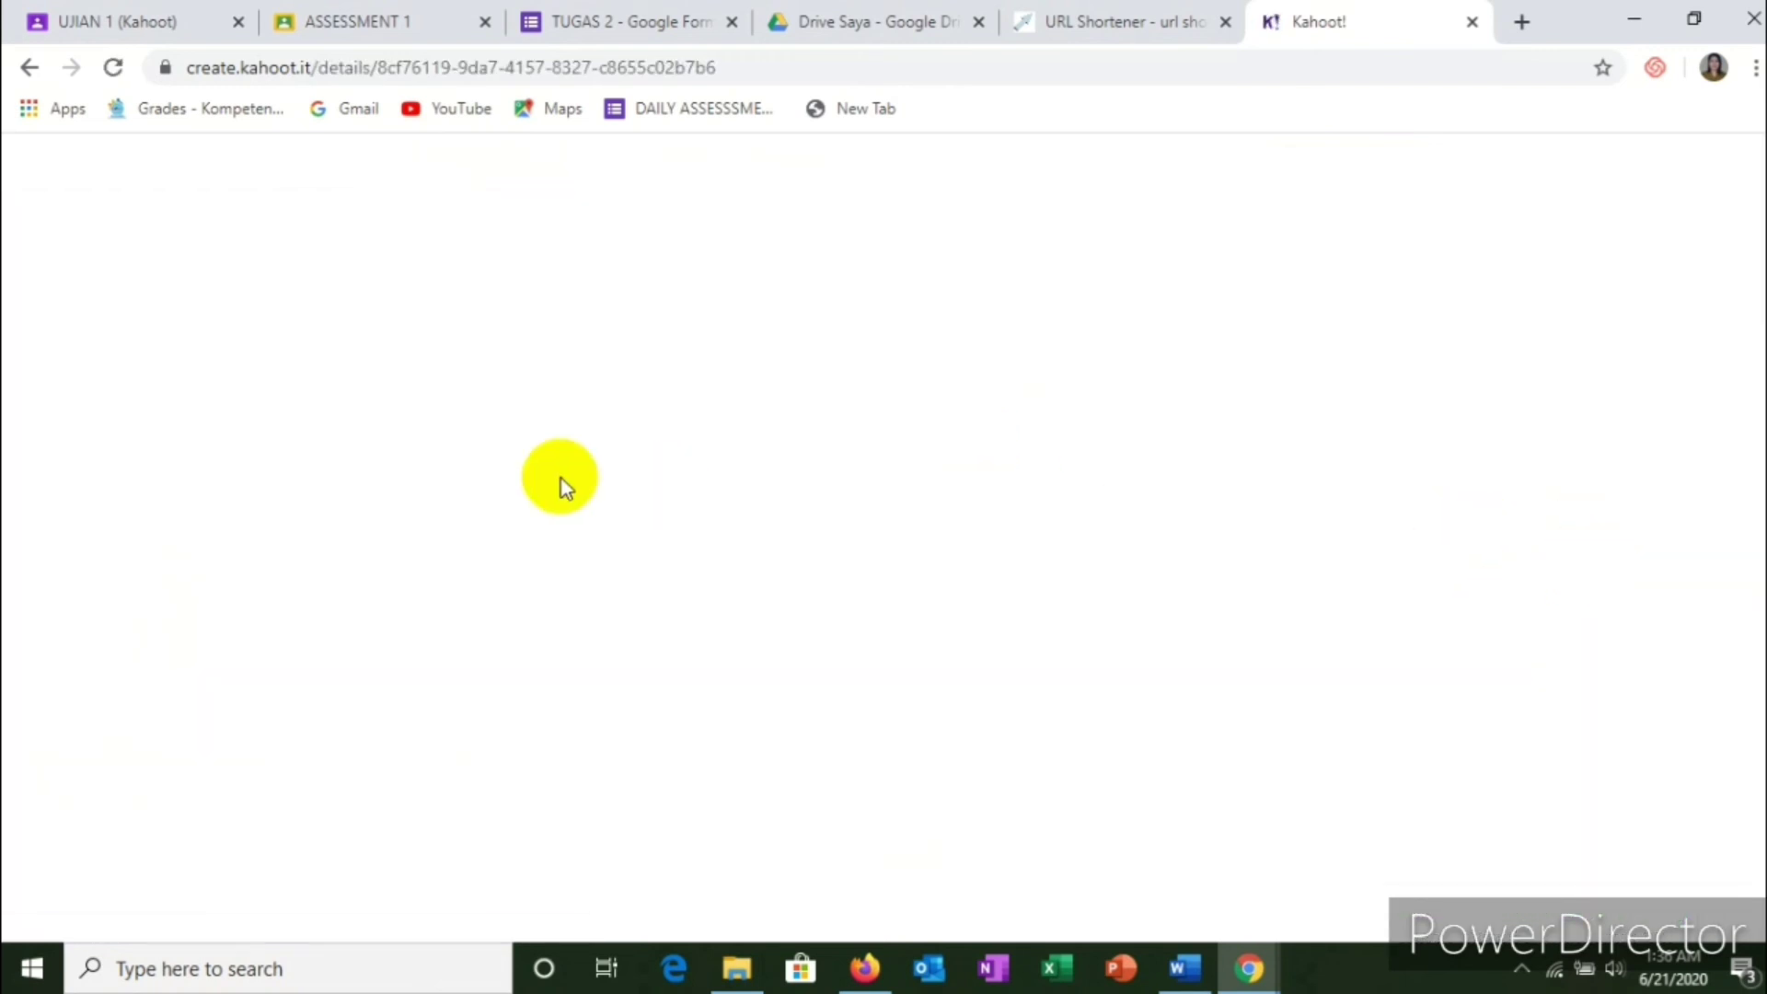
scroll(402, 598, down, 4)
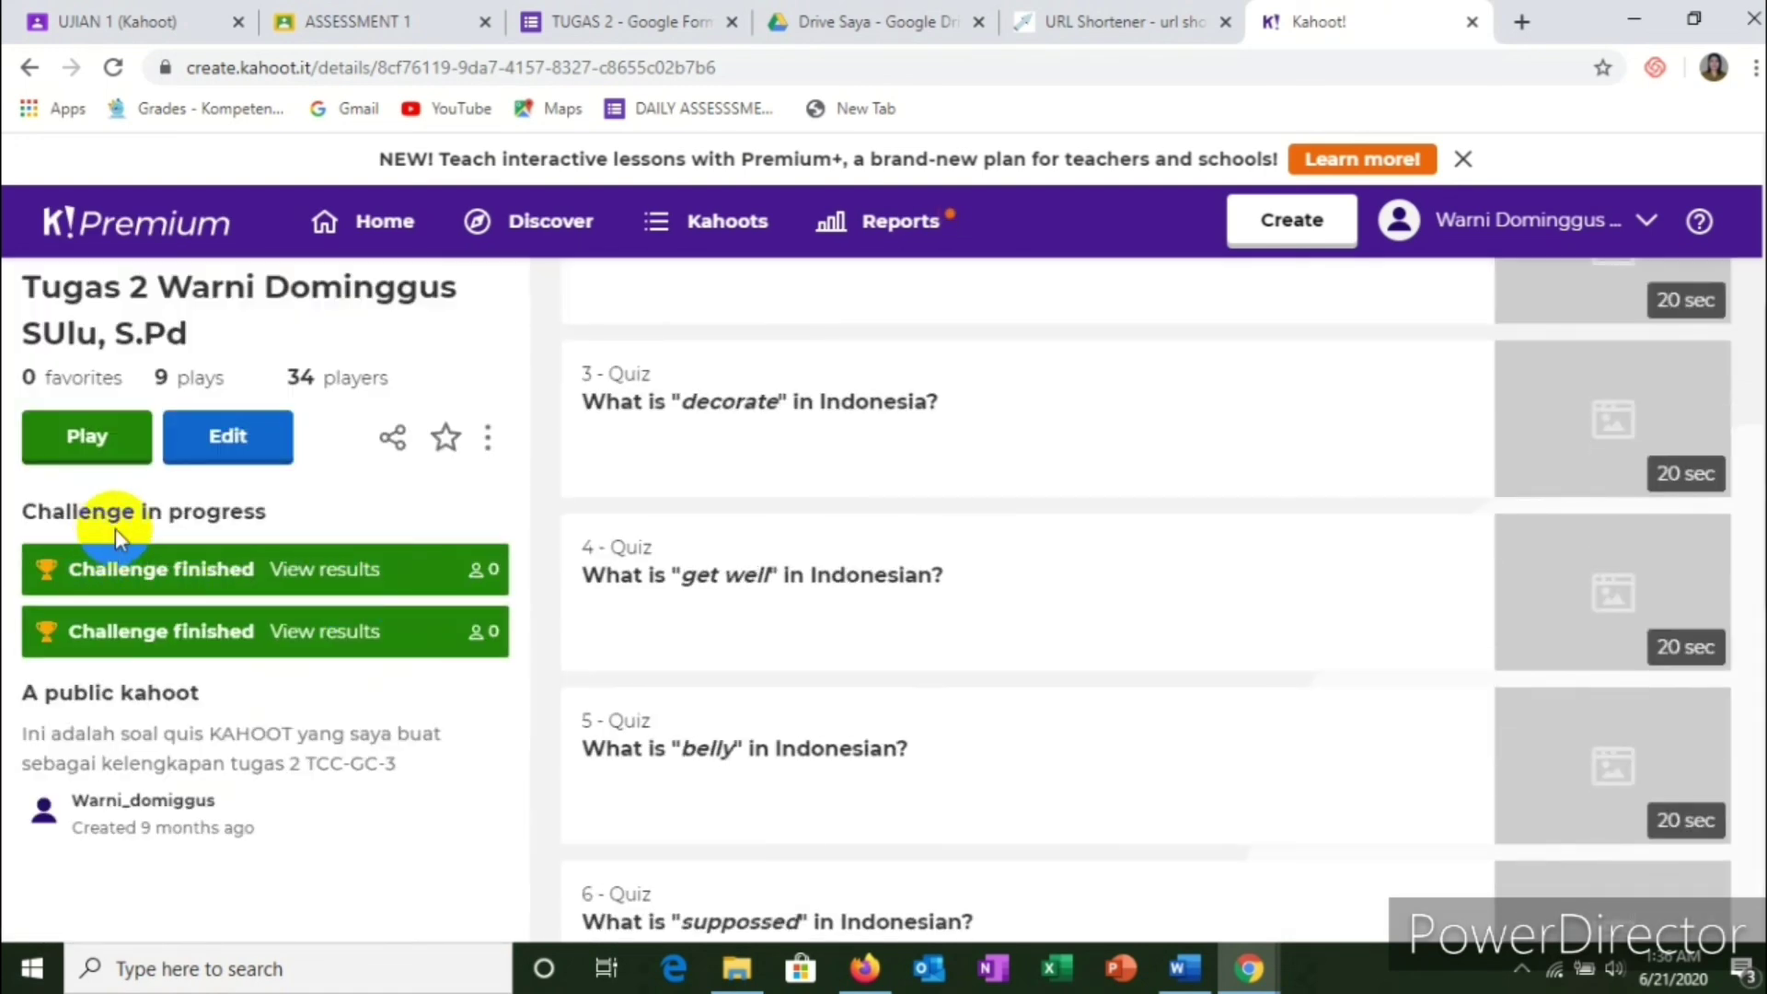
click(364, 573)
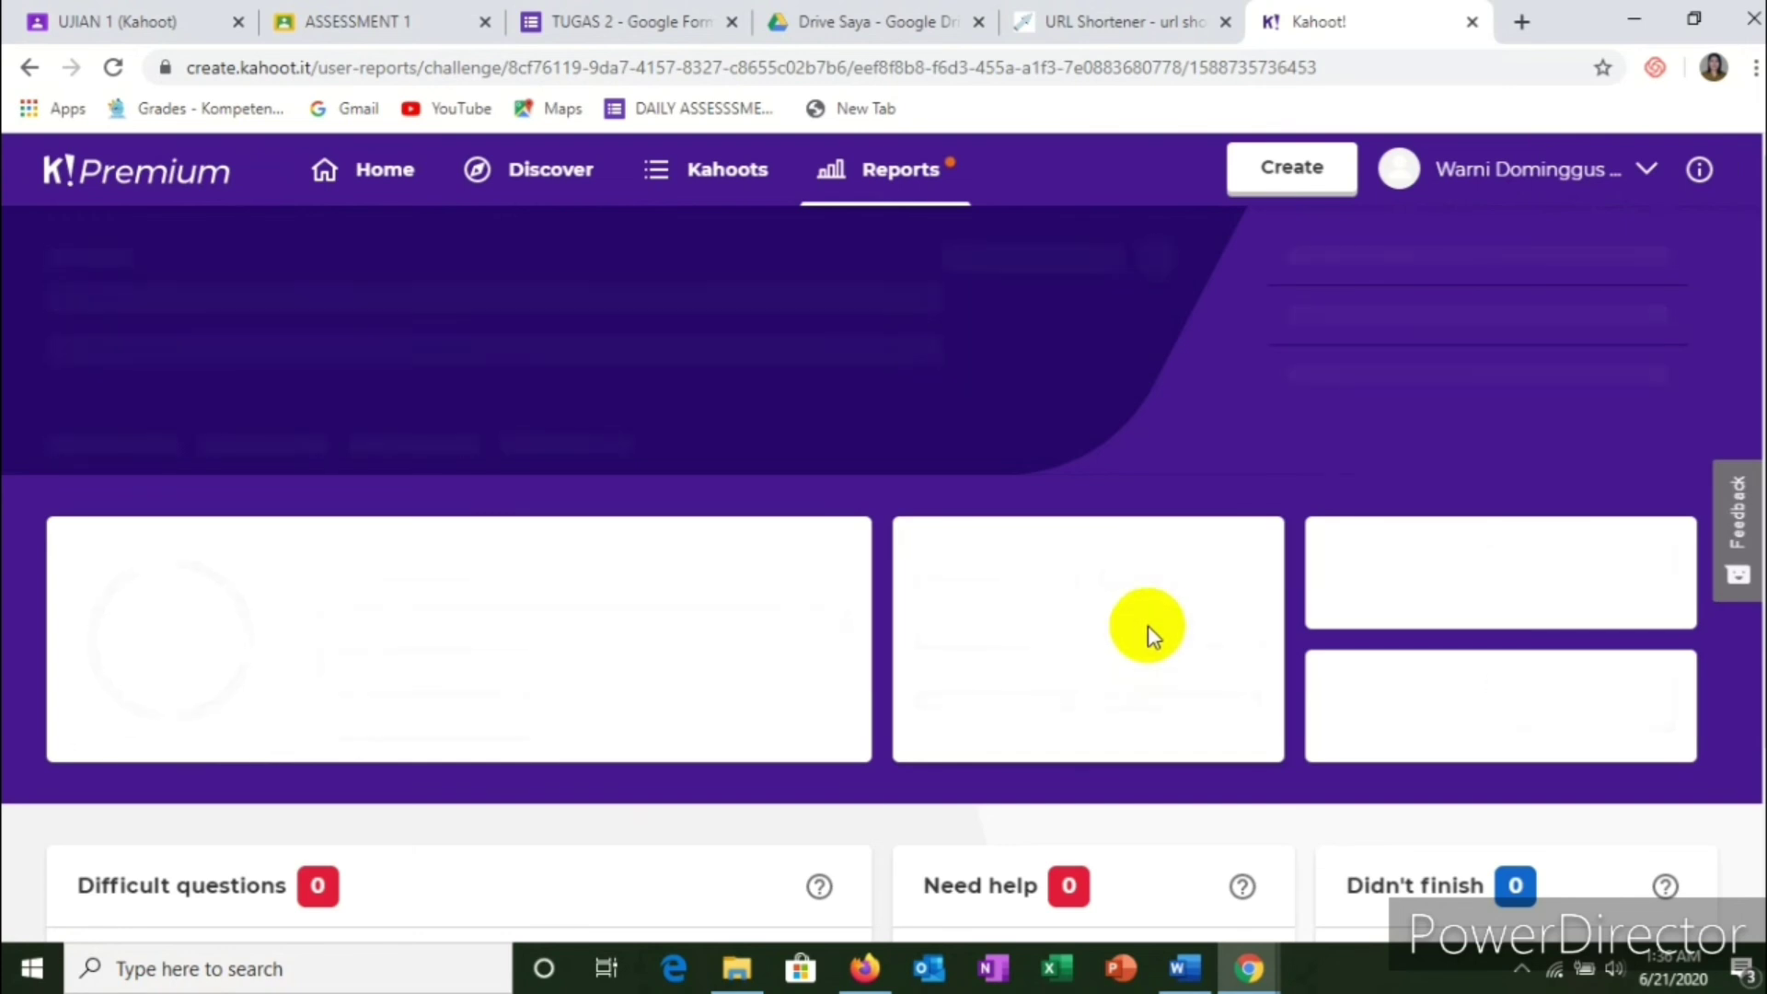
scroll(1145, 624, down, 2)
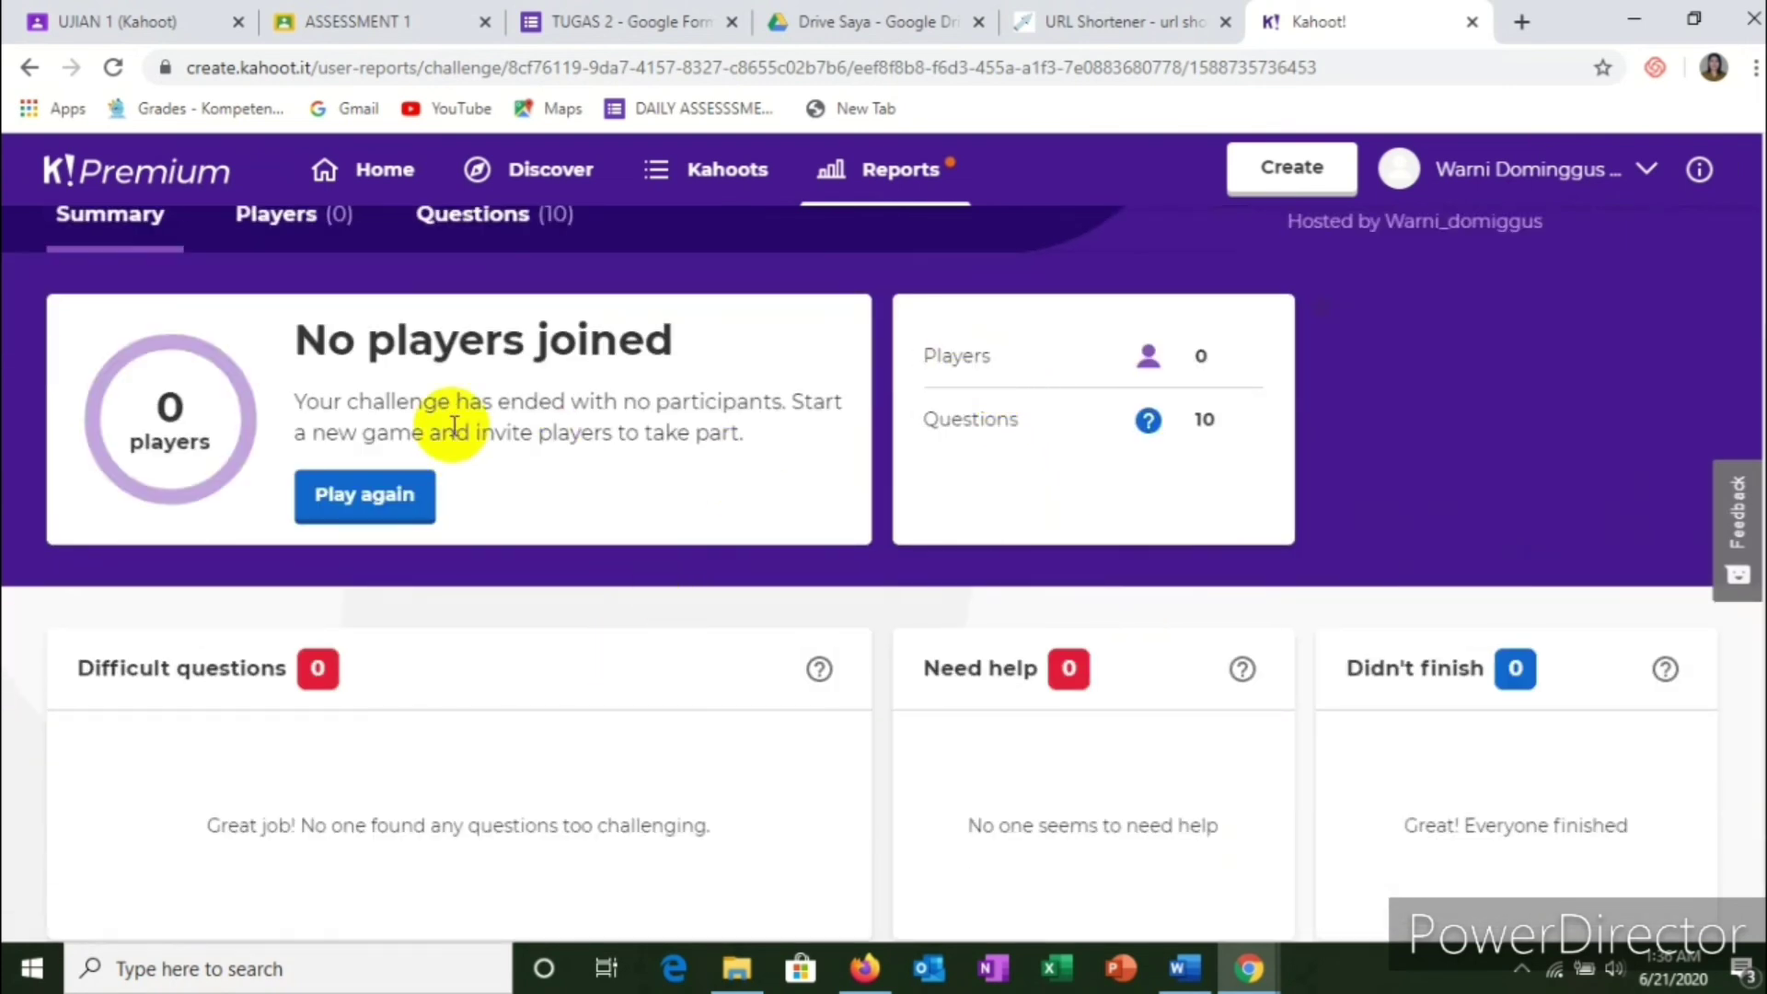
click(959, 368)
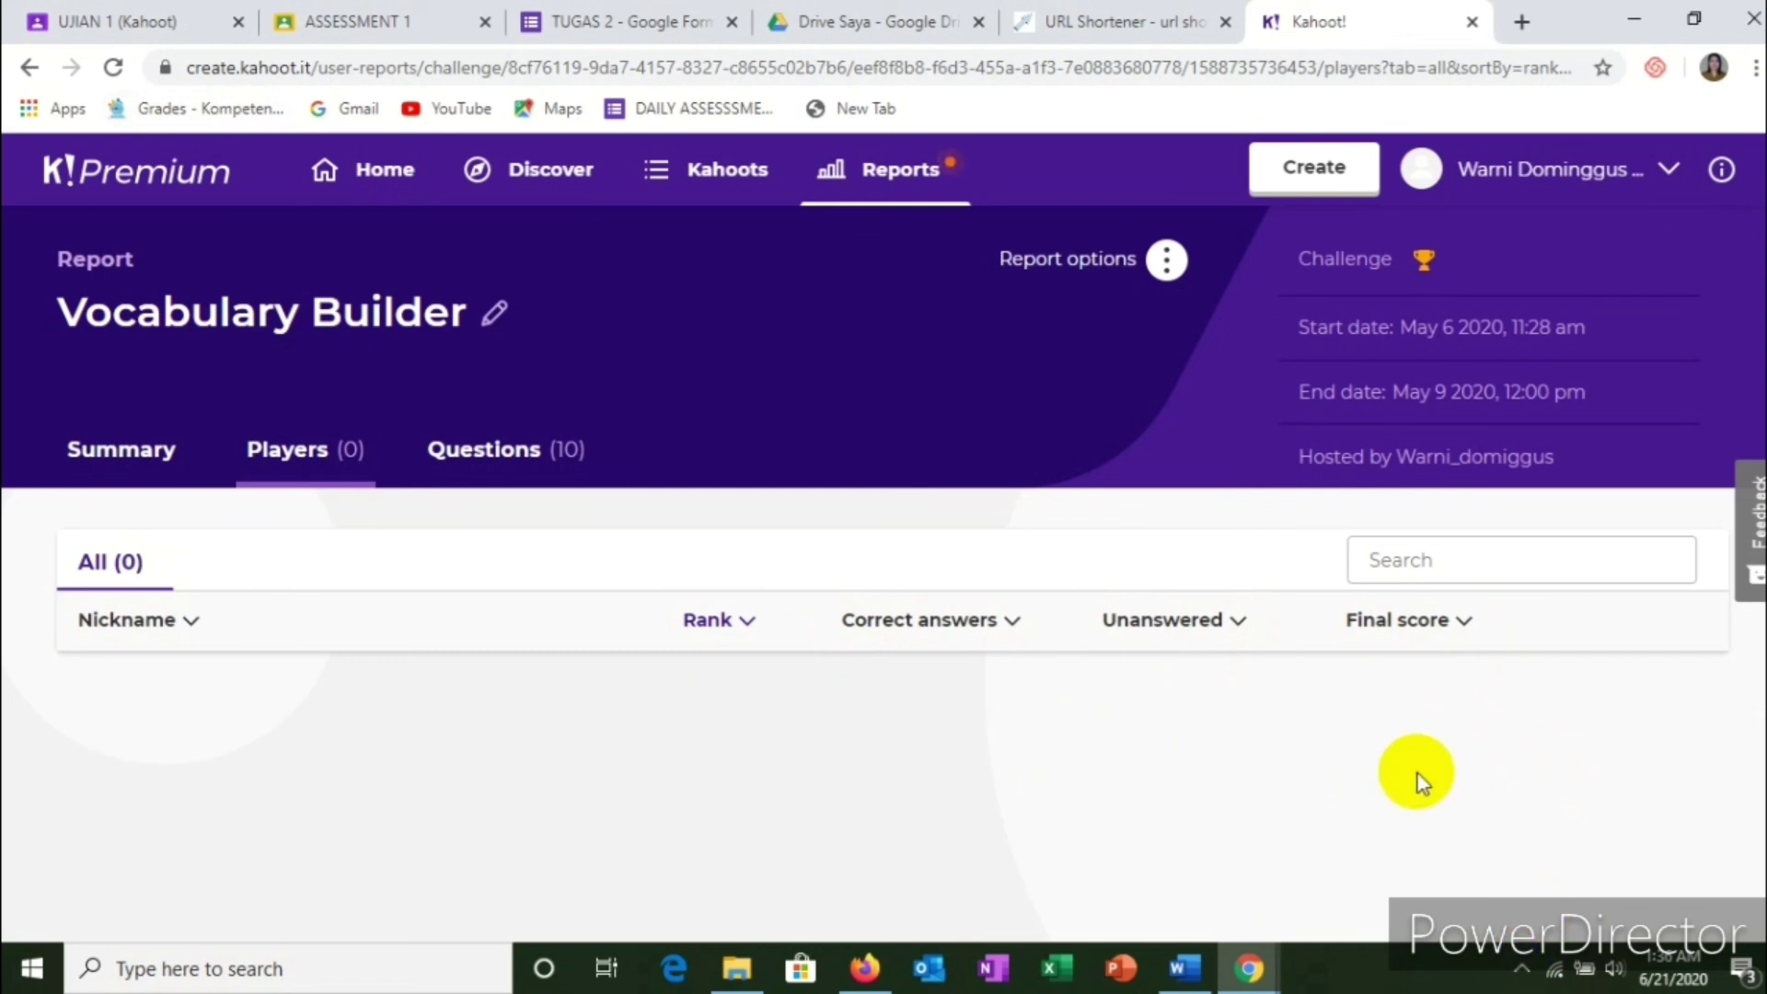
Step: On the UJIAN 1 student answers, give the two submissions draft grades of 80 and 100
click(138, 22)
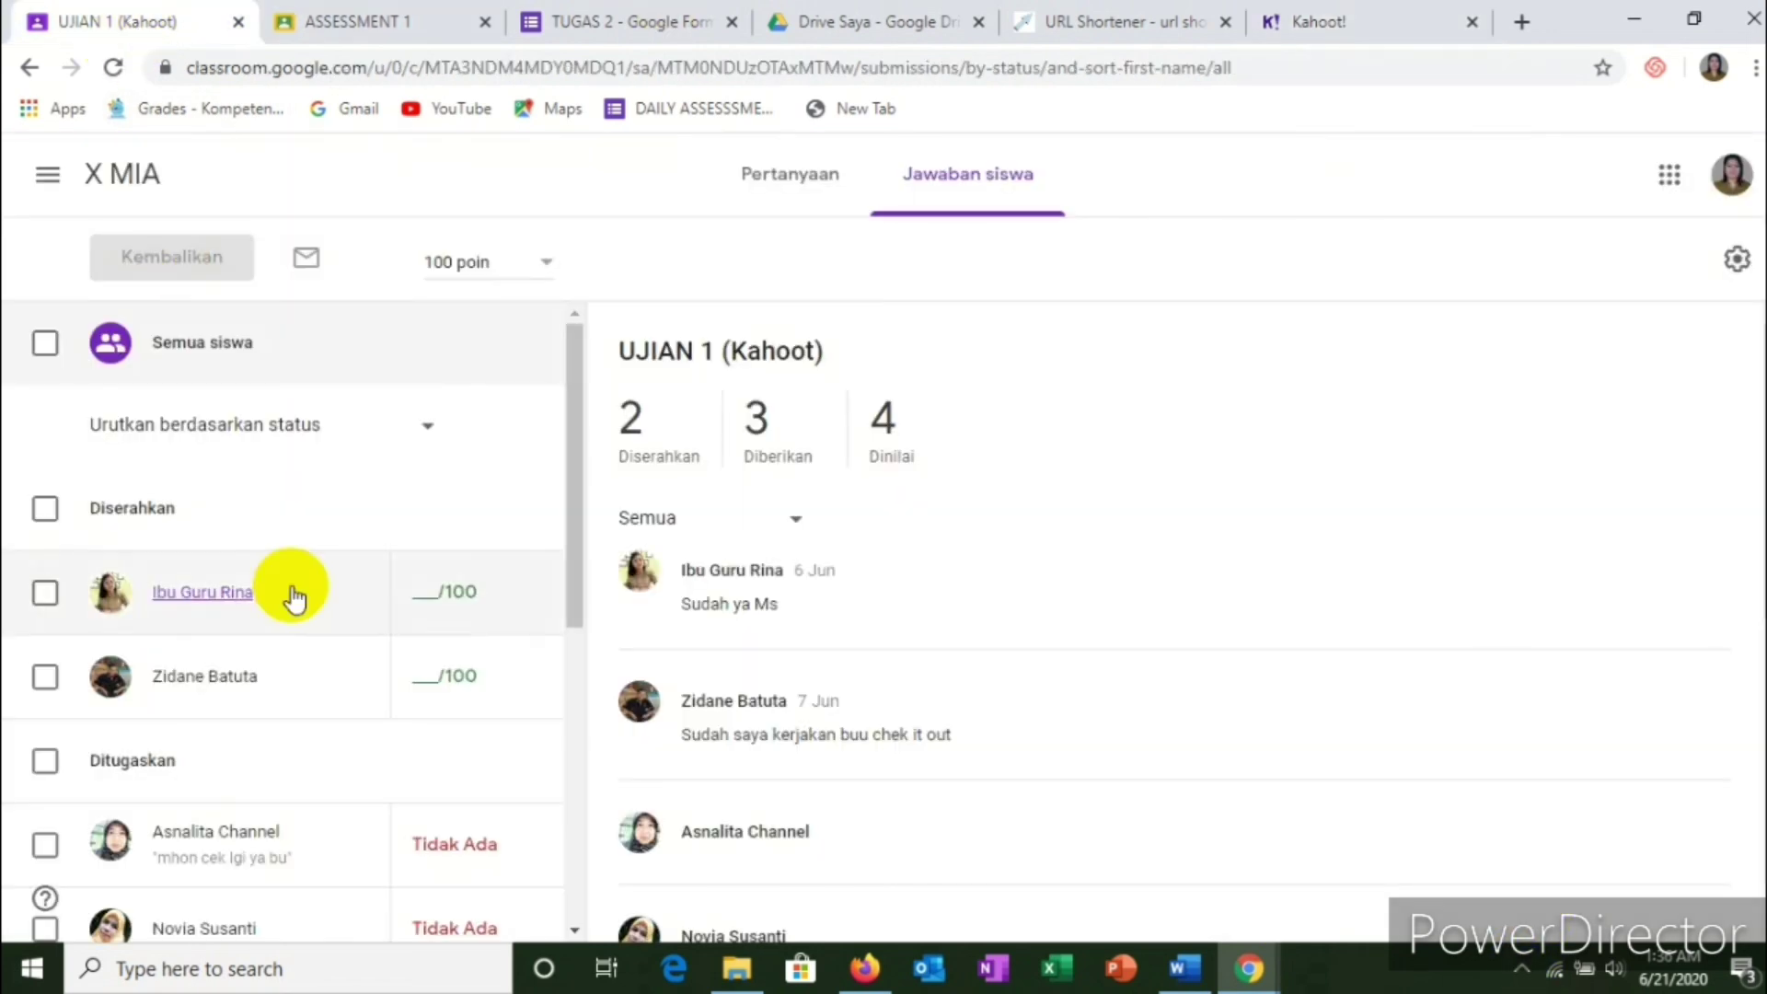
click(431, 593)
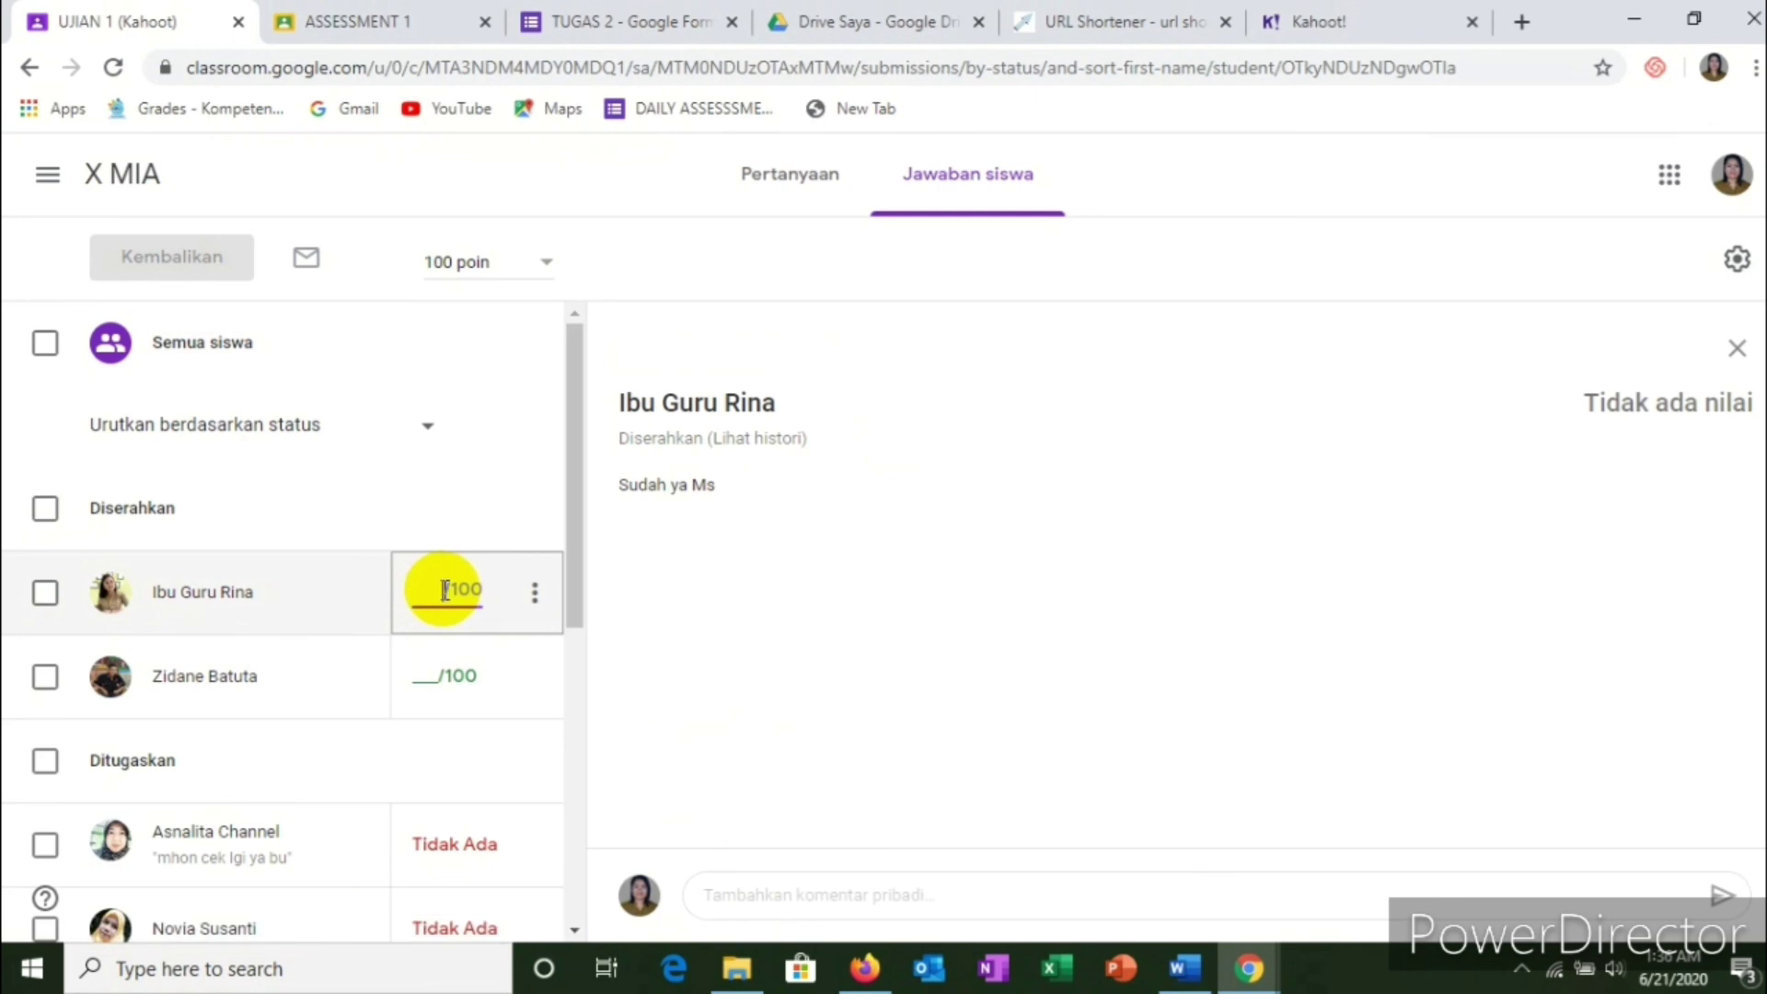
text(80)
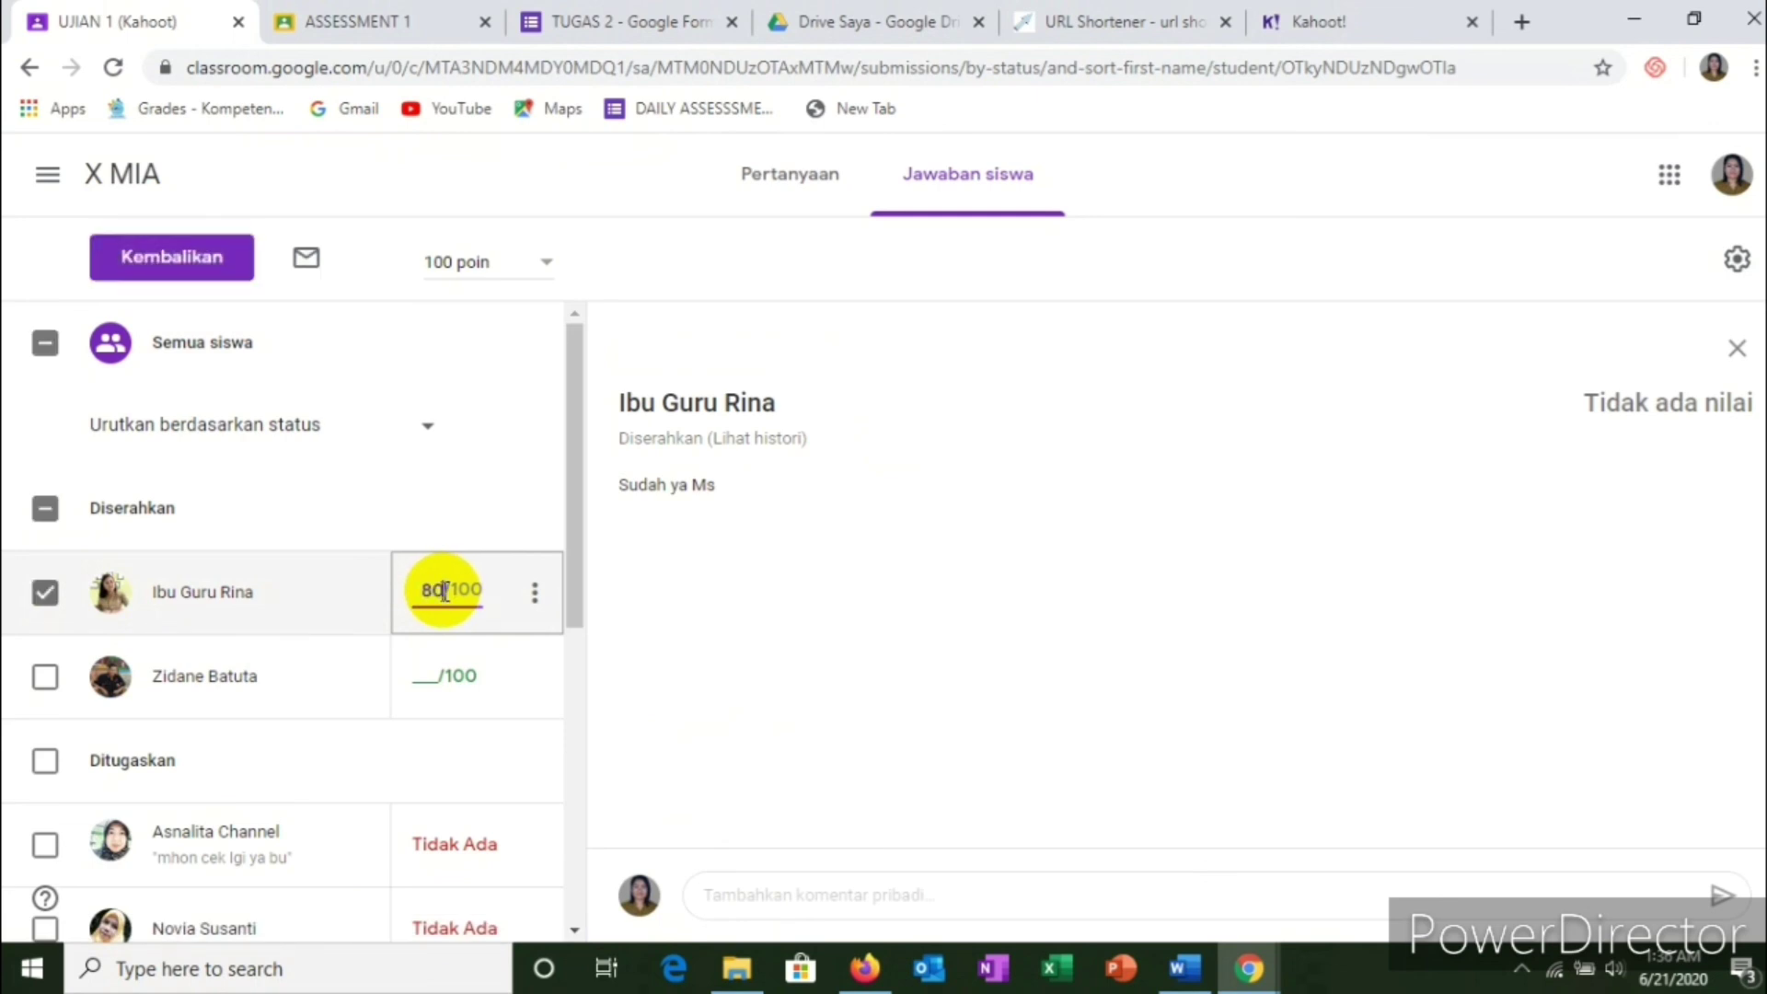
click(434, 678)
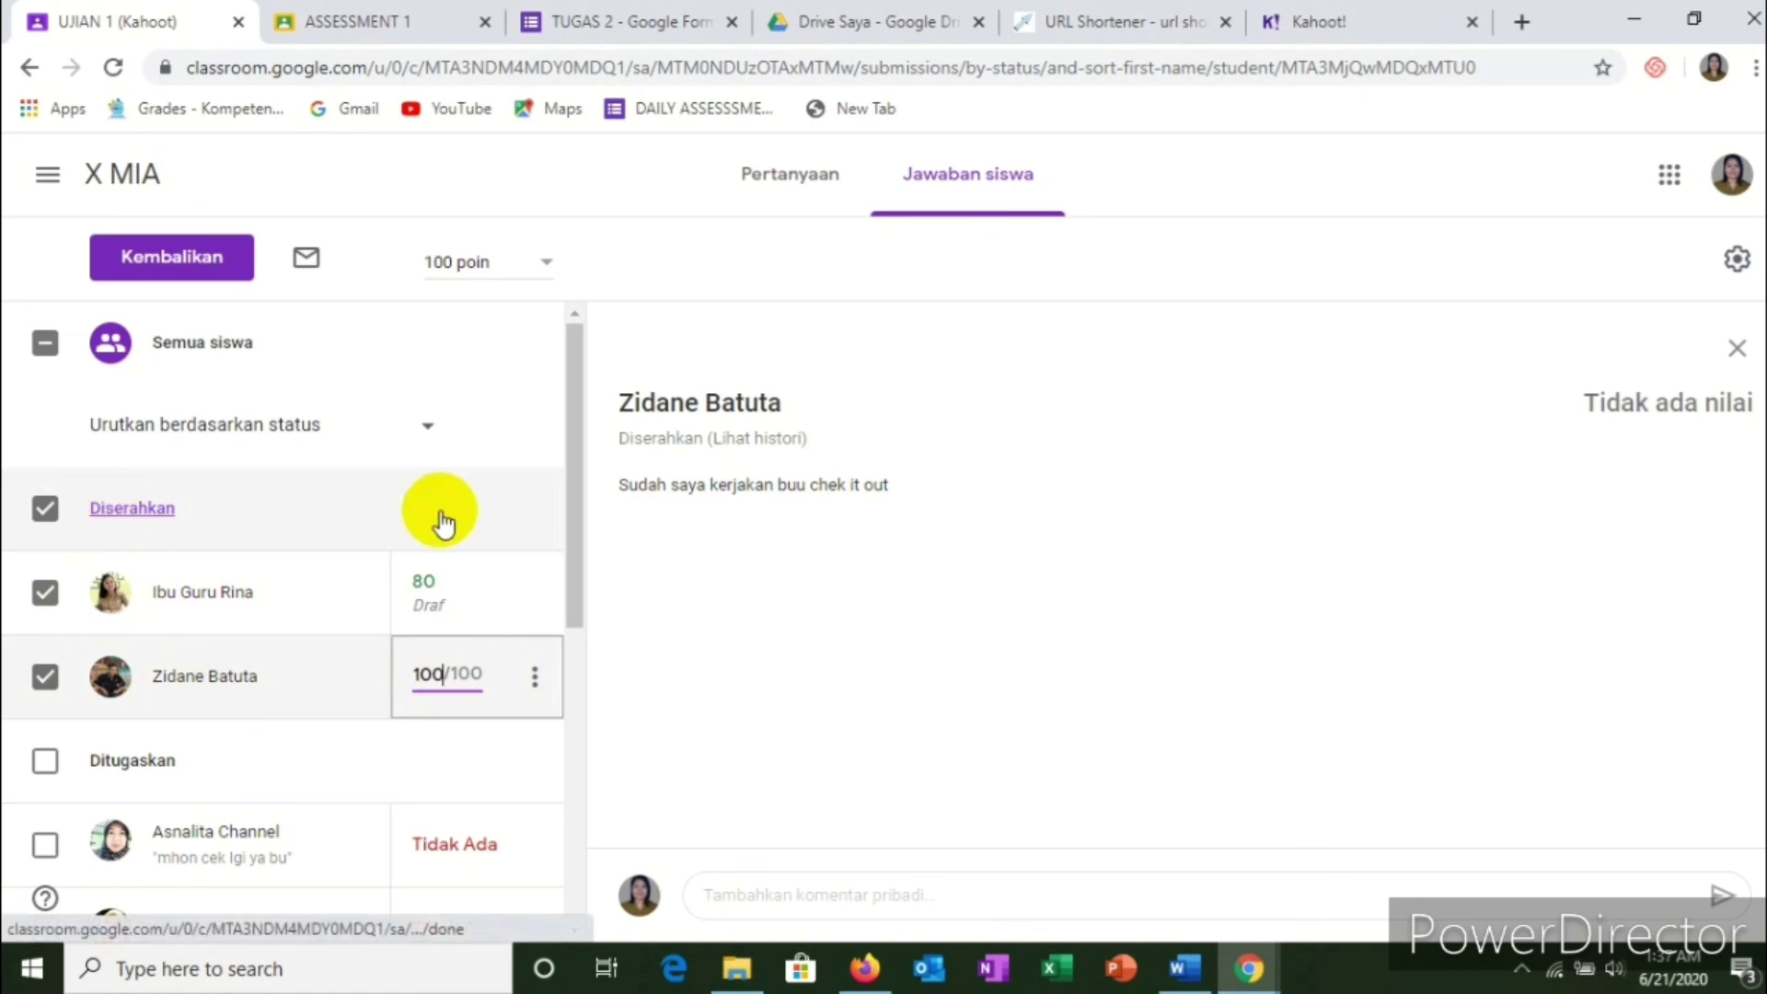
click(701, 616)
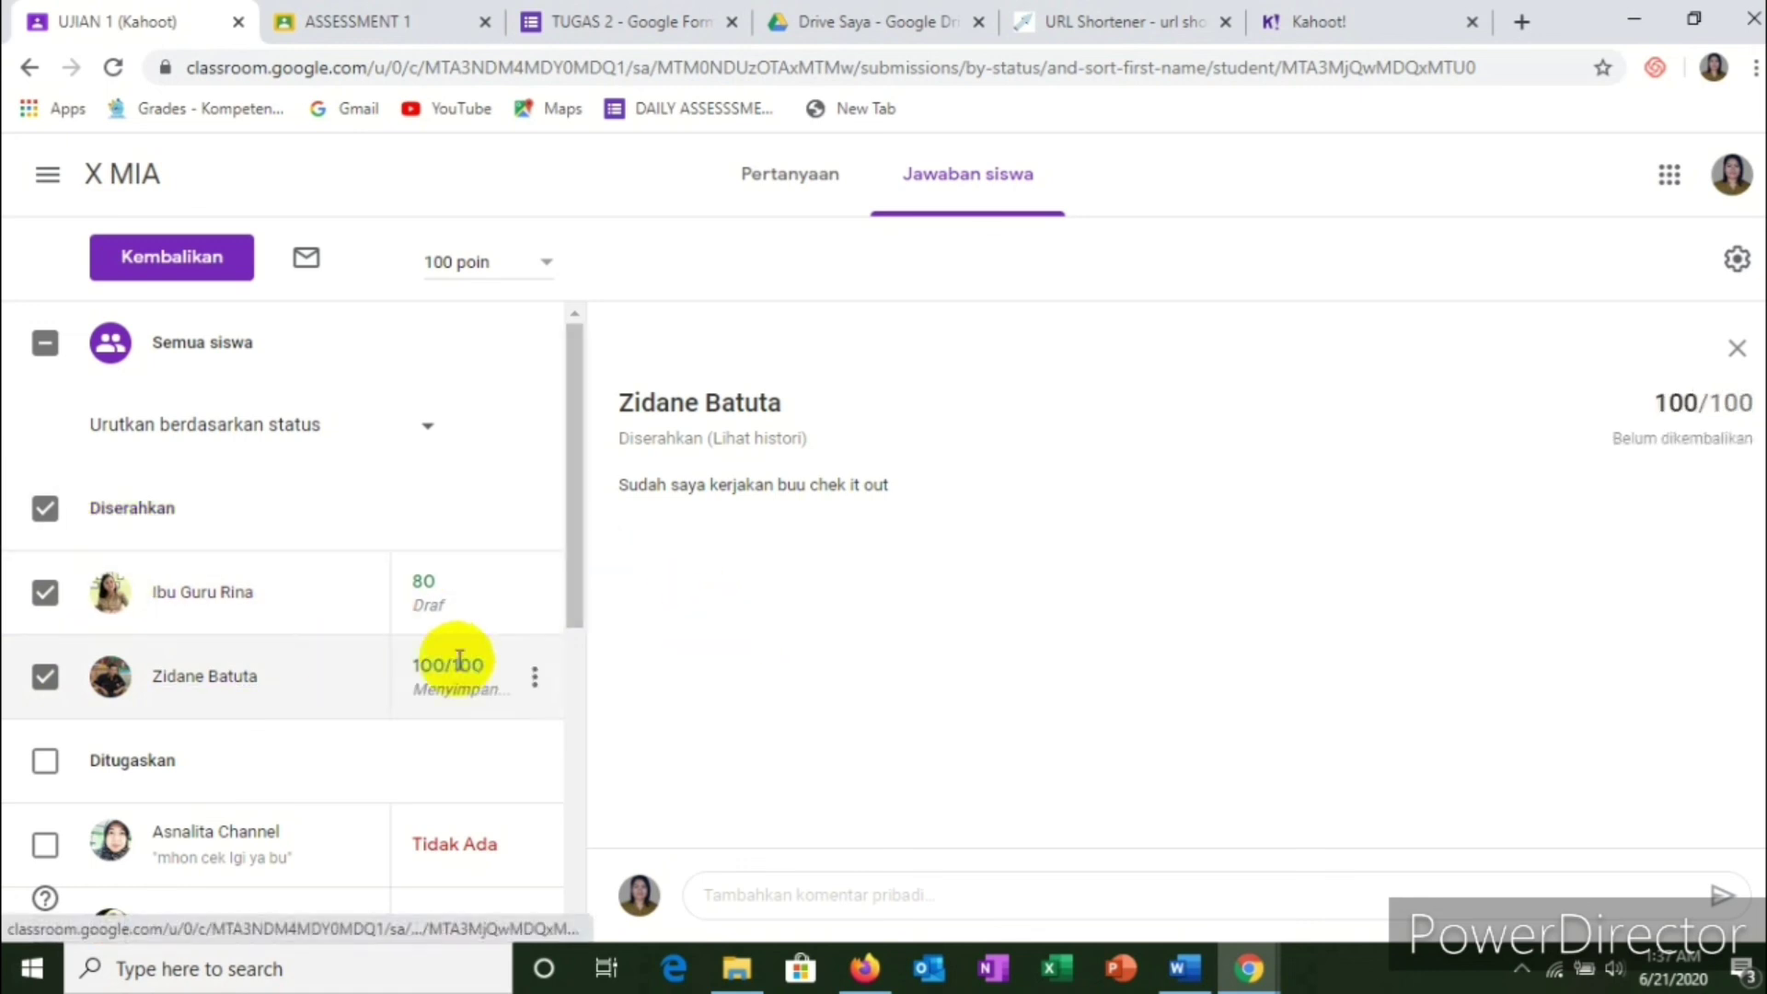
Step: Toggle the select-all checkbox for submitted students and bring up options for the 80-point submission
click(48, 516)
click(48, 514)
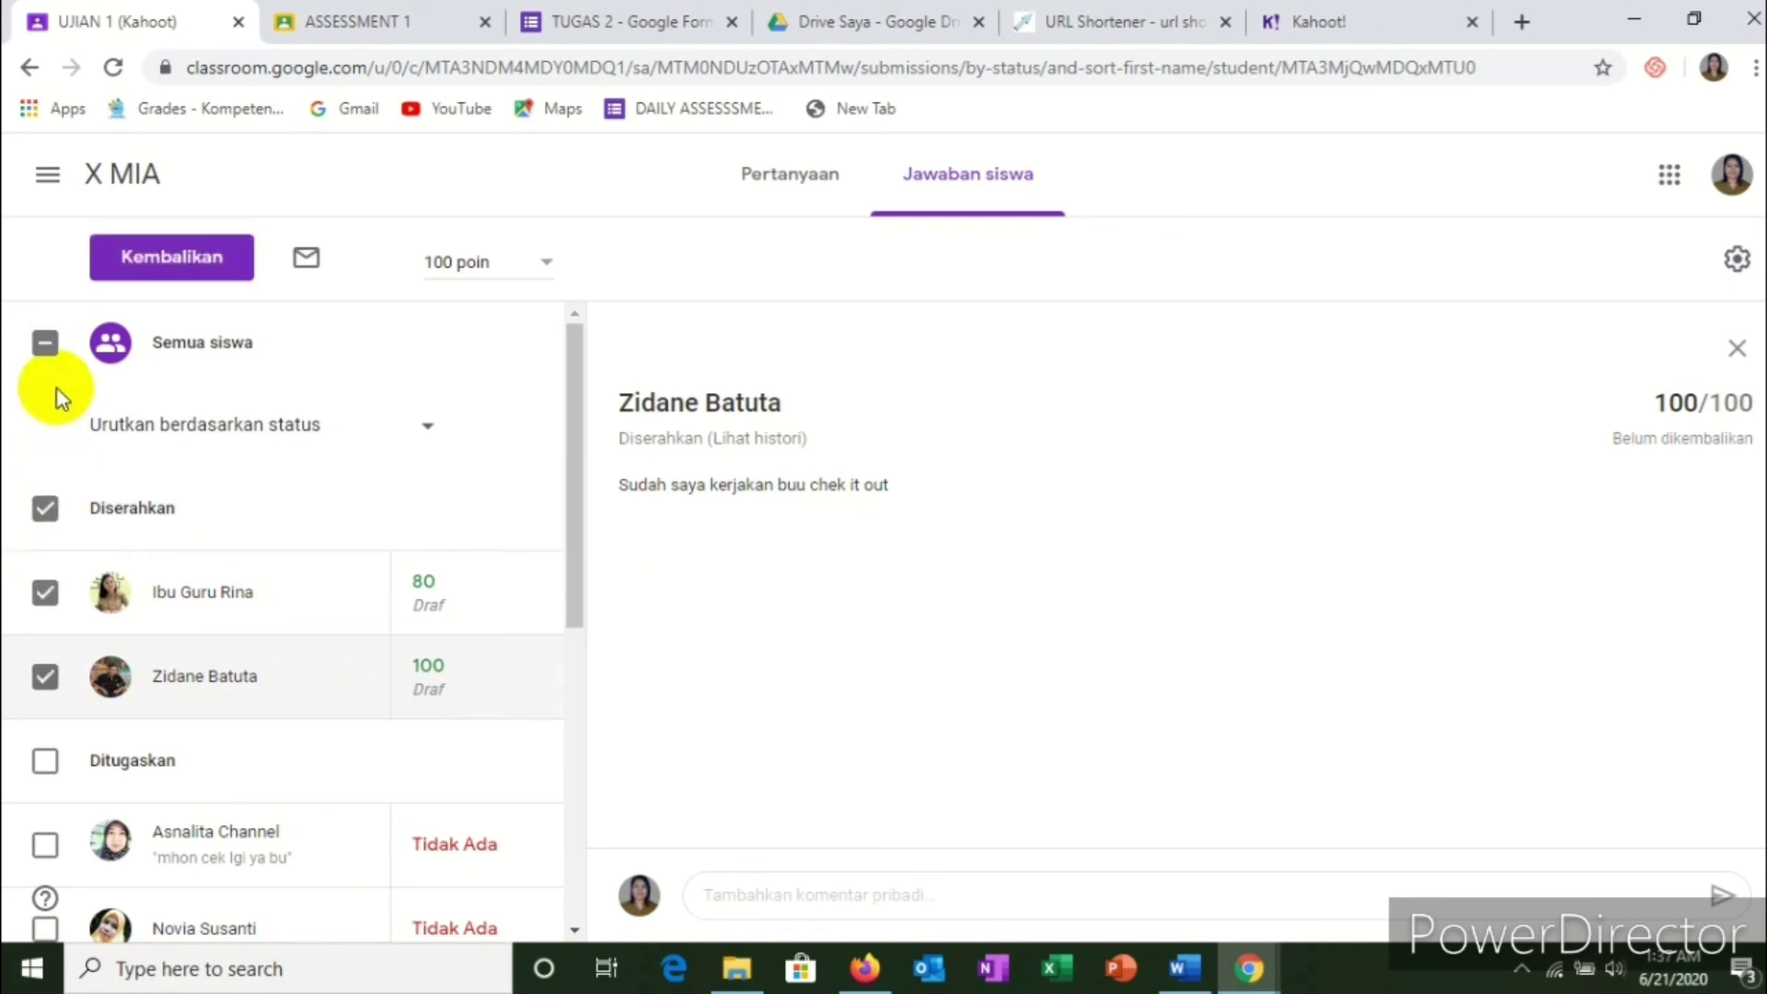
scroll(409, 614, down, 2)
scroll(423, 607, down, 3)
scroll(442, 599, up, 5)
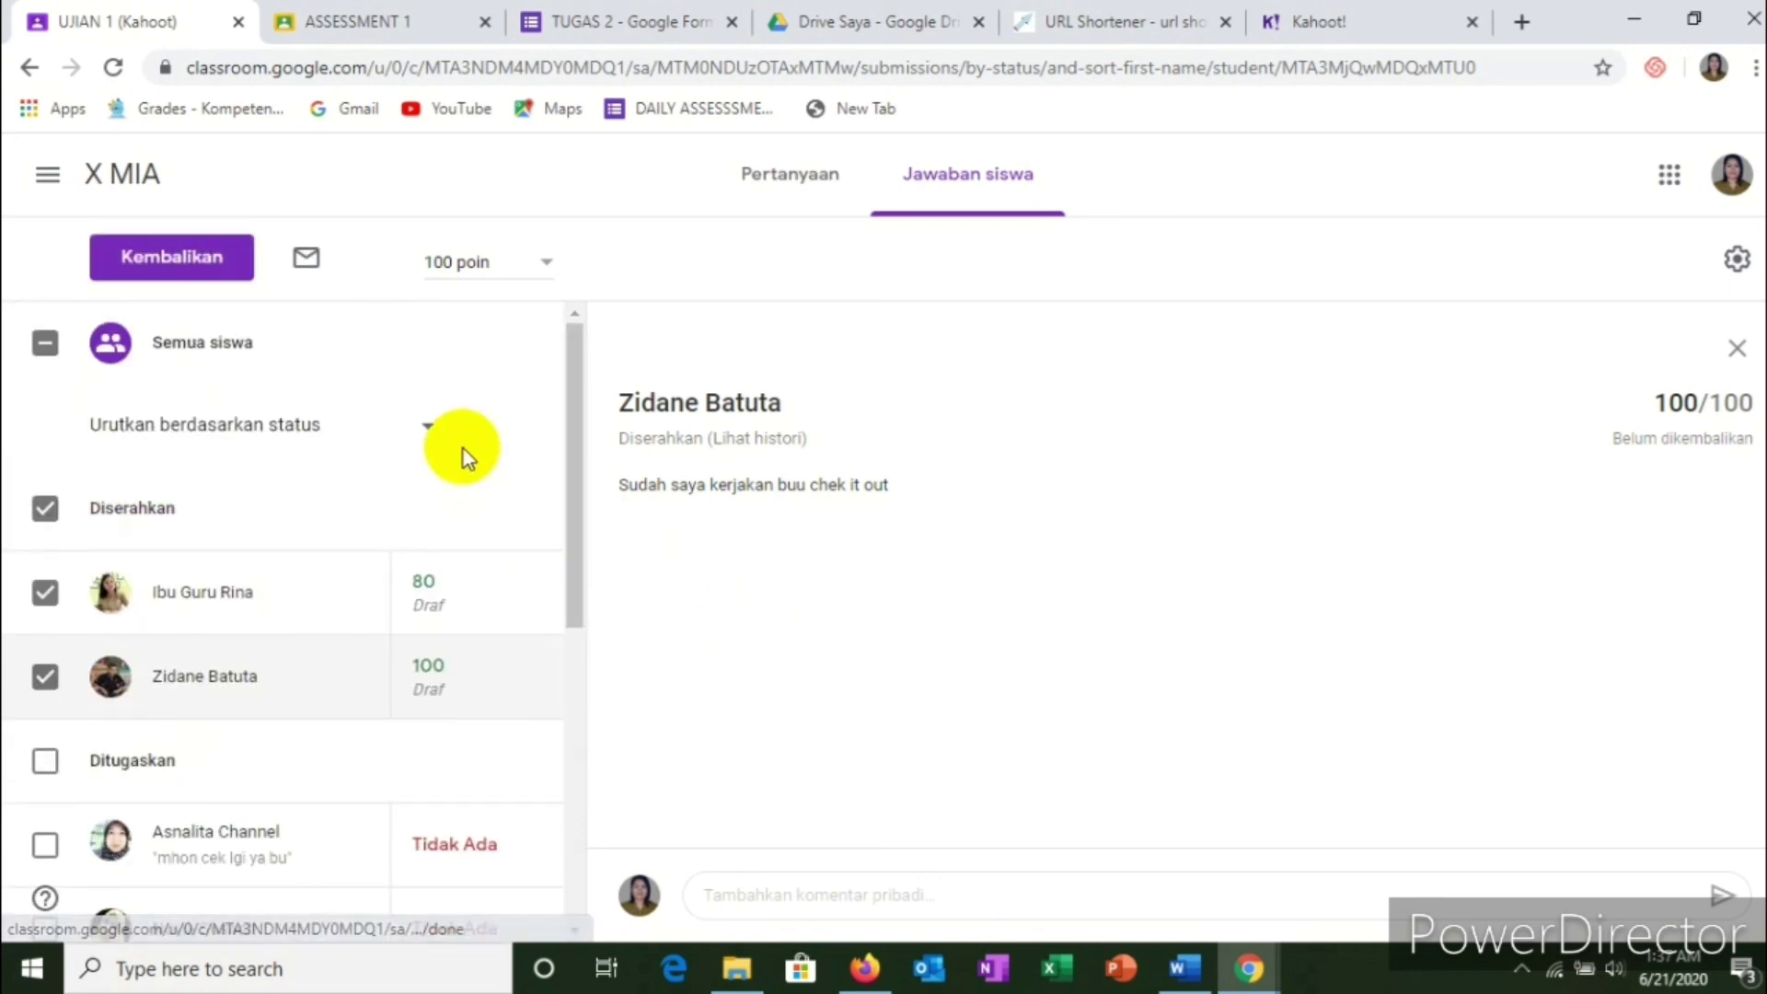
scroll(505, 579, down, 3)
scroll(505, 580, up, 2)
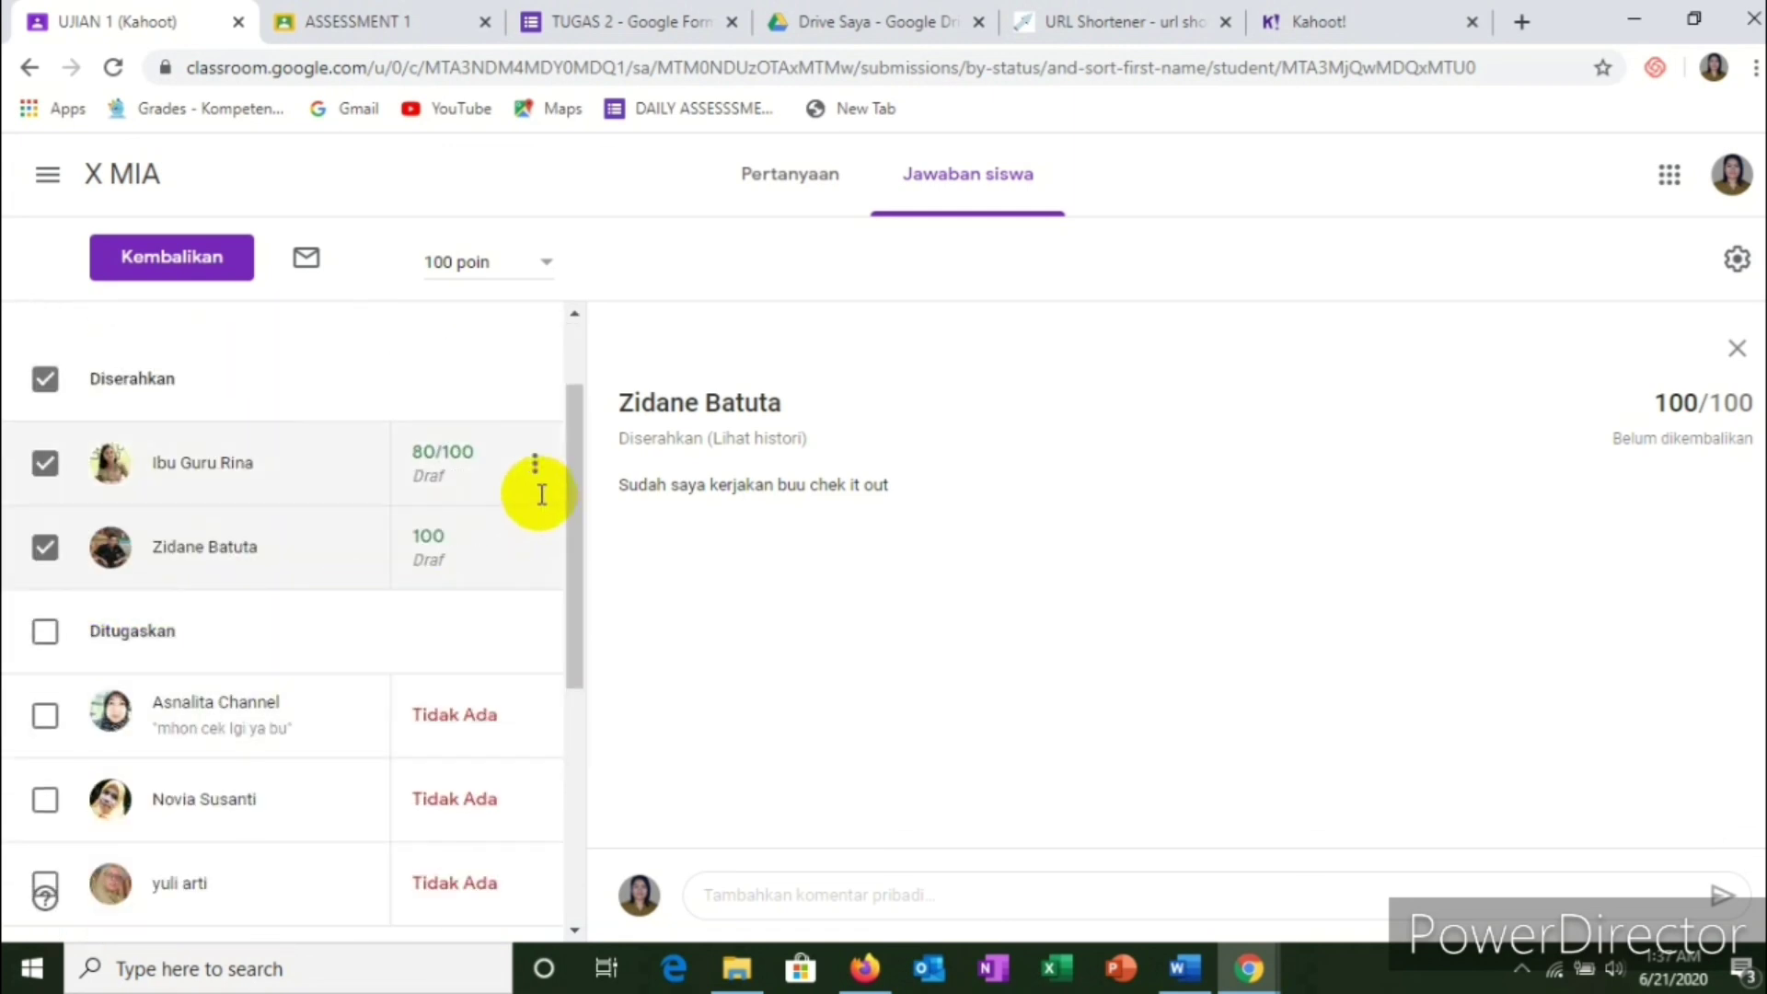
click(534, 471)
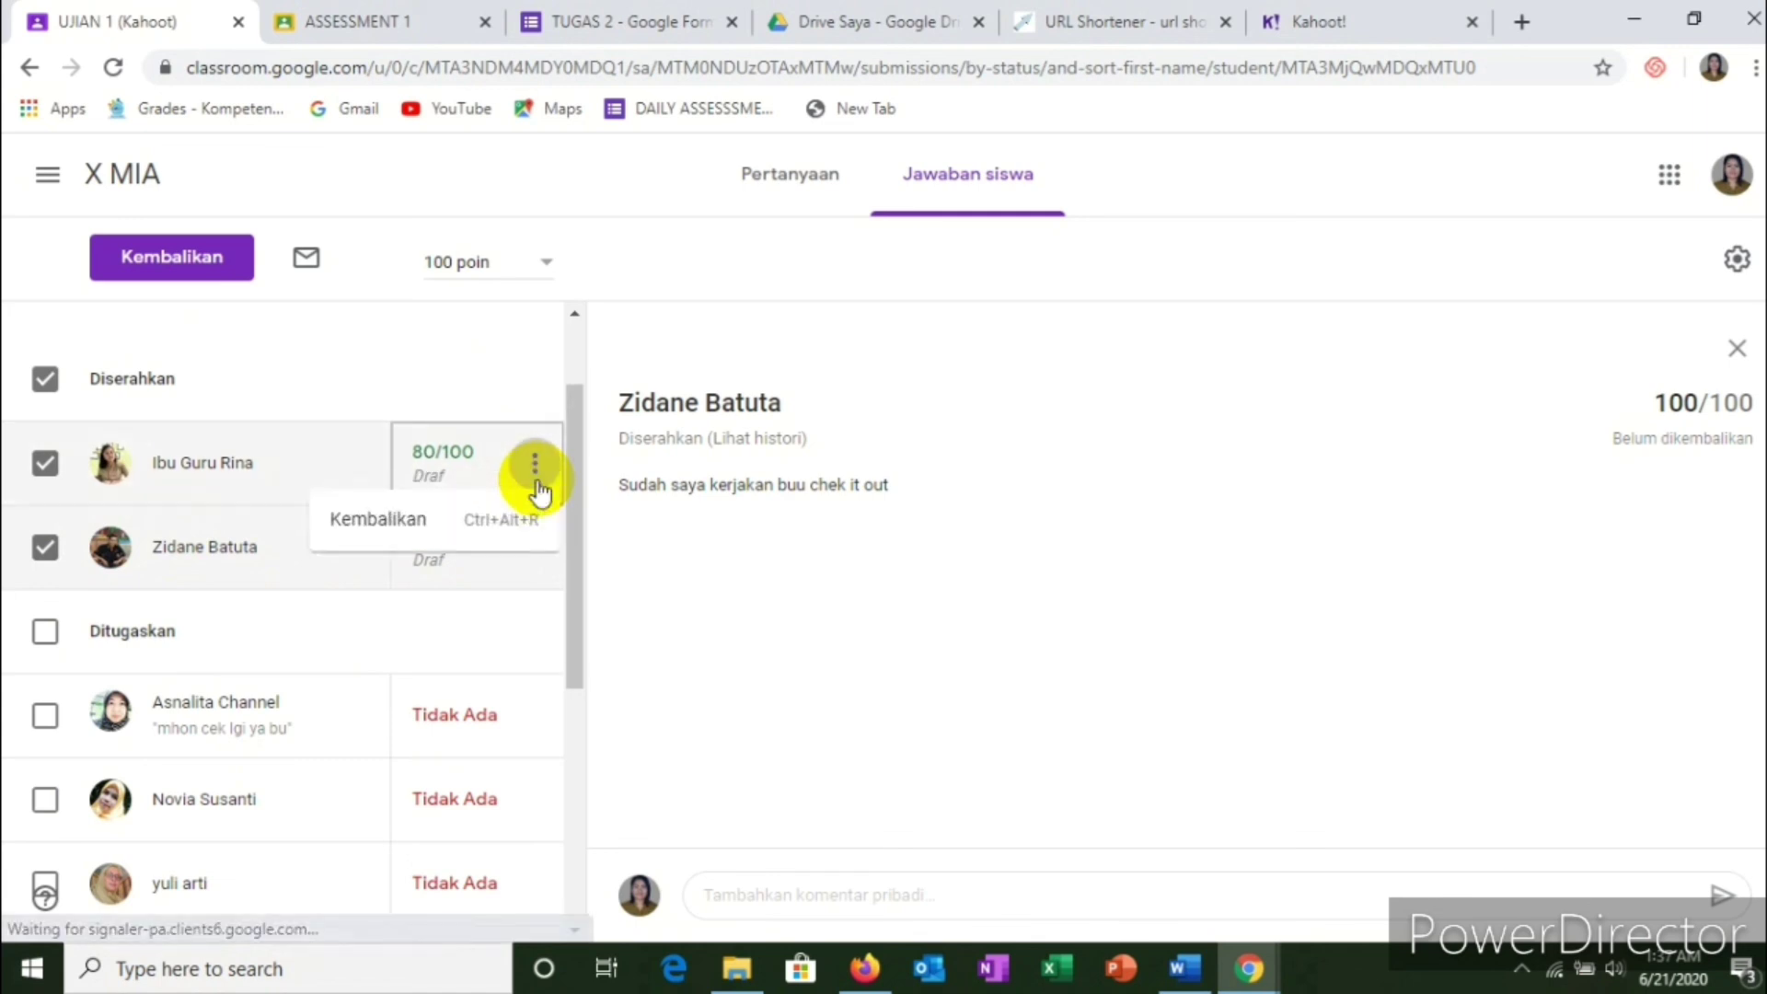
Step: Return the 80-point UJIAN 1 submission with the private comment 'Grade'
click(388, 520)
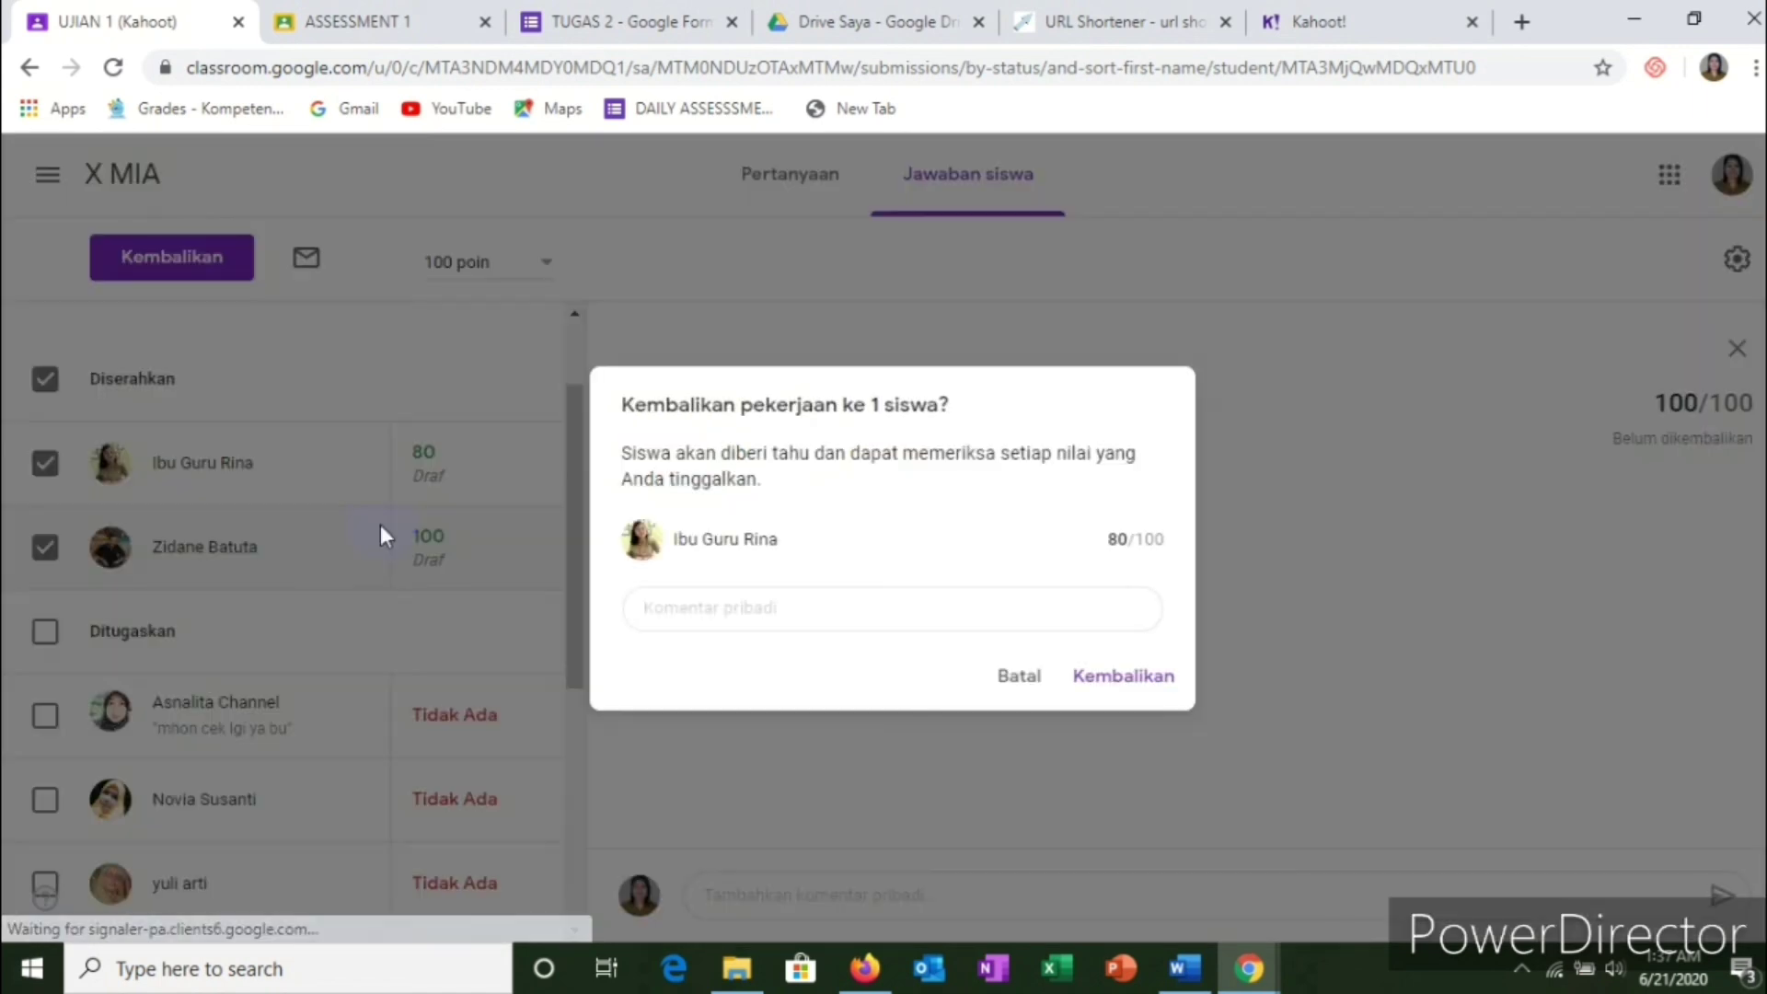
click(799, 584)
click(752, 615)
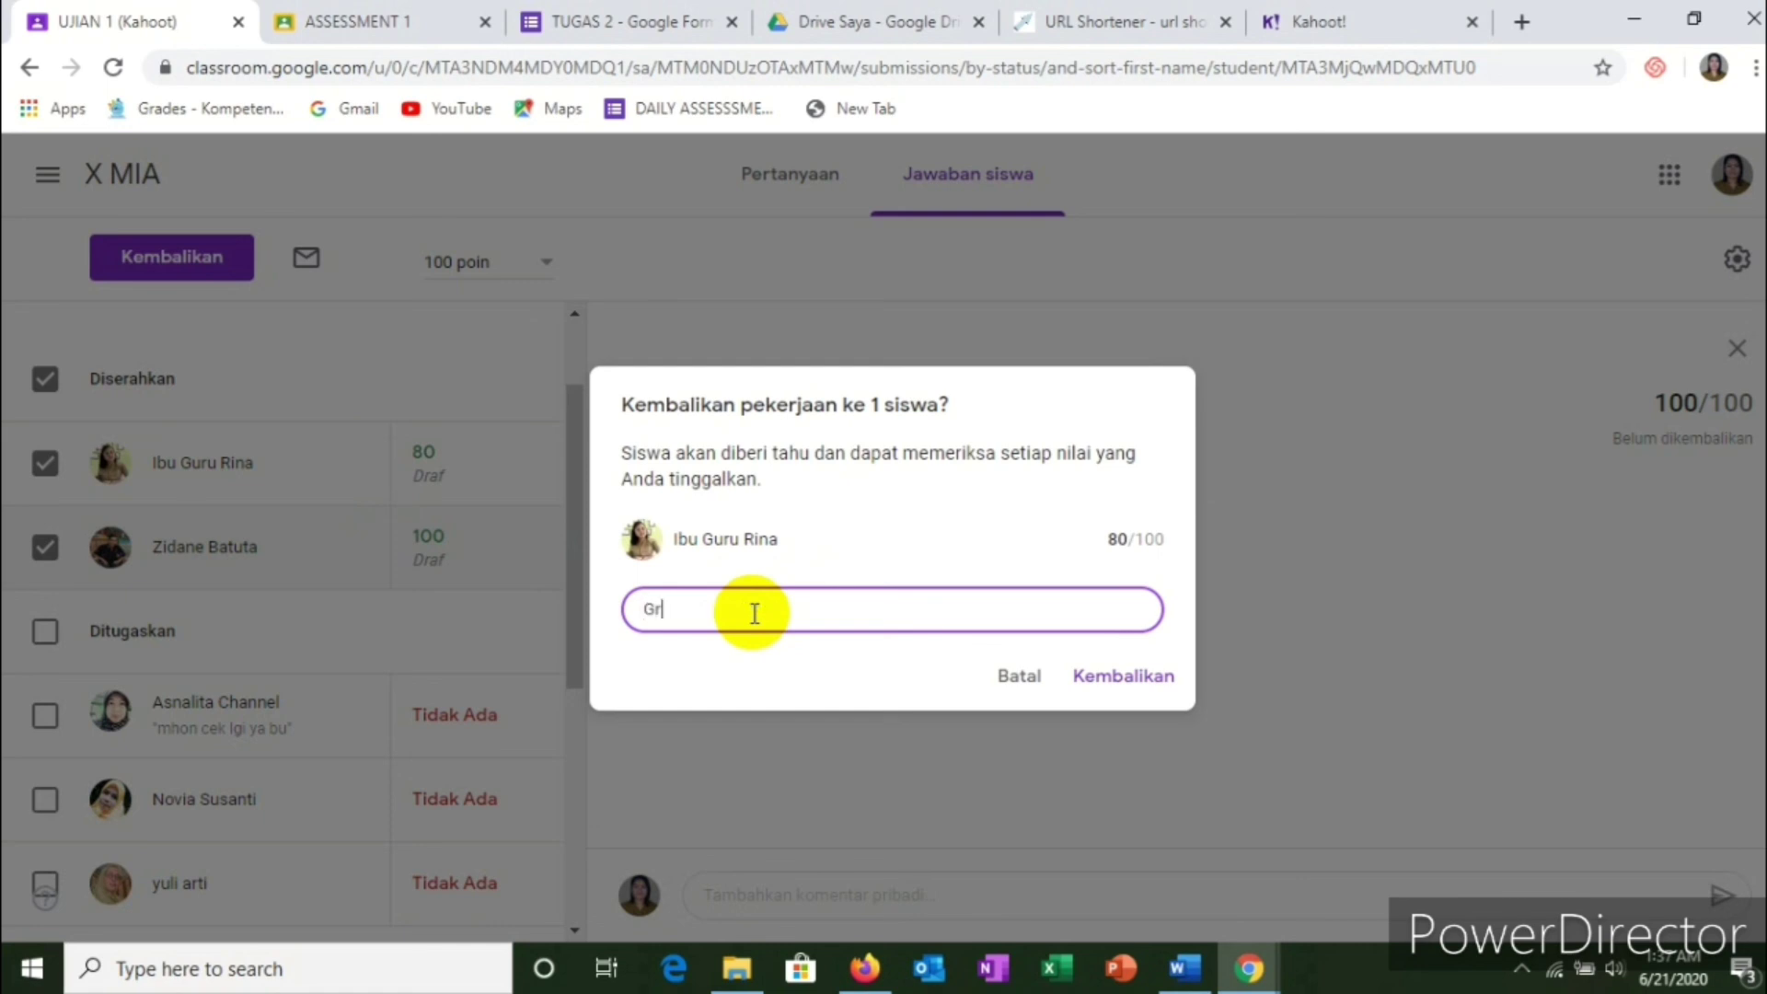
click(1125, 681)
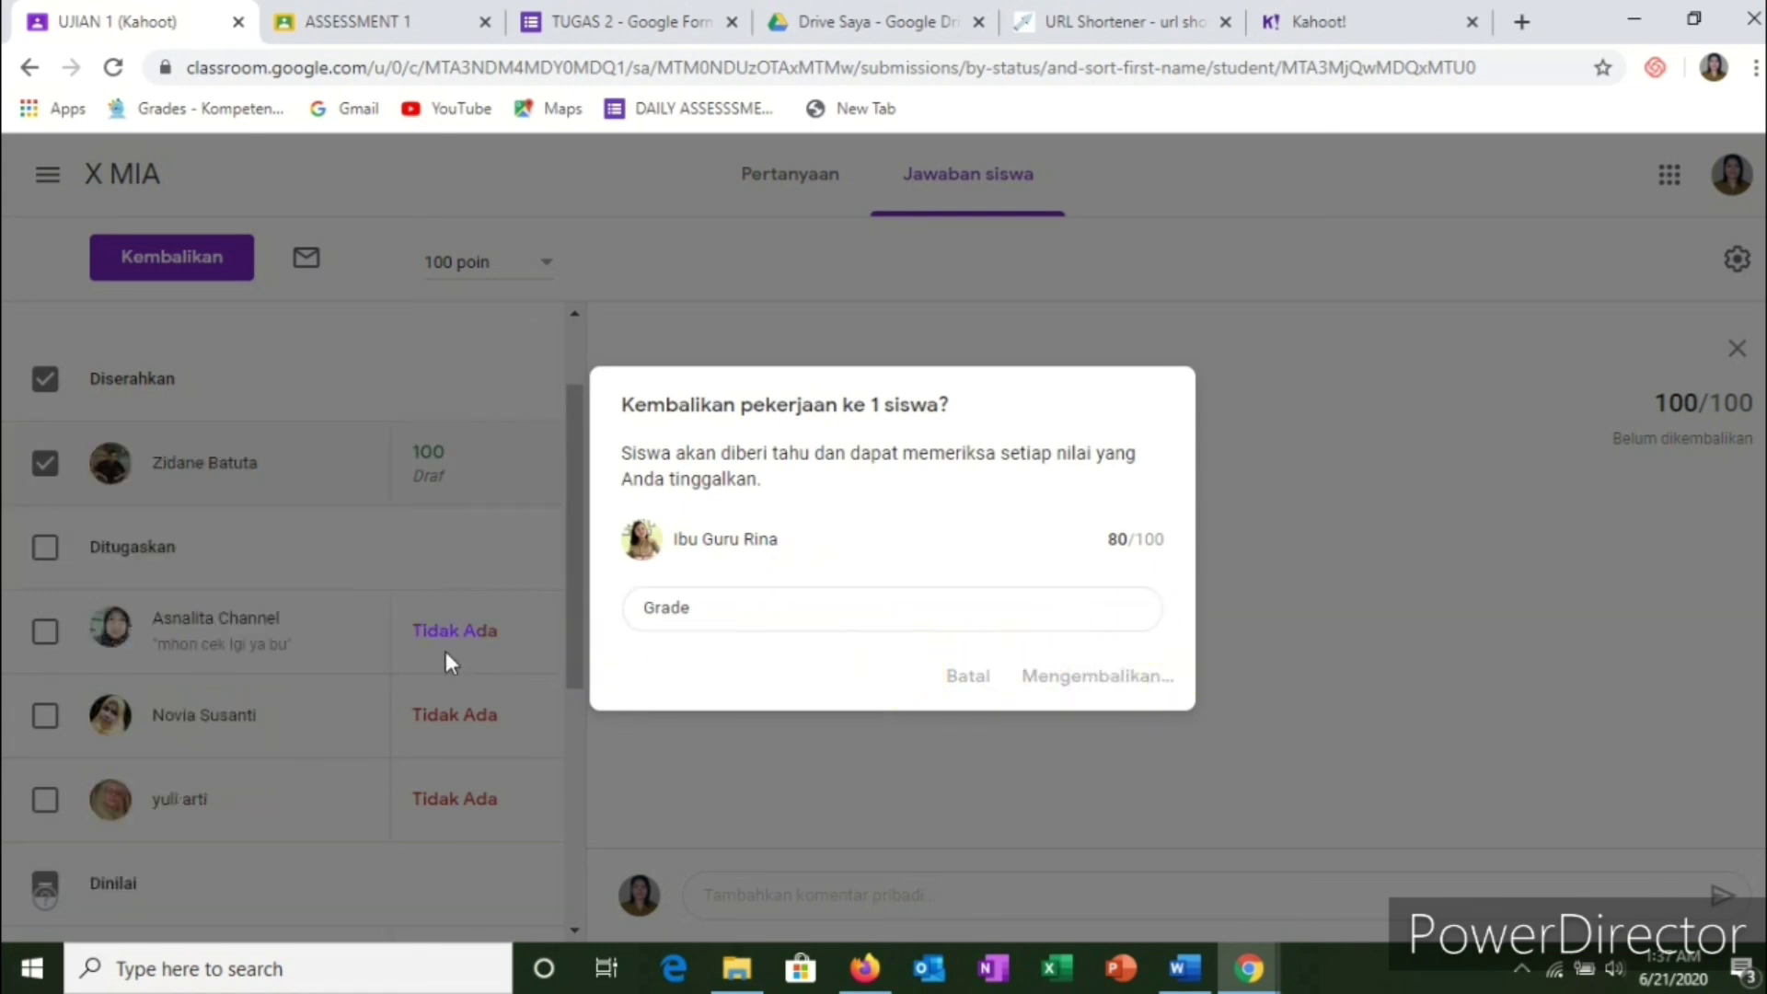
scroll(511, 484, up, 5)
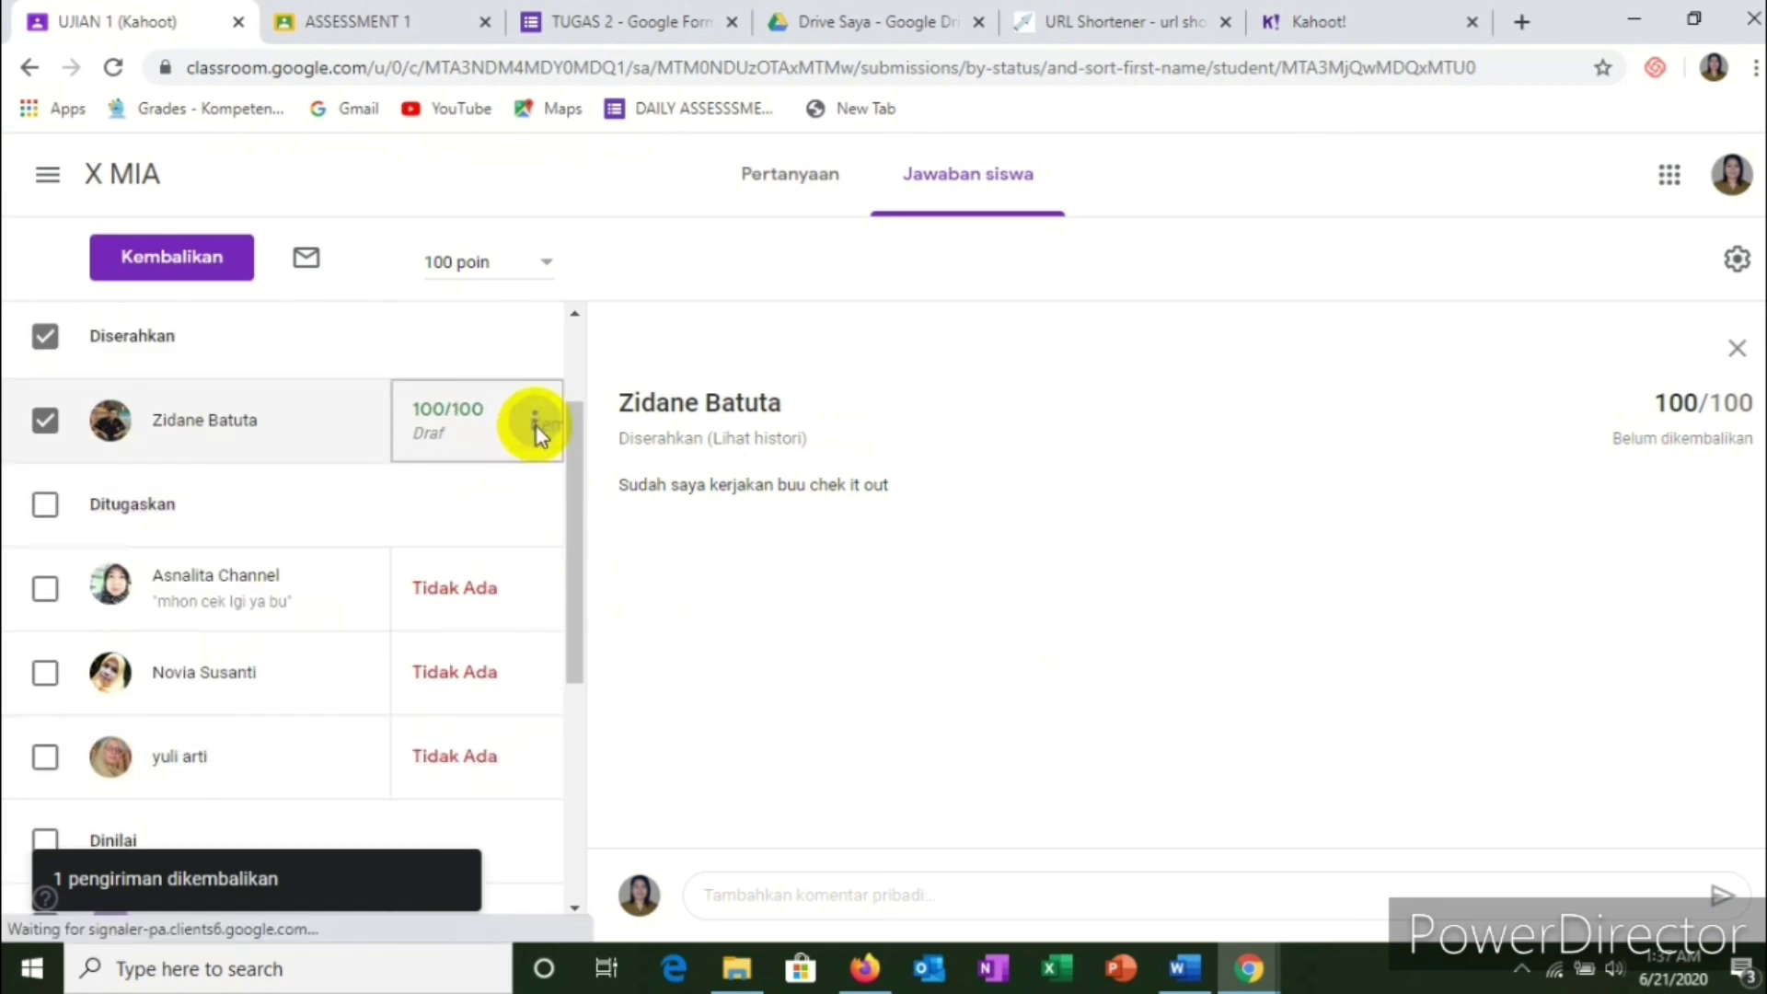
Step: Return the 100-point submission with the private comment 'Very Good', then go back
click(534, 423)
click(357, 501)
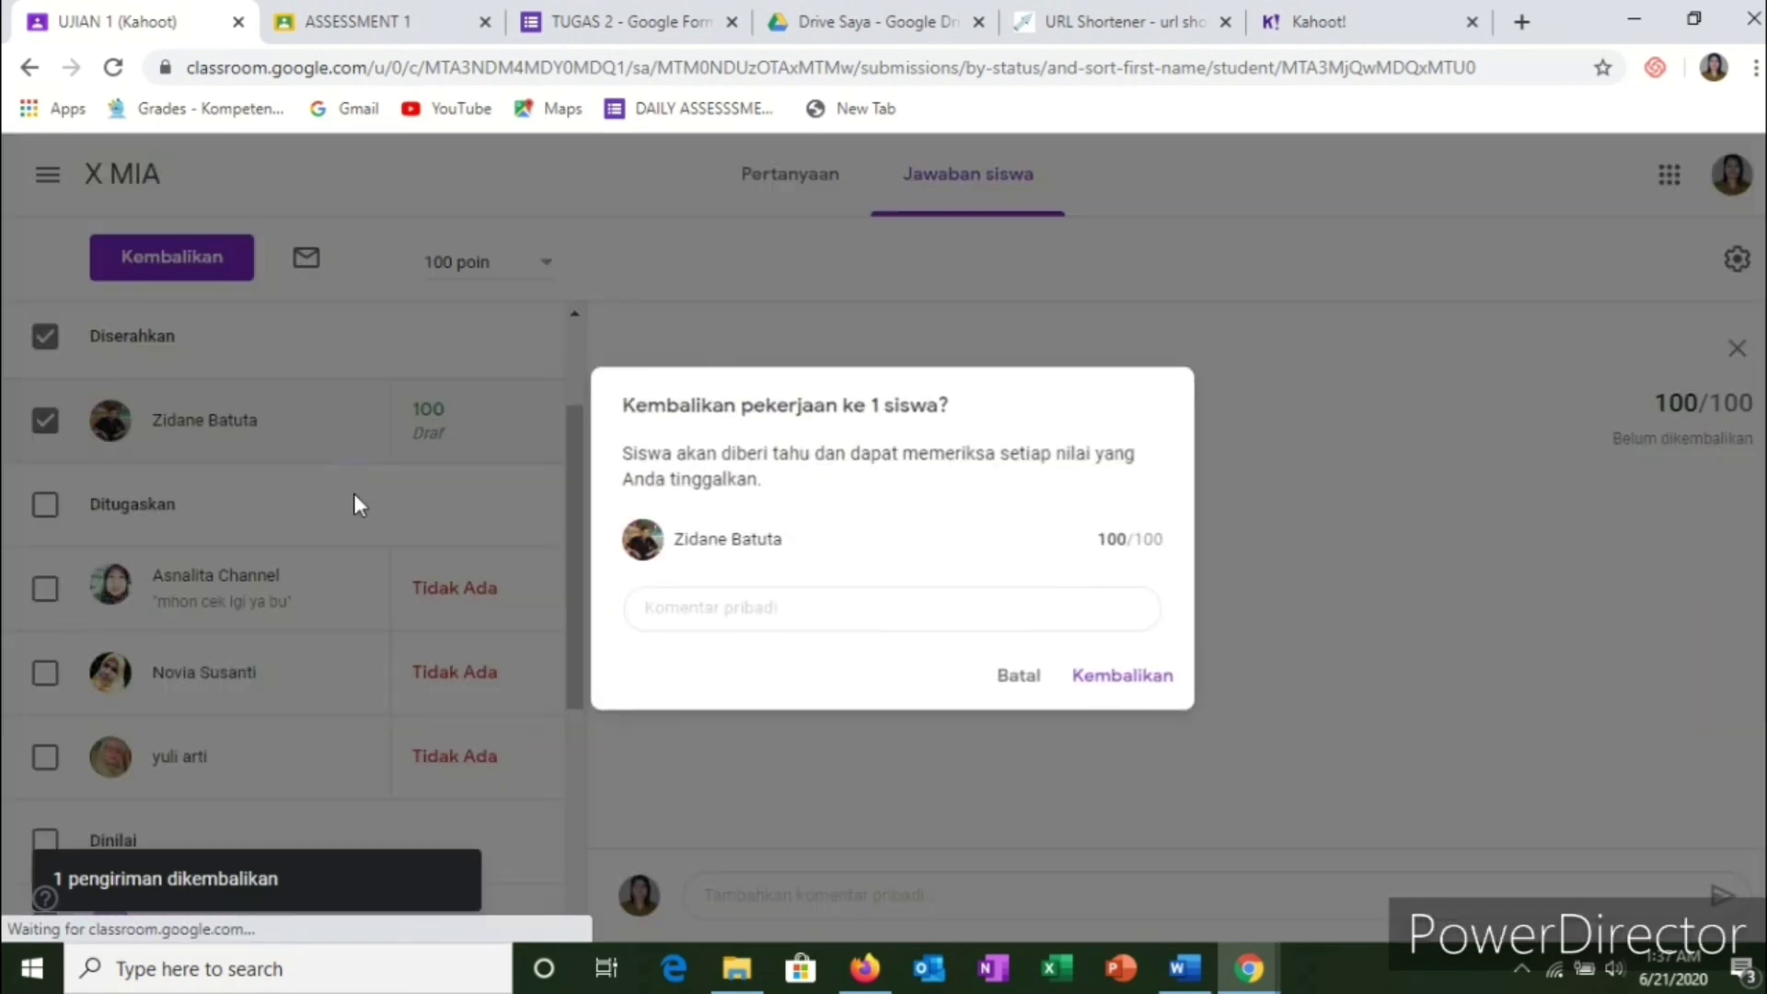
click(765, 613)
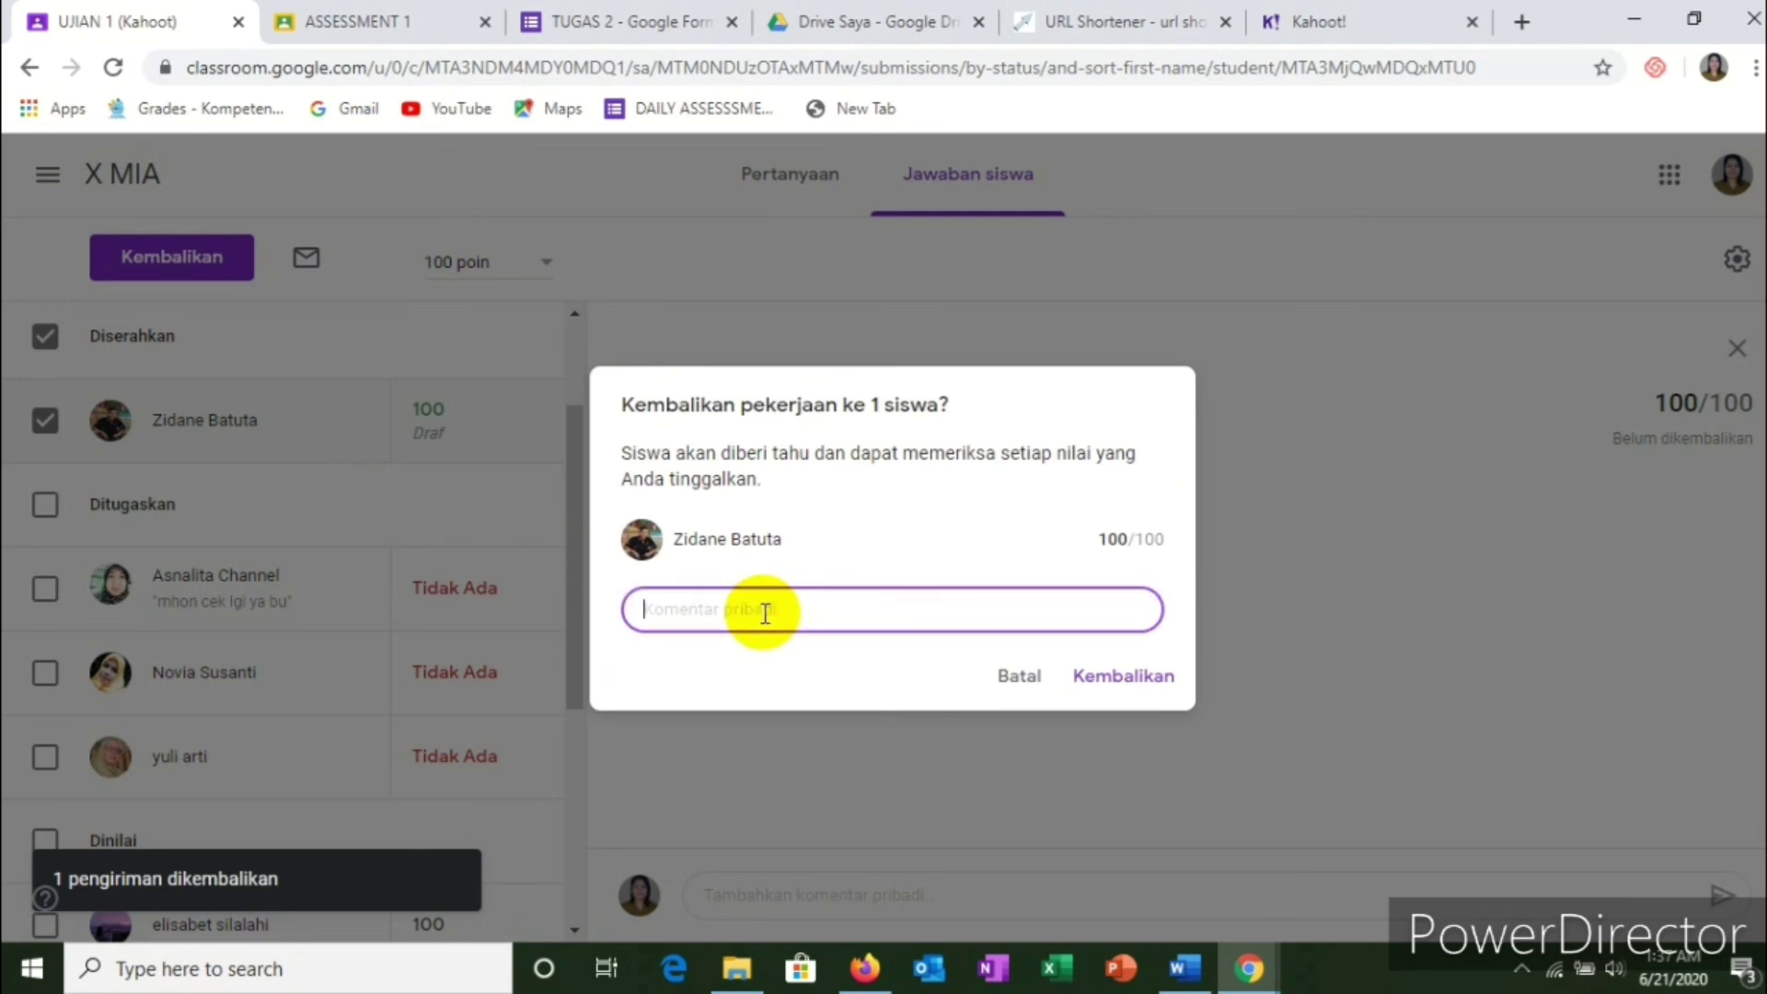
text(Vry Good)
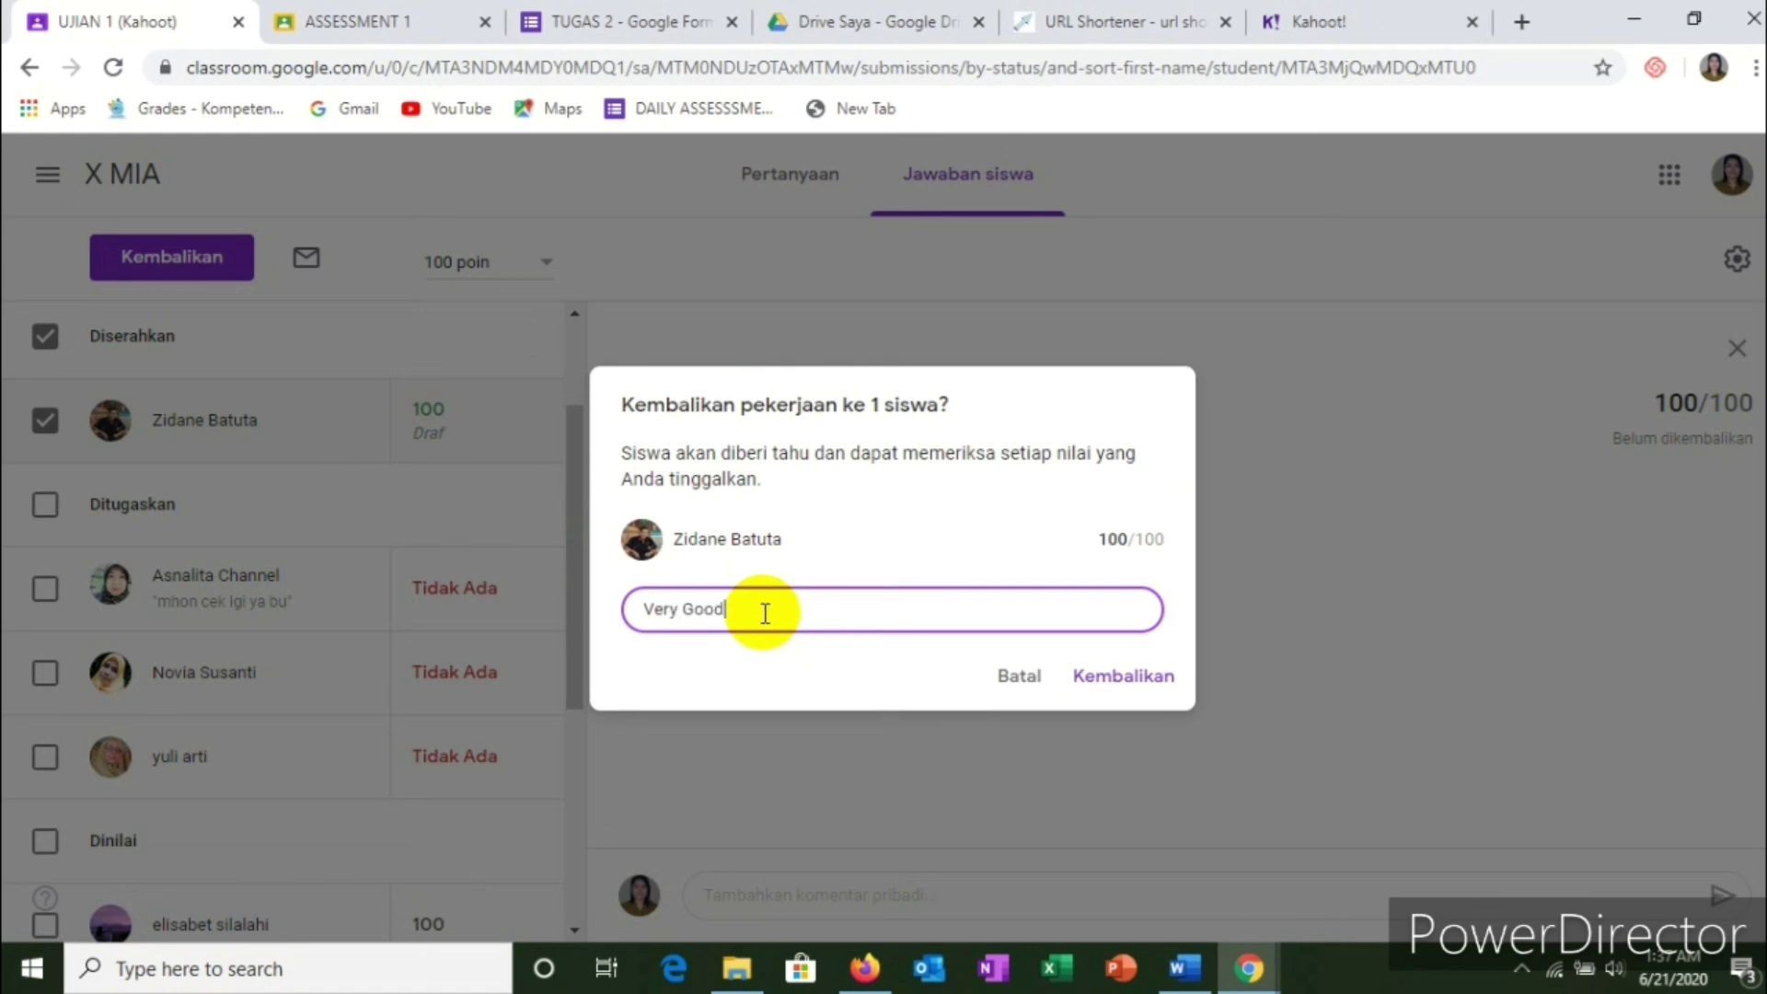
click(1139, 679)
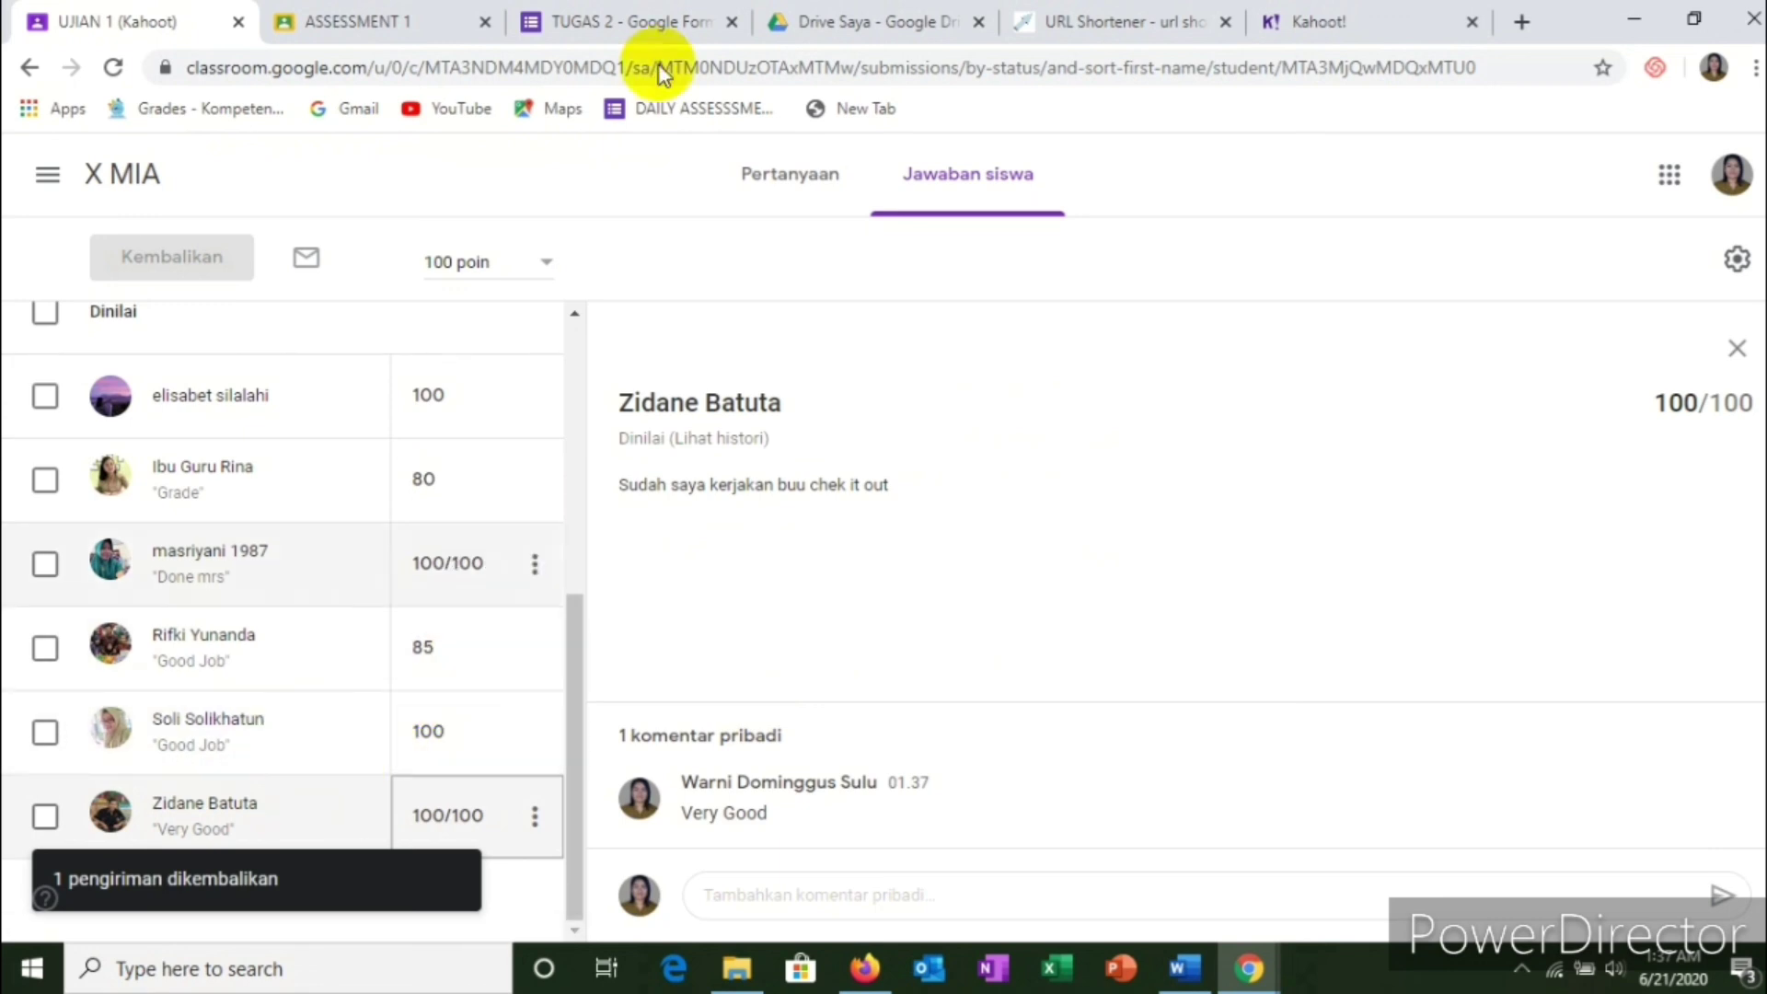
click(21, 81)
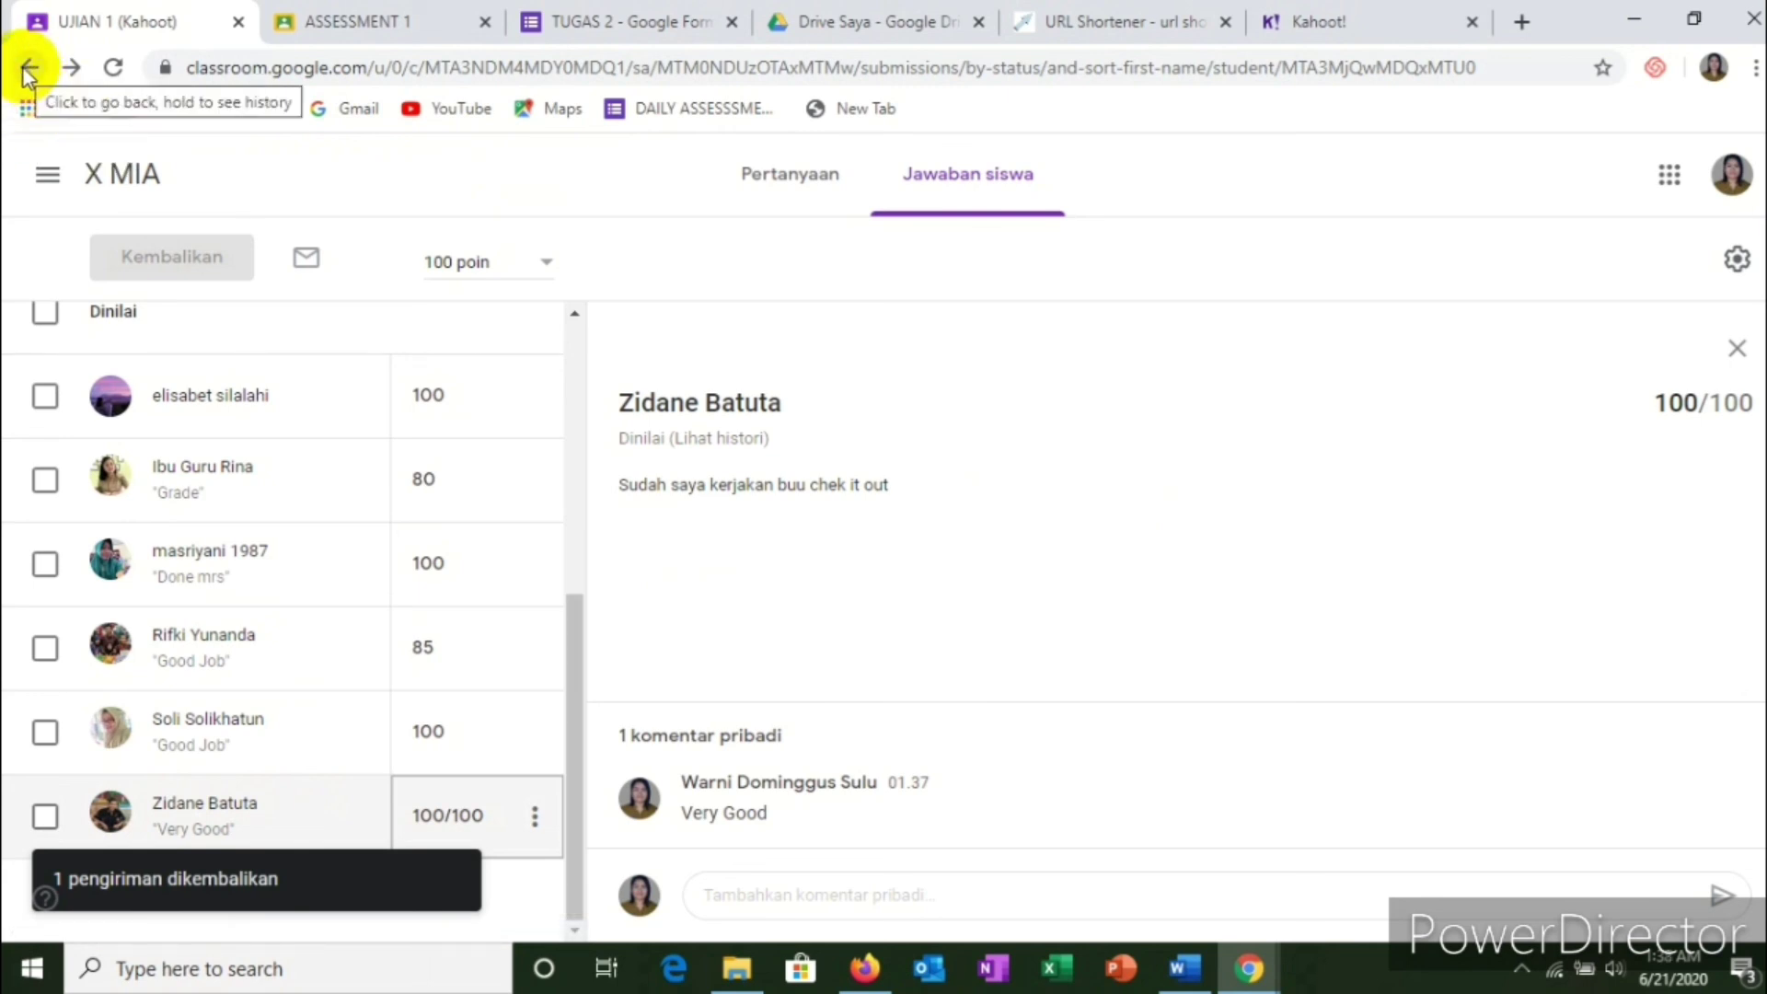
click(28, 69)
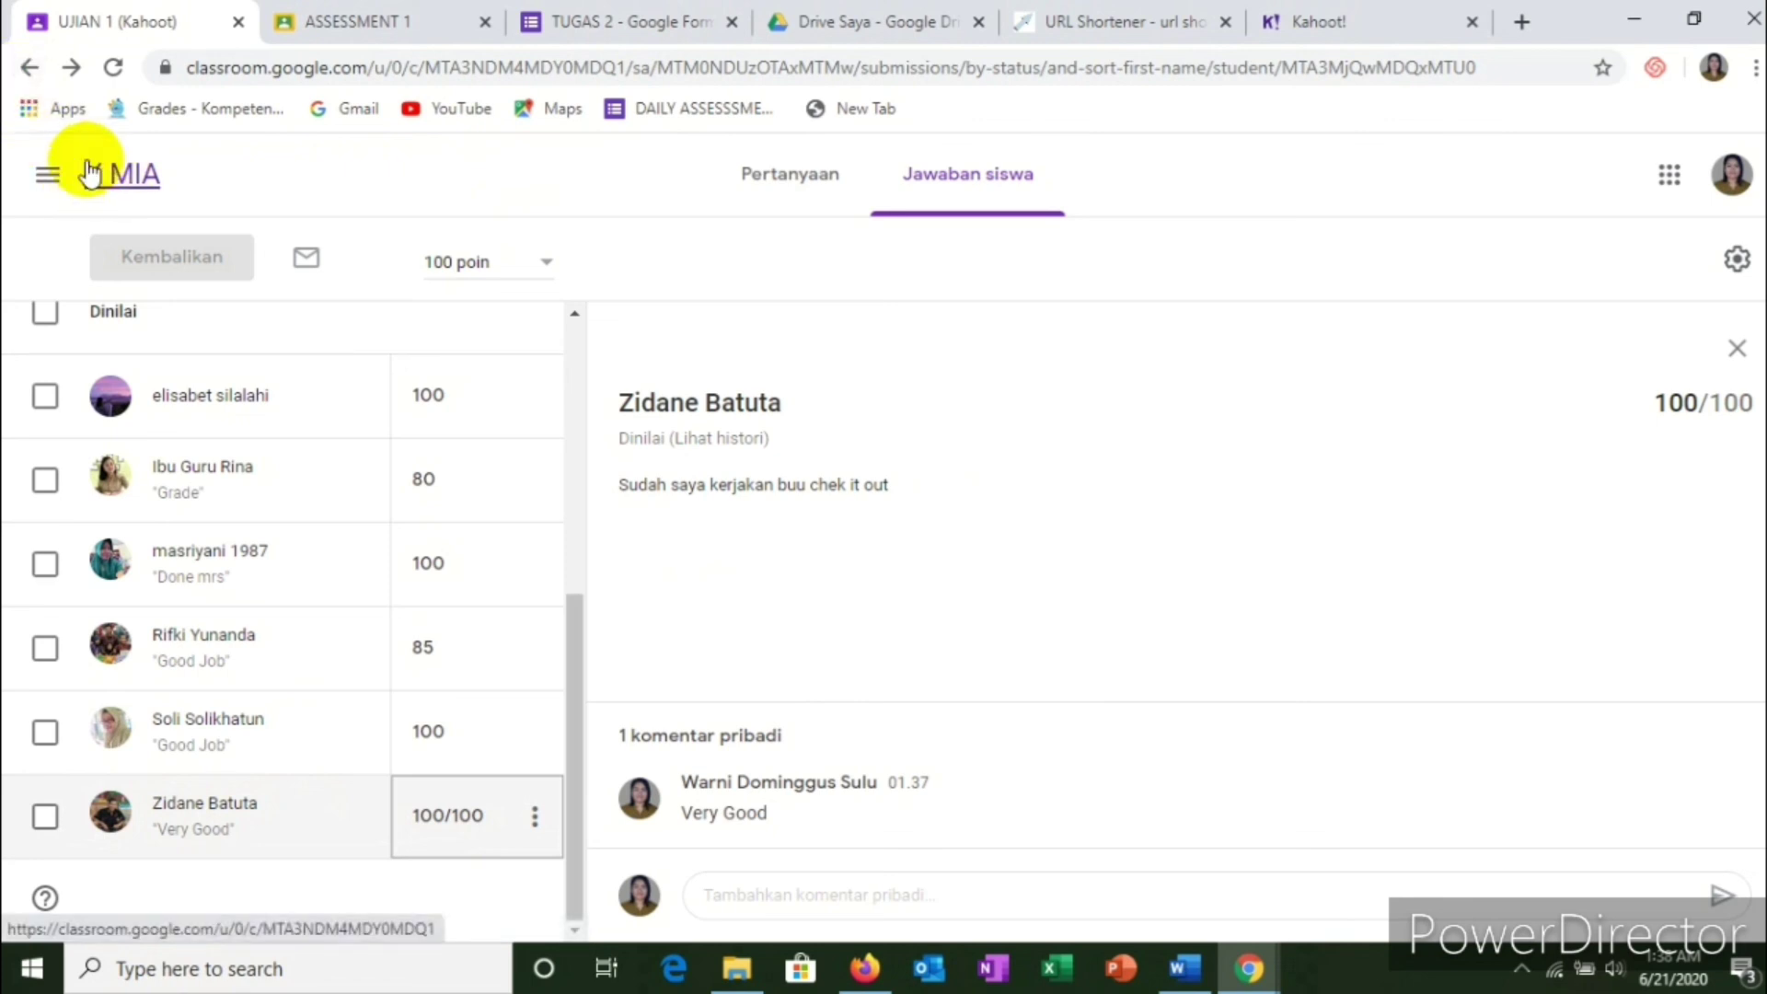
click(28, 71)
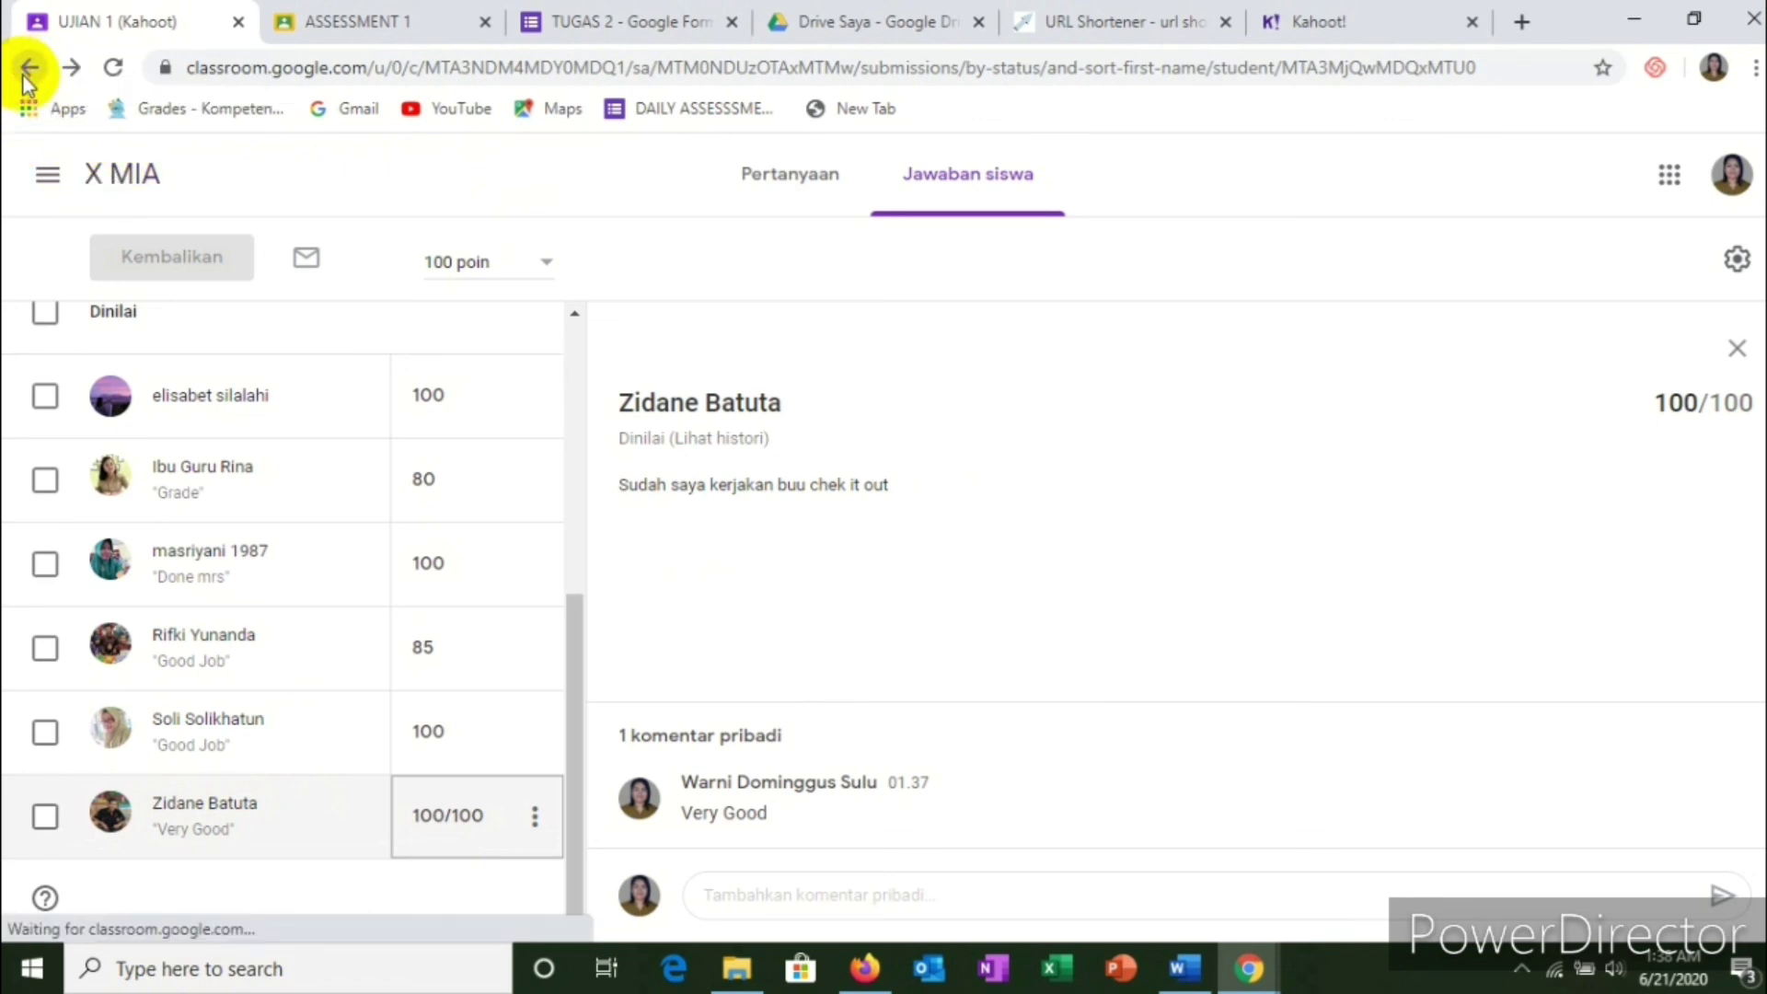
click(27, 75)
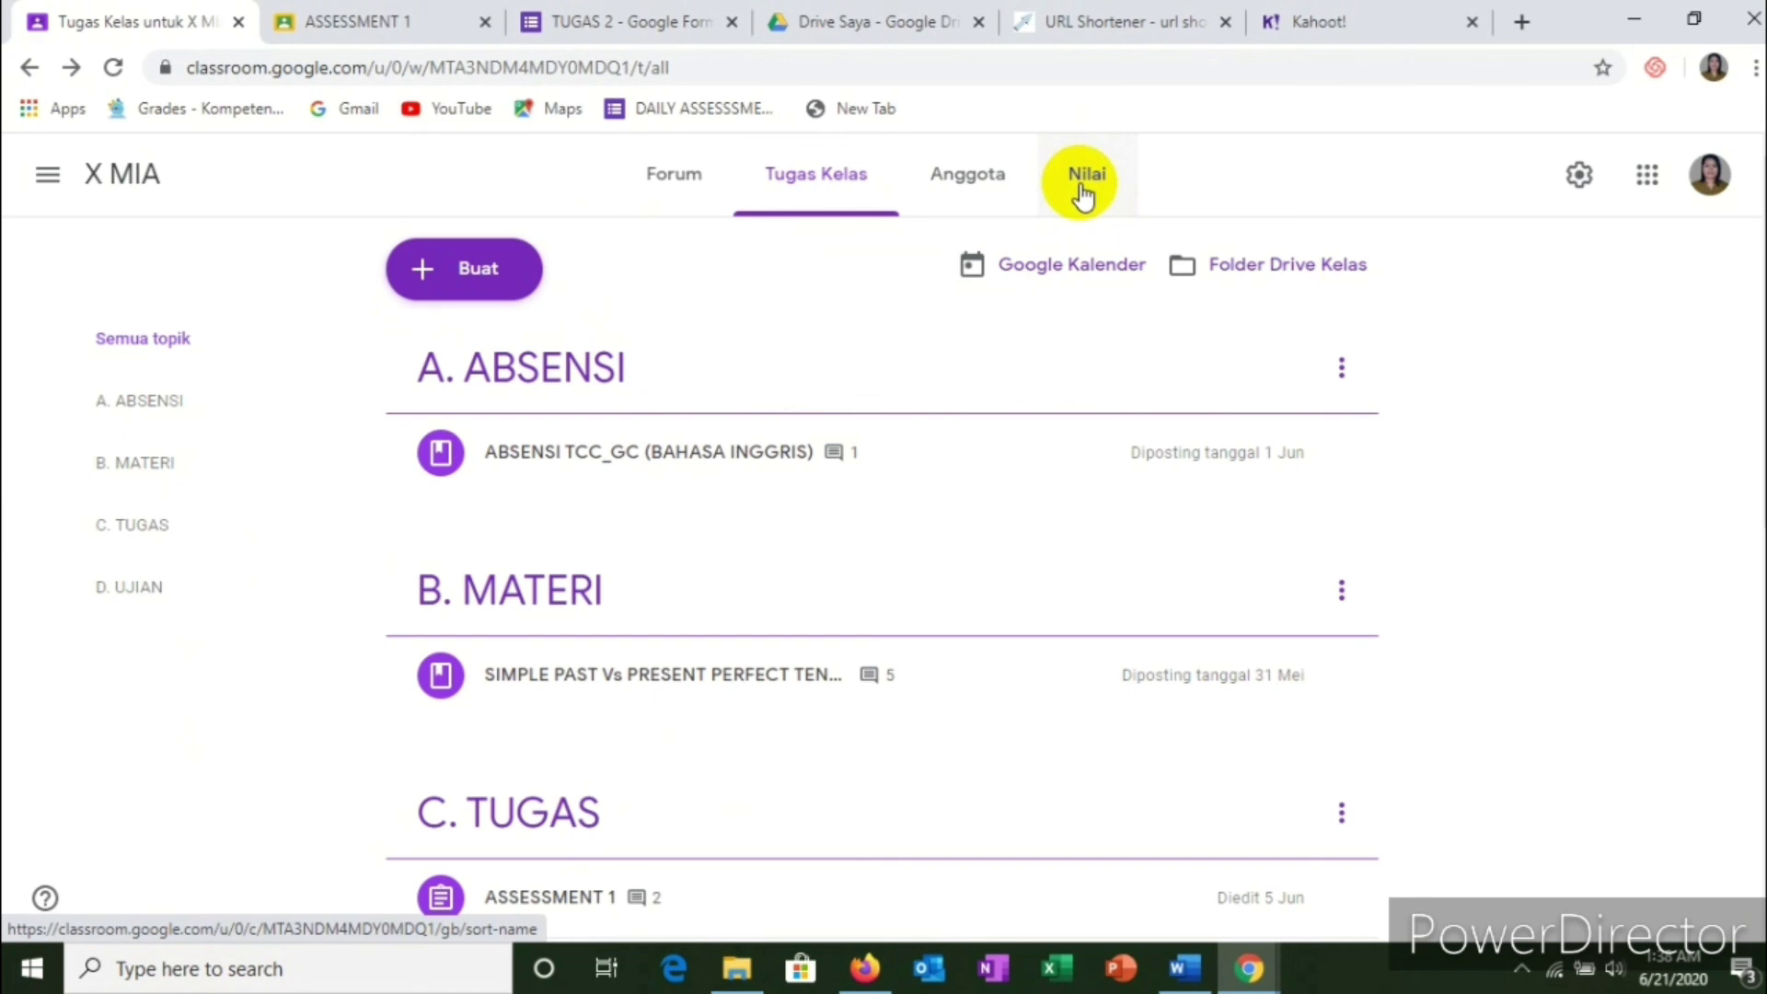
click(1084, 180)
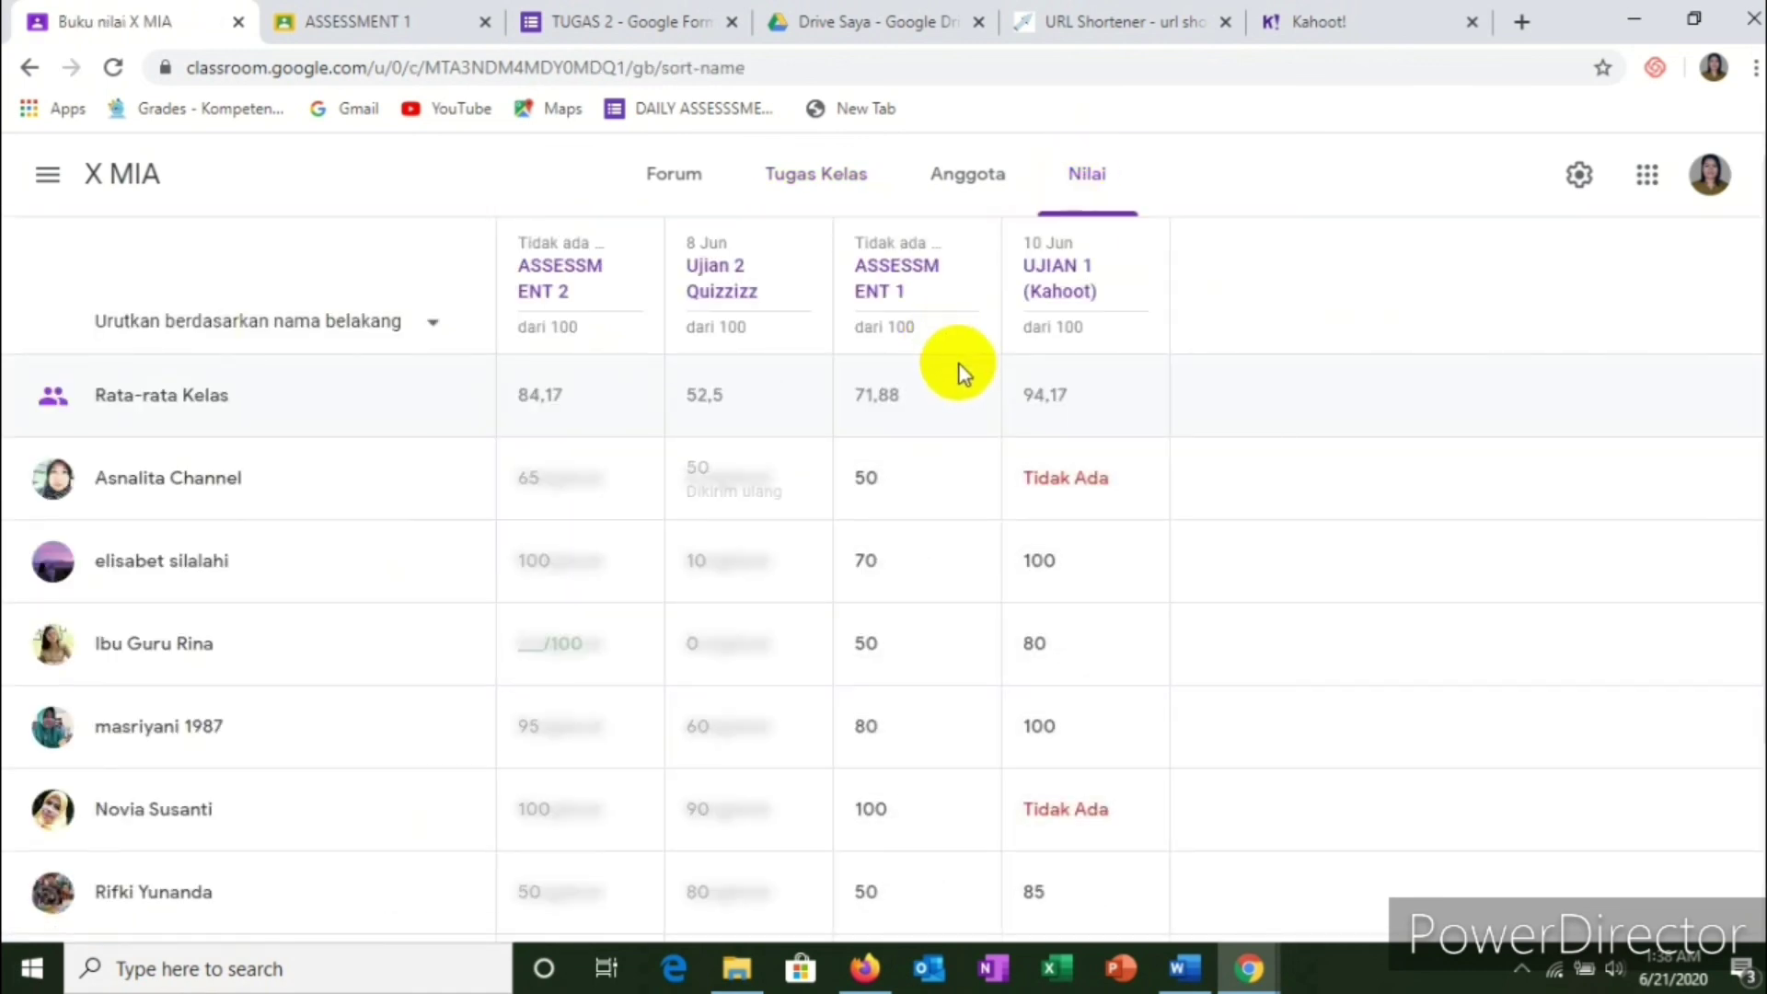
scroll(947, 387, down, 3)
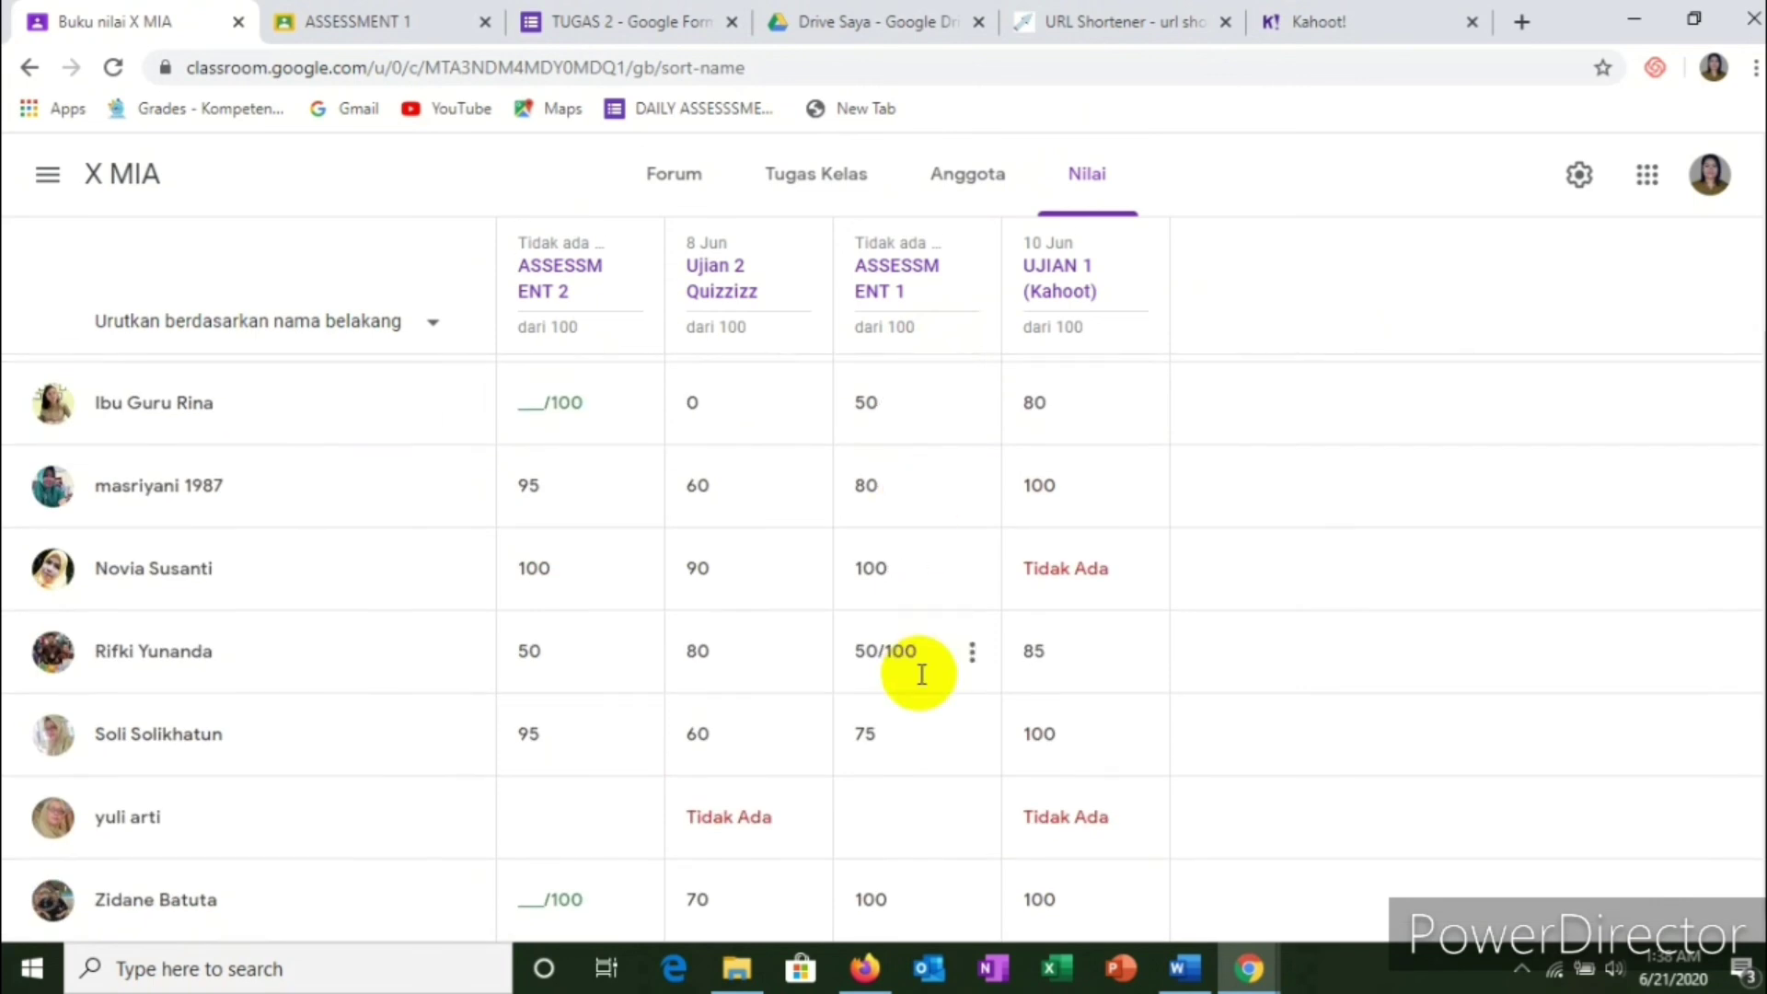
scroll(920, 671, up, 3)
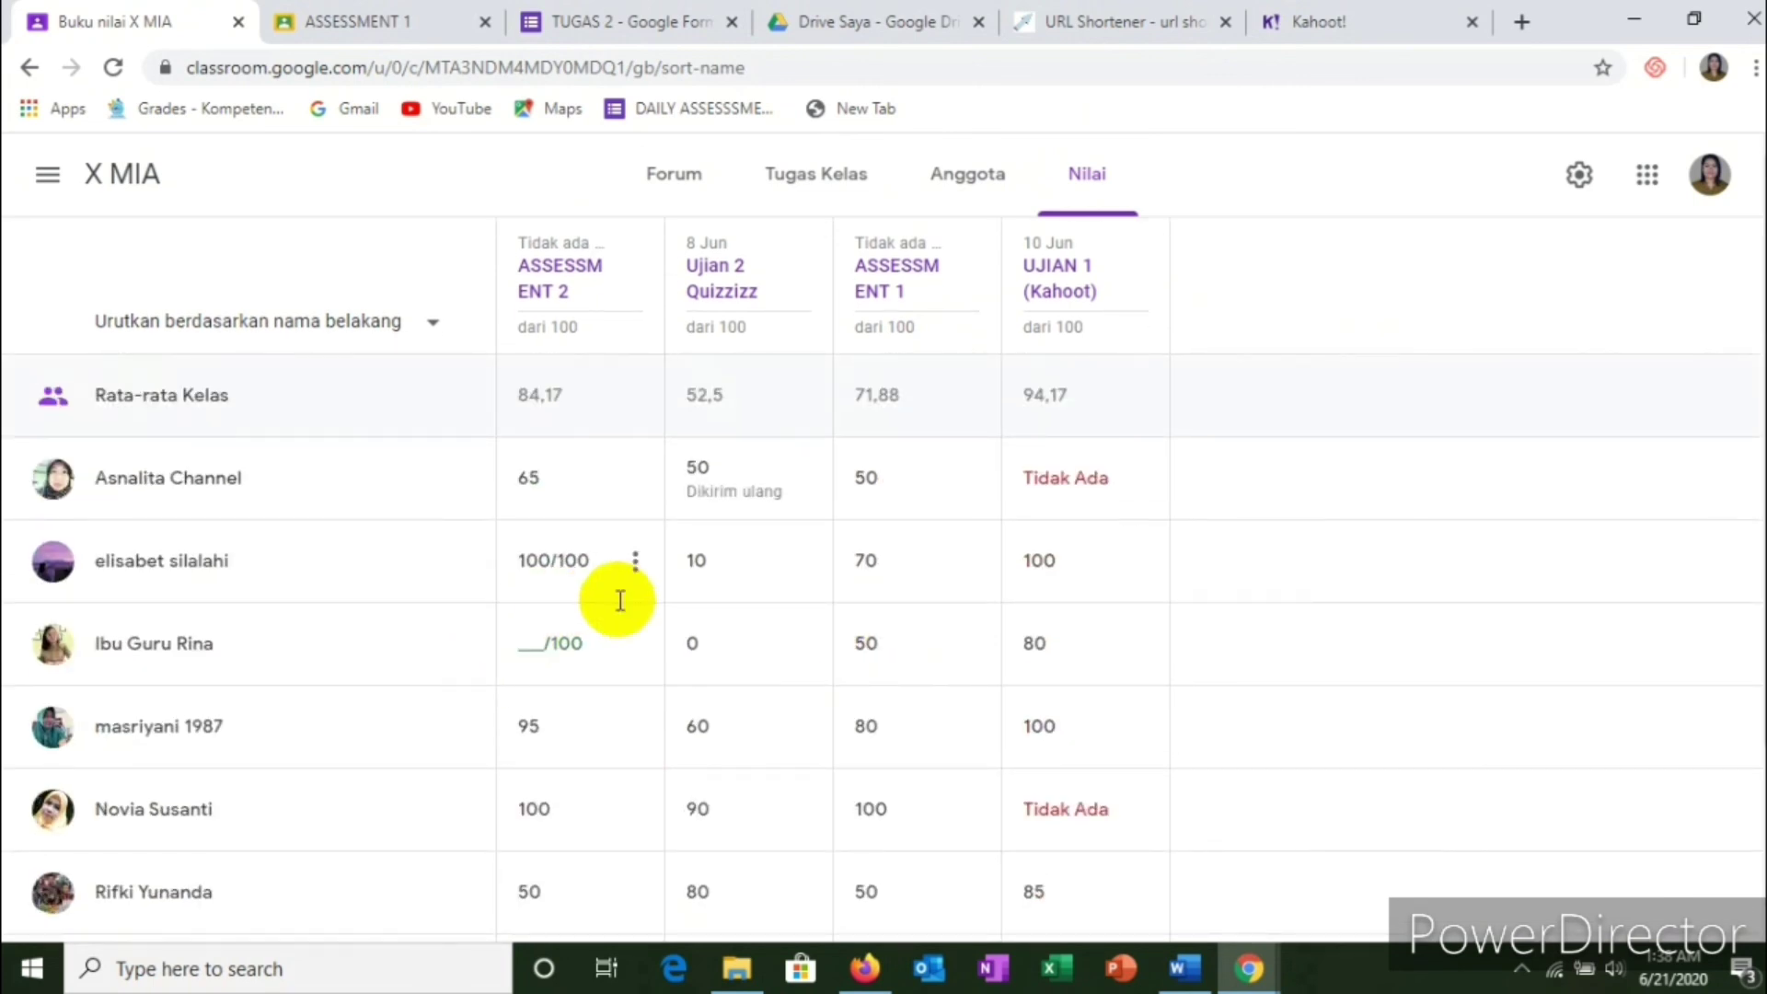
scroll(856, 577, down, 1)
scroll(861, 576, down, 2)
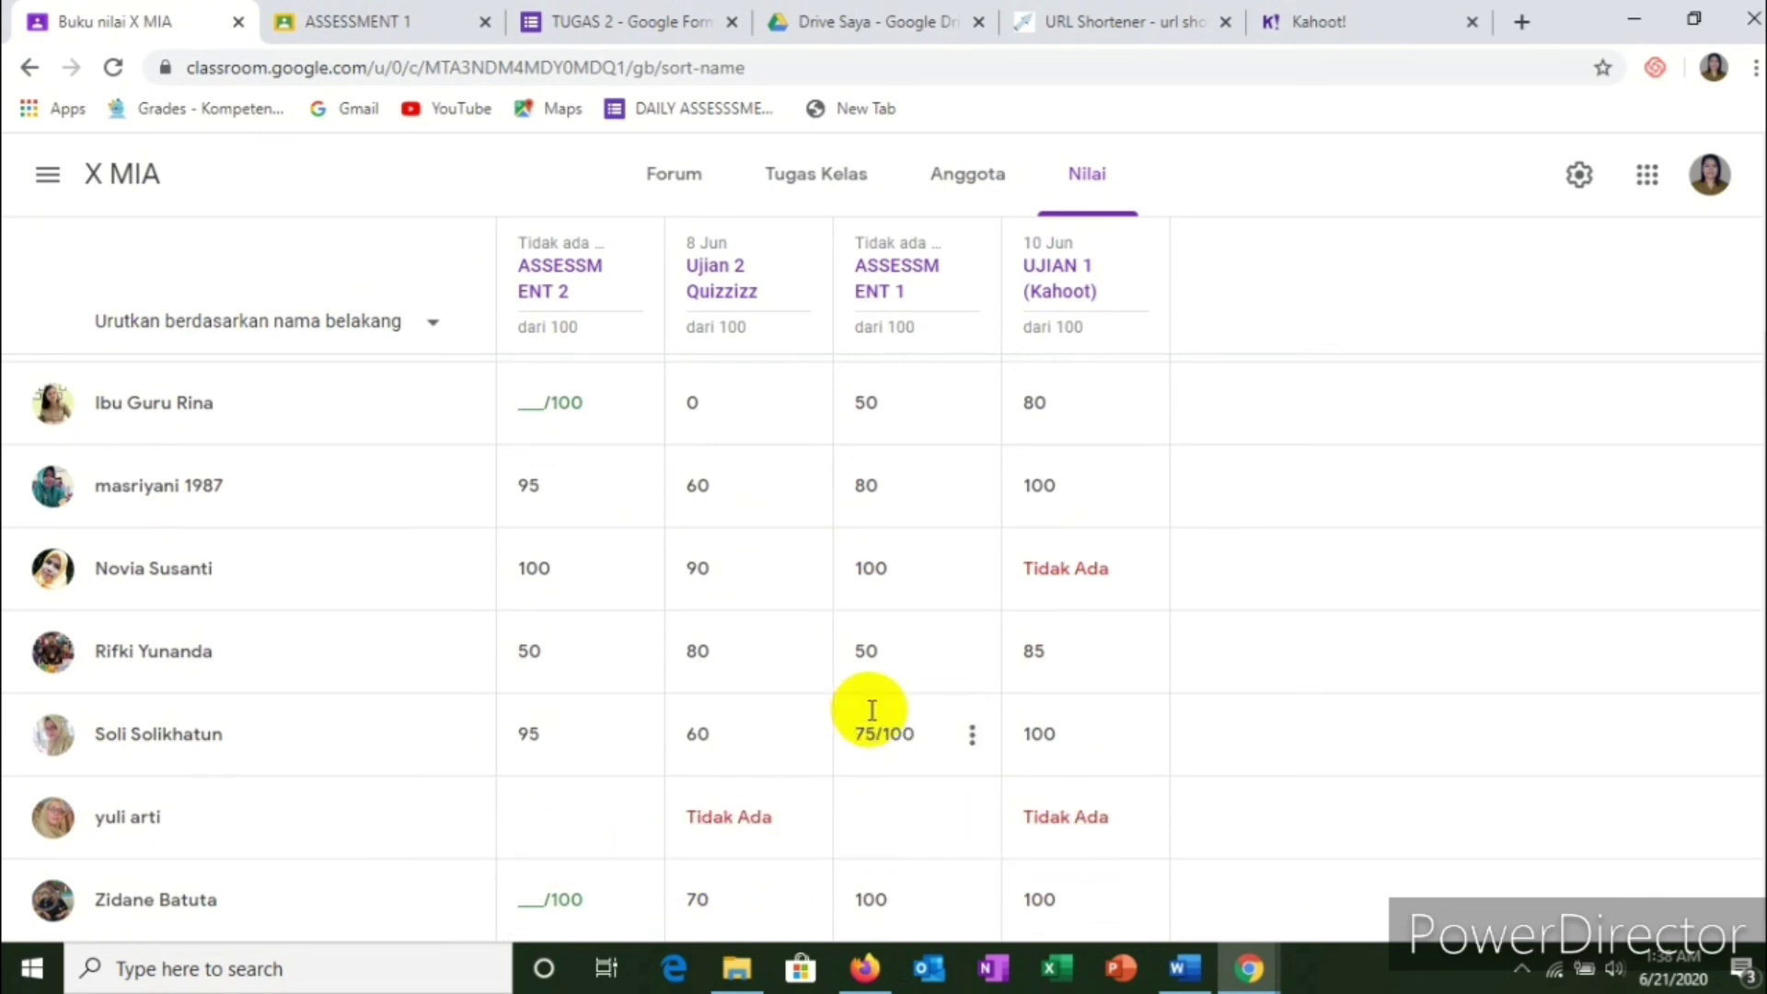
scroll(871, 710, up, 3)
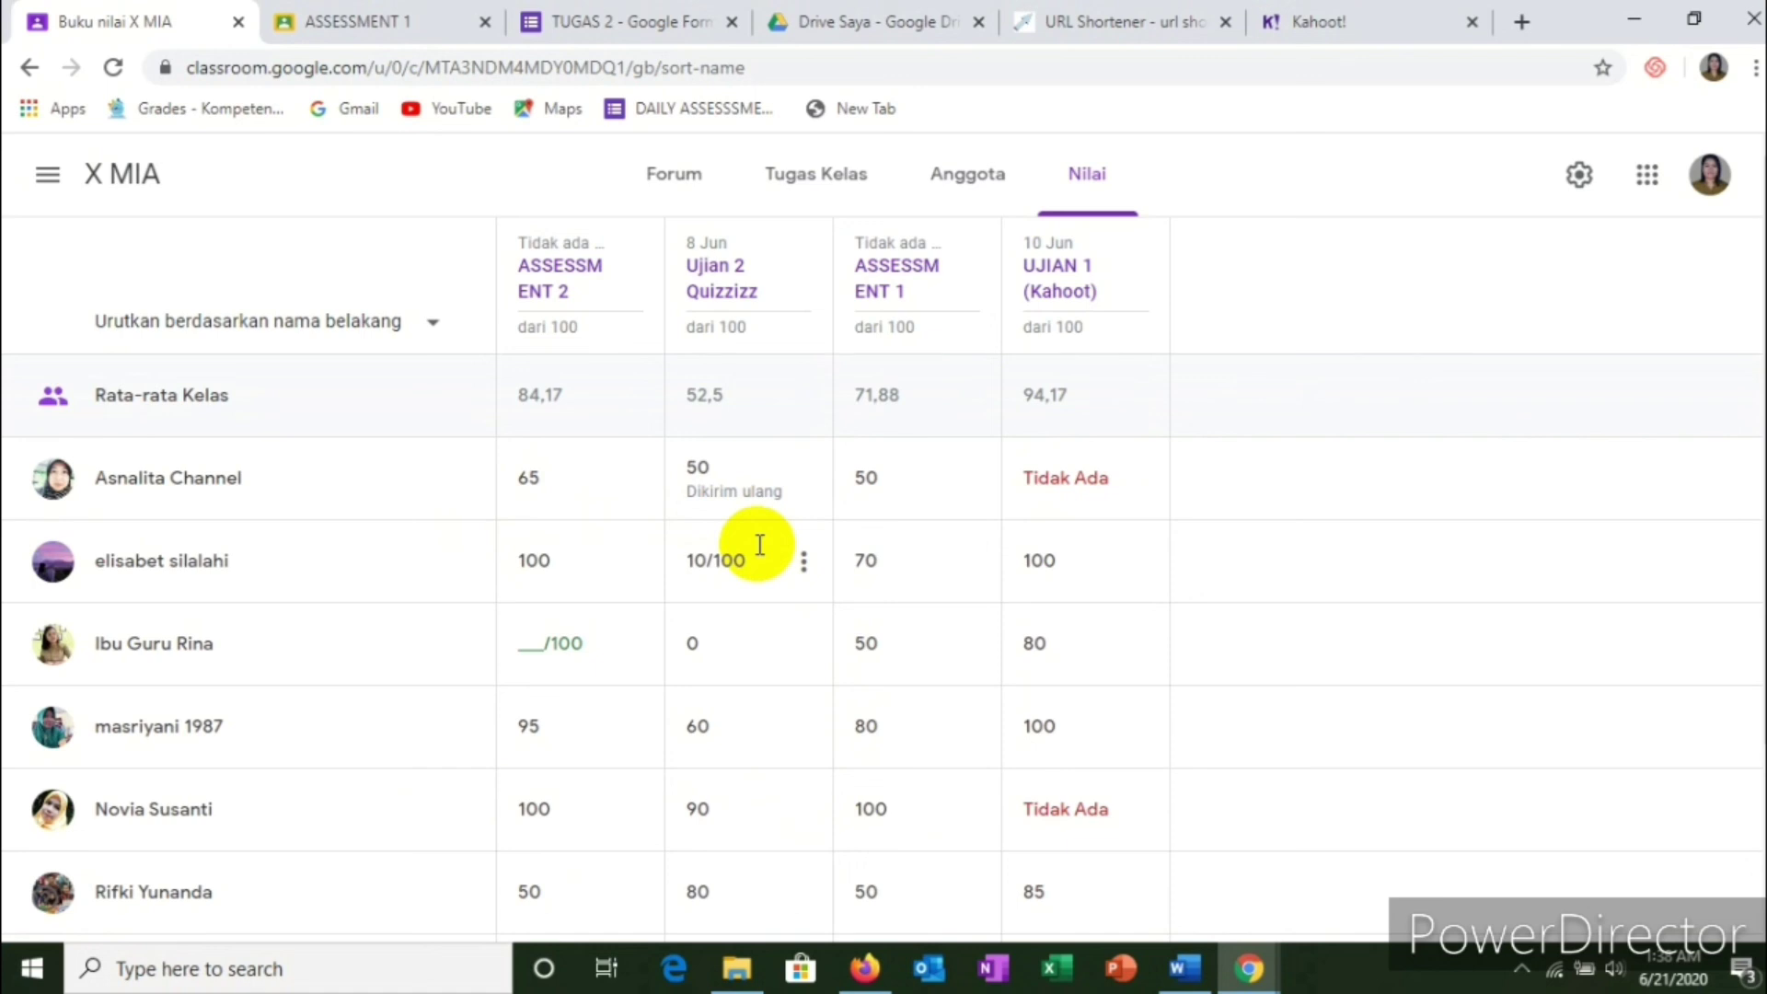
scroll(760, 544, down, 3)
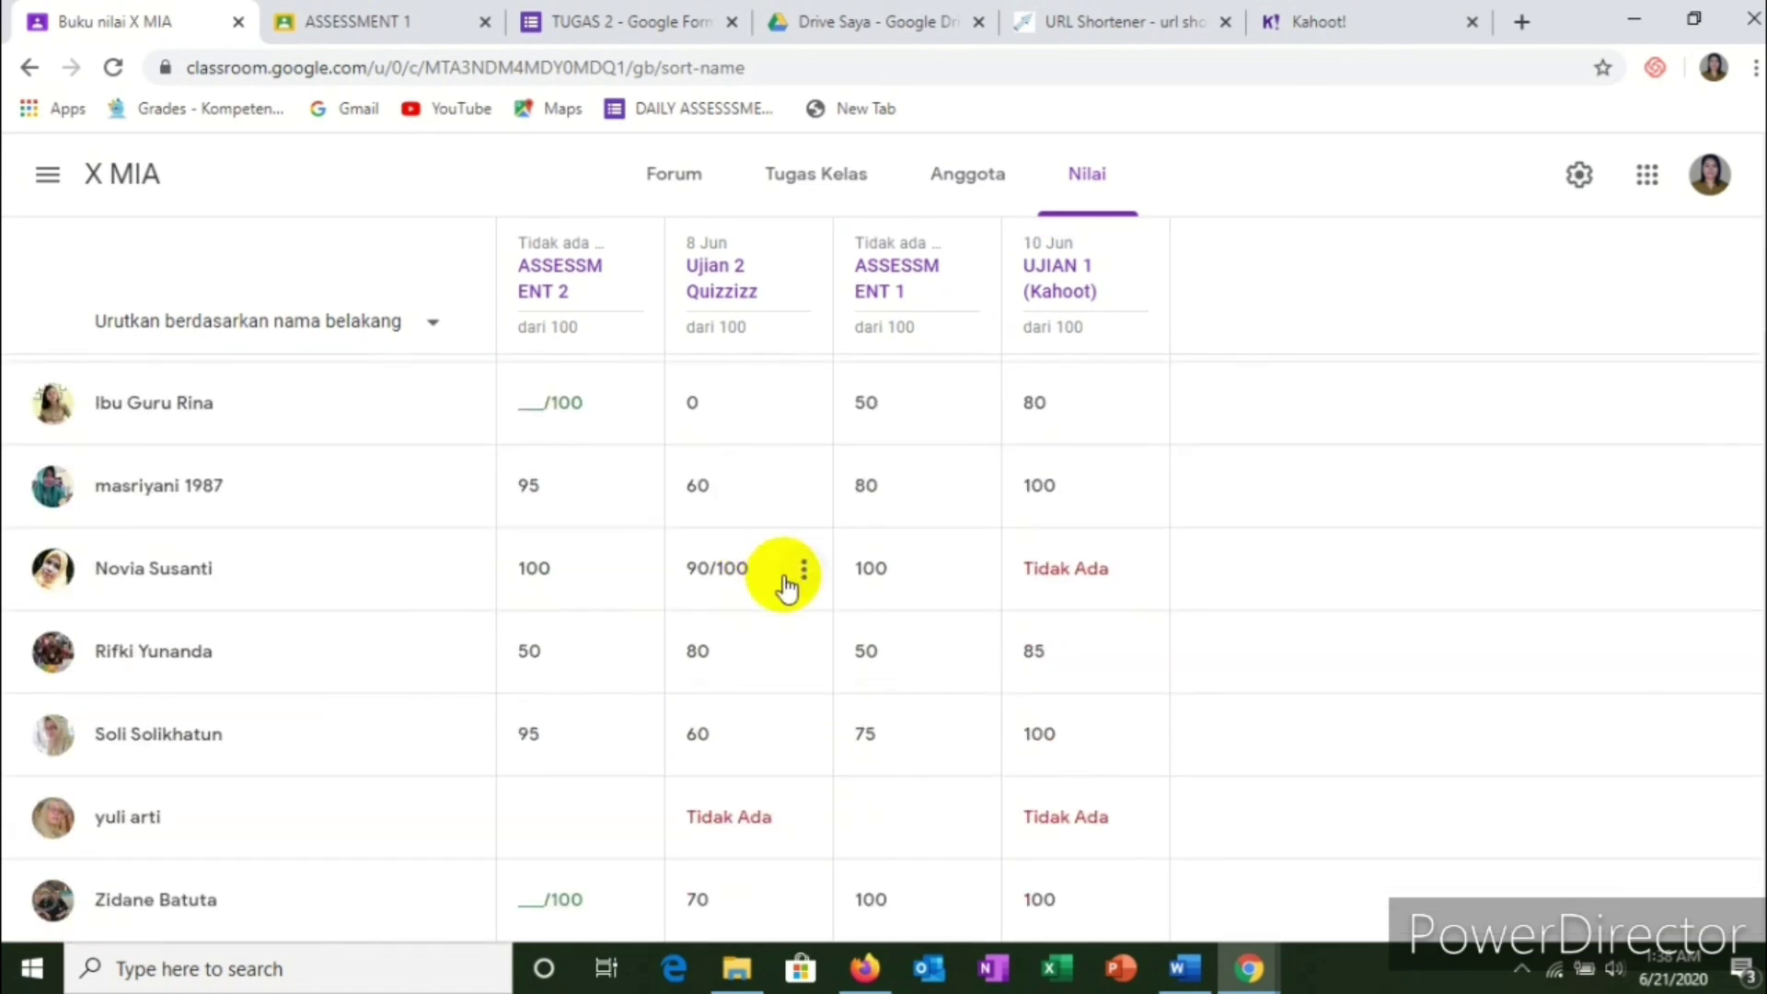
scroll(784, 585, up, 3)
scroll(784, 580, down, 2)
scroll(785, 580, up, 2)
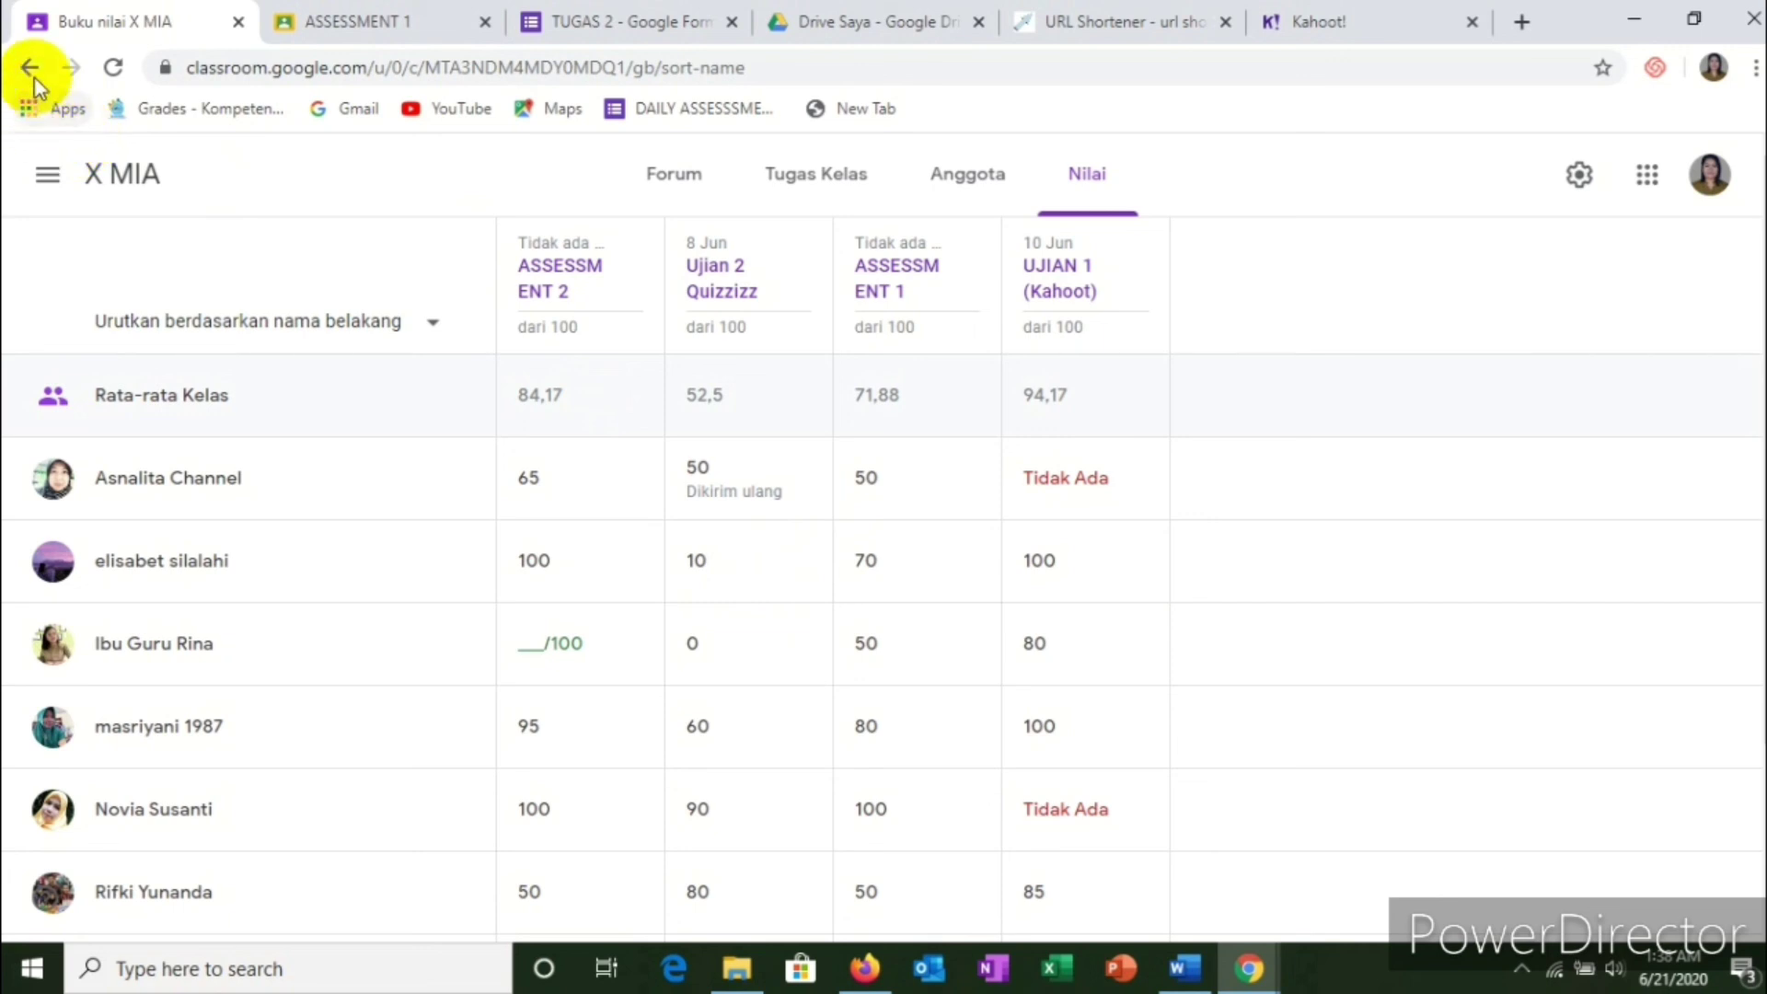
Step: From ASSESSMENT 1's student work, copy all grades into a new spreadsheet, Nilai X MIA 20-06-2020
click(805, 181)
scroll(727, 460, down, 5)
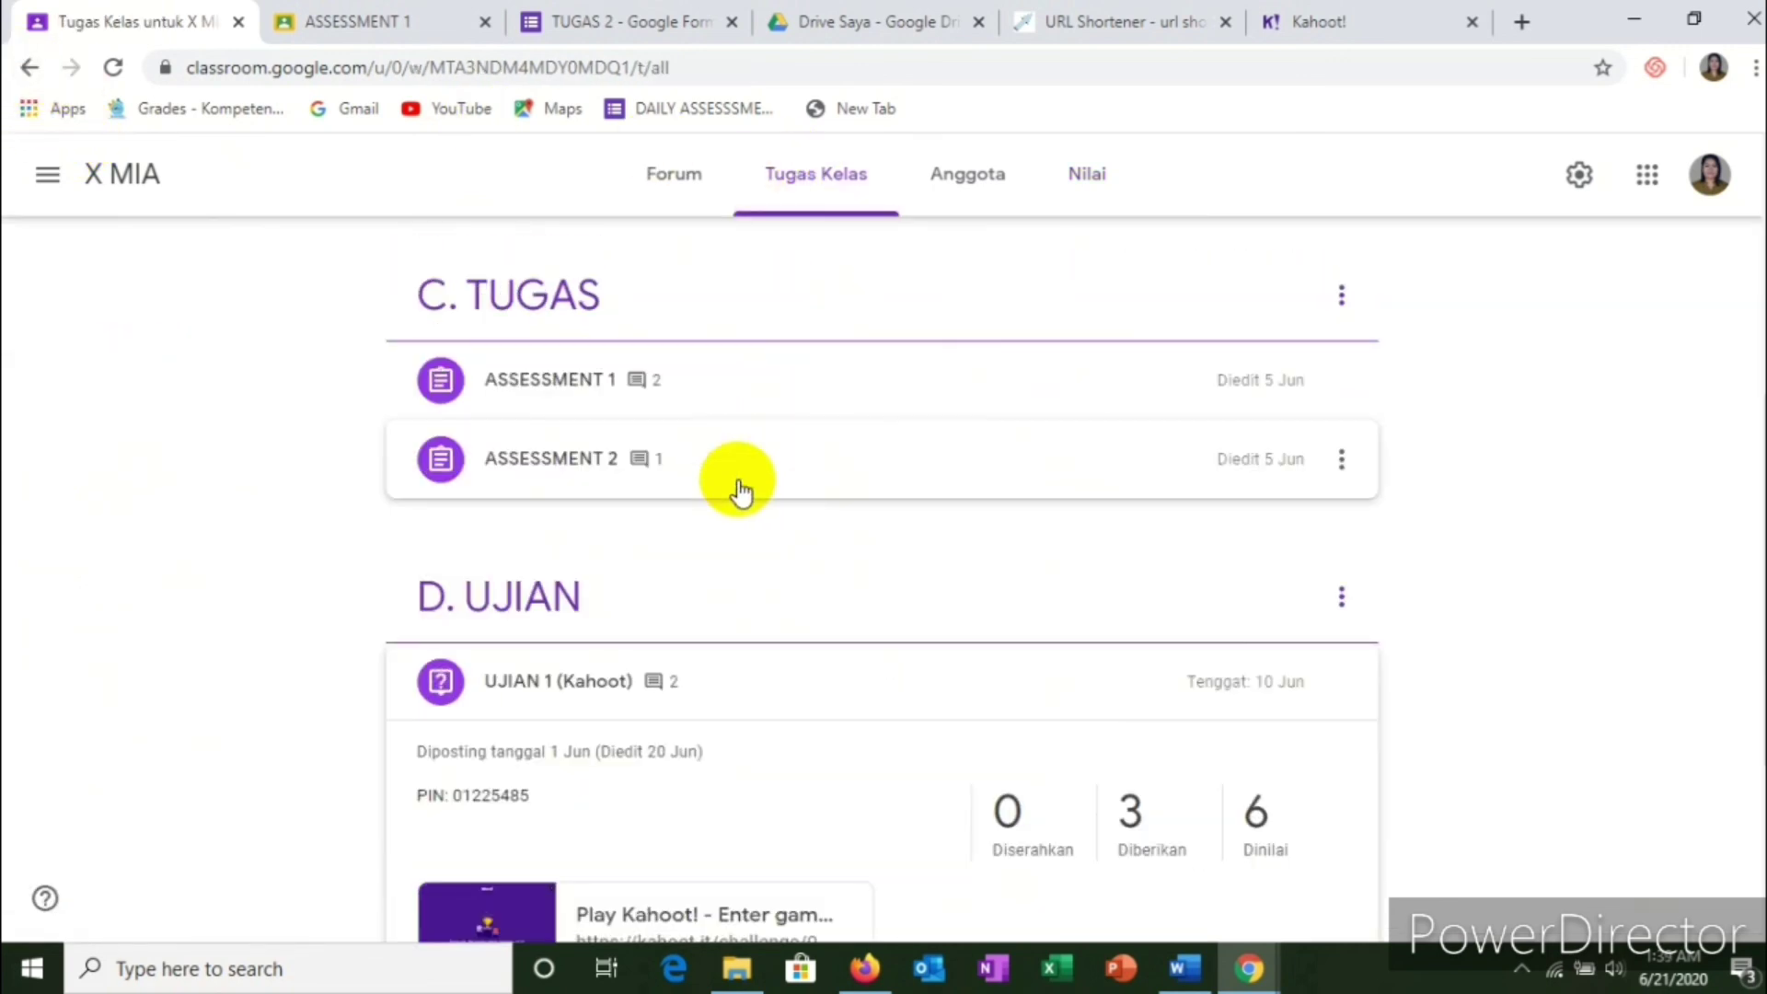
scroll(739, 491, down, 3)
scroll(749, 515, up, 4)
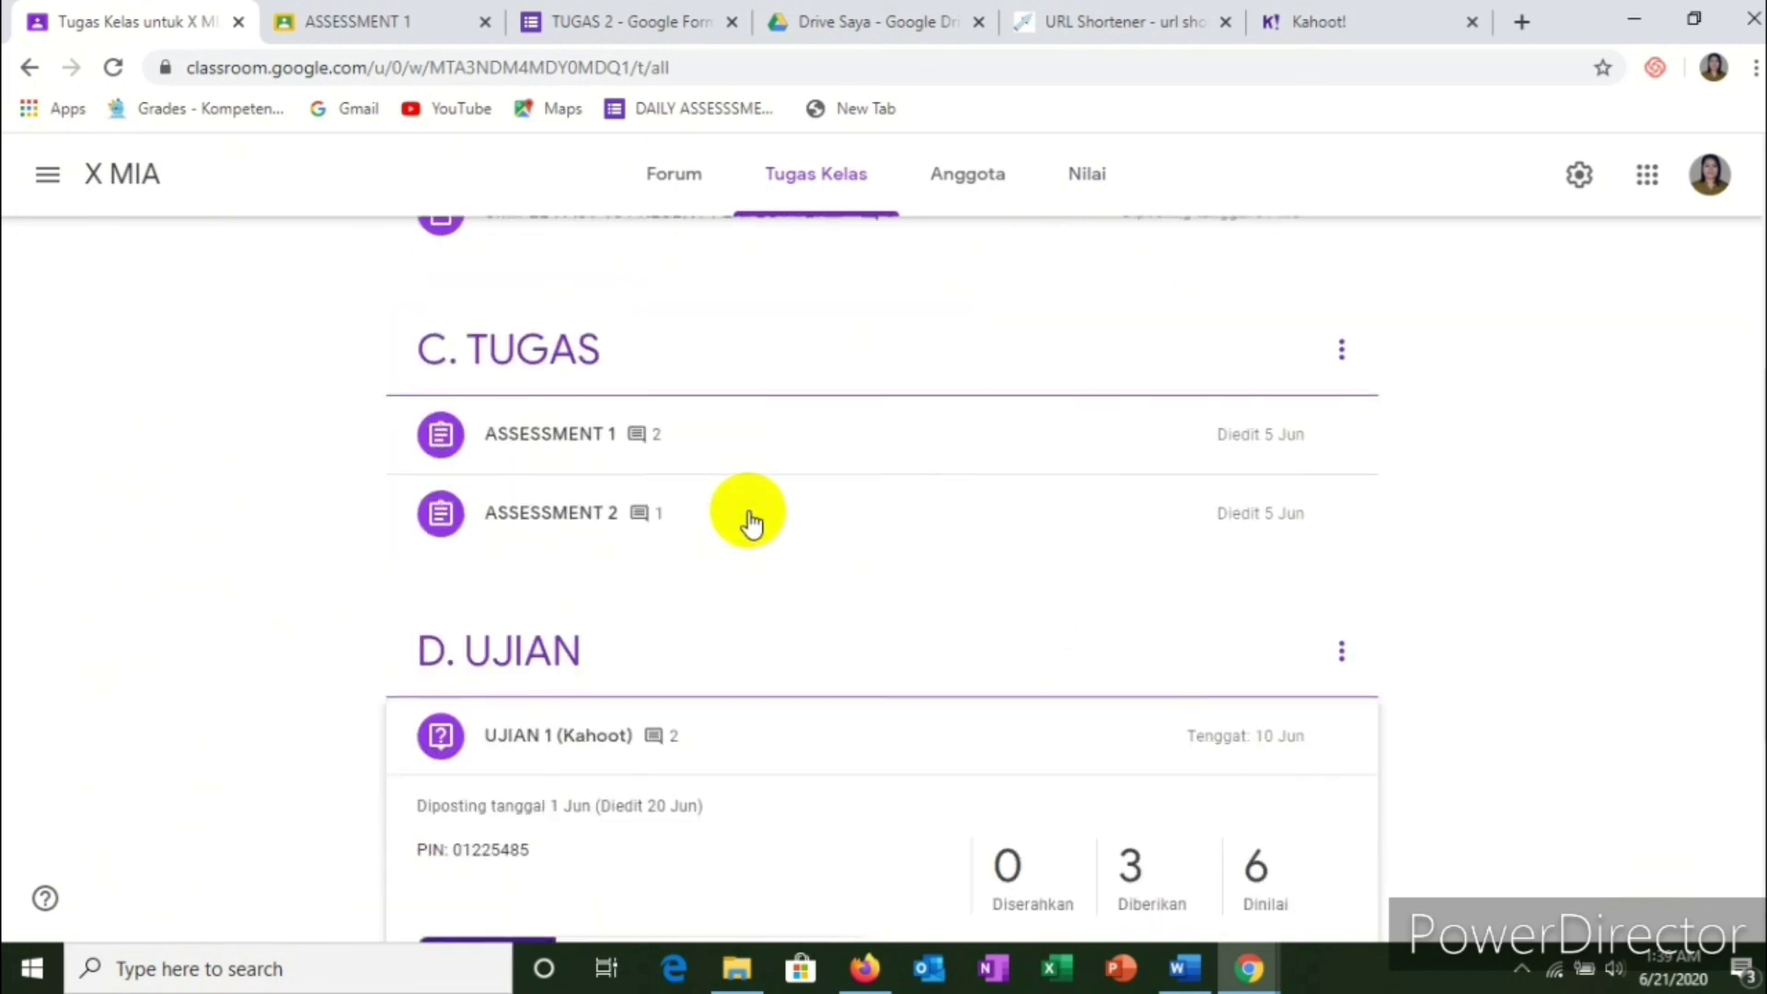
click(513, 453)
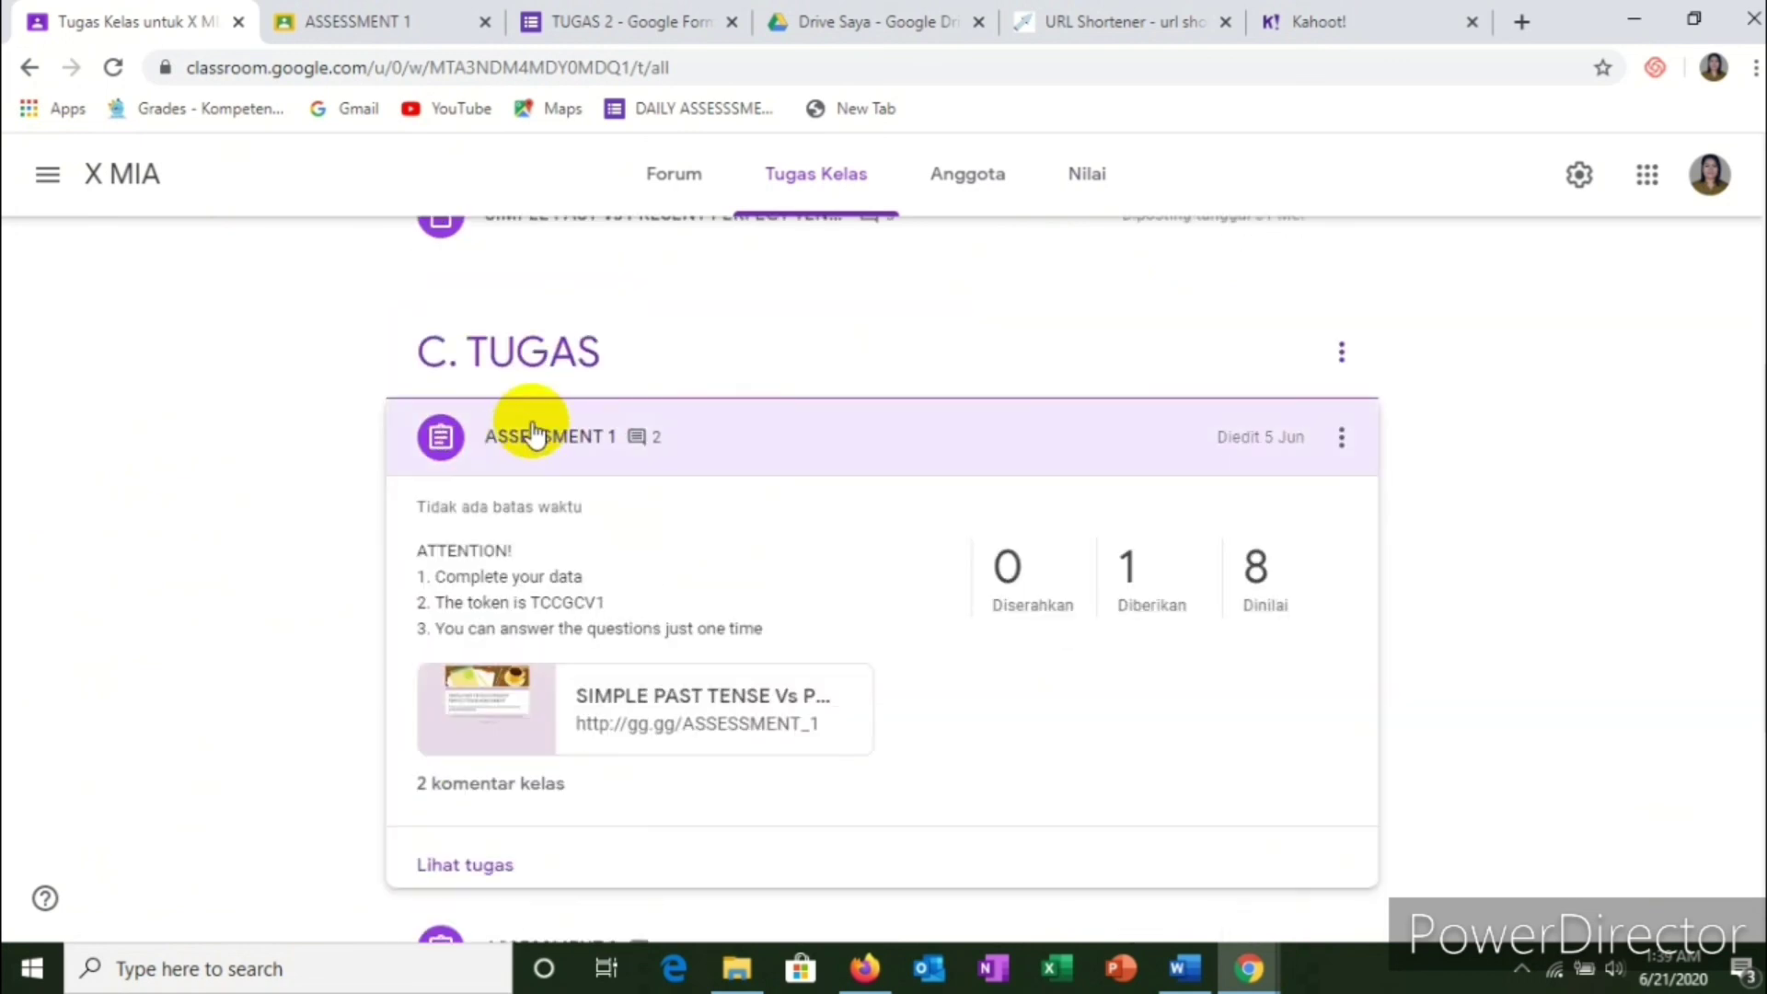
click(467, 865)
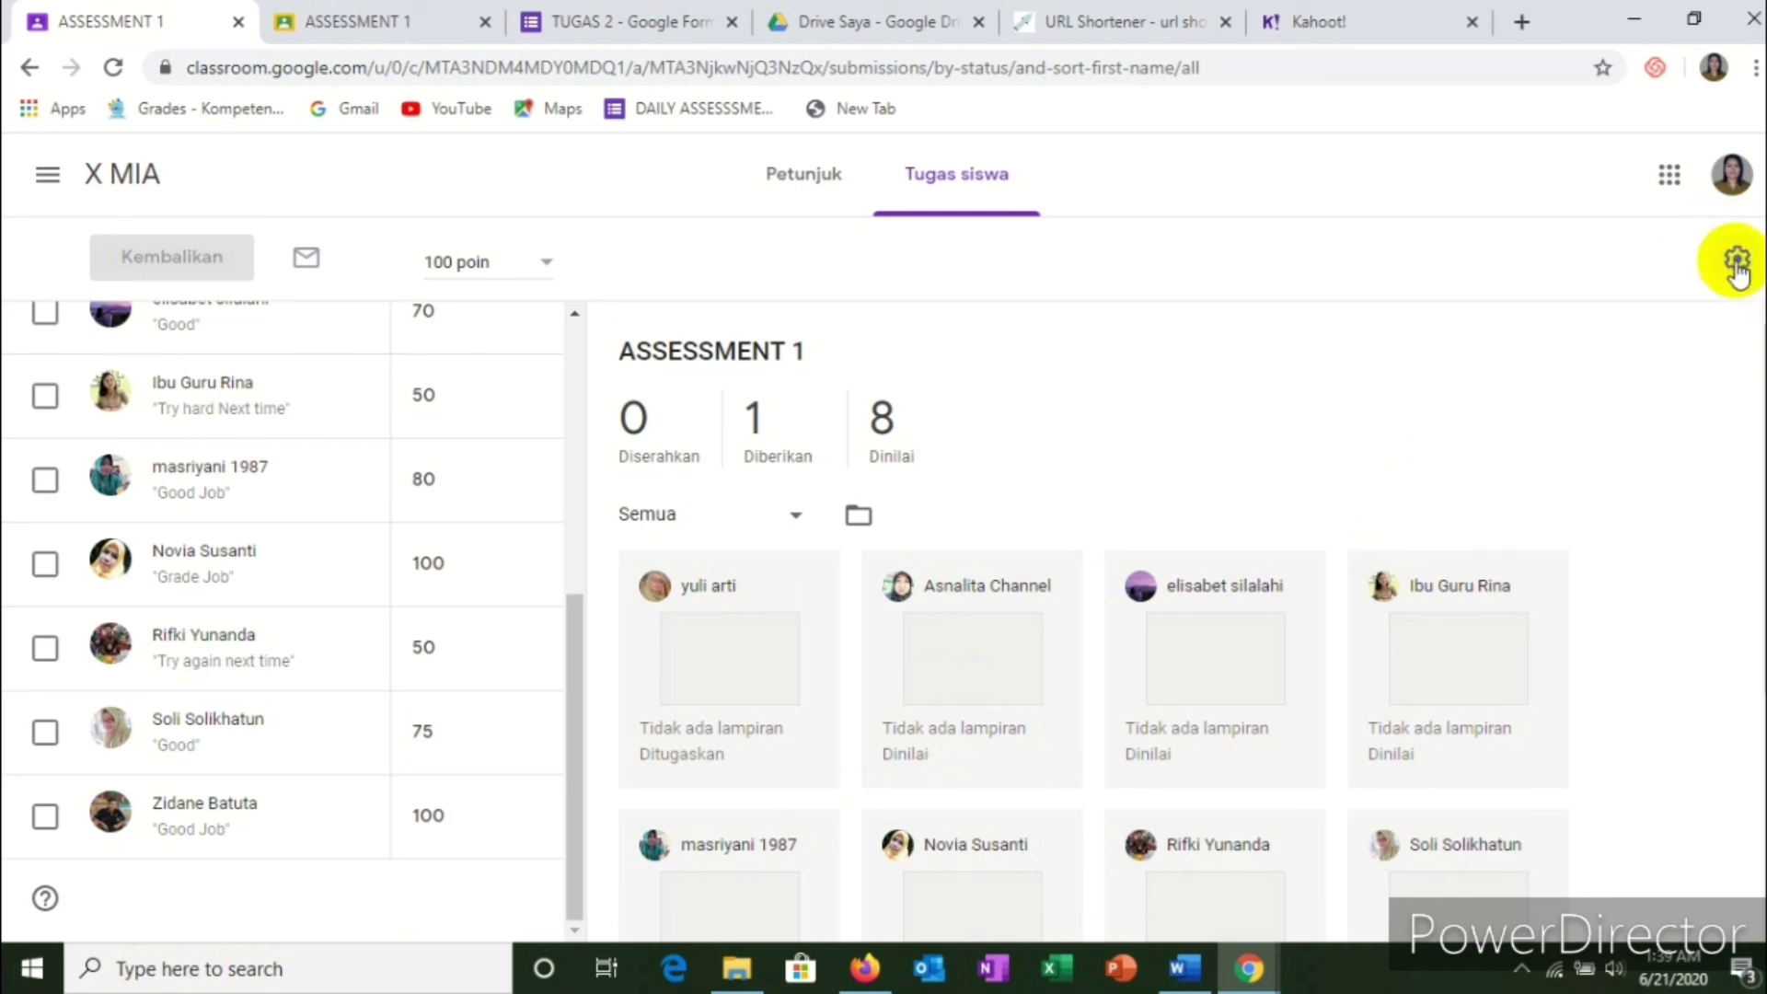
click(1736, 264)
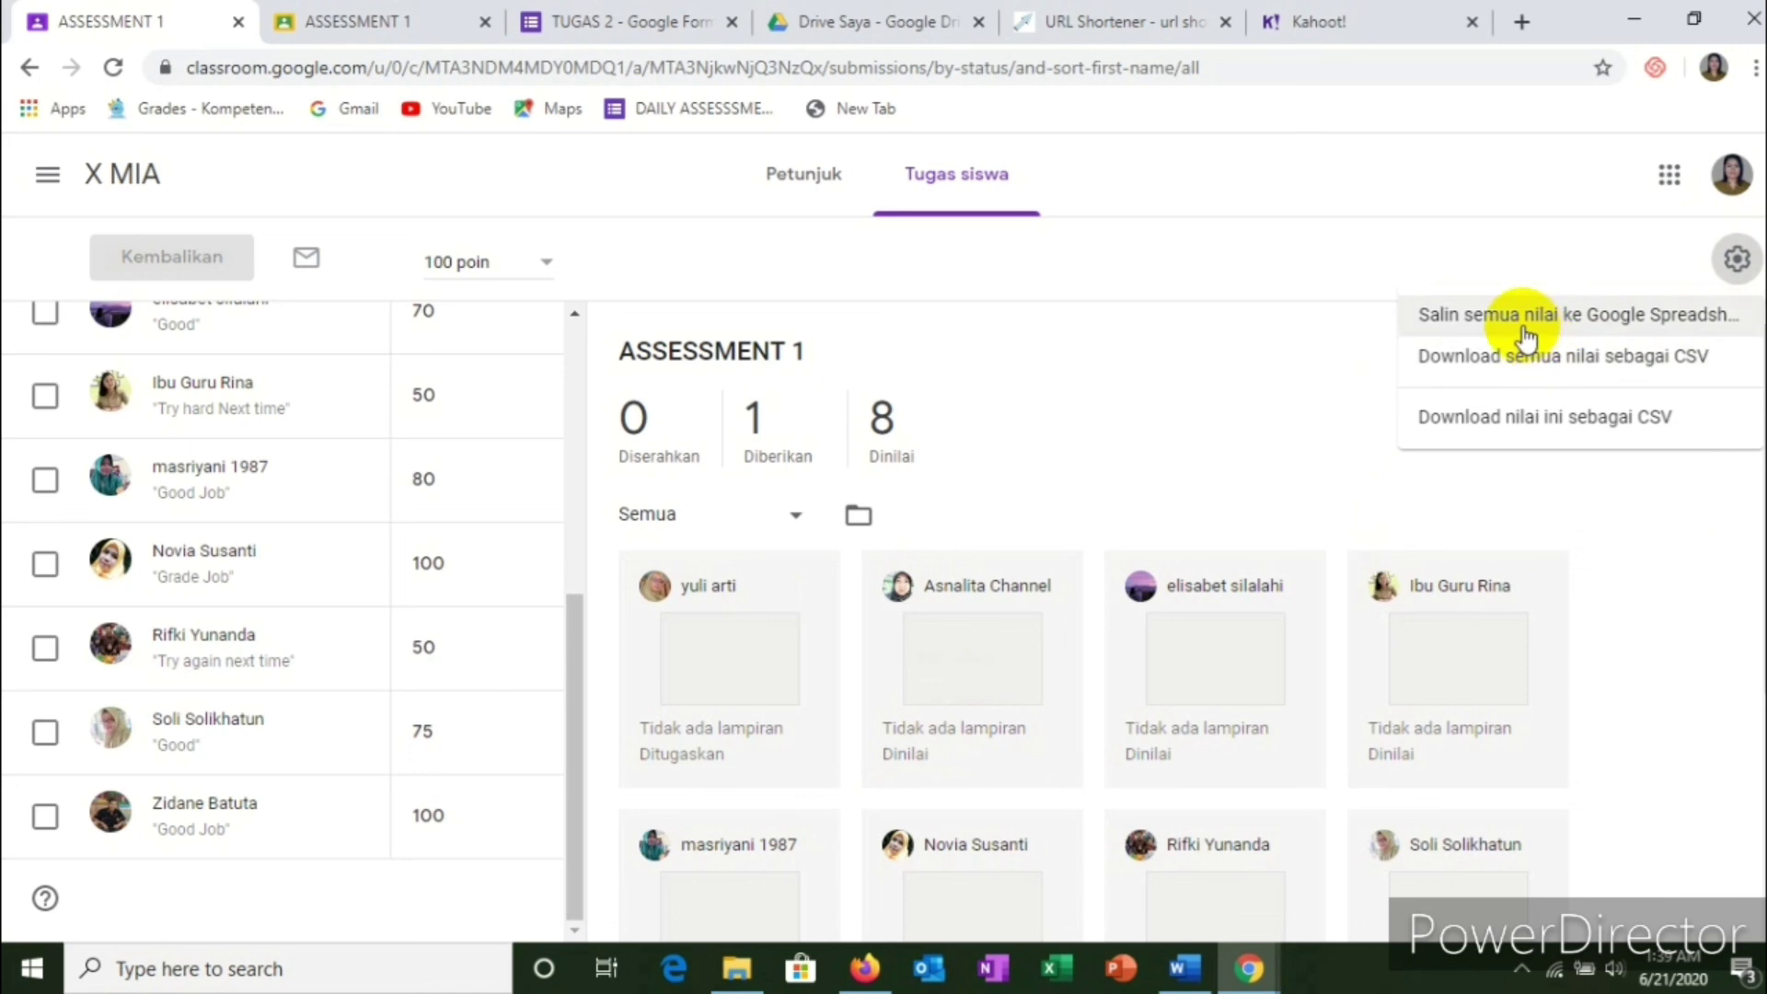
click(1677, 324)
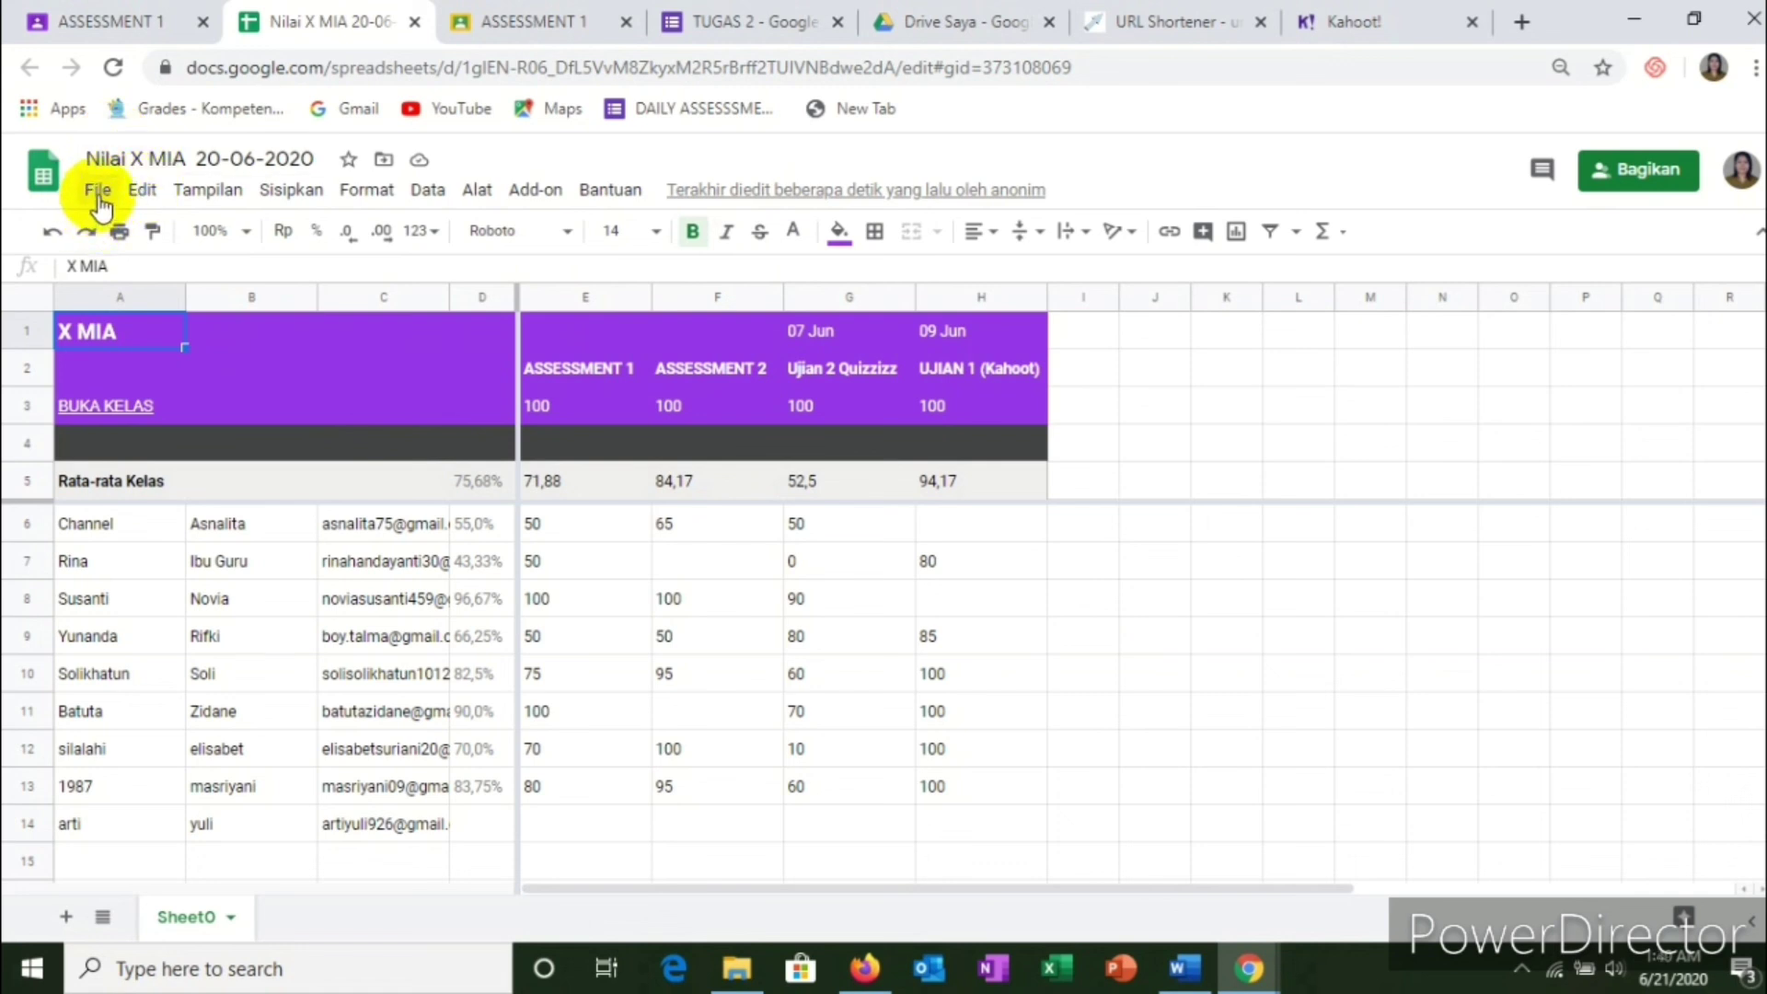
Step: In the Nilai X MIA 20-06-2020 spreadsheet, show the File > Download format submenu
click(98, 193)
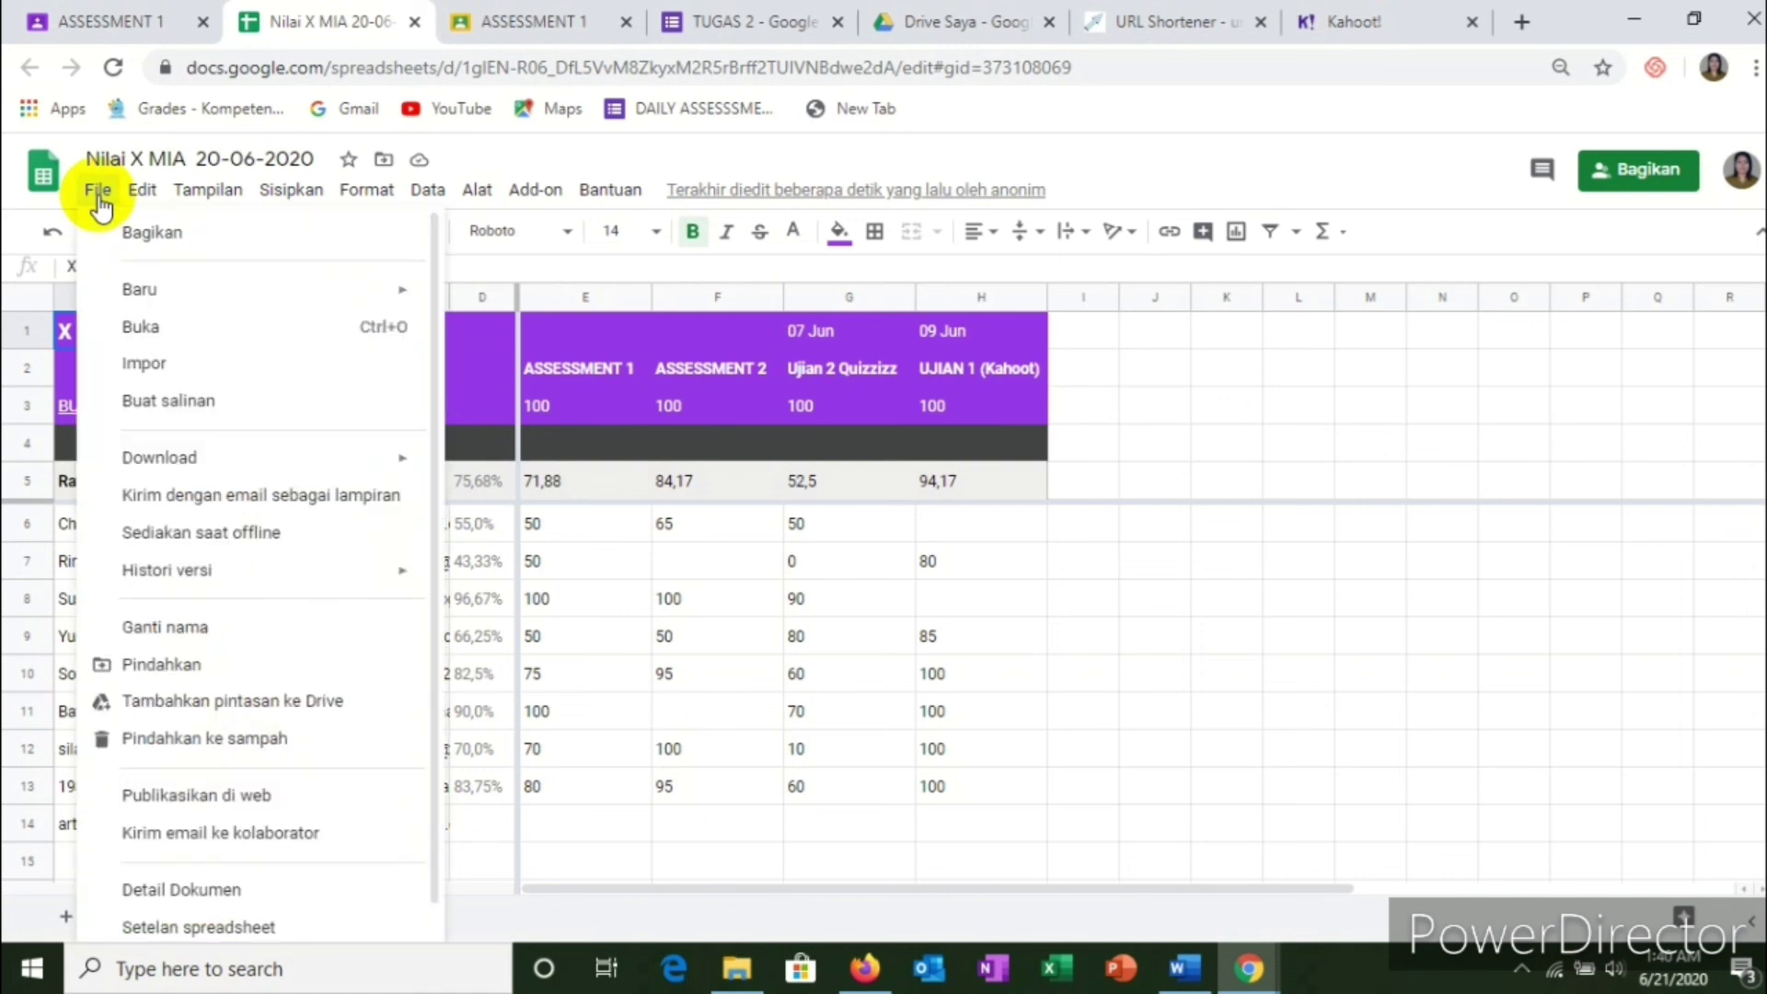
click(100, 195)
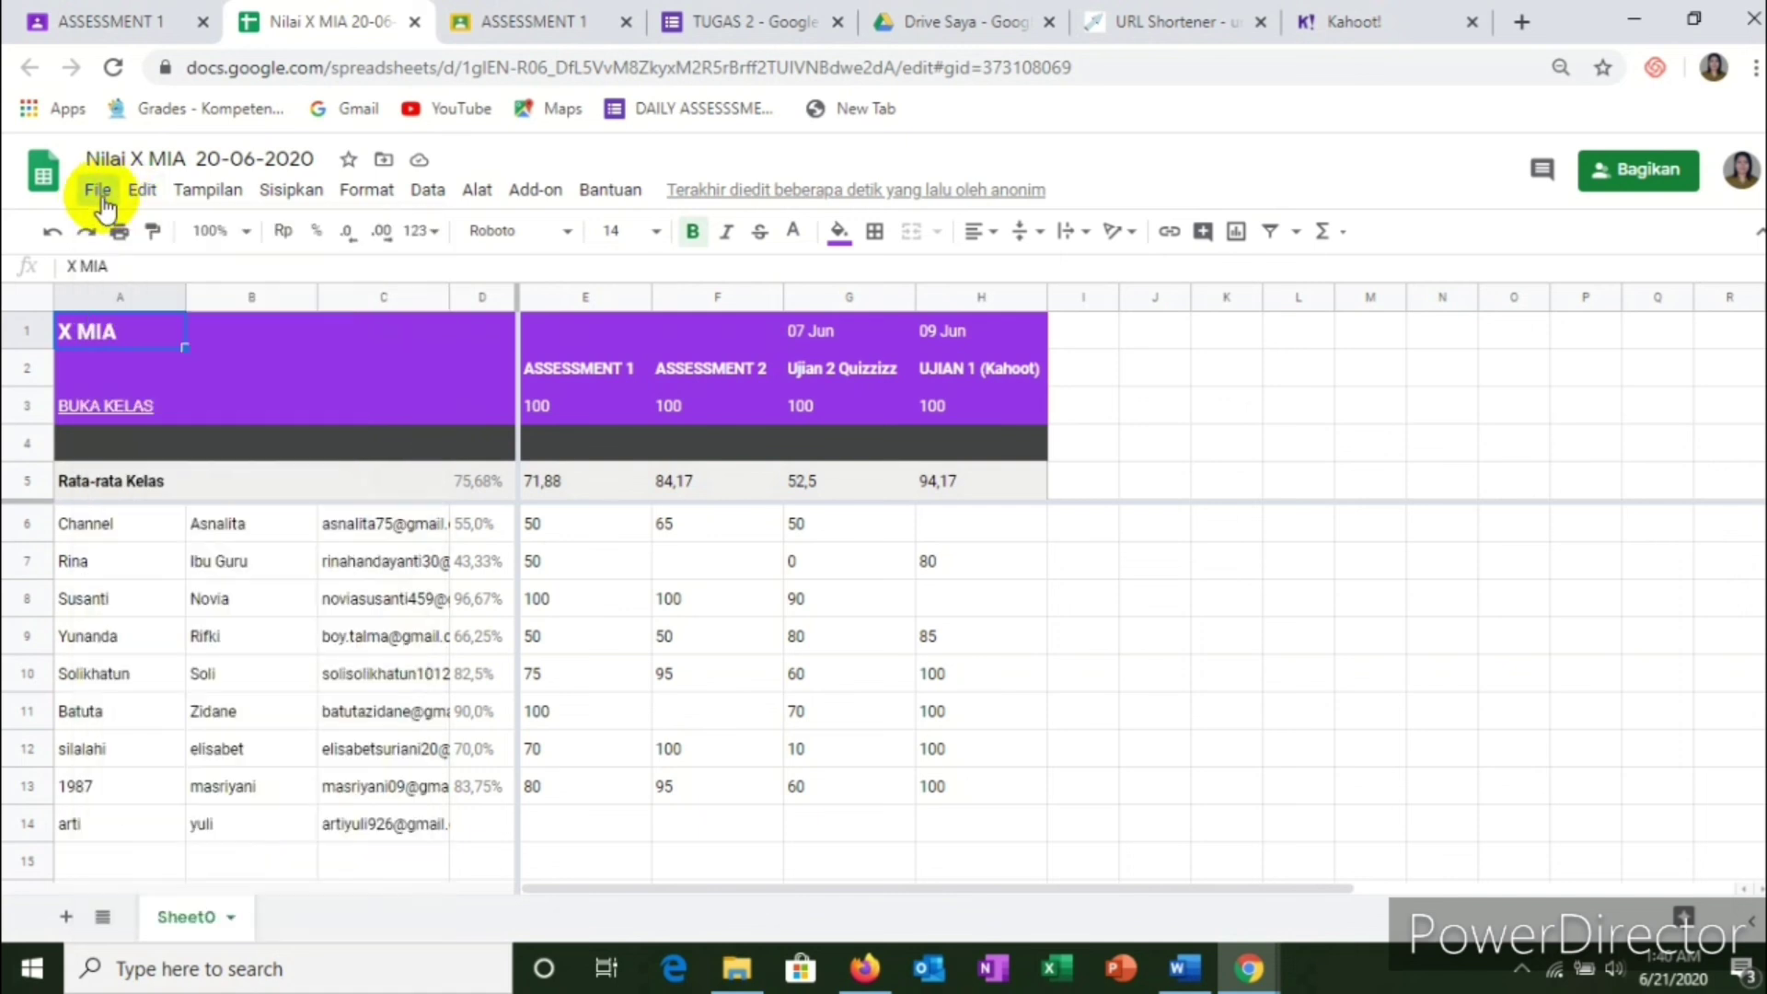
click(99, 194)
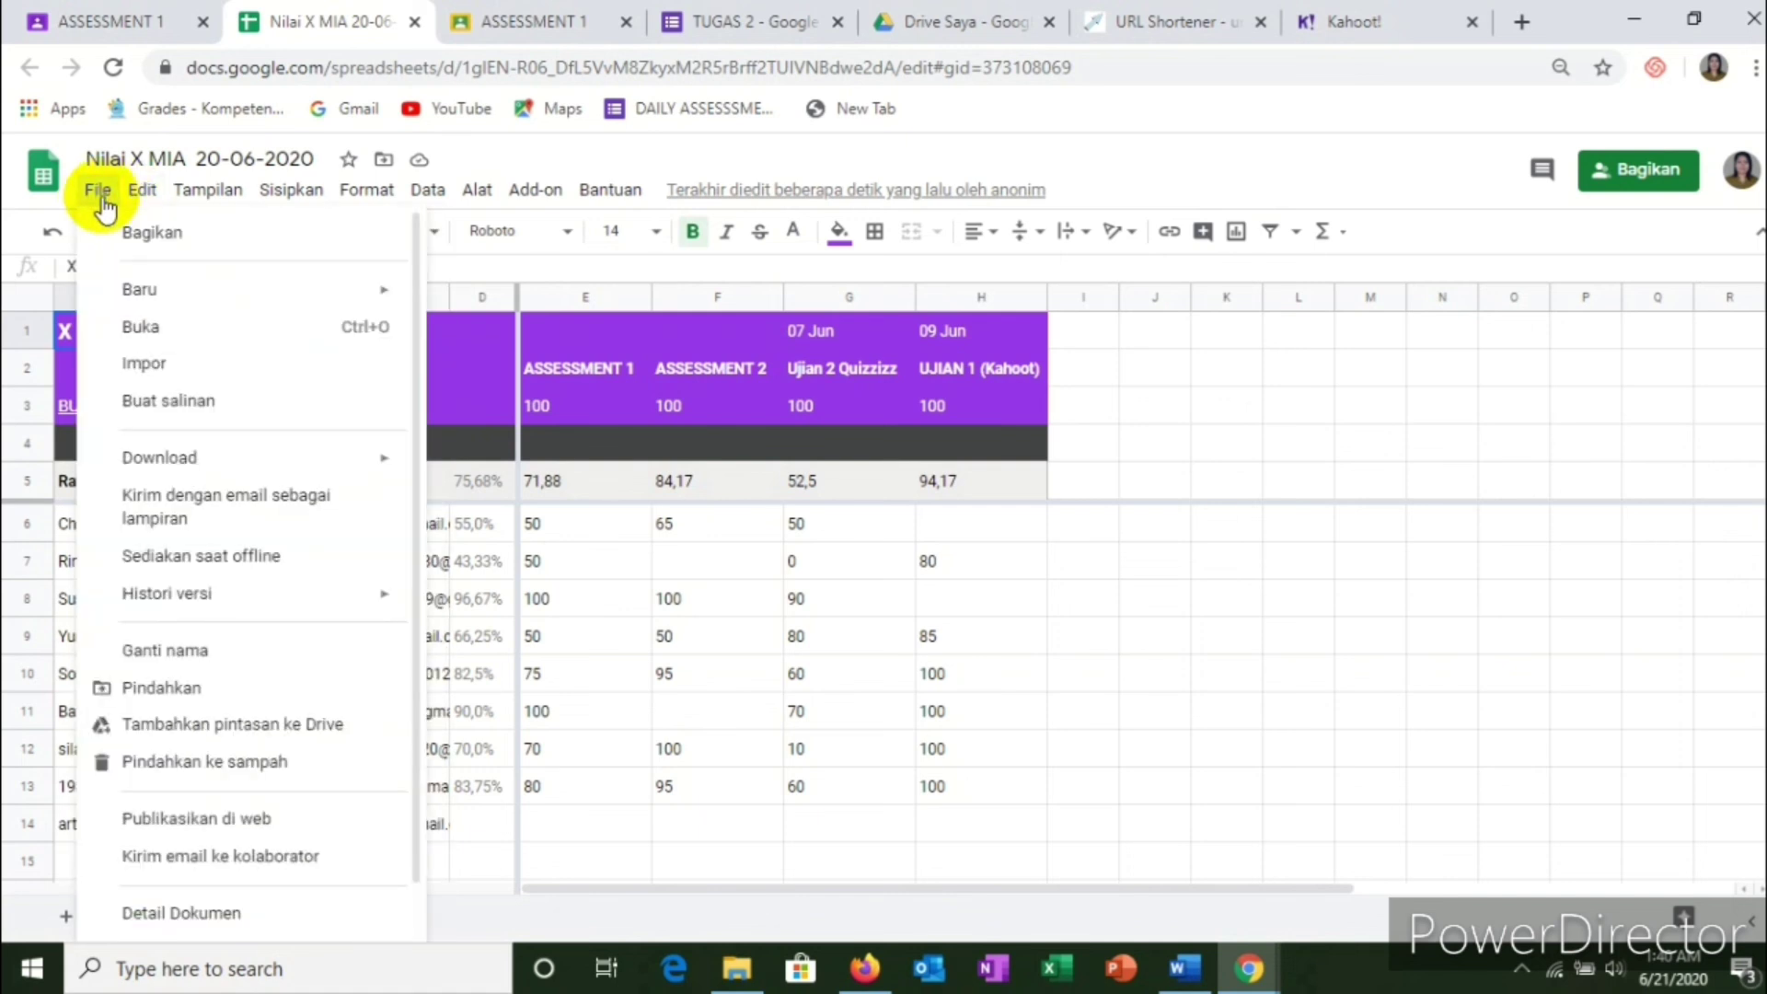
mouse_move(152, 469)
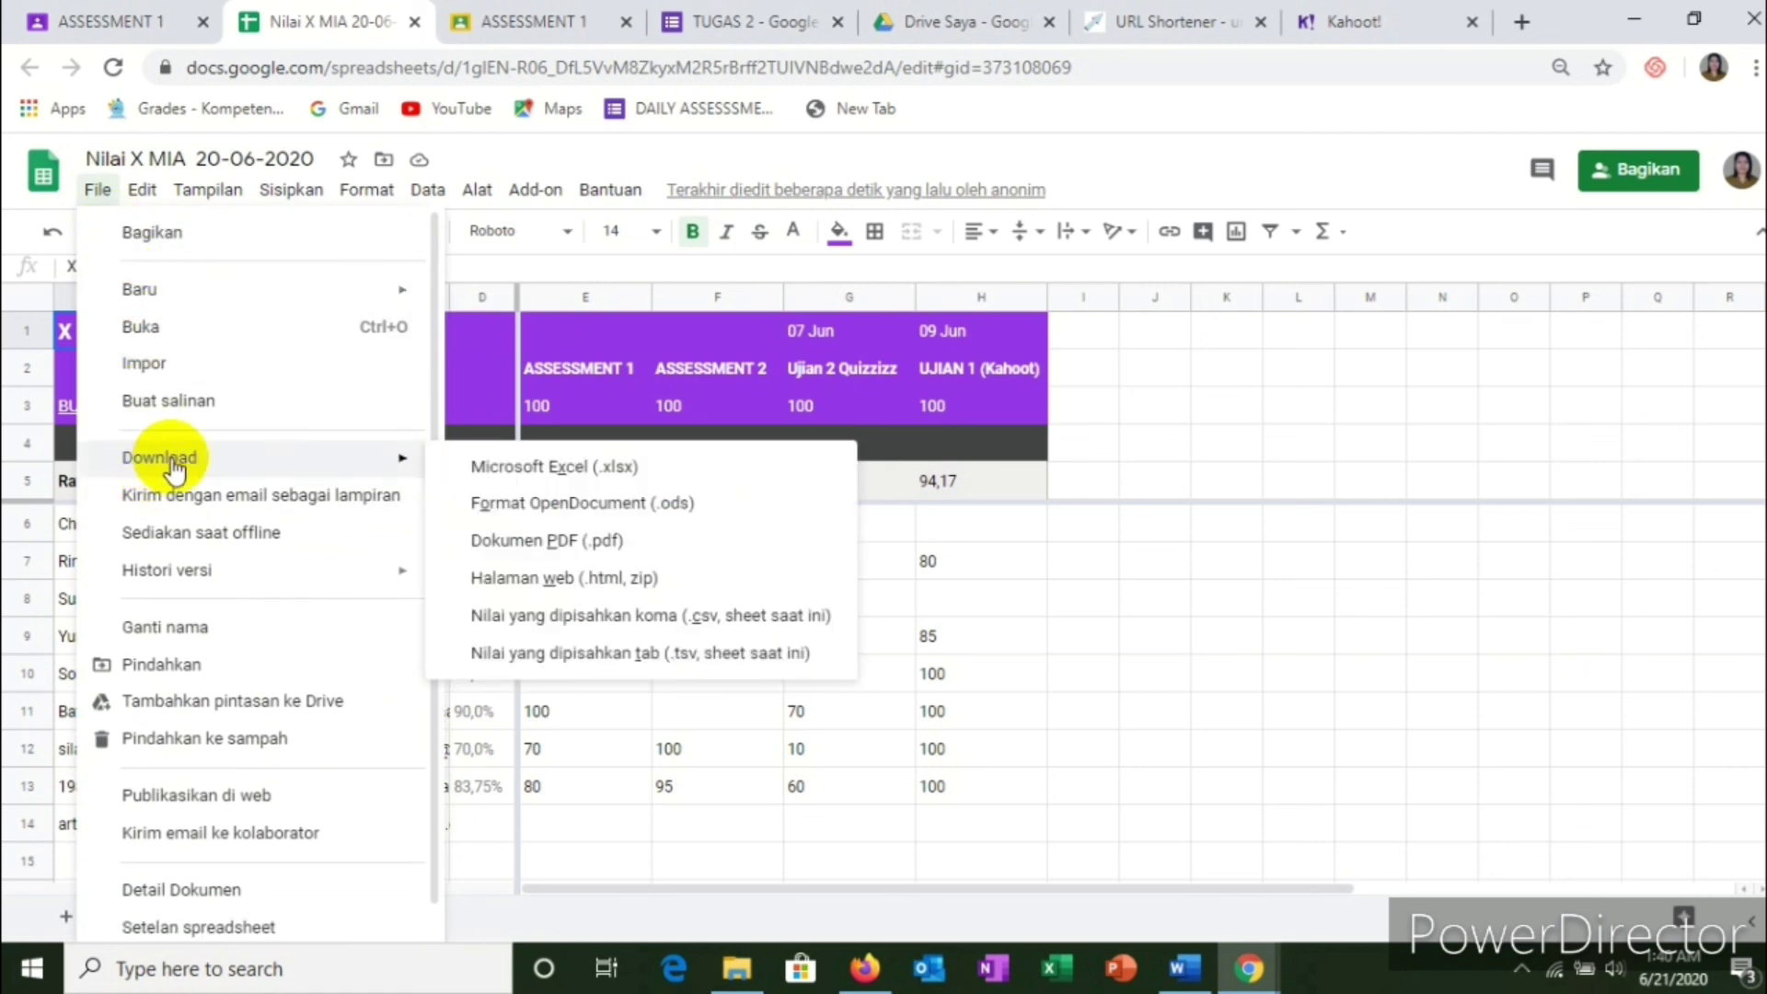
Step: Download the grades spreadsheet as Microsoft Excel (.xlsx) and show the downloaded file's options
mouse_move(396, 474)
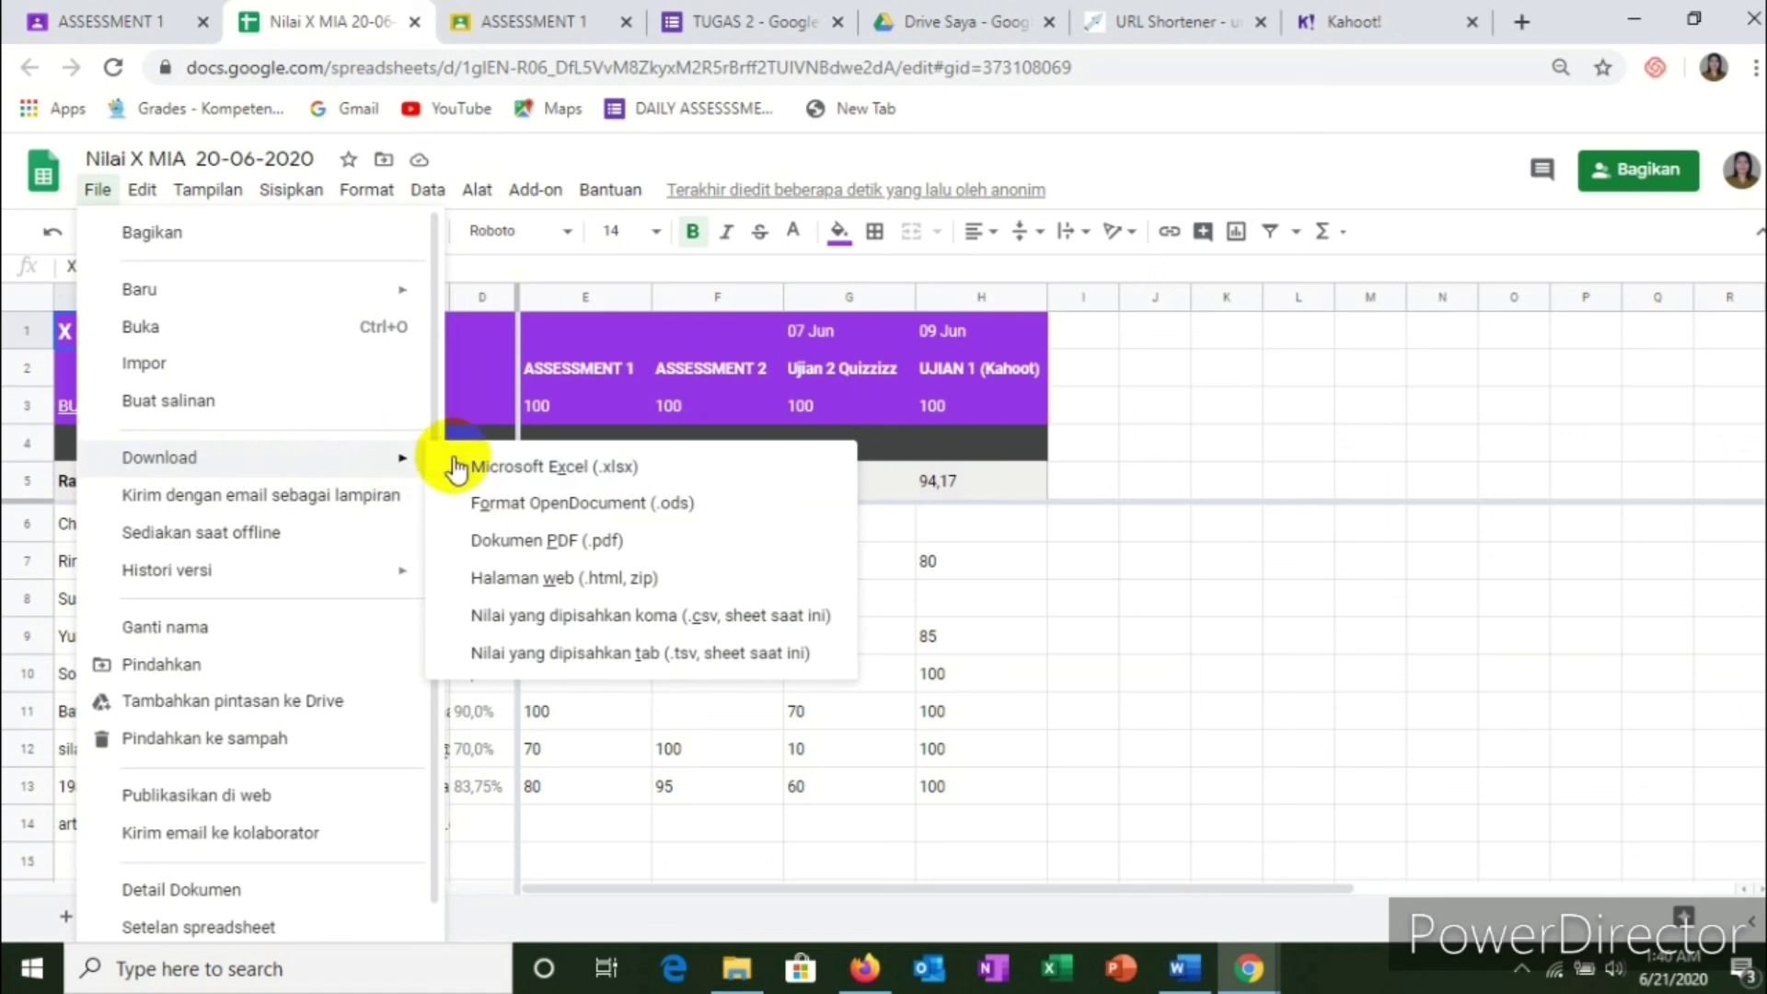
click(571, 474)
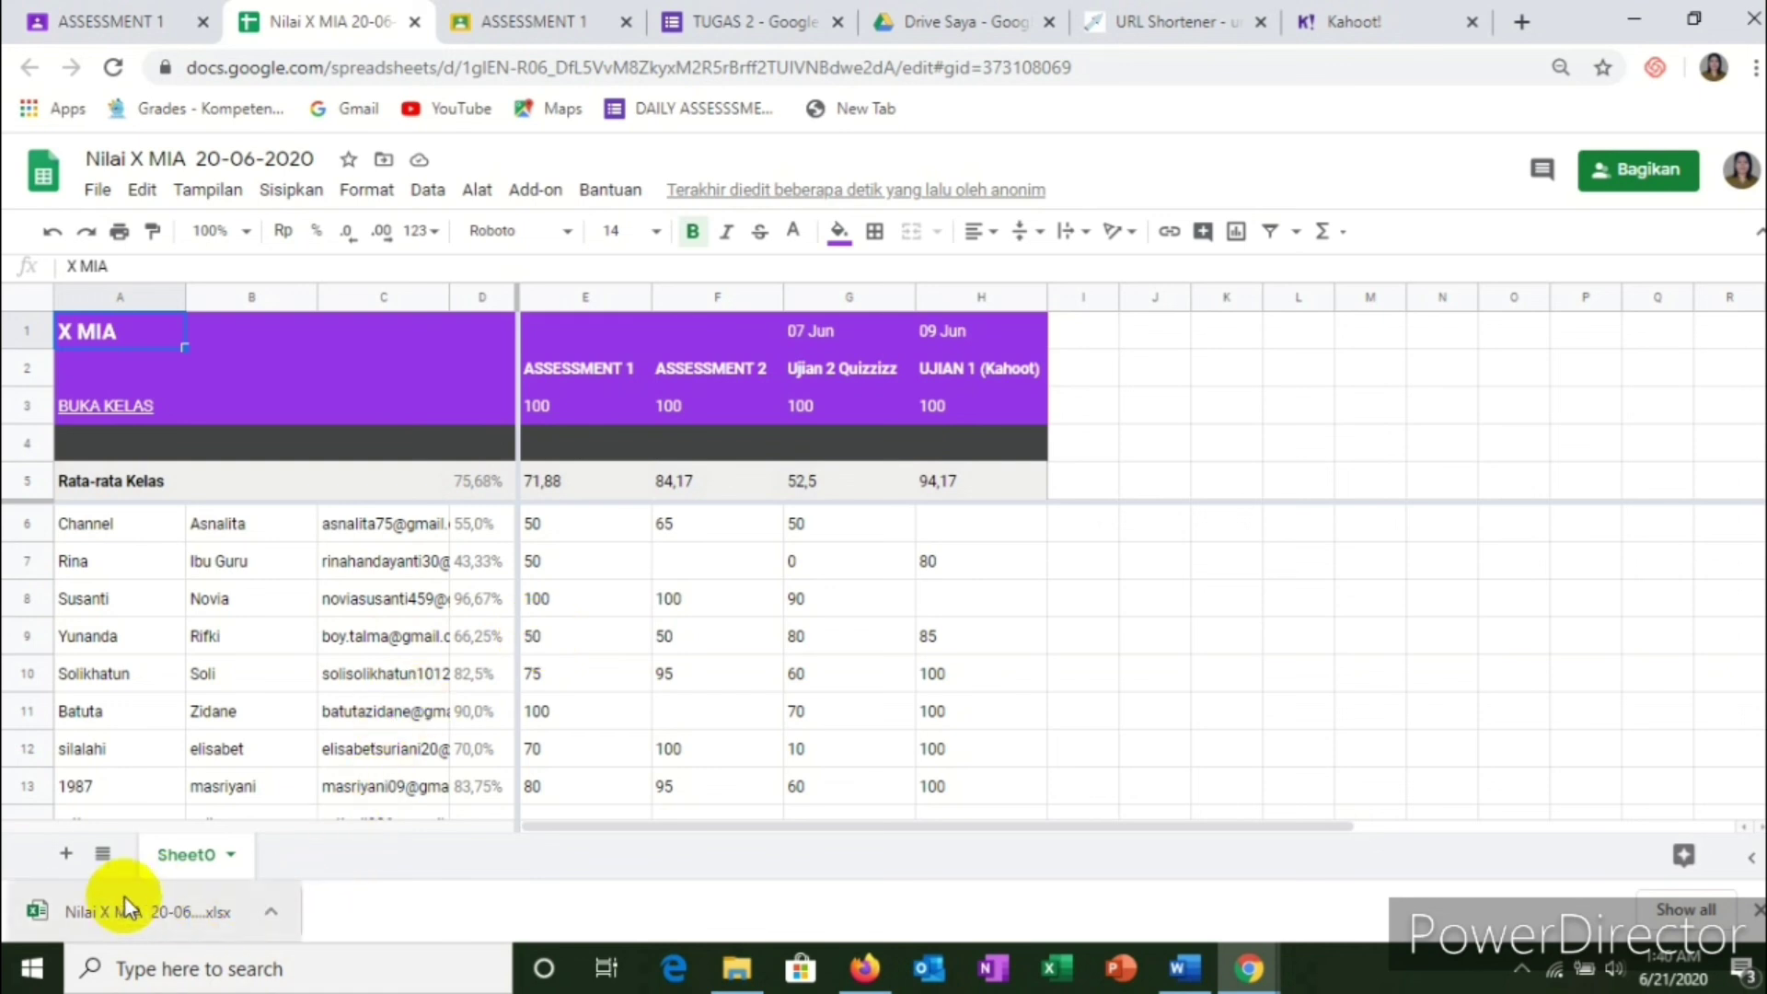
click(273, 913)
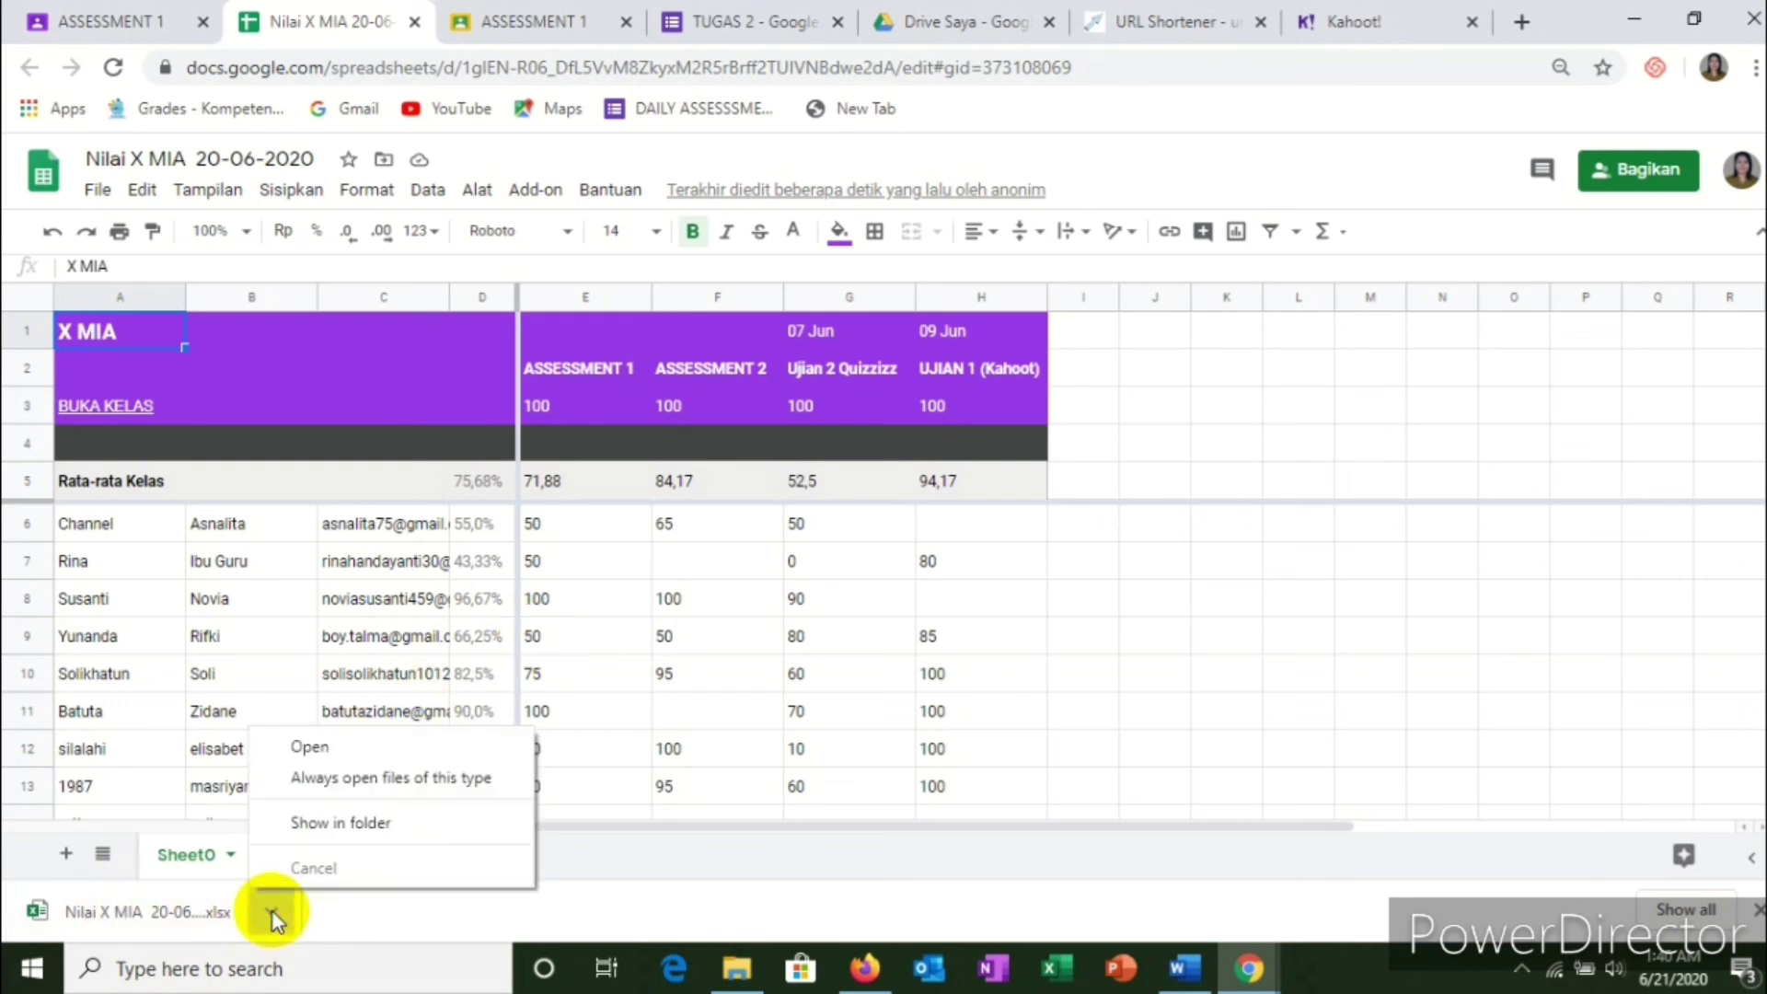
Step: Open the downloaded Nilai X MIA xlsx file in Excel and let it recover the content
click(305, 748)
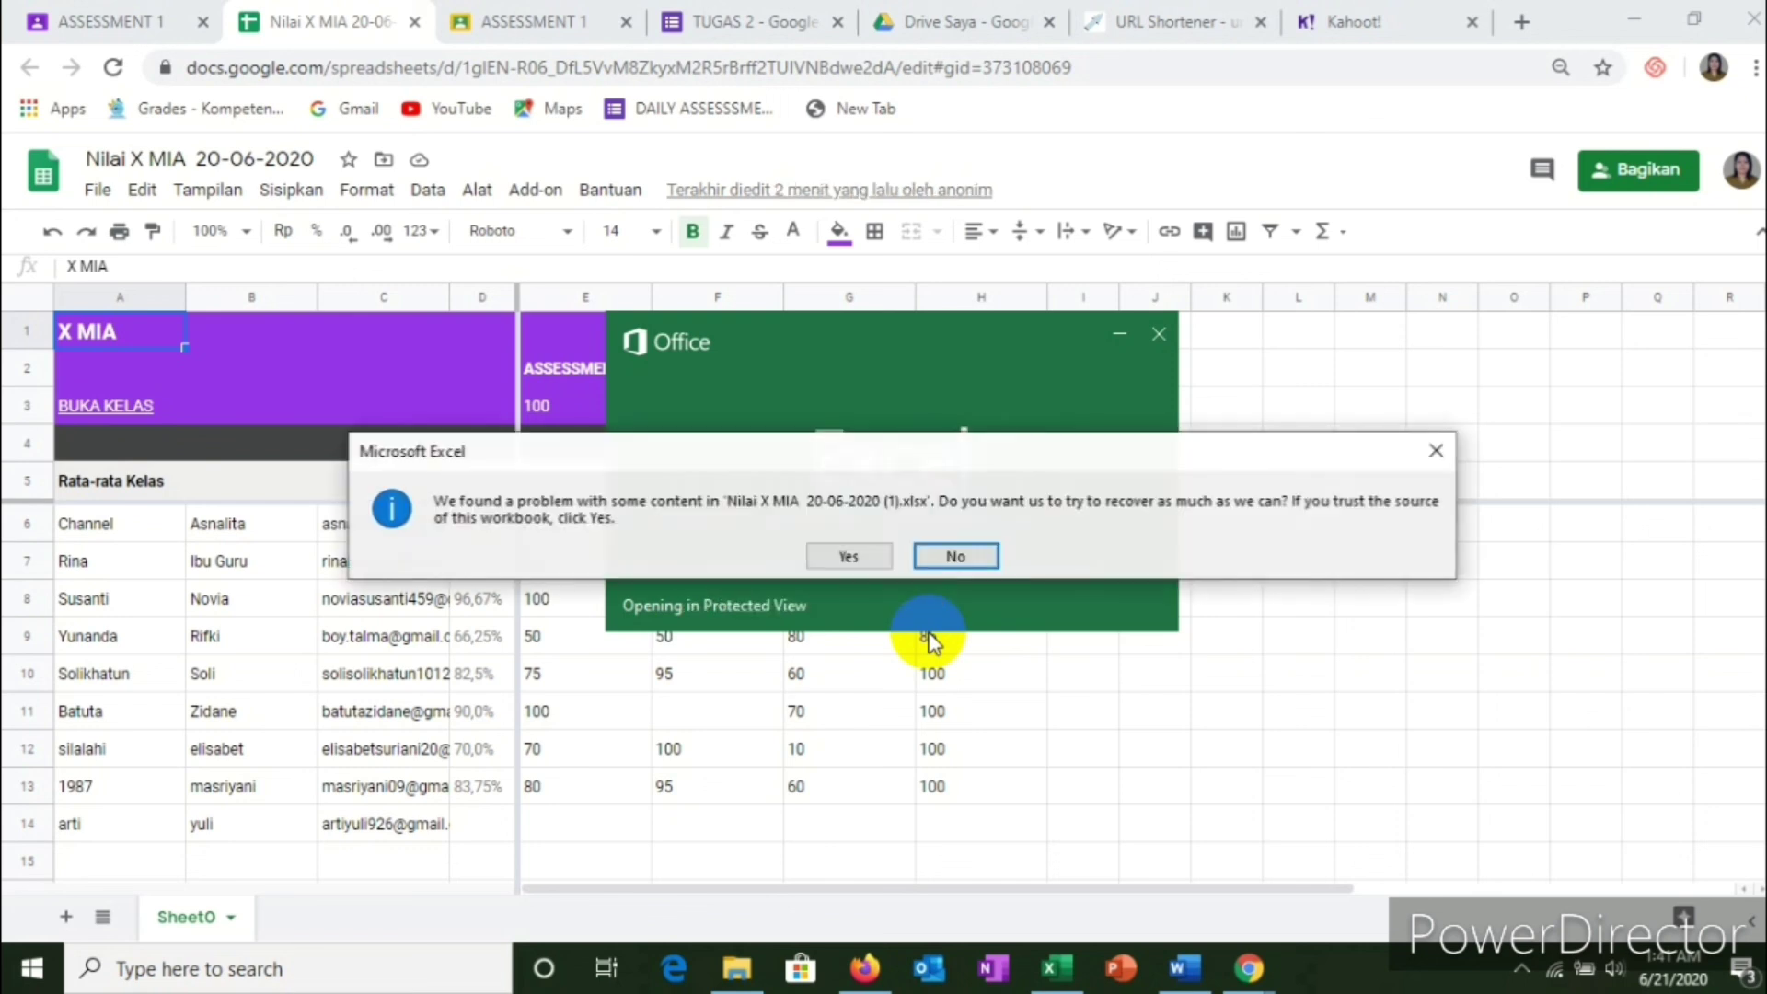
click(823, 562)
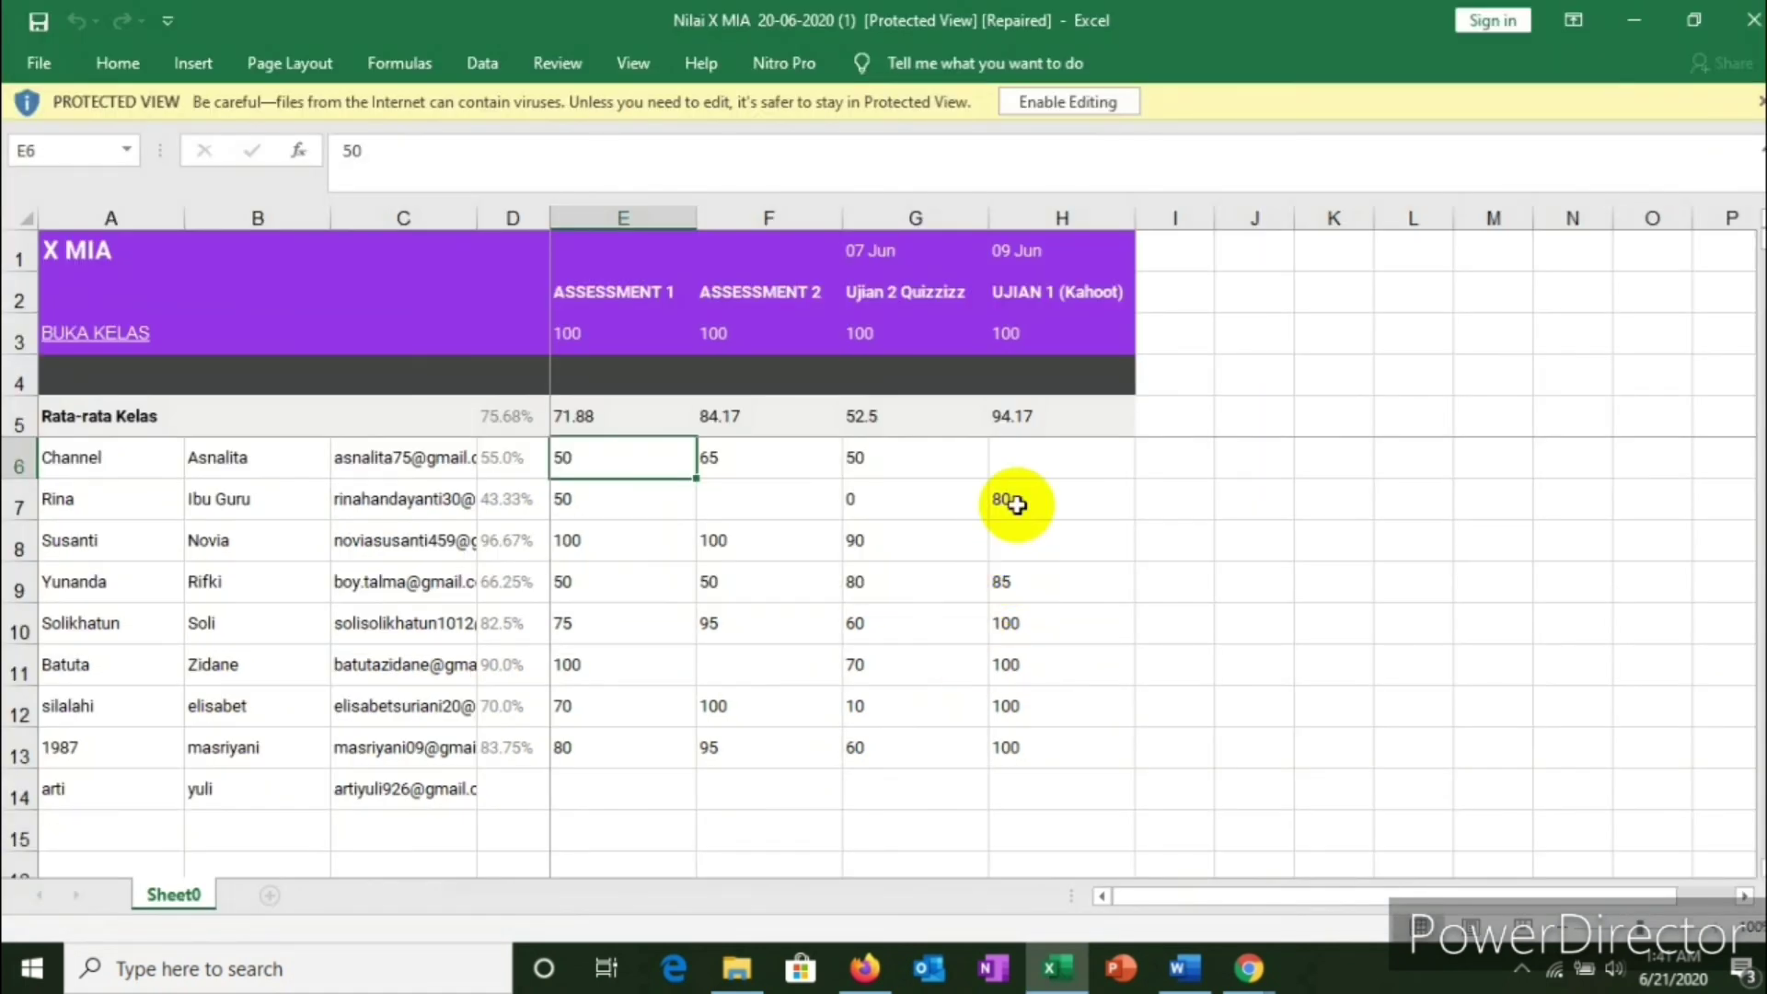
click(952, 290)
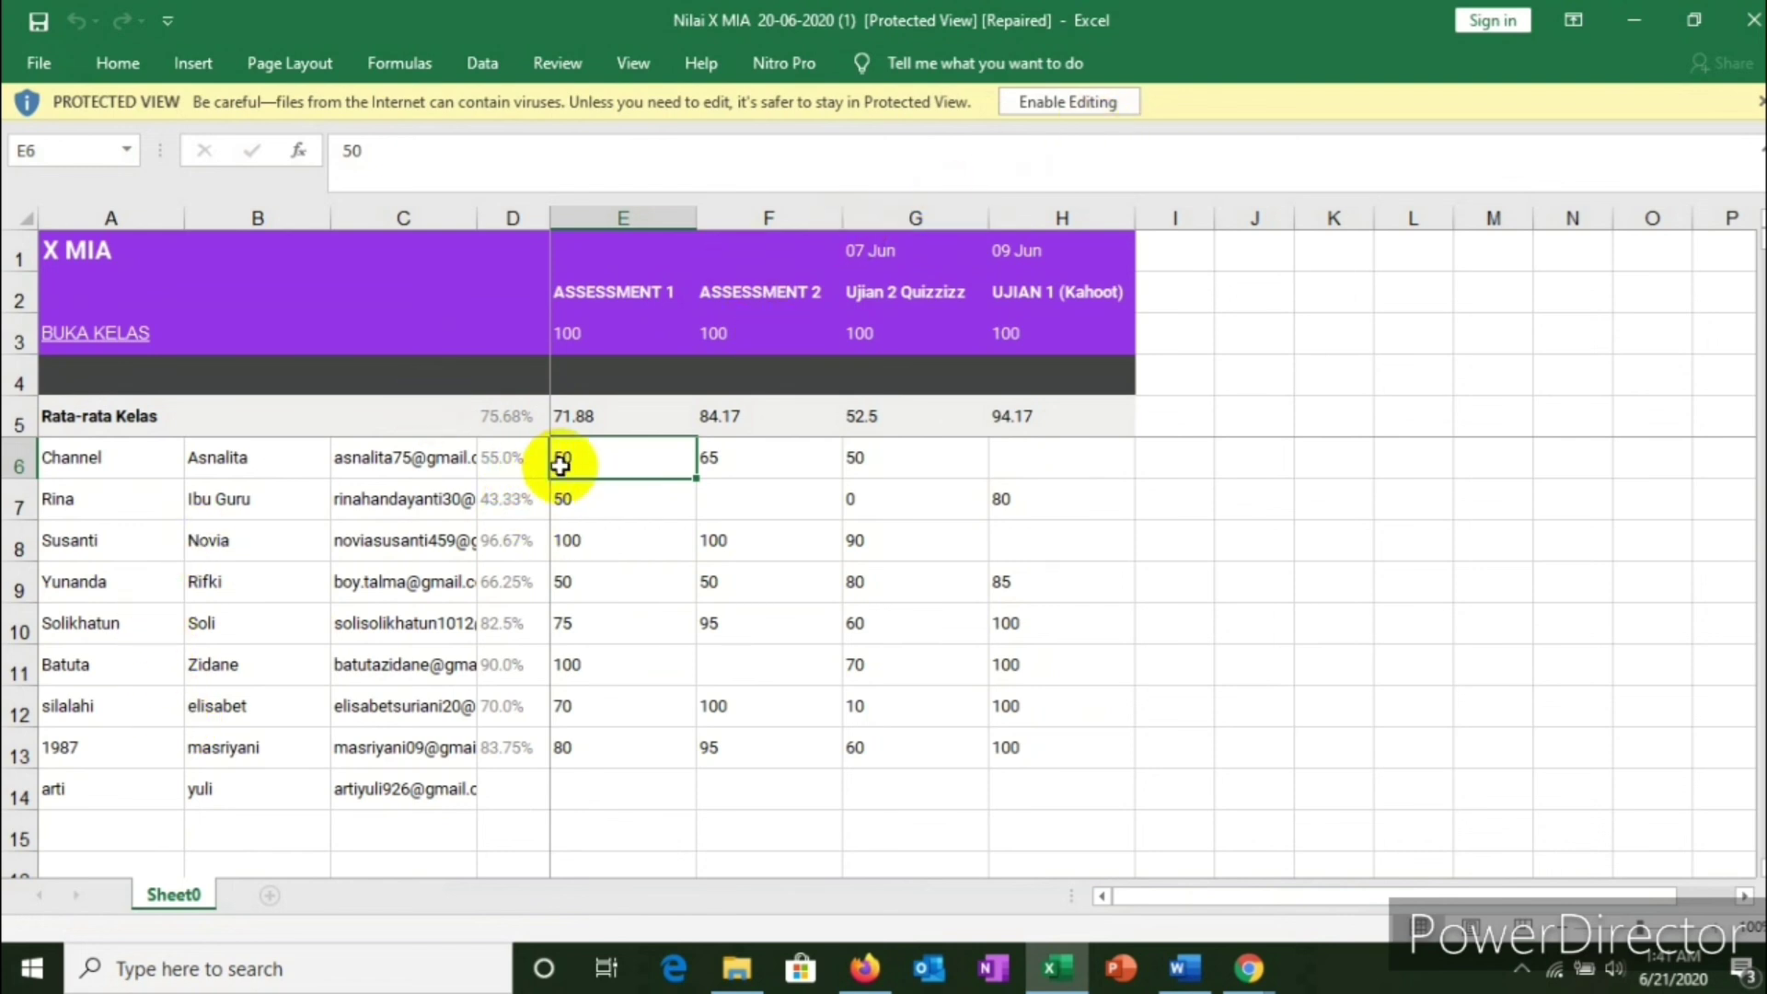
click(573, 501)
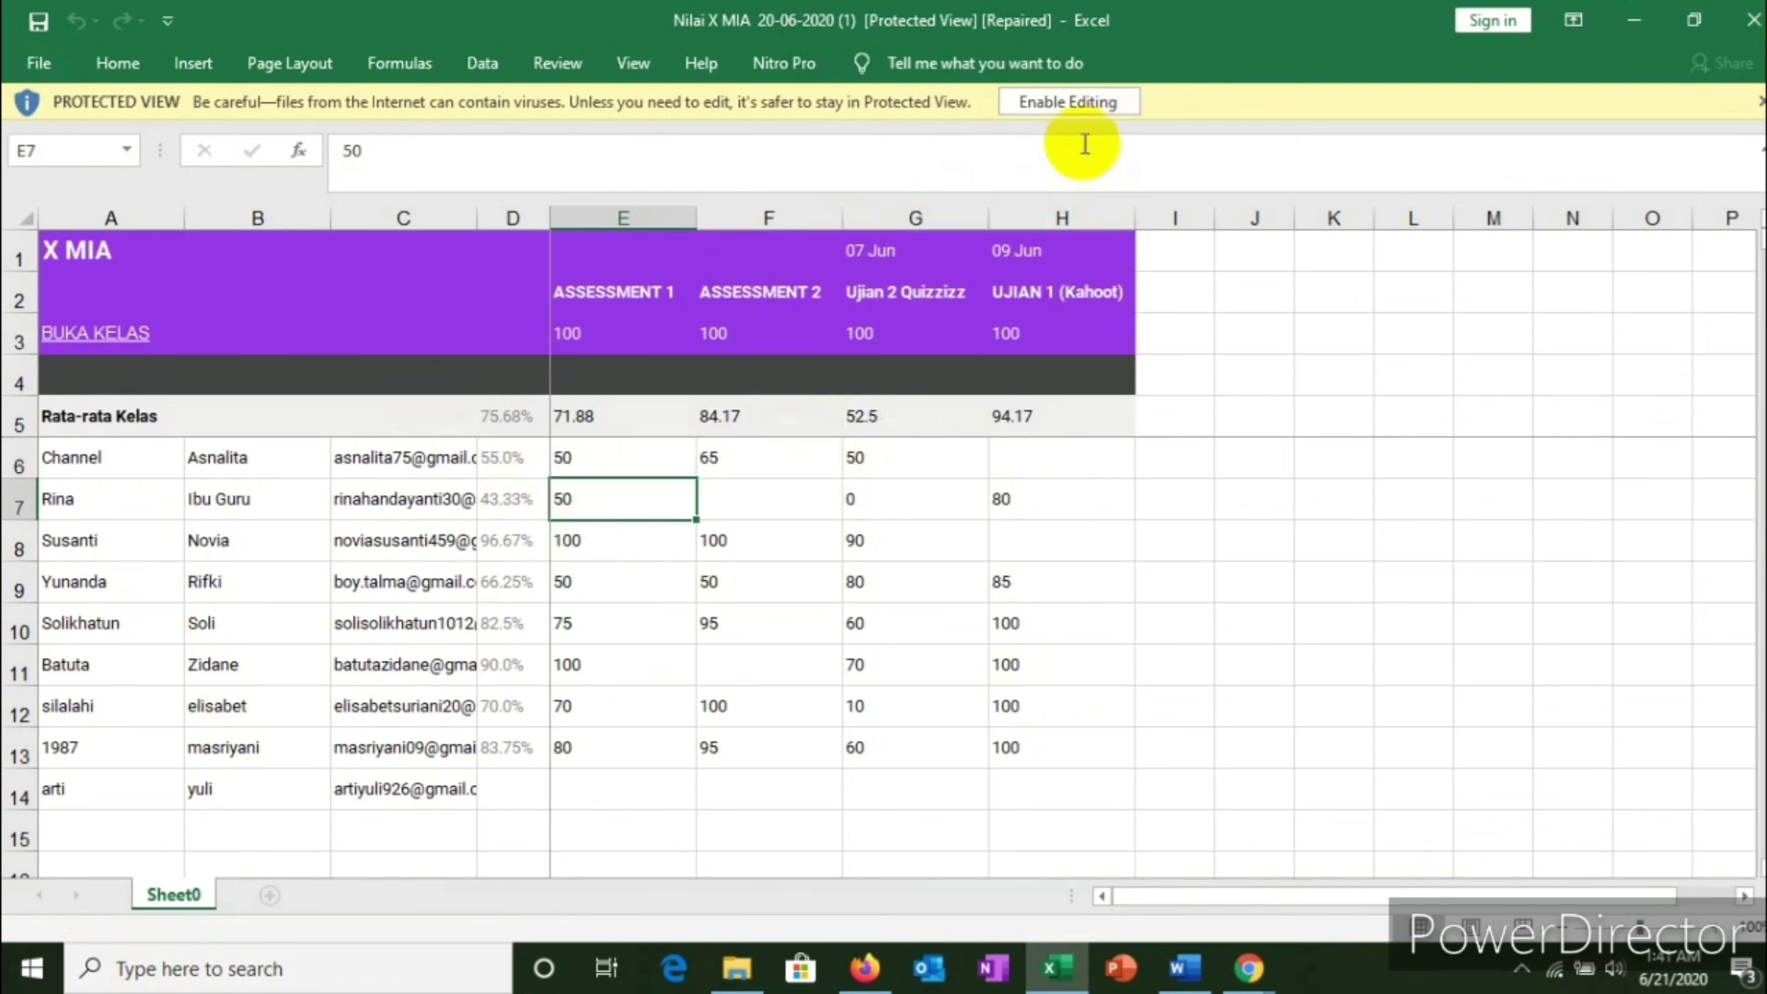
Step: Enable editing of the recovered workbook and dismiss the Repairs report
click(1071, 109)
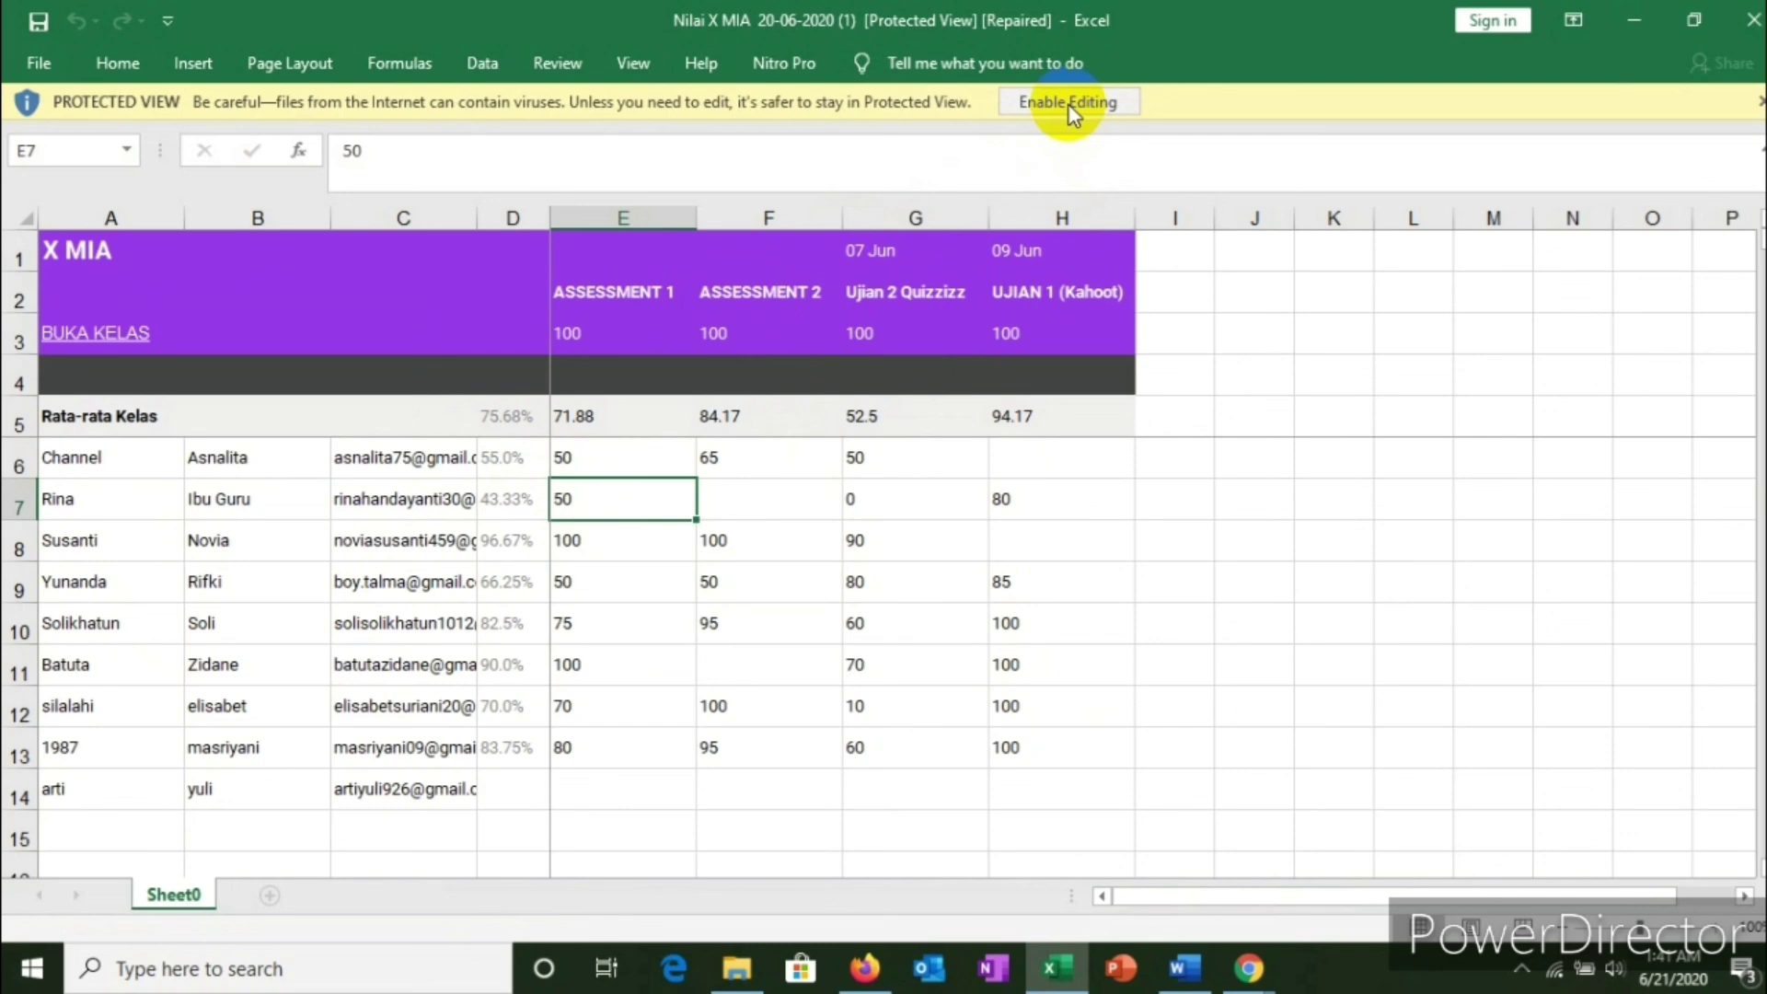
click(1070, 107)
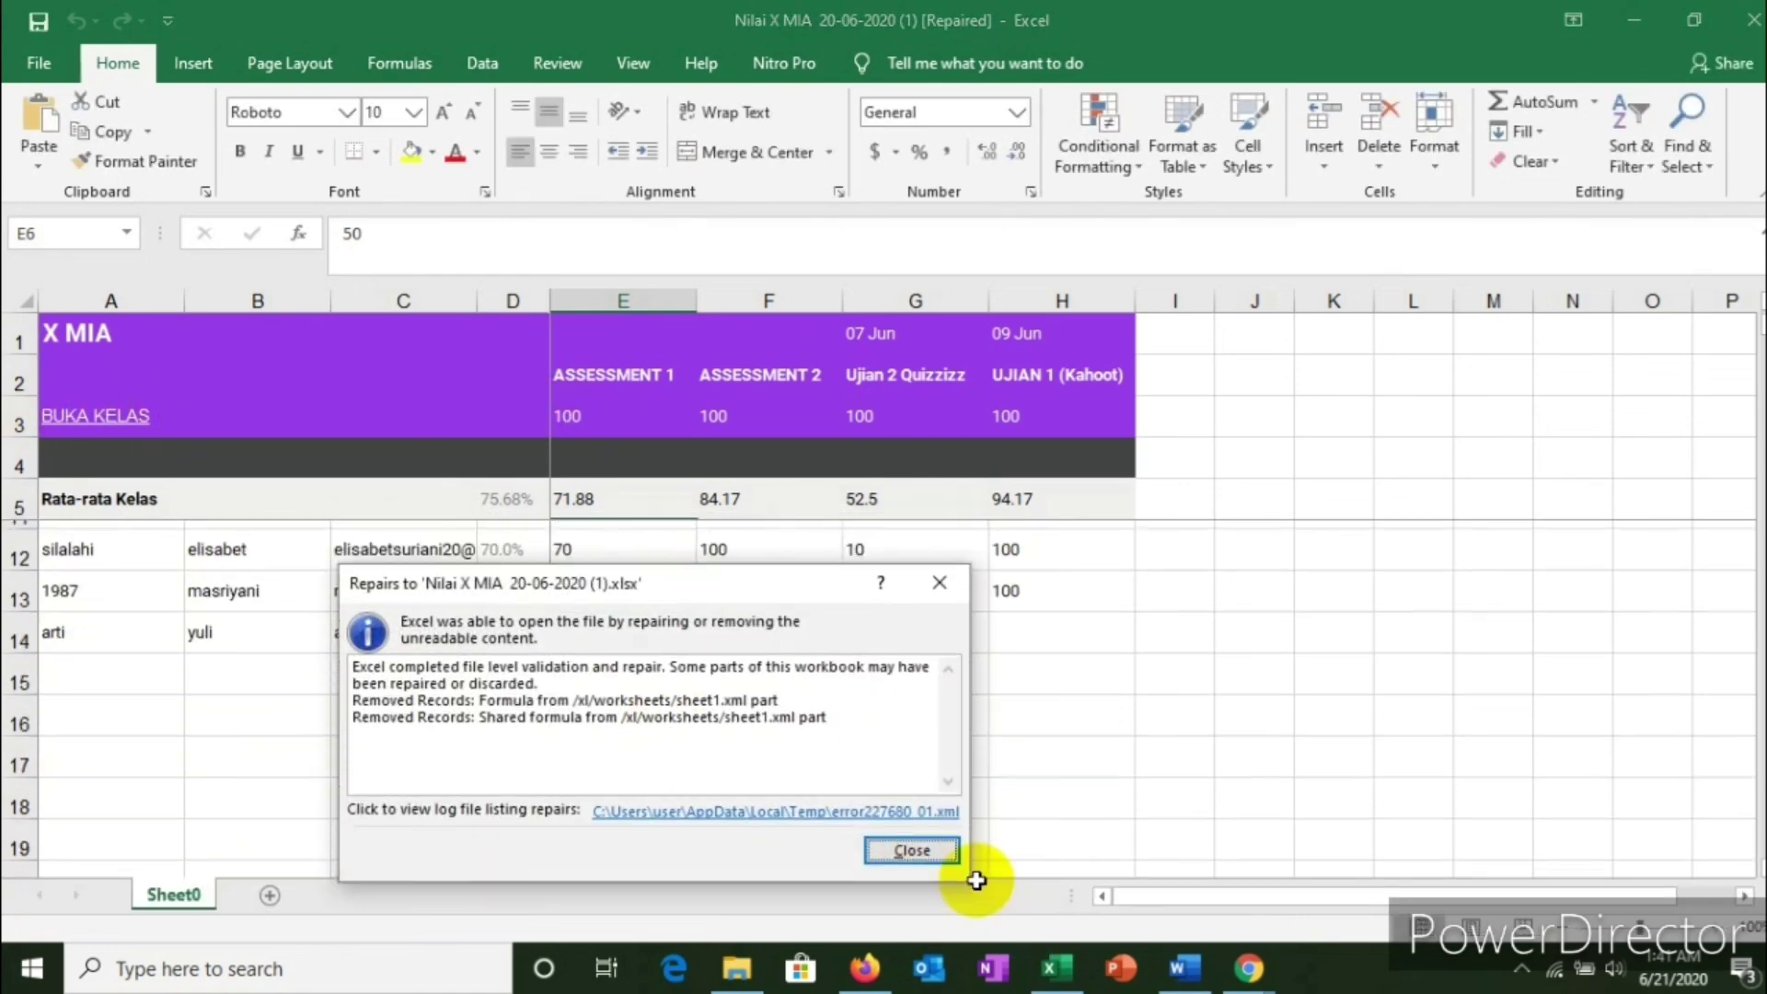
click(948, 592)
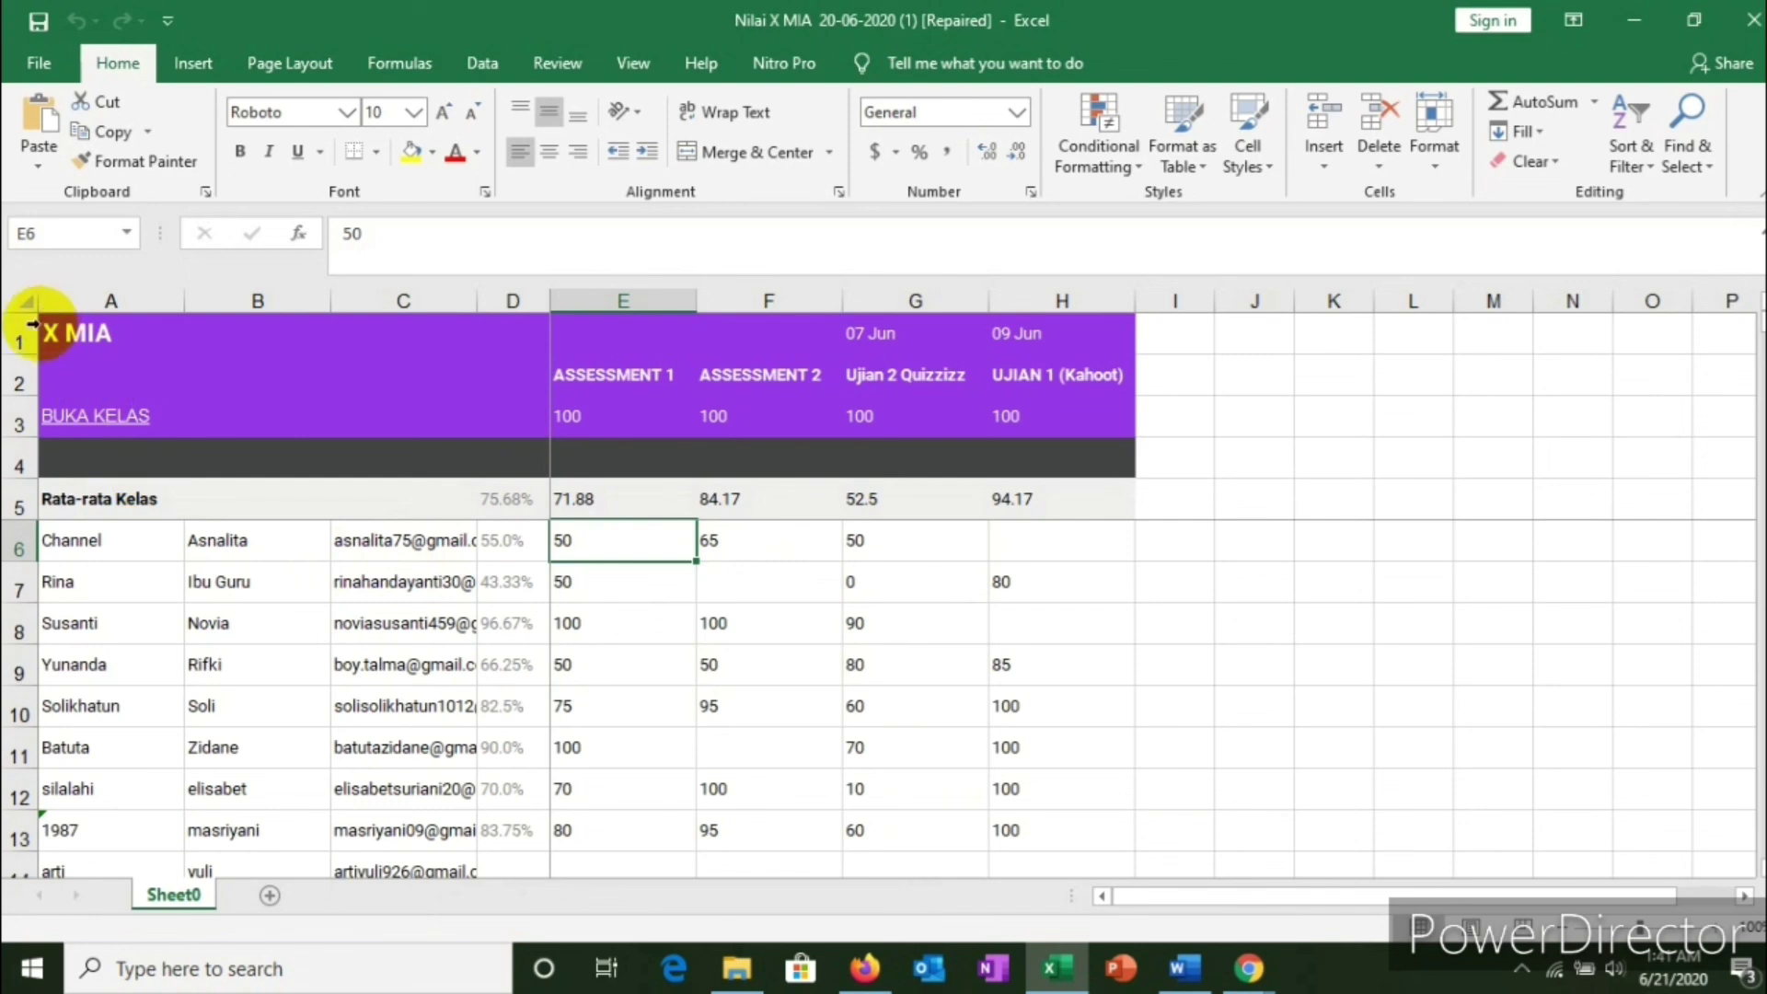
scroll(678, 730, down, 1)
scroll(672, 714, up, 1)
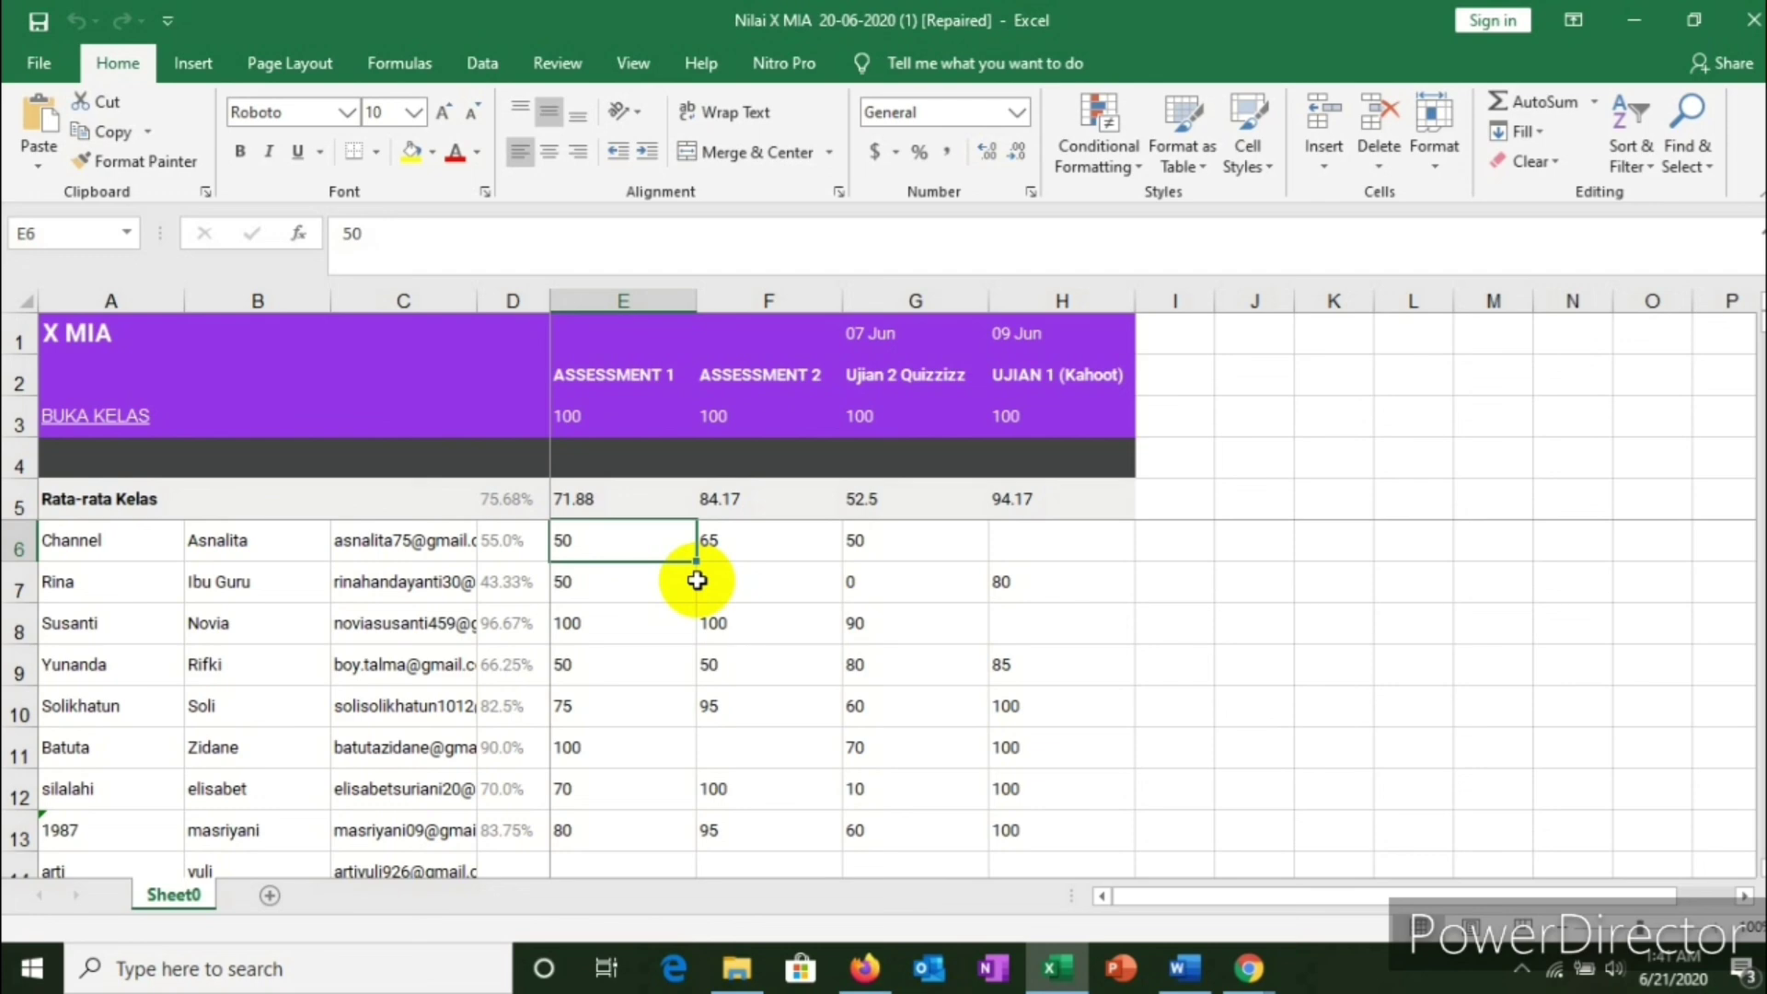
Step: Leave the Sheets grades window and return to the Classroom class assignments page
click(1263, 973)
mouse_move(1341, 875)
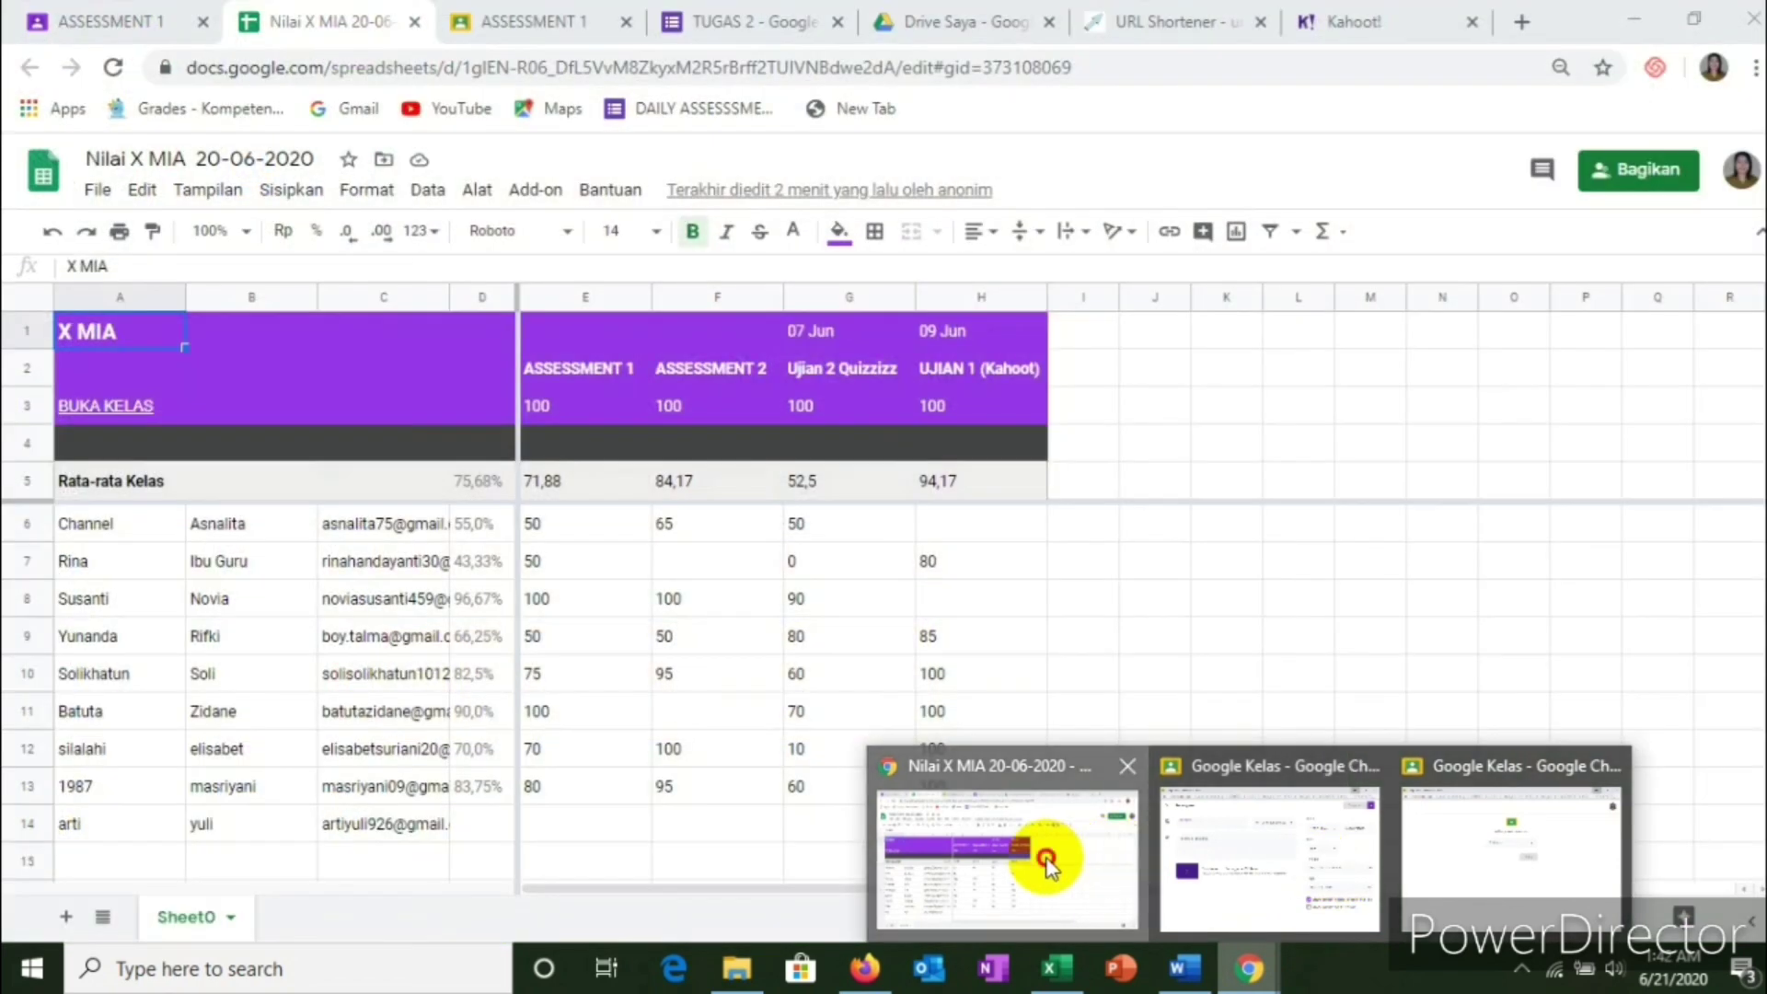
click(1050, 860)
click(64, 28)
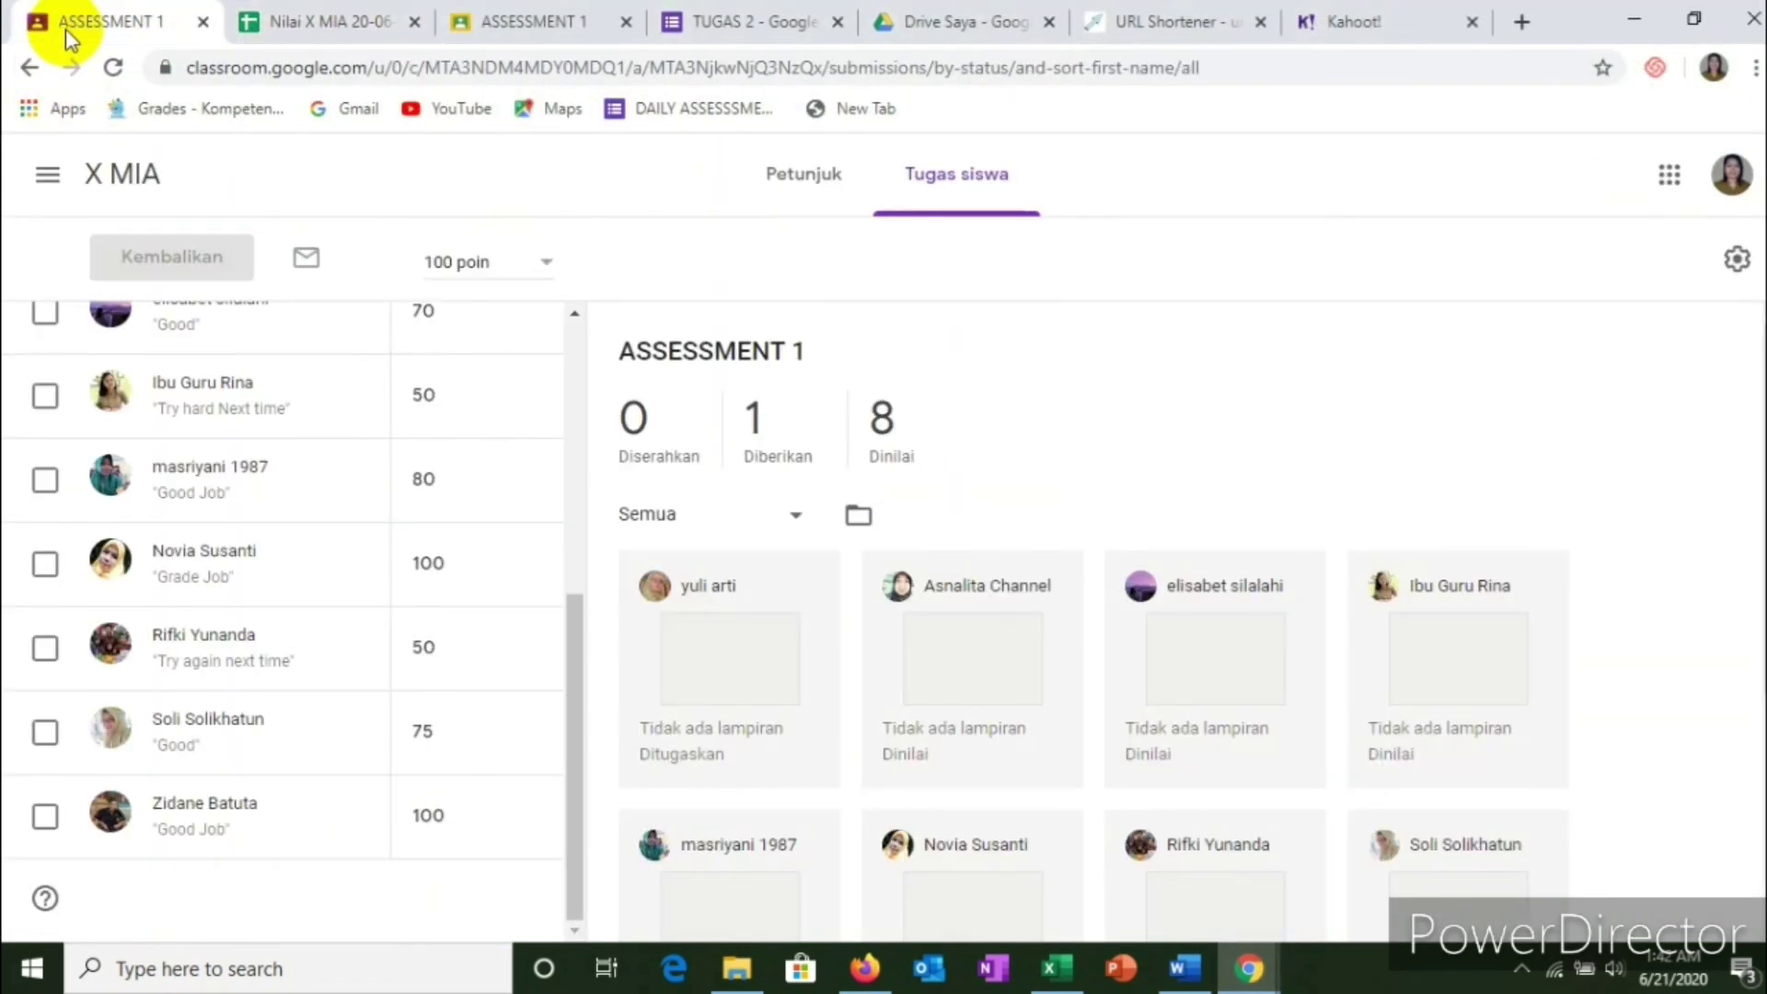
scroll(348, 391, up, 6)
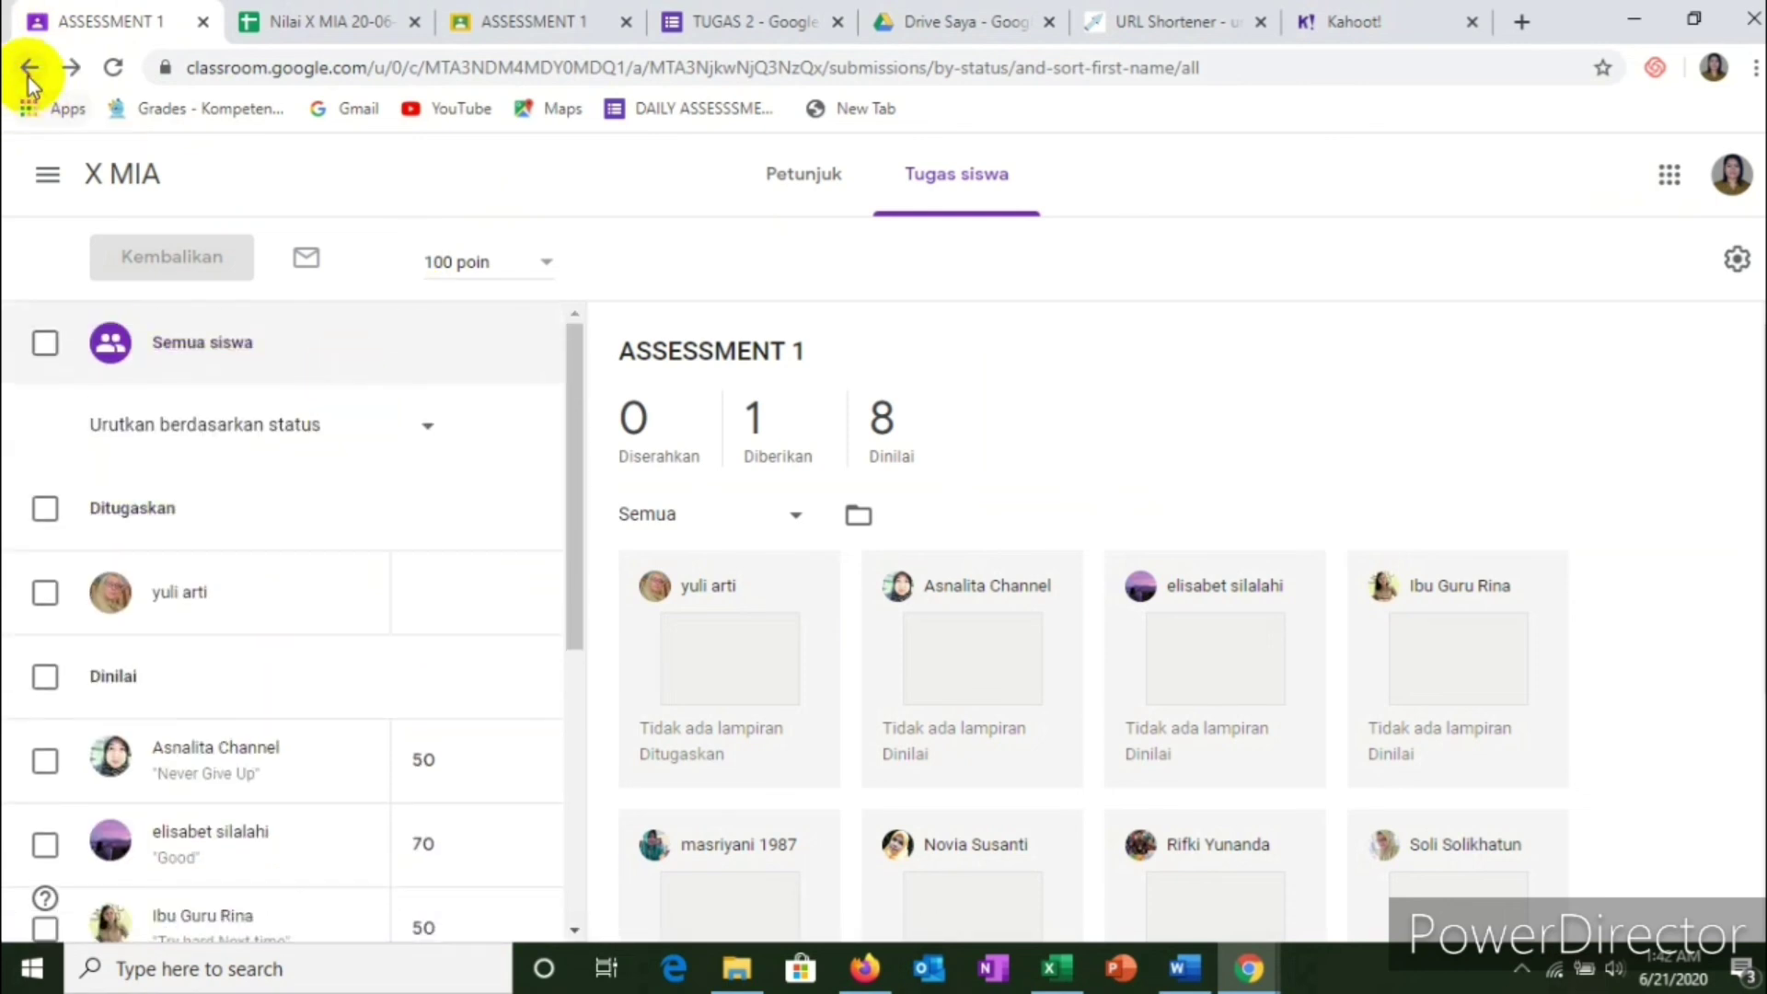
click(28, 68)
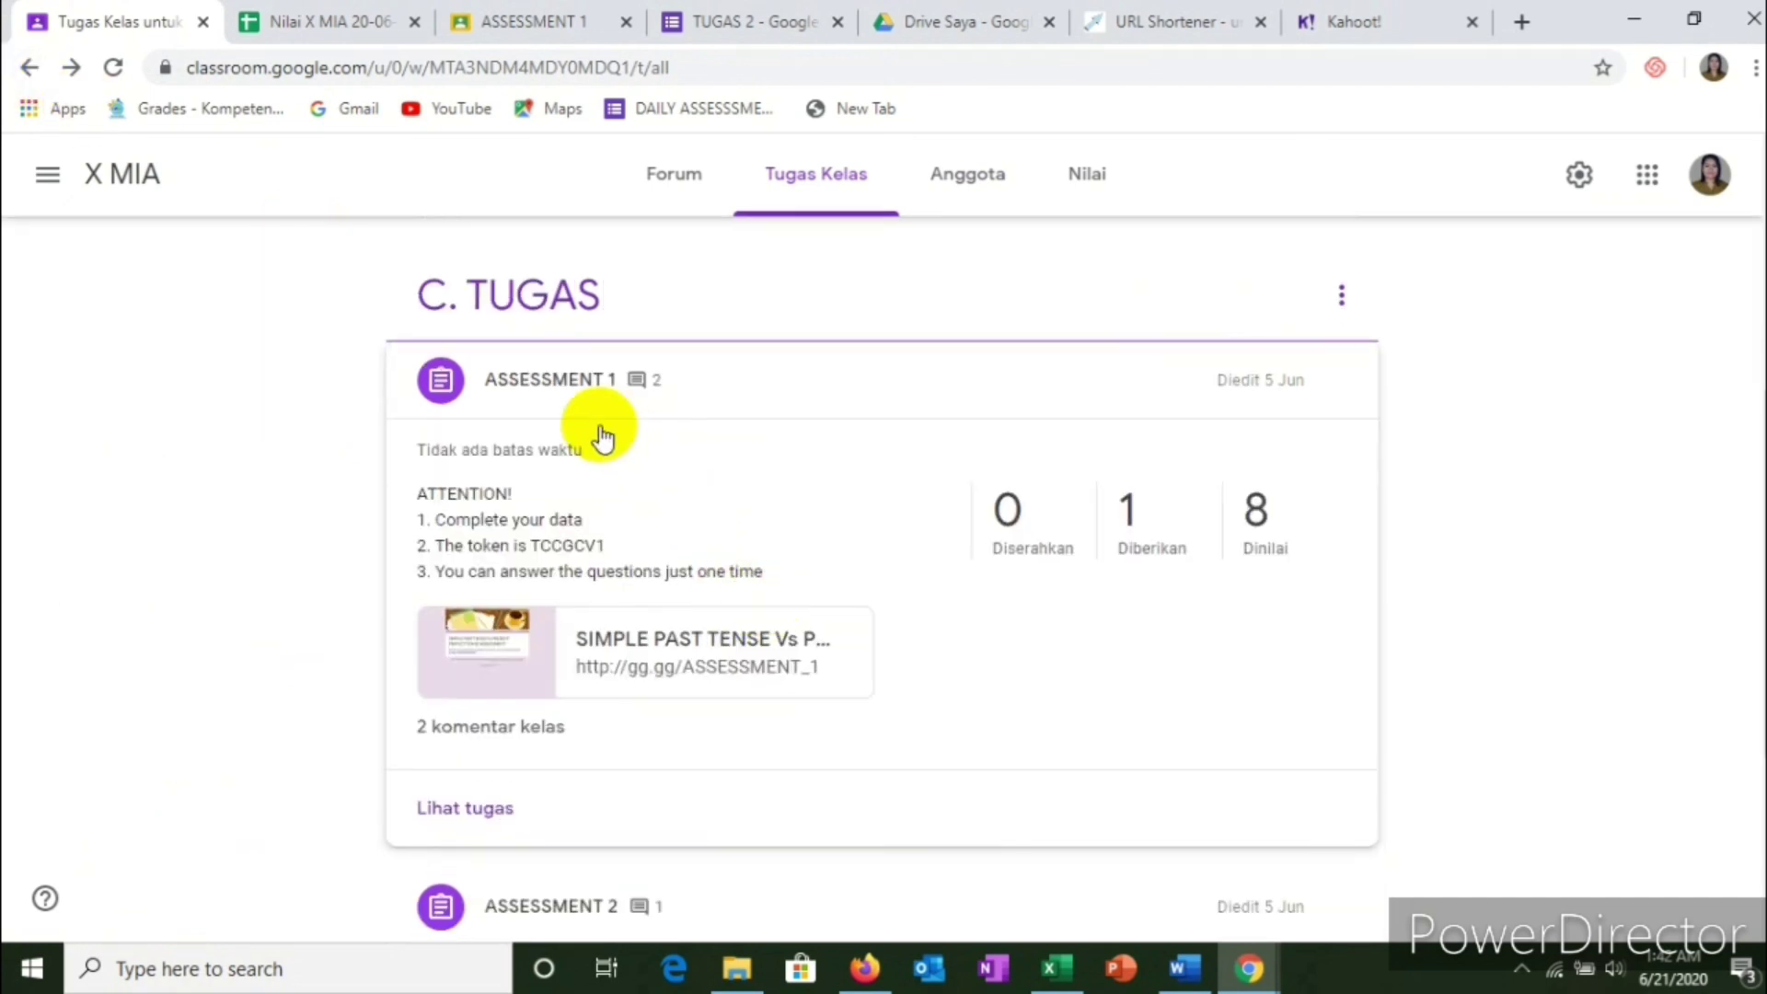
Step: Review the ASSESSMENT 2 student work submissions, then switch to the TUGAS 2 form
scroll(589, 470, down, 3)
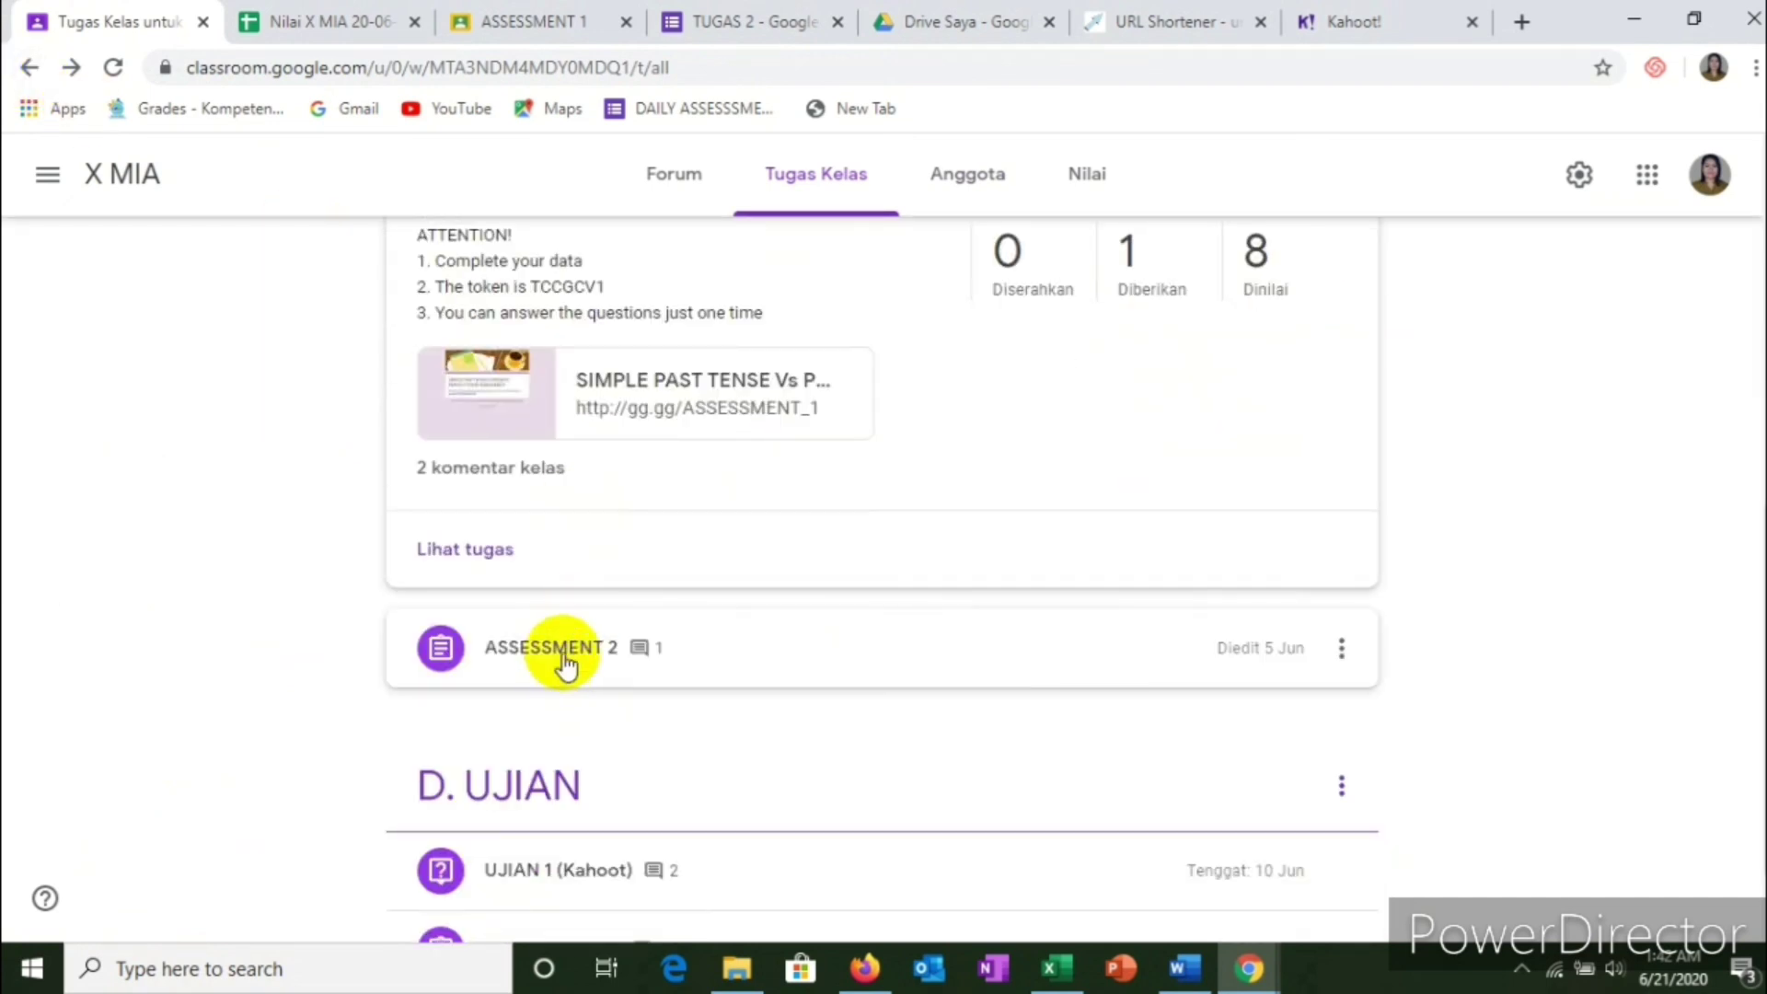
click(565, 658)
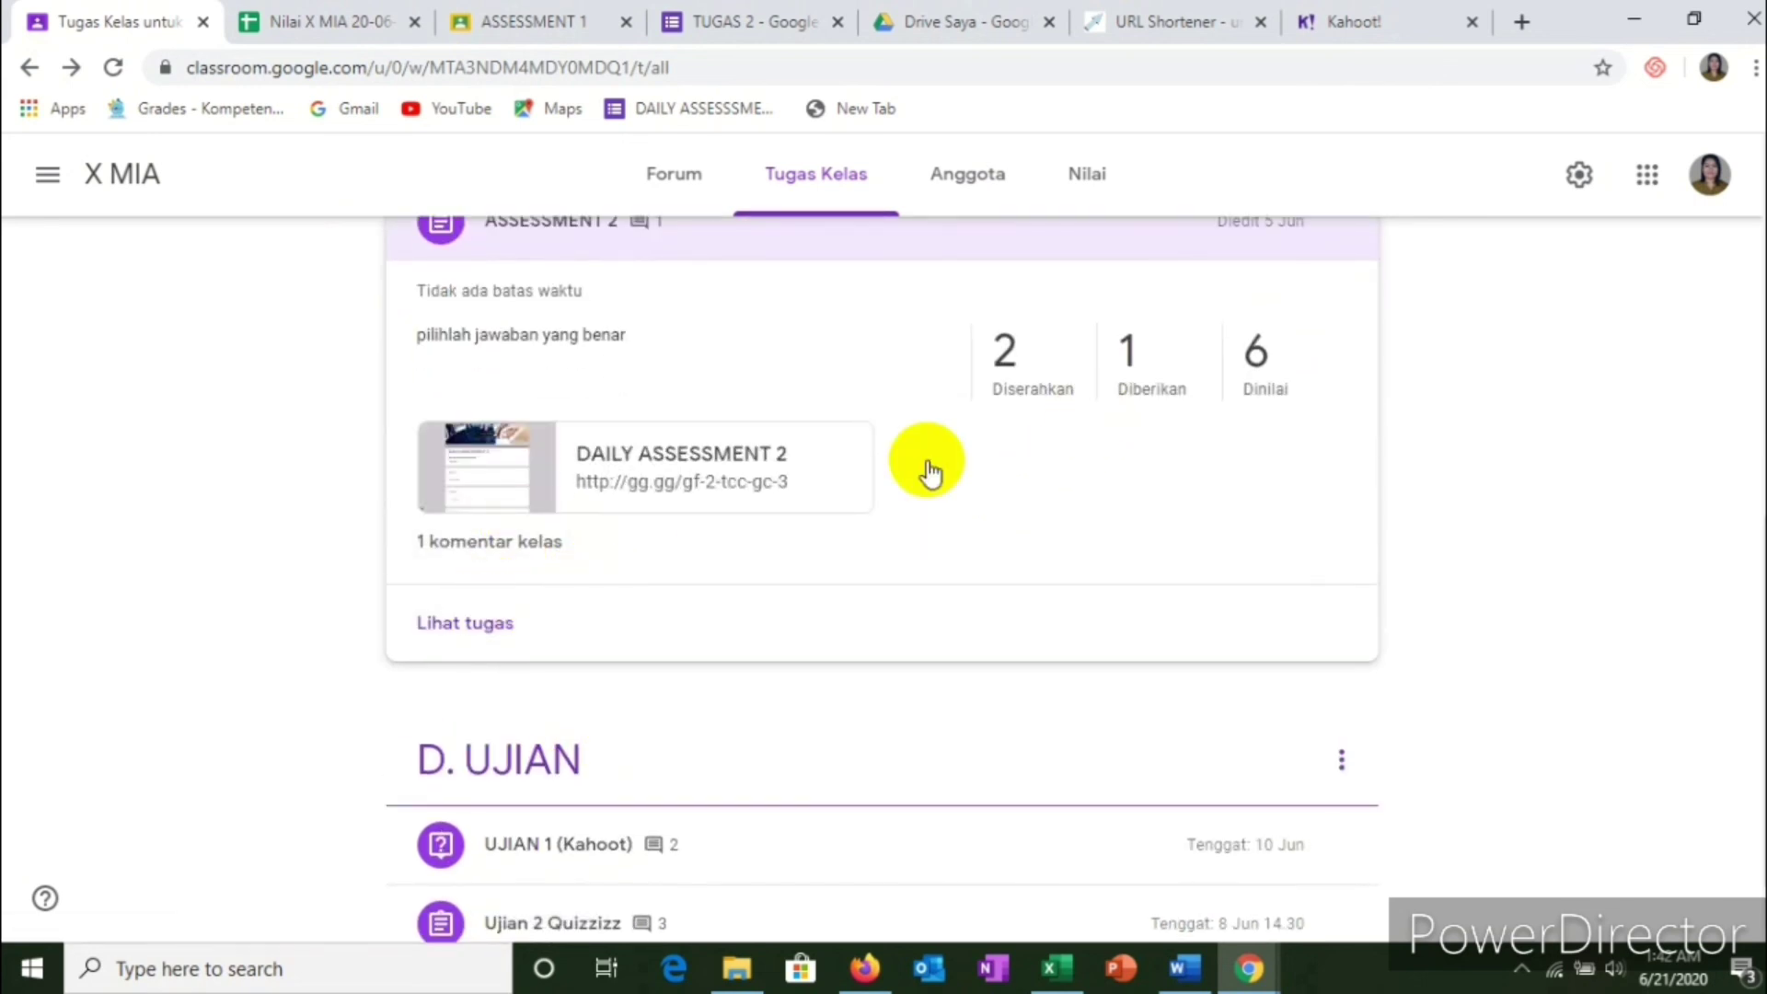
click(462, 626)
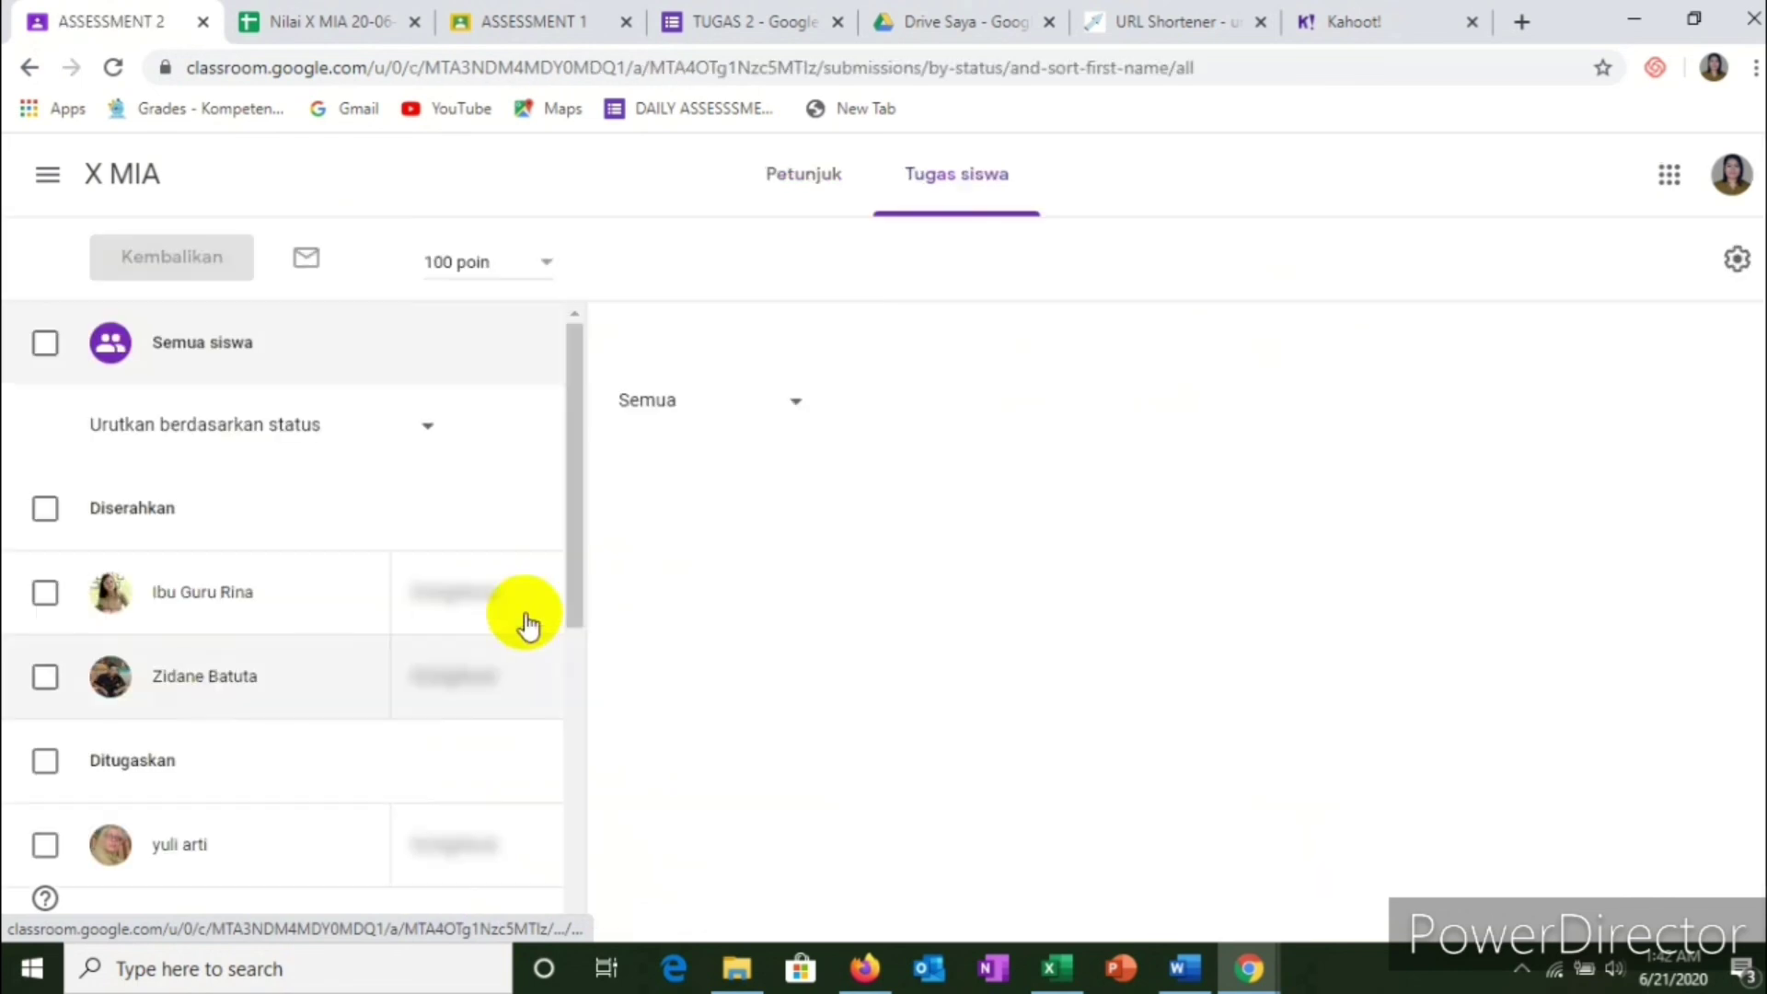
scroll(598, 571, down, 4)
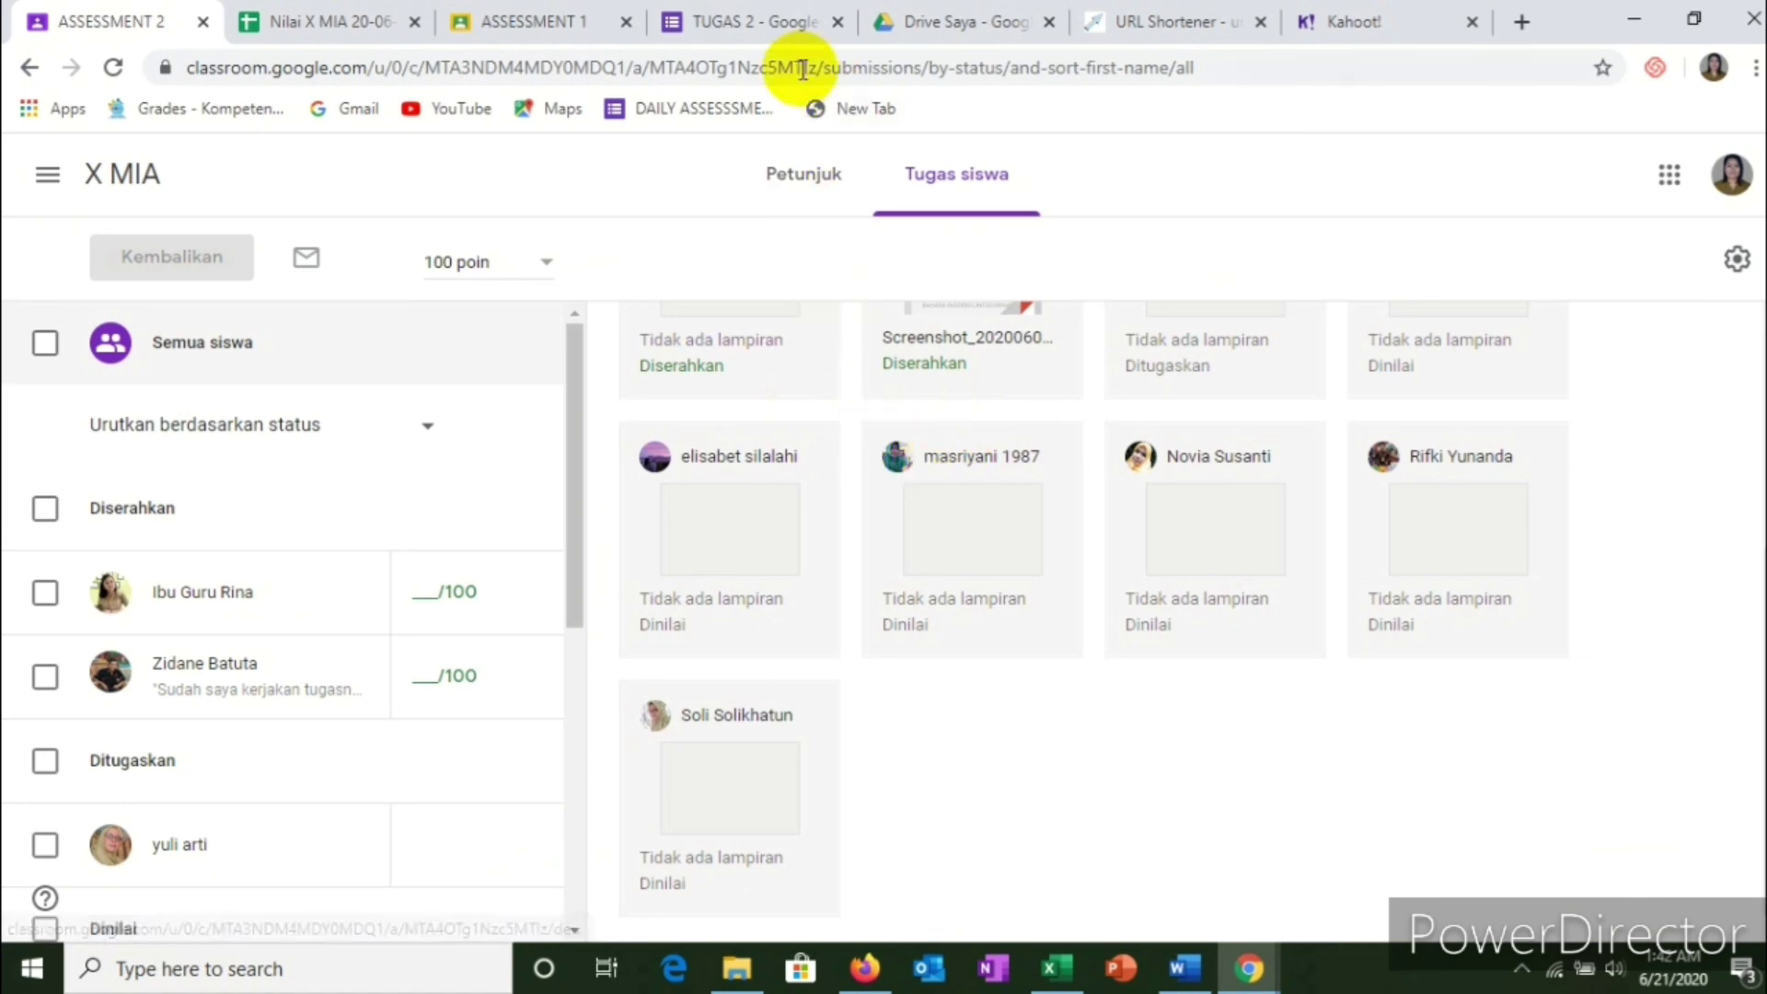
click(737, 27)
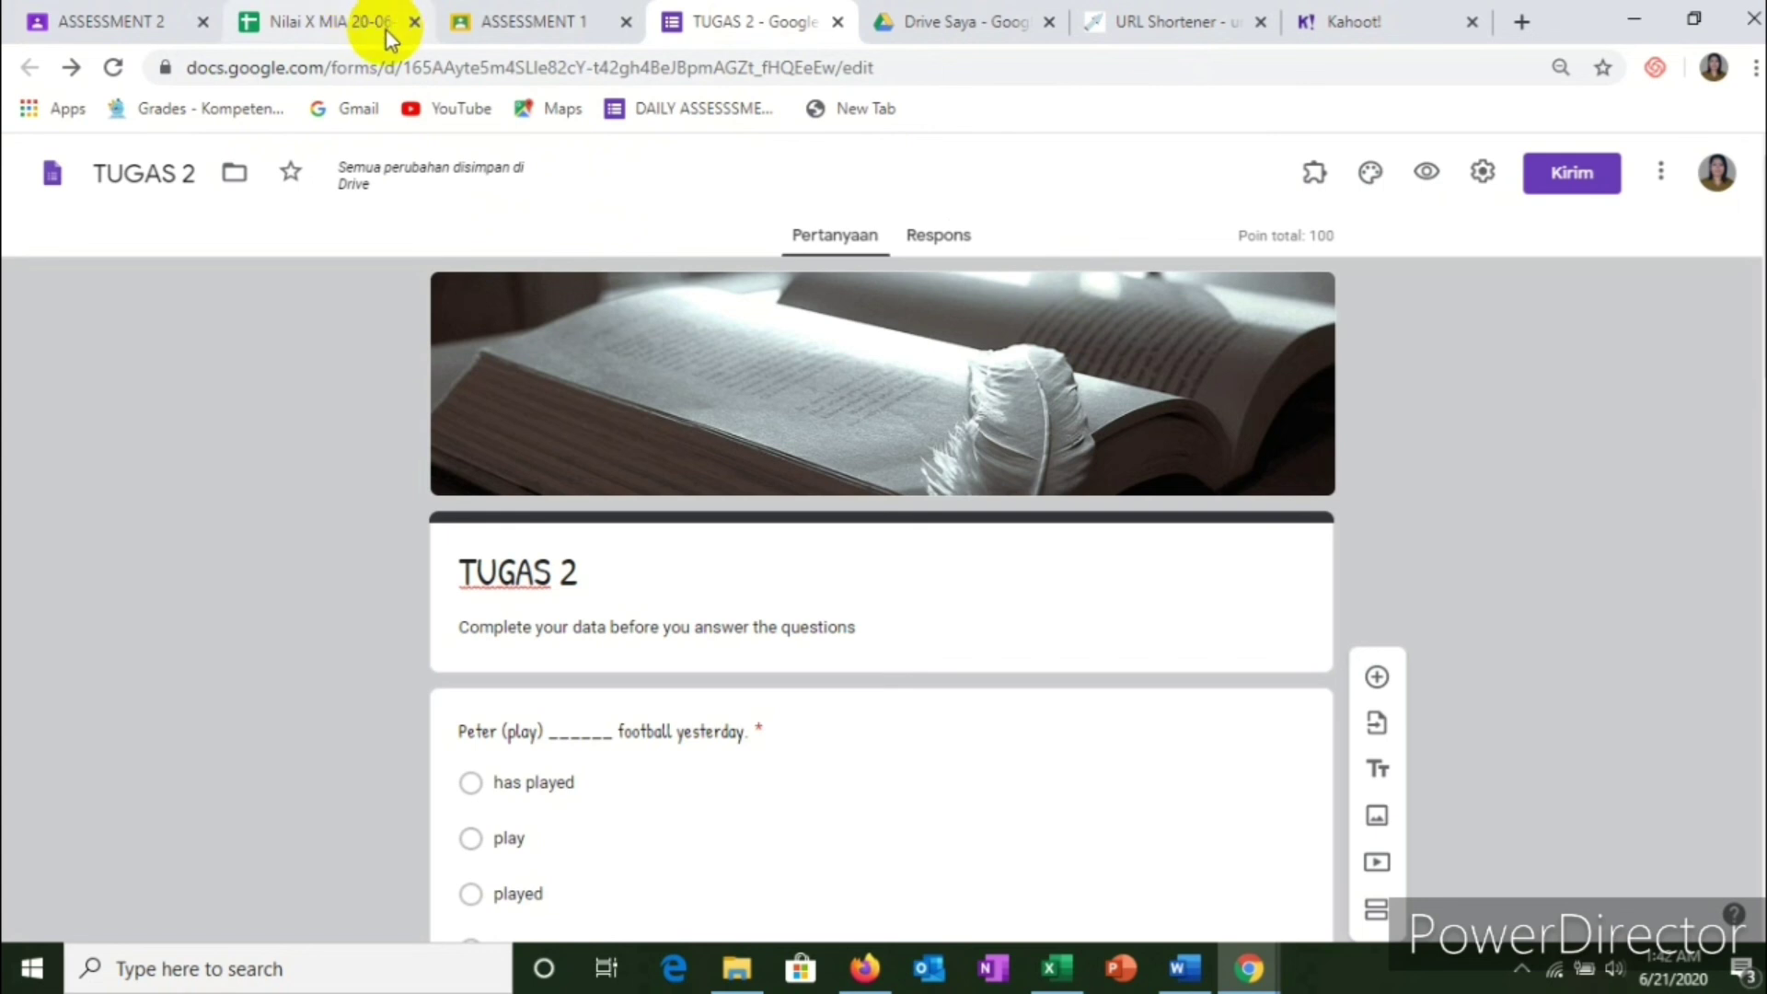
Step: In My Drive, go through ALL class > ukk and open the WAJIB SOAL UJIAN KENAIKAN KELAS X MIA form
click(952, 33)
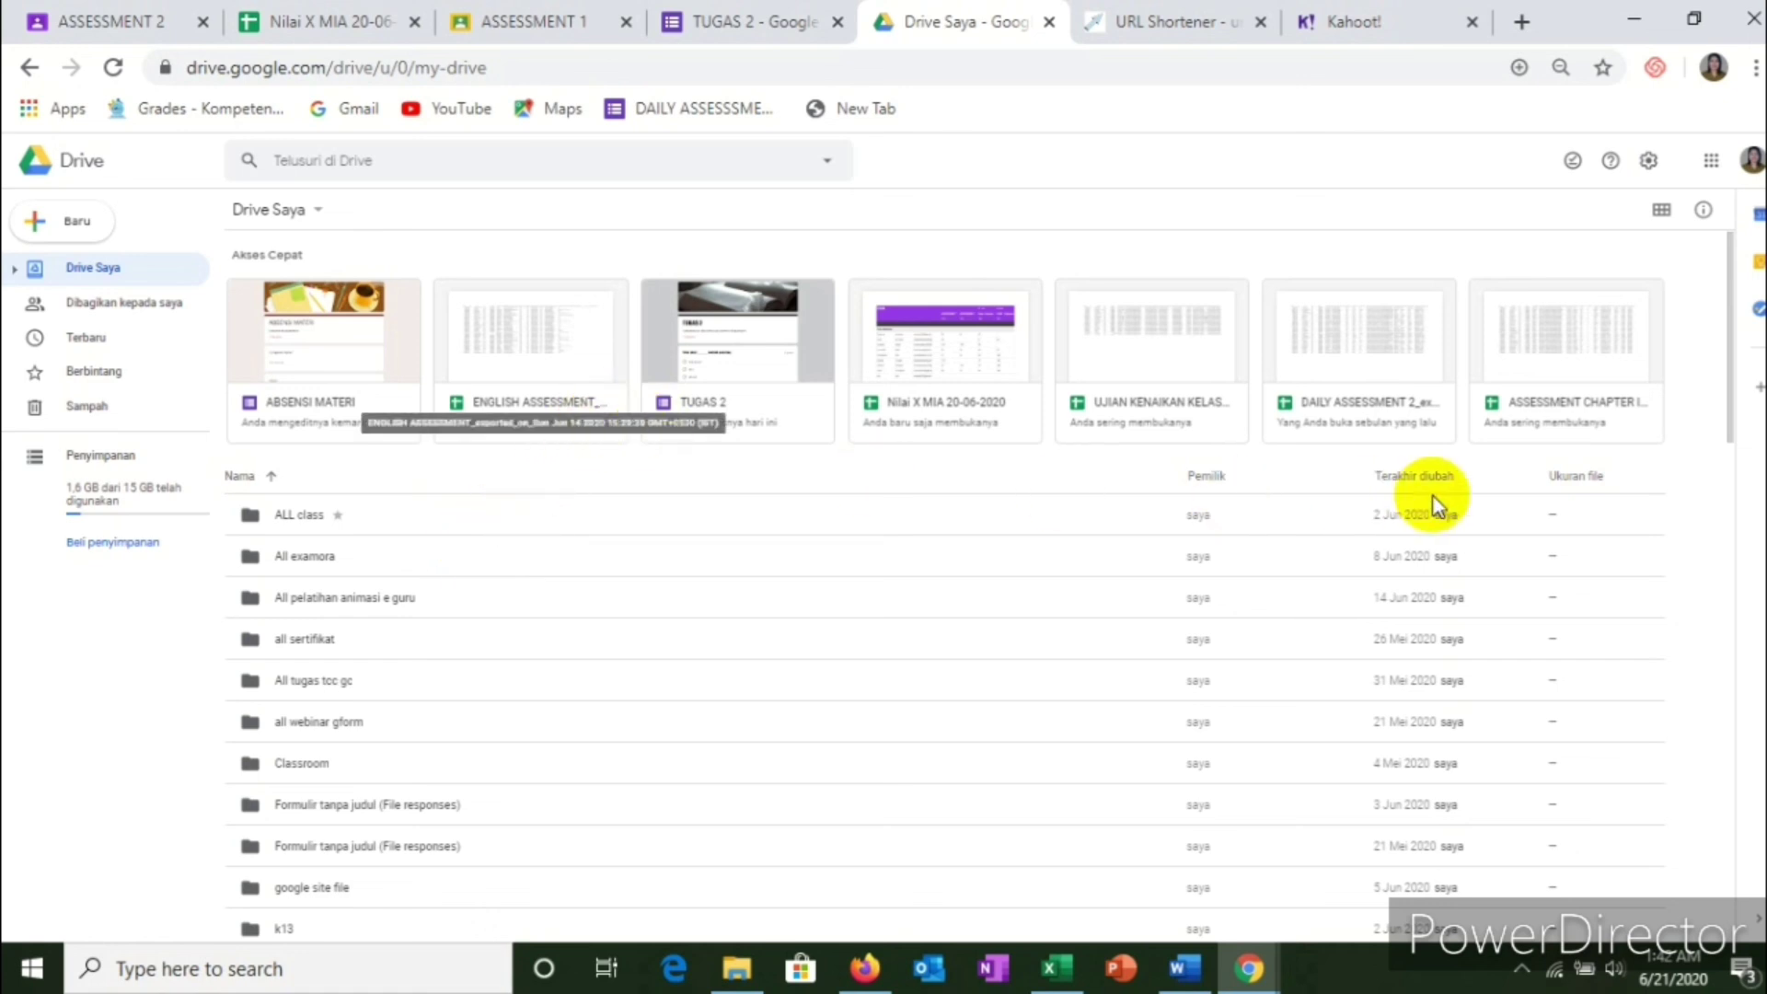
scroll(324, 556, down, 3)
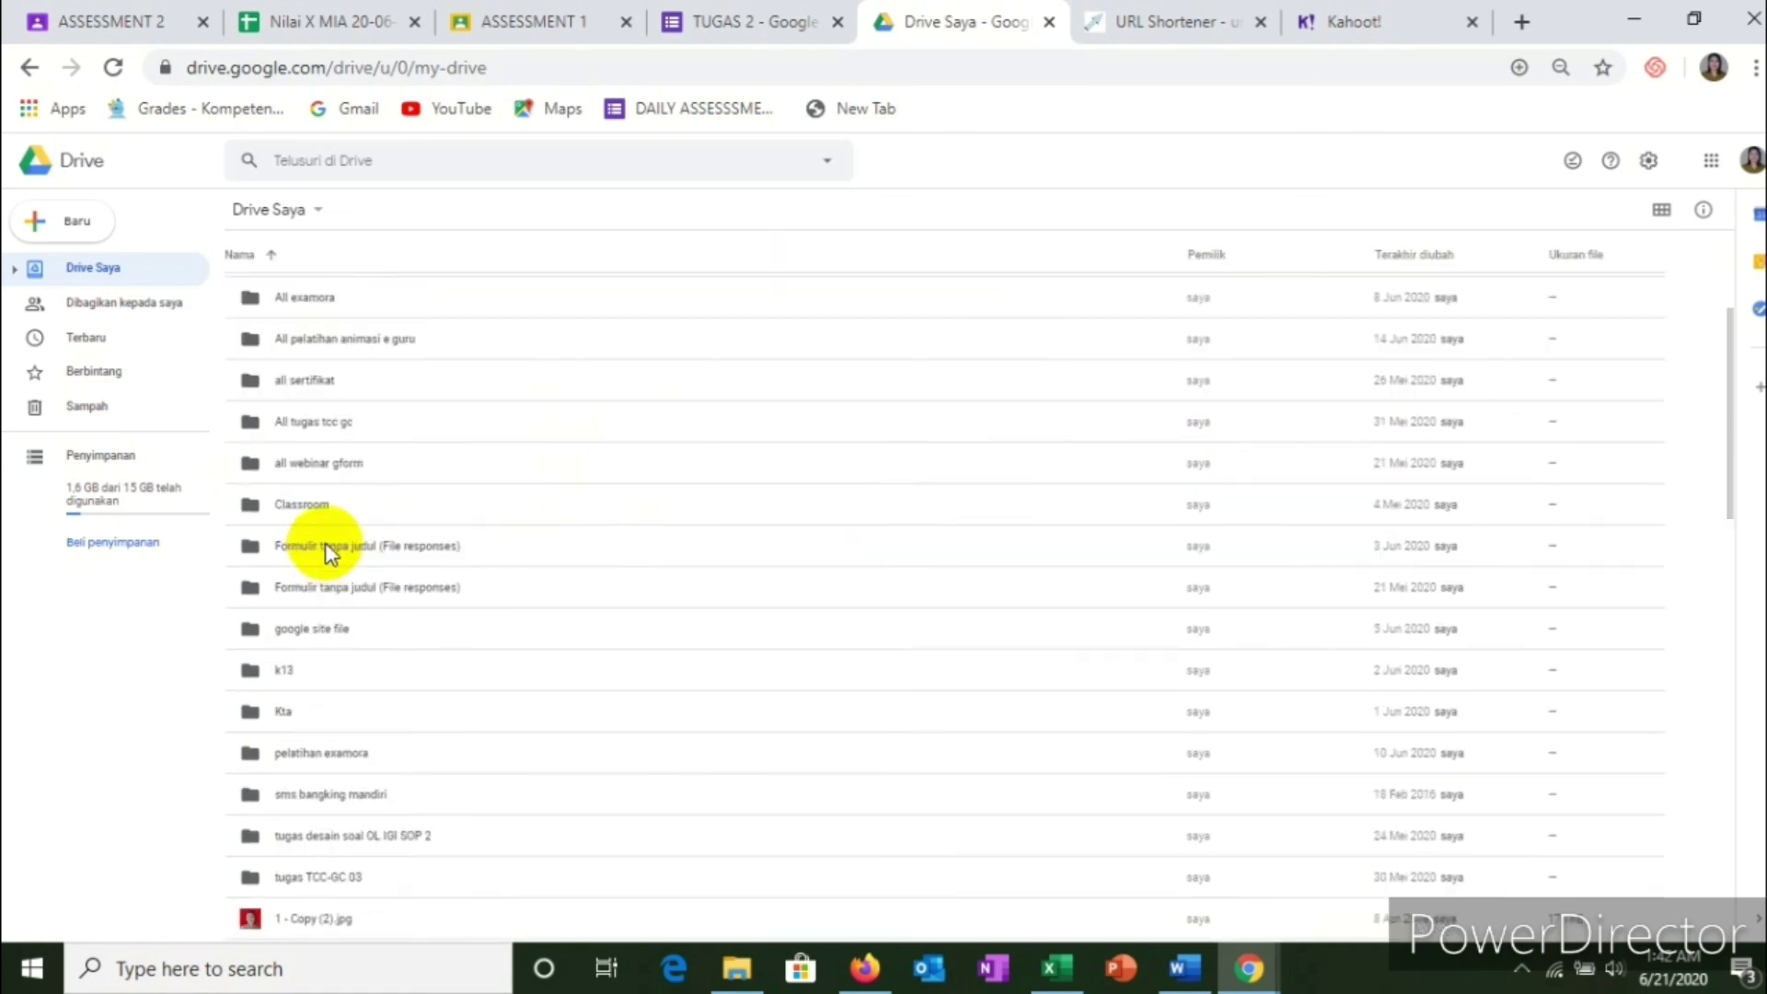
scroll(323, 543, up, 3)
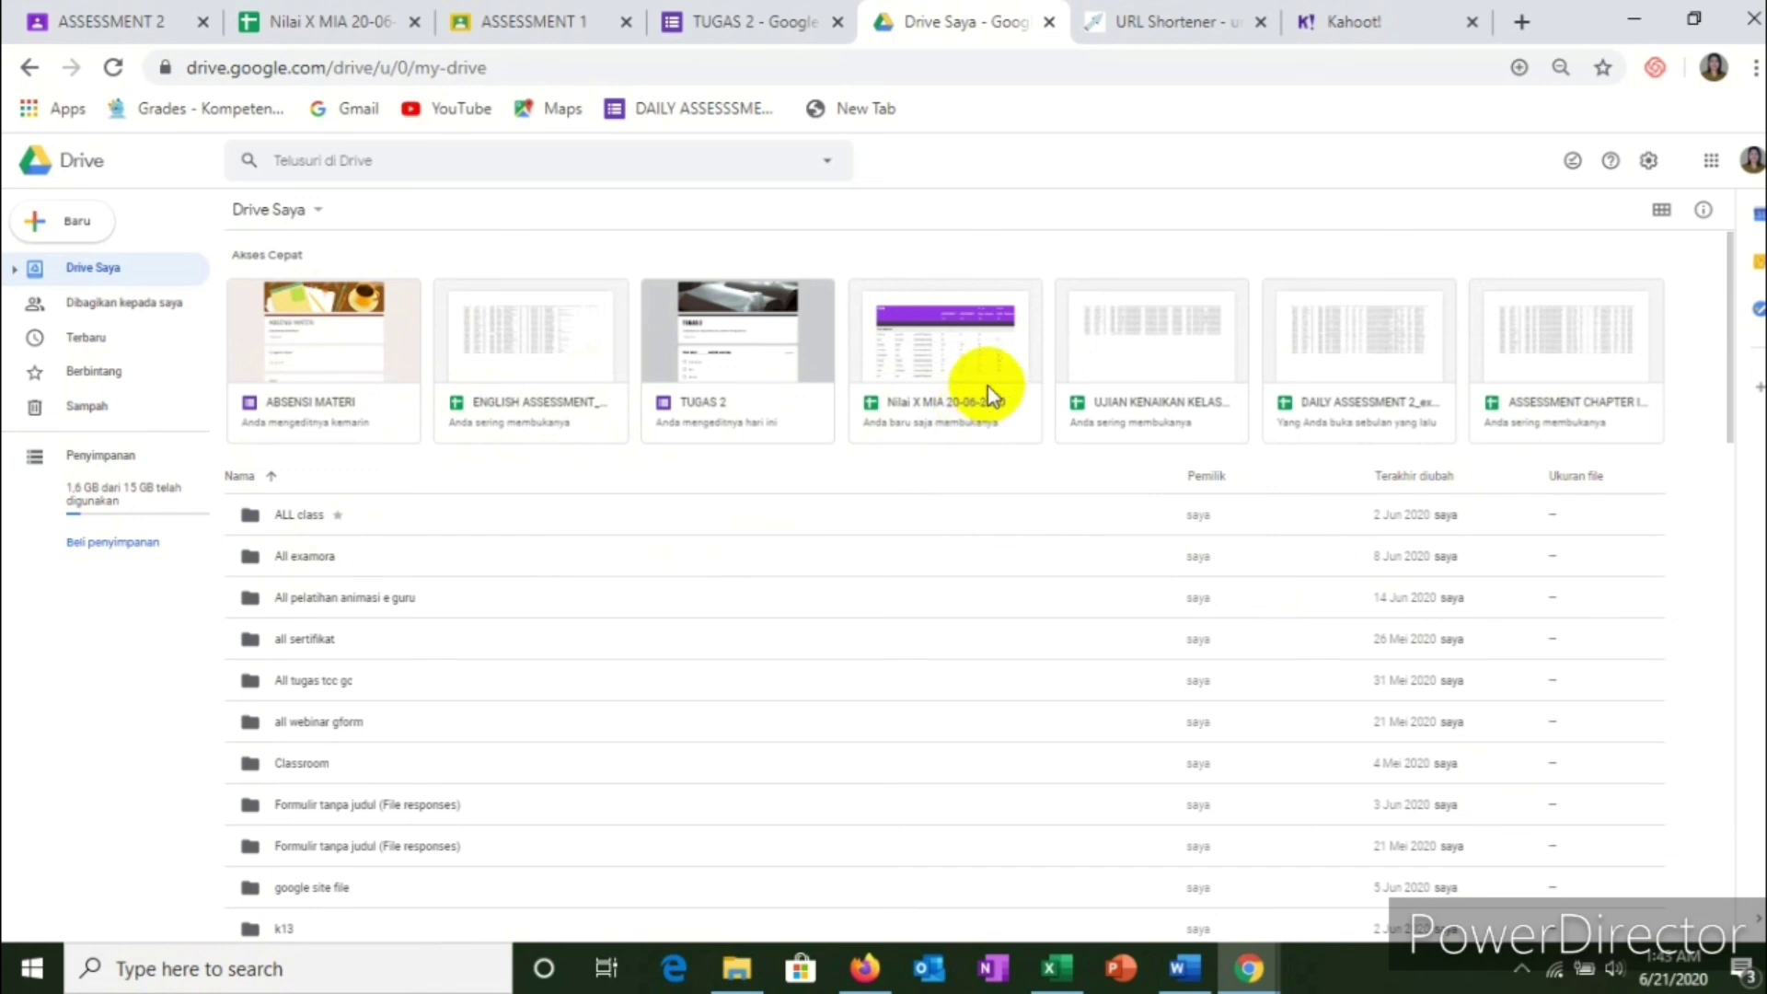
double_click(294, 513)
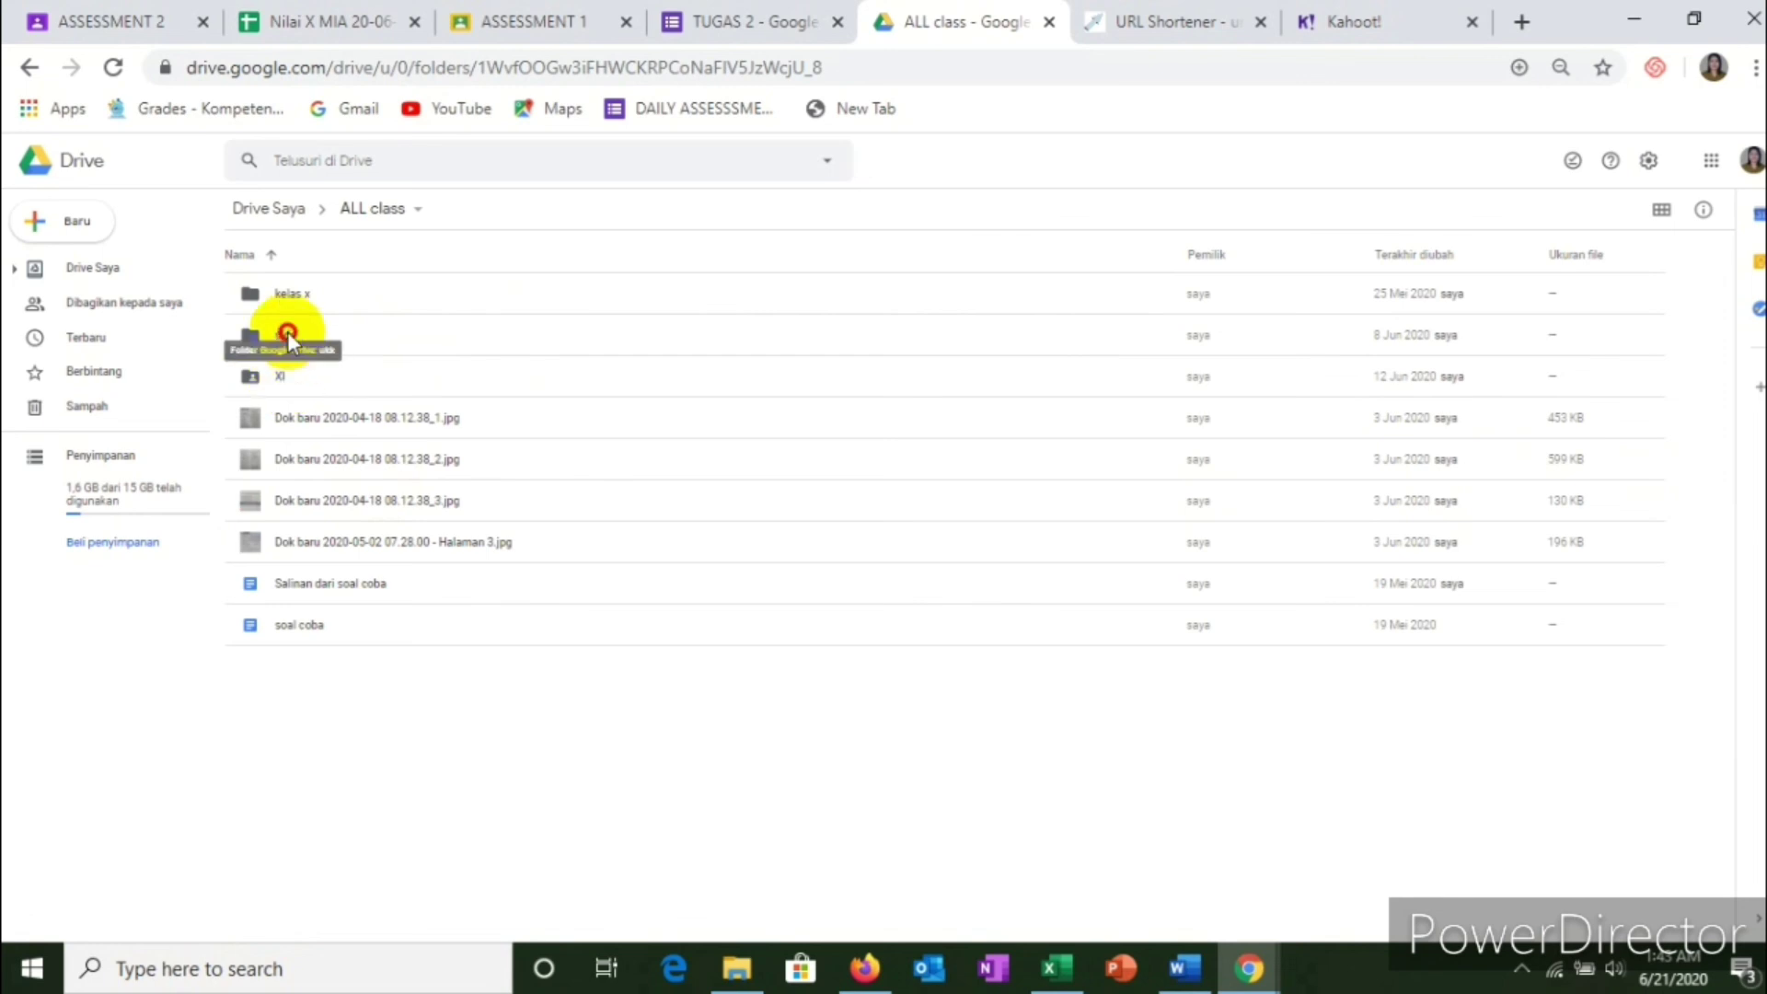
double_click(287, 331)
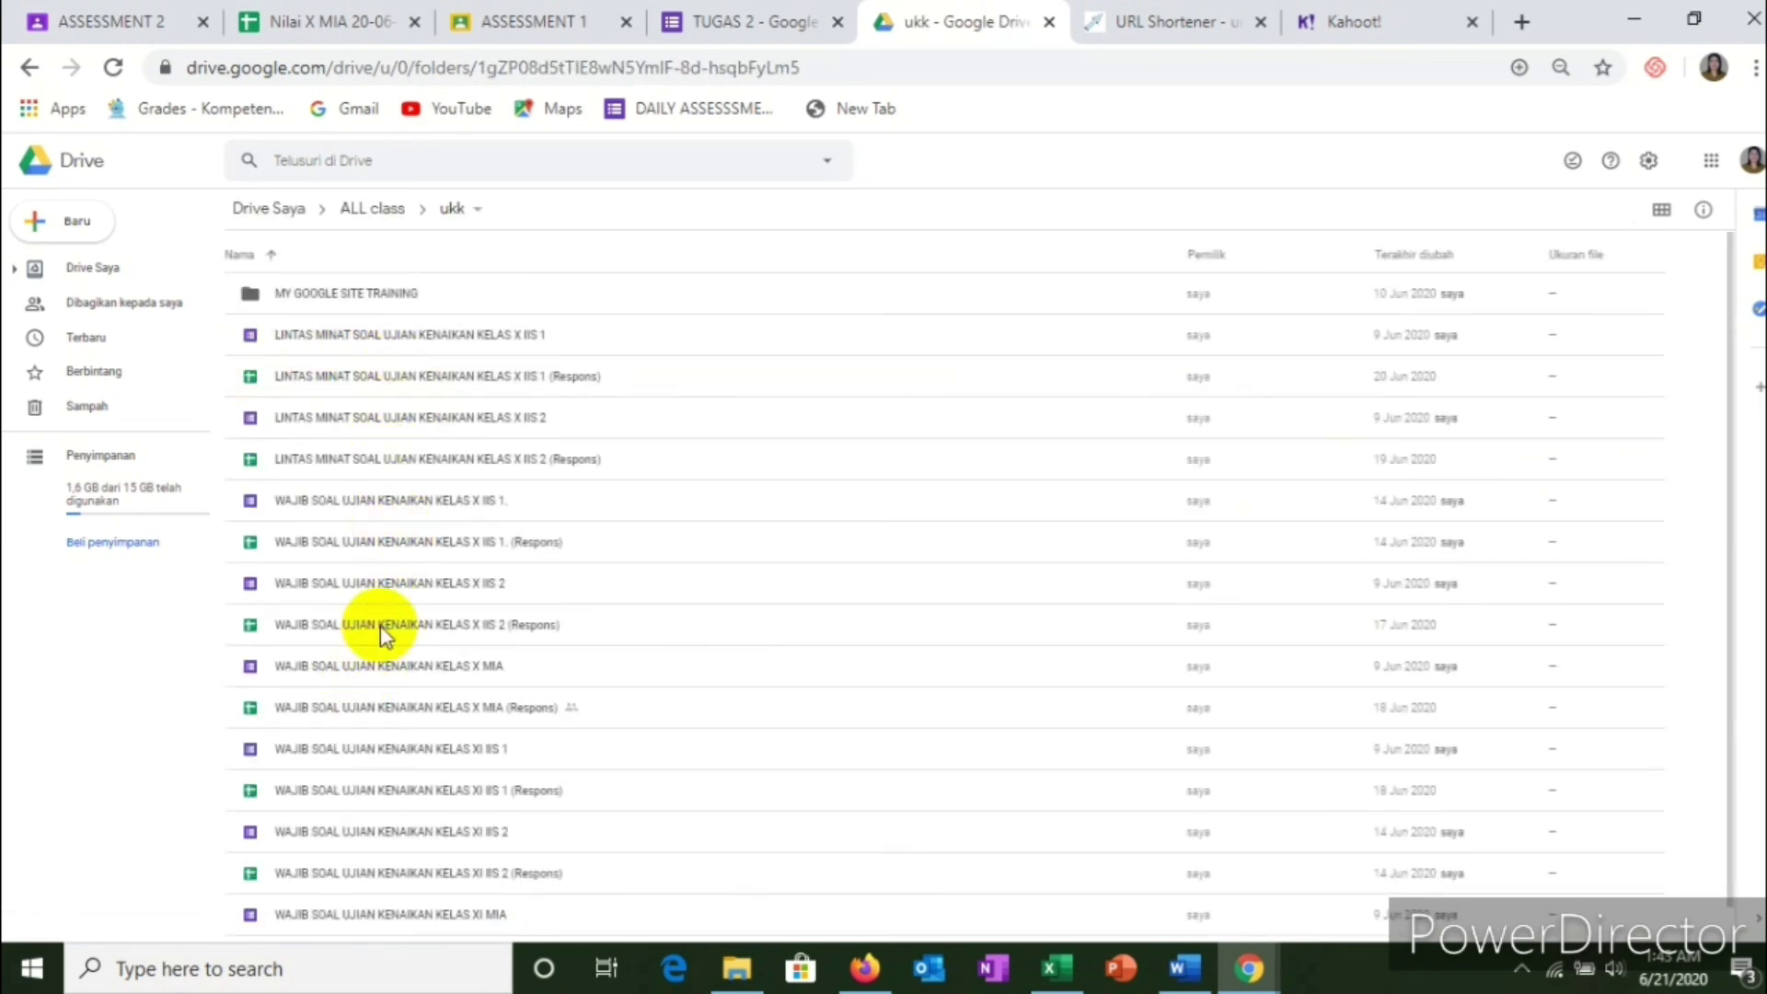
double_click(379, 670)
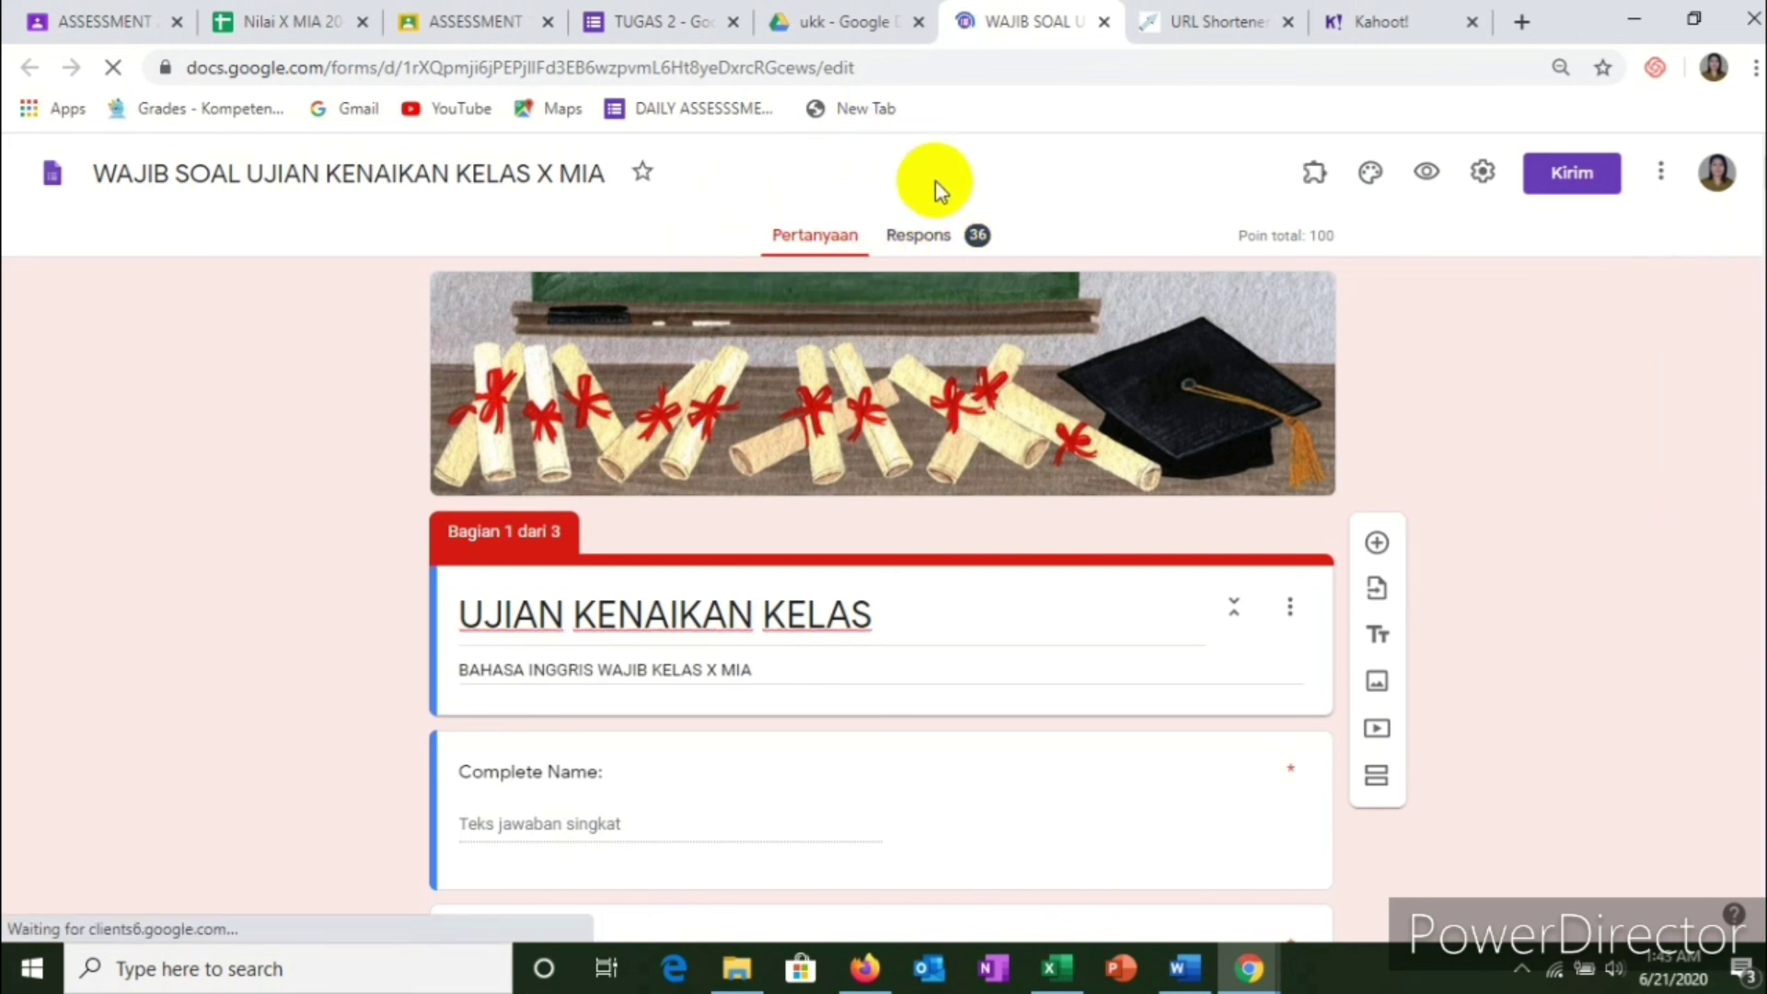
Step: Show the form's 36 responses under Respons and open them in the linked Sheets spreadsheet
click(915, 237)
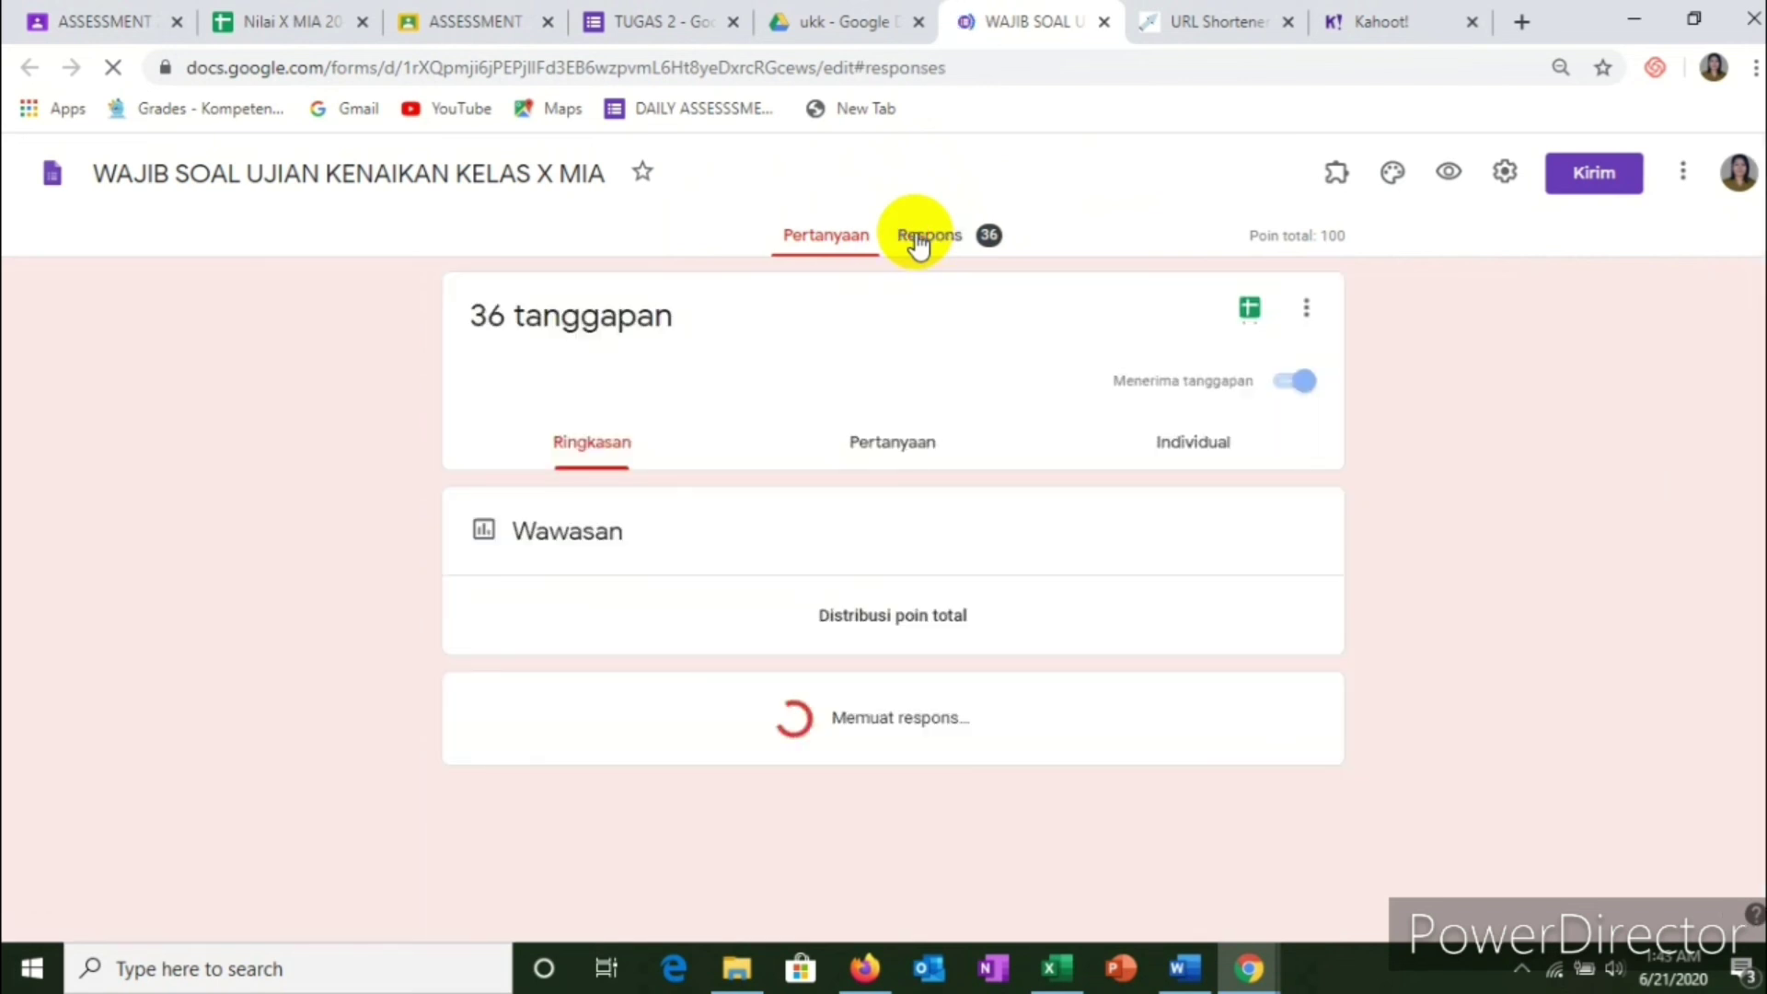
click(1251, 309)
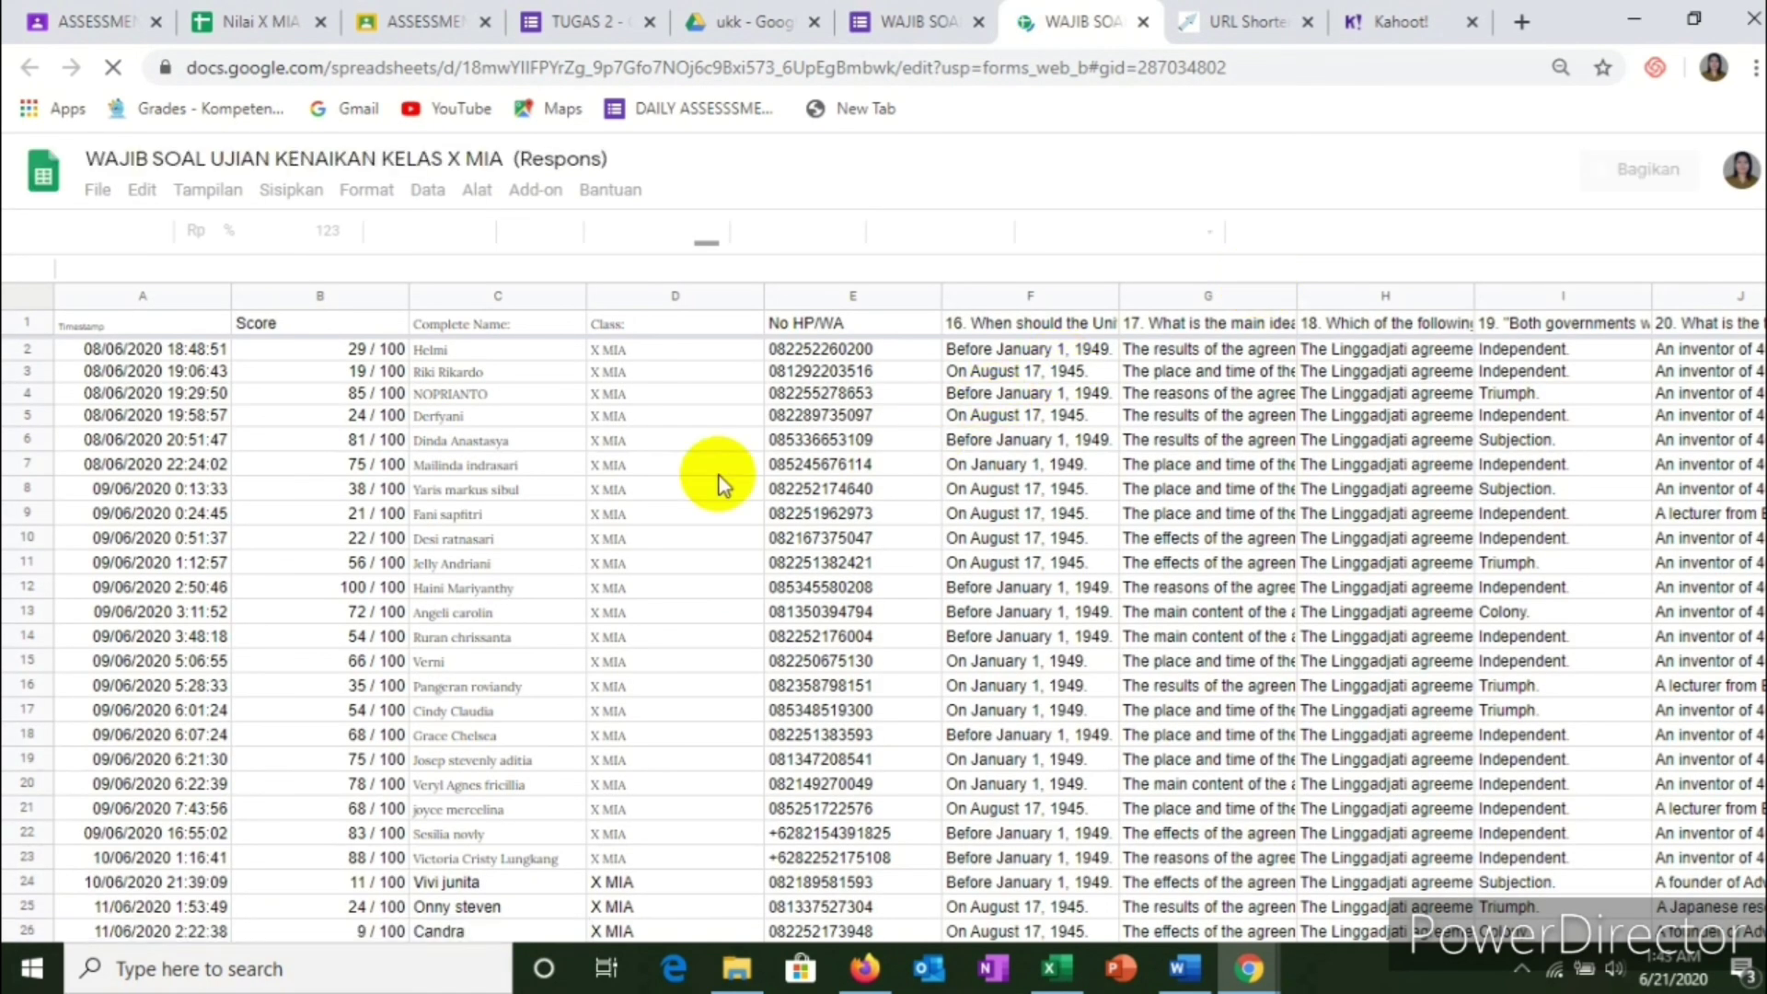
Step: Check each student's Score in the Form Responses 1 sheet, then go back to the ASSESSMENT 2 tab
scroll(288, 552, down, 5)
scroll(433, 467, up, 1)
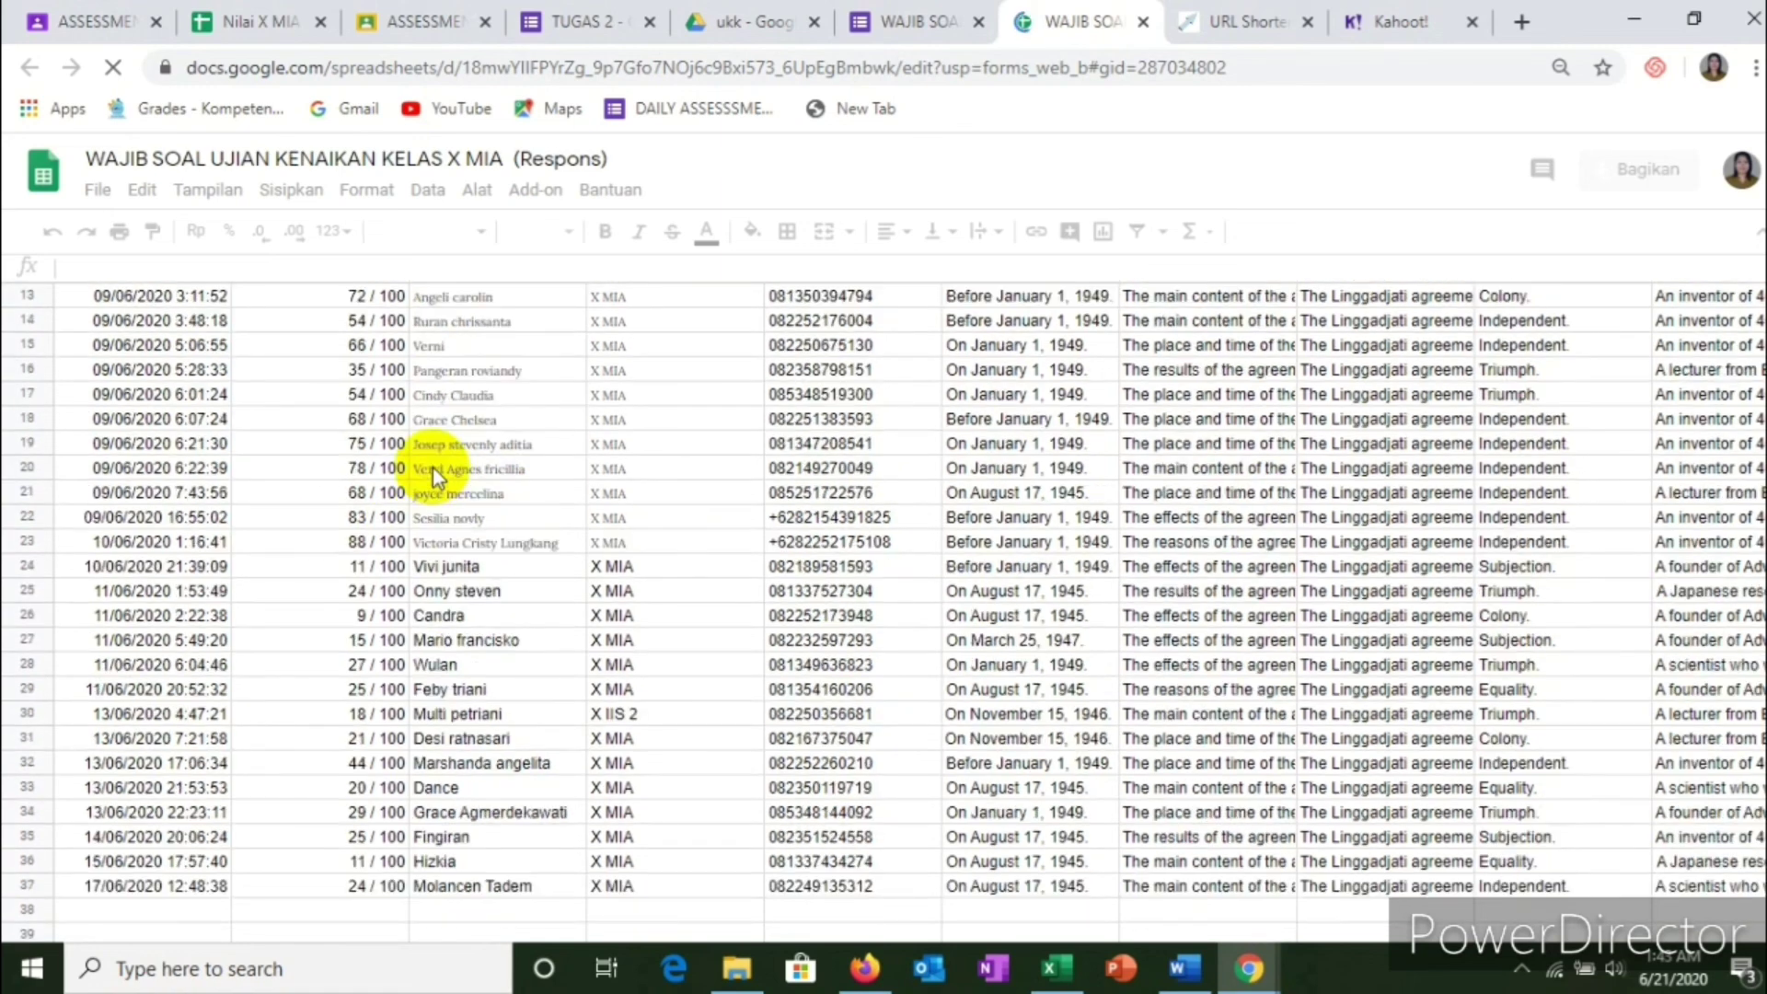
scroll(432, 461, up, 4)
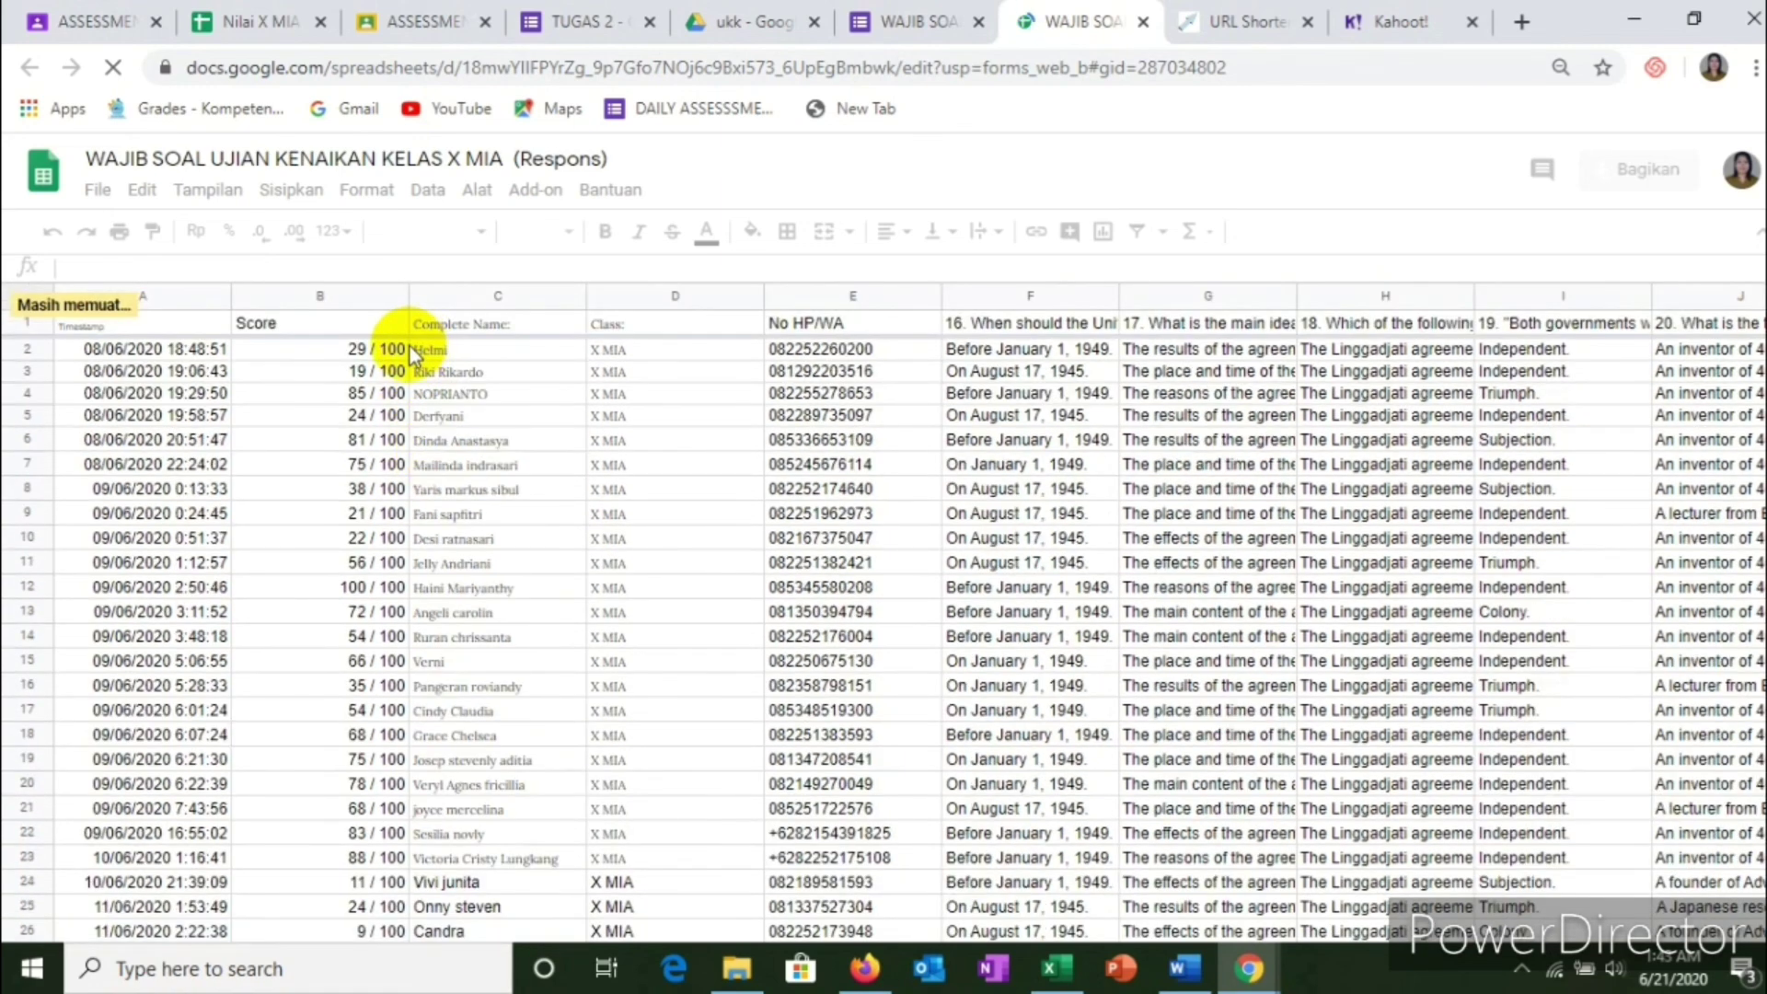
scroll(411, 386, down, 7)
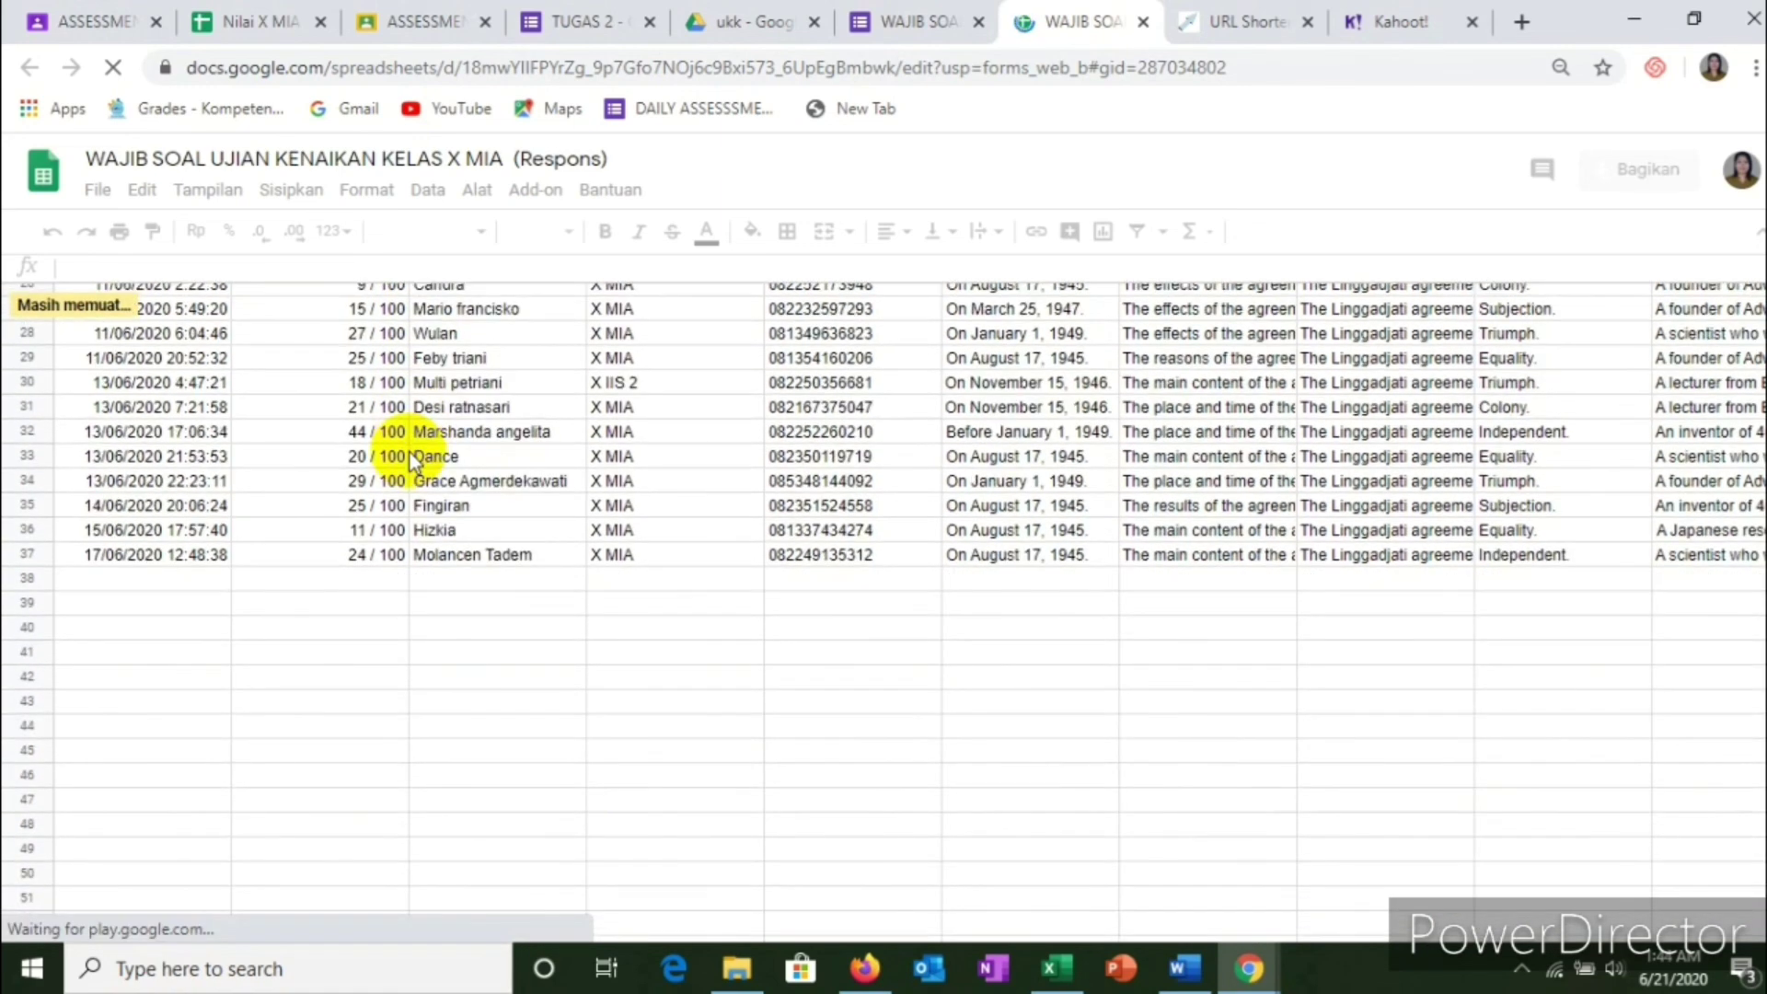
scroll(411, 453, up, 5)
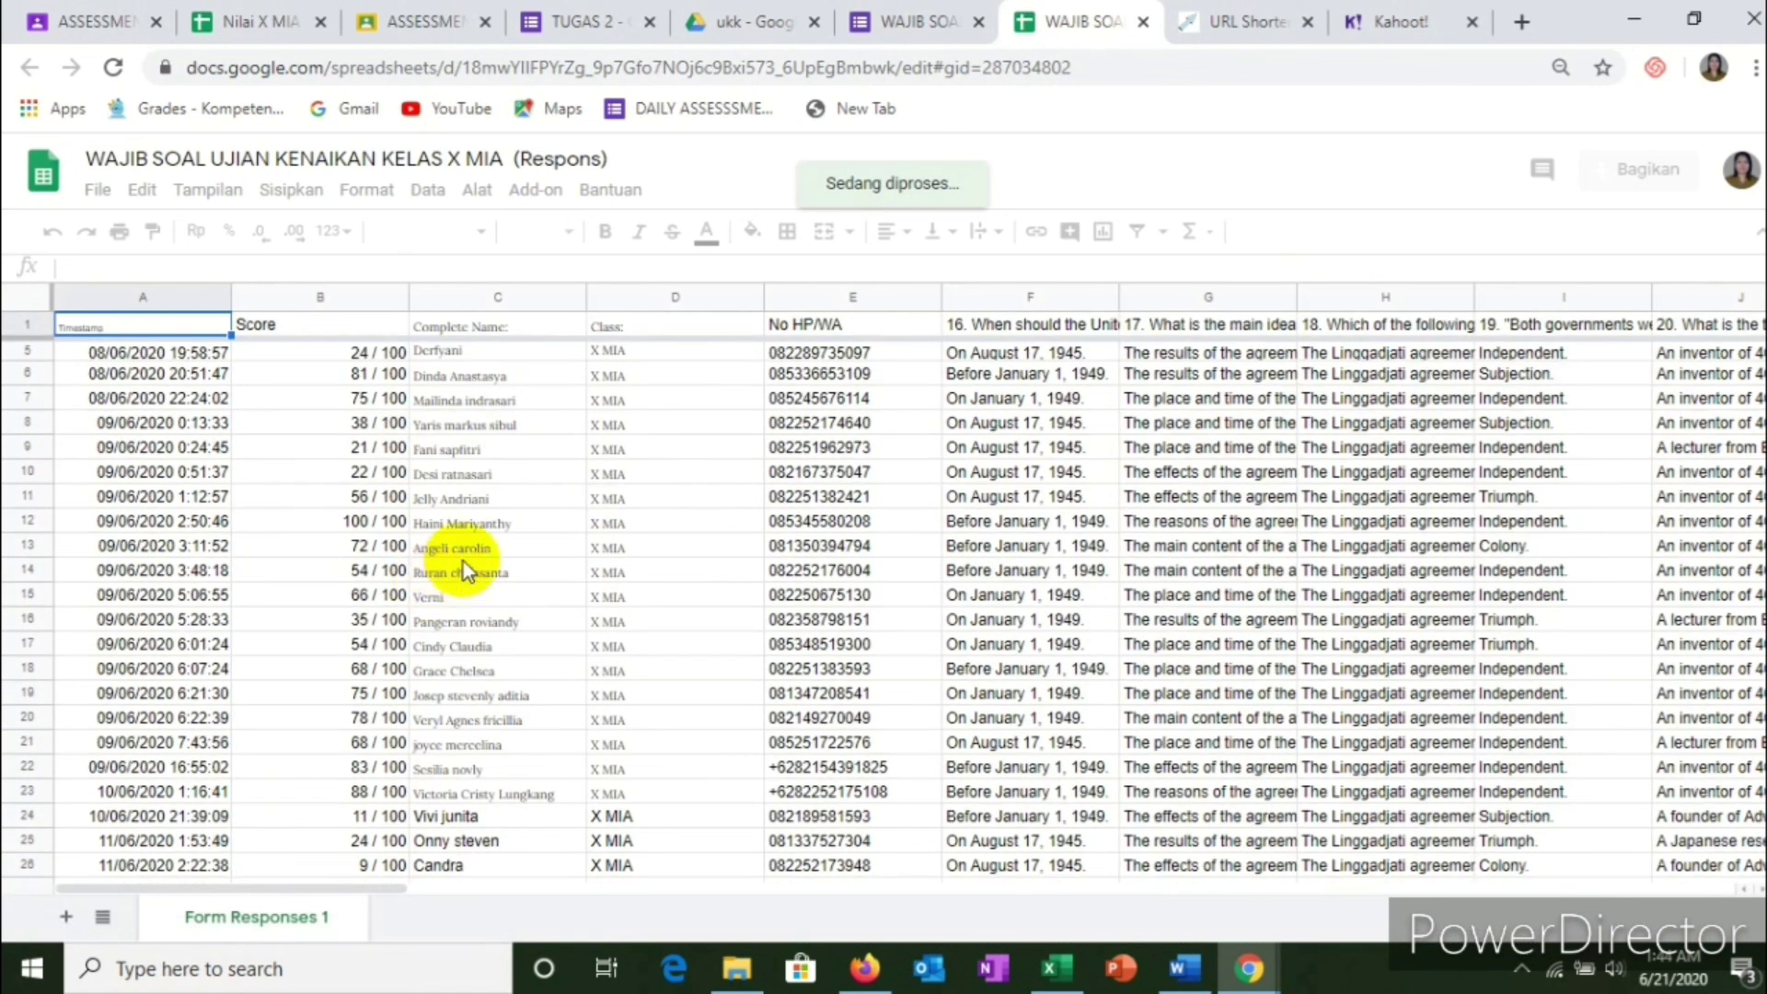
scroll(462, 561, down, 4)
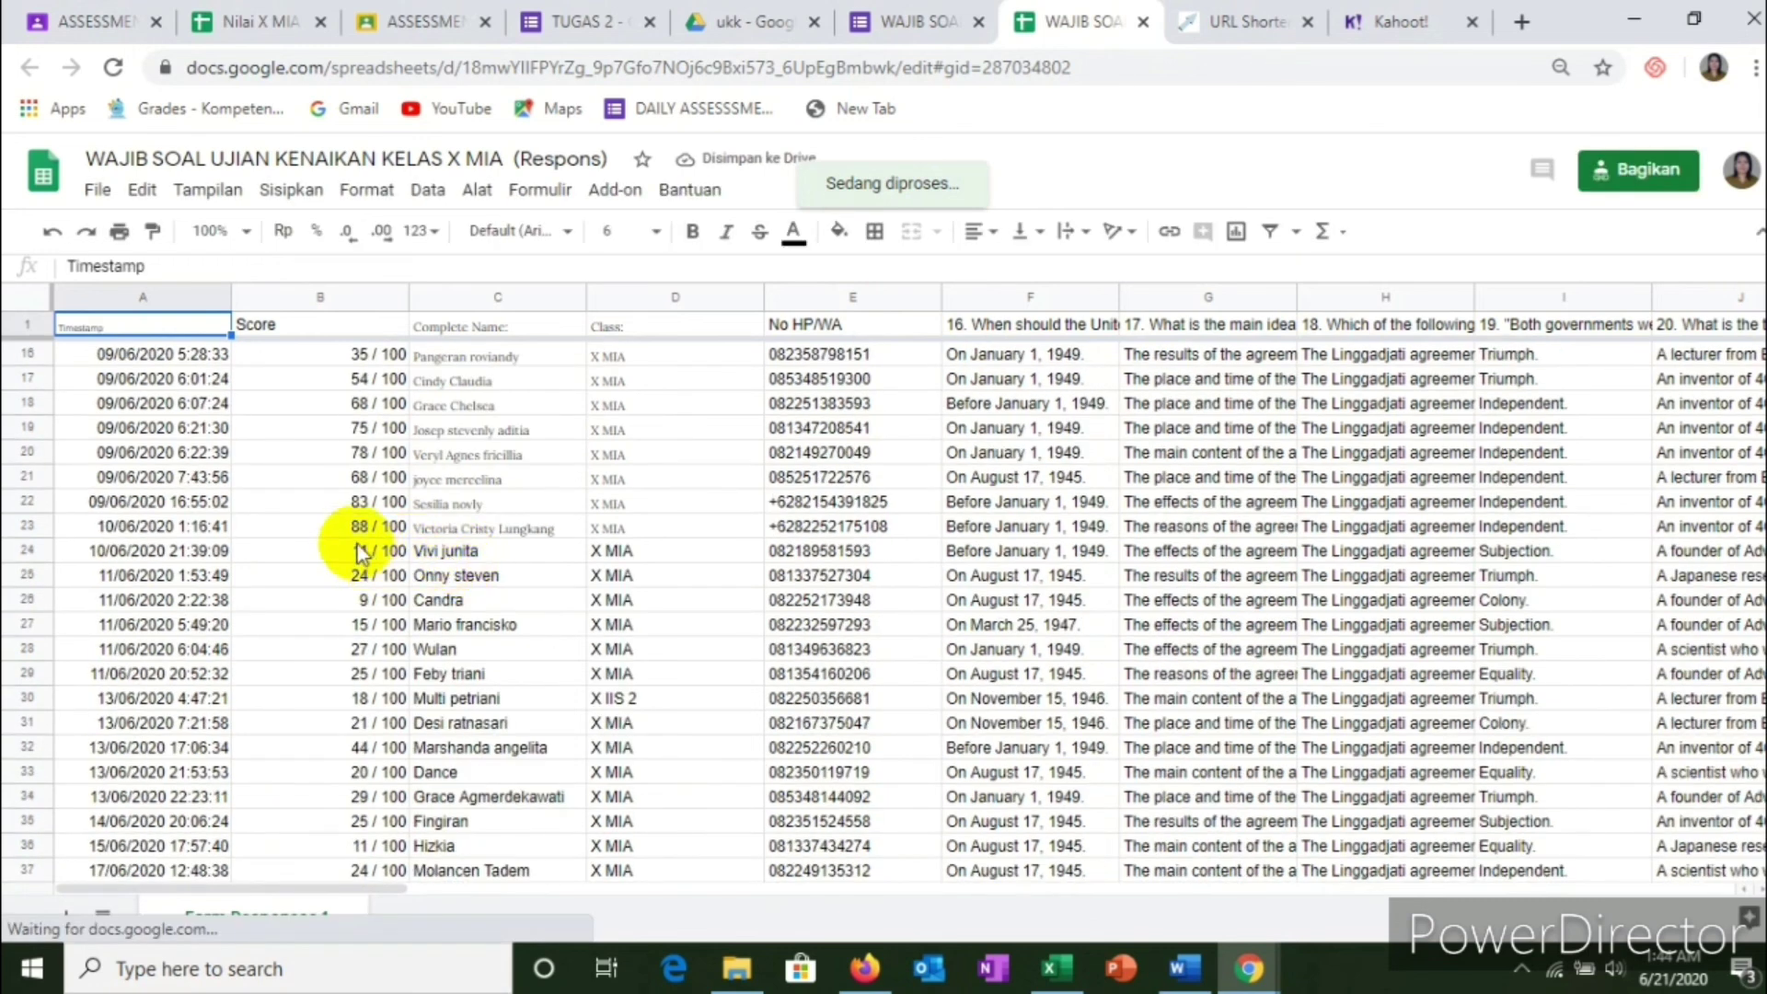
scroll(380, 504, up, 1)
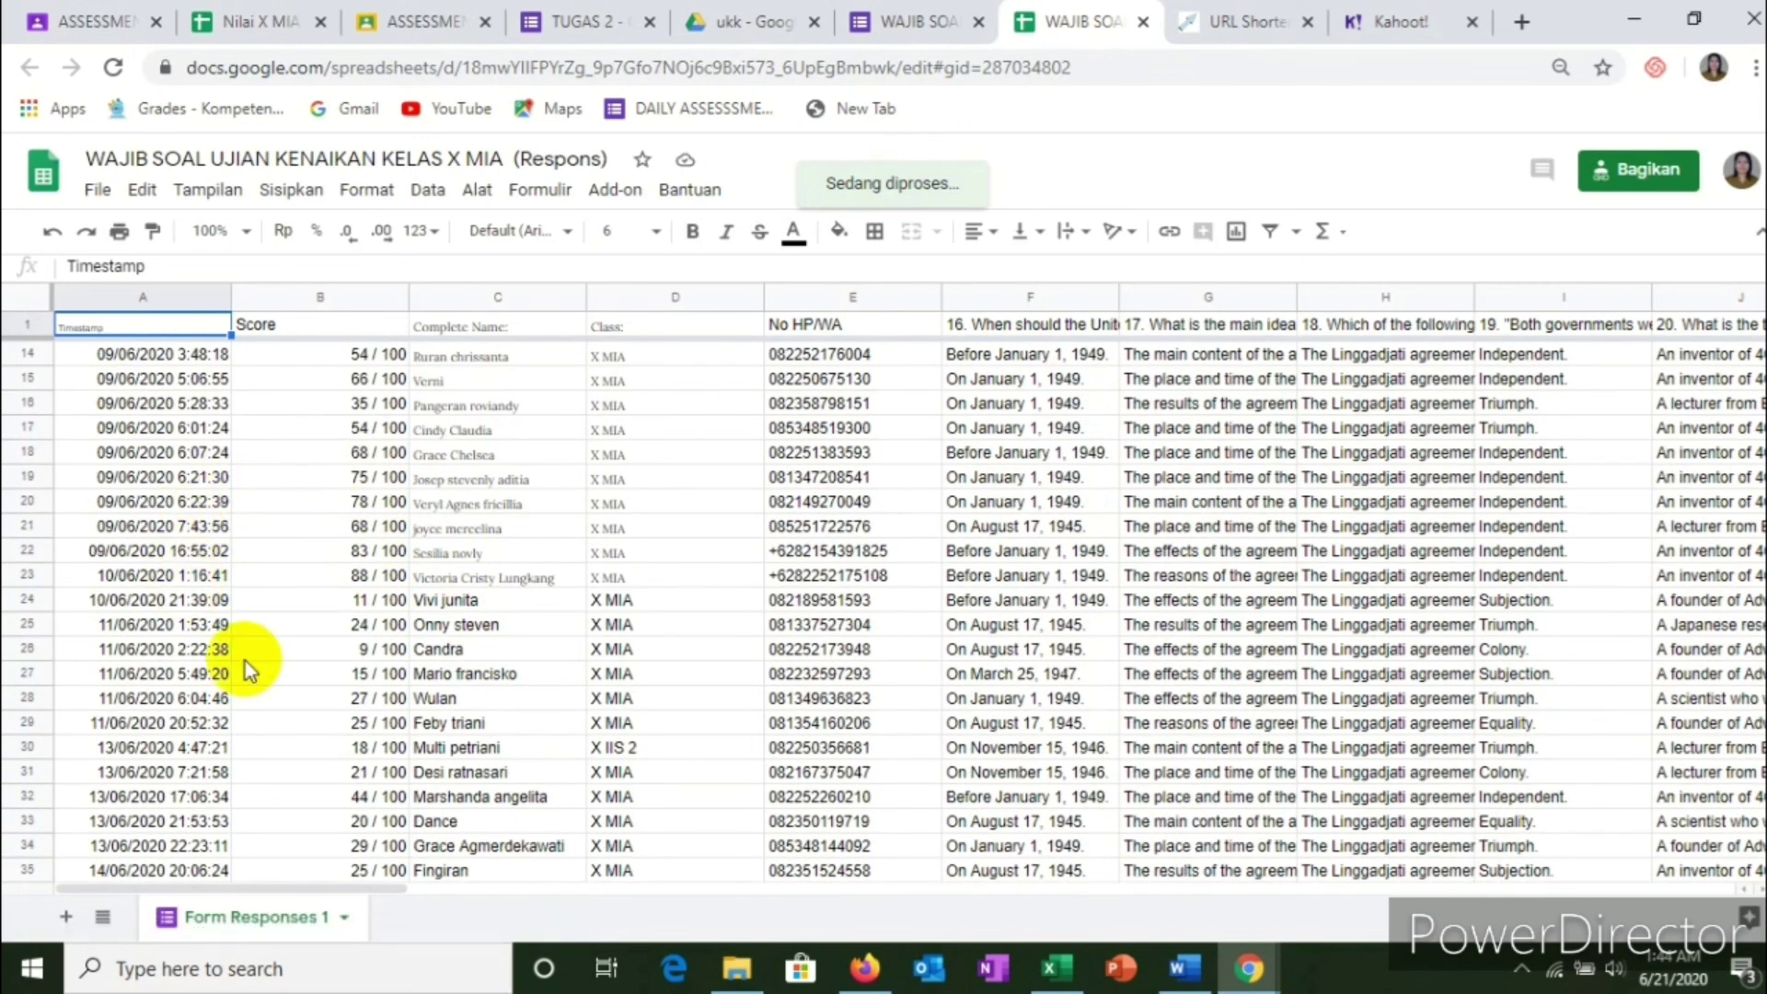
scroll(369, 814, down, 3)
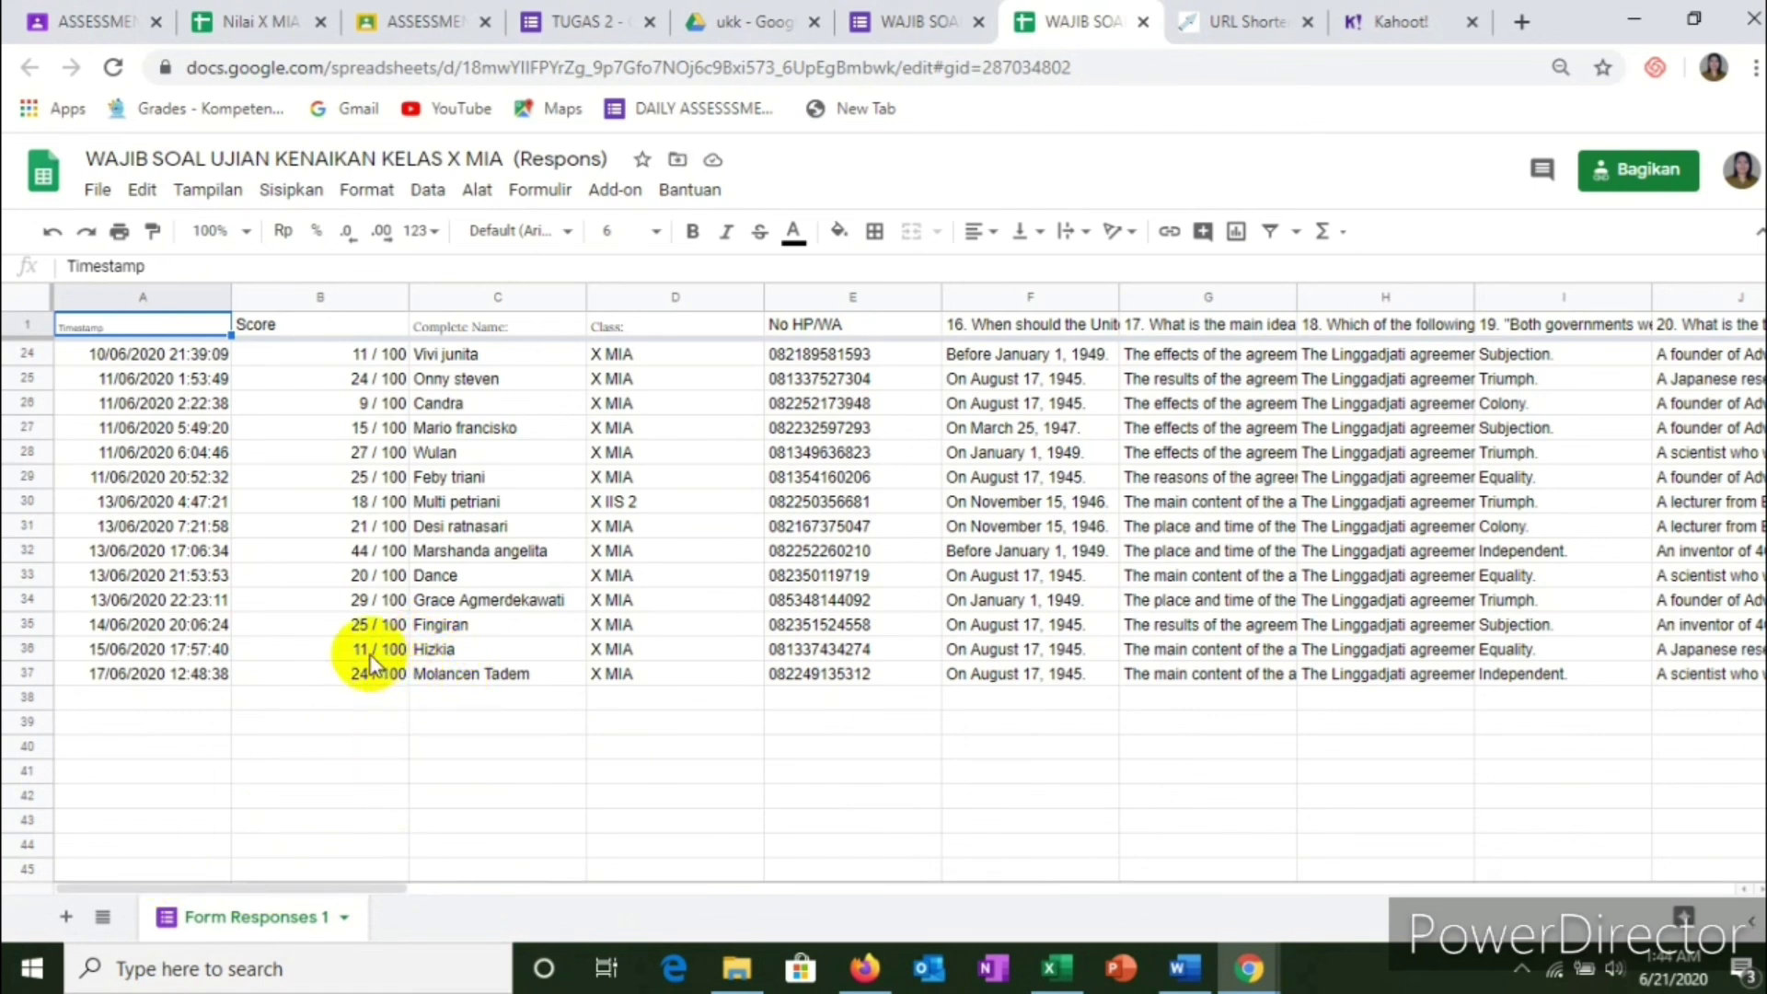
scroll(446, 543, up, 1)
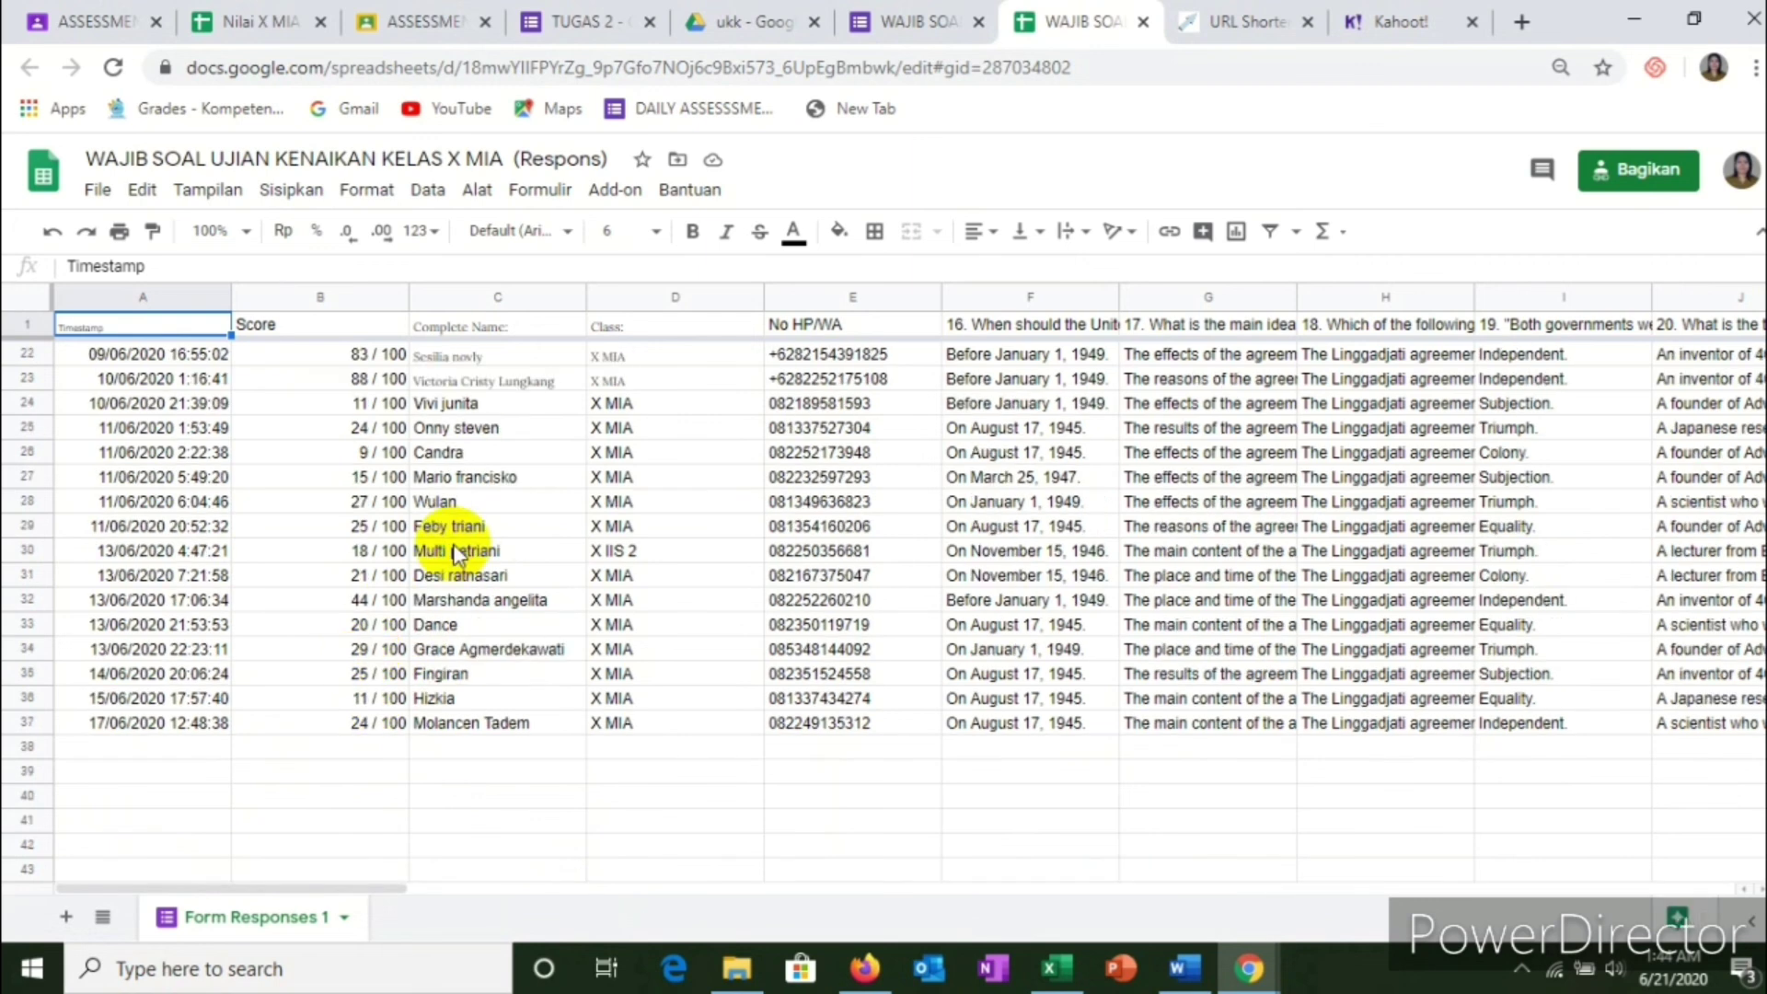
scroll(453, 543, up, 2)
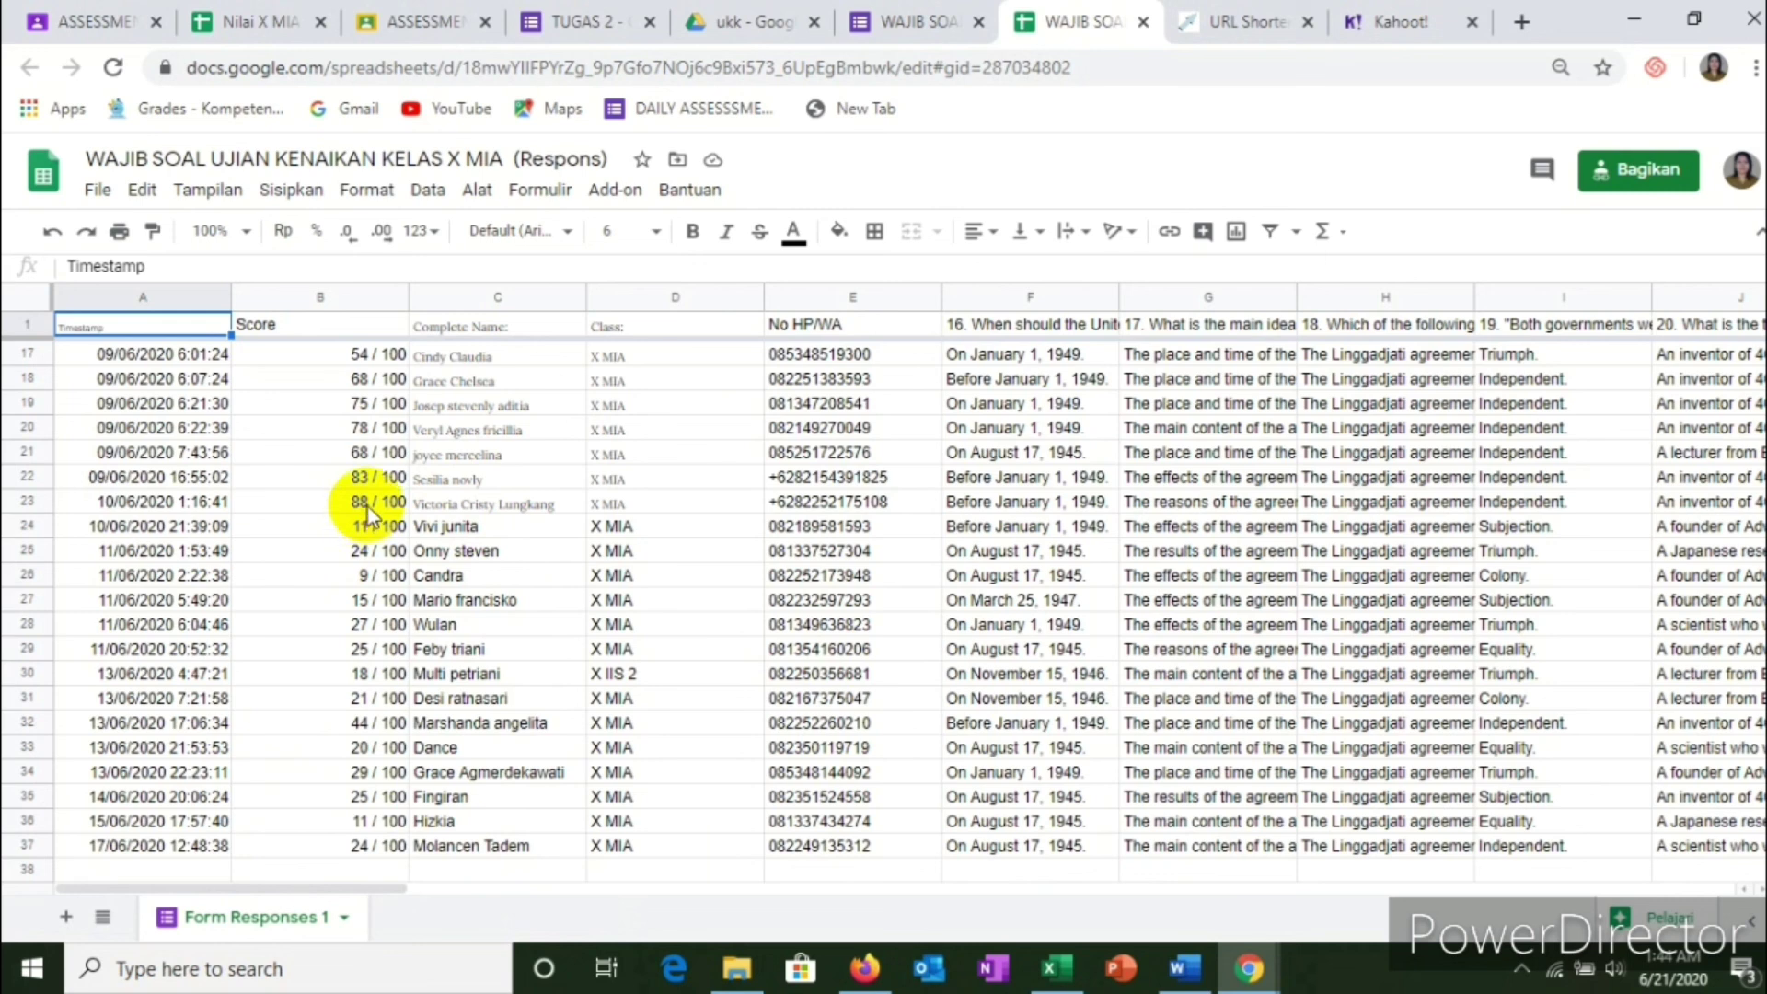
click(89, 18)
Step: Enter a grade of 88 for the first submitted student
scroll(927, 518, up, 4)
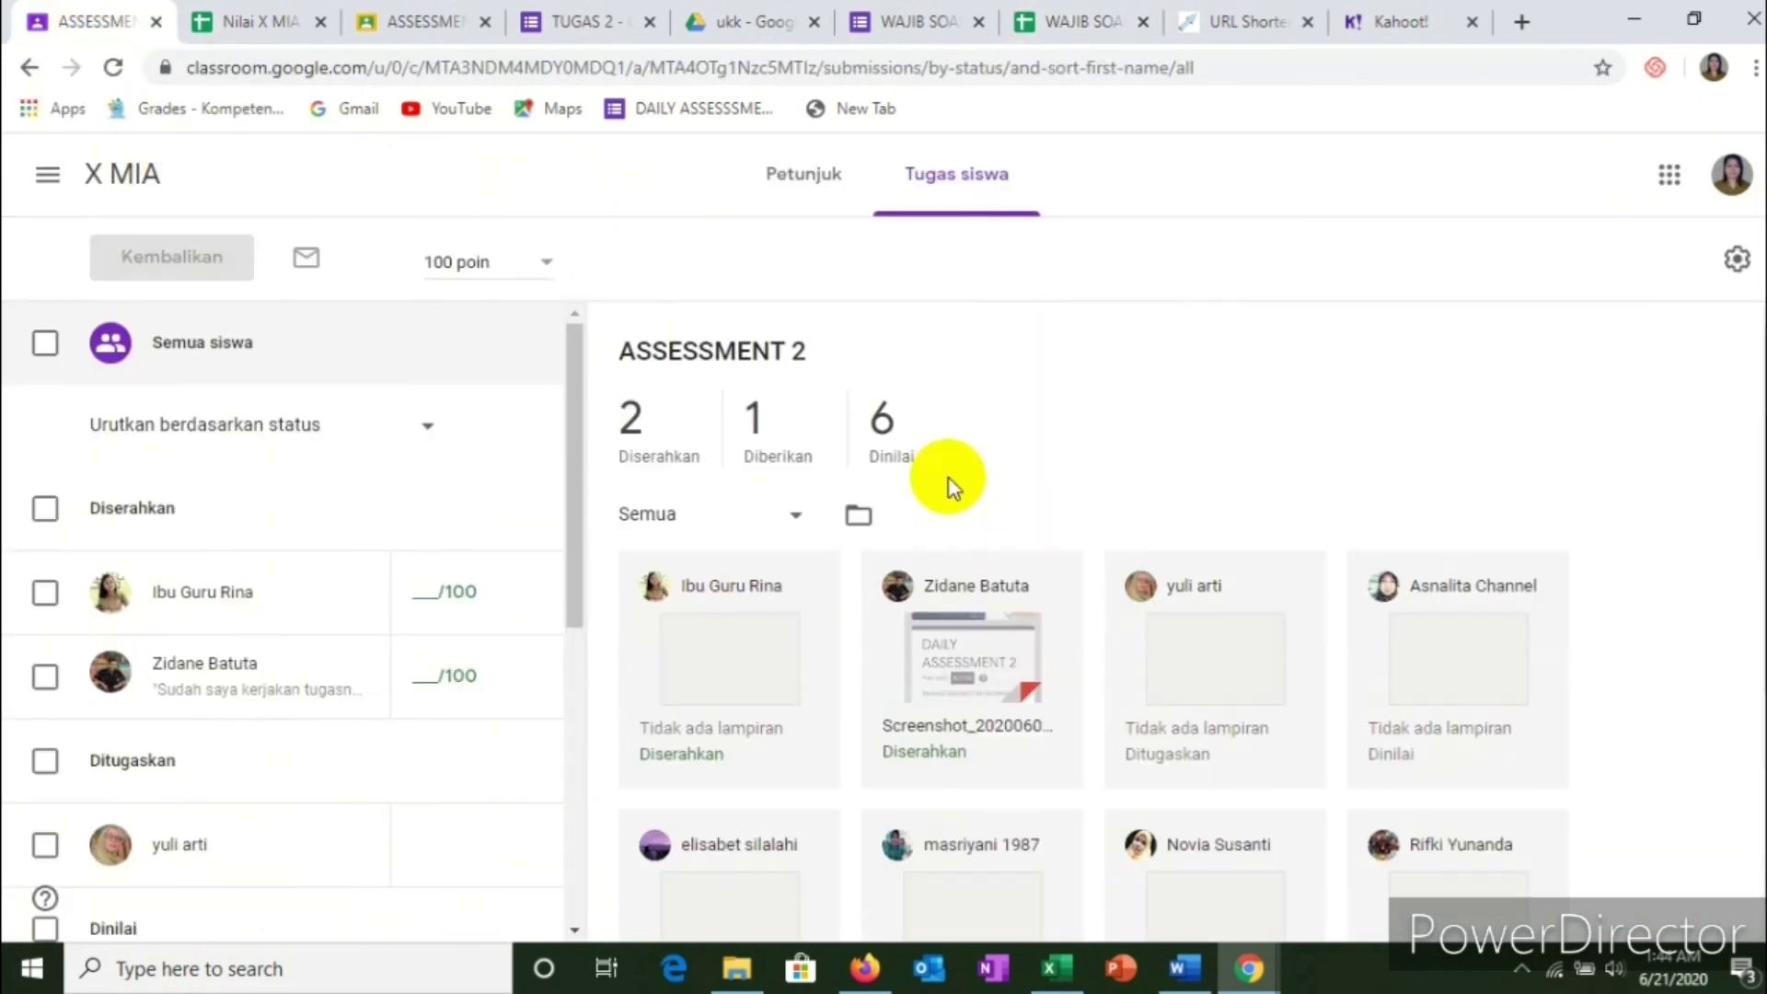
click(429, 591)
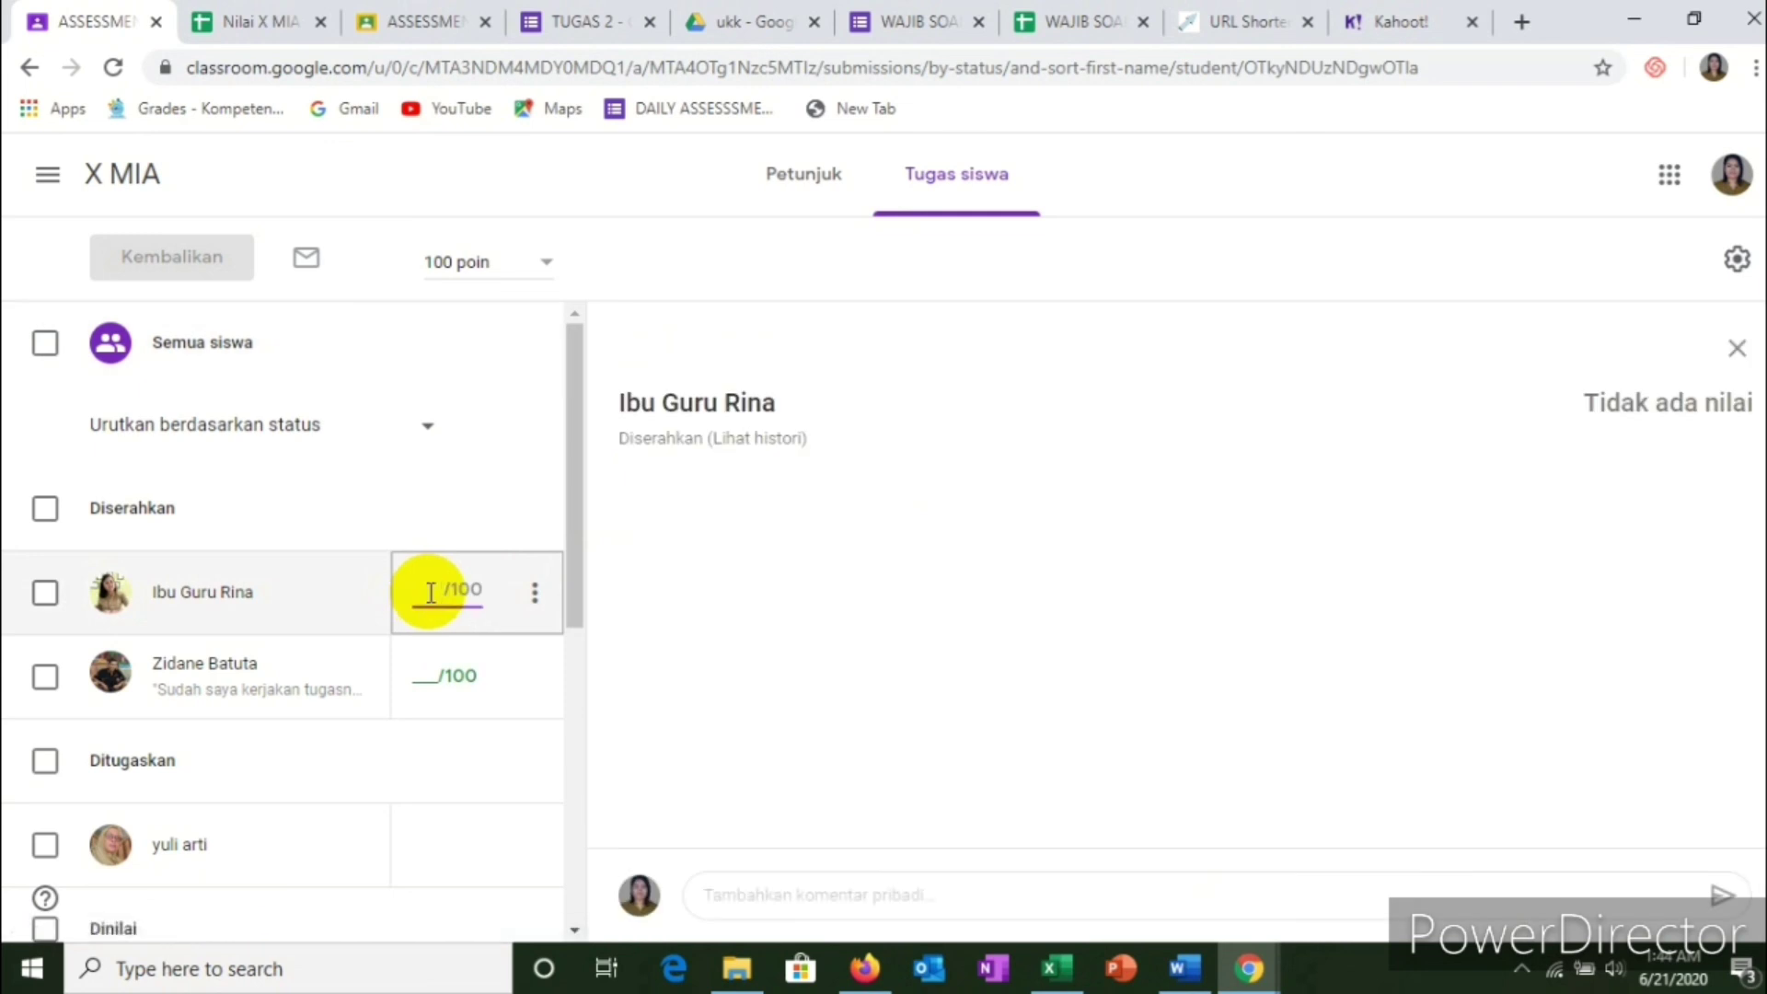
text(88)
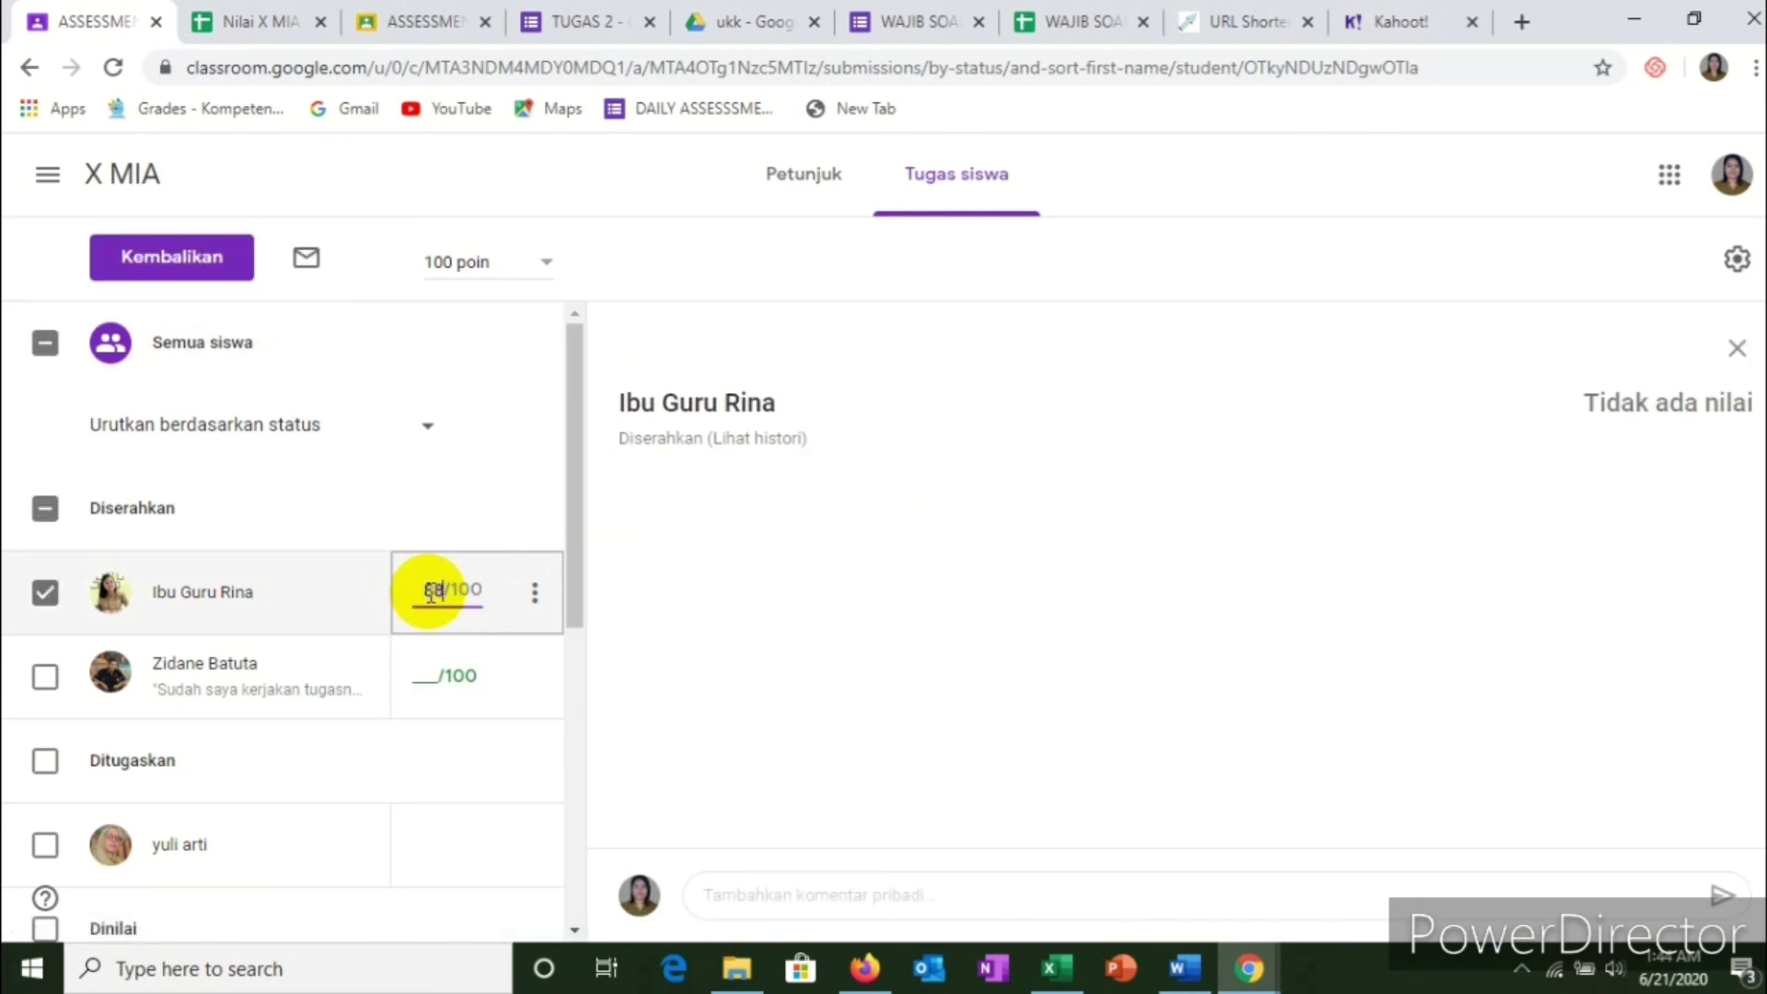
Step: Return that student's work with the private comment 'Good'
click(535, 598)
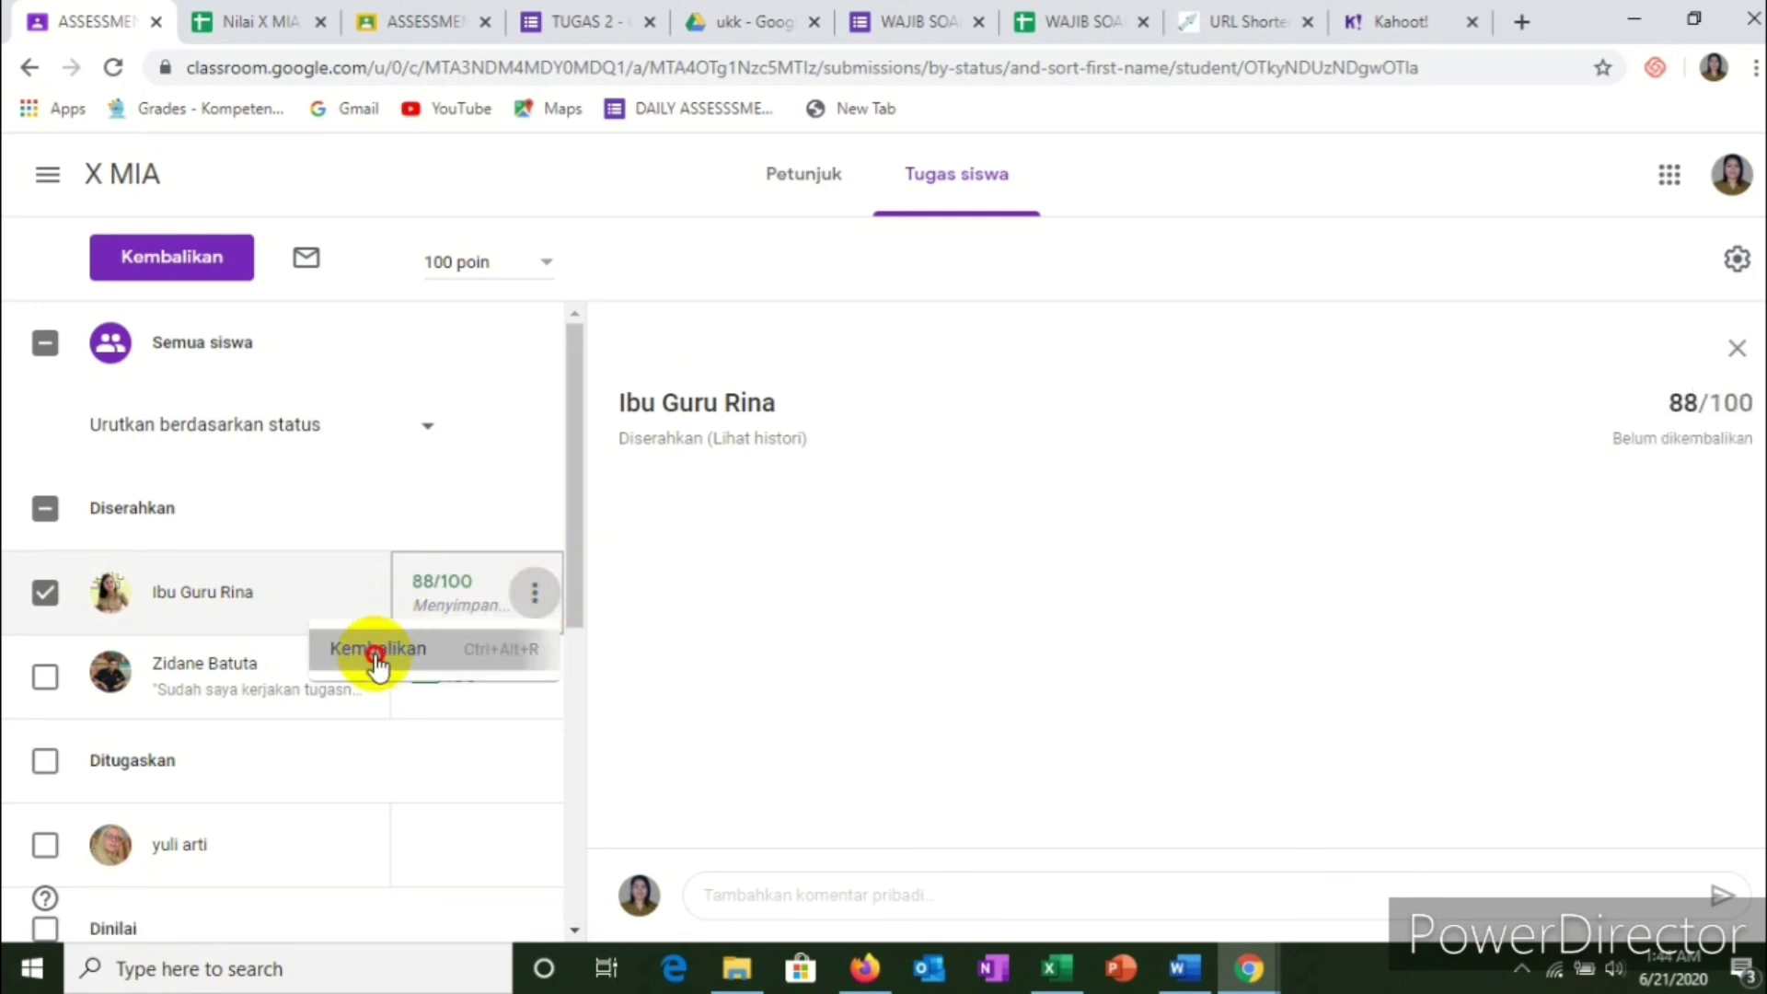
click(386, 656)
click(683, 619)
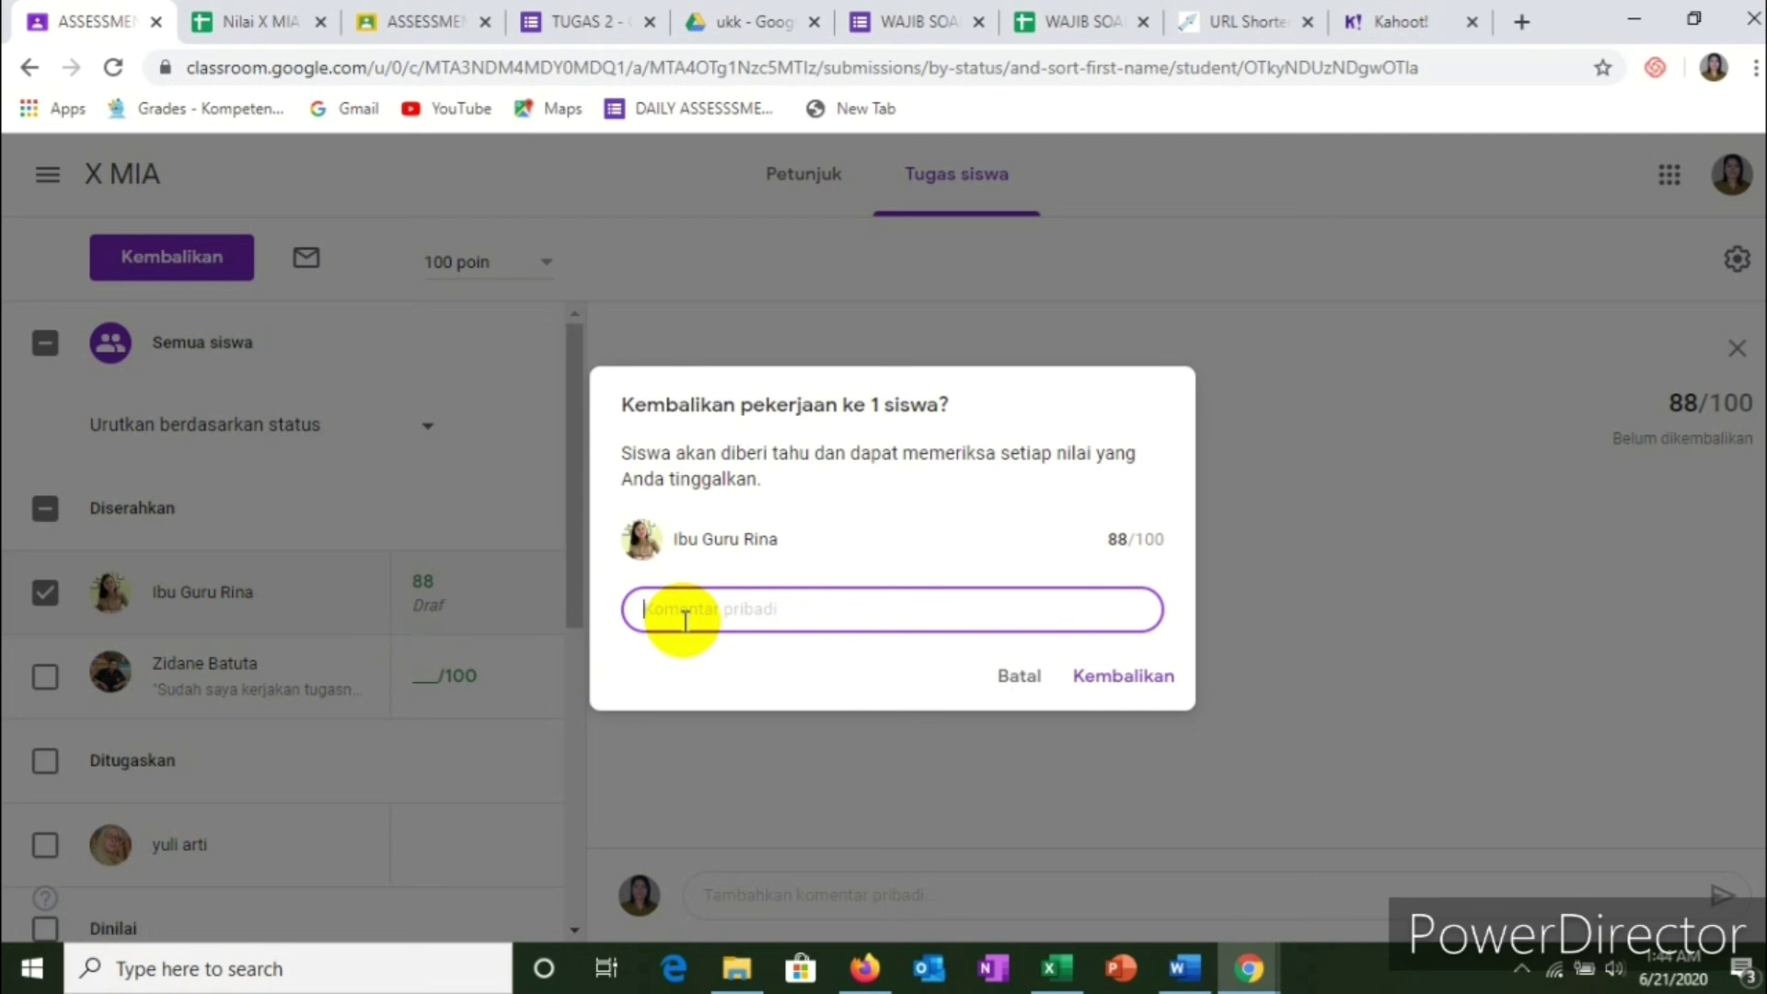
text(Good)
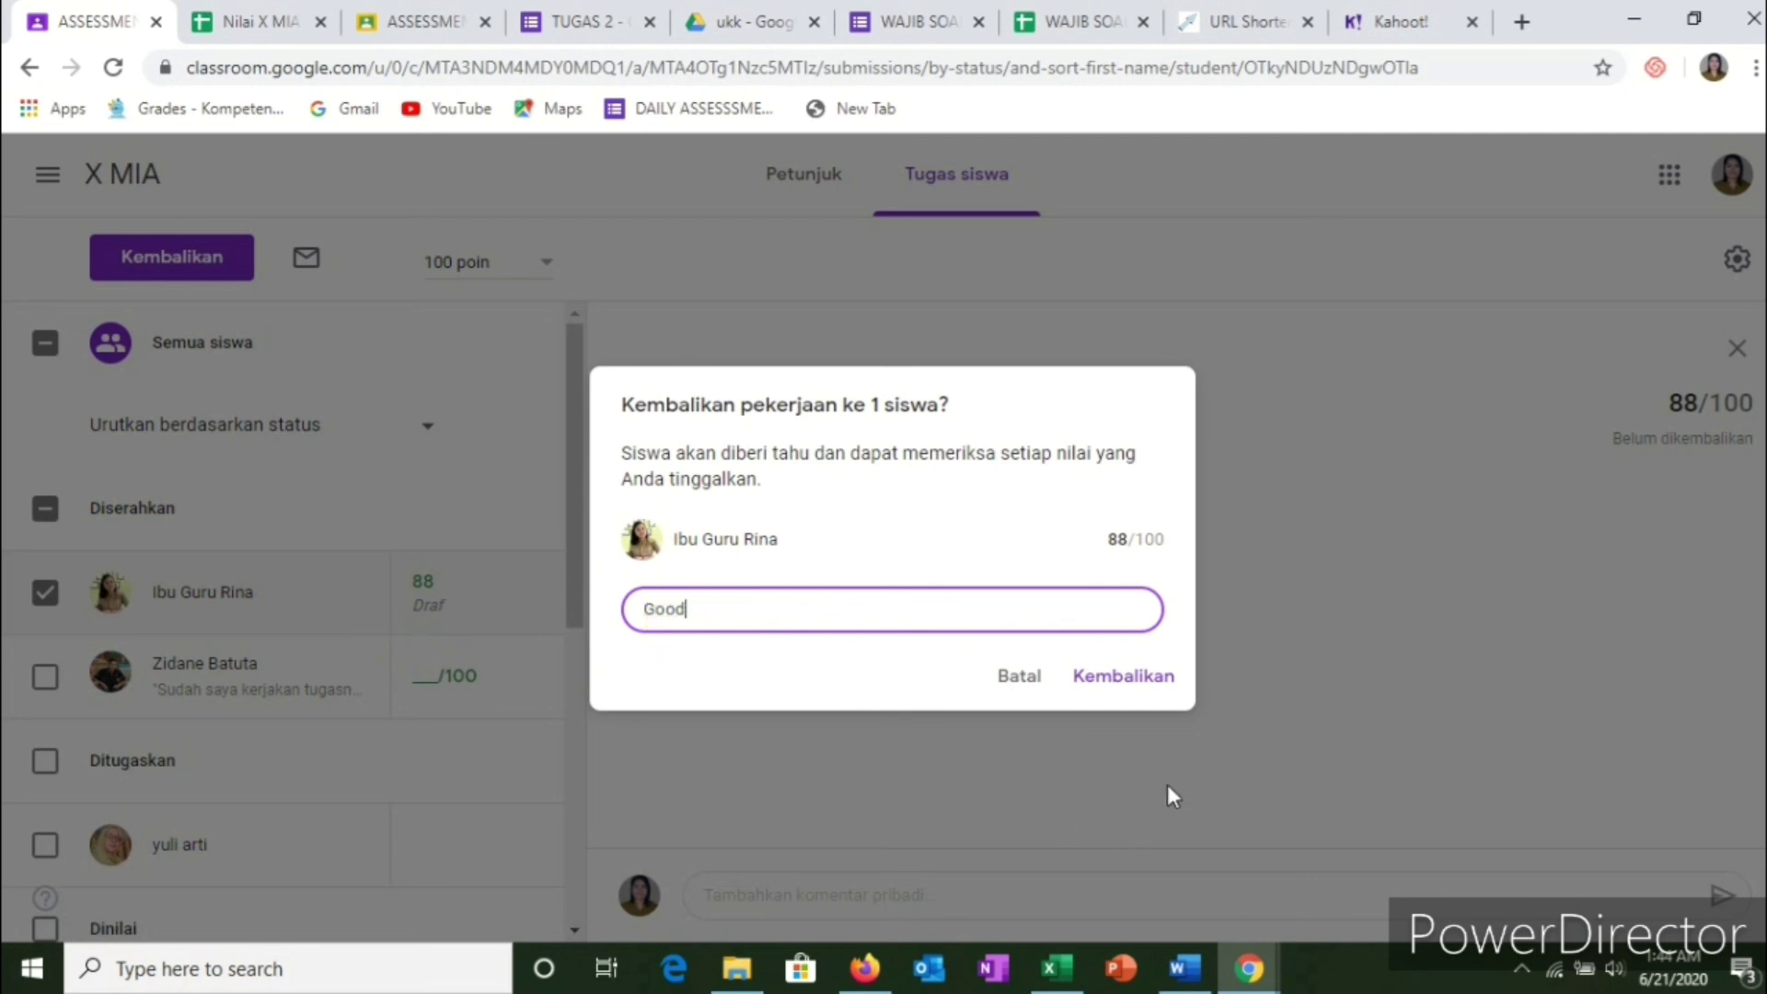
click(1127, 683)
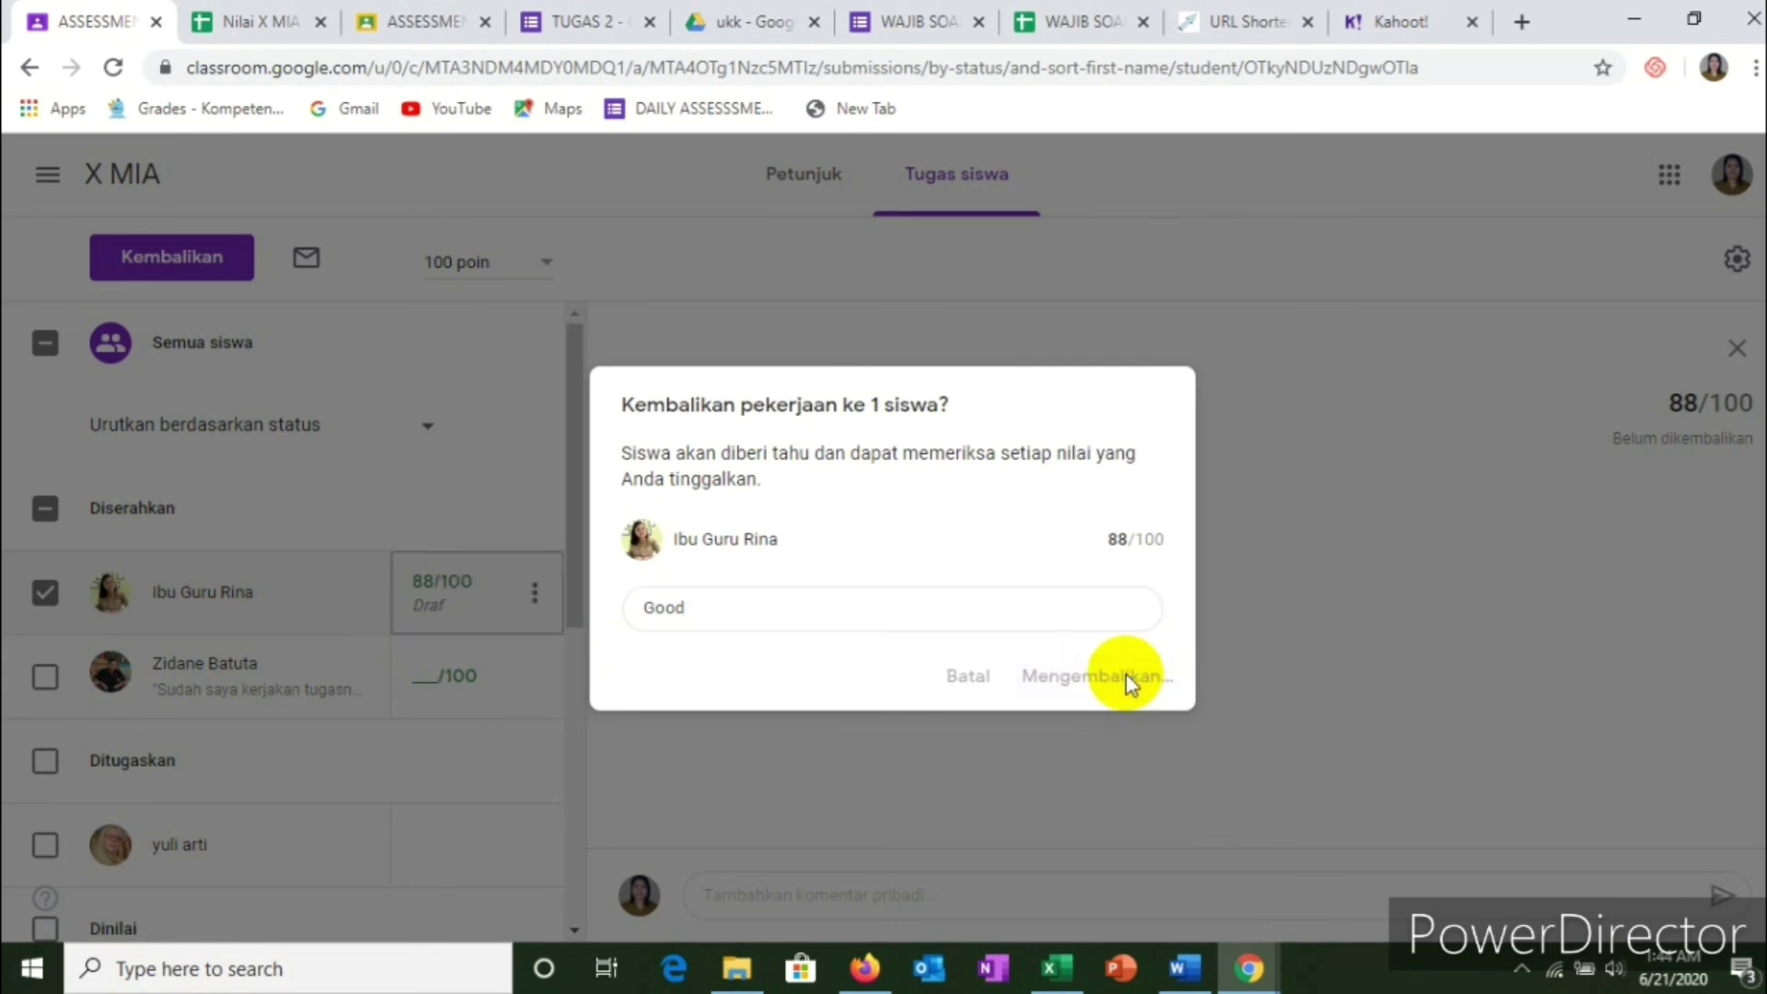